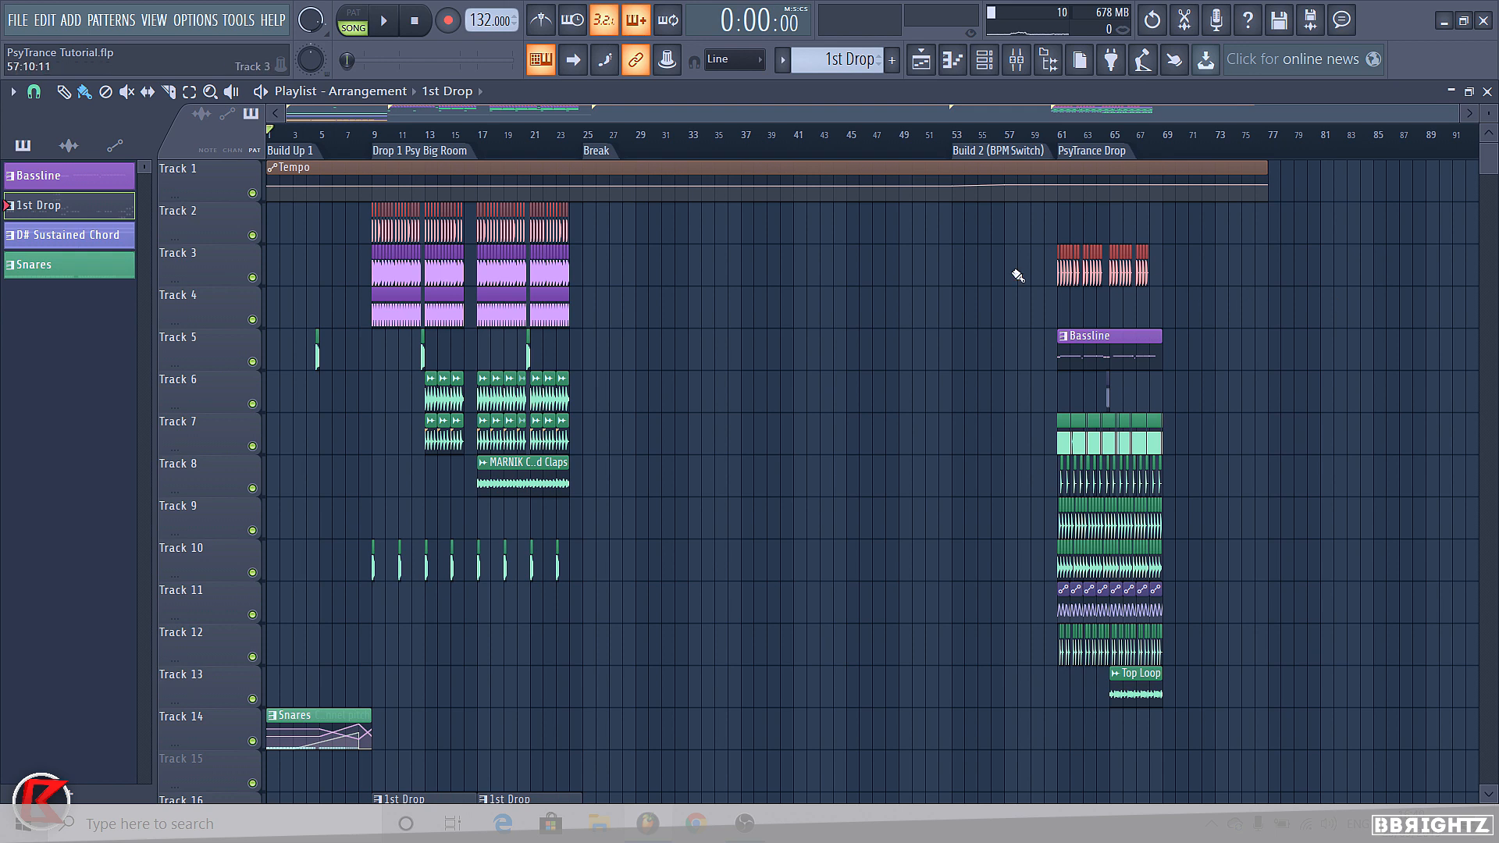
Highlight the PsyTrance Drop clips, and the Build Up 1 and Drop 1 clips, to review the arrangement across all tracks
drag(1018, 275, 1231, 634)
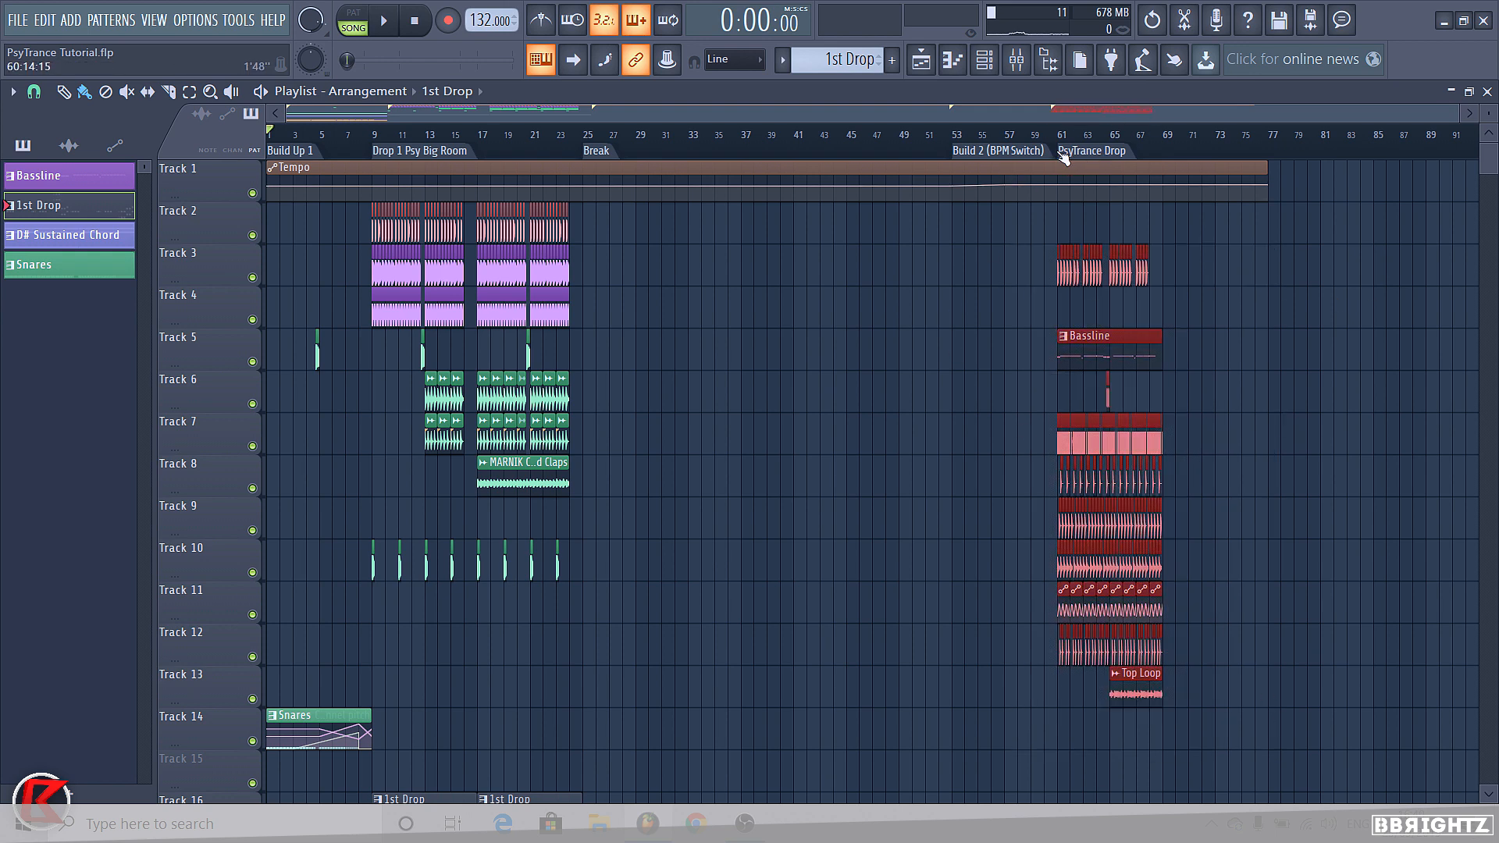
click(804, 367)
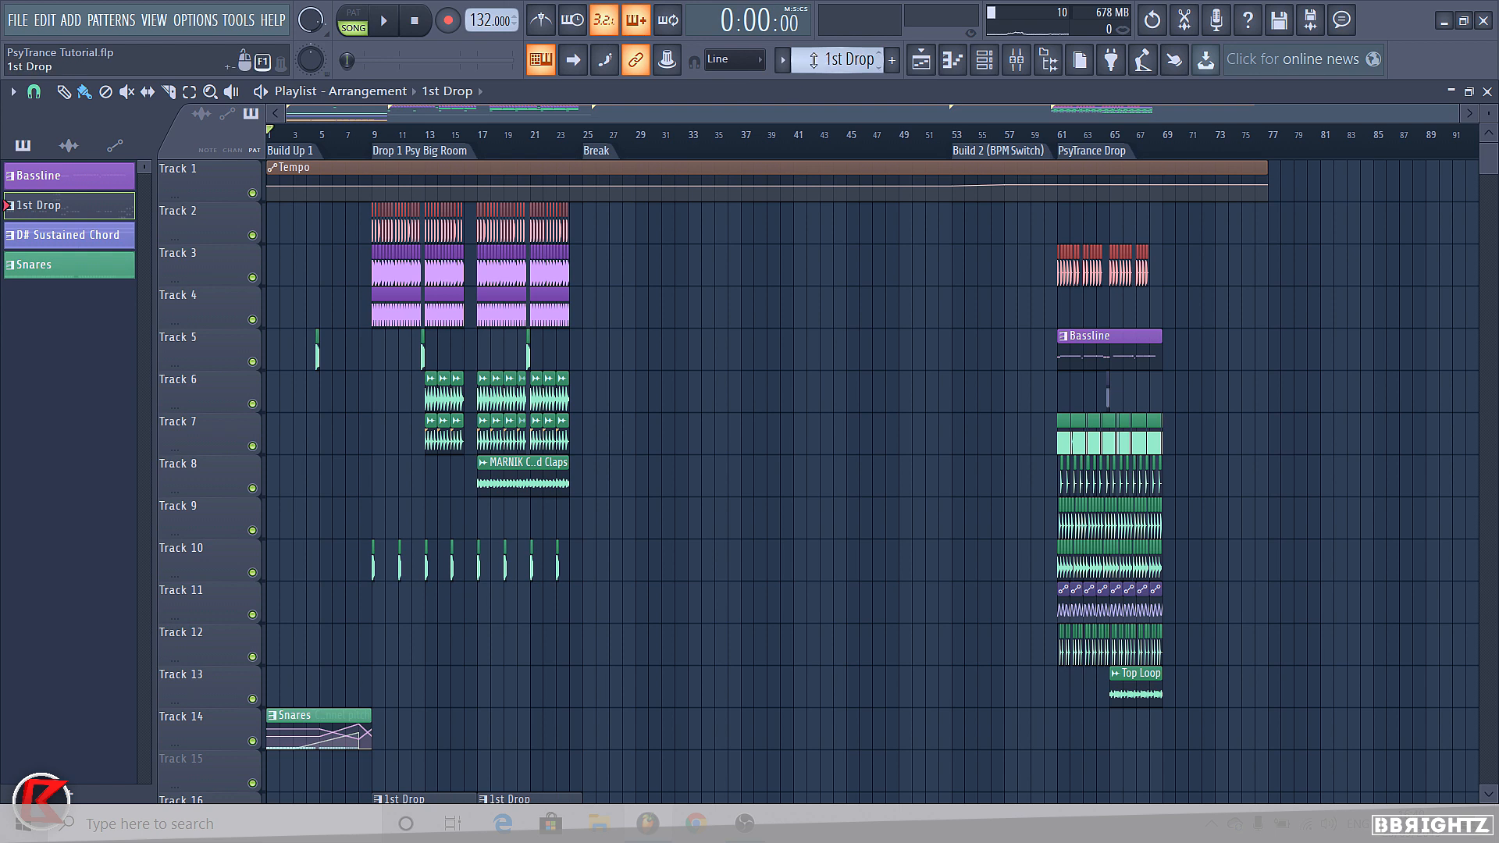
drag(621, 204, 290, 795)
ctrl+click(660, 548)
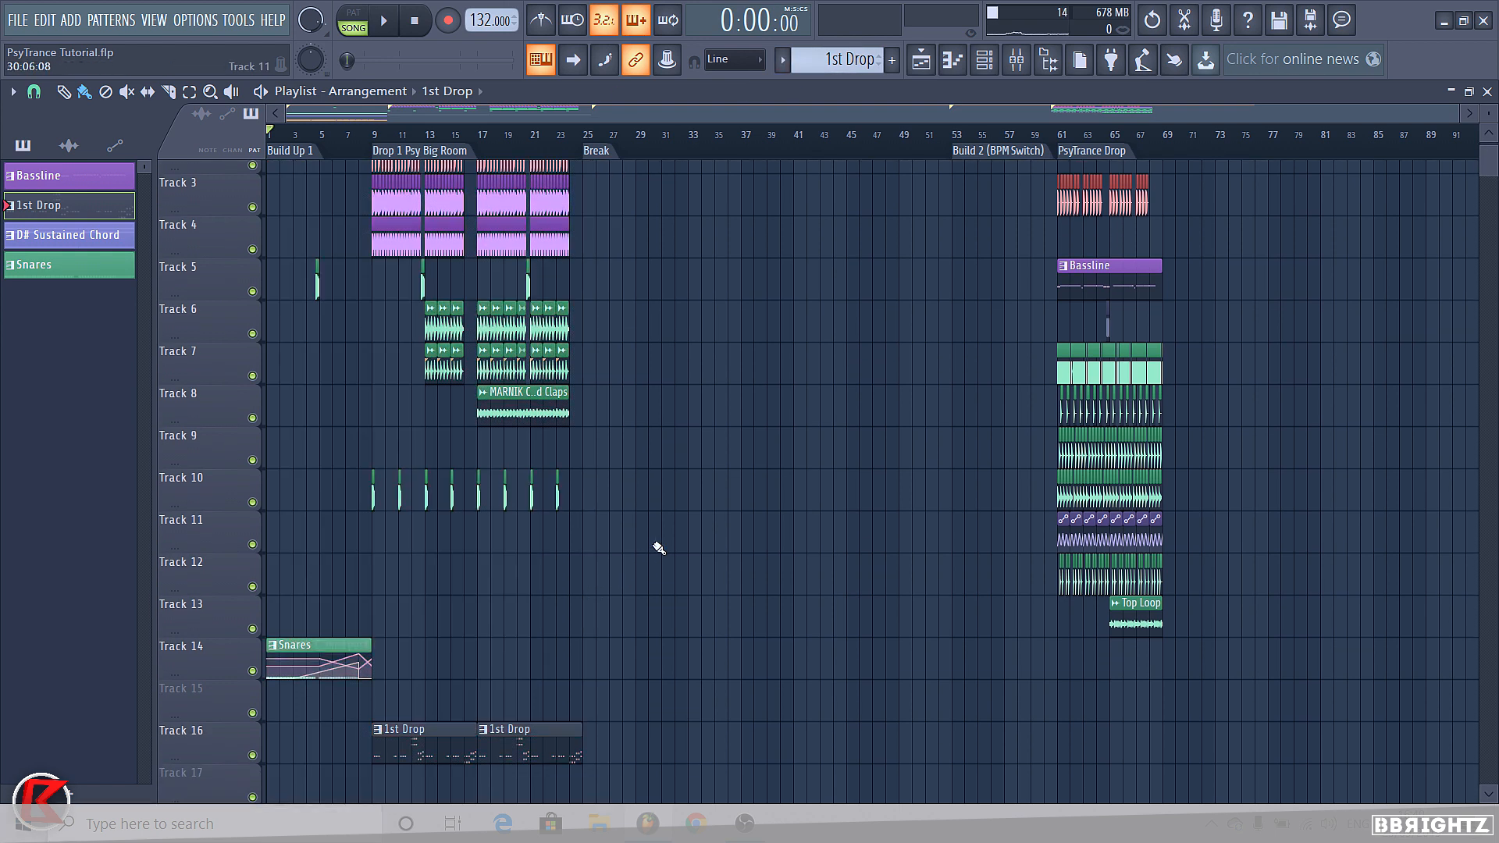
scroll(663, 515, up, 2)
drag(633, 249, 272, 798)
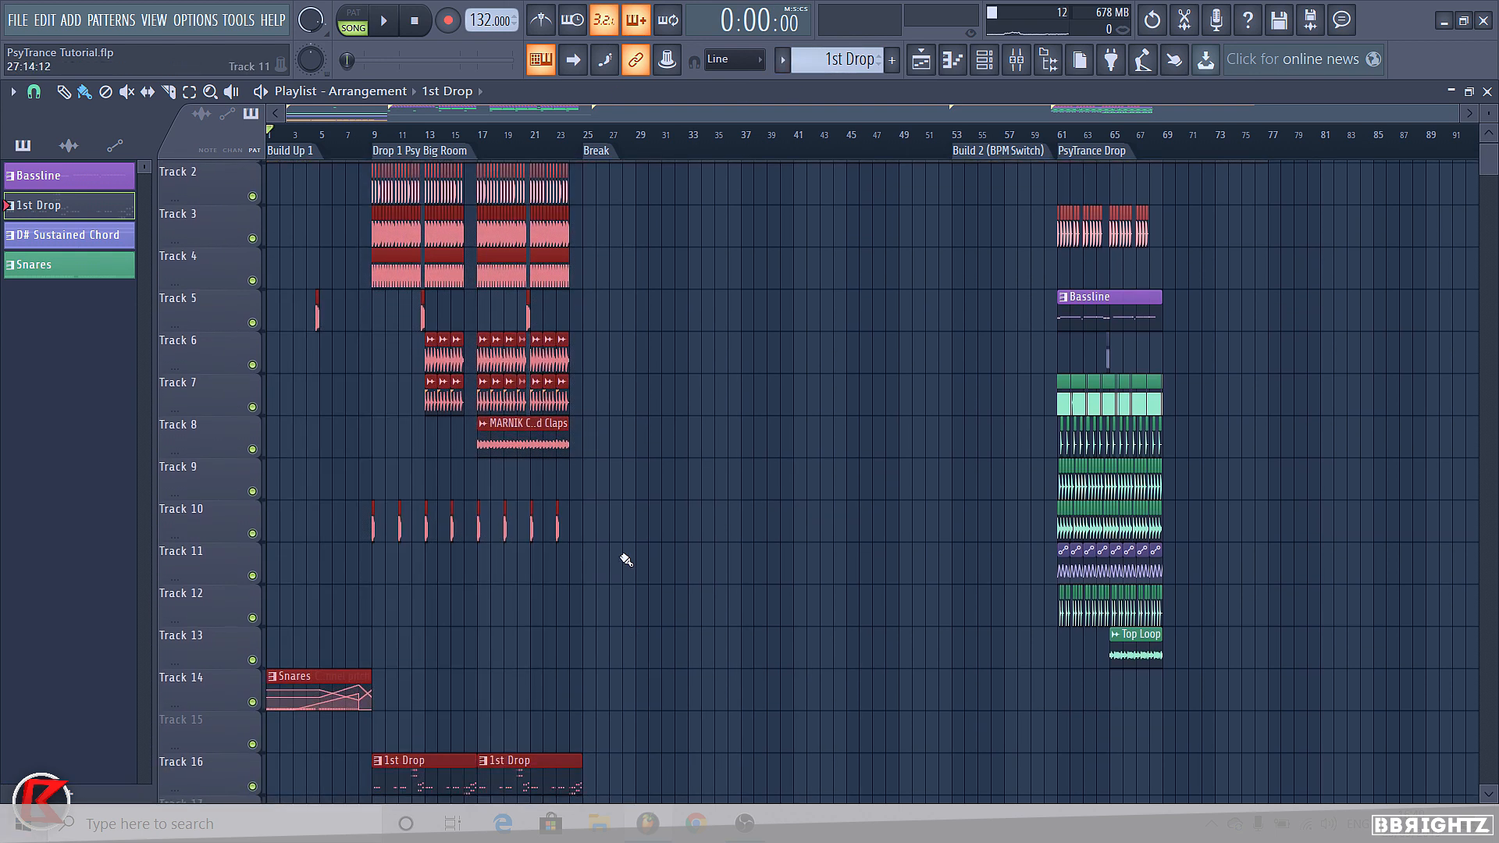
scroll(623, 546, down, 2)
ctrl+click(542, 599)
scroll(672, 406, up, 3)
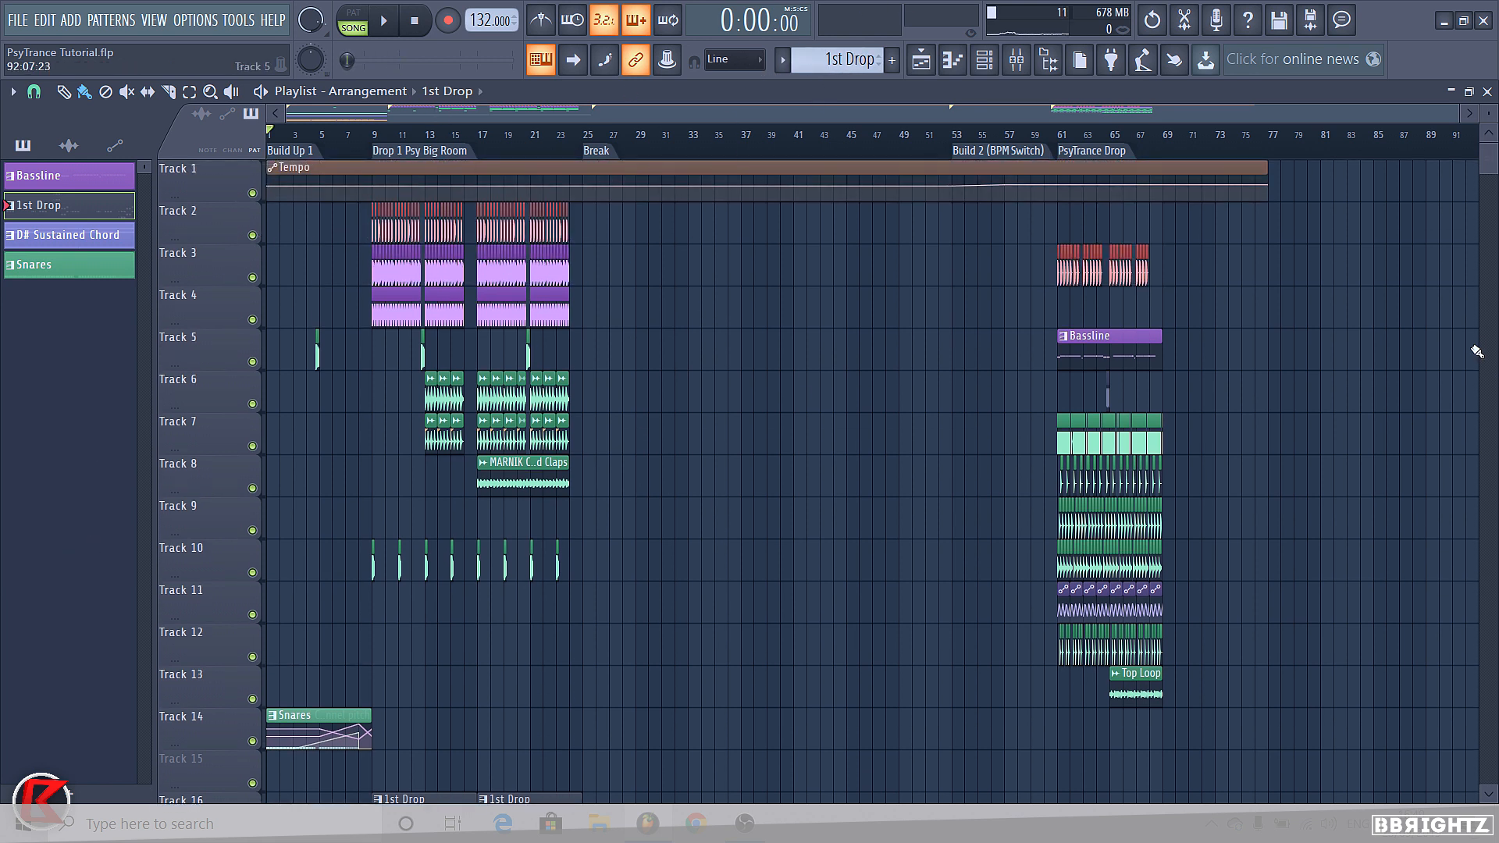
scroll(1198, 375, down, 5)
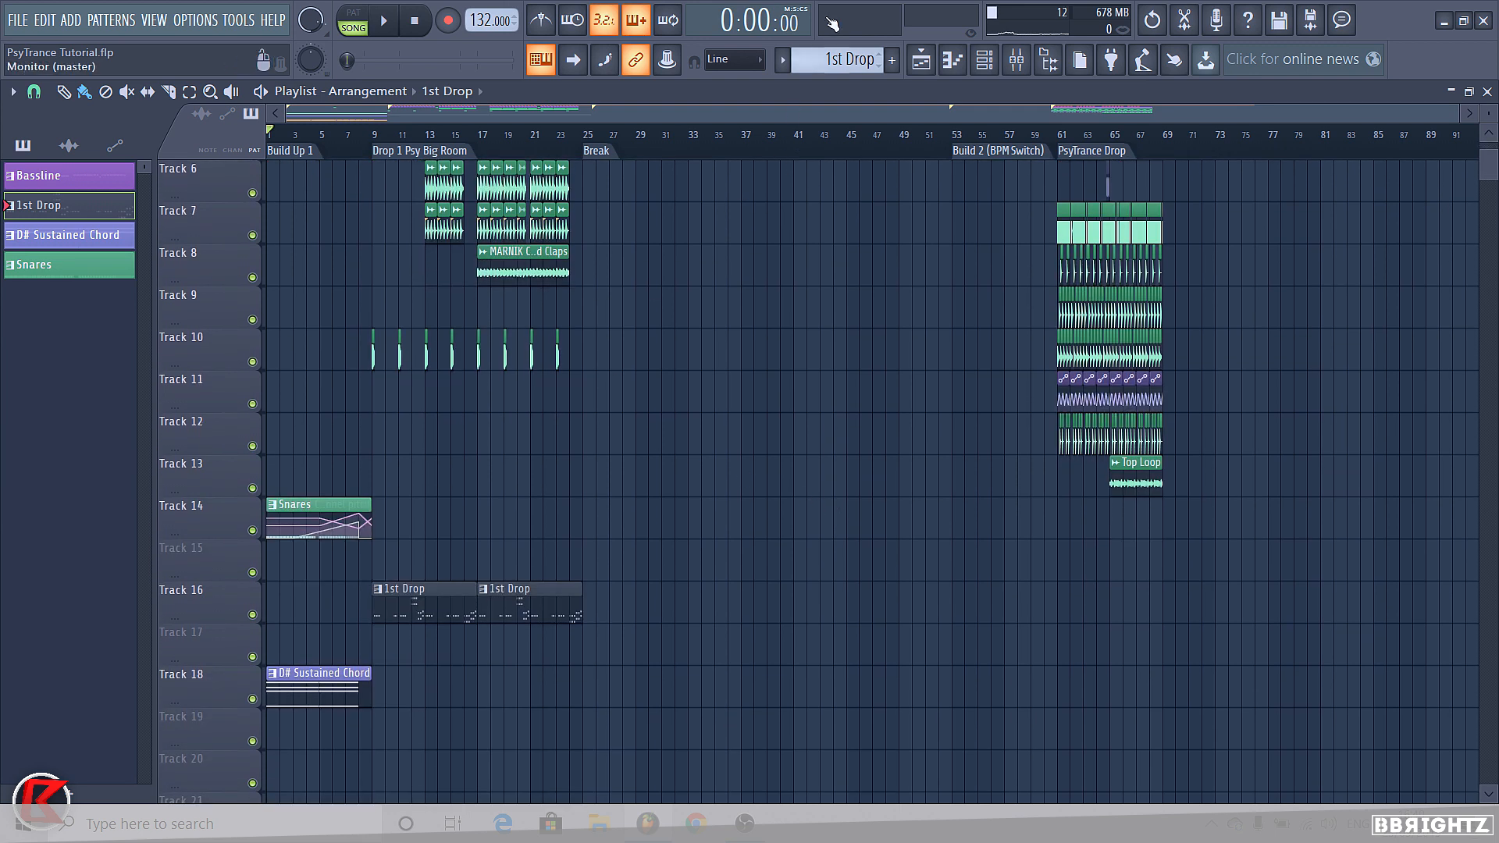
scroll(1271, 277, up, 5)
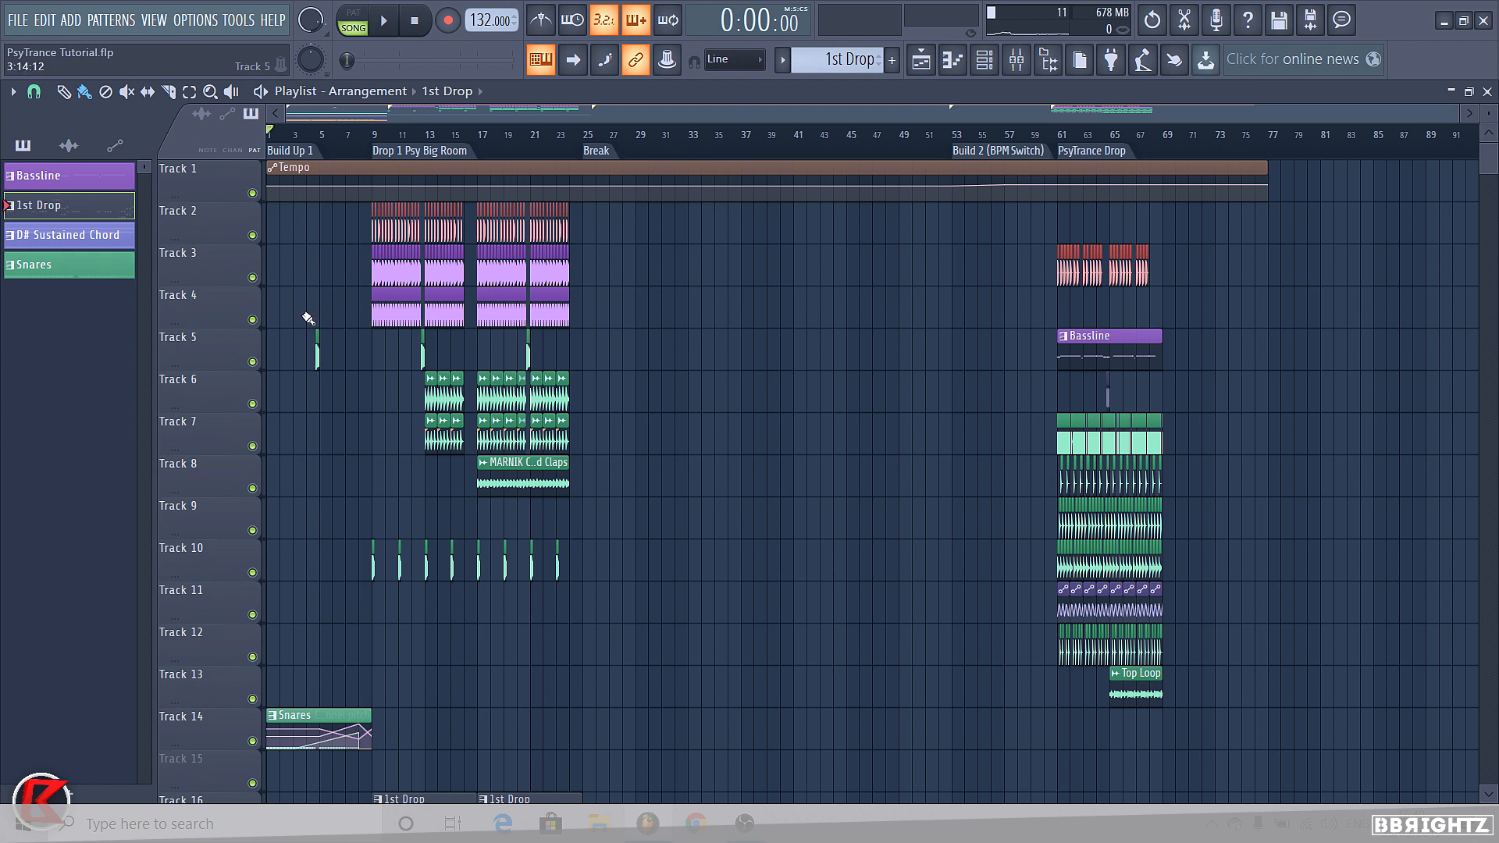
scroll(445, 484, down, 6)
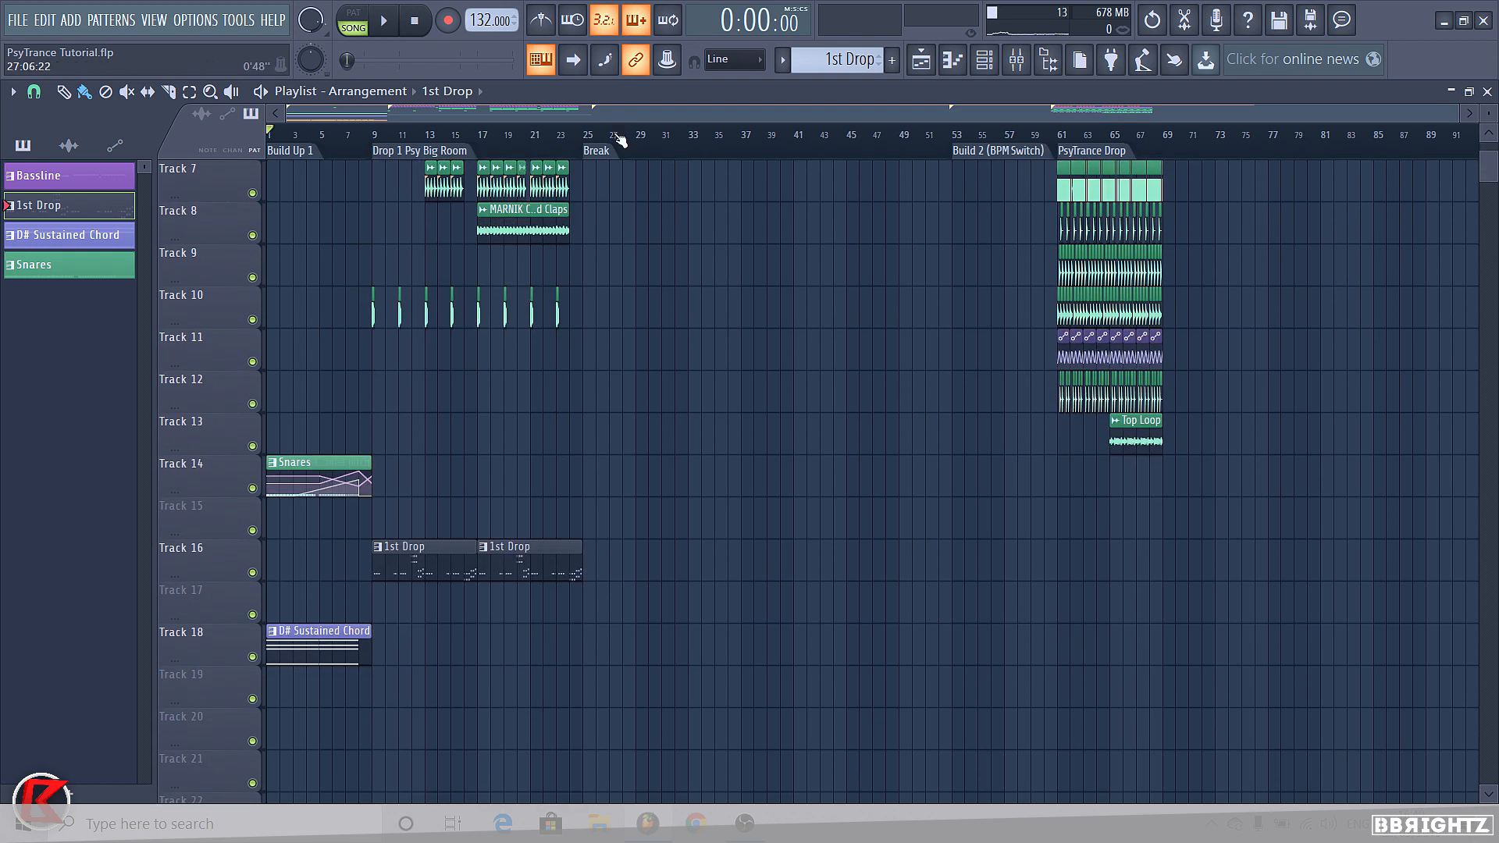
Move the song position into the empty break section around bars 33 to 37 and return it to the start
mouse_move(598, 144)
mouse_down()
mouse_move(672, 128)
mouse_move(576, 142)
mouse_move(755, 141)
mouse_up()
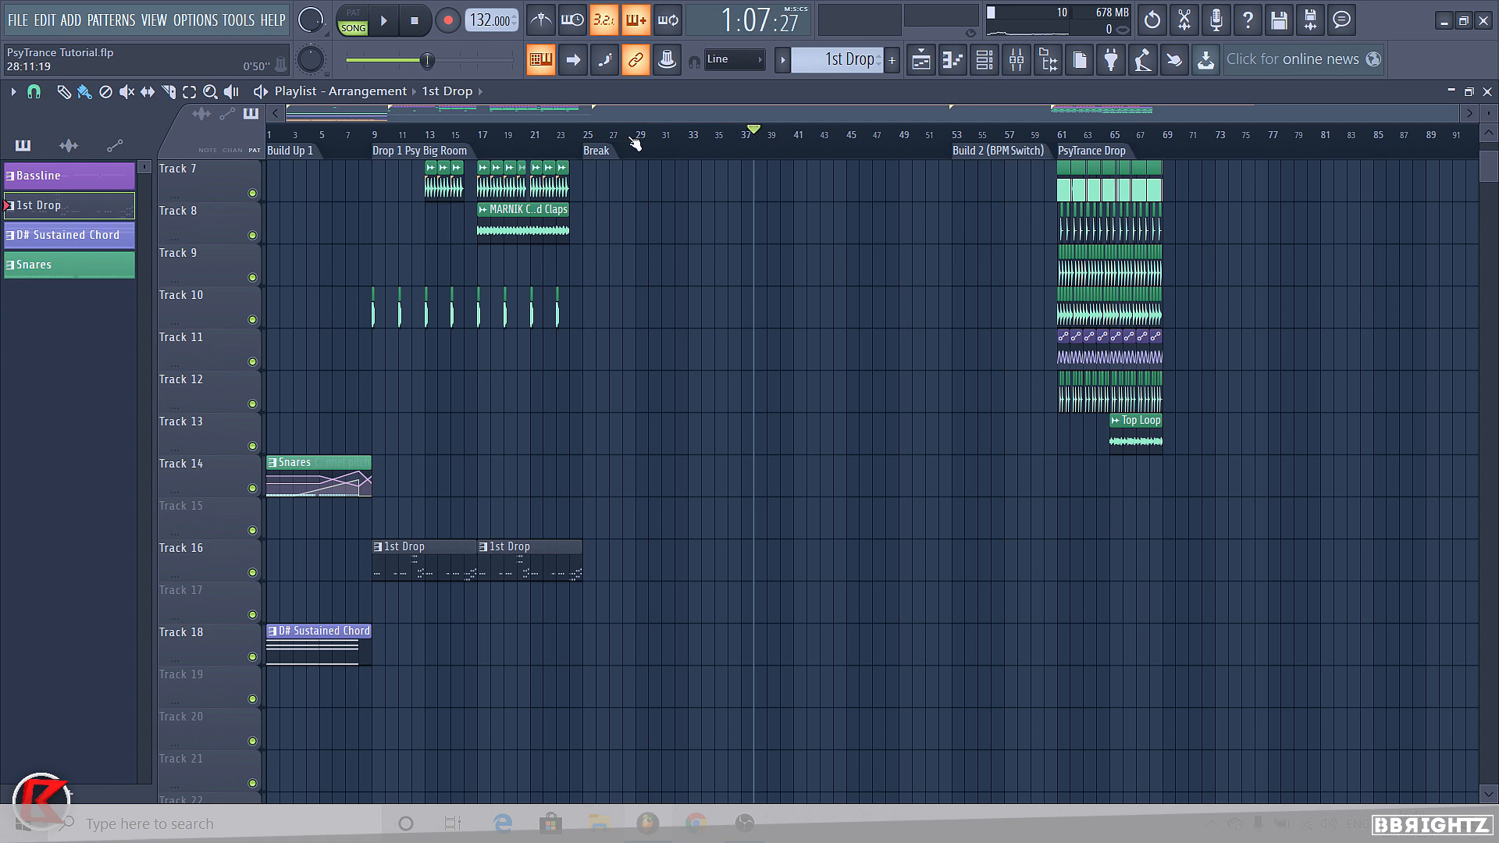
mouse_move(634, 143)
mouse_down()
mouse_move(595, 134)
mouse_move(687, 132)
mouse_up()
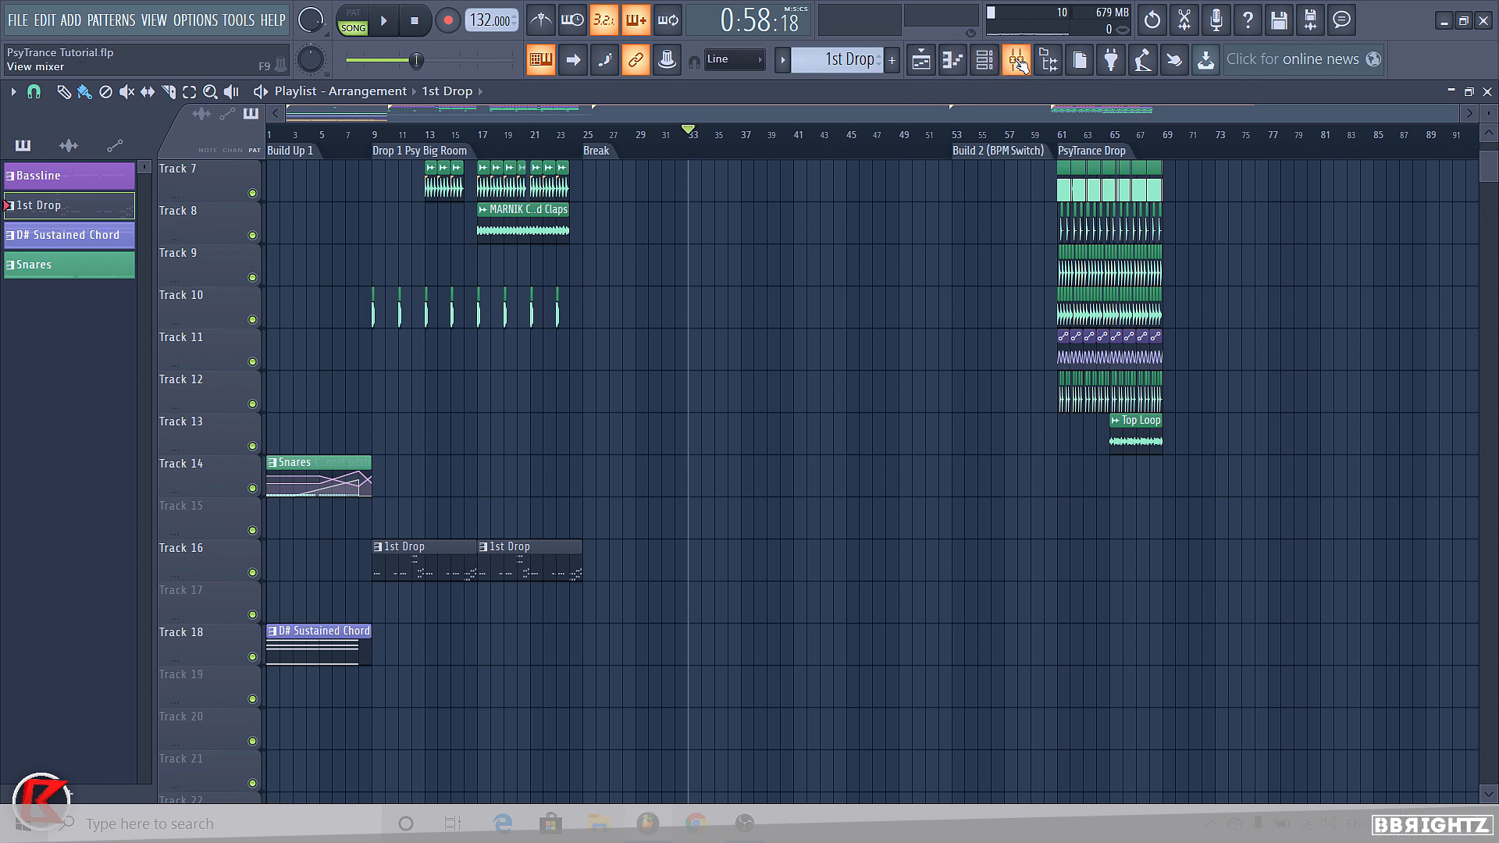
drag(411, 141, 125, 146)
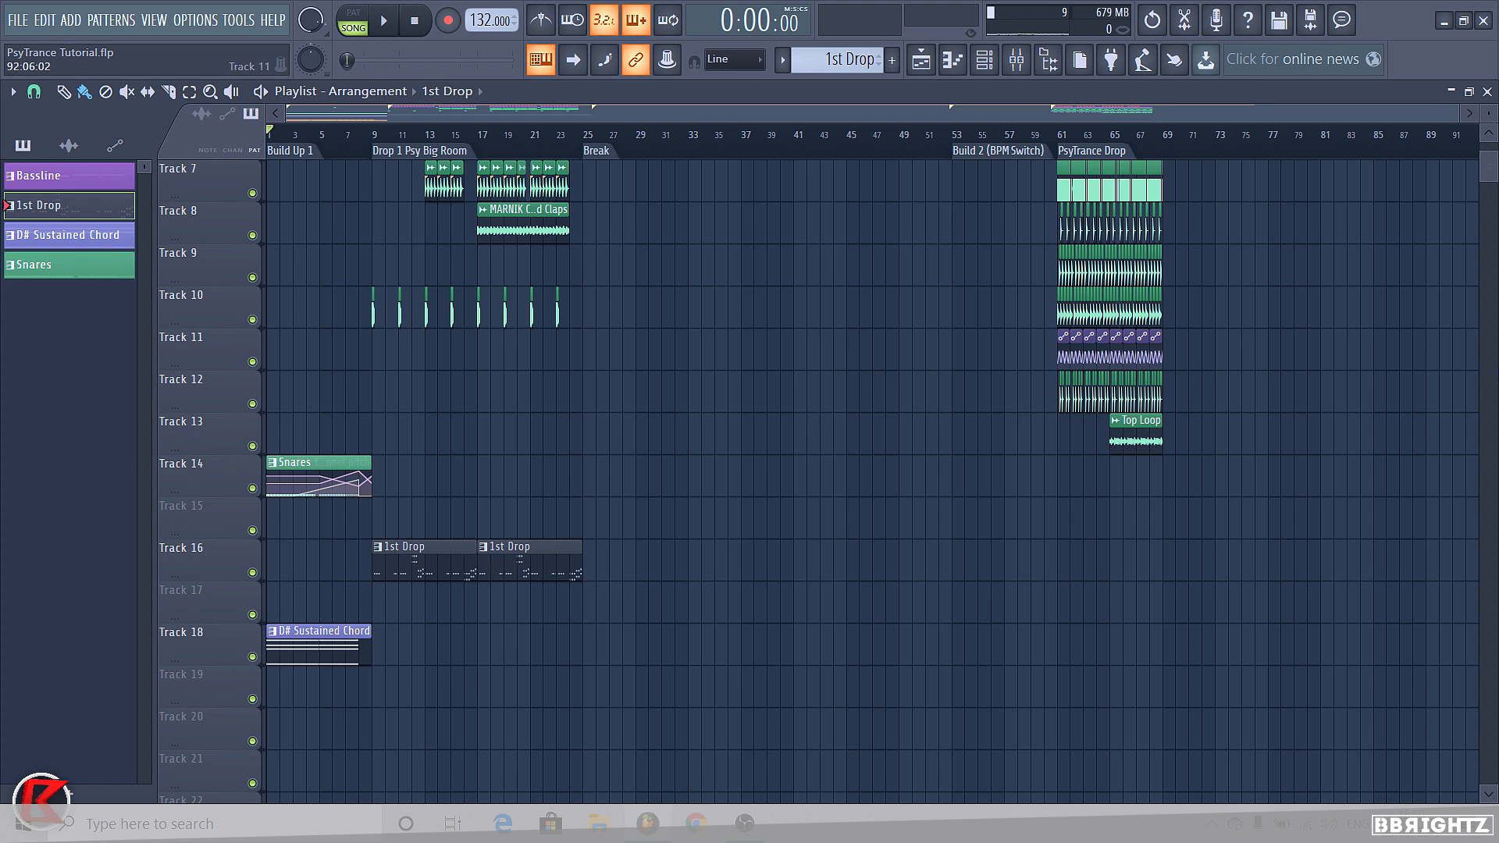
Examine the Drop 1 layers by highlighting the clips on Tracks 2 to 10 and the 1st Drop pattern clips on Track 16
scroll(870, 469, up, 3)
drag(338, 204, 665, 668)
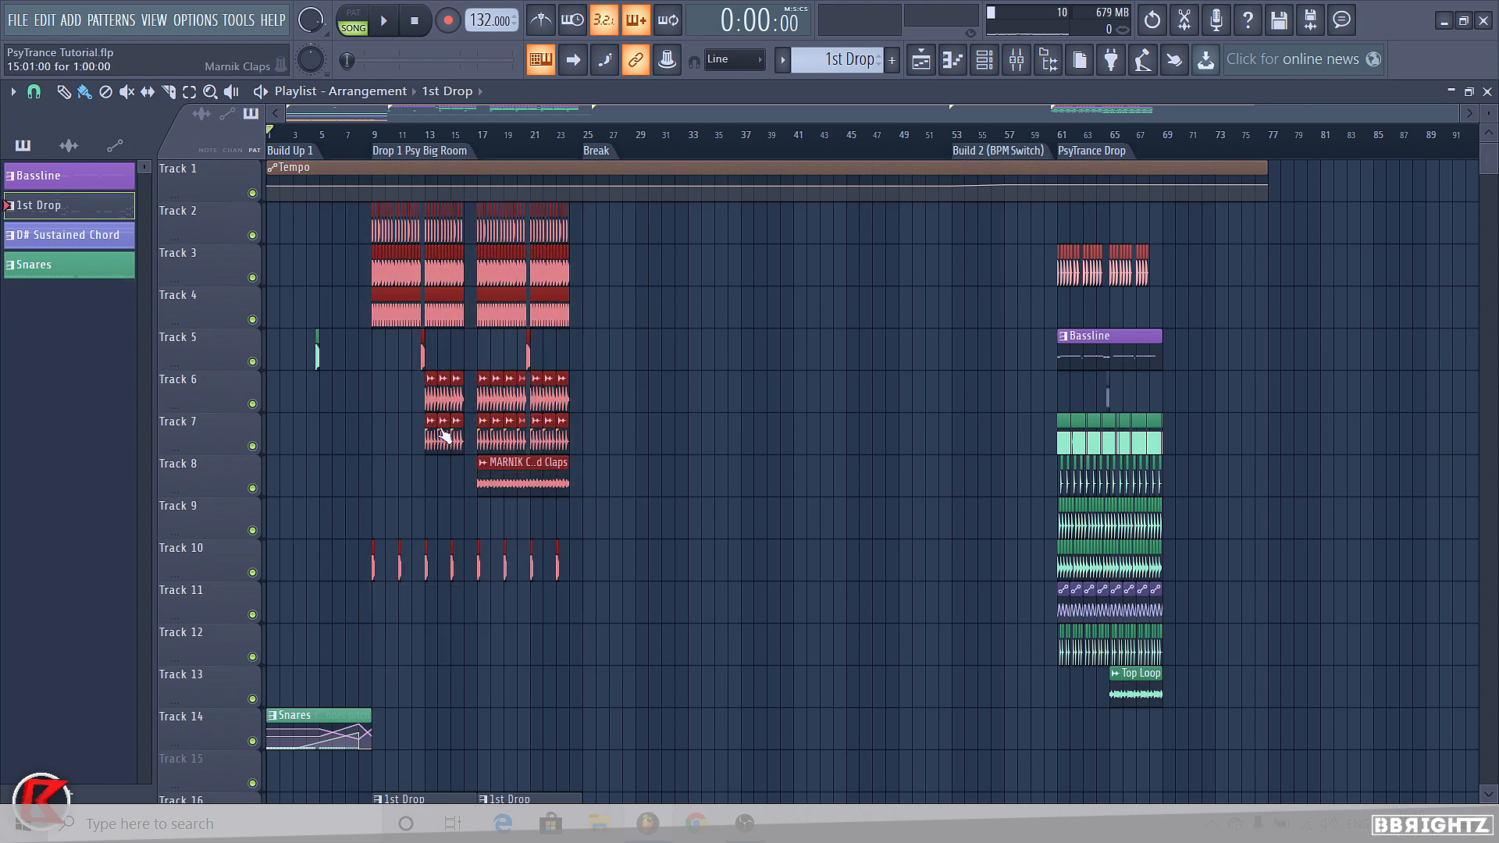
drag(396, 371, 788, 525)
drag(355, 549, 703, 612)
scroll(749, 603, down, 4)
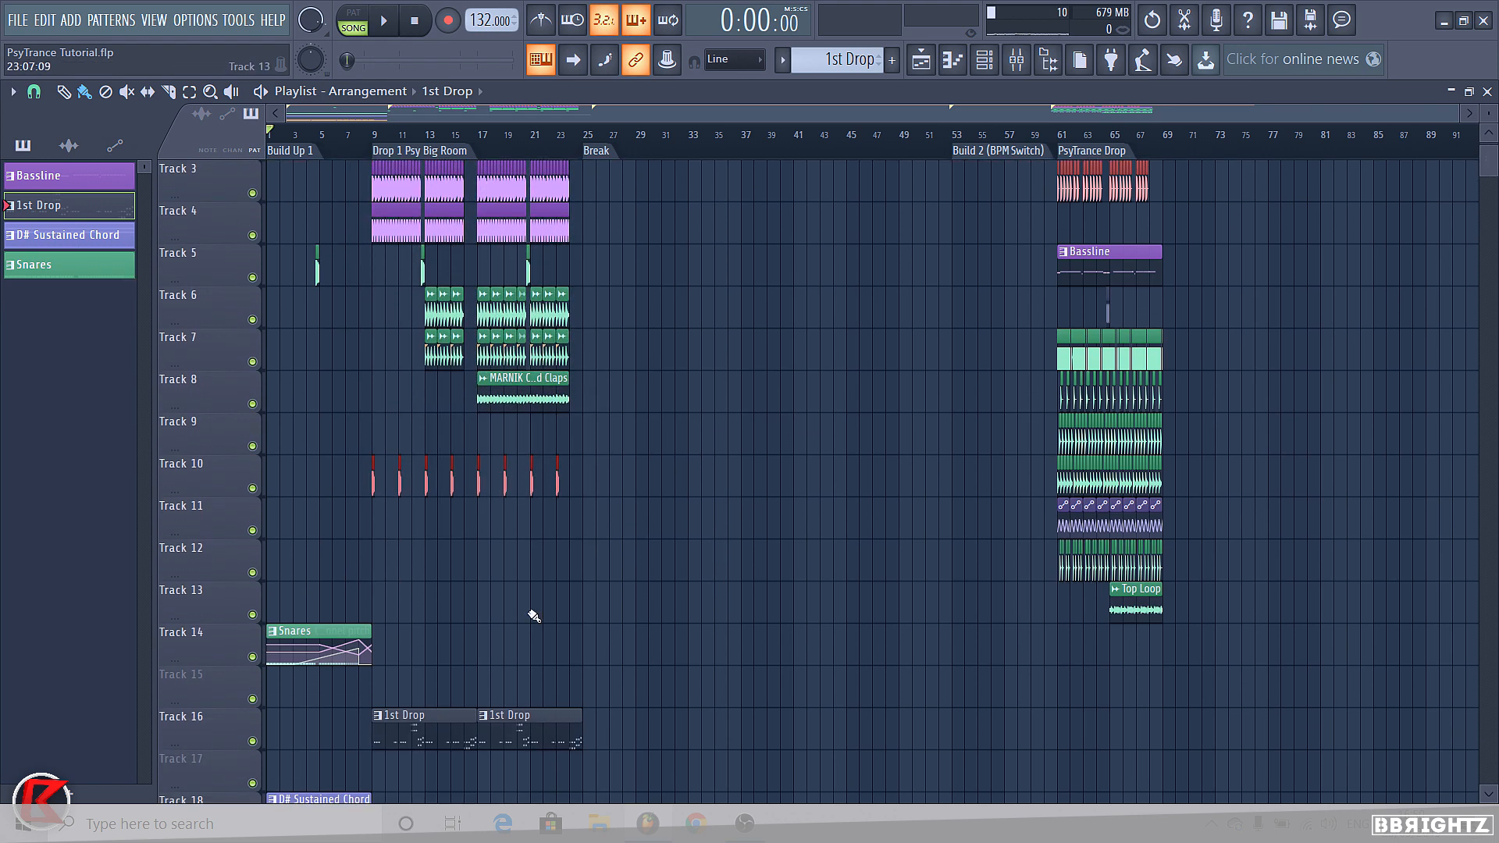
ctrl+click(648, 636)
drag(359, 656, 645, 651)
scroll(529, 640, down, 5)
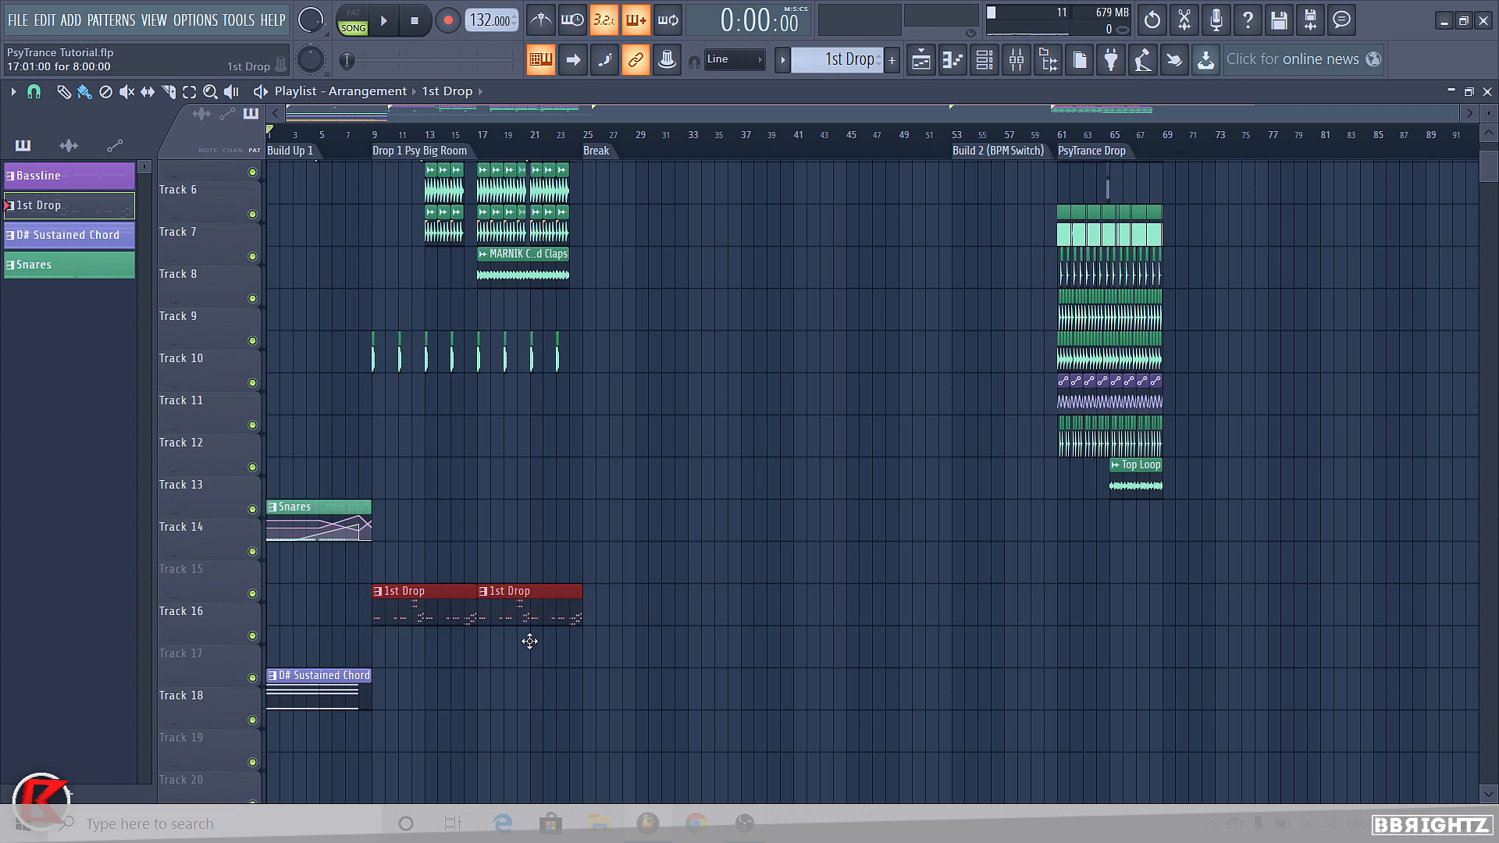
Examine the Build Up 1 layers by highlighting the Snares, D# Sustained Chord, and Track 24 and 25 clips
drag(335, 343, 306, 806)
scroll(393, 747, down, 5)
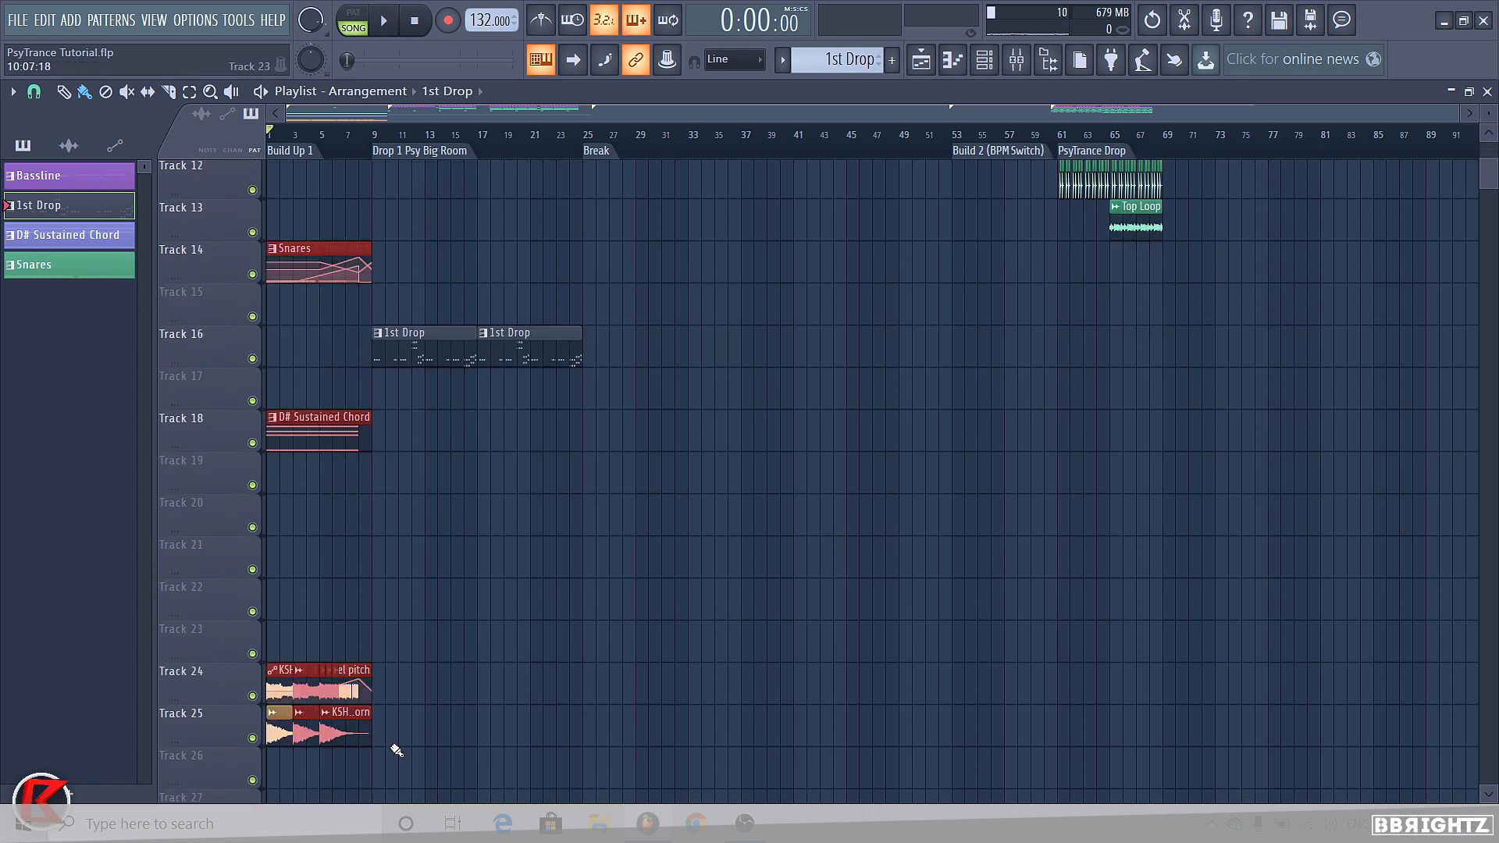
drag(403, 662, 266, 542)
scroll(346, 447, up, 4)
drag(356, 473, 328, 318)
scroll(356, 420, up, 10)
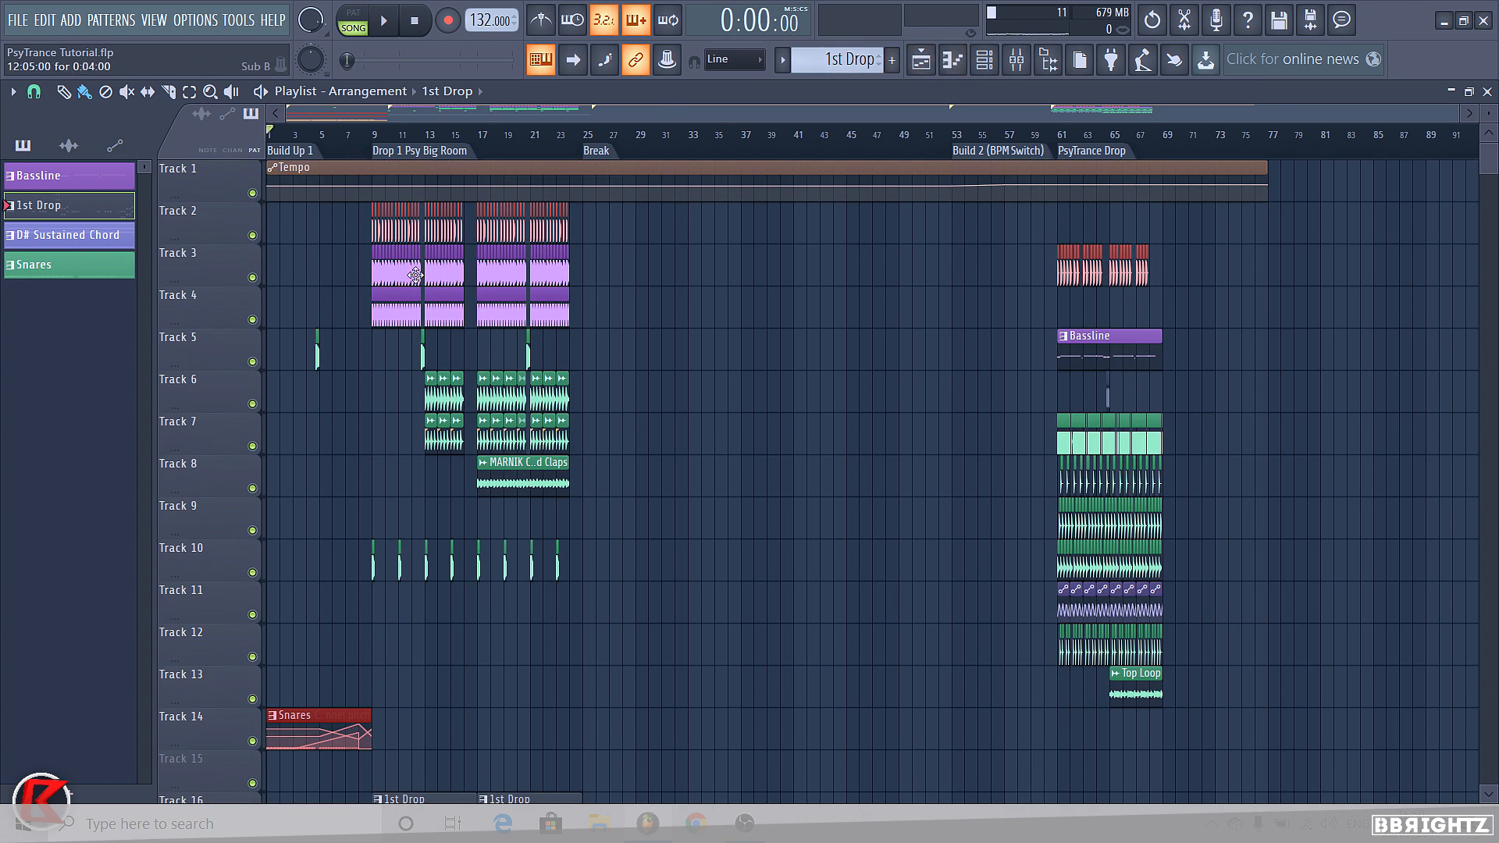
Play the song from the start through Build Up 1 and Drop 1, clear the clip selection, and stop at the Break marker
key(space)
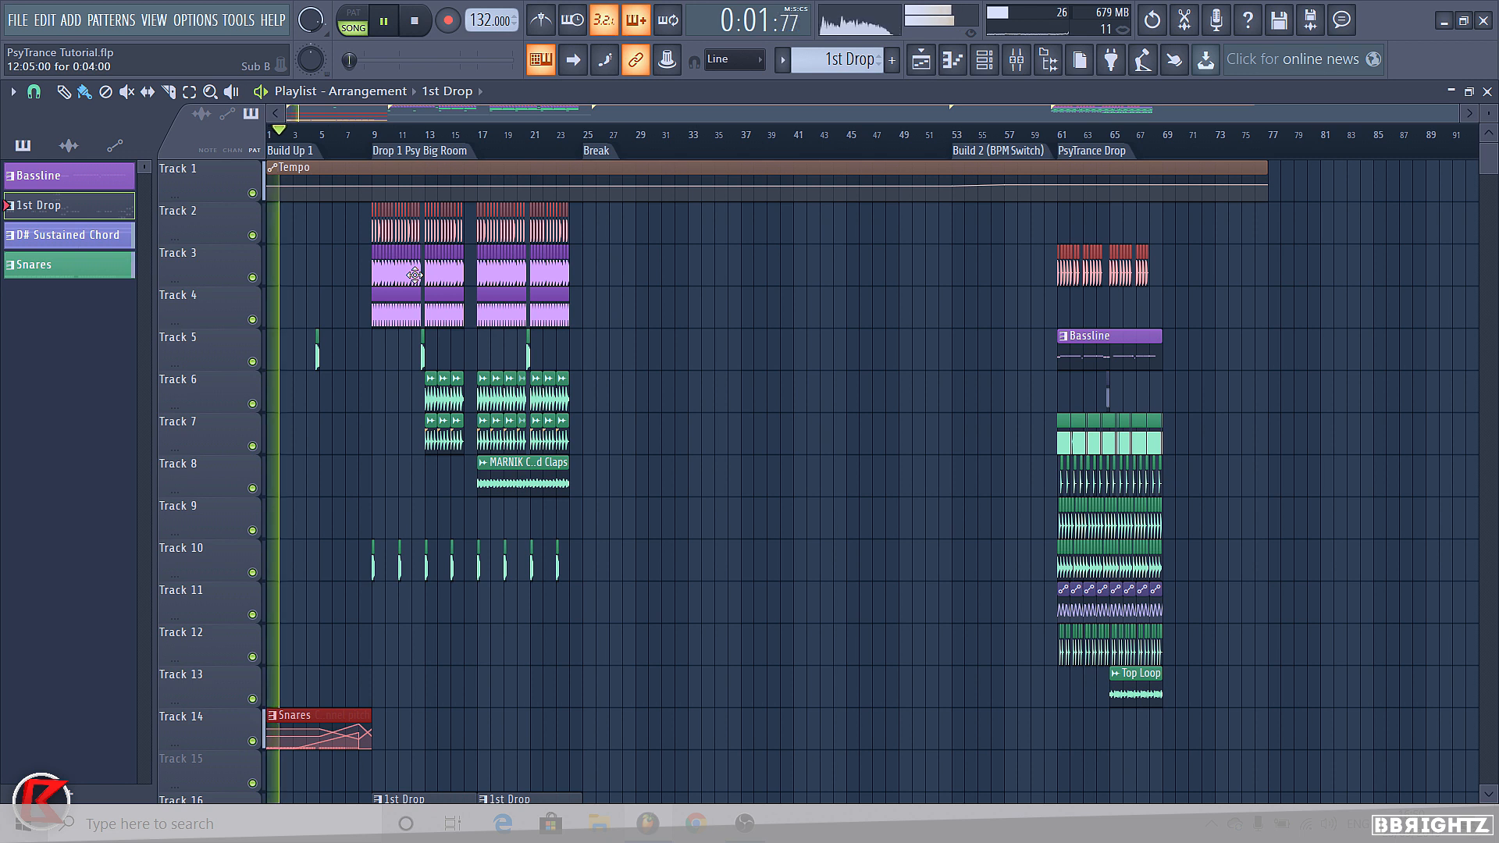
ctrl+click(303, 254)
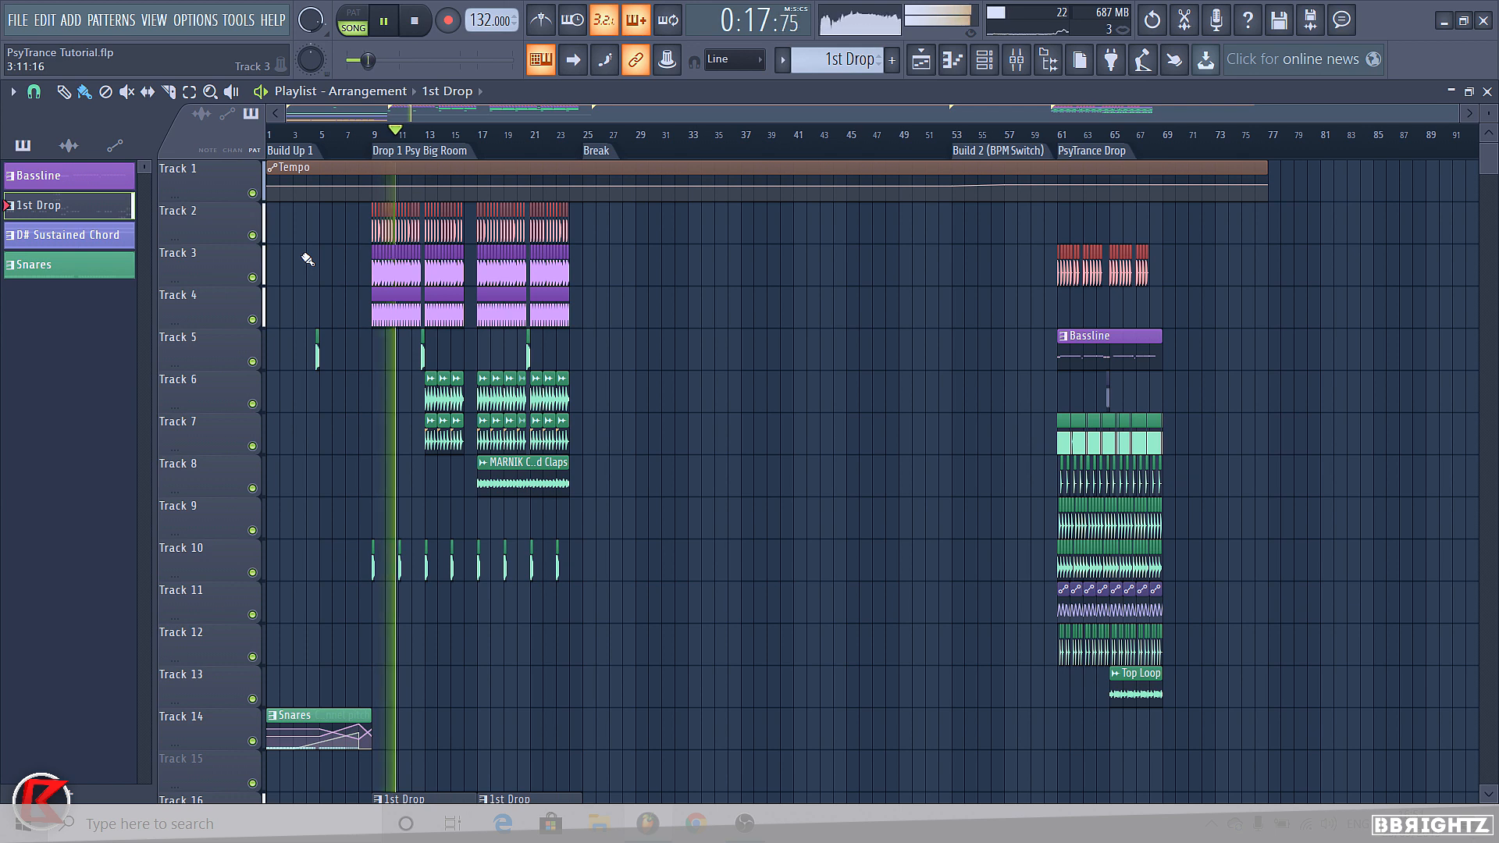
drag(1459, 114, 783, 167)
scroll(976, 279, down, 5)
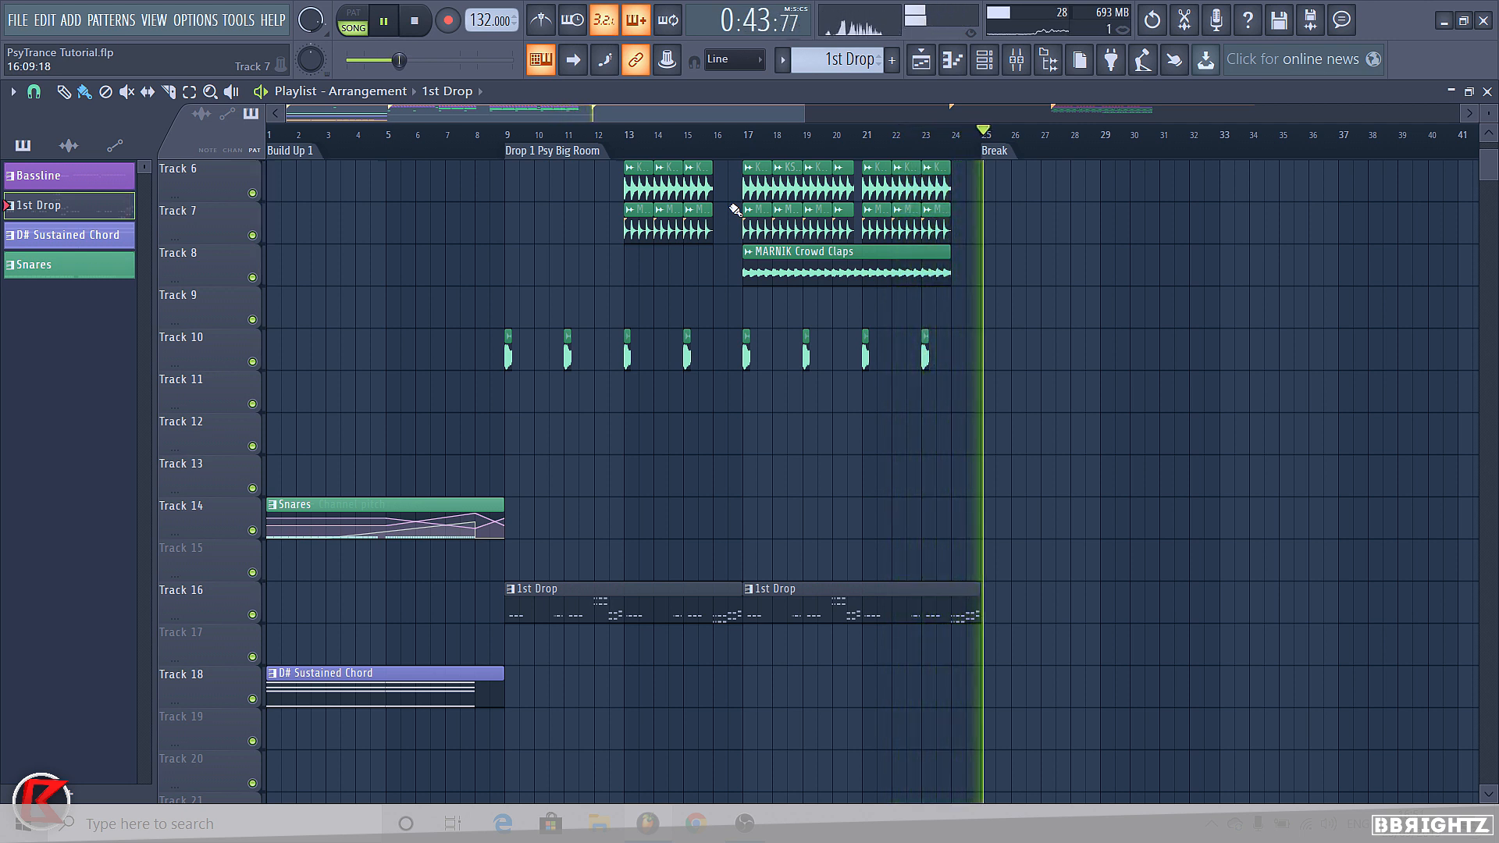
key(space)
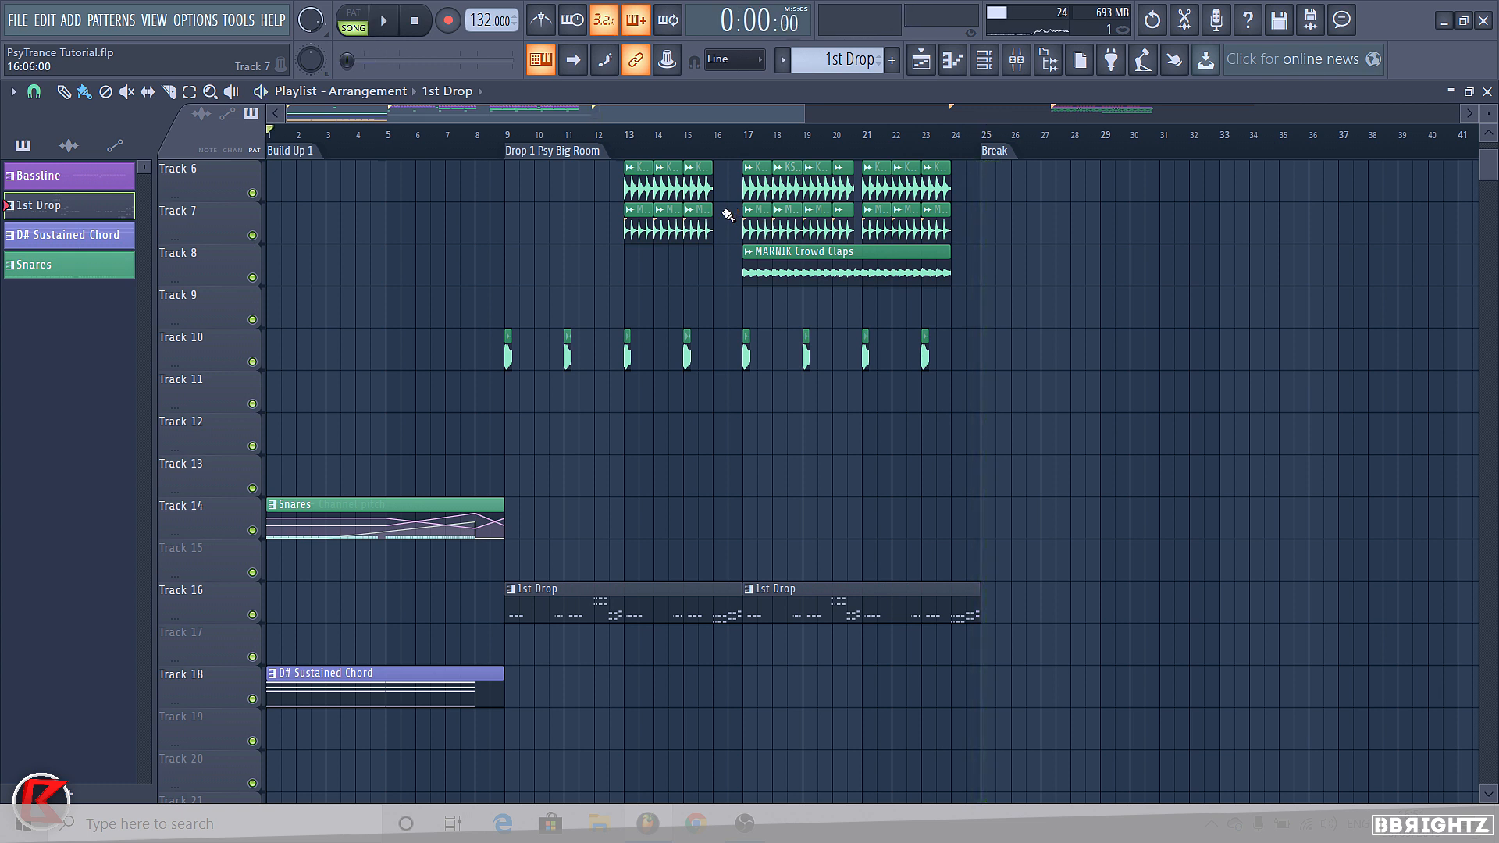
Check the channel rack and set the playlist time selection to the Build Up 1 section, bars 1 to 9
click(985, 60)
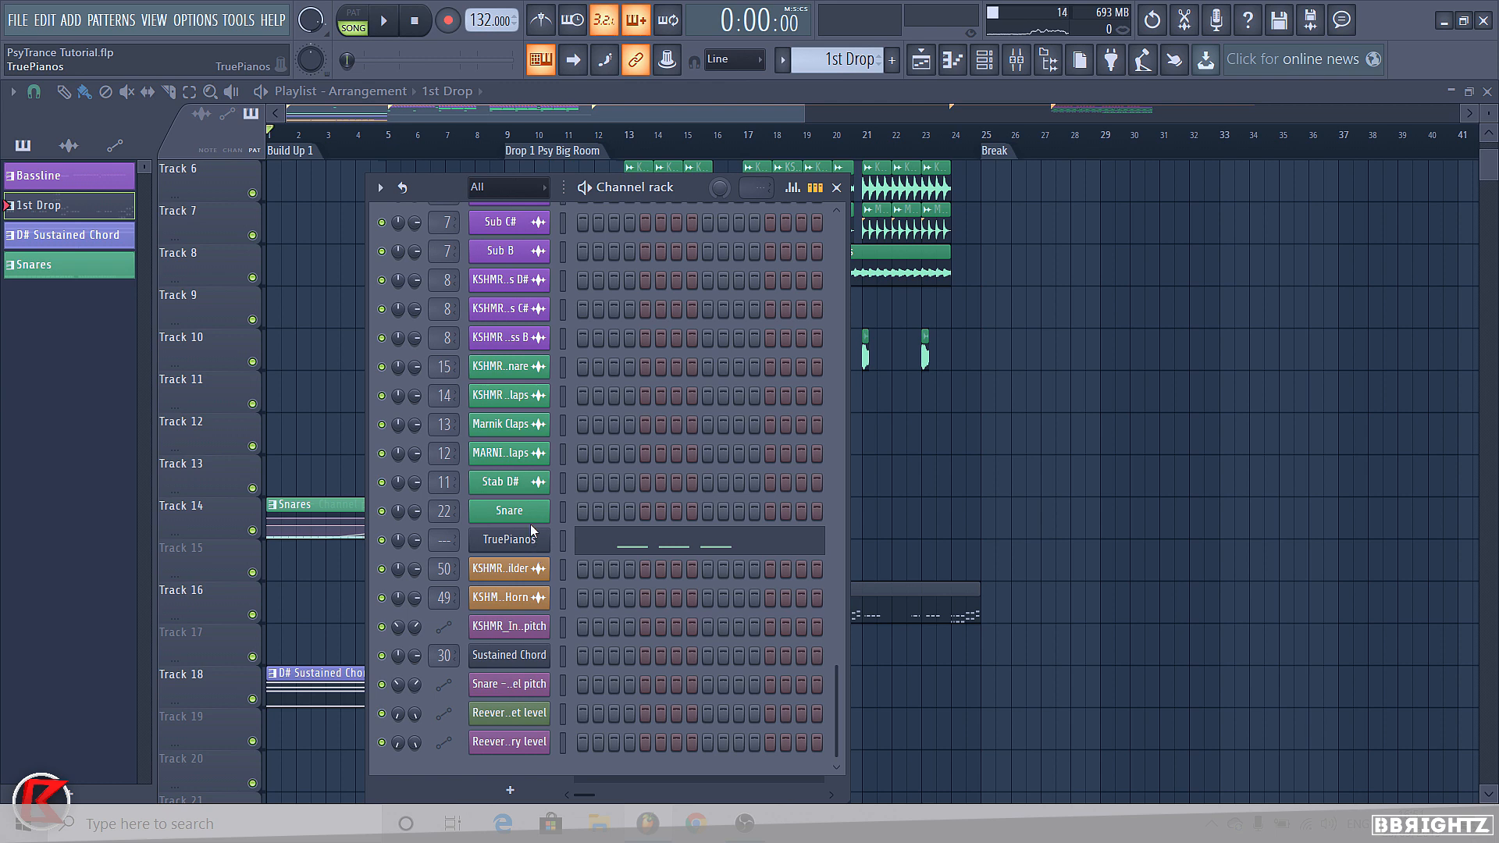
key(F6)
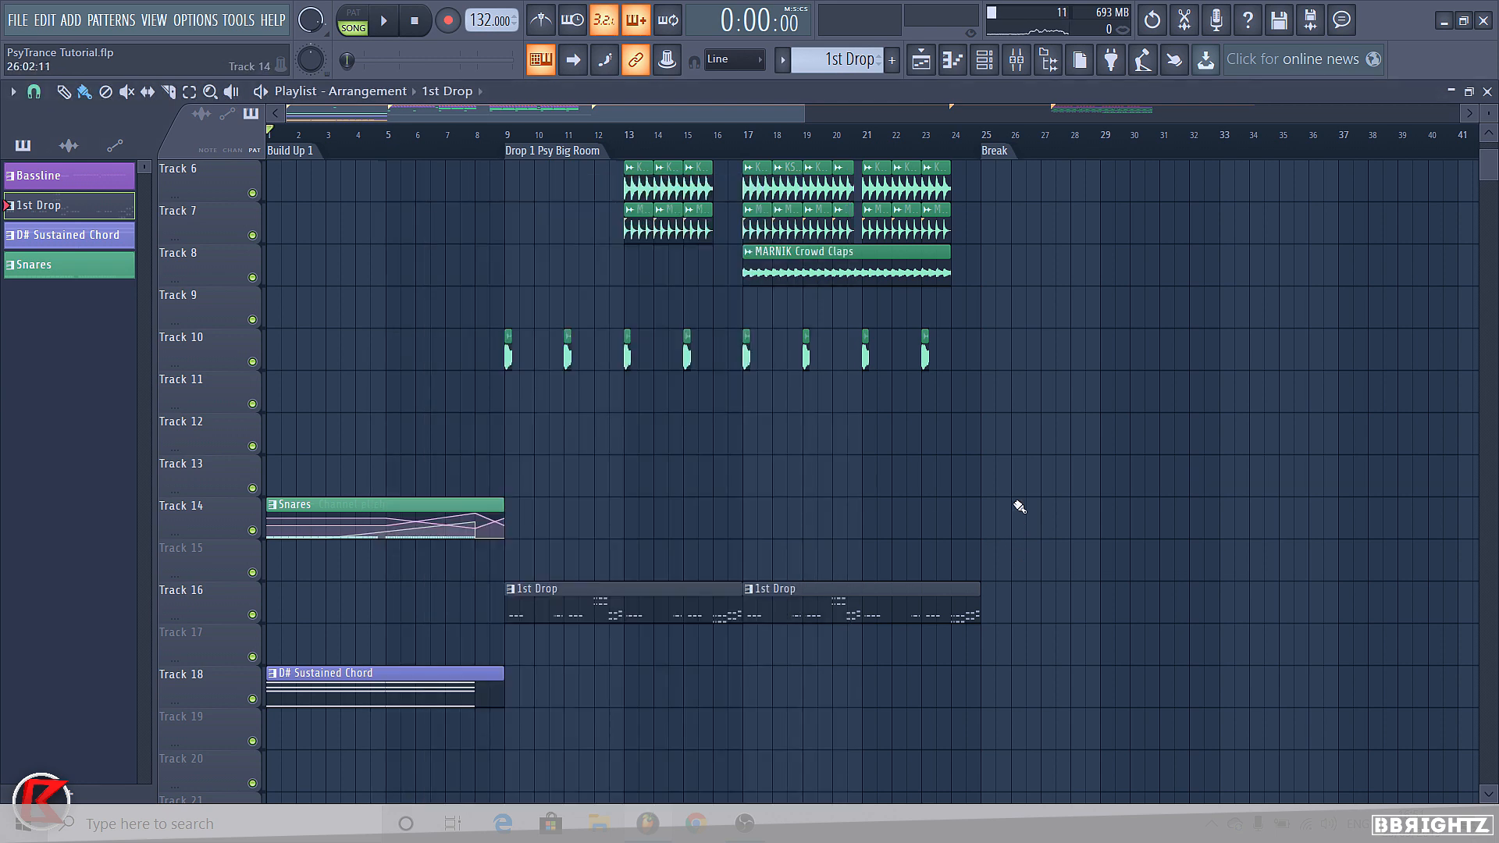
scroll(321, 358, up, 5)
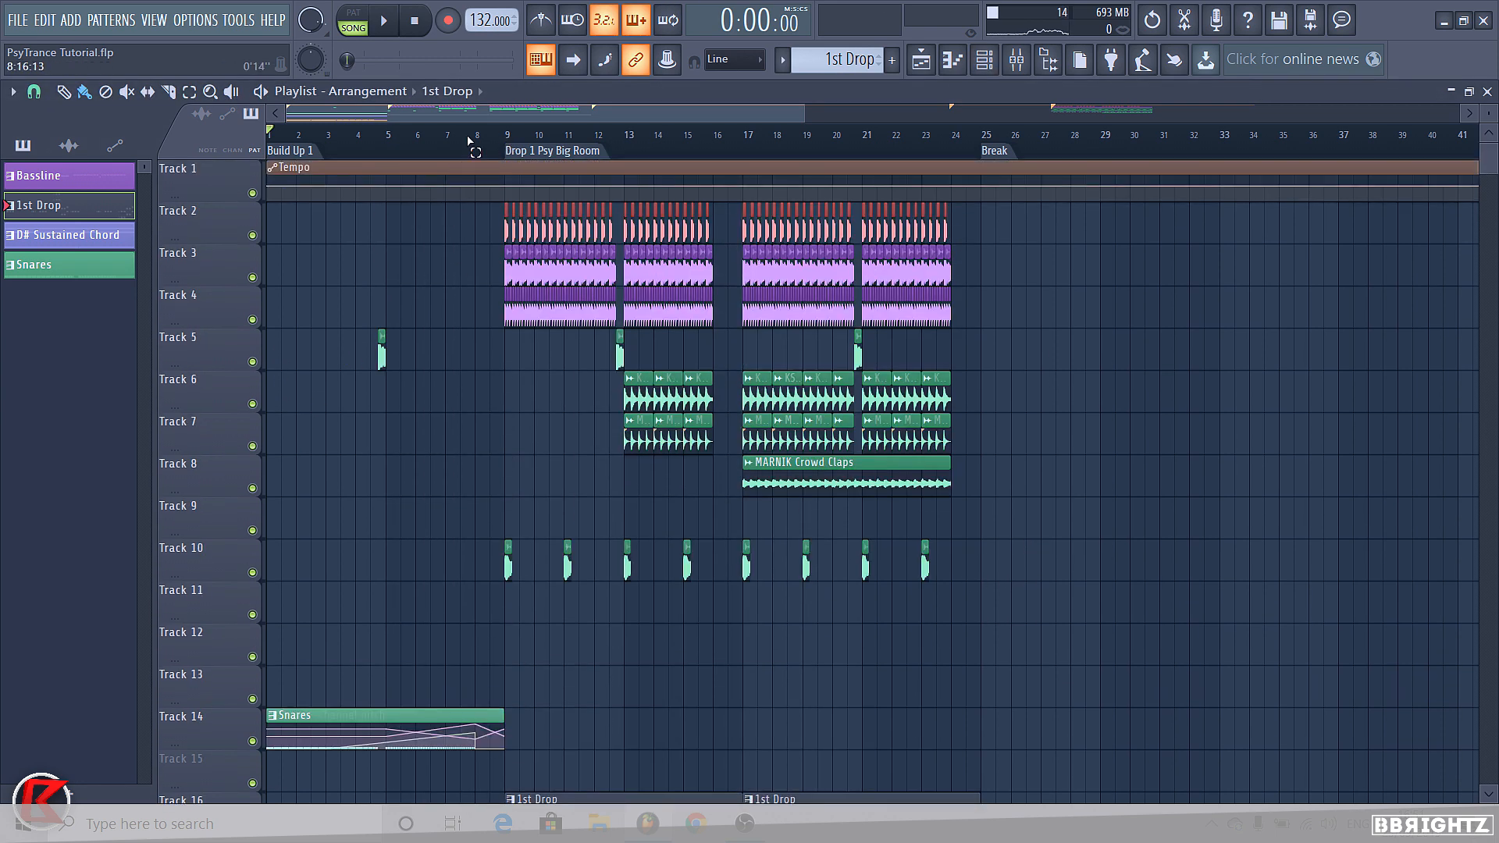
double_click(474, 147)
scroll(435, 281, down, 5)
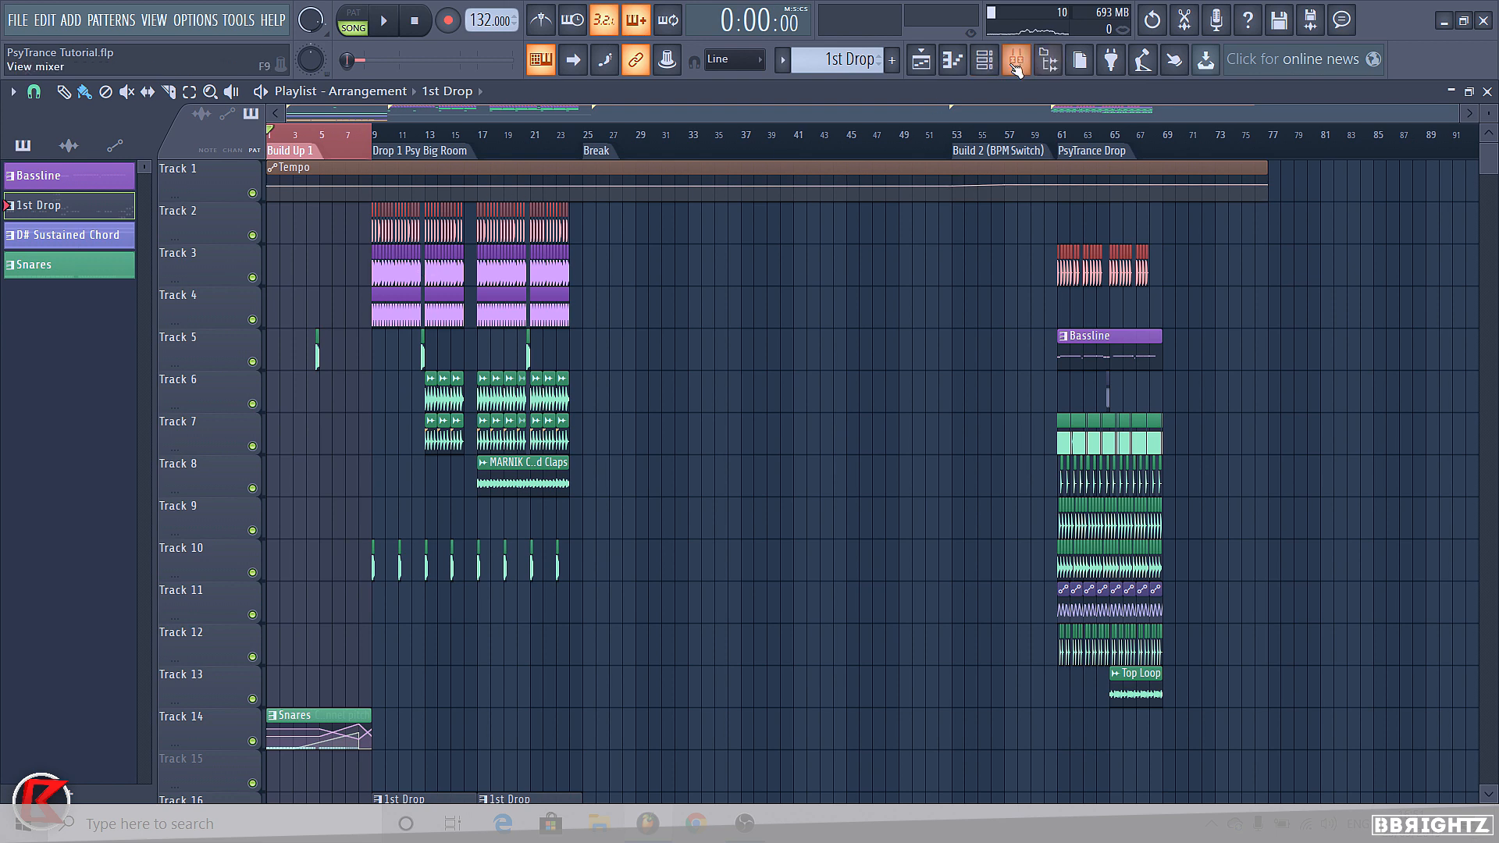
Find the Risers folder of the Ralph Cowell 10K Sample Pack within Top Sample Packs in BBrightz EDM Festival Samples
click(1047, 62)
scroll(117, 390, down, 2)
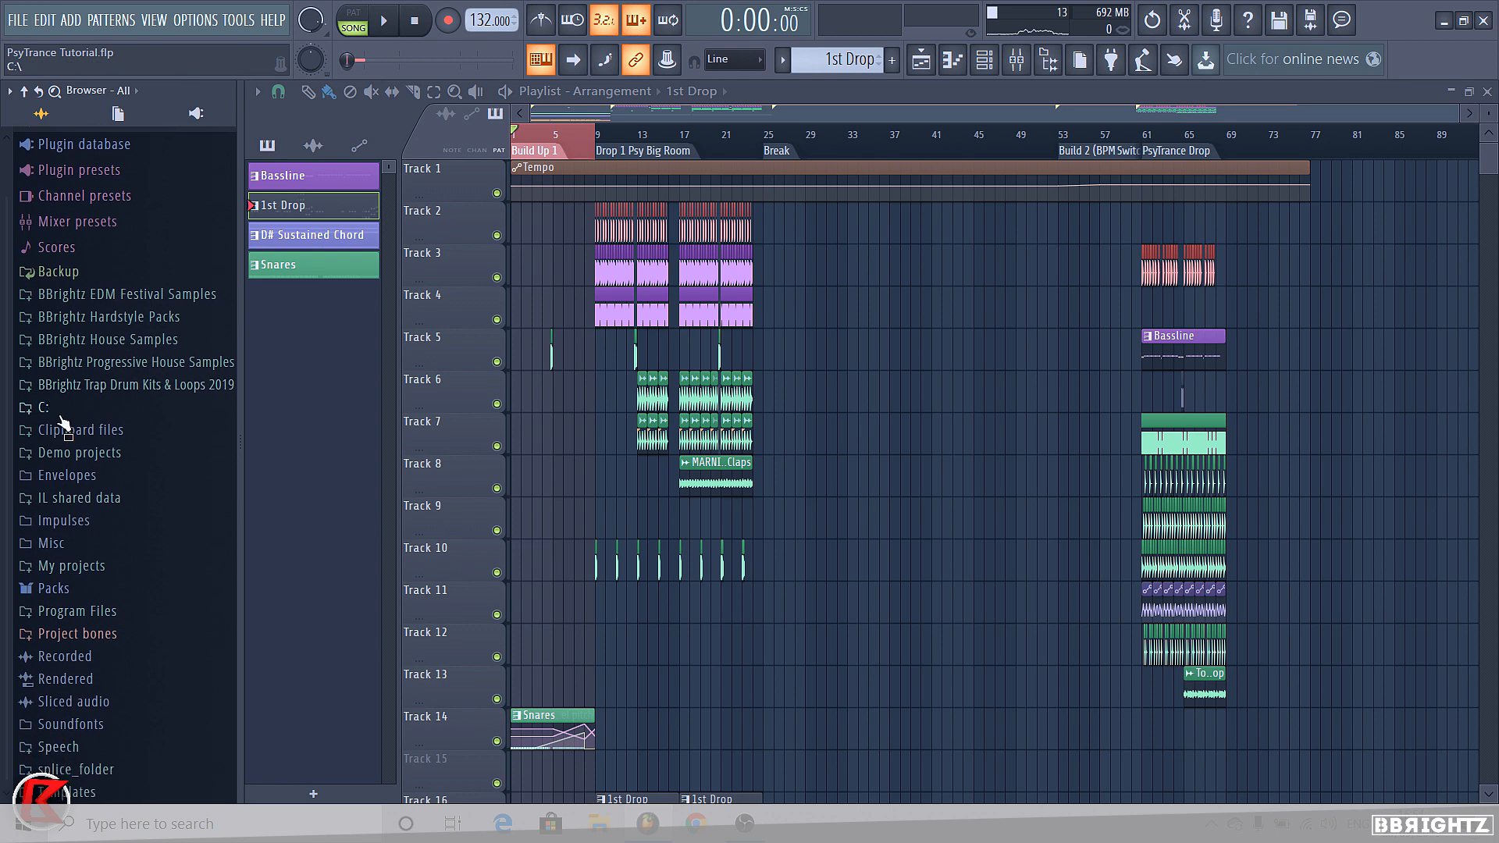
click(88, 295)
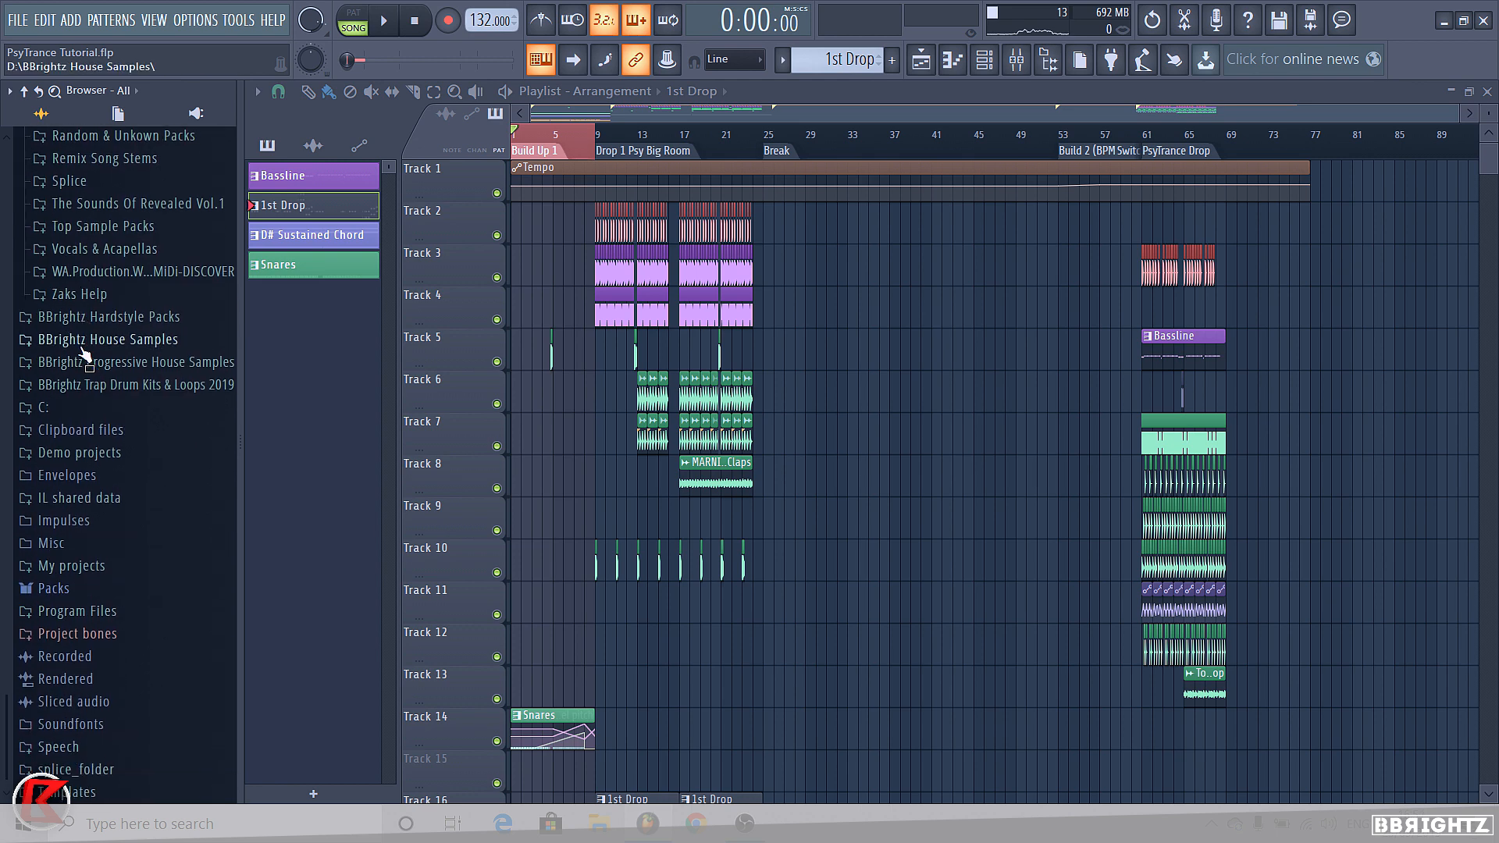
scroll(88, 351, up, 4)
click(80, 482)
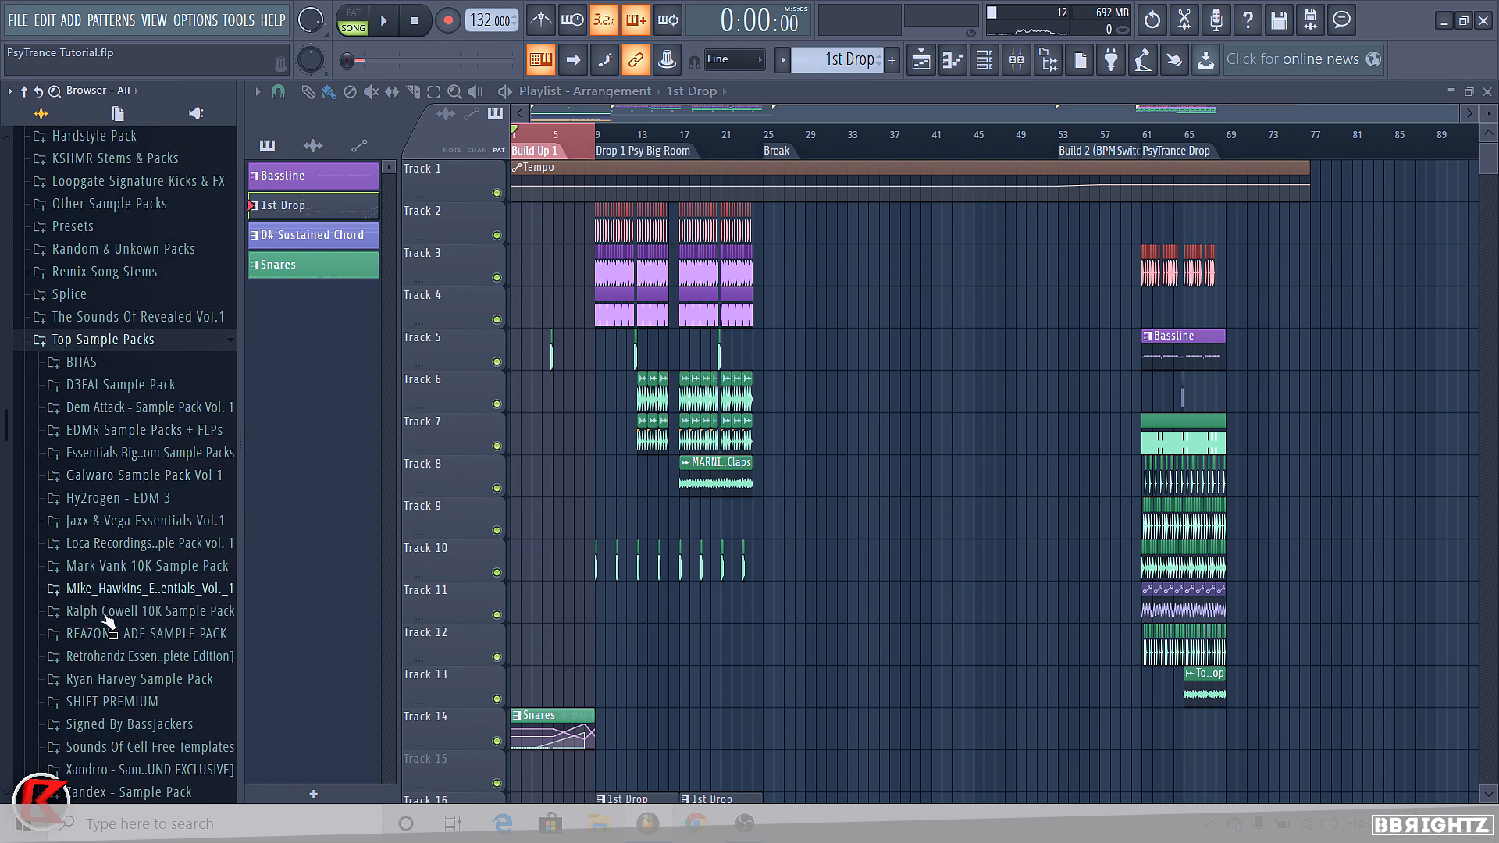
click(113, 611)
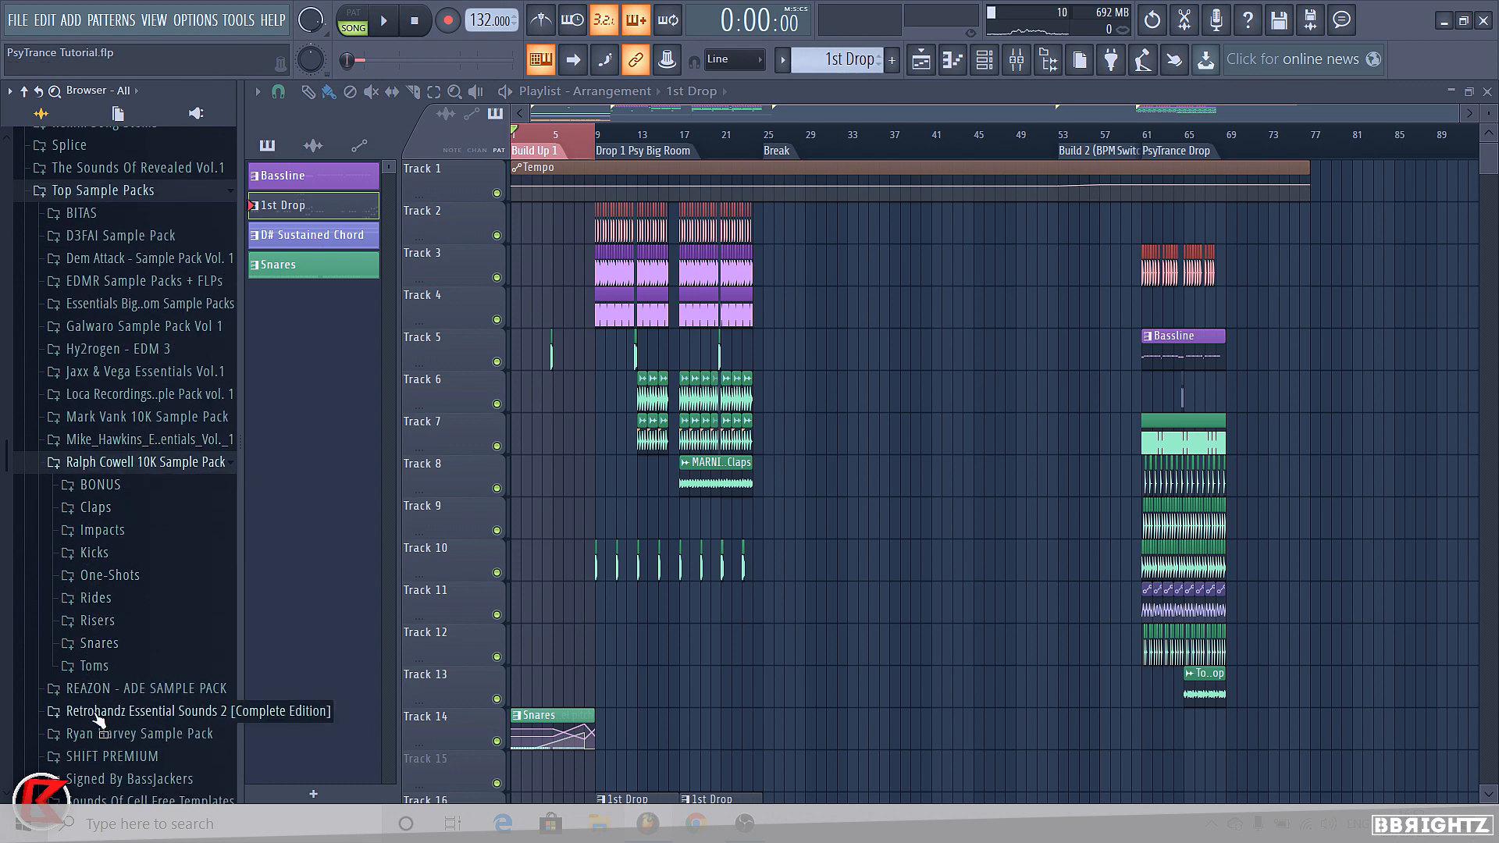
click(117, 599)
click(113, 329)
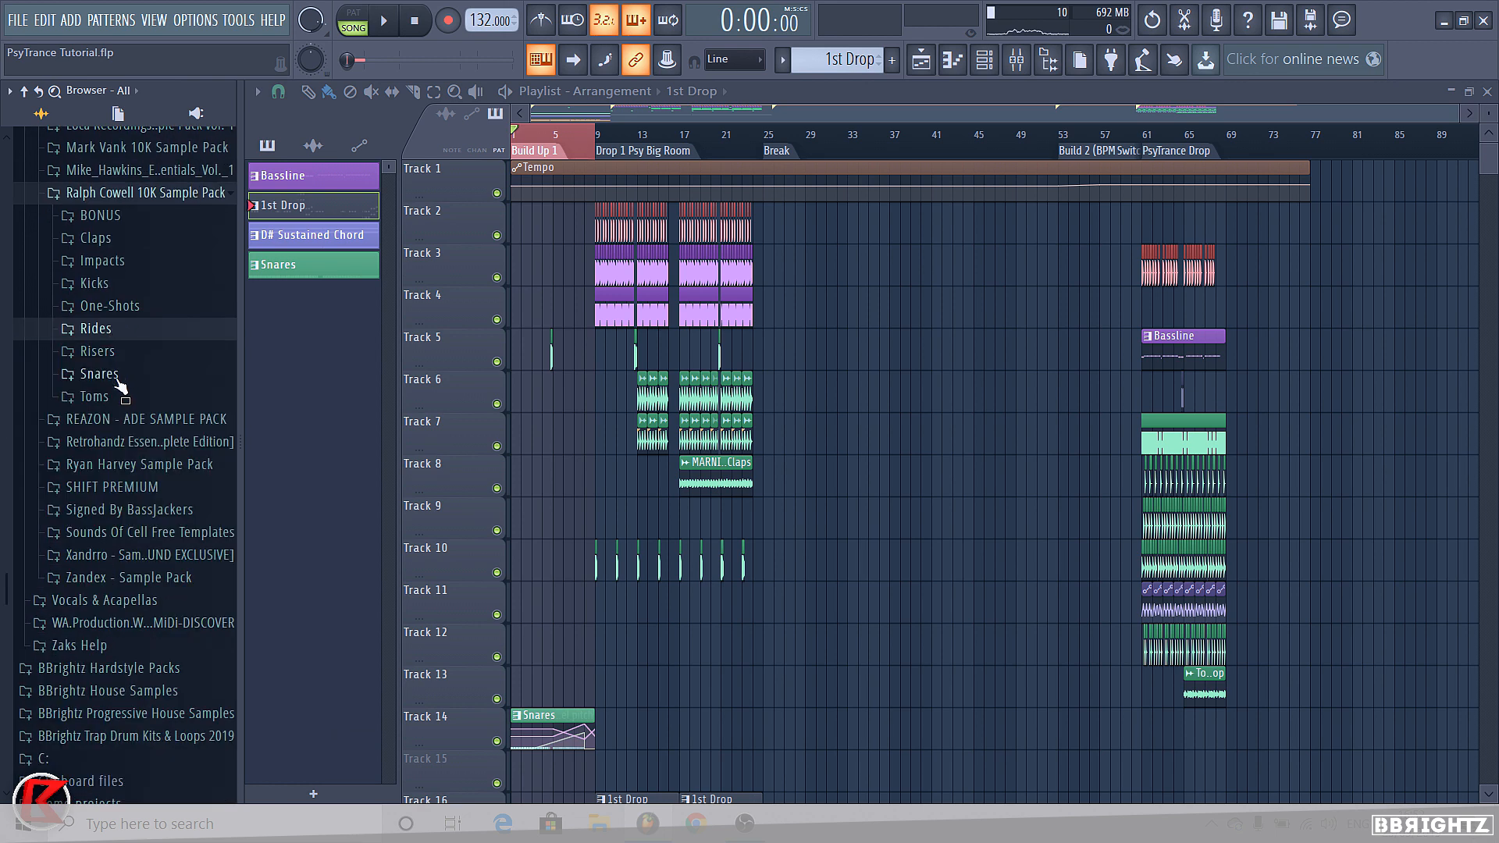
click(97, 351)
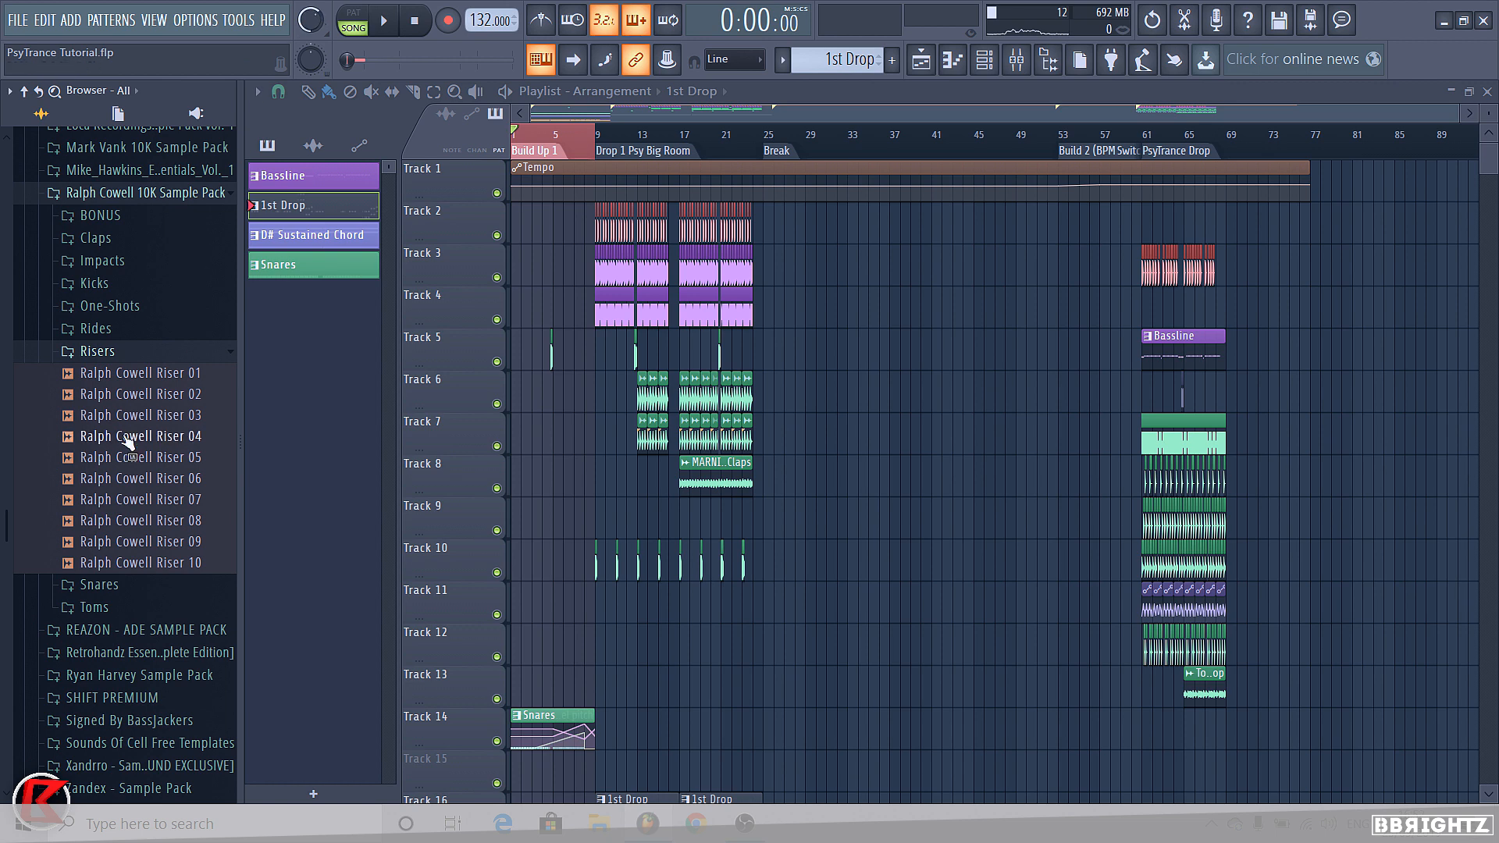
Audition the riser samples from Ralph Cowell Riser 01 through Ralph Cowell Riser 07
click(126, 379)
key(Down)
key(Down)
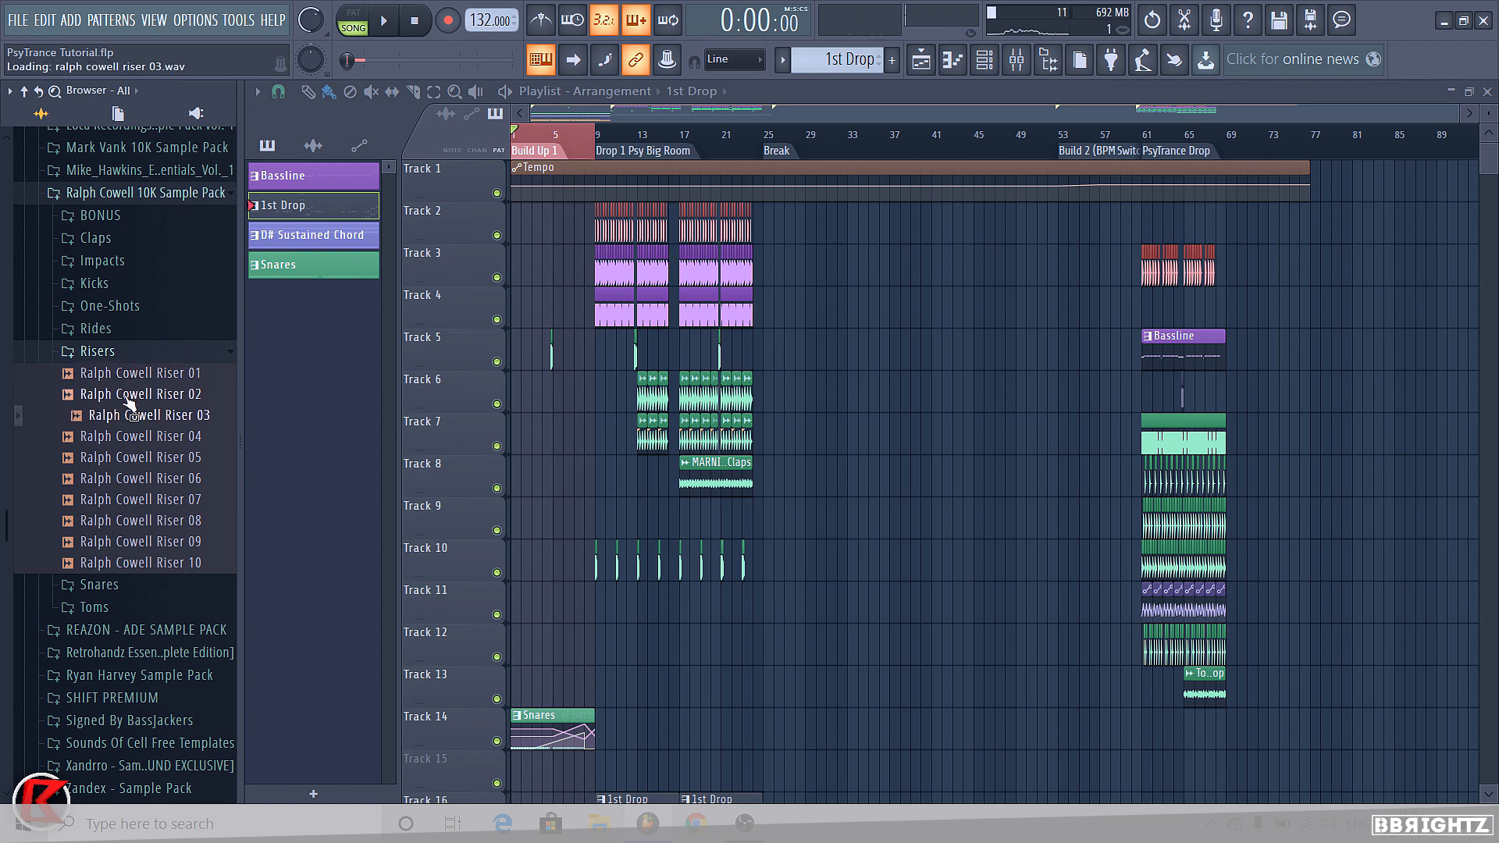
key(Down)
key(Down)
key(Down)
key(Down)
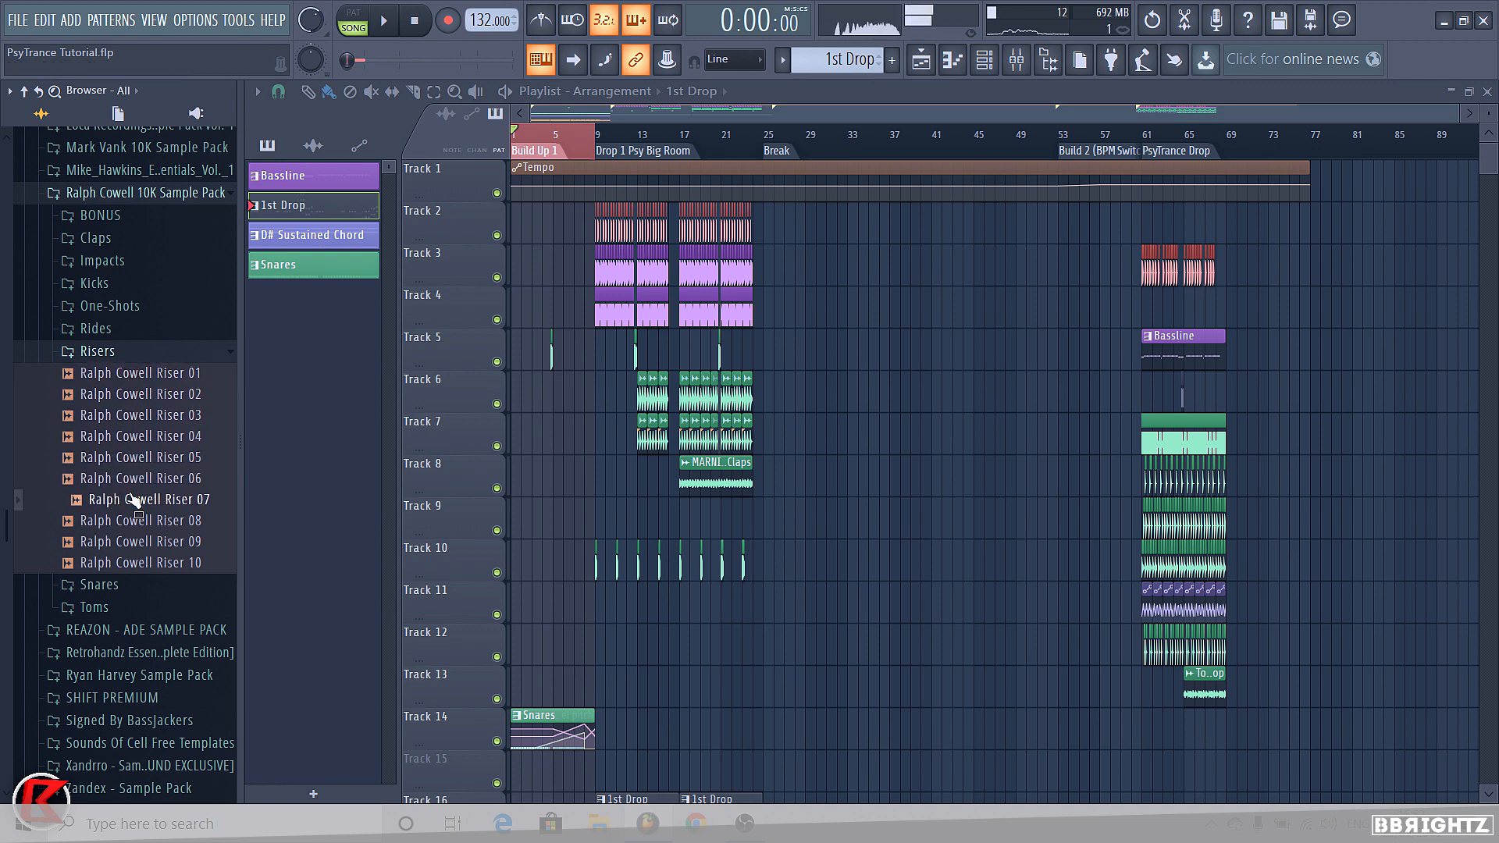
Place Ralph Cowell Riser 07 on Track 12 at the start of Build Up 1 and mute the clip
drag(133, 500, 529, 631)
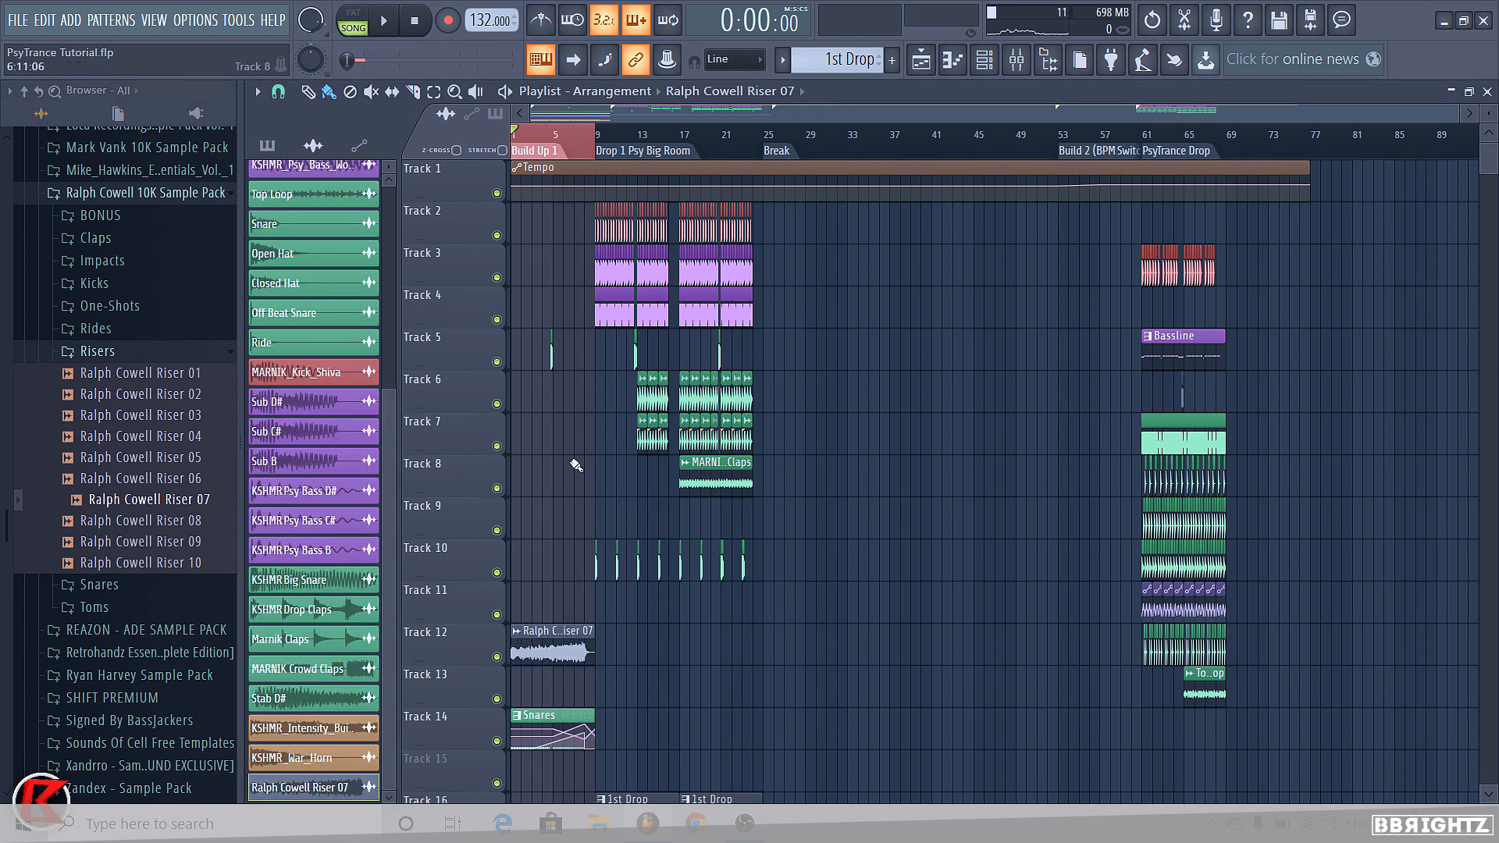
alt+right_click(591, 649)
Collapse the Risers folder and the Ralph Cowell 10K Sample Pack folder in the sample browser
click(97, 353)
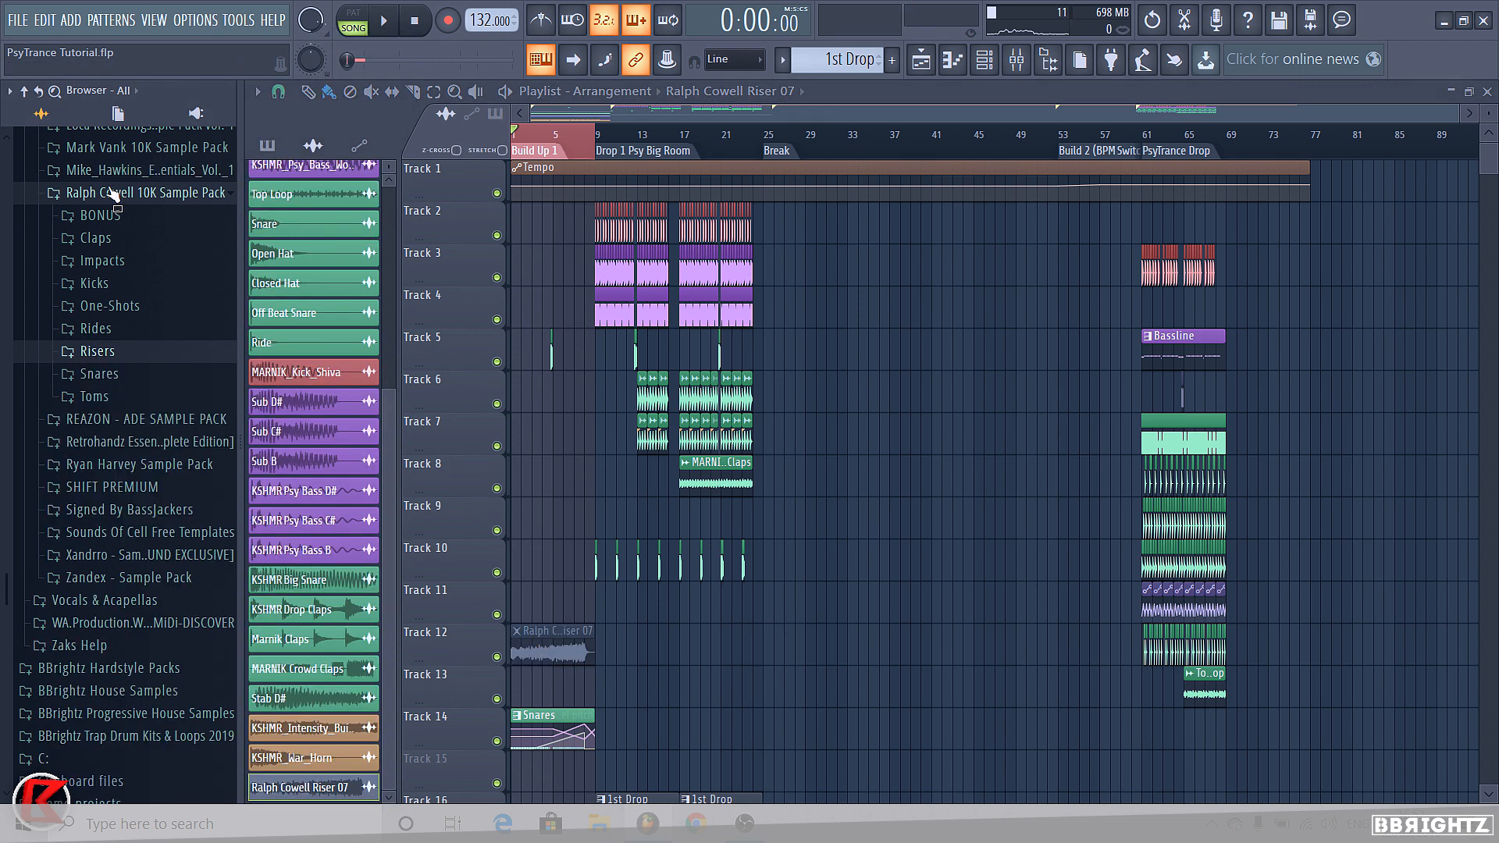
click(115, 193)
scroll(100, 350, up, 2)
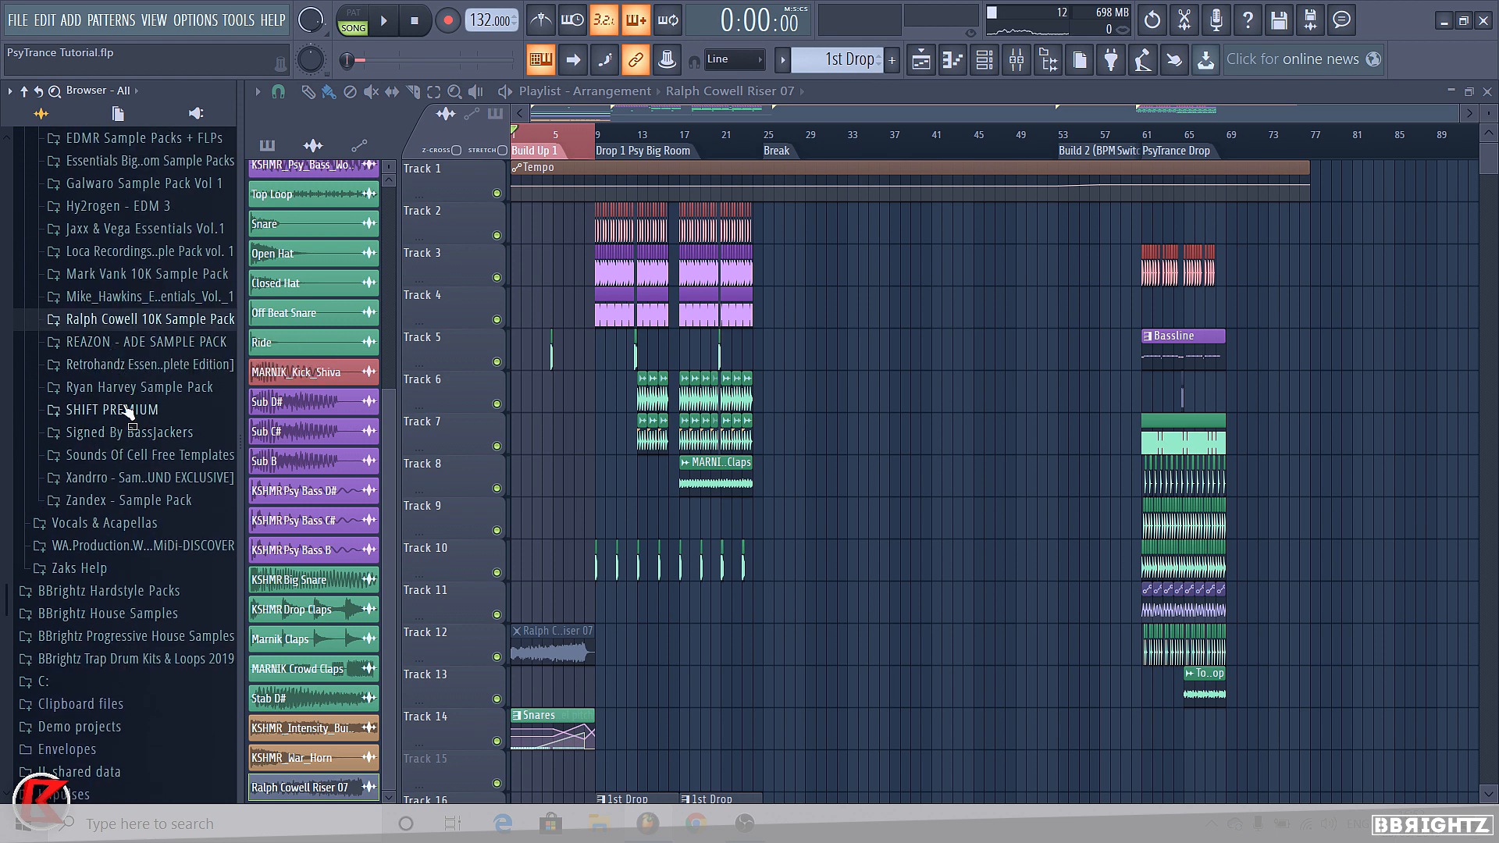
Collapse the Top Sample Packs folder and expand Random & Unkown Packs in the sample browser
scroll(114, 344, up, 4)
click(114, 307)
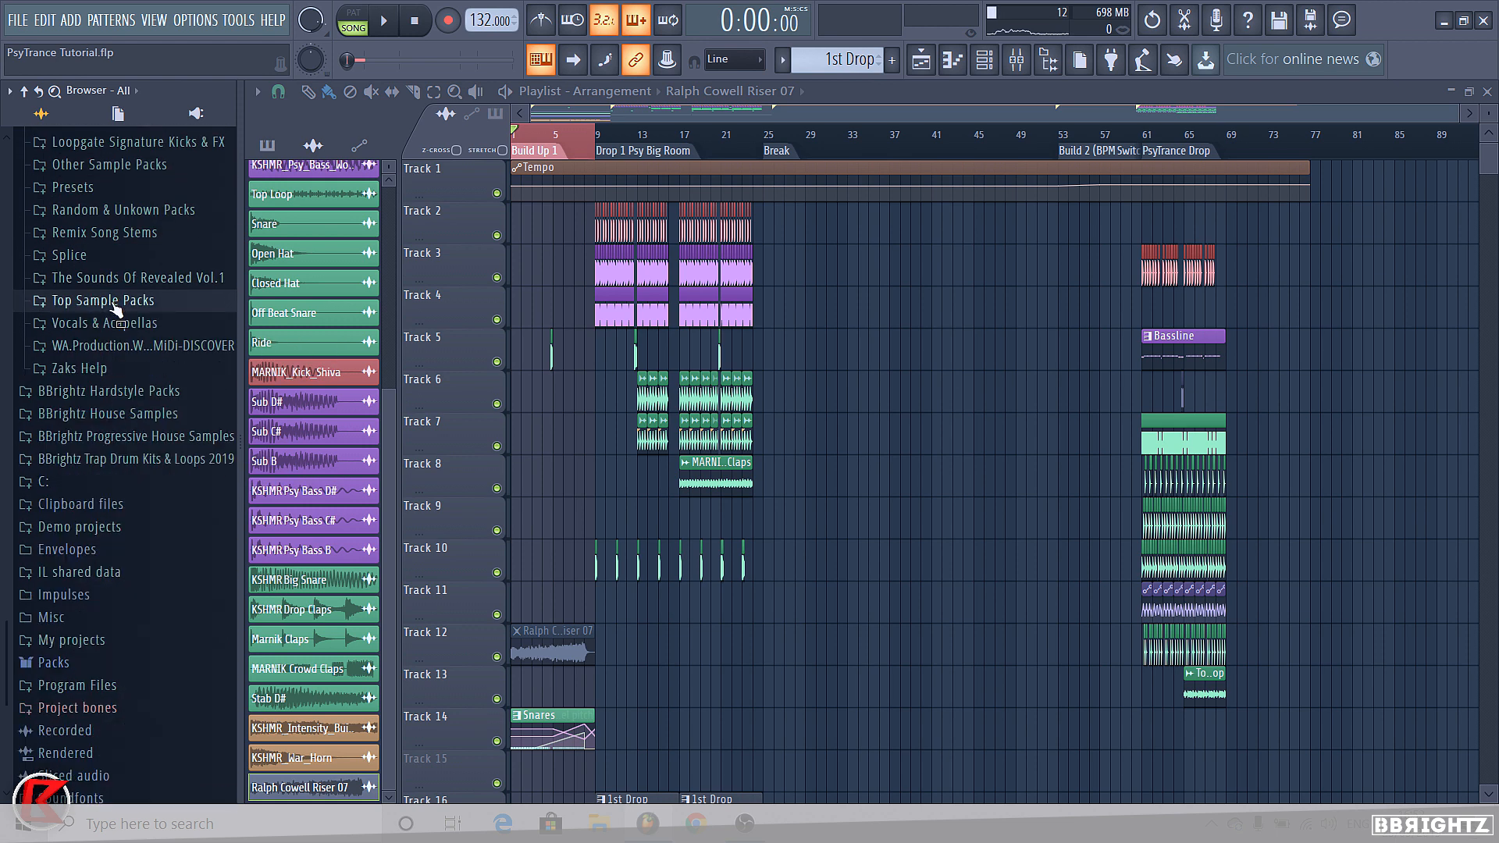
scroll(125, 344, up, 6)
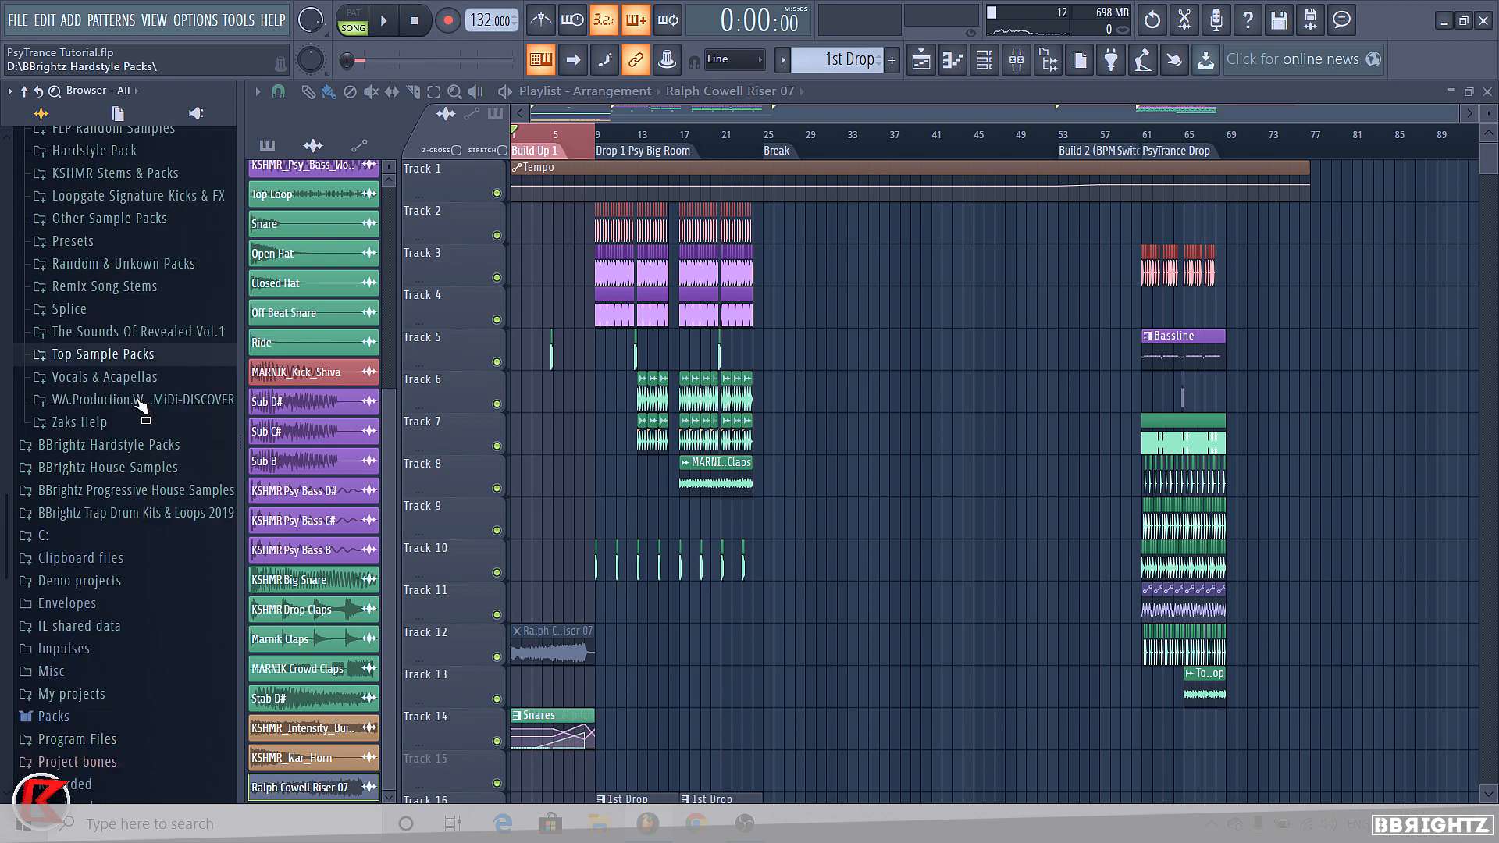
click(108, 612)
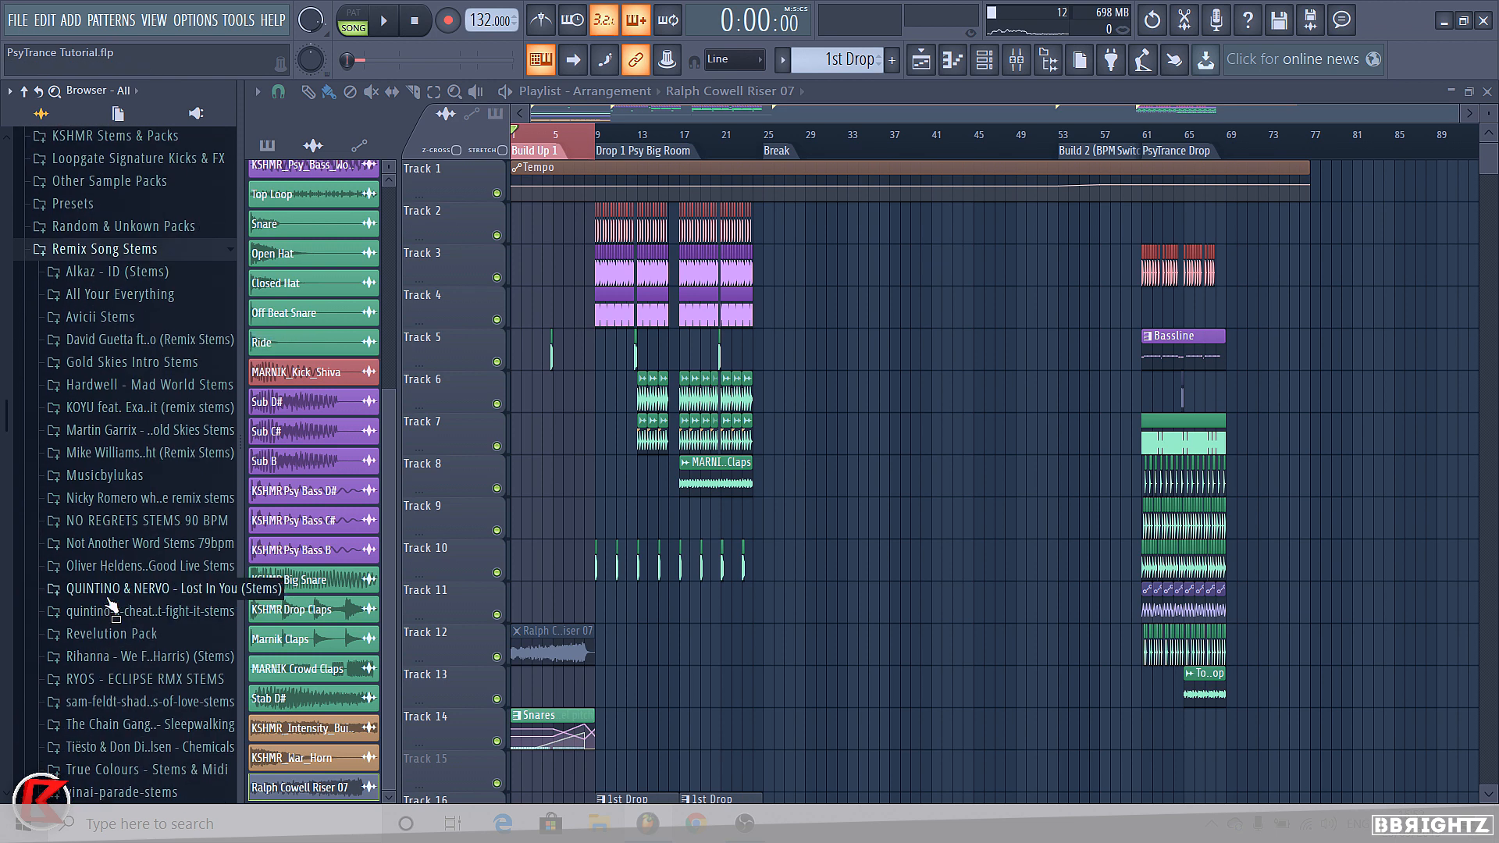
click(97, 253)
click(108, 231)
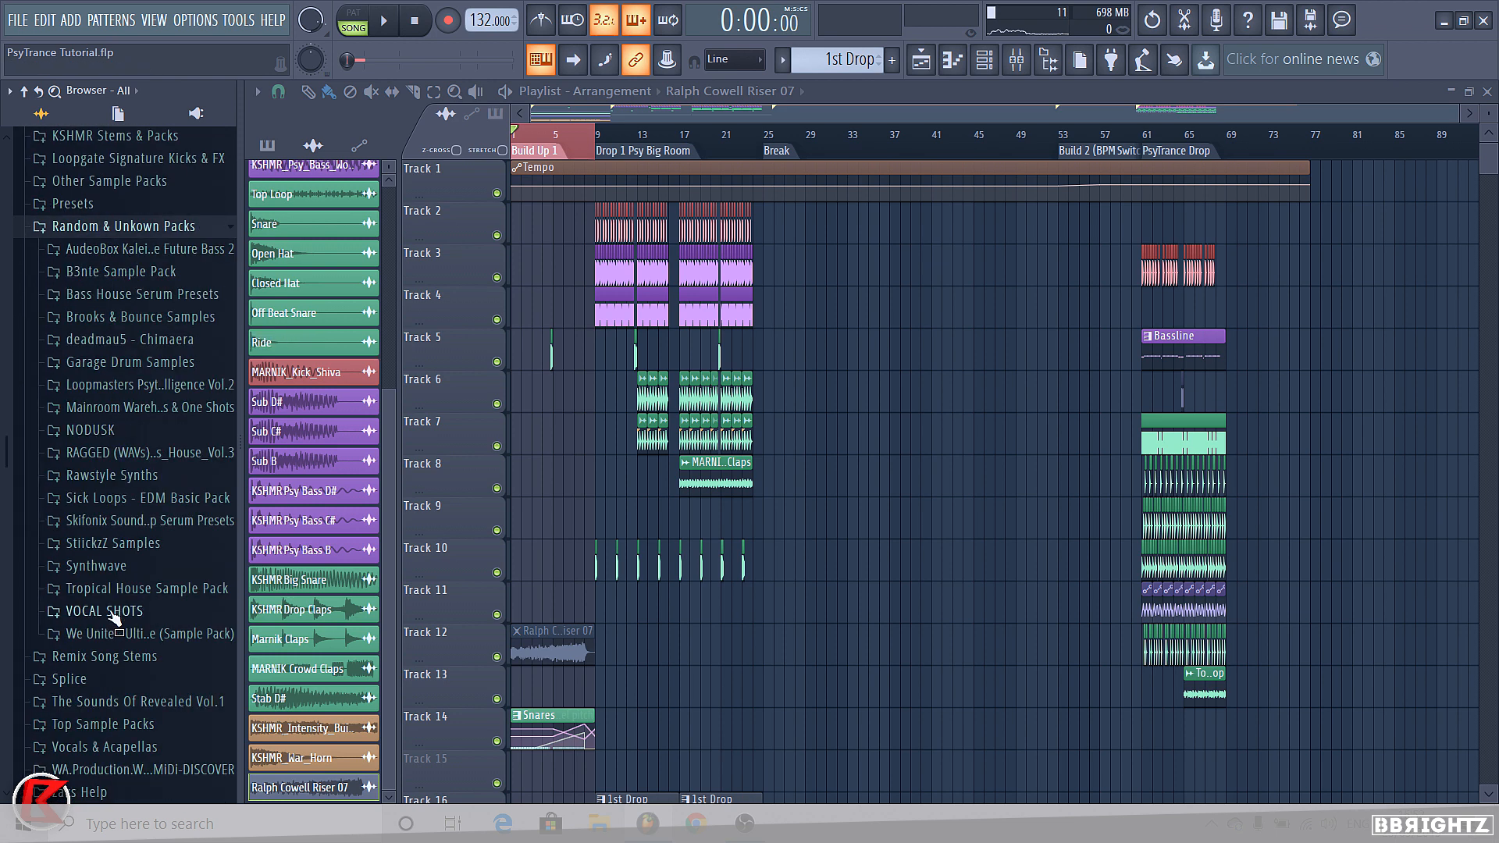
Place StiickzZ - Riser 10 C# 128BPM 16Bars from the StiickzZ FX Collection's Risers folder on Track 11 at the start of Build Up 1, muted
click(113, 542)
click(142, 507)
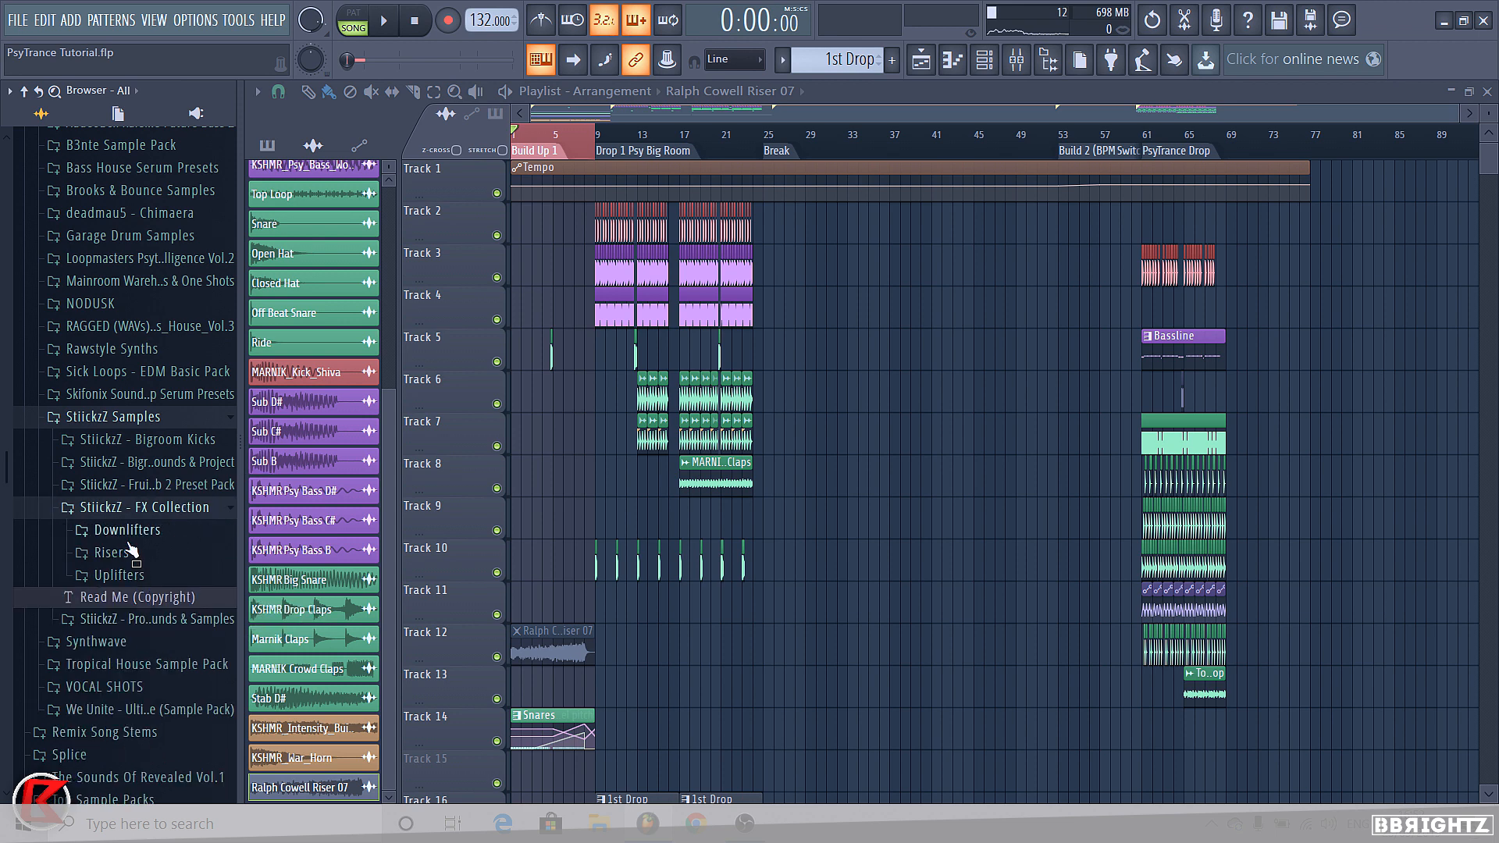
click(125, 576)
click(145, 550)
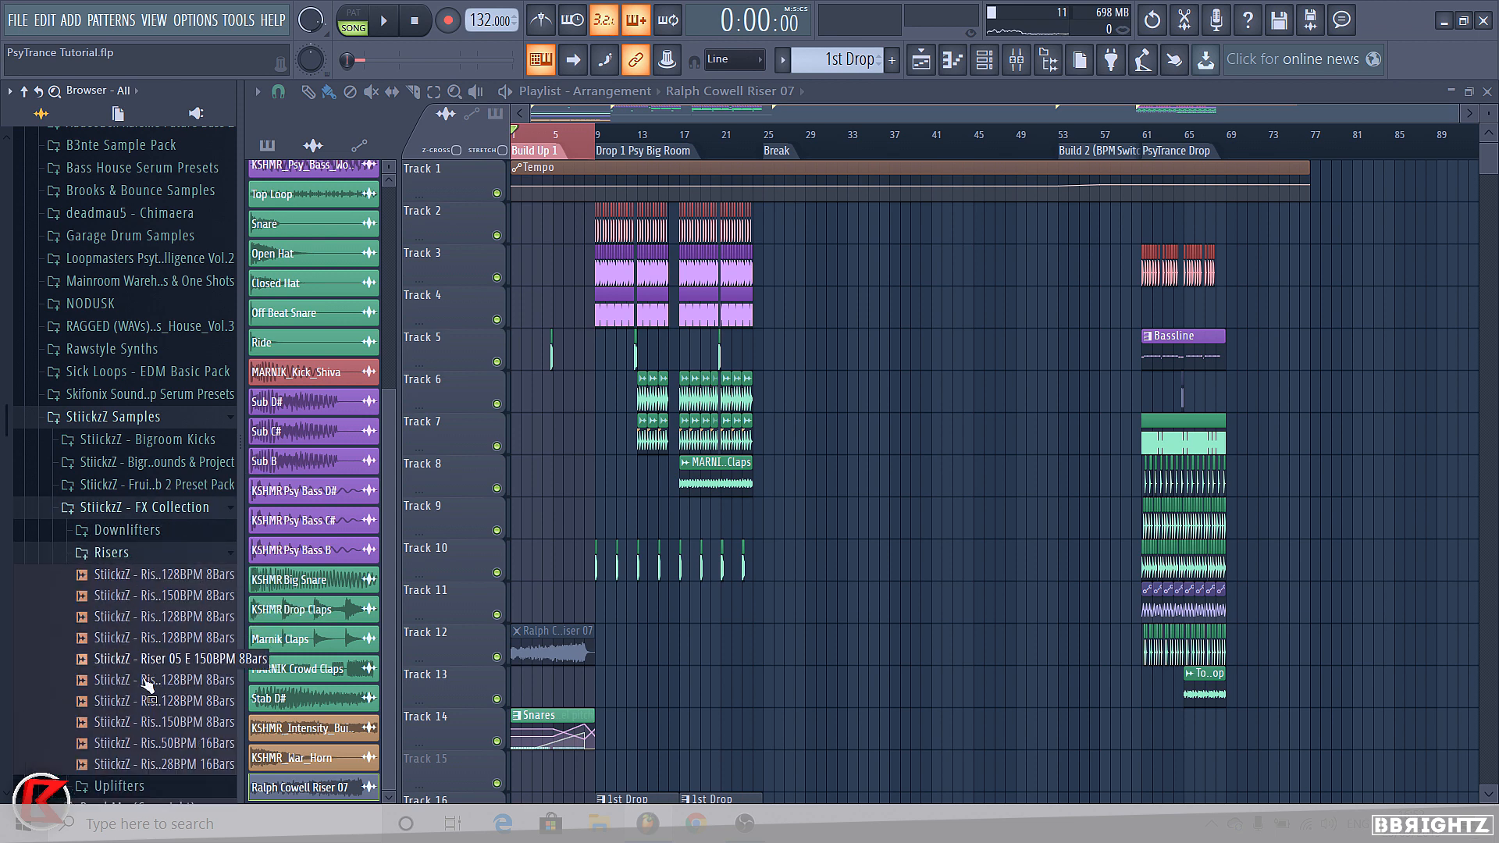
click(163, 766)
drag(163, 766, 551, 615)
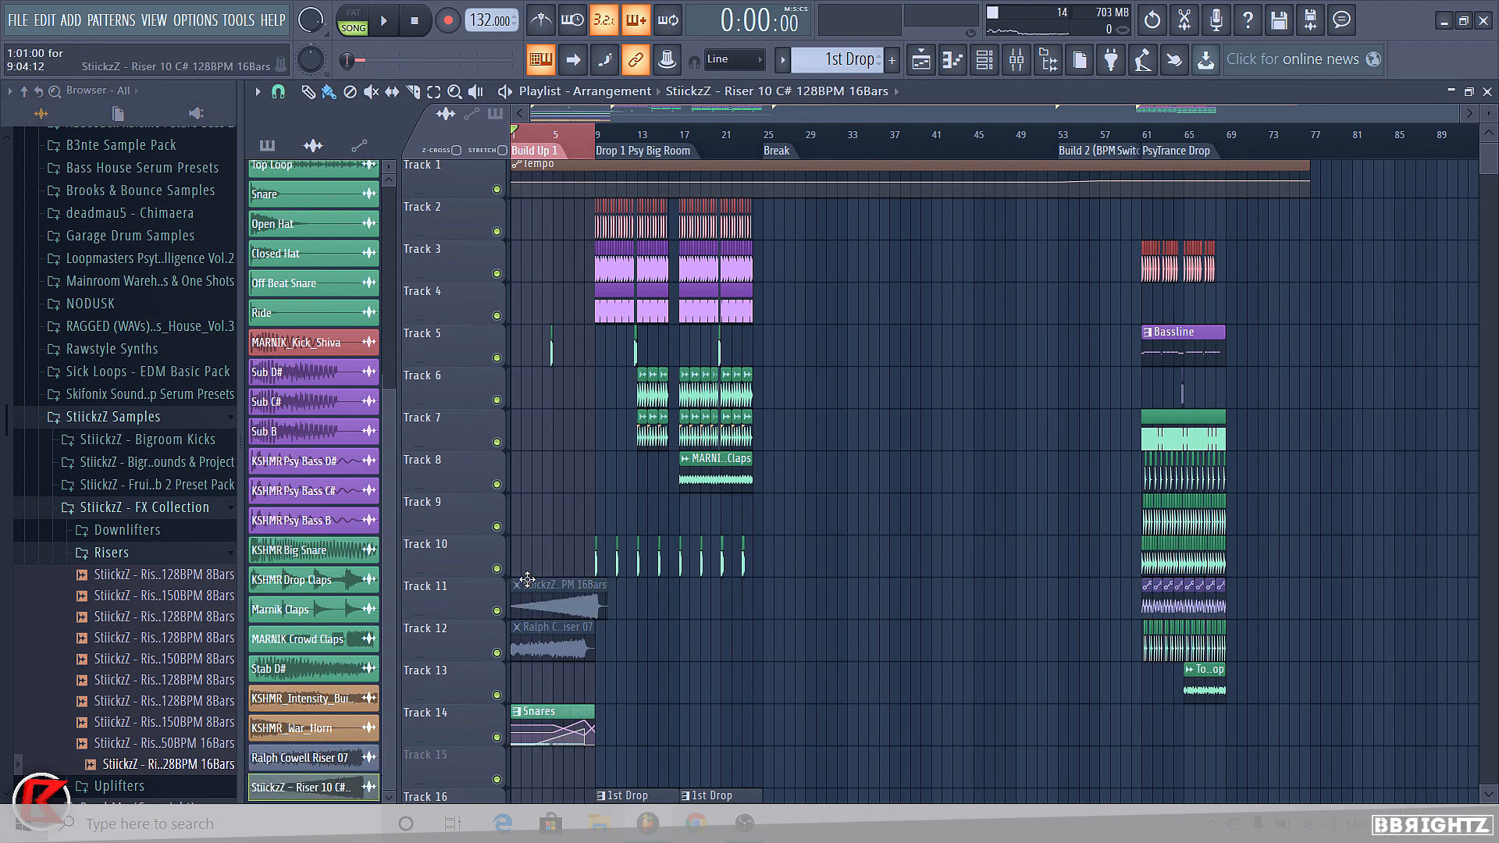
Collapse the StiickzZ Risers, FX Collection and Samples folders along with Random & Unkown Packs
click(112, 552)
click(144, 507)
click(145, 416)
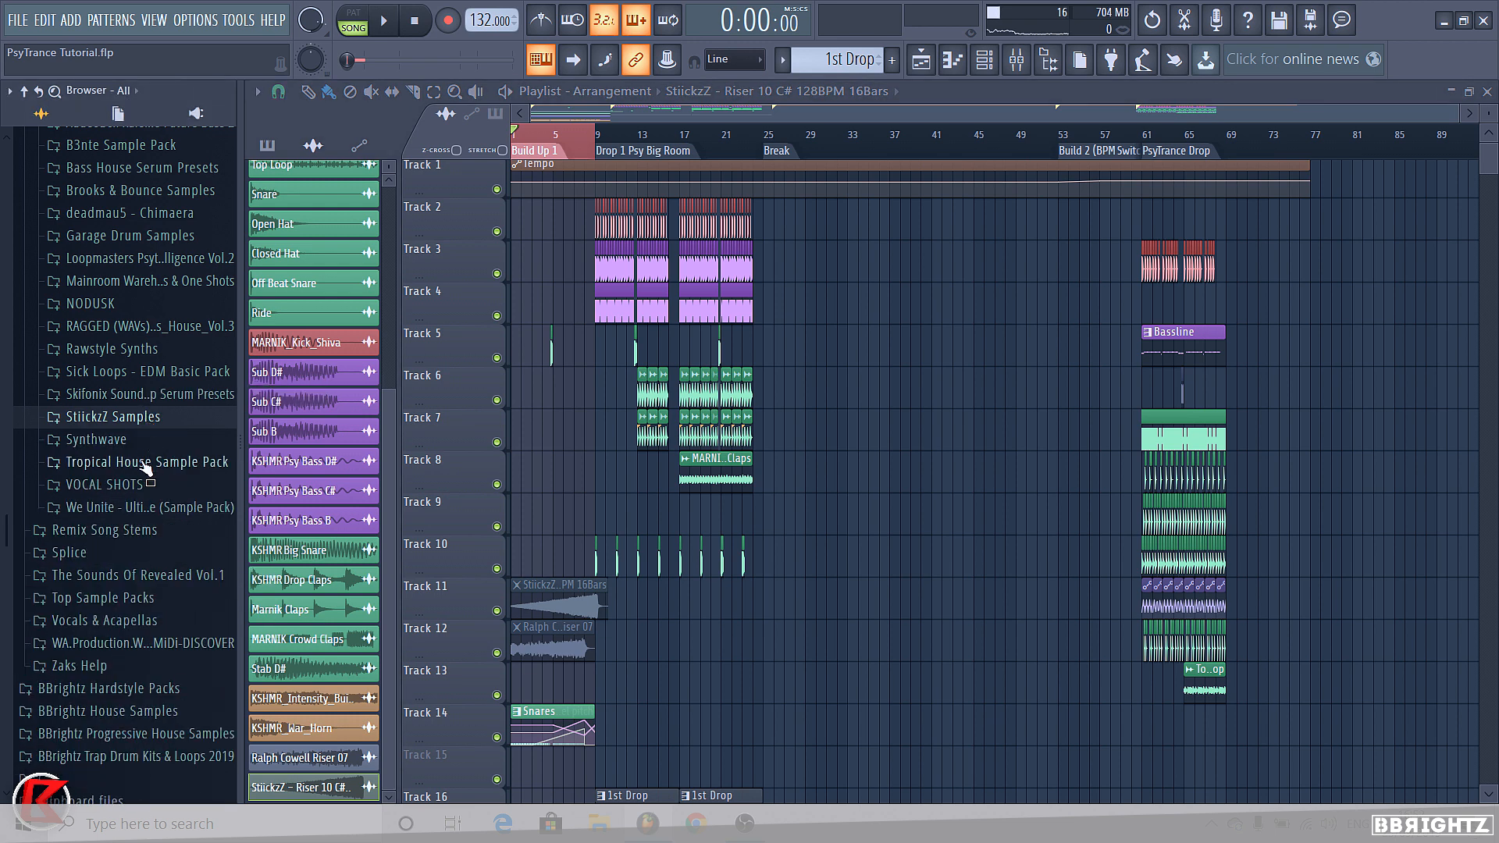
scroll(148, 437, up, 4)
scroll(164, 469, down, 4)
scroll(178, 464, up, 2)
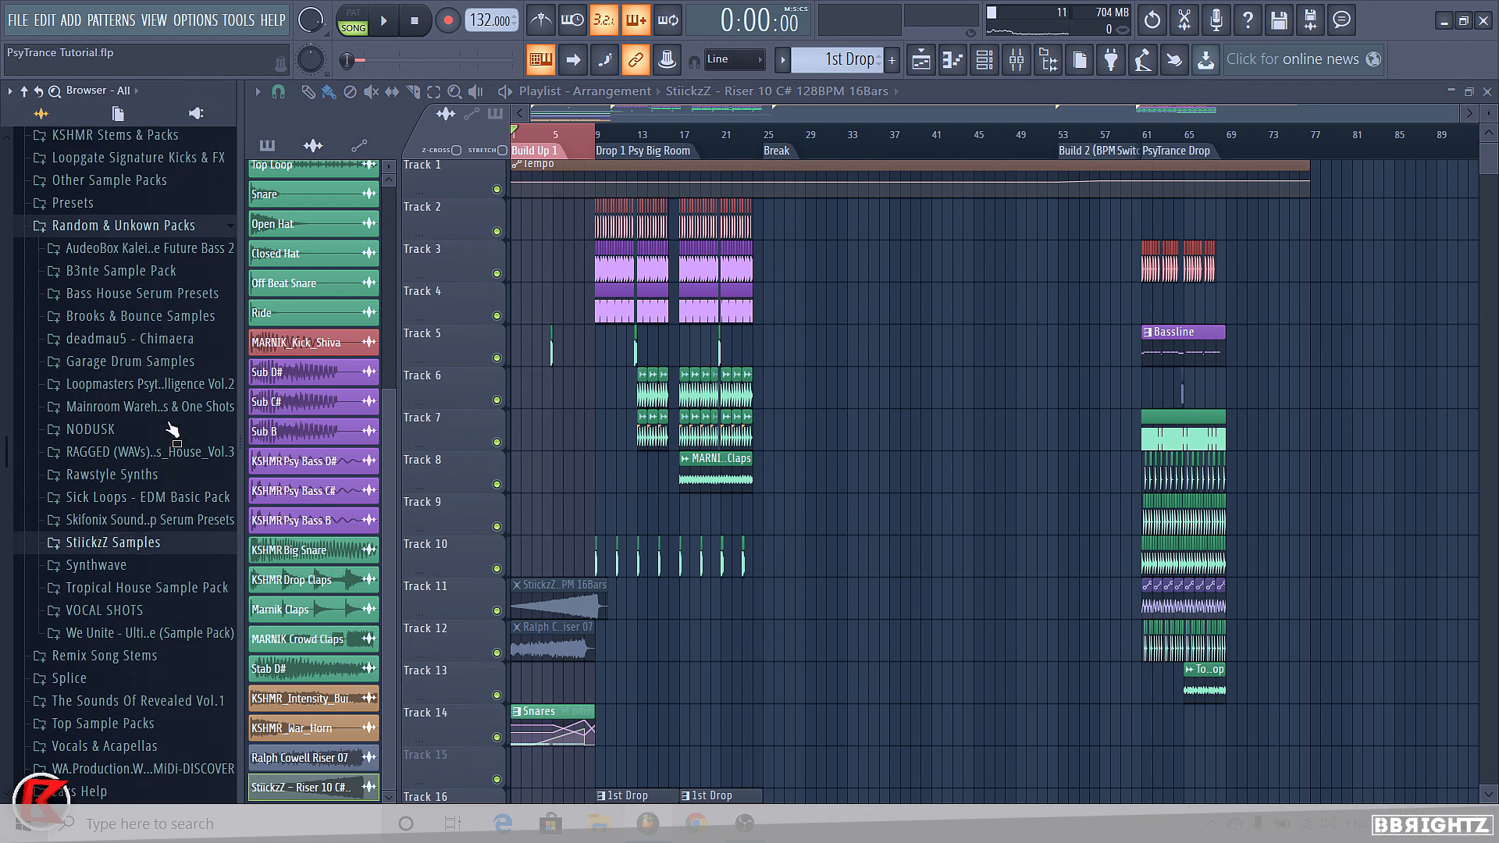
click(99, 220)
scroll(147, 569, up, 4)
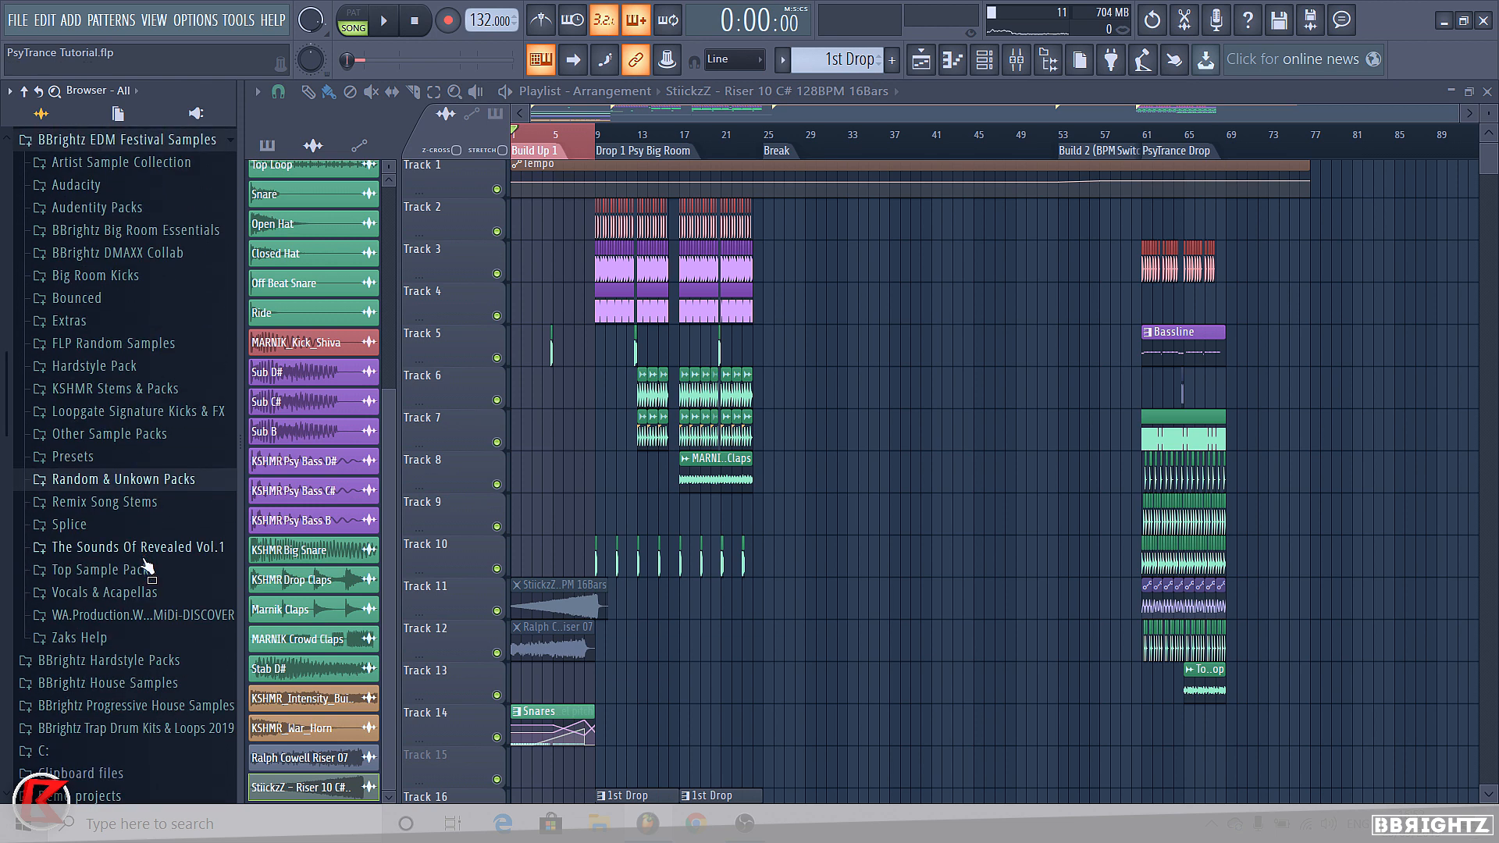
Place KSHMR_Long_Sweep_Up_01 from the Sweeps_Up folder of Sounds Of KSHMR Vol 1 on Track 12 at bar 19
click(113, 391)
click(145, 547)
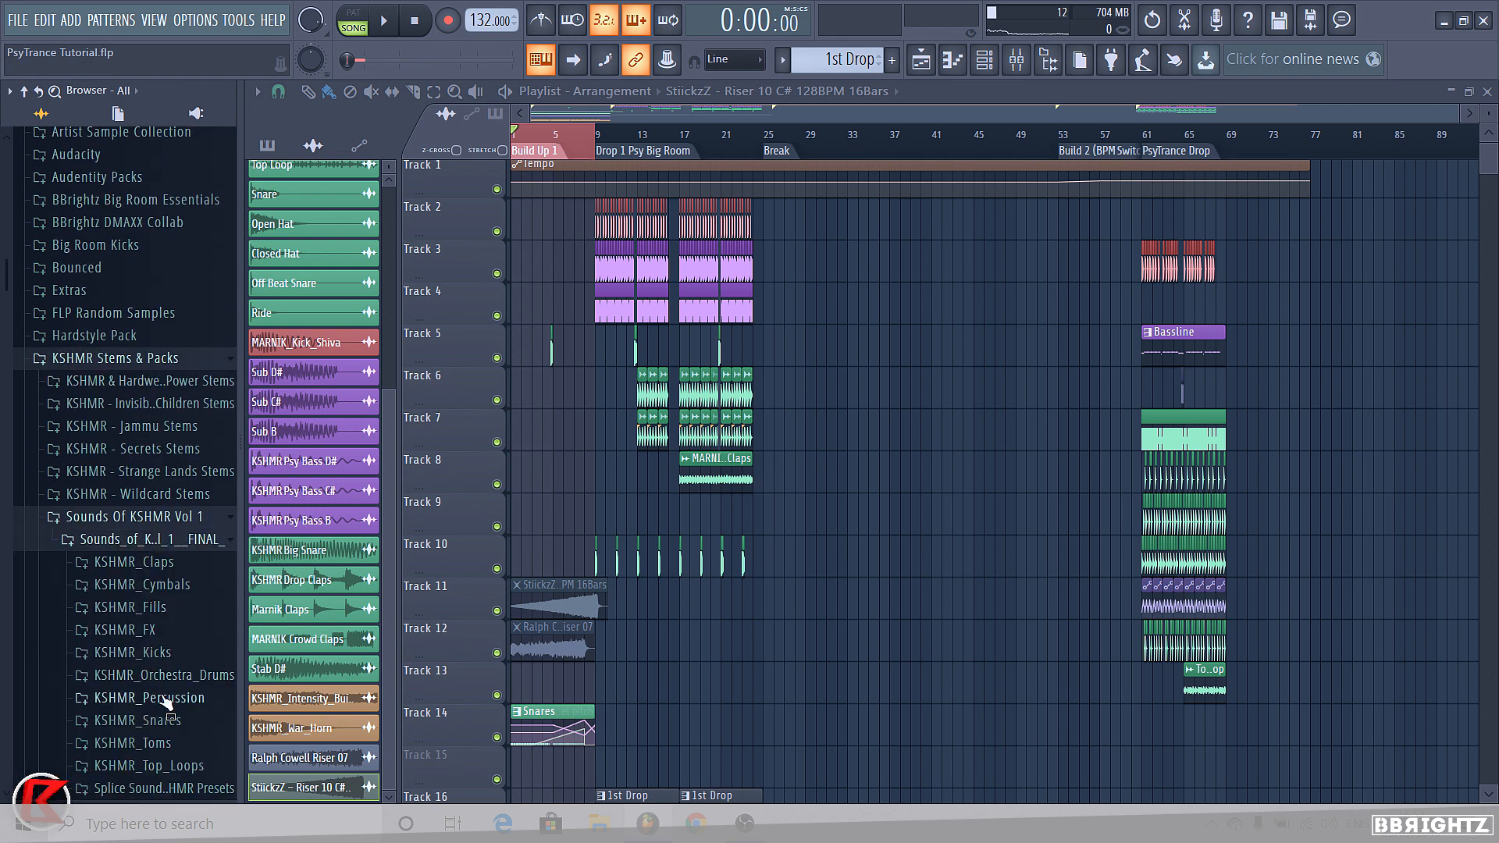
click(156, 653)
click(152, 630)
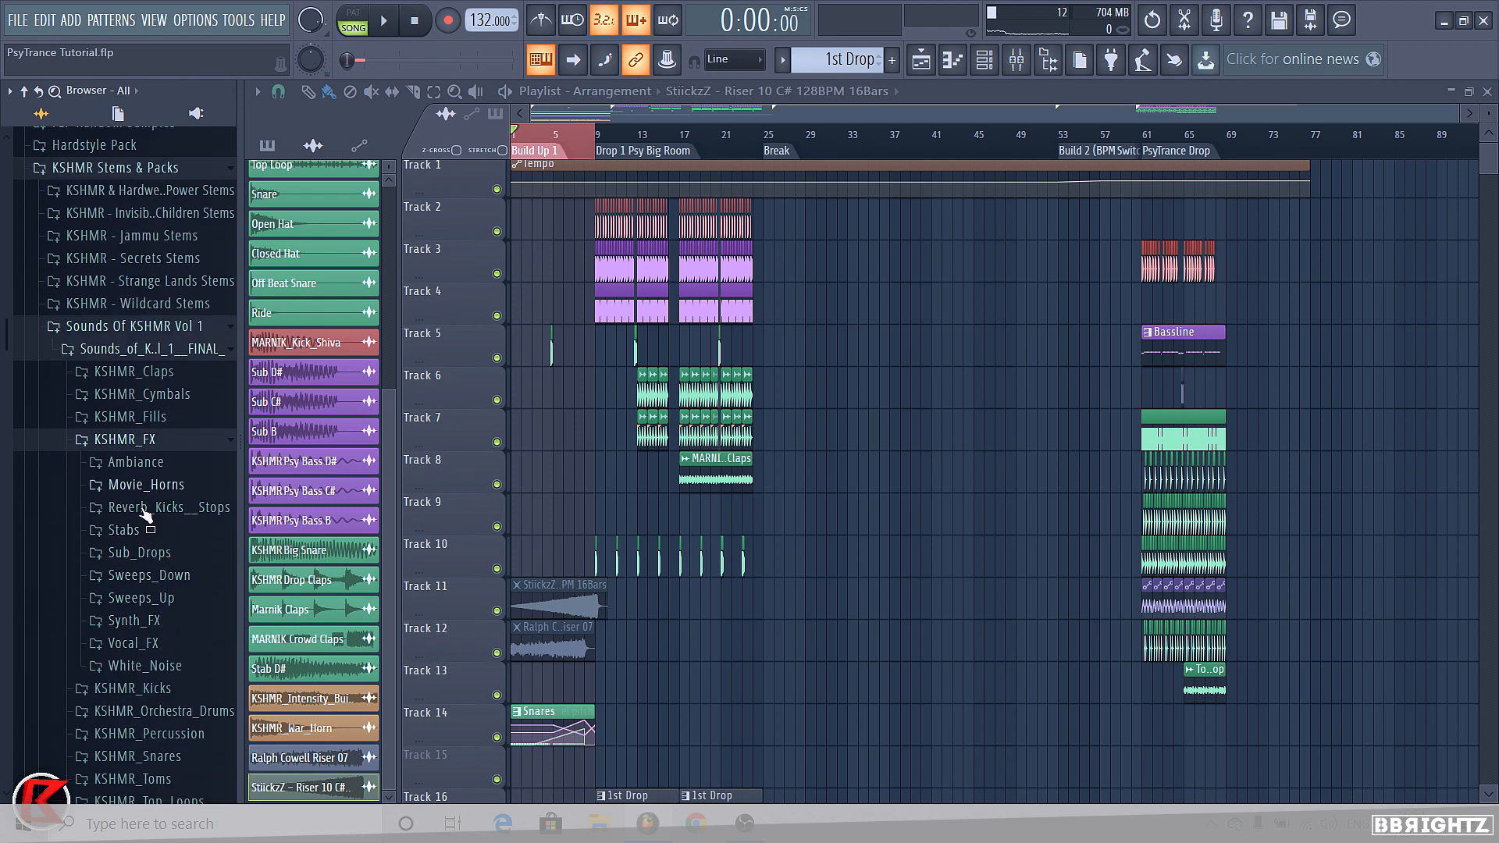
click(140, 598)
click(136, 621)
click(165, 644)
drag(165, 656, 706, 647)
Collapse the Sweeps_Up, KSHMR_FX and Sounds Of KSHMR Vol 1 folders
click(136, 619)
click(143, 598)
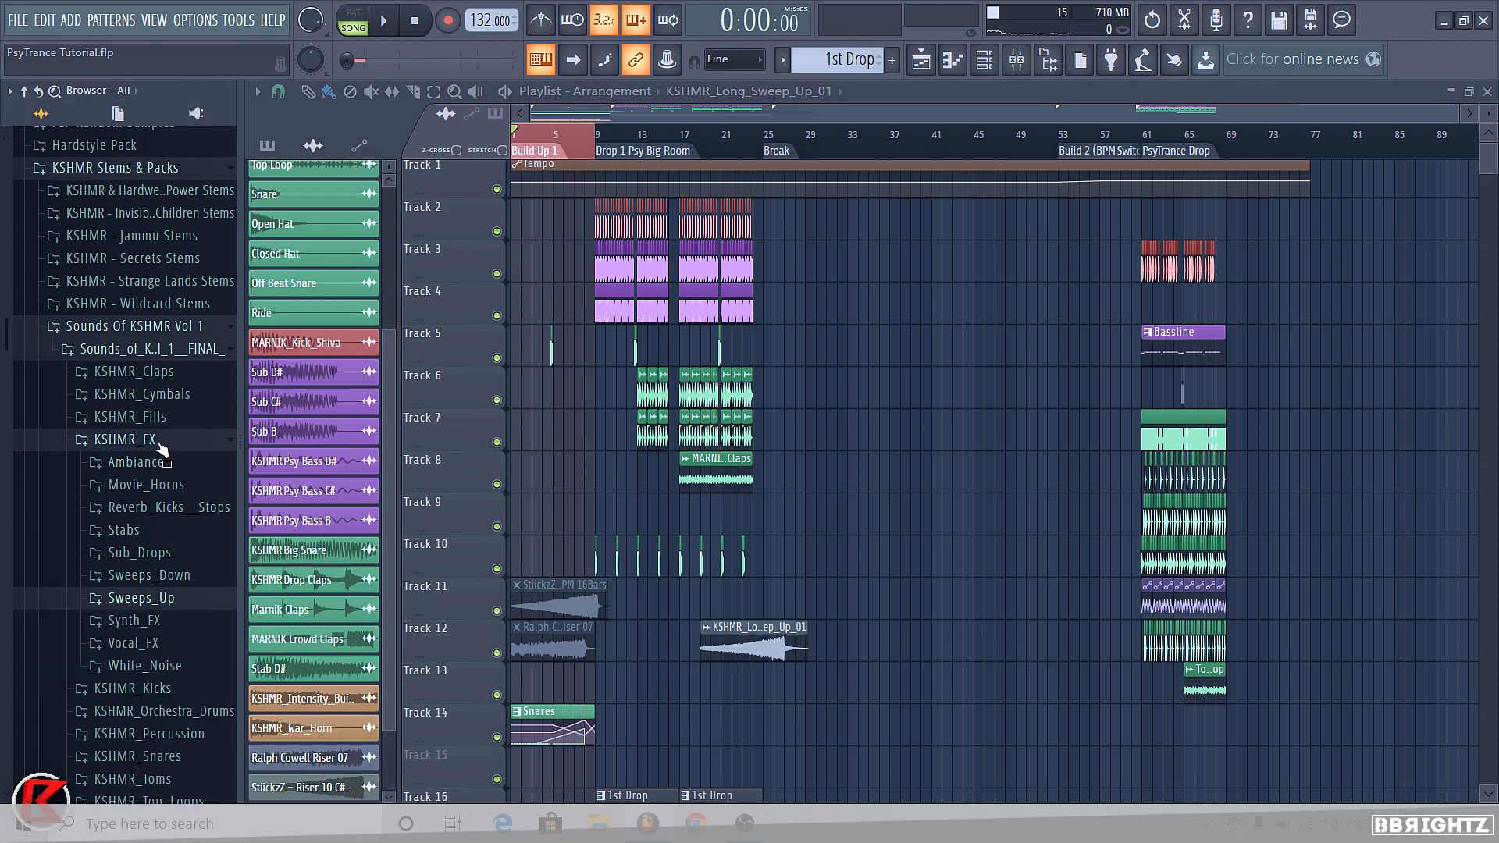
click(148, 439)
click(147, 348)
click(134, 326)
Move the KSHMR_Long_Sweep_Up_01 clip to Track 13 at the start of Build Up 1
scroll(792, 564, down, 1)
scroll(785, 547, down, 2)
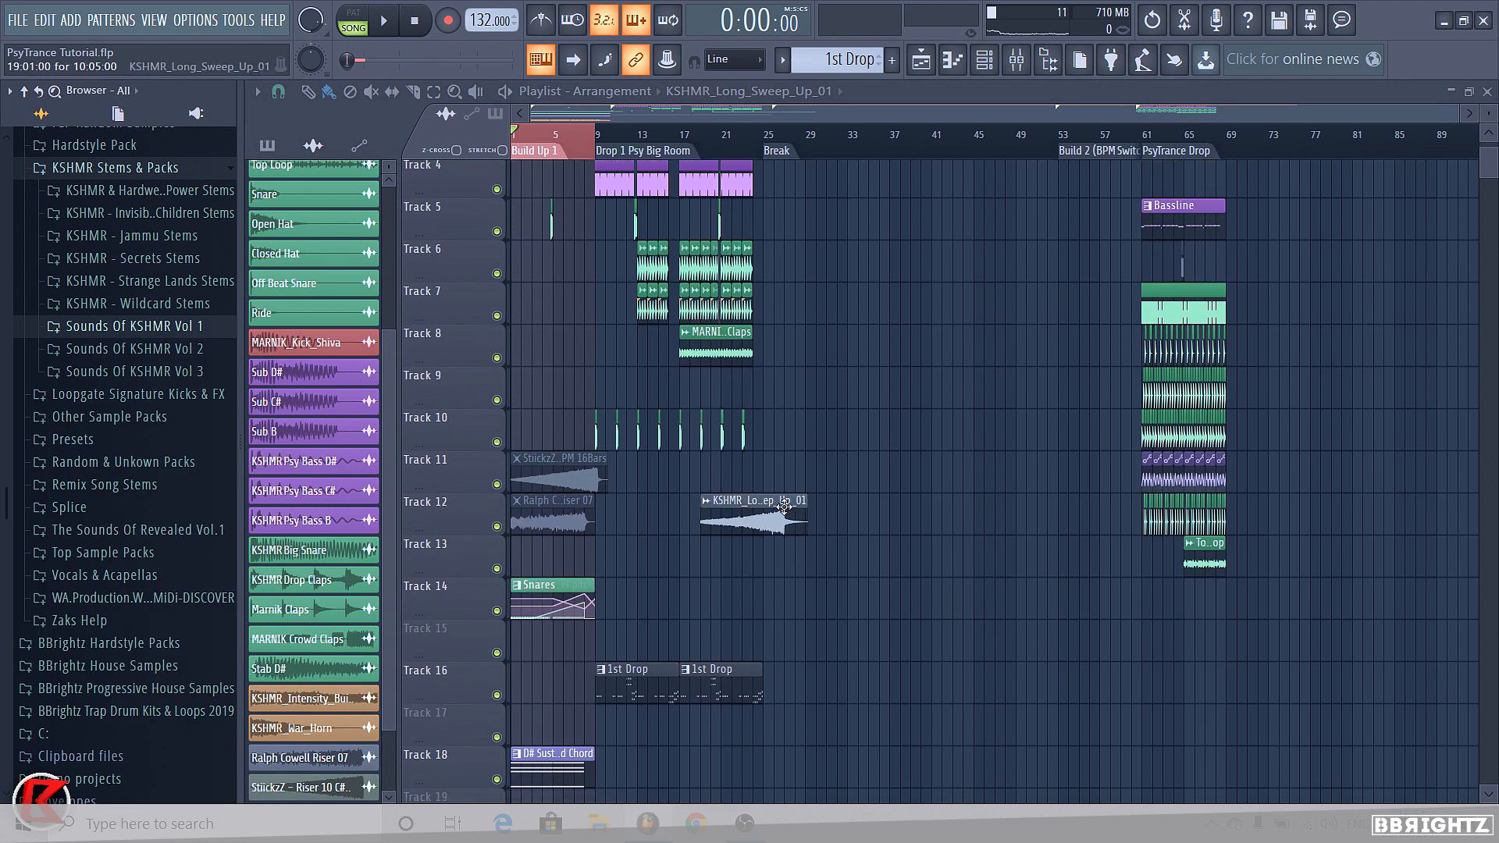
drag(775, 502, 502, 556)
scroll(472, 584, up, 2)
scroll(472, 588, up, 1)
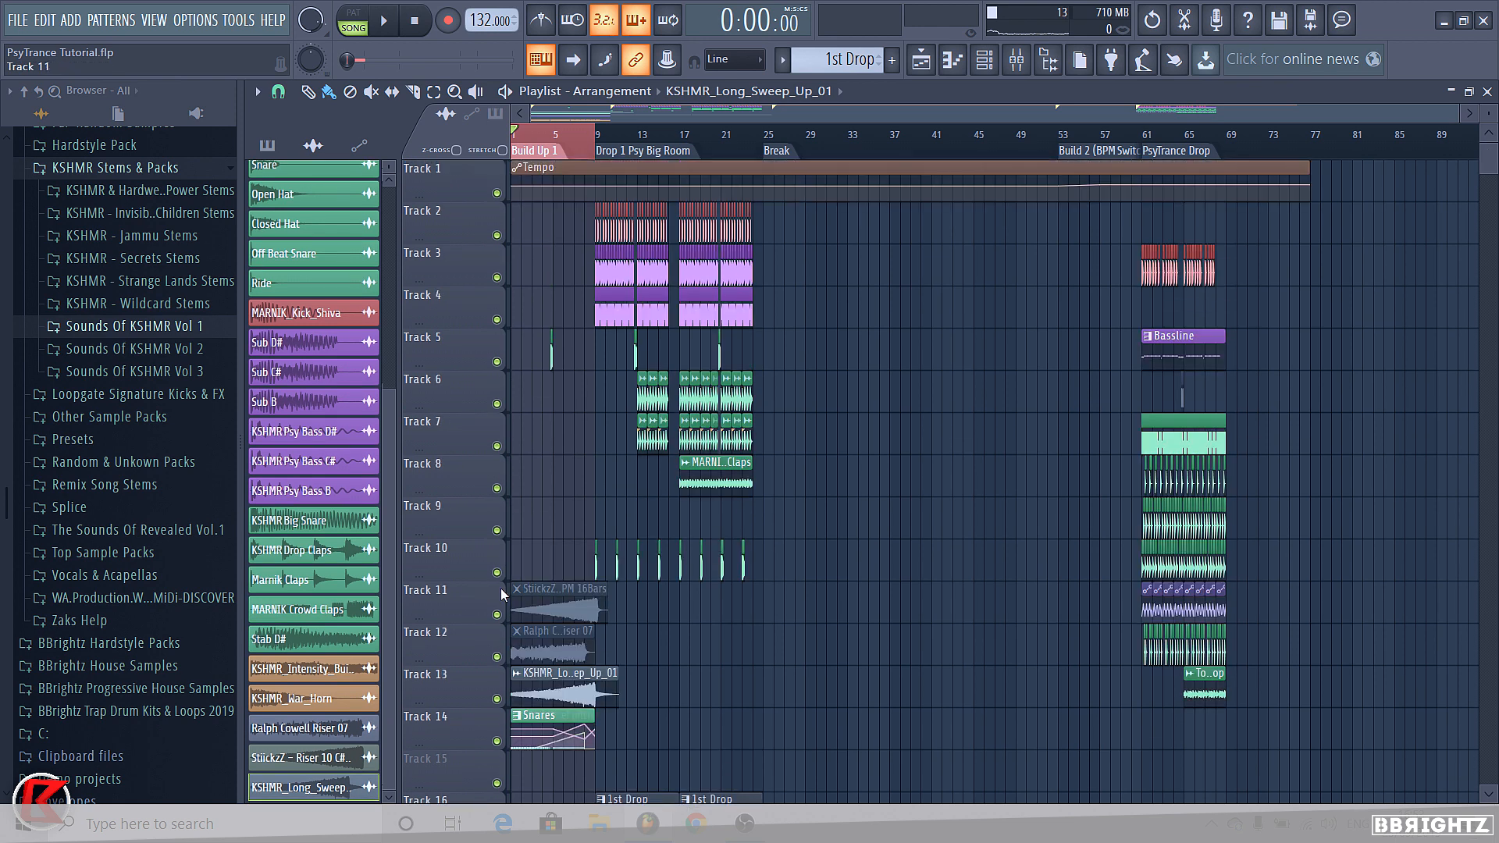
Hide the browser and move the muted Ralph Cowell, KSHMR and StiickzZ riser clips to Tracks 26, 28 and 29 at the start of Build Up 1
scroll(503, 585, down, 12)
scroll(525, 537, up, 3)
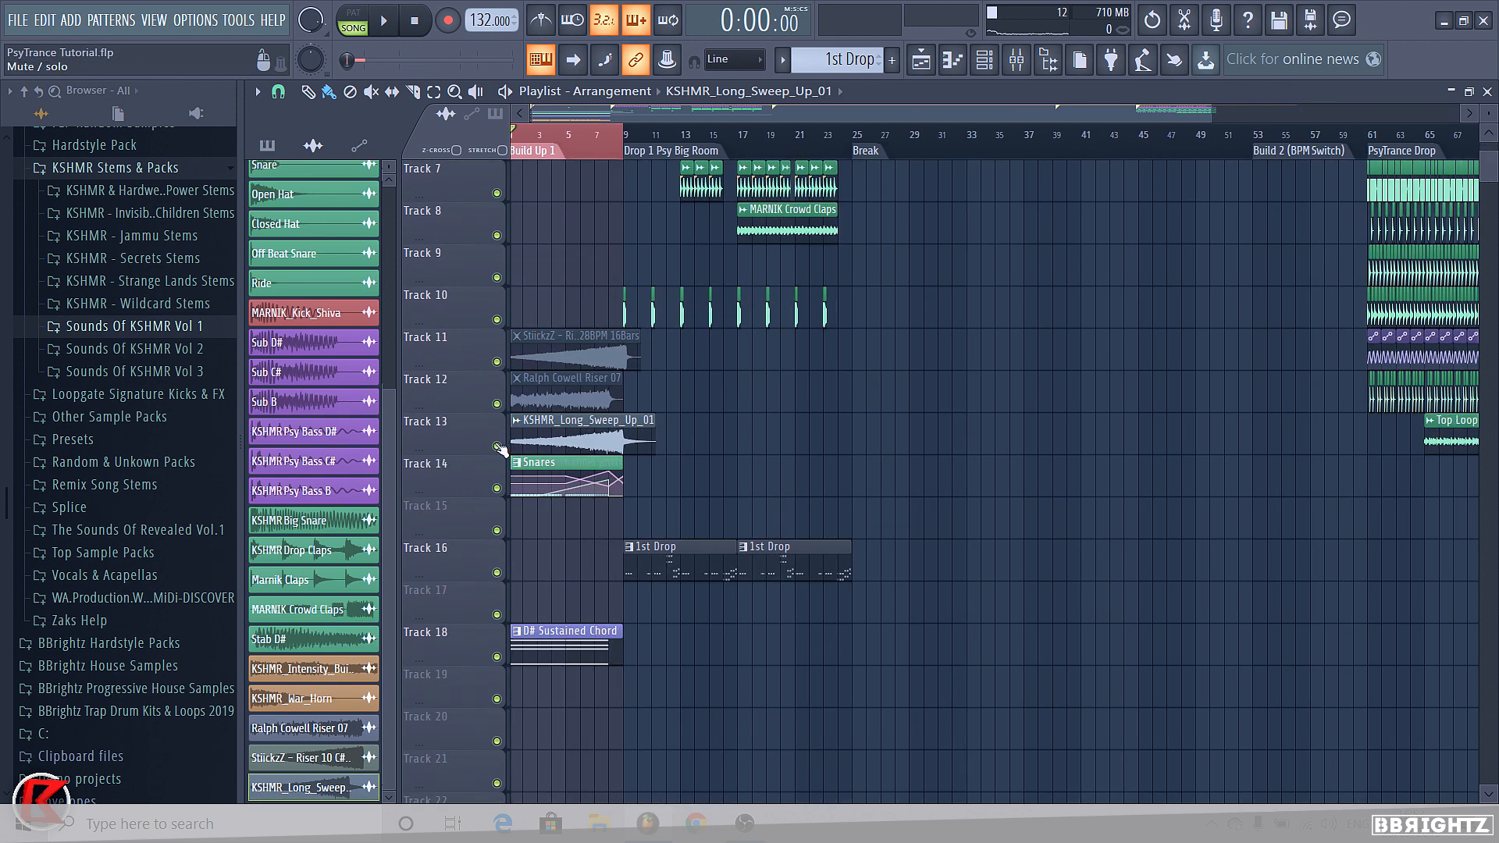
click(1048, 63)
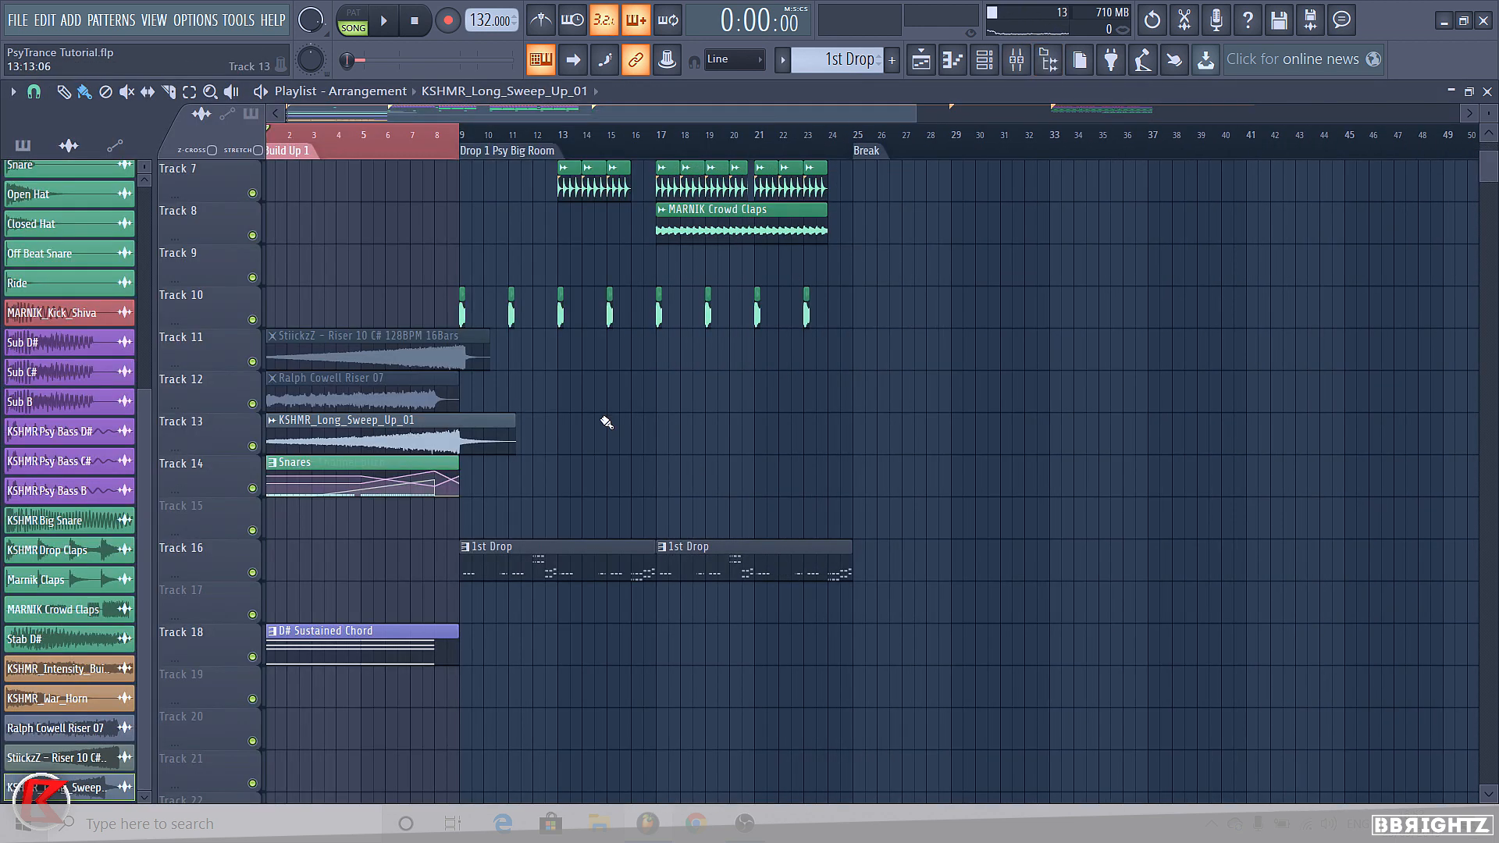
drag(605, 422, 127, 523)
key(ctrl+d)
alt+right_click(349, 602)
drag(368, 541, 333, 497)
Enlarge Track 26 to inspect the waveform of Ralph Cowell Riser 07 closely
drag(220, 544, 221, 827)
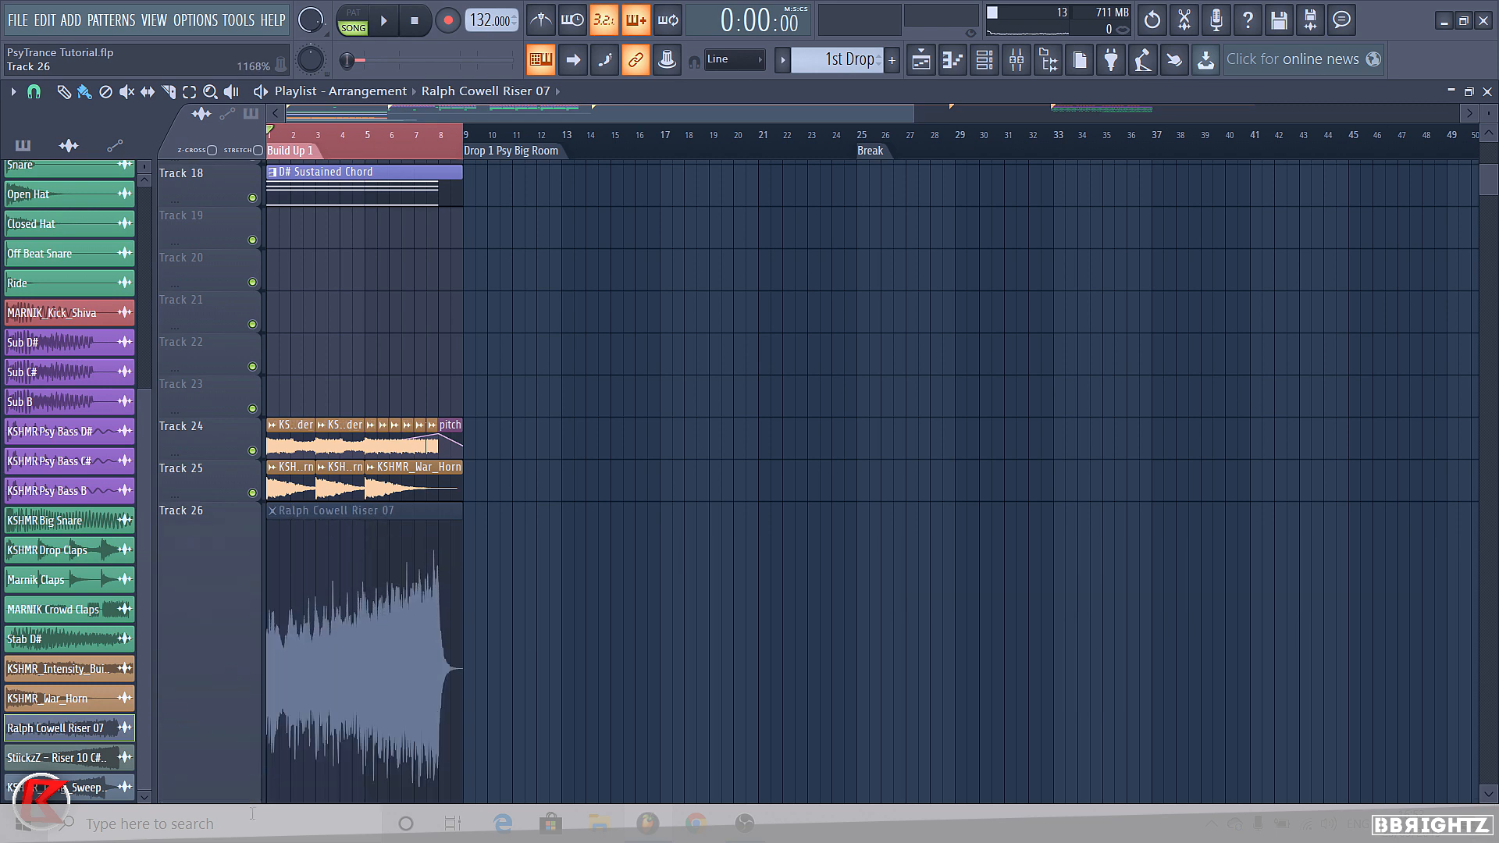
ctrl+scroll(269, 674, up, 4)
scroll(354, 602, up, 1)
scroll(353, 597, down, 2)
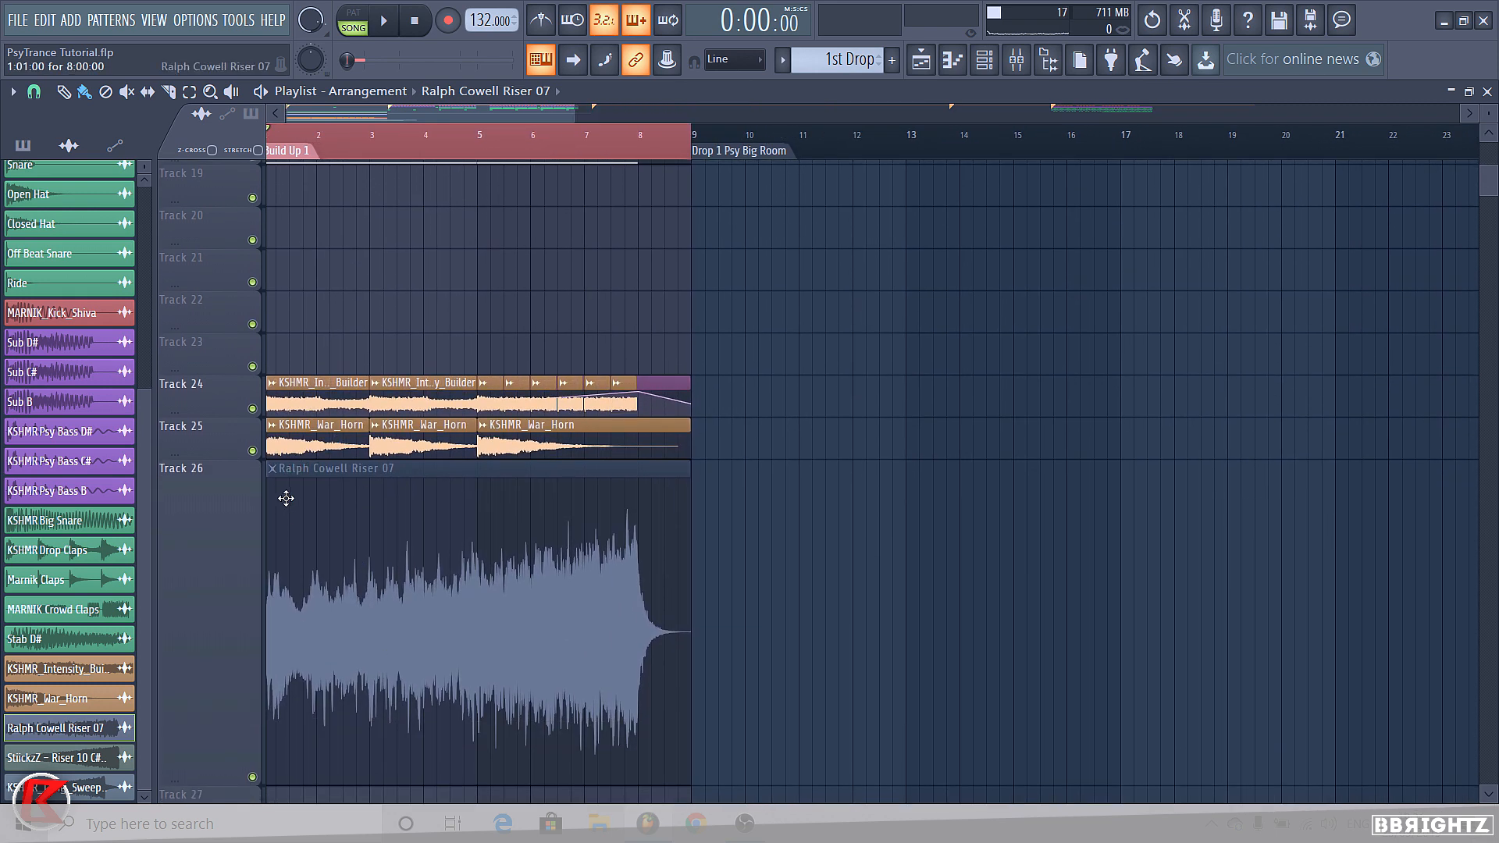
Rename the Ralph Cowell Riser 07 channel as Riser 1 and give it the same orange colour as the other effects
click(279, 469)
click(320, 555)
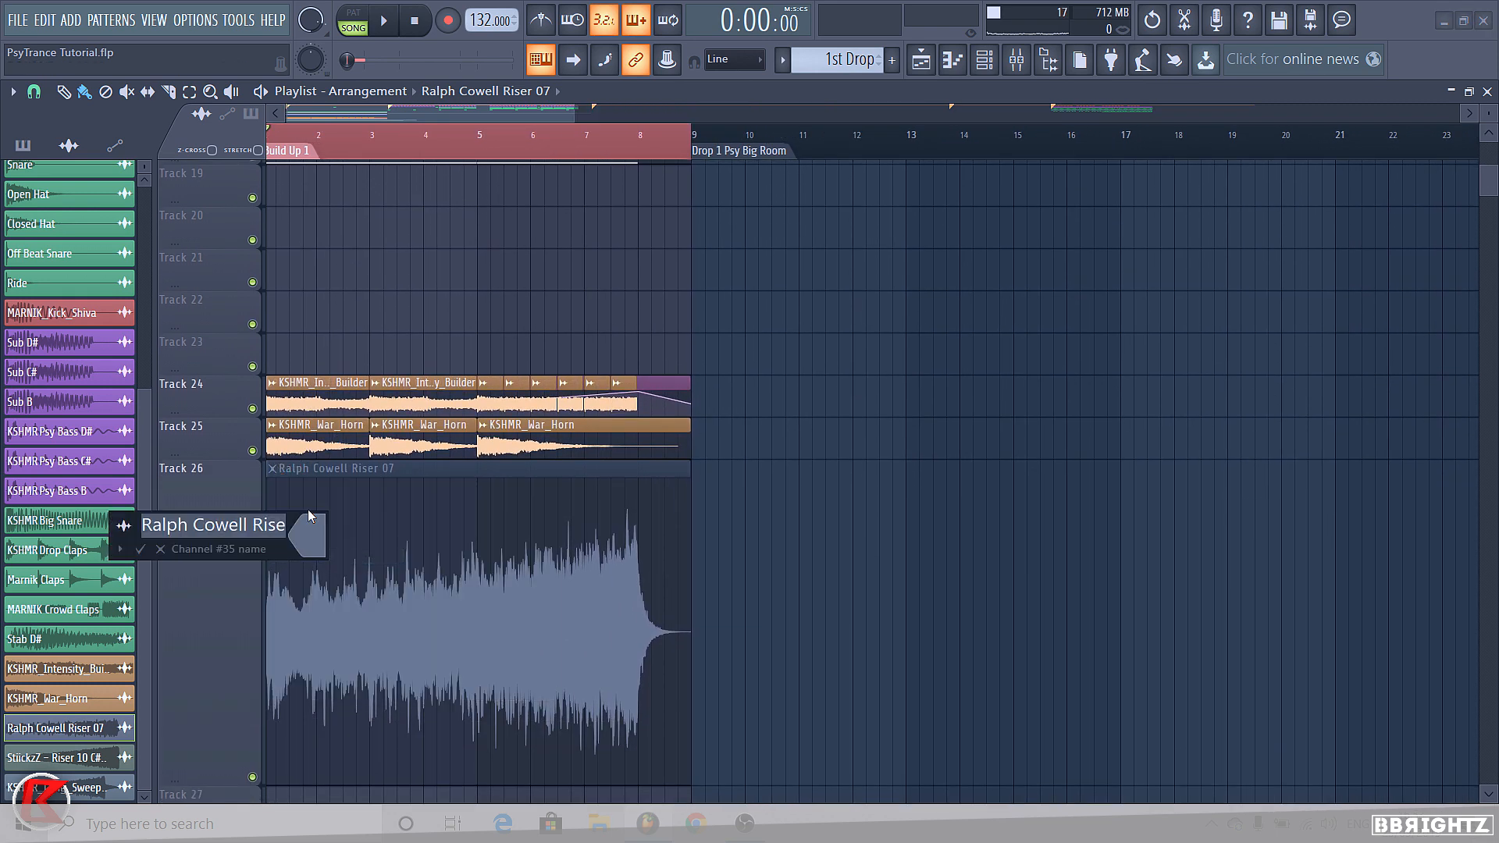
text(Riser 1)
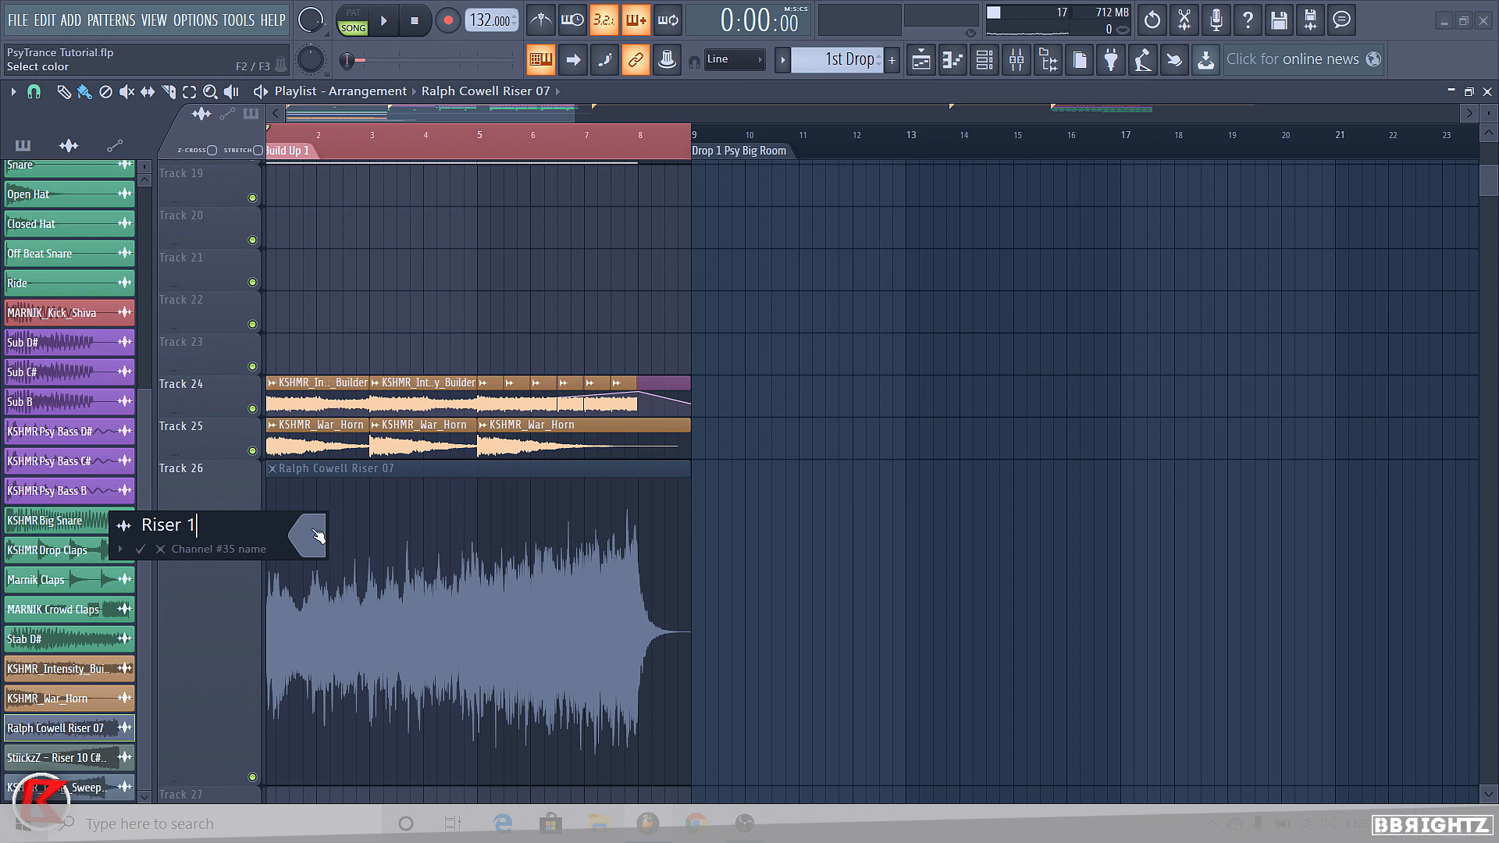
click(312, 534)
click(602, 448)
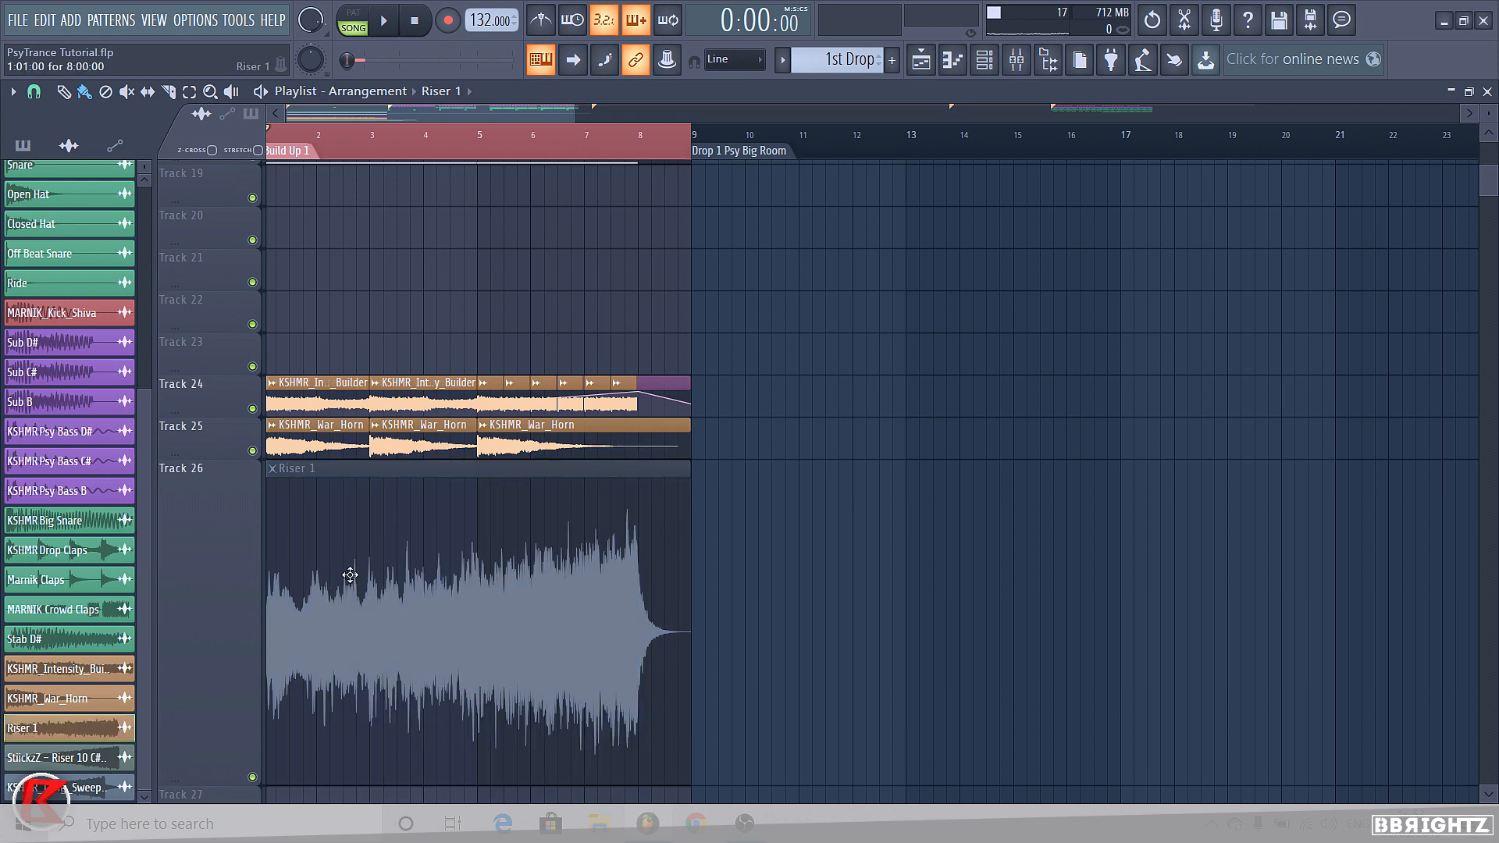
Unmute Riser 1 and route it to mixer Insert 51 at a lowered volume
click(1017, 60)
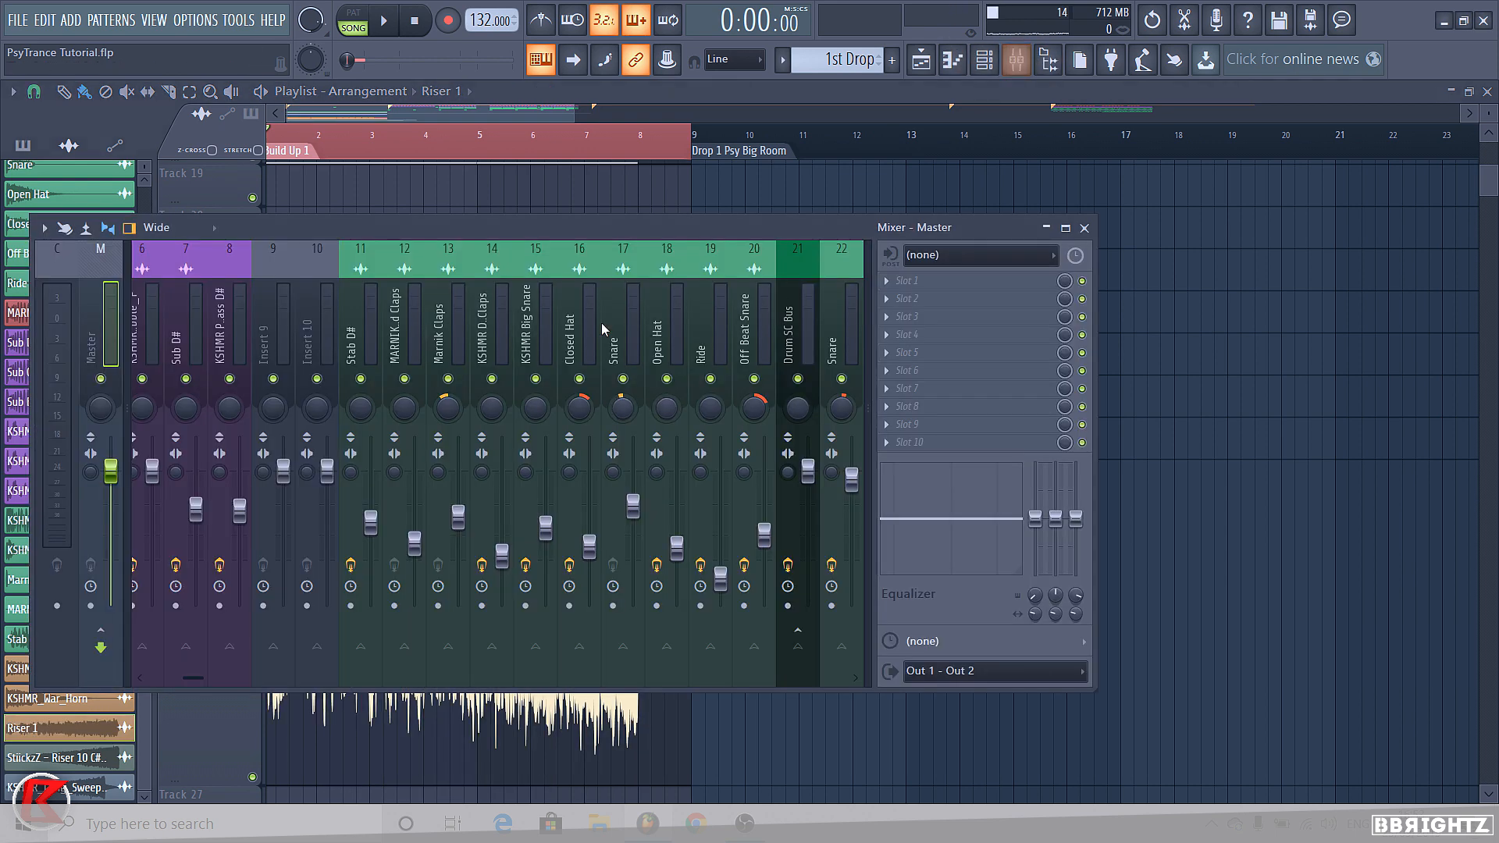
scroll(598, 324, down, 10)
scroll(601, 335, up, 2)
click(785, 320)
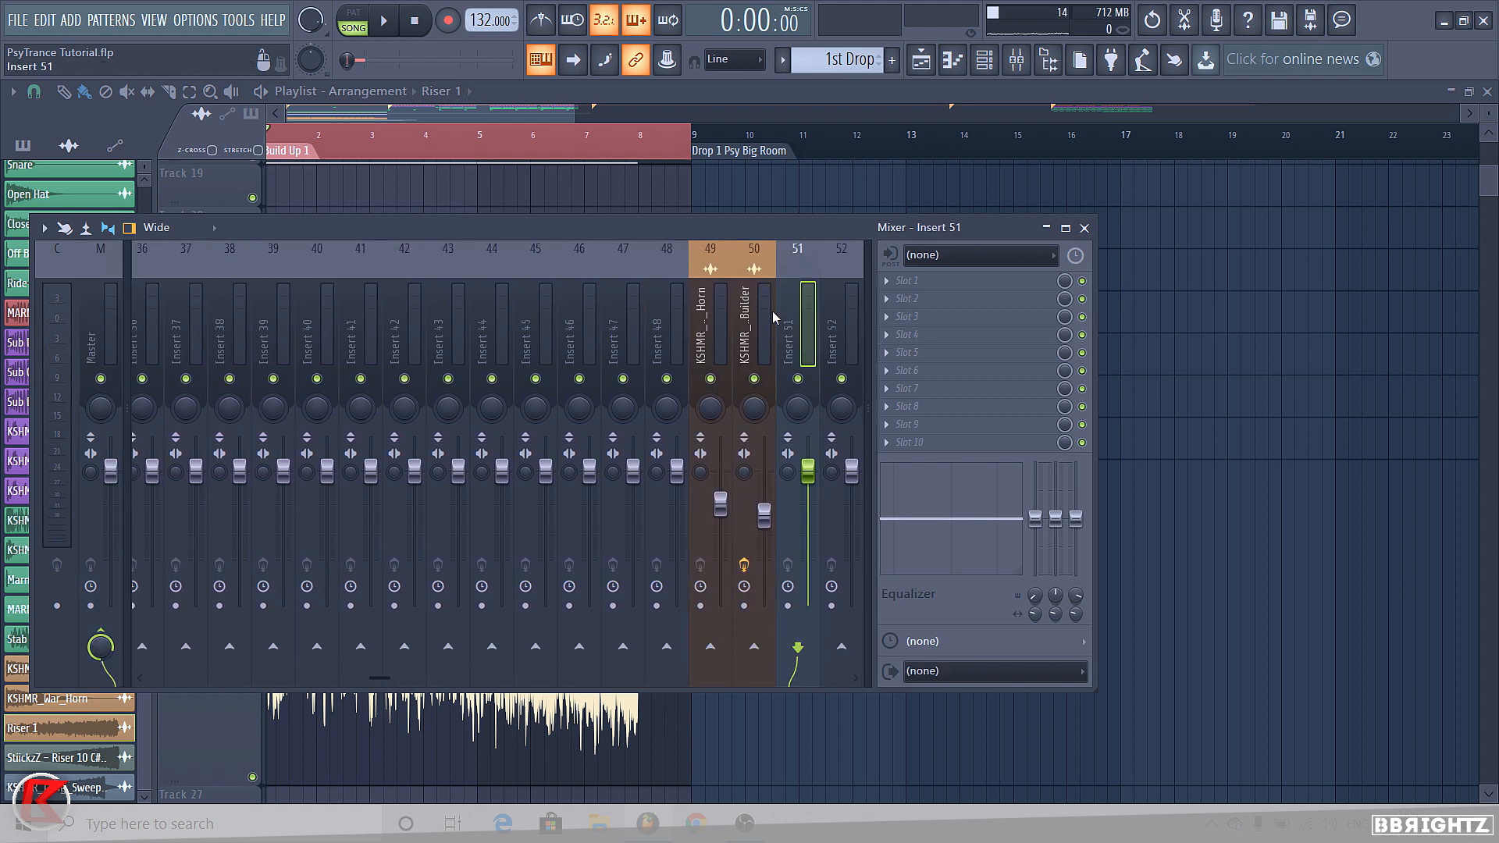
key(ctrl+l)
drag(808, 525, 808, 535)
right_click(1383, 437)
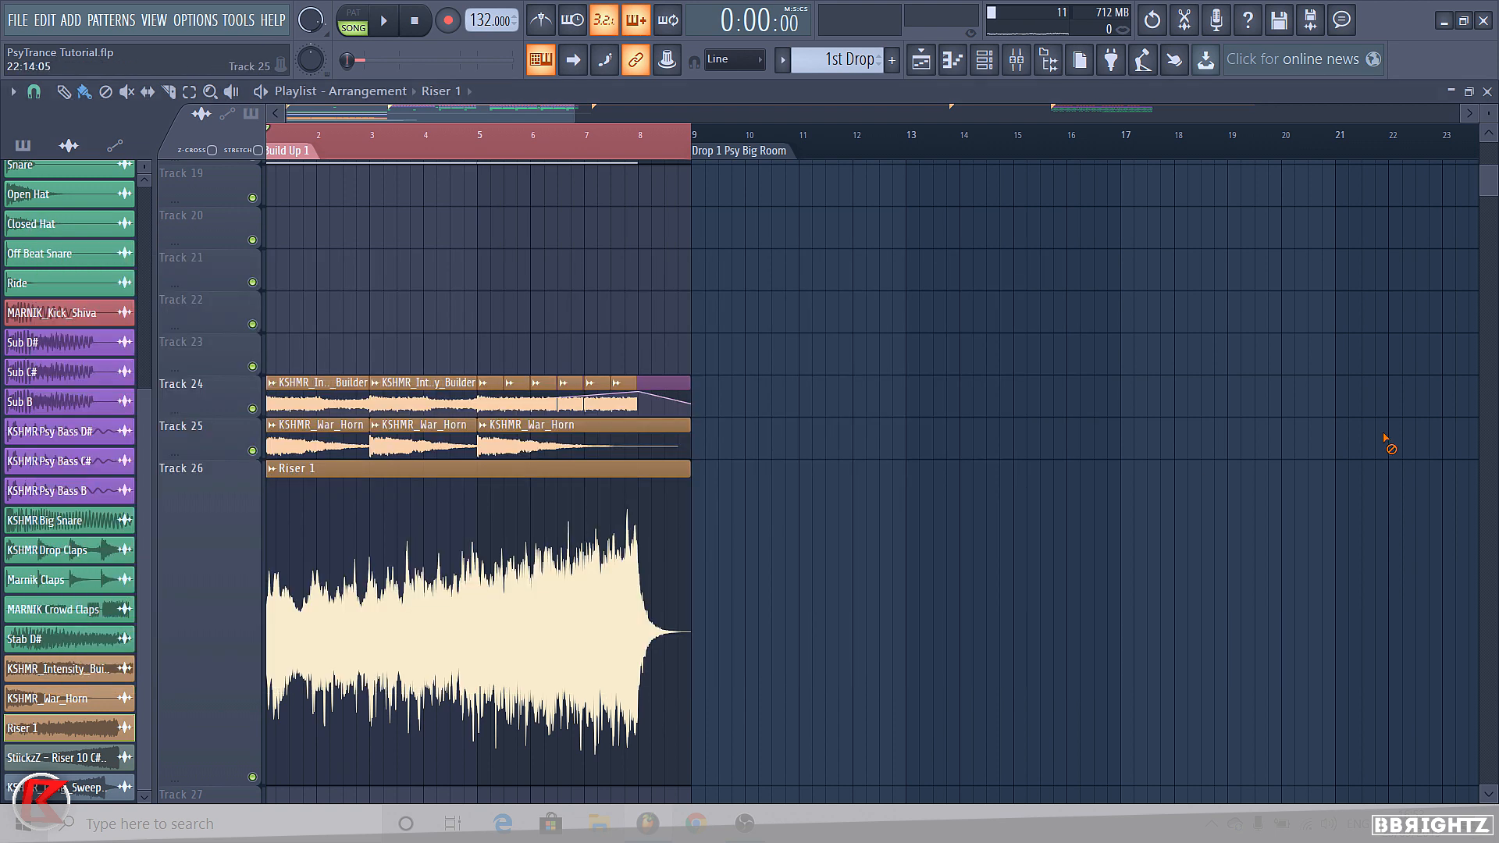
Reset Track 26 to 100% size and add a fade-in to the Riser 1 sample
right_click(205, 469)
mouse_move(297, 527)
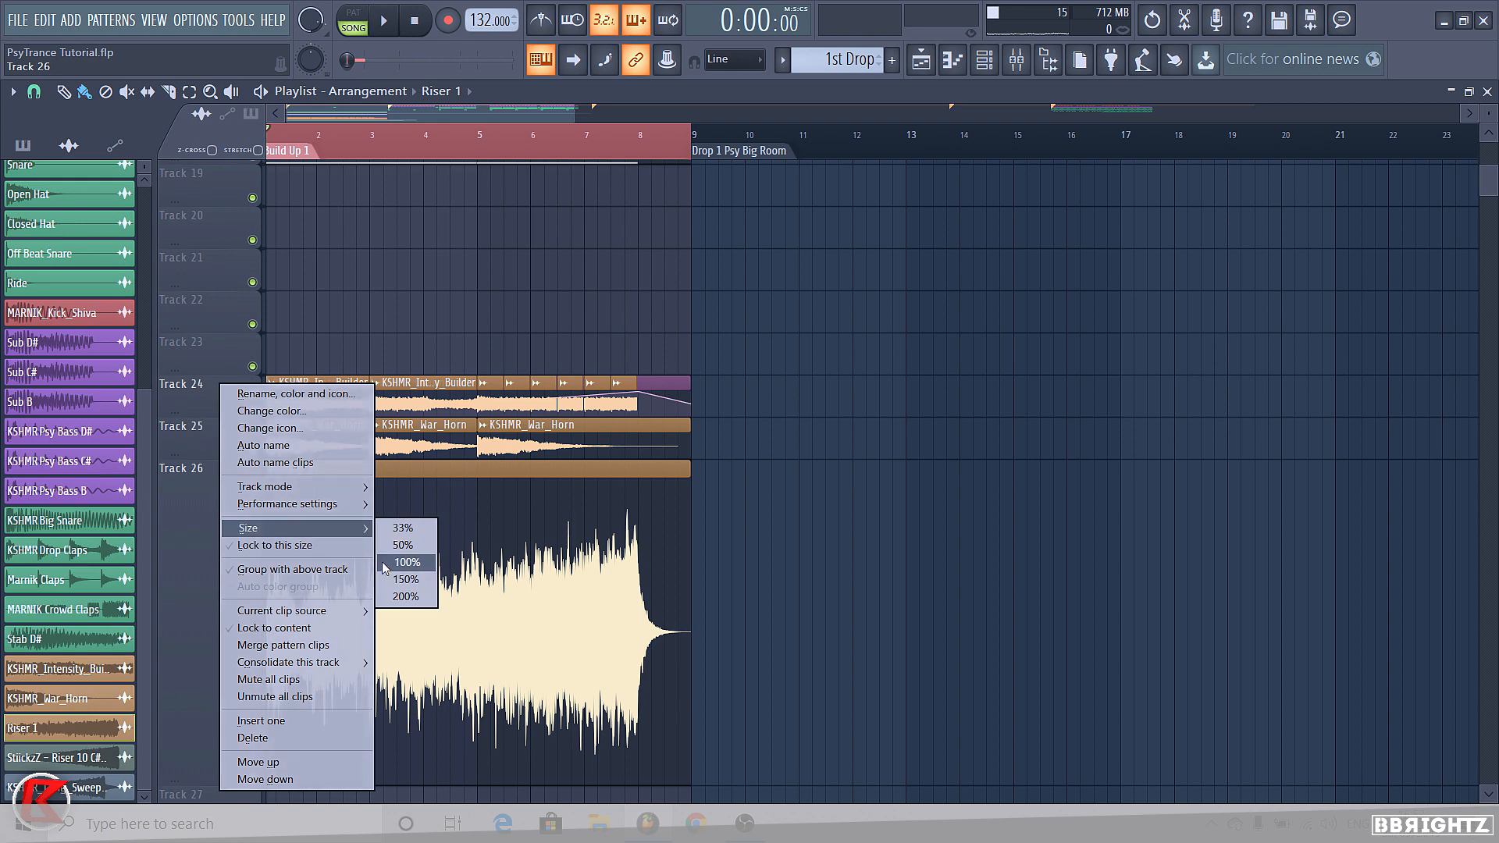
click(410, 547)
double_click(413, 492)
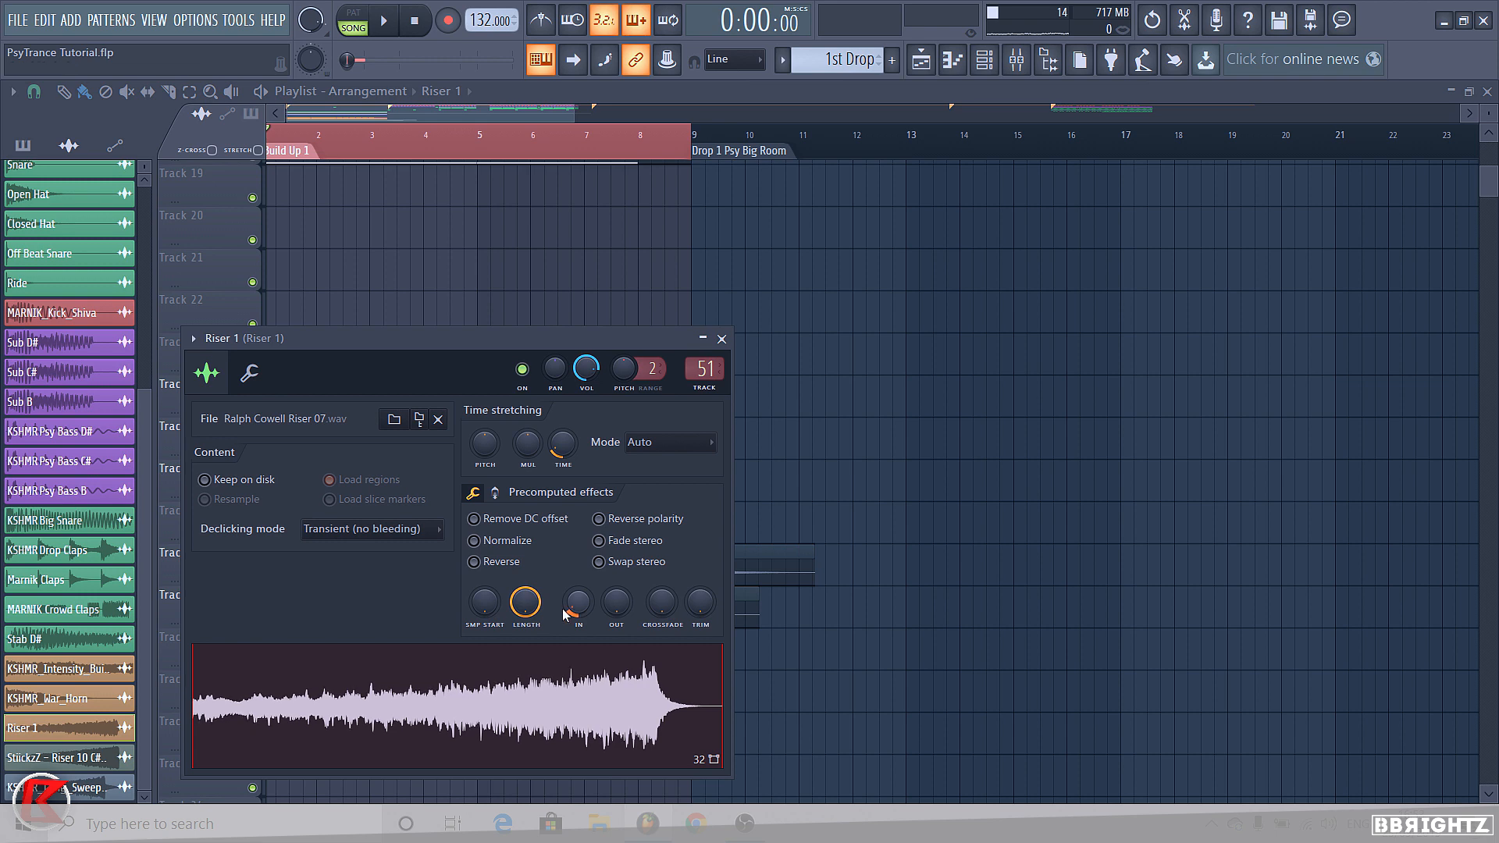
key(Escape)
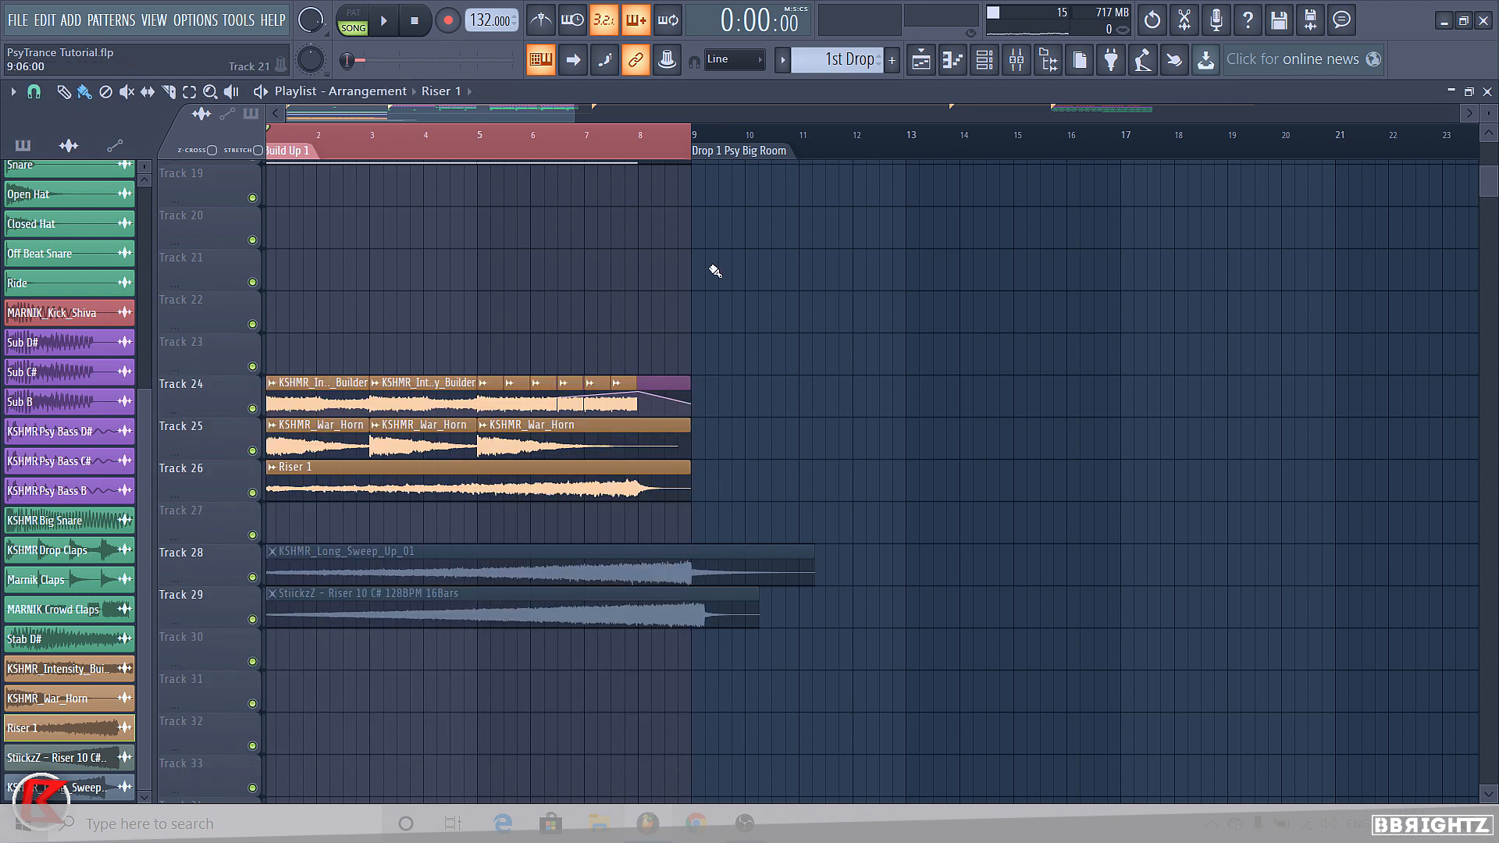
Play Build Up 1 and balance Riser 1's mixer level against the War Horn and Intensity Builder sounds
key(space)
click(1016, 59)
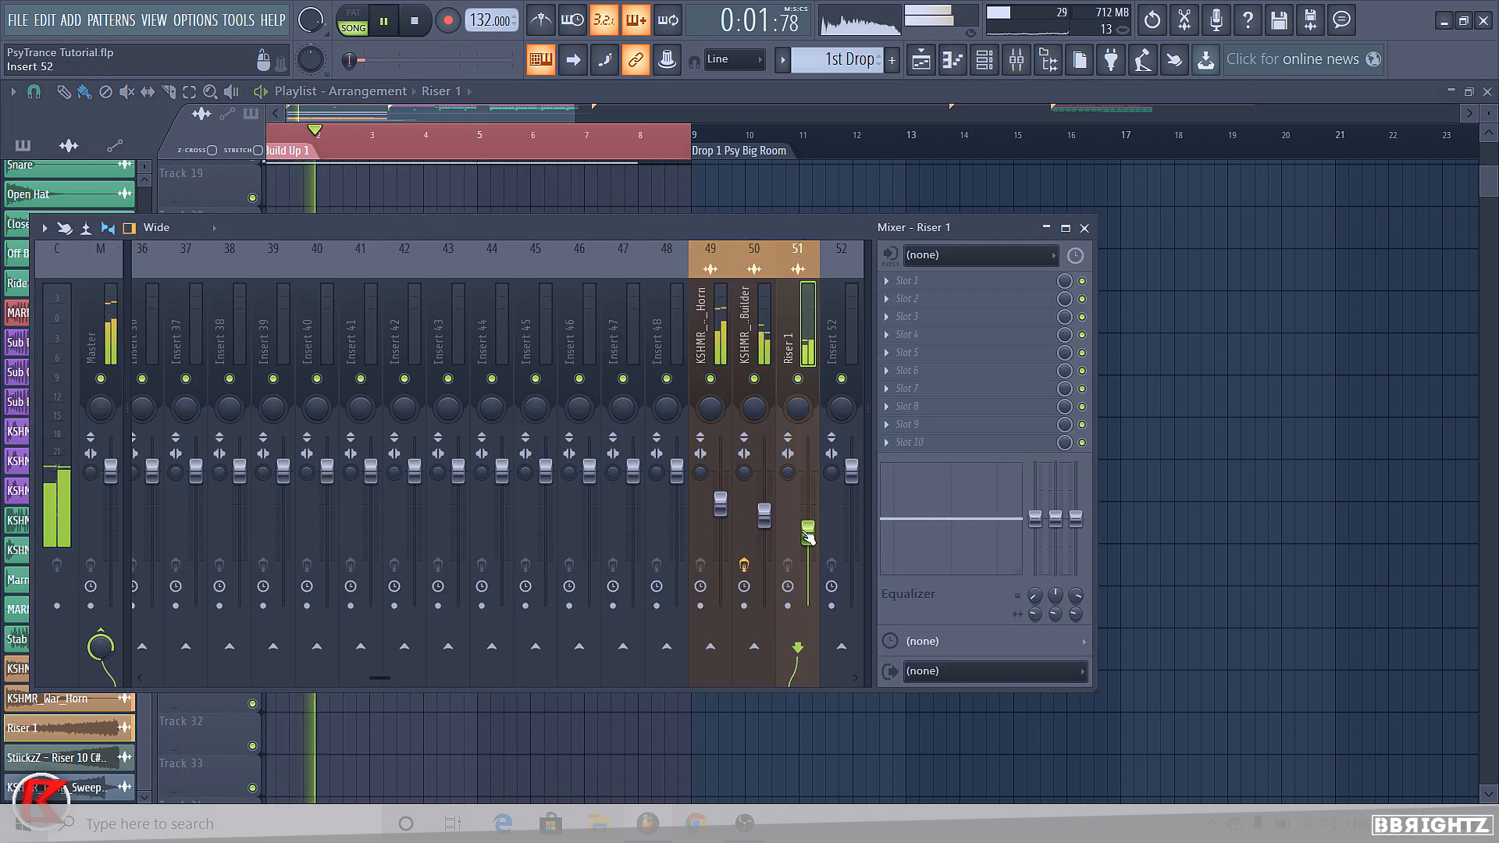
drag(808, 537, 808, 513)
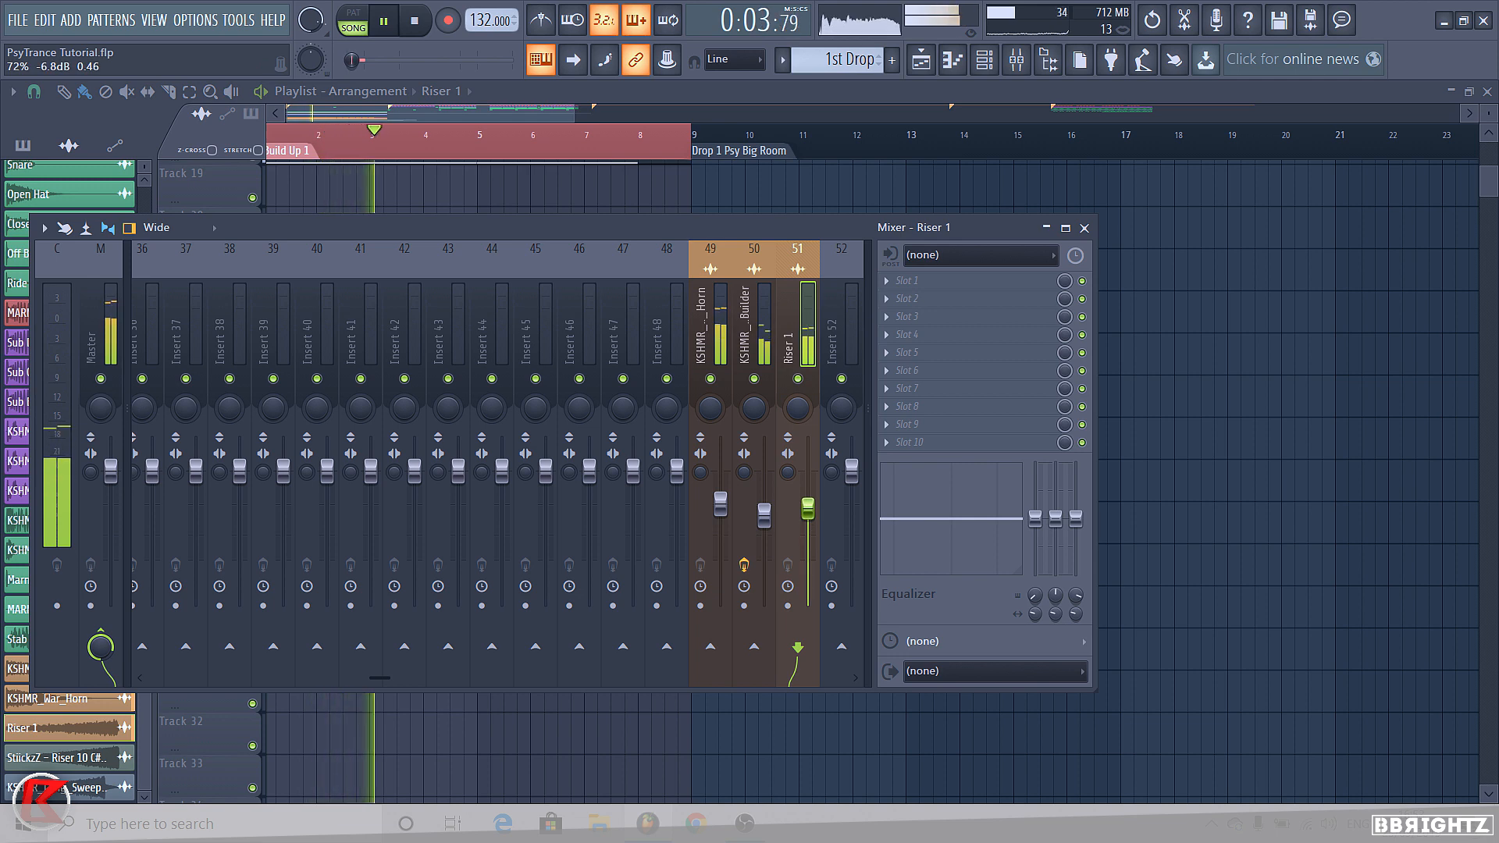
key(F9)
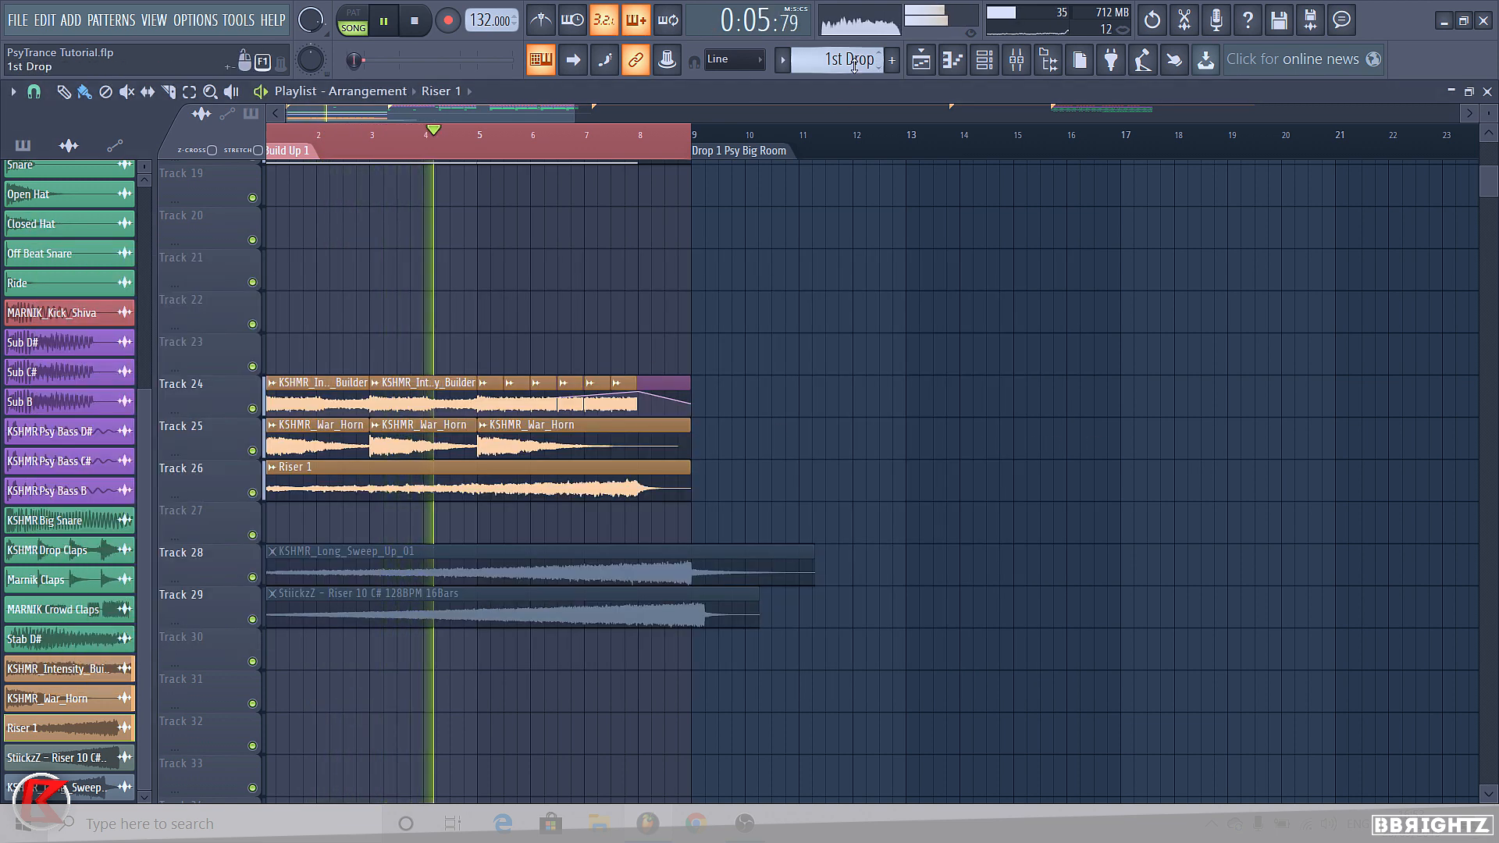
key(F9)
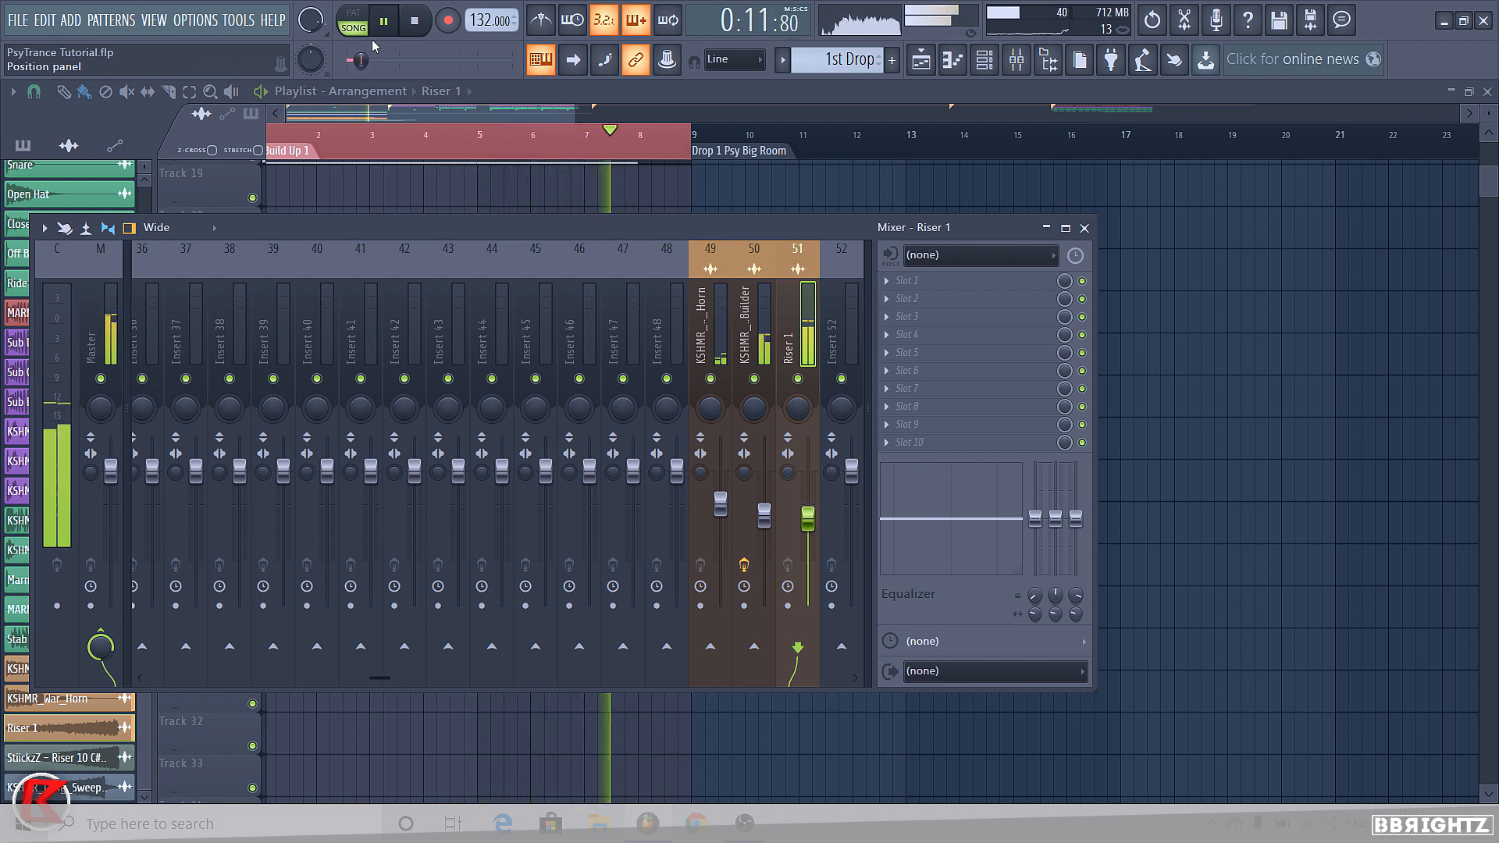
drag(808, 519, 808, 522)
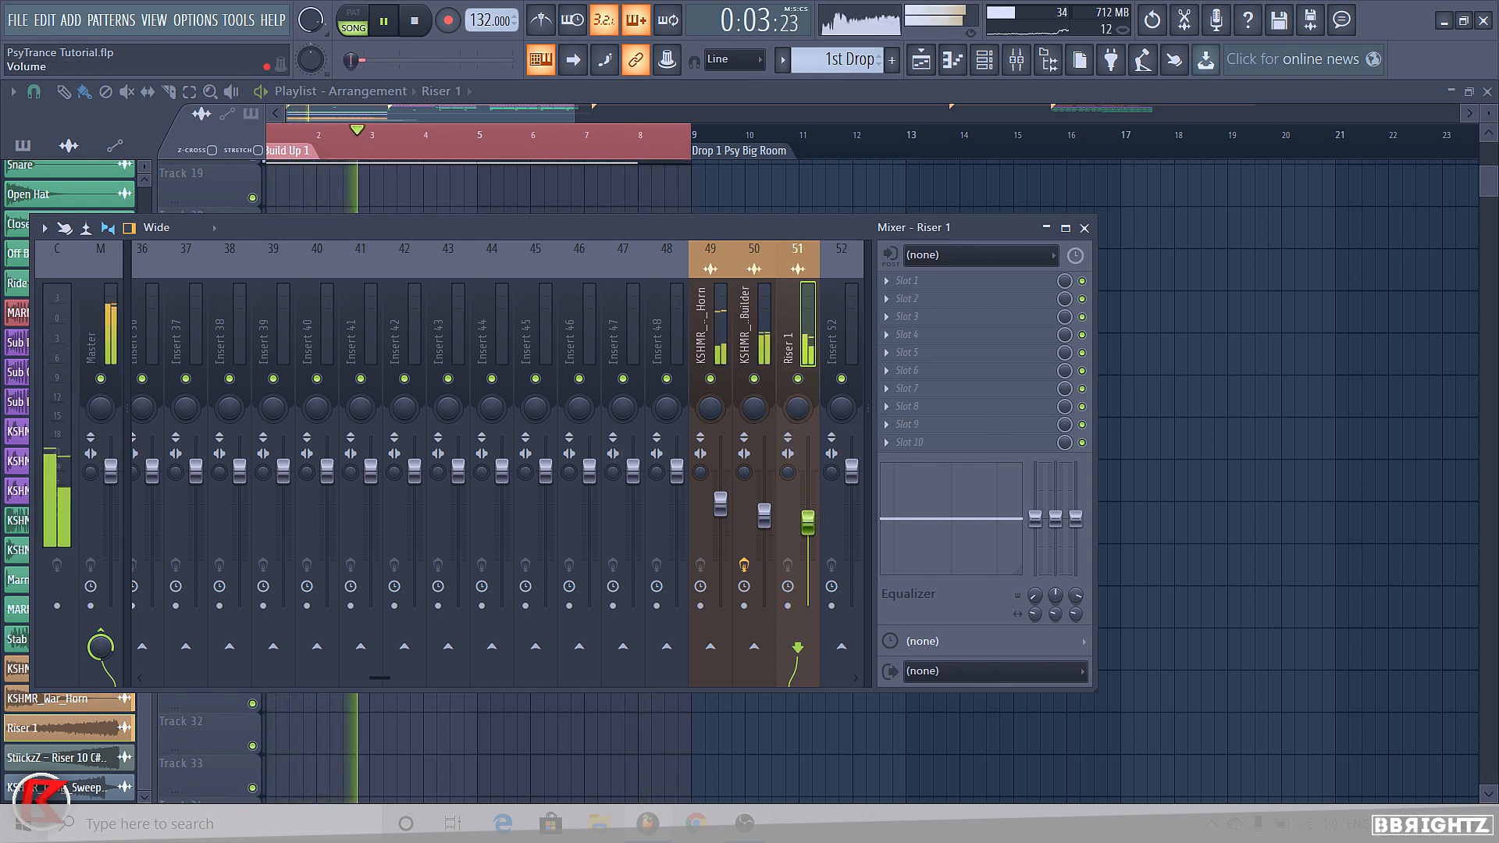
drag(808, 522, 808, 520)
key(space)
key(F9)
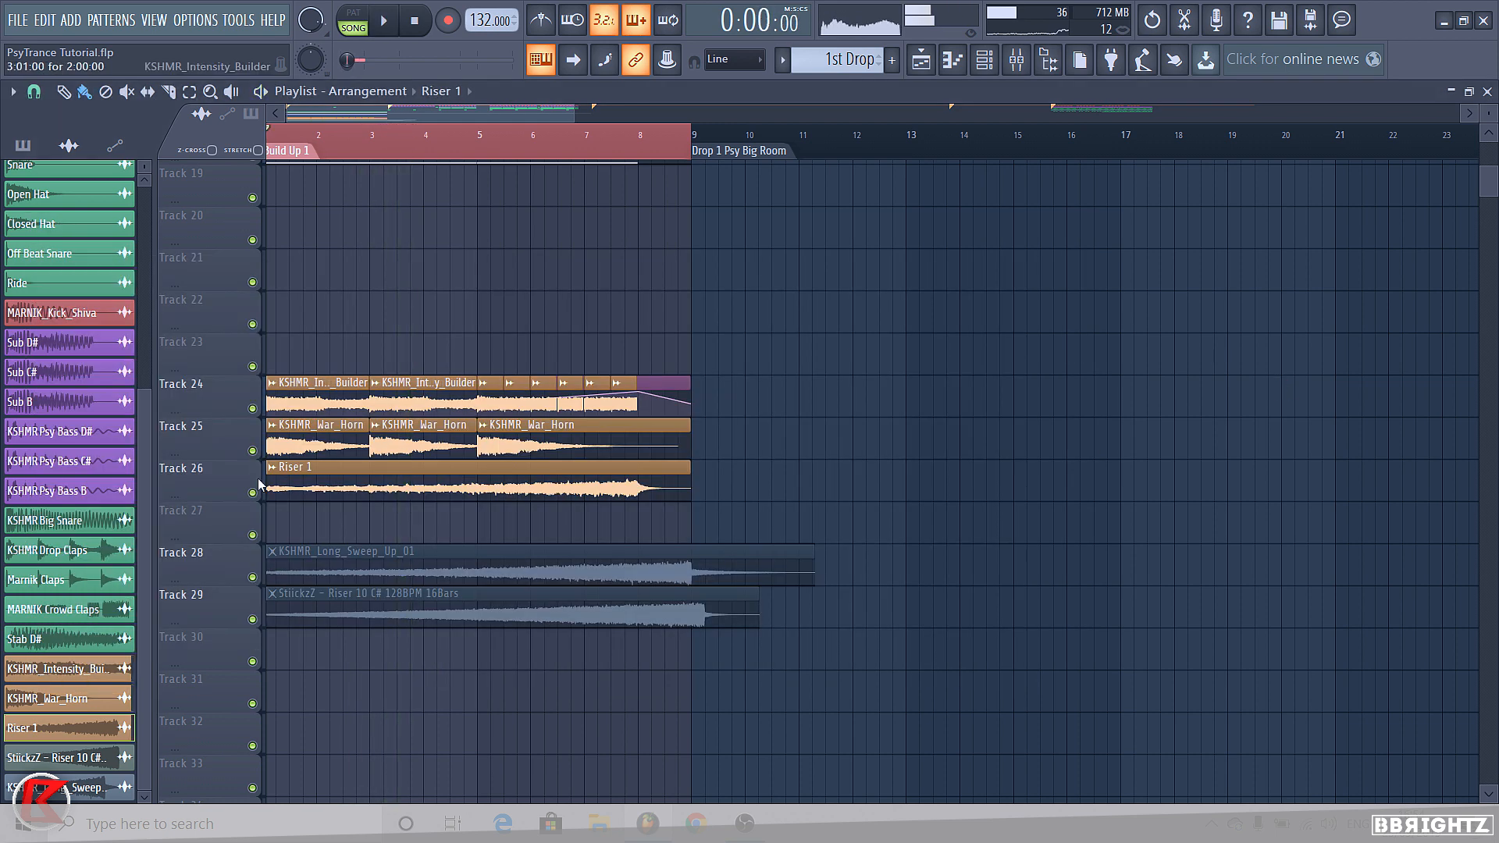
scroll(288, 472, down, 5)
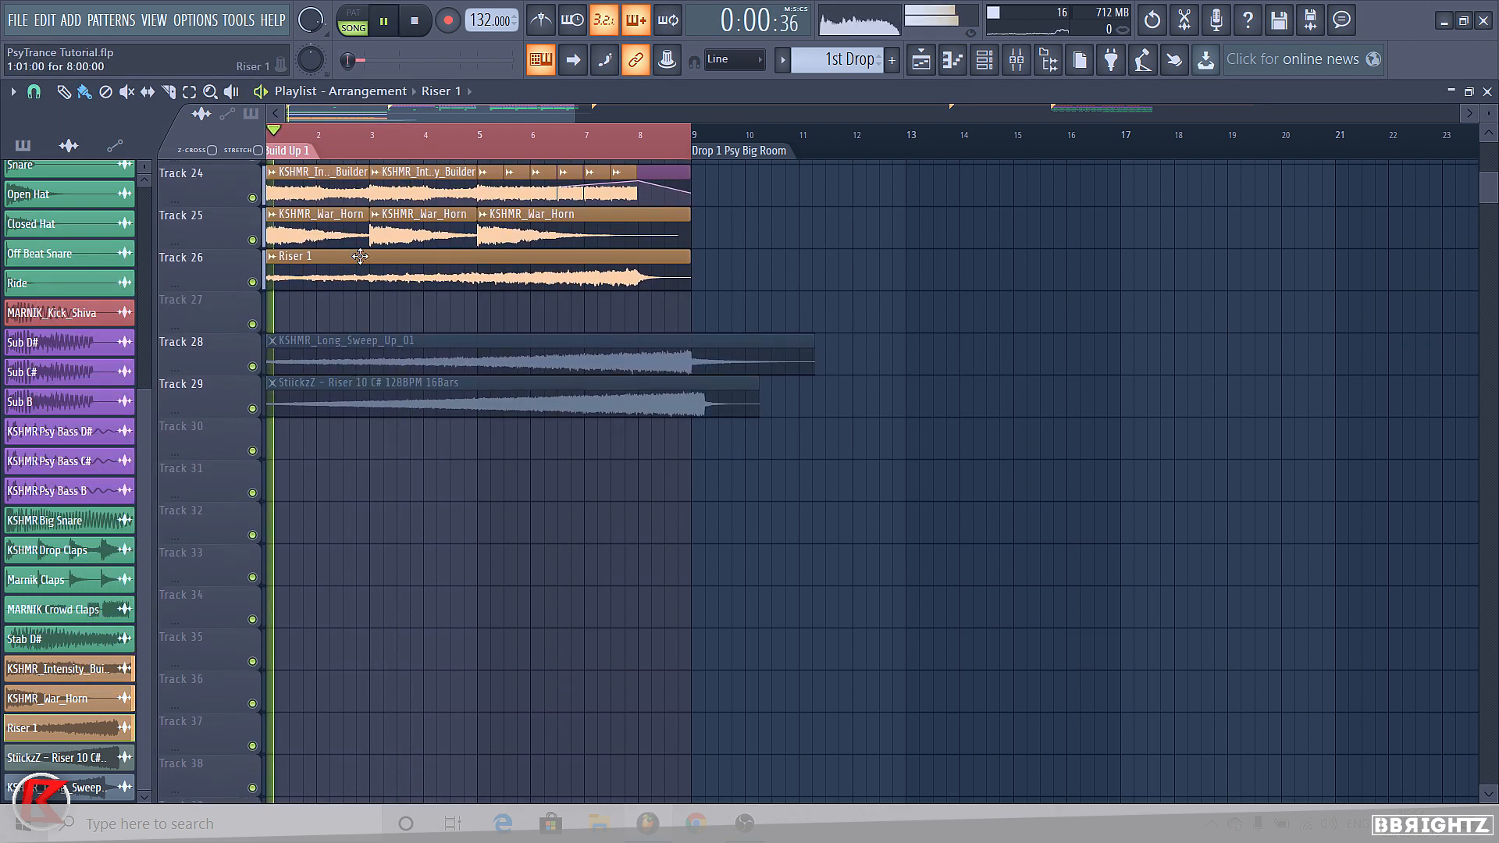
Mute Riser 1, move the StiickzZ Riser 10 clip to Track 27 and the Long Sweep Up to Track 32, and enlarge Track 27
alt+right_click(357, 278)
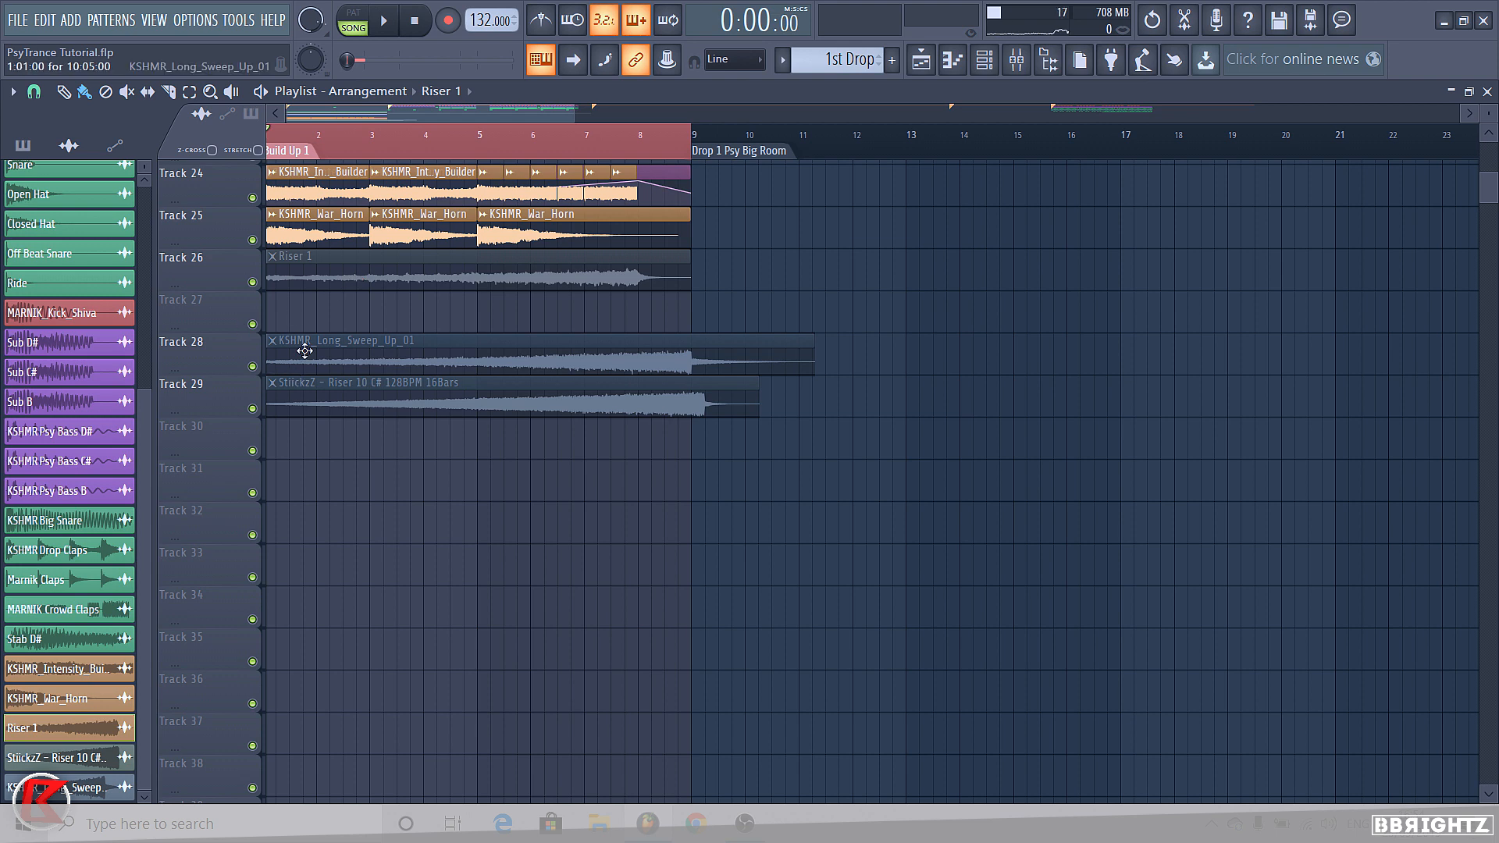
drag(330, 433, 331, 443)
drag(333, 359, 338, 521)
drag(336, 434, 234, 617)
scroll(655, 392, up, 4)
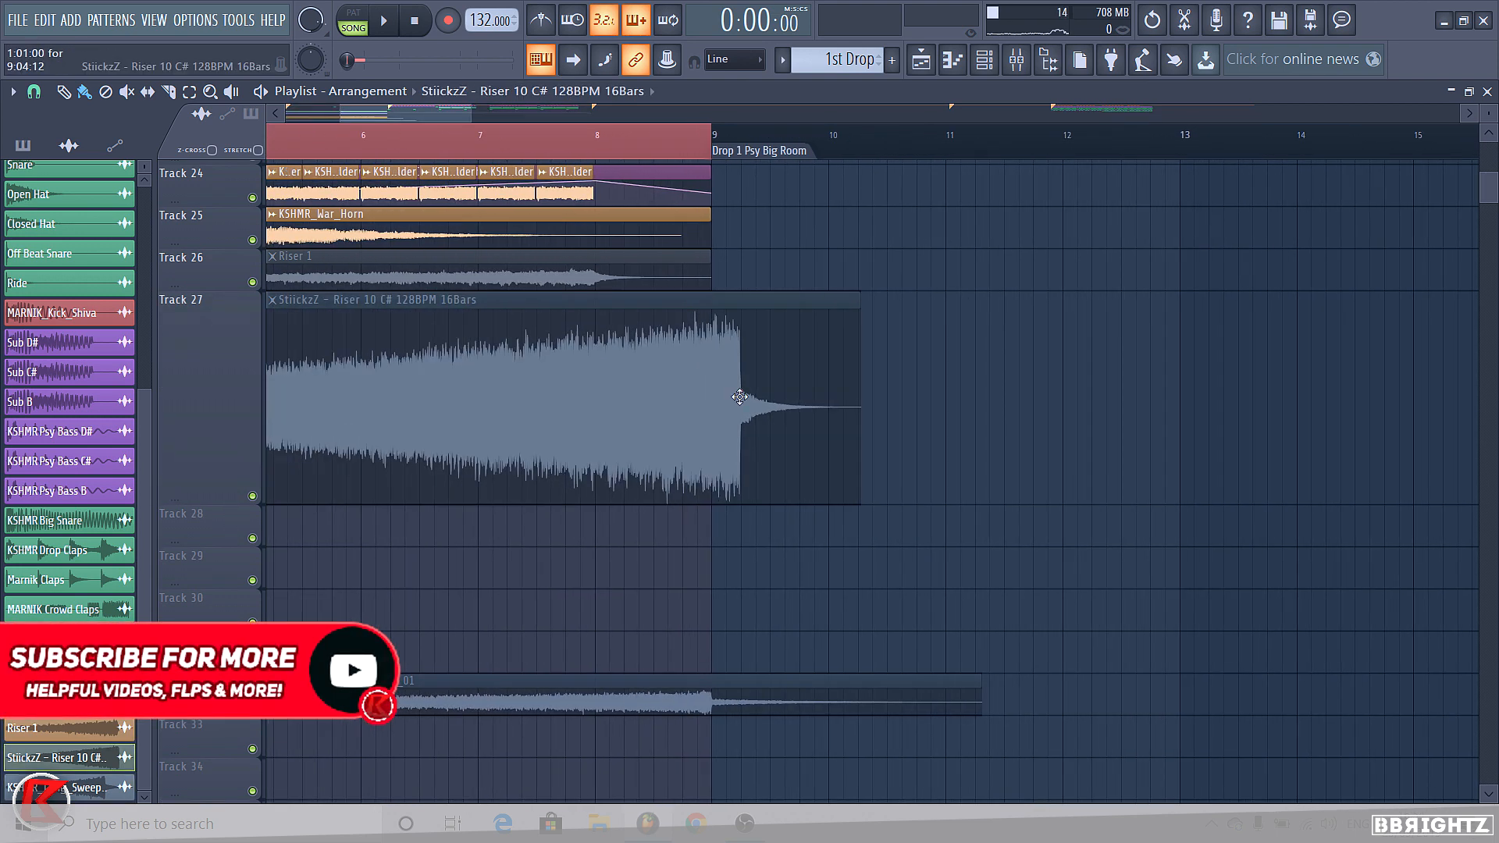
scroll(582, 468, down, 5)
scroll(538, 544, up, 5)
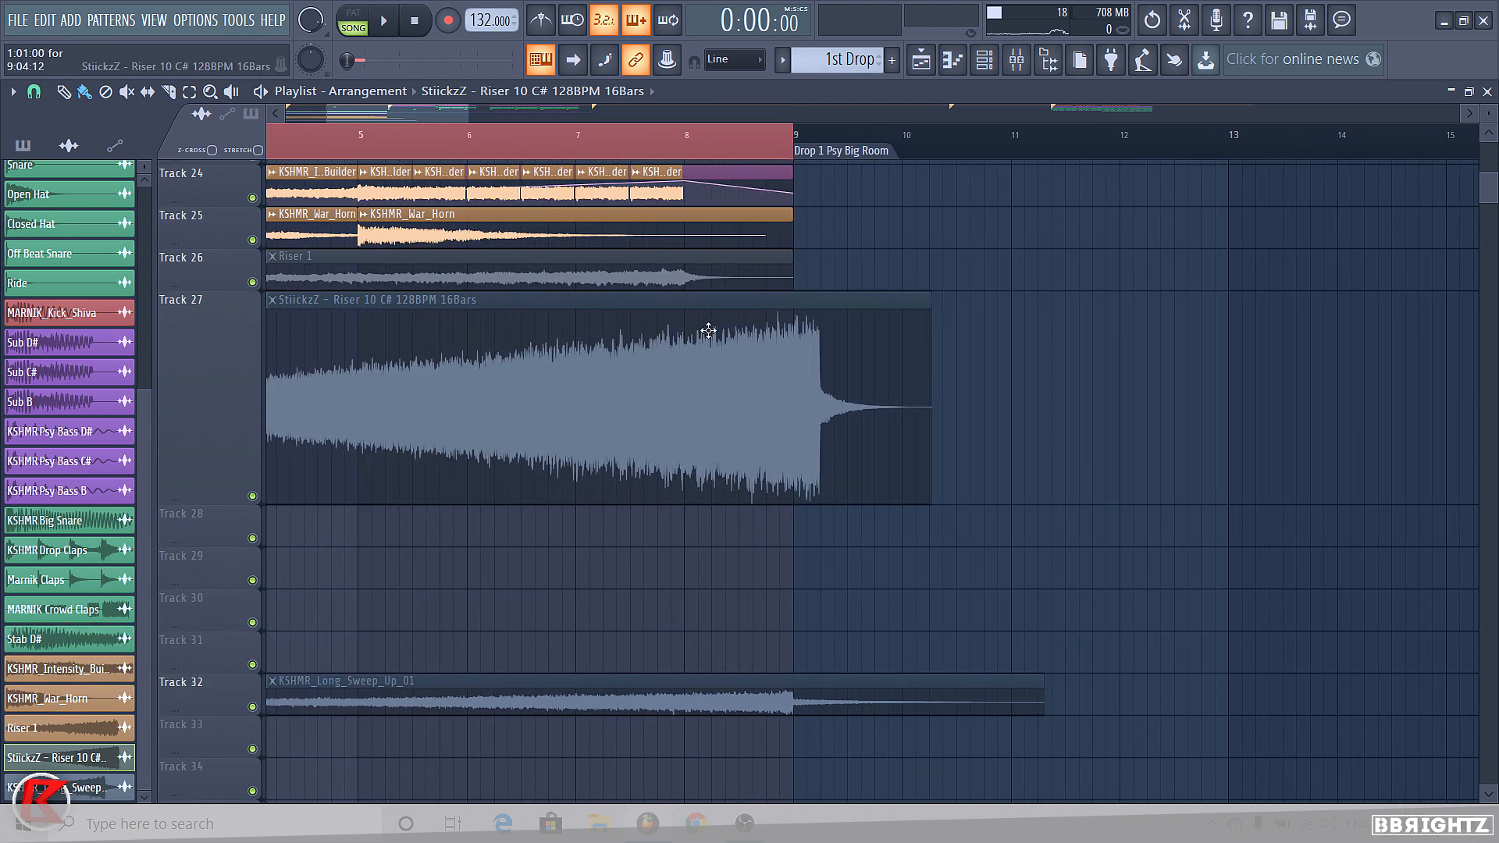
double_click(615, 260)
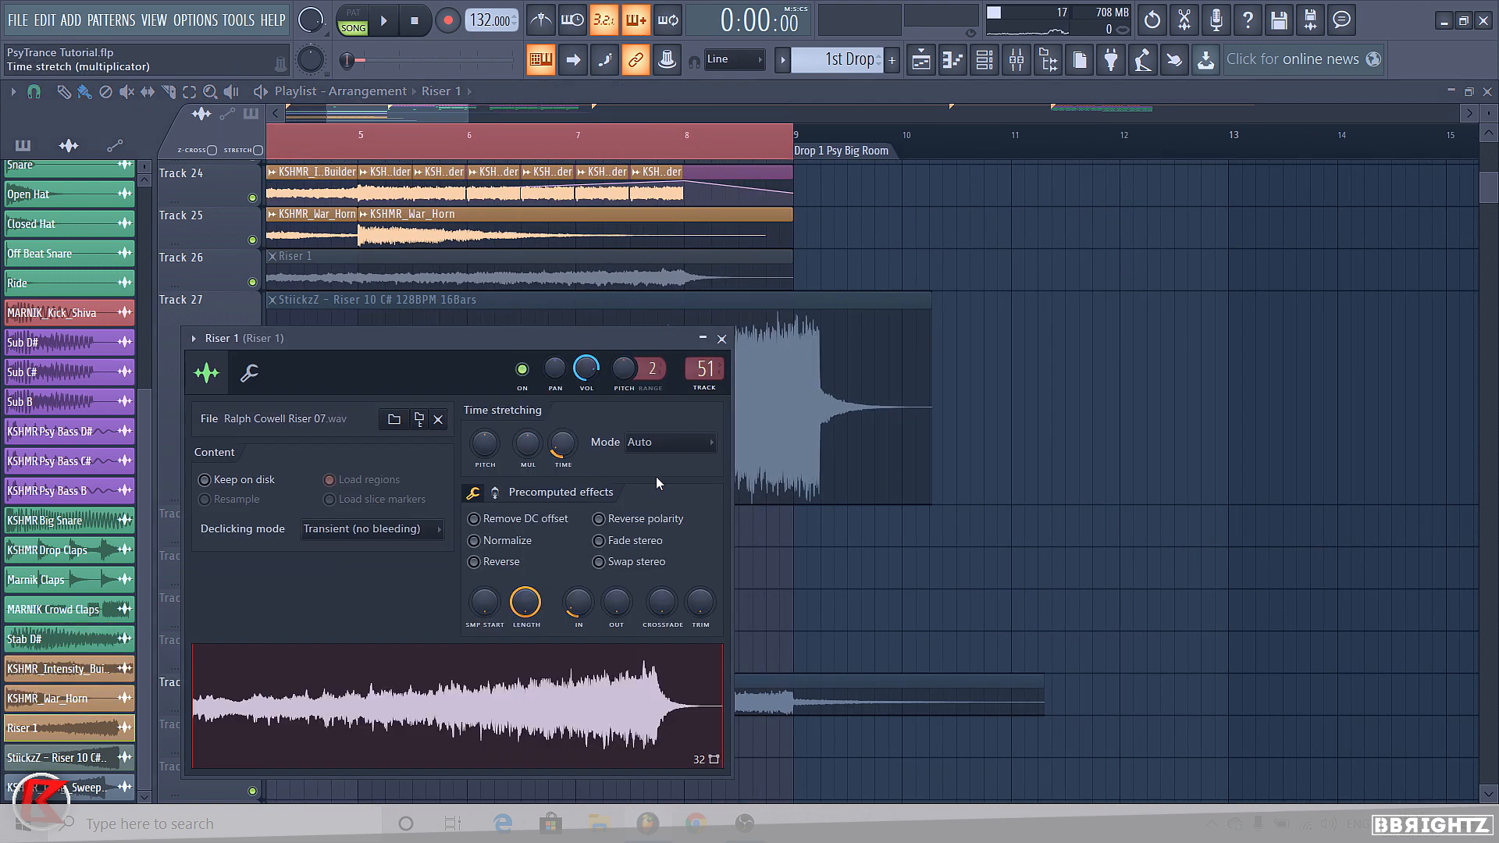
key(Escape)
scroll(656, 408, down, 5)
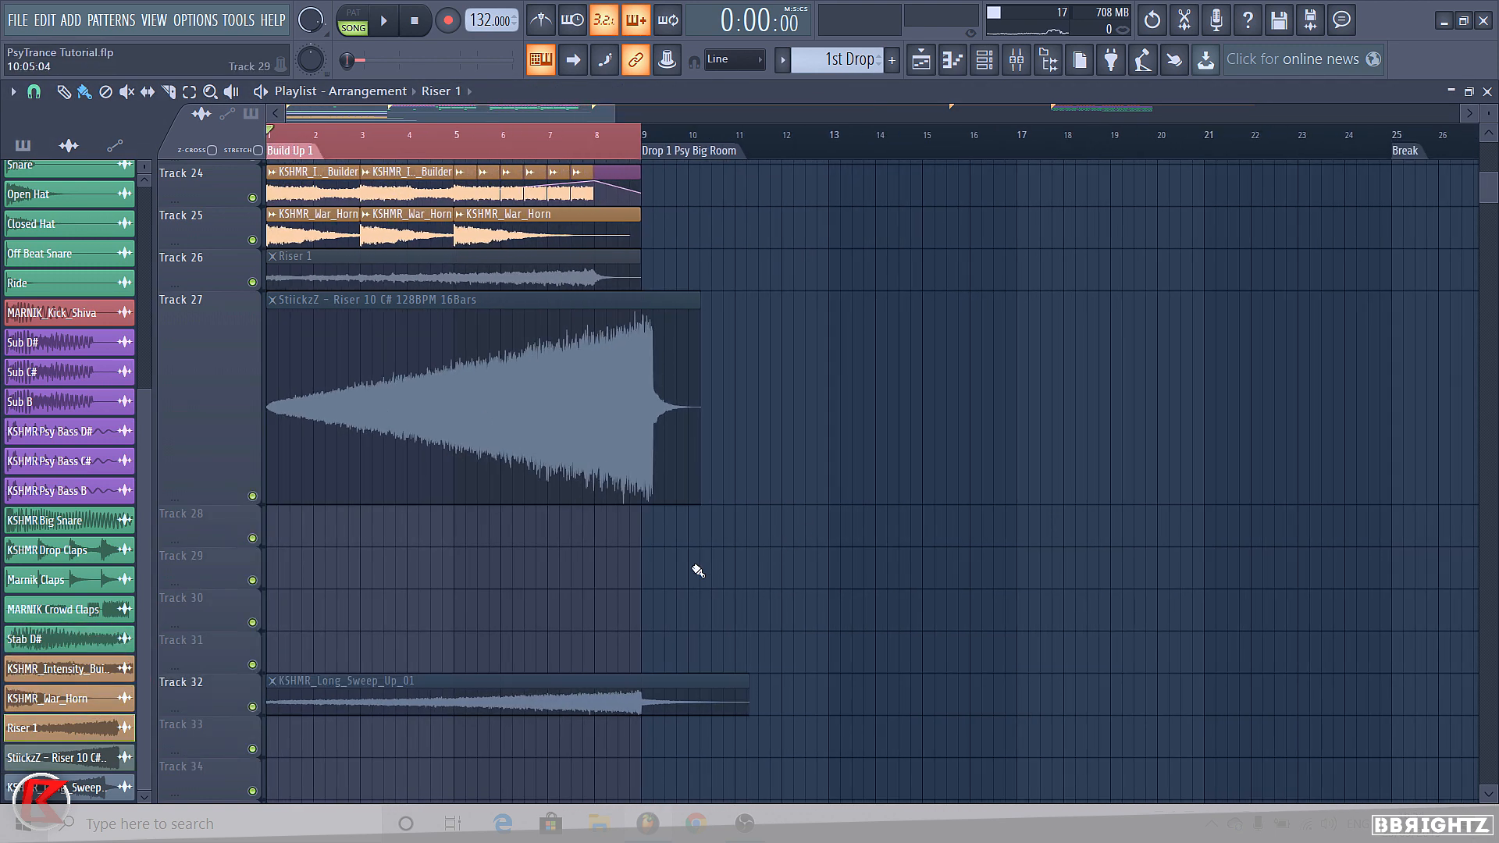
drag(693, 566, 898, 460)
scroll(346, 552, up, 3)
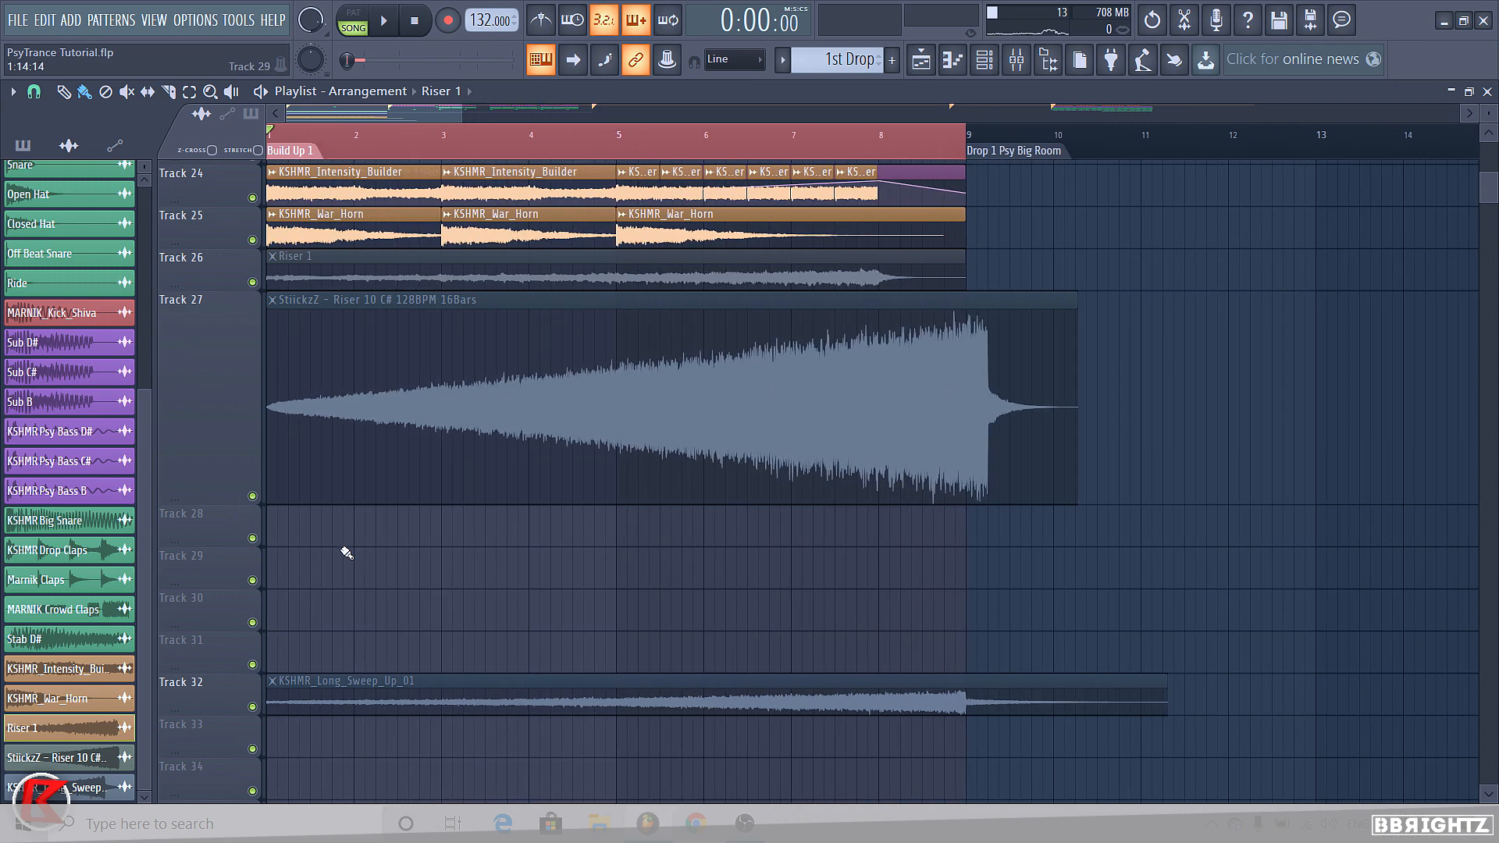
Trim the start of the StiickzZ riser and shift the clip earlier so its peak lands on bar 9
drag(335, 437, 335, 436)
right_click(308, 417)
scroll(999, 439, up, 5)
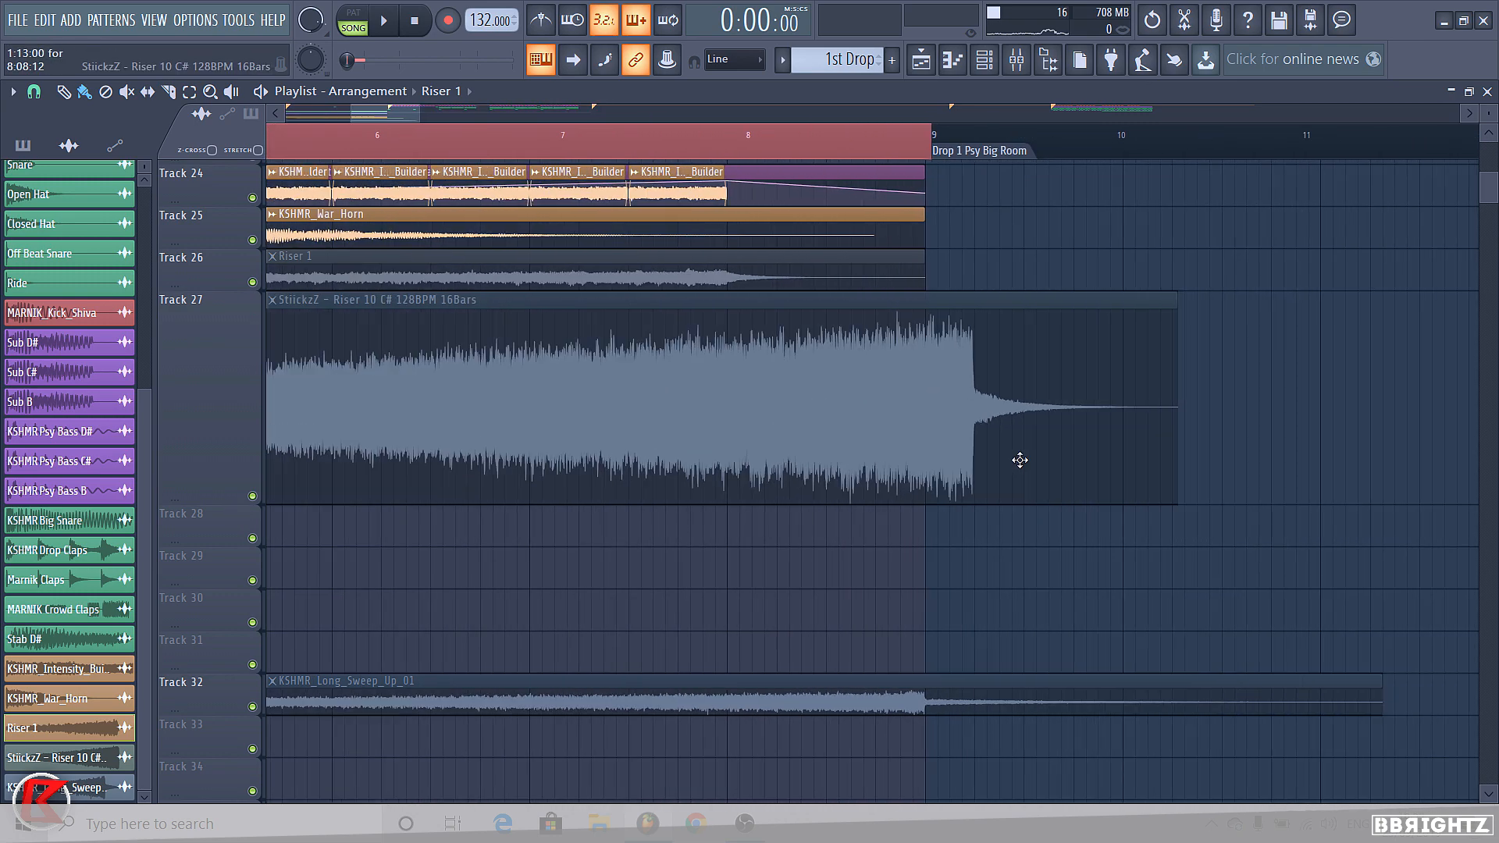
drag(1013, 456, 925, 439)
scroll(925, 439, down, 4)
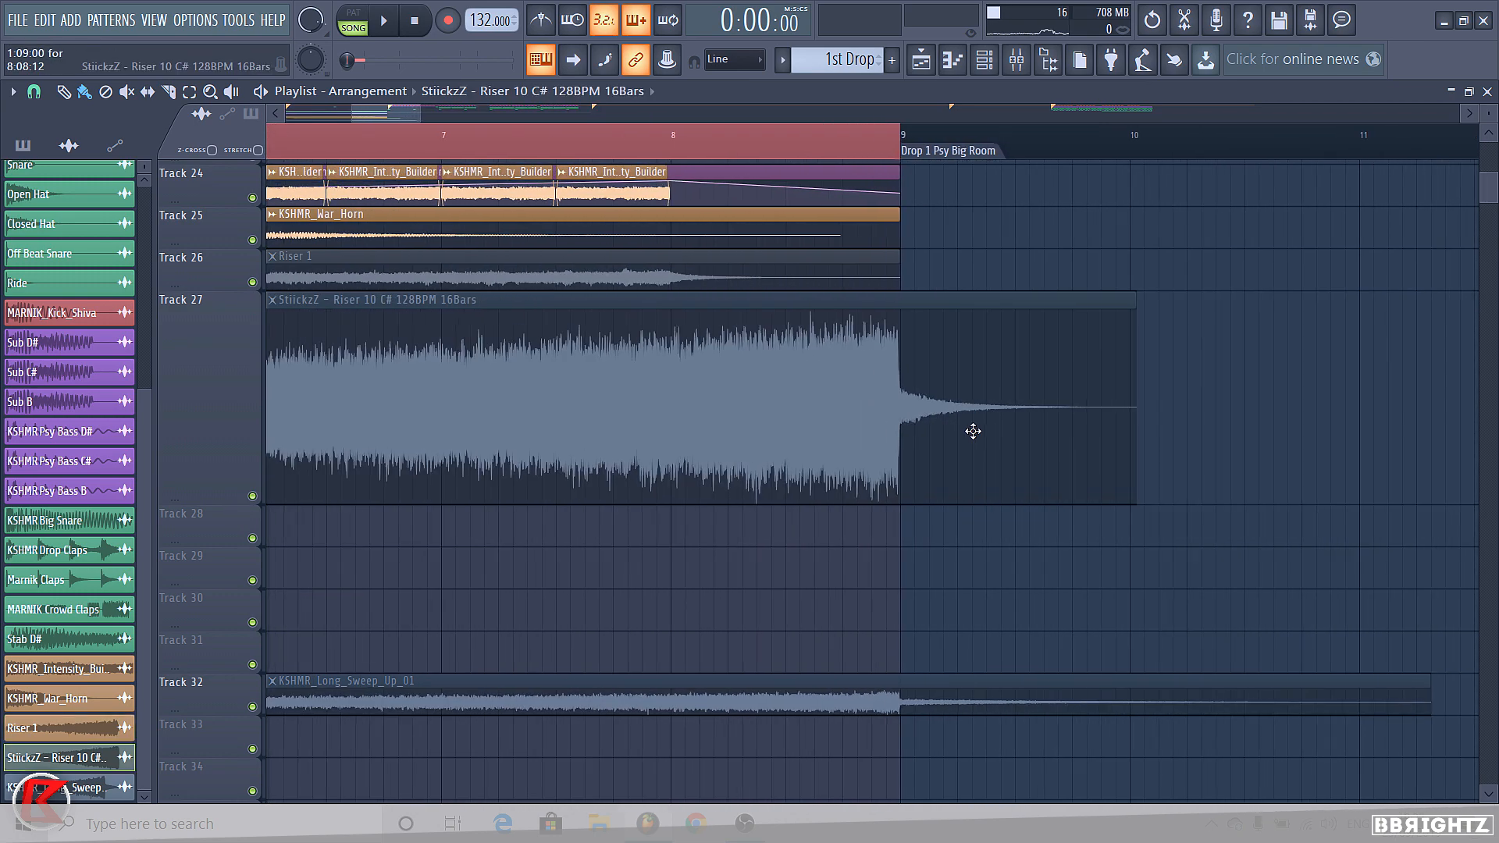
scroll(966, 406, down, 1)
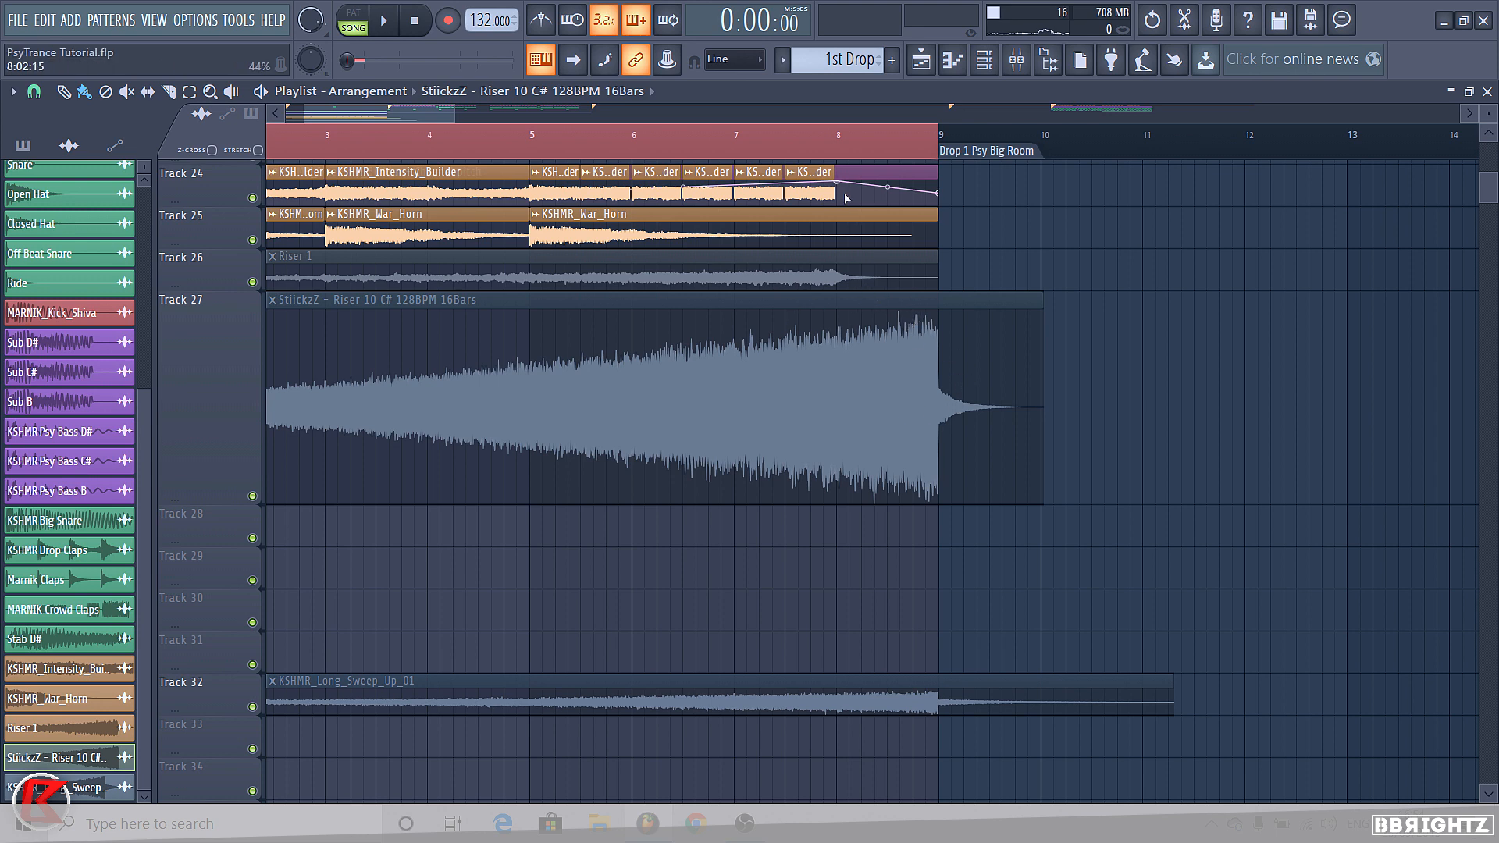
Clear the time selection, shift the StiickzZ riser so its peak lands on bar 8, and extend its start back to bar 1
scroll(847, 198, up, 3)
drag(838, 144, 934, 151)
ctrl+click(877, 419)
scroll(890, 461, down, 2)
scroll(905, 510, down, 3)
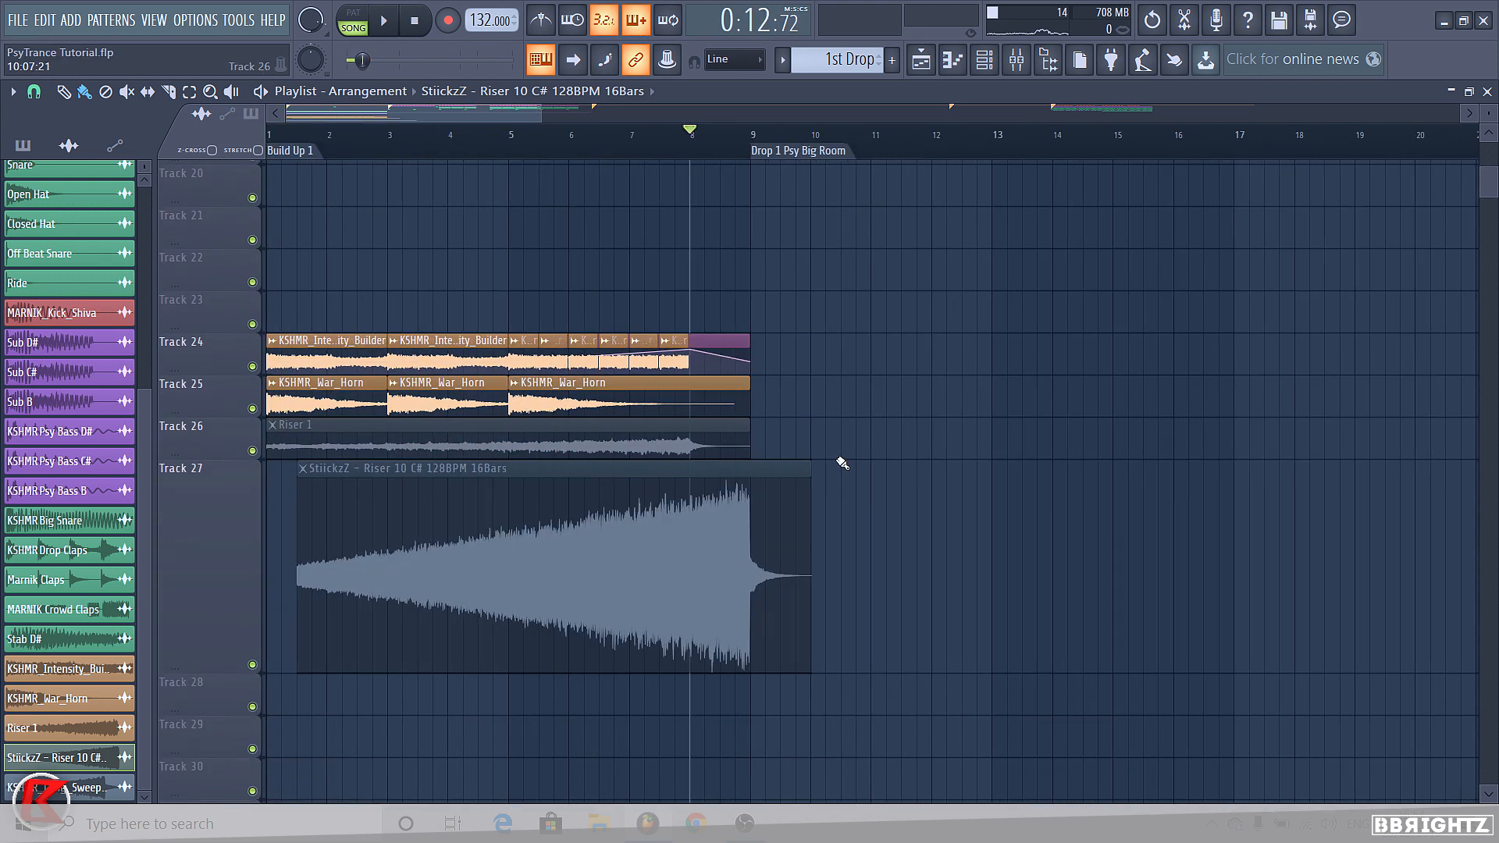
drag(372, 751, 373, 462)
right_click(345, 622)
drag(581, 605, 488, 586)
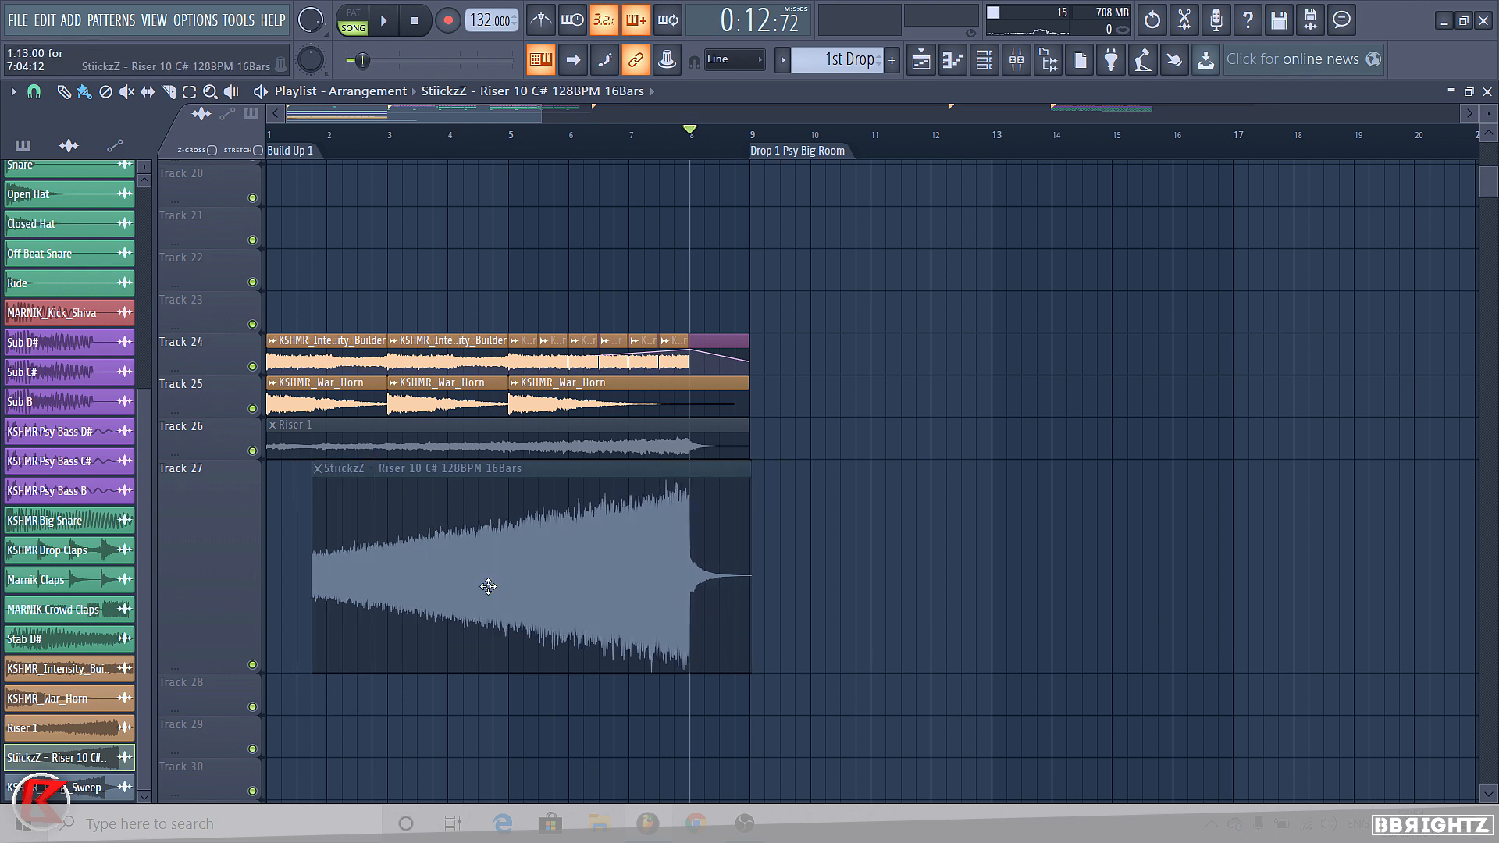
drag(314, 572, 267, 573)
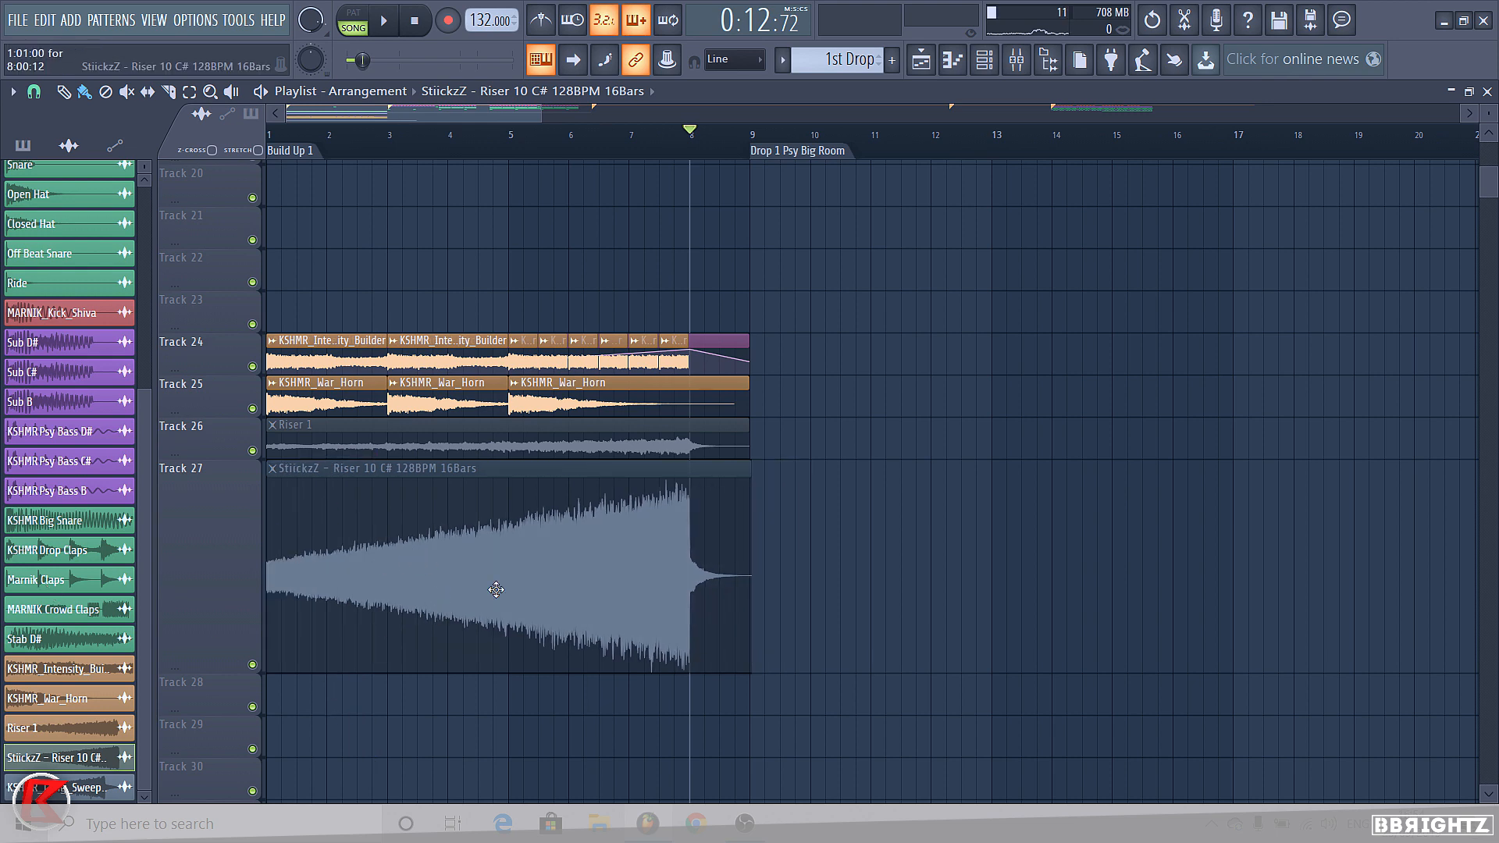
Add a fade-in to the StiickzZ riser sample and make Track 27 taller
double_click(615, 570)
drag(399, 436, 395, 429)
drag(232, 164, 967, 80)
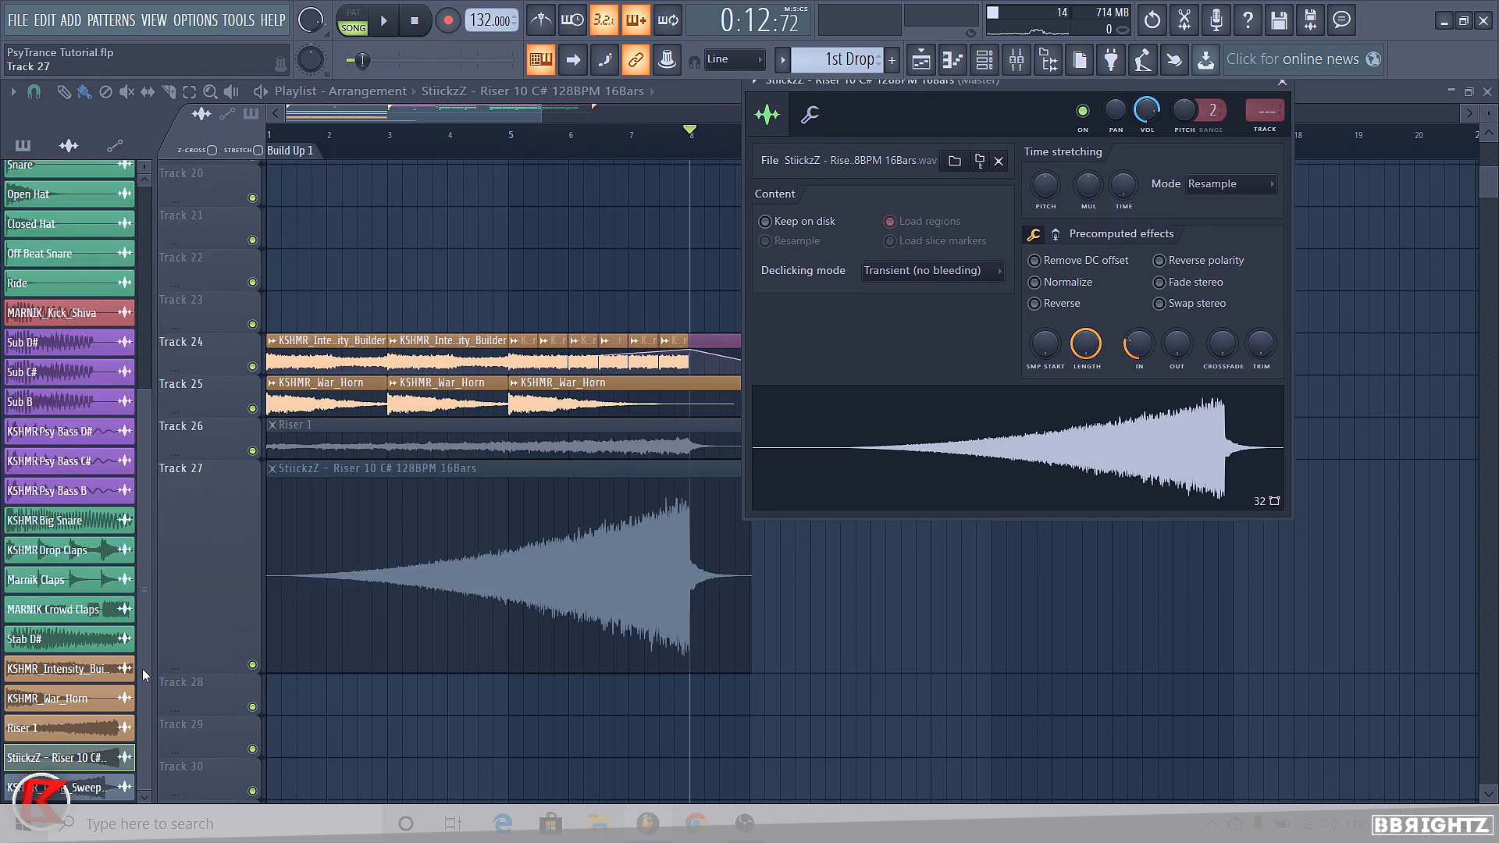
drag(187, 673, 201, 766)
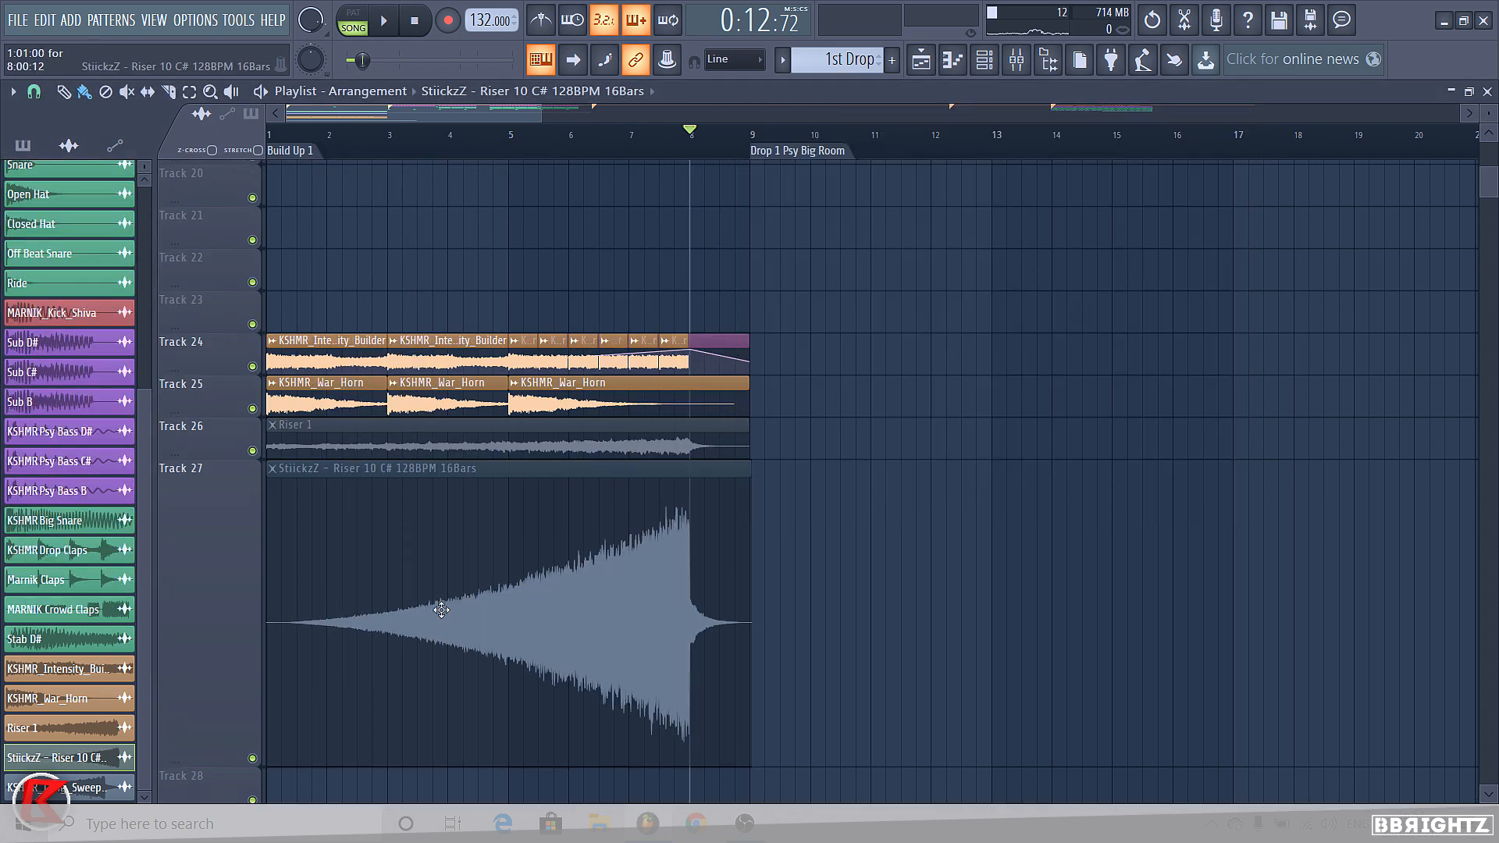
Cut the StiickzZ riser's tail off exactly at bar 9 and slightly reduce the sample's fade-in
double_click(565, 556)
shift+right_click(797, 667)
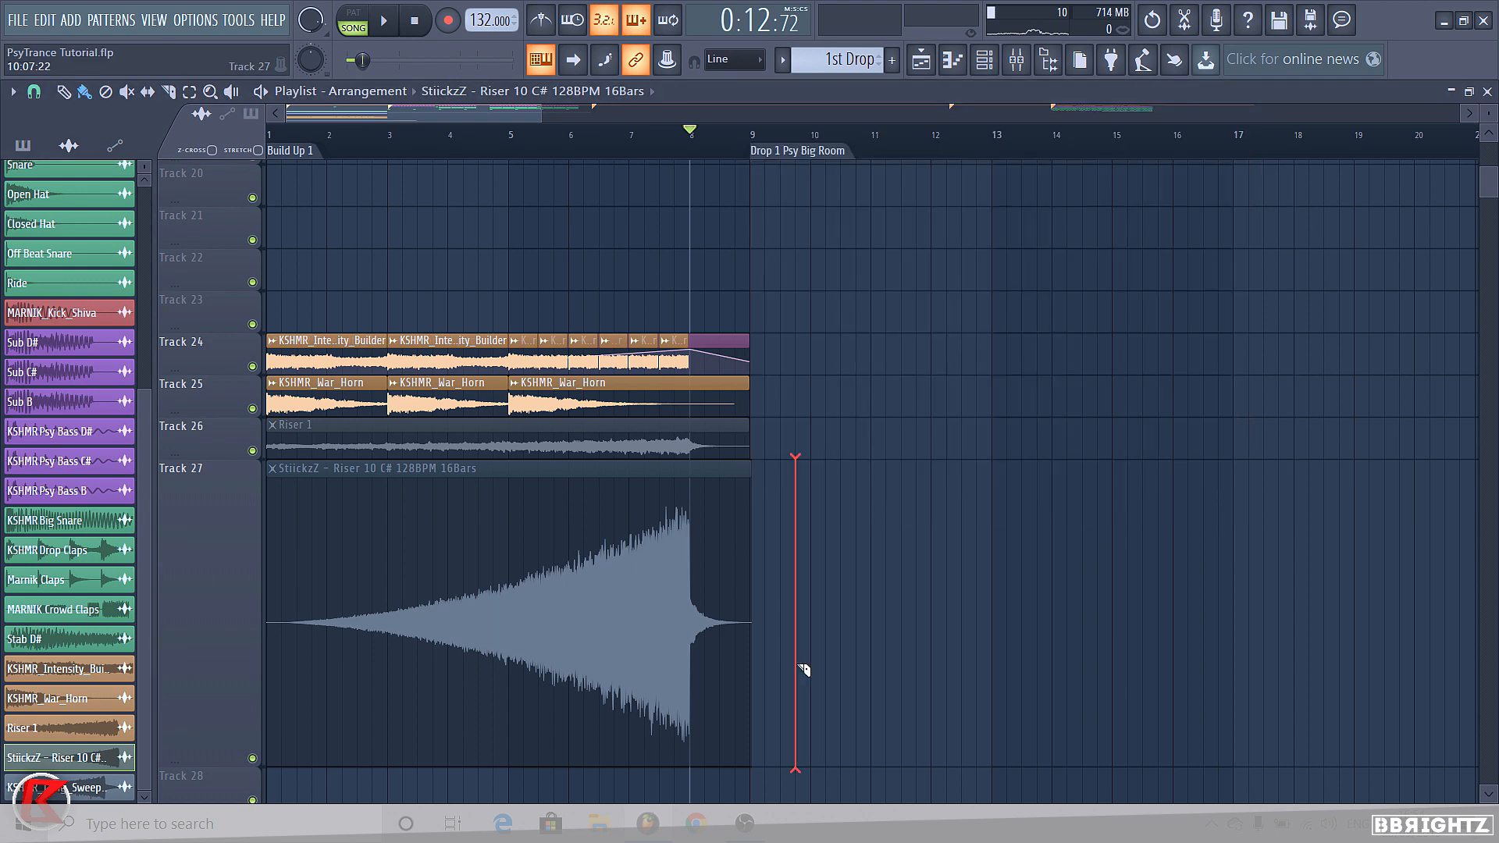
double_click(312, 581)
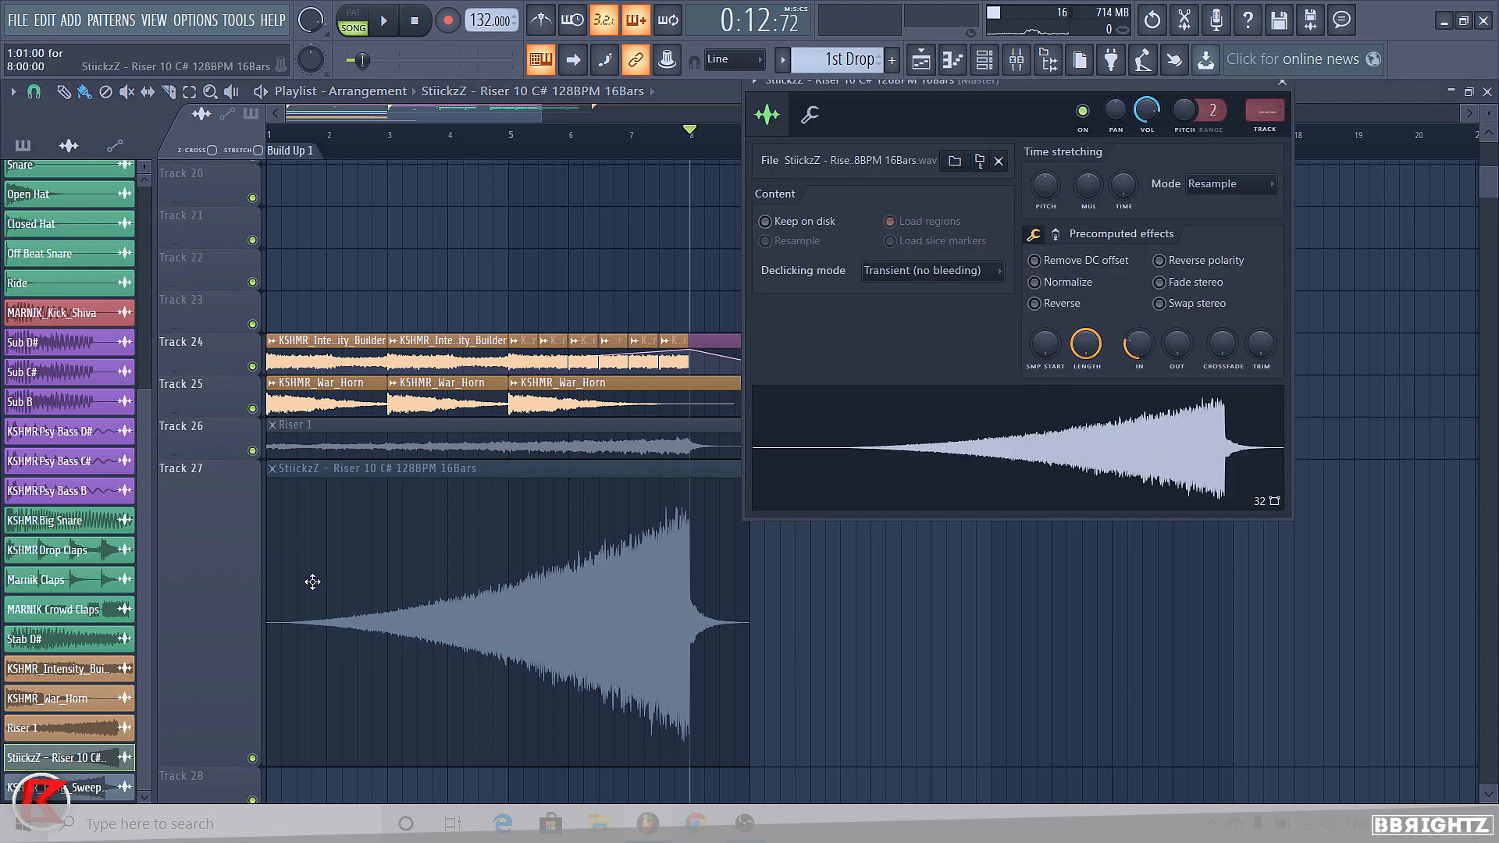
drag(1138, 344, 1136, 347)
click(282, 469)
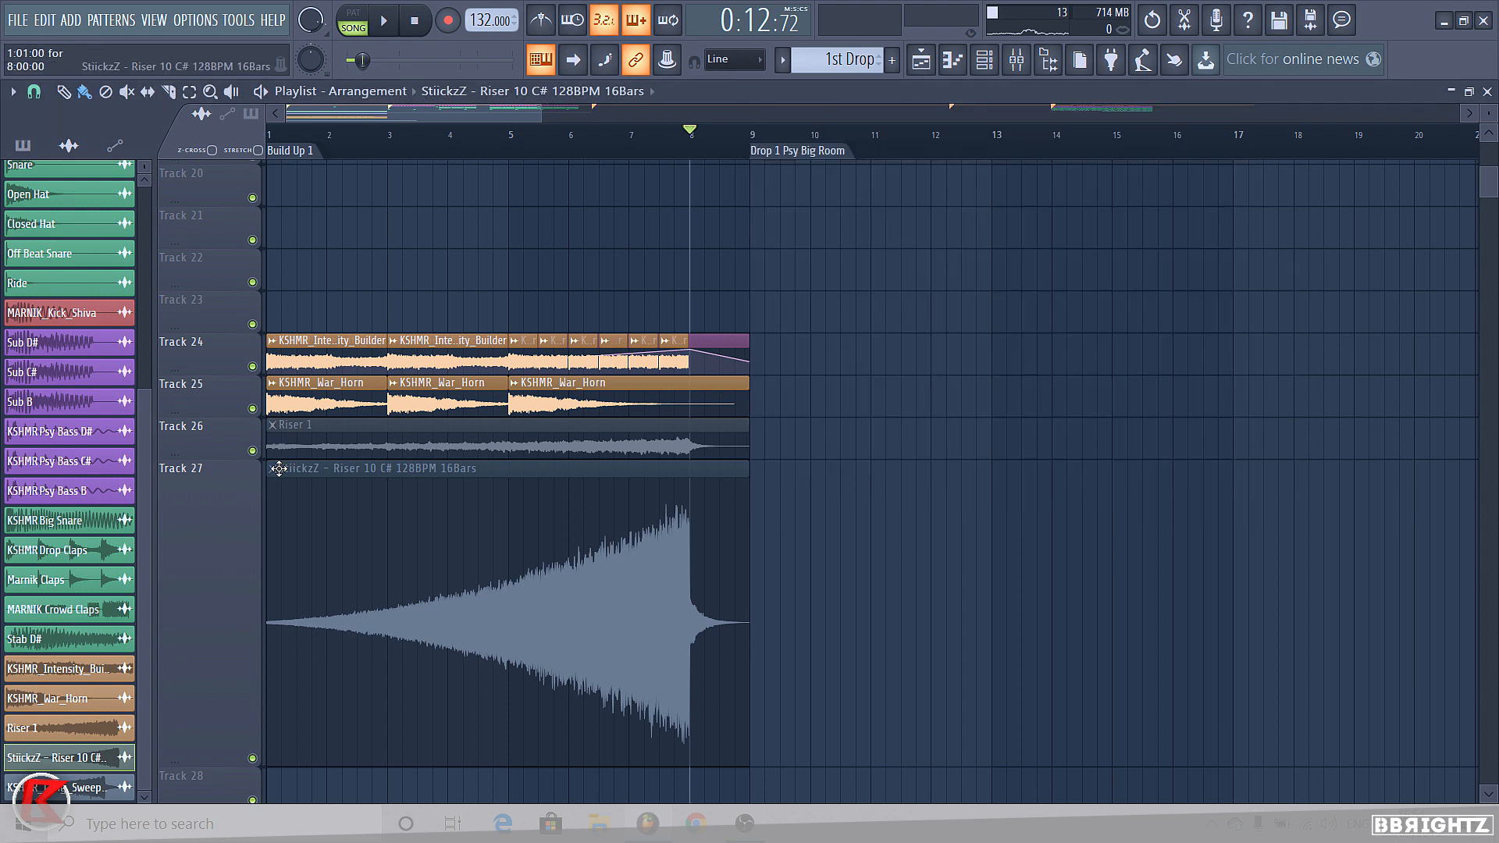
Rename the StiickzZ riser channel as Riser 2 and give it the same orange colour as the other effects
click(278, 469)
click(336, 539)
text(Riser 2)
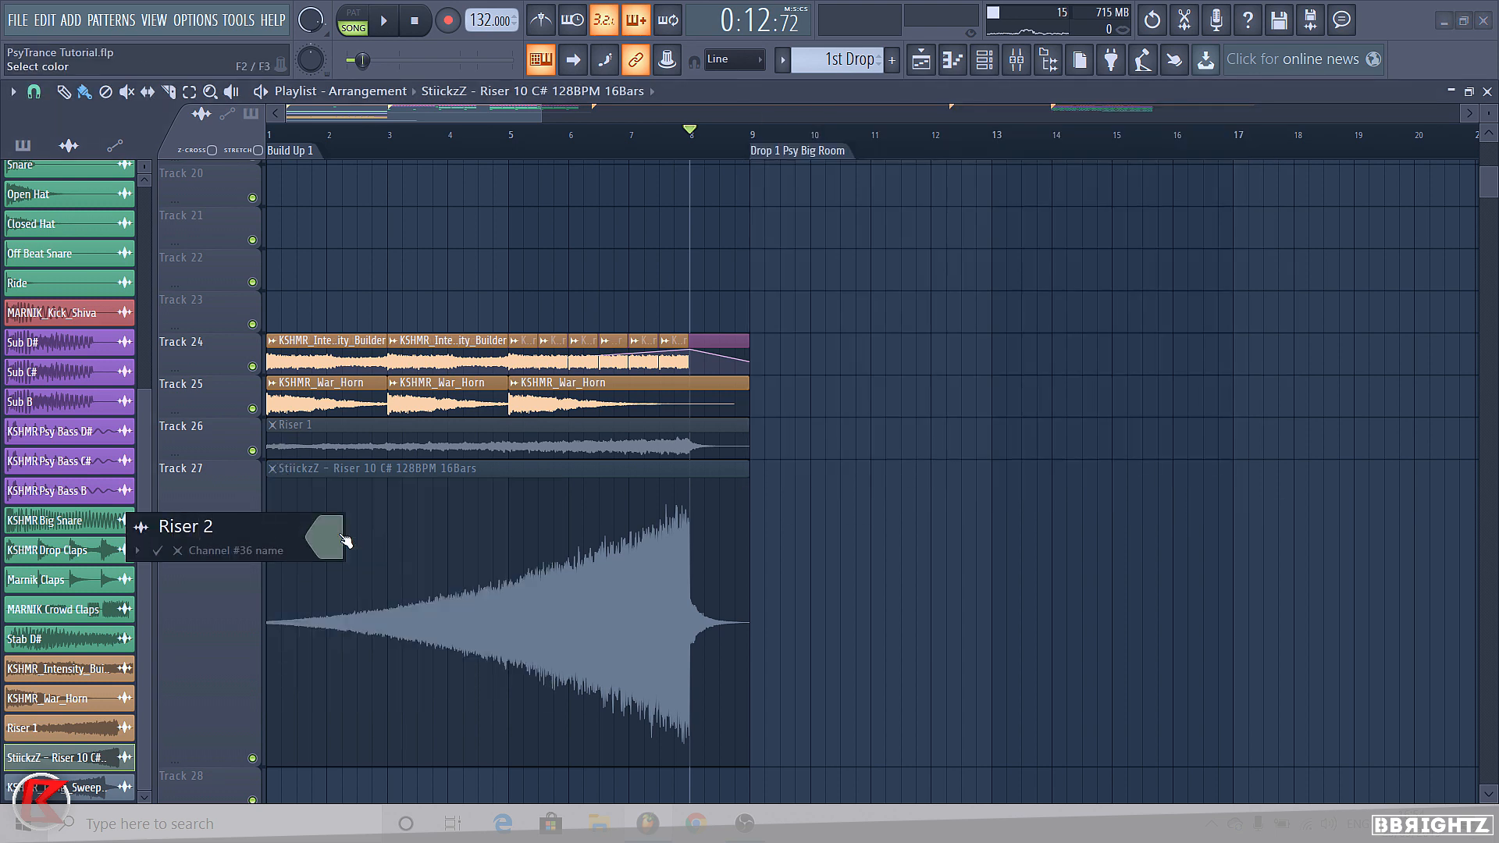
click(343, 539)
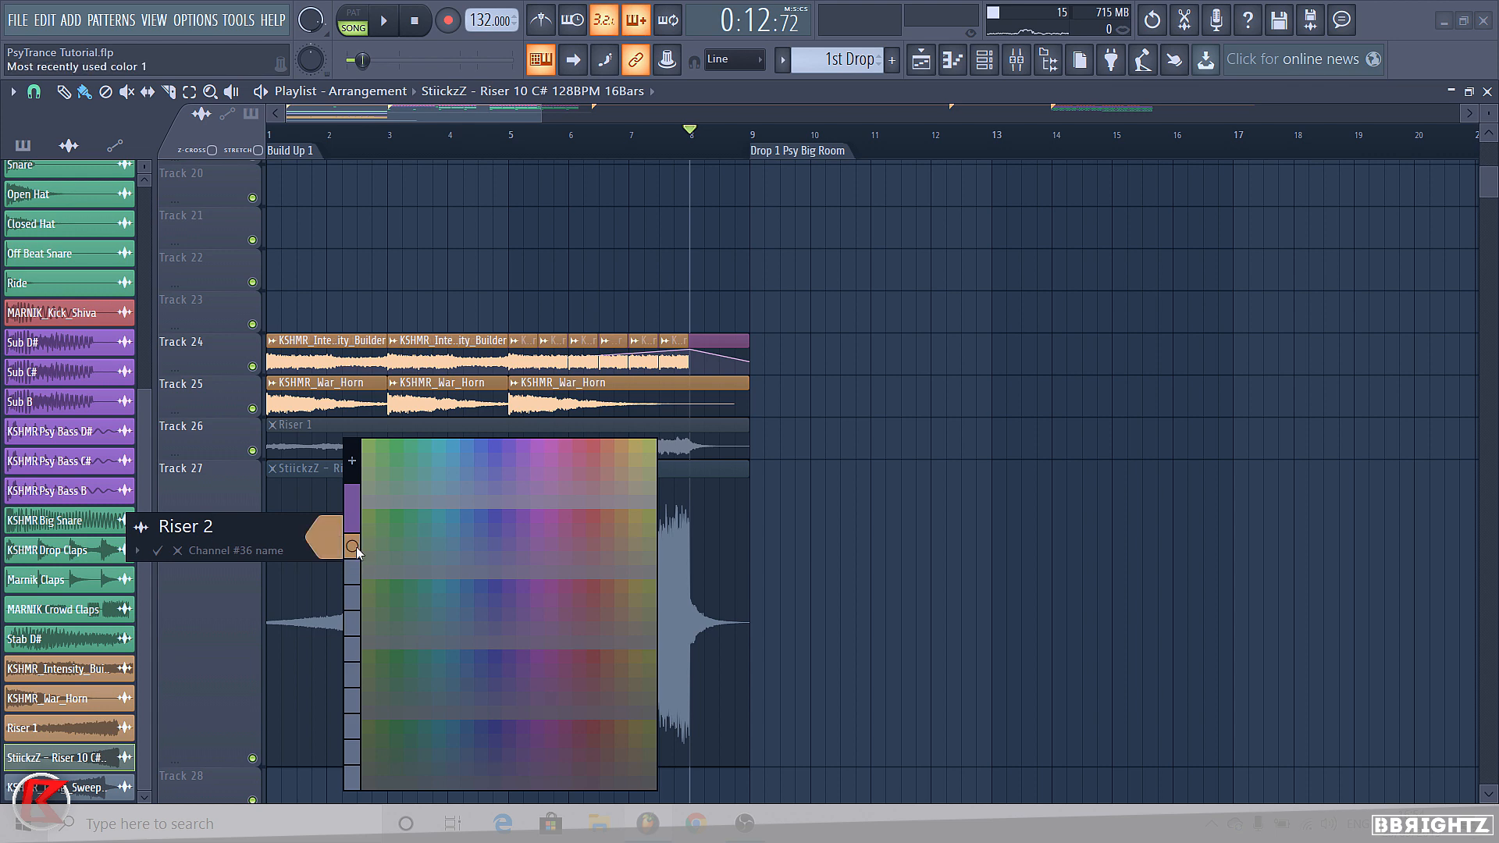
click(356, 546)
click(157, 550)
Reset Track 27 to its default height and unmute the Riser 2 clip
right_click(160, 540)
click(351, 574)
right_click(227, 539)
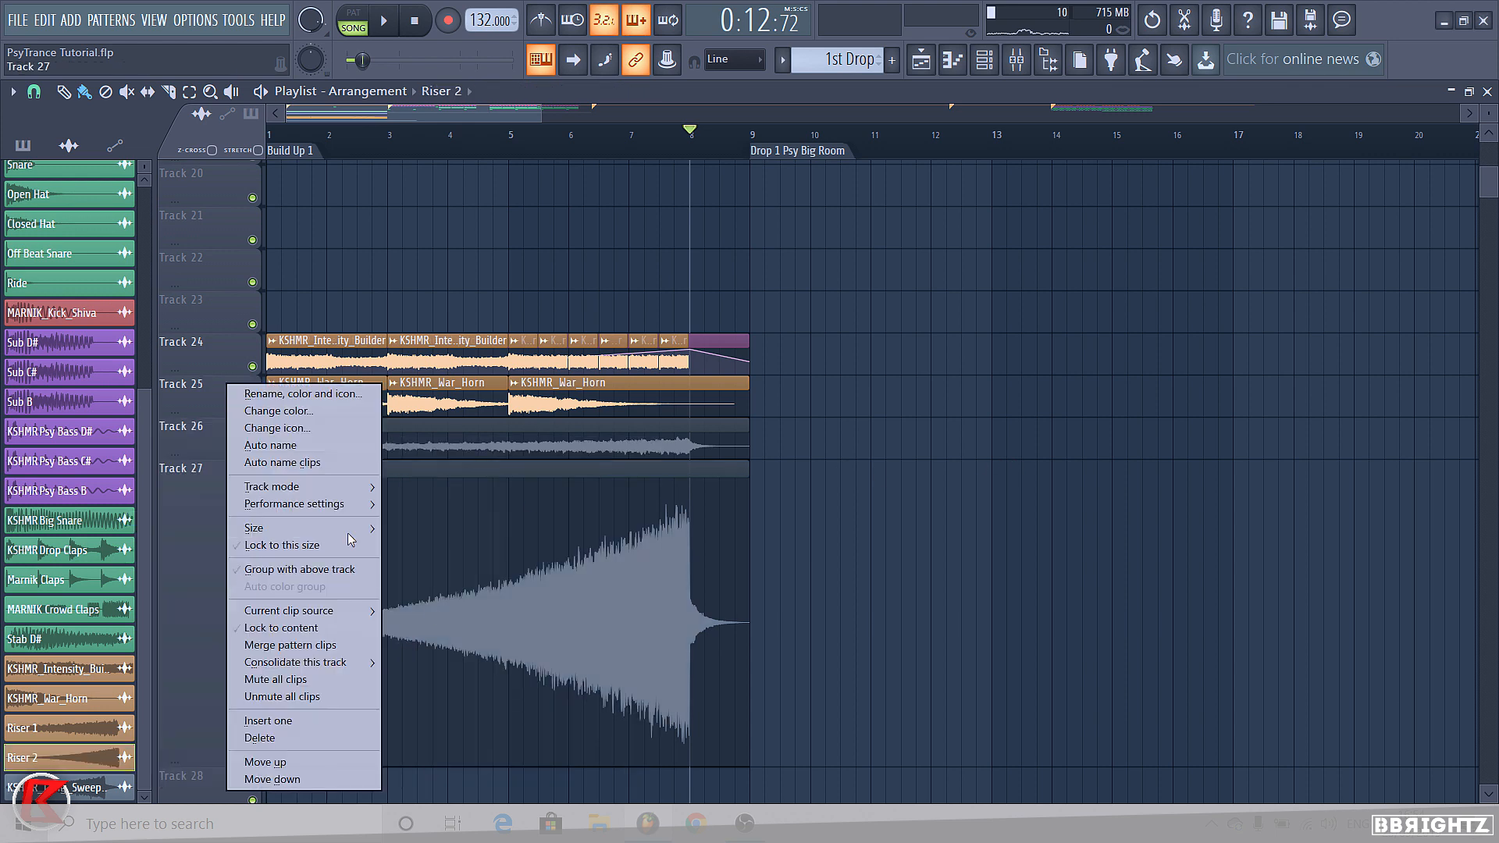
click(411, 562)
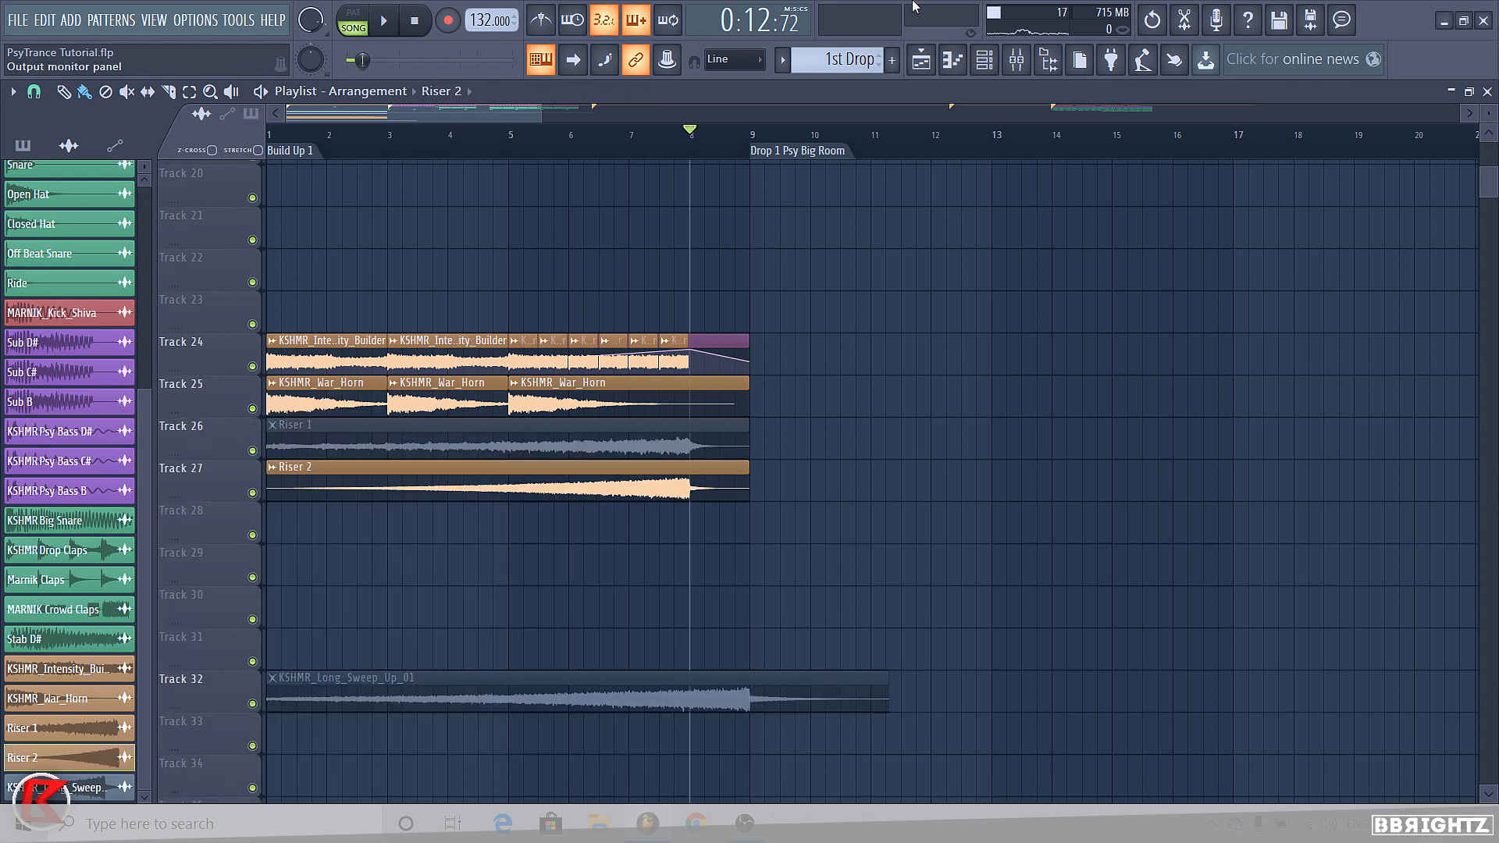
Route the Riser 2 channel to mixer Insert 52
click(1021, 62)
click(834, 304)
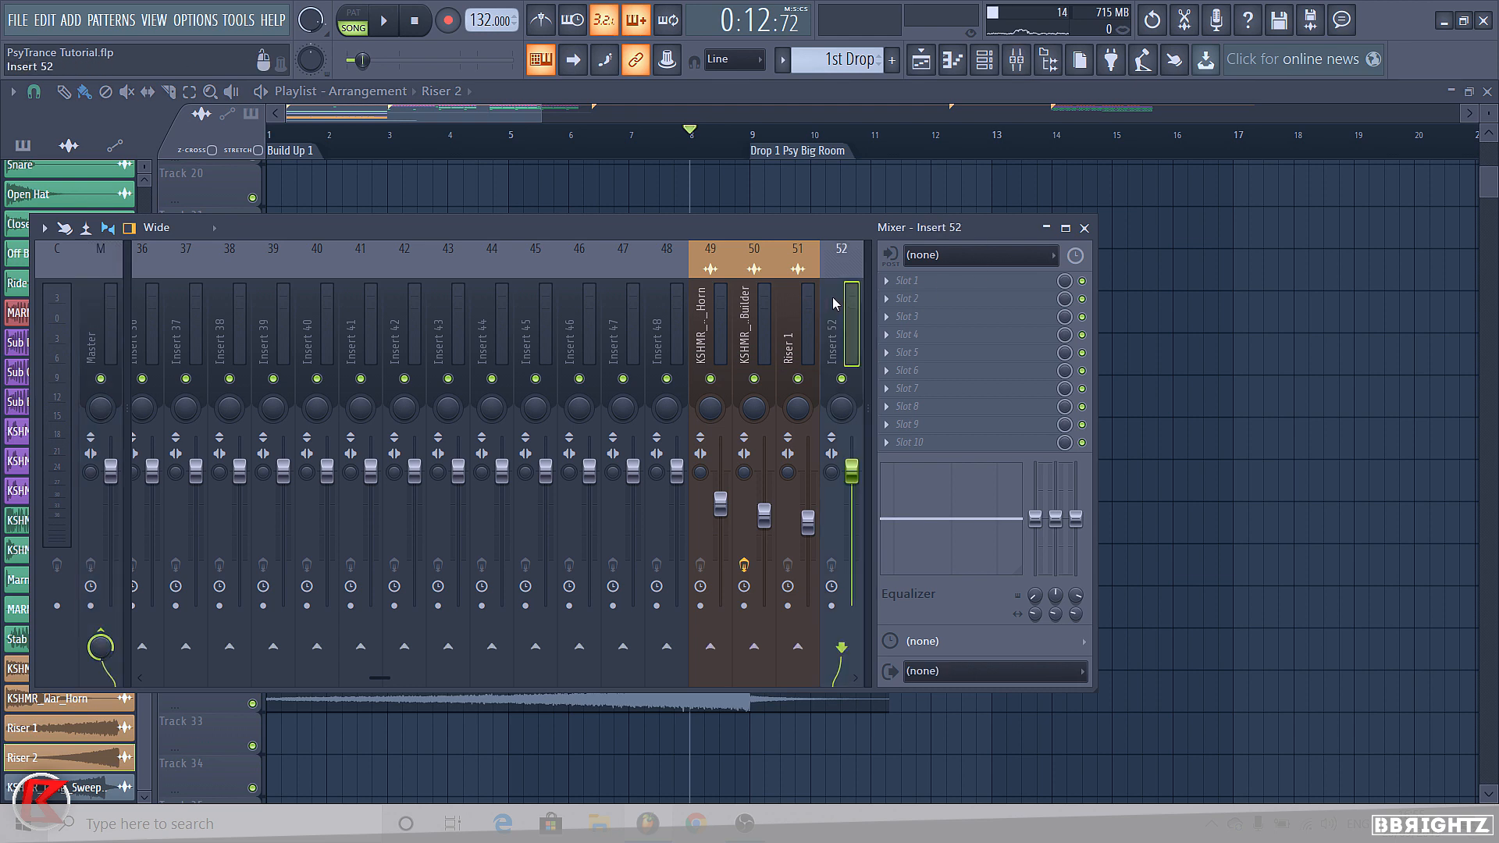
key(F9)
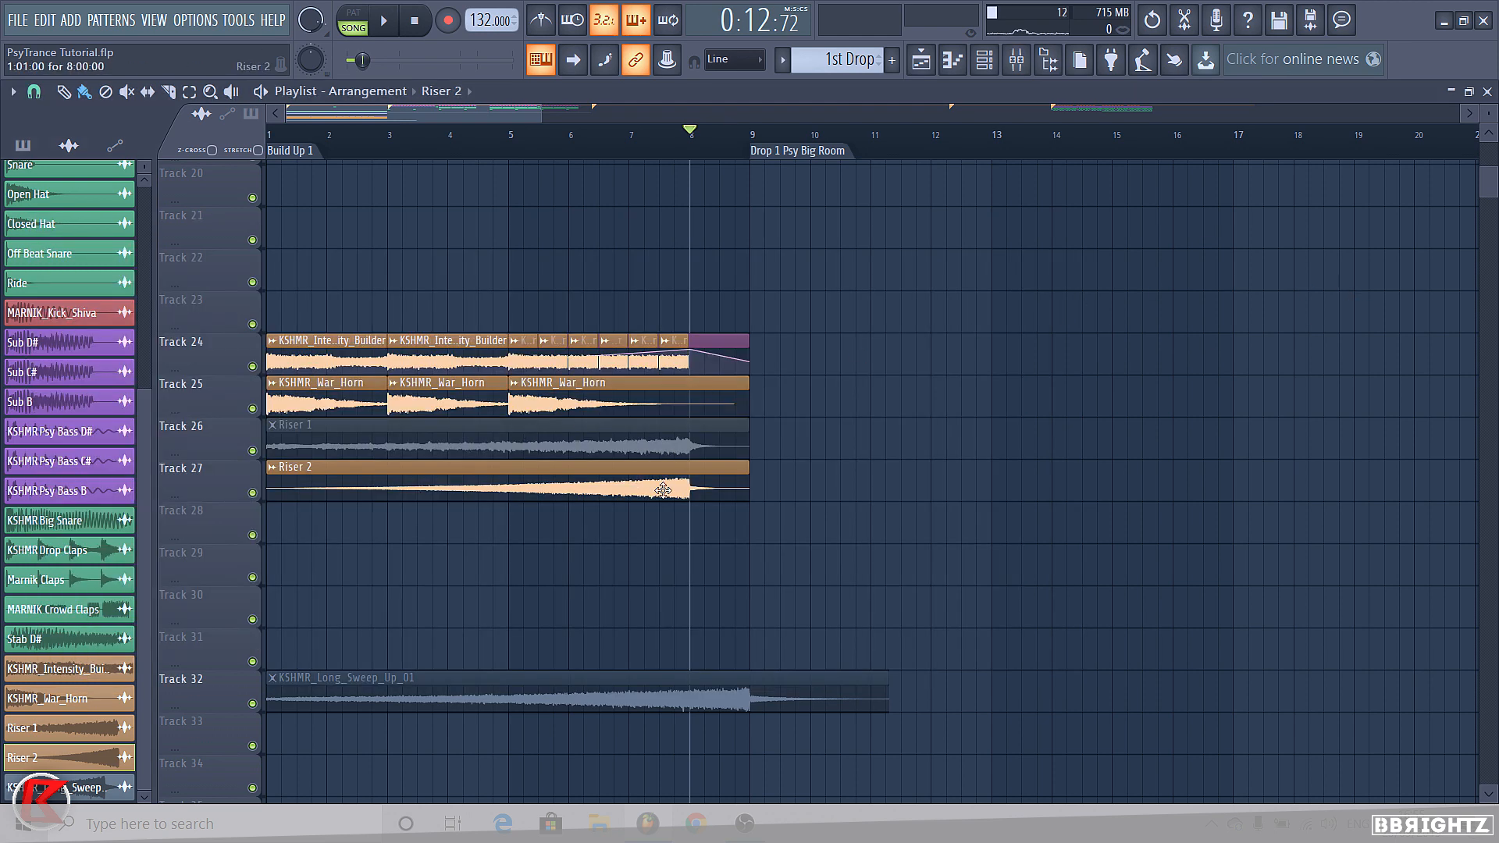
click(818, 56)
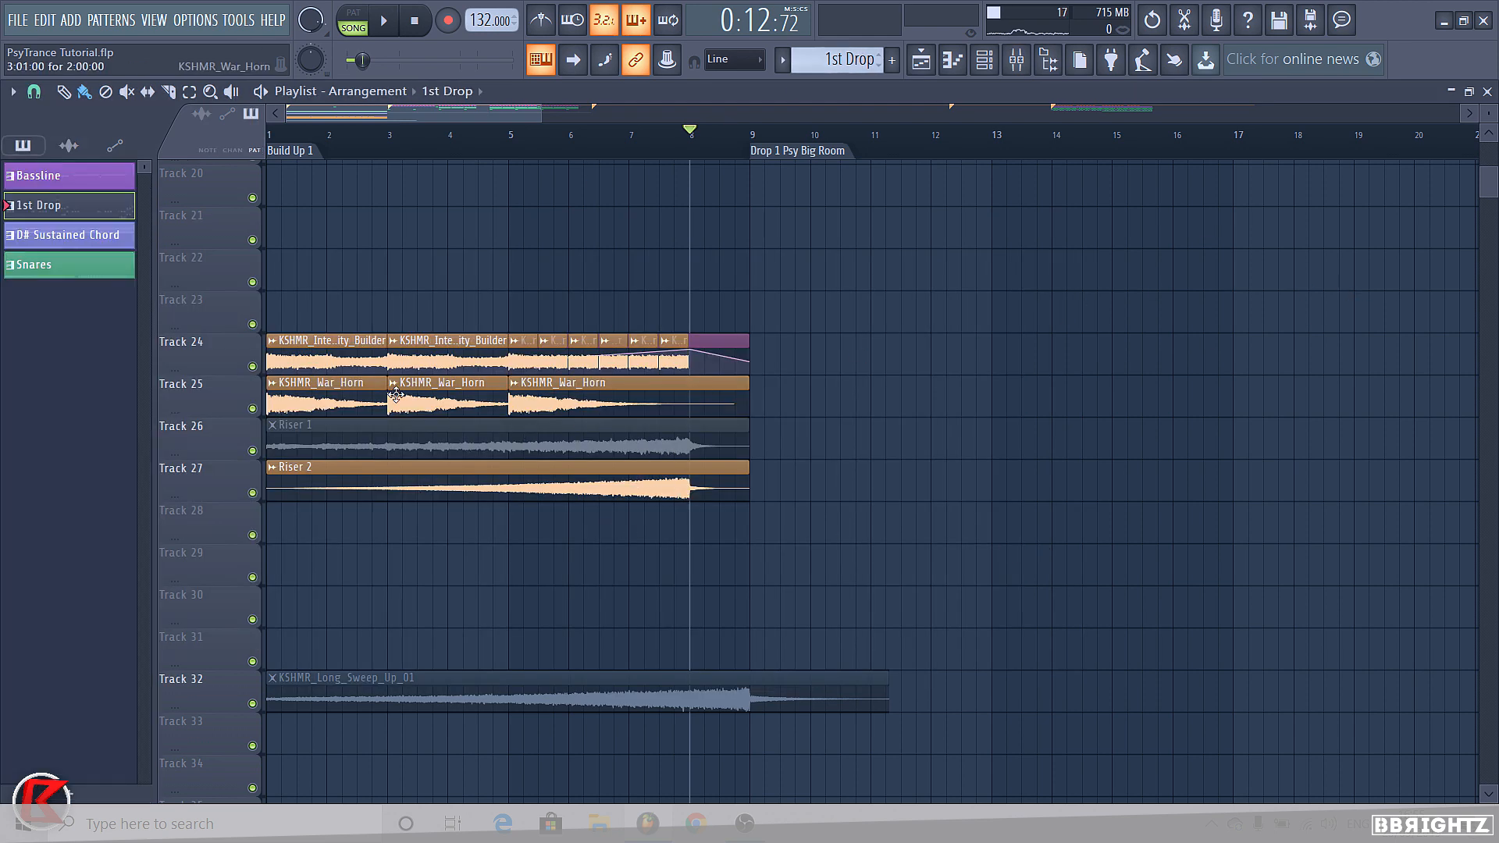
click(1018, 62)
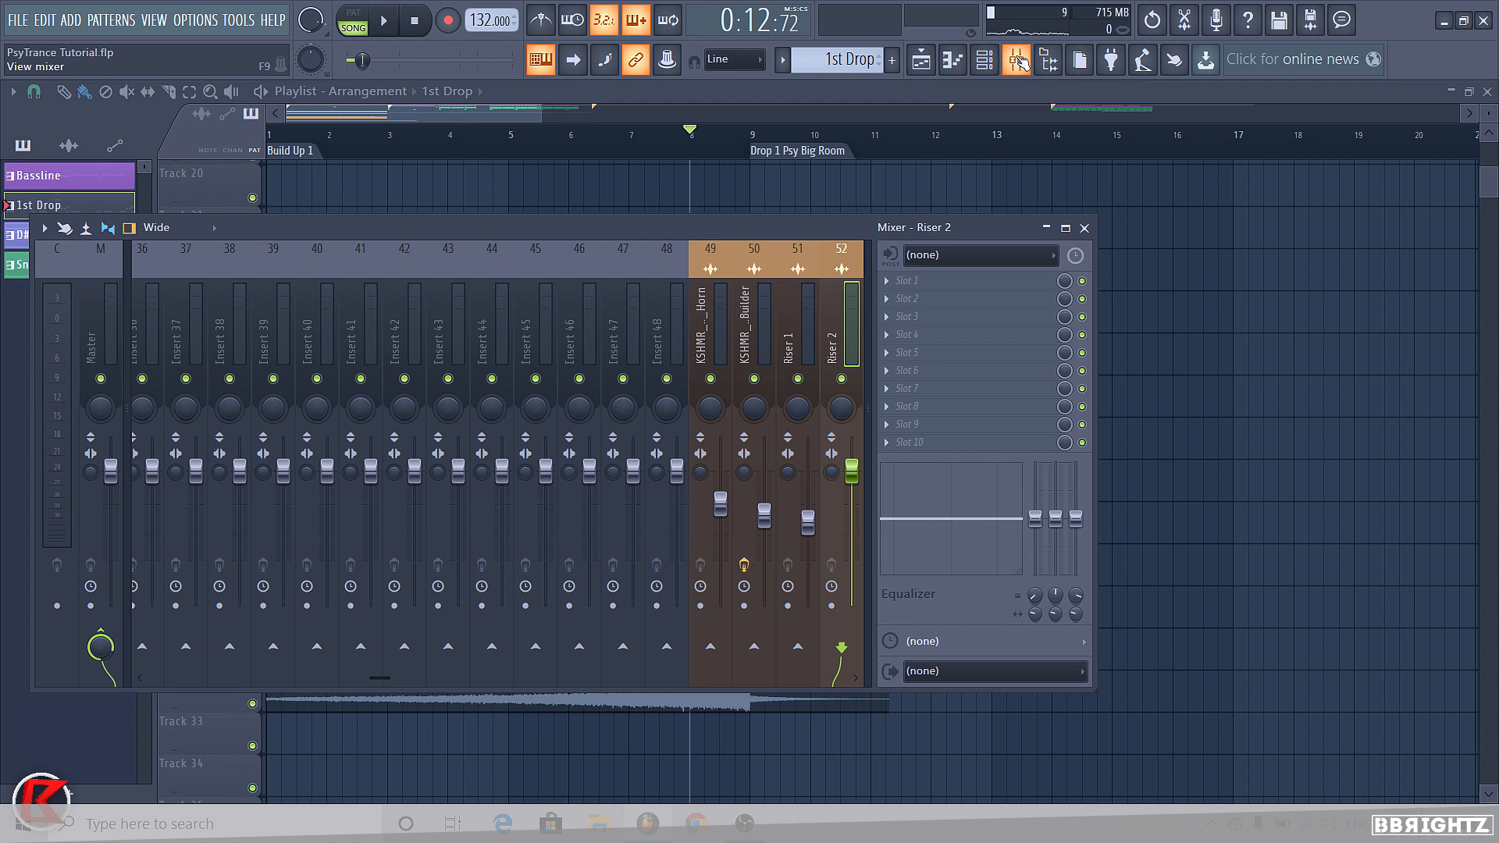
key(F9)
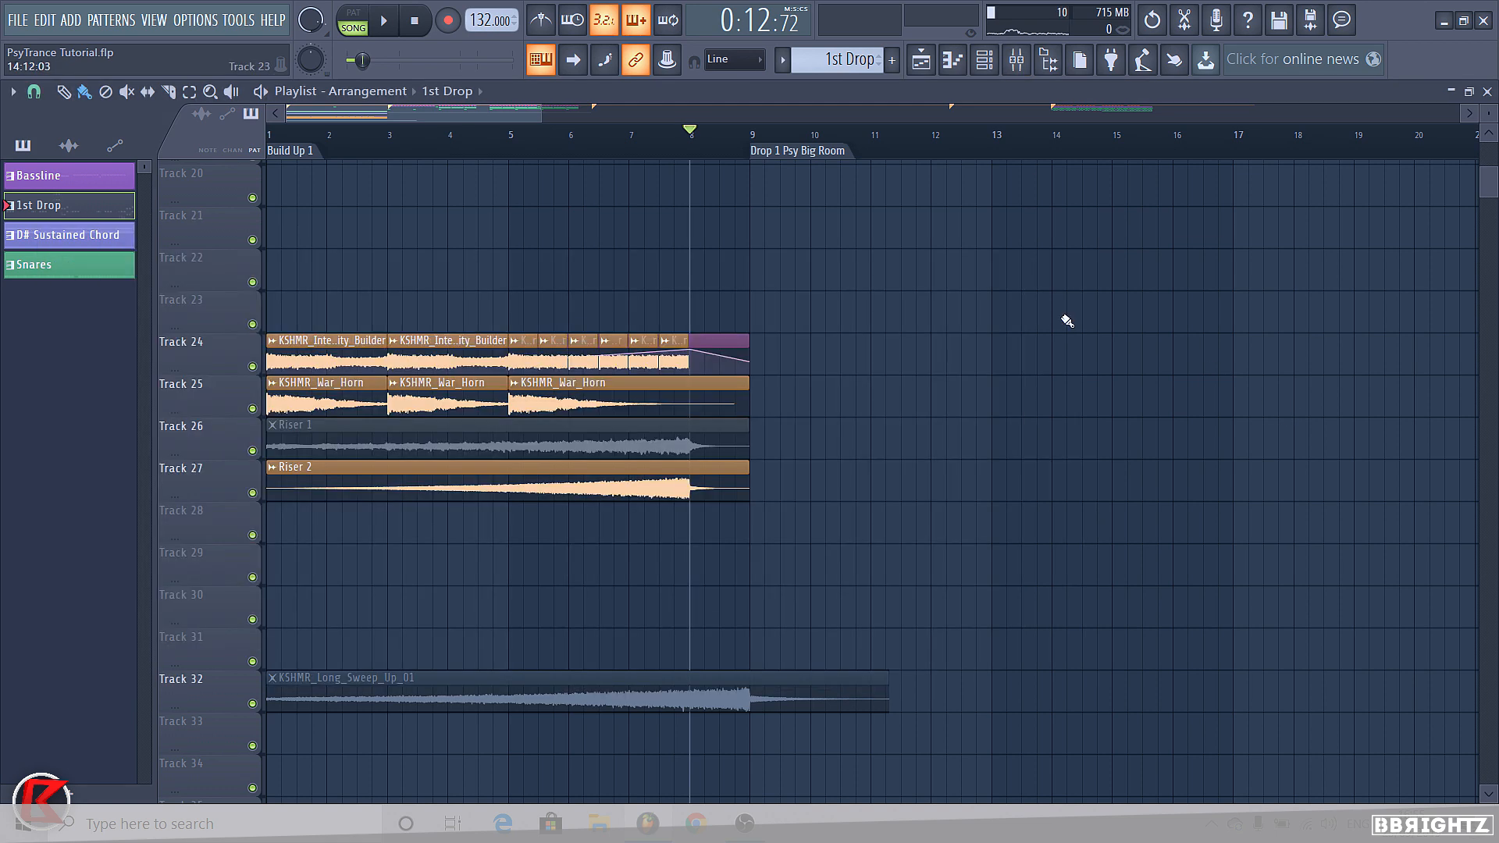
click(1026, 75)
key(F9)
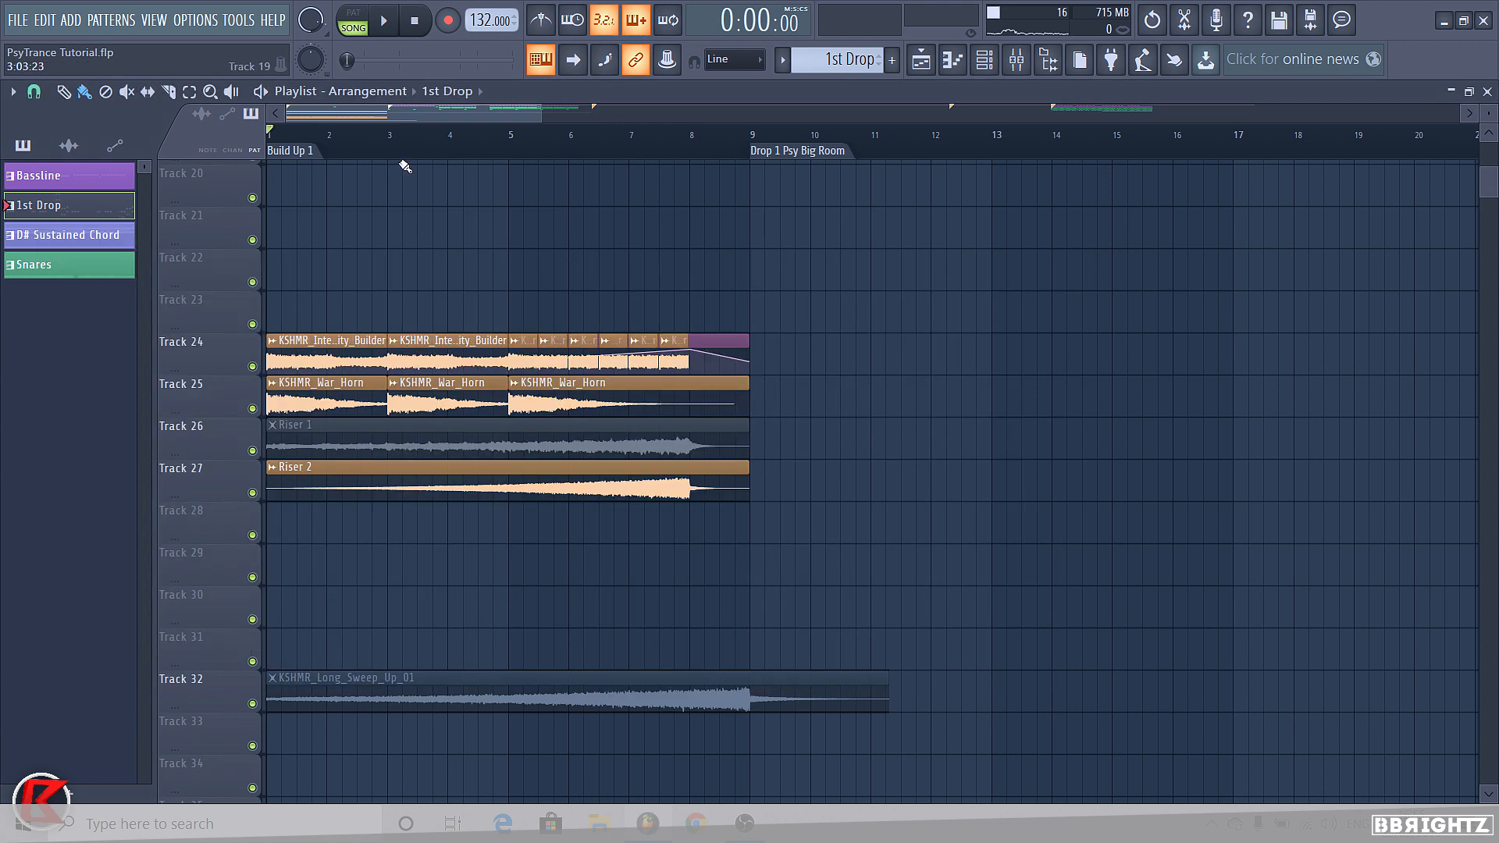
drag(527, 140, 705, 185)
scroll(1453, 516, up, 8)
scroll(1471, 456, down, 10)
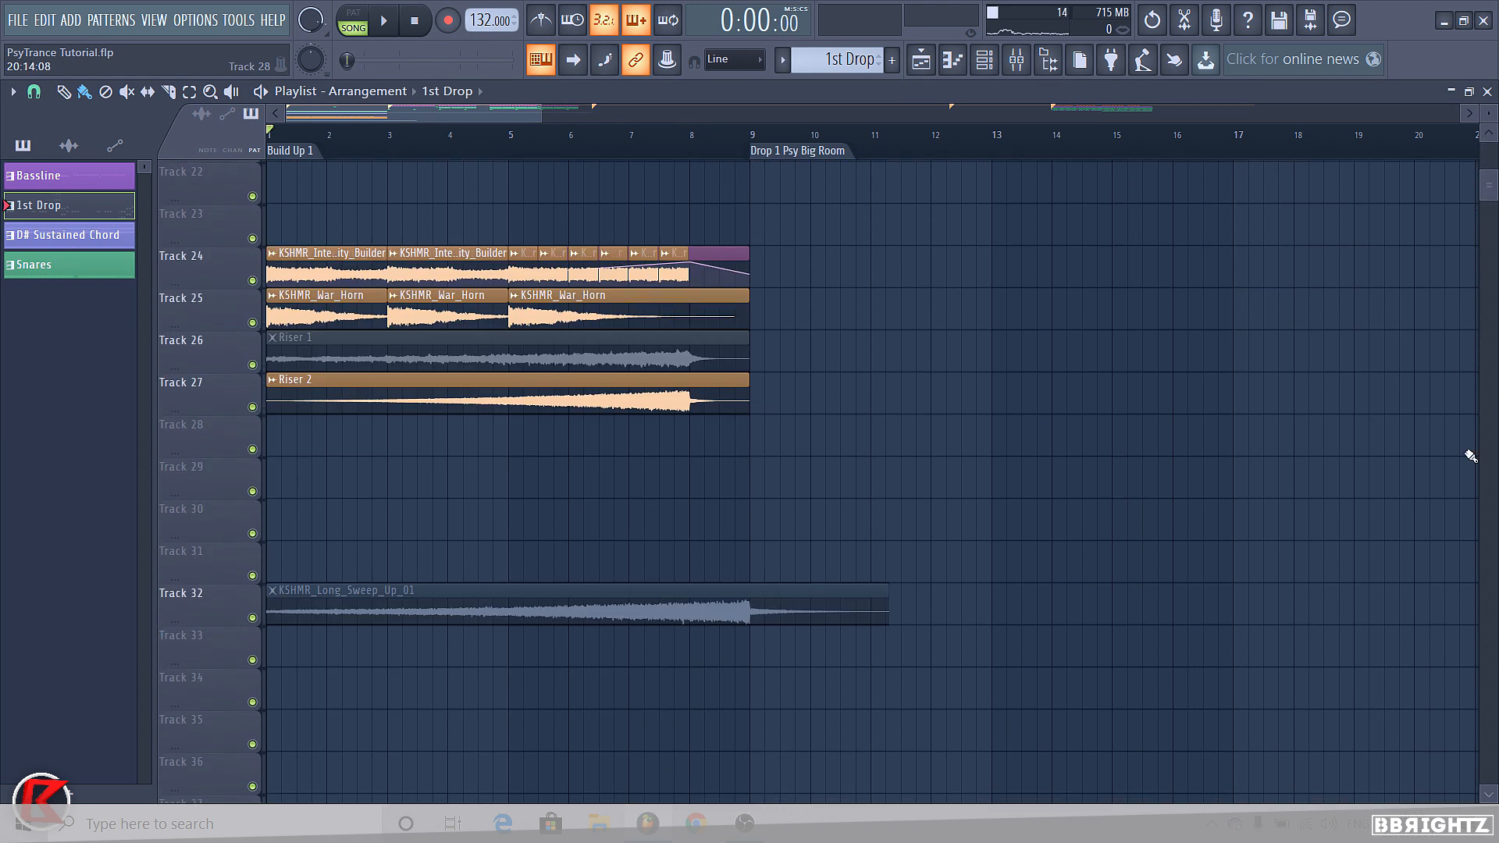
Play Build Up 1 from the start and lower Riser 2's mixer fader below the Riser 1 level
click(1016, 59)
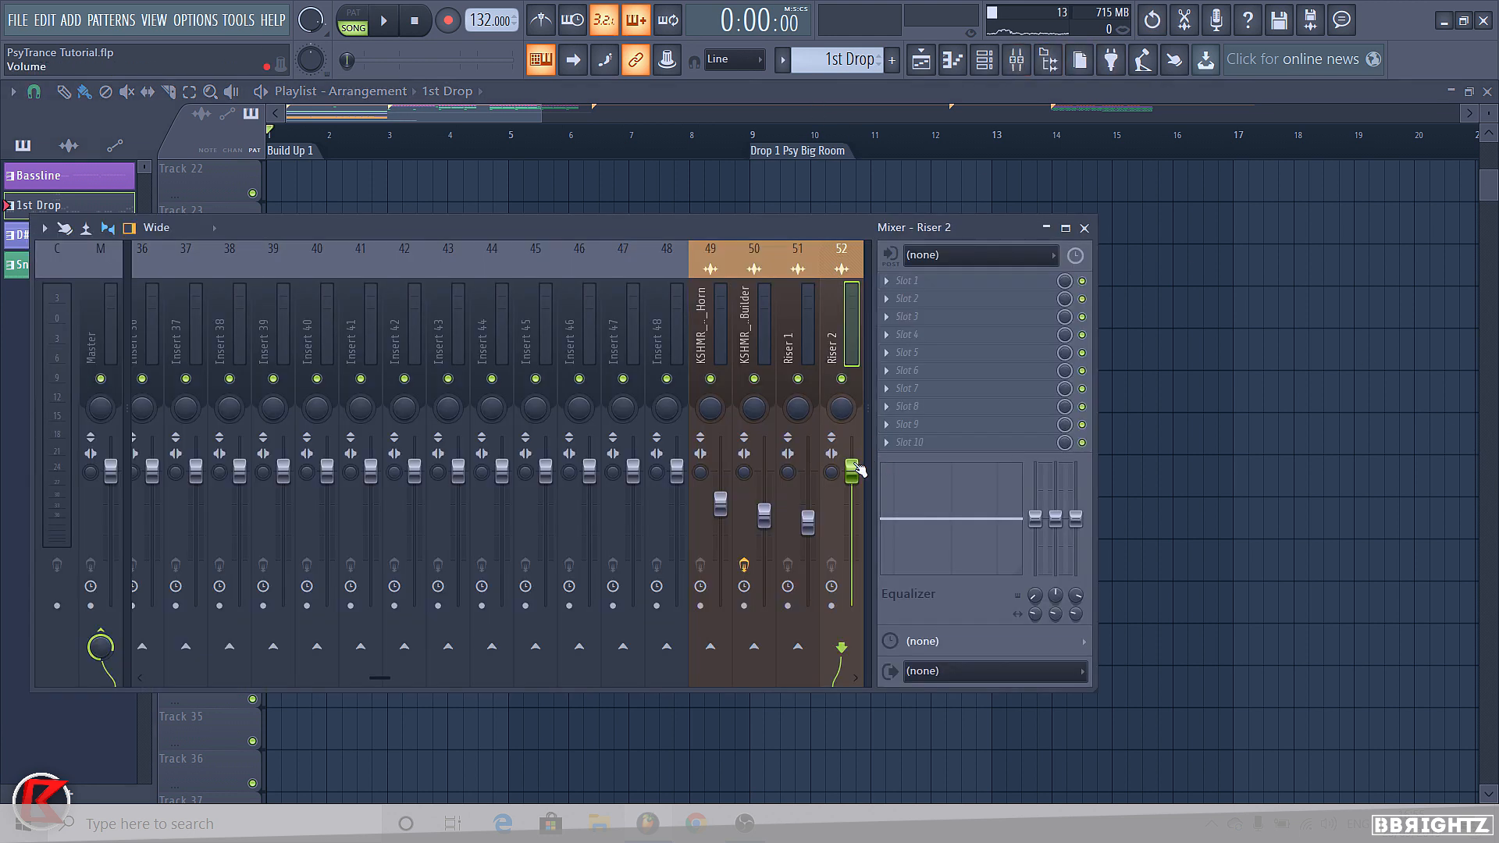
key(space)
drag(853, 470, 853, 517)
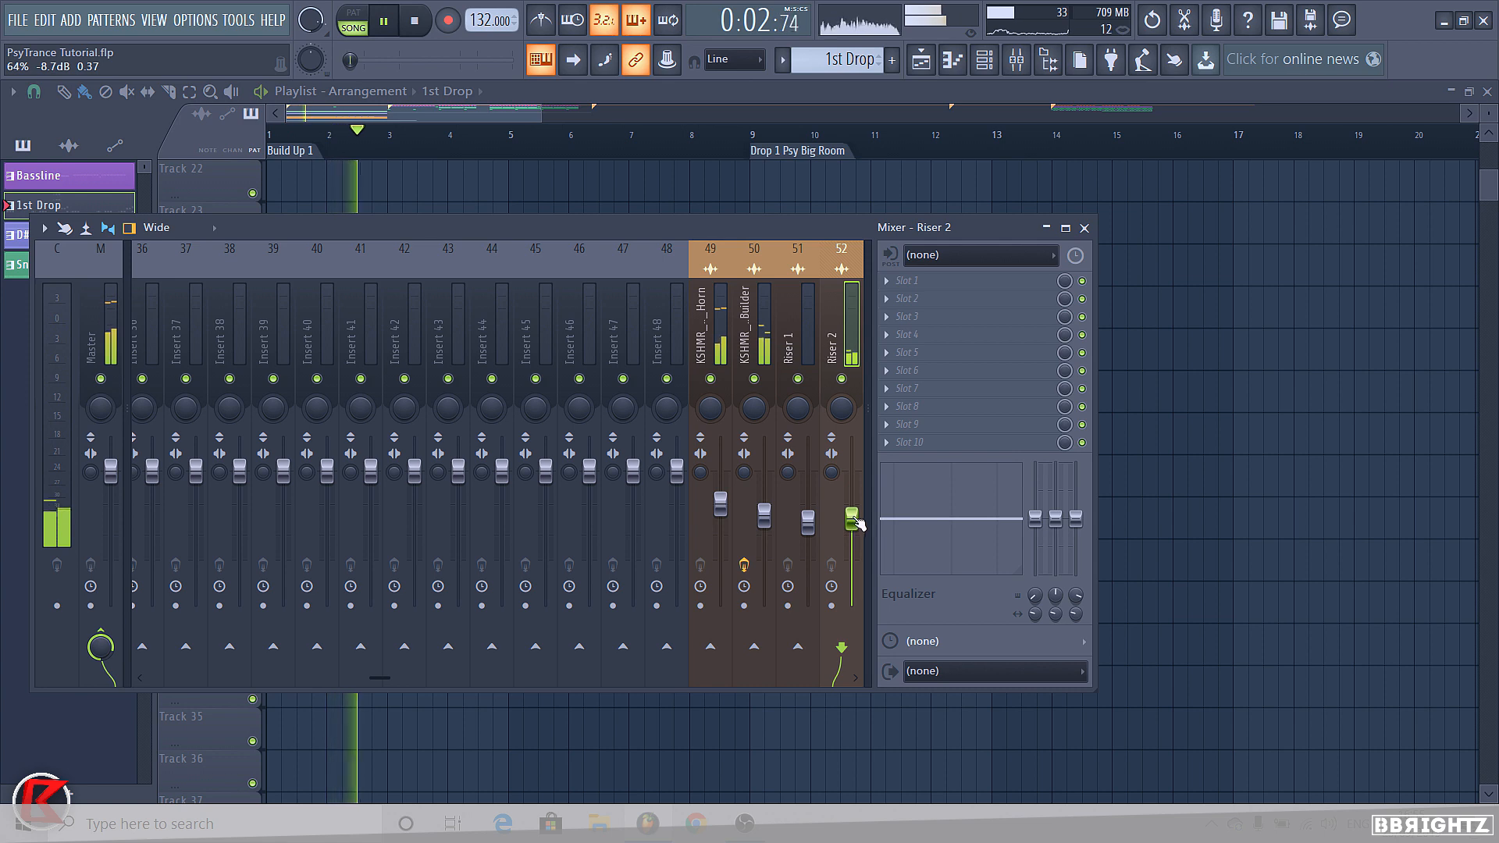
key(F9)
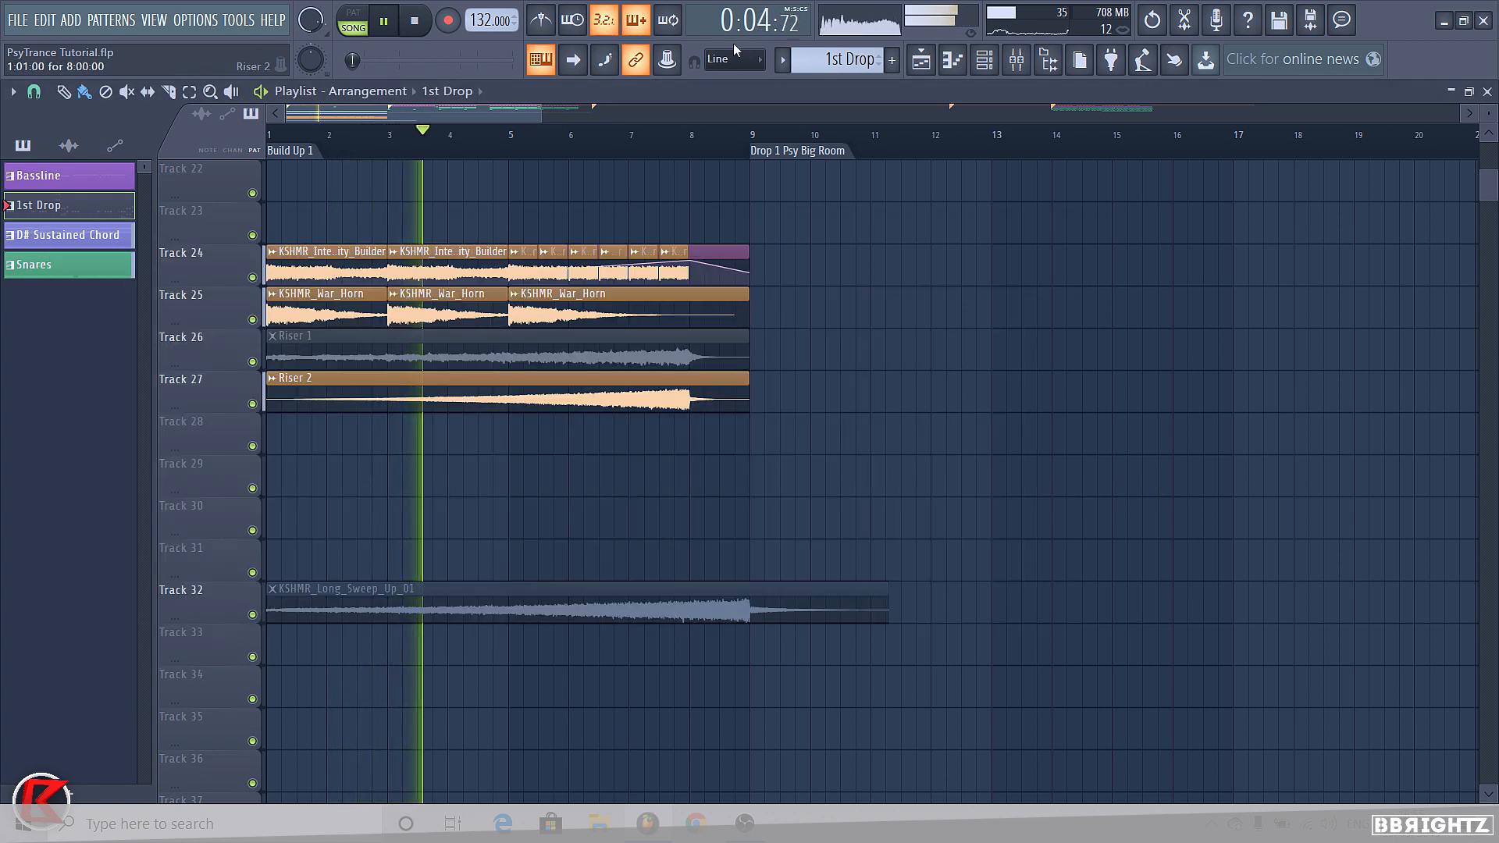
key(F9)
drag(851, 520, 856, 553)
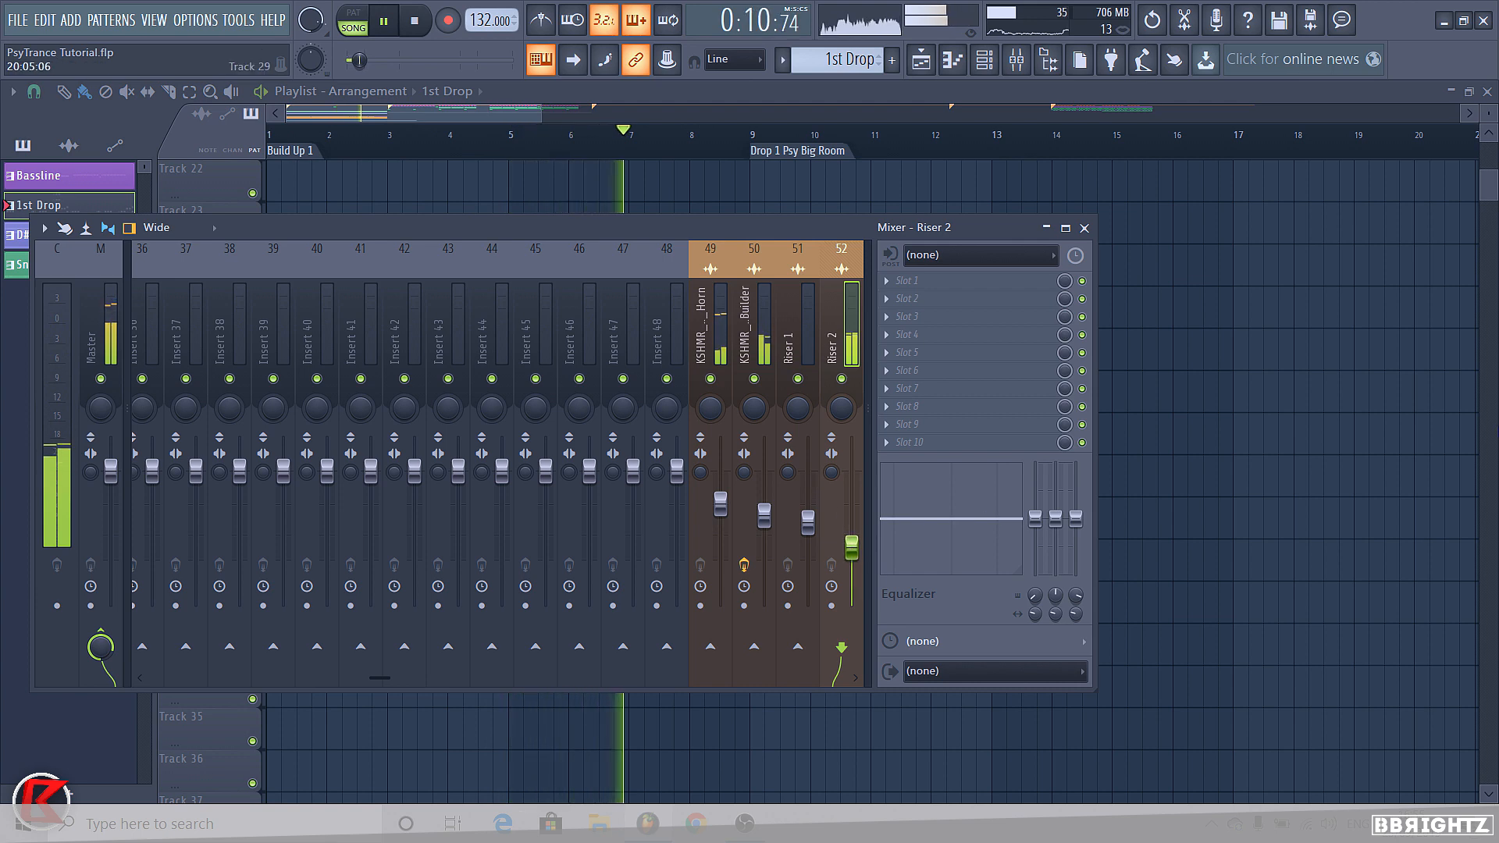
key(F9)
Check Riser 2's fade-in in its sample settings and replay the build-up from the middle of bar 5
double_click(585, 406)
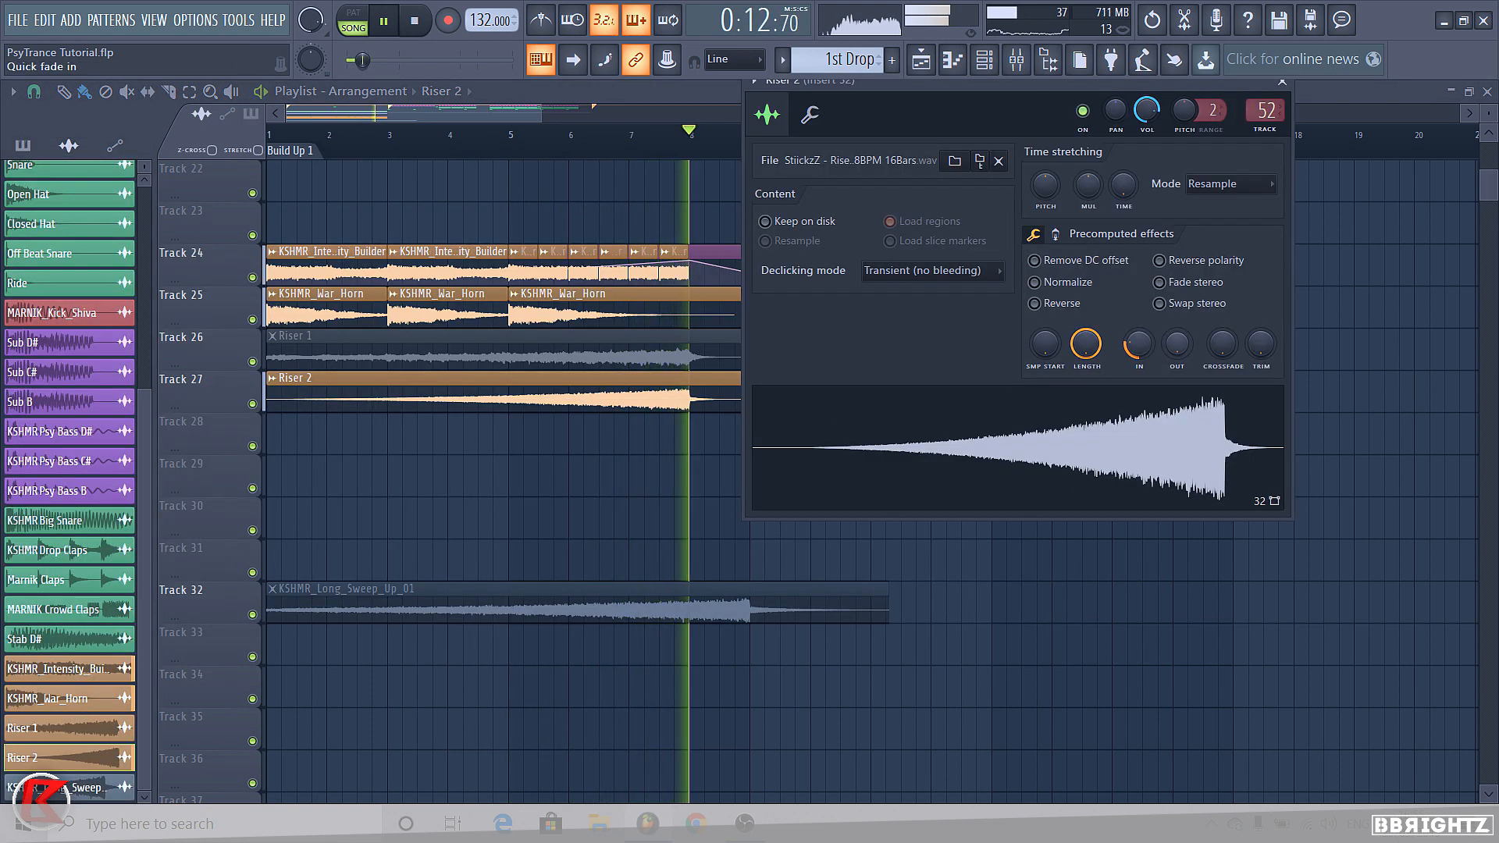
key(Escape)
key(space)
key(space)
click(554, 135)
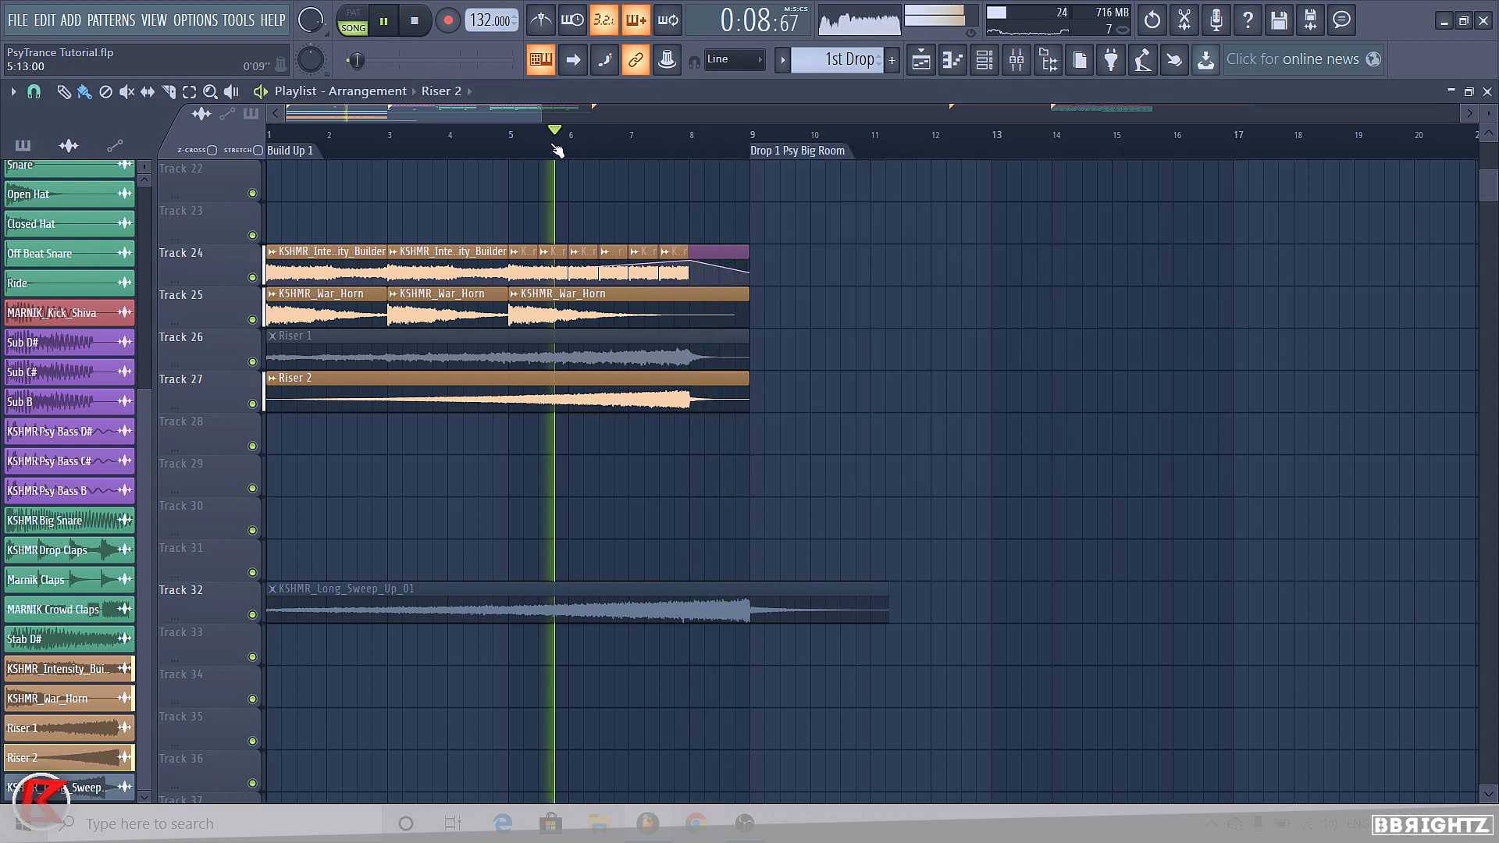
Lower Riser 2's mixer fader to 42% (-15.3 dB) while replaying the second half of the build-up
click(1016, 59)
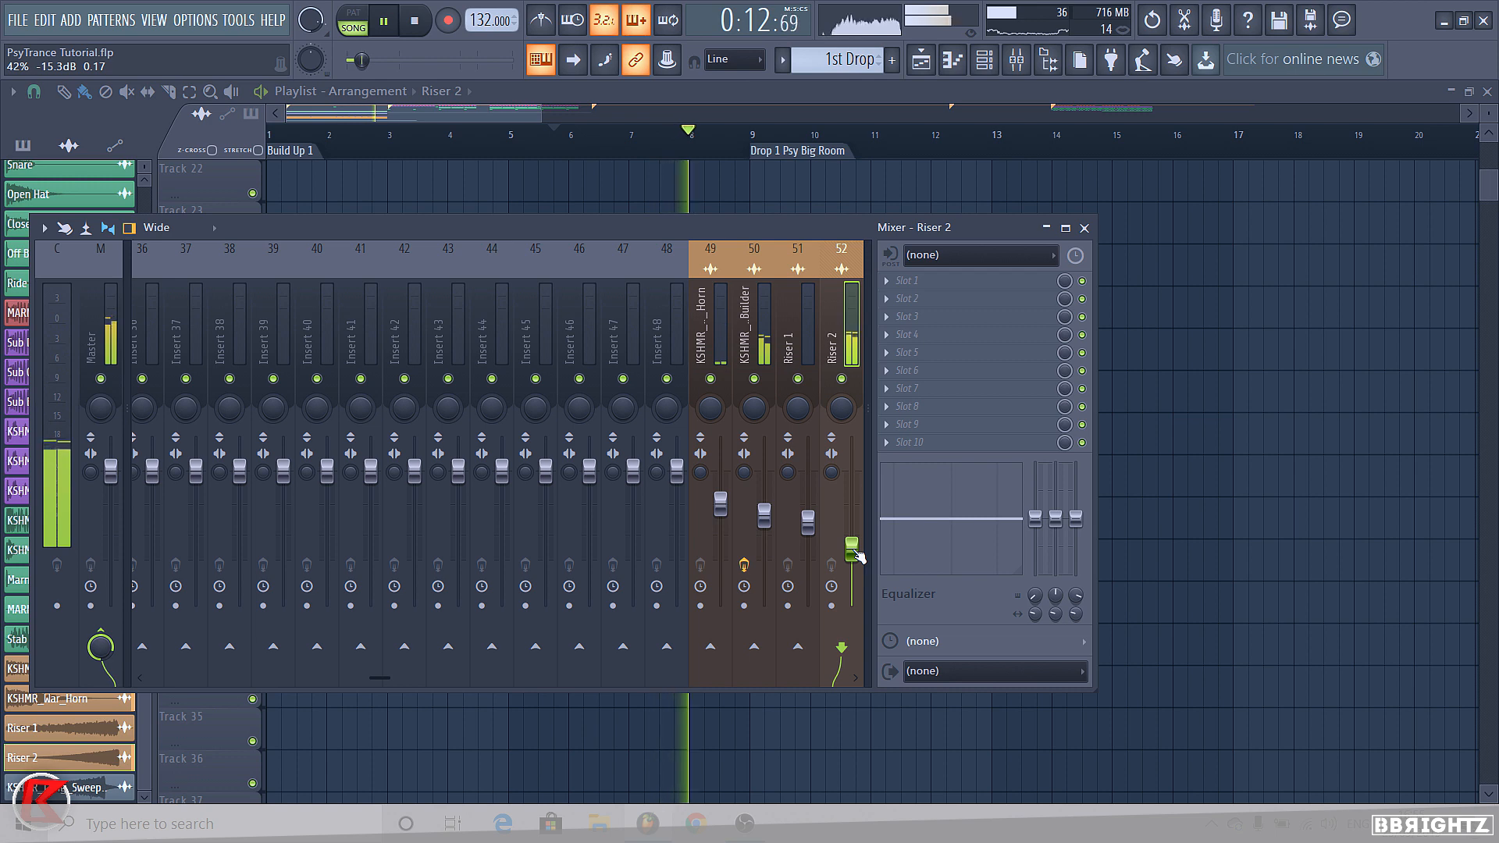
key(space)
key(space)
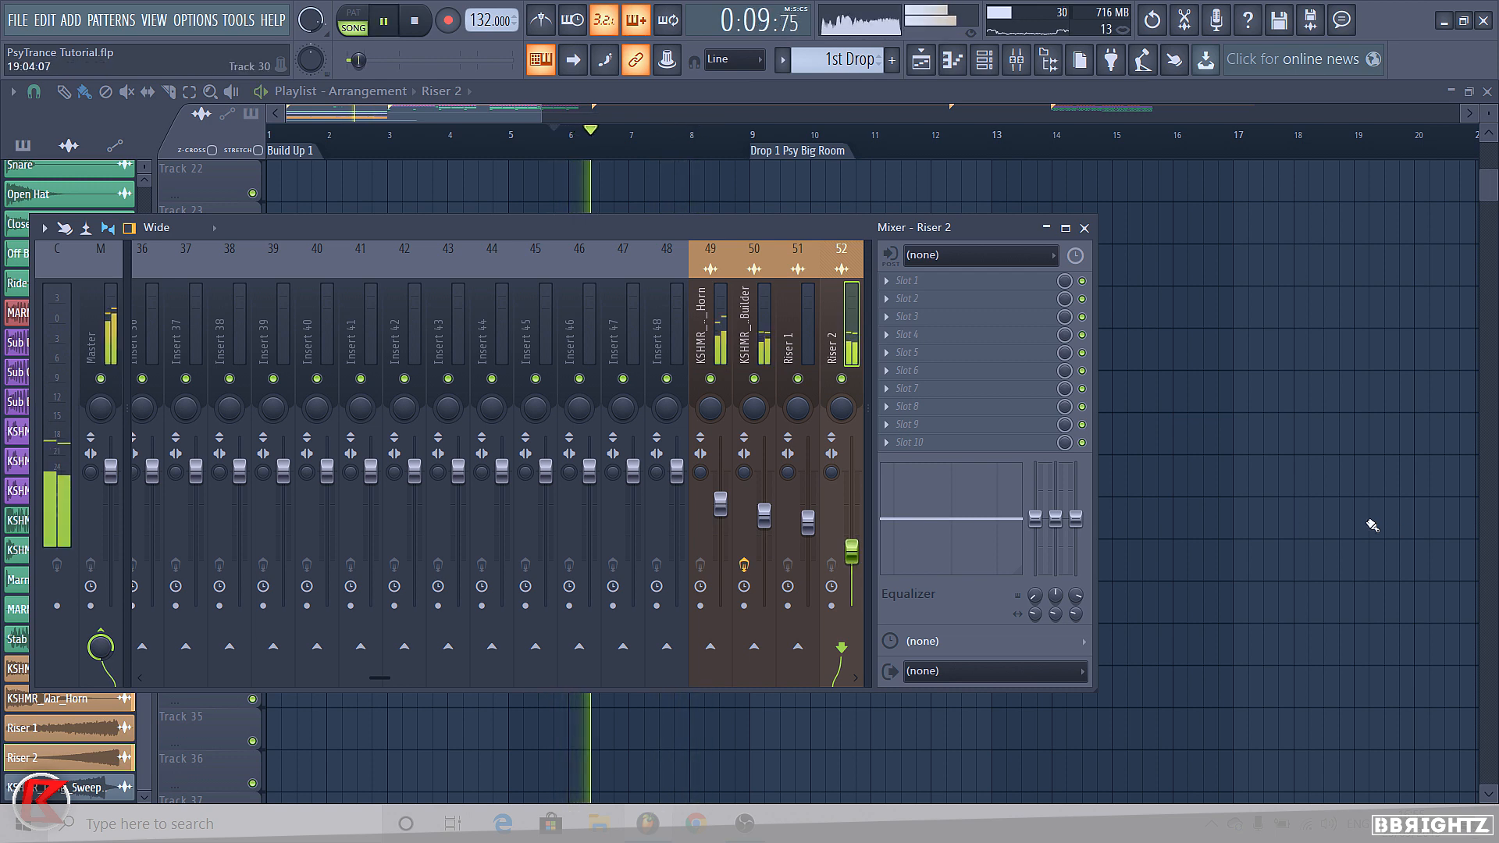
right_click(1265, 368)
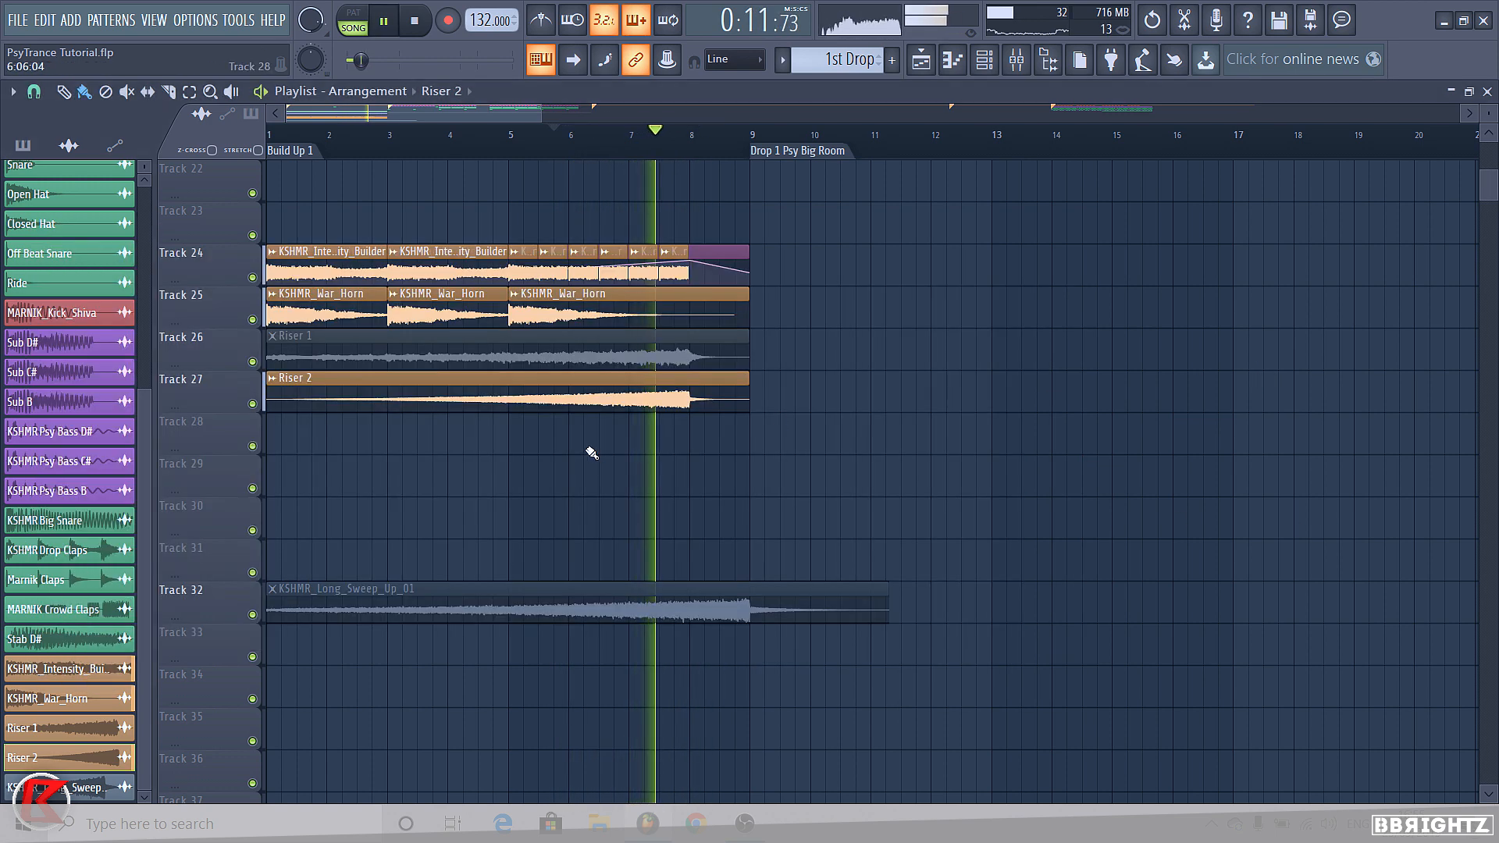
scroll(586, 449, down, 1)
key(space)
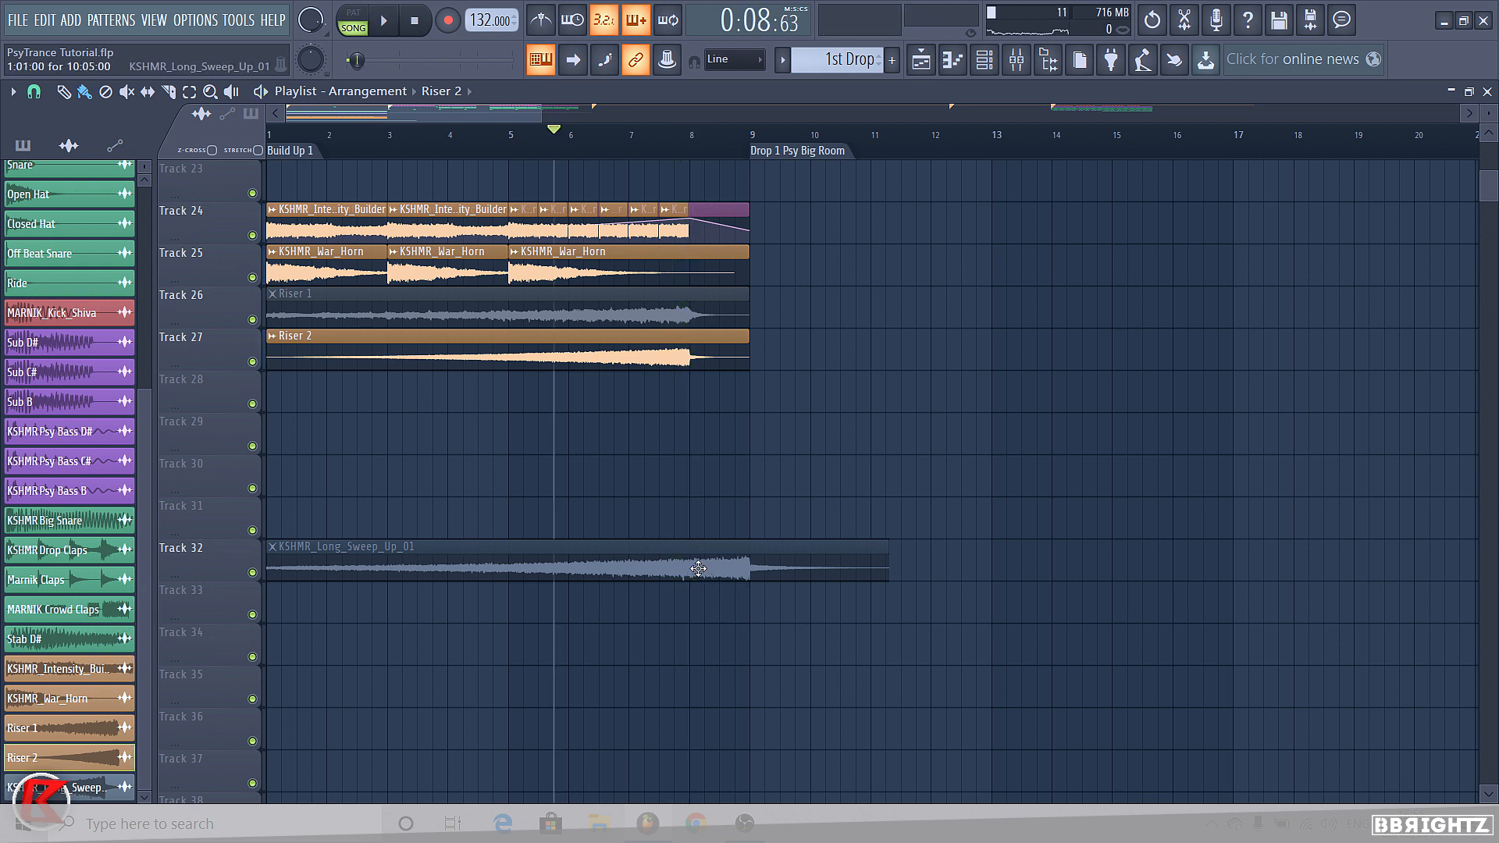
Move the KSHMR_Long_Sweep_Up_01 clip from Track 32 up to Track 28 and set its sample fade-in to 24%
drag(698, 568, 677, 389)
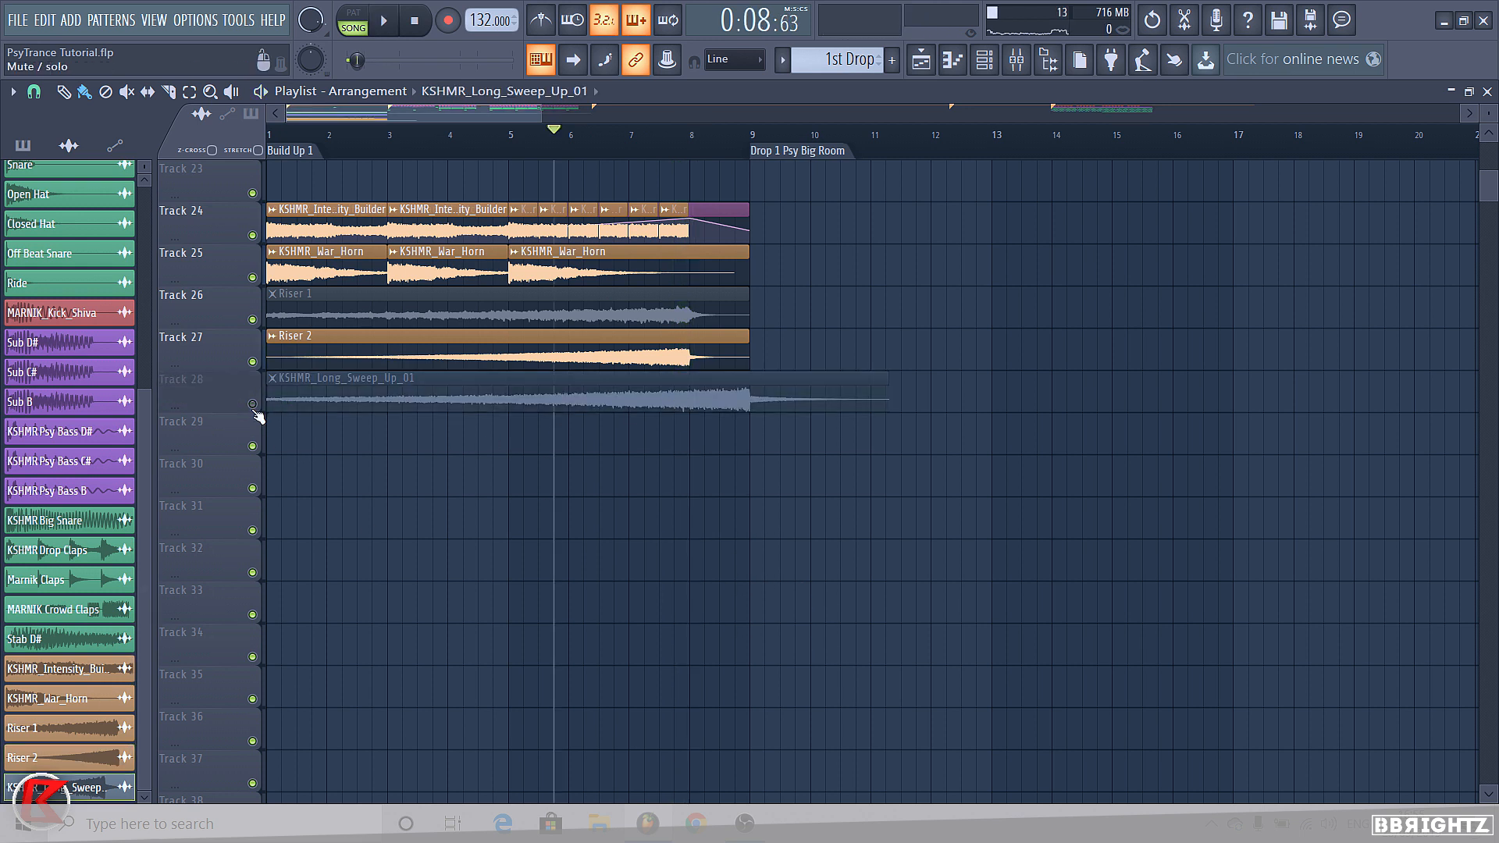
double_click(329, 402)
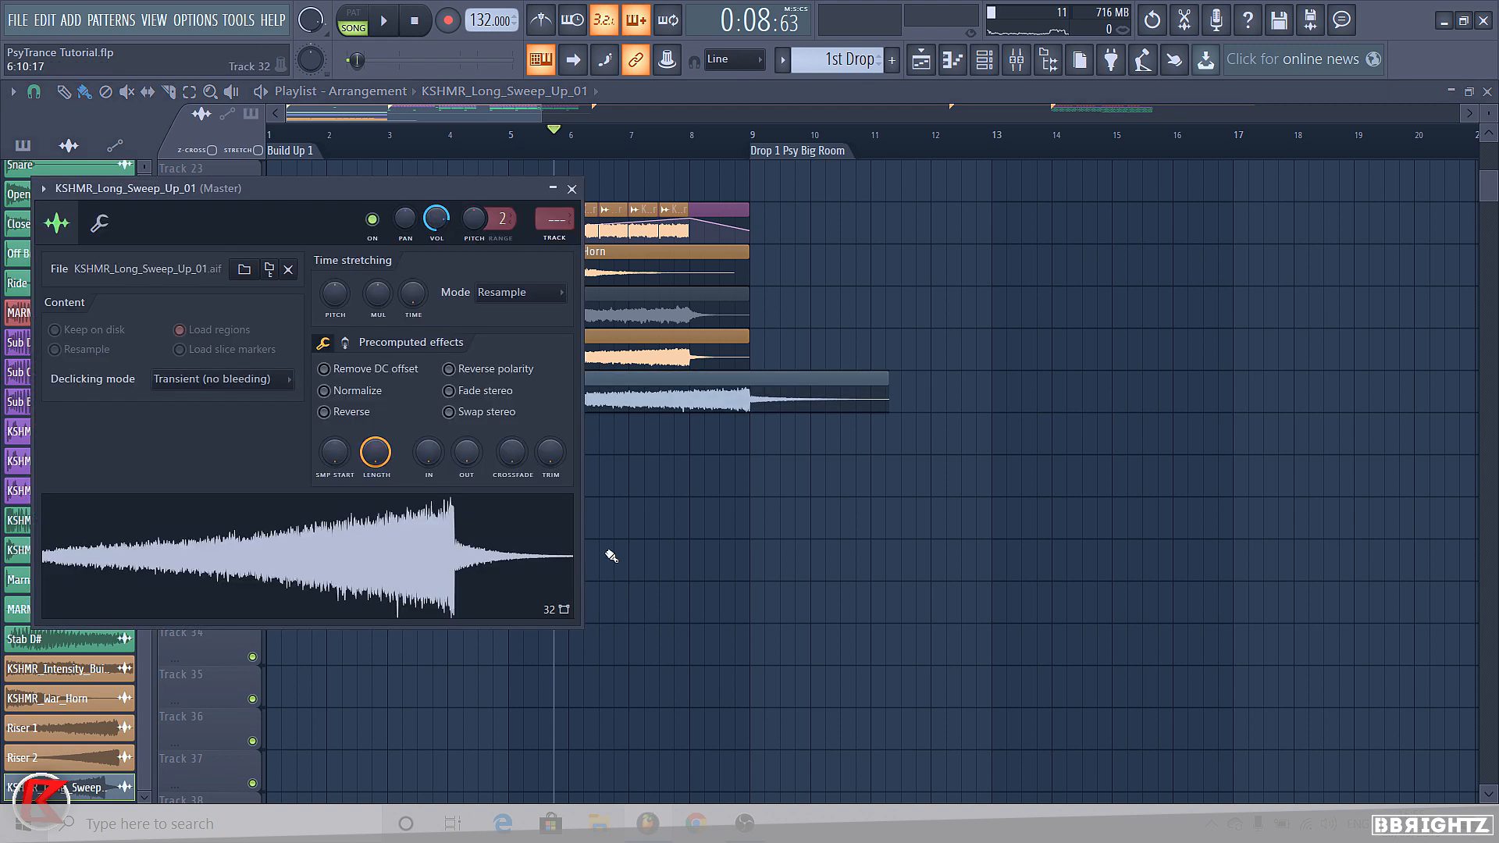
drag(428, 461, 428, 445)
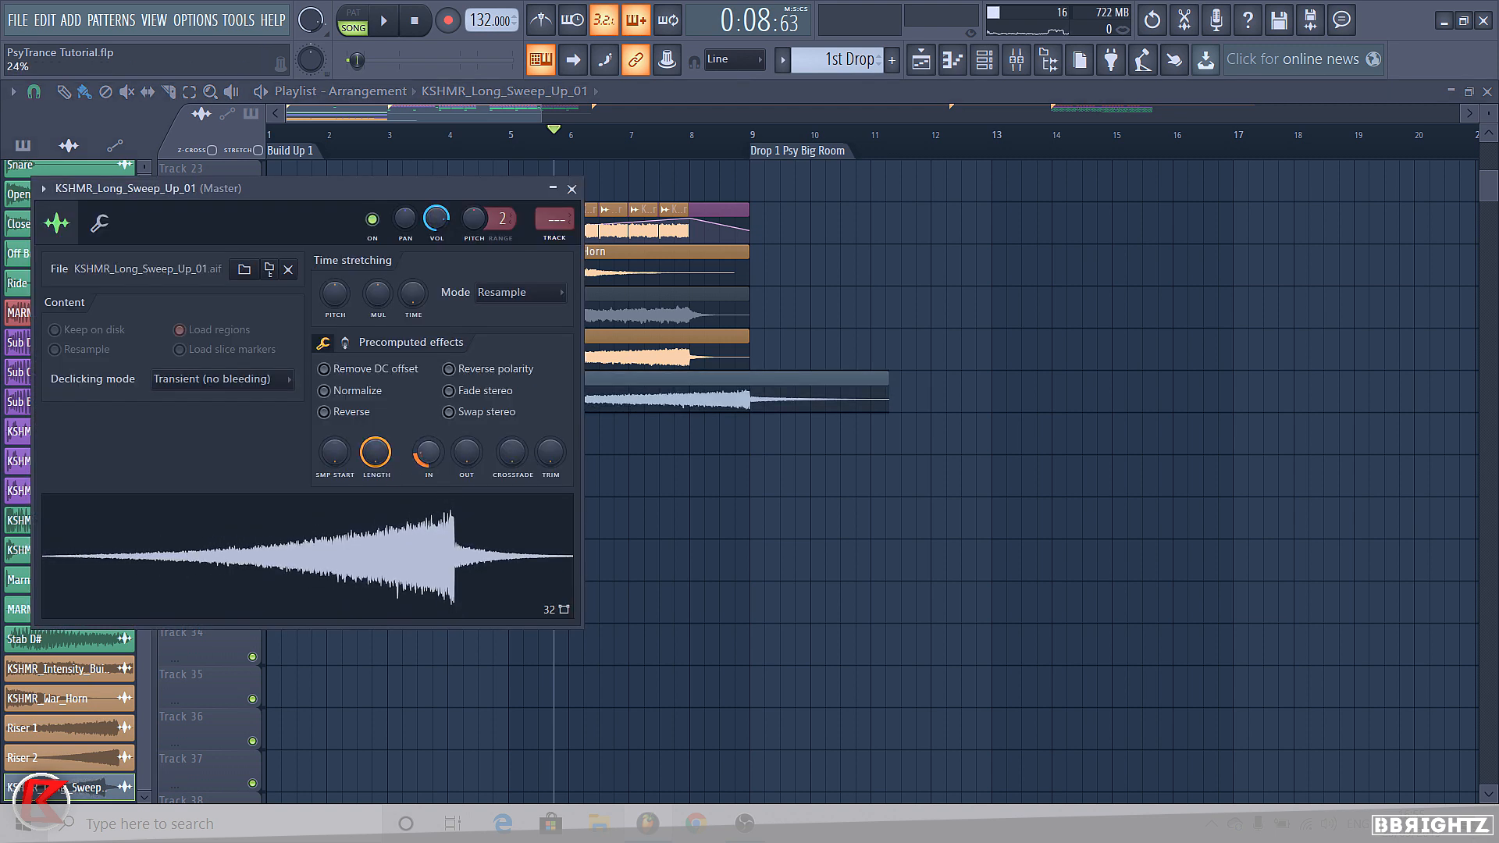
Unmute the sweep clip, trim it to end at bar 8, and solo Track 28 to audition it
right_click(705, 399)
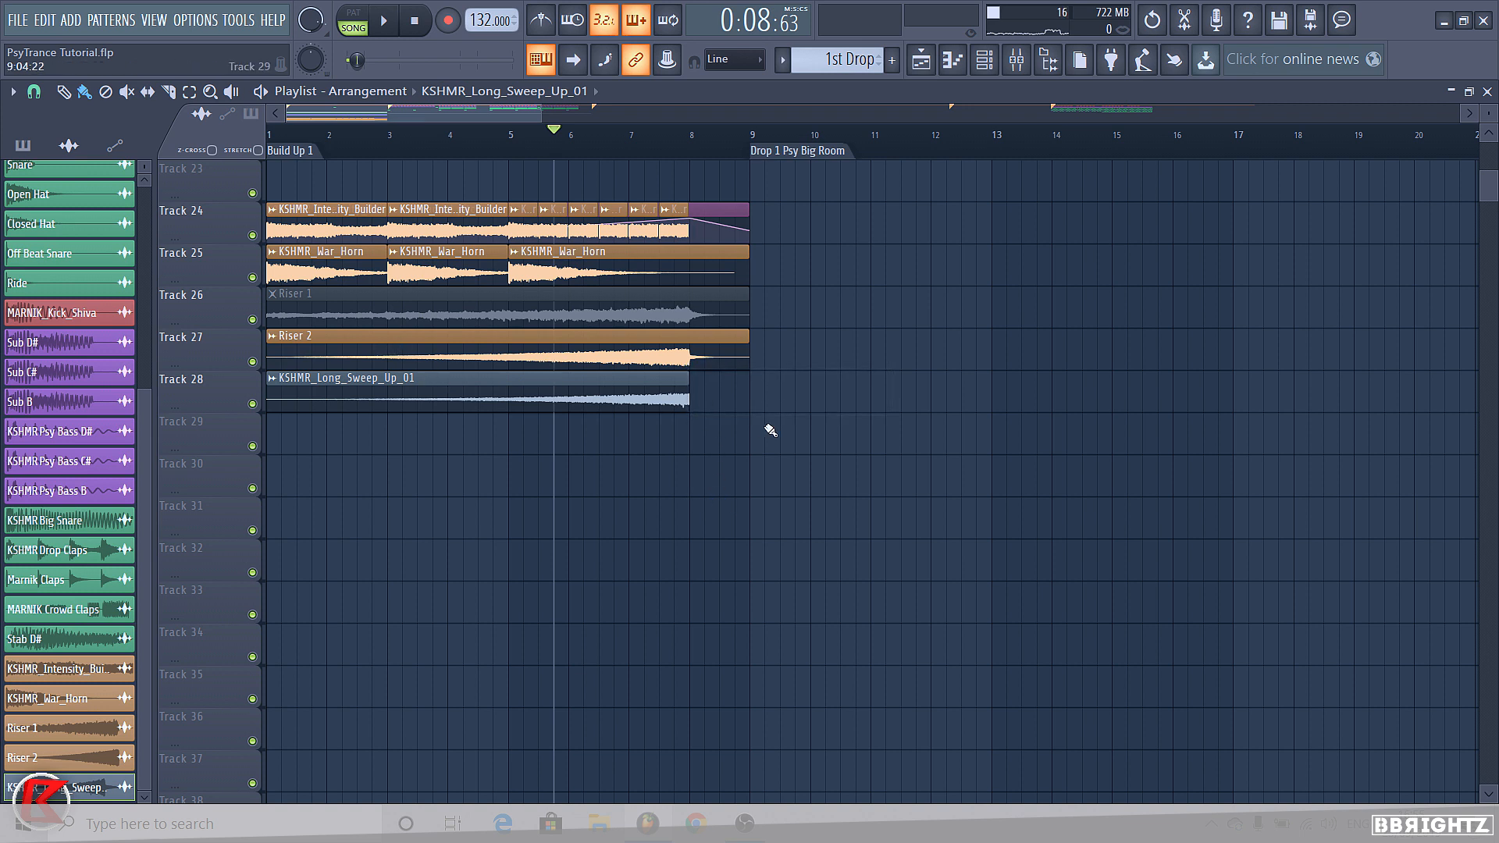
right_click(252, 403)
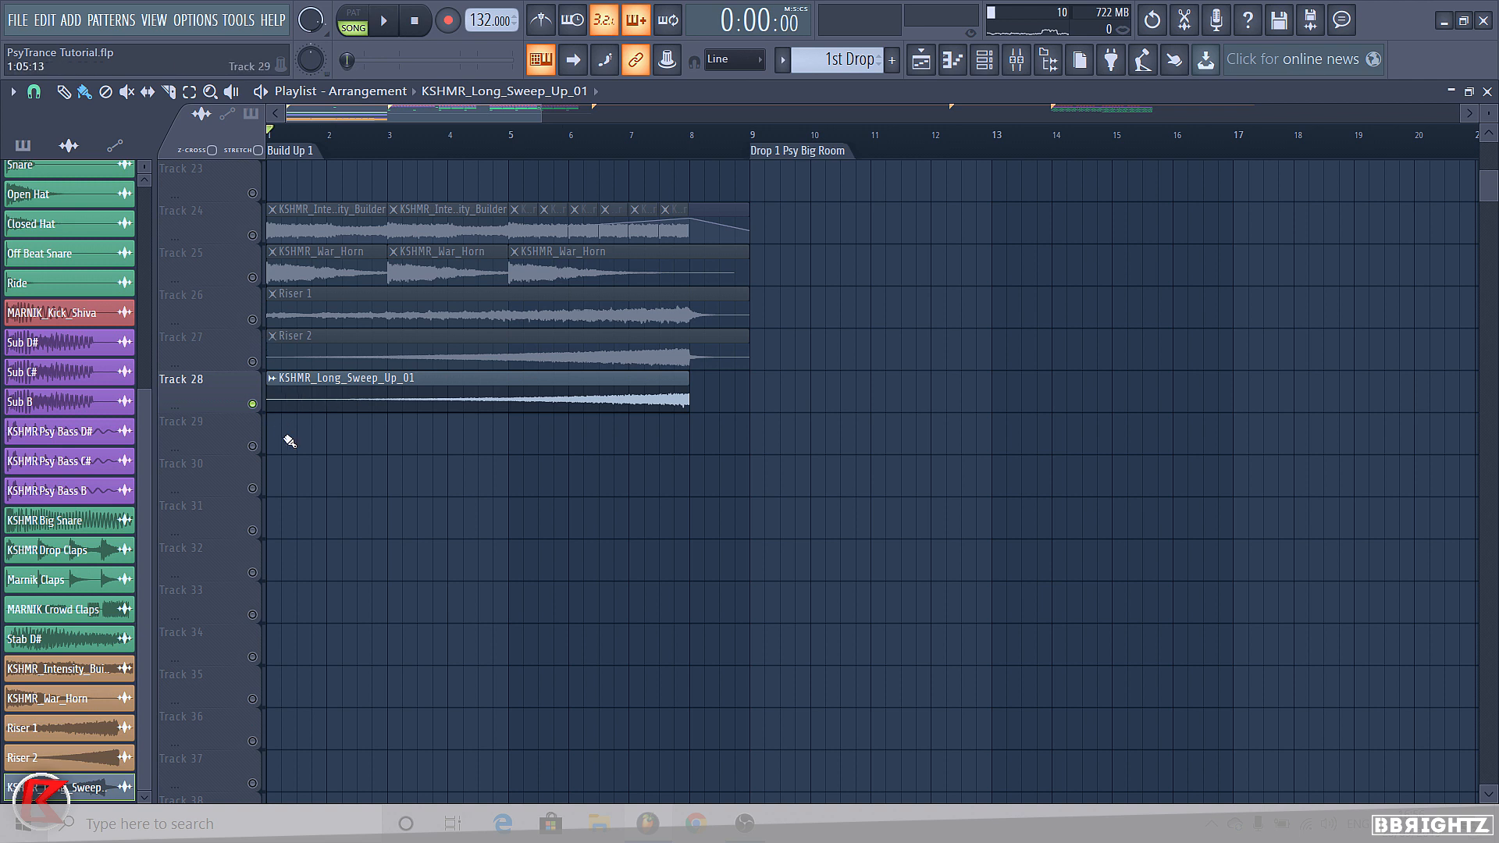
key(space)
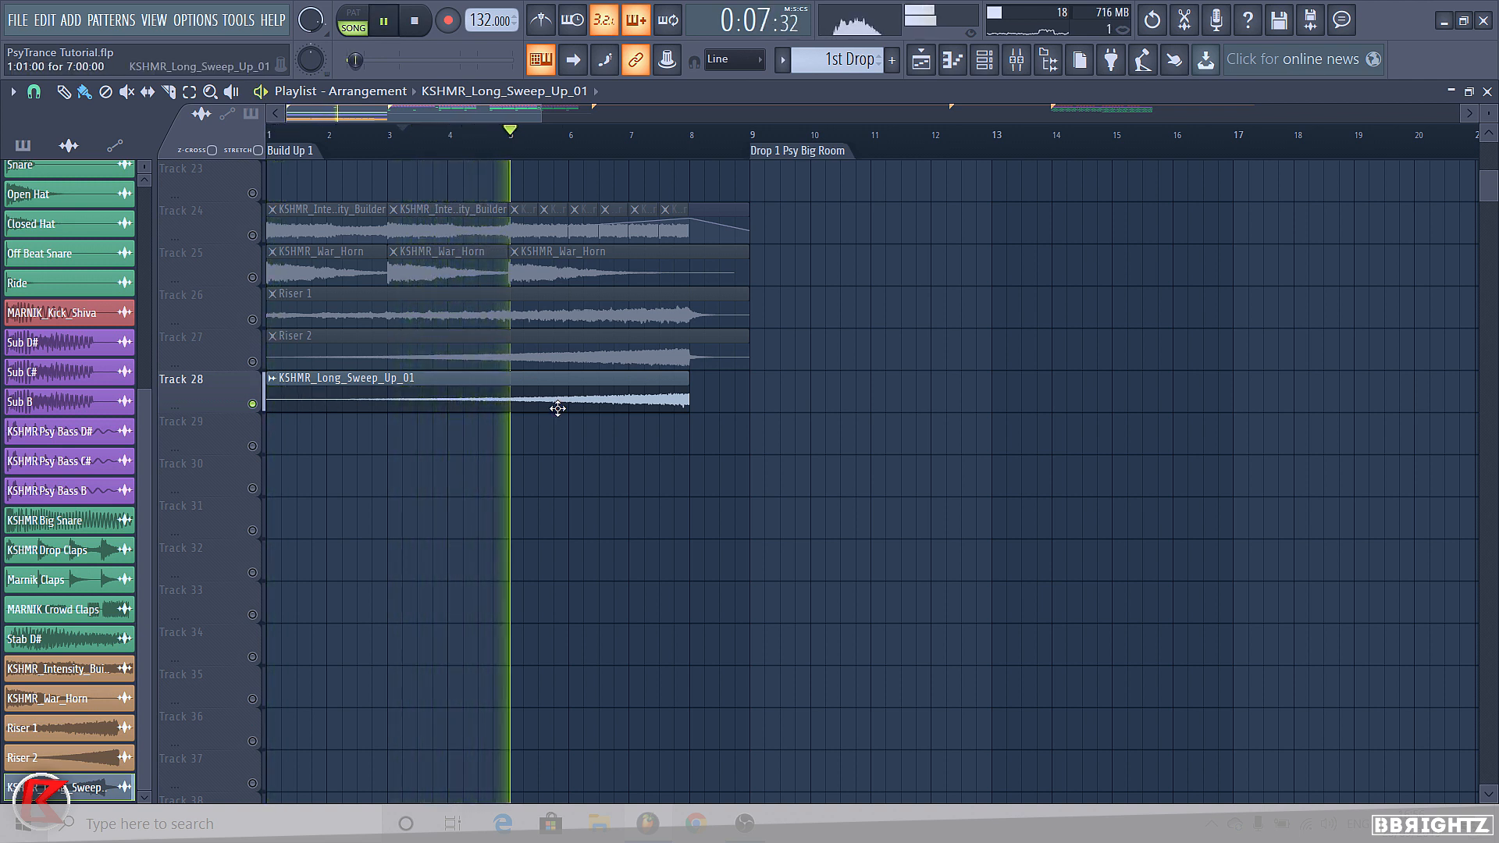
key(space)
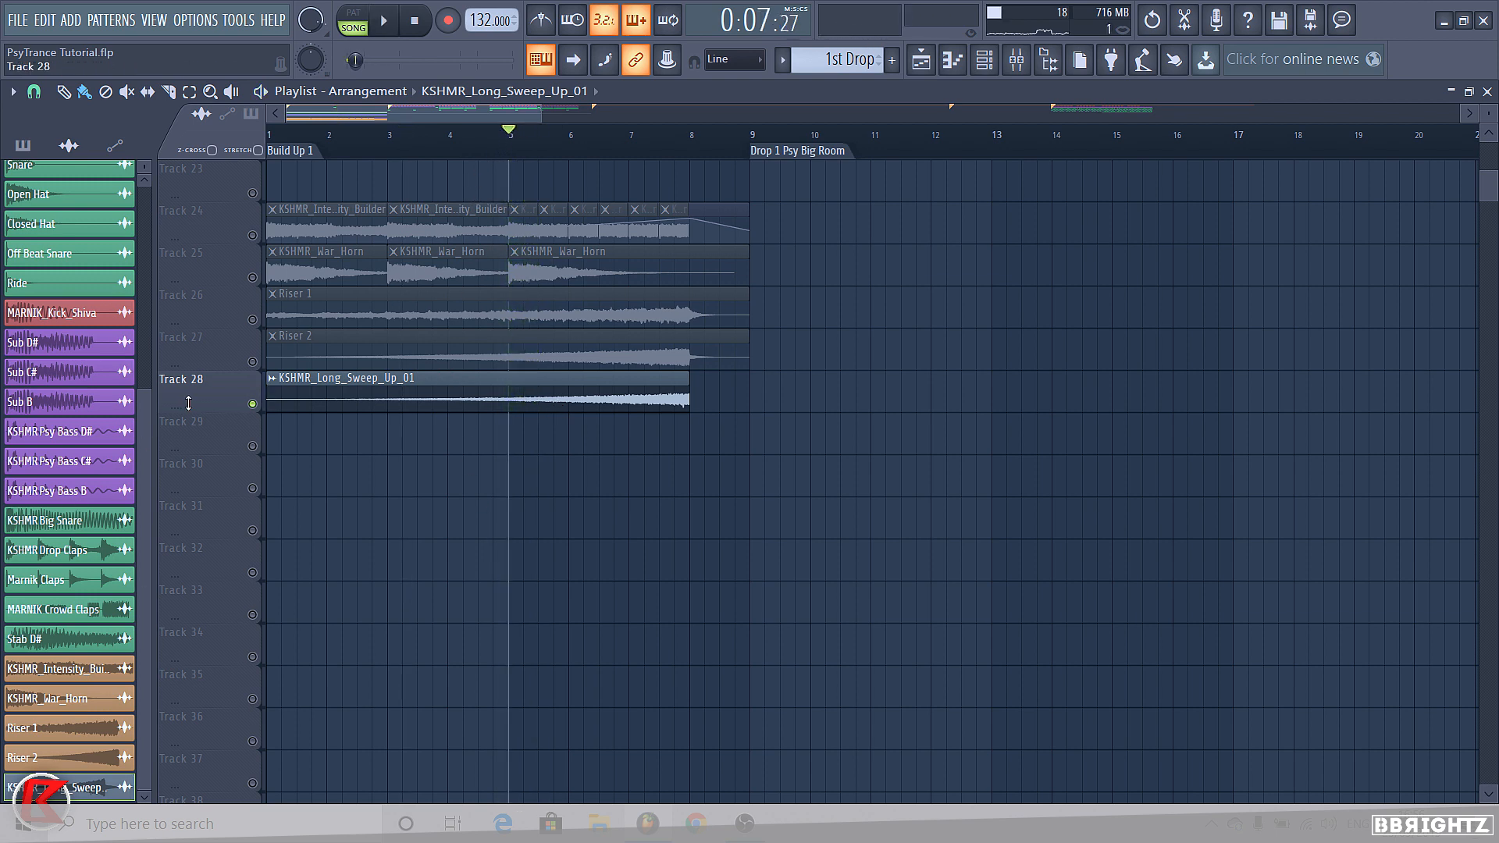
Enlarge Track 28 and time-stretch the end of the sweep clip to a length of 6:13:00
drag(188, 404, 194, 598)
drag(538, 113, 389, 75)
scroll(1233, 464, up, 1)
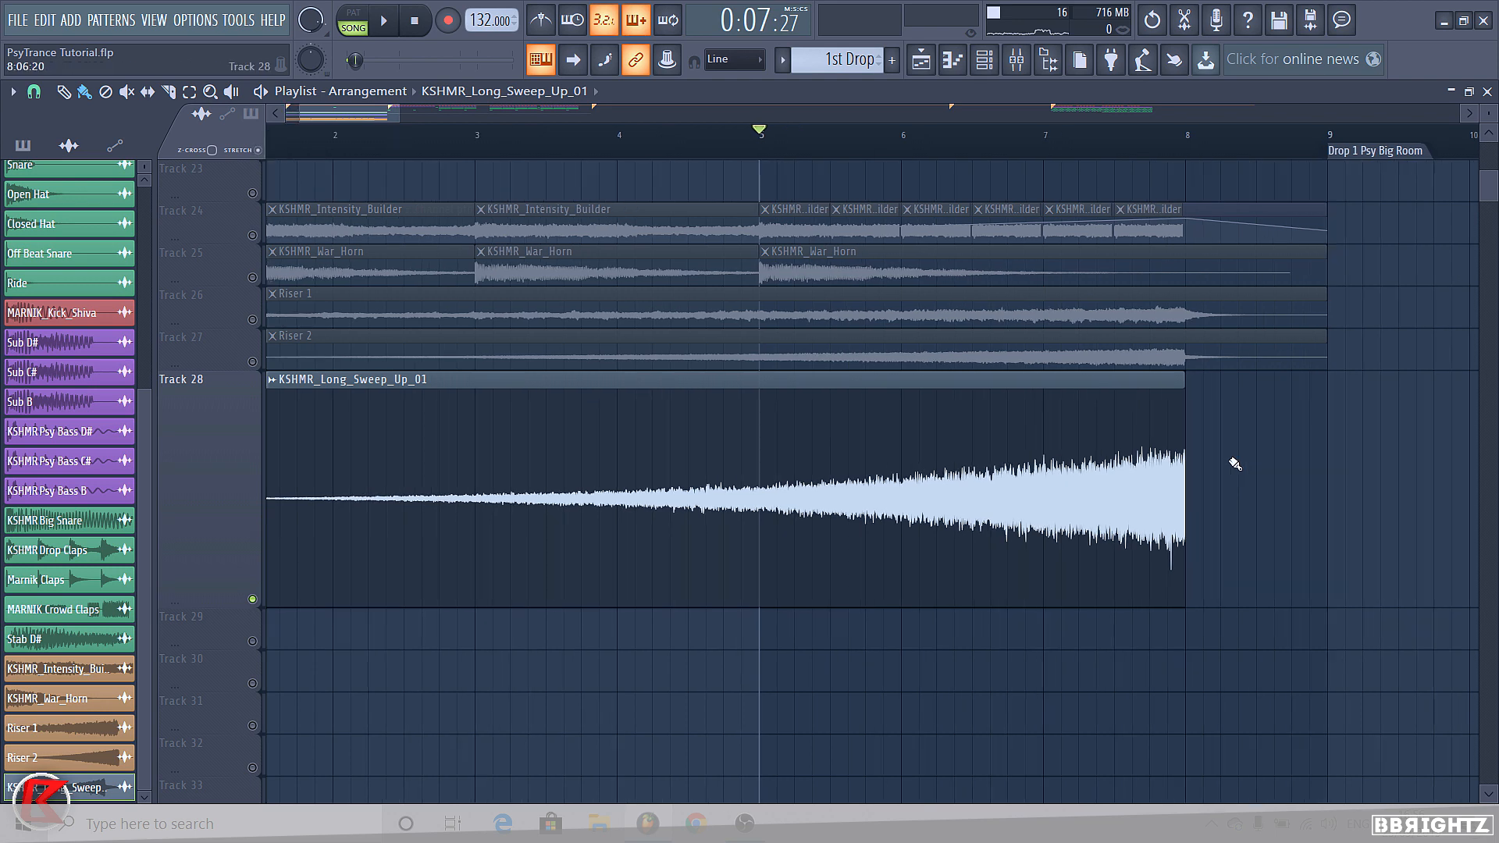
scroll(1242, 454, up, 1)
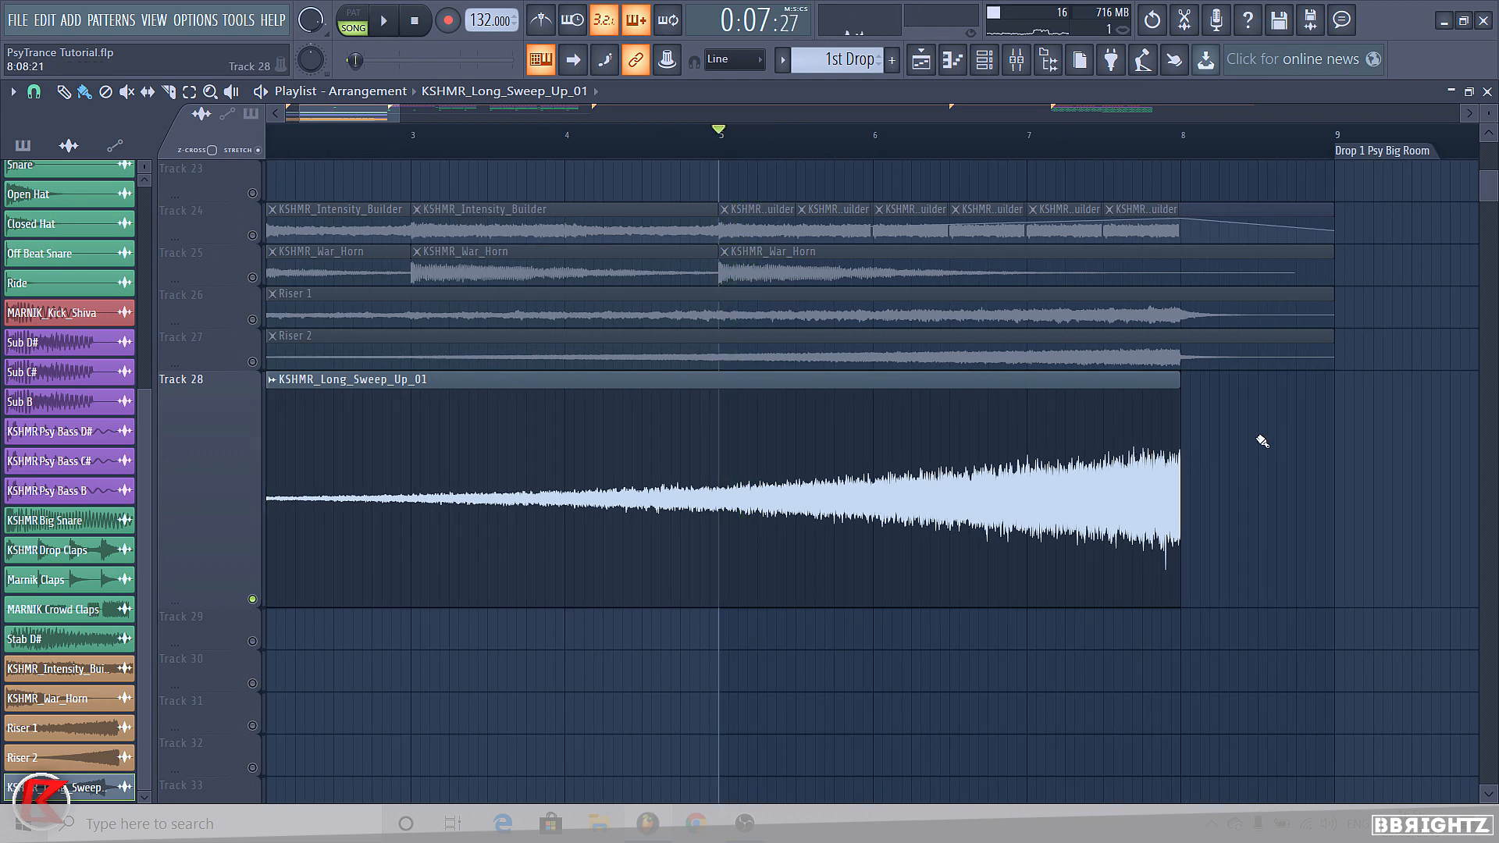
drag(1178, 410, 1149, 425)
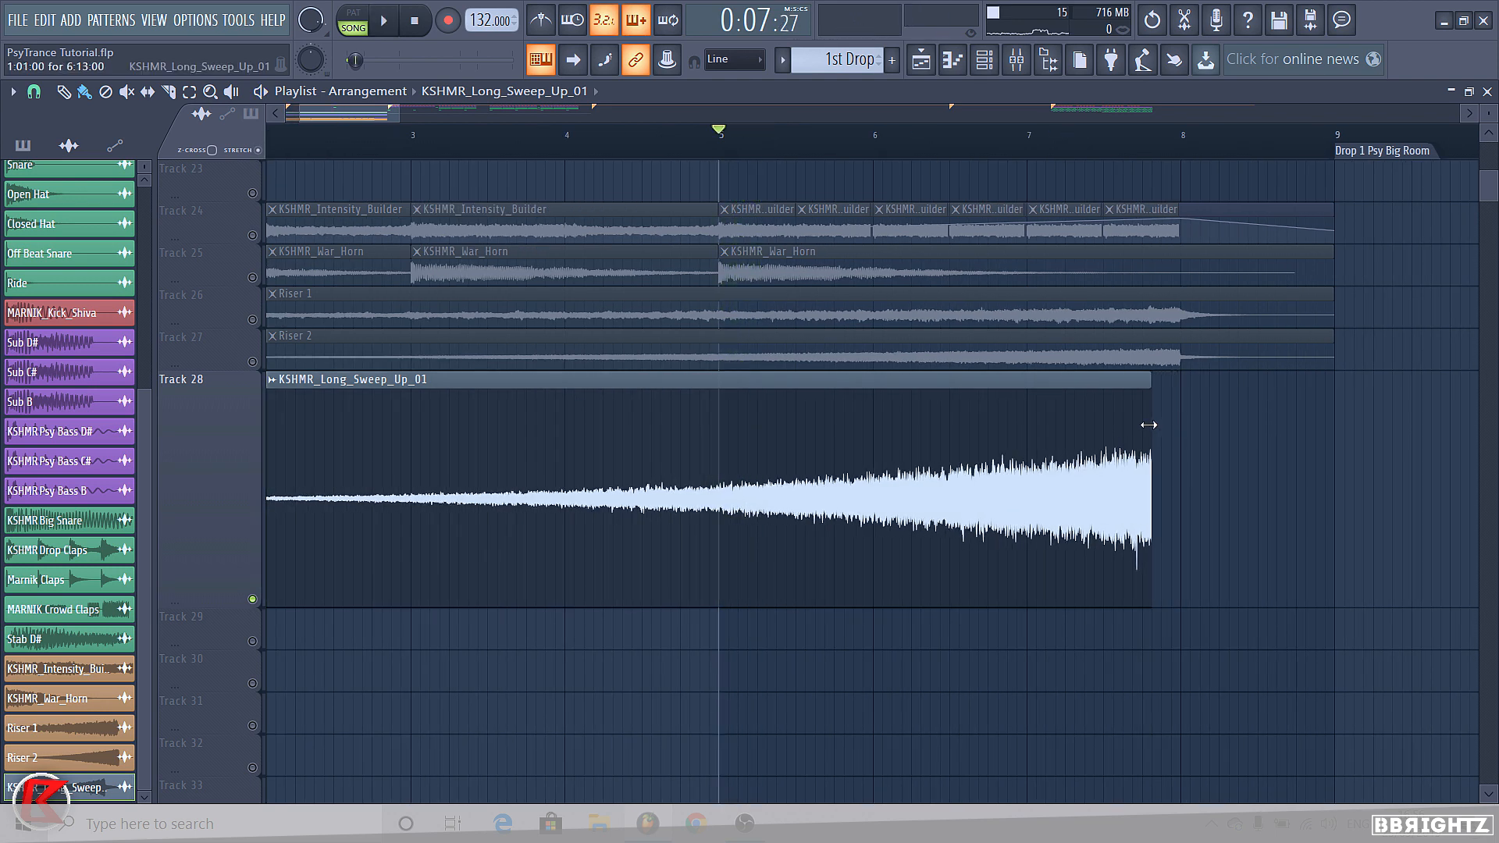
key(space)
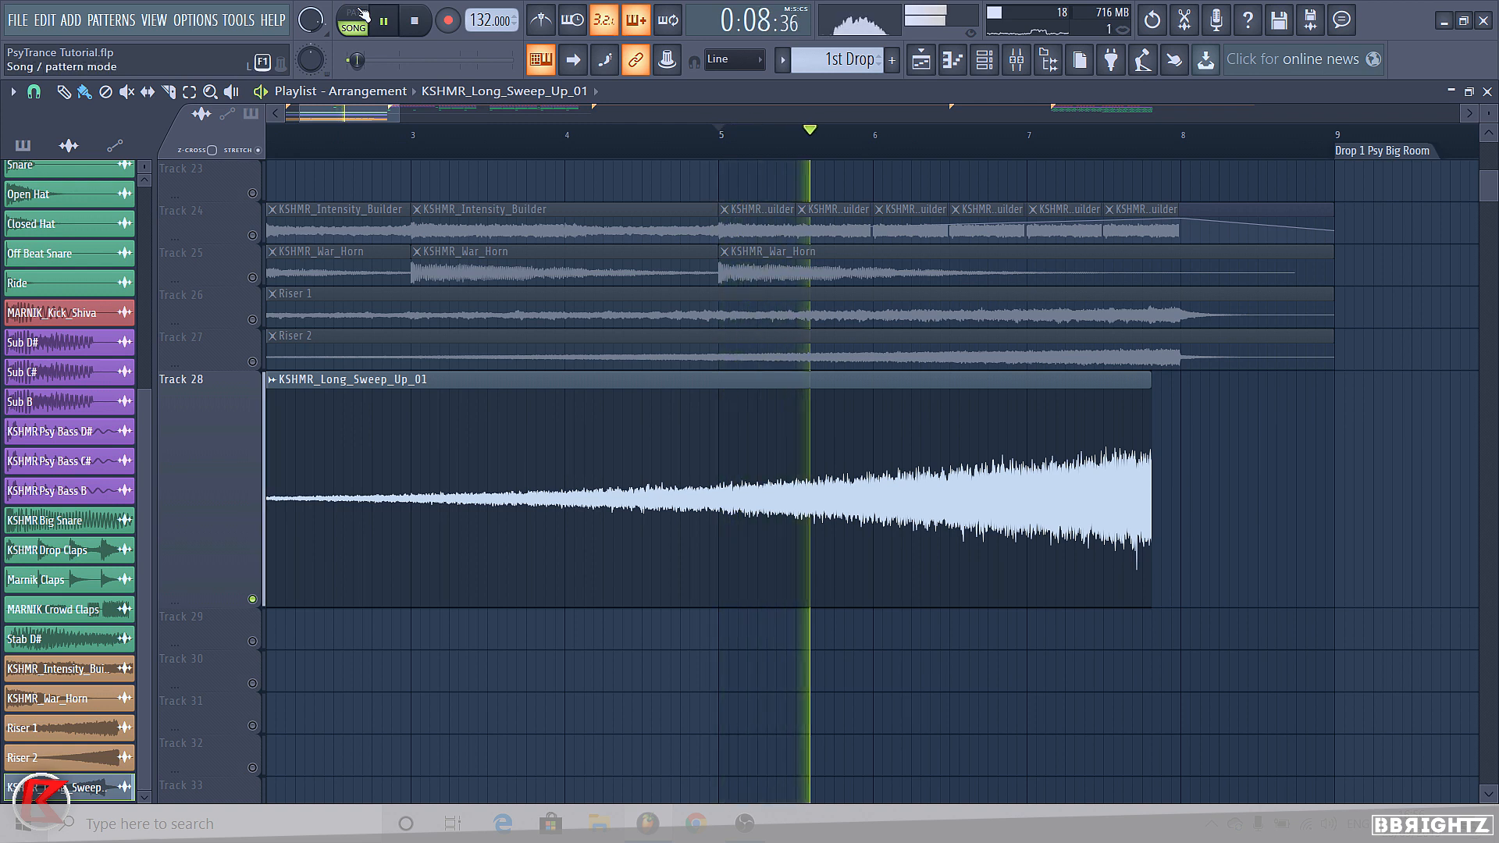
Turn on the metronome and stretch the sweep clip to a length of 6:14:00, checking its timing in playback
click(541, 20)
key(space)
key(space)
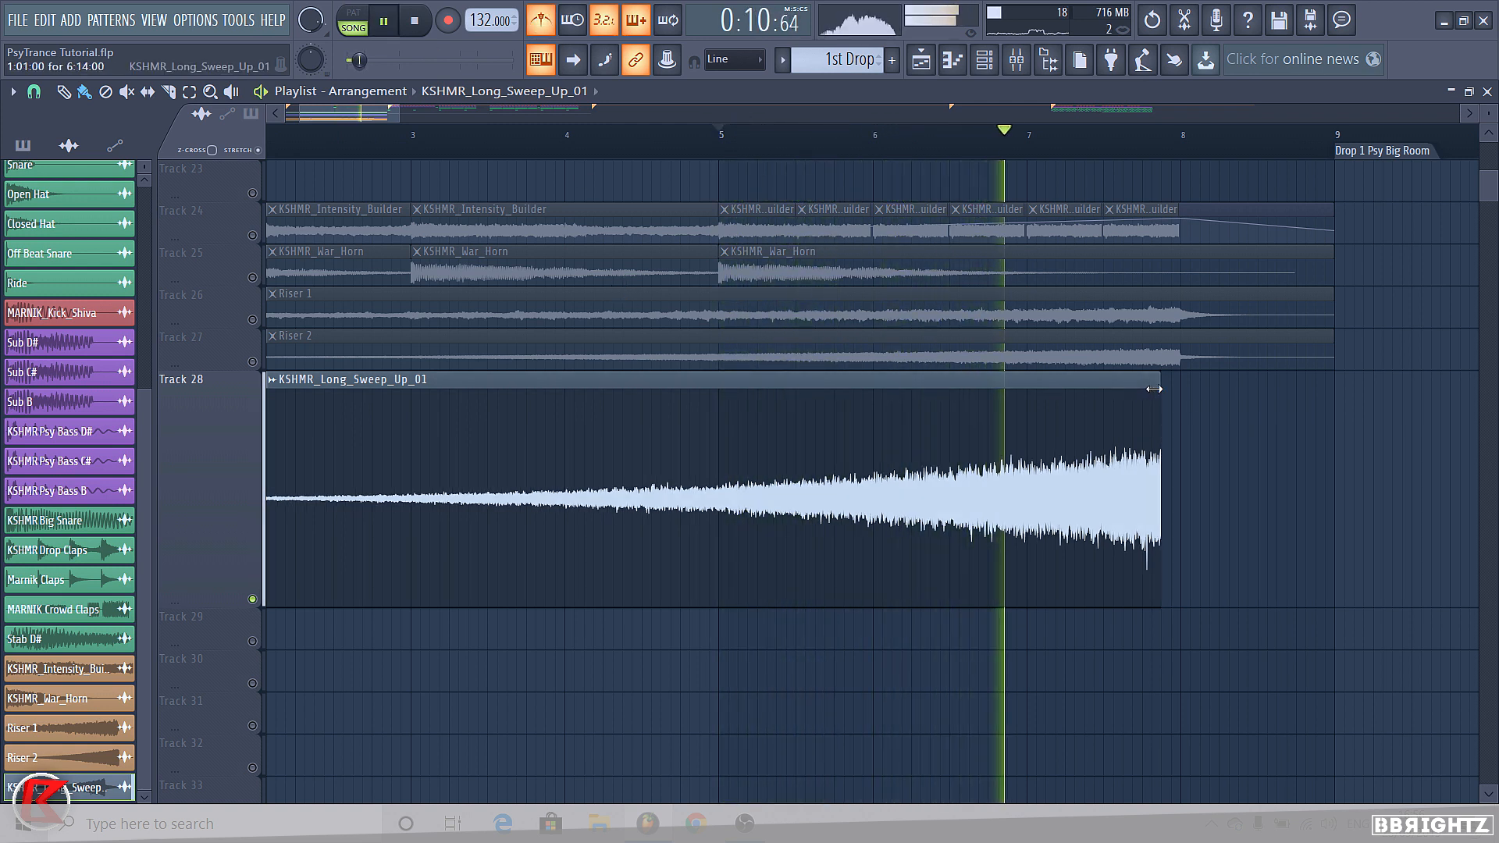
key(space)
drag(1147, 395, 1156, 392)
key(space)
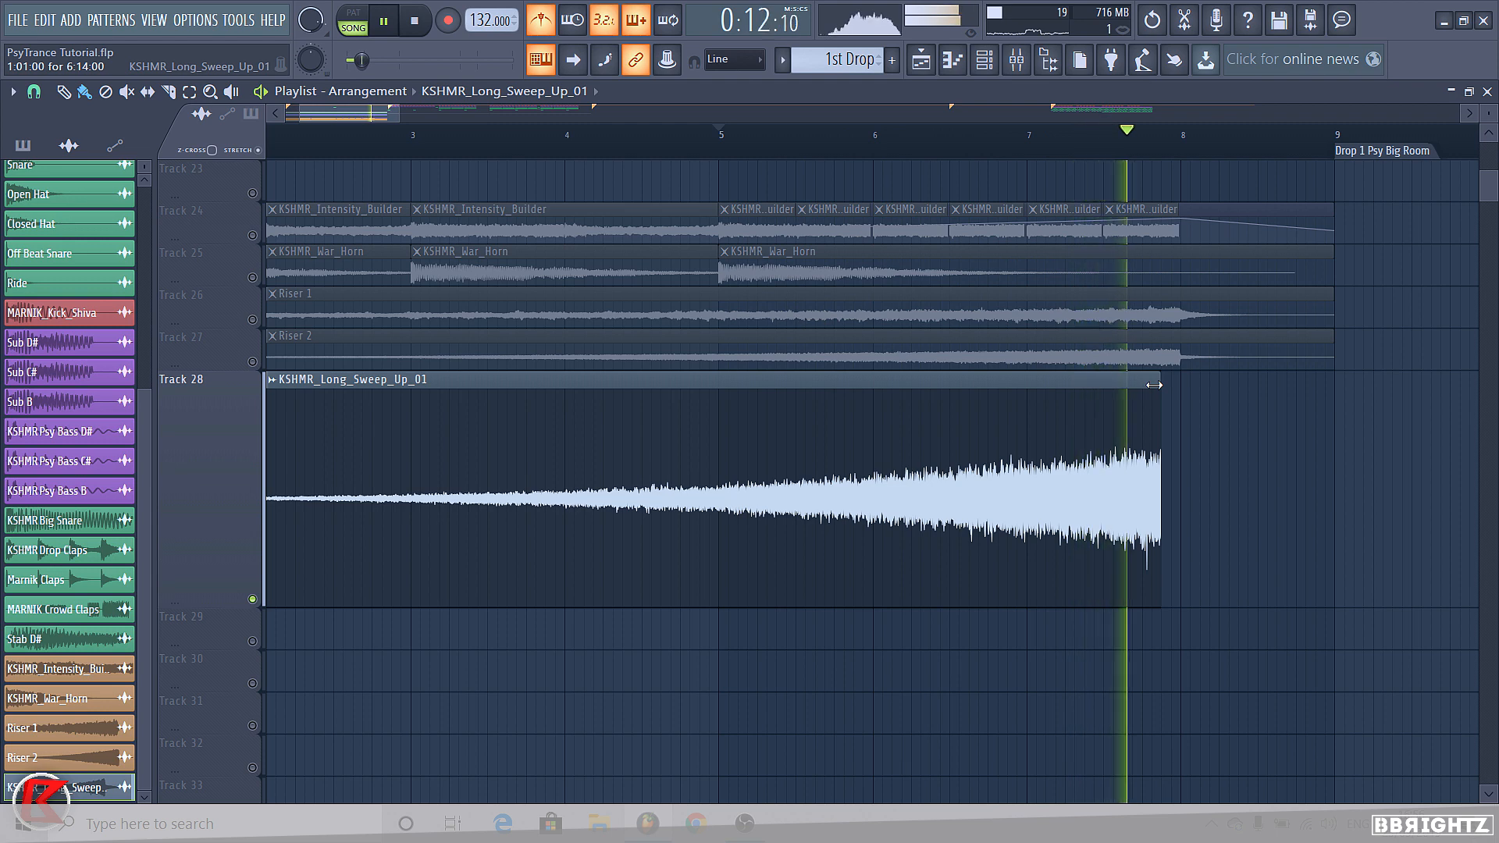
key(space)
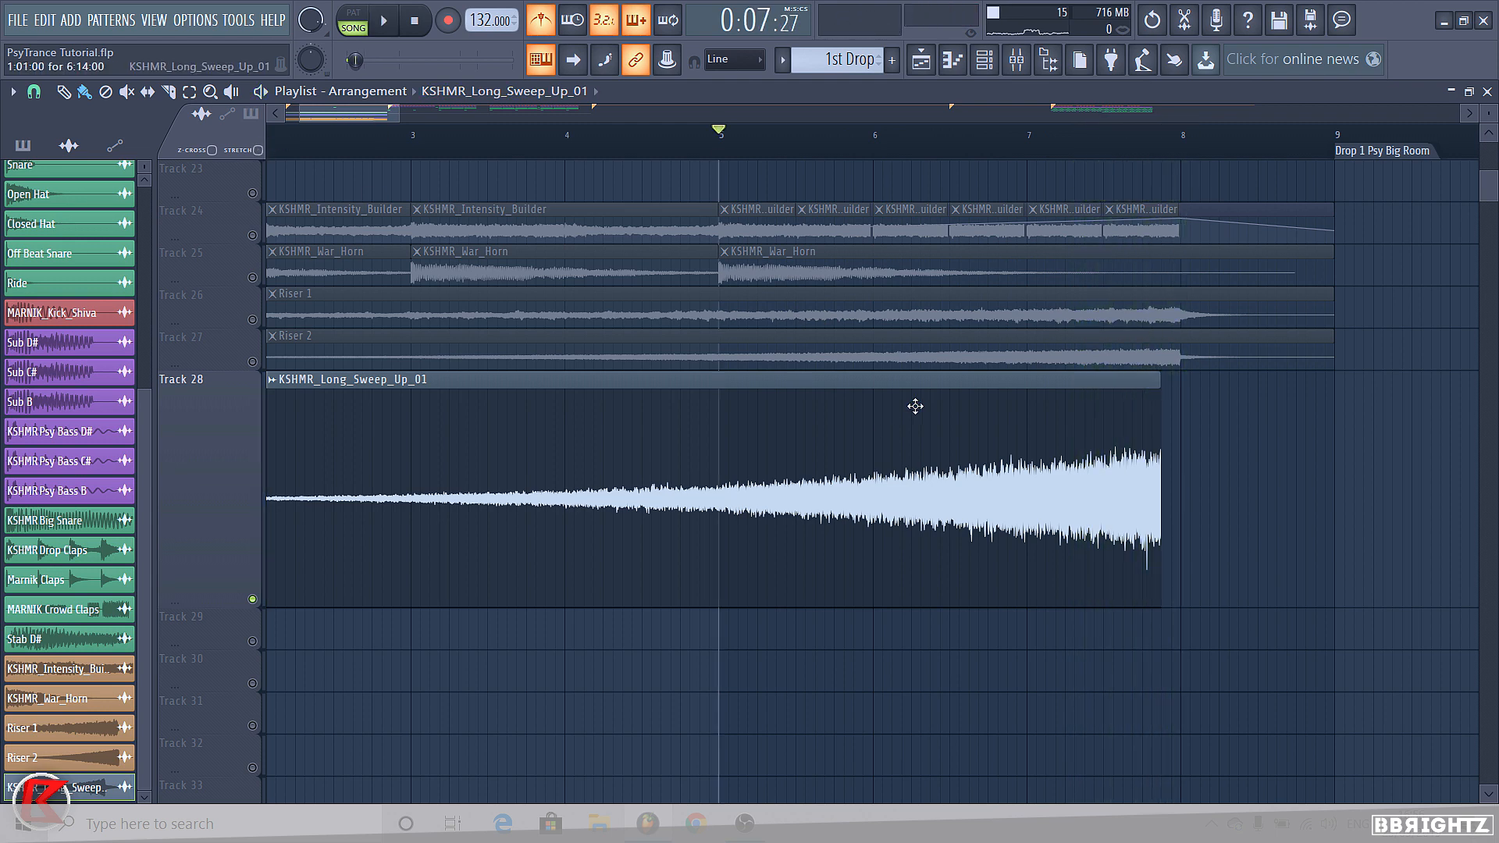
Extend the sweep clip's end to bar 8 without stretching it, and play its ending with the metronome off
mouse_move(1161, 423)
mouse_down()
mouse_move(1228, 424)
mouse_move(1181, 435)
mouse_up()
double_click(1052, 436)
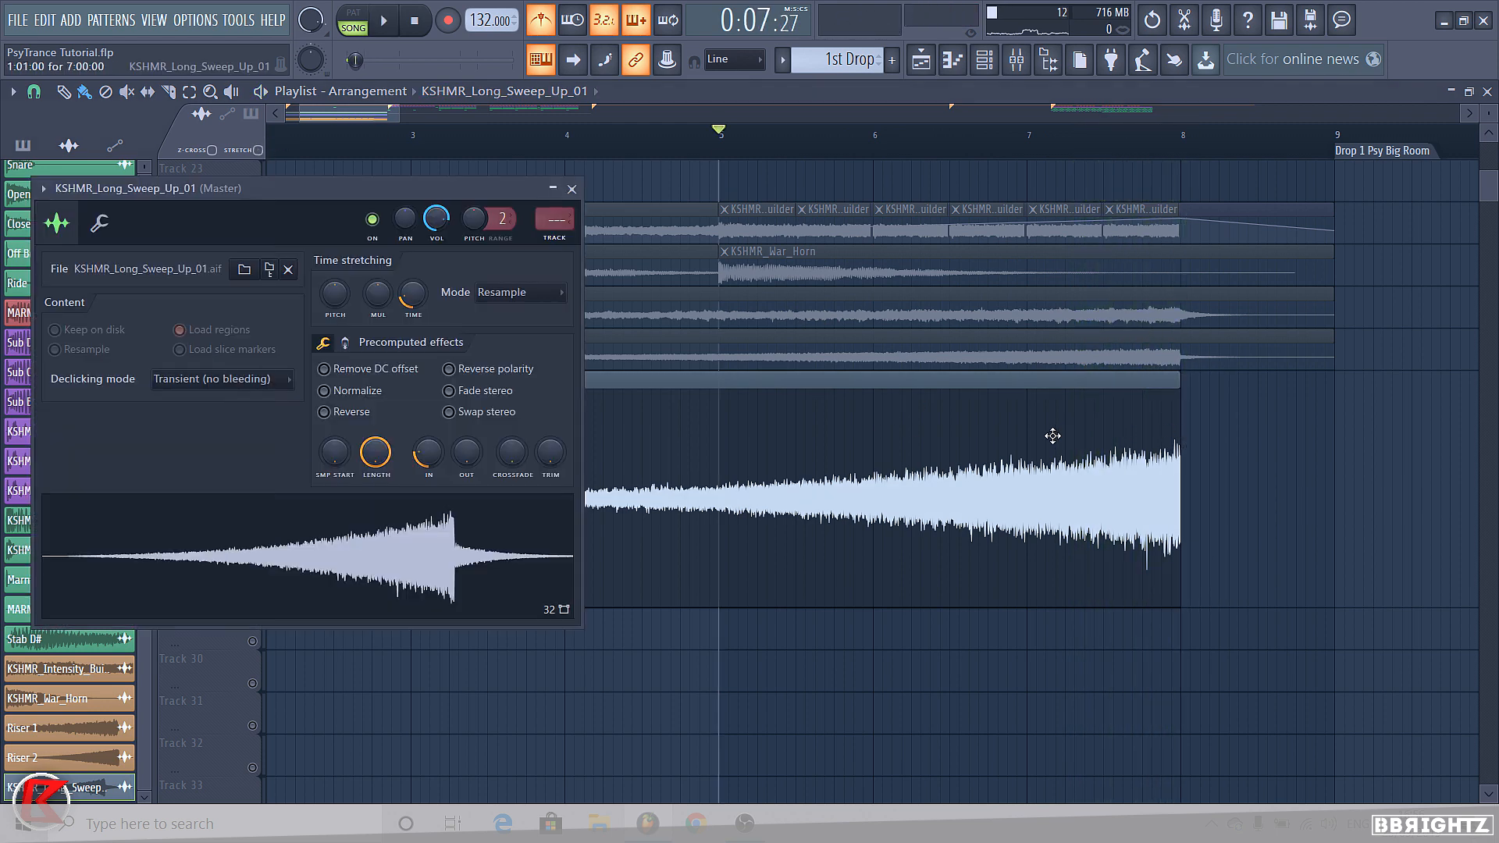
key(Escape)
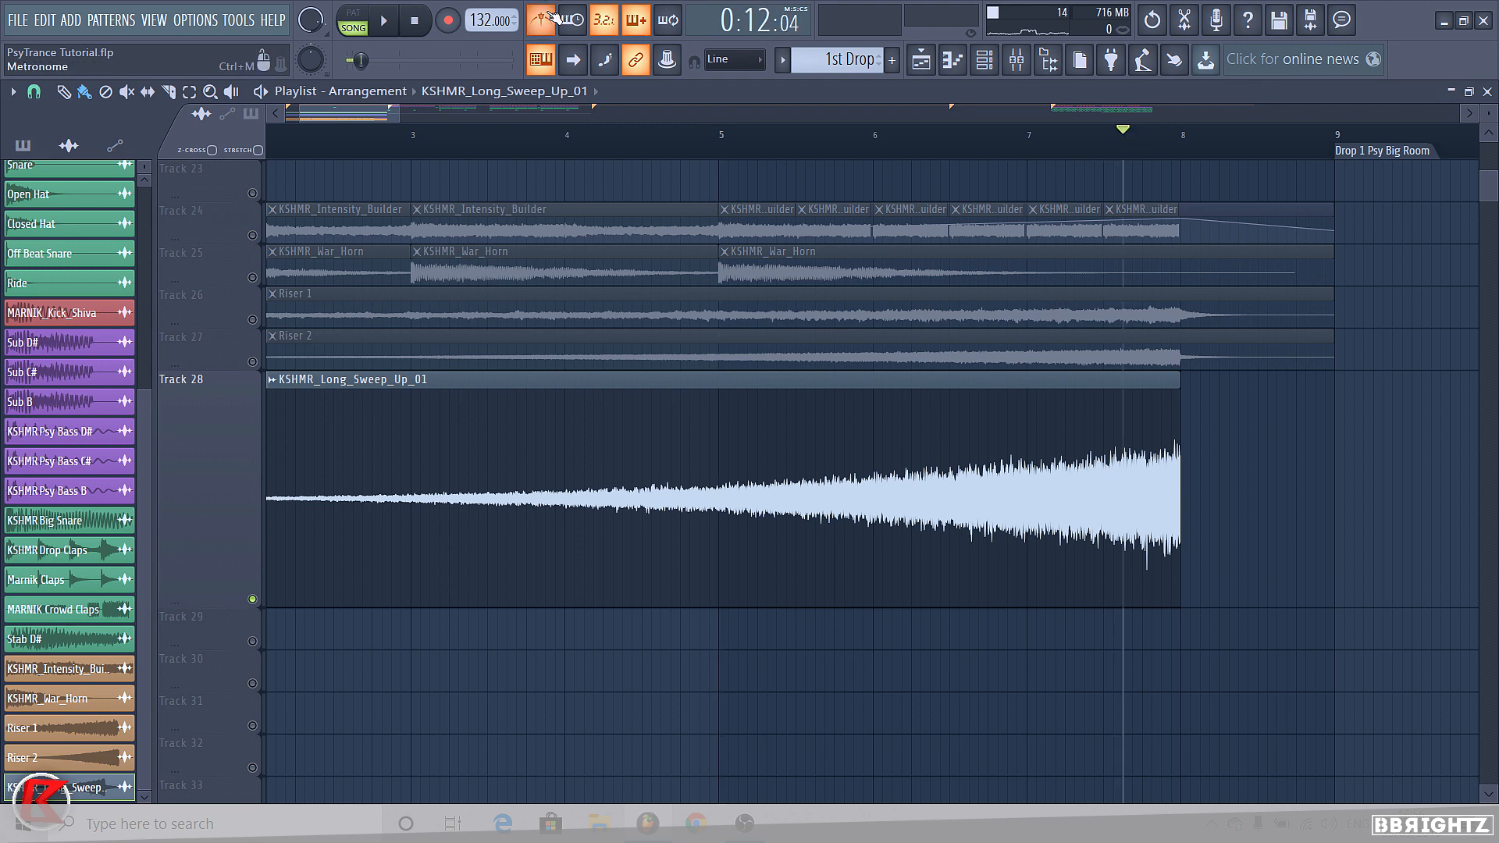
key(space)
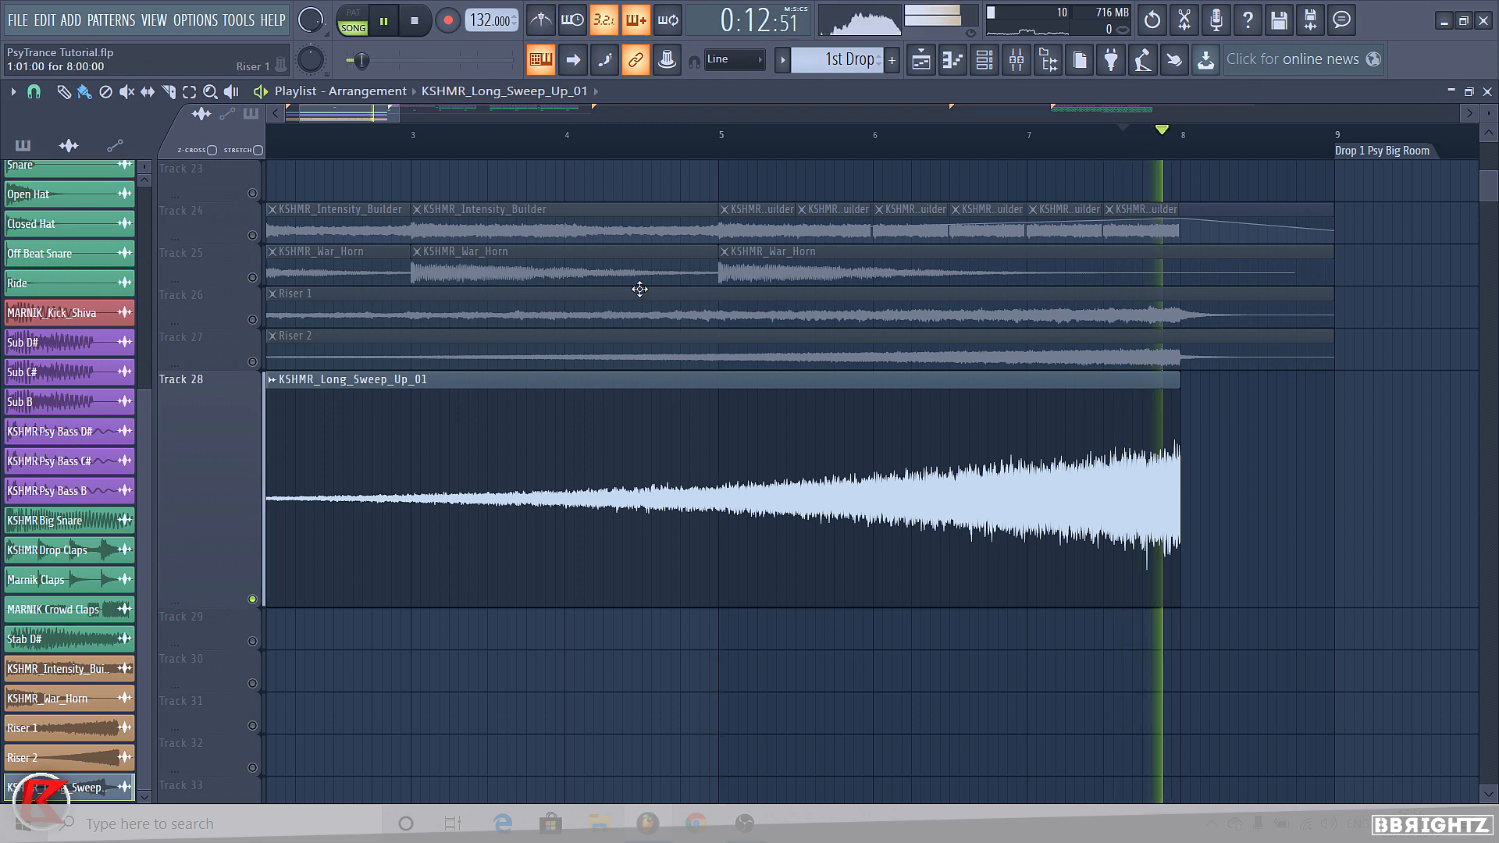
key(space)
Set the sweep sample's declicking mode to Generic (bleeding) and replay the clip's ending
double_click(760, 458)
click(233, 381)
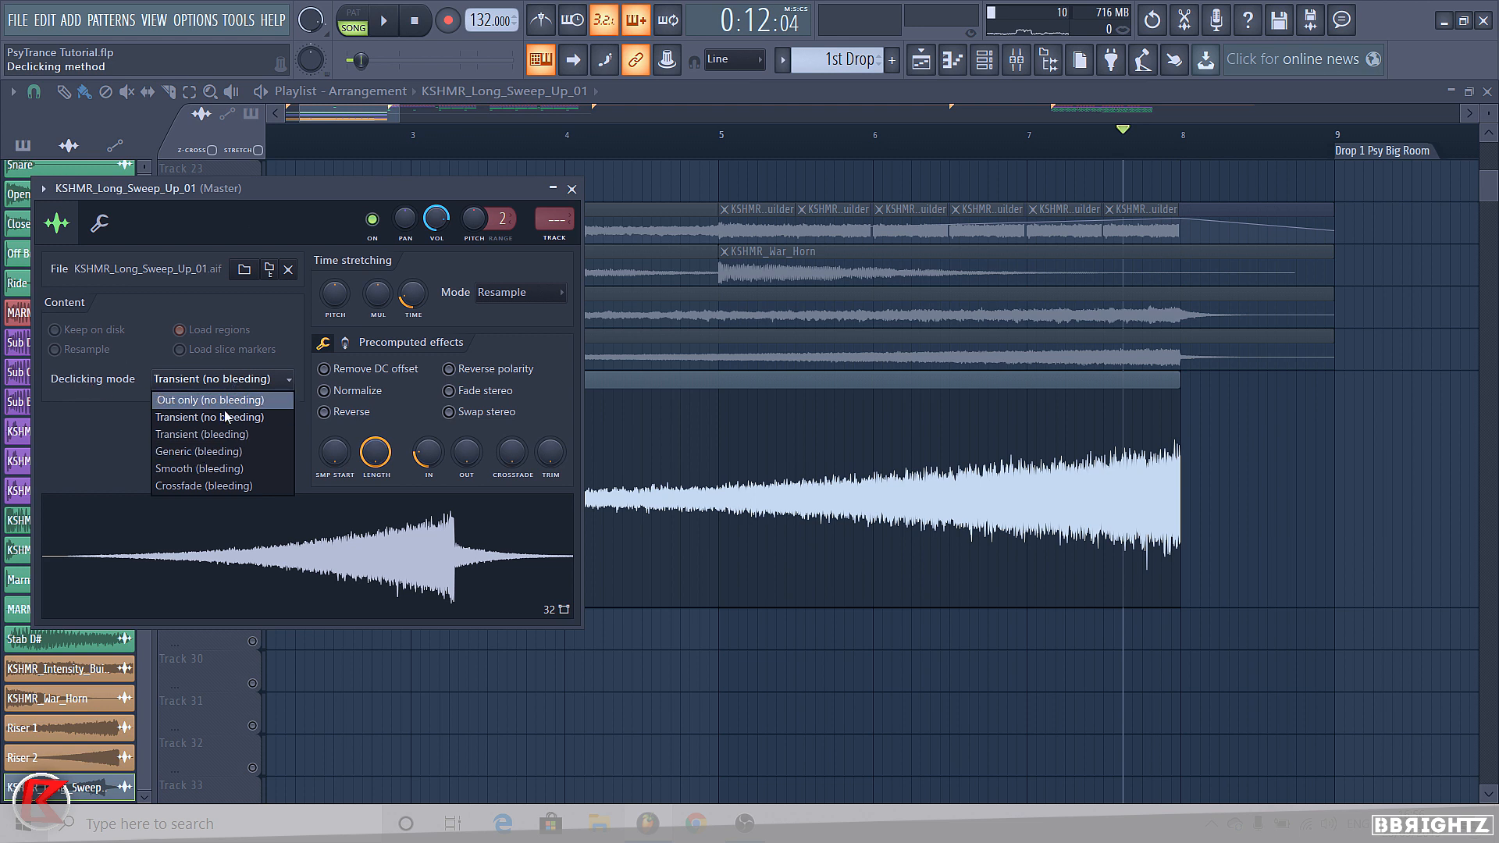
click(186, 456)
key(space)
key(space)
key(Escape)
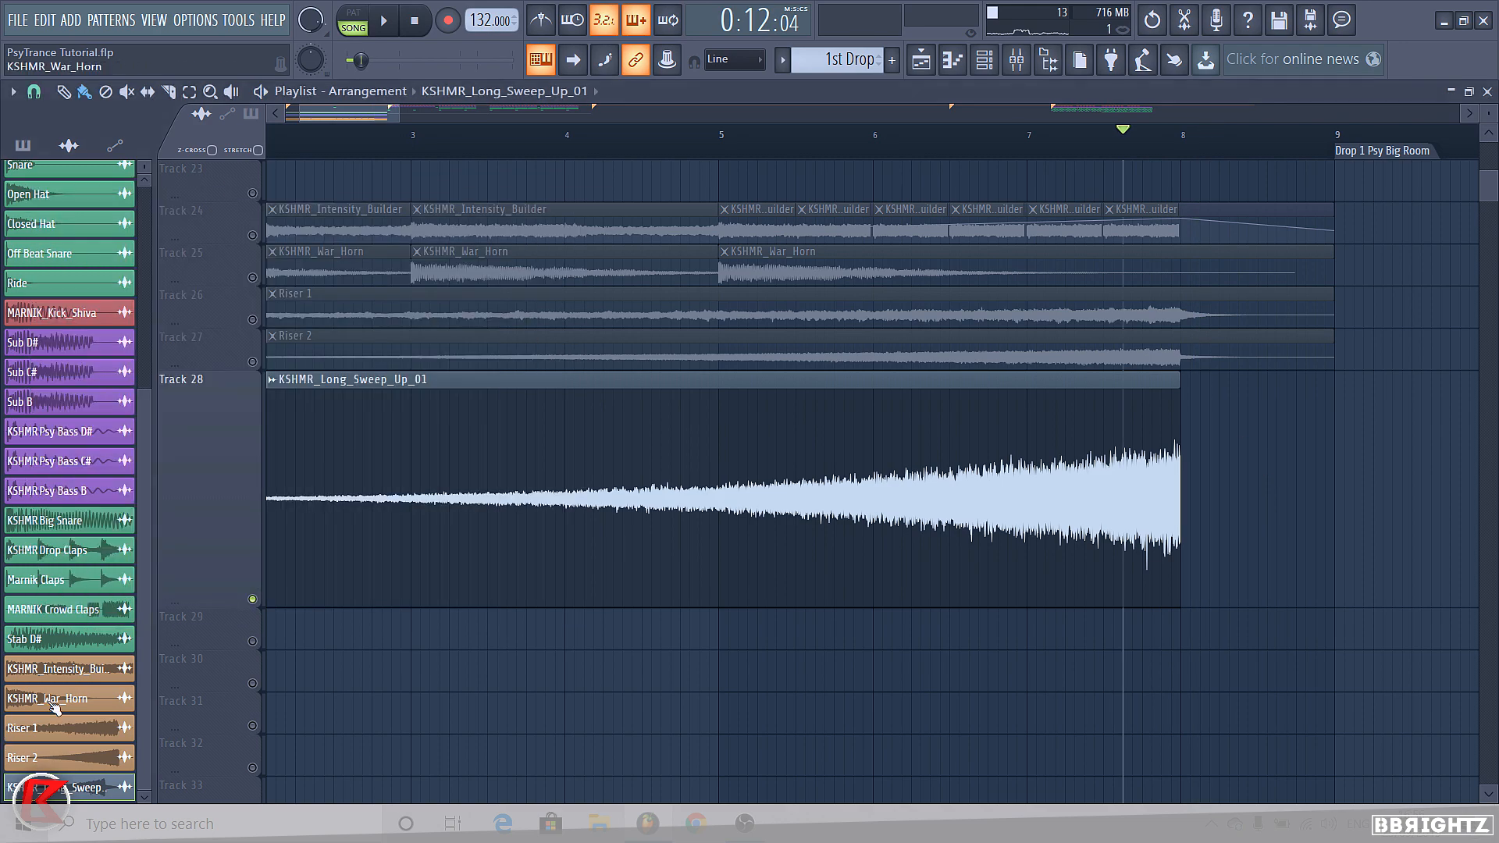
Inspect the sweep clip's faded ending and set its time-stretching mode to Stretch
scroll(1240, 471, up, 5)
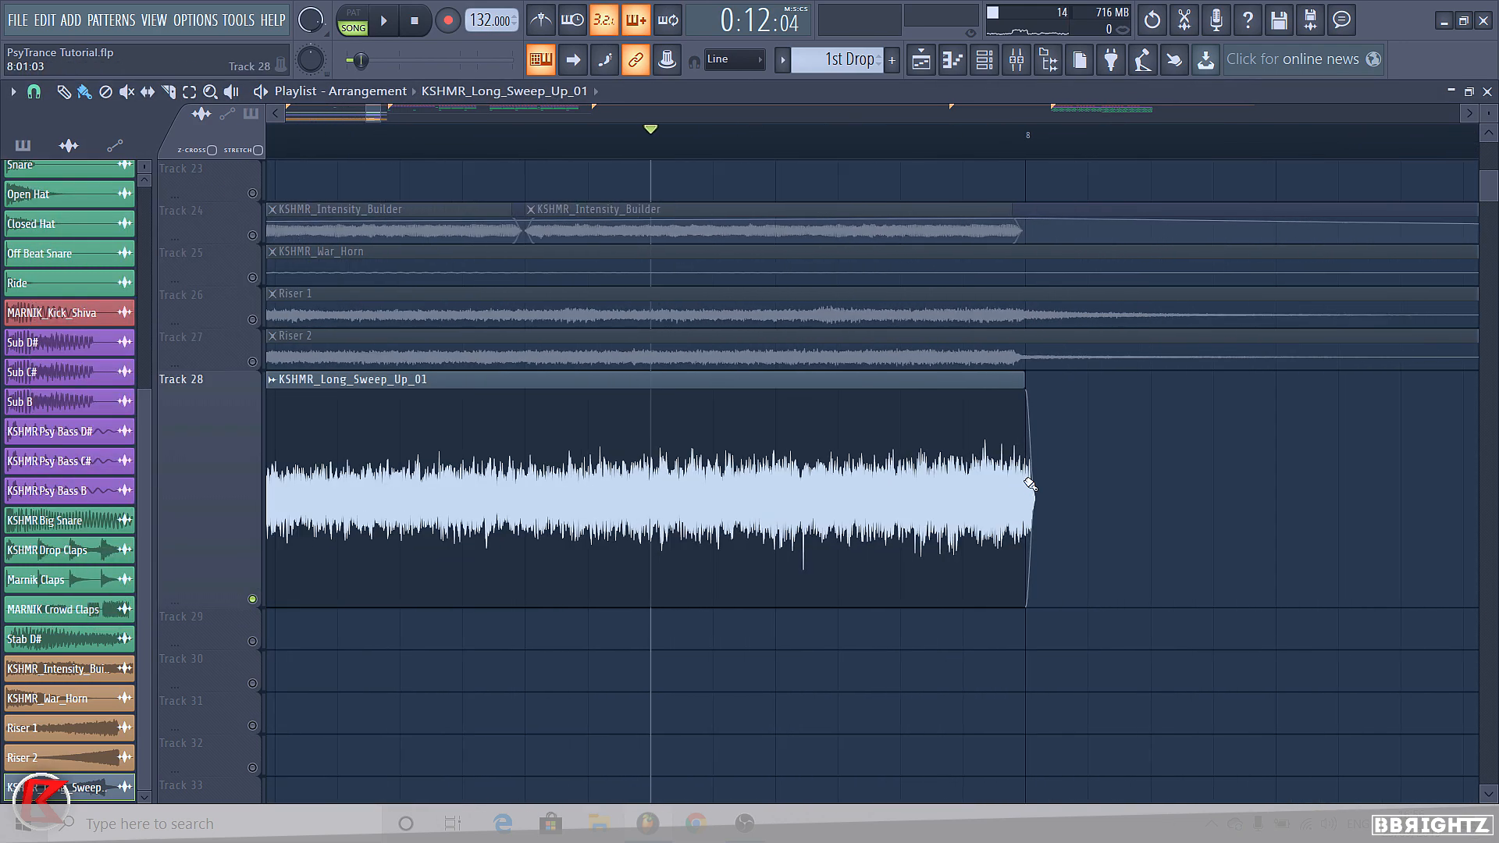
scroll(1063, 522, up, 4)
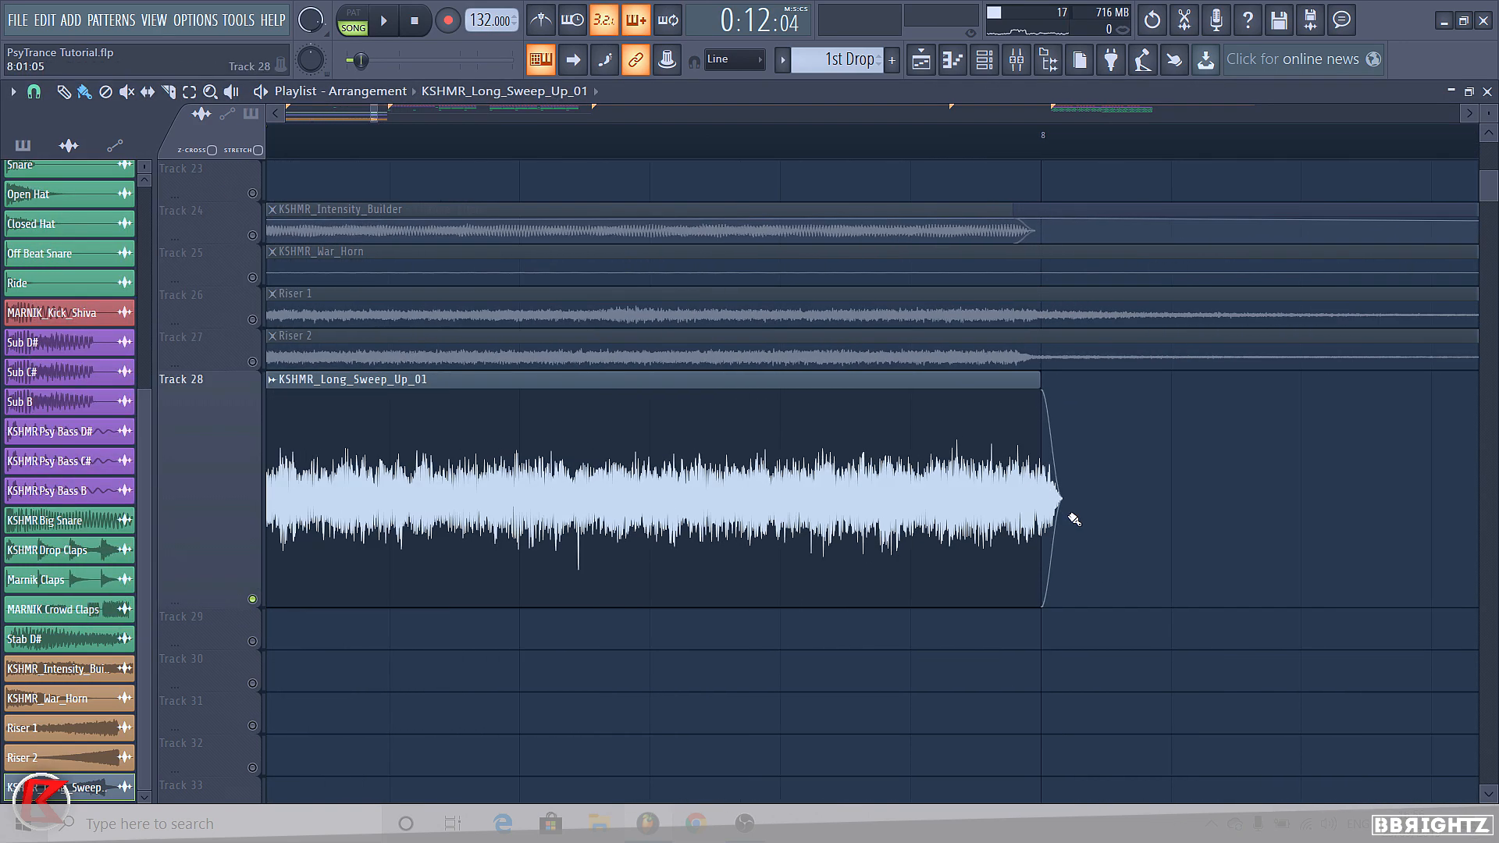
scroll(1050, 495, down, 7)
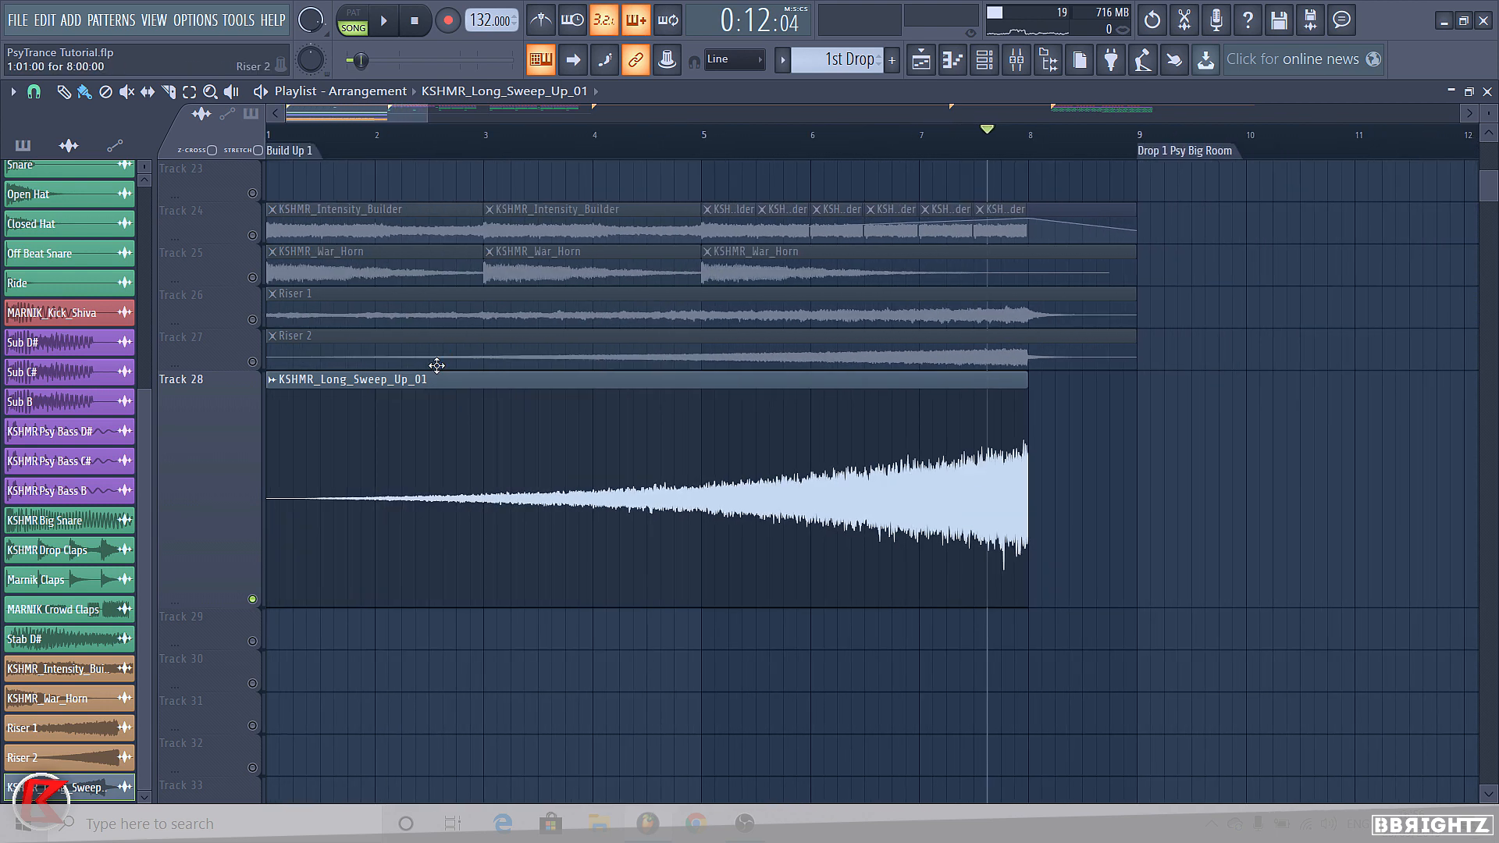
double_click(396, 486)
click(522, 296)
click(519, 345)
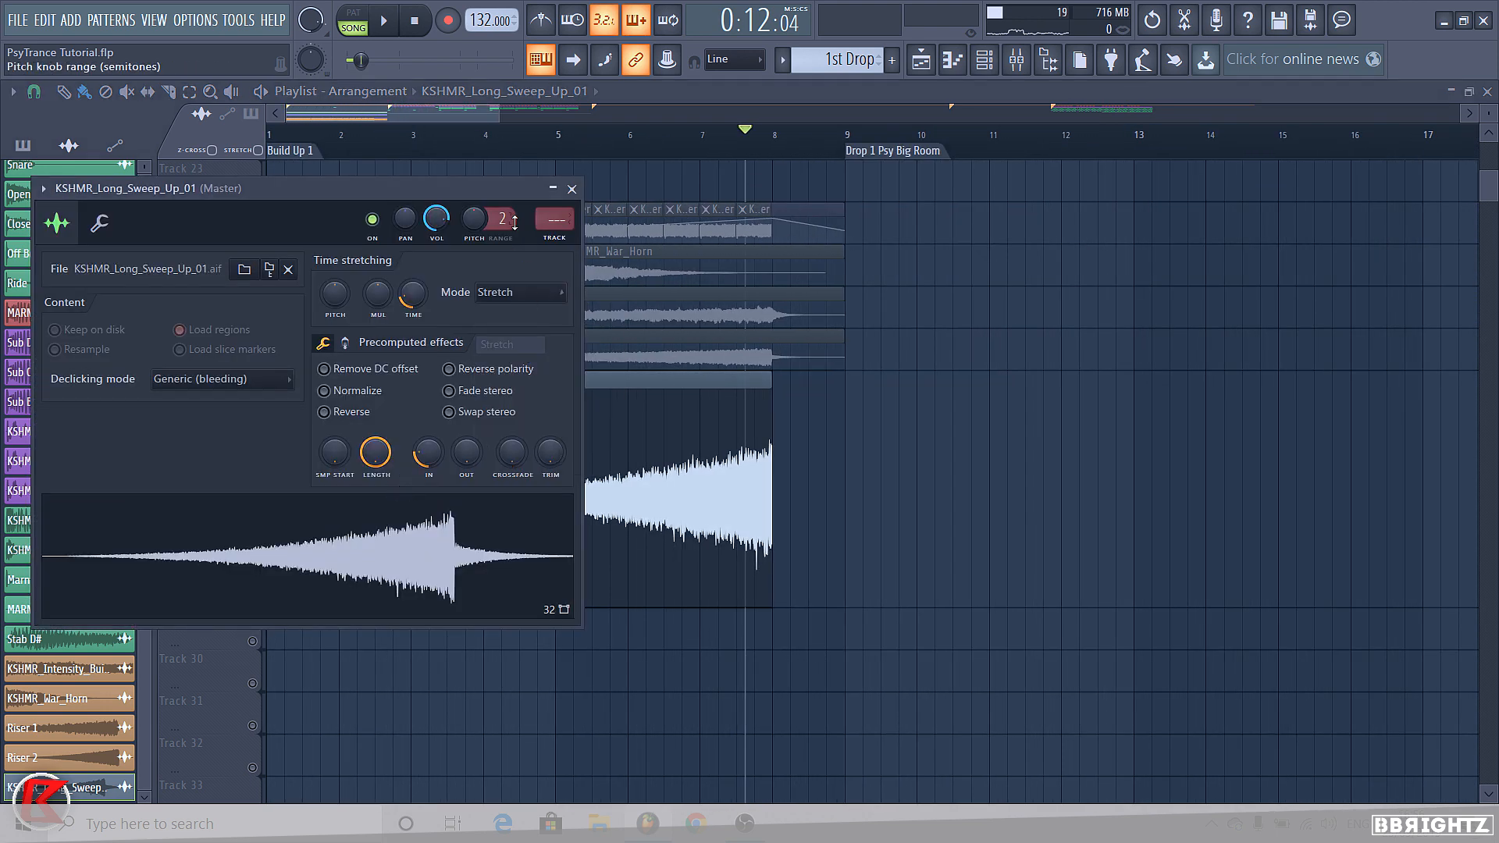
key(Escape)
Reset Track 28 to its default height
right_click(205, 375)
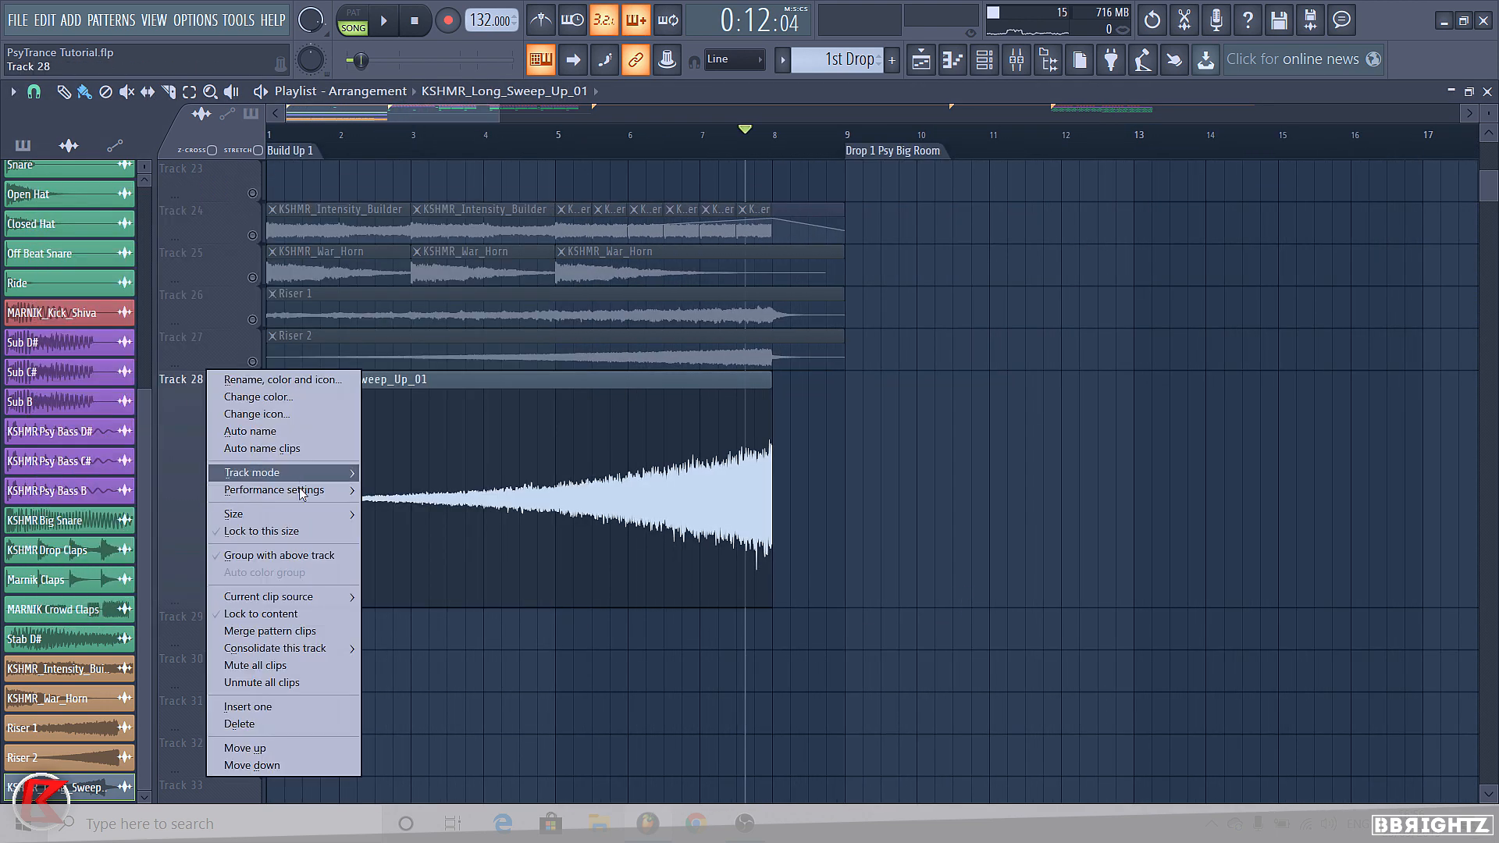
mouse_move(306, 515)
click(398, 549)
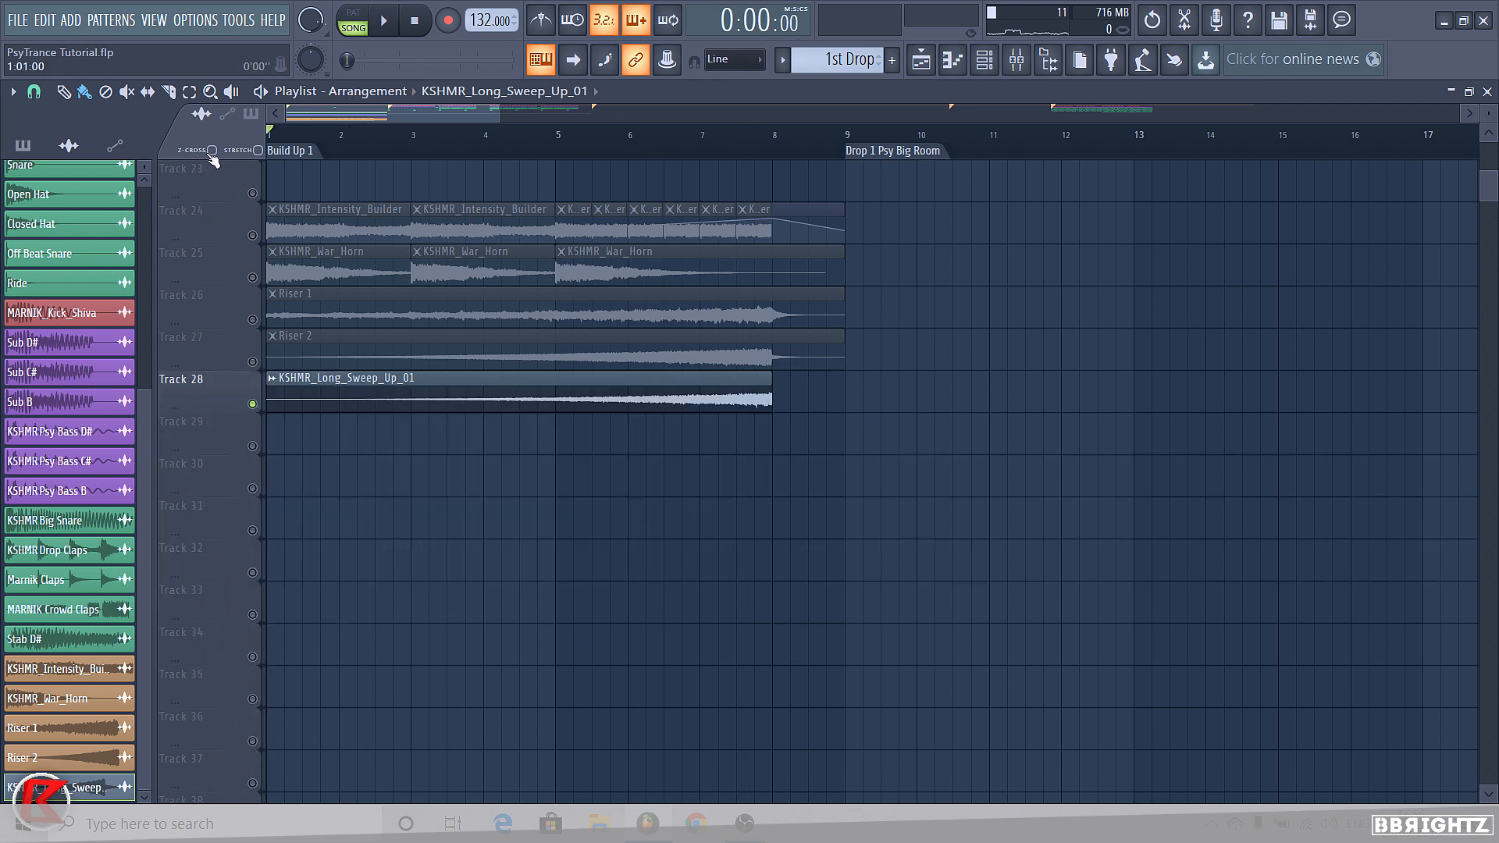
Play the build-up from the start, solo the War Horn track briefly, and restore all tracks from solo
click(804, 69)
key(space)
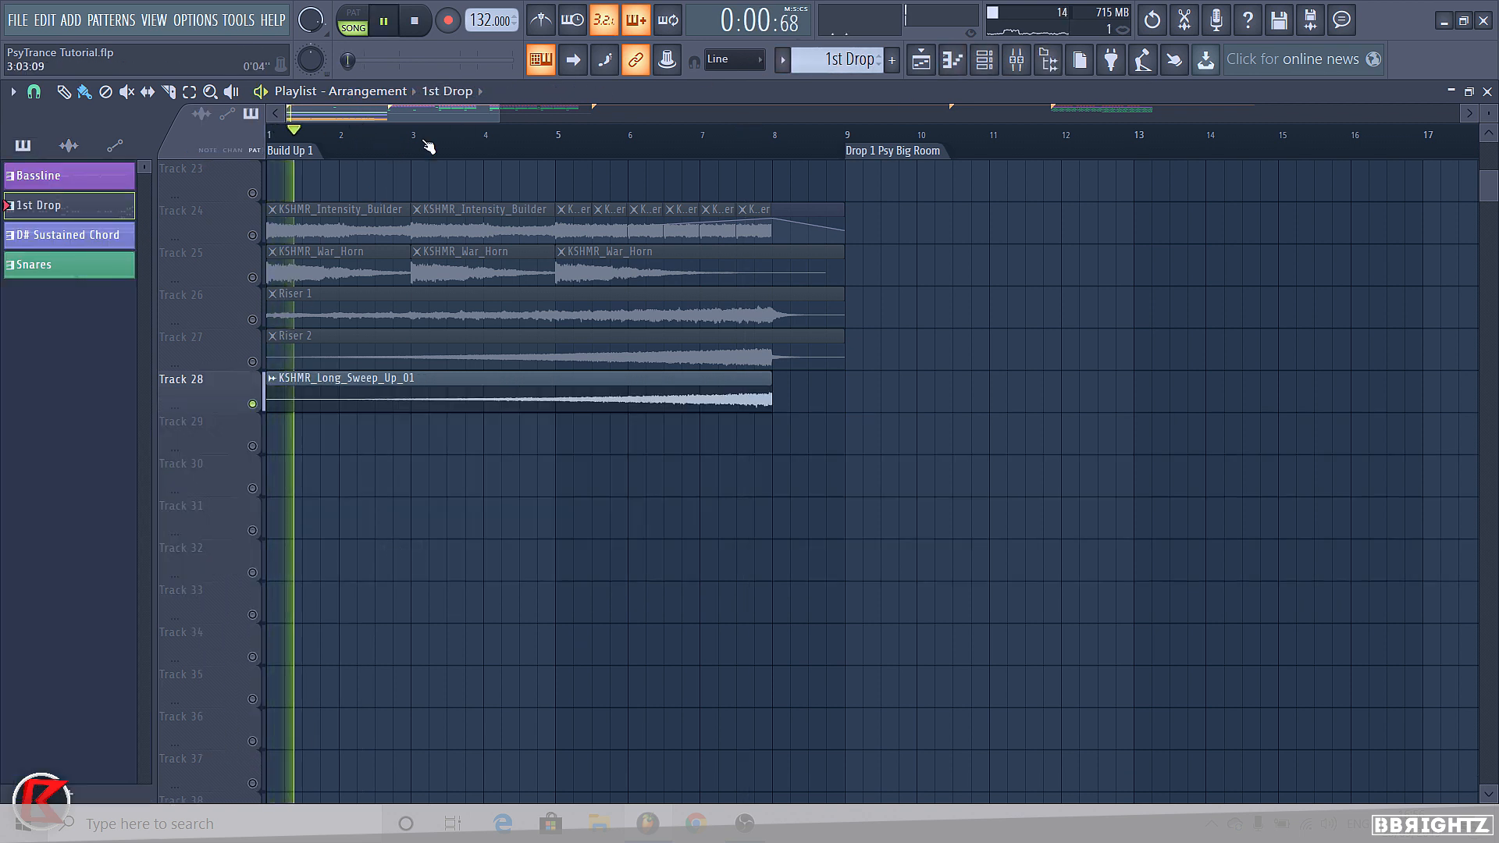
right_click(253, 279)
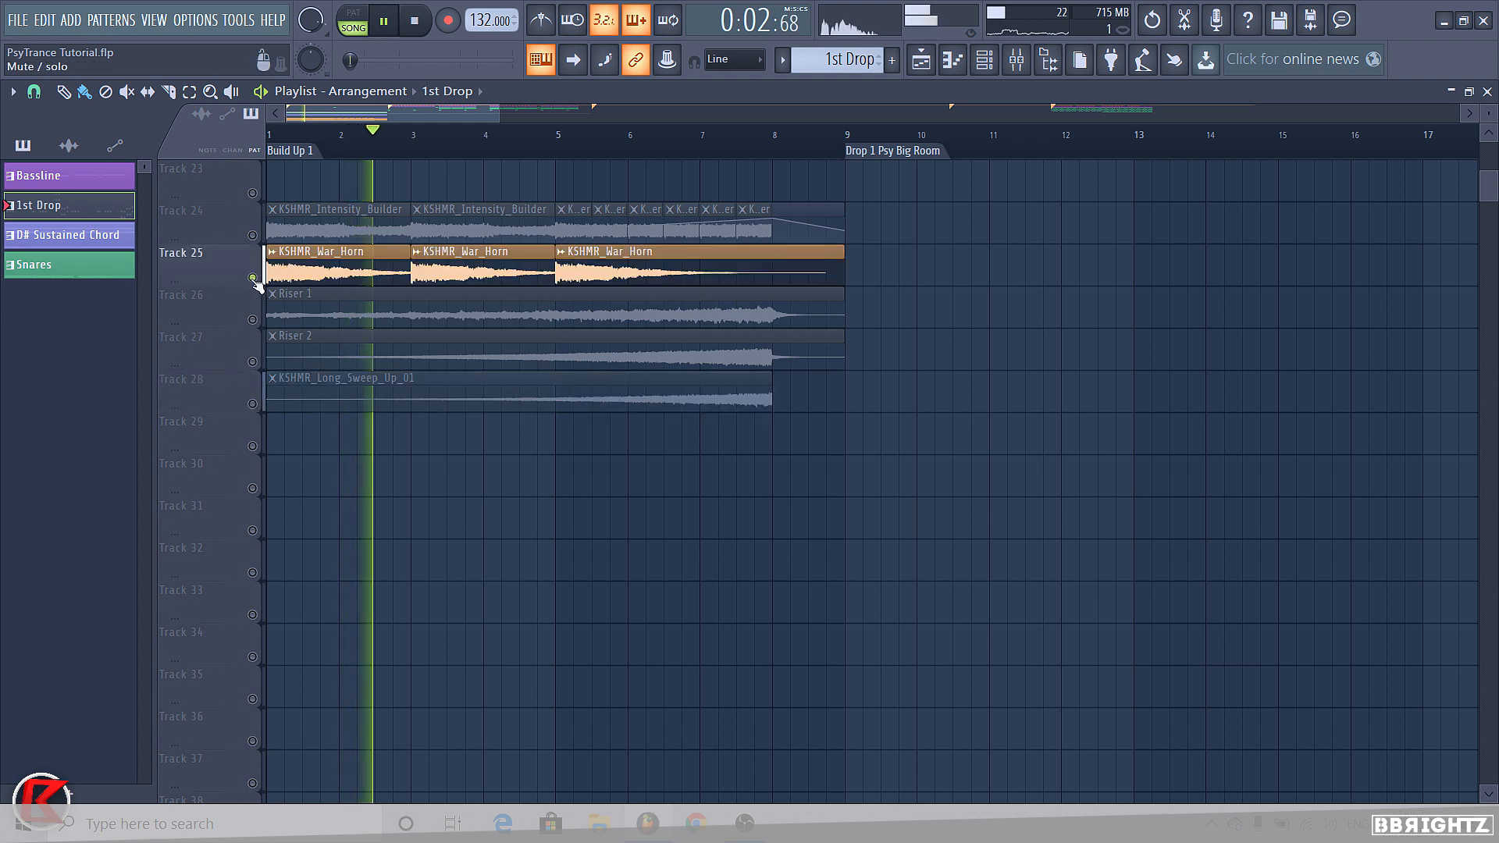
right_click(253, 279)
key(space)
Rename the long sweep-up clip on Track 28 as Riser 3, colour it tan like the other risers, and unmute Riser 1
click(273, 382)
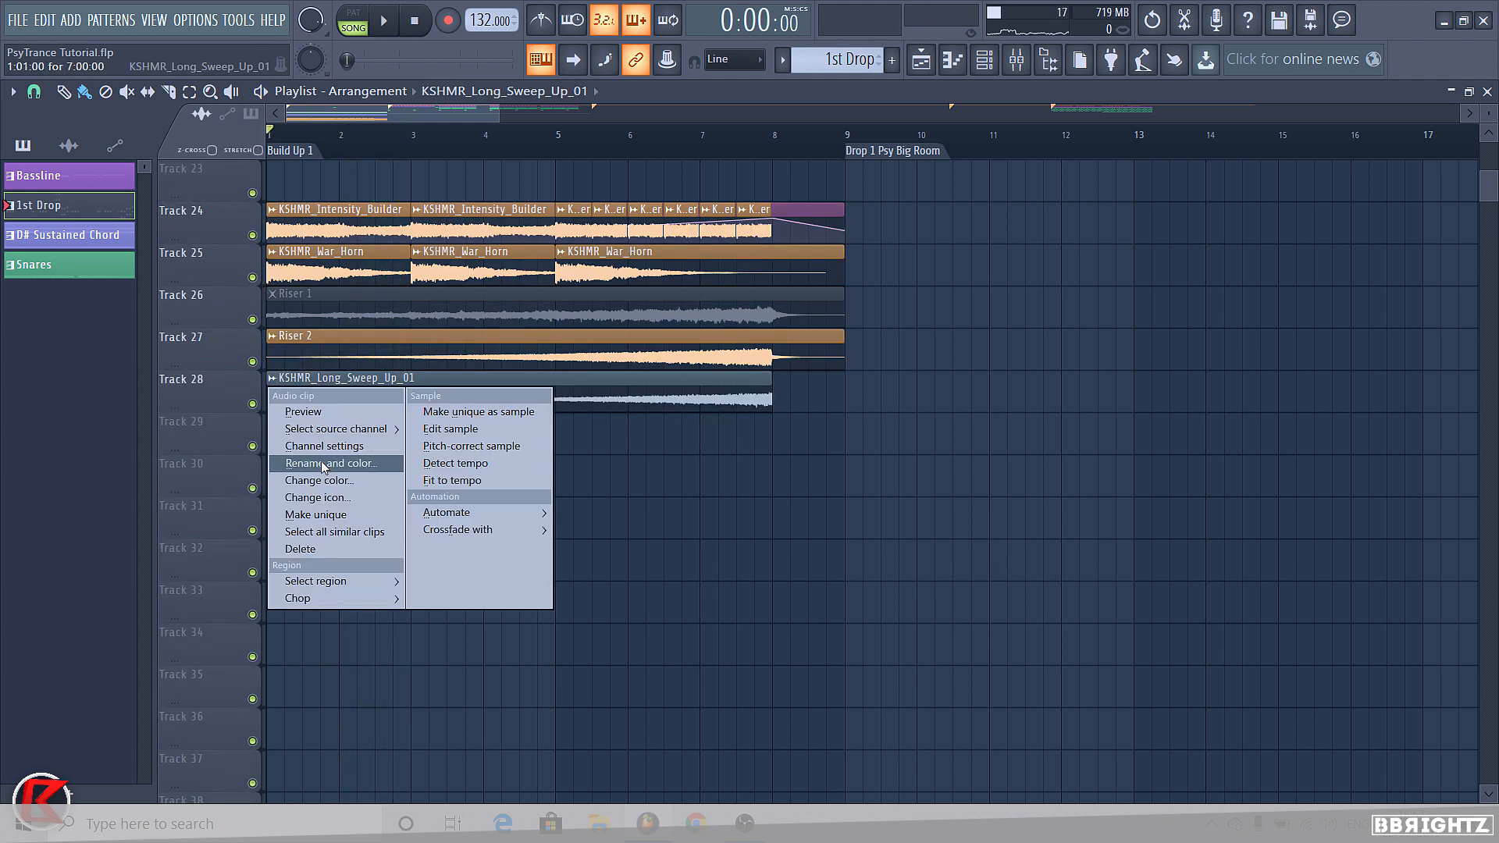
click(309, 465)
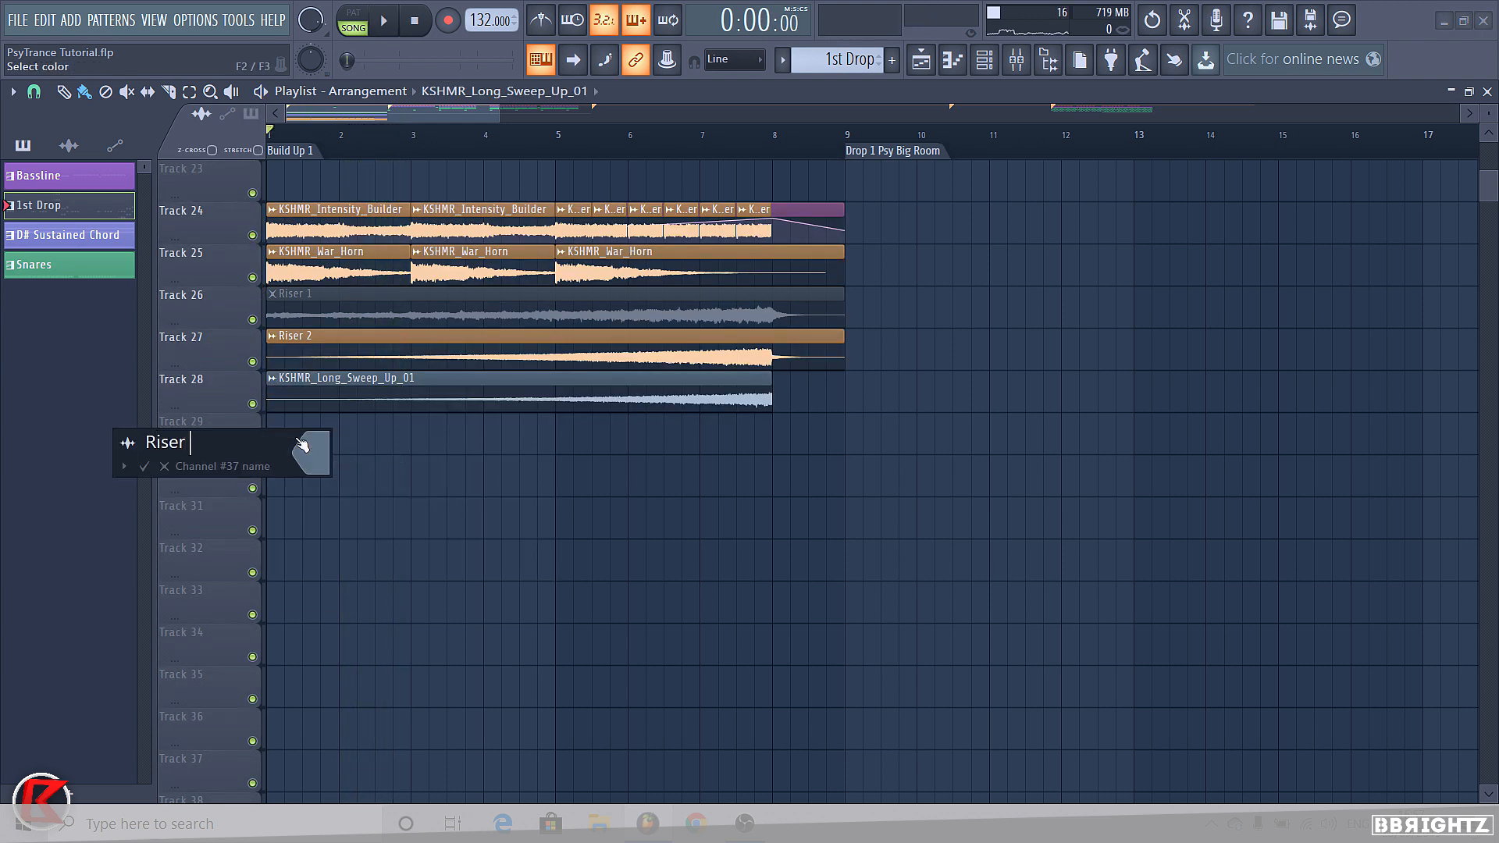
click(301, 445)
click(338, 528)
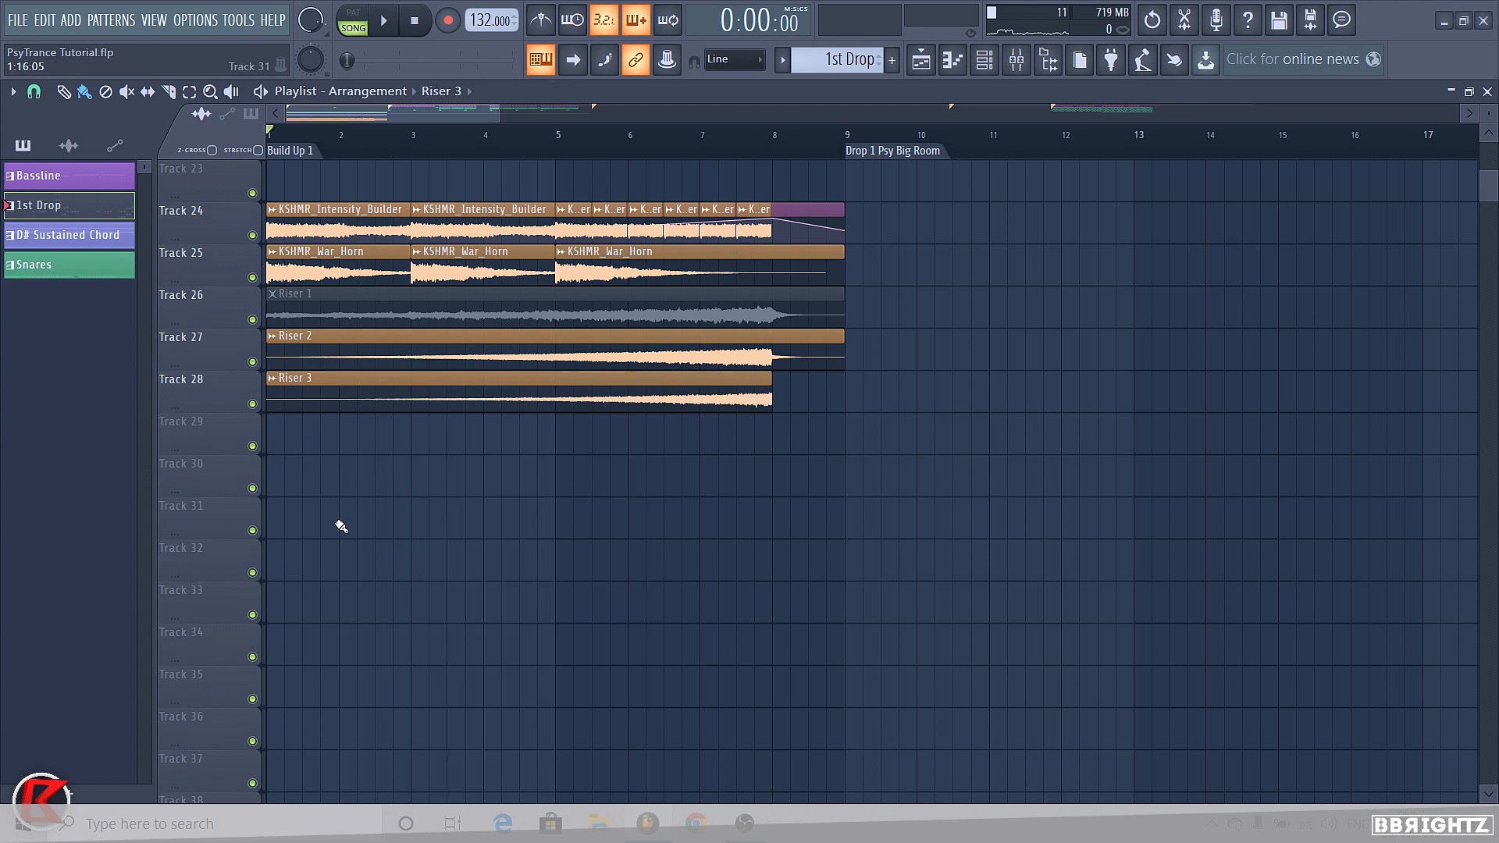
click(538, 394)
alt+right_click(542, 324)
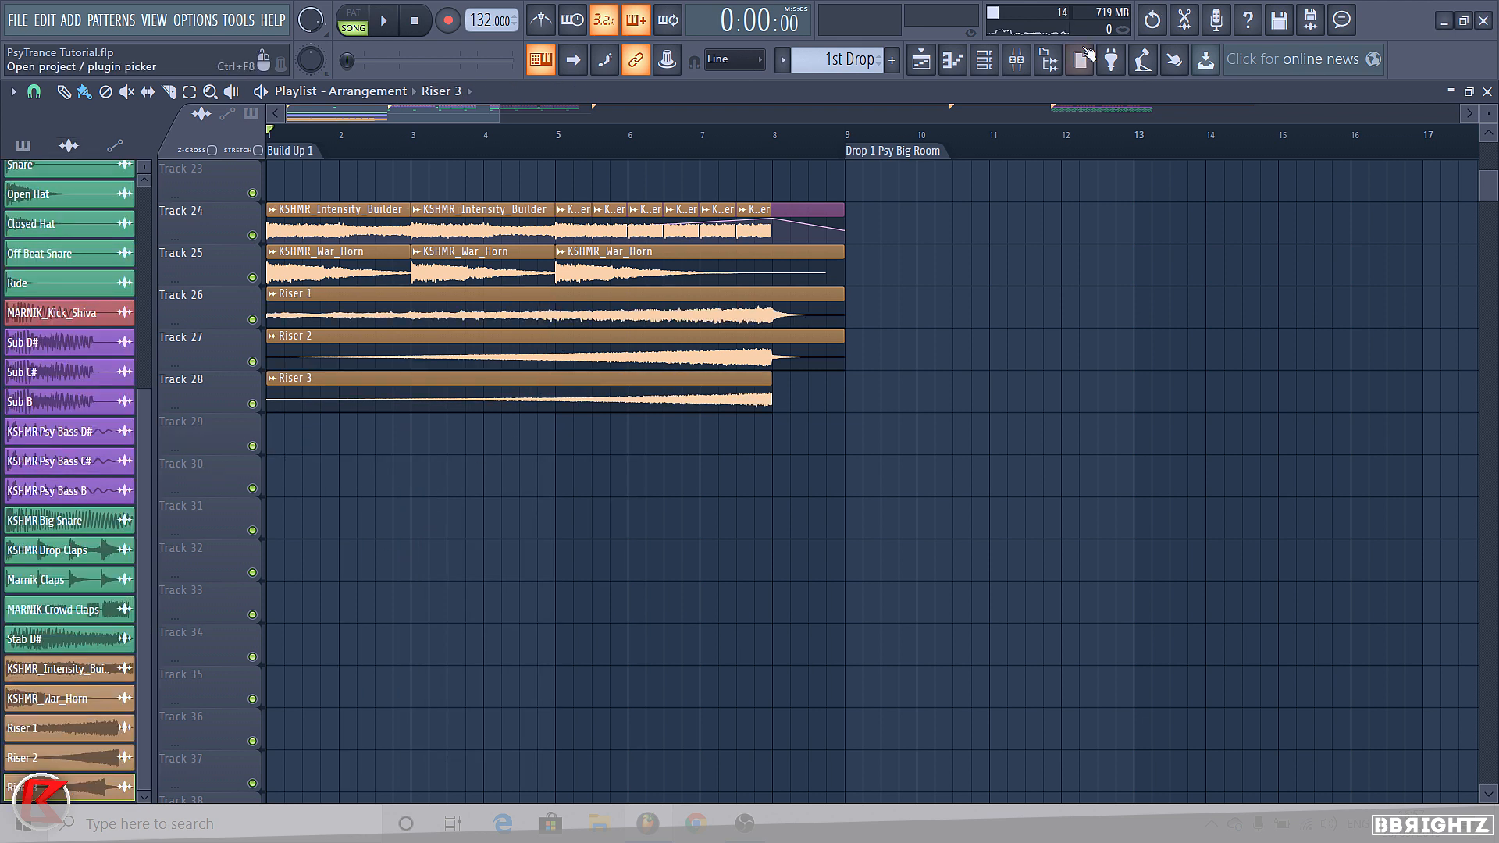
Assign Riser 3 to mixer insert 53 and play the build-up
click(1017, 59)
scroll(696, 339, down, 3)
click(654, 334)
click(640, 334)
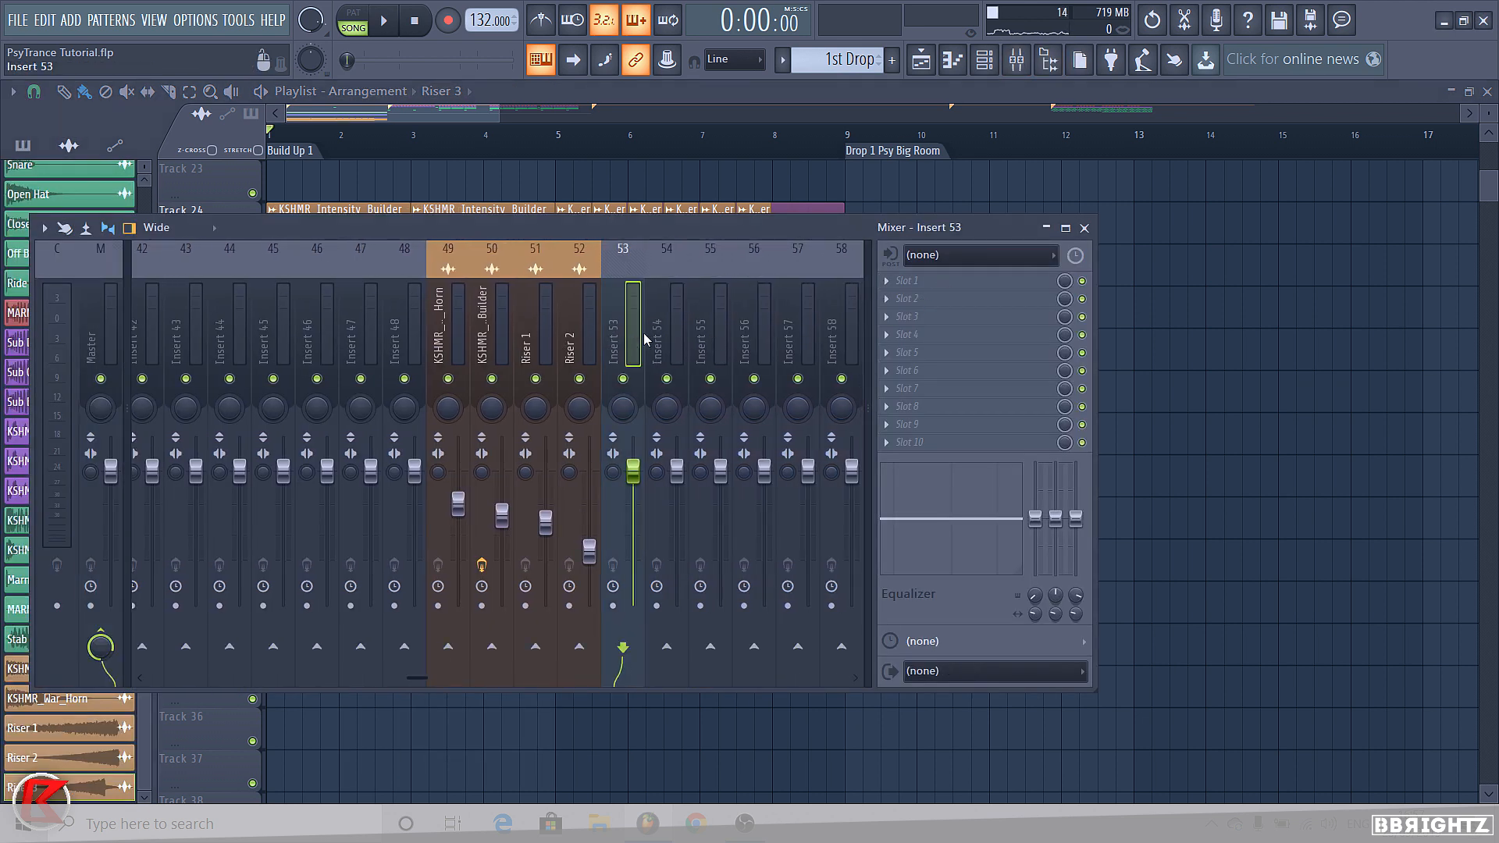
key(space)
key(F9)
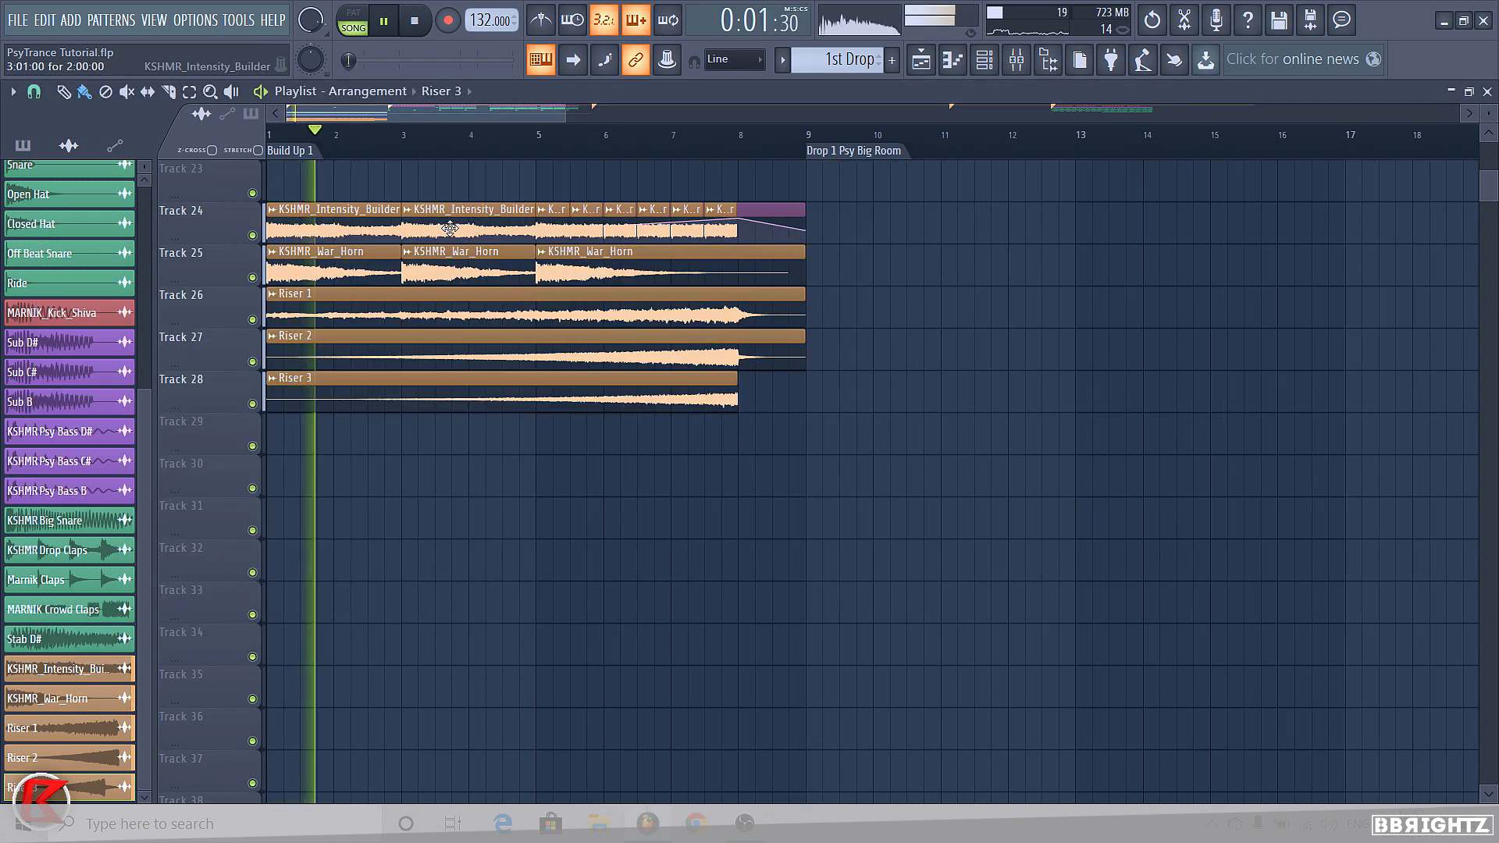
Adjust the fade-in of the Riser 3 sample in its channel settings while the build-up plays
scroll(450, 228, down, 1)
double_click(328, 384)
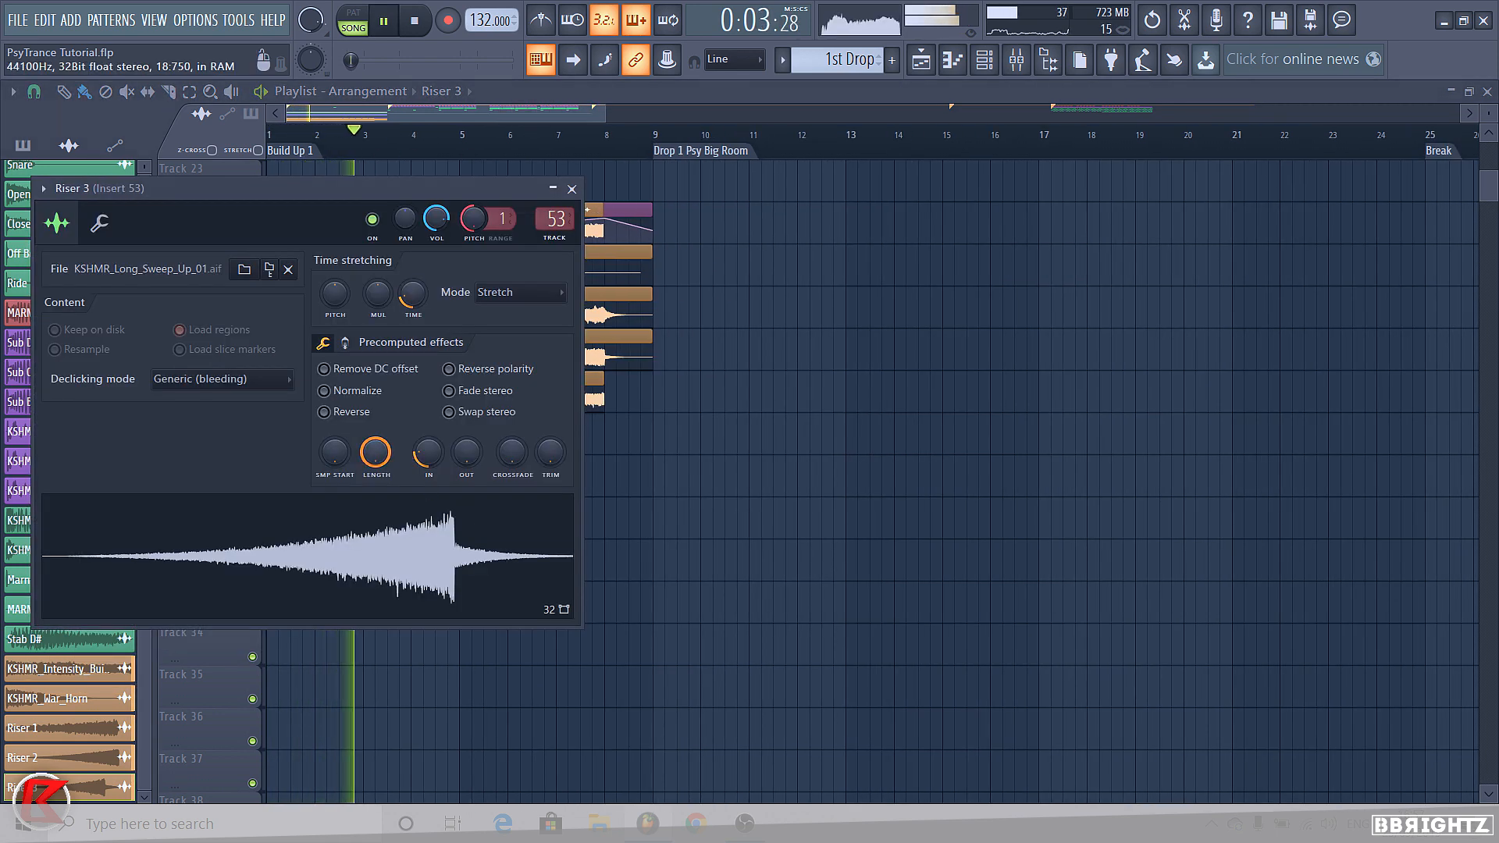
mouse_move(429, 453)
mouse_down()
mouse_move(429, 480)
mouse_move(428, 453)
mouse_up()
key(Escape)
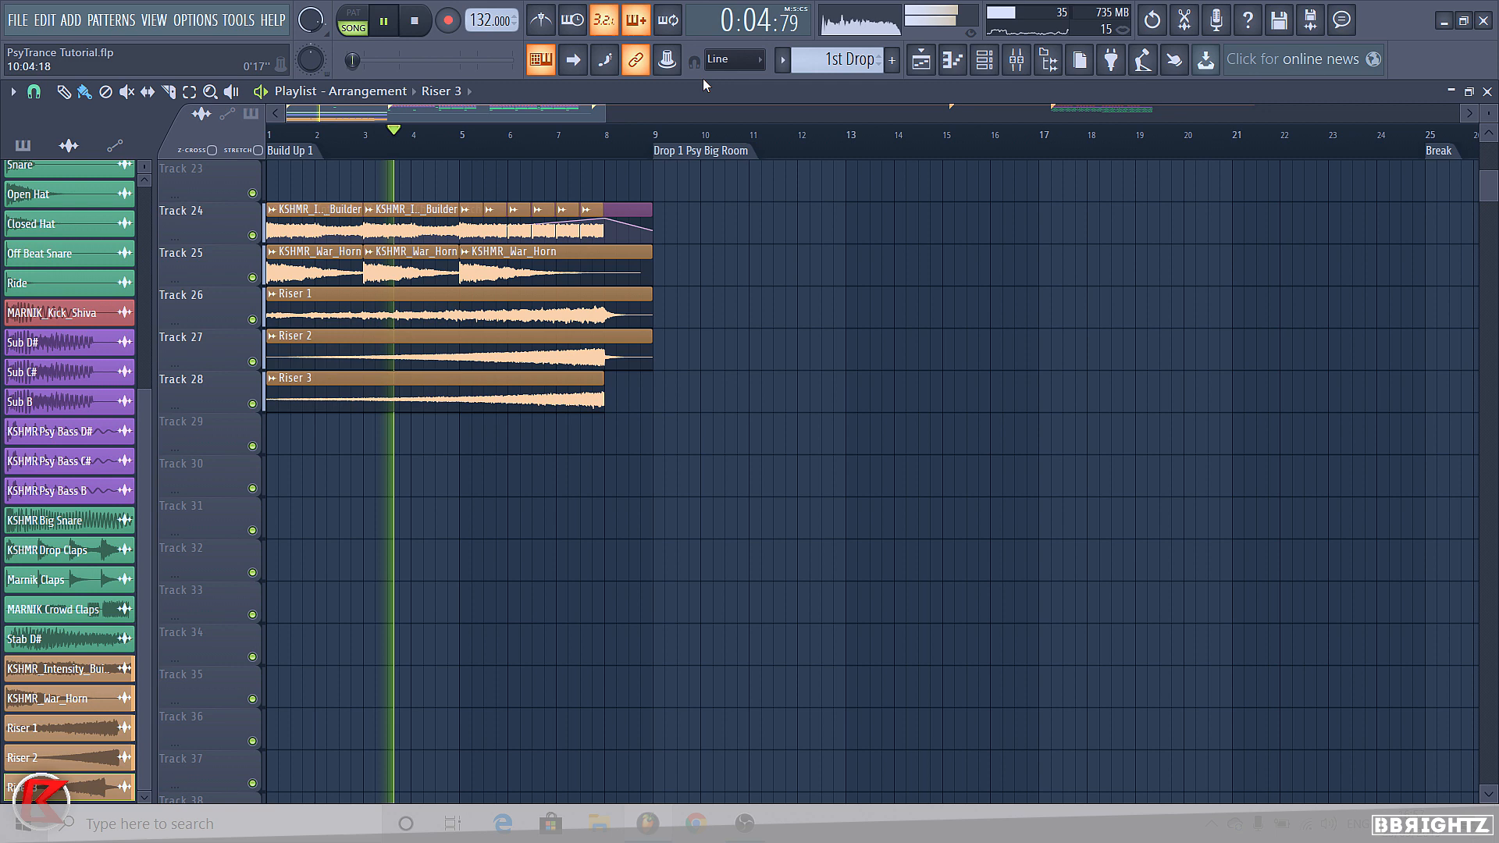
Lower Riser 3's mixer volume during playback, comparing the mix with it muted and unmuted, and stop playback
click(954, 60)
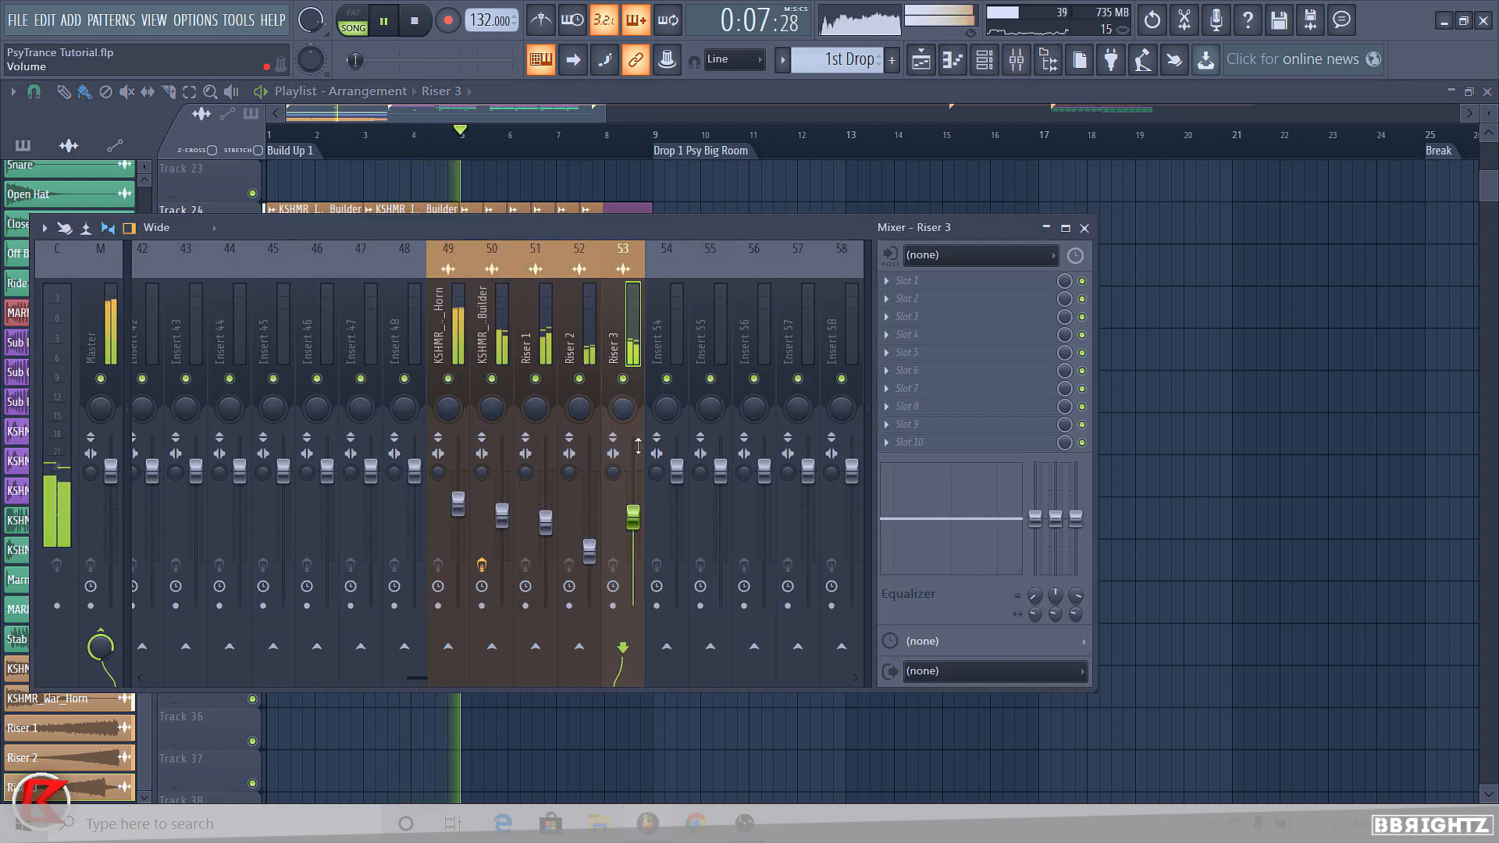
click(623, 379)
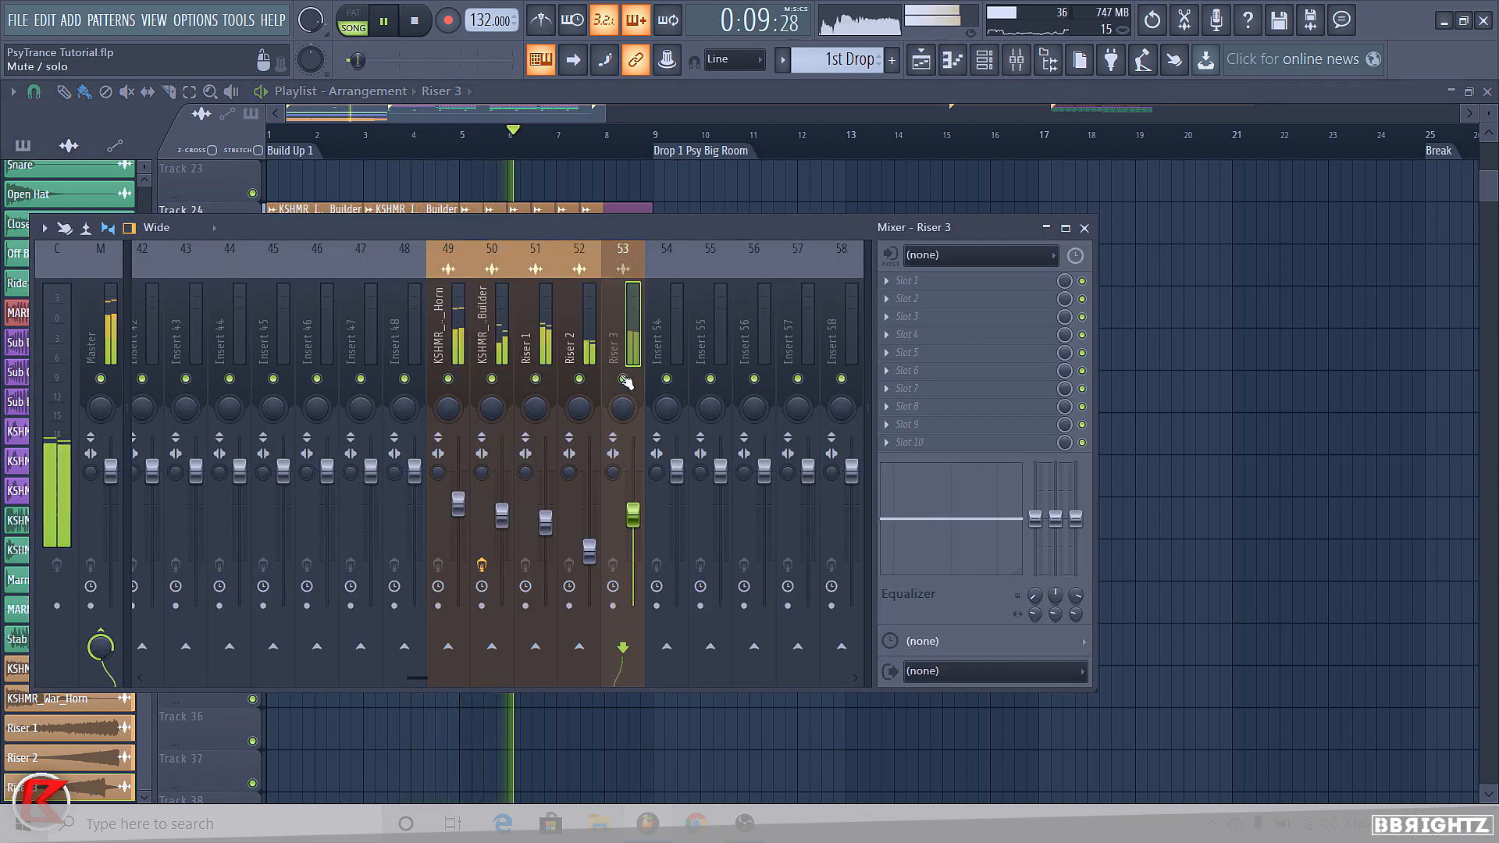
click(623, 380)
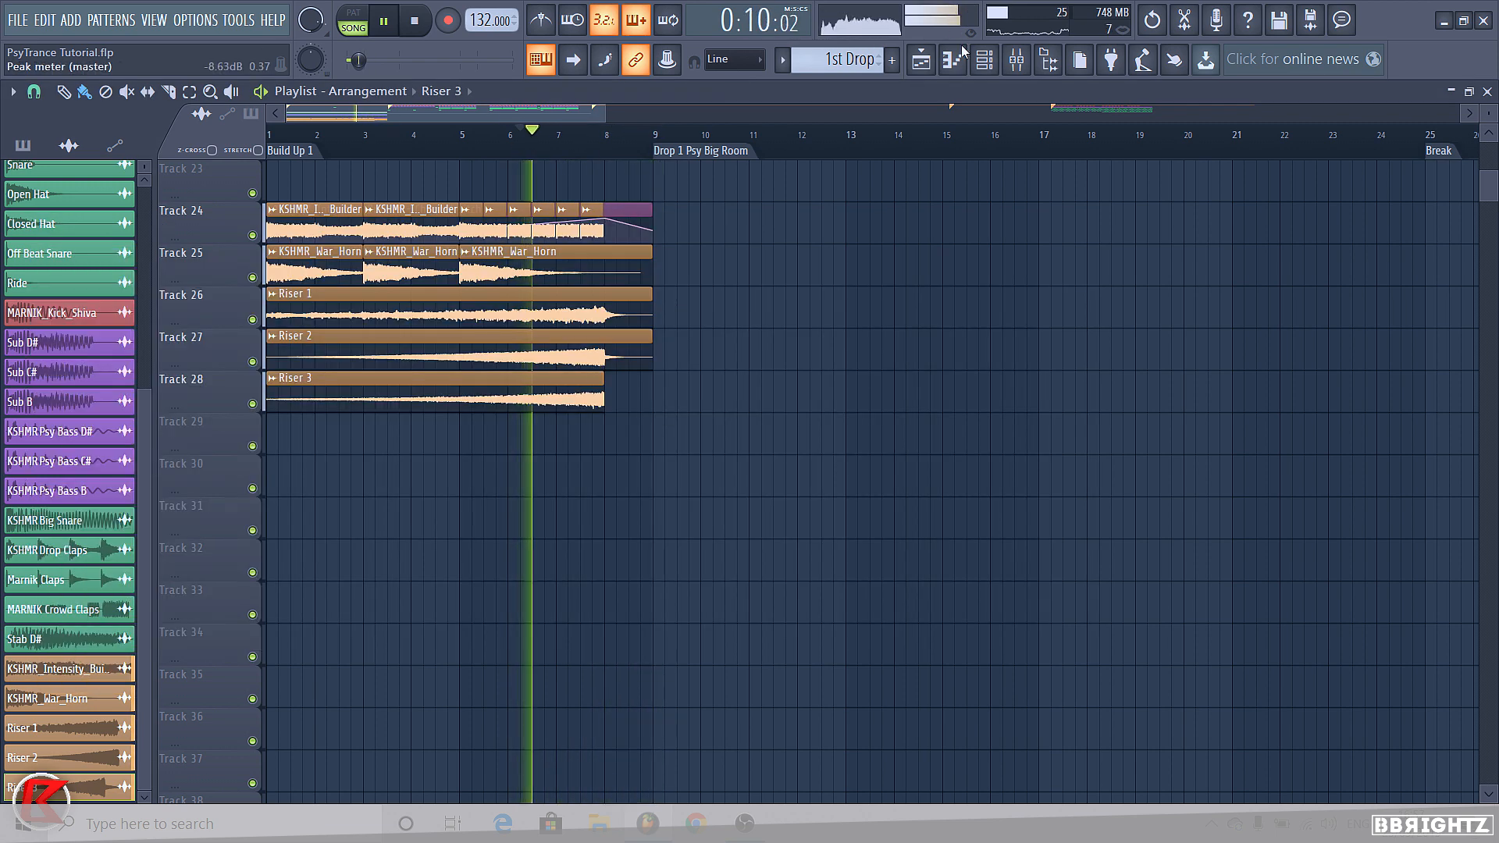
click(1017, 59)
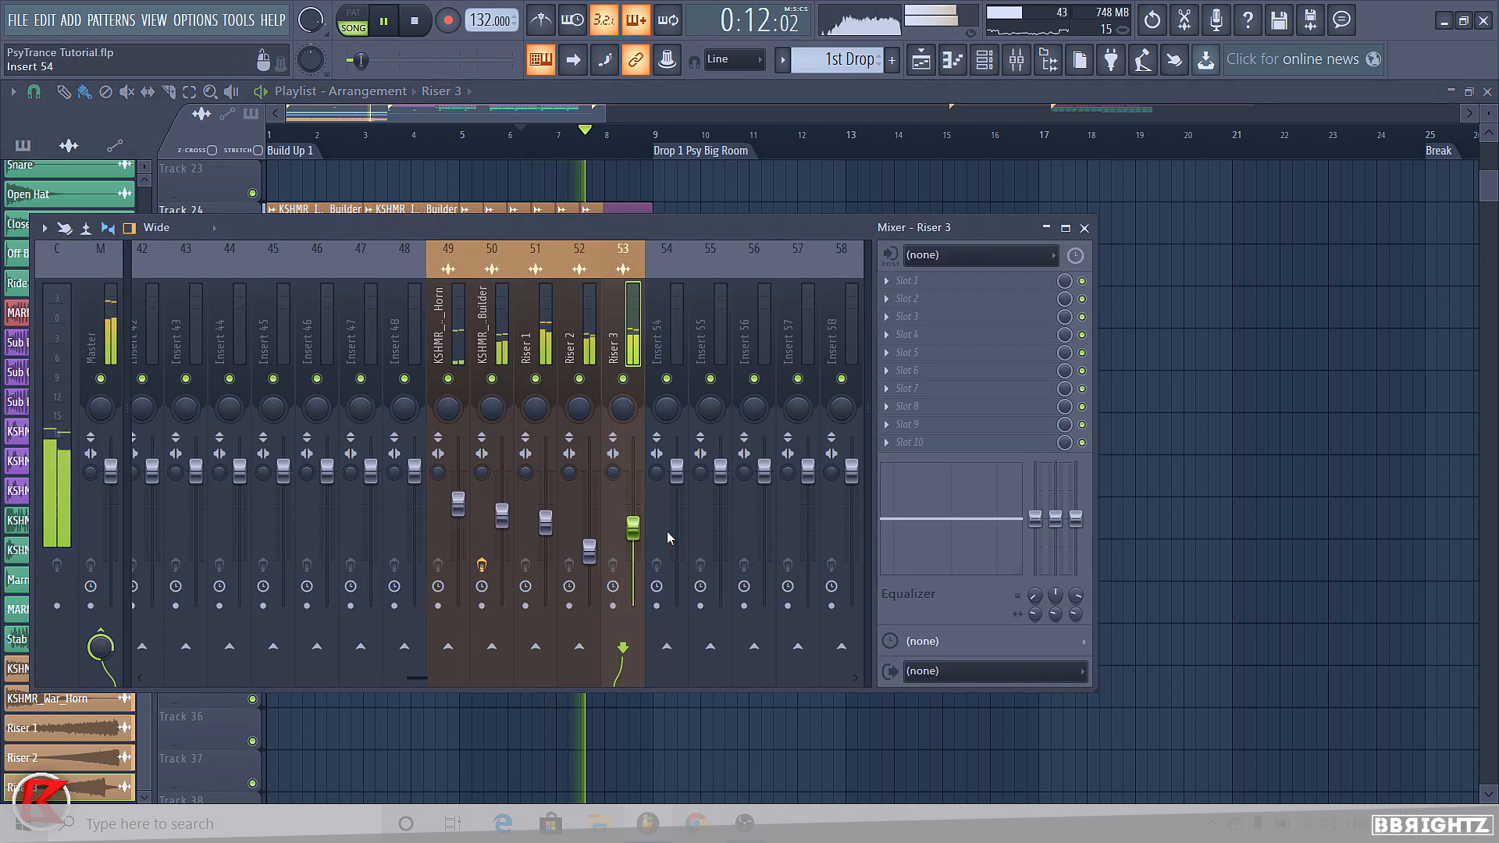
key(F9)
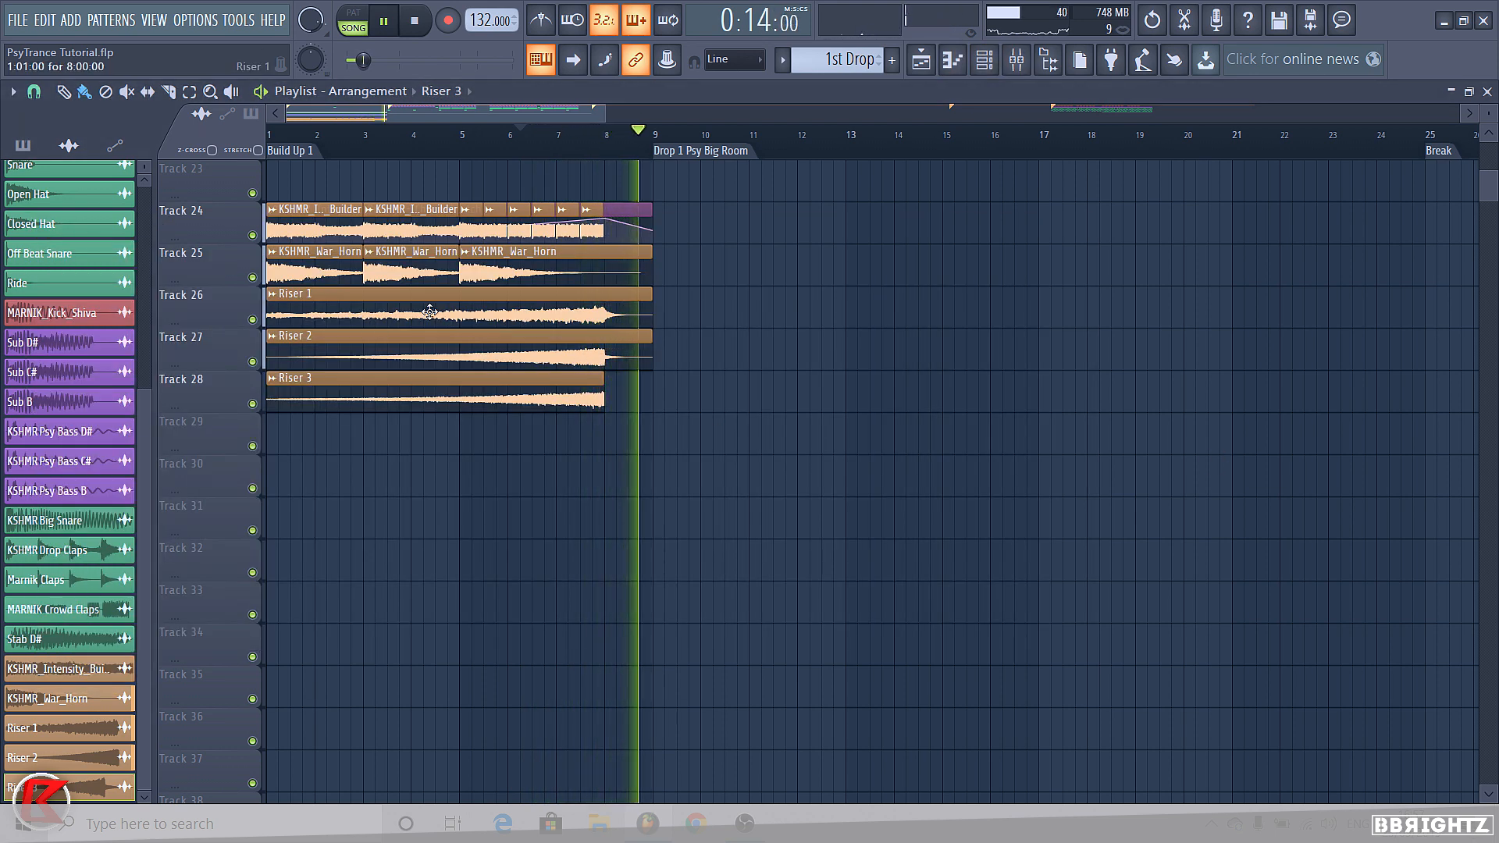
key(space)
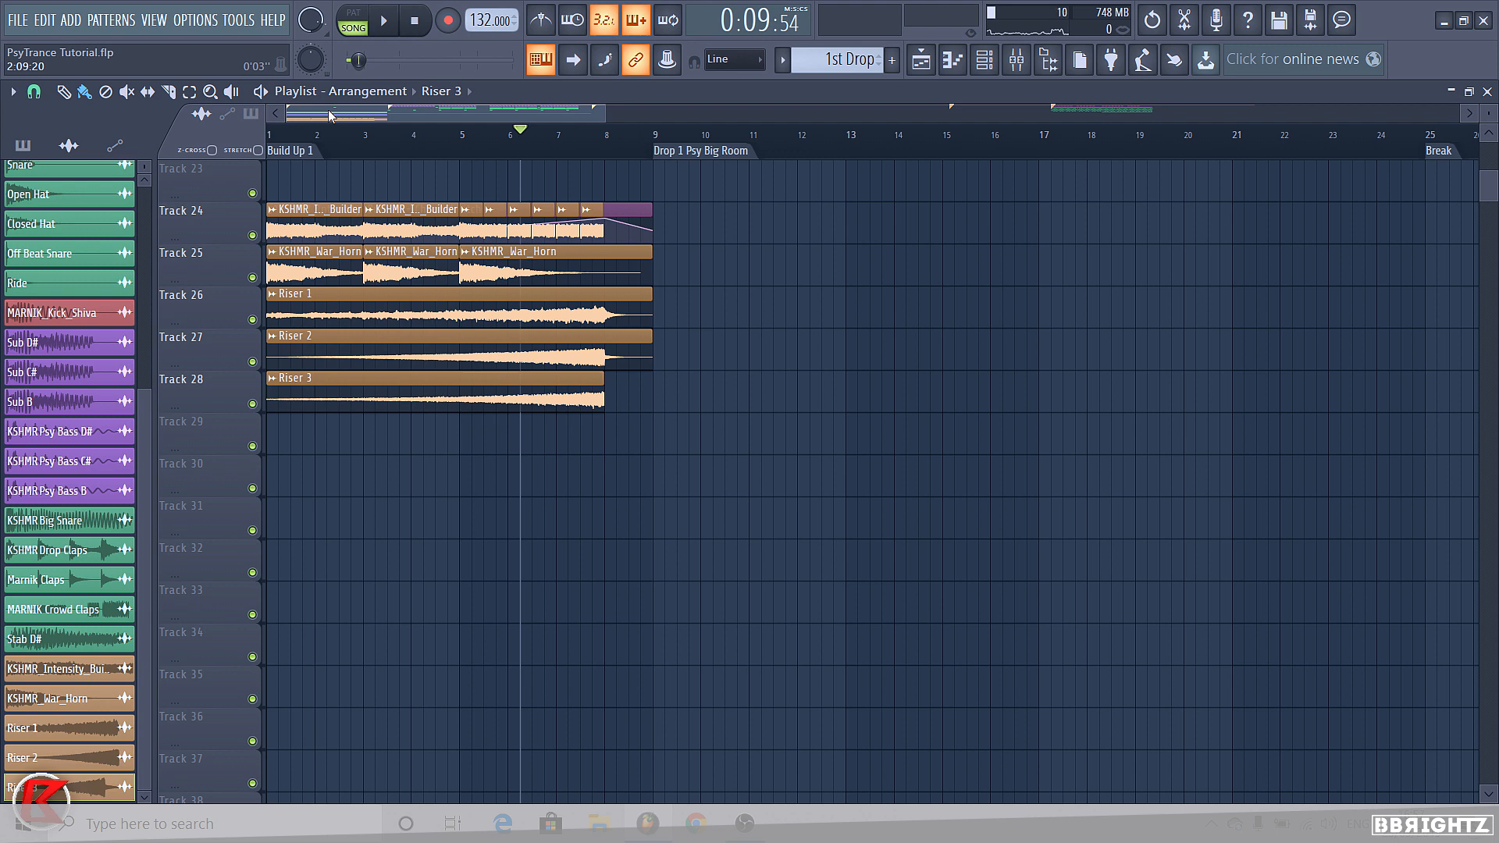
Open the LUIS_TORRES sample folder inside the VIP section of Sounds Of KSHMR Vol 3, KSHMR VOLUME 3
scroll(950, 370, up, 6)
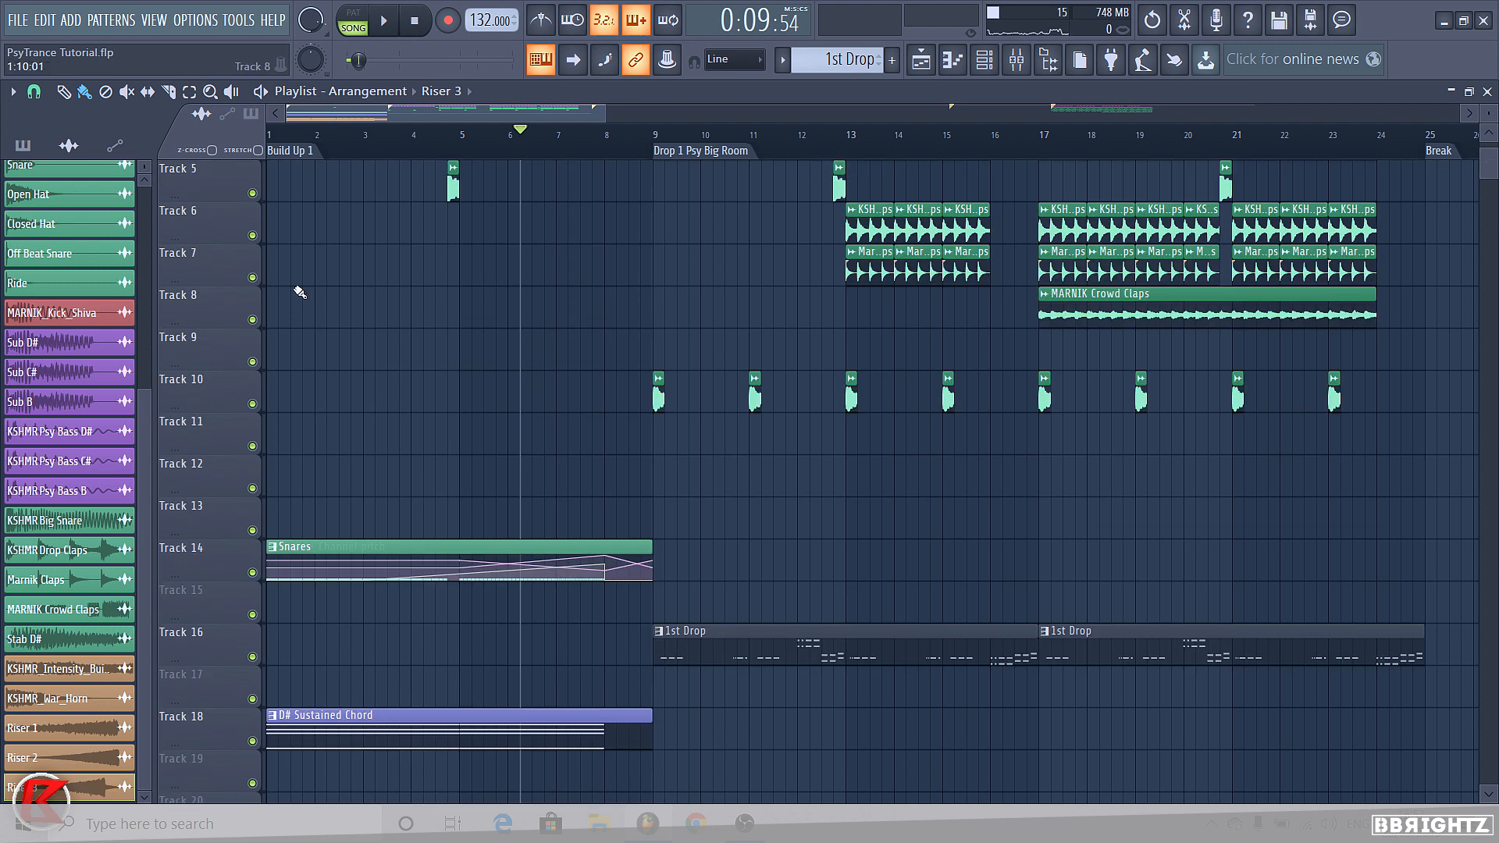
scroll(297, 292, down, 2)
click(1050, 61)
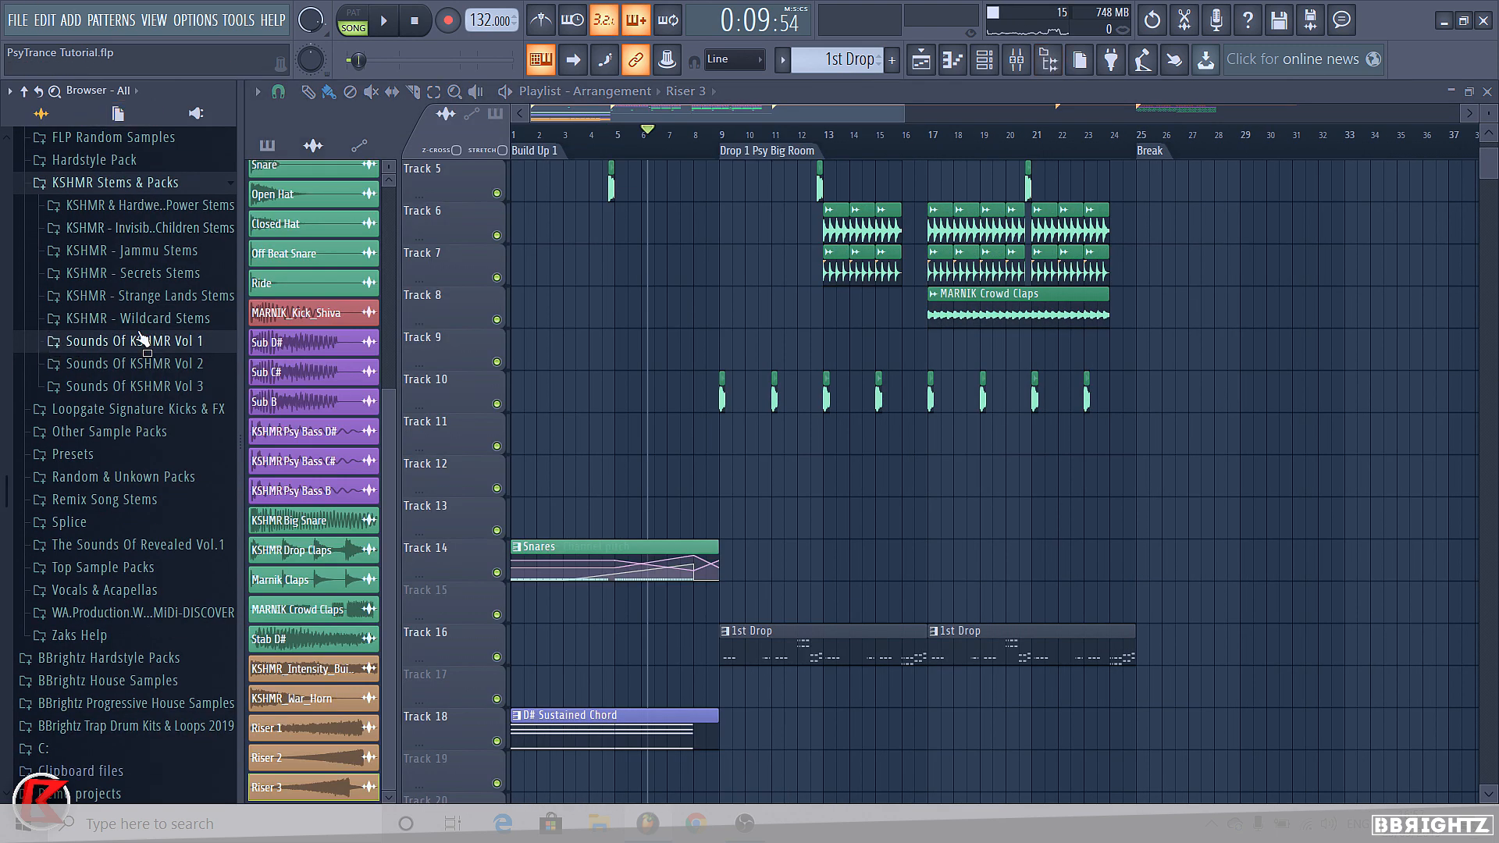
click(144, 385)
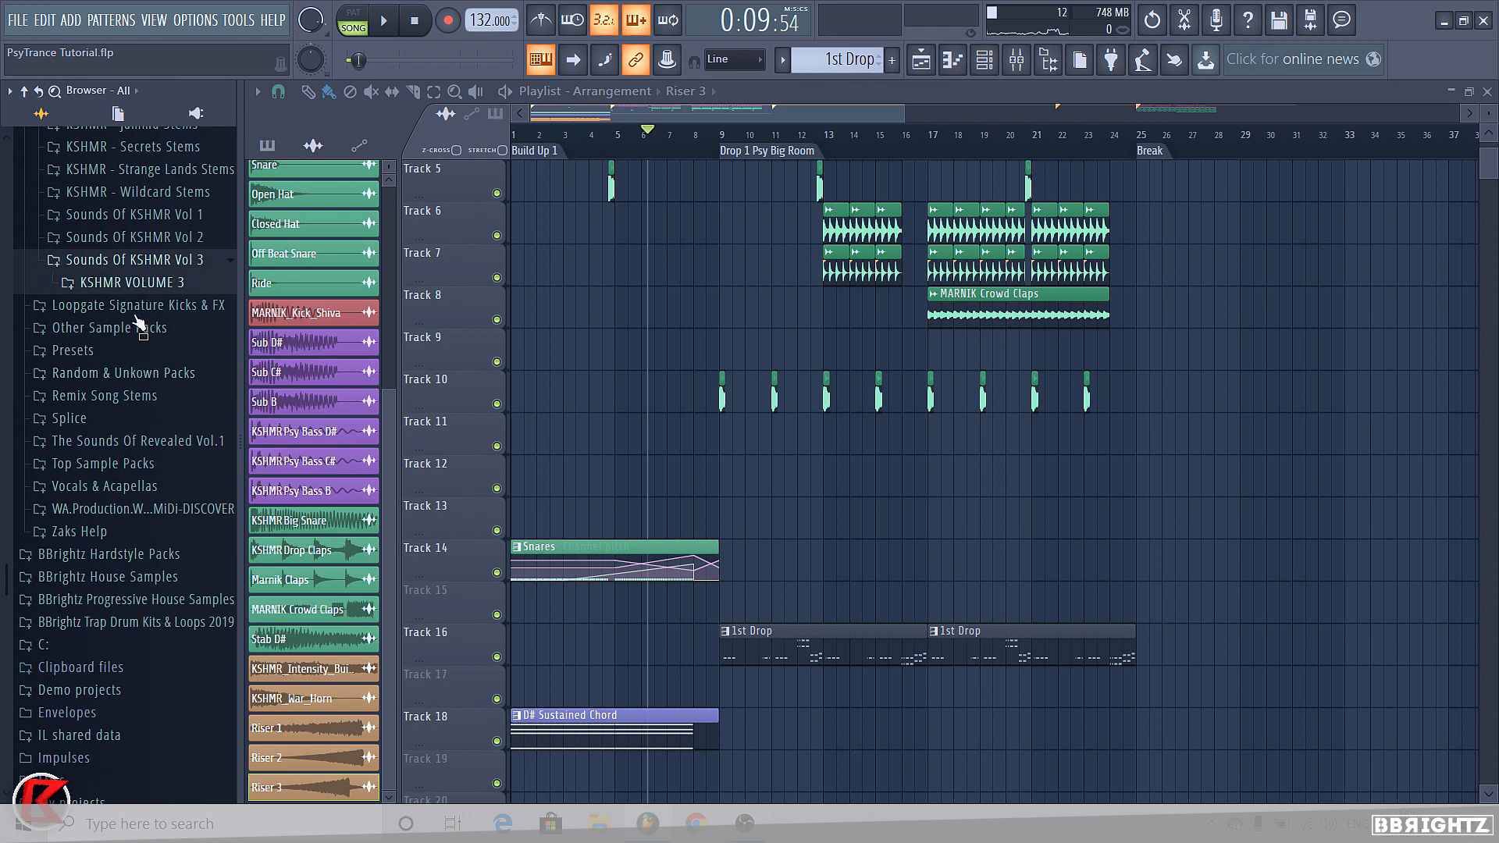
click(129, 282)
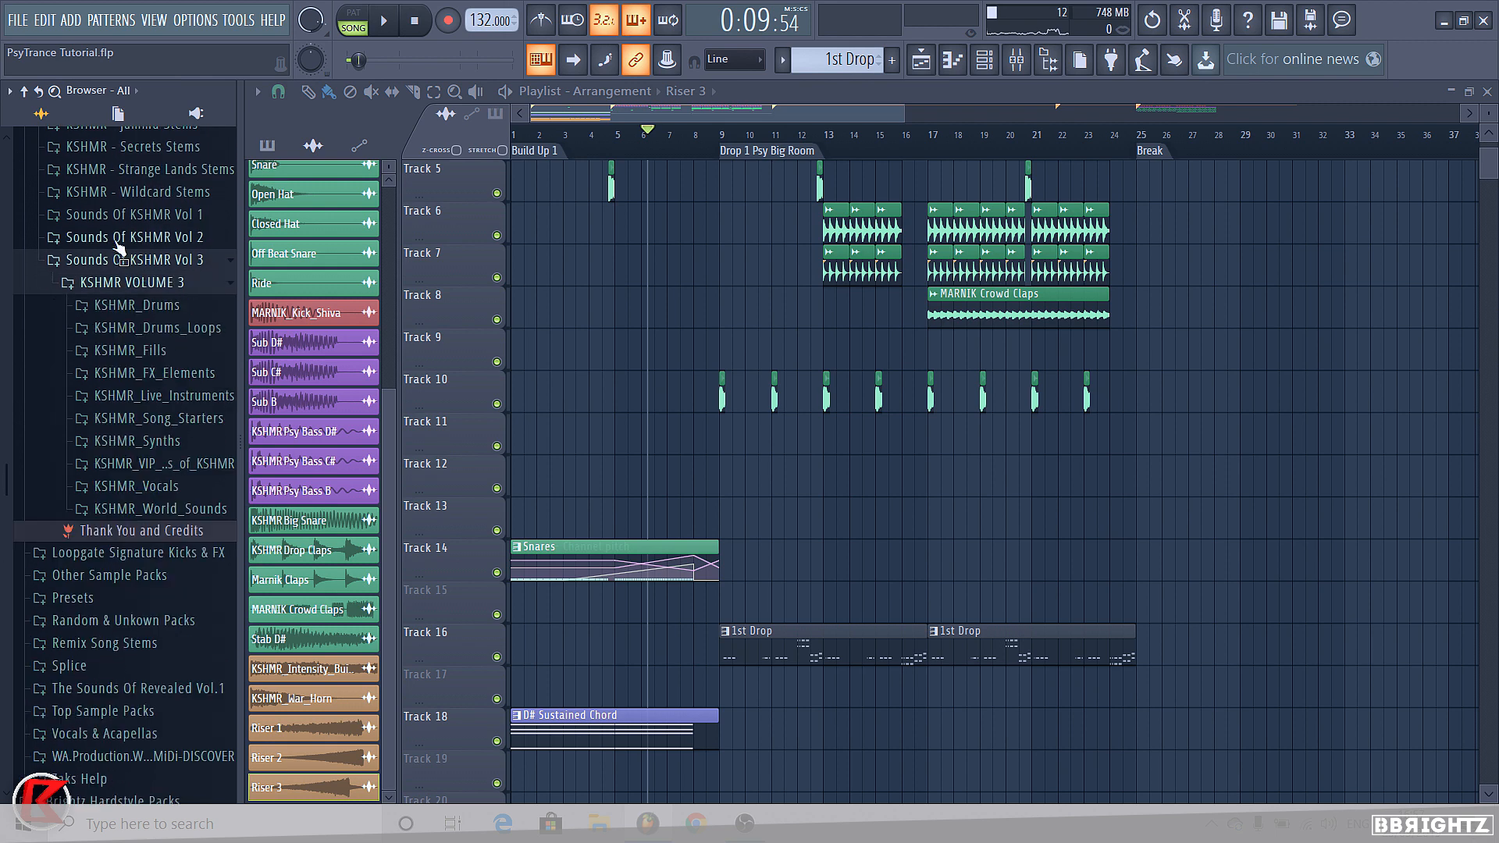
click(132, 465)
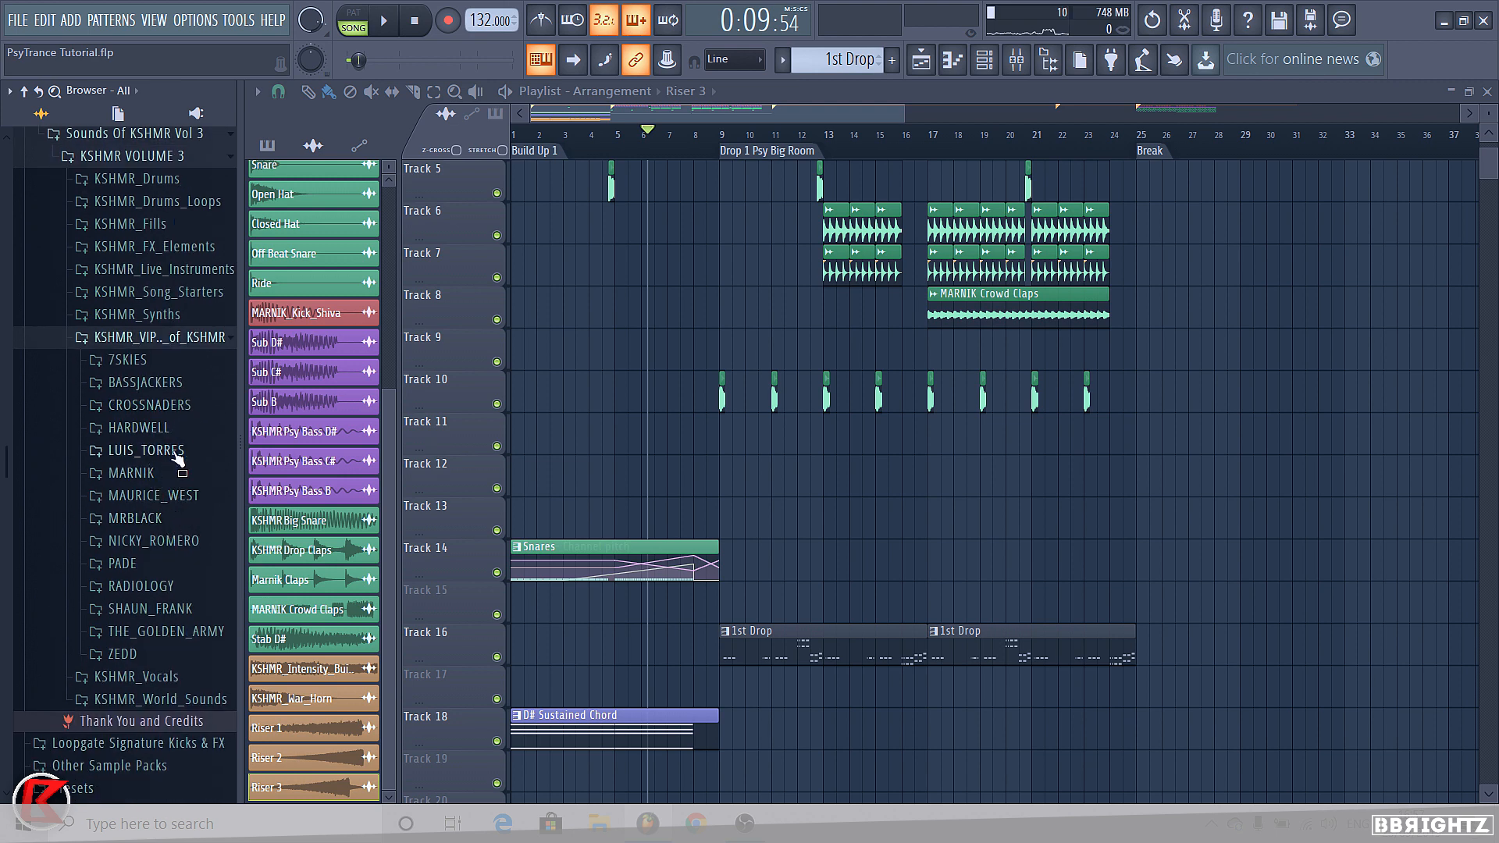
click(148, 451)
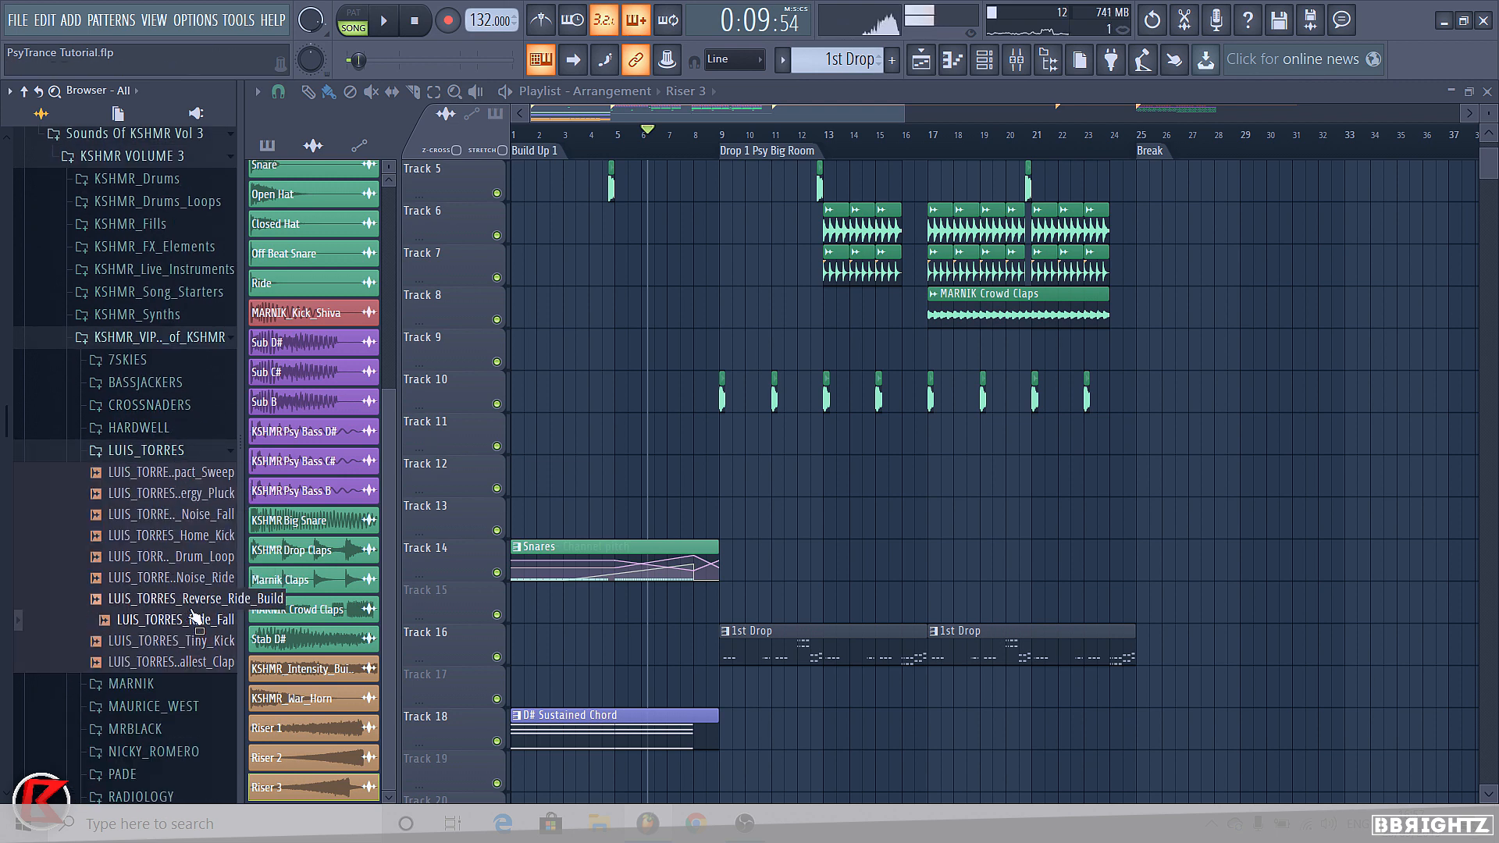
Place the Reverse_Ride_Build sample on Track 12 at bar 17, collapse the sample folders and hide the browser
drag(168, 598, 948, 459)
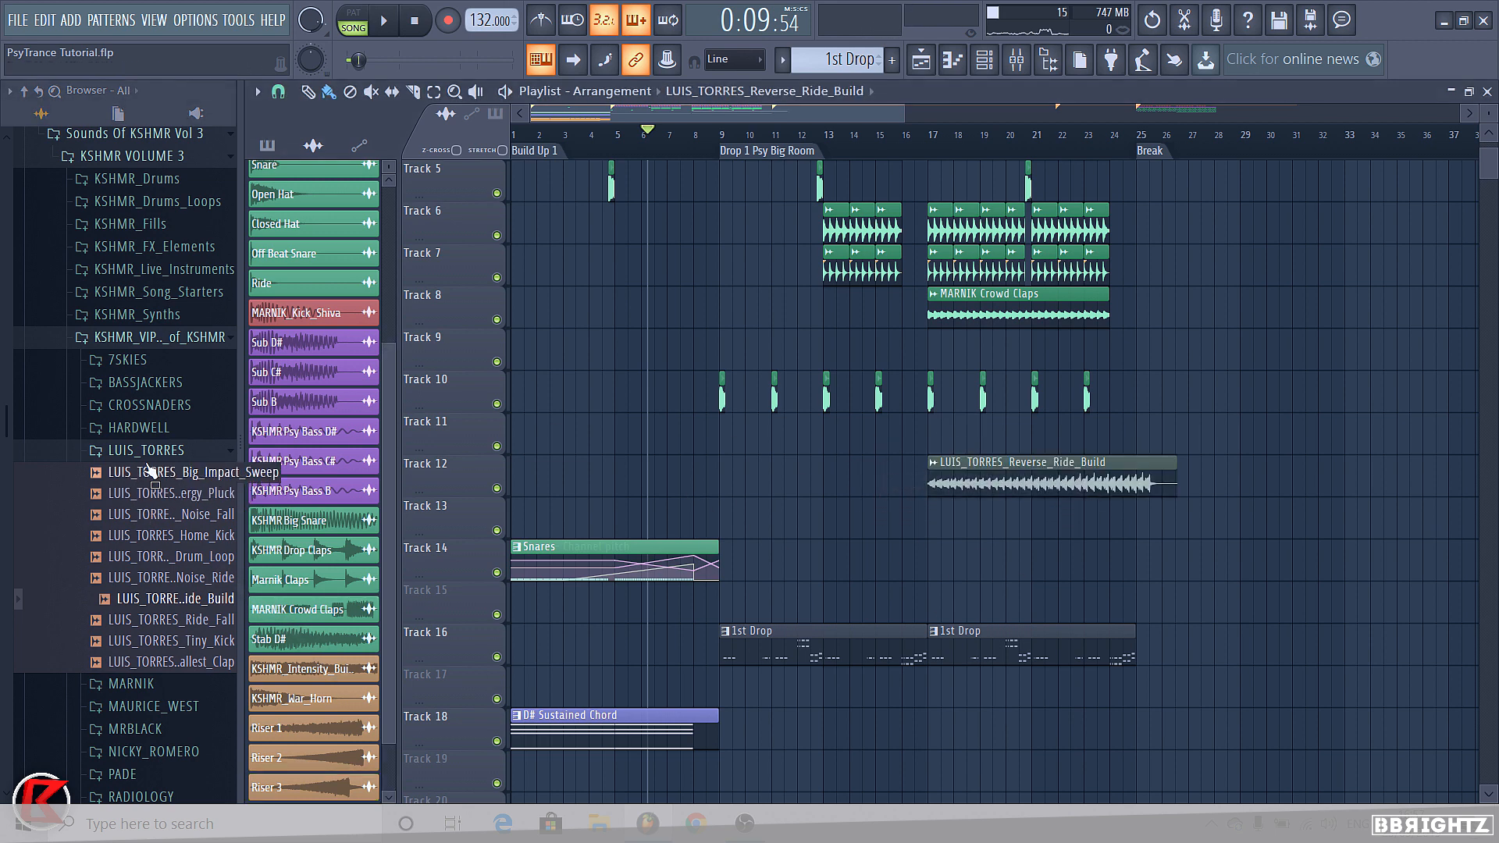
click(167, 336)
click(129, 135)
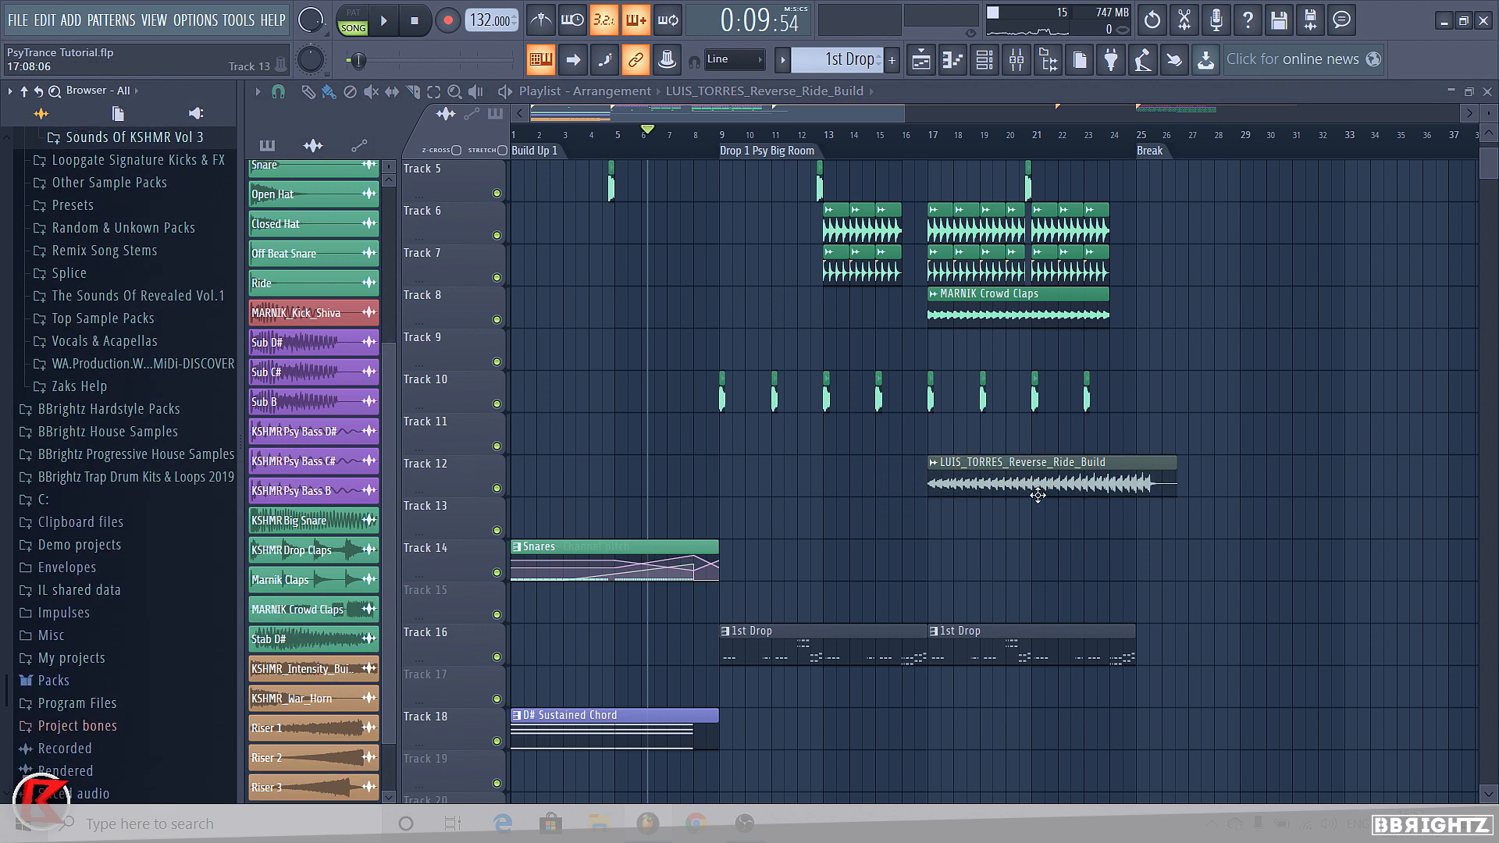
click(1050, 60)
drag(873, 519, 125, 522)
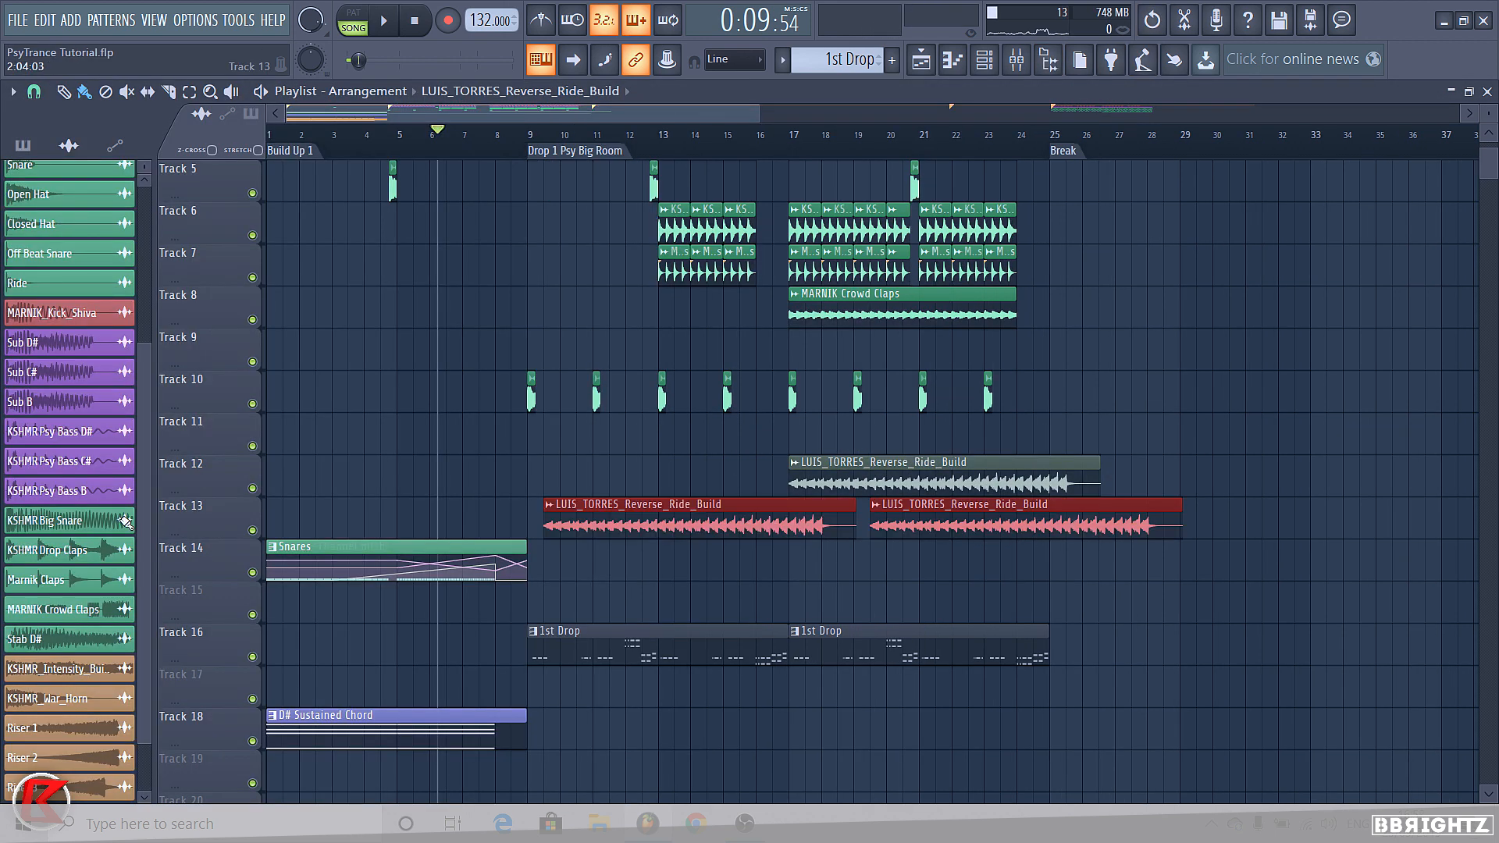
right_click(705, 509)
right_click(906, 511)
Move the Reverse_Ride_Build clip to bar 1, enlarge Track 12, and stretch the clip so its final peak meets bar 9
drag(923, 489, 343, 491)
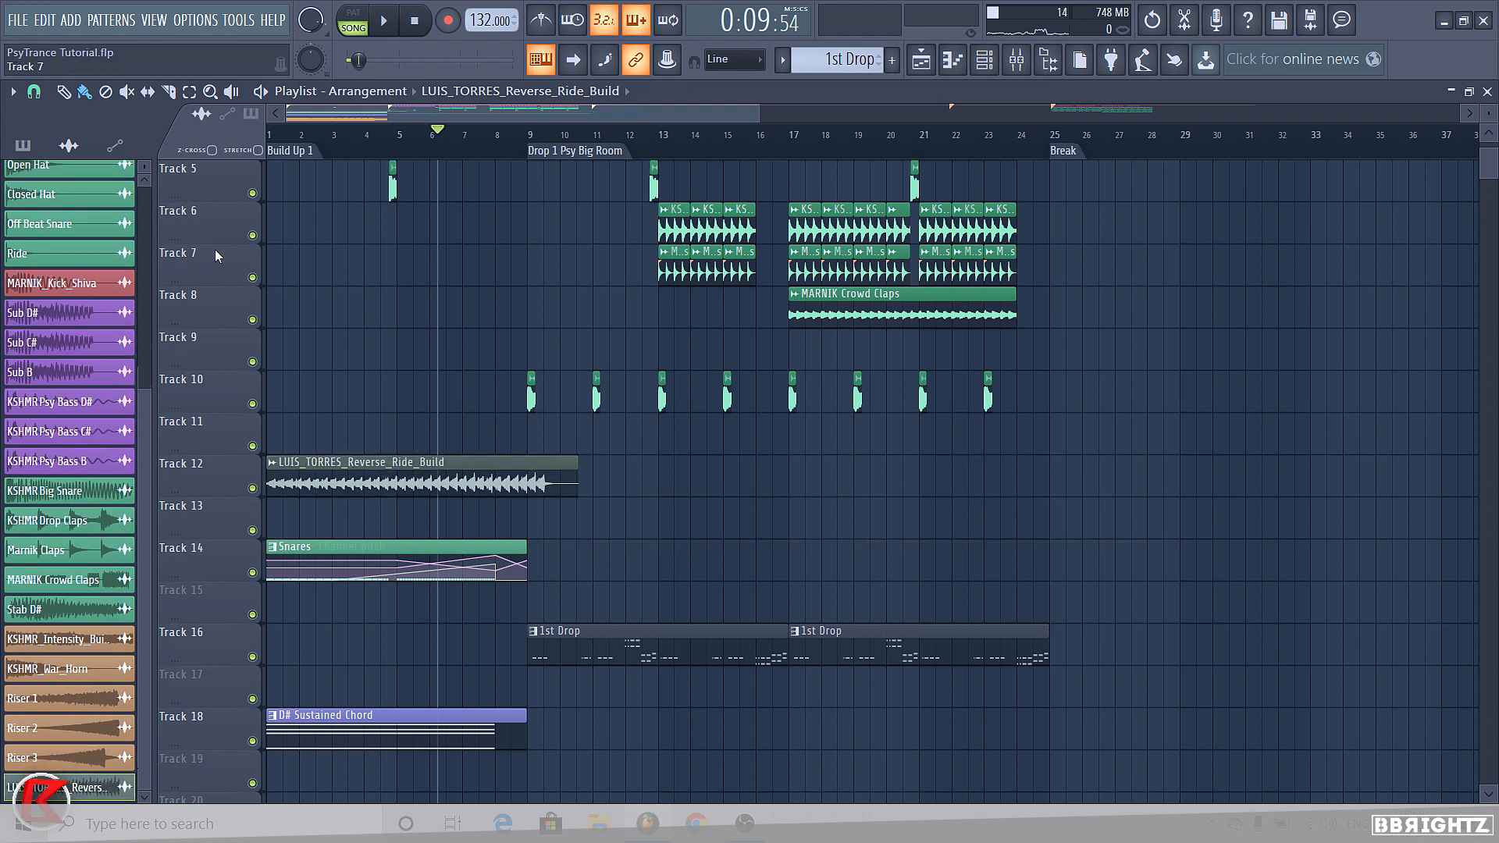
drag(211, 491, 213, 666)
scroll(297, 621, up, 8)
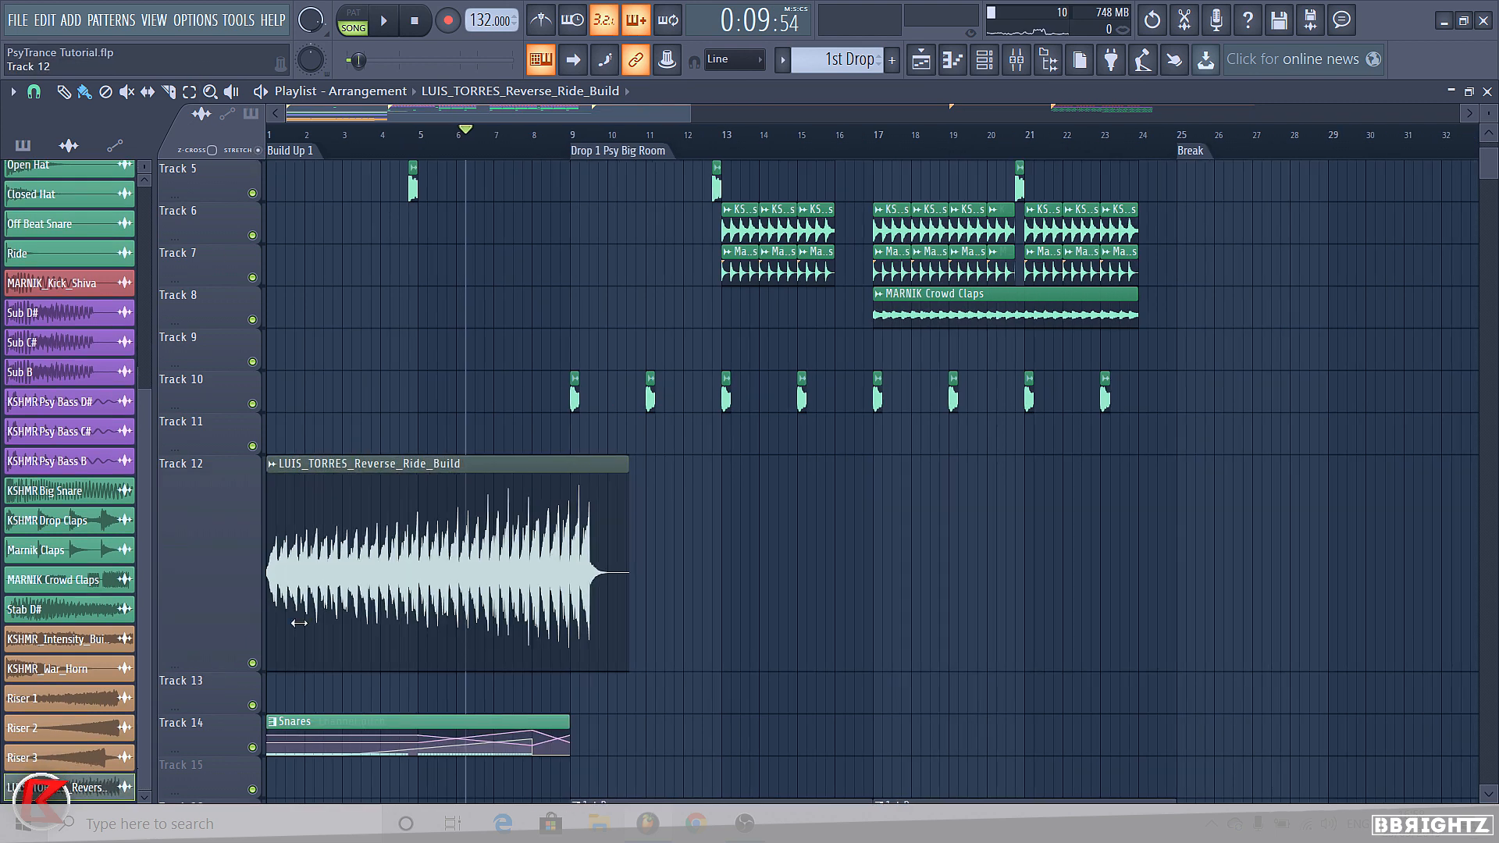
drag(789, 515, 716, 508)
scroll(580, 549, up, 3)
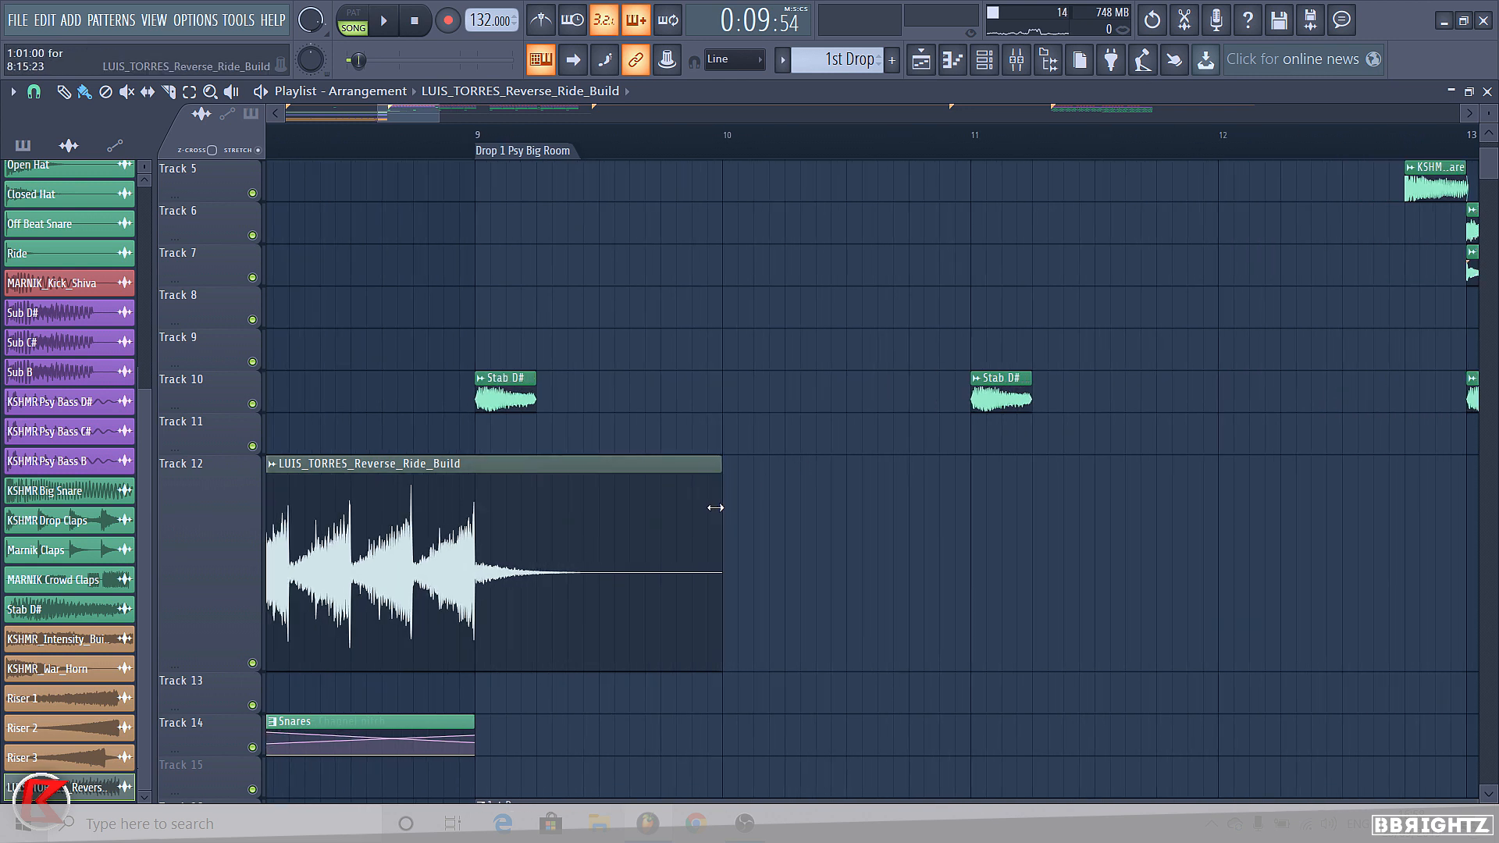
Reset the pitch shift of the Reverse_Ride_Build sample in its channel settings
double_click(288, 534)
right_click(359, 319)
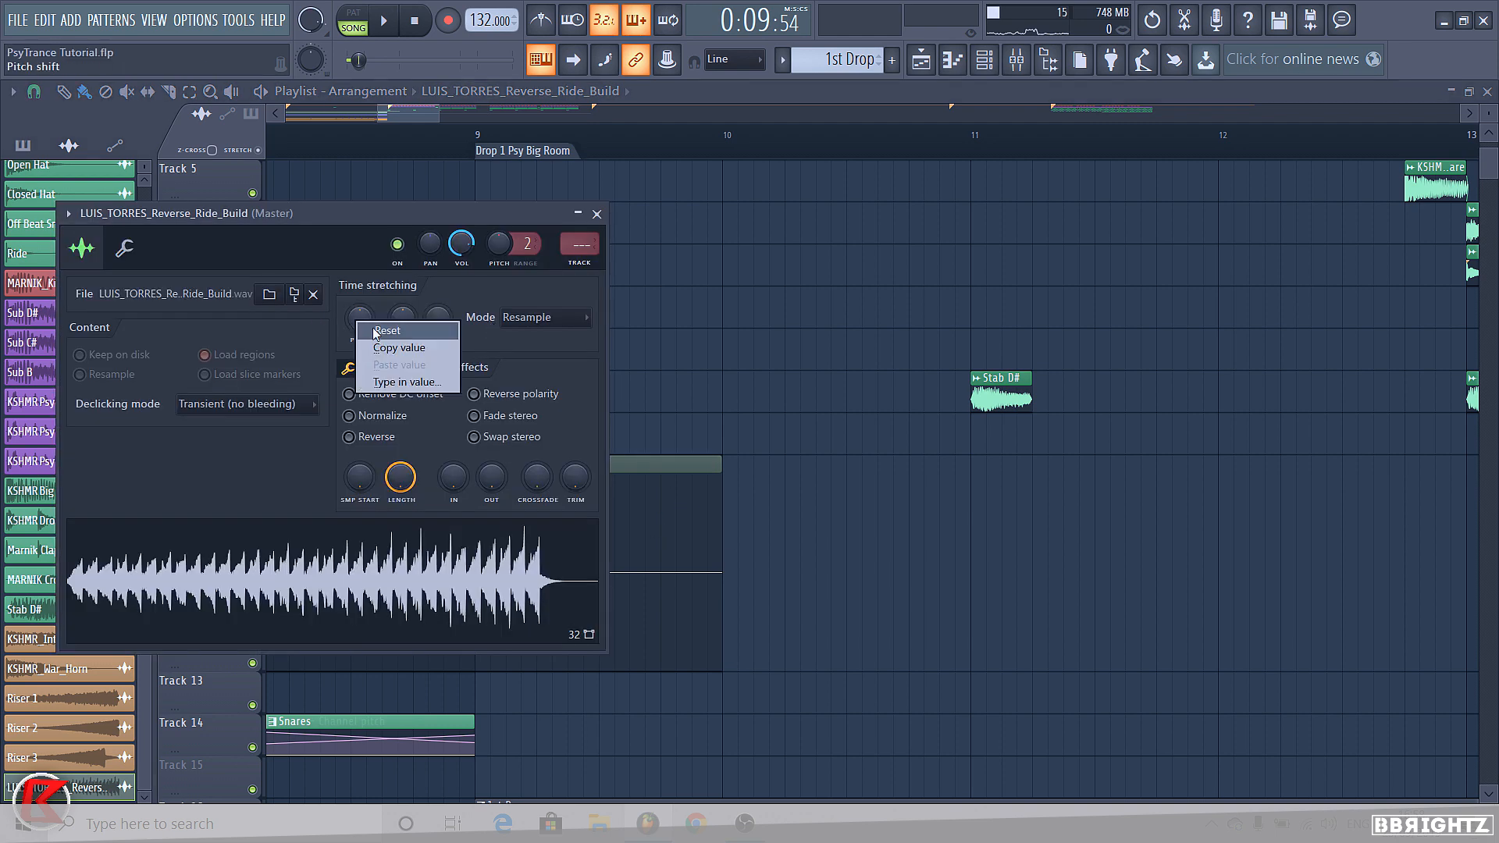
click(375, 333)
key(Escape)
Reset Track 12 to its default height
scroll(693, 491, down, 5)
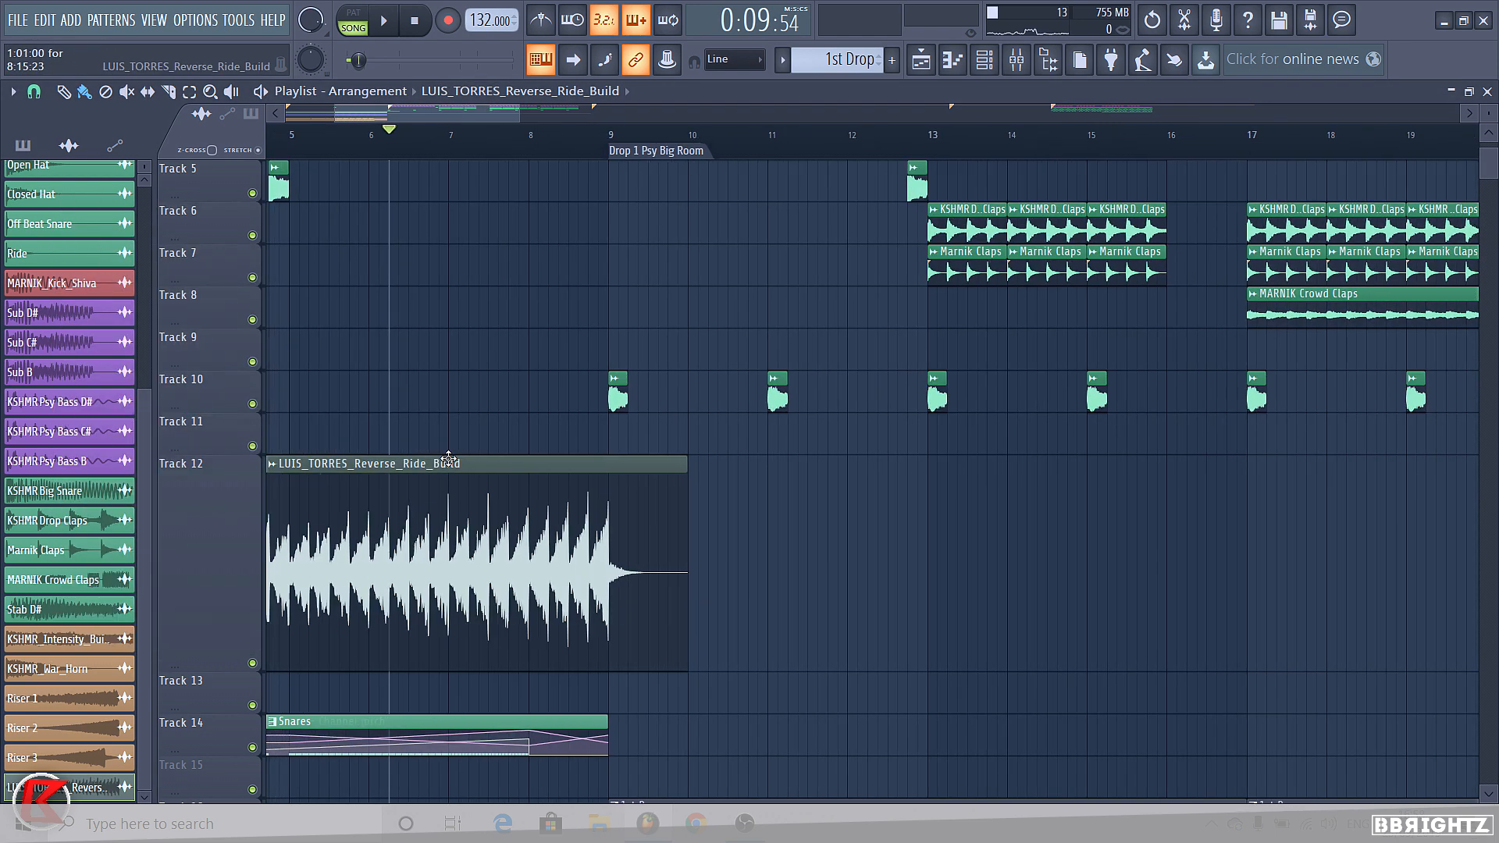
scroll(413, 468, down, 4)
right_click(250, 522)
mouse_move(322, 529)
click(434, 561)
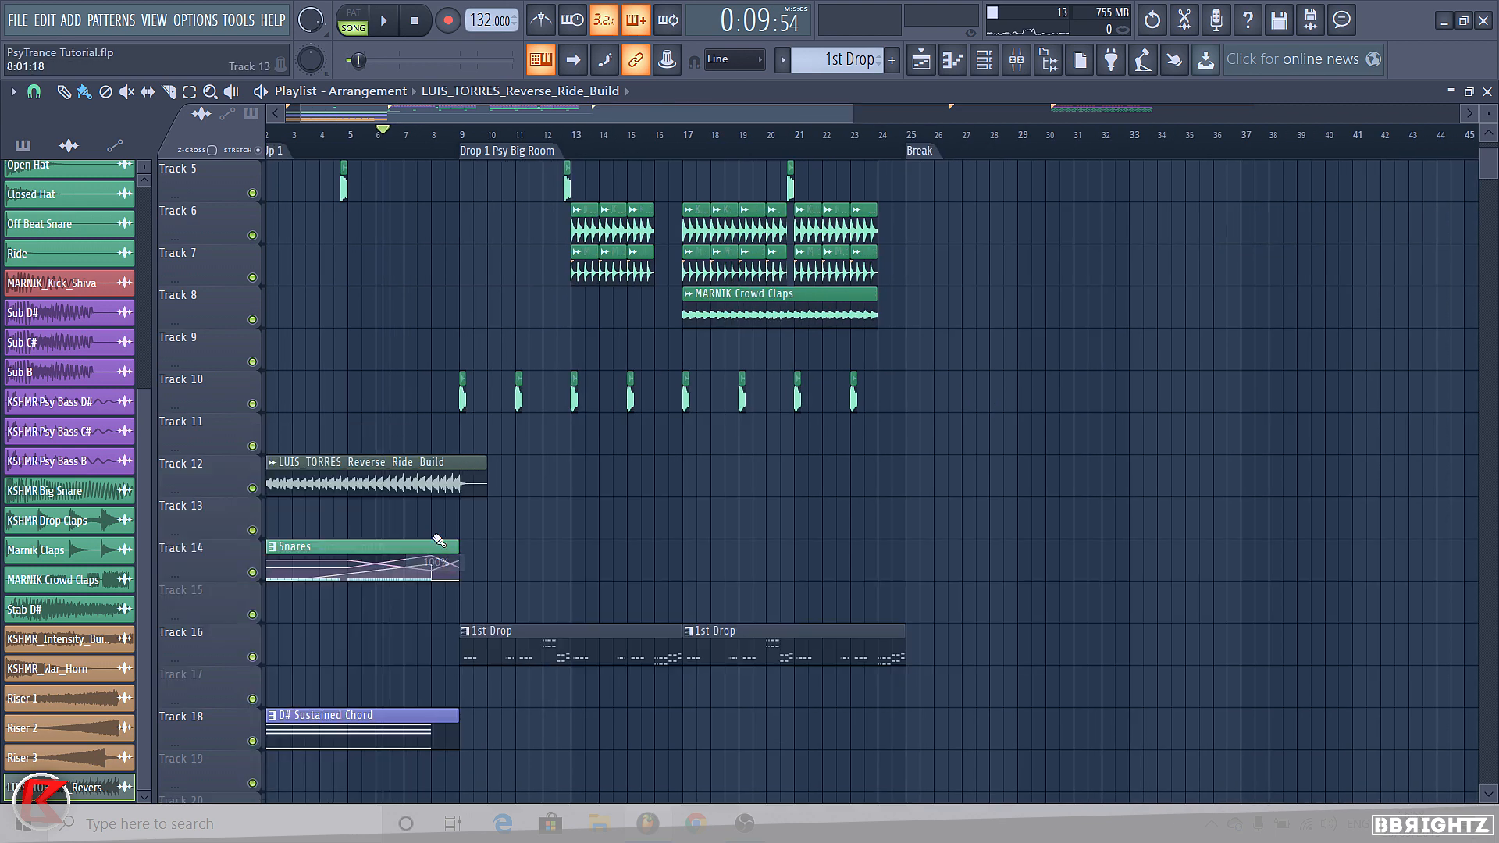
Rename the Reverse_Ride_Build clip as Rise Pitch and colour it tan like the risers
scroll(439, 540, down, 3)
right_click(273, 470)
click(342, 551)
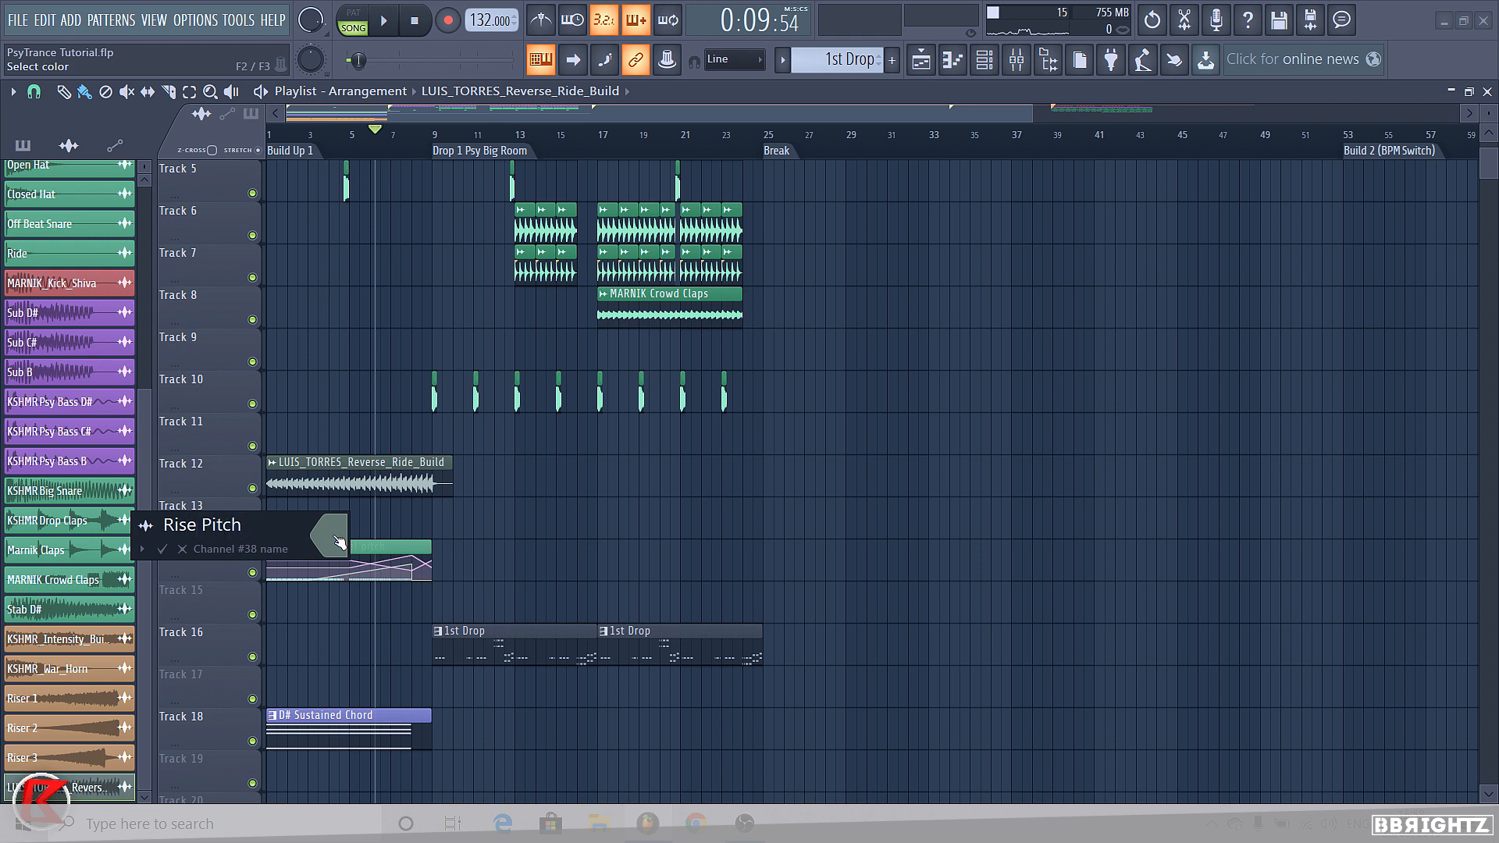
click(336, 537)
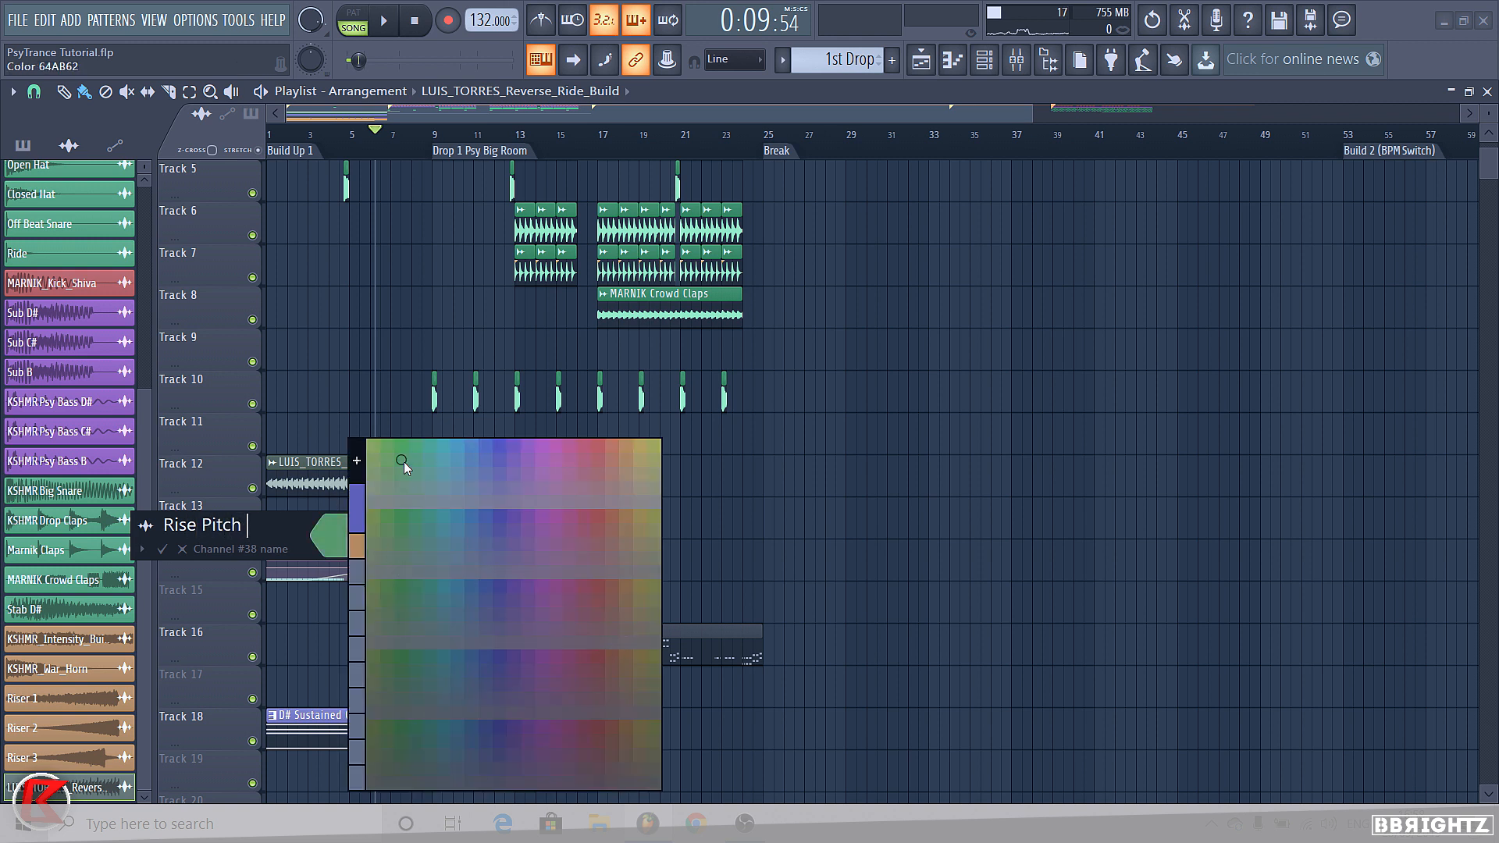
click(628, 442)
Move the Rise Pitch clip to Track 23 above the other effects and set its time-stretching mode to Auto
scroll(262, 462, down, 7)
drag(309, 807, 309, 458)
double_click(309, 459)
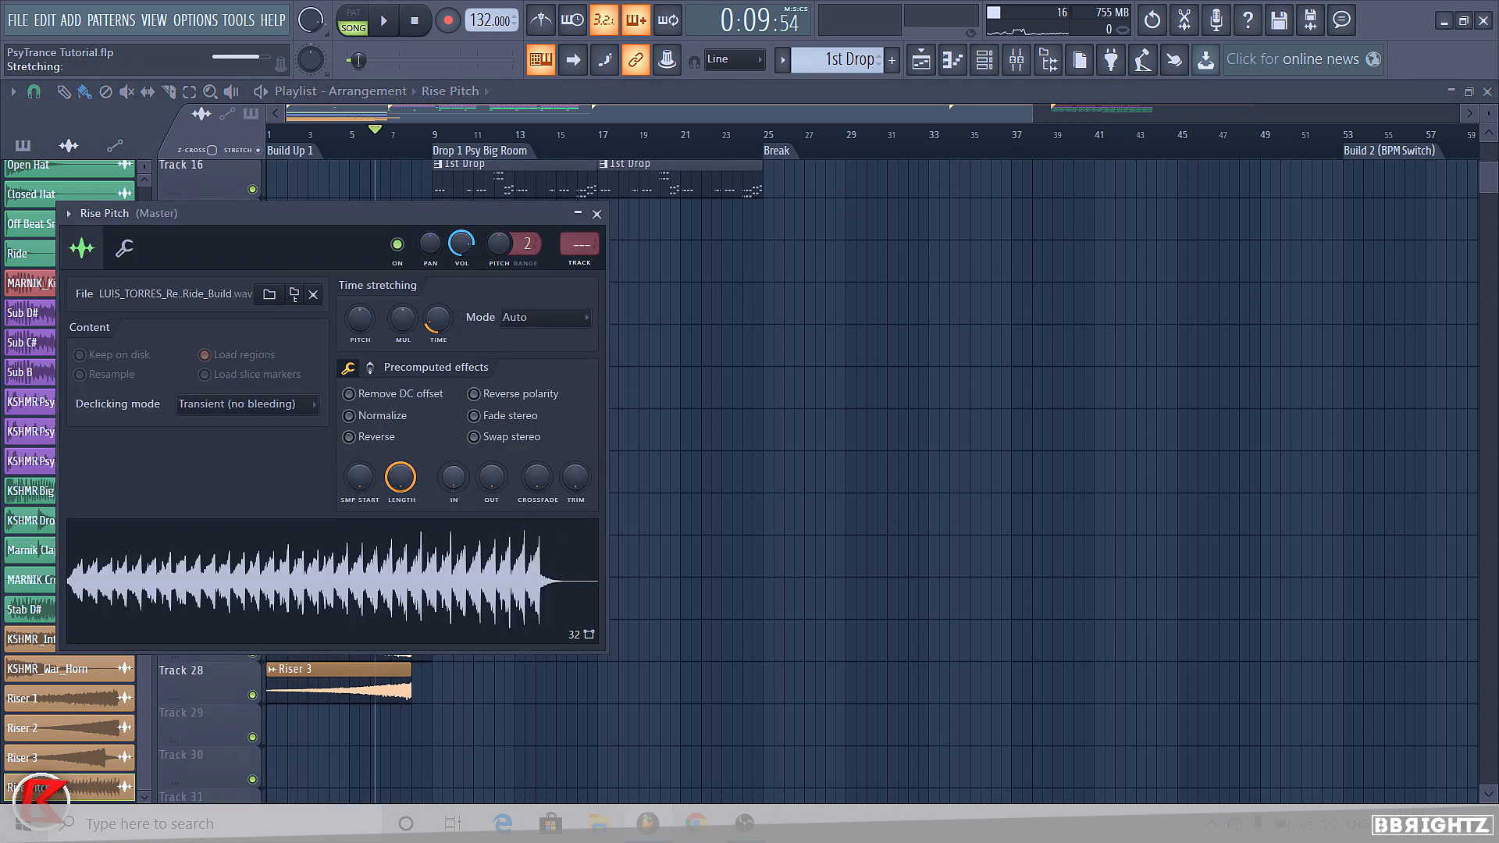
right_click(812, 417)
Assign Rise Pitch to mixer insert 54 and lower its volume while playing the build-up from the start
click(1016, 59)
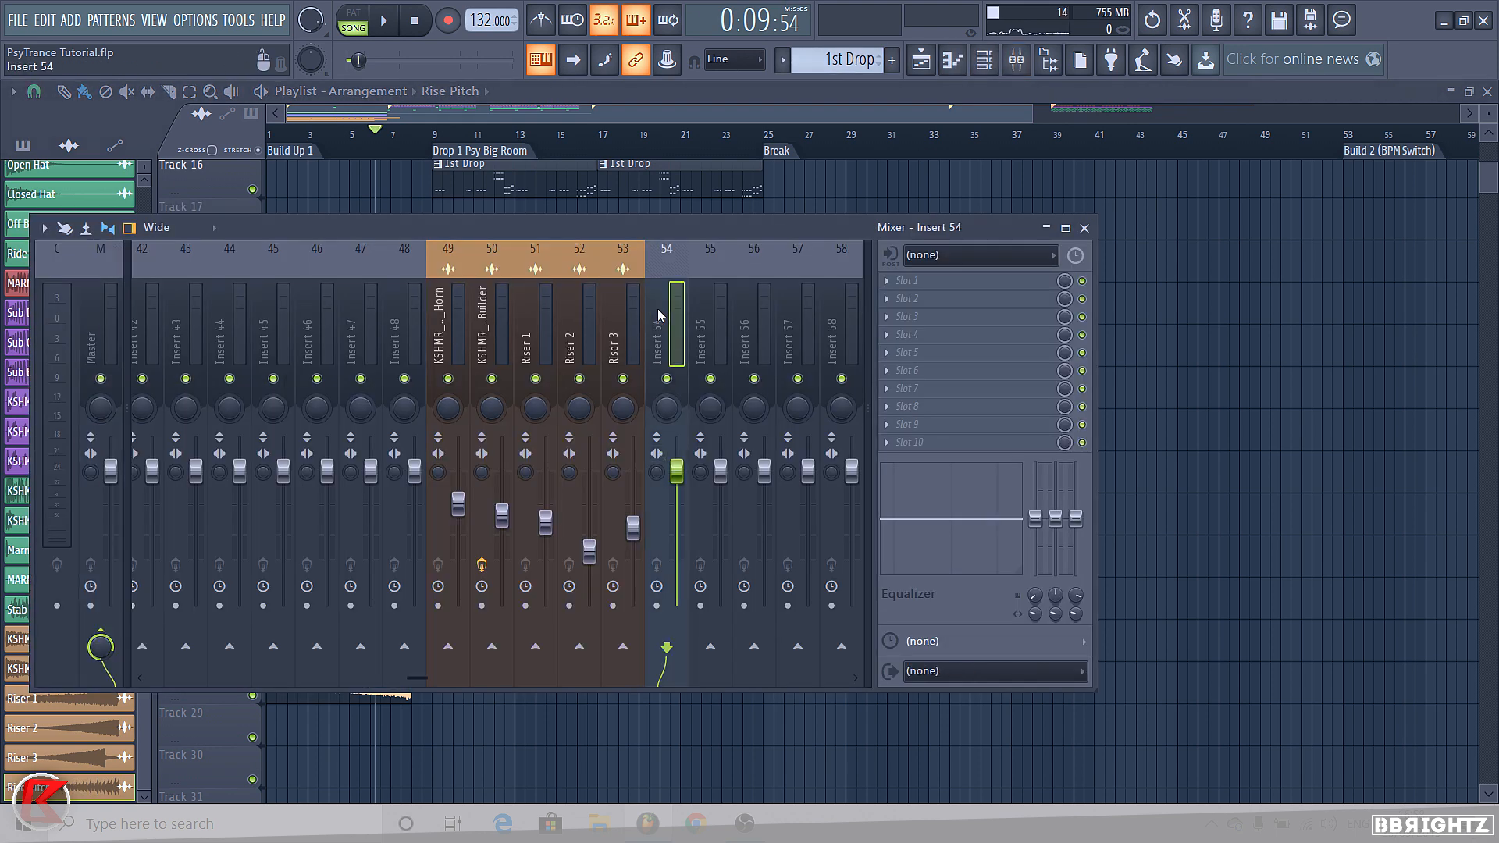
click(268, 136)
key(space)
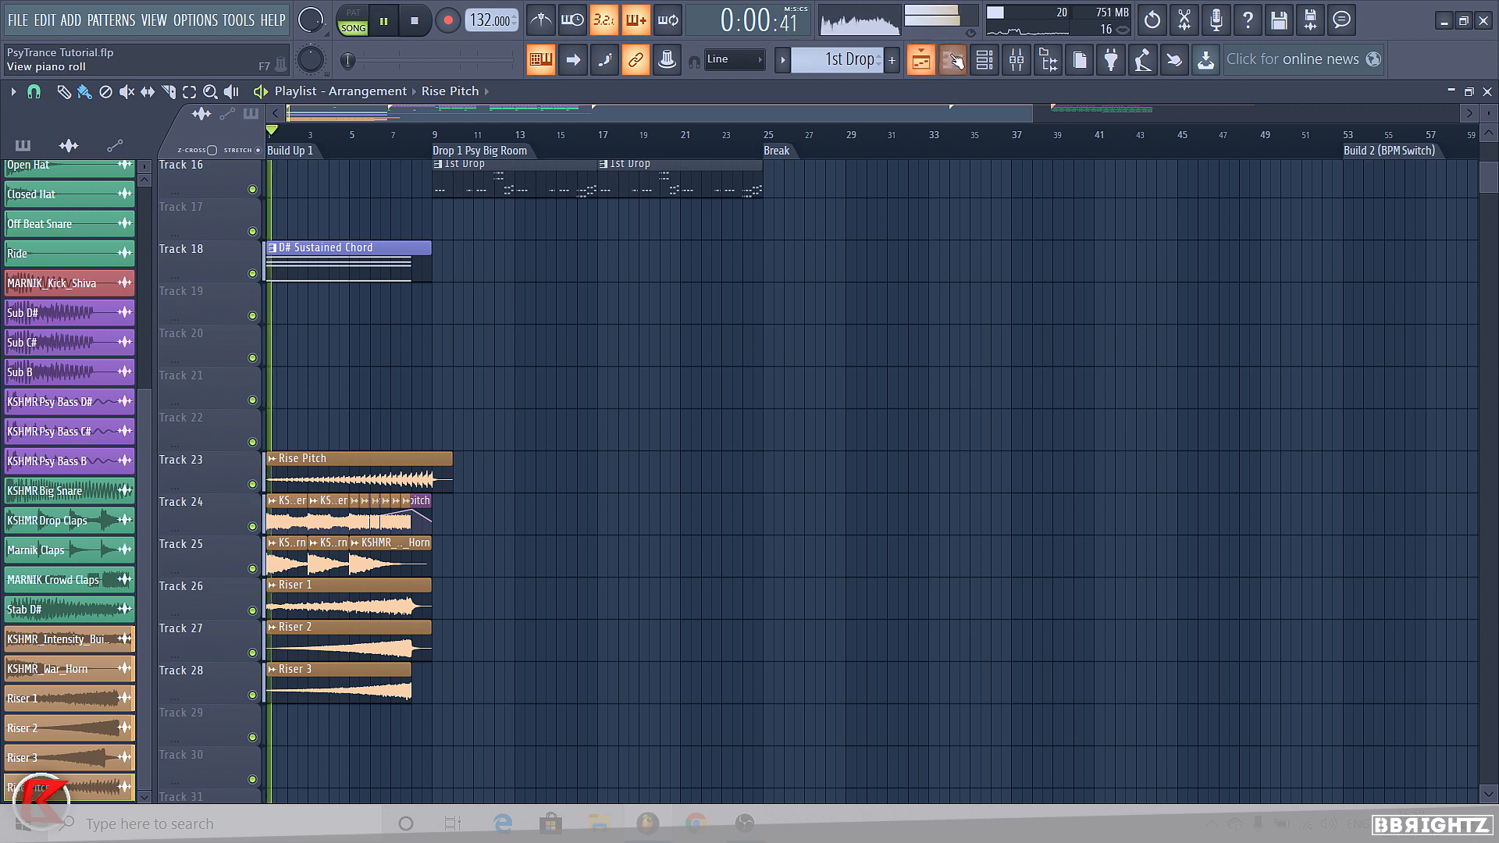
click(1016, 59)
drag(677, 469, 677, 511)
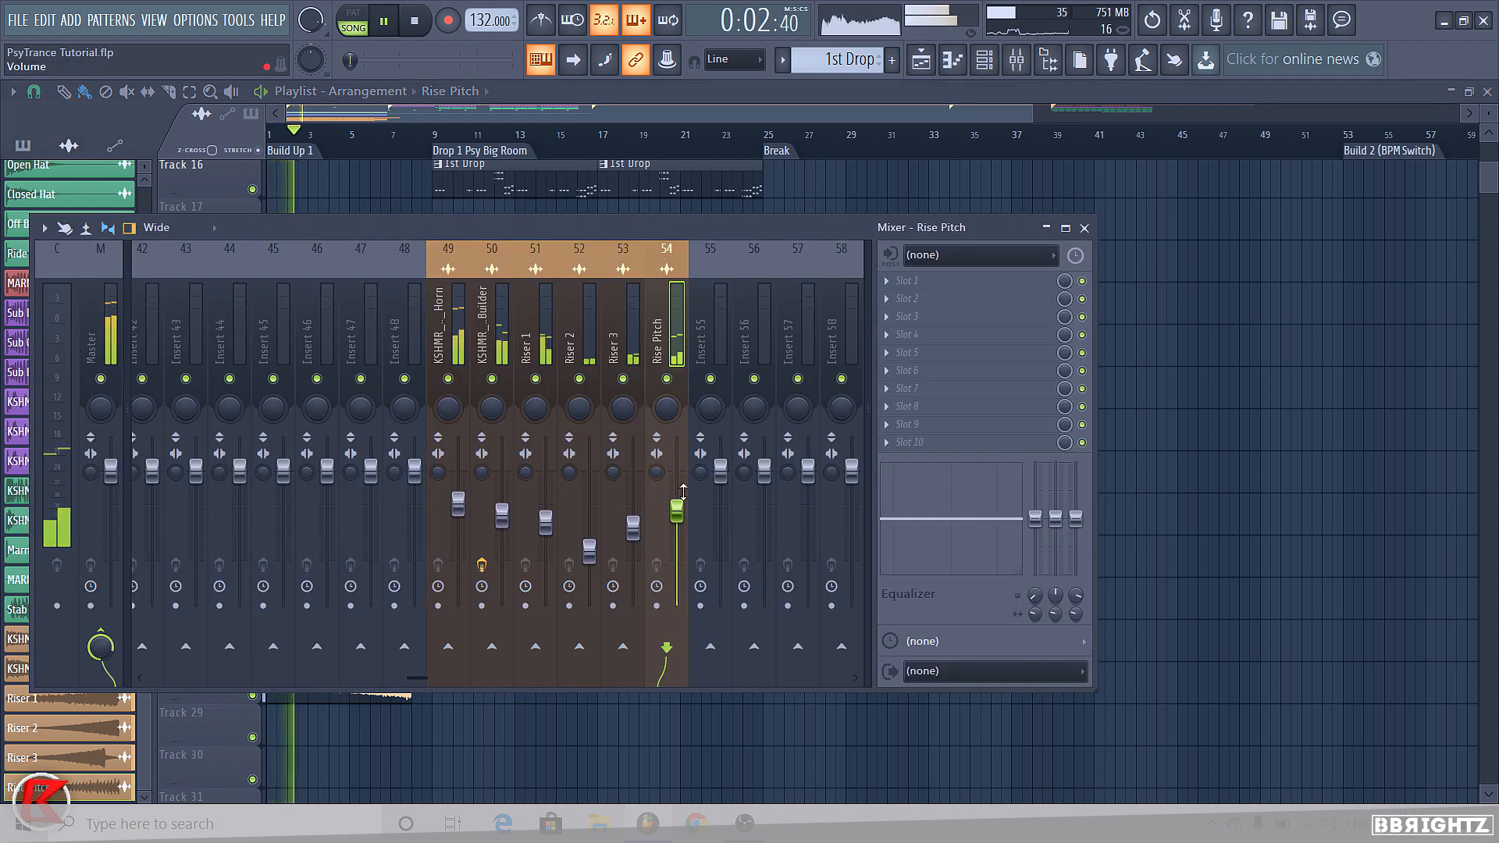
Run the macro that switches smart disable for all plugins
click(238, 19)
mouse_move(258, 81)
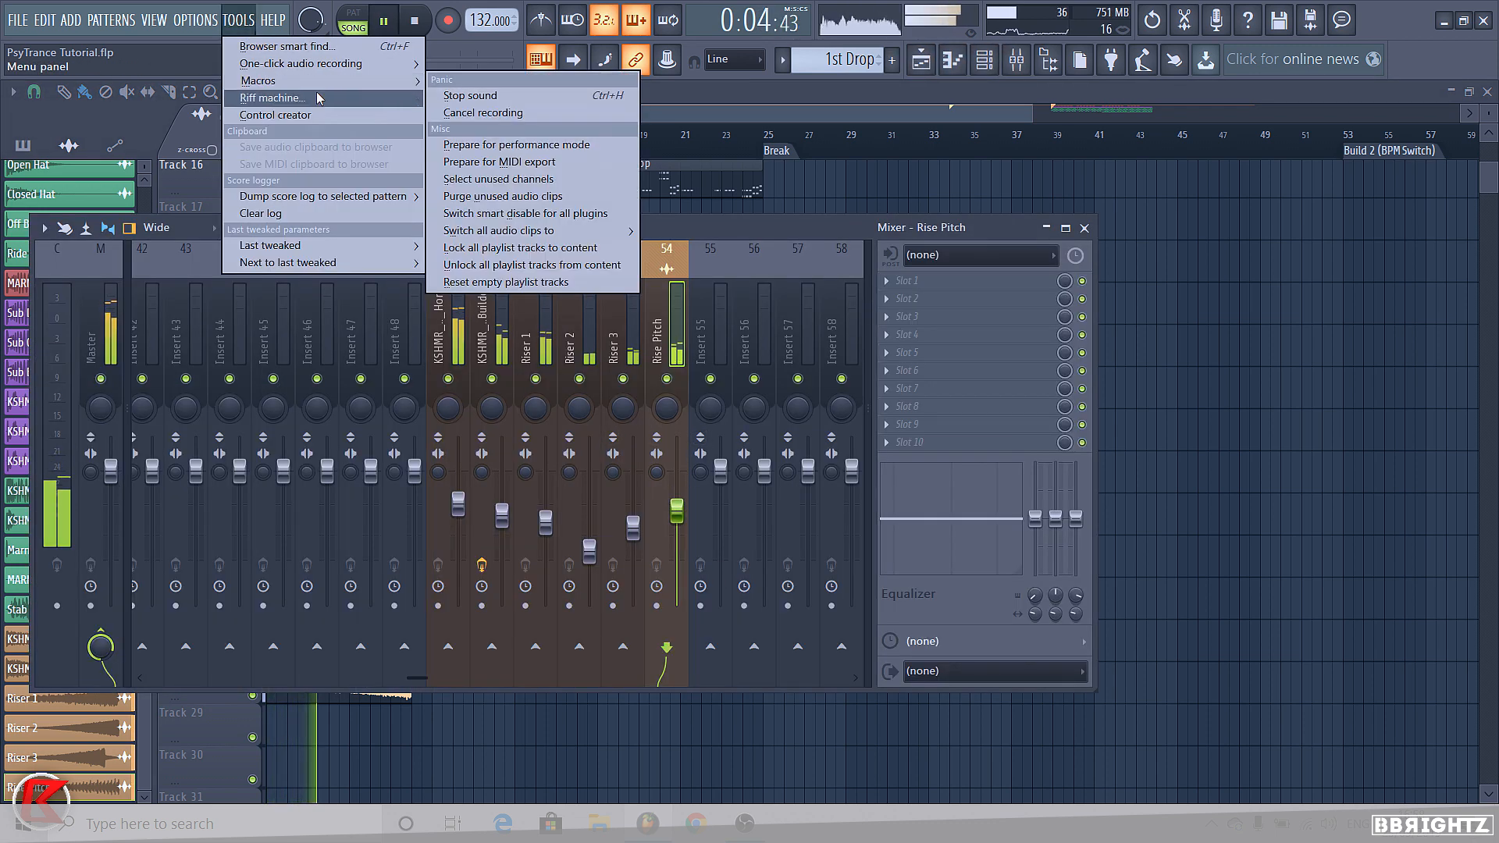
click(566, 214)
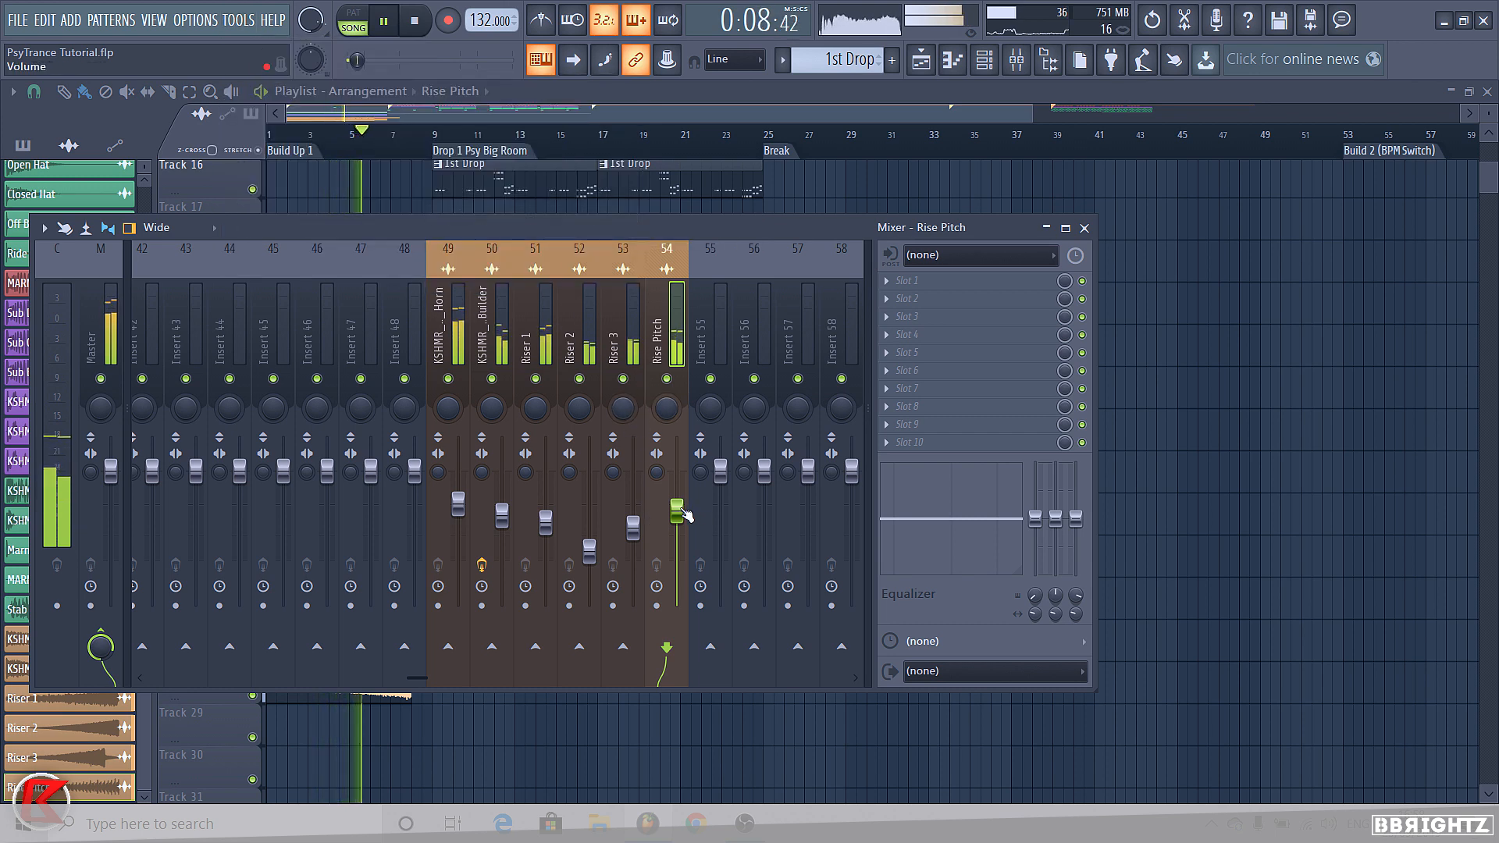
Compare the build-up with and without Rise Pitch and lower that insert's volume slightly in the mixer
click(666, 378)
click(668, 379)
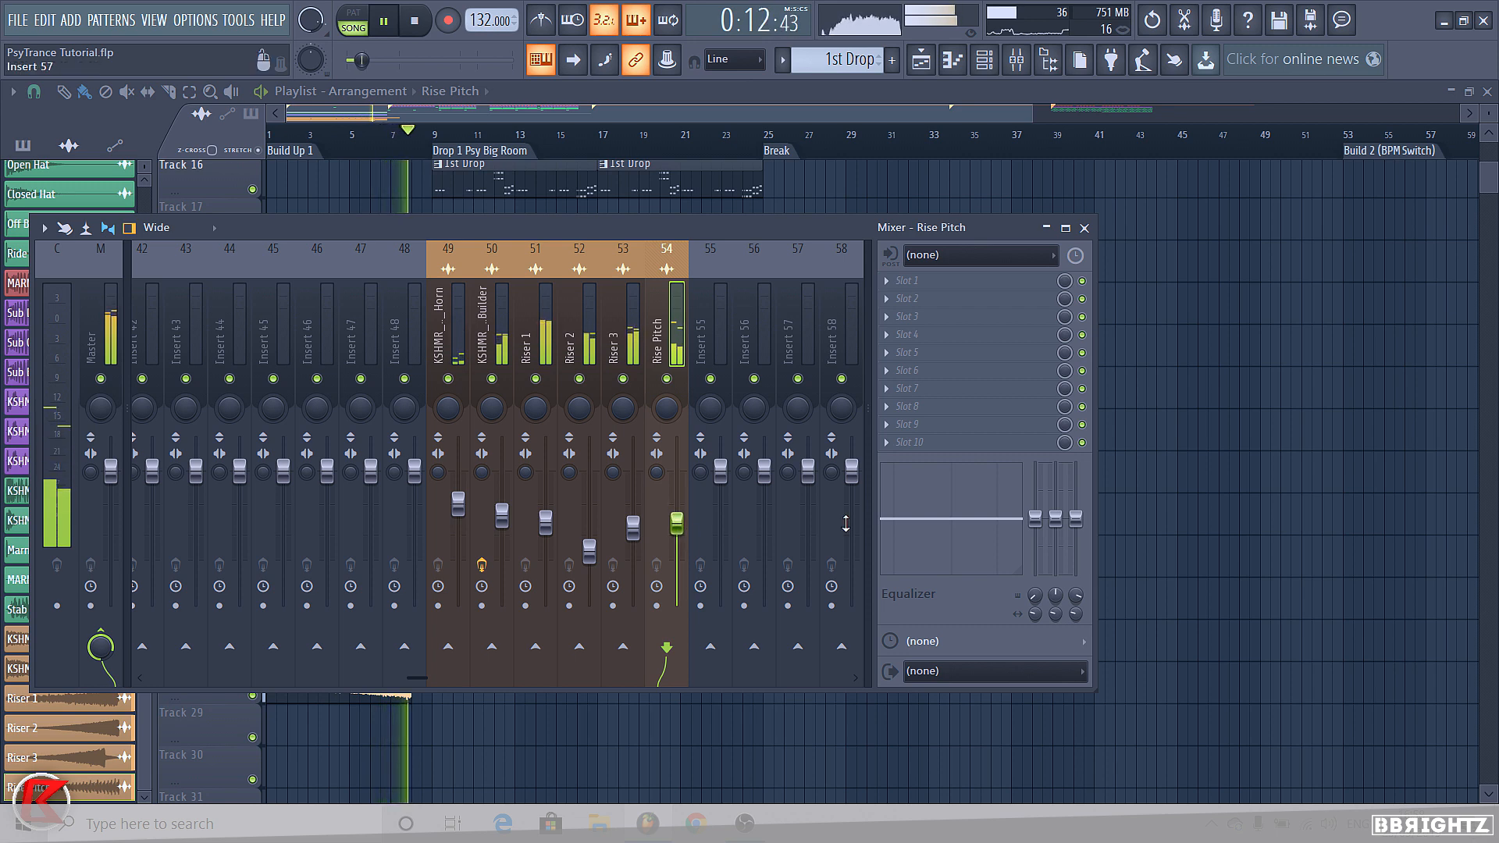
key(F9)
key(space)
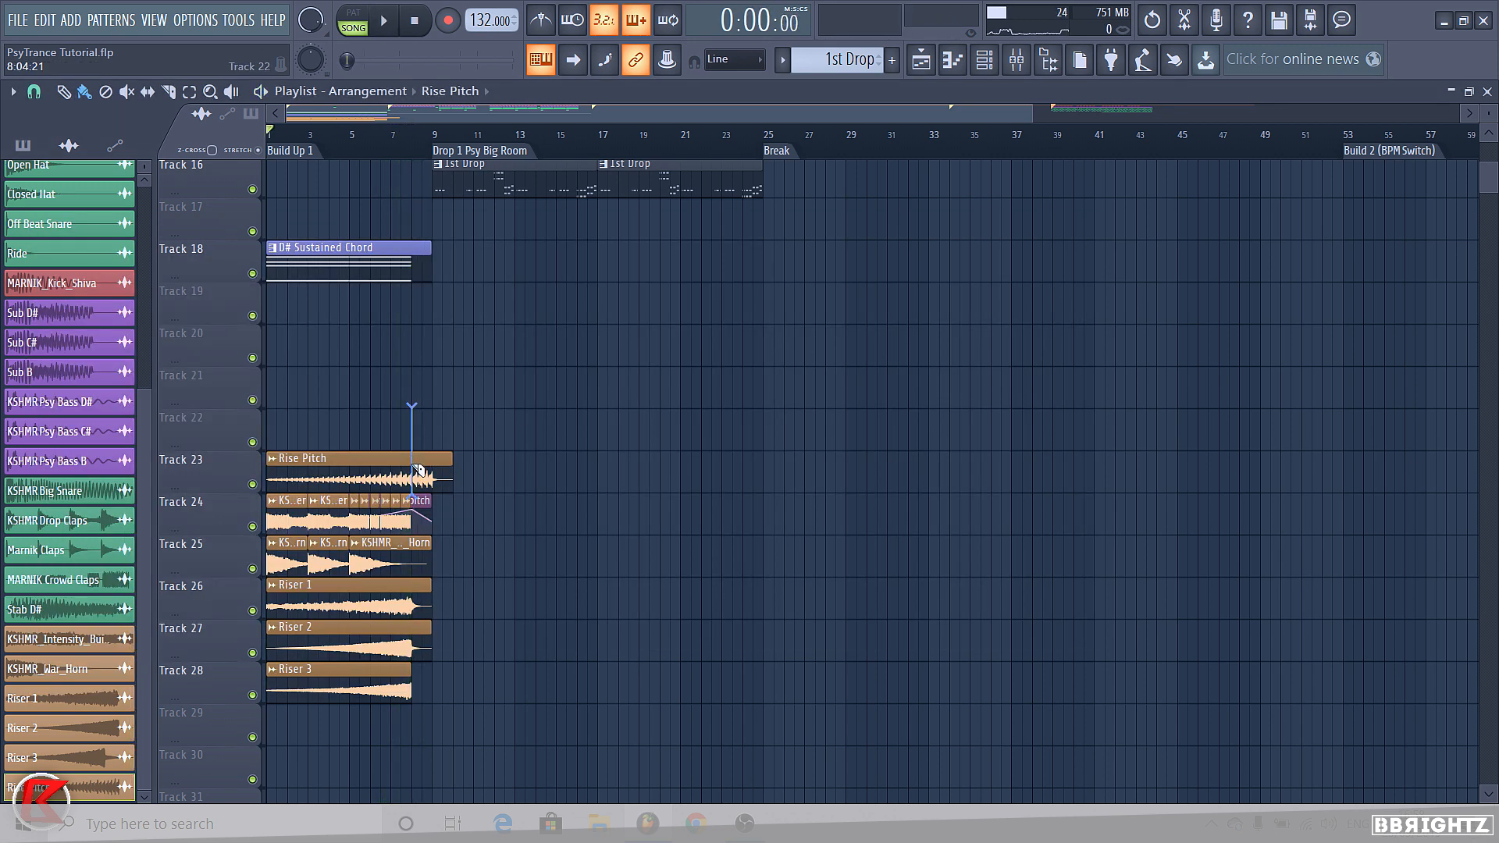
Trim the Rise Pitch clip on Track 23 to end at bar 8 and change its declicking mode
scroll(404, 476, up, 10)
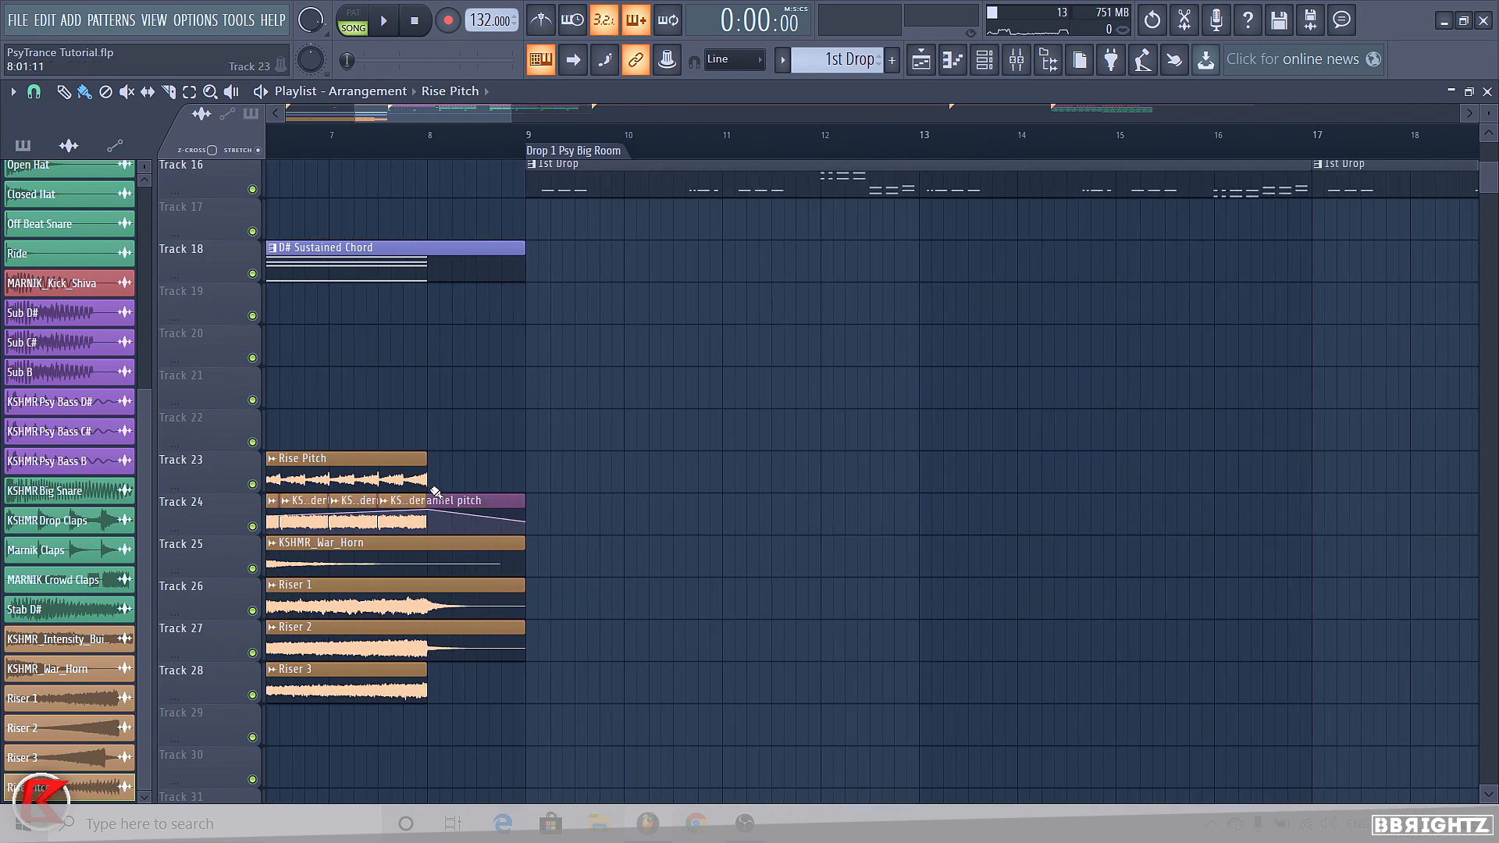
double_click(393, 468)
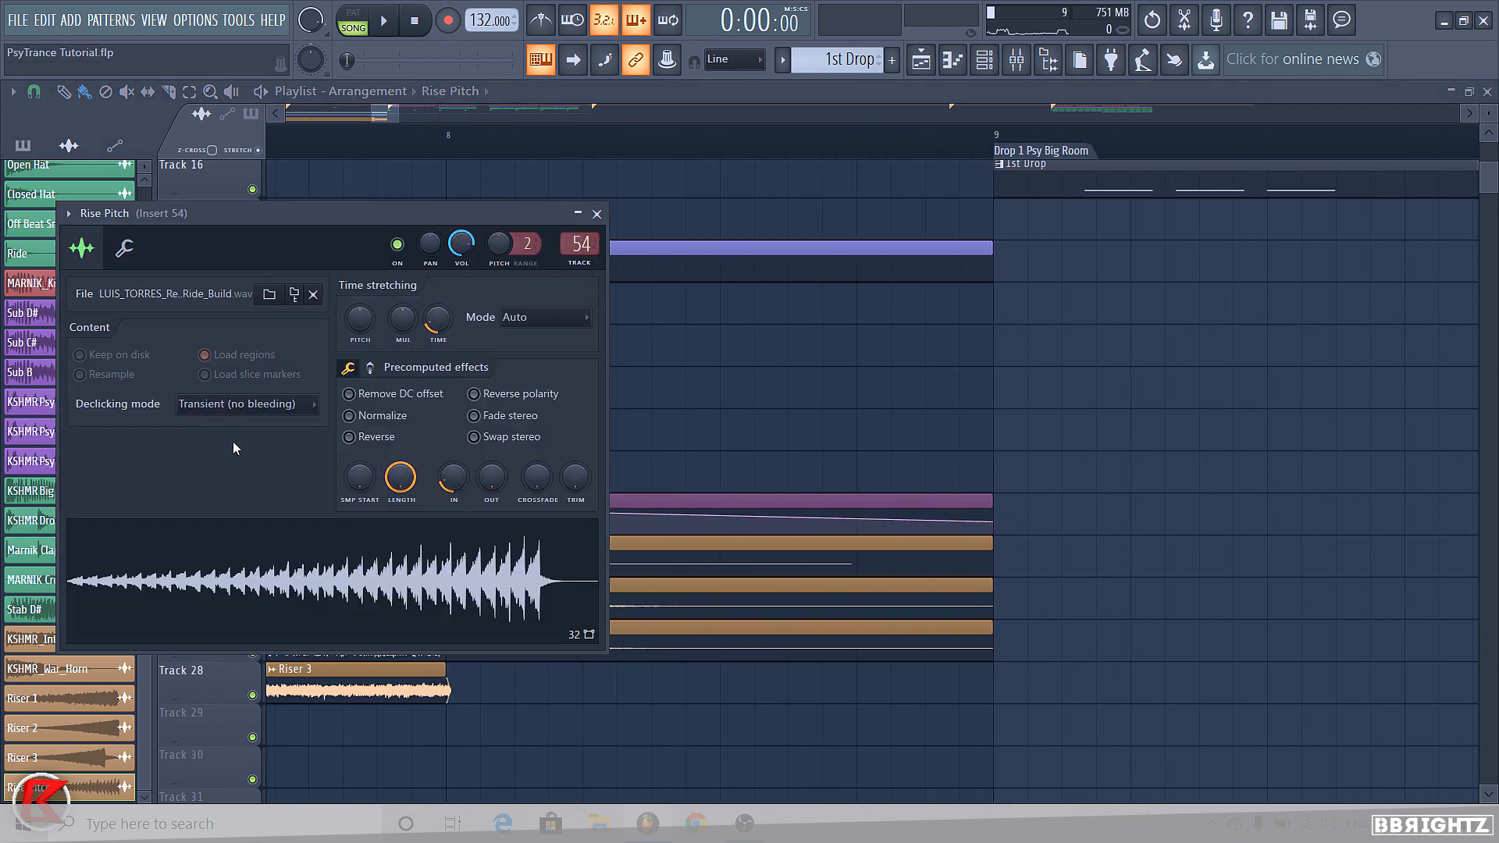
click(214, 406)
click(214, 475)
key(Escape)
scroll(402, 474, up, 4)
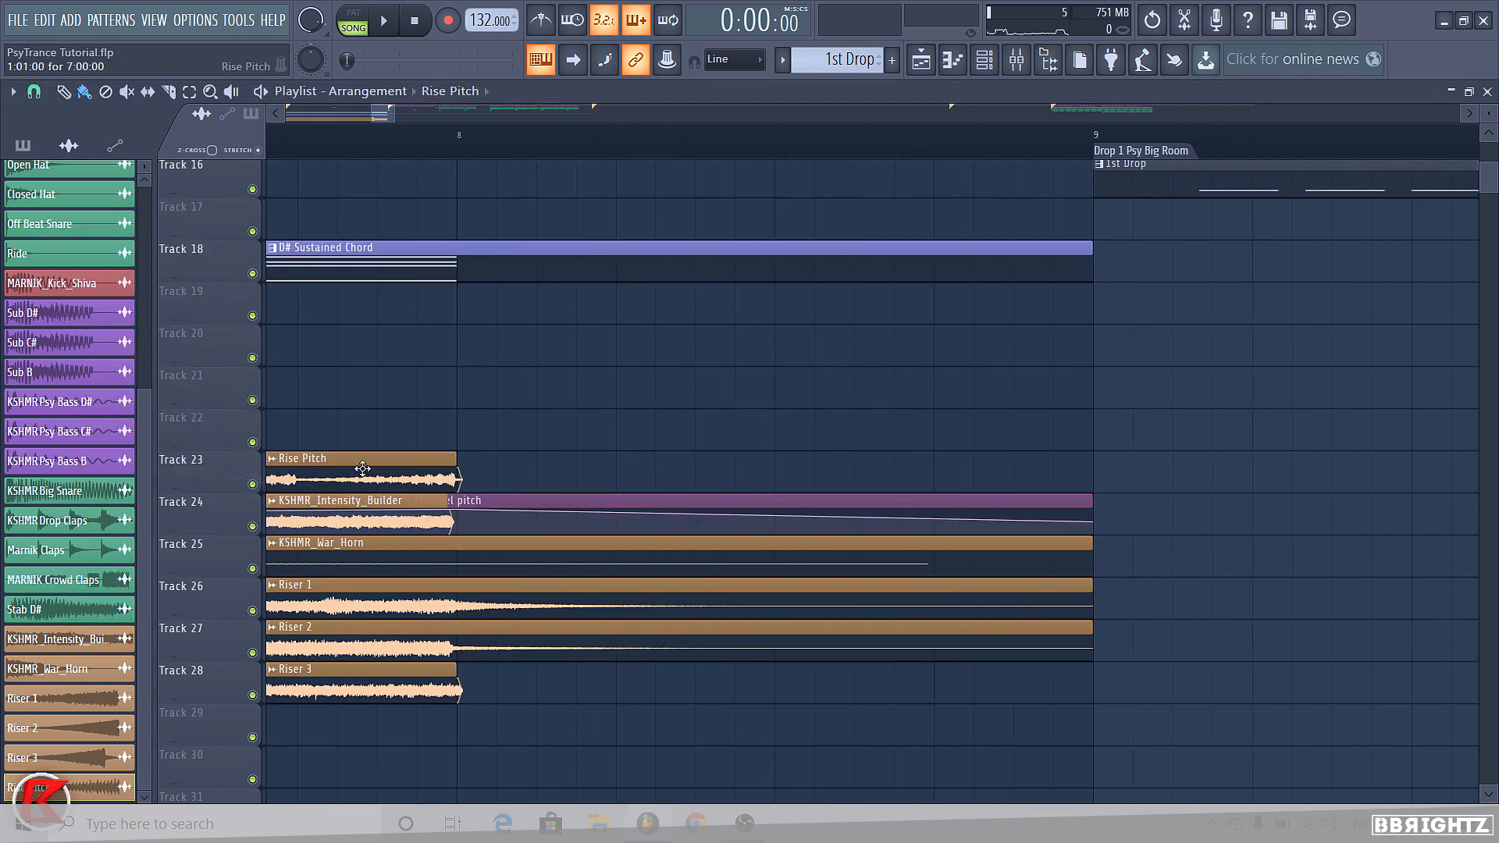
Copy the MARNIK Crowd Claps clip from the drop to bar 1 of Build Up 1 on Track 8
scroll(644, 495, down, 12)
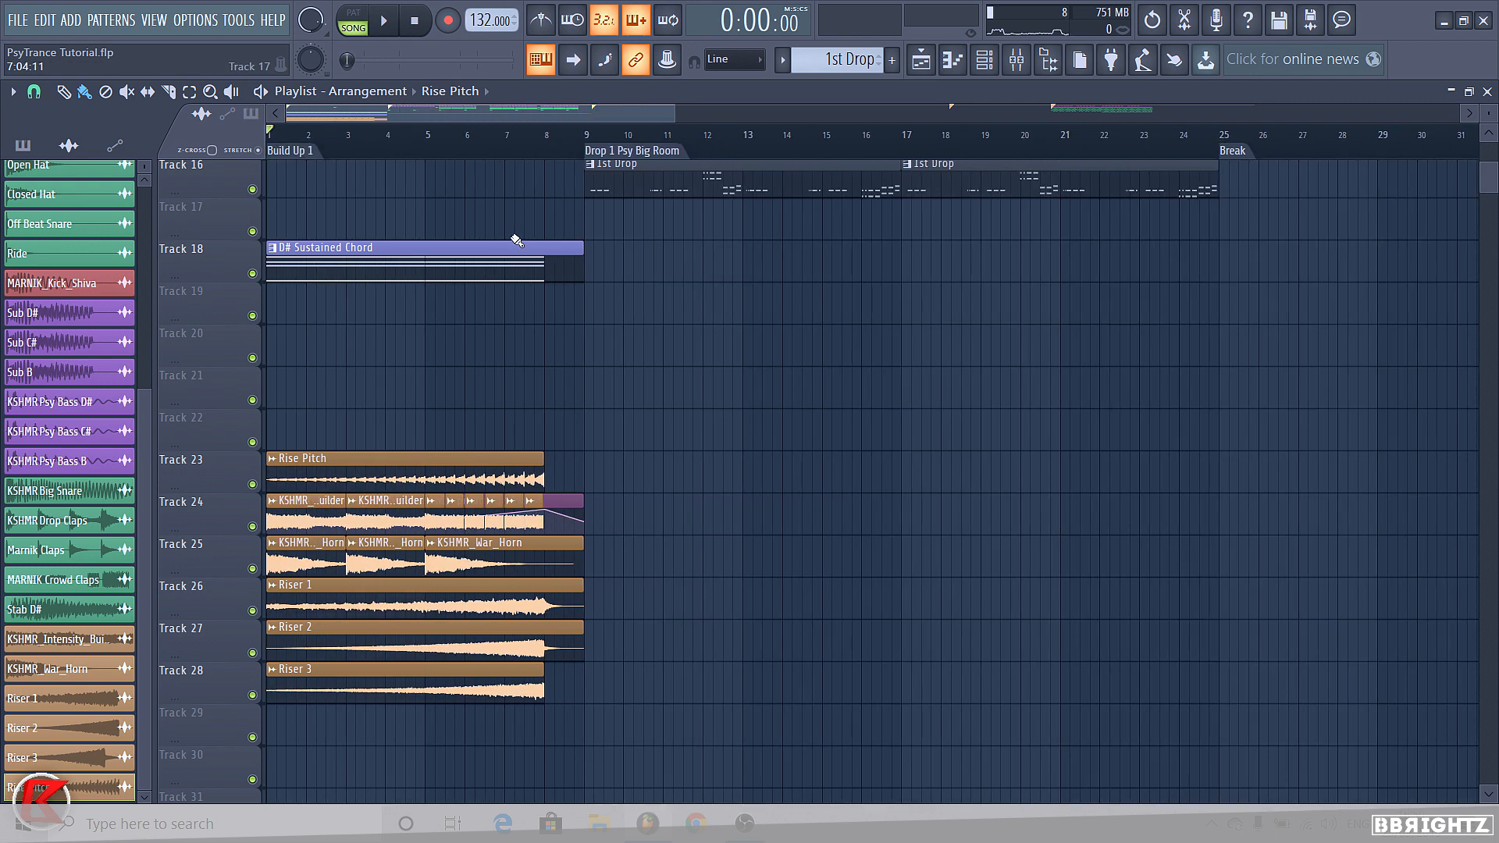
scroll(562, 264, down, 4)
scroll(624, 285, up, 5)
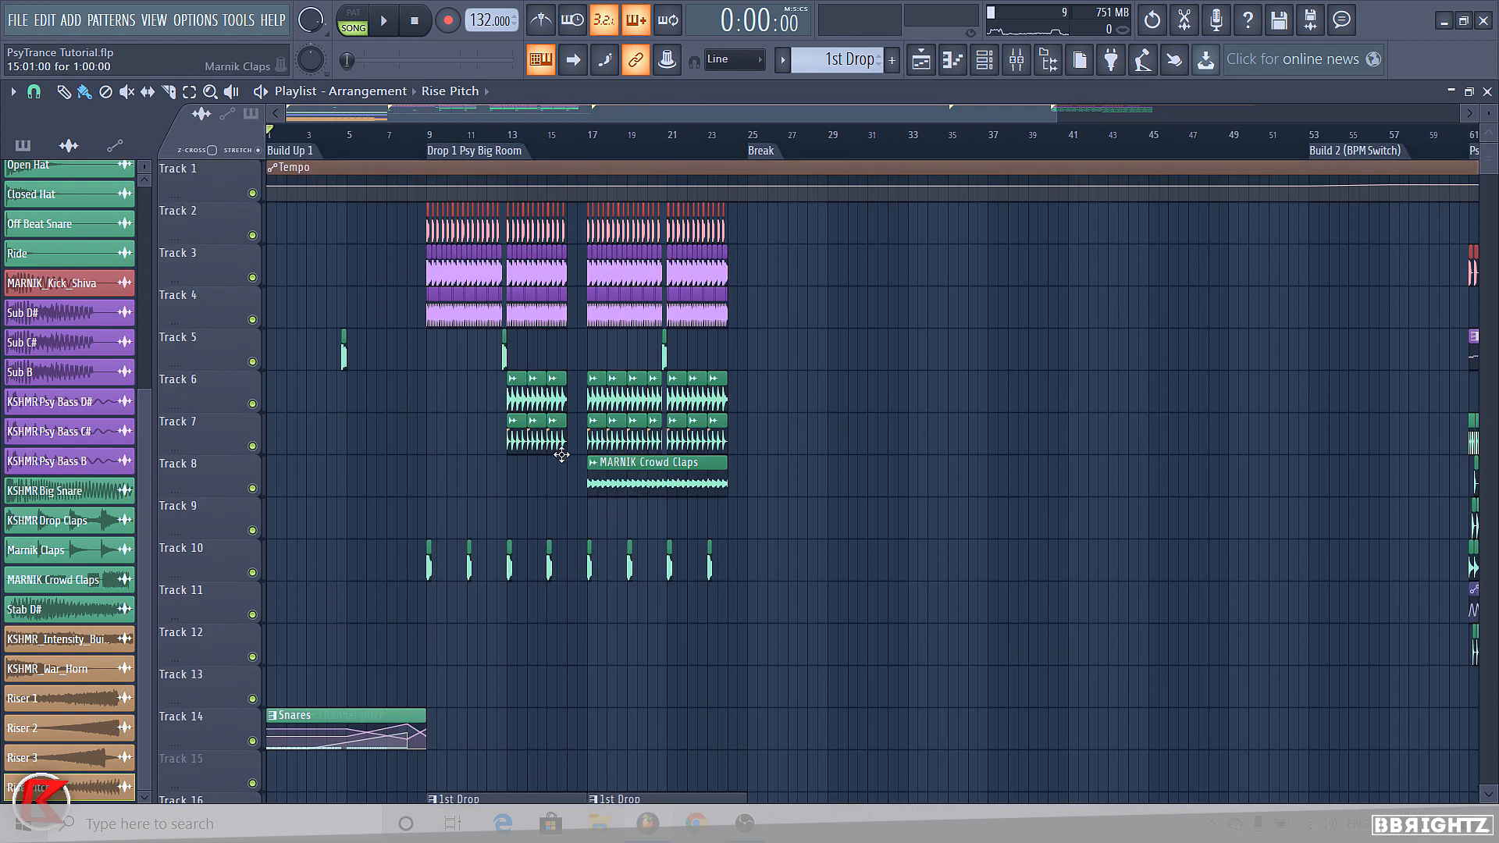
scroll(468, 473, down, 2)
click(285, 477)
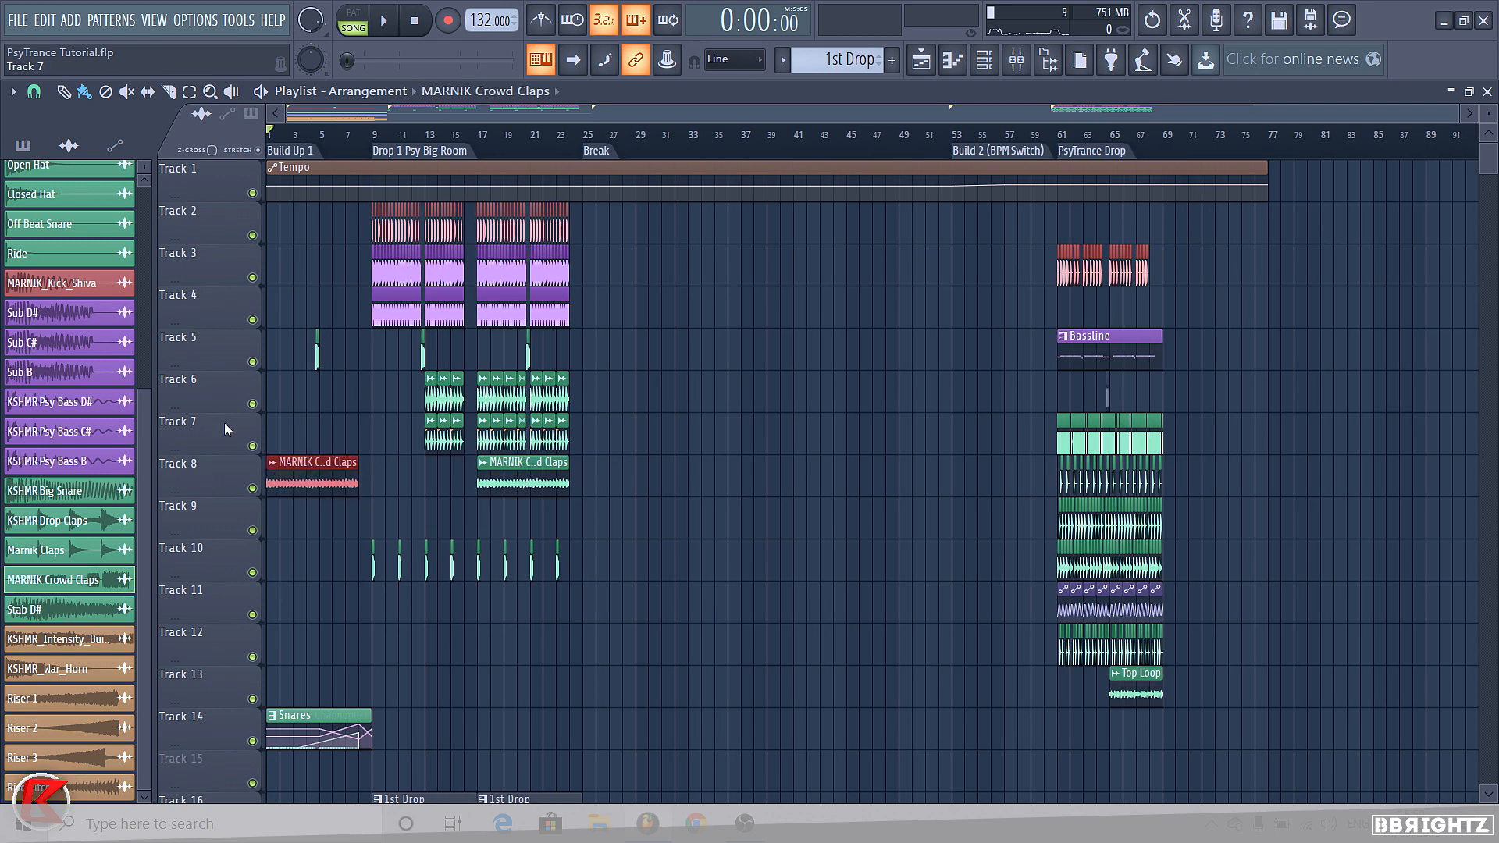
Solo Track 8 and play the crowd claps from the start of the build-up
key(space)
scroll(242, 495, up, 2)
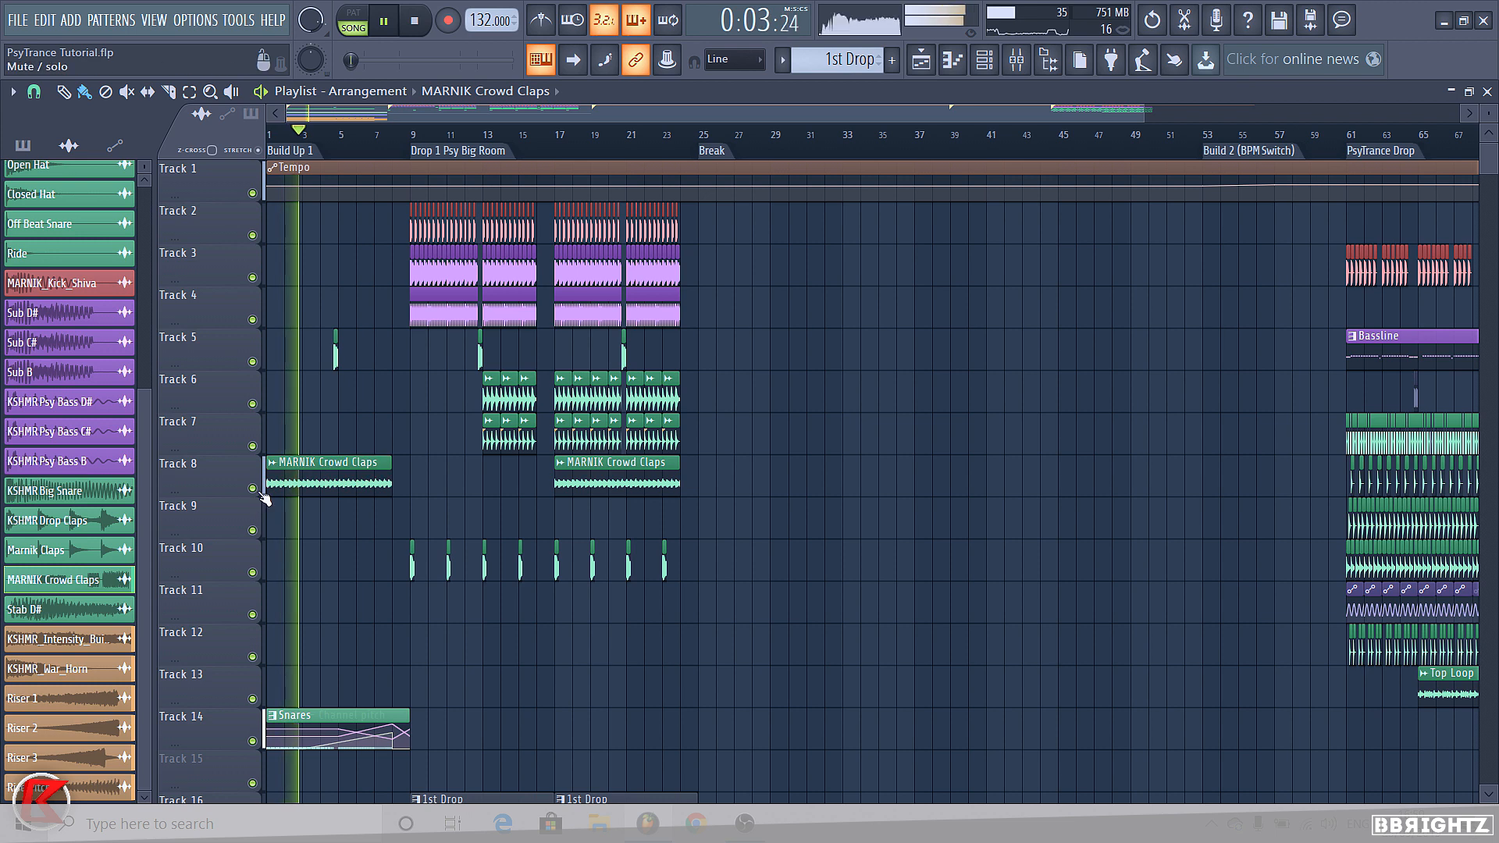
right_click(253, 488)
key(space)
key(space)
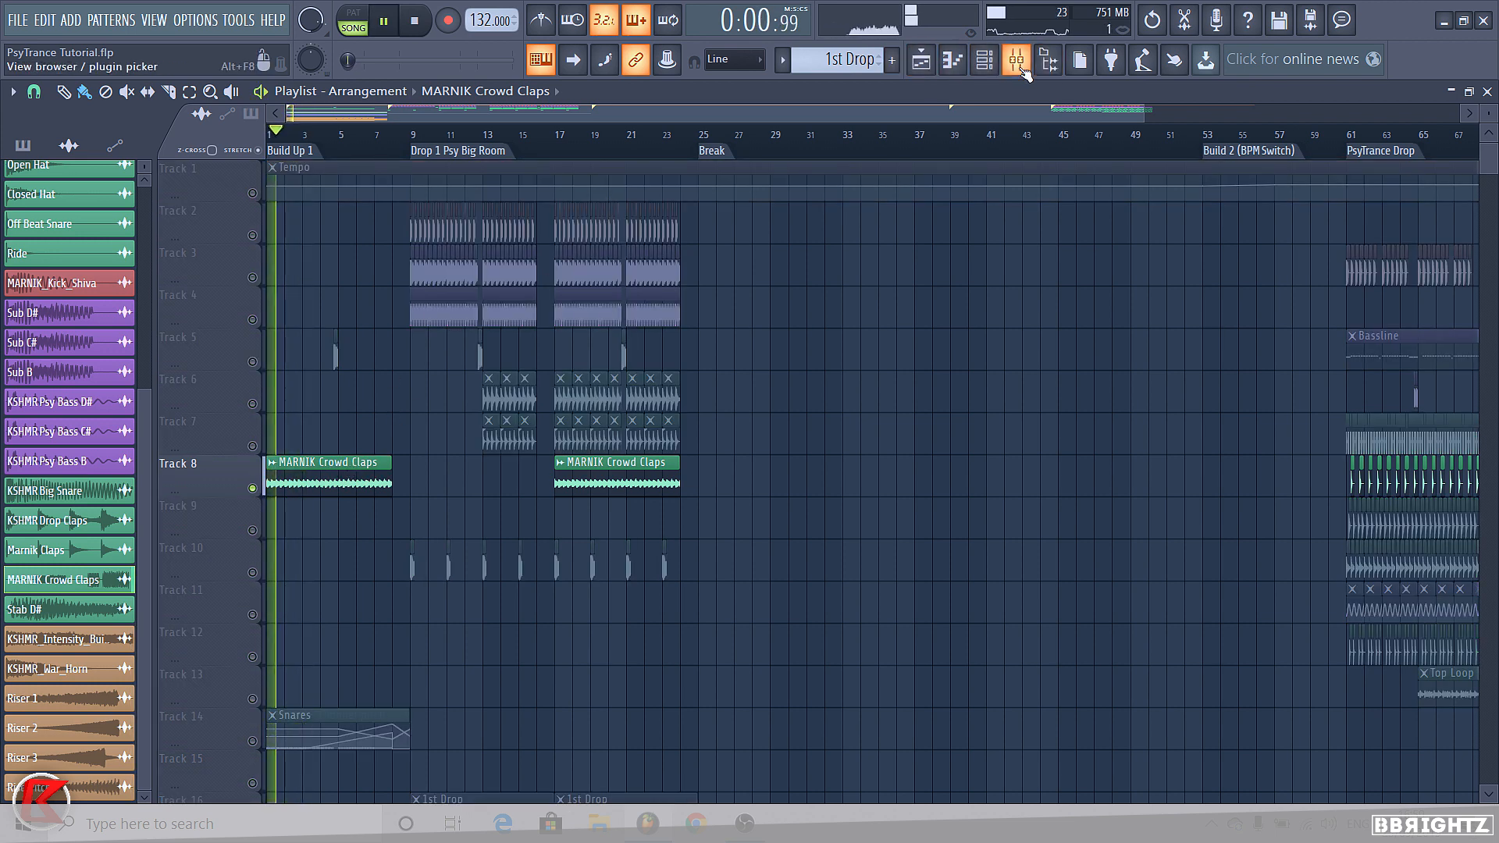
Raise the MARNIK Crowd Claps volume on mixer insert 12 to 61% (-9.6 dB)
click(1016, 60)
scroll(625, 324, up, 9)
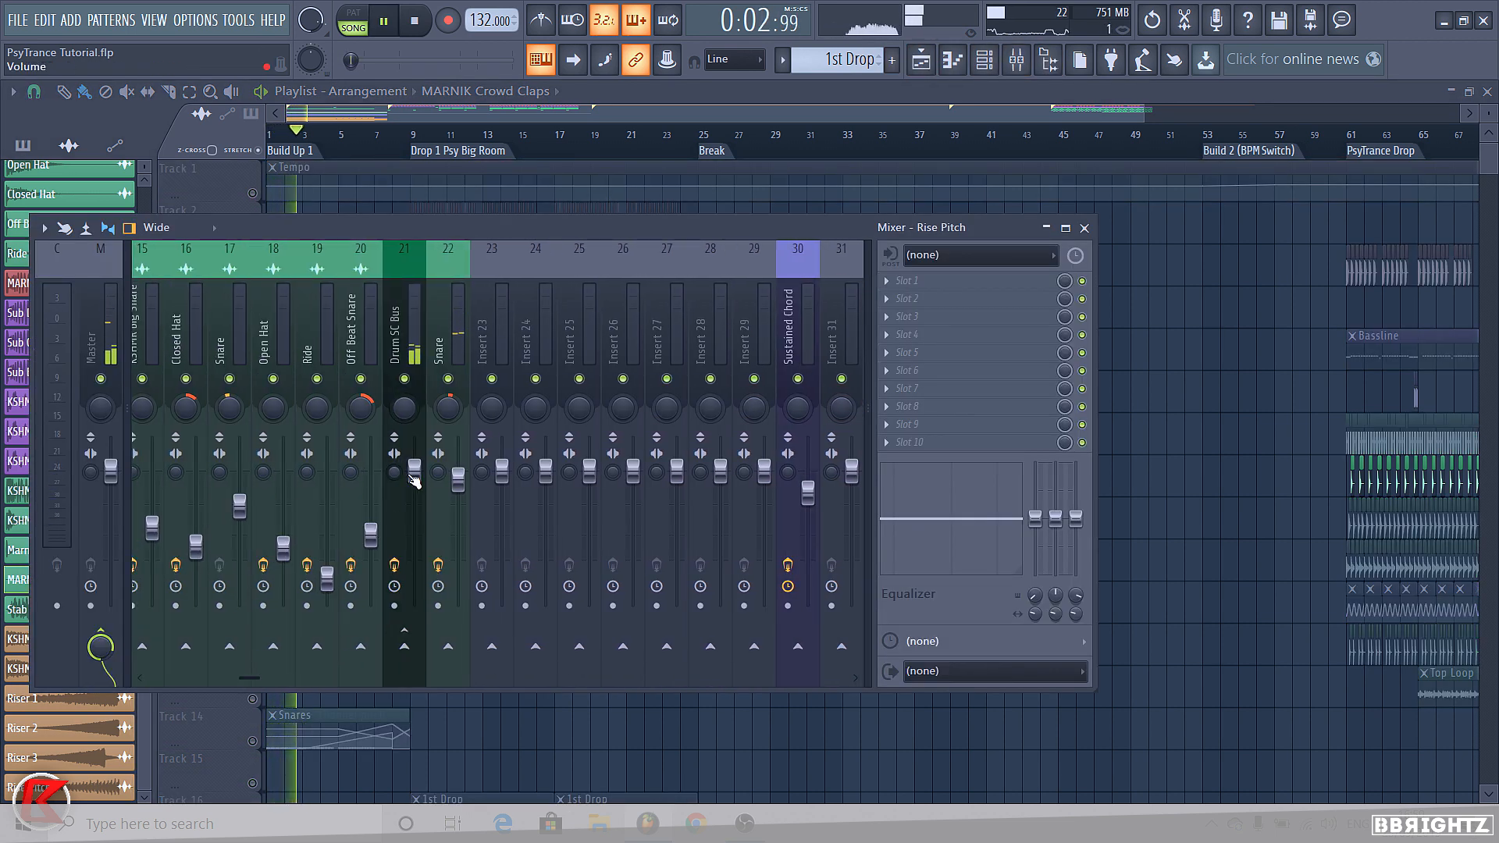
click(414, 477)
click(1084, 228)
key(space)
double_click(311, 466)
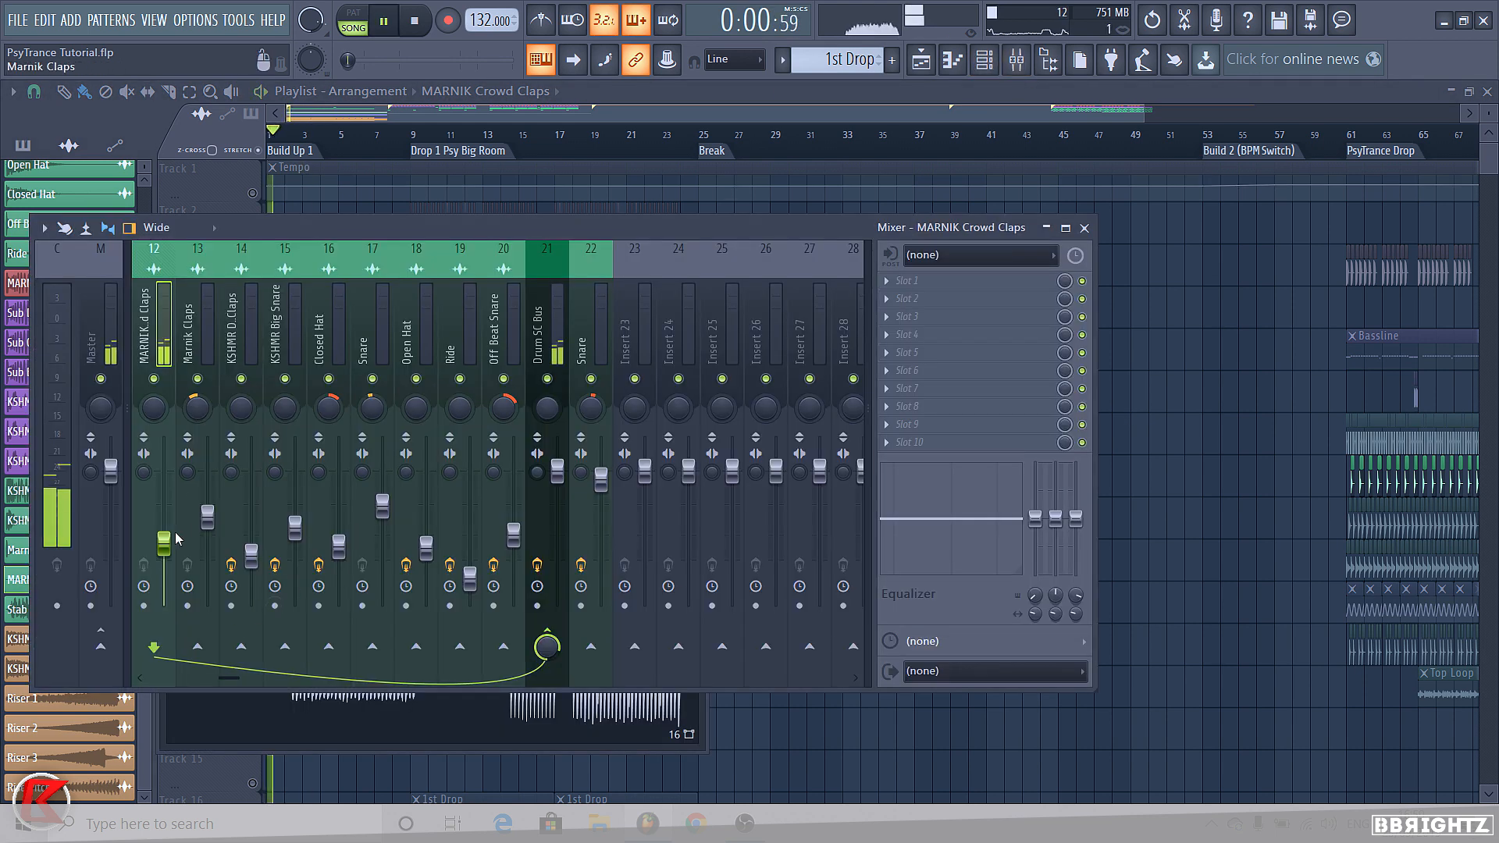
drag(164, 542, 164, 523)
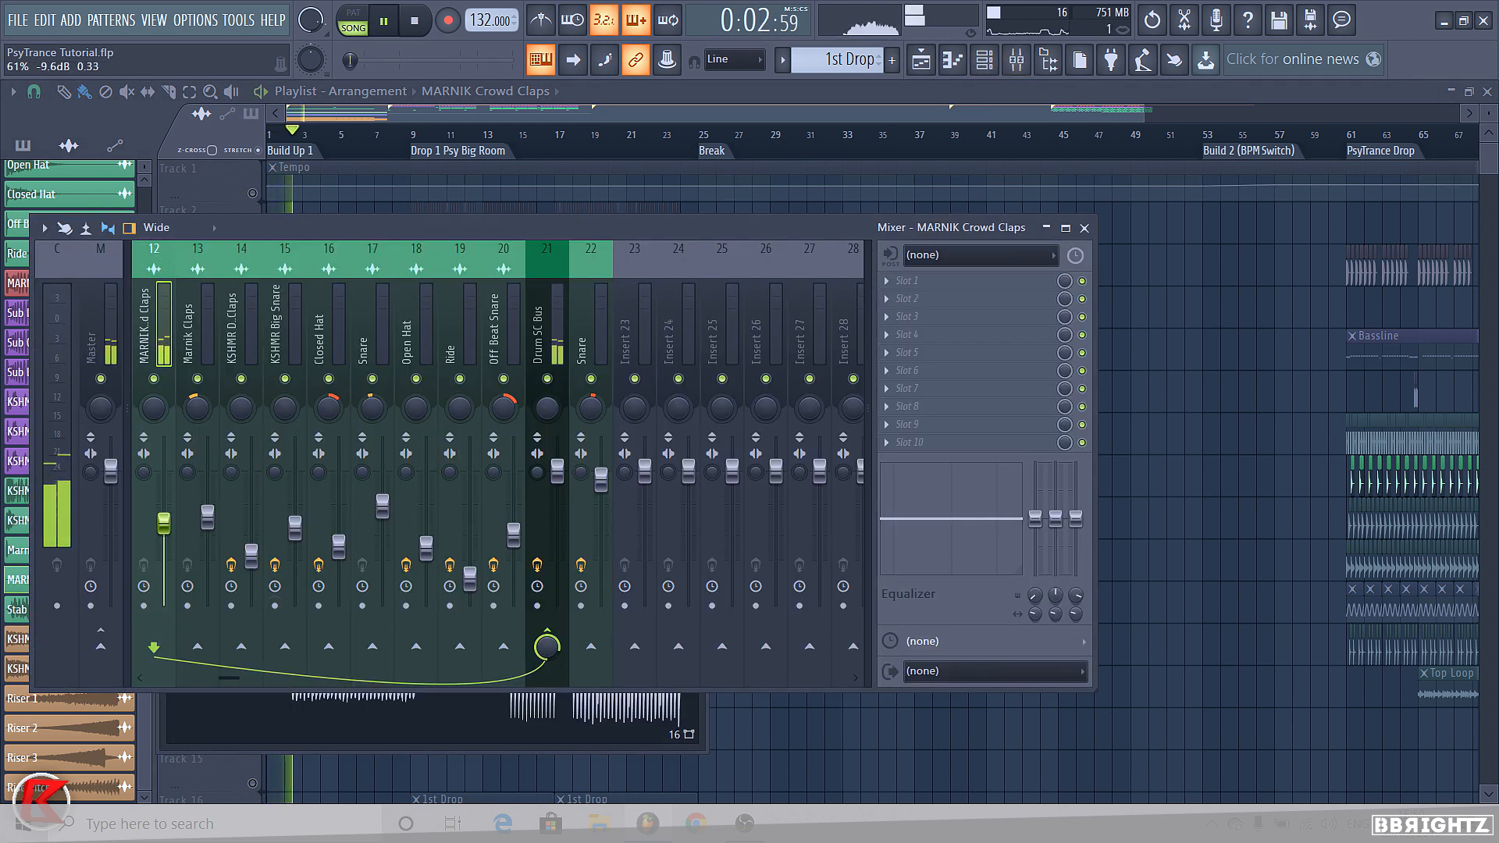
key(F9)
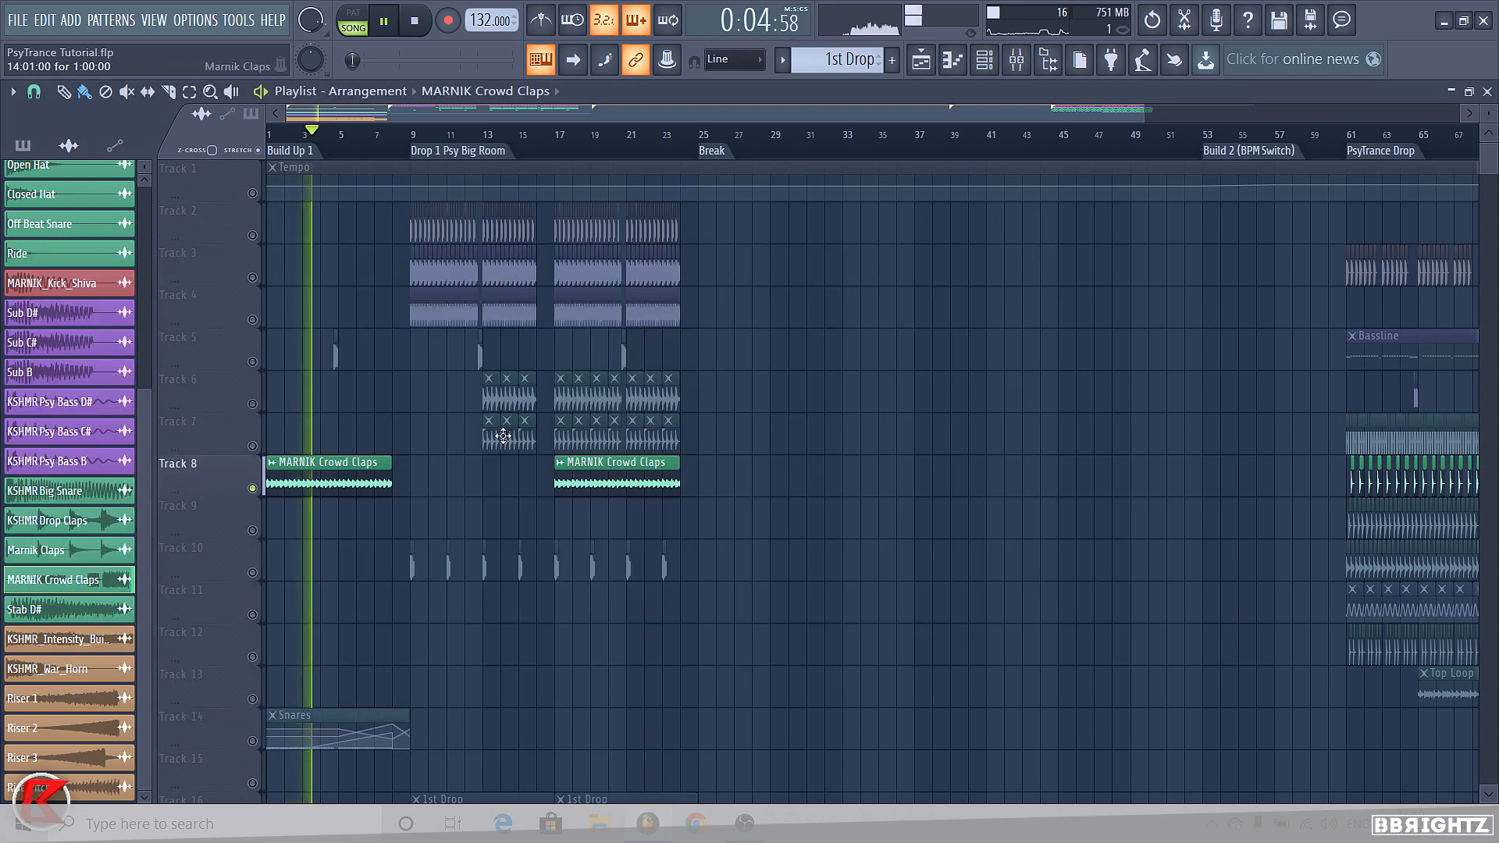
Place KSHMR Drop Claps from bar 1 on Track 6 and make that track audible alongside Track 8
click(500, 400)
drag(340, 401, 270, 403)
click(253, 404)
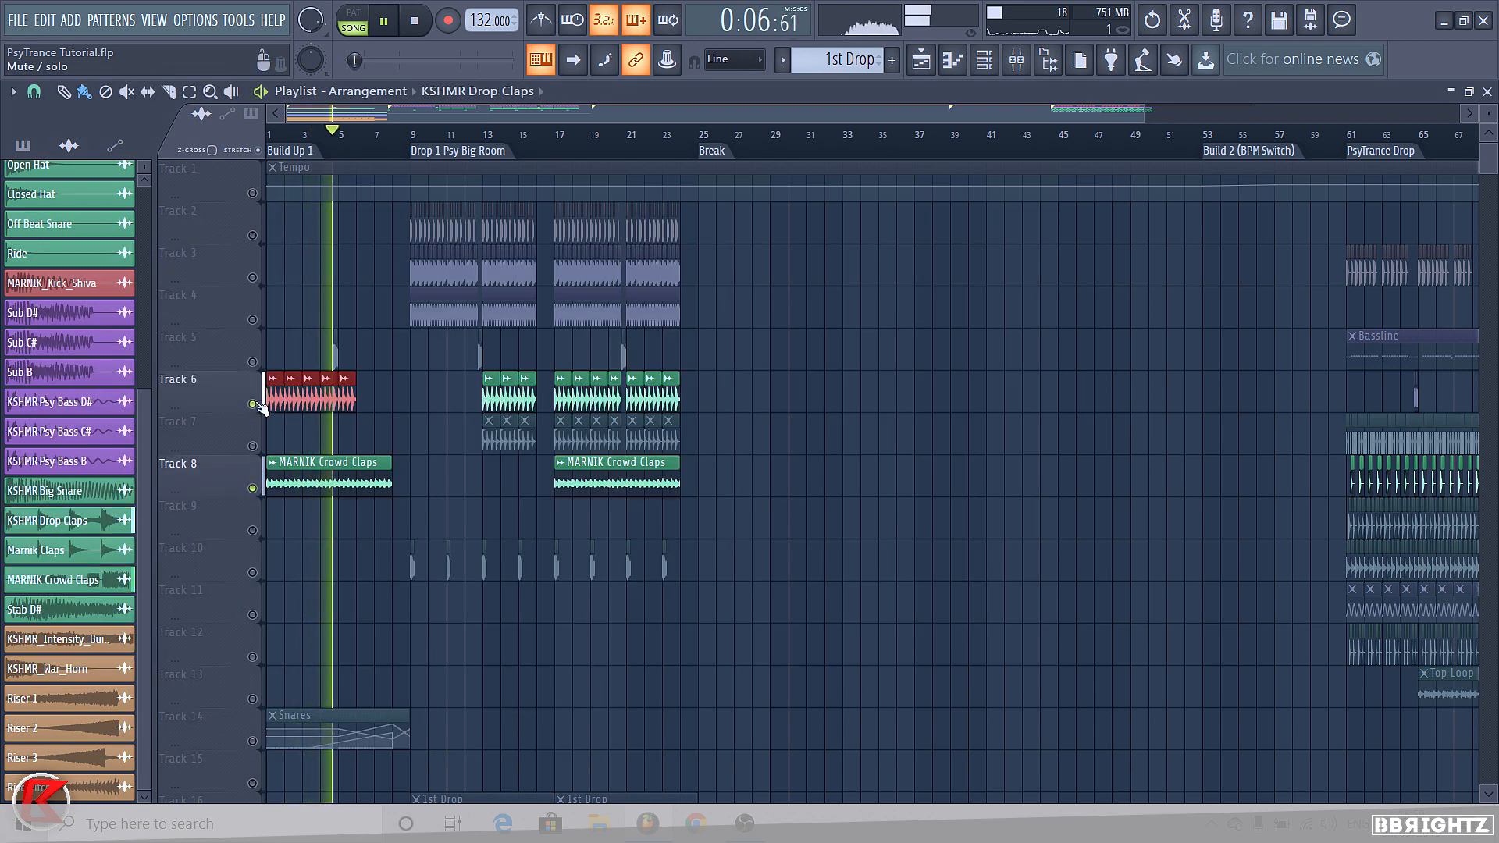
key(space)
Slice the clap clips on Tracks 6 and 8 where the Big Snare hits before bar 5 and delete the overlapping pieces
scroll(323, 476, up, 4)
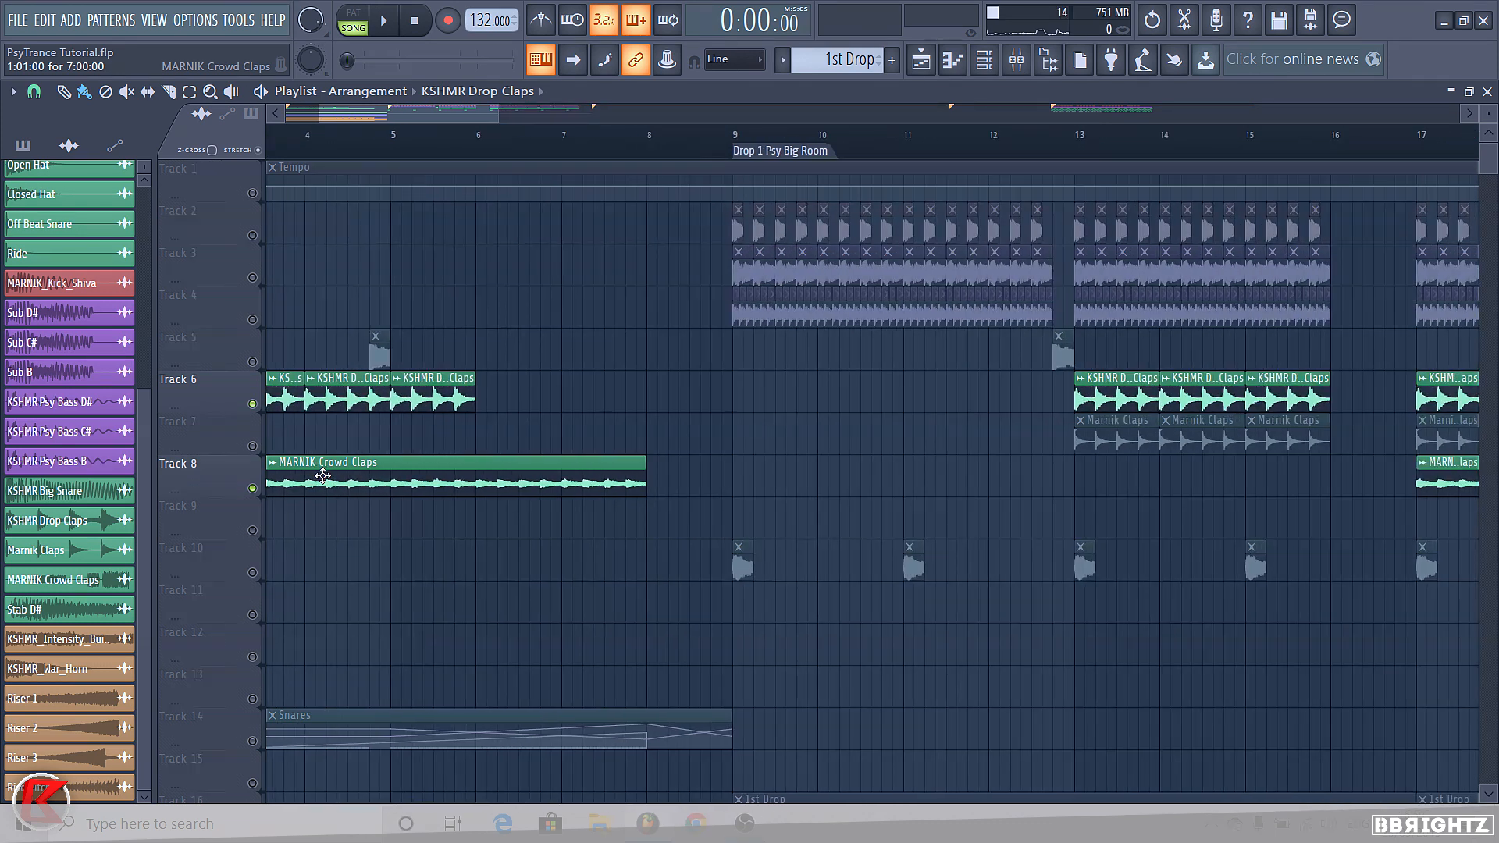
scroll(327, 476, up, 2)
key(c)
drag(400, 542, 398, 375)
key(b)
right_click(401, 396)
right_click(397, 480)
scroll(423, 354, up, 3)
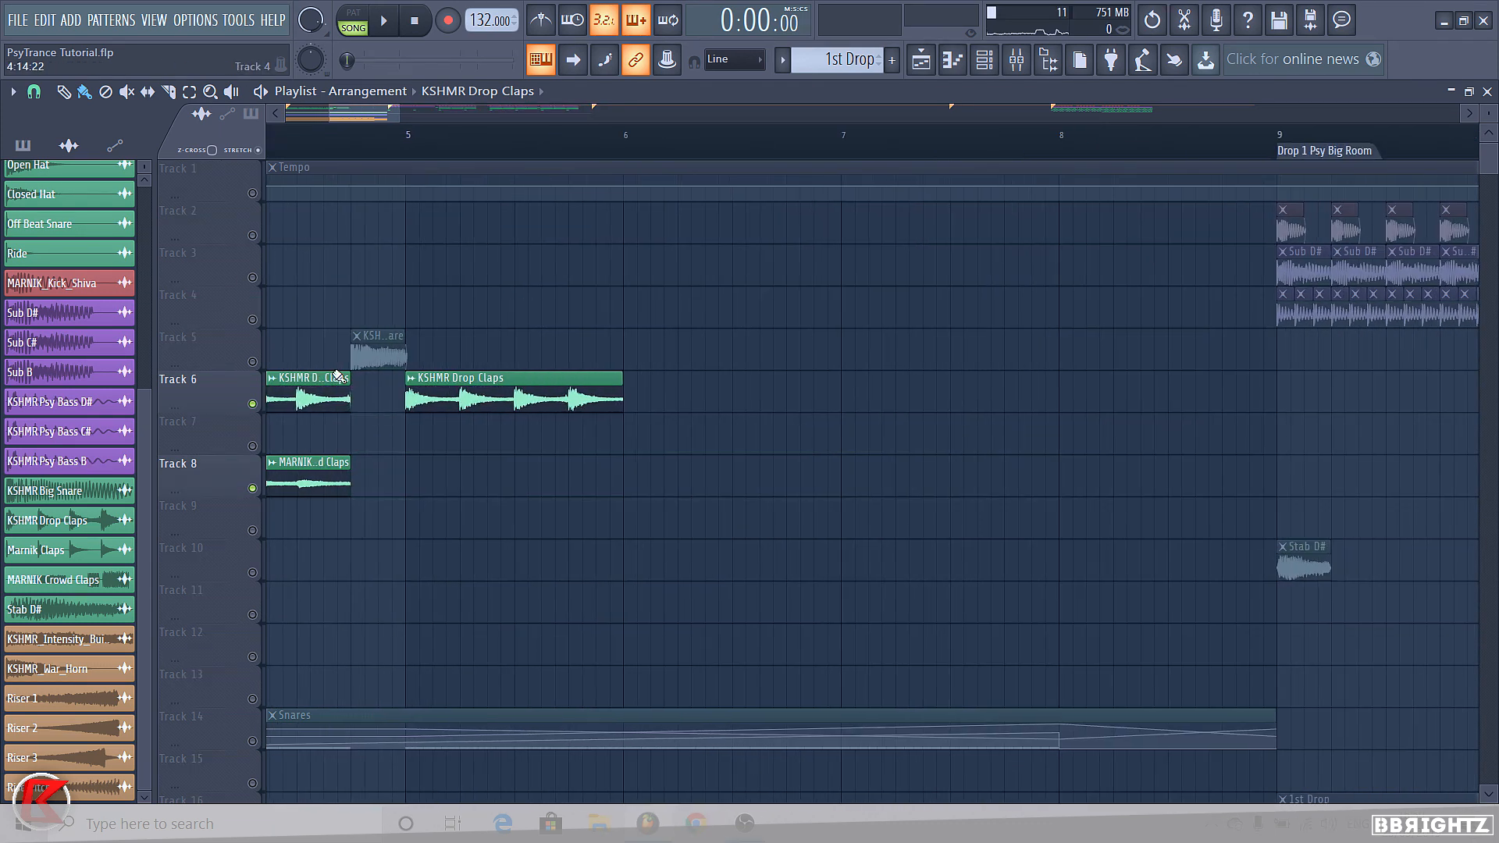
Add MARNIK Crowd Claps from bar 5 to bar 8 on Track 8 and continue KSHMR Drop Claps to bar 8 on Track 6
scroll(367, 361, down, 4)
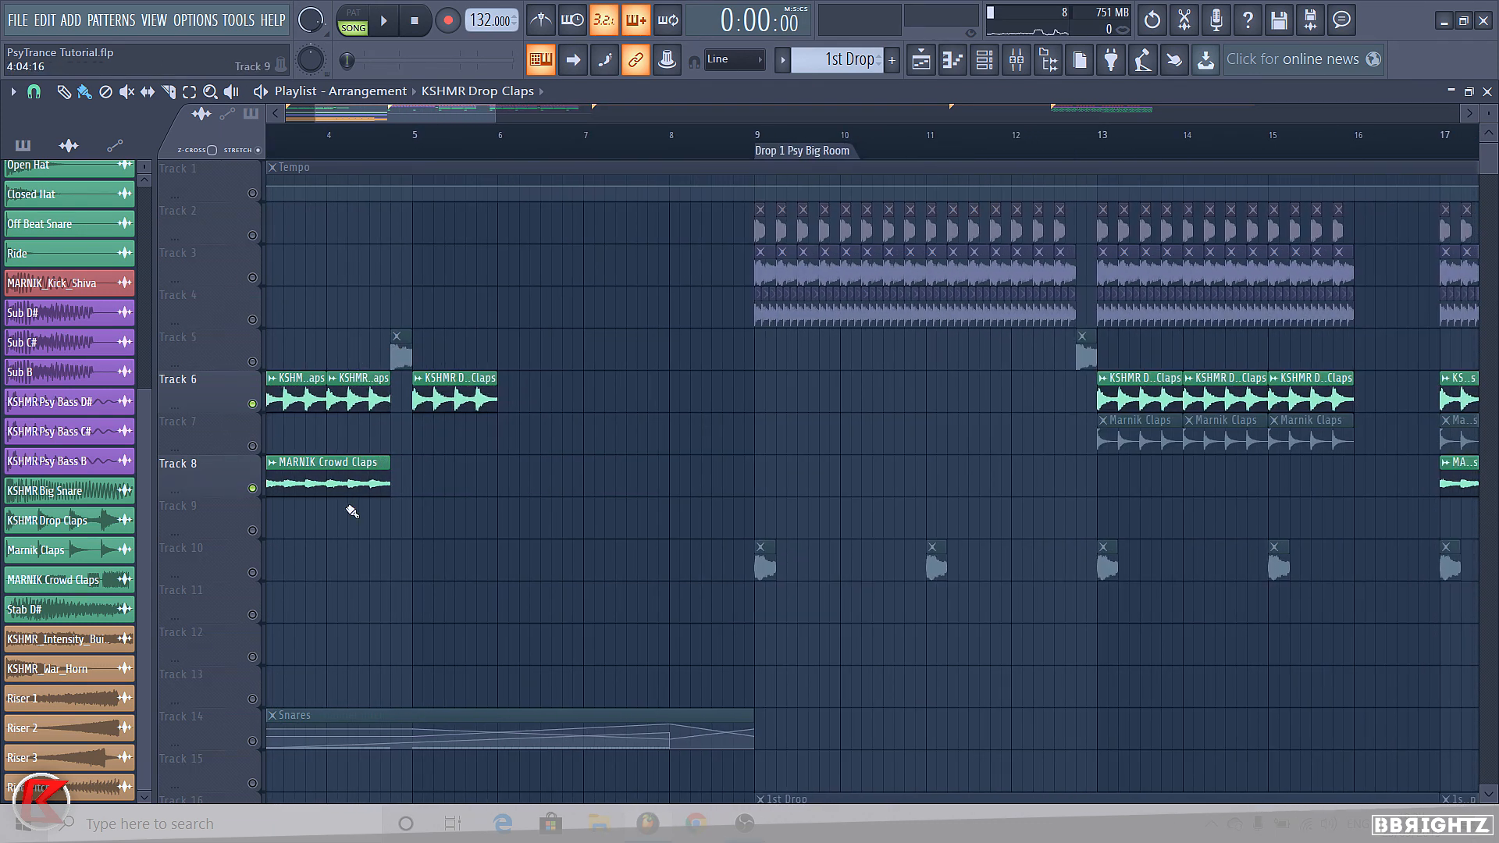
click(353, 479)
scroll(478, 508, down, 2)
click(452, 480)
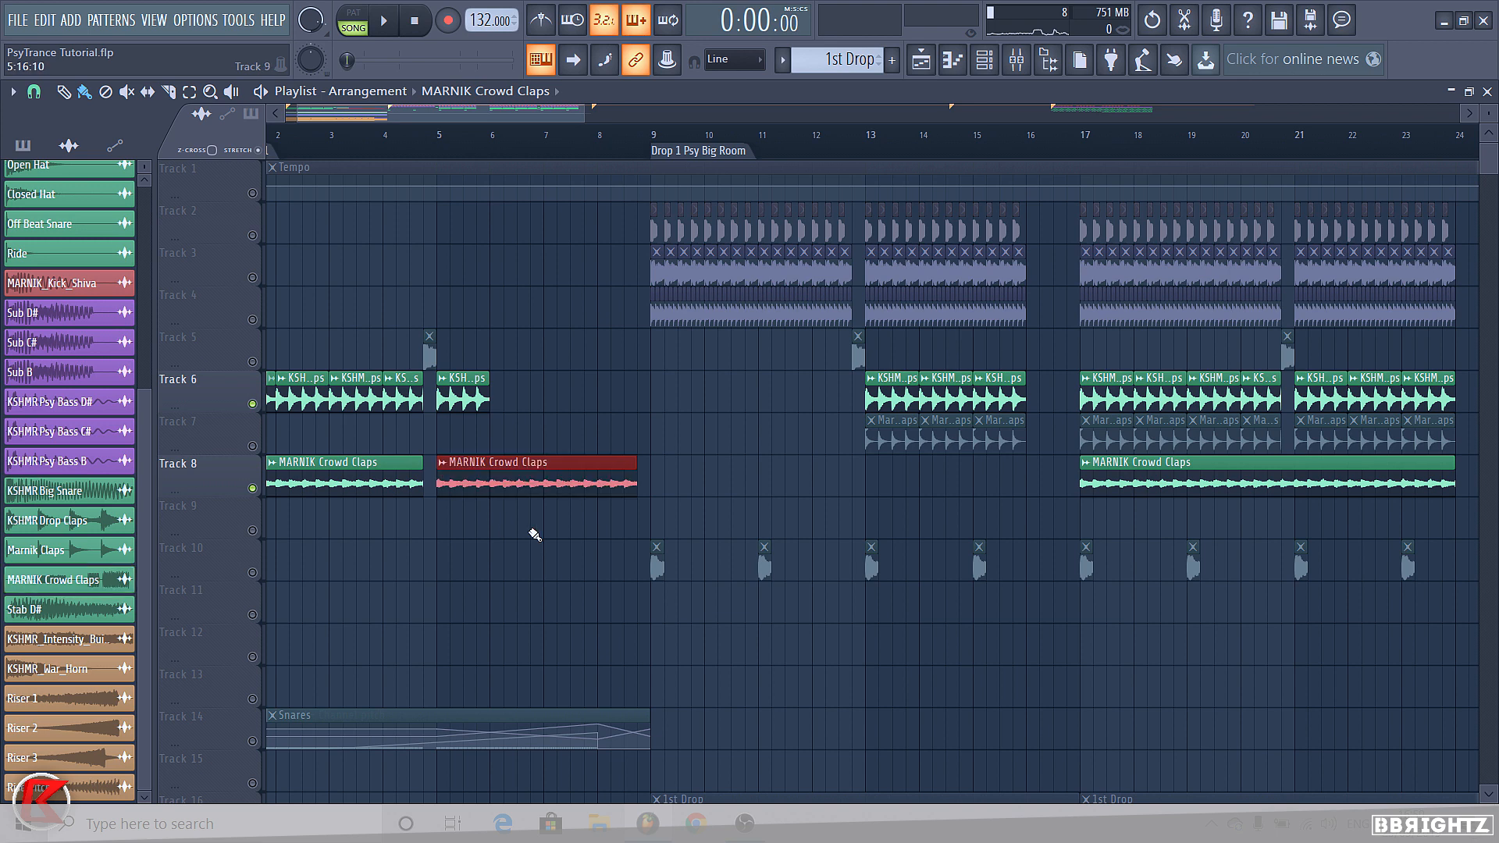
drag(622, 460, 622, 462)
right_click(621, 477)
drag(502, 392, 554, 391)
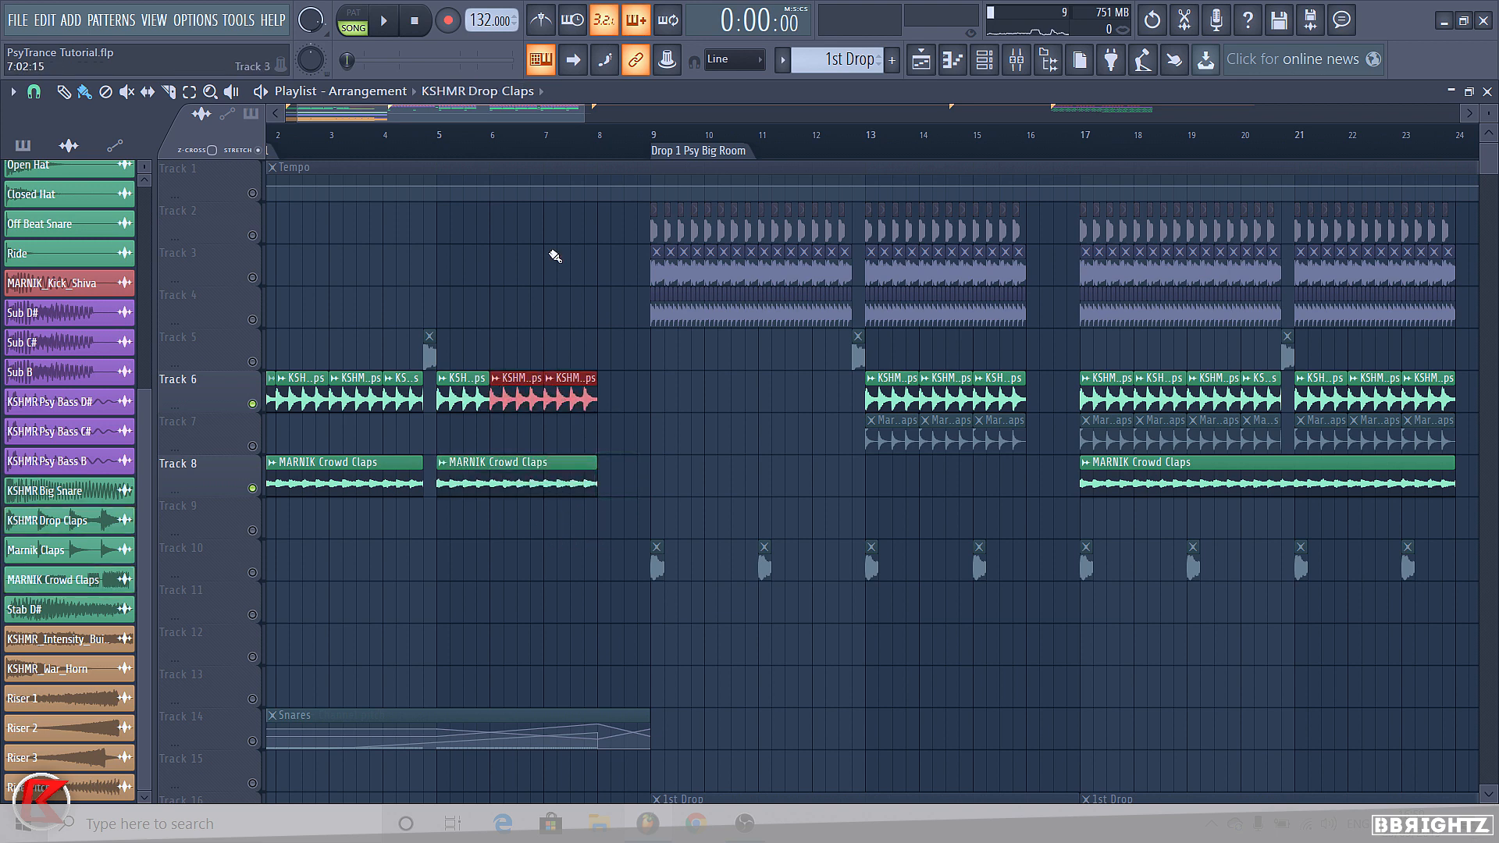
Make all playlist tracks audible again and play the build-up from the start
drag(326, 115, 300, 115)
right_click(256, 193)
right_click(256, 194)
key(space)
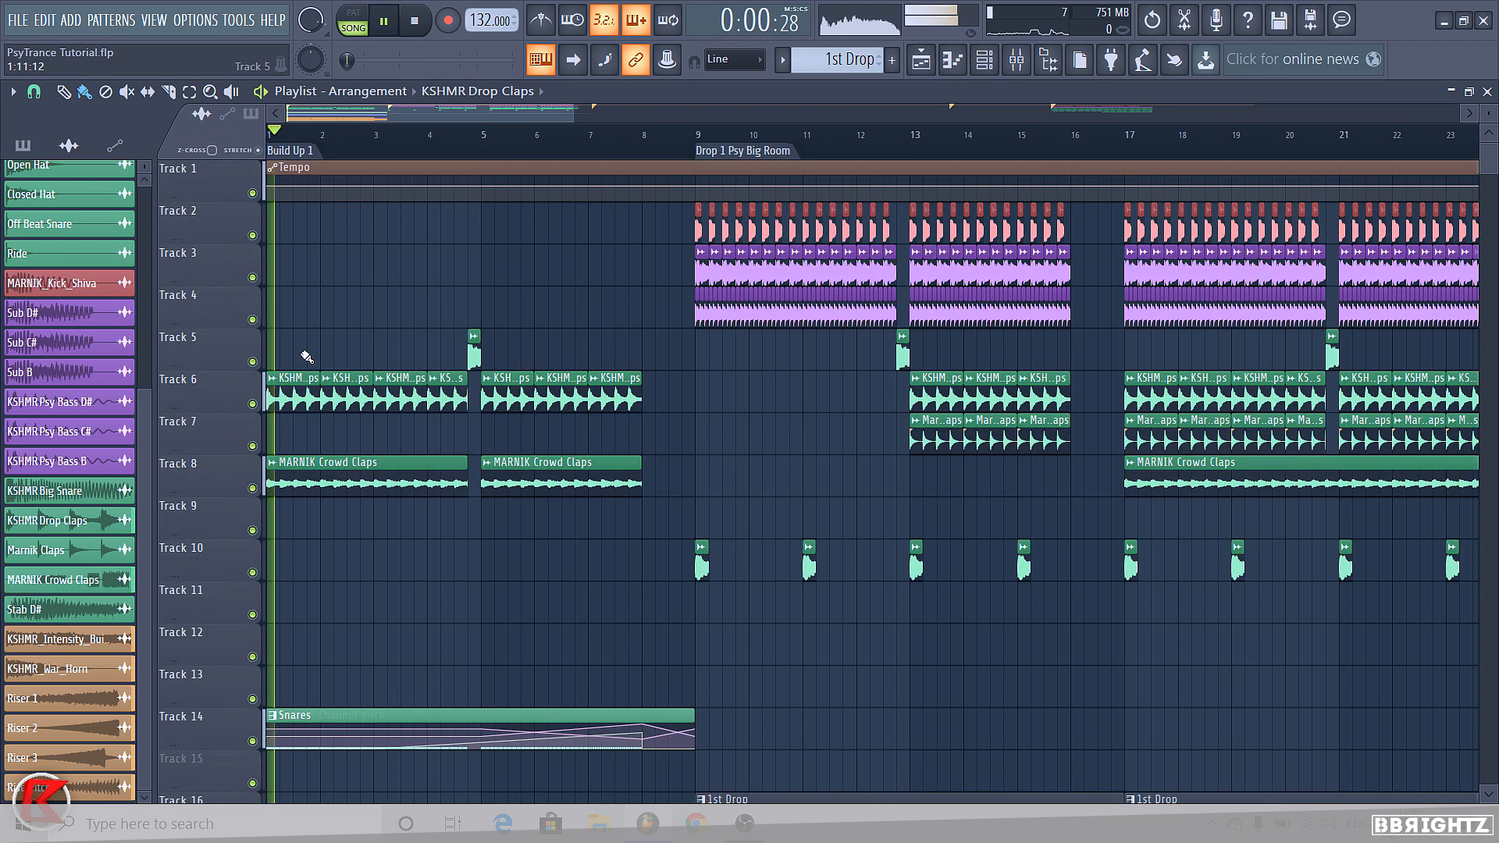
Place Stab D# clips on Track 10 at bars 1, 3, 5 and 7 of the build-up
scroll(492, 596, down, 3)
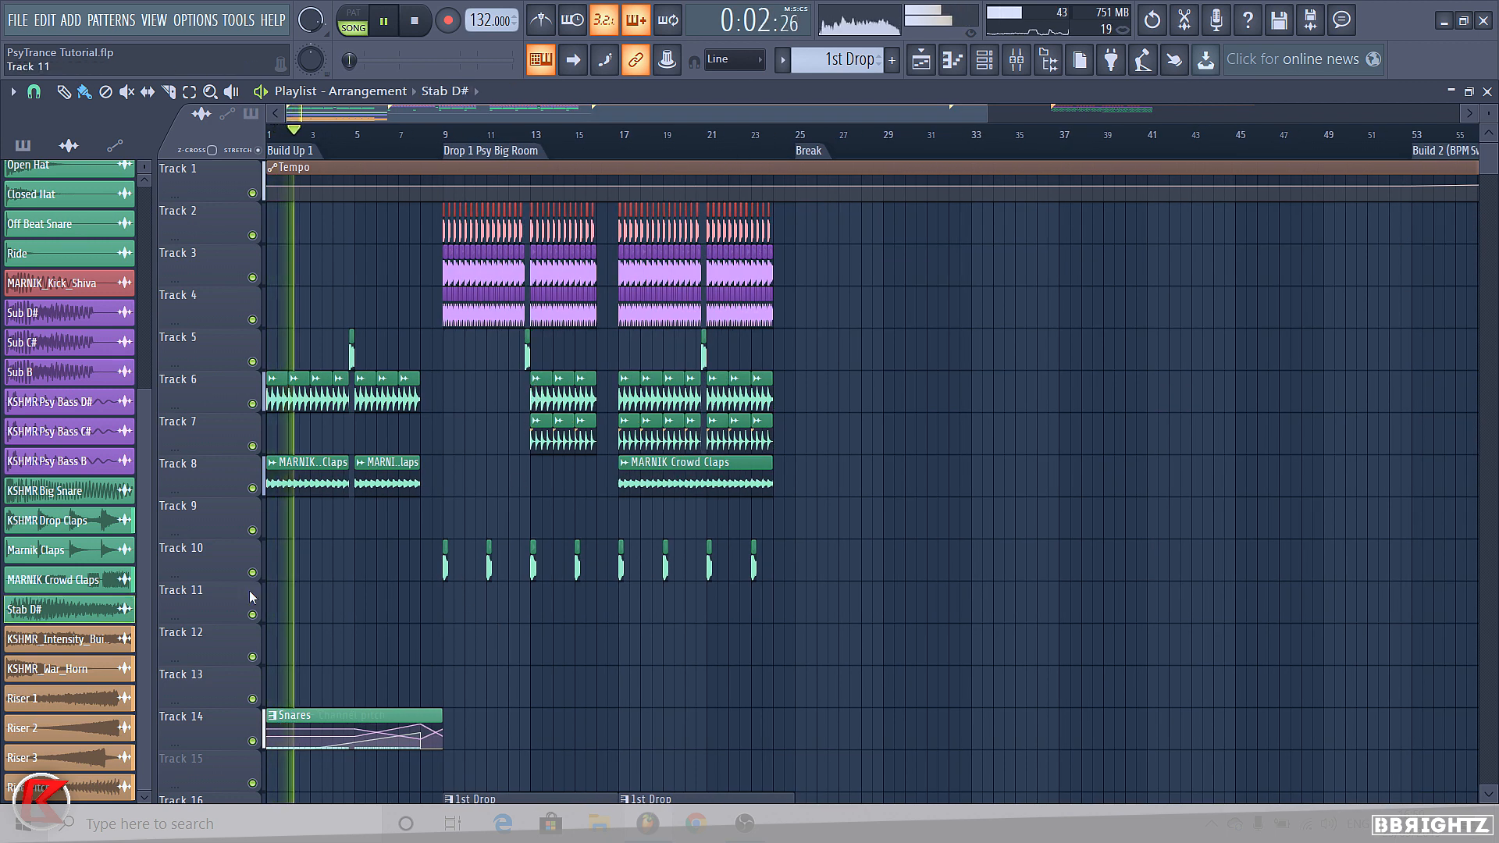
click(445, 562)
key(space)
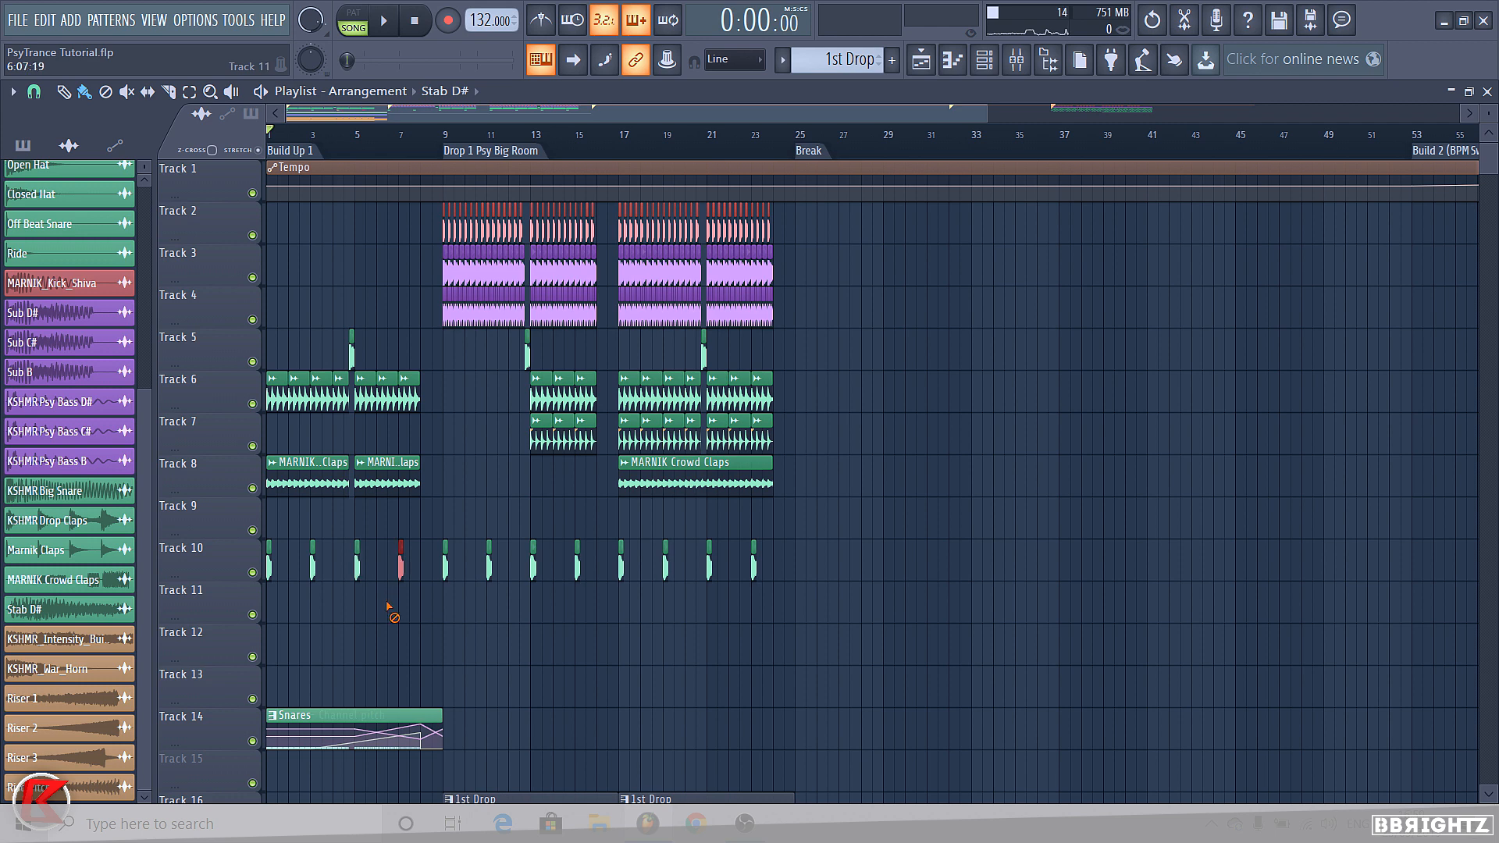
Solo Track 10 and load Fruity Love Philter into slot 4 of the Stab D# mixer insert
right_click(255, 574)
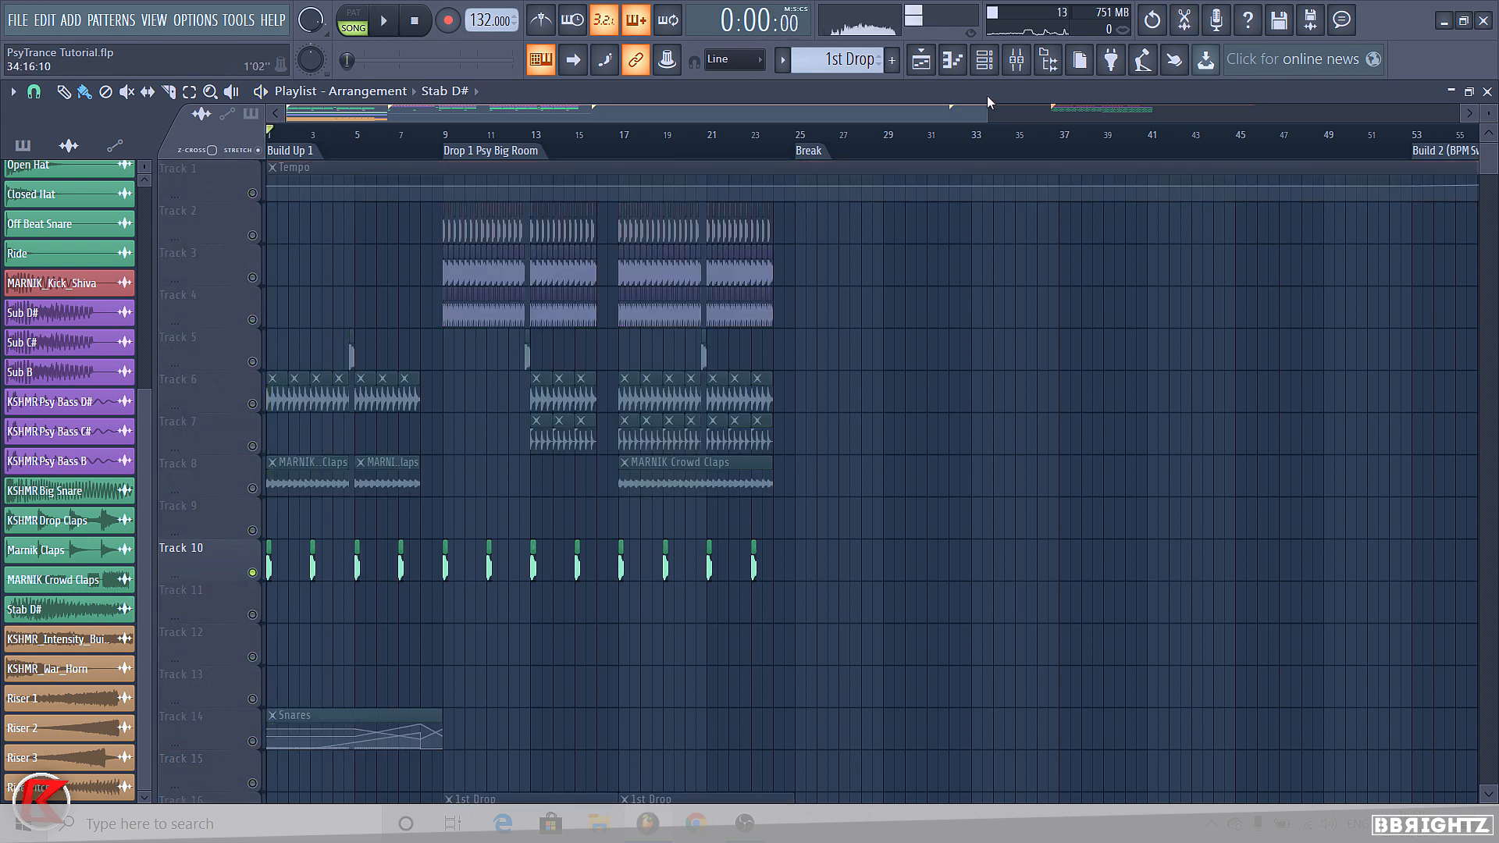
key(F9)
click(187, 327)
scroll(187, 328, up, 2)
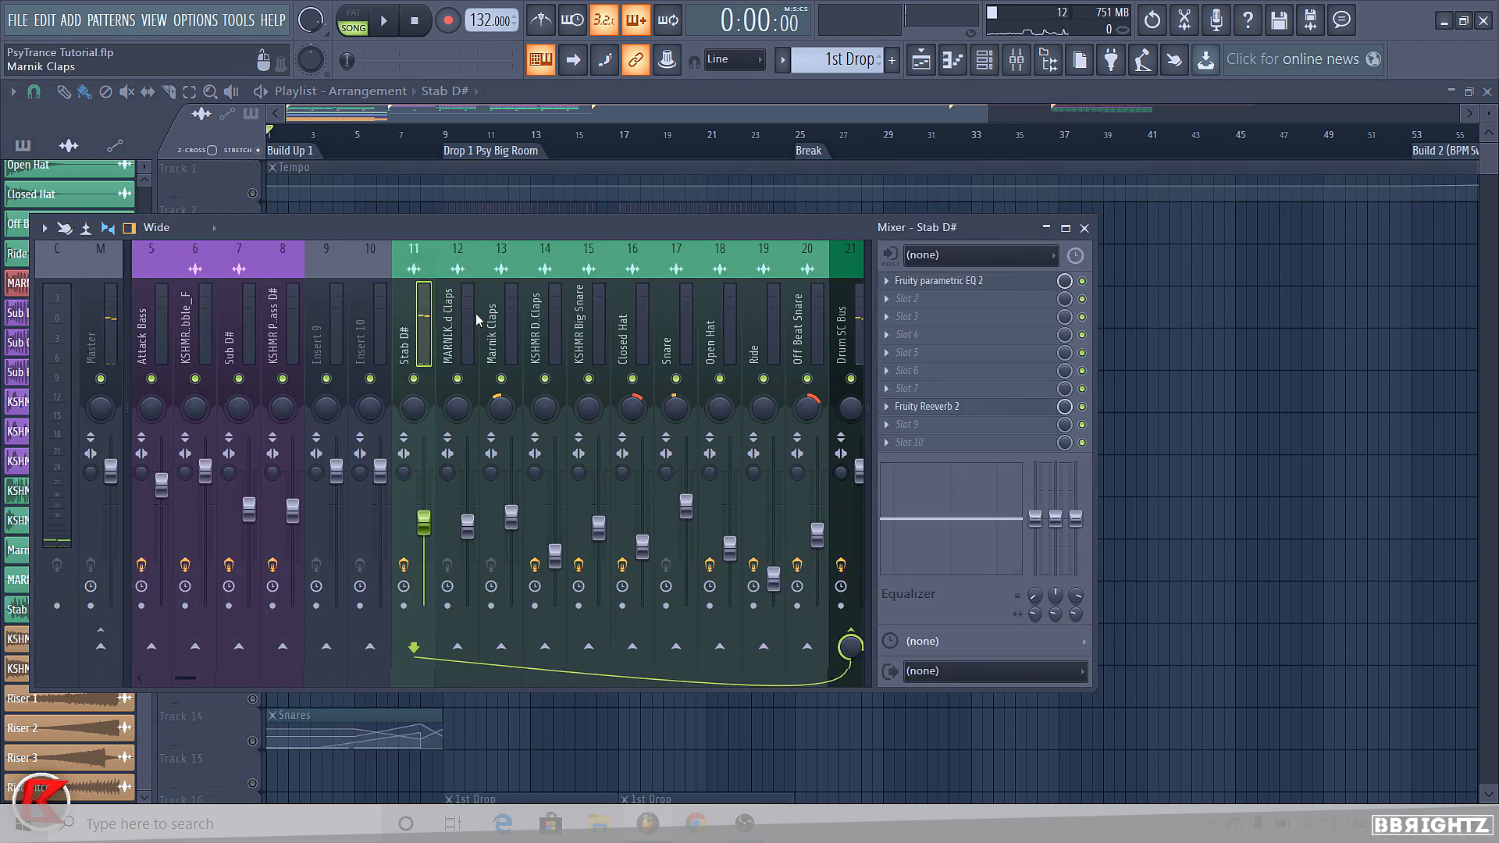
click(913, 334)
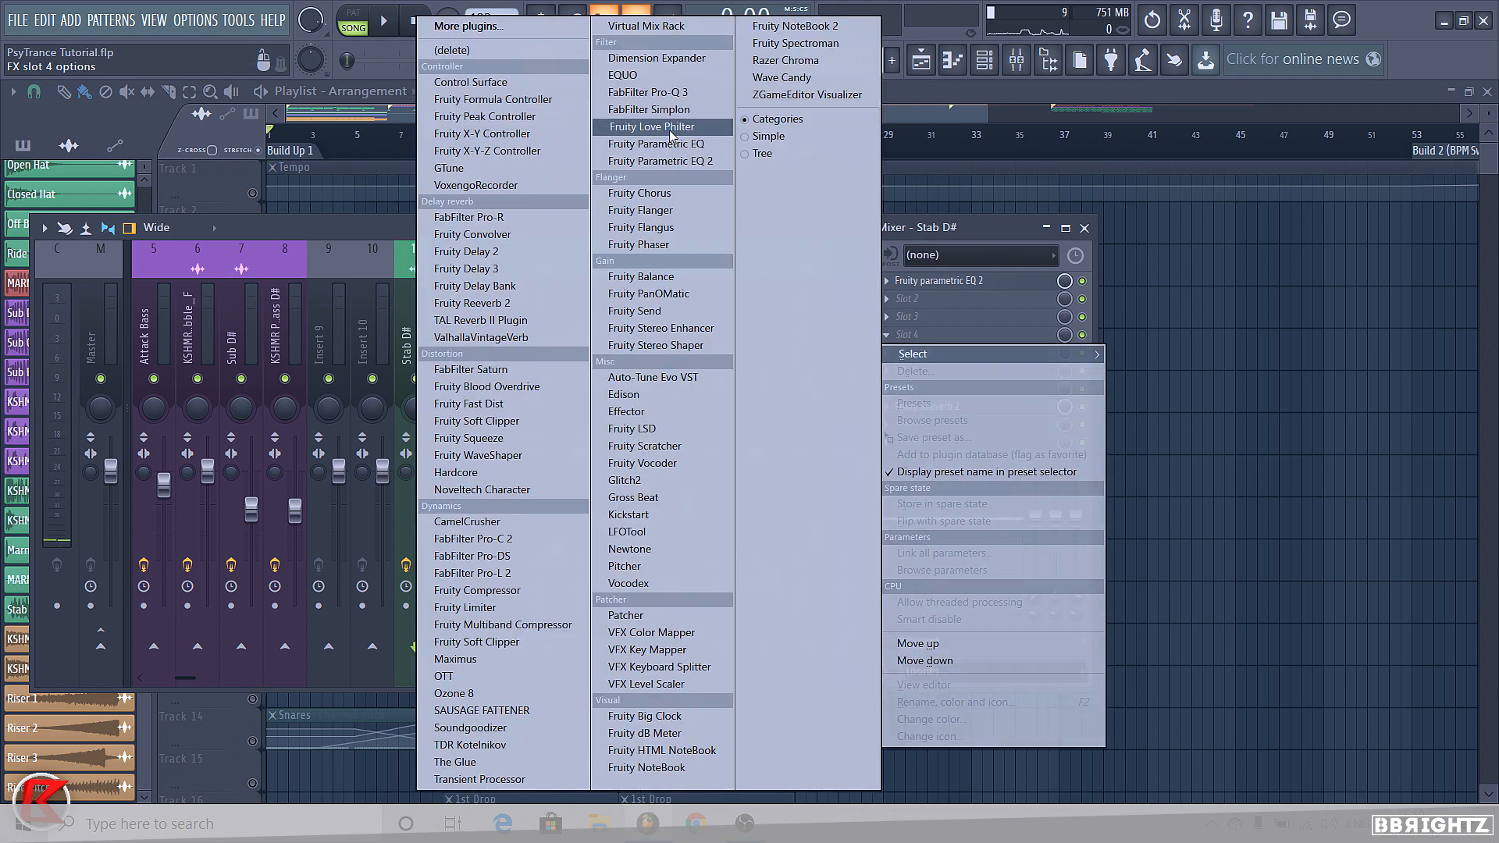
click(635, 157)
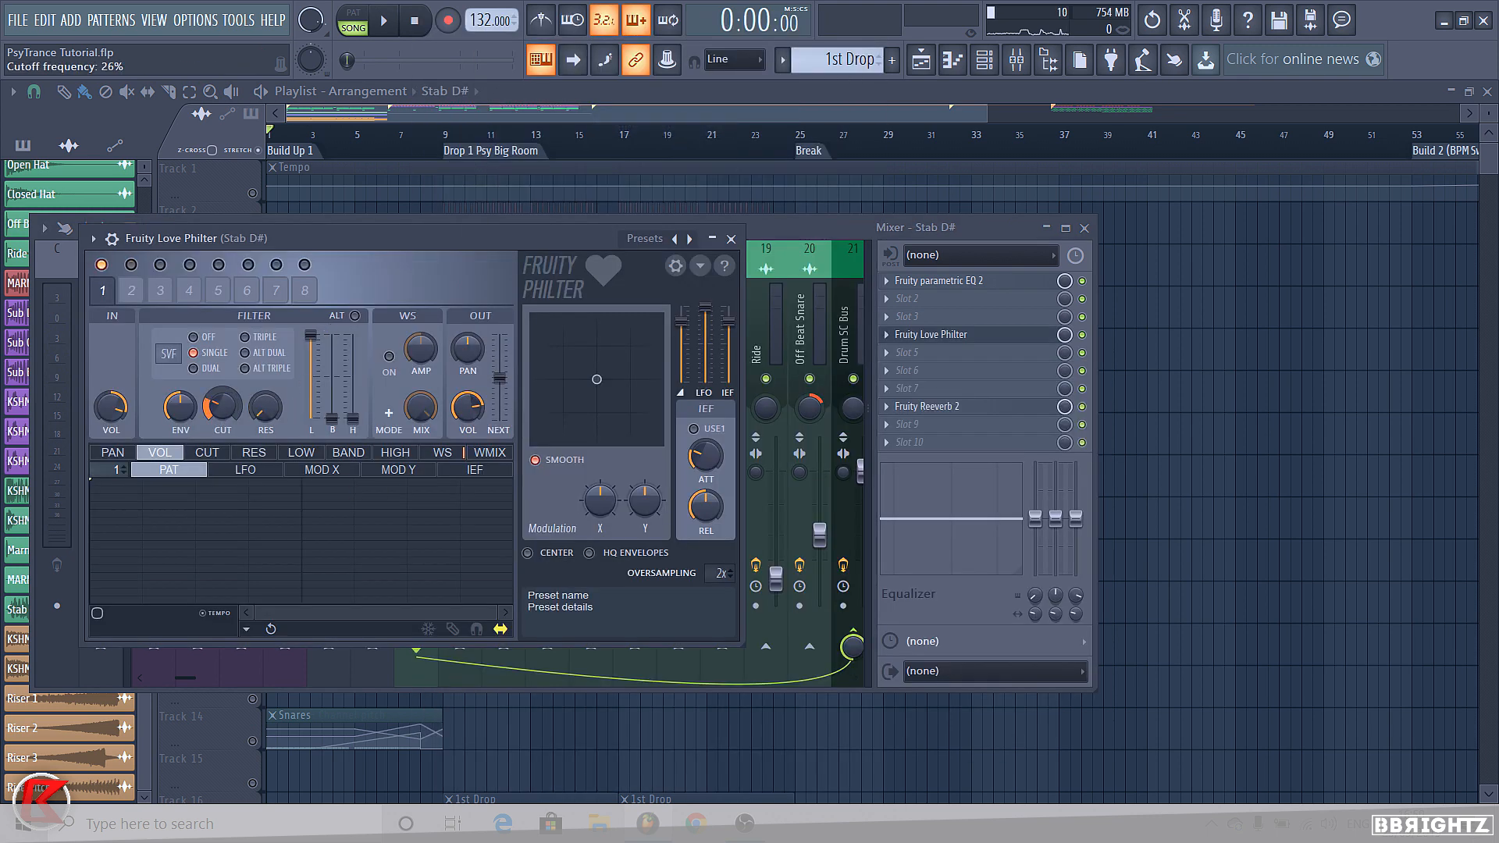
Create an automation clip for Love Philter's Filter 1 cutoff, rising from bar 1 to bar 9, and put it on Track 9
right_click(312, 344)
click(282, 526)
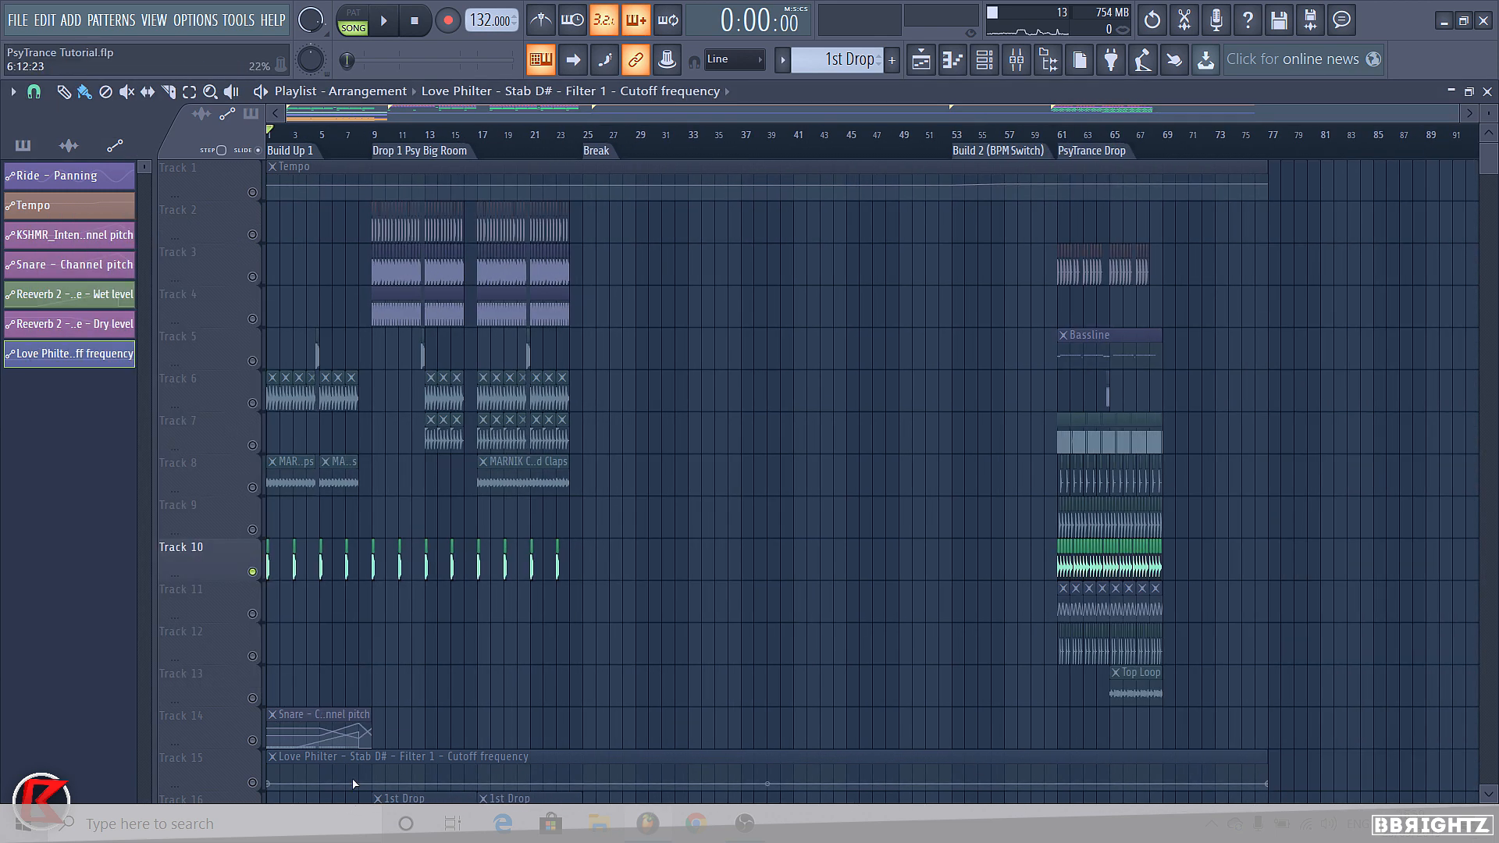
right_click(371, 777)
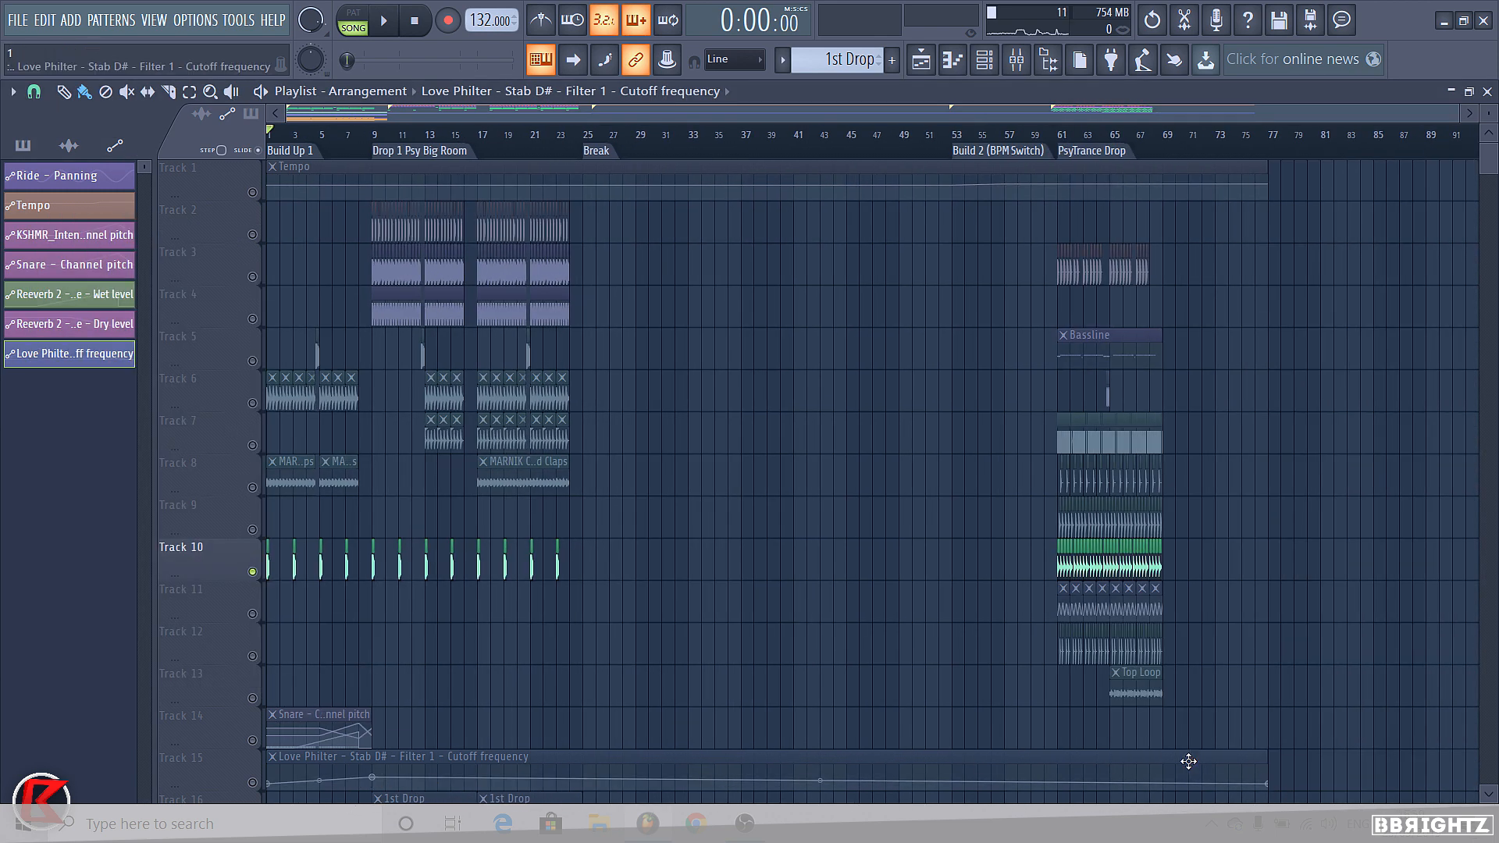
right_click(1268, 784)
click(1304, 482)
drag(333, 756, 313, 506)
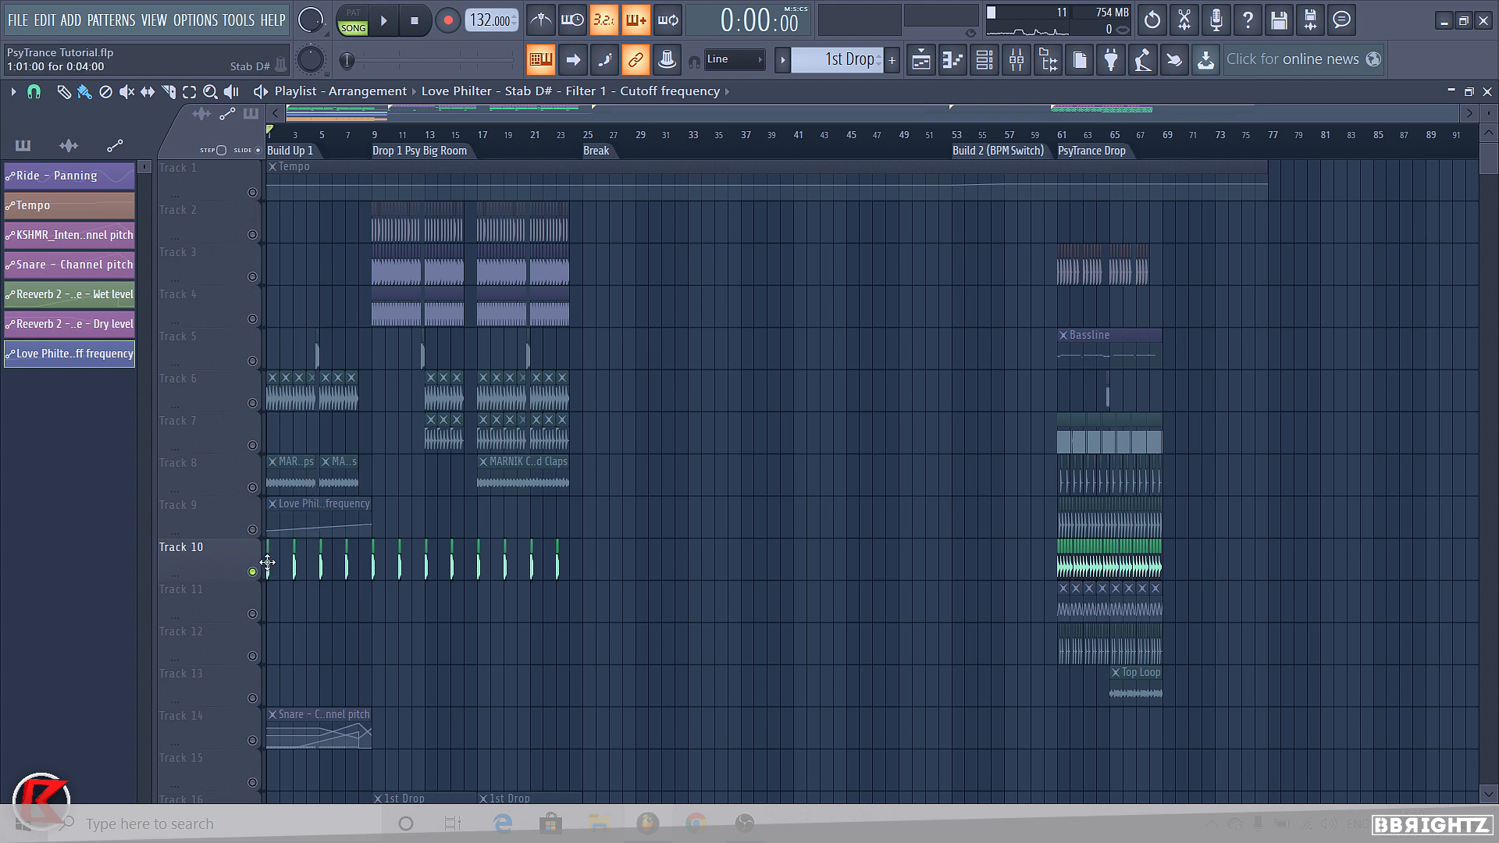
Audition the filtered stabs, steepen the cutoff rise from bar 8, and move the automation clip onto Track 10
scroll(267, 562, up, 3)
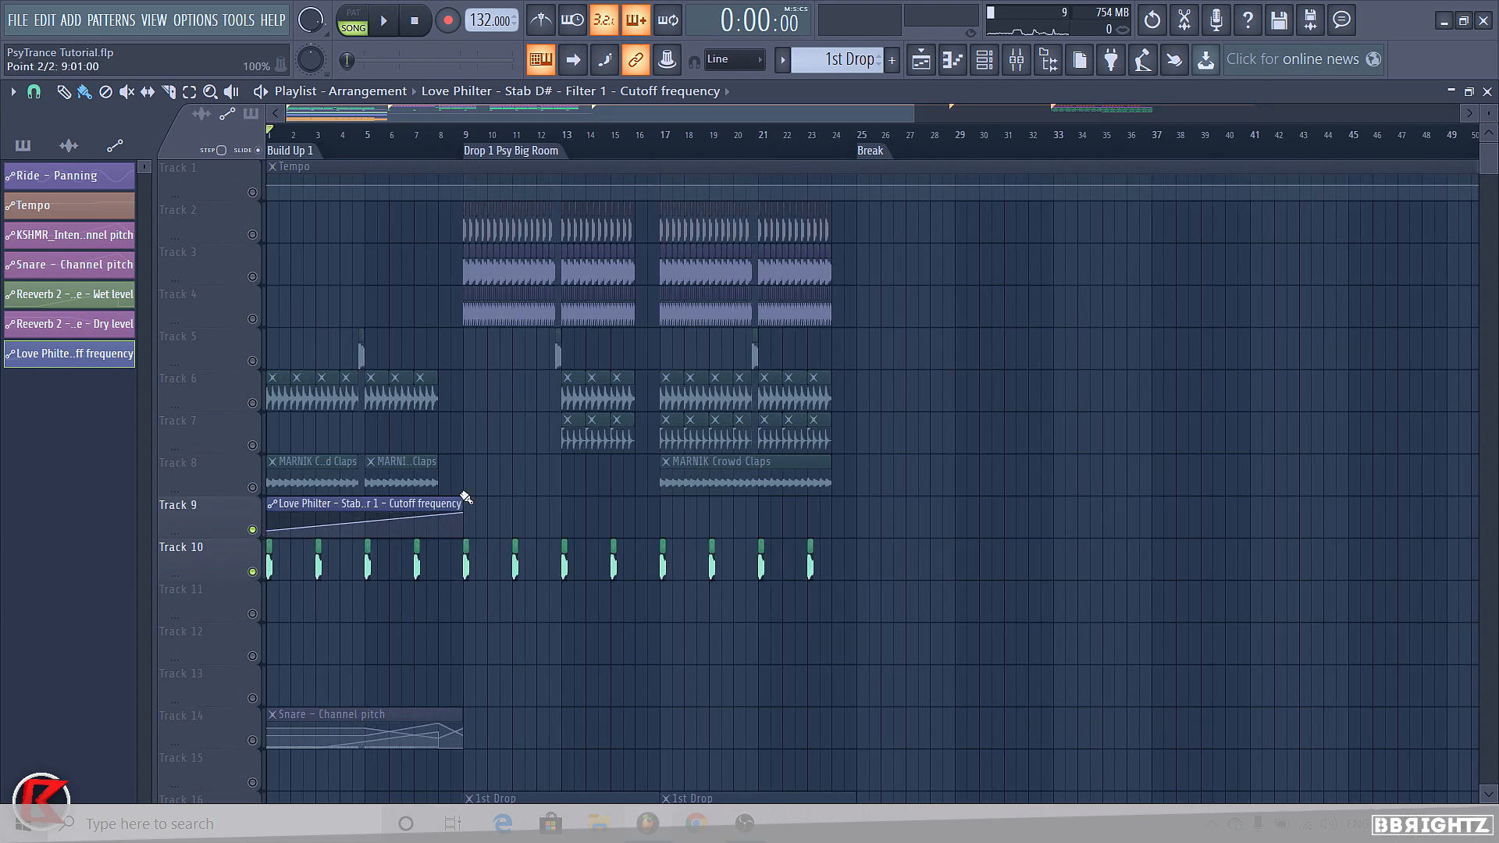
key(space)
drag(352, 528, 294, 572)
key(space)
Unsolo the tracks and play the full build-up with the filtered stabs
right_click(253, 530)
key(space)
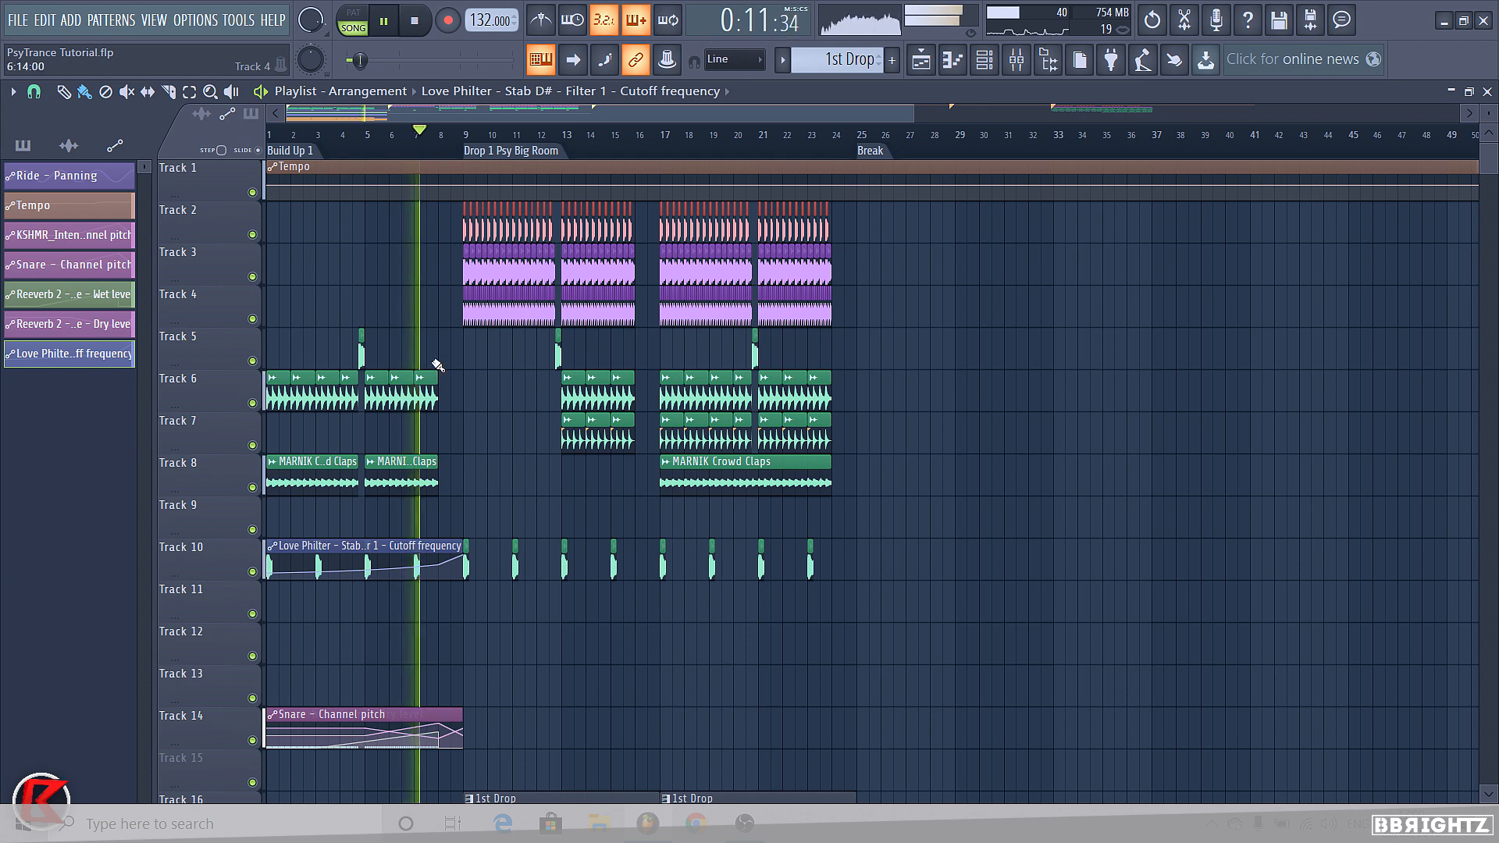
scroll(462, 390, down, 3)
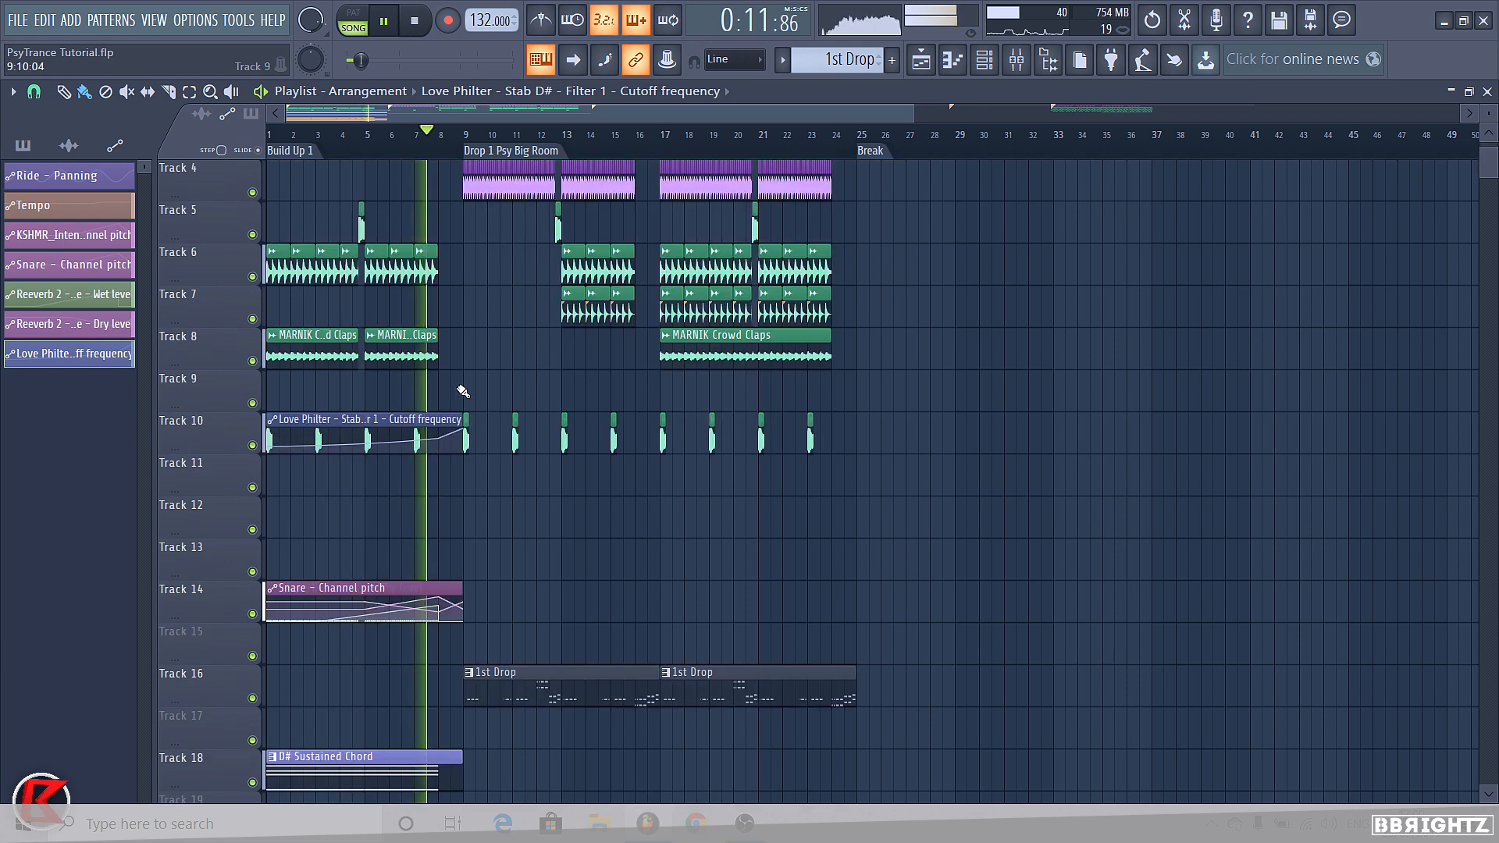
Stop playback and create a new pattern named Reese Bass
click(843, 52)
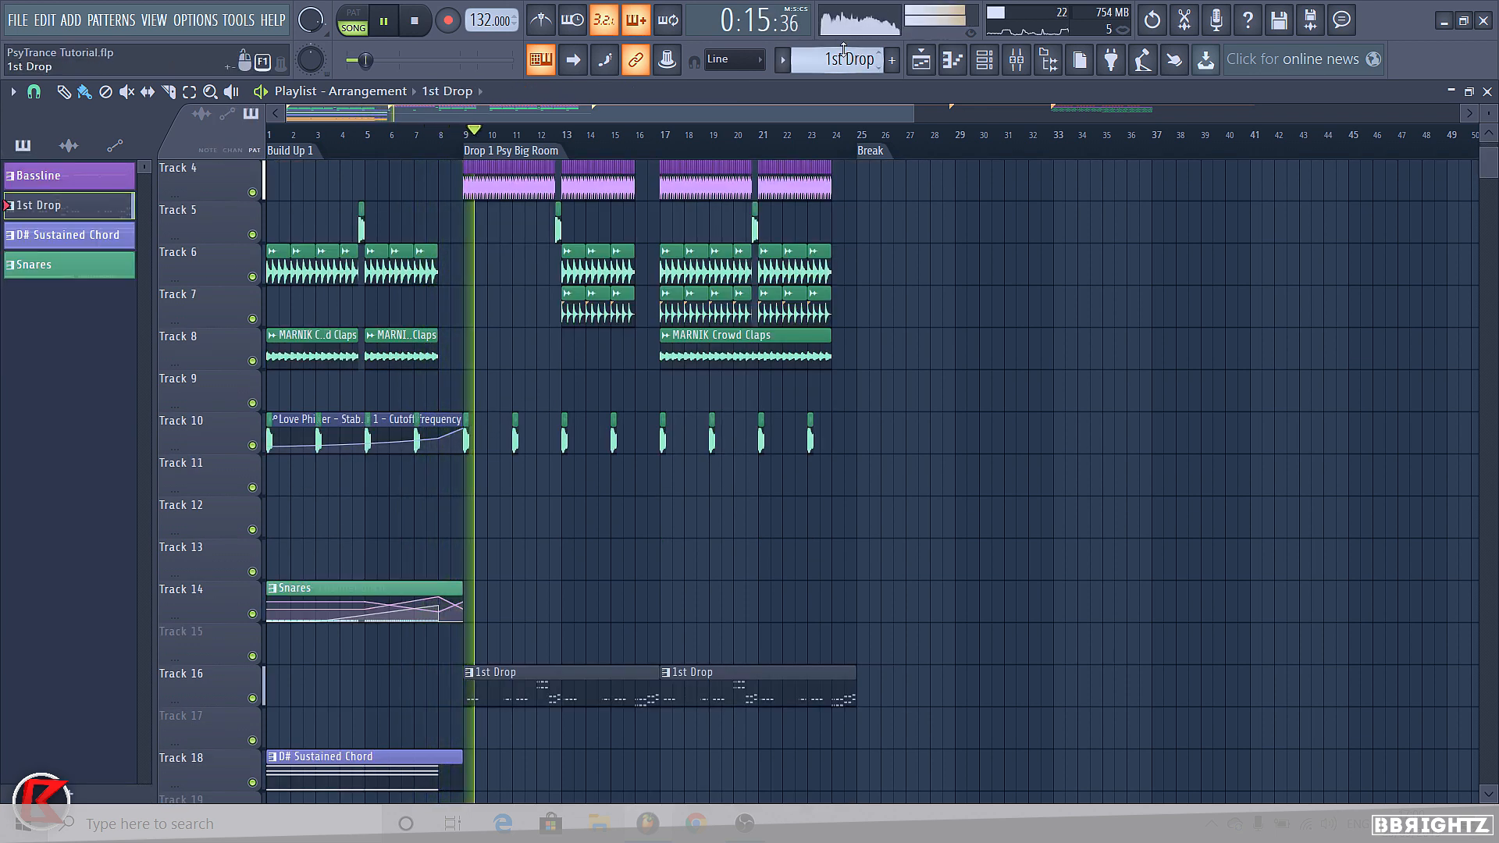
key(space)
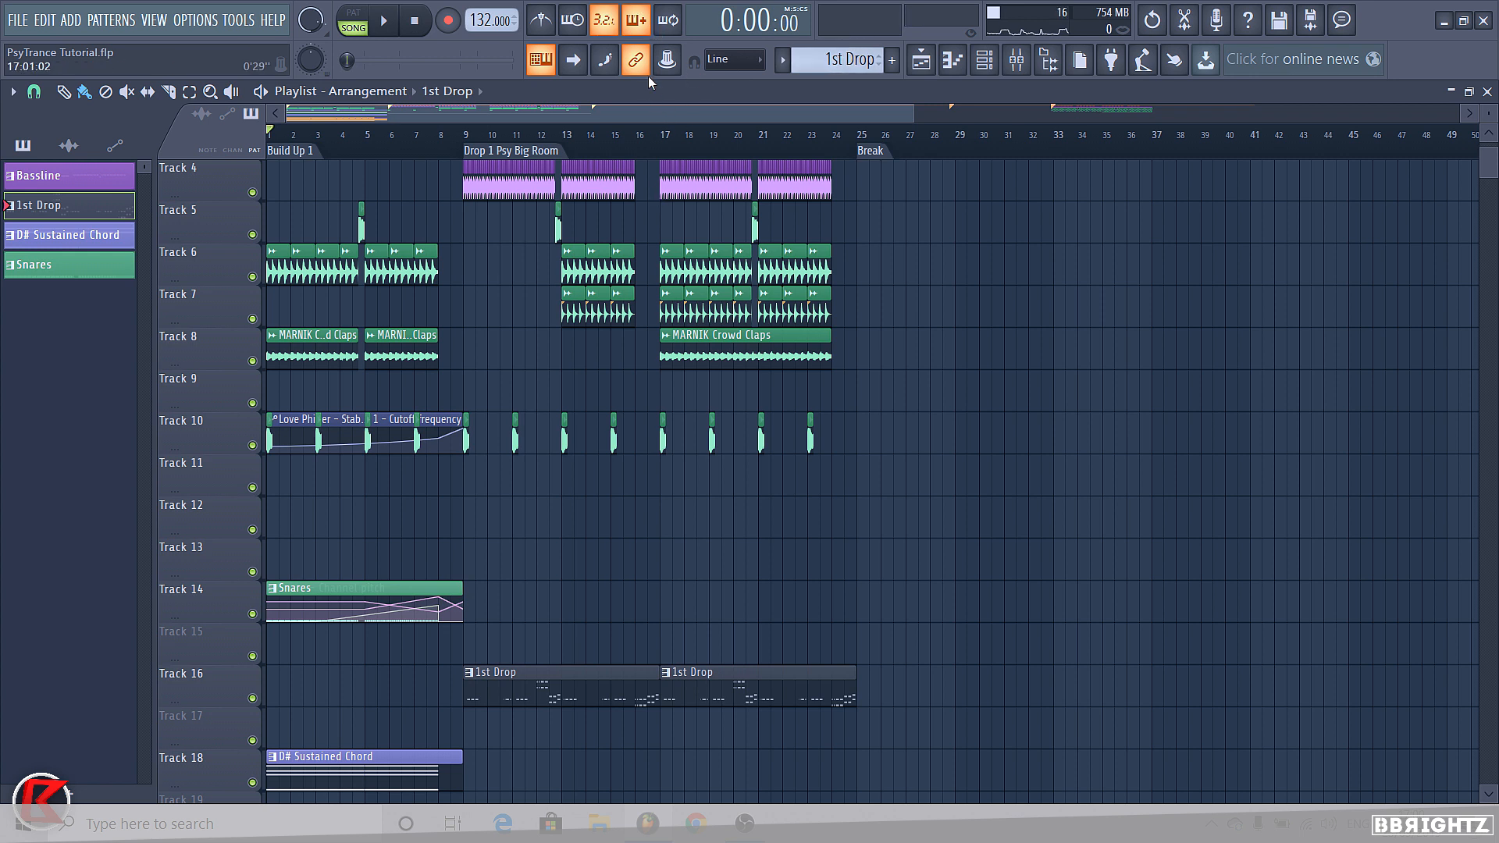
scroll(838, 66, down, 2)
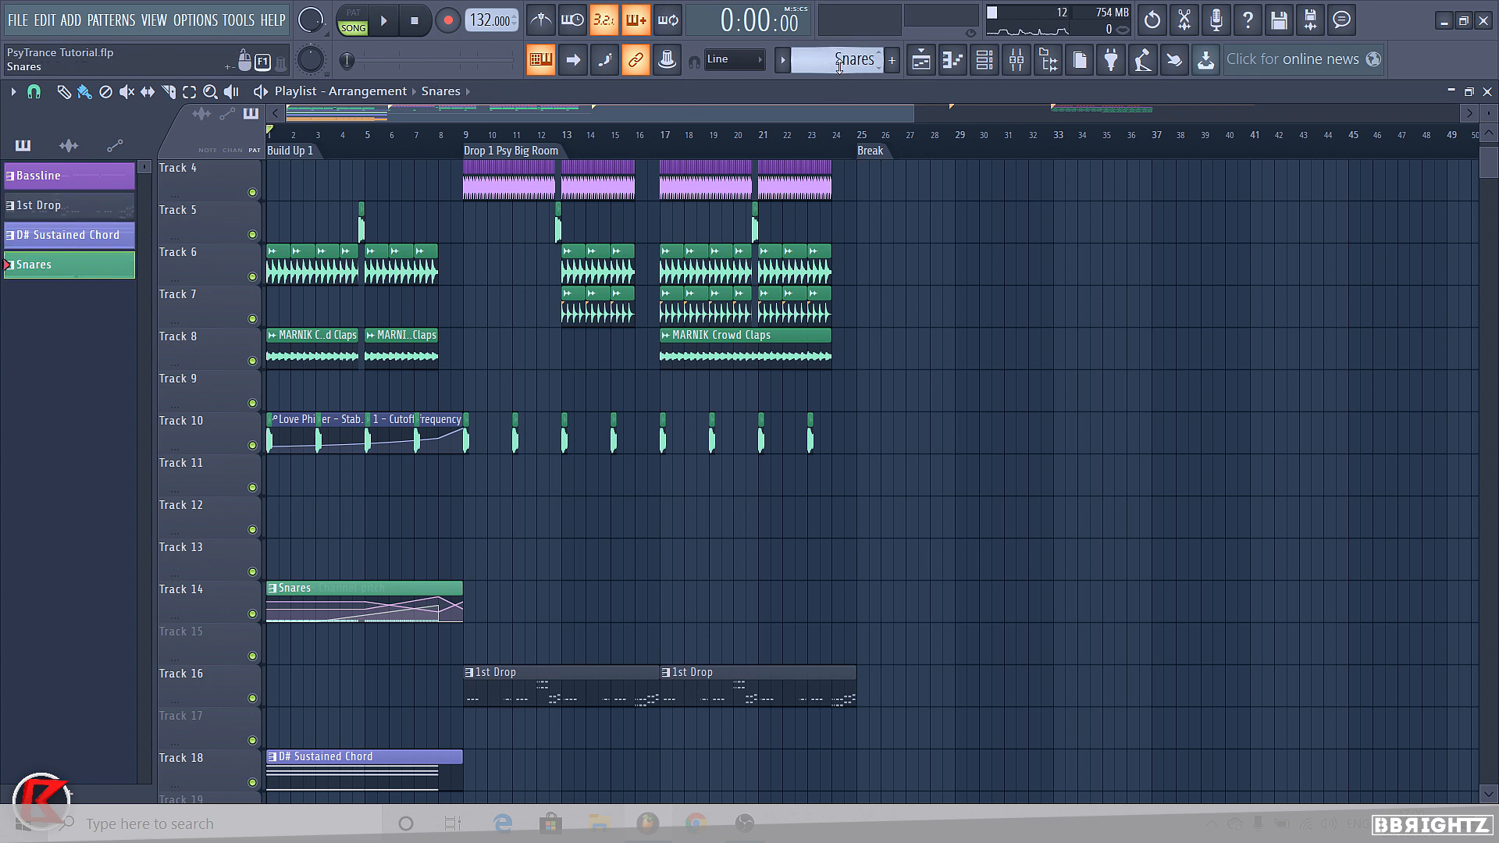
scroll(839, 64, down, 1)
click(841, 62)
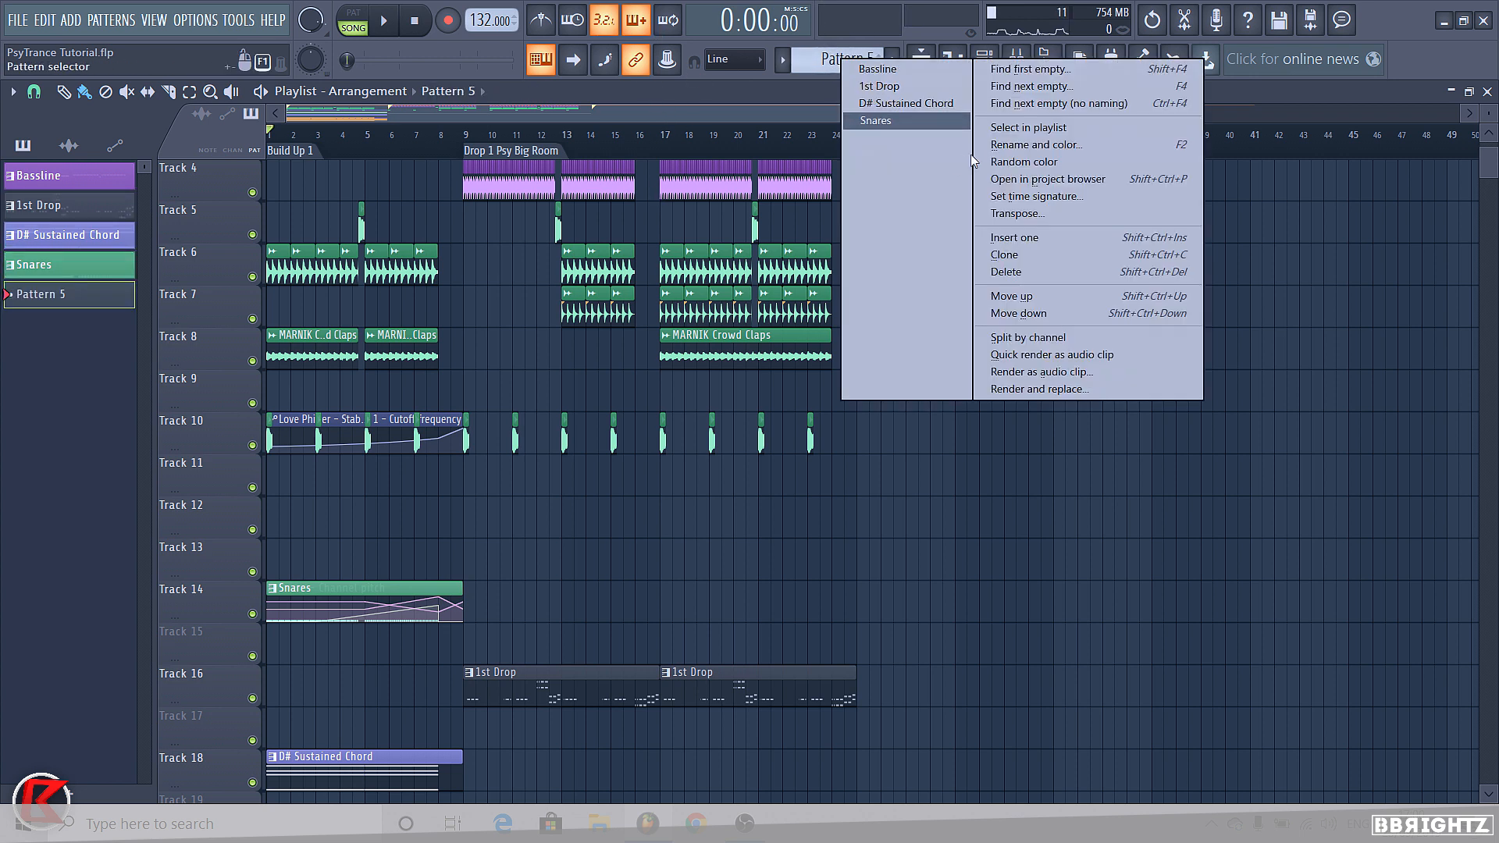
click(1038, 145)
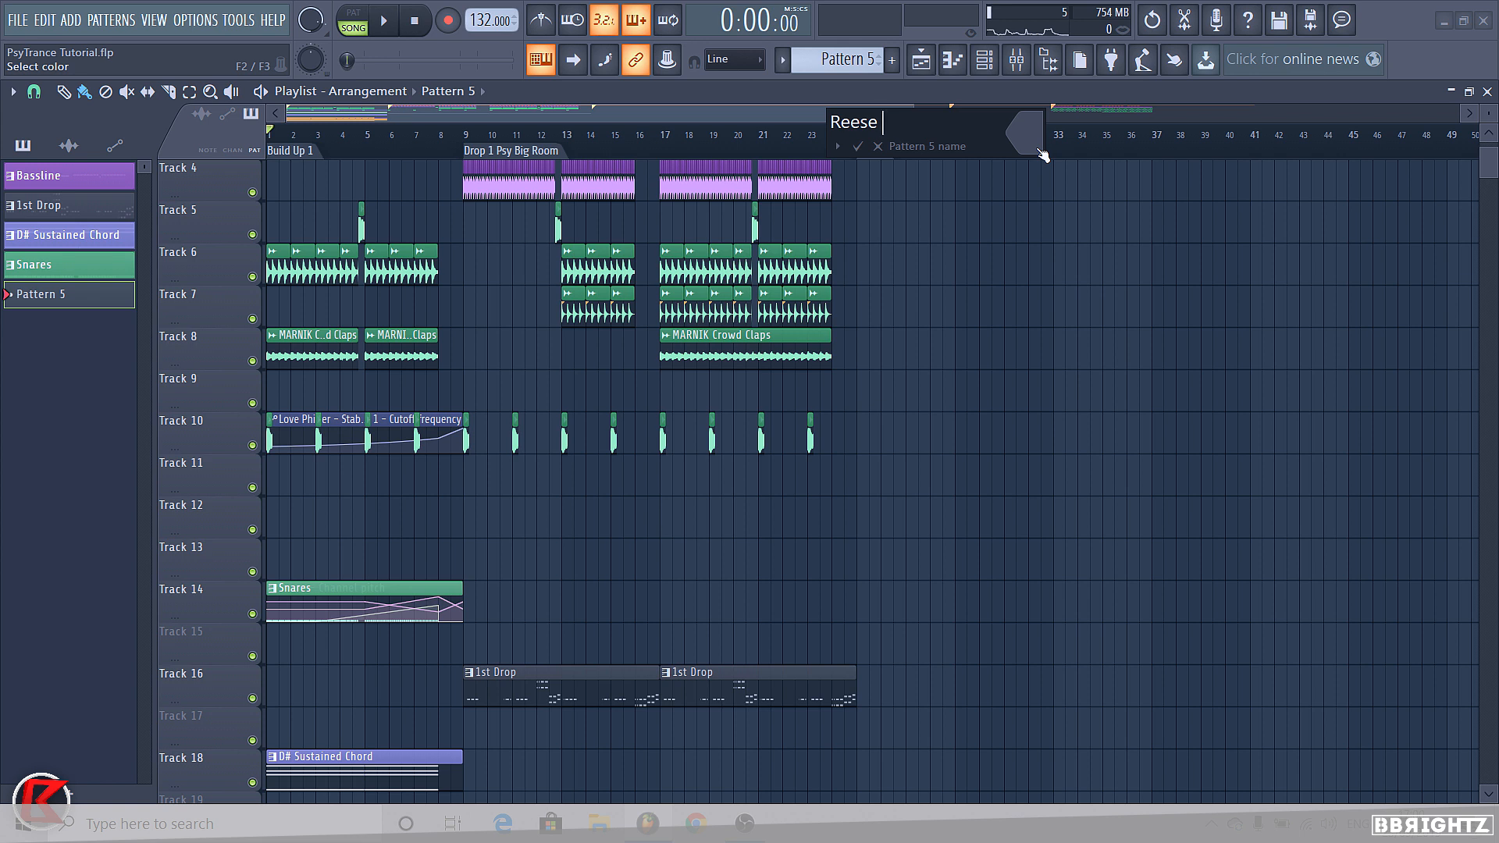
key(Return)
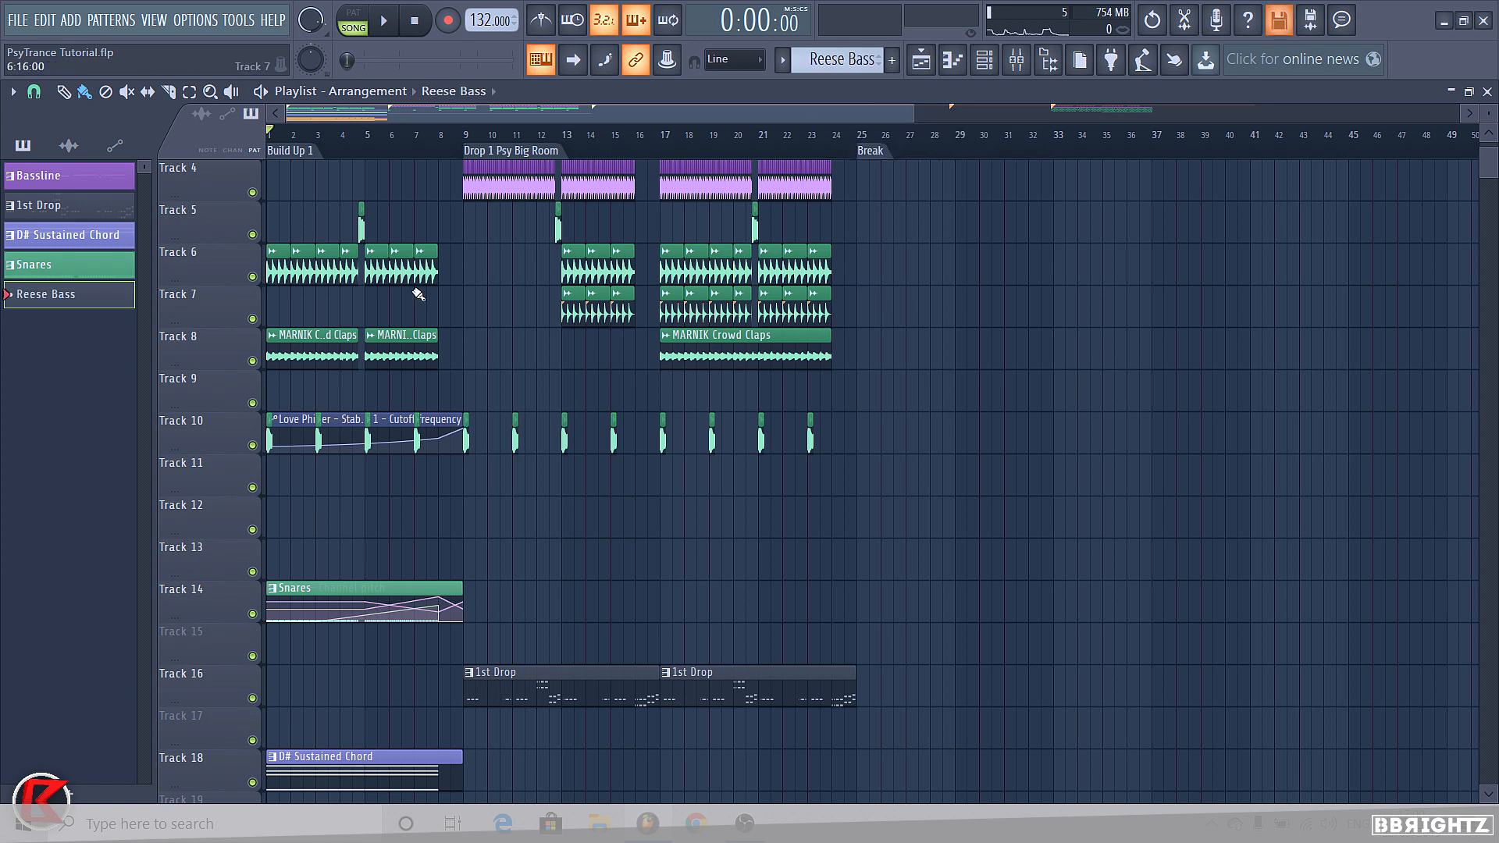
Place a Reese Bass pattern clip on Track 19, spanning bar 1 to bar 9
scroll(419, 294, down, 6)
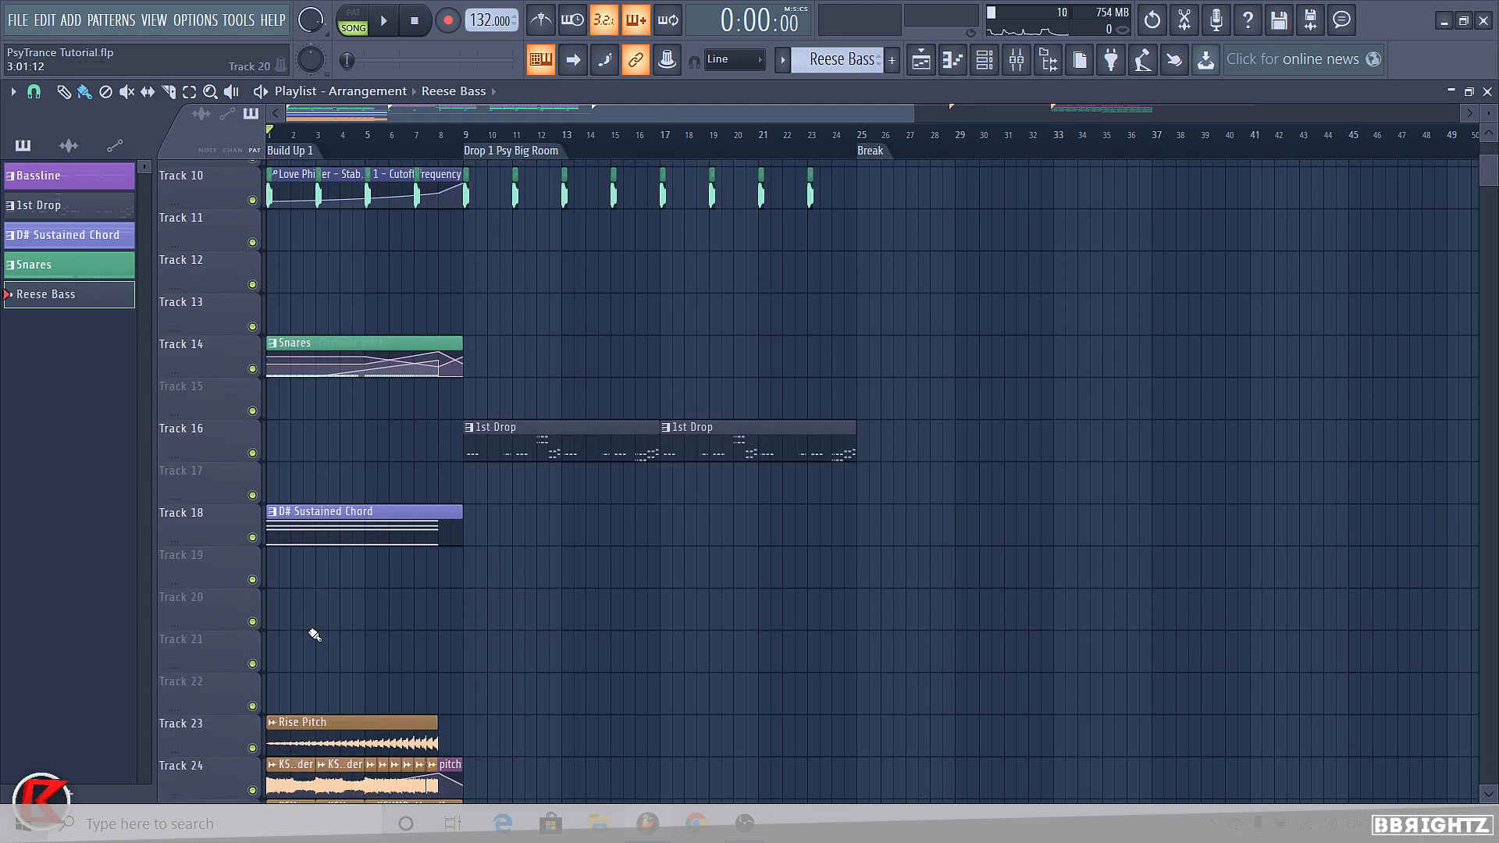
click(287, 559)
drag(304, 557, 463, 563)
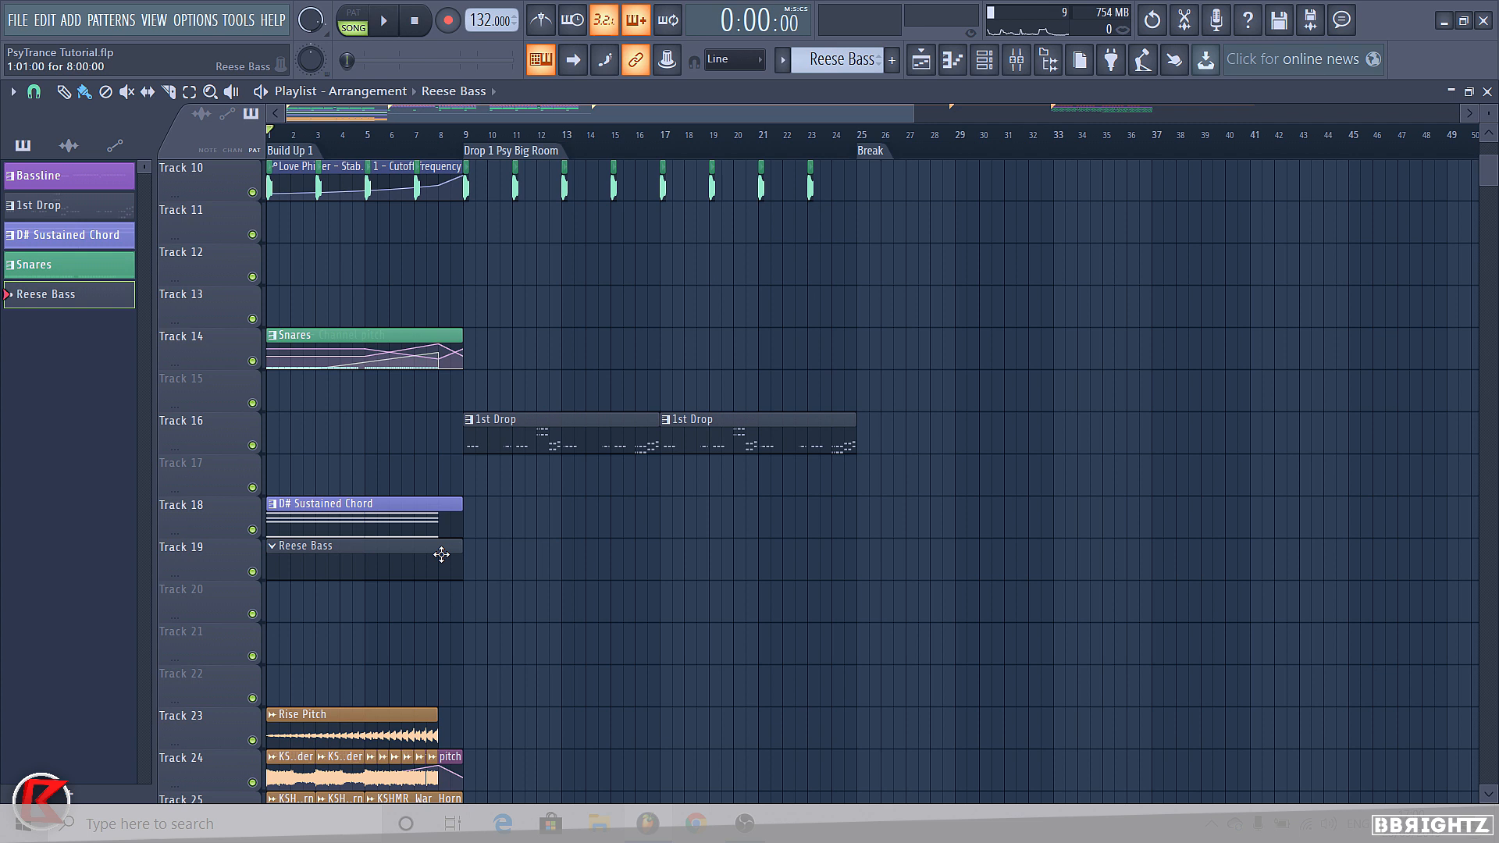
Solo Track 18, audition the D# Sustained Chord from bar 5, and enable Track 19 alongside it
right_click(251, 532)
click(368, 149)
key(space)
key(space)
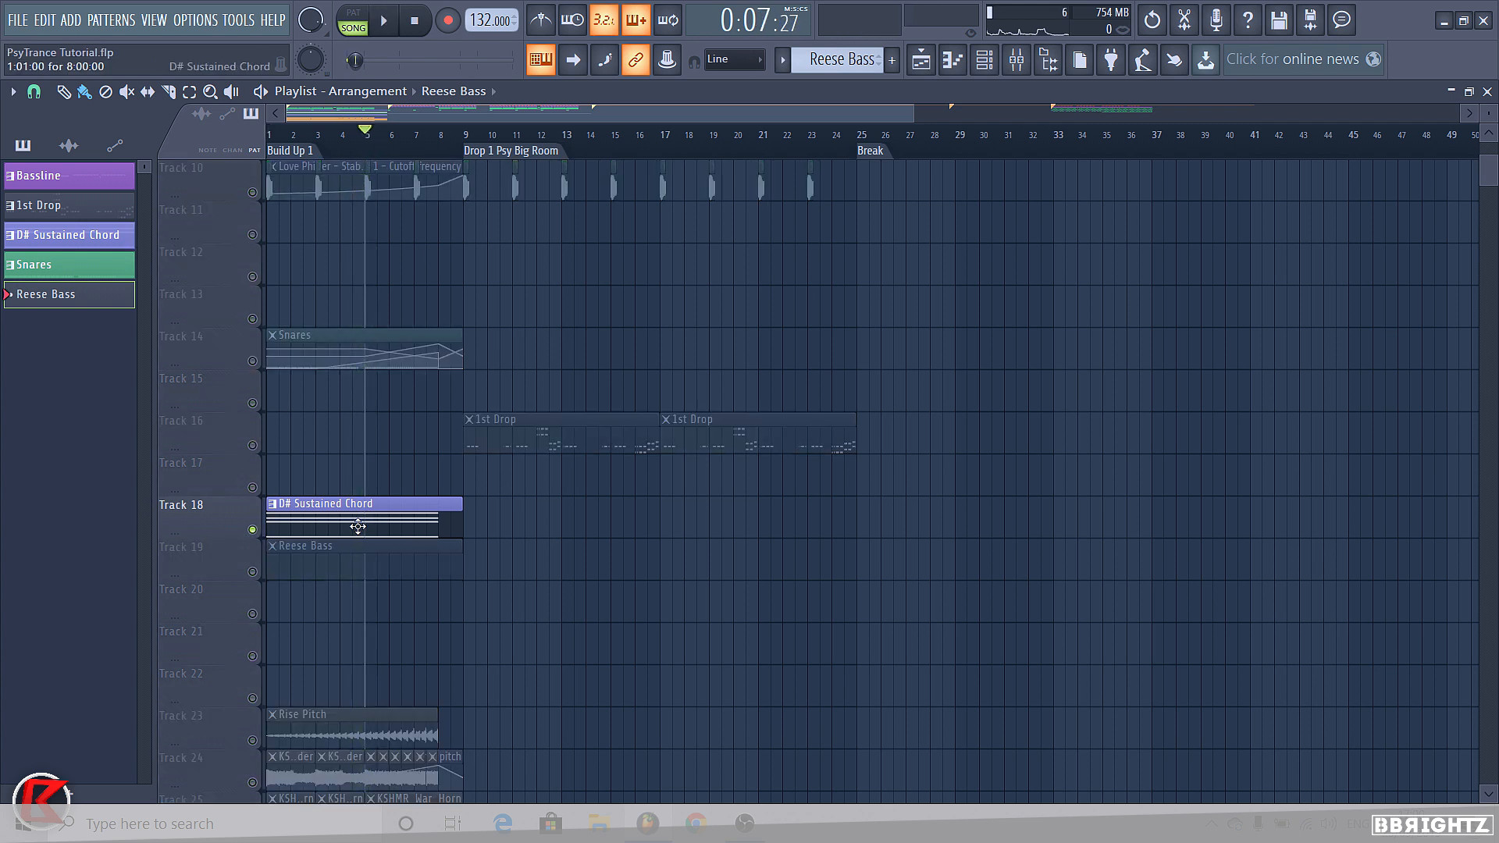
key(space)
key(space)
click(253, 572)
Recolour the Reese Bass pattern light violet-blue, like the D# Sustained Chord pattern
click(273, 548)
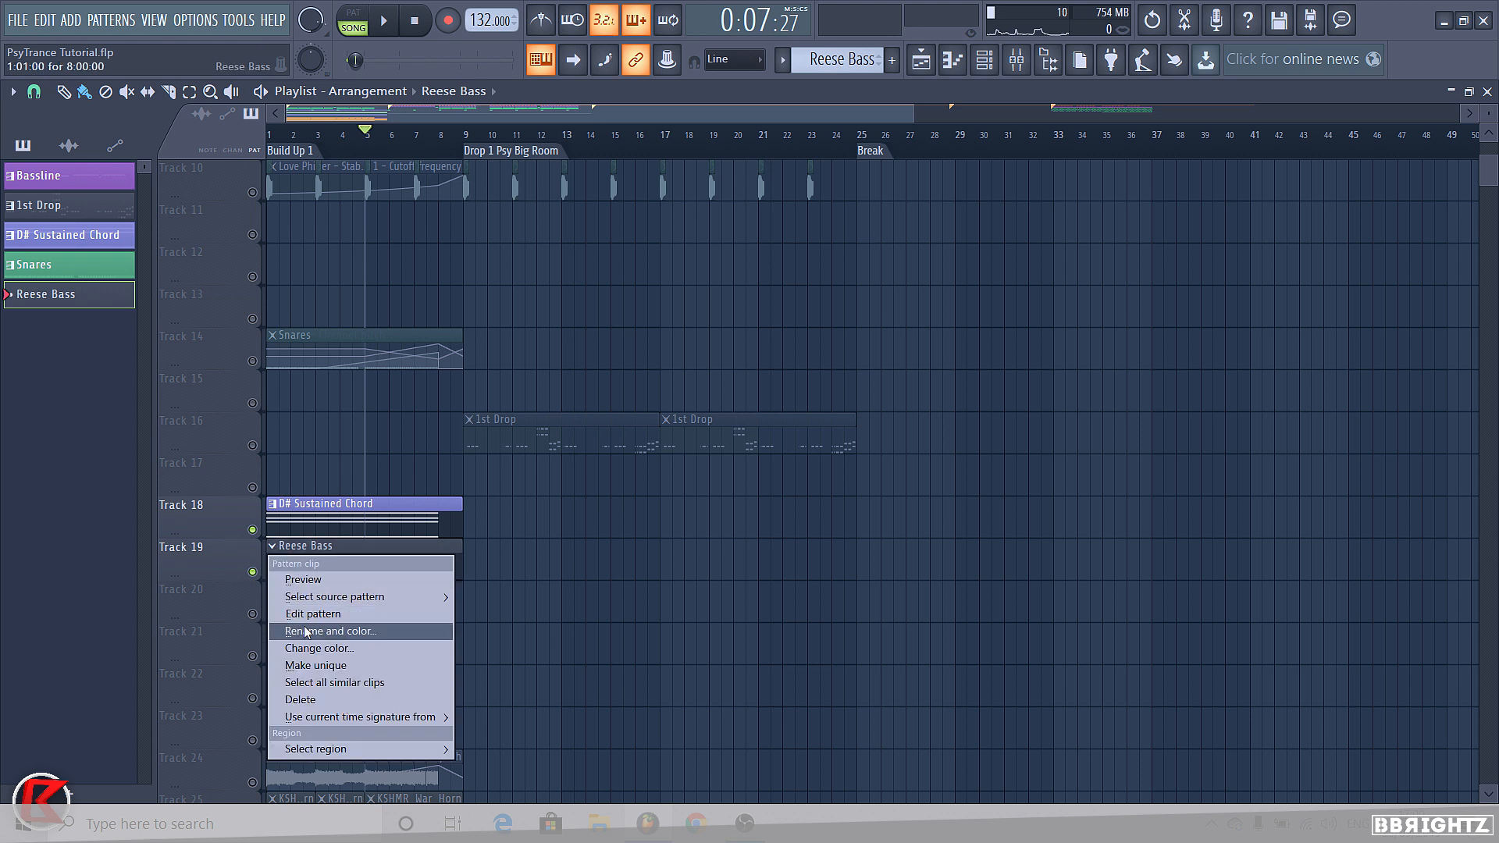
click(336, 629)
click(314, 464)
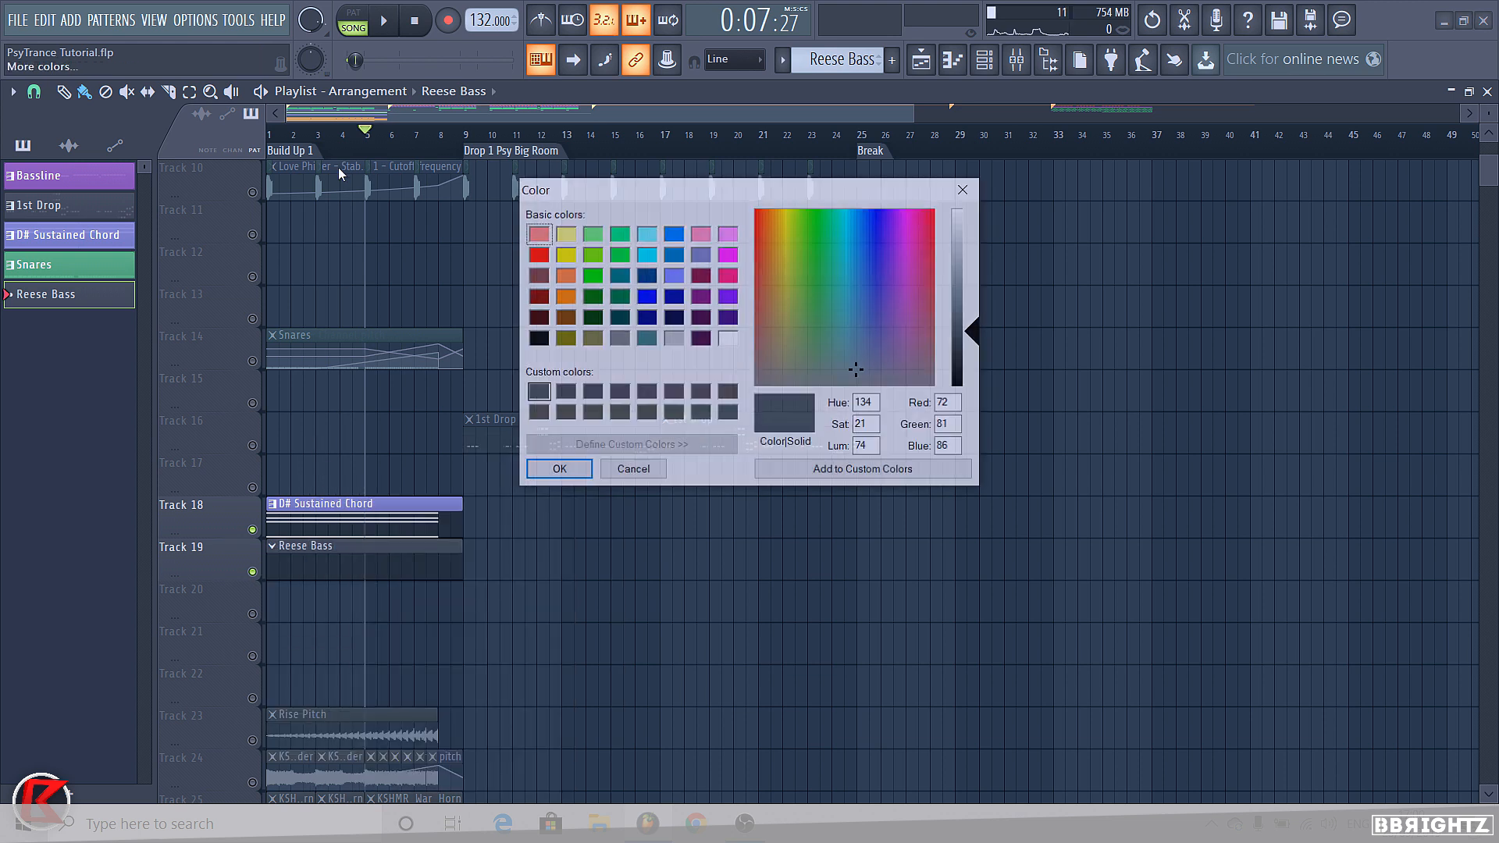
click(690, 255)
click(552, 468)
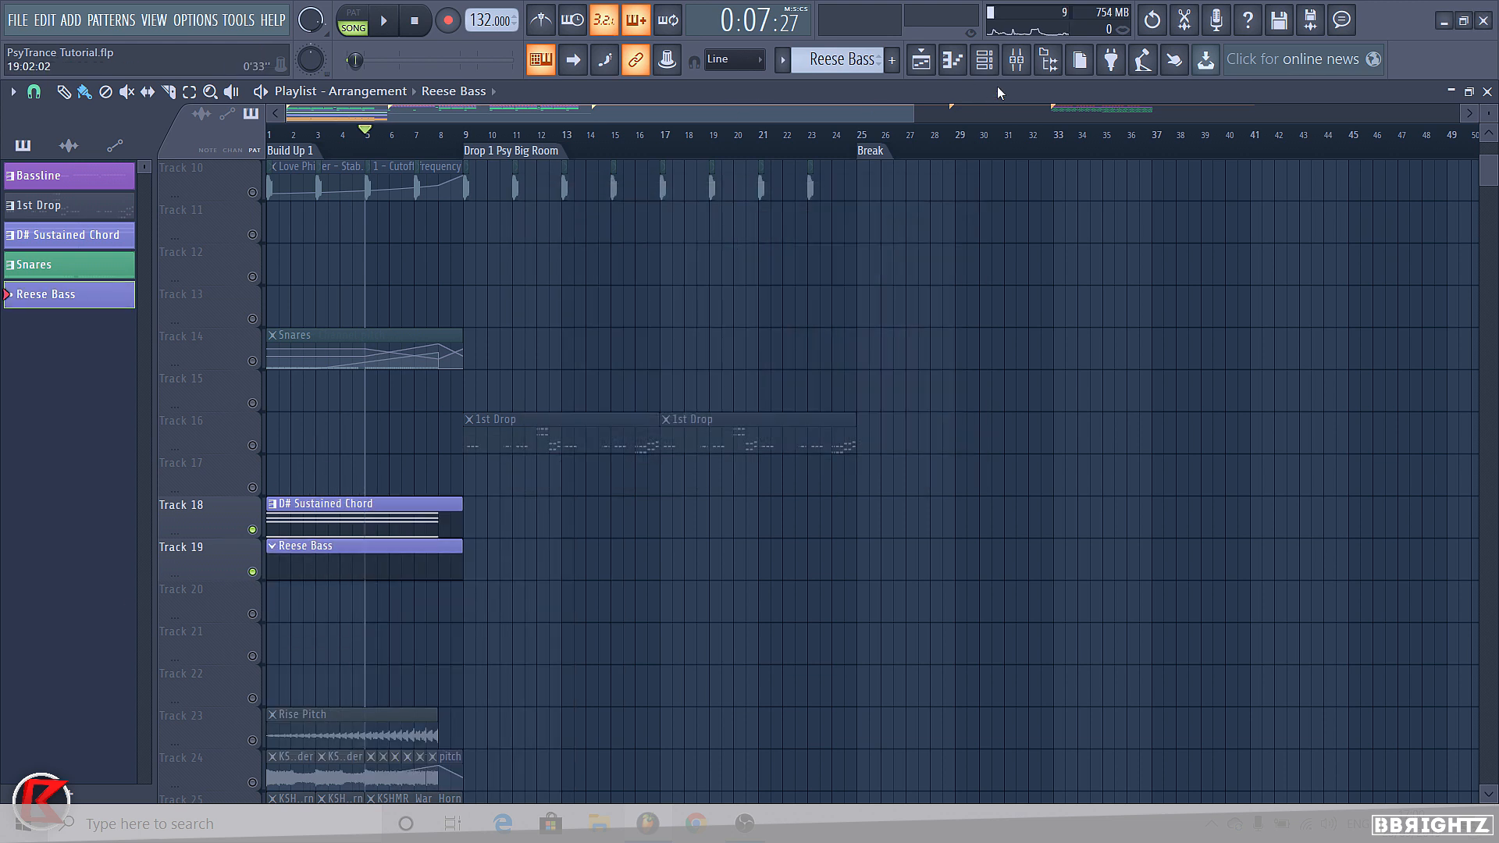
Show all channels in the channel rack and browse BBrightz House Samples to the Deep House Essentials Vol.2 Reese Bass Shots folder
click(984, 61)
click(501, 188)
click(498, 207)
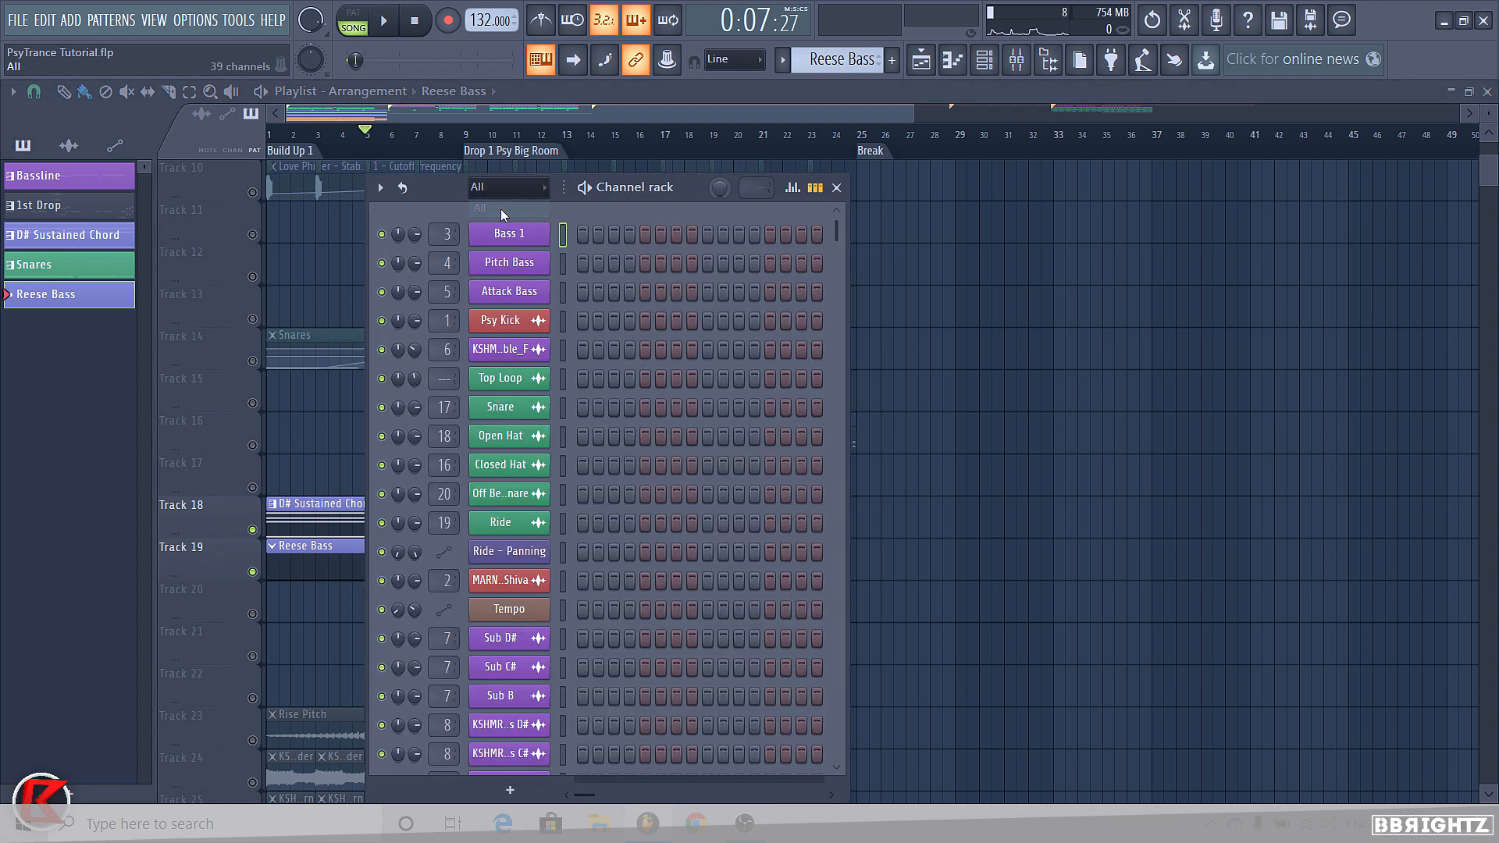
click(1055, 67)
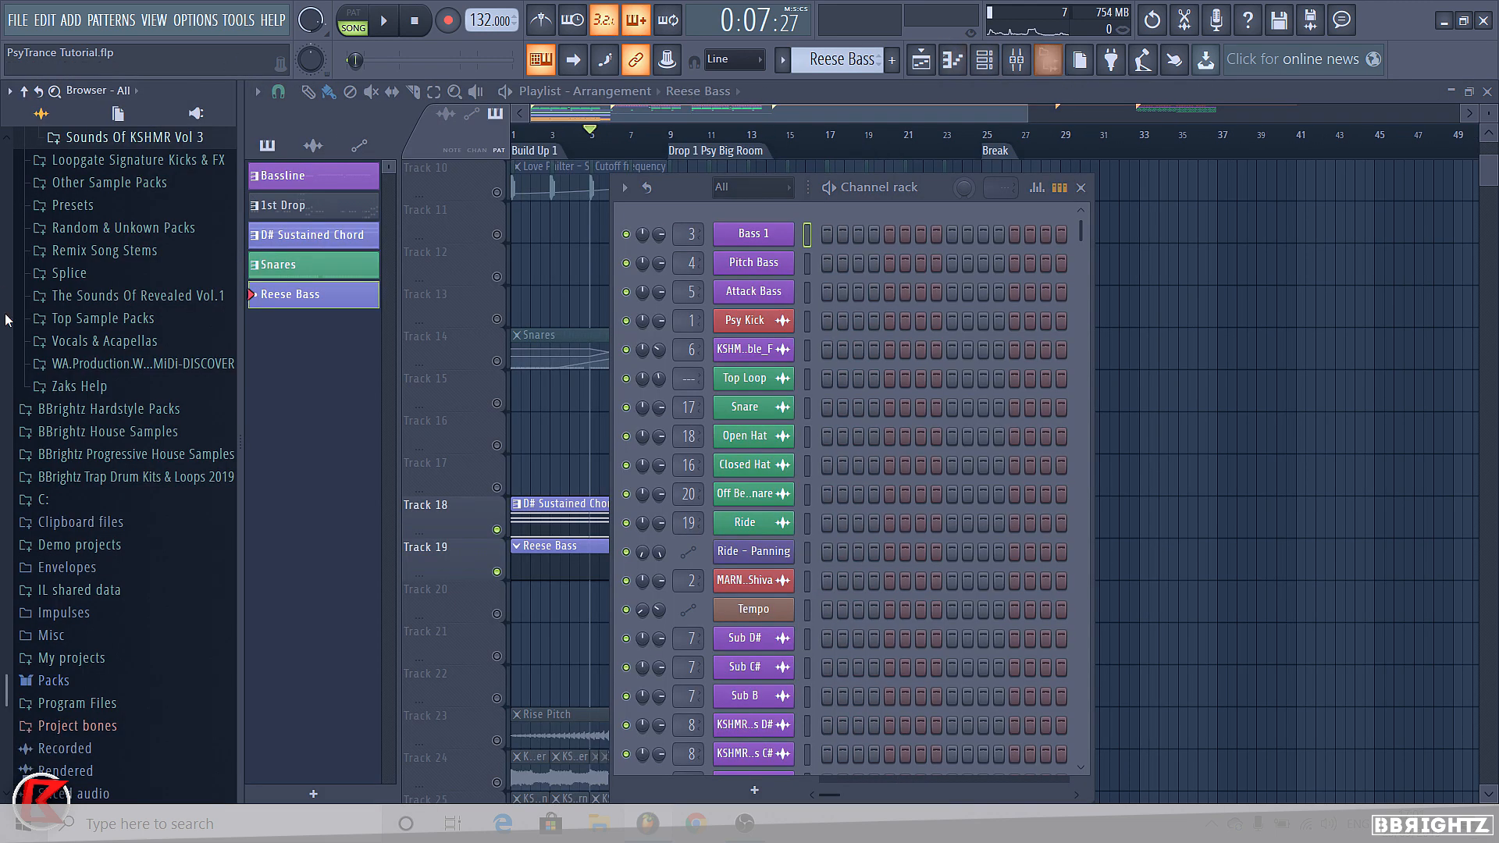
scroll(149, 376, up, 10)
click(117, 437)
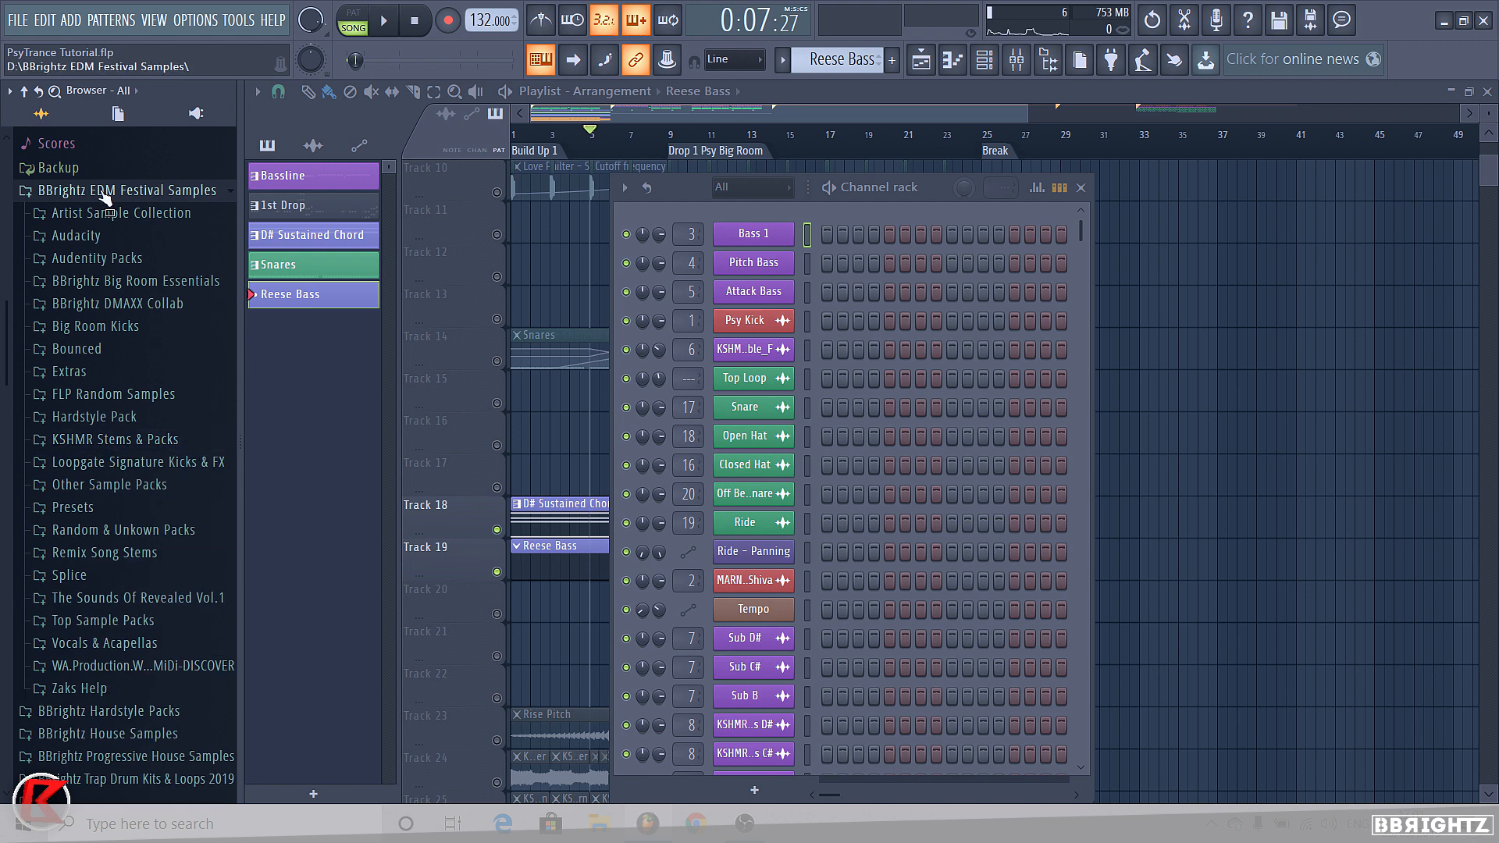
click(104, 192)
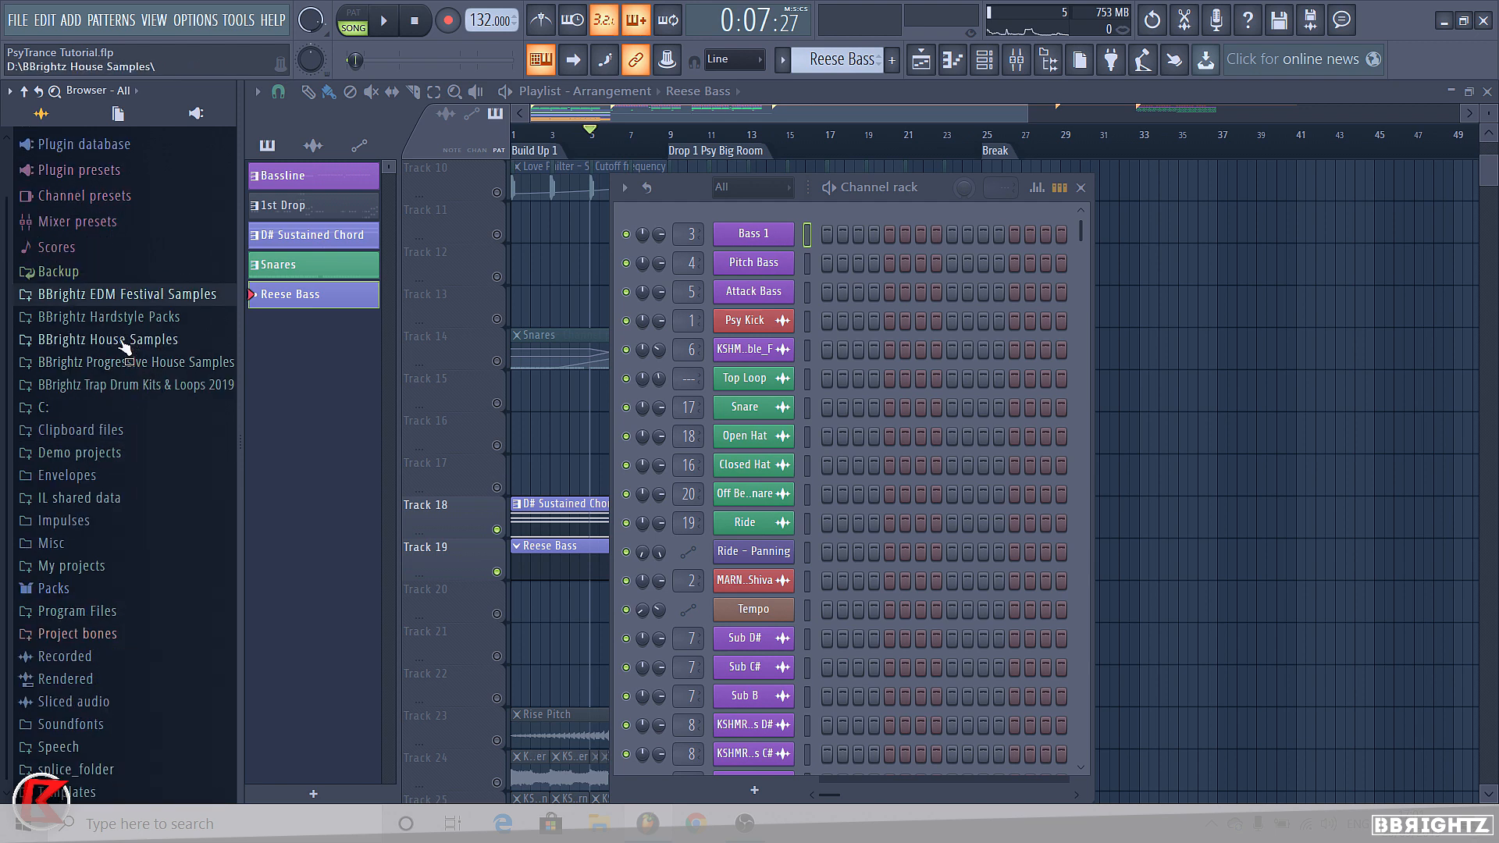
click(124, 340)
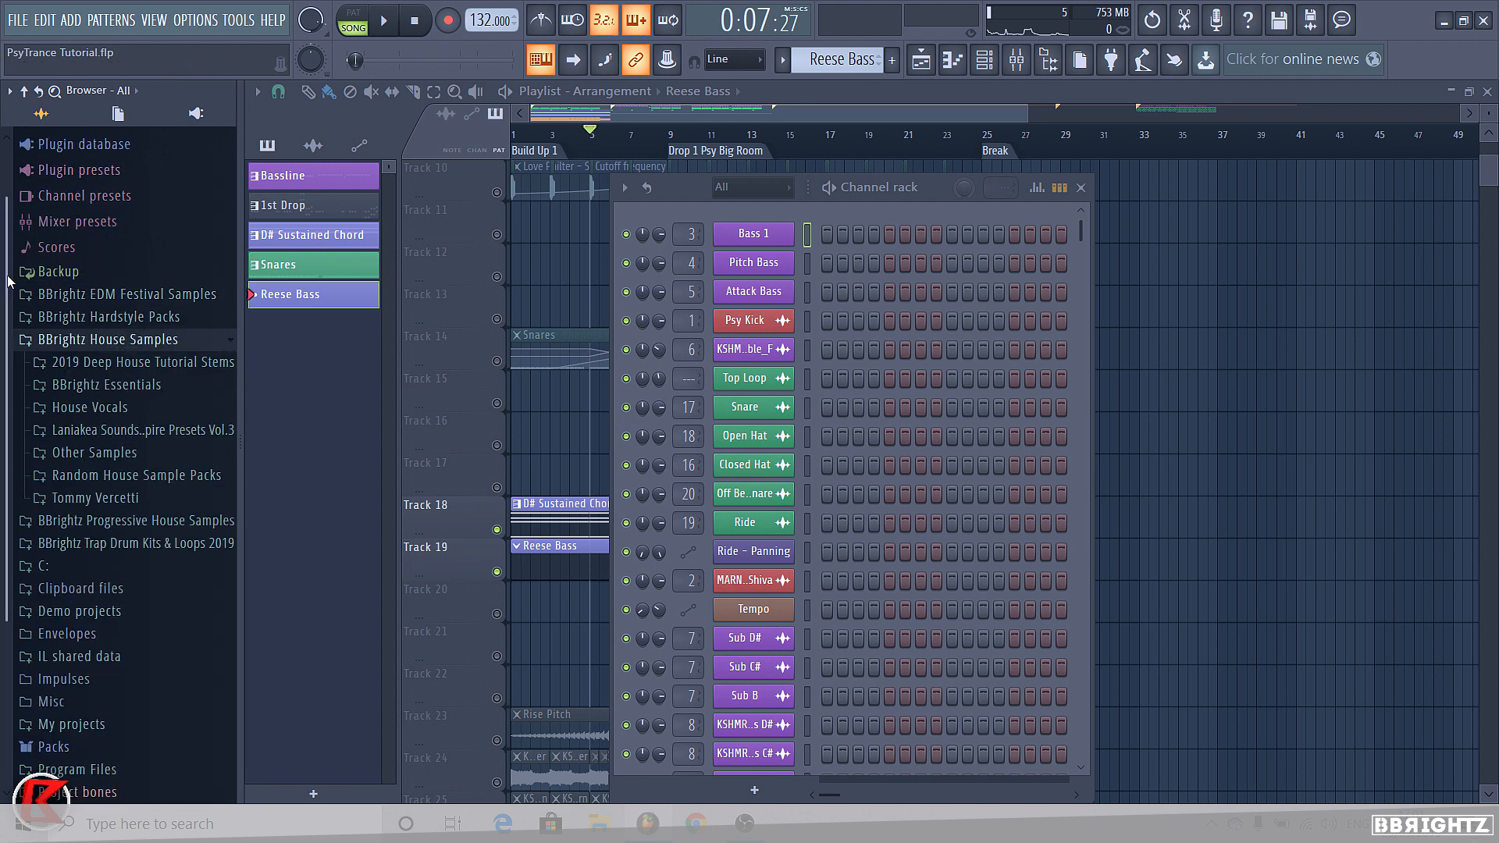
click(137, 385)
click(150, 431)
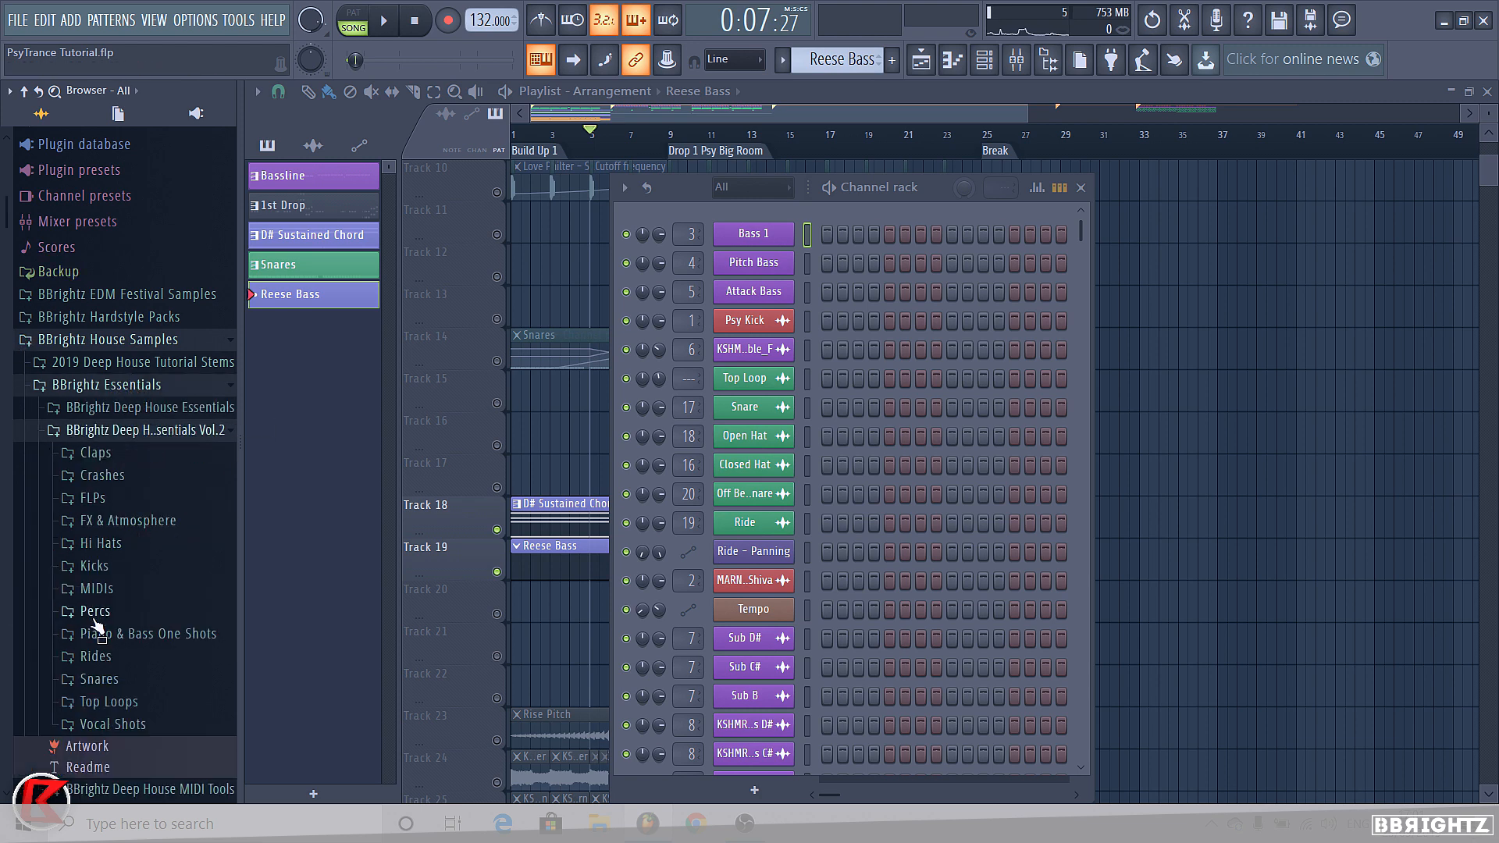
click(135, 636)
click(143, 706)
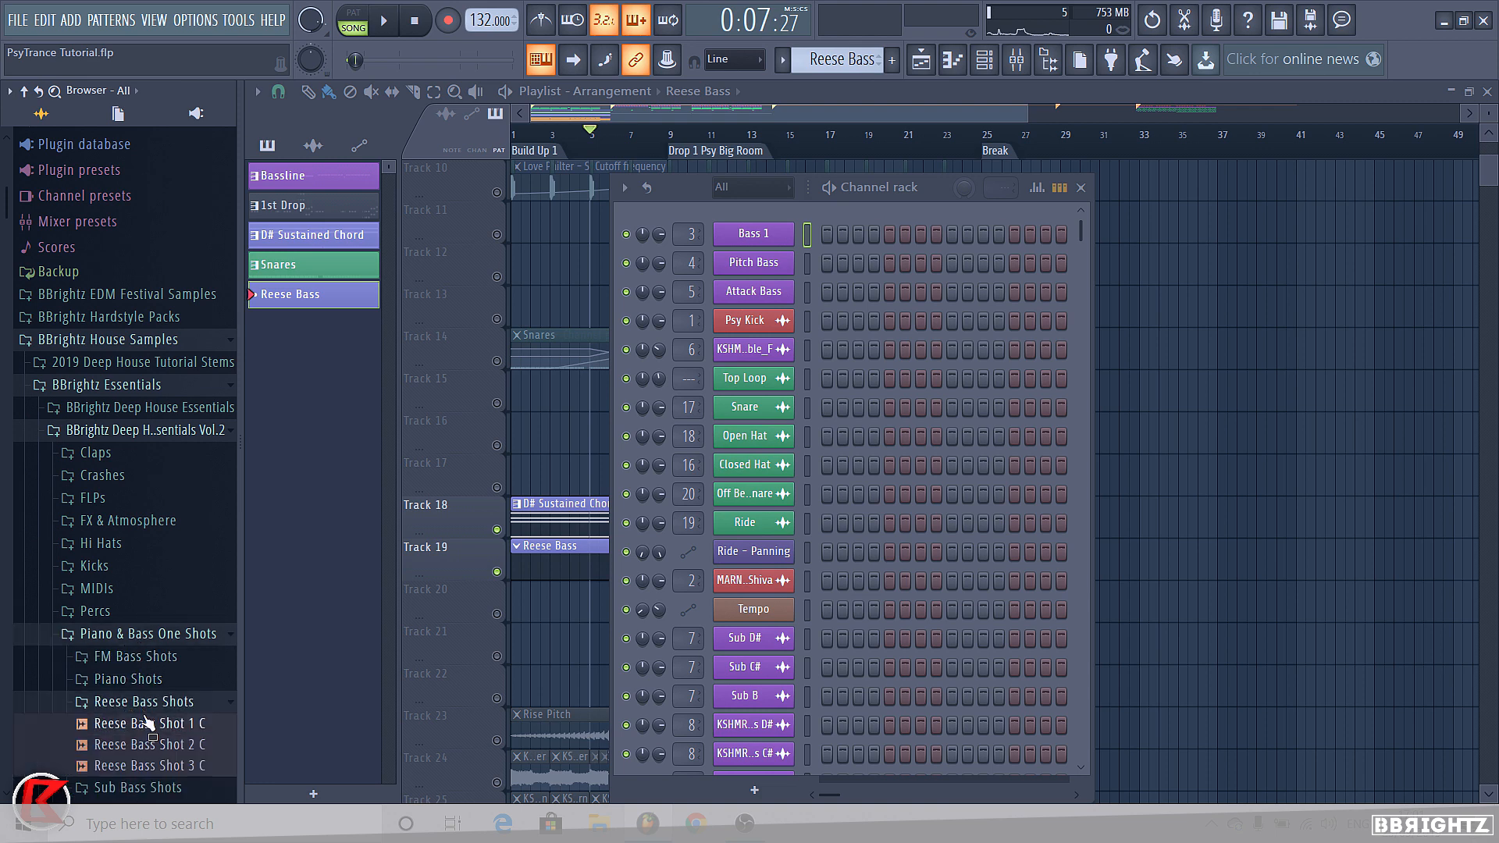
Audition the three Reese bass shots and add Reese Bass Shot 2 C as a new channel in the channel rack
click(147, 723)
key(Down)
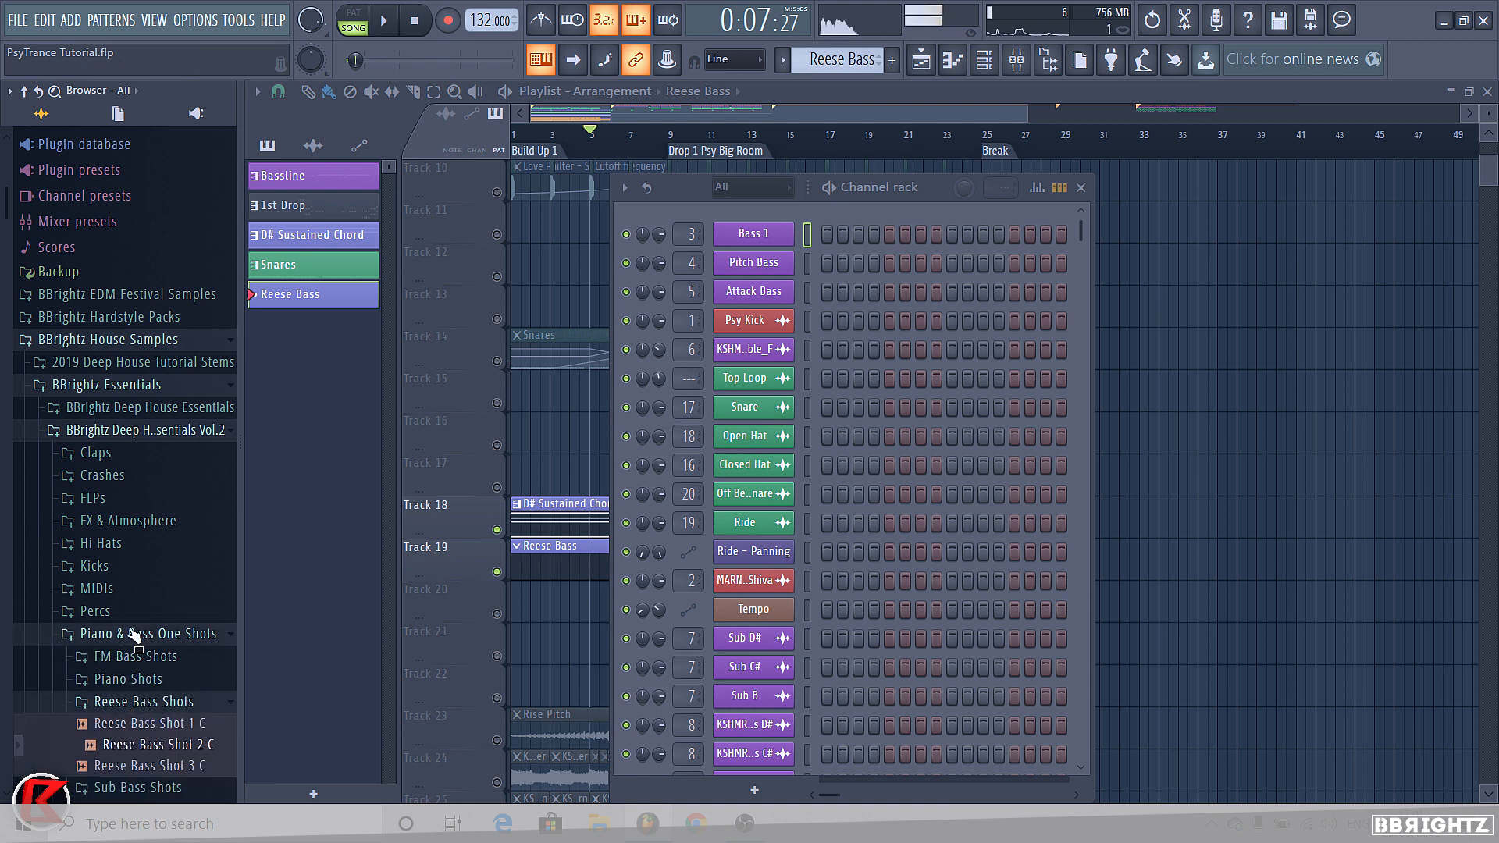
key(Down)
scroll(81, 464, down, 3)
key(Up)
key(Up)
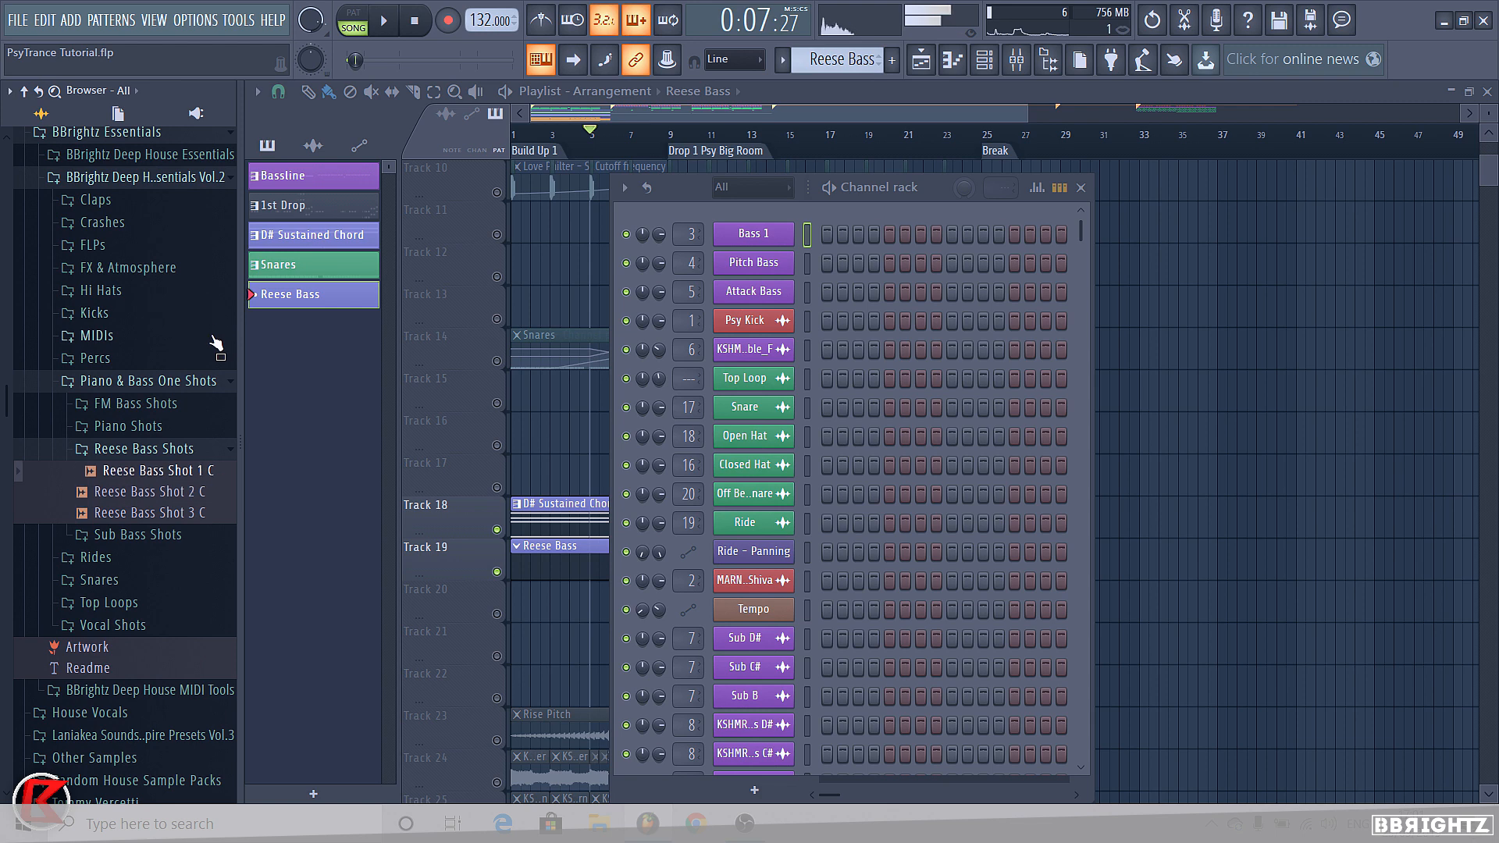
key(Down)
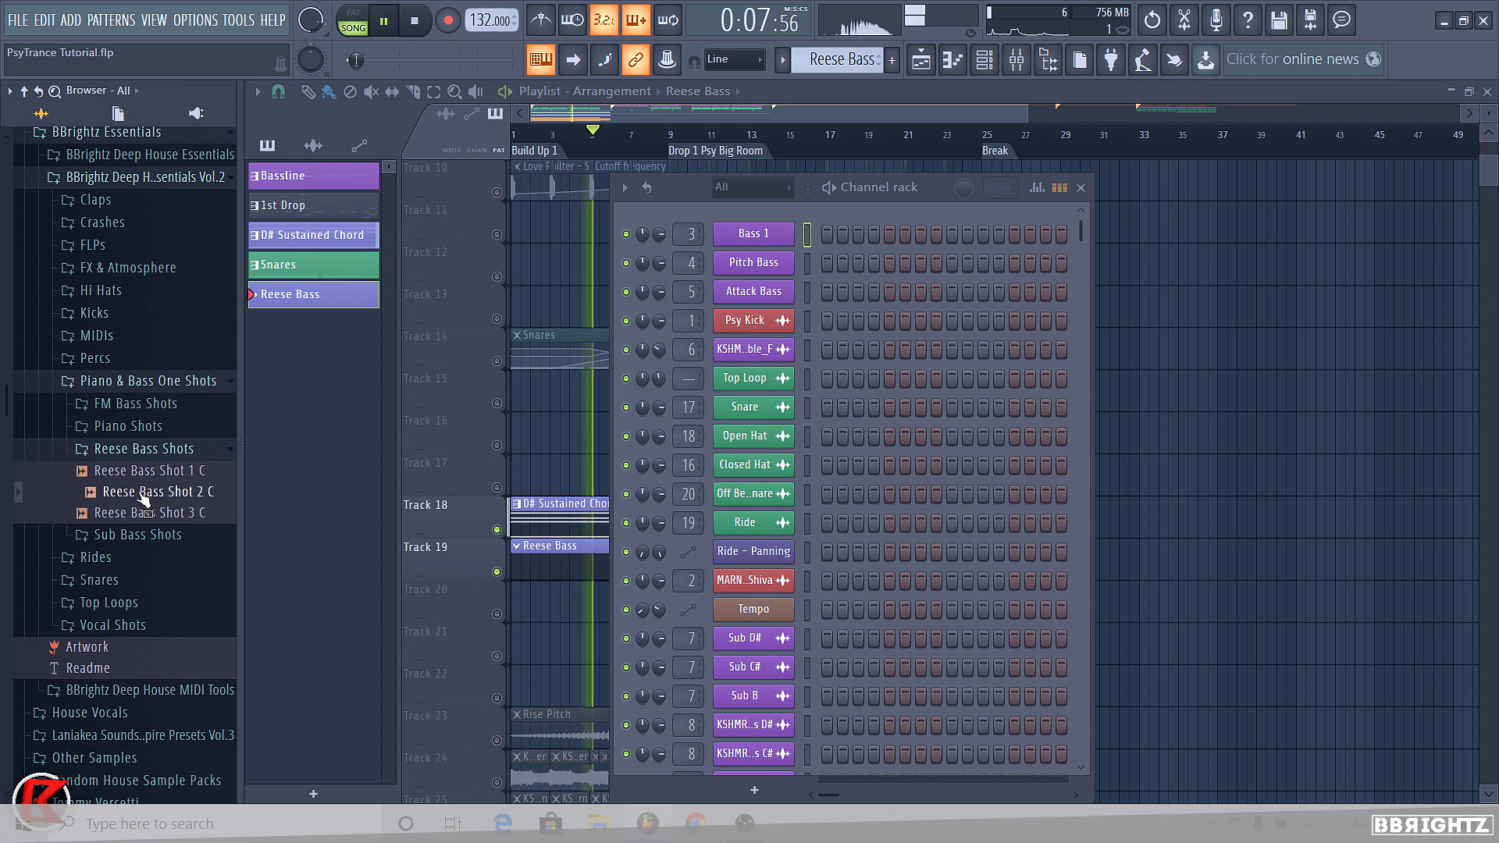
drag(142, 496, 751, 629)
Move the Reese Bass Shot 2 C channel directly below the Sustained Chord channel
scroll(839, 587, down, 4)
scroll(851, 573, up, 3)
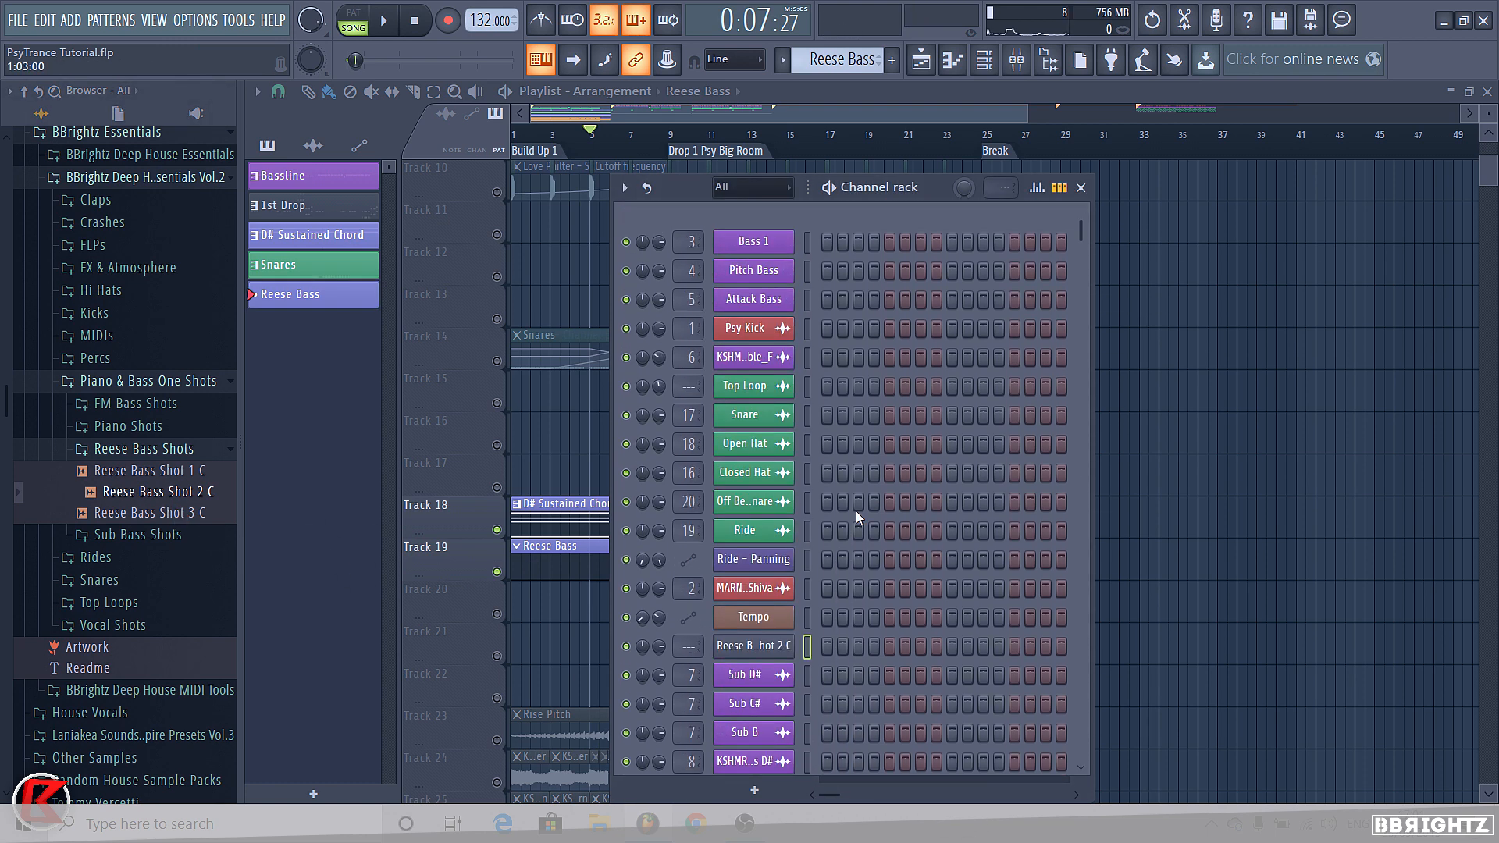
scroll(803, 484, down, 3)
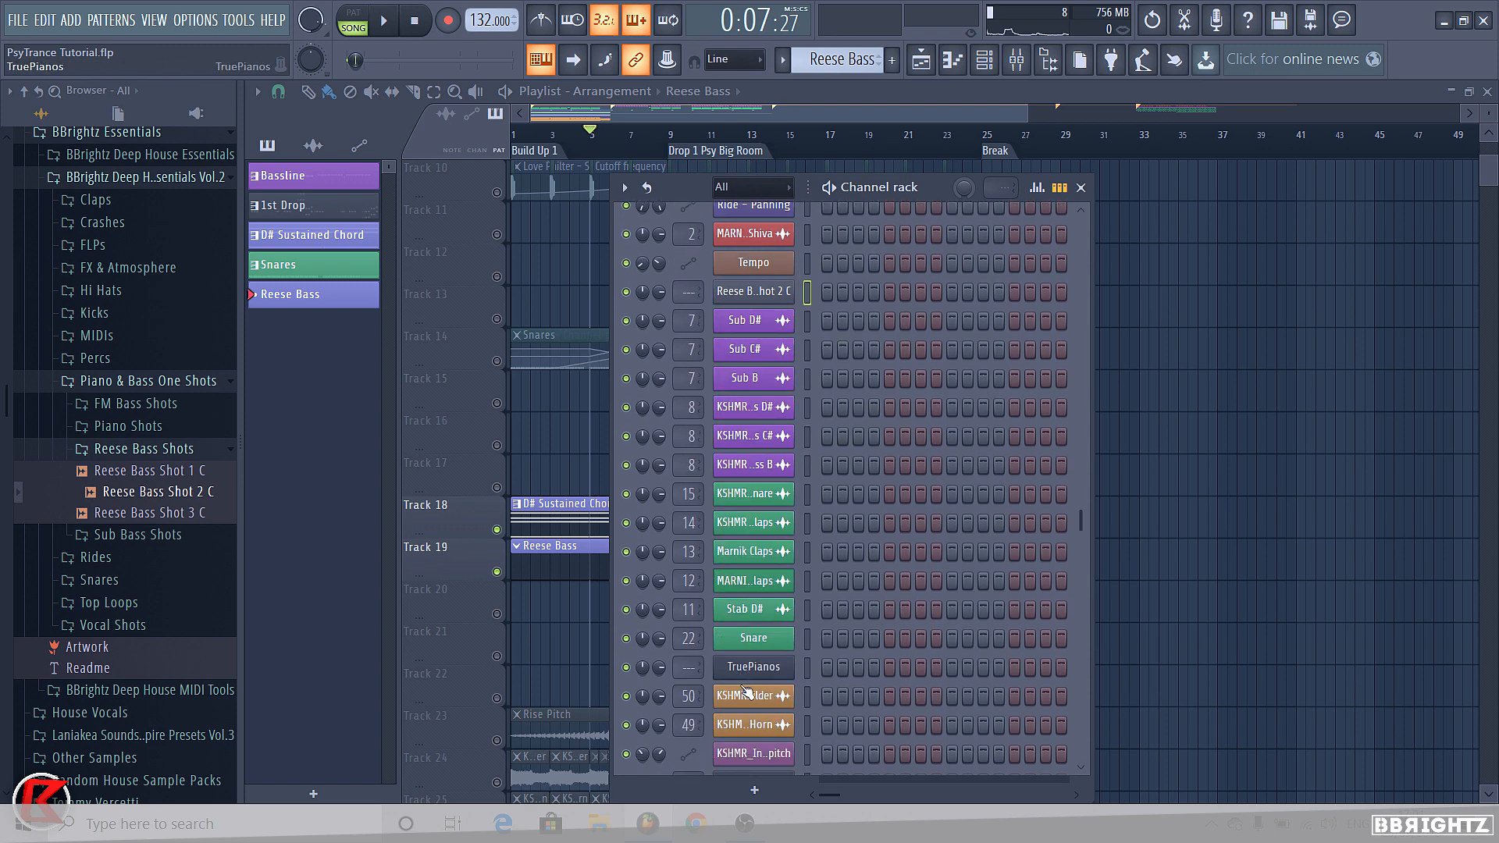
right_click(1176, 487)
click(563, 507)
click(985, 61)
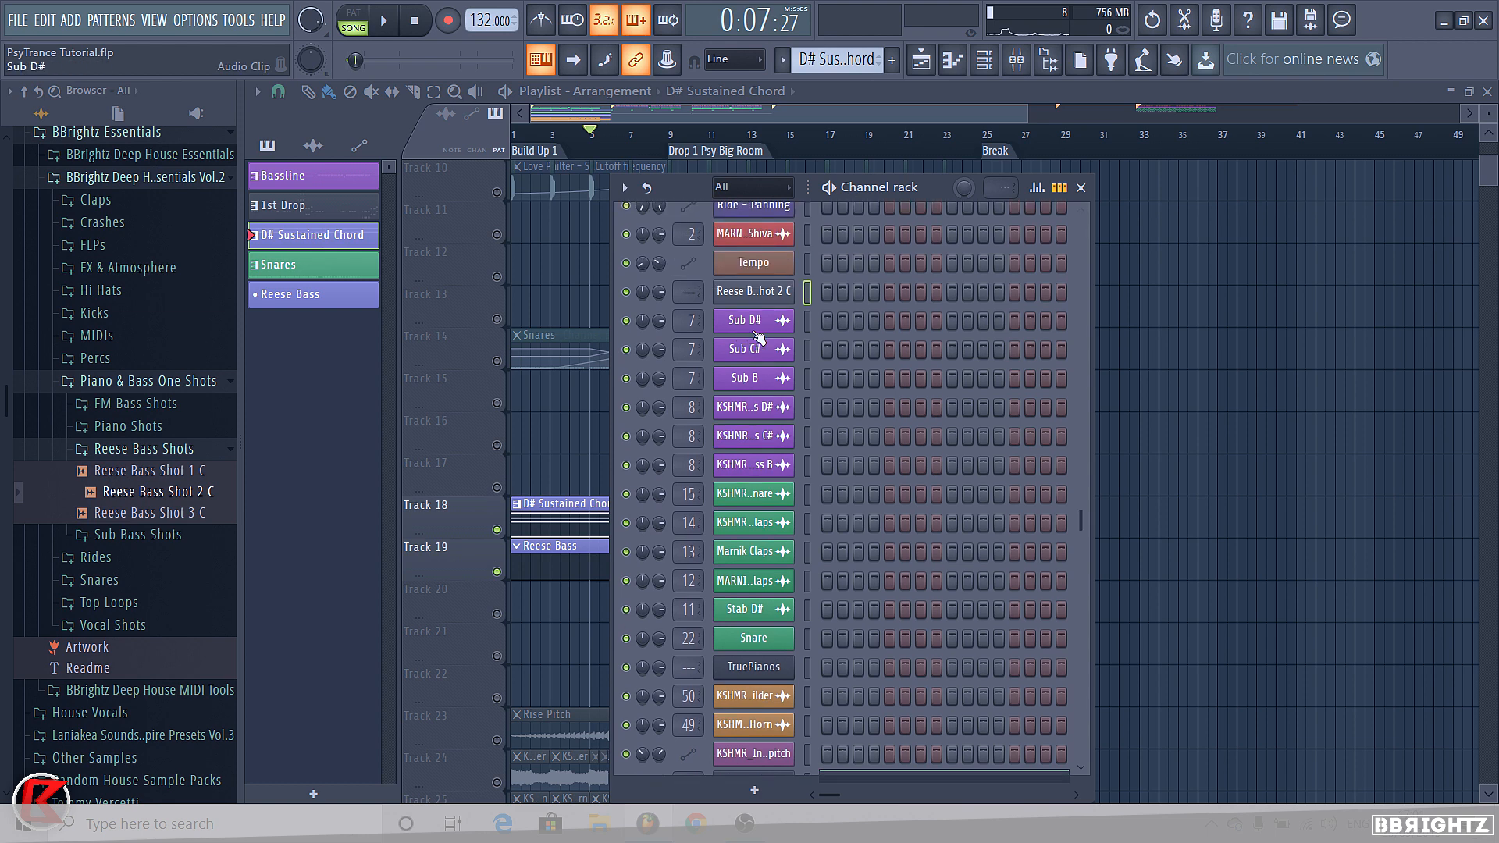
drag(768, 290, 789, 586)
right_click(789, 586)
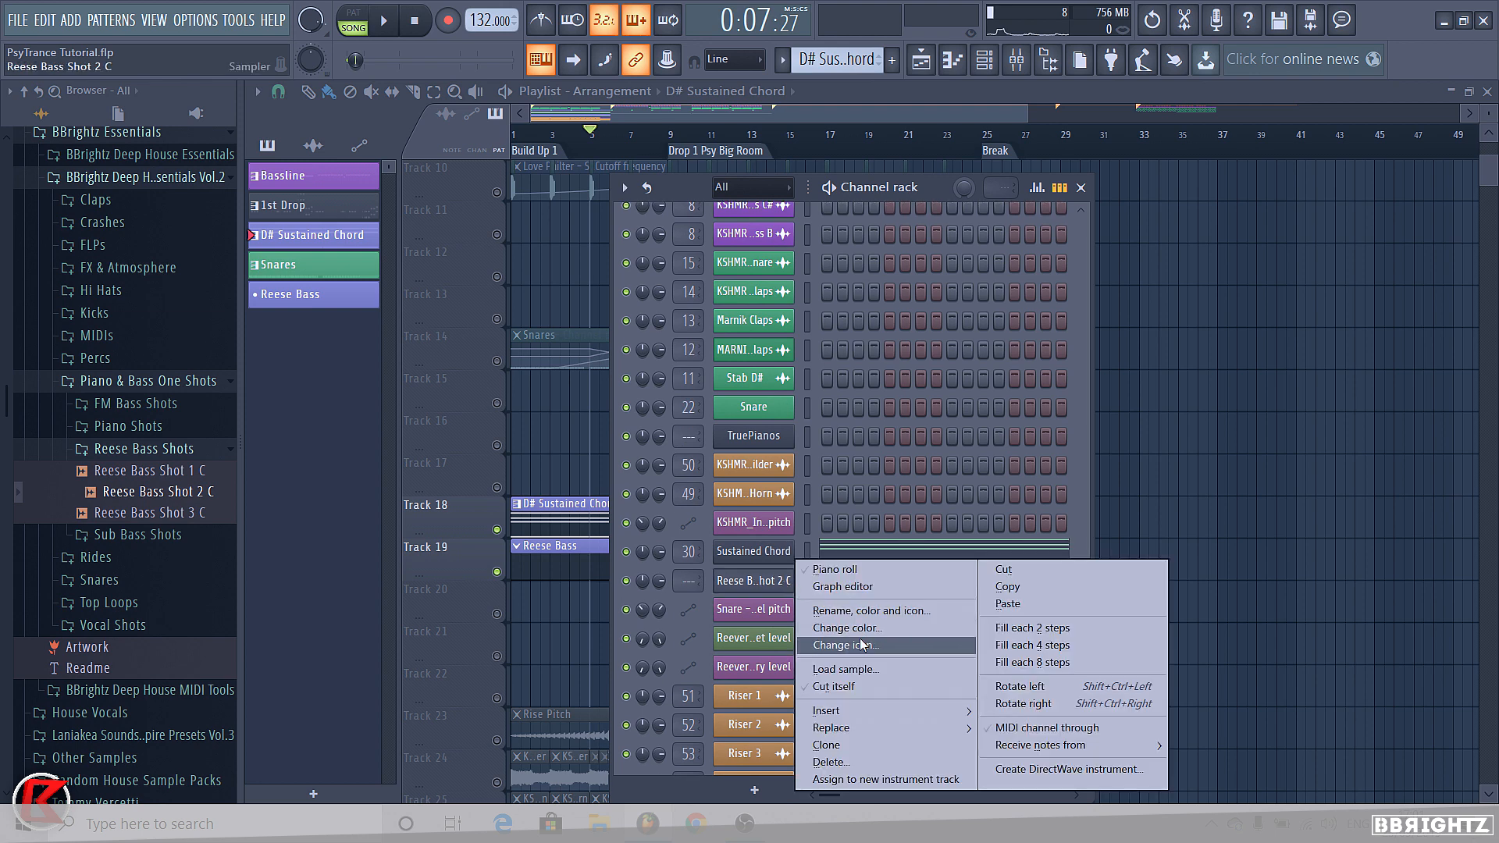
click(831, 642)
click(865, 597)
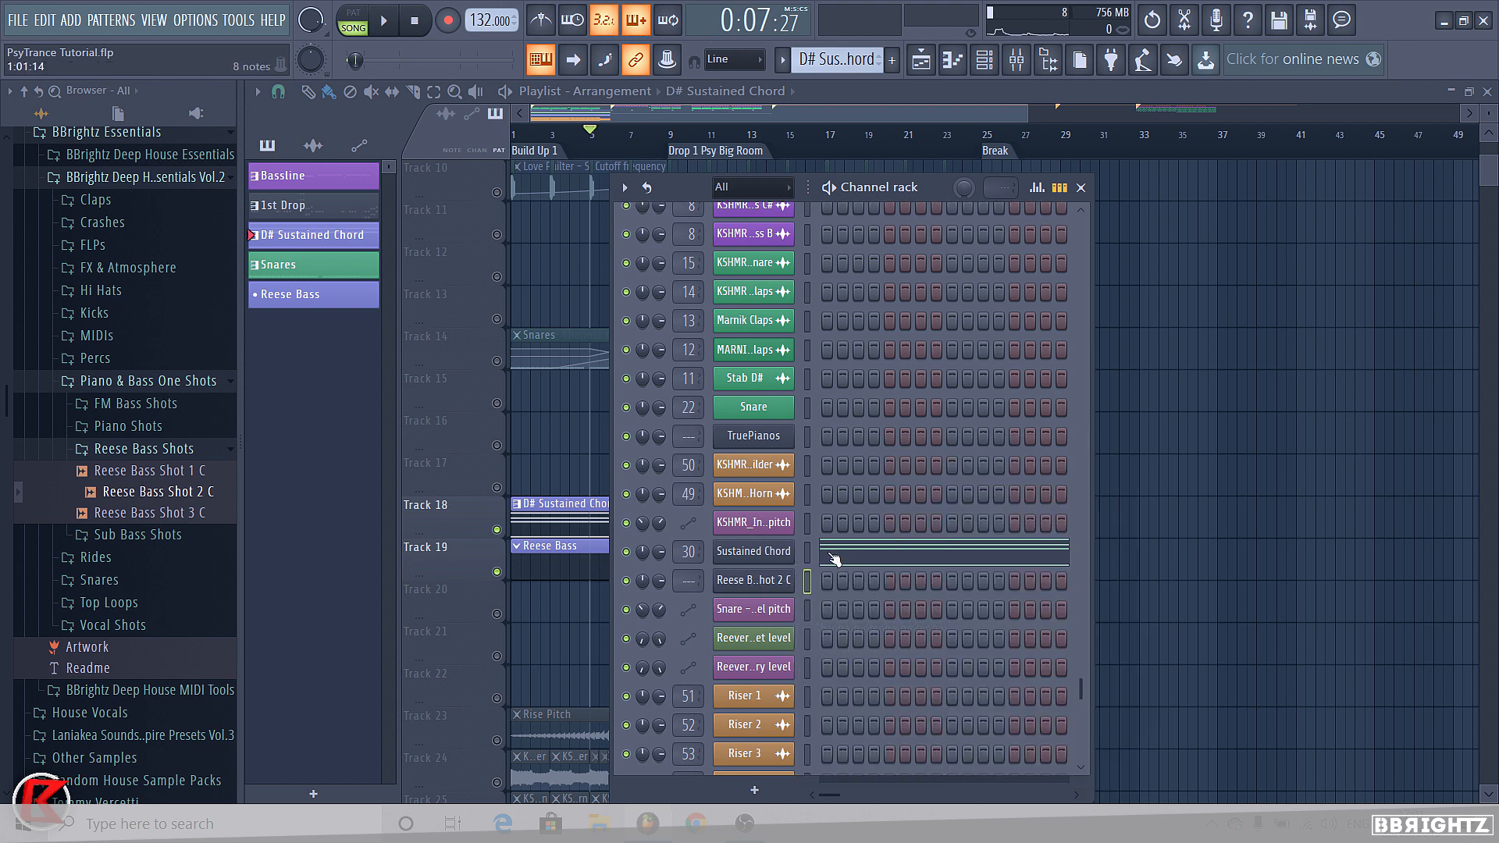
In the Reese Bass pattern, draw a sustained D#5 note for Reese Bass Shot 2 C from bar 1 to bar 8
scroll(834, 70, down, 2)
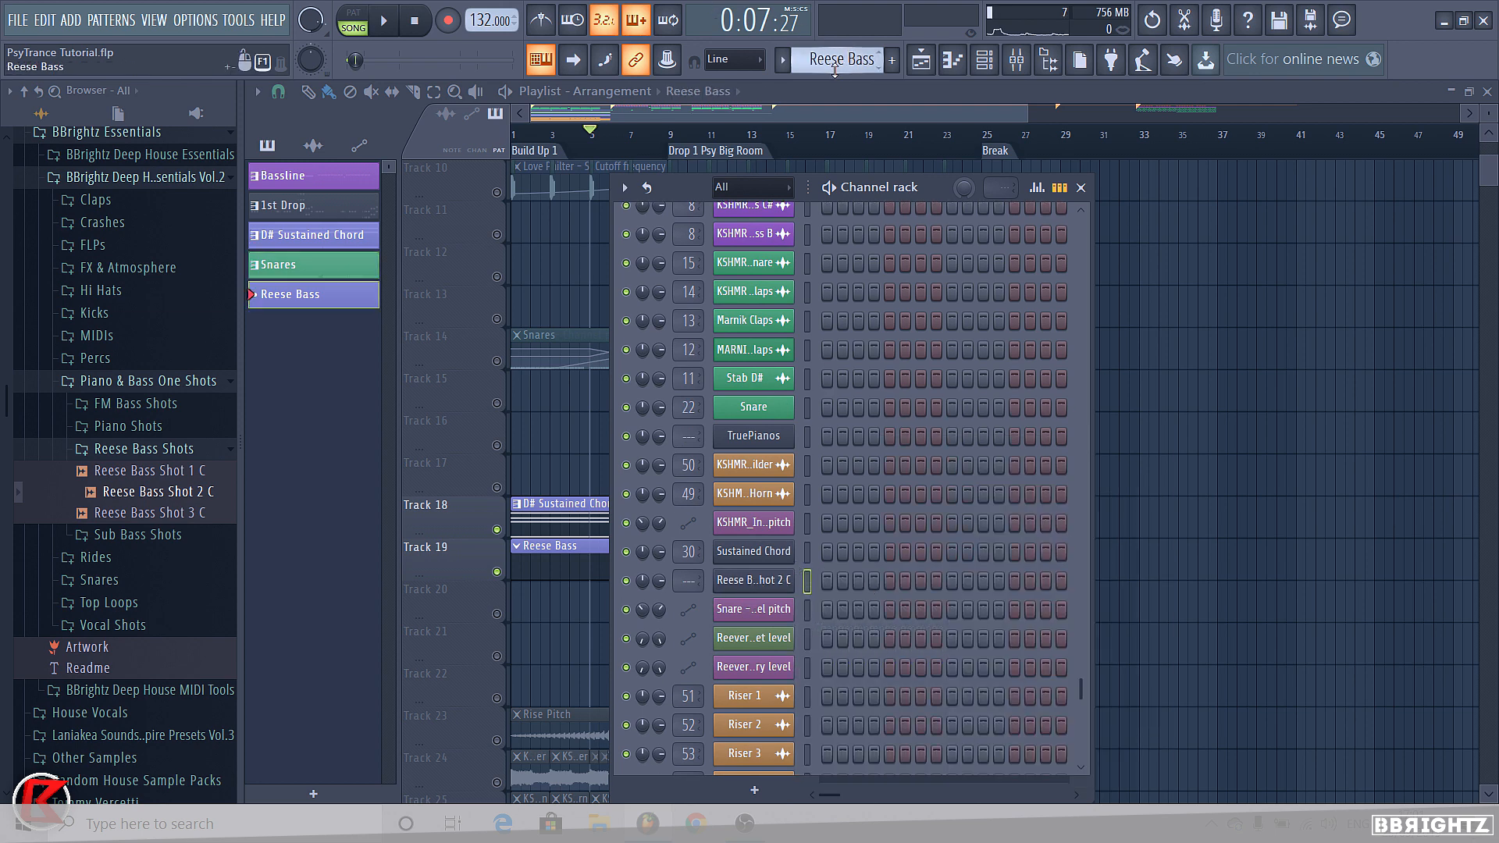
right_click(767, 583)
click(835, 569)
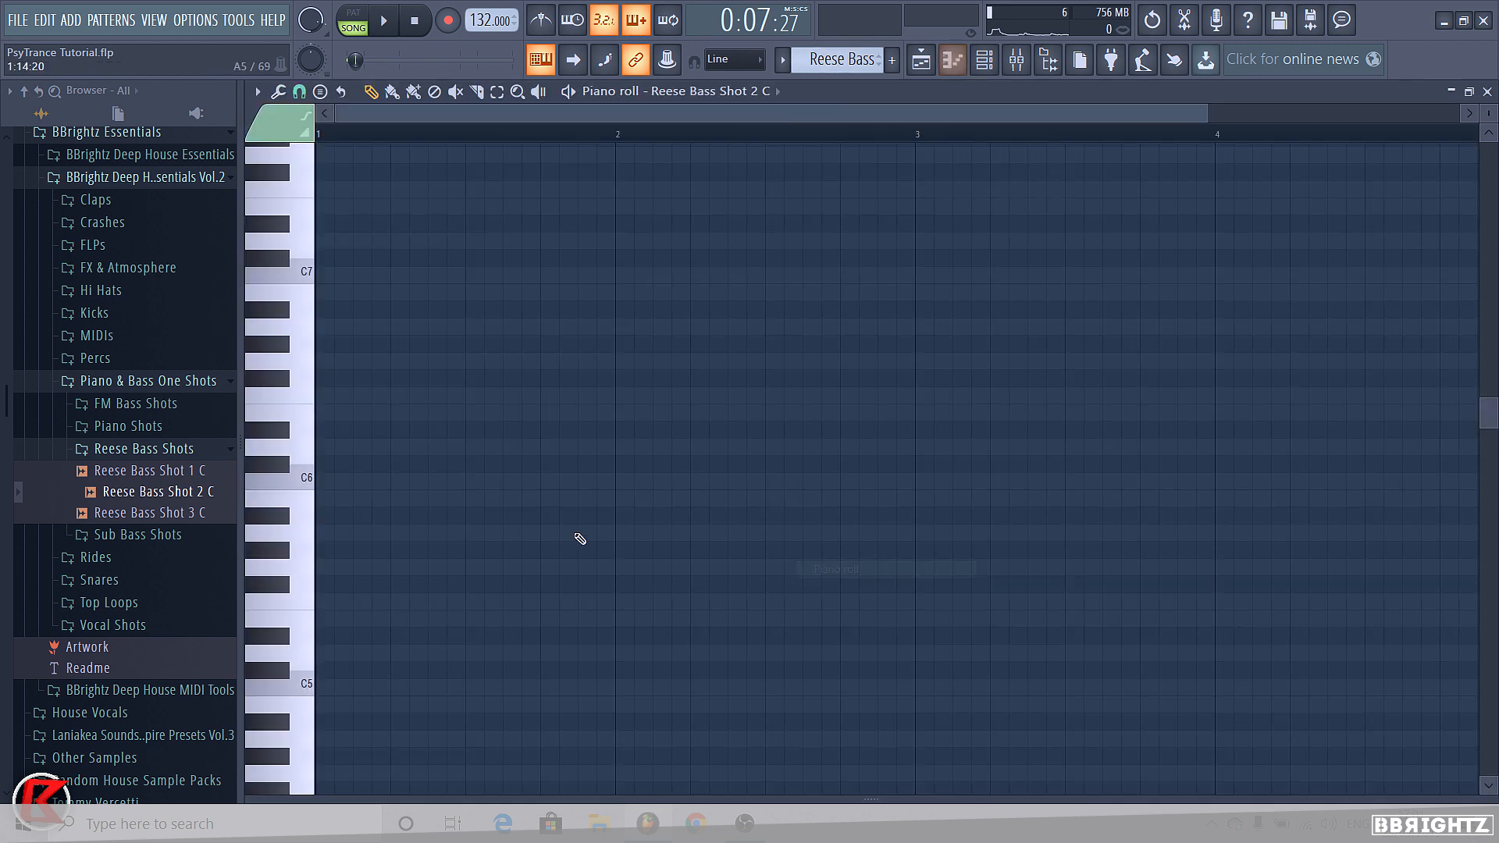
click(285, 432)
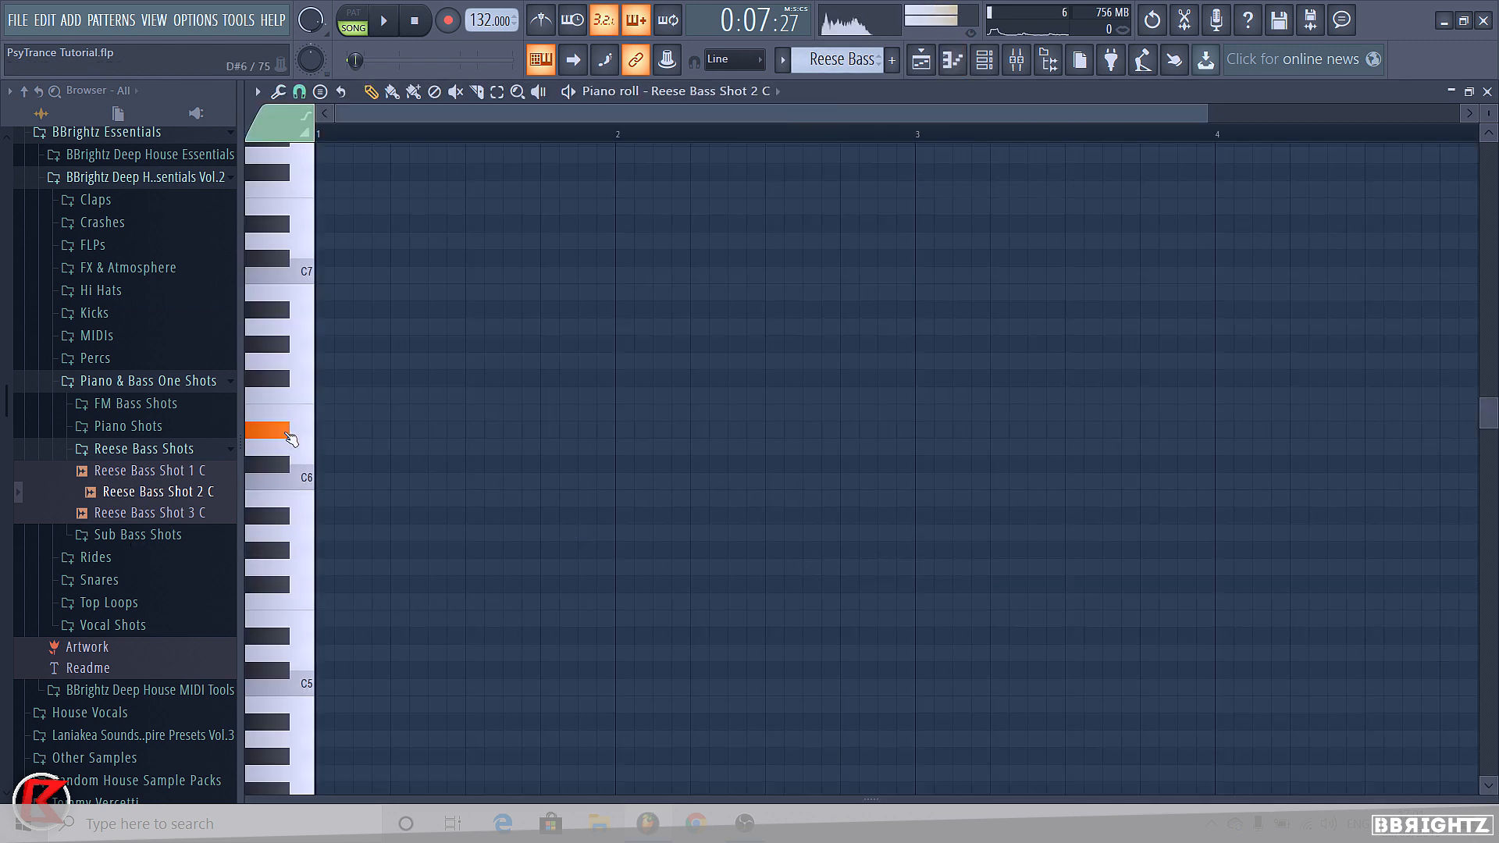
scroll(438, 414, down, 2)
click(282, 535)
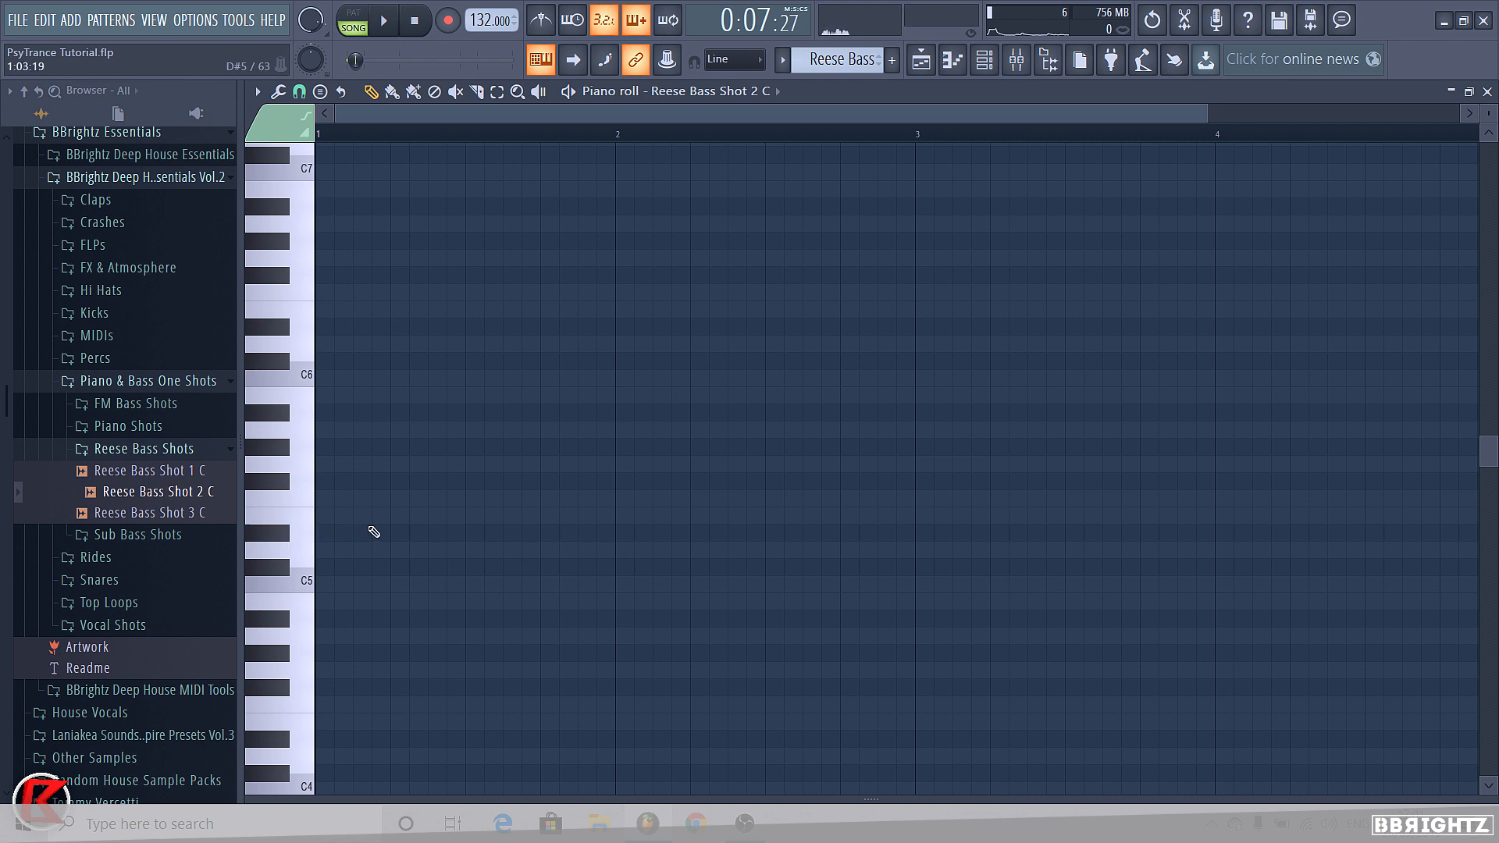
click(328, 532)
drag(351, 532, 1496, 534)
scroll(808, 426, down, 5)
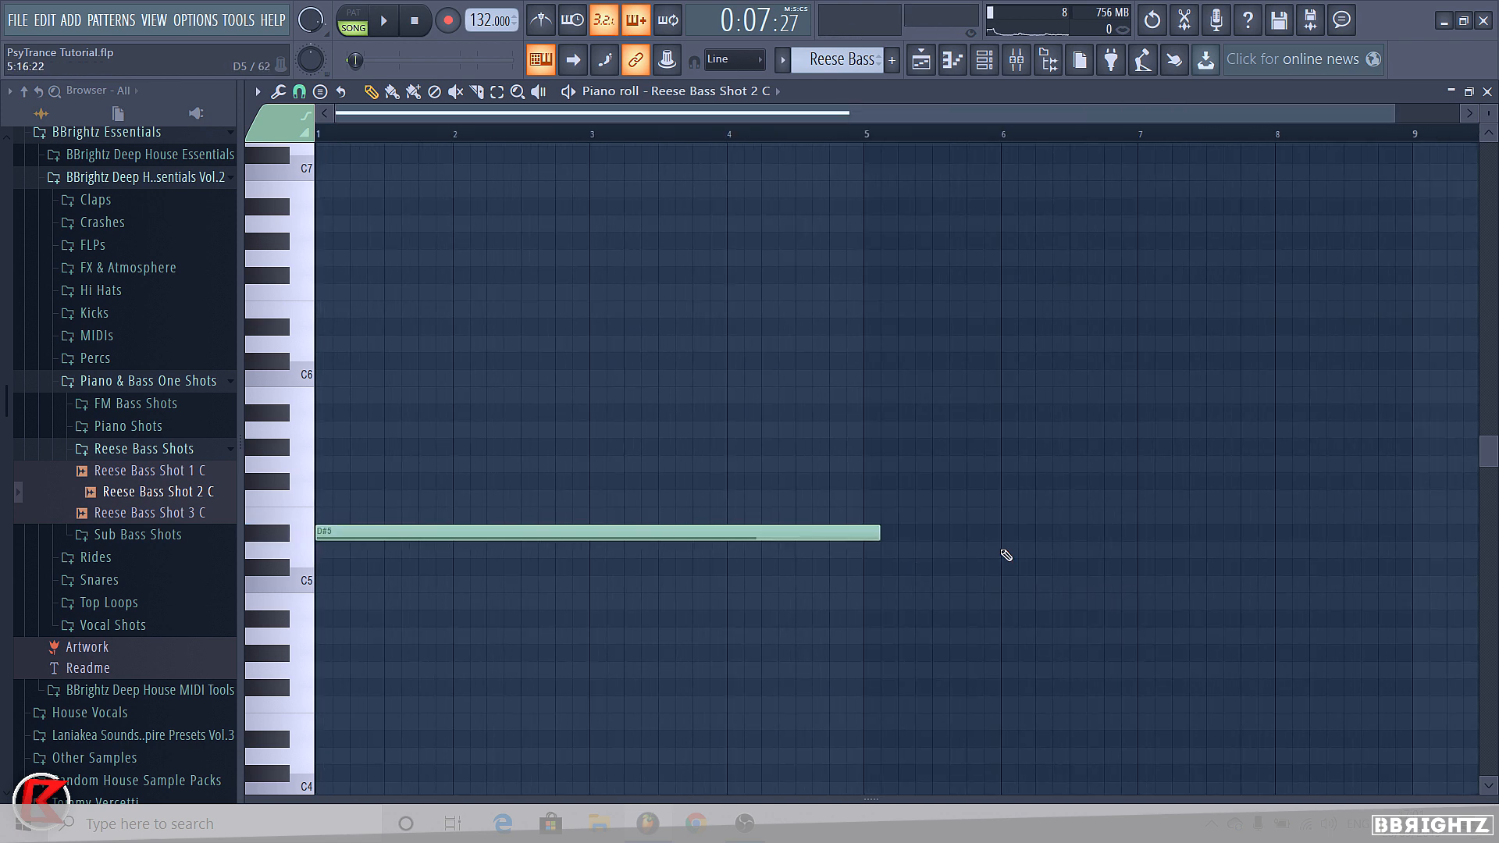
drag(849, 528, 1195, 515)
Select the Build Up 1 section in the playlist and play it with Track 19 soloed
click(922, 59)
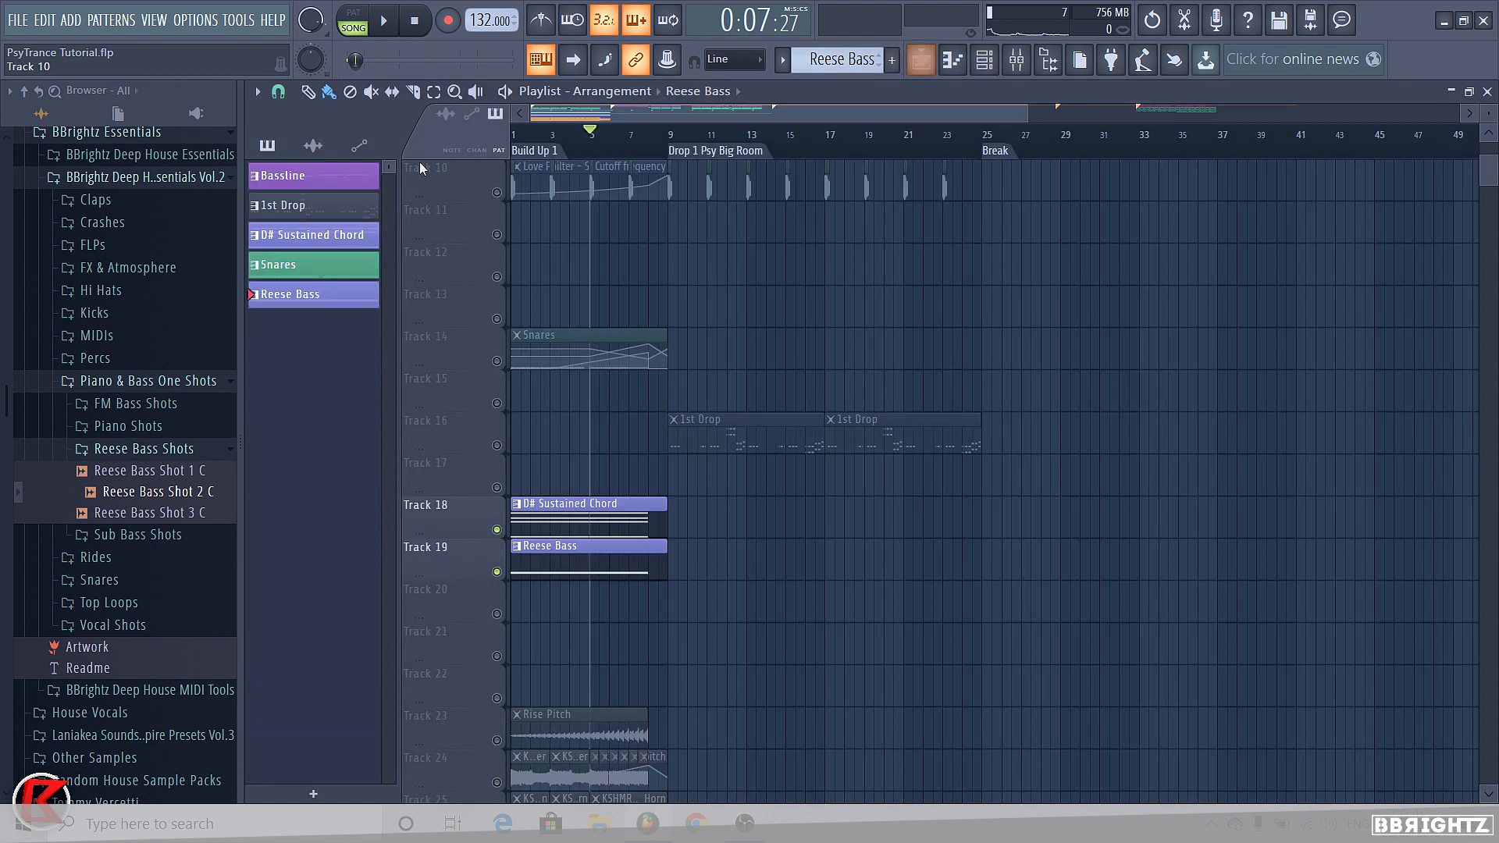
click(539, 151)
right_click(498, 575)
key(space)
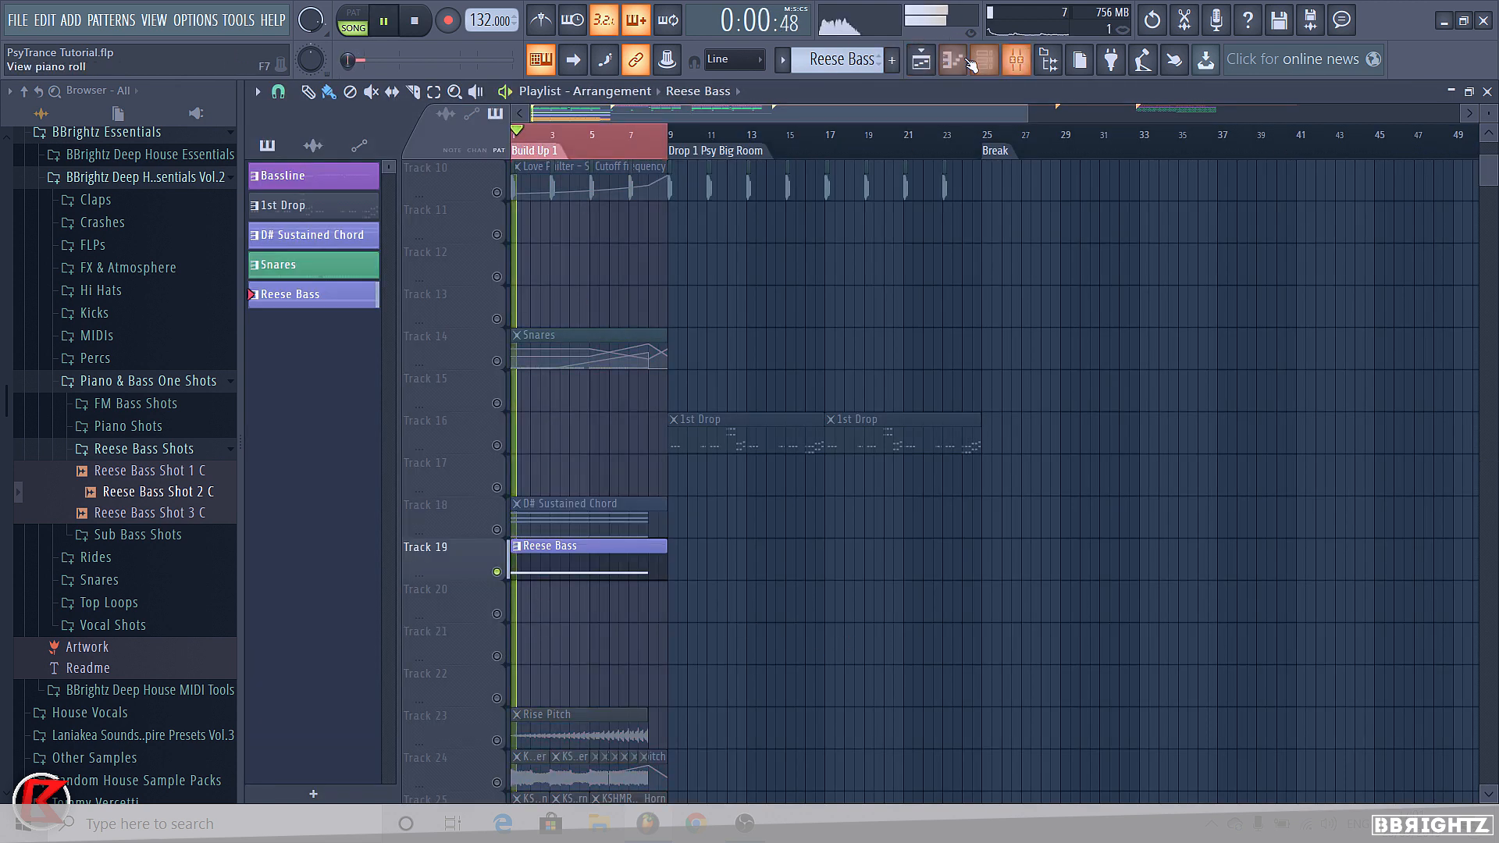
Route the Reese Bass Shot 2 C channel to mixer insert 31 and color that track like the Sustained Chord track
click(985, 60)
click(752, 581)
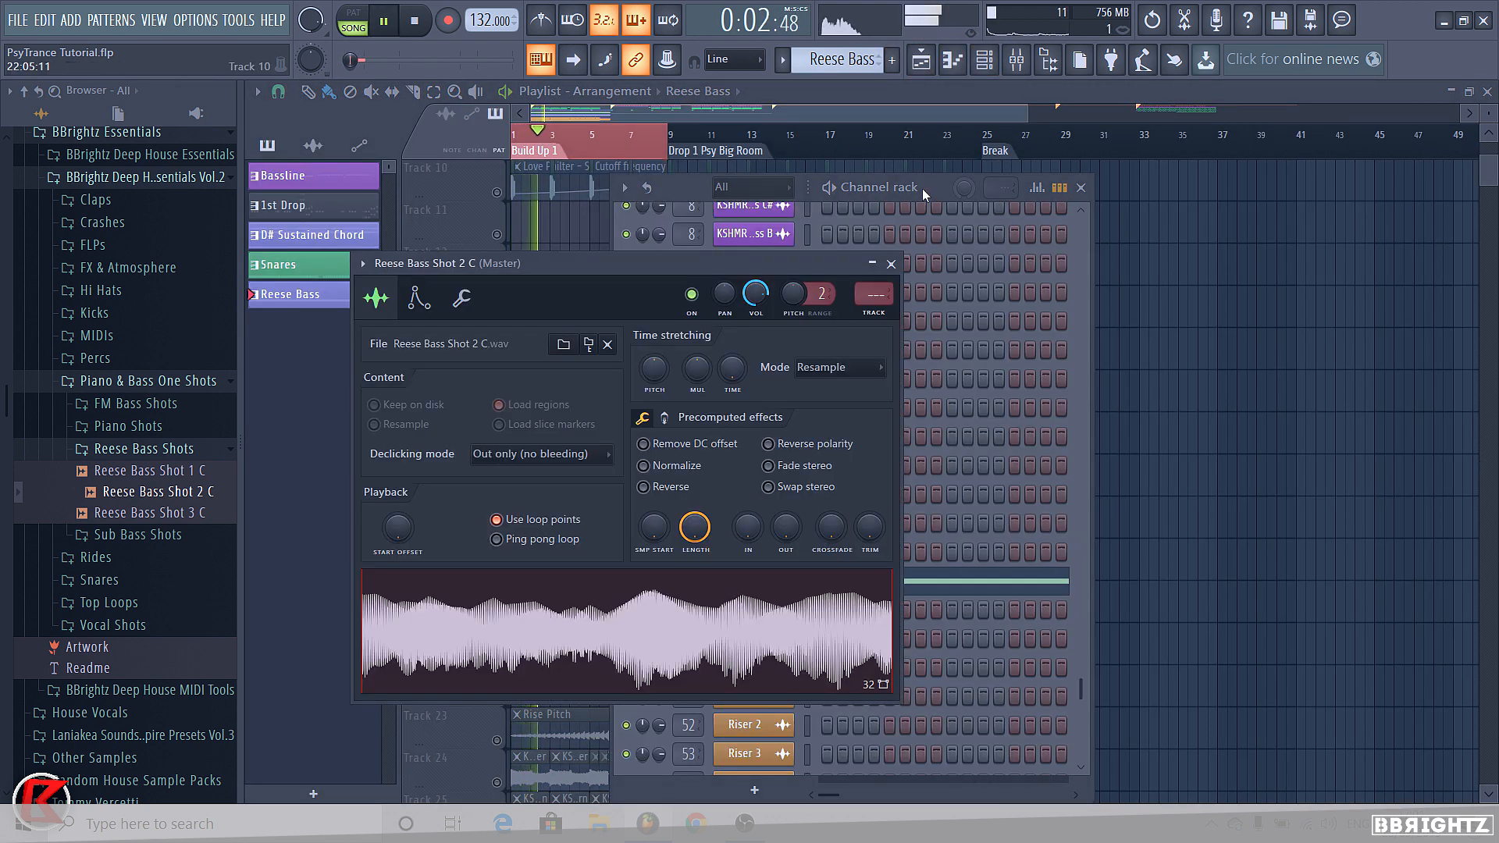
click(890, 263)
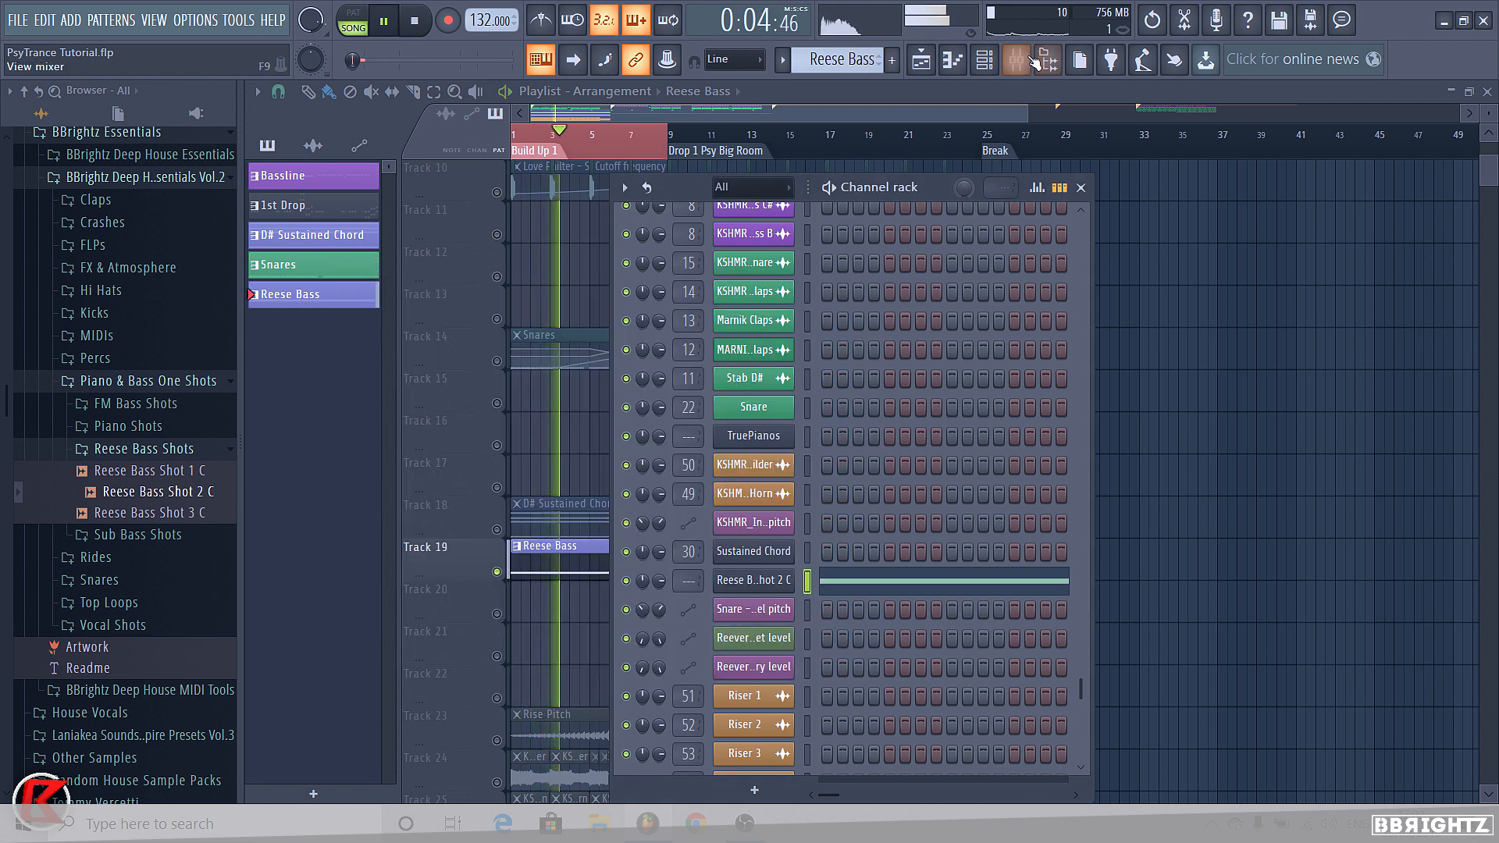
key(F9)
scroll(542, 307, down, 5)
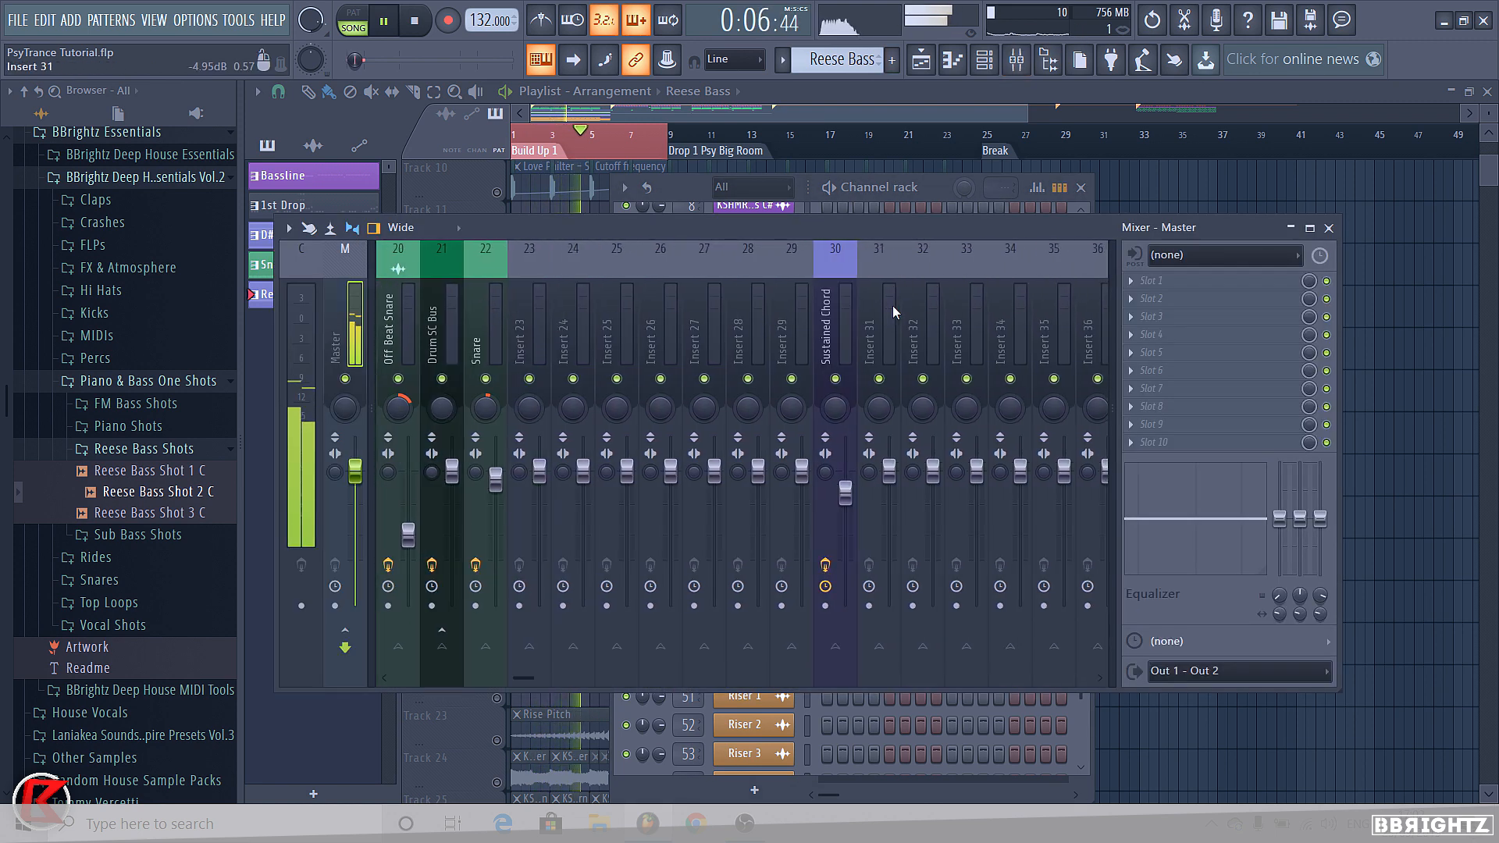
click(890, 316)
key(ctrl+l)
right_click(876, 328)
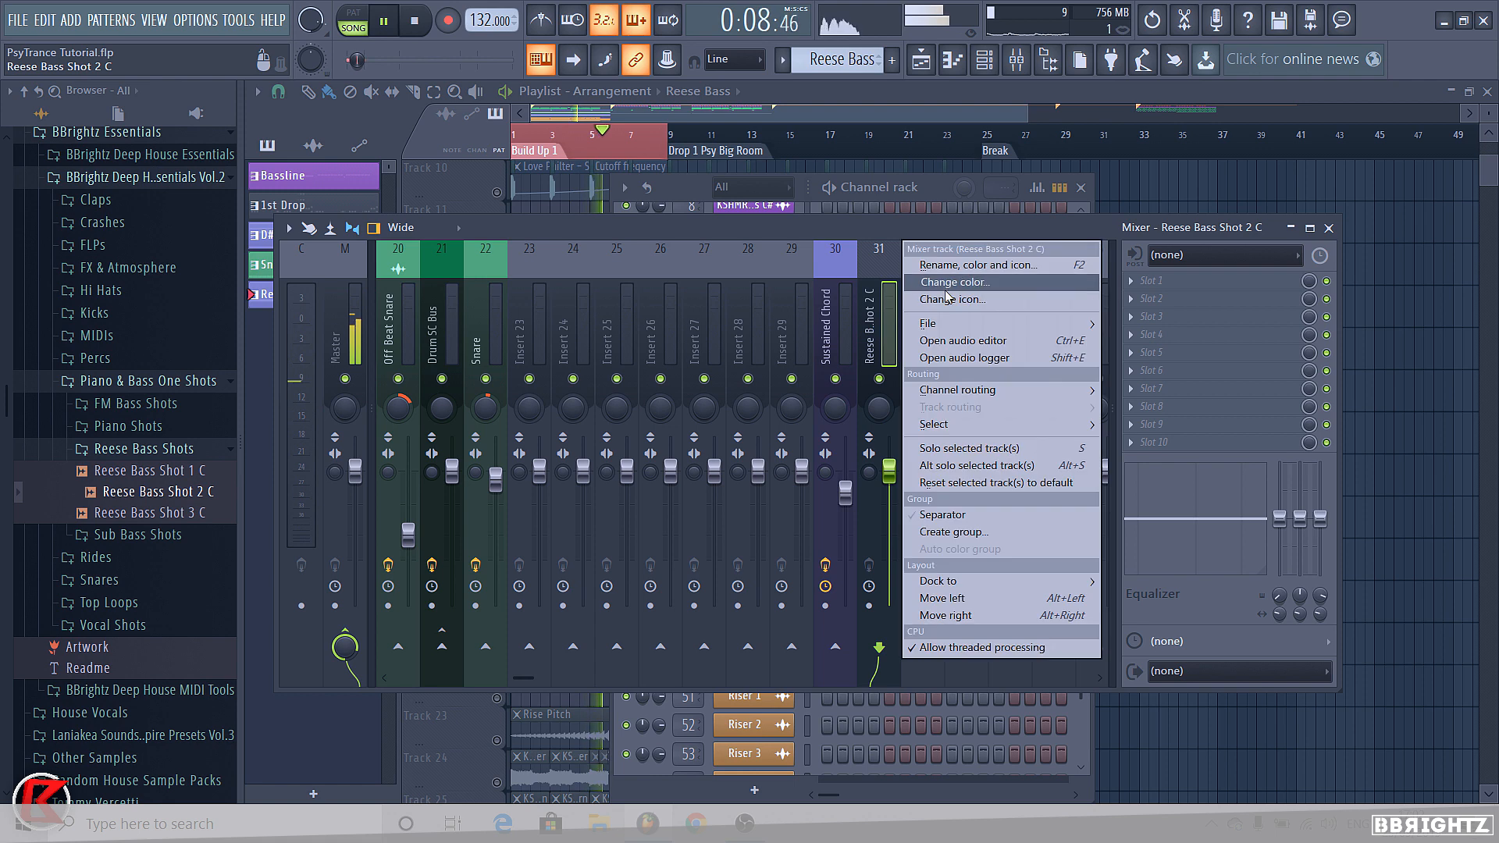
click(943, 284)
click(949, 423)
key(space)
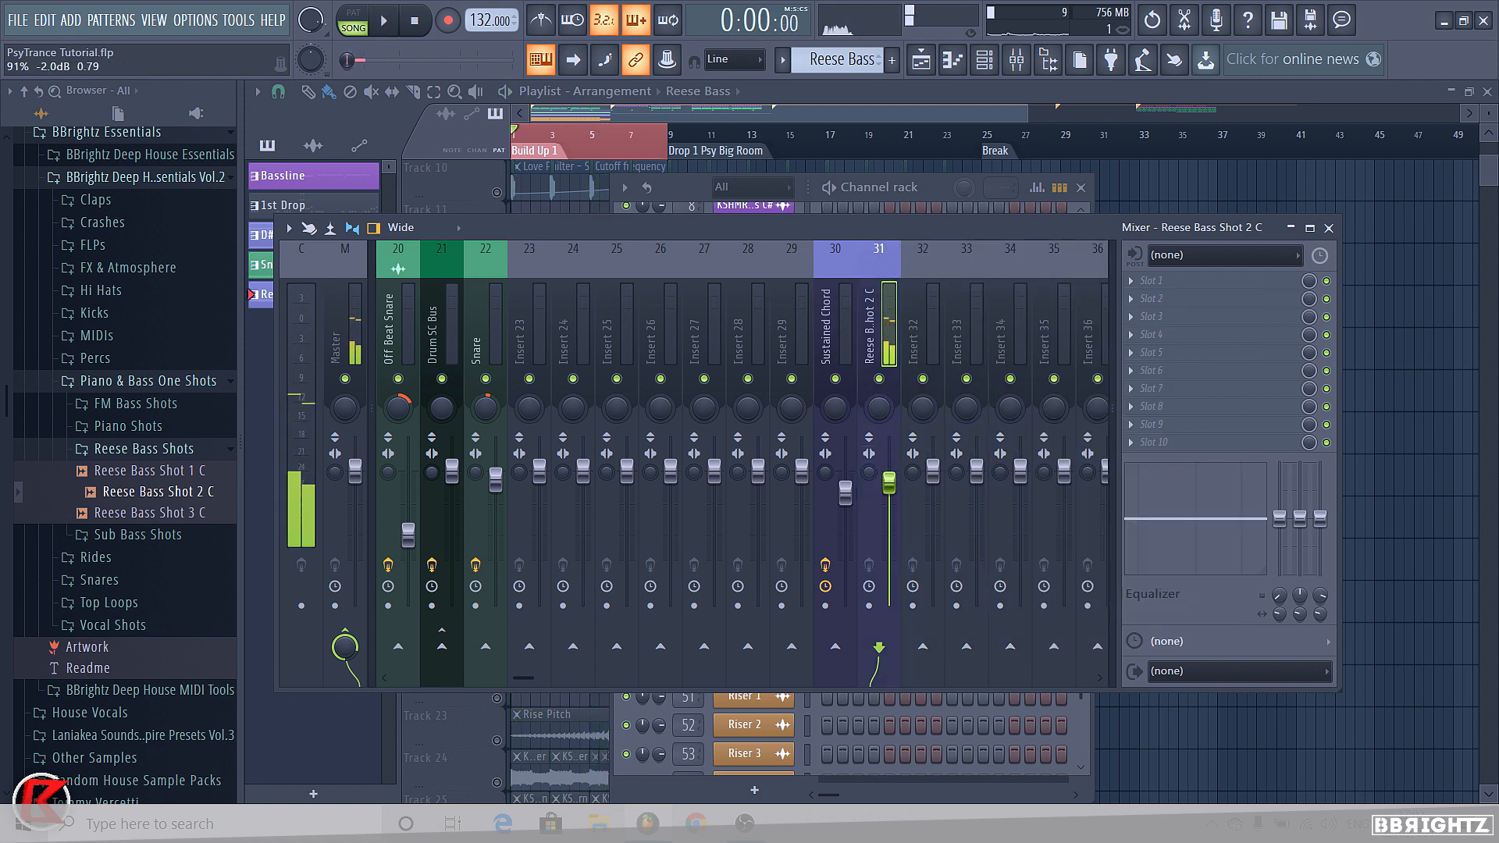
Add Fruity Parametric EQ 2 to the Reese Bass mixer track, using the 20Hz + 18kHz cut preset with its high-pass raised to about 94 Hz
click(1132, 281)
mouse_move(1157, 300)
click(904, 161)
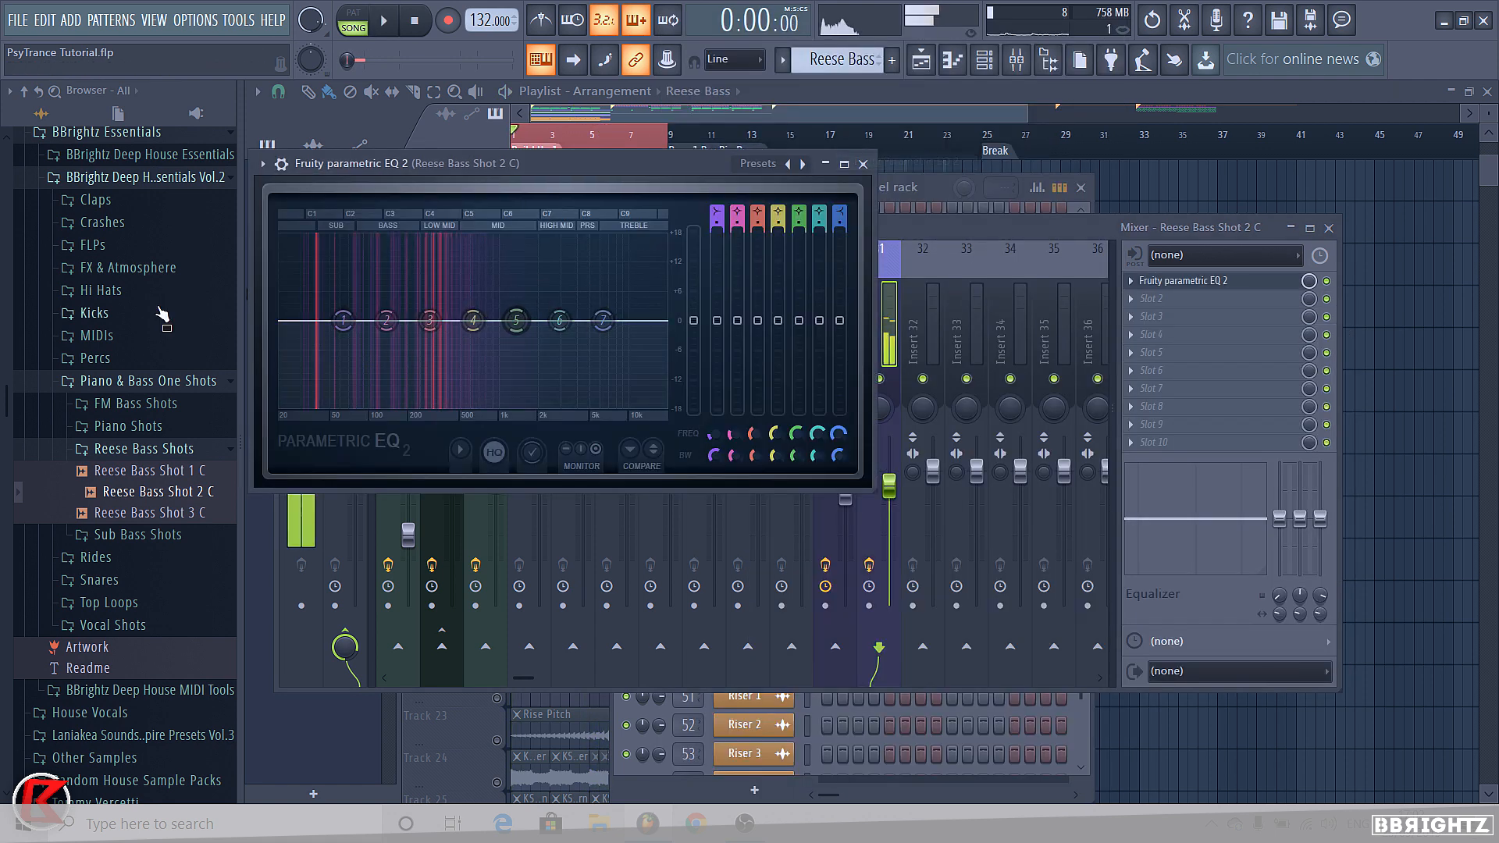
click(803, 163)
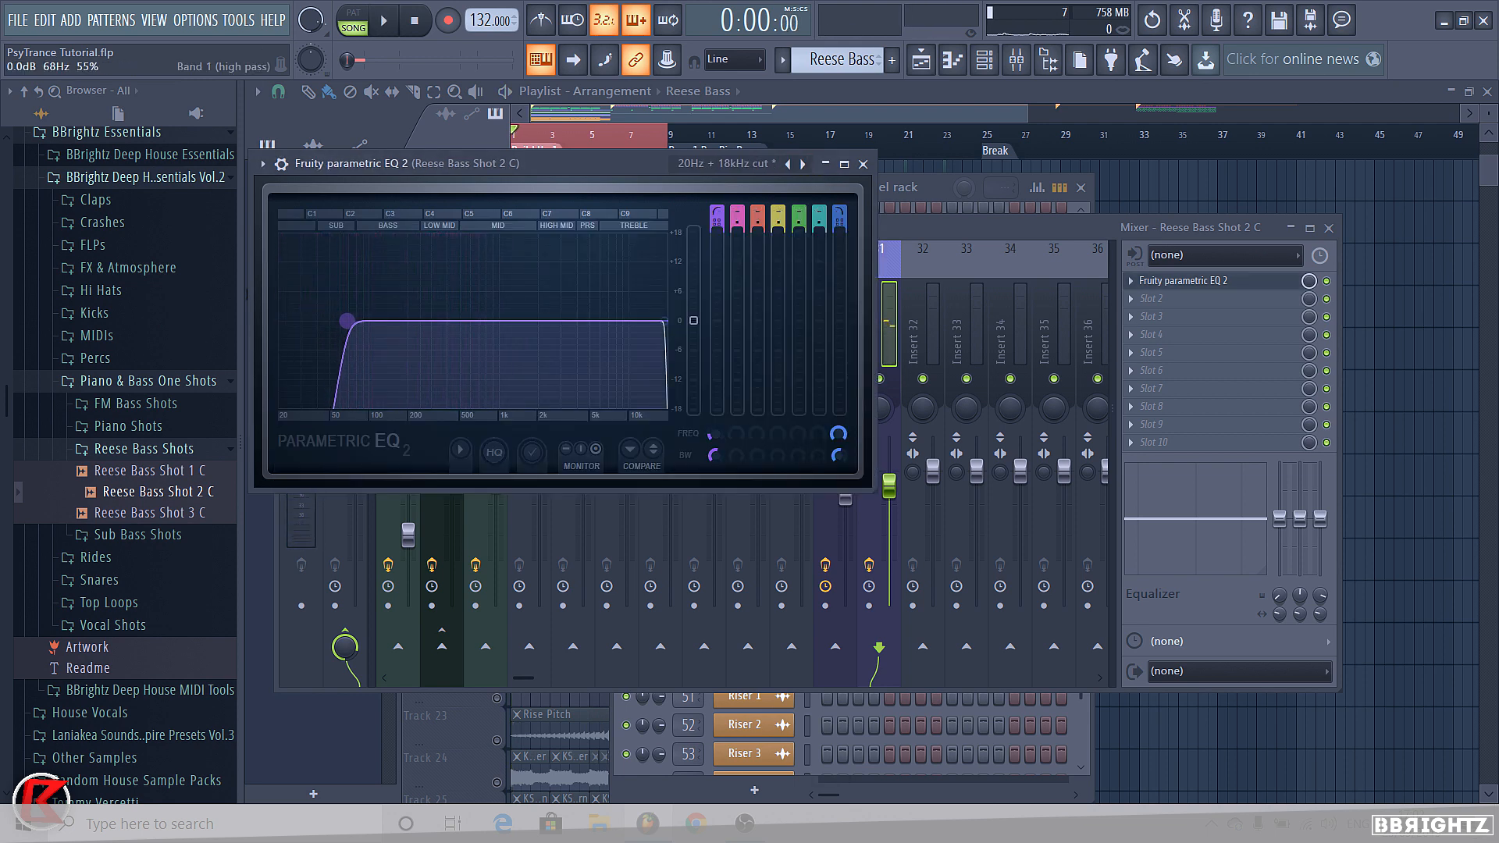
key(space)
drag(348, 321, 364, 321)
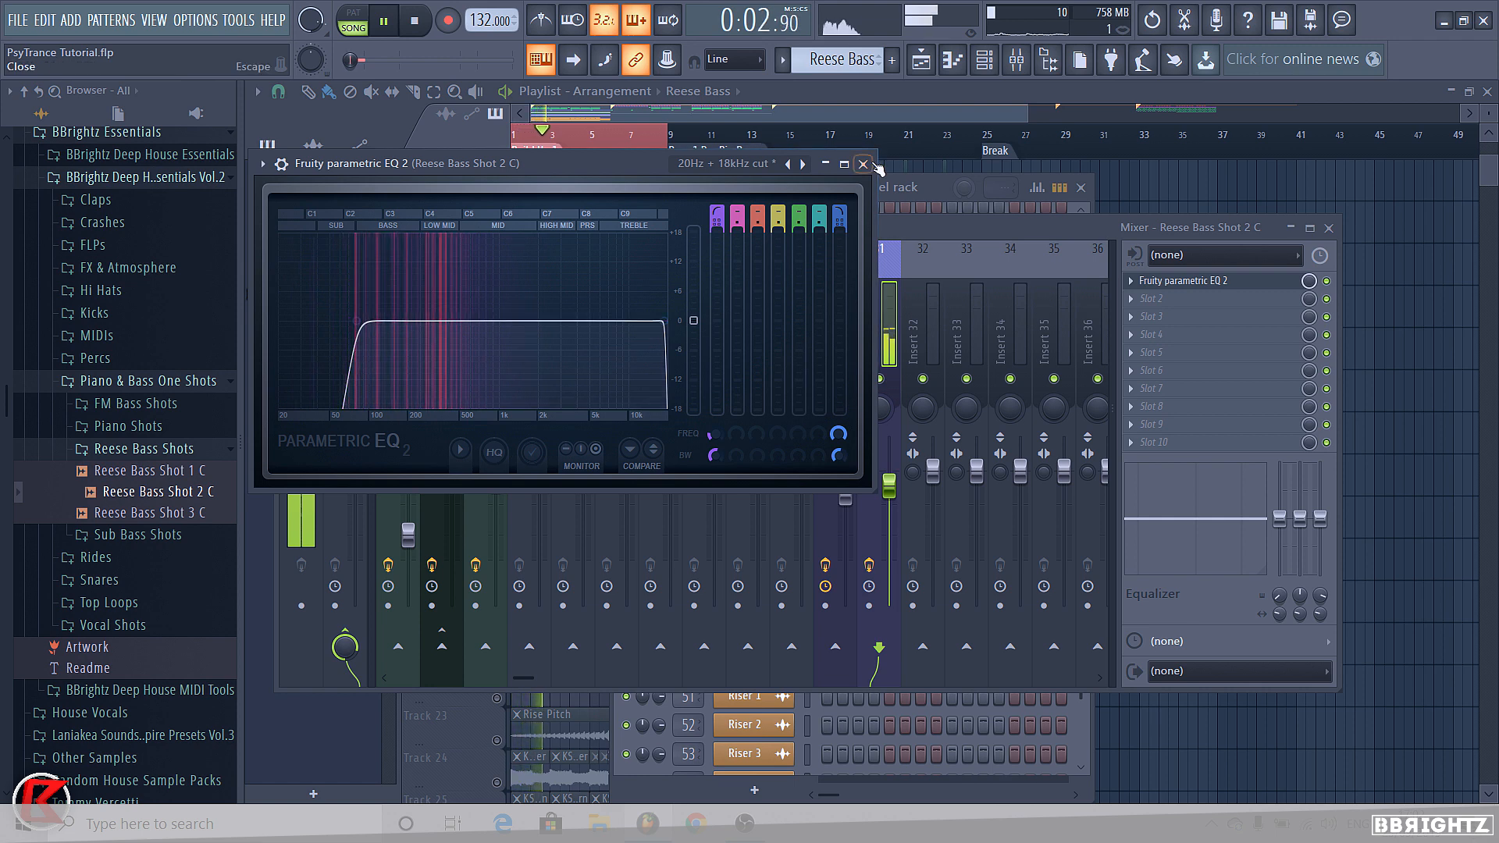
click(862, 163)
right_click(1455, 325)
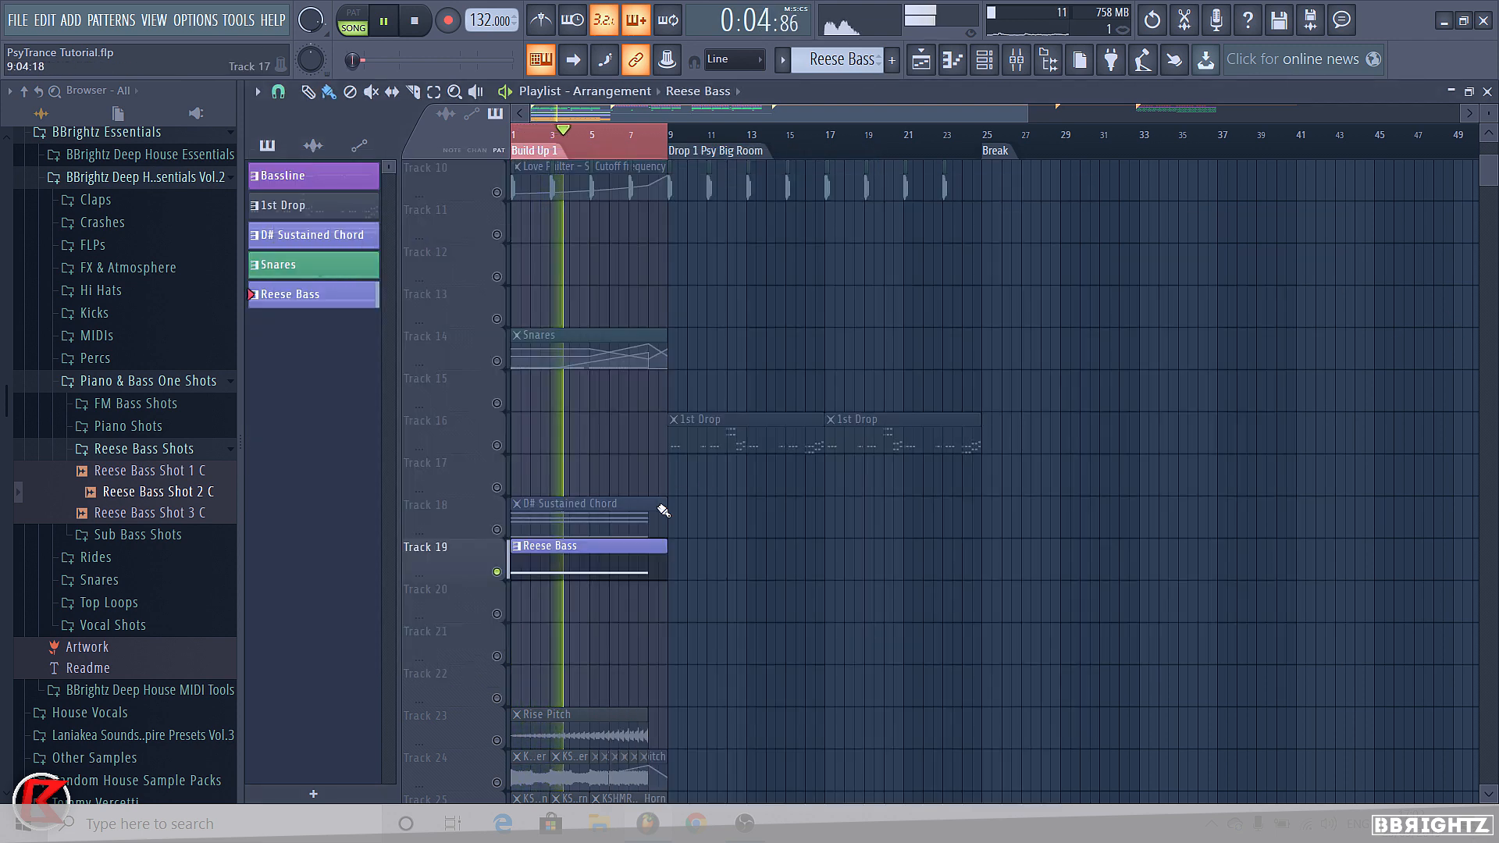
Set the time-stretching mode of the Reese Bass Shot 2 C sample to Stretch
key(space)
click(984, 59)
click(769, 581)
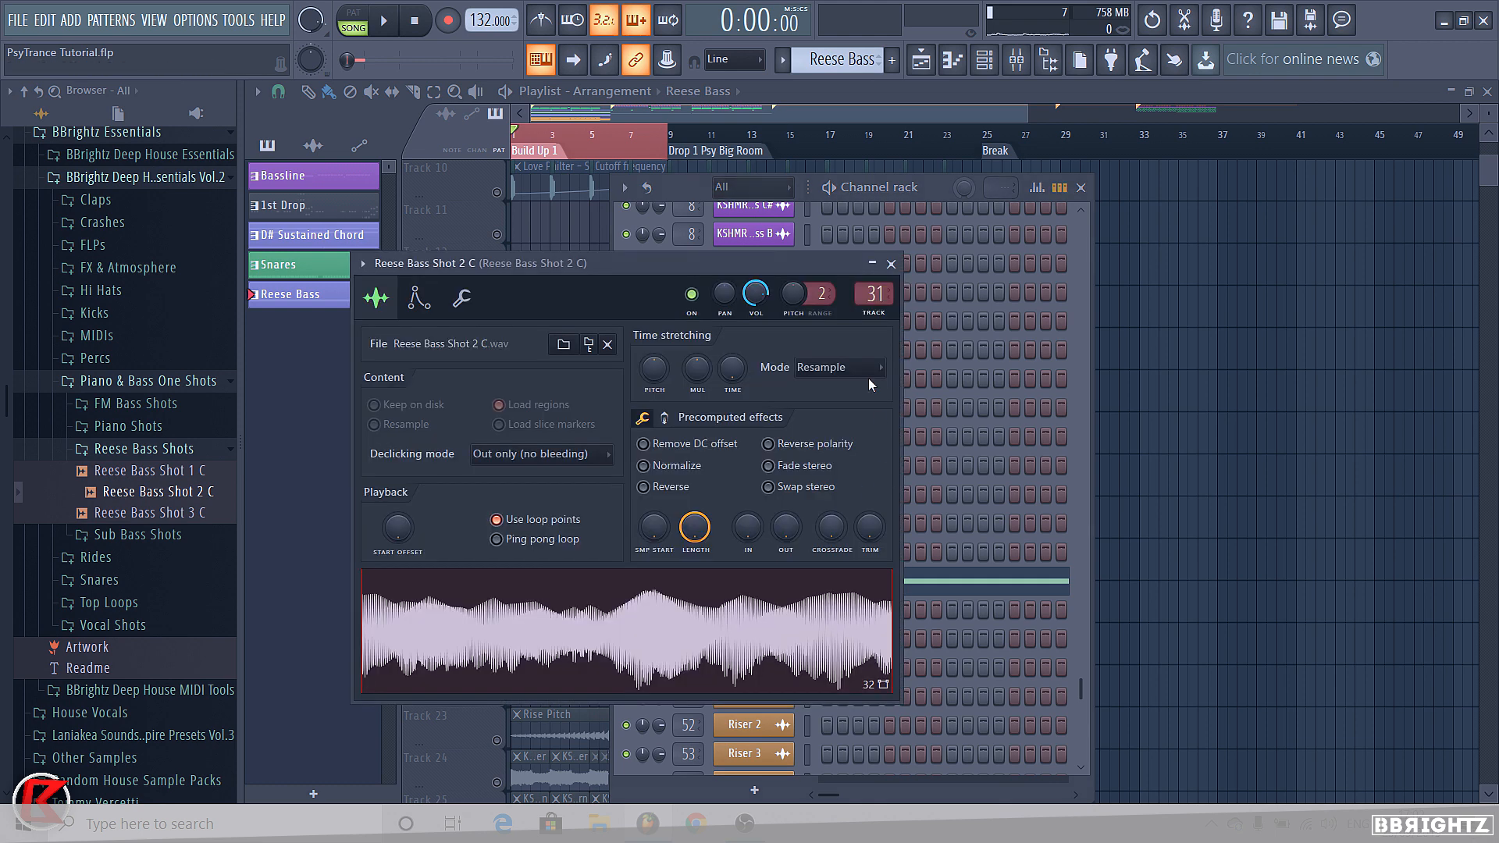
click(859, 367)
click(820, 419)
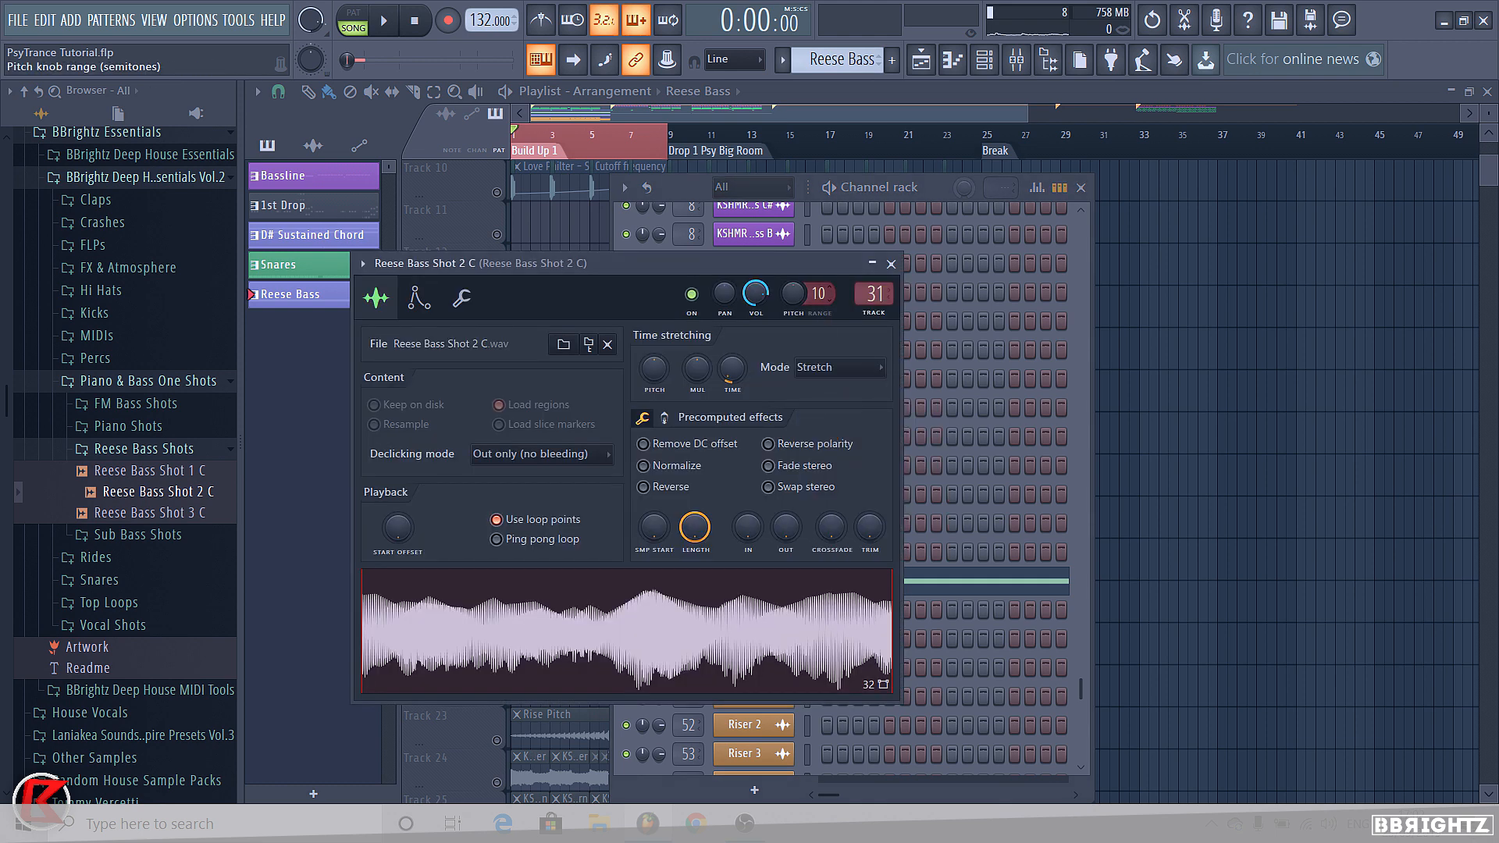
Create a channel pitch automation with a 12-semitone range that rises from bar 5 to bar 8, and place it on Track 19
right_click(795, 295)
click(843, 409)
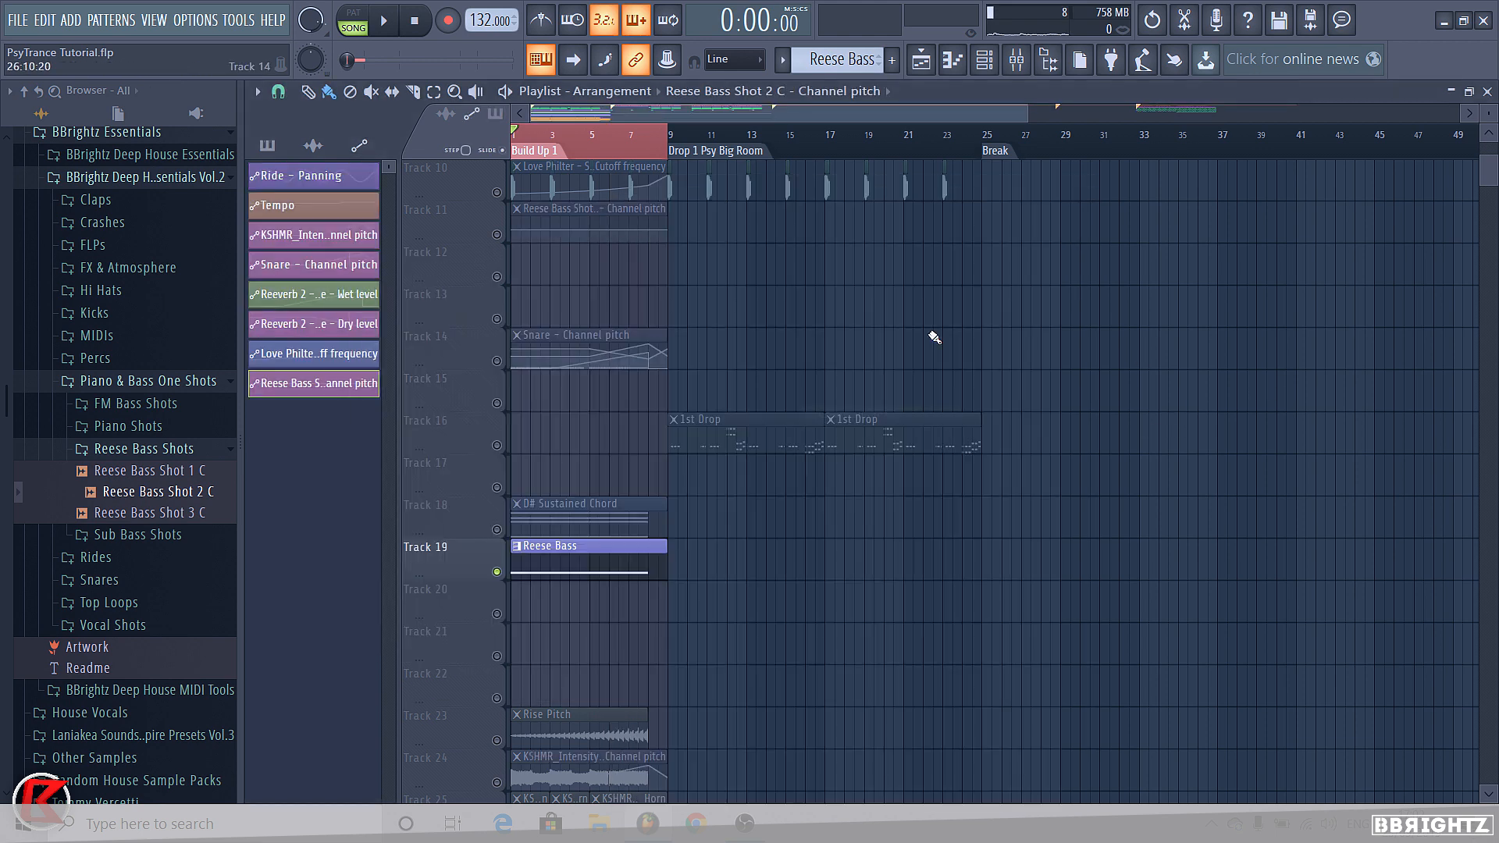
right_click(666, 229)
key(c)
right_click(591, 239)
right_click(592, 239)
key(p)
drag(616, 208, 616, 545)
key(space)
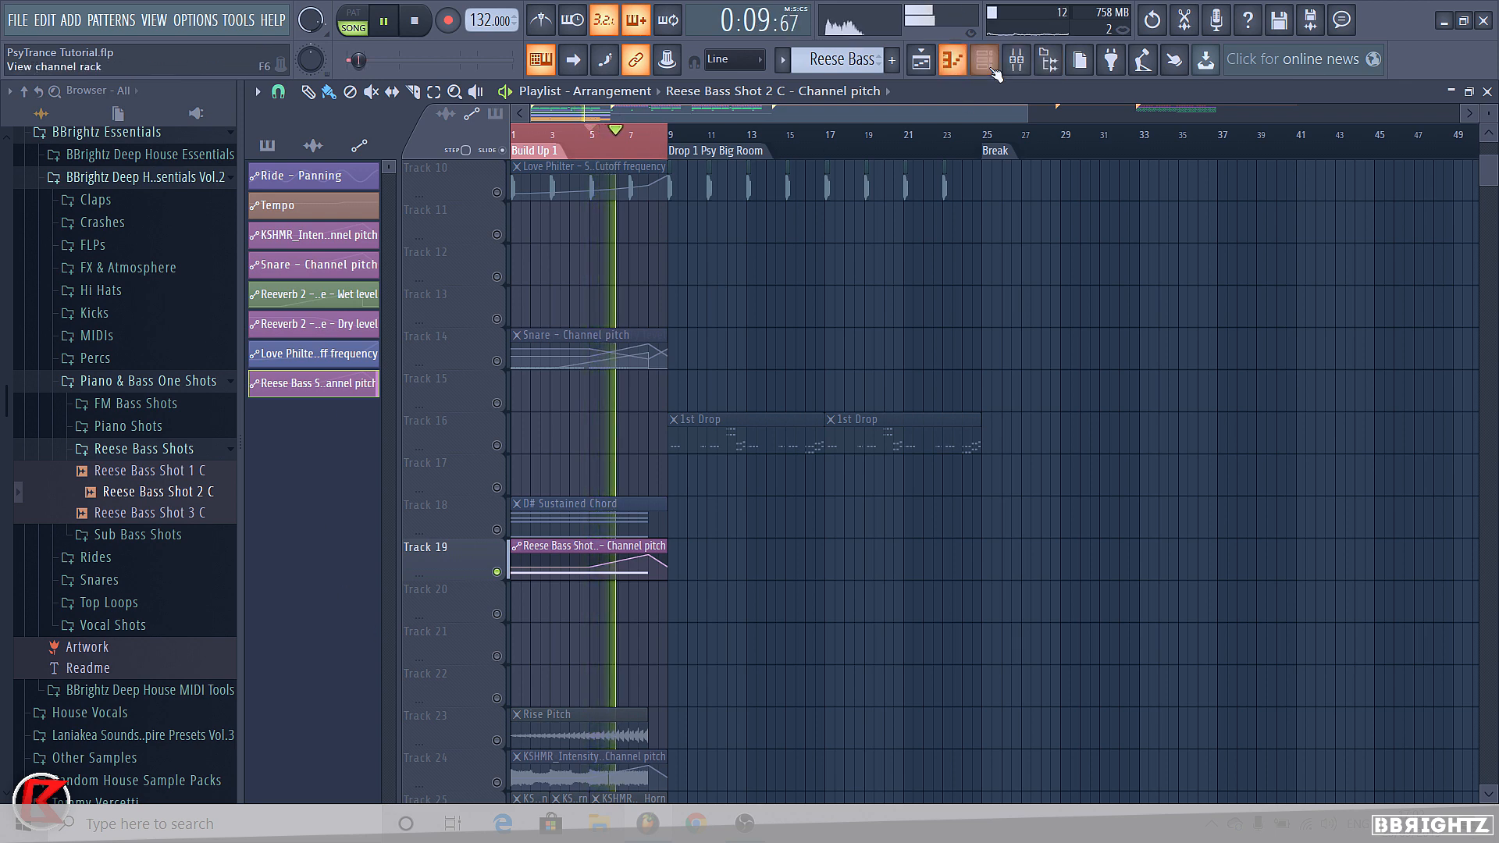
Set the Reese Bass Shot 2 C sample's stretch mode to Resample, reset its stretch time, and play the pitch rise
key(space)
key(F6)
click(725, 495)
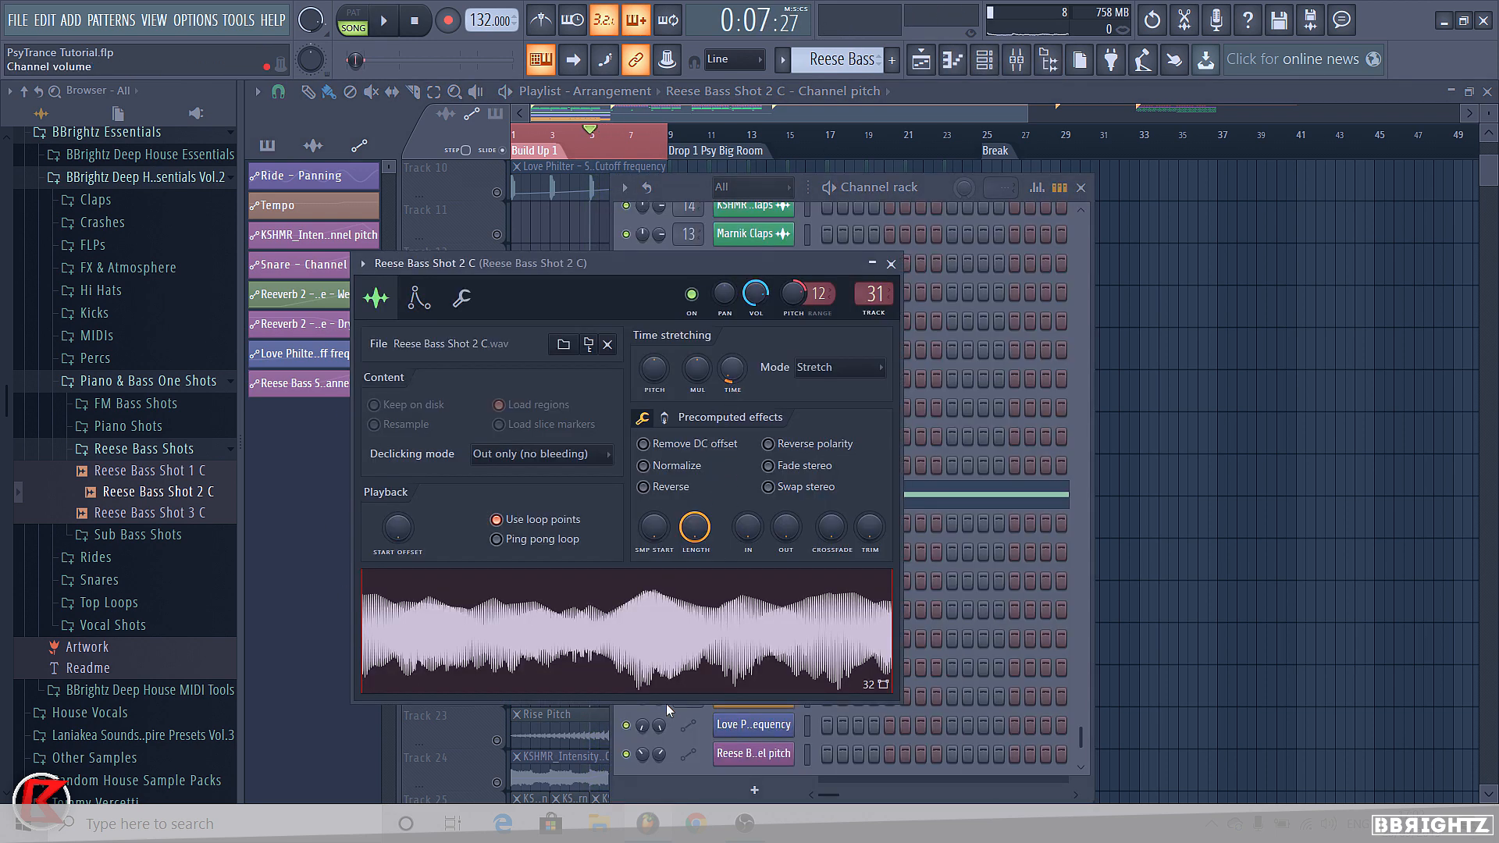
click(827, 377)
click(826, 401)
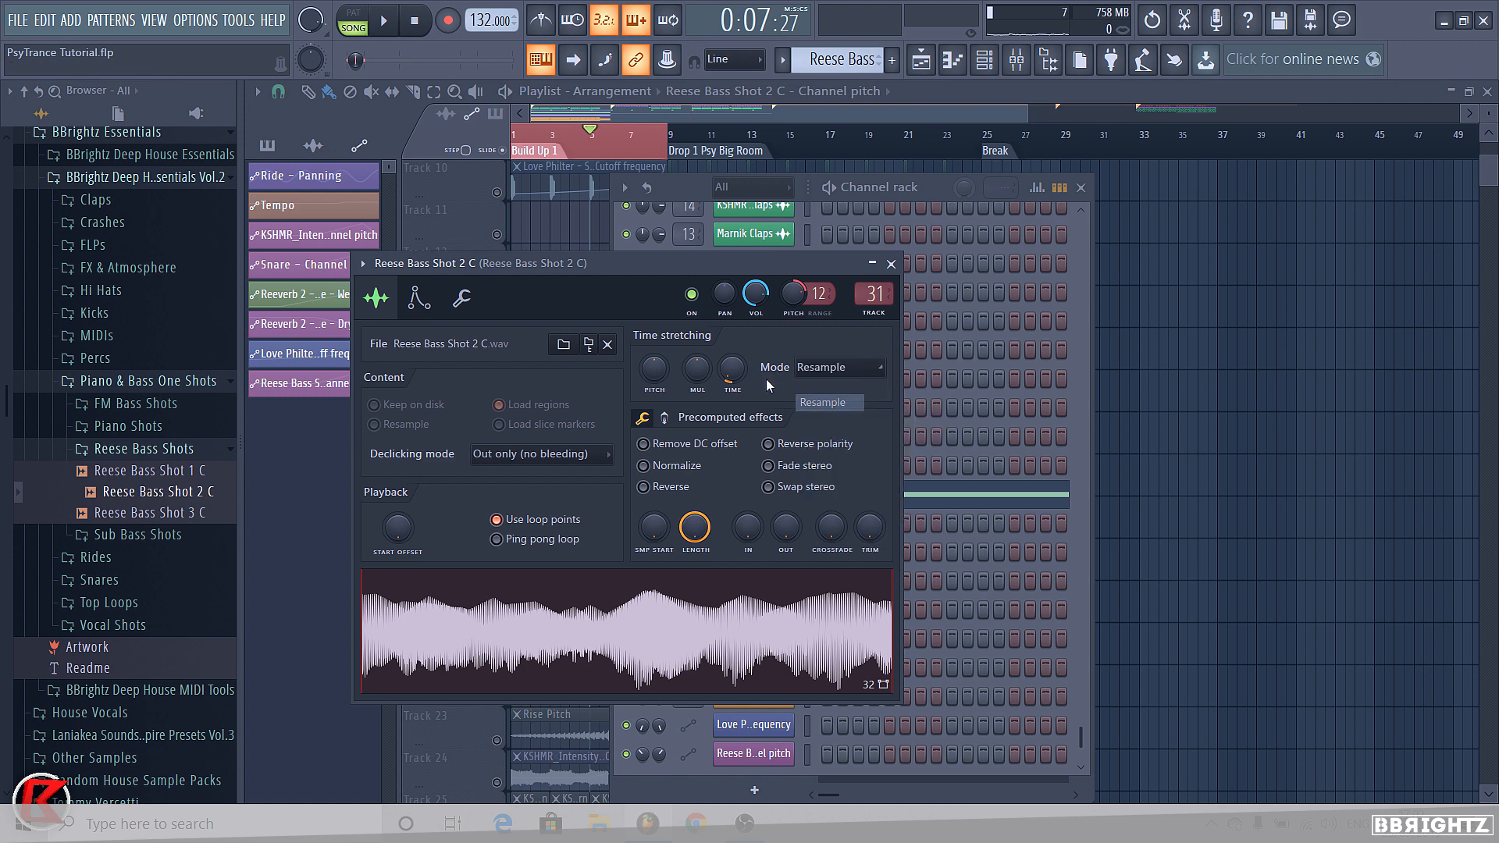
right_click(733, 360)
click(755, 370)
key(space)
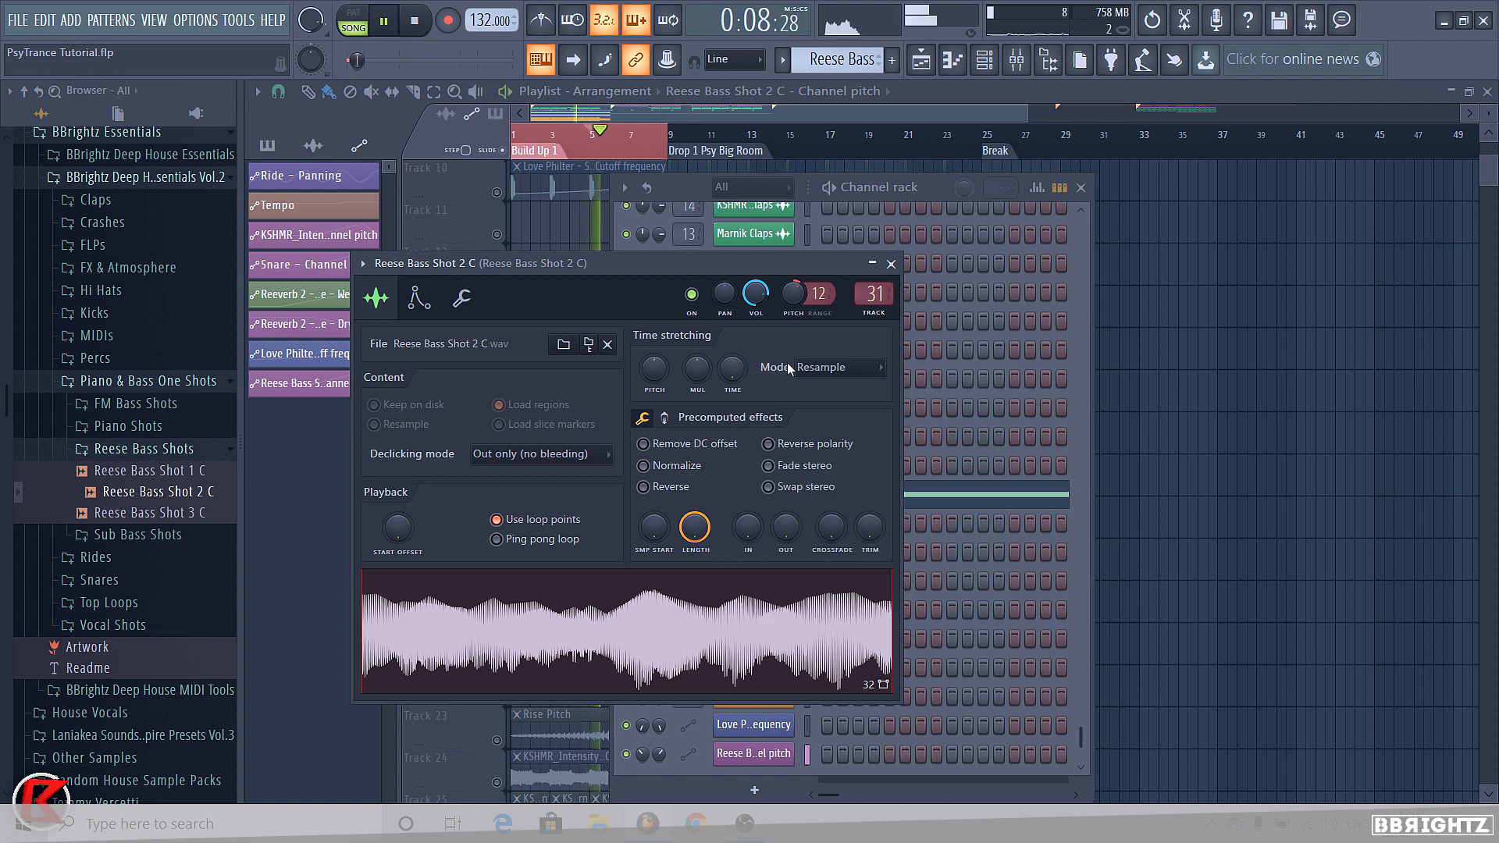
key(space)
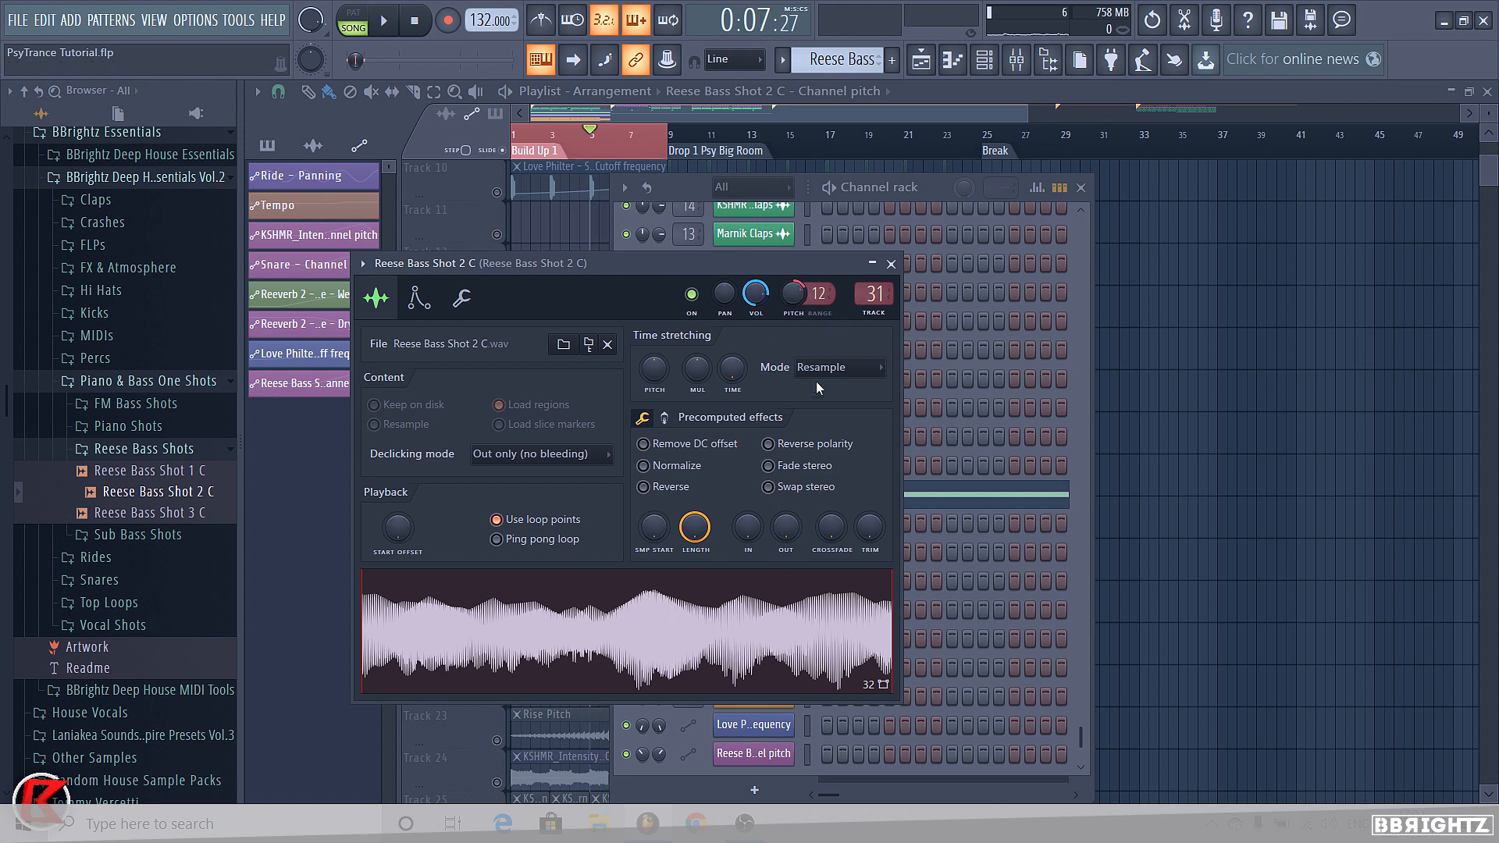
key(space)
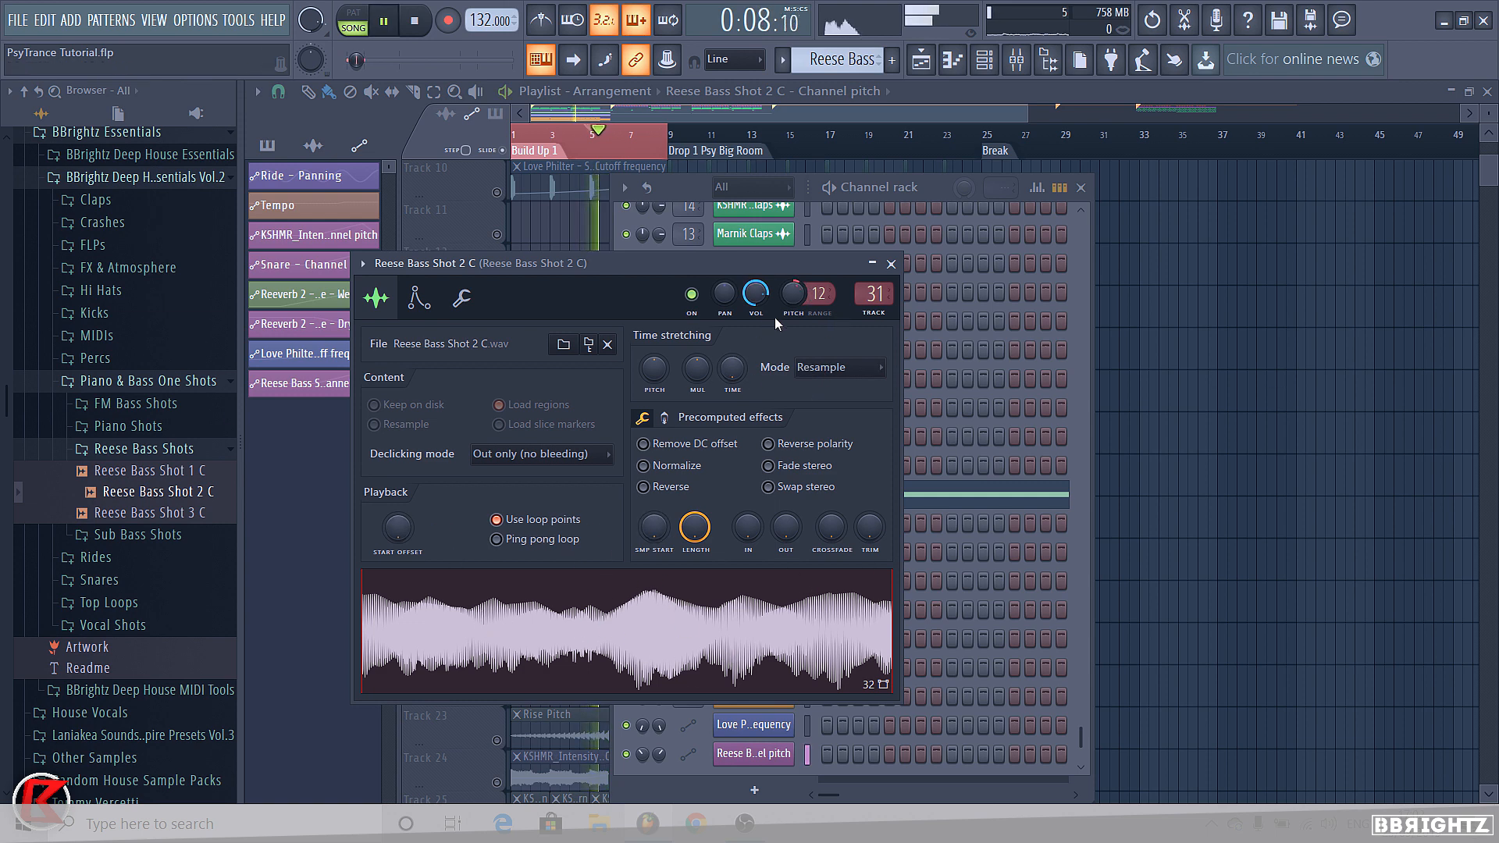
Create an automation clip for the Band 1 frequency of Fruity Parametric EQ 2 on the Reese Bass Shot 2 C mixer track
right_click(1161, 363)
click(1016, 60)
key(space)
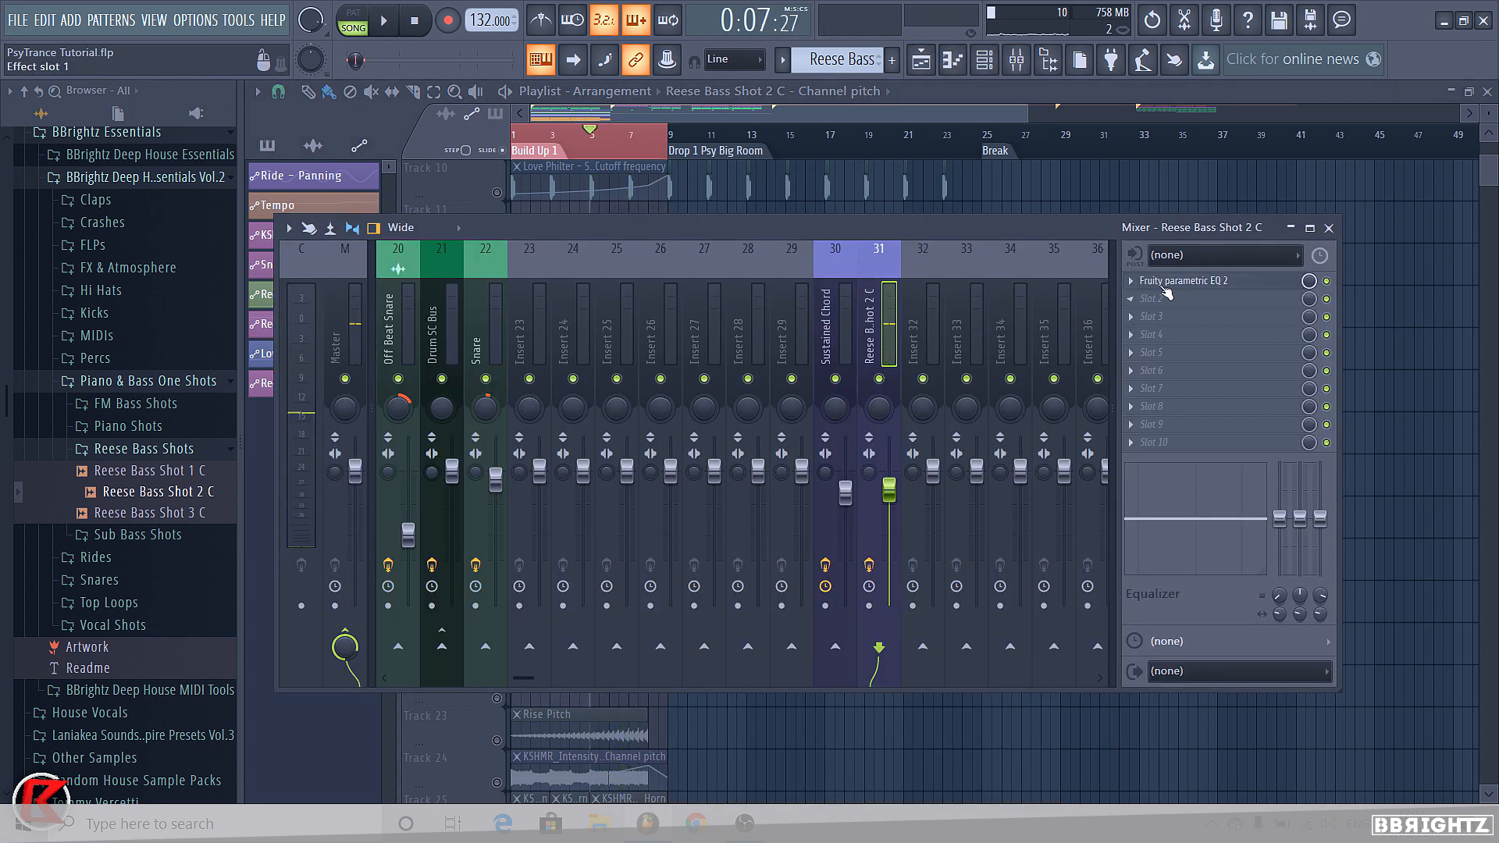
click(1183, 281)
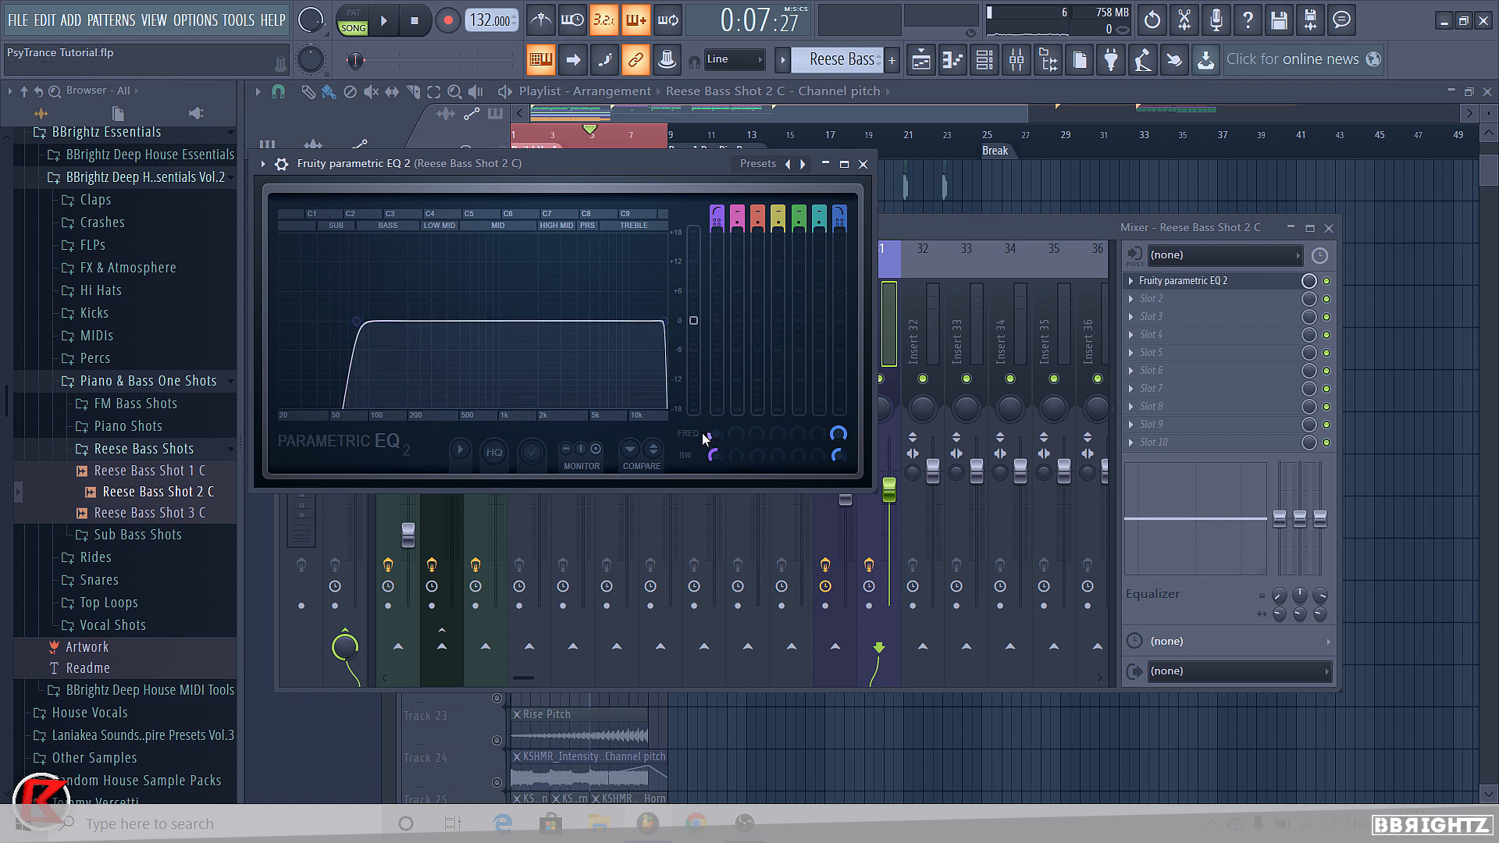
key(space)
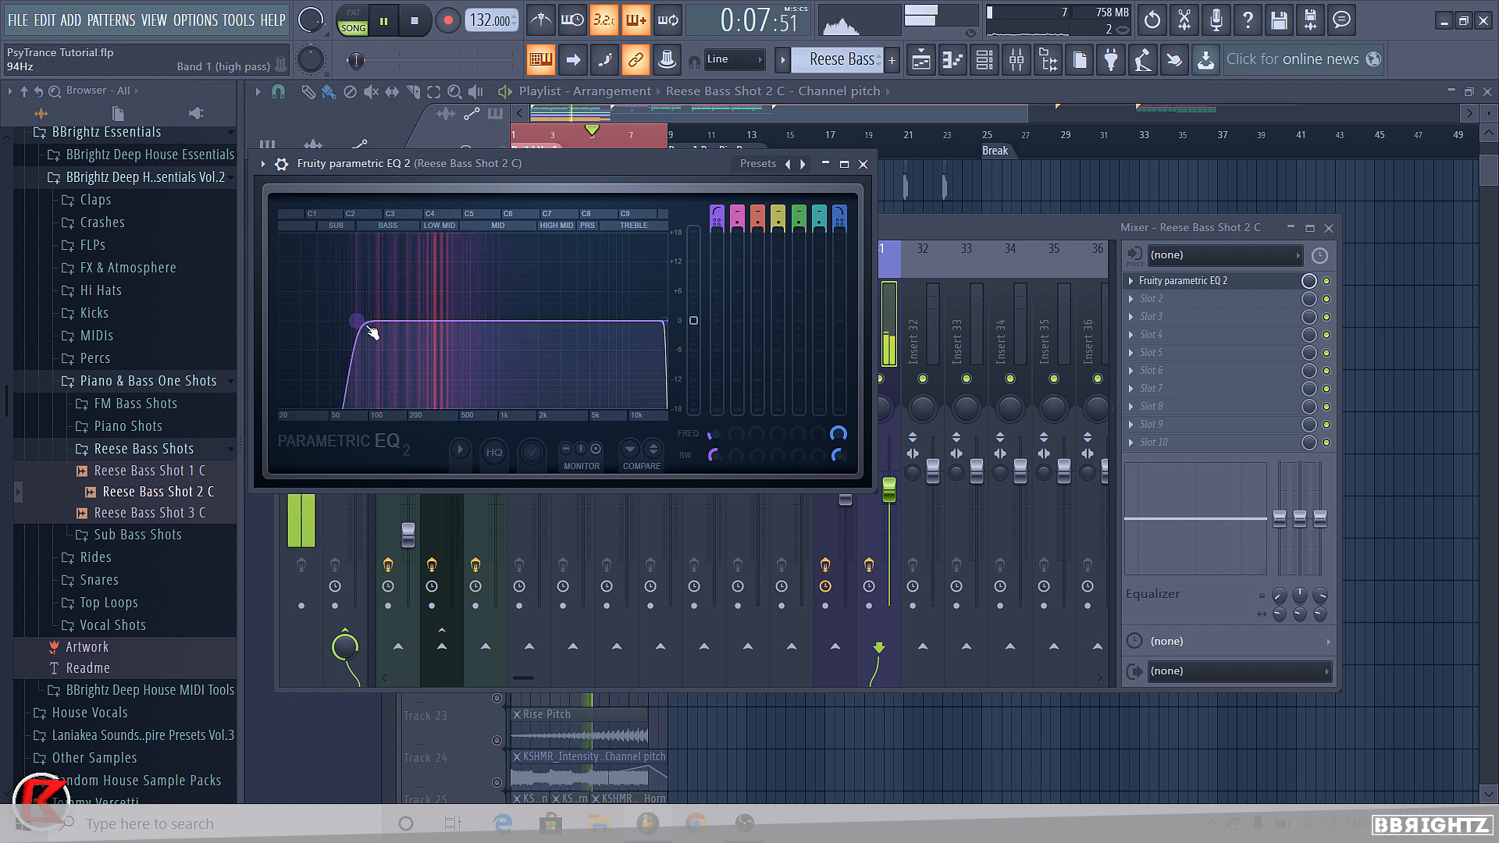
mouse_move(359, 321)
mouse_down()
mouse_move(432, 321)
mouse_move(358, 320)
mouse_up()
key(space)
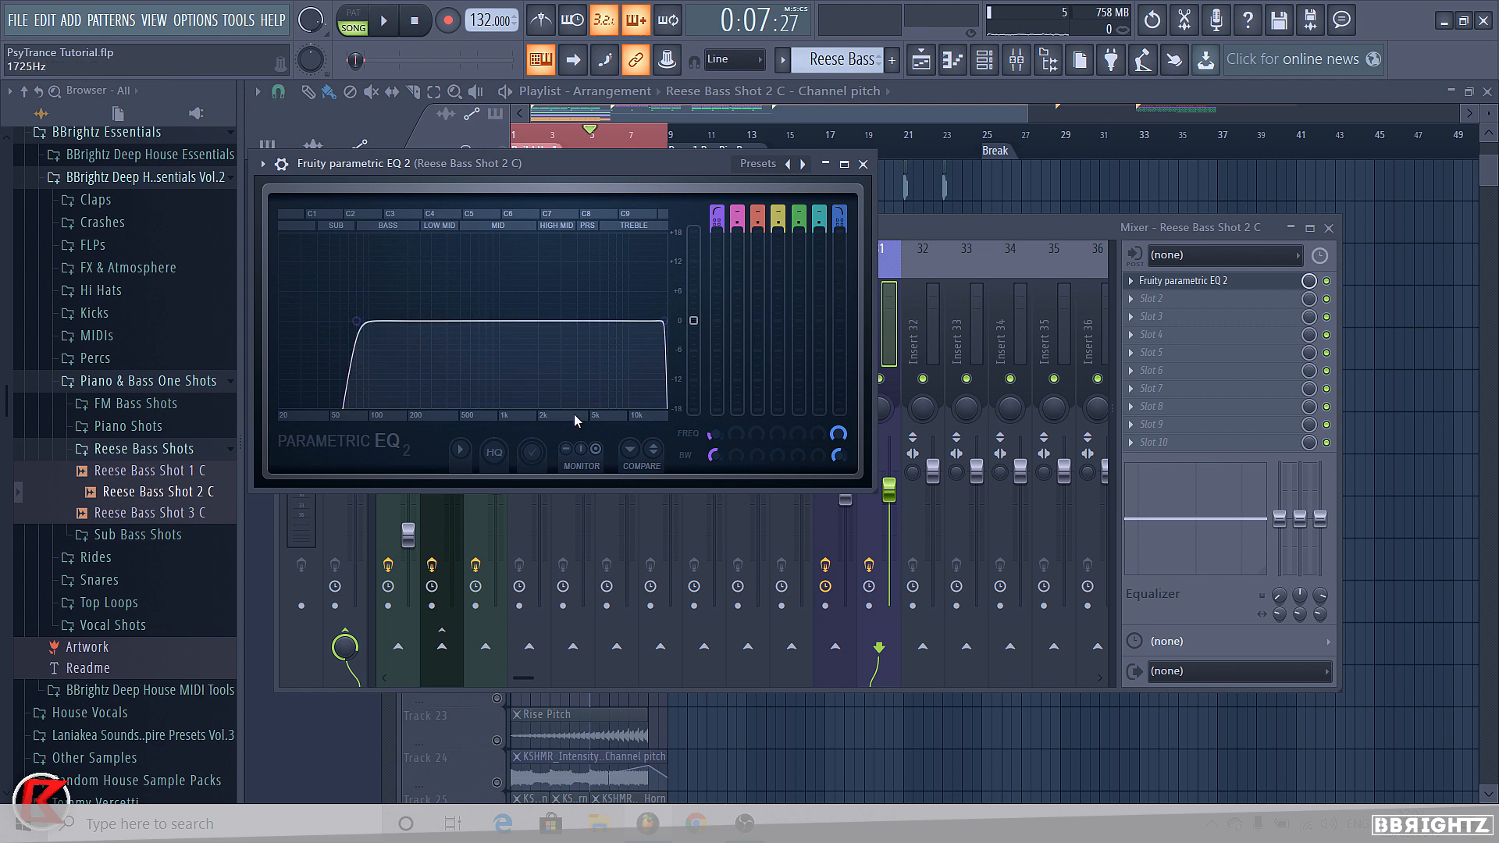
right_click(713, 435)
click(740, 560)
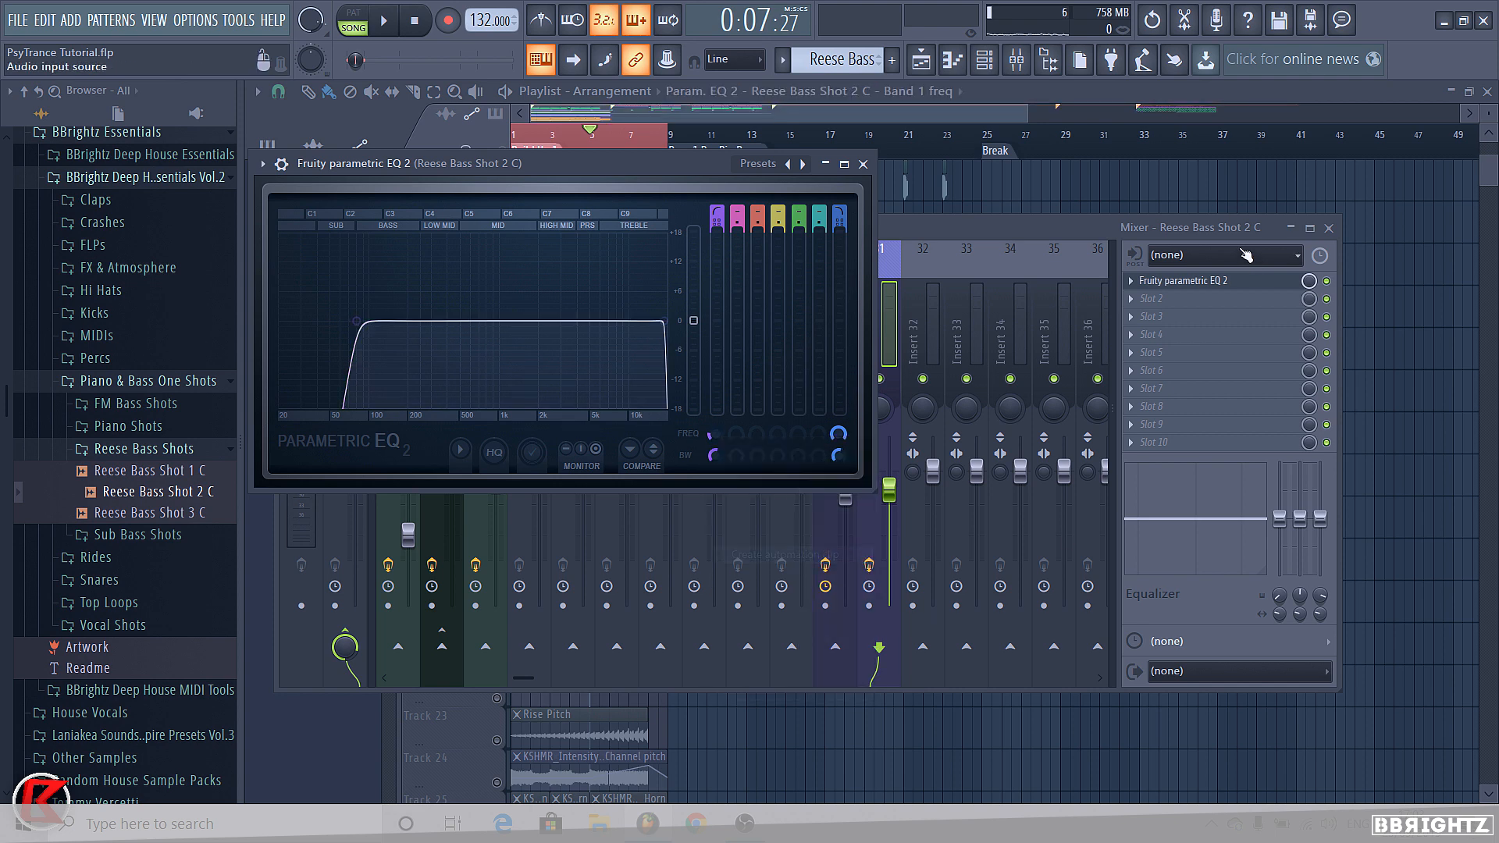
Shape the Band 1 frequency automation to hold its starting value until bar 5 and rise to 33% at bar 8
right_click(667, 237)
click(699, 527)
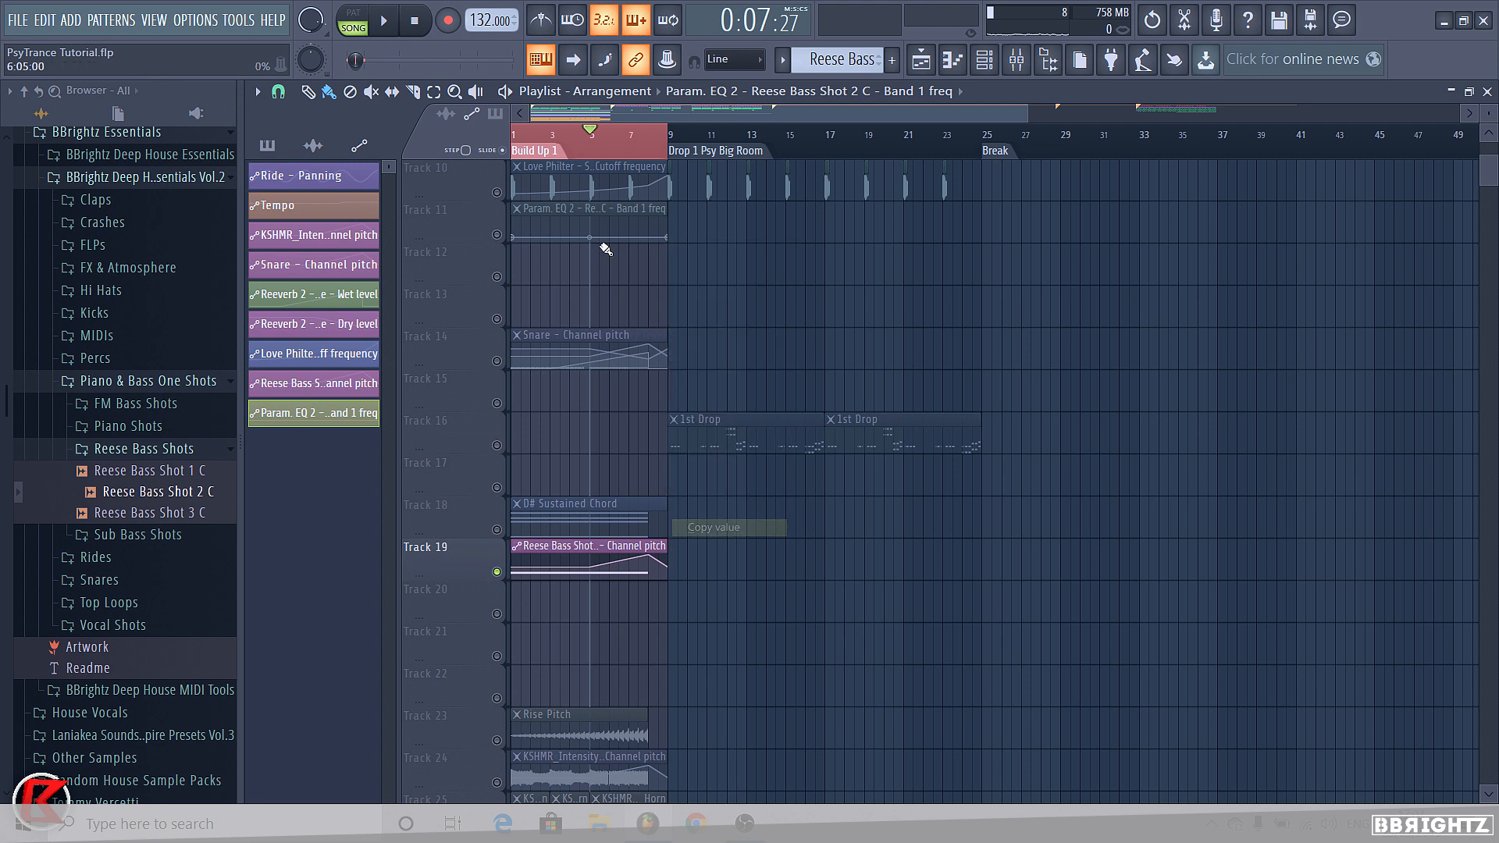
right_click(590, 224)
right_click(589, 224)
click(637, 530)
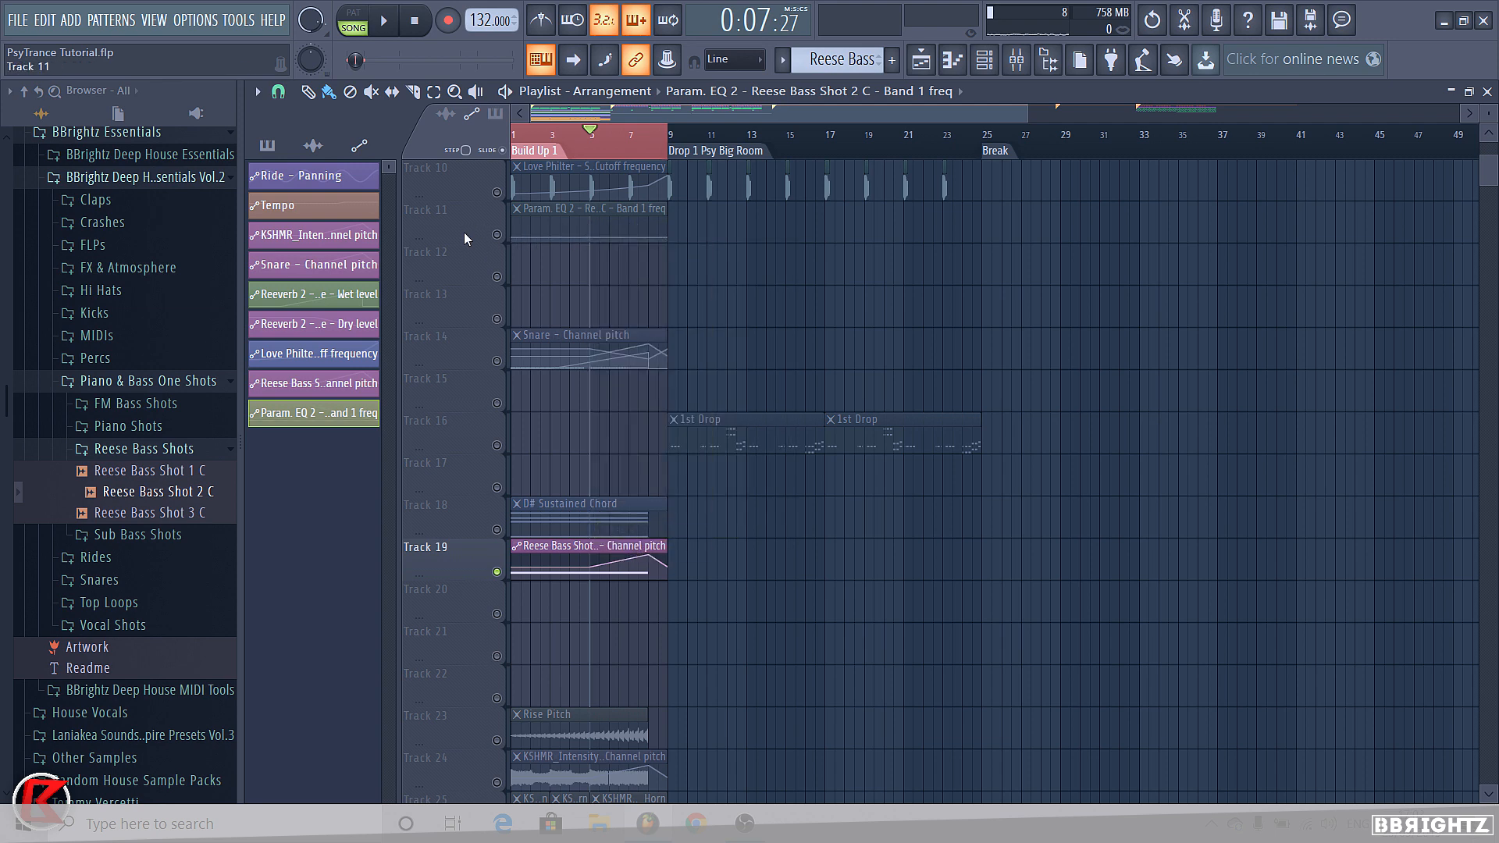
drag(464, 241, 464, 385)
right_click(650, 332)
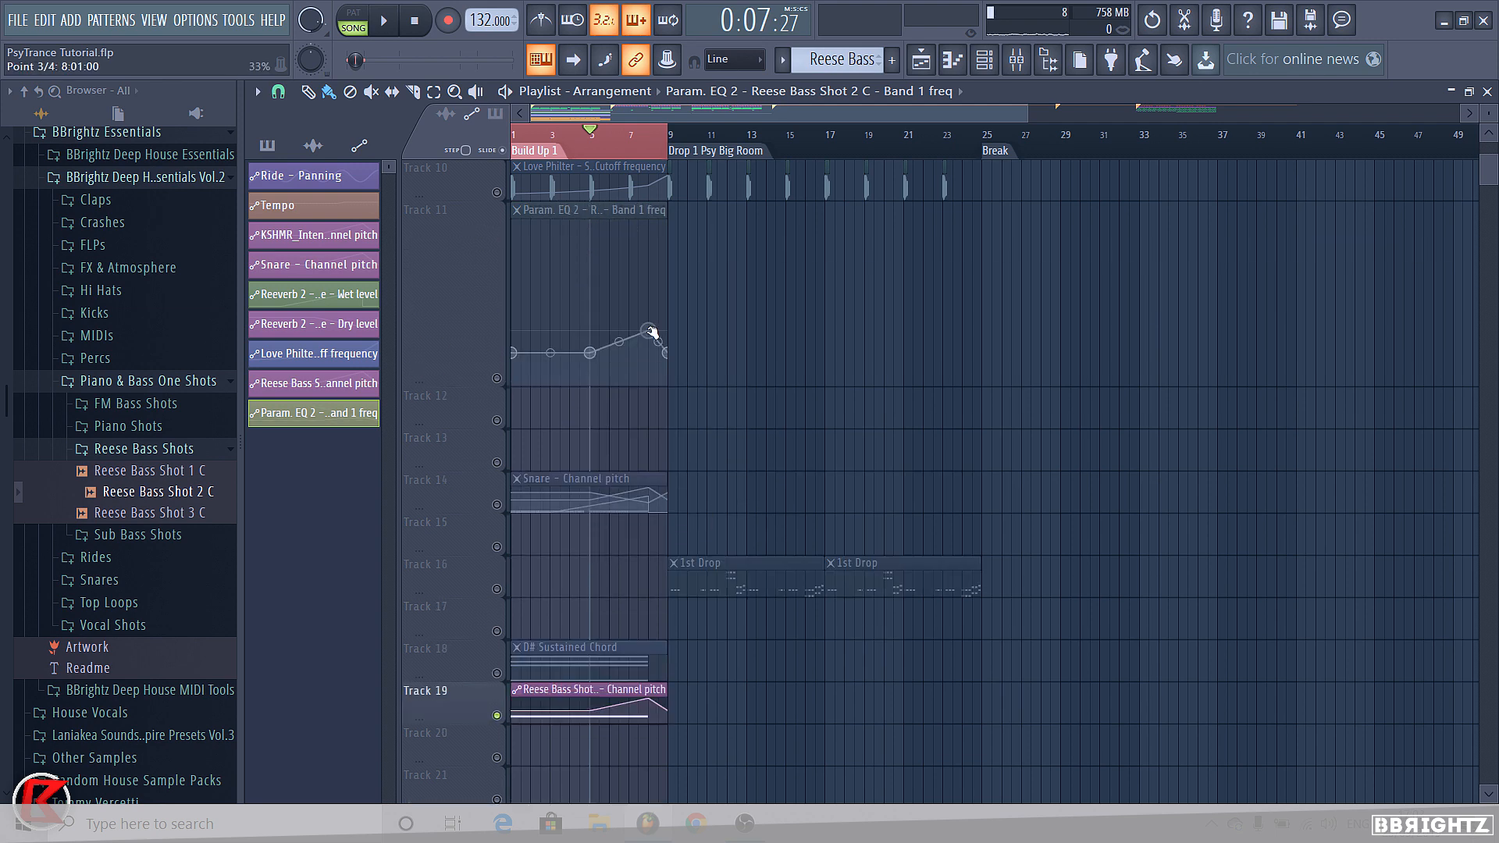
Unmute Track 11 and play the Reese bass with its EQ frequency automation
click(497, 378)
key(space)
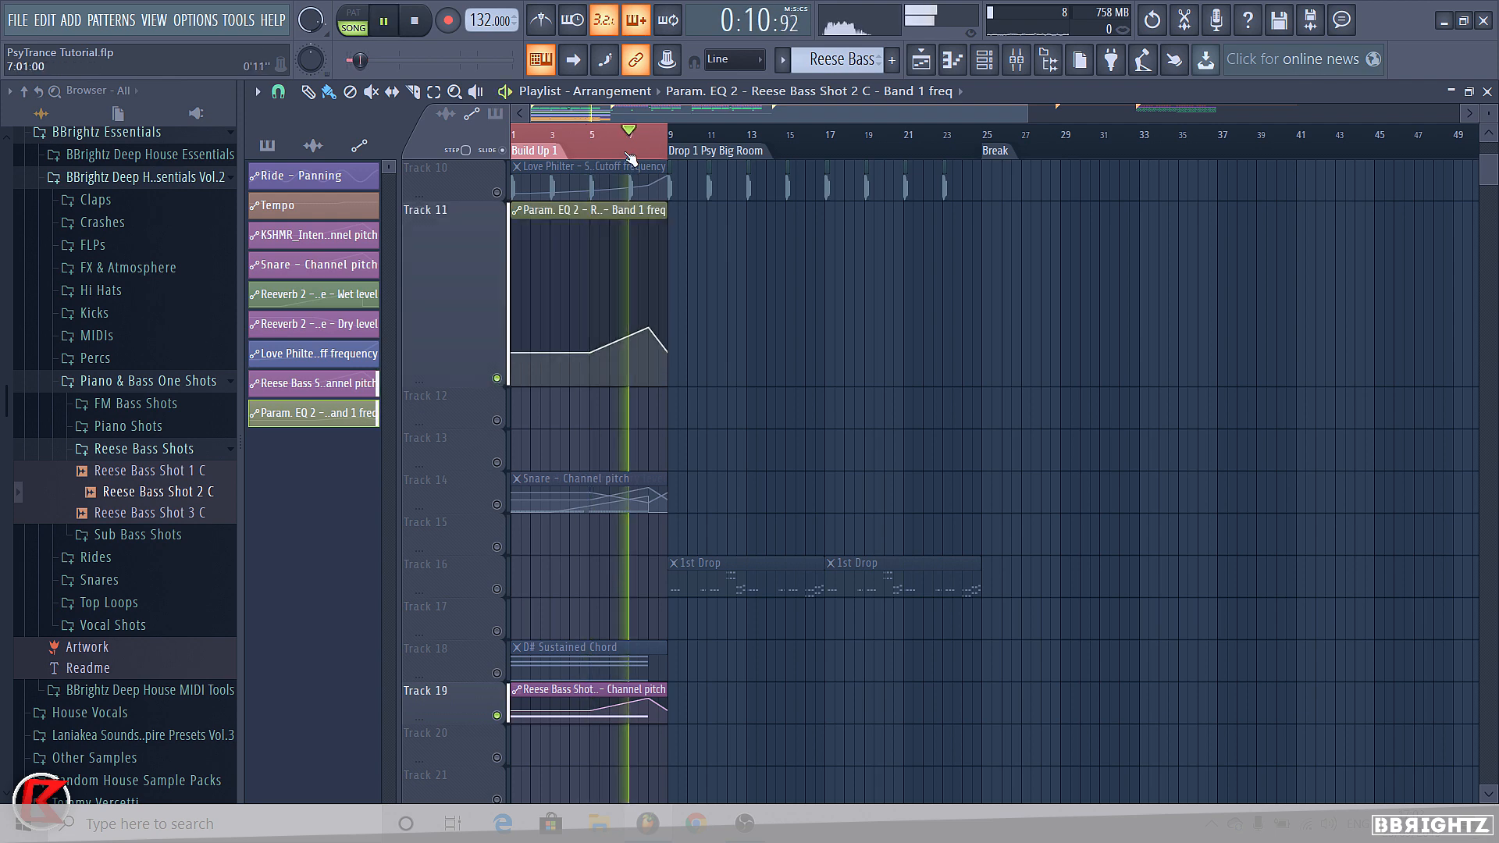
key(space)
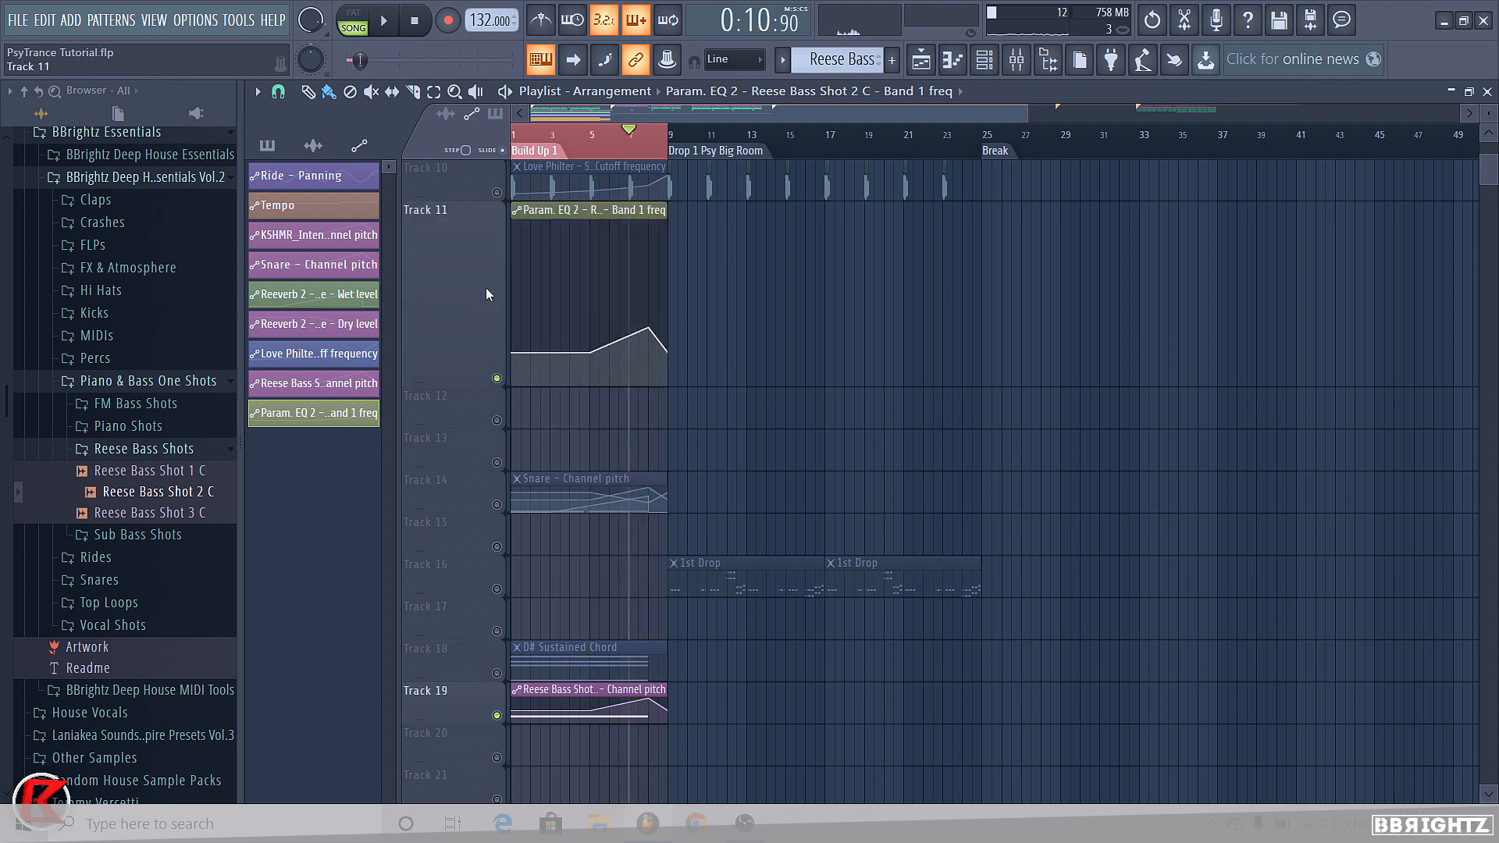
Reset the height of Track 11 and move the Band 1 frequency automation clip onto the Reese Bass on Track 19
right_click(486, 288)
mouse_move(559, 345)
click(673, 379)
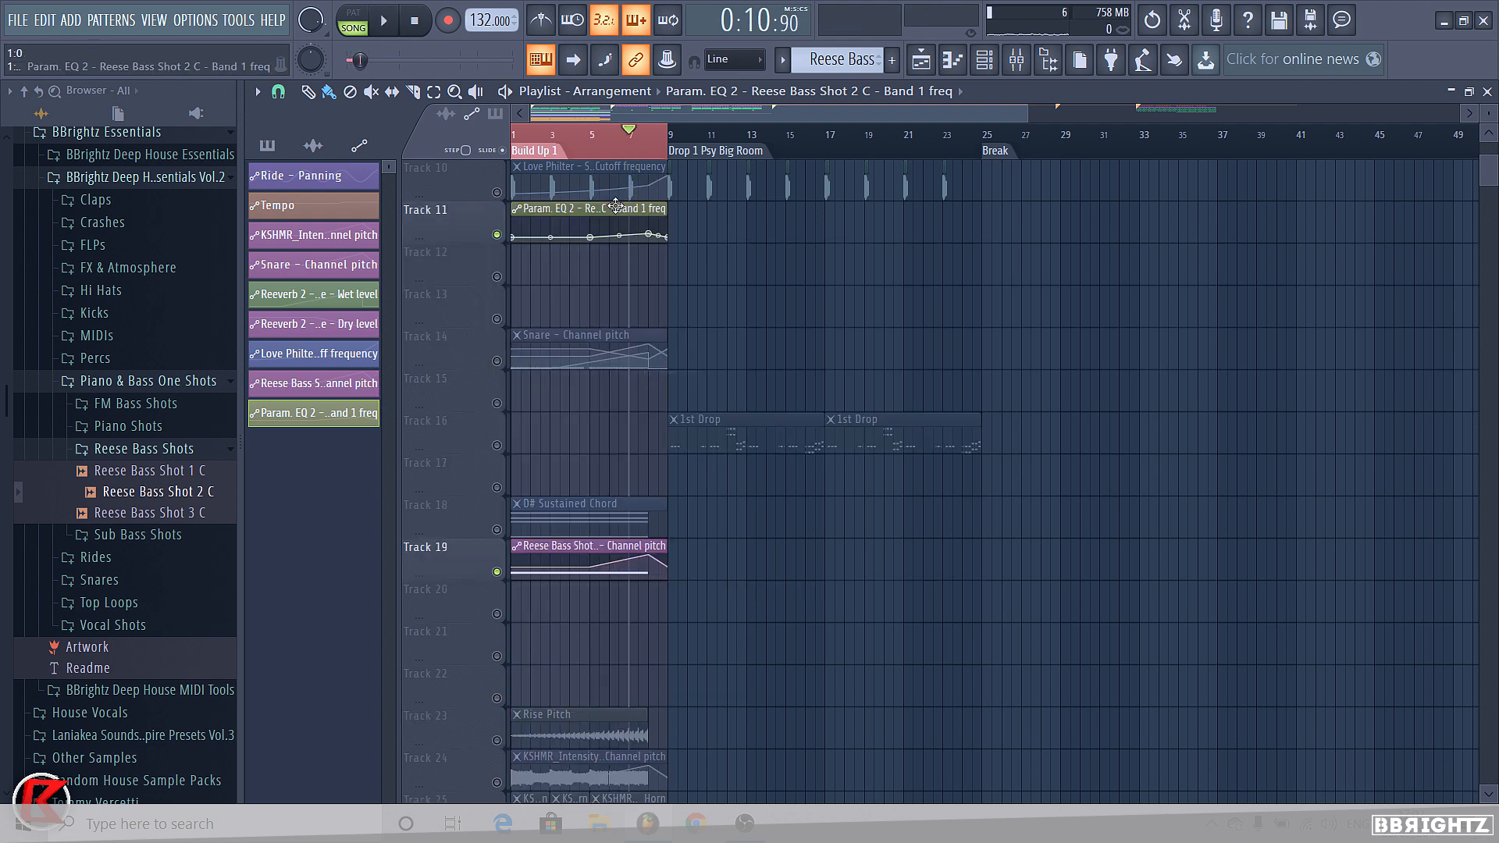
drag(616, 207, 582, 509)
Bring all playlist tracks back from solo, show the pattern list, and play the full Build Up 1 section
right_click(496, 192)
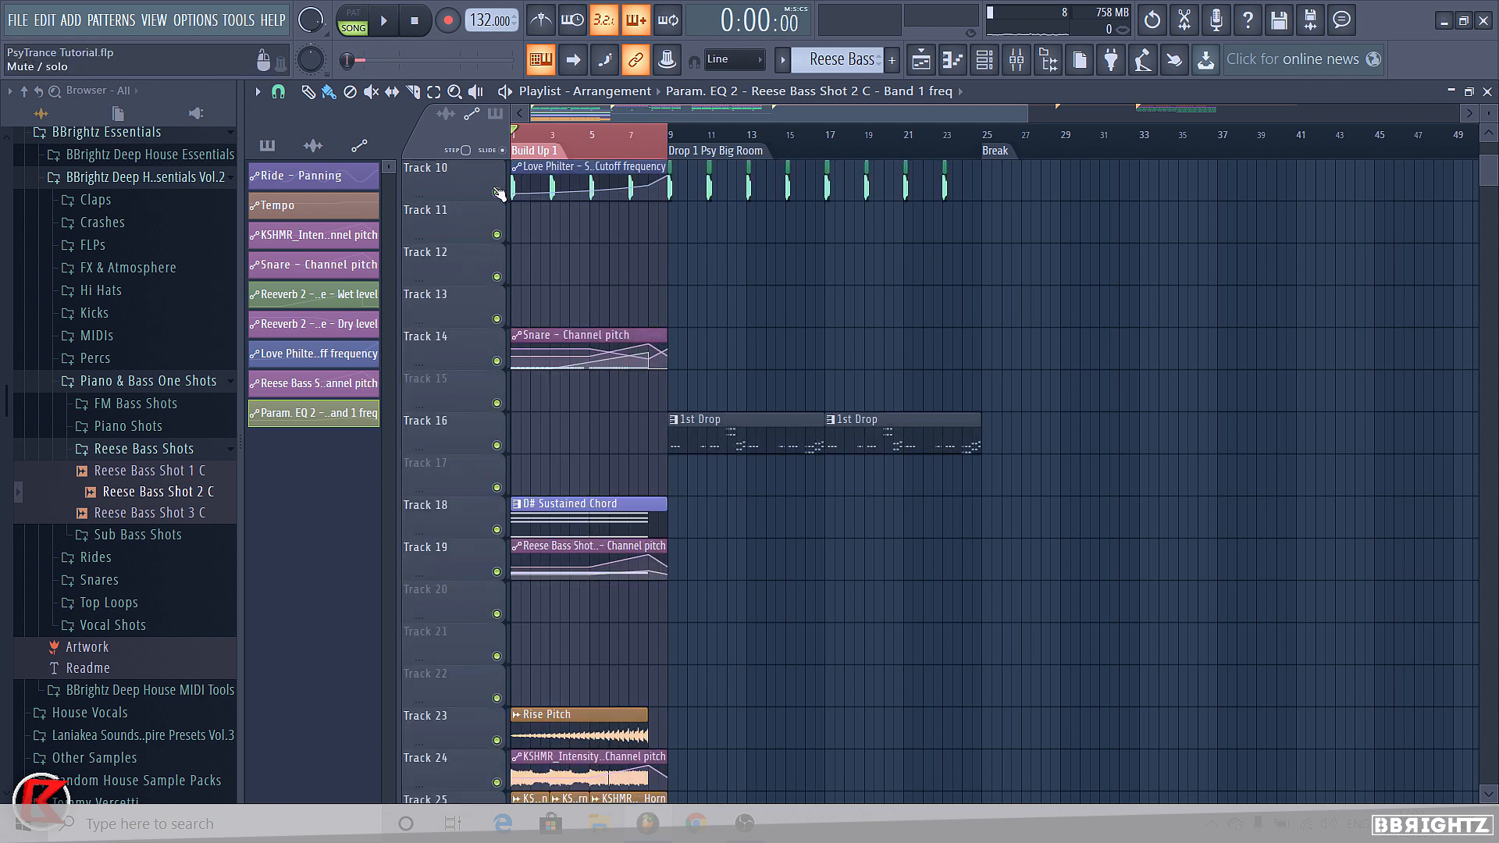
key(space)
click(495, 114)
scroll(586, 504, down, 2)
scroll(586, 503, down, 1)
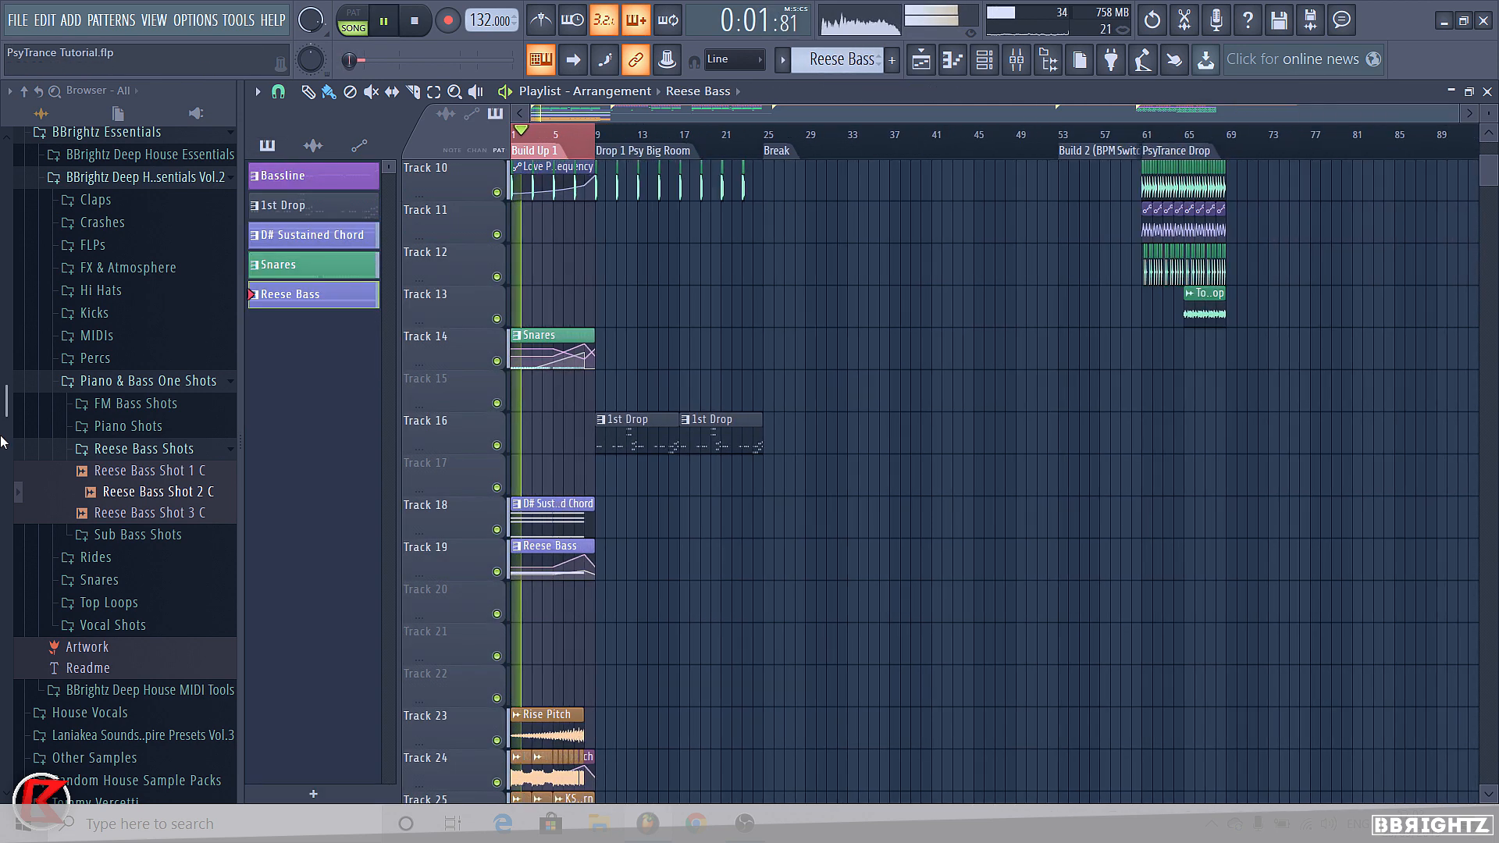
Collapse the Reese Bass Shots, Piano & Bass One Shots, Deep House Essentials Vol.2 and BBrightz Essentials folders in the browser
click(128, 448)
click(132, 381)
click(129, 179)
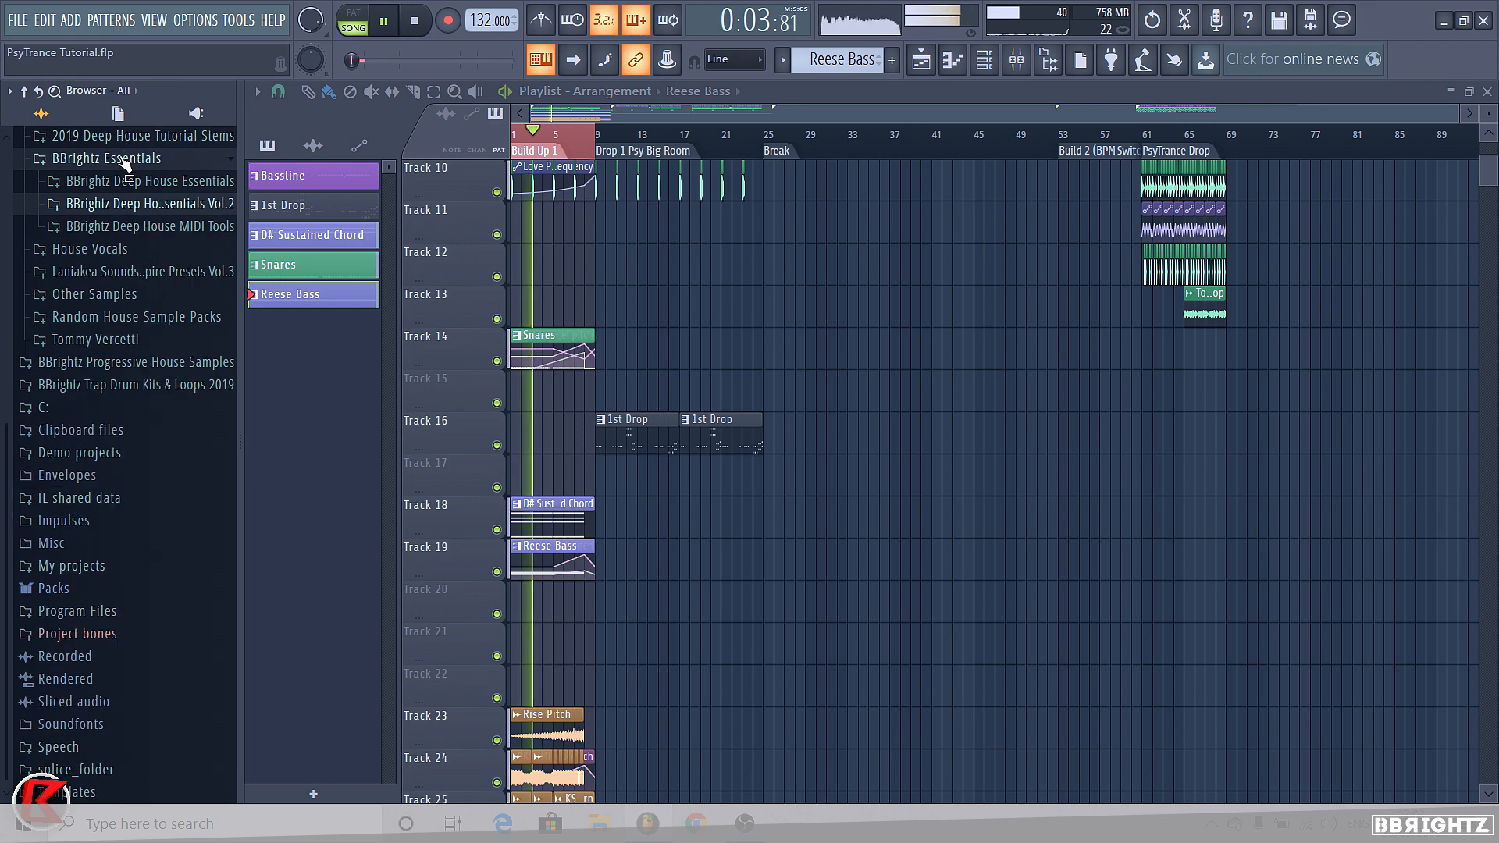
click(123, 160)
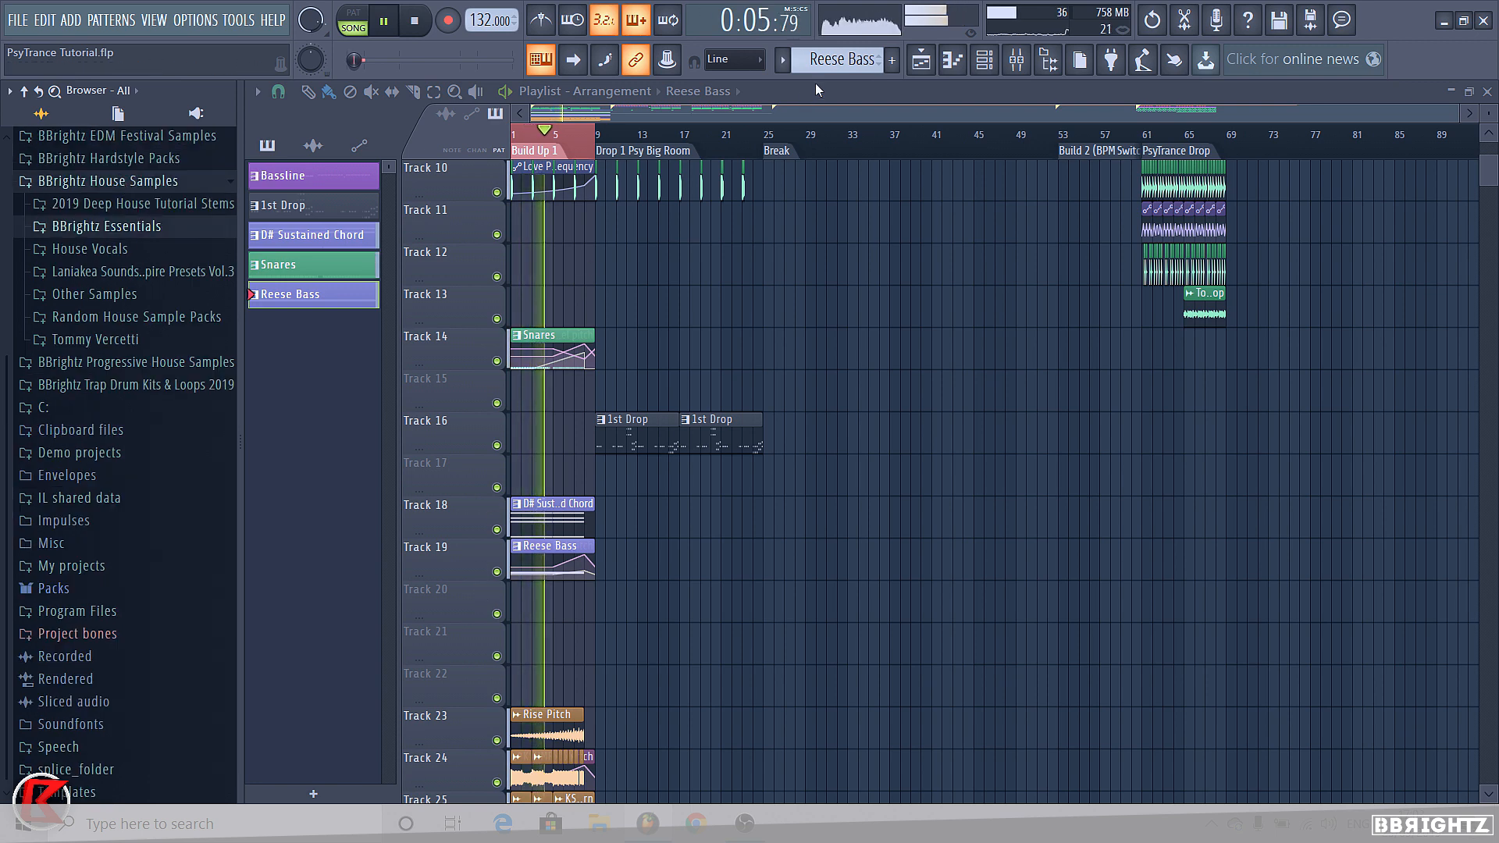
Open the Sustained Chord synth from the D# Sustained Chord pattern and set its bend range and channel pitch range to 12 semitones
key(KP_Subtract)
key(KP_Subtract)
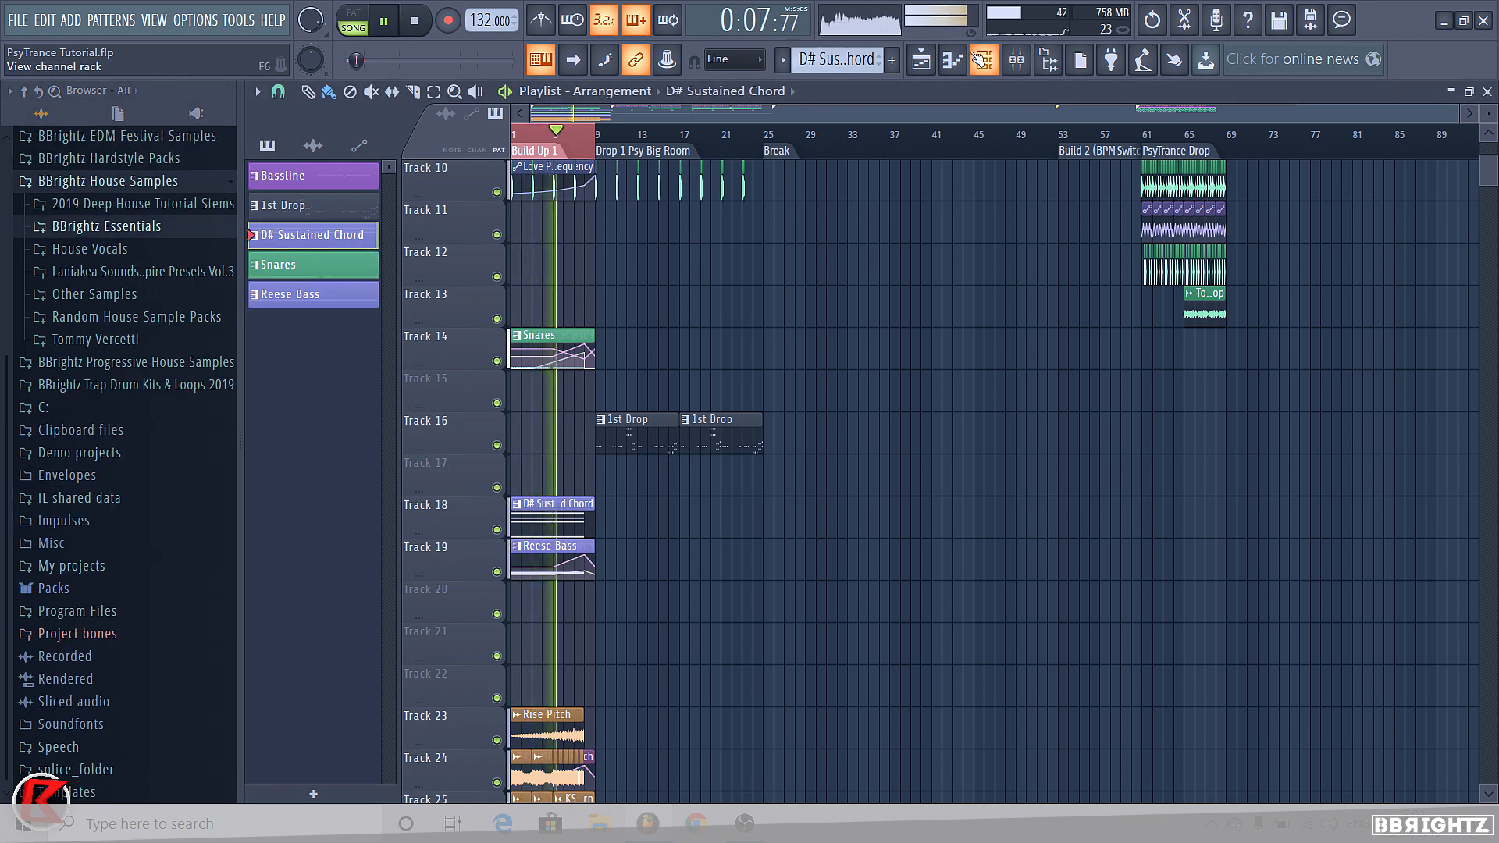
key(F6)
click(761, 442)
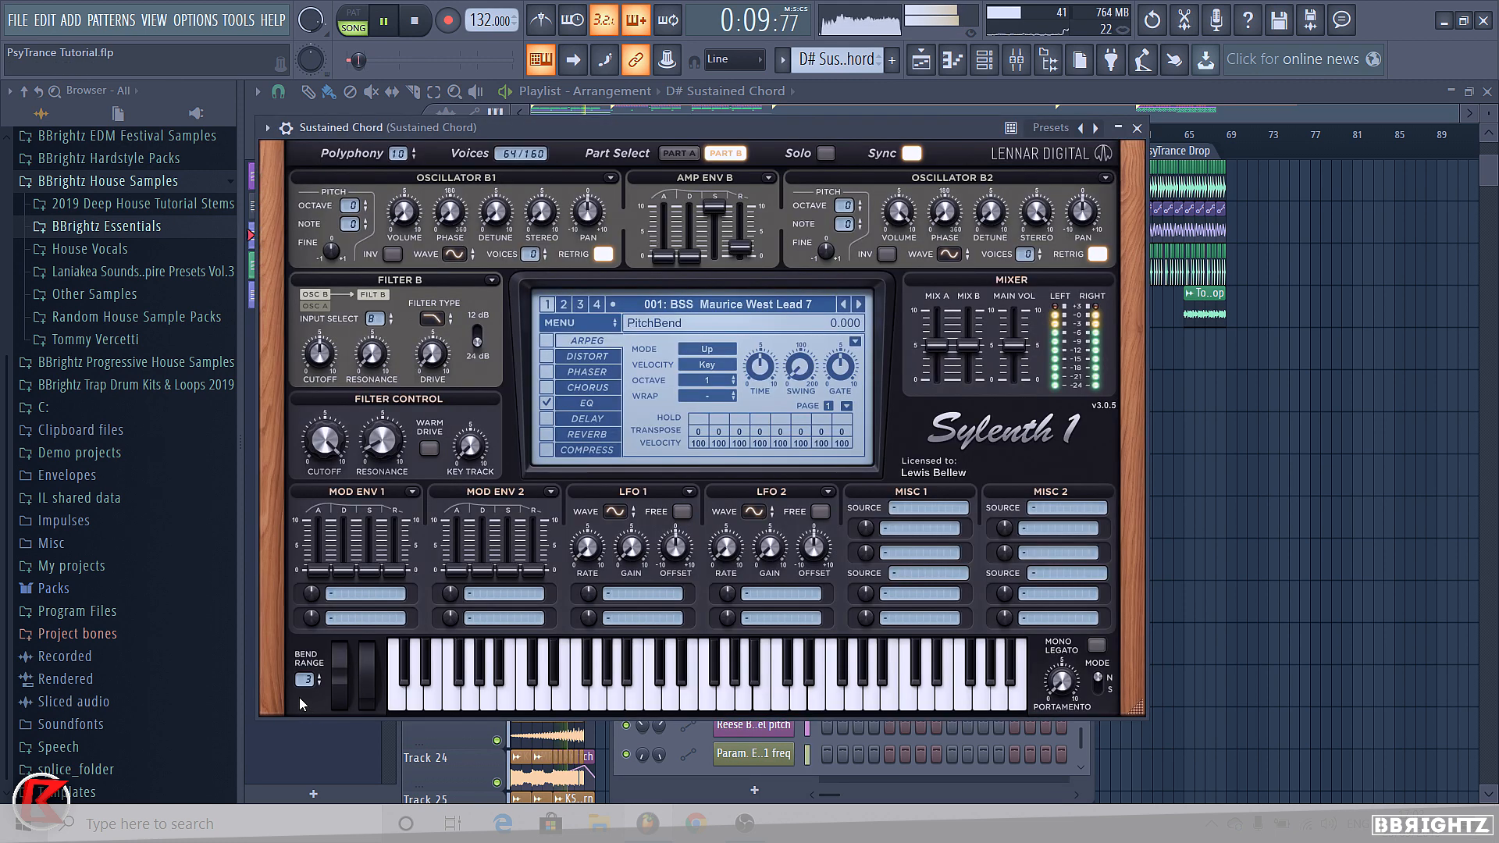
click(287, 129)
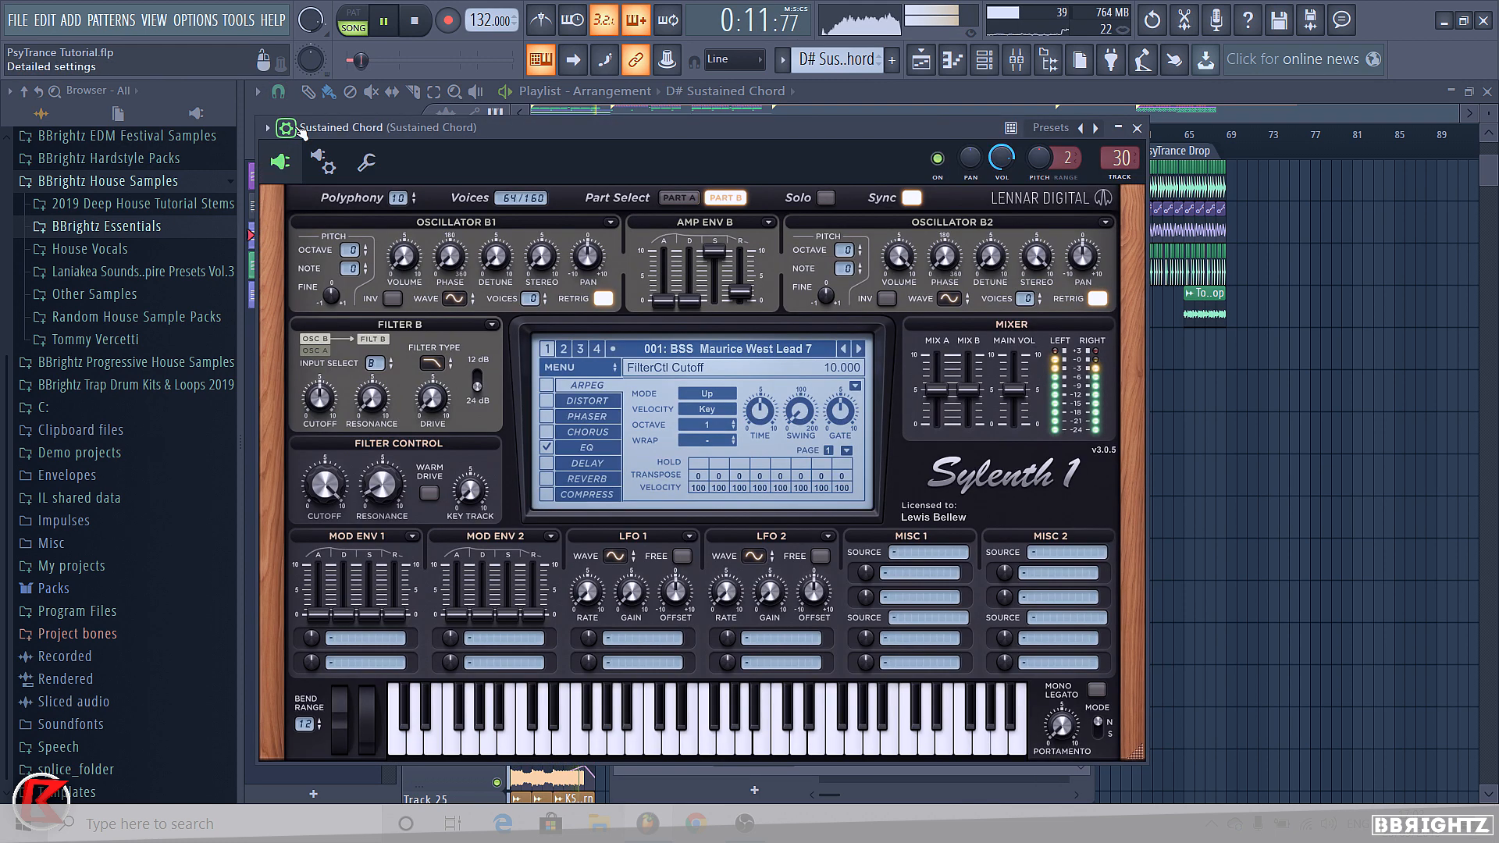
key(space)
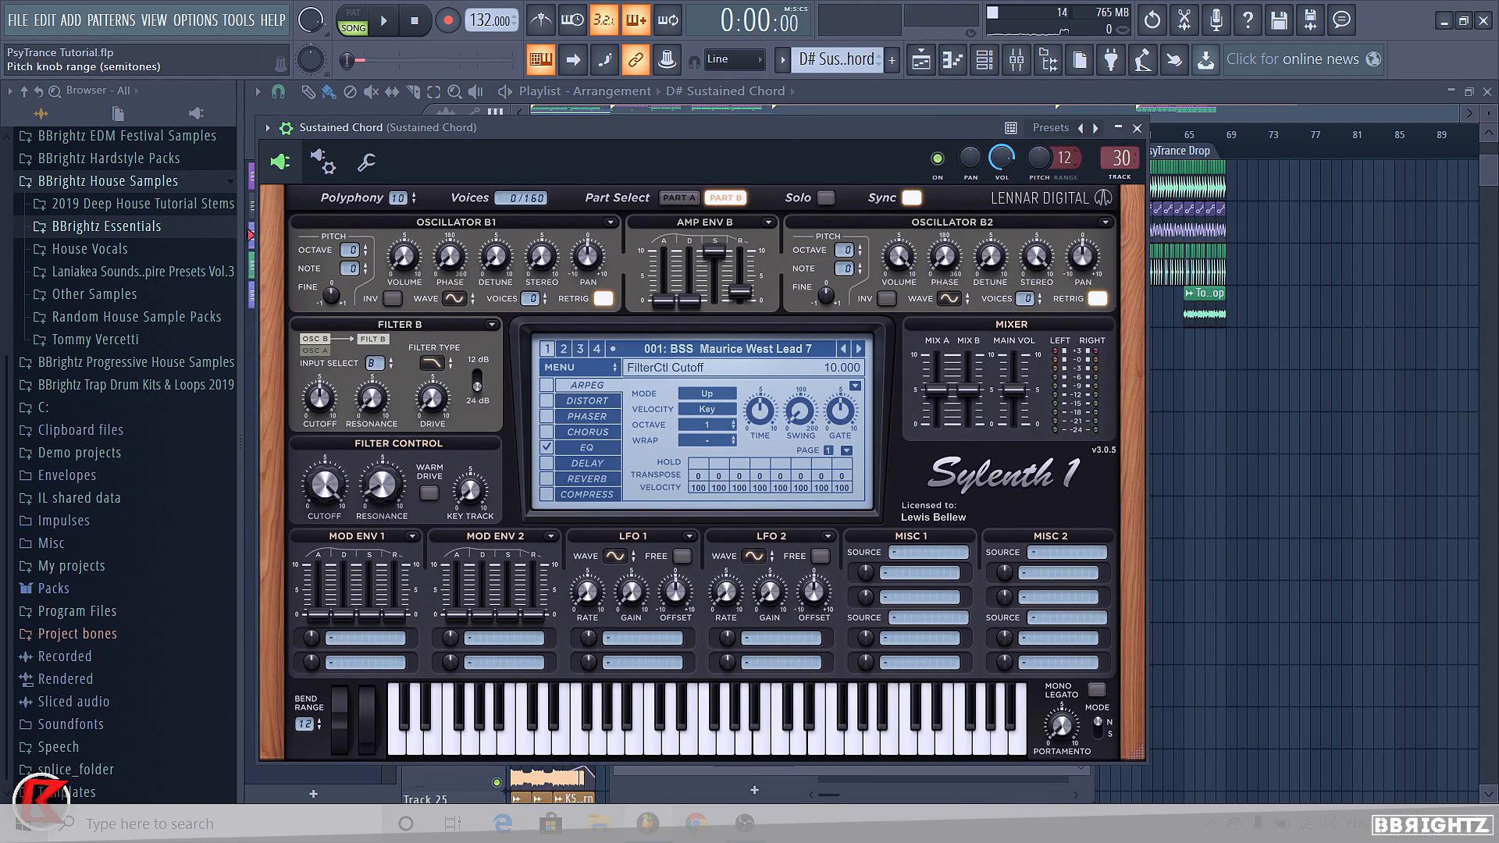
Create a channel pitch automation clip for the Sustained Chord, flat until bar 5 and rising to 100% at bar 8
right_click(1050, 162)
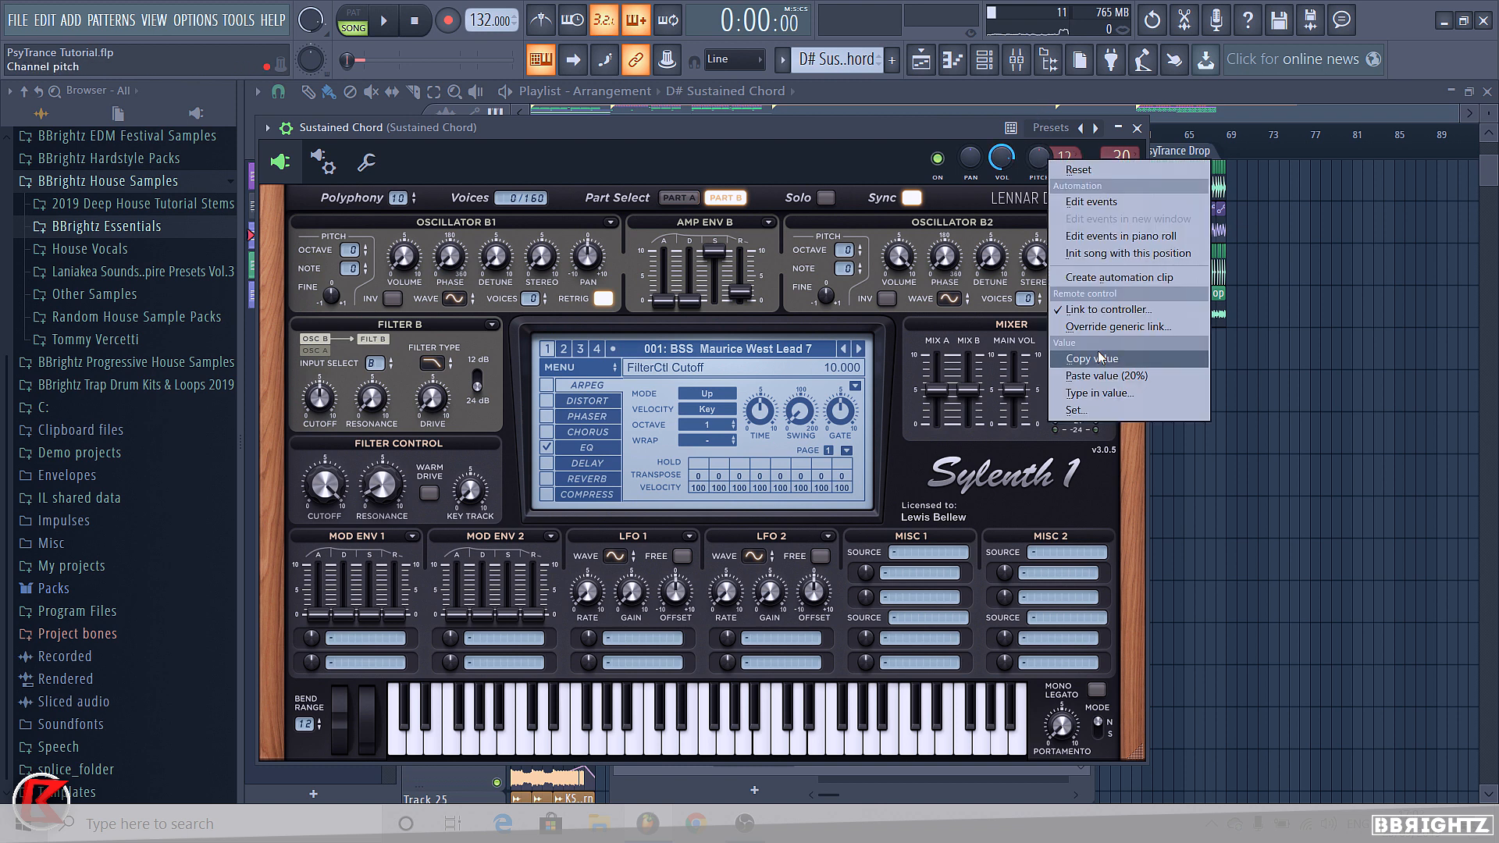
click(1118, 309)
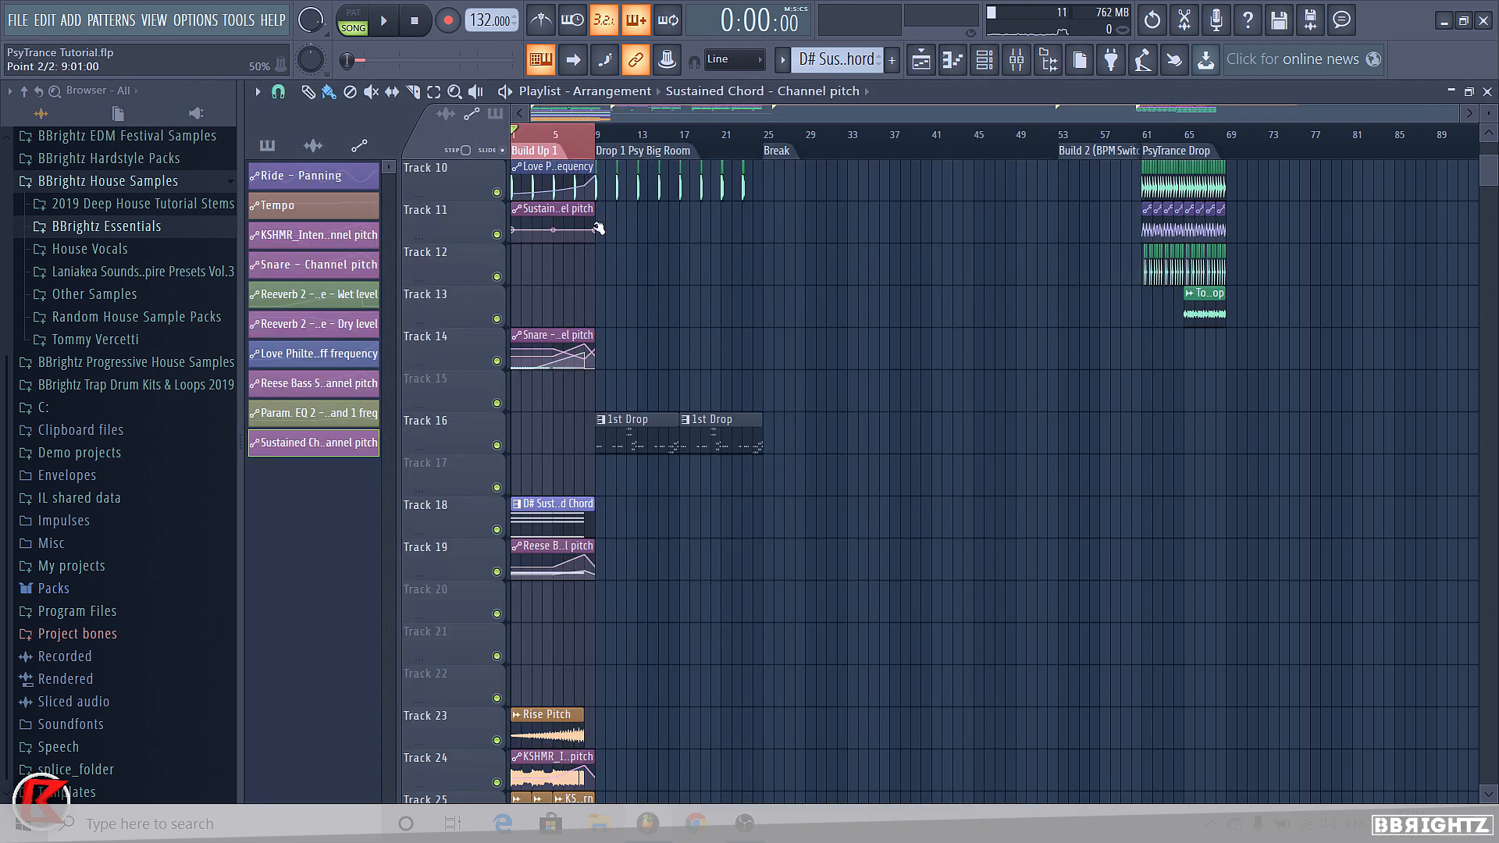
right_click(597, 229)
right_click(552, 237)
right_click(552, 237)
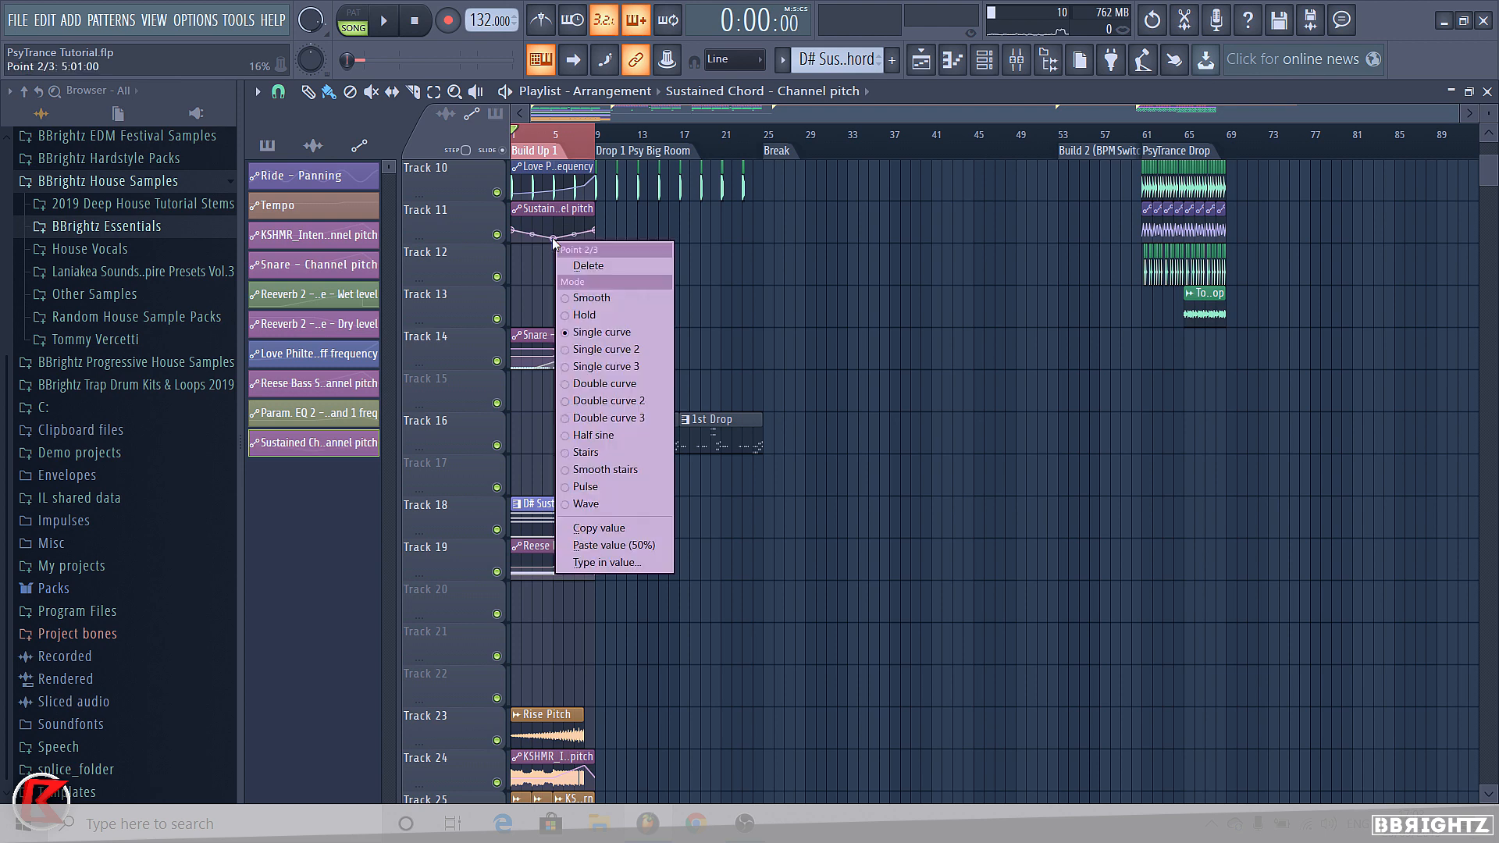
key(p)
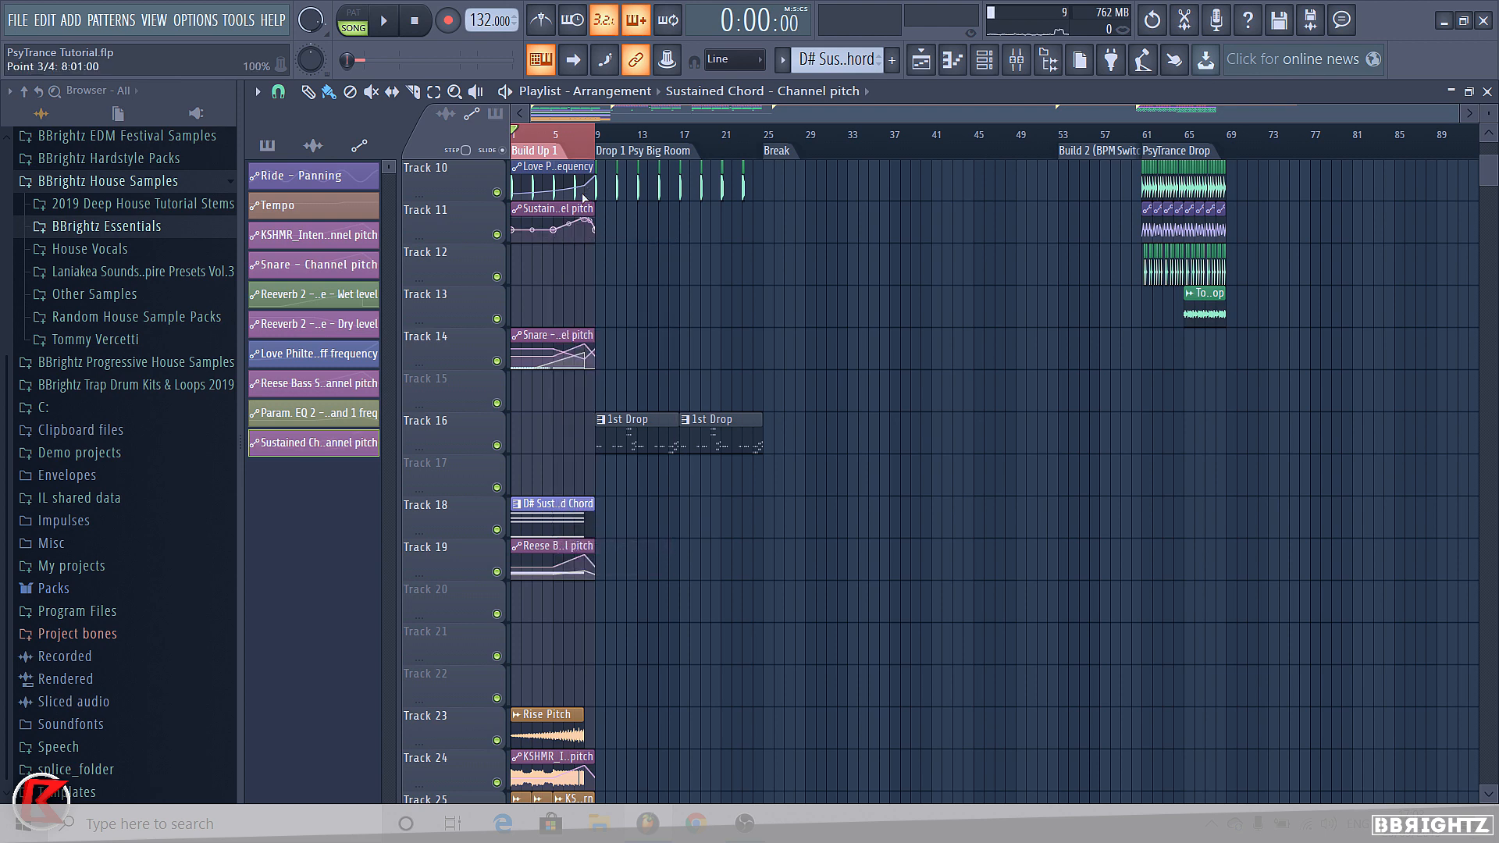
Move the pitch automation clip onto the Sustained Chord on Track 18 and play that track soloed with the mixer open
drag(587, 223, 534, 524)
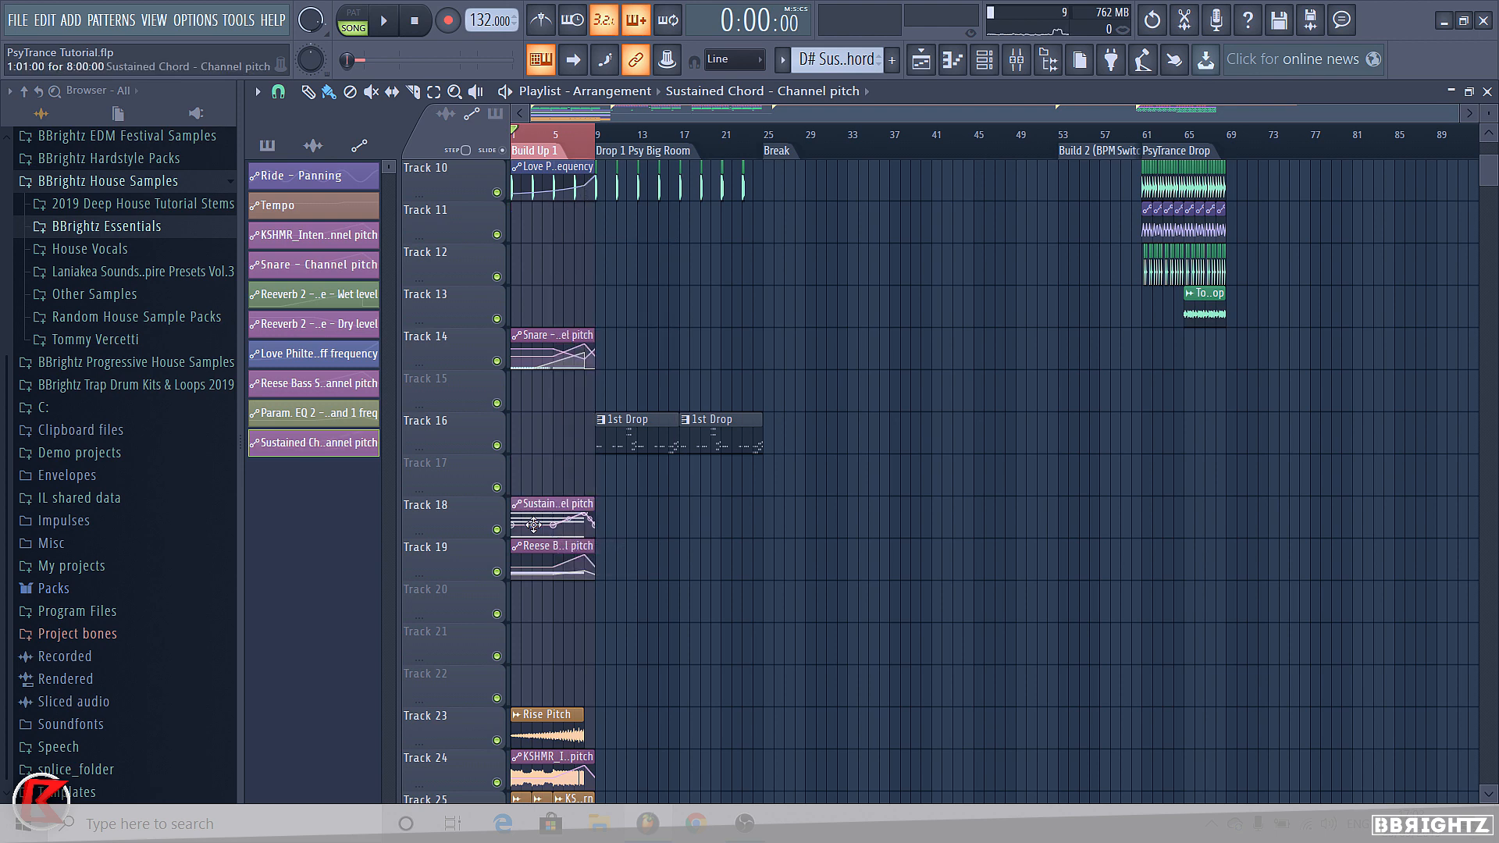
right_click(497, 529)
key(space)
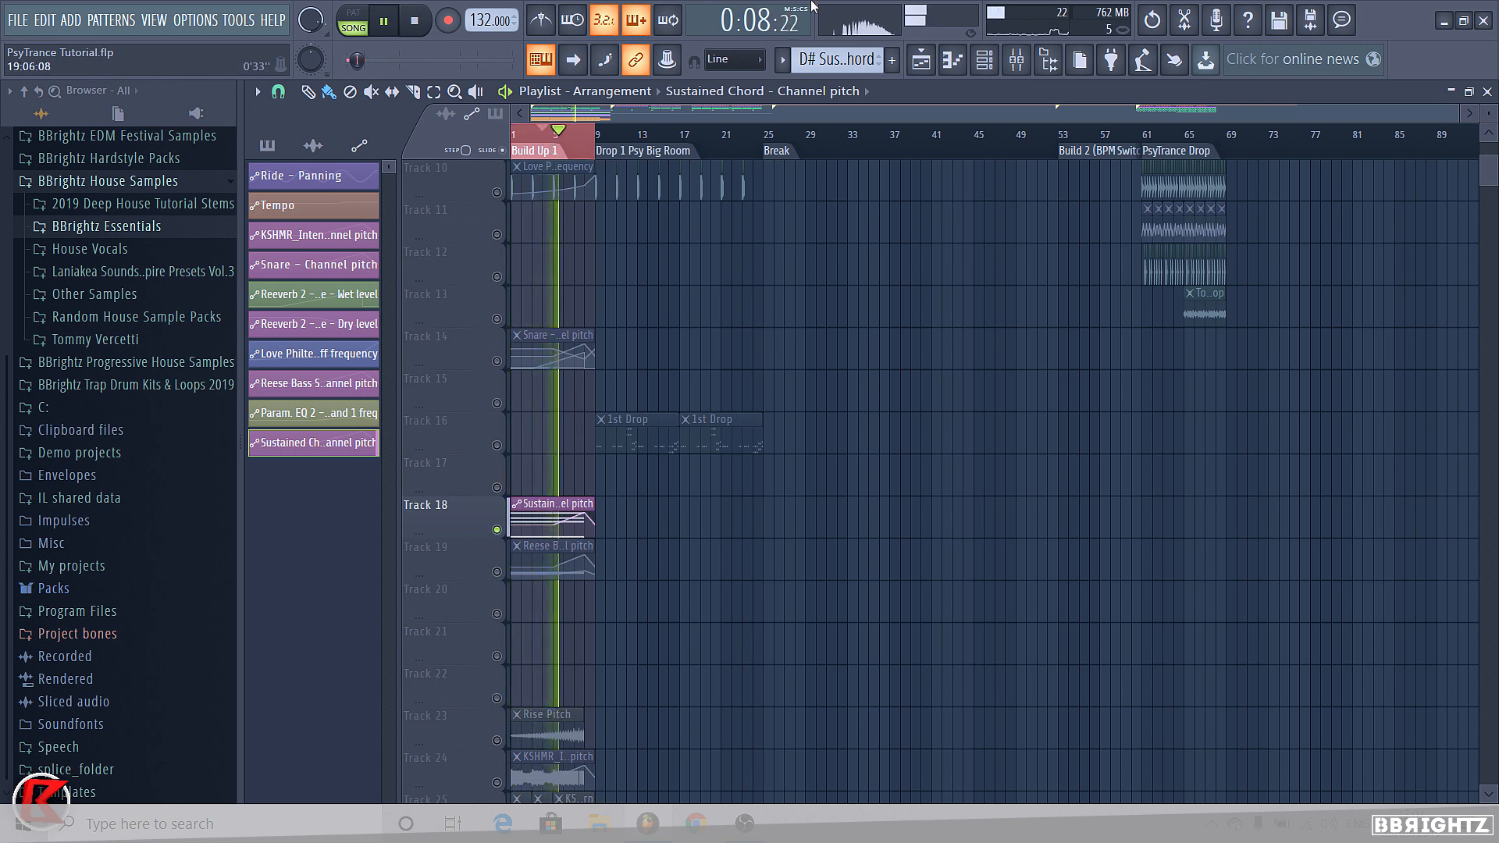
click(1017, 59)
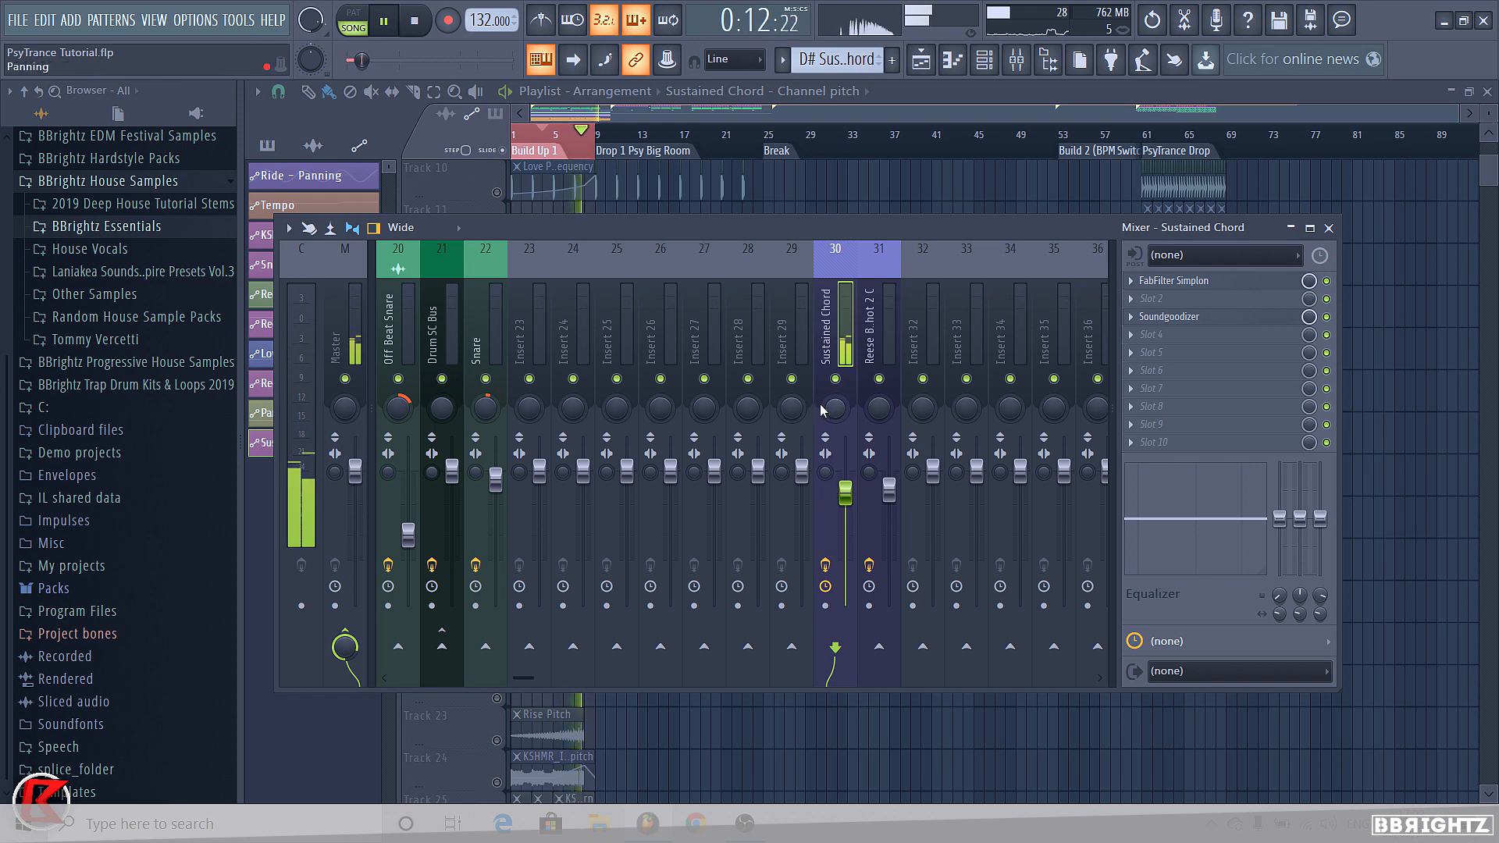
key(space)
Bring all playlist tracks back from solo and play the full Build Up 1 section
right_click(498, 195)
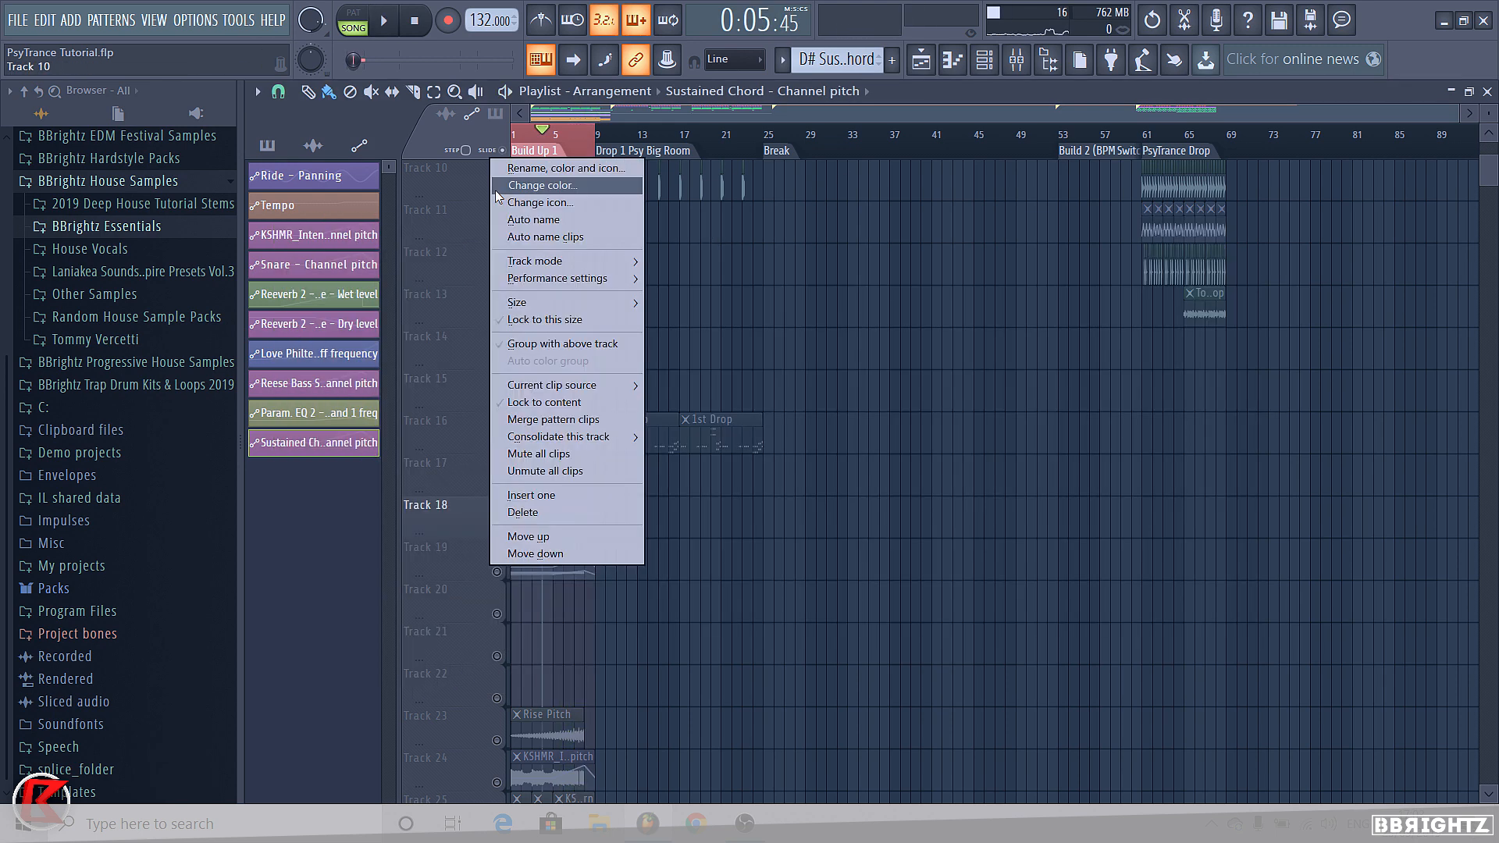
click(496, 189)
key(Escape)
right_click(500, 195)
key(space)
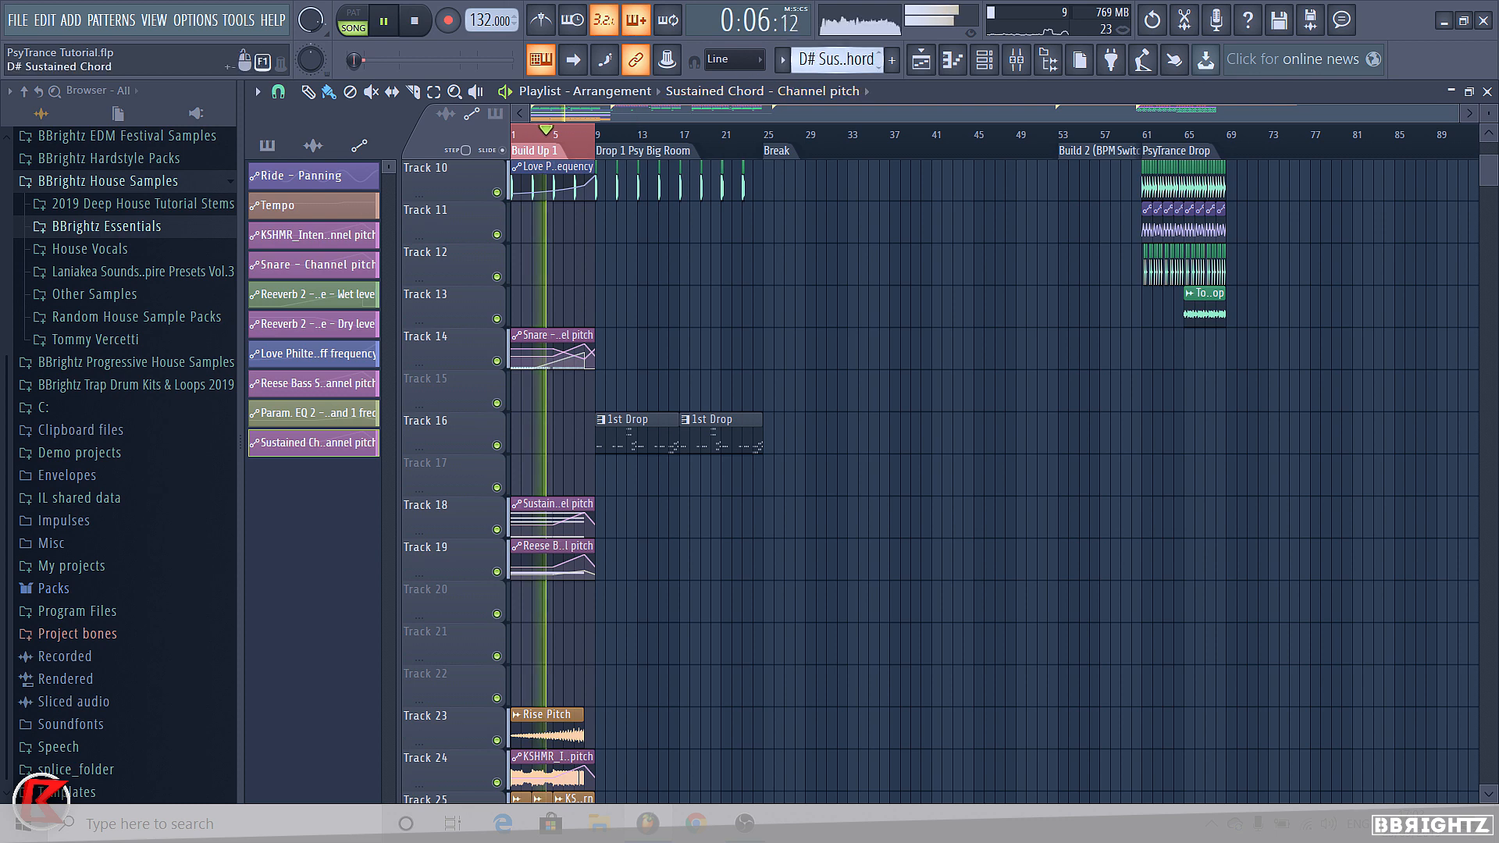
Show the pattern list, collapse the BBrightz House Samples folder and hide the browser
click(836, 60)
click(98, 184)
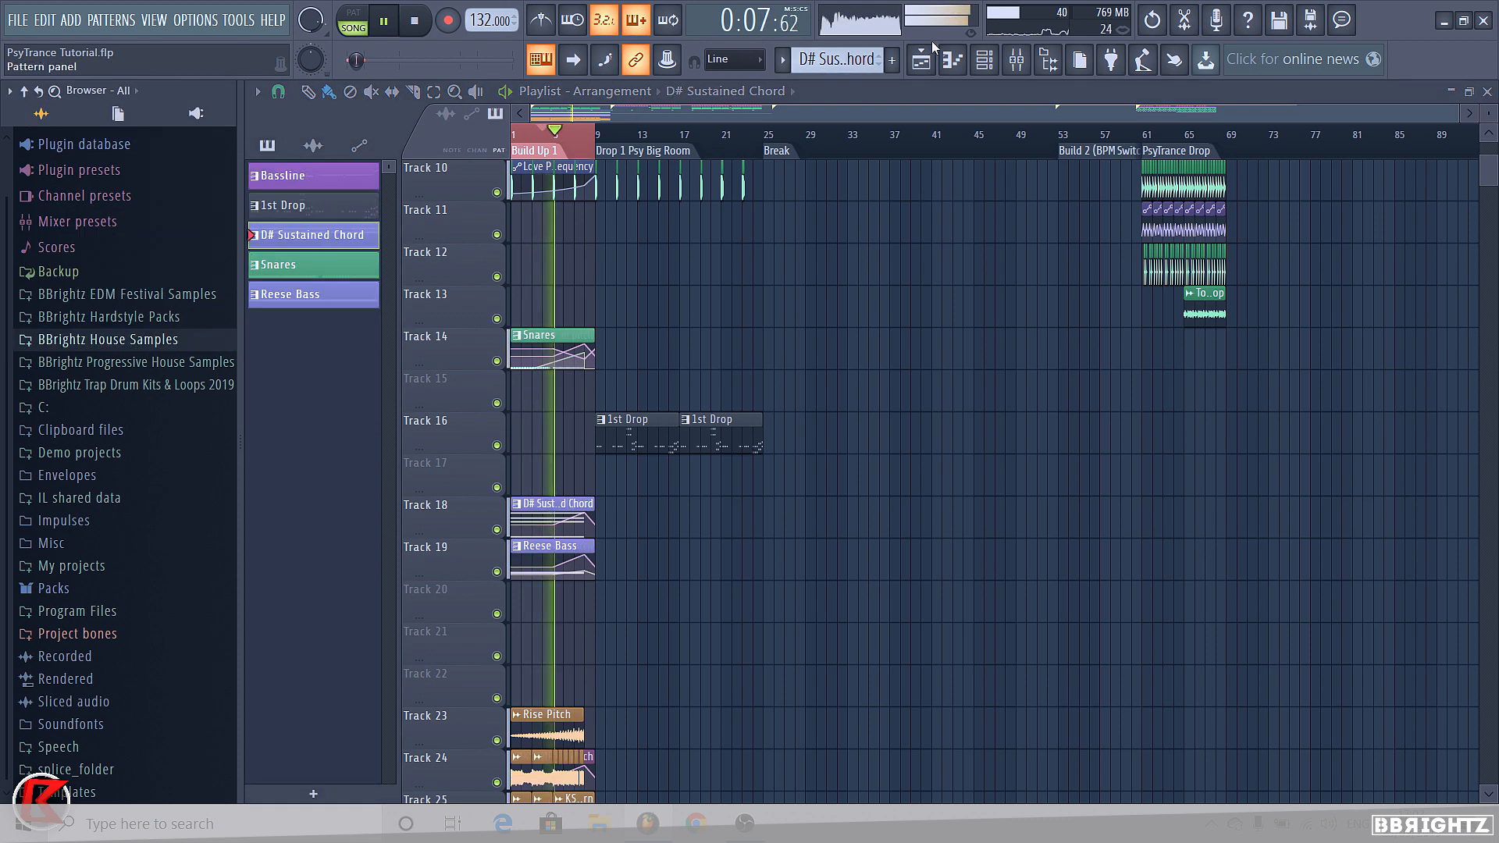
click(1044, 69)
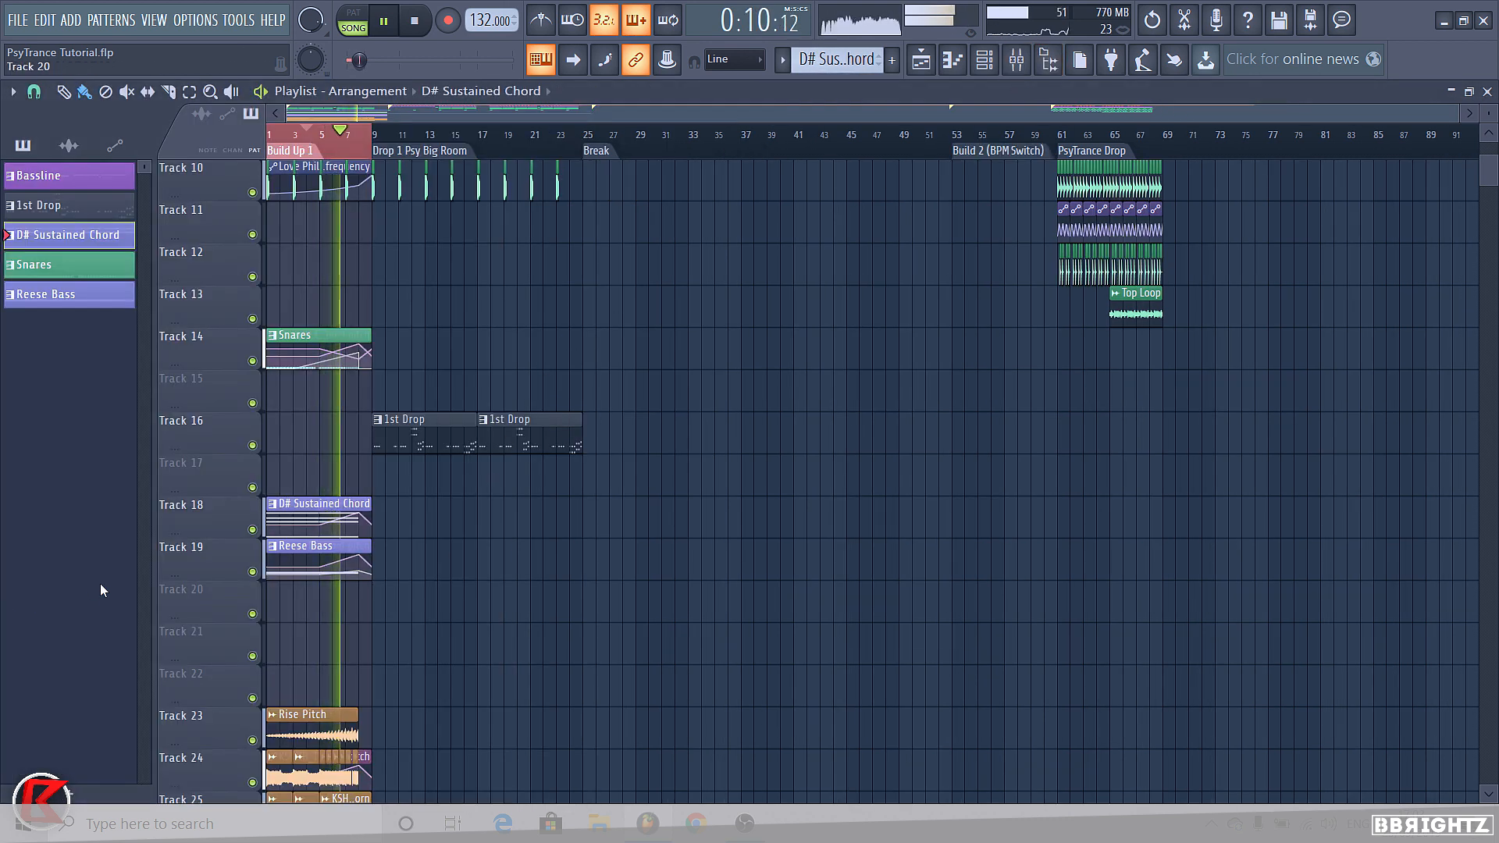
Clear the Build Up 1 time selection and play on into Drop 1 Psy Big Room
scroll(267, 486, up, 3)
ctrl+click(403, 130)
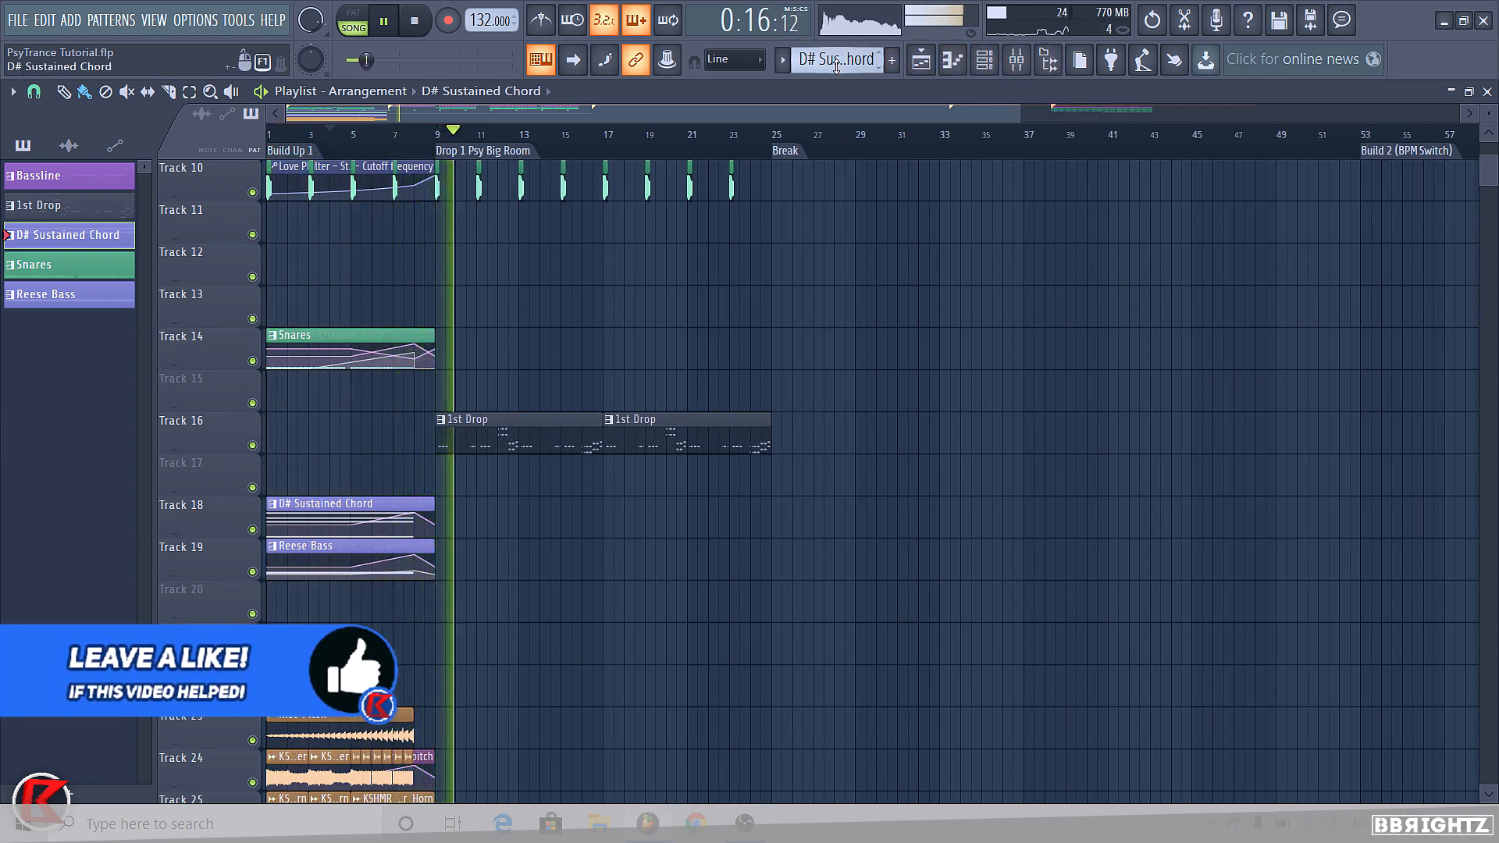
key(space)
Bring the browser back and expand the BBrightz EDM Festival Samples folder
click(1048, 59)
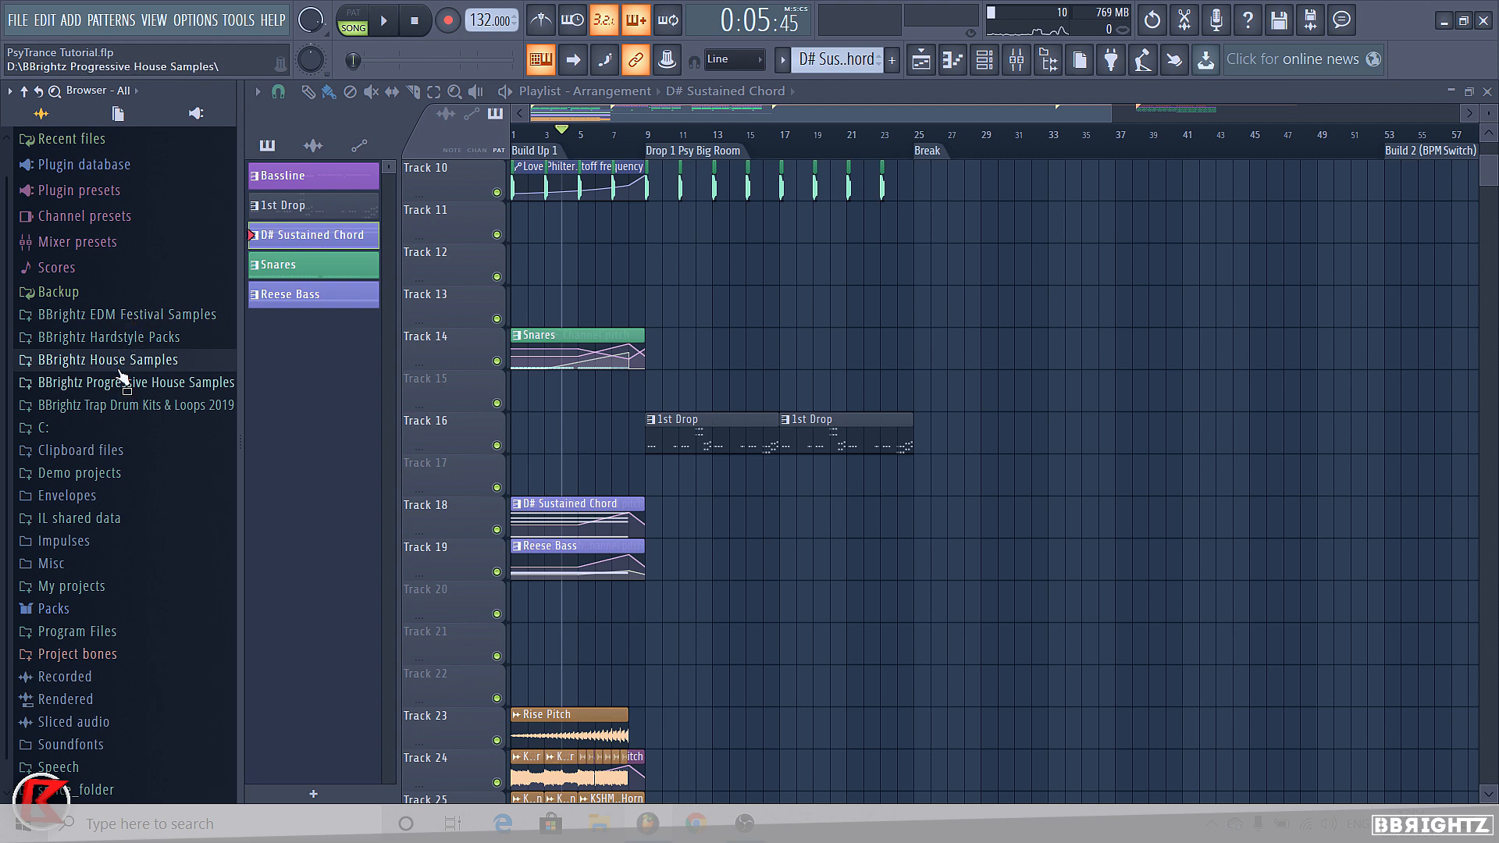
click(124, 315)
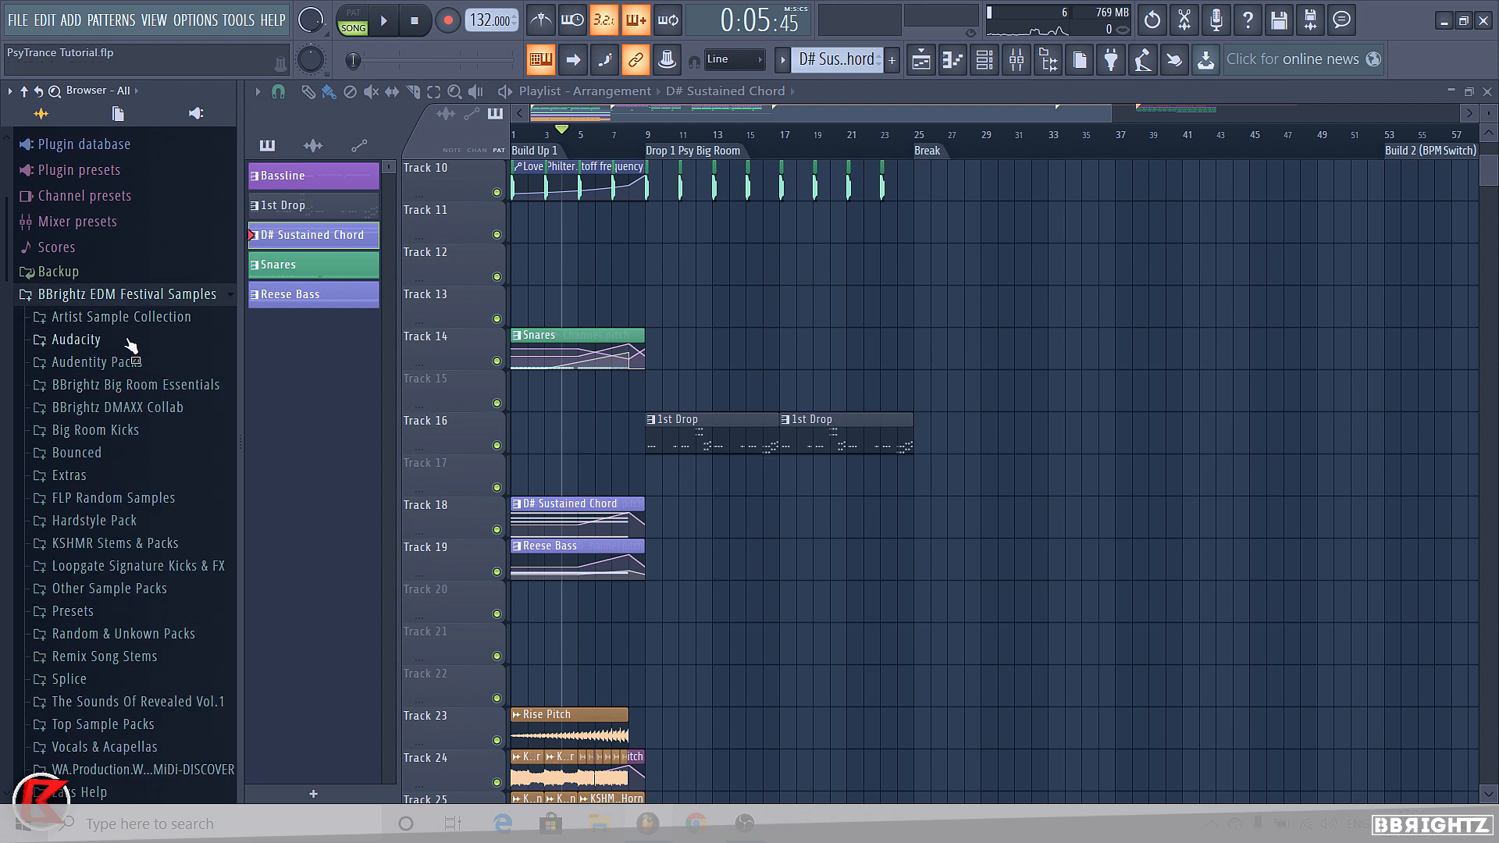
scroll(129, 344, down, 5)
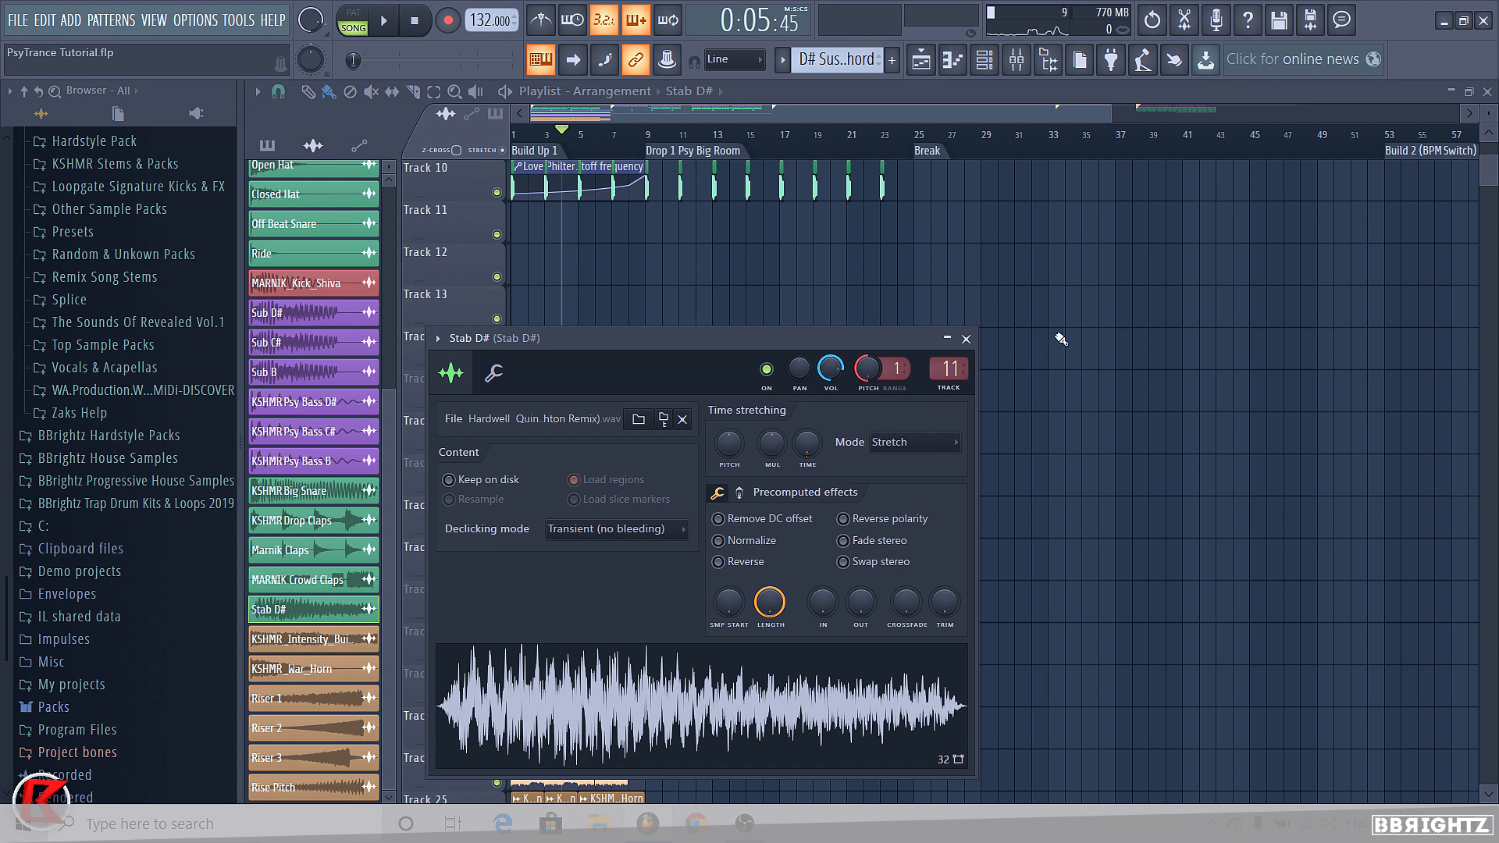
Check which source sample files the Stab D# and Sub D# channels use, and close their settings
click(966, 339)
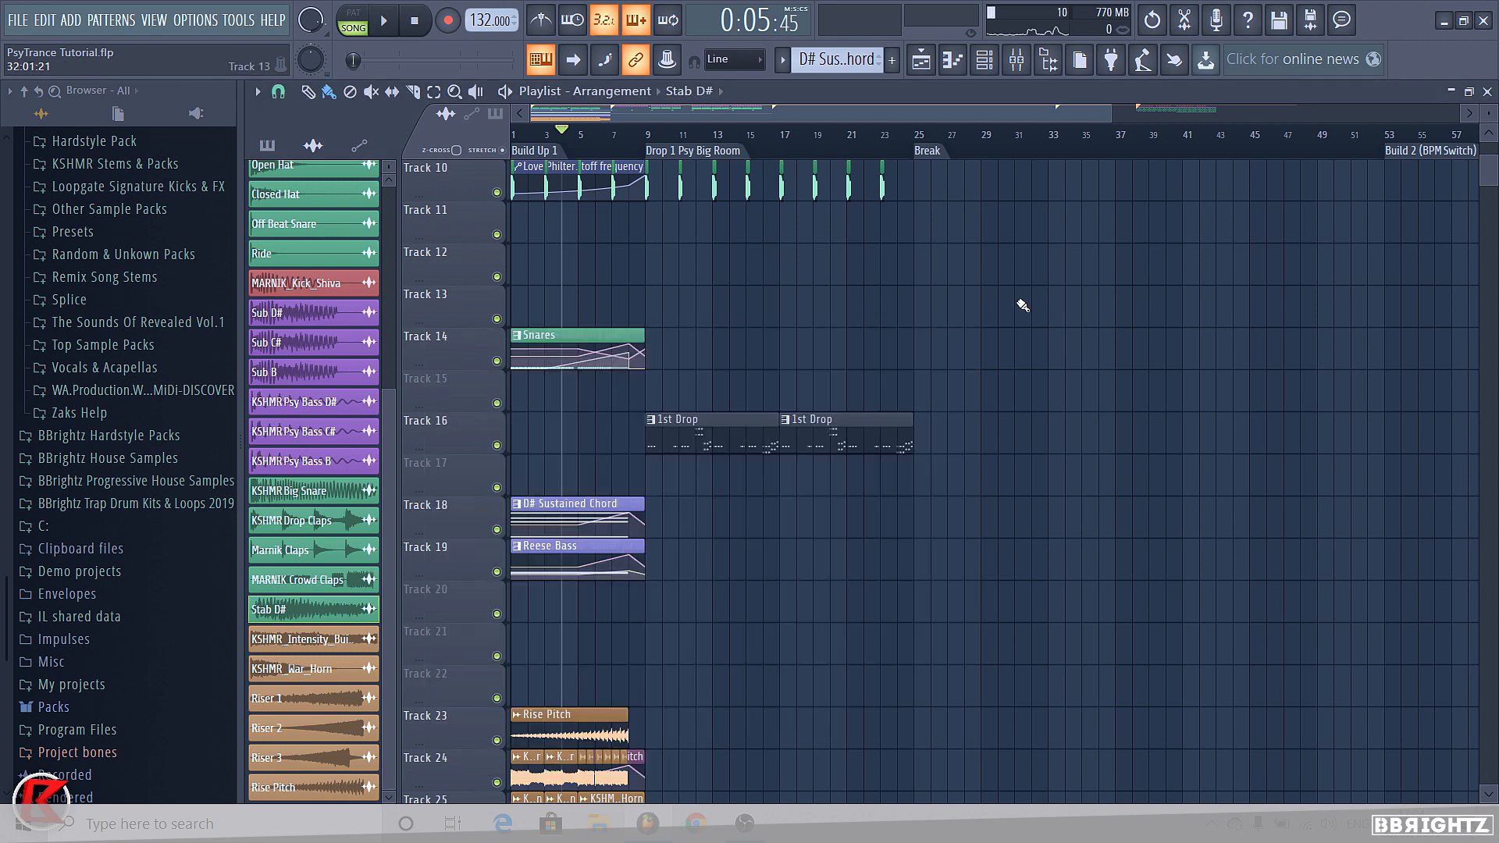
scroll(673, 271, up, 9)
double_click(673, 271)
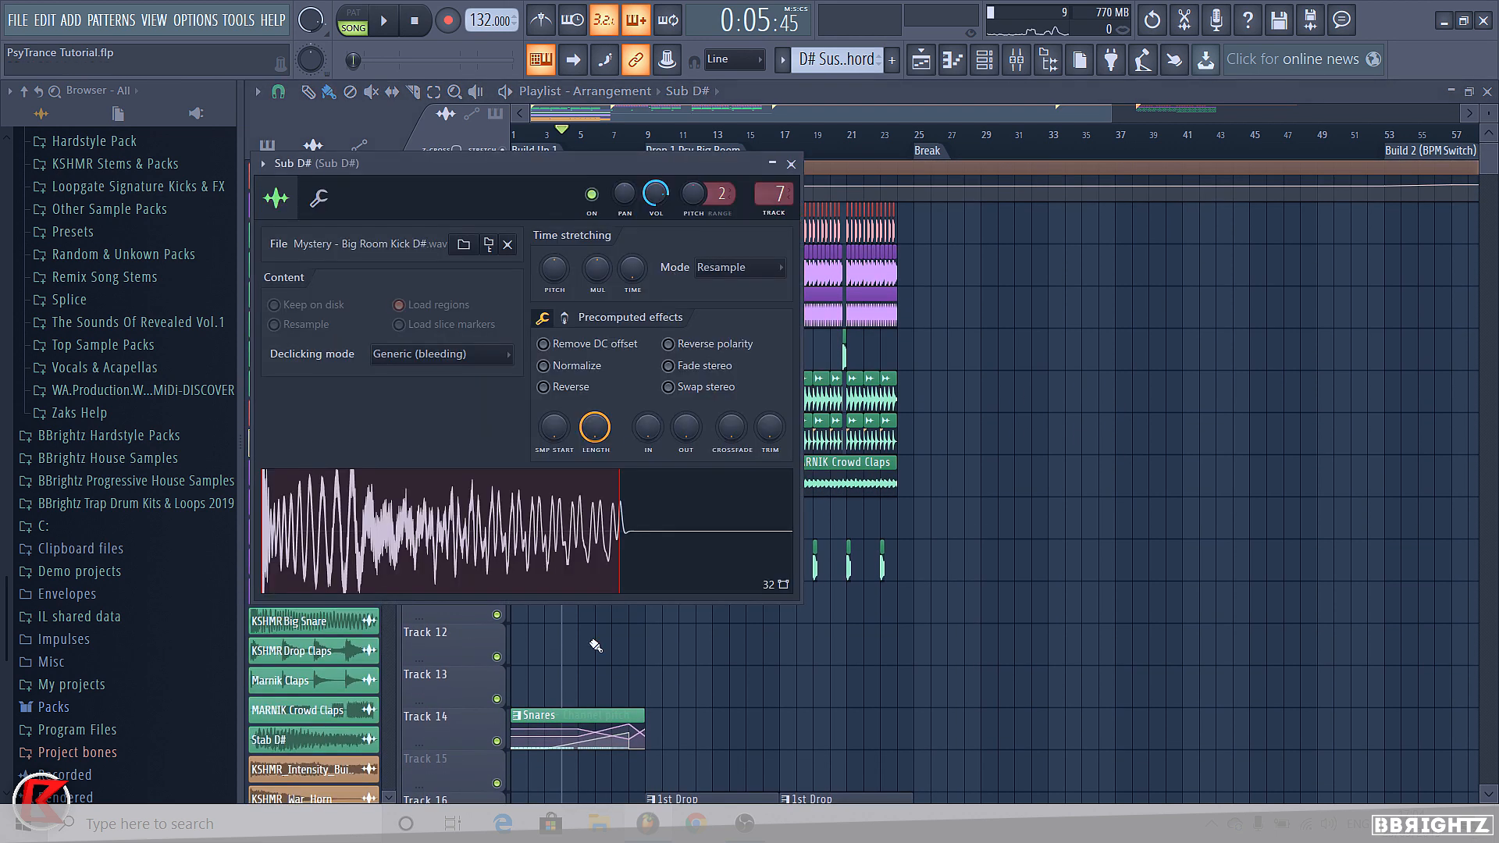
click(1027, 578)
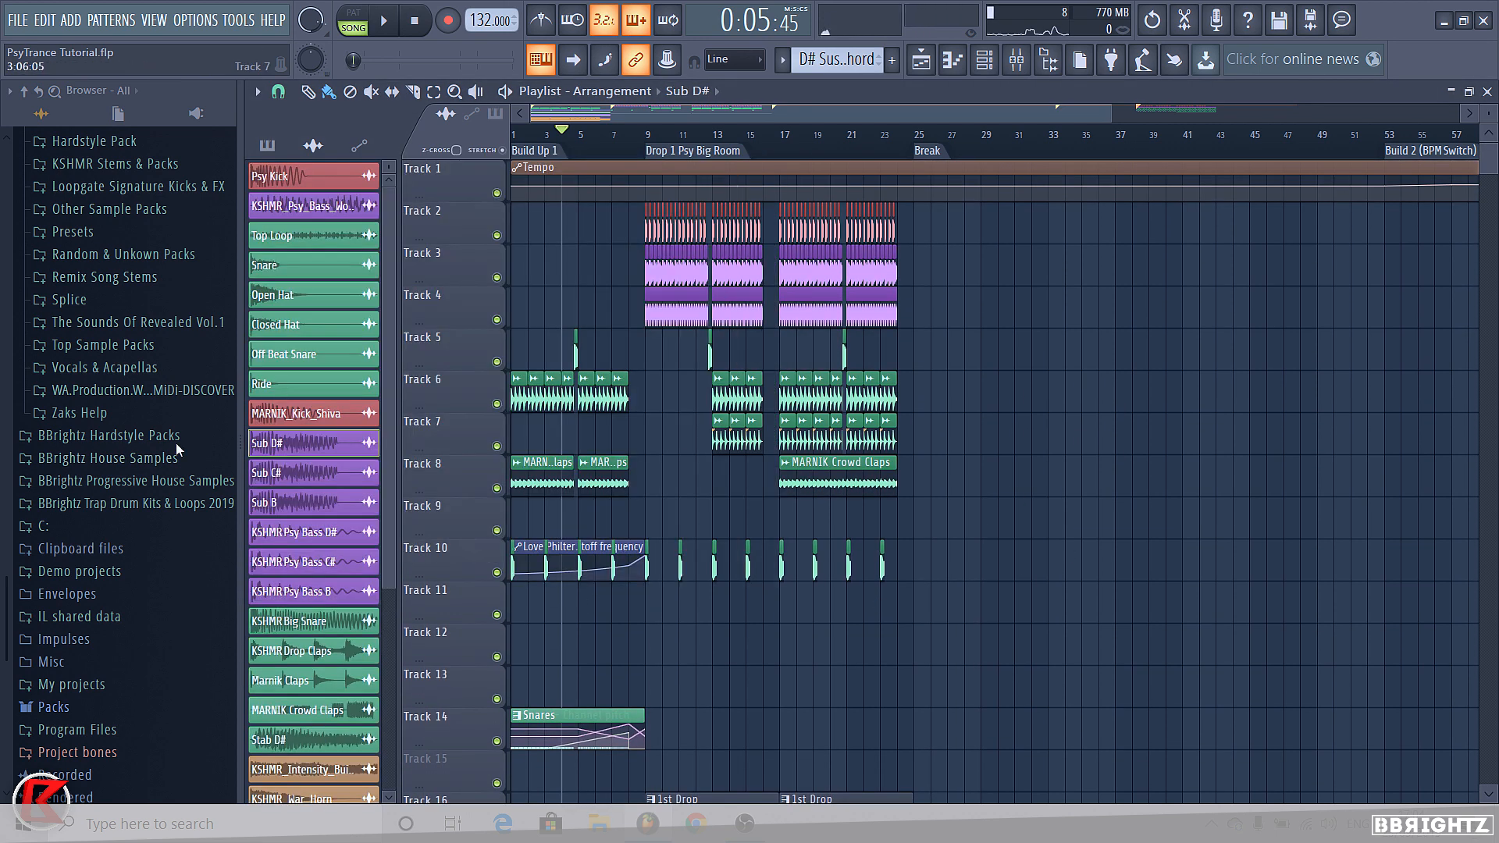
Place Mystery - Pre Drop Fill from Top Sample Packs, Loca Recordings, Mystery Sounds on Track 6 at bar 27
click(125, 344)
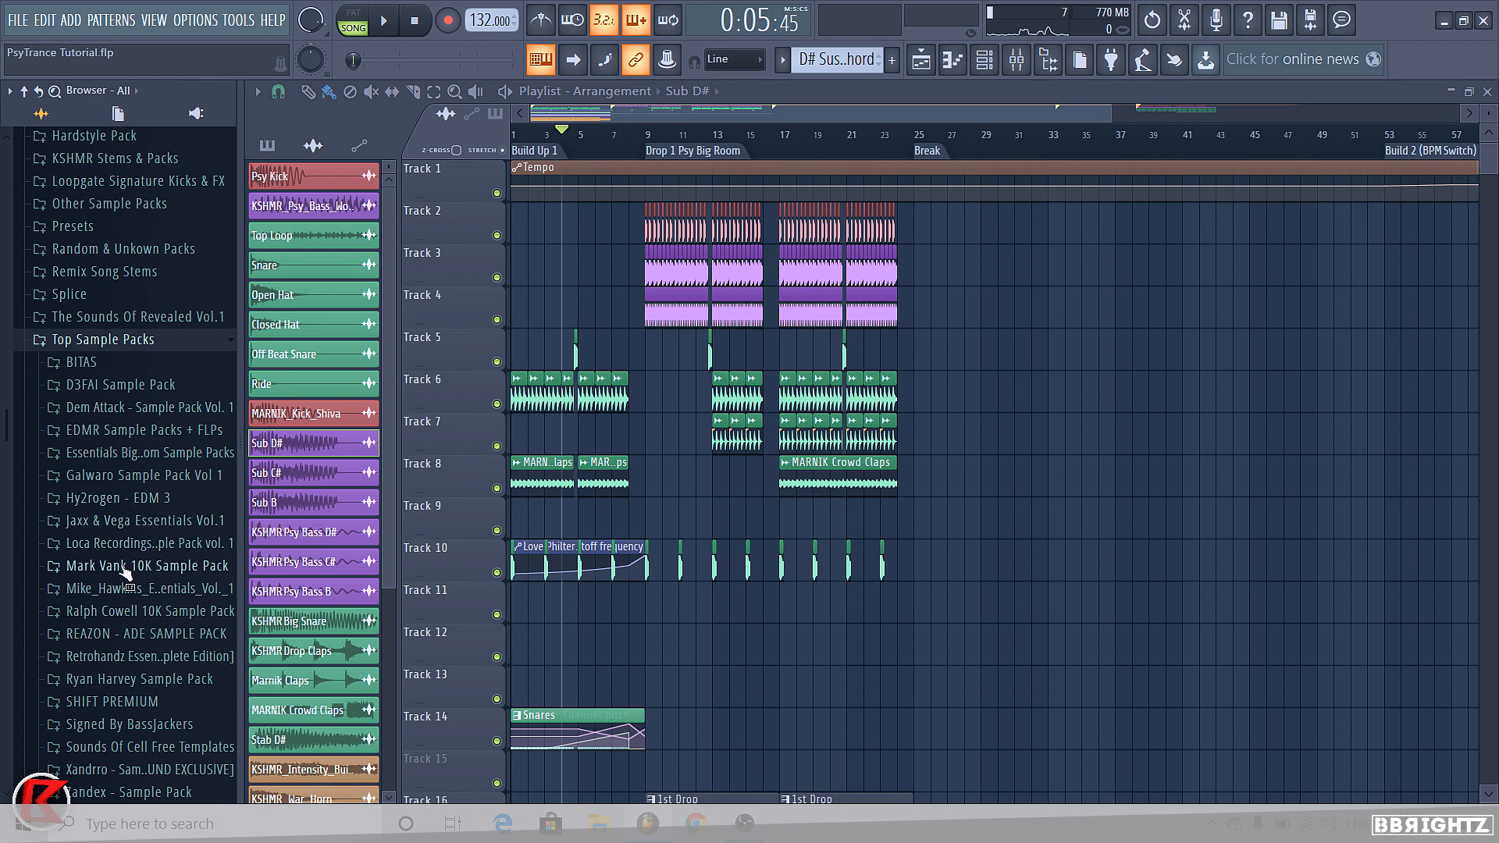
click(128, 543)
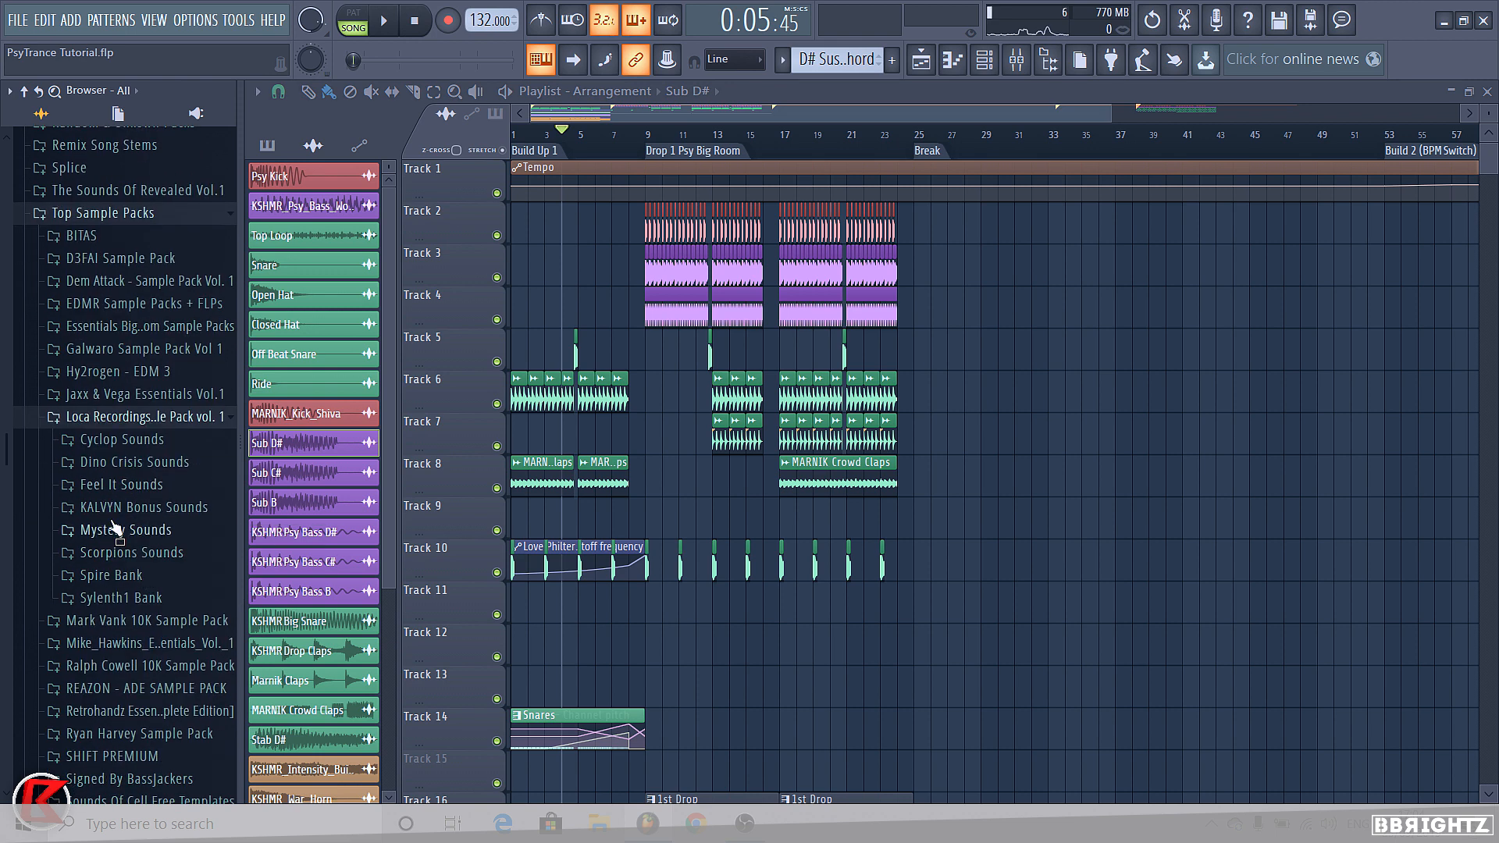
click(117, 529)
drag(155, 769, 956, 409)
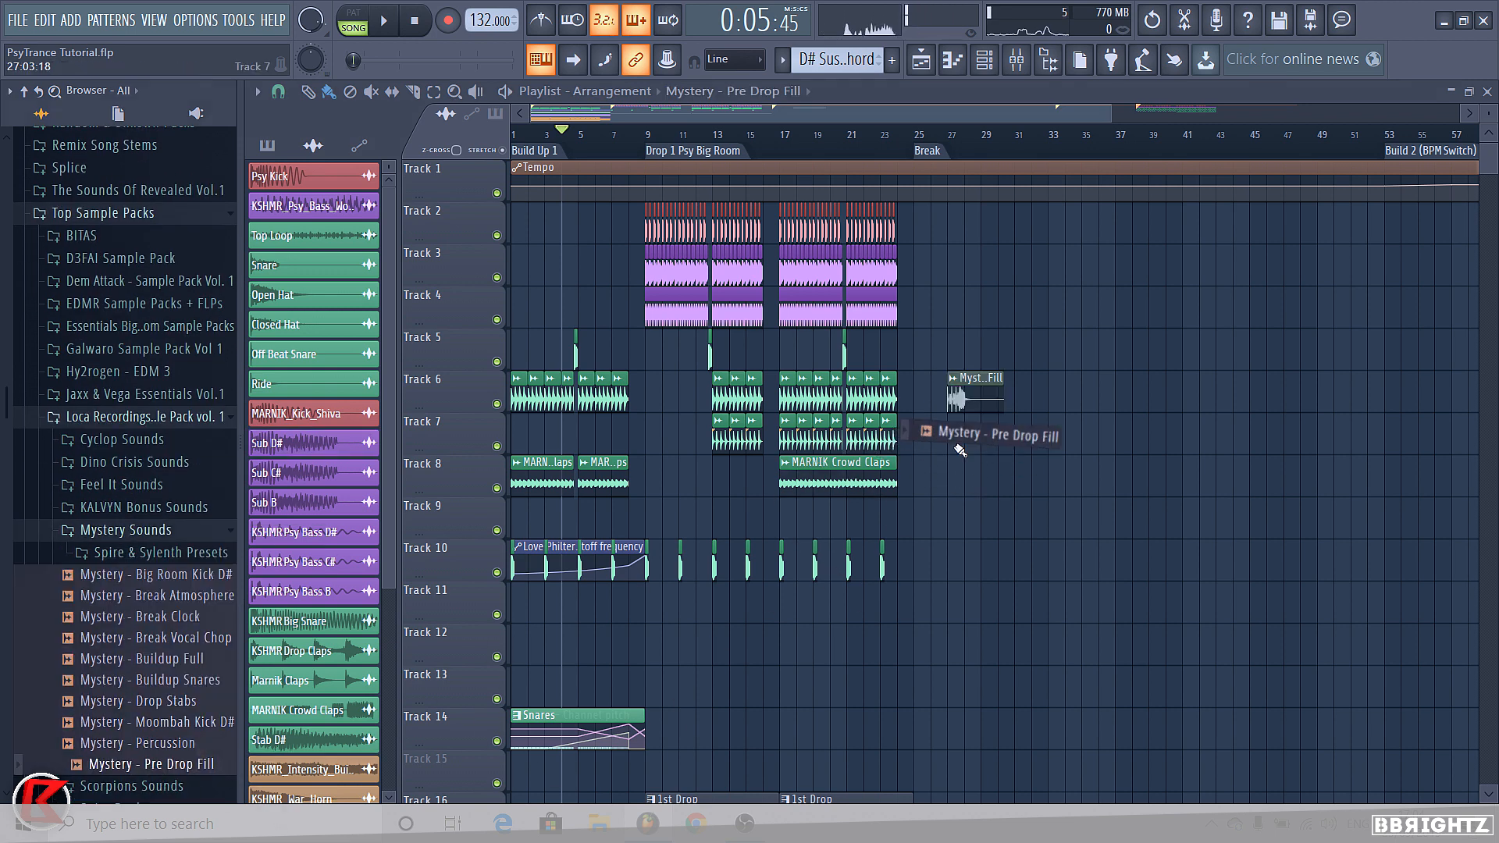
Cut the Mystery - Pre Drop Fill clip down to its first hit, two steps long
scroll(978, 441, up, 5)
scroll(844, 460, up, 6)
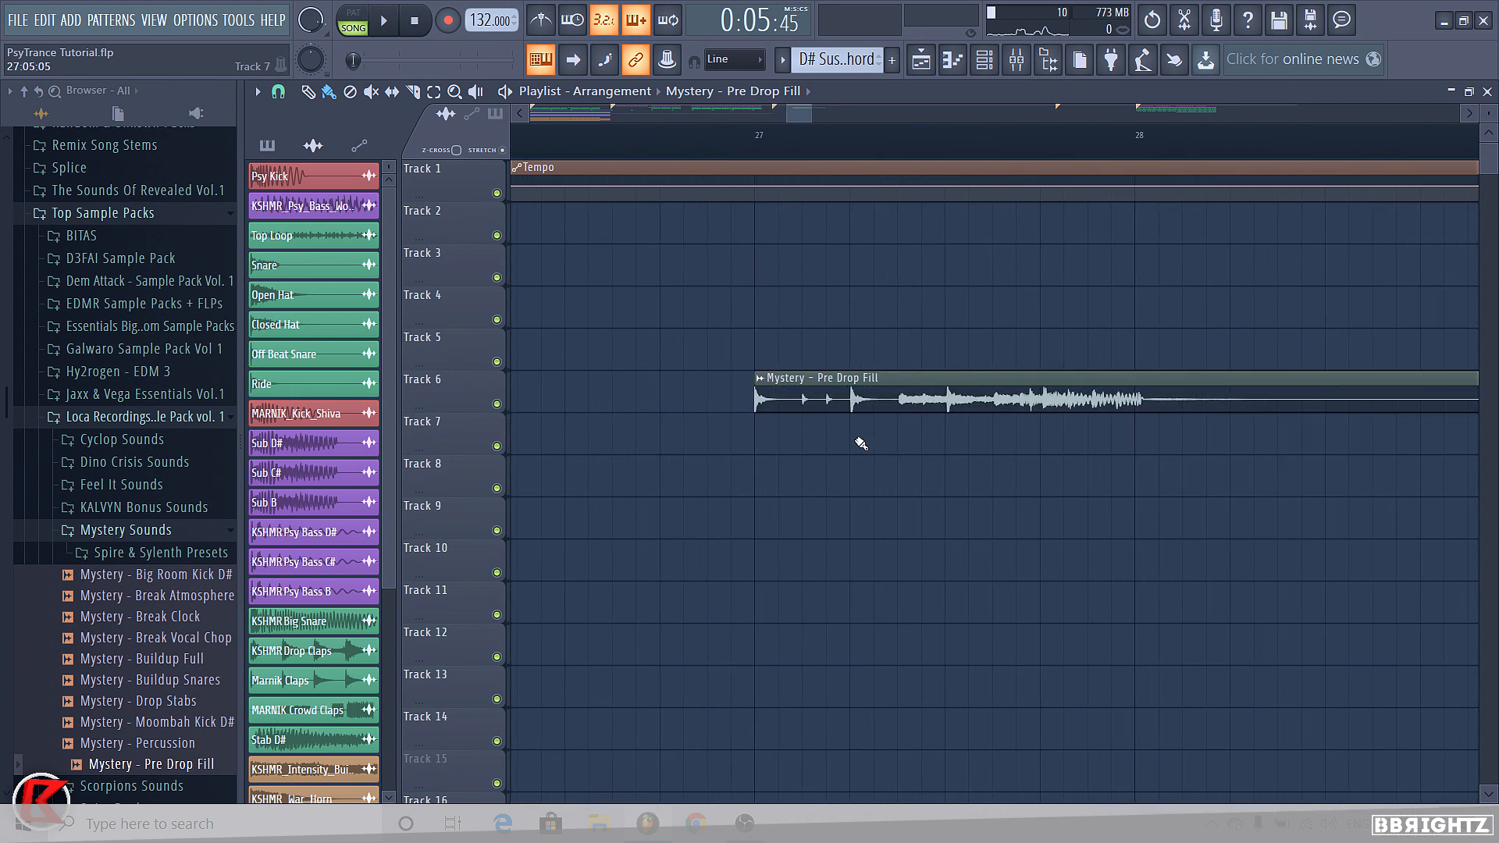
right_click(827, 382)
scroll(746, 421, up, 2)
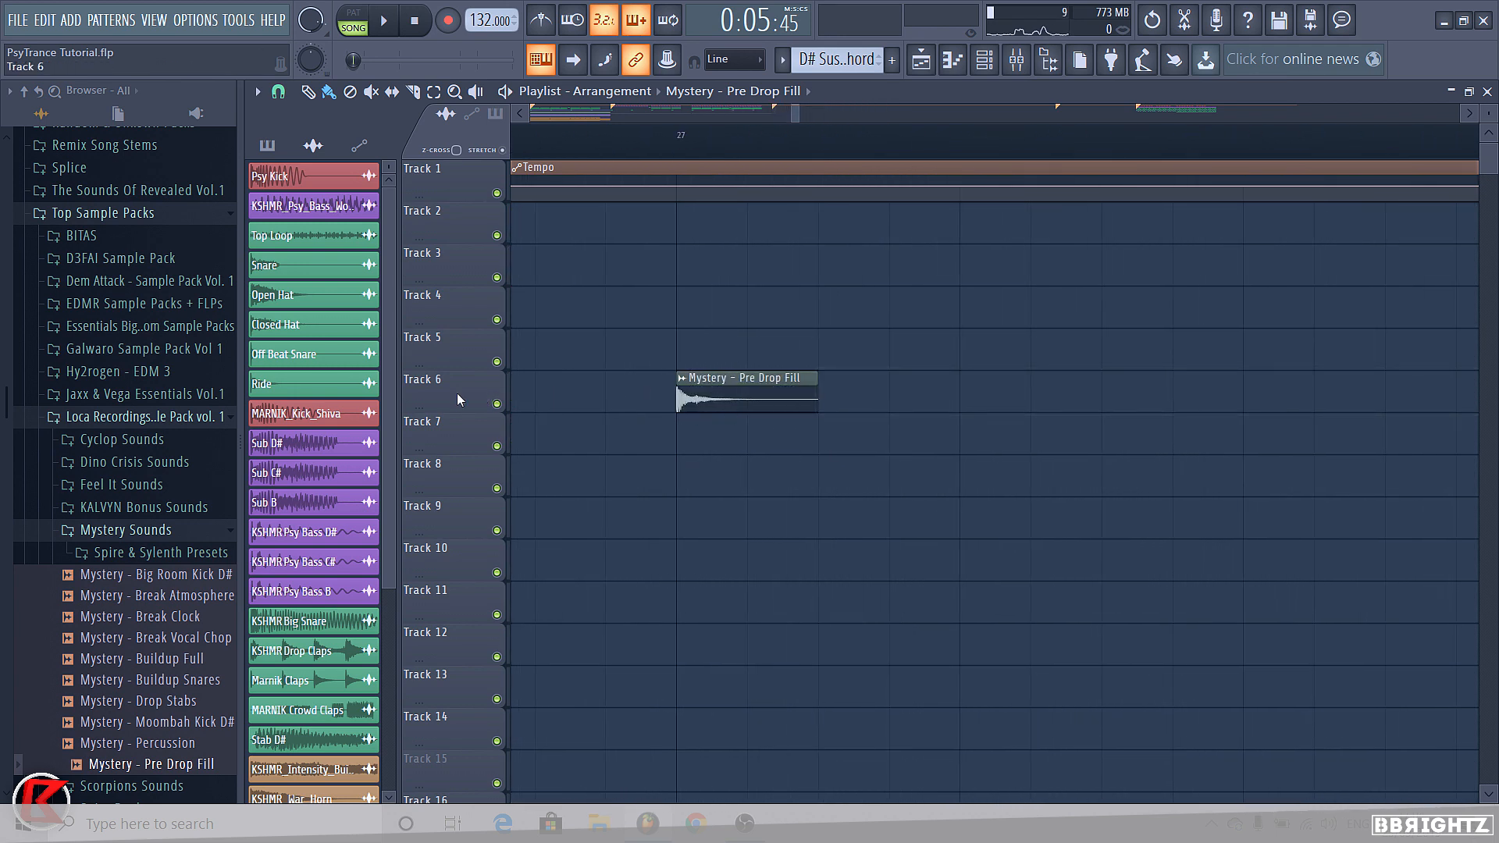
Enlarge Track 6 to inspect the trimmed fill's waveform, check its channel settings, and reset the track's height
drag(422, 407, 423, 601)
double_click(786, 485)
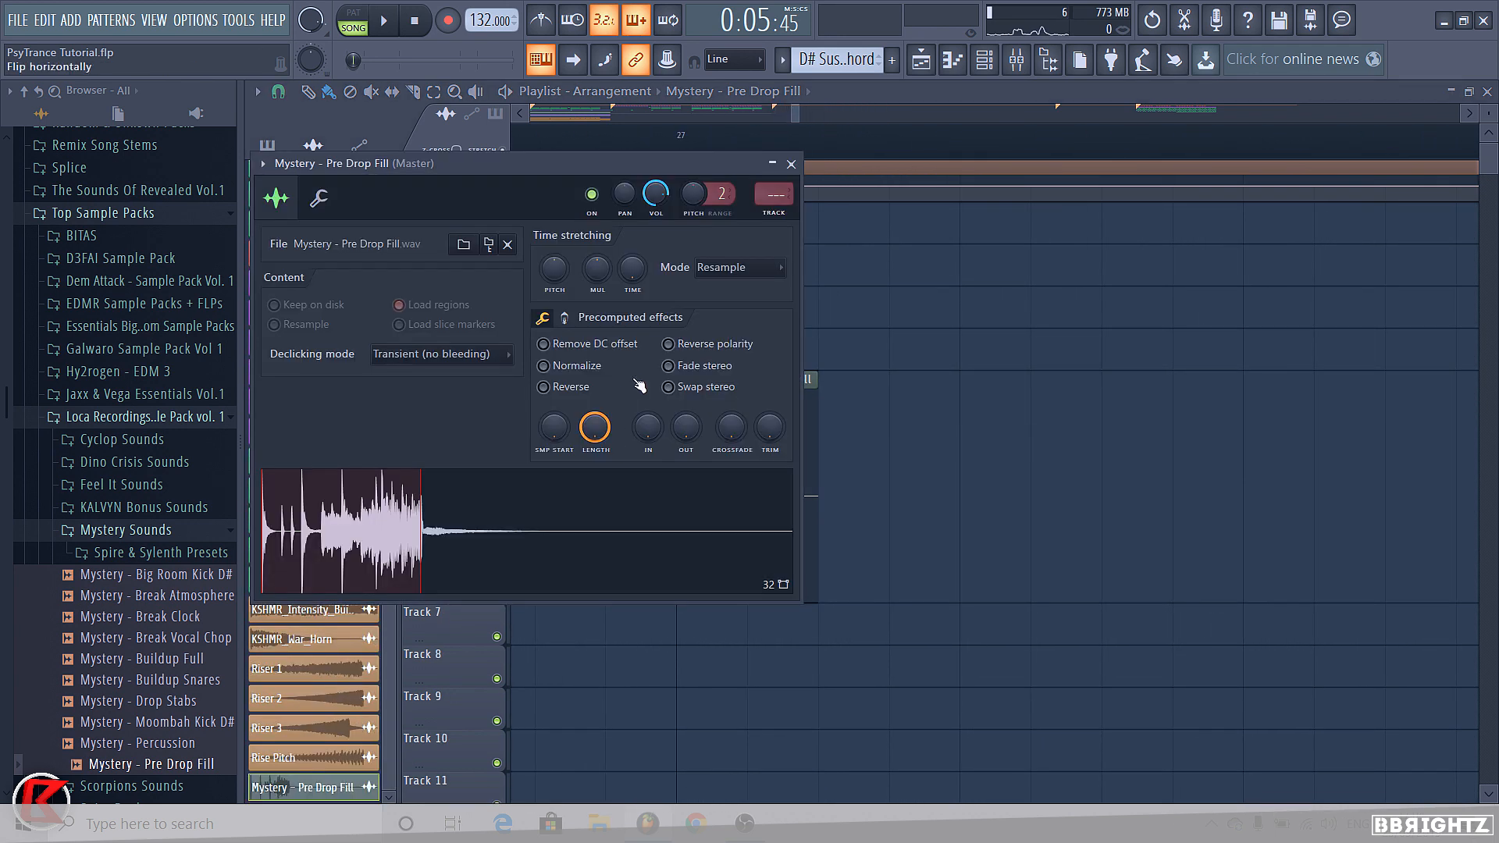
key(Escape)
click(682, 380)
click(503, 431)
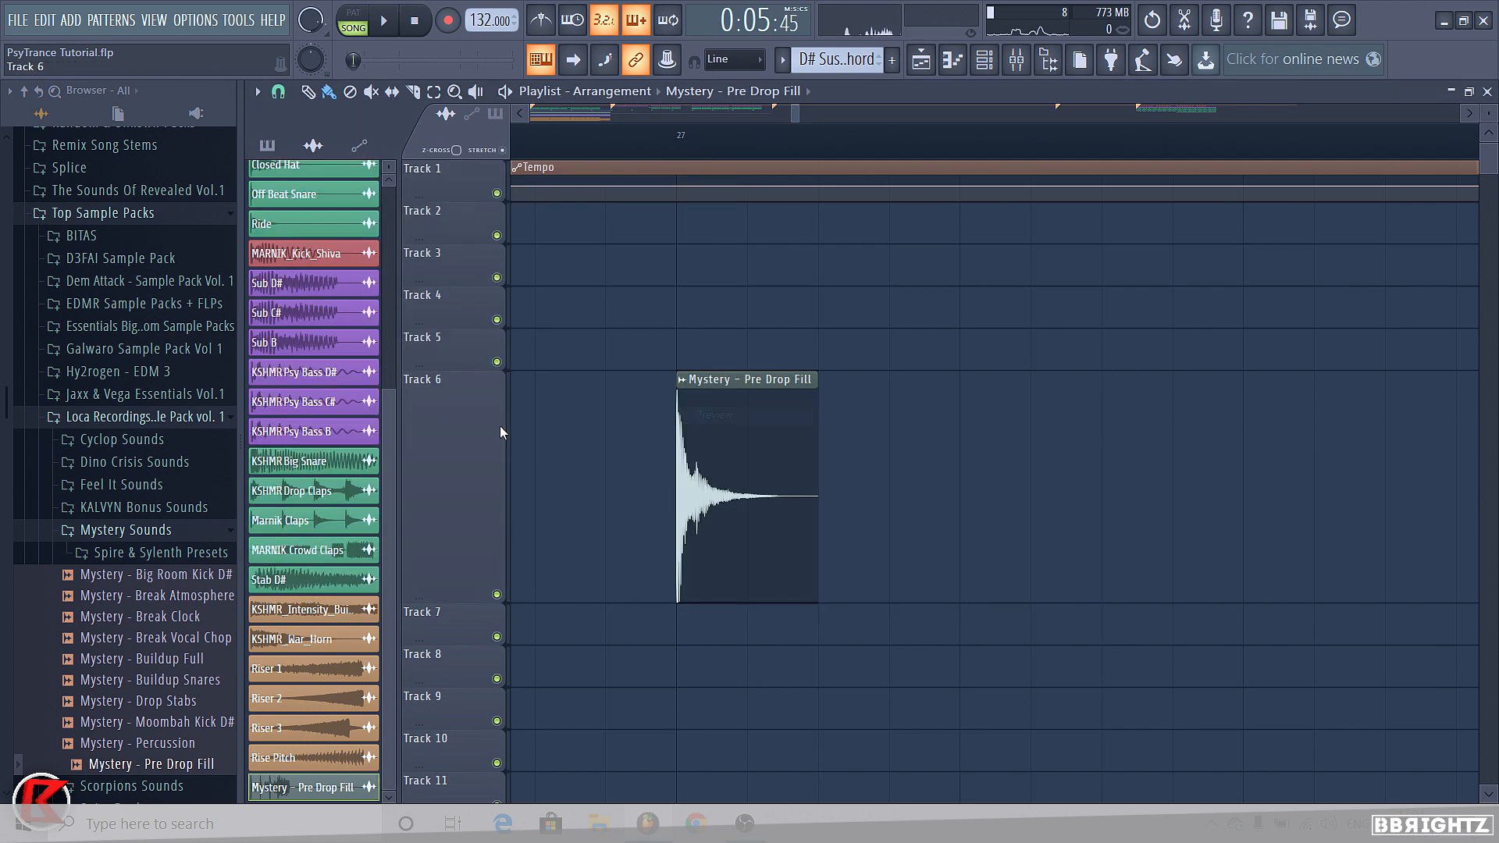
right_click(495, 428)
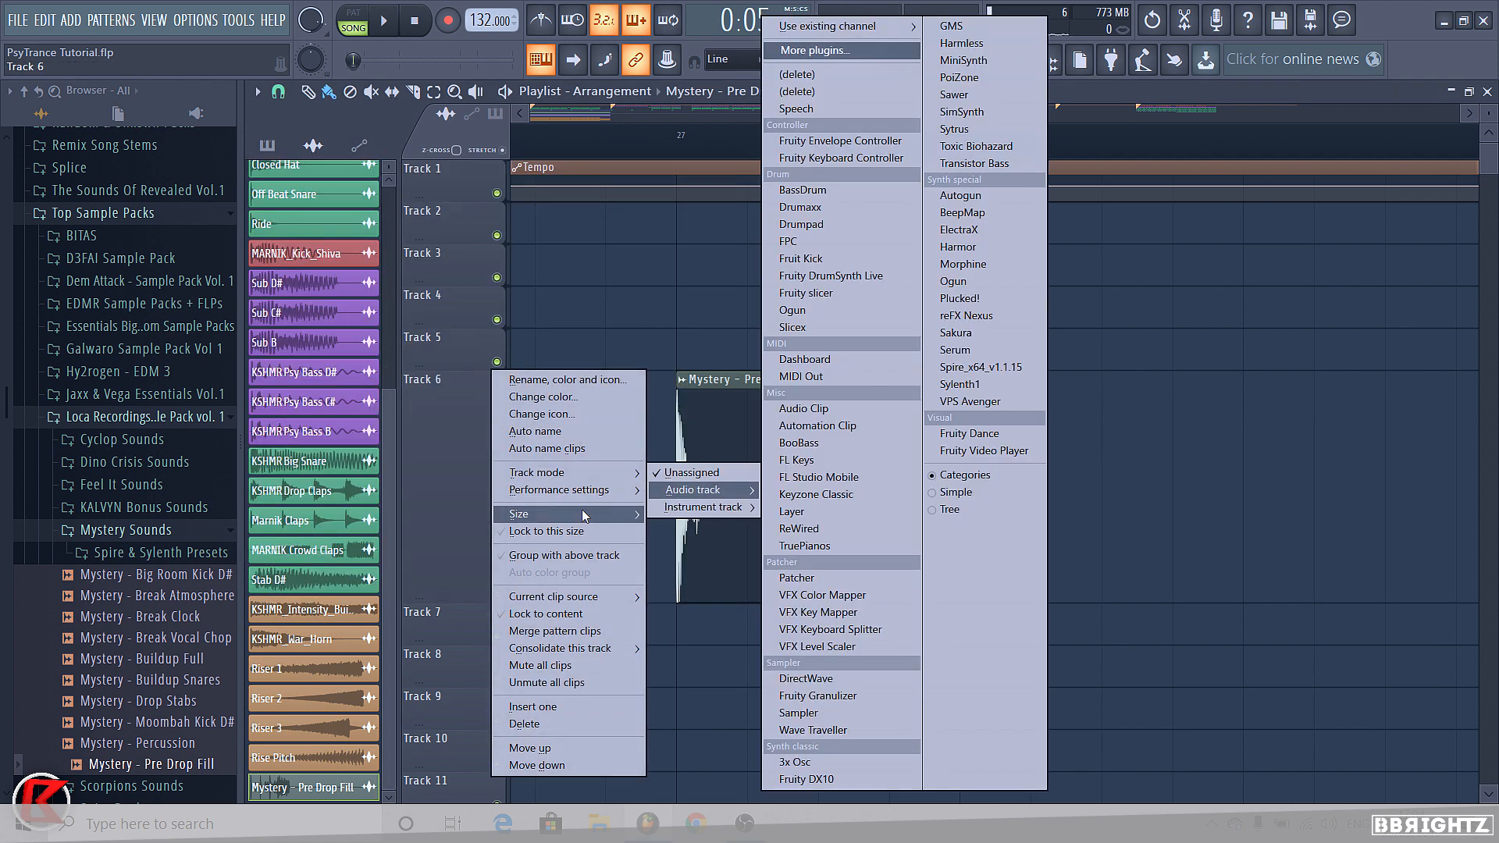
mouse_move(598, 513)
click(680, 548)
Move the trimmed Mystery - Pre Drop Fill hit to Track 5 at bar 8 and repeat it every four steps for three hits
scroll(816, 430, down, 5)
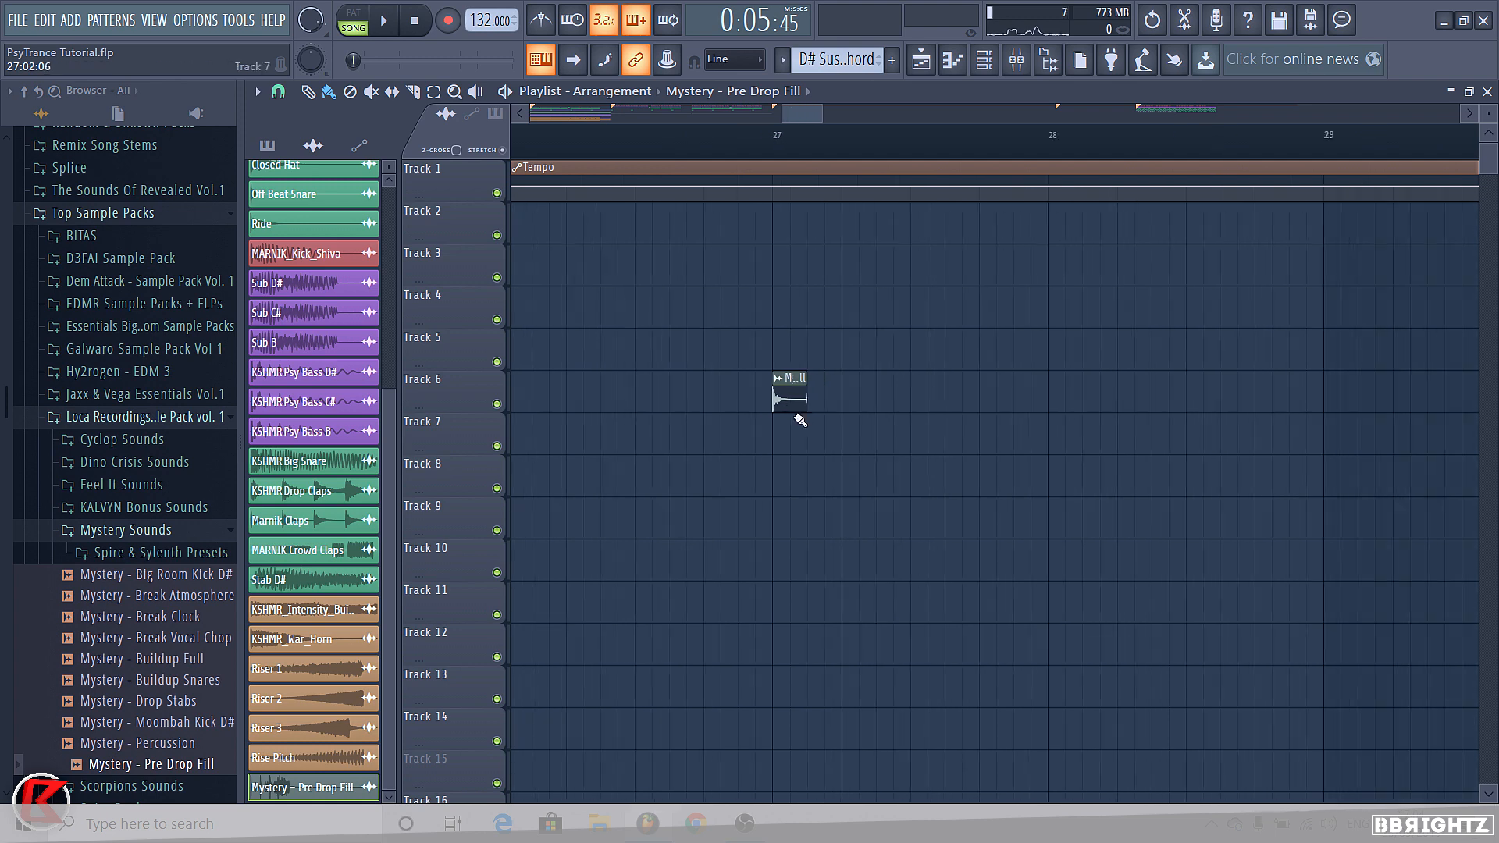
drag(794, 395, 699, 477)
scroll(699, 478, down, 3)
drag(703, 803, 693, 587)
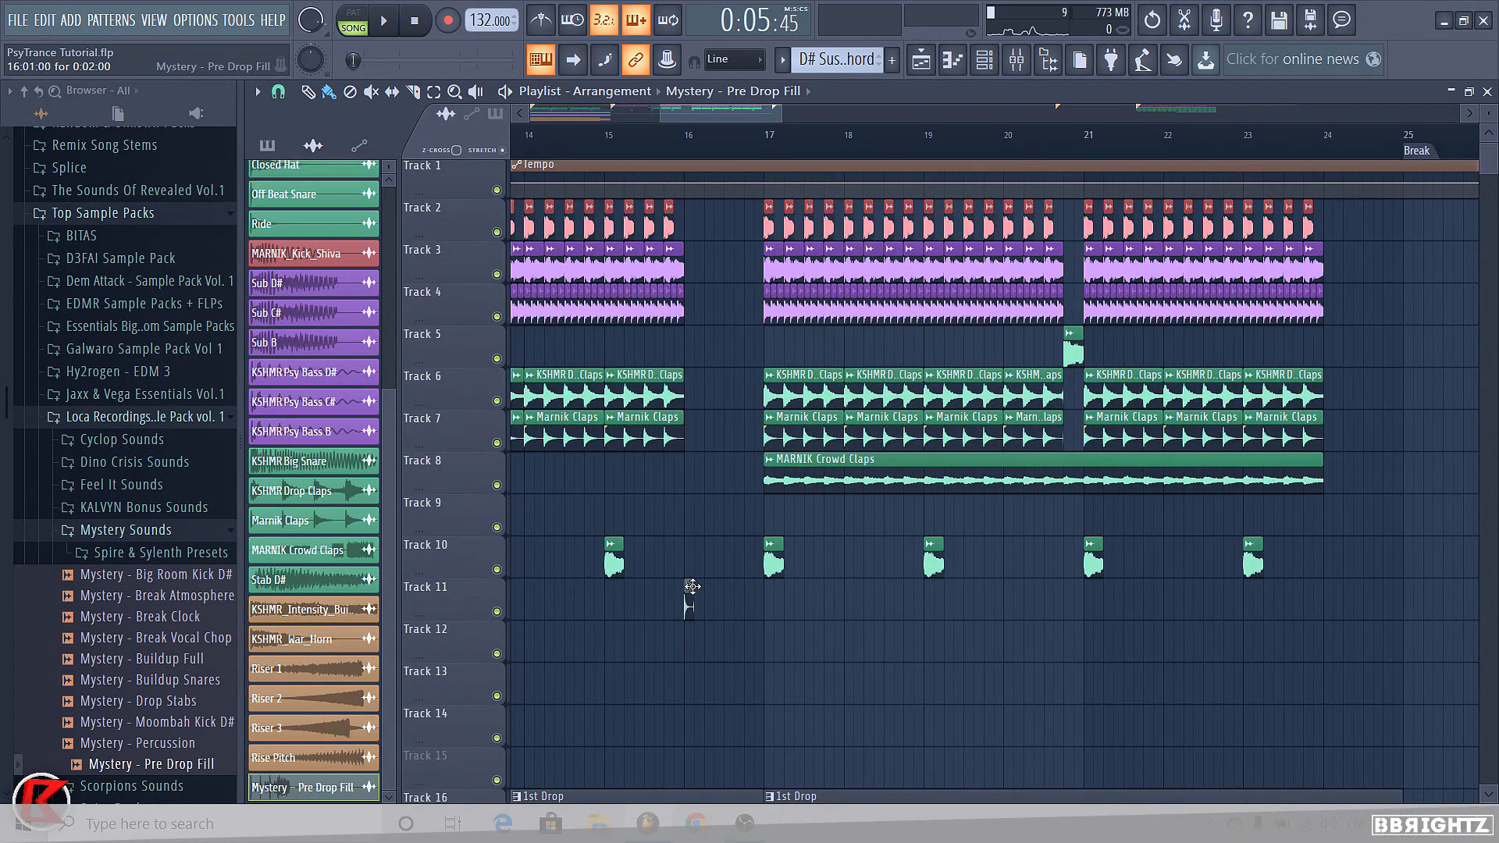
scroll(834, 612, down, 7)
scroll(746, 620, up, 6)
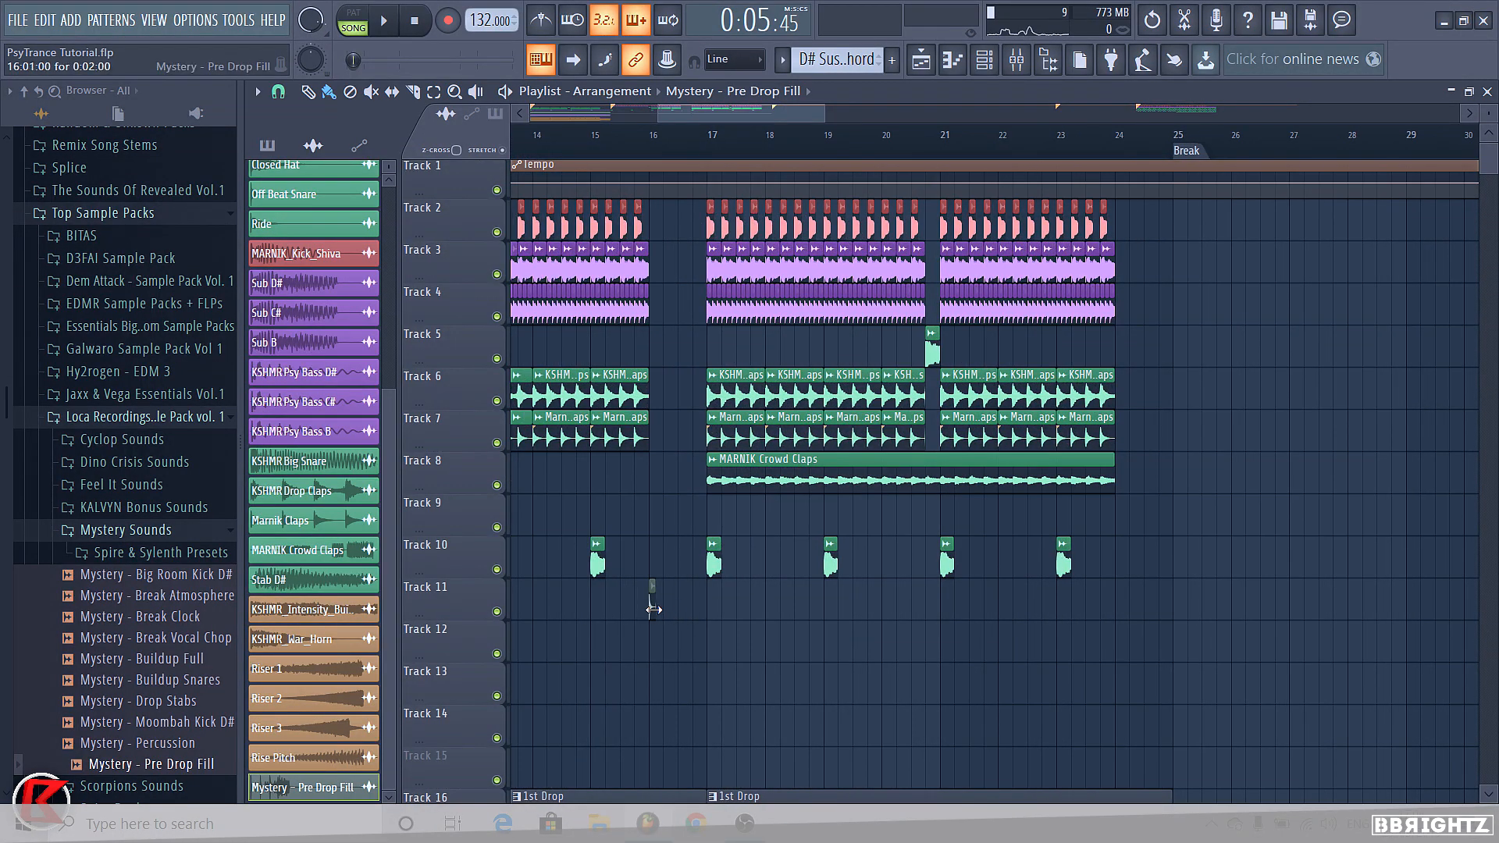
drag(652, 610, 999, 653)
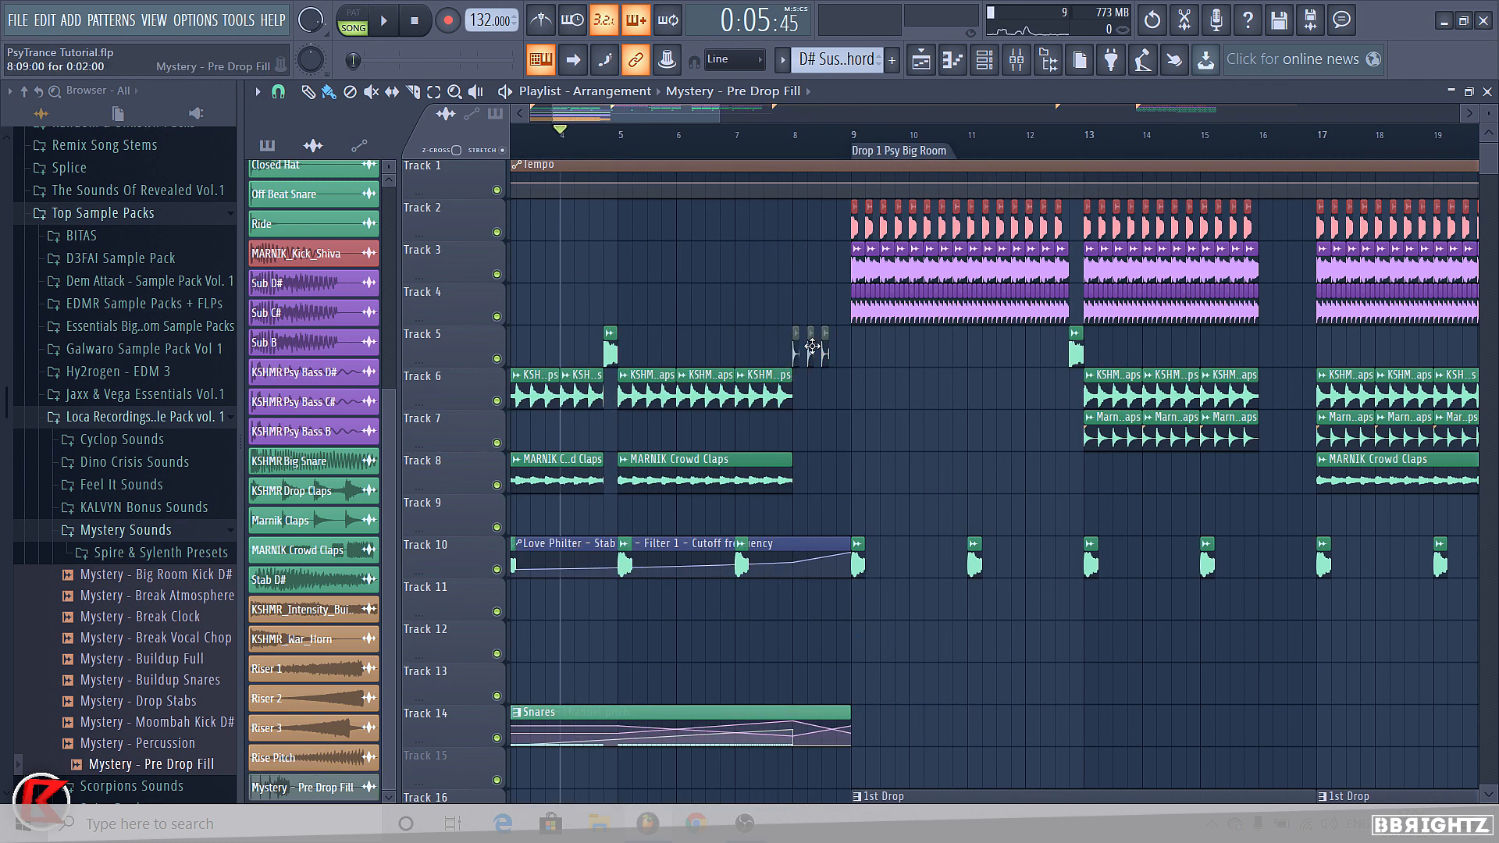
Colour the Mystery - Pre Drop Fill clip green to match the other percussion and rename it TBR Cowbell
click(796, 334)
click(842, 435)
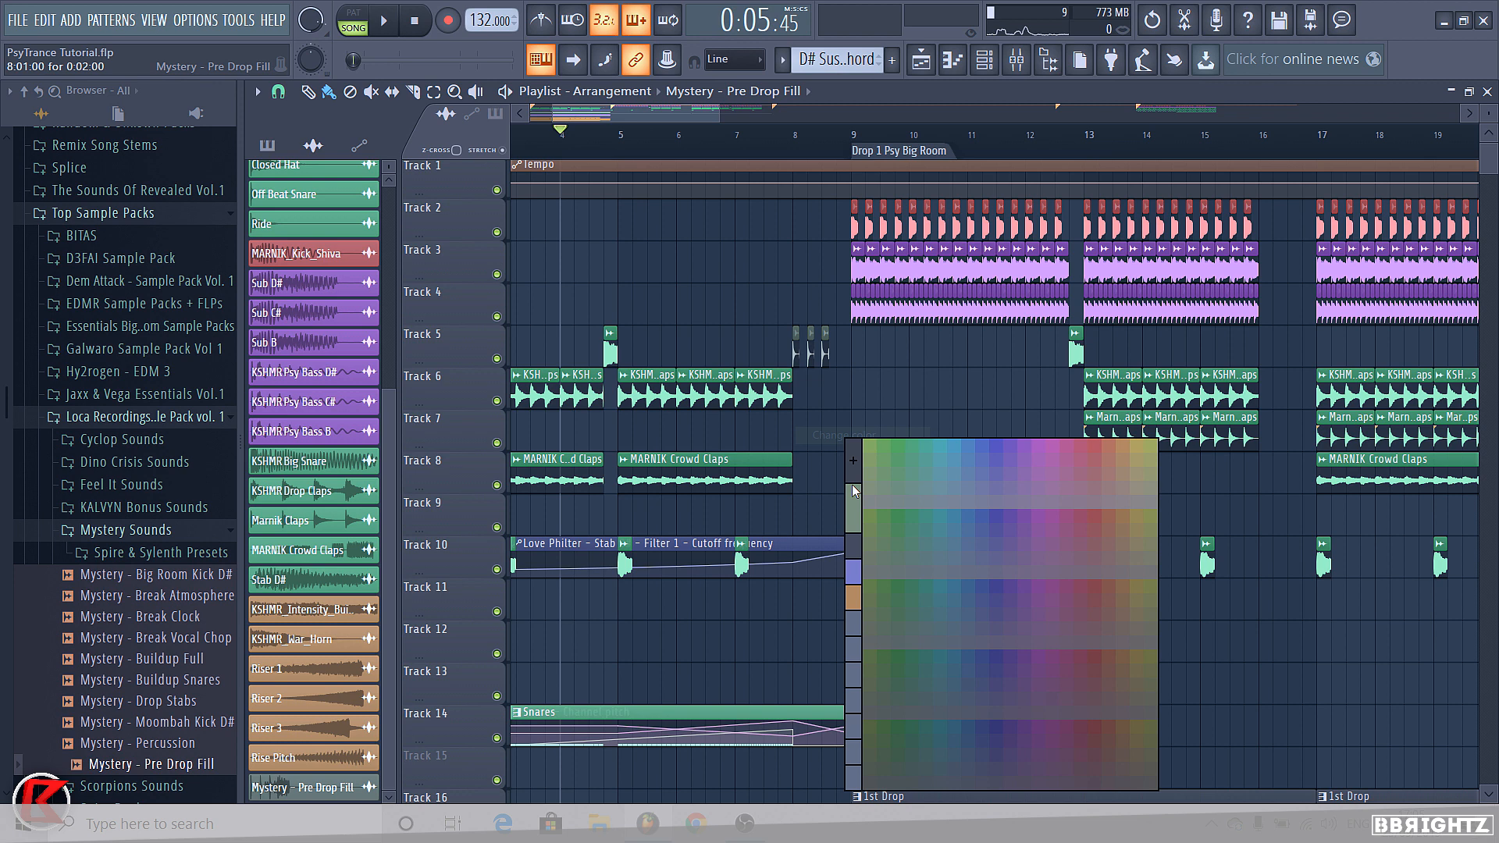
click(912, 447)
click(797, 335)
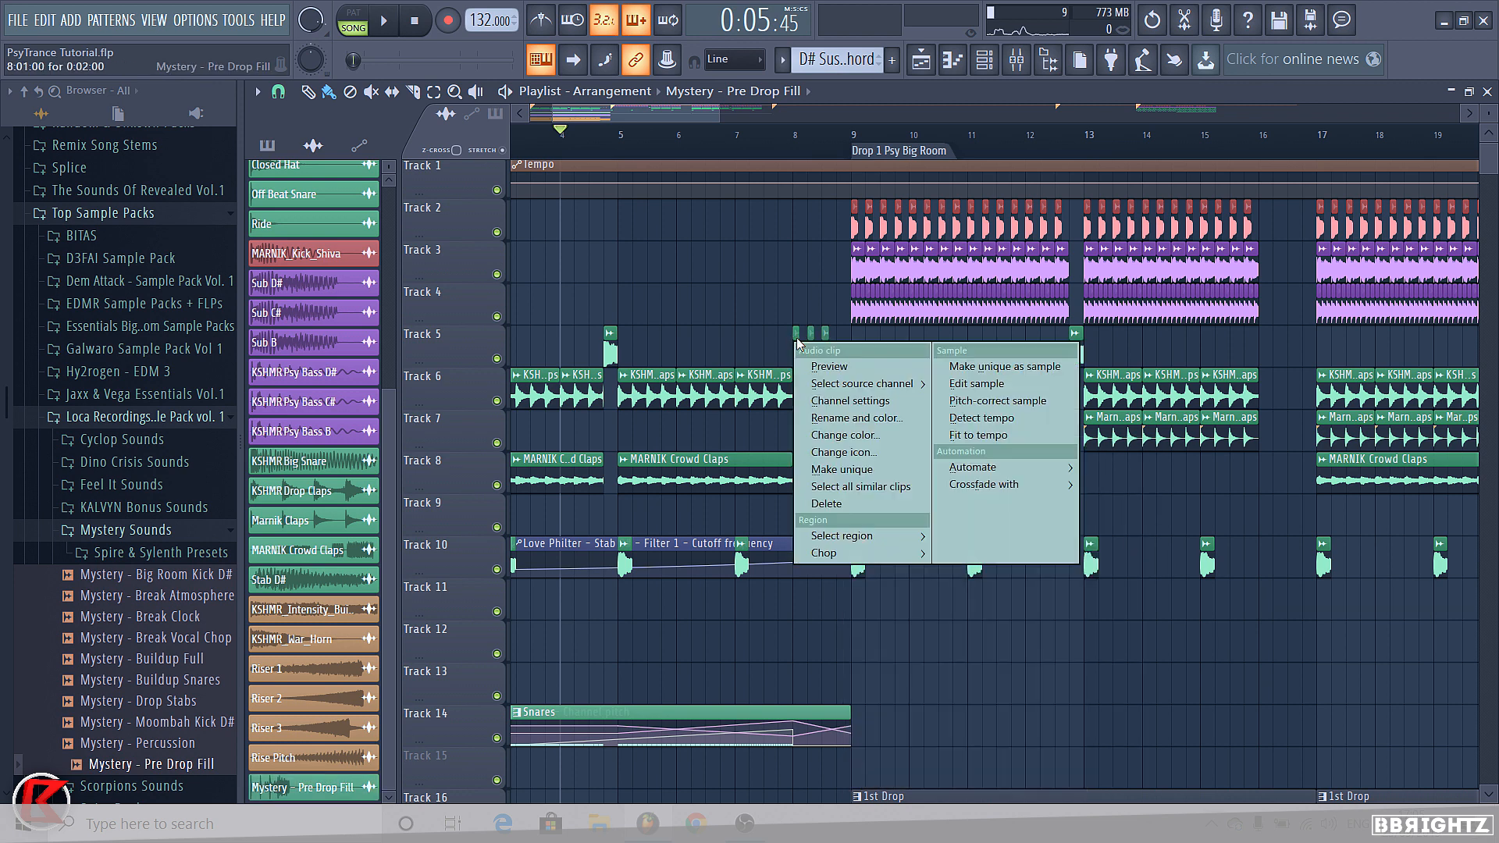
click(843, 420)
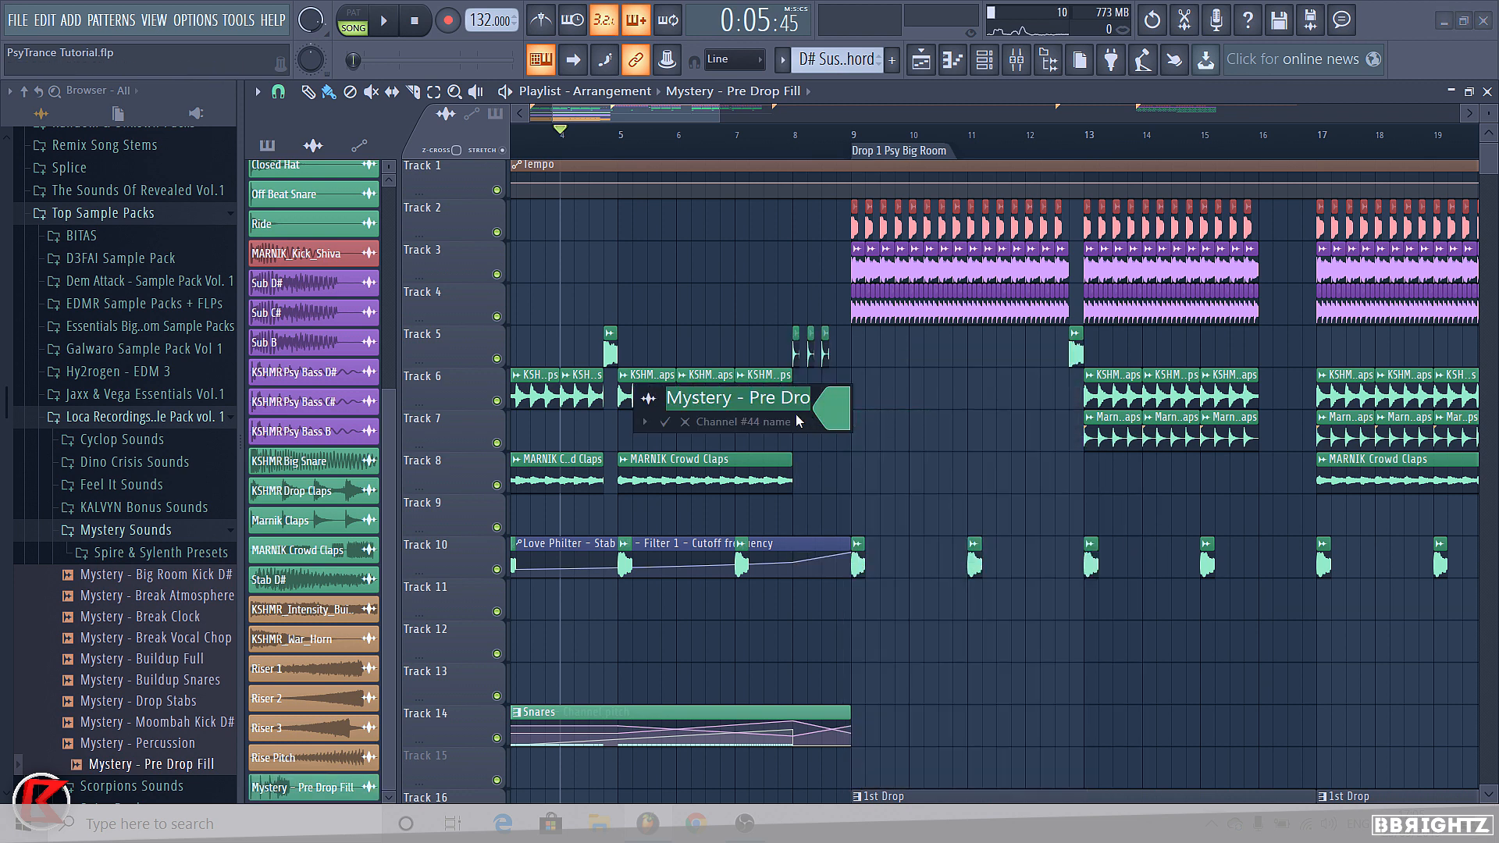
text(TBR Cowbell)
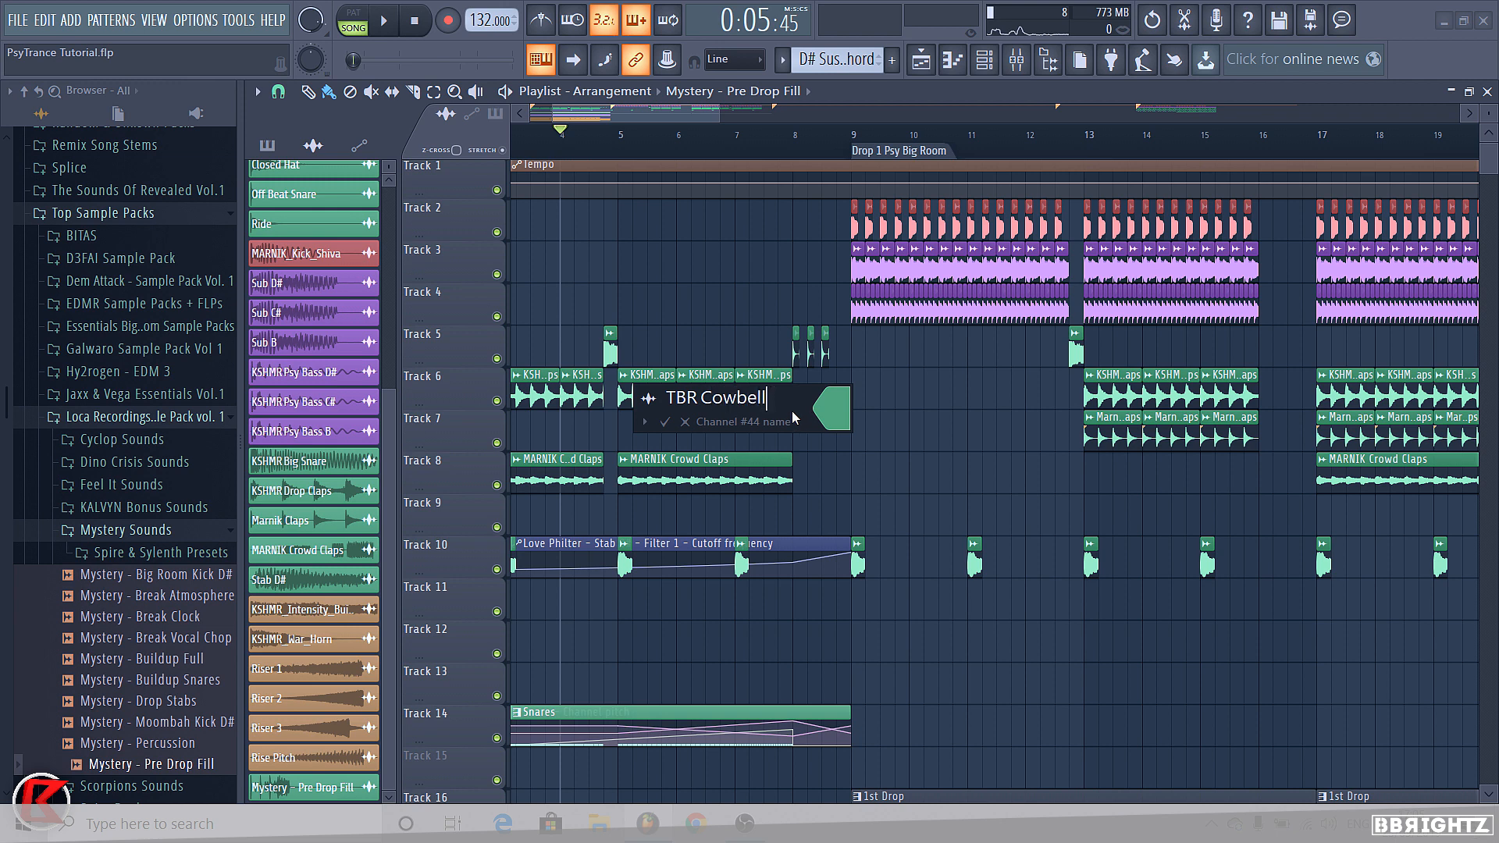
key(Return)
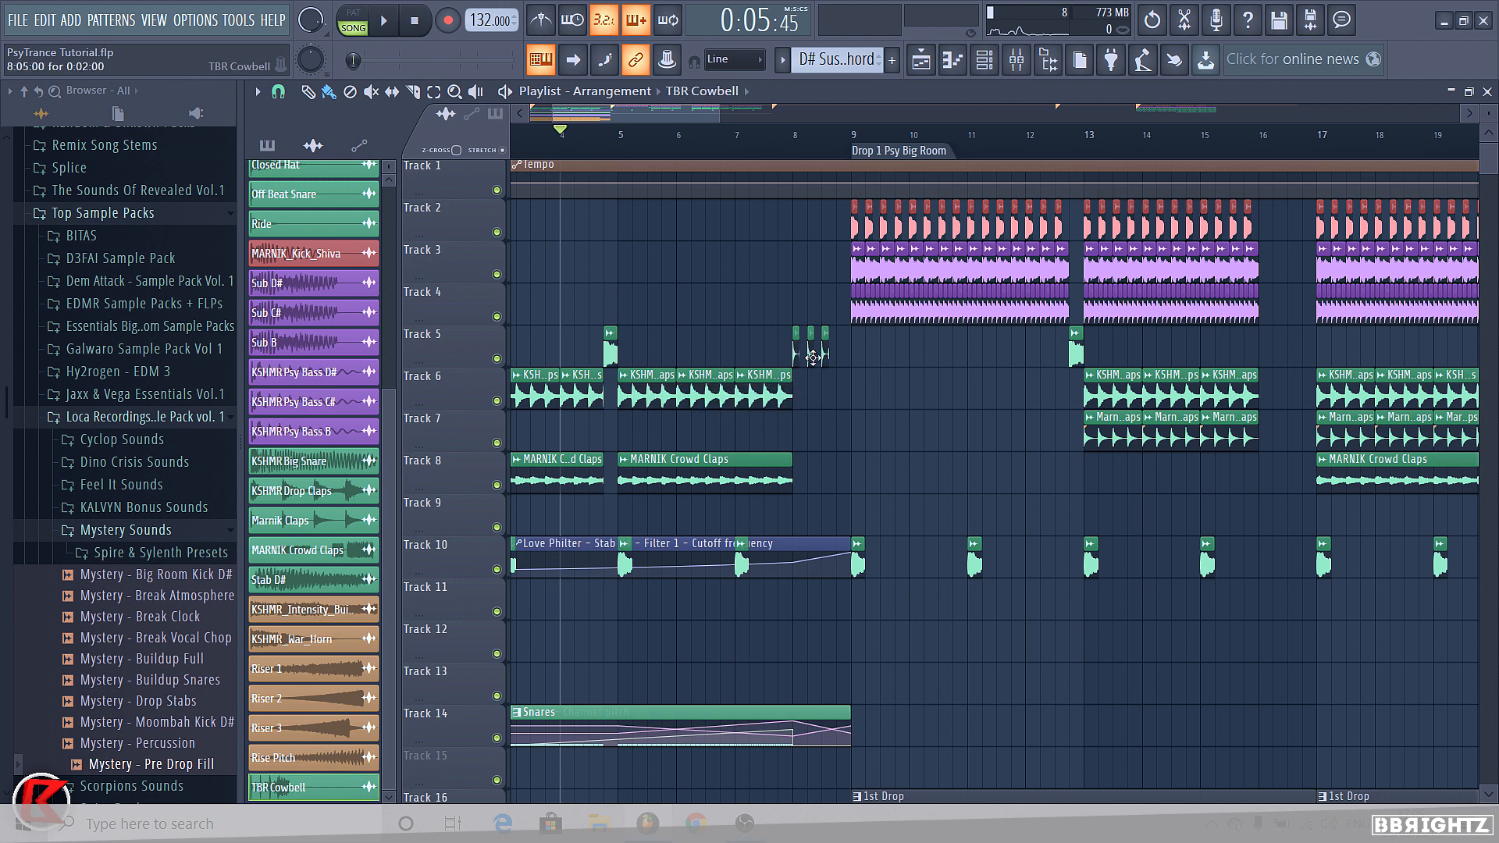
Route the TBR Cowbell channel to the empty mixer insert 23
click(1017, 62)
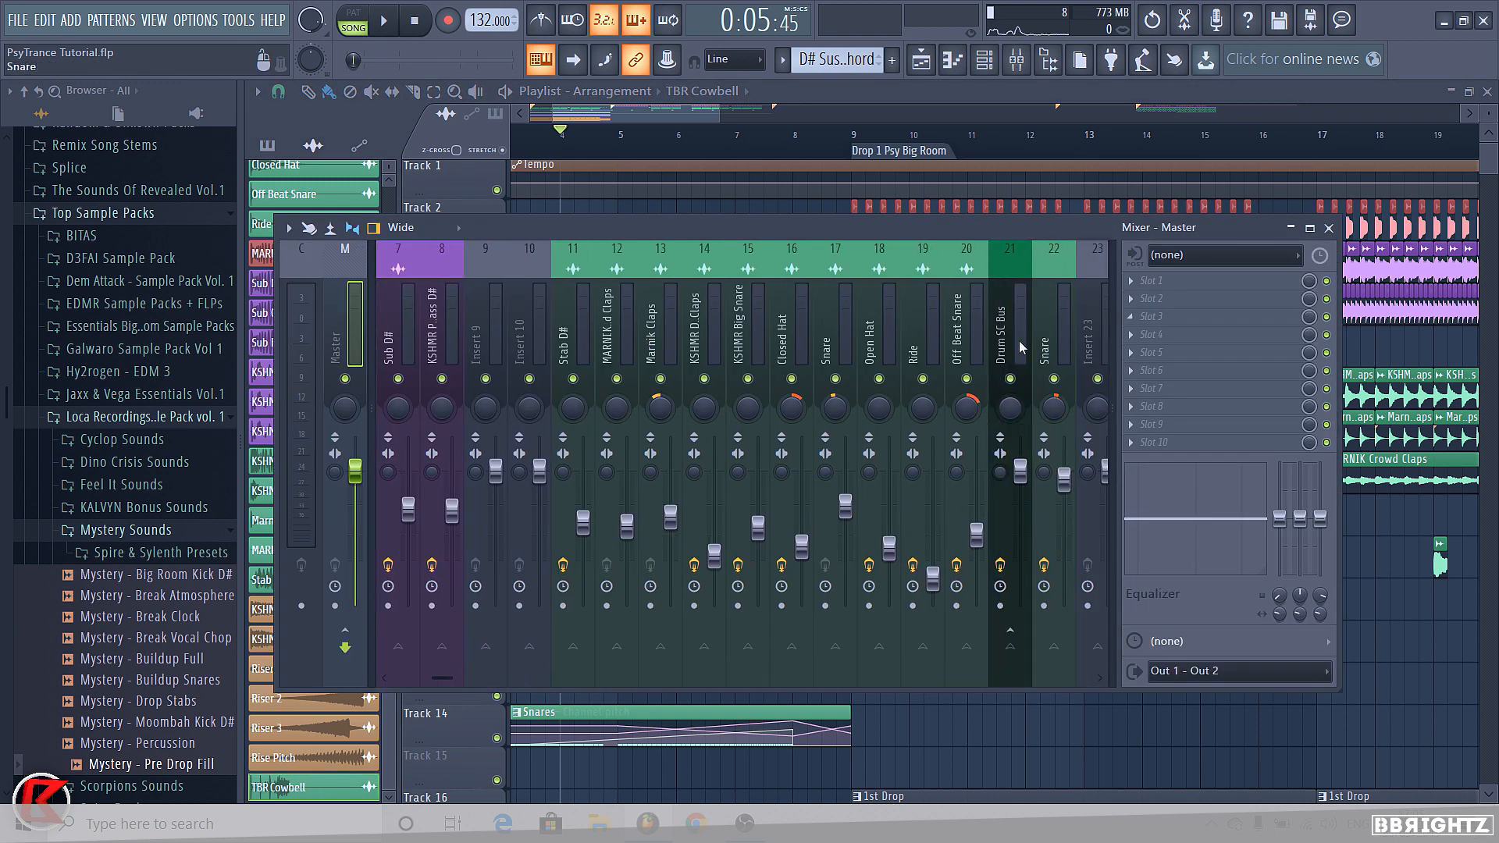
click(853, 321)
key(ctrl+l)
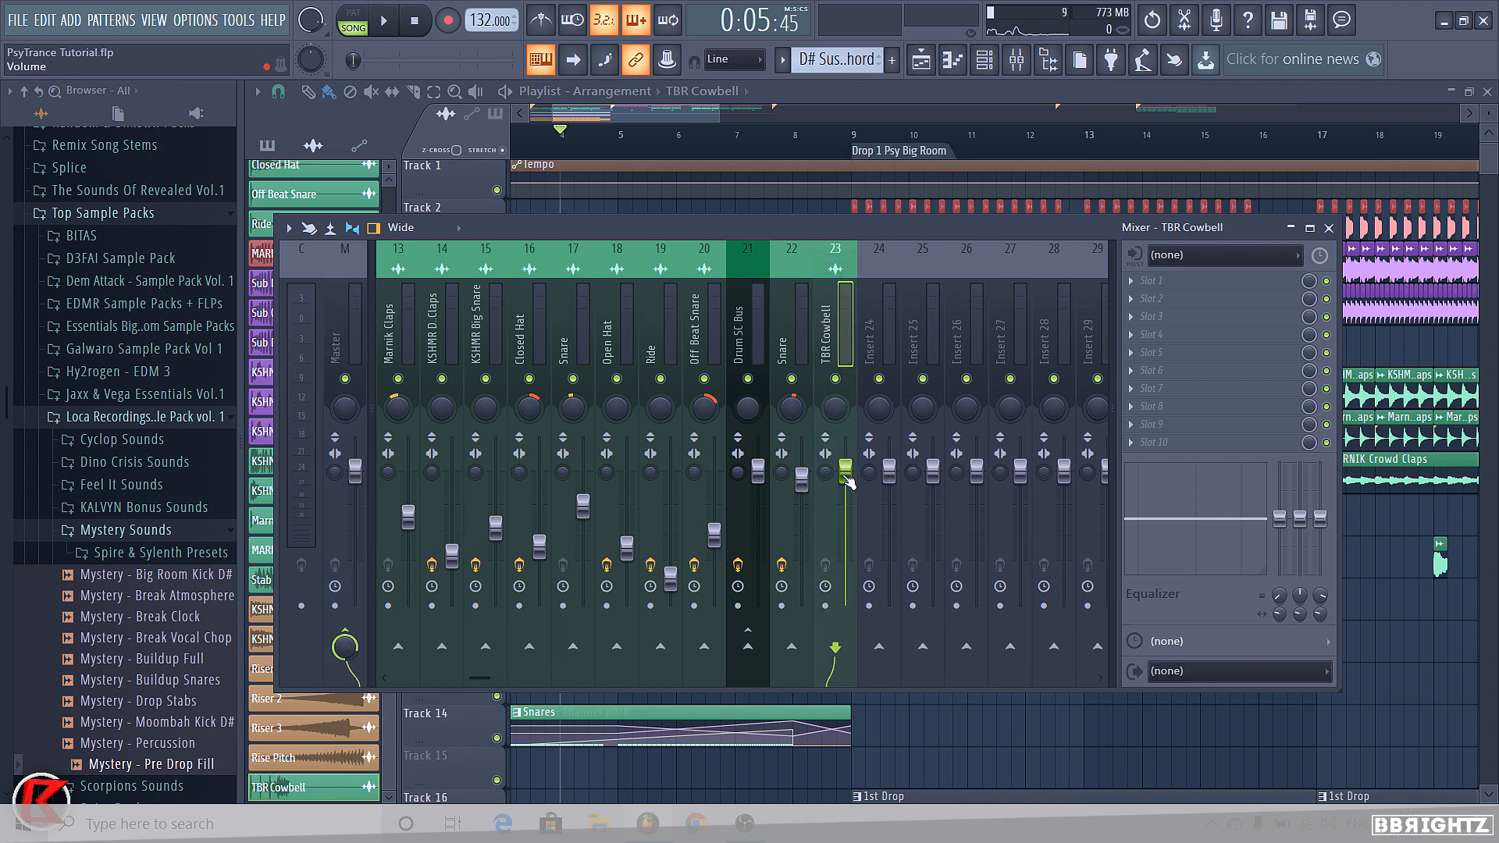
Play the song from bar 7 and lower the TBR Cowbell mixer track's volume to -6.0 dB
click(775, 123)
click(1017, 62)
key(space)
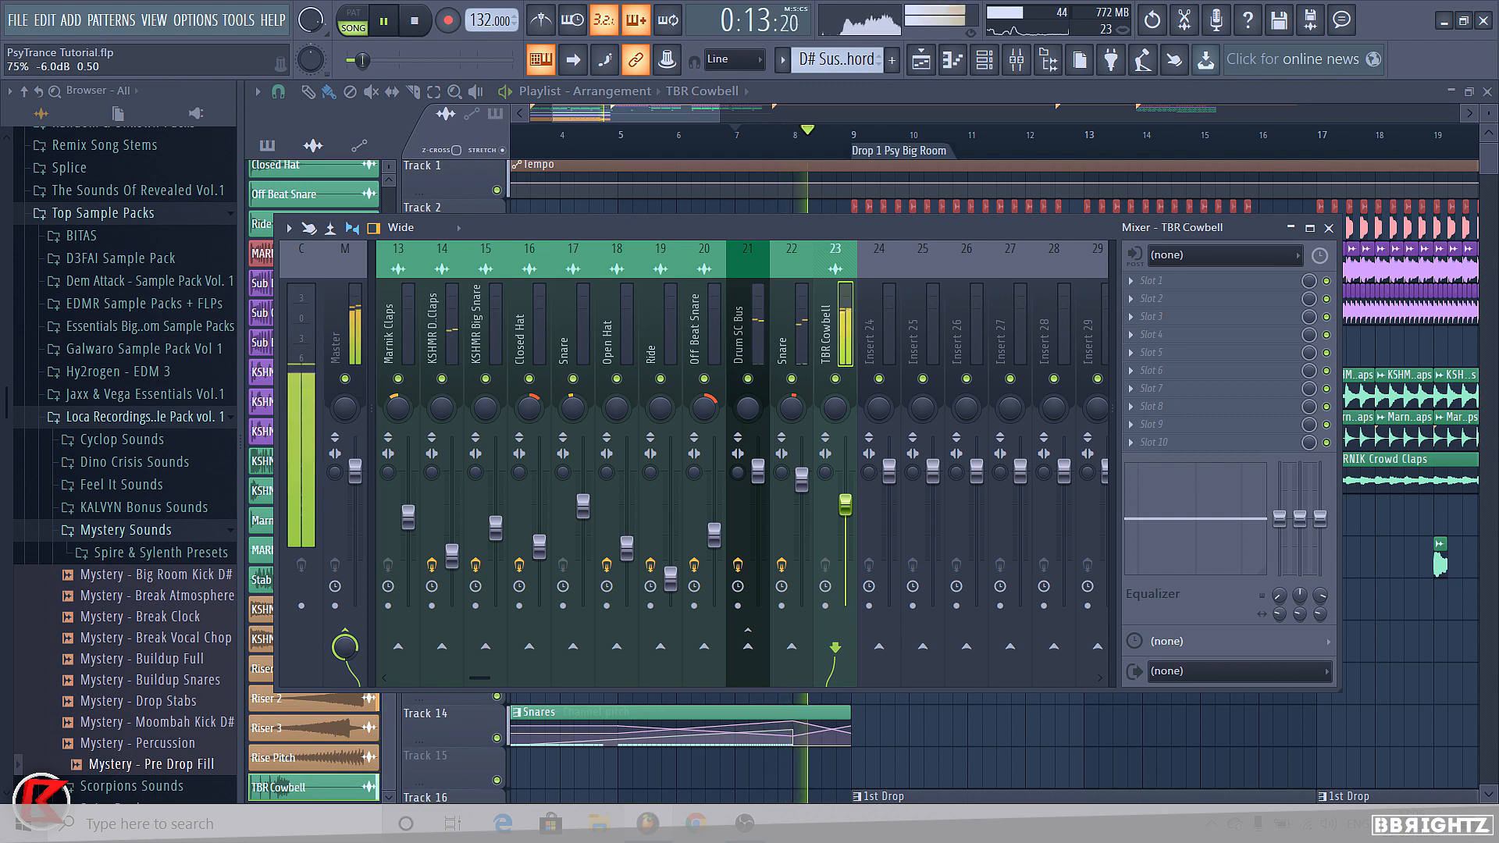
key(F9)
key(space)
Collapse the Mystery Sounds folder and make the 1st Drop pattern on Track 16 active in pattern mode
scroll(608, 332, down, 5)
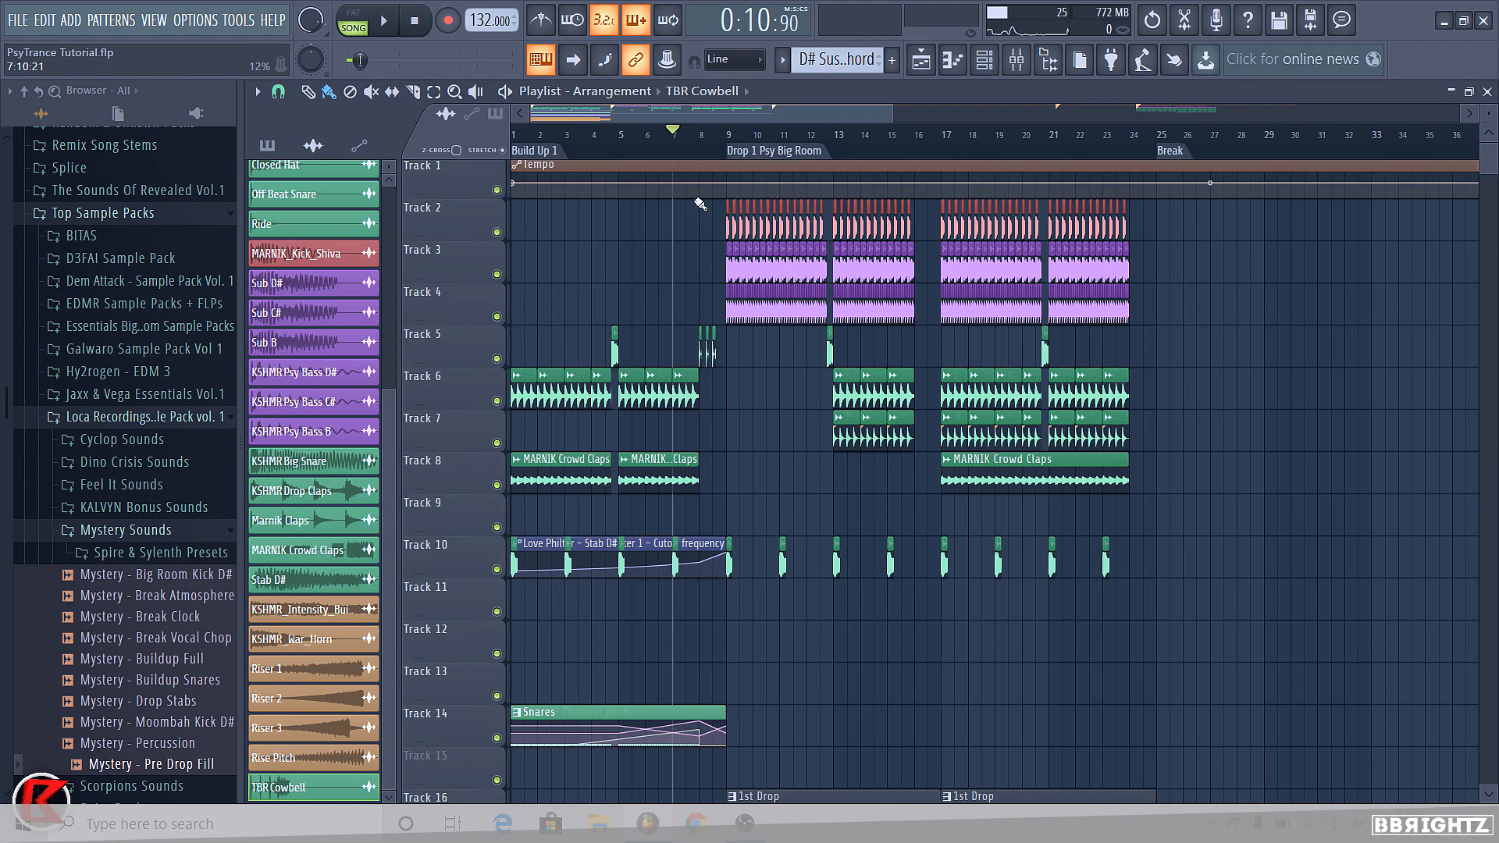
click(115, 533)
scroll(712, 224, down, 5)
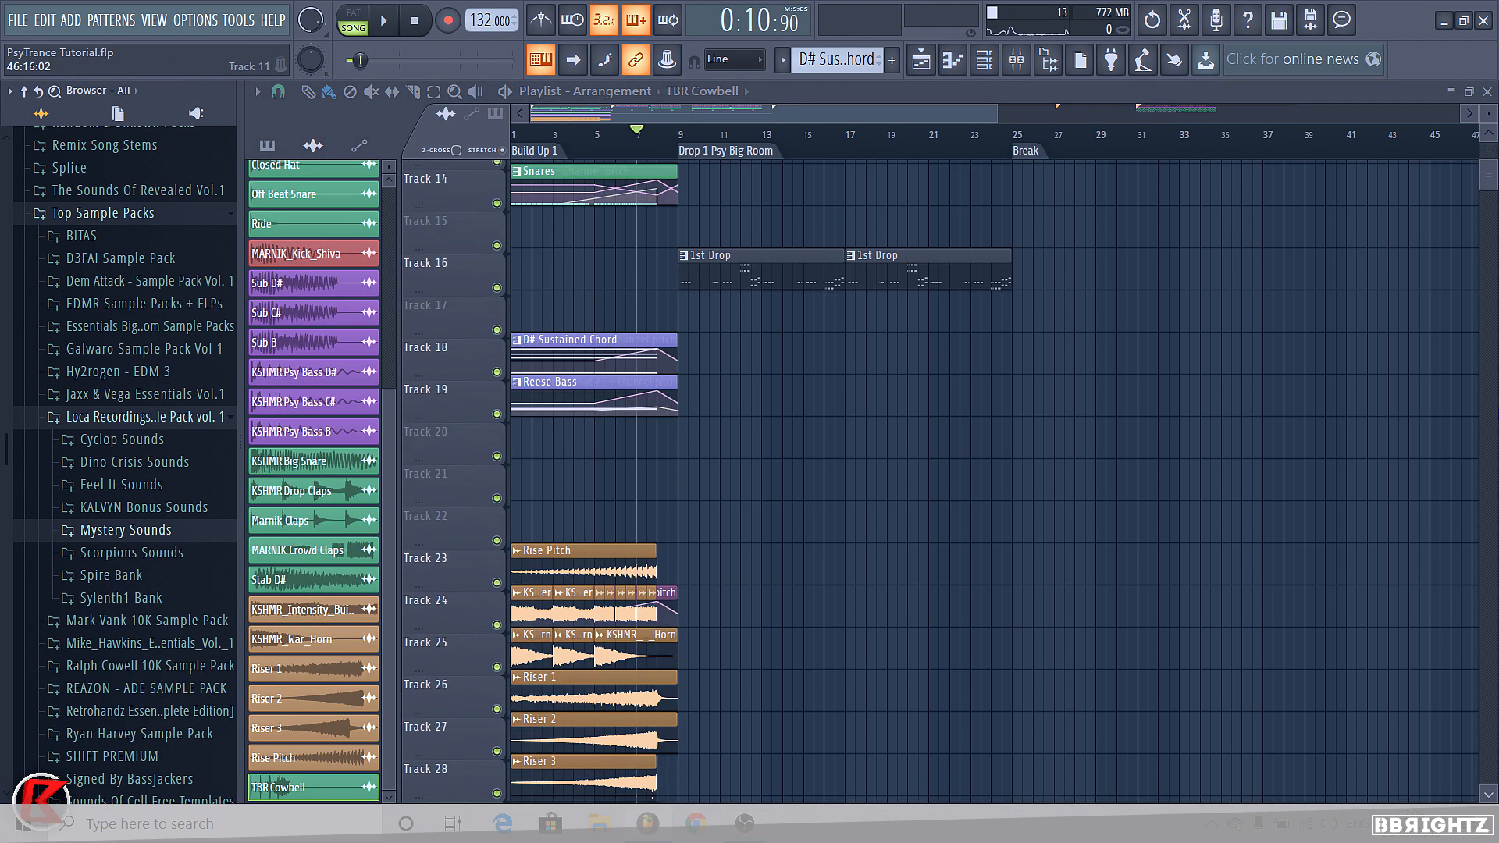
double_click(712, 224)
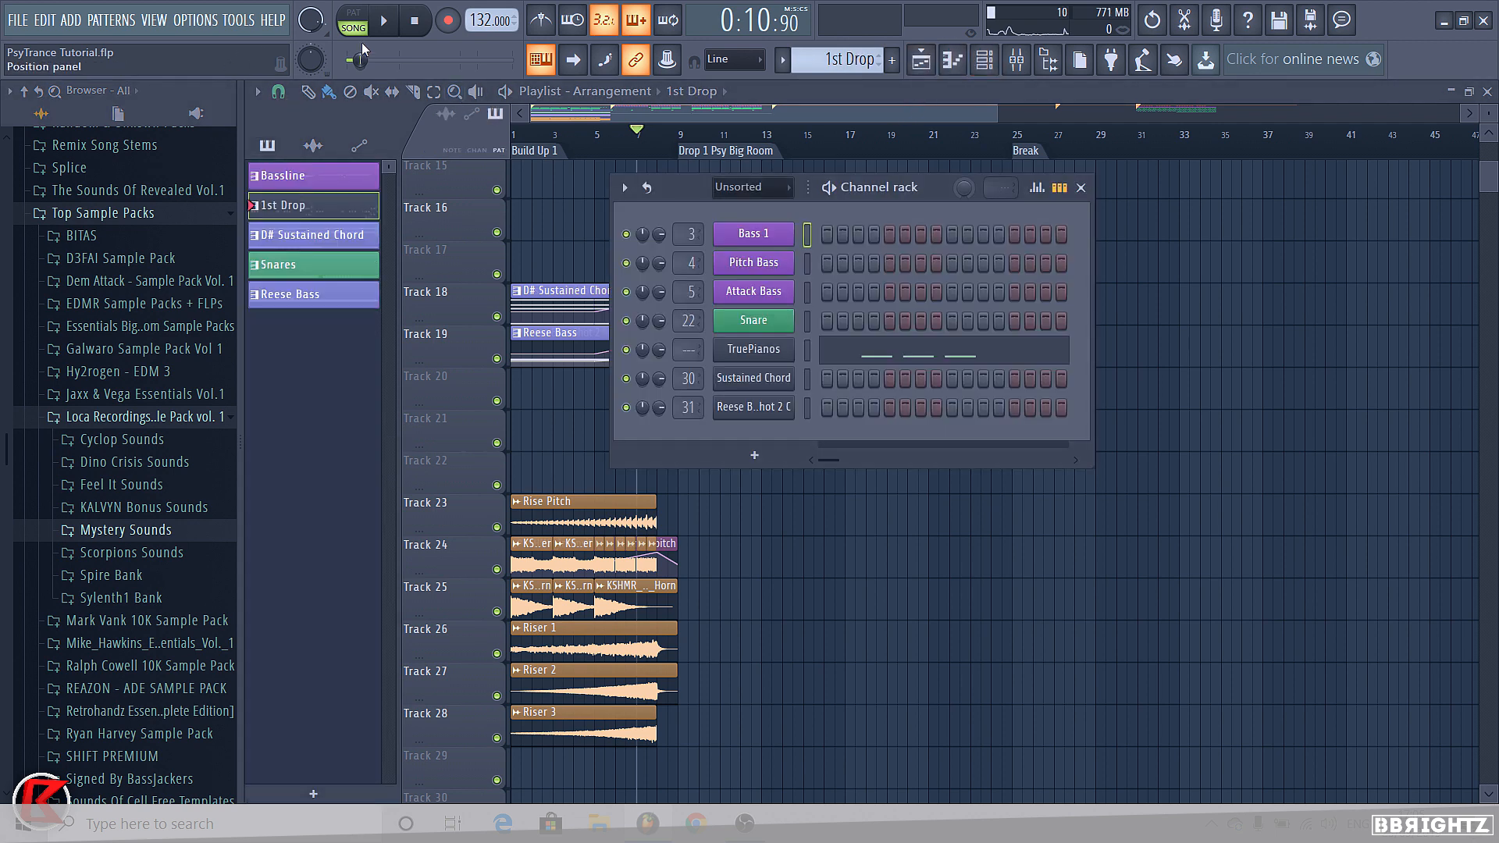
key(F6)
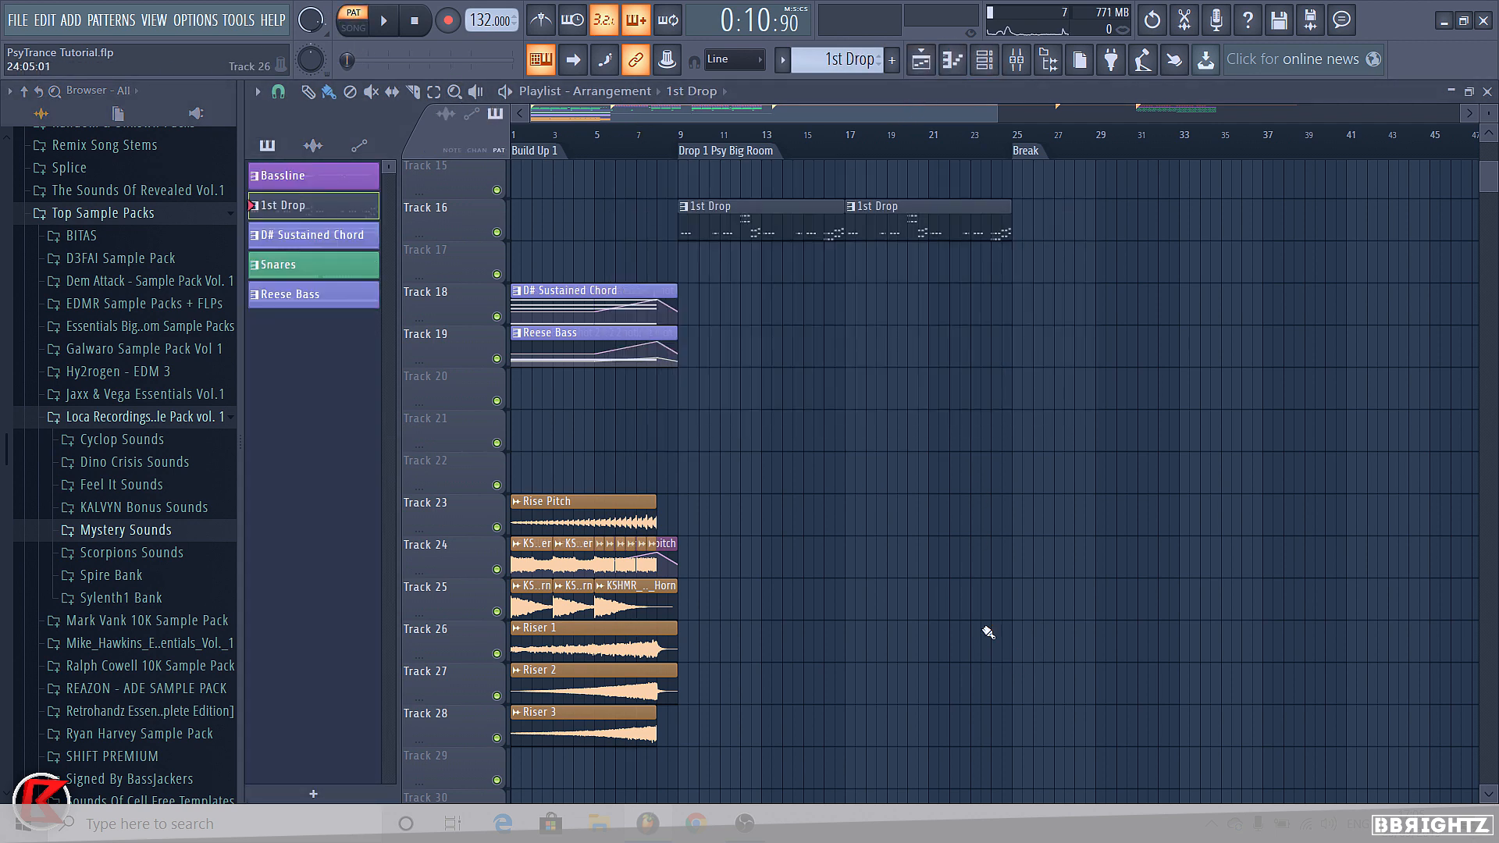
scroll(680, 257, up, 2)
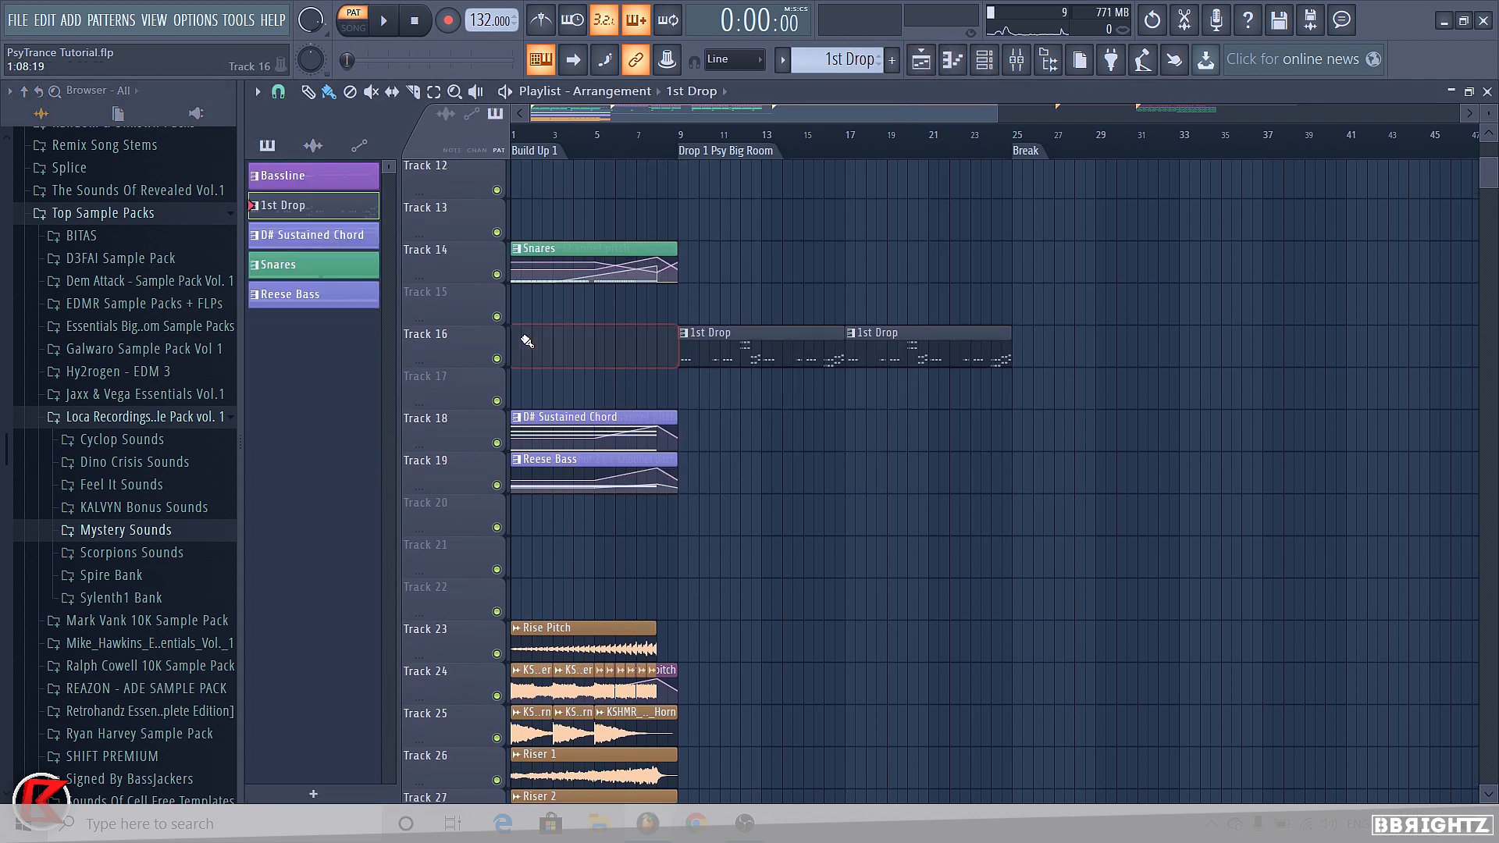
List all channels in the channel rack, play the 1st Drop pattern, and bring up its TruePianos notes in the piano roll
click(1015, 60)
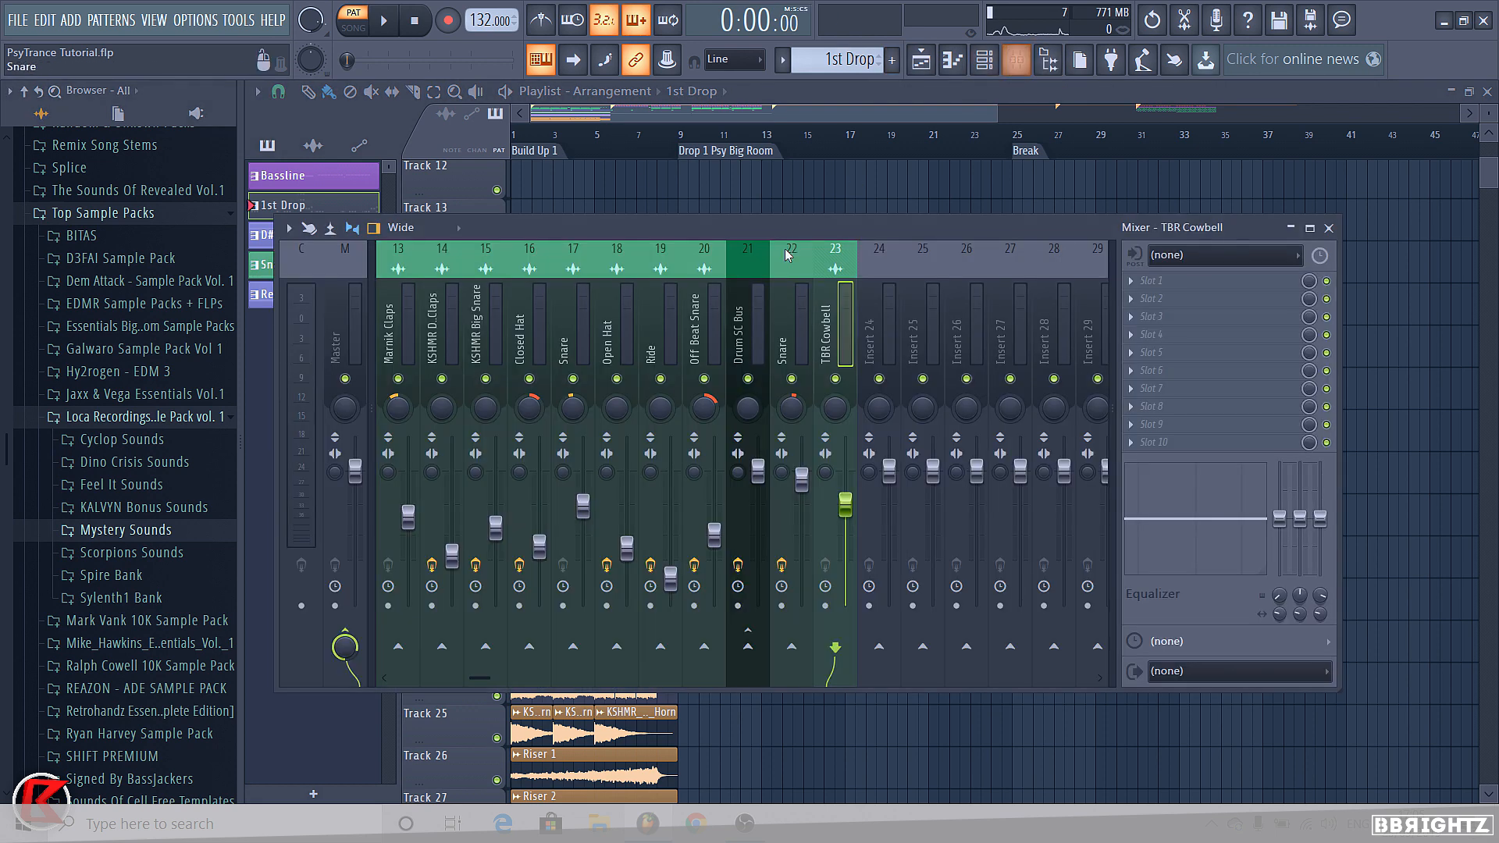
click(1329, 228)
click(984, 59)
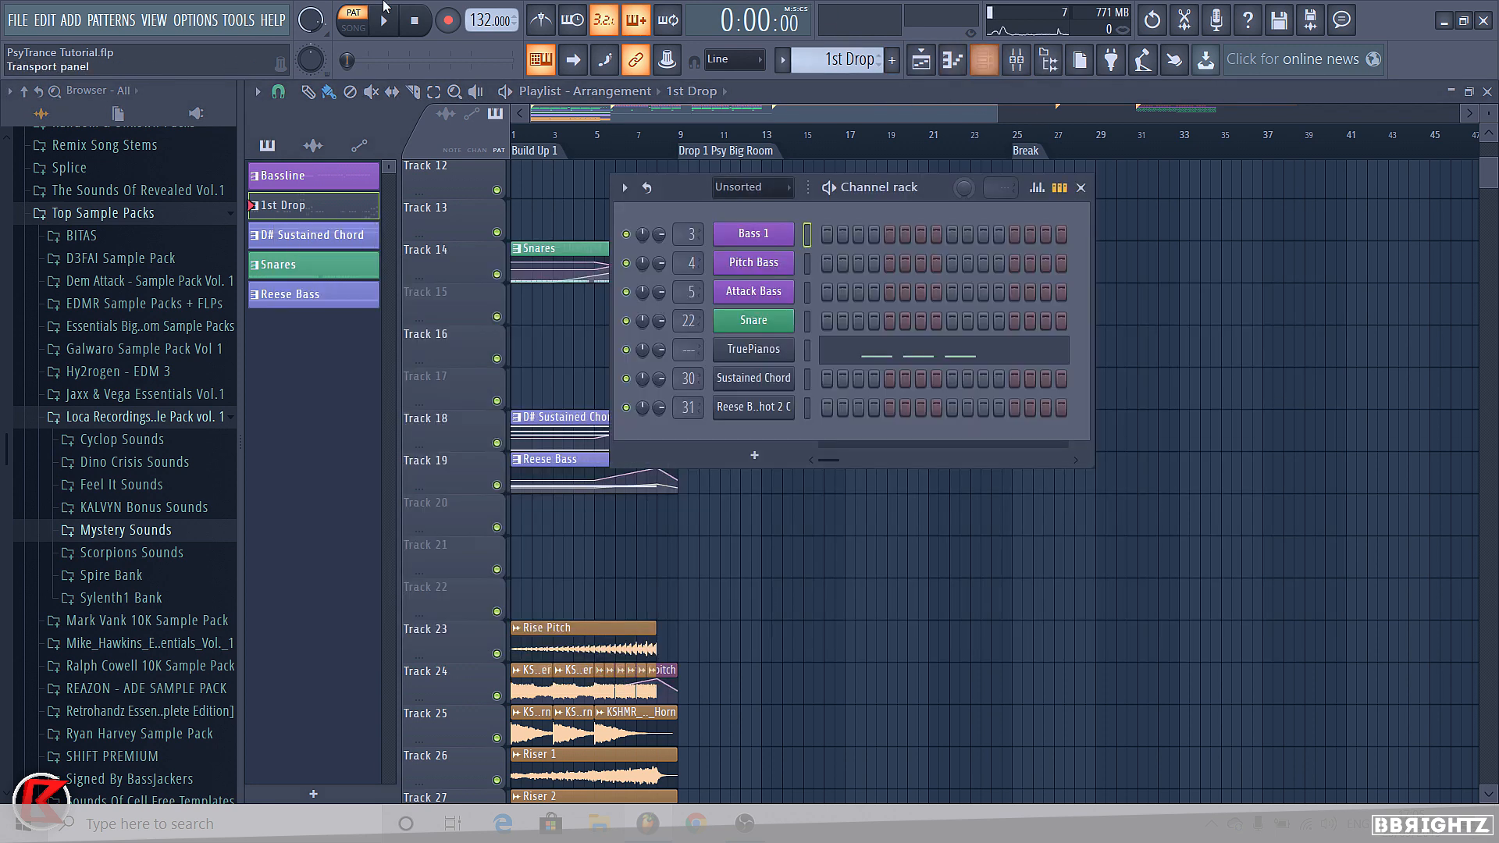
click(750, 210)
key(space)
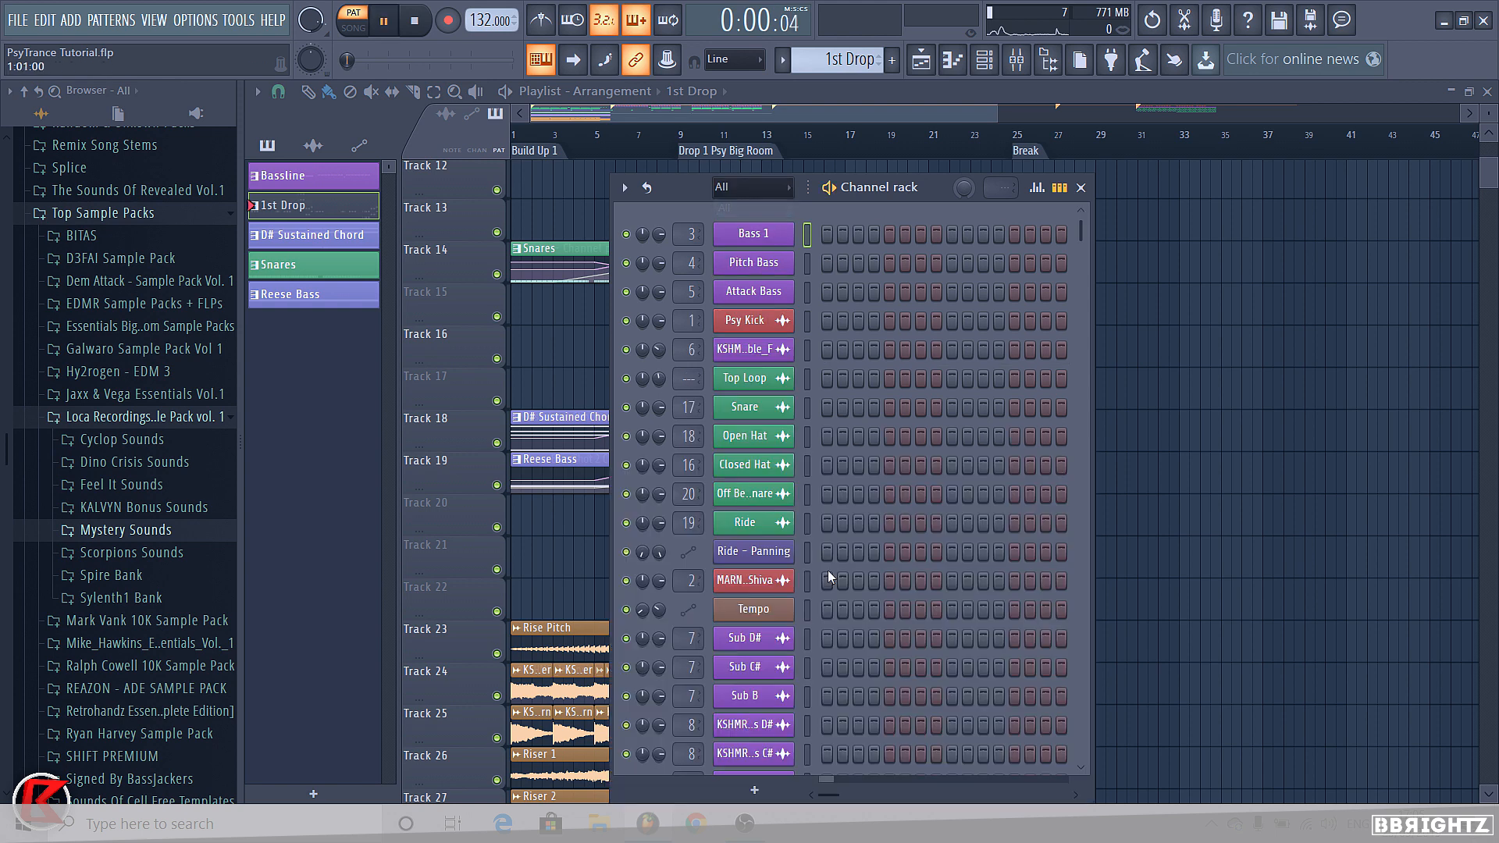
scroll(858, 543, down, 5)
click(900, 559)
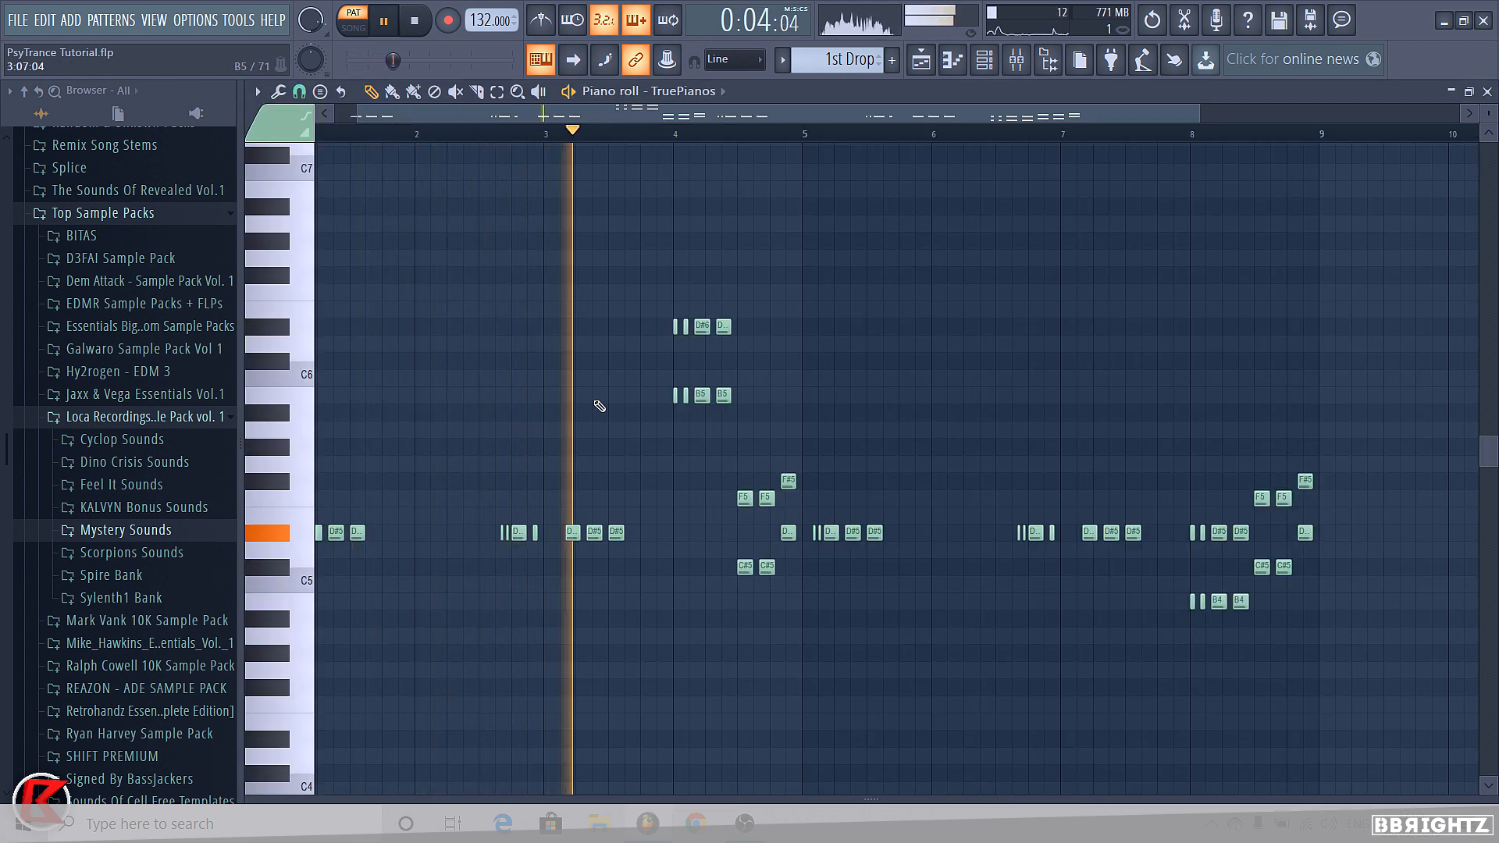
Collapse the Loca Recordings and Top Sample Packs folders and hide the browser to widen the piano roll
click(133, 416)
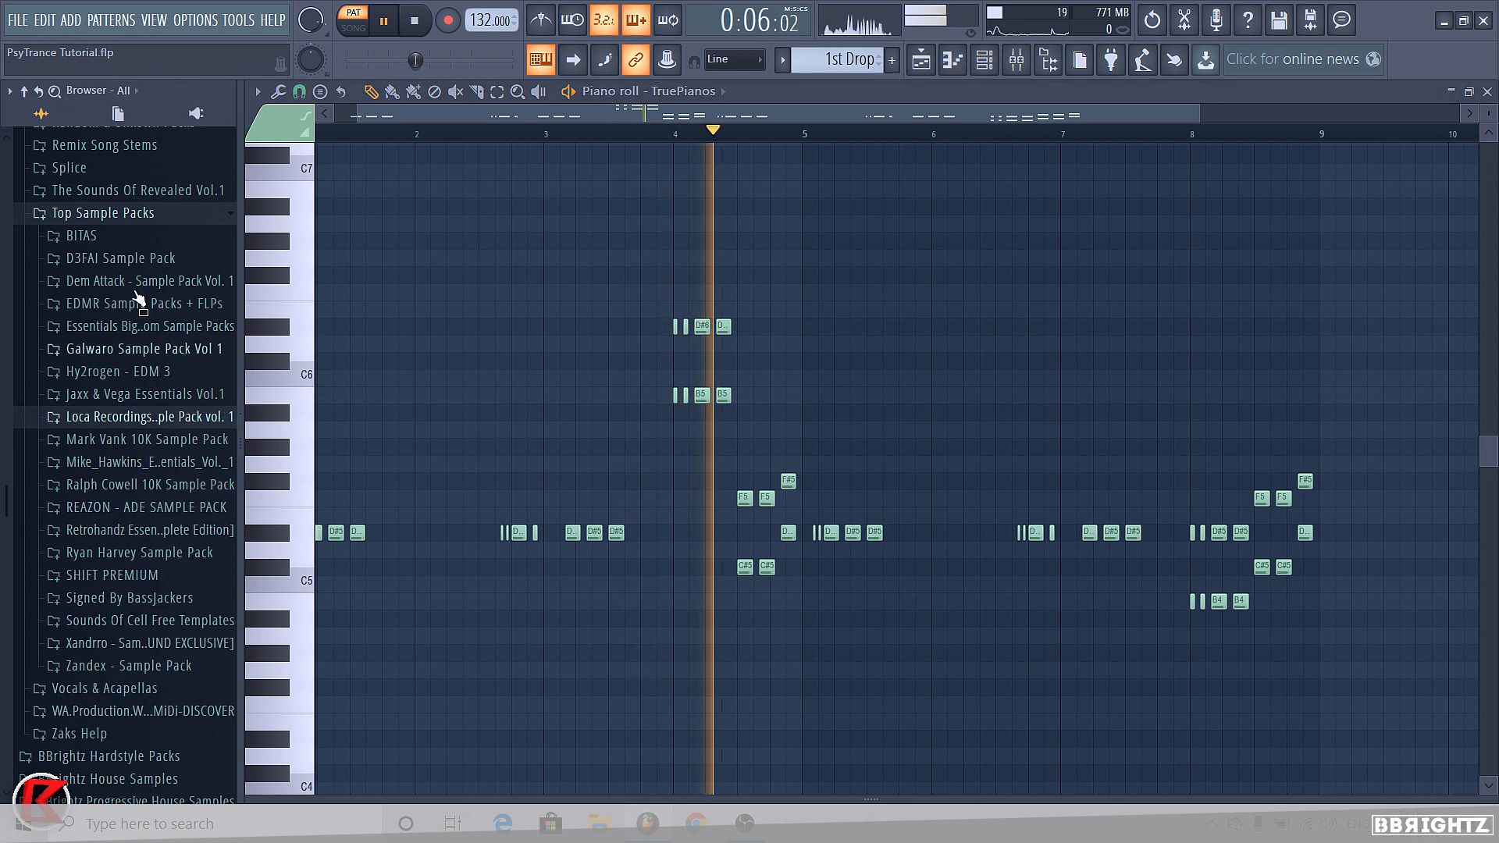
click(105, 213)
click(1048, 67)
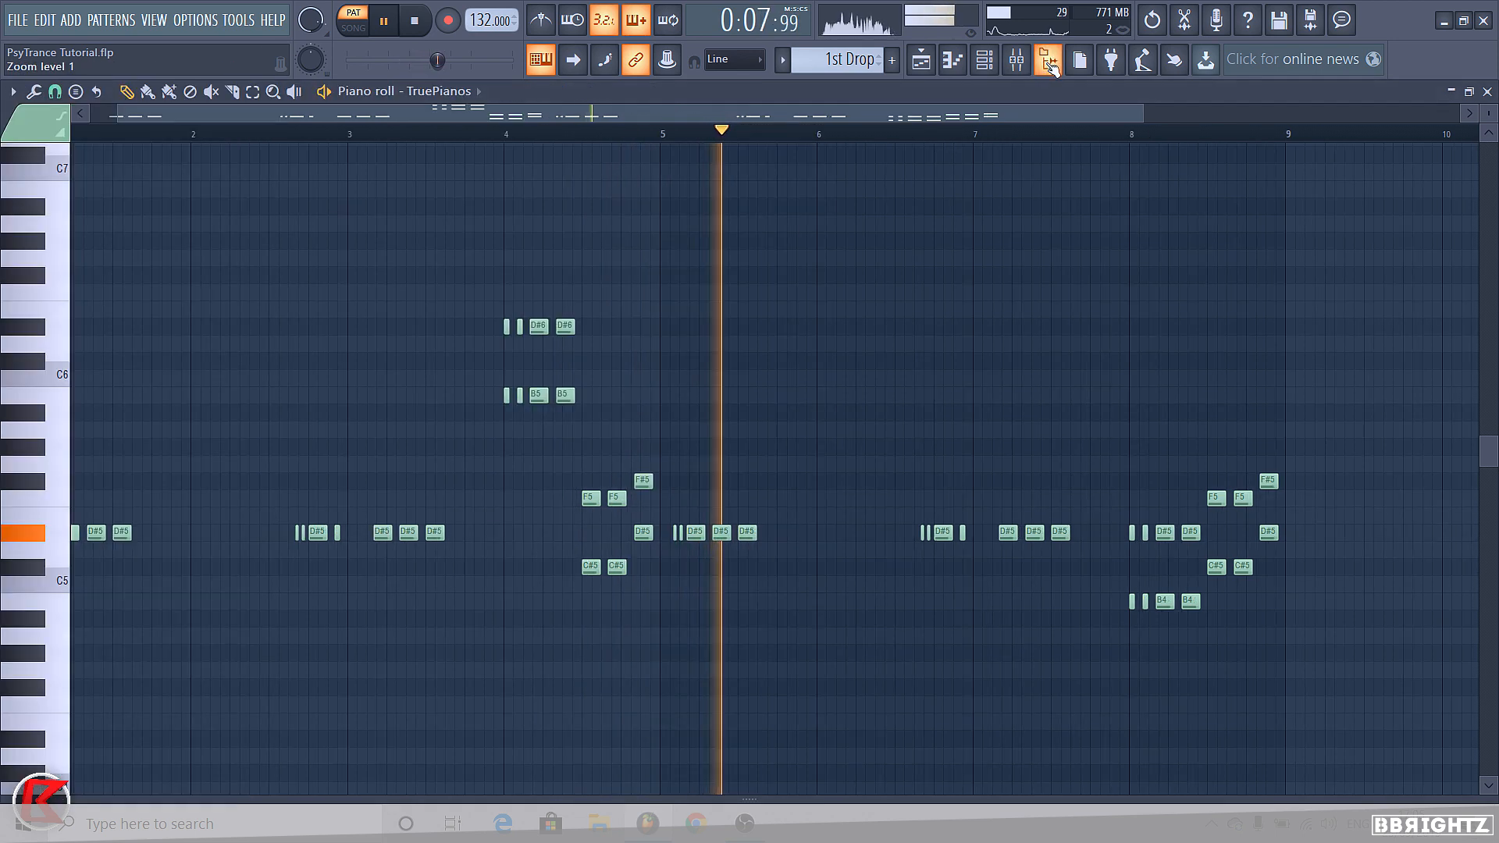
Stop playback and replace the TruePianos channel's instrument with Sylenth1
key(space)
click(984, 59)
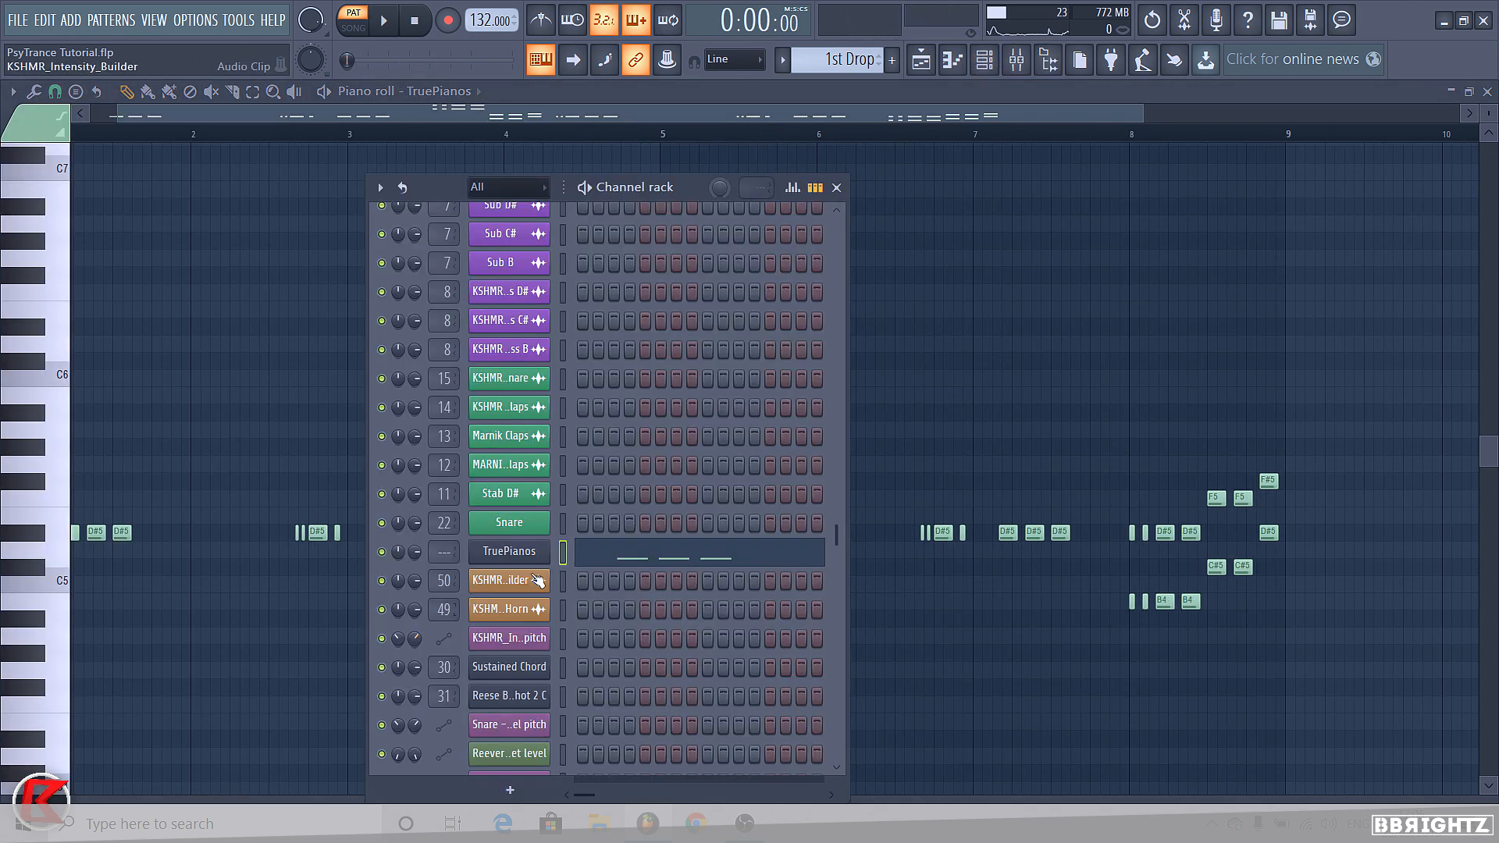
right_click(507, 562)
mouse_move(703, 700)
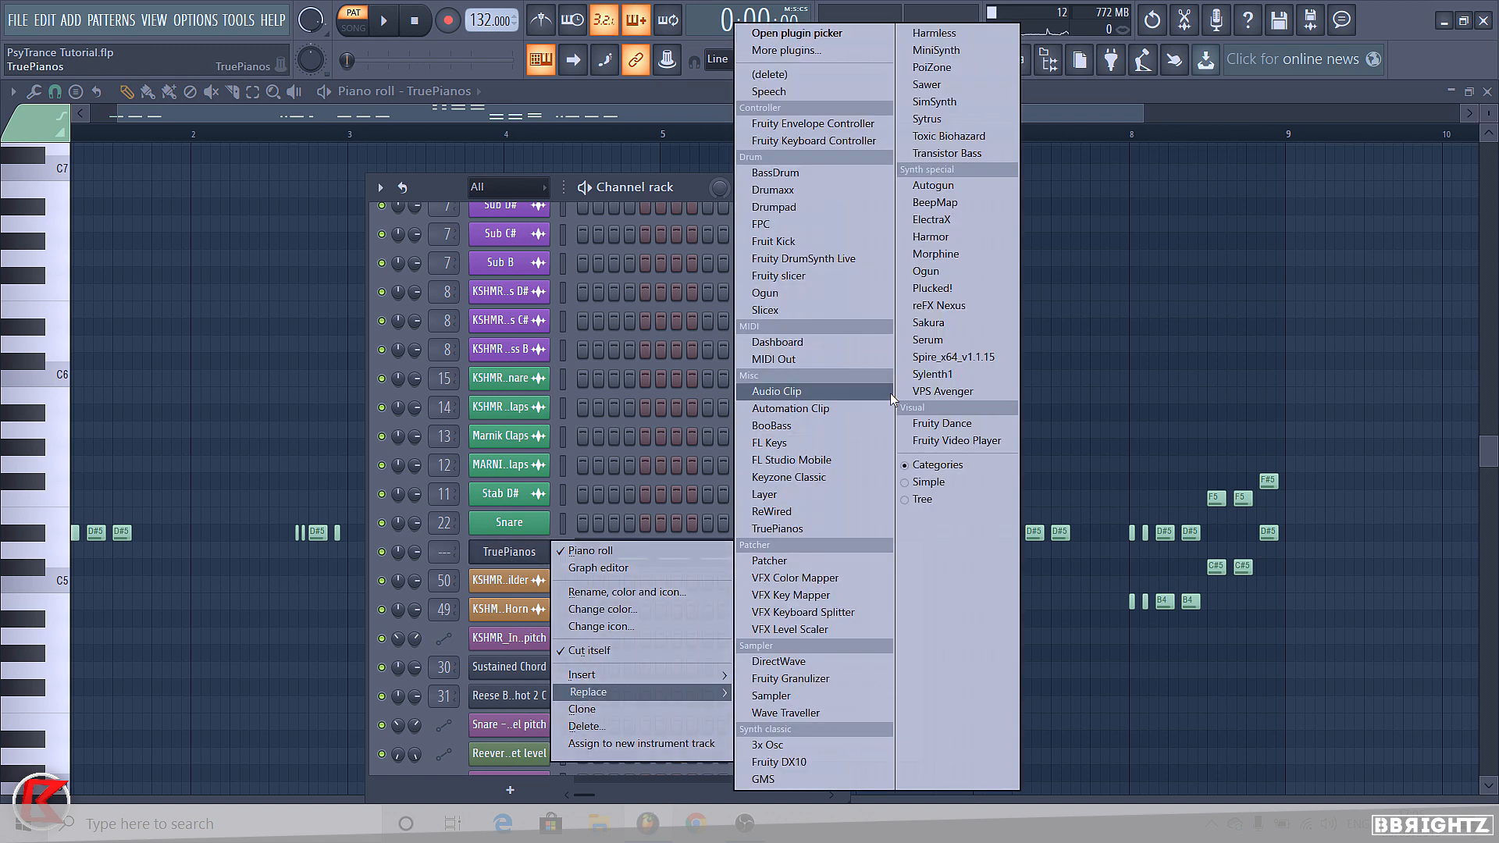
click(922, 374)
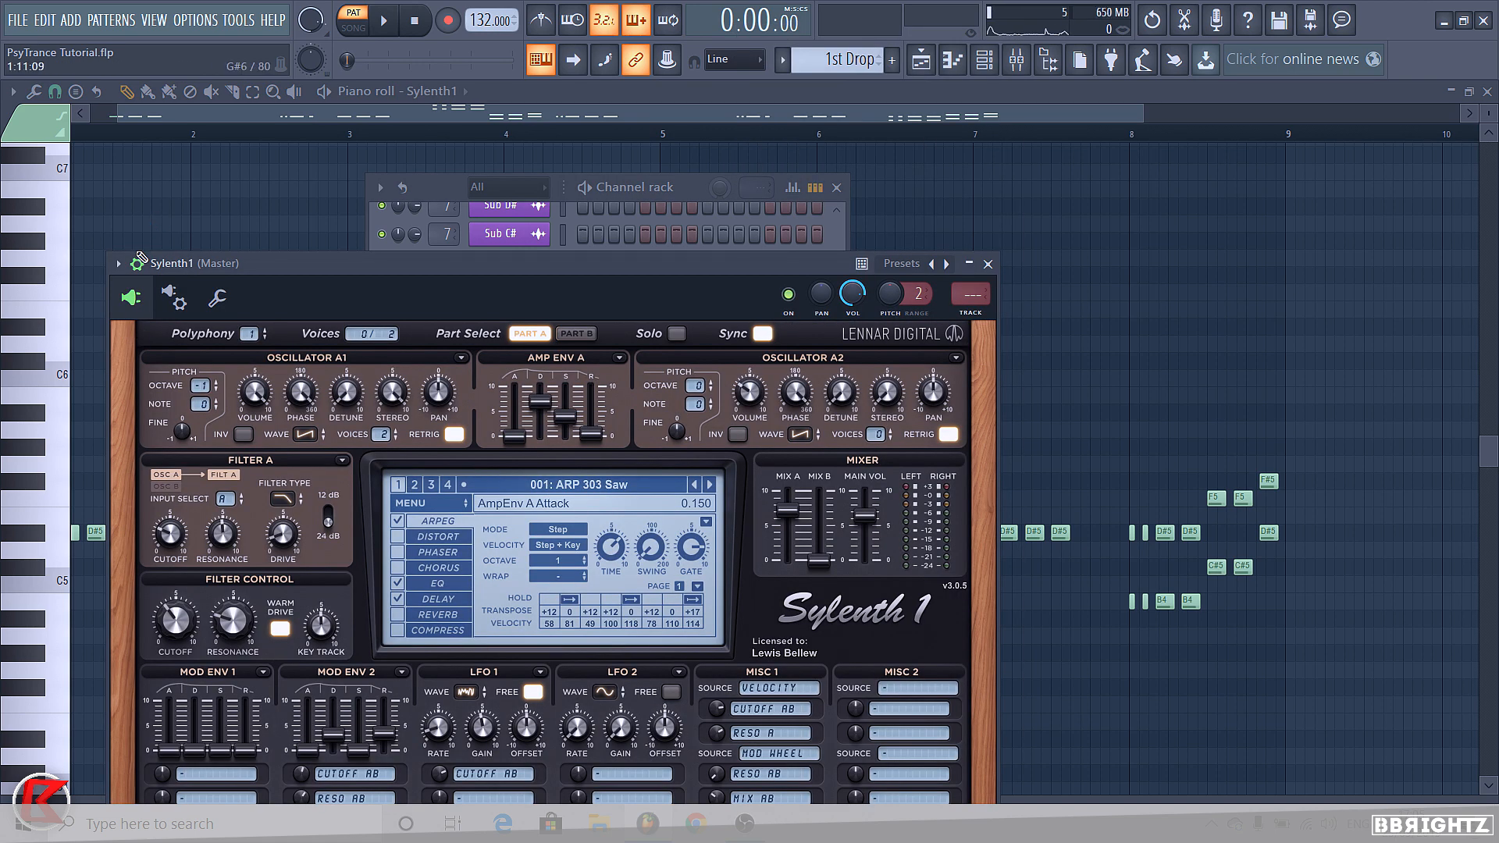
Load the Revealed Producer Starter Pack Vol. 3 - Sylenth1 Soundset bank into the new Sylenth1 instance
click(138, 261)
click(407, 337)
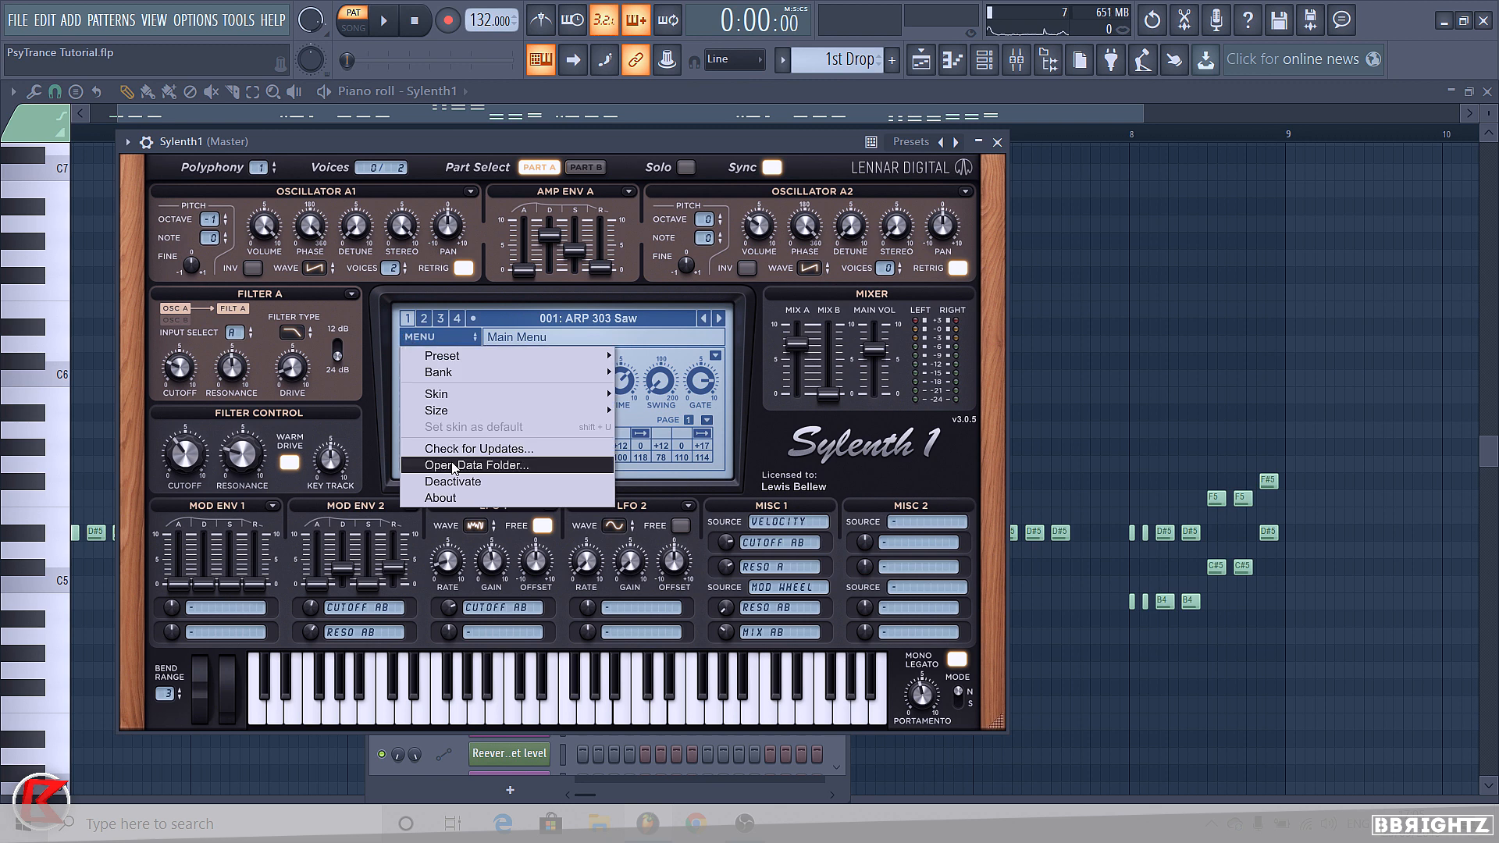
mouse_move(478, 375)
mouse_move(660, 374)
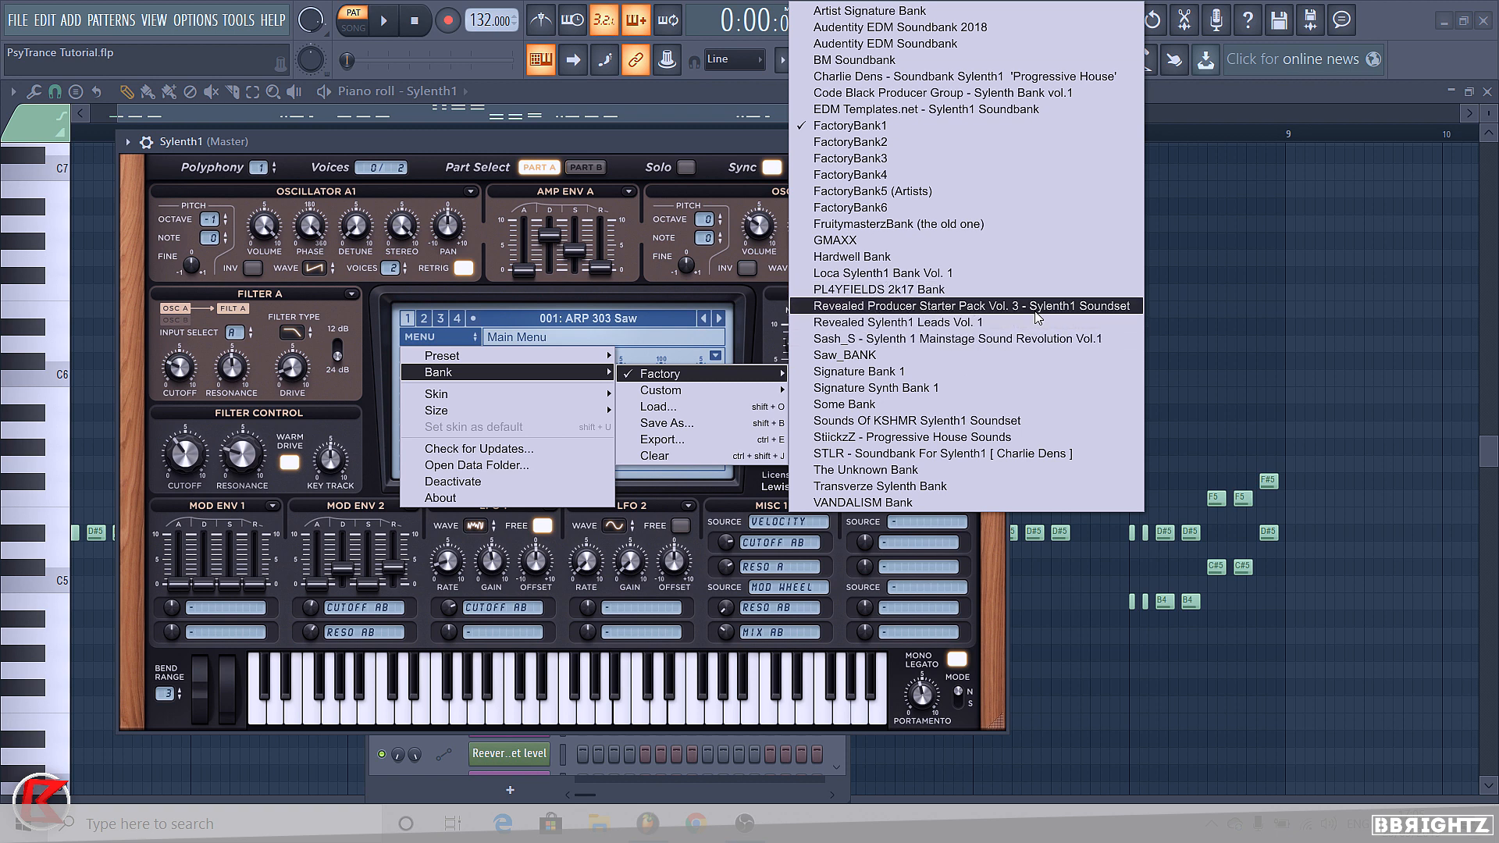
click(885, 322)
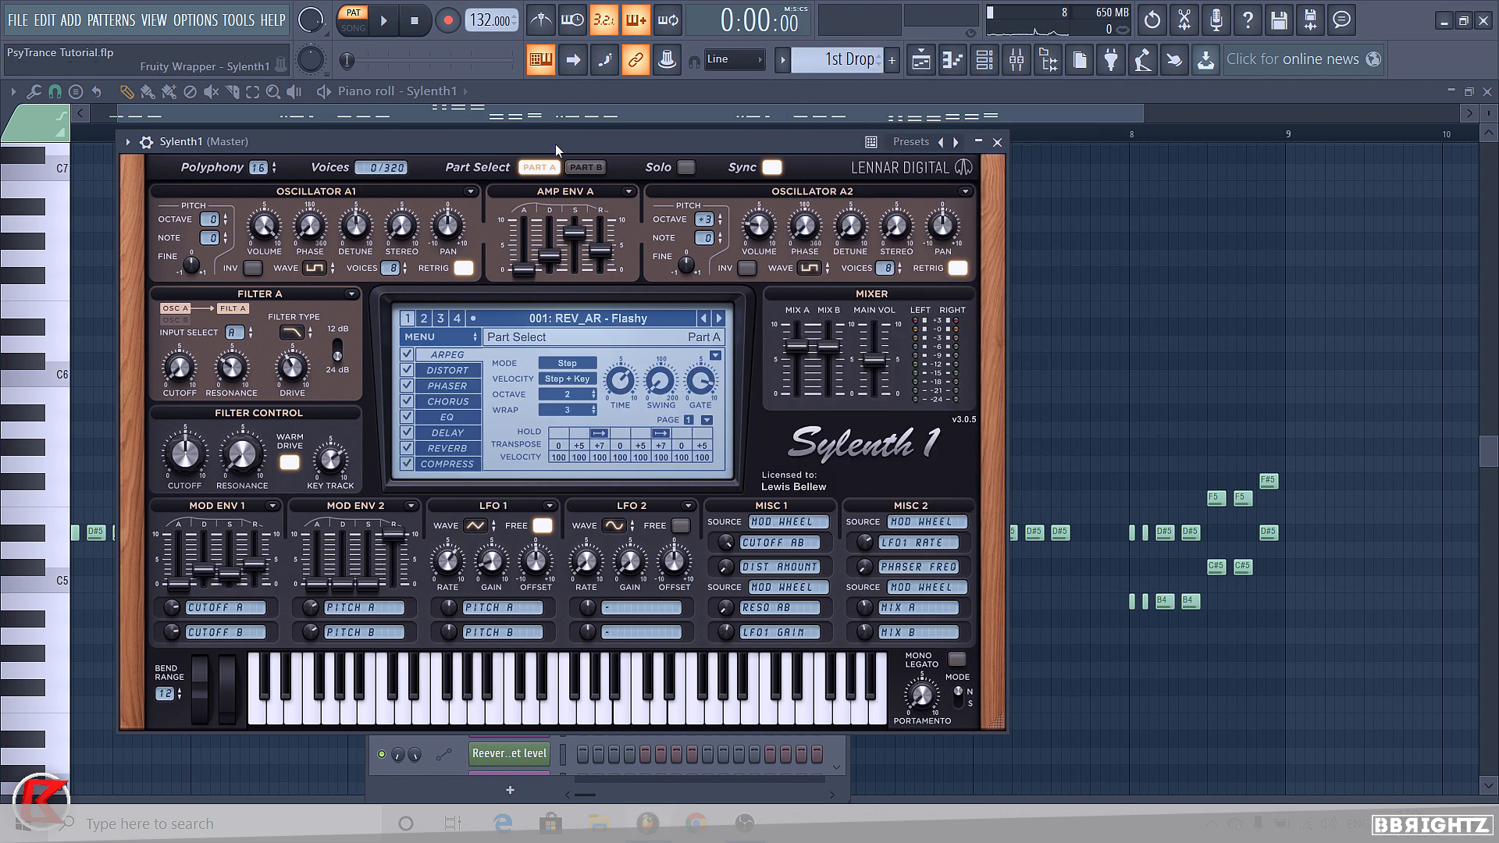
Audition the bank's lead presets starting from 023: REV_LD - 3rd Street and settle on 026: REV_LD - Epidemic
click(639, 318)
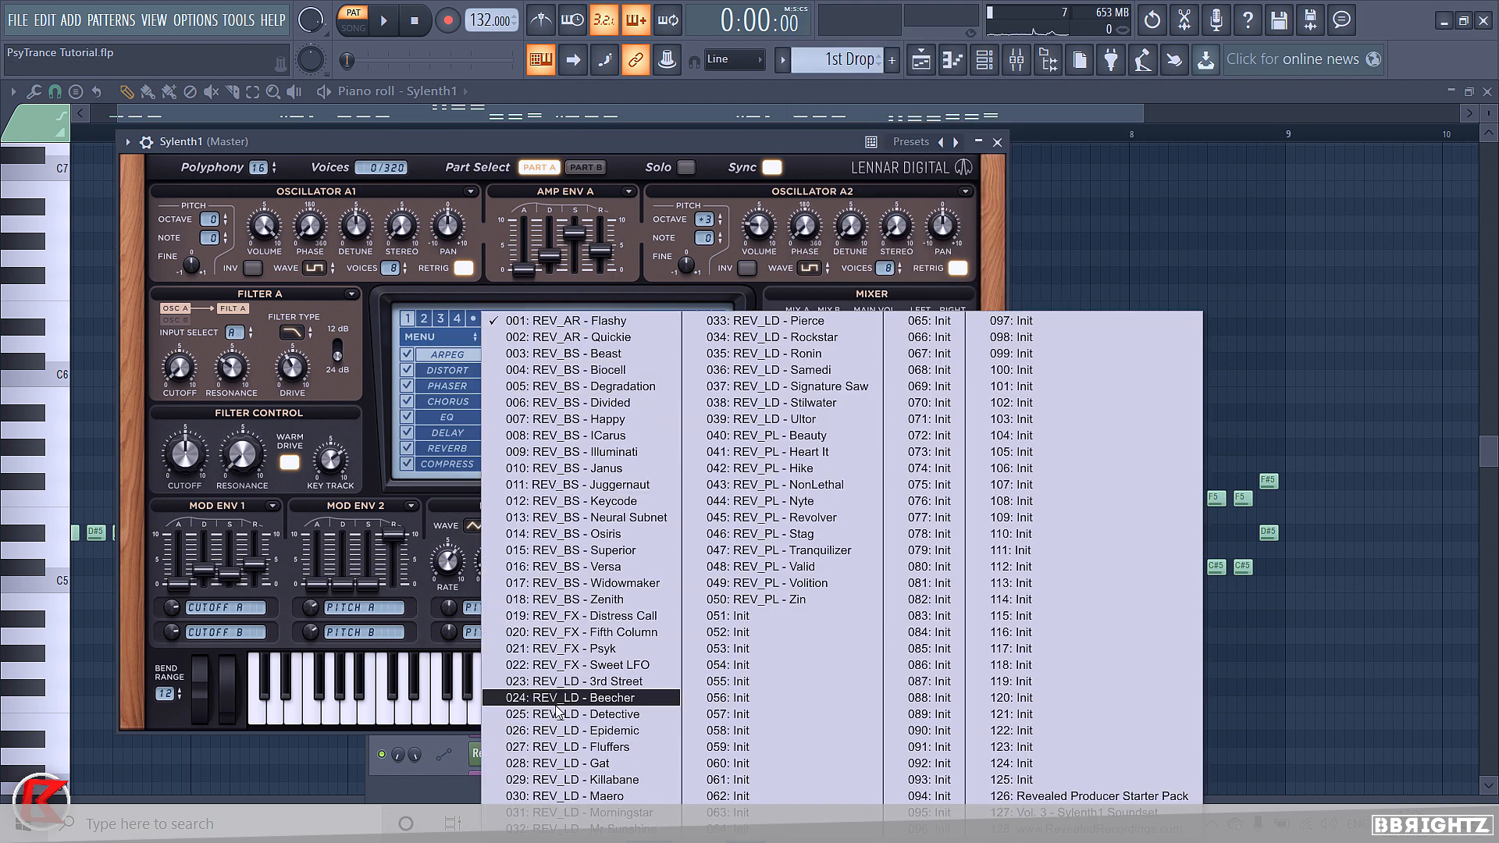
click(559, 681)
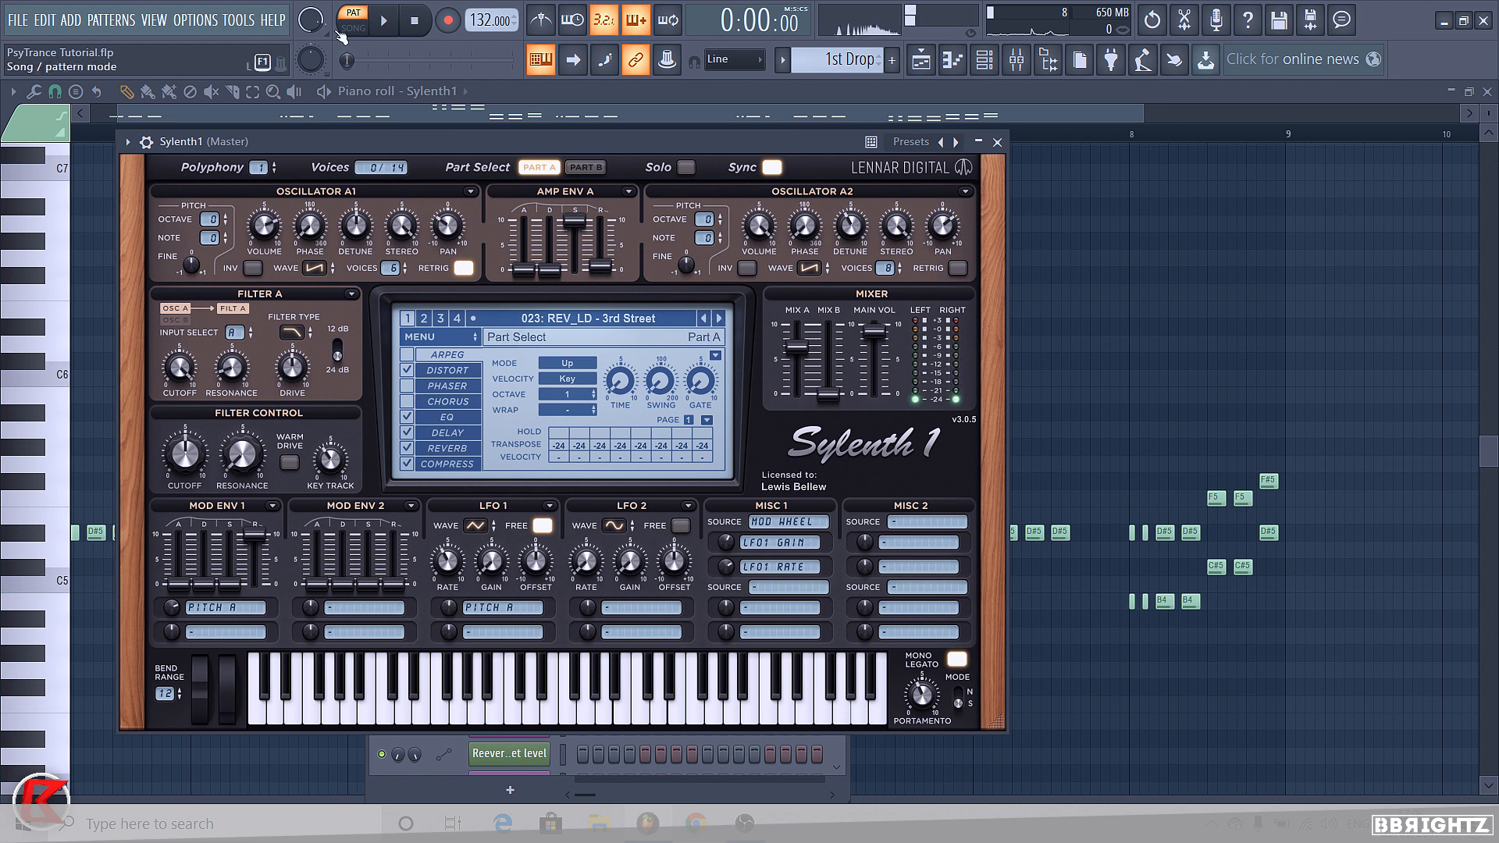
click(719, 319)
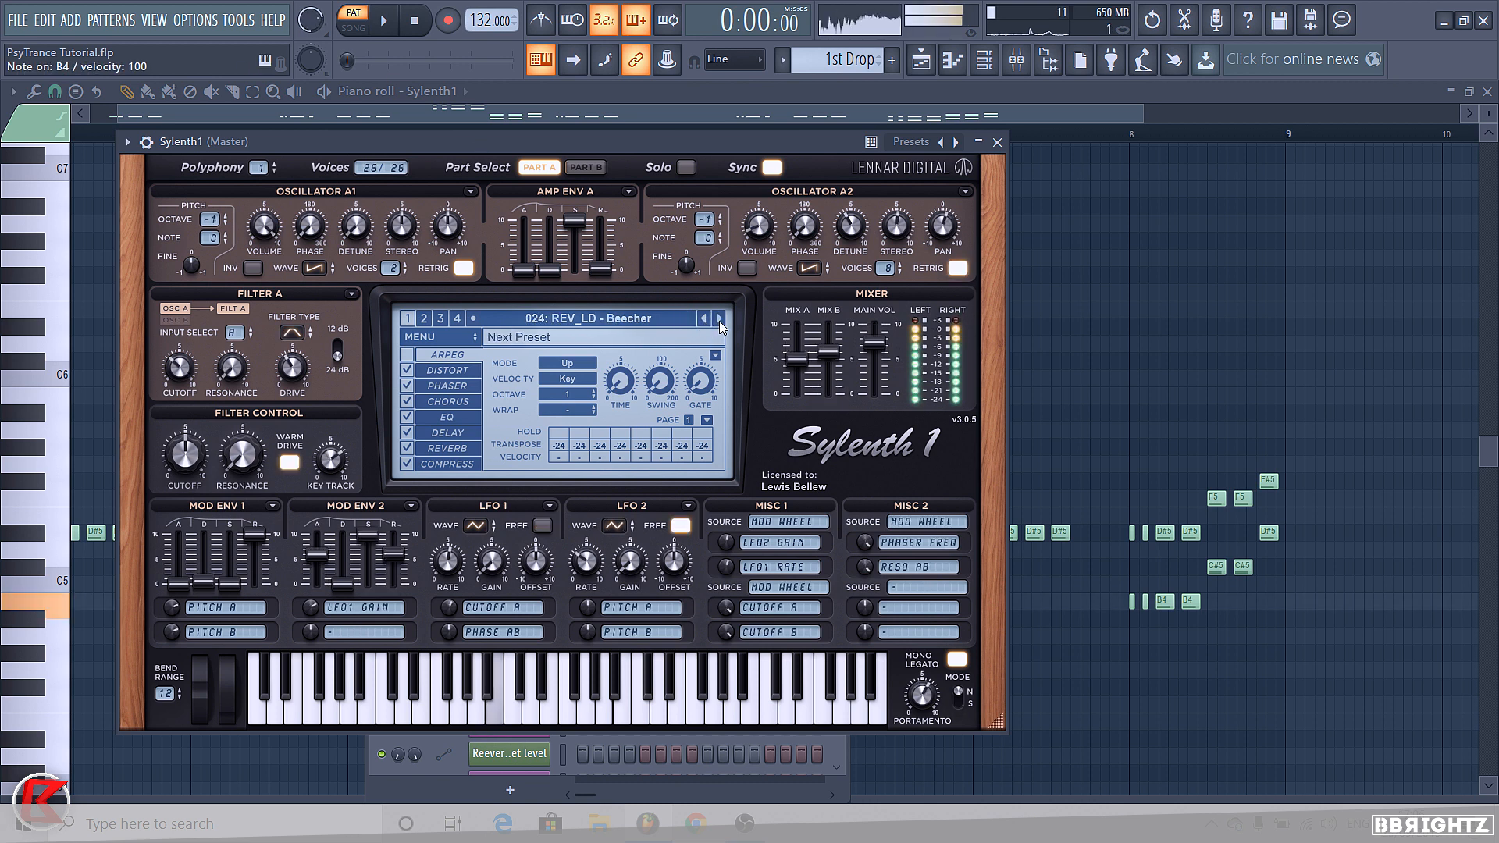
click(719, 321)
click(719, 321)
click(719, 321)
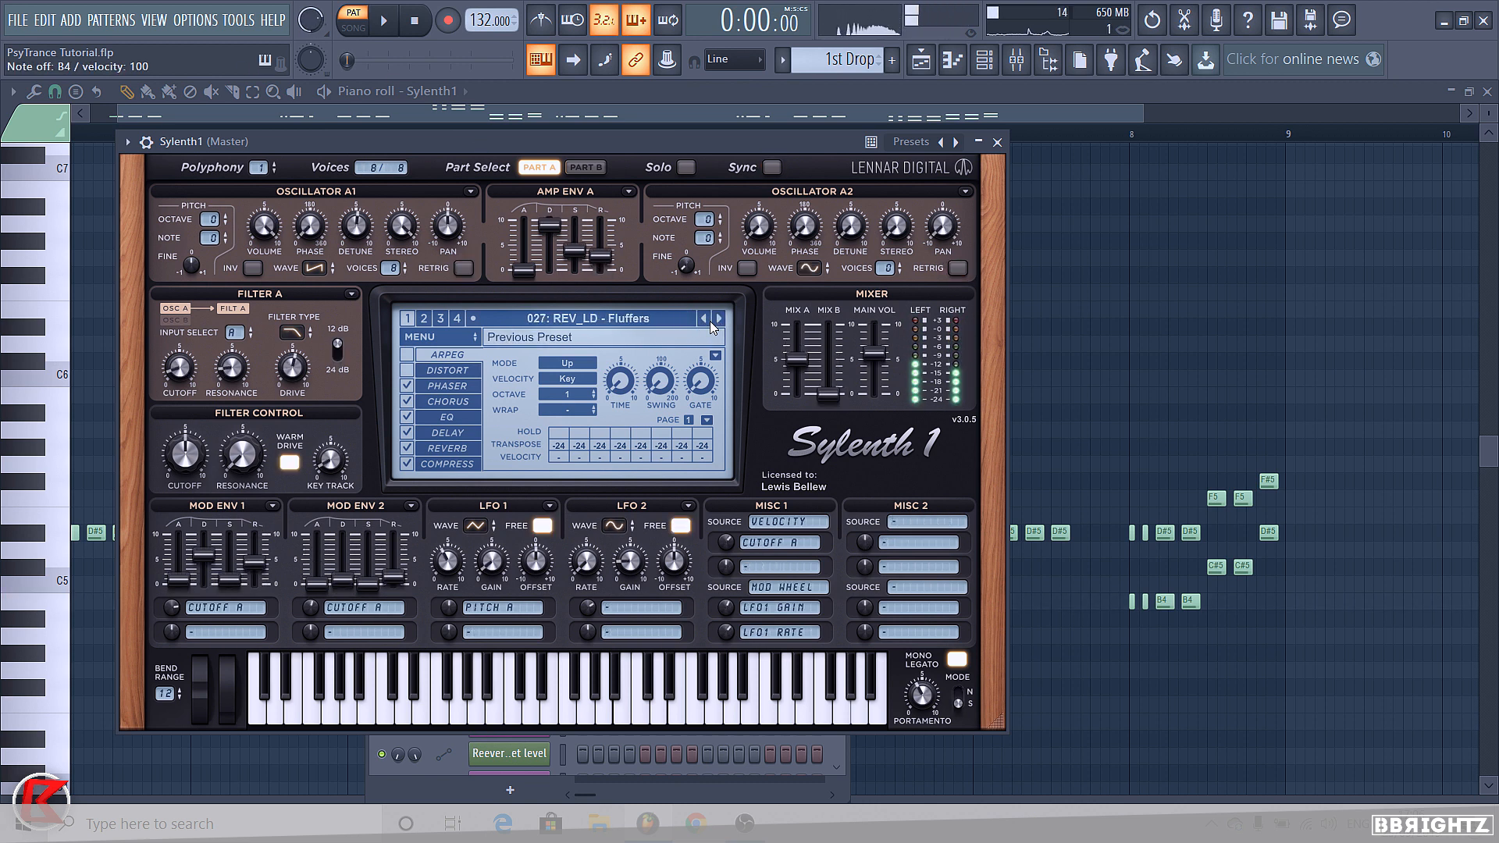
click(710, 321)
Play the pattern with the Epidemic preset, switch off Mono Legato in Sylenth1 and stop playback
key(space)
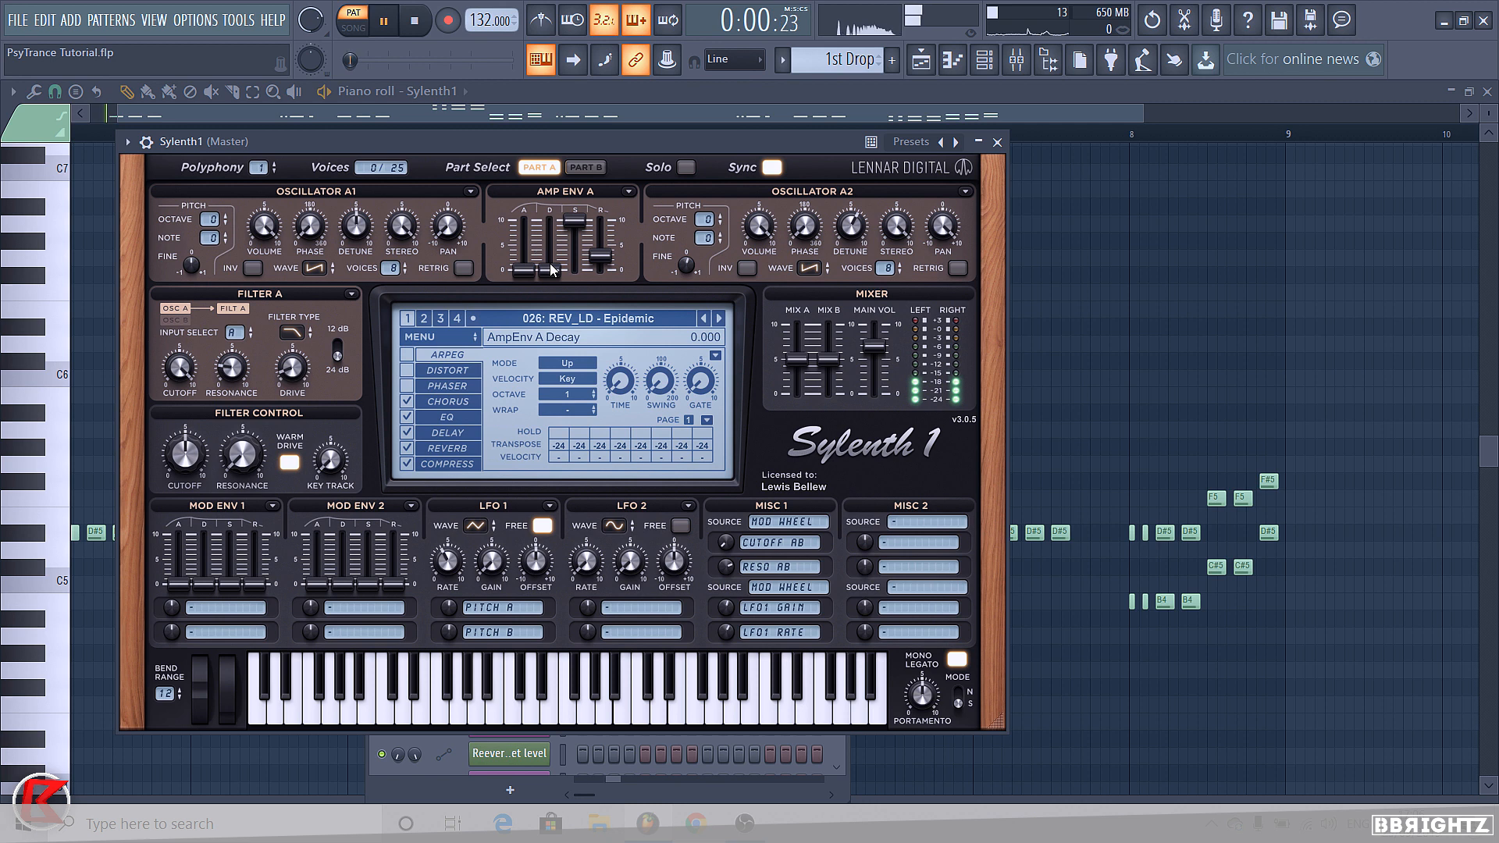
right_click(1133, 306)
click(984, 61)
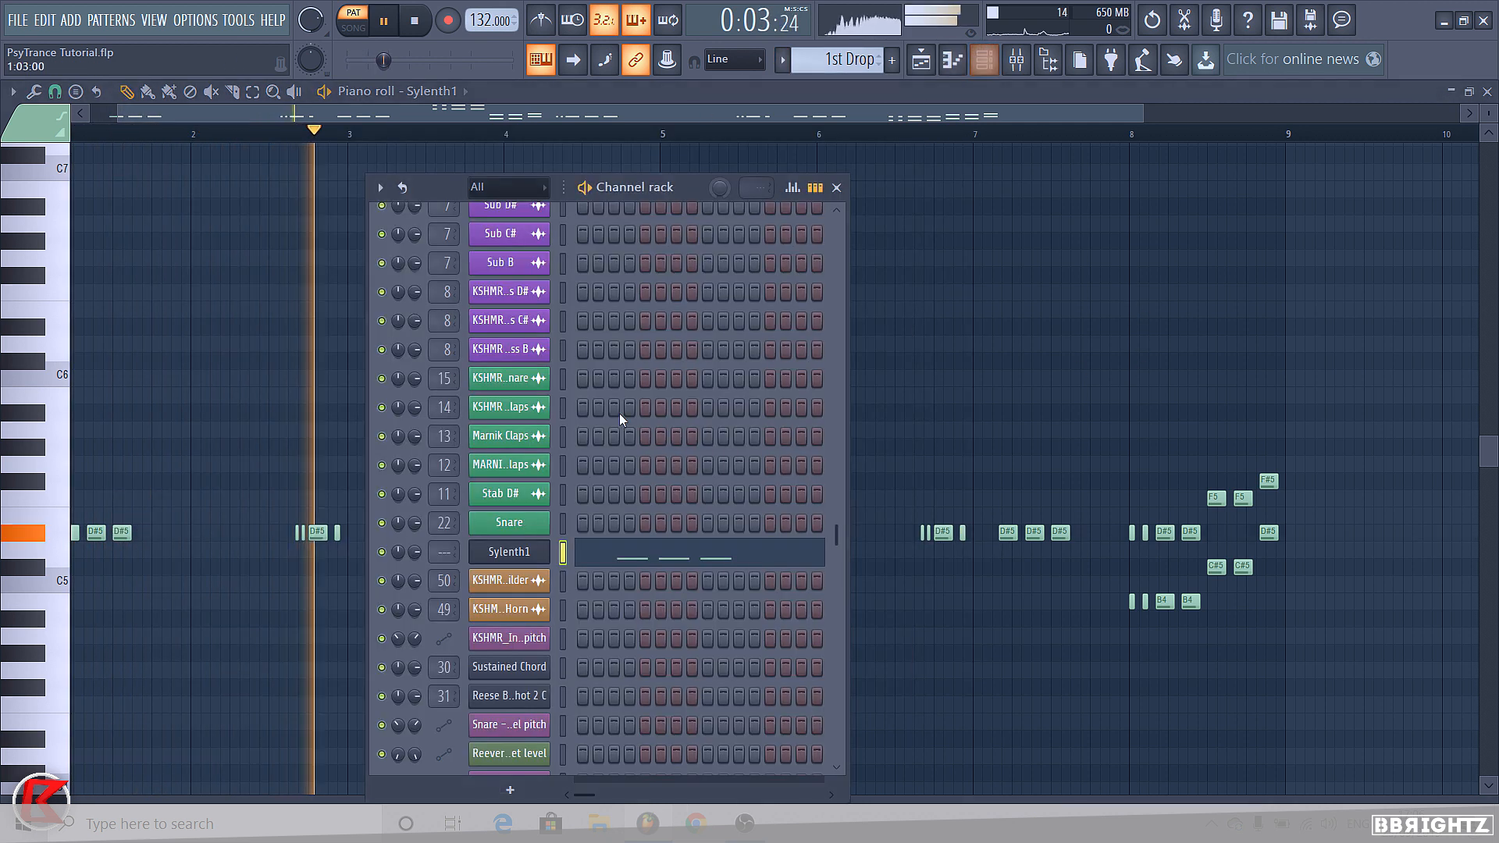
click(509, 552)
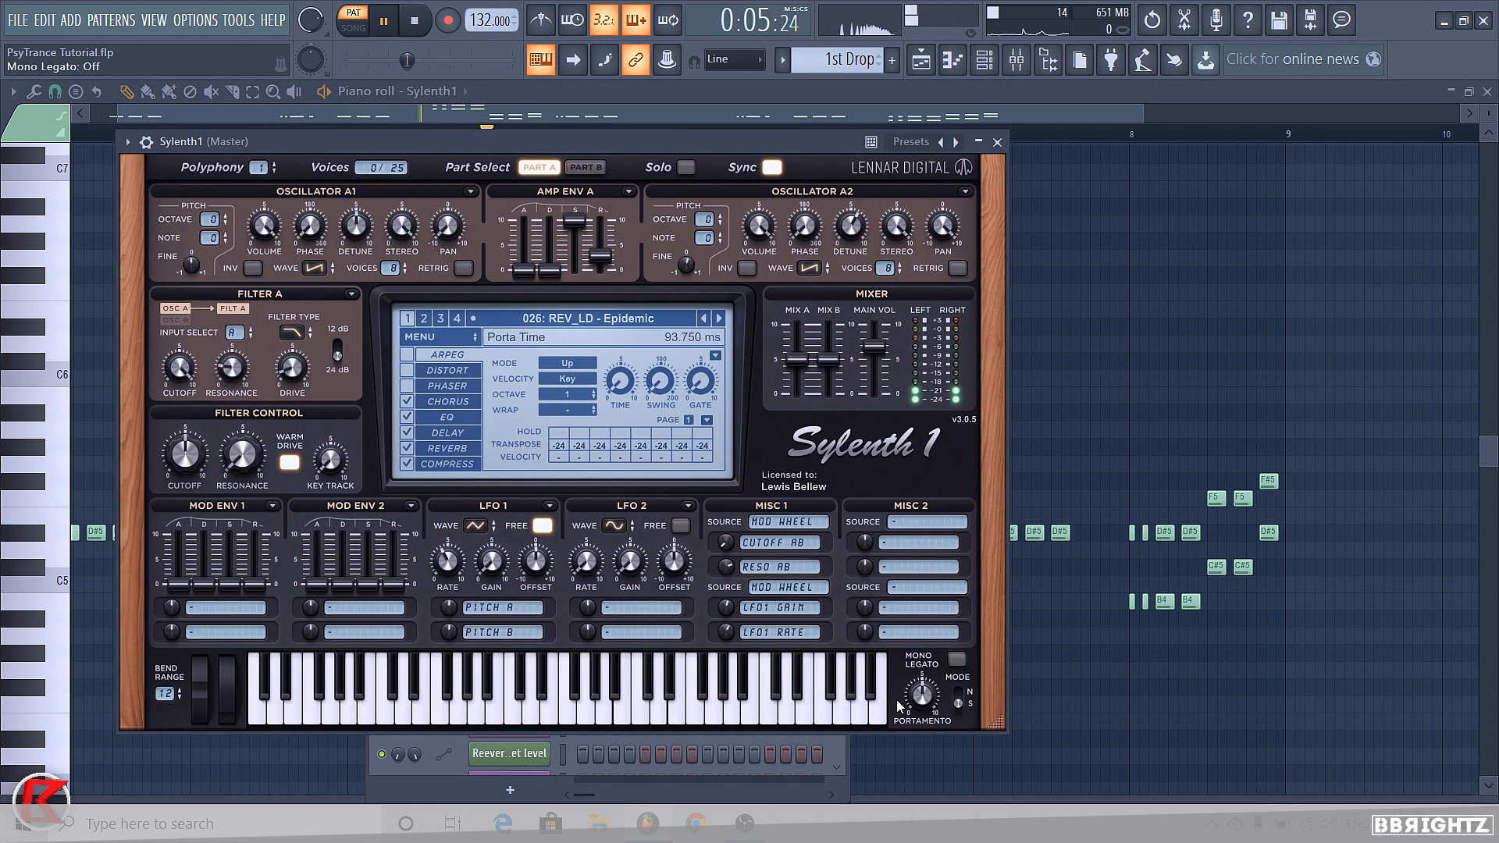
key(space)
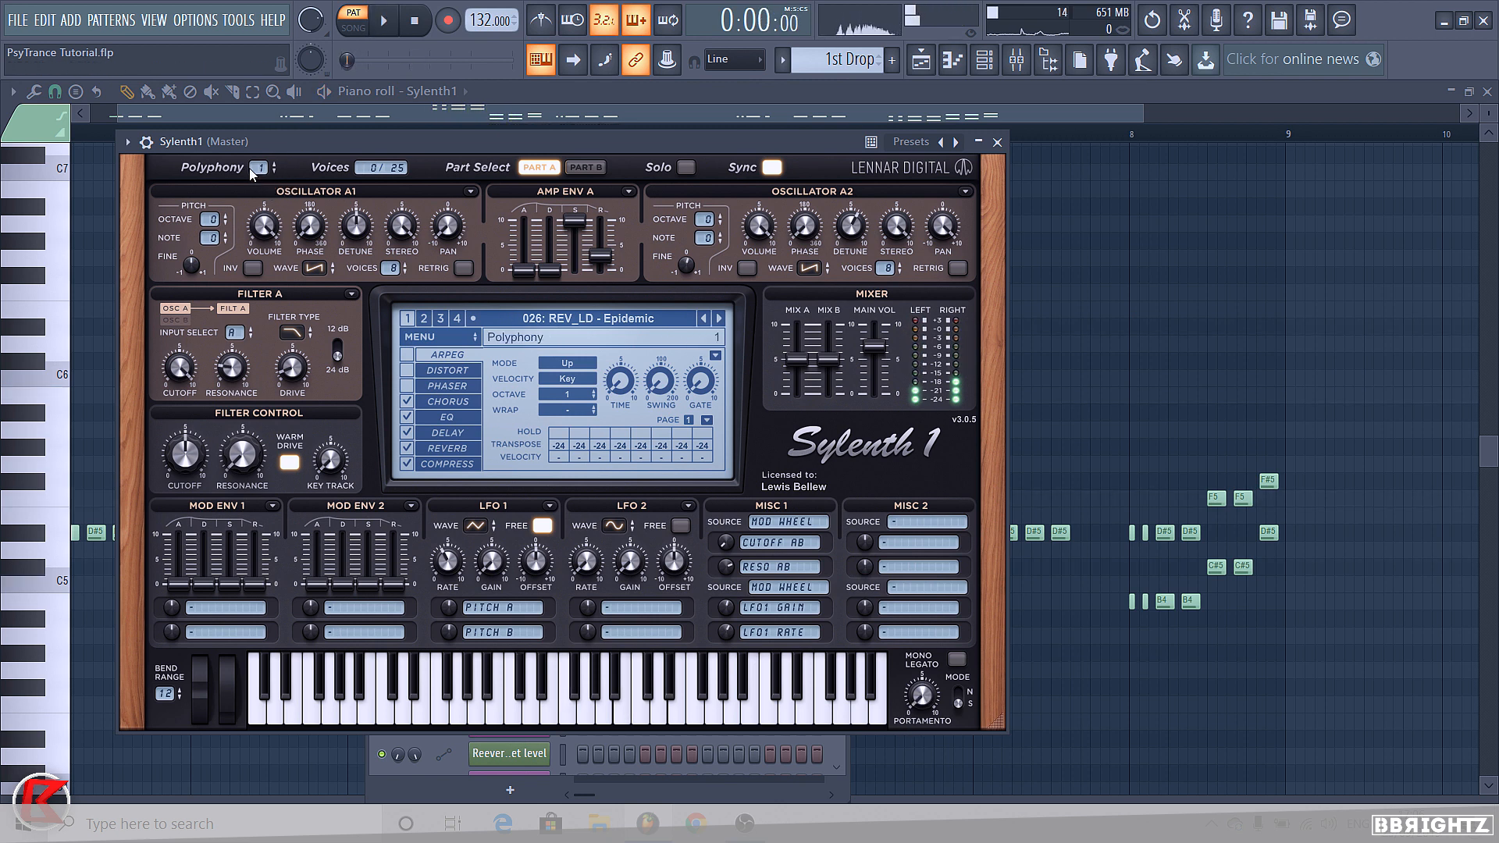
Raise Sylenth1's polyphony to 9 and audition the chord notes by playing the pattern from bar 4
key(n)
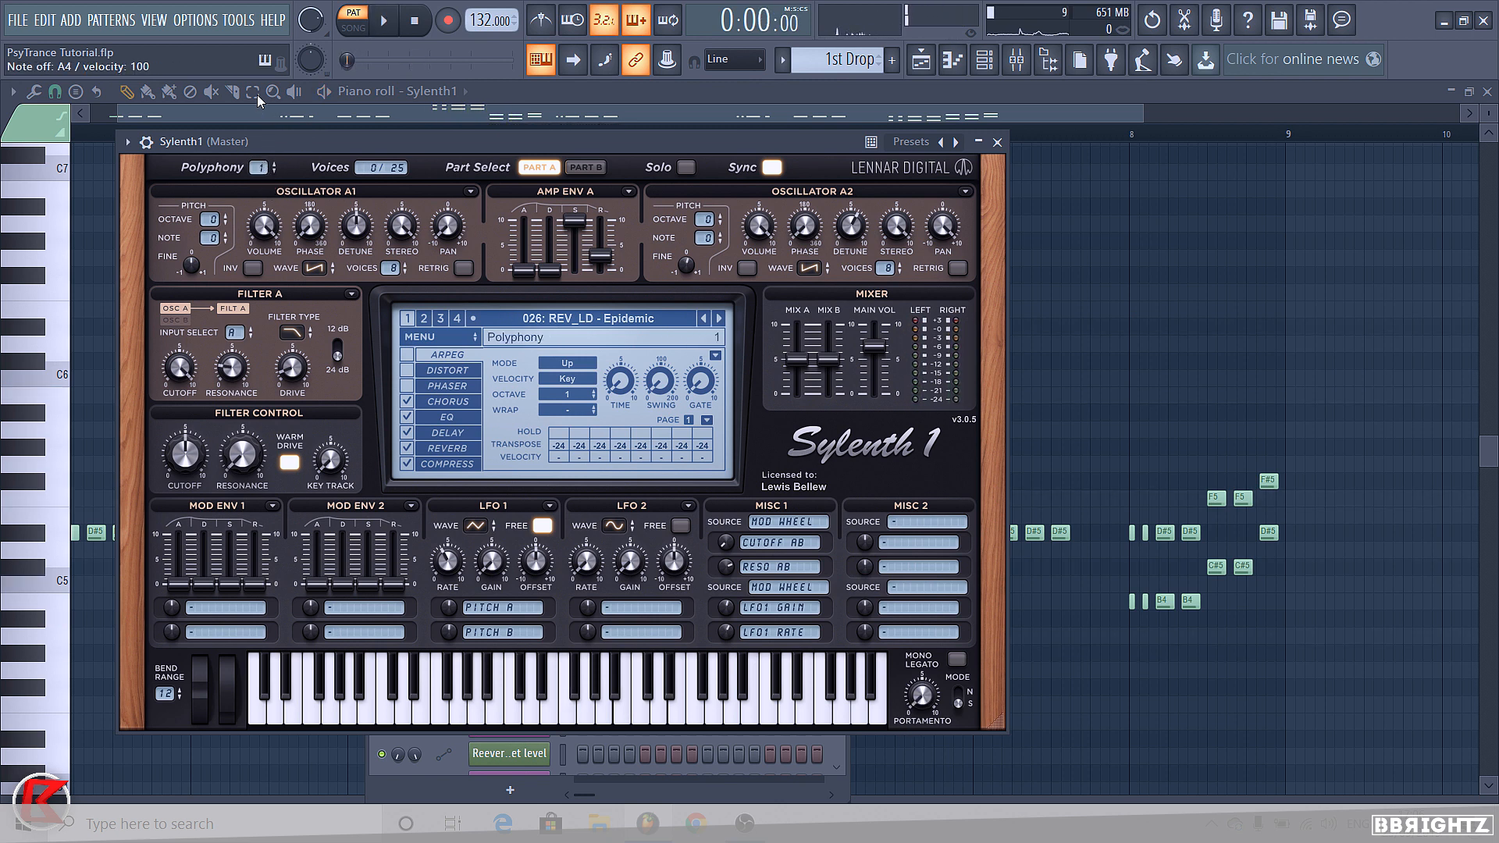
drag(257, 167, 261, 3)
key(F7)
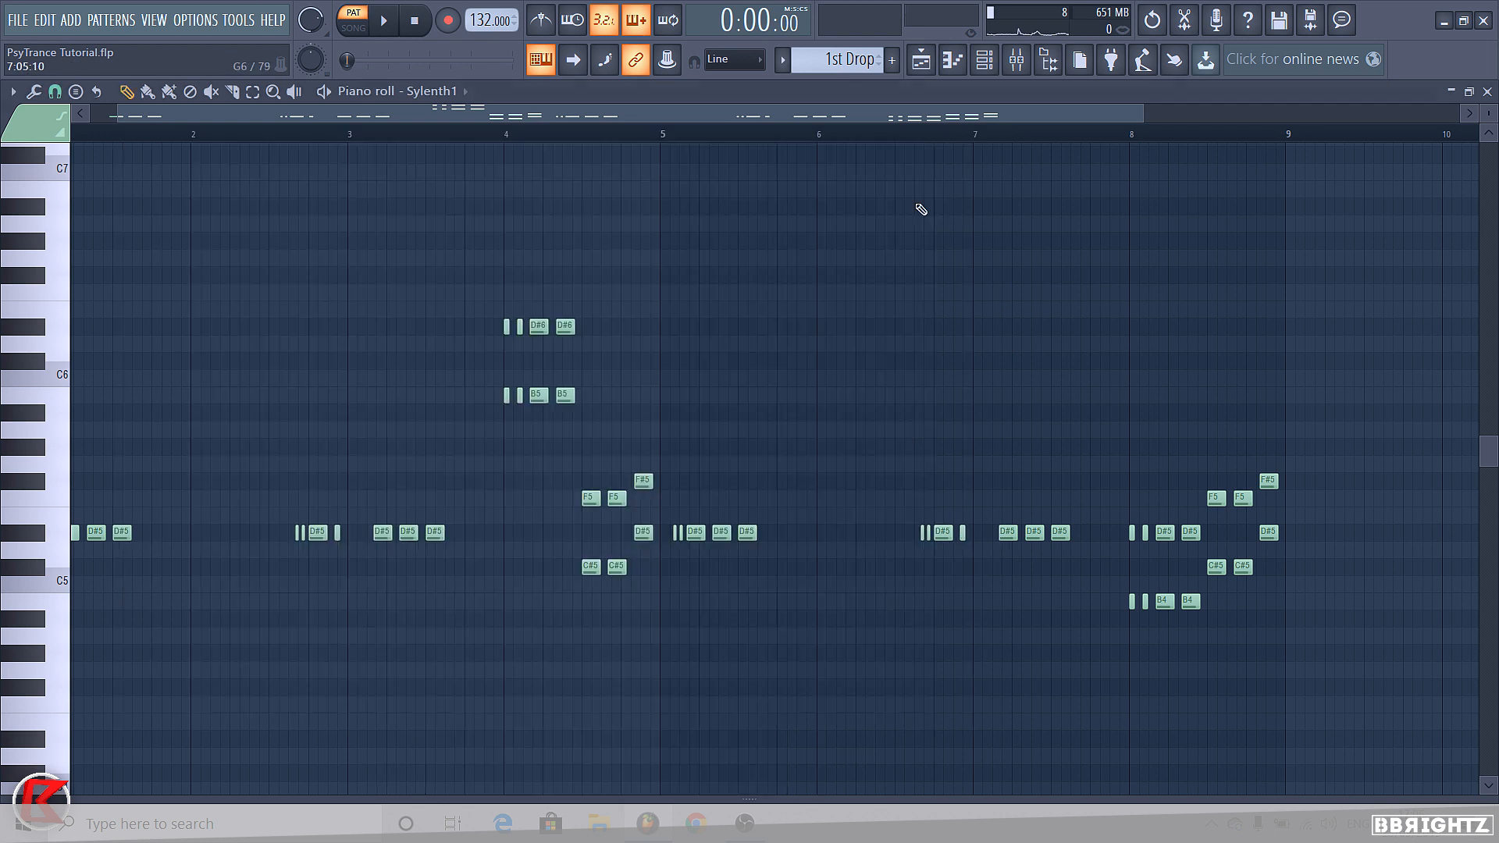
click(509, 136)
key(space)
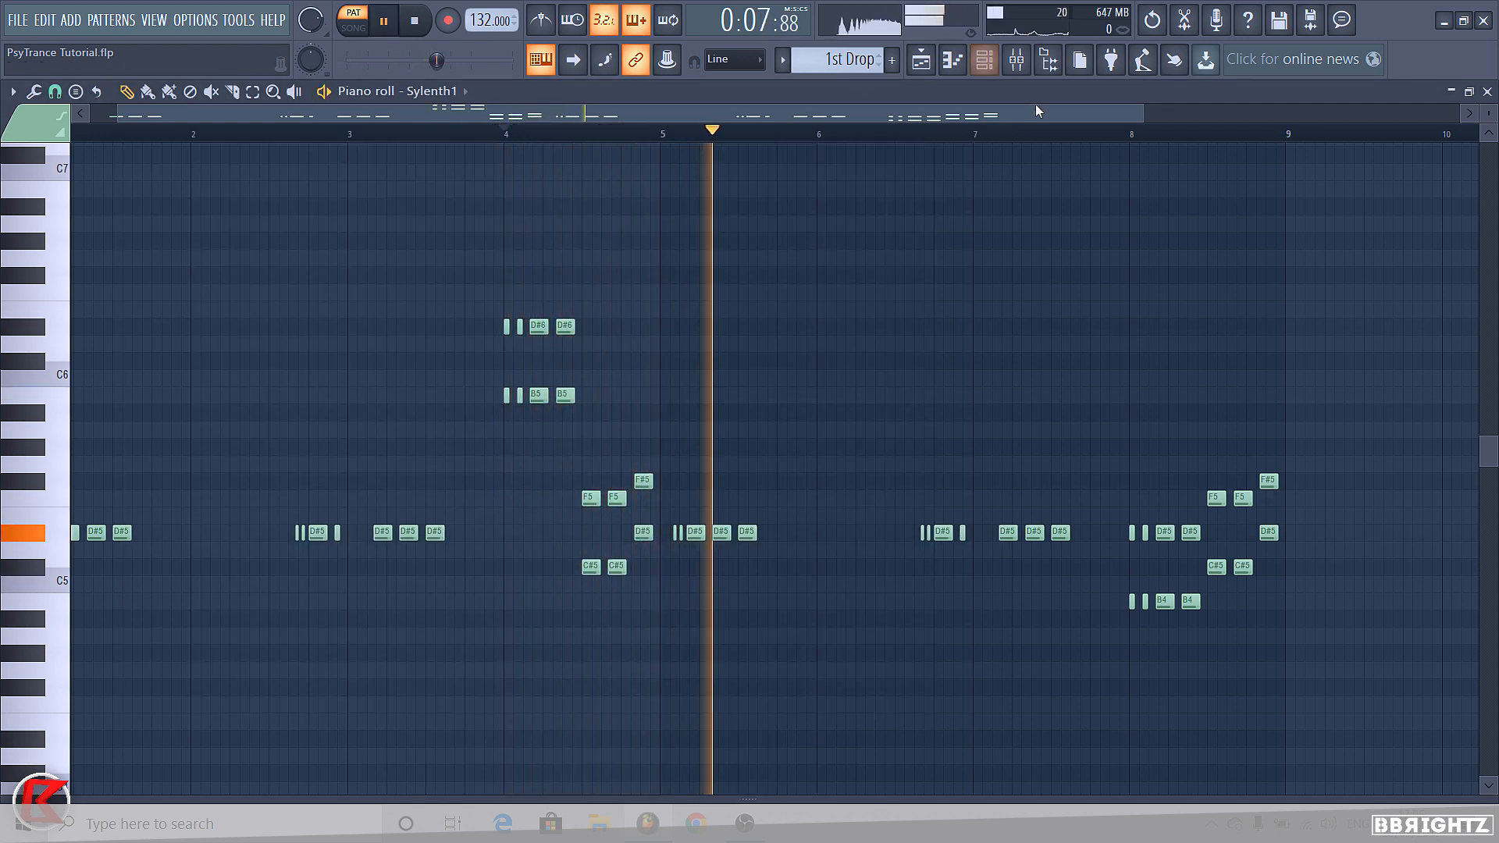
key(space)
Switch off the Delay and Reverb effects in the Sylenth1 lead
key(F6)
click(530, 552)
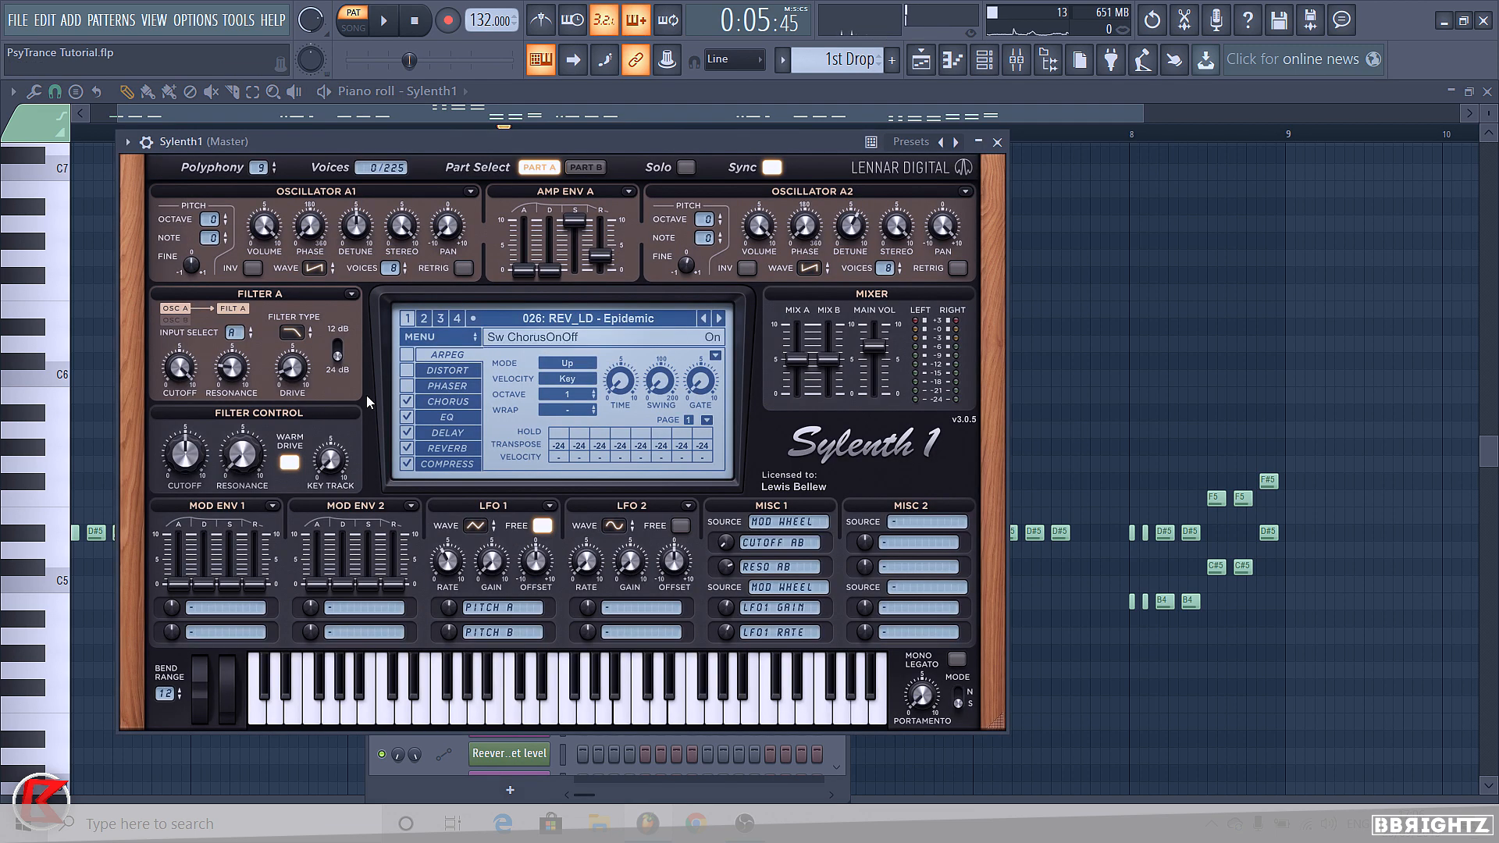
click(406, 448)
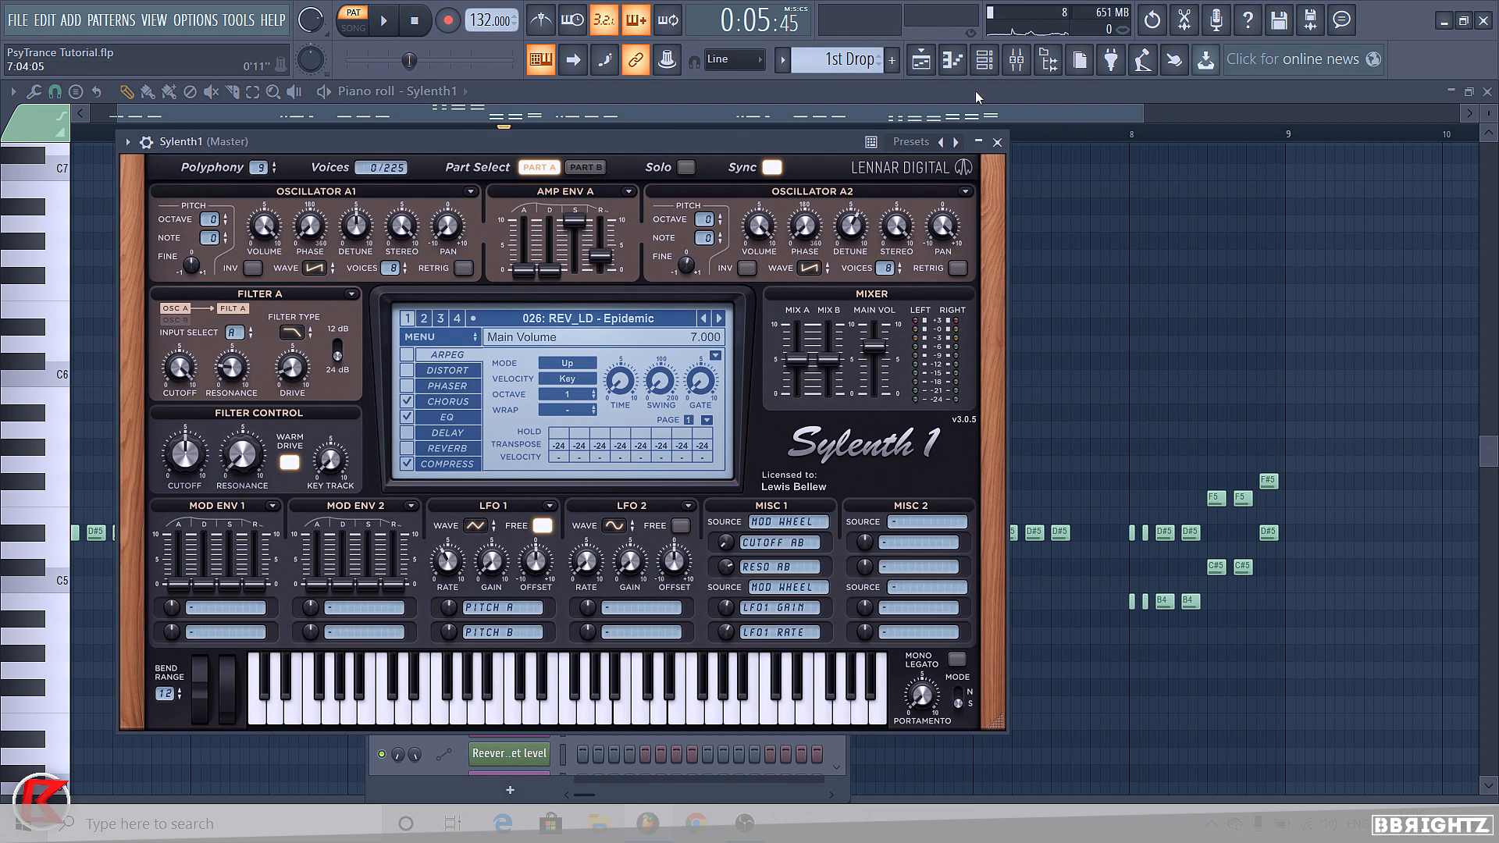
Rename the edited Sylenth1 channel as Main Drop Synth and give it a pinkish-red color
click(989, 69)
right_click(539, 554)
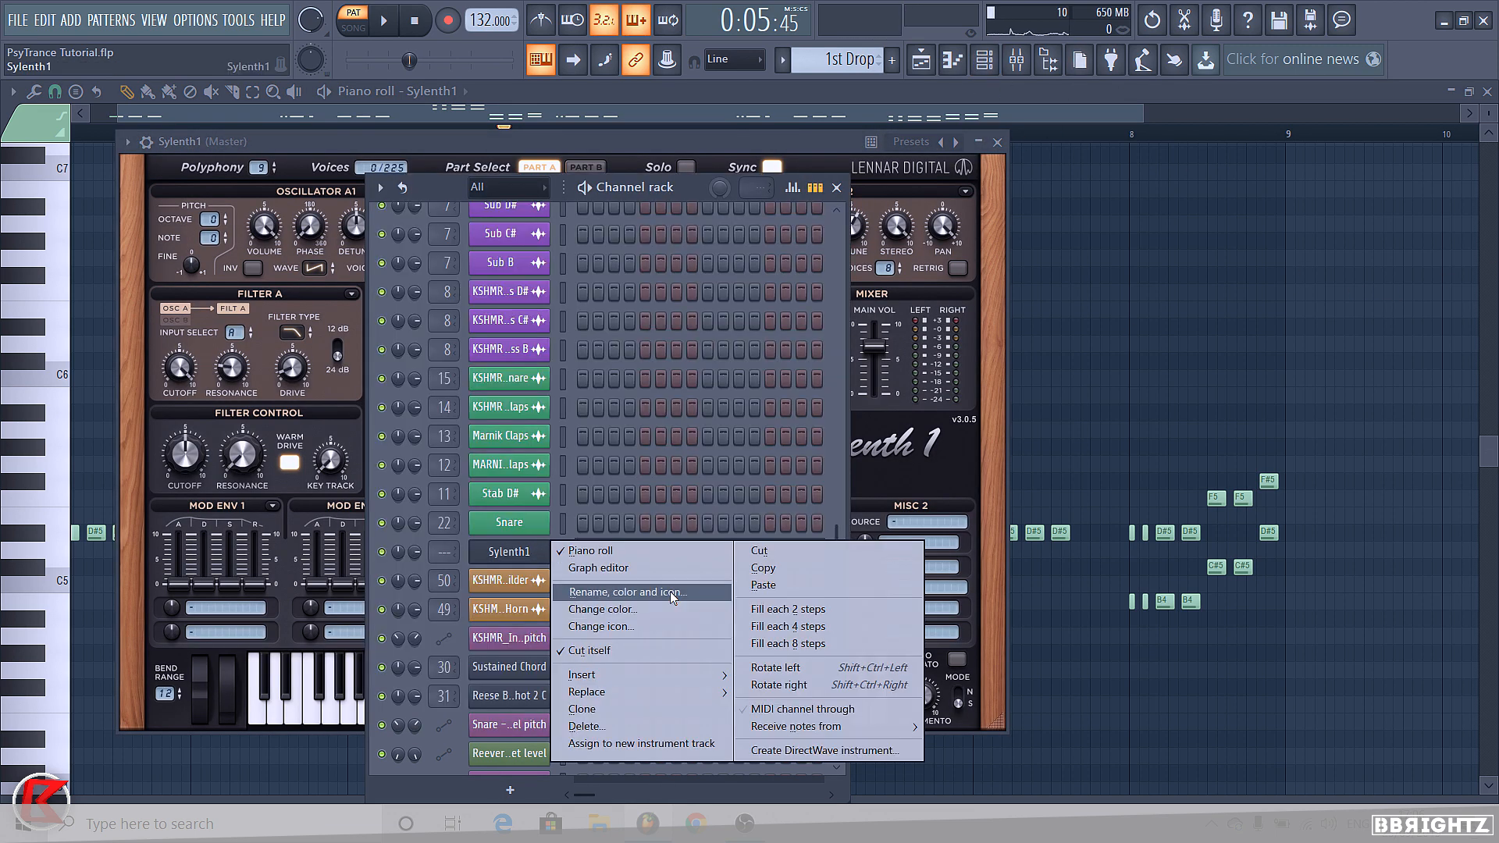
click(670, 591)
text(Main Drop Synth)
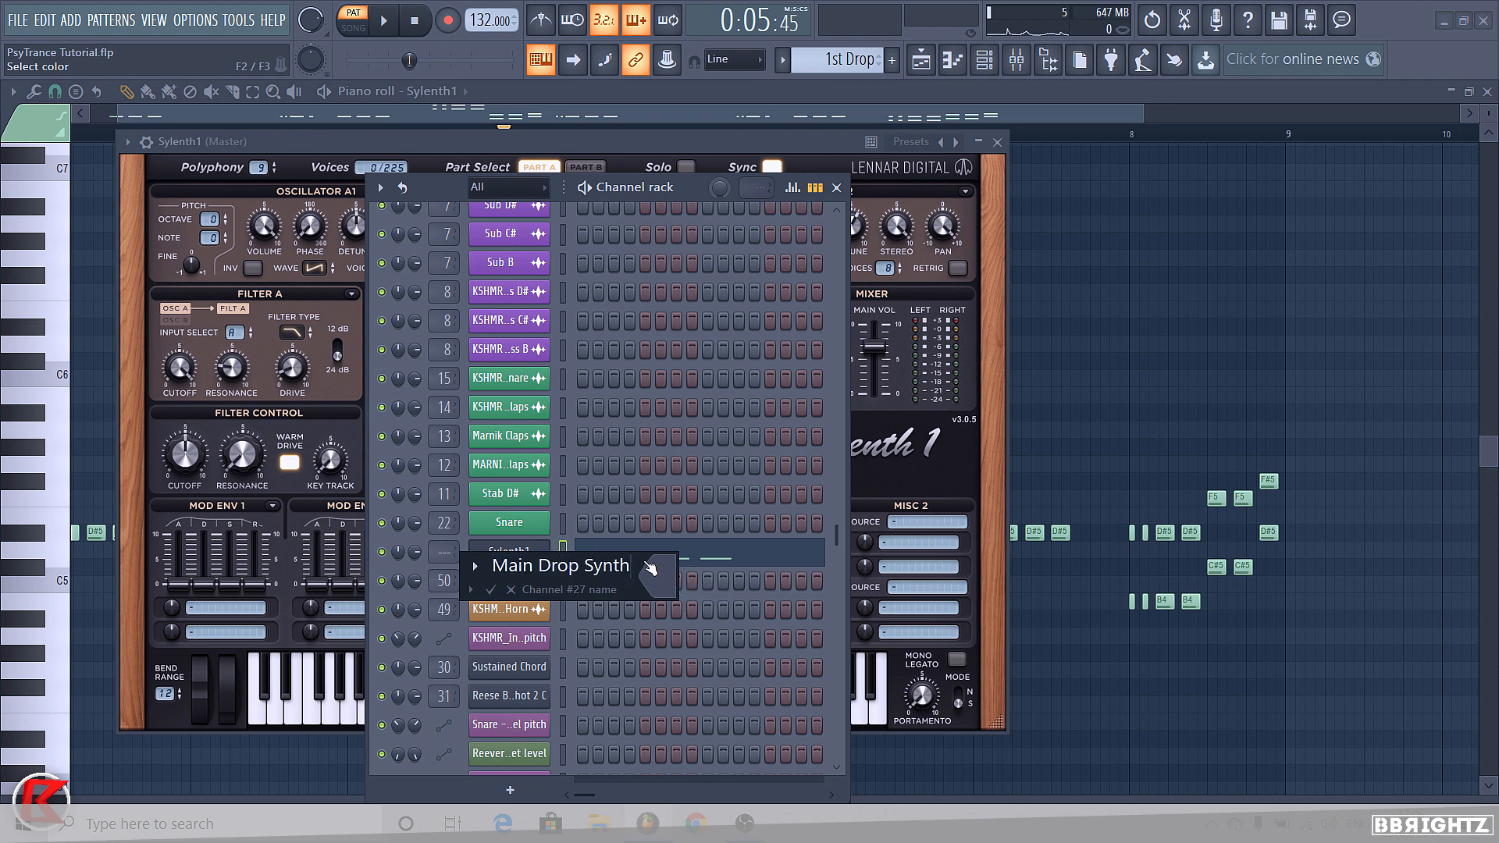
click(657, 579)
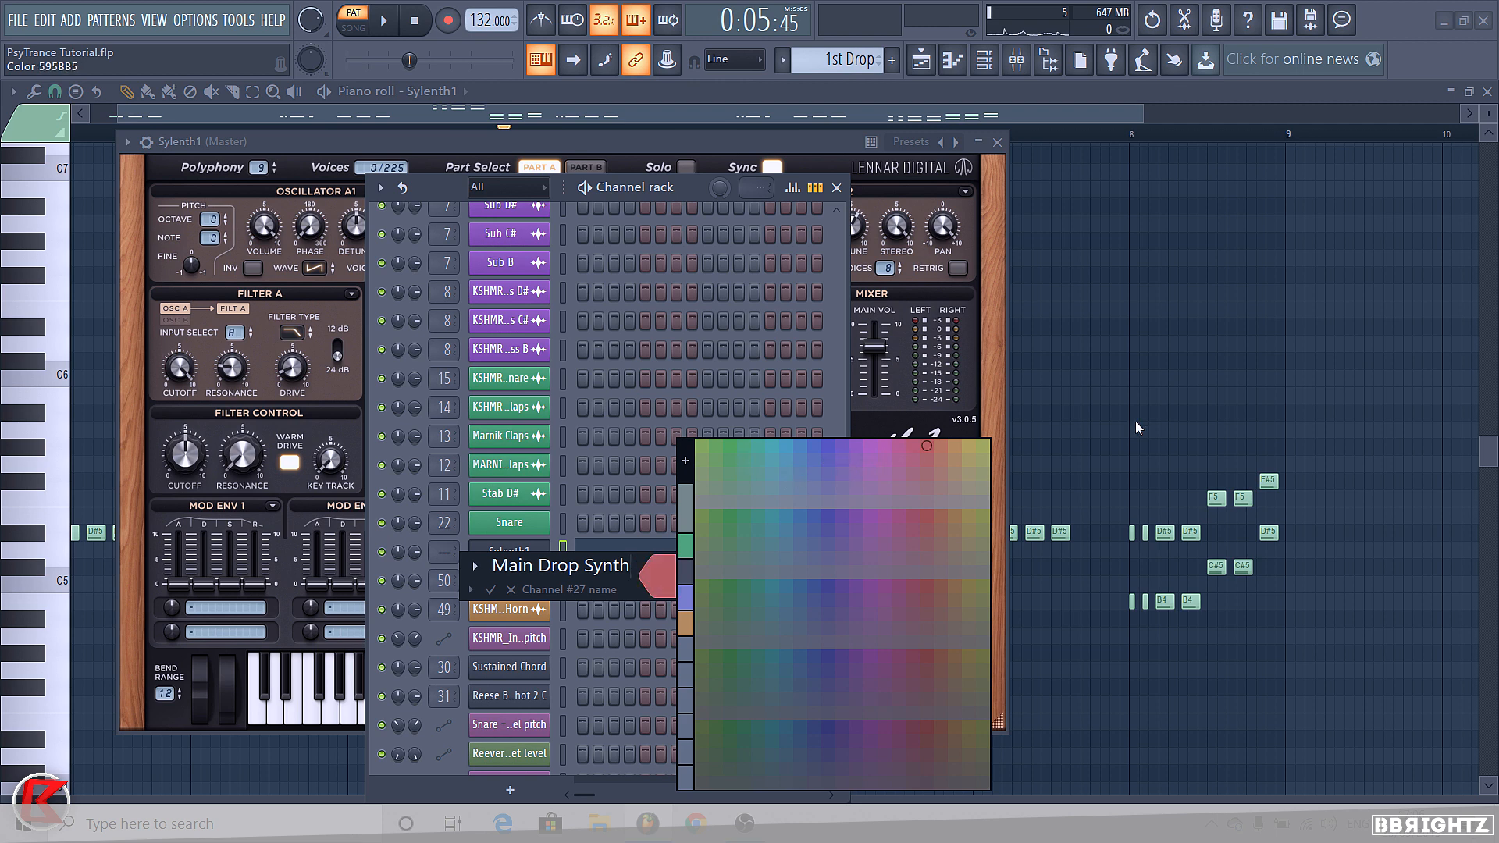
click(918, 449)
click(536, 554)
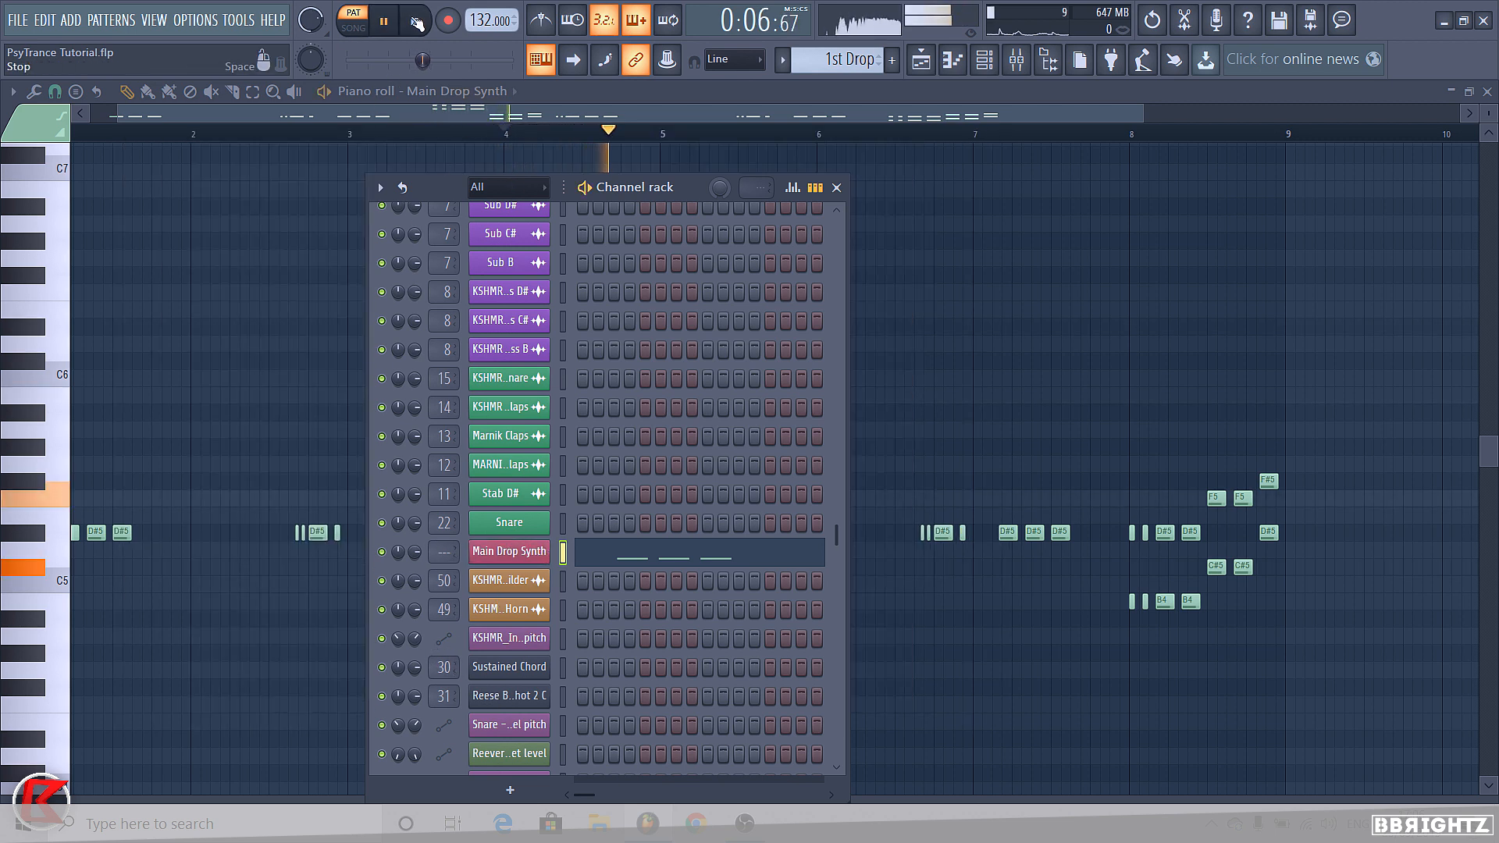
Play the pattern, stop it, and route the Main Drop Synth channel to mixer insert 40
key(space)
key(space)
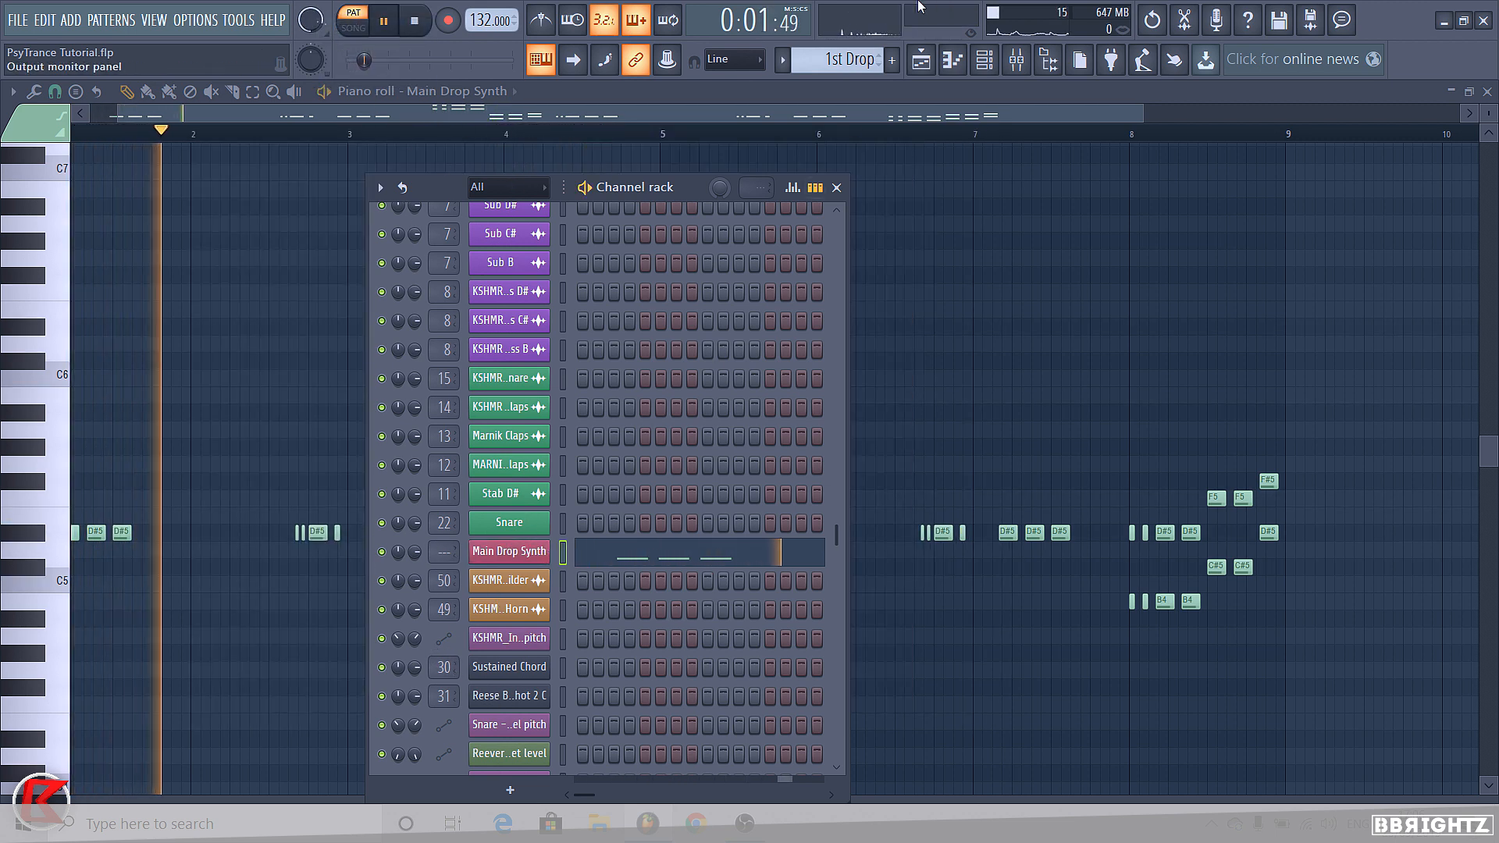
key(F9)
scroll(568, 334, down, 10)
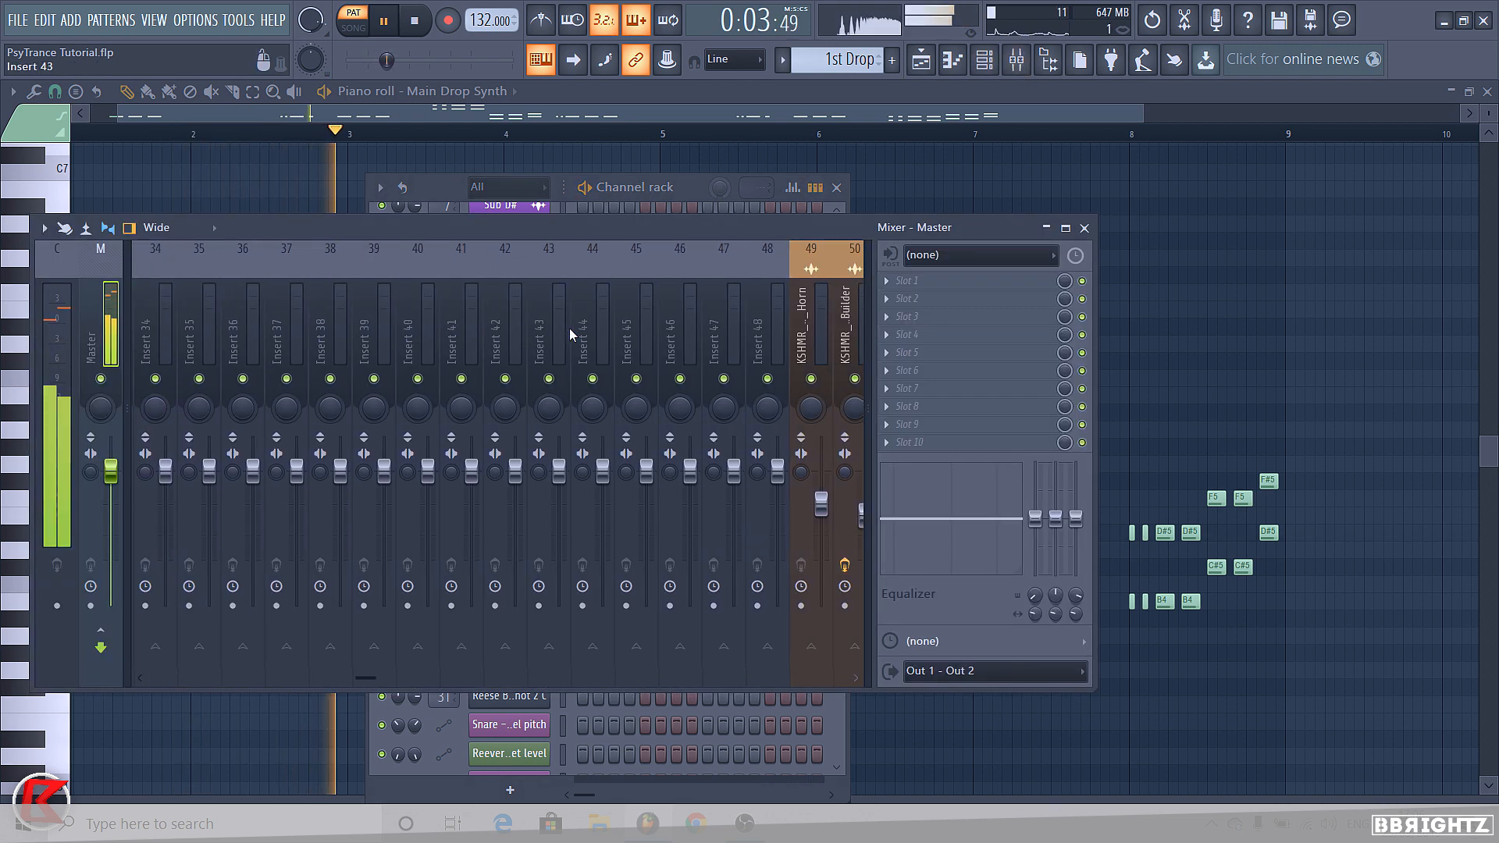
click(497, 344)
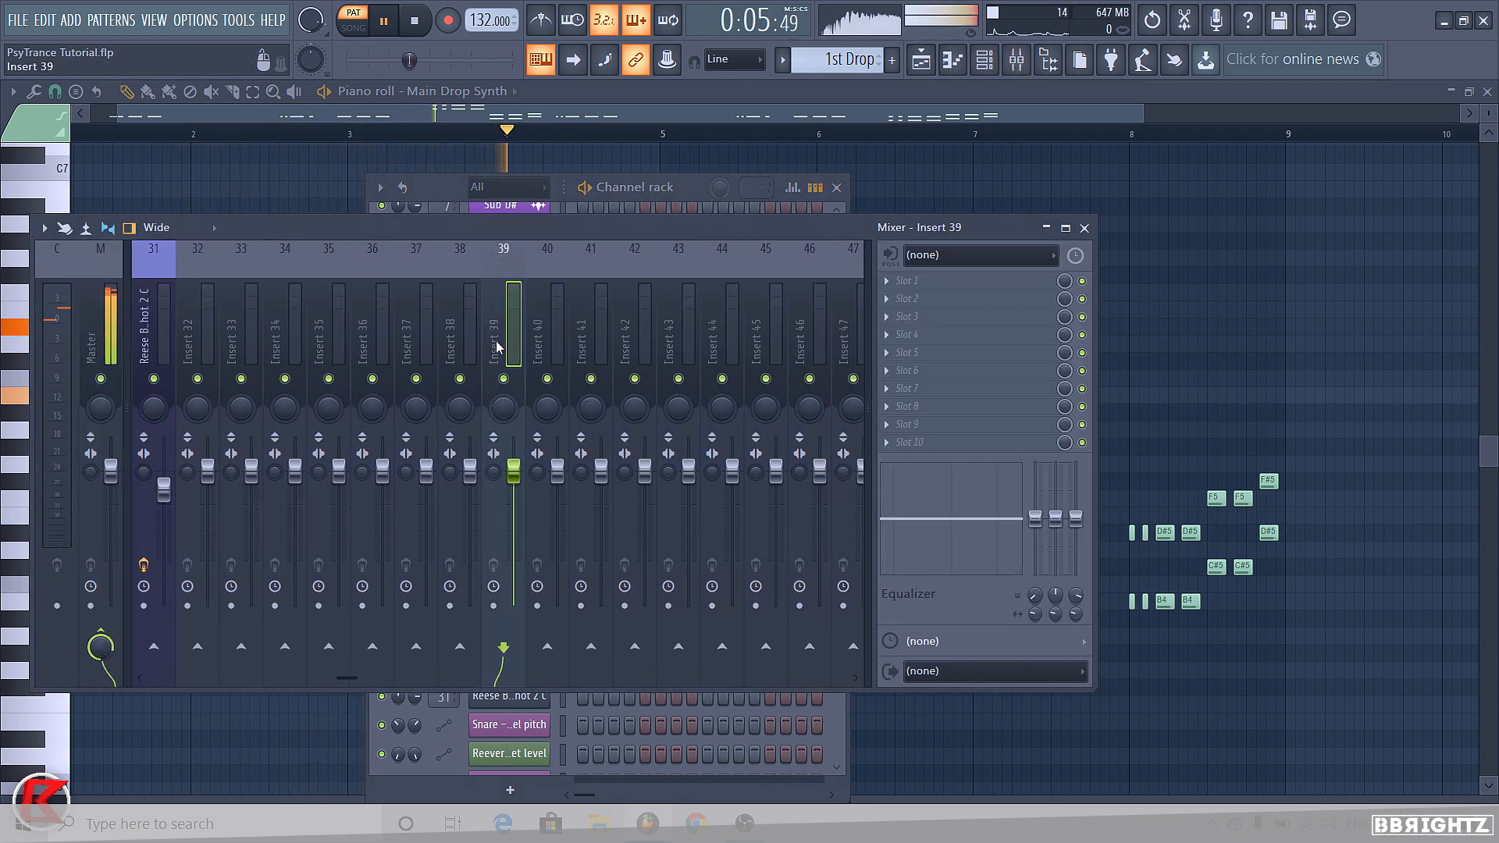
key(space)
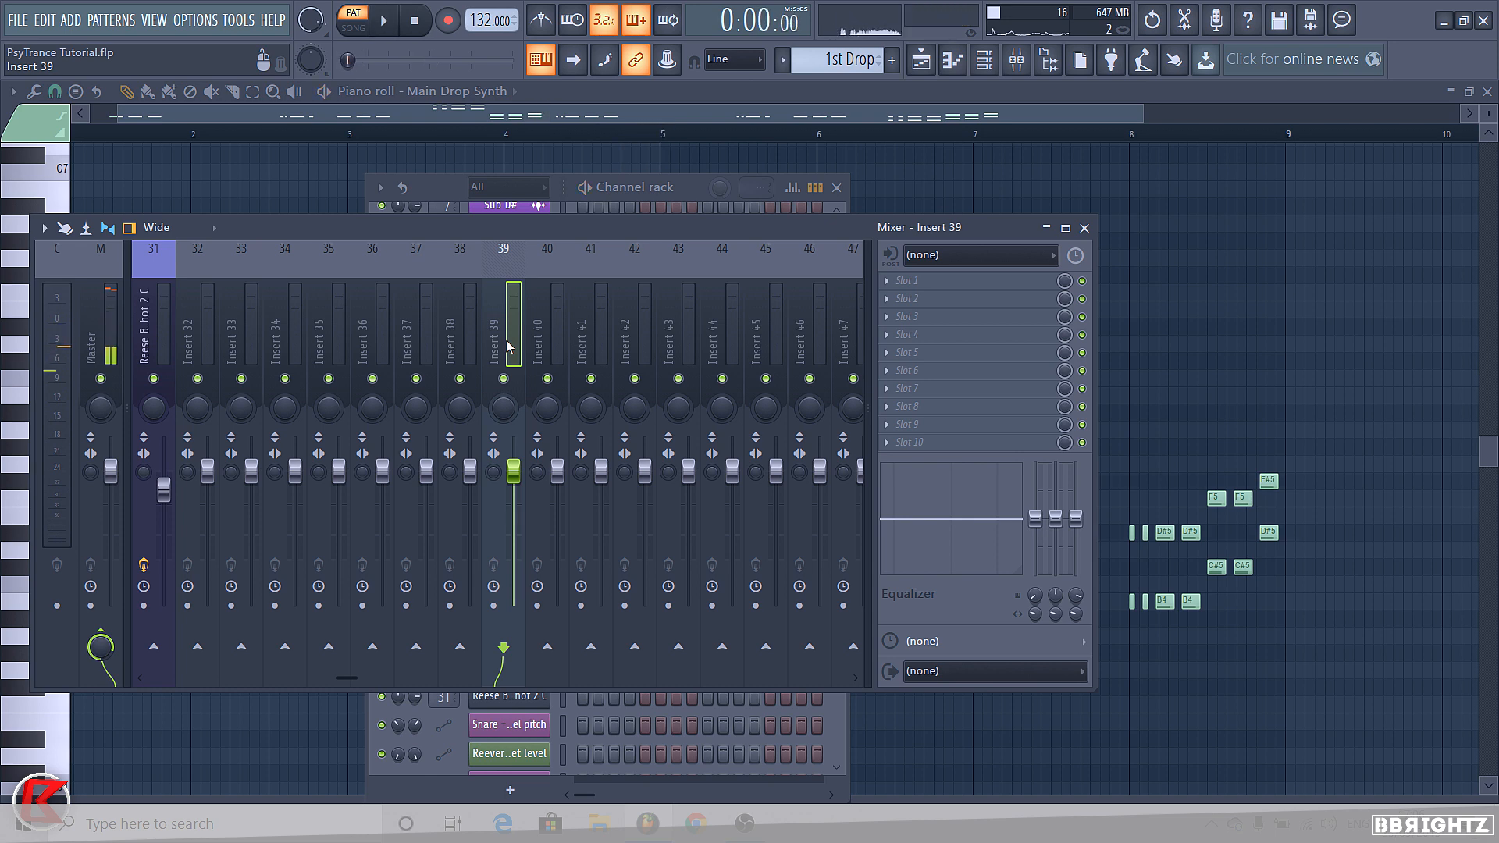
scroll(499, 342, down, 5)
scroll(500, 342, up, 6)
click(662, 331)
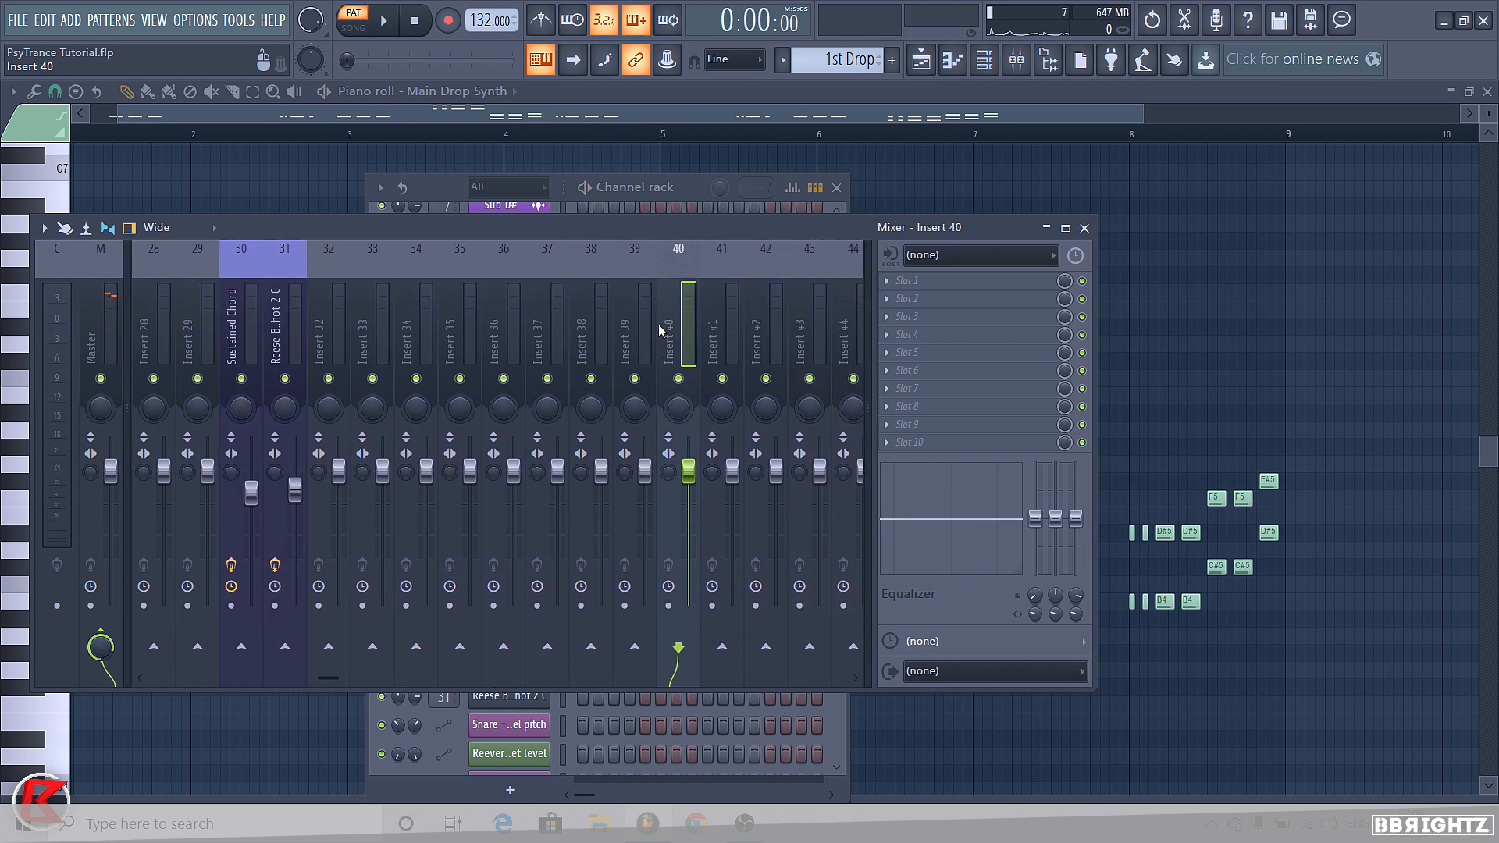
key(ctrl+l)
Lower the Main Drop Synth mixer track's volume to about -6.2 dB and check the level in playback
drag(689, 479, 688, 513)
key(space)
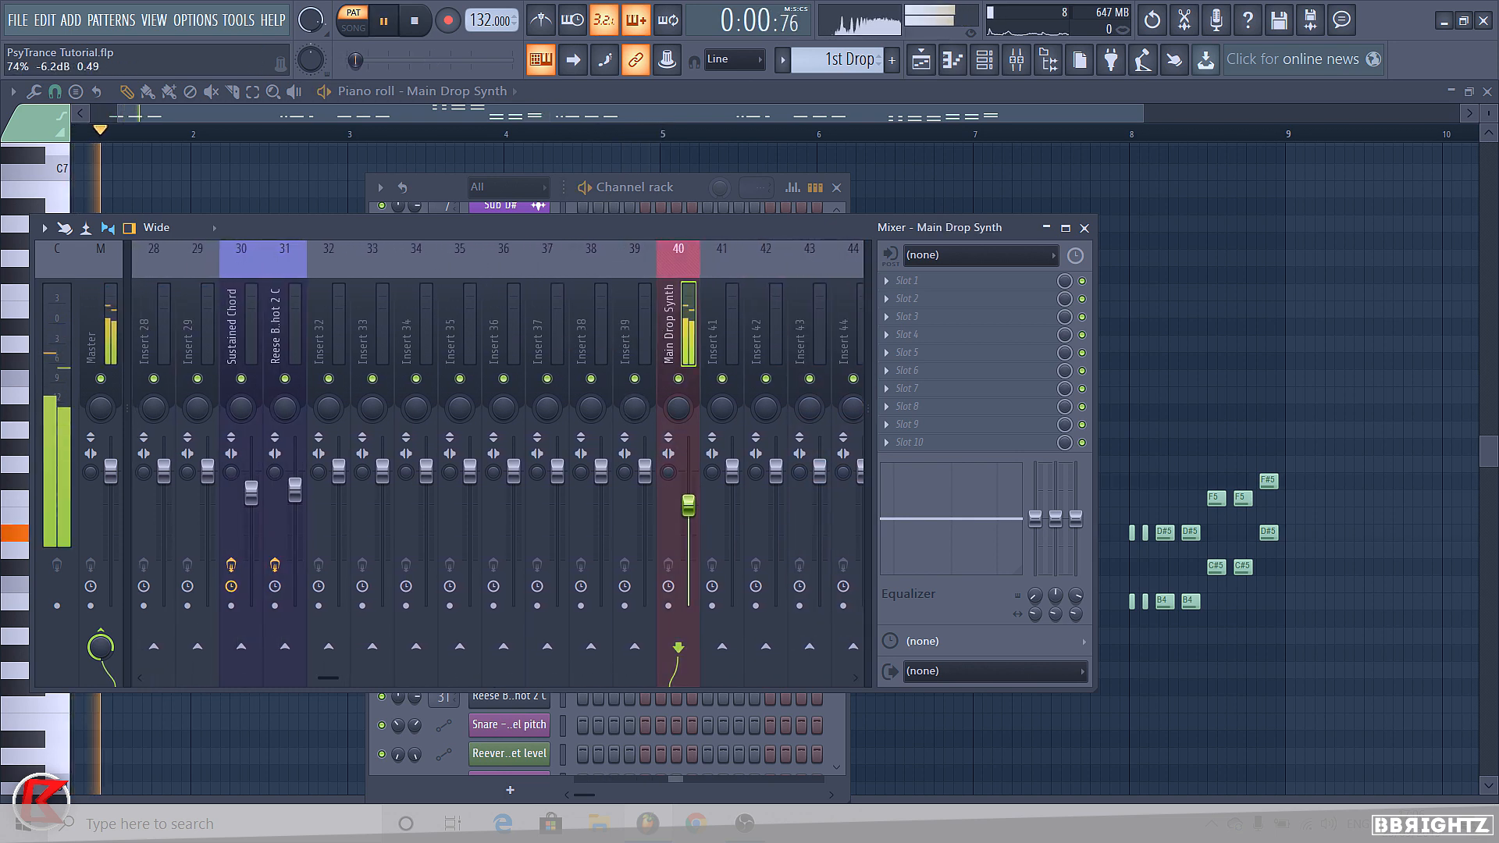
key(space)
Add another Sylenth1 instrument as a new channel and close its plugin window
click(646, 194)
click(100, 21)
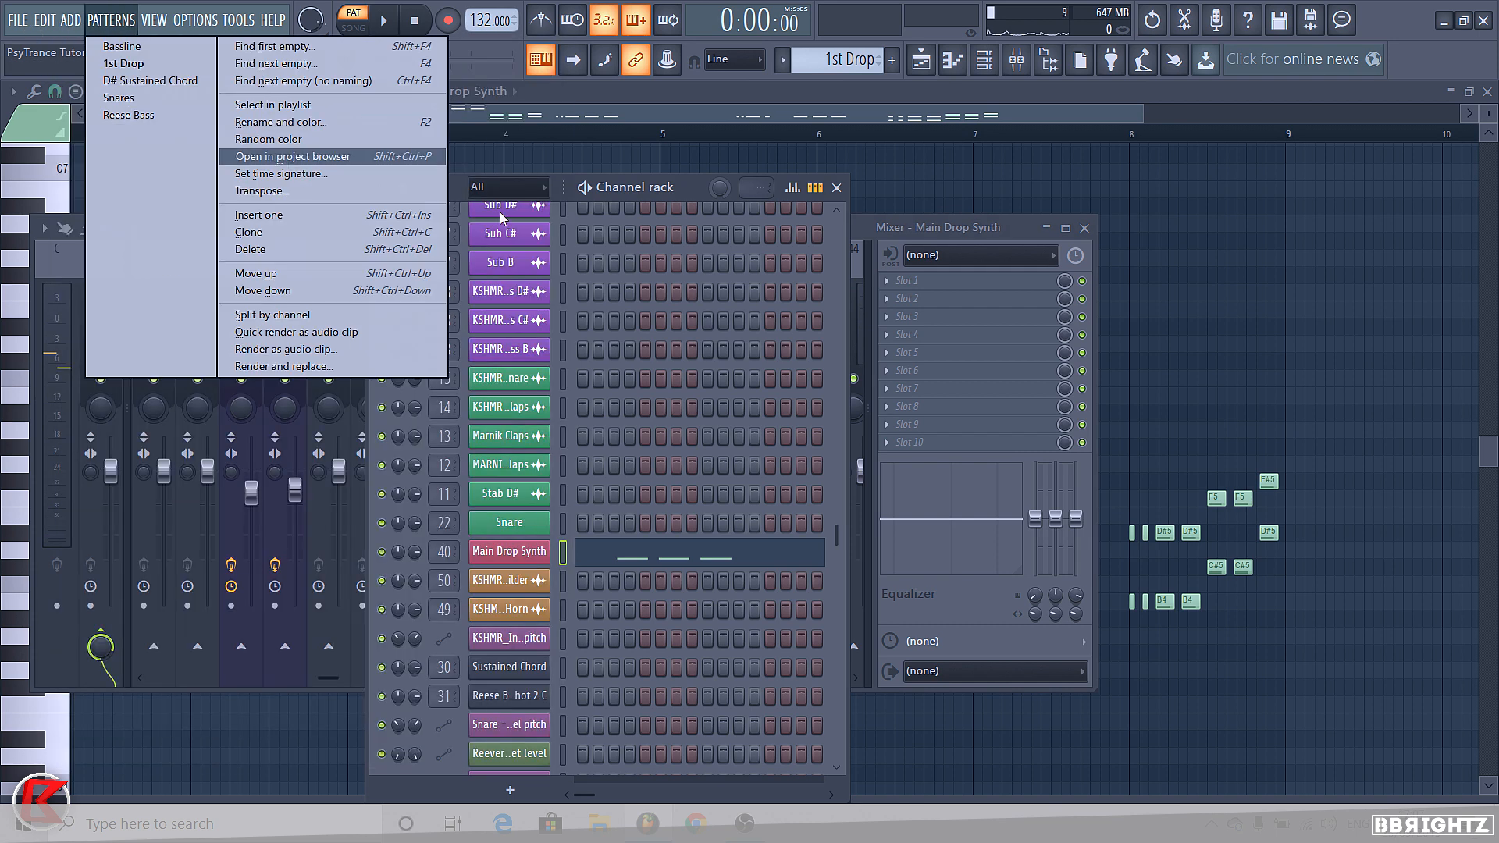
mouse_move(70, 20)
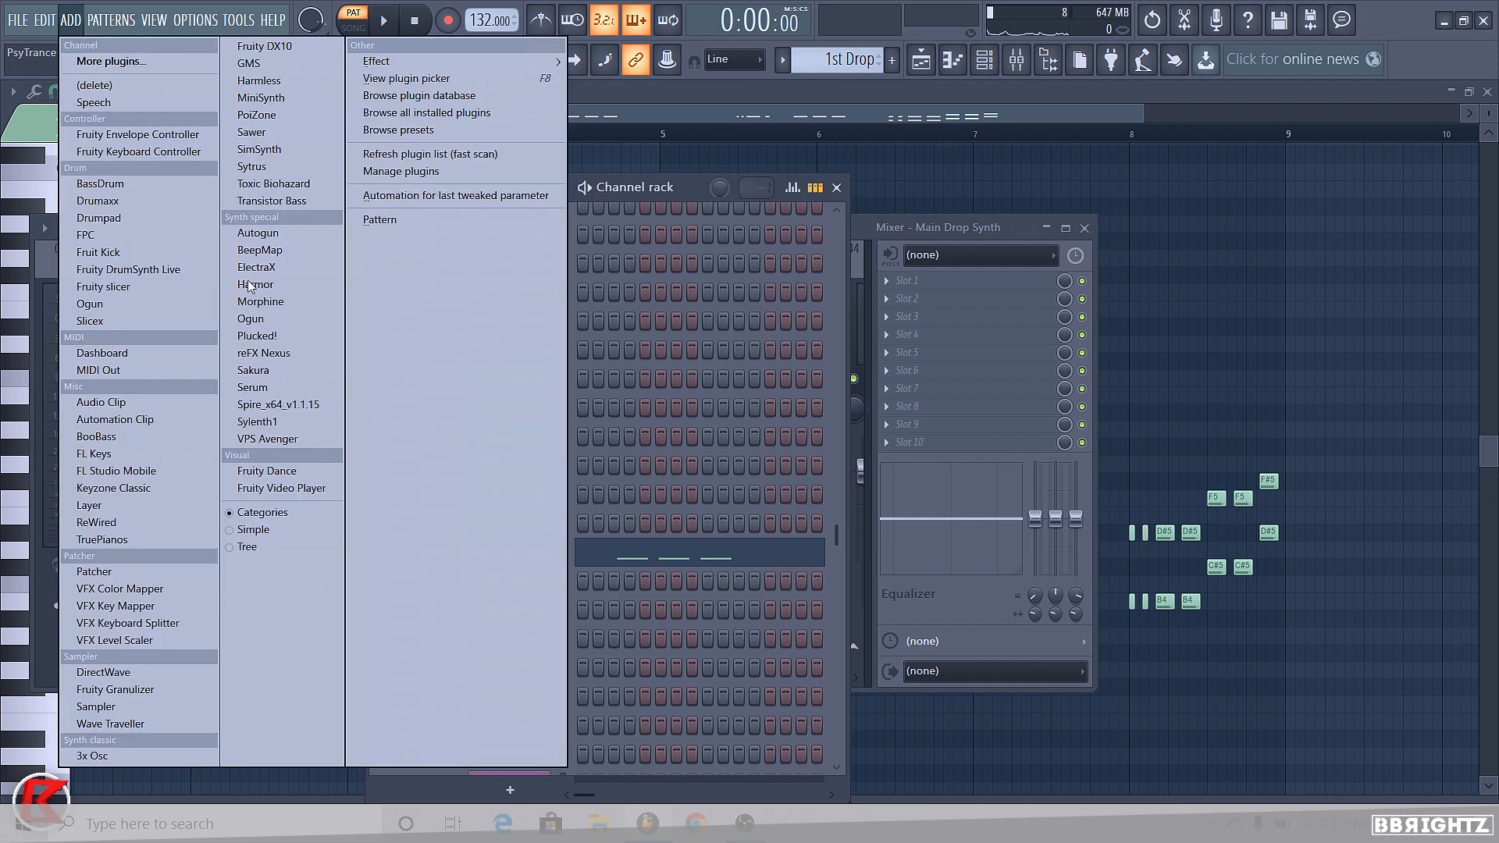
click(256, 421)
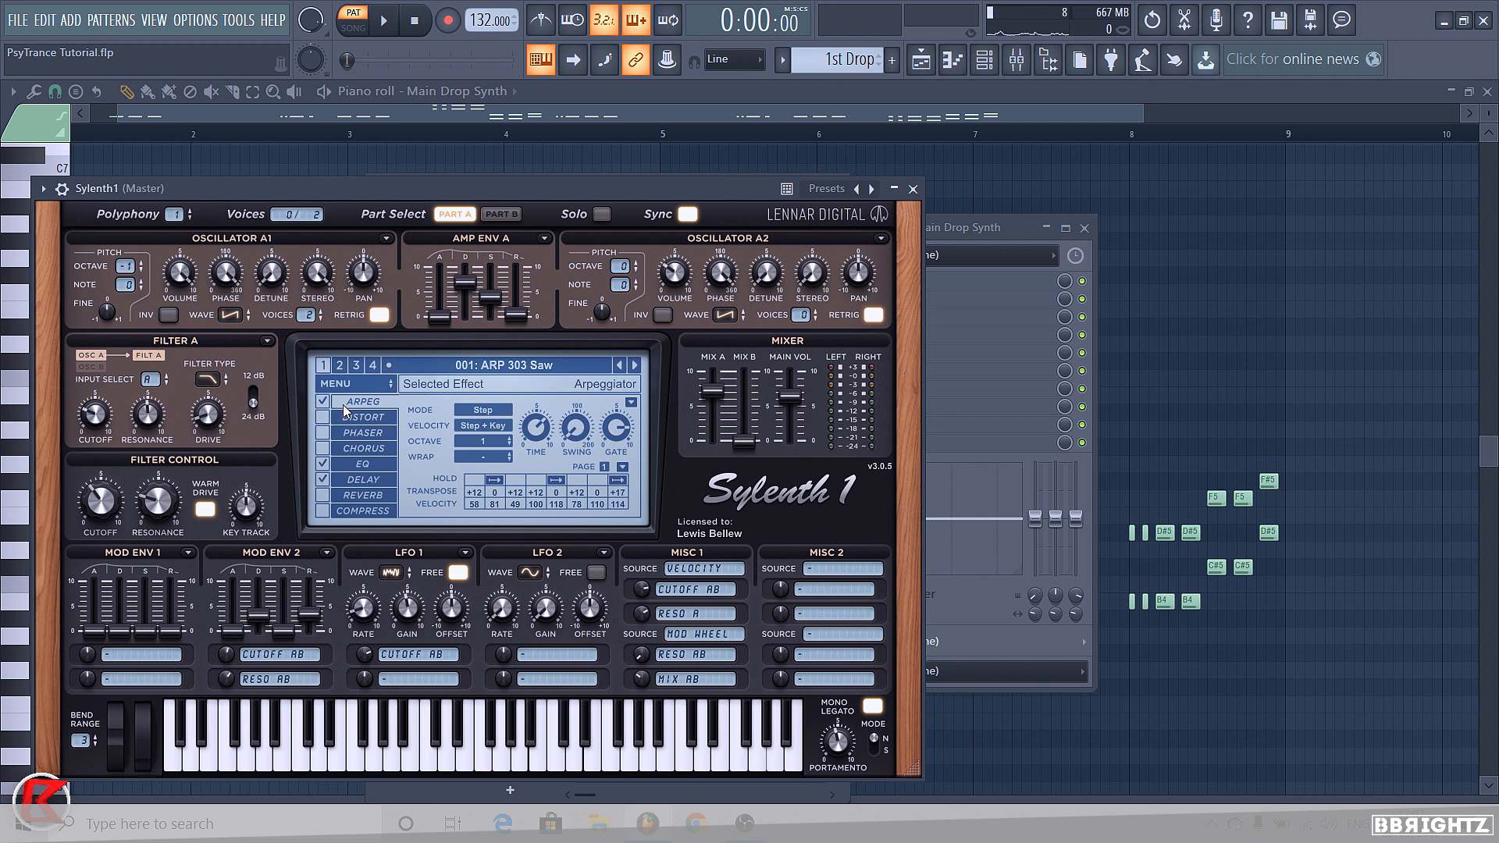
right_click(1252, 380)
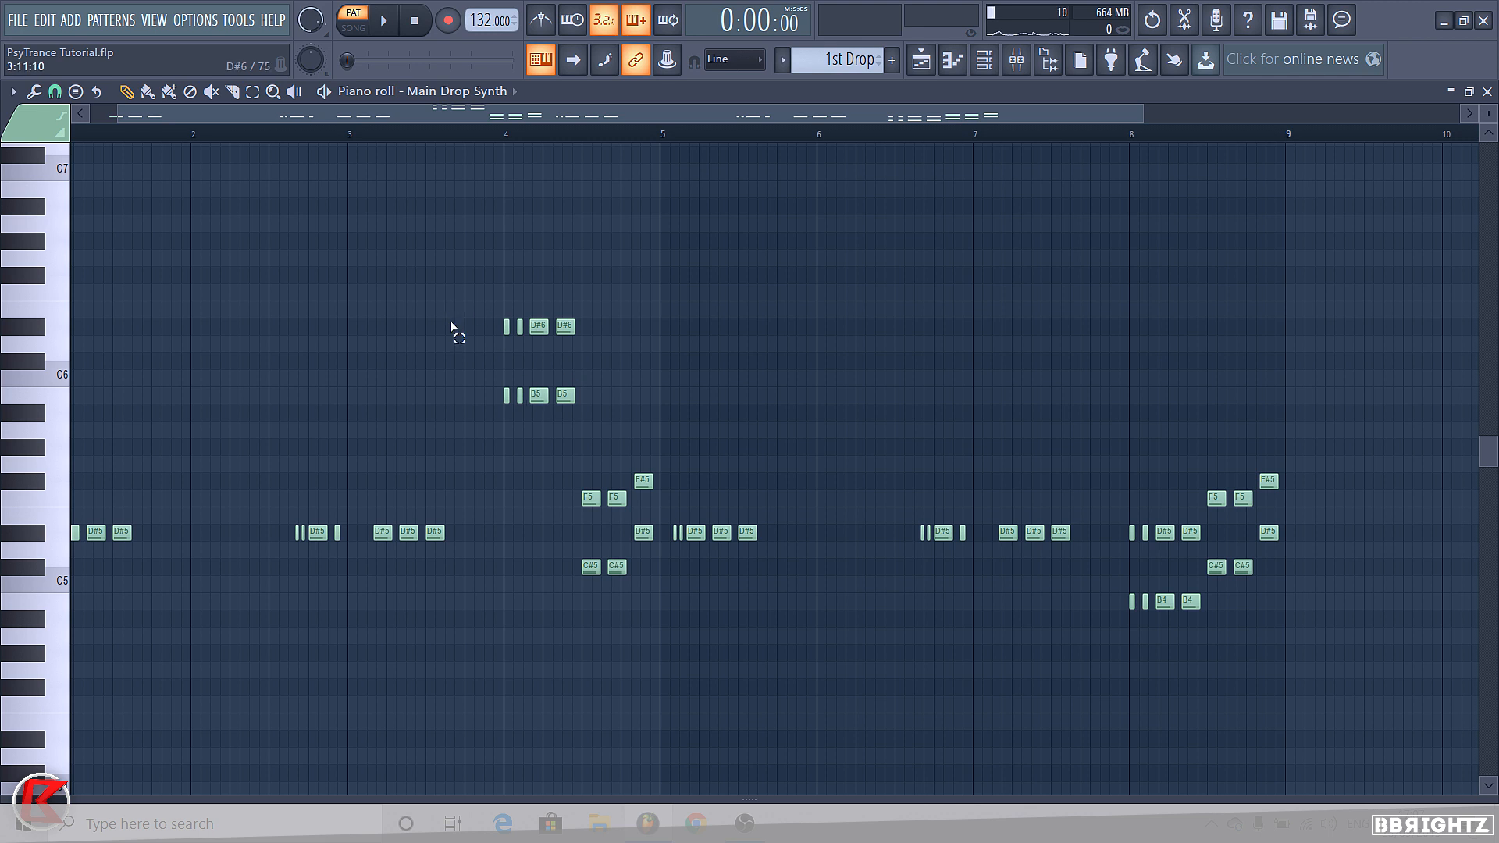
Highlight the upper and lower harmony notes in bars 4 and 8, clear the selection, and show the channel rack
drag(555, 499, 631, 479)
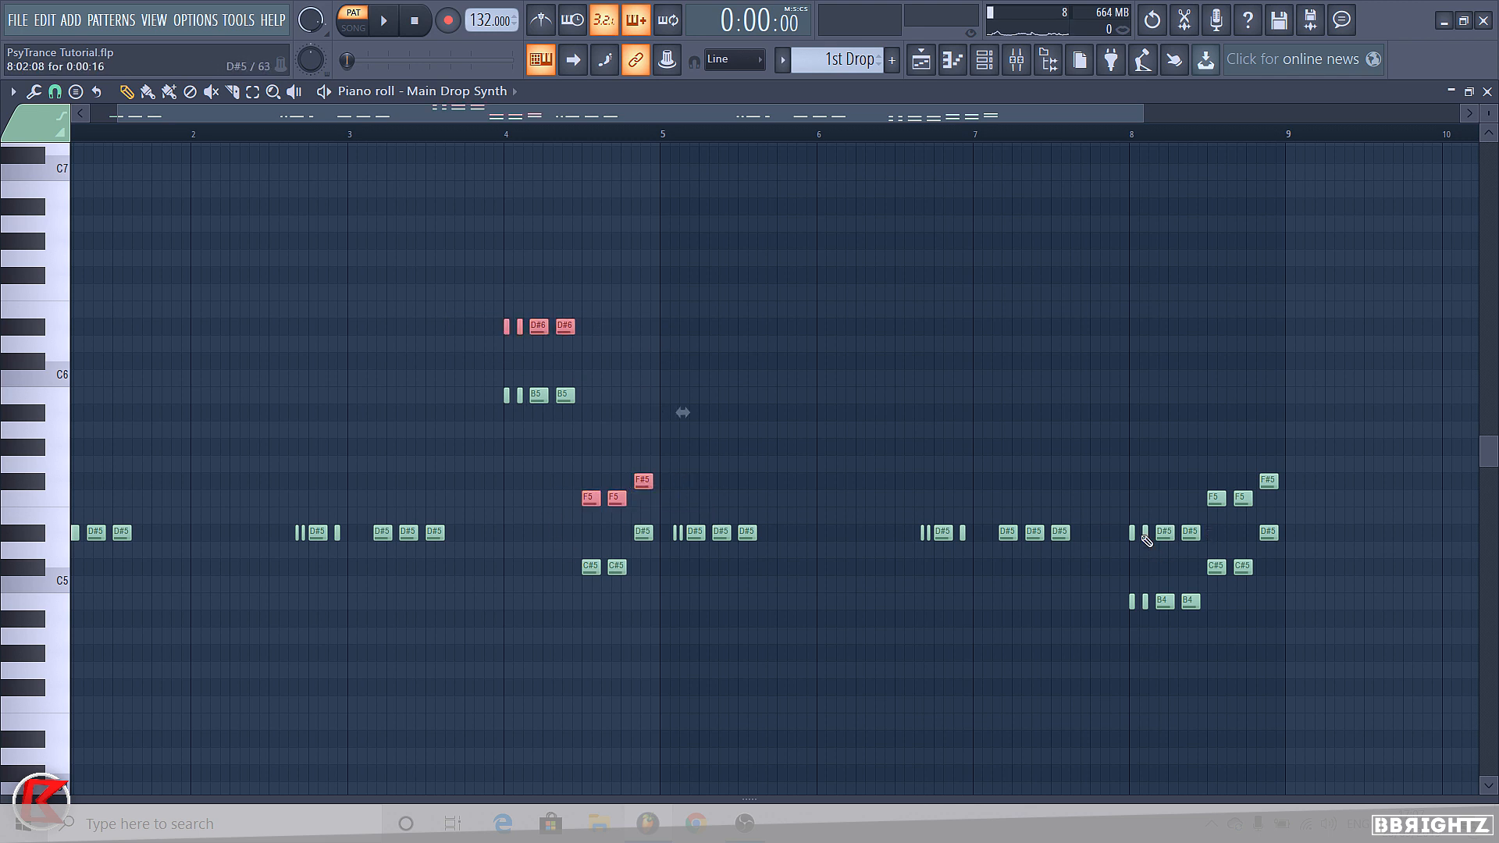
drag(480, 406, 589, 391)
drag(542, 544, 639, 534)
drag(1094, 596, 1272, 525)
ctrl+click(1050, 200)
click(984, 63)
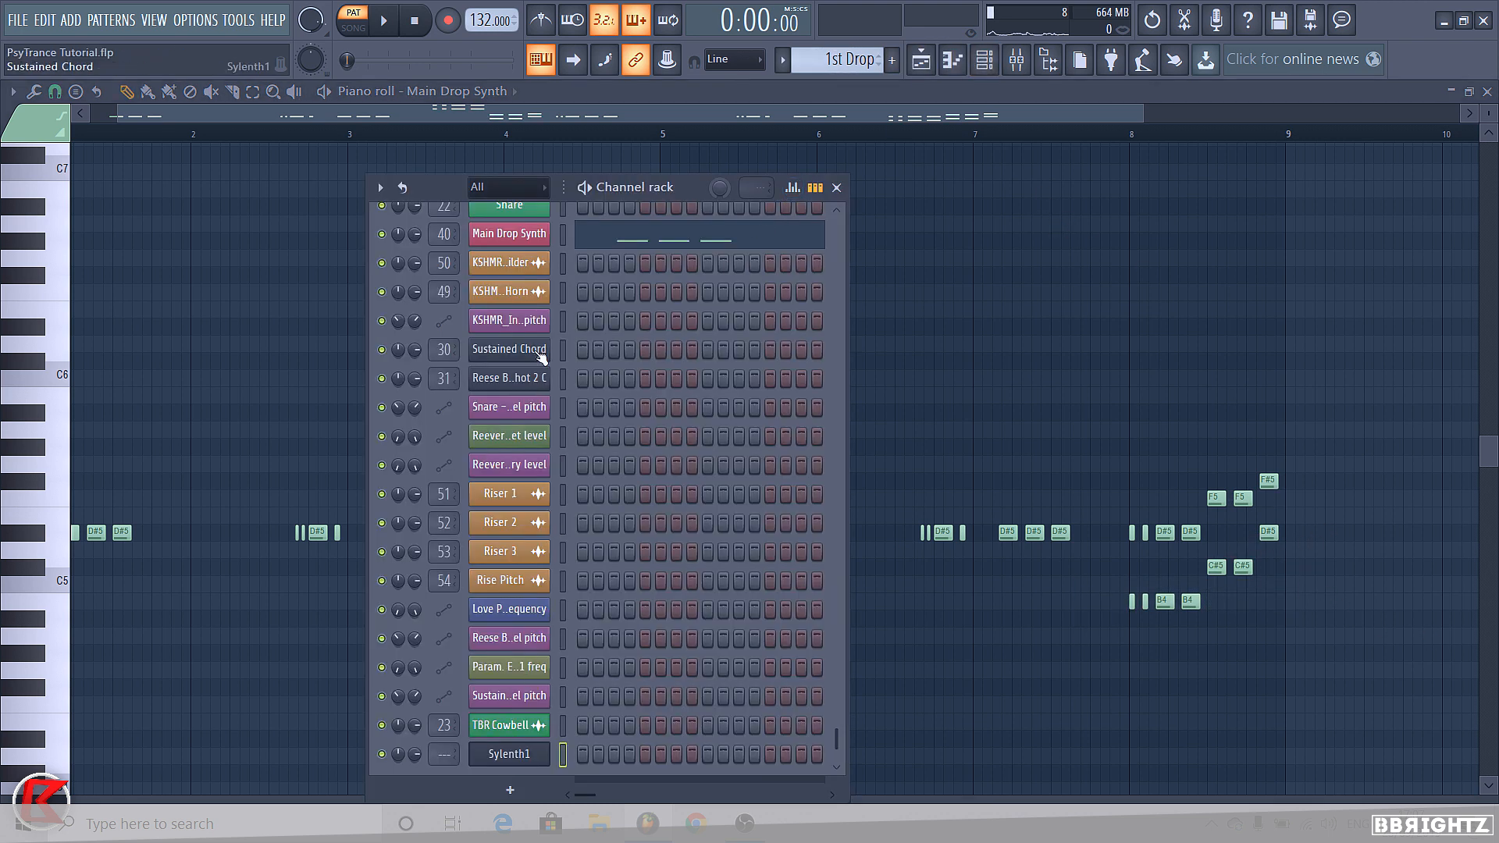
right_click(509, 751)
click(593, 748)
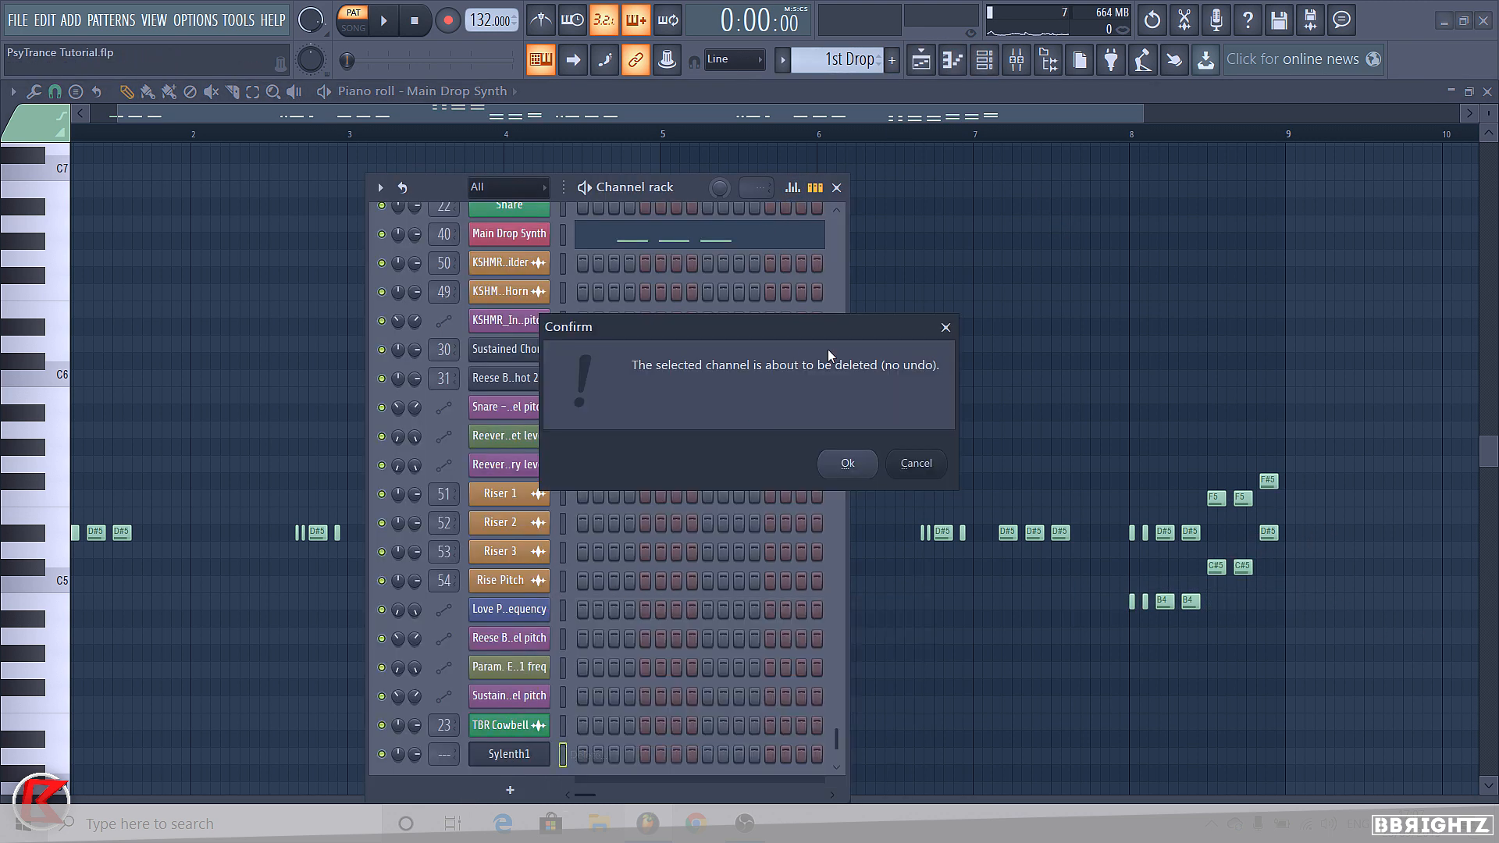
click(909, 460)
Clone the new Sylenth1 channel twice and close each copy's plugin window
right_click(538, 754)
click(577, 740)
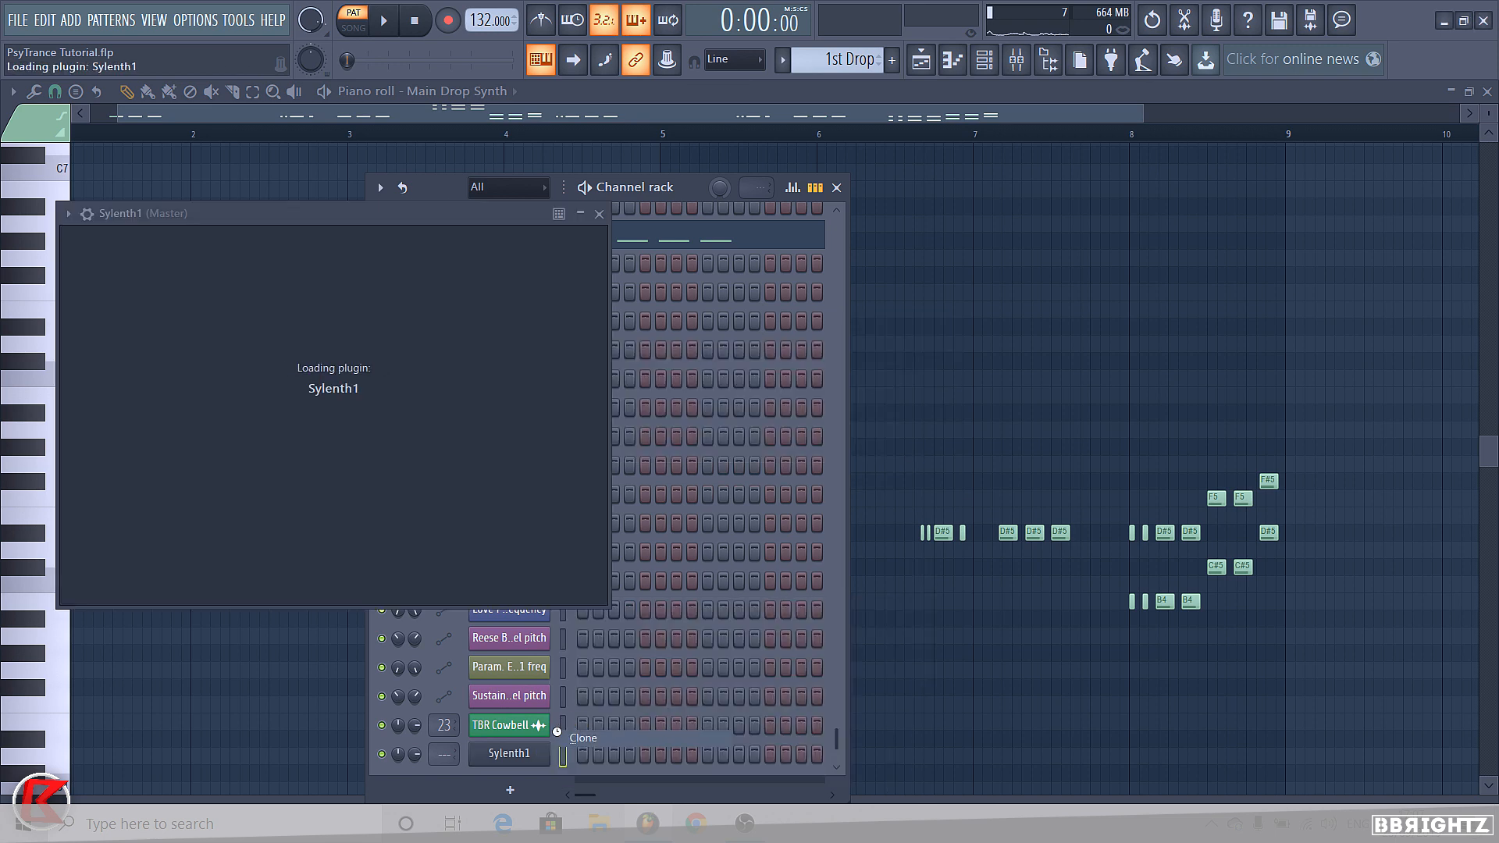
click(938, 213)
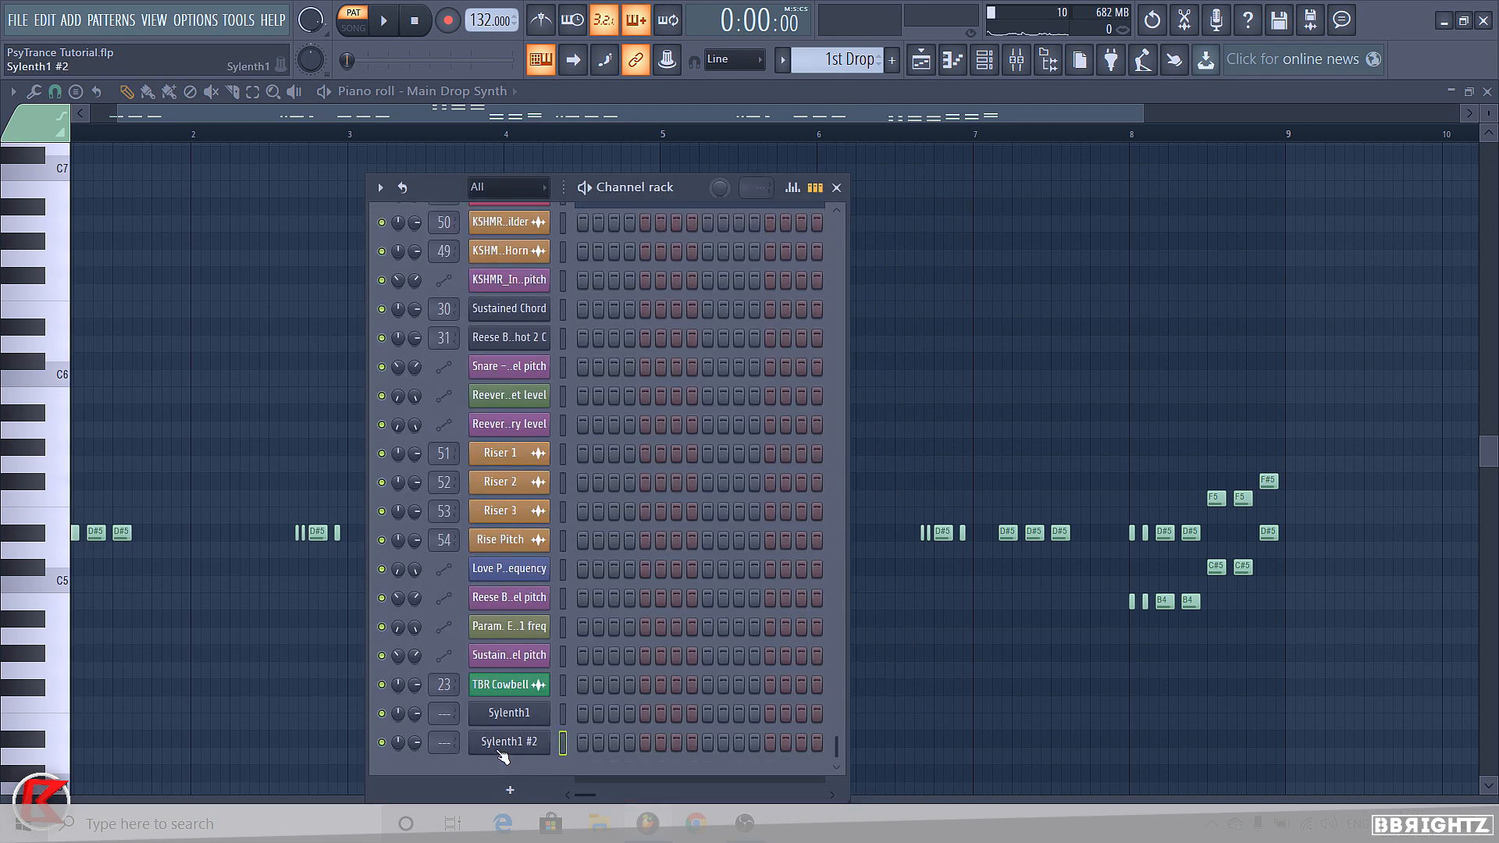
right_click(507, 742)
click(582, 737)
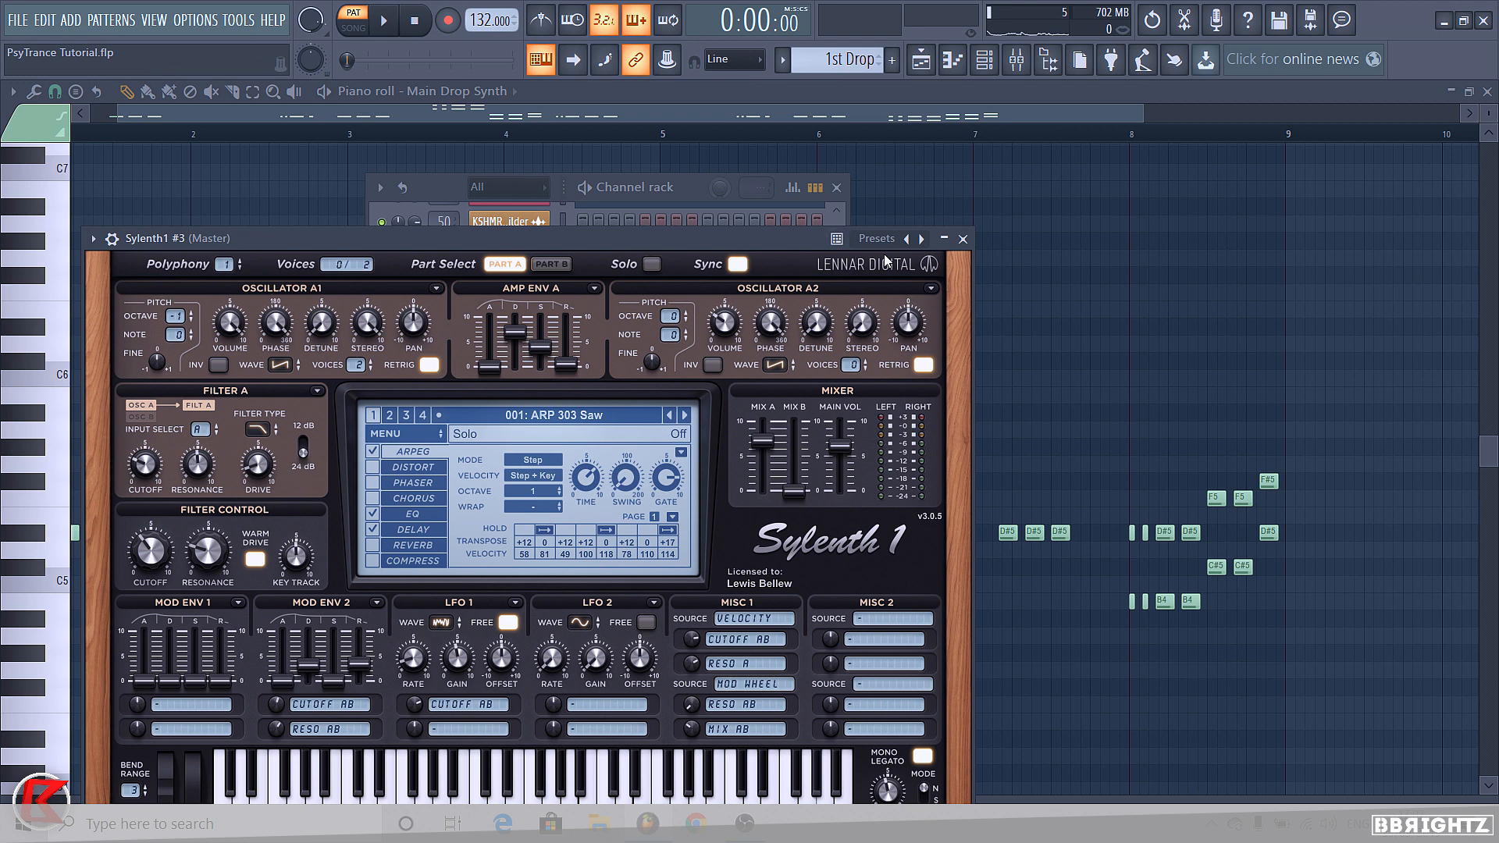
click(963, 239)
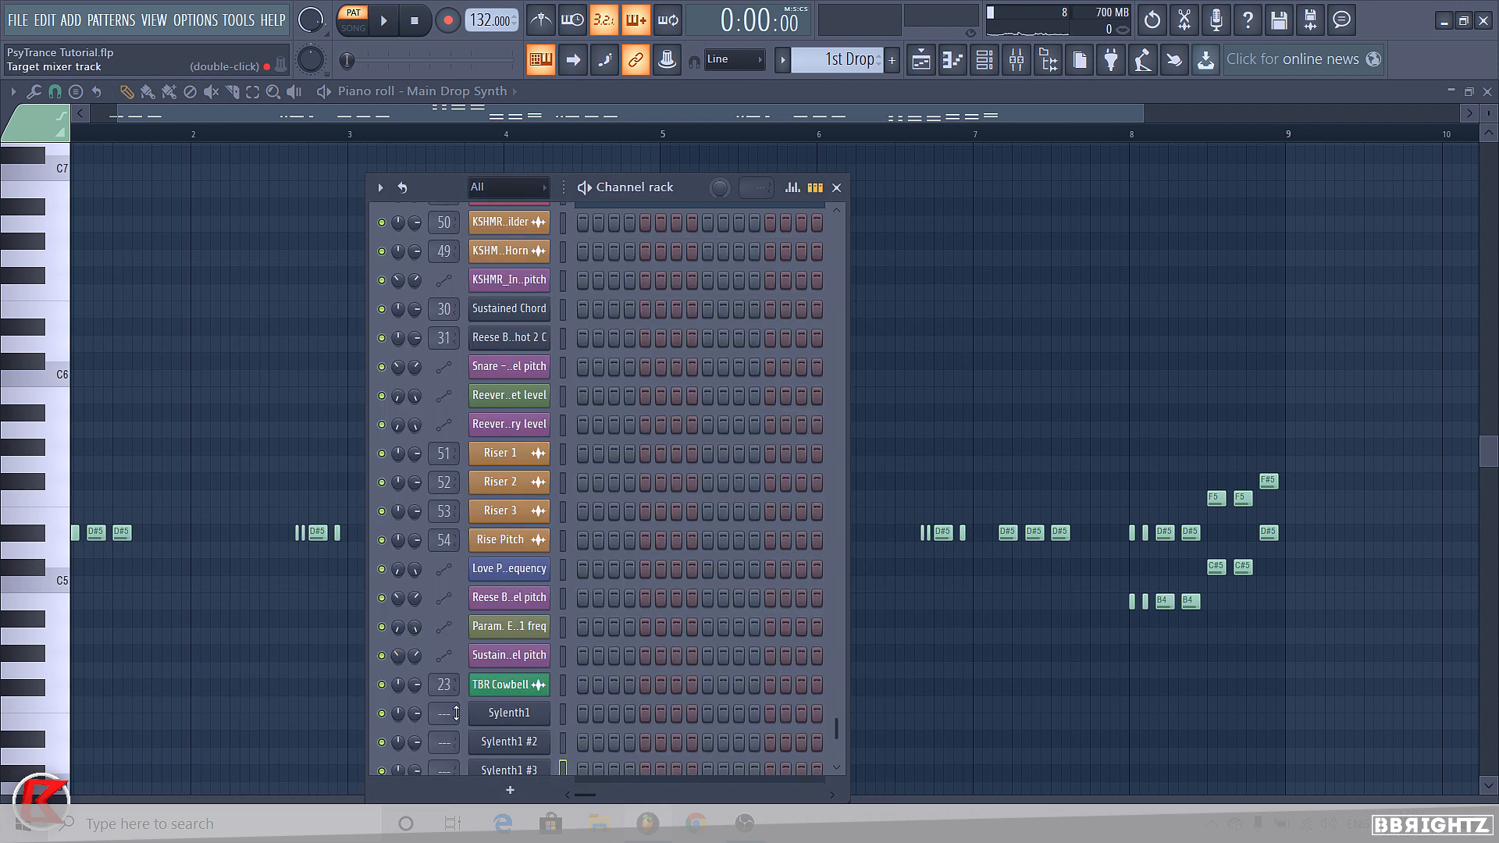
Move the three new Sylenth1 channels up to sit in order directly below Main Drop Synth in the channel rack
drag(509, 719, 516, 229)
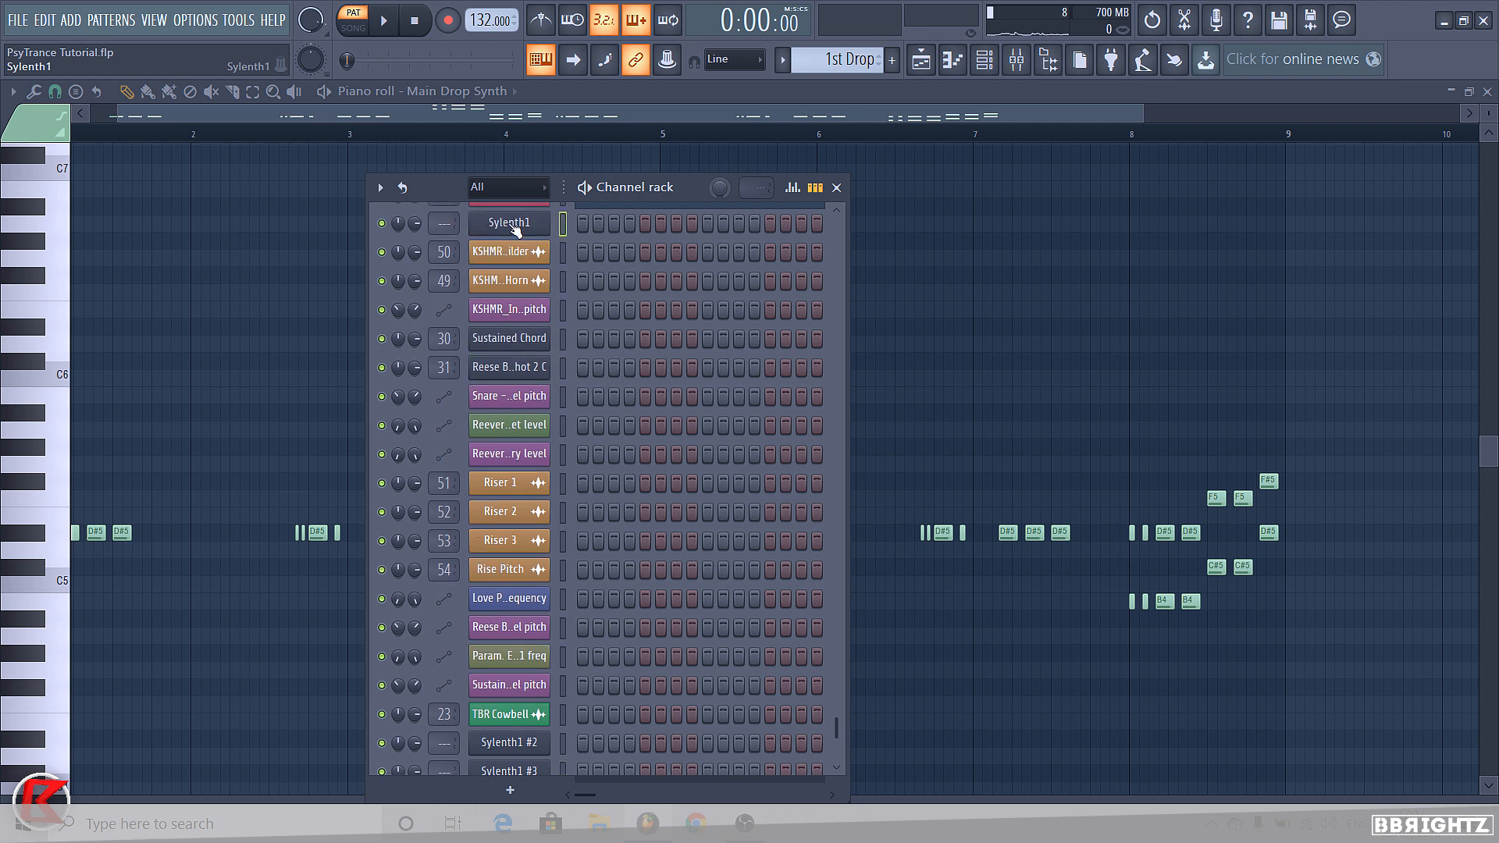
drag(539, 742, 543, 251)
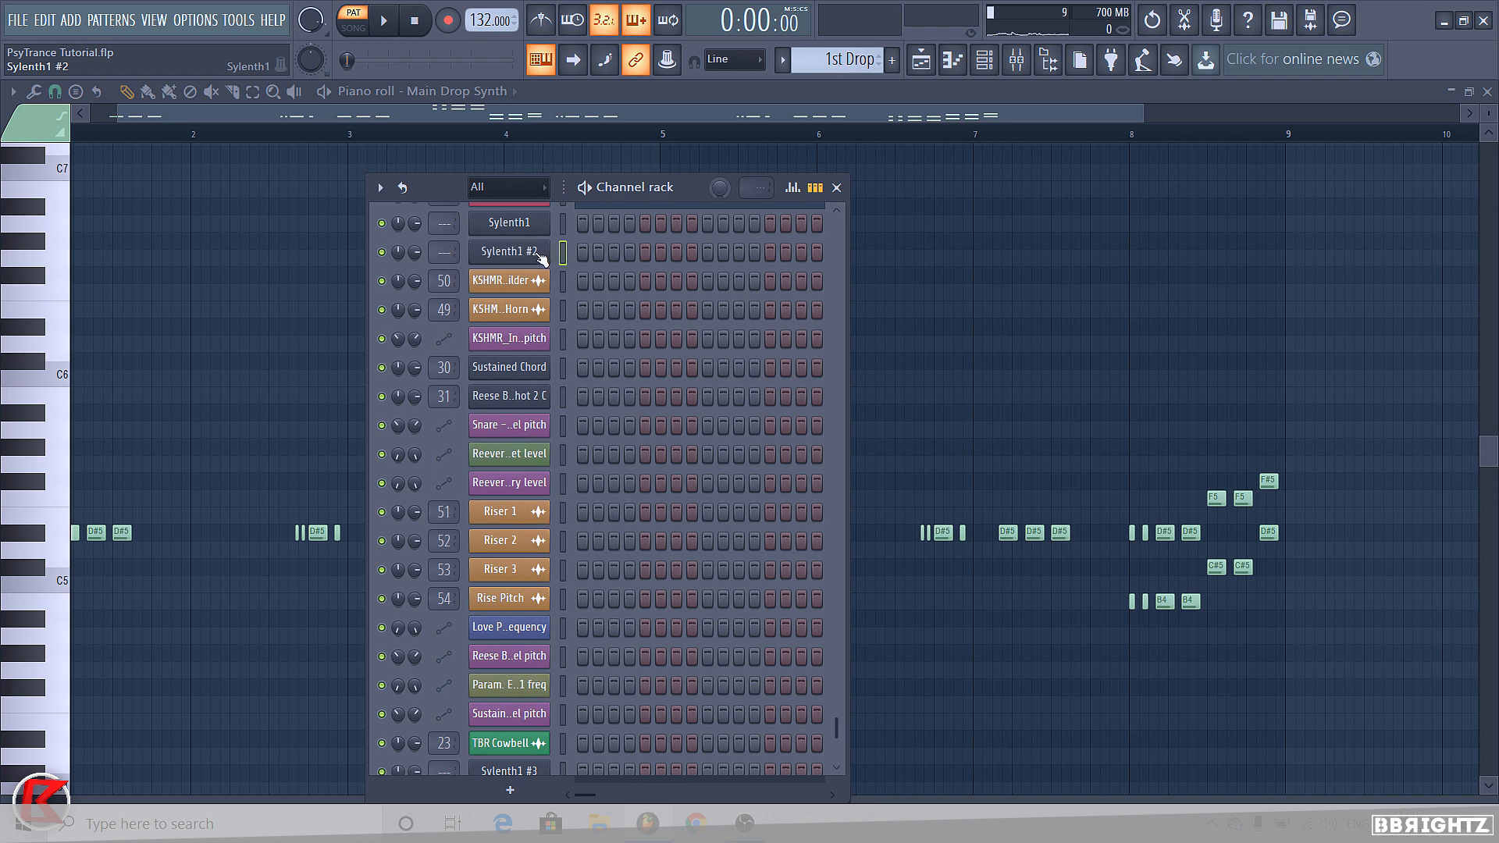
scroll(513, 761, down, 1)
scroll(512, 759, up, 3)
scroll(514, 757, down, 3)
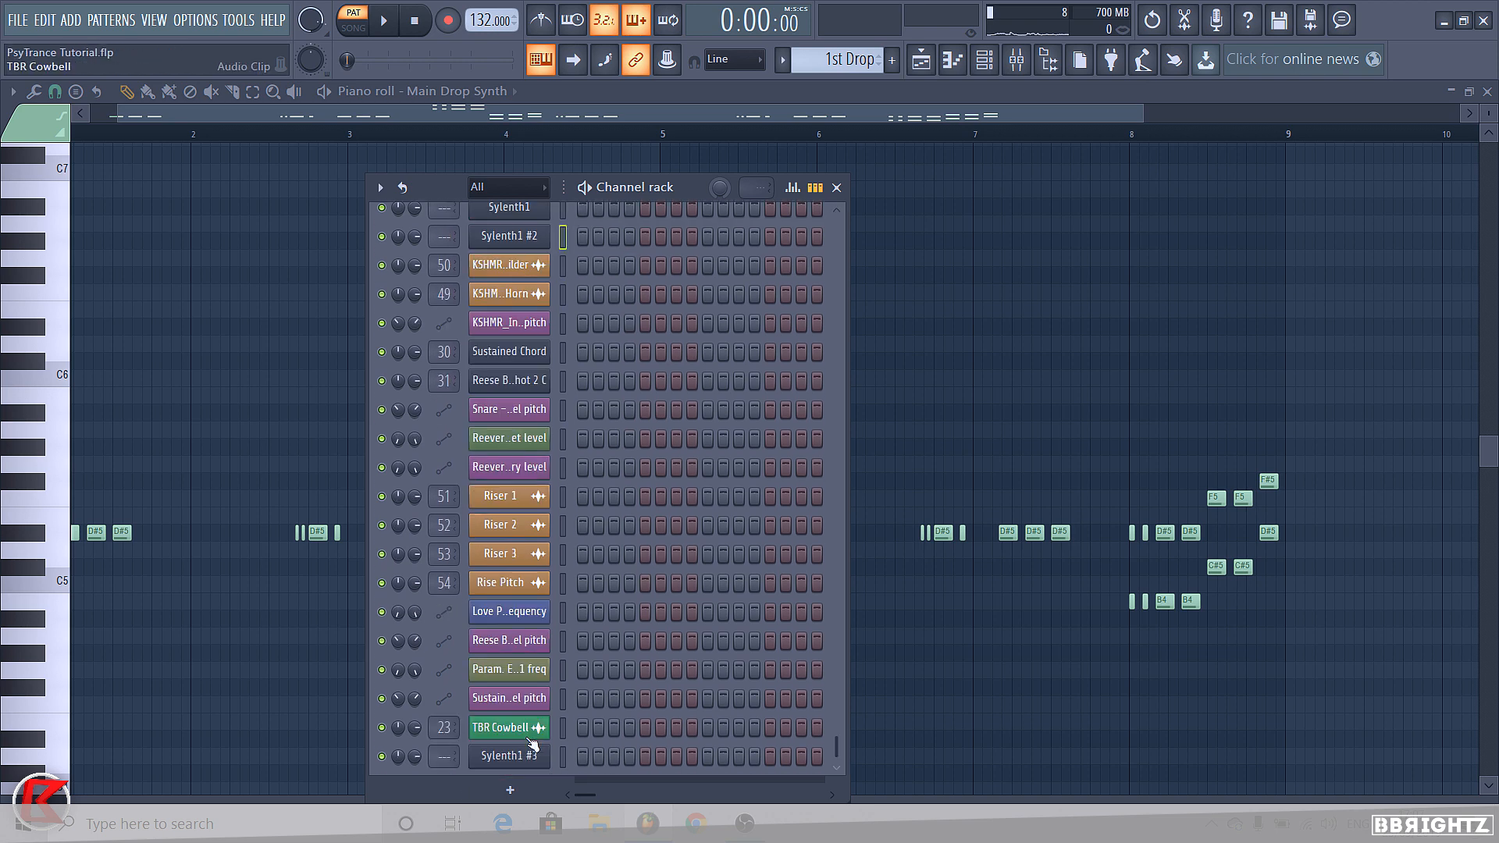
drag(532, 744, 530, 261)
scroll(534, 311, up, 3)
Rename the first Sylenth1 channel as Support LY 1 and give it the same pinkish-red color as Main Drop Synth
right_click(524, 289)
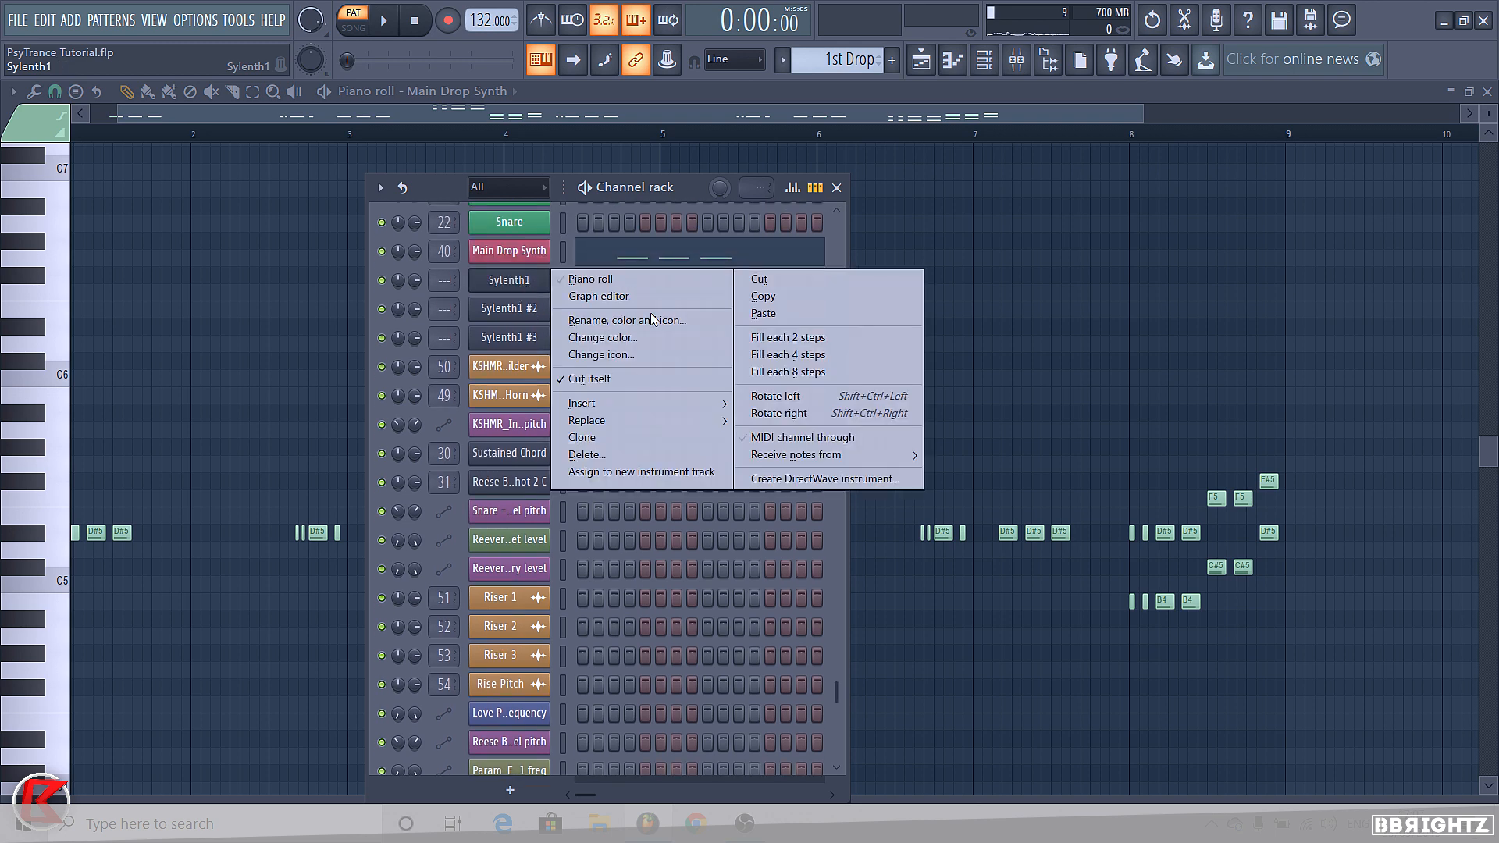
click(680, 320)
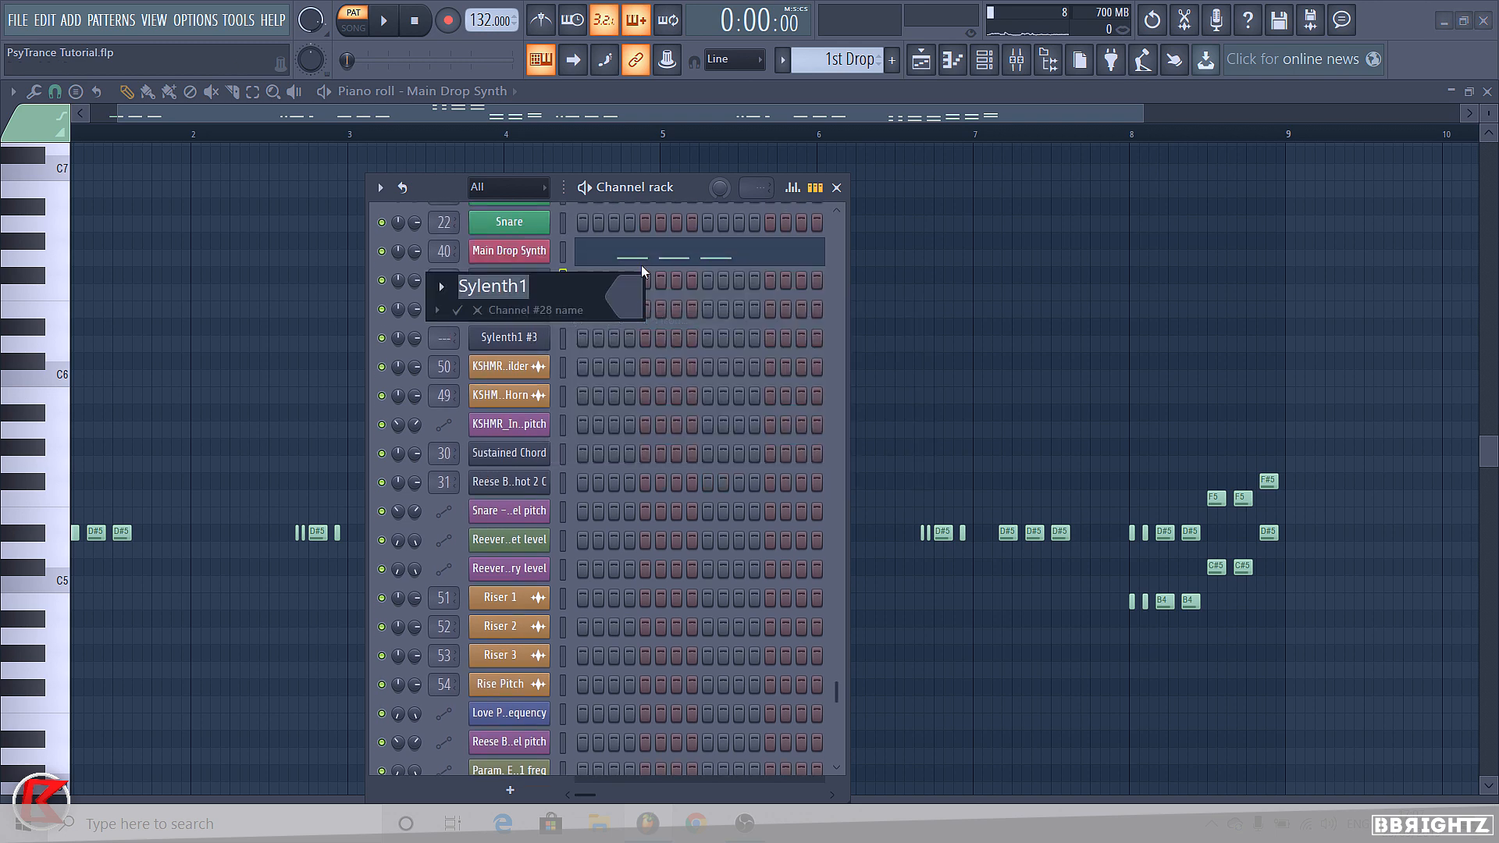
text(Syl)
key(BackSpace)
key(BackSpace)
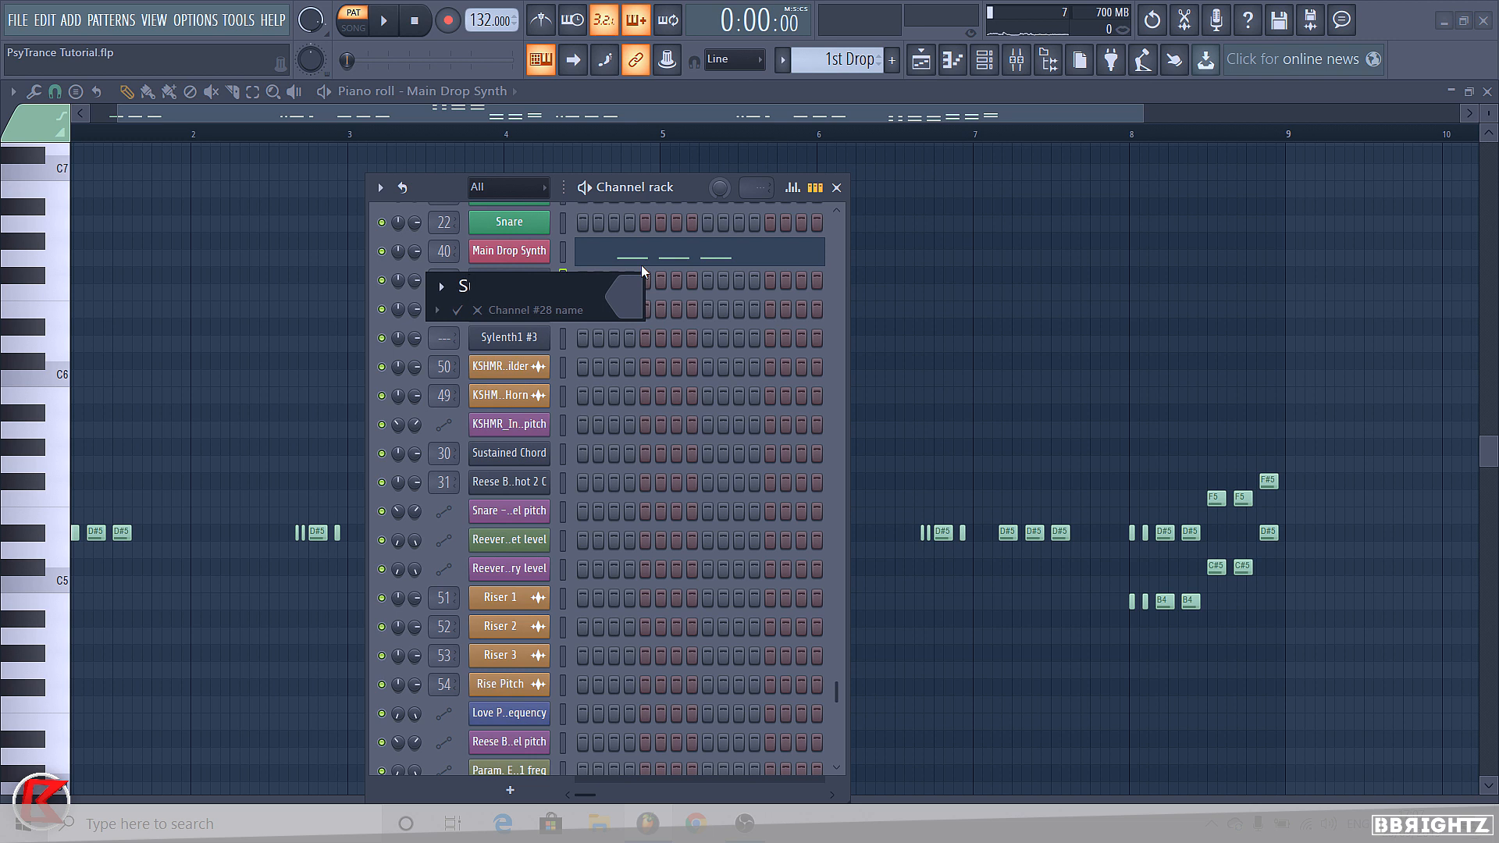
text(upport LY 1)
click(629, 305)
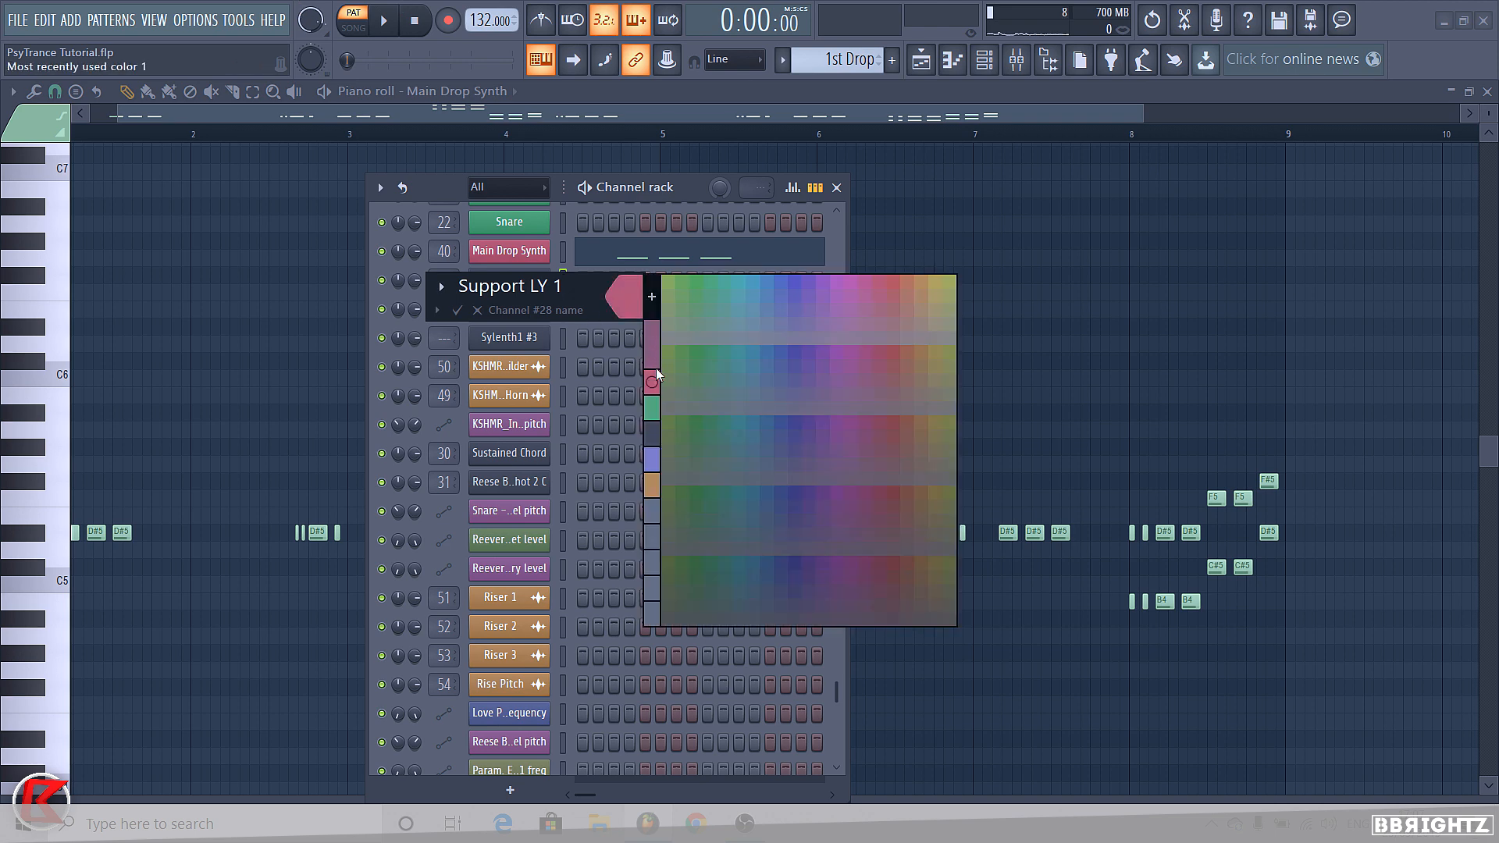
click(655, 367)
Rename the Sylenth1 #2 channel as Support LY 2 and color it pinkish-red
right_click(542, 310)
click(643, 342)
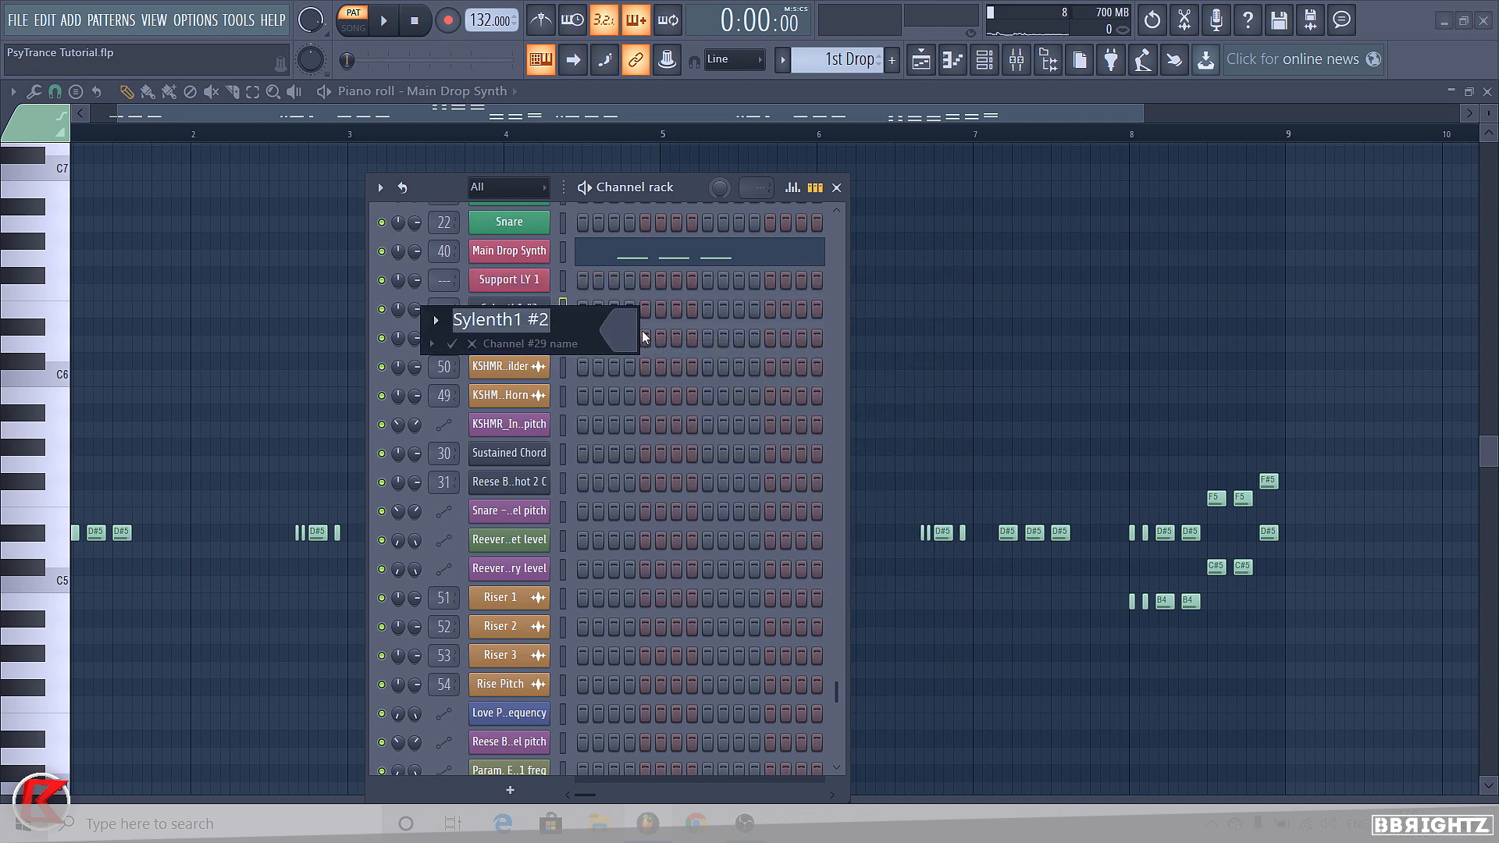
text(Support LY 2)
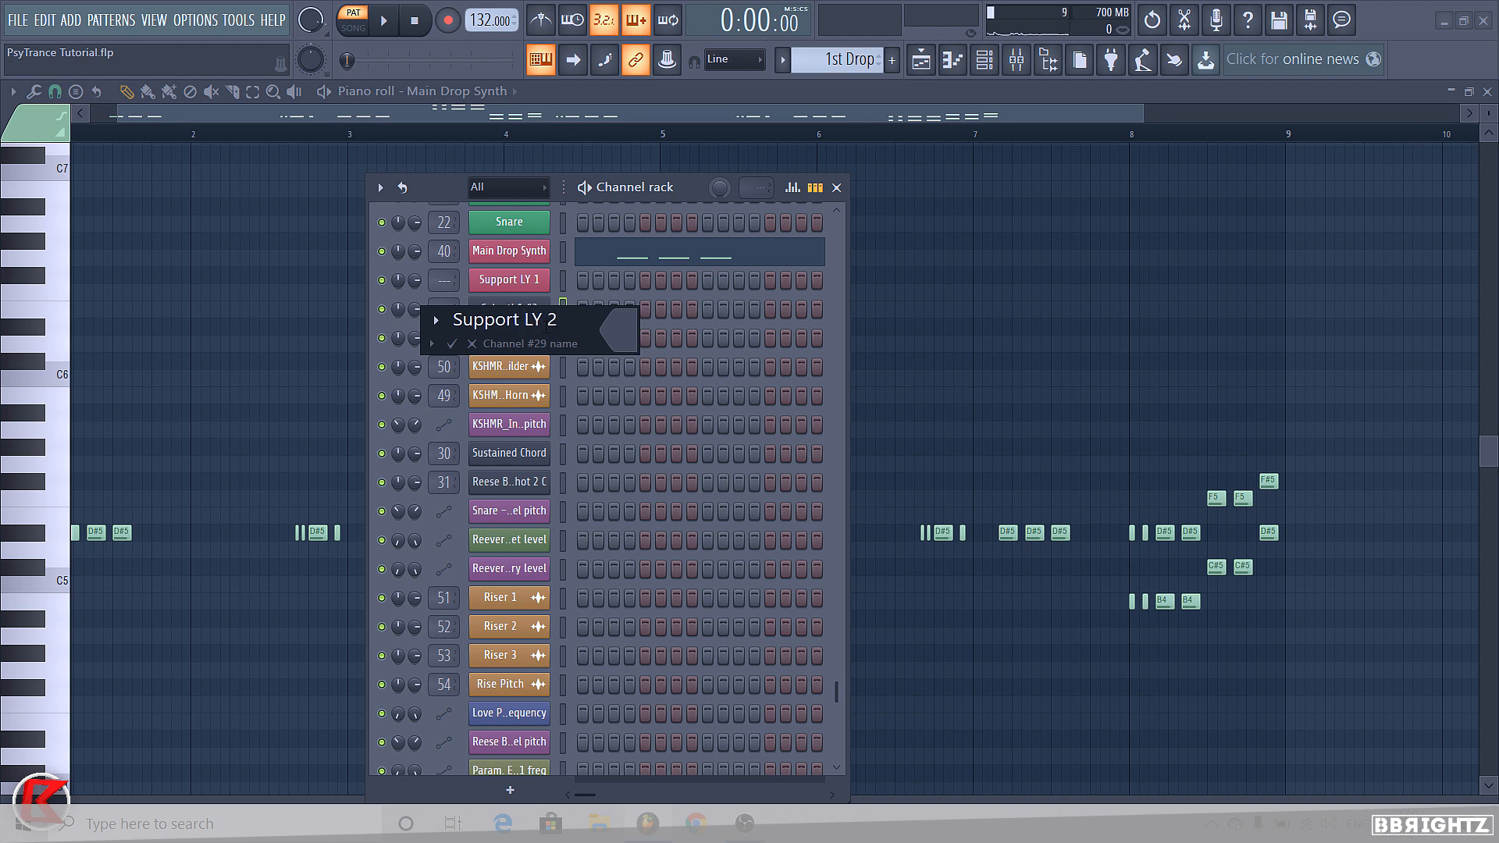
click(620, 329)
click(636, 406)
key(Return)
Rename the Sylenth1 #3 channel as Support LY 3 and color it pinkish-red
right_click(546, 332)
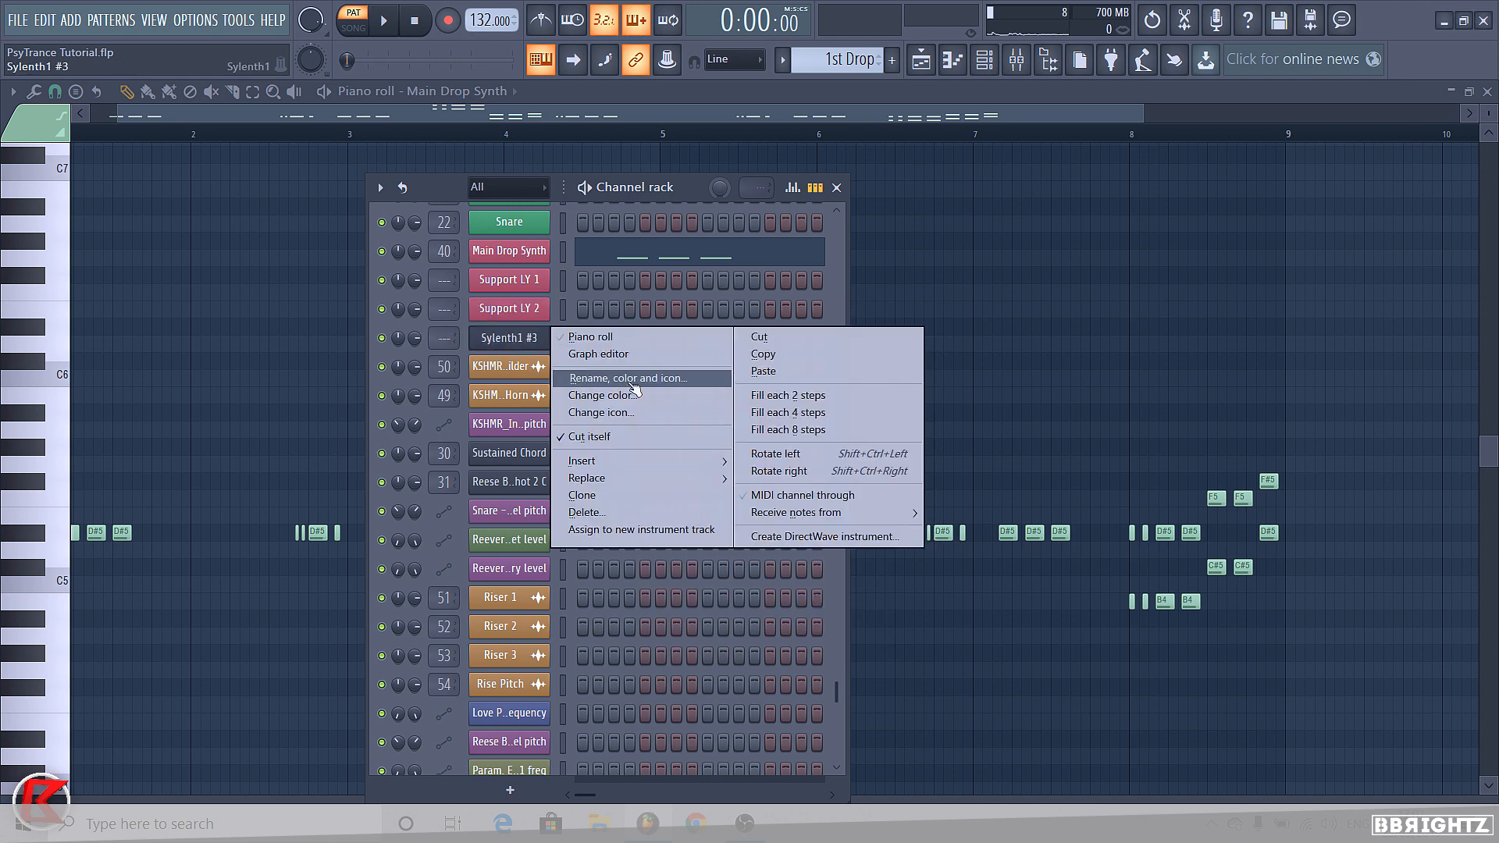
click(632, 381)
text(Support LY 3)
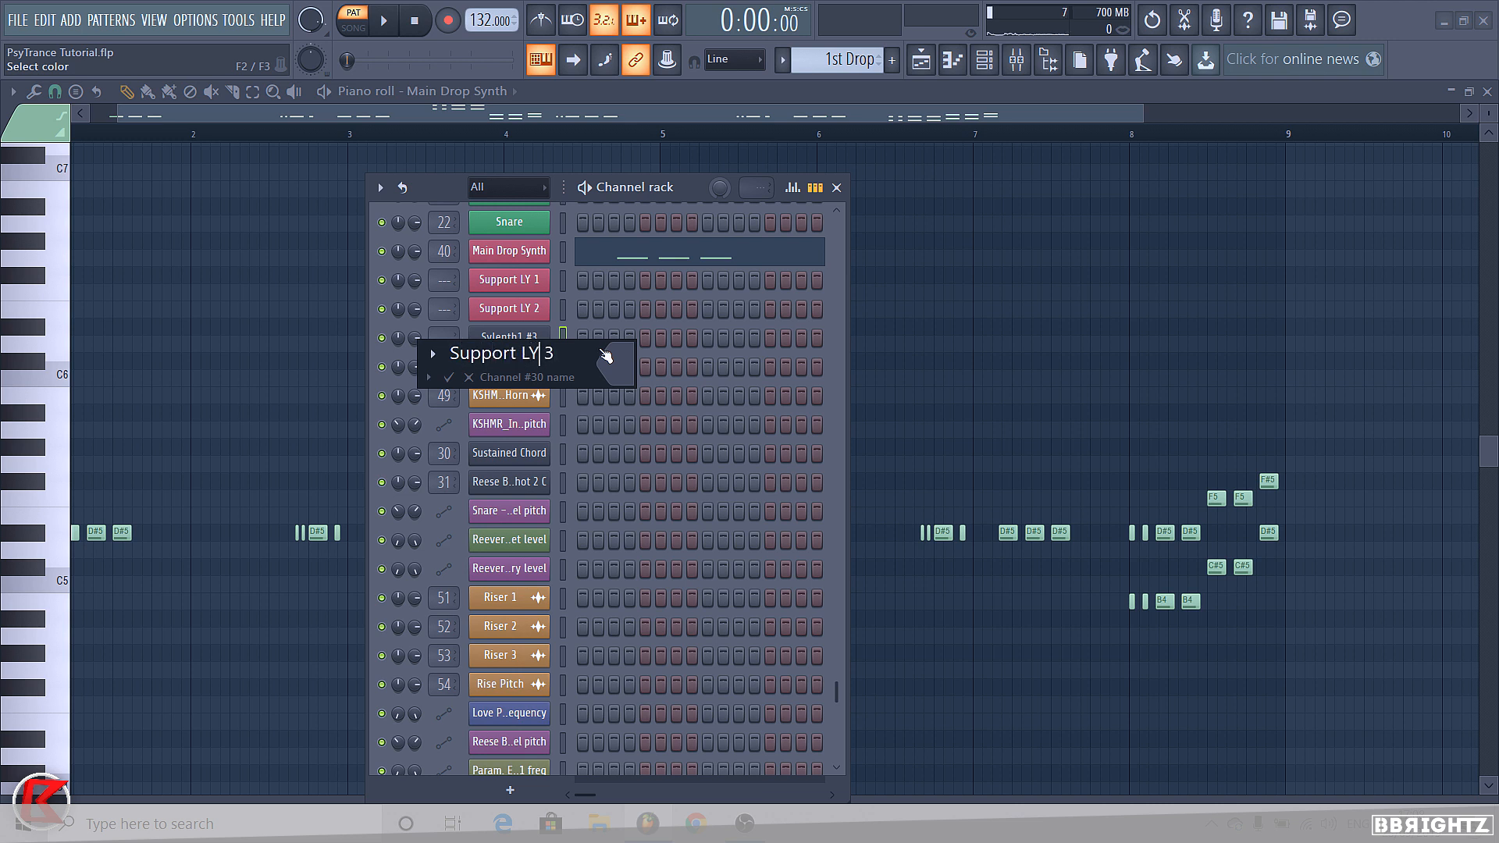
click(606, 356)
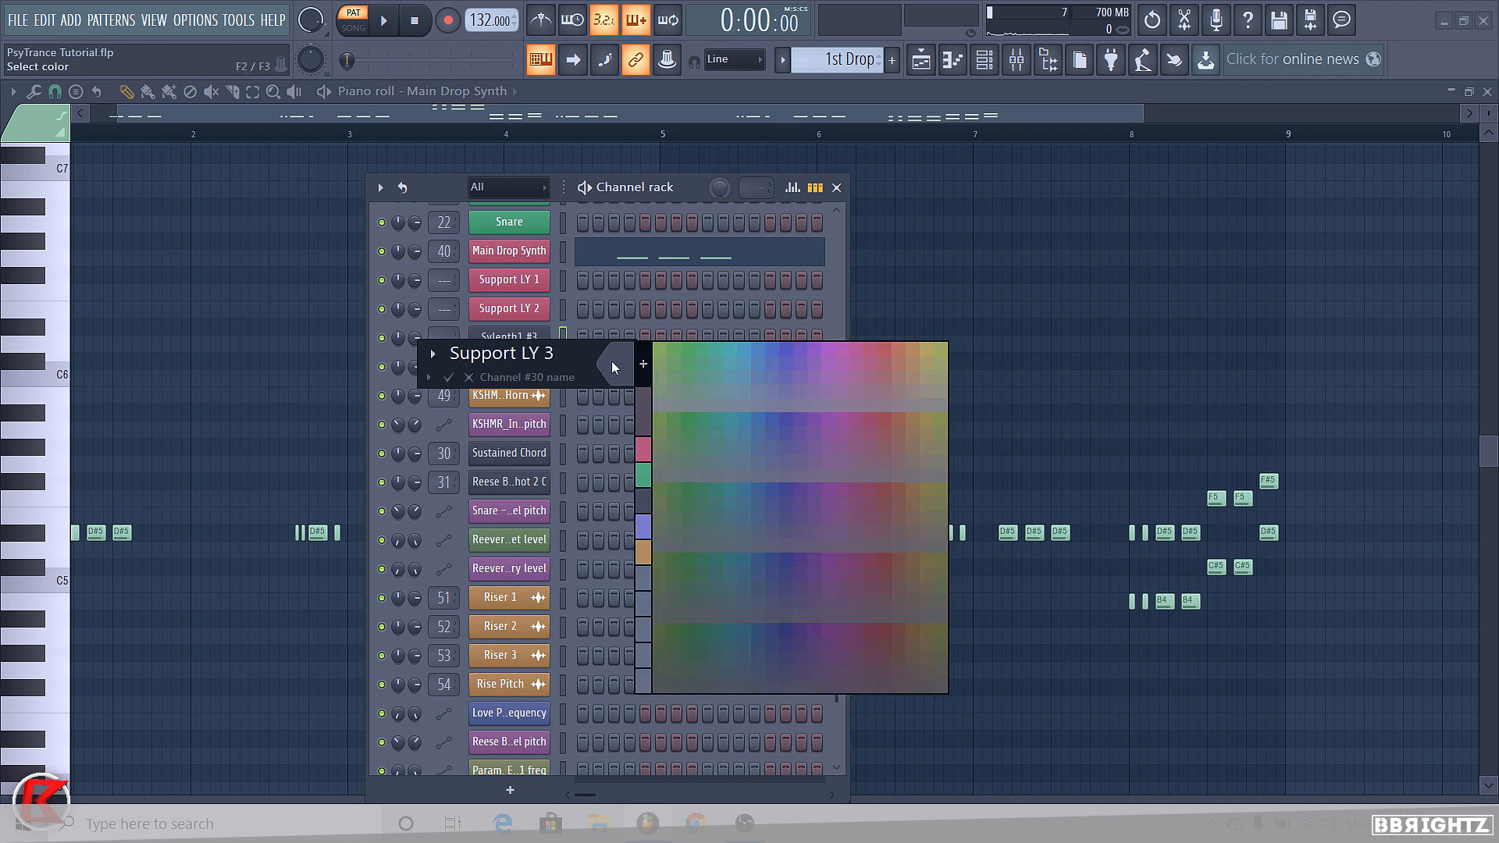
click(640, 443)
key(Return)
Open Support LY 1, load the factory bank Revealed Producer Starter Pack Vol. 3 - Sylenth1 Soundset, and show its preset list
click(506, 281)
click(355, 384)
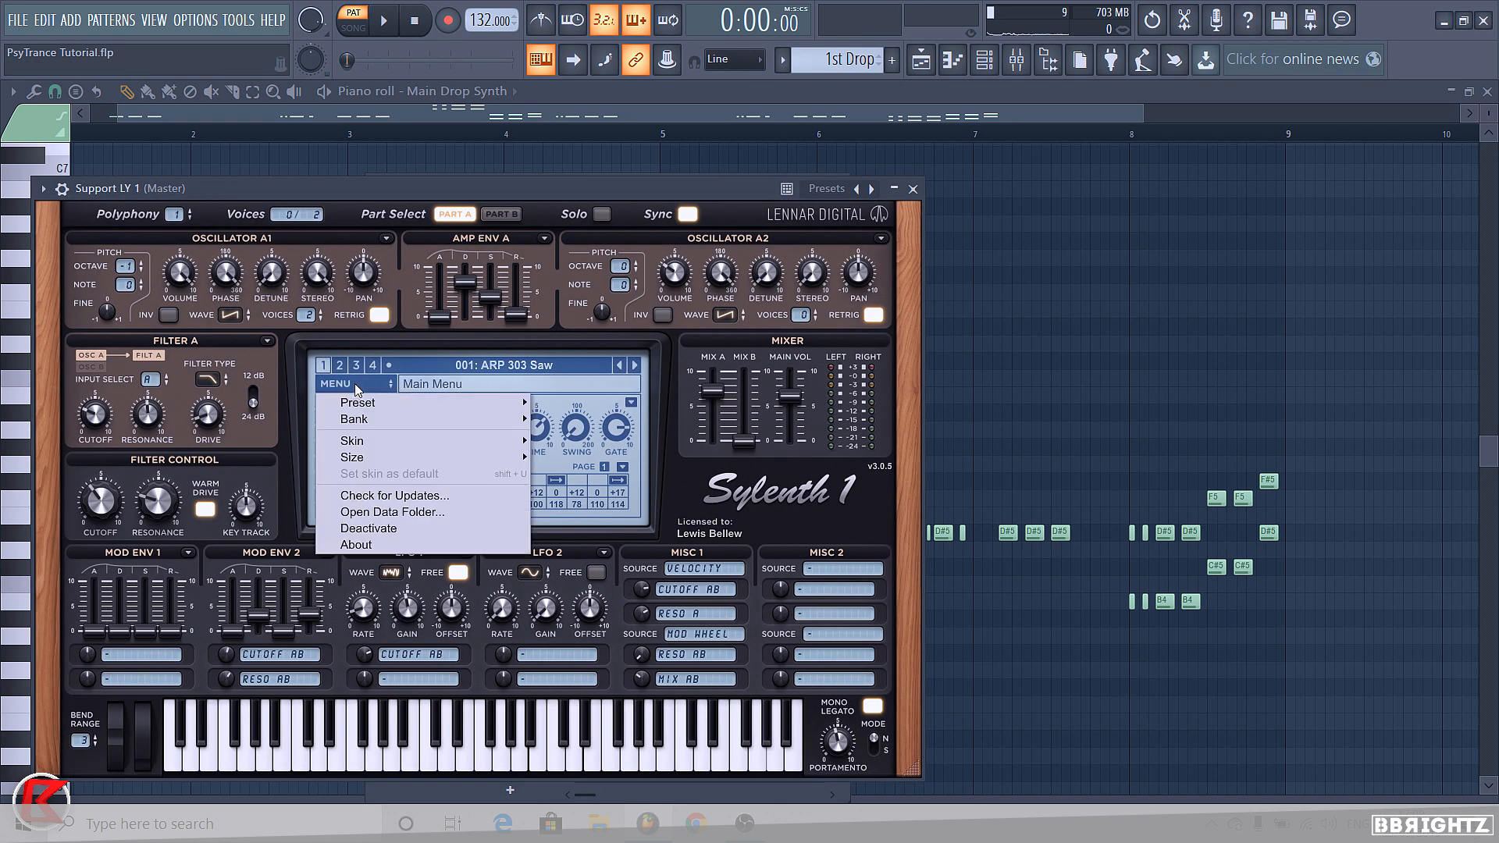
mouse_move(354, 419)
mouse_move(616, 421)
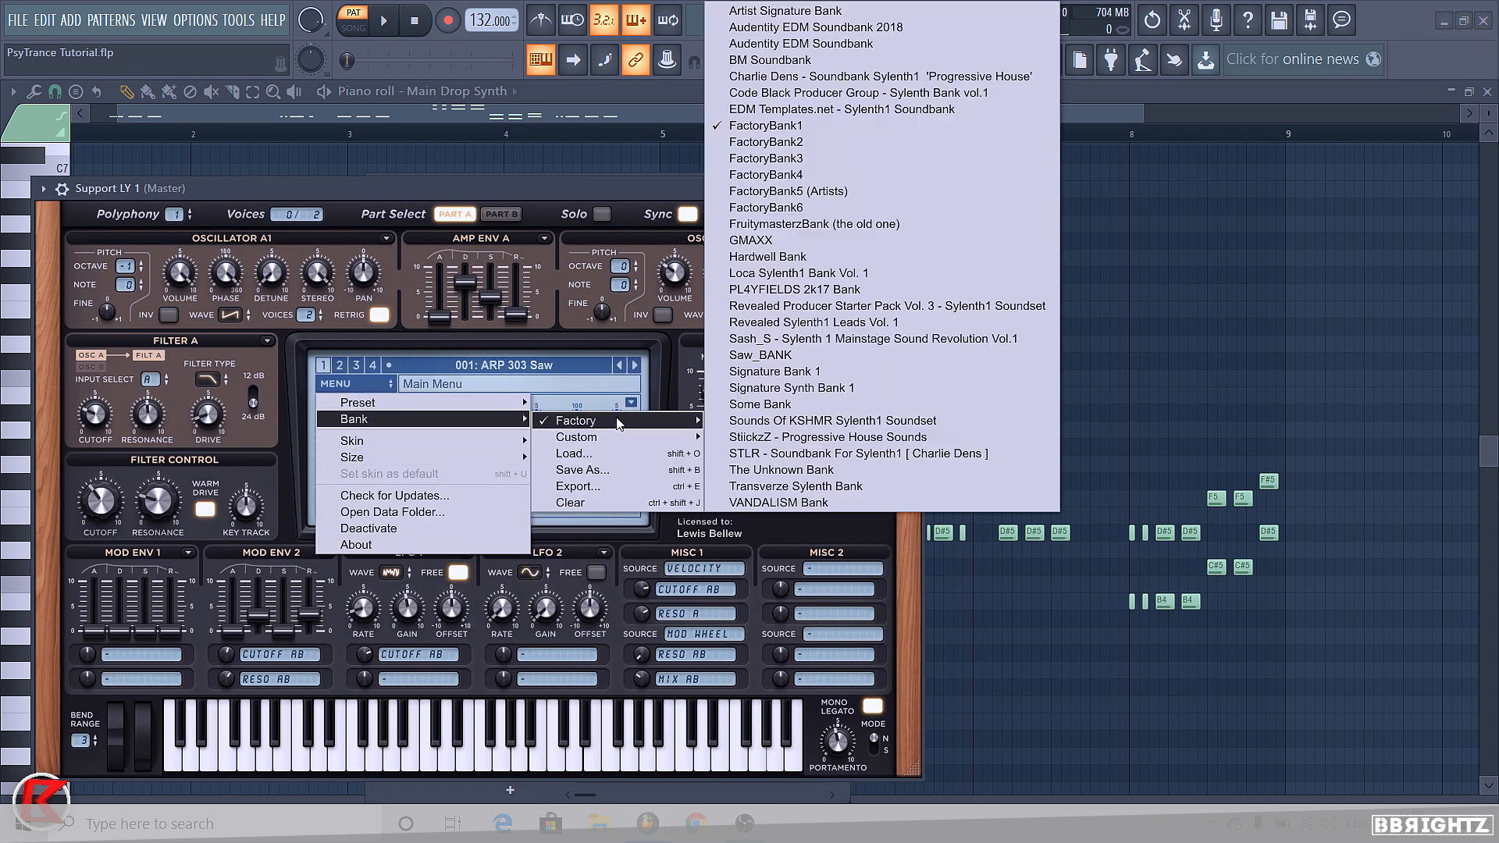
click(872, 305)
click(511, 367)
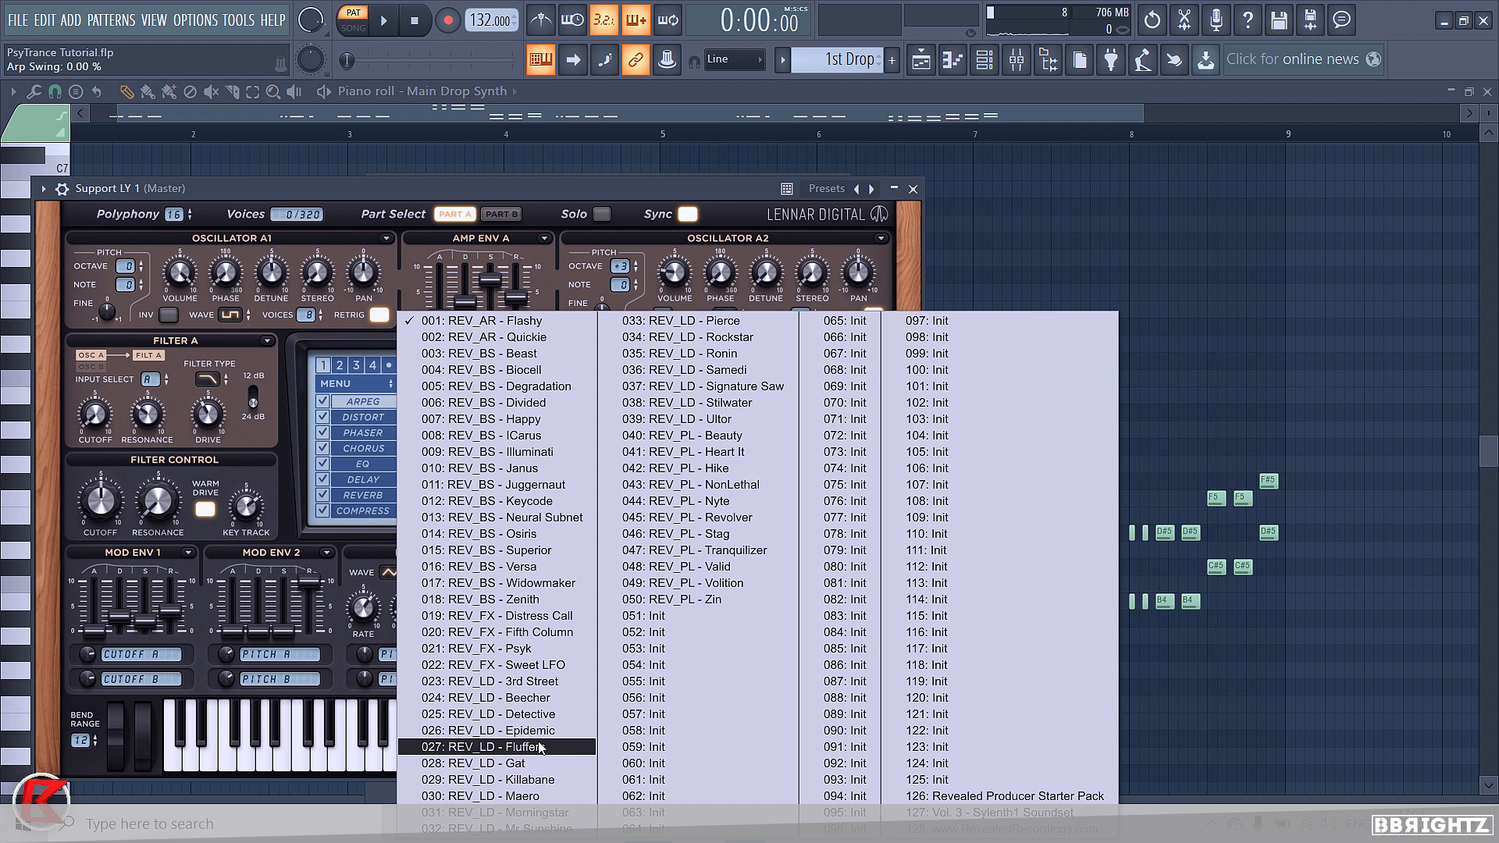
Audition the bank's REV_LD lead presets one after another, continuing through to 041: REV_PL - Heart It
click(508, 729)
click(634, 367)
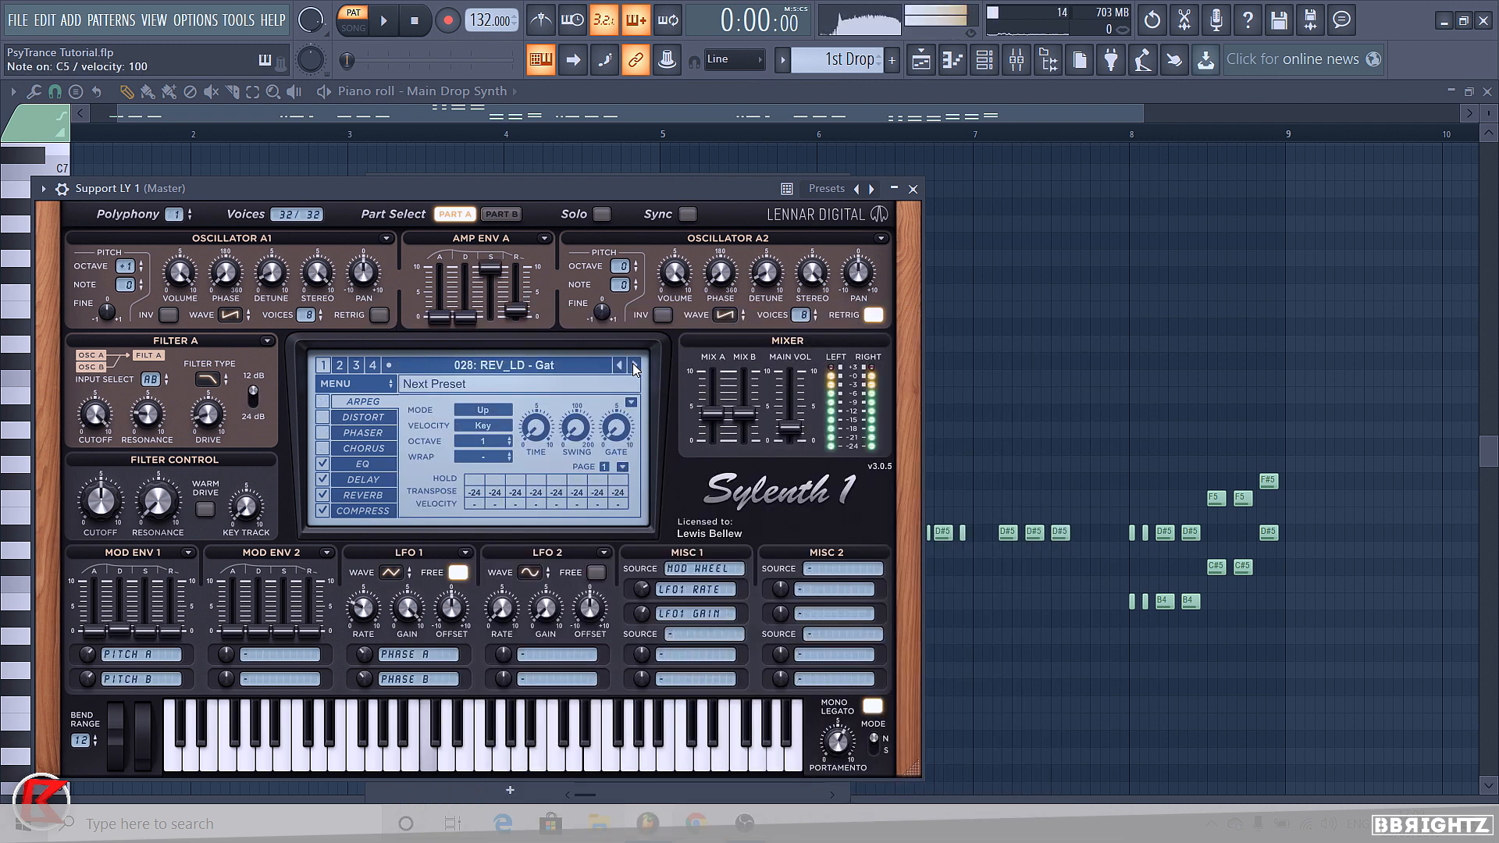
click(634, 367)
click(634, 367)
click(634, 367)
click(634, 367)
click(634, 367)
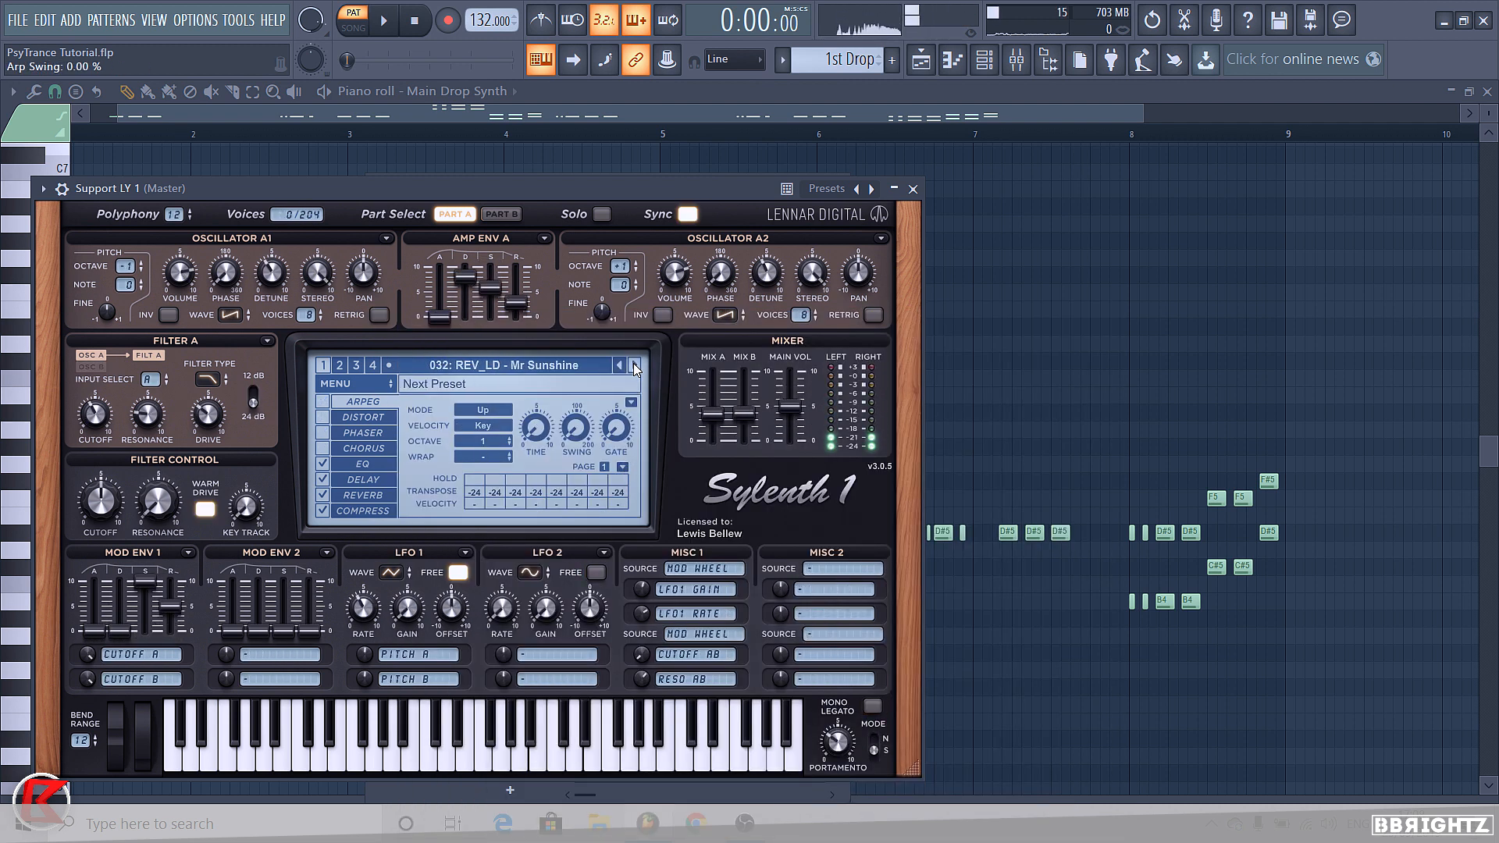
click(635, 367)
click(636, 367)
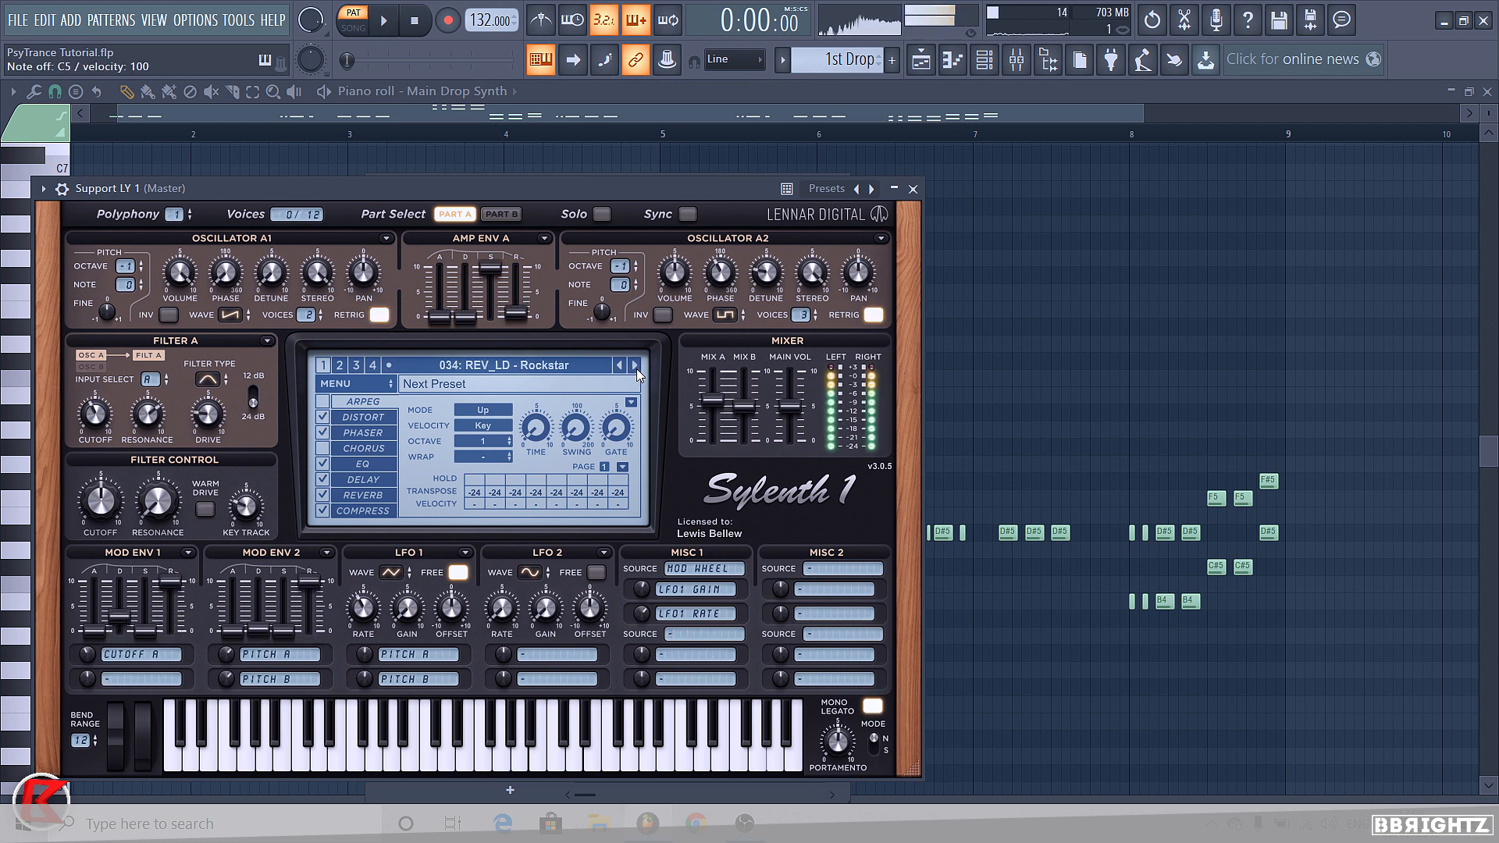
click(636, 367)
click(636, 367)
click(635, 367)
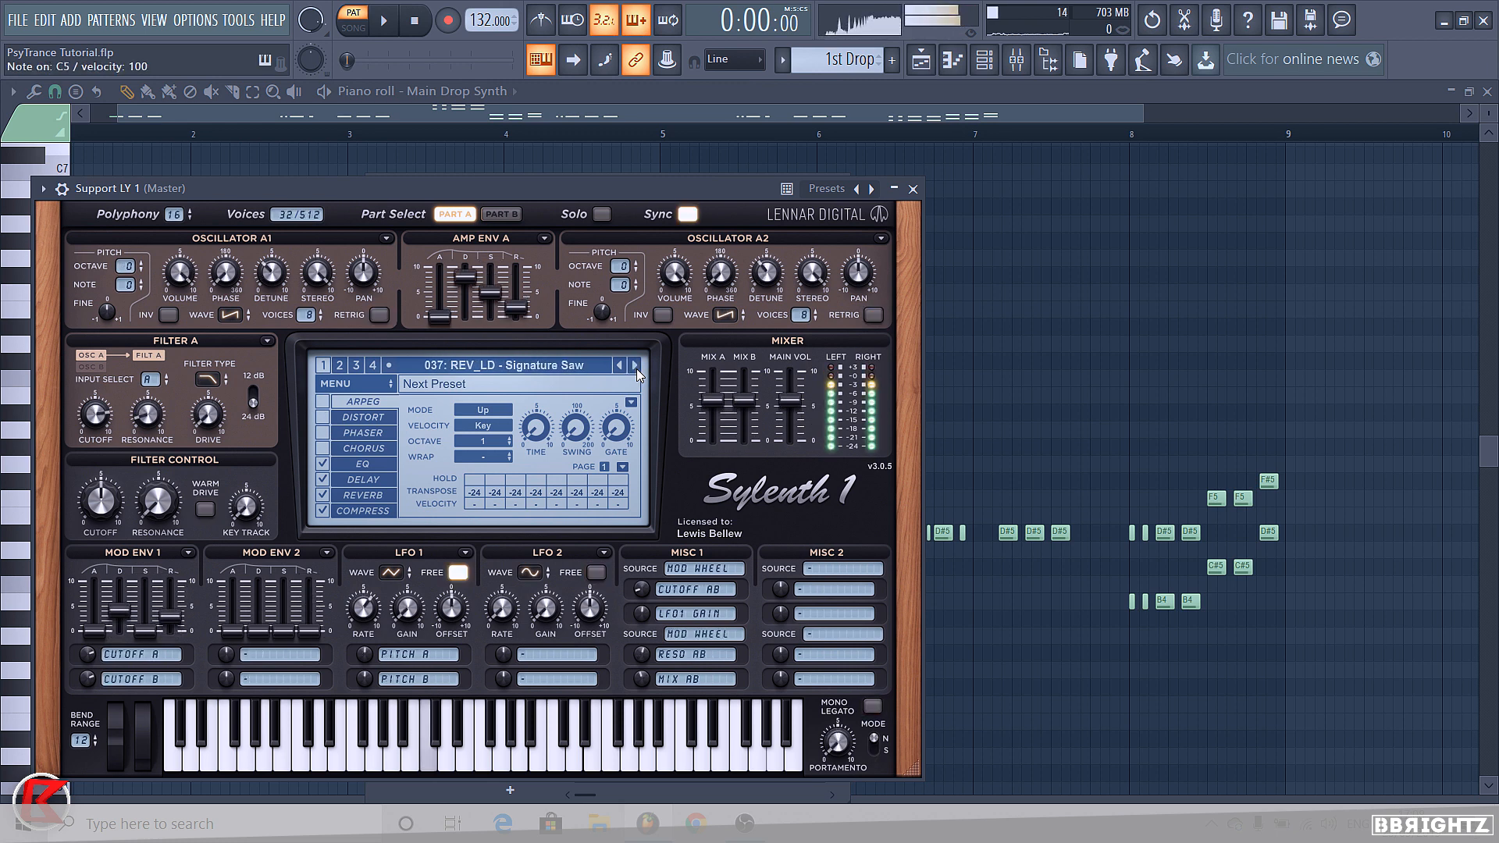
click(635, 367)
click(635, 367)
click(635, 365)
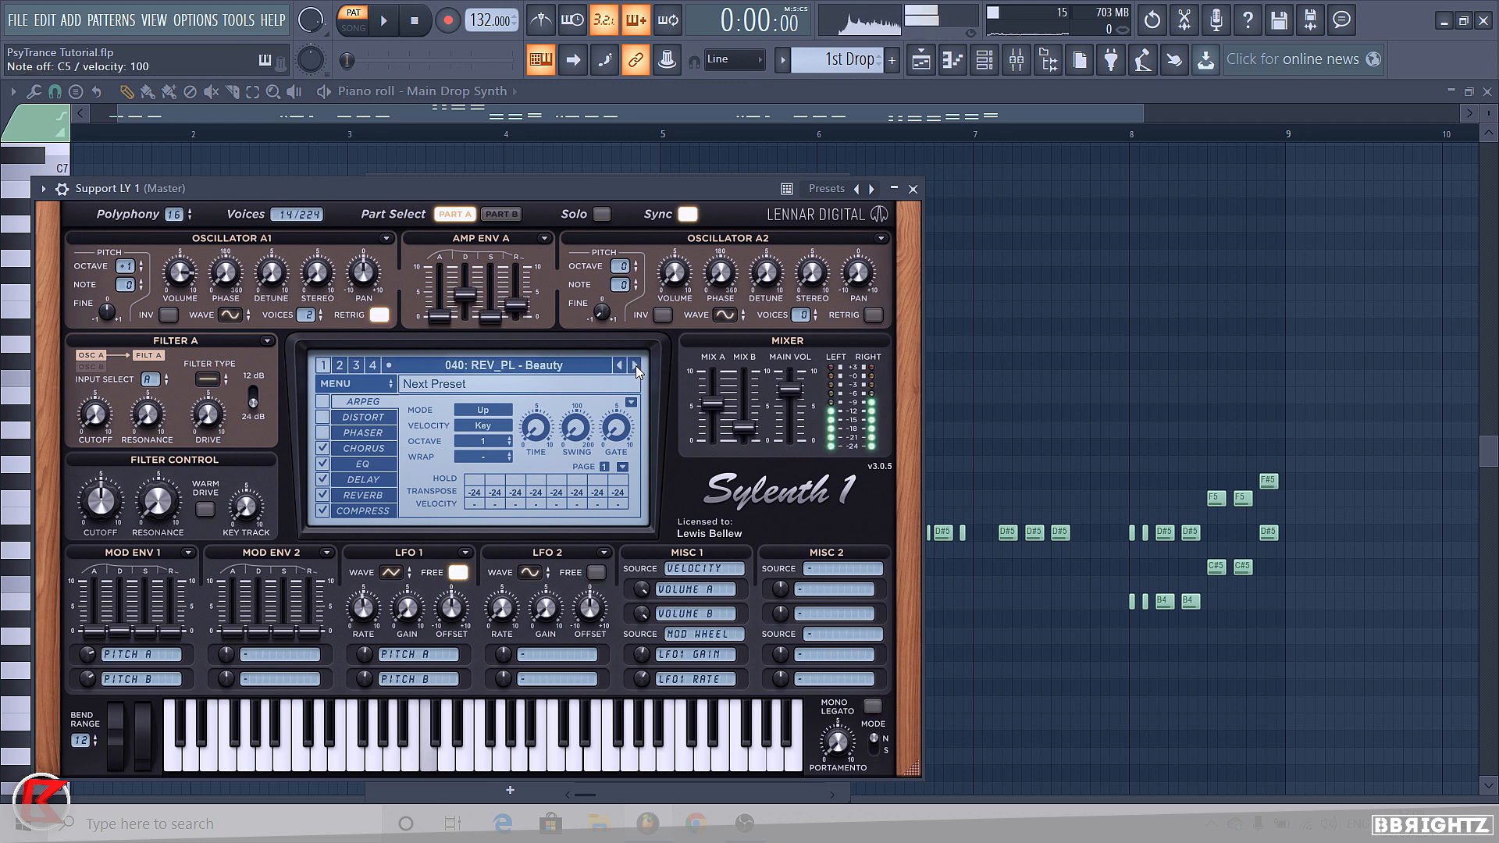
click(634, 365)
Load the preset file wasback-lead-4.fxp from the Extras folder into Support LY 1 and close the plugin window
click(352, 385)
mouse_move(352, 406)
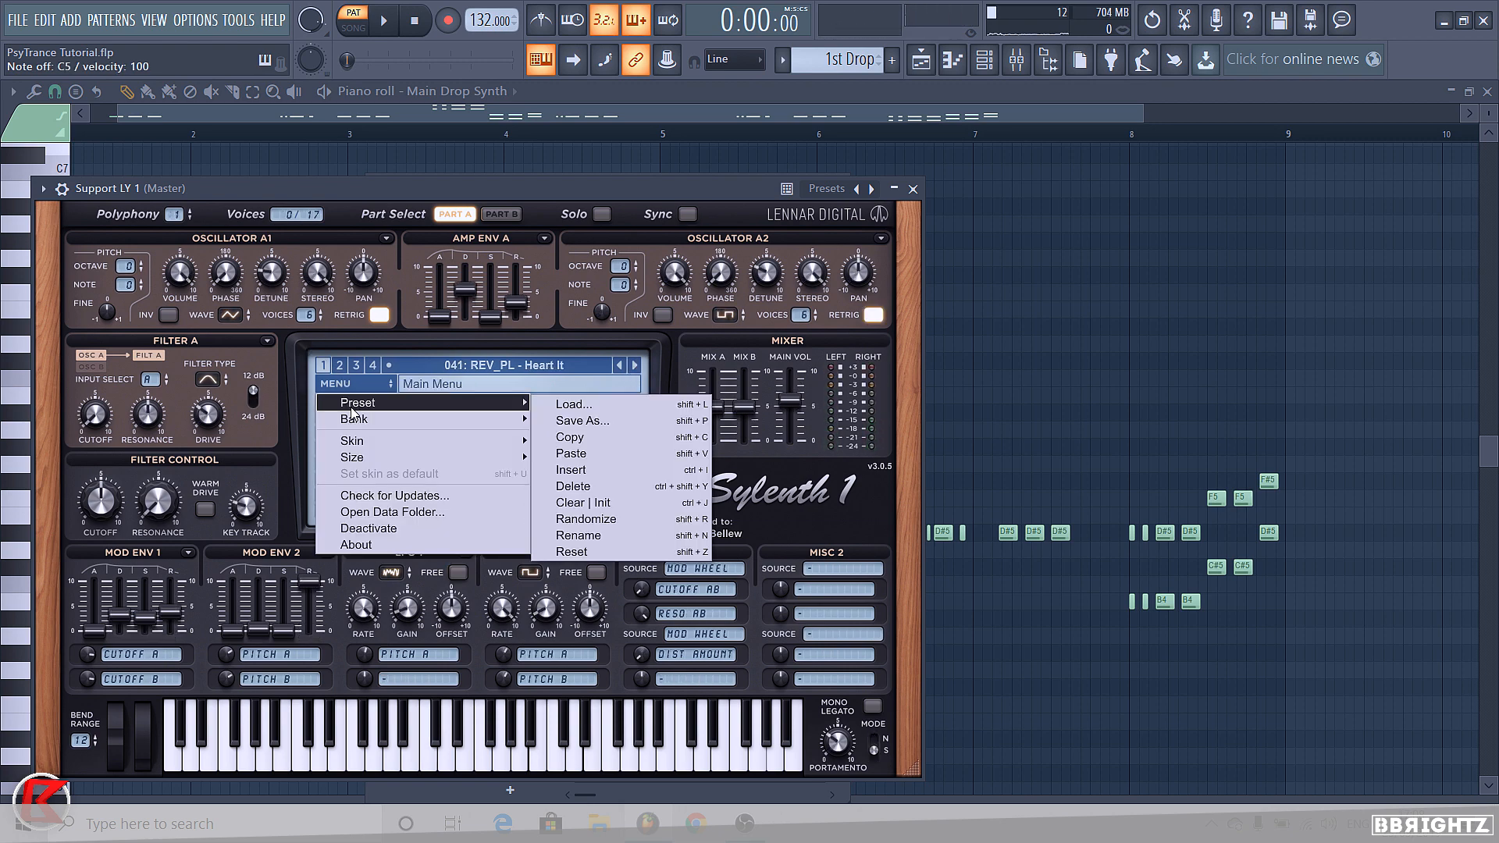
click(574, 403)
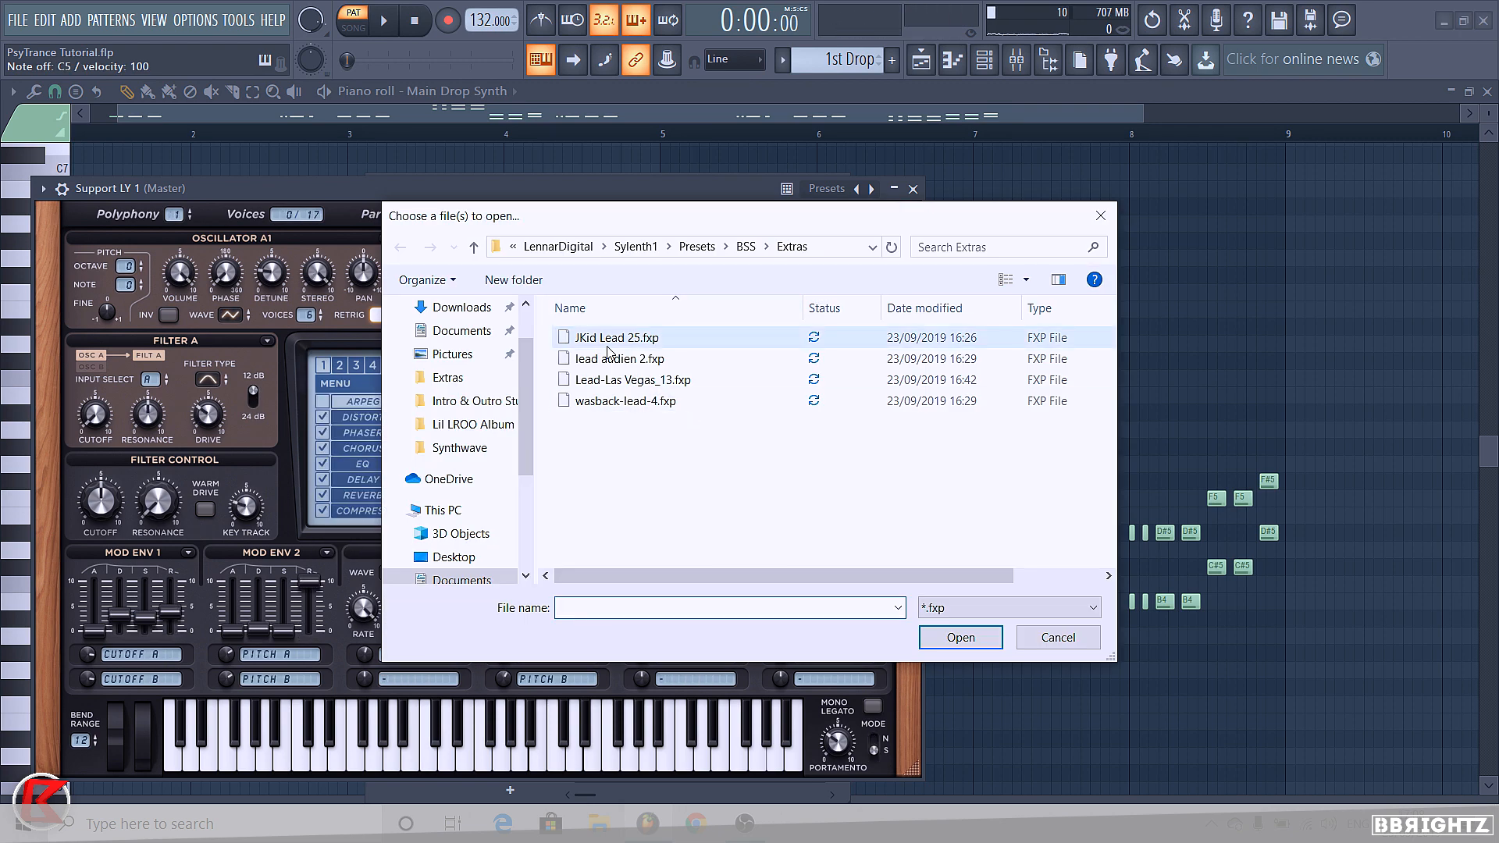
double_click(622, 402)
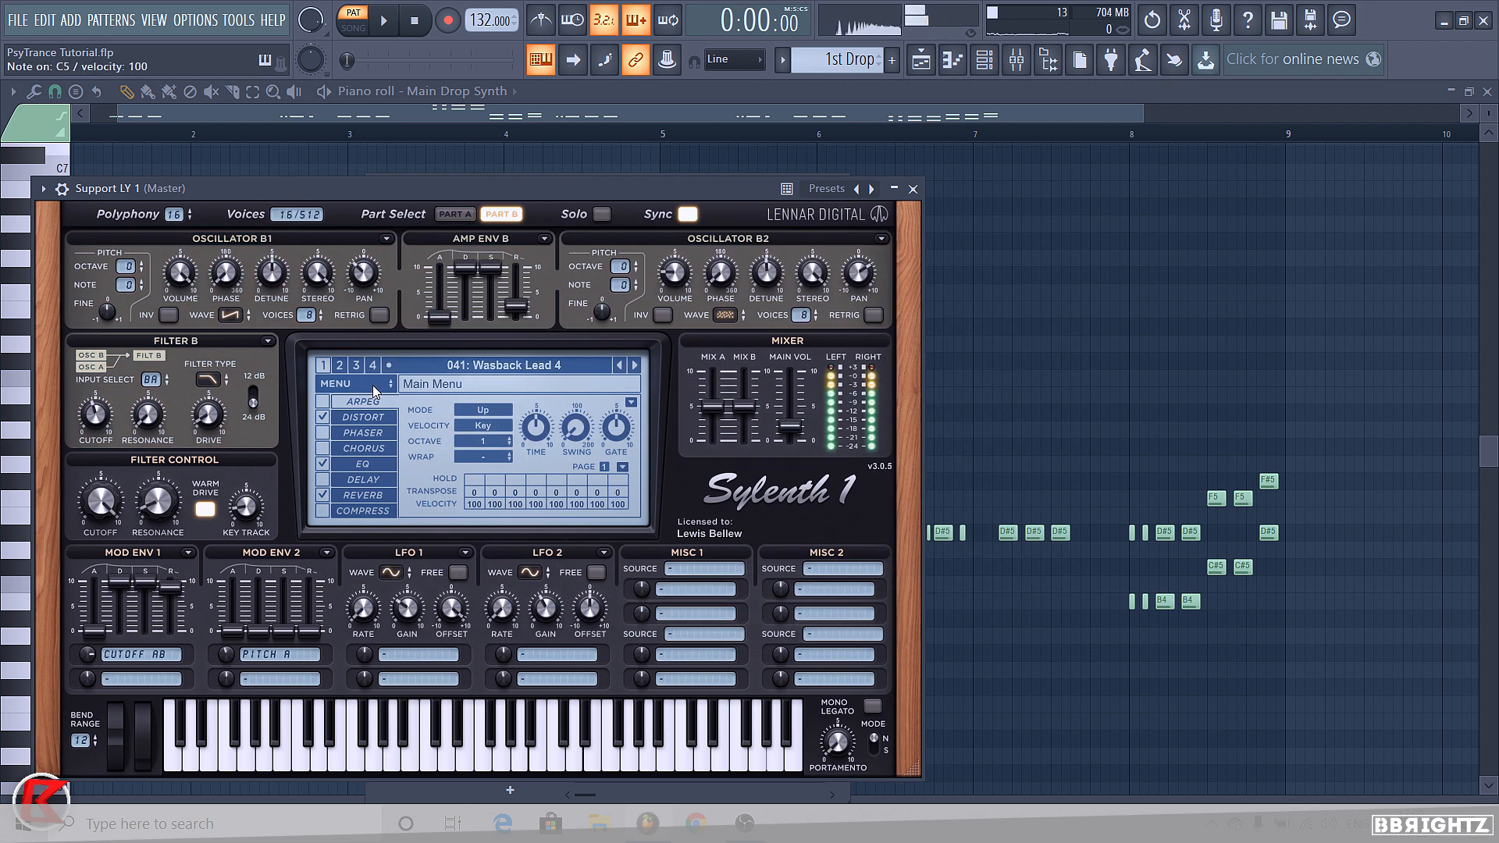
click(913, 189)
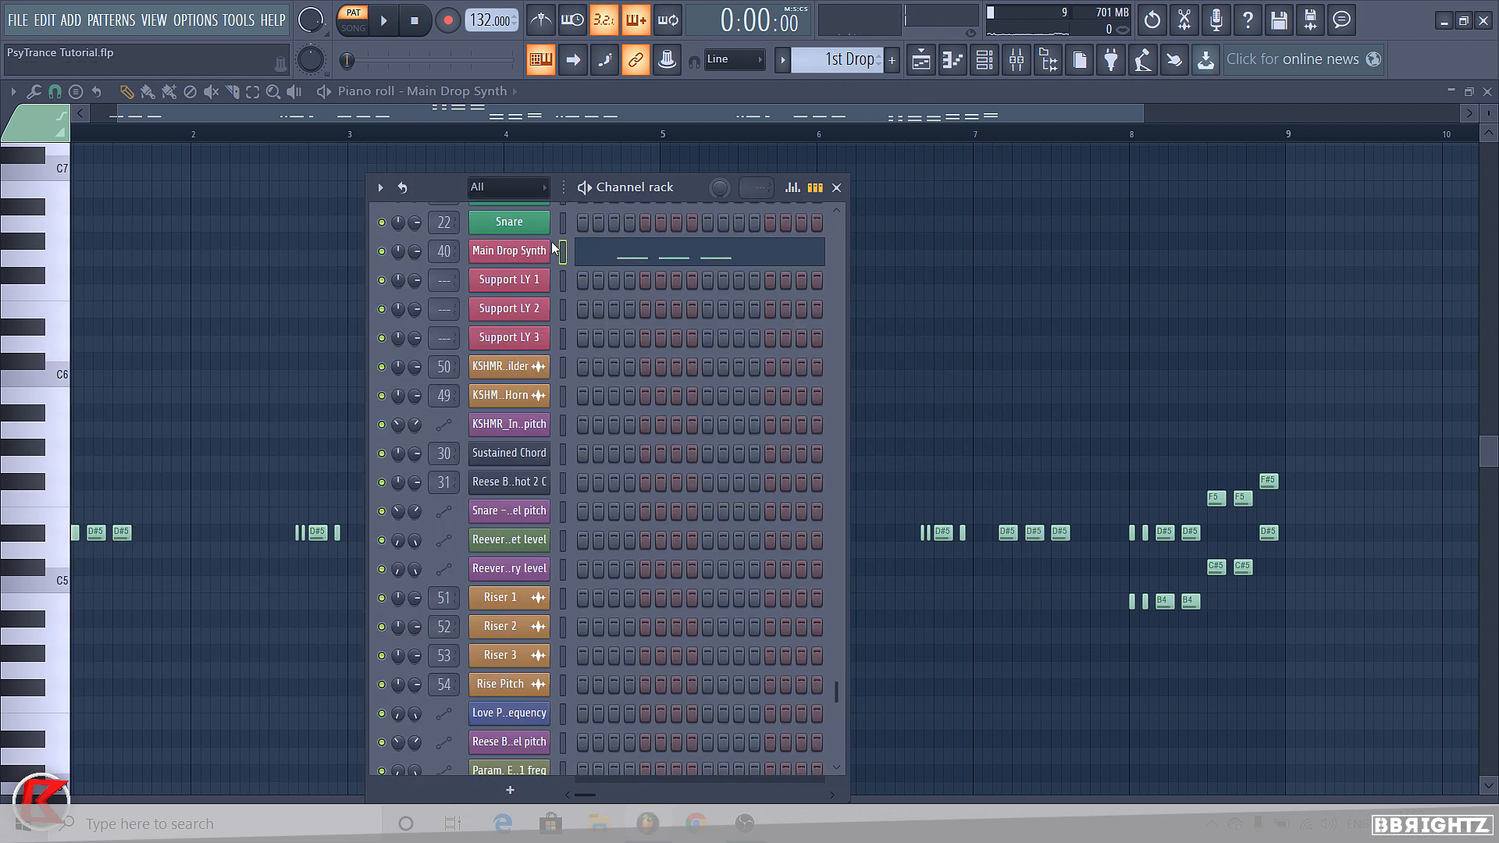
Paste the Main Drop Synth notes into Support LY 1 and delete the upper harmony notes in bars 4 and 8
key(ctrl+v)
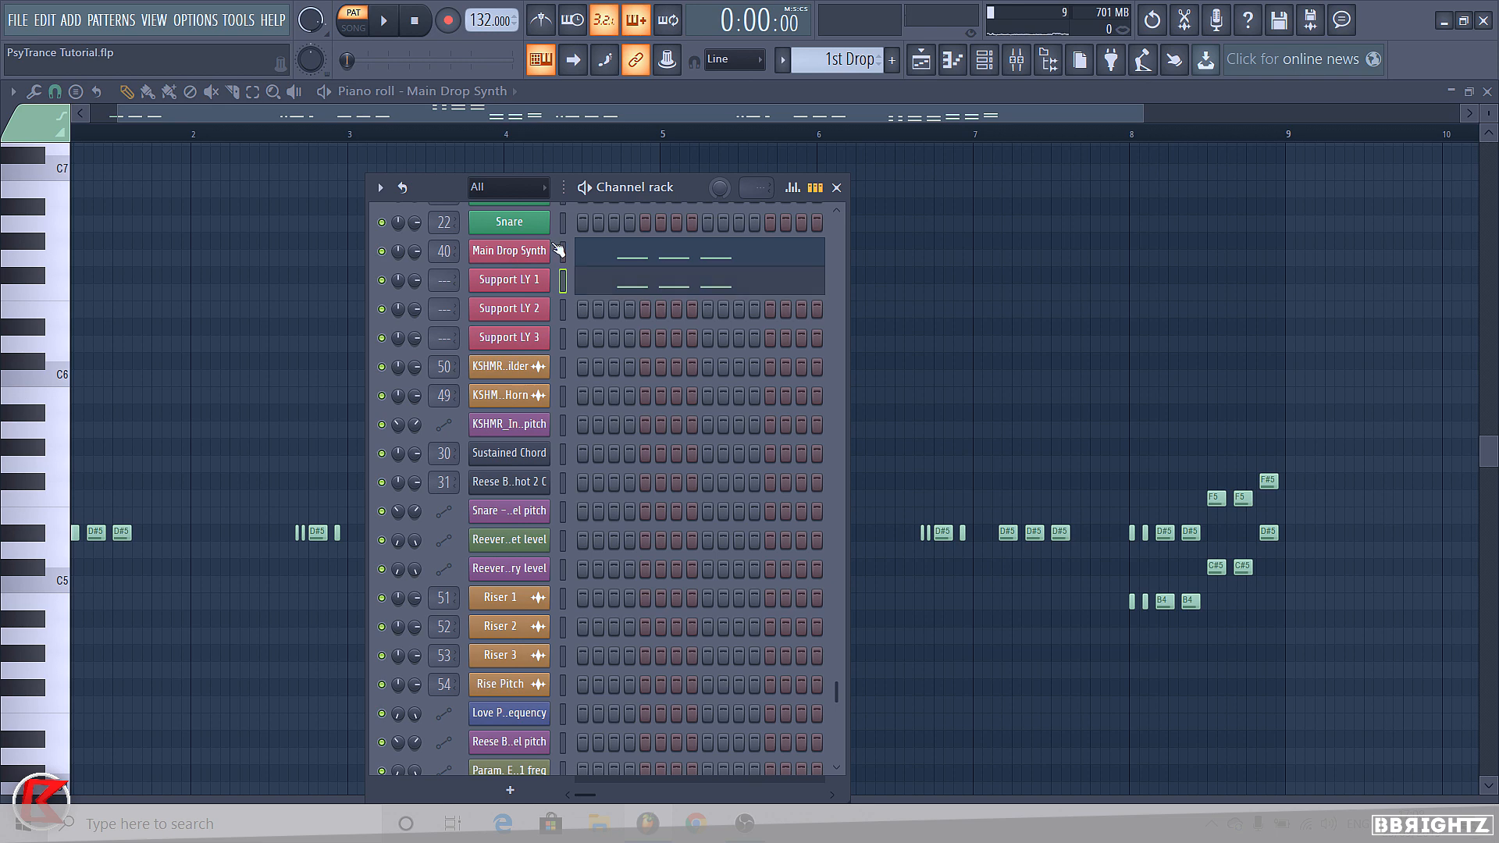
click(596, 289)
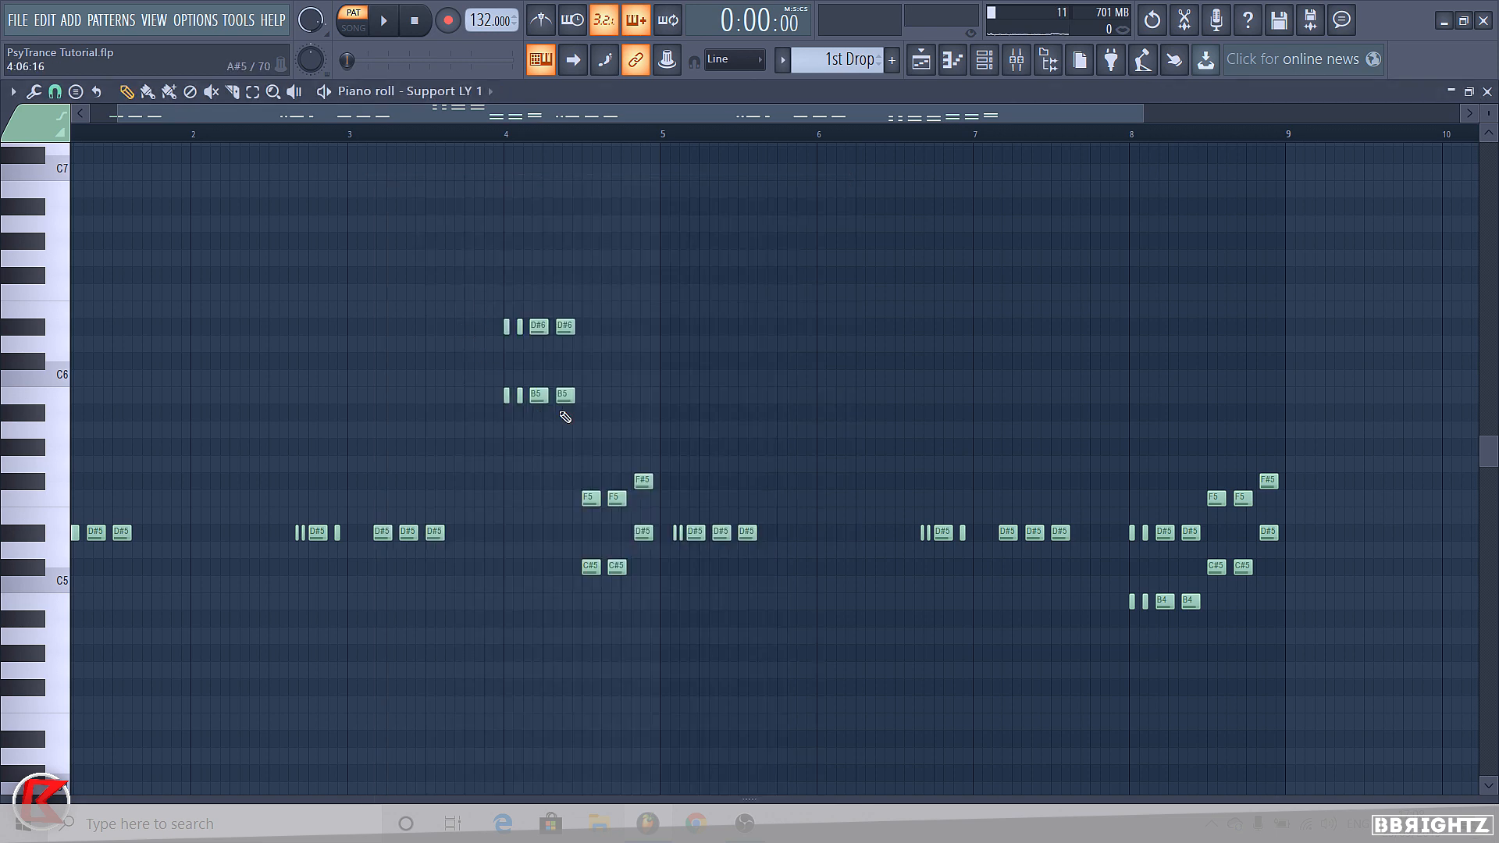
scroll(544, 384, down, 2)
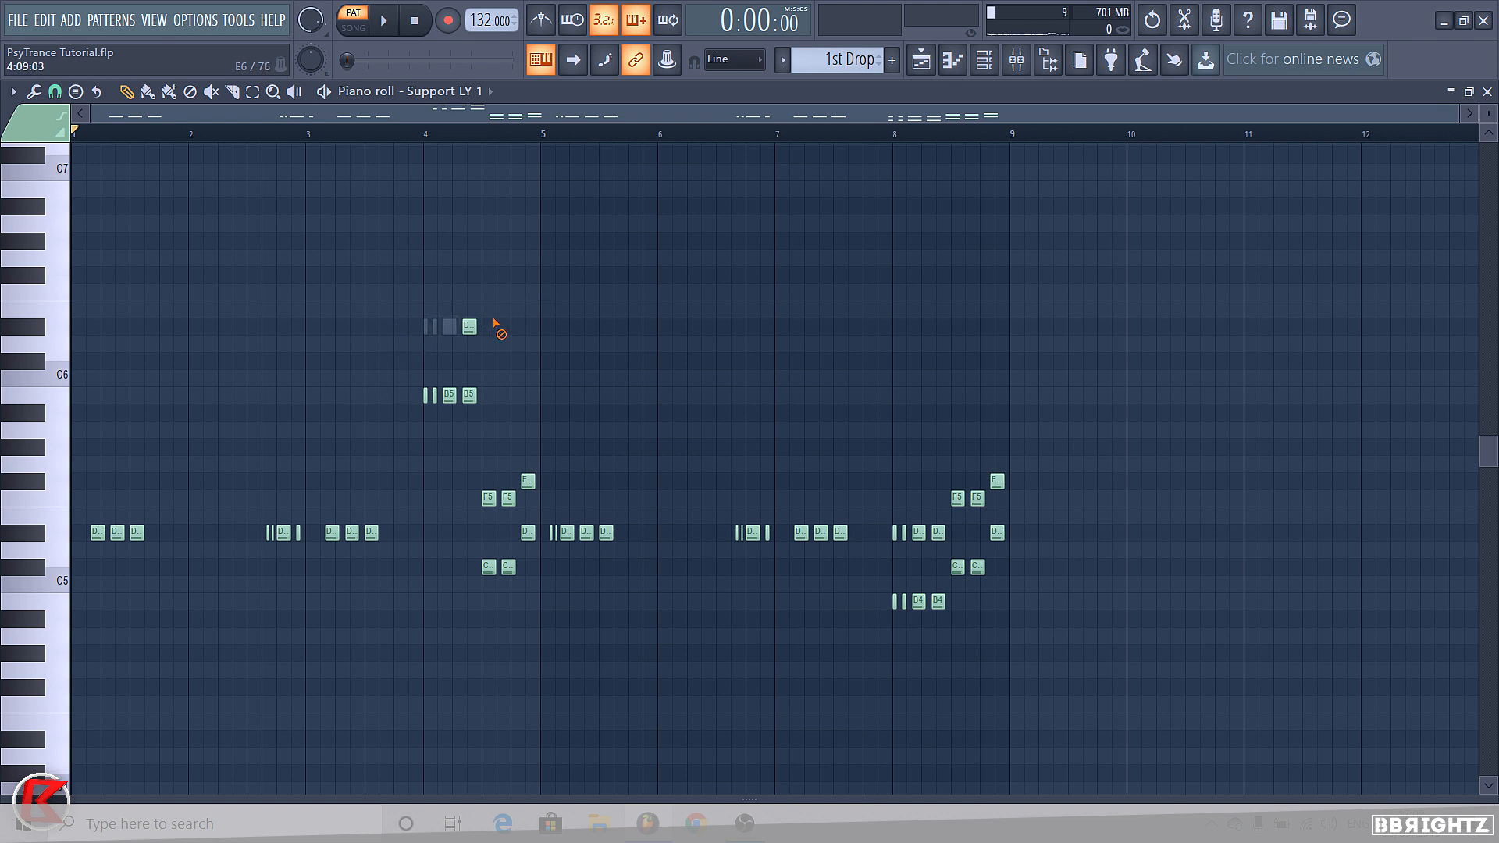
right_click(469, 326)
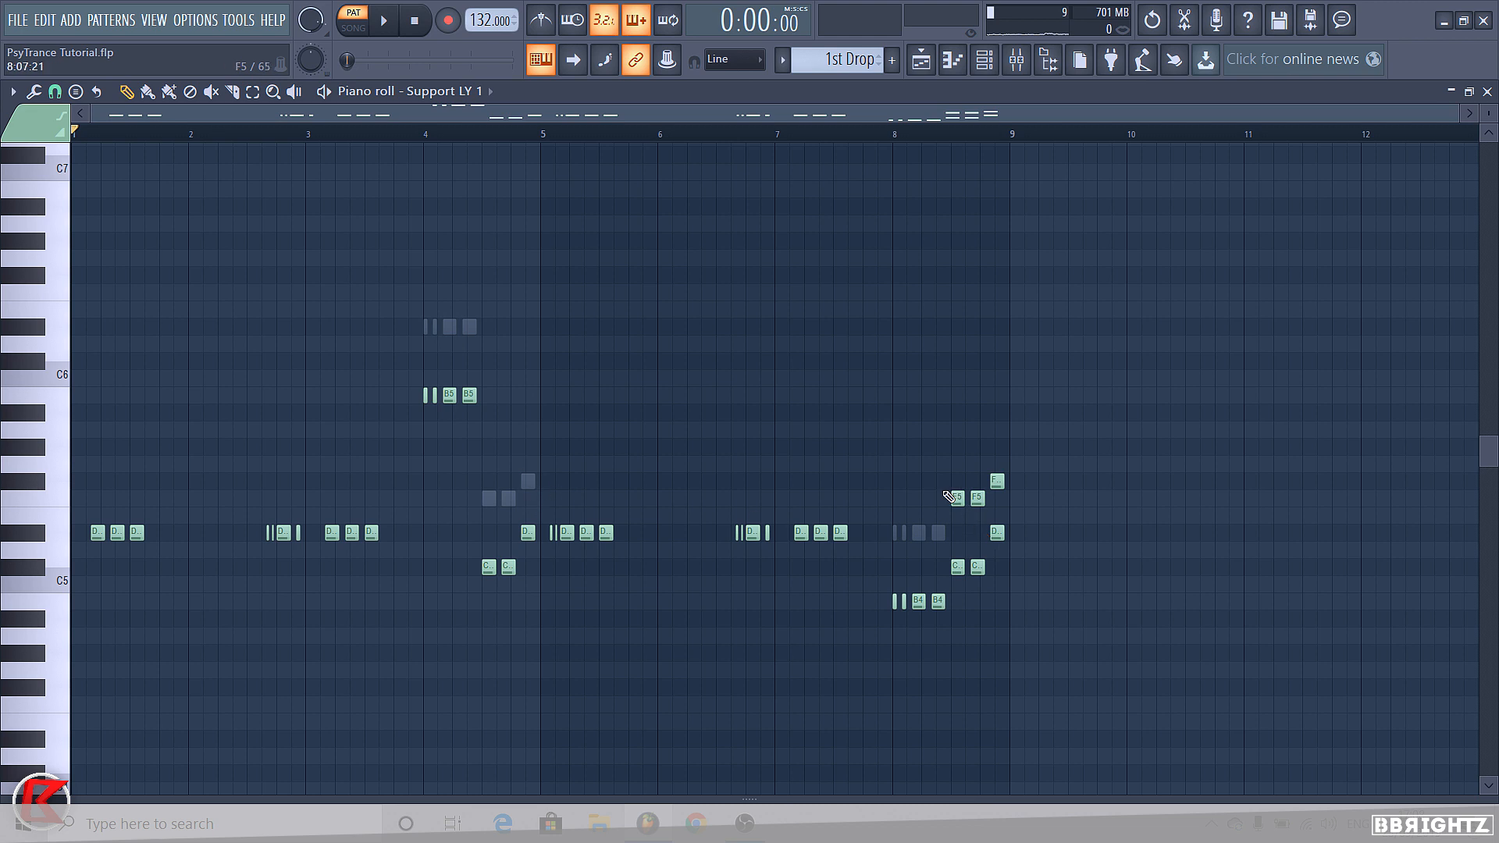
Route Support LY 1 to mixer track 41, solo it, lower its volume and start playback
click(984, 59)
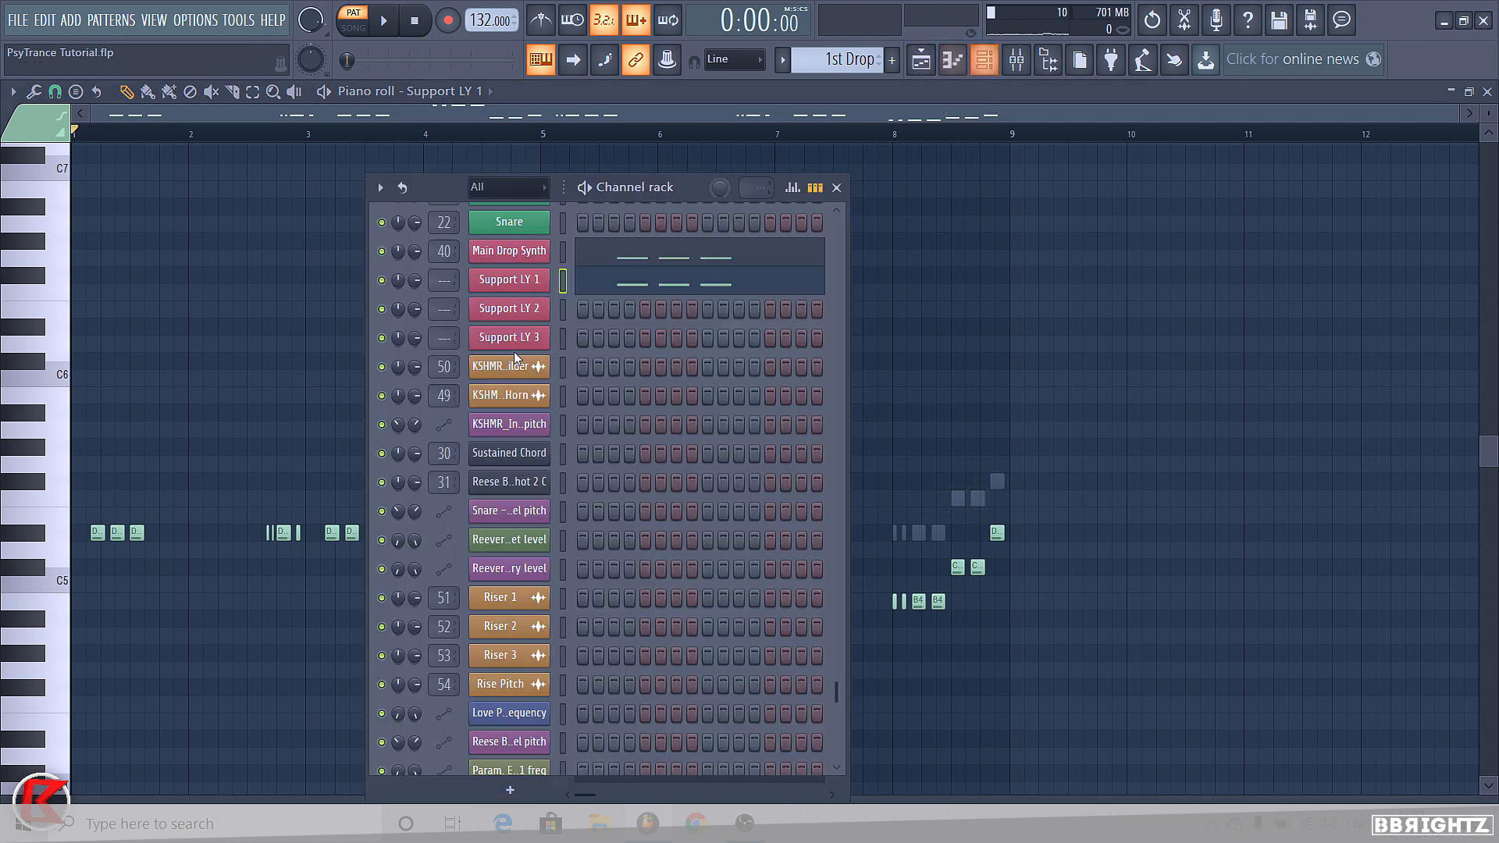
click(1016, 59)
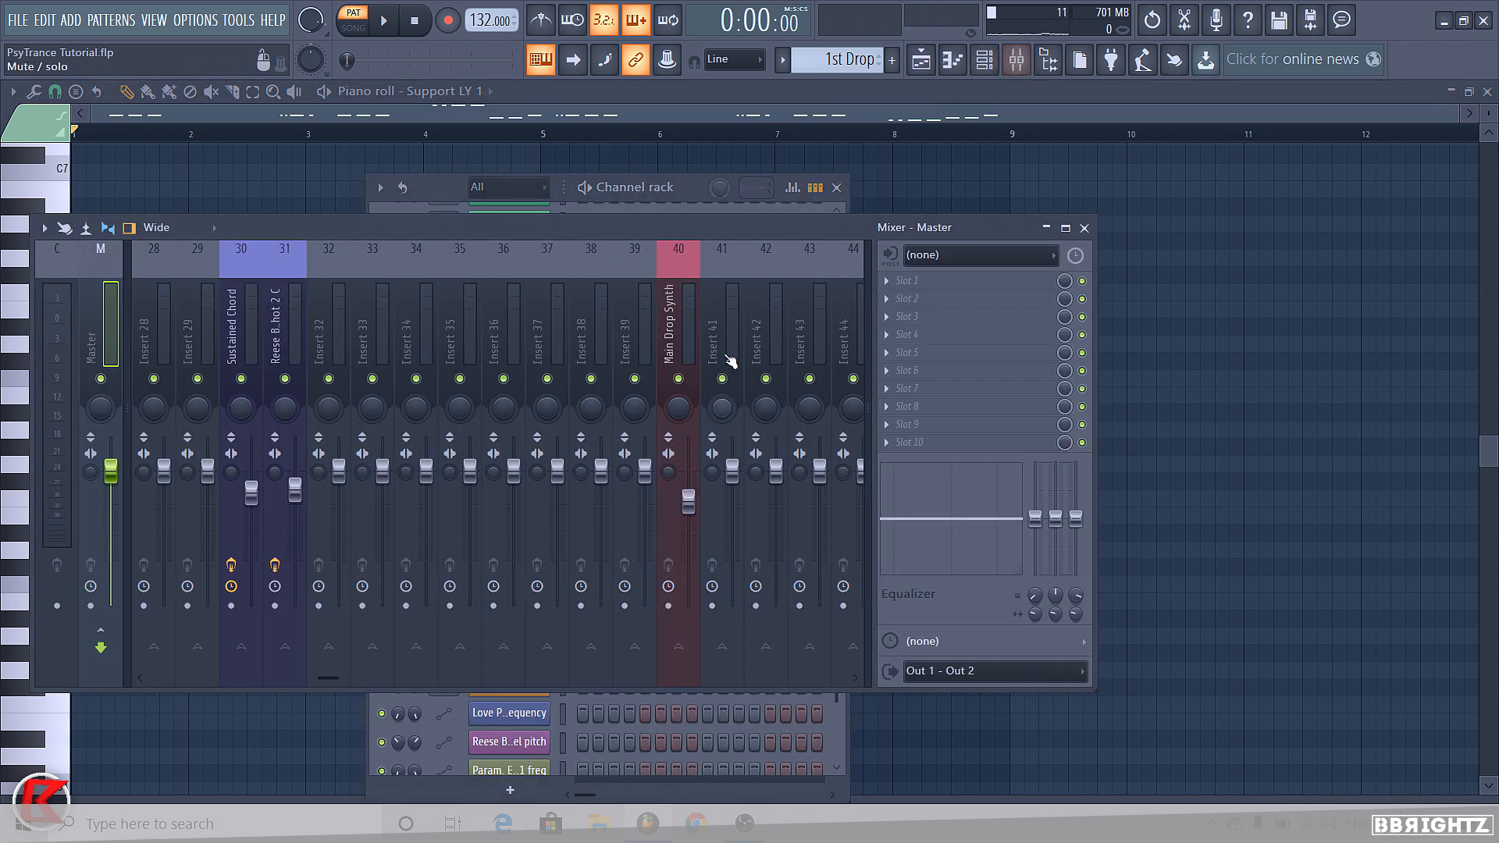
right_click(726, 380)
drag(732, 471, 732, 500)
key(space)
Check the Support LY 1 synth during playback, lower mixer track 41's volume a little further and stop playback
click(661, 187)
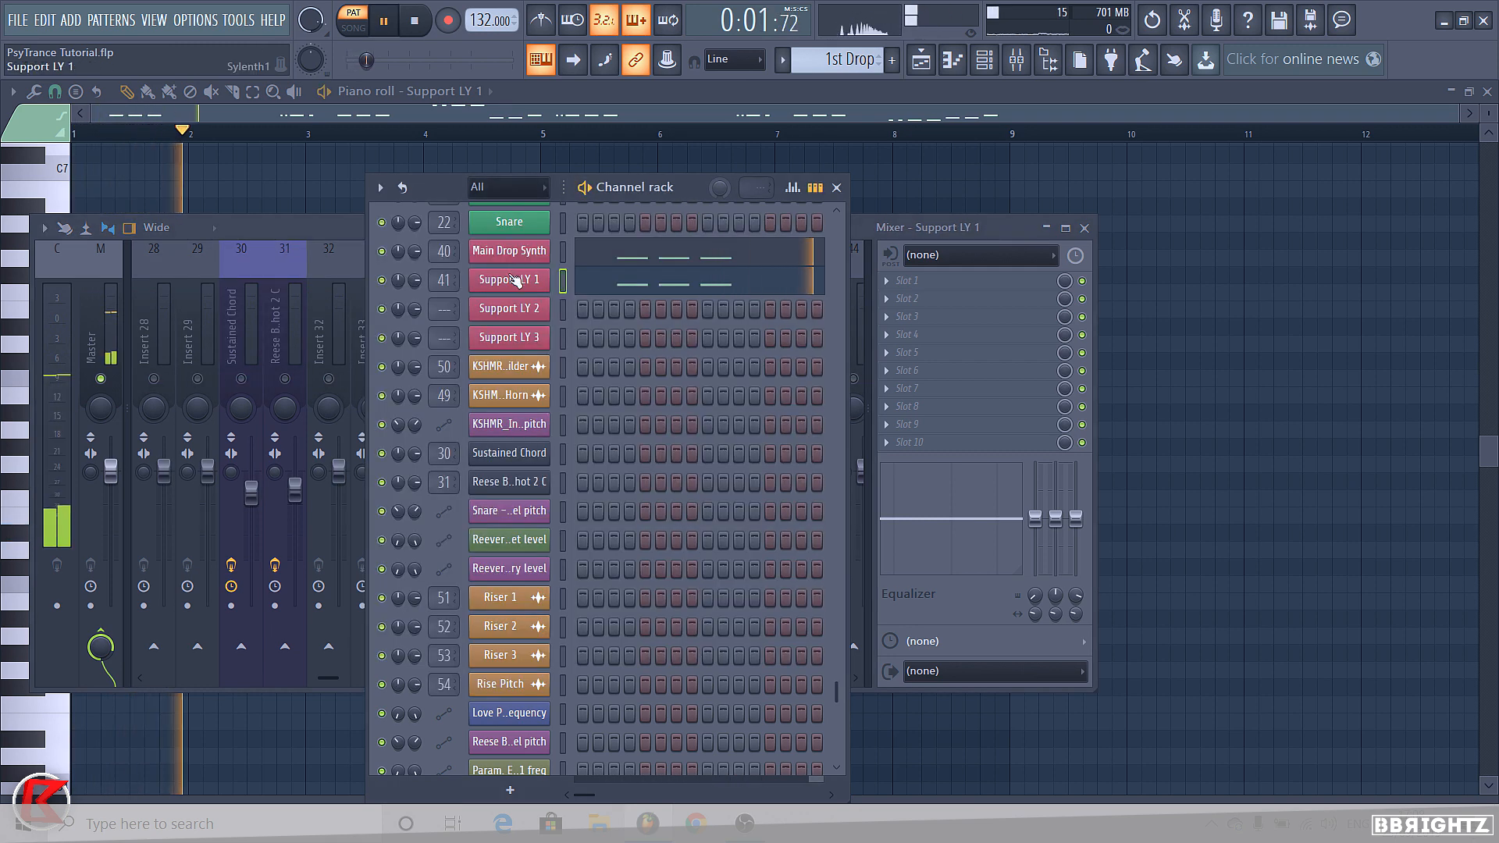
click(517, 281)
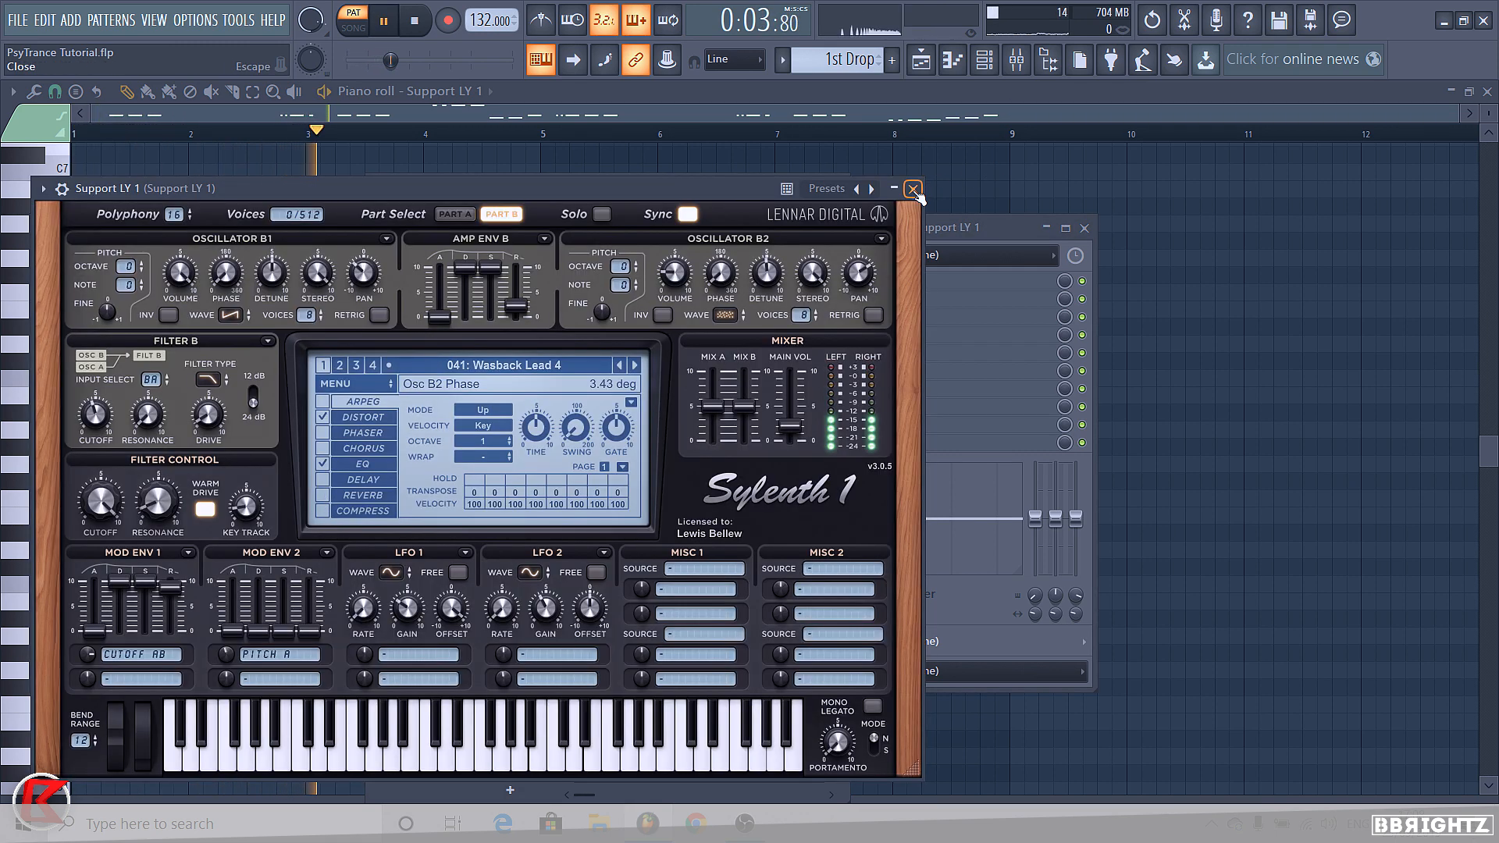
click(912, 188)
click(1003, 241)
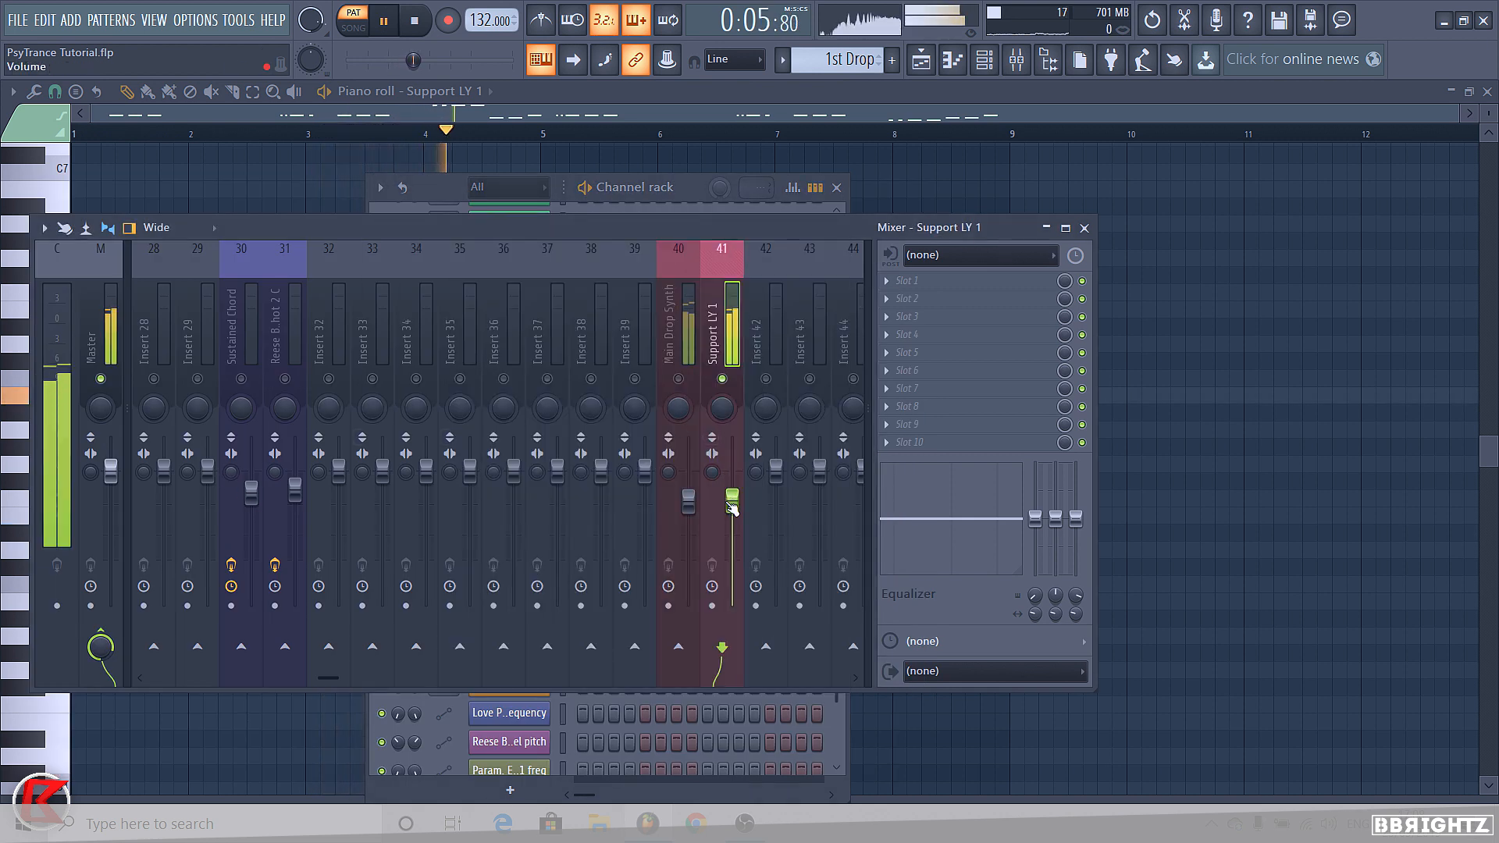
drag(733, 503, 732, 521)
key(space)
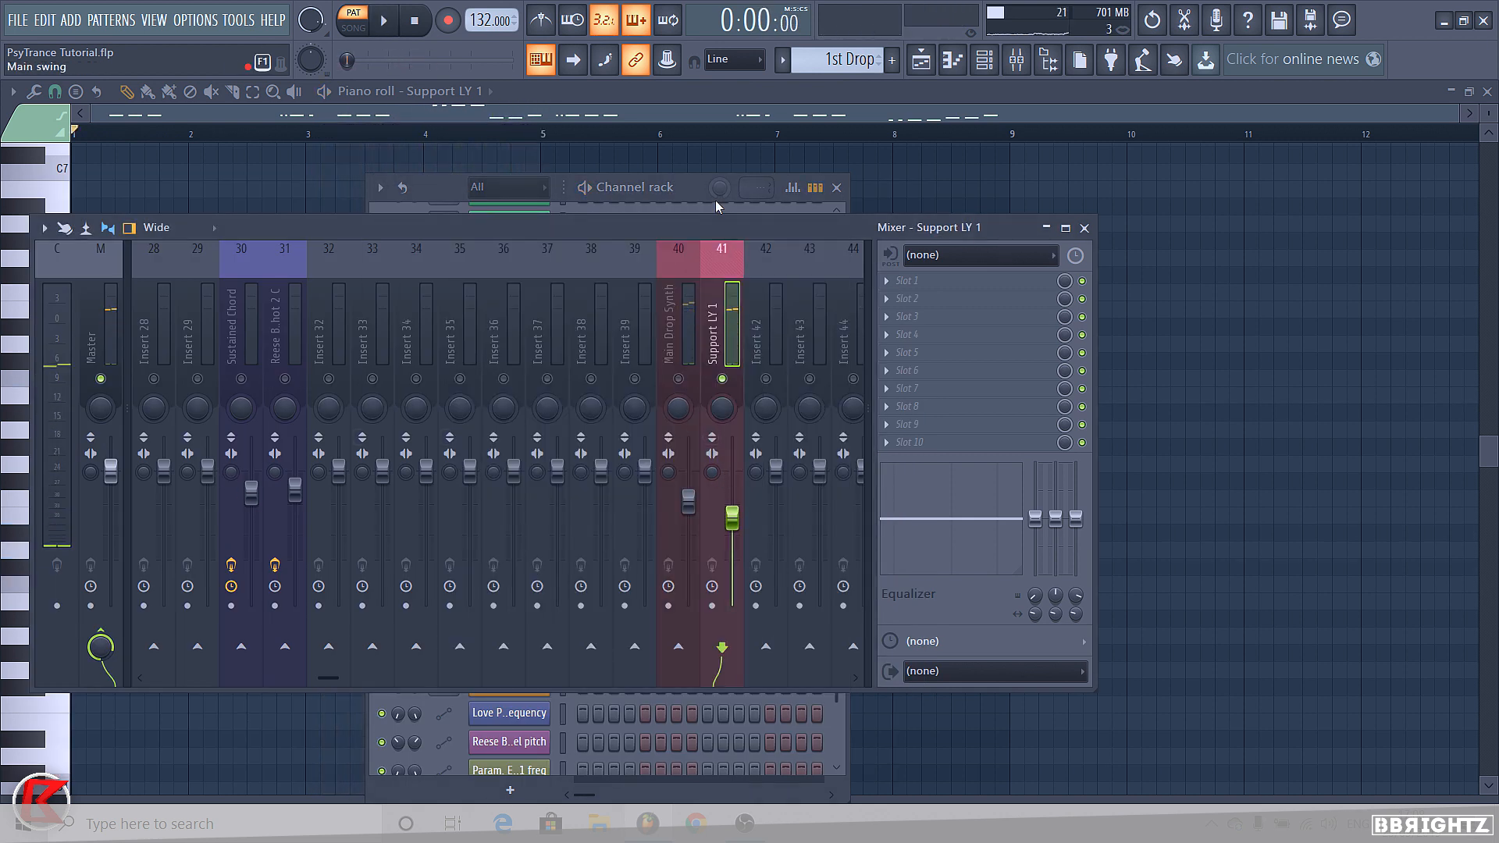
Open Support LY 2 and load the preset file Lead-Las Vegas_13.fxp from the Extras folder
click(715, 200)
click(515, 310)
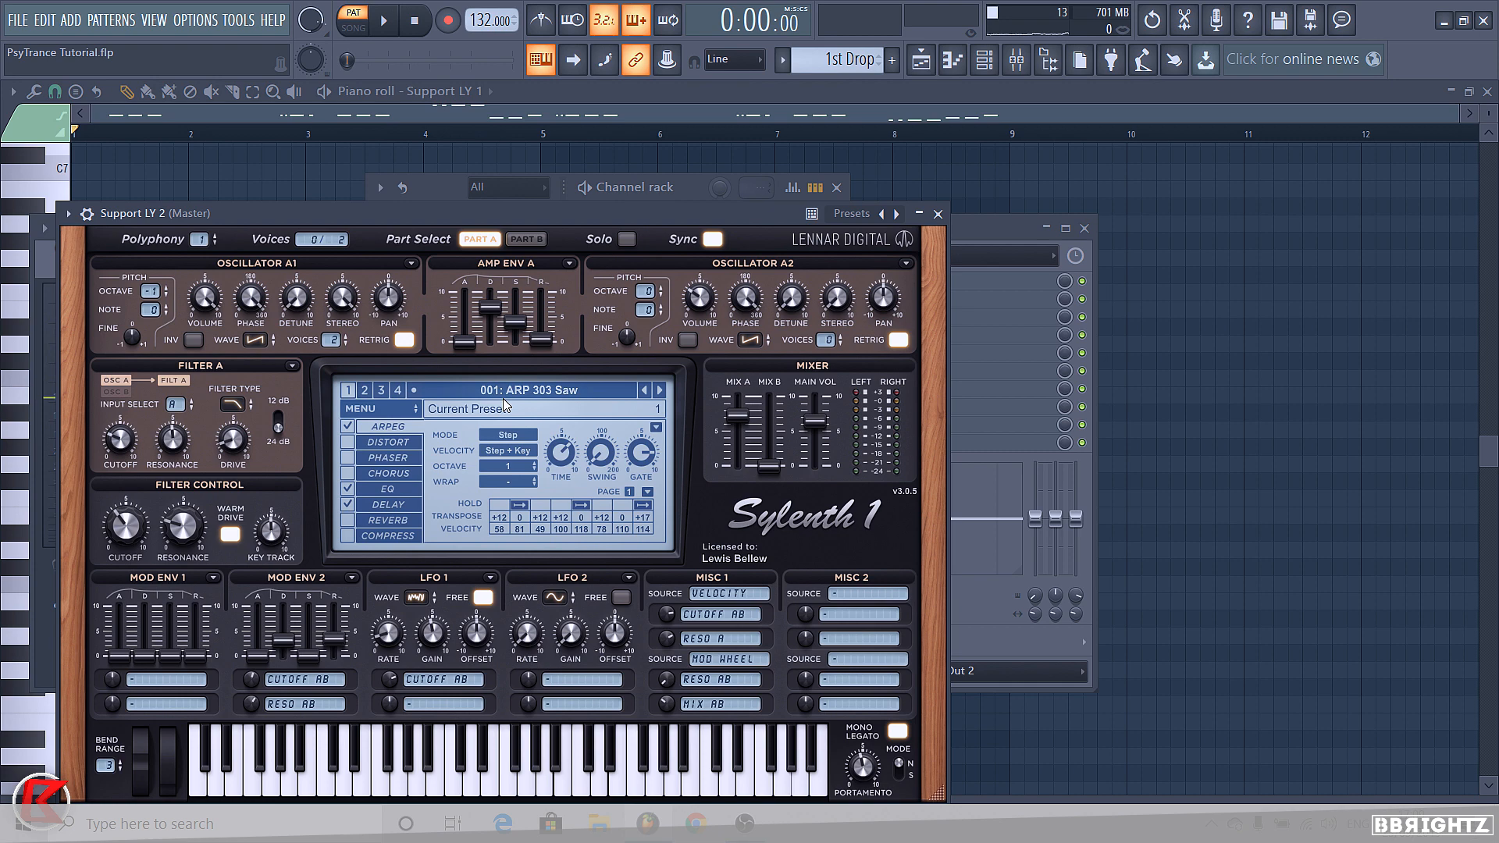
click(363, 411)
mouse_move(406, 427)
click(609, 429)
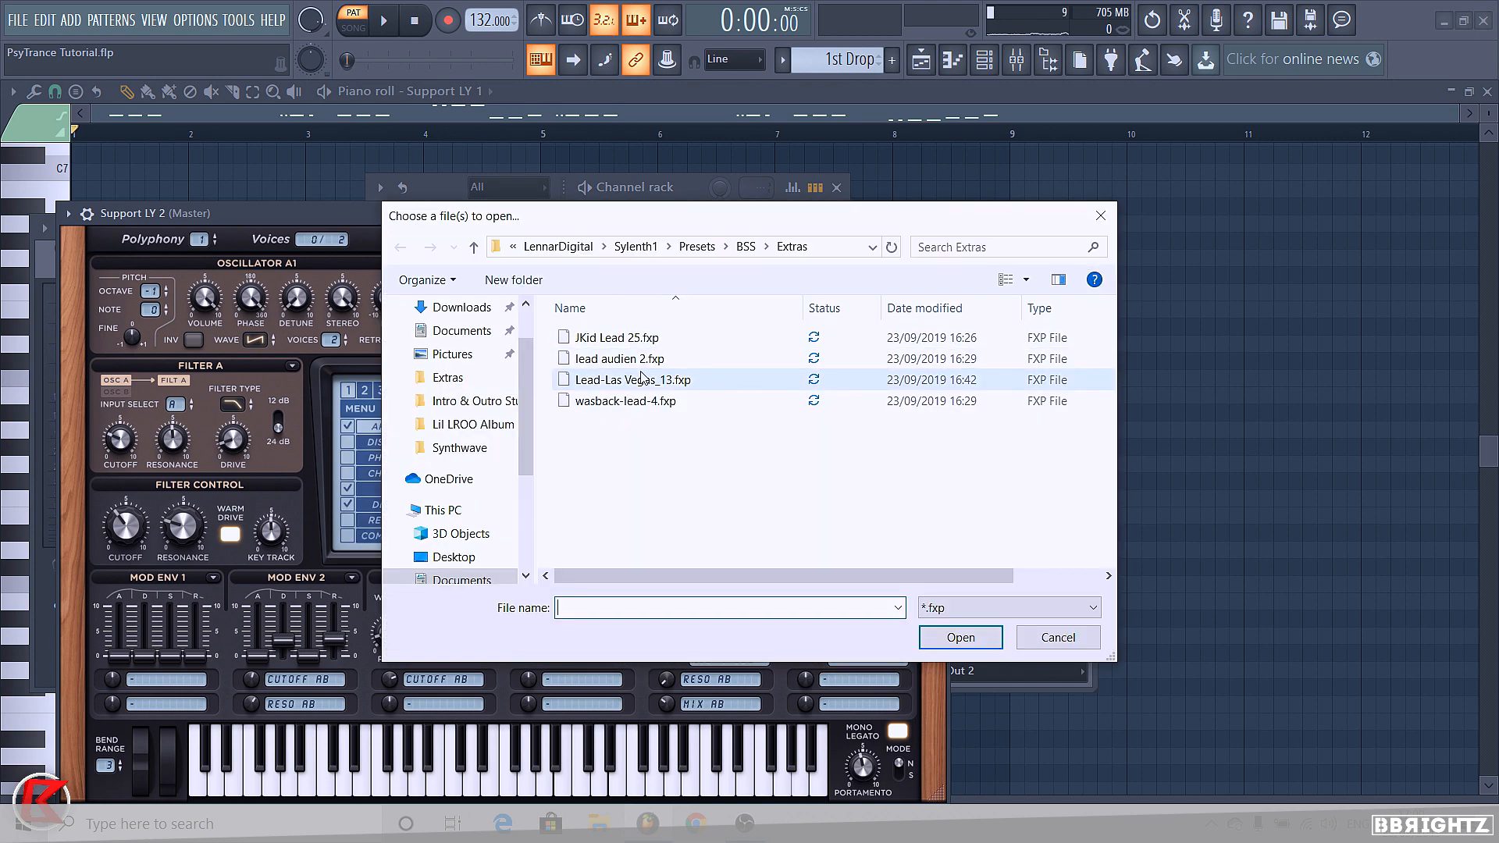
double_click(625, 381)
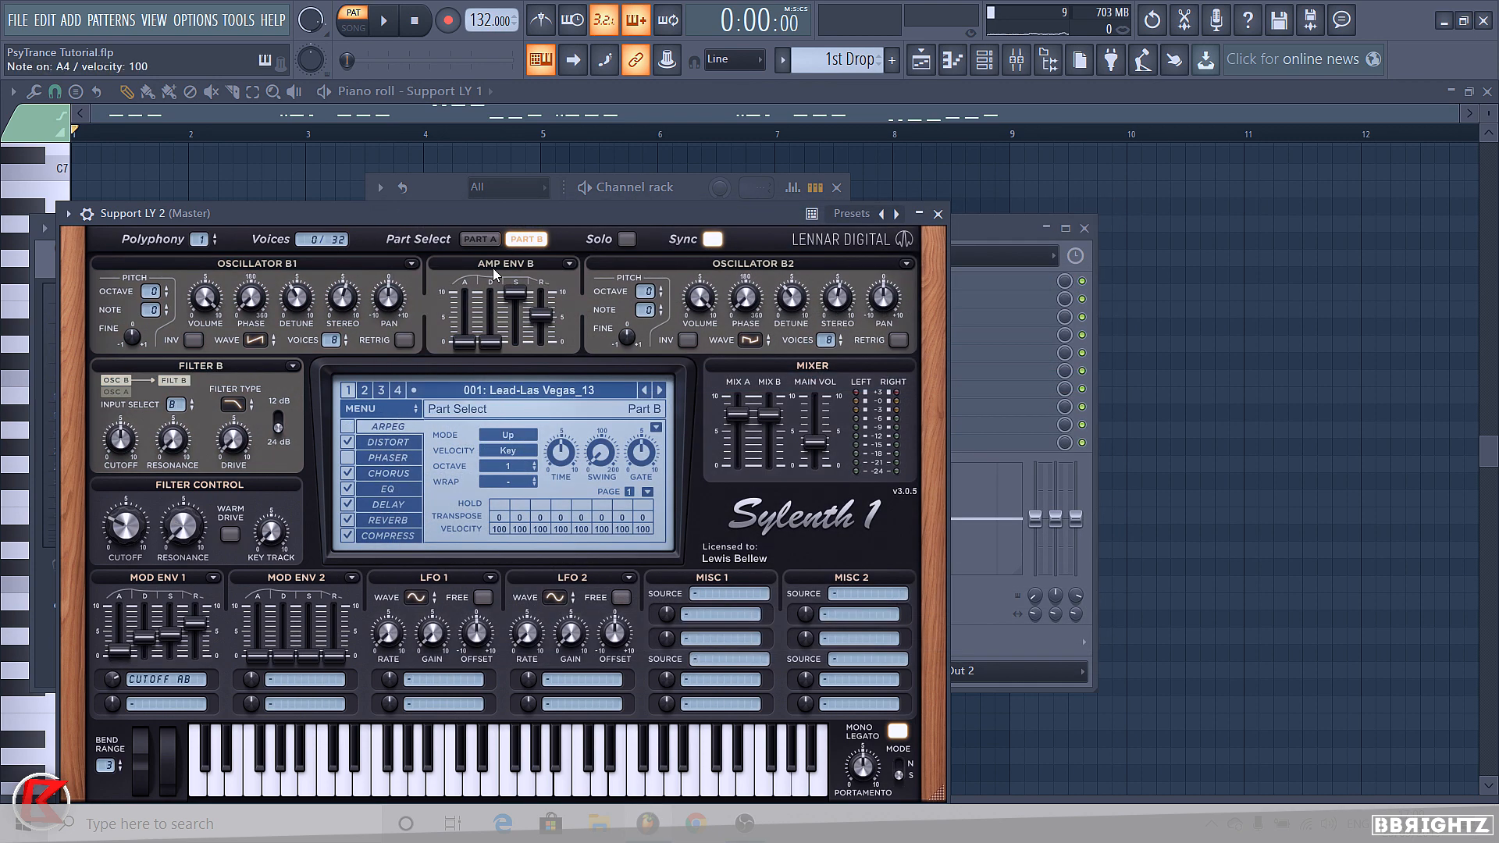
Load the preset file lead audien 2.fxp into Support LY 2 and audition it
click(363, 409)
click(543, 406)
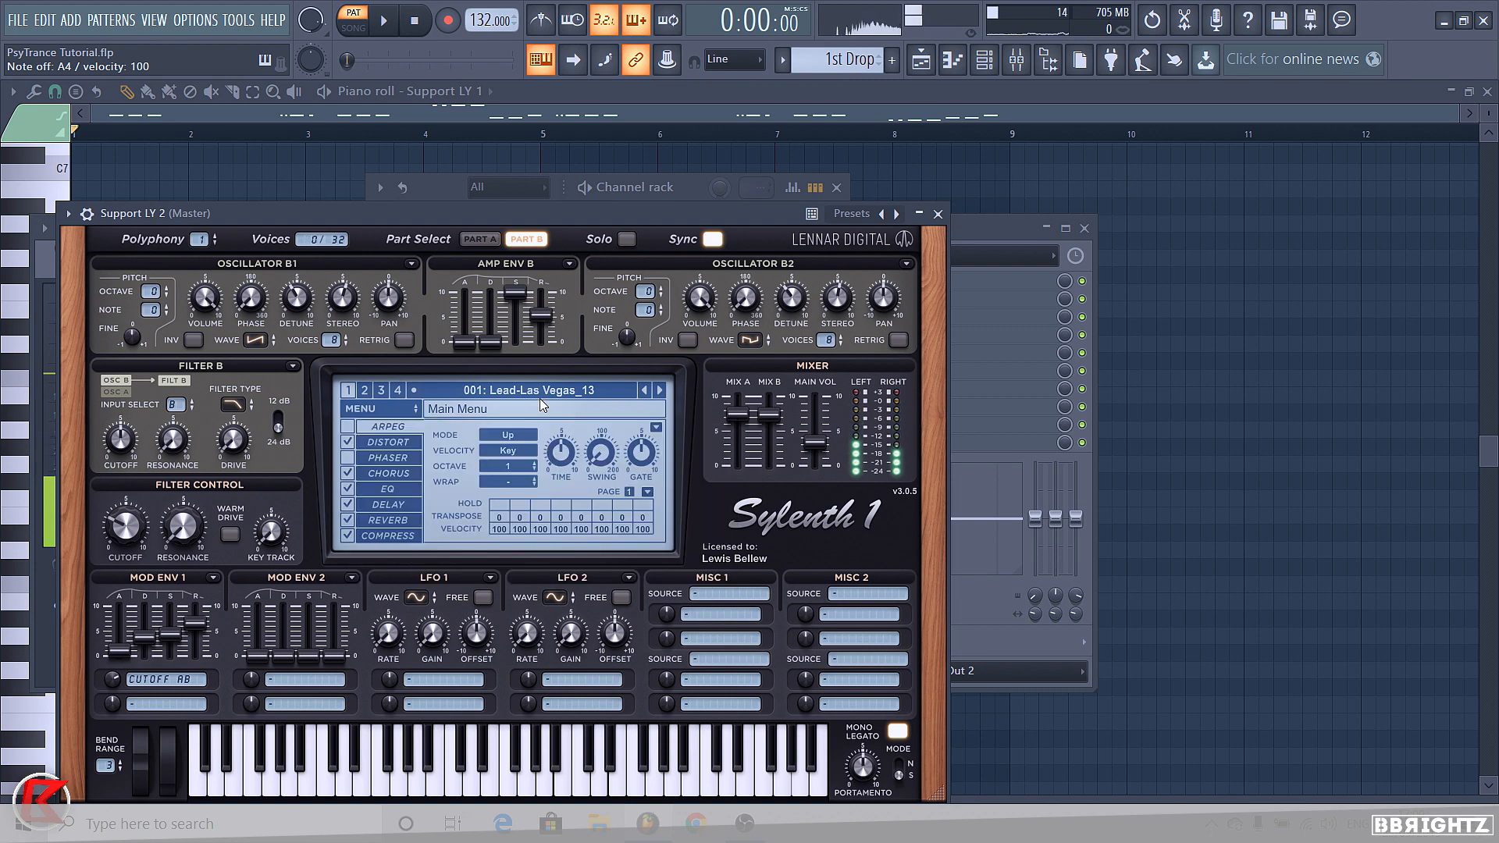
double_click(621, 358)
Reload Lead-Las Vegas_13.fxp into Support LY 2 and switch off its delay and reverb effects
click(401, 409)
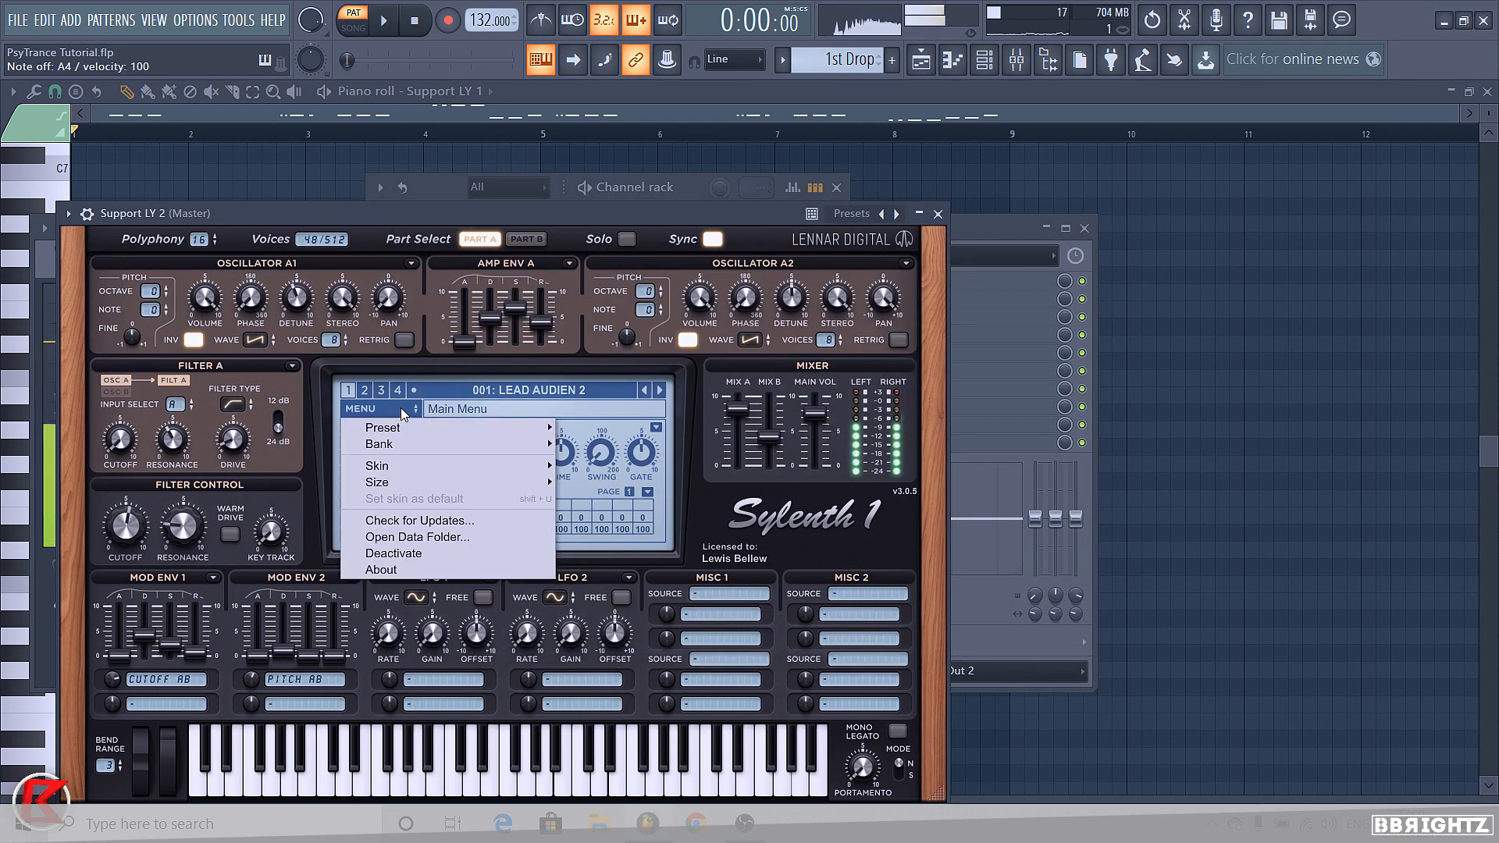
mouse_move(402, 427)
click(617, 427)
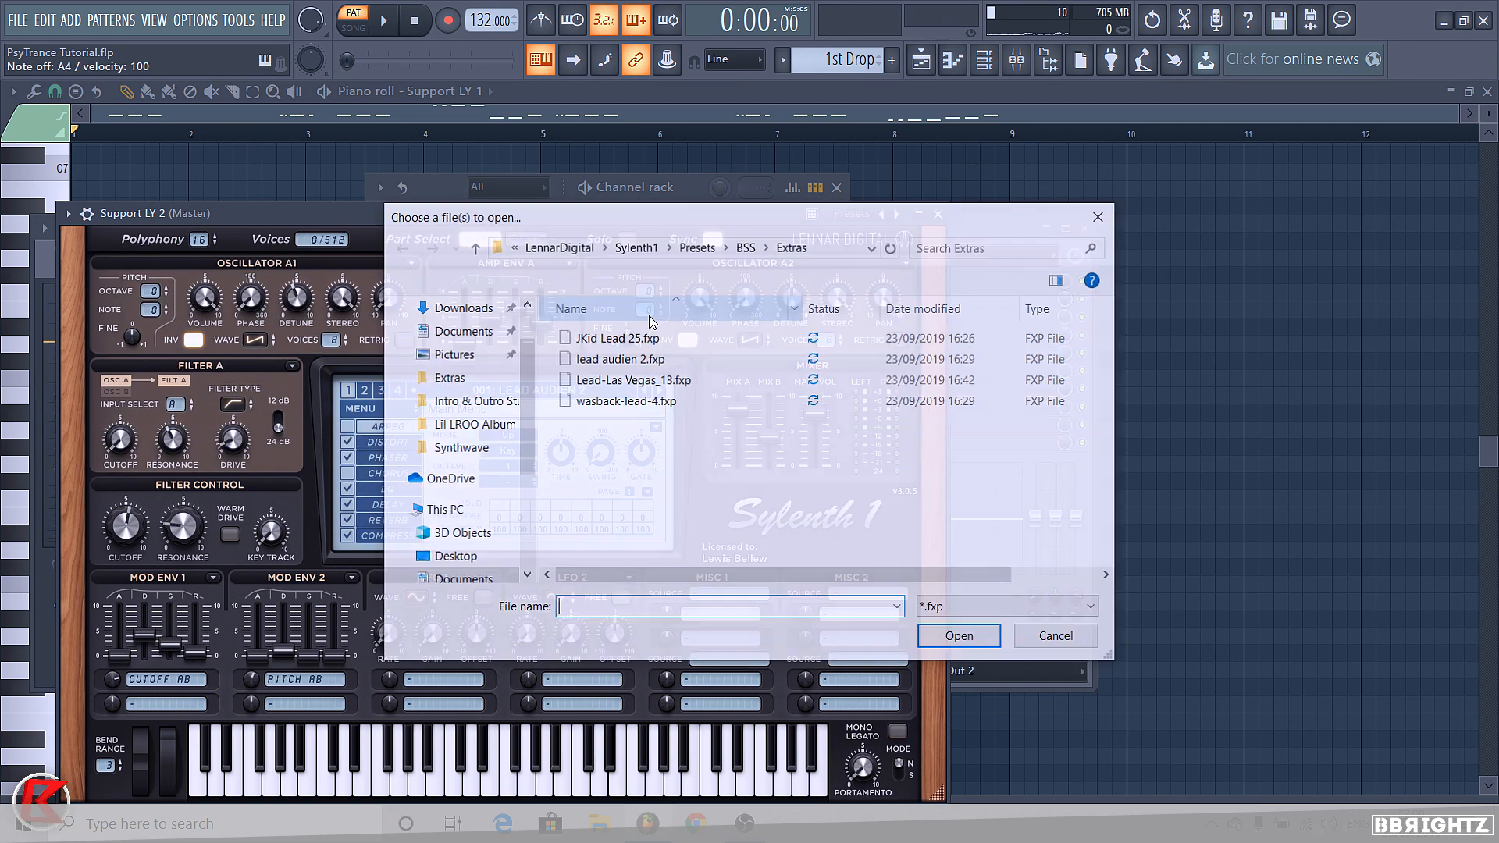
double_click(622, 379)
drag(410, 212, 437, 134)
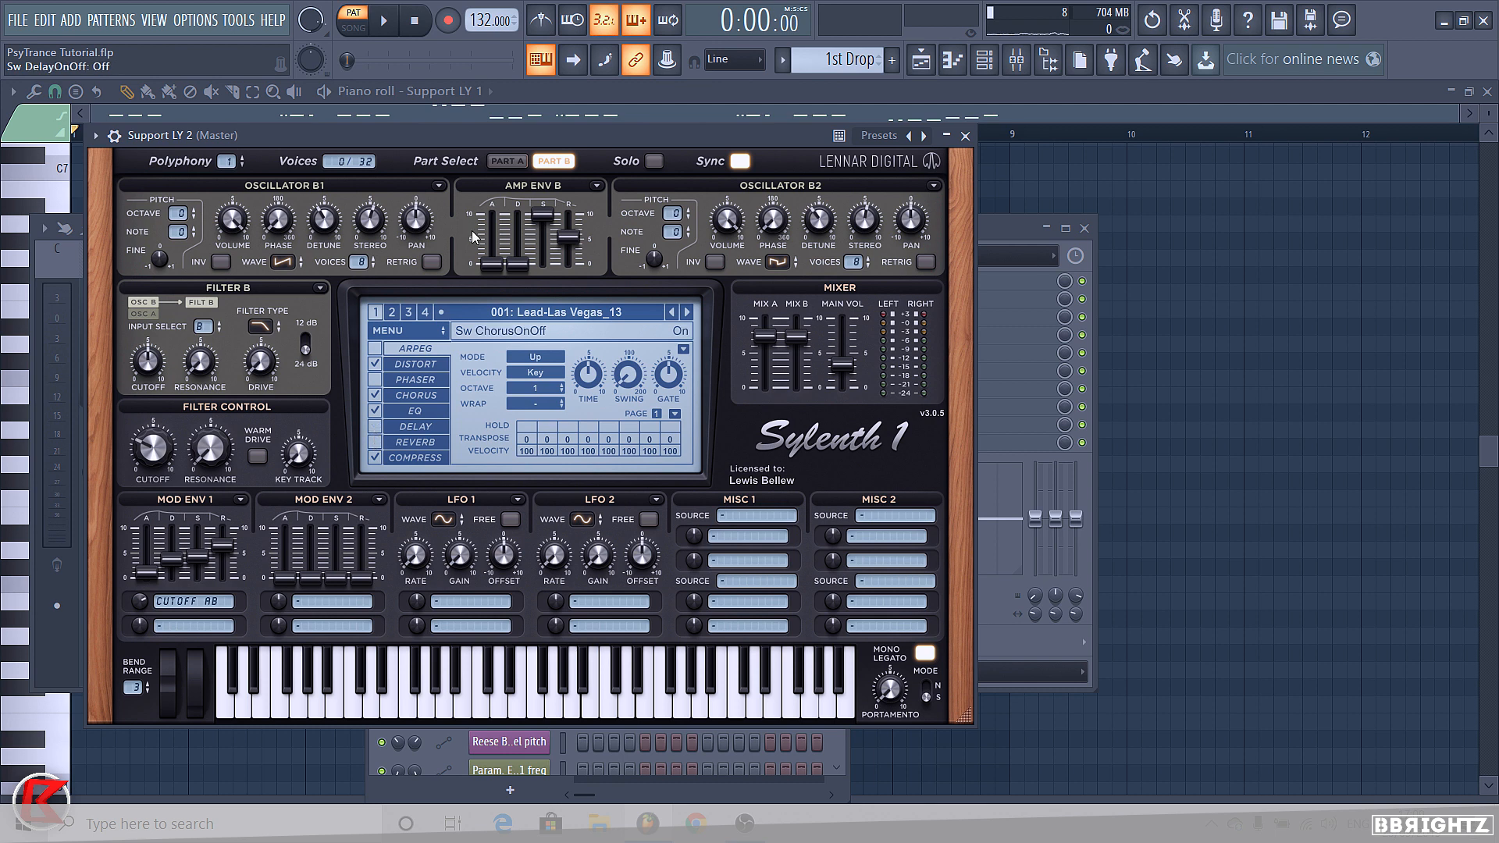
Shorten the amp envelope release in Part A and Part B of Support LY 2, check the distortion settings and close the plugin
click(500, 158)
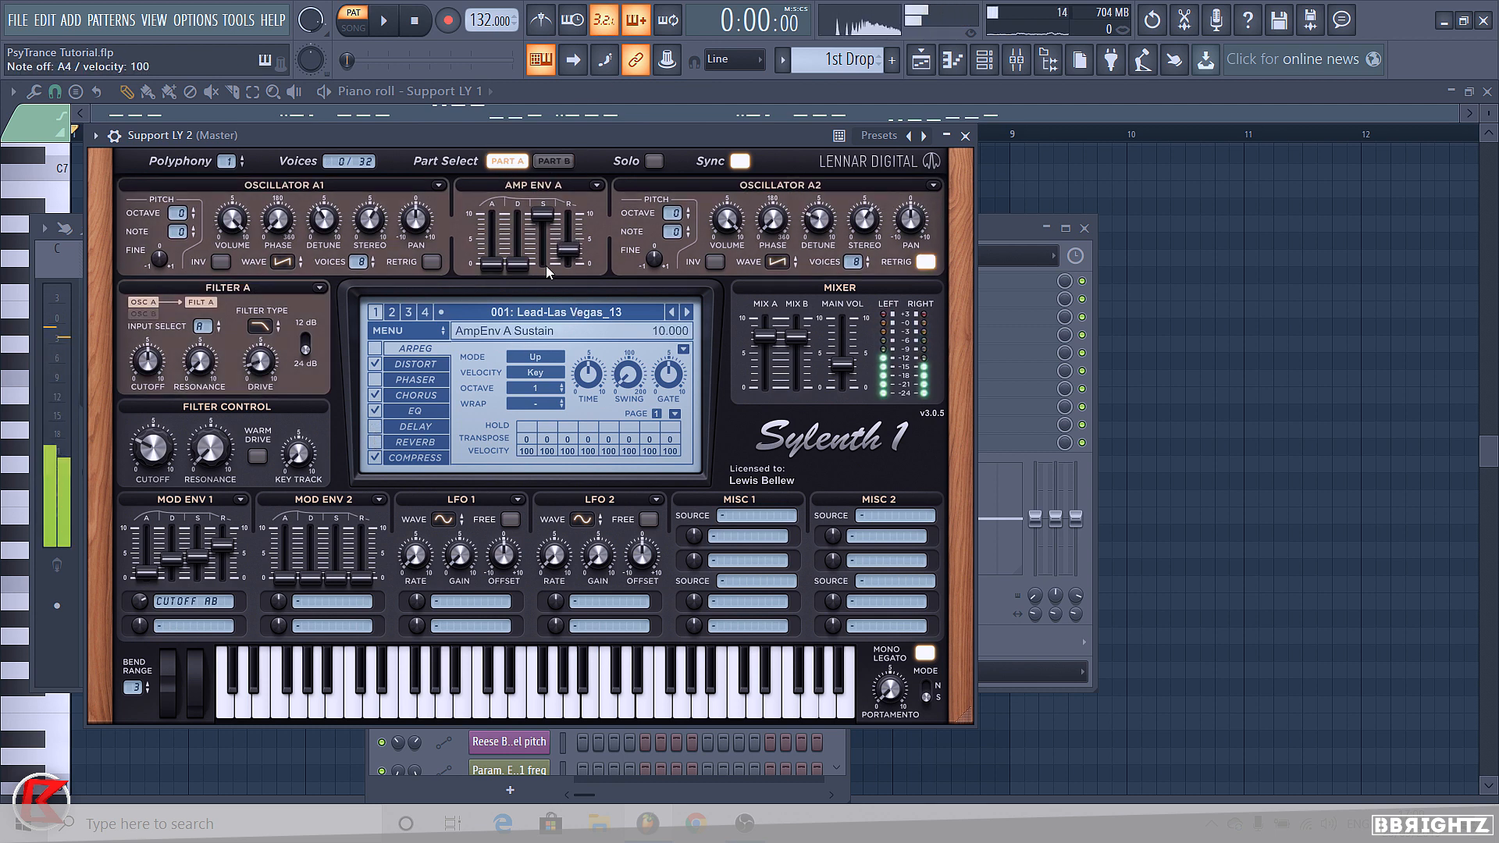
click(553, 160)
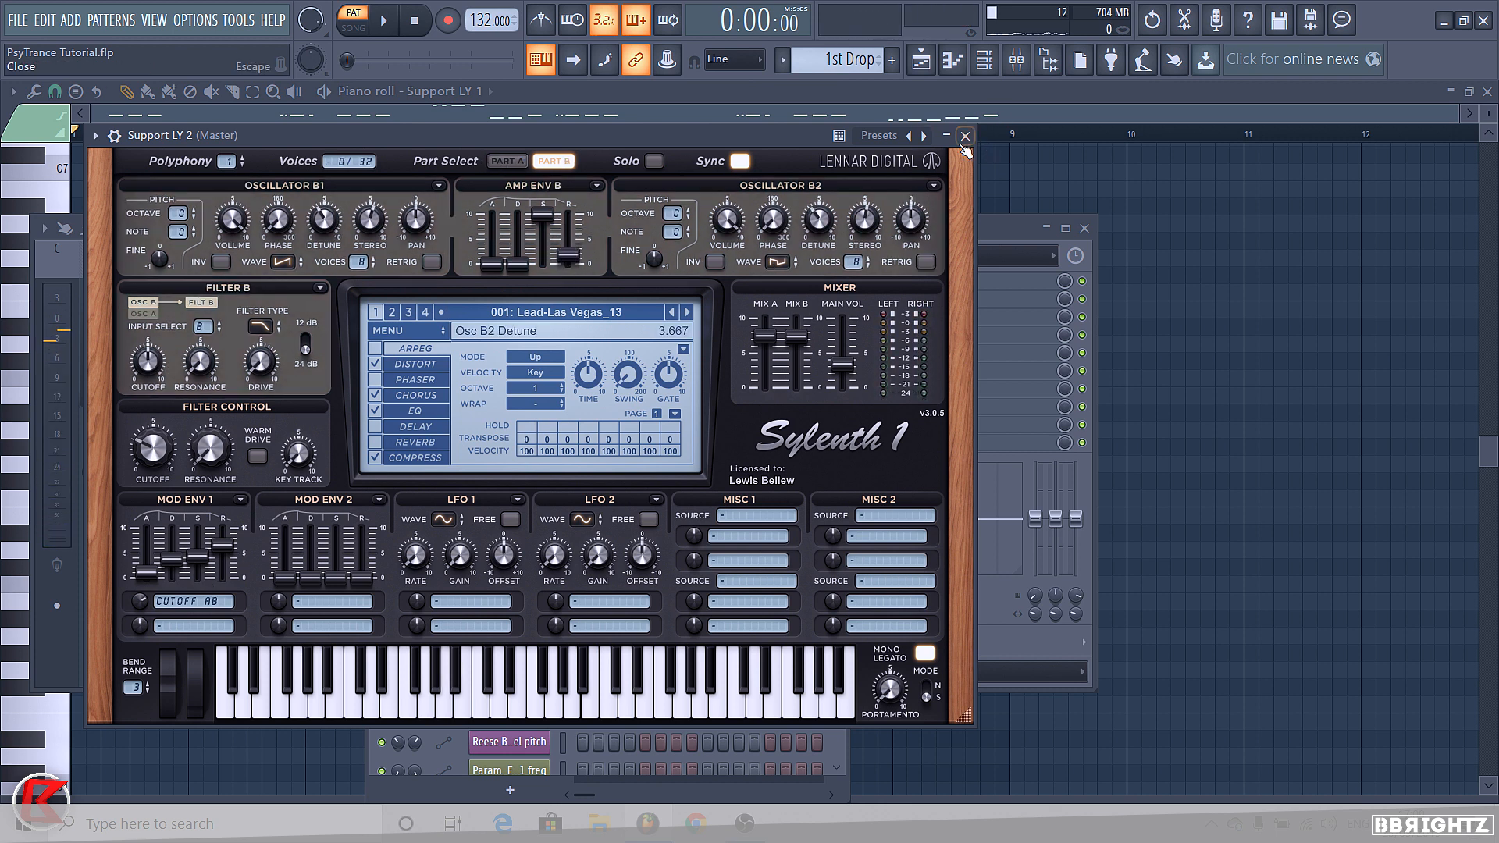
click(391, 366)
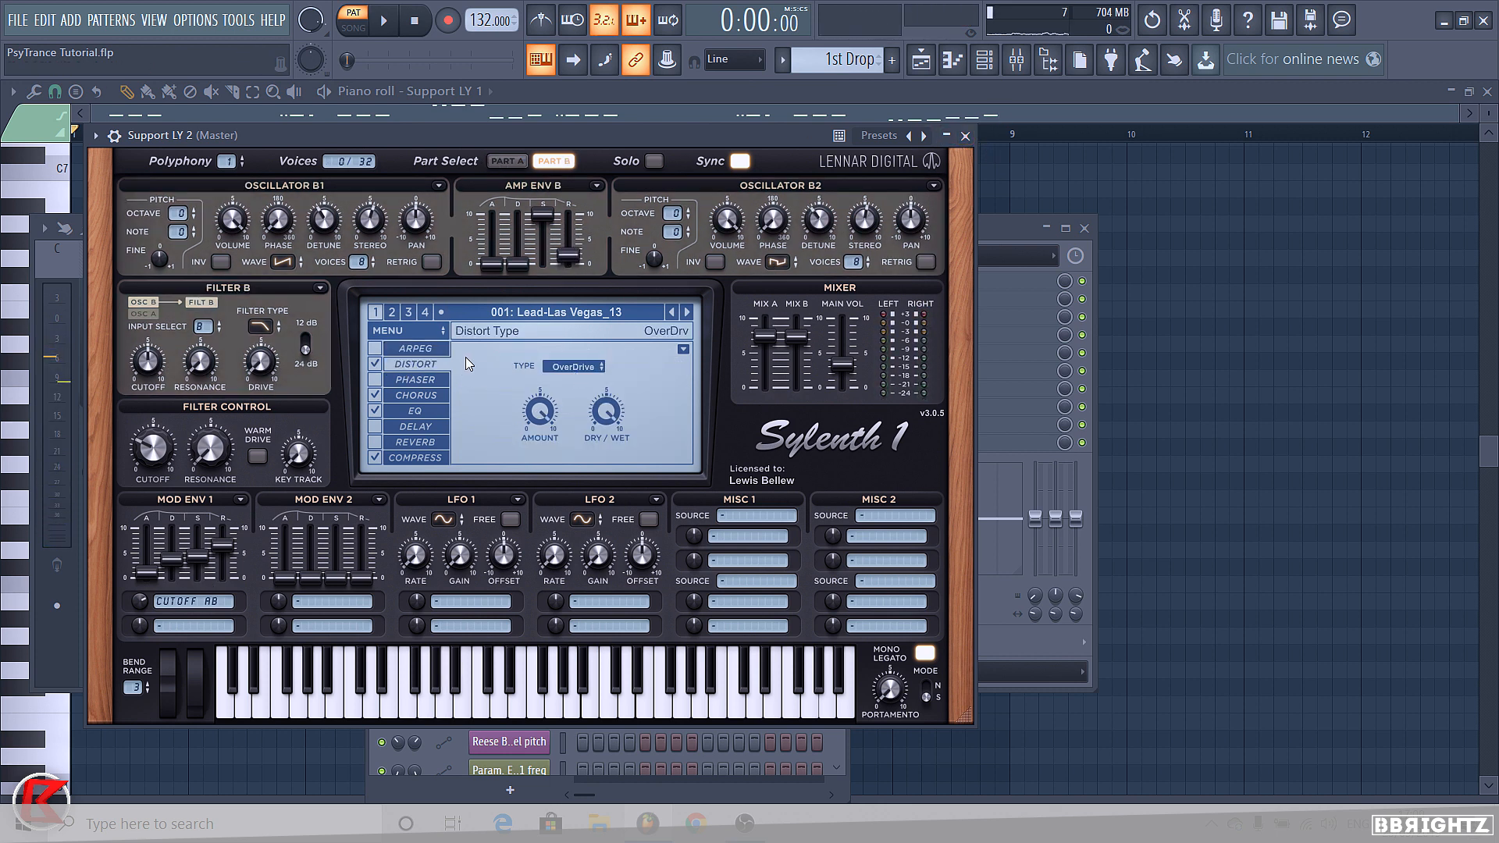
click(966, 136)
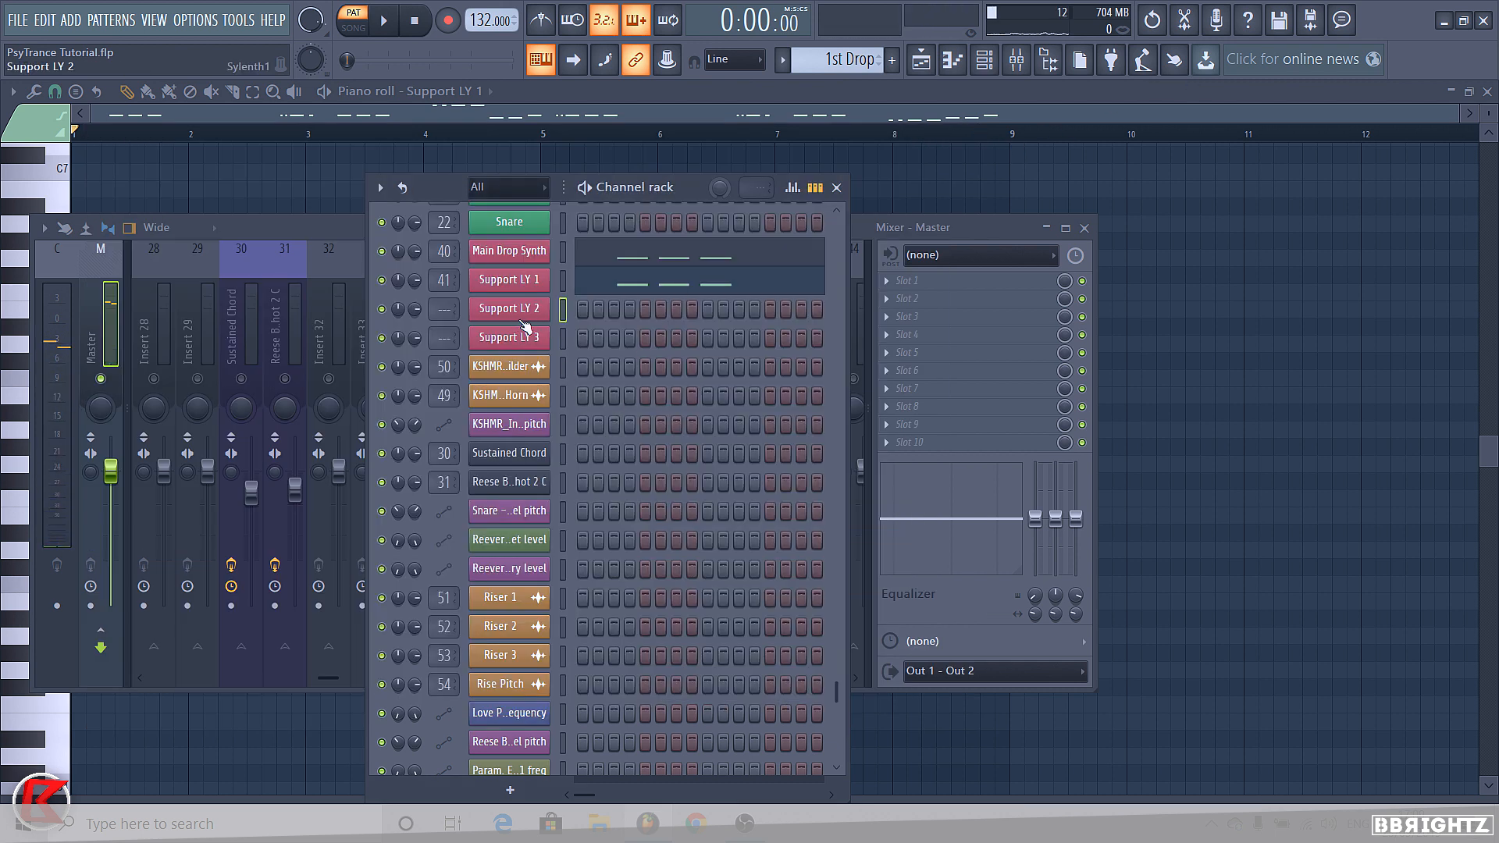
Copy the Main Drop Synth notes into Support LY 2 and delete the lower harmony notes in bars 4 and 8
click(561, 253)
key(ctrl+v)
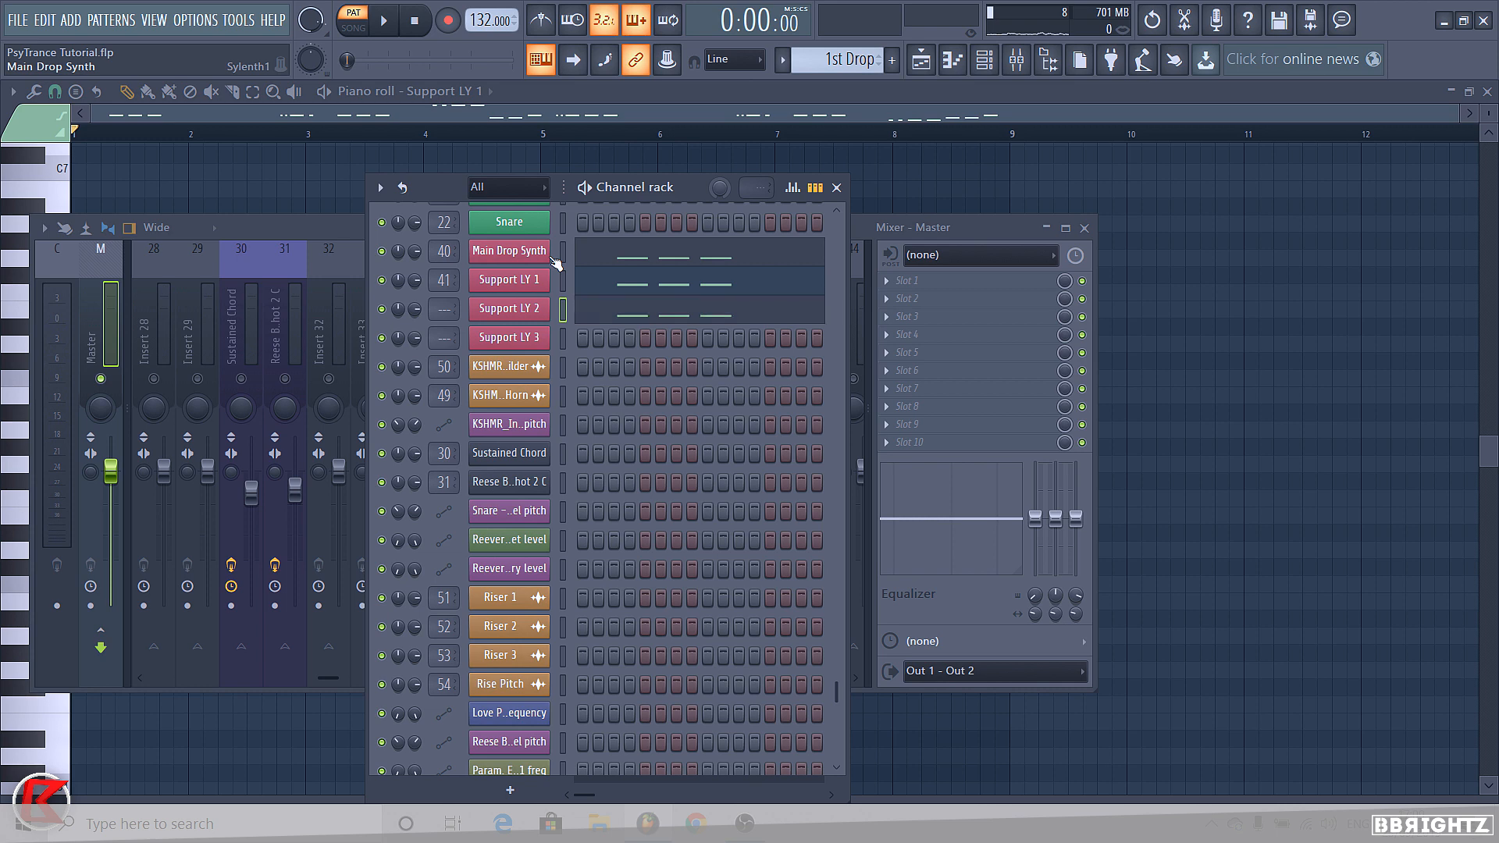
click(705, 275)
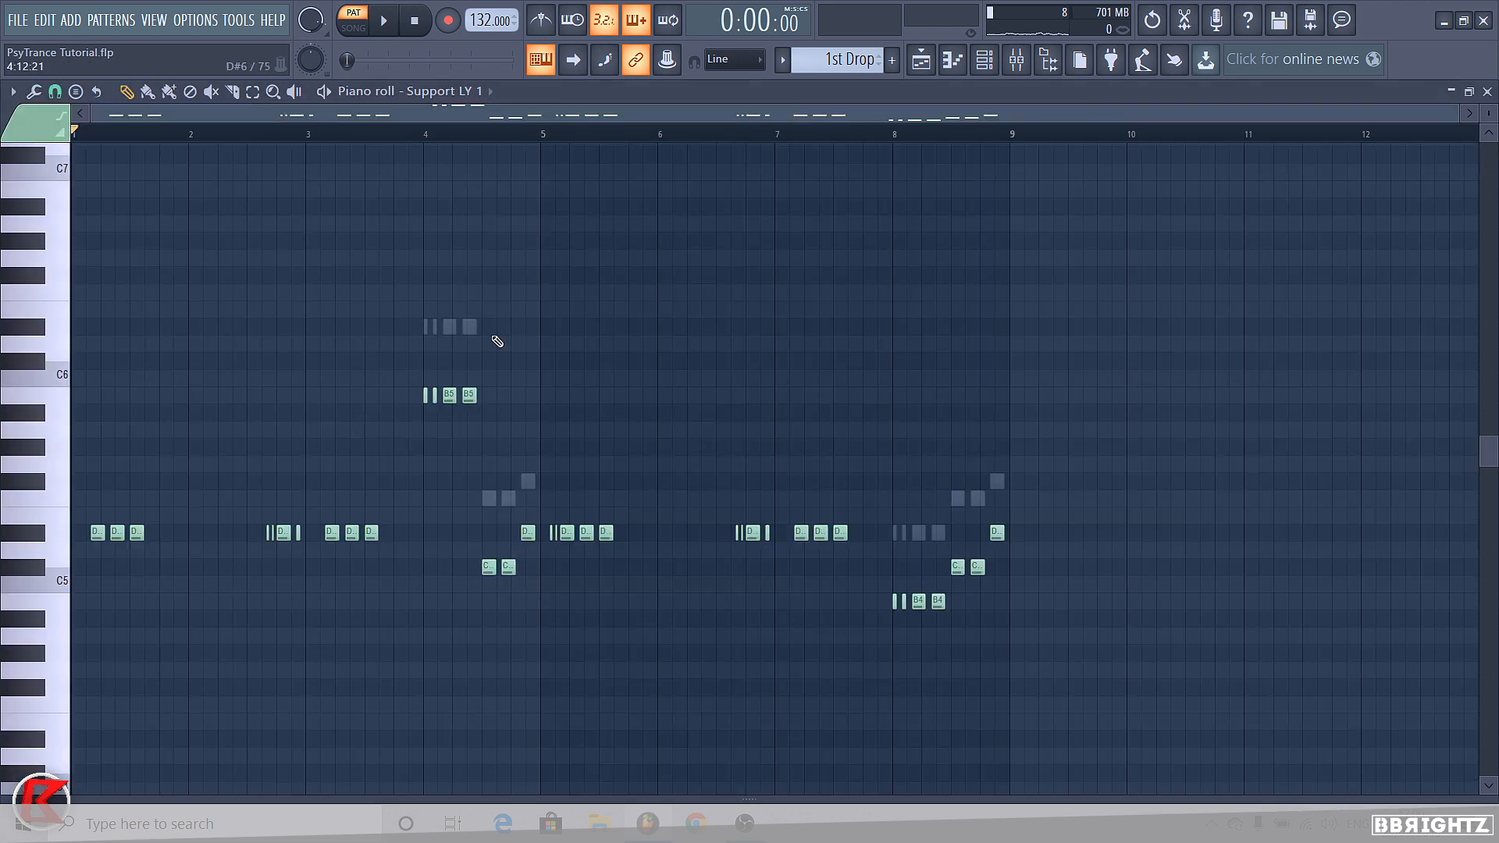
drag(432, 329, 461, 330)
key(ctrl+z)
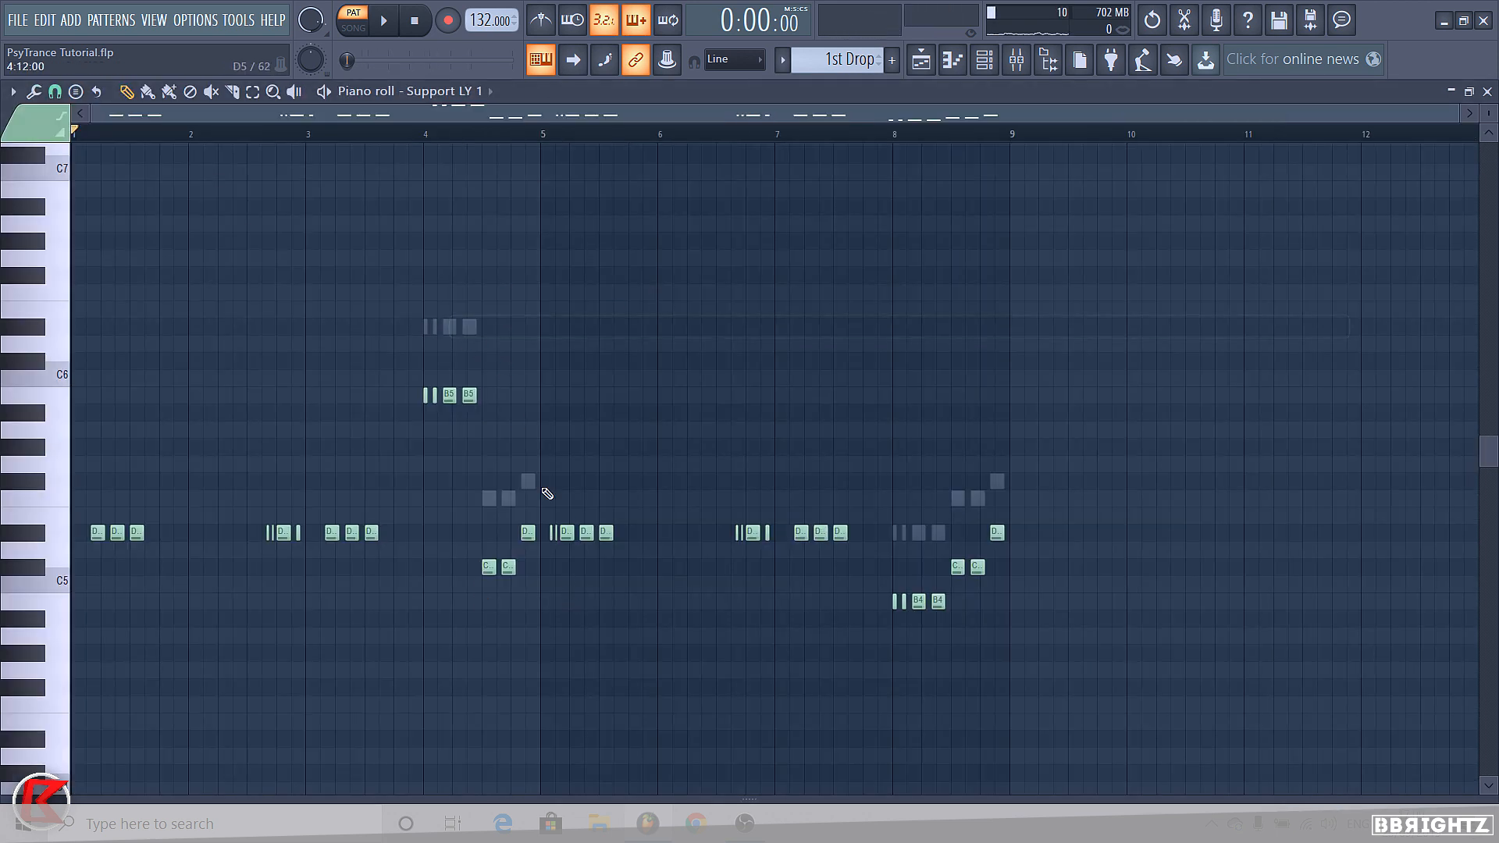
click(983, 74)
click(679, 328)
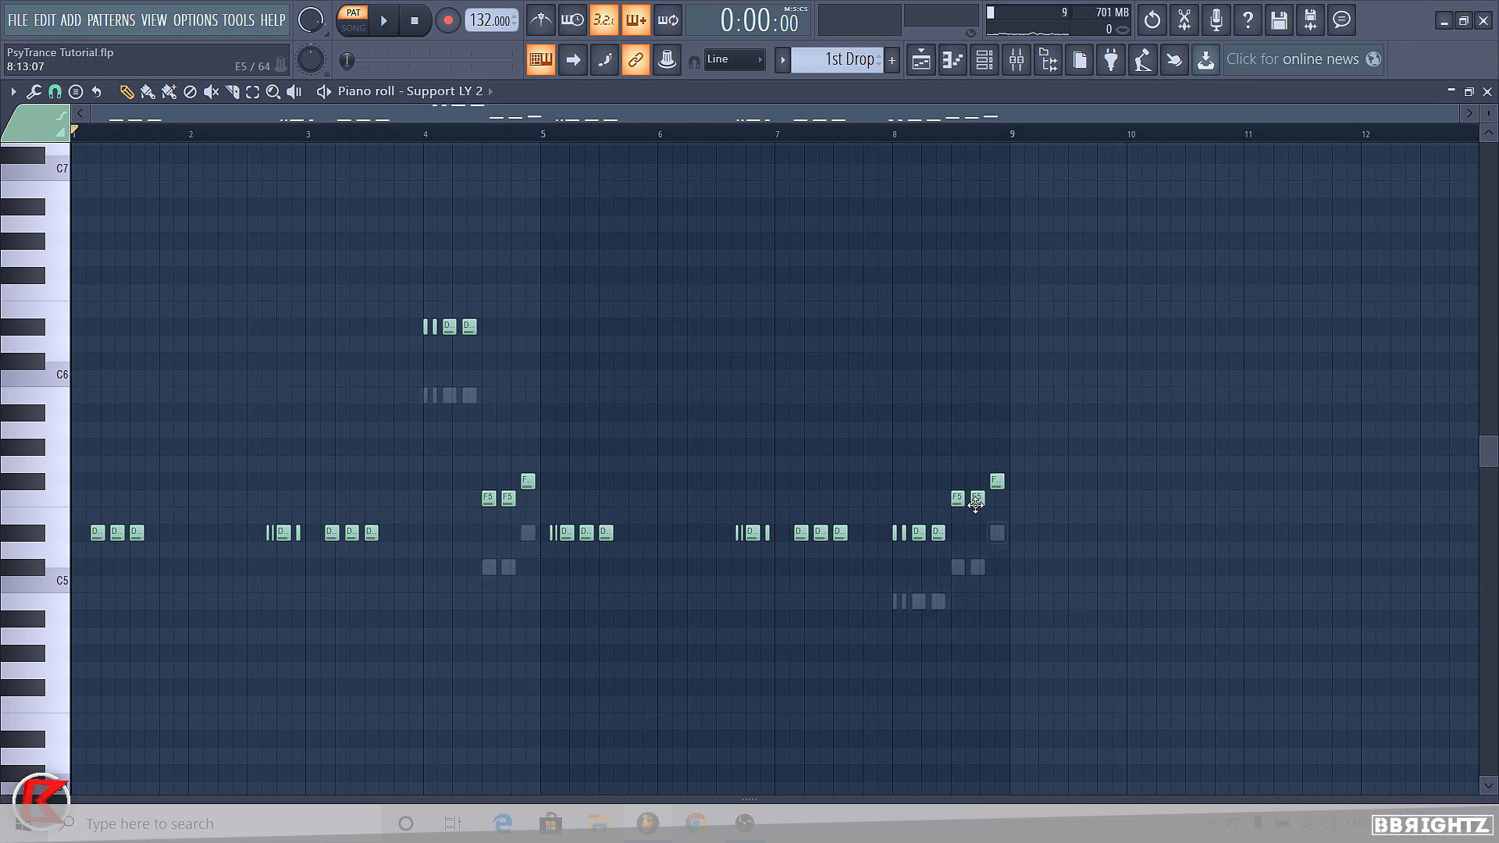
Route Support LY 2 to mixer track 42, solo it, lower its volume and play it while checking Part A in the synth
click(984, 69)
click(1017, 59)
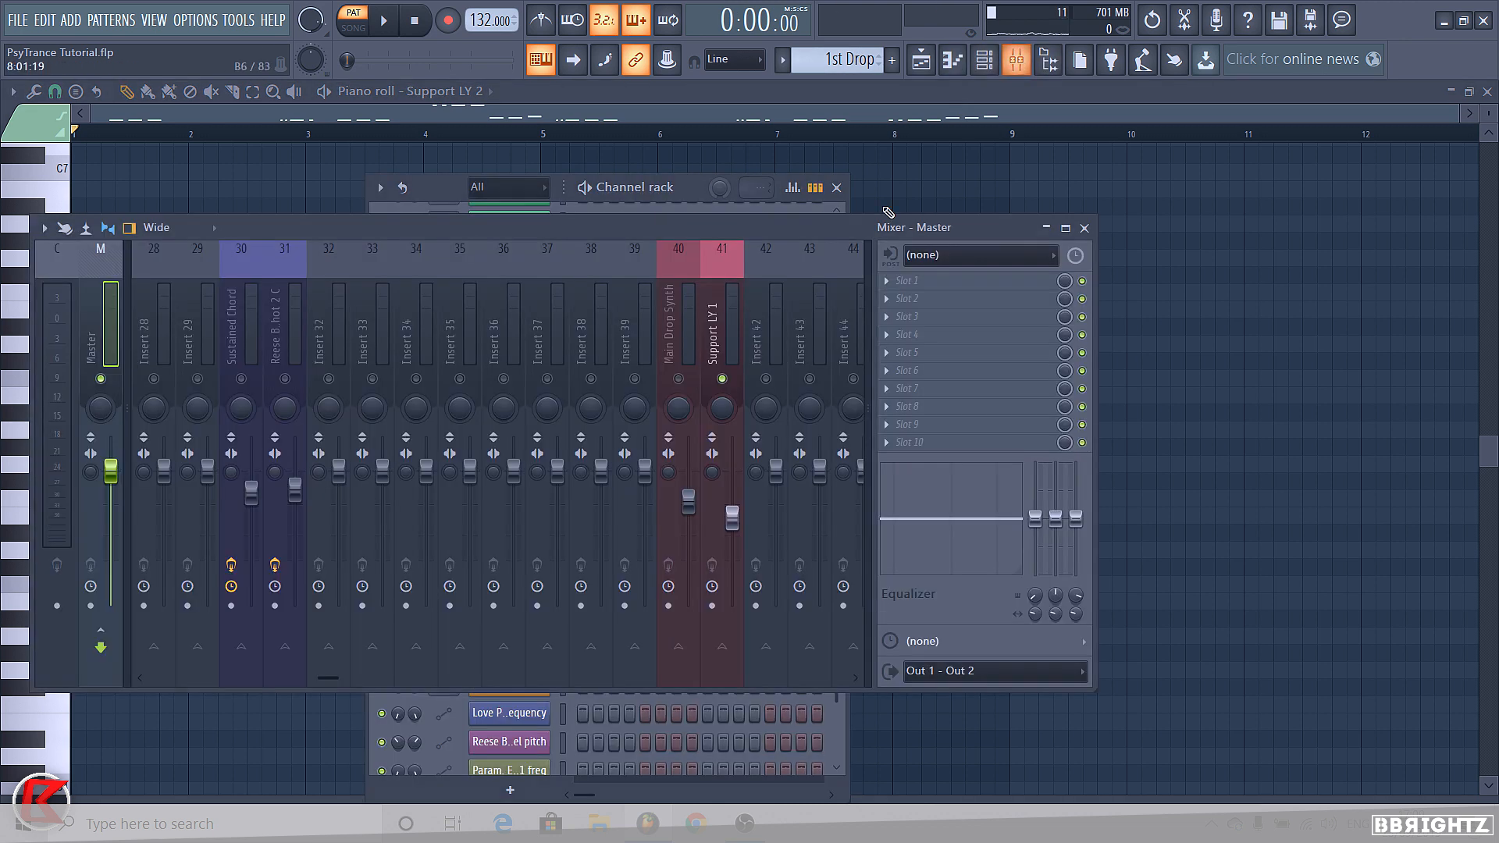
click(774, 303)
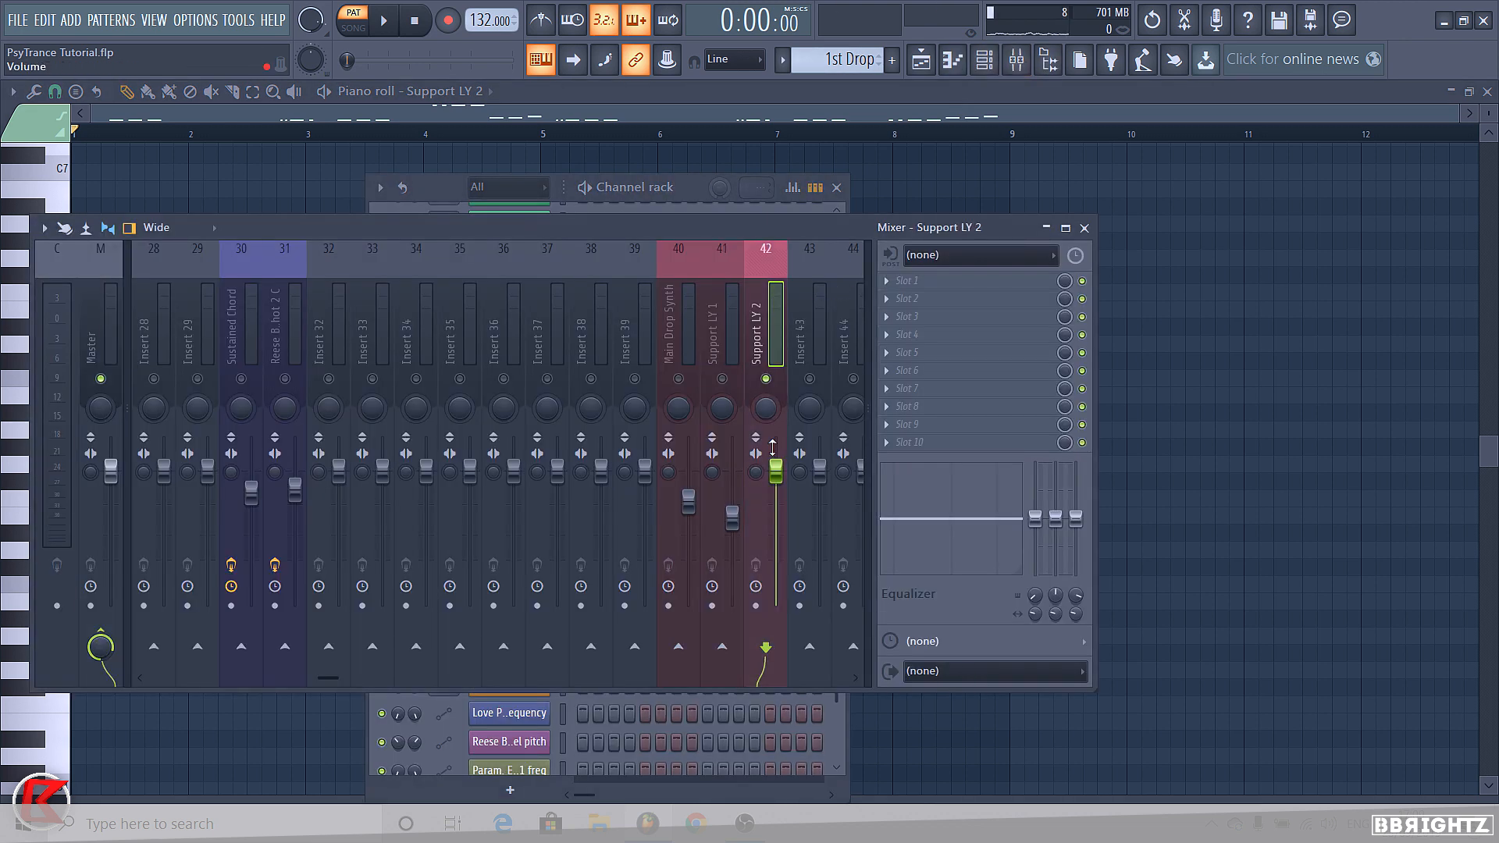
click(668, 188)
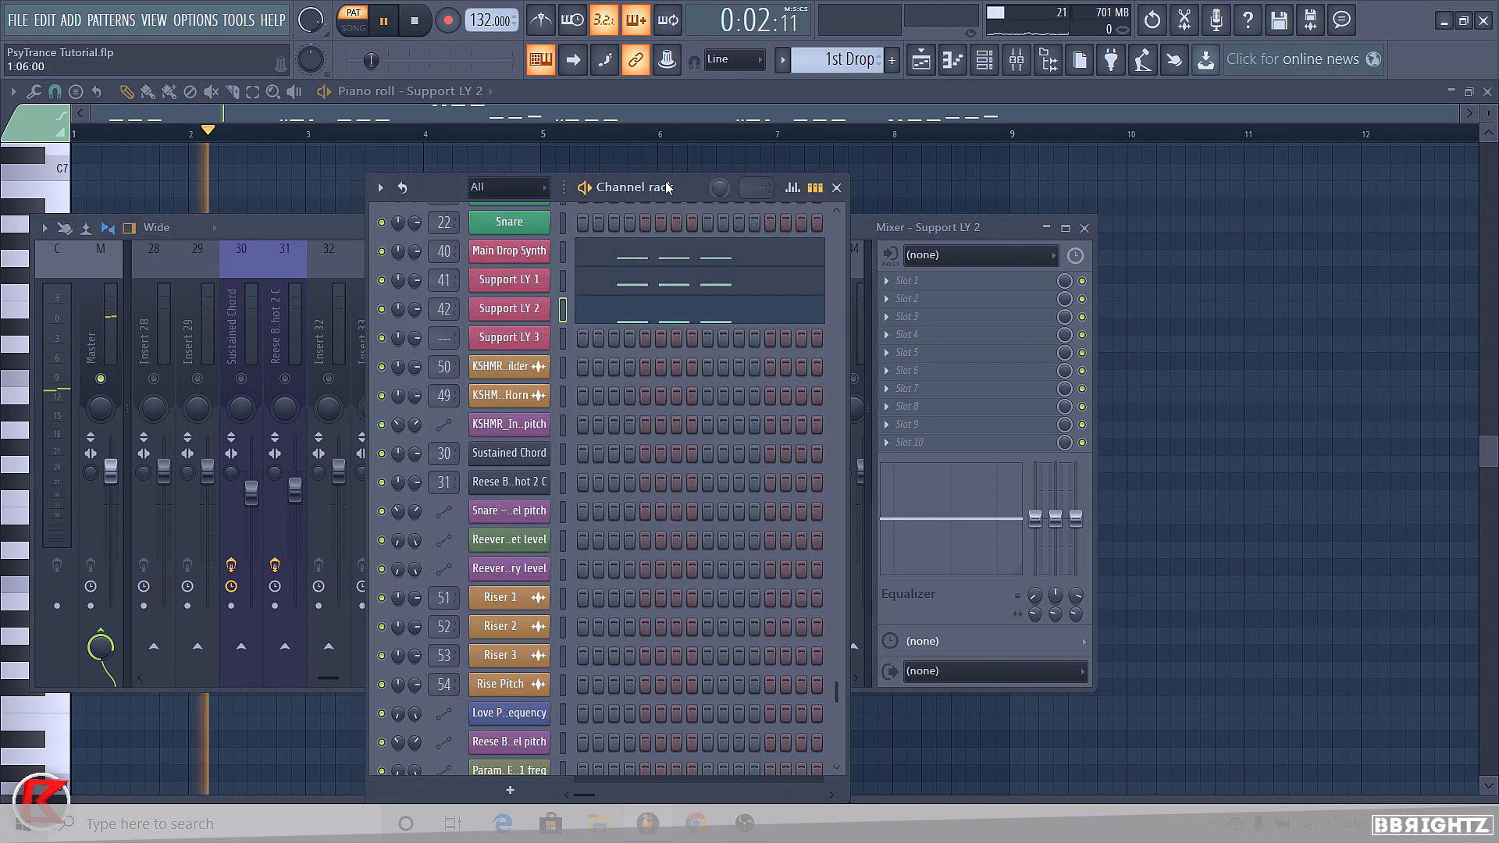
click(505, 309)
click(509, 162)
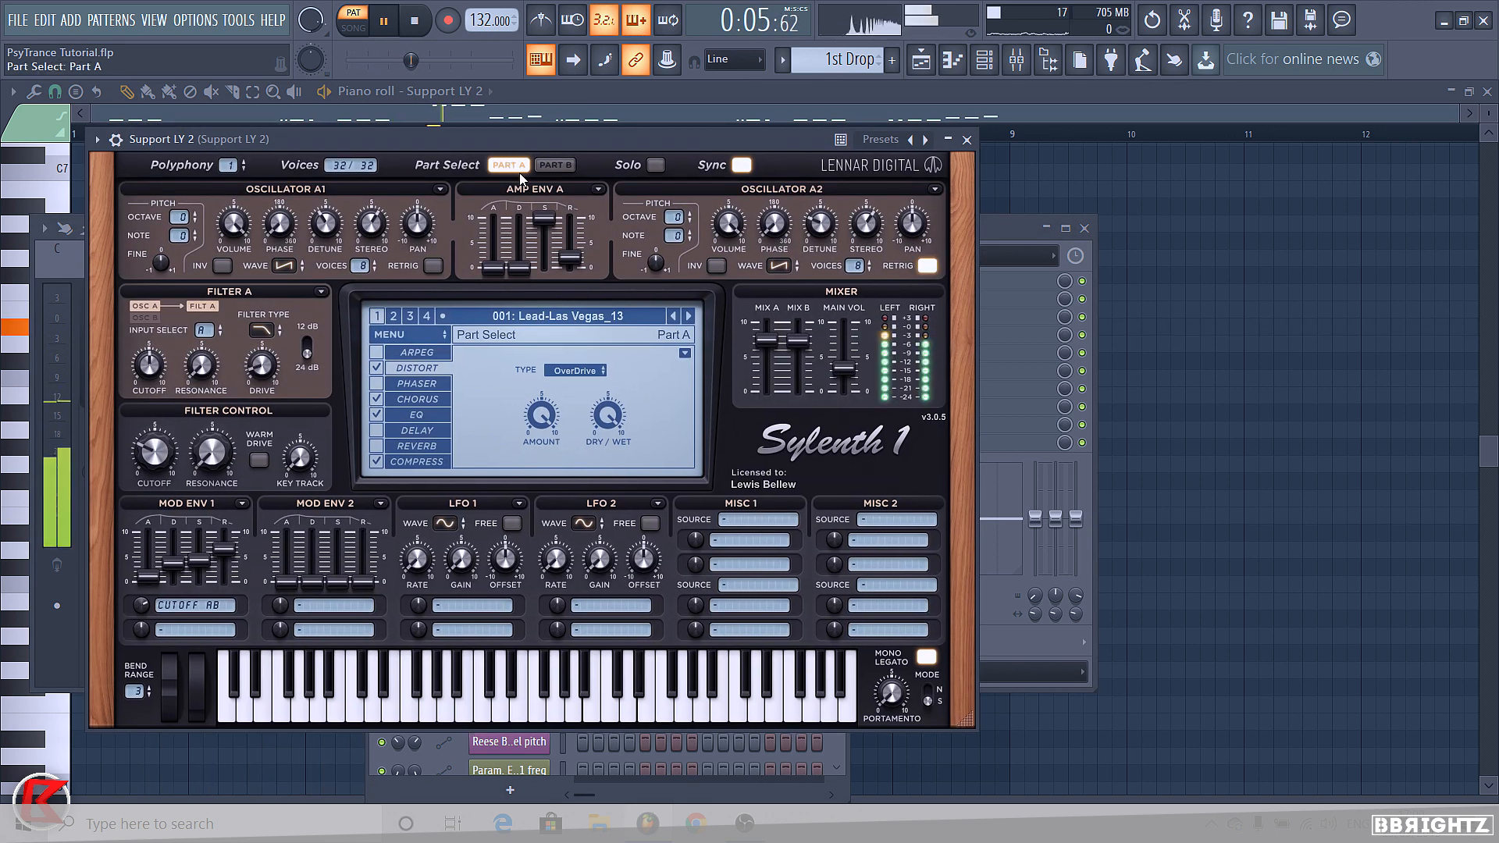
Move the D#6 notes in bar 4 of Support LY 2 down an octave to D#5 and play the change
click(1435, 284)
key(space)
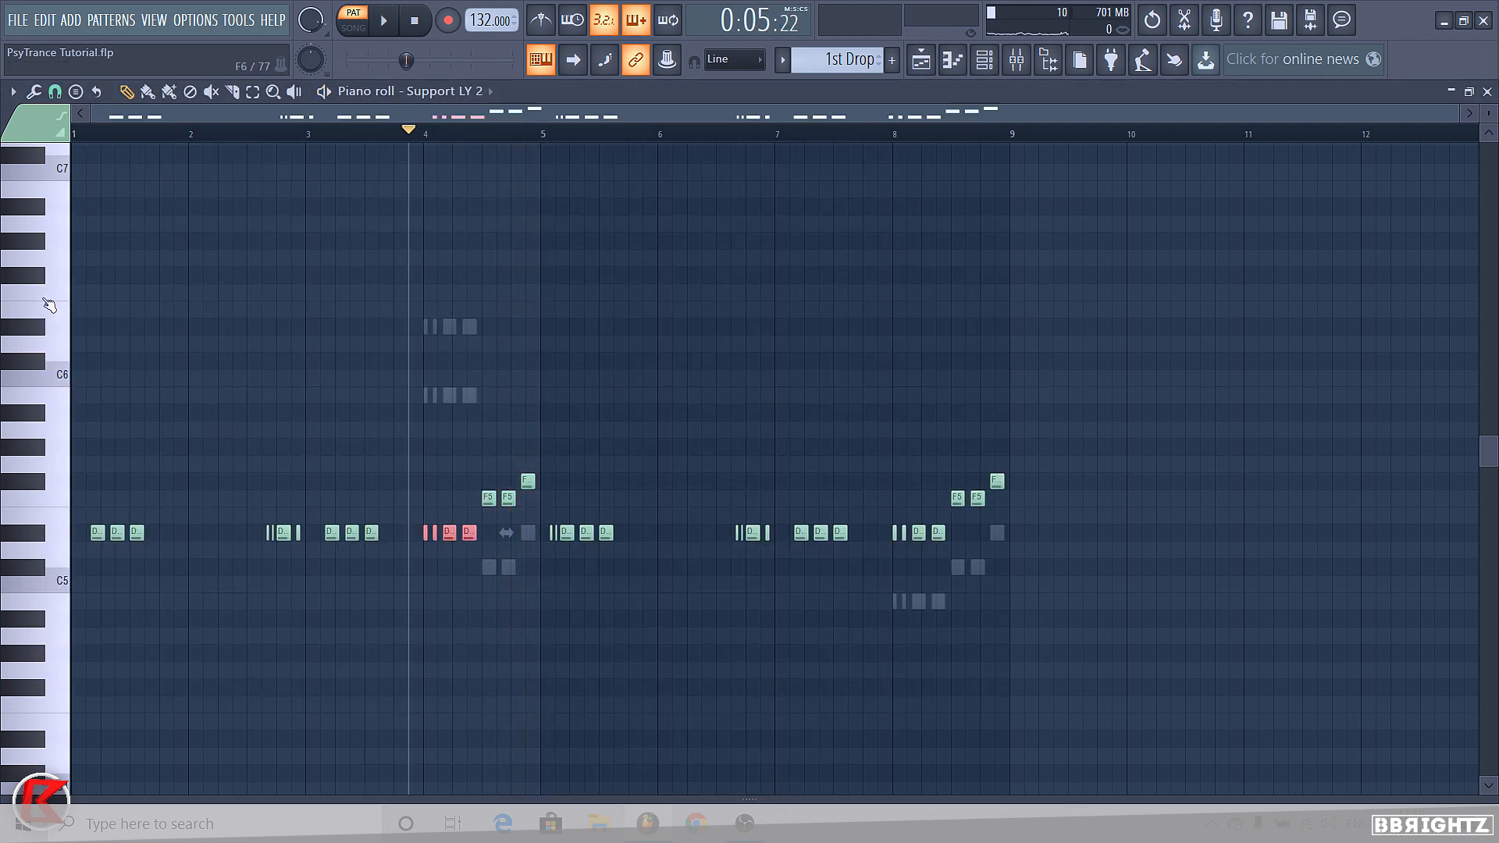
key(space)
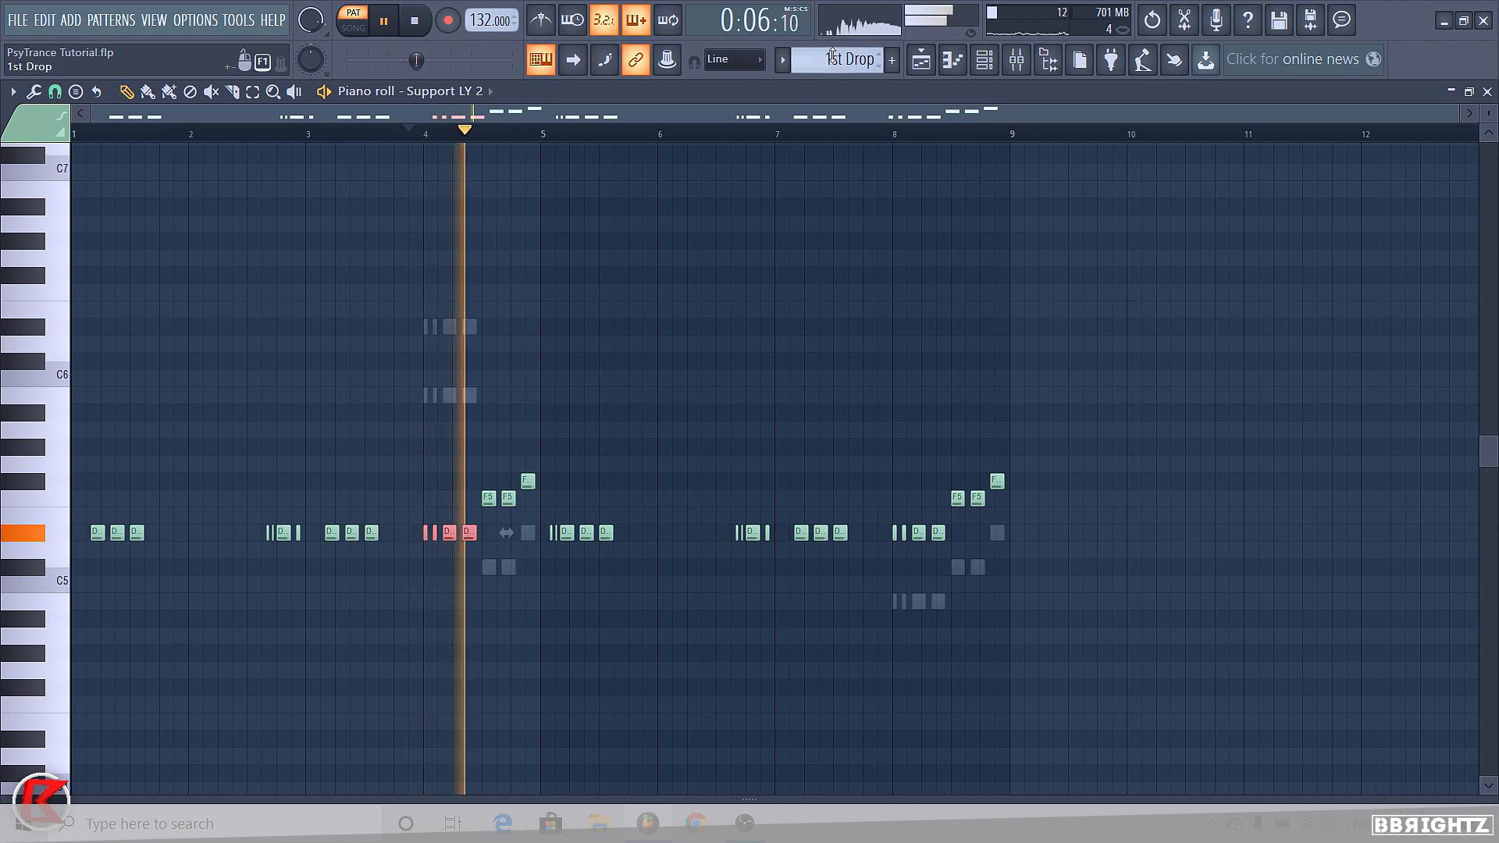
Enable mixer tracks 40, 41 and 42, play Main Drop Synth with both support layers together, and return to the channel rack
click(985, 59)
click(1032, 61)
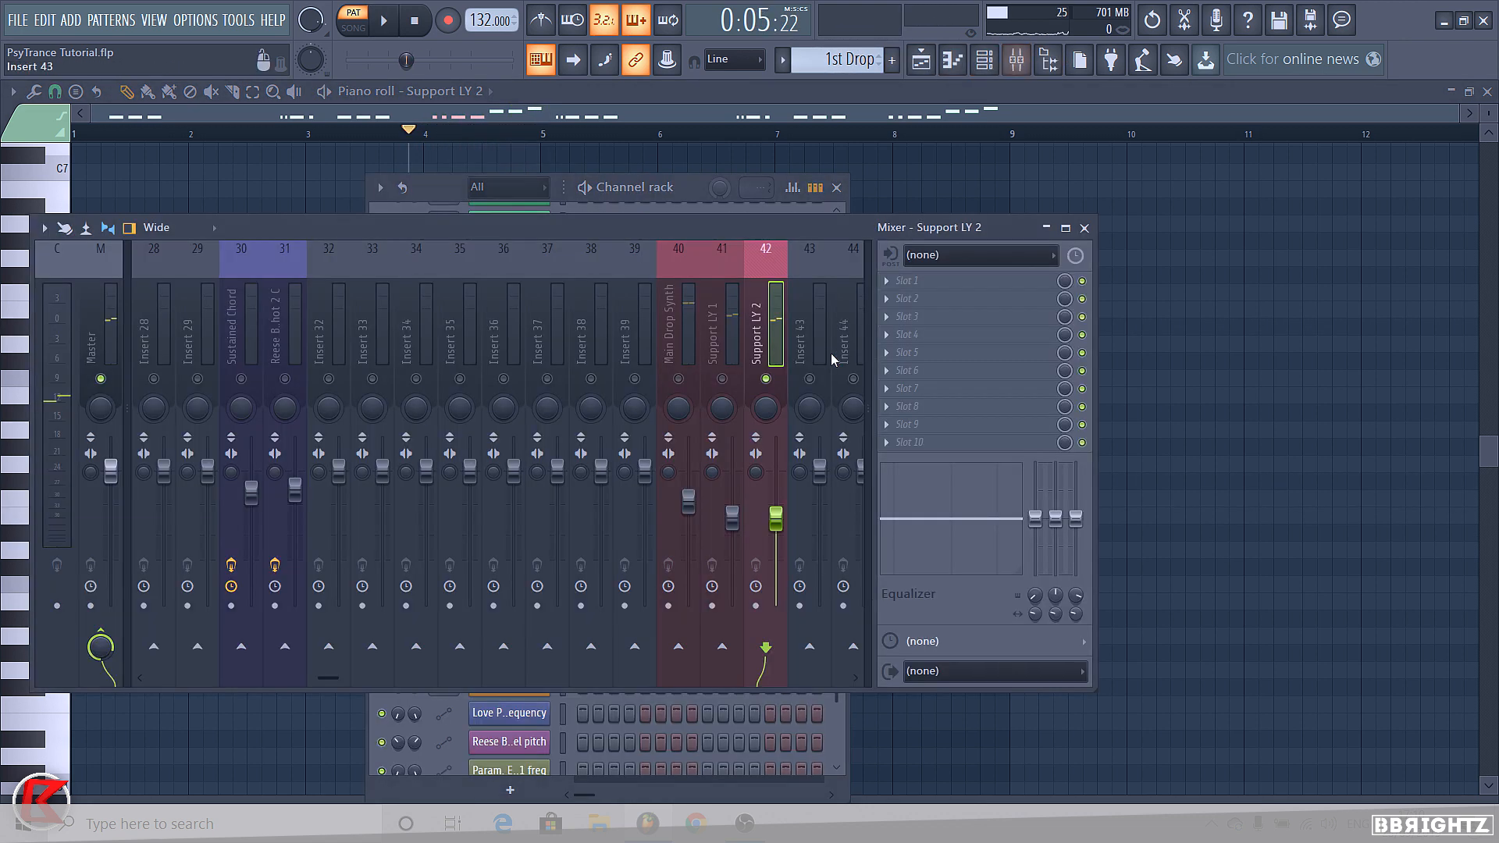
key(space)
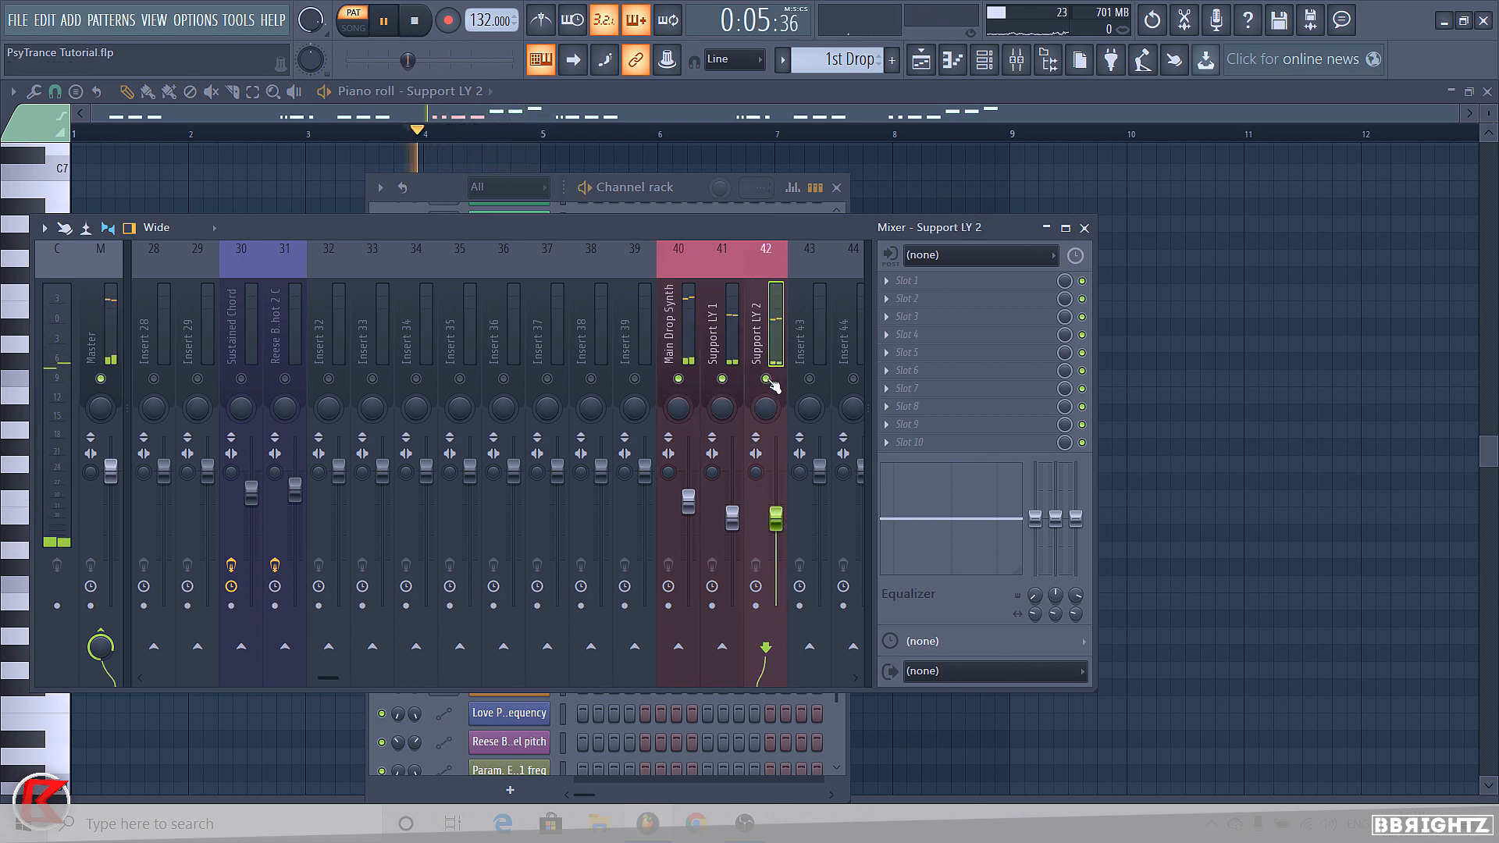
key(space)
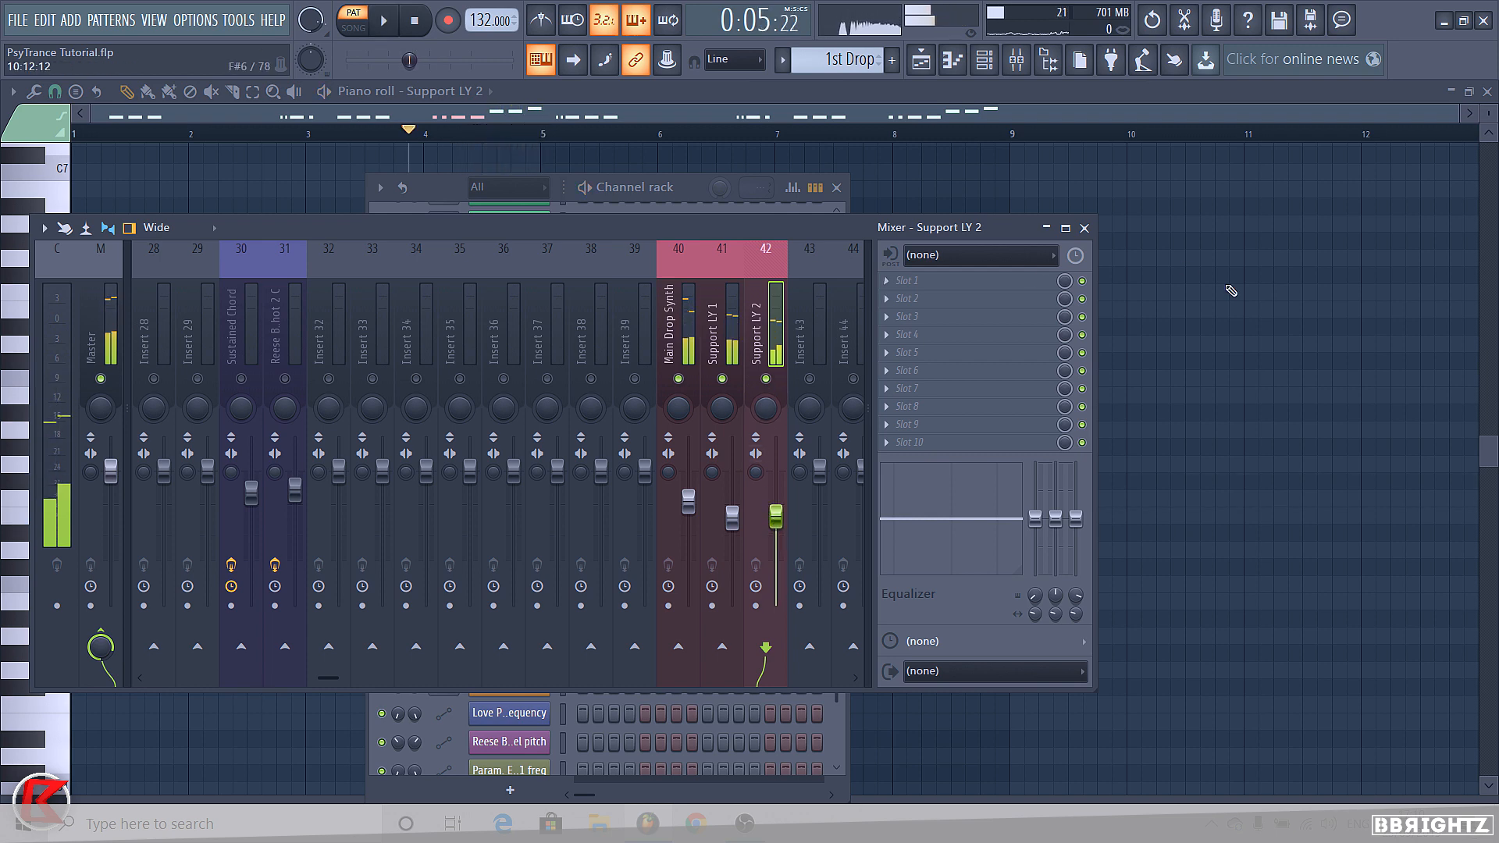
click(1233, 295)
click(985, 60)
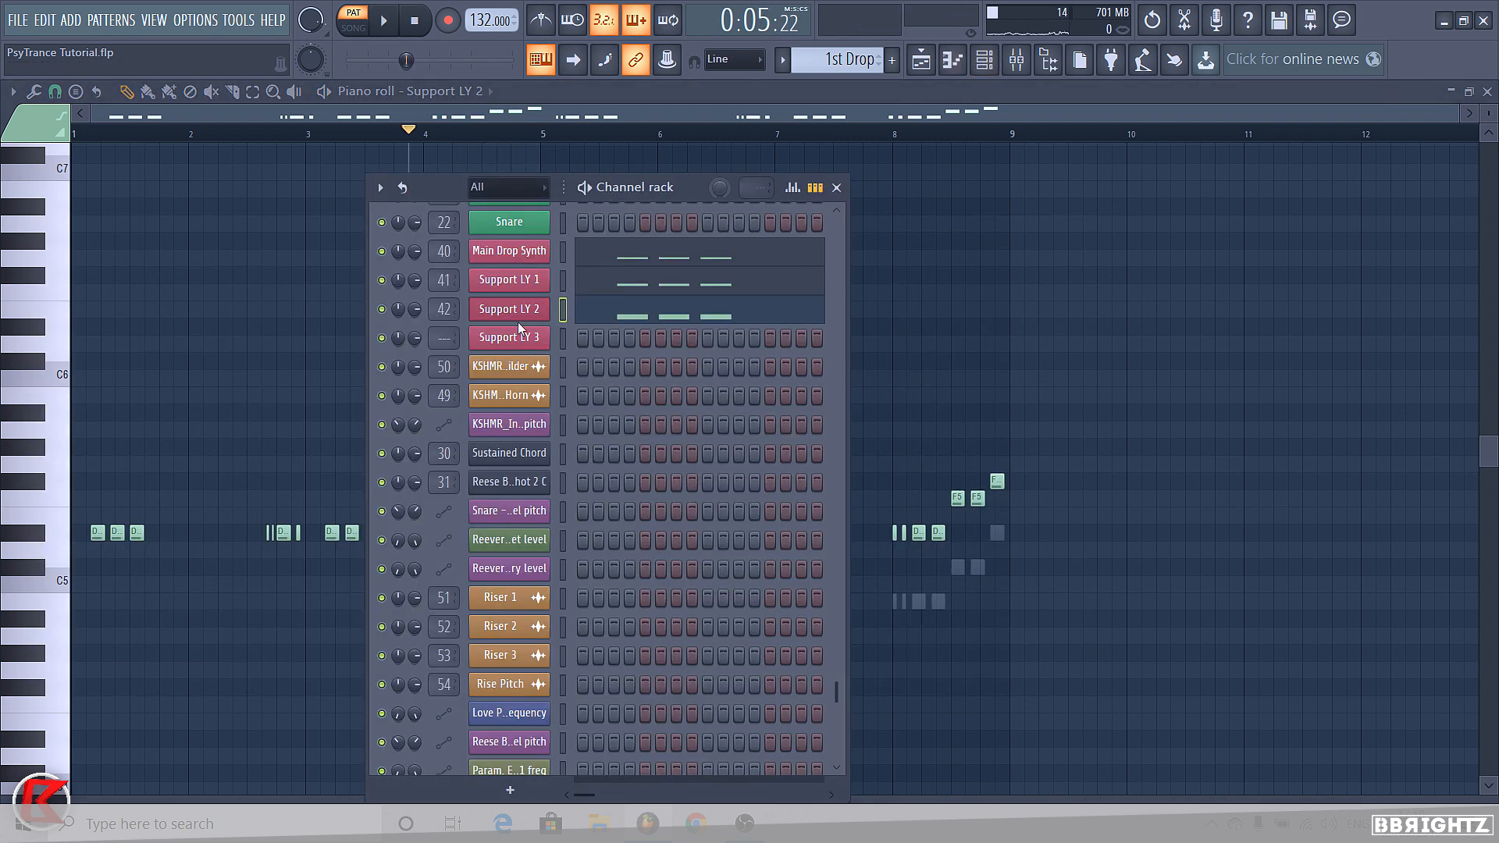
Load the BSS Pitchback Main Lead.fxp preset from the BSS presets folder into the Support LY 3 synth
click(617, 261)
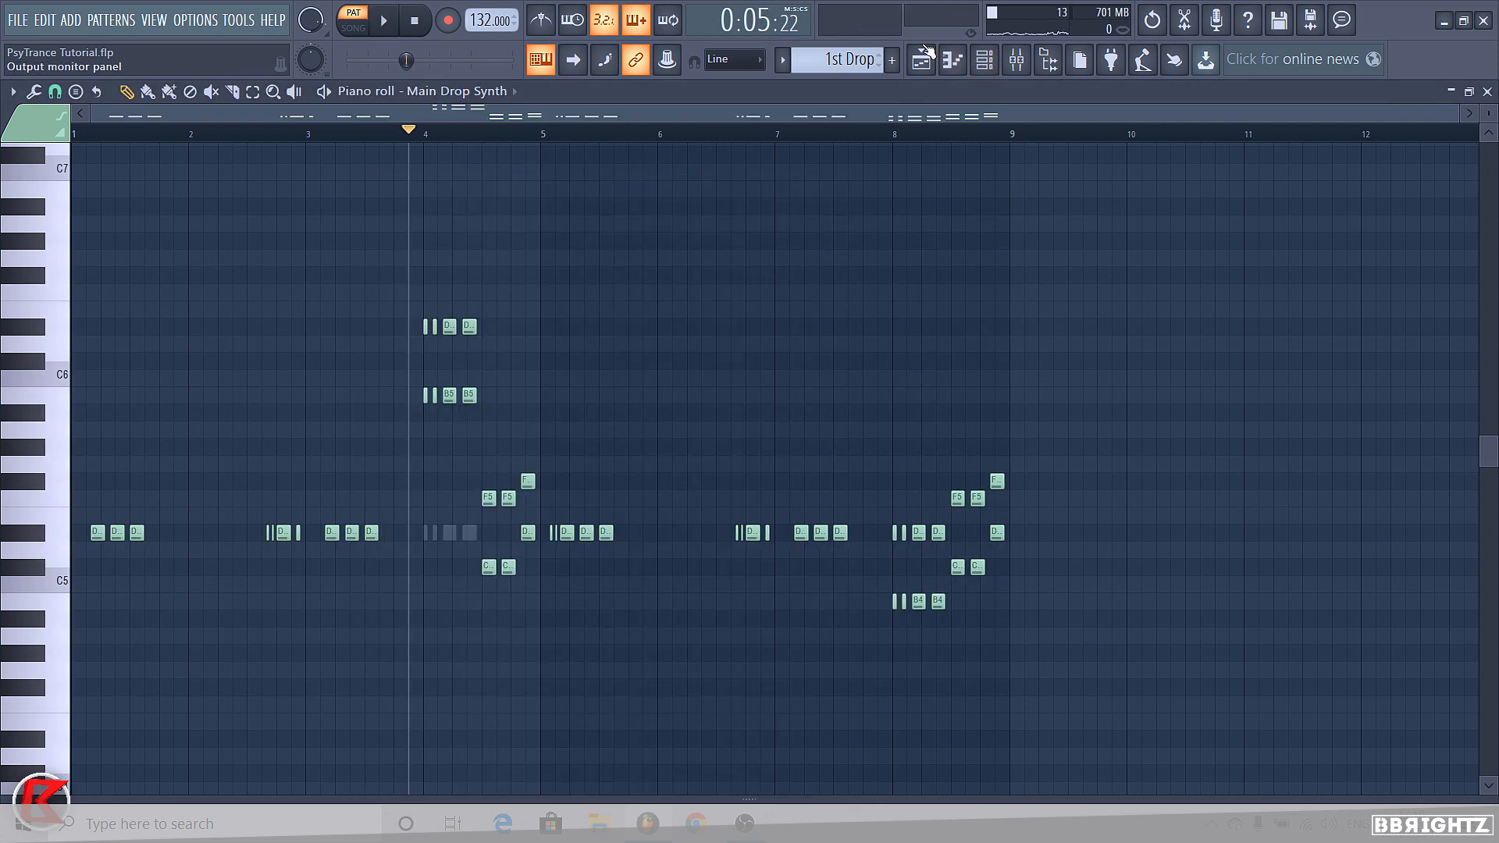
click(996, 64)
click(544, 334)
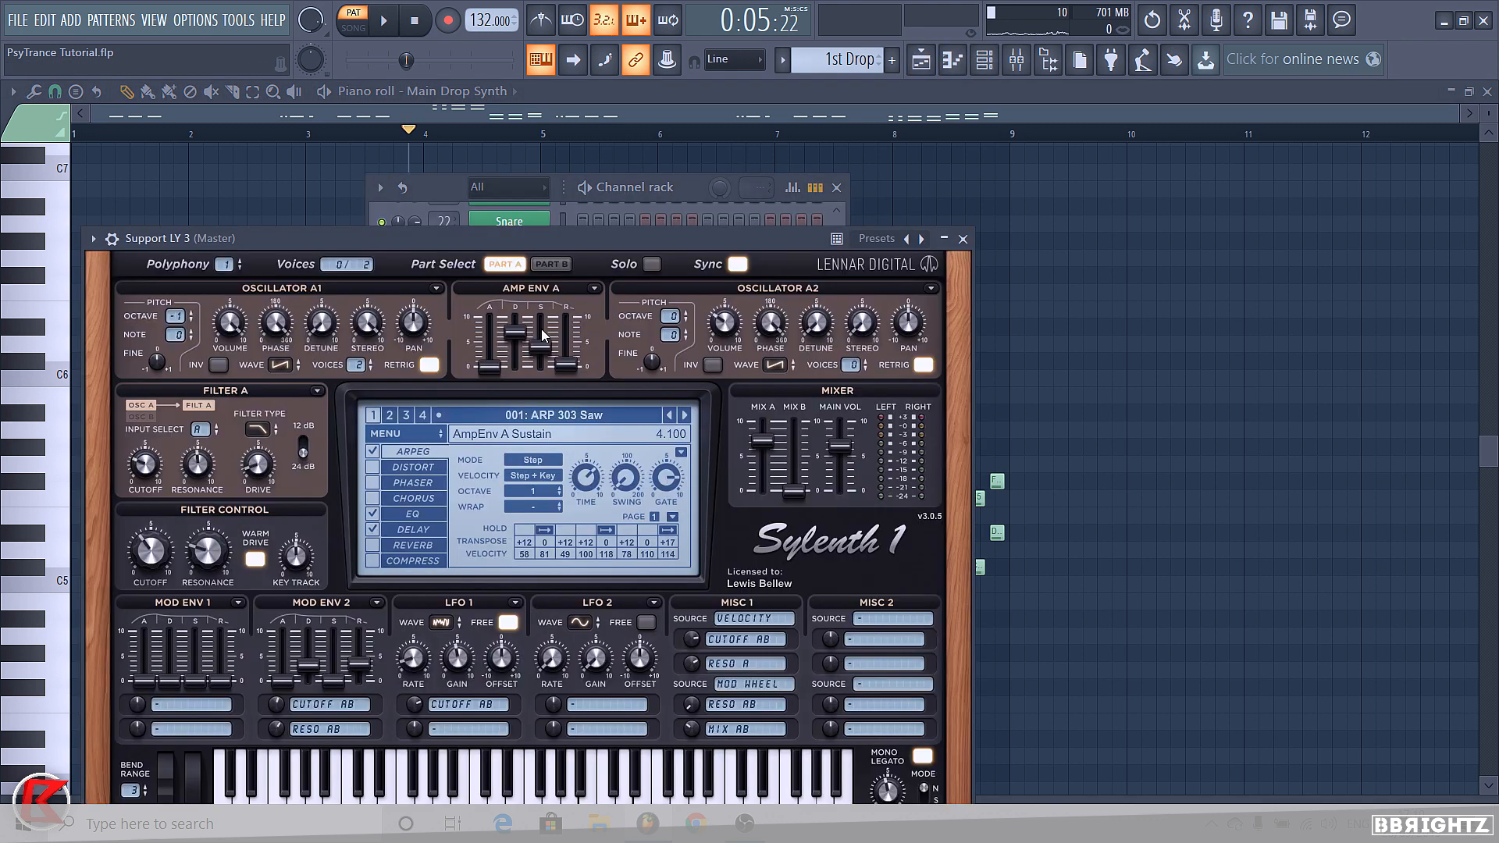
click(406, 434)
mouse_move(406, 452)
click(617, 453)
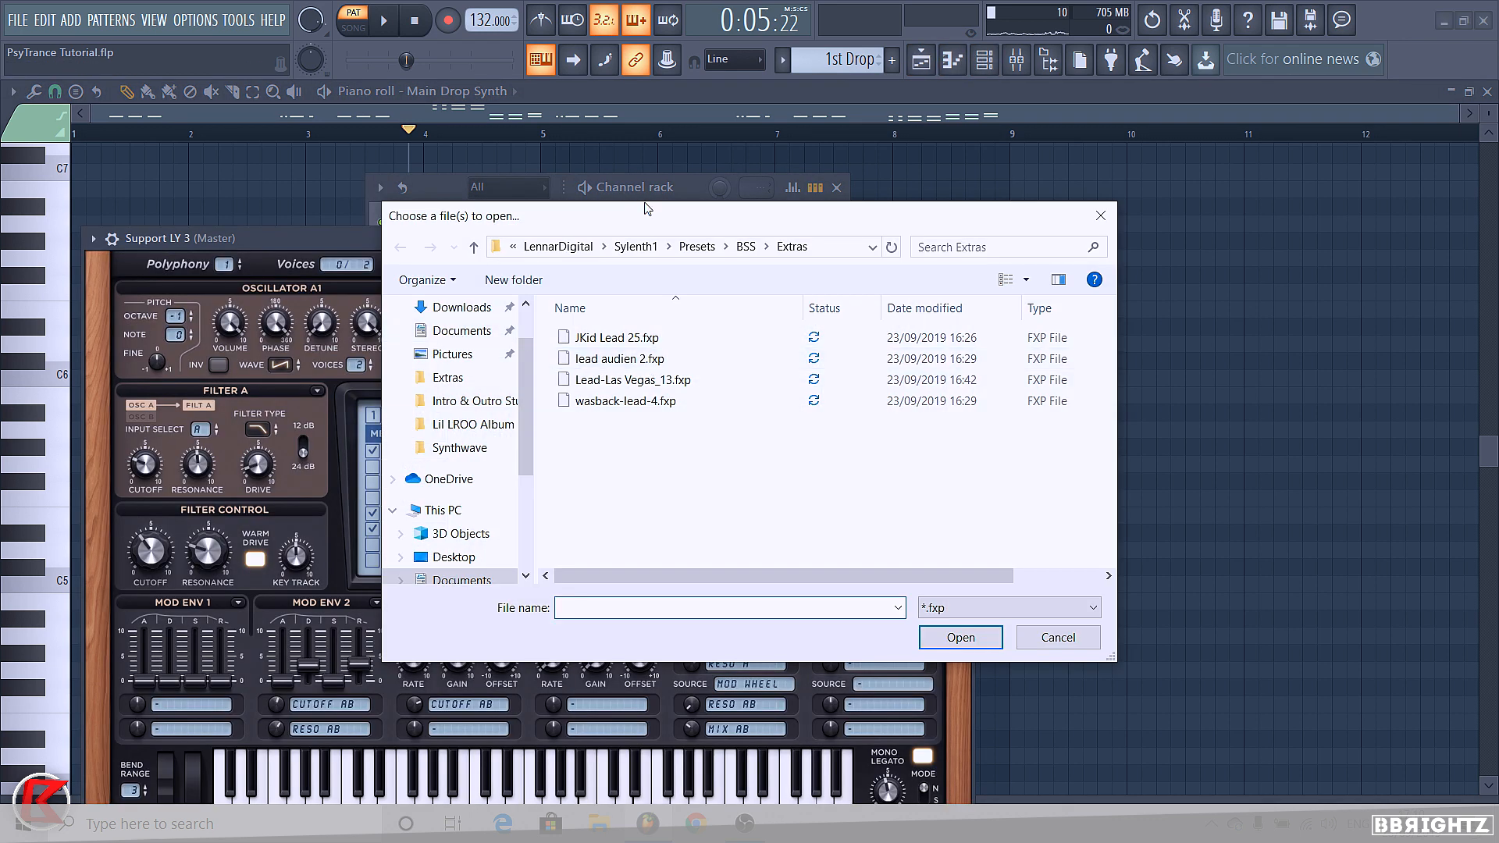
click(747, 249)
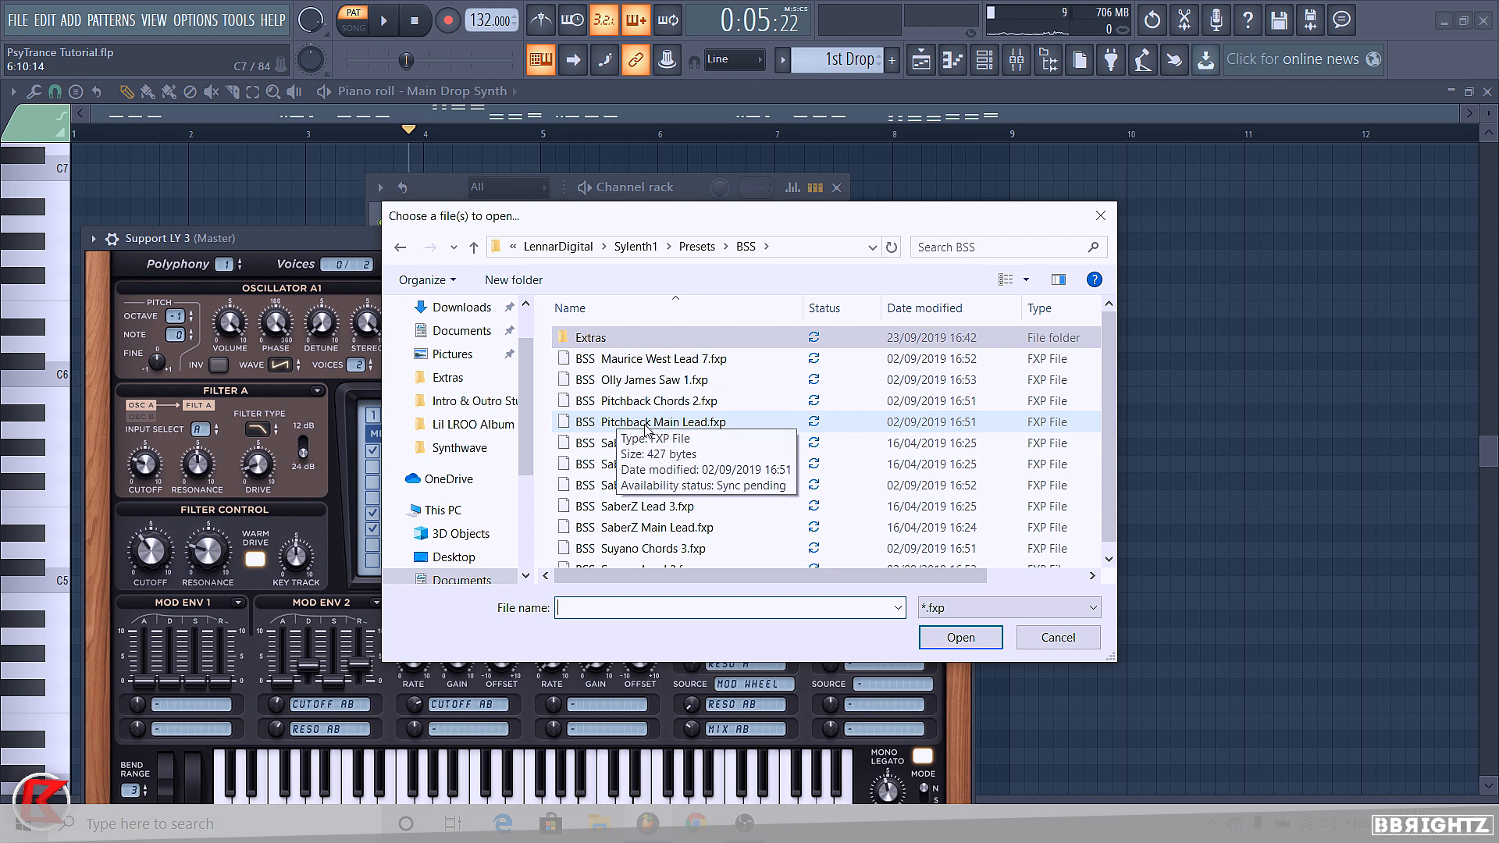
double_click(605, 422)
Copy the Main Drop Synth notes into Support LY 3 and route that channel to mixer track 43
click(693, 189)
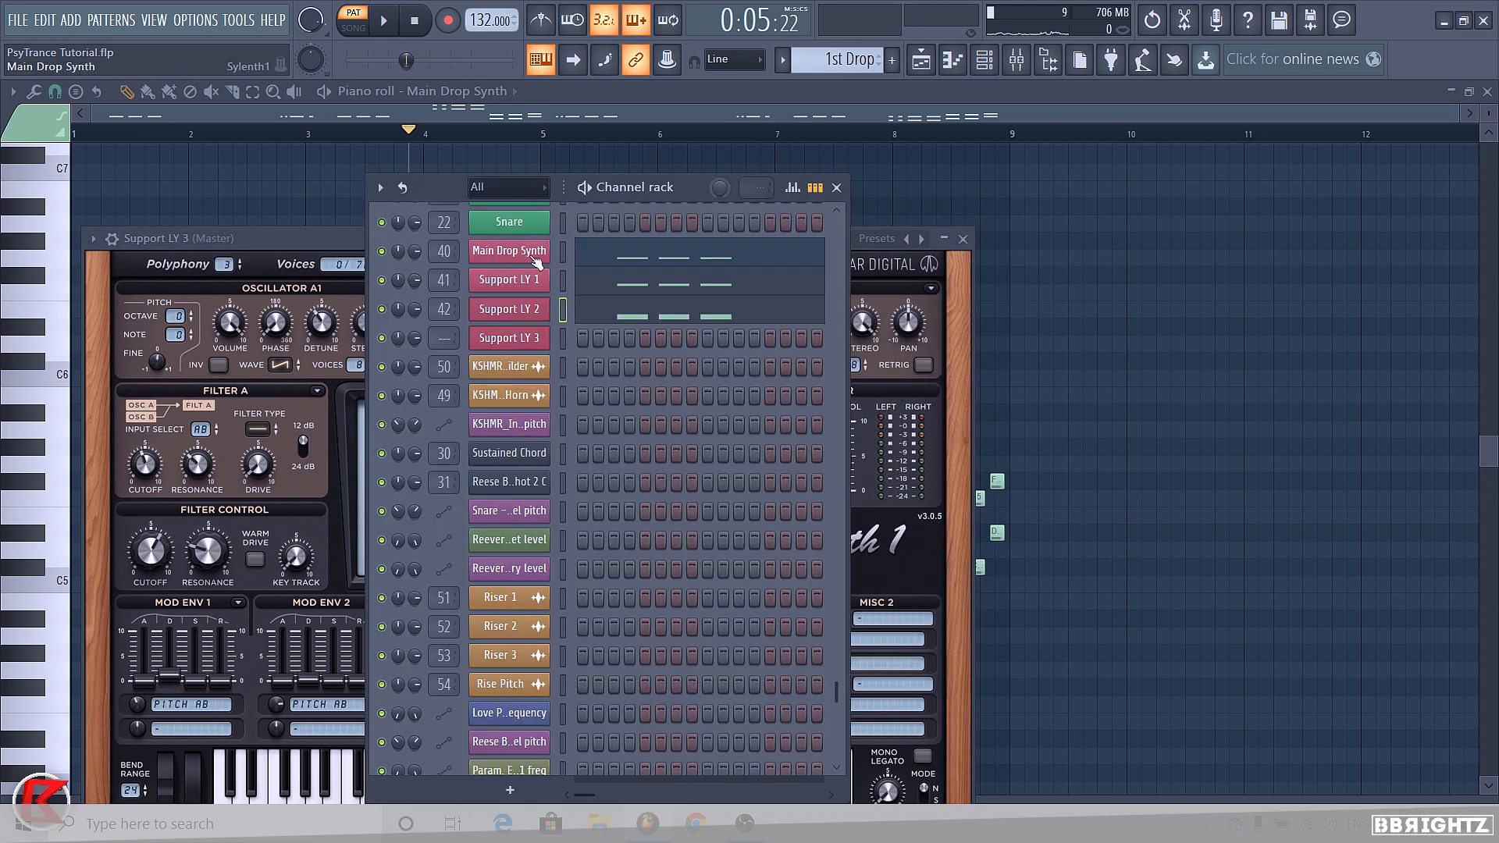
key(ctrl+v)
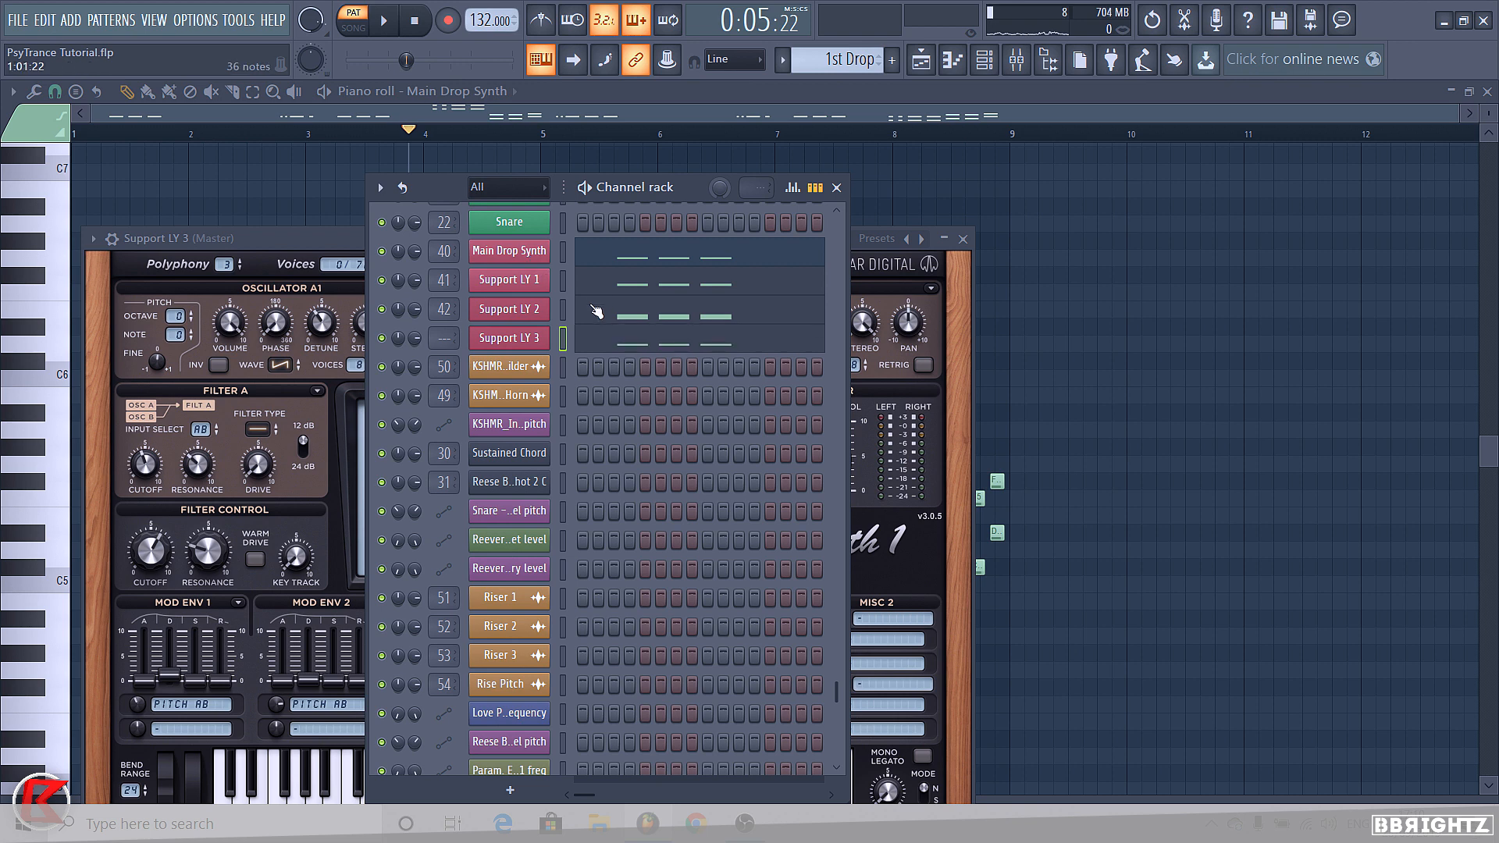
click(522, 339)
click(982, 62)
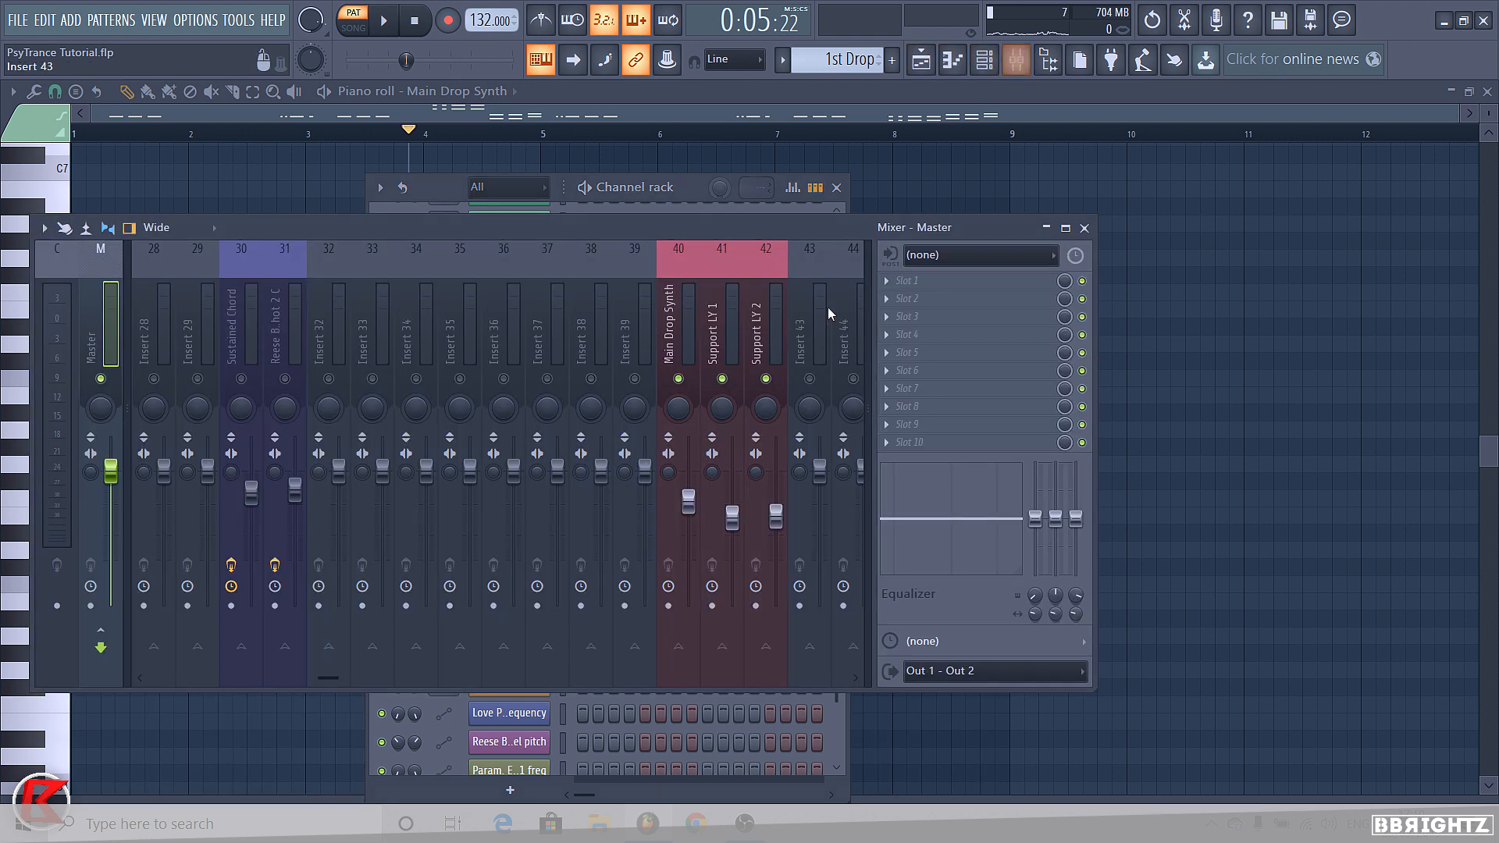
click(802, 323)
key(ctrl+l)
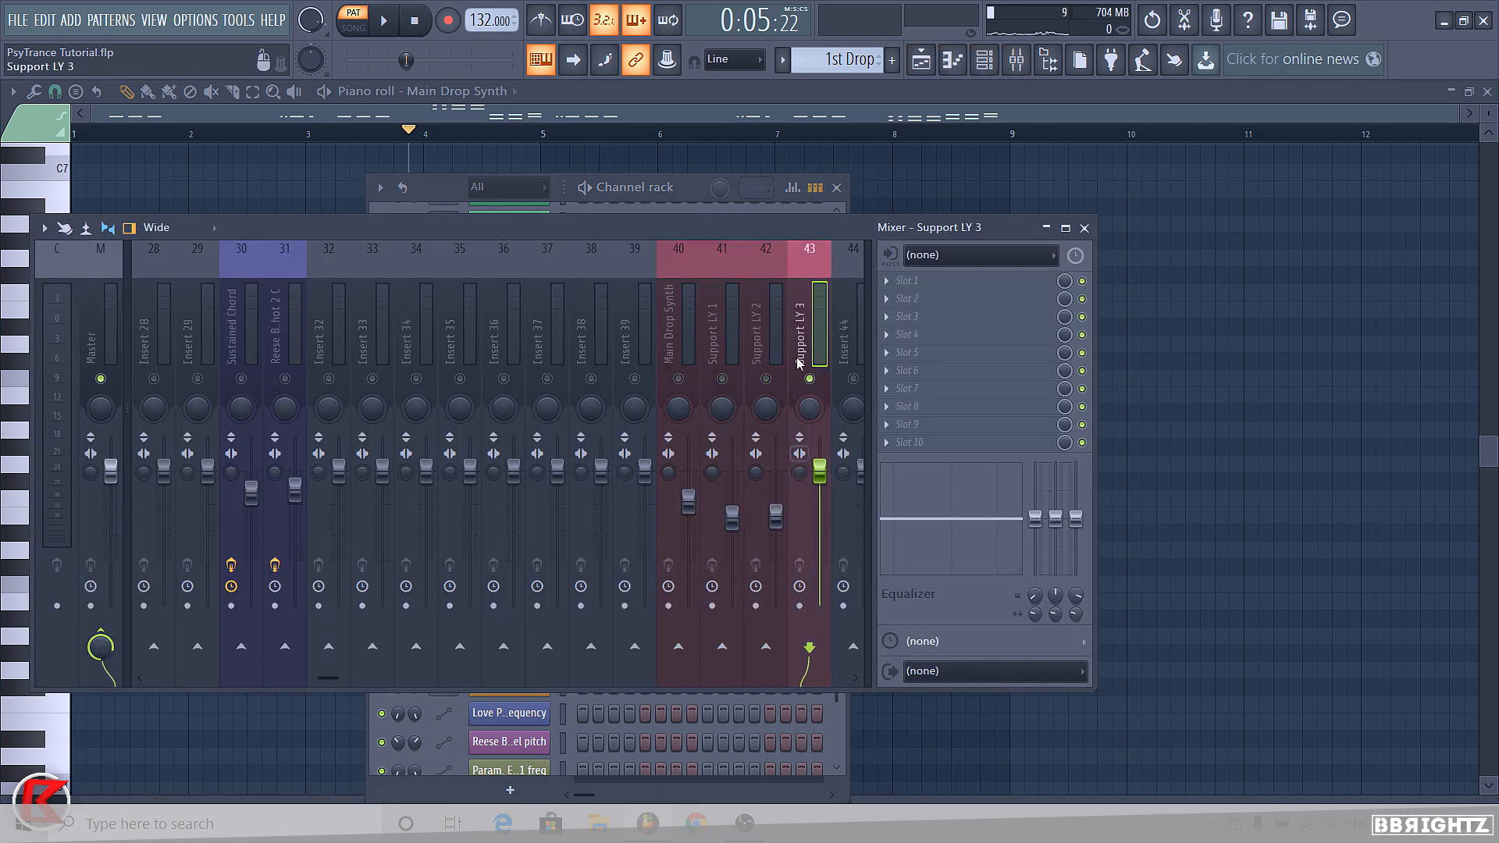
Play Support LY 3 soloed, lower its volume on track 43, and turn all mixer tracks back on
key(space)
click(683, 182)
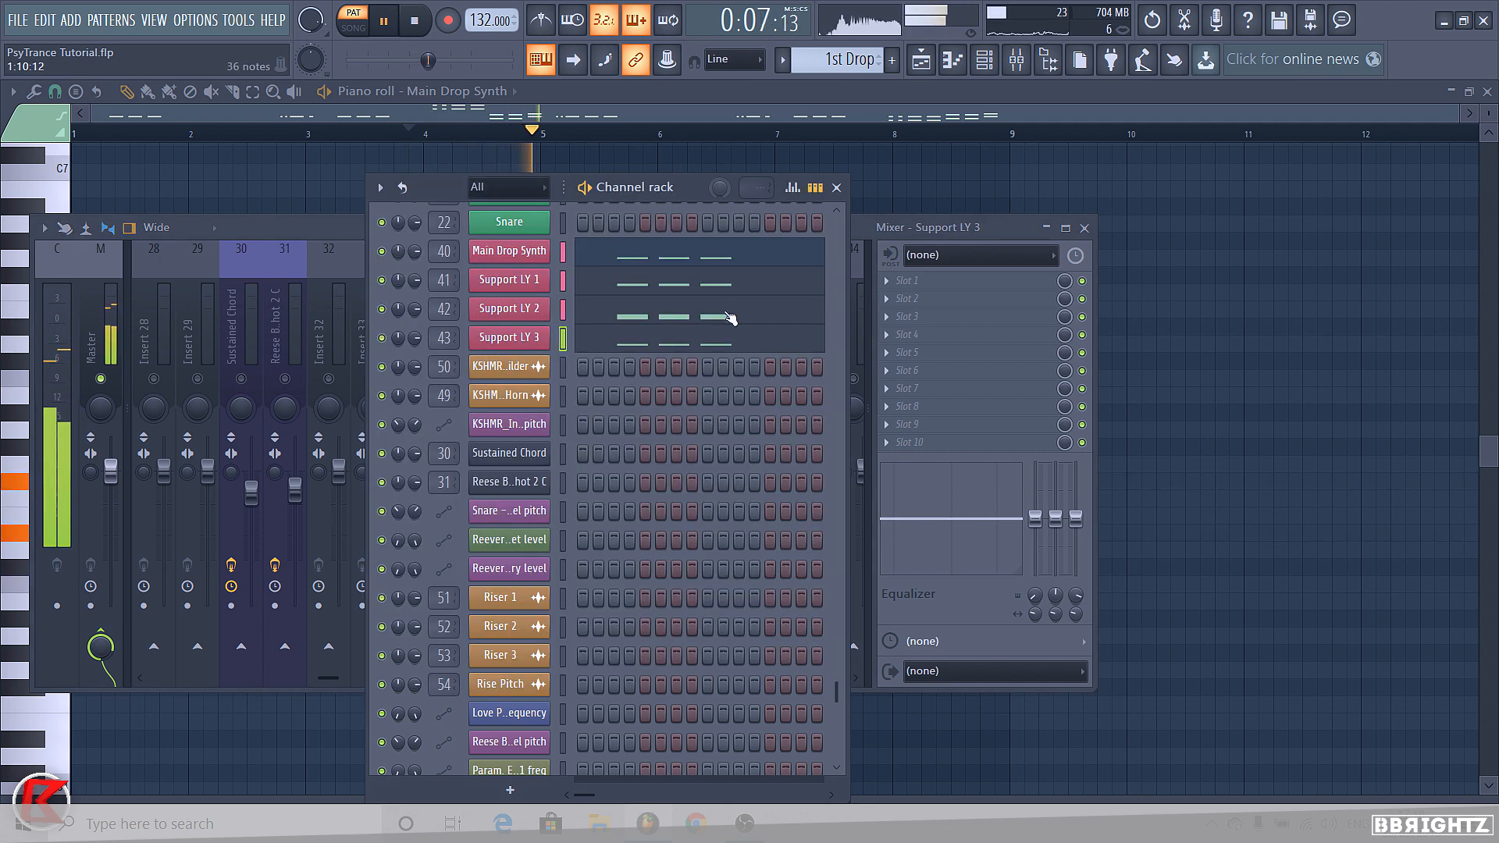
key(space)
click(930, 230)
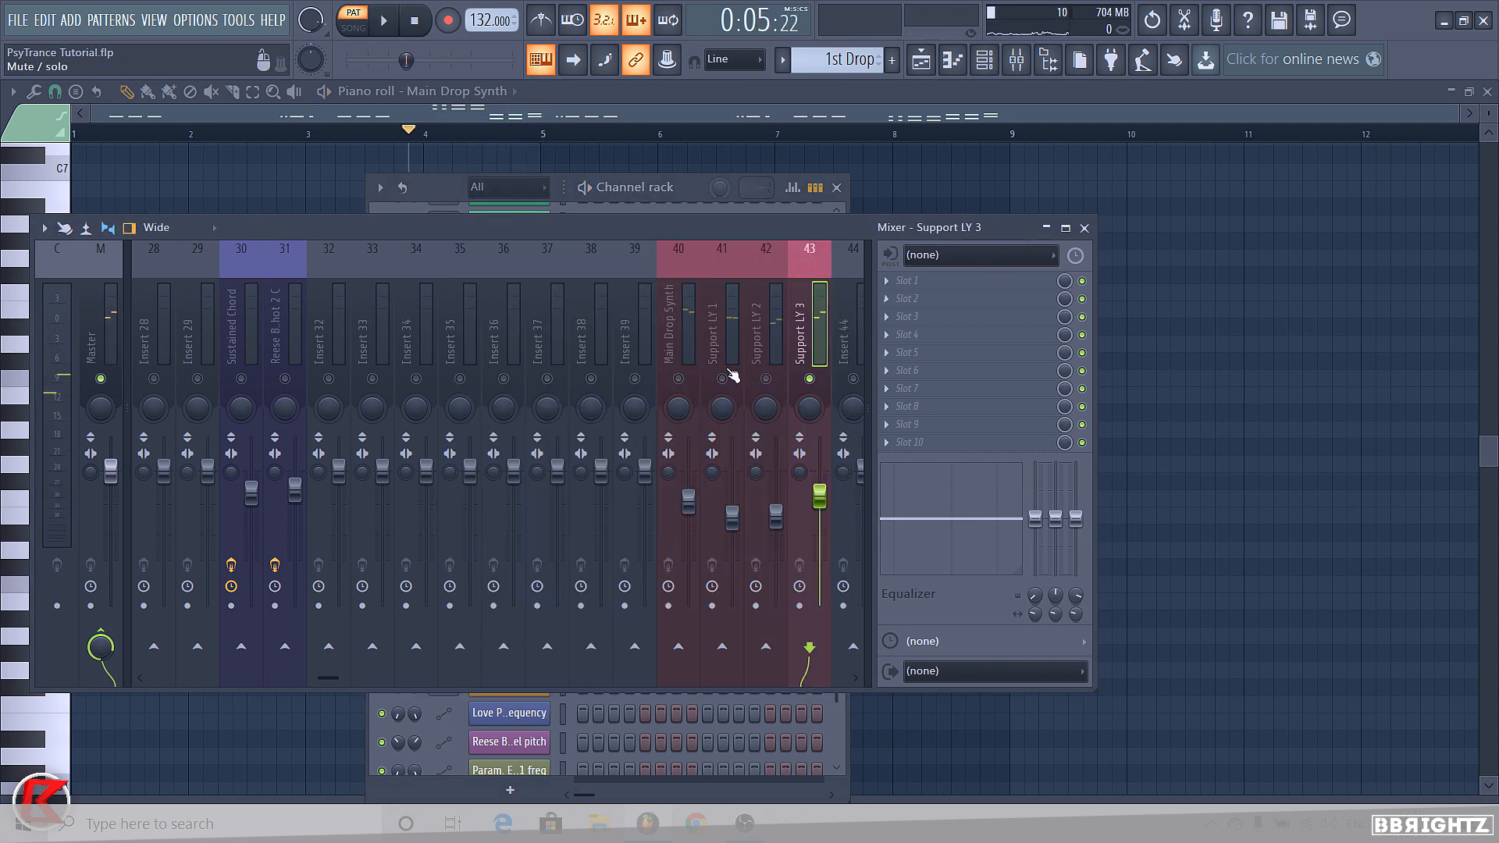
right_click(810, 380)
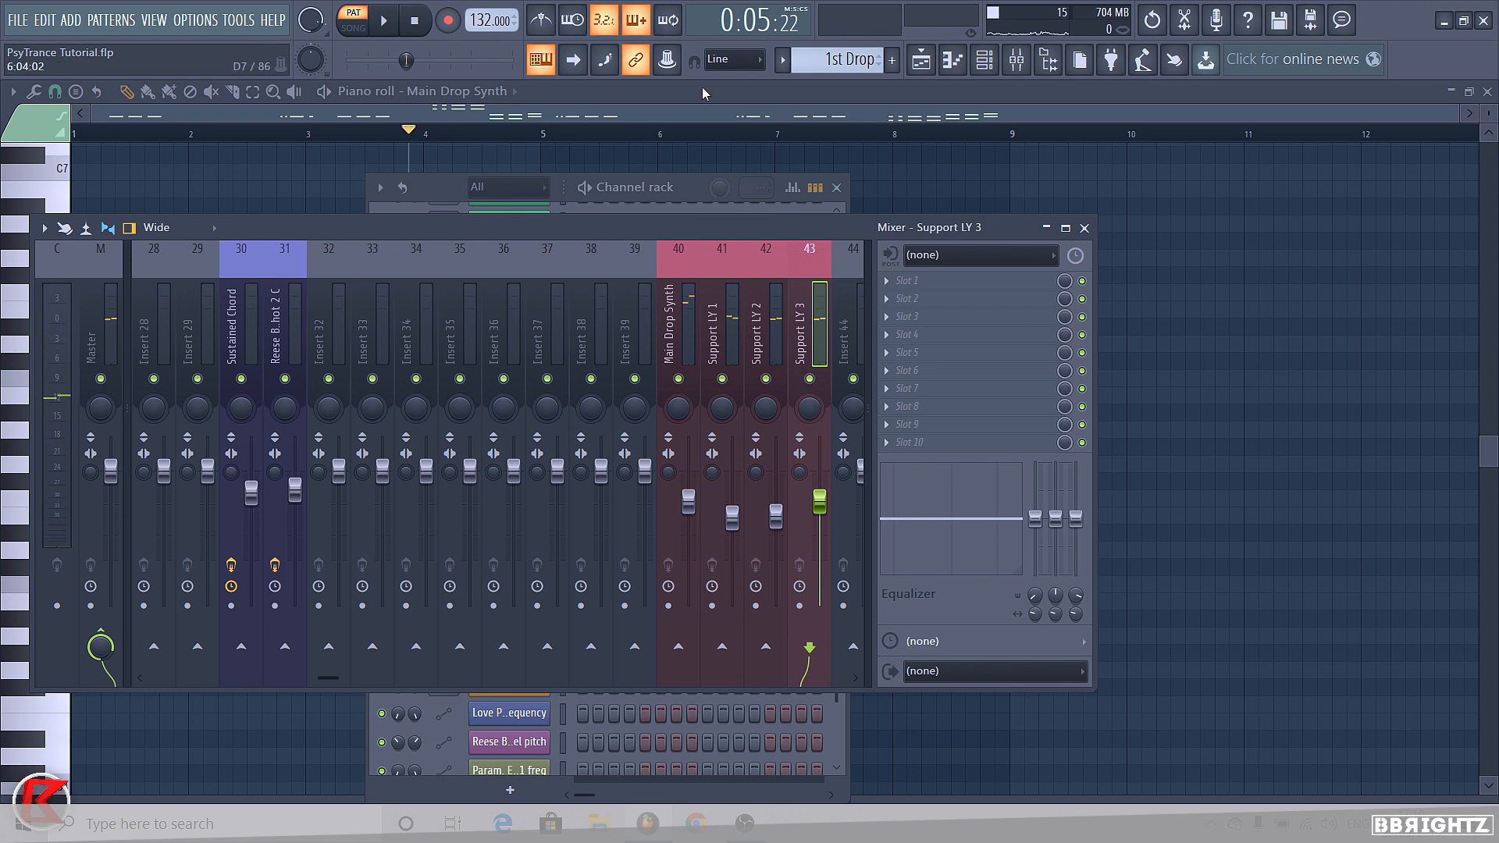
Play the pattern from the start with all three support layers under Main Drop Synth, trimming the Support LY 3 volume slightly down
click(952, 189)
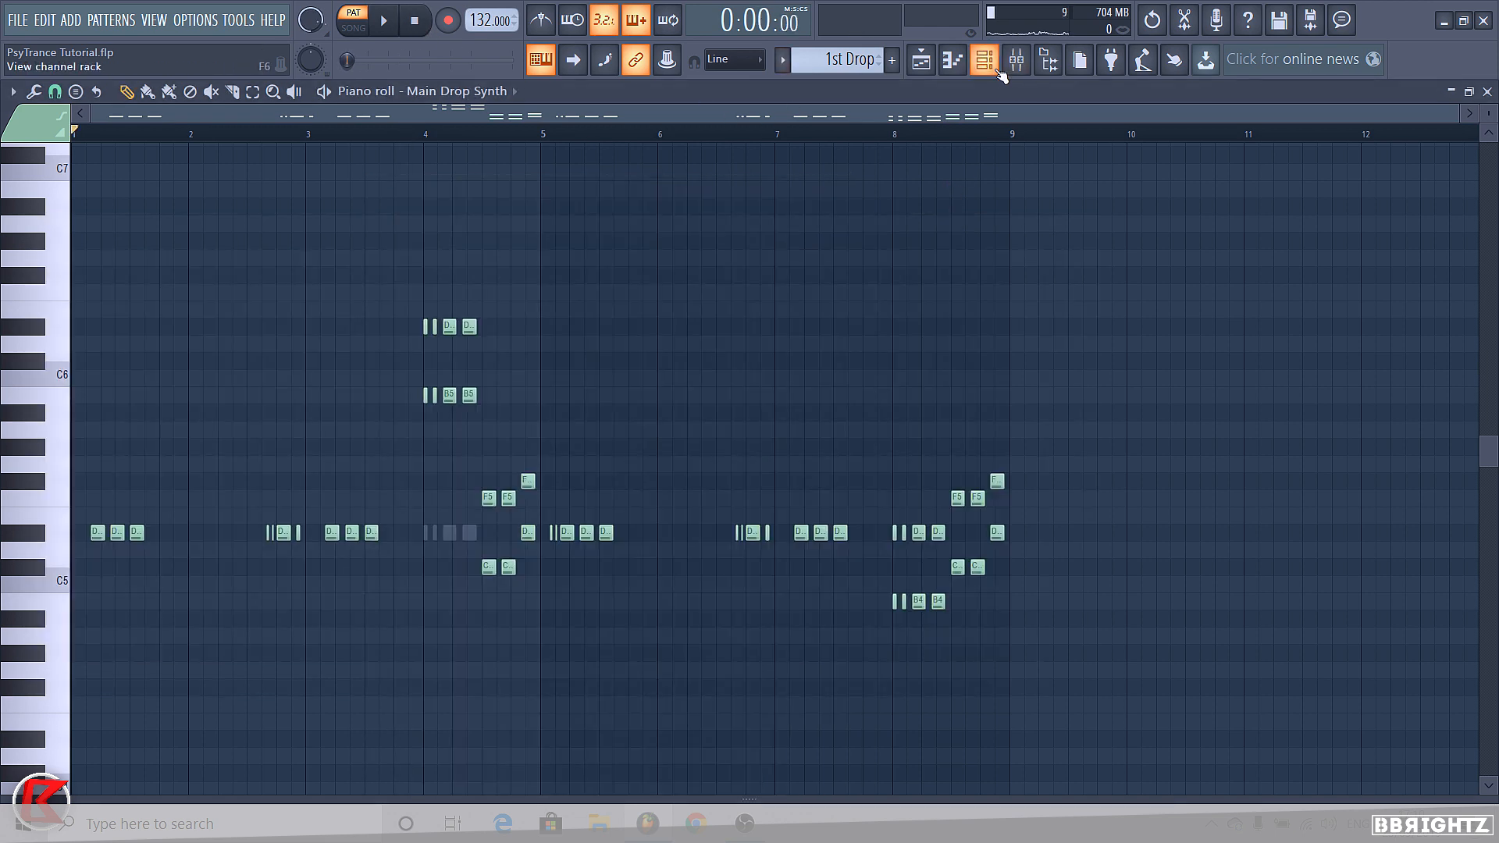
click(1017, 62)
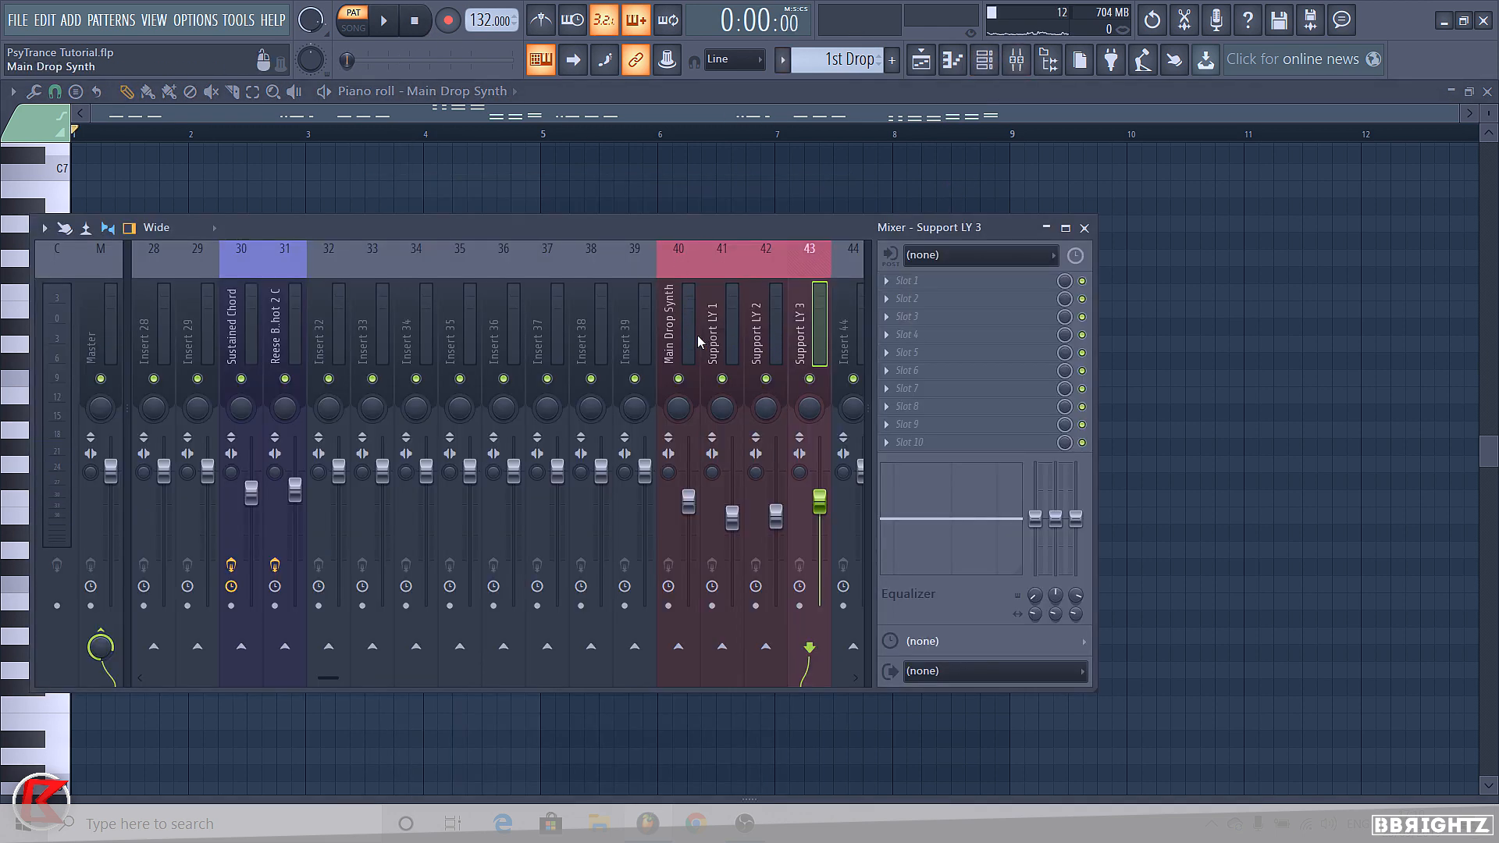
key(space)
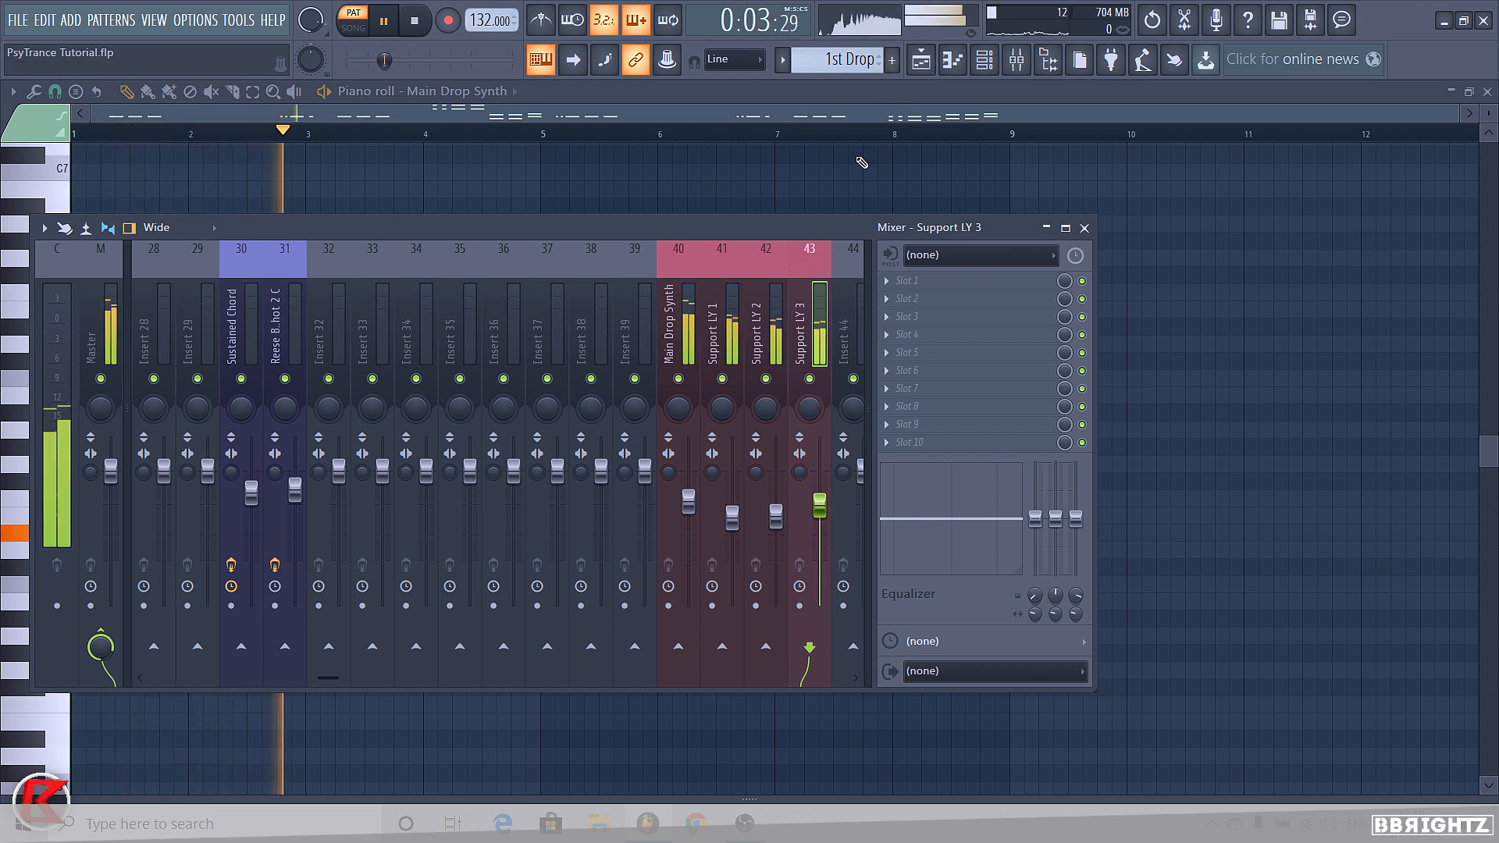
scroll(574, 345, down, 3)
click(574, 344)
click(557, 346)
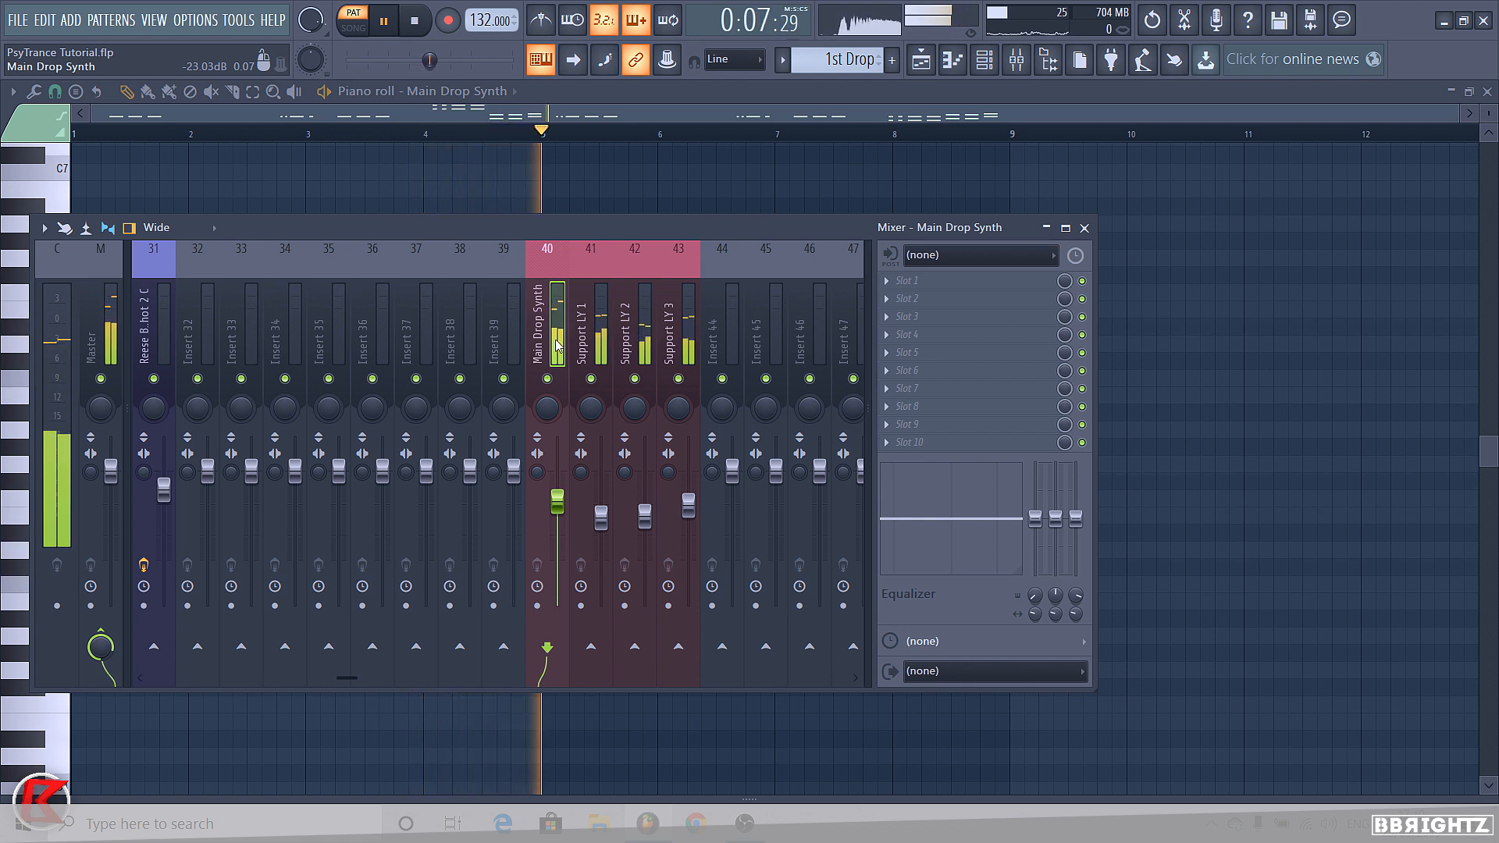
key(space)
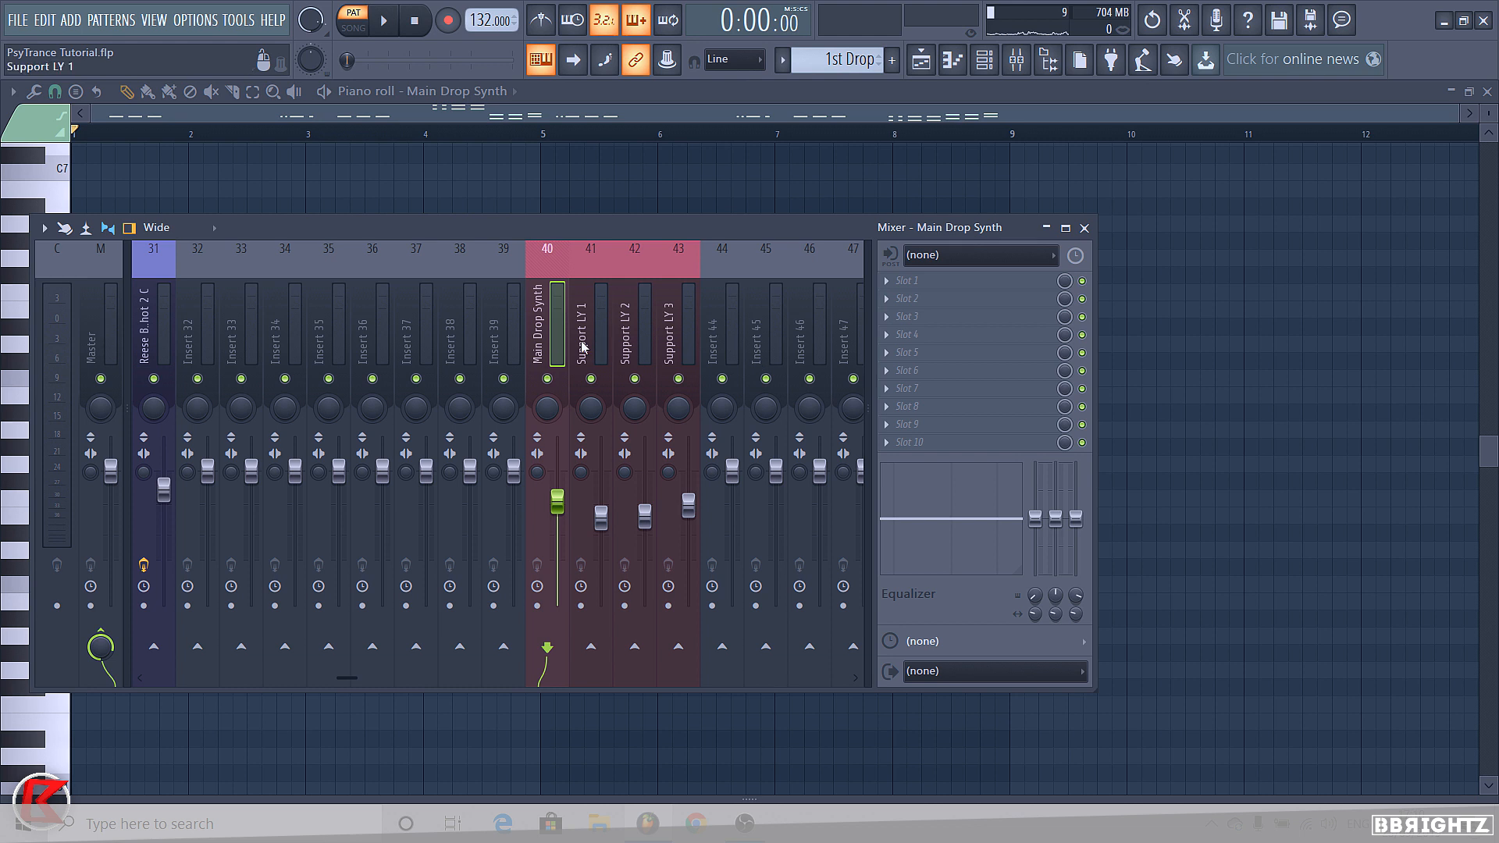
Add Fruity Parametric EQ 2 to the Main Drop Synth track with the 20Hz + 18kHz cut preset and raise its high-pass cutoff to around 200 Hz
drag(562, 346, 690, 339)
scroll(672, 337, down, 3)
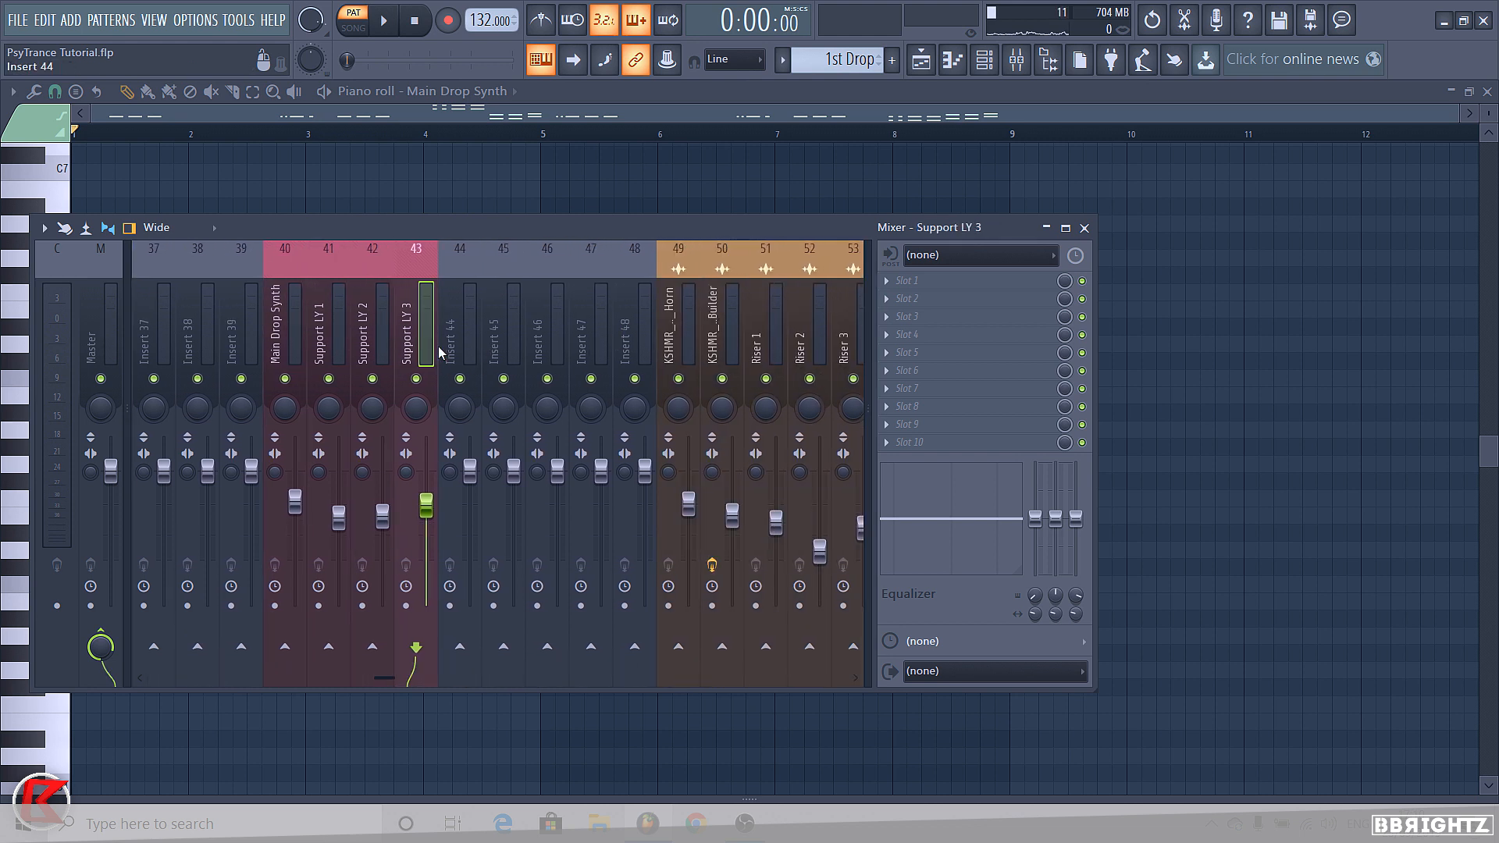
click(283, 328)
click(887, 282)
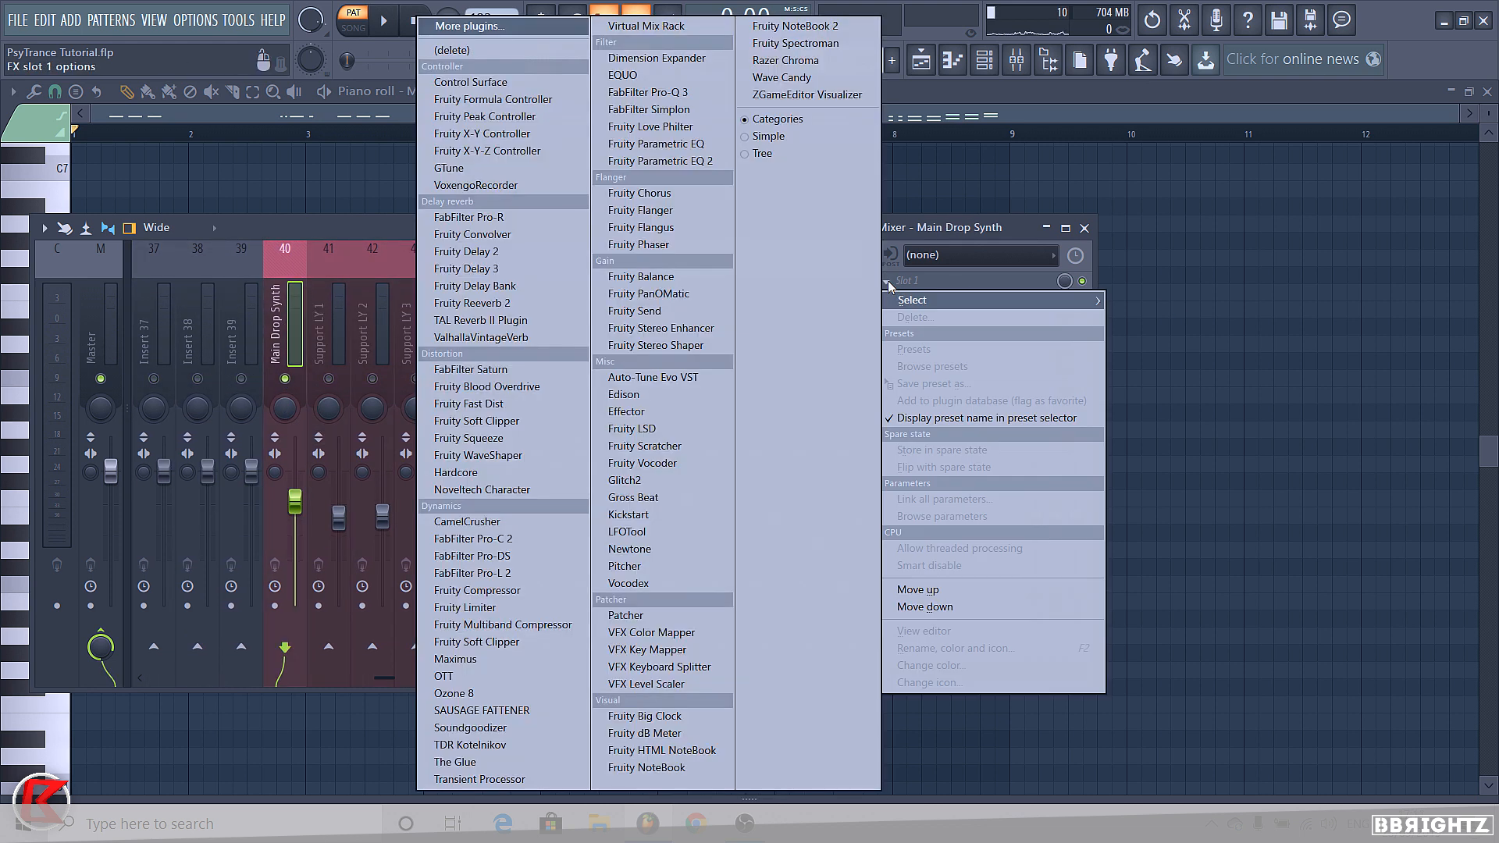
click(625, 161)
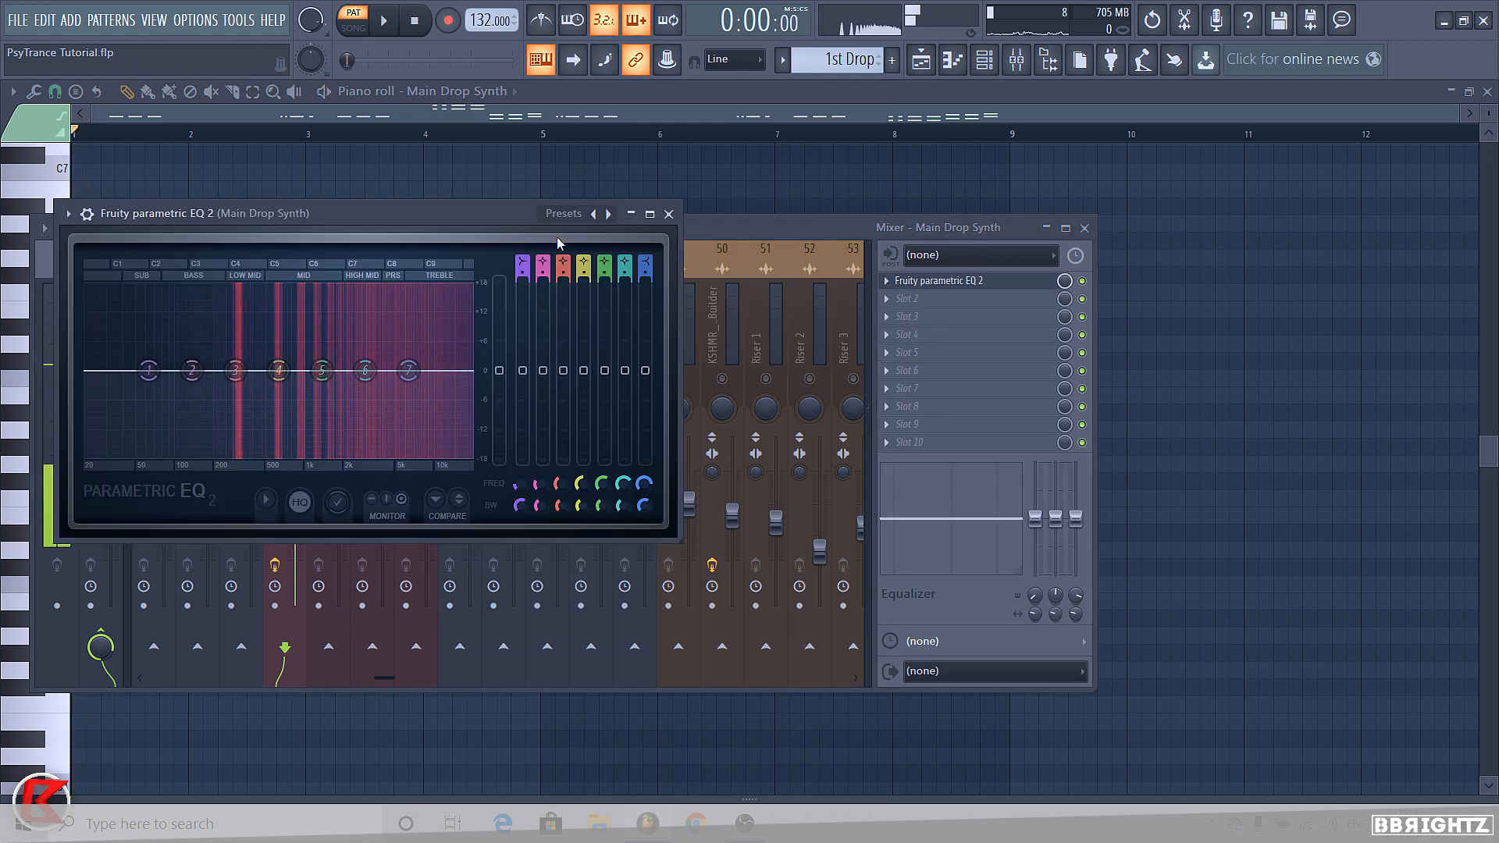
click(608, 213)
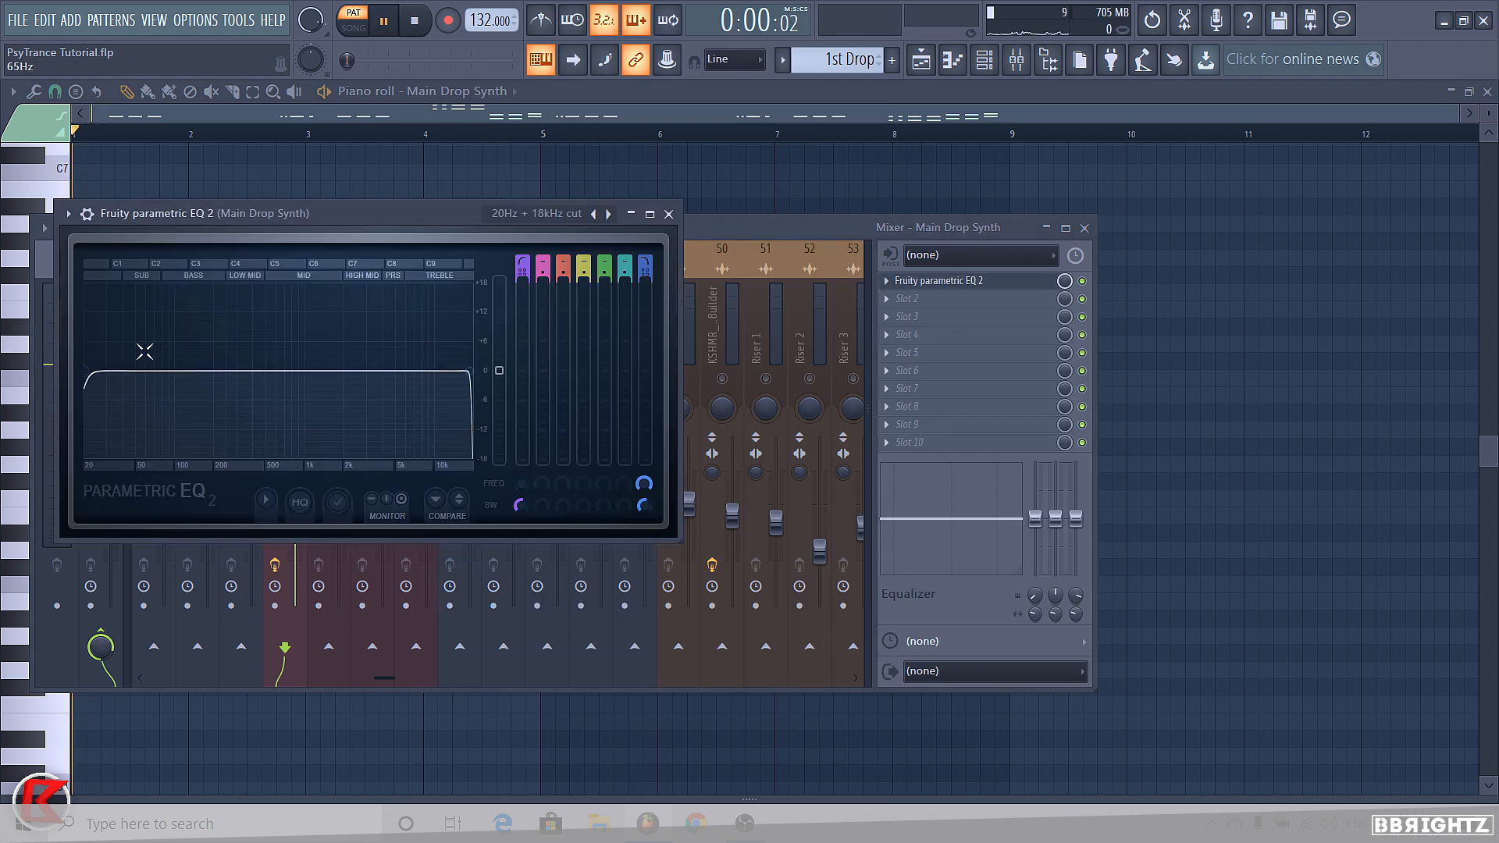
drag(110, 384, 222, 370)
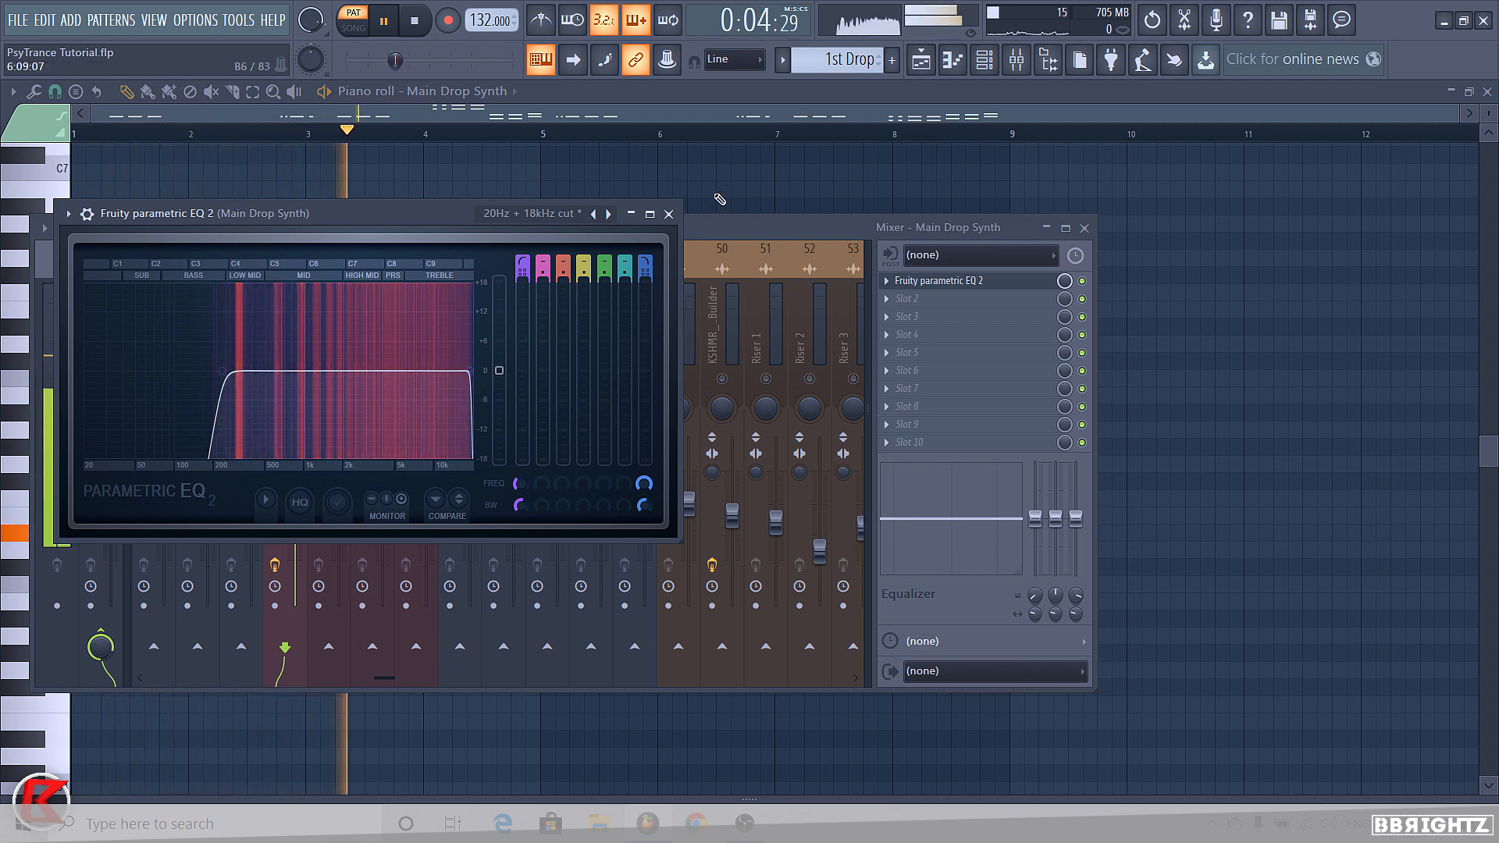
click(669, 214)
On soloed Support LY 1, add Fruity Parametric EQ 2 with the 20Hz + 18kHz cut preset high-passed at 194 Hz, and lower the track volume
right_click(329, 379)
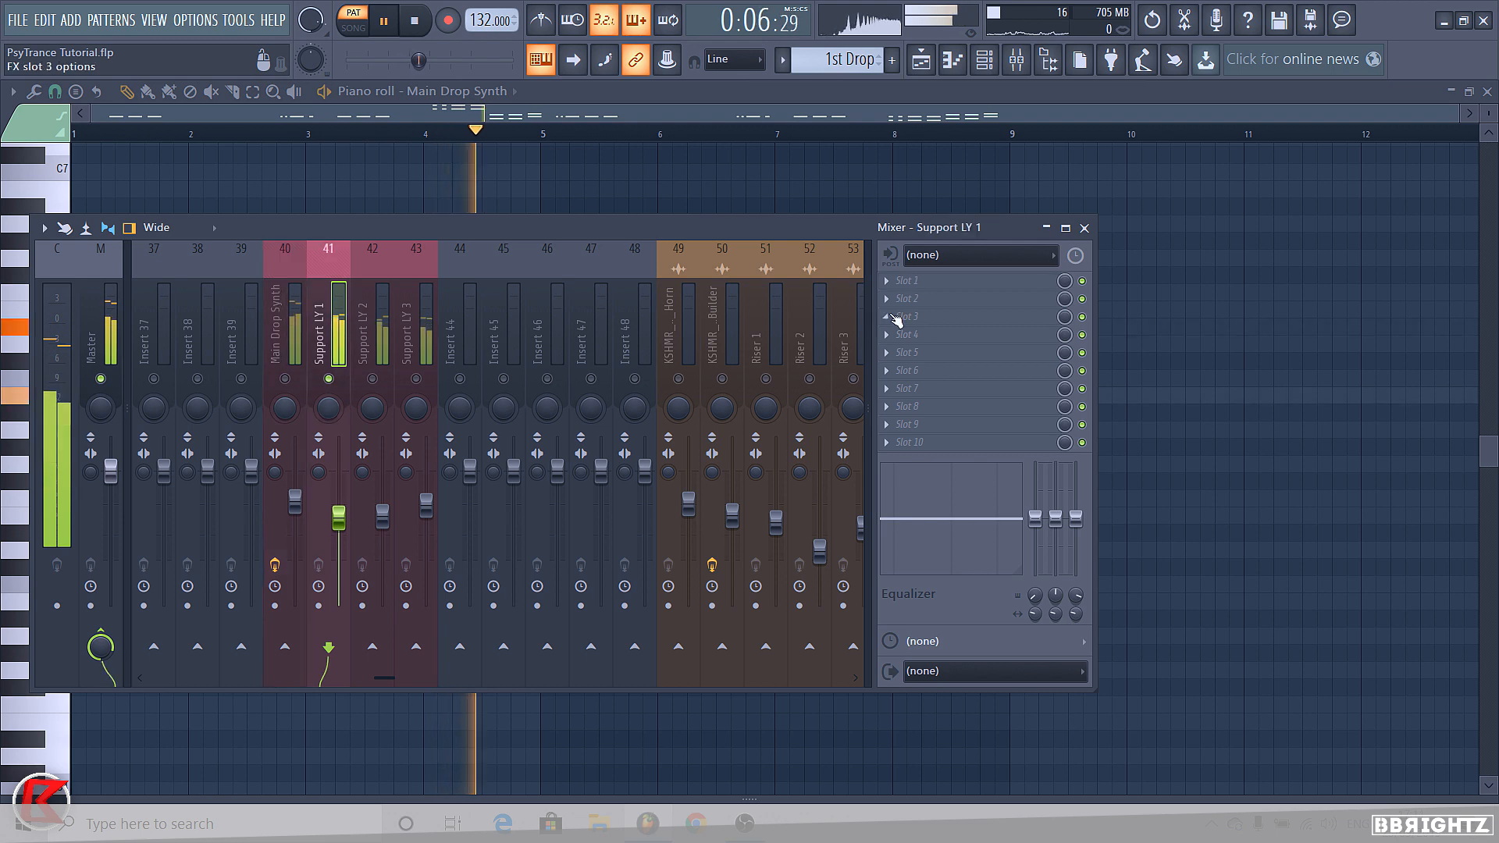
click(895, 319)
click(698, 167)
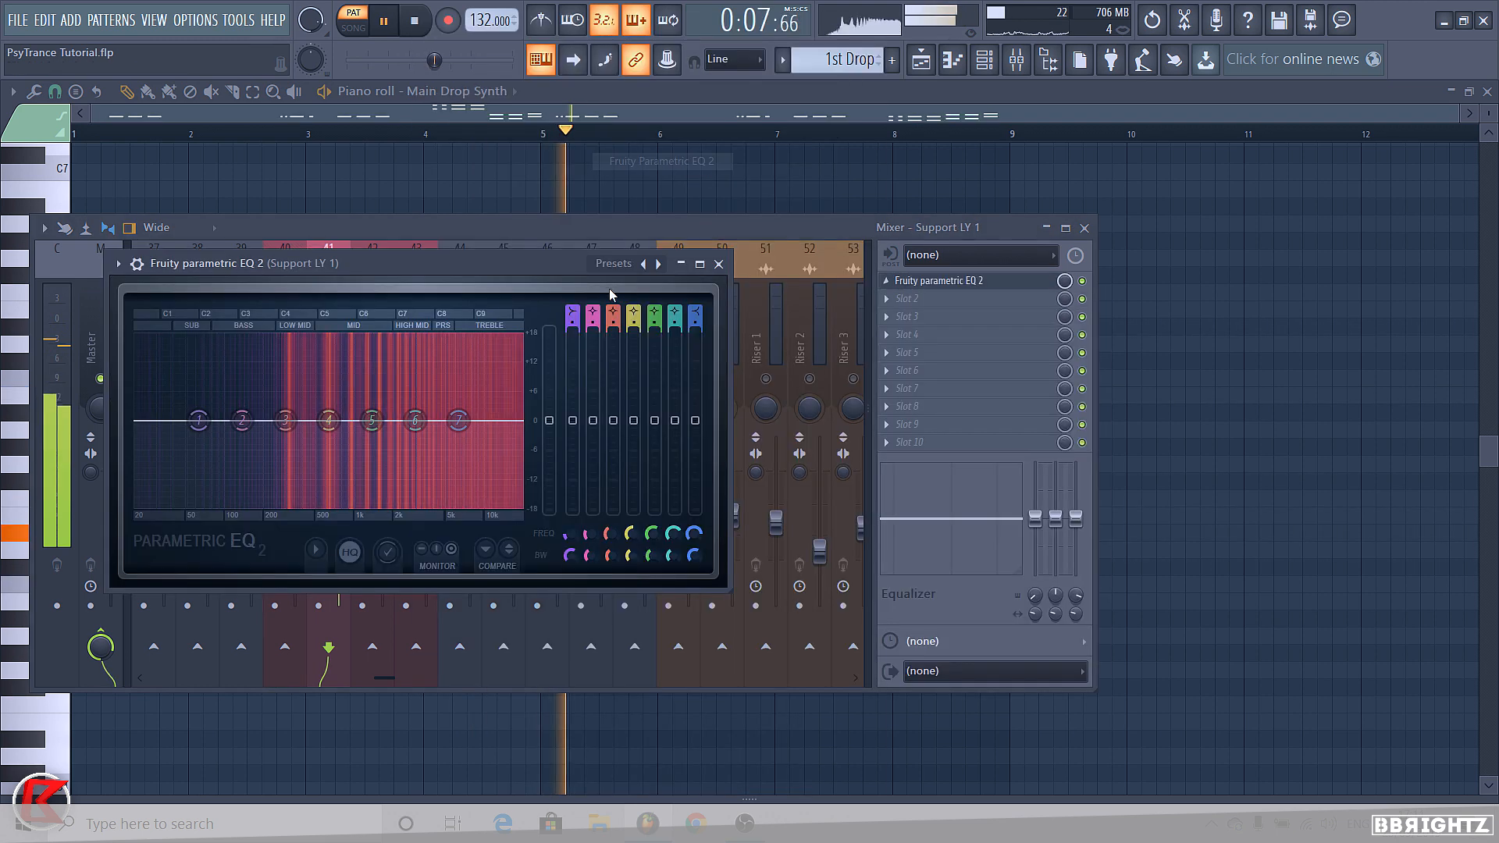
click(659, 263)
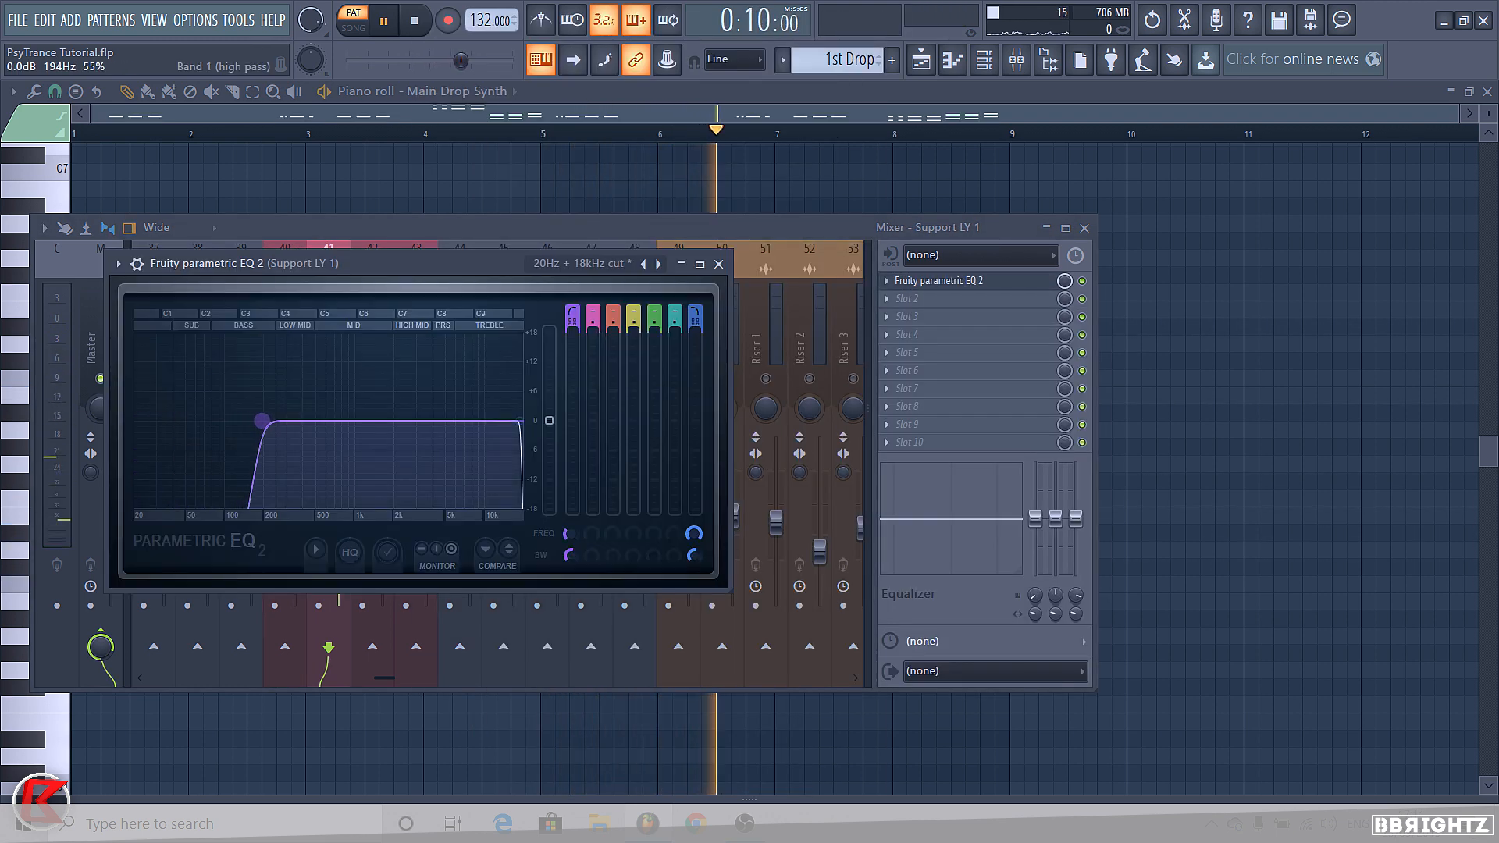
click(719, 264)
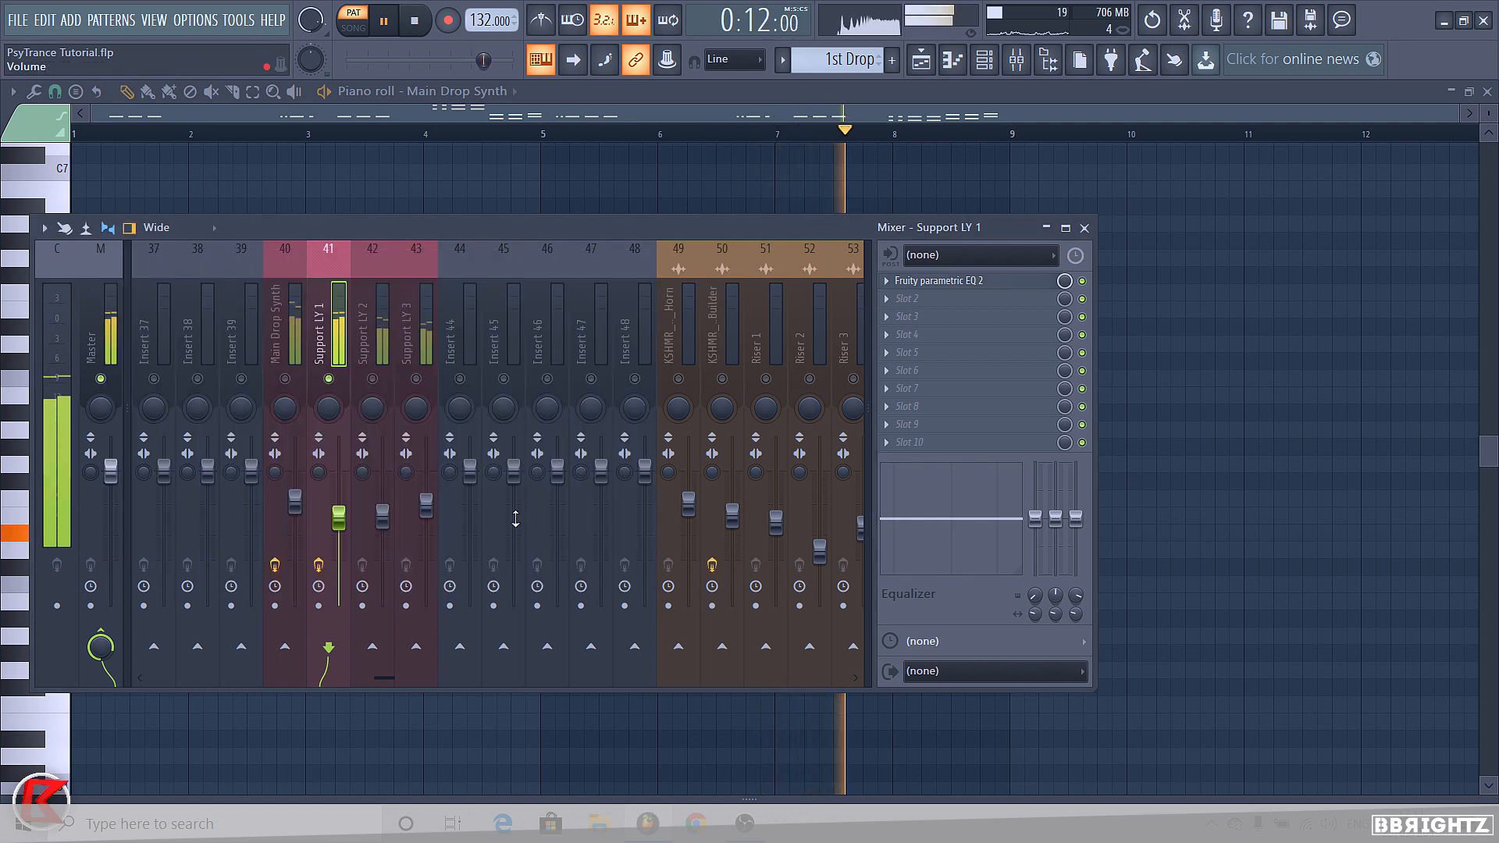
drag(339, 517, 381, 527)
On soloed Support LY 2, set the volume to 64% and add Fruity Parametric EQ 2 with the 20Hz + 18kHz cut preset high-passed around 200 Hz
right_click(373, 379)
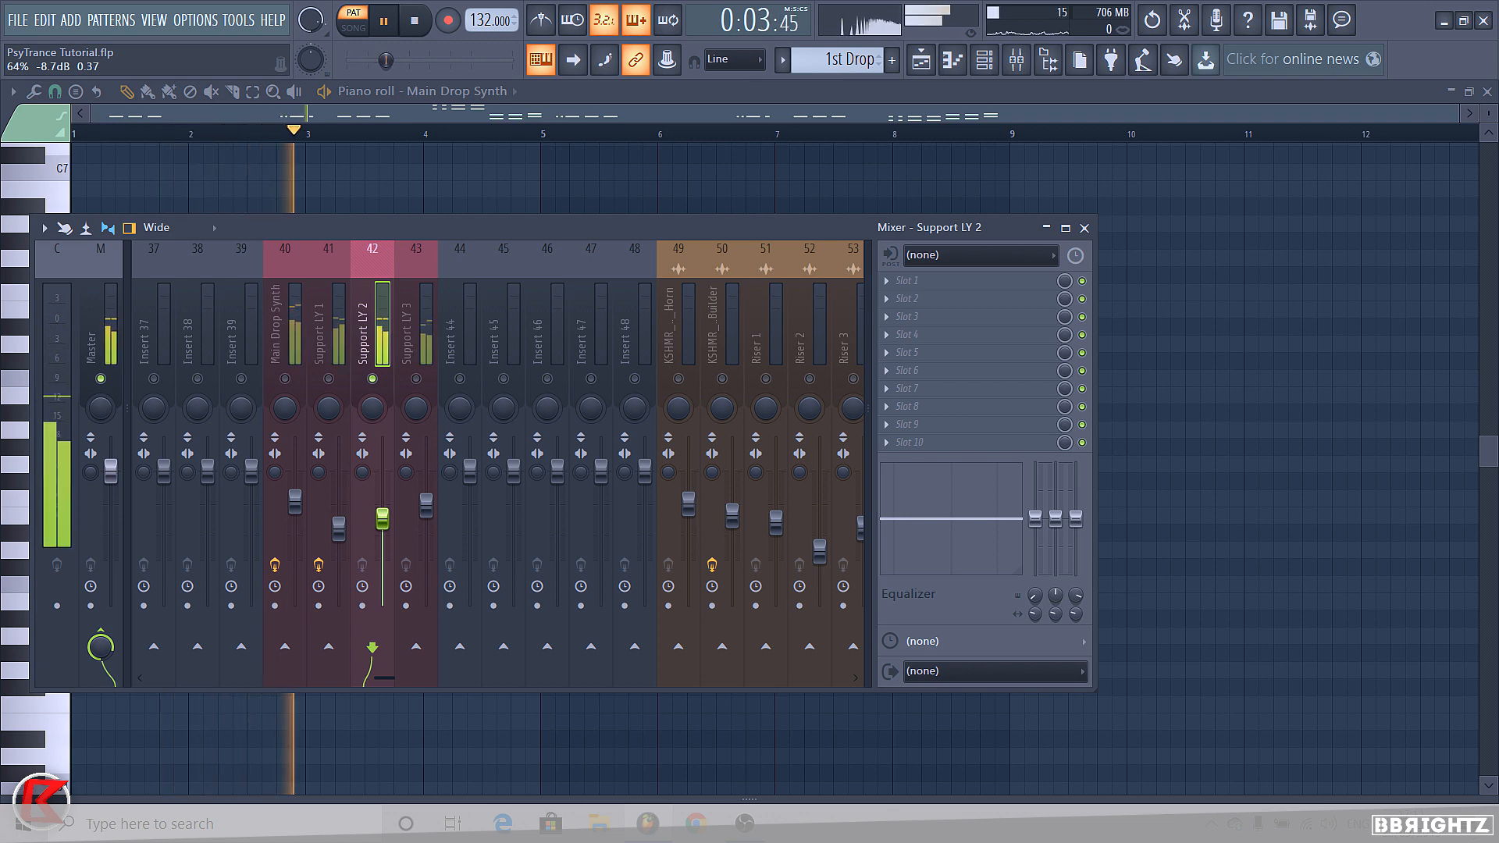
click(909, 280)
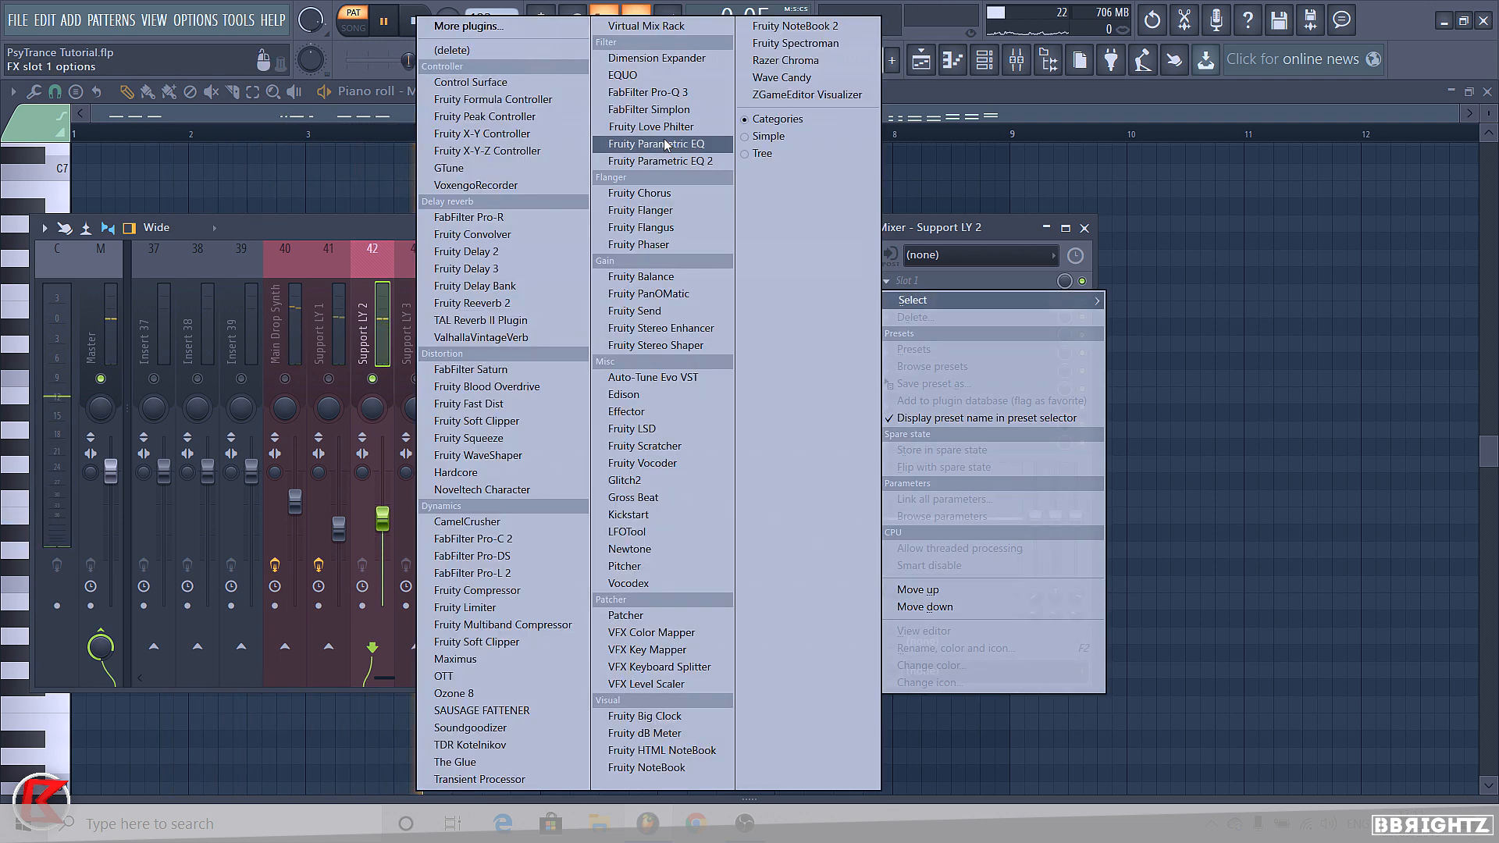
click(660, 161)
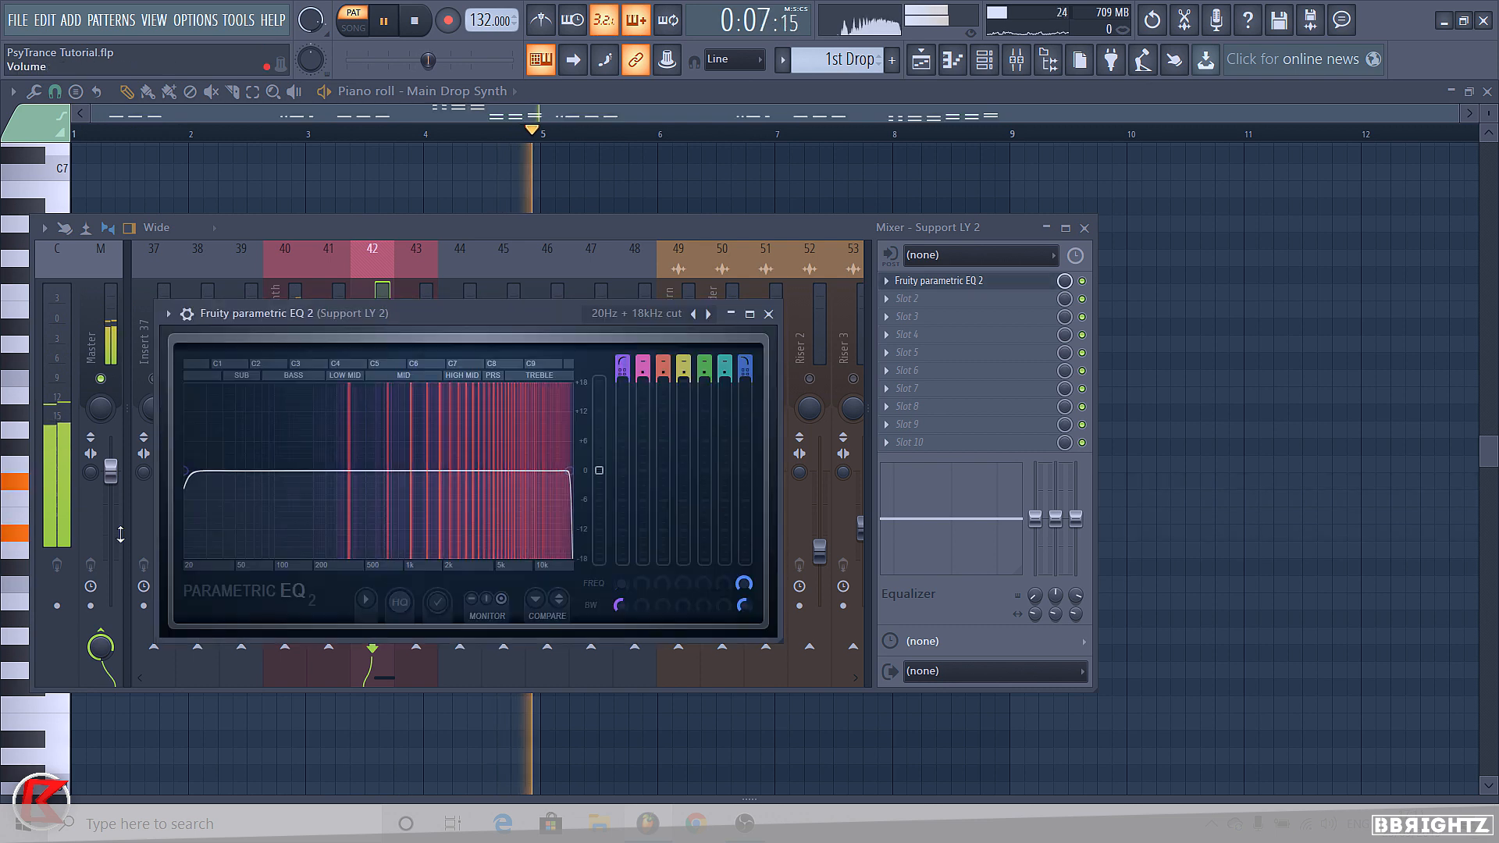
drag(185, 471, 318, 471)
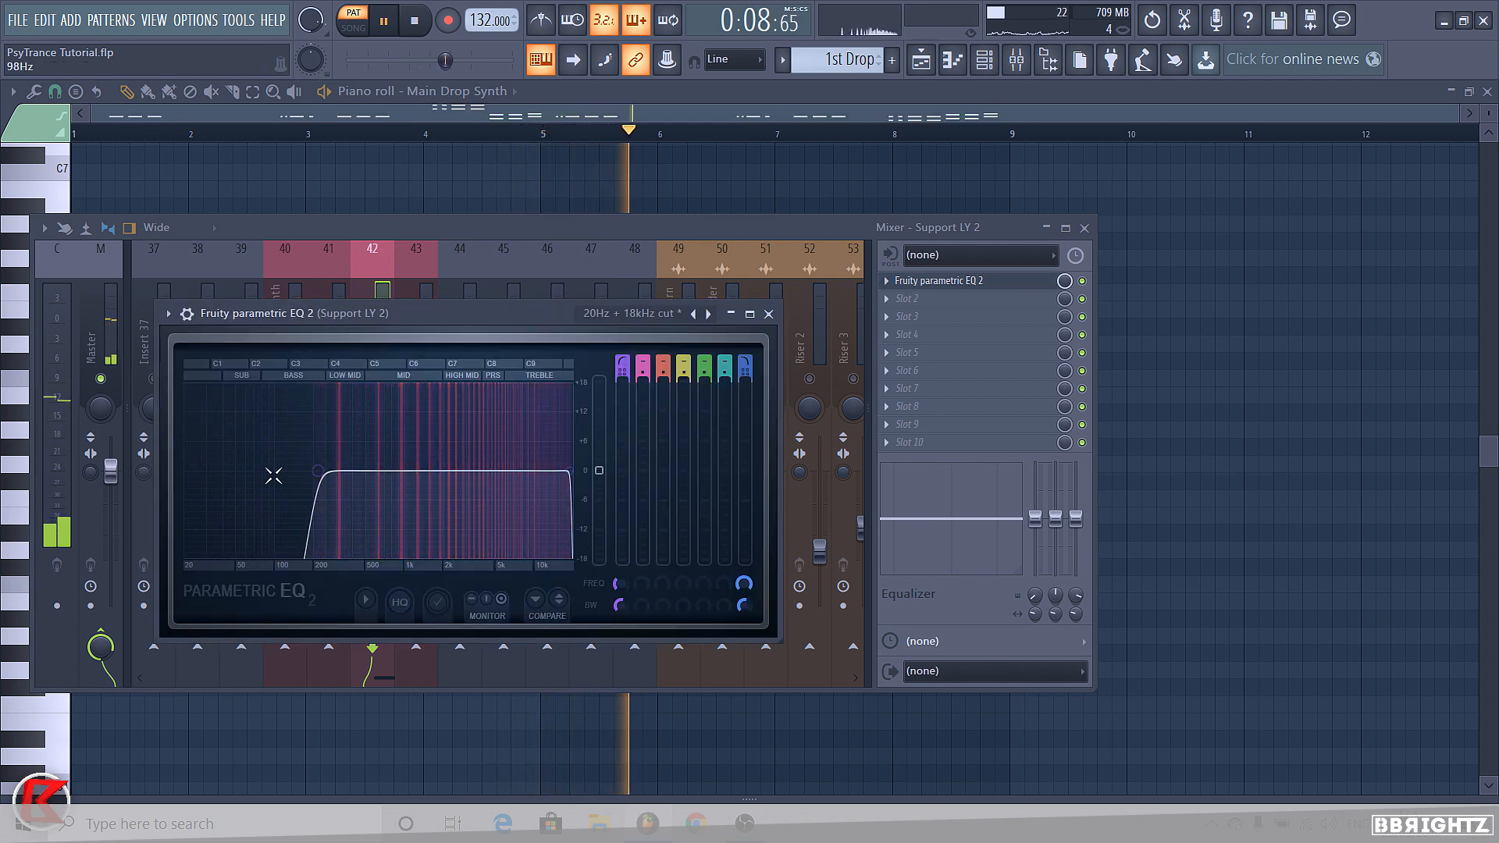
click(768, 314)
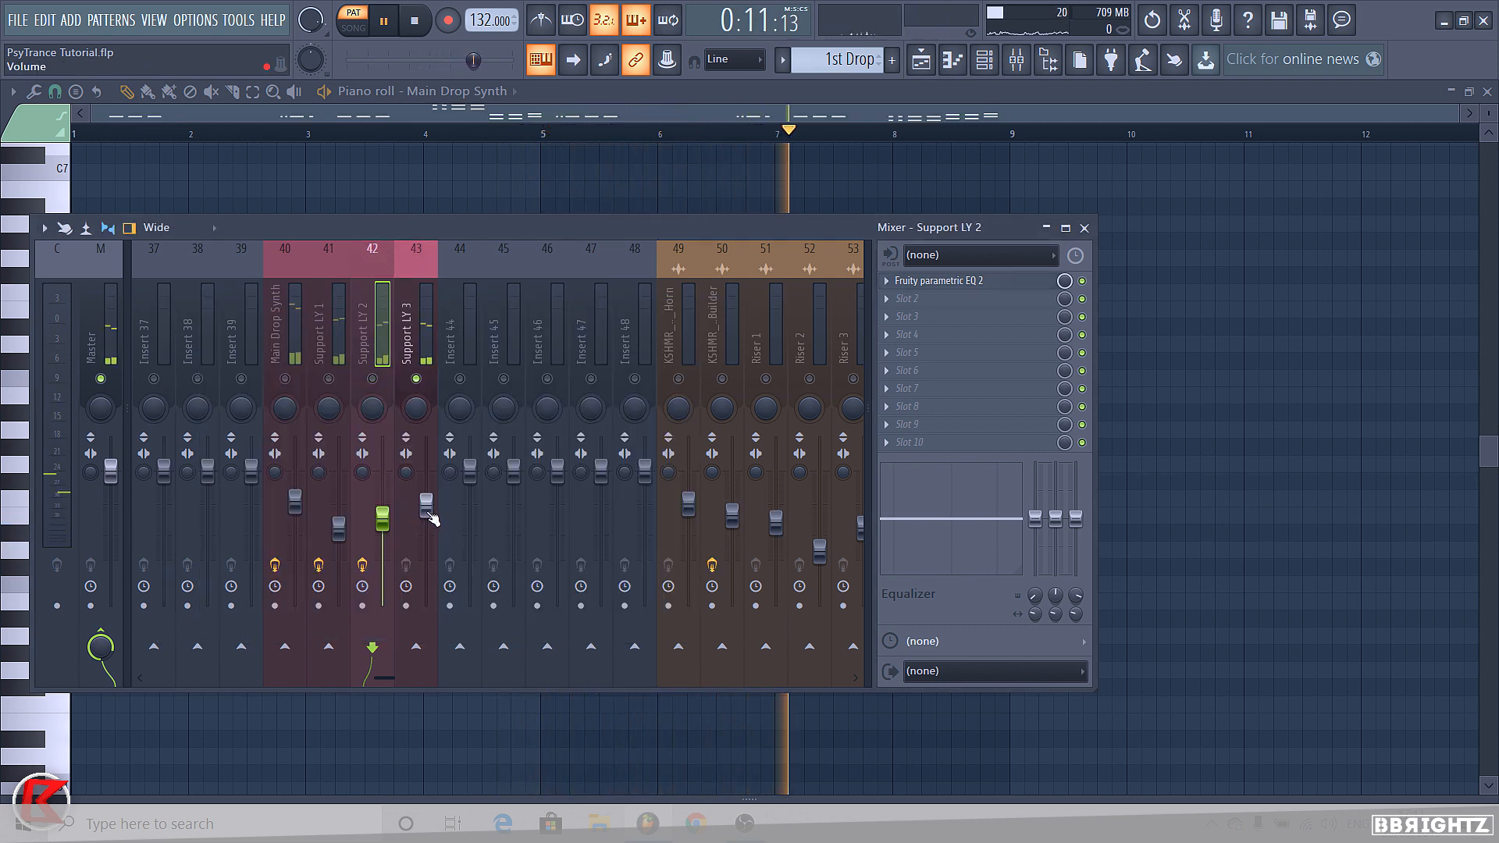
On Support LY 3, set the volume to about 78% and add Fruity Parametric EQ 2 with the 20Hz + 18kHz cut preset high-passed at 182 Hz
click(426, 506)
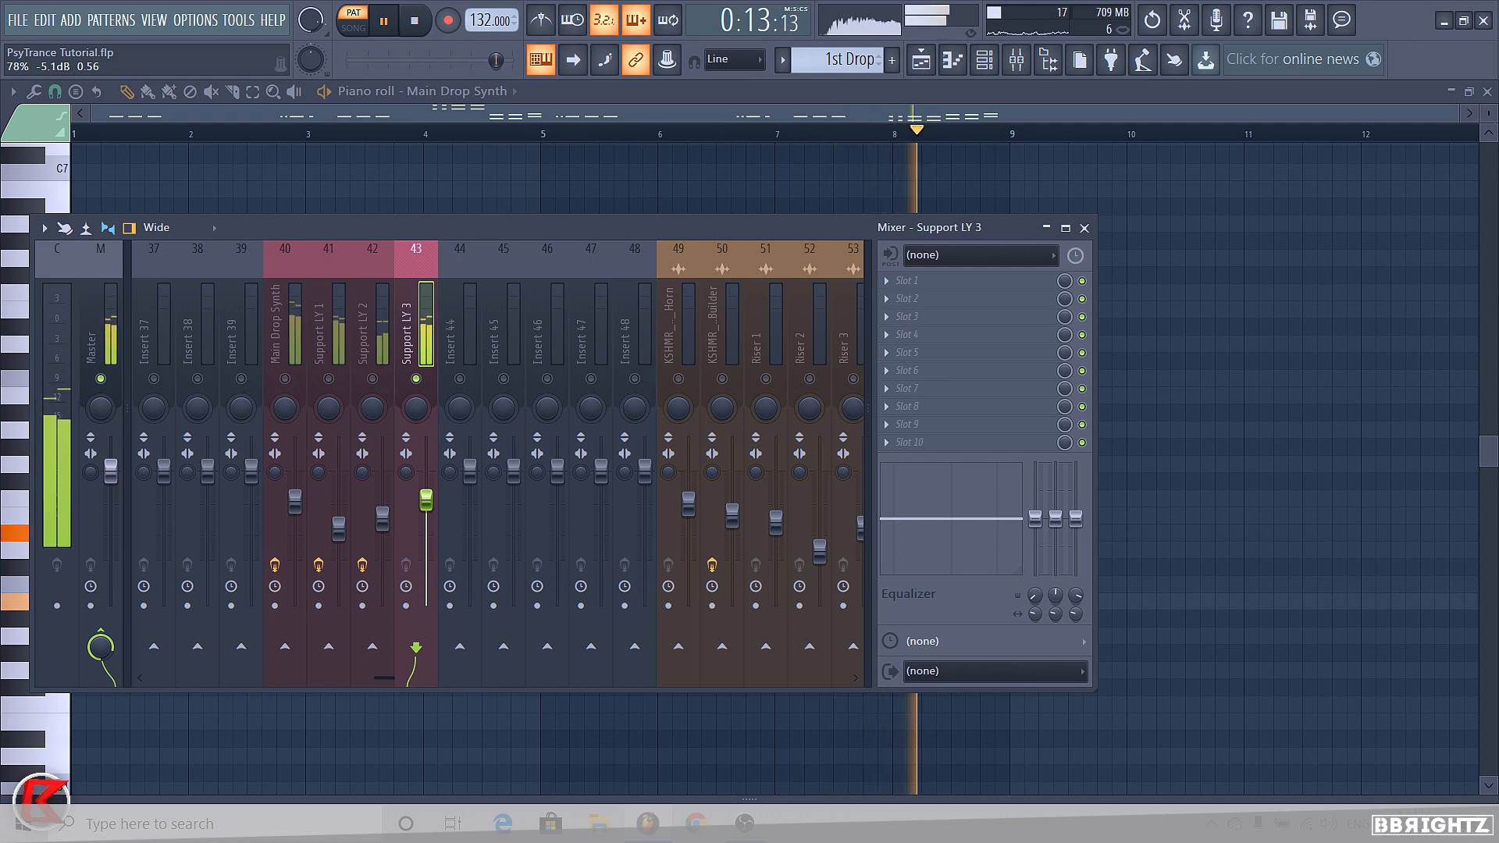
click(908, 280)
click(673, 166)
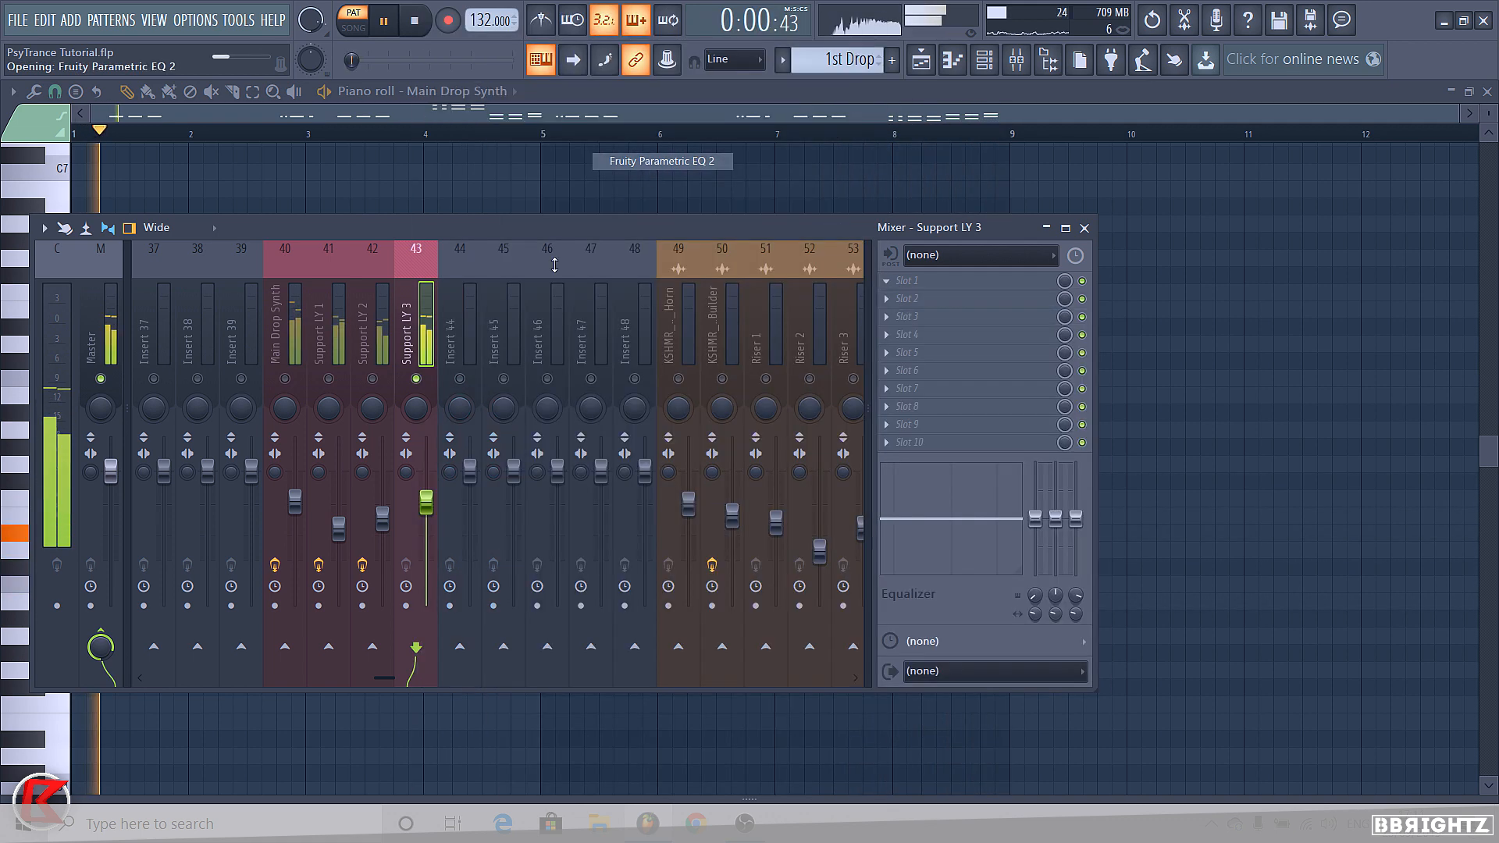
click(558, 163)
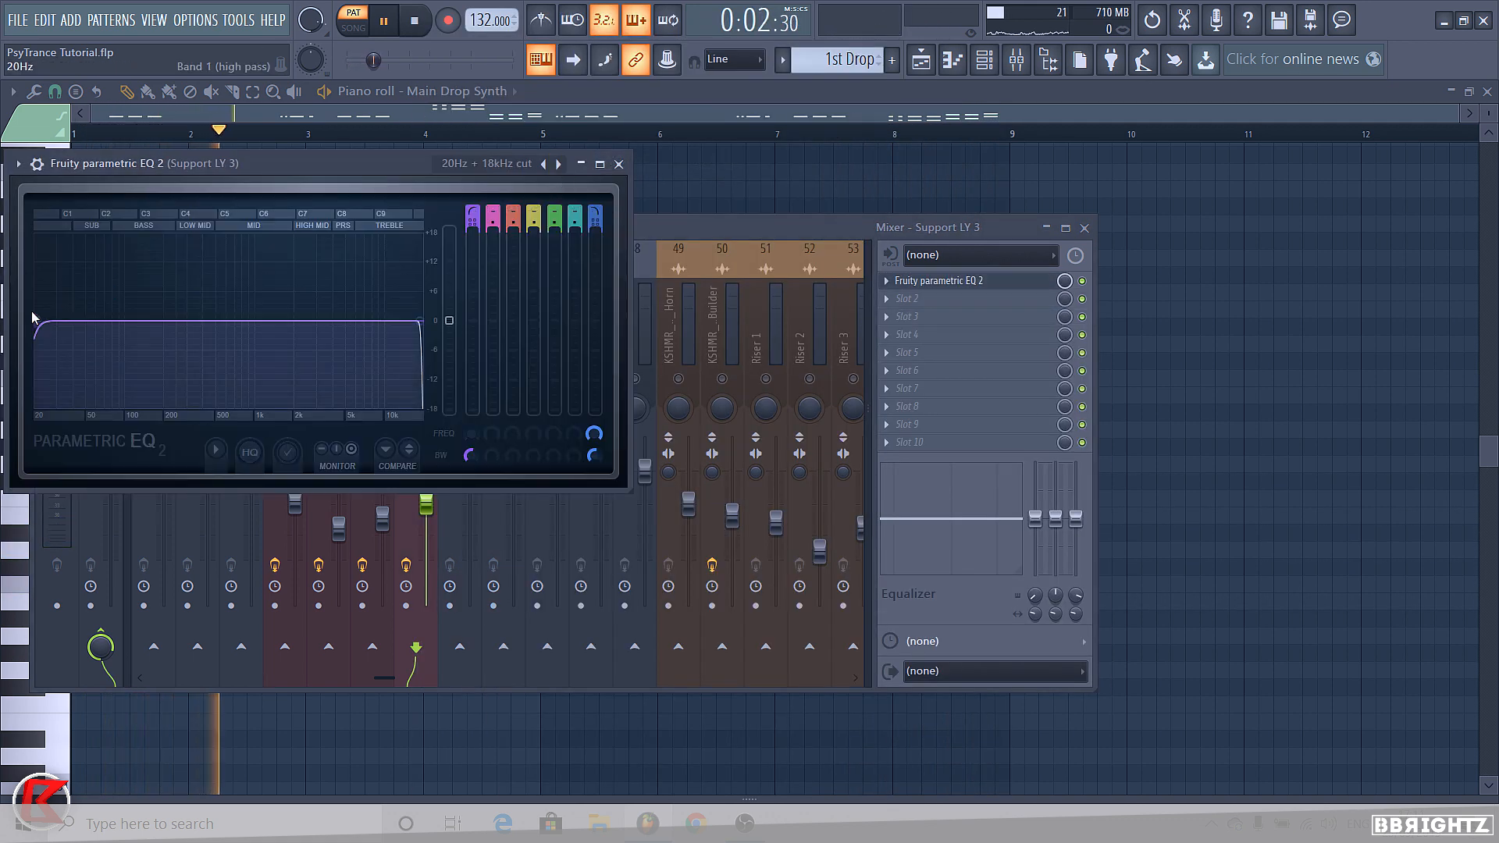
drag(32, 320, 158, 320)
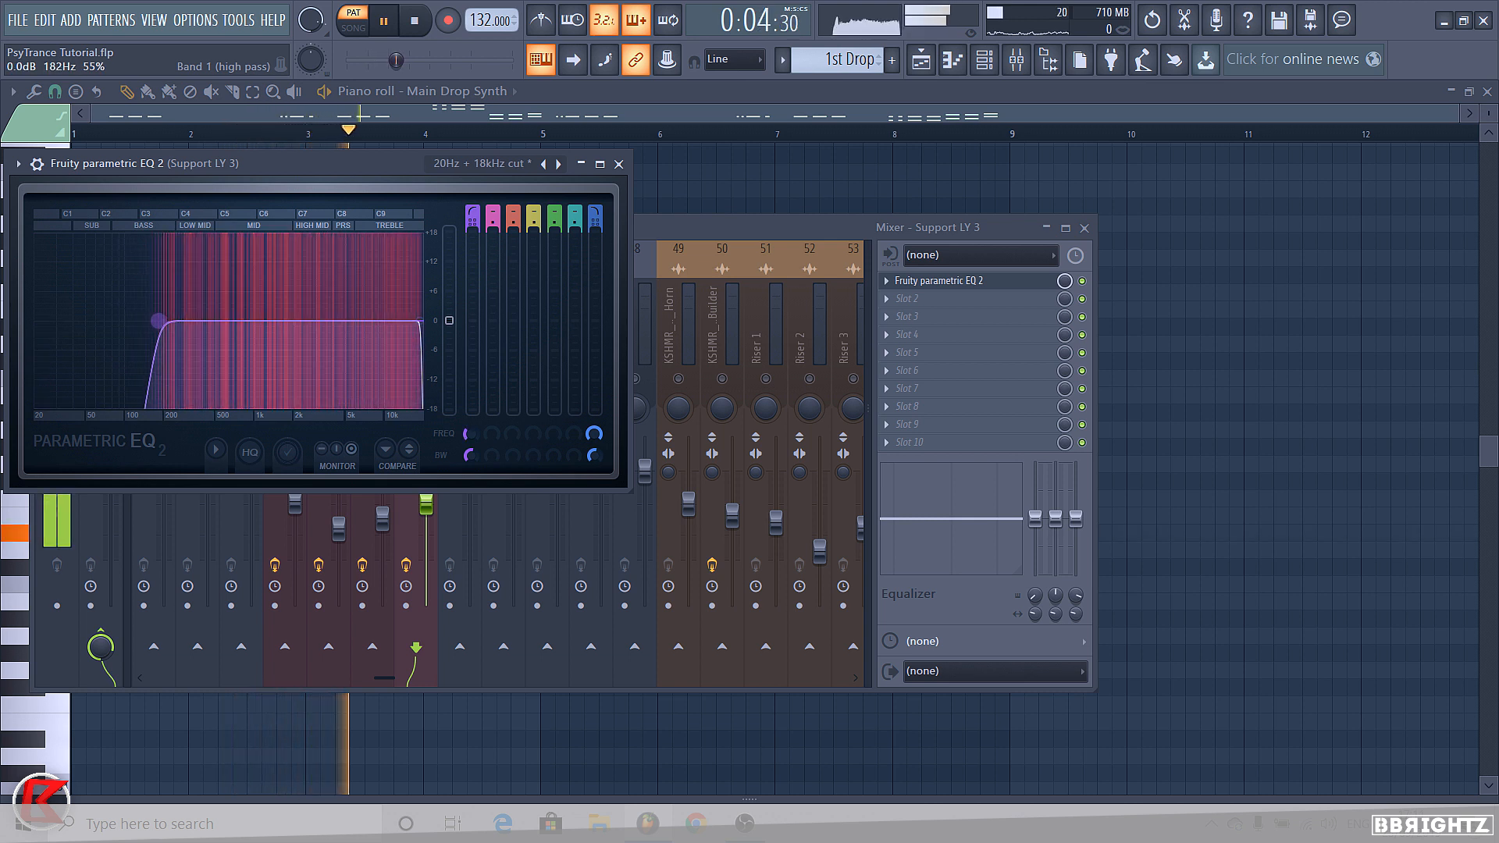
click(619, 164)
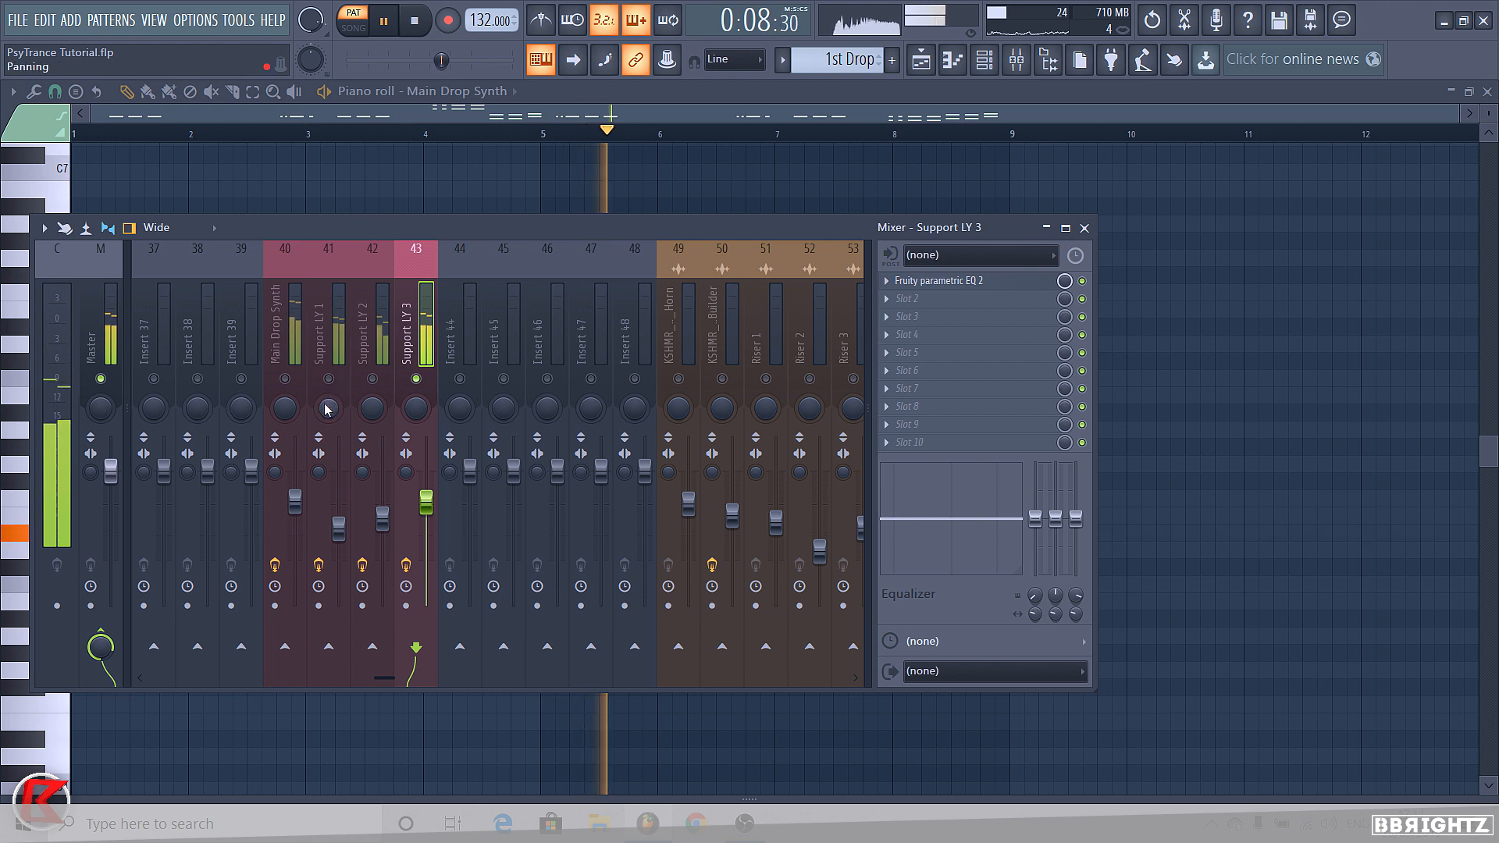
Pan the Support LY 1 mixer track to the left and Support LY 2 to the right, then restart playback
drag(327, 409, 372, 393)
key(space)
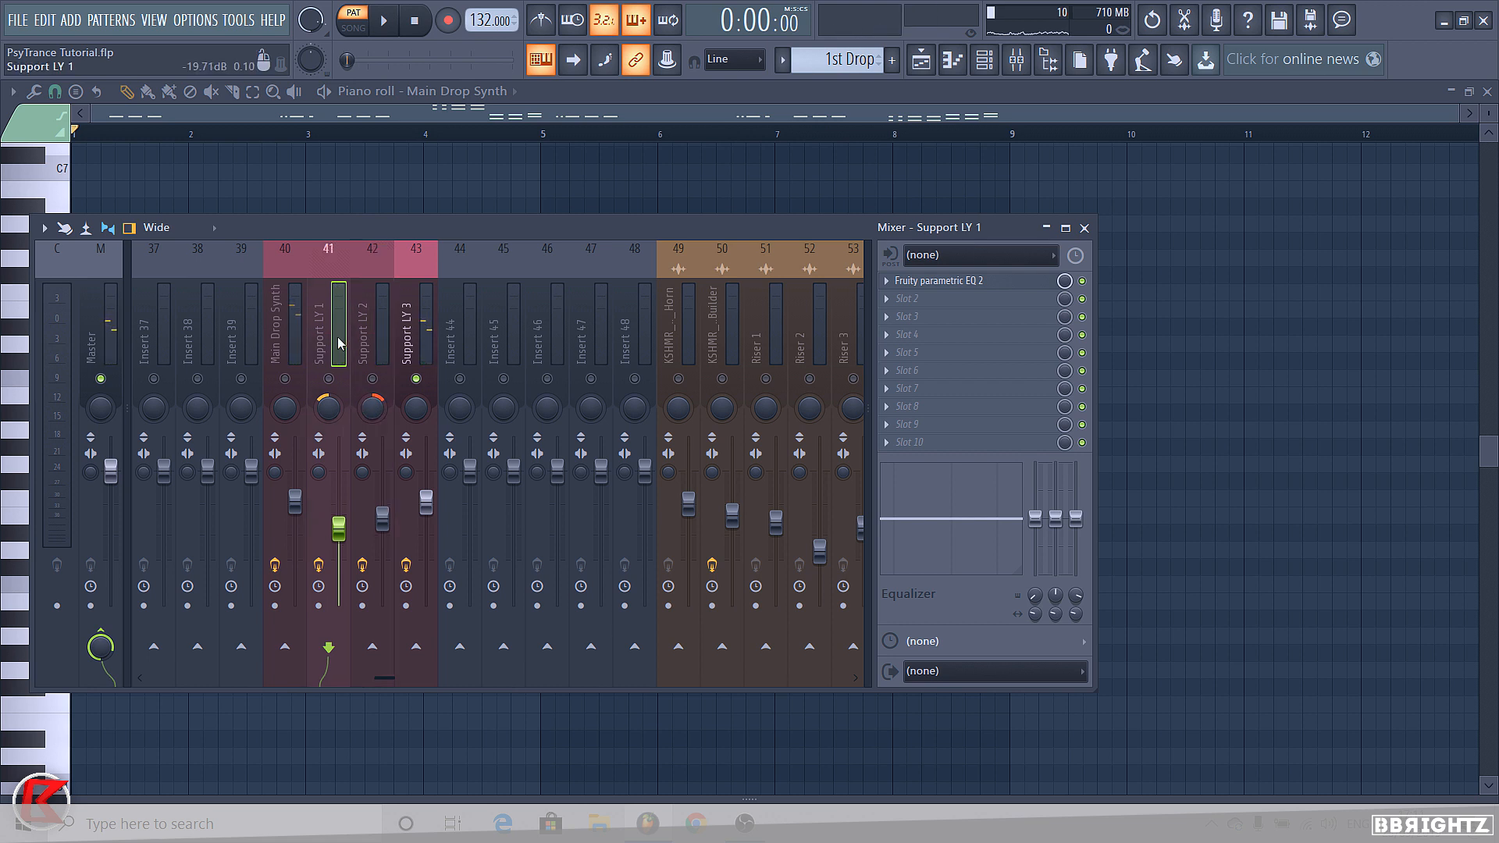
key(space)
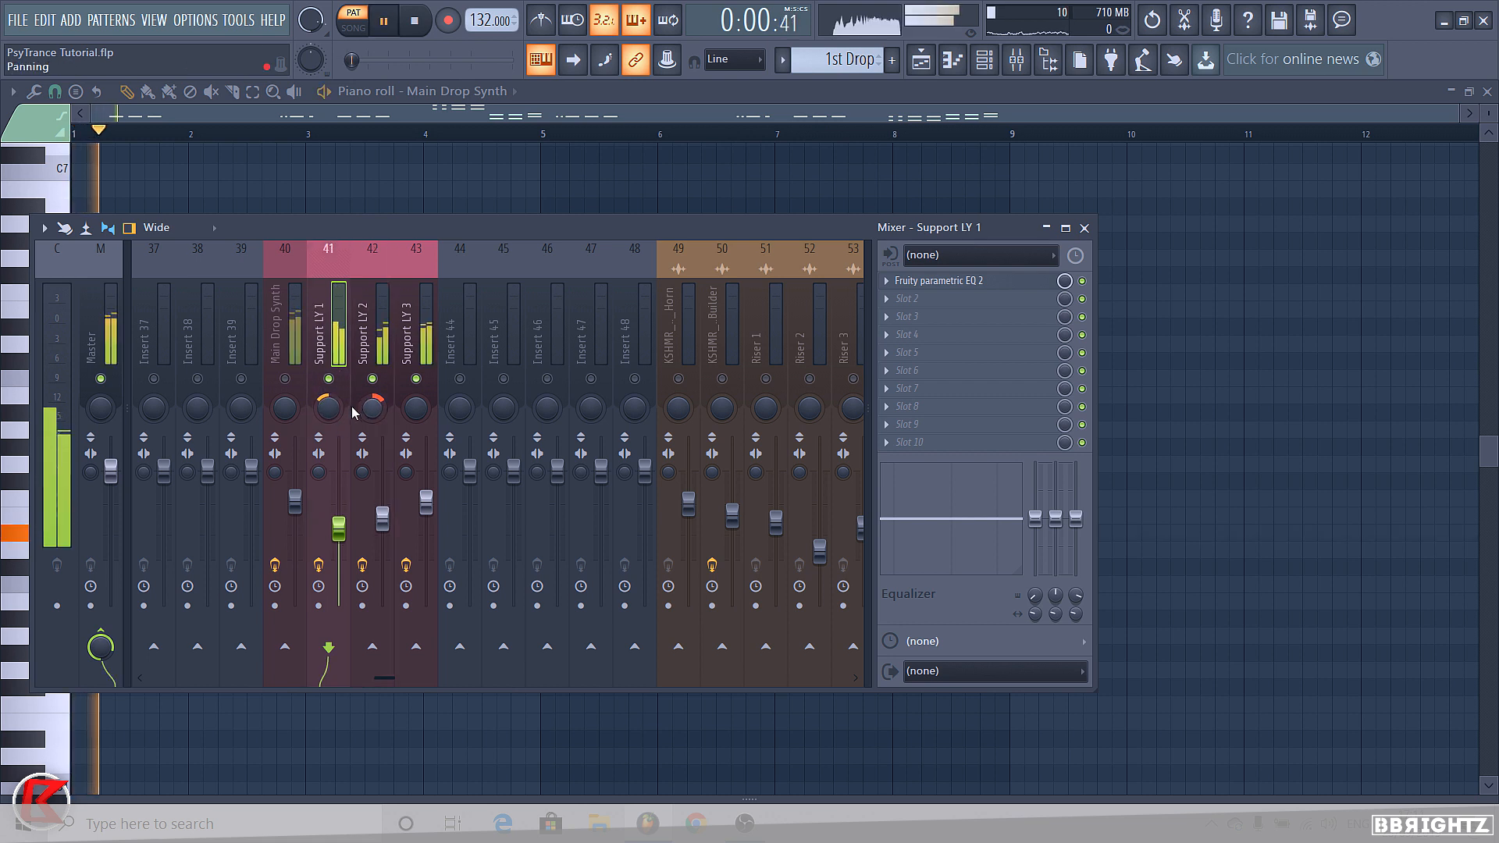
Bring the Main Drop Synth mixer track back in and lower its volume slightly during playback
click(285, 378)
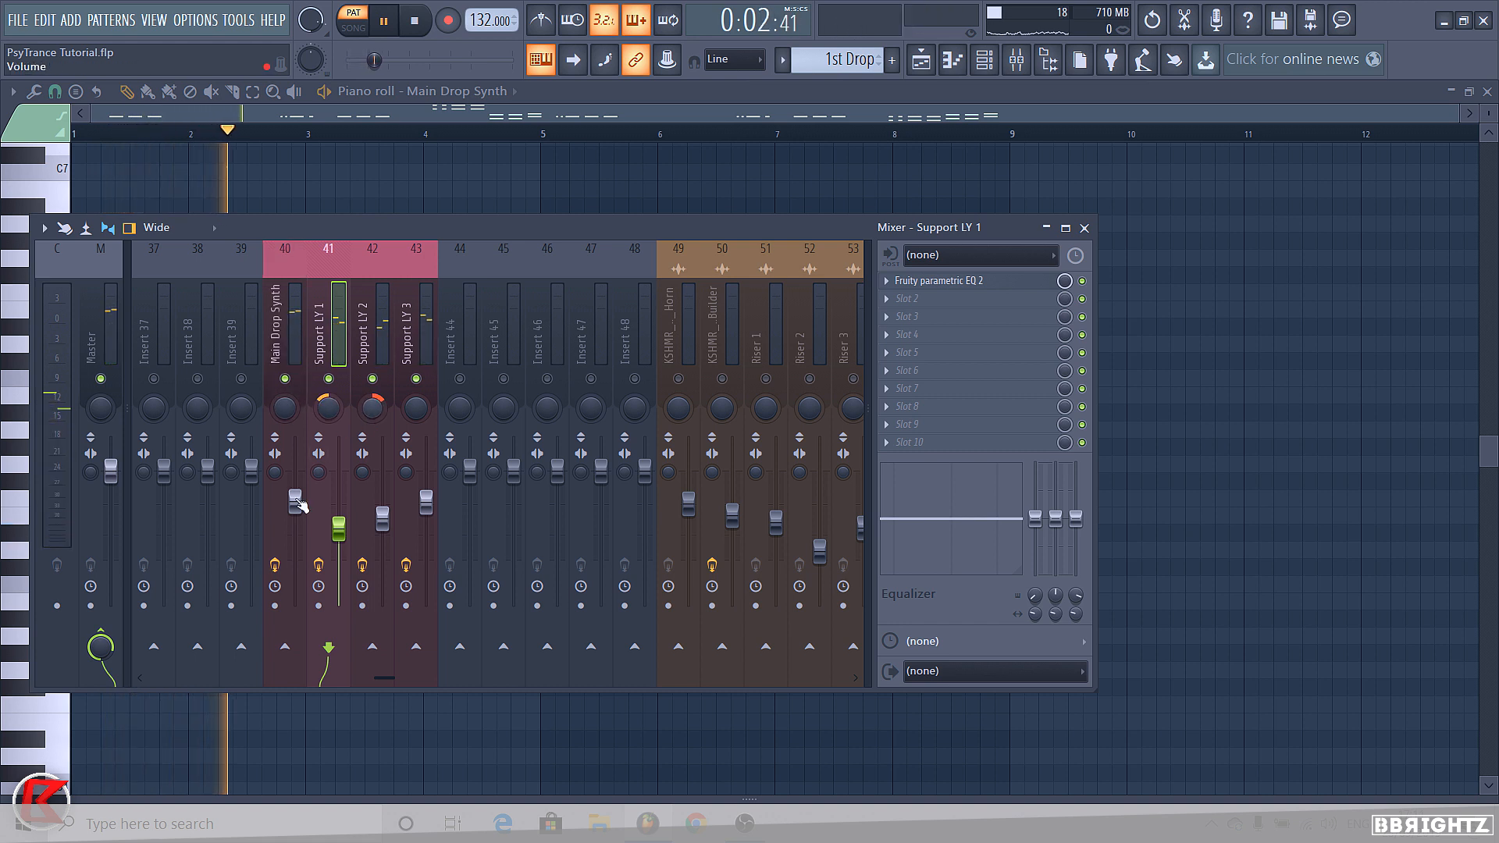
drag(295, 501, 296, 506)
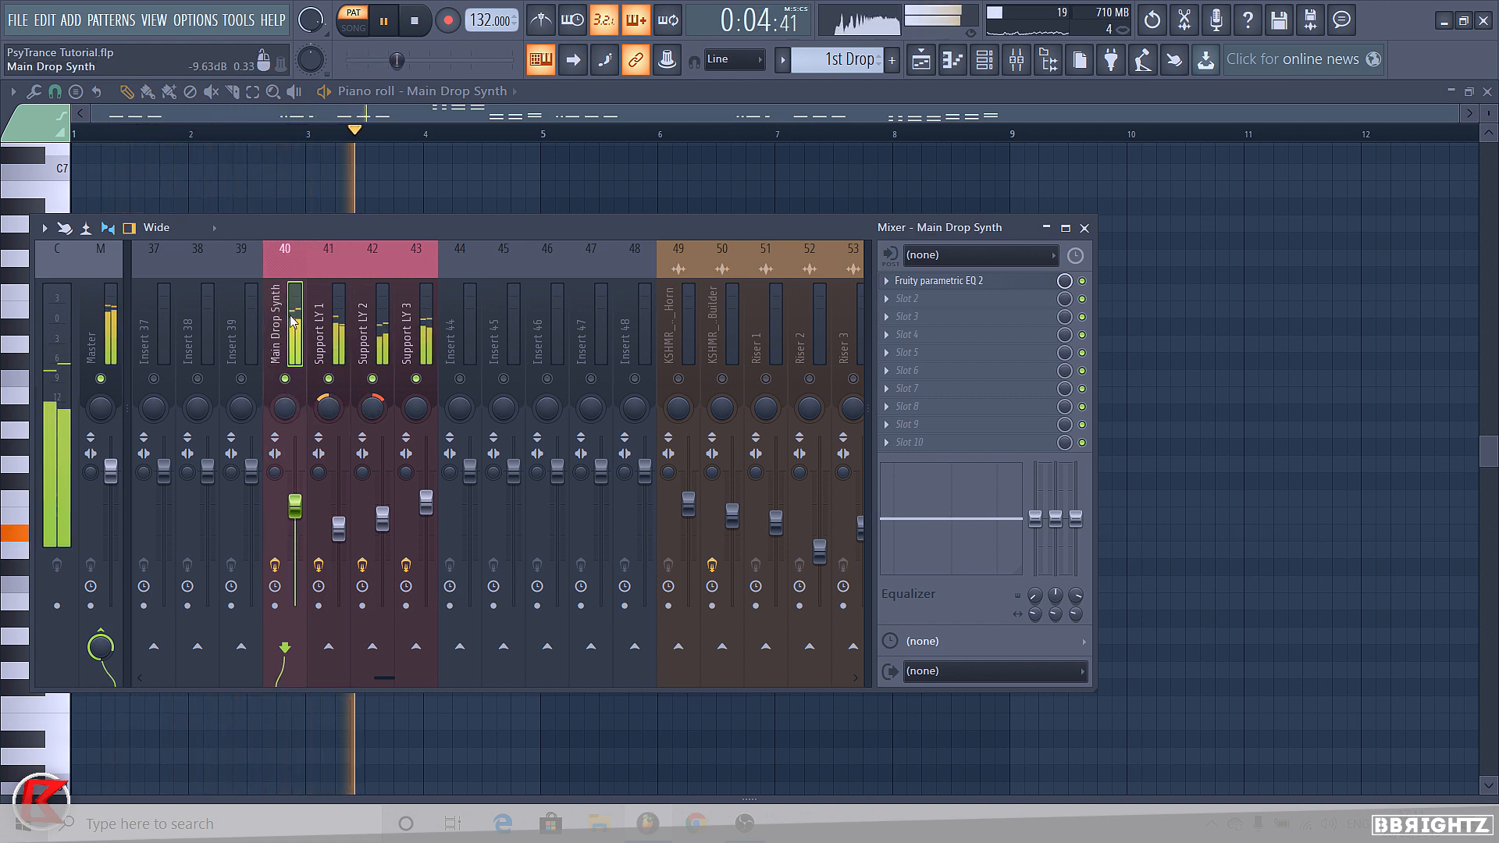
key(space)
In the Main Drop Synth's Sylenth1, set the amp envelope release to about 2.6 for Part A and about 2.8 for Part B
click(984, 60)
click(506, 258)
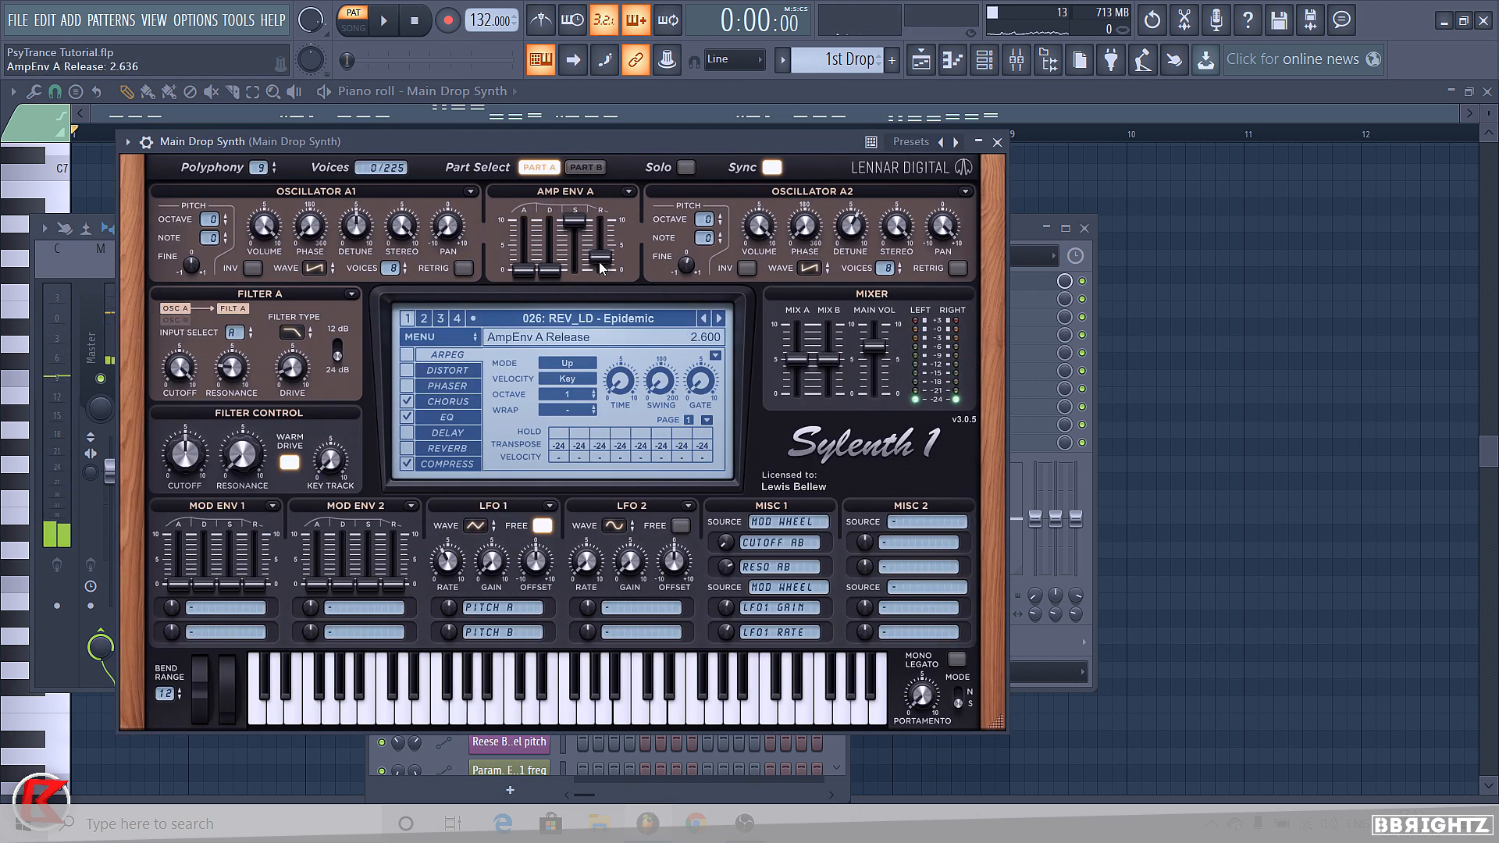
click(586, 167)
key(space)
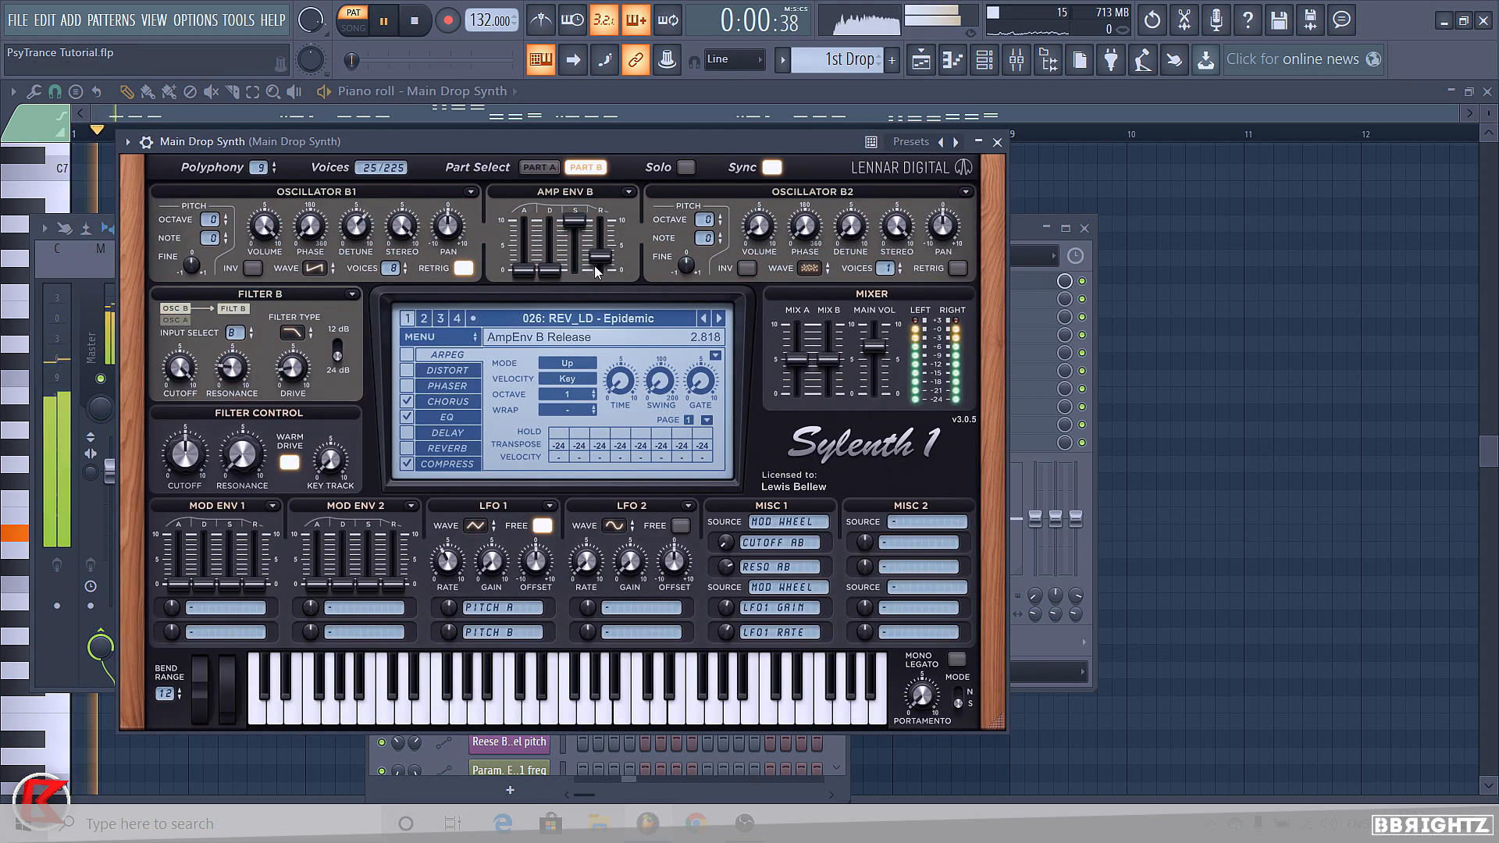
click(996, 142)
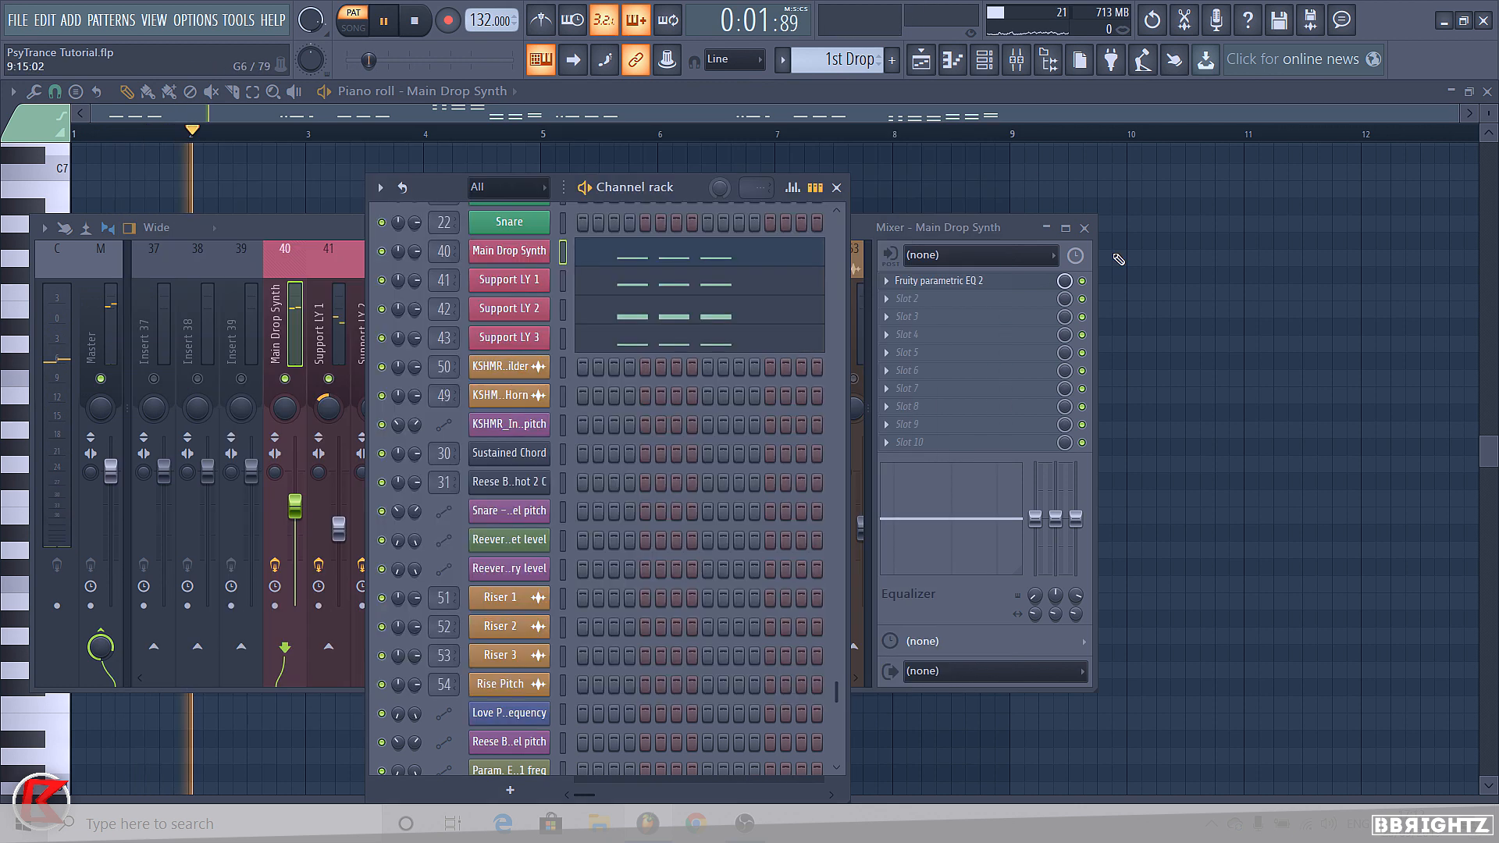
Examine the silent gaps between the note groups in the Main Drop Synth piano roll by marking them on the timeline
click(1085, 228)
key(space)
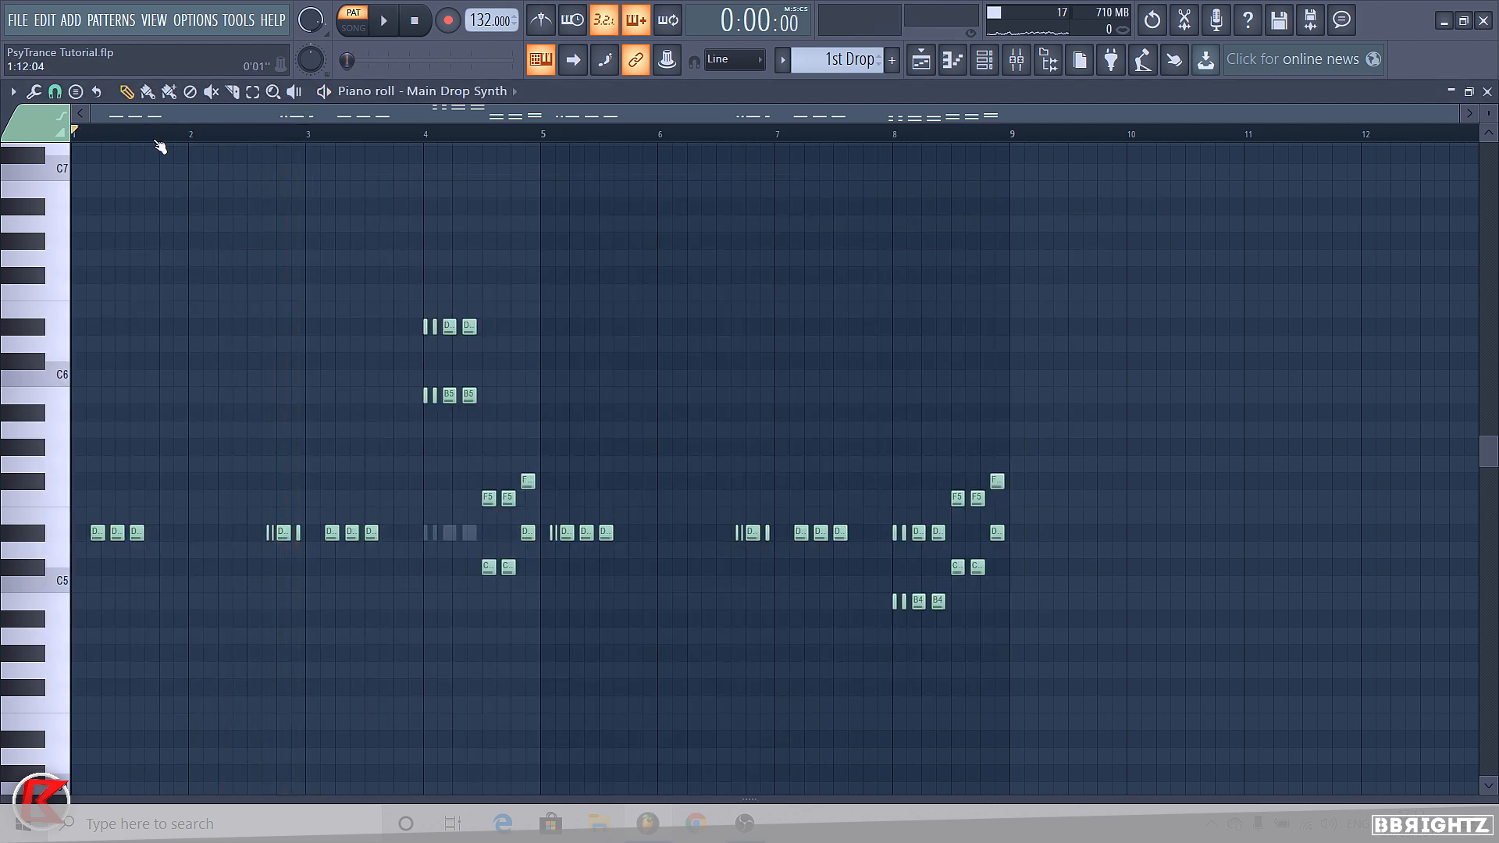
scroll(152, 141, up, 3)
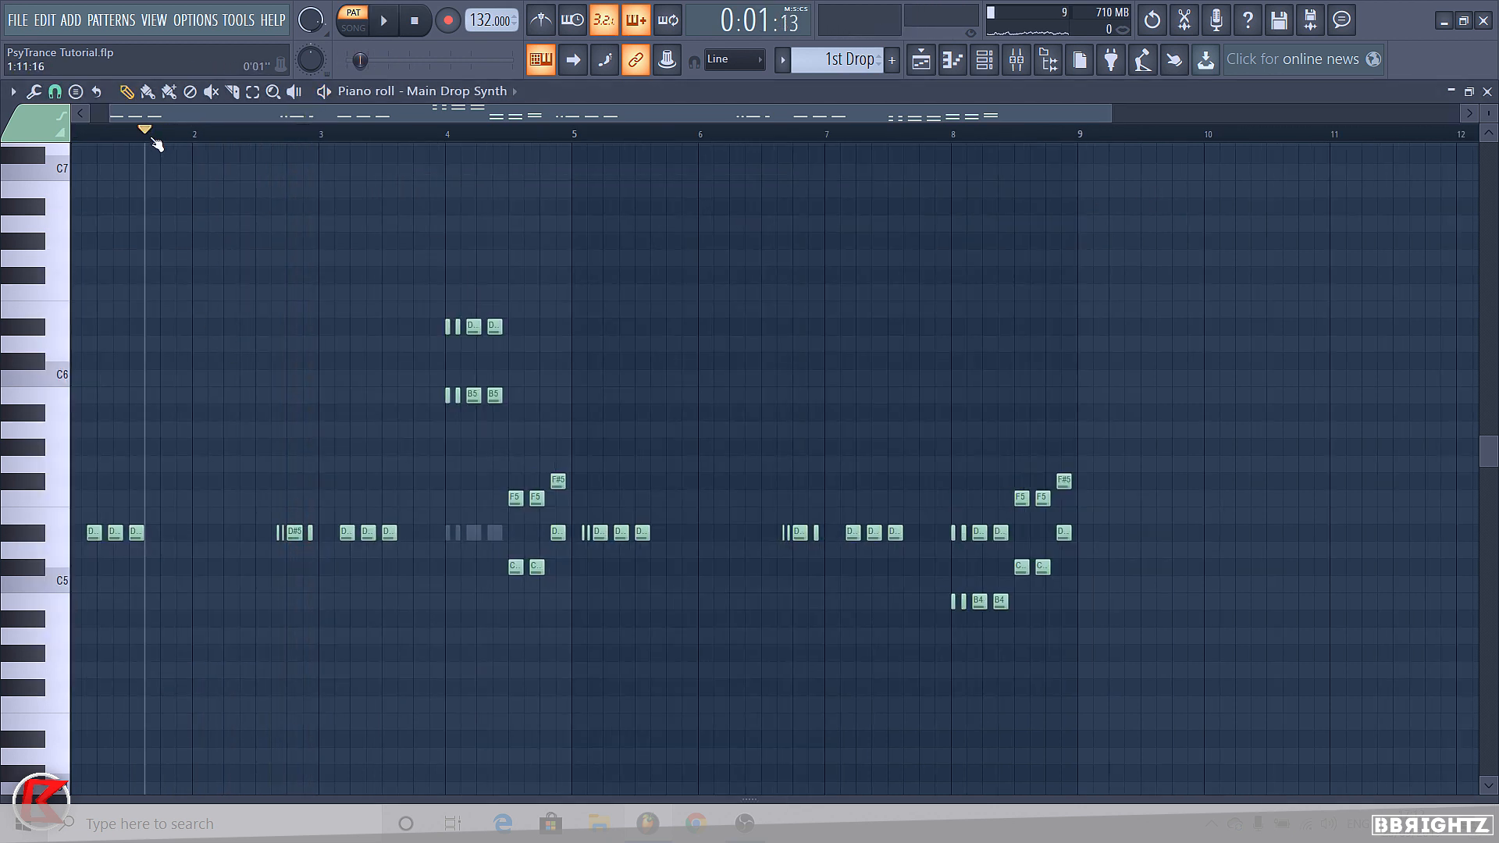
drag(145, 134, 316, 131)
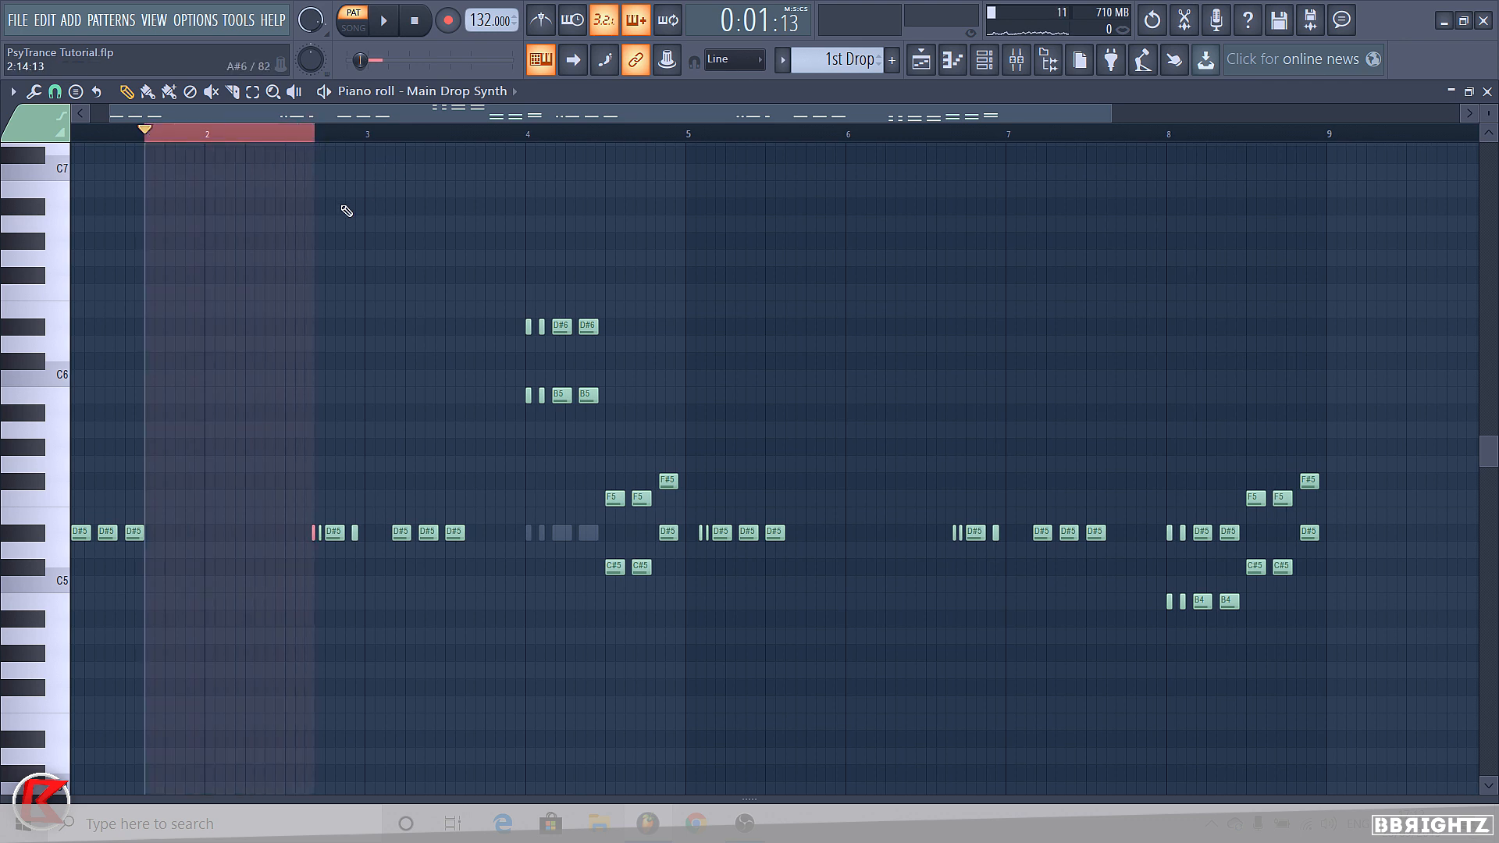
drag(485, 139, 527, 137)
ctrl+click(573, 132)
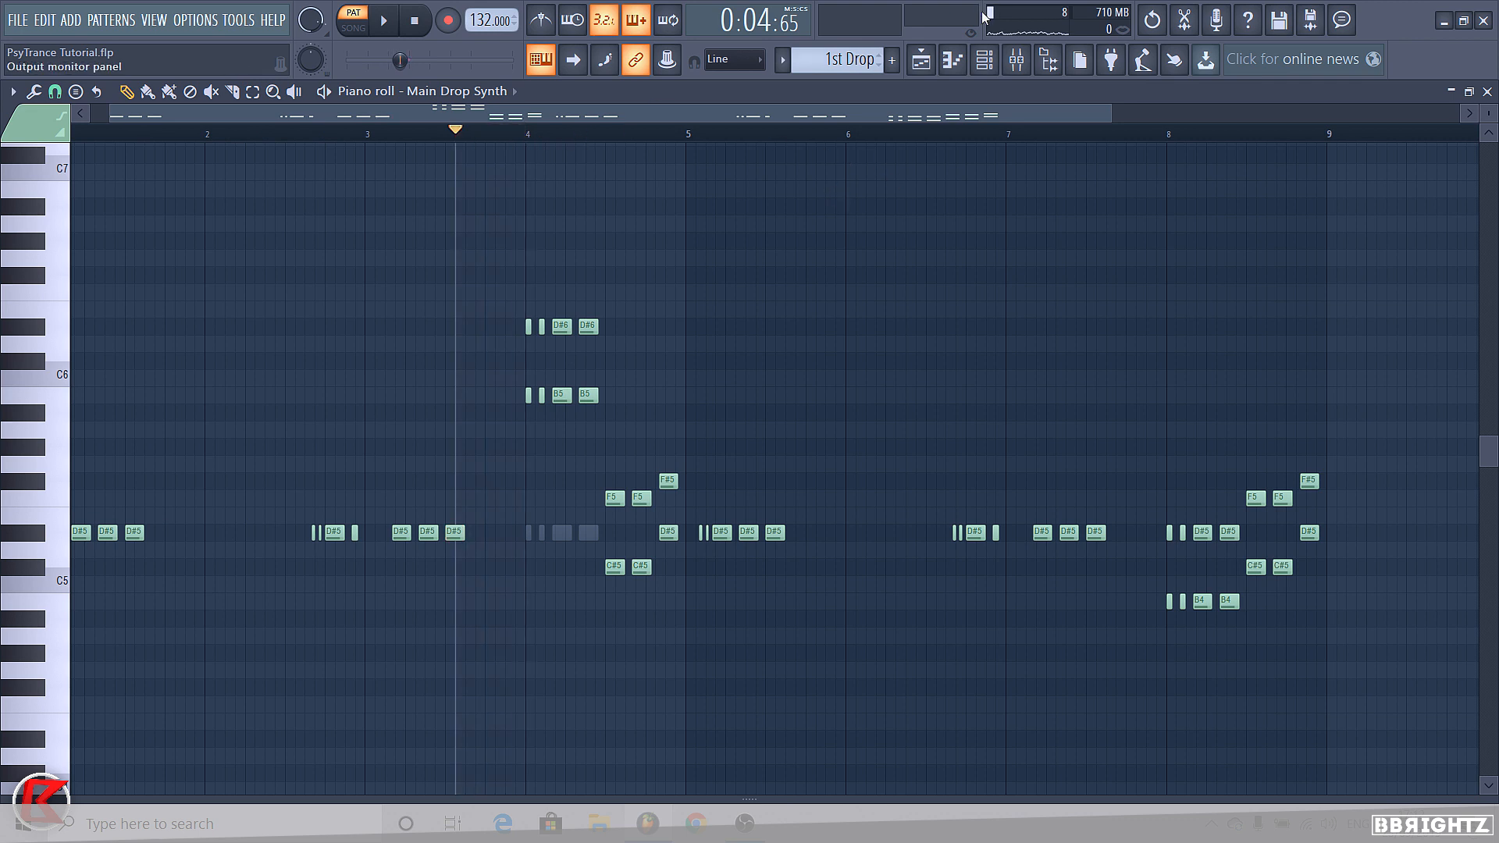
Dock the unused mixer track Insert 93 to the right side of the mixer
click(1050, 59)
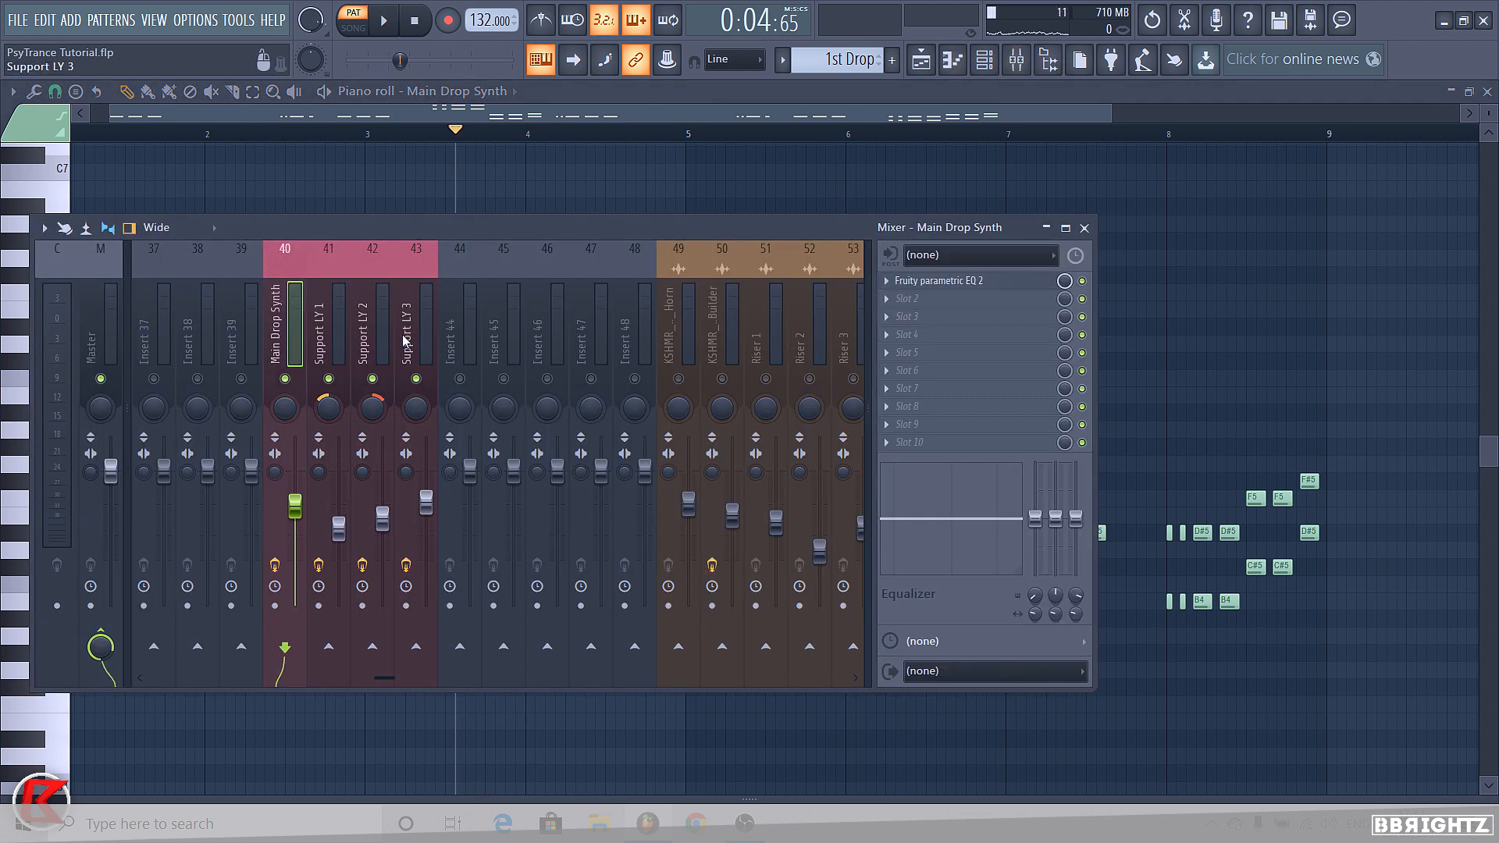
scroll(404, 341, down, 10)
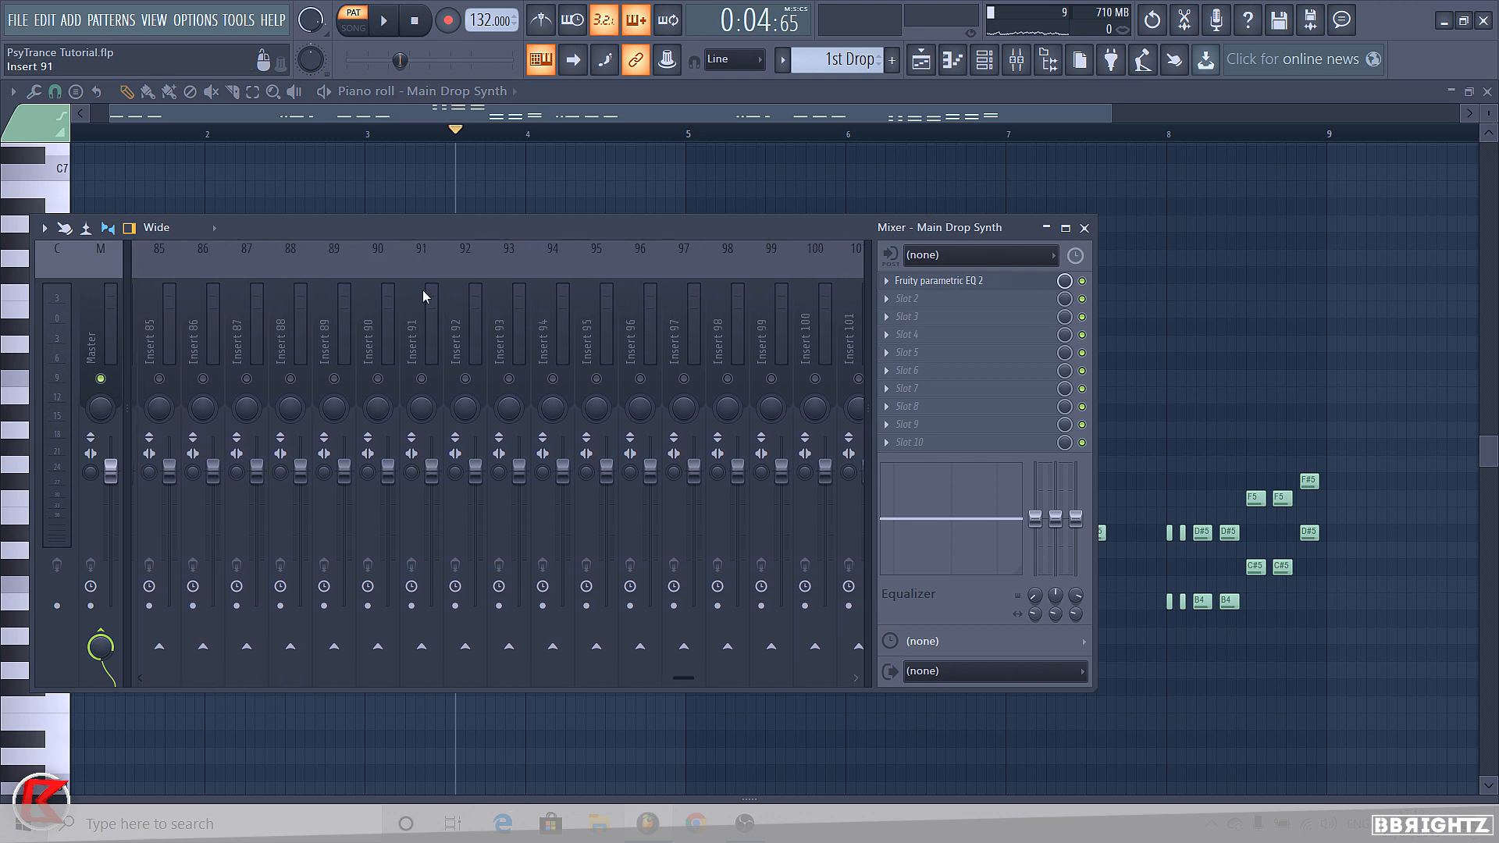
right_click(497, 312)
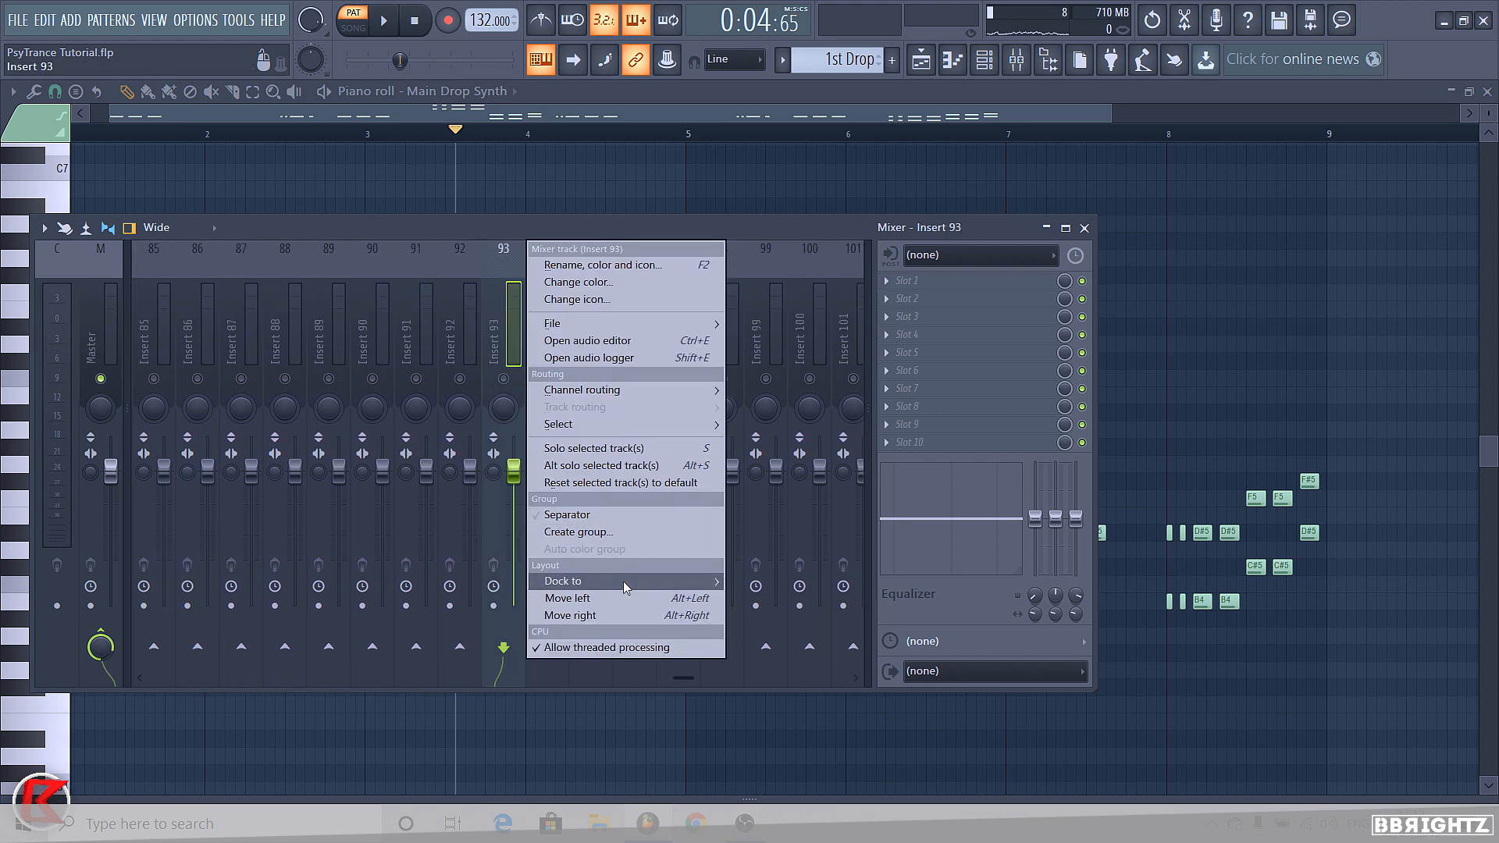
mouse_move(629, 587)
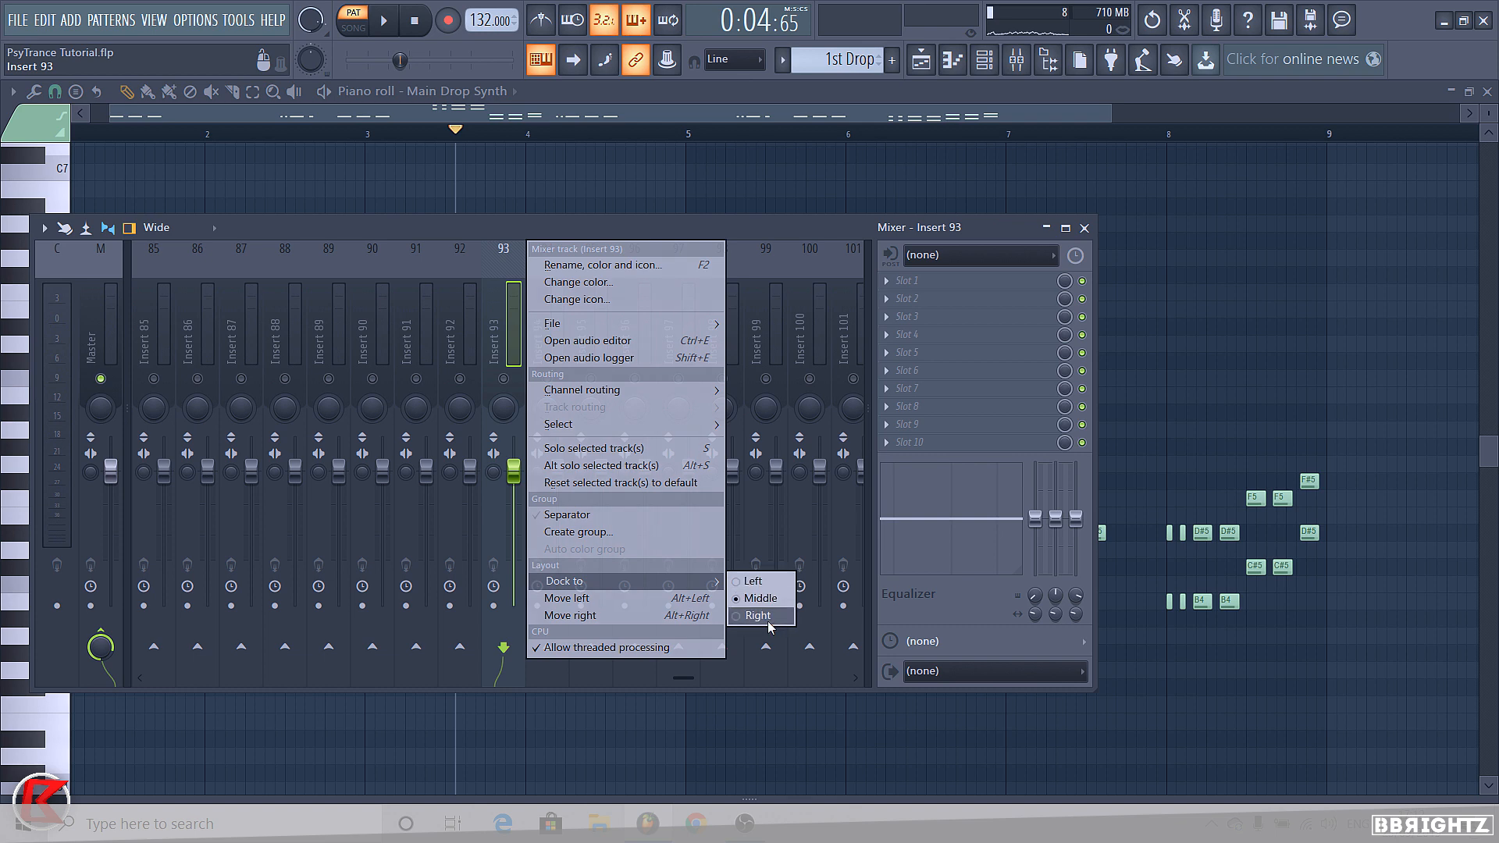
click(754, 581)
Rename the docked Insert 93 track to SC Verb and give it a purple colour
scroll(686, 349, up, 5)
scroll(637, 348, up, 10)
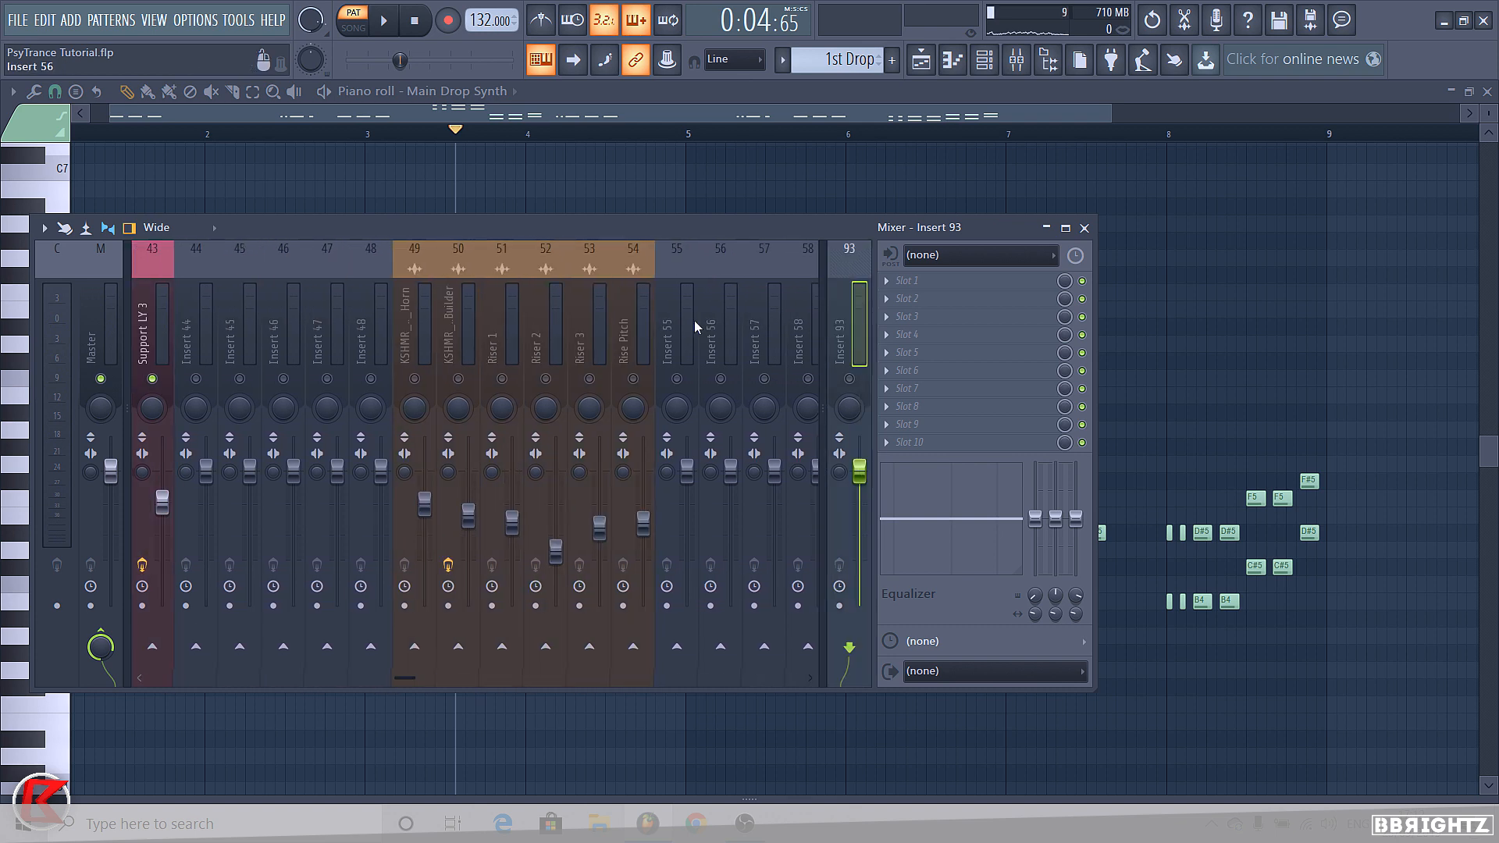
scroll(608, 342, down, 2)
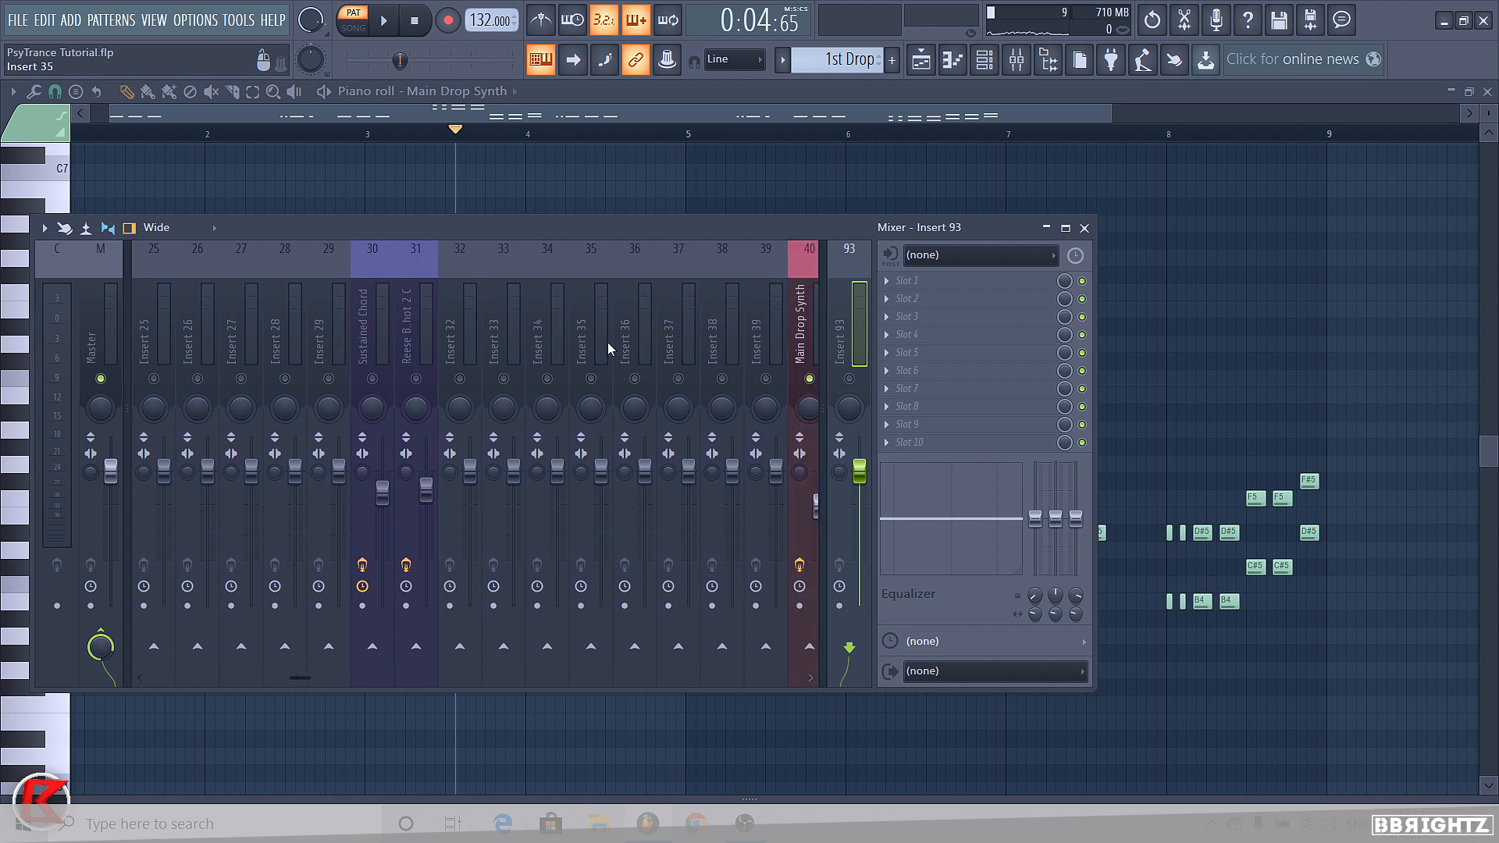
right_click(851, 325)
click(906, 261)
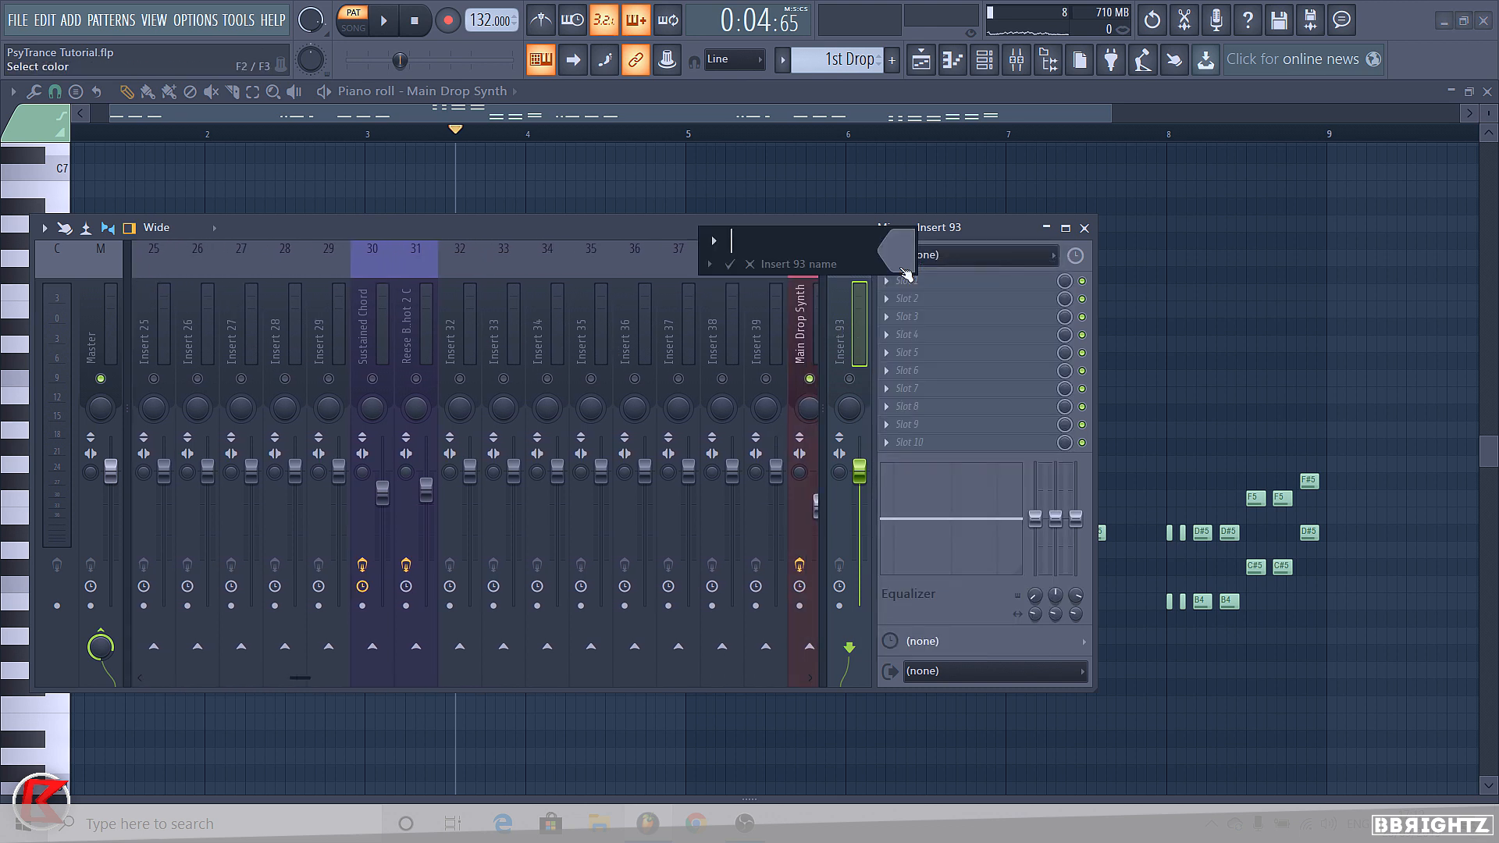
text(SC Verb)
click(906, 272)
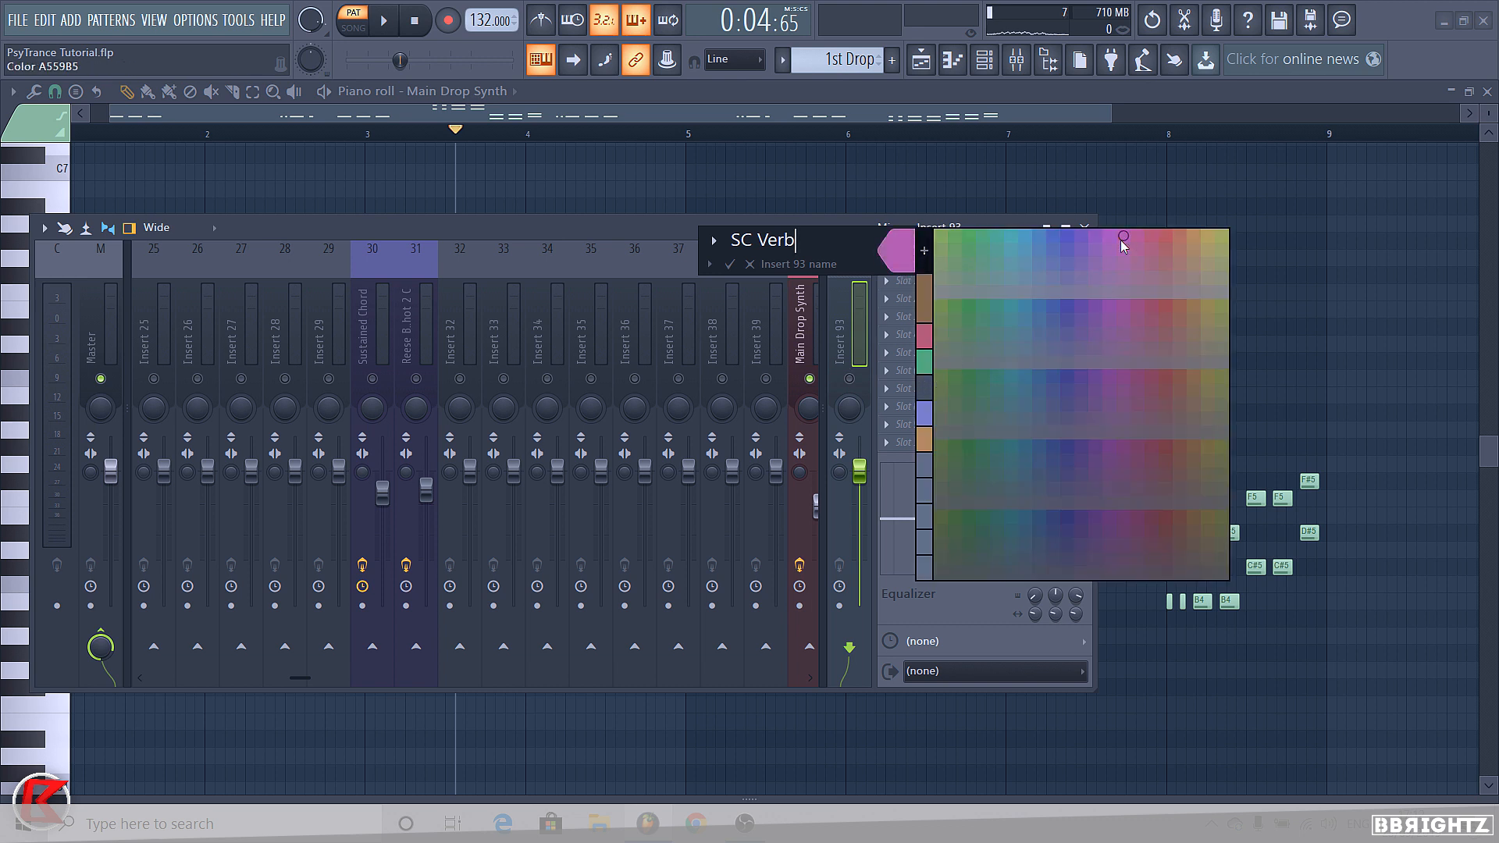
Add ValhallaVintageVerb to the first effect slot of SC Verb and load its Ambience Plate preset
scroll(651, 317, left, 5)
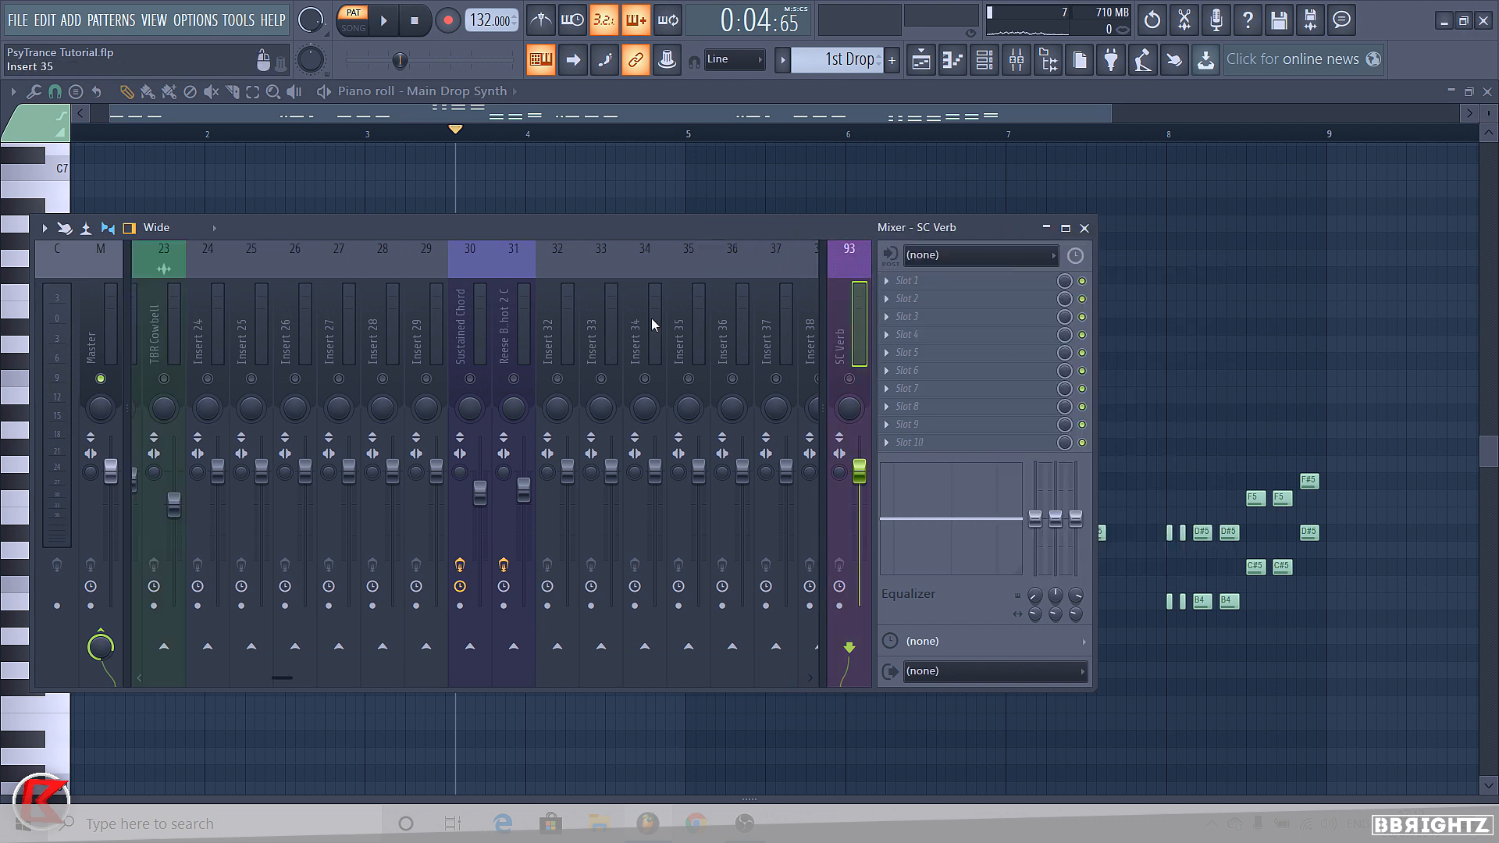
scroll(616, 300, right, 7)
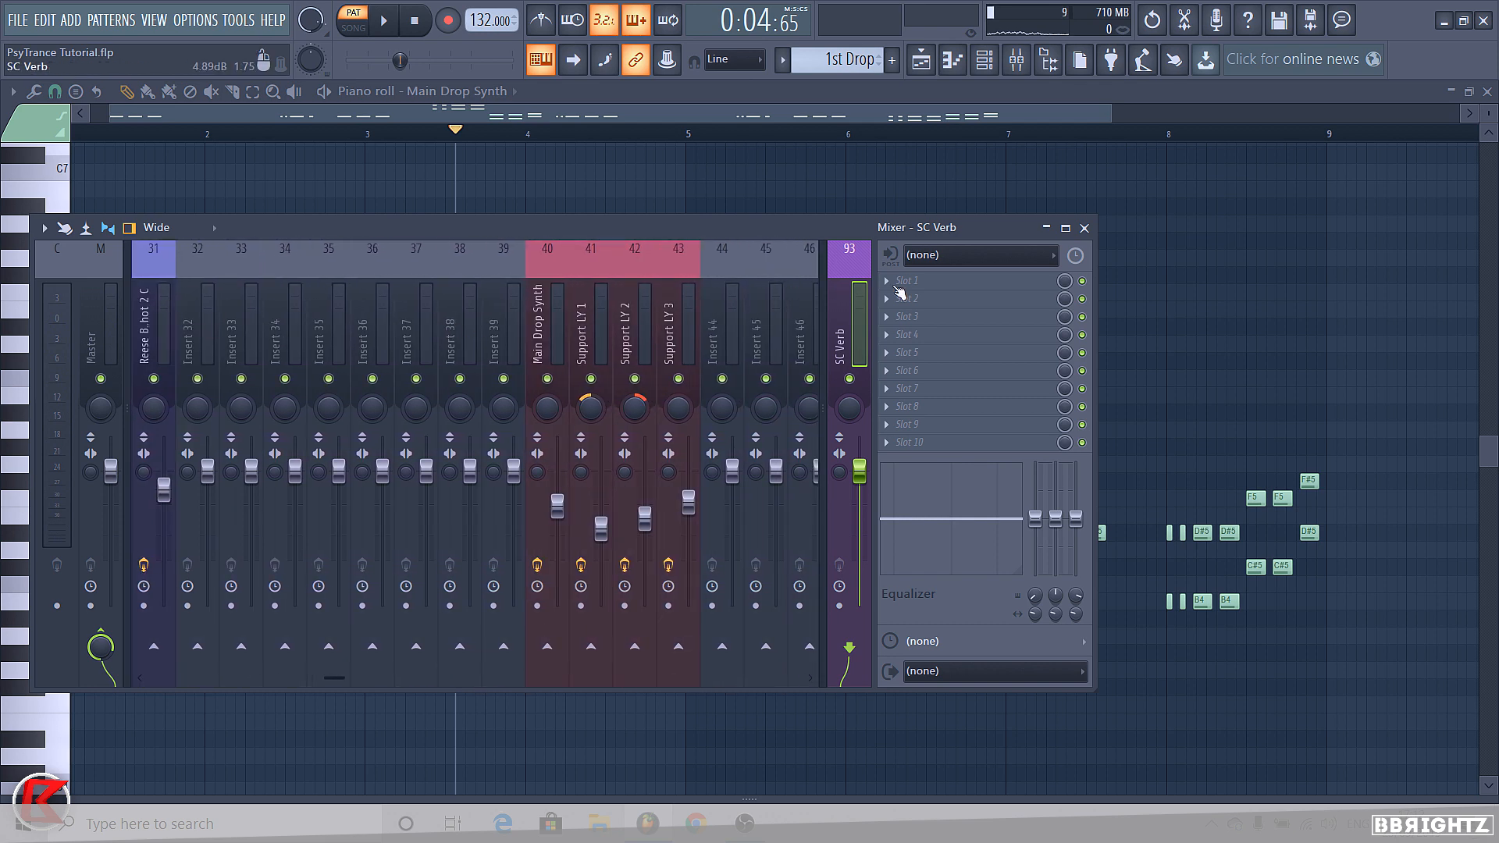
click(887, 281)
click(469, 337)
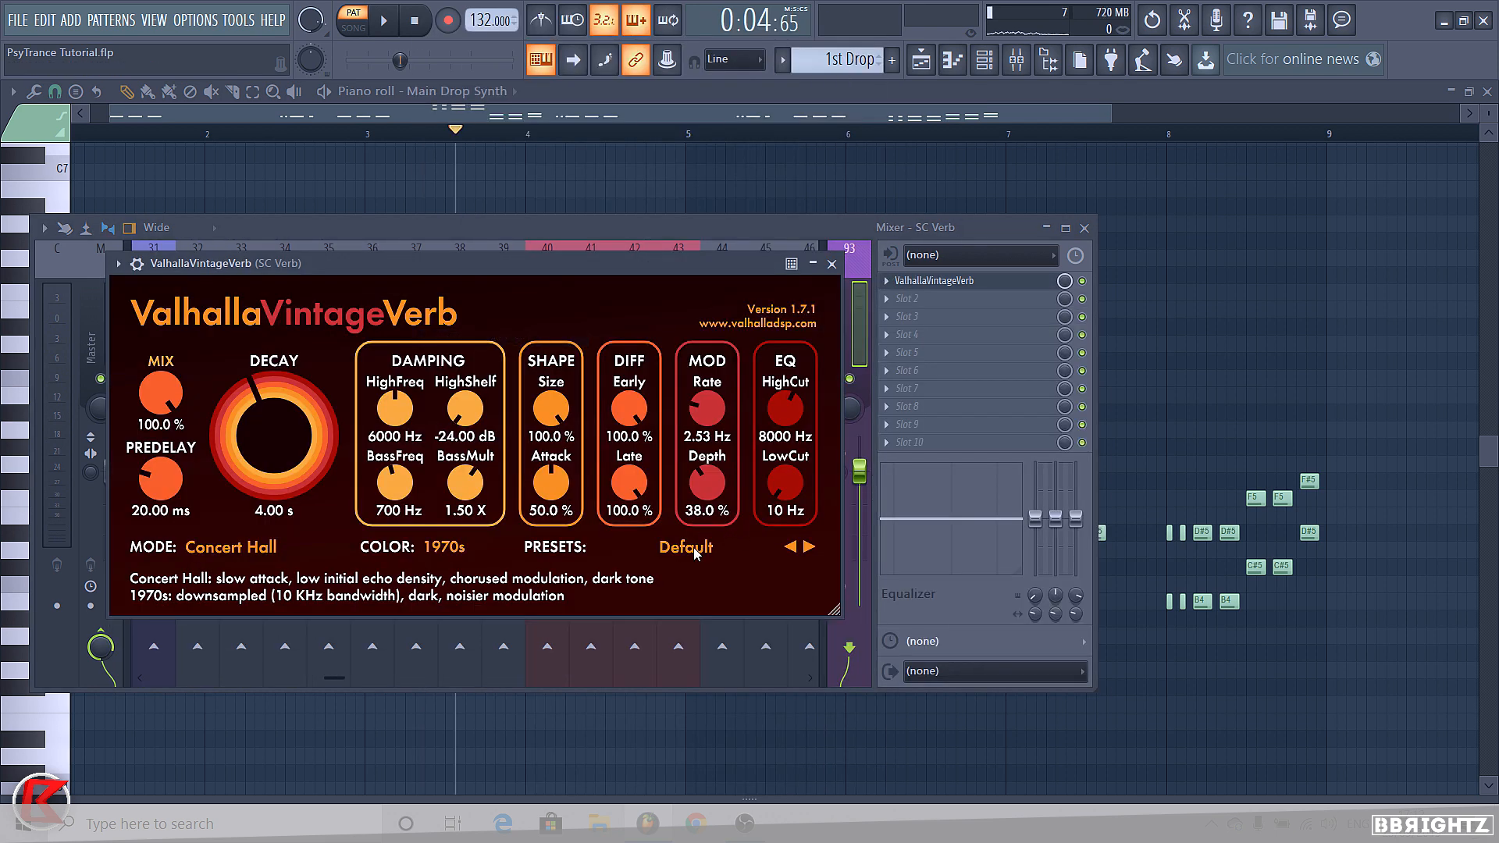
click(693, 547)
mouse_move(697, 444)
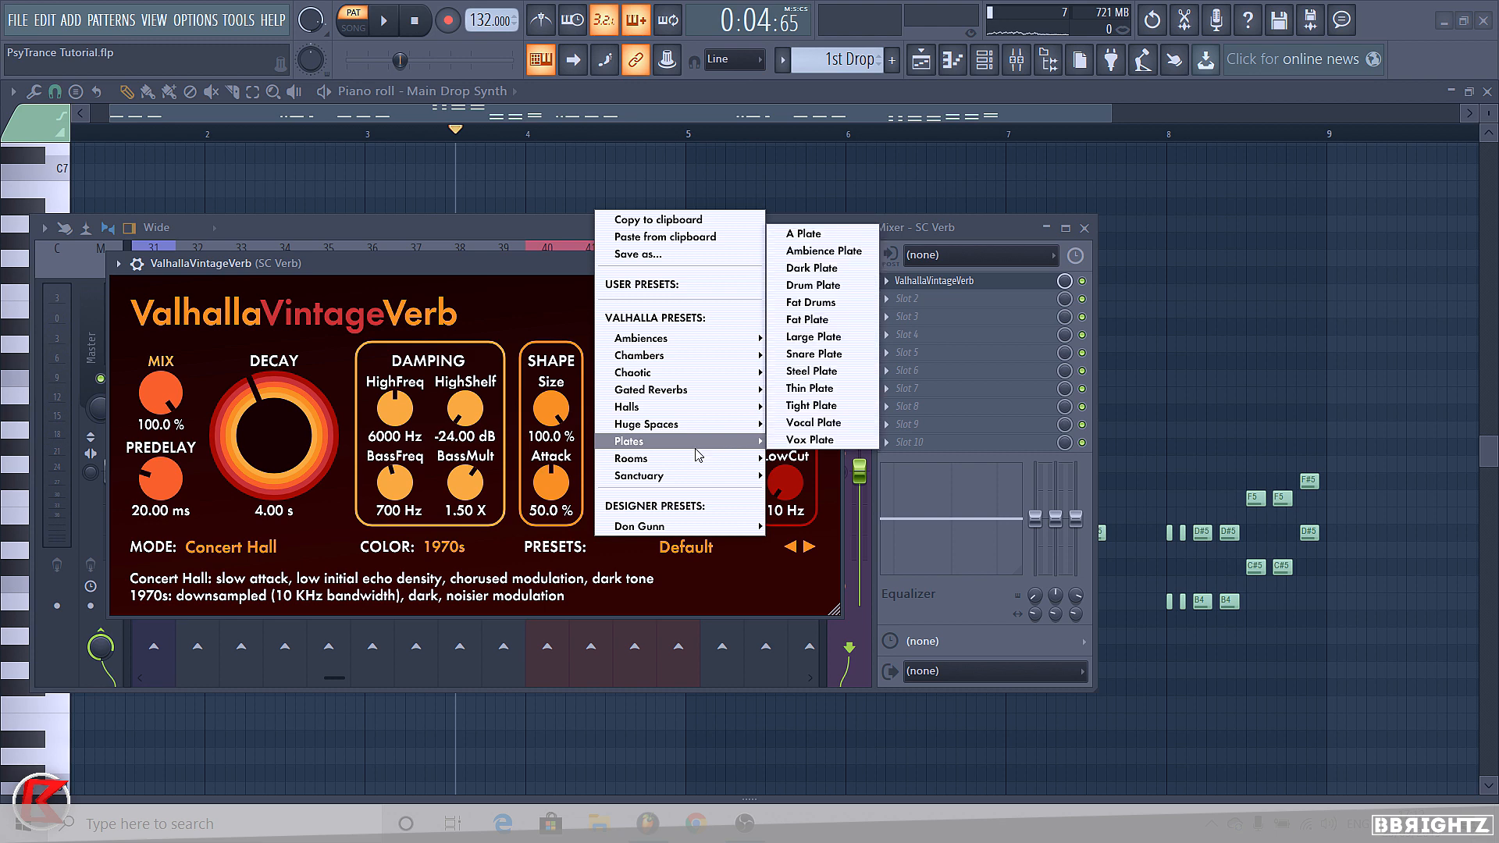
click(824, 251)
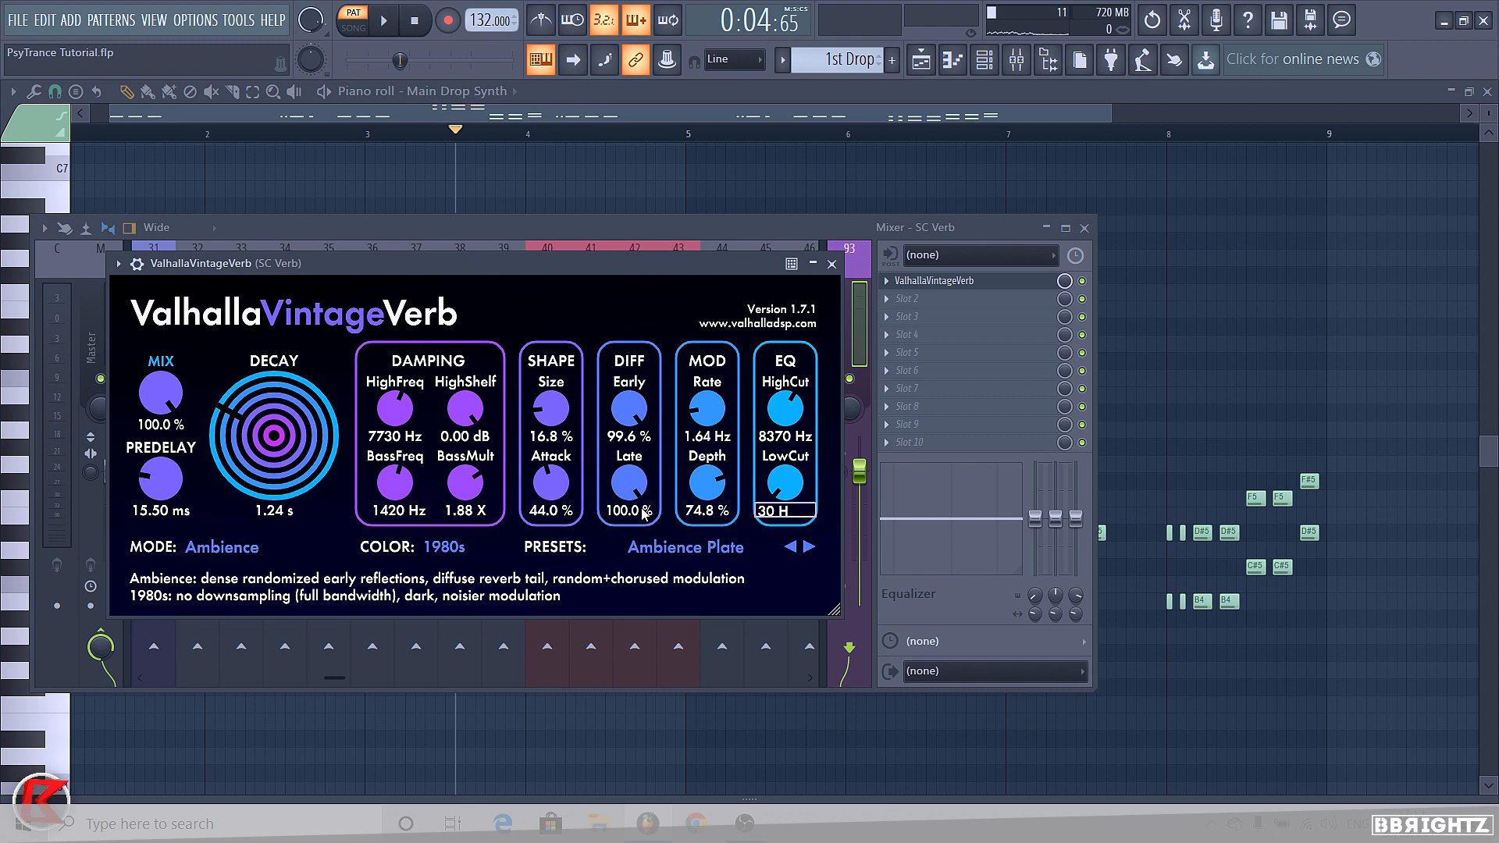
Set the reverb's EQ LowCut to 600 Hz and its modulation Depth to 65%
key(Return)
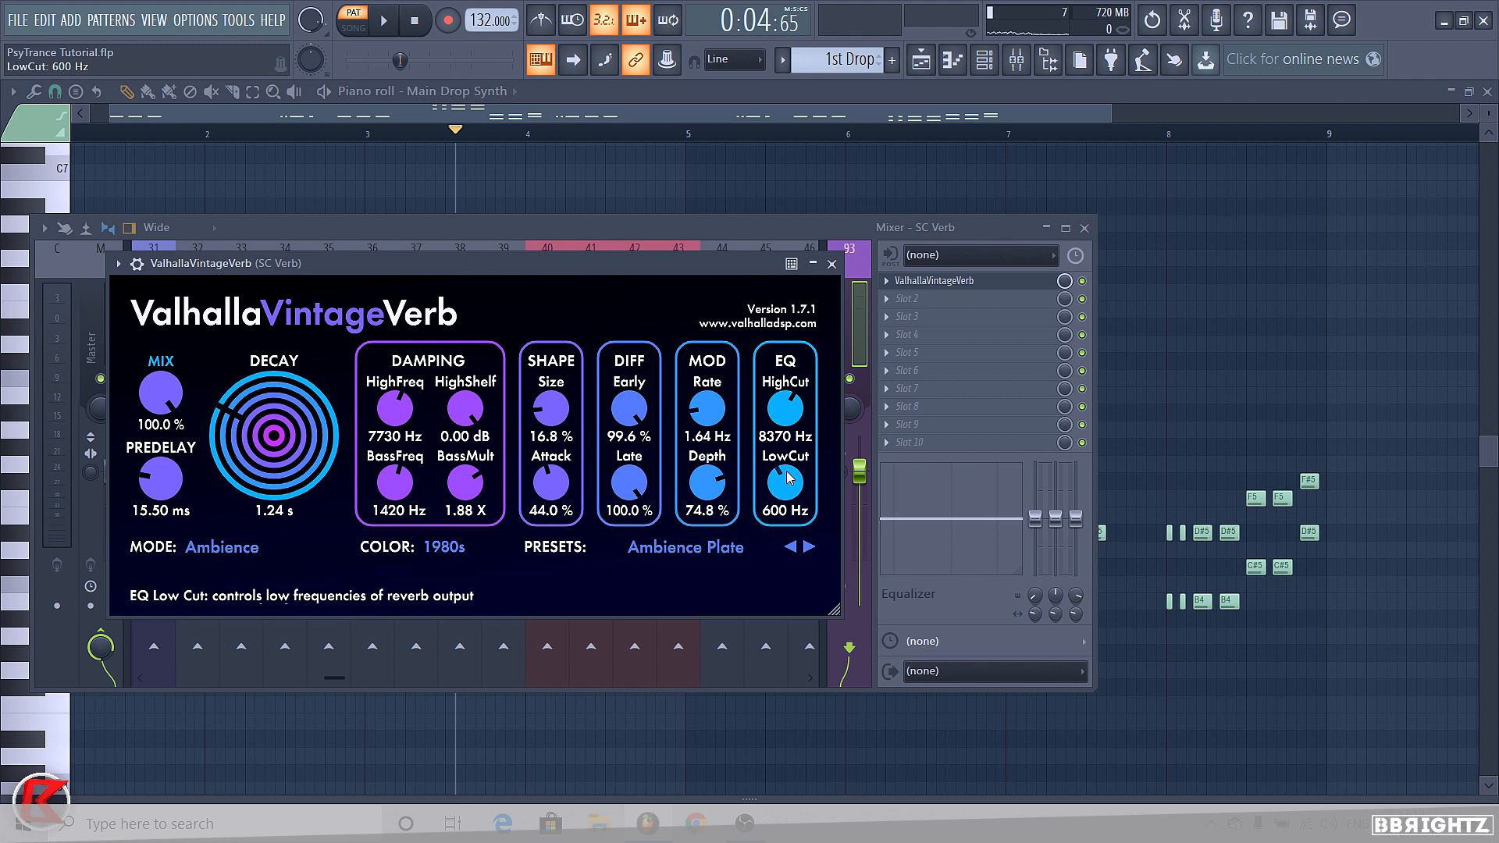
click(685, 500)
text(65)
key(Return)
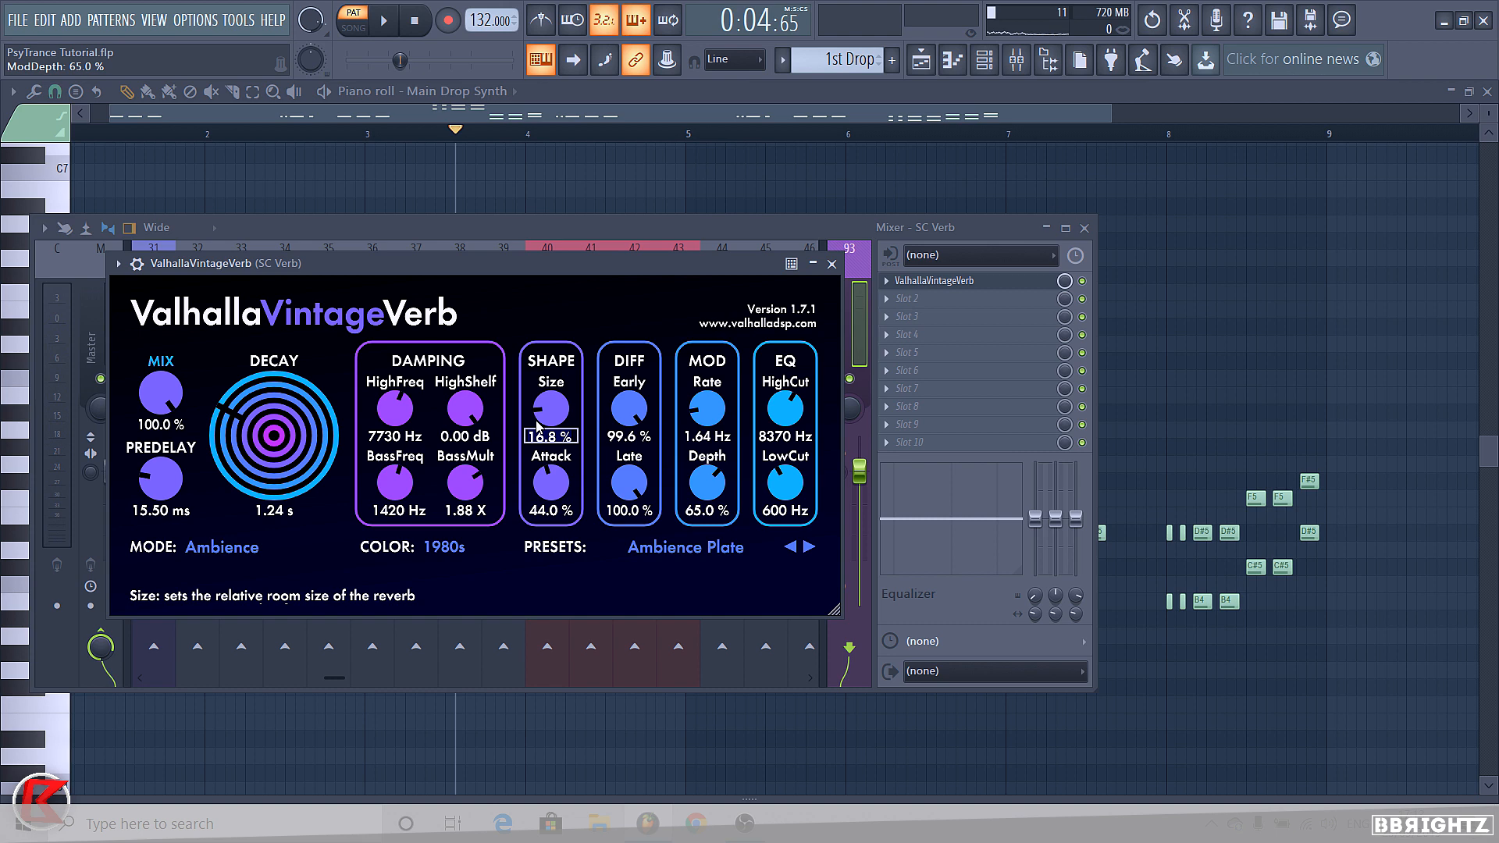
Set the reverb's Size to 50% and its Decay to 5 seconds, and close the plugin window
click(537, 428)
text(50)
key(Return)
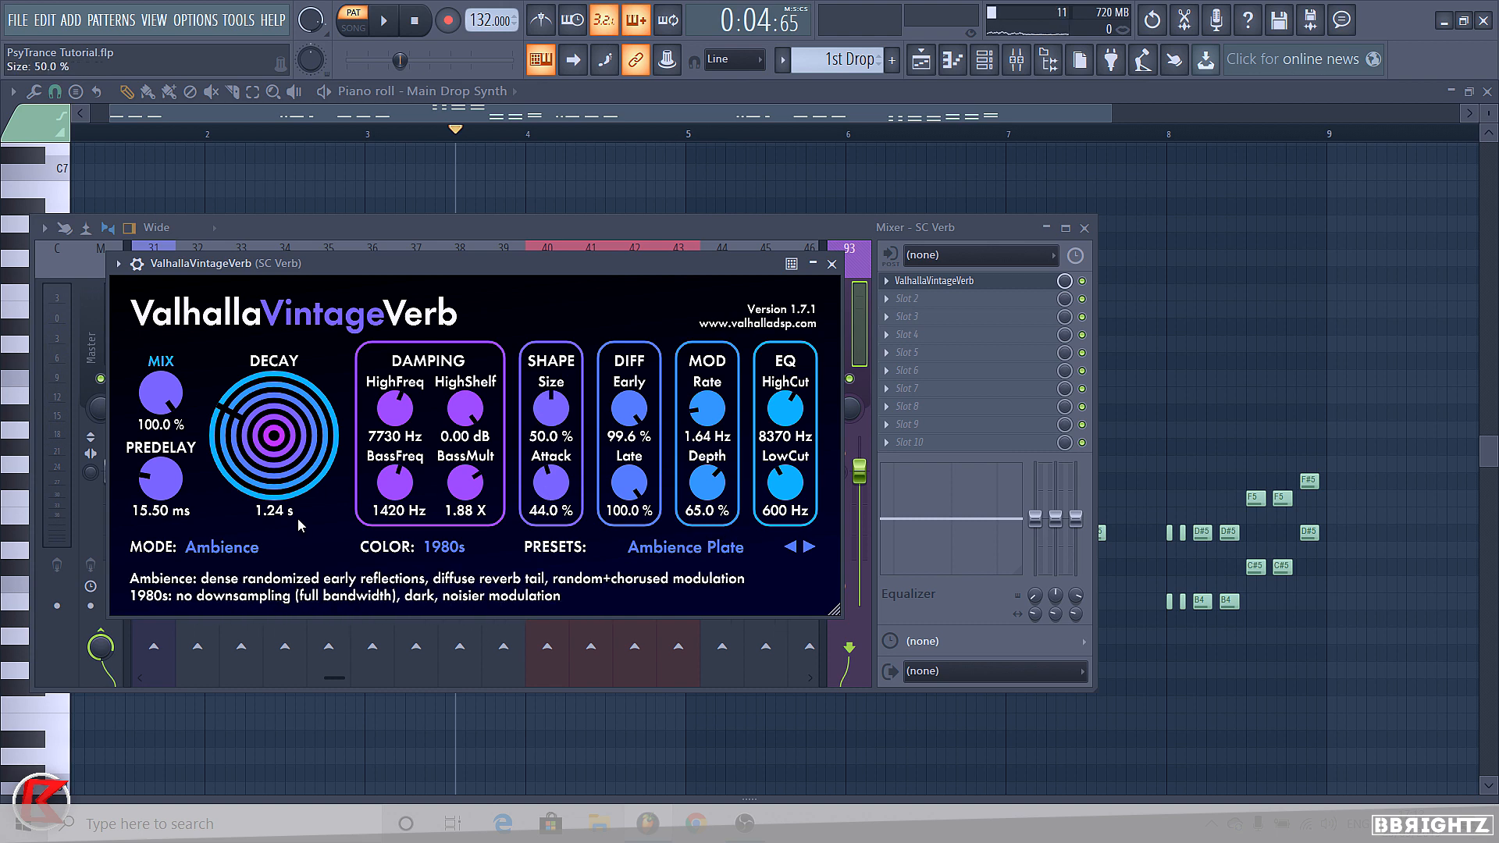
click(263, 509)
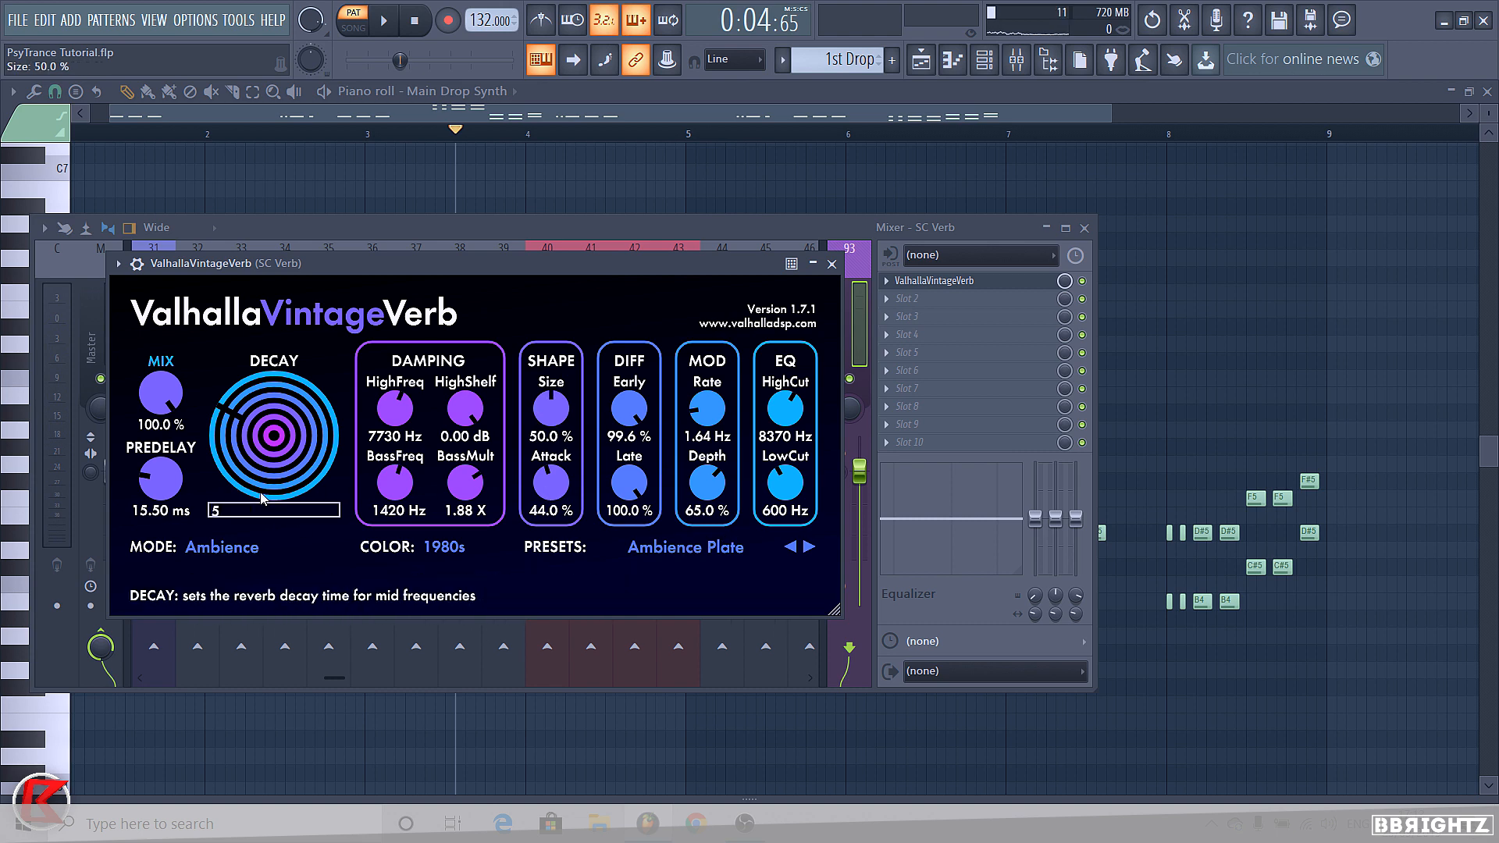
text(5)
key(Return)
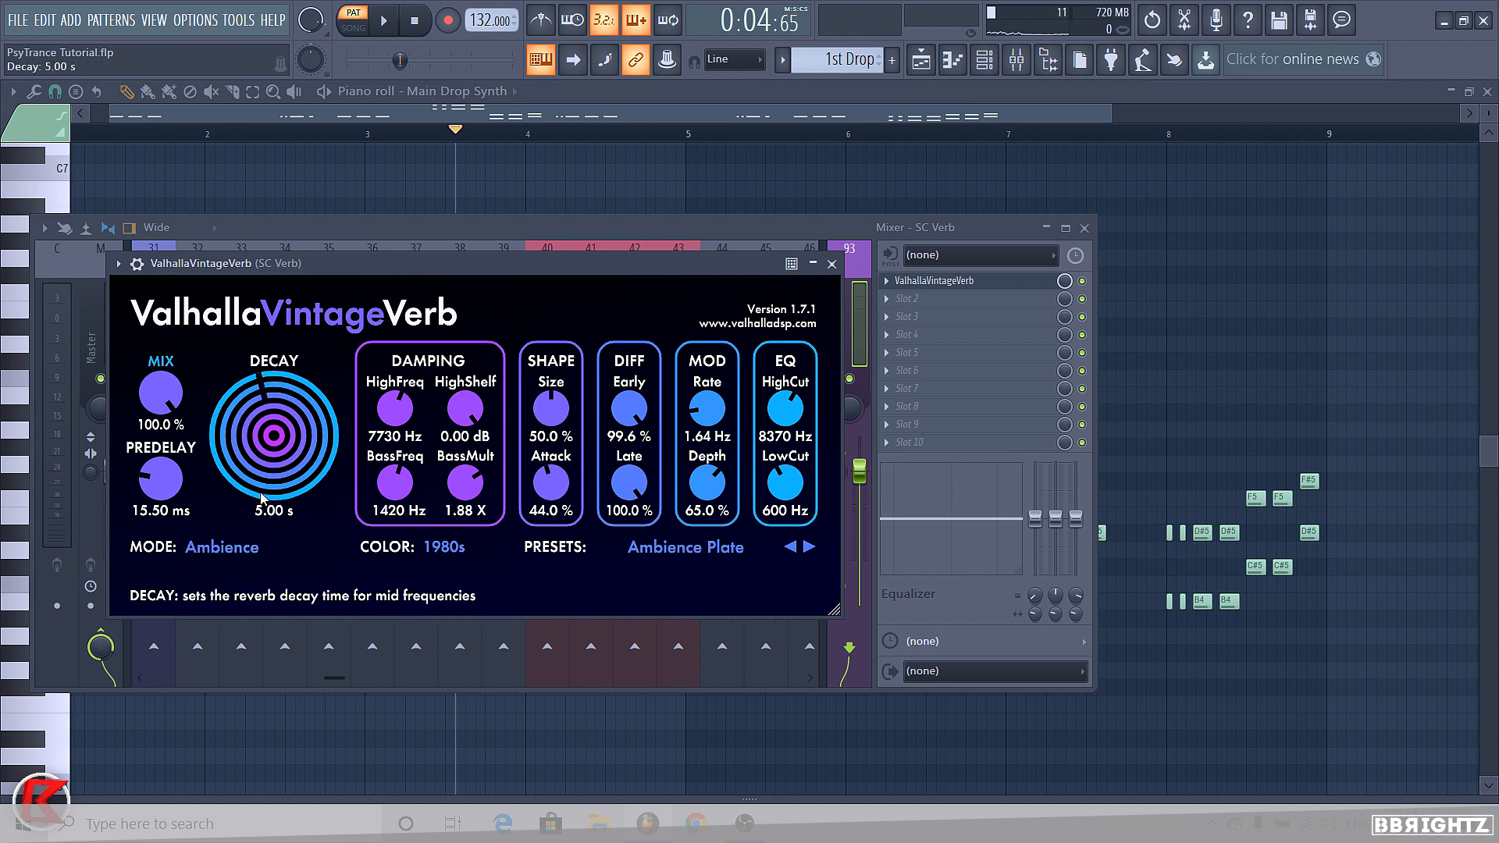
click(815, 265)
Enable a send from the Main Drop Synth mixer track to the SC Verb track
click(546, 335)
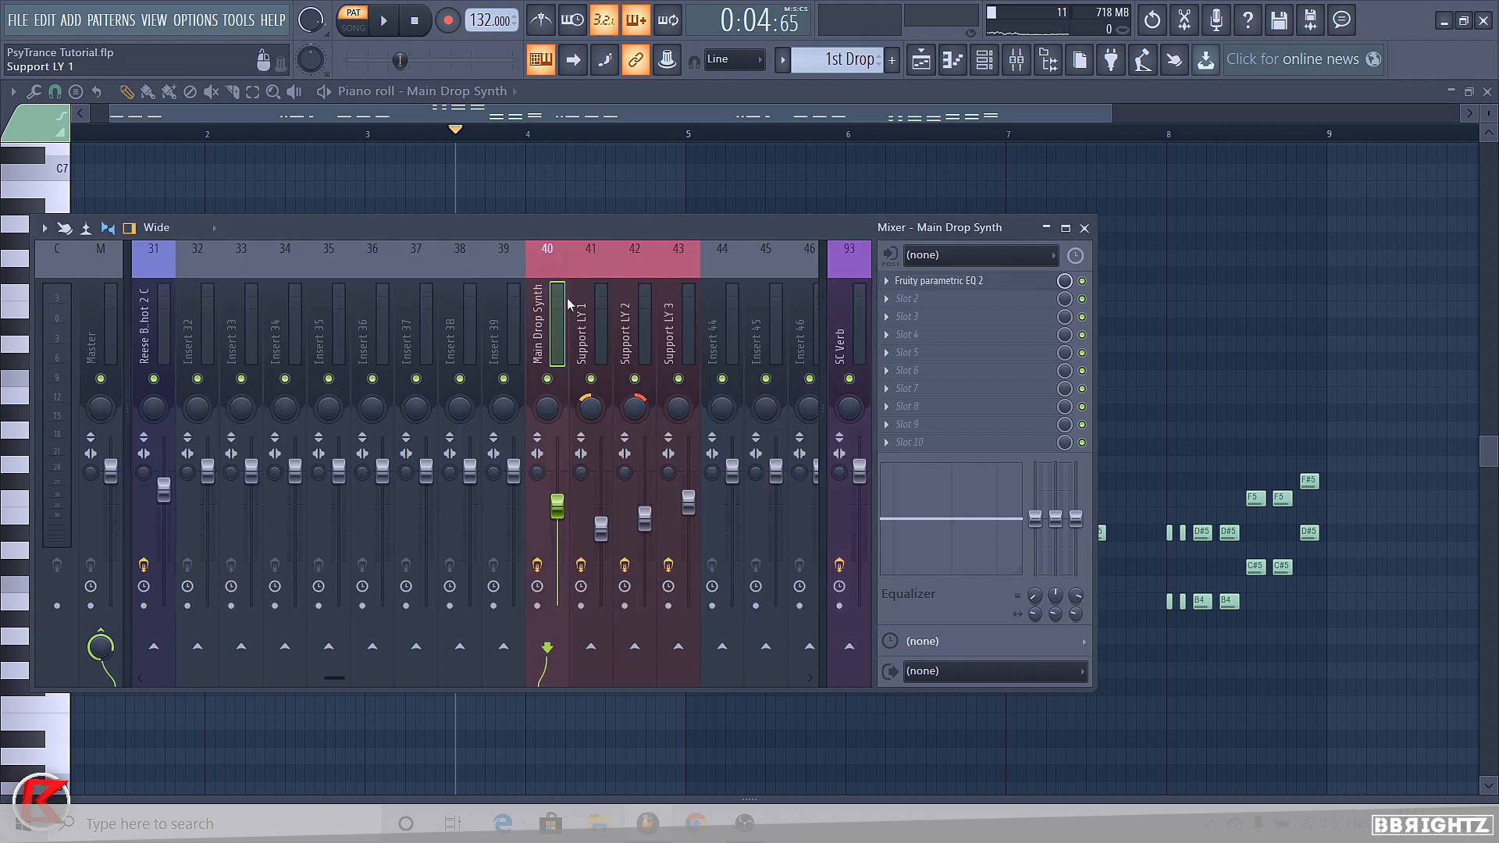
mouse_move(559, 304)
mouse_down()
mouse_move(665, 313)
mouse_move(549, 325)
mouse_up()
scroll(552, 335, up, 1)
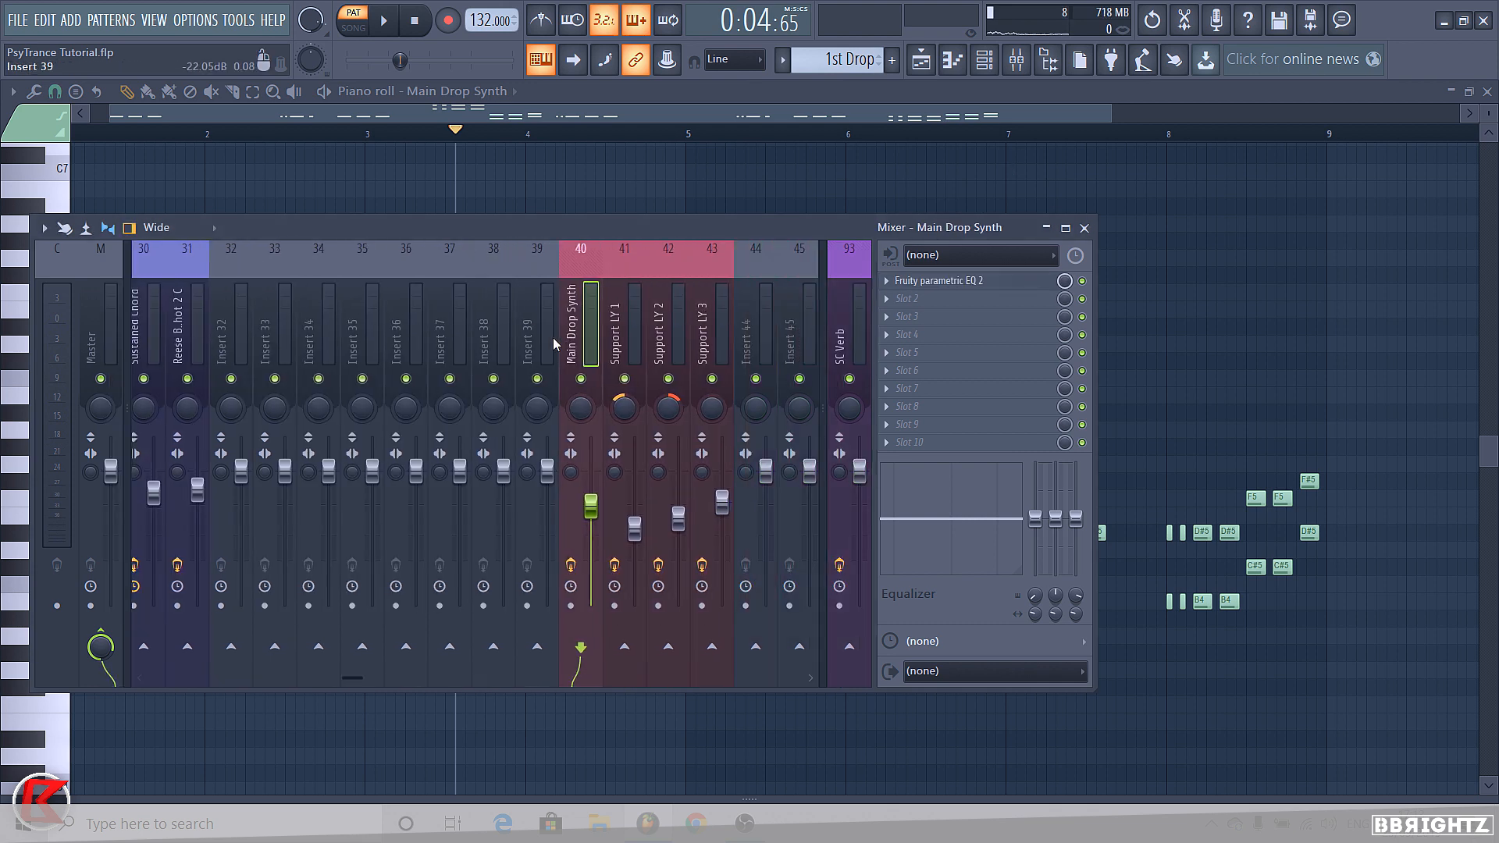
scroll(552, 337, down, 4)
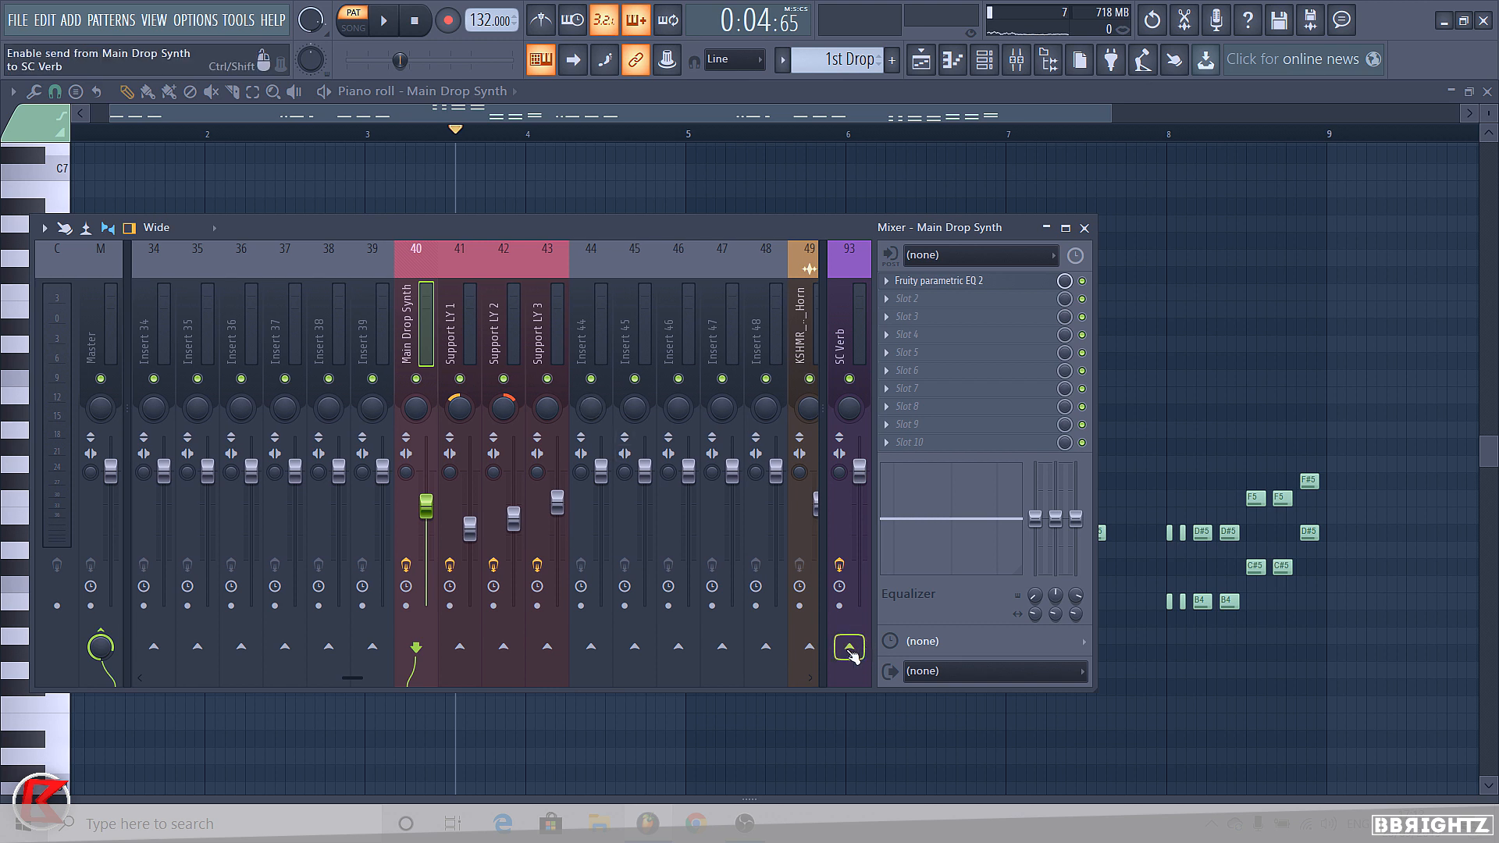
click(849, 647)
Mute Support LY 1, 2 and 3 and audition the Main Drop Synth with its SC Verb send
click(460, 378)
click(503, 379)
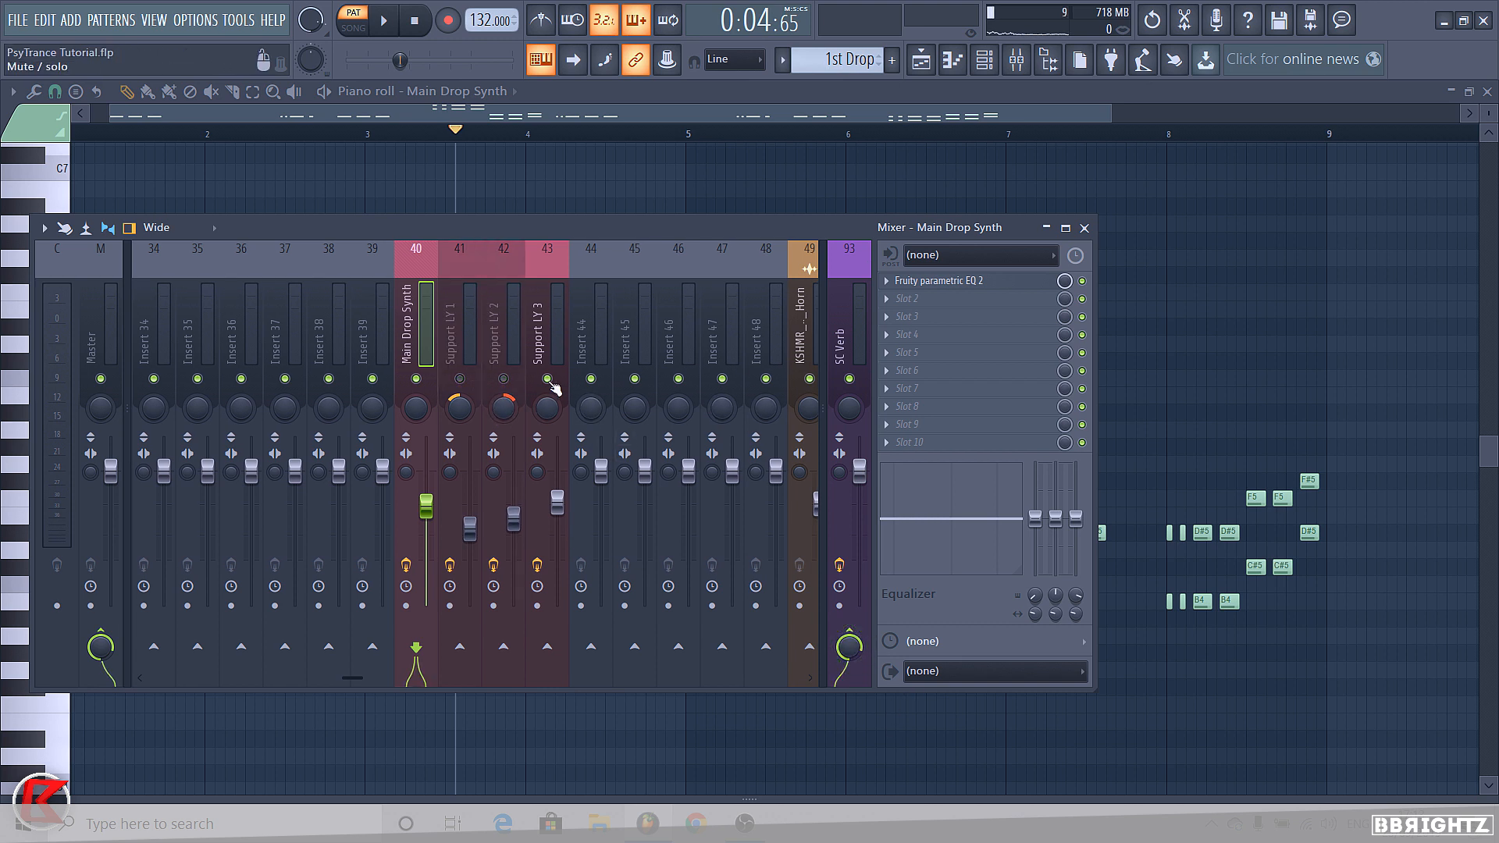
click(547, 379)
key(space)
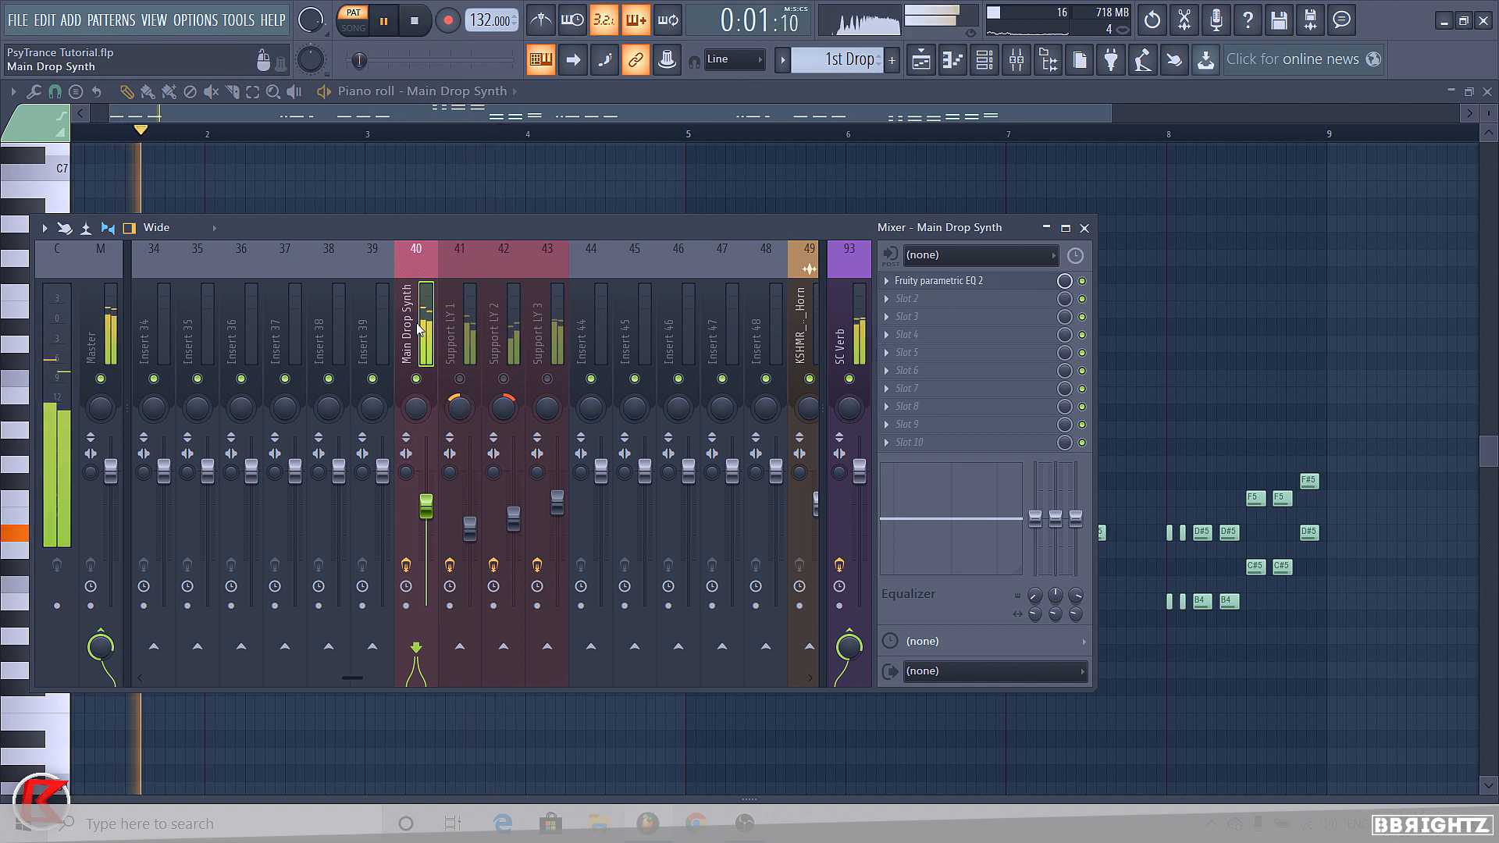
key(space)
click(859, 341)
click(426, 324)
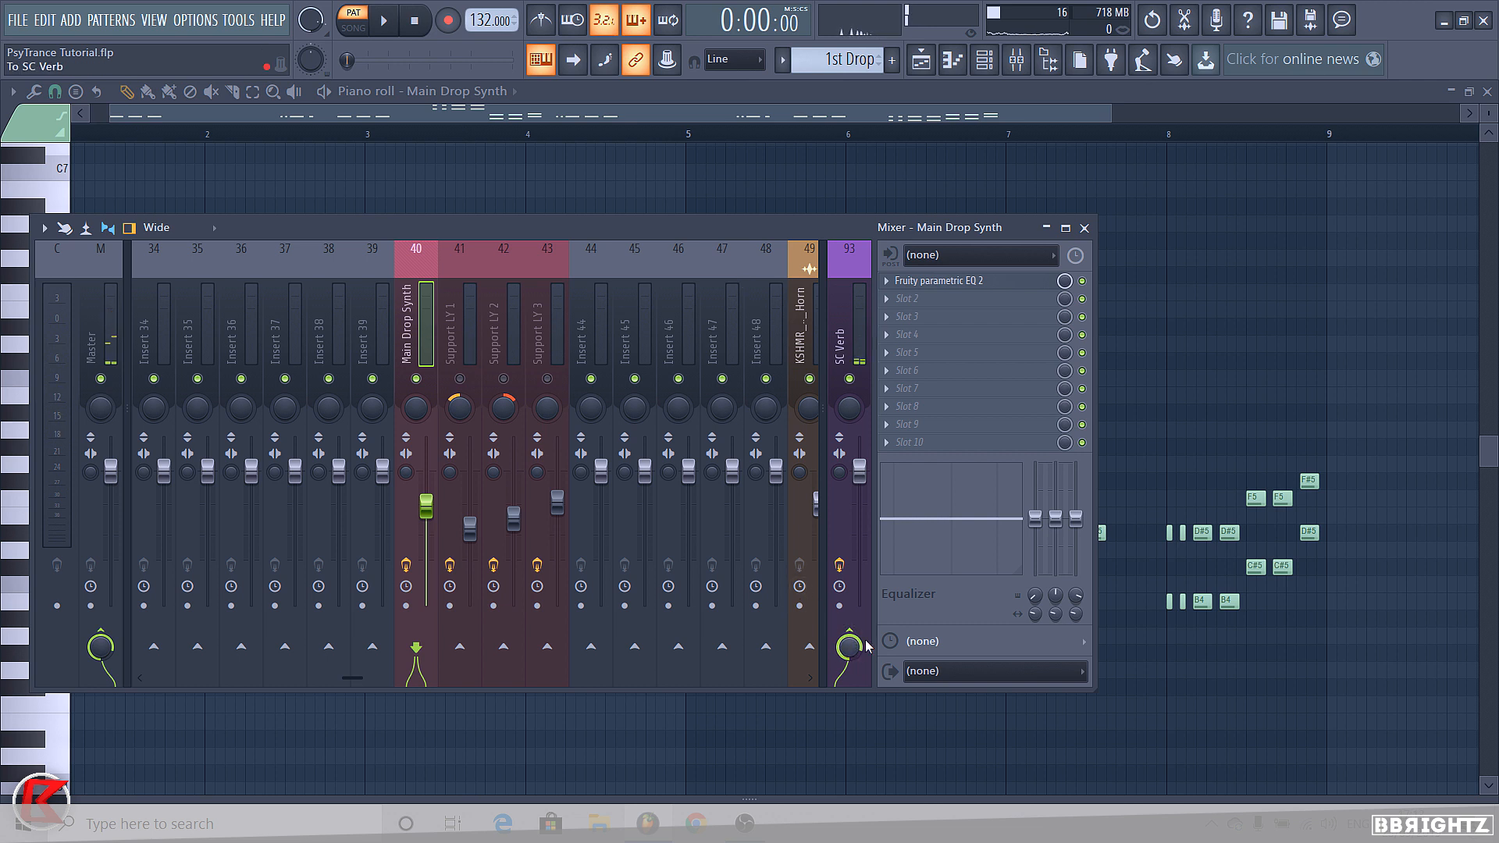
Audition the Main Drop Synth, then mute it and audition Support LY 1 unmuted with a send to SC Verb
key(space)
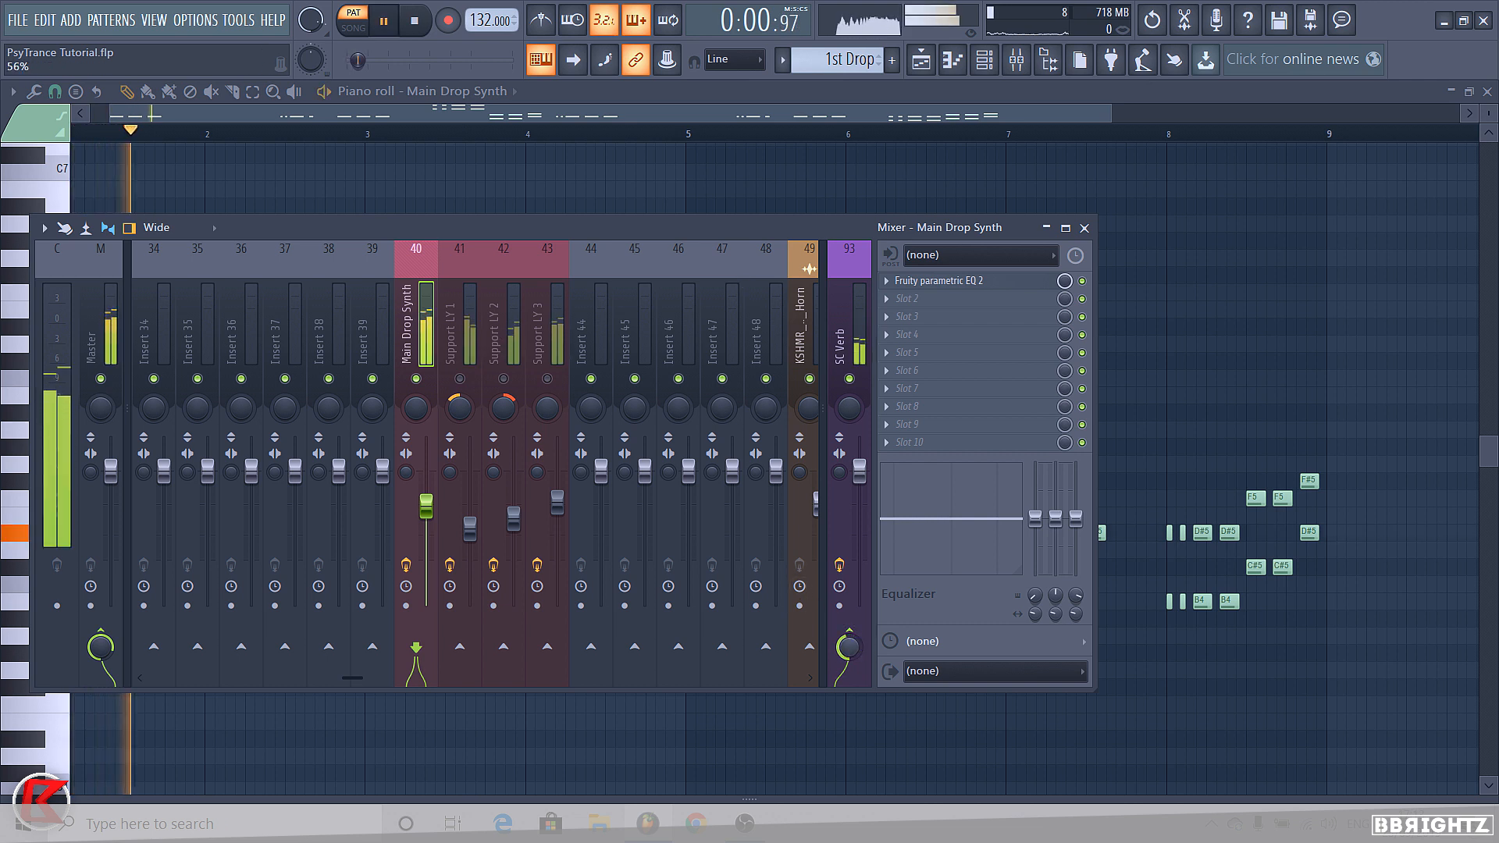
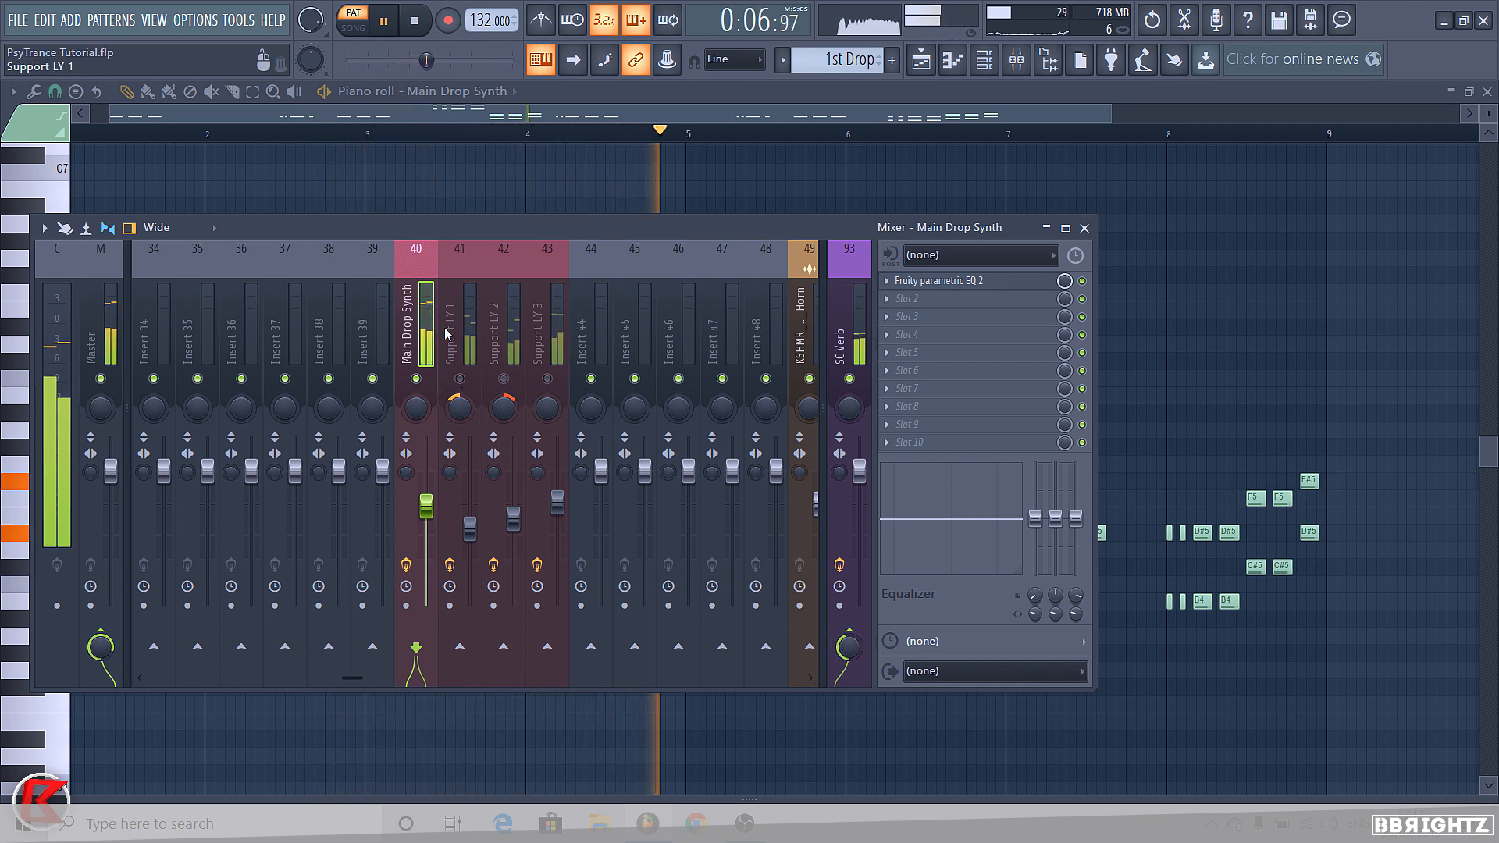
key(space)
click(457, 355)
click(416, 379)
click(460, 379)
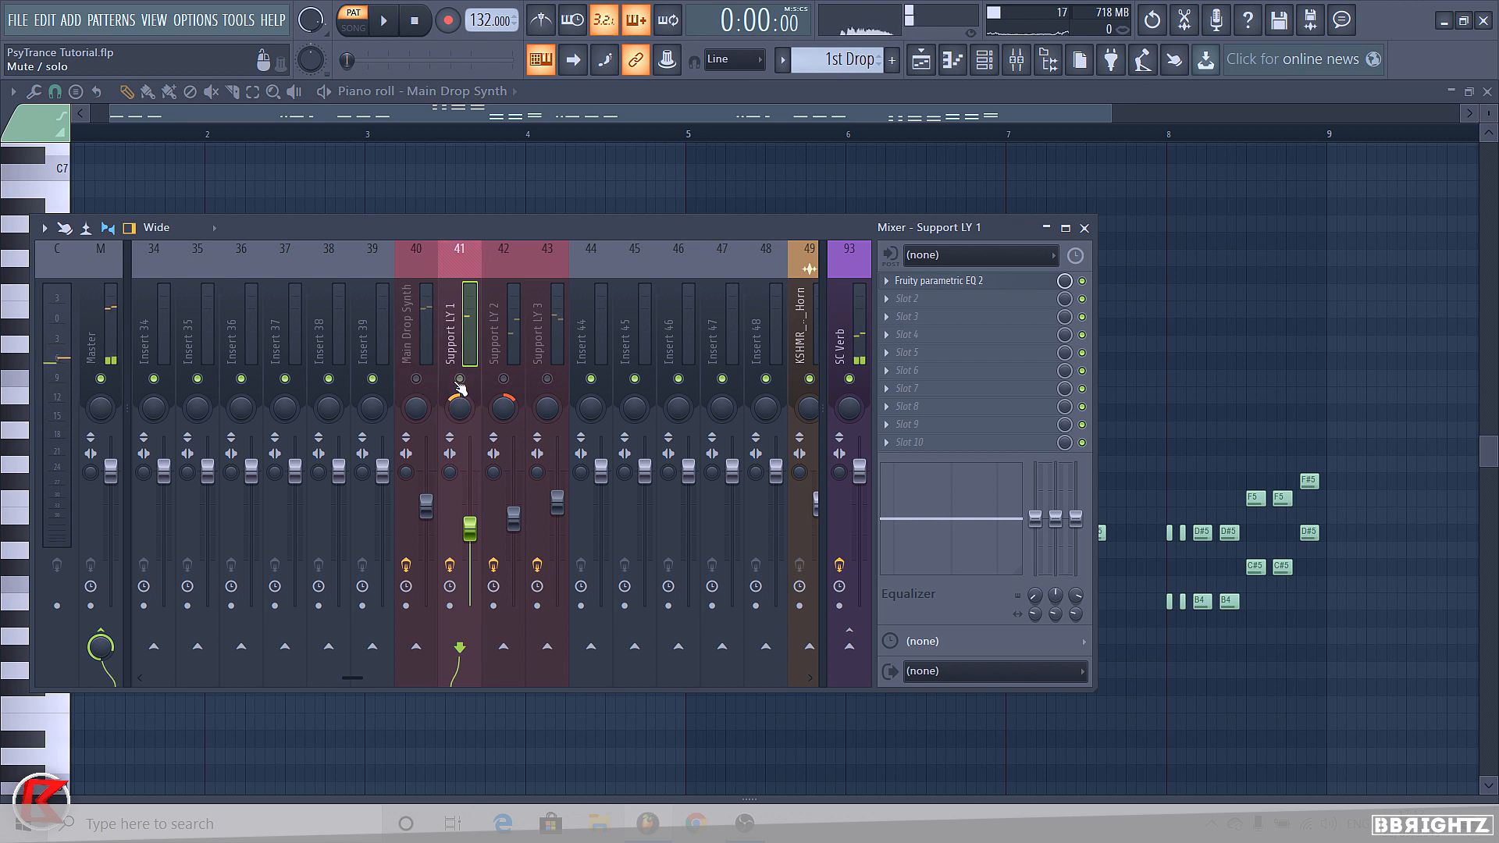
key(space)
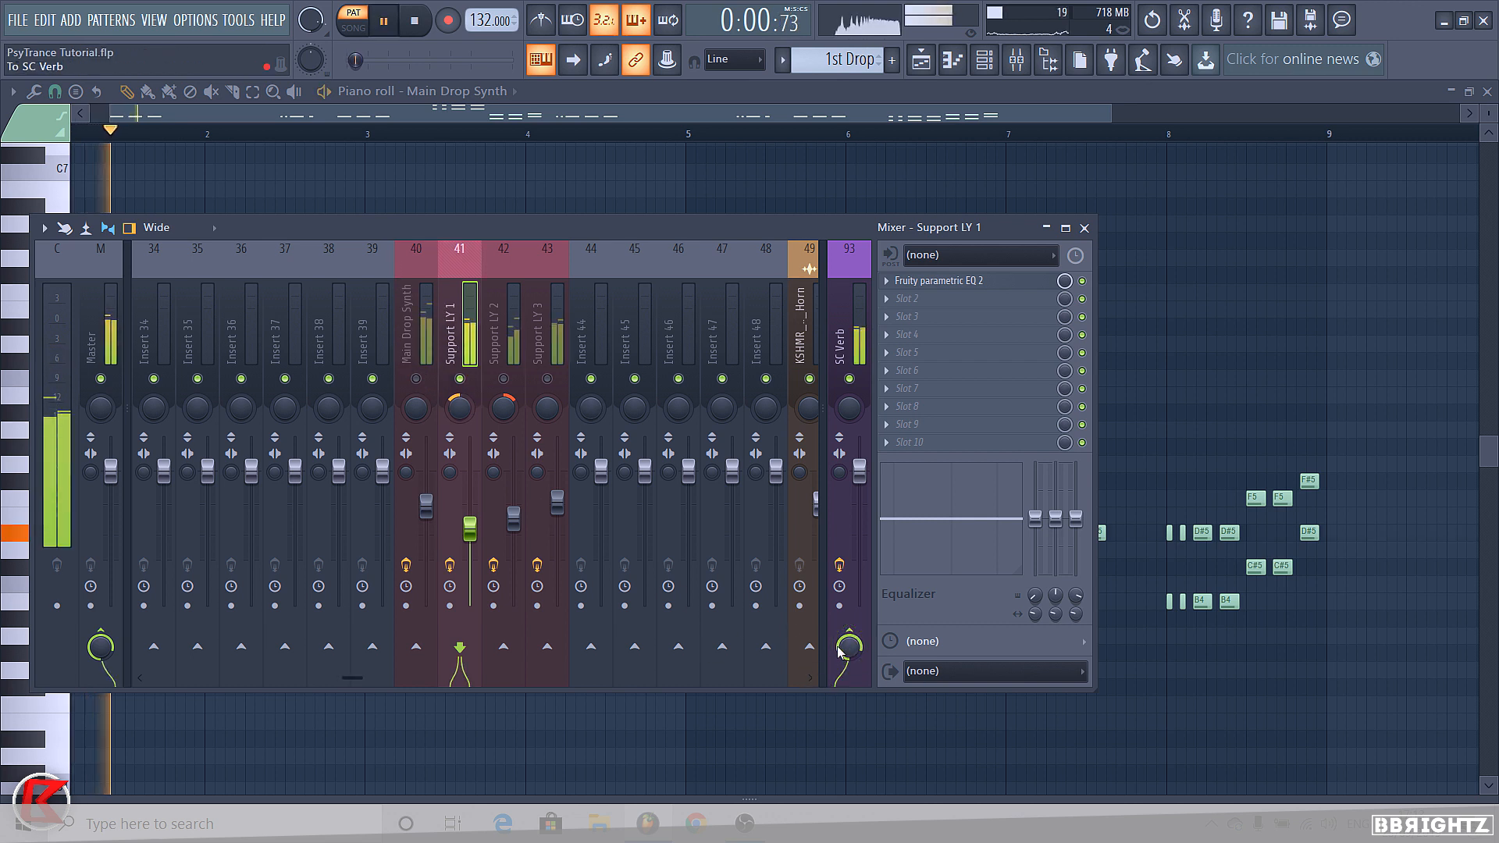
key(space)
Copy the Main Drop Synth's SC Verb send level to Support LY 1 and 2, and enable the SC Verb send for Support LY 3
click(438, 353)
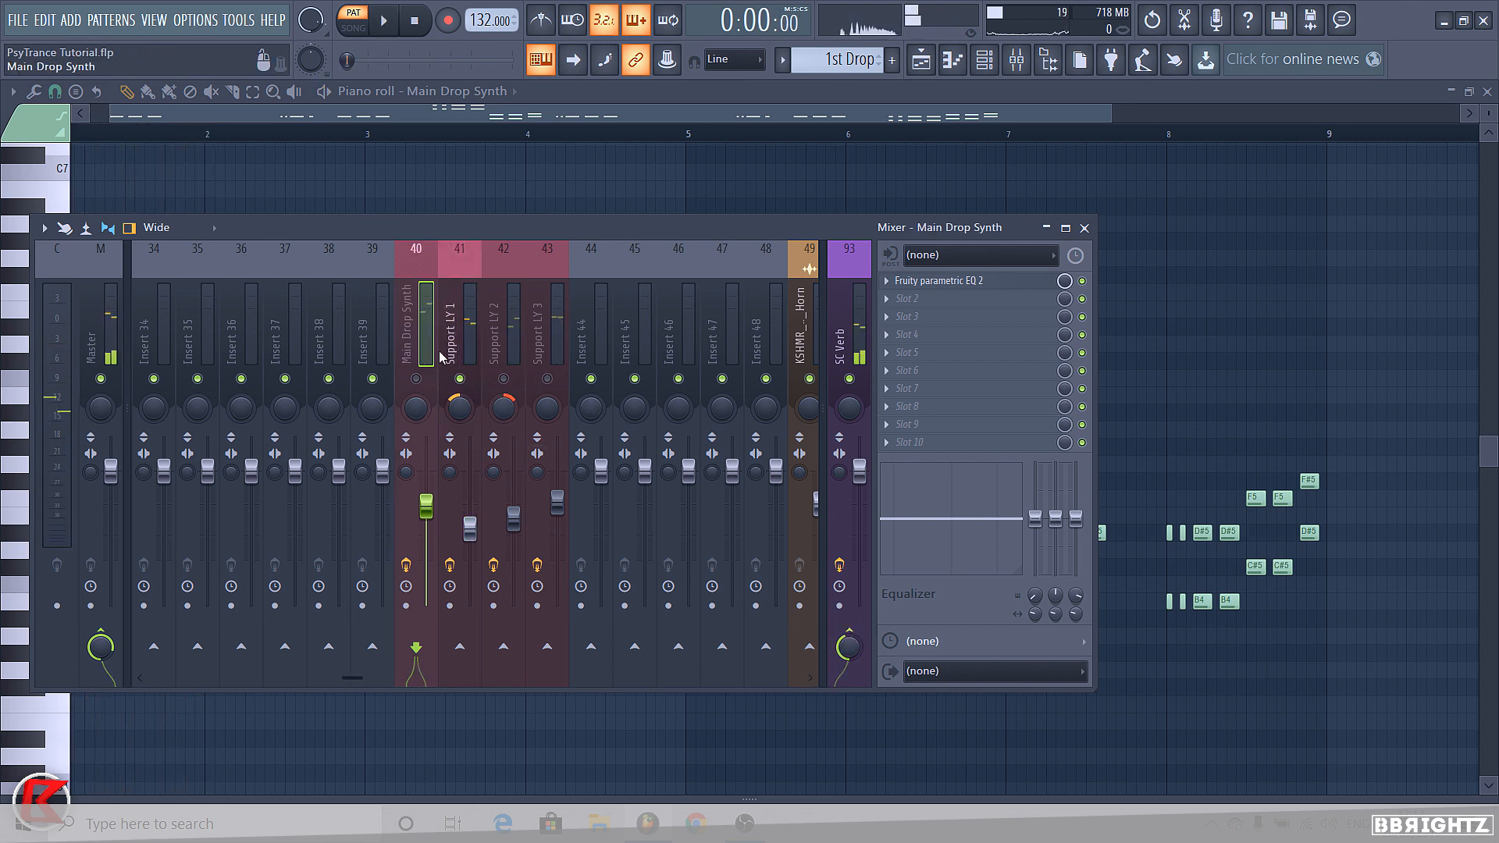
right_click(842, 654)
click(878, 727)
click(462, 348)
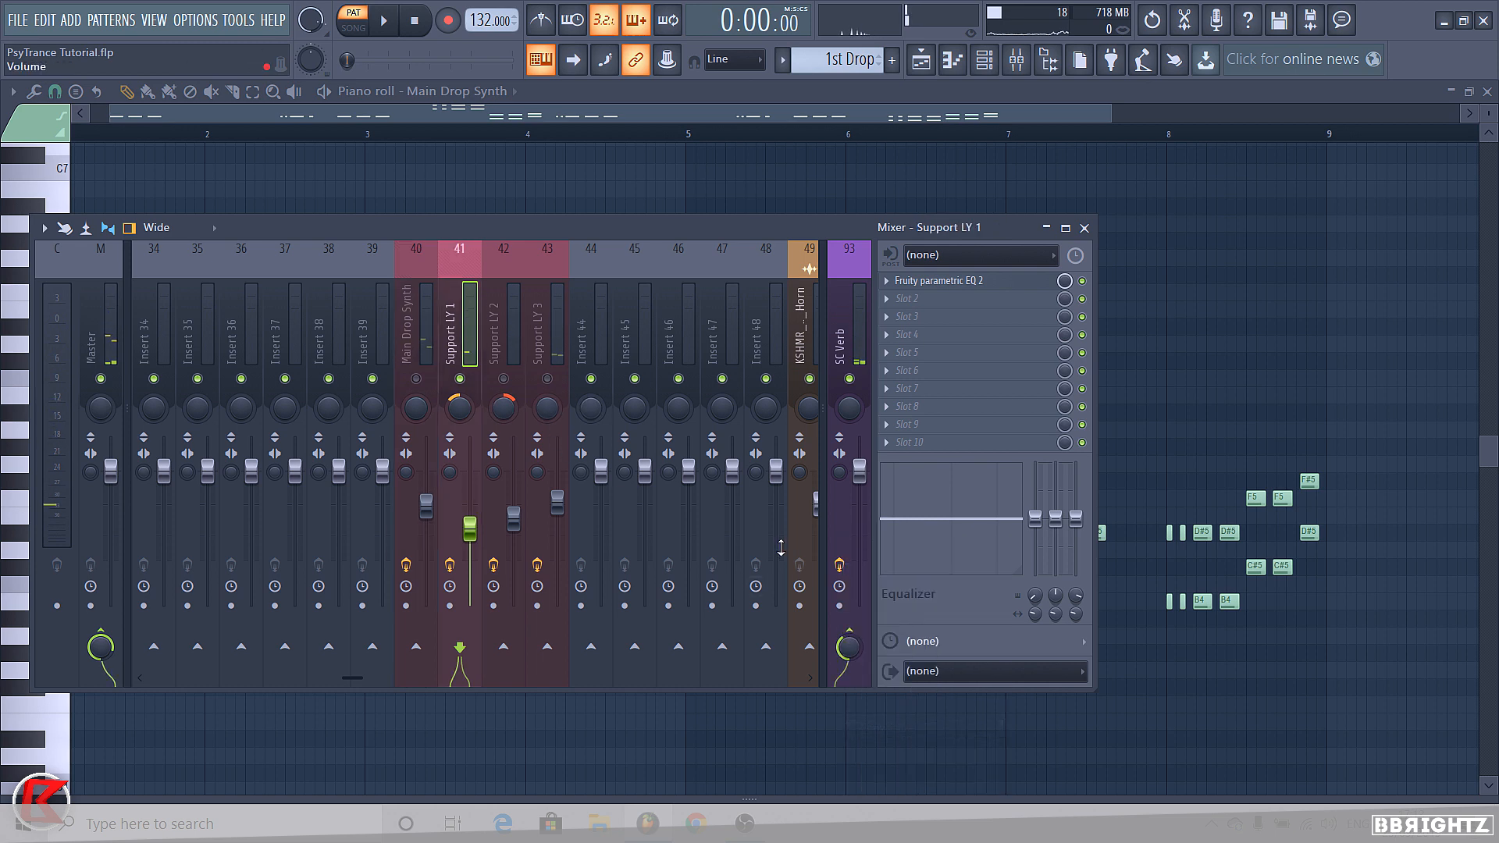
click(502, 327)
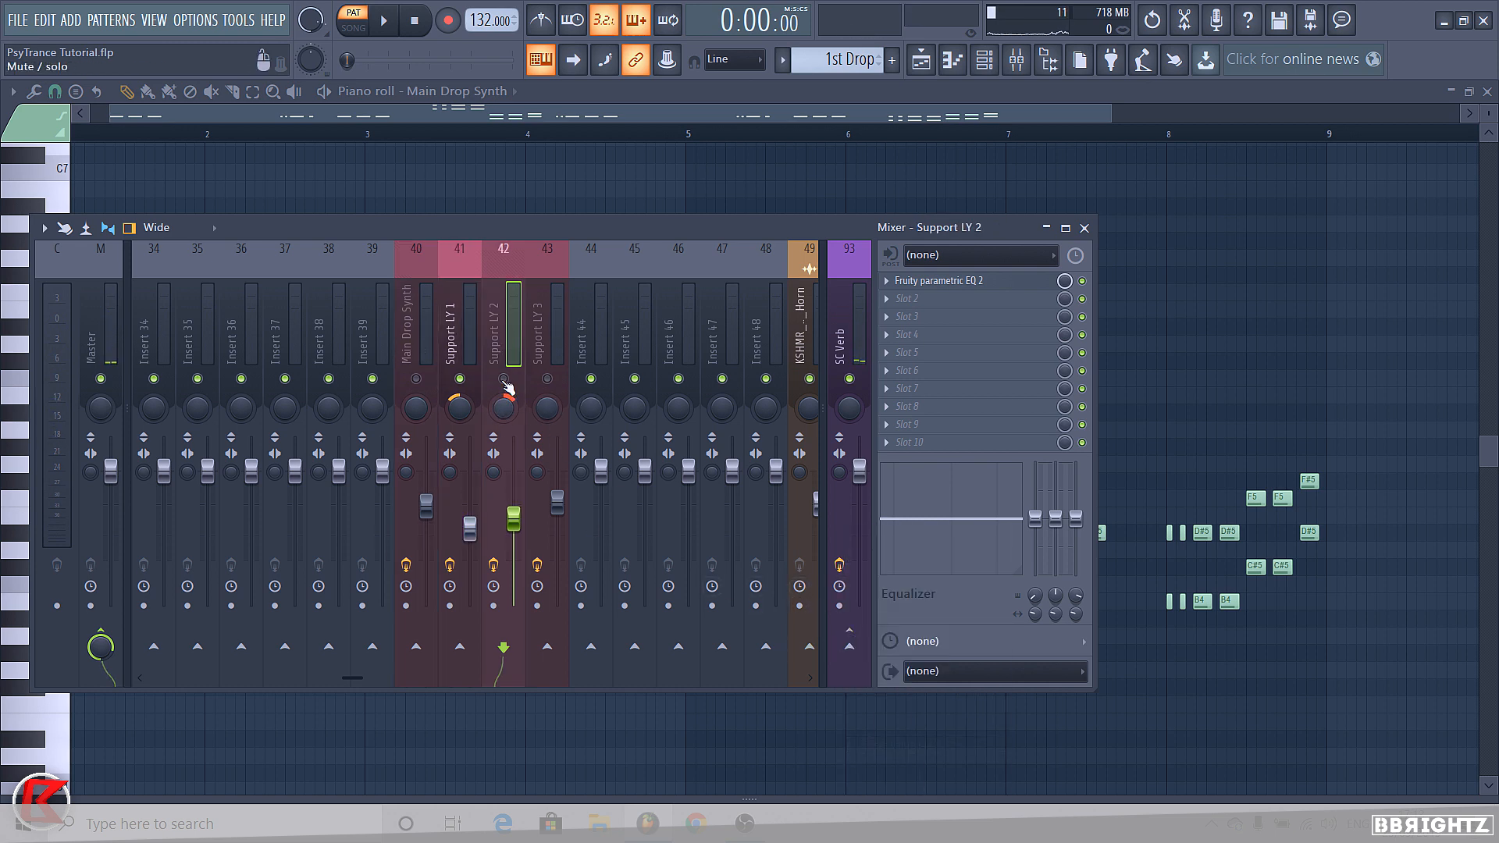
click(848, 649)
right_click(847, 650)
click(884, 745)
click(545, 340)
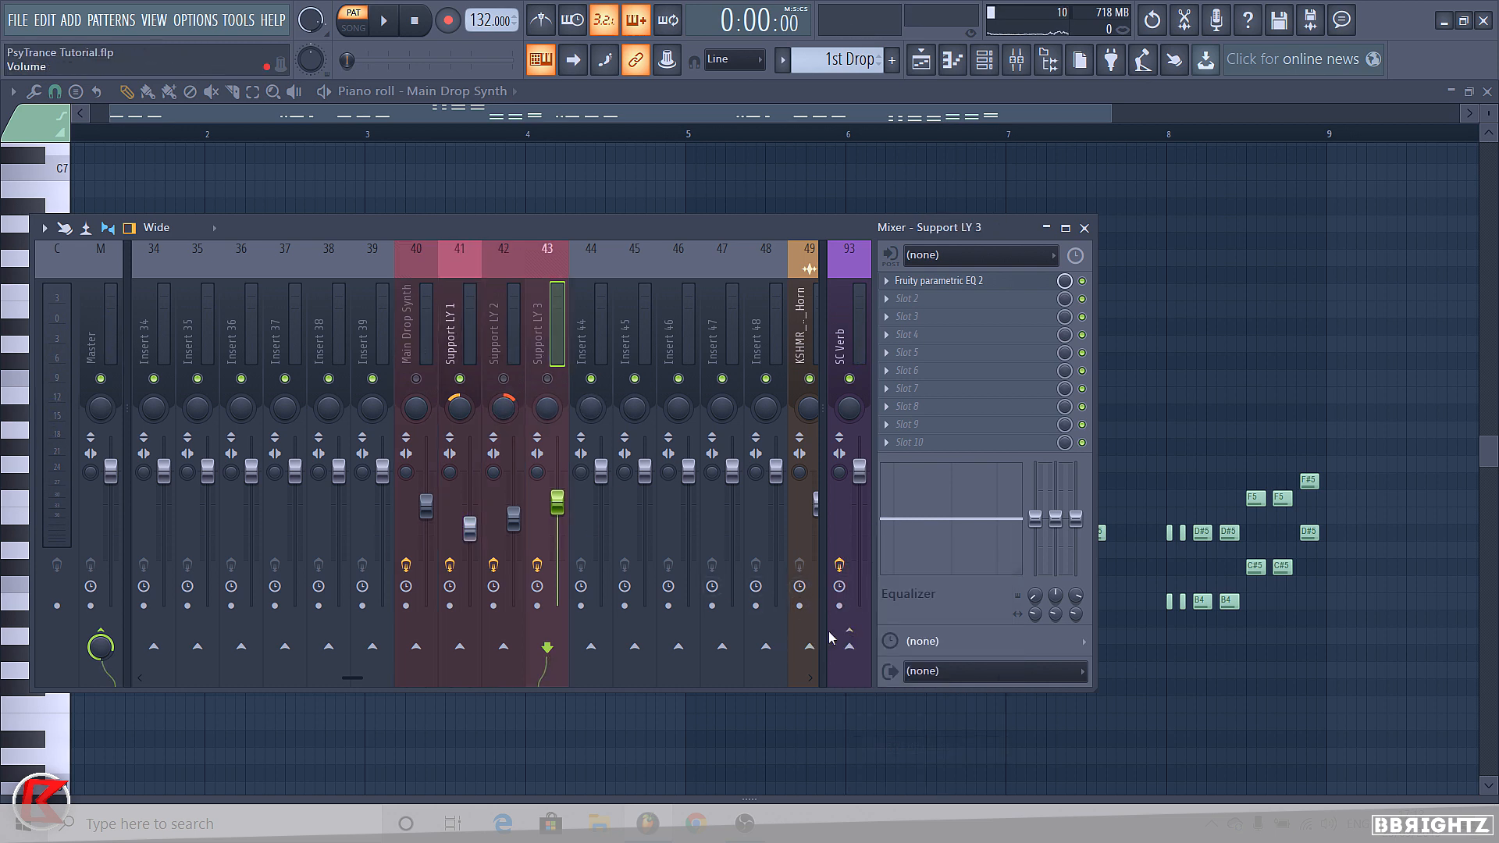
click(854, 649)
Solo Support LY 2 and then Support LY 3 to audition them with their SC Verb sends
right_click(504, 379)
key(space)
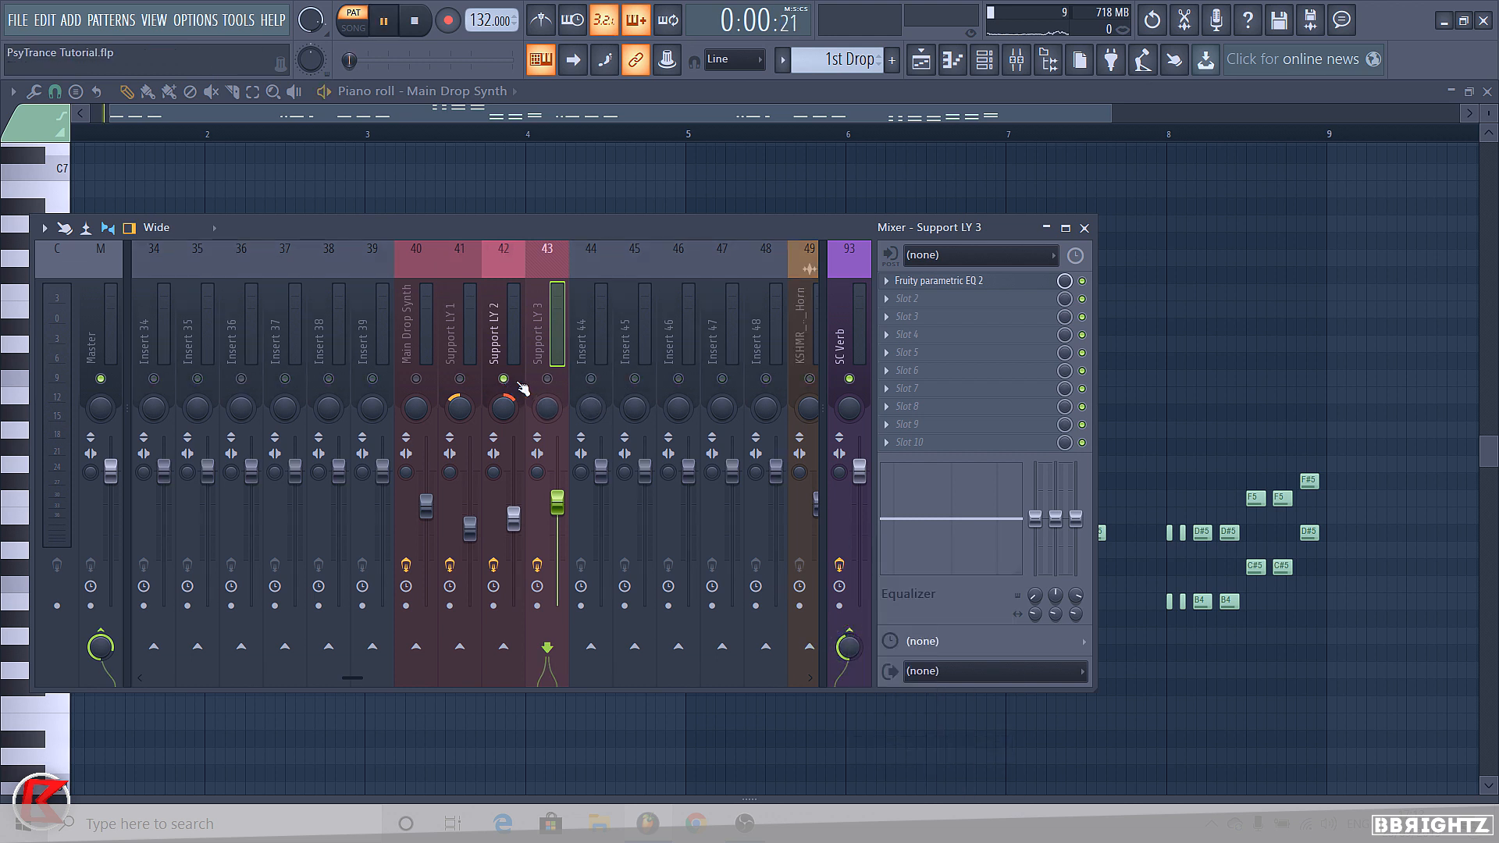
right_click(547, 379)
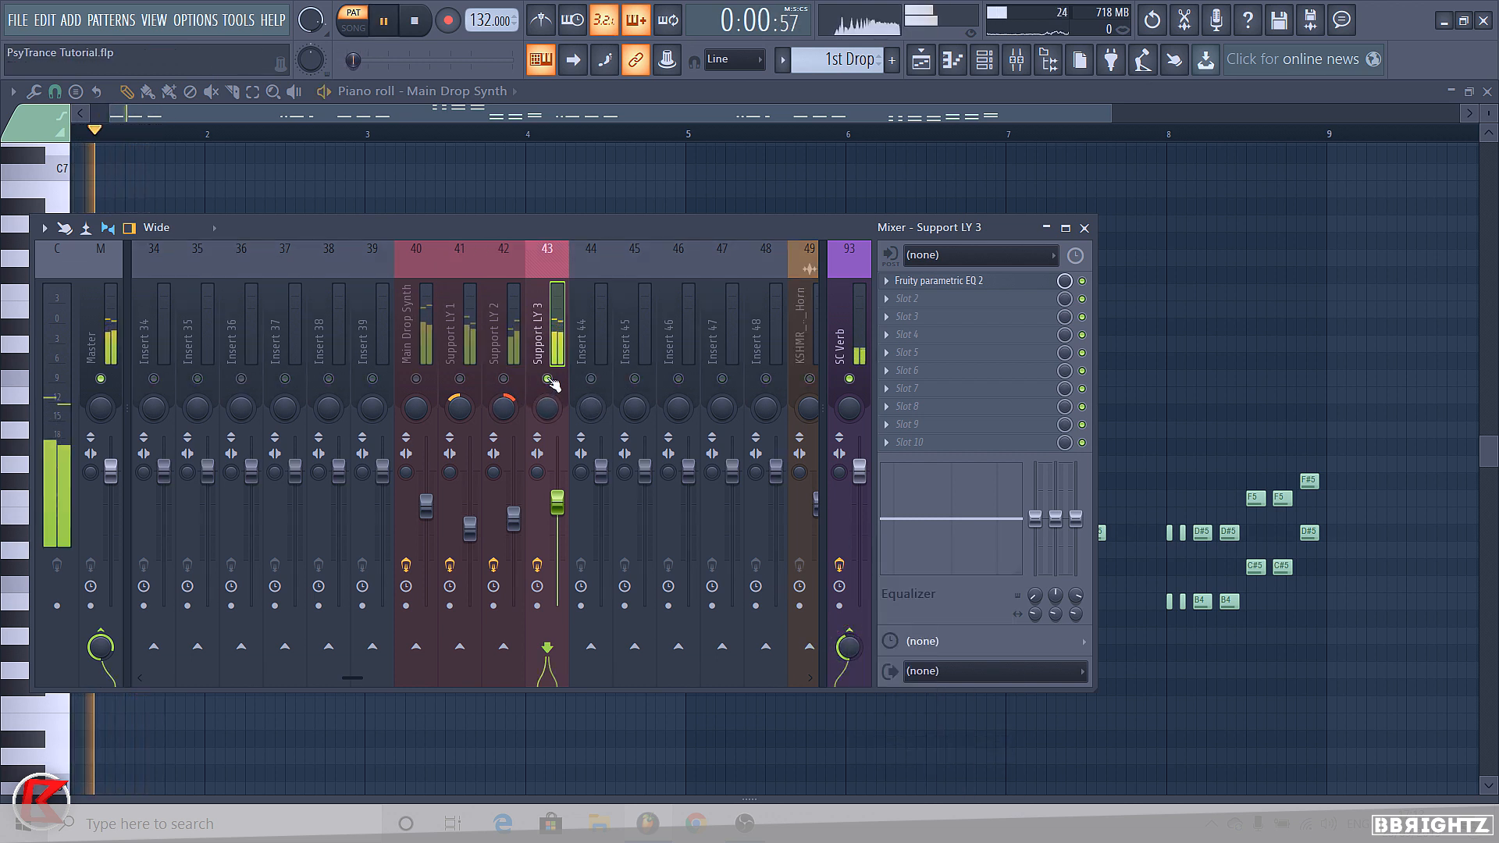
key(space)
Load Fruity Limiter into slot 7 of the SC Verb mixer track
click(849, 328)
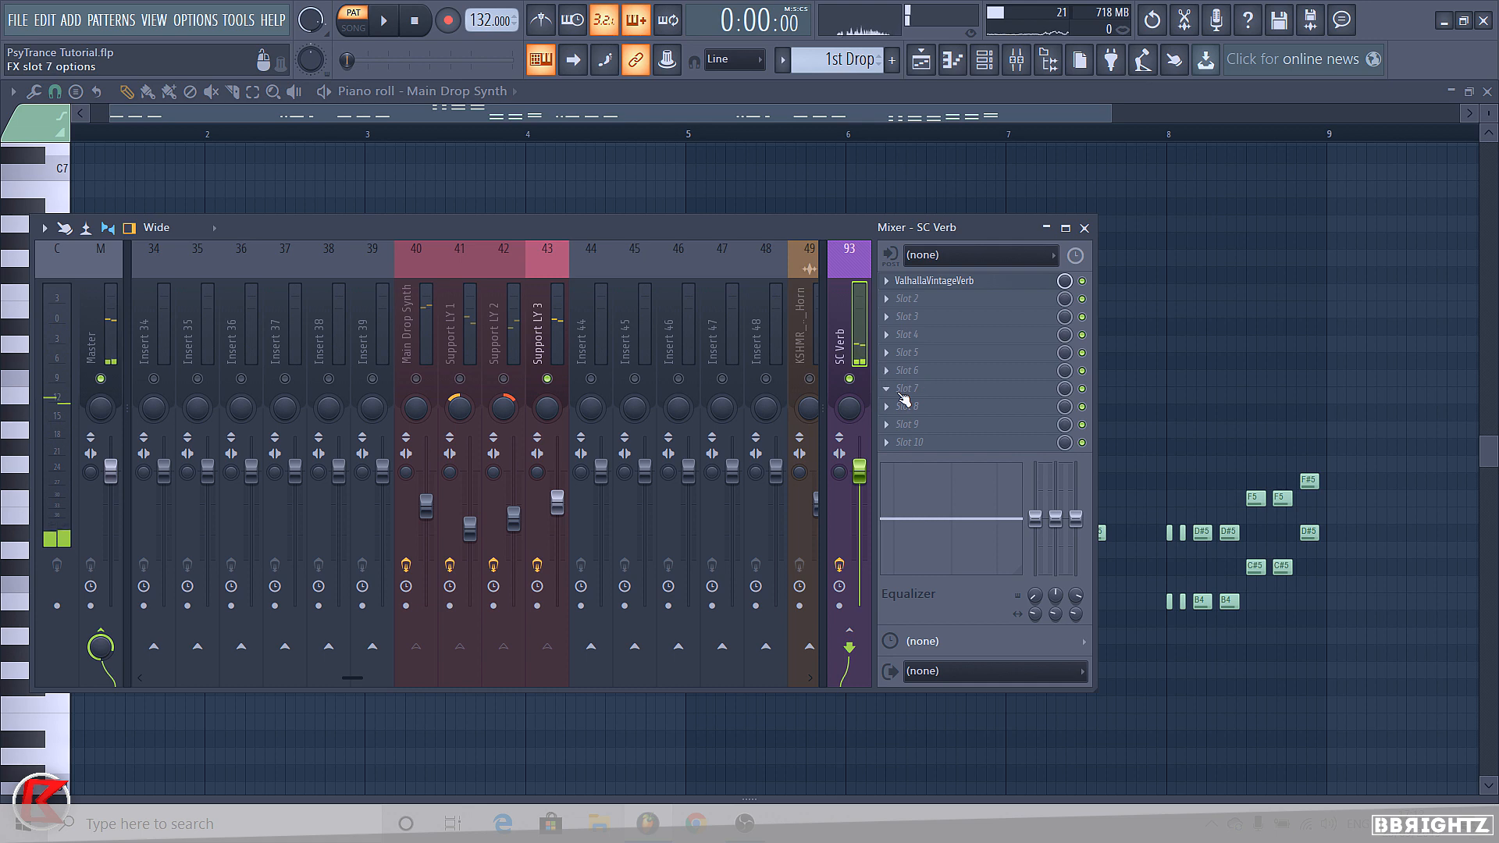
click(908, 388)
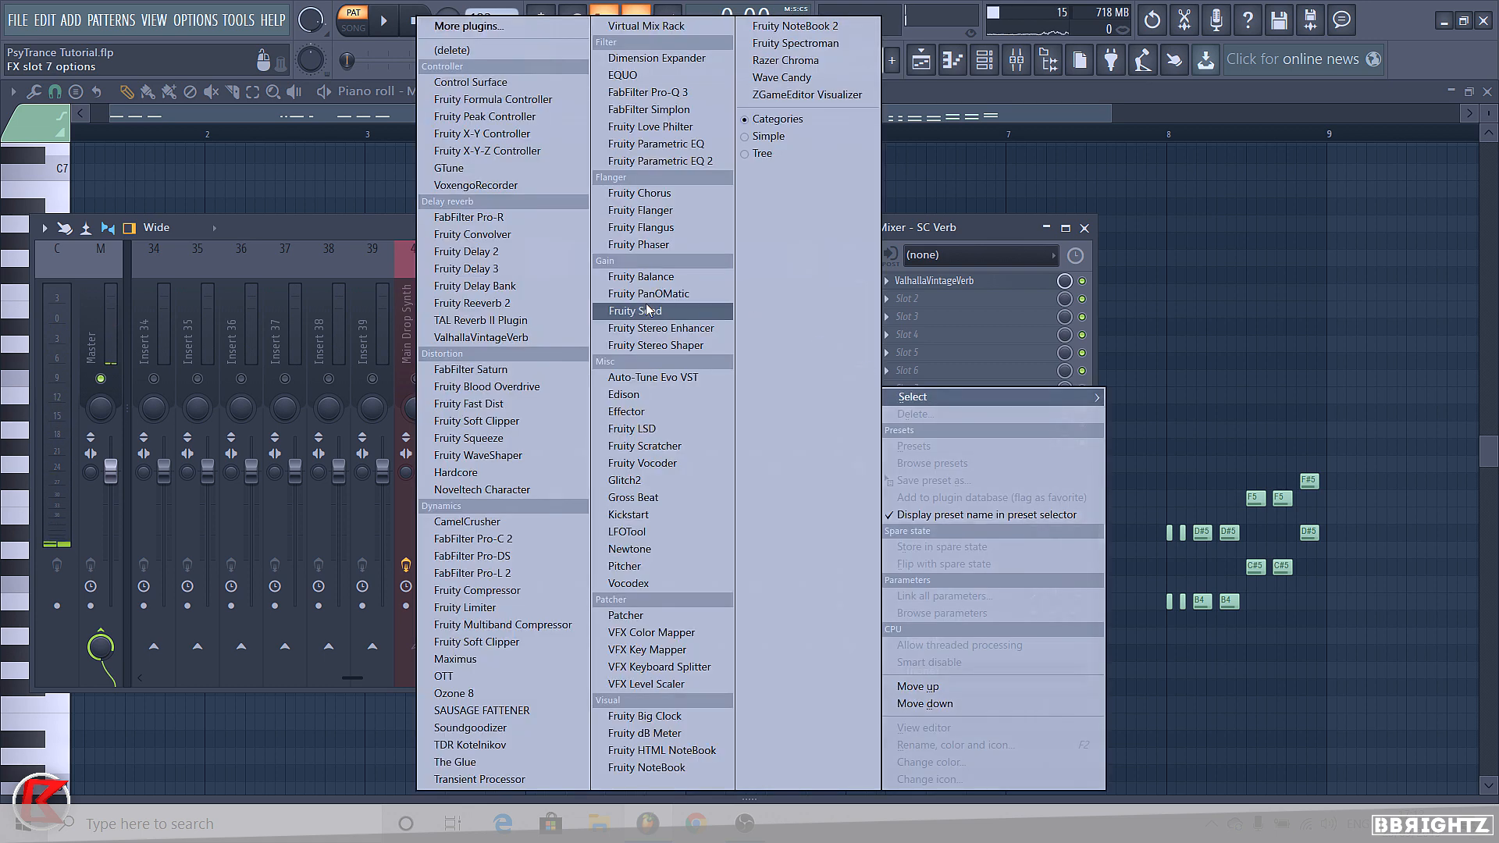
click(972, 240)
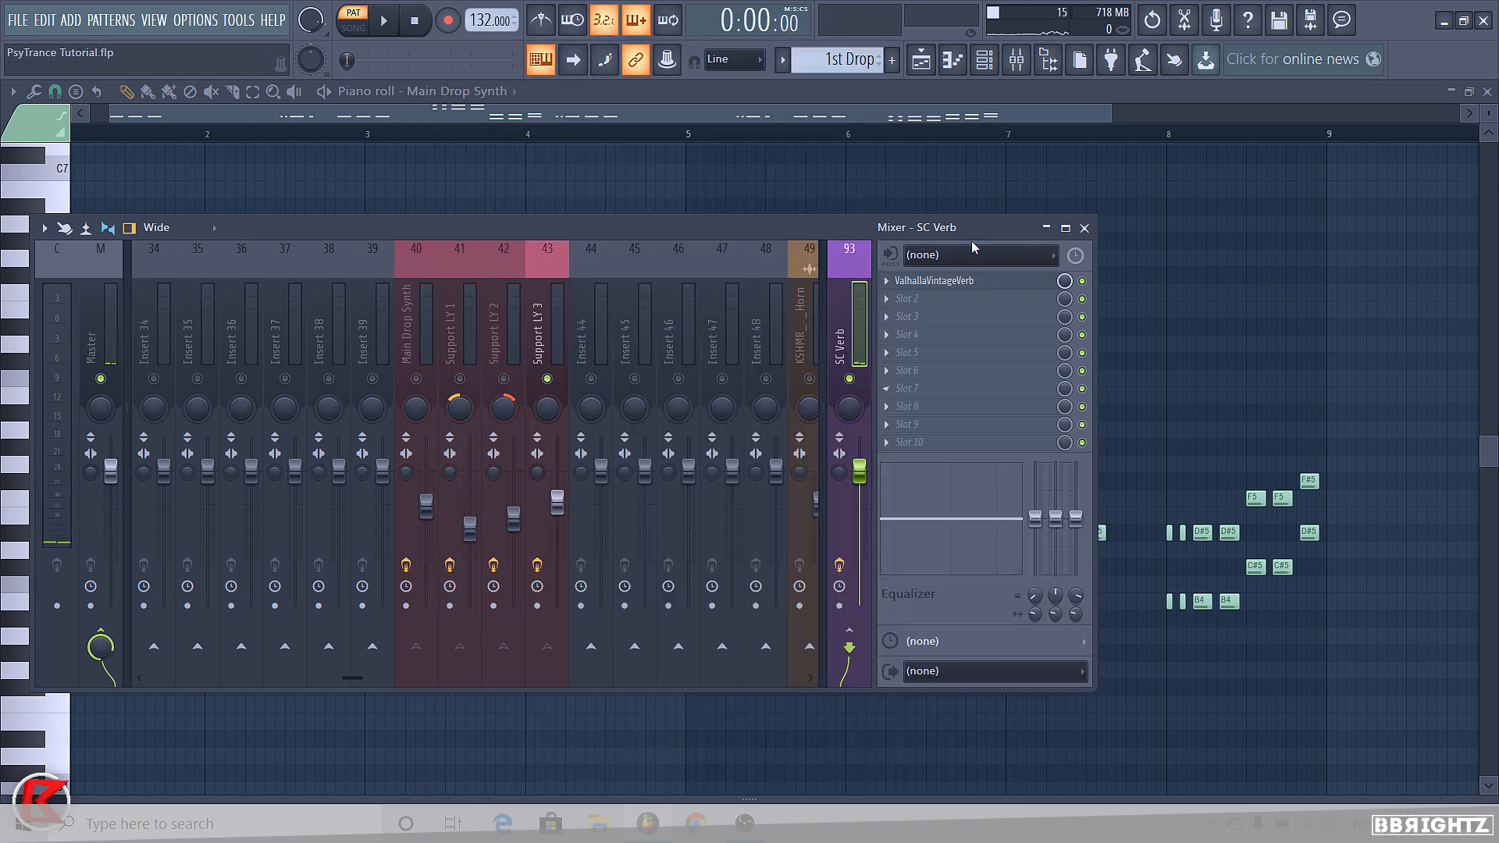
click(916, 401)
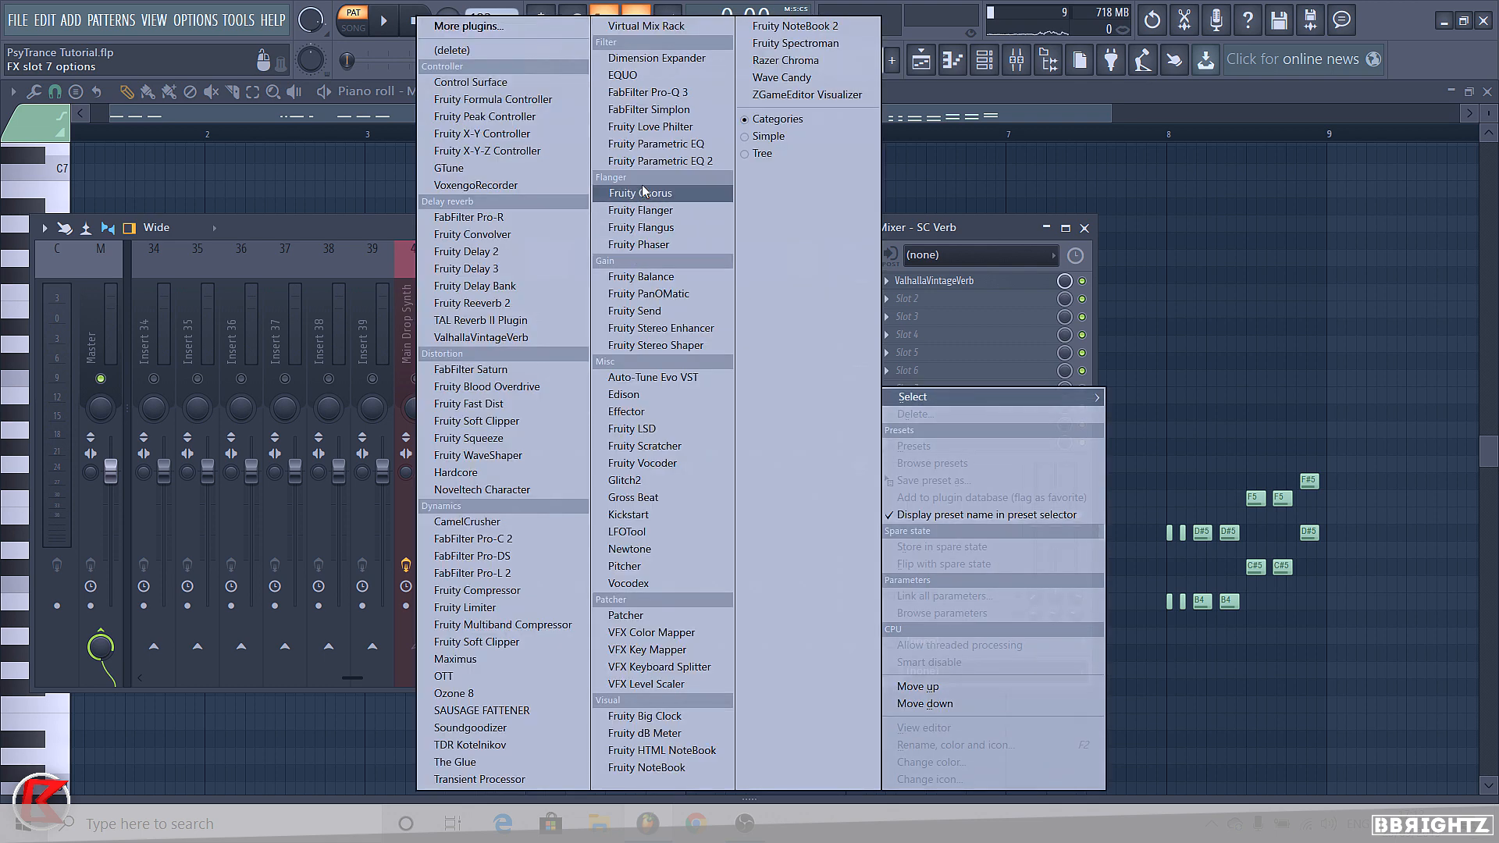
click(480, 614)
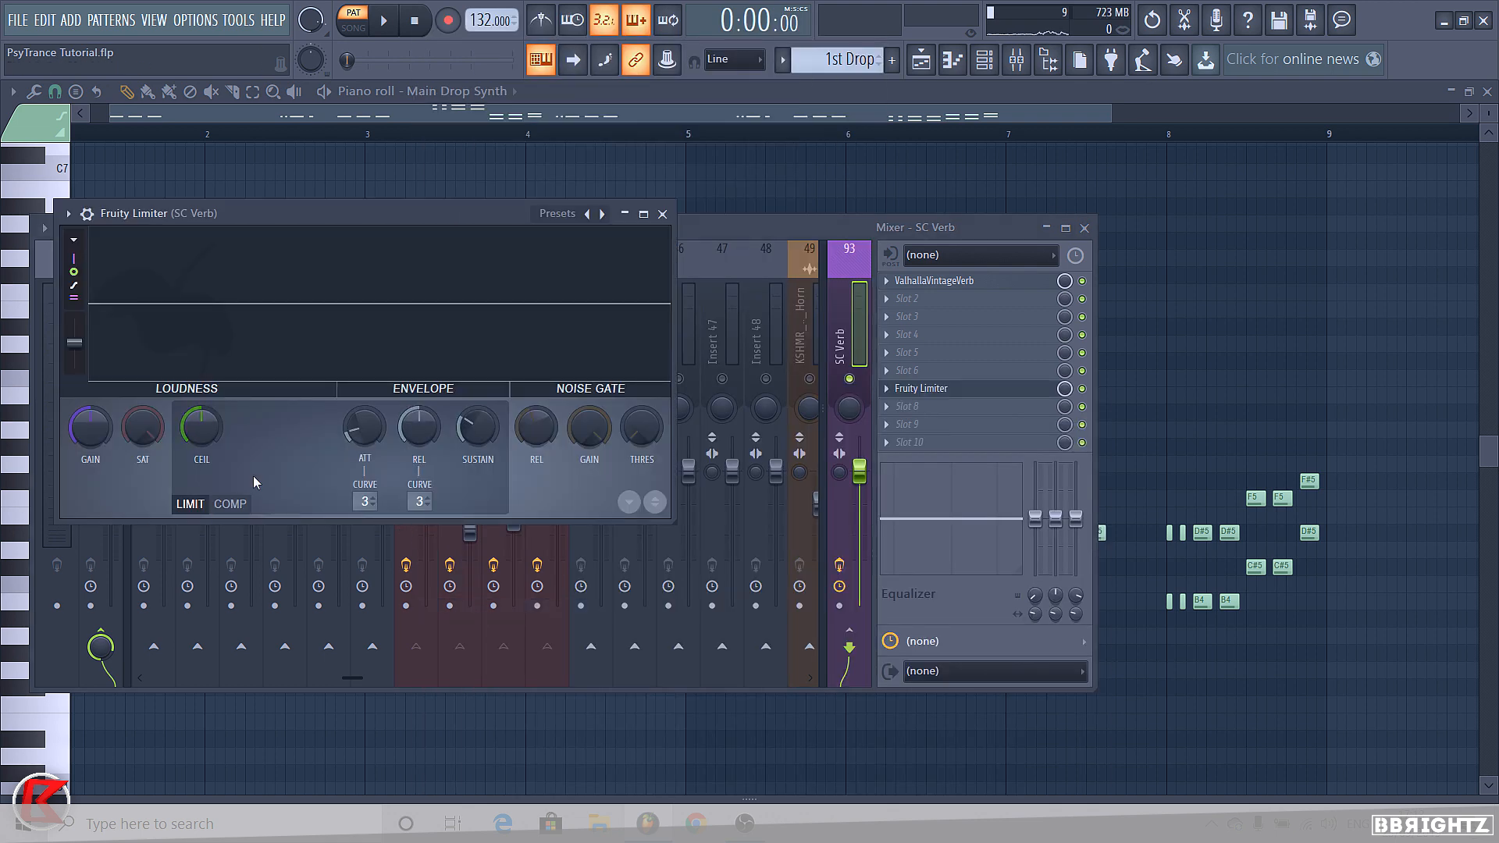
drag(312, 222, 442, 237)
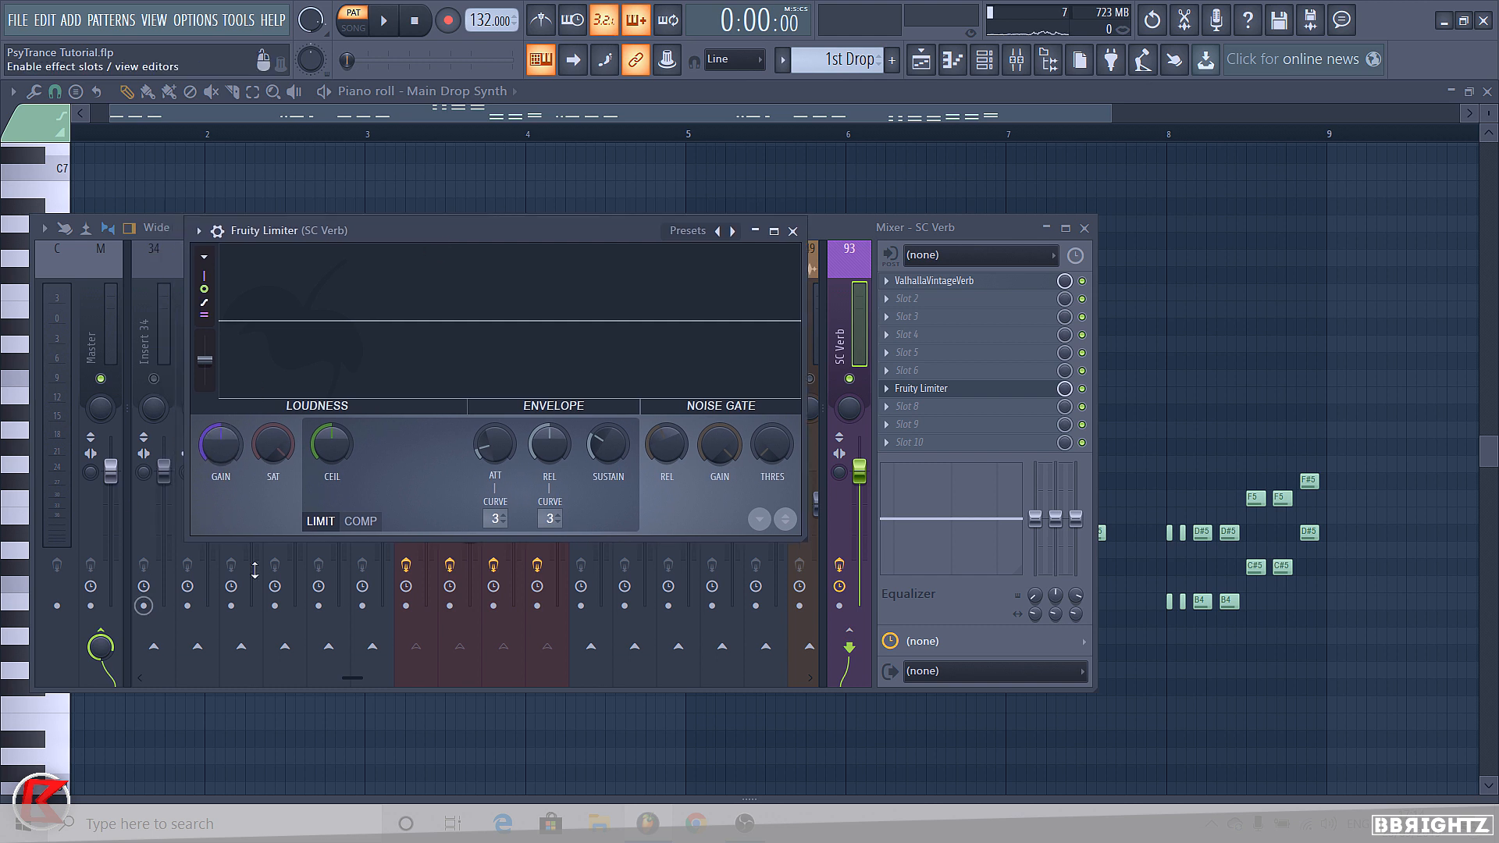
Switch the Fruity Limiter to compressor mode with a lowered threshold and a 2.0:1 ratio, and close its window
click(361, 521)
drag(332, 445, 437, 431)
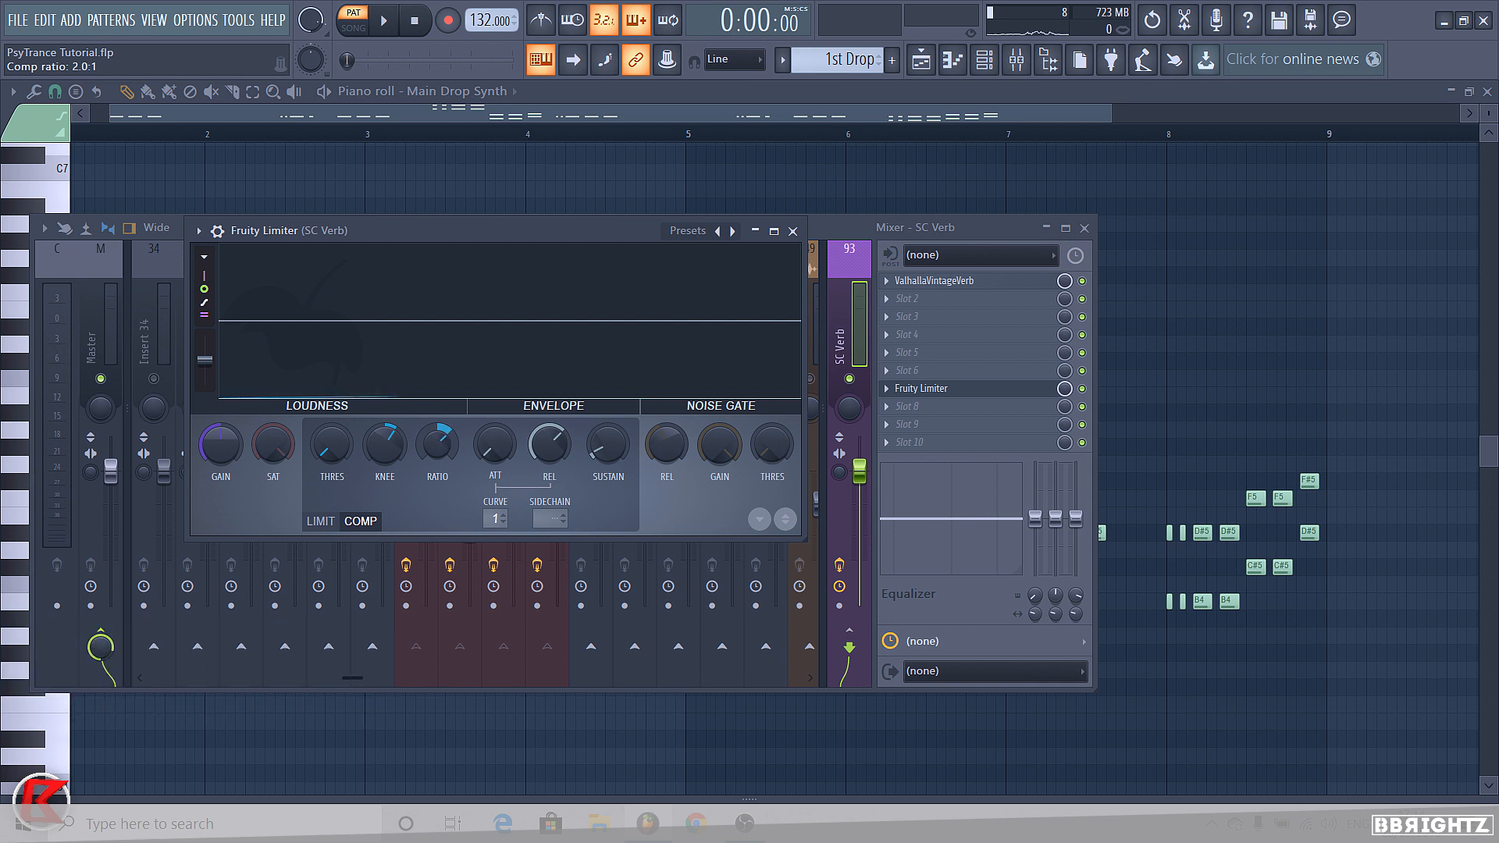
click(793, 231)
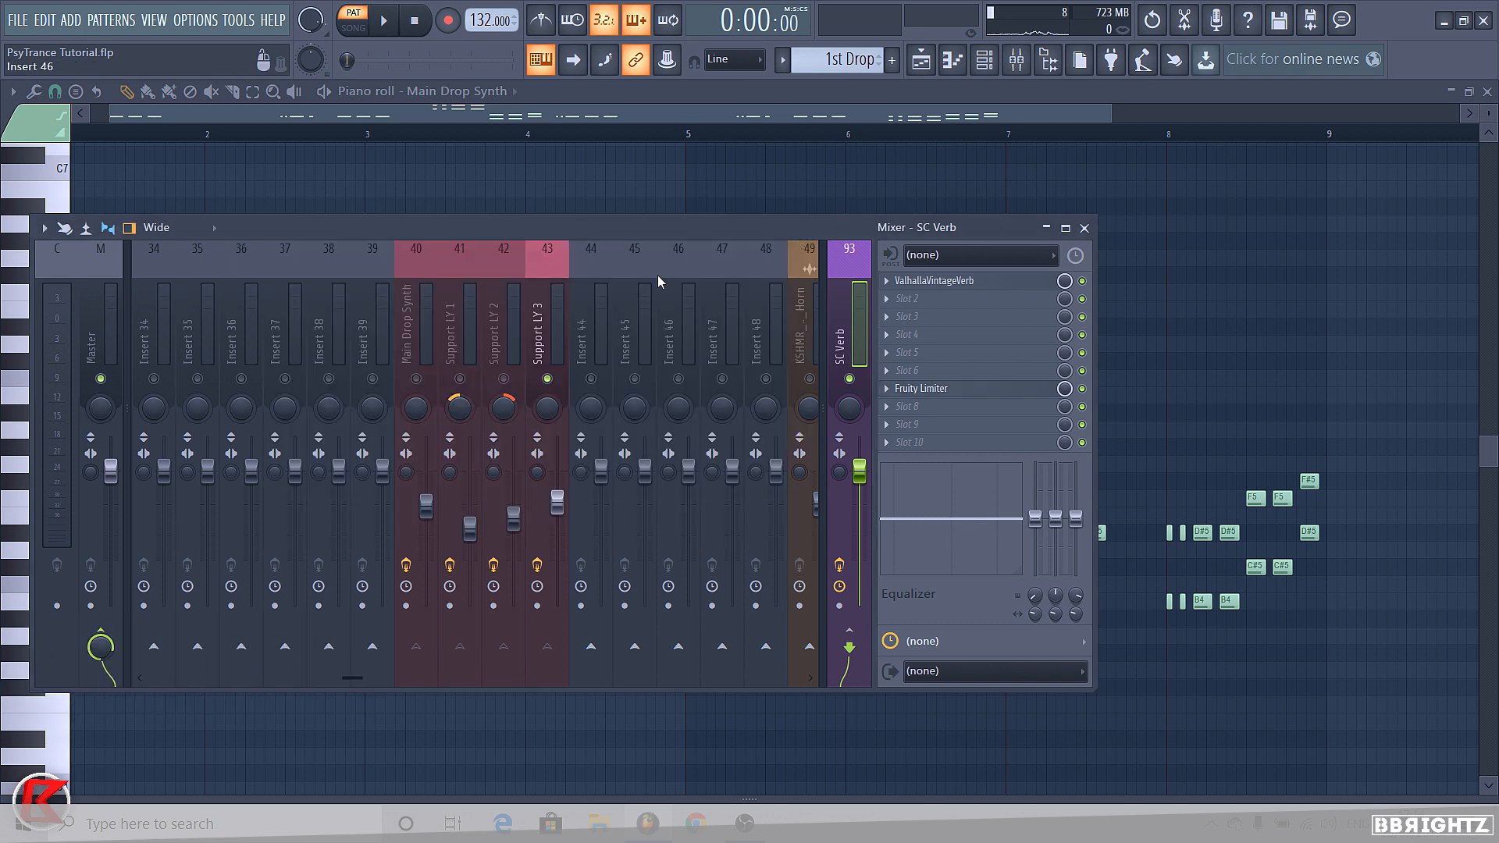
Set the sidechain source of SC Verb's Fruity Limiter to Main Drop Synth and close the plugin window
click(432, 337)
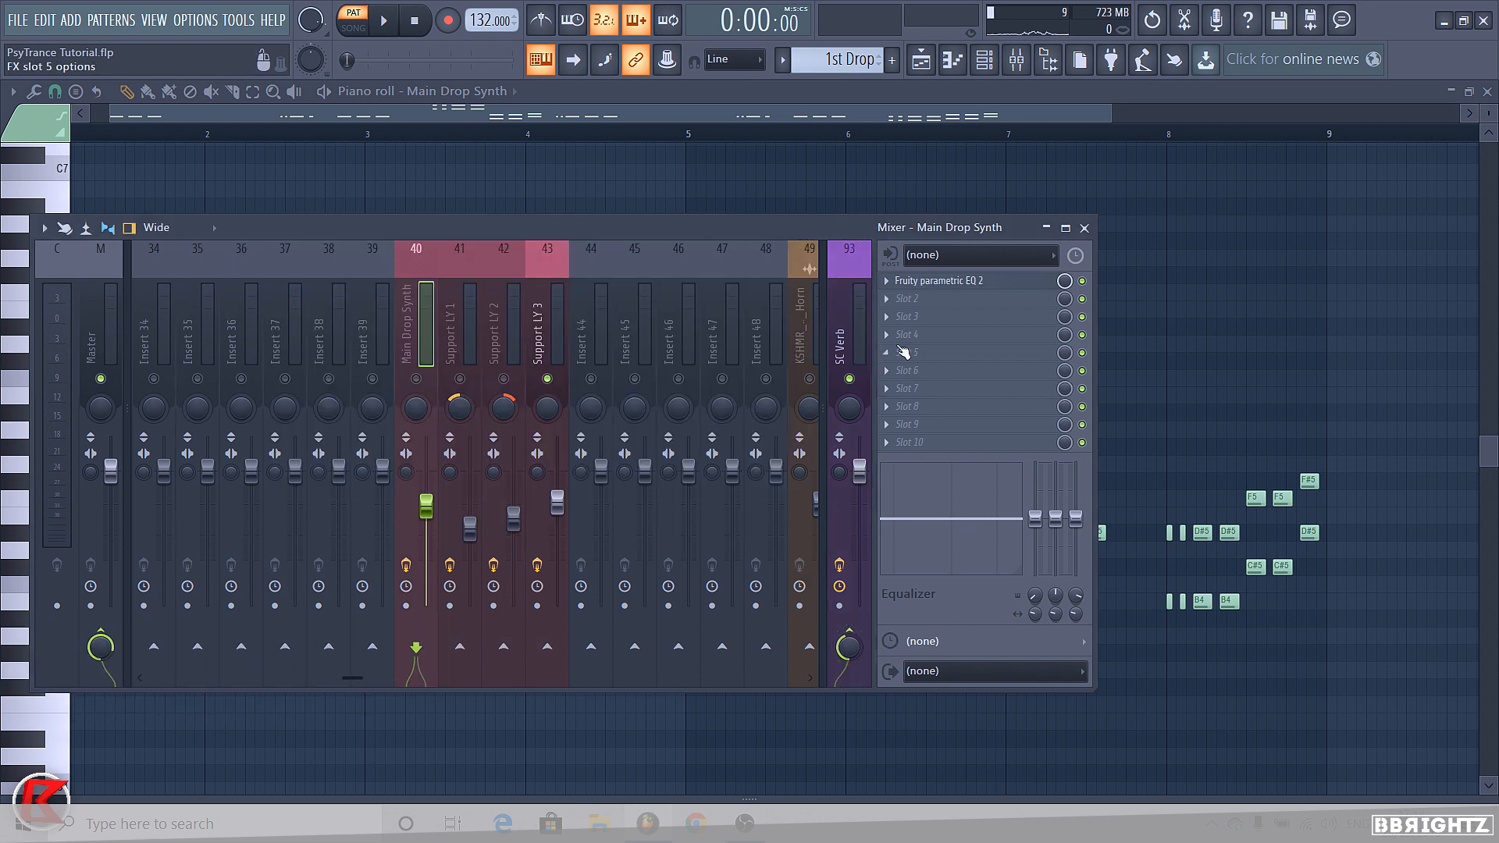
click(850, 324)
click(921, 388)
click(547, 518)
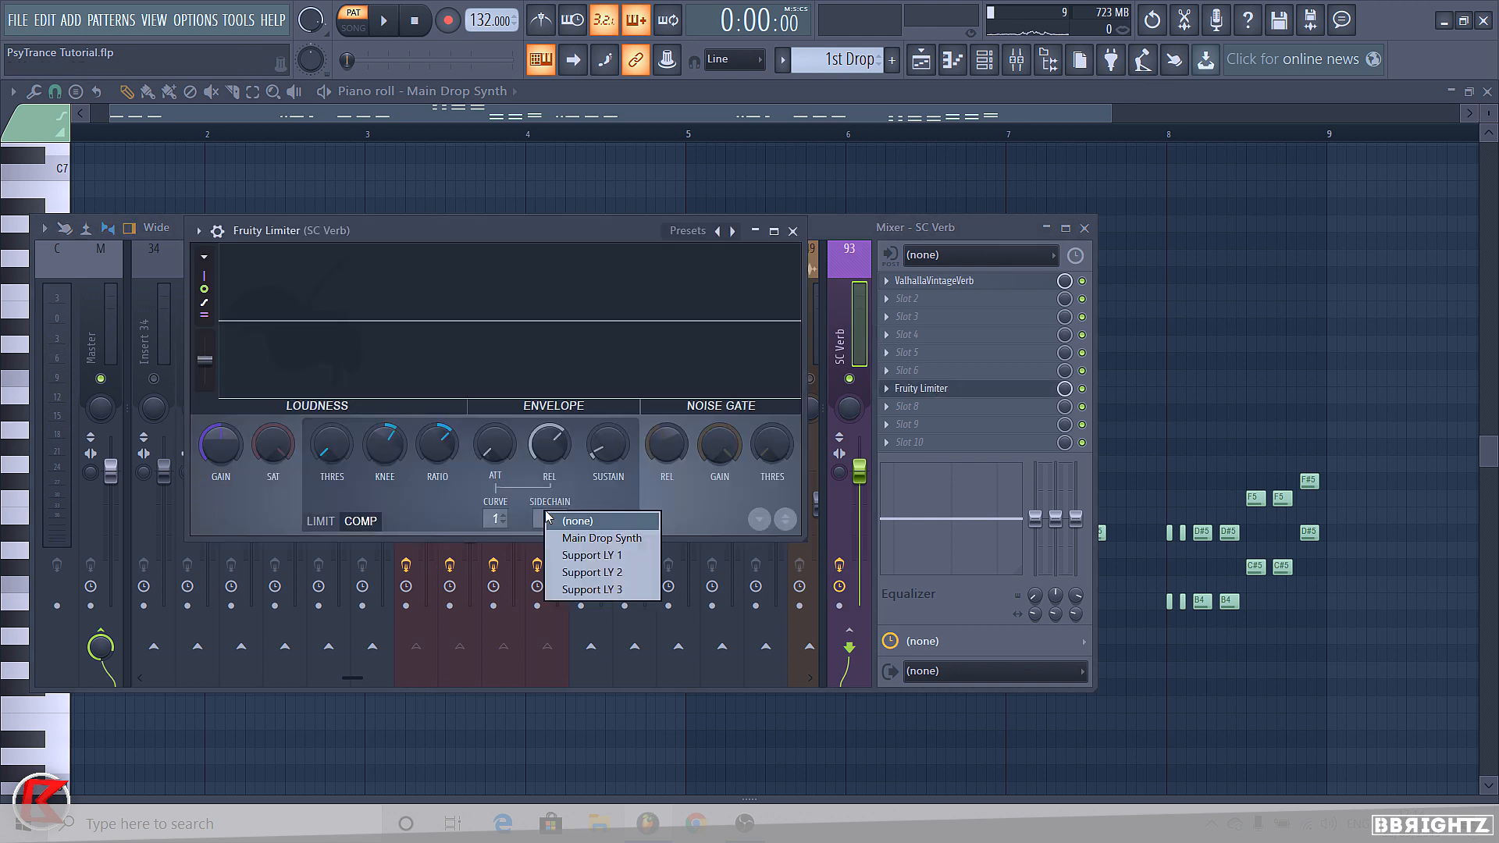
click(601, 538)
click(376, 393)
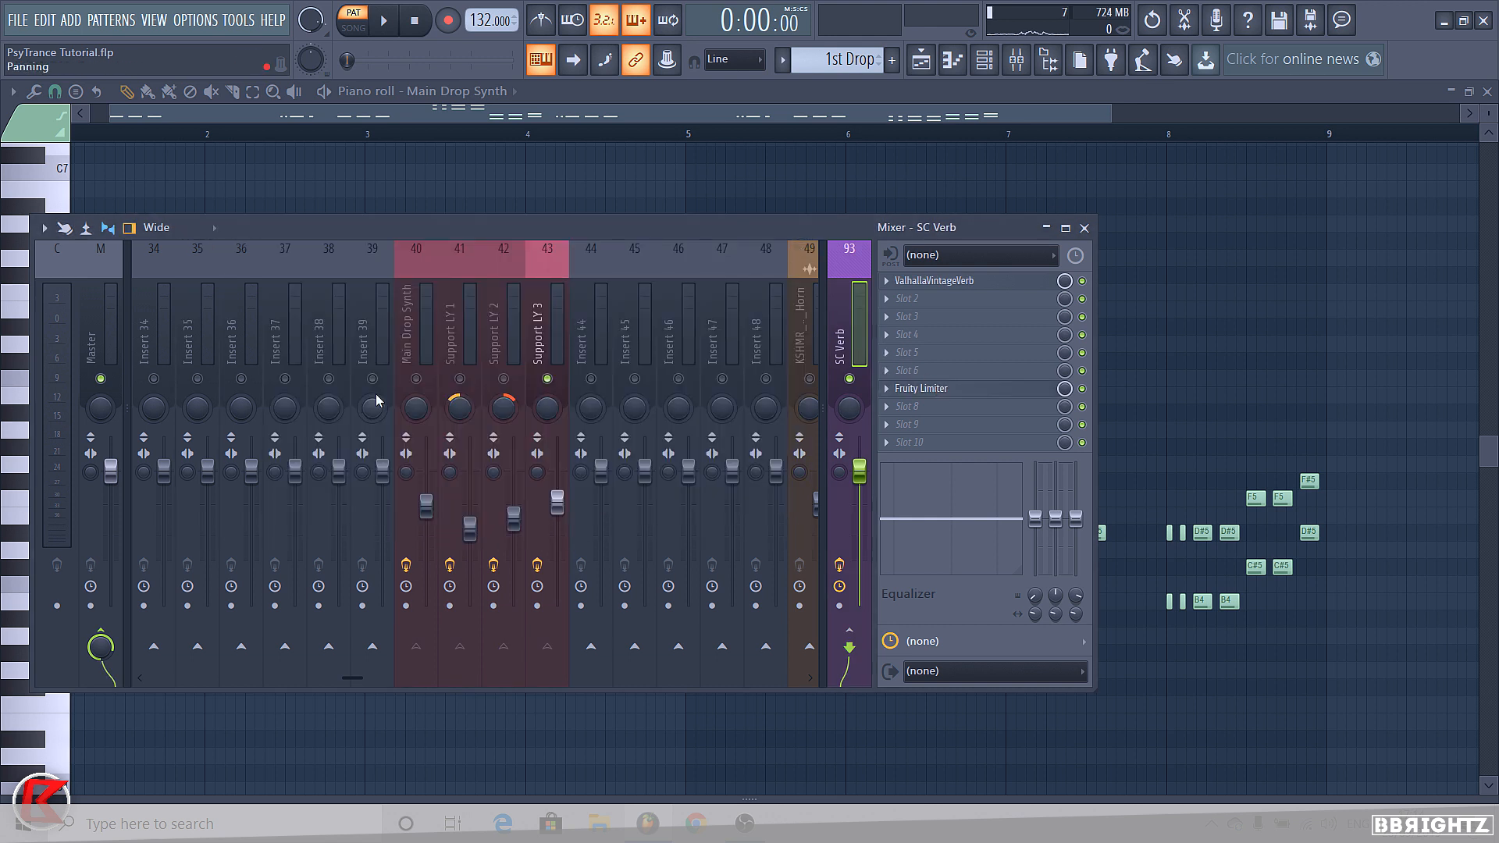
Solo the Main Drop Synth and audition it with the sidechained SC Verb
click(451, 326)
click(425, 344)
key(space)
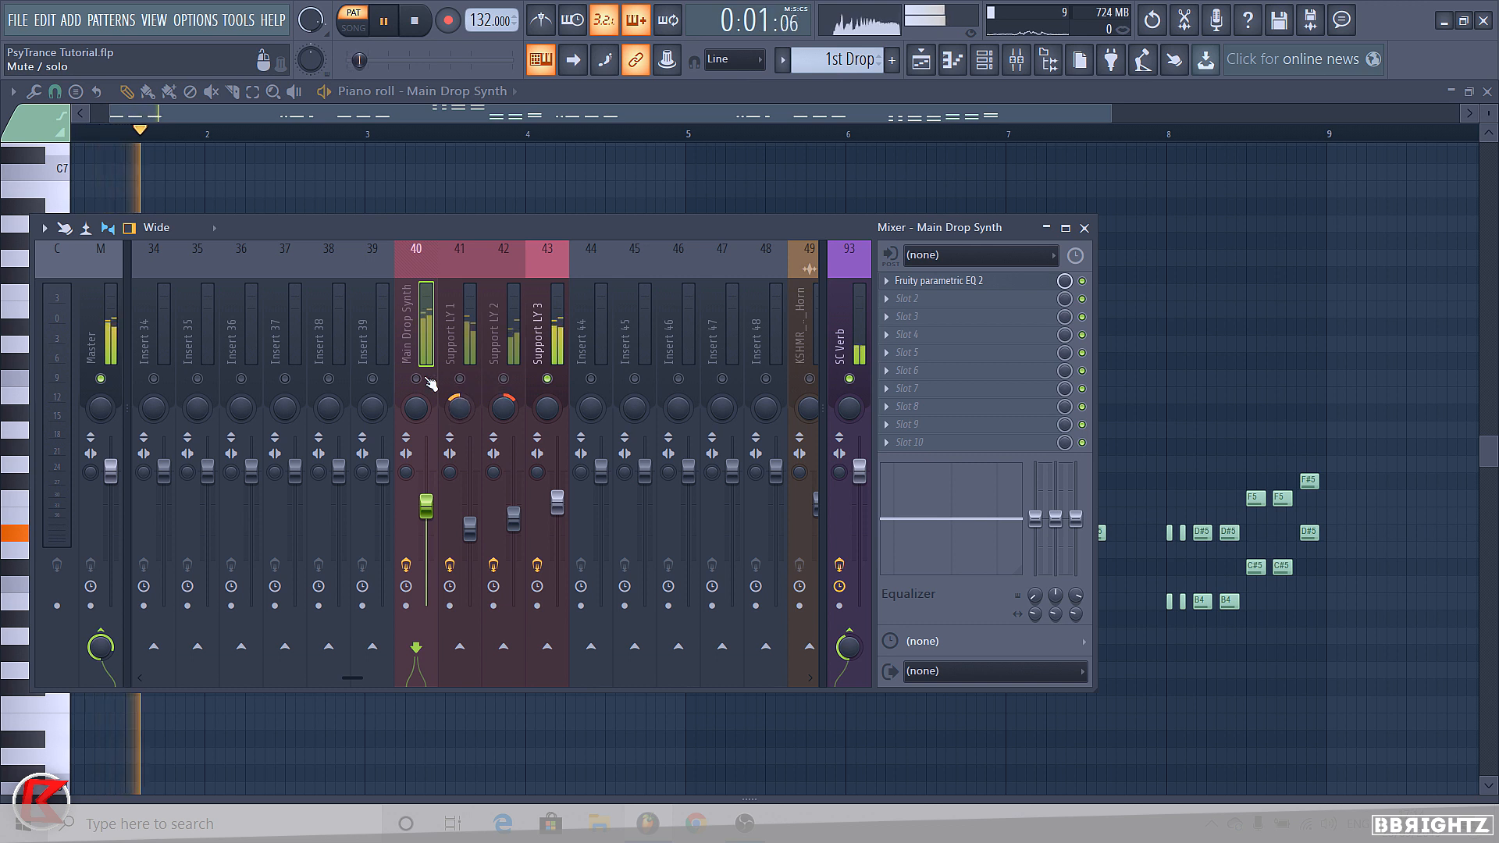
right_click(427, 377)
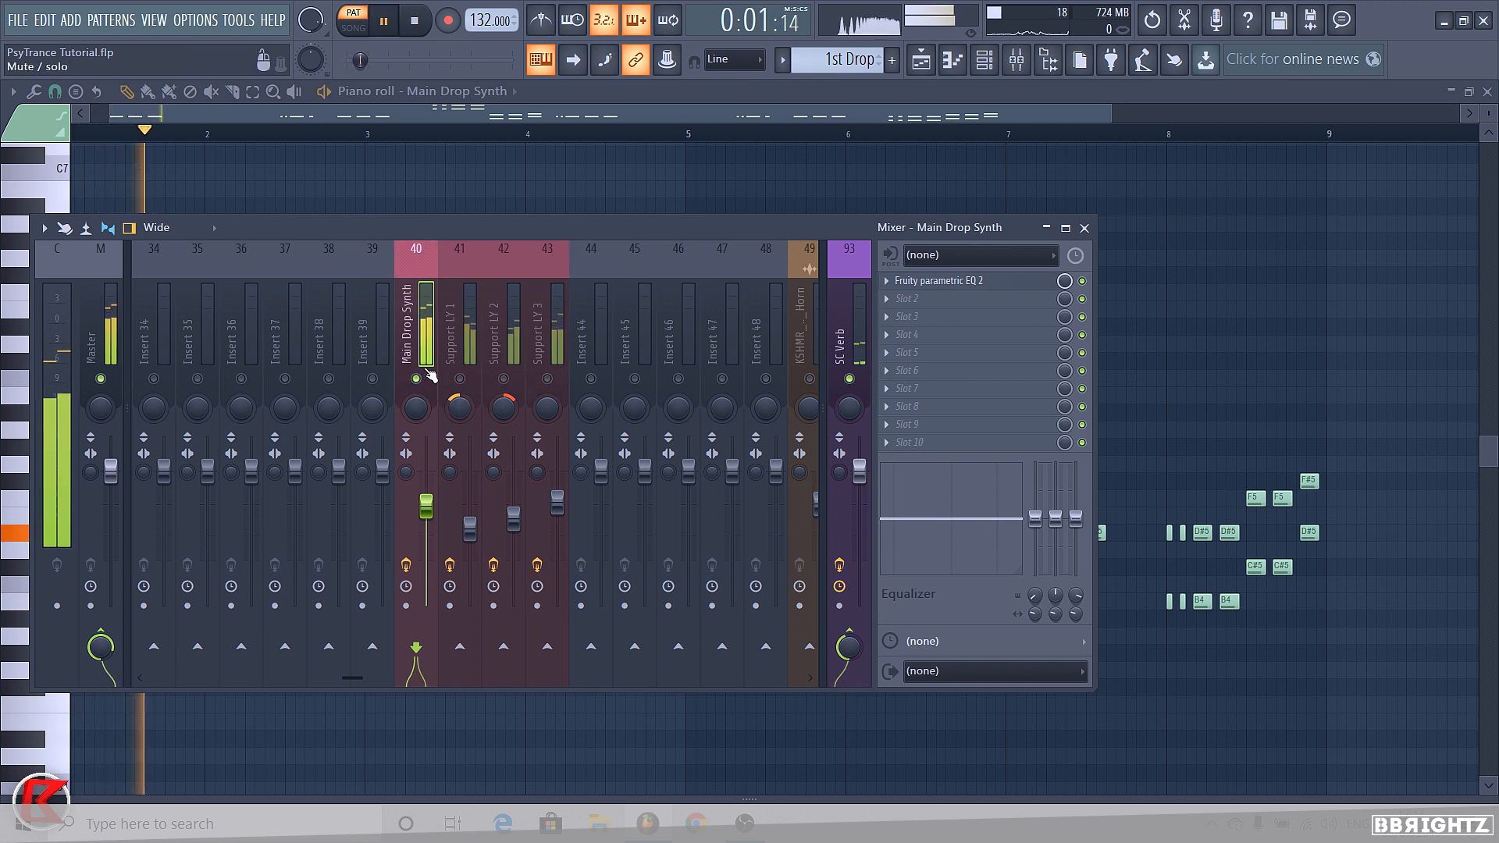
key(space)
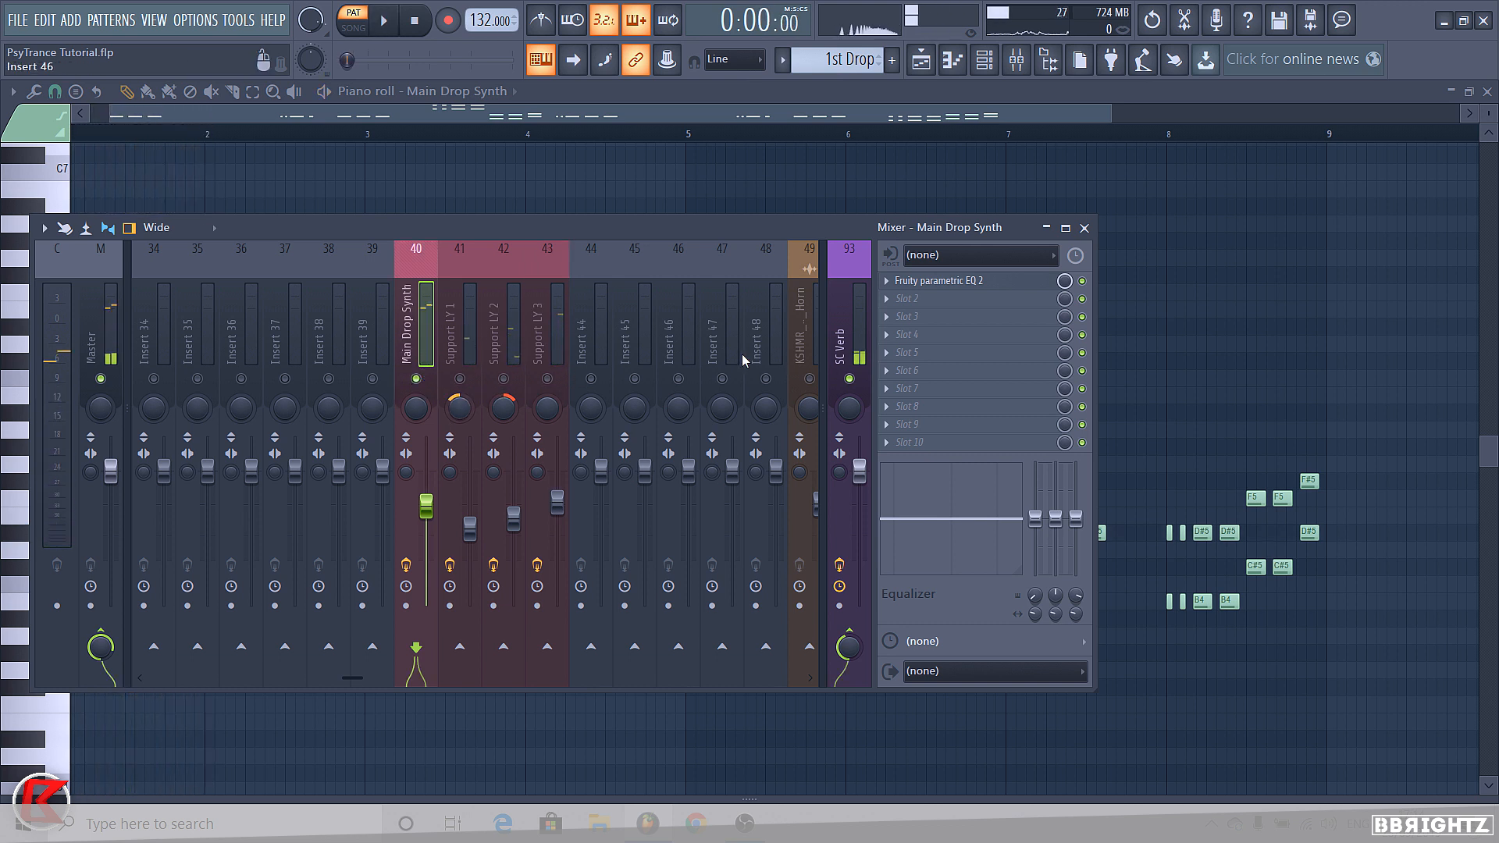
Review the Fruity Limiter on SC Verb and its list of sidechain sources, keeping Main Drop Synth selected
click(450, 348)
click(841, 356)
click(925, 388)
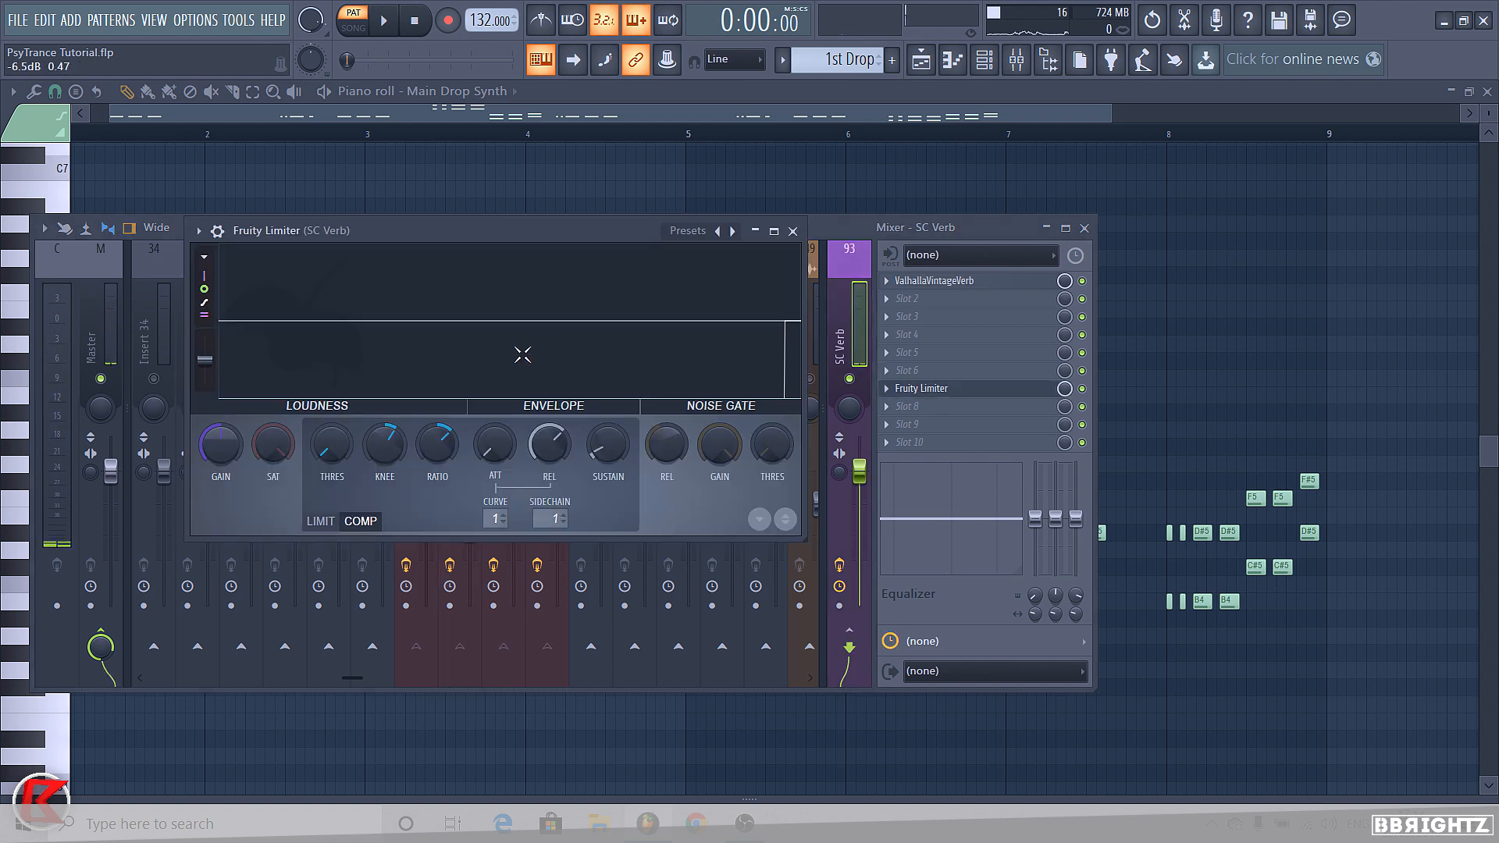
click(793, 231)
click(863, 183)
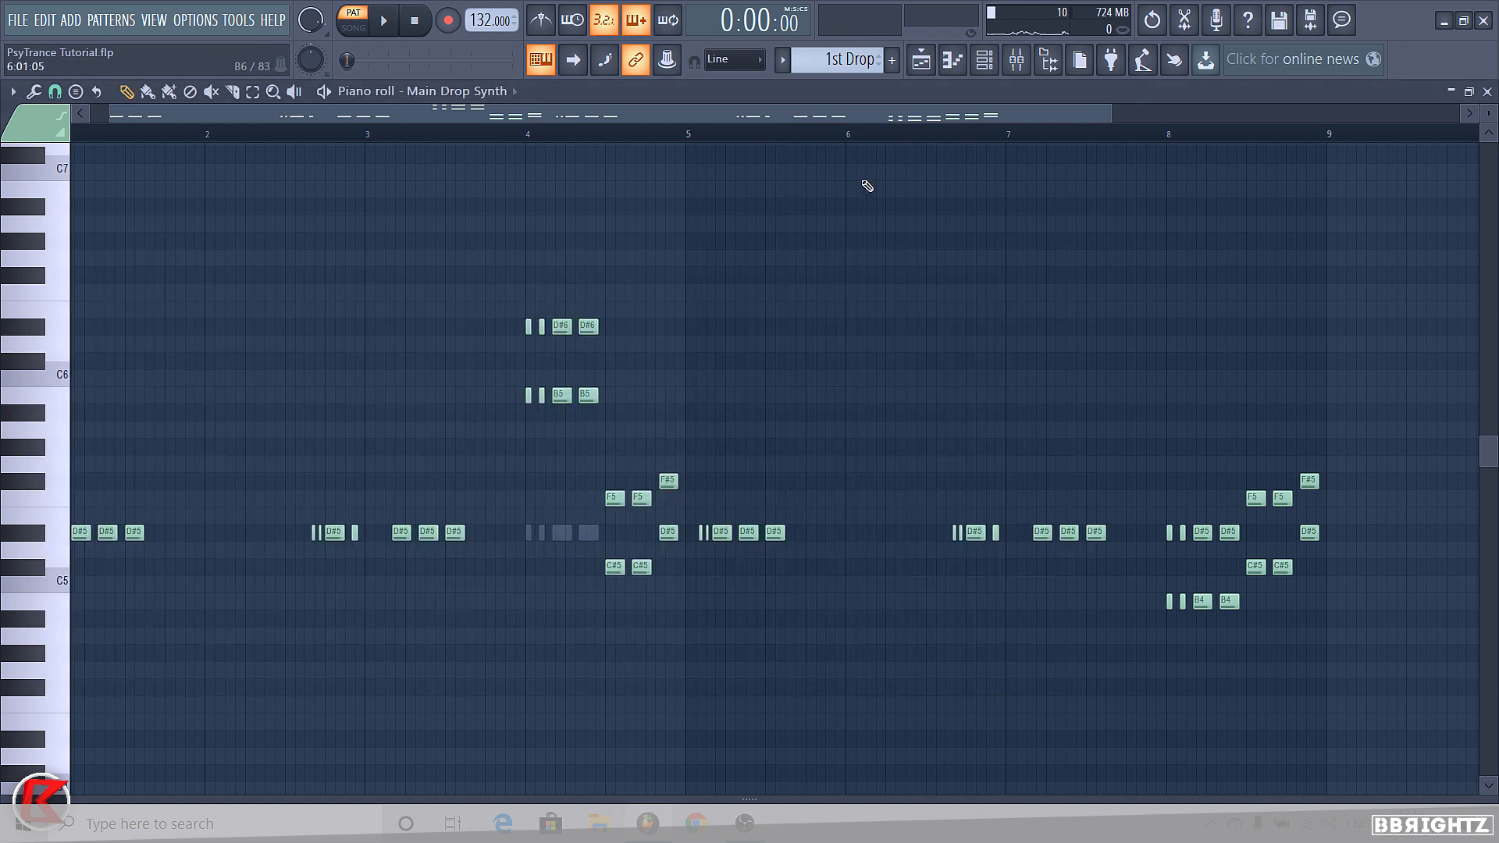
click(1015, 60)
click(427, 342)
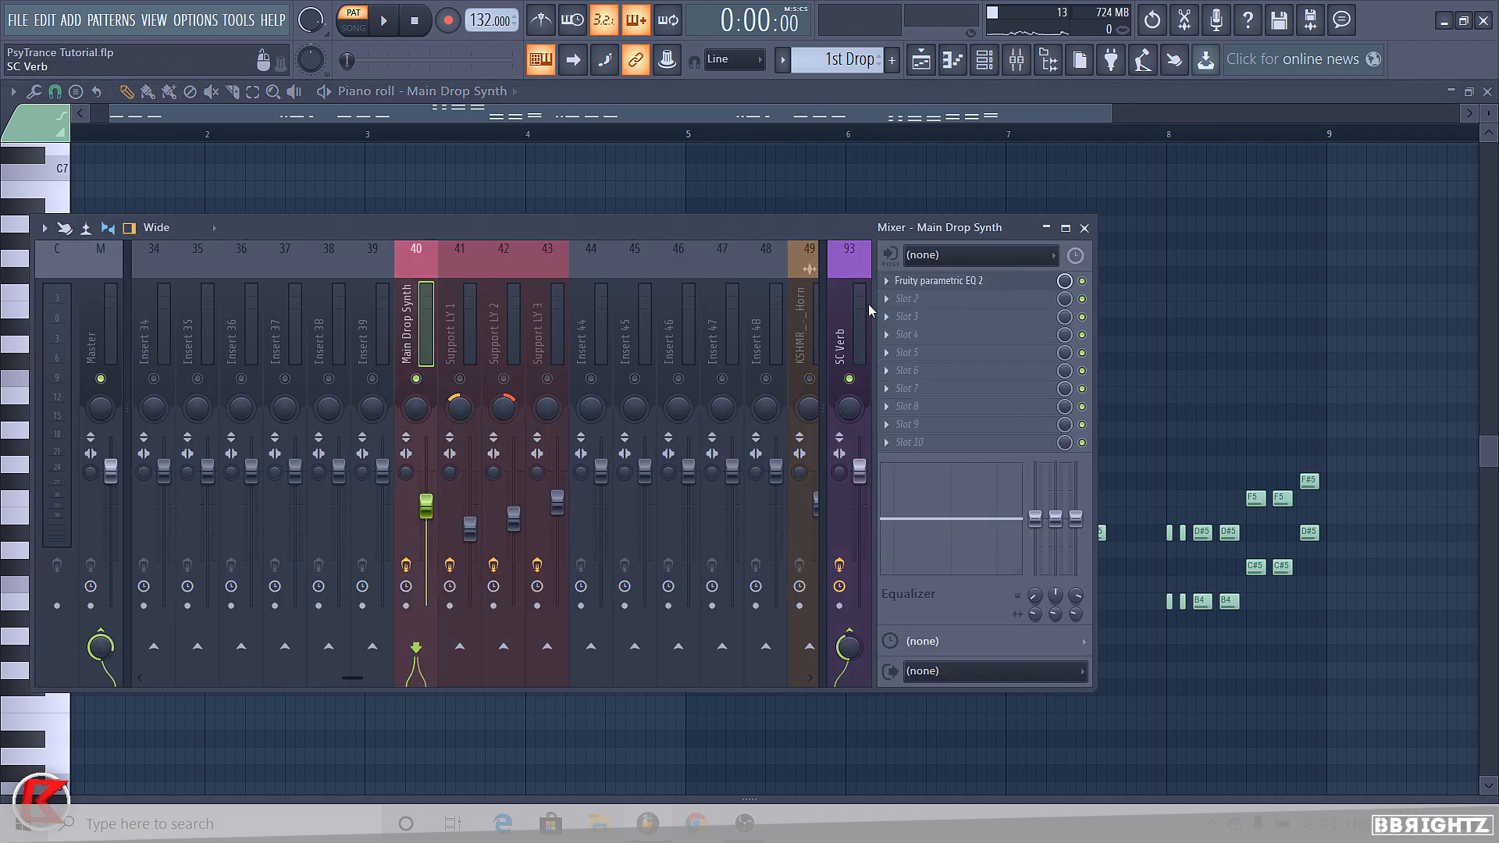
click(865, 313)
click(962, 388)
click(542, 518)
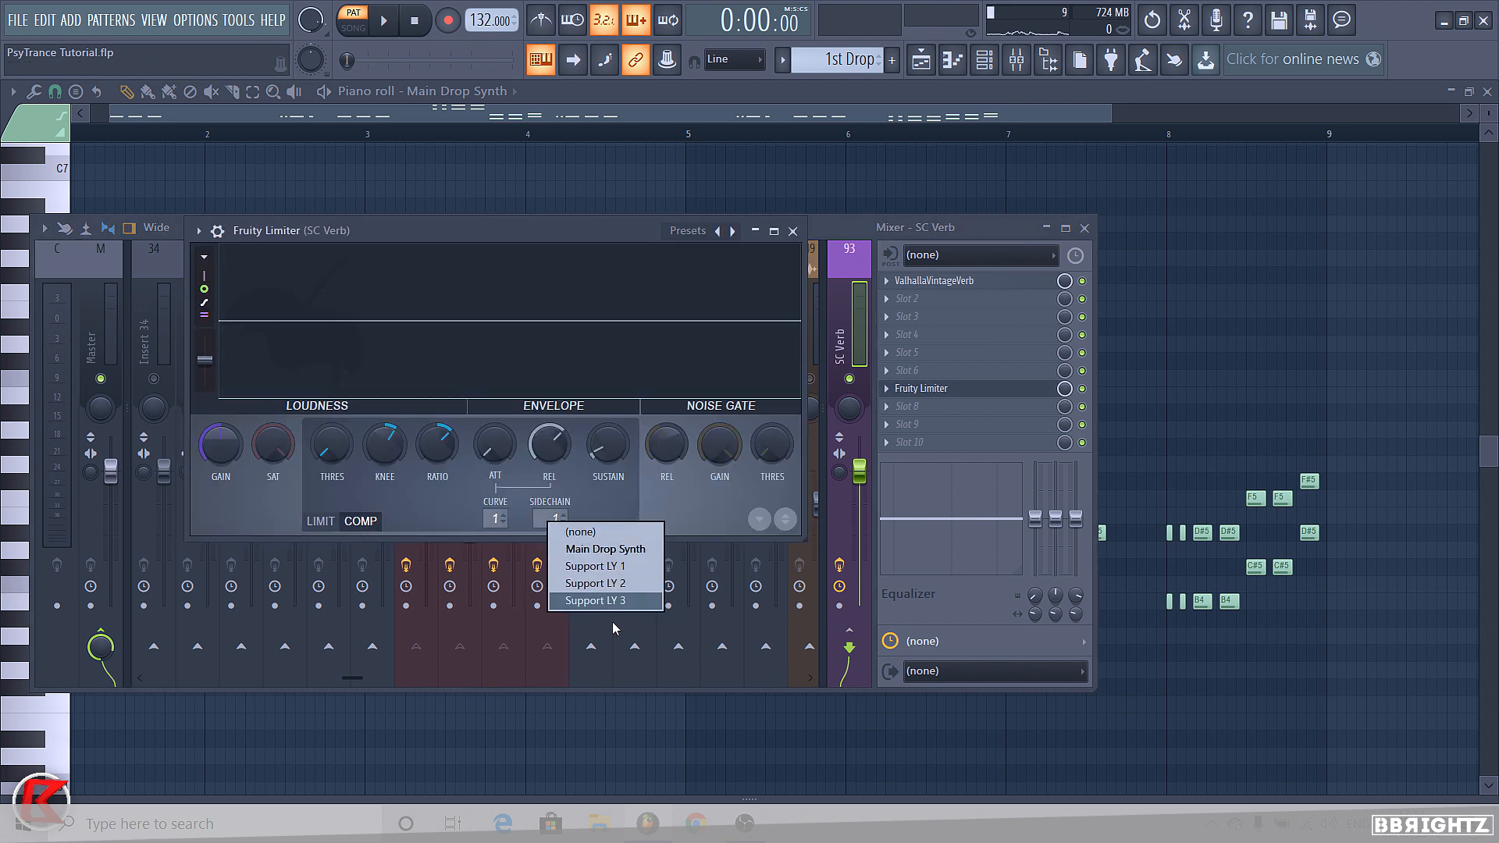
click(605, 549)
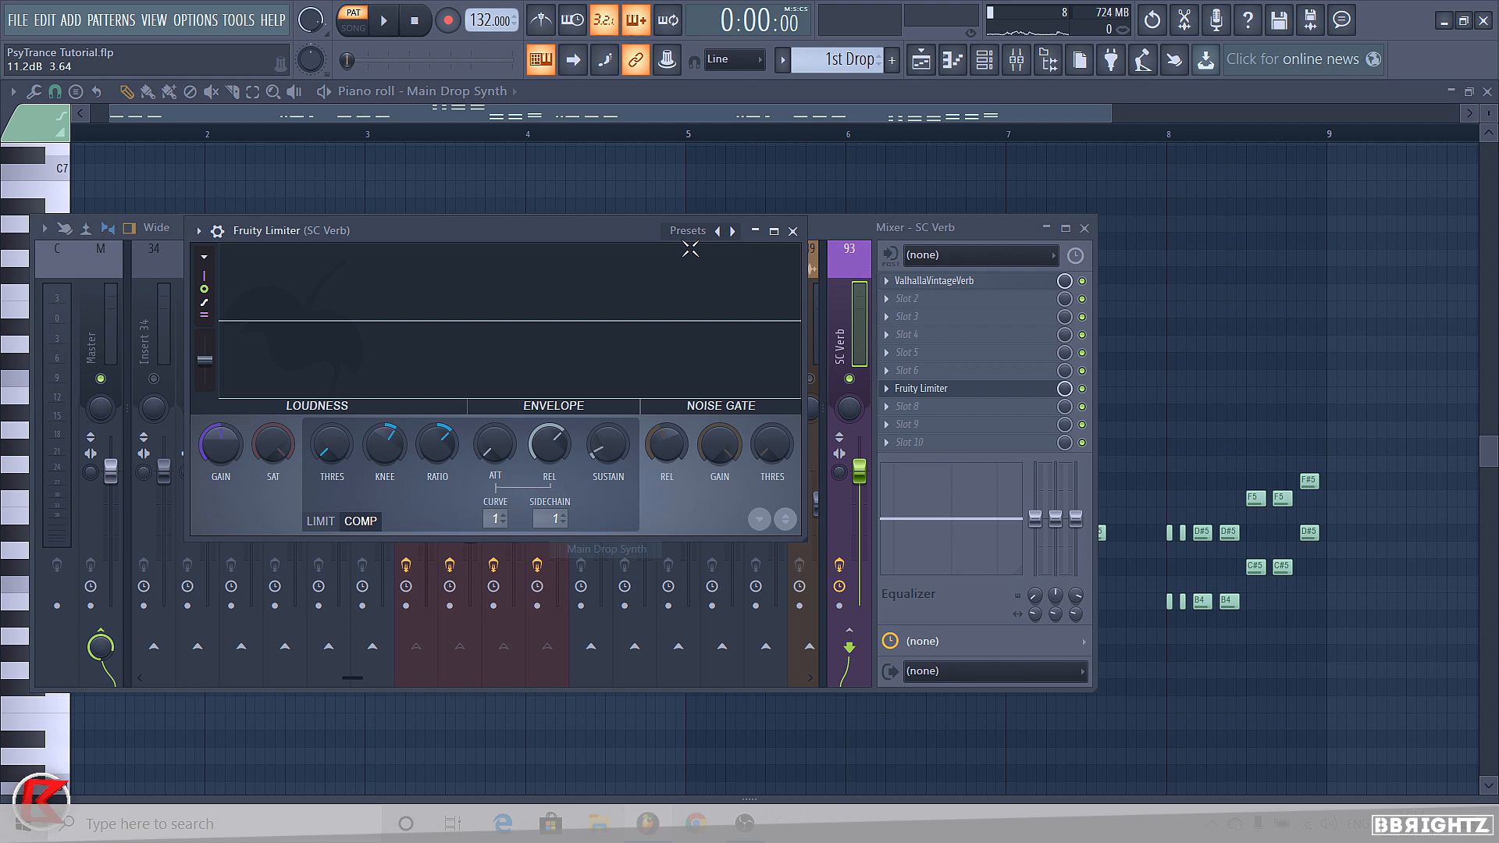
click(794, 231)
Close the Fruity Limiter, check the 1st Drop clips in the playlist arrangement, and return to the mixer
click(1017, 61)
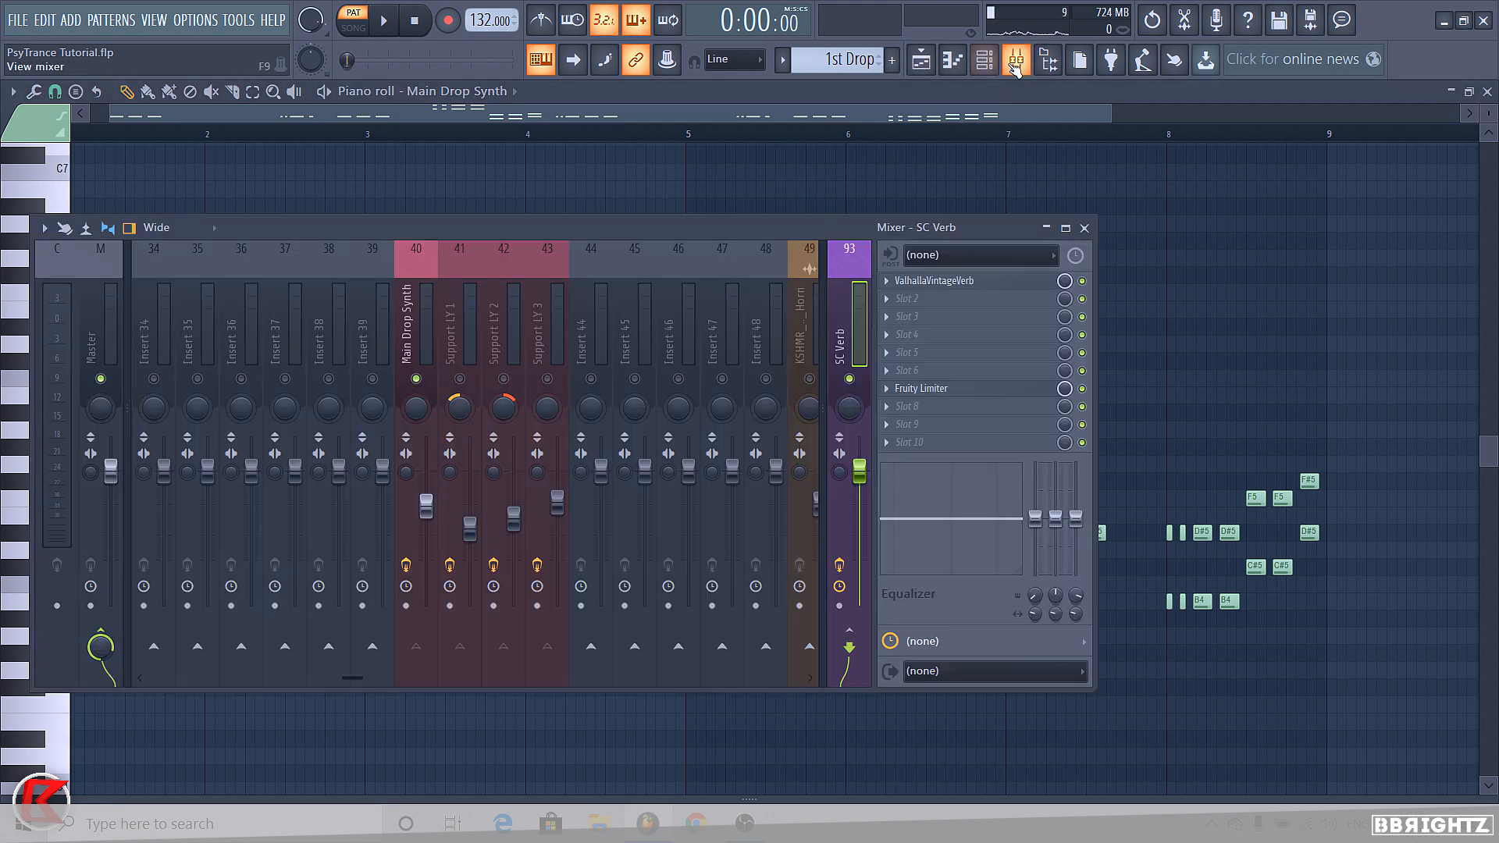
right_click(710, 148)
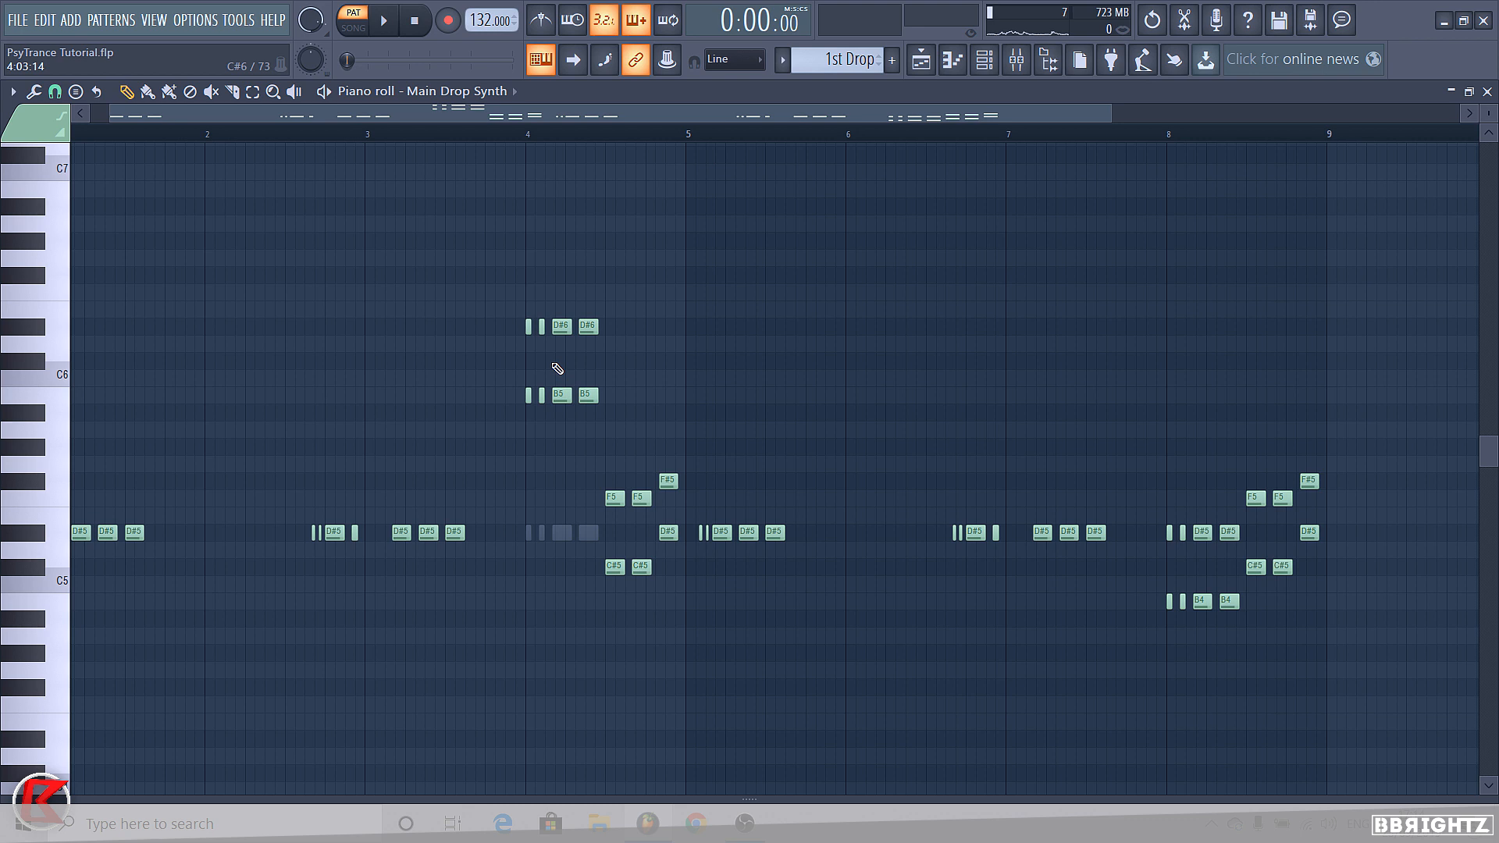
key(F5)
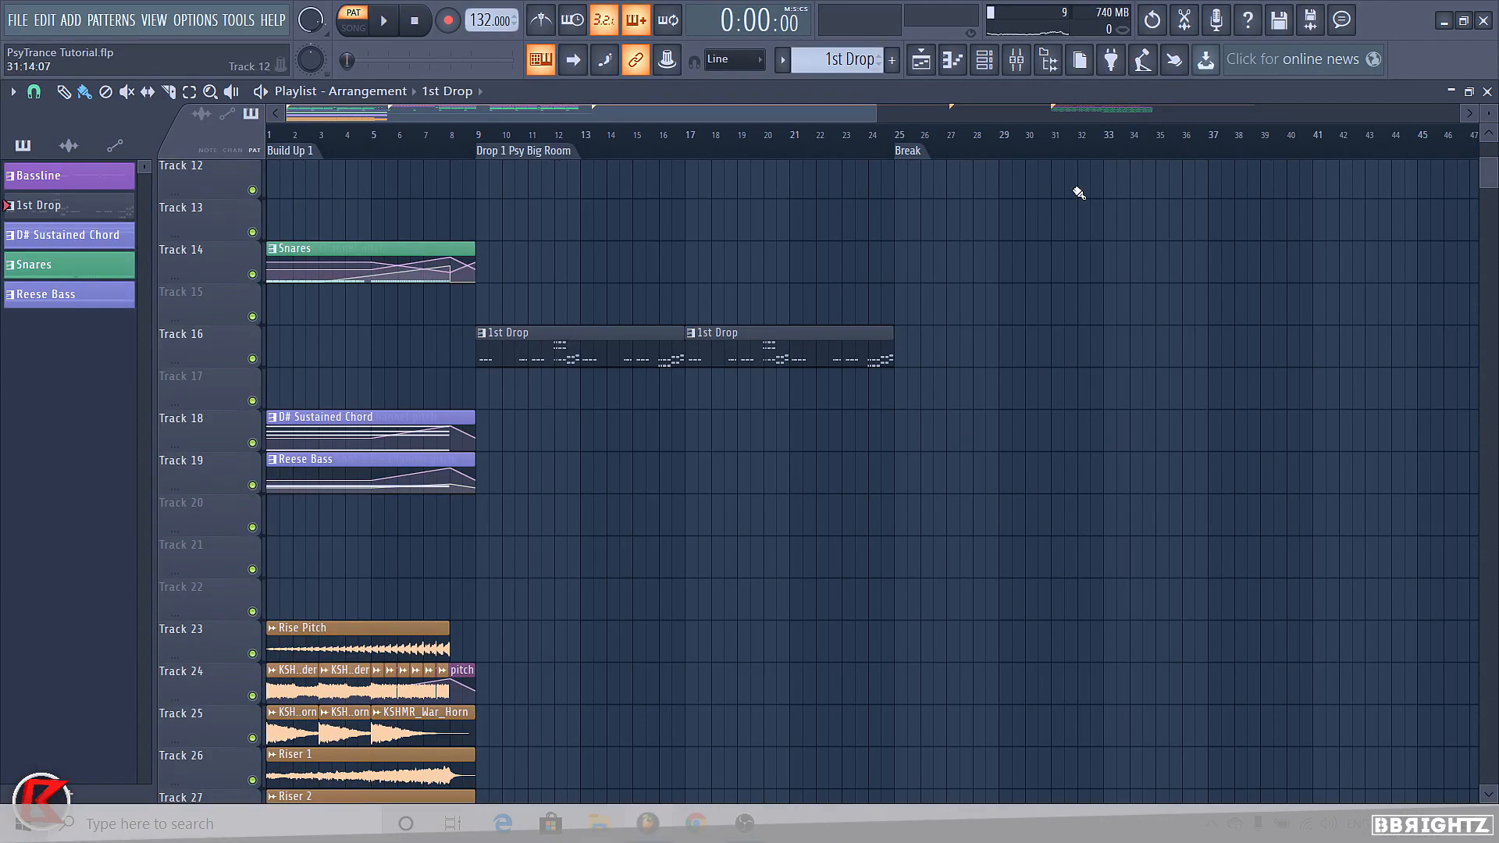
click(1017, 62)
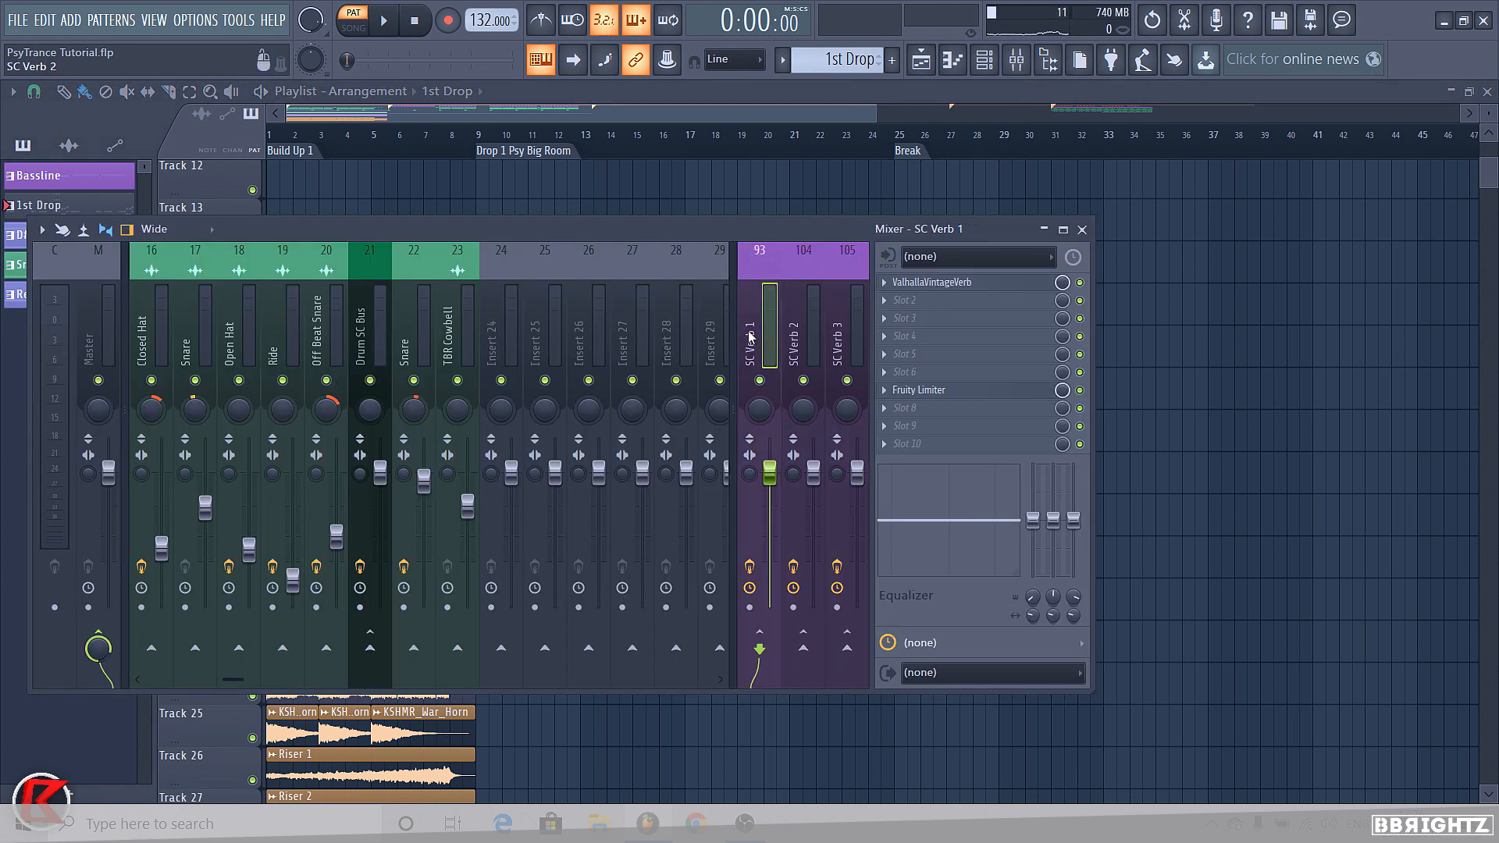
Review the Main Drop Synth's mixer track, its full piano roll melody and its layers in the channel rack
scroll(437, 322, down, 6)
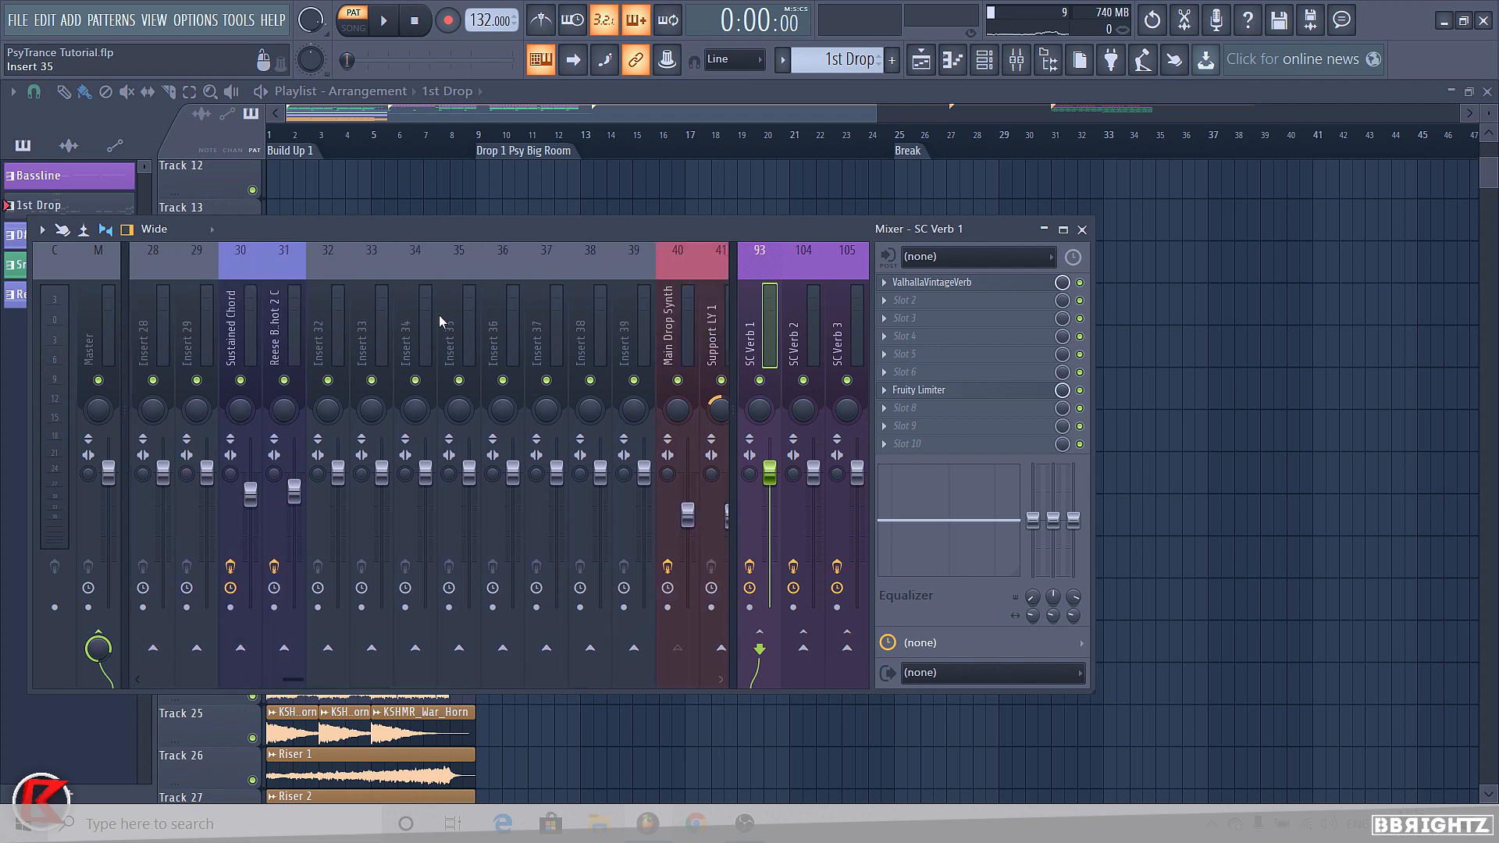
click(418, 338)
click(992, 67)
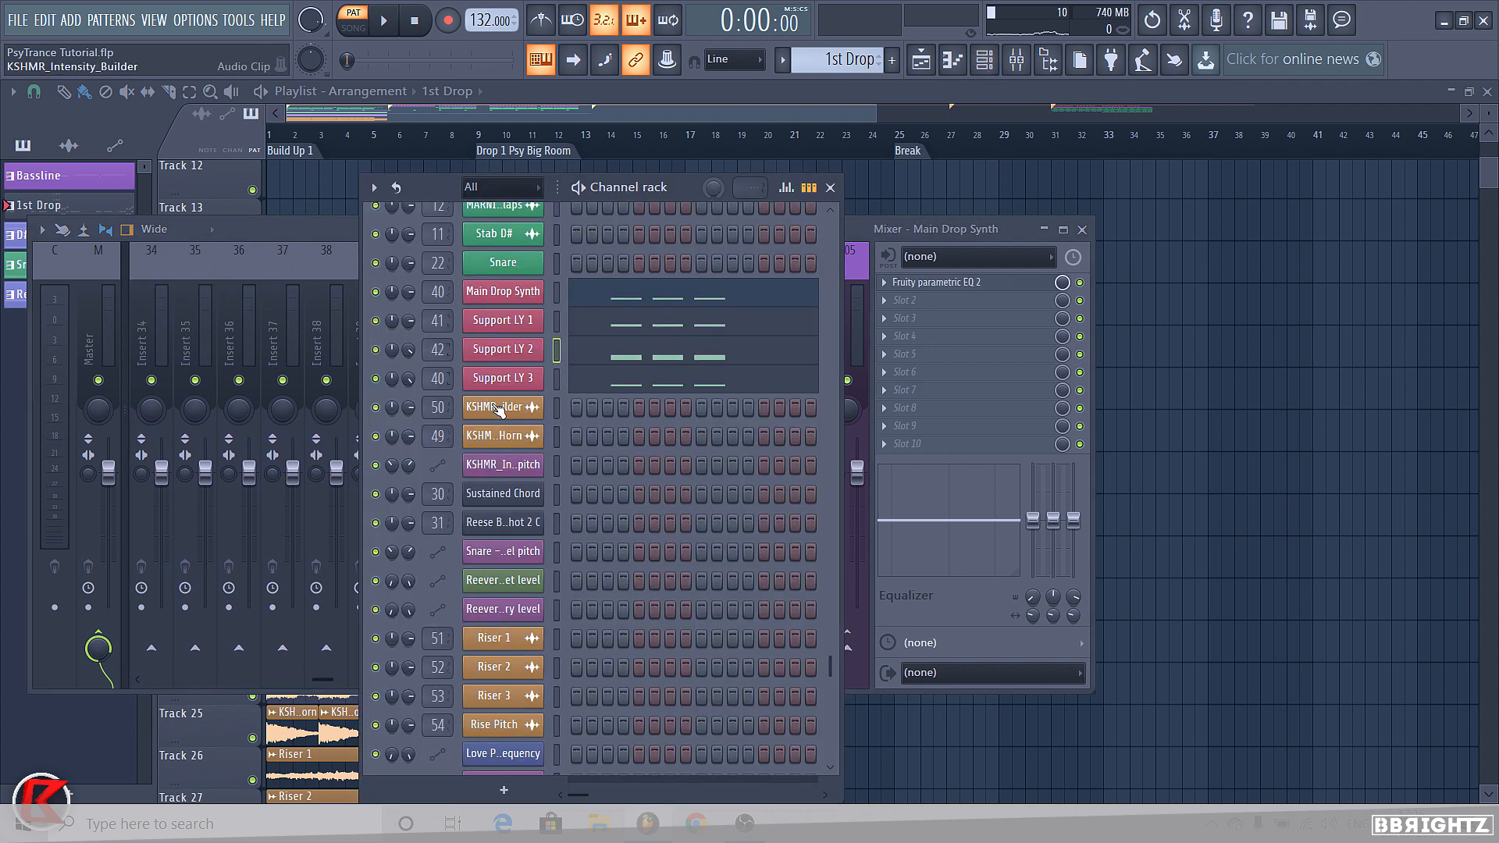
click(597, 295)
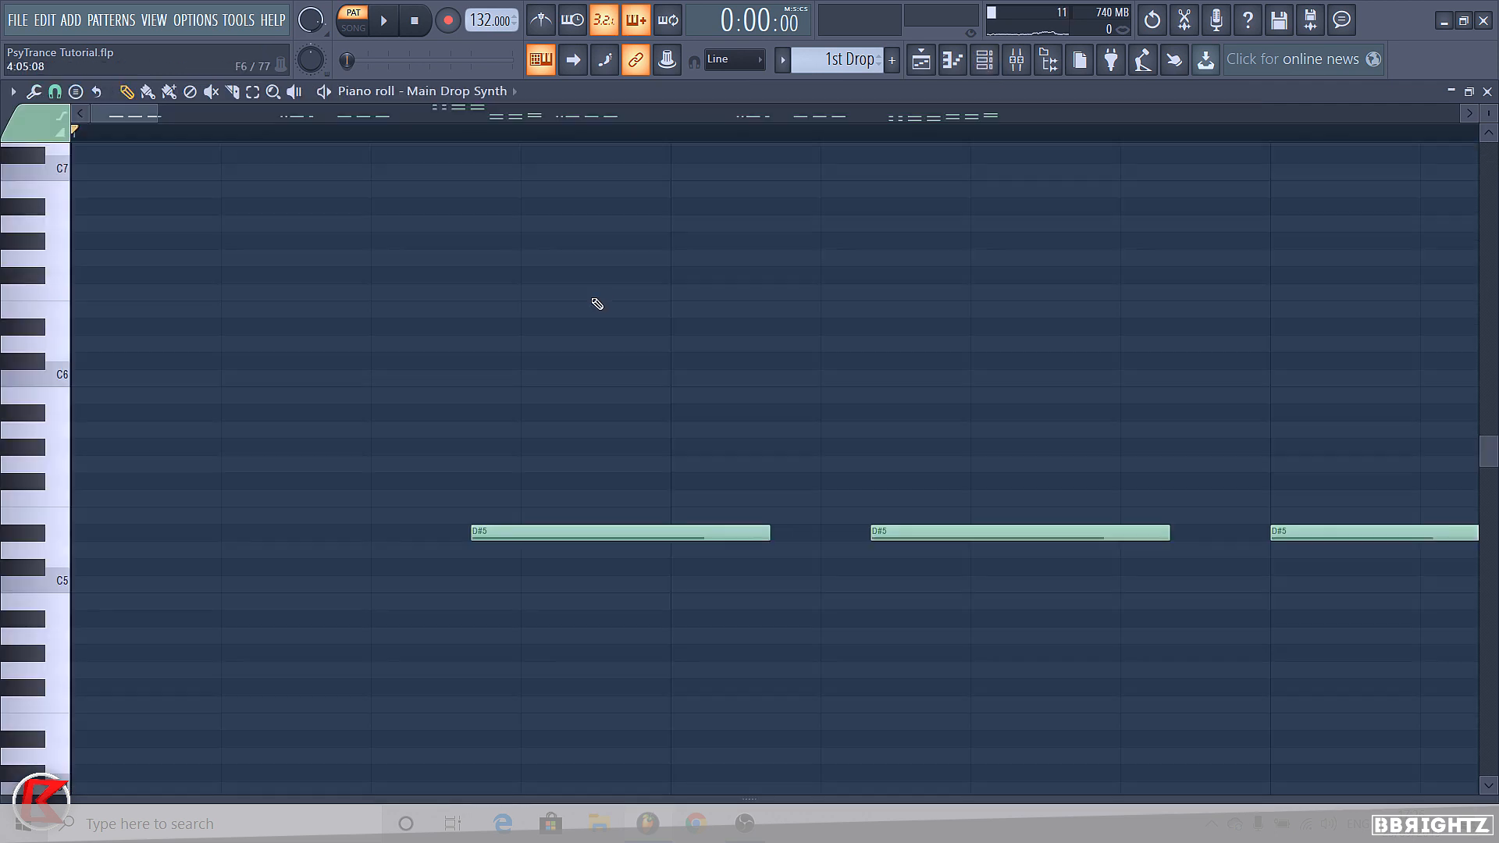
scroll(597, 303, down, 5)
click(984, 64)
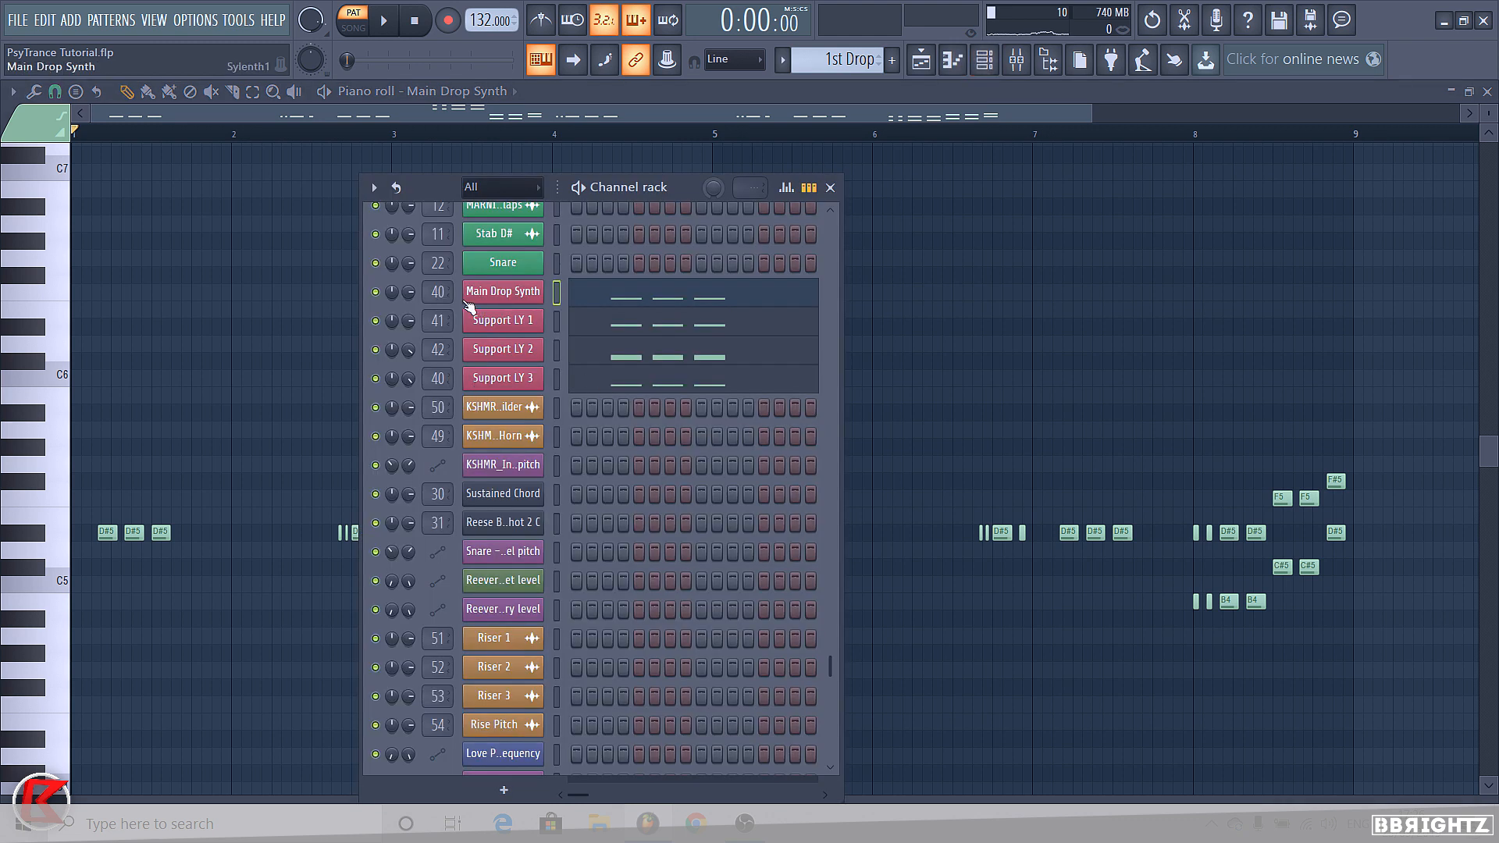
Inspect the Support LY 2 mixer track and the effects on SC Verb 1, SC Verb 2 and SC Verb 3
click(1016, 61)
key(Right)
key(Right)
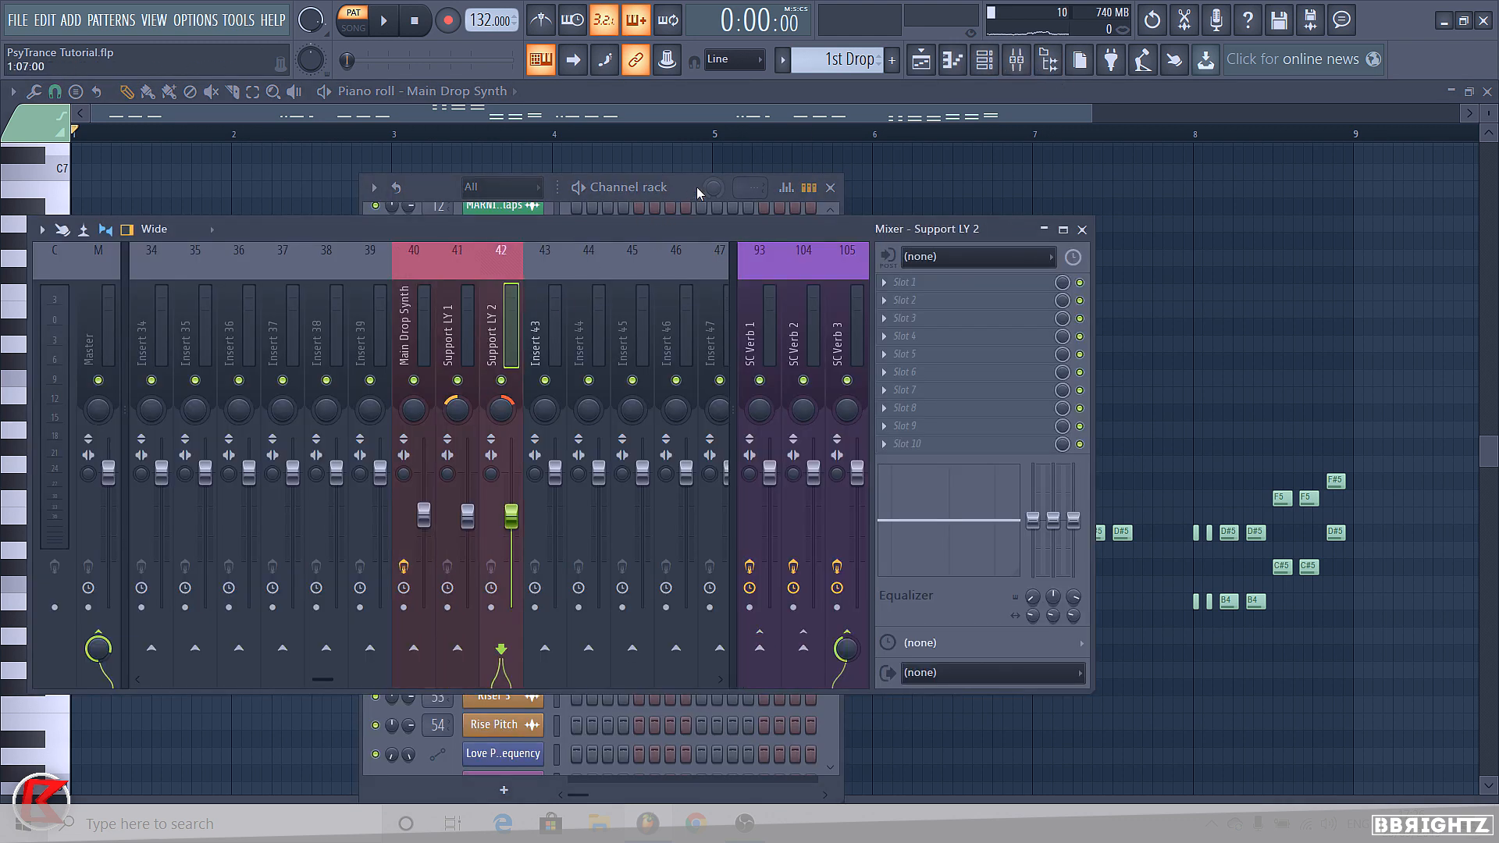
click(698, 192)
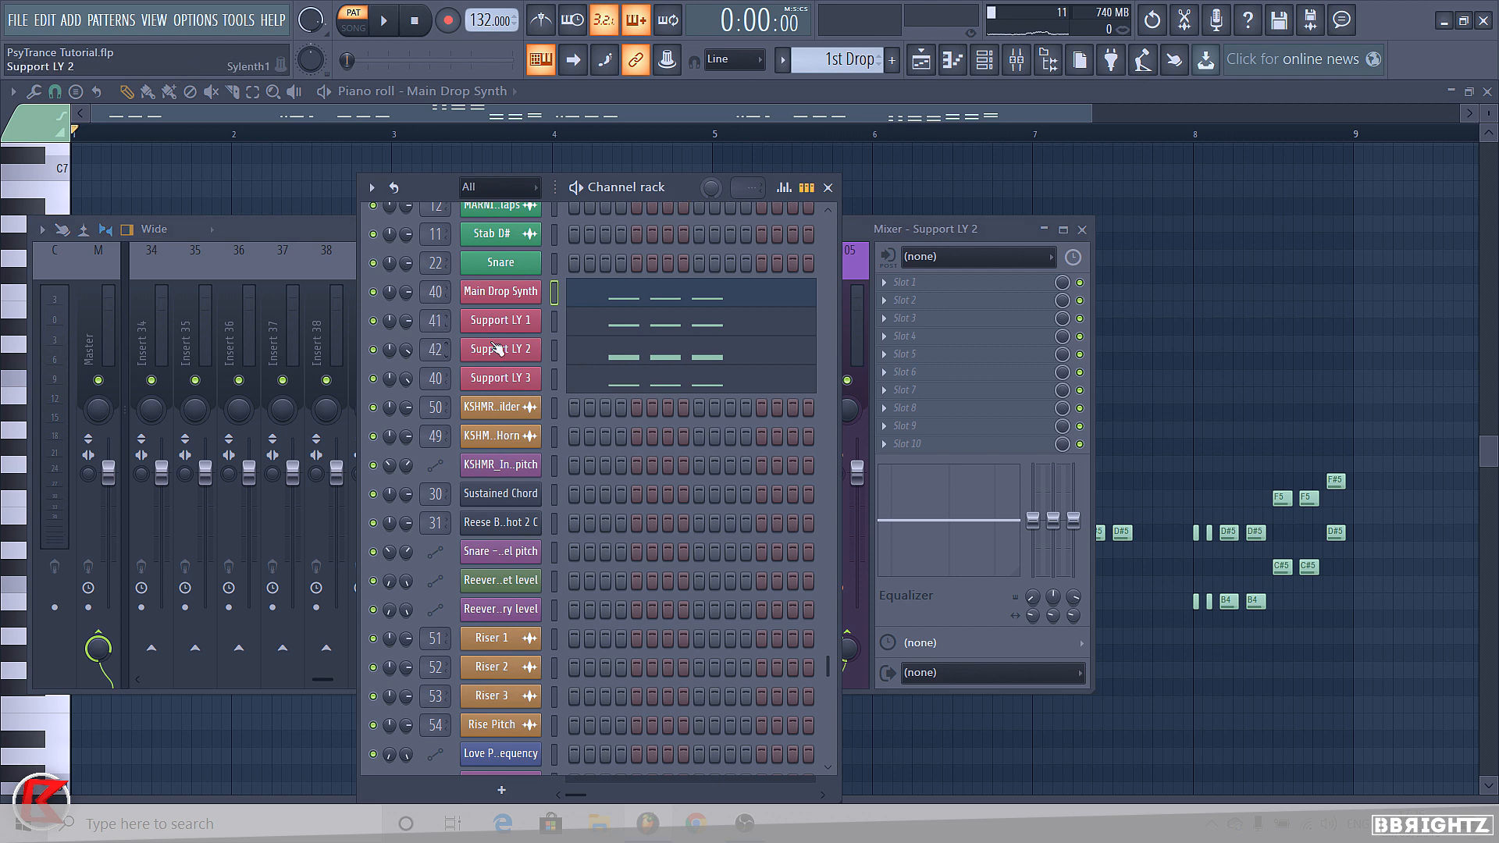
click(878, 235)
click(805, 320)
click(840, 310)
click(792, 320)
click(763, 329)
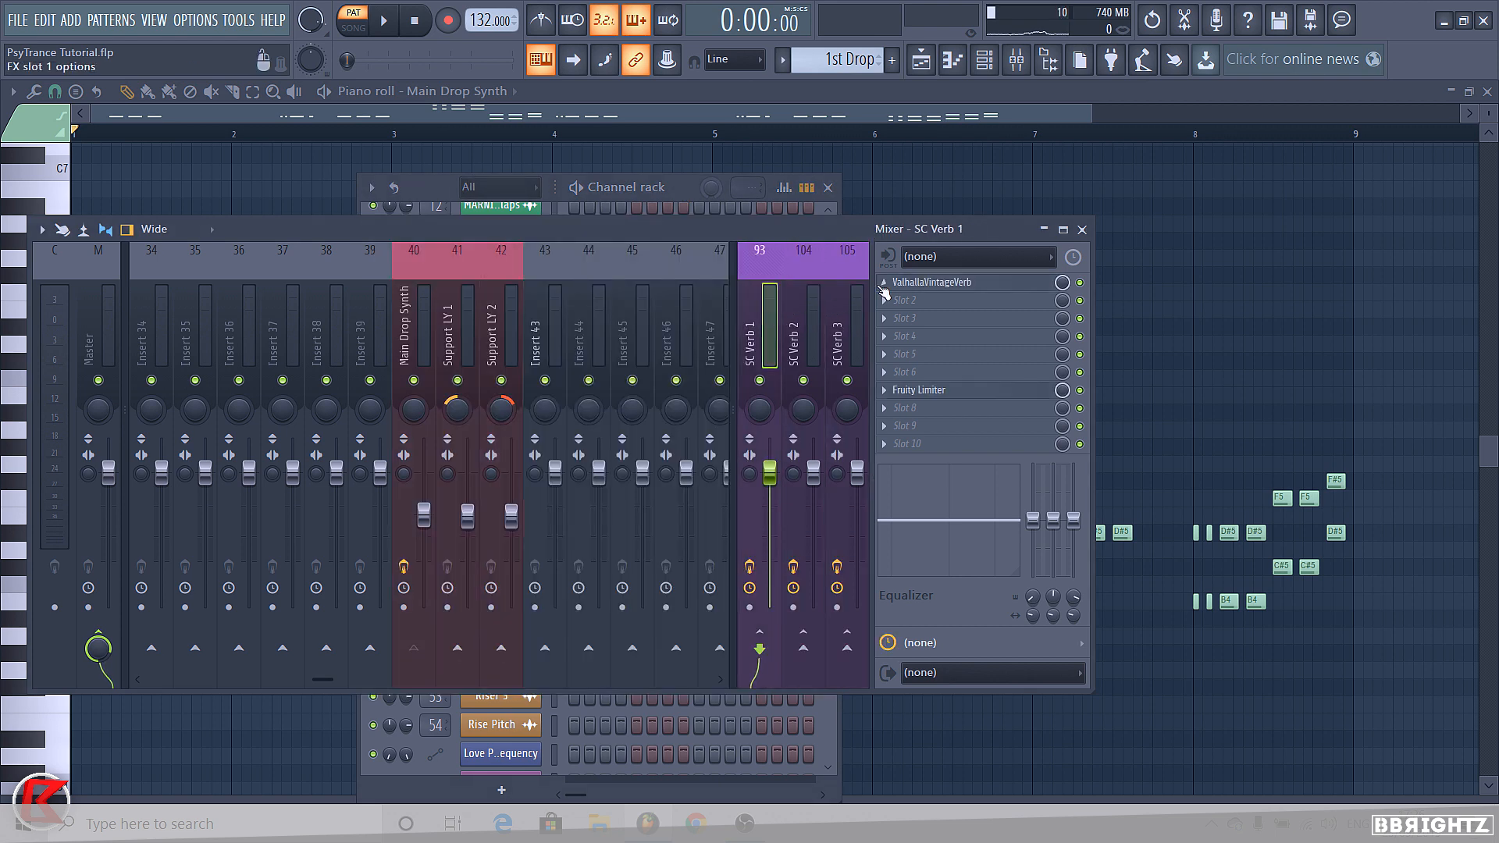
click(808, 324)
click(763, 328)
Examine which SC Verb track each of Main Drop Synth, Support LY 1 and Support LY 2 is sent to
click(492, 332)
click(449, 332)
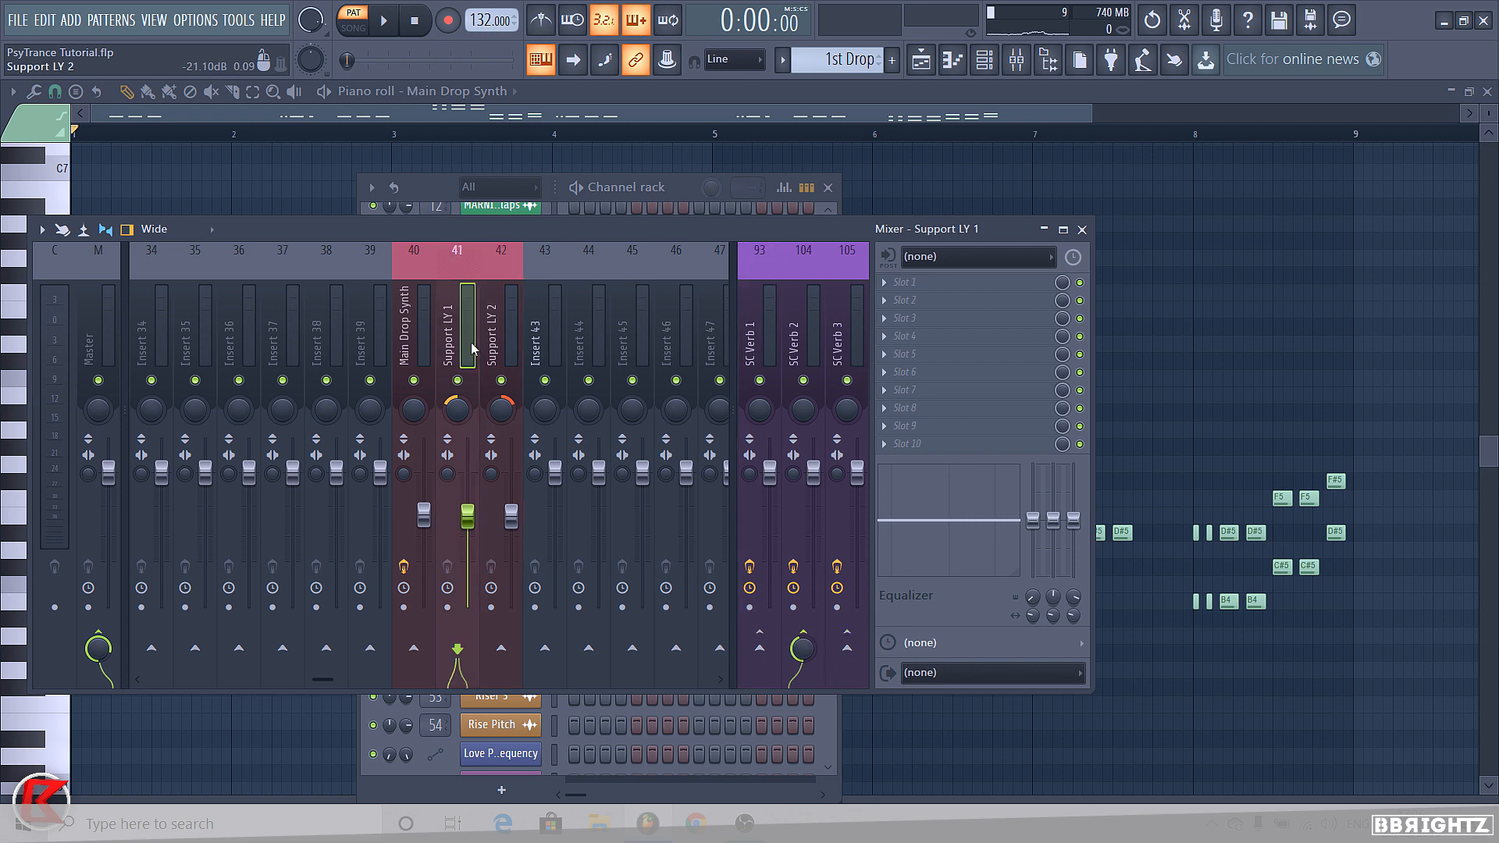
click(405, 332)
click(449, 332)
click(485, 344)
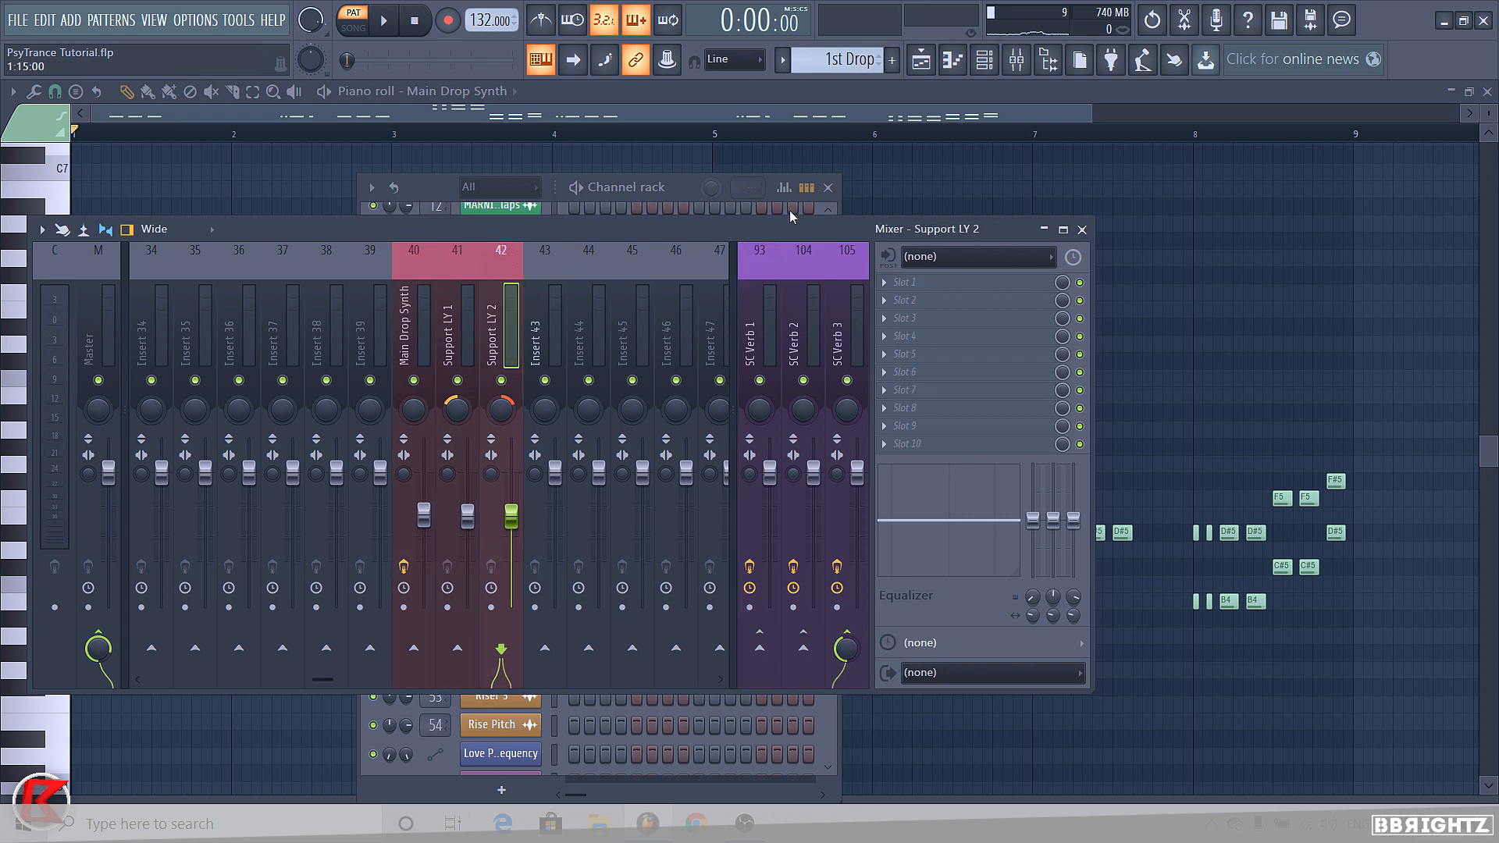
Play the layered lead pattern while checking the levels of the synth layers and SC Verb tracks in the mixer
click(636, 216)
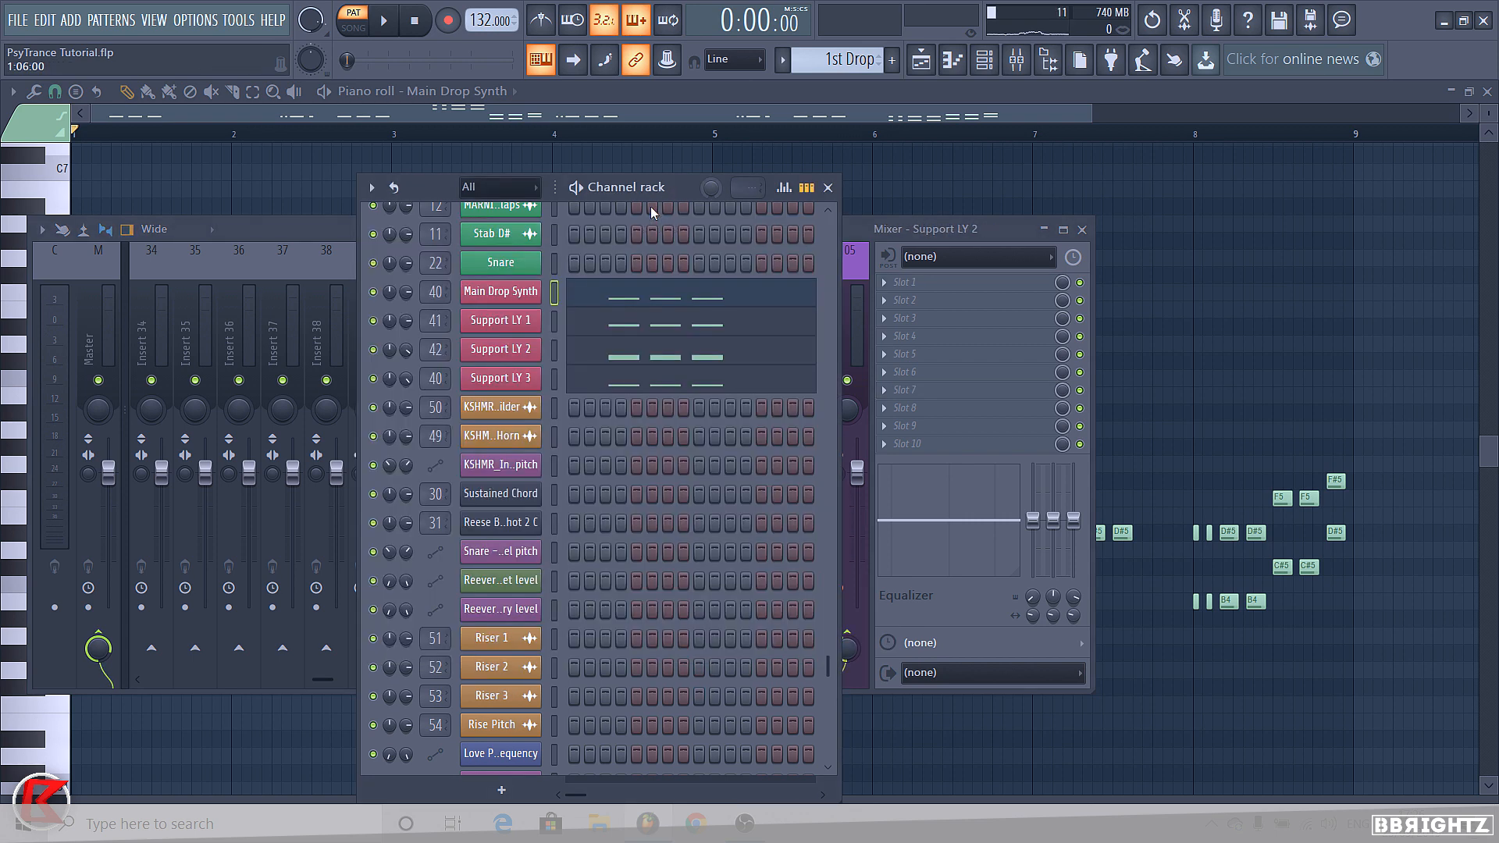
key(space)
click(997, 228)
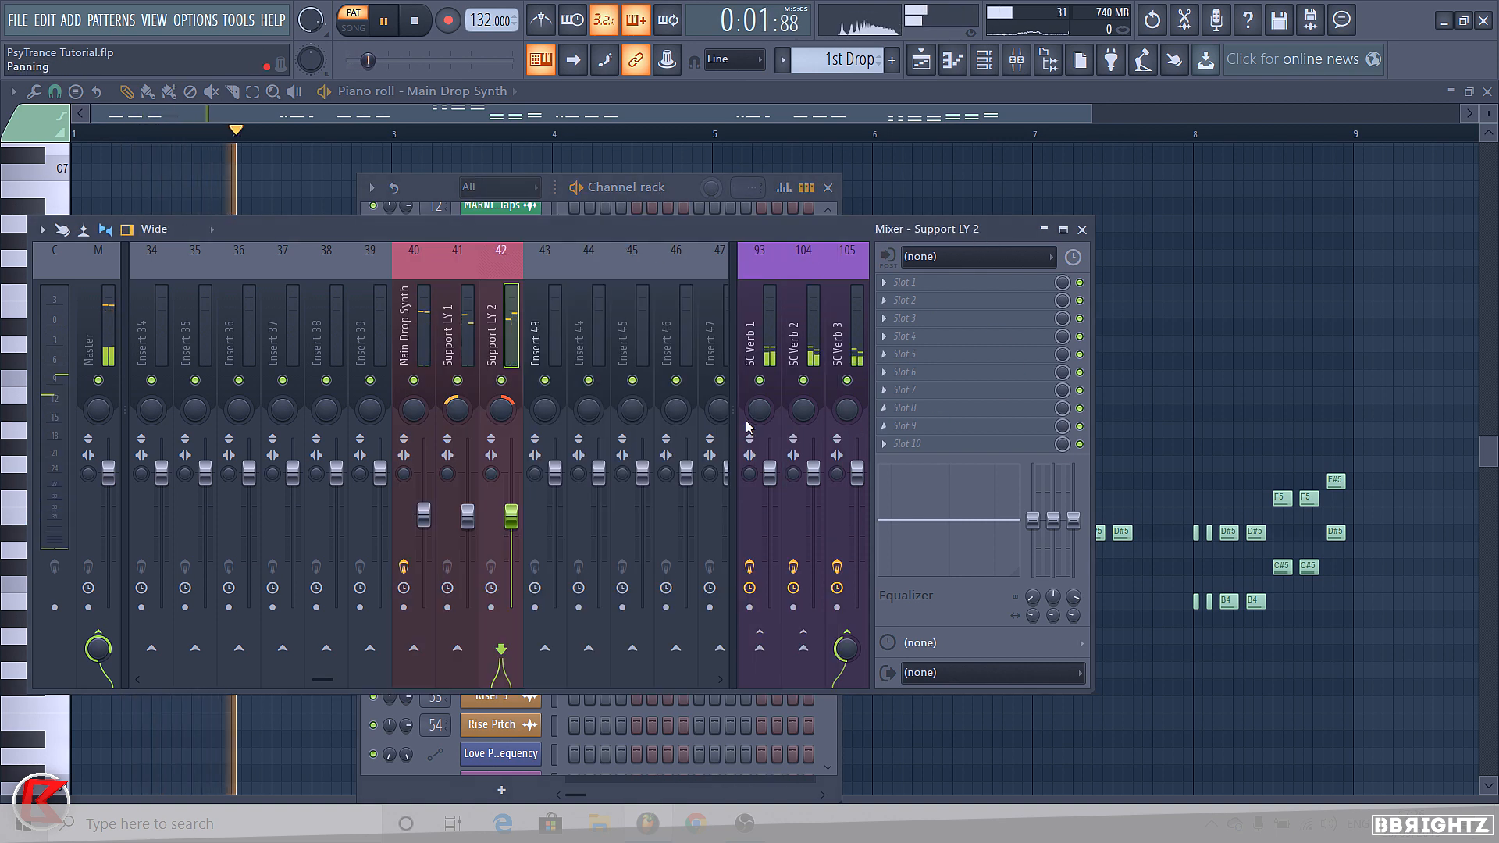
click(765, 337)
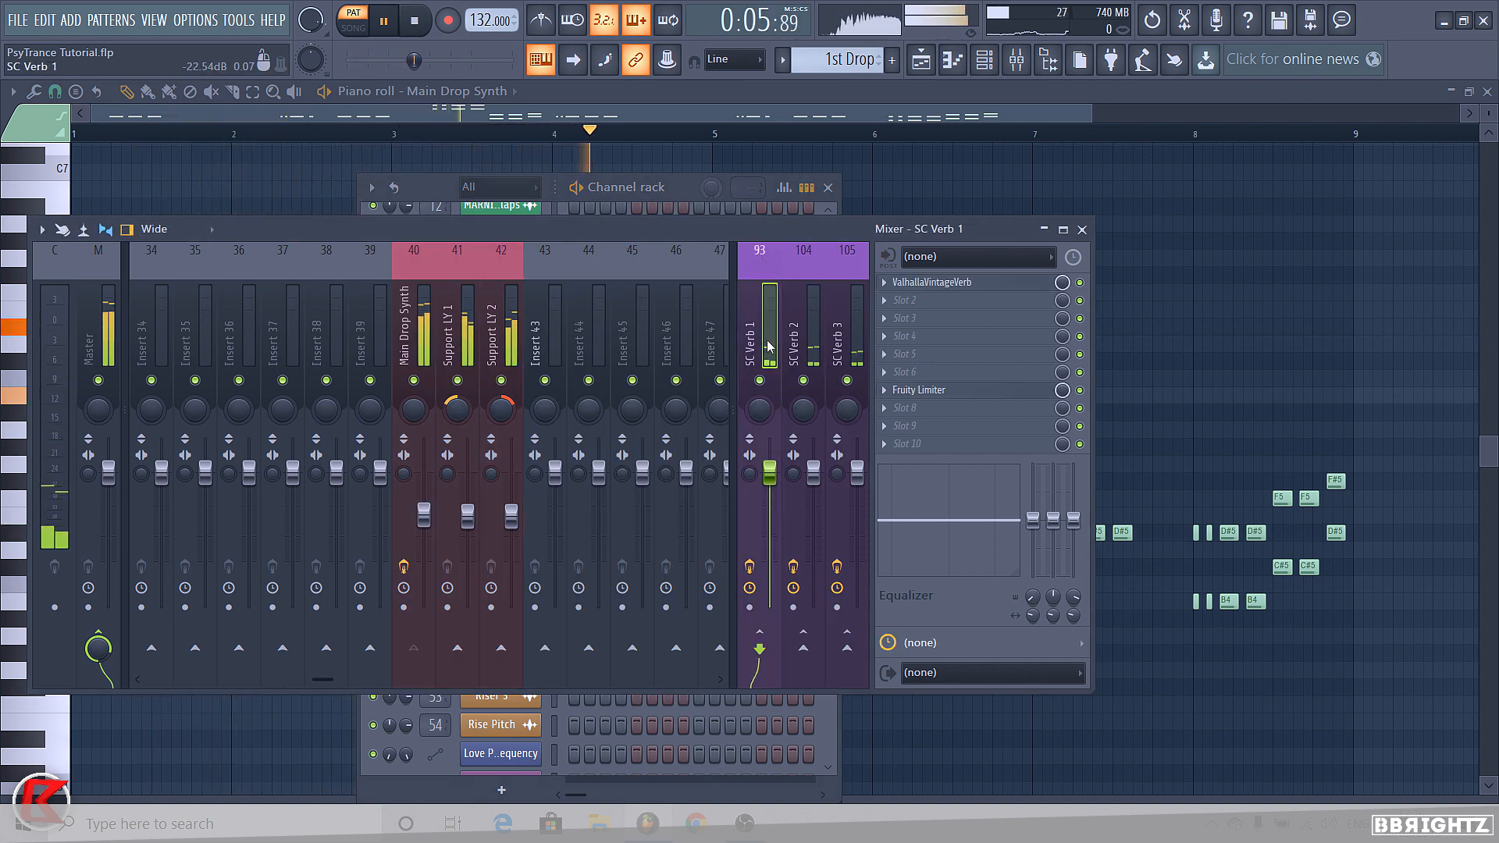
click(511, 517)
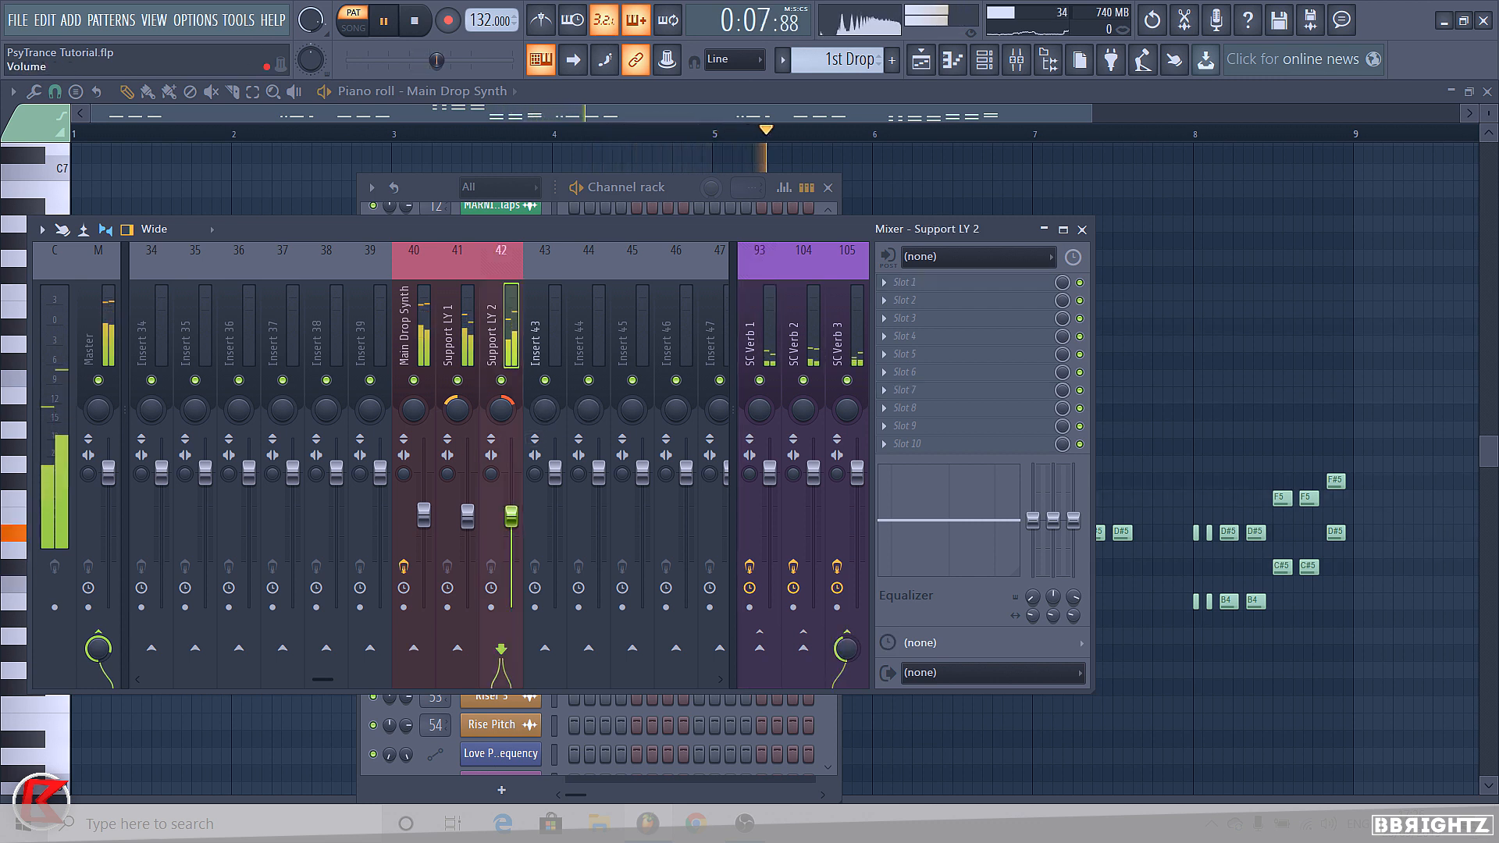
key(space)
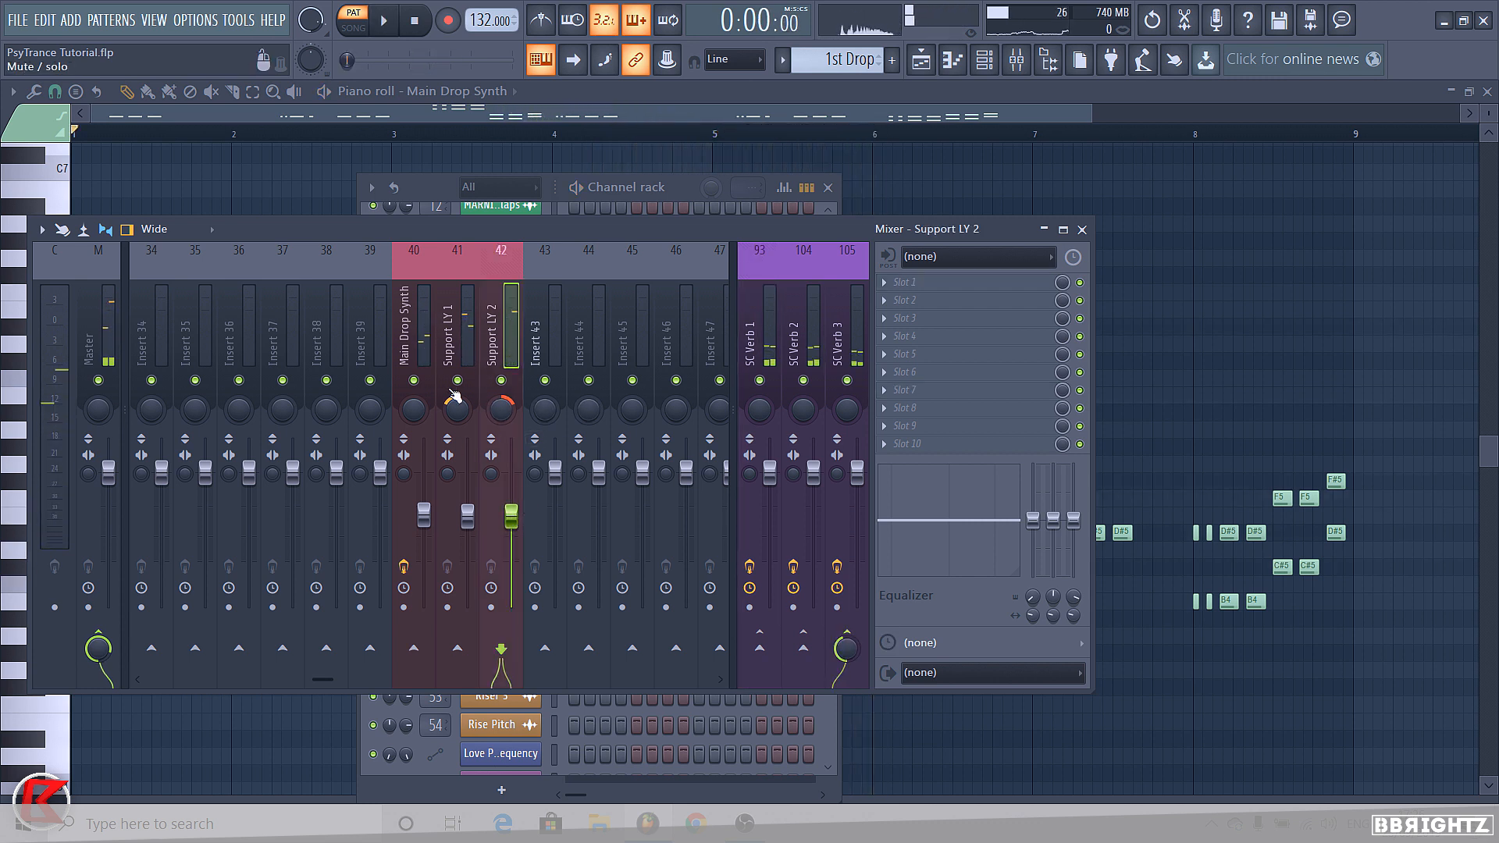
Isolate Main Drop Synth with its reverb, re-enable Support LY 1, and inspect the SC Verb 1 effects
right_click(458, 381)
click(466, 340)
click(496, 337)
right_click(458, 381)
right_click(415, 381)
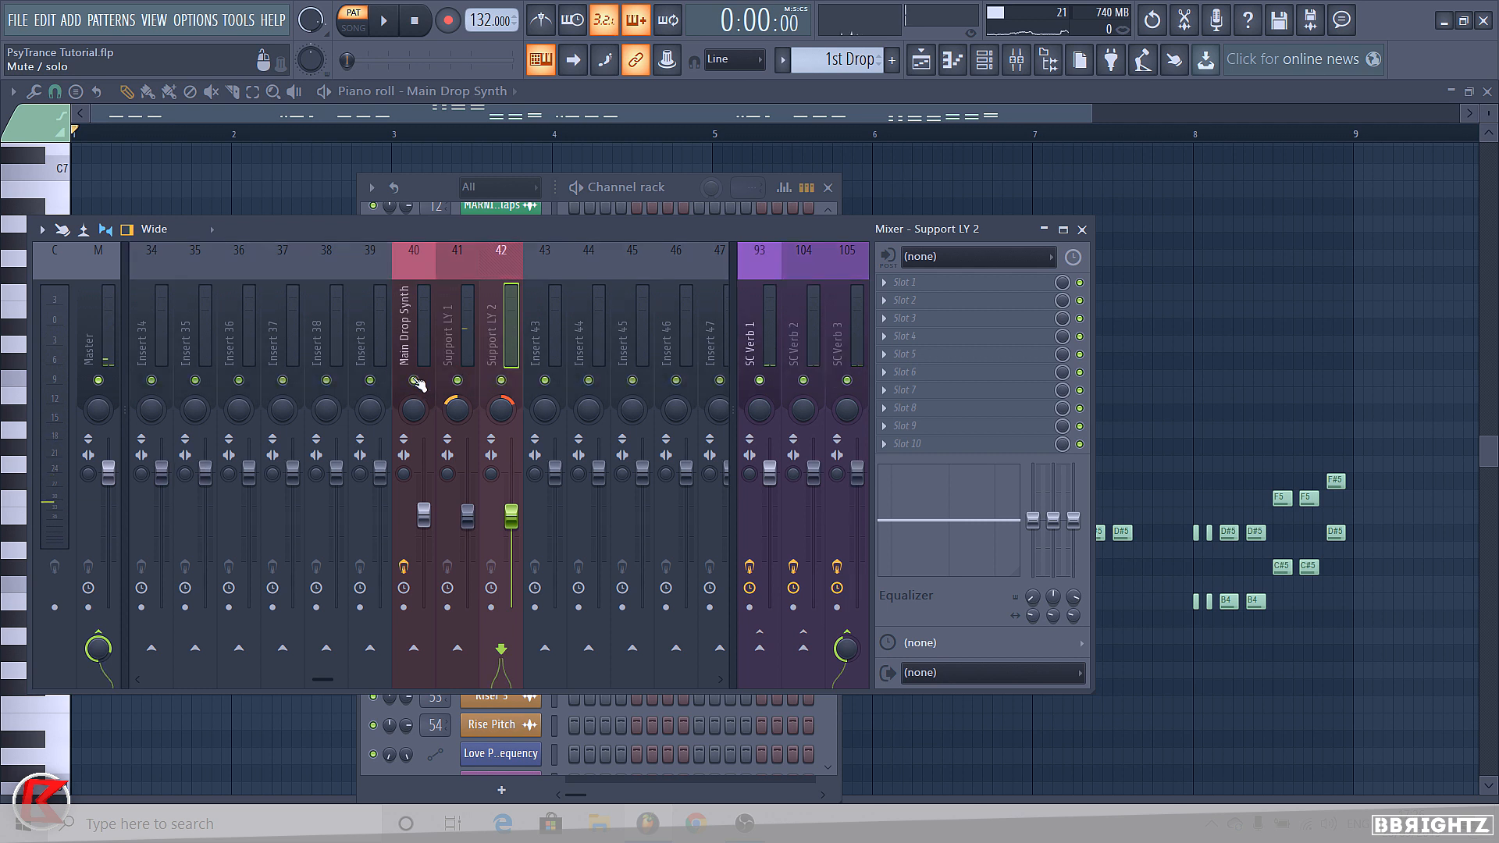
click(454, 369)
click(457, 380)
drag(504, 347, 409, 351)
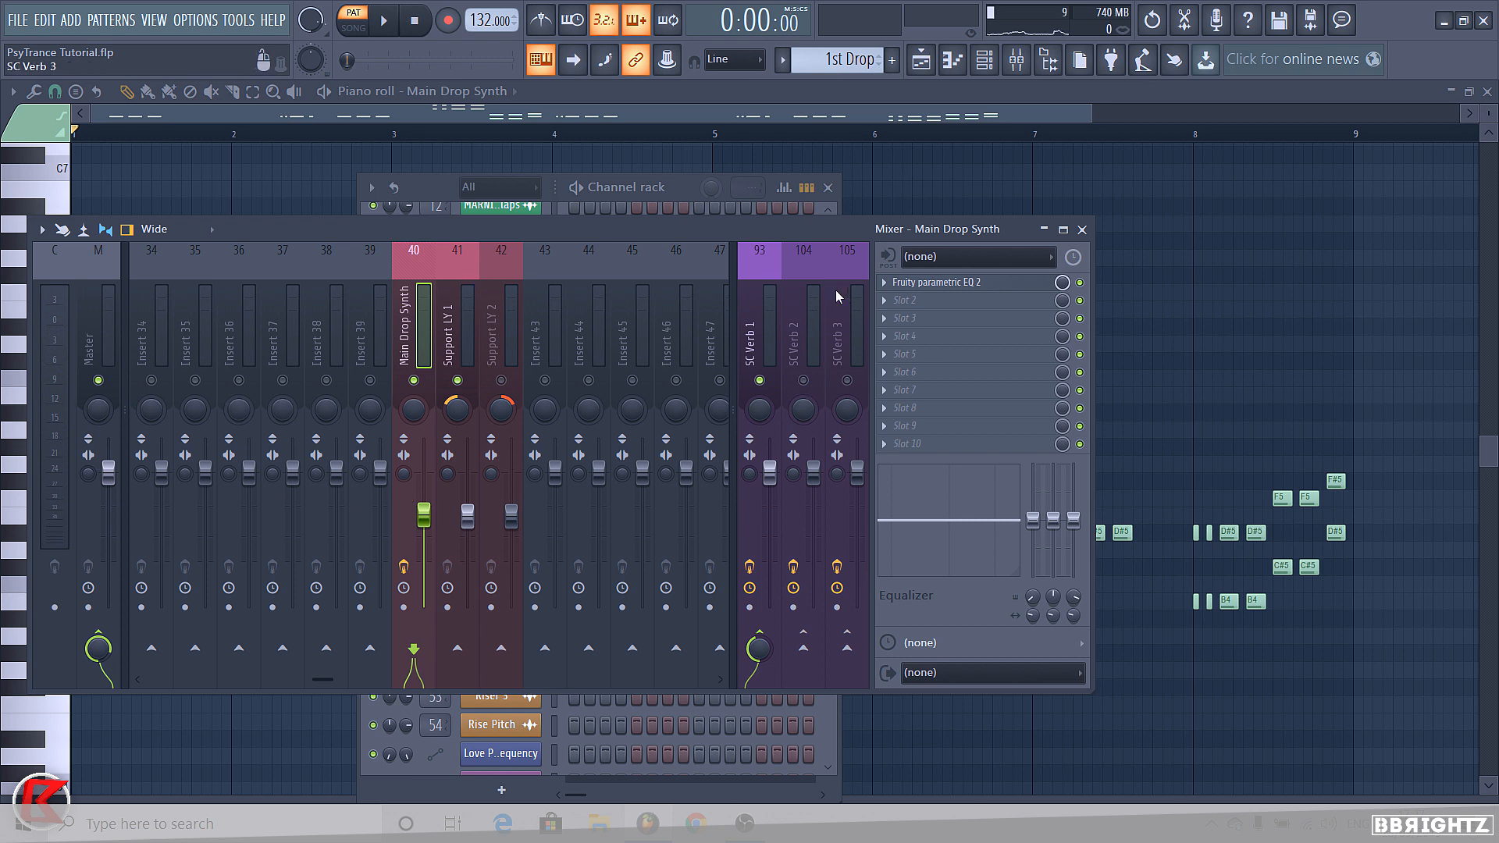
click(808, 319)
click(764, 328)
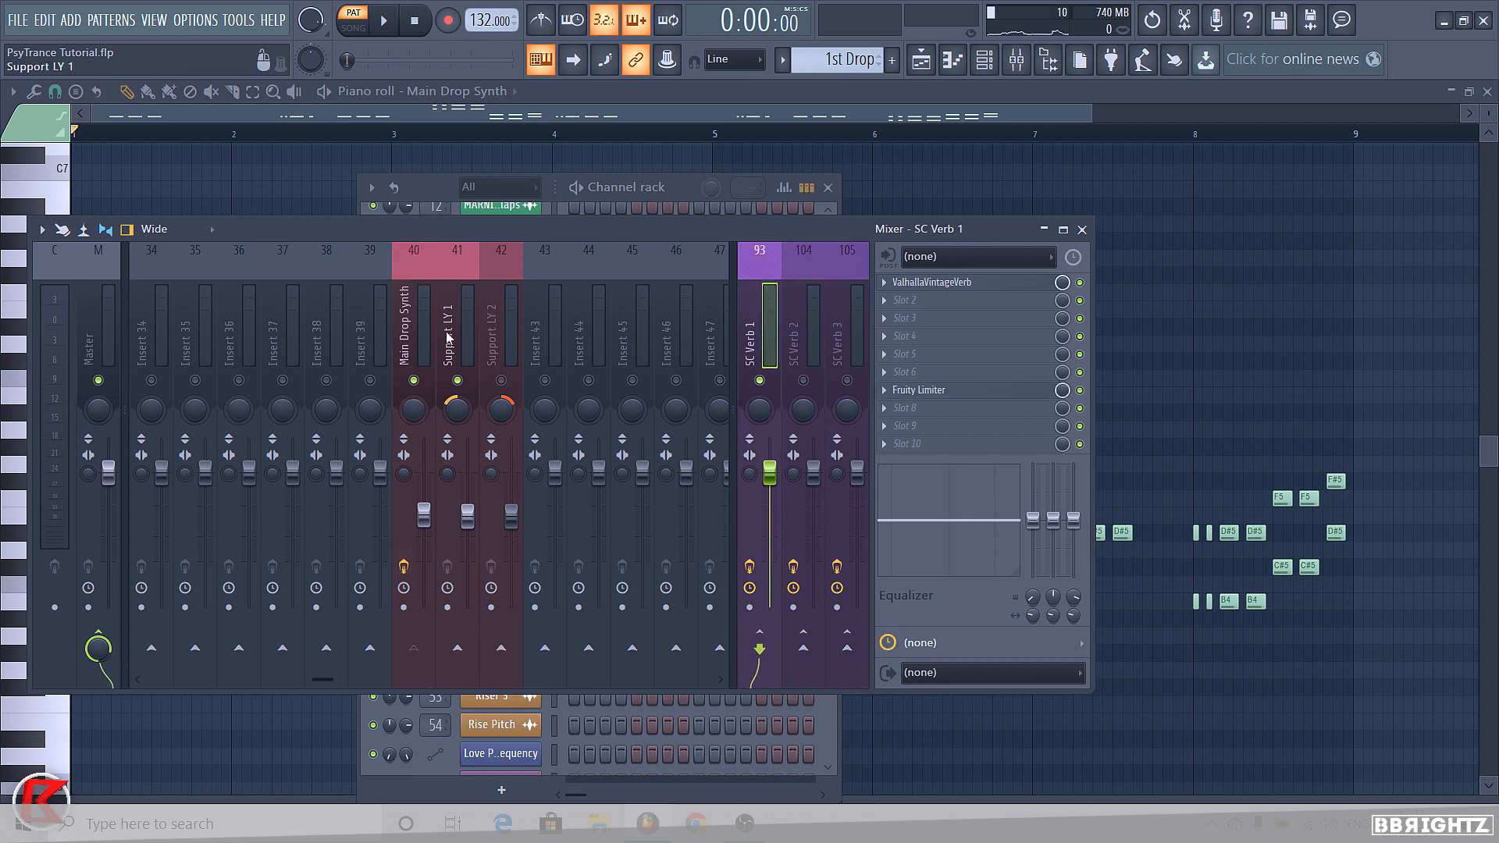
Solo Support LY 2 and Support LY 1 in turn and audition each with its own reverb
click(469, 343)
right_click(499, 379)
key(space)
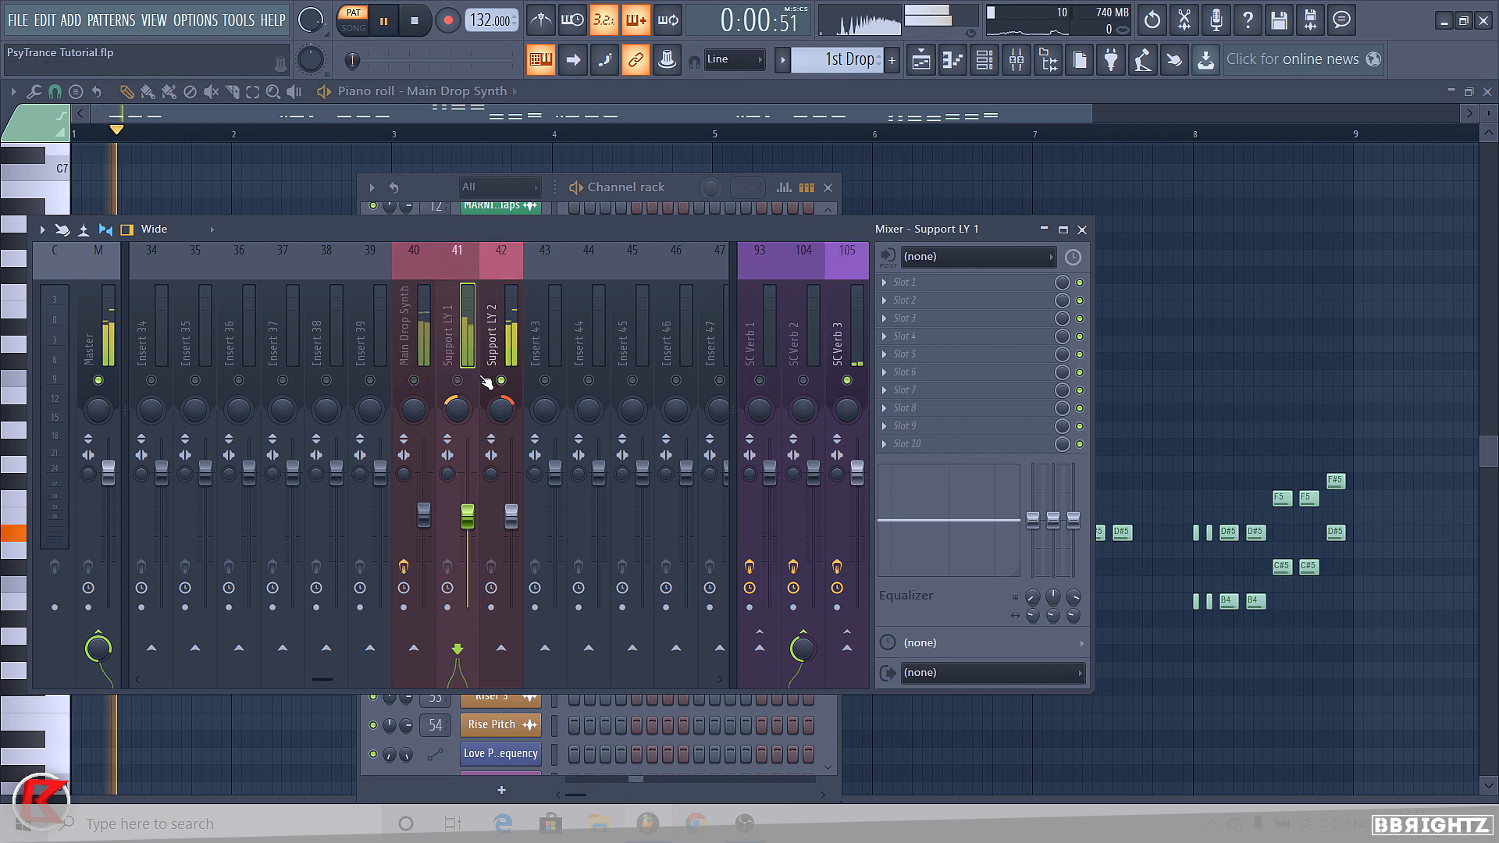
key(space)
right_click(462, 380)
key(space)
key(space)
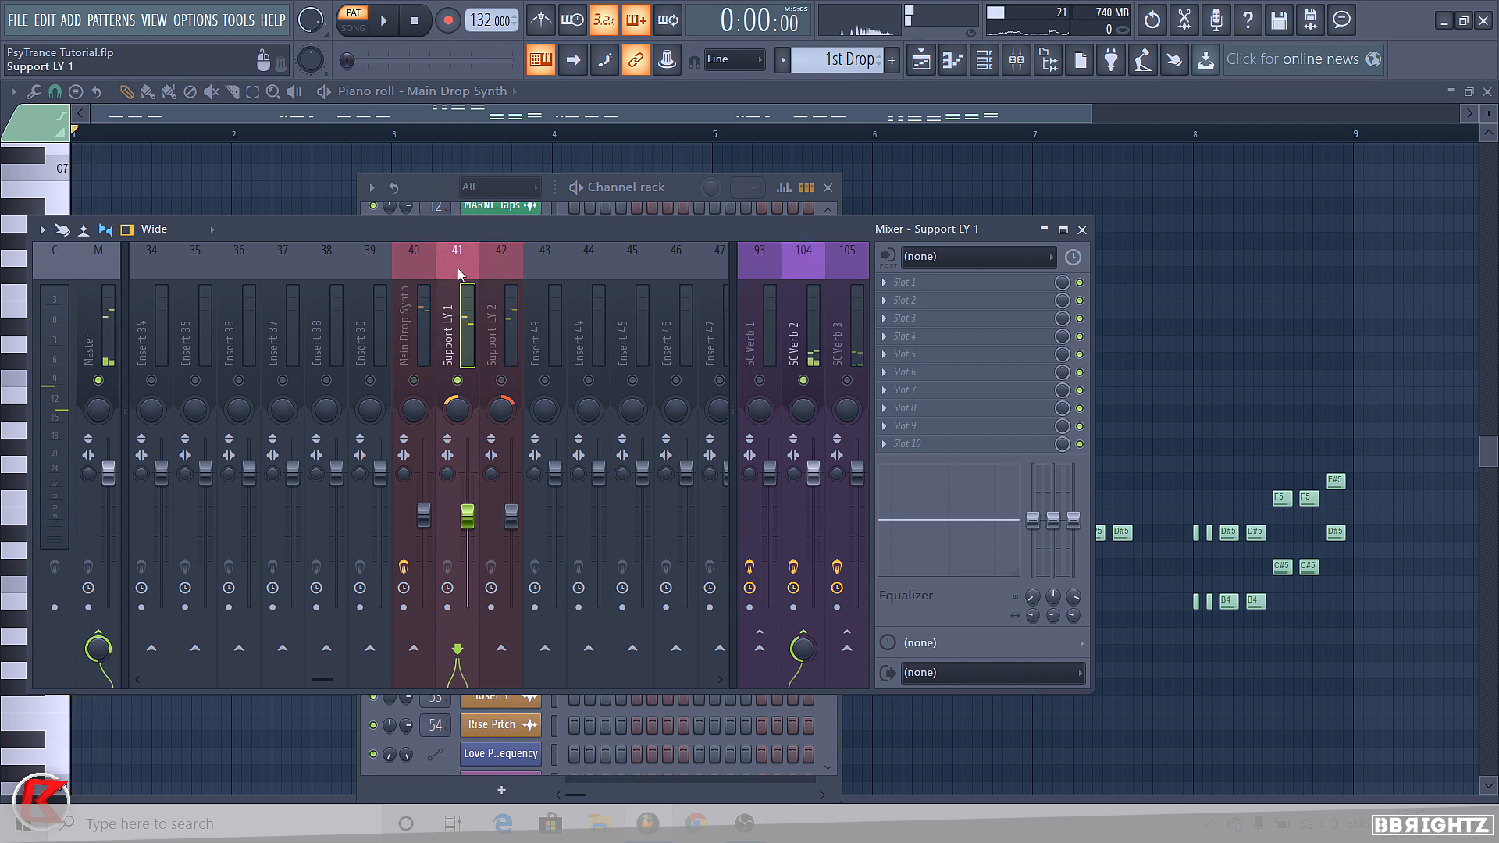
Solo the Main Drop Synth and audition it with SC Verb 1
right_click(457, 380)
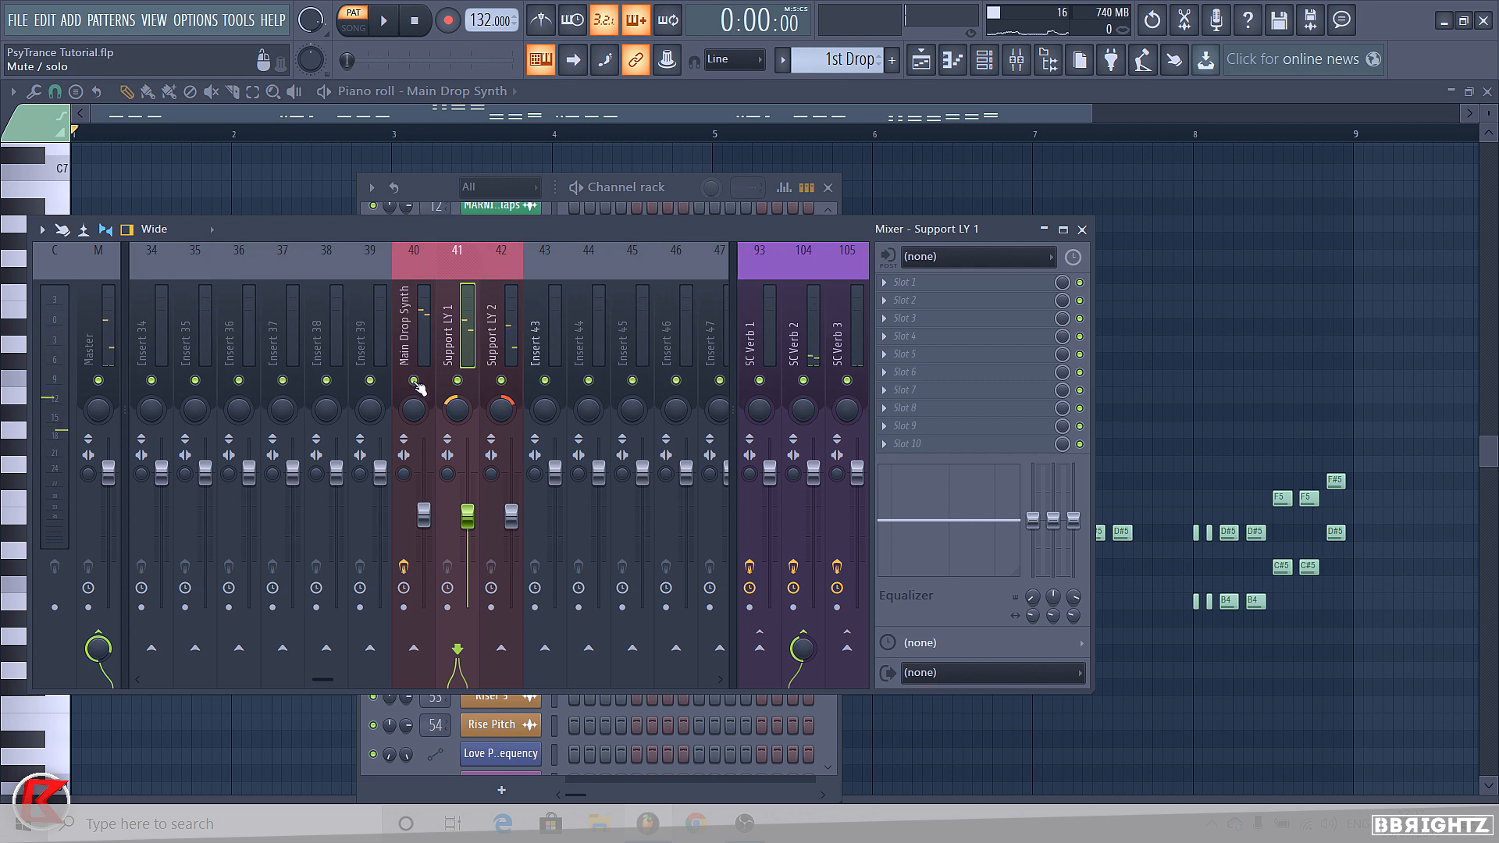
right_click(414, 380)
key(space)
key(space)
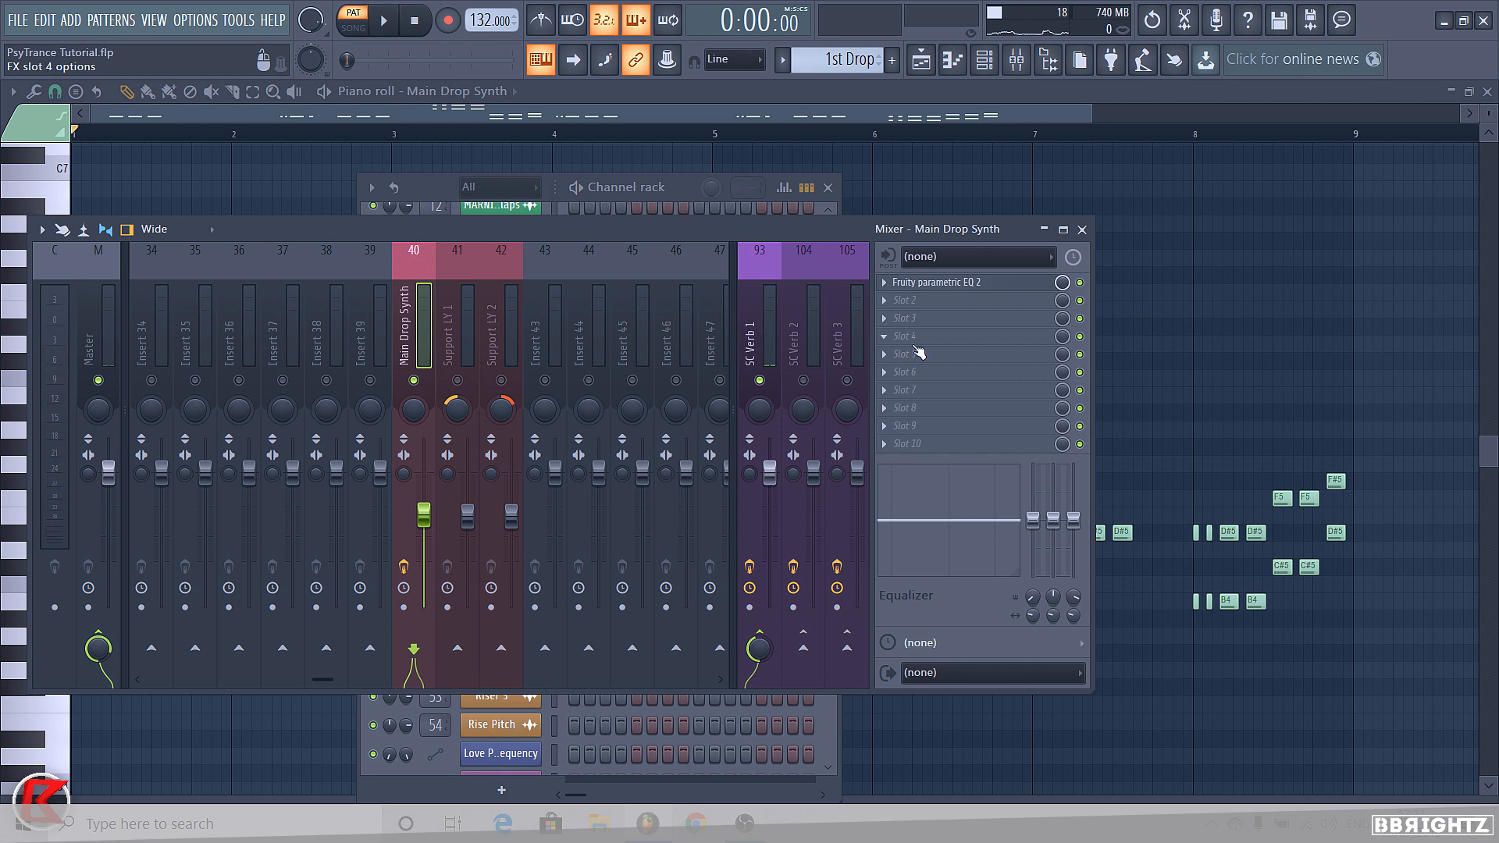
Solo Support LY 2, audition it with SC Verb 3, and select its mixer track
click(505, 391)
key(space)
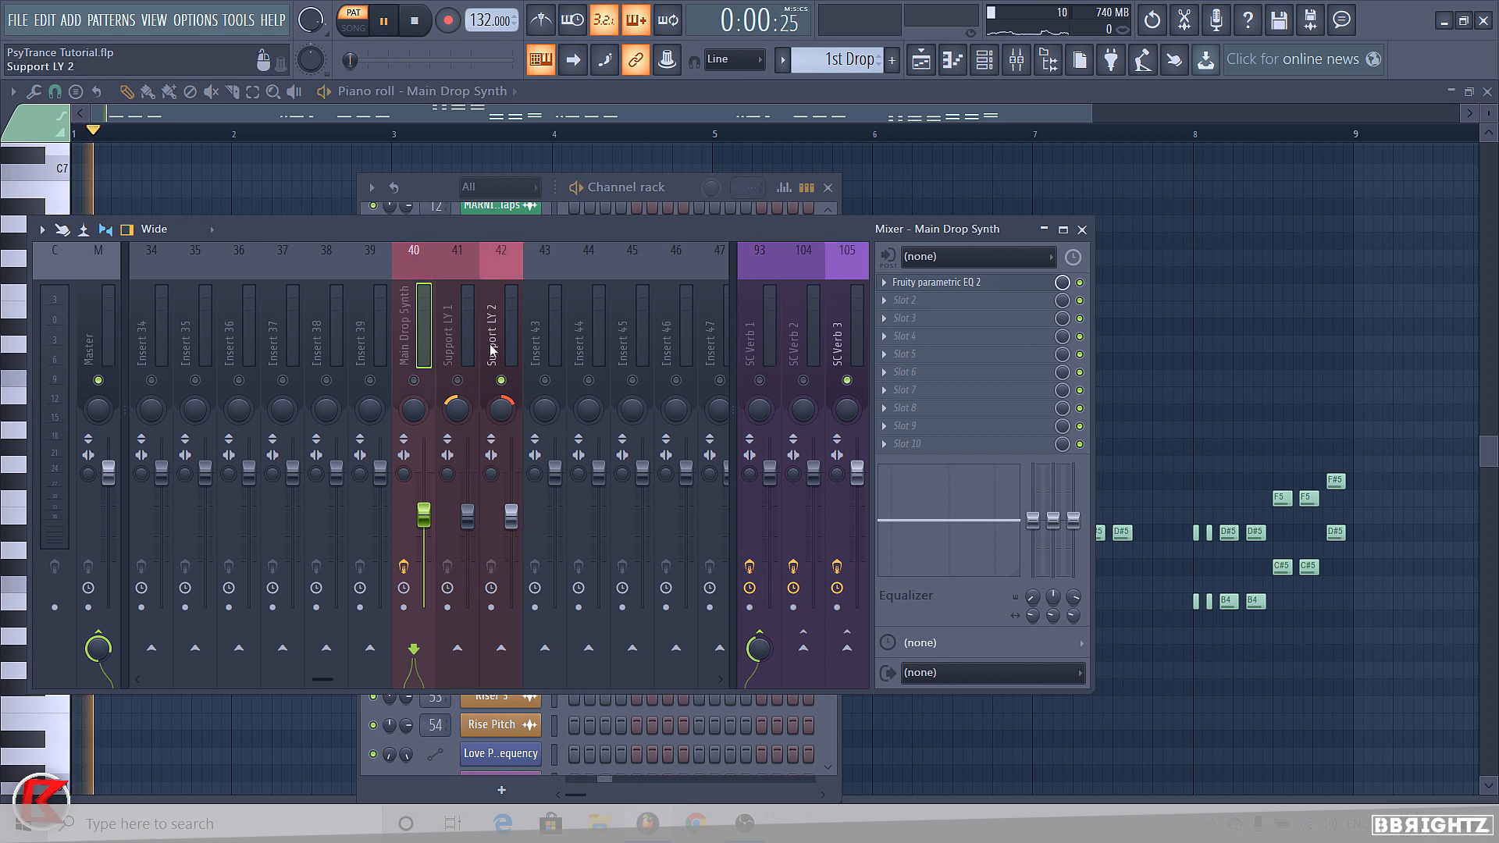
click(515, 326)
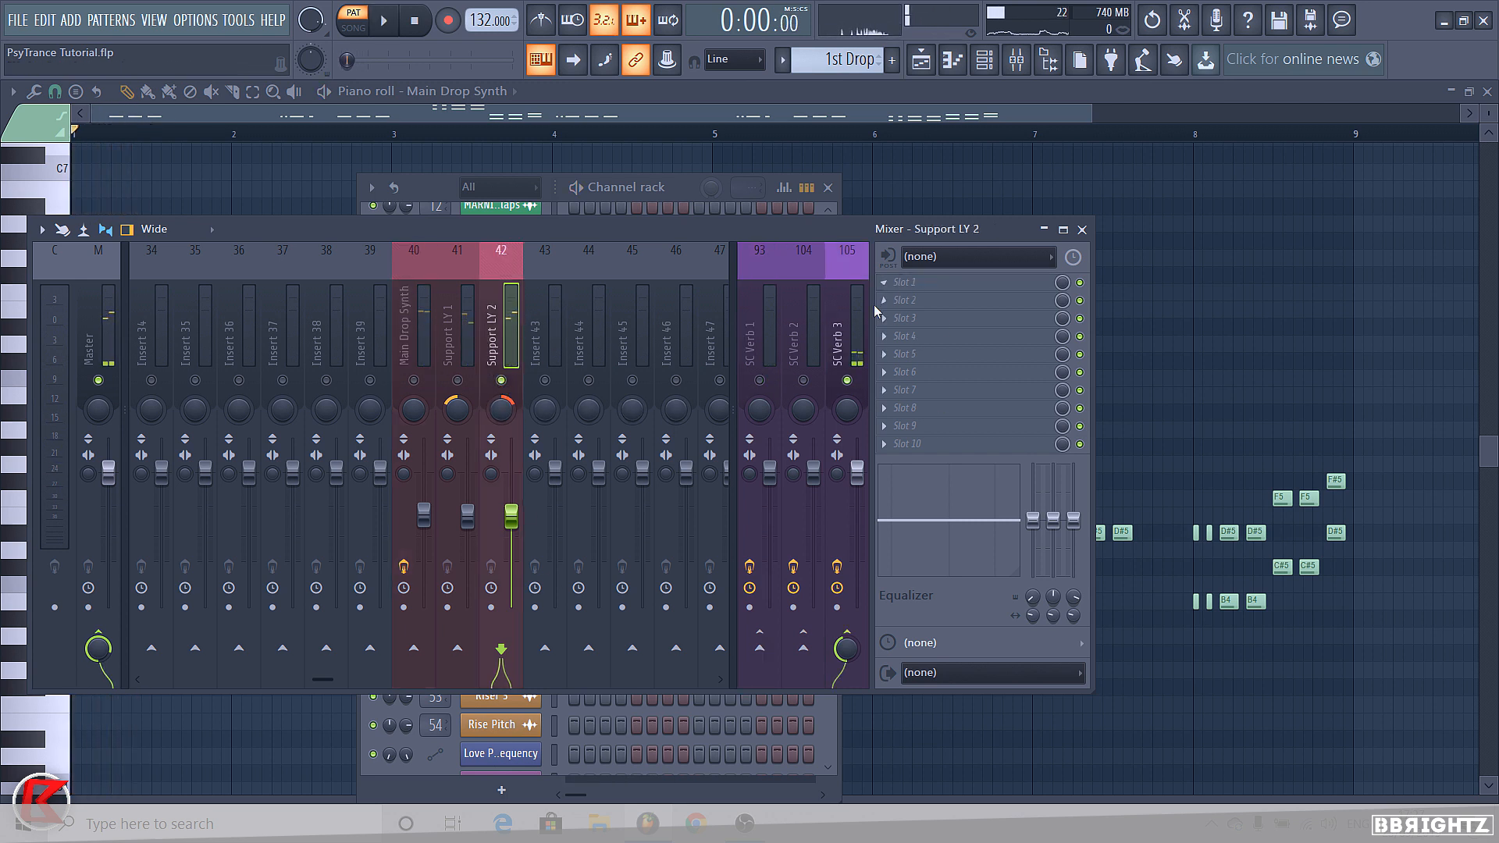
Load Fruity Parametric EQ 2 on Support LY 2 with the 20Hz + 18kHz cut preset and close its window
click(890, 291)
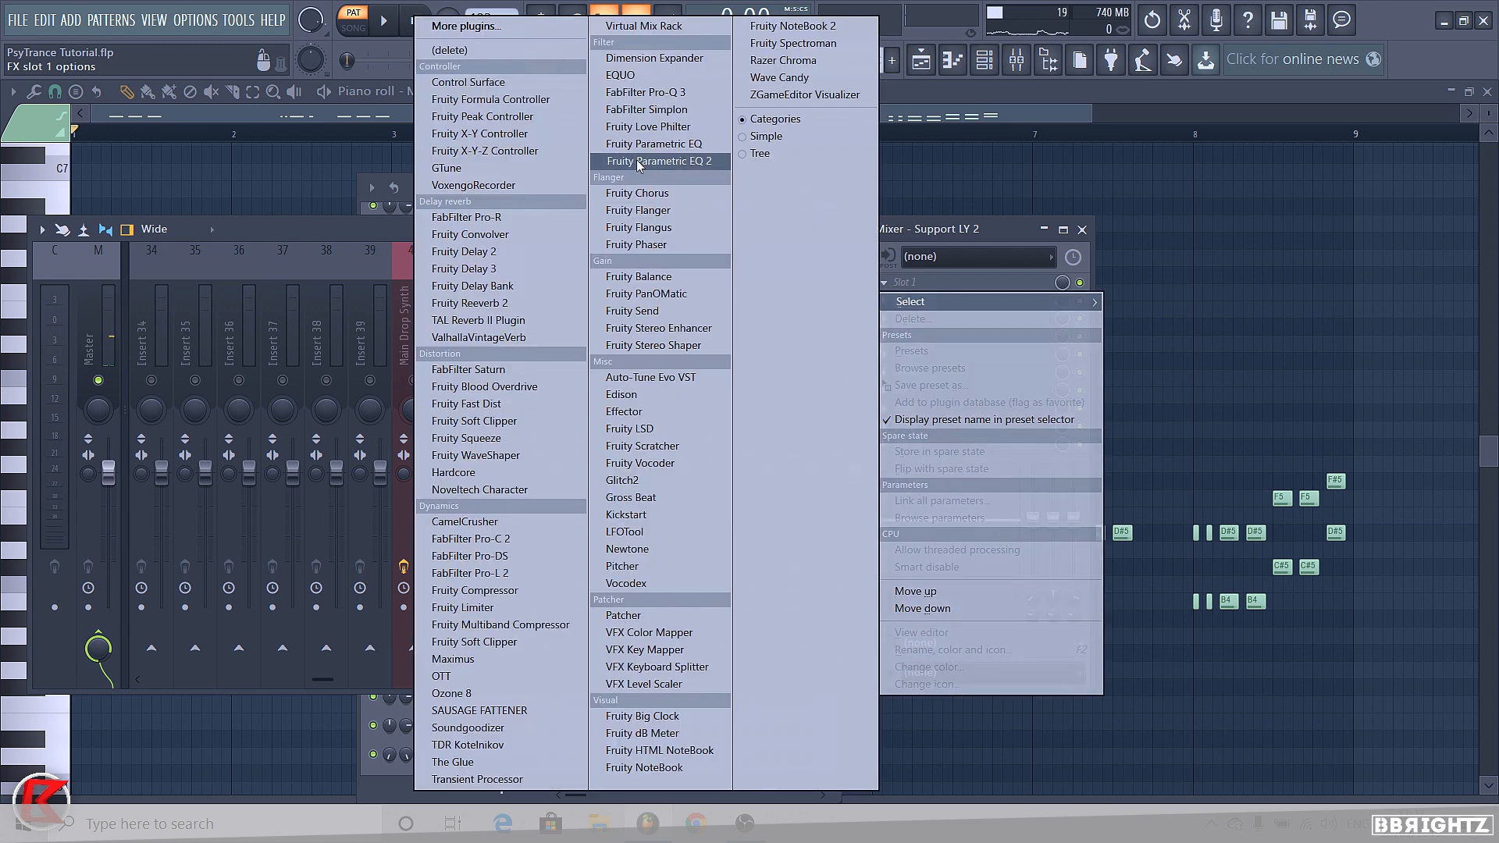
click(640, 157)
click(709, 314)
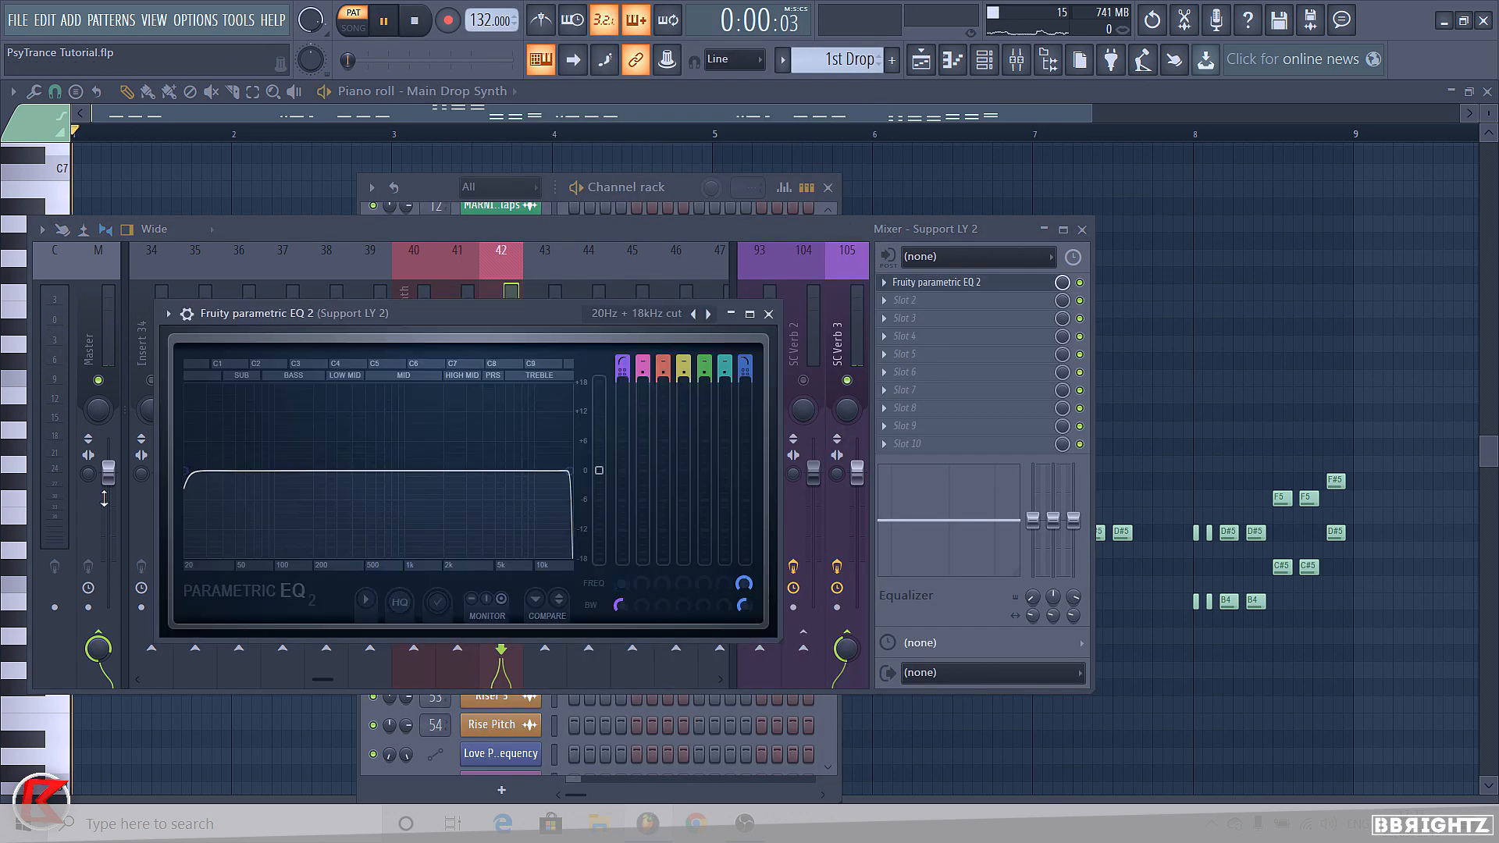
click(769, 313)
Load Fruity Parametric EQ 2 on Support LY 1 with the 20Hz + 18kHz cut preset
click(457, 328)
click(894, 282)
mouse_move(910, 302)
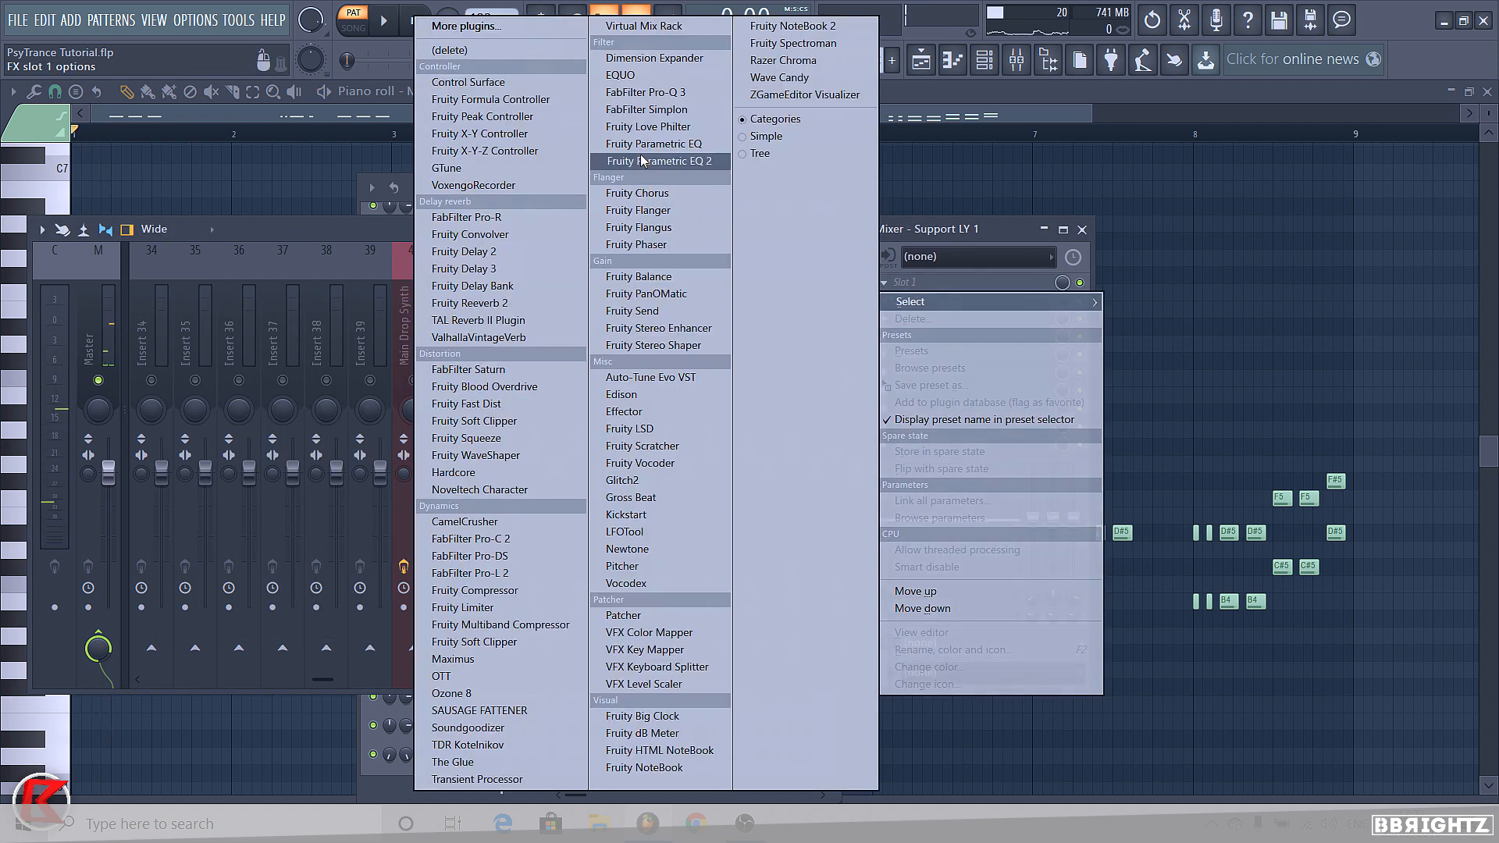
click(657, 161)
click(658, 264)
Play the pattern briefly, shift the low cut of Support LY 1's EQ to a higher frequency, and close the EQ
key(space)
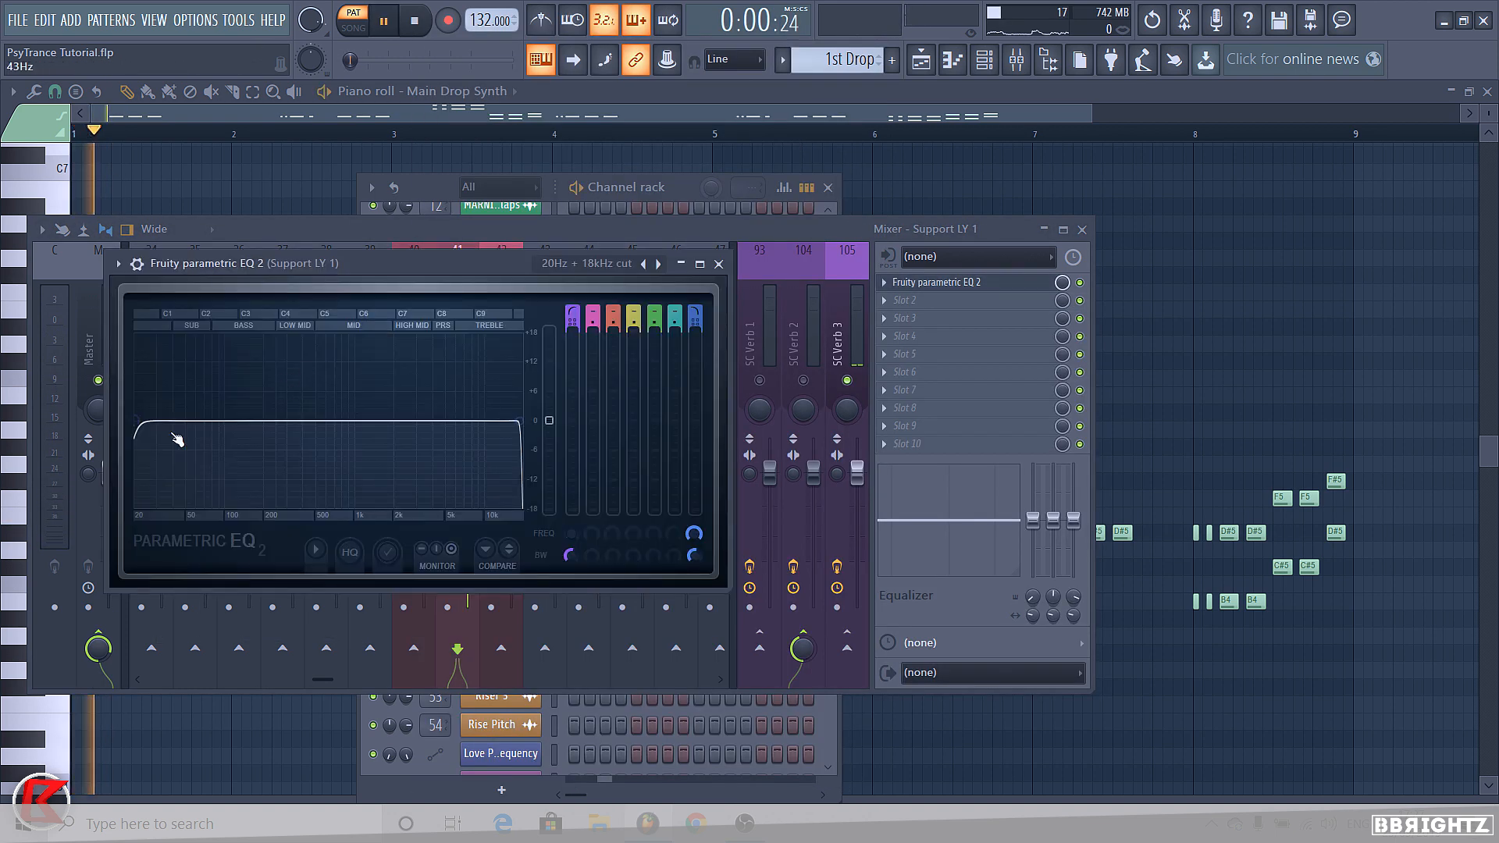
key(space)
drag(137, 423, 261, 420)
click(719, 264)
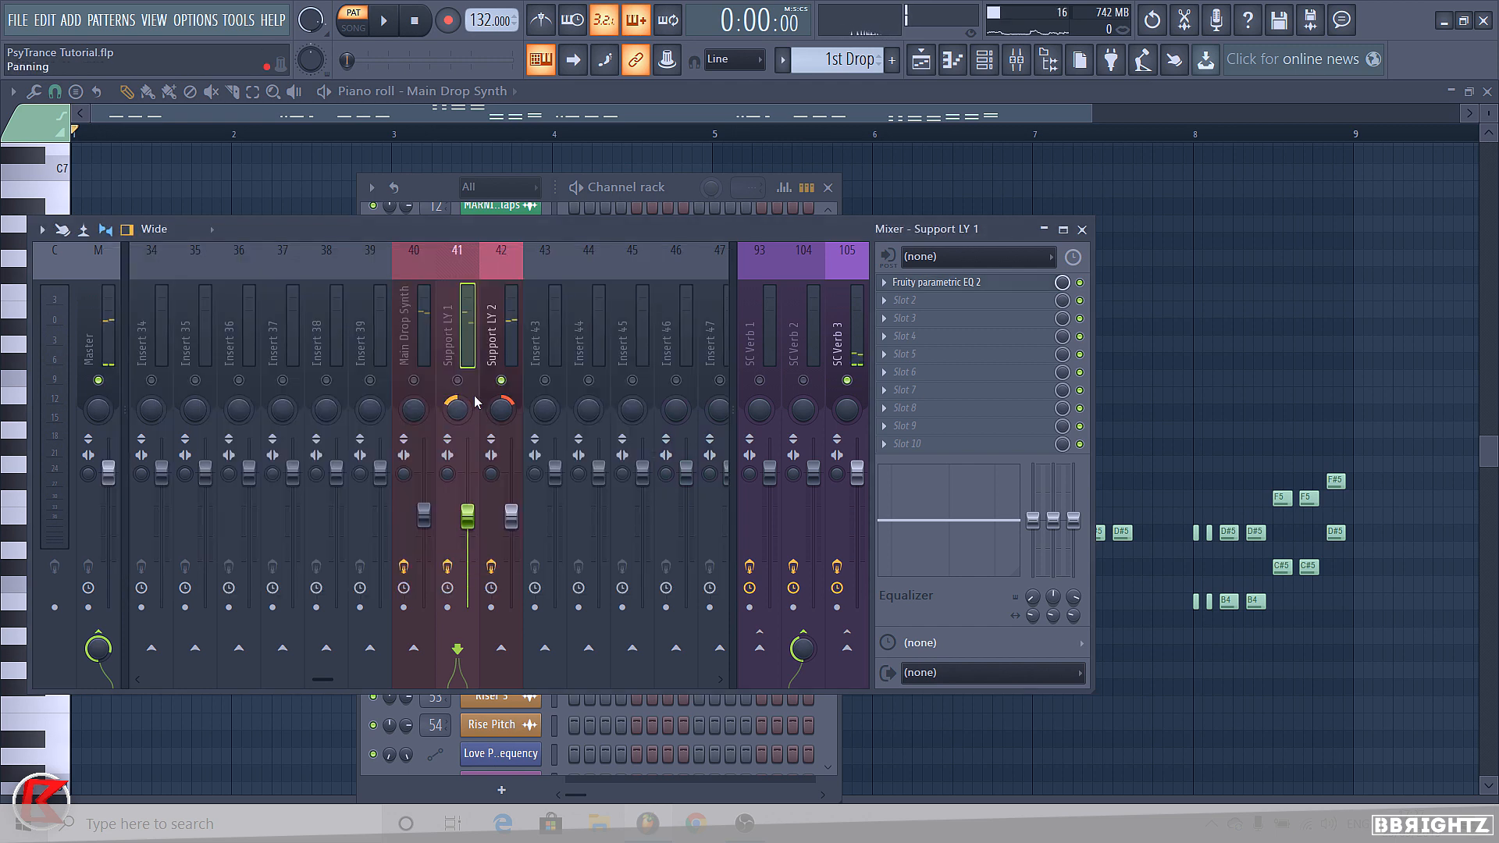
Load Noveltech Character in the third effect slot of Support LY 2 and raise its Target to about 50
click(501, 328)
click(916, 323)
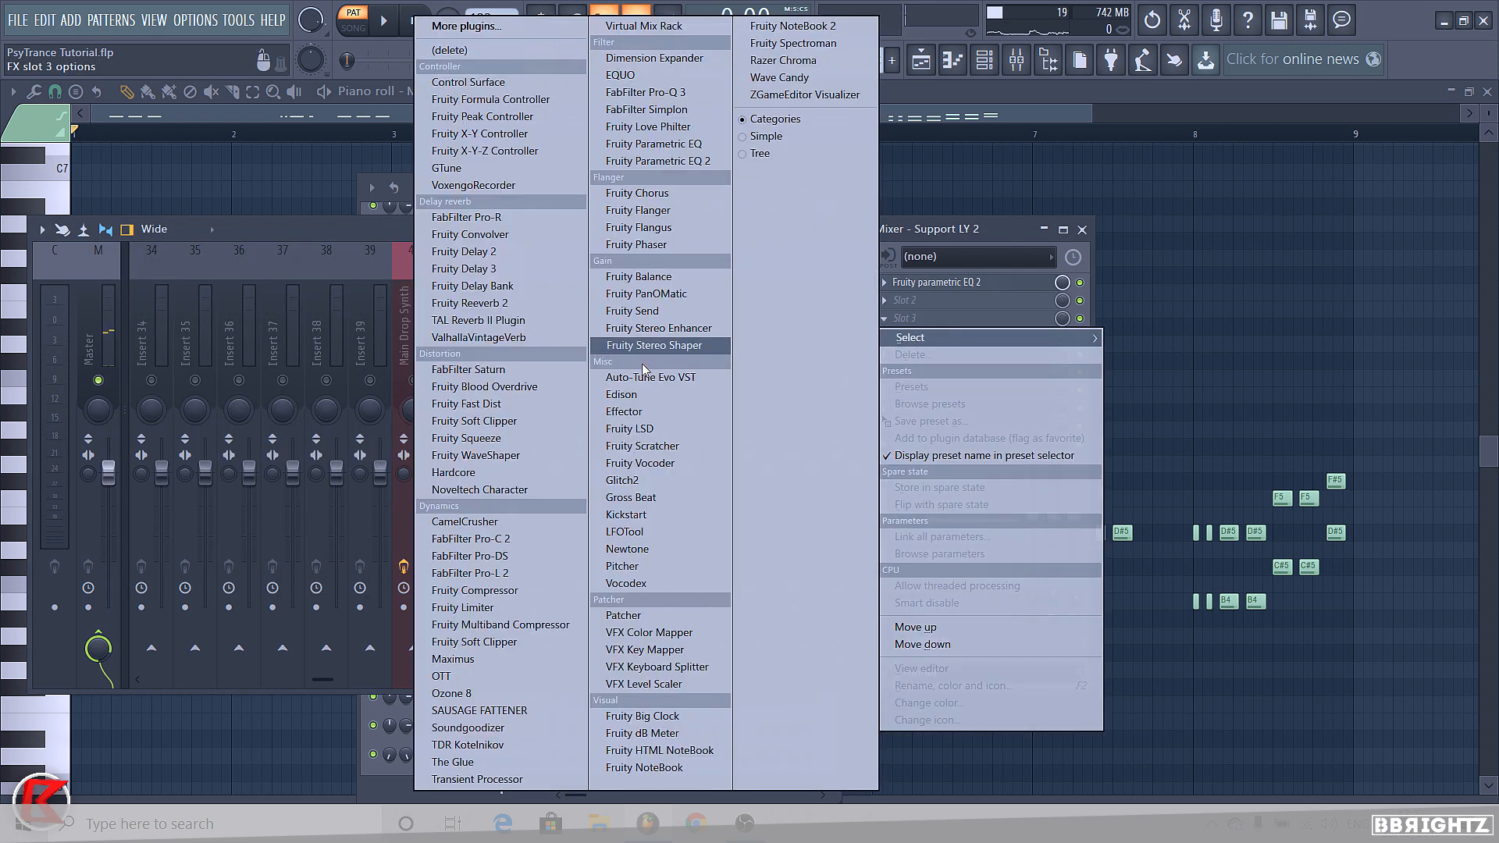
click(478, 489)
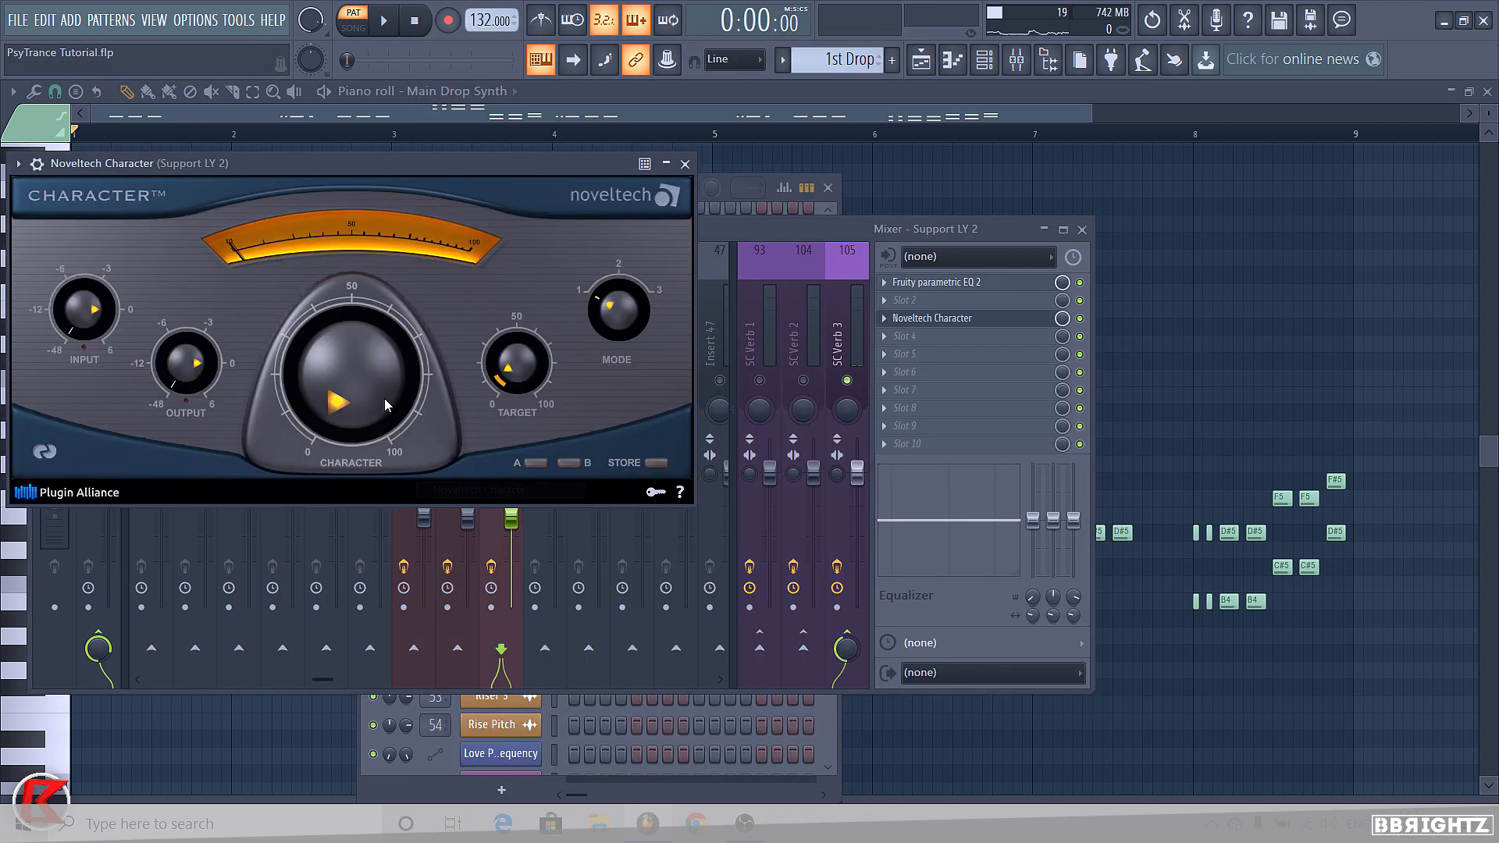
drag(513, 311, 513, 307)
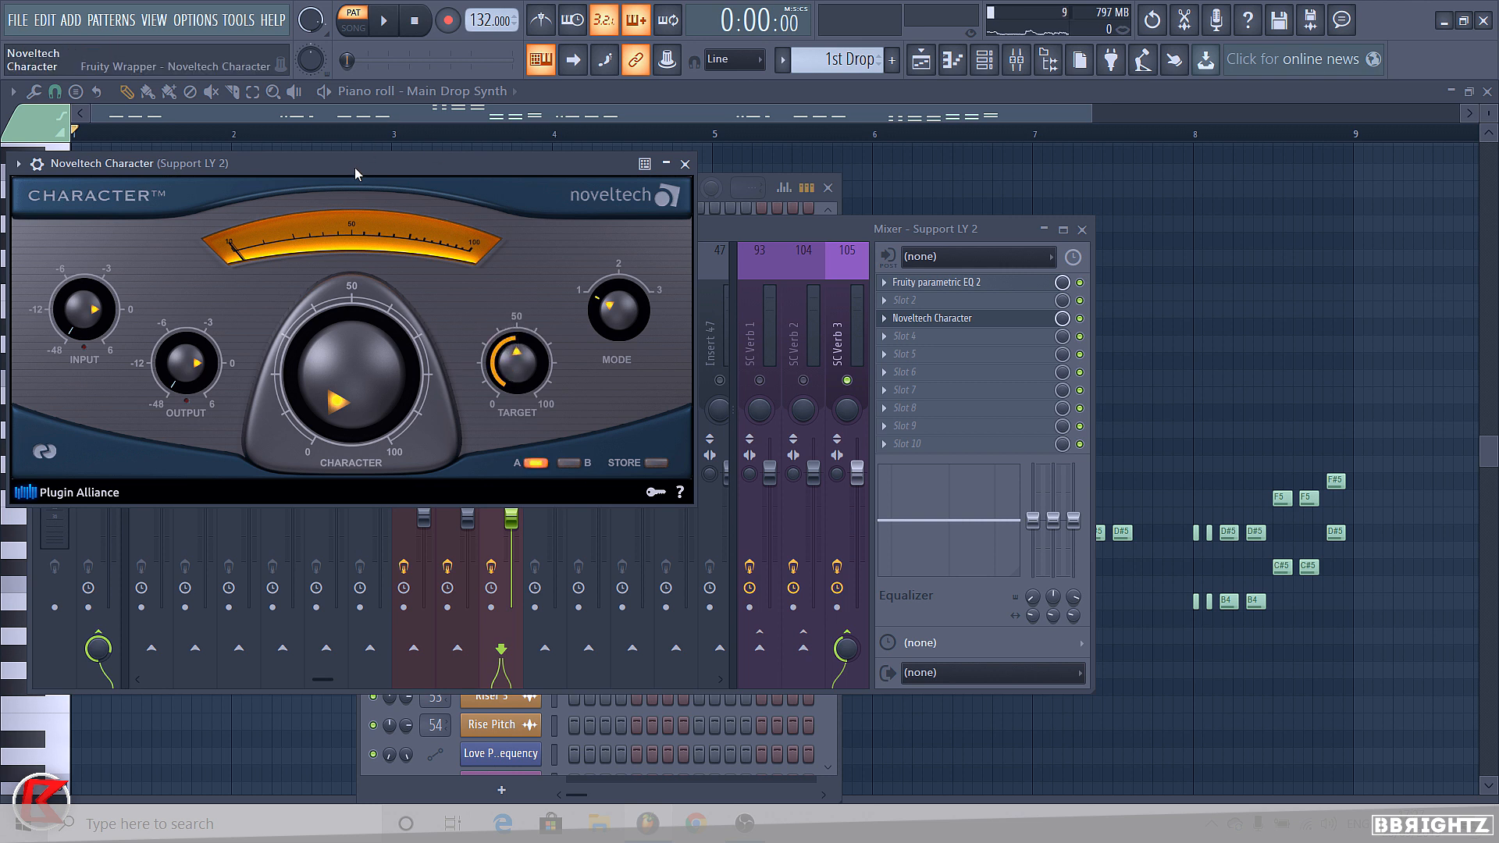
Raise the Character amount to about 50 on Support LY 2 during playback, close the plugin, and compare the sound with it bypassed
key(space)
drag(321, 376, 353, 260)
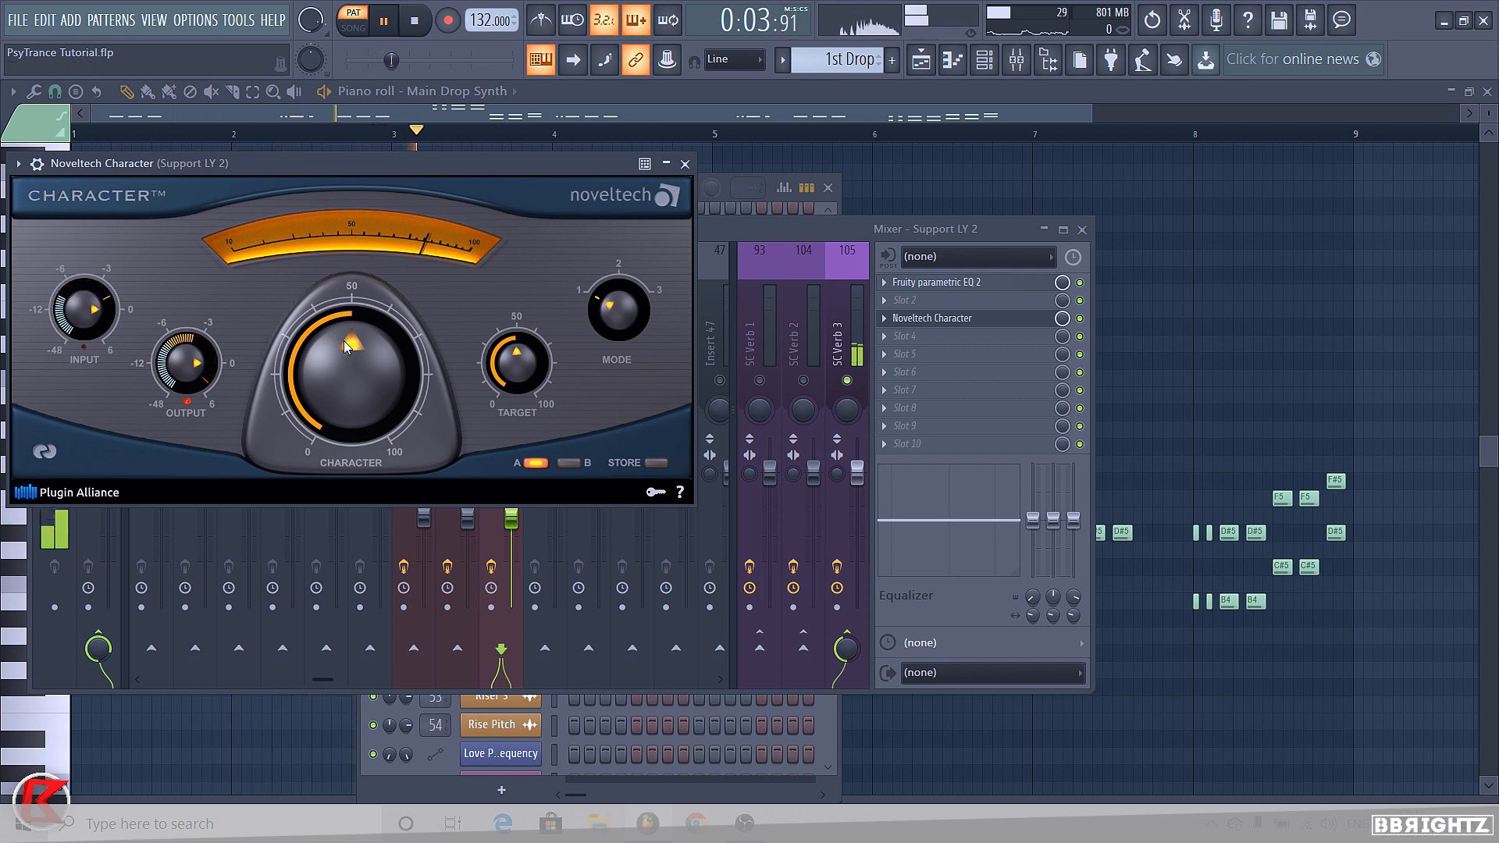
click(685, 163)
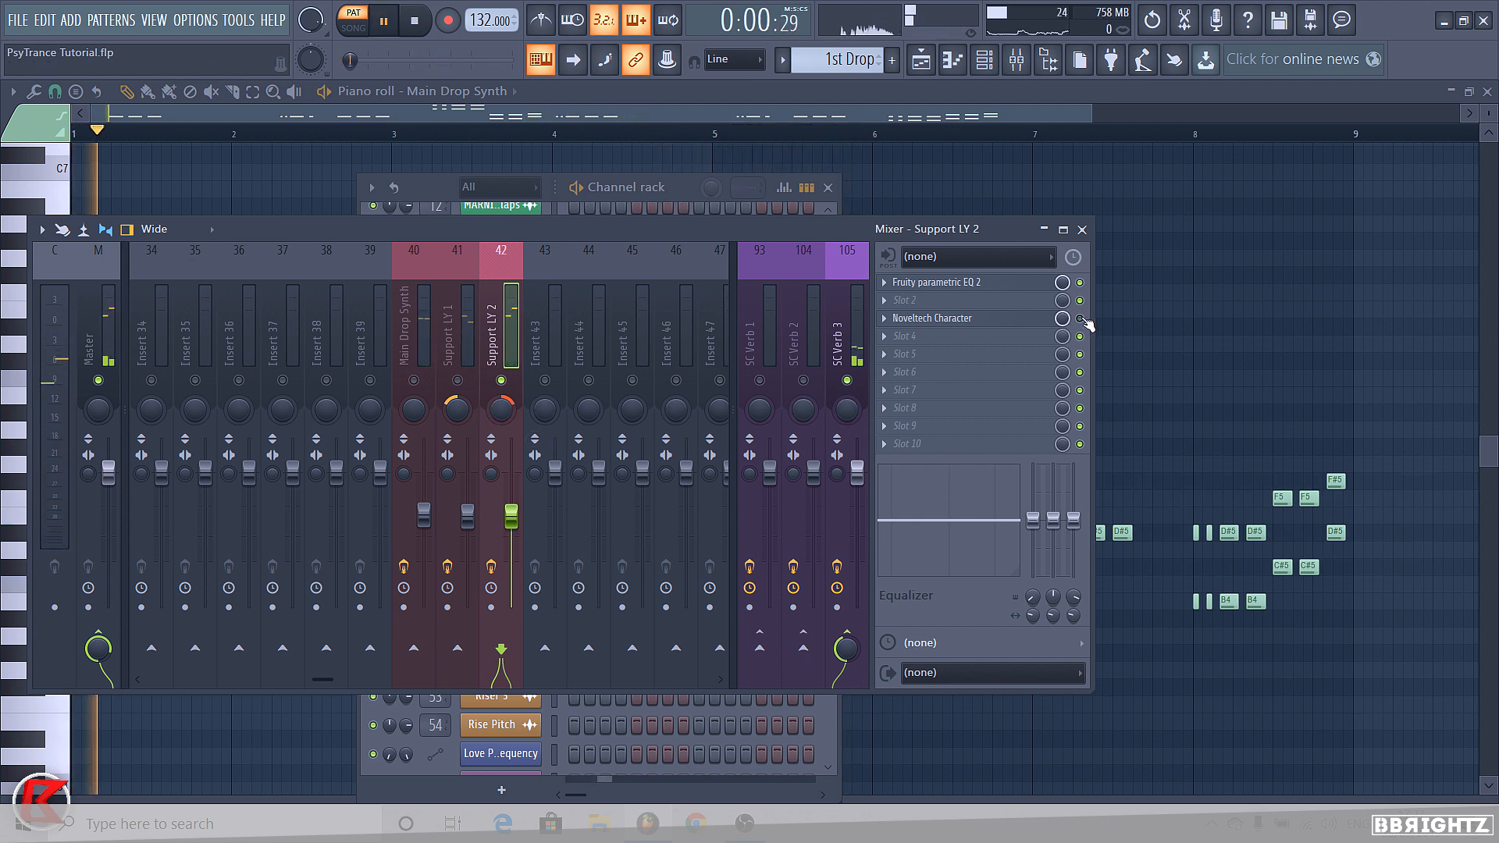
key(space)
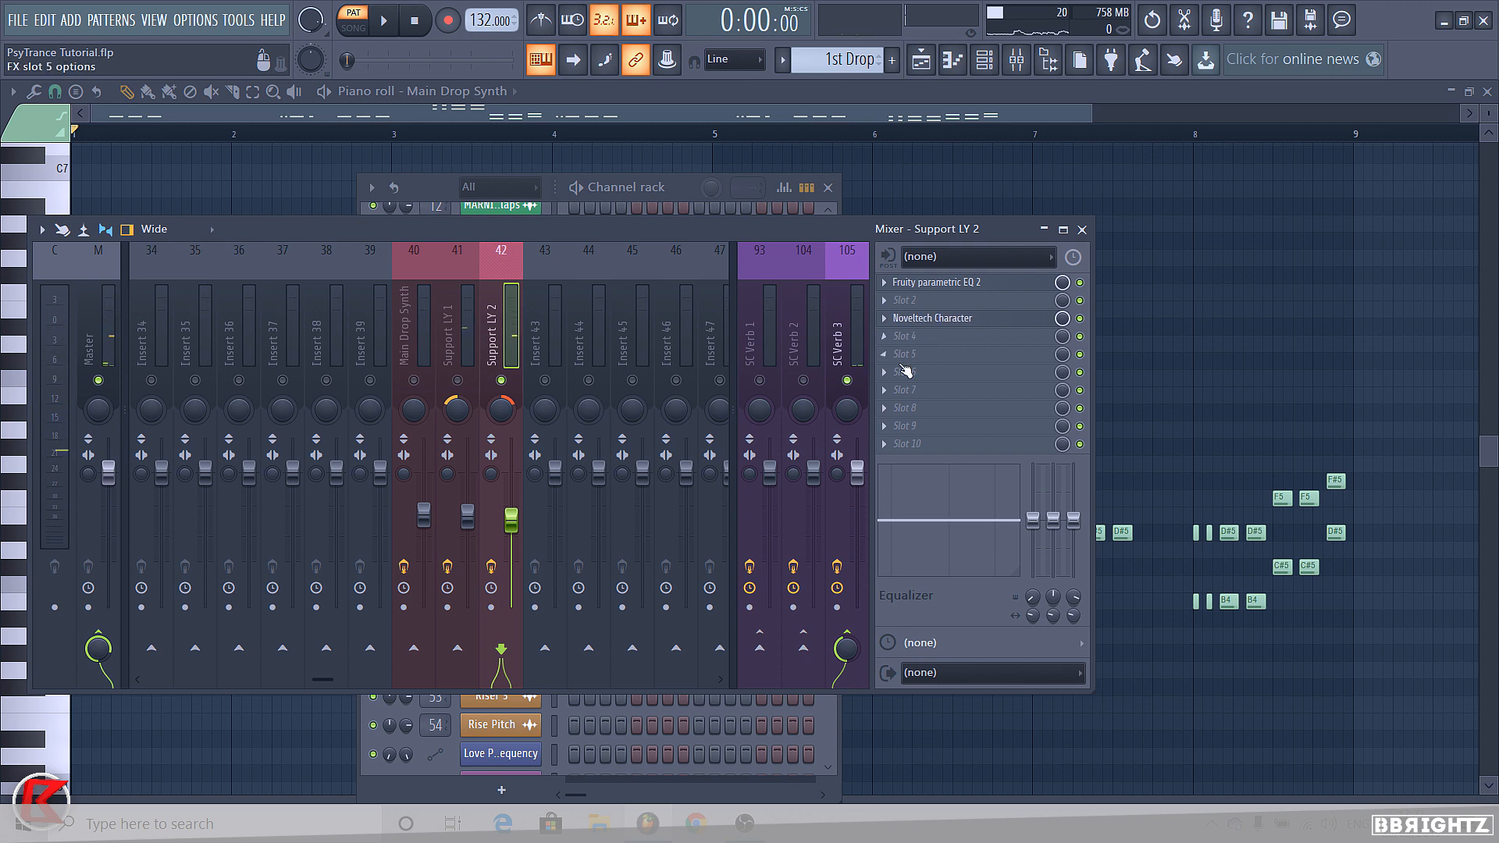
Load OTT in the fourth effect slot of Support LY 2, set its Depth to 20% while the pattern plays, and close it
click(915, 334)
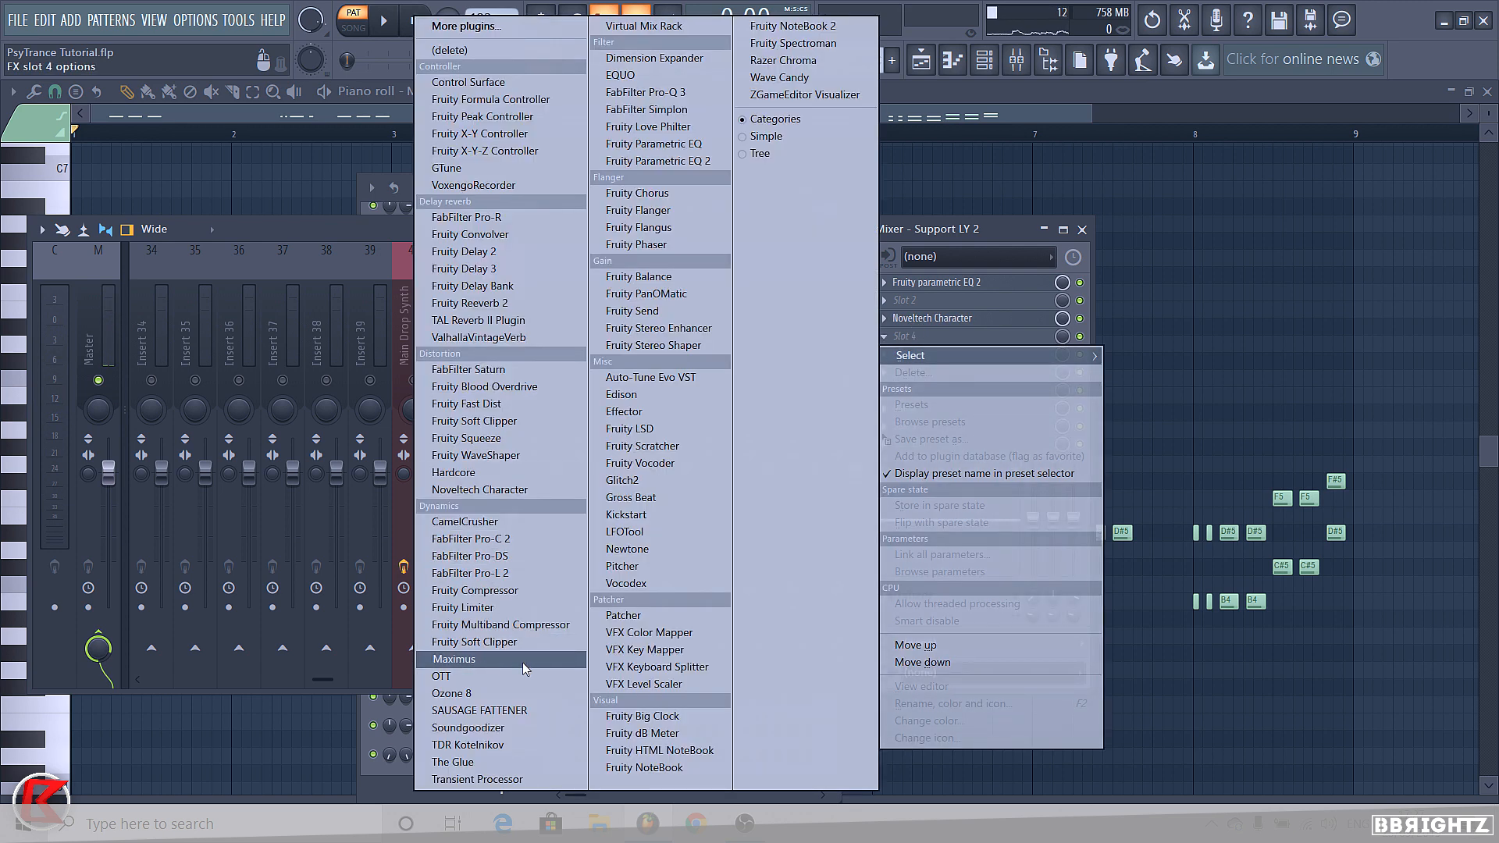
click(482, 677)
key(space)
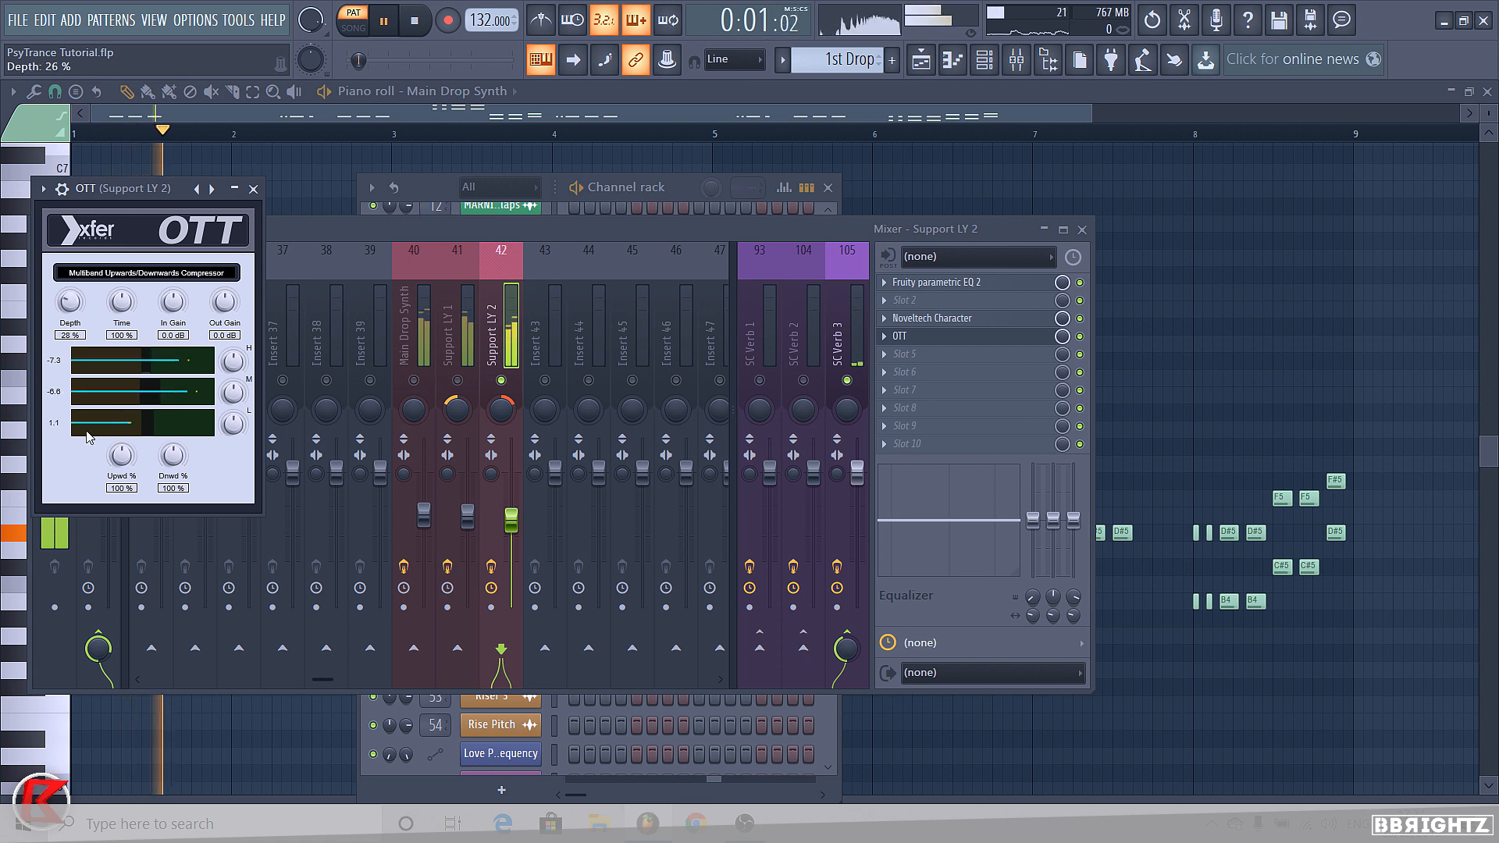
drag(90, 444, 89, 440)
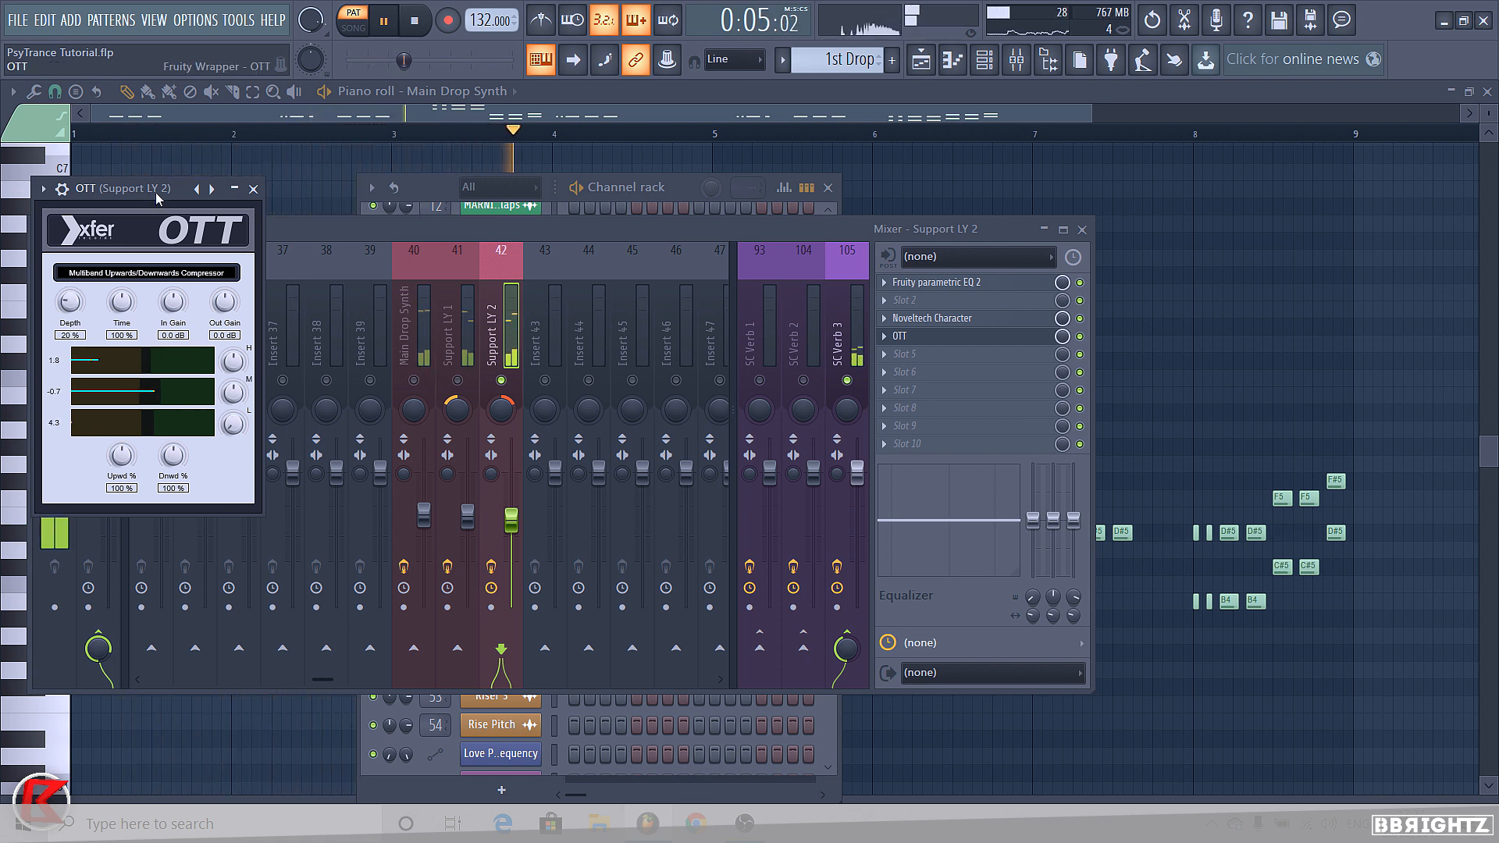
key(space)
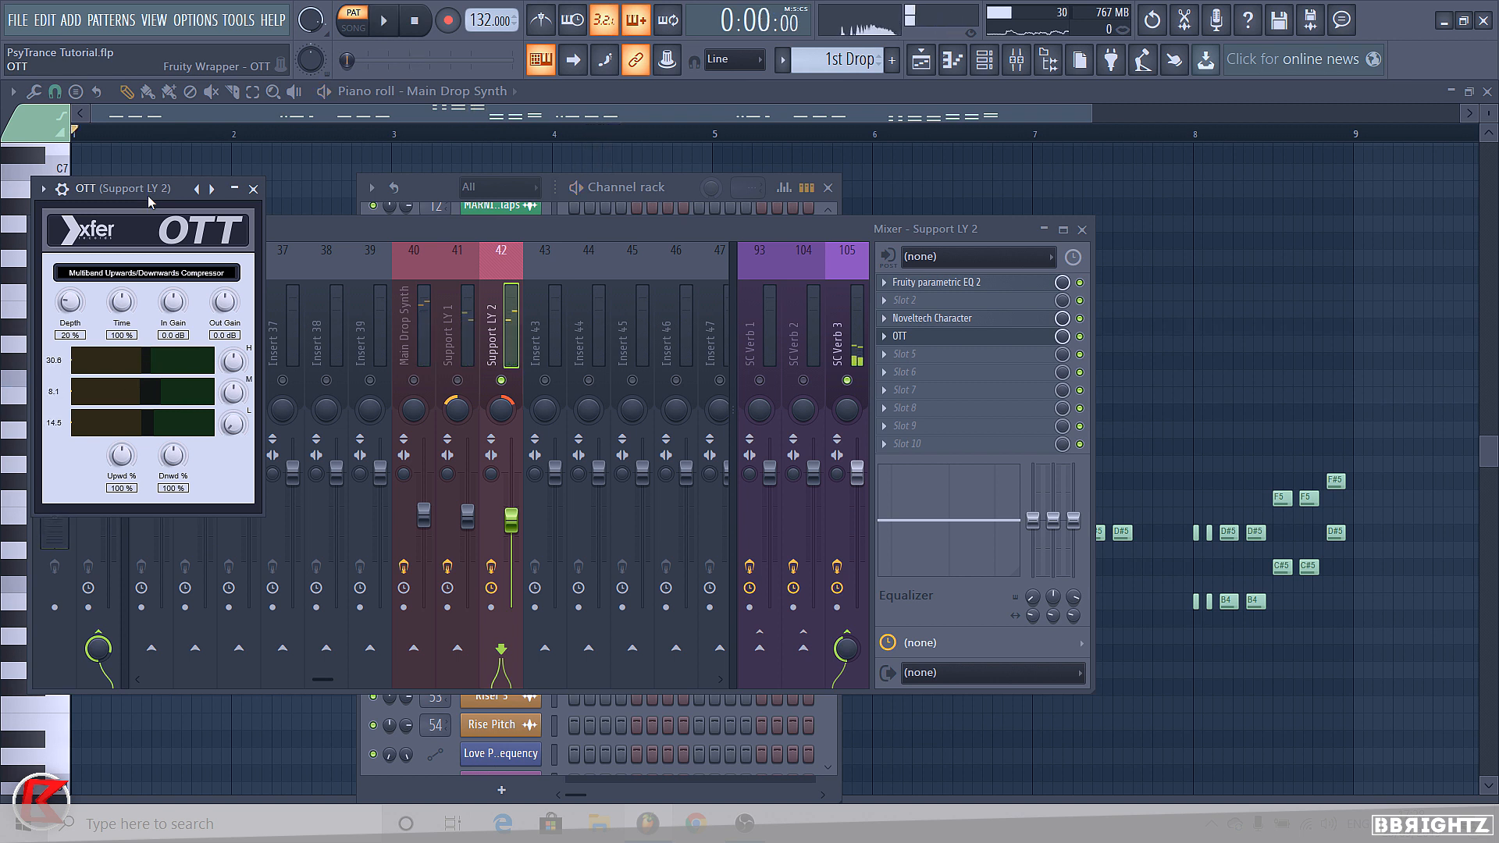
click(914, 336)
Solo the Support LY 1 mixer track and load Soundgoodizer in its third effect slot
click(455, 340)
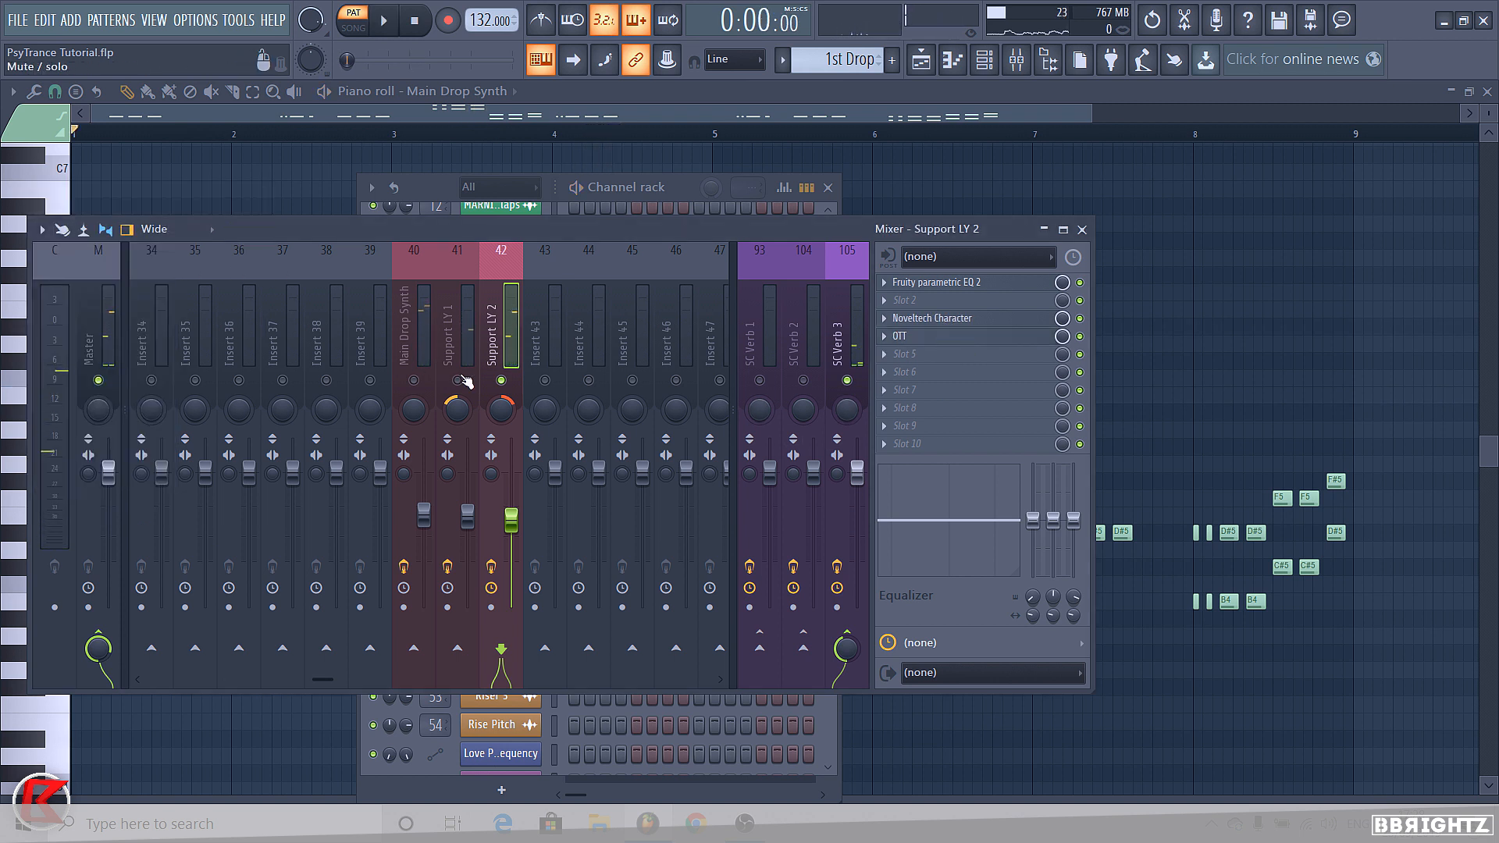
click(455, 340)
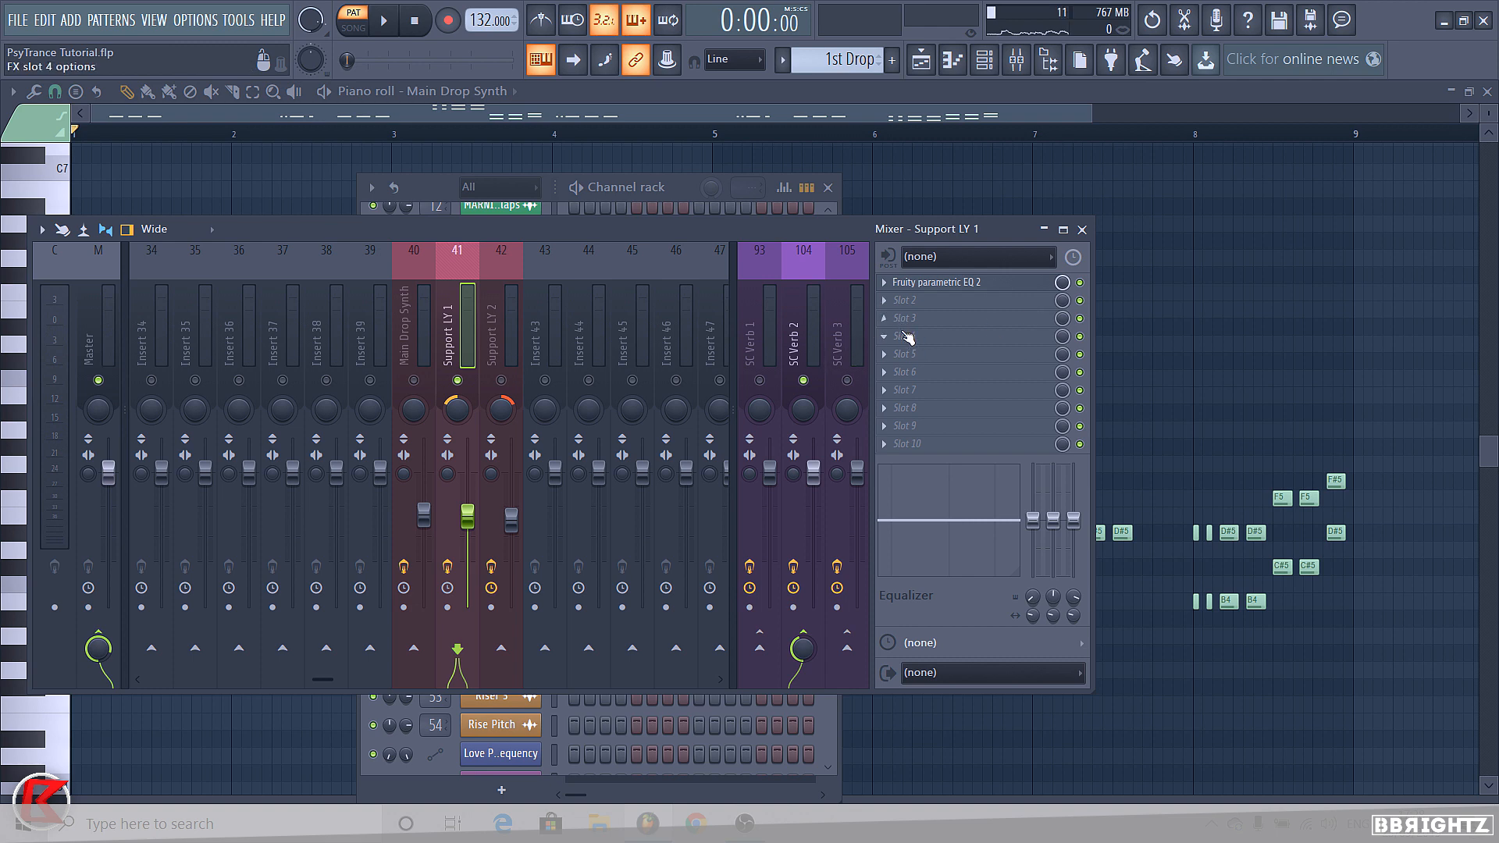
click(898, 319)
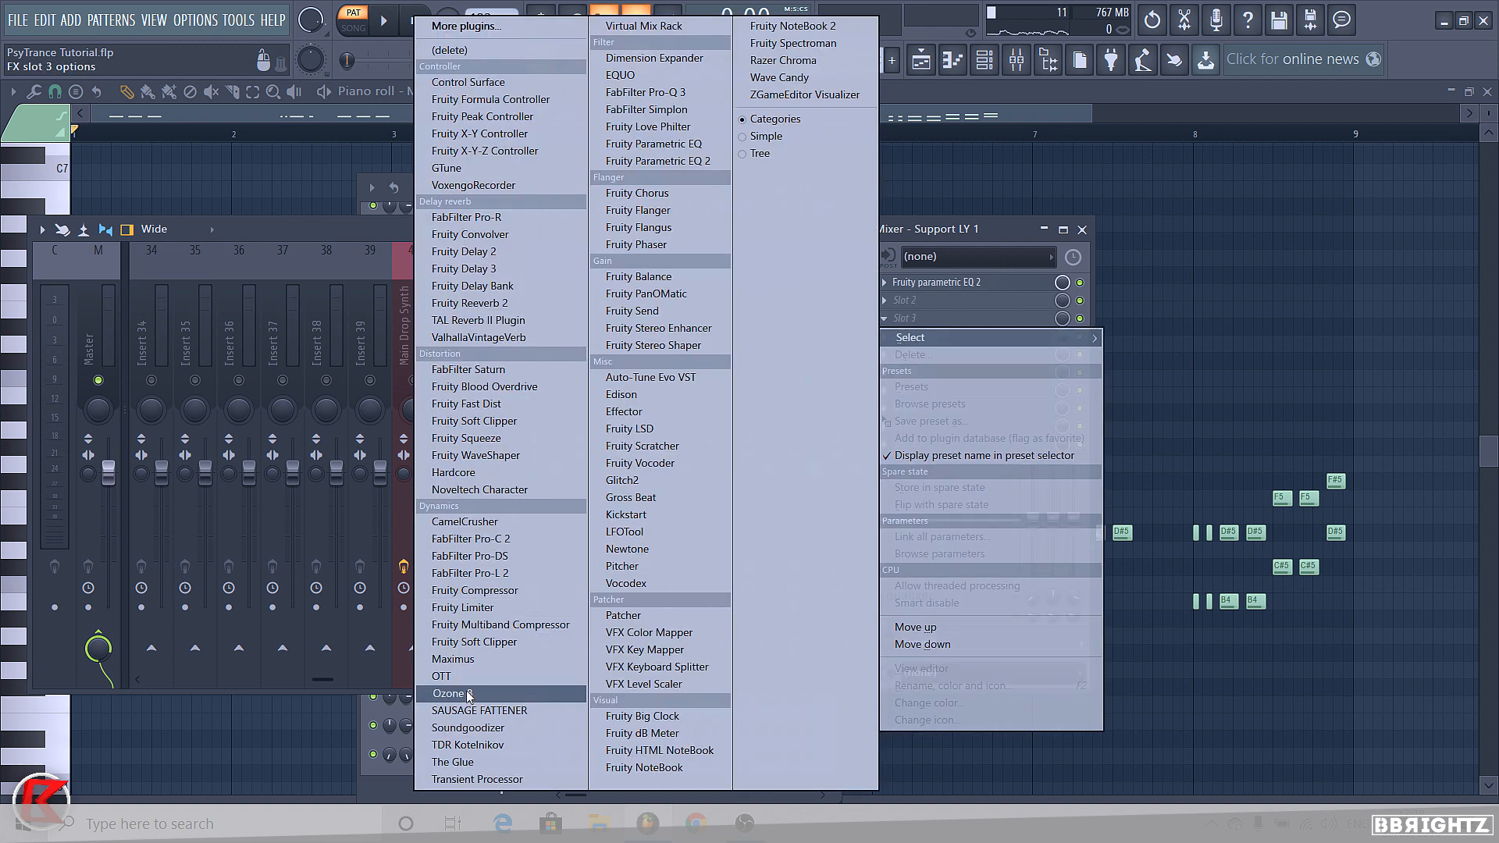
click(468, 728)
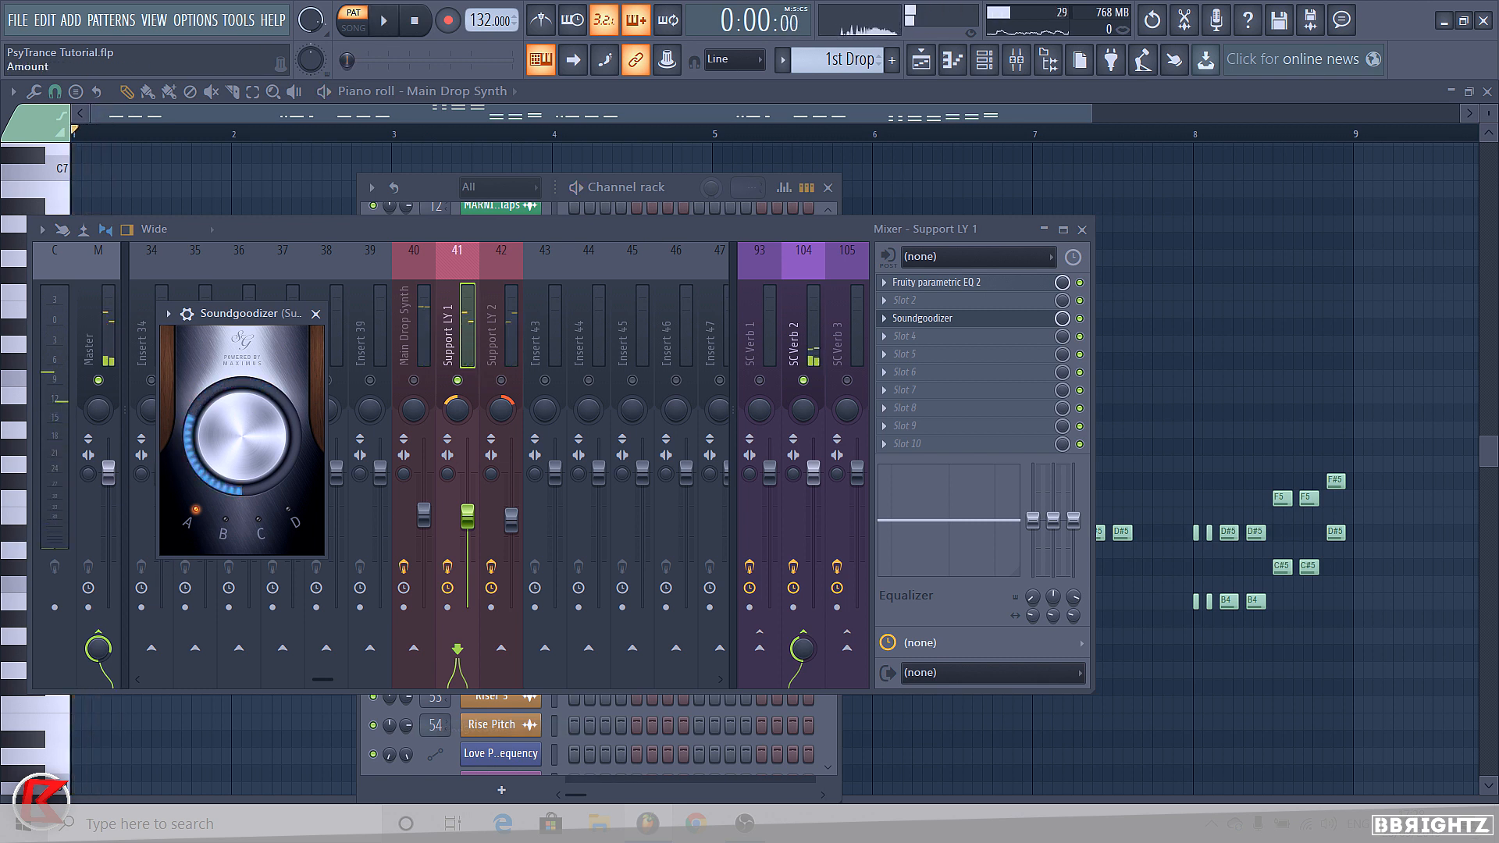
Reduce the Soundgoodizer amount on Support LY 1 during playback and compare the layer with the effect bypassed
click(491, 342)
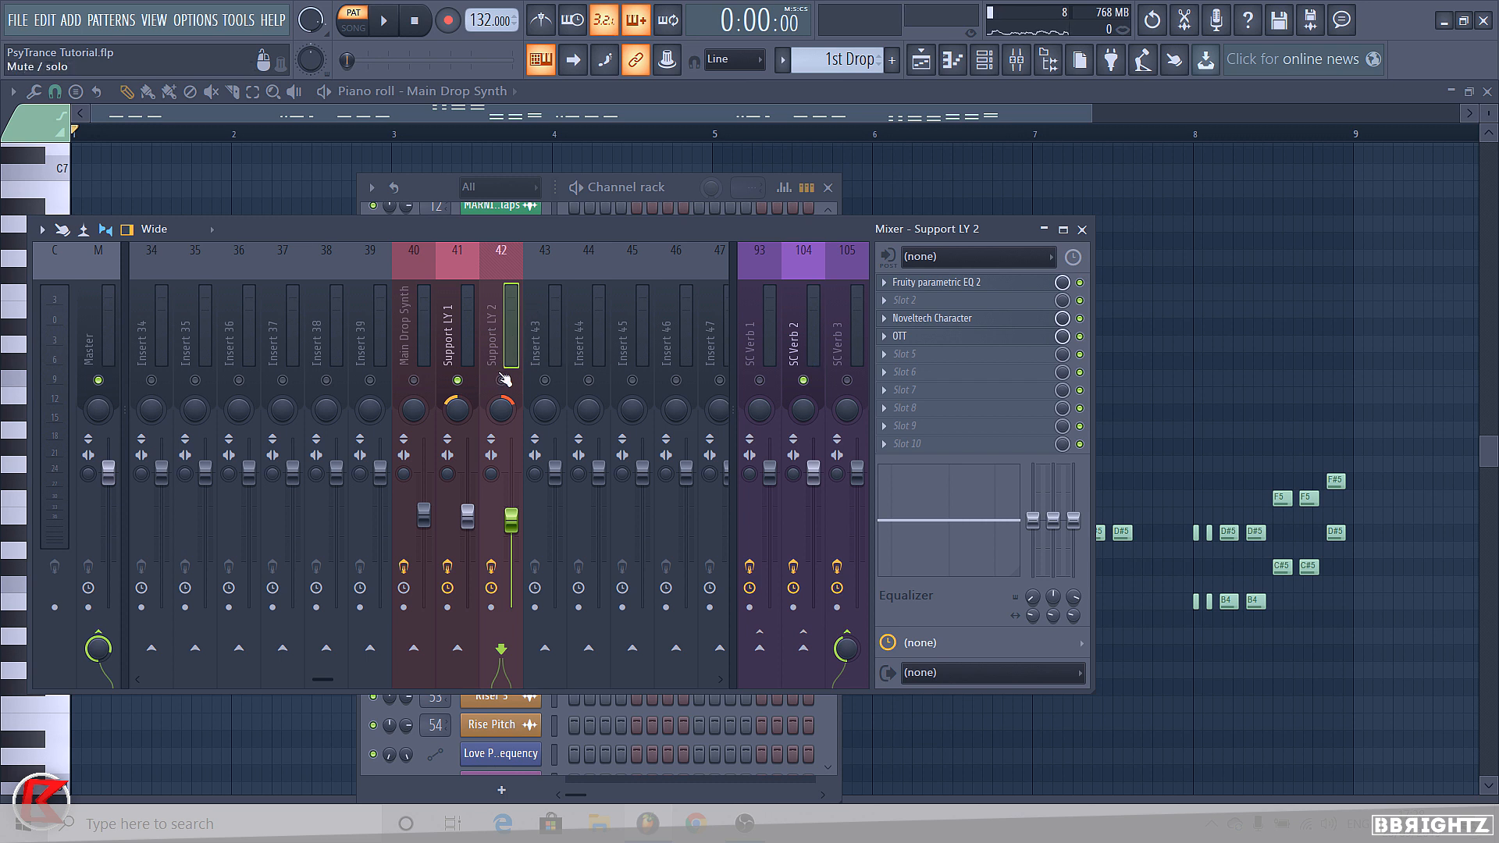
right_click(502, 380)
right_click(458, 380)
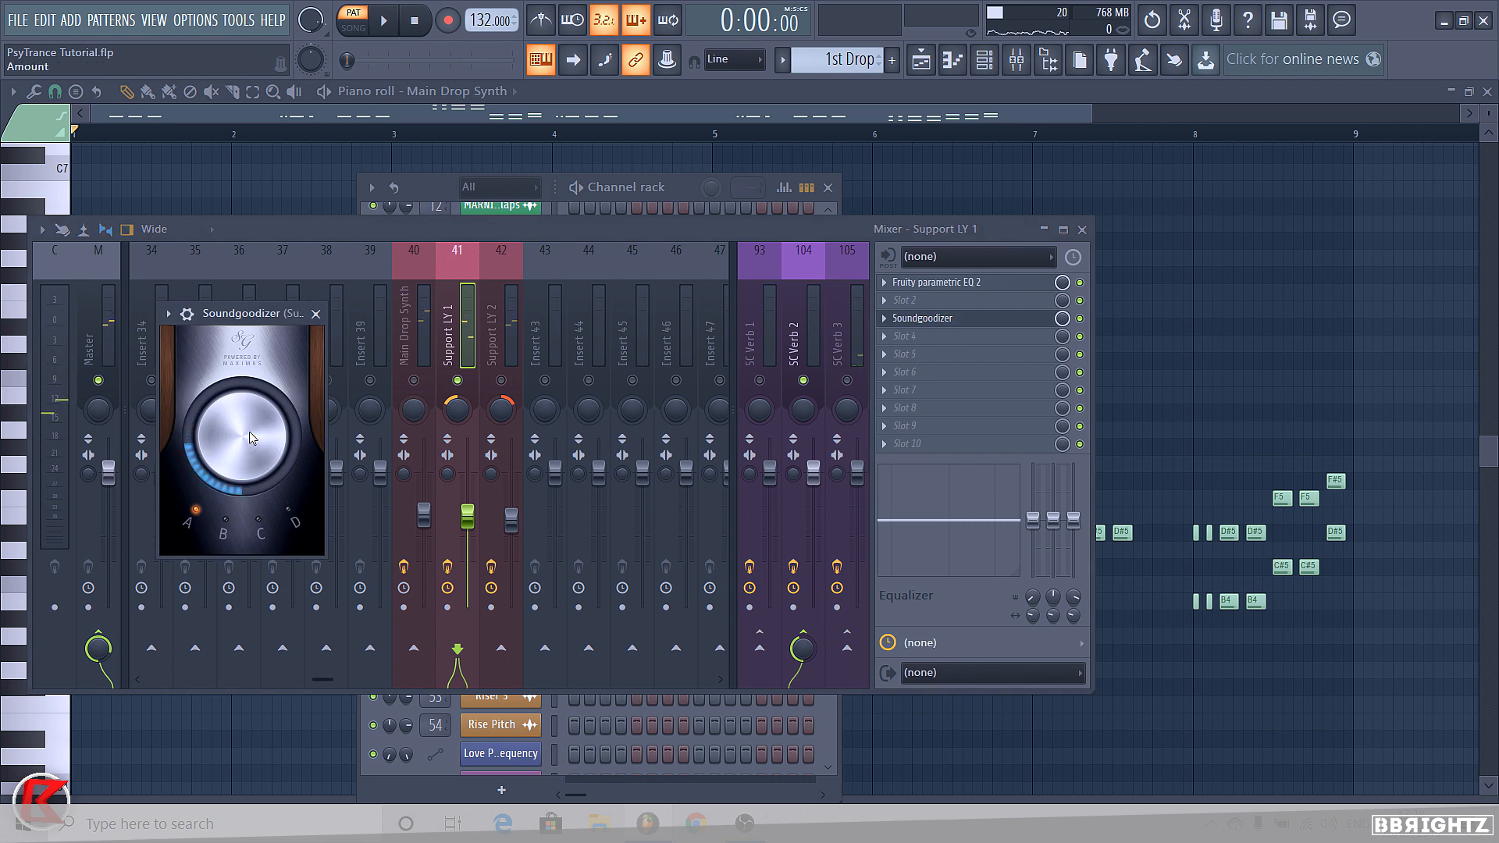
key(space)
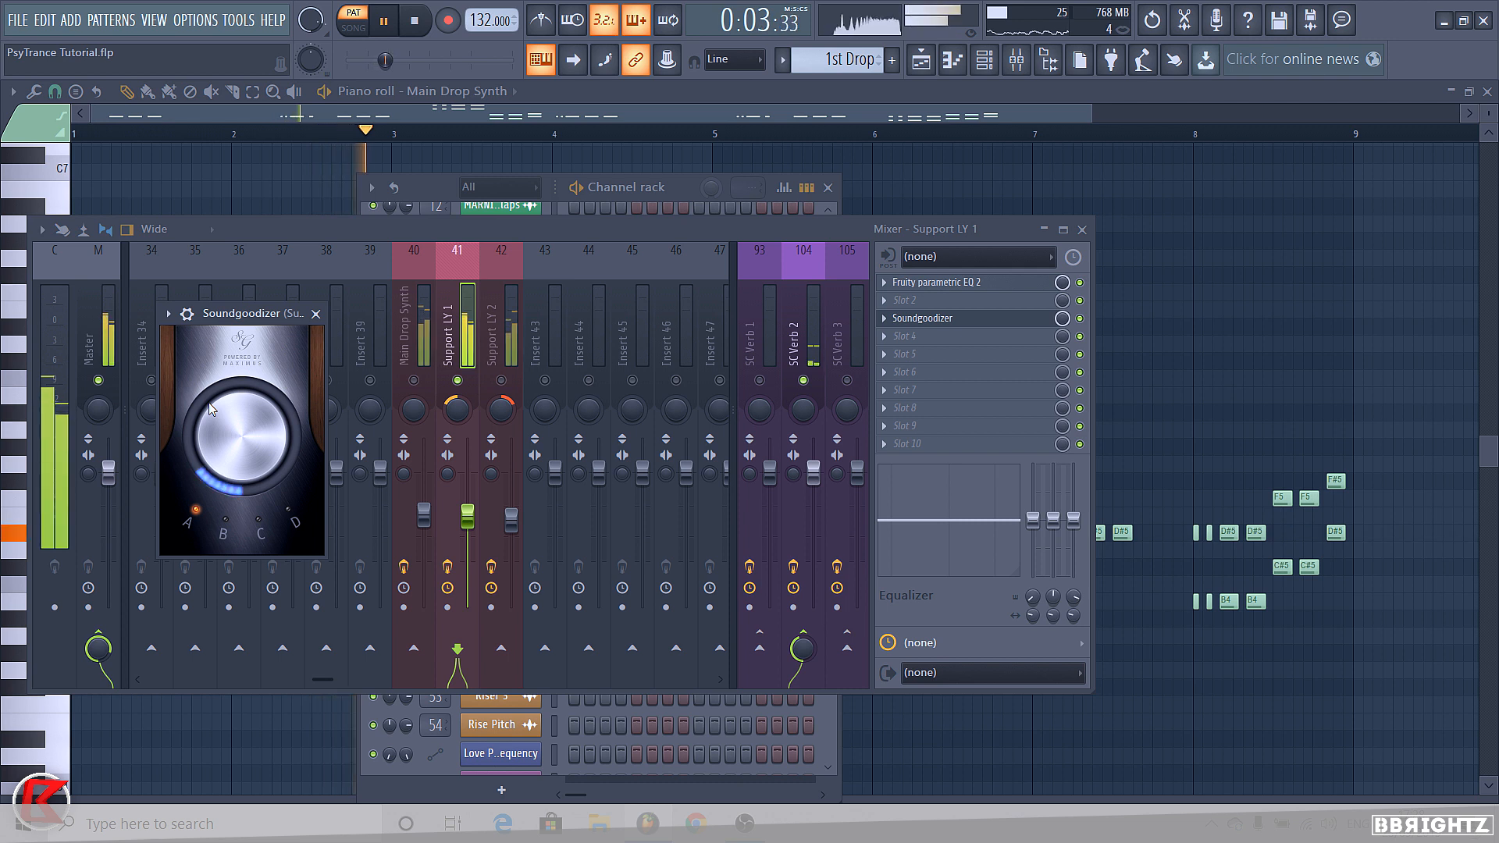
click(1080, 319)
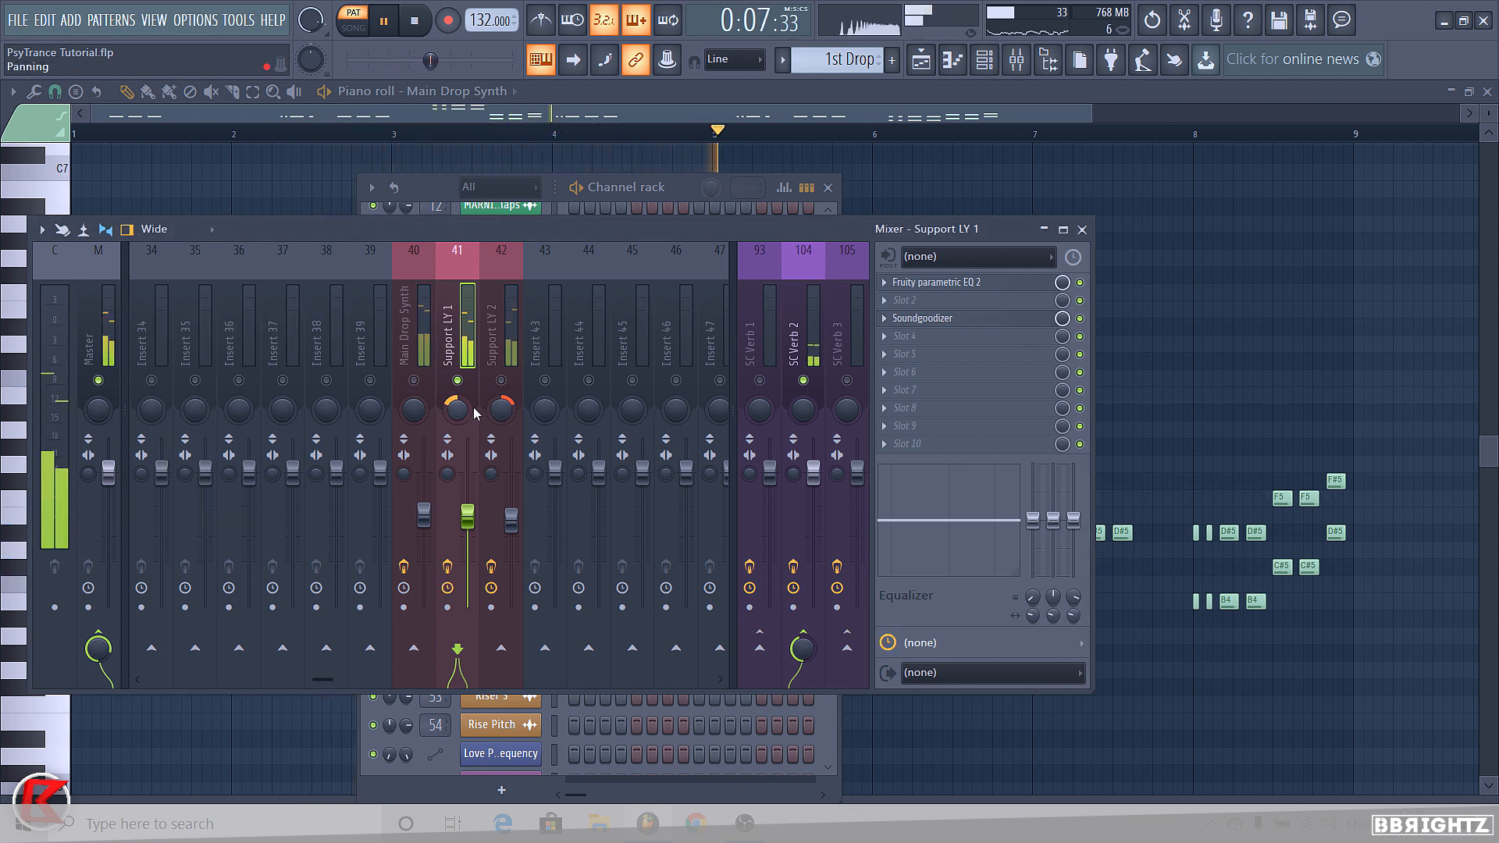
Play the pattern with Main Drop Synth and both support layers enabled, and mute the two support layers again
click(513, 522)
key(space)
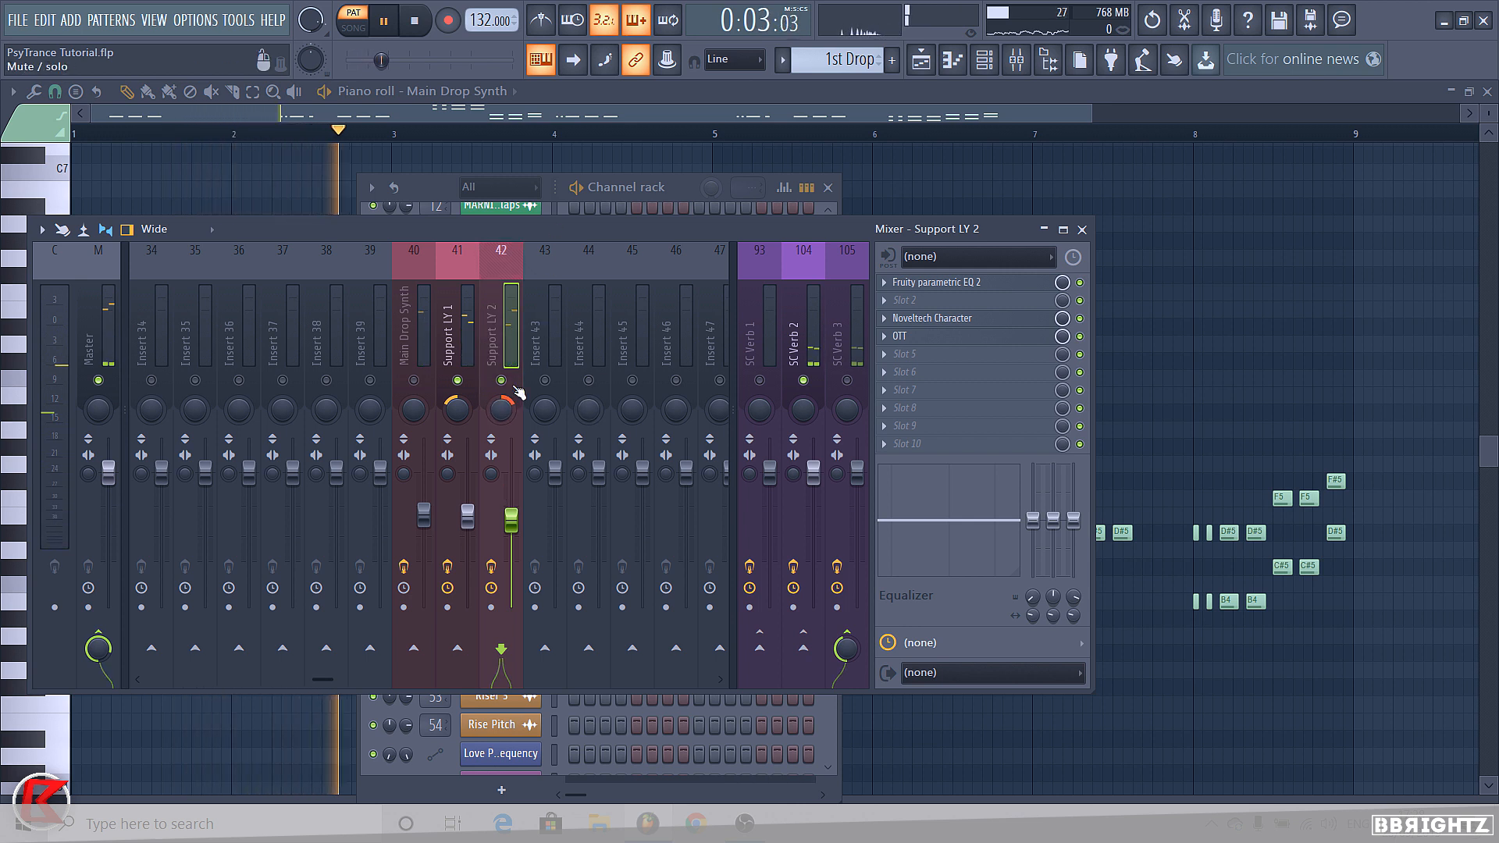
click(414, 380)
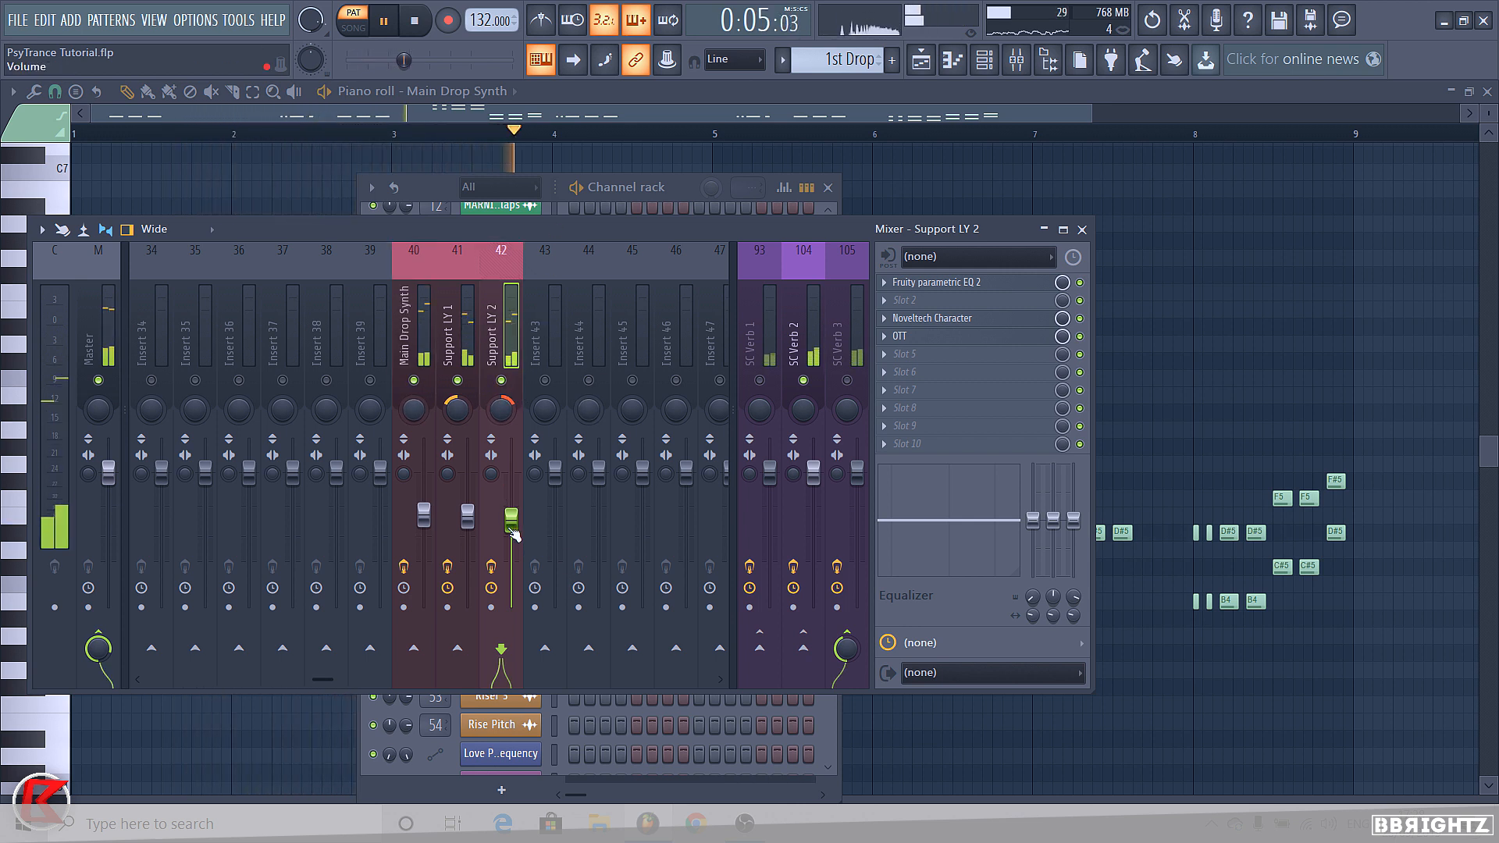
drag(501, 380, 480, 380)
key(space)
Load Noveltech Character in the third effect slot of Main Drop Synth and set its Target to 69
click(414, 328)
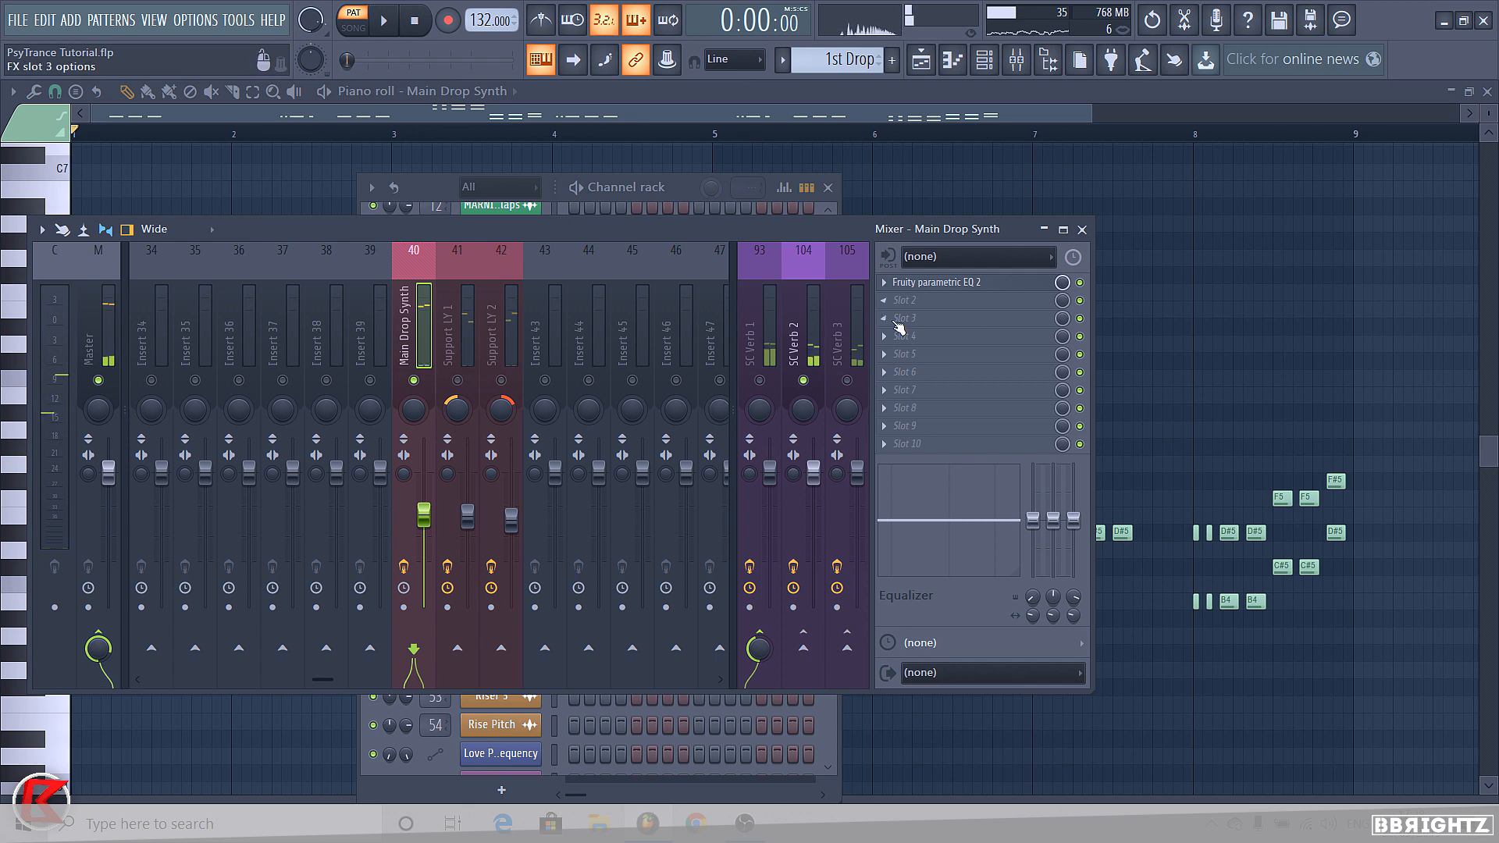
click(904, 326)
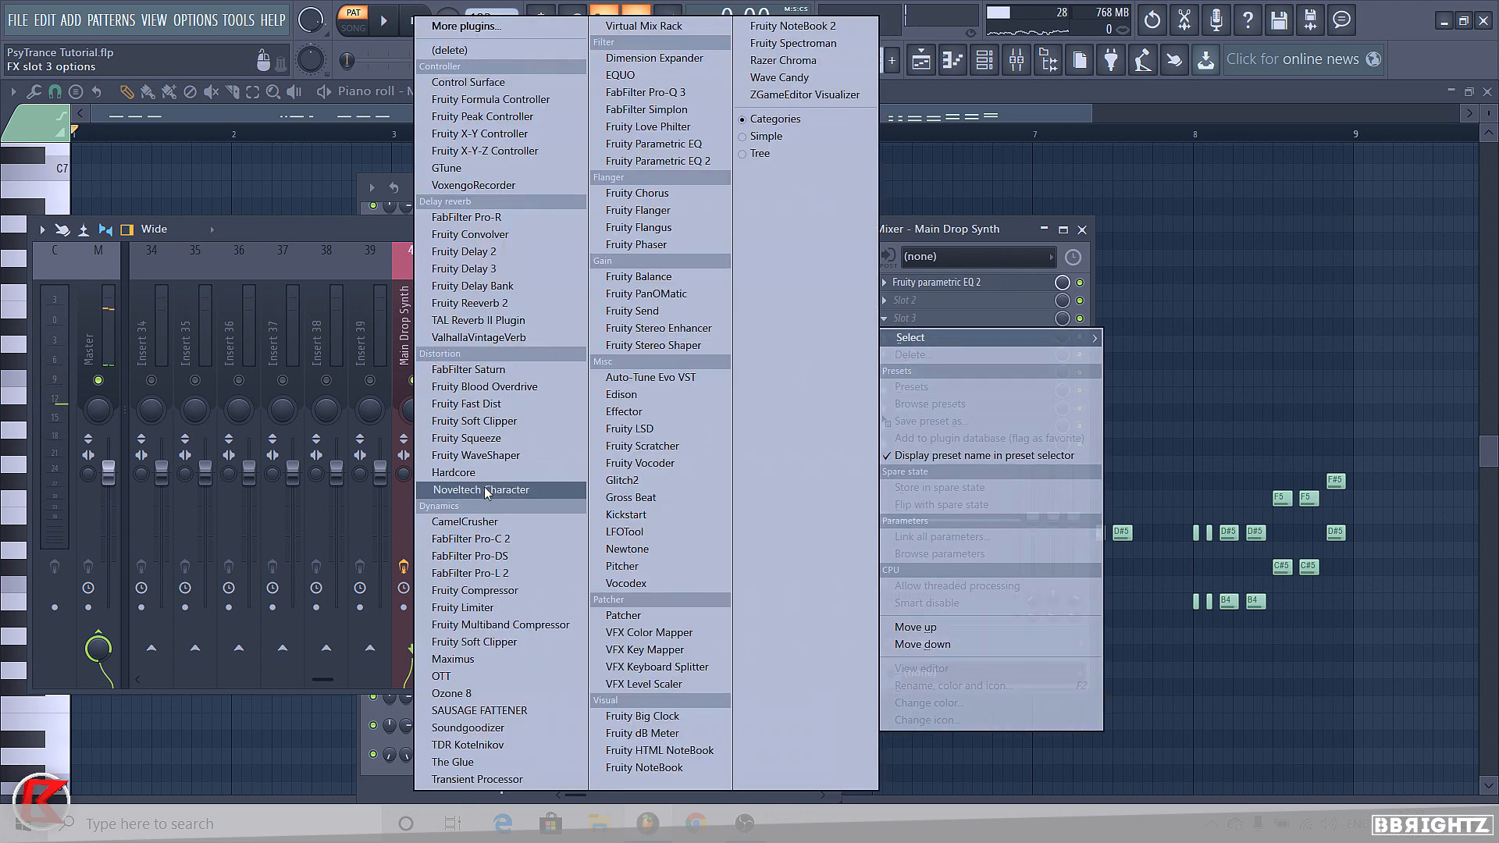
click(460, 490)
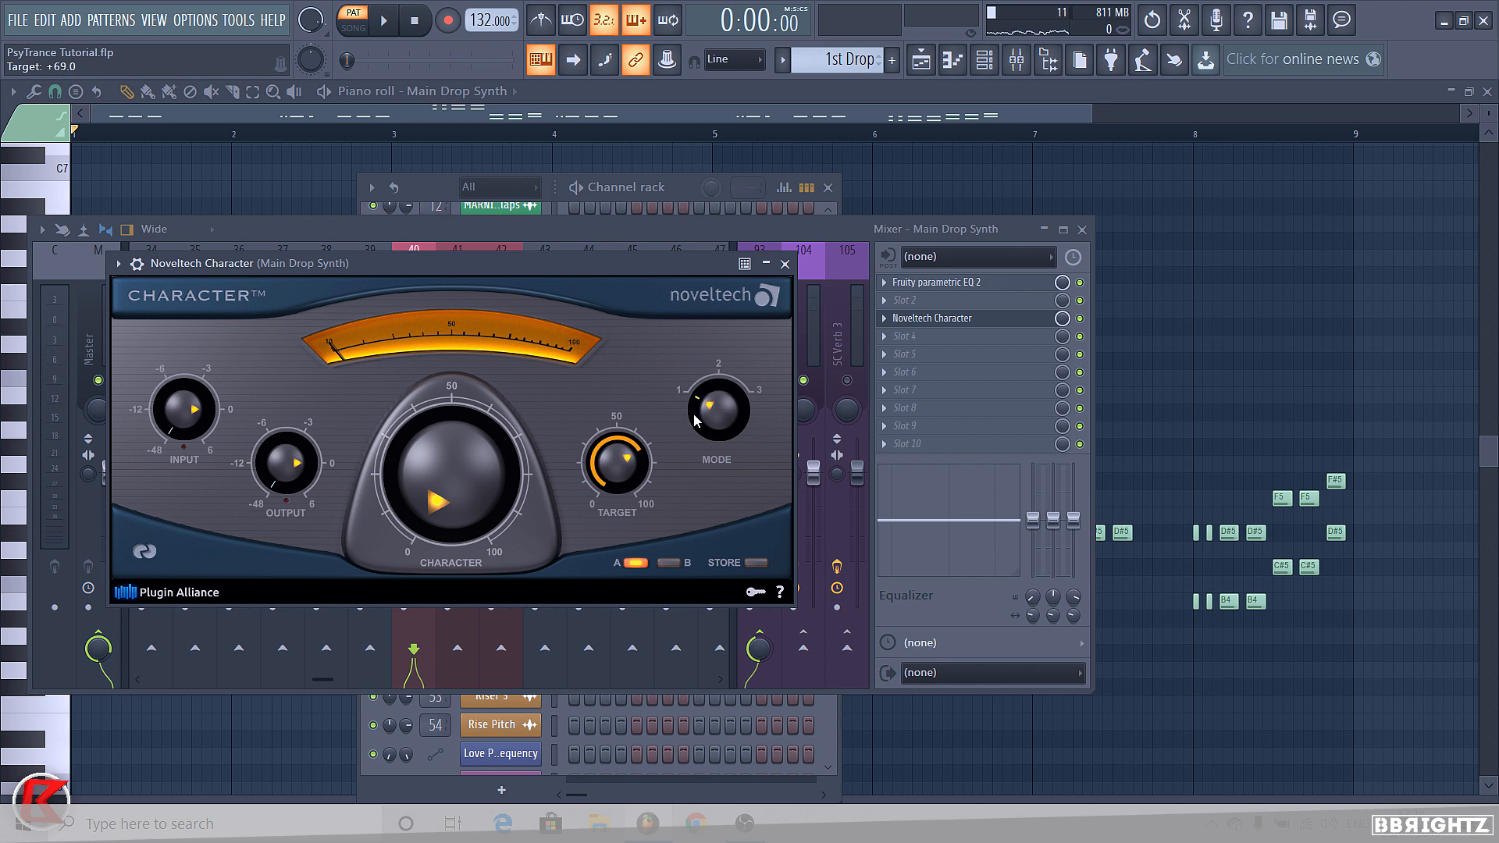
Raise the Character amount on Main Drop Synth to slightly above 30 while the pattern plays, and close the plugin
key(space)
drag(439, 495, 392, 434)
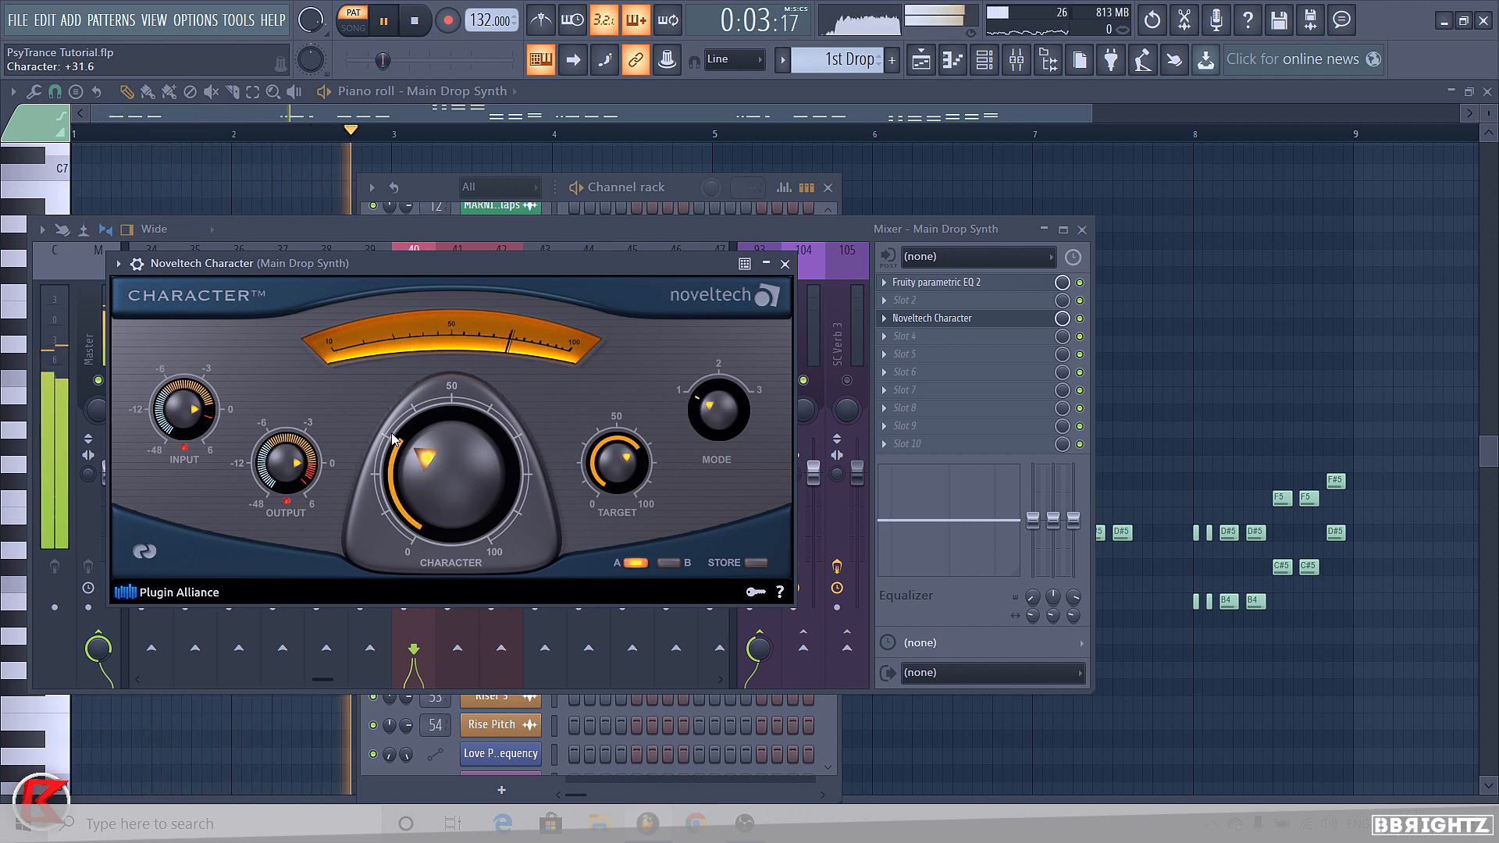
key(space)
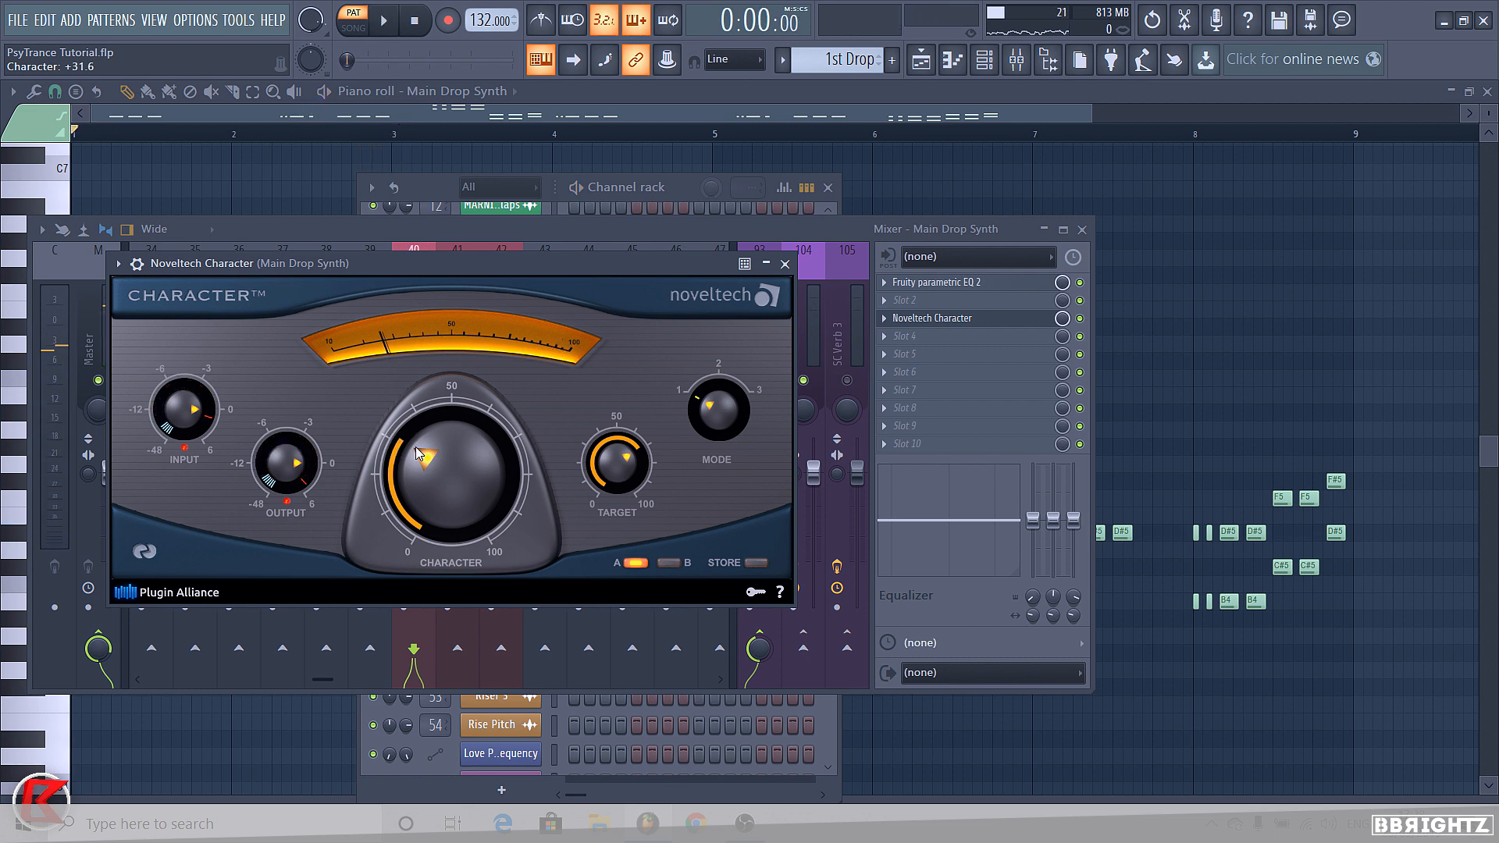
key(space)
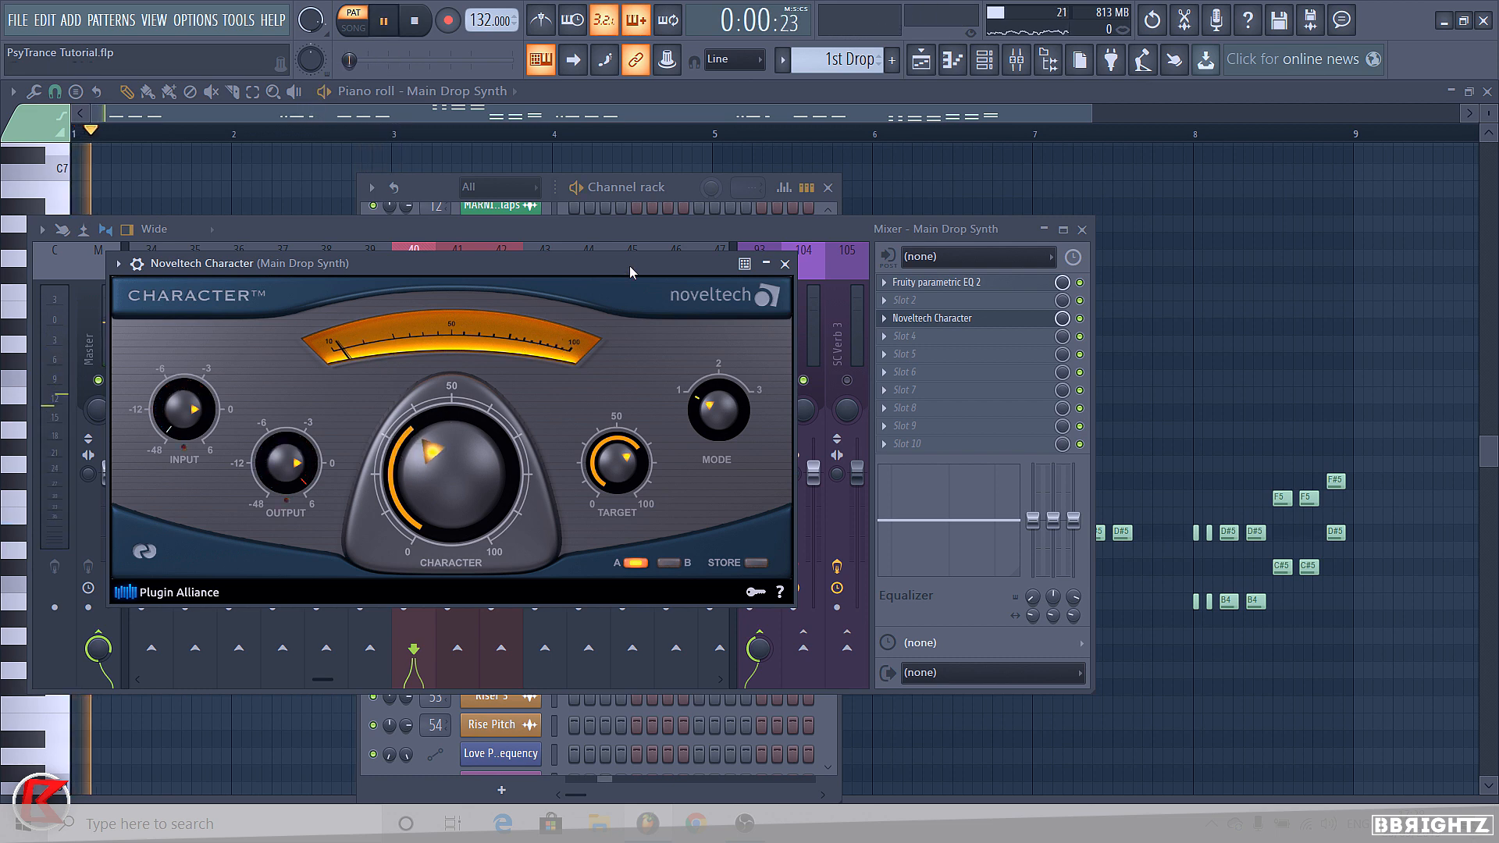
click(785, 264)
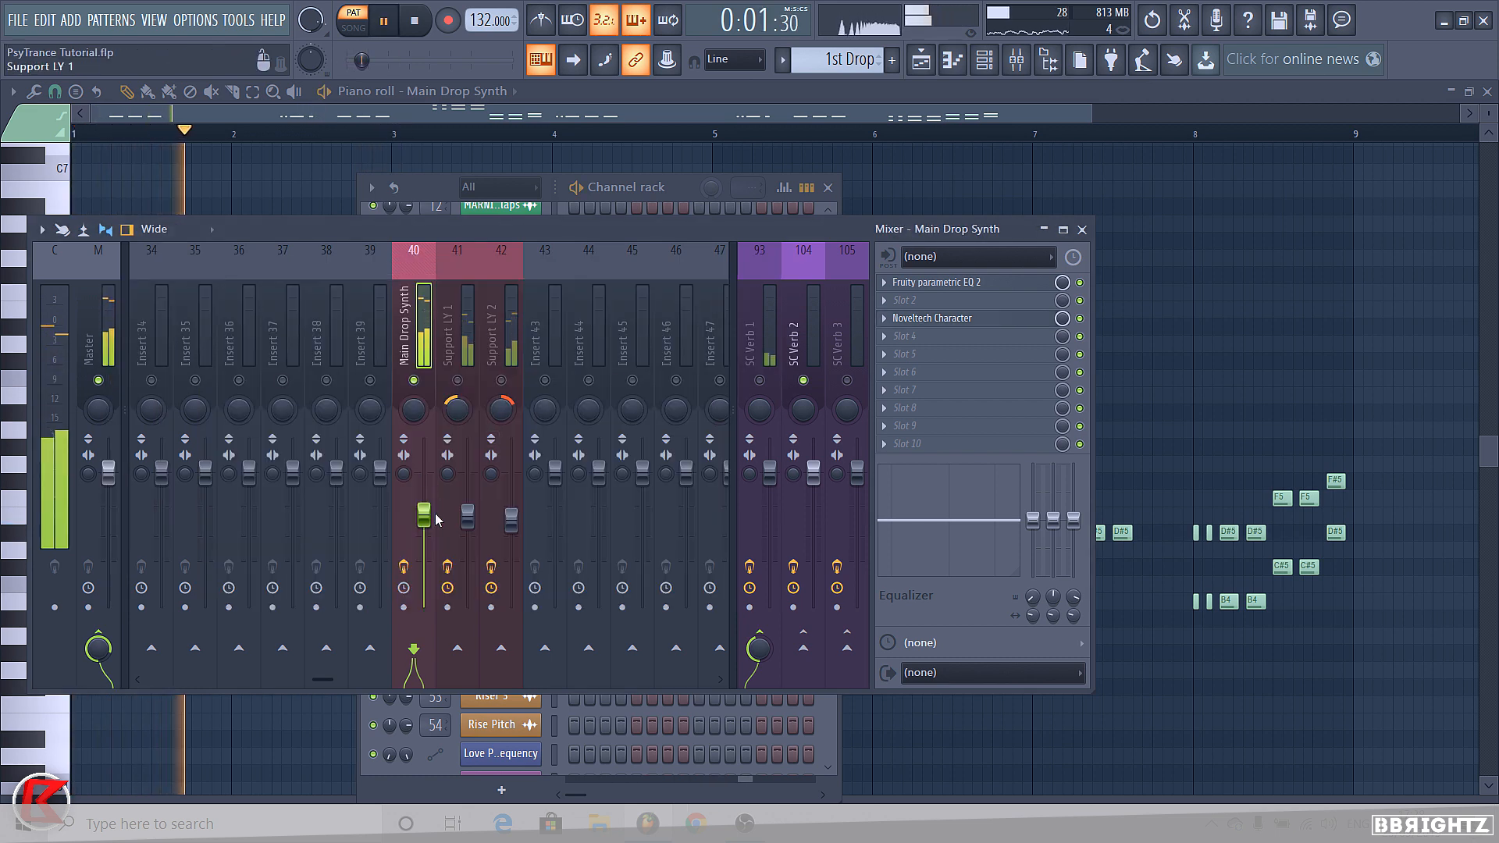
Unmute Support LY 1 and Support LY 2, and lower the Main Drop Synth fader to about -9.1 dB
click(458, 380)
click(502, 380)
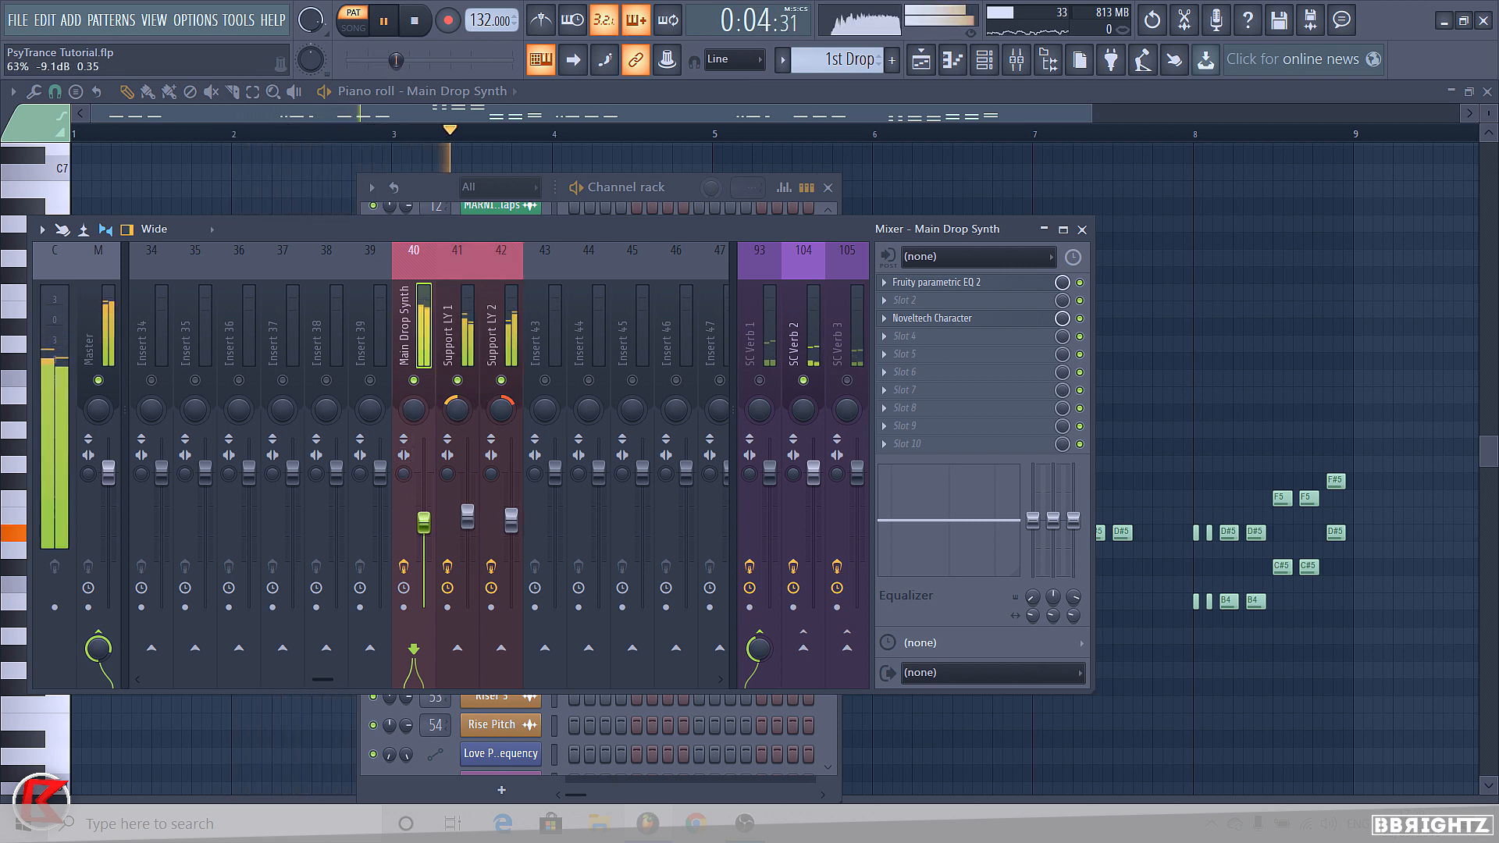
key(space)
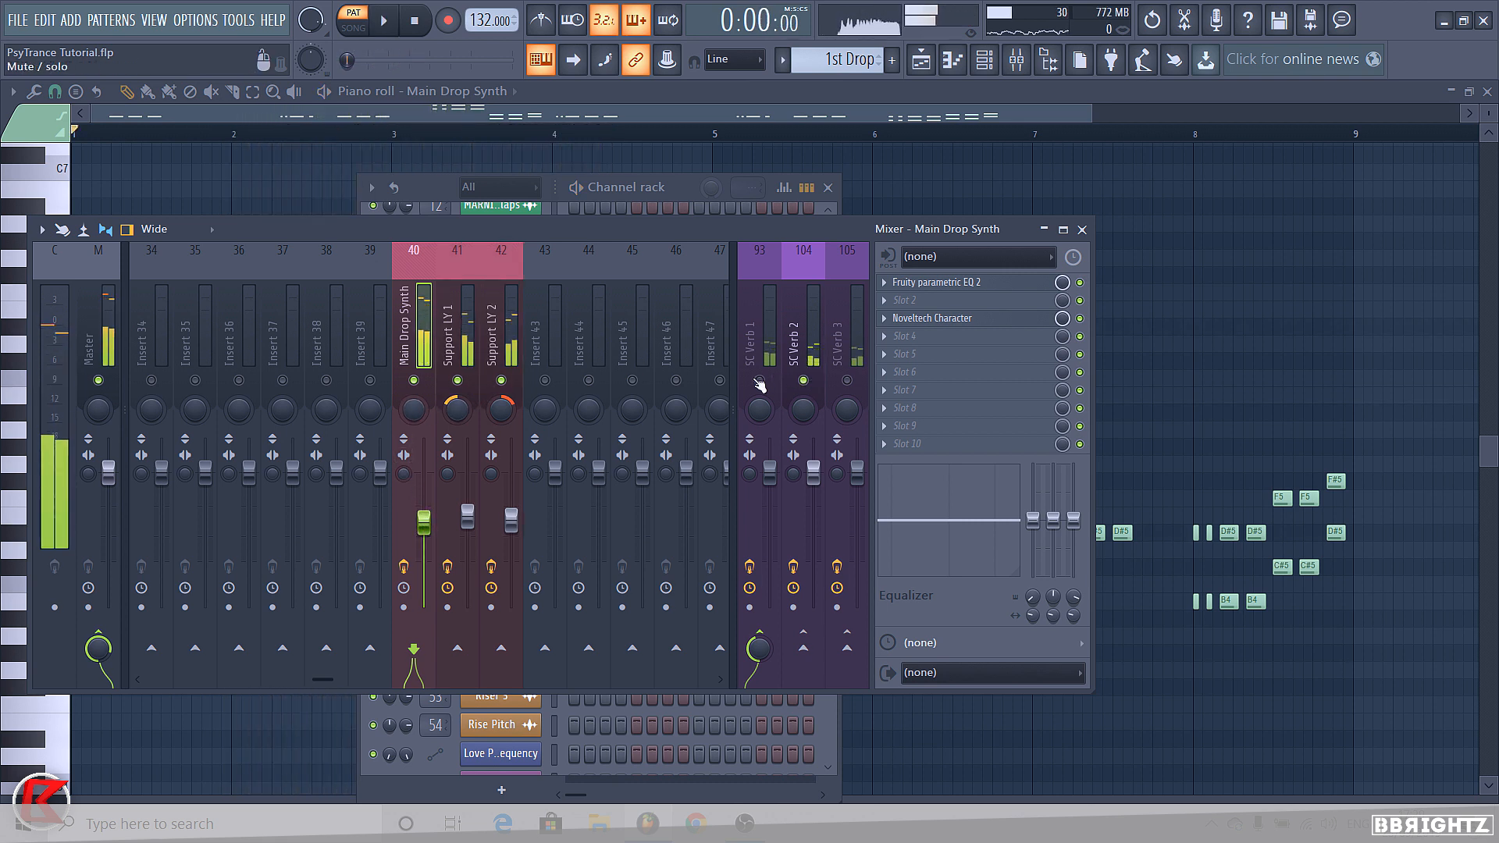
Unmute SC Verb 1 and SC Verb 3, and play the full lead while checking the layers in the channel rack
click(759, 380)
click(847, 380)
key(space)
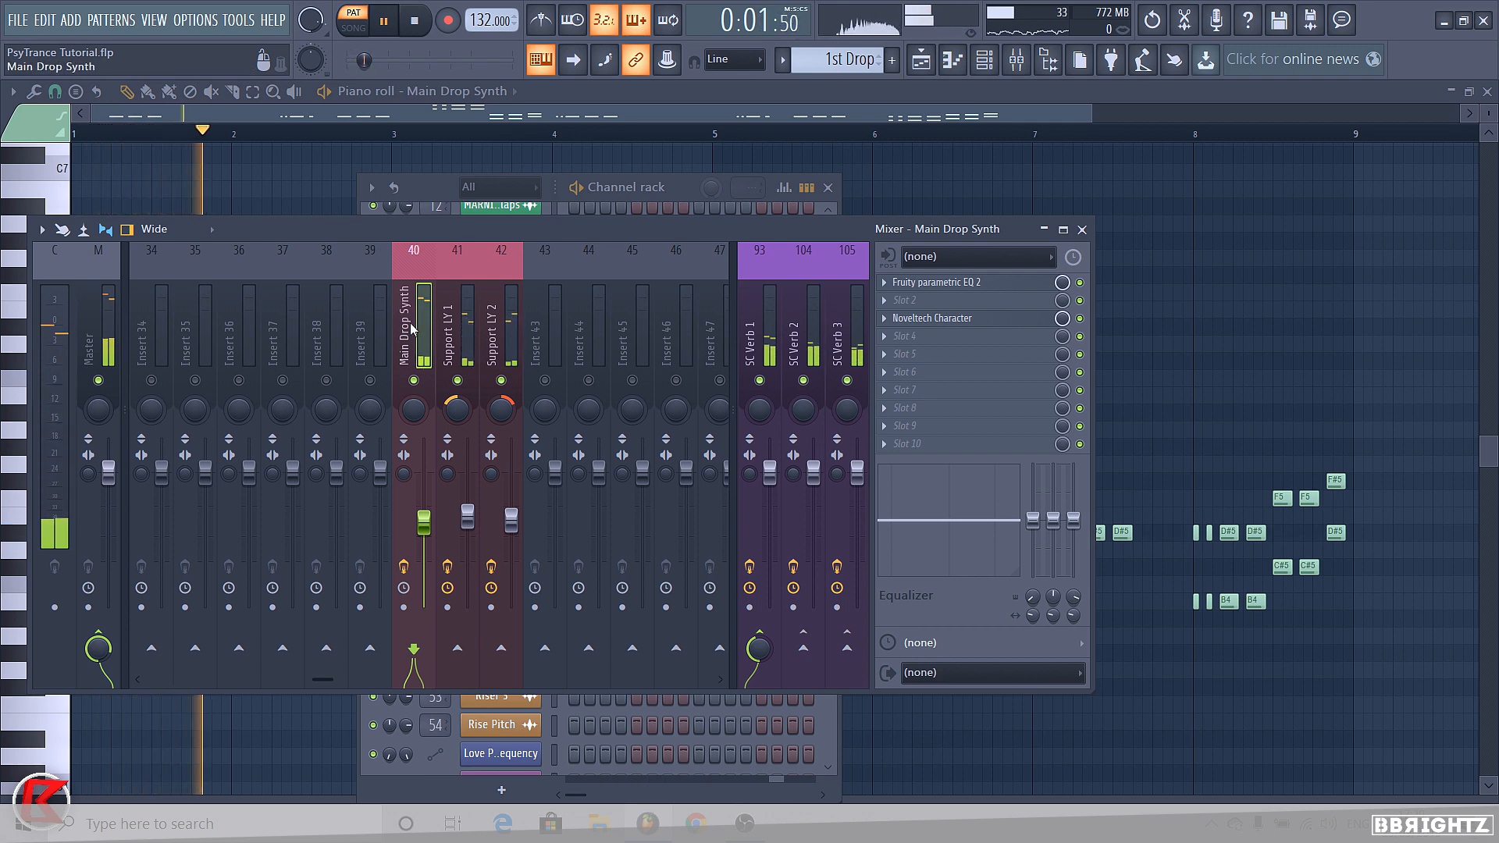
click(677, 184)
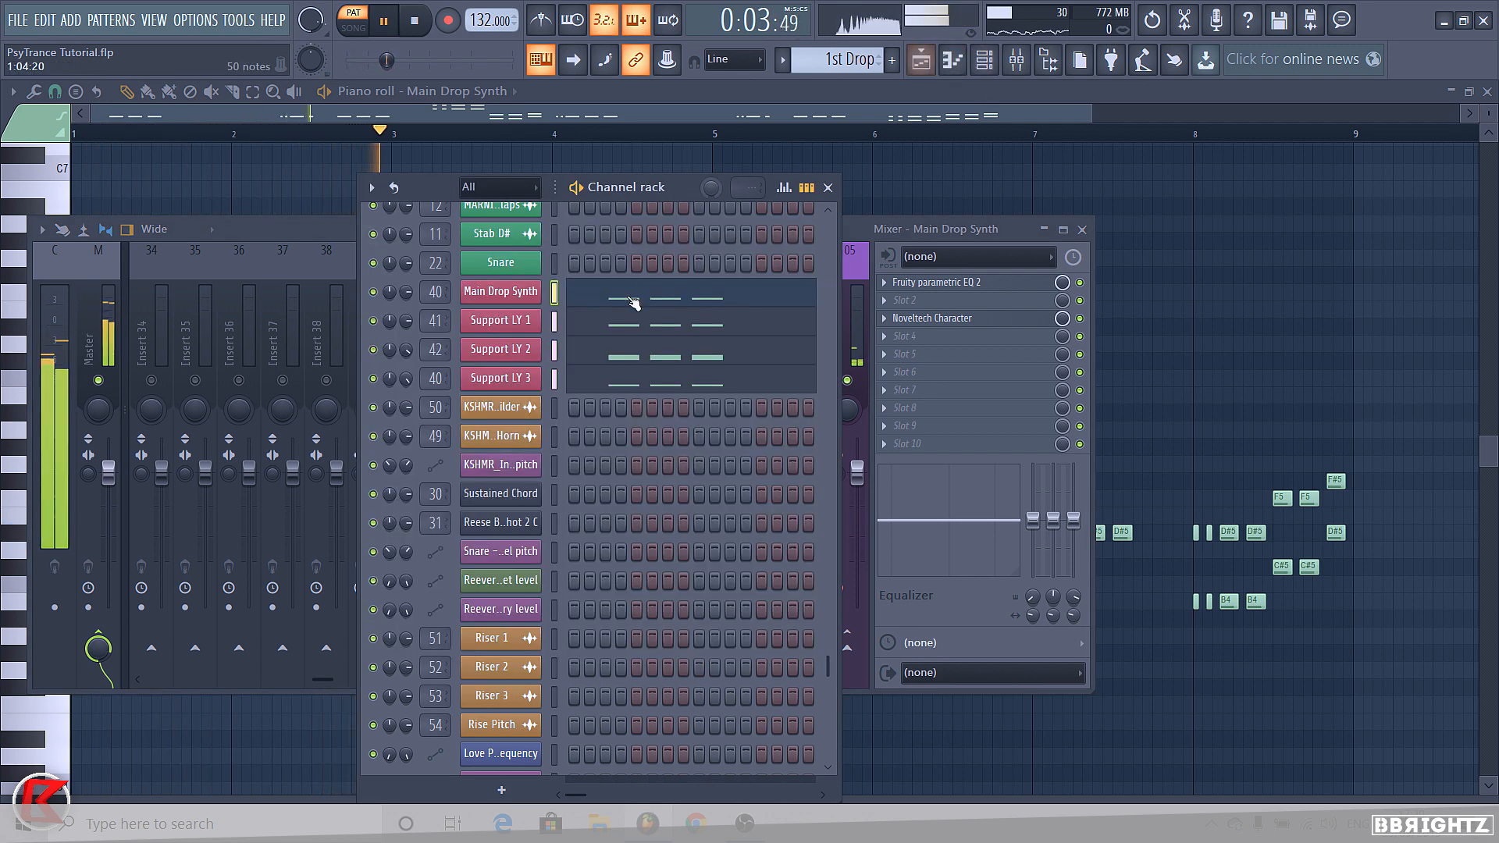
click(958, 228)
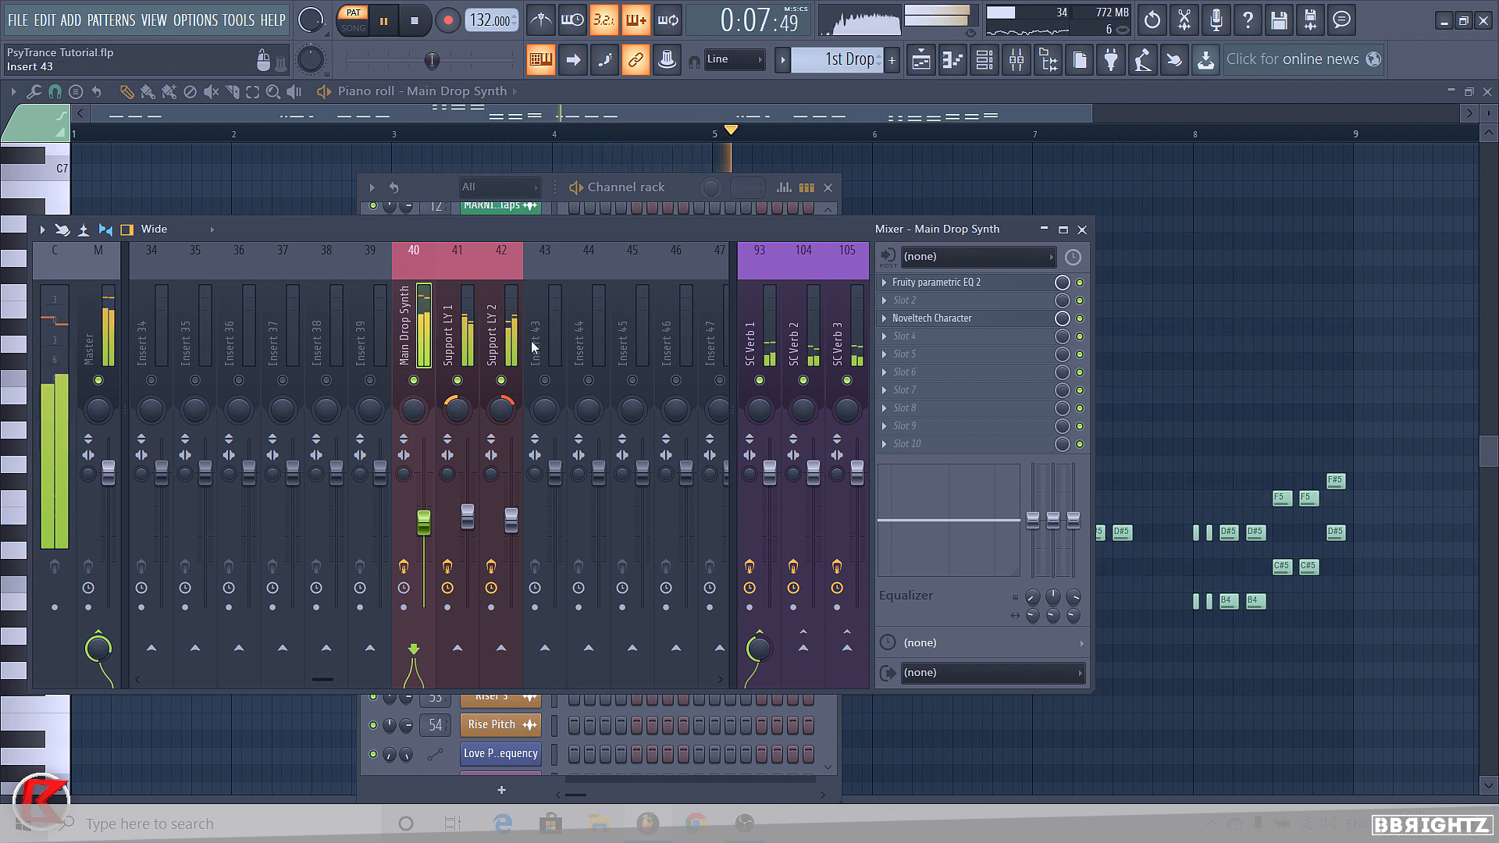
Lower the faders of Main Drop Synth, Support LY 1 and Support LY 2 together, clear the multi-track selection, and stop playback
drag(508, 331, 420, 329)
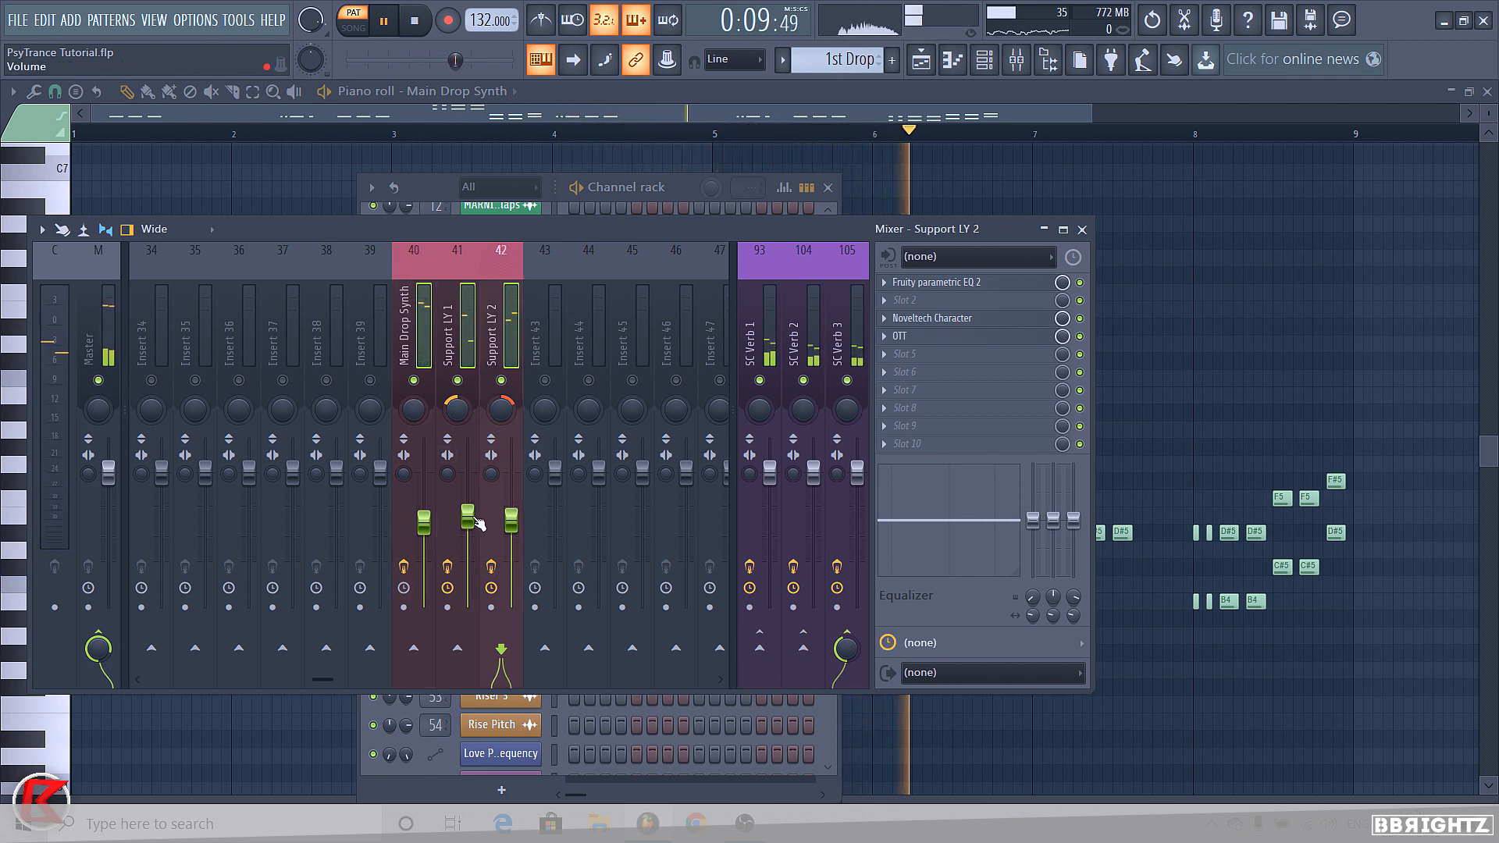
drag(472, 518, 471, 528)
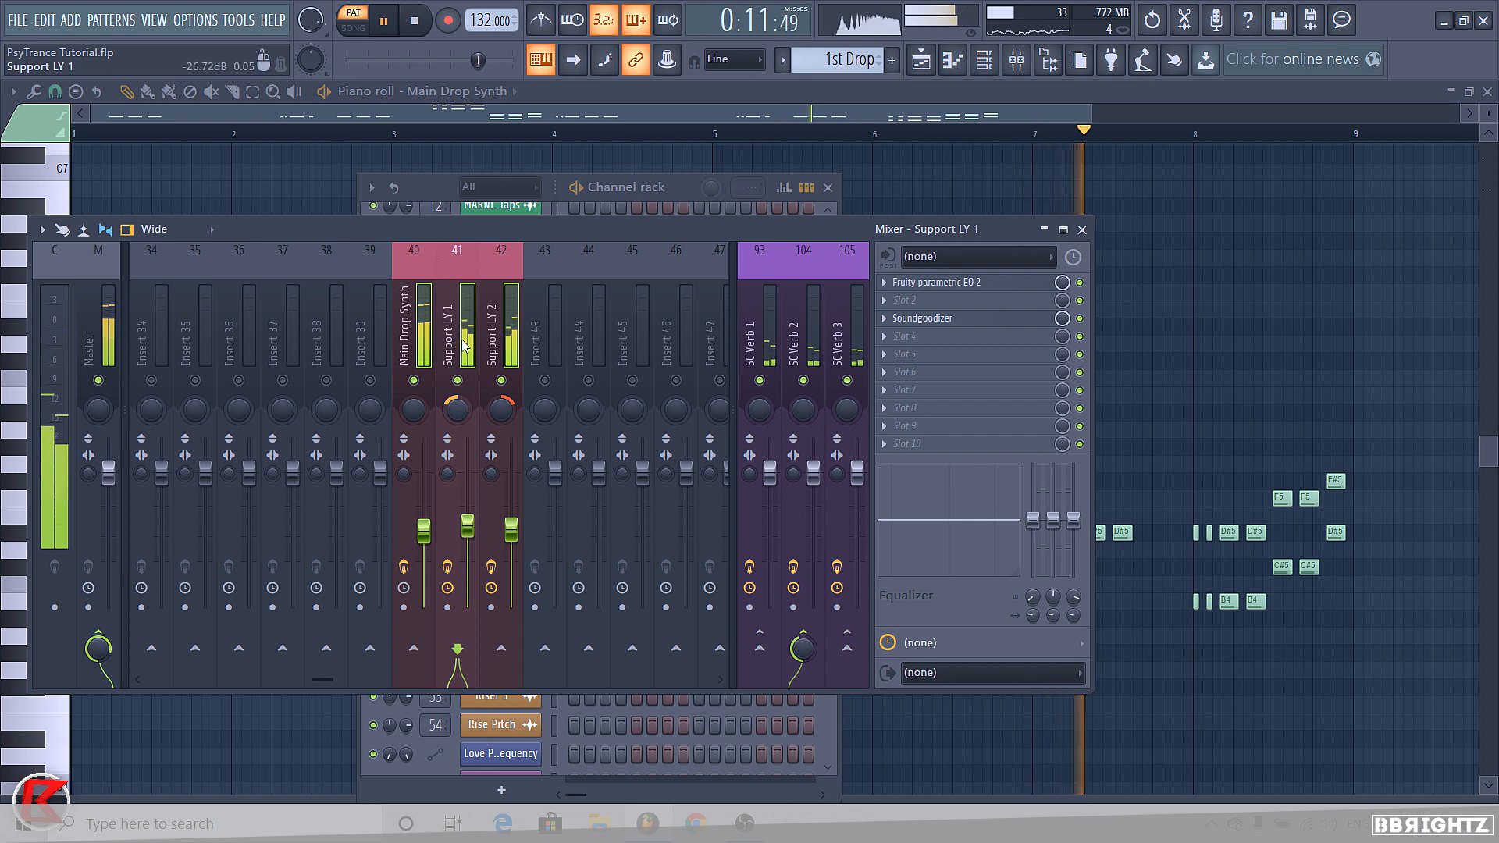
click(425, 335)
click(462, 332)
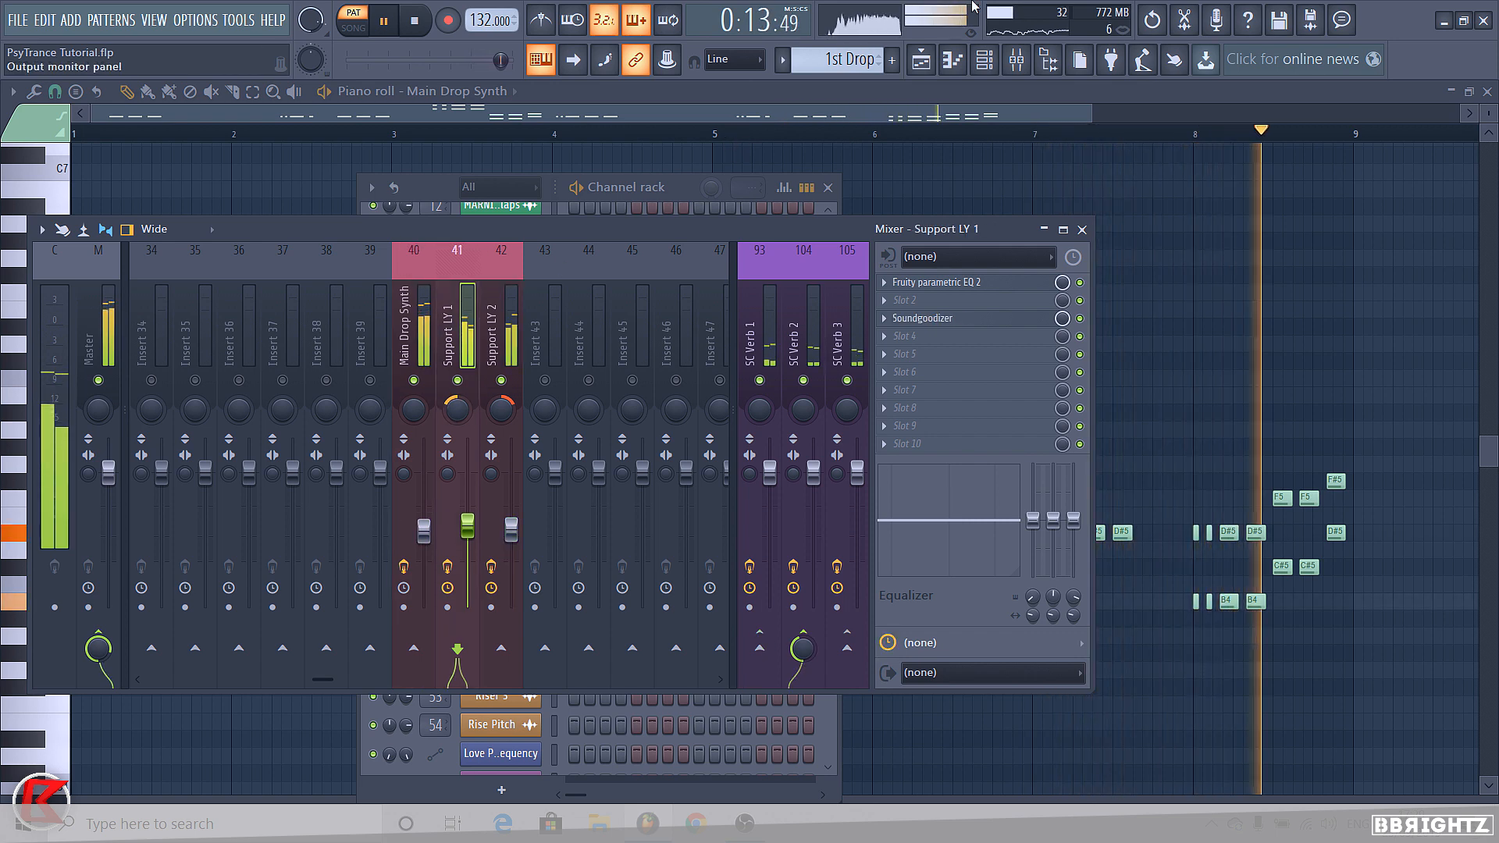
key(space)
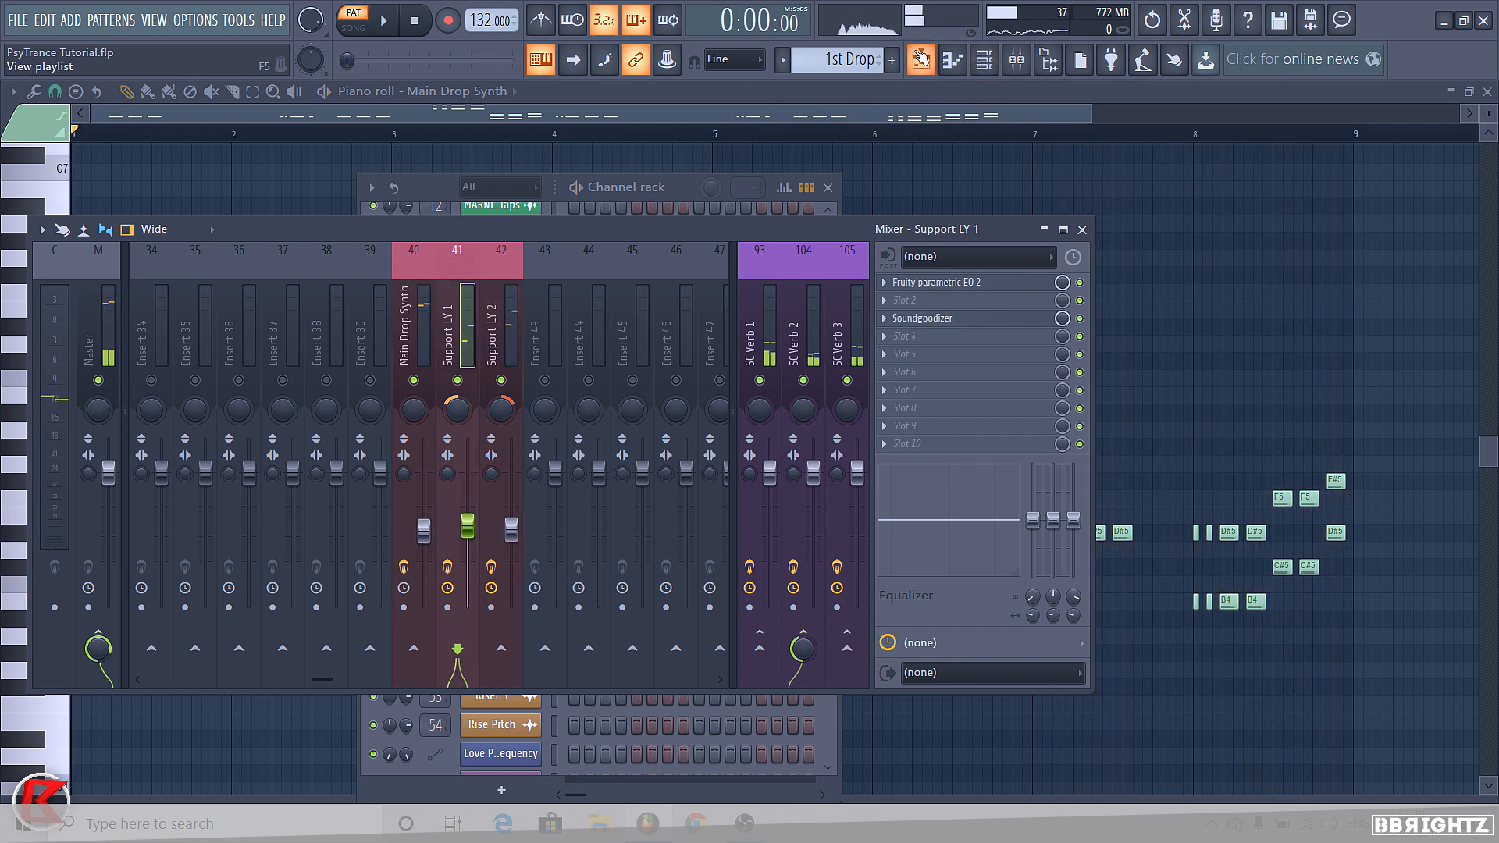
Play the arrangement in the playlist from just before the first drop, watching the lead and reverb levels in the mixer, and stop
click(921, 60)
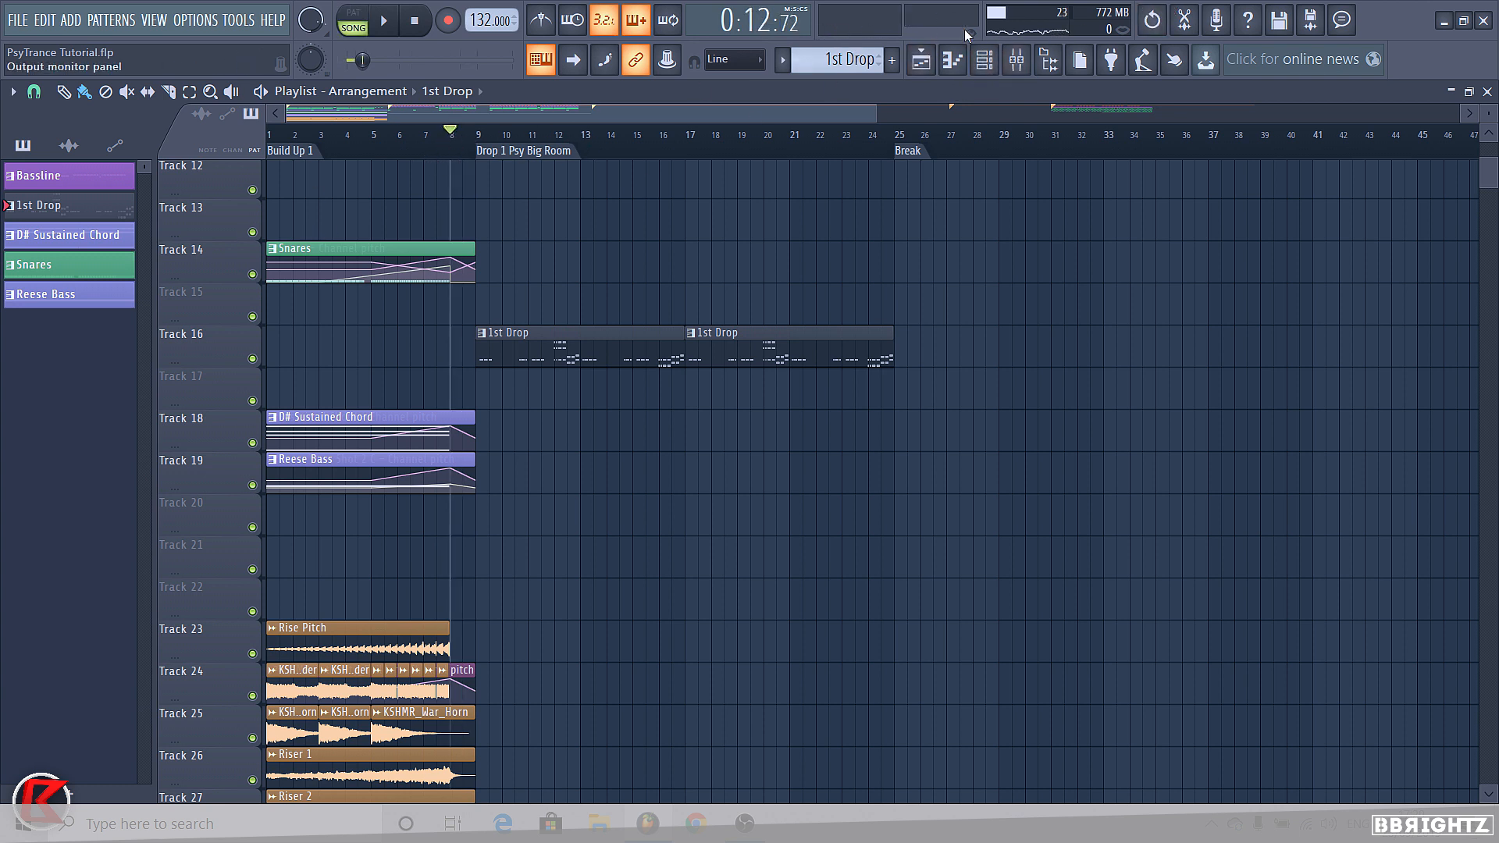
click(1019, 61)
click(421, 346)
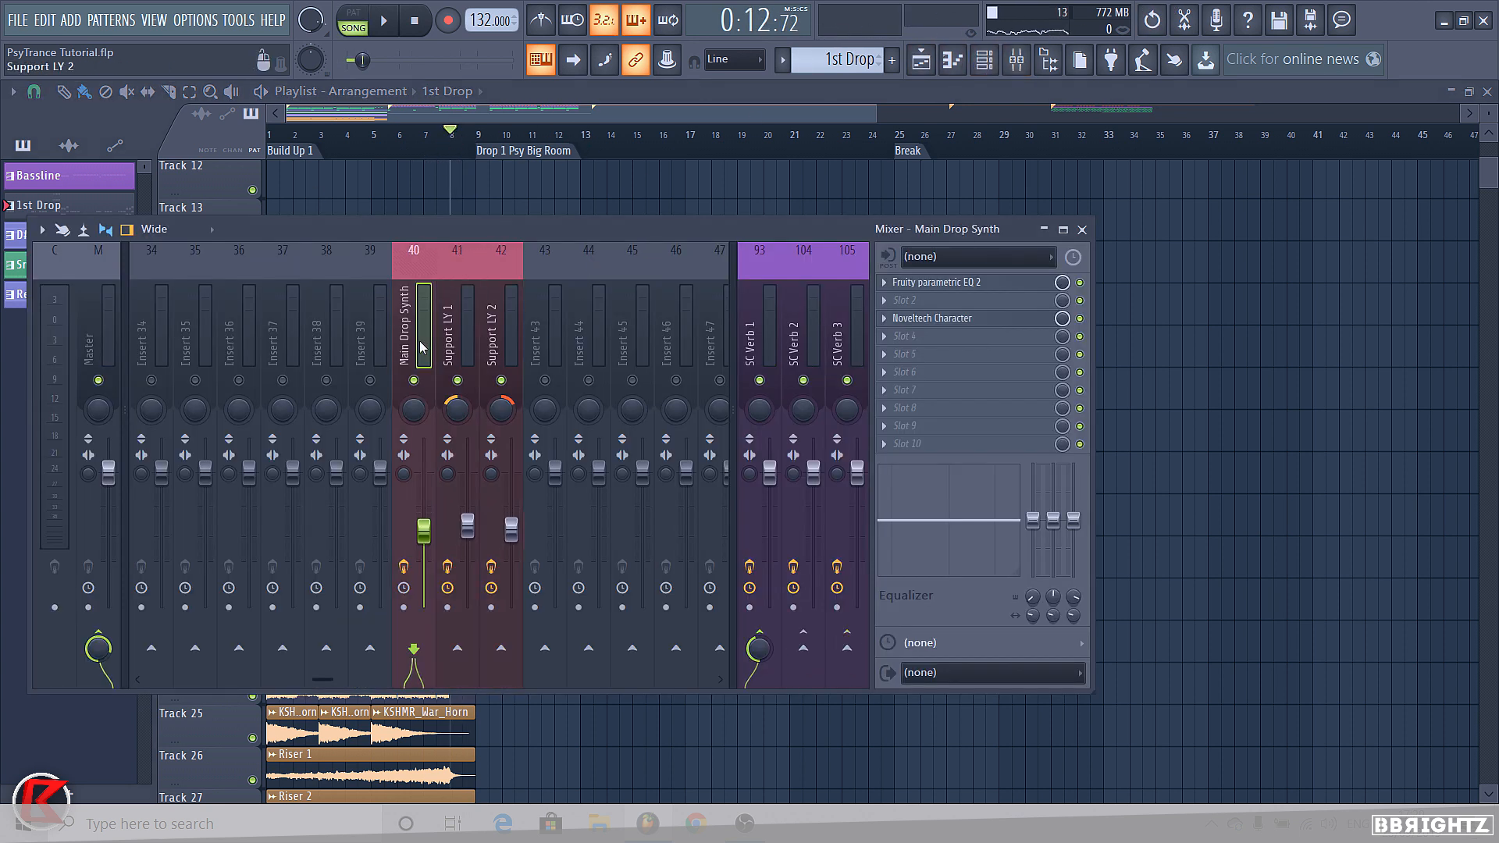
key(F9)
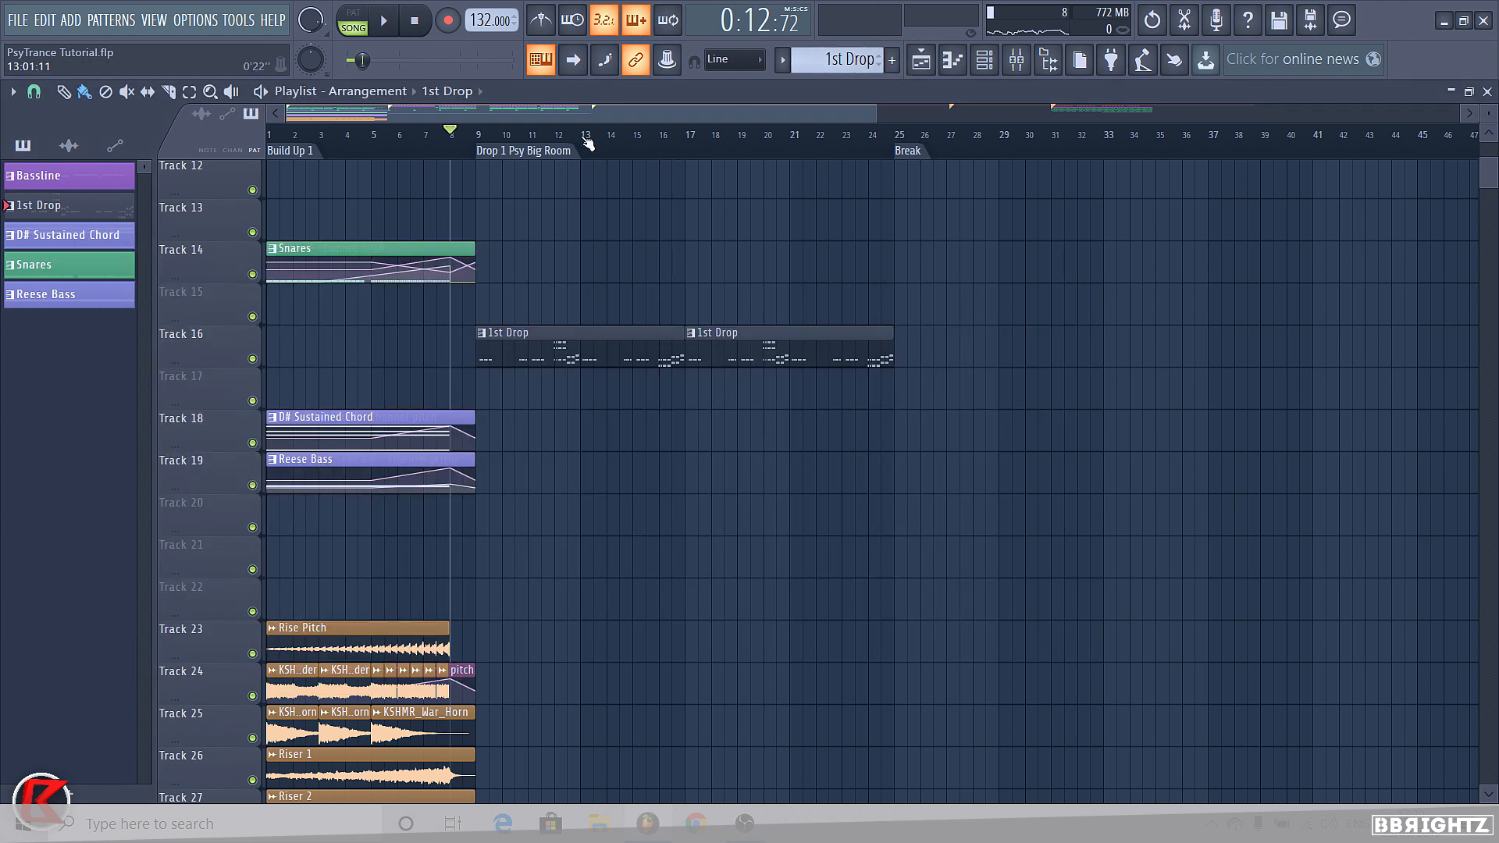
key(F9)
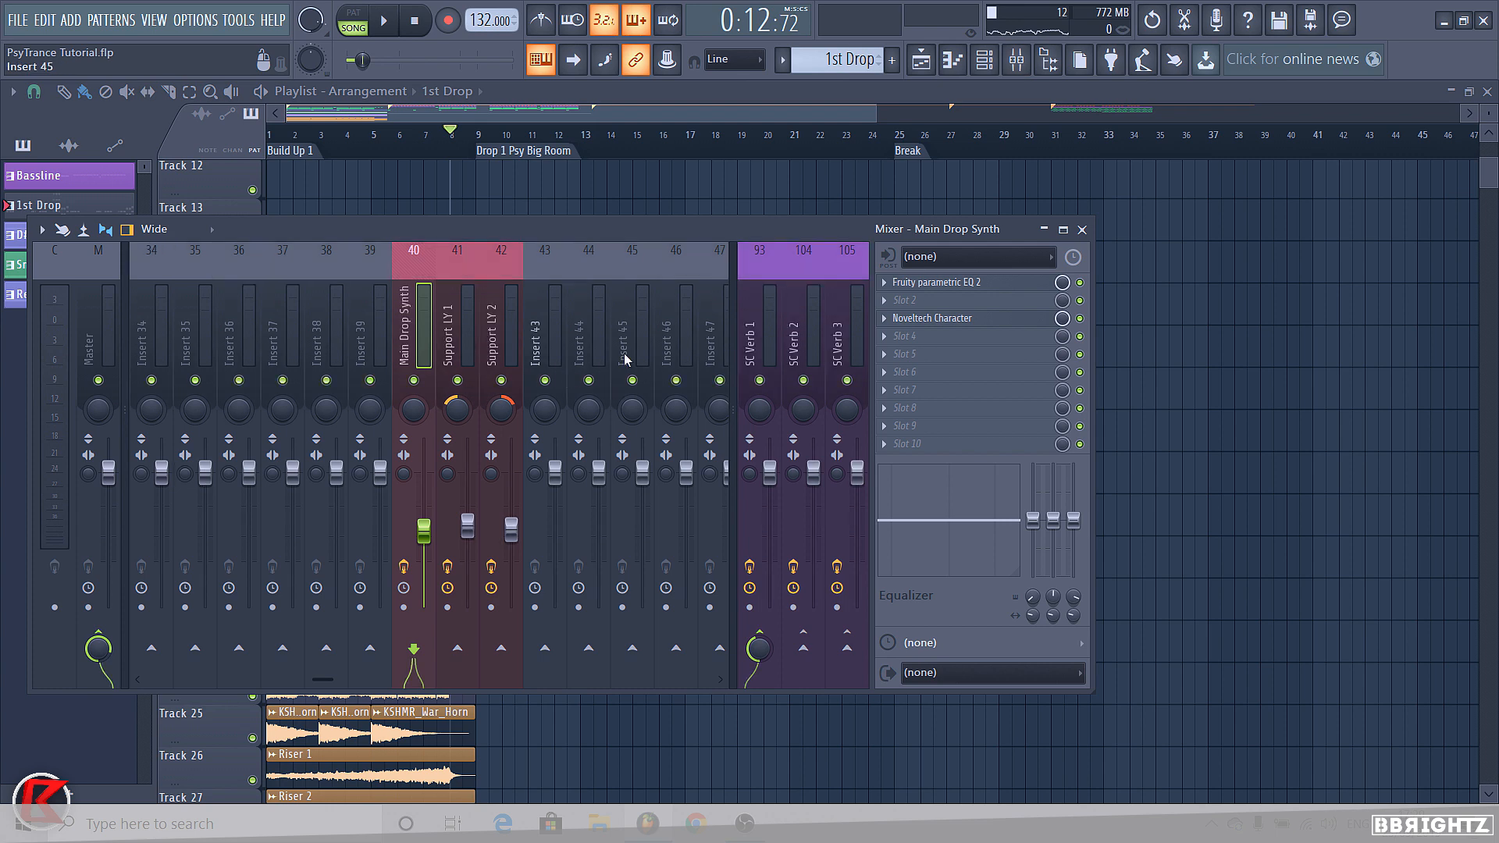
key(space)
key(F9)
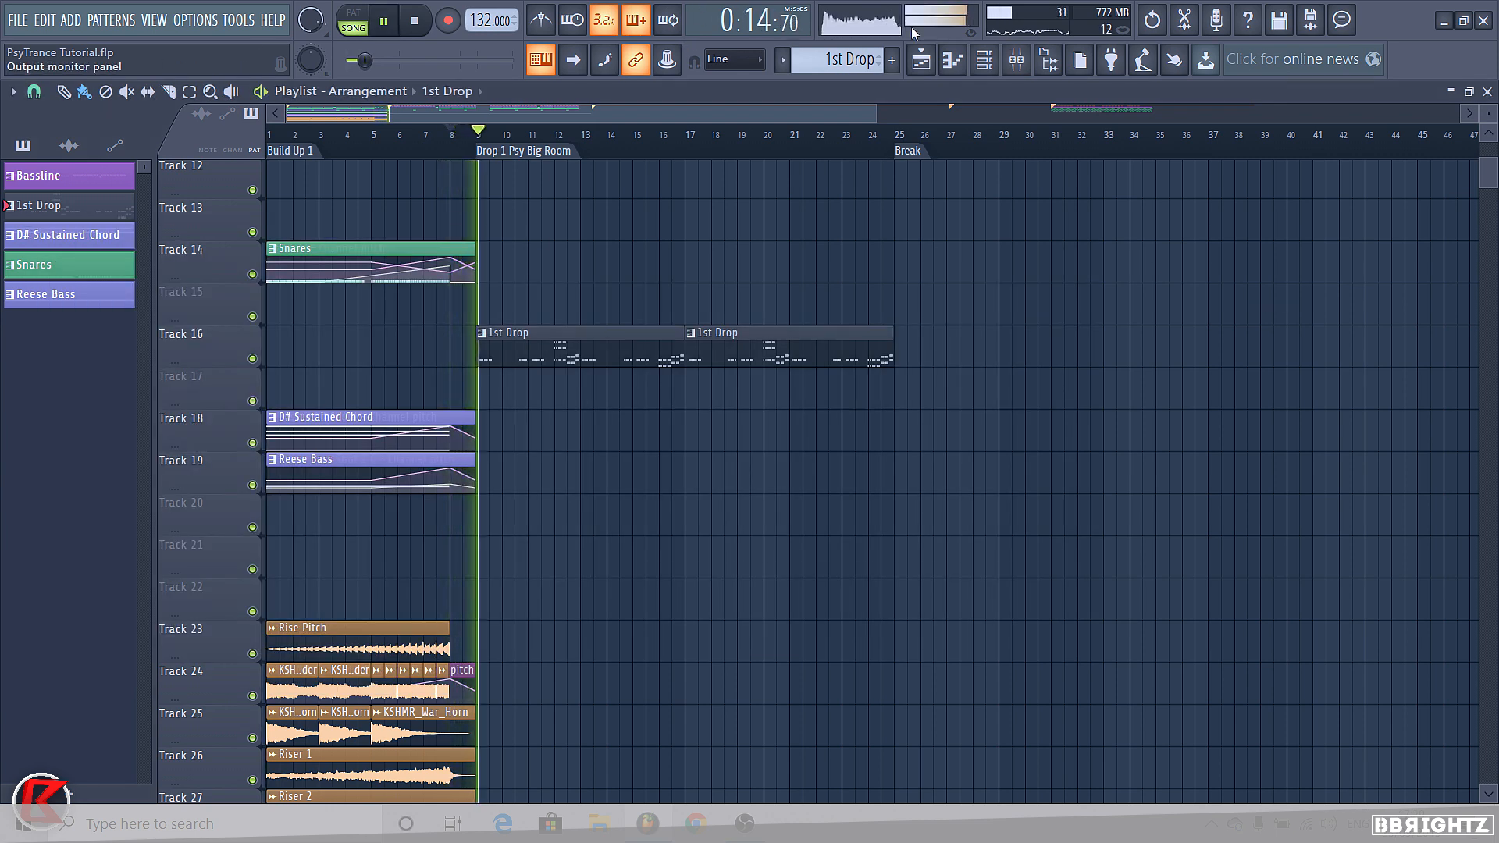
key(F9)
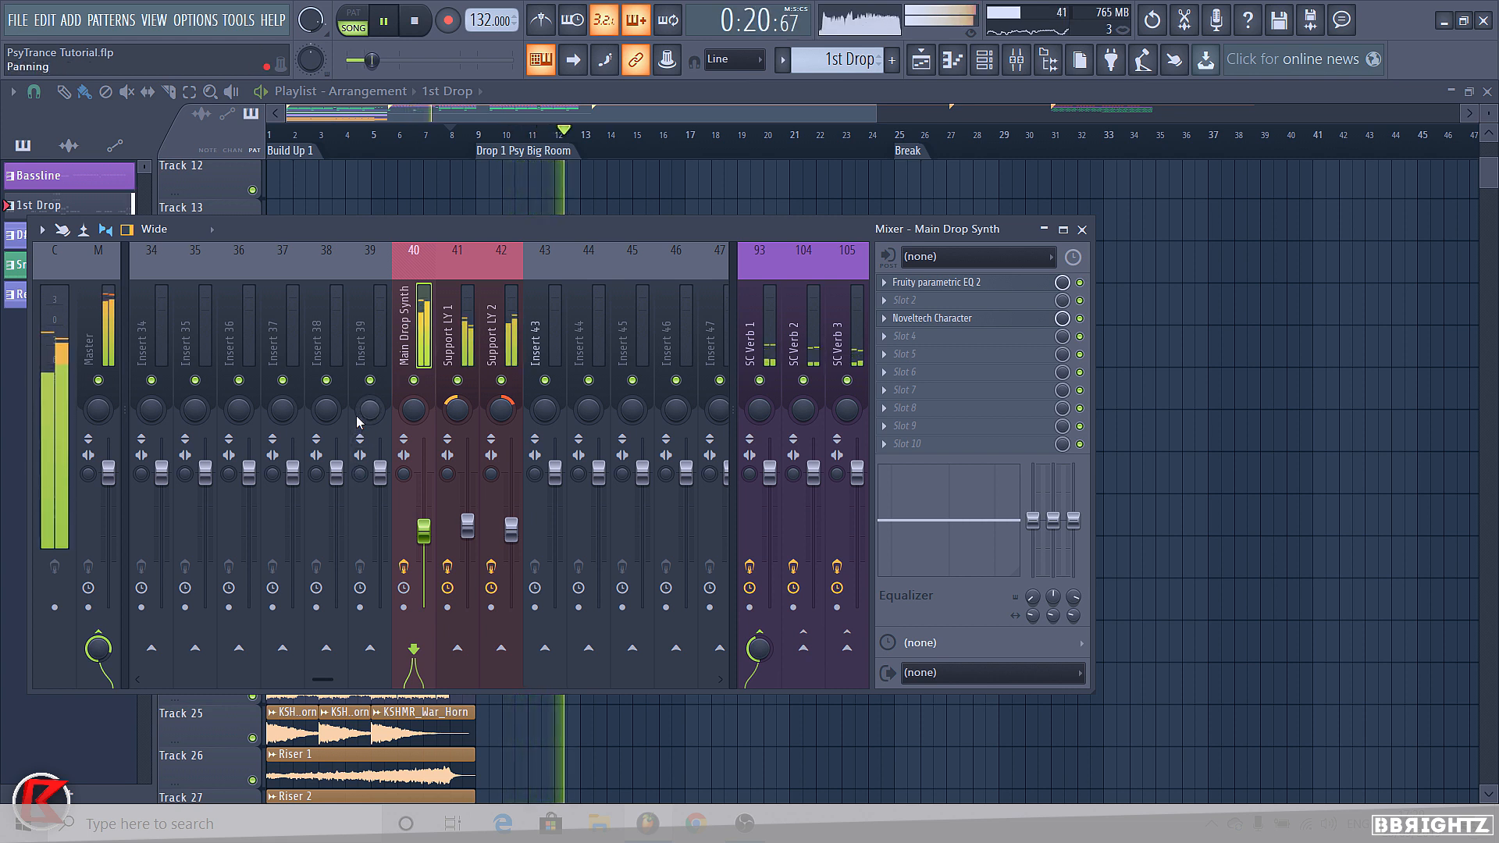
key(space)
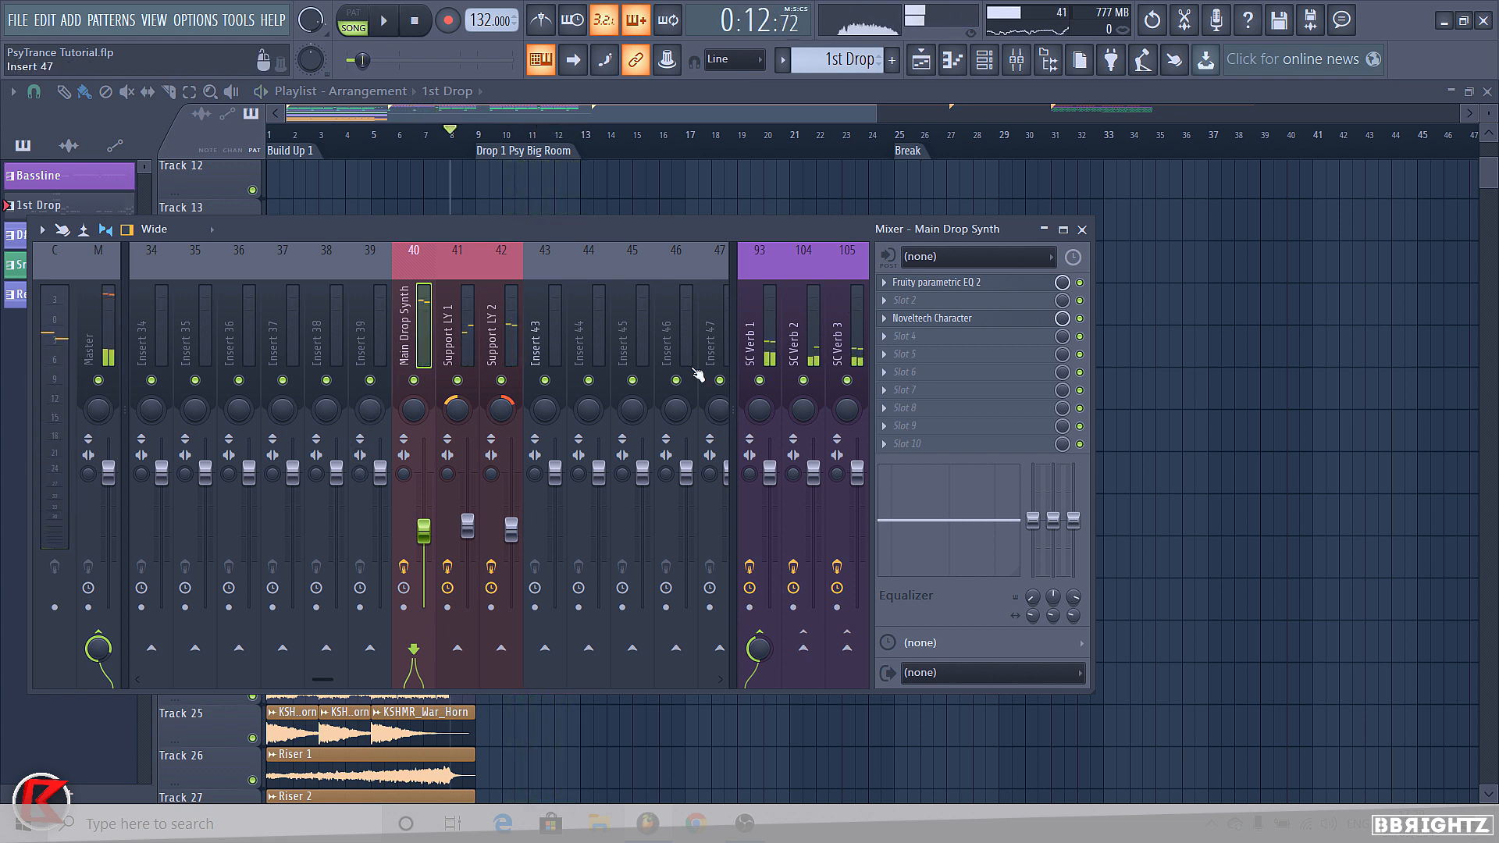
Add Fruity Parametric EQ 2 to slot 3 of SC Verb 1 and move its high-pass band to 503 Hz
click(772, 336)
click(820, 338)
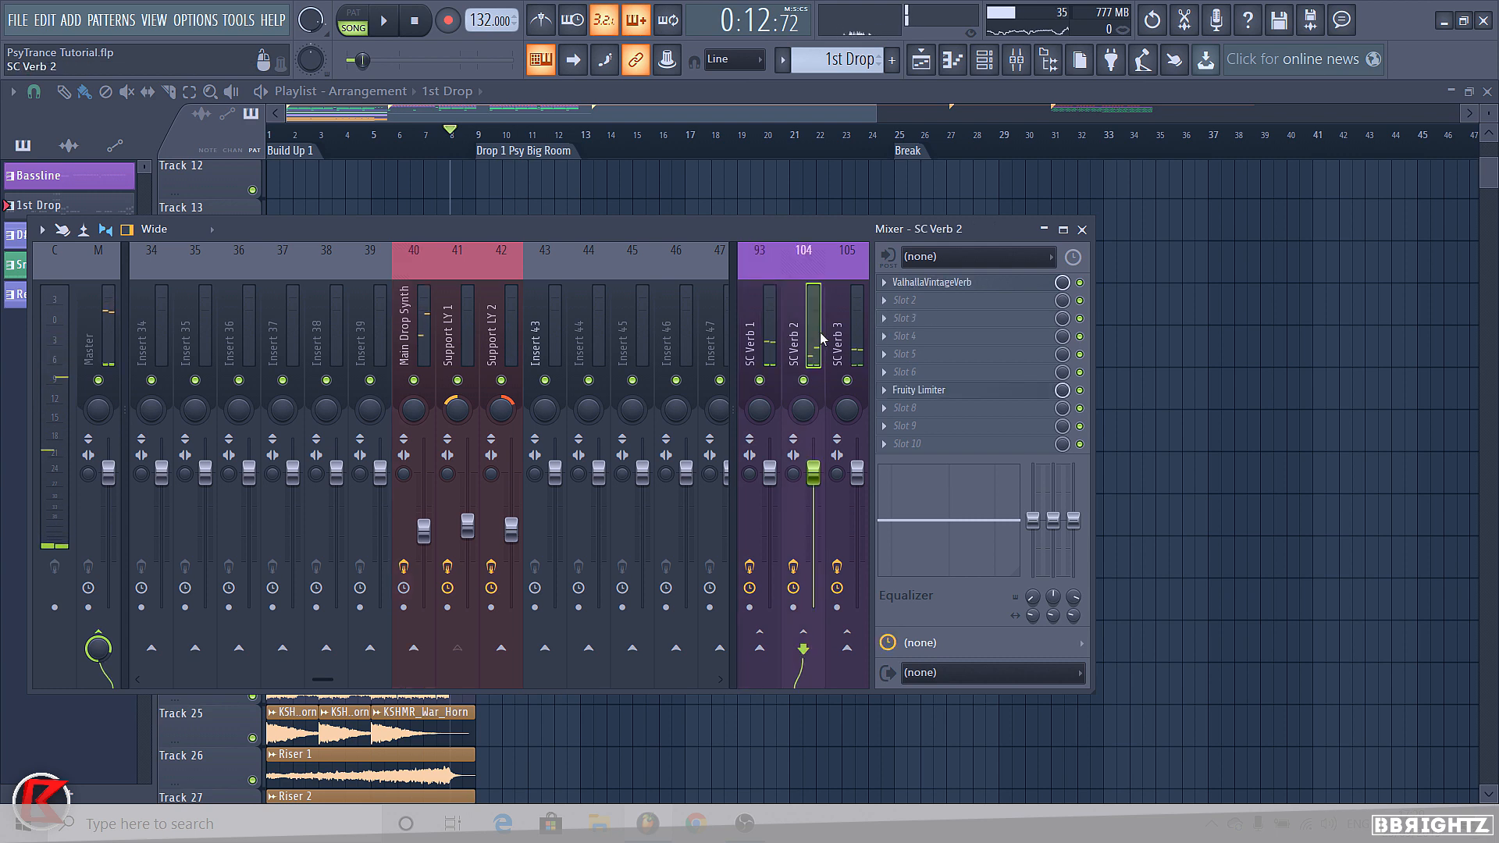
click(772, 335)
click(906, 318)
click(687, 143)
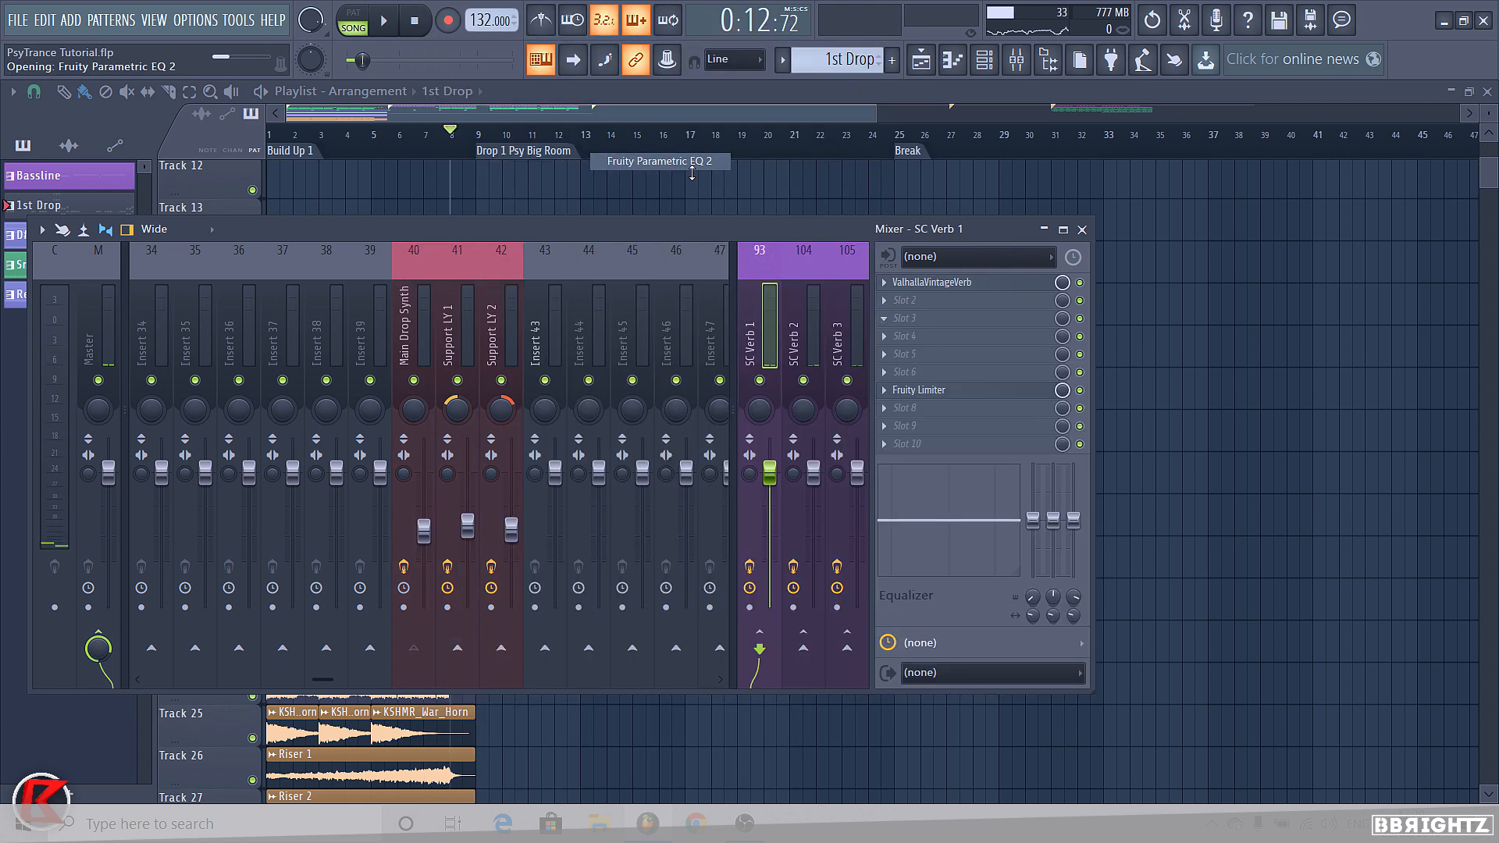
click(708, 313)
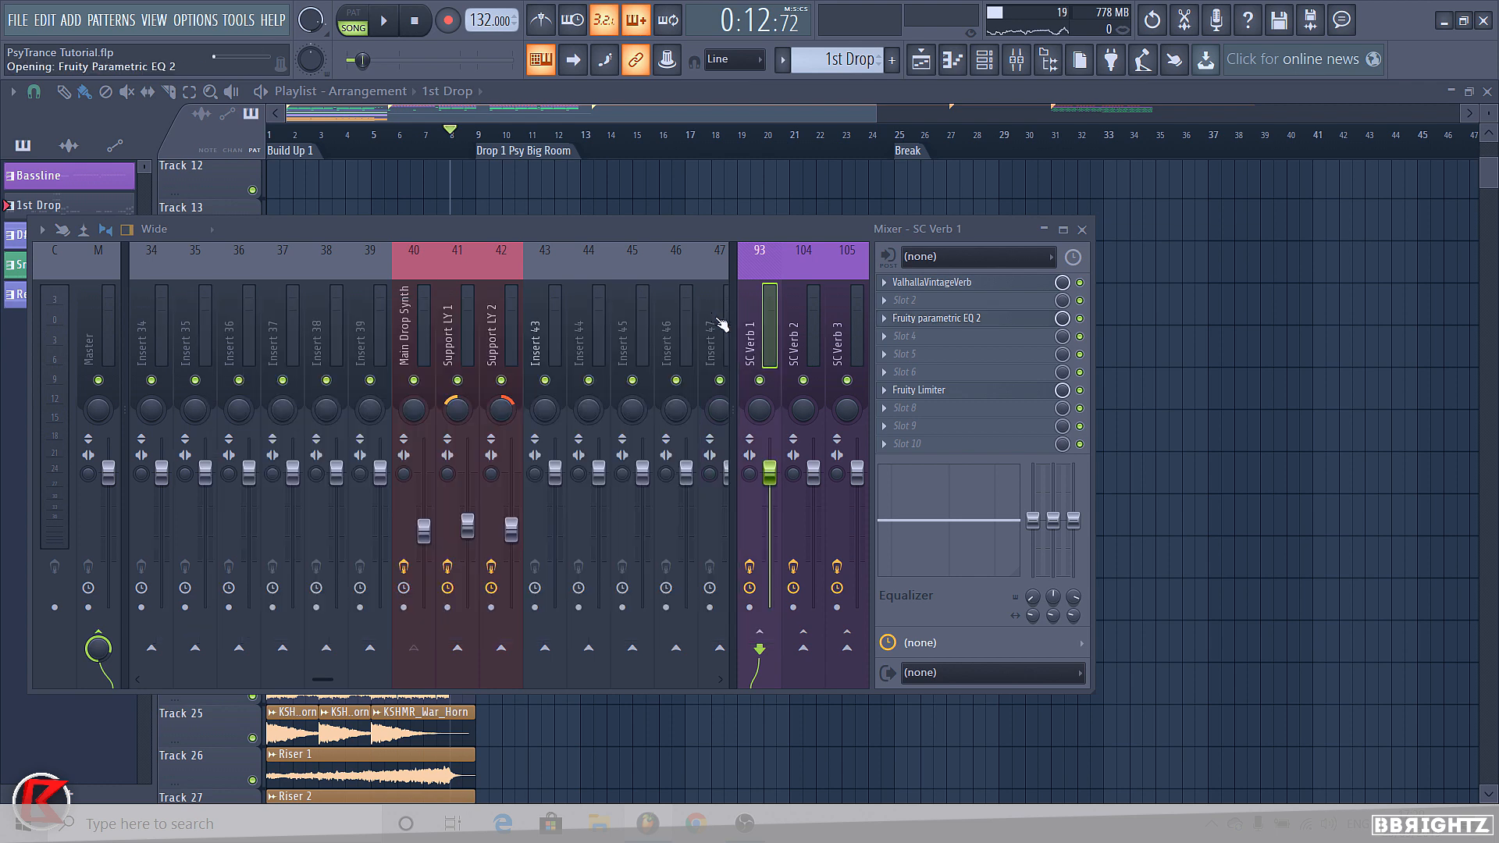
drag(188, 471, 334, 471)
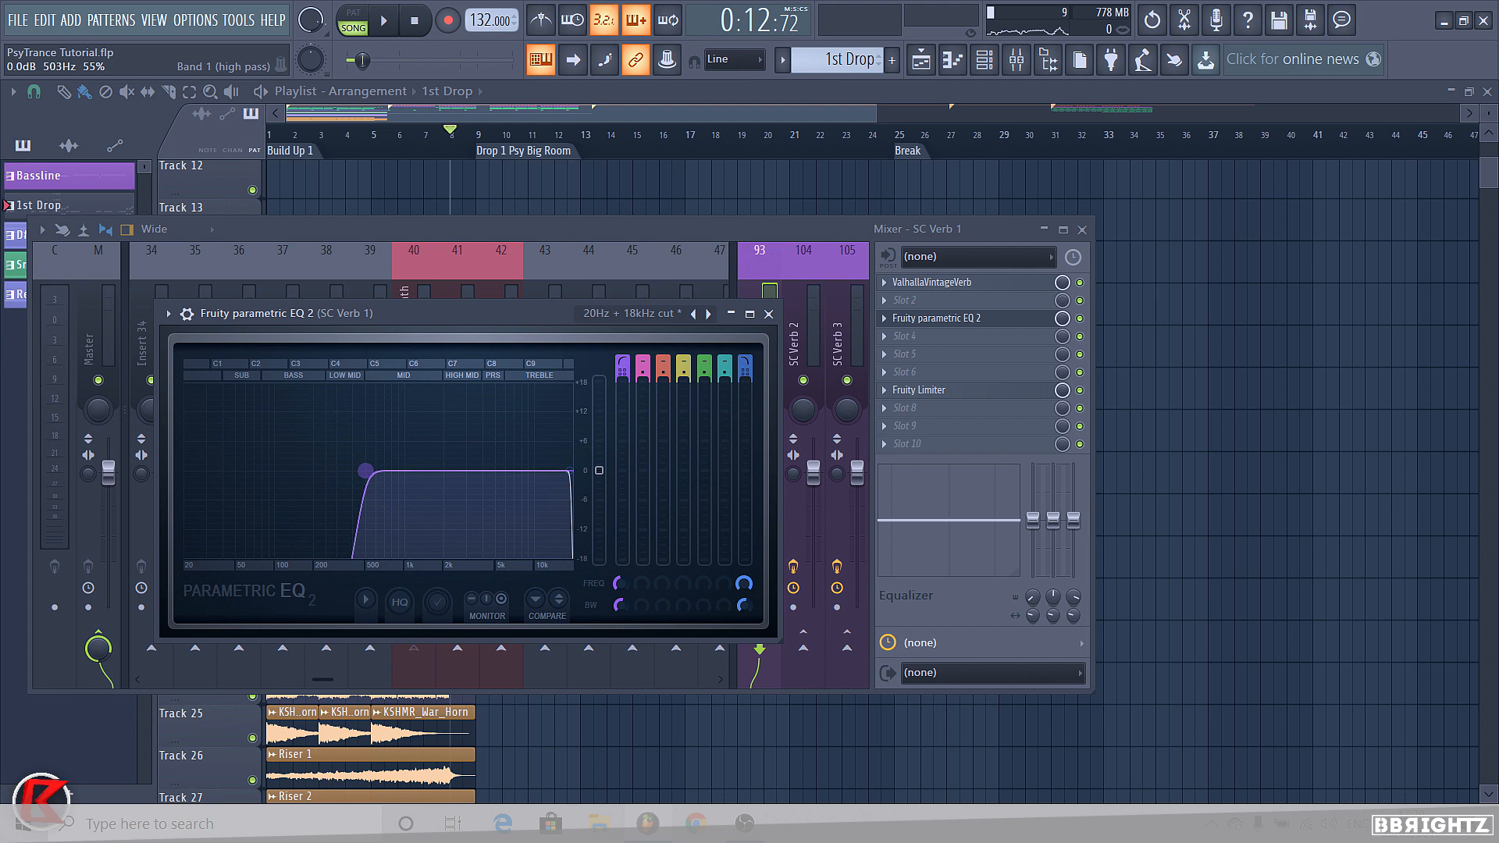
click(768, 314)
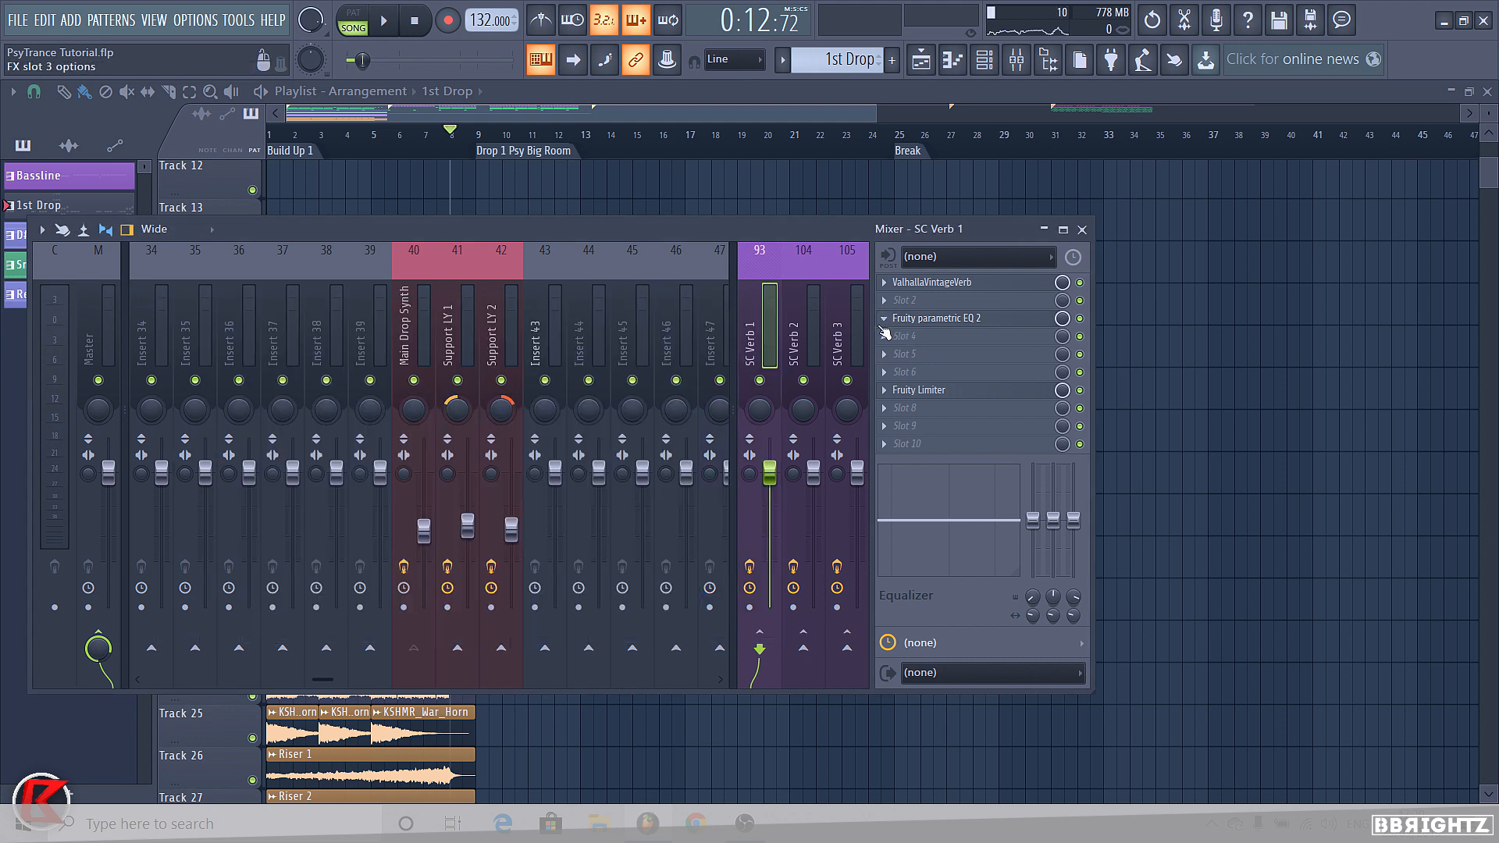
Copy the Parametric EQ 2 with its settings from SC Verb 1 to SC Verb 2, and close its window
click(883, 320)
drag(918, 423, 798, 346)
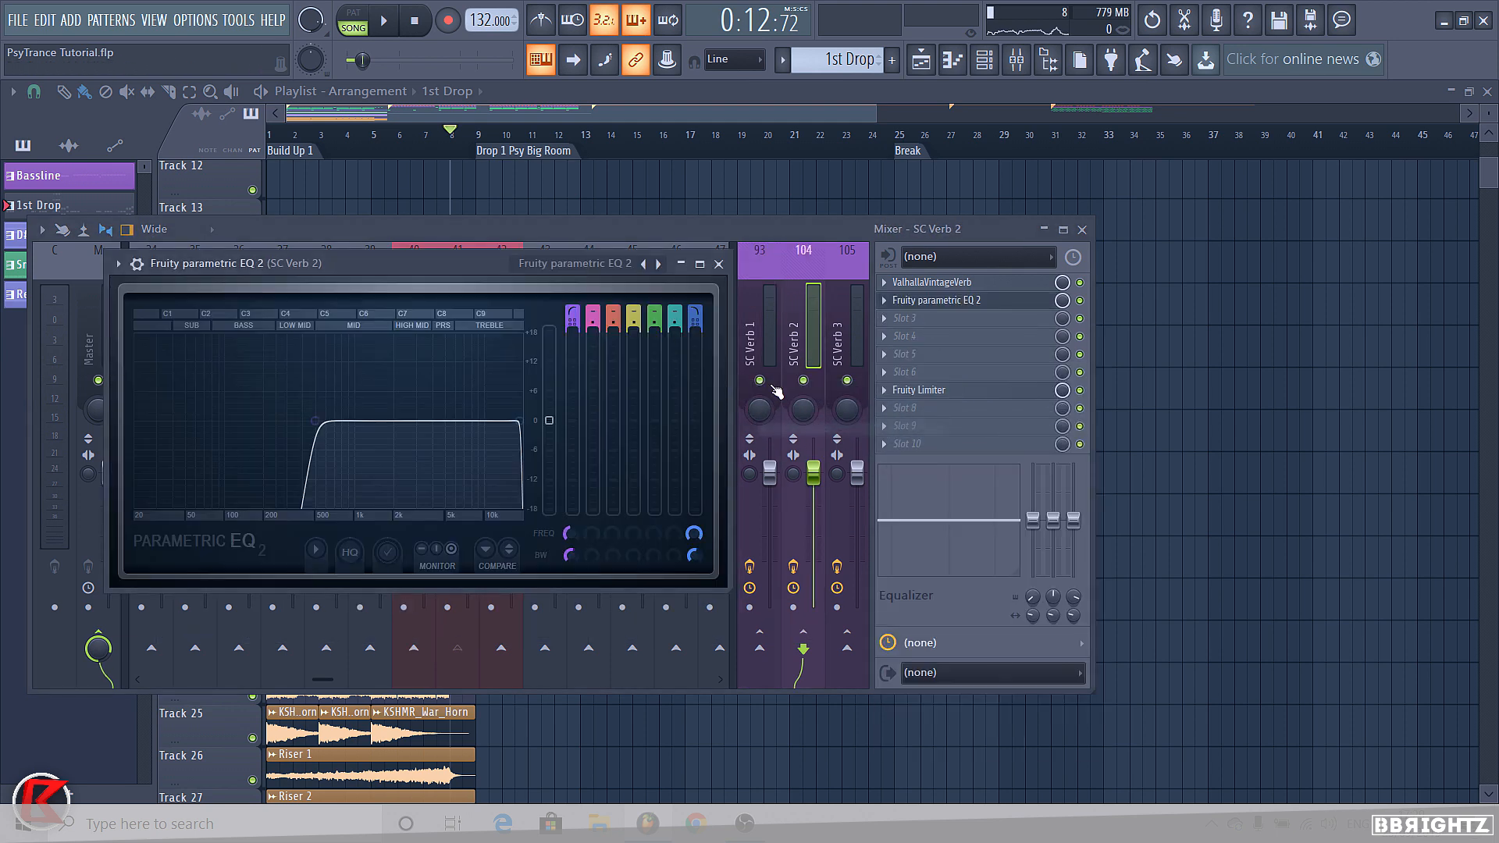
click(718, 264)
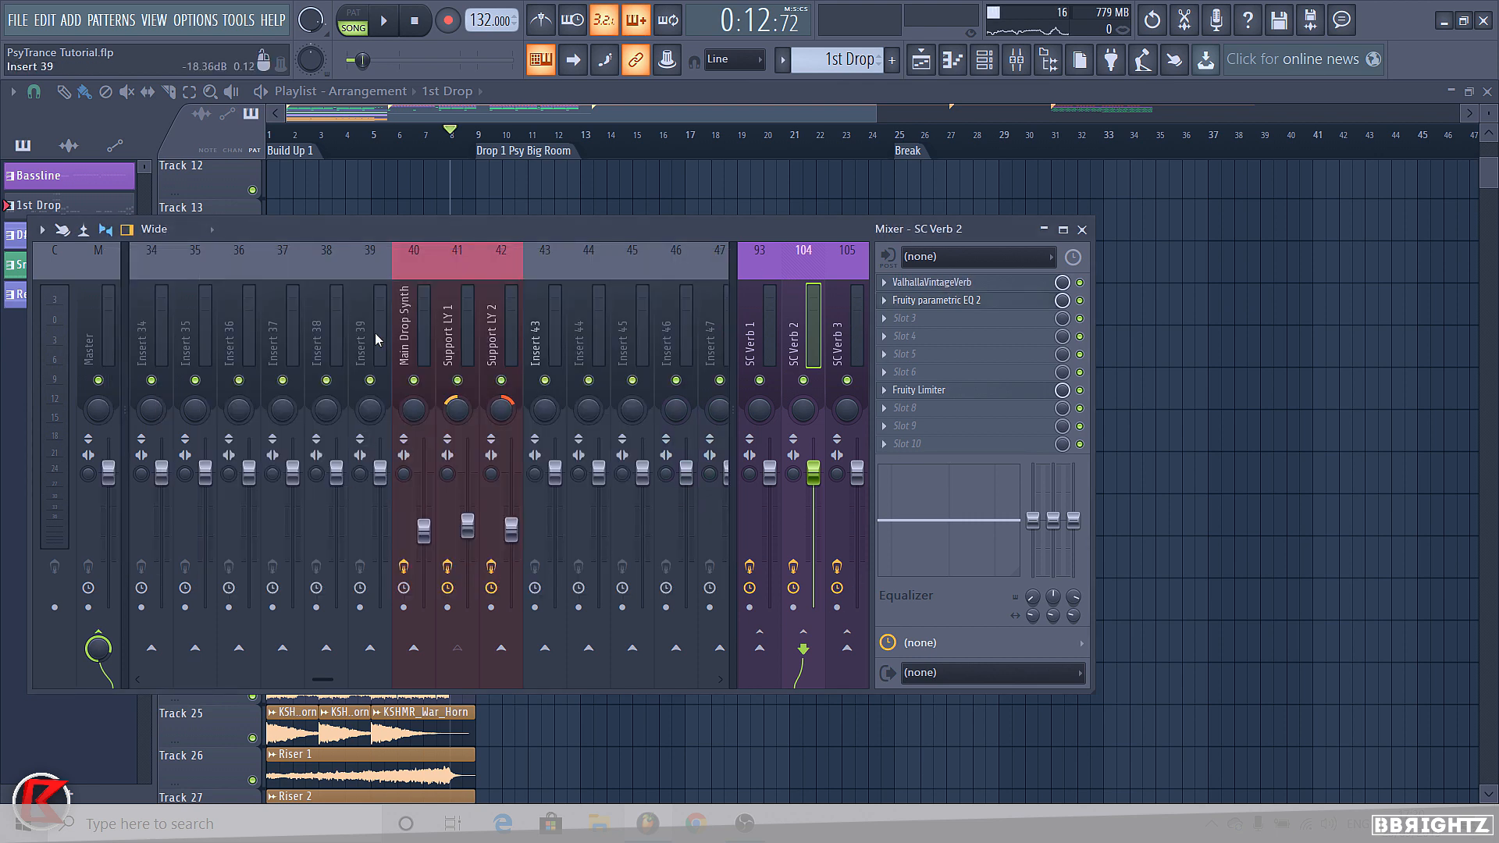
Copy the SC Verb 1 Parametric EQ 2 onto SC Verb 2 a second time and close its window
click(425, 321)
click(466, 336)
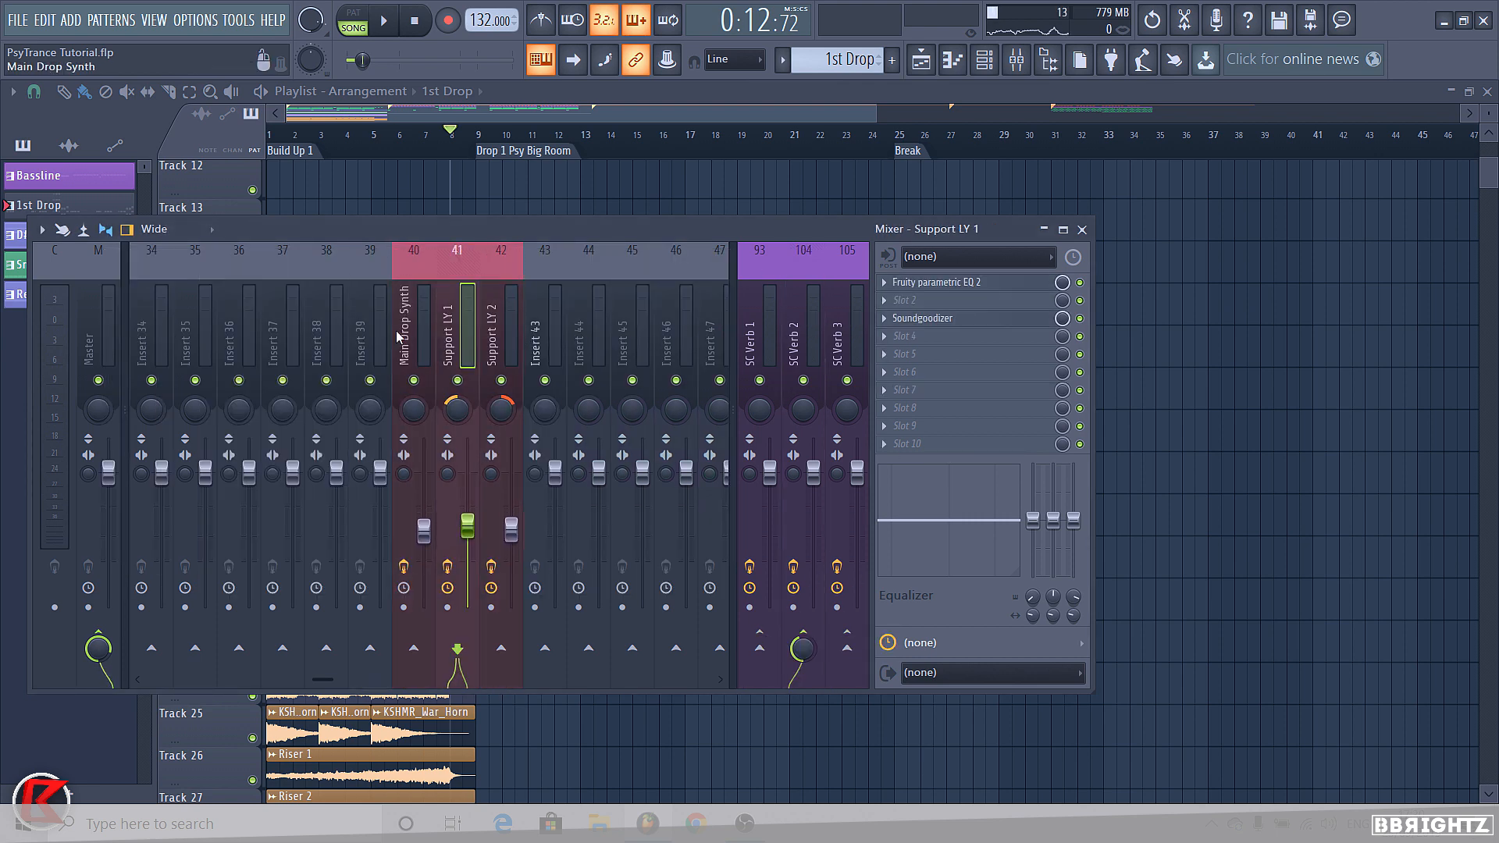
click(509, 336)
click(766, 341)
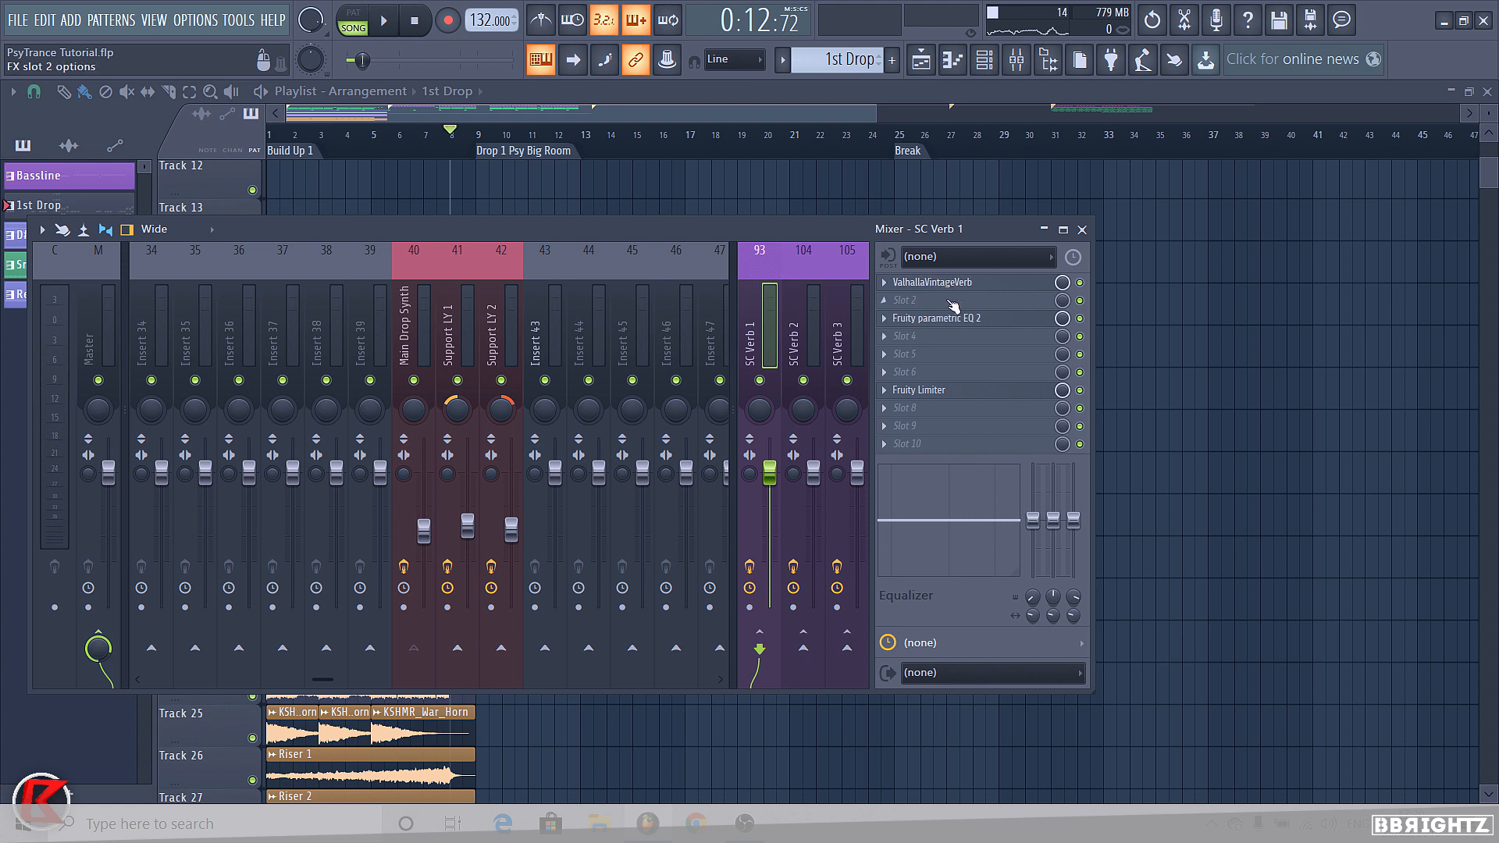
click(884, 319)
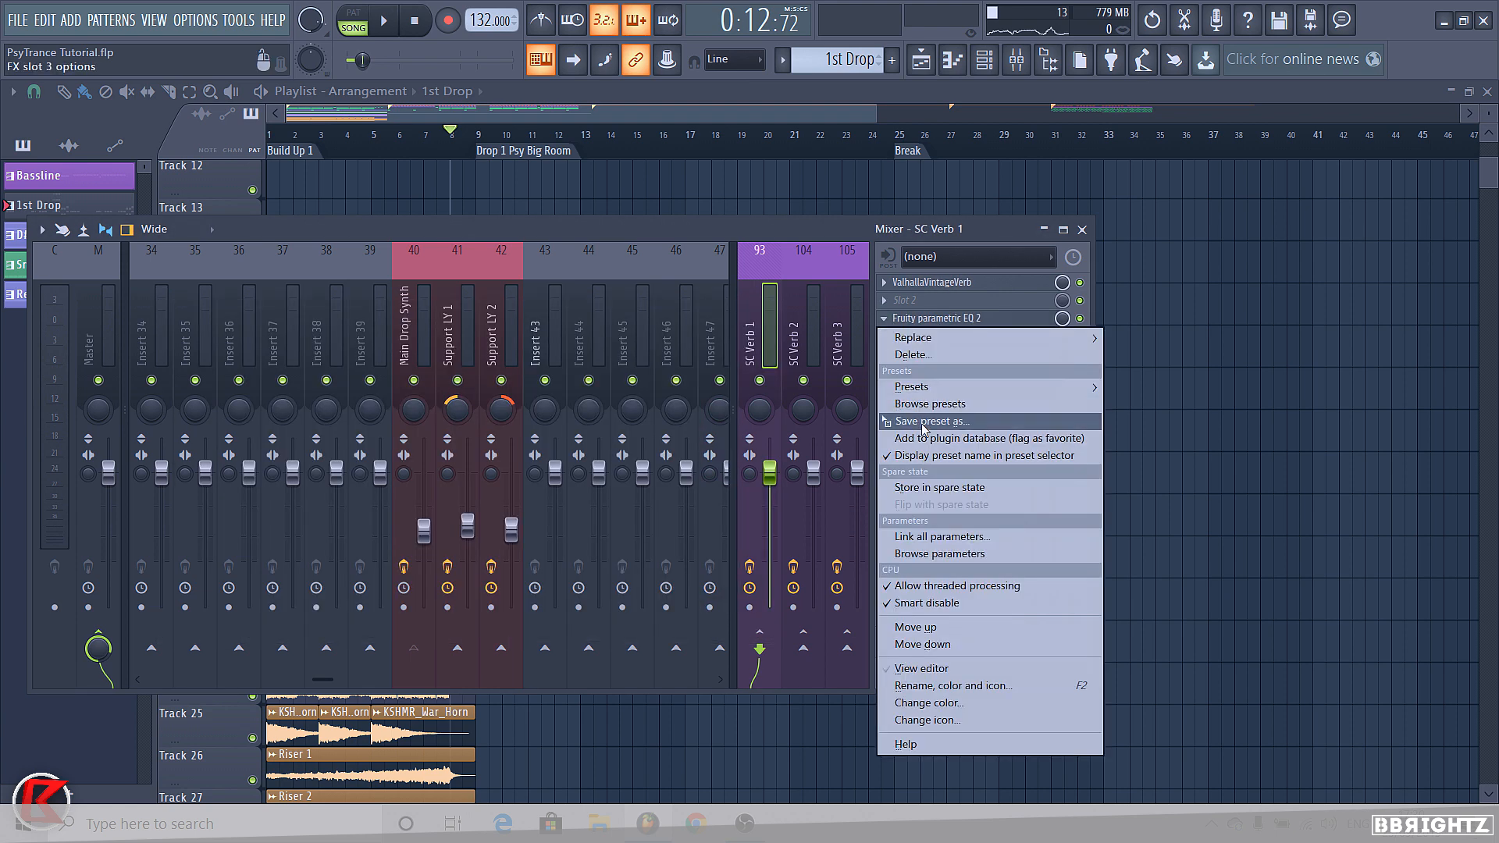
drag(922, 424, 798, 342)
click(748, 289)
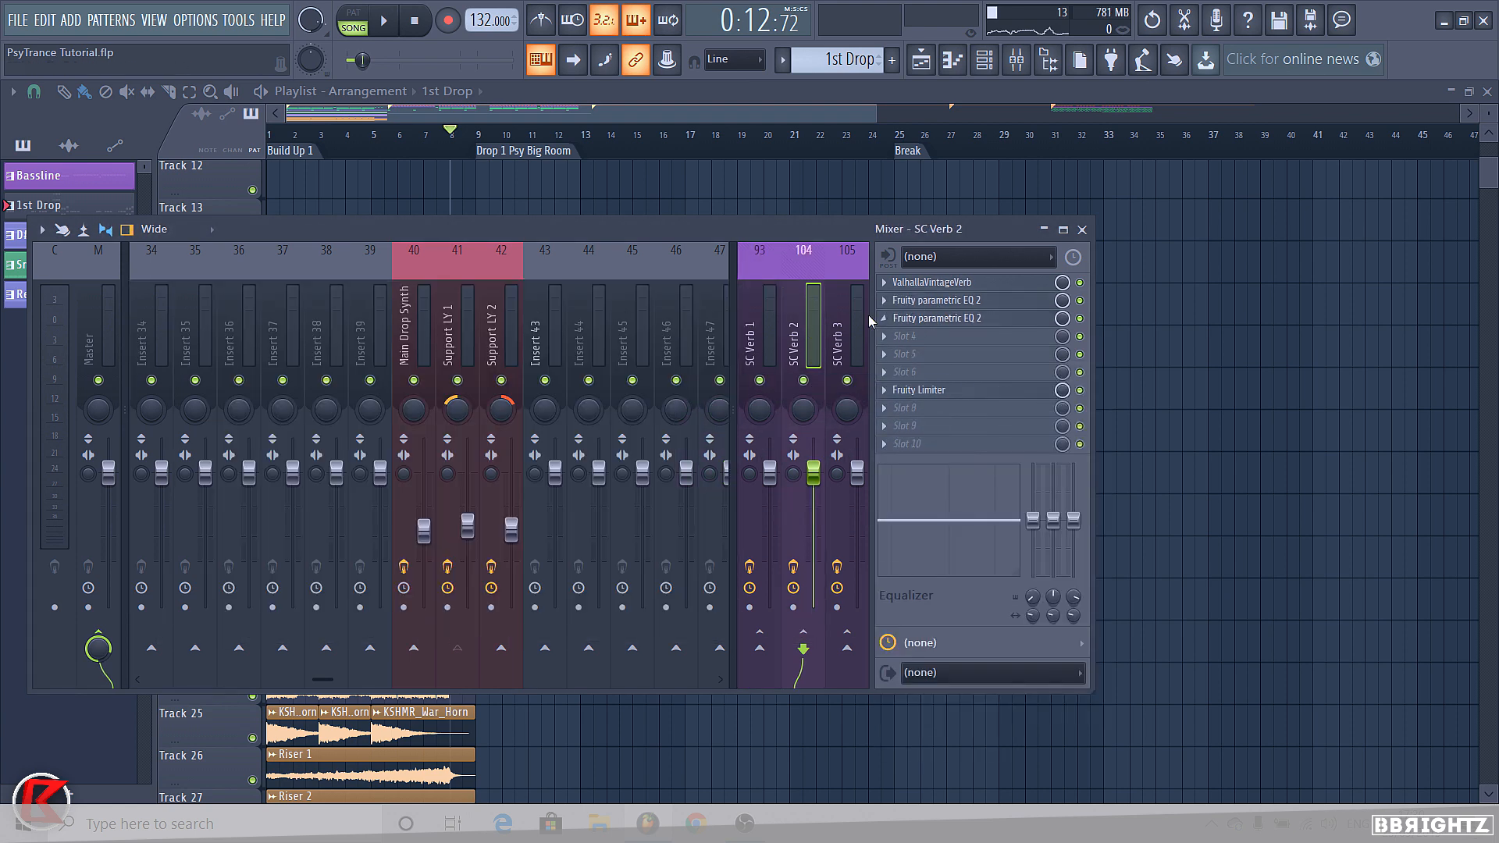
Copy the slot 3 Parametric EQ 2 from SC Verb 2 to SC Verb 3, and close its window
click(884, 318)
drag(922, 424, 847, 337)
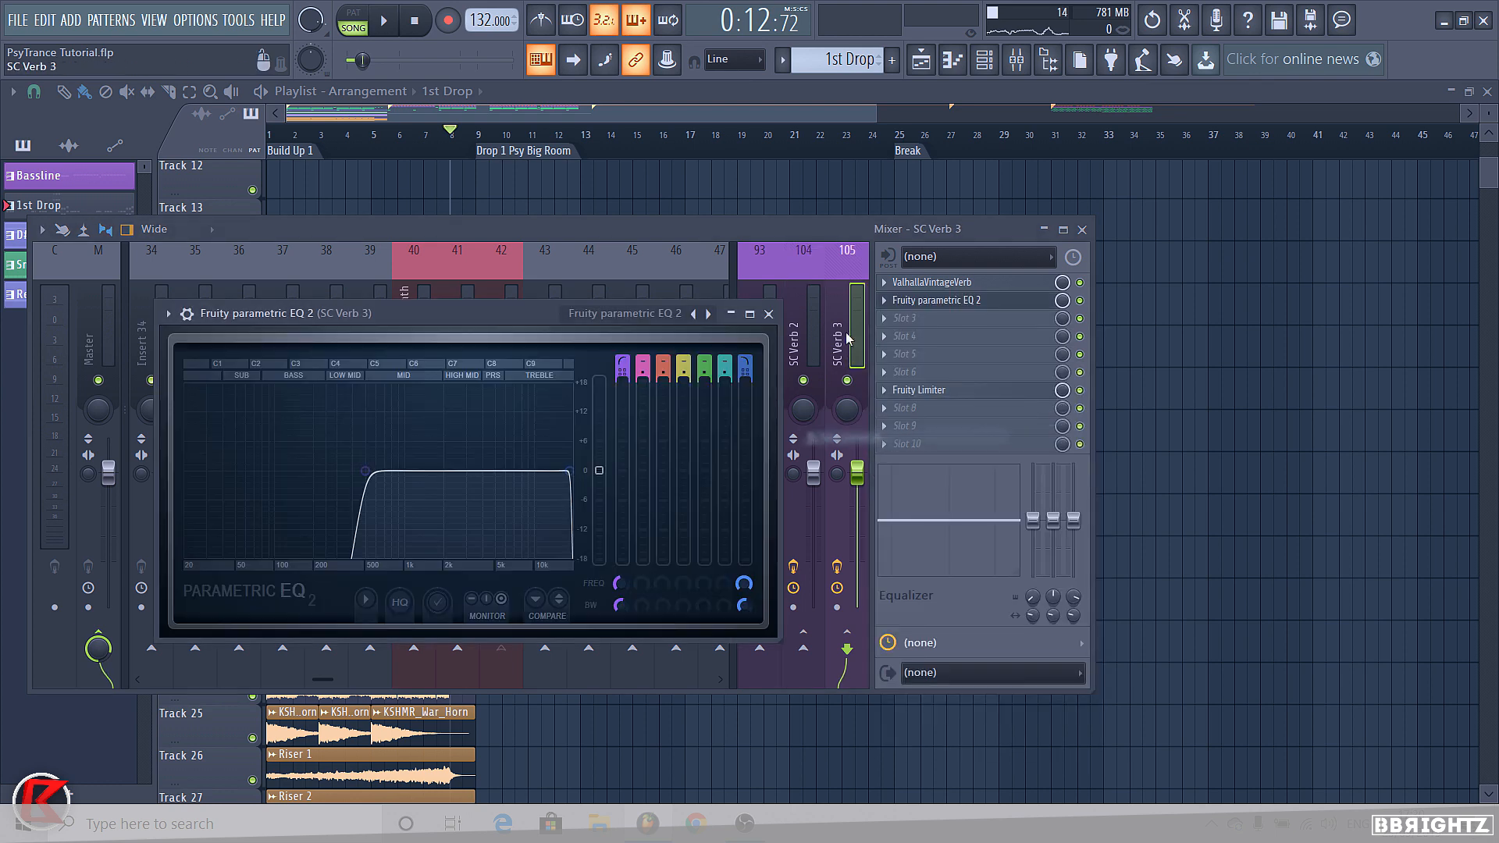
click(768, 314)
Delete the duplicate Parametric EQ 2 in slot 3 of SC Verb 2
click(811, 328)
click(884, 319)
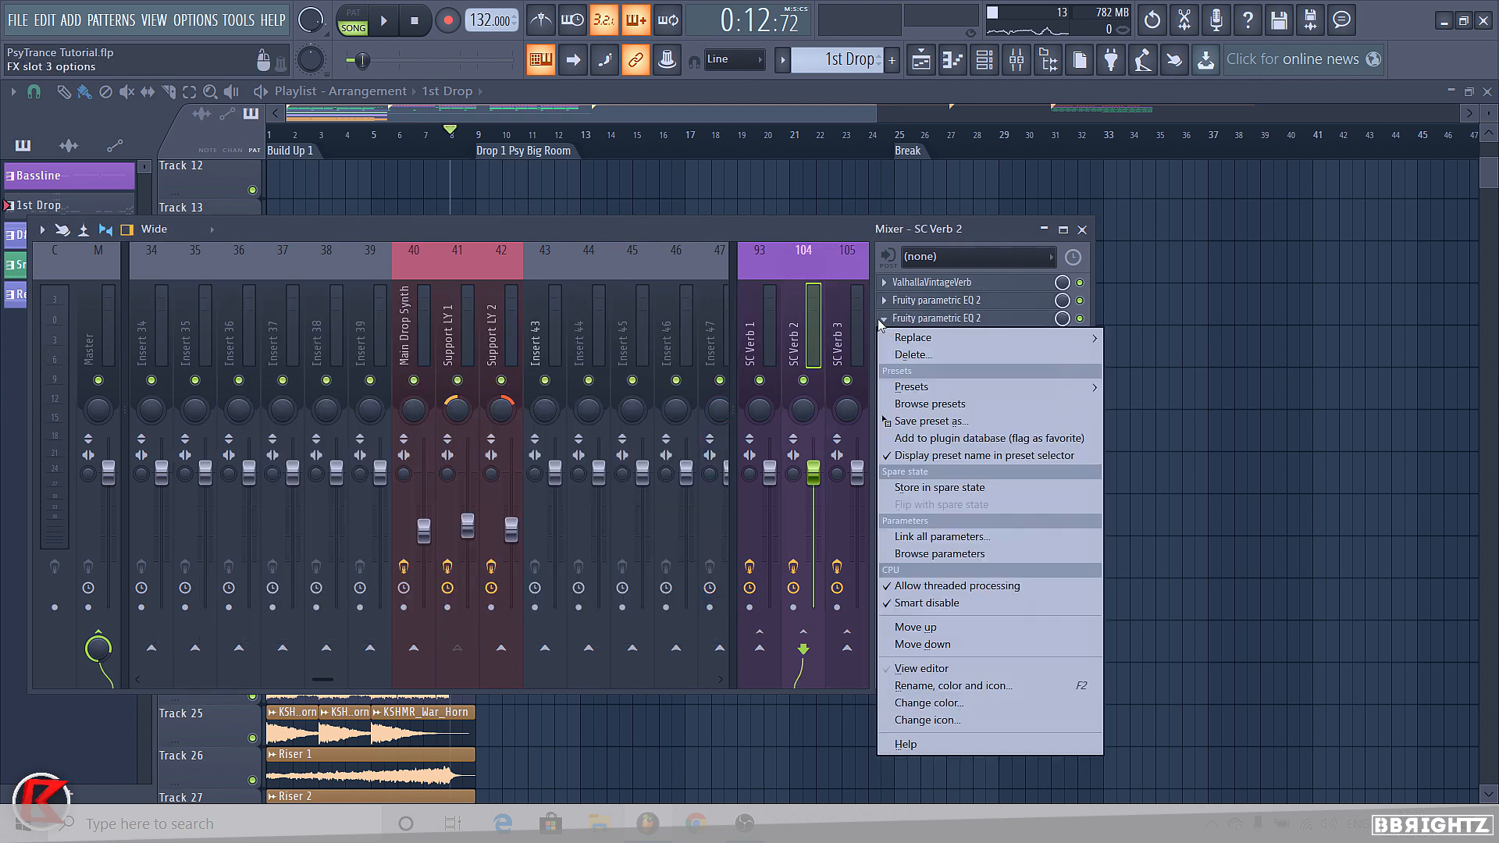
click(921, 352)
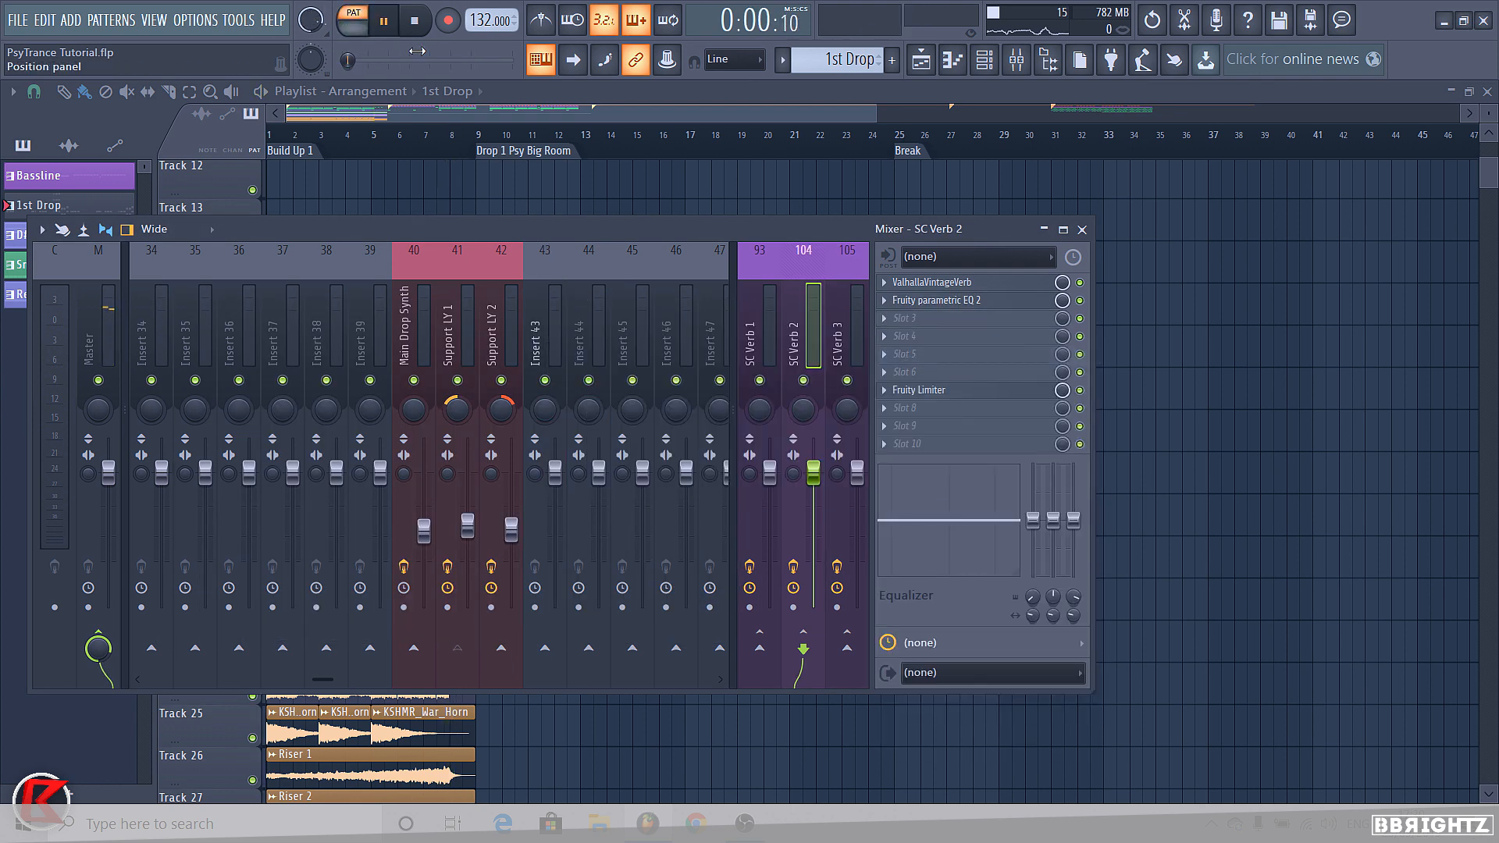
Stop playback and lower the high-pass band of the SC Verb 2 EQ to 340 Hz
key(space)
click(910, 300)
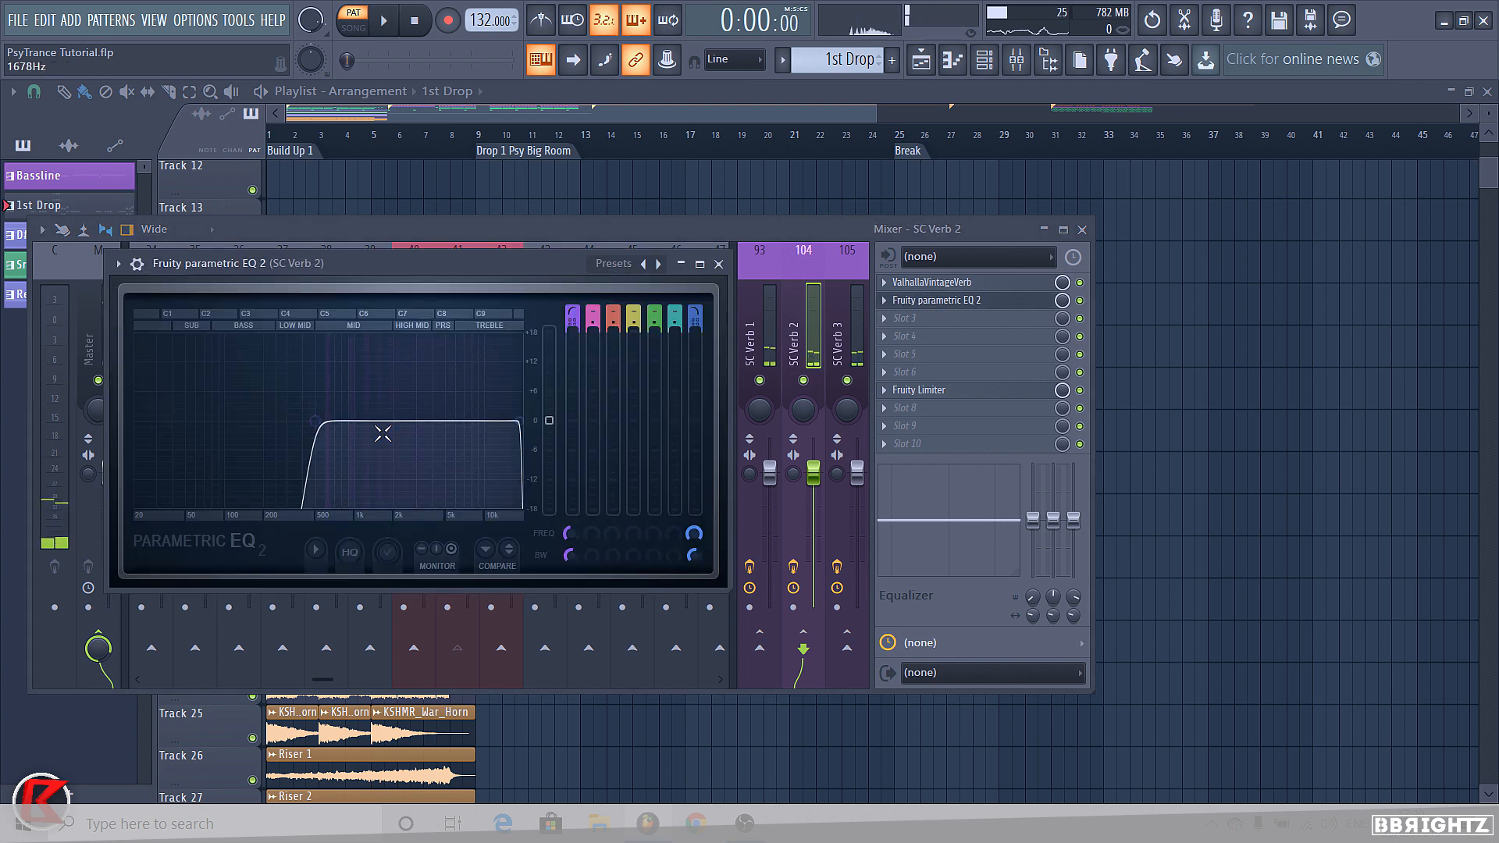
drag(315, 421, 294, 421)
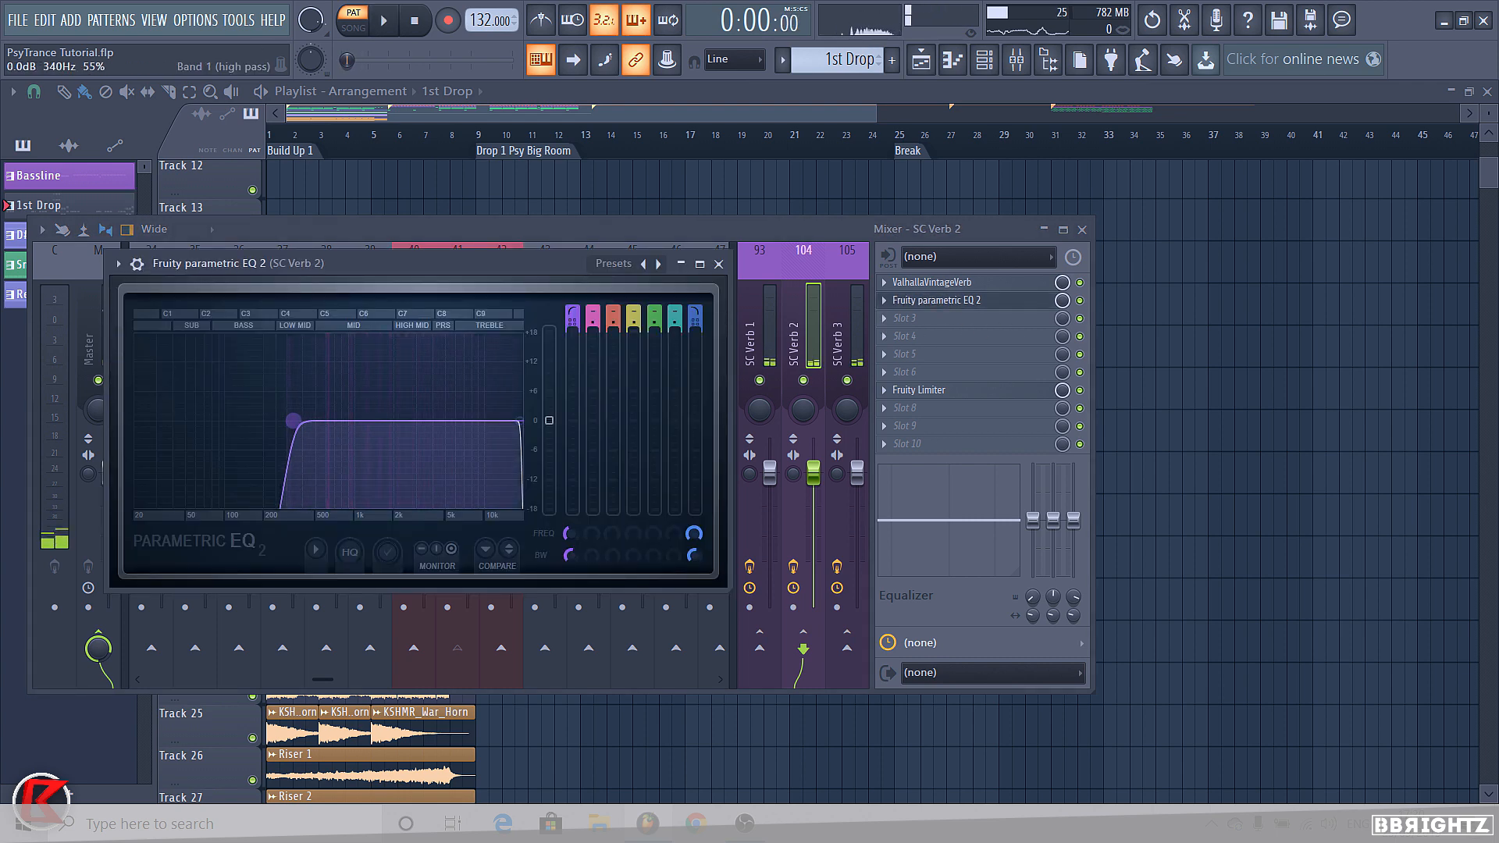
click(718, 264)
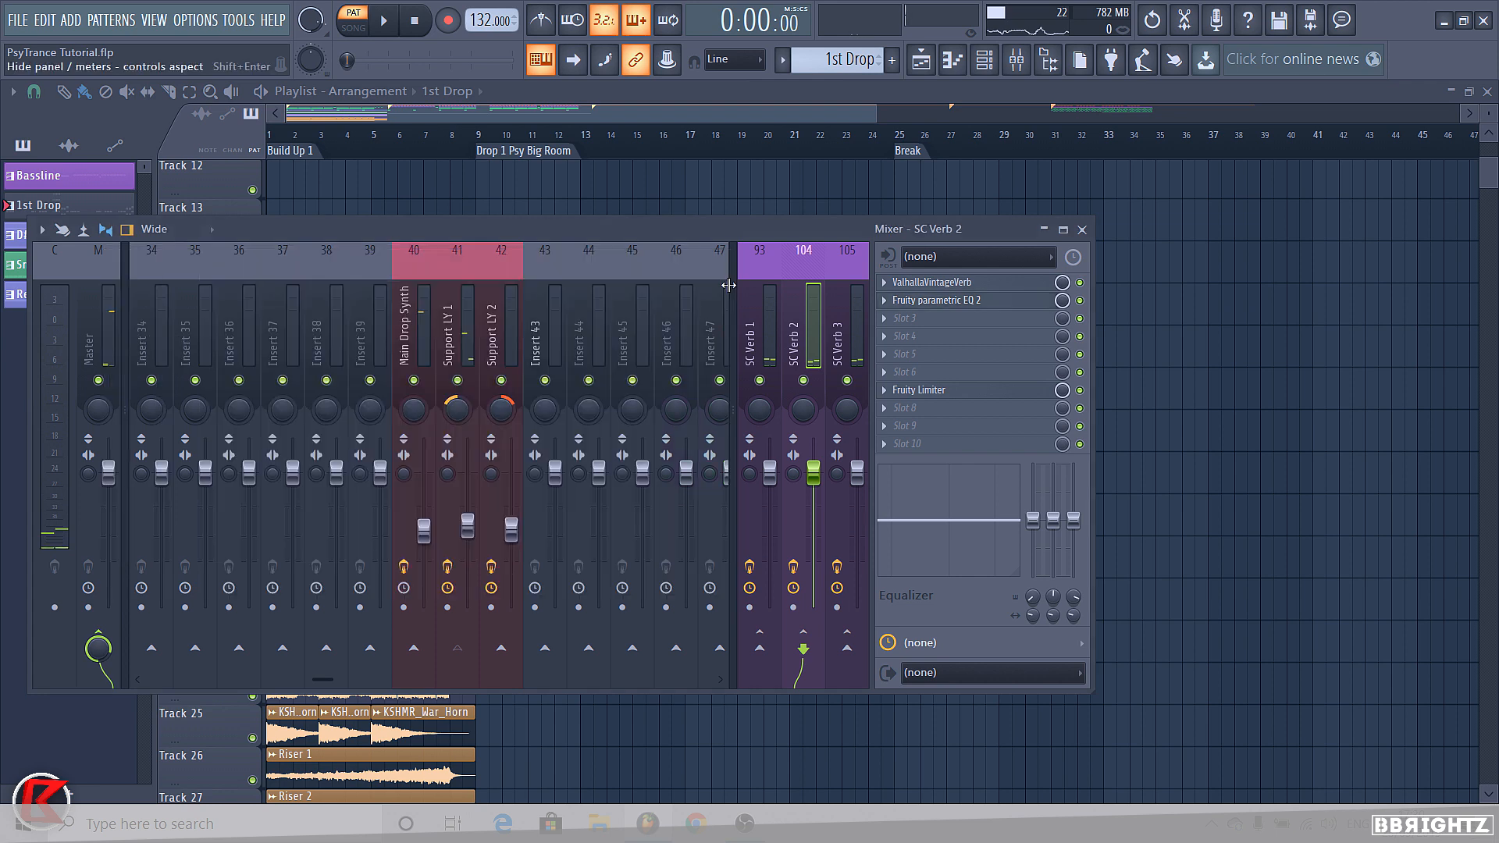
Lower the high-pass band of the SC Verb 1 EQ to about 373 Hz and close the plugin
click(759, 336)
click(929, 320)
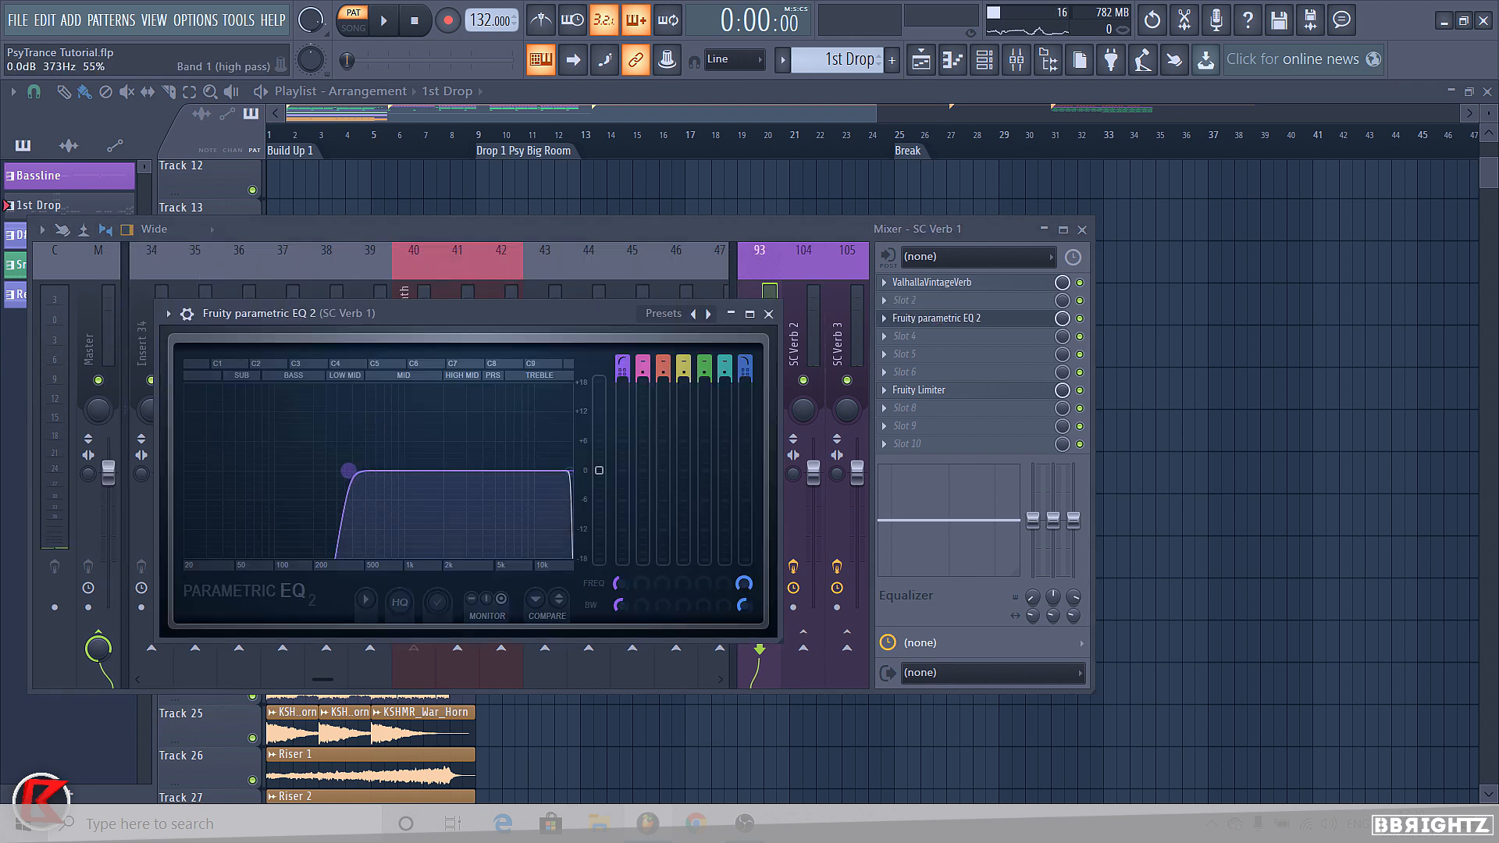
click(768, 313)
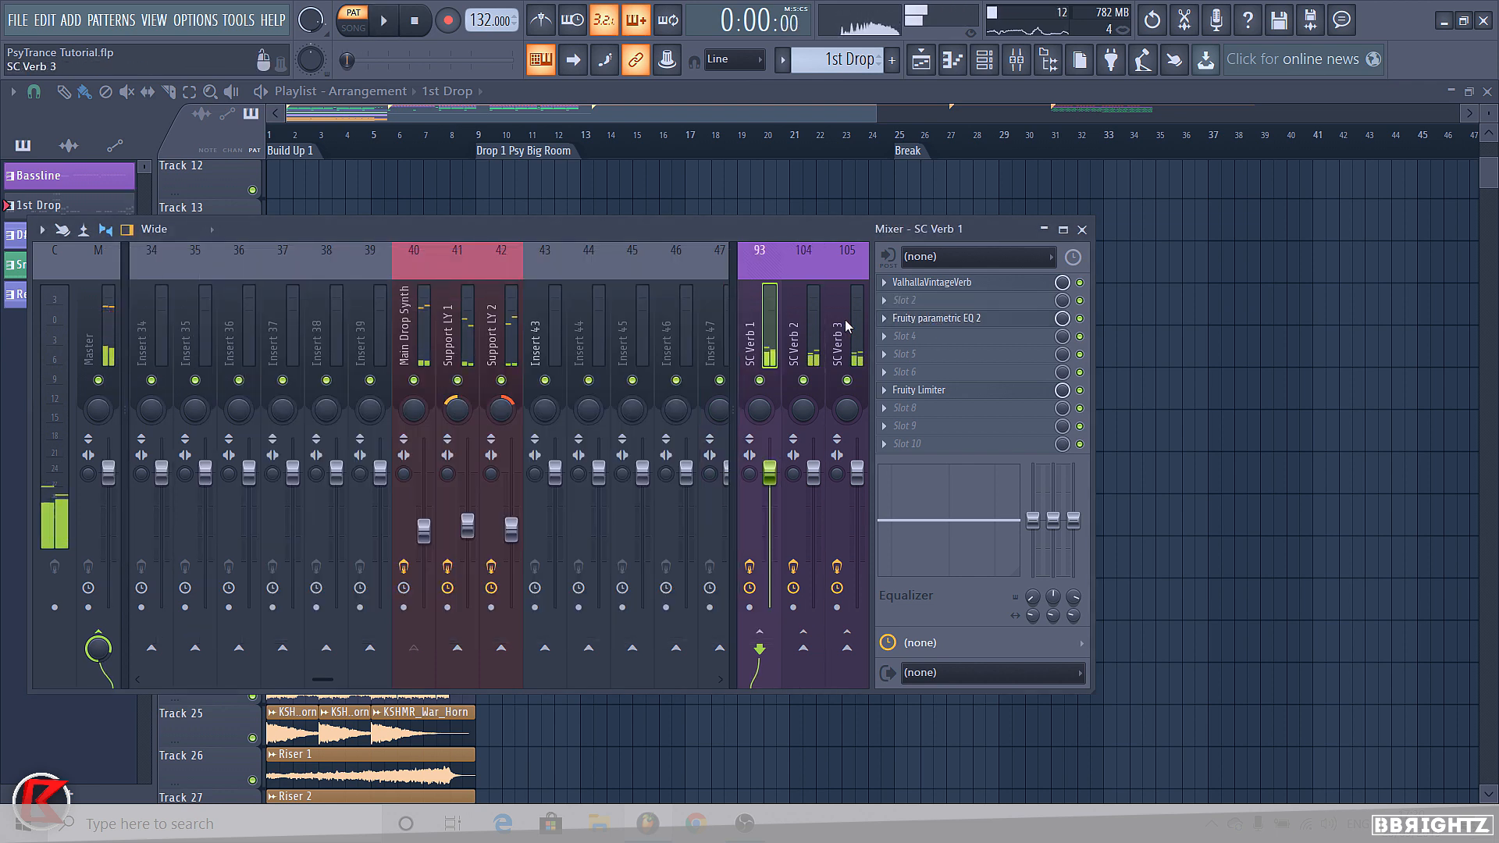
Lower the high-pass band of the SC Verb 3 EQ slightly and close the plugin
click(837, 336)
click(929, 299)
drag(356, 471, 352, 470)
click(768, 314)
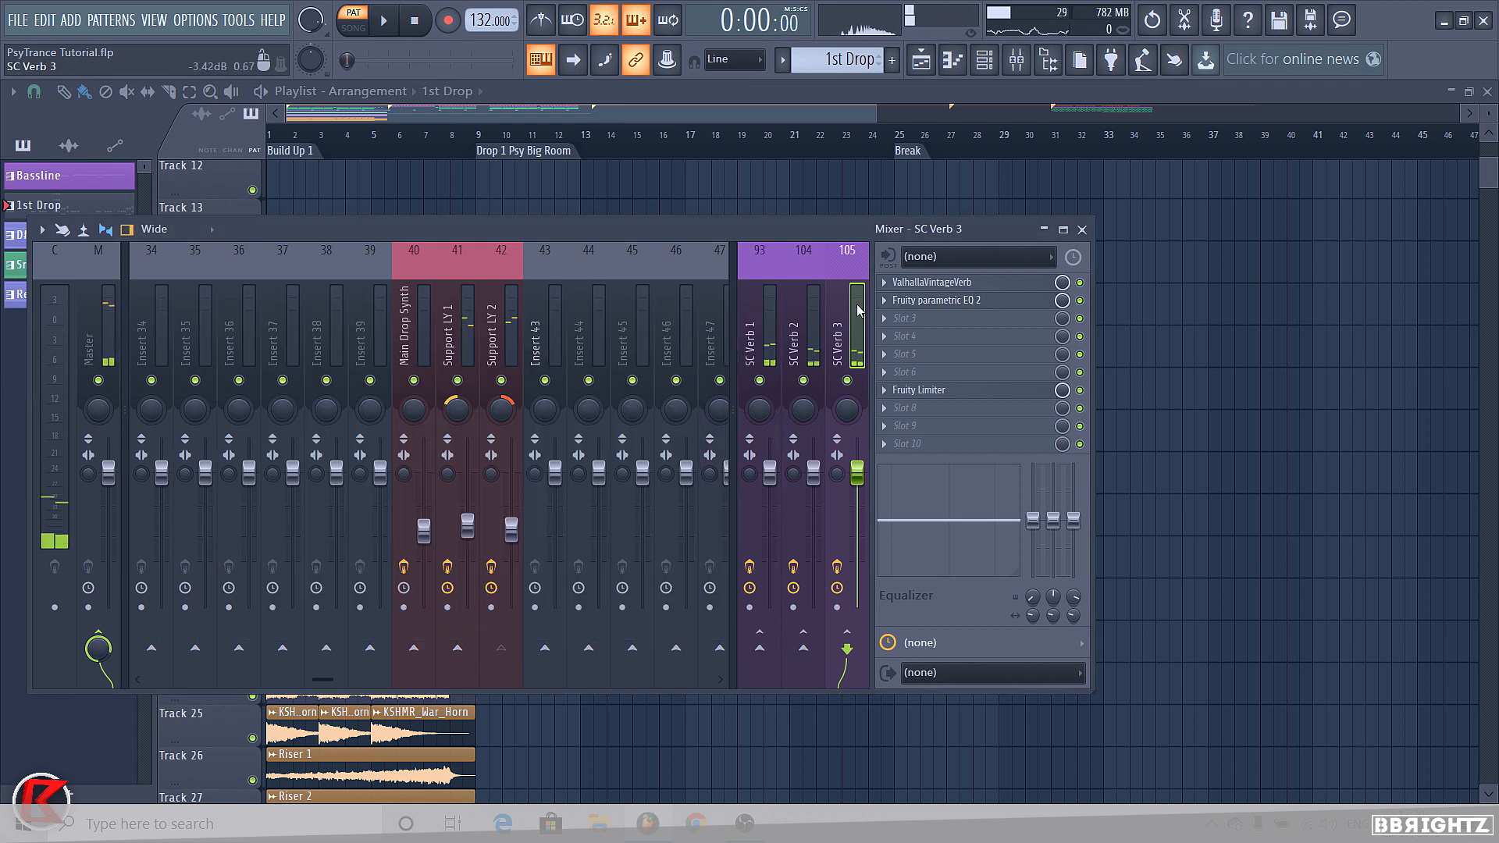
Add Kickstart to slot 10 of Main Drop Synth and choose the High Chain curve
click(408, 331)
click(898, 451)
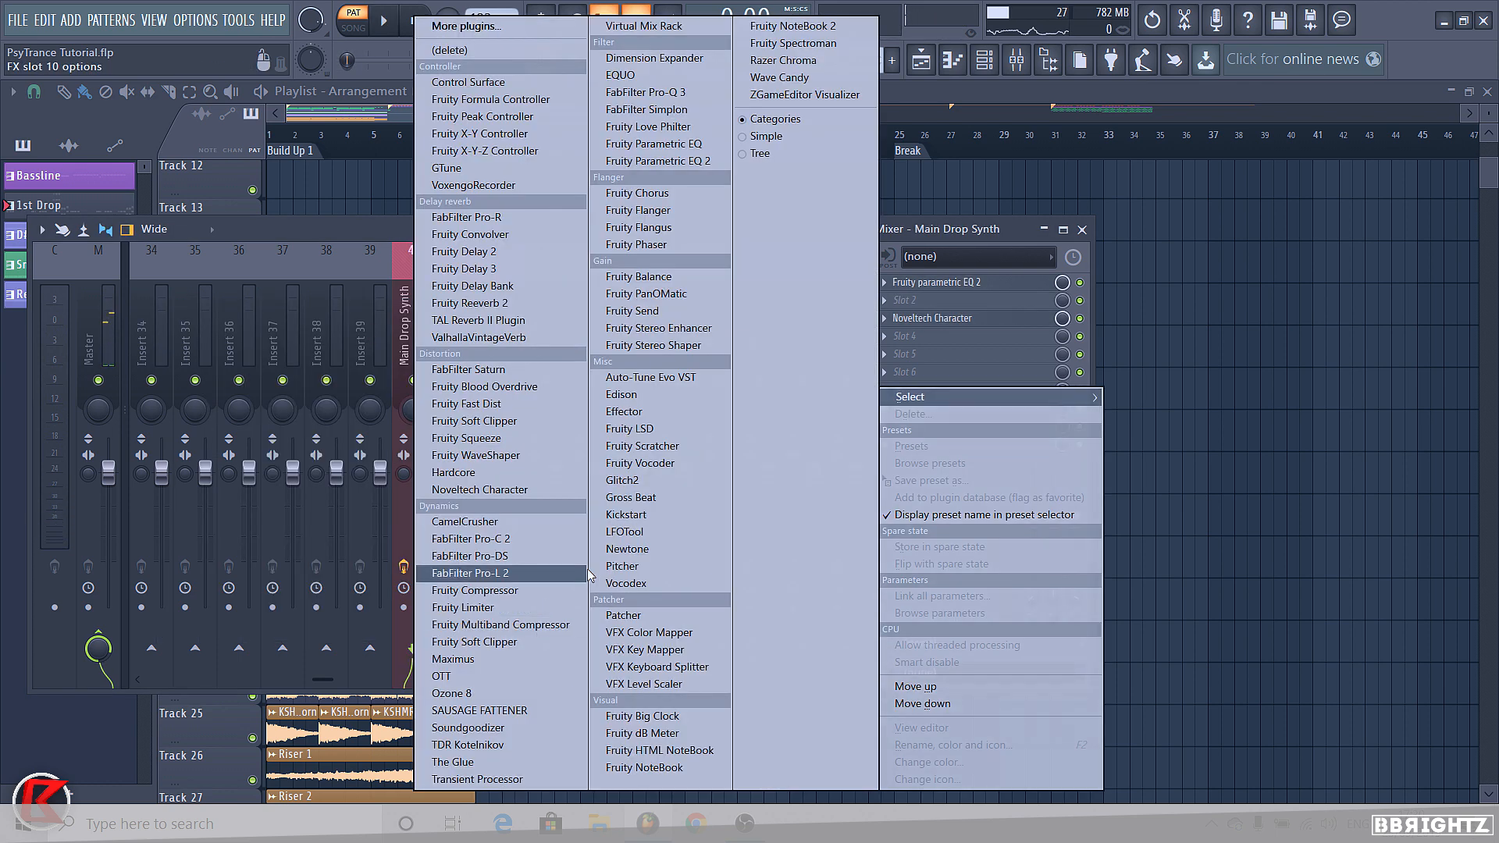
click(624, 514)
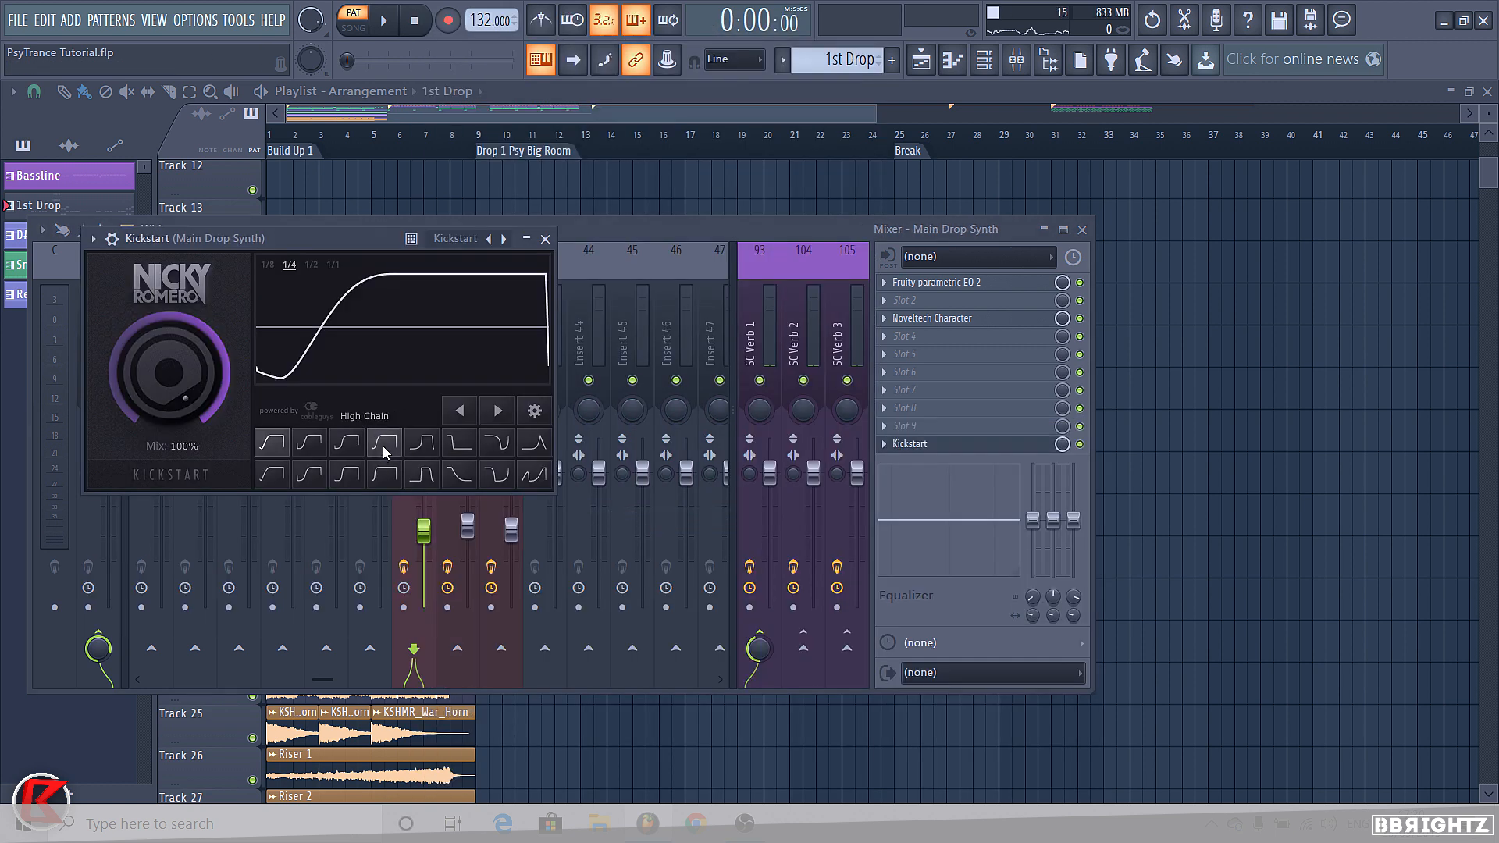
click(383, 443)
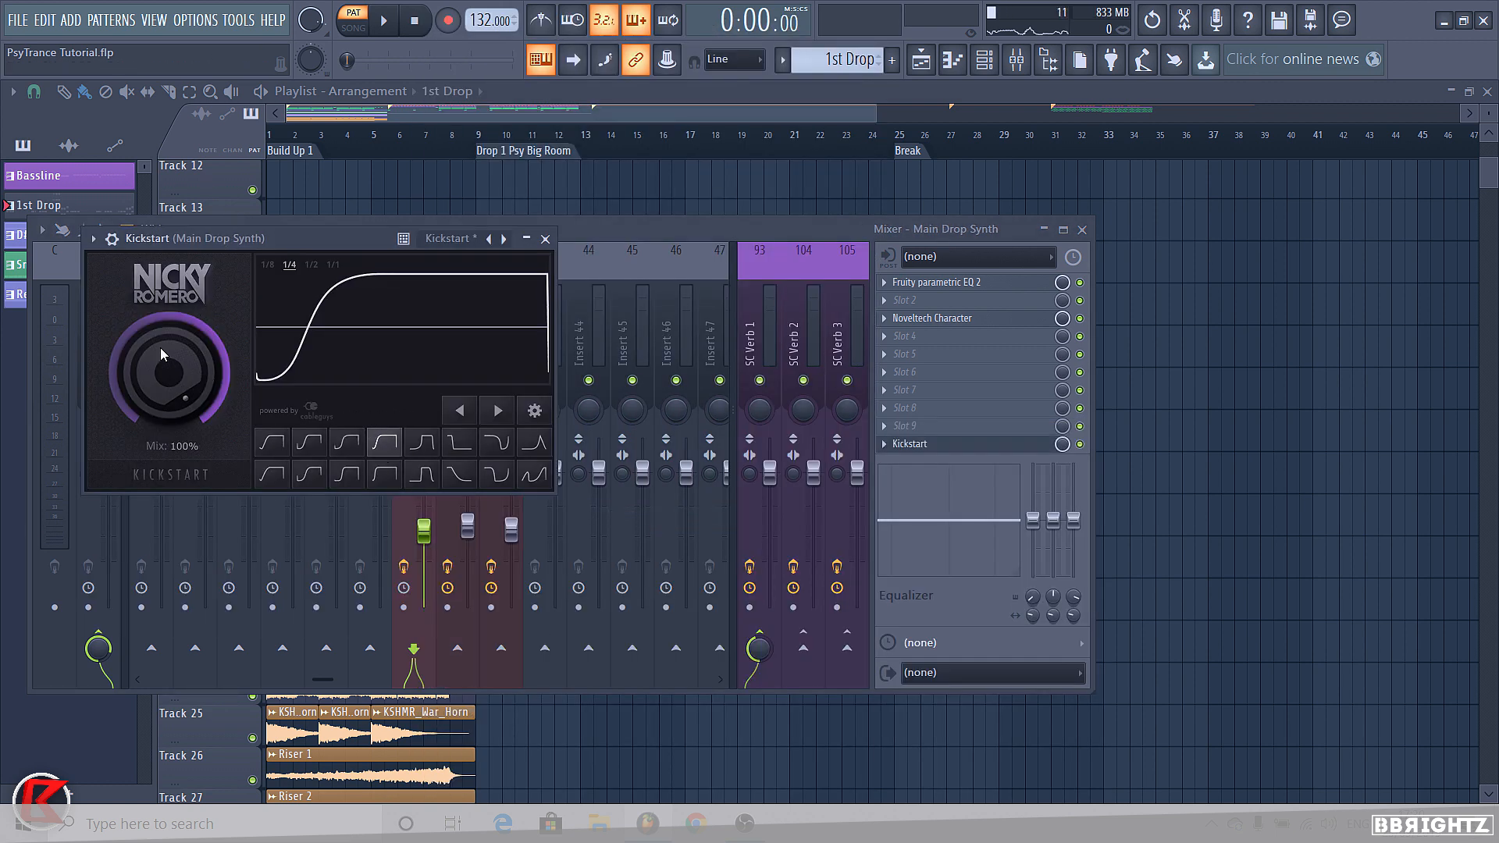
Play the pattern, reduce the Kickstart mix on Main Drop Synth to about 80%, and close the plugin
scroll(161, 348, down, 2)
key(space)
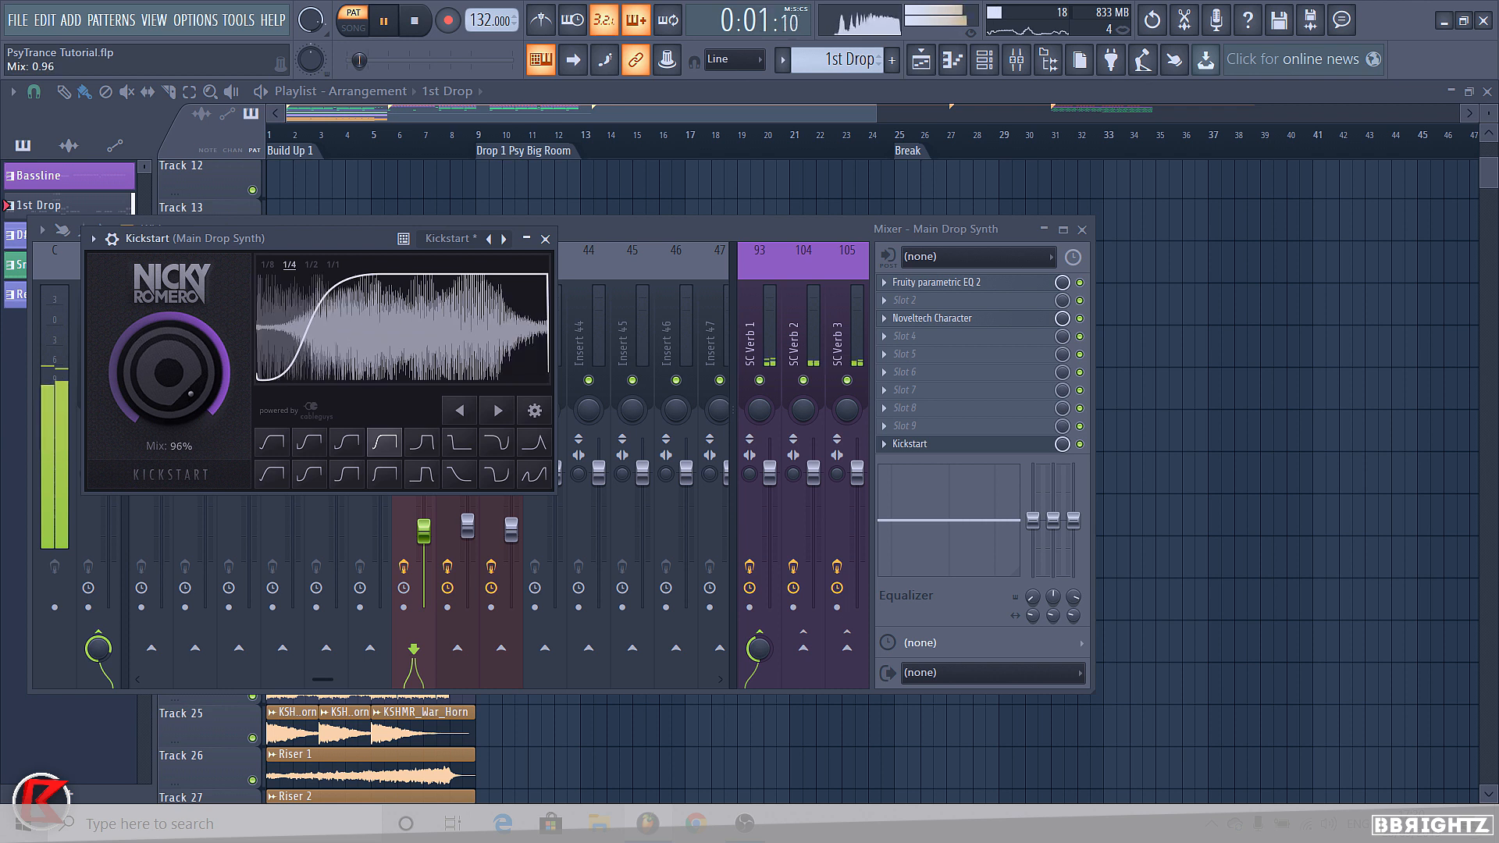
scroll(169, 373, down, 7)
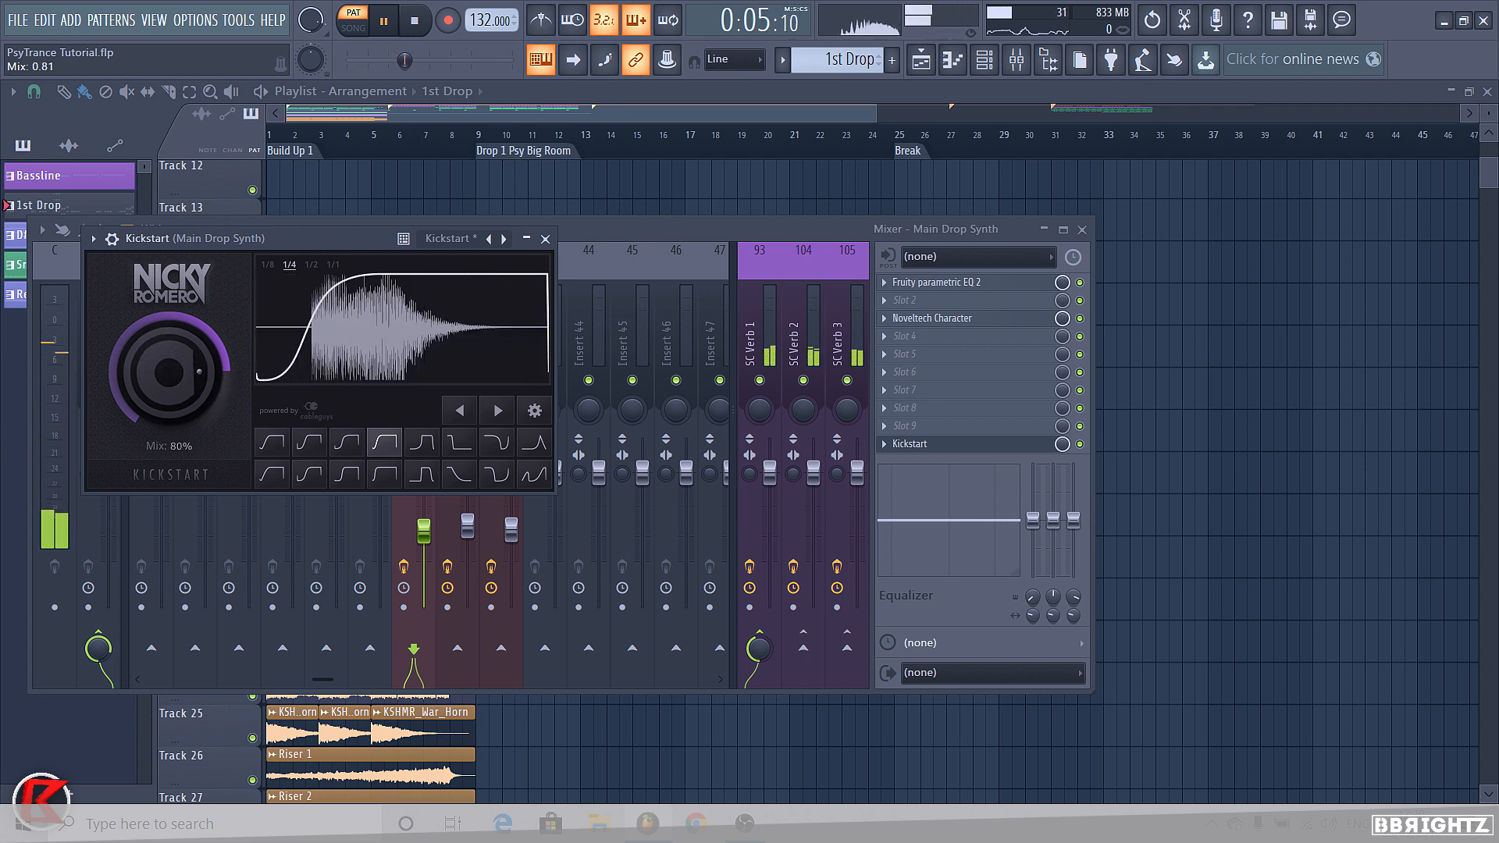
click(545, 239)
Add Kickstart to slot 10 of Support LY 1 with the High Chain curve and a mix of 81%, and close it
click(459, 332)
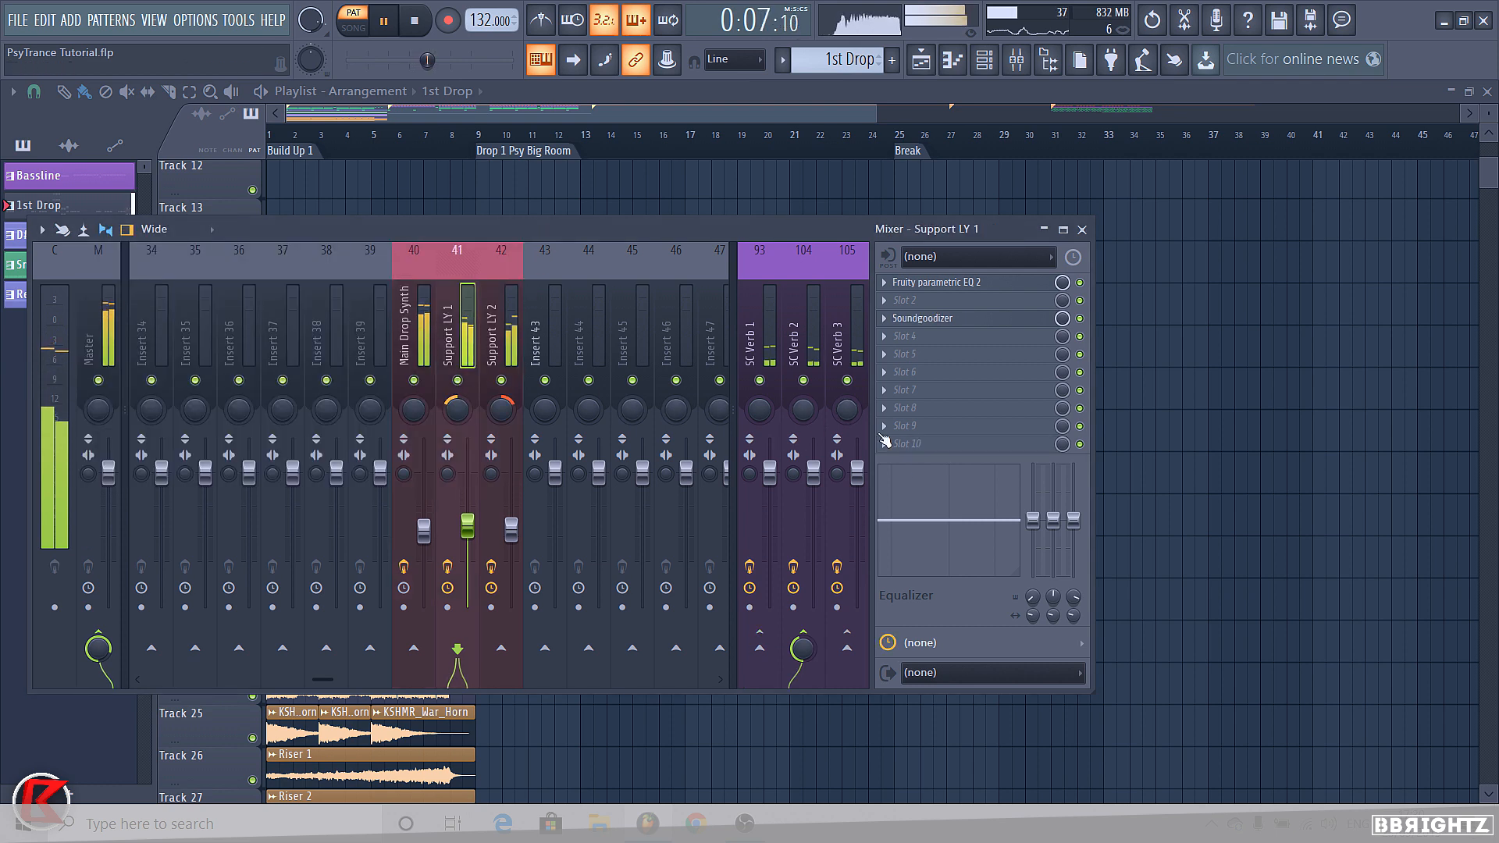
click(886, 441)
click(625, 517)
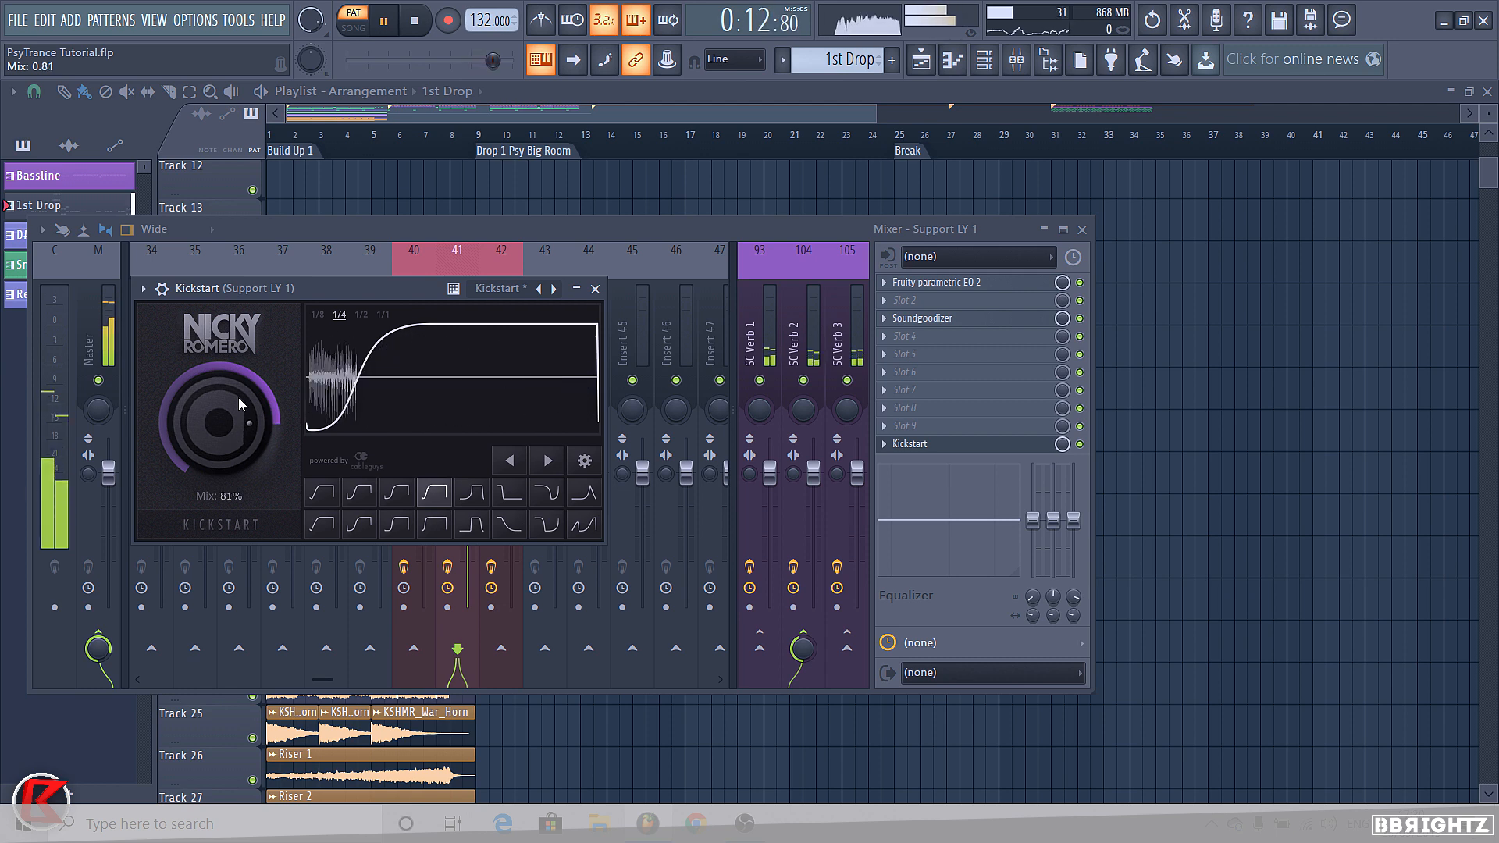
click(595, 288)
Add Kickstart to slot 10 of Support LY 2 with the same ducking curve and a mix of 83%, and close the plugin and mixer
click(504, 332)
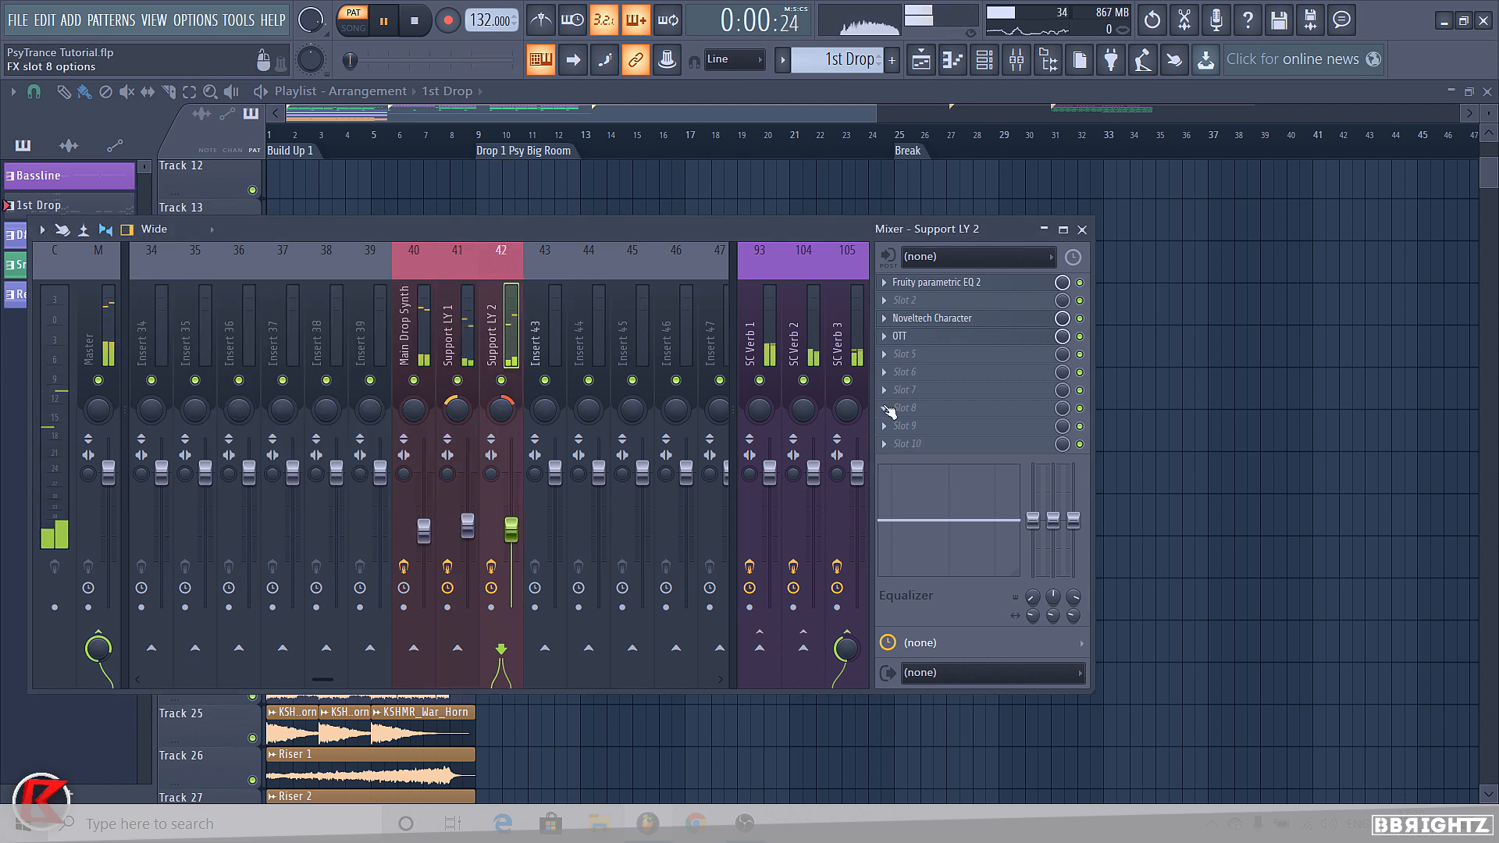
click(885, 408)
click(640, 481)
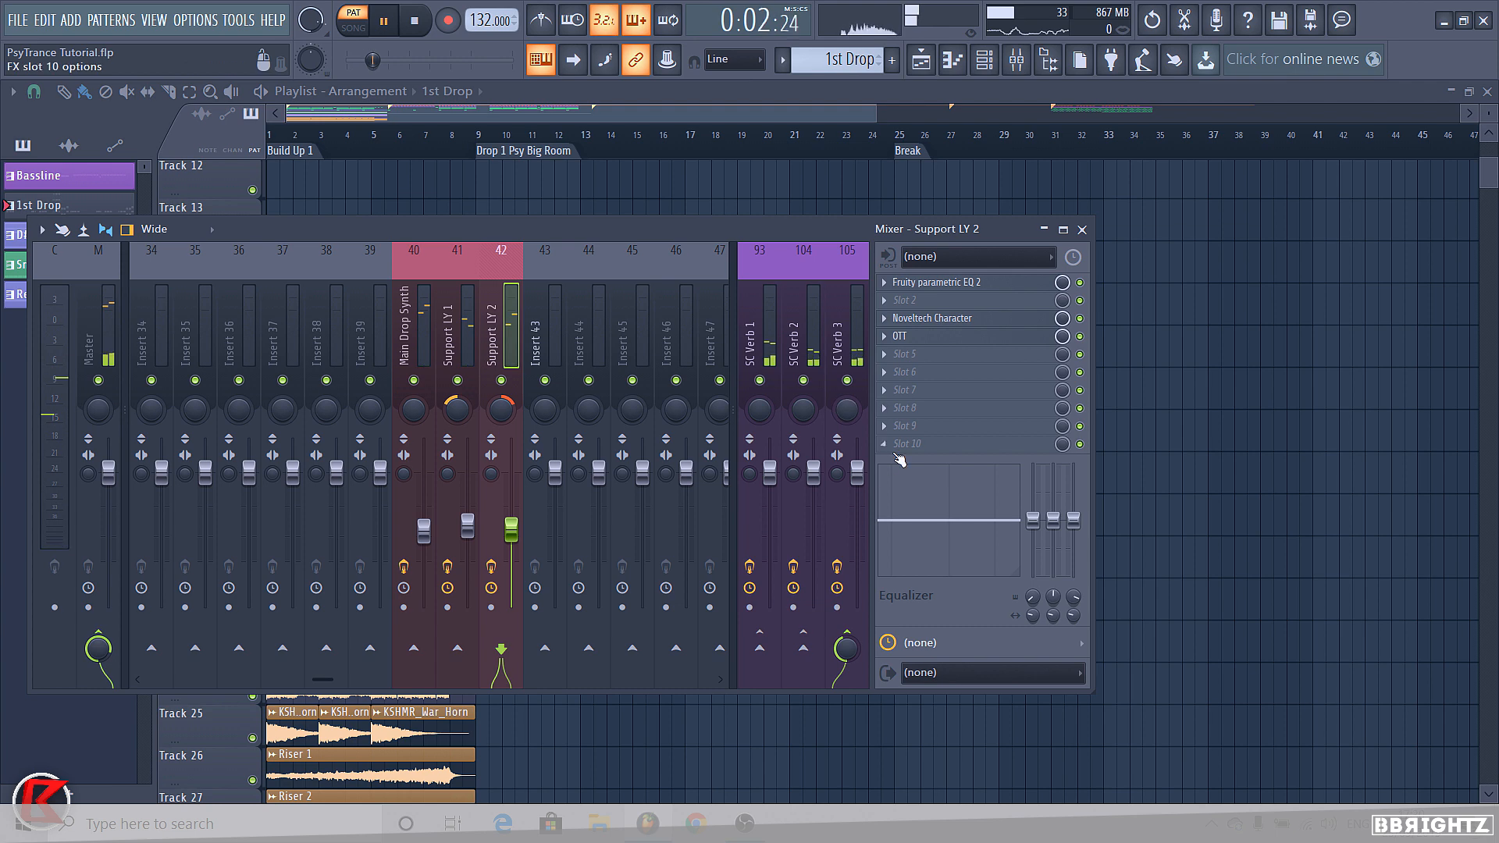
click(906, 444)
click(632, 515)
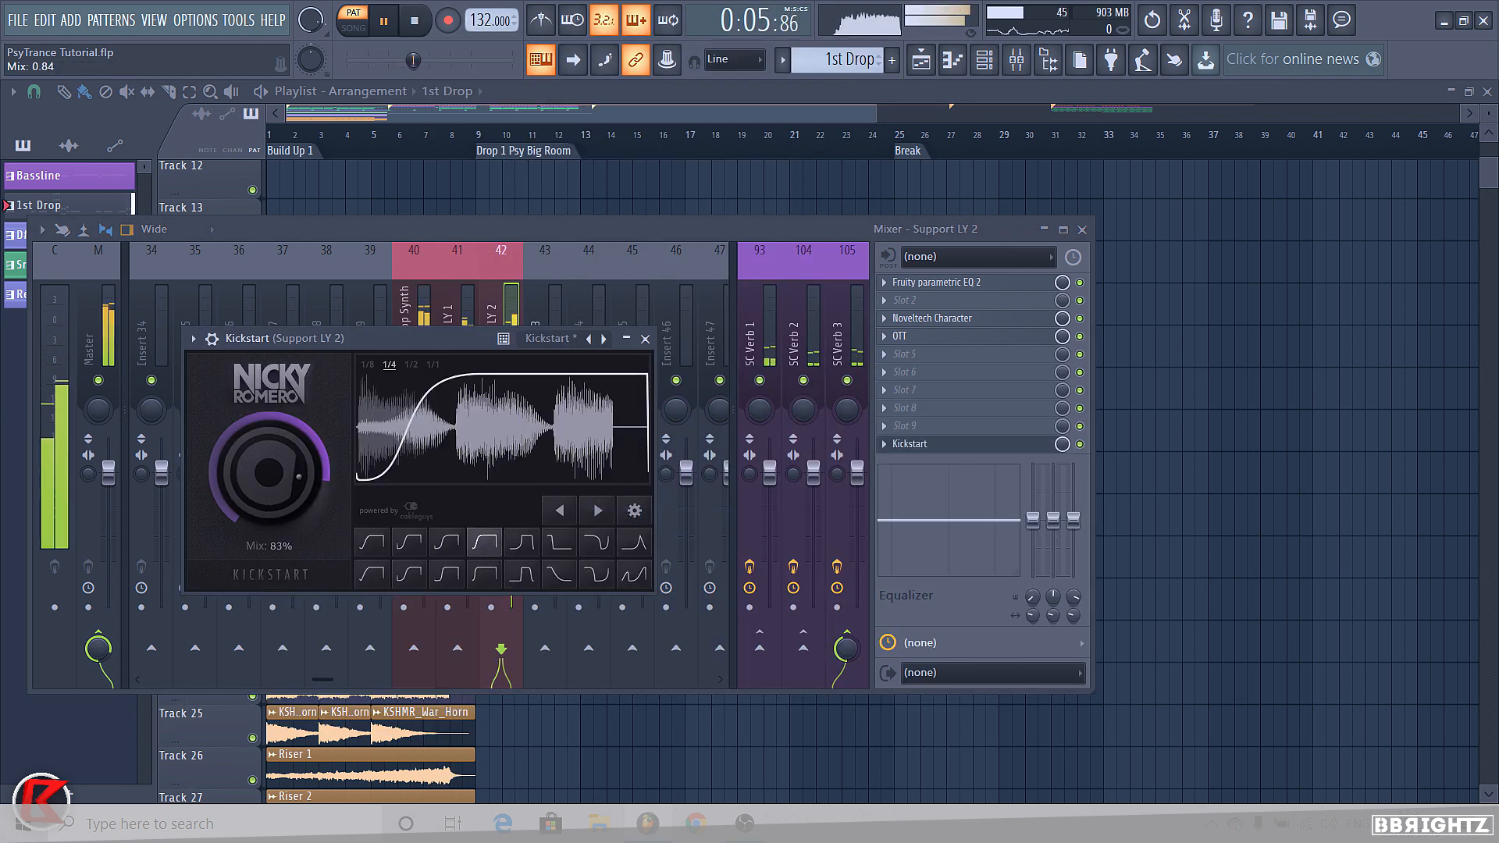
click(645, 339)
key(Escape)
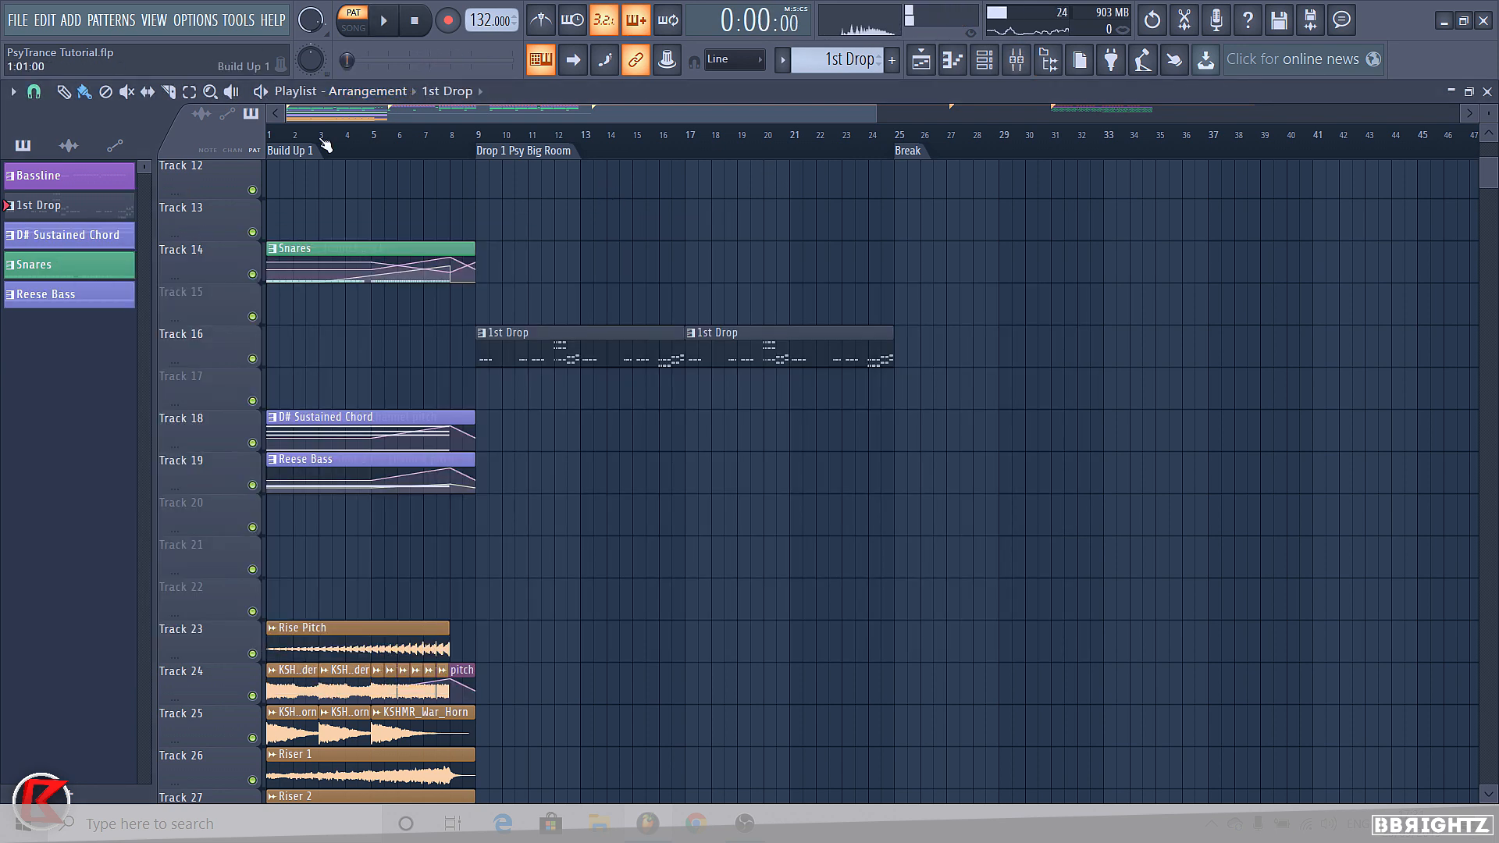
Place a 1st Drop clip at bar 1 of Track 16 and play the song, briefly checking the lead layers in the mixer
click(302, 344)
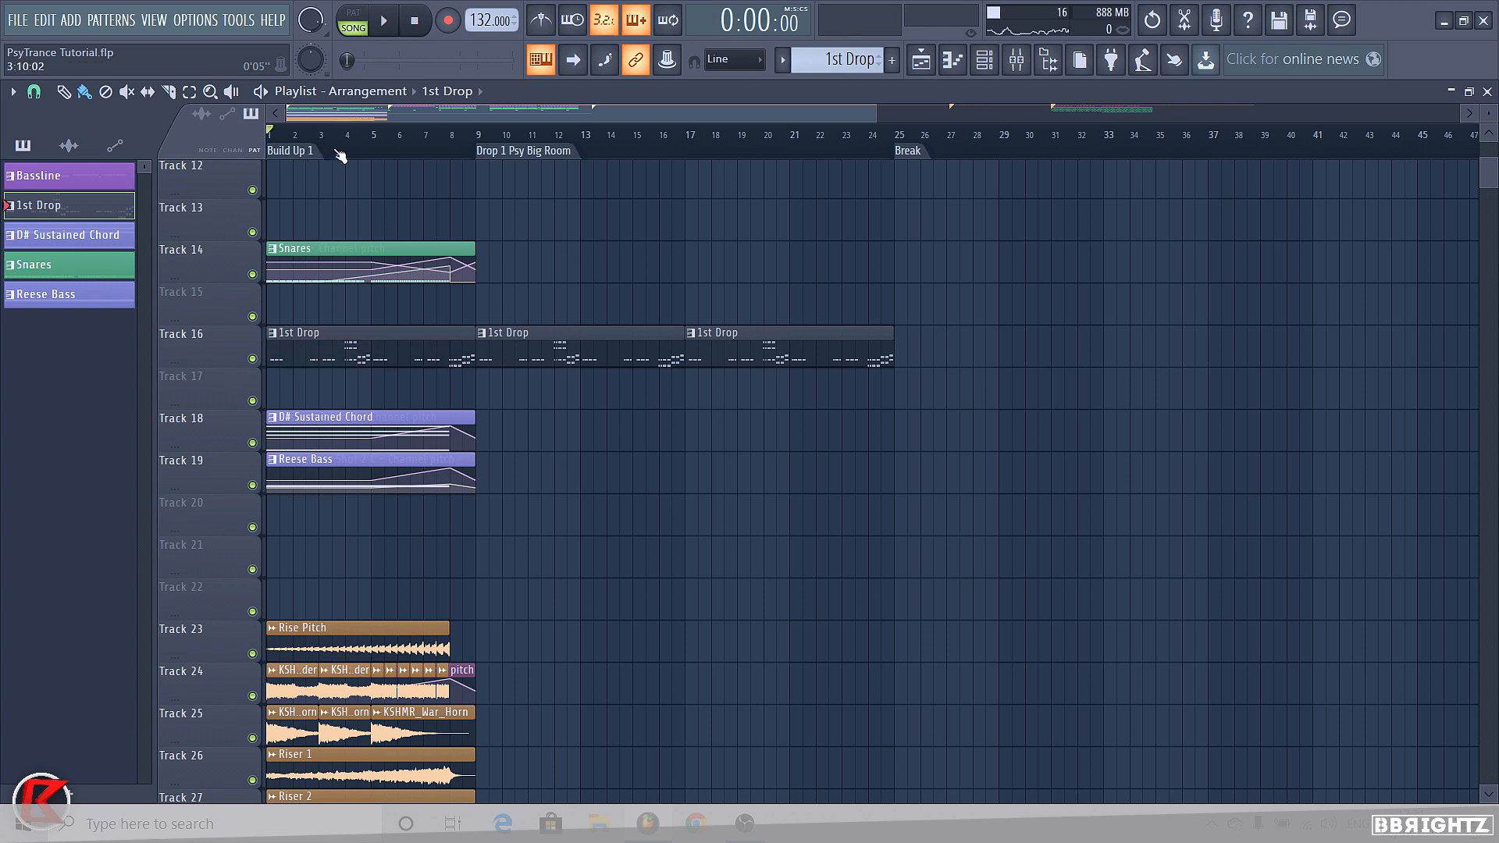
key(space)
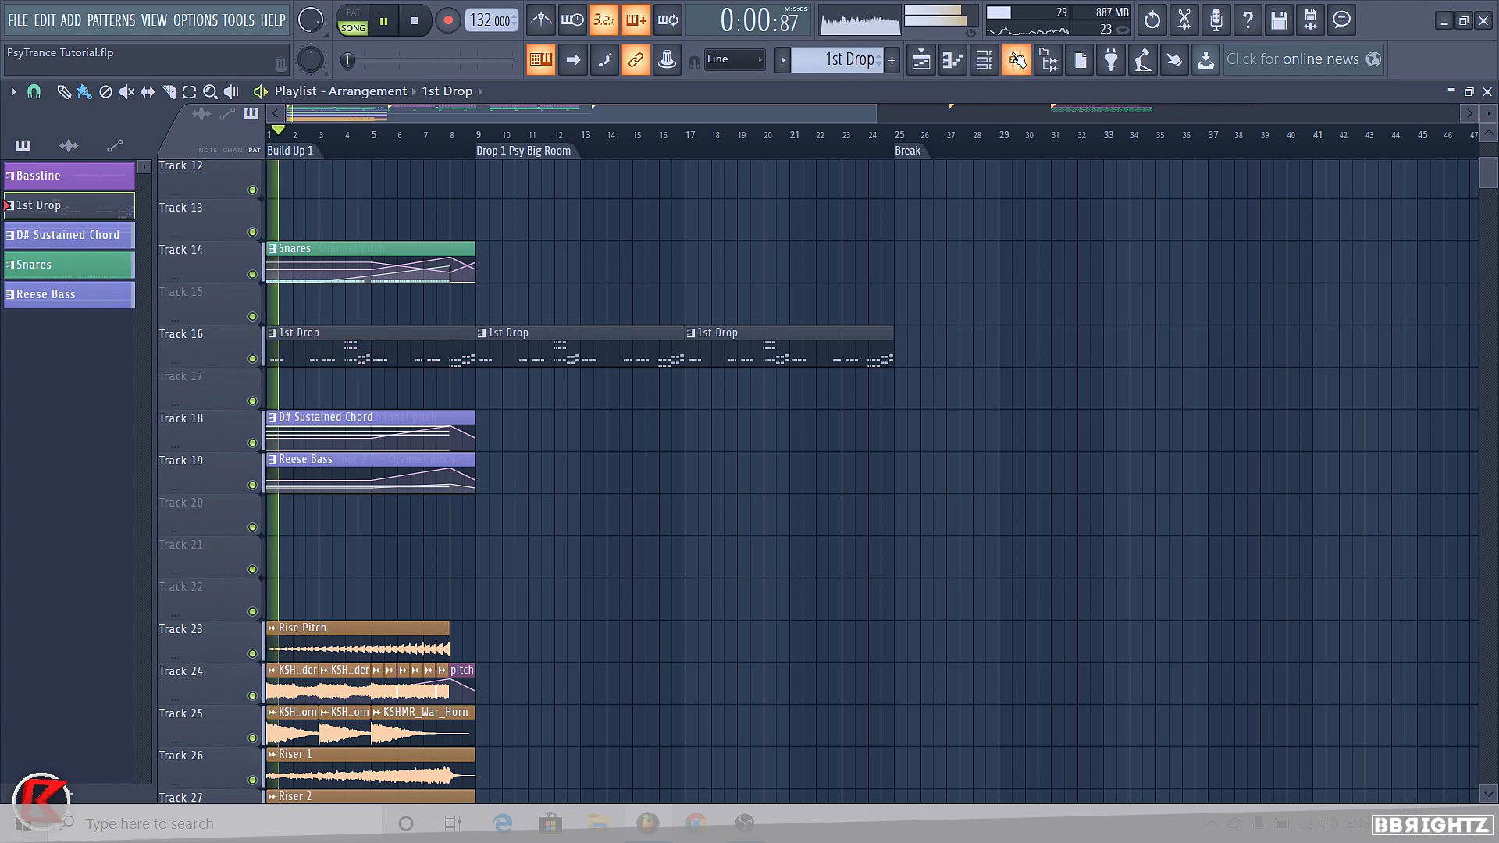
key(F9)
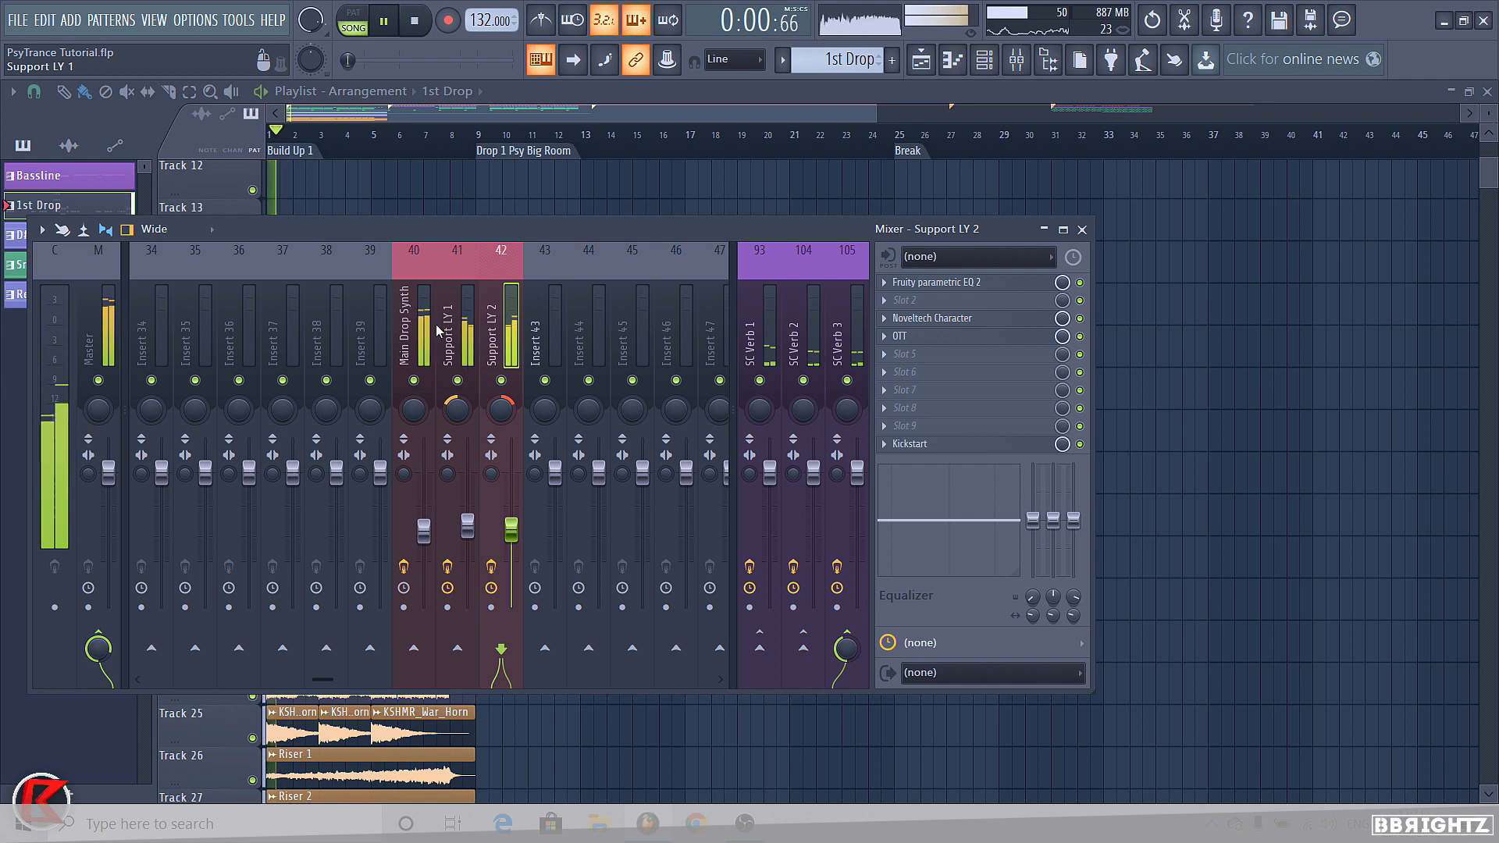
key(F9)
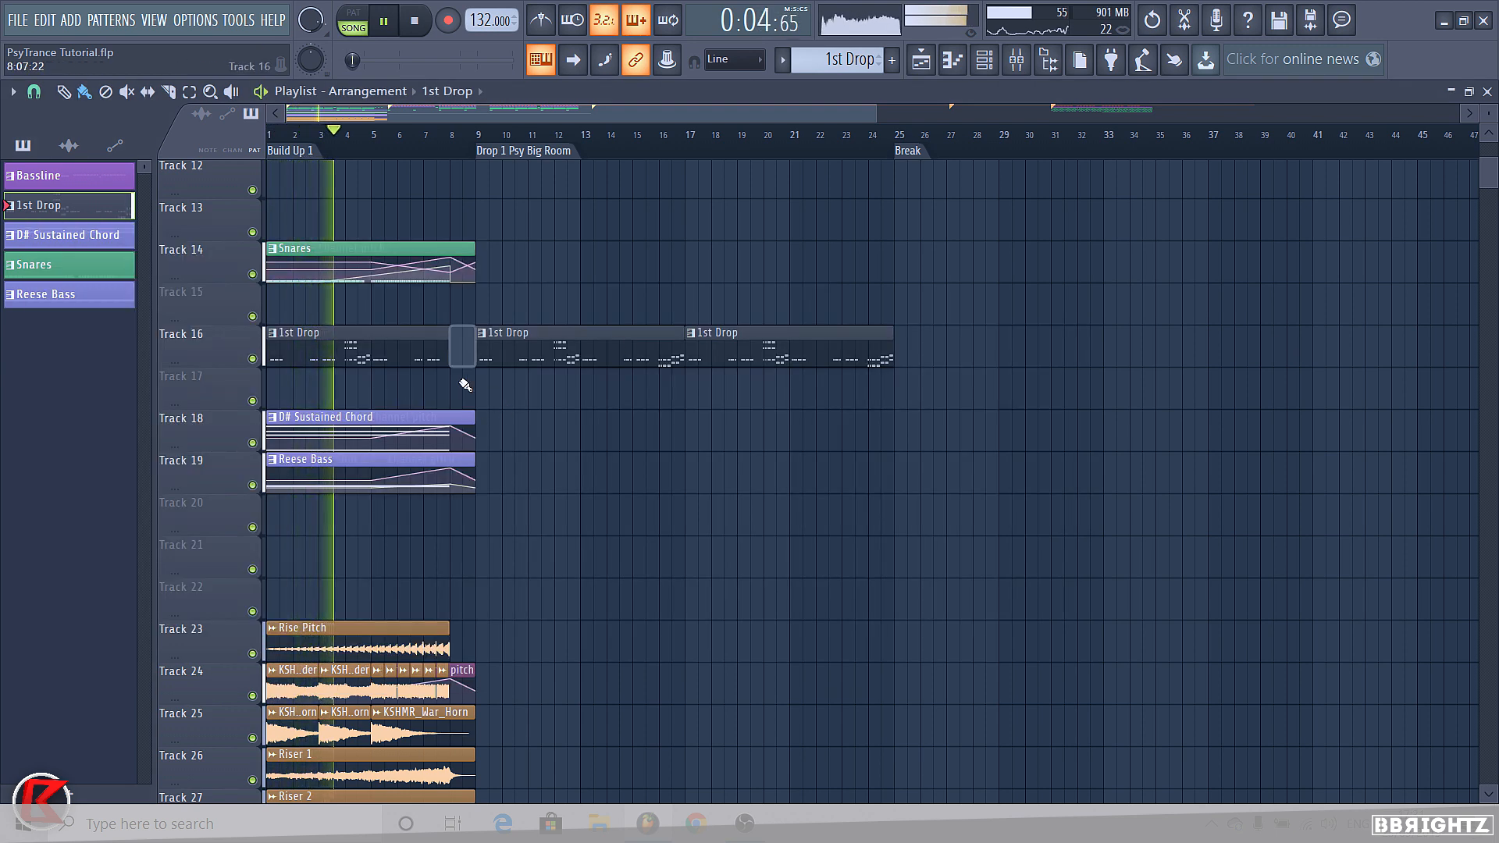
Shorten the 1st Drop clip at the start of Track 16 and delete it
drag(473, 355, 449, 355)
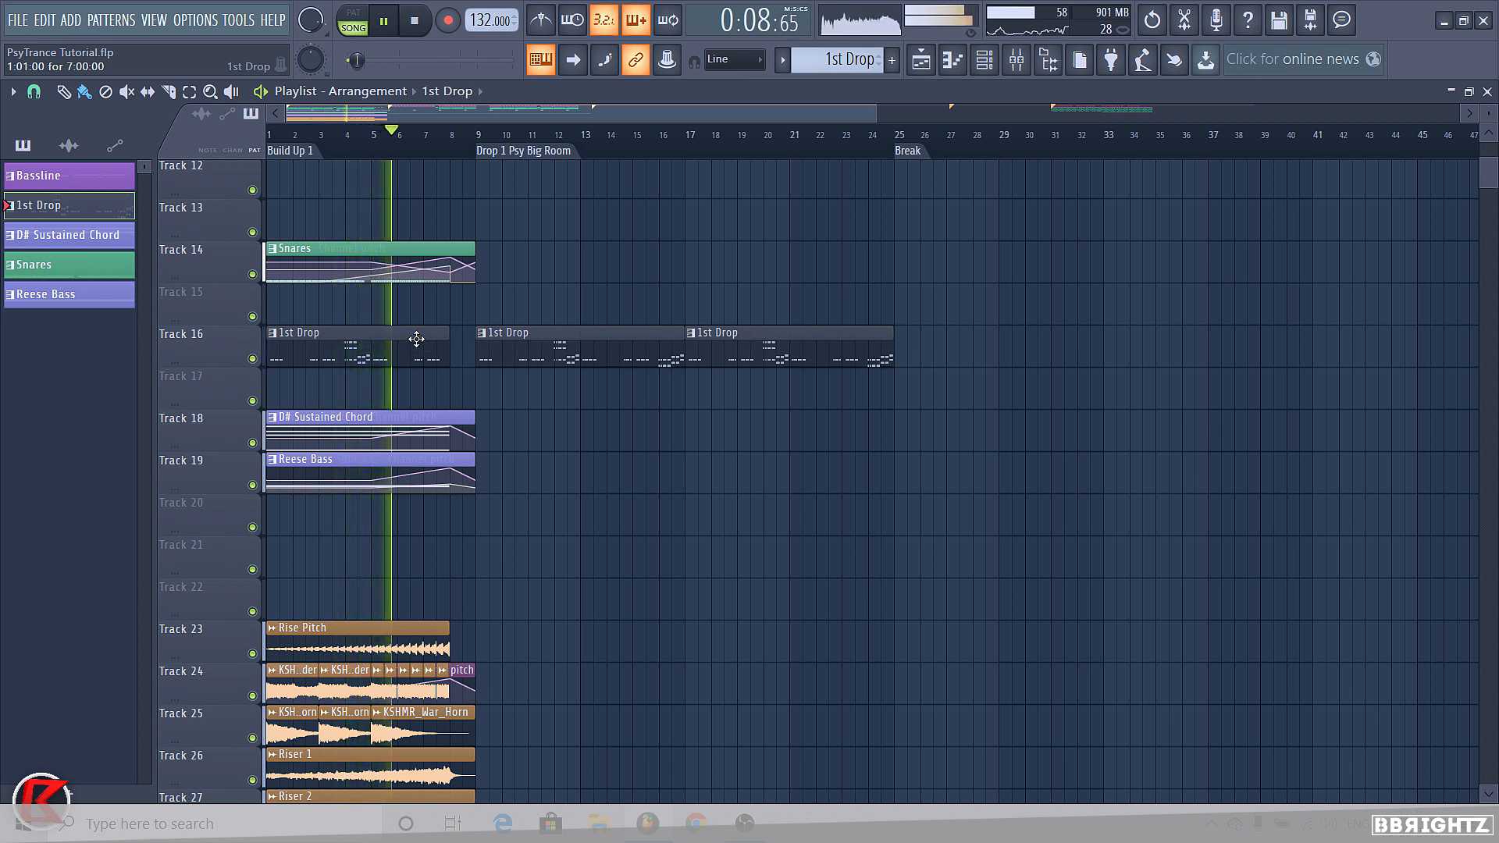
drag(416, 389, 411, 372)
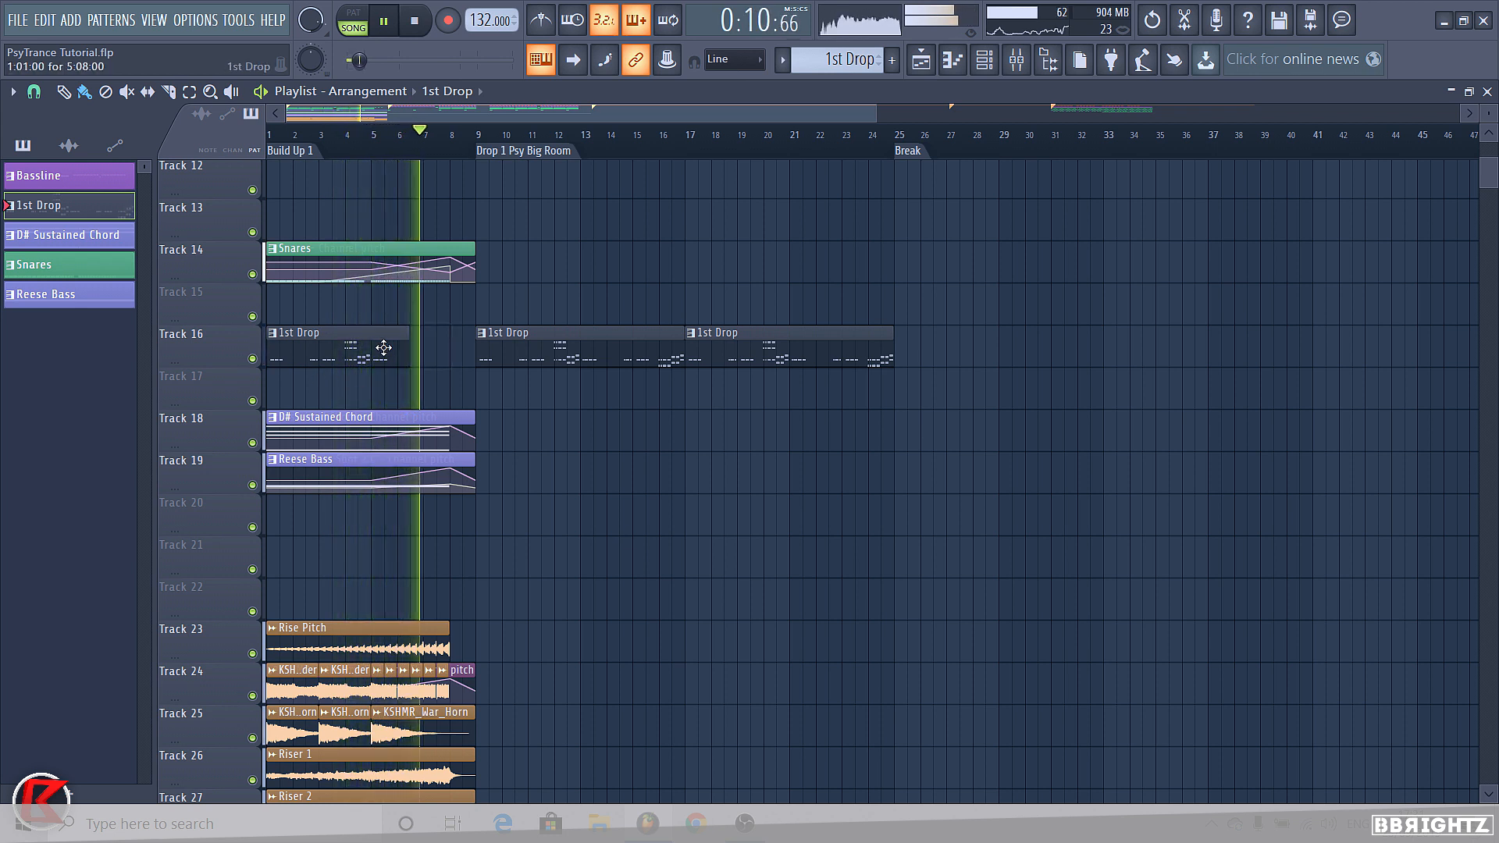
right_click(403, 353)
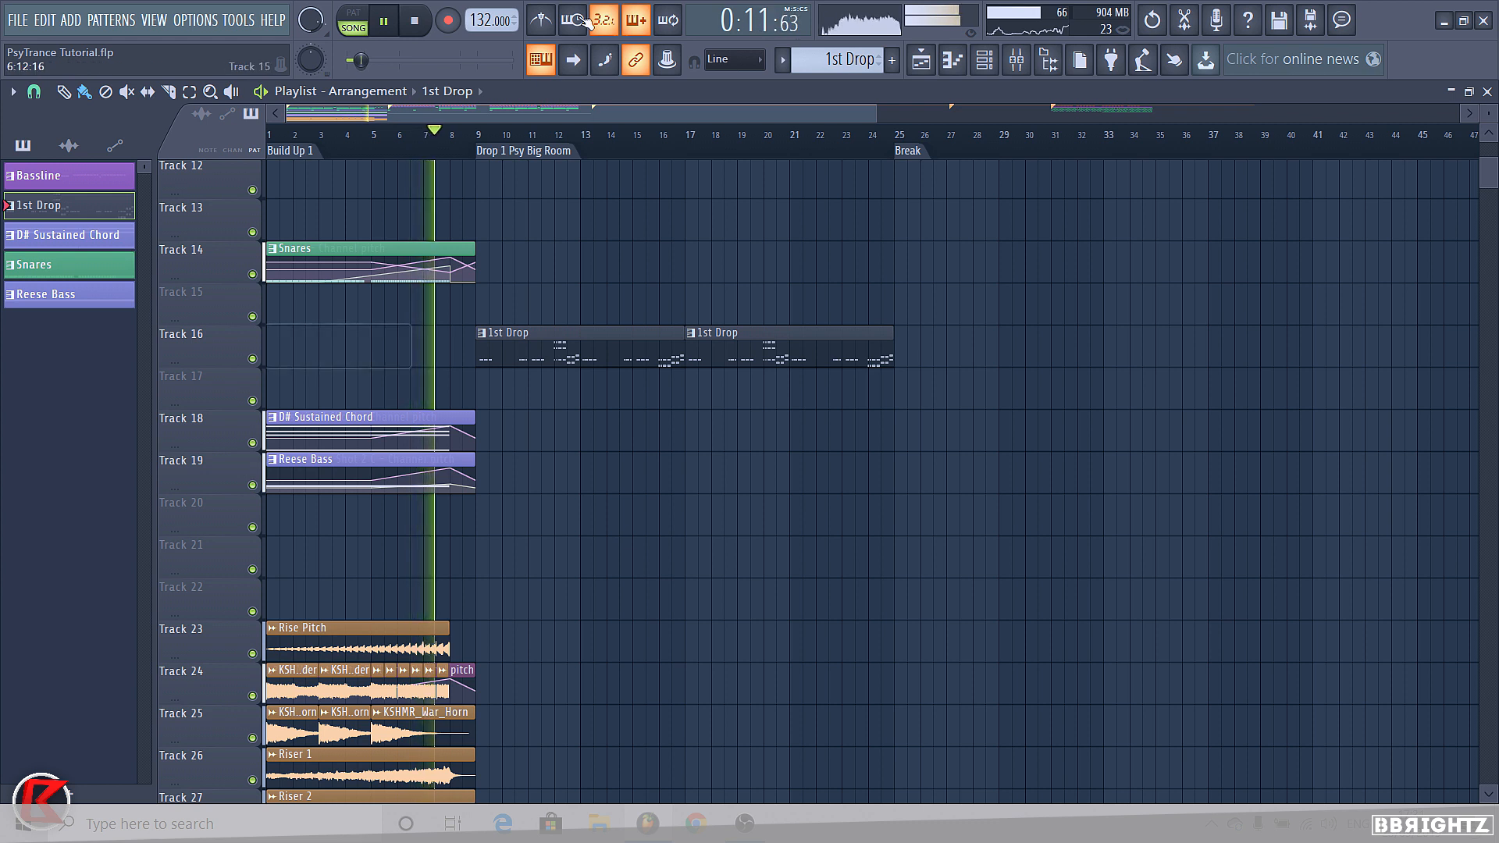
Check the lead and reverb track levels in the mixer while the drop plays, and stop playback
click(1016, 61)
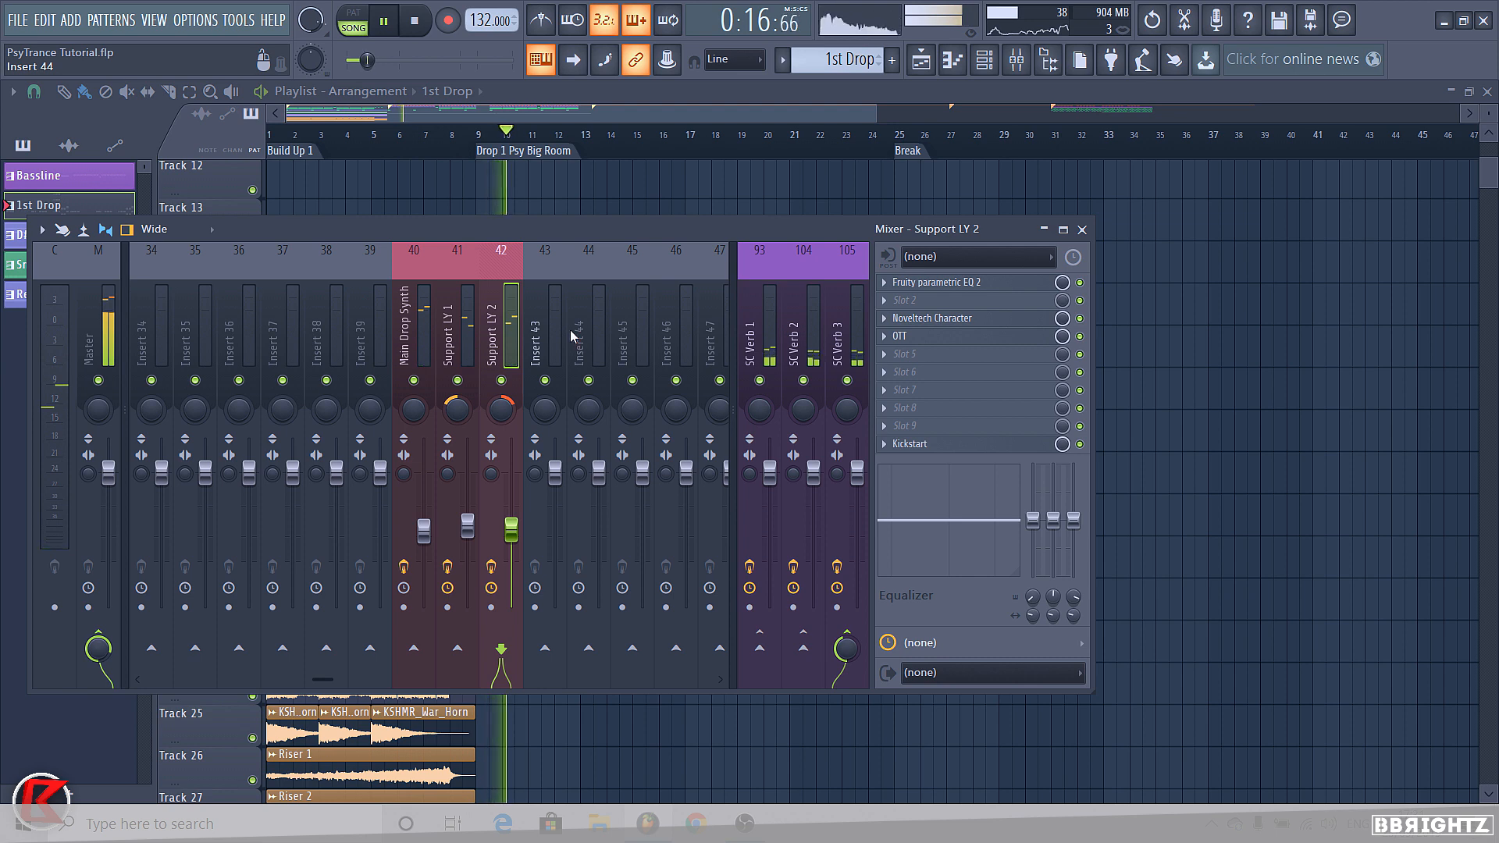
key(F9)
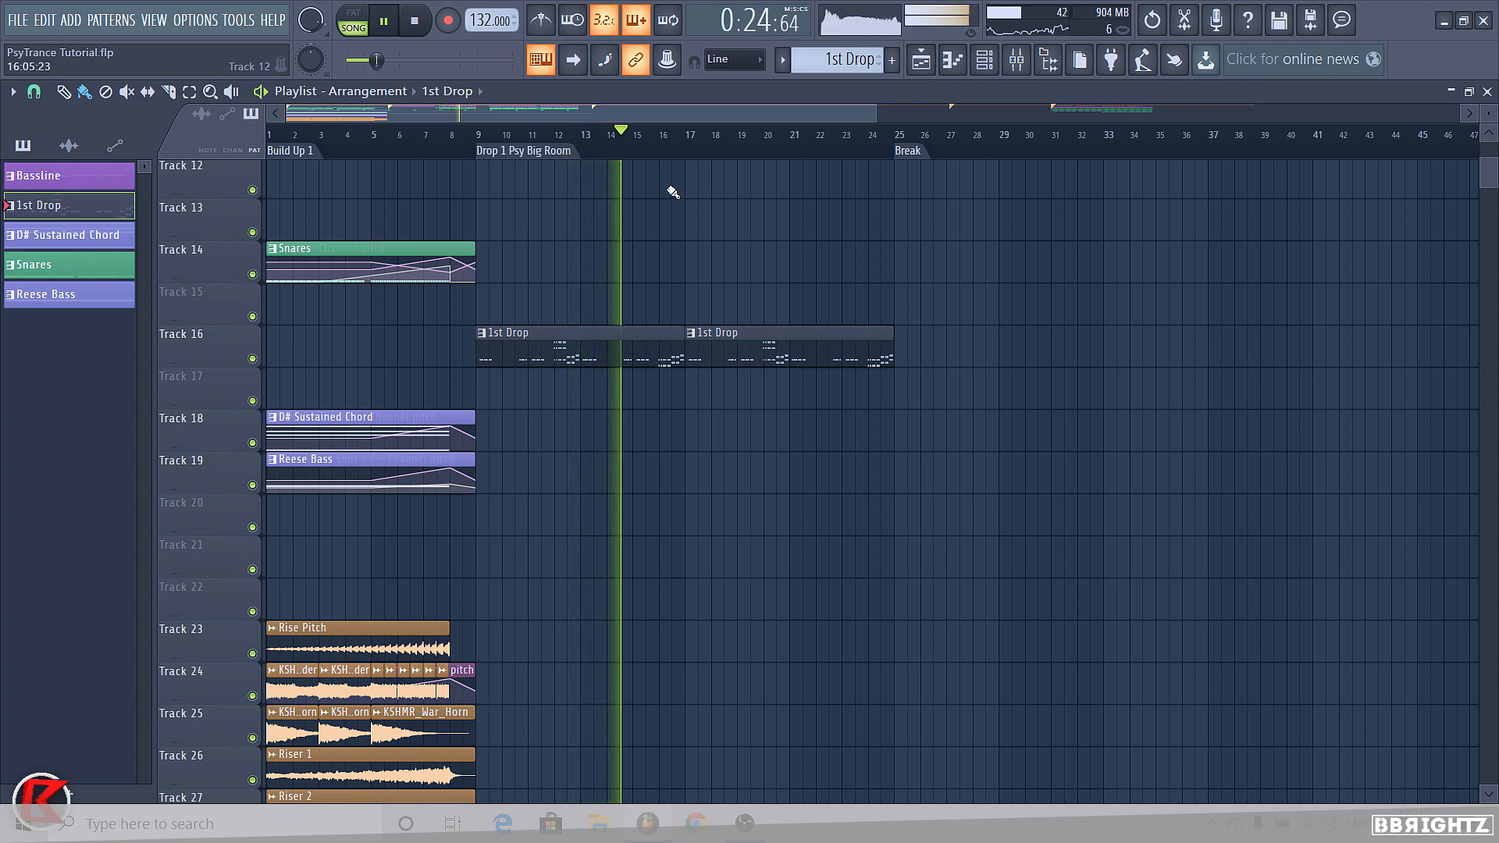
key(space)
Review the effect chains of the three lead layers and the SC Verb tracks in the mixer, and check the channel rack
click(1013, 64)
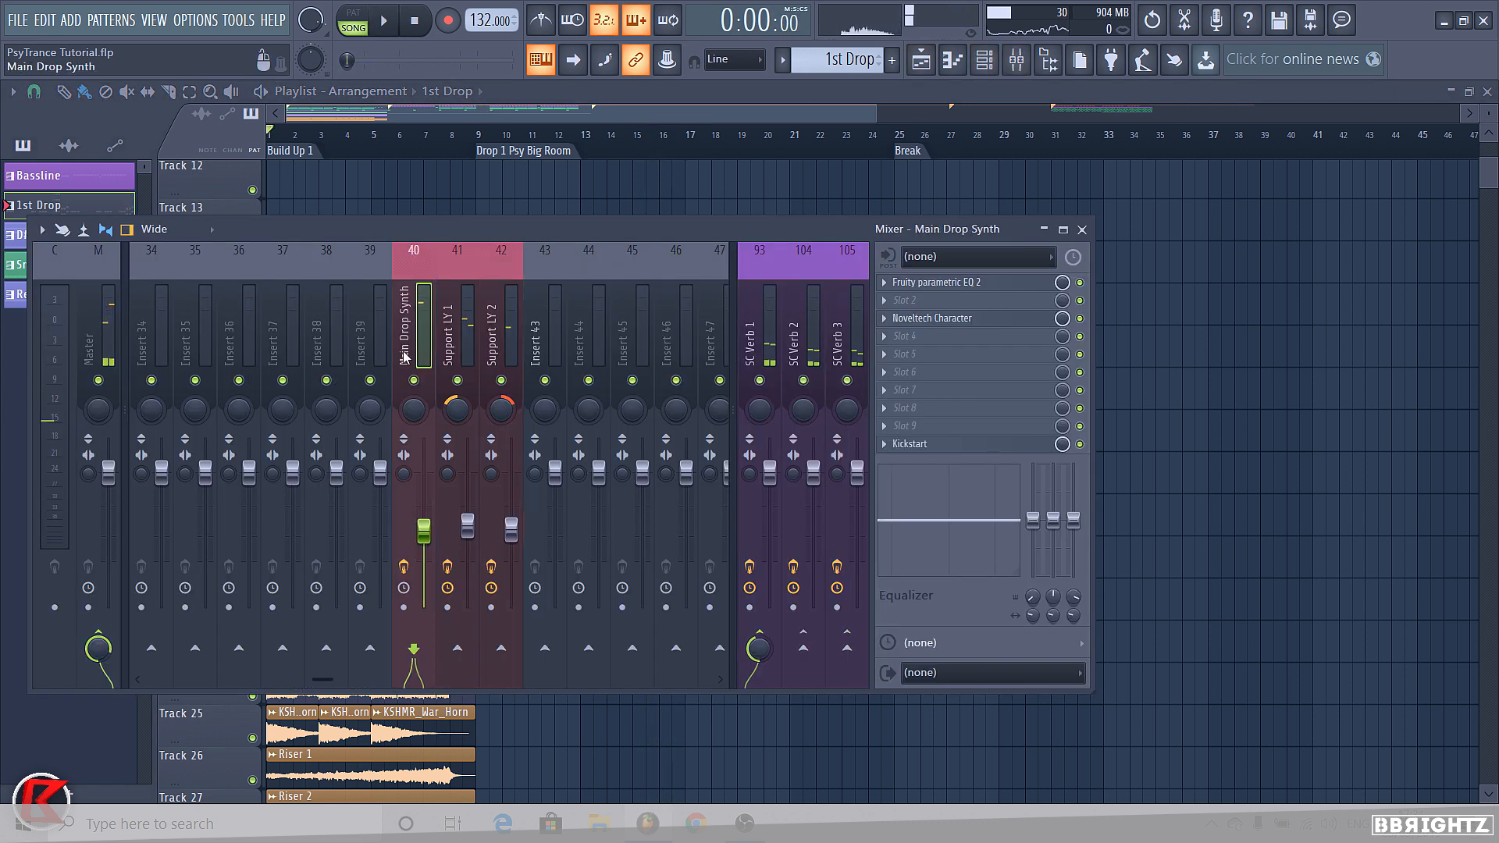
click(483, 347)
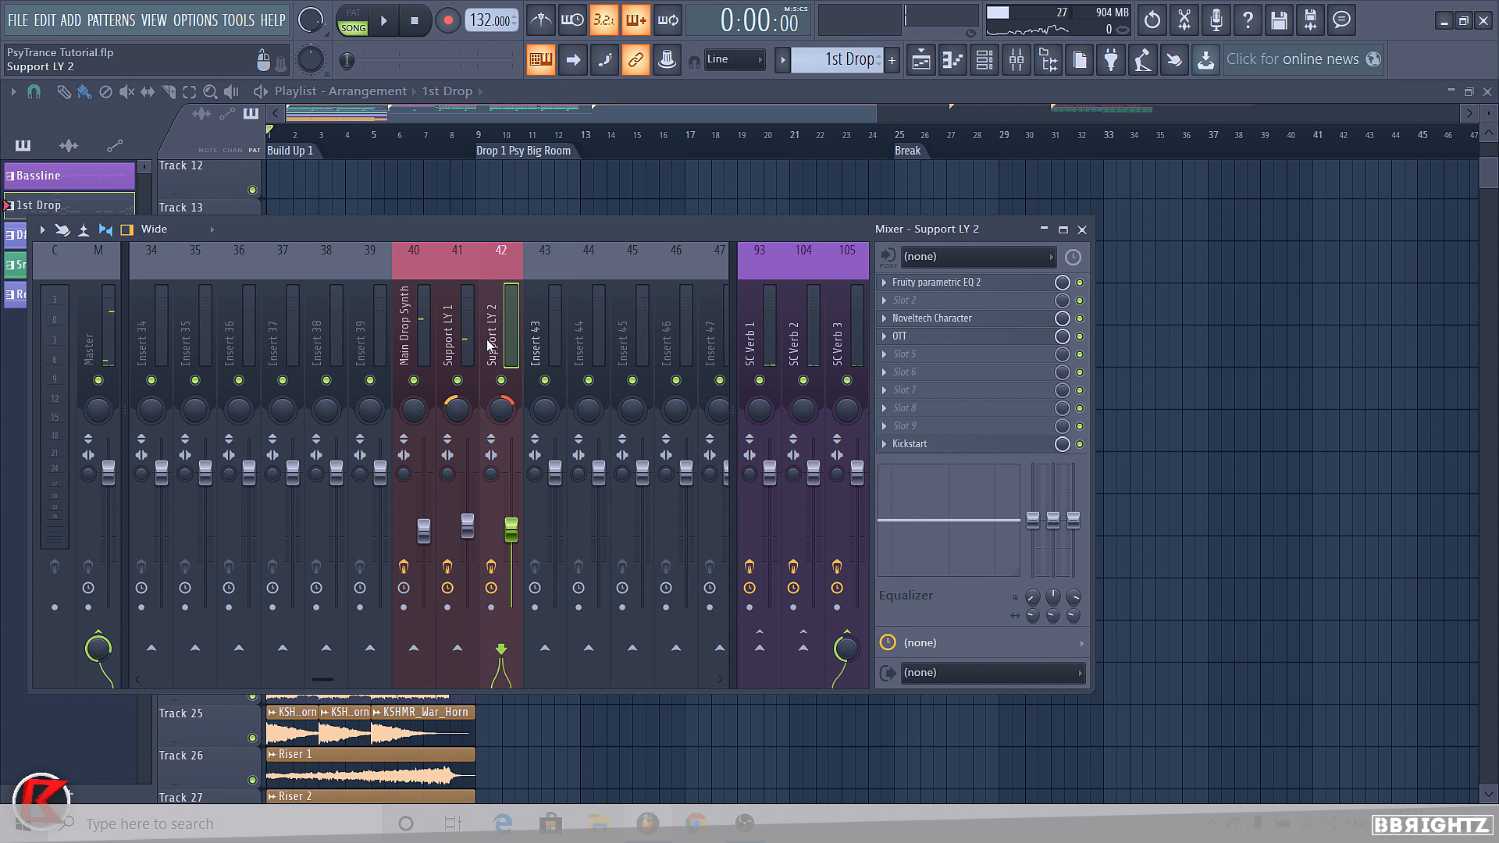
click(771, 340)
click(796, 336)
click(832, 329)
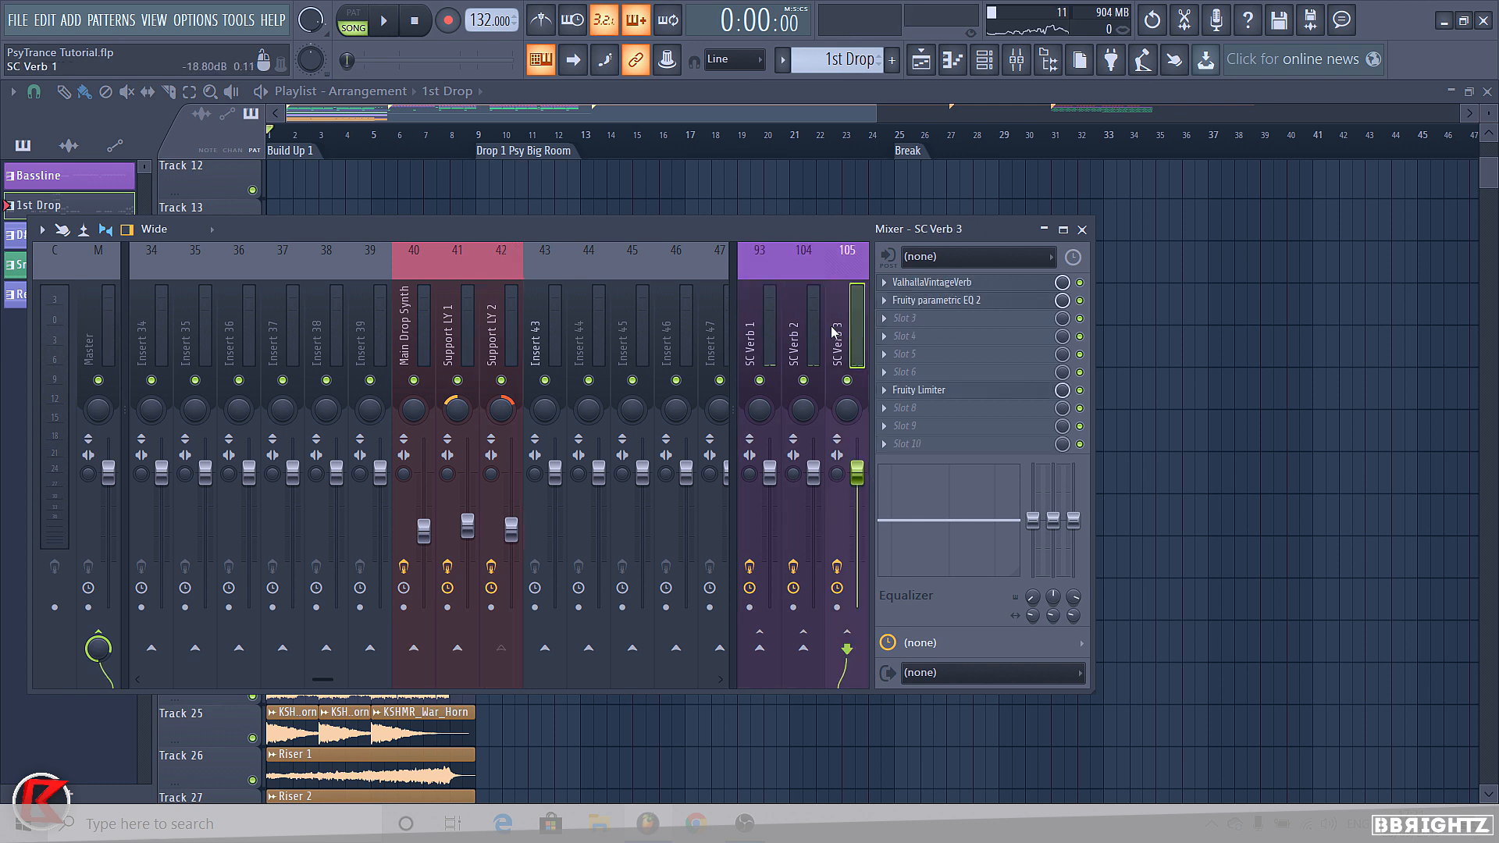
click(747, 335)
click(449, 343)
click(492, 343)
click(406, 336)
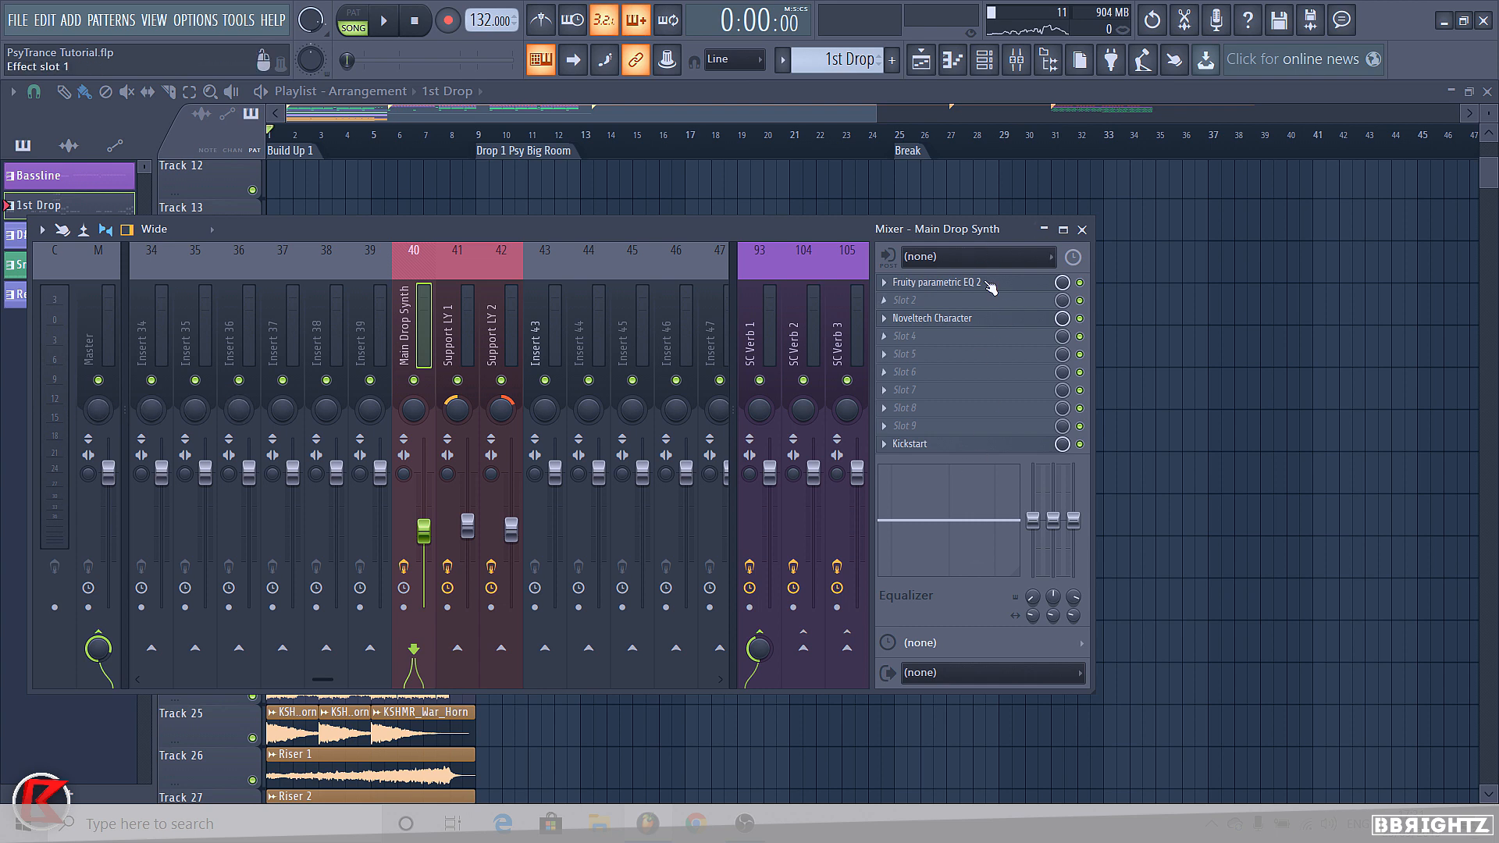
click(1082, 229)
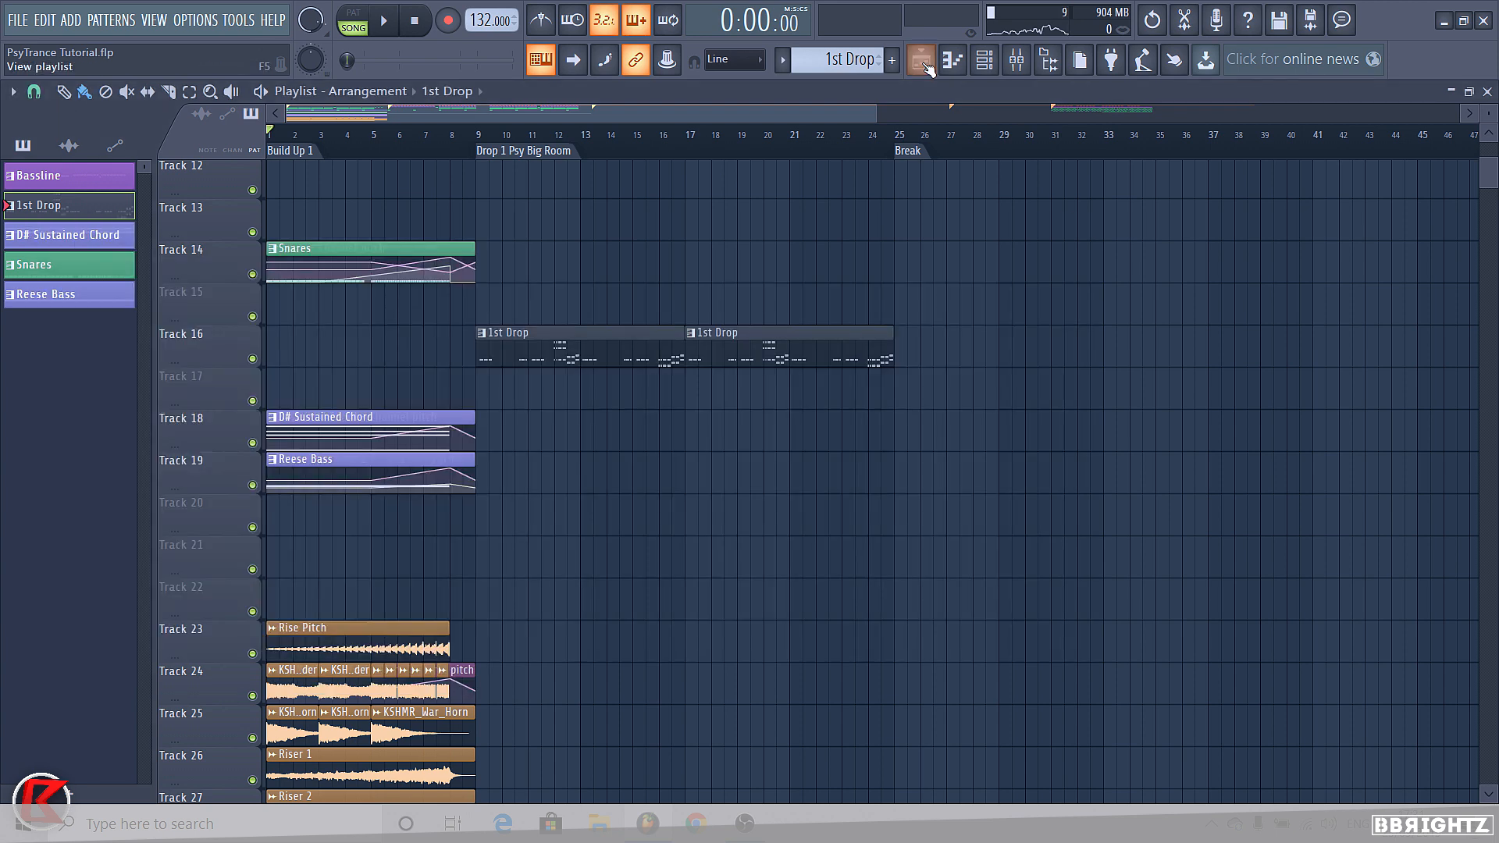
click(985, 61)
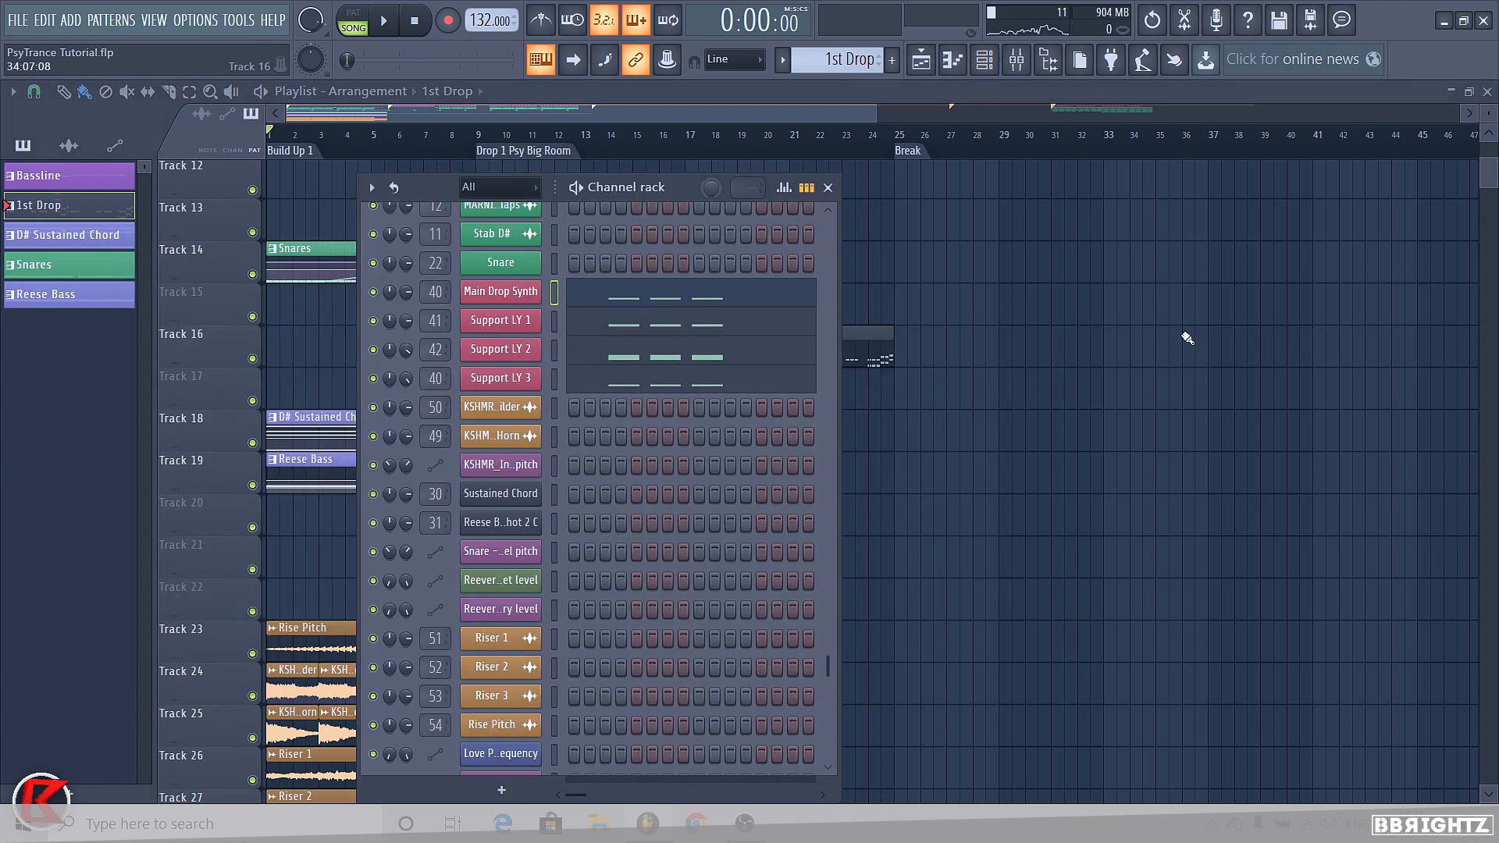
click(985, 61)
Place a 1st Drop clip at bar 1 of Track 16 and select the Build Up 1 section from bar 1 to 9
scroll(662, 344, up, 10)
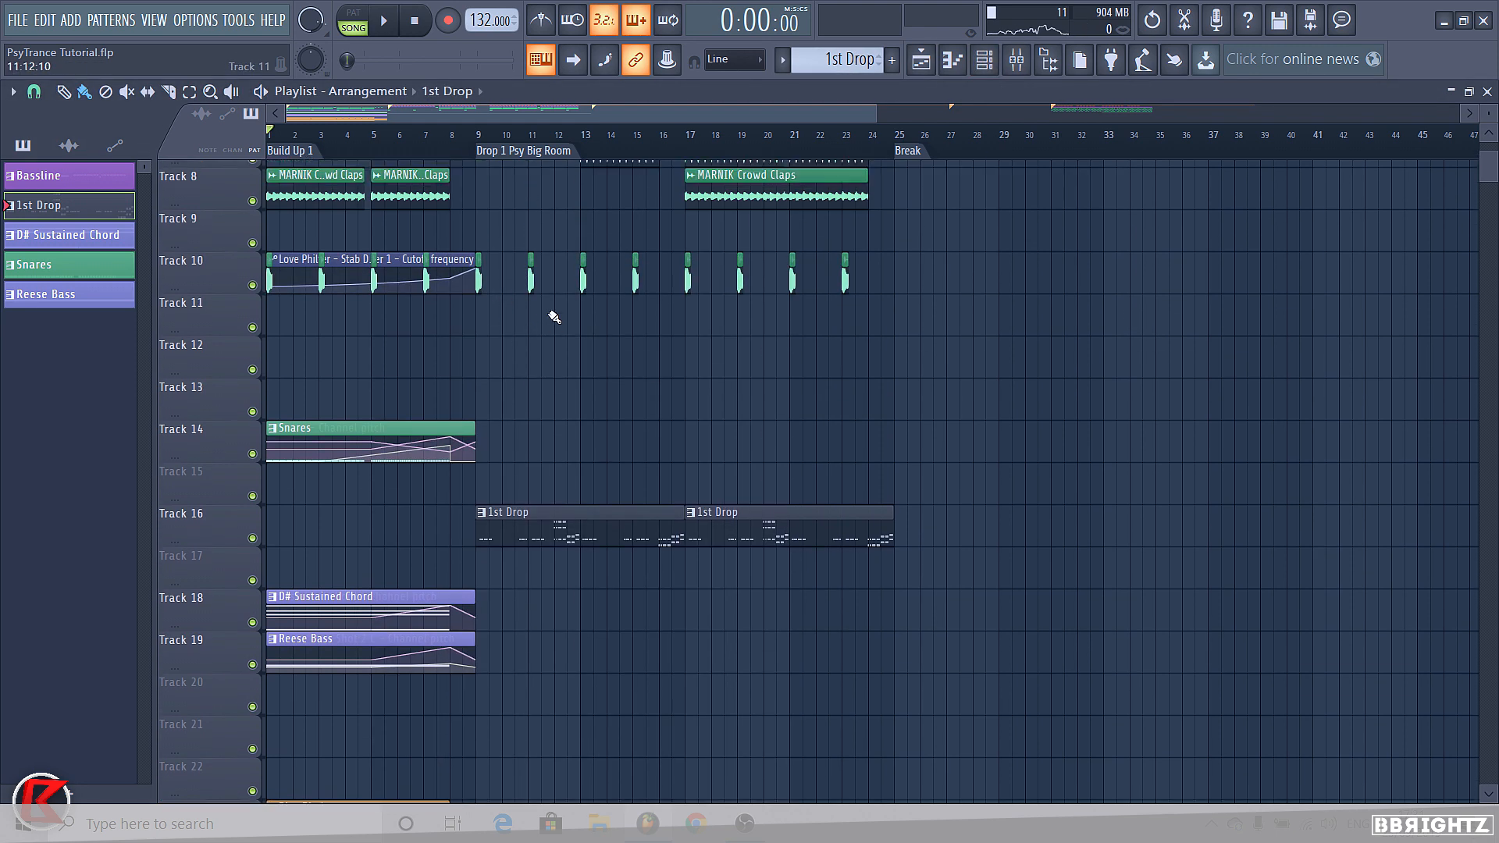
scroll(346, 151, down, 5)
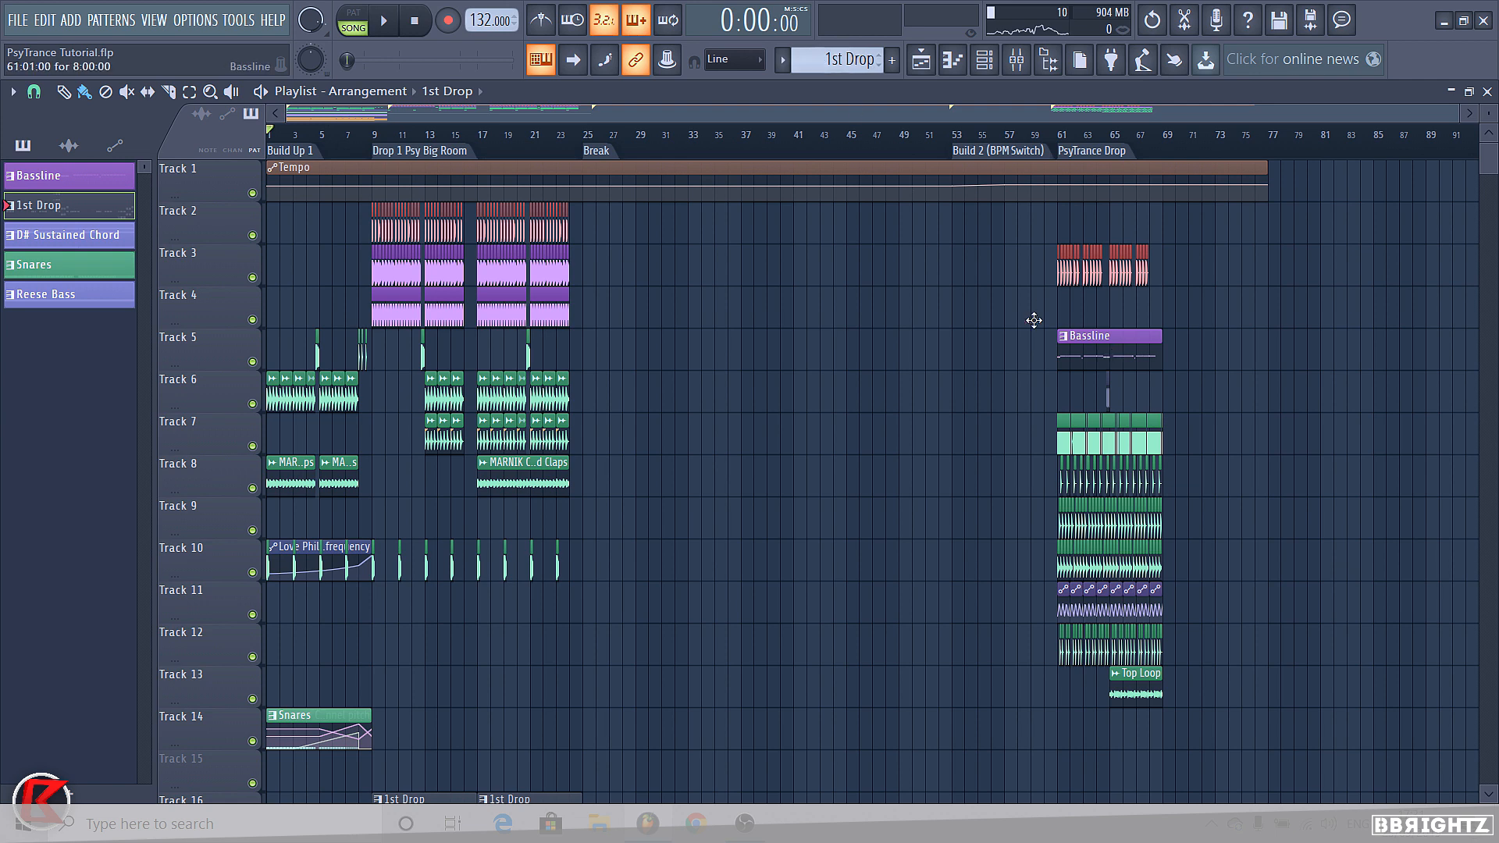
click(383, 145)
scroll(438, 398, down, 5)
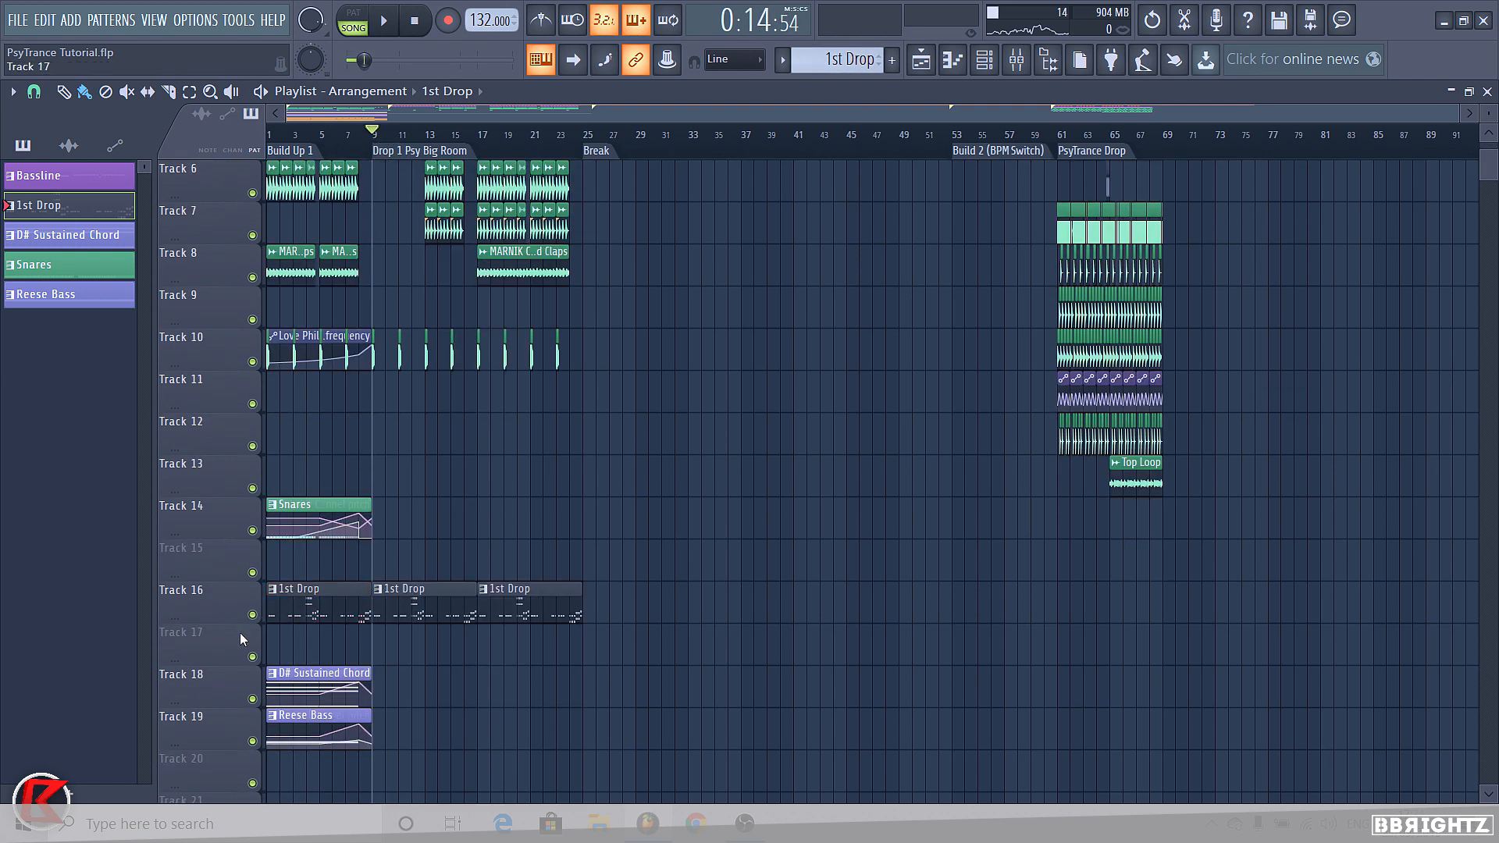
scroll(326, 146, up, 2)
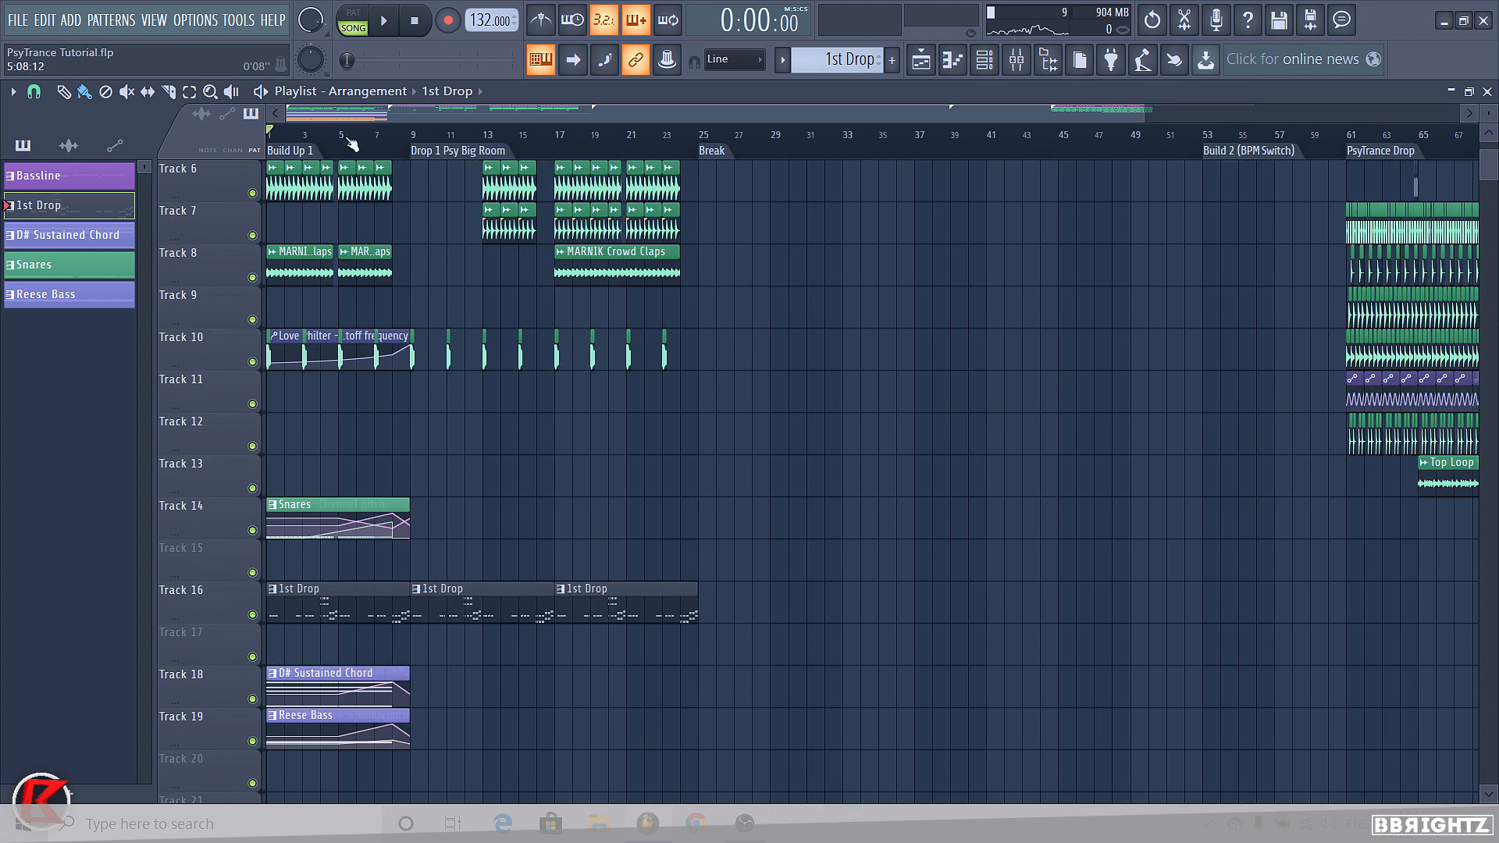
drag(348, 144, 273, 137)
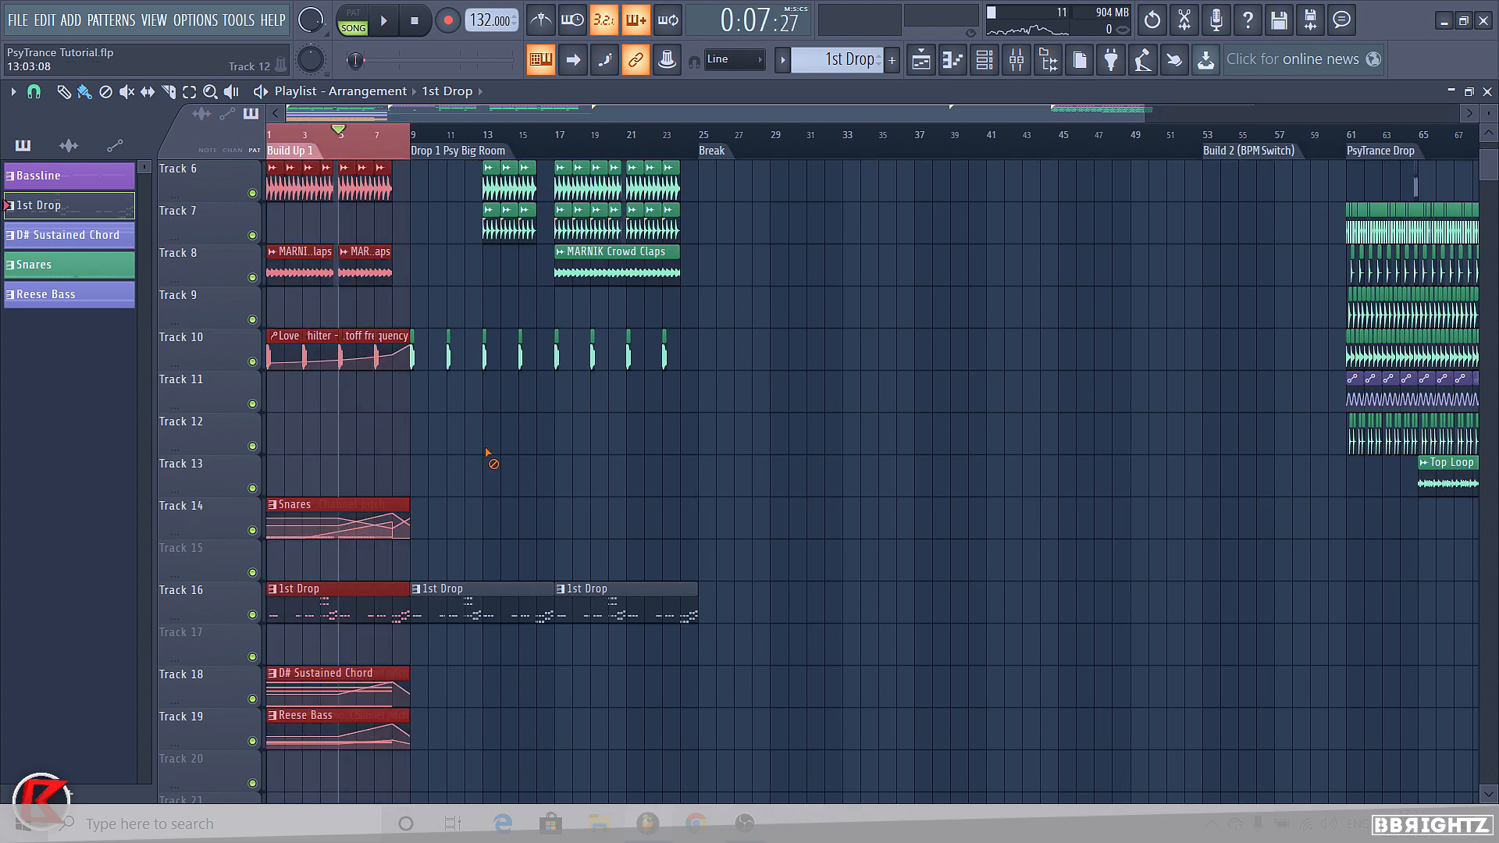
Solo Track 16 with the 1st Drop patterns and load FabFilter Simplon into slot 5 of the Main Drop Synth mixer insert
ctrl+click(488, 455)
right_click(252, 615)
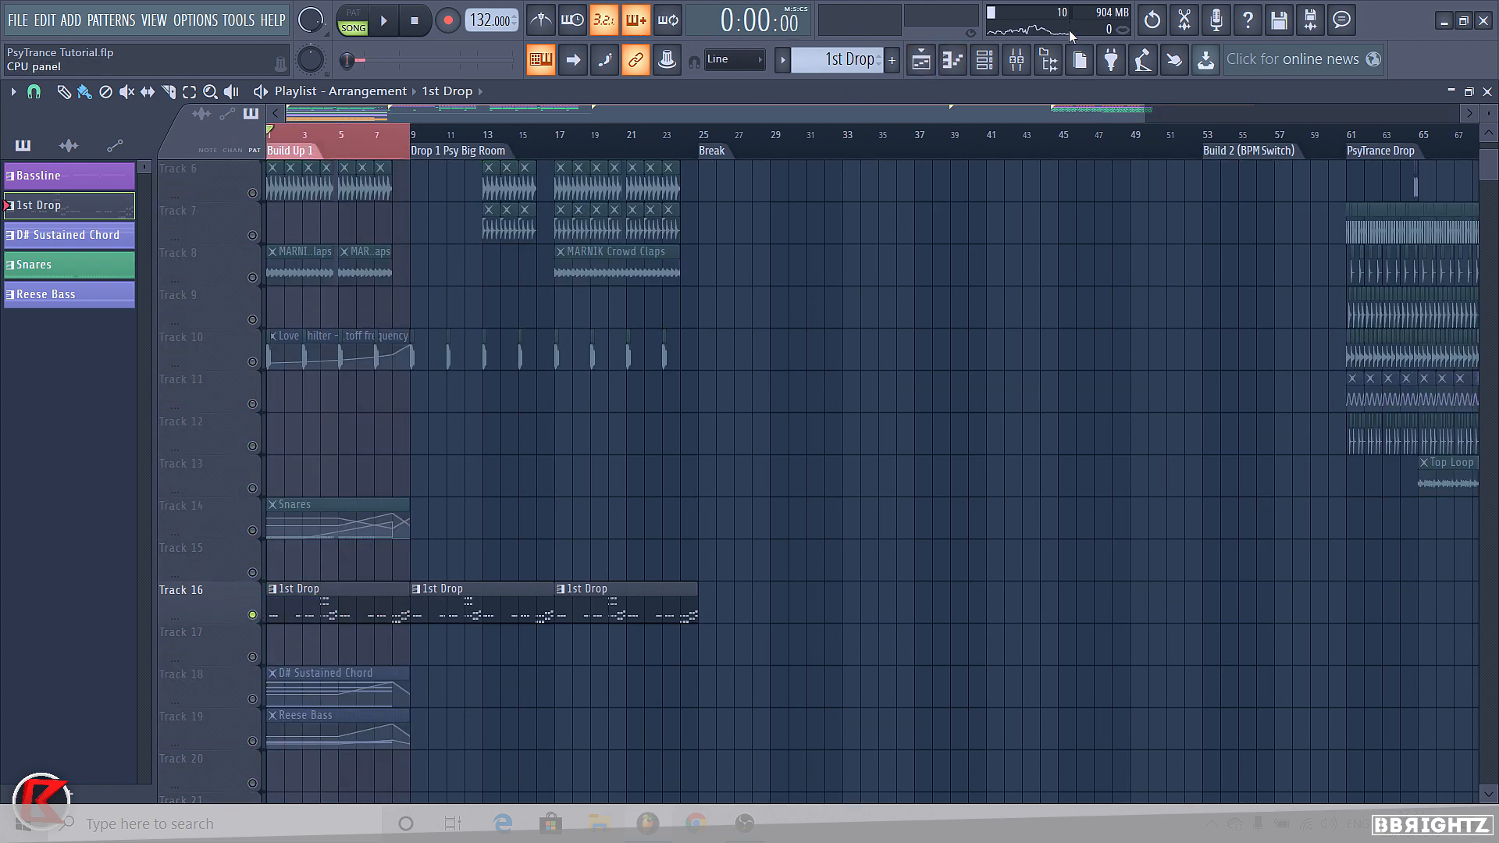
click(1016, 60)
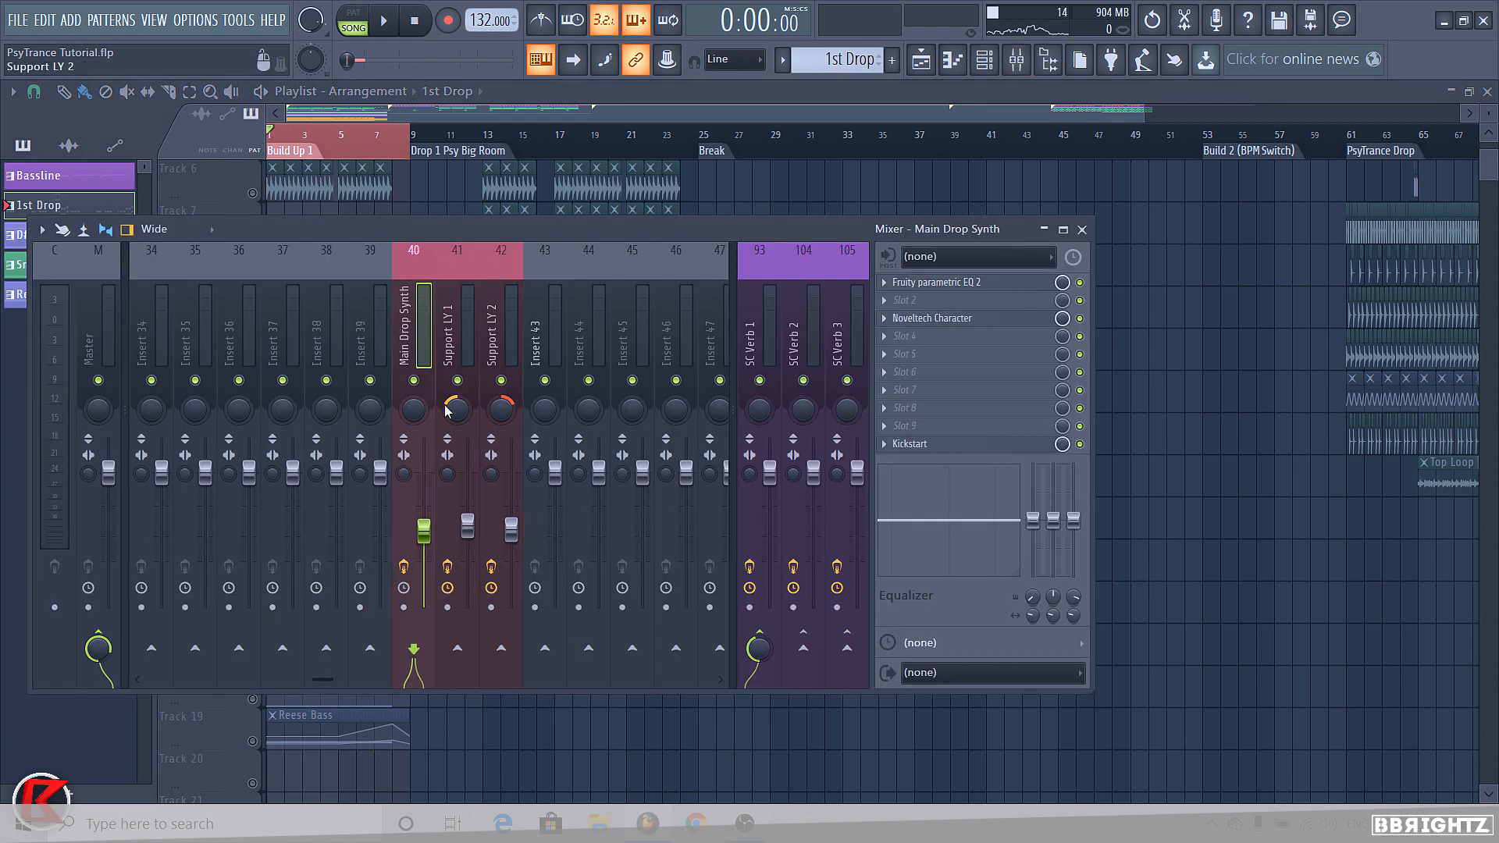
click(897, 362)
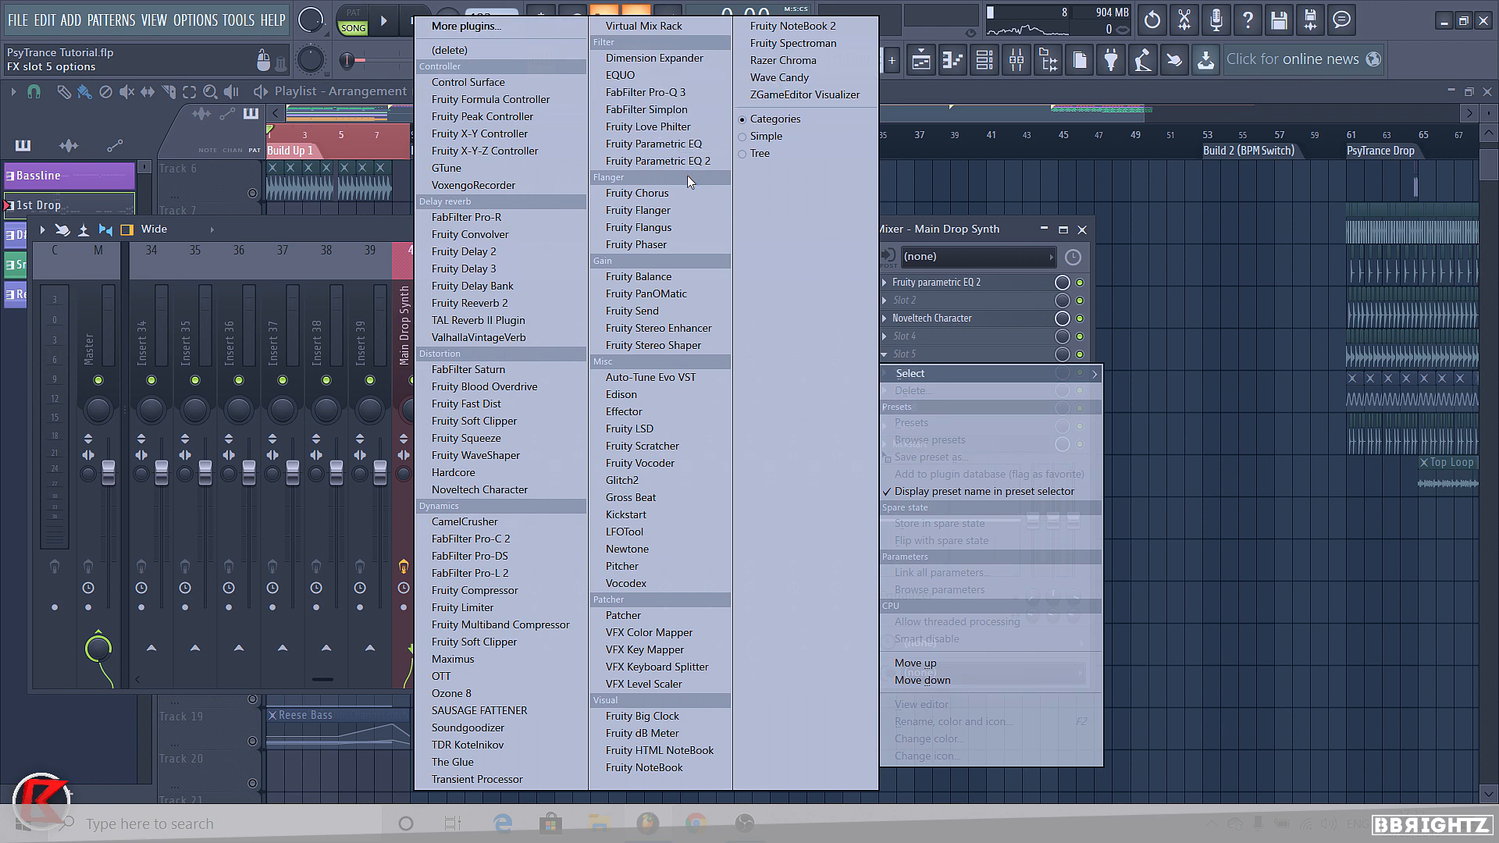
click(647, 109)
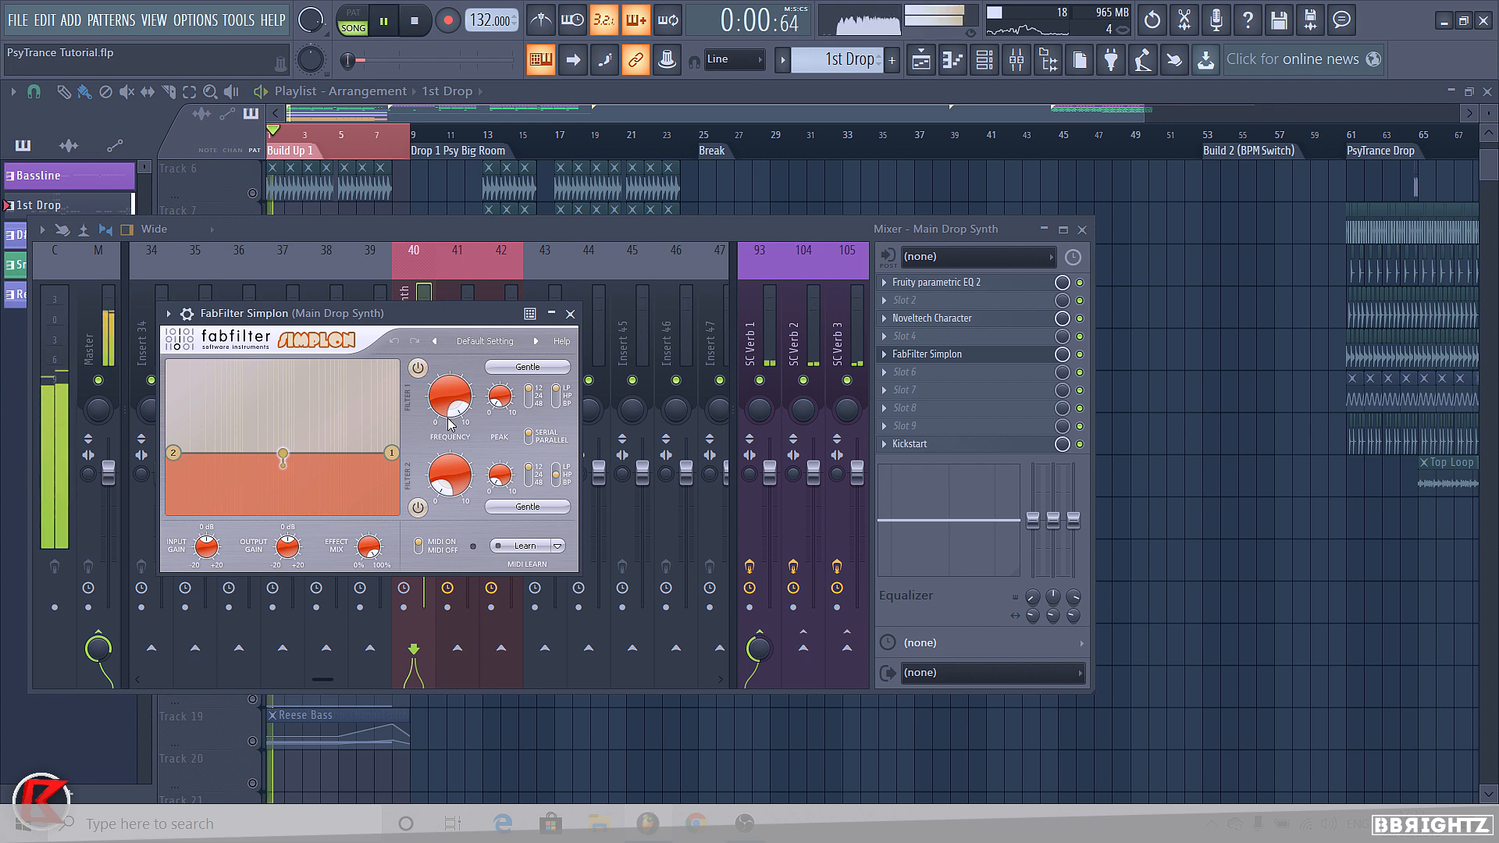
Lower Simplon's Filter 1 frequency to about 114 Hz during playback and readjust the cutoff by ear
drag(453, 395, 420, 461)
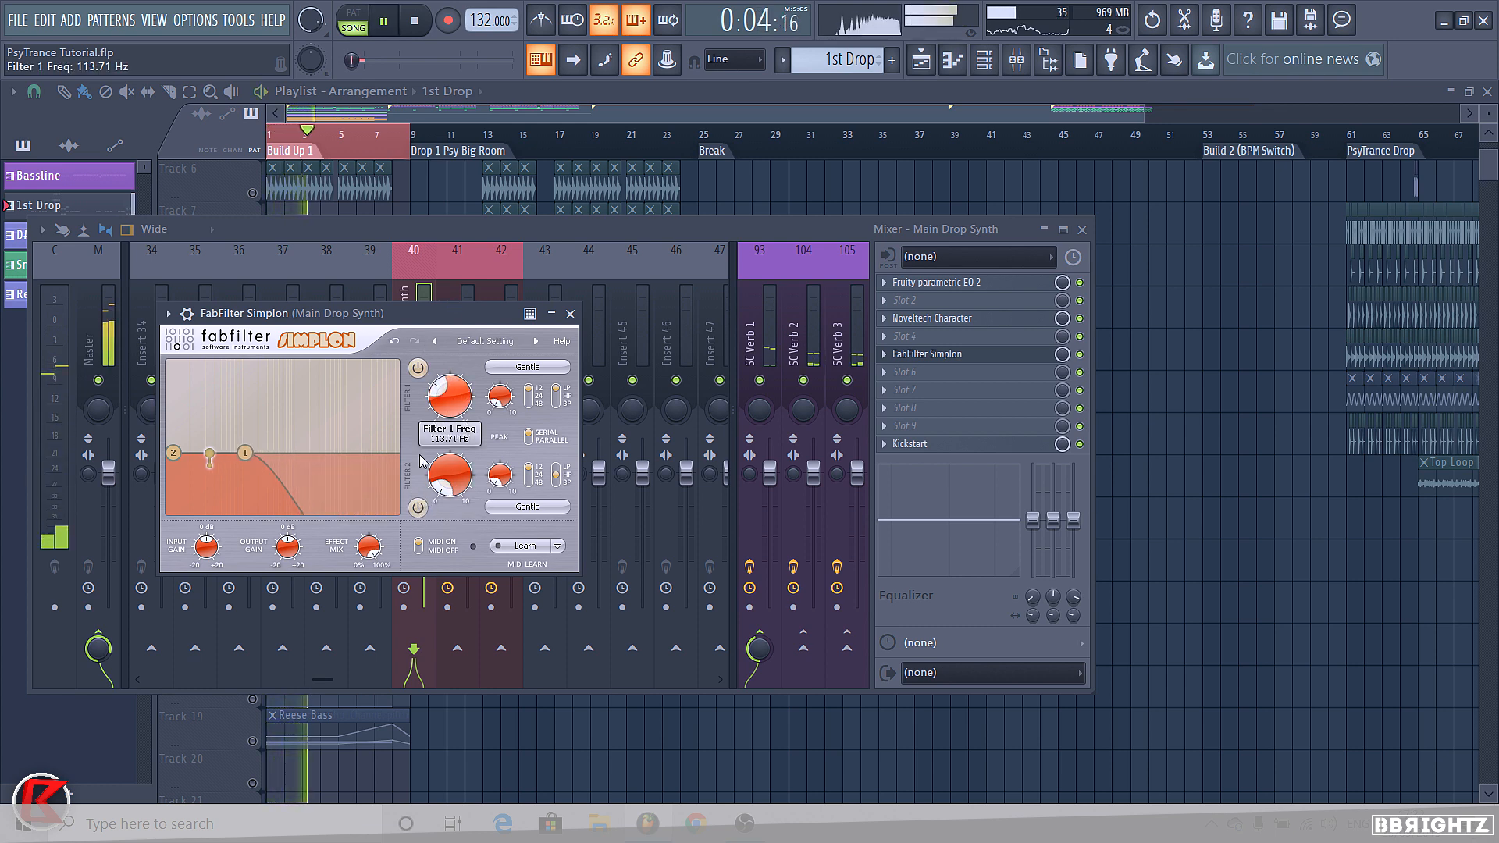
click(457, 234)
mouse_move(458, 381)
mouse_down()
mouse_move(502, 381)
mouse_move(446, 389)
mouse_up()
Reopen the mixer, stop playback and bring back the FabFilter Simplon editor on the Main Drop Synth insert
click(933, 354)
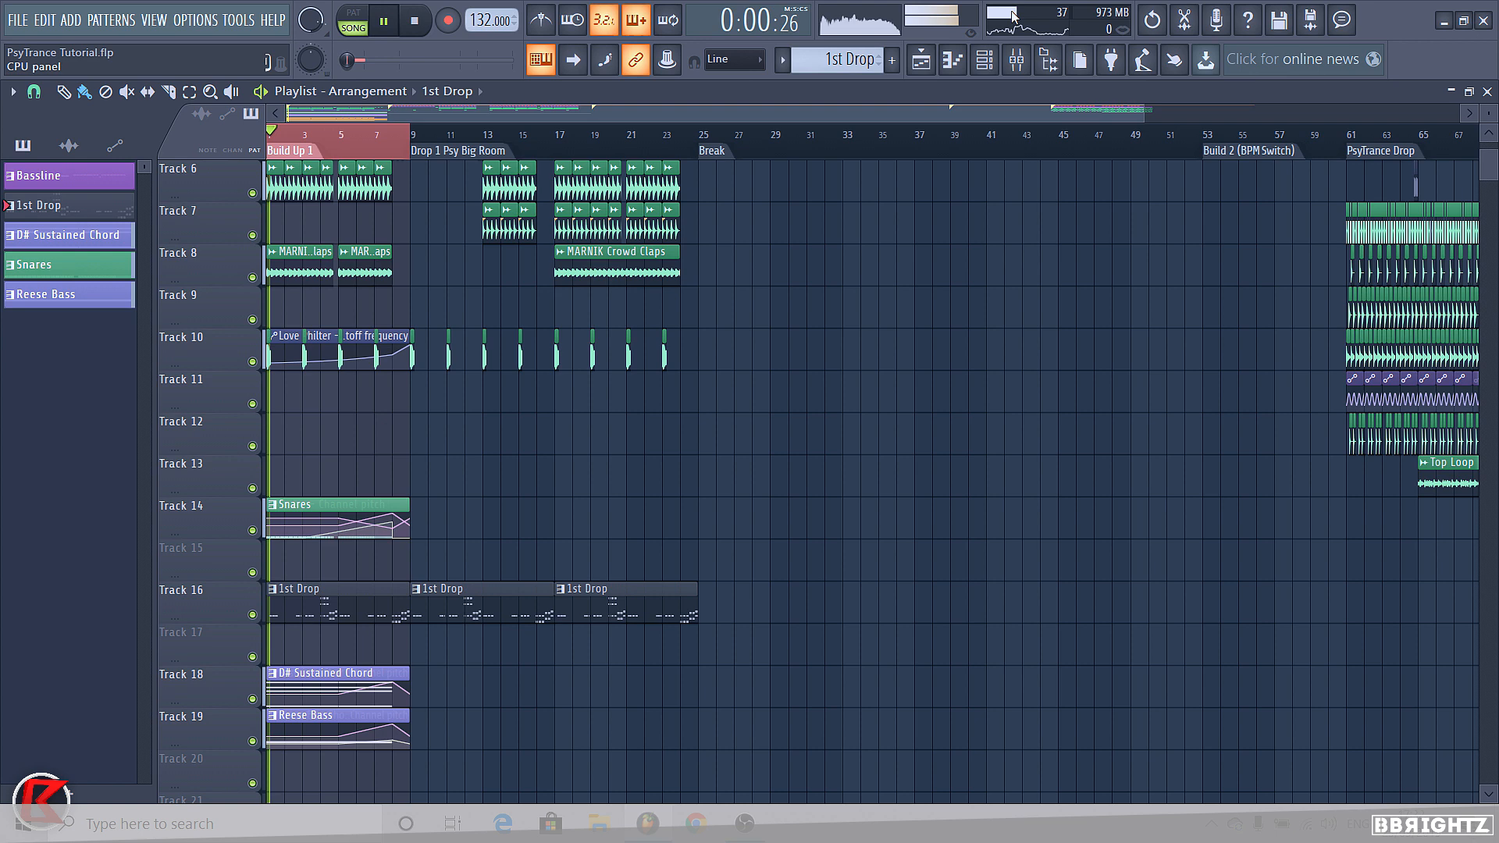
click(986, 61)
click(1014, 62)
click(926, 340)
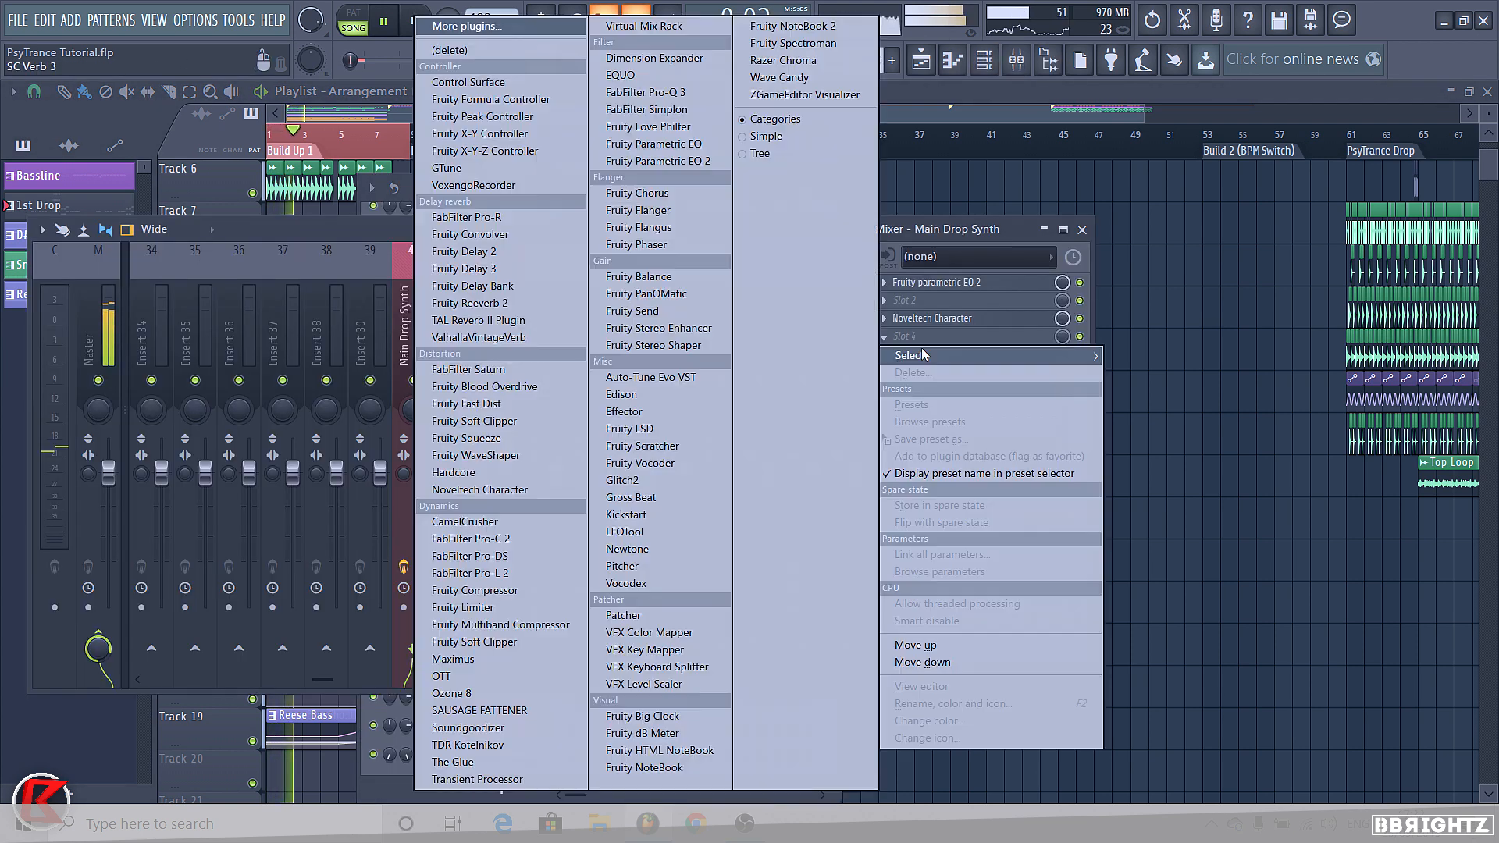
click(938, 257)
key(space)
click(929, 357)
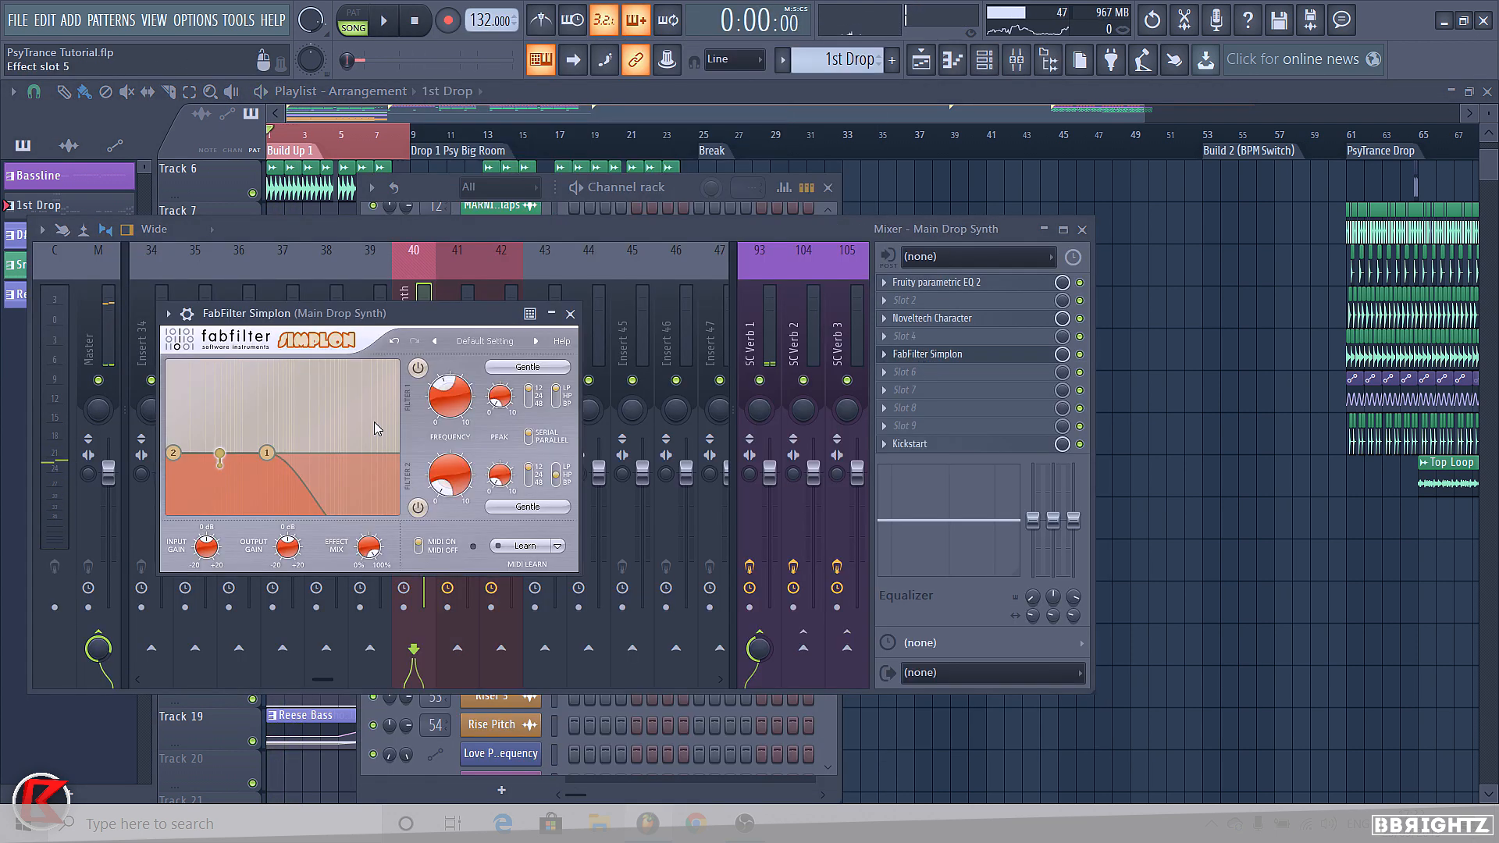
Play the song while raising Simplon's Filter 1 frequency, stop playback and close the open windows
key(space)
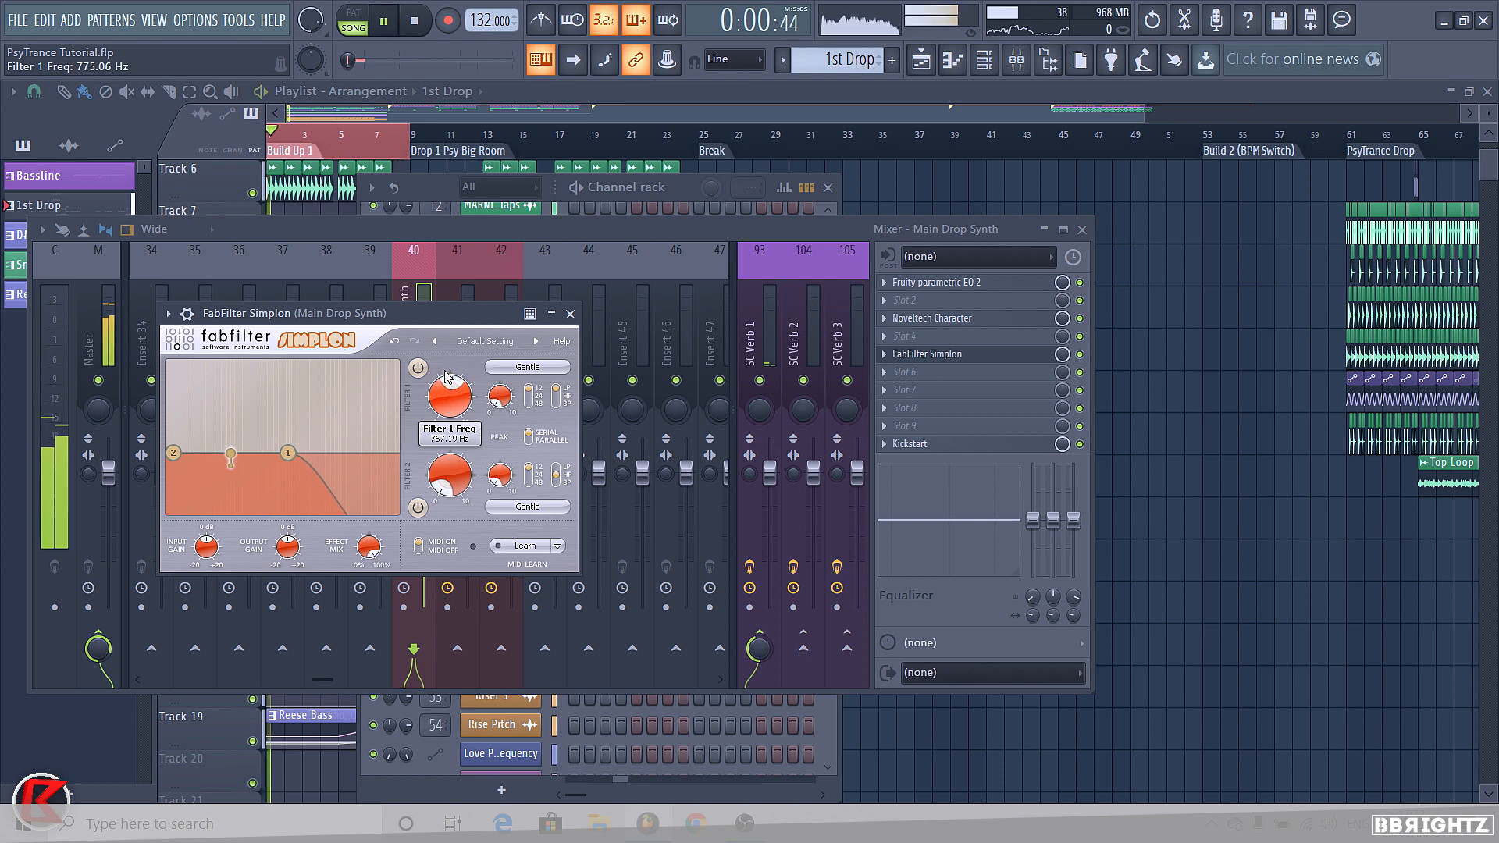
drag(447, 380, 442, 374)
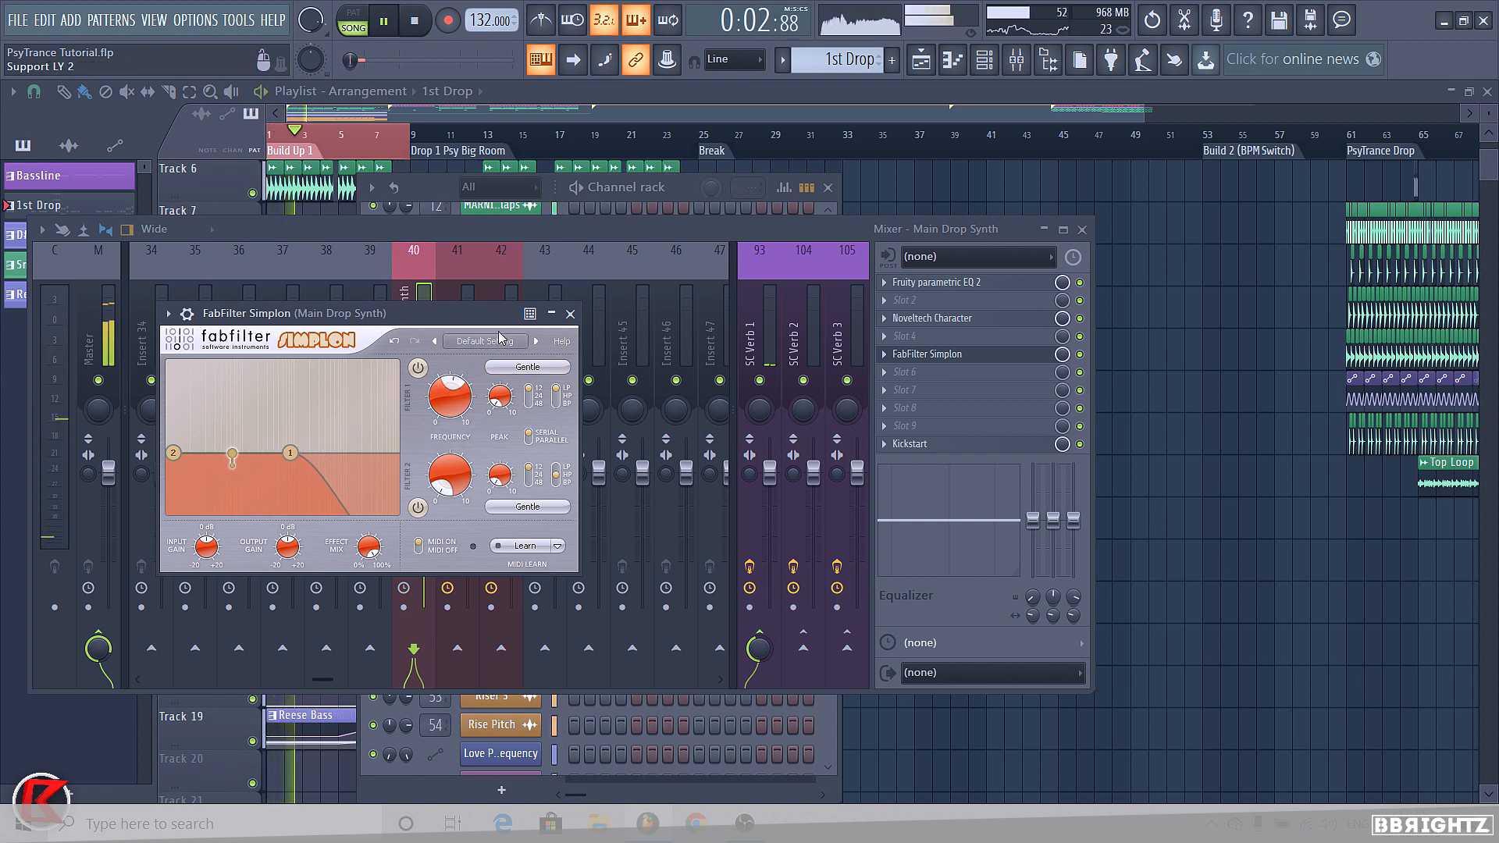
click(571, 314)
key(space)
key(F12)
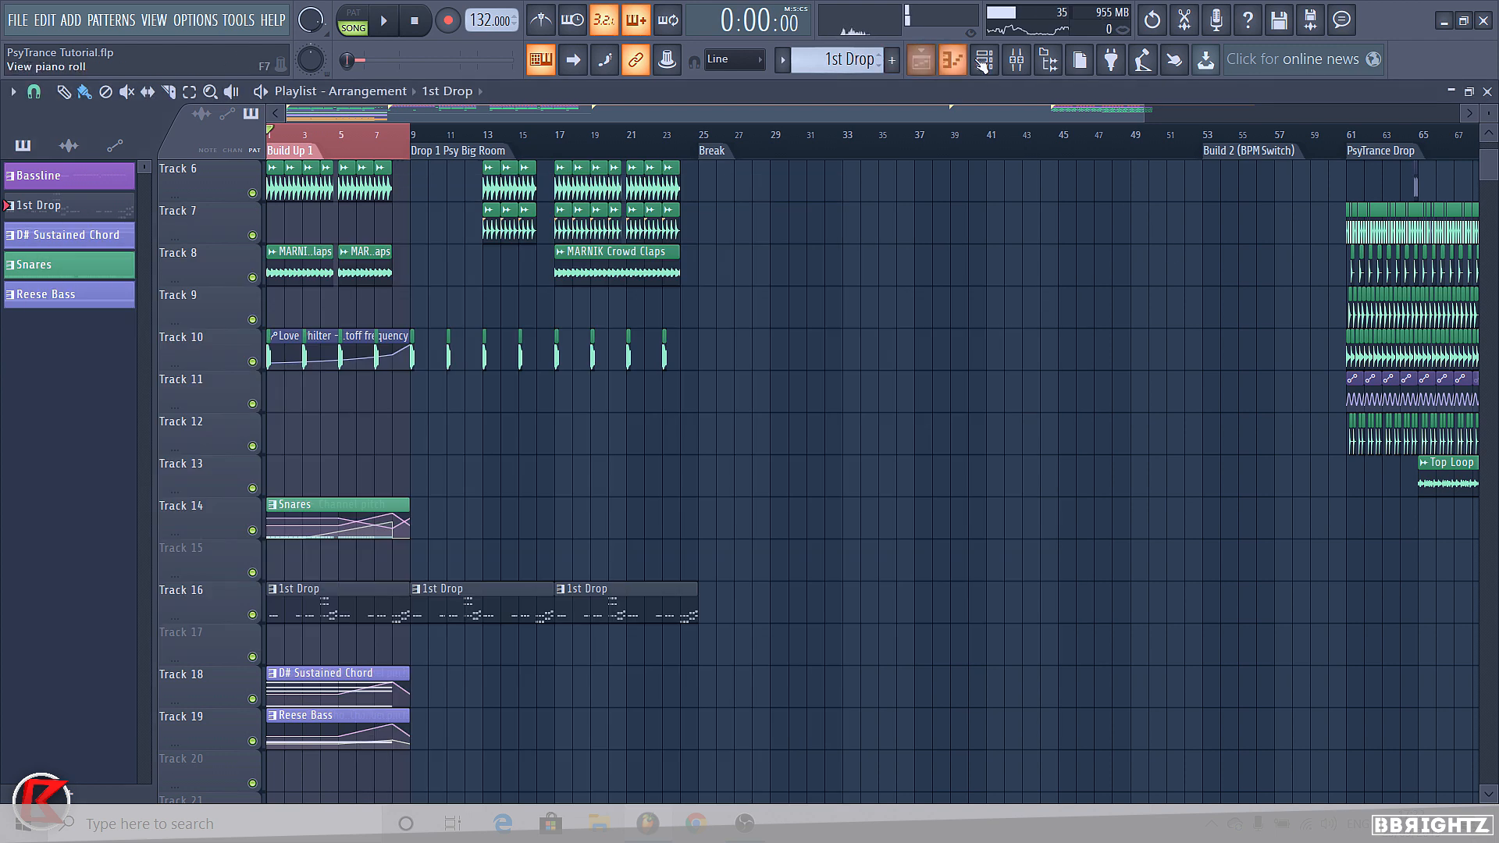
Examine the effect chains and sends of the Main Drop Synth, Support LY 1, Support LY 2, Filter and SC Verb mixer inserts
key(F6)
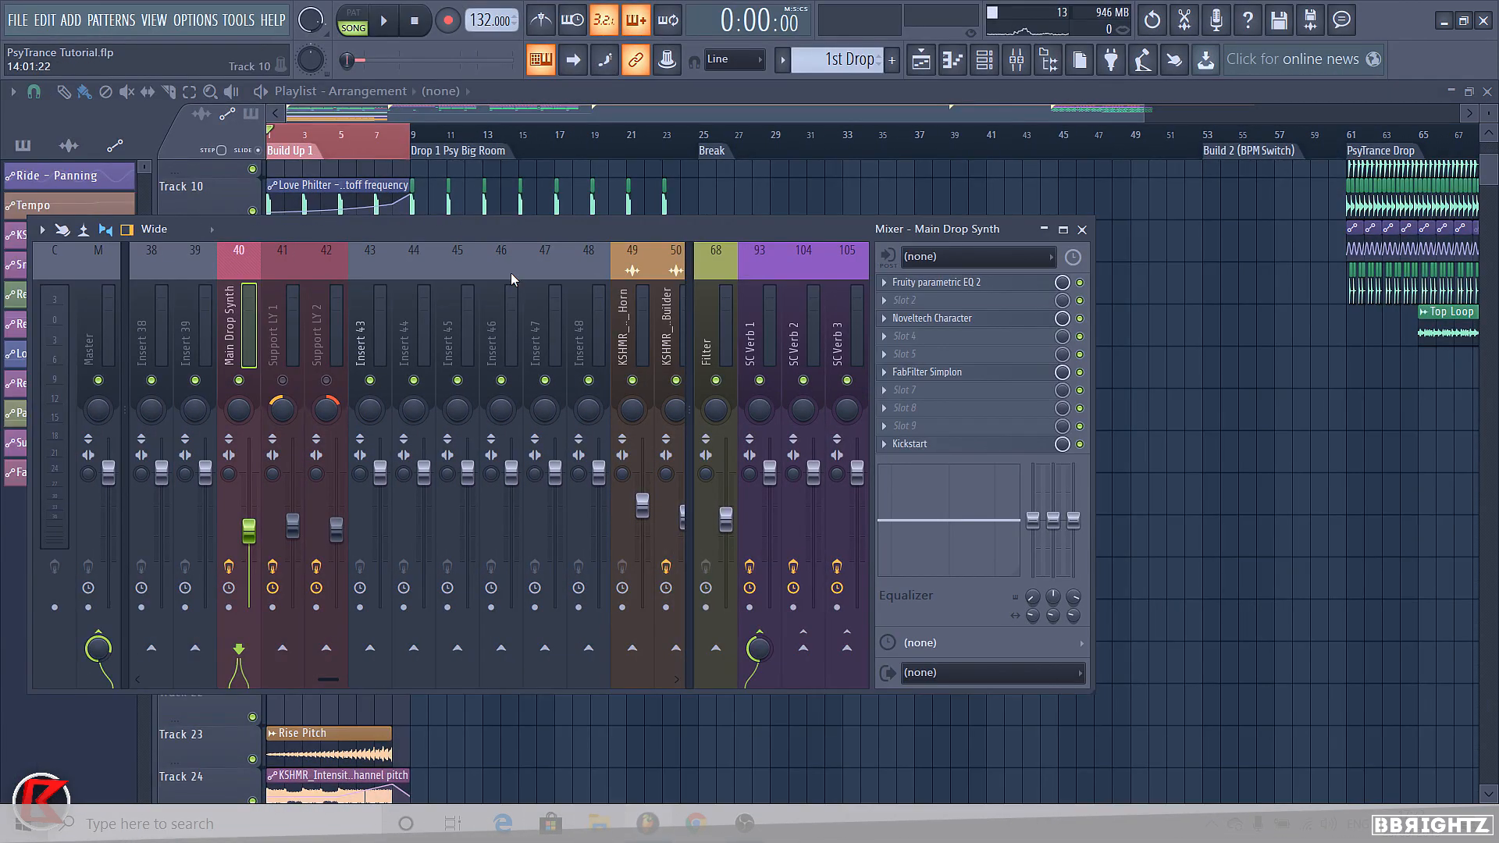
click(284, 341)
click(324, 340)
click(279, 334)
click(244, 340)
click(324, 349)
click(283, 357)
click(242, 336)
click(328, 336)
click(716, 336)
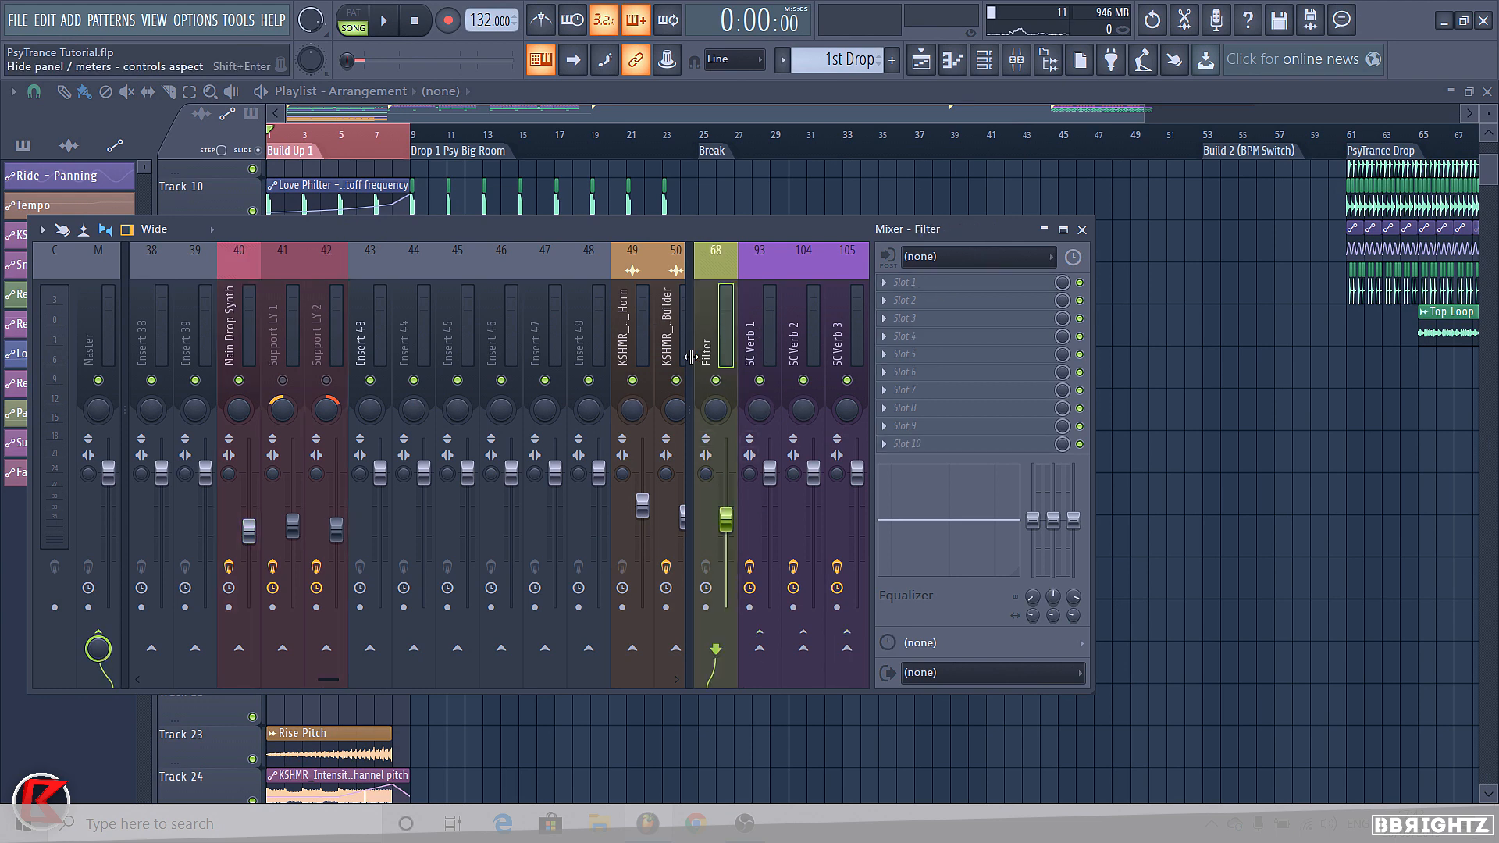
click(328, 334)
click(223, 326)
click(195, 334)
click(234, 337)
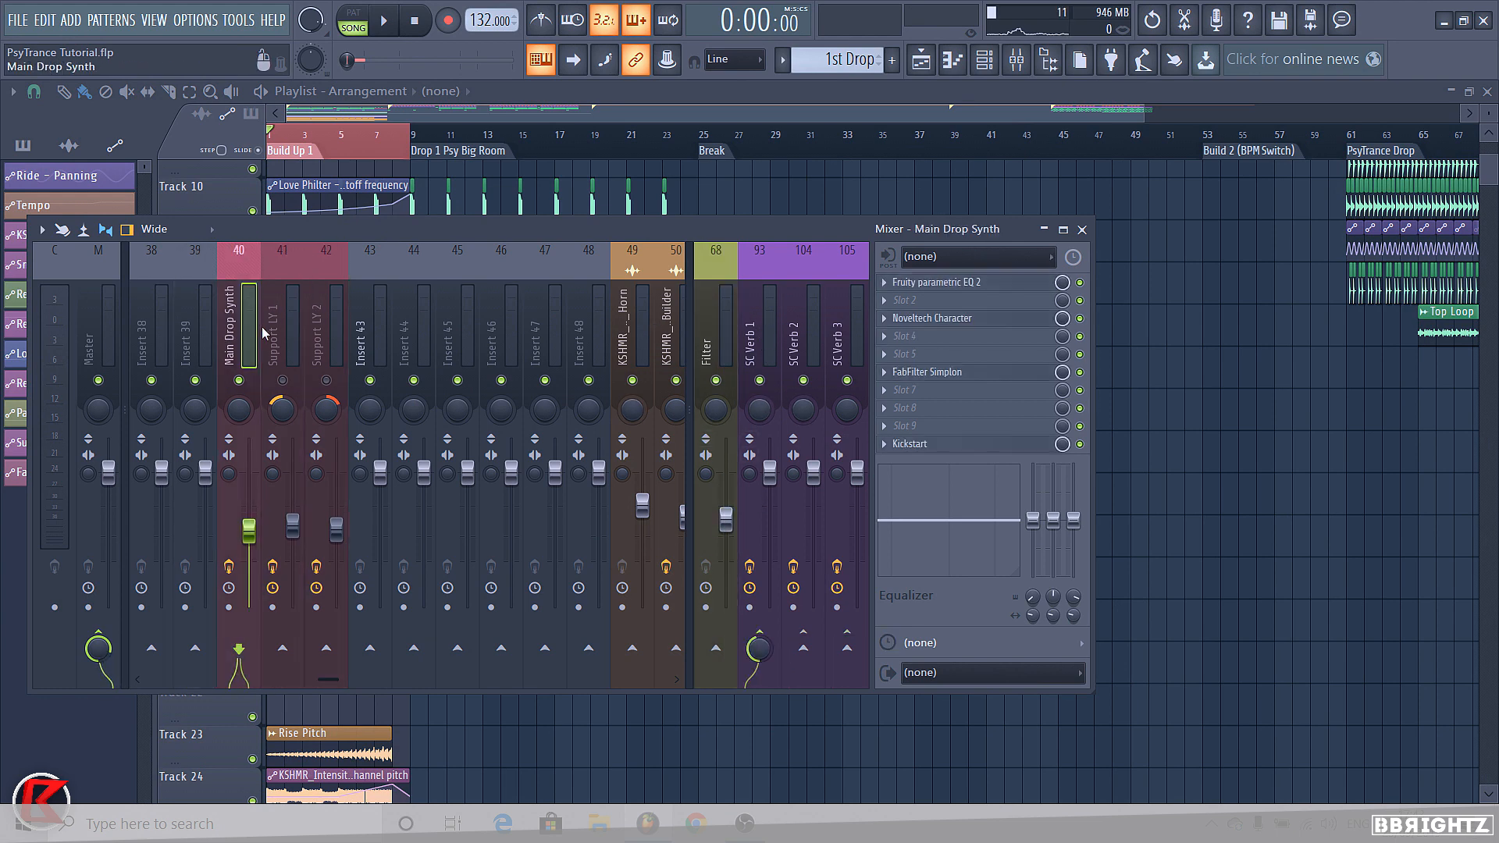
click(328, 336)
click(235, 338)
click(294, 326)
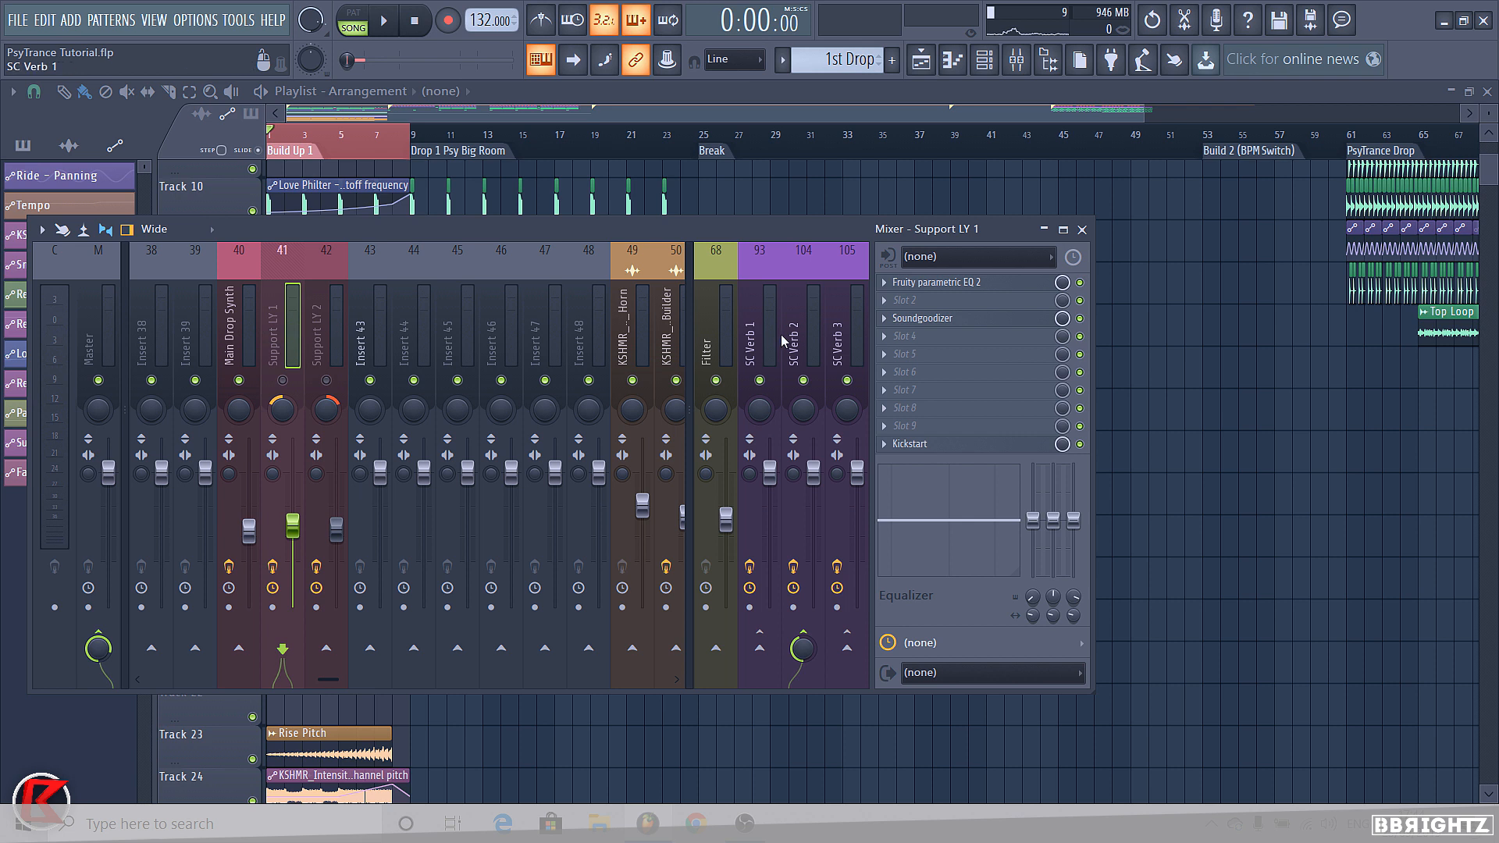
click(761, 331)
click(254, 333)
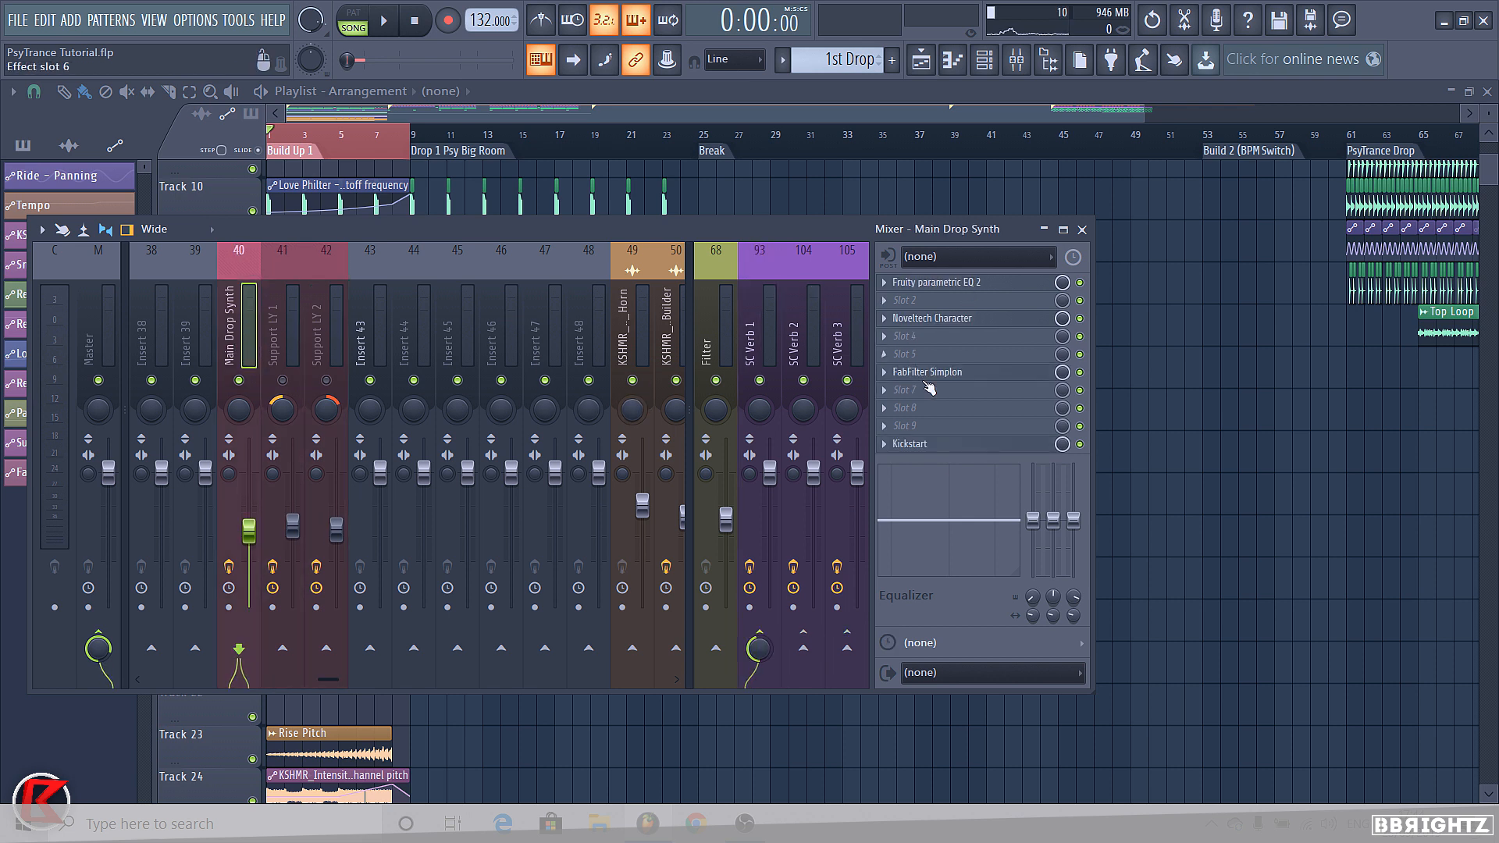
click(327, 333)
click(287, 334)
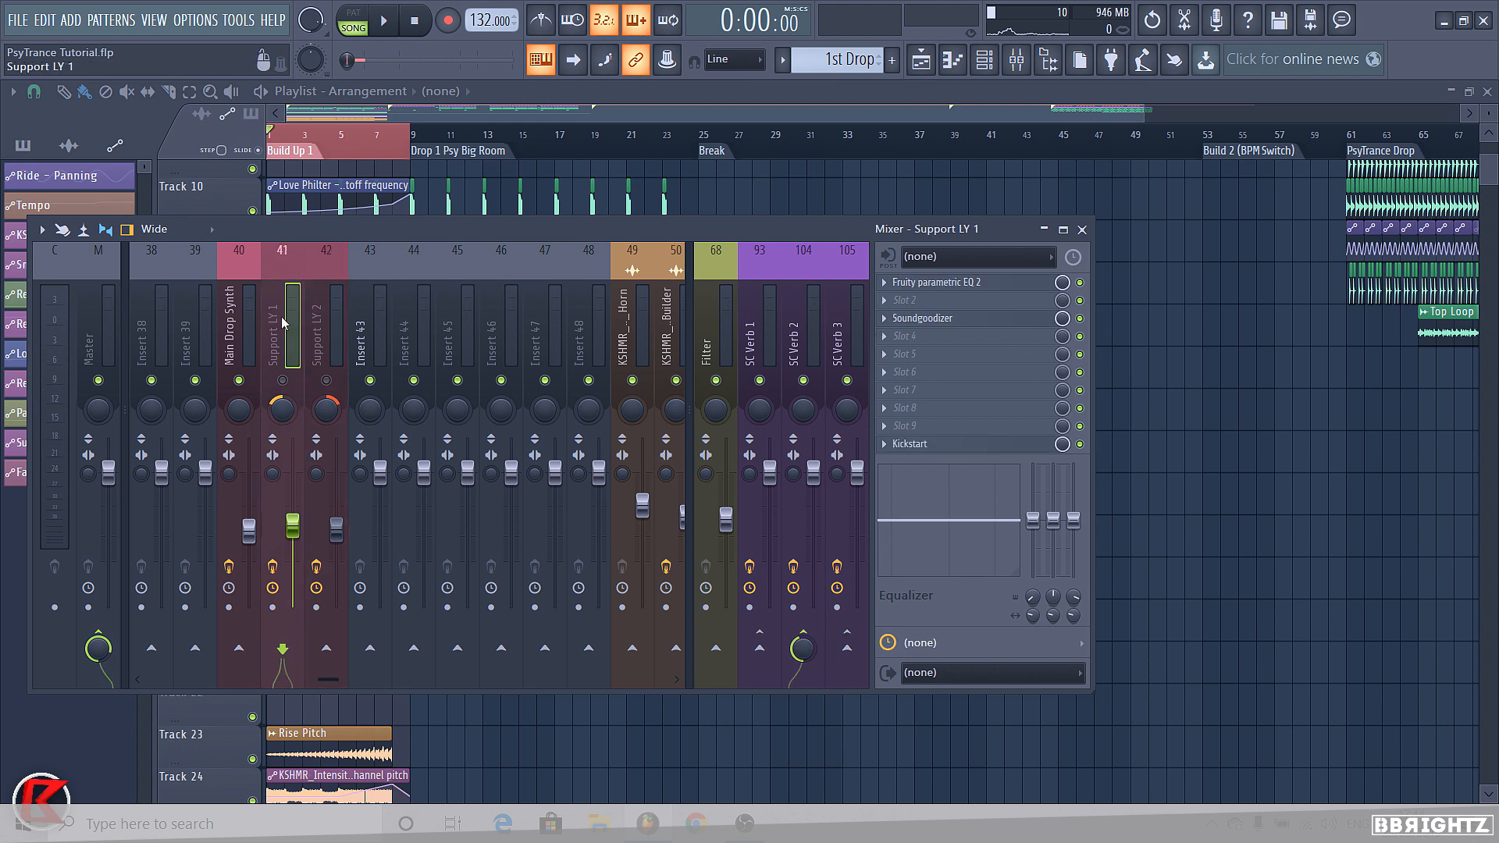
key(Left)
Open FabFilter Simplon on Main Drop Synth, move its window clear of the synth inserts, audition the sound briefly and close the plugin
click(921, 373)
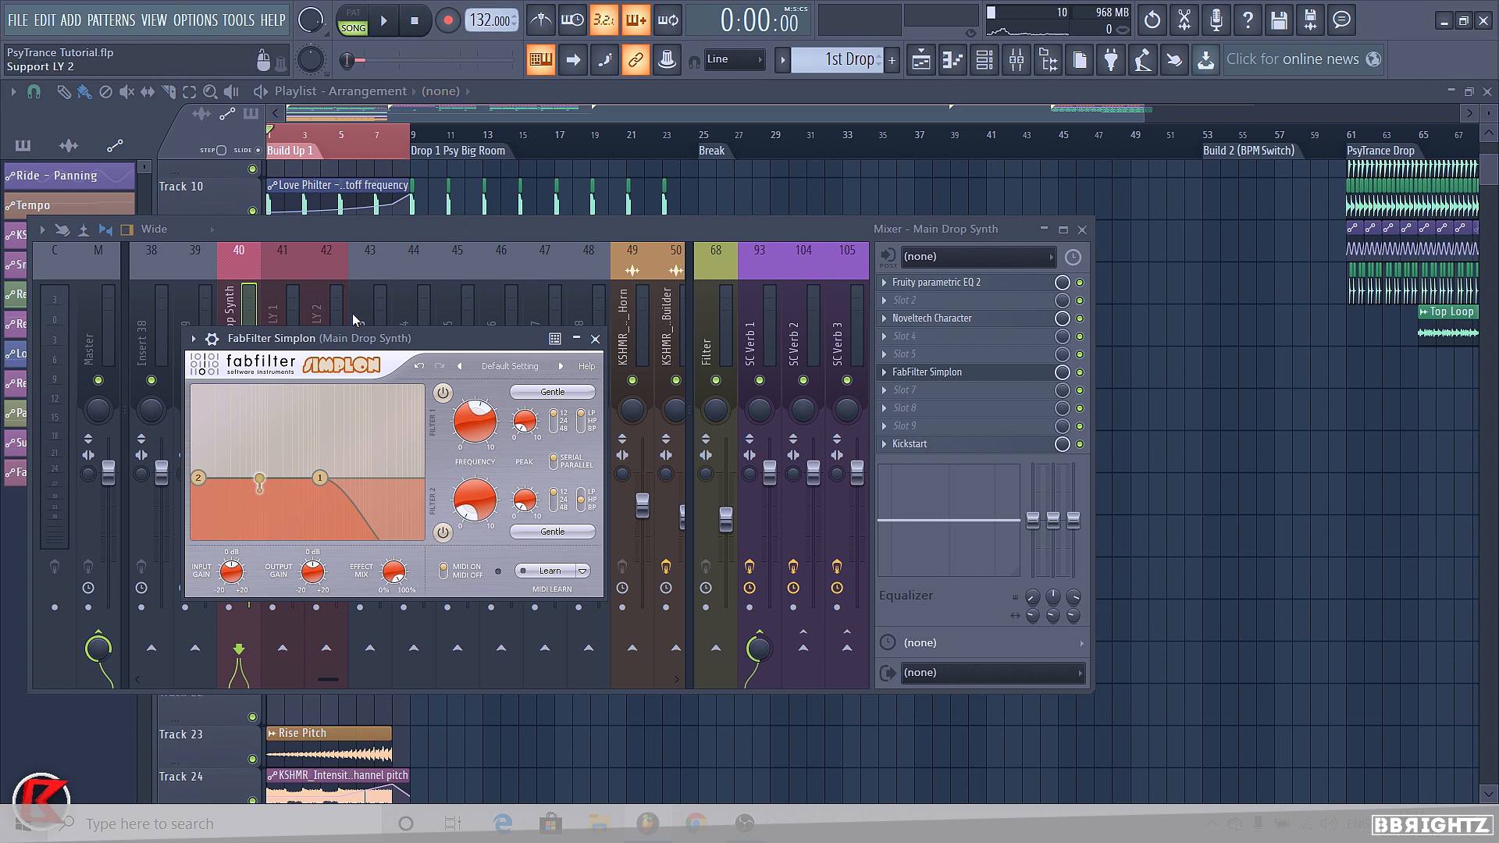
drag(353, 338, 642, 248)
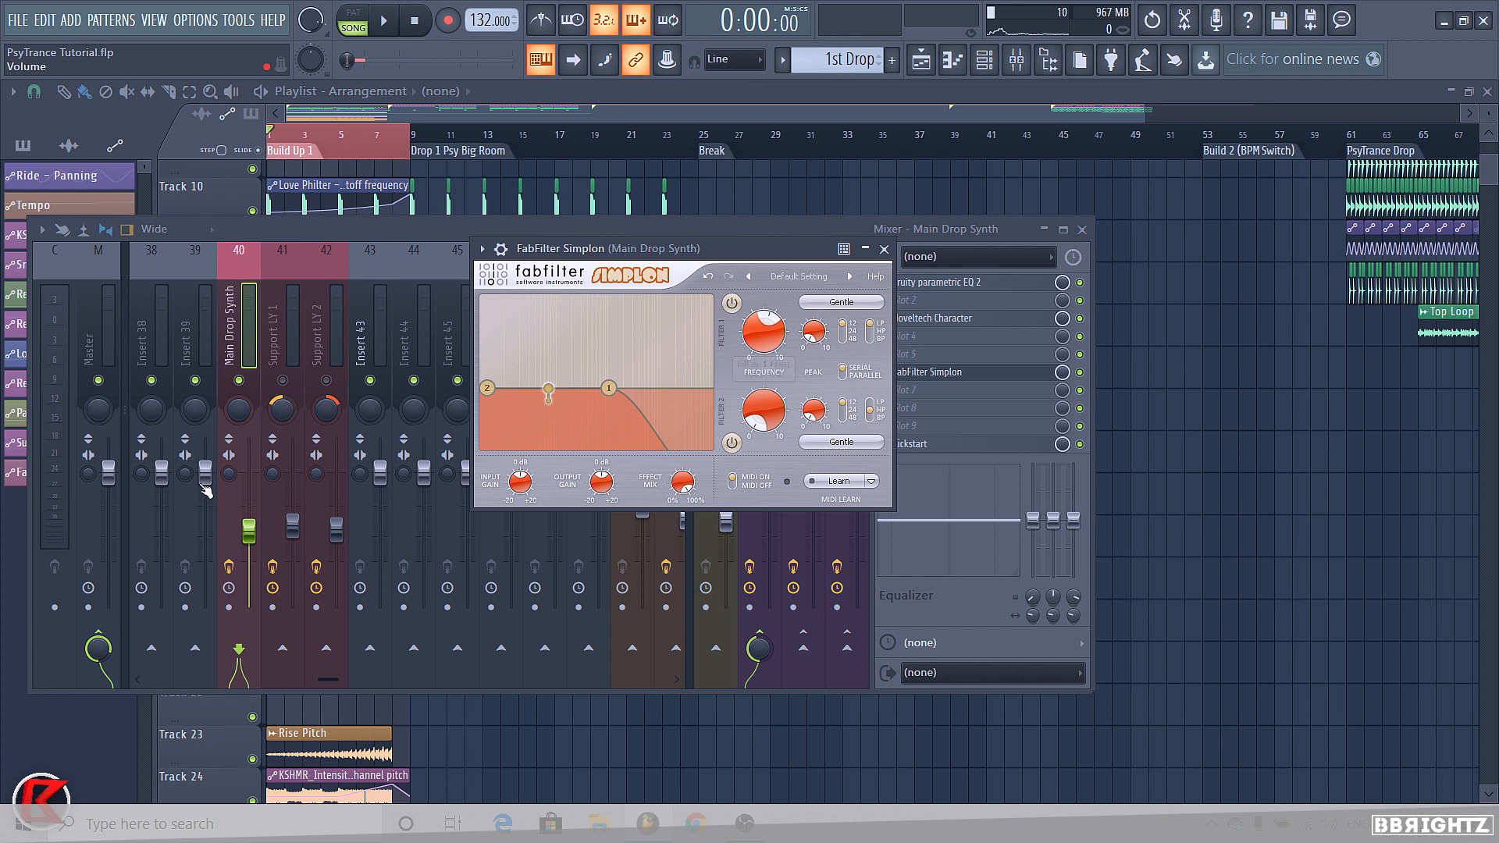
key(Escape)
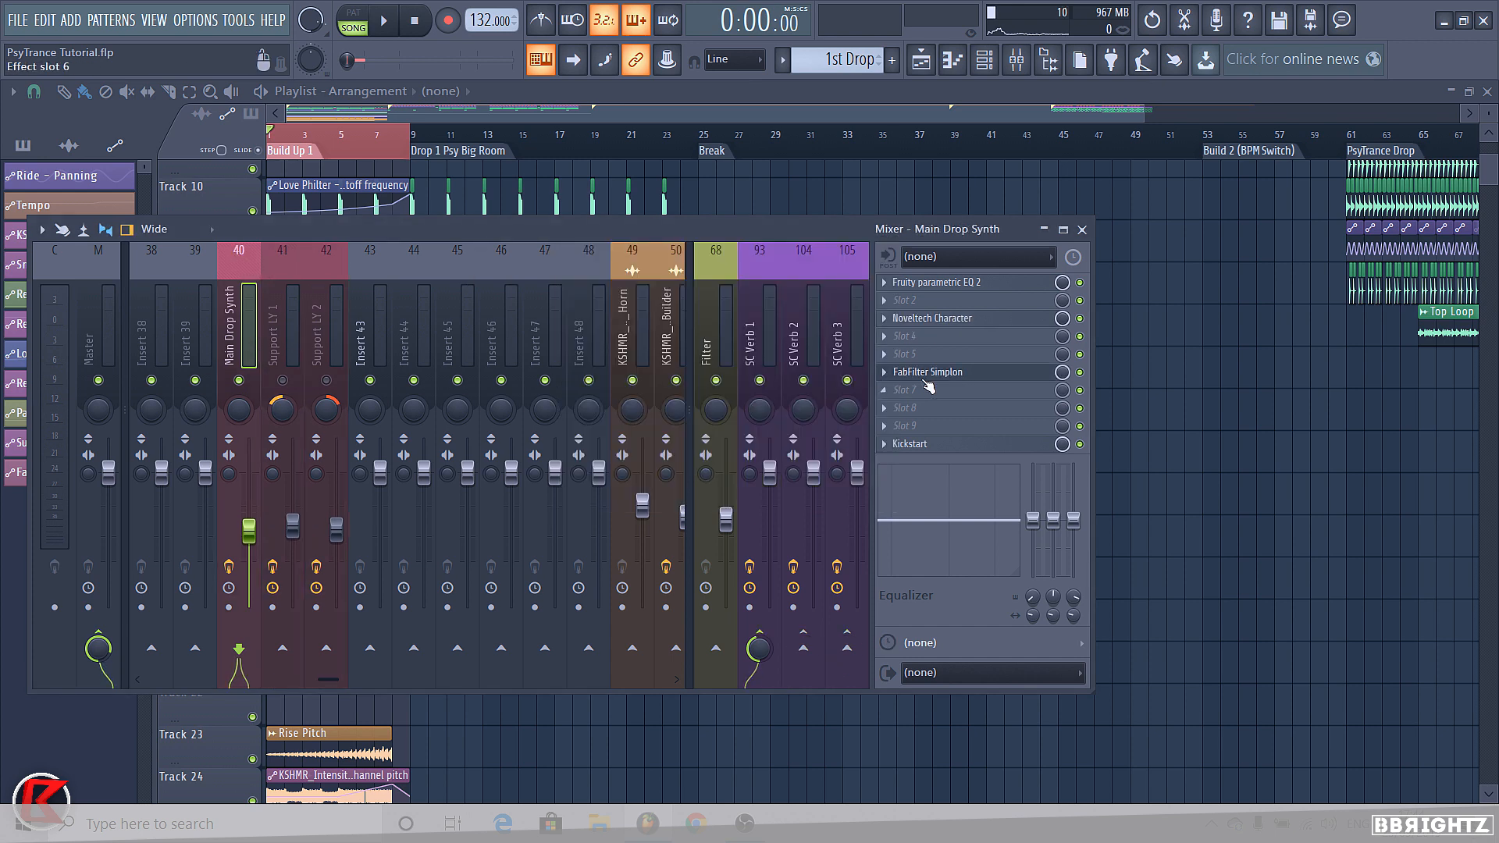
click(927, 373)
key(space)
key(space)
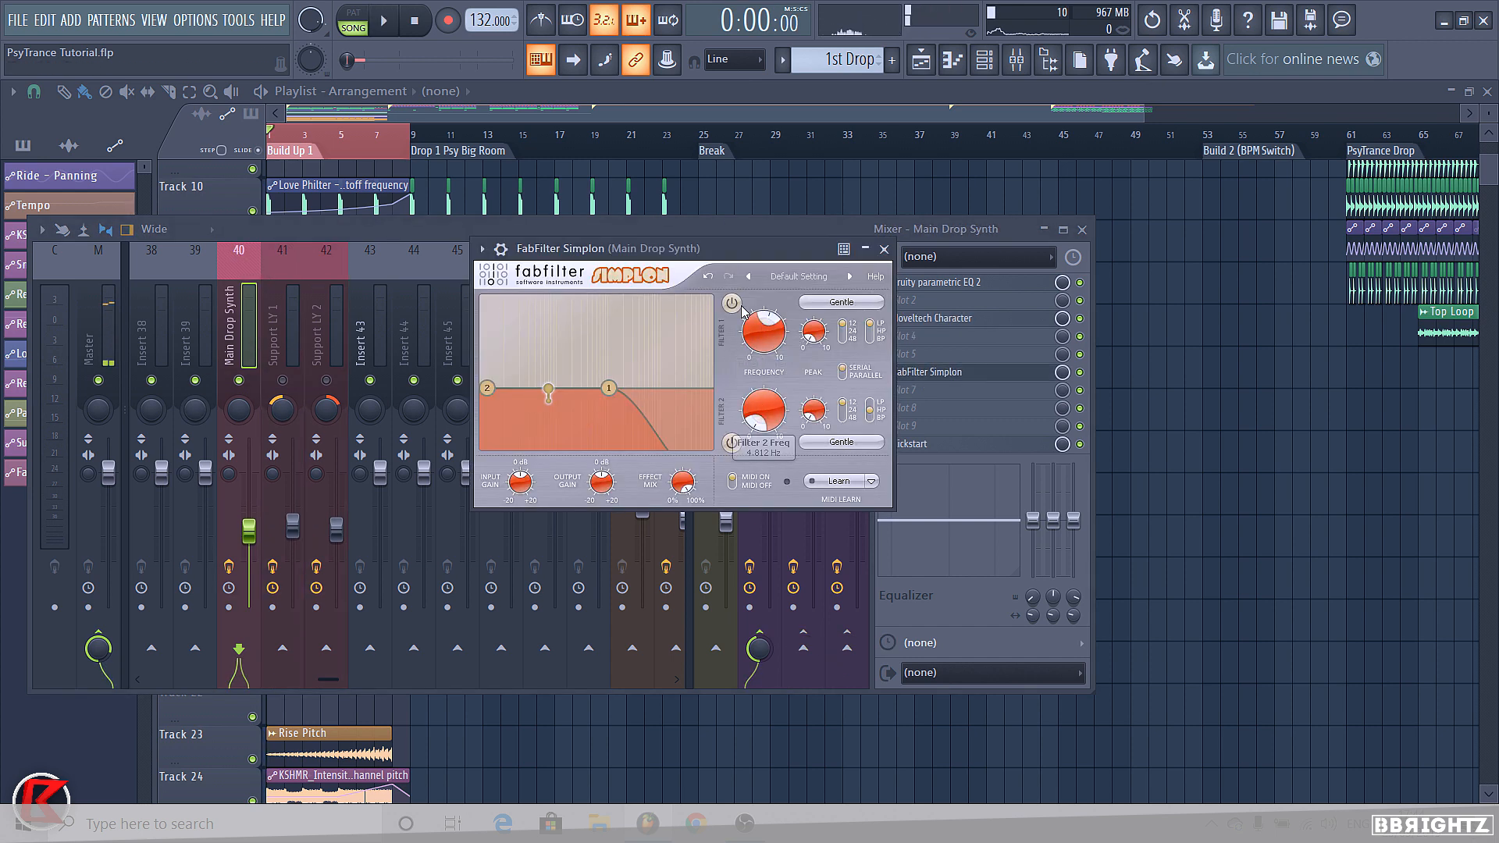
right_click(738, 192)
click(1039, 65)
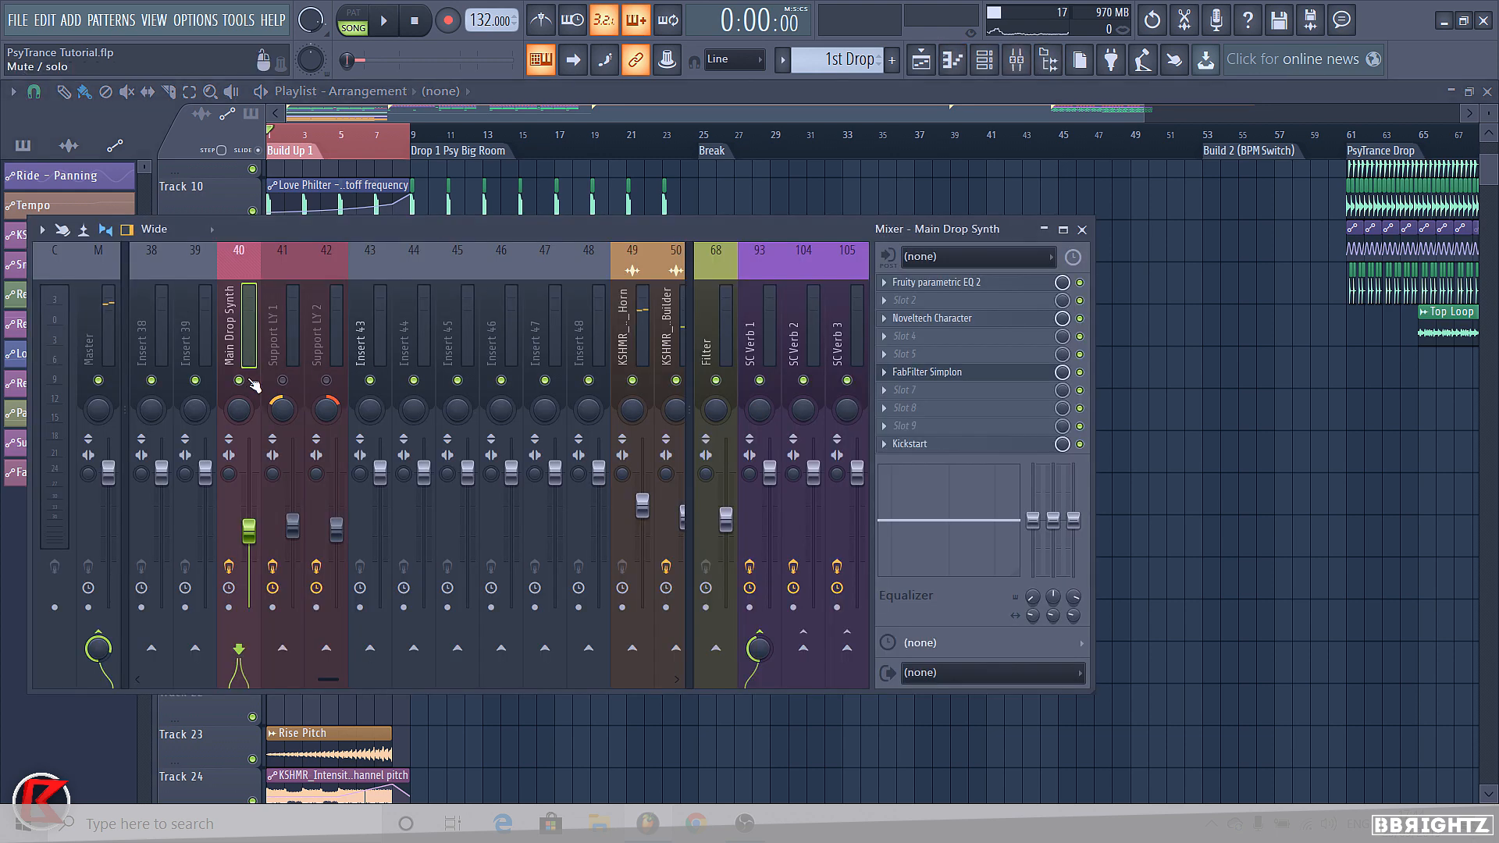
Solo Track 16, start playback and reopen the FabFilter Simplon editor on the Main Drop Synth insert
key(F9)
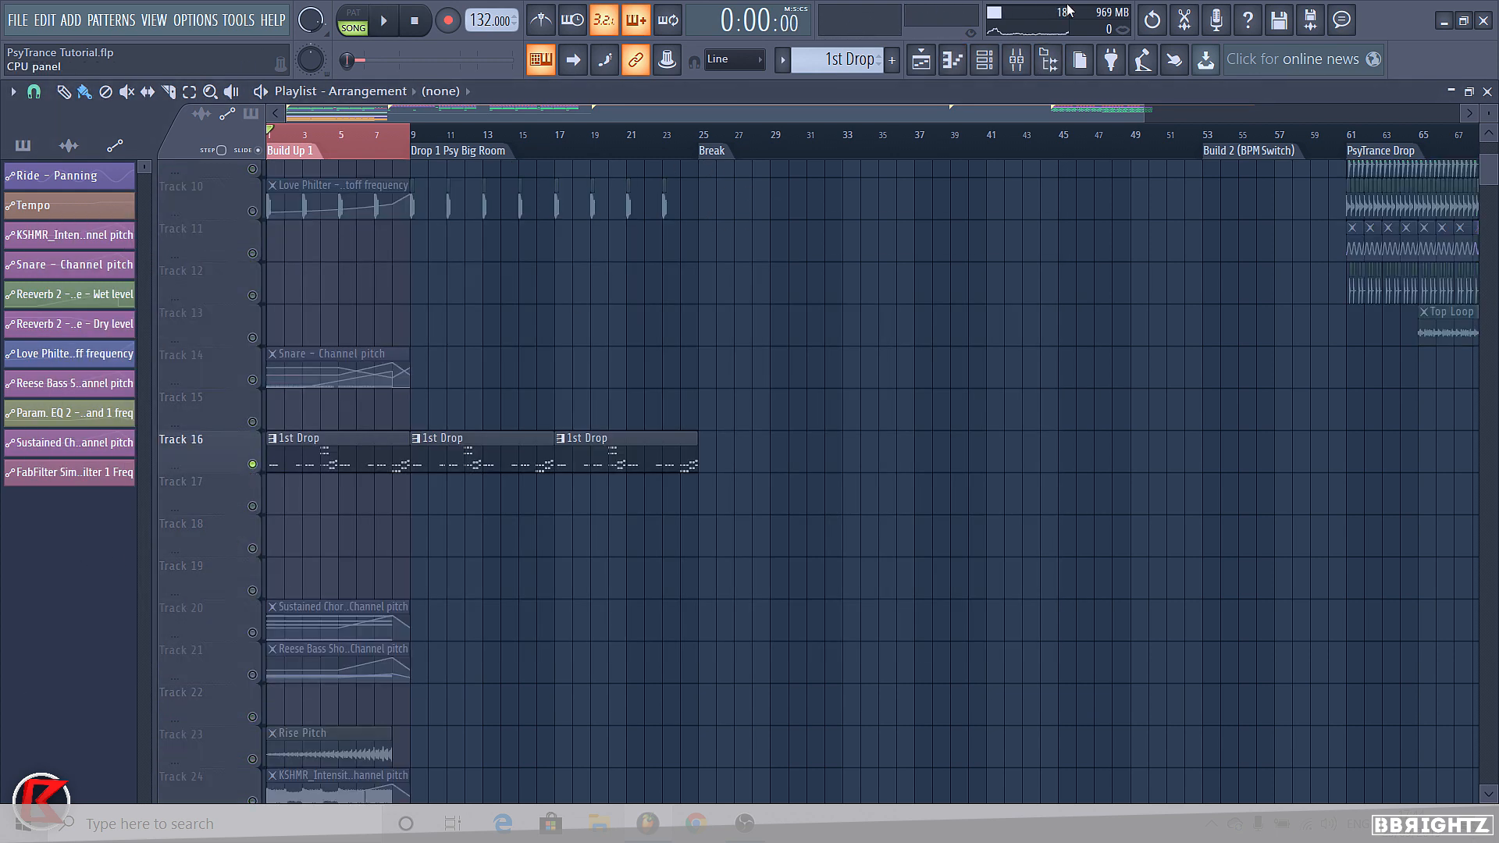
key(space)
click(1016, 59)
click(975, 380)
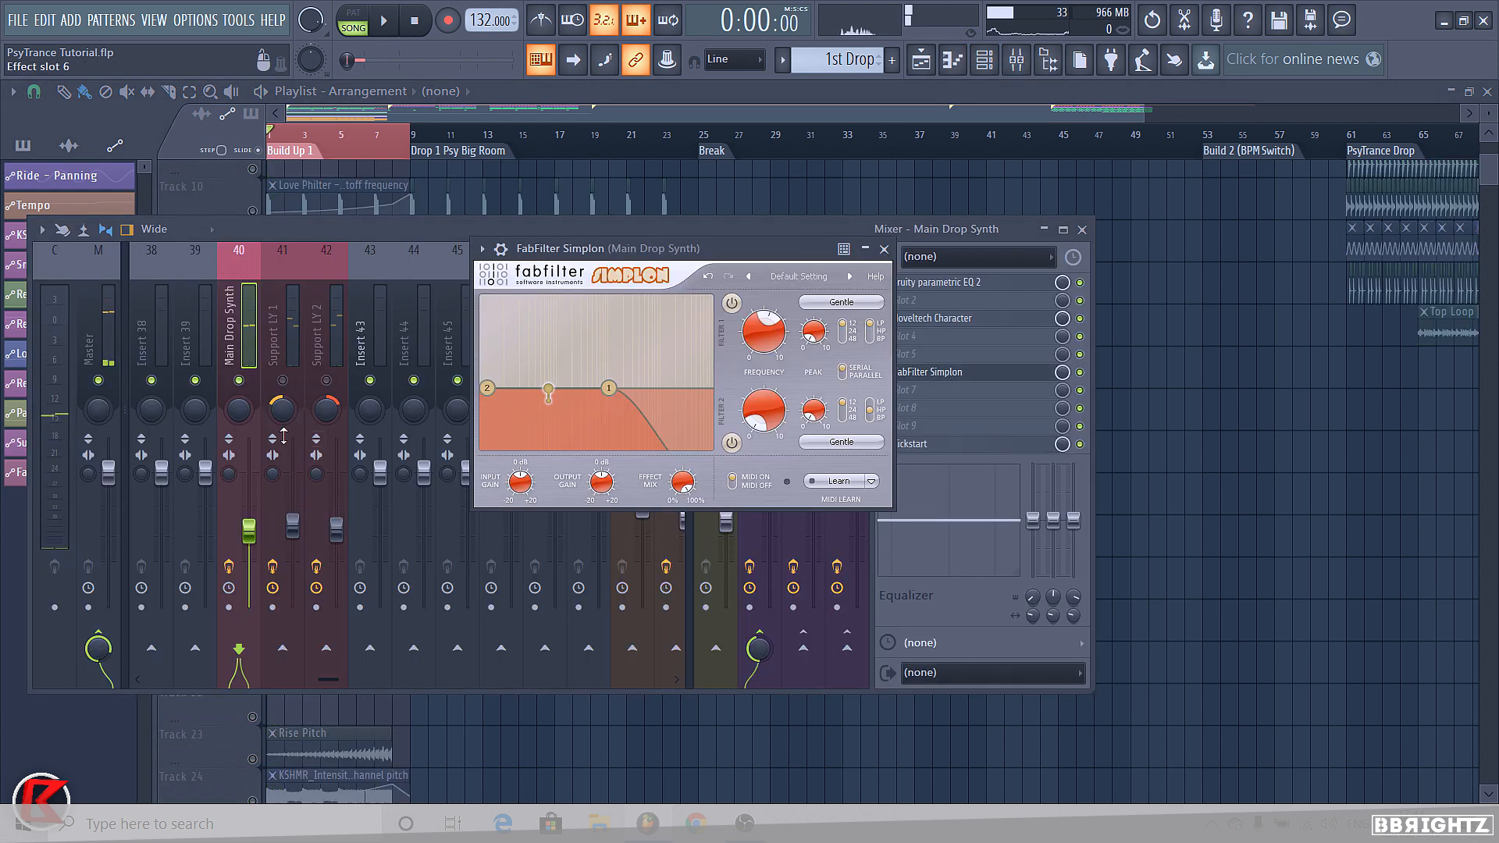
Set Simplon's Filter 1 frequency to about 862 Hz and create an automation clip for it
mouse_move(778, 337)
mouse_down()
mouse_move(755, 342)
mouse_move(768, 328)
mouse_up()
right_click(767, 328)
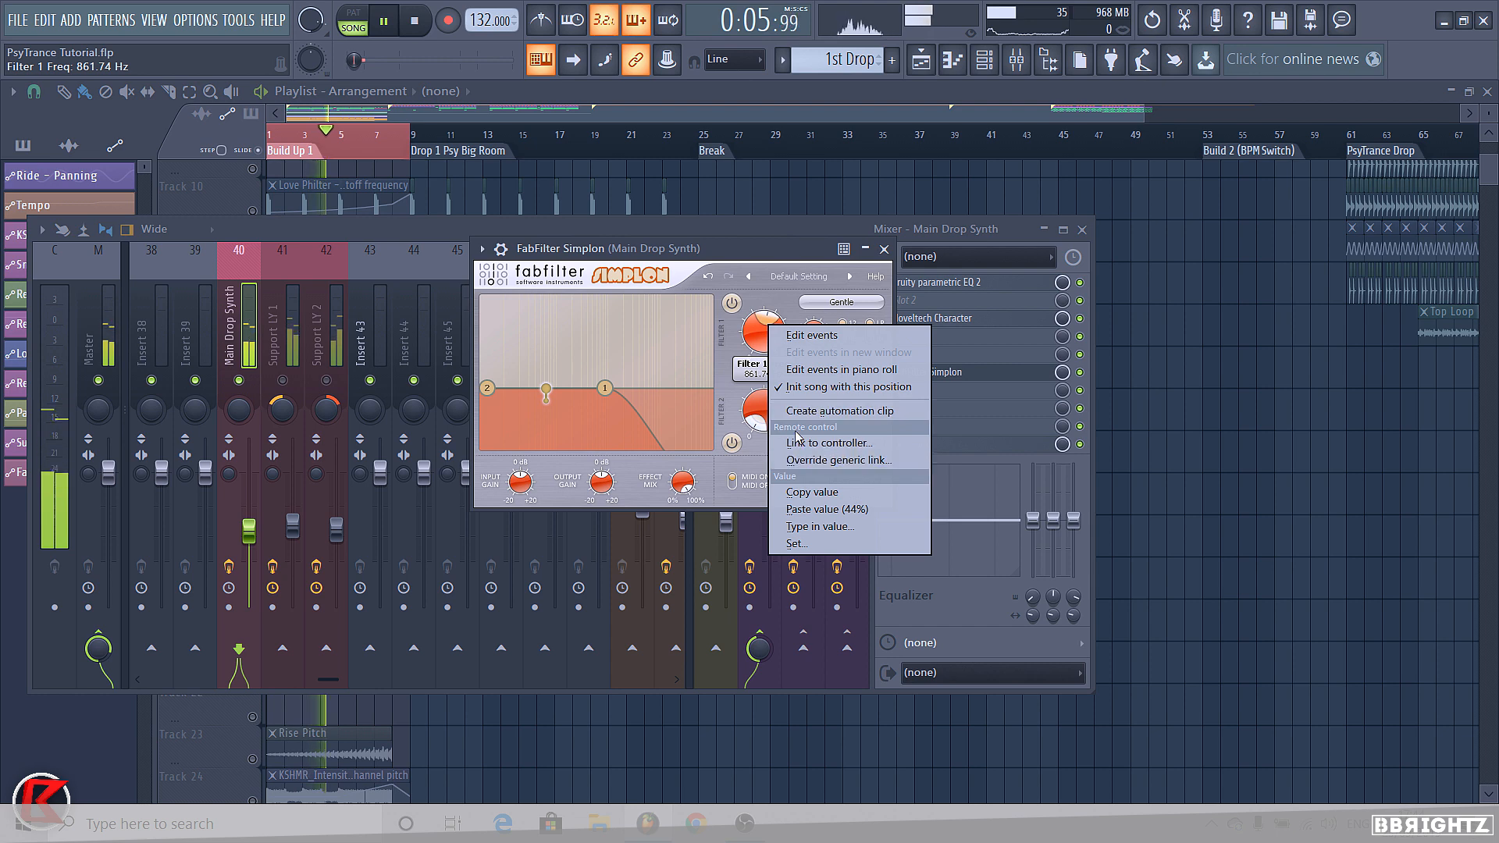
click(817, 411)
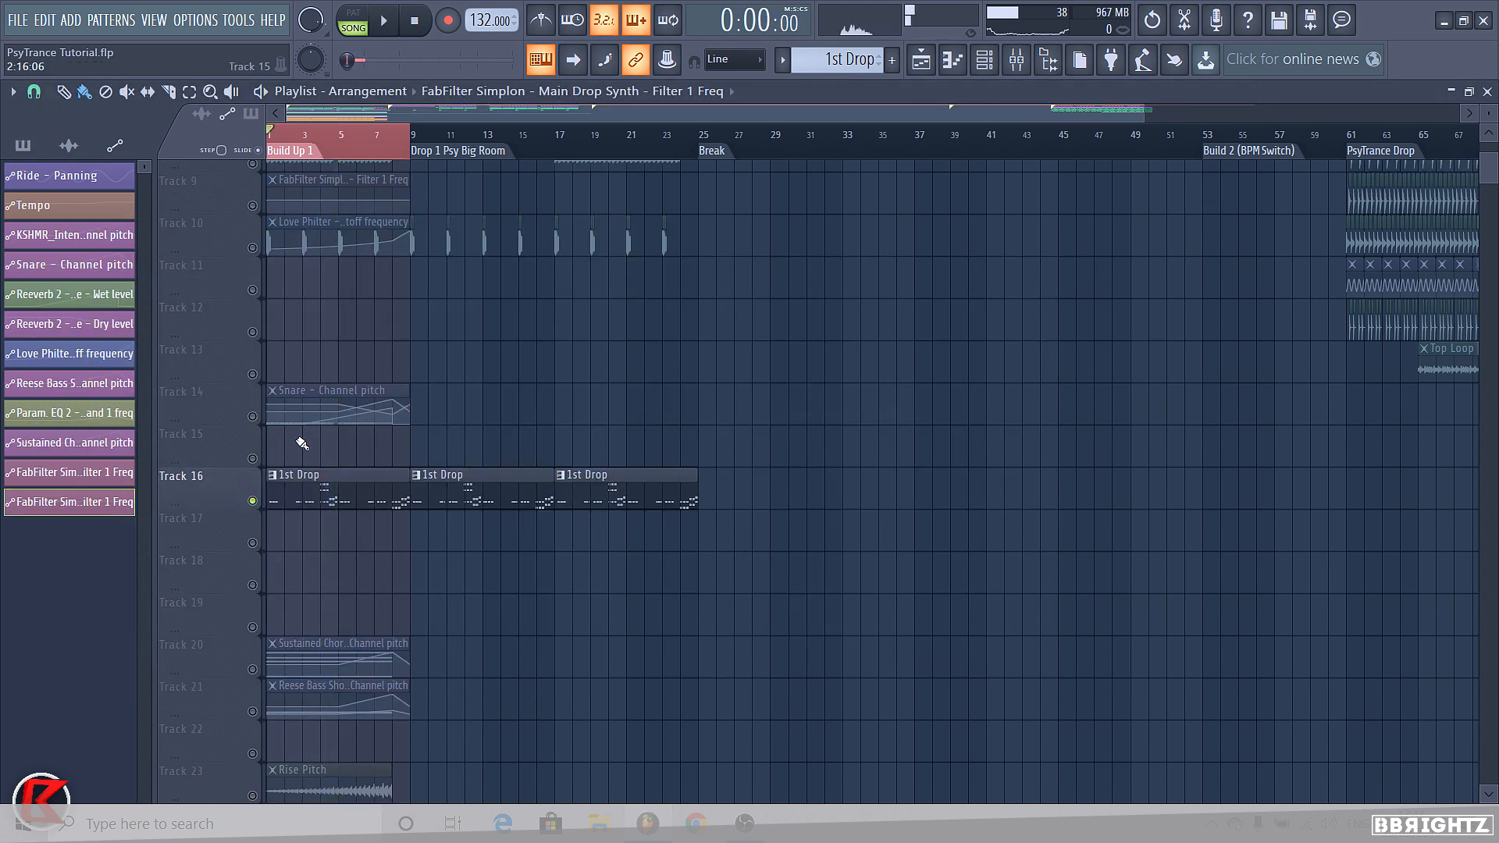
Move the Filter 1 frequency automation clip to Track 17 beneath the 1st Drop patterns, enable that track and make it taller
drag(320, 199, 320, 536)
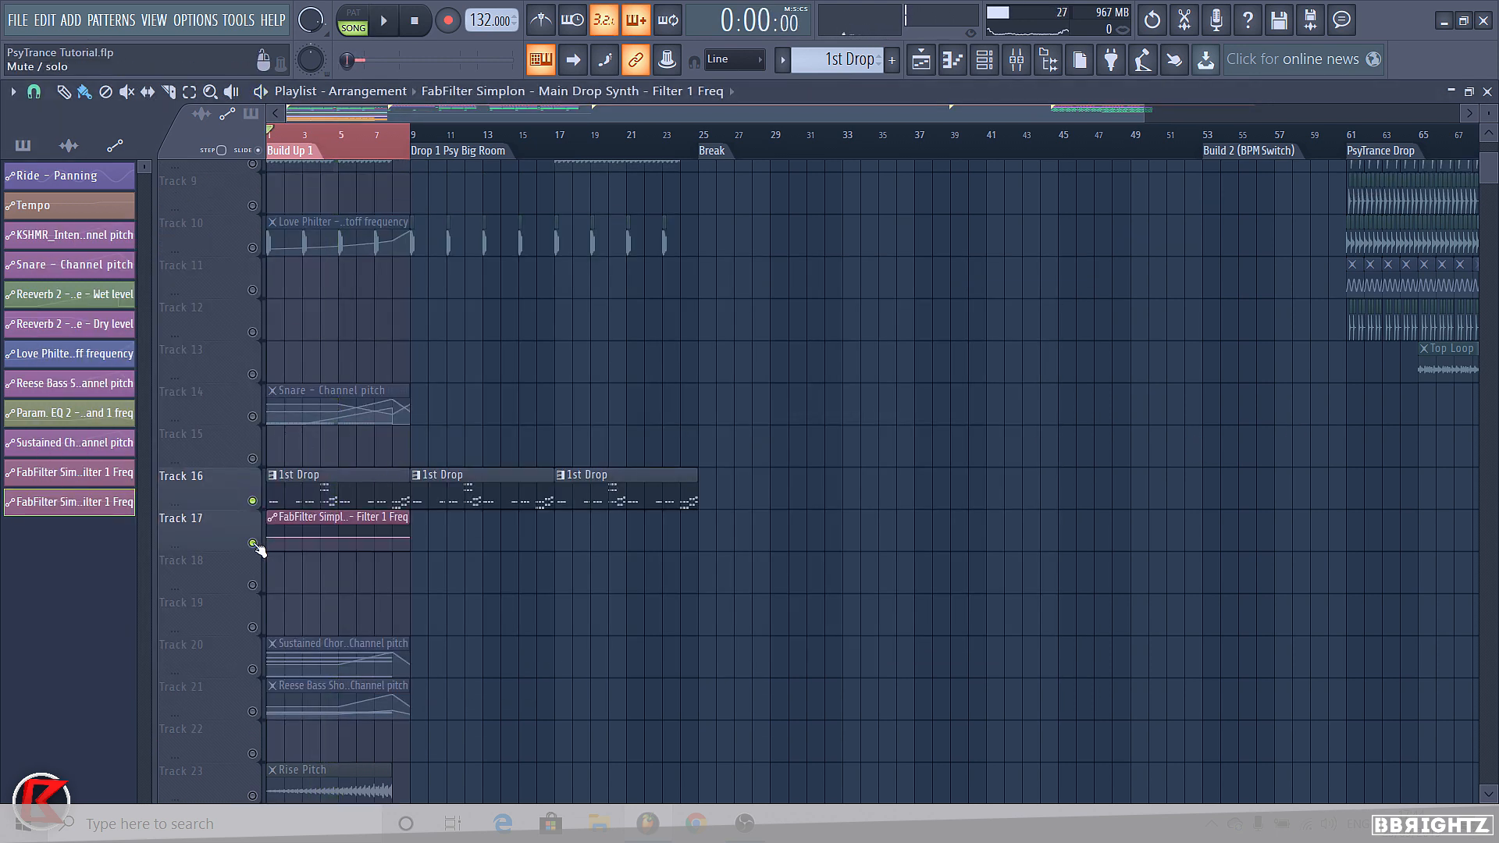
right_click(404, 588)
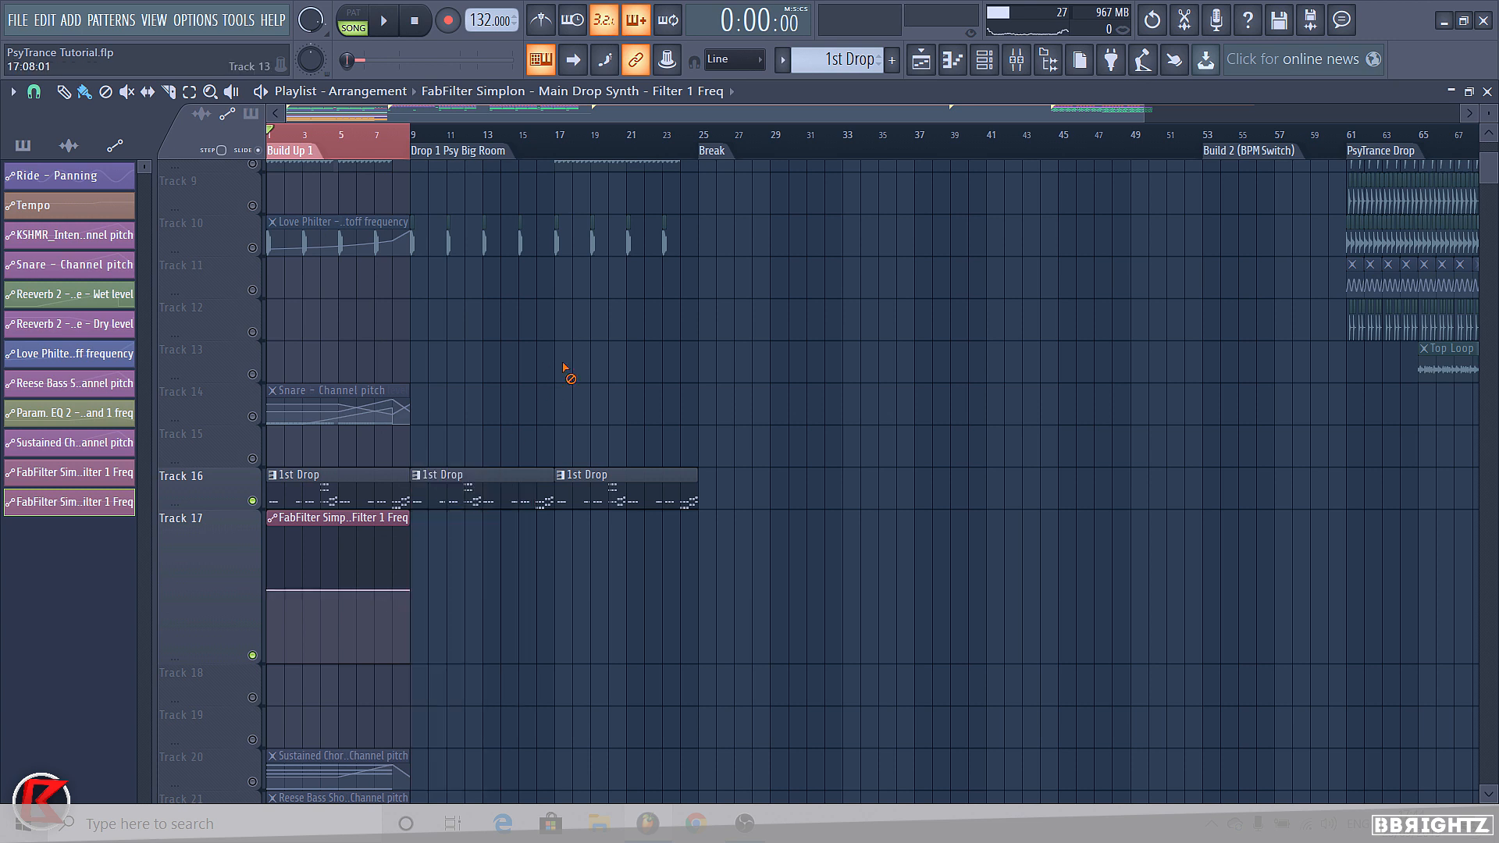
Make the first 1st Drop clip on Track 16 unique and rename its pattern "1st Drop (Build)"
click(273, 478)
click(320, 597)
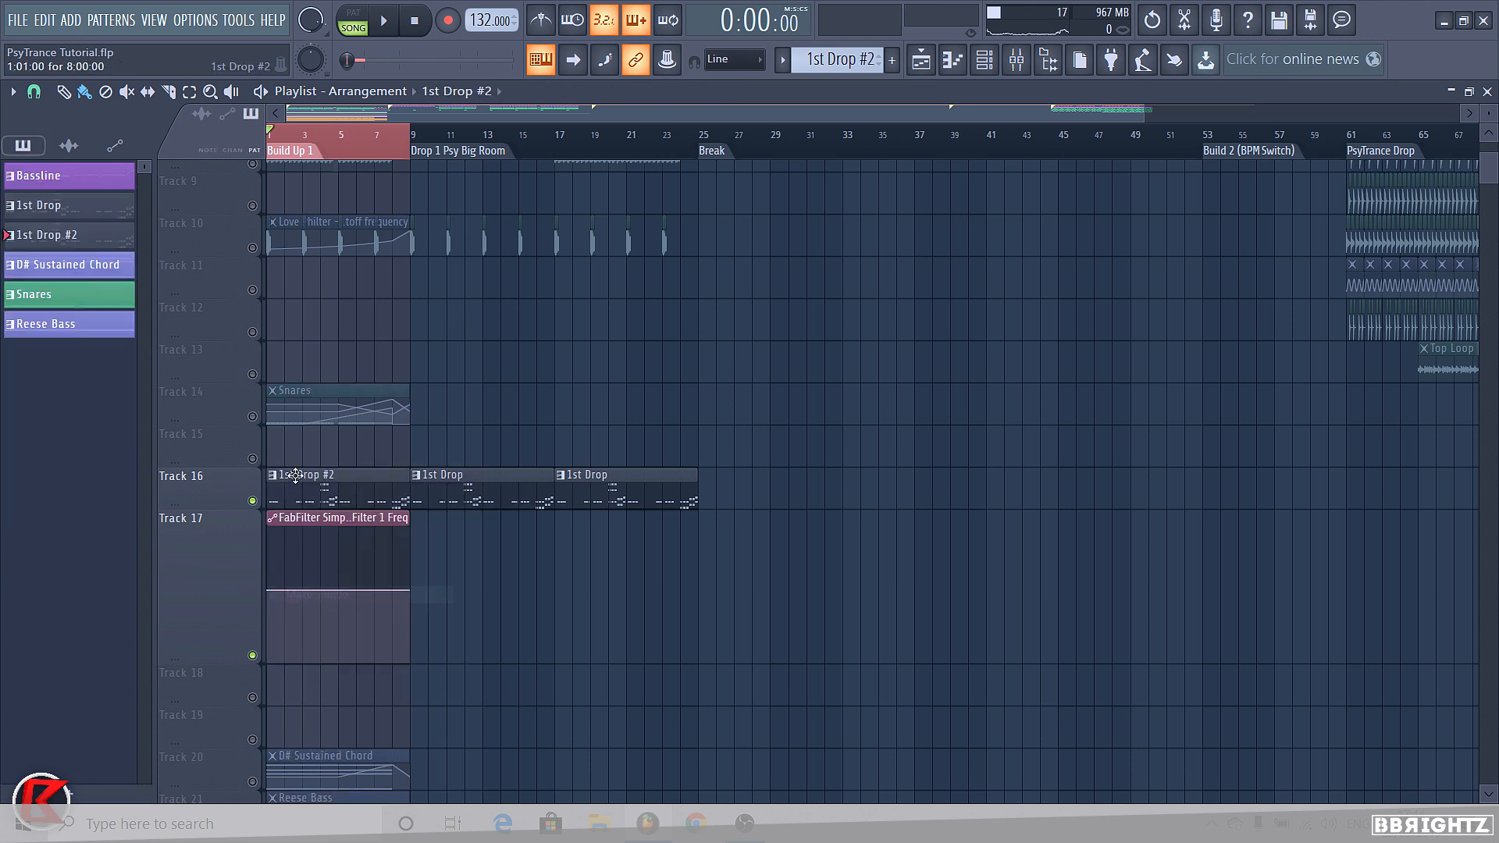
click(273, 478)
click(343, 559)
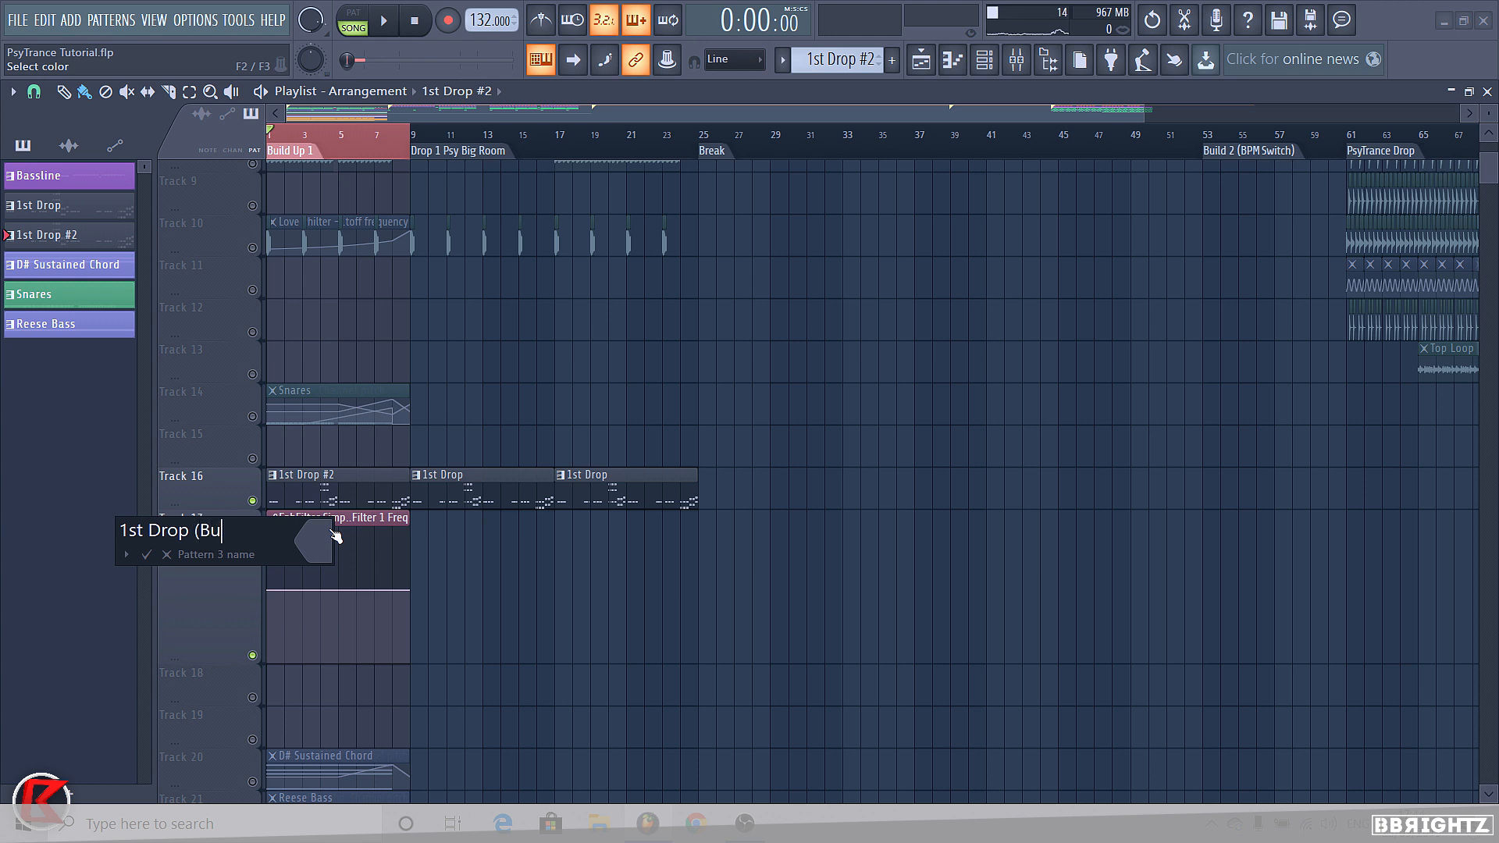
key(Return)
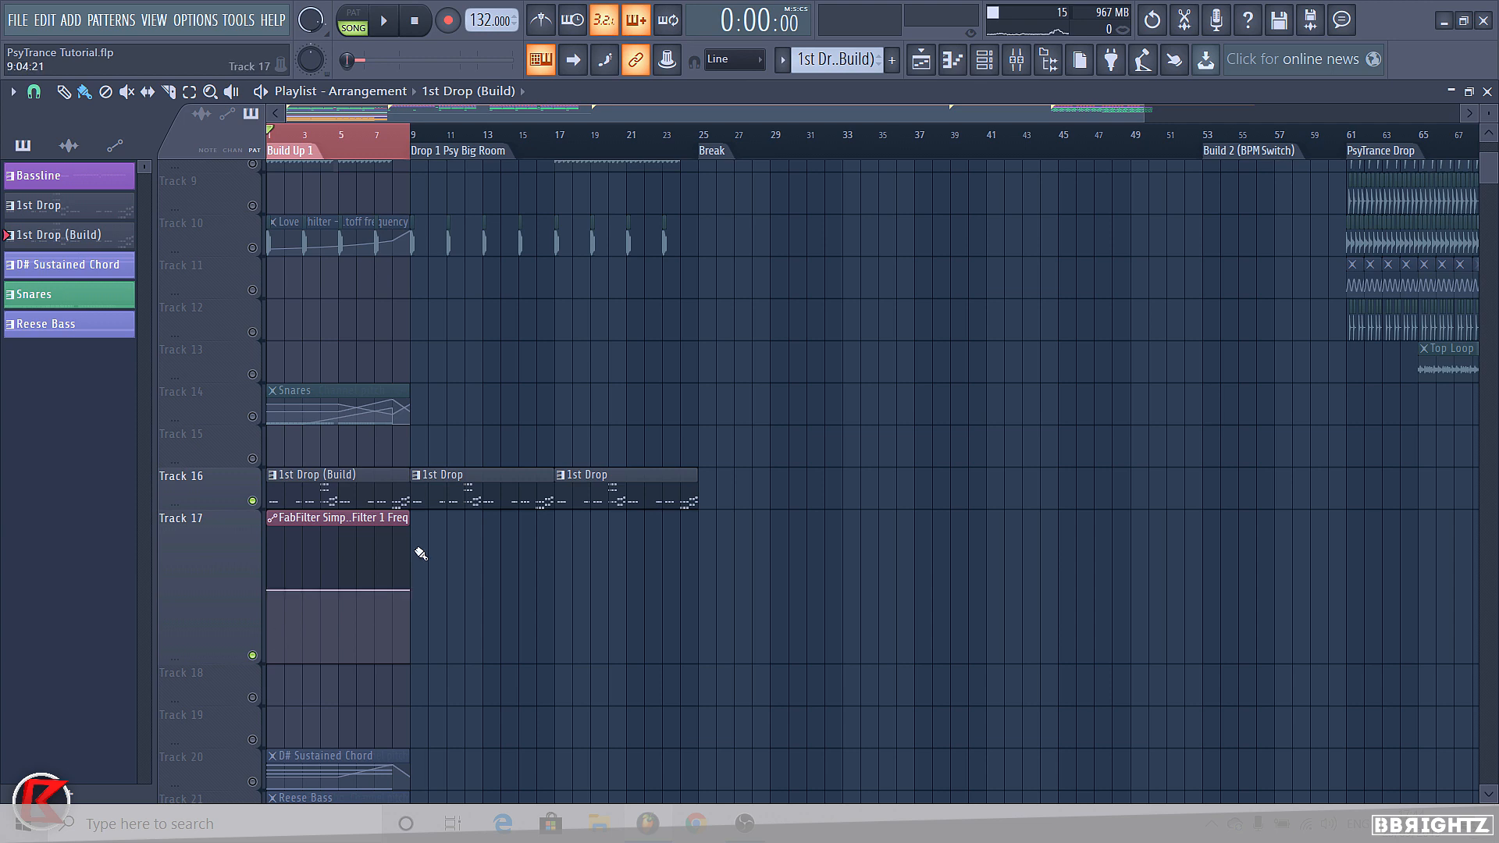
Copy the value of the Filter 1 frequency automation's end point and enlarge Track 17 further
scroll(338, 587, up, 4)
right_click(518, 590)
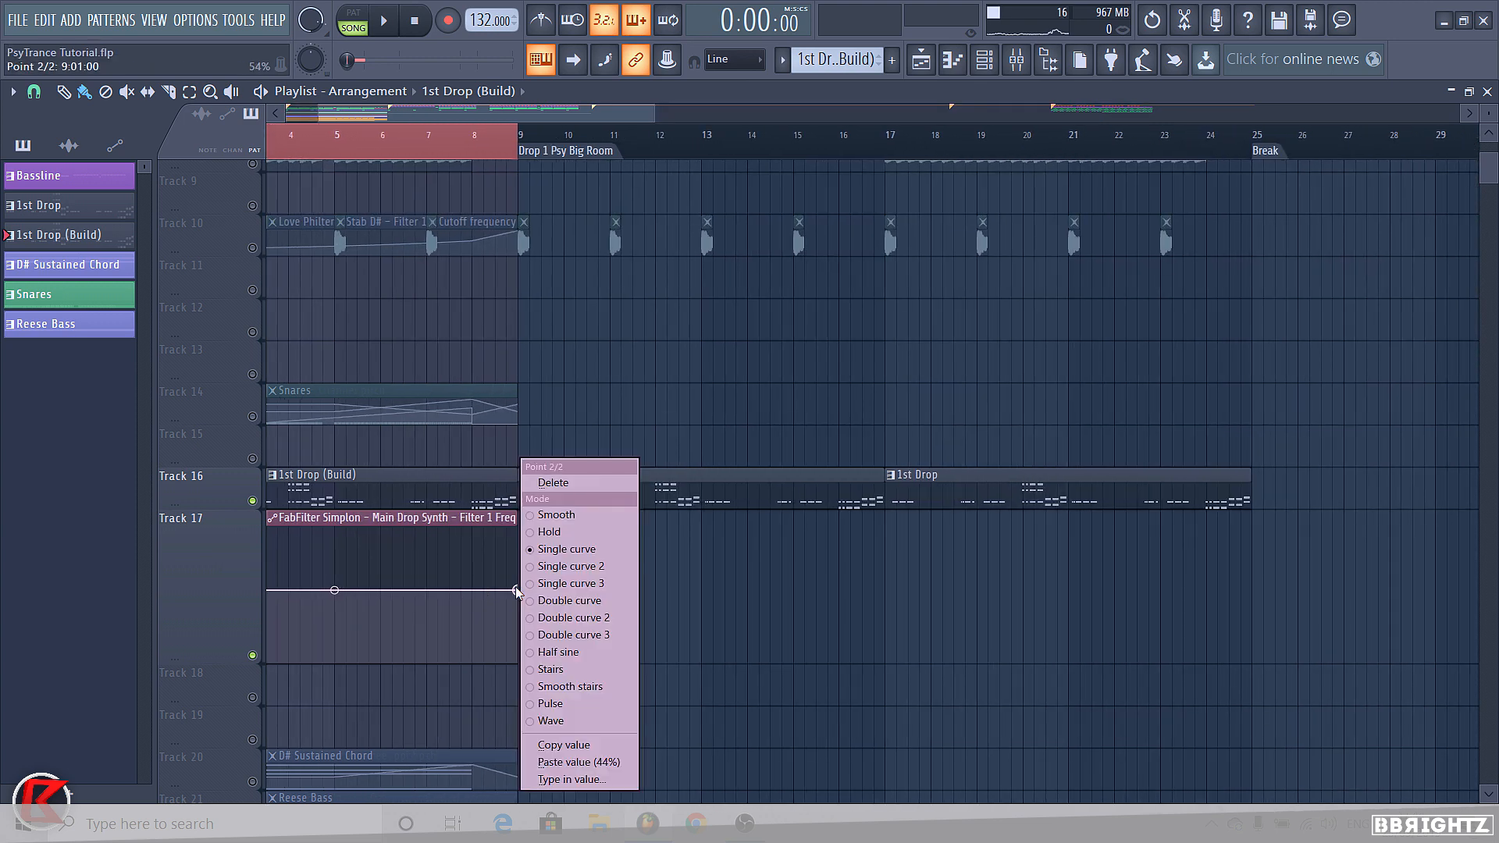
click(565, 746)
drag(212, 660, 212, 723)
Add an automation point at bar 5 above the clip's starting level and play back the build-up filter sweep
scroll(355, 574, down, 4)
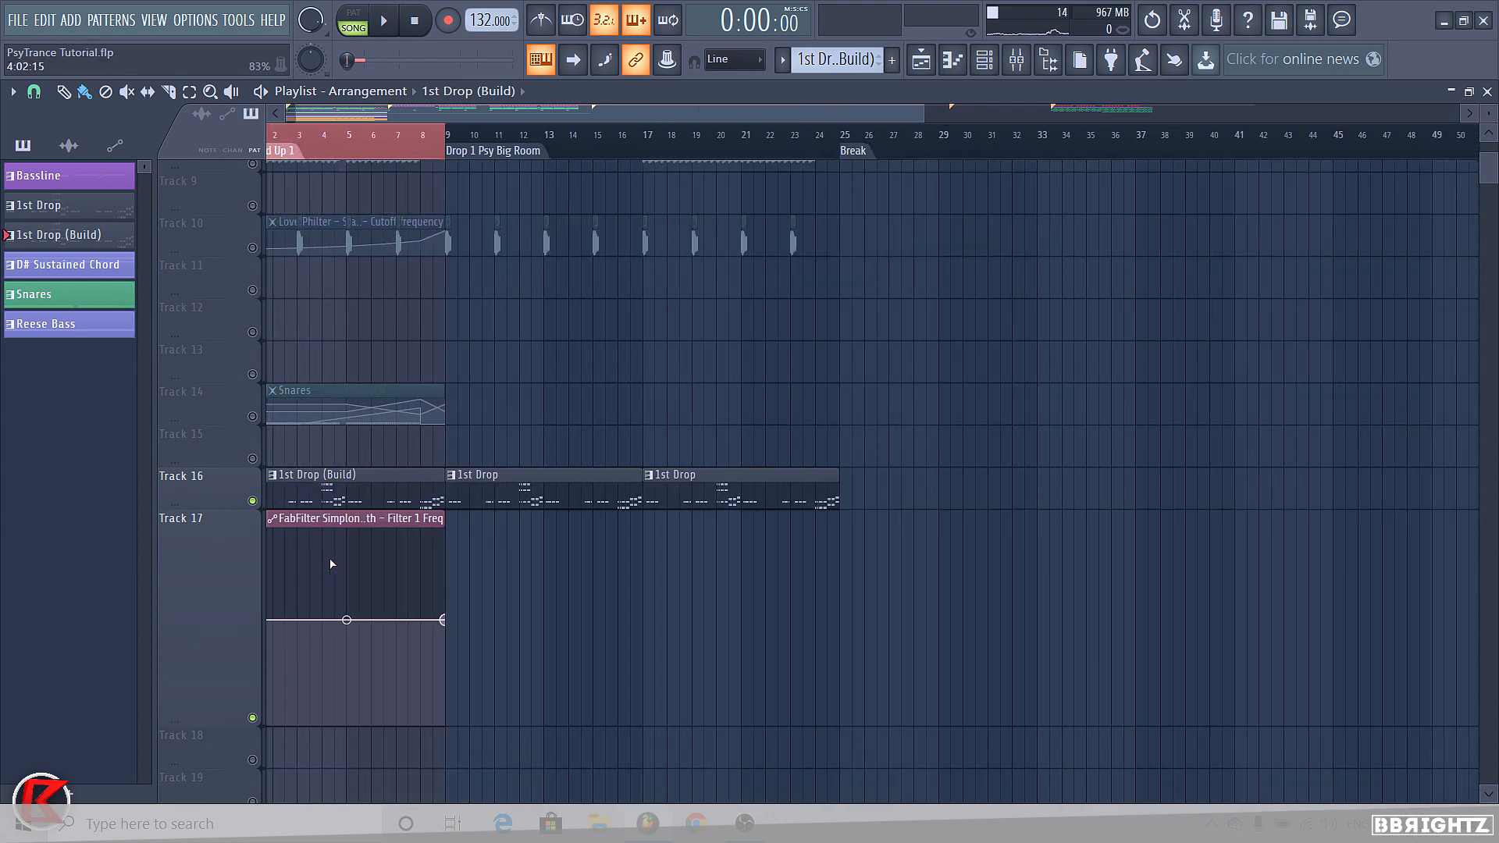
right_click(346, 573)
scroll(325, 613, down, 1)
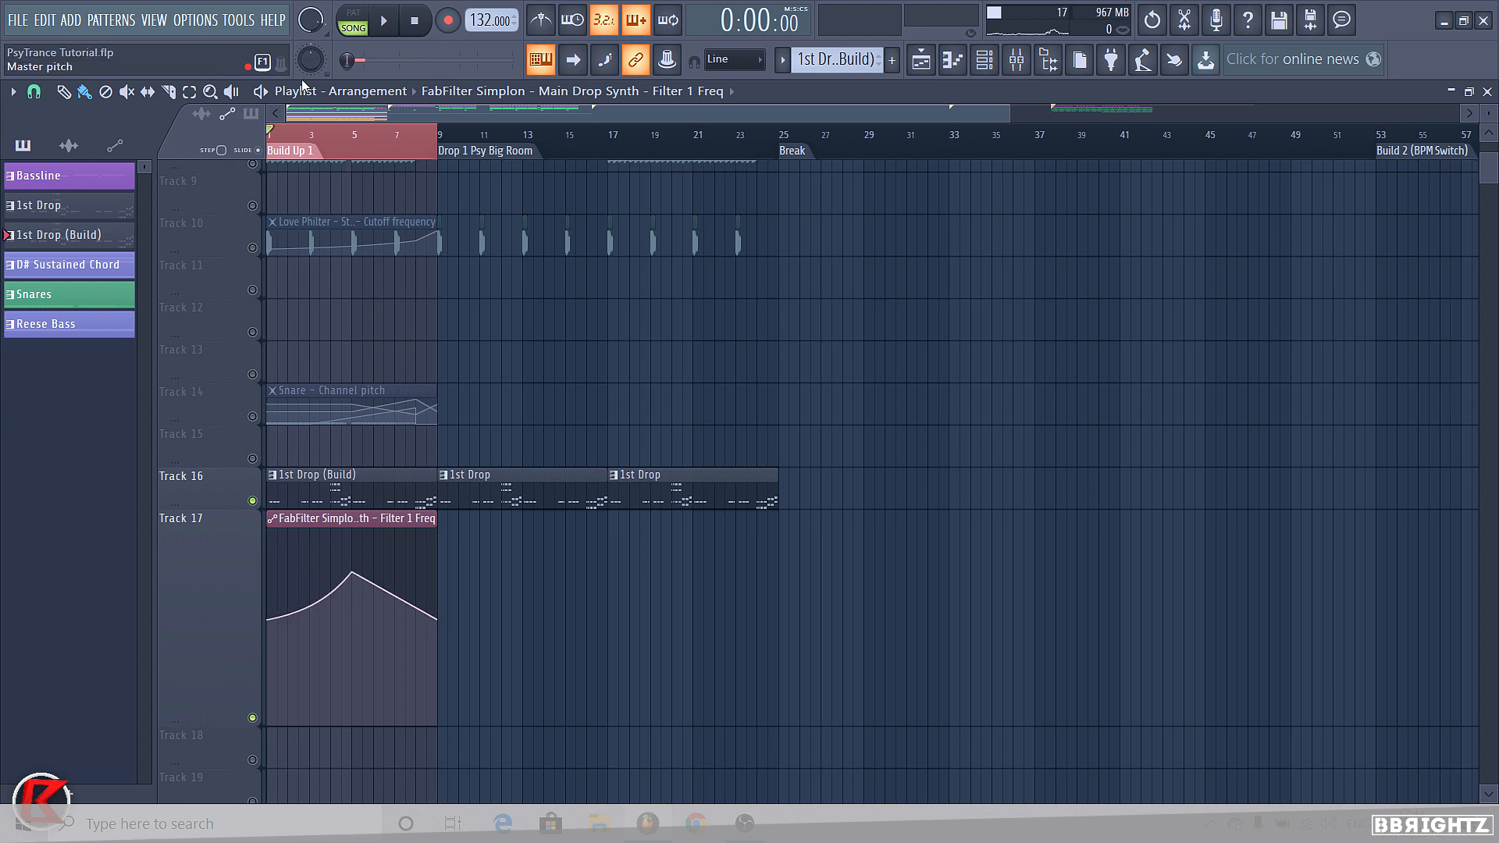
key(space)
scroll(326, 578, up, 2)
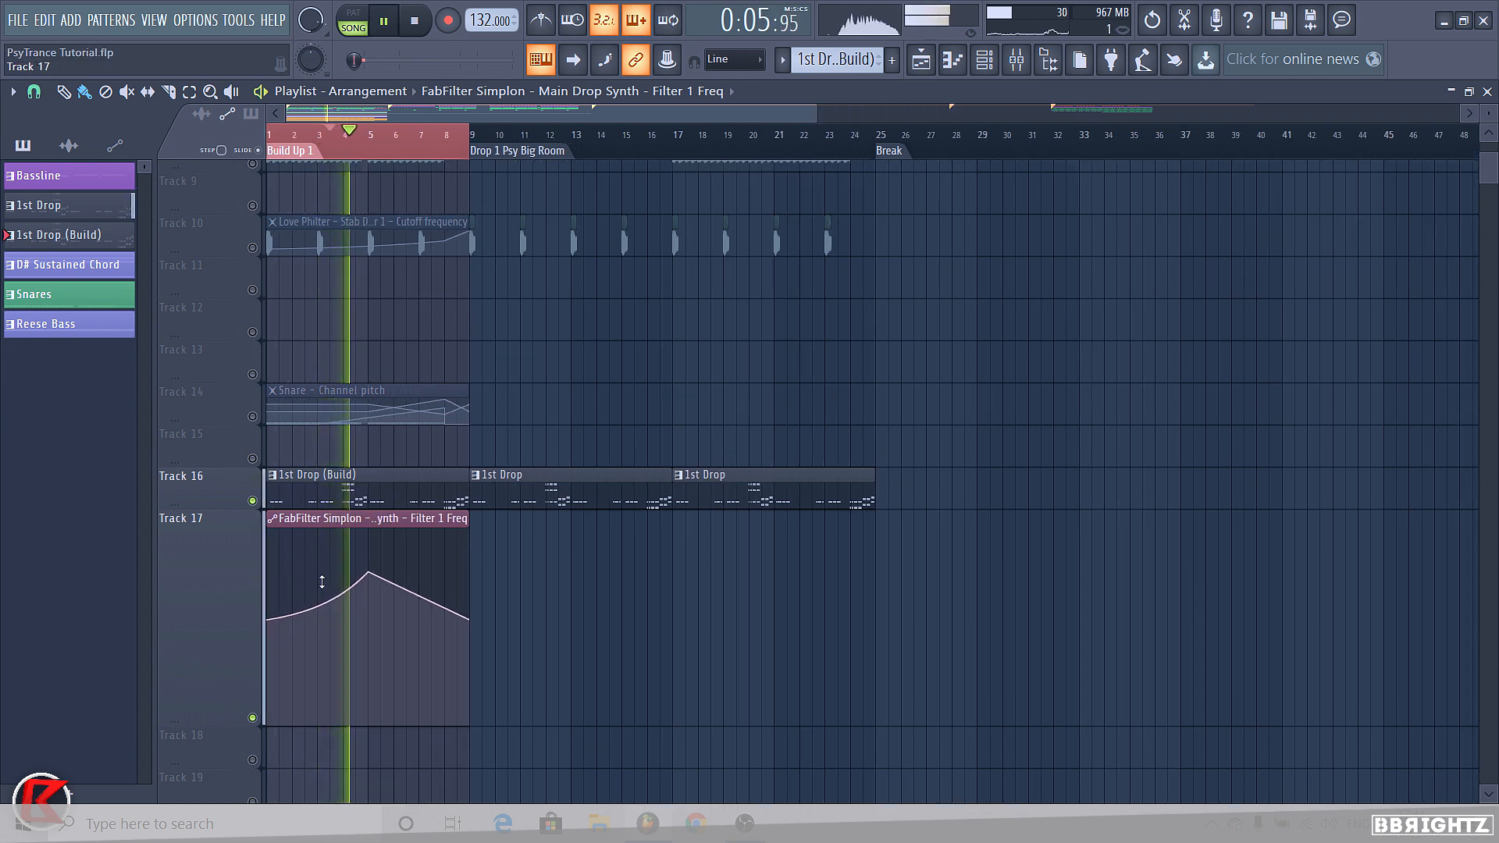
Raise the Track 17 automation point at bar 5, add a point at bar 8 and play back the build-up filter sweep
drag(382, 575, 383, 564)
key(space)
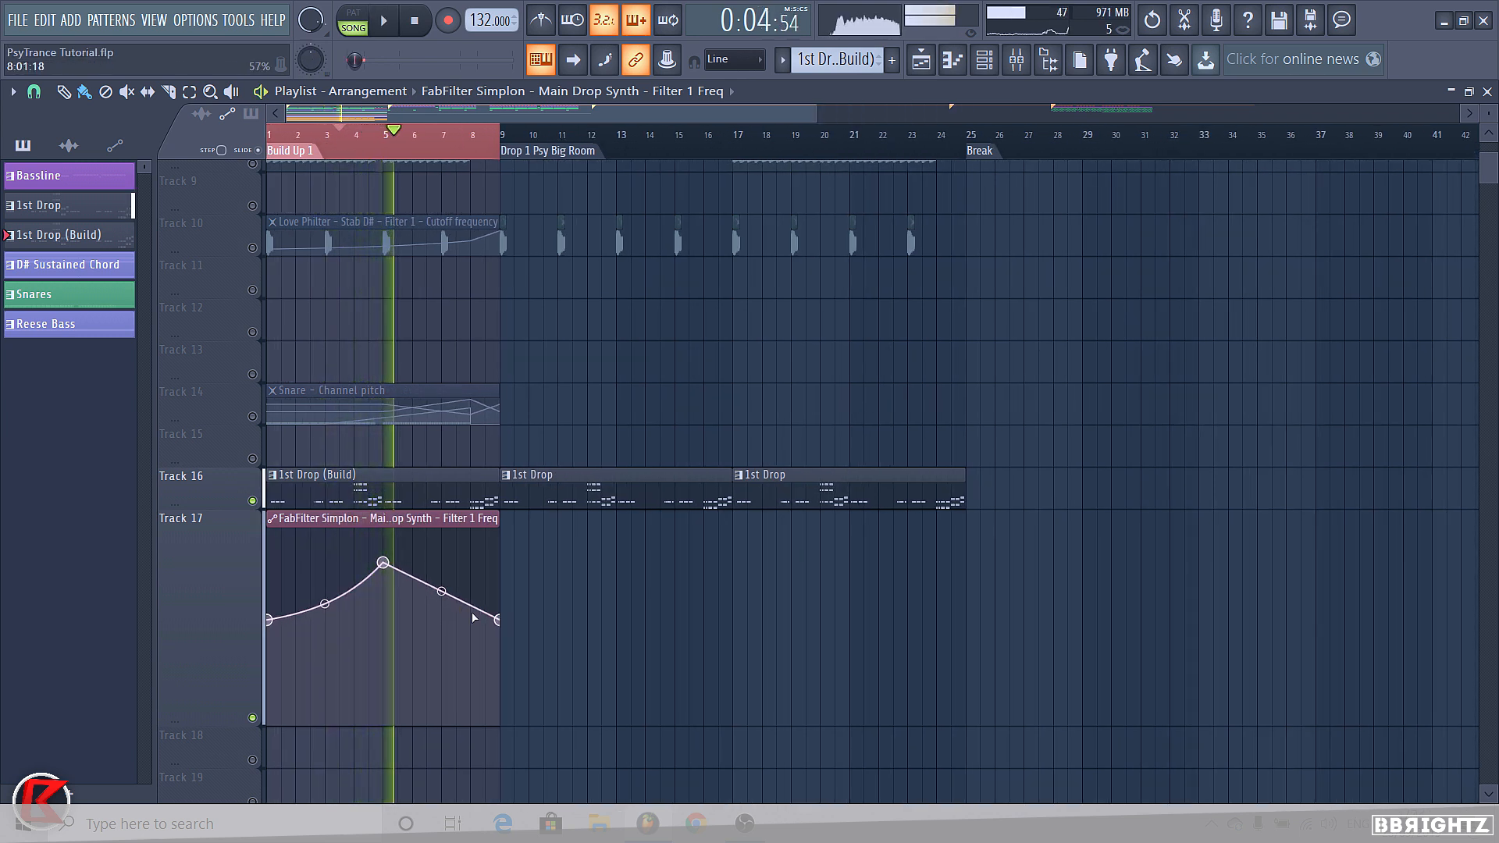
right_click(471, 614)
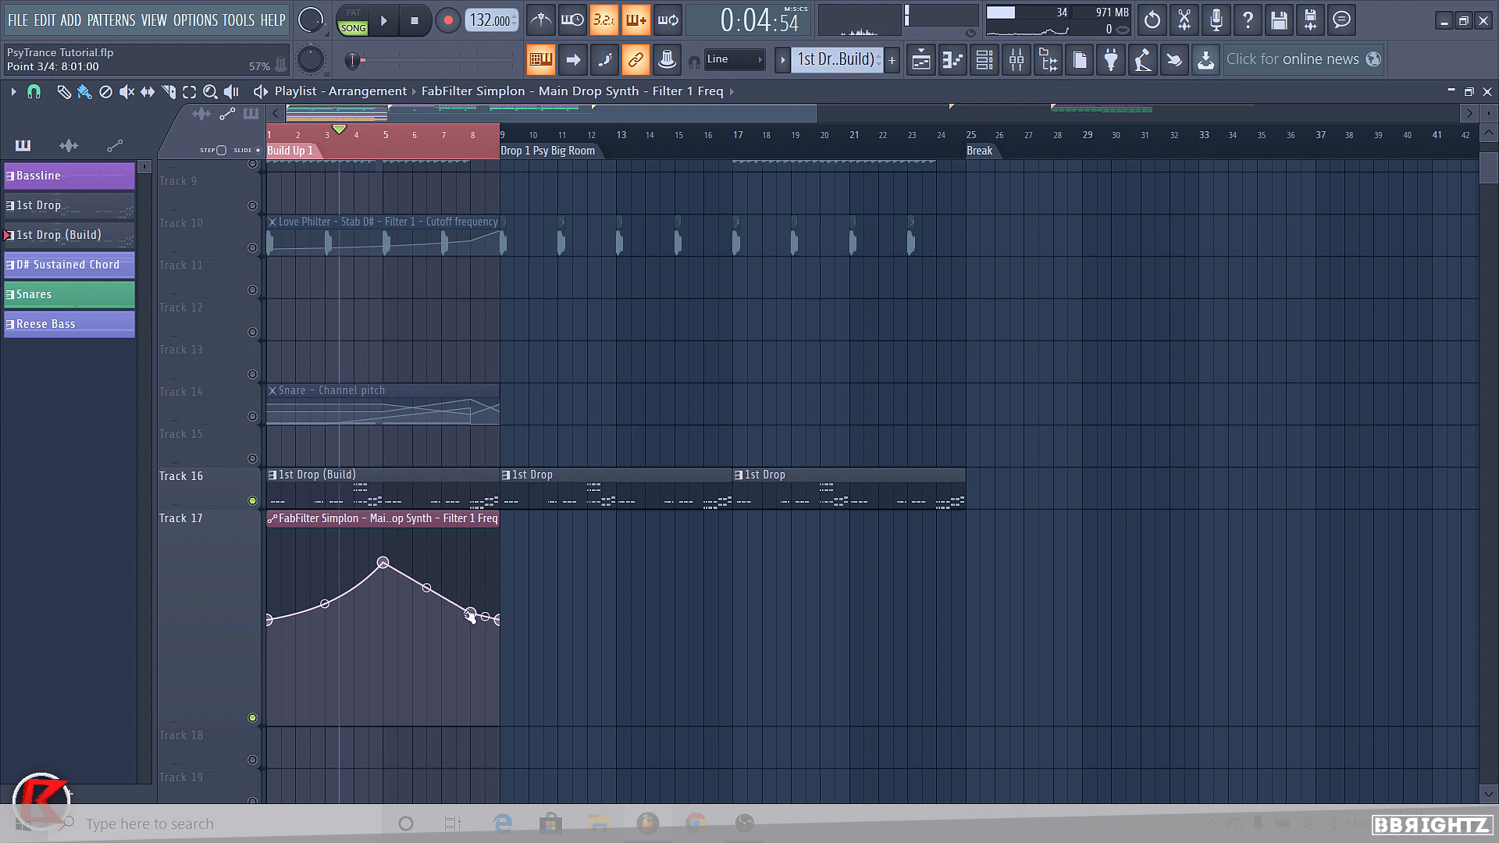
key(space)
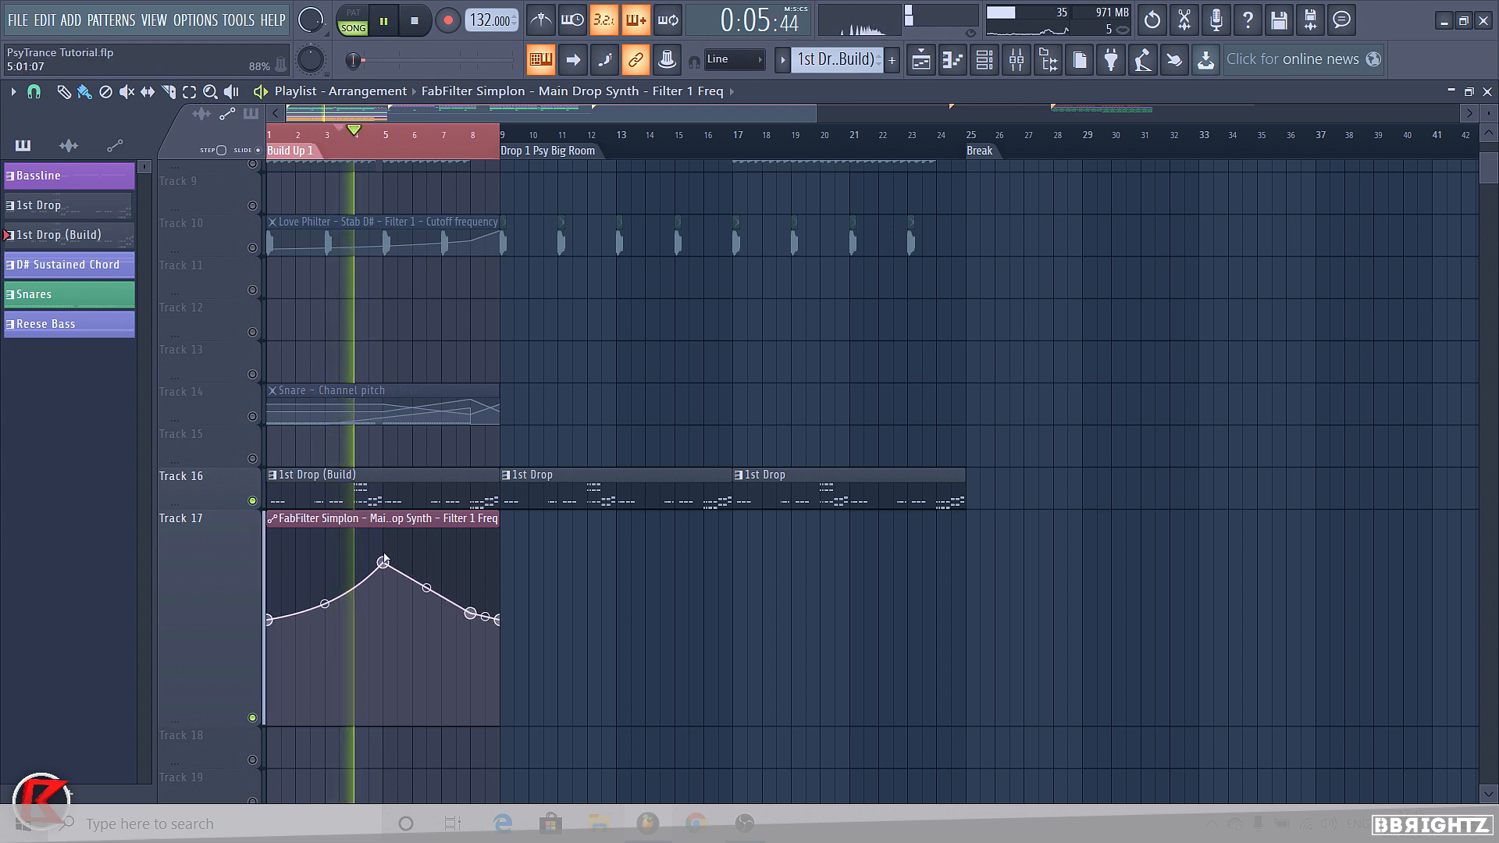
key(space)
key(space)
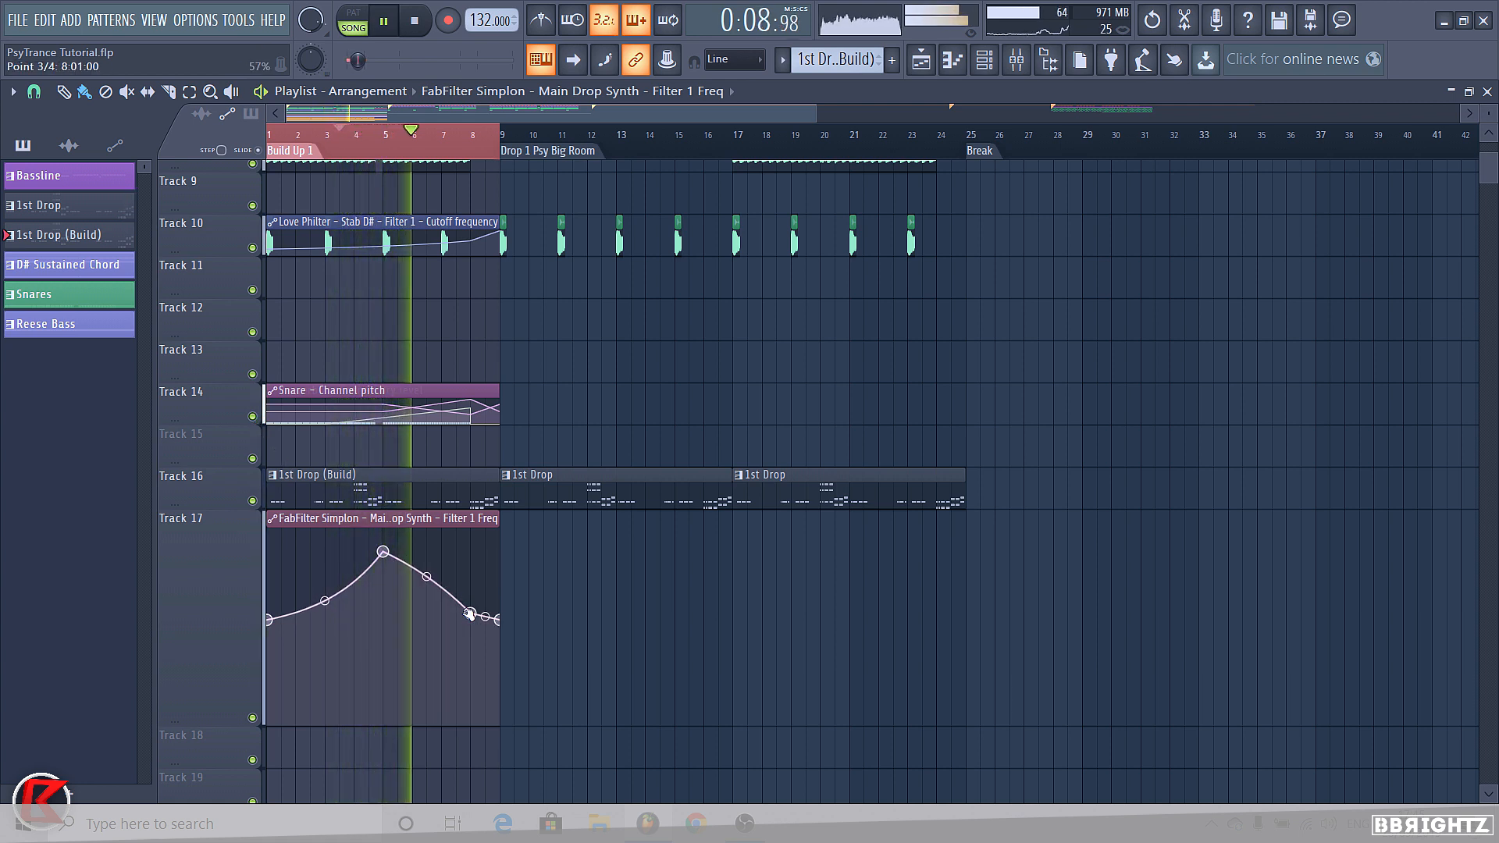
Lower the automation point at bar 8, raise the end point at bar 9 to the maximum and play back the sweep into the drop
drag(470, 613, 499, 531)
key(space)
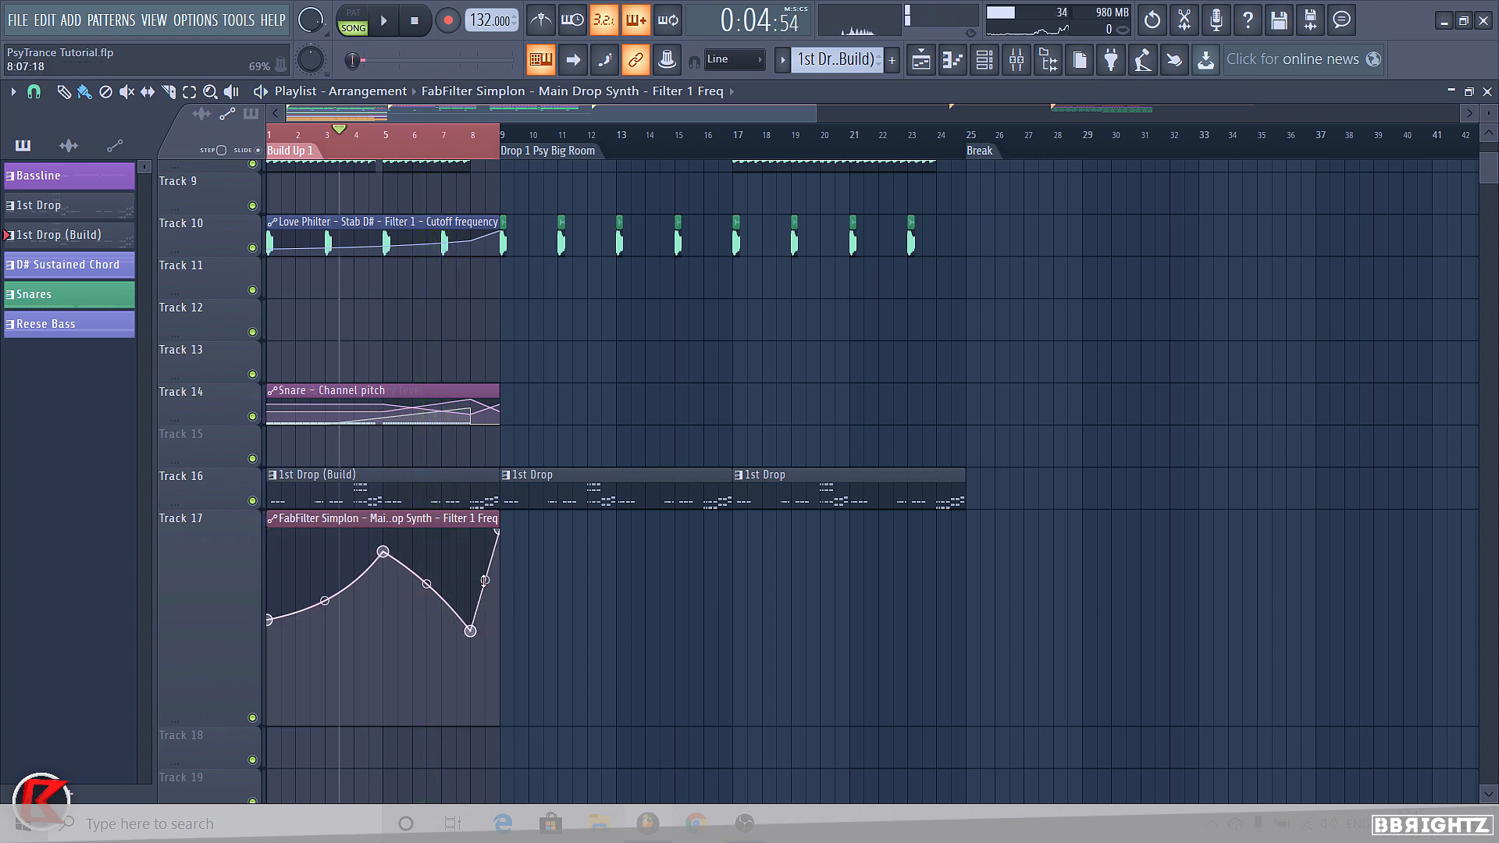
click(464, 150)
key(space)
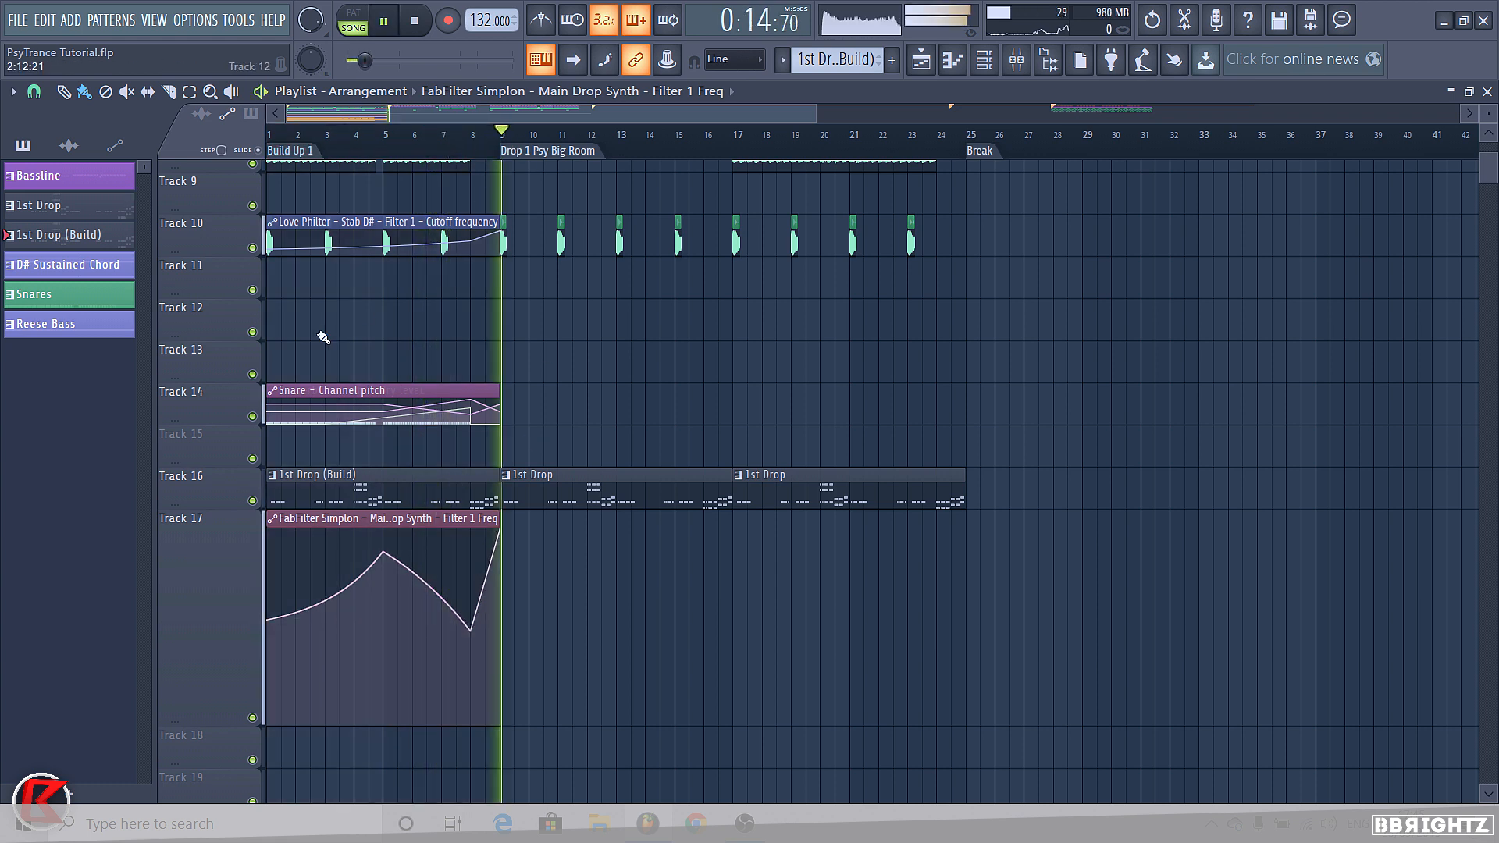
key(space)
Shrink Track 17 back to the same height as the other playlist tracks
right_click(248, 547)
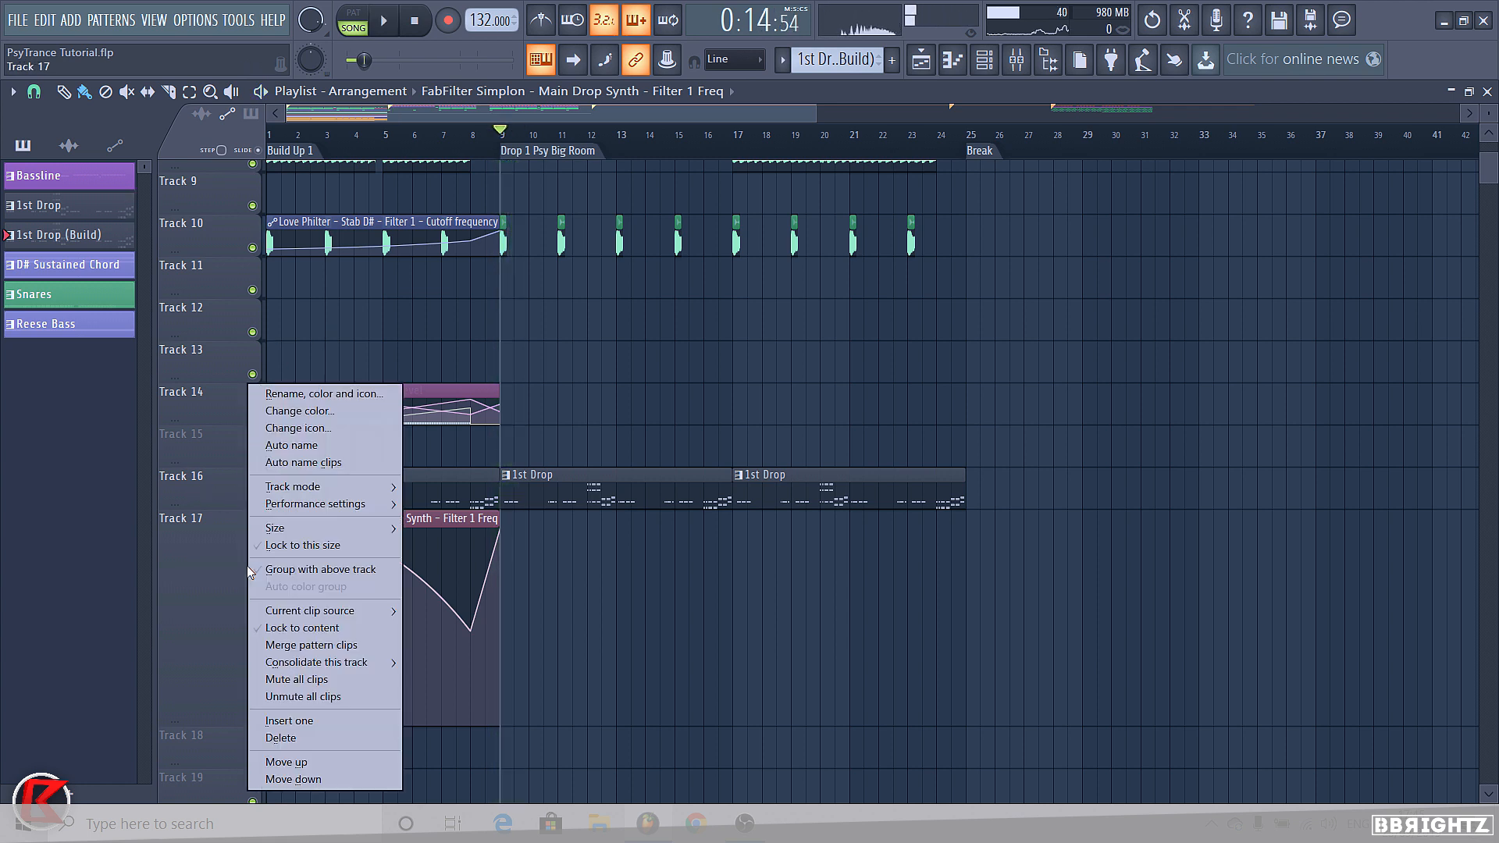
mouse_move(382, 528)
click(416, 561)
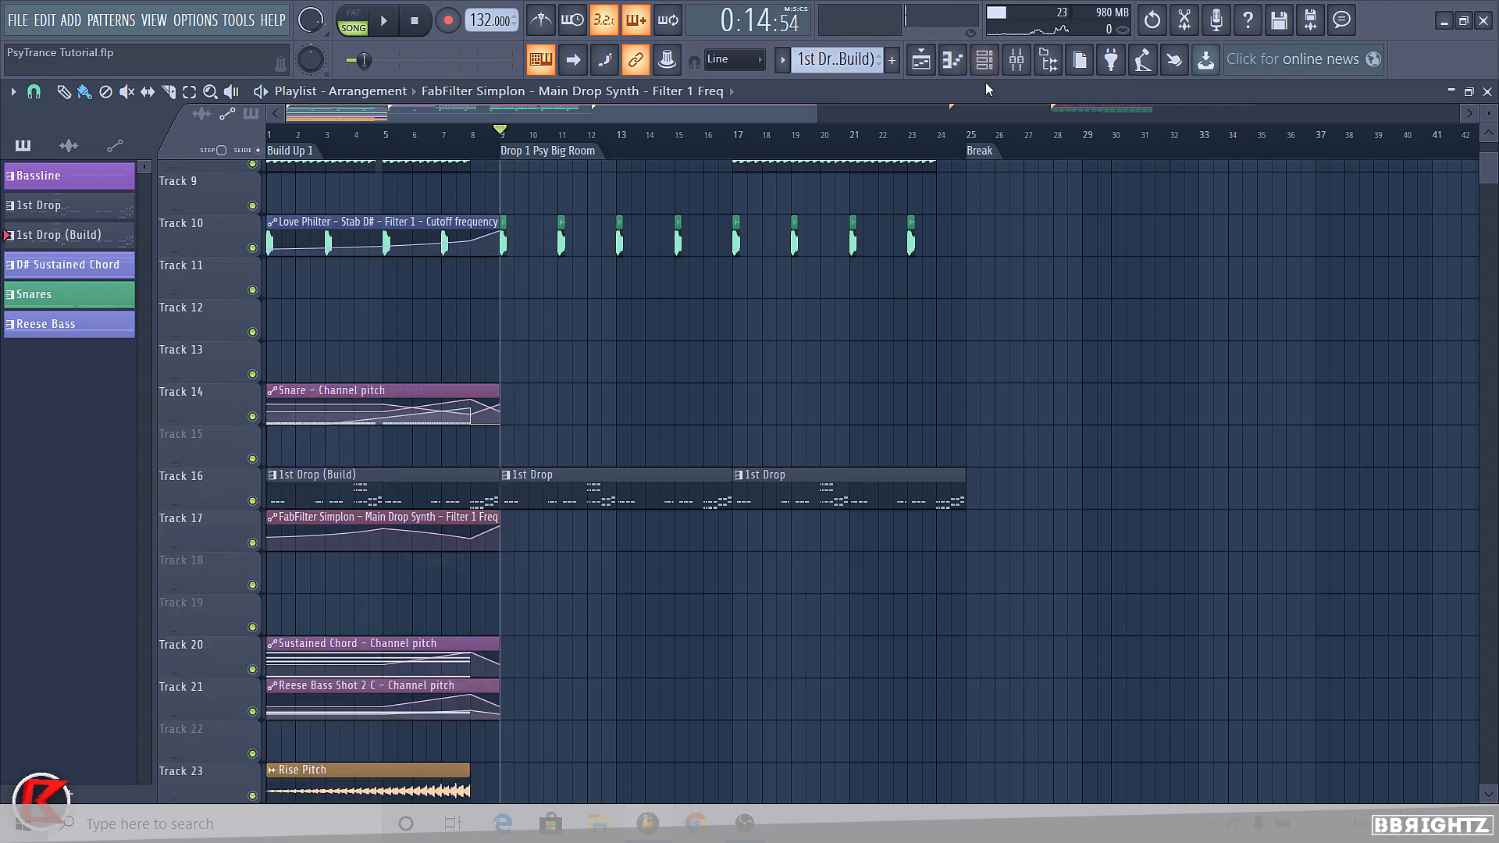
Mute the Main Drop Synth mixer channel and leave Support LY 1 enabled
click(1016, 60)
click(267, 334)
click(292, 382)
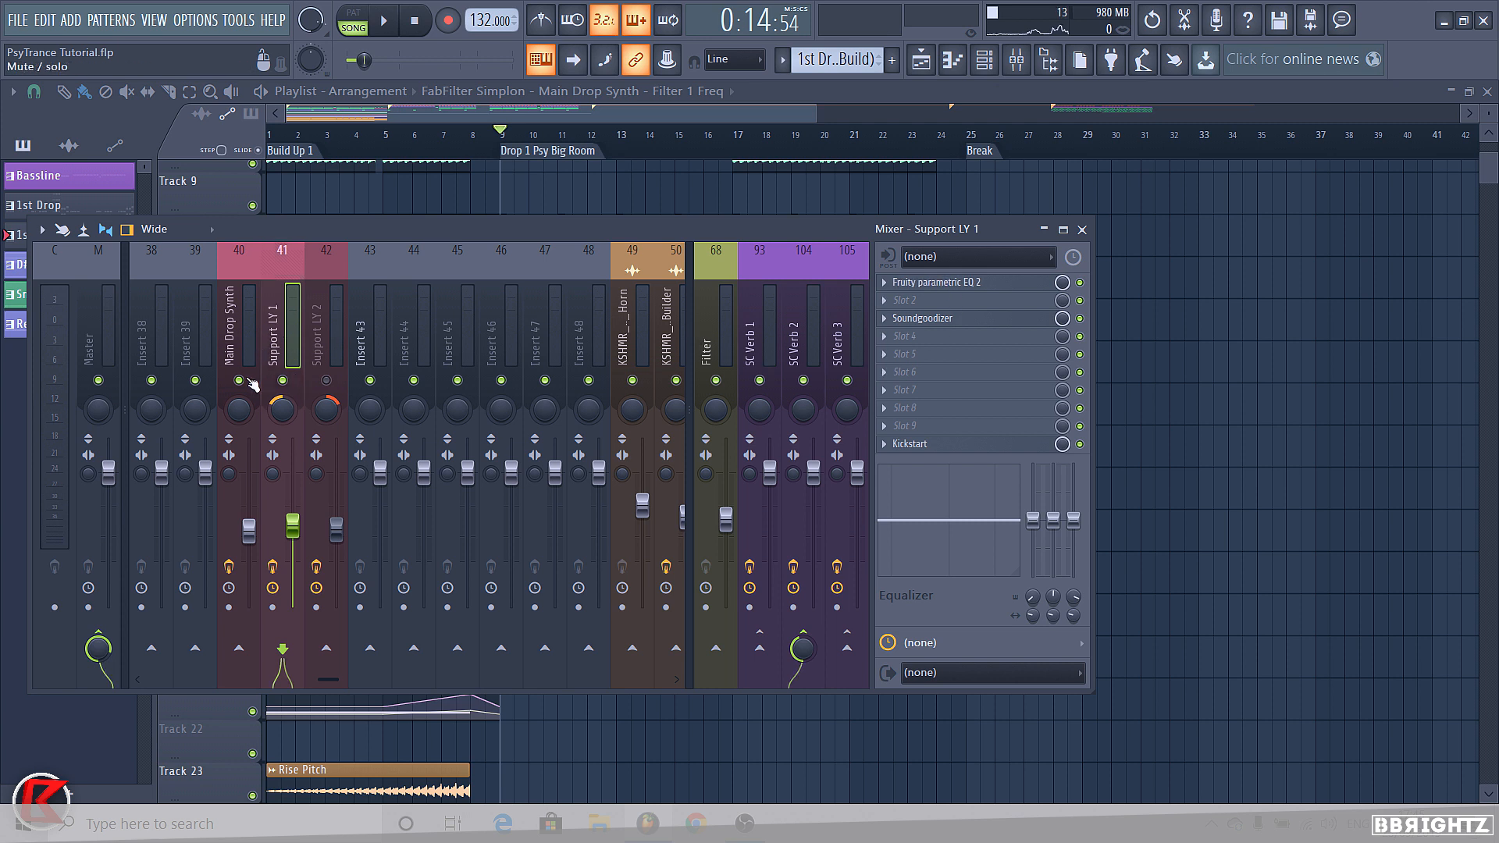
click(242, 381)
Copy FabFilter Simplon from Main Drop Synth to slot 4 of Support LY 1, with Soundgoodizer moved up to slot 2
click(243, 273)
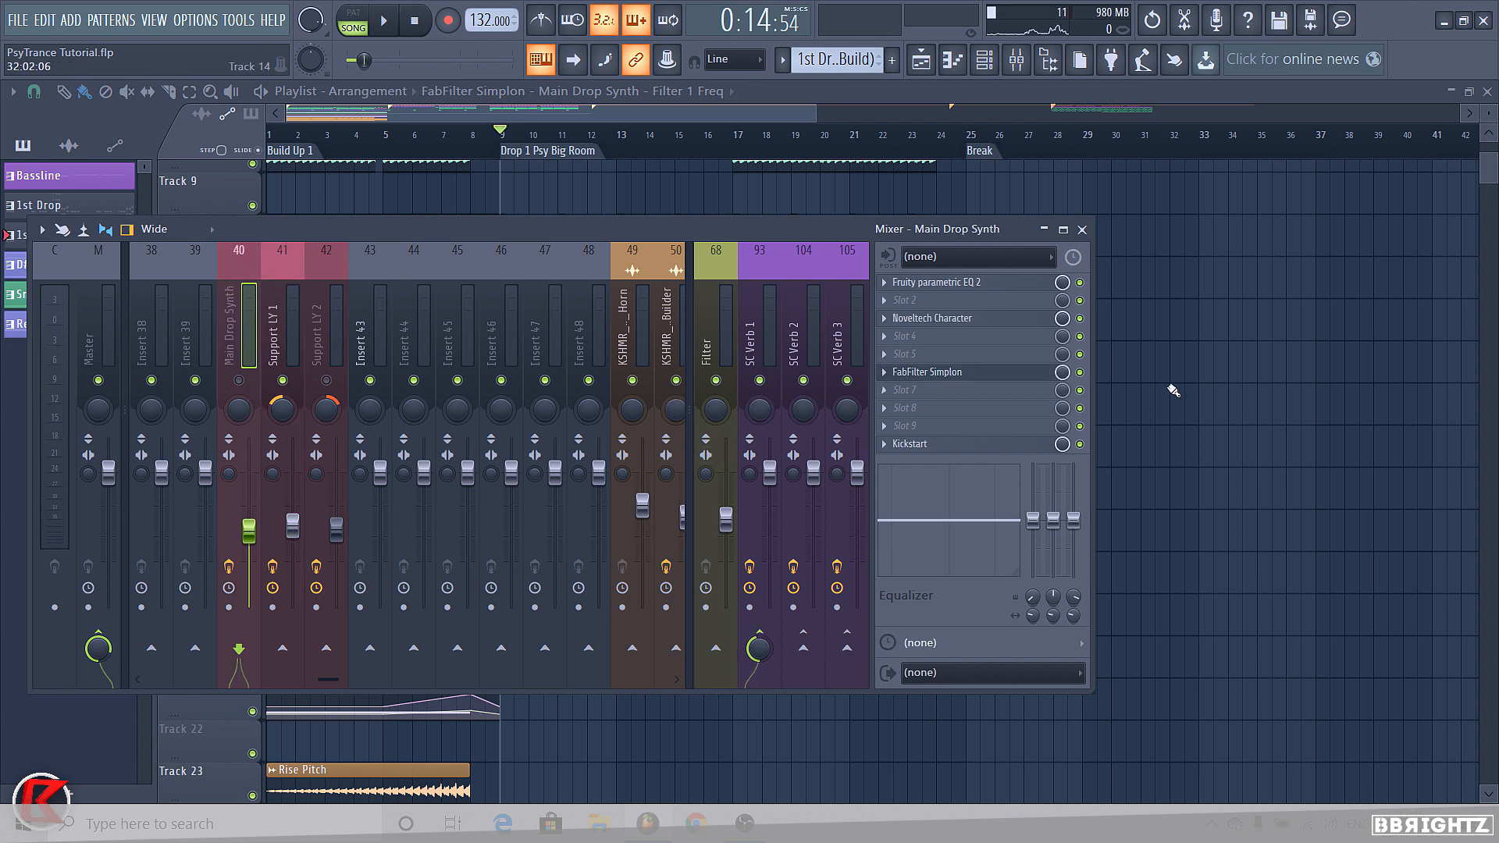
click(906, 372)
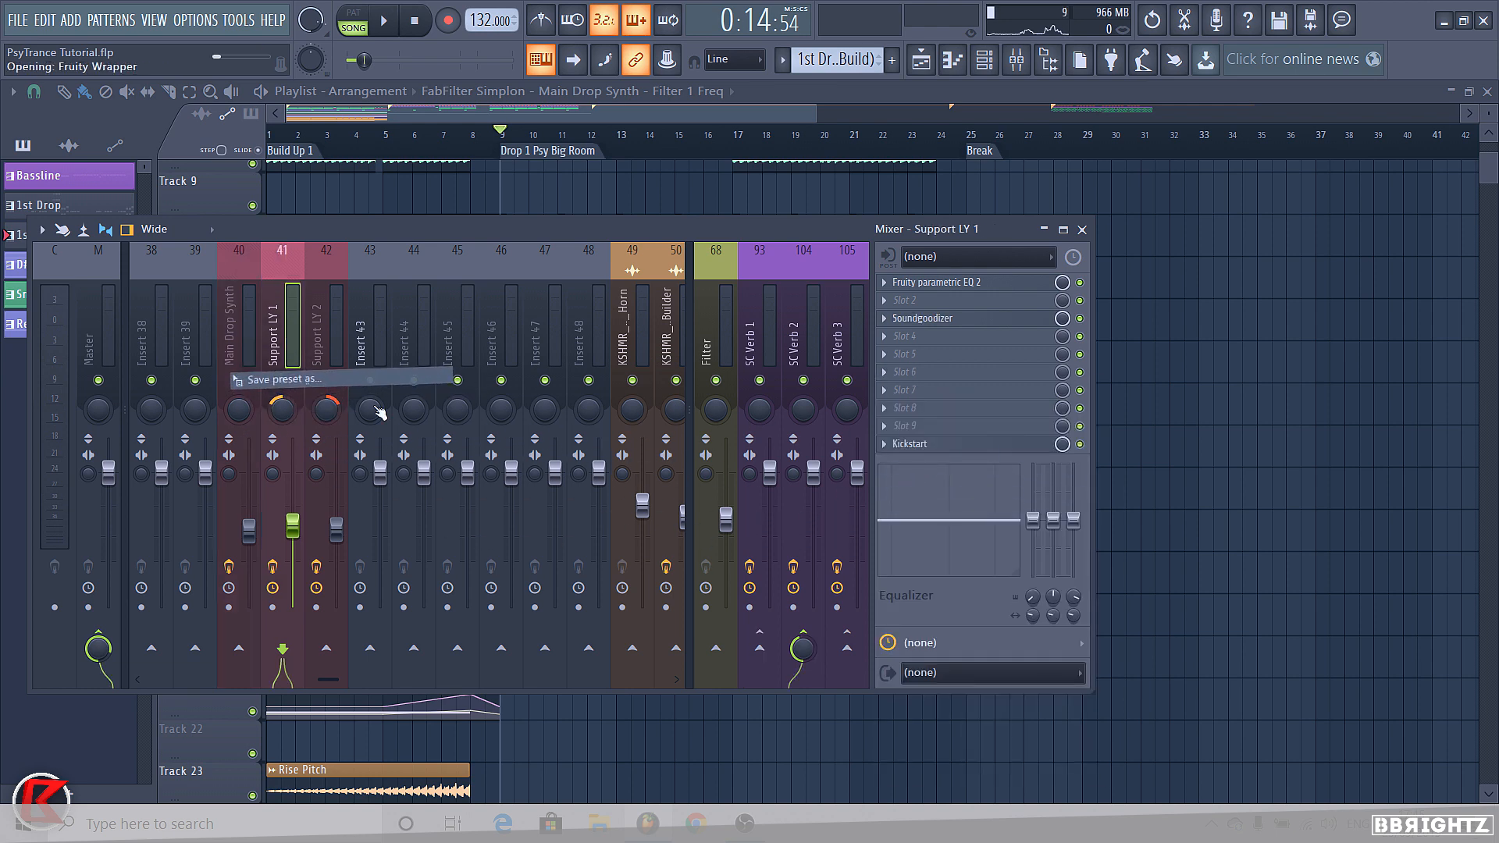
drag(914, 303, 927, 336)
click(926, 337)
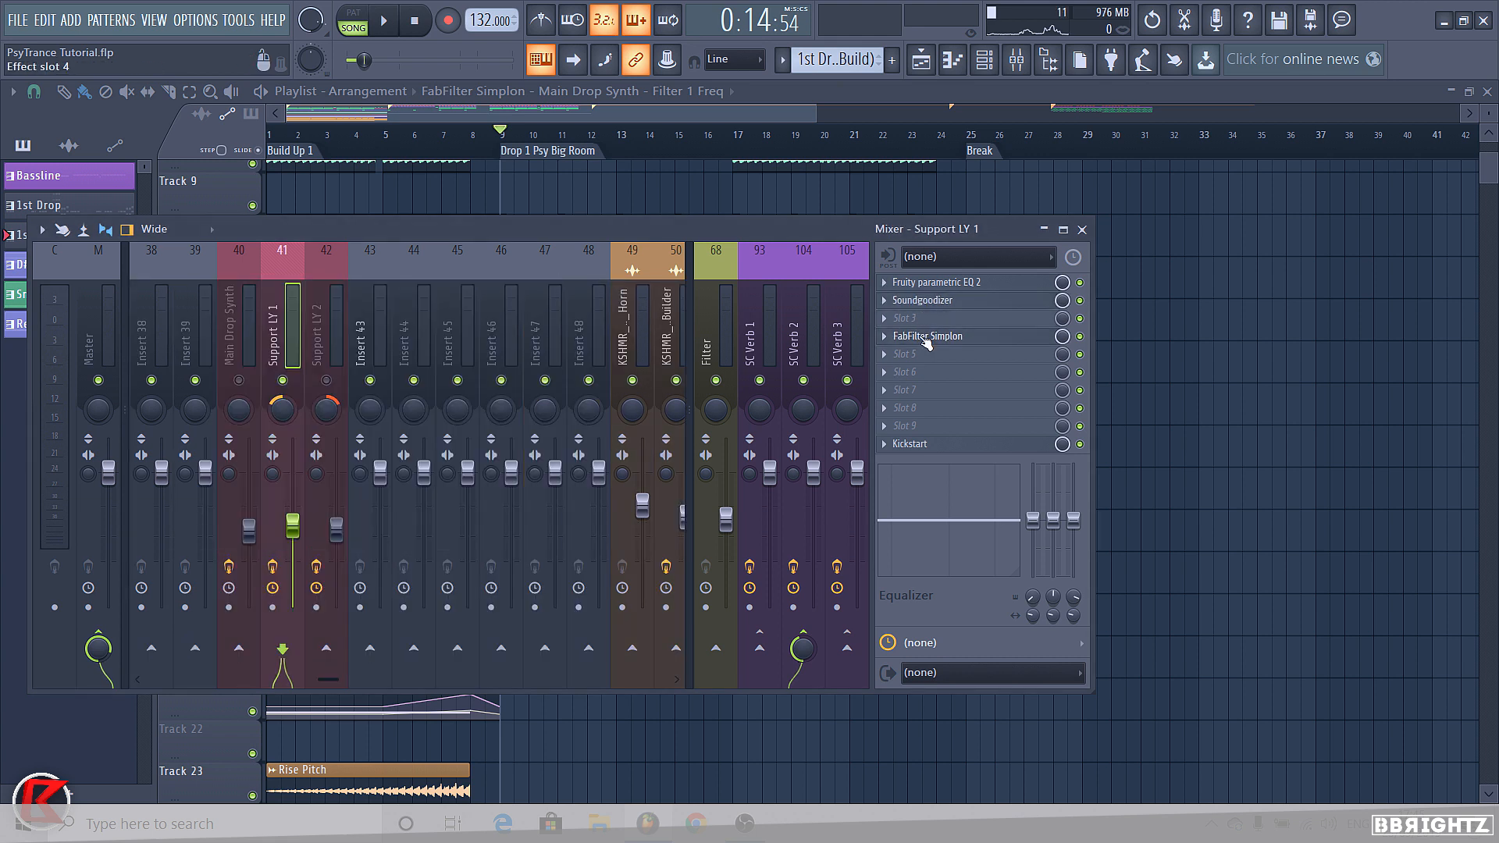
Lower Simplon's Filter 1 frequency on Support LY 1 to about 440 Hz and create an automation clip for it
click(926, 337)
drag(424, 376, 427, 467)
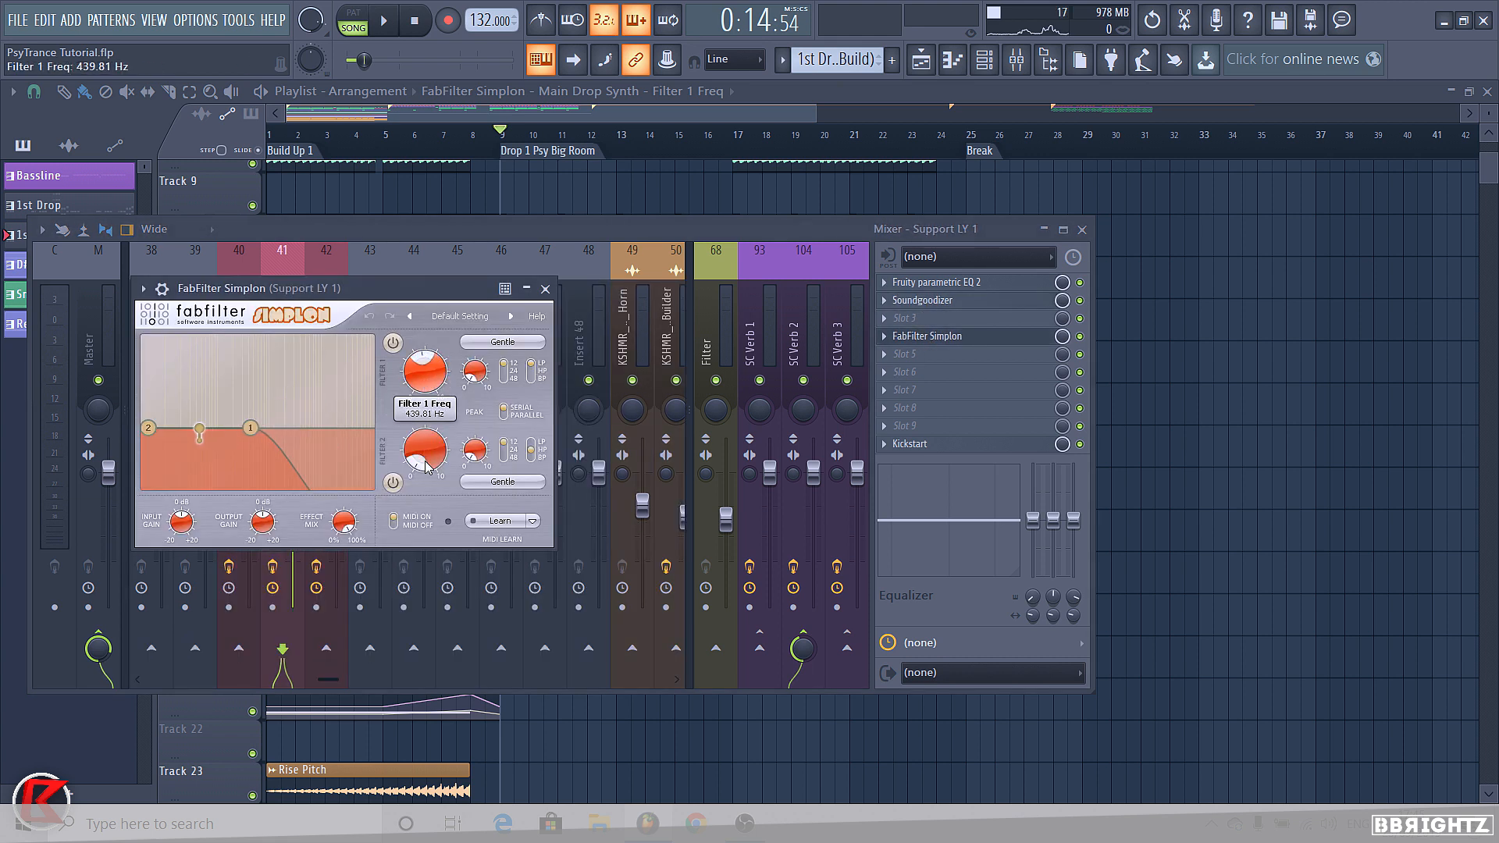
right_click(411, 377)
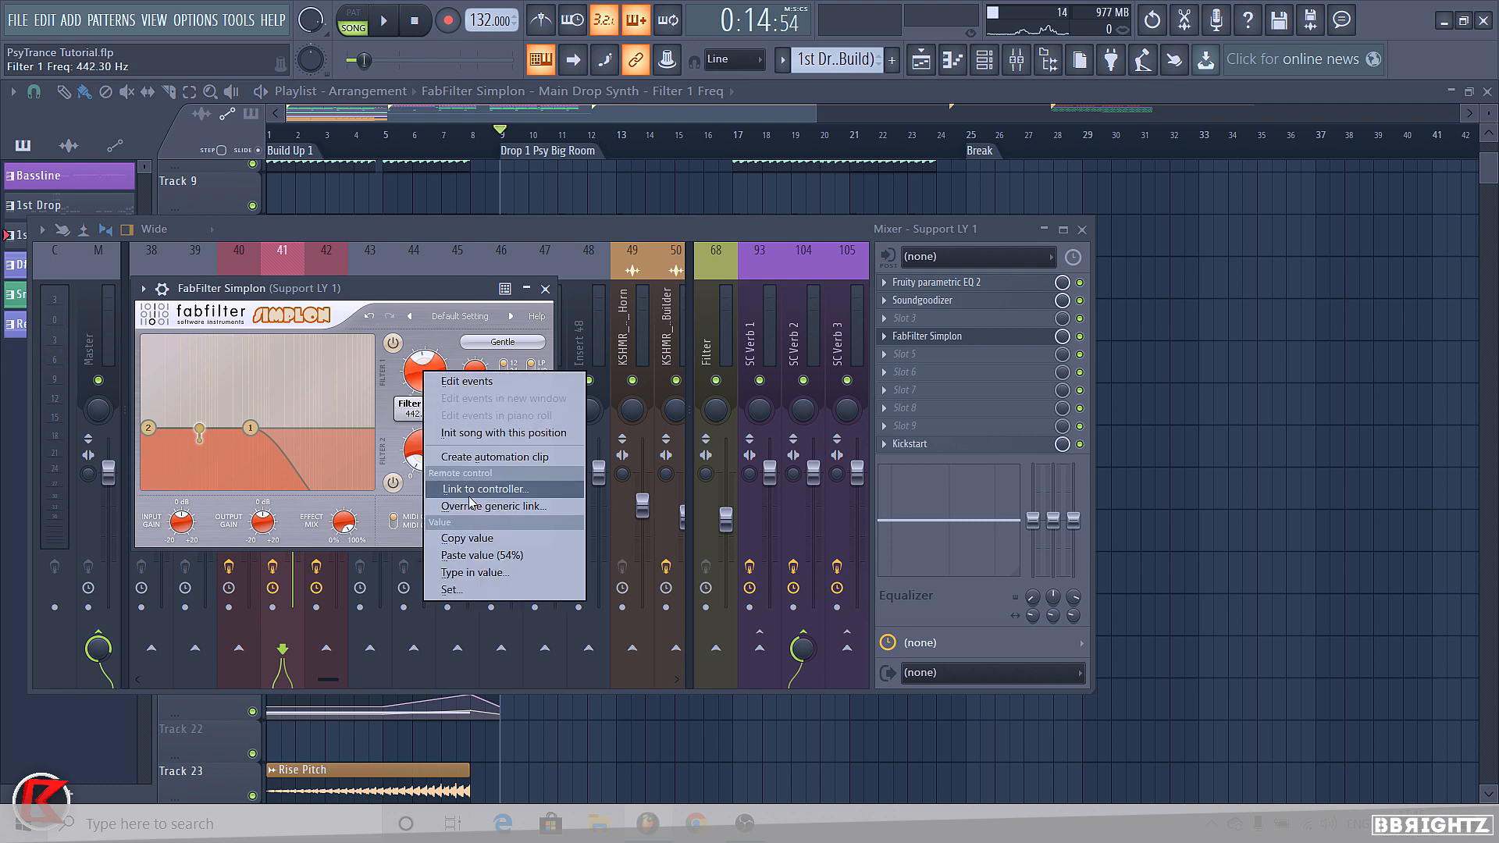
click(484, 457)
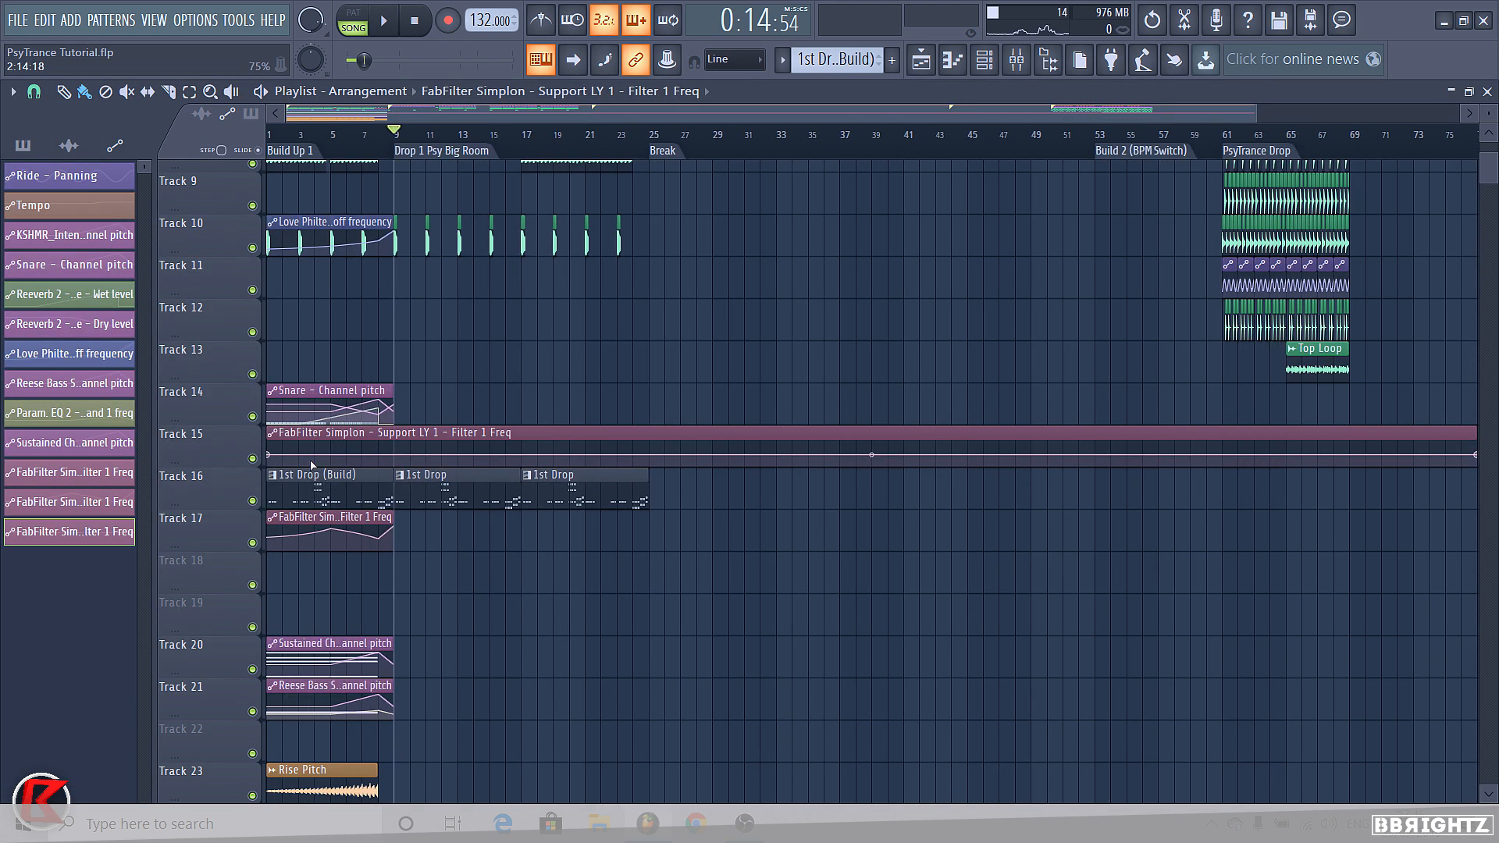
Add a point at bar 9 in the Support LY 1 Filter 1 automation clip and delete its end point at bar 77
scroll(311, 466, down, 1)
right_click(372, 453)
right_click(1257, 452)
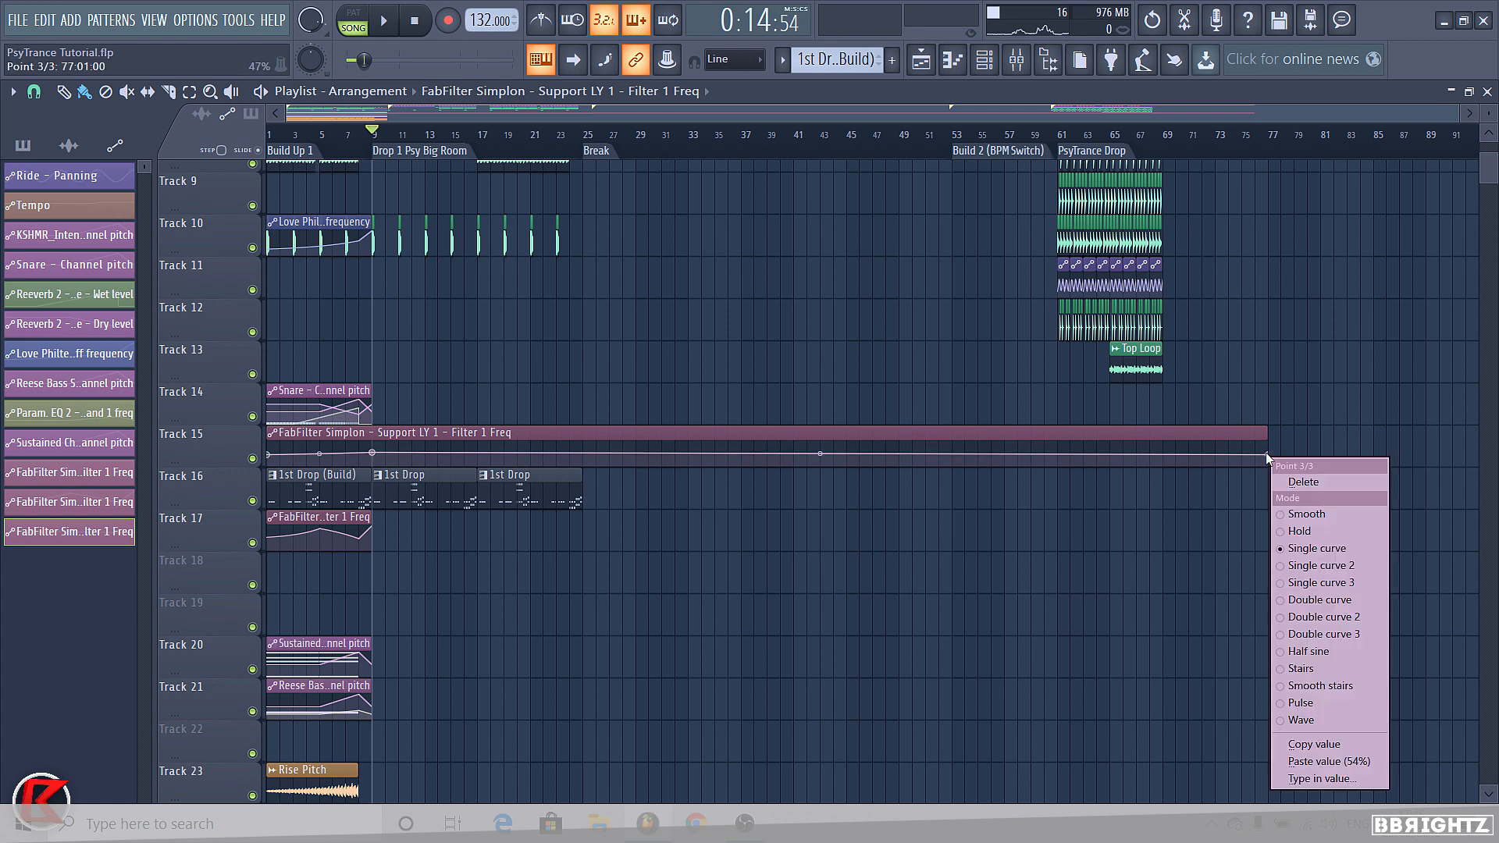
click(1292, 477)
Copy the articulator state of the Main Drop Synth Filter 1 frequency automation clip on Track 17
click(324, 522)
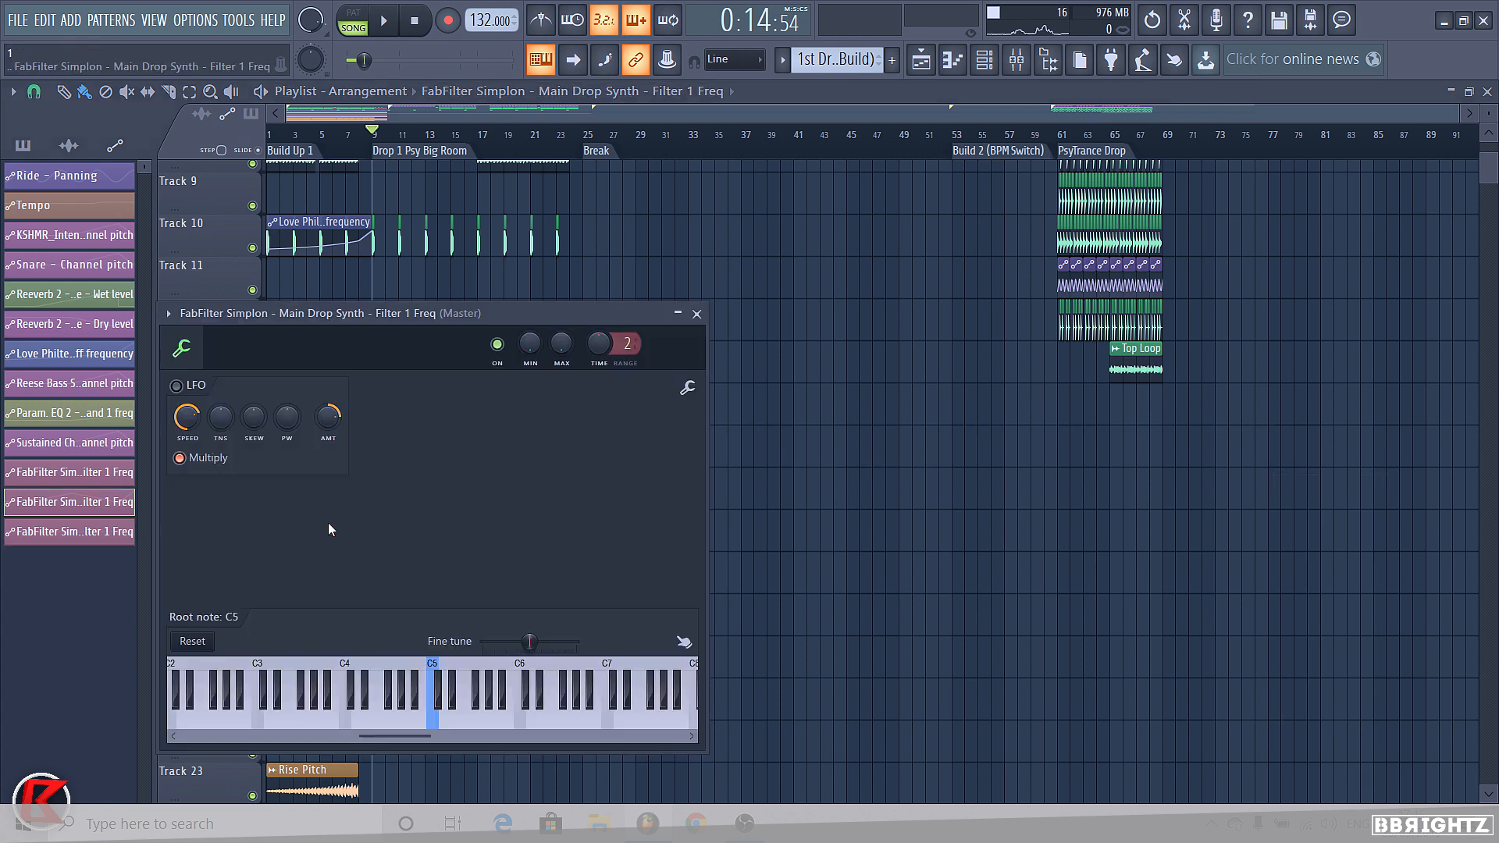
click(166, 315)
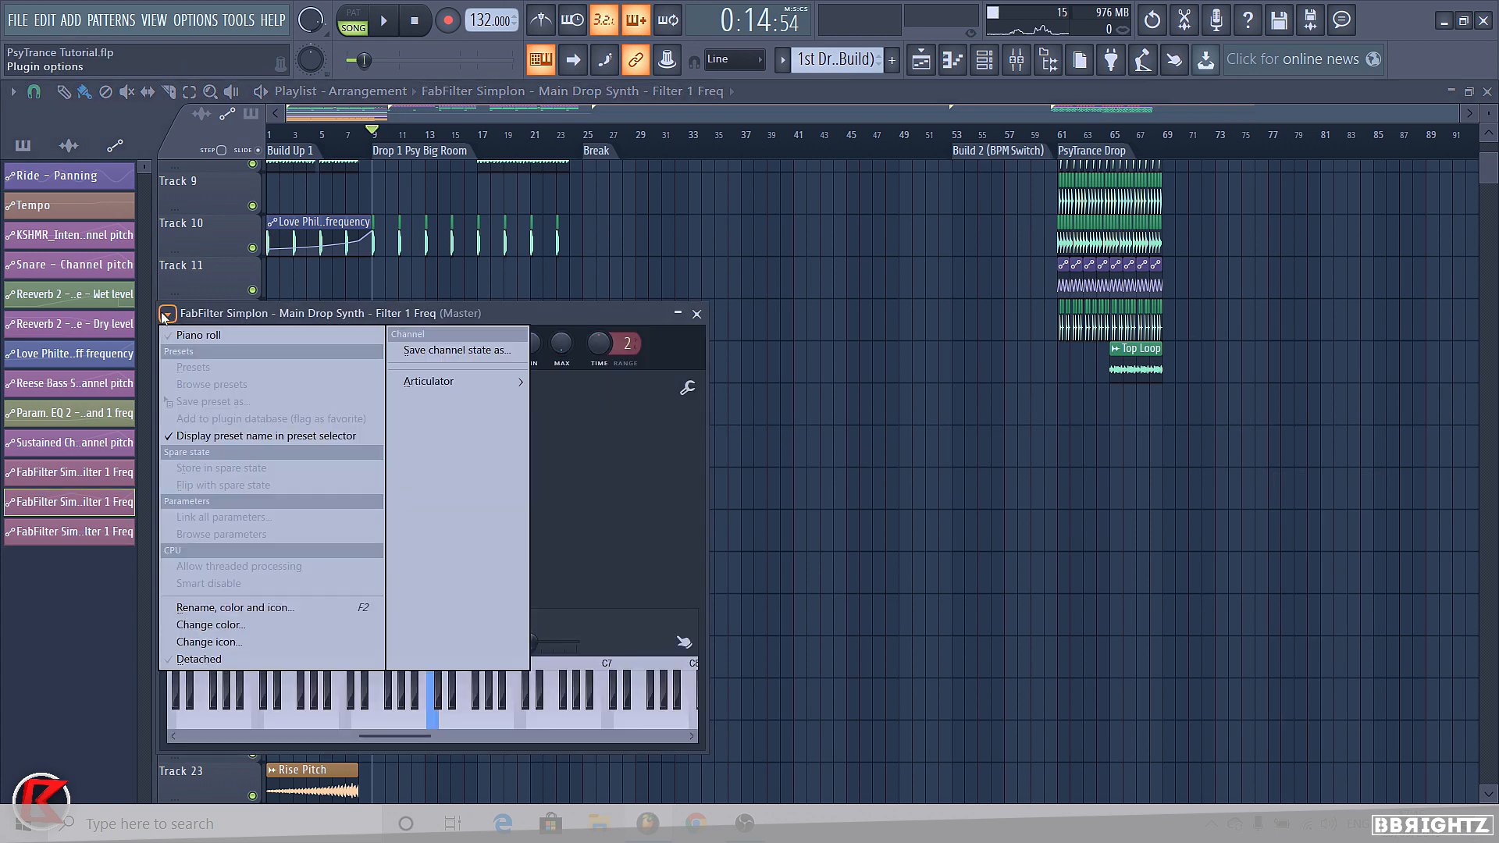
mouse_move(437, 377)
click(654, 376)
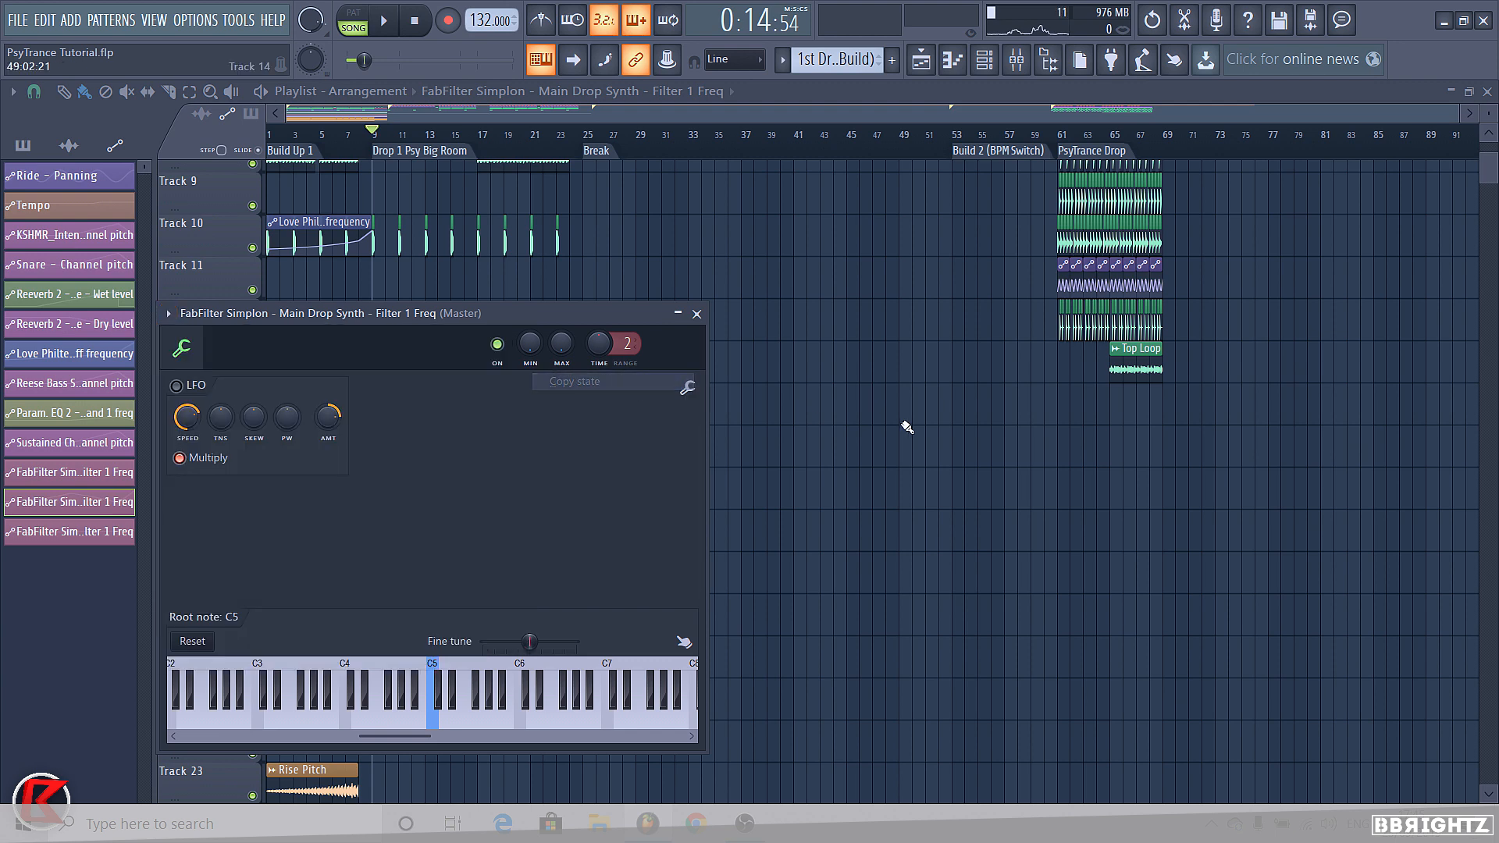
right_click(903, 425)
Move the Support LY 1 Filter 1 automation clip to Track 18 and paste the copied Main Drop Synth automation state into it
drag(305, 435, 290, 591)
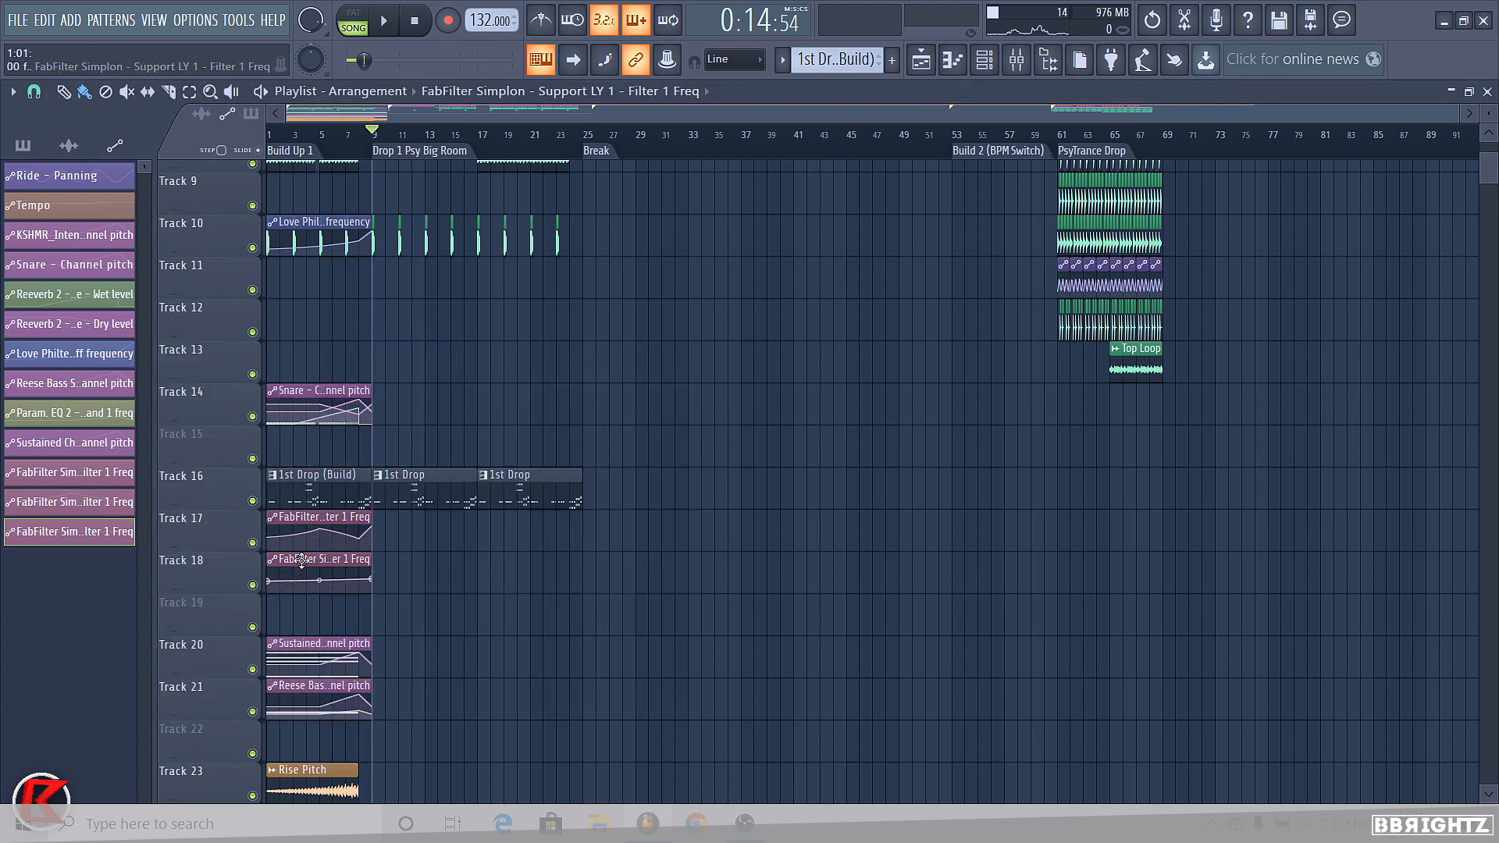
double_click(302, 559)
click(193, 338)
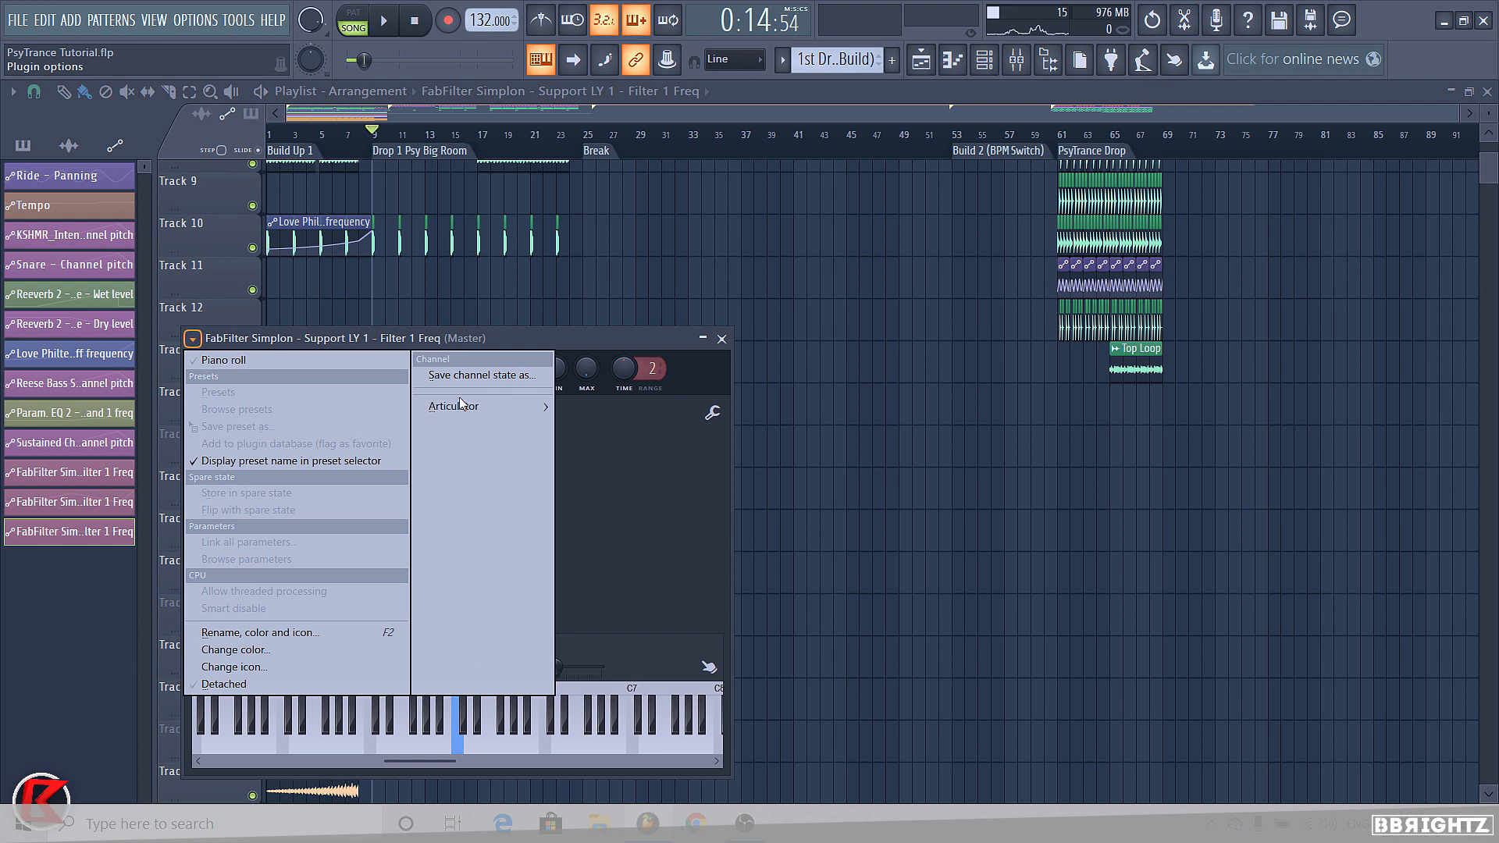
mouse_move(472, 406)
click(603, 424)
right_click(843, 522)
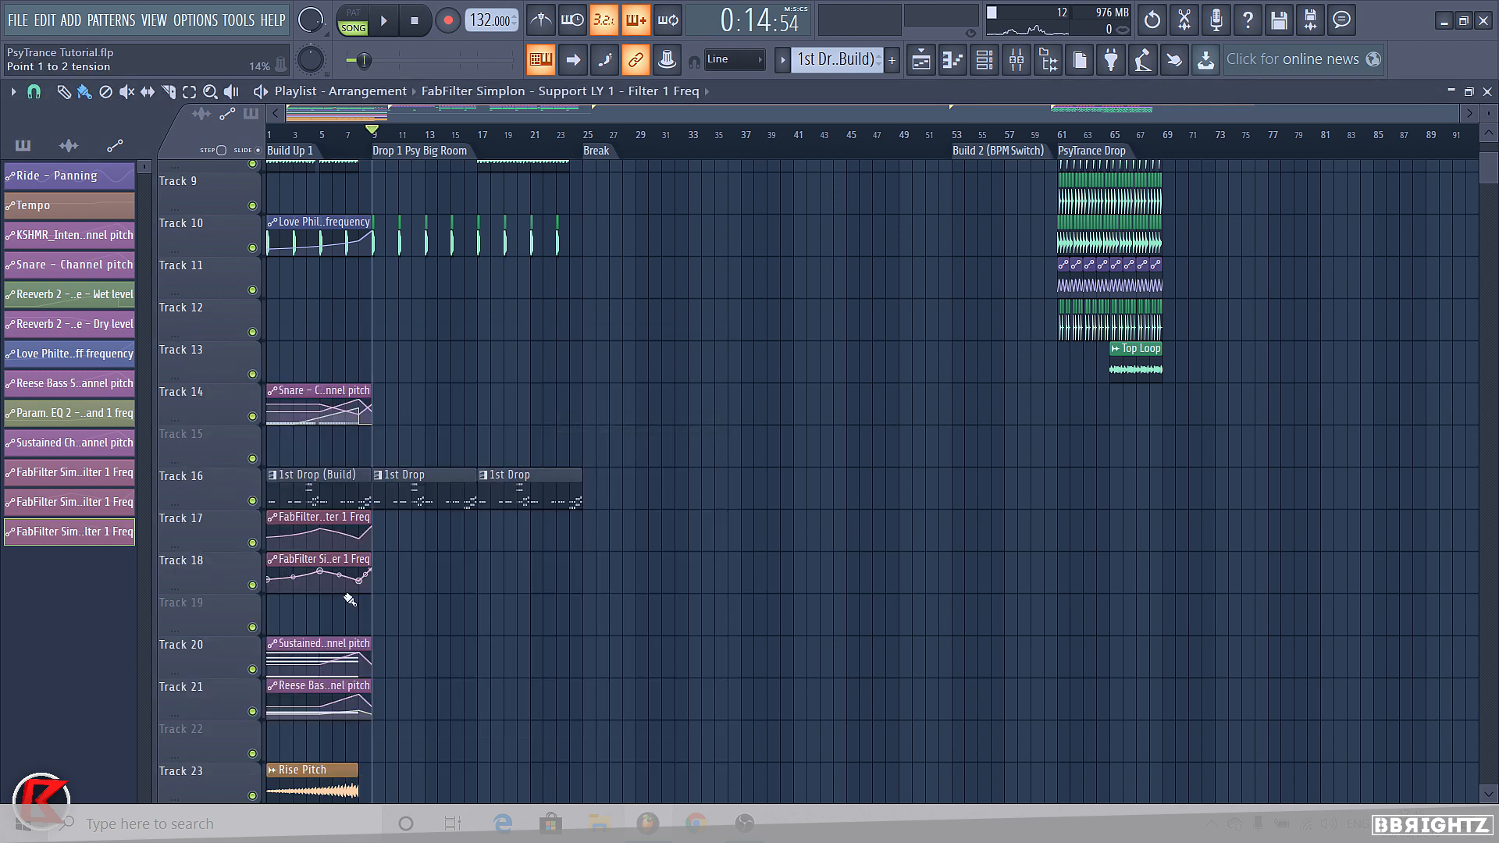
Play the song from bar 1 and solo Support LY 1 in the mixer to hear its filter sweep
drag(319, 134, 62, 161)
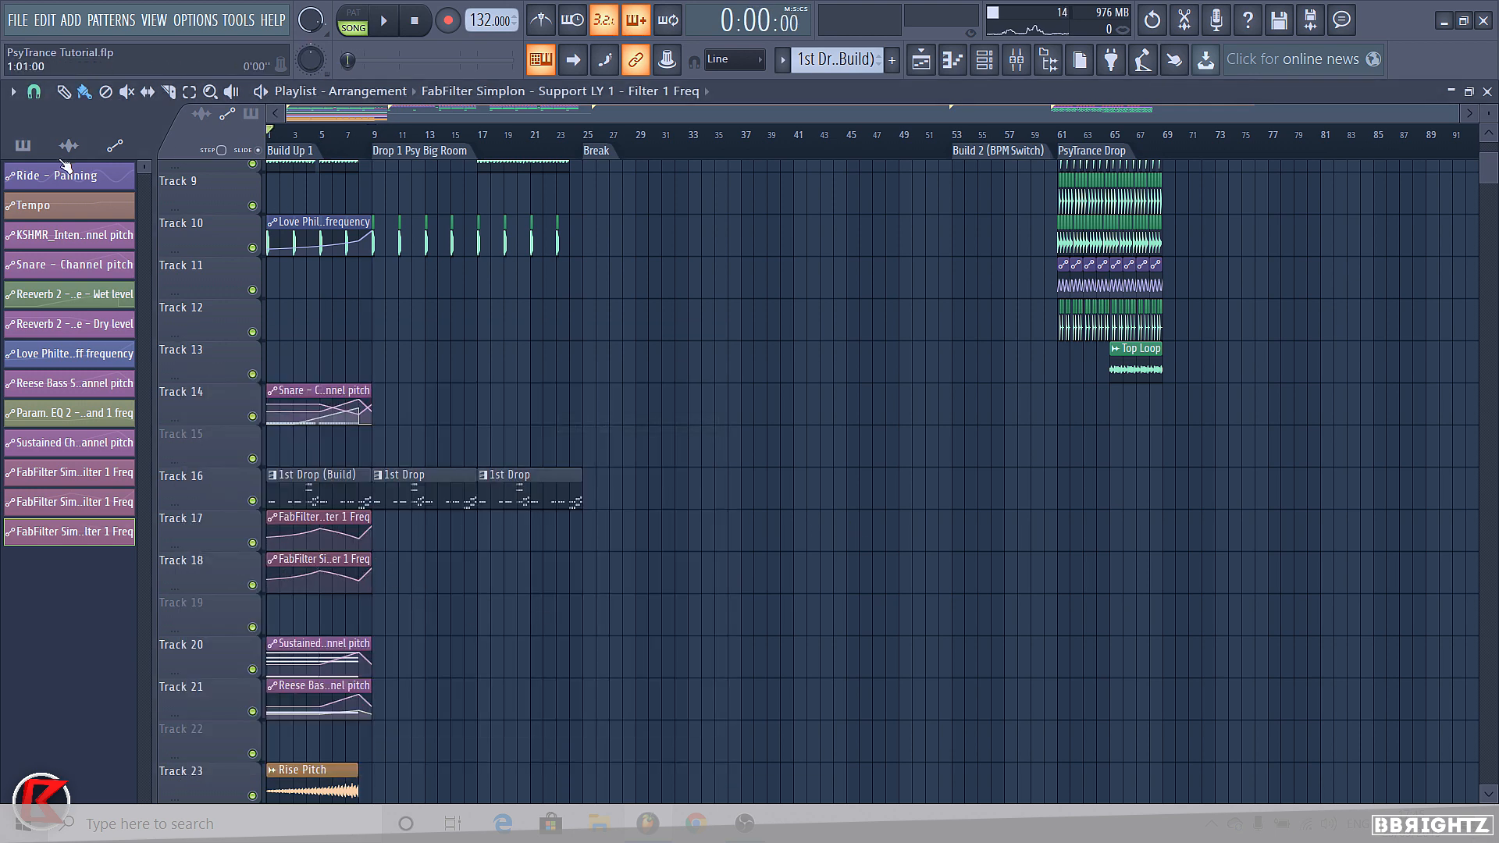
click(1018, 60)
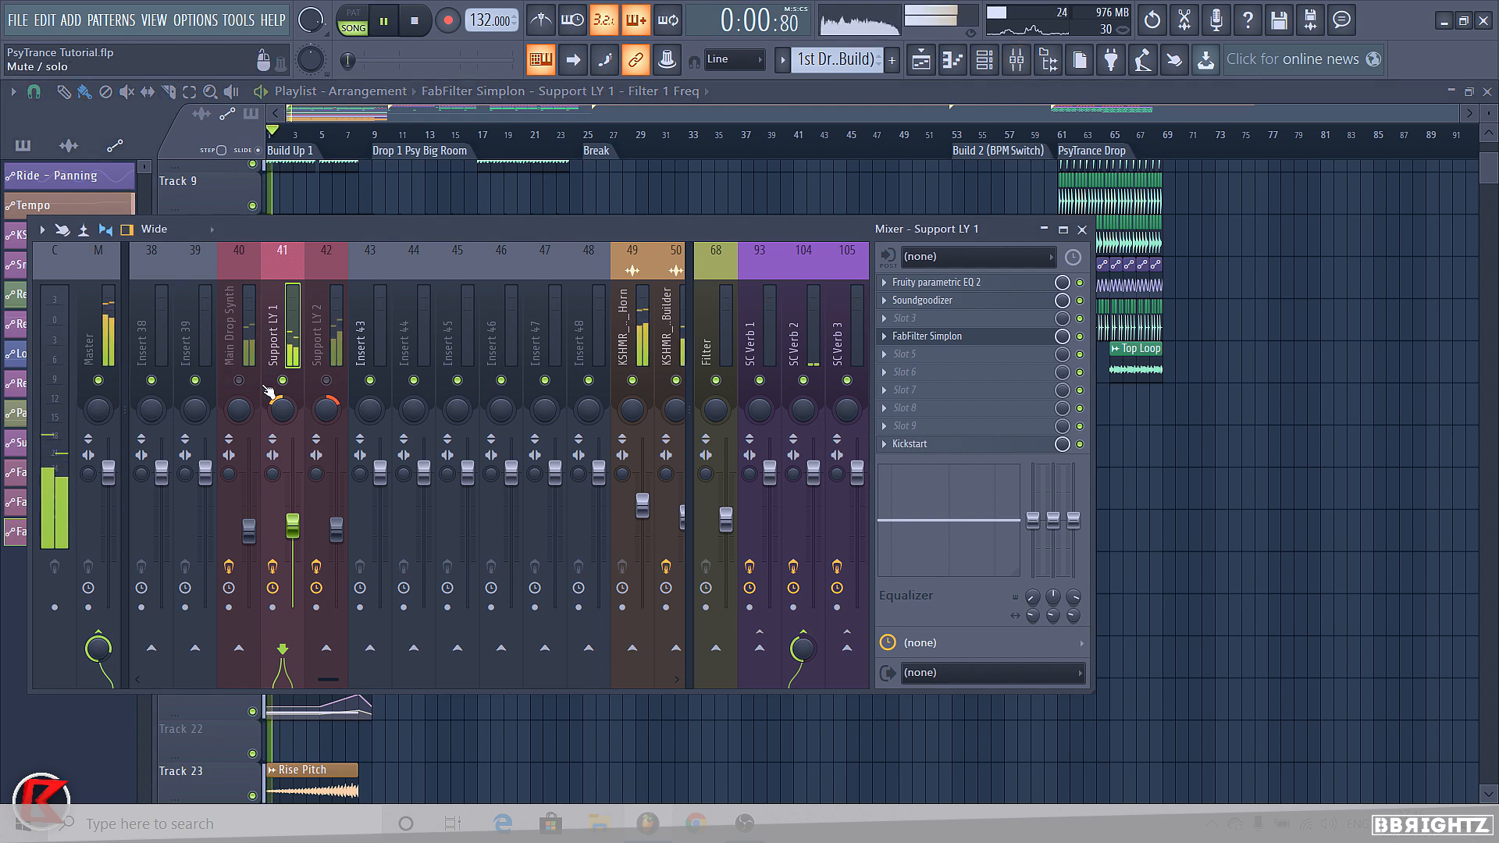
right_click(289, 384)
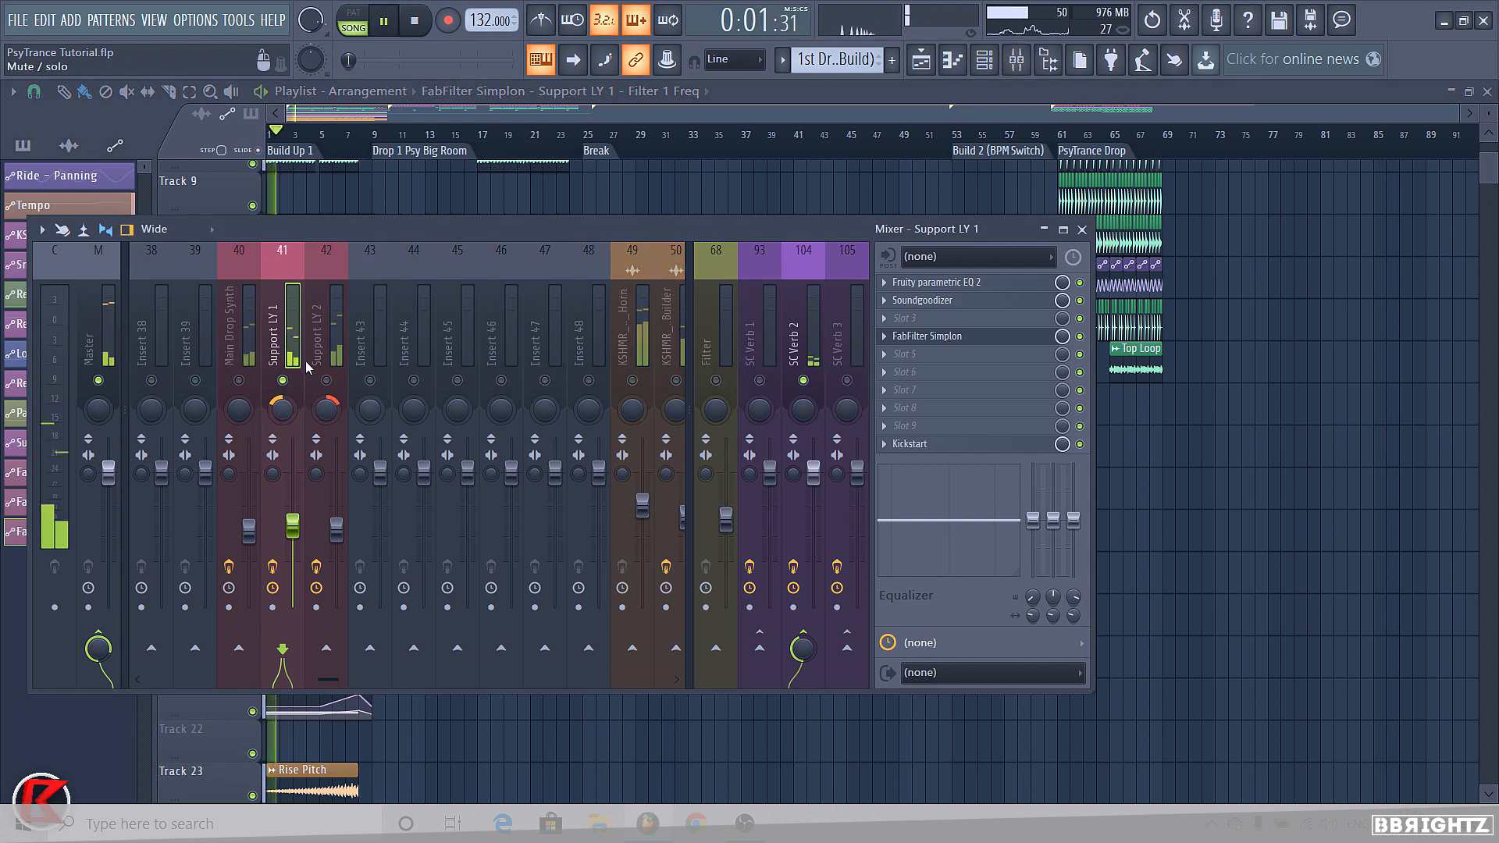
Load FabFilter Simplon into slot 7 of Support LY 2 and create an automation clip for its Filter 1 frequency
click(334, 346)
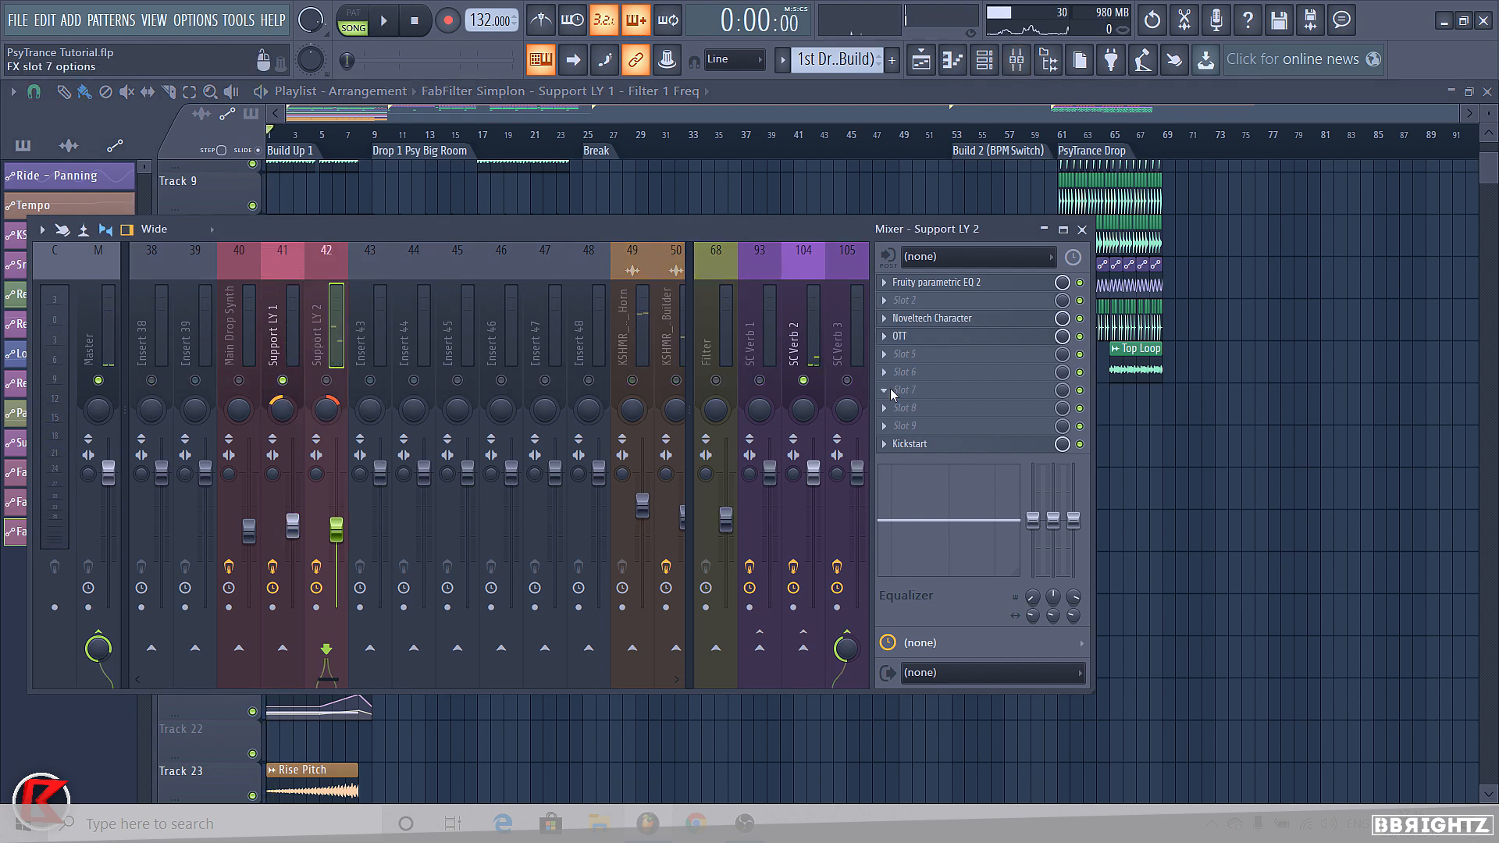
click(893, 392)
click(659, 112)
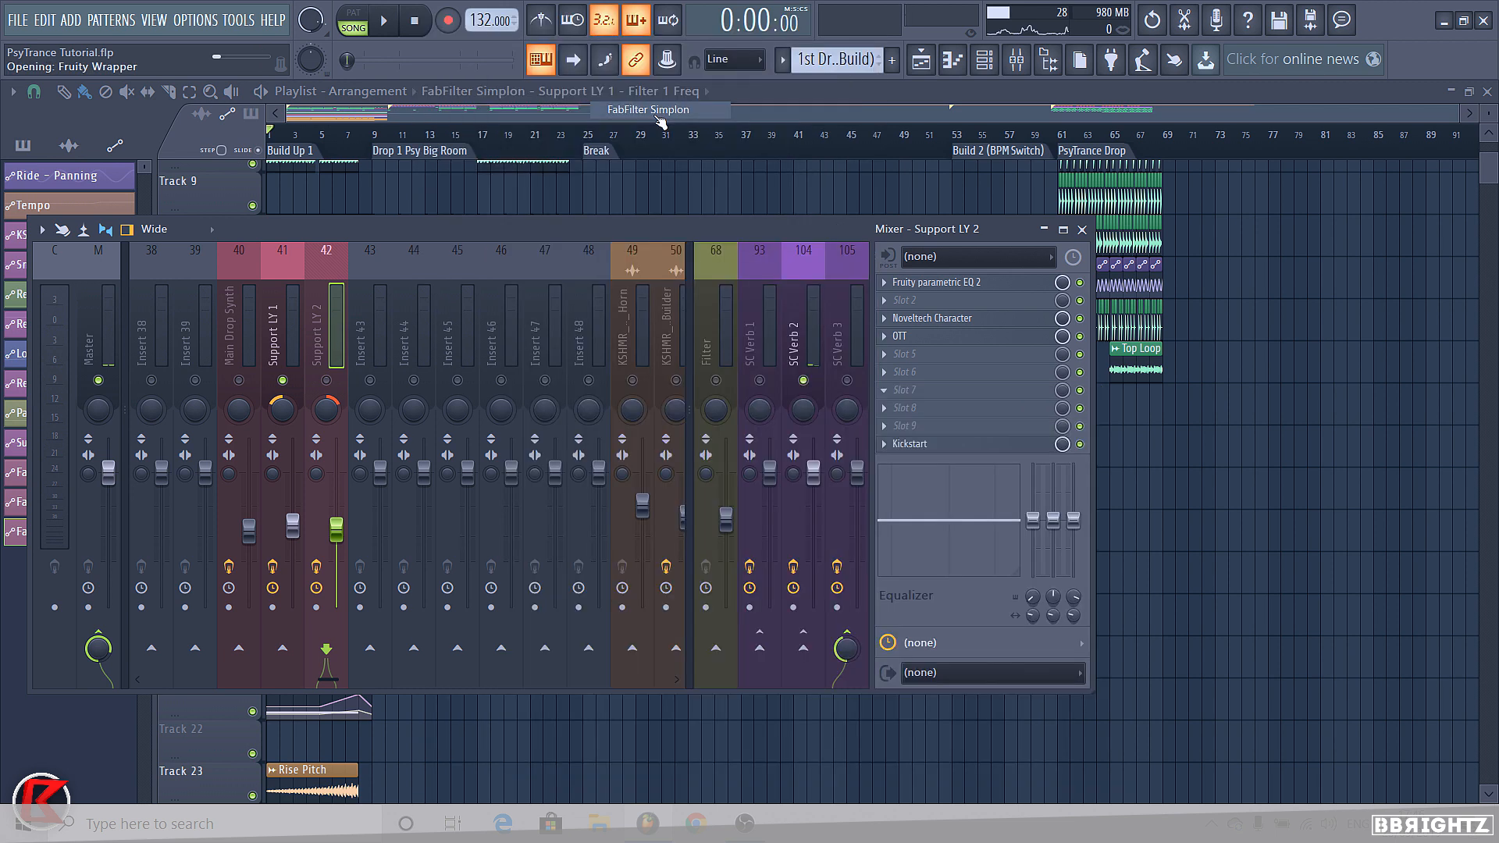
right_click(400, 345)
click(467, 429)
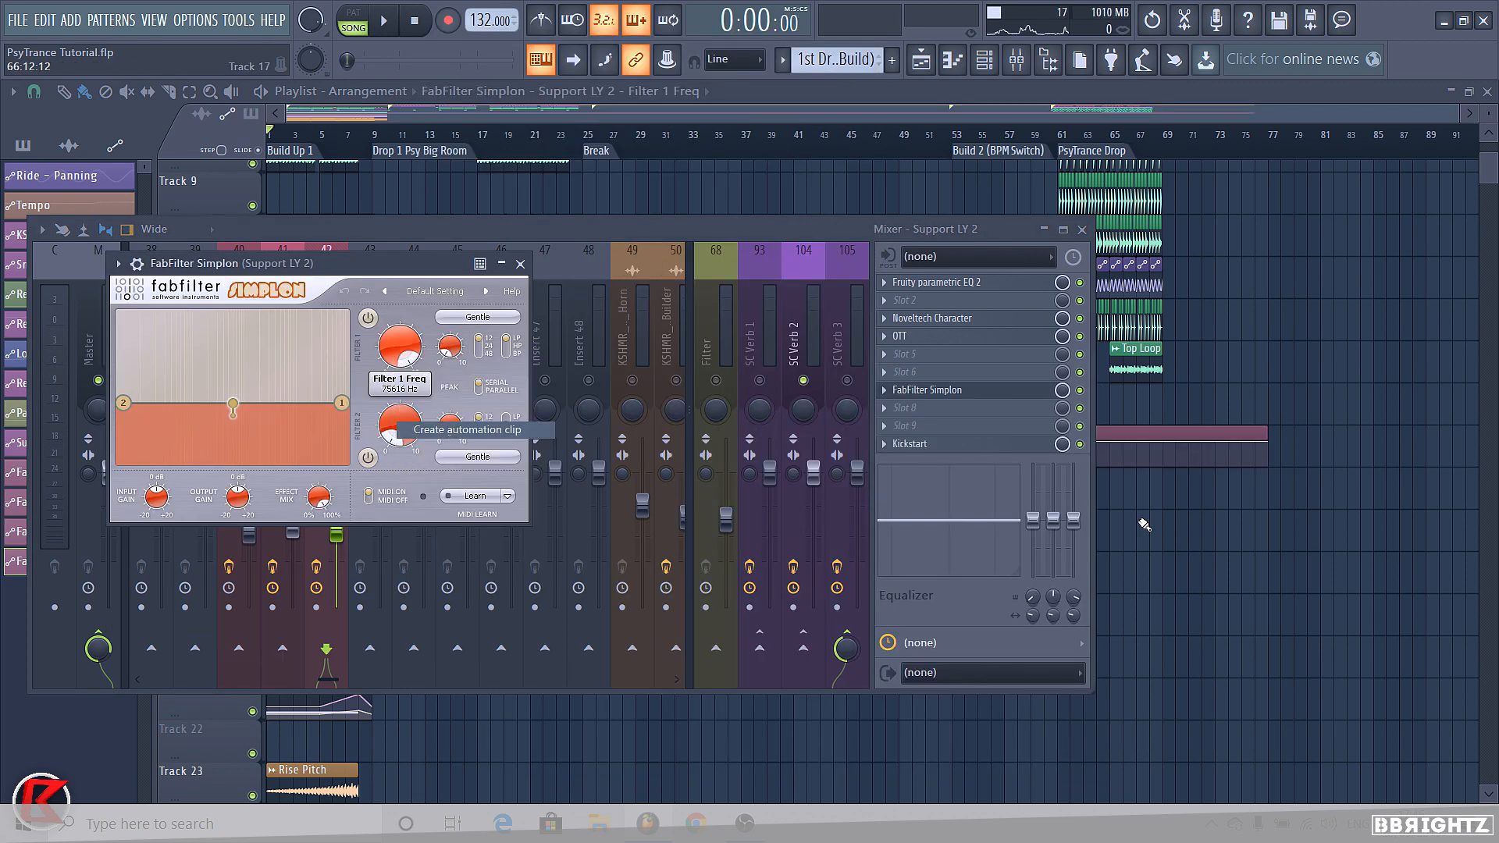
Add a point at bar 9 in the Support LY 2 Filter 1 automation clip and raise it to 100%
click(1144, 524)
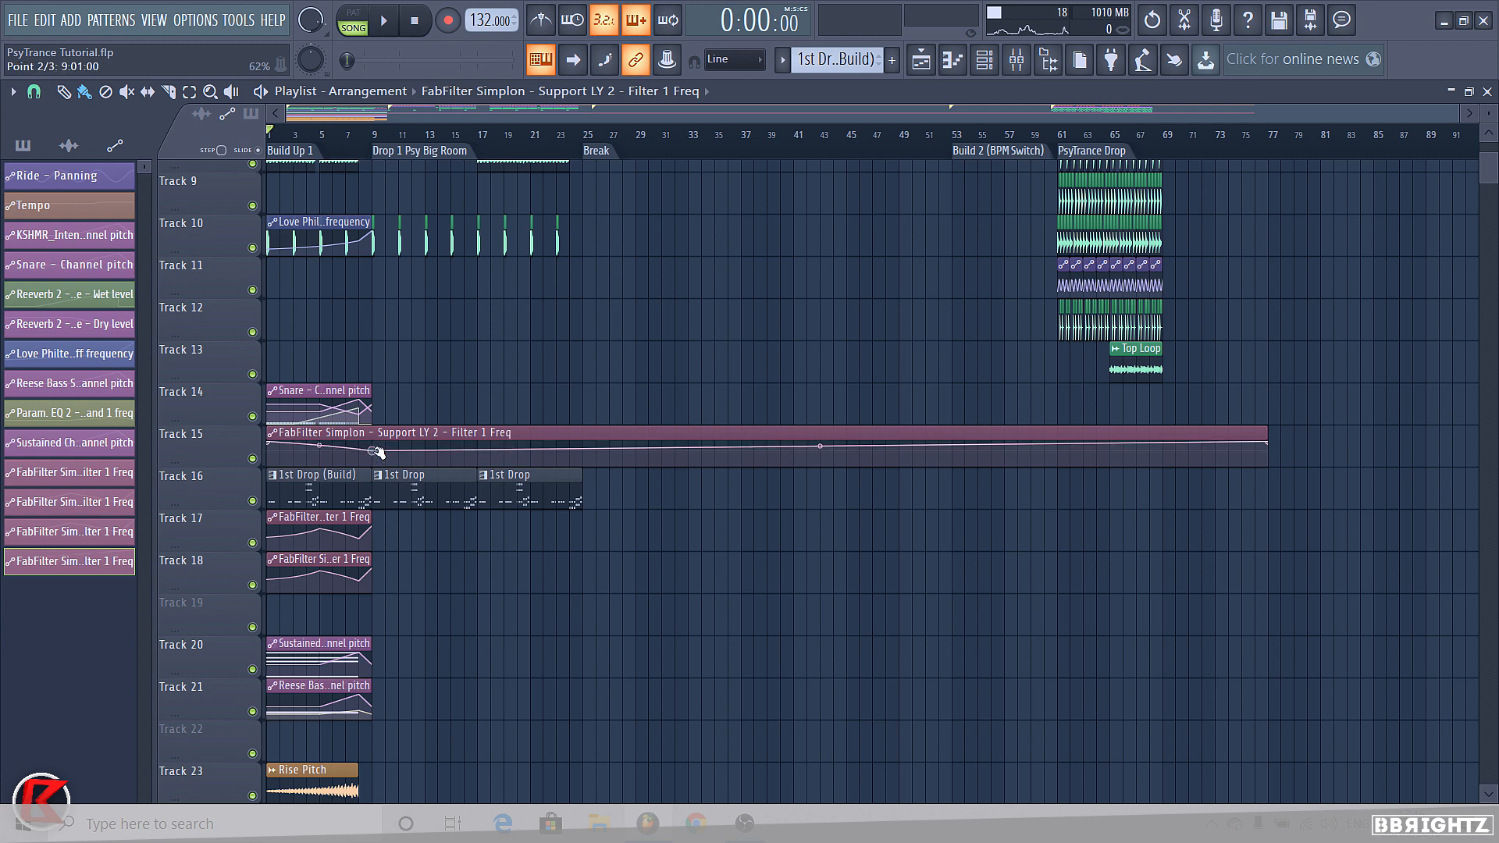
drag(375, 451, 367, 402)
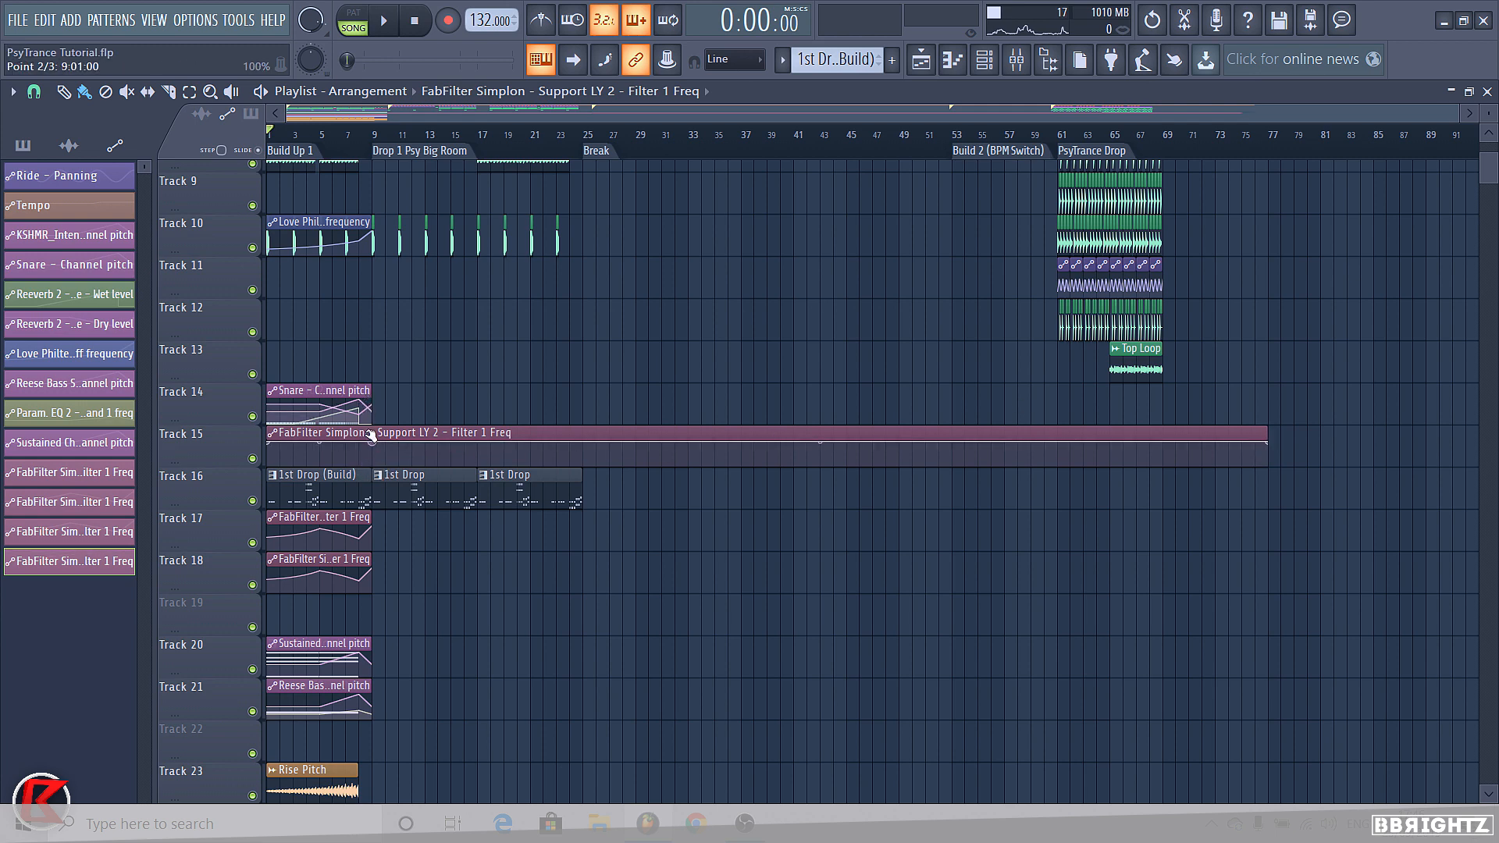
Check the mixer routing and effects of Main Drop Synth, Support LY 1, Support LY 2, the Filter channel and the SC Verb sends
click(1016, 59)
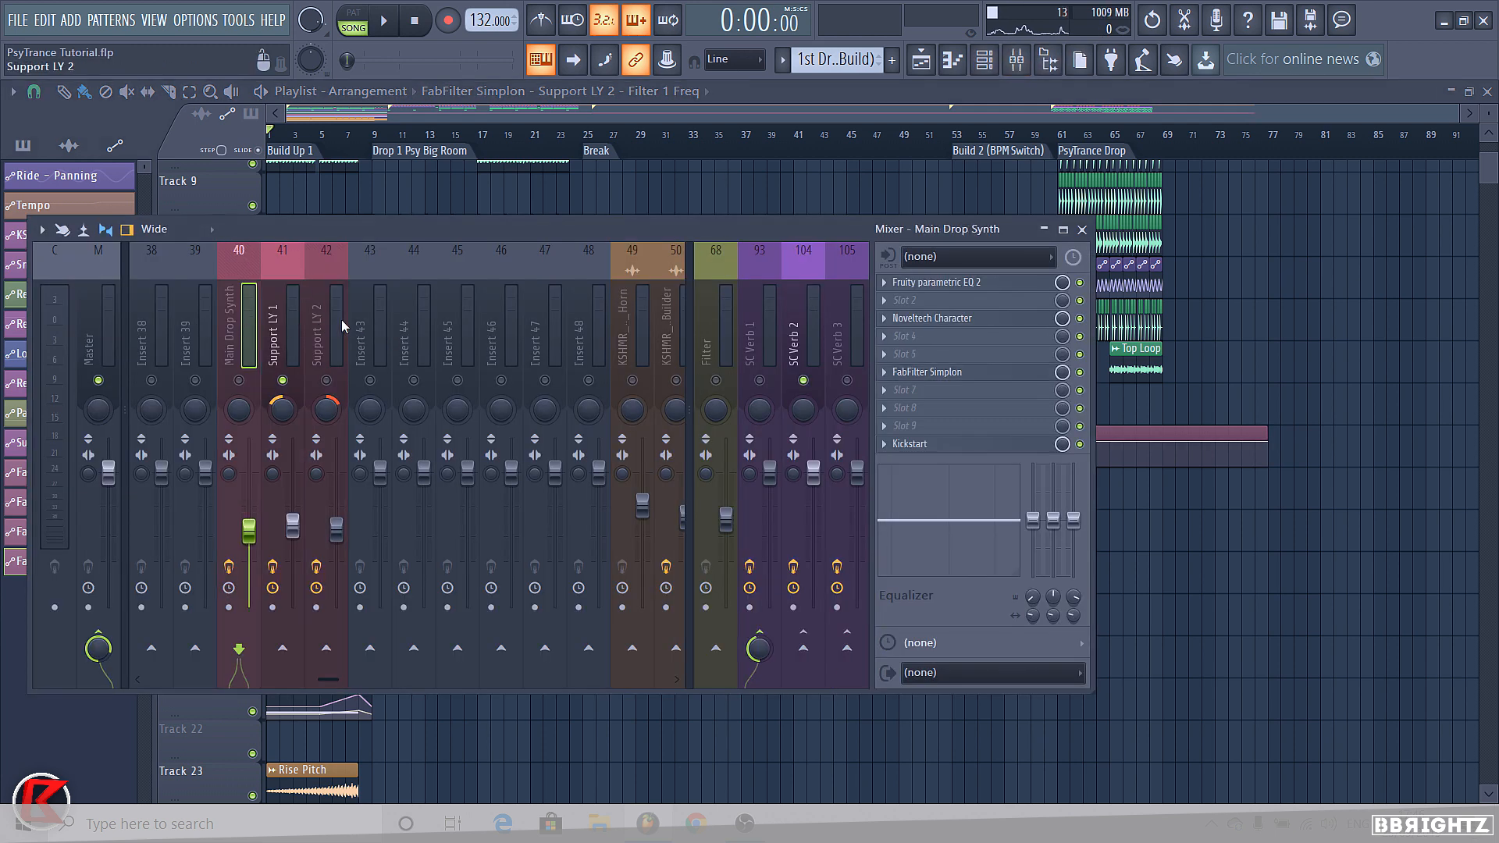
click(807, 319)
click(849, 322)
click(287, 336)
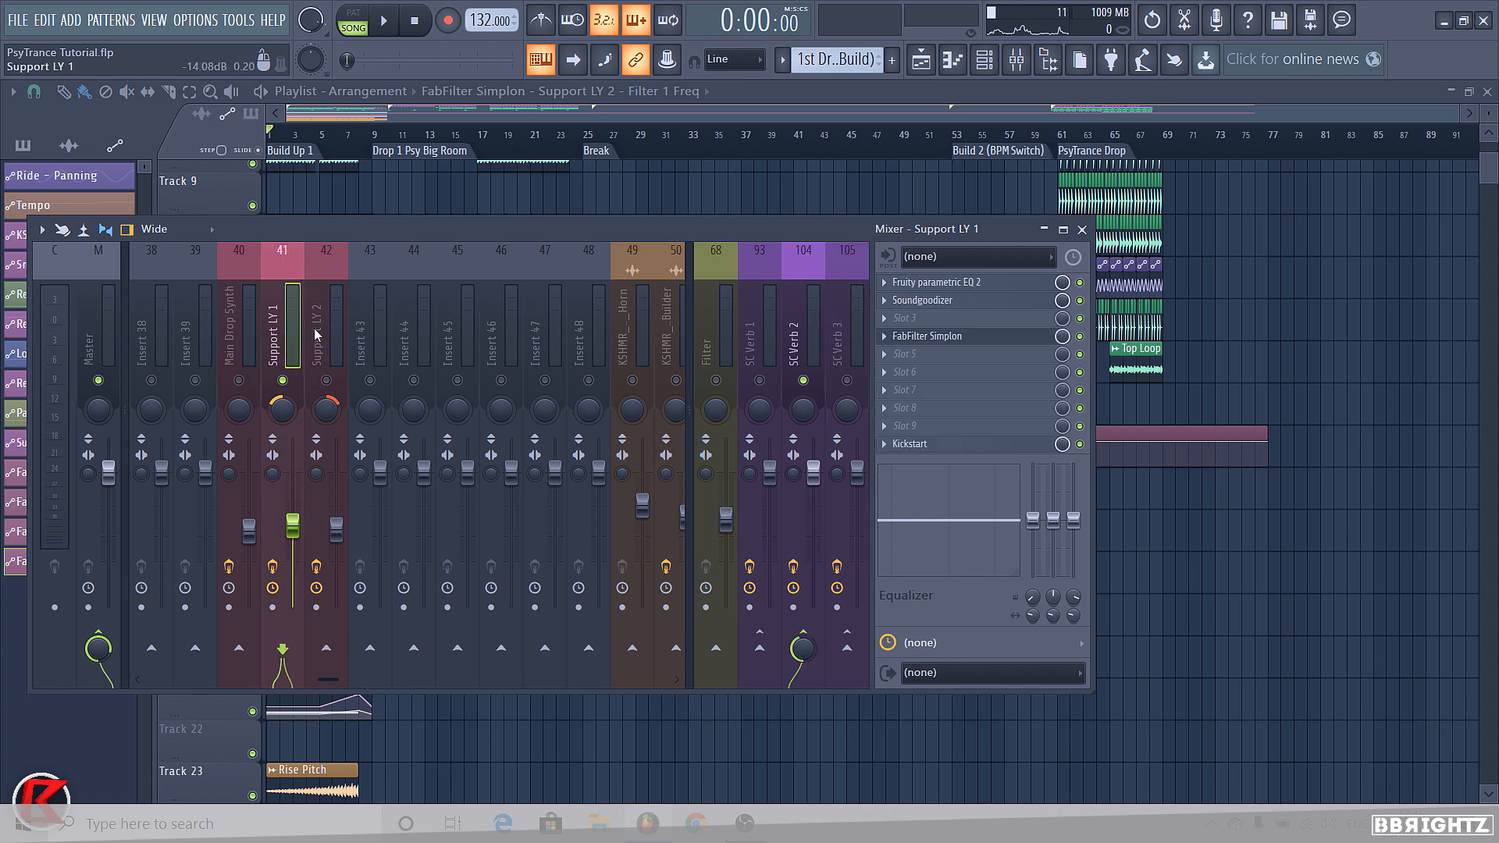
click(804, 328)
click(848, 328)
click(759, 328)
click(712, 334)
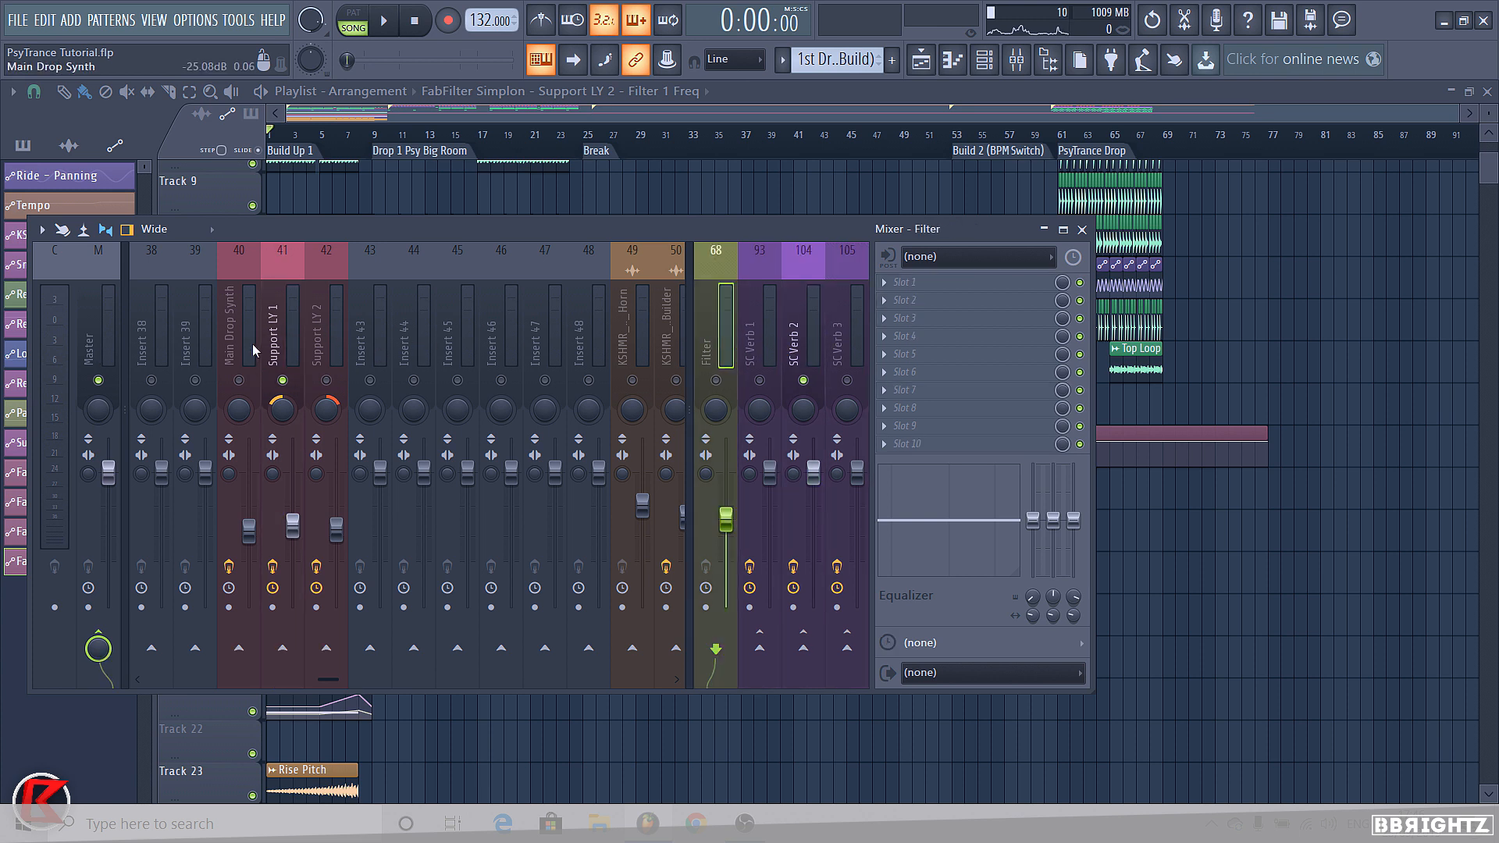
click(294, 349)
click(315, 345)
click(245, 347)
click(279, 345)
click(320, 345)
click(812, 362)
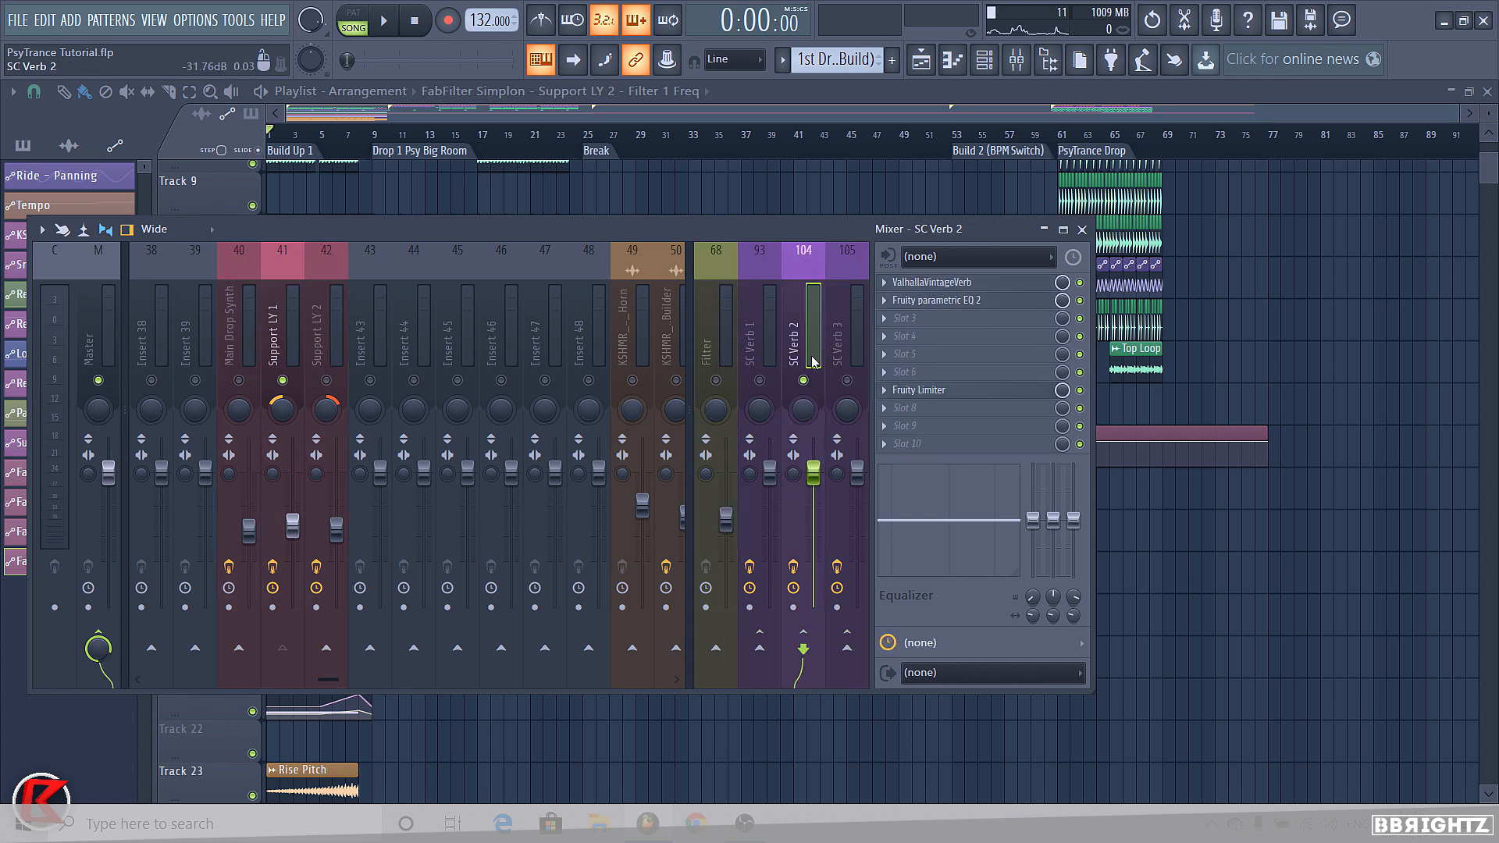
click(242, 308)
click(316, 318)
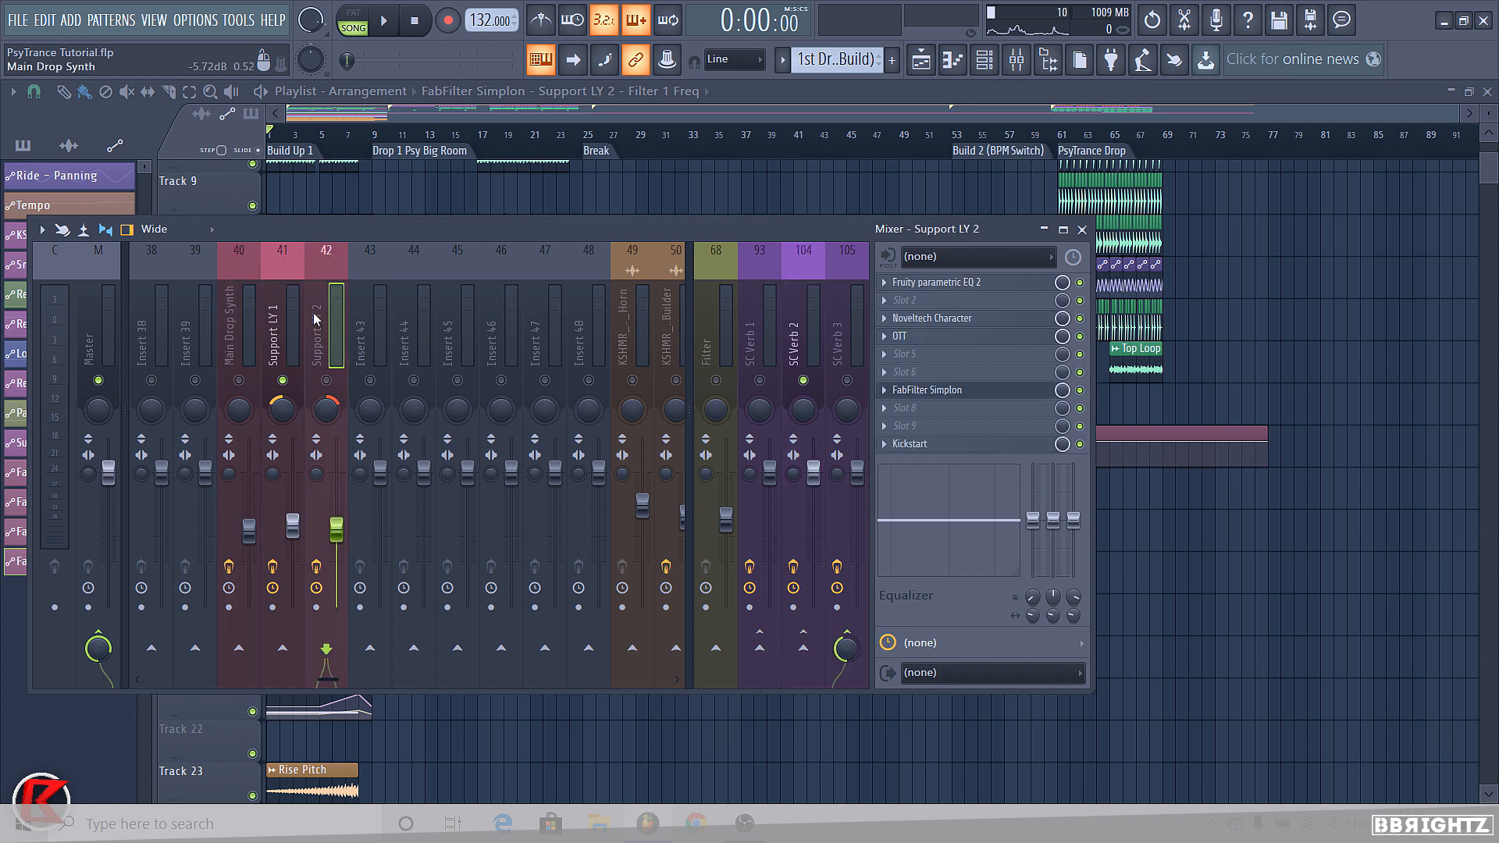
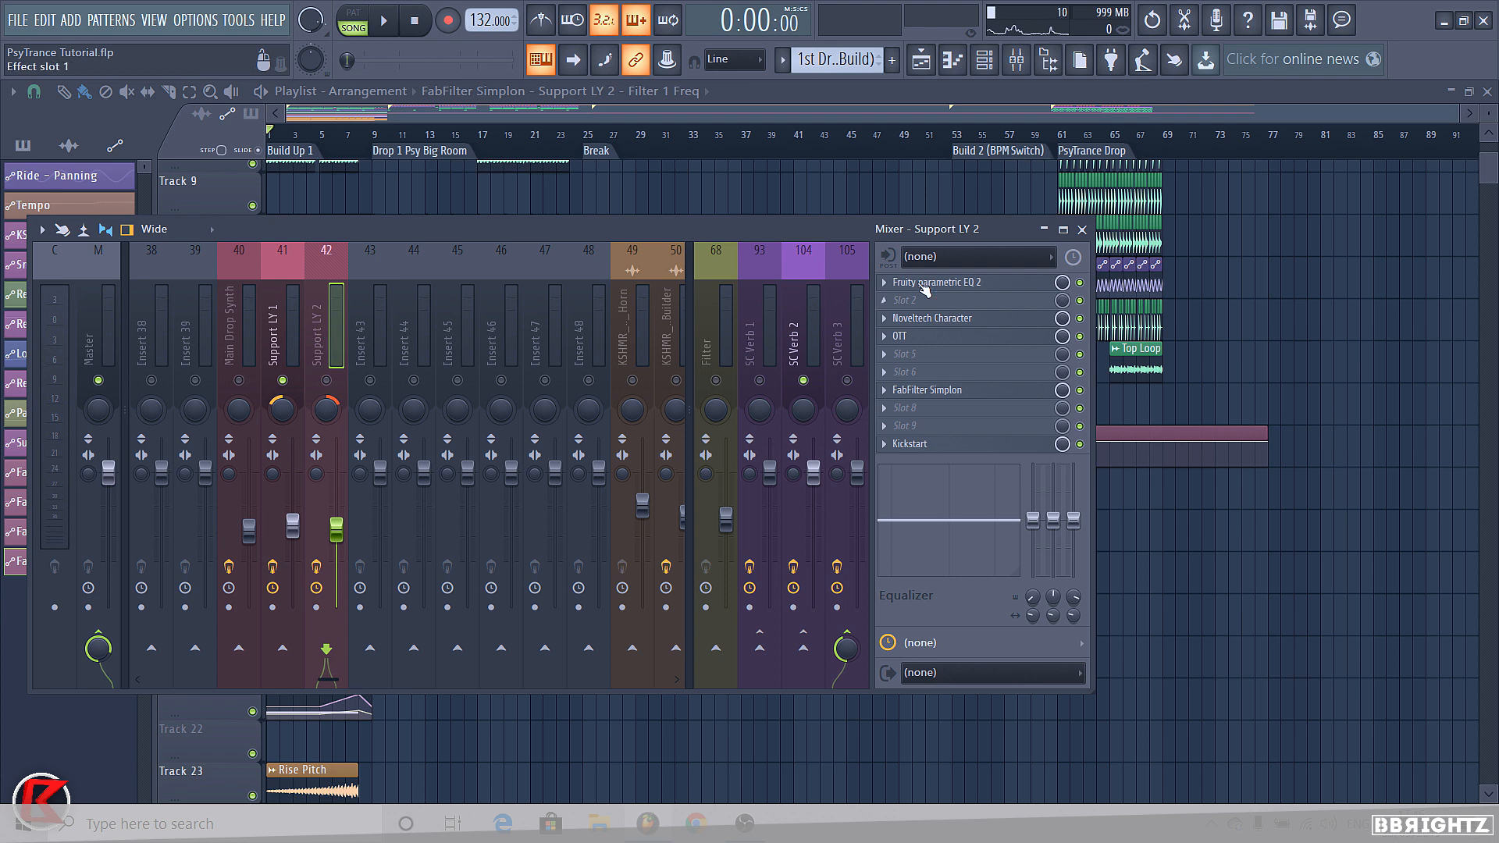
Check the effects on the SC Verb 1 and SC Verb 2 sends, including the Fruity Limiter on SC Verb 1
click(753, 323)
click(804, 316)
click(750, 324)
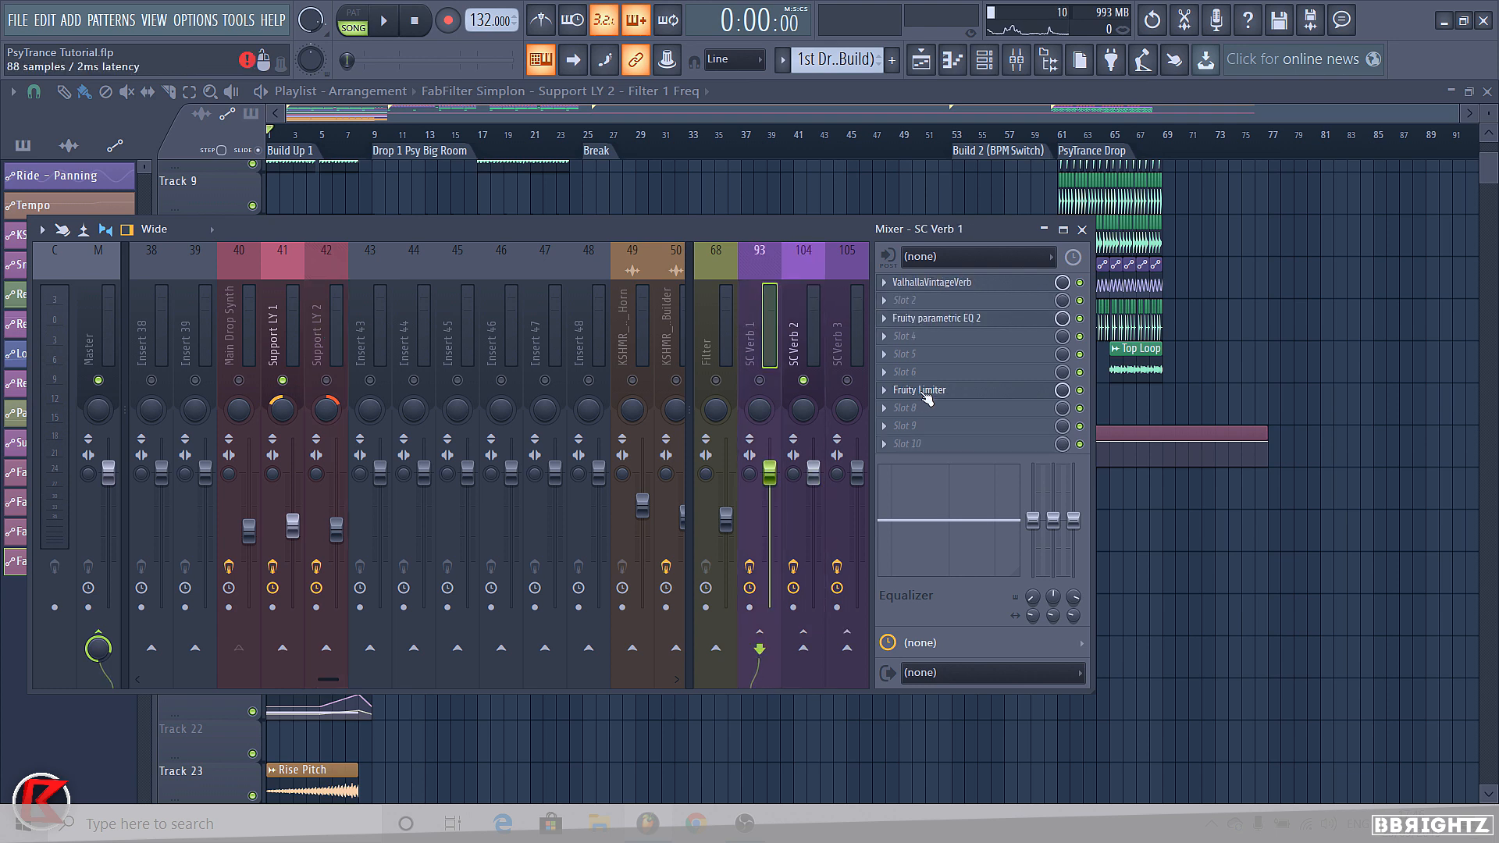
click(922, 390)
click(793, 231)
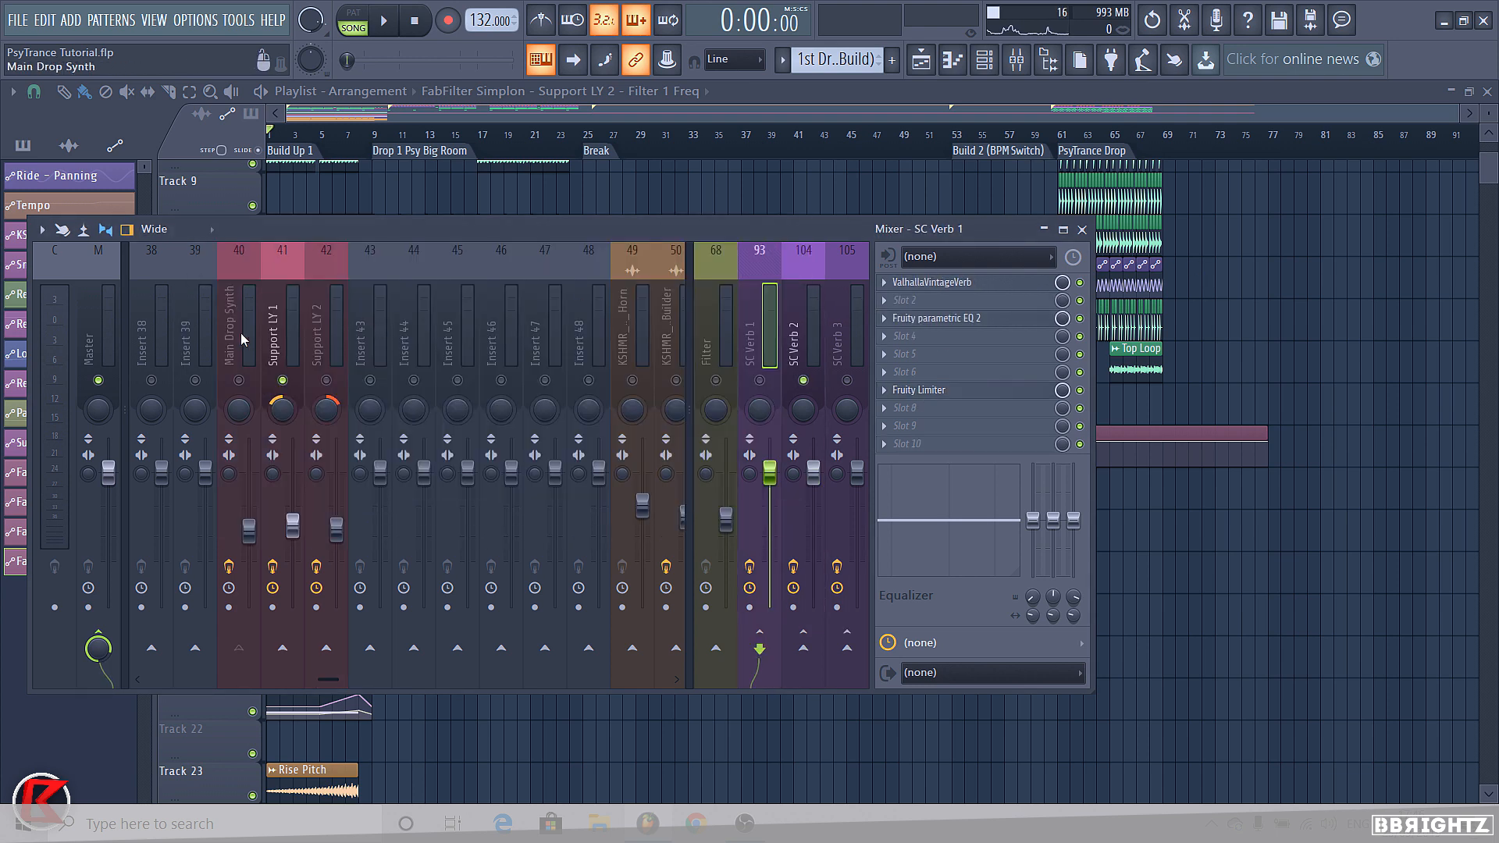
Check how Main Drop Synth, Support LY 1 and Support LY 2 are routed to the SC Verb sends, including SC Verb 3's effects
click(240, 338)
click(284, 331)
click(323, 329)
click(228, 345)
click(312, 341)
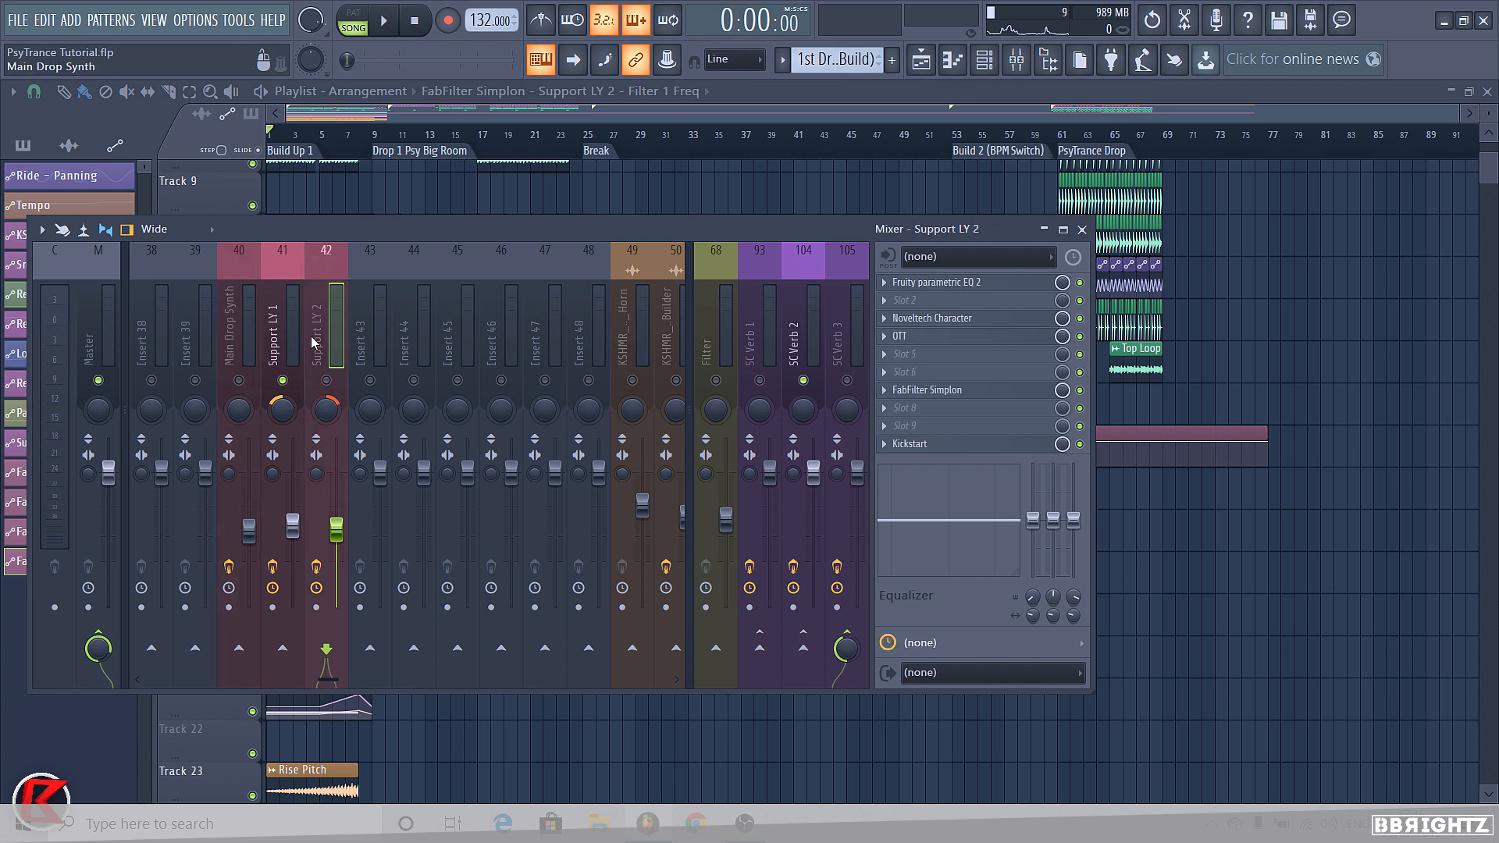
click(797, 343)
click(838, 369)
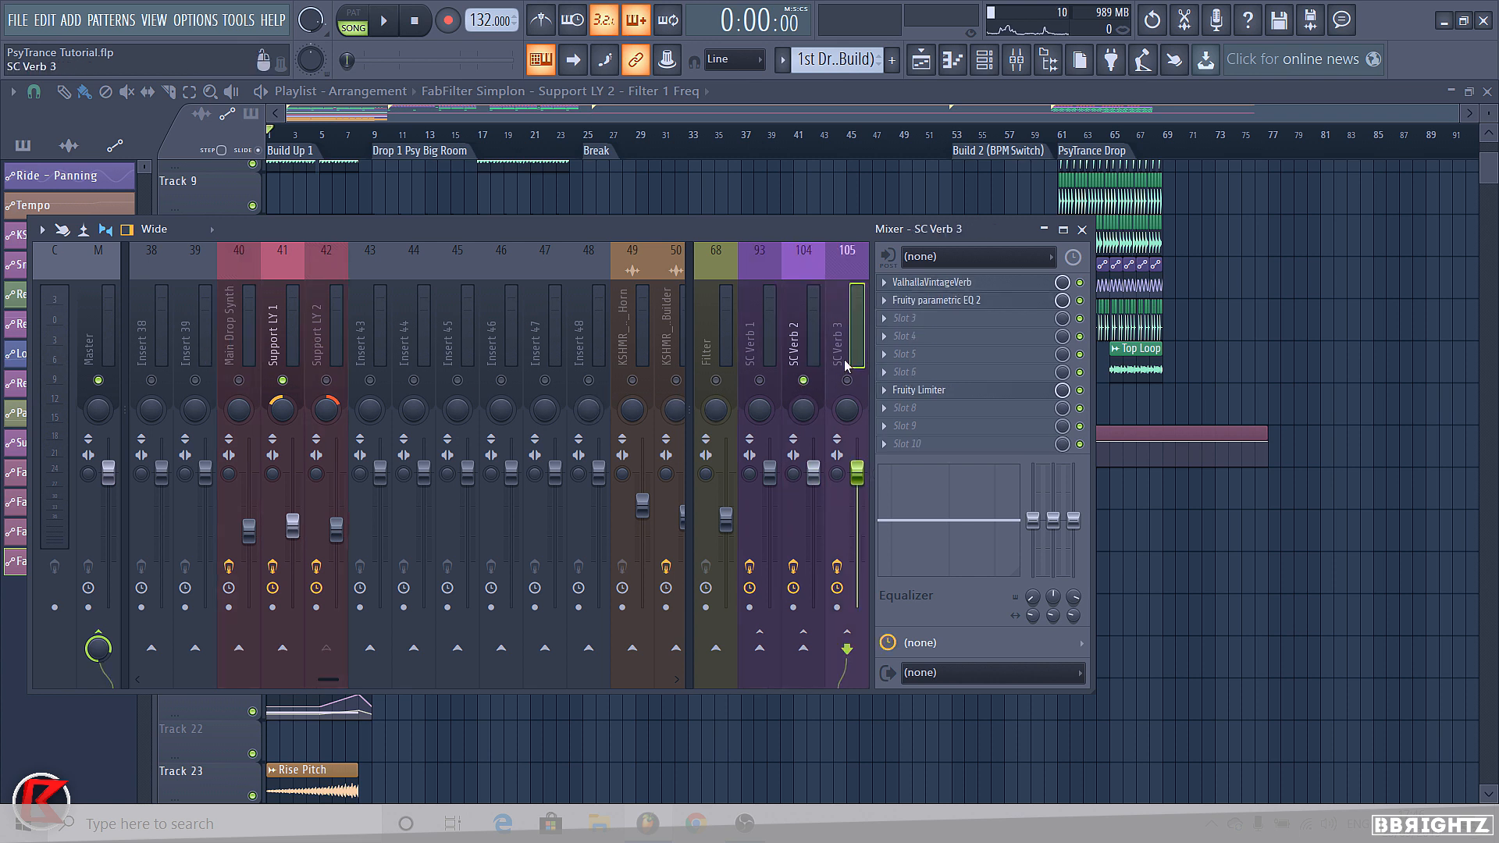
click(328, 338)
click(244, 347)
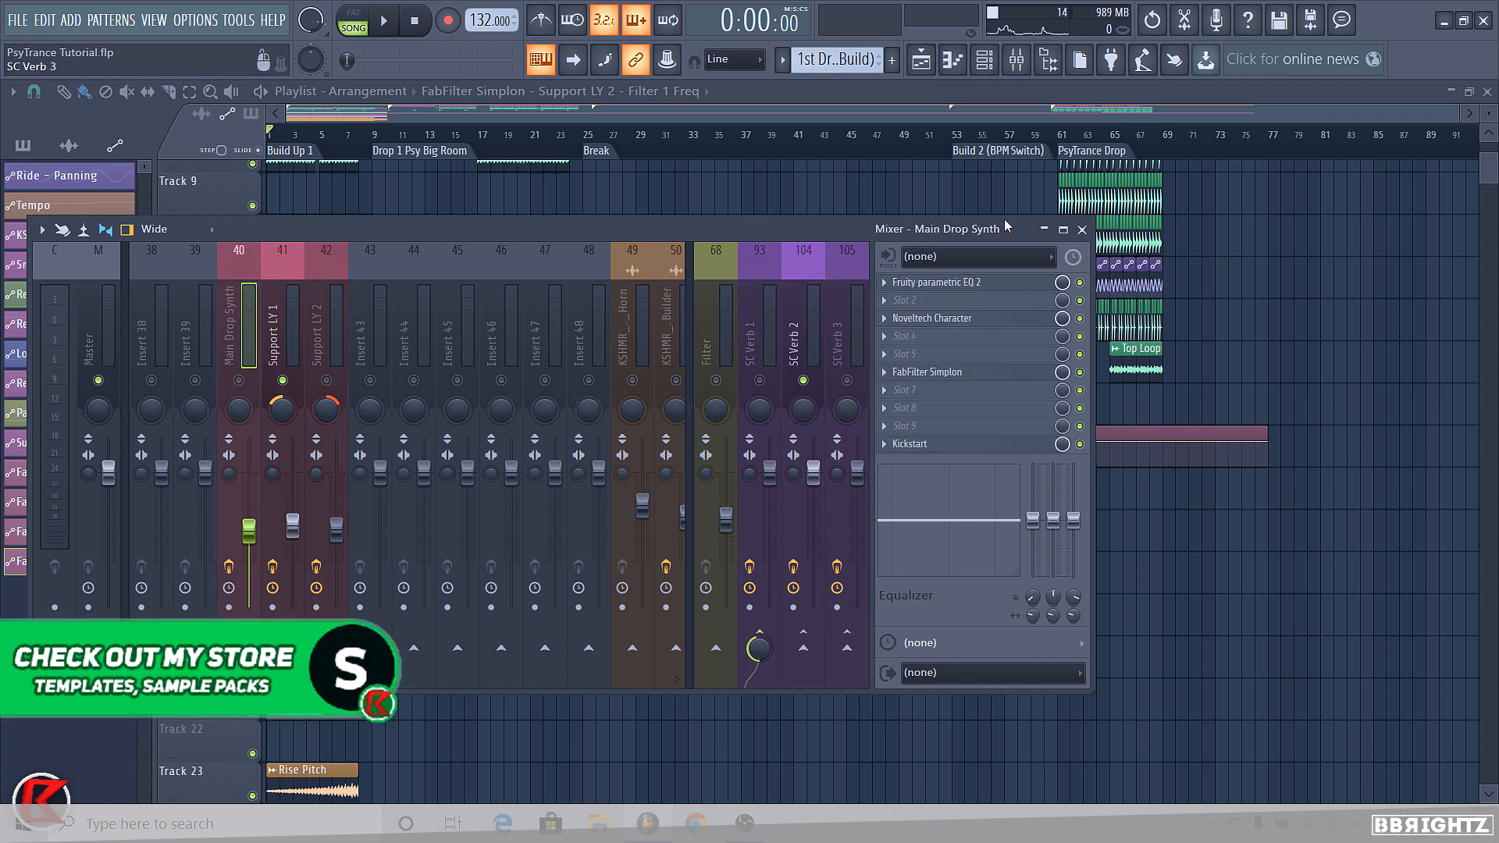
click(1082, 230)
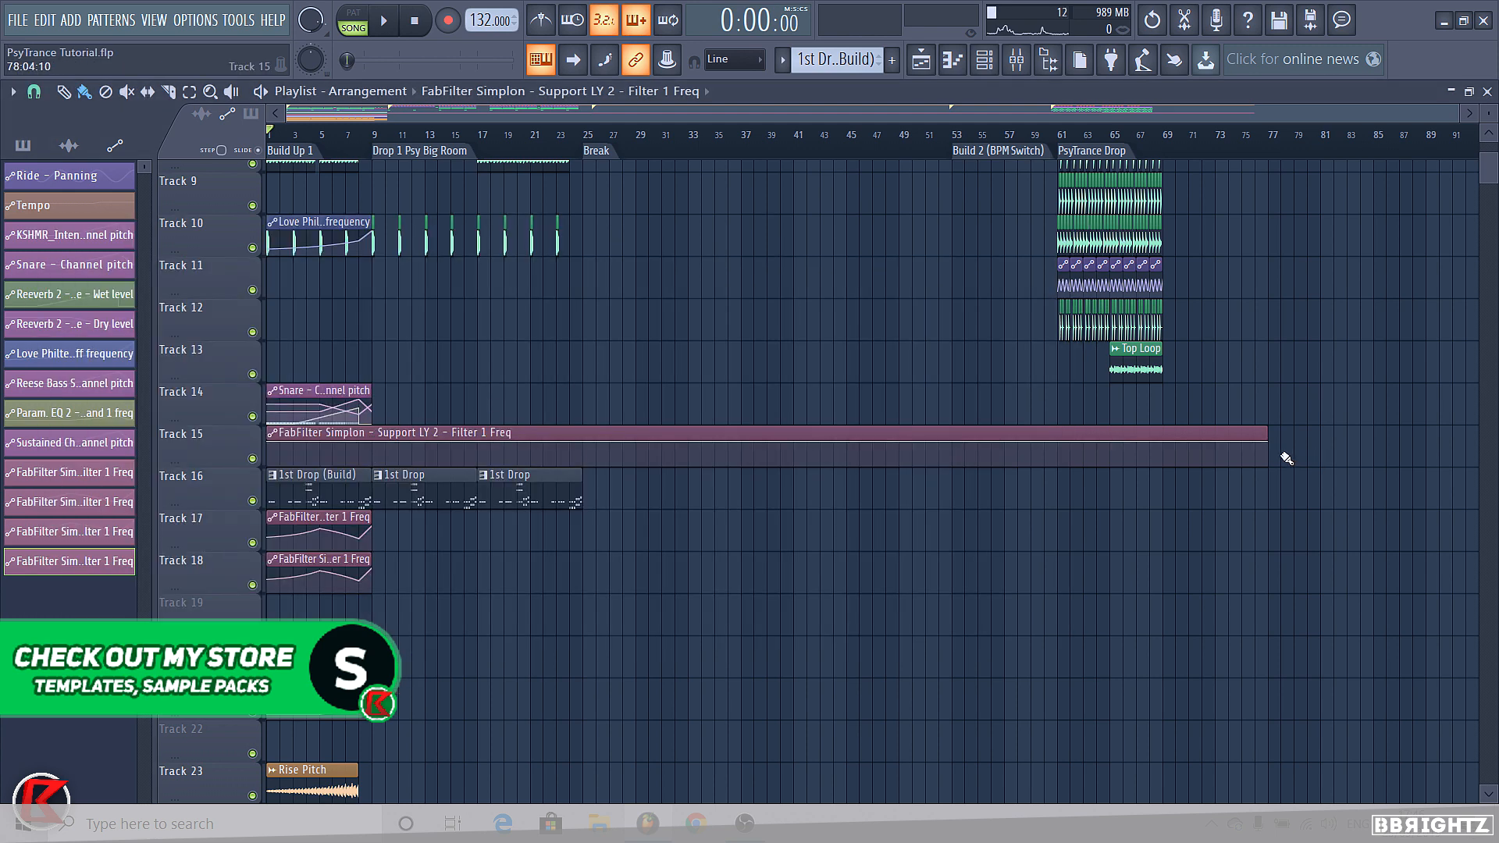
Shorten the Support LY 2 Filter 1 automation clip to end at bar 9 and paste the copied automation curve into it
drag(1264, 448, 372, 448)
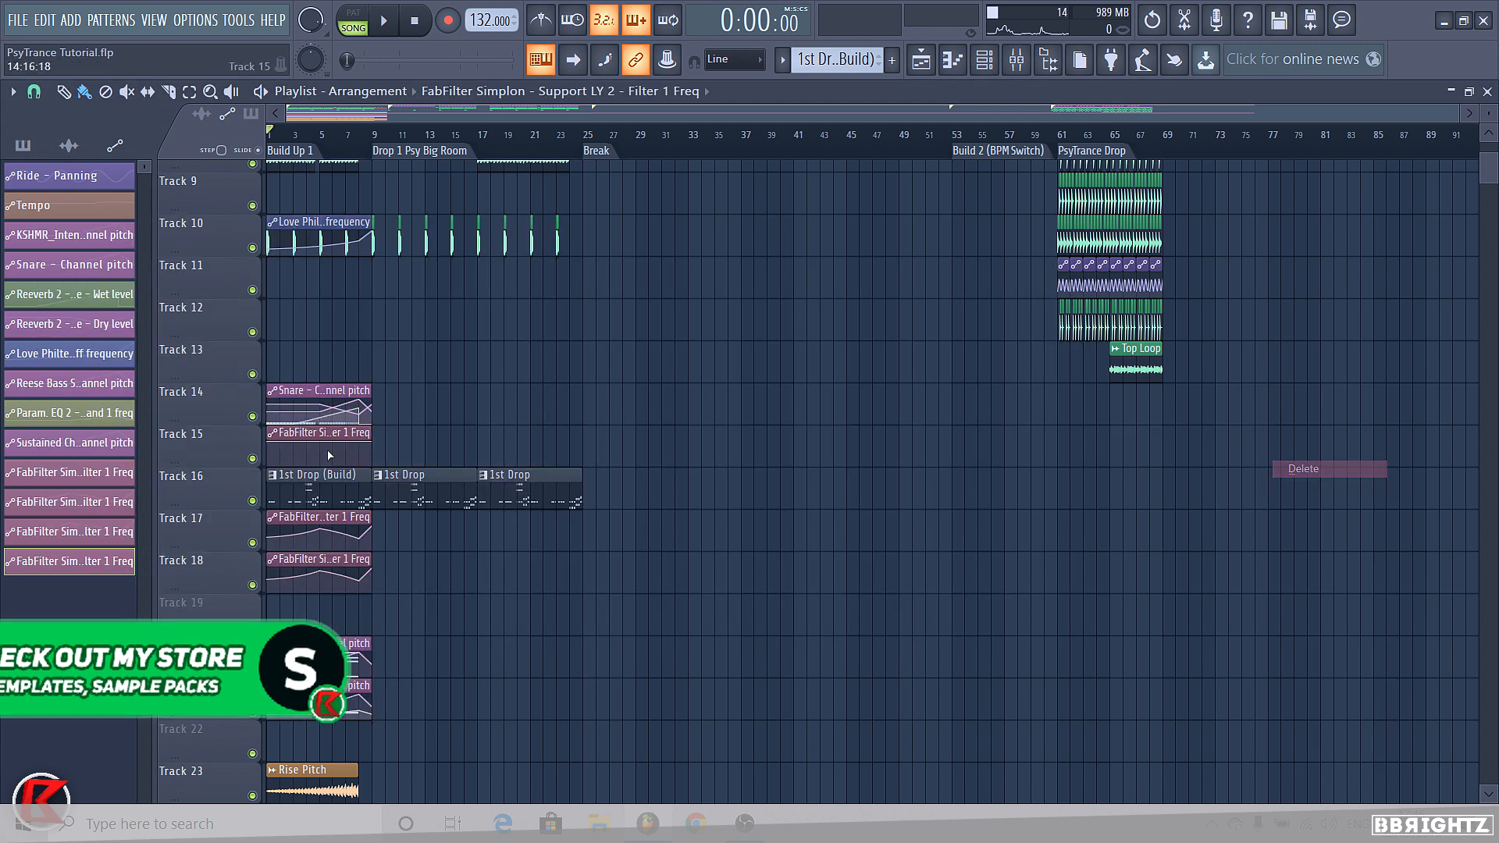
double_click(284, 432)
click(18, 165)
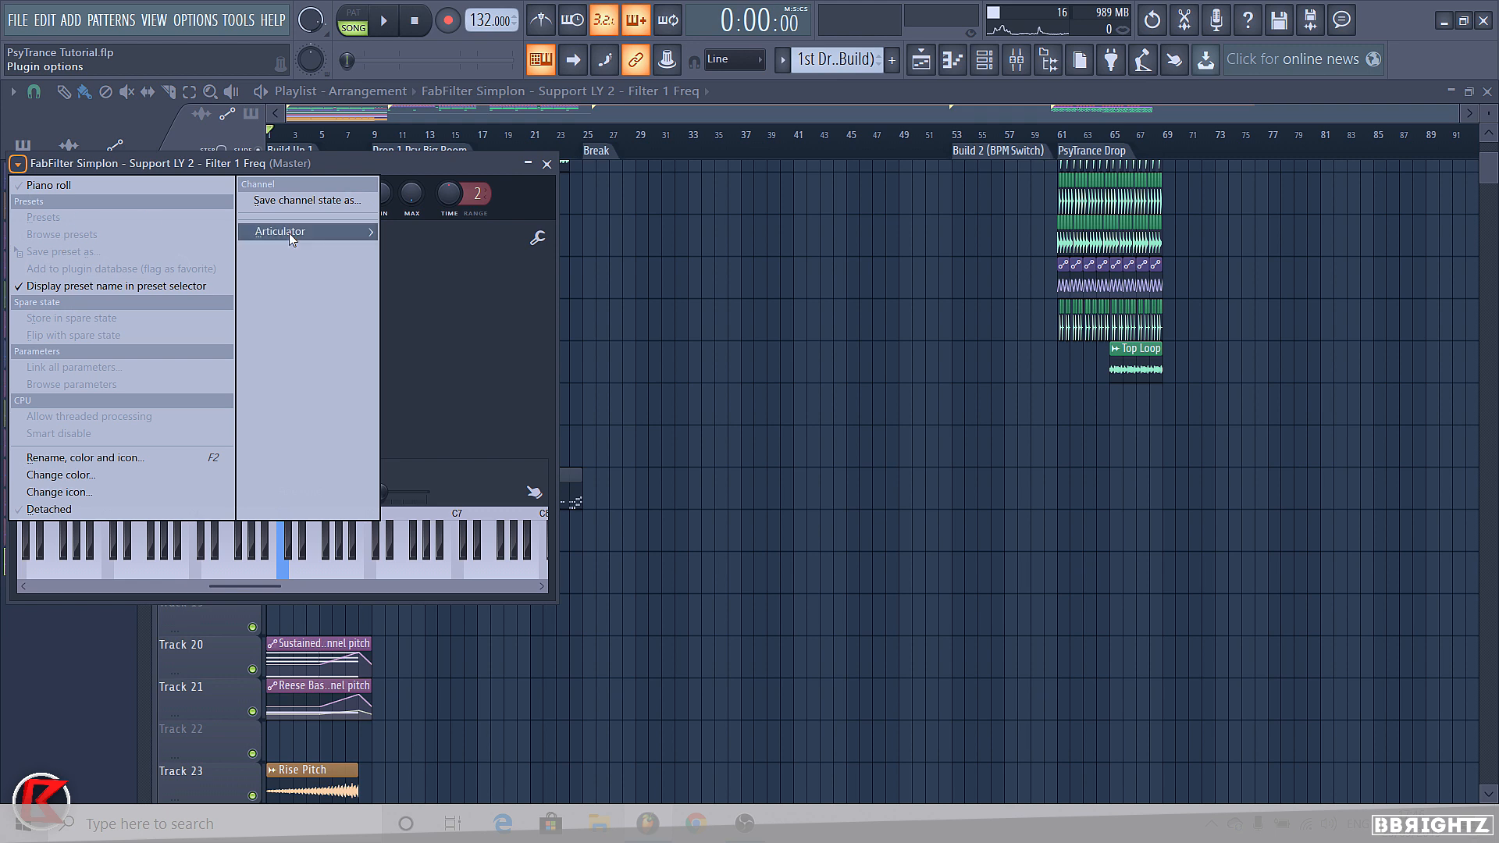
click(475, 244)
click(546, 164)
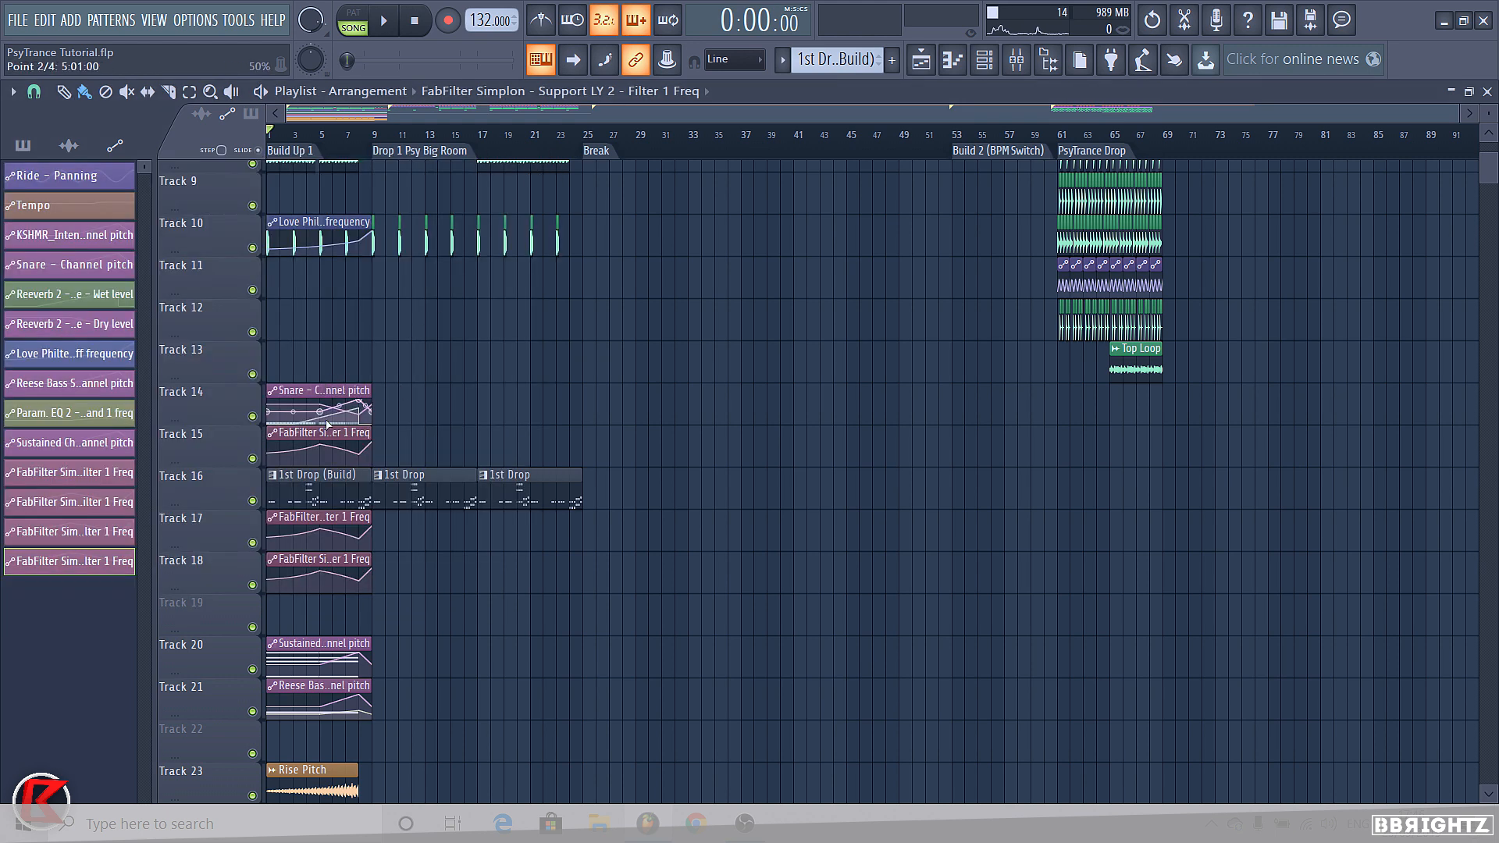
Stack the Support LY 2 and Support LY 1 Filter 1 automation clips on Track 17 and play the song from bar 1
drag(320, 516, 291, 498)
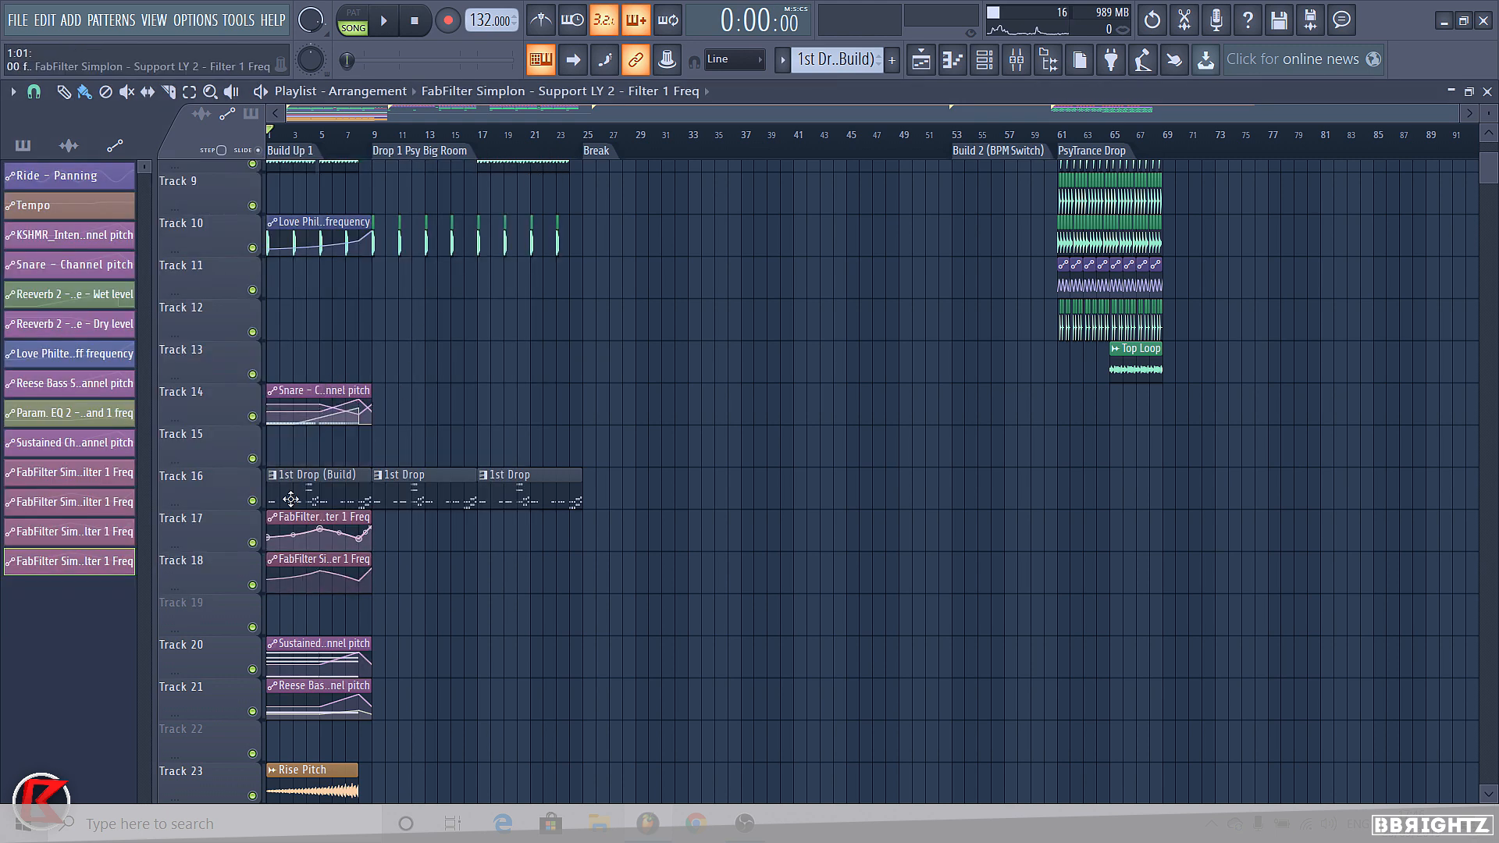
right_click(341, 565)
key(space)
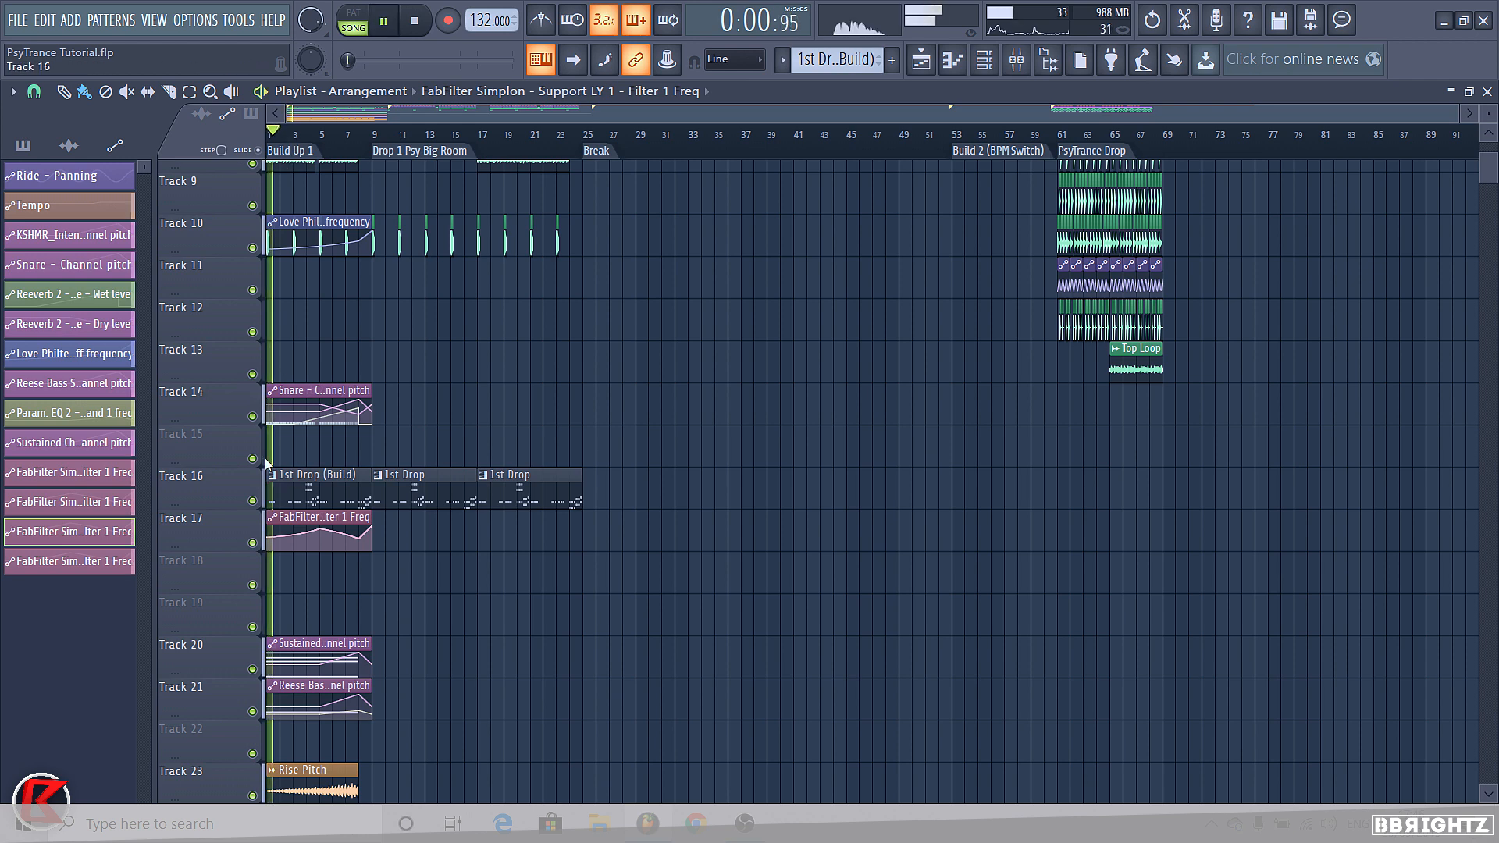
key(F9)
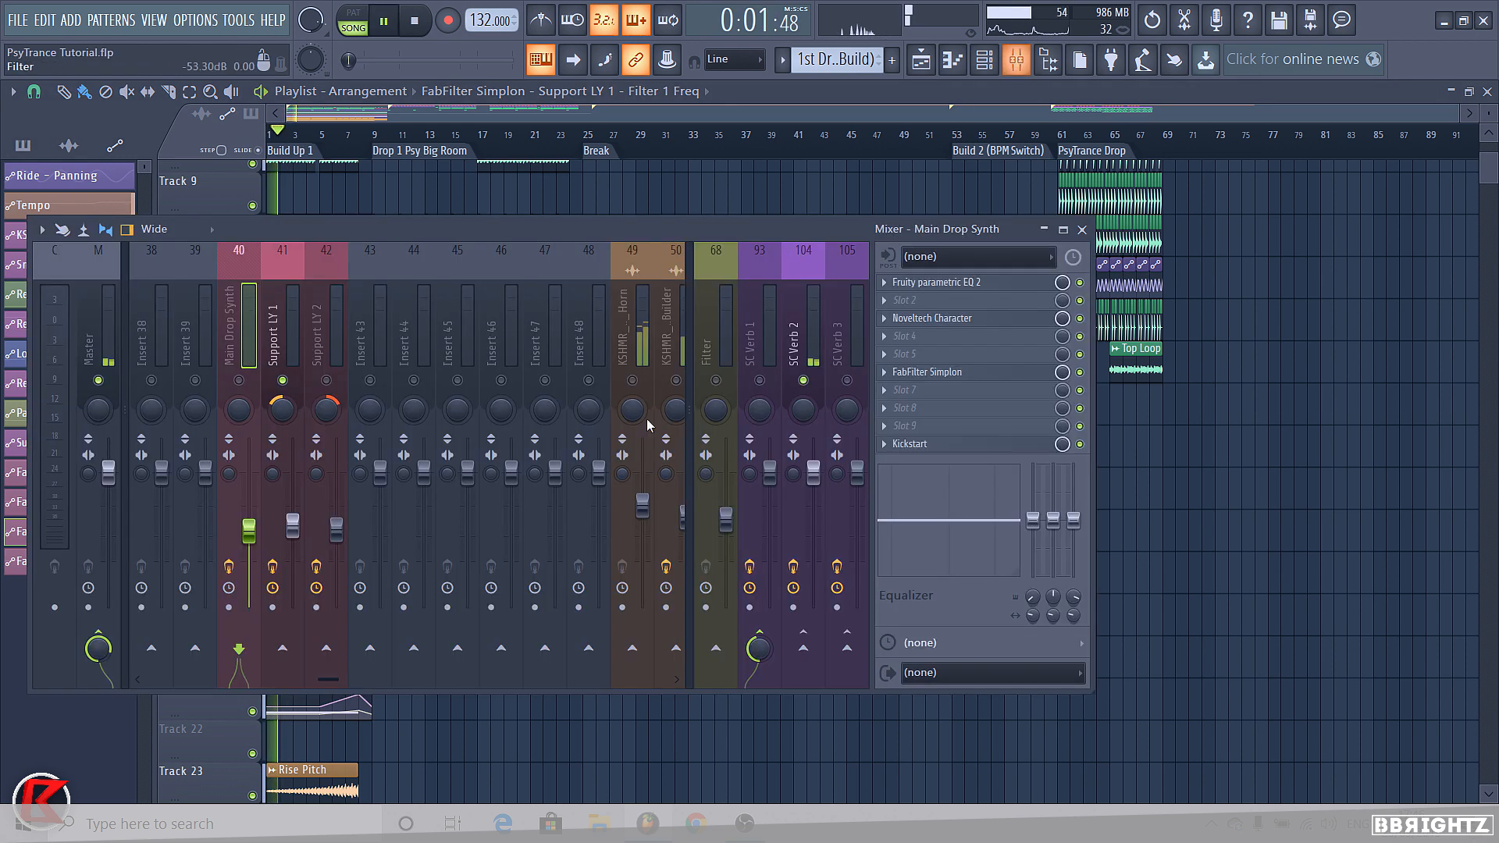
key(F9)
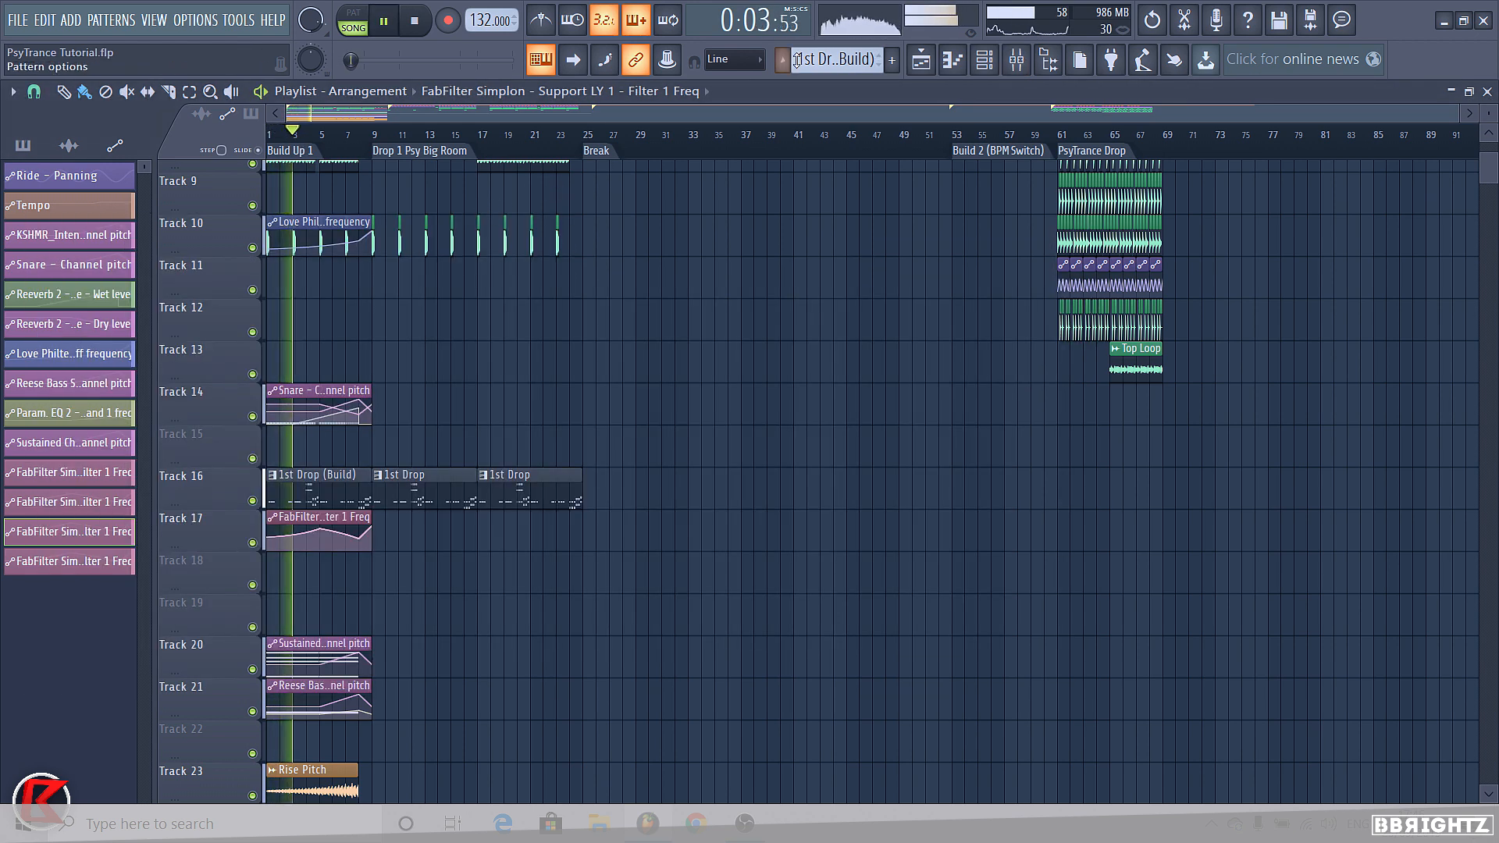
Mute Support LY 1, 2 and 3 in the 1st Drop (Build) pattern and open Main Drop Synth in the piano roll
click(322, 476)
click(273, 474)
click(315, 477)
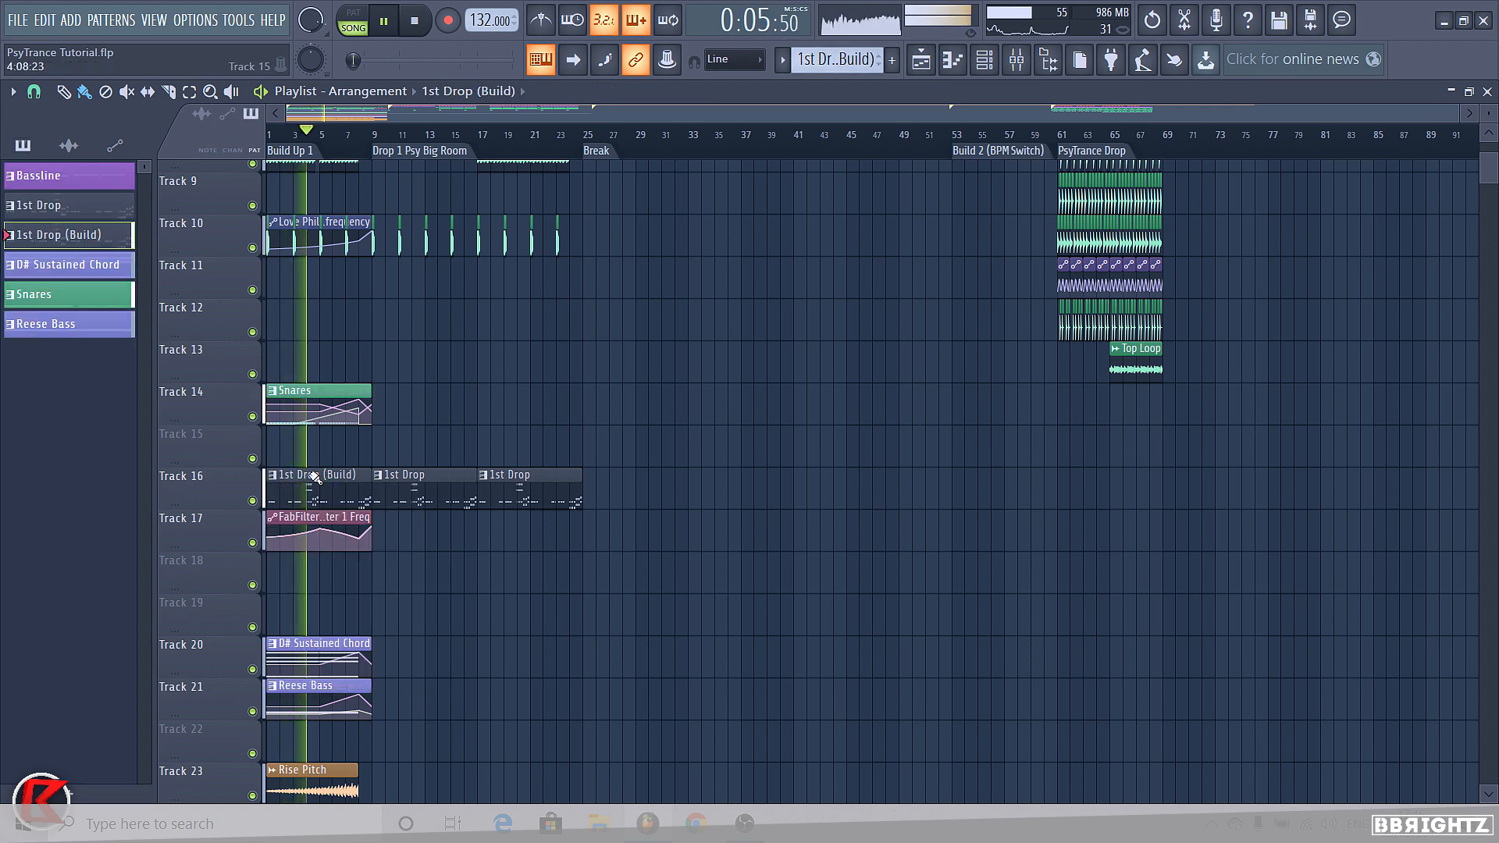
click(984, 59)
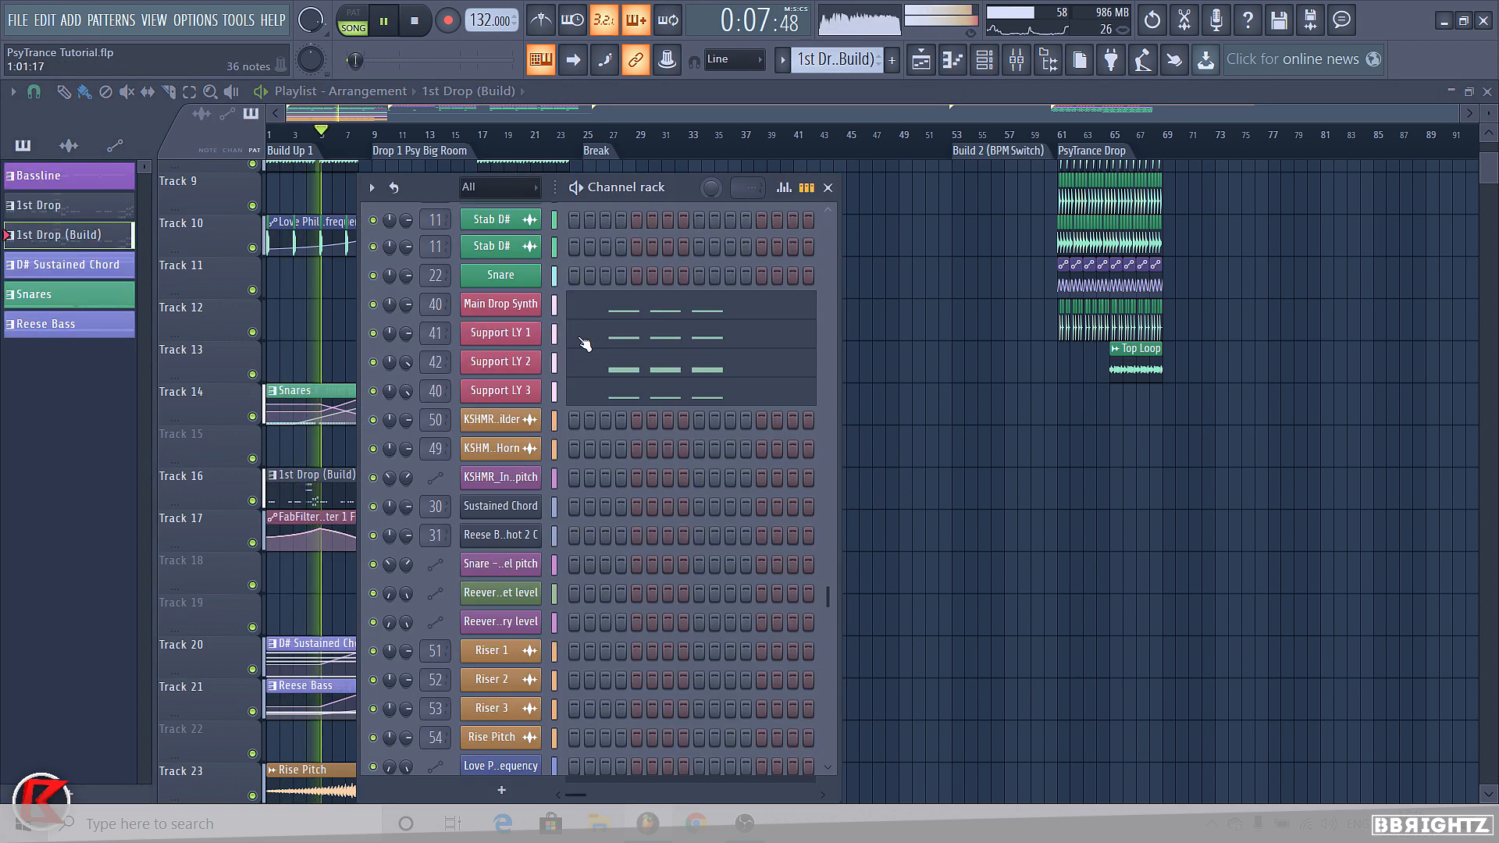
scroll(584, 343, up, 3)
key(space)
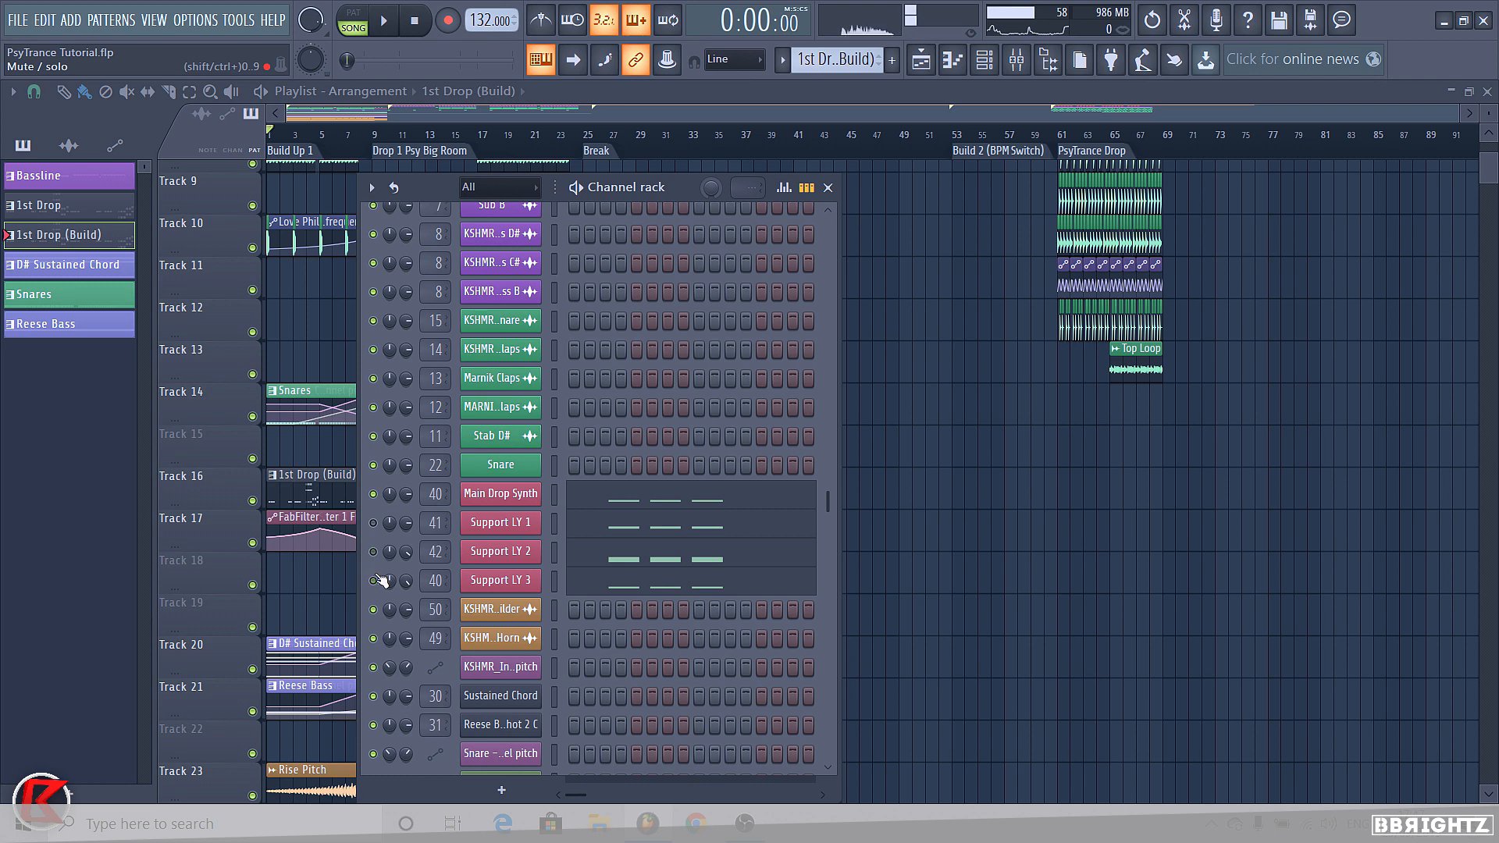
click(609, 504)
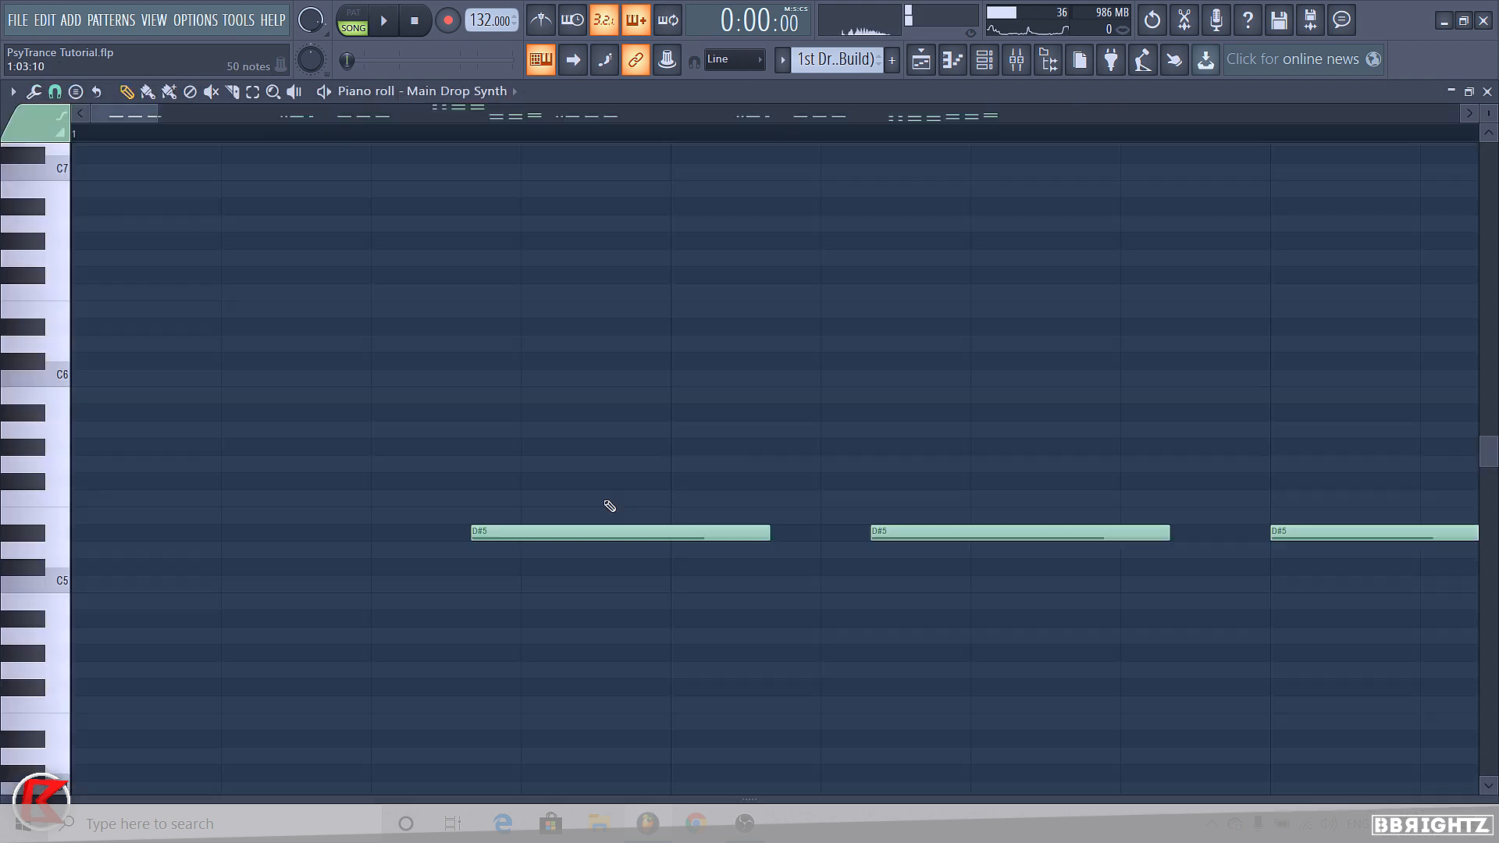
Set the piano roll snap to 1/3 beat and delete the Main Drop Synth notes in bar 5
click(13, 91)
mouse_move(47, 218)
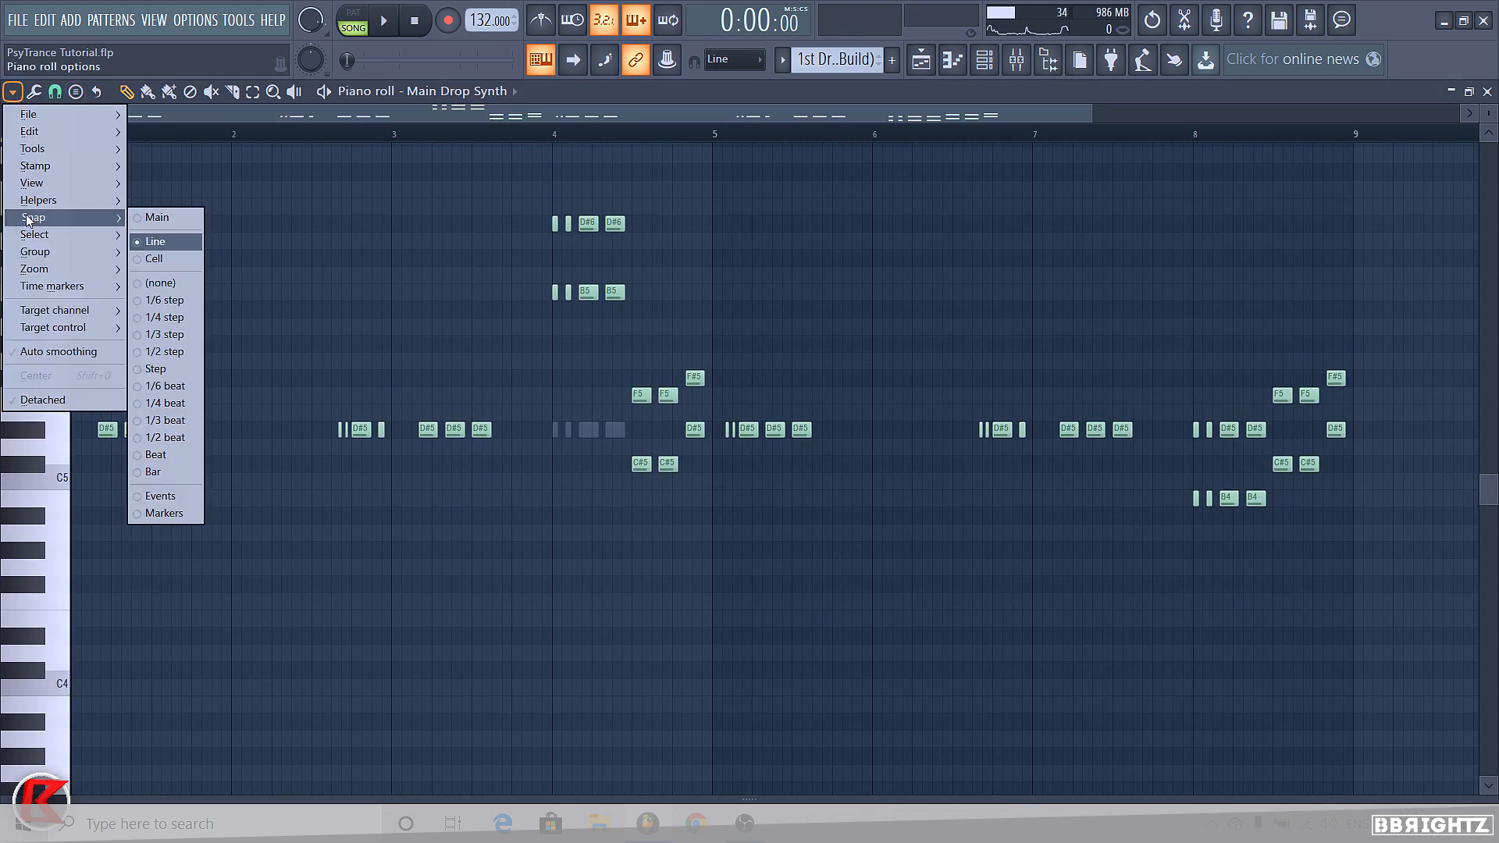
click(176, 422)
scroll(707, 434, up, 3)
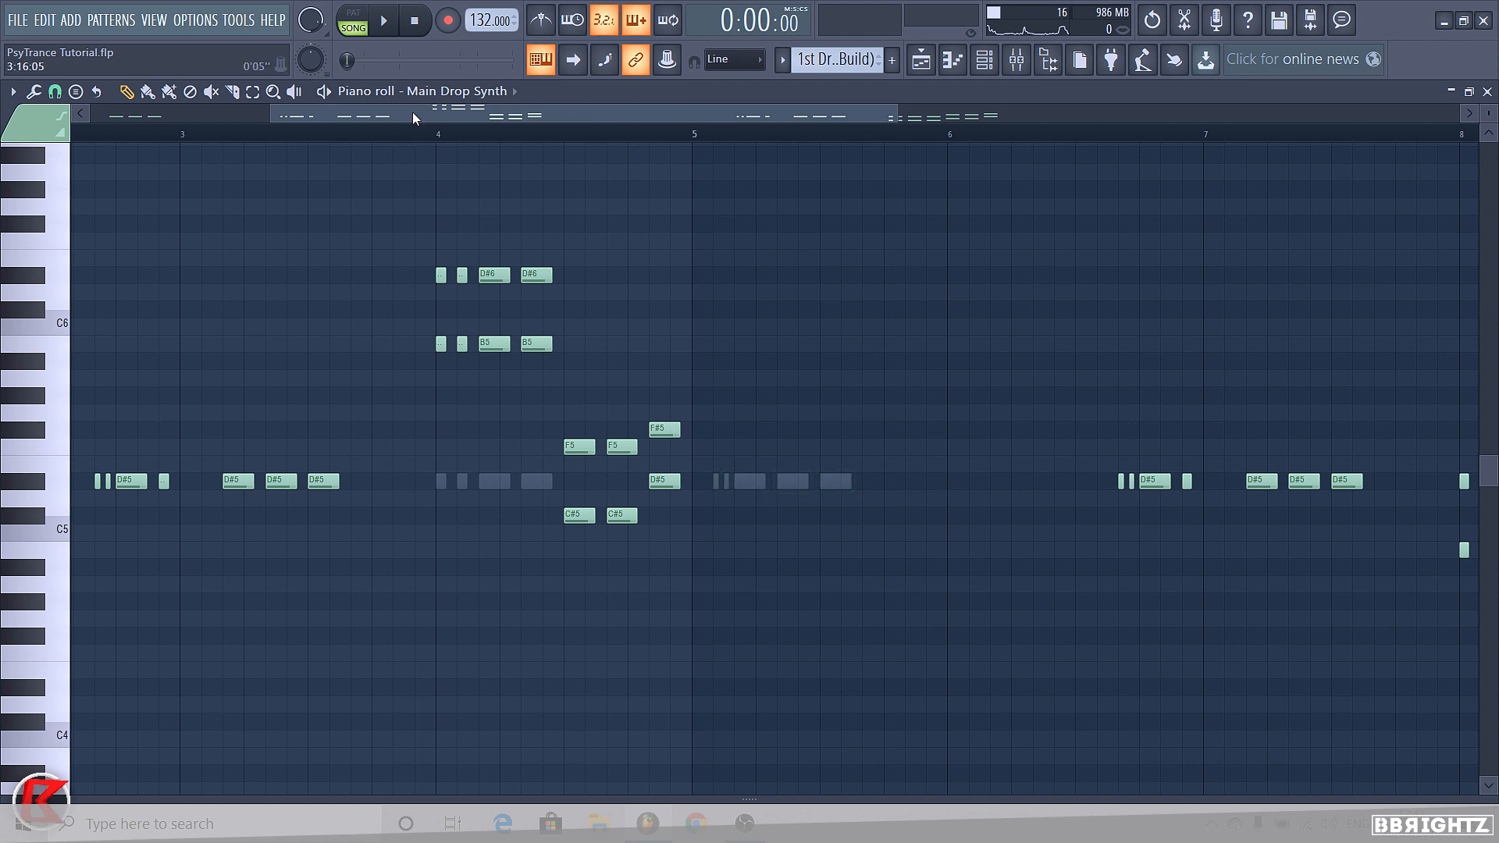
Play the 1st Drop (Build) pattern from bar 4 to hear the Main Drop Synth melody
click(435, 140)
key(space)
click(1016, 60)
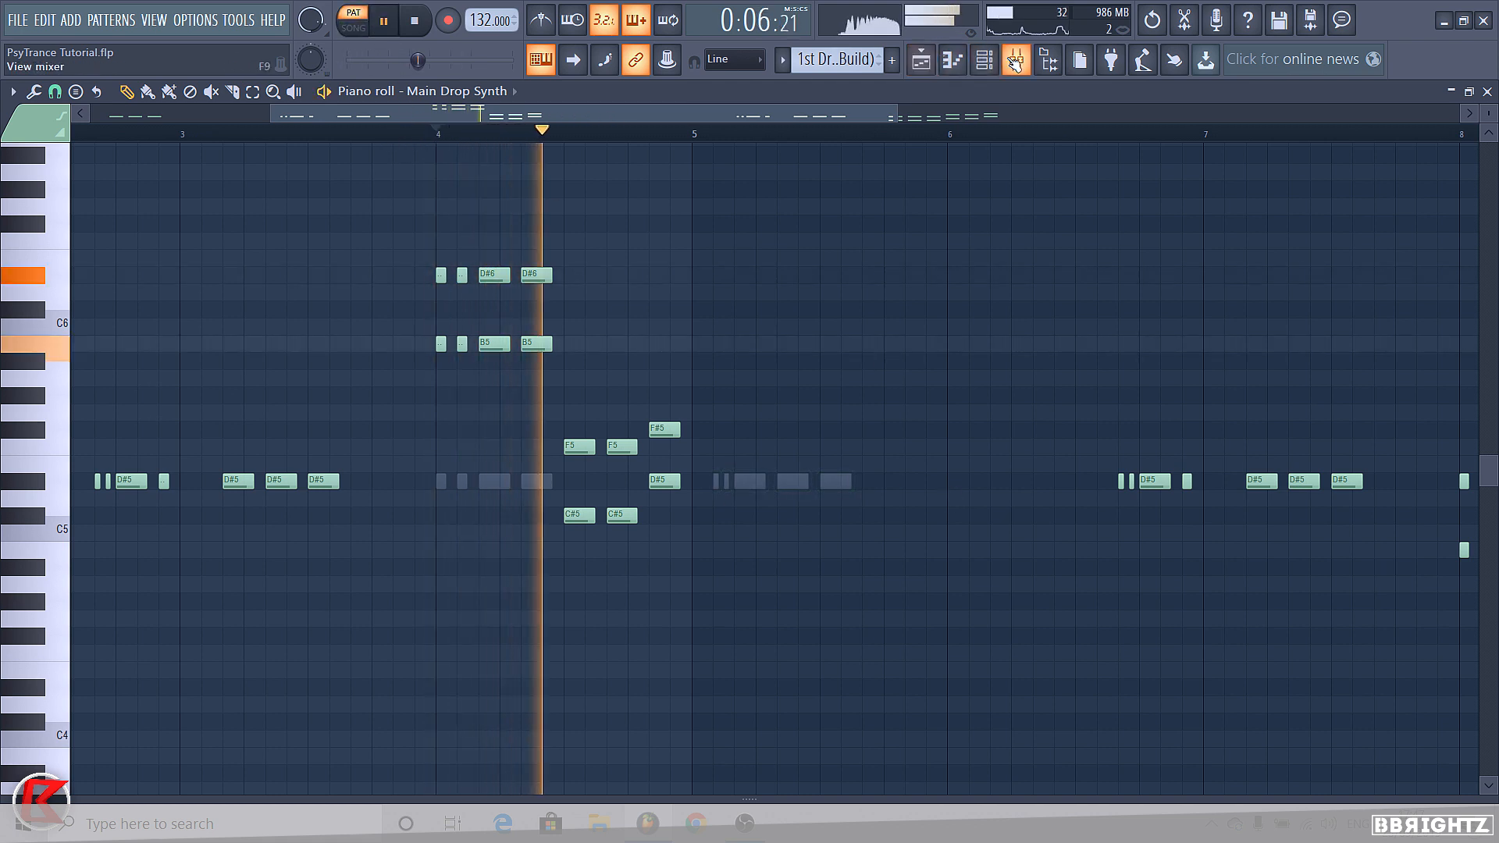
click(1017, 60)
click(880, 185)
key(space)
Pick up the short D#5 note's length at the end of bar 4 and delete the Main Drop Synth notes from bar 6 onward
click(702, 480)
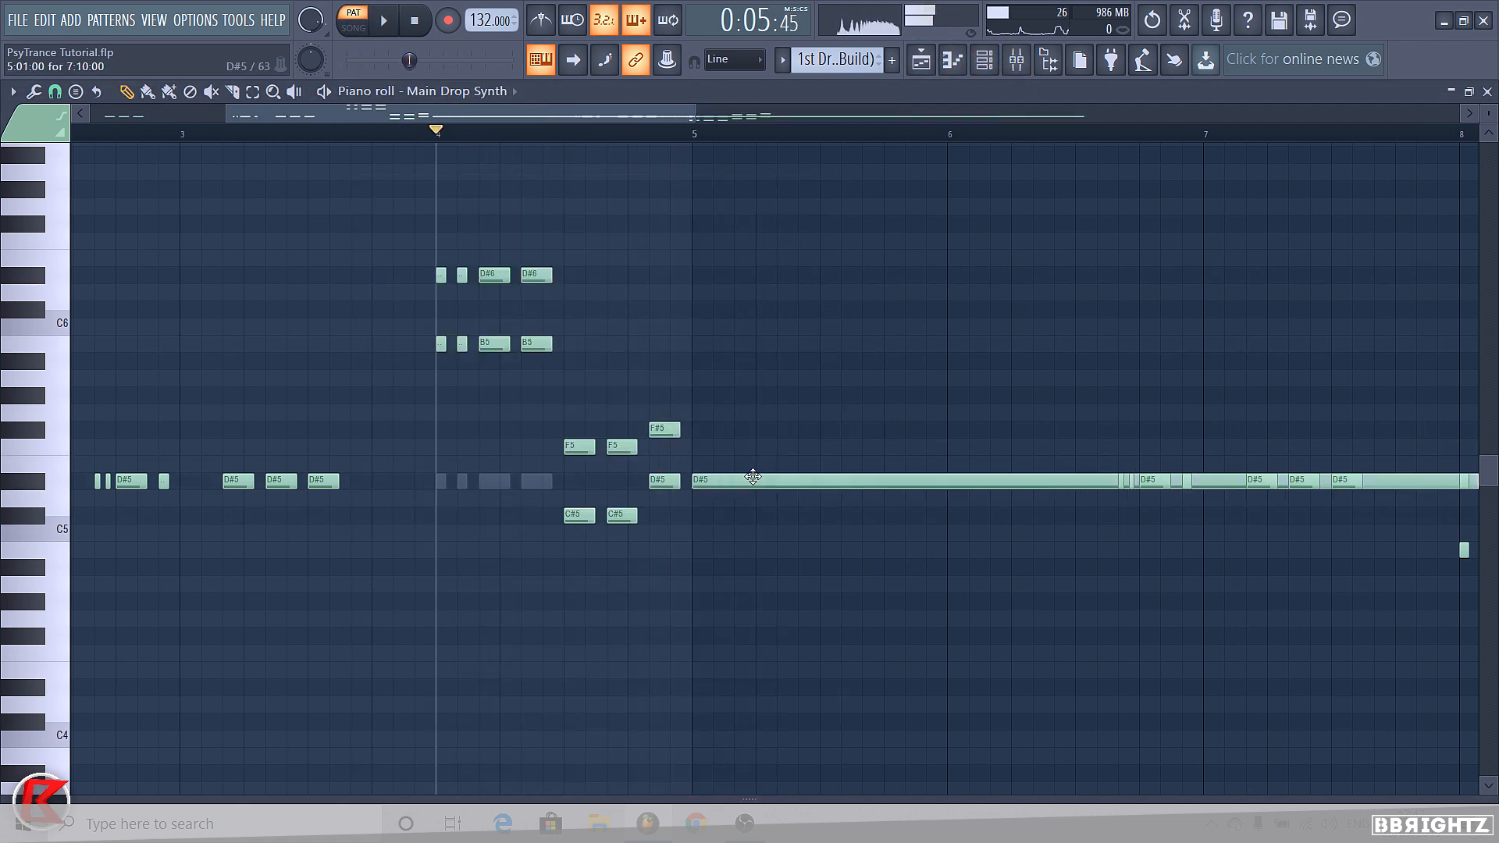
right_click(698, 484)
click(664, 482)
scroll(937, 466, down, 3)
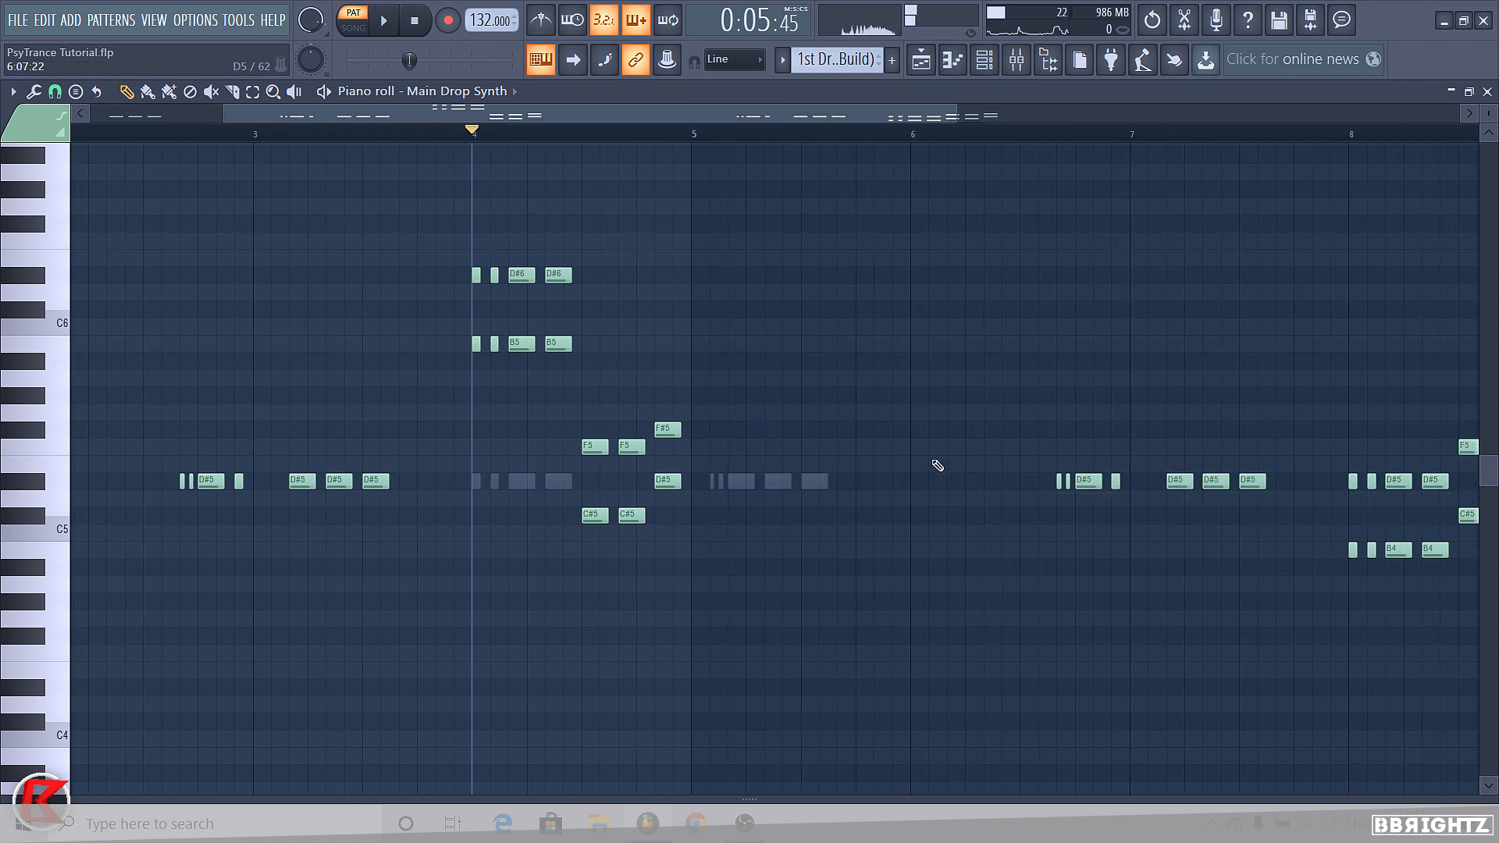
drag(911, 422, 1192, 644)
key(Delete)
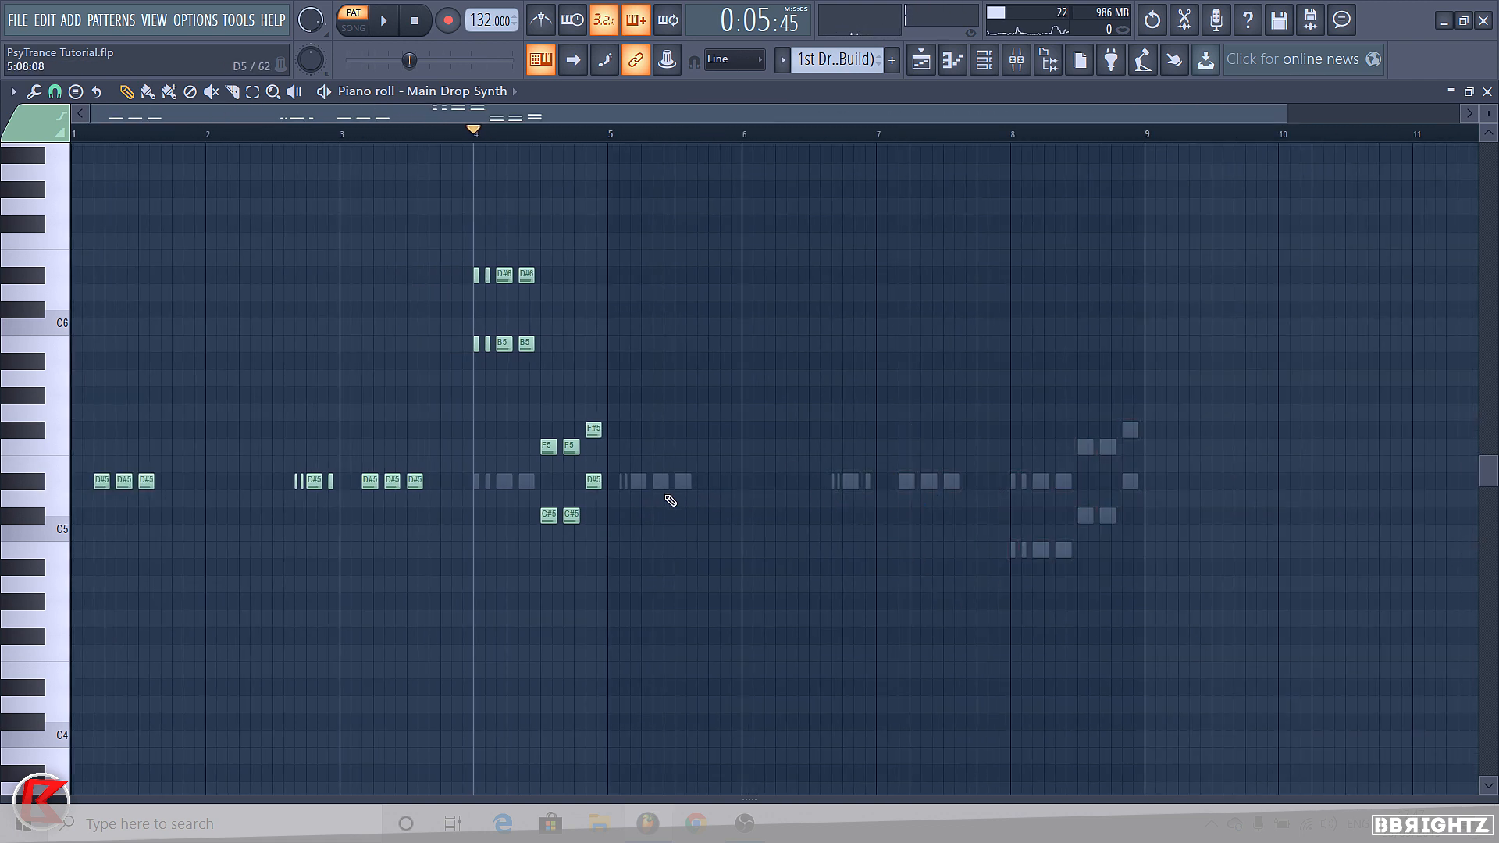
Draw twelve evenly spaced D#5 notes across bars 5 and 6 of Main Drop Synth while auditioning the pattern
scroll(640, 492, up, 1)
click(609, 481)
click(634, 482)
key(space)
click(662, 482)
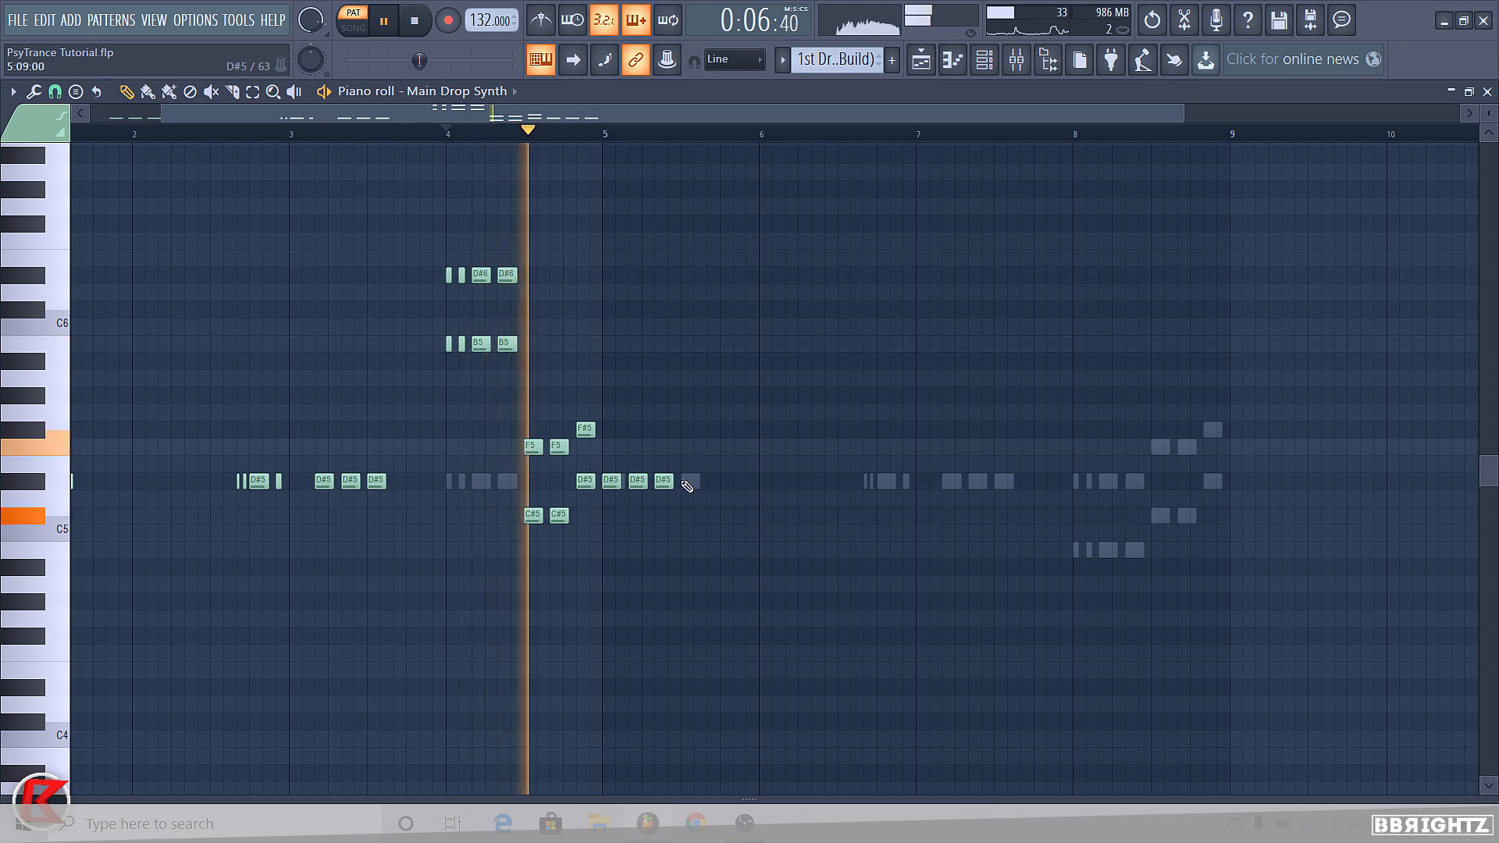
click(689, 482)
click(715, 481)
click(742, 481)
click(767, 481)
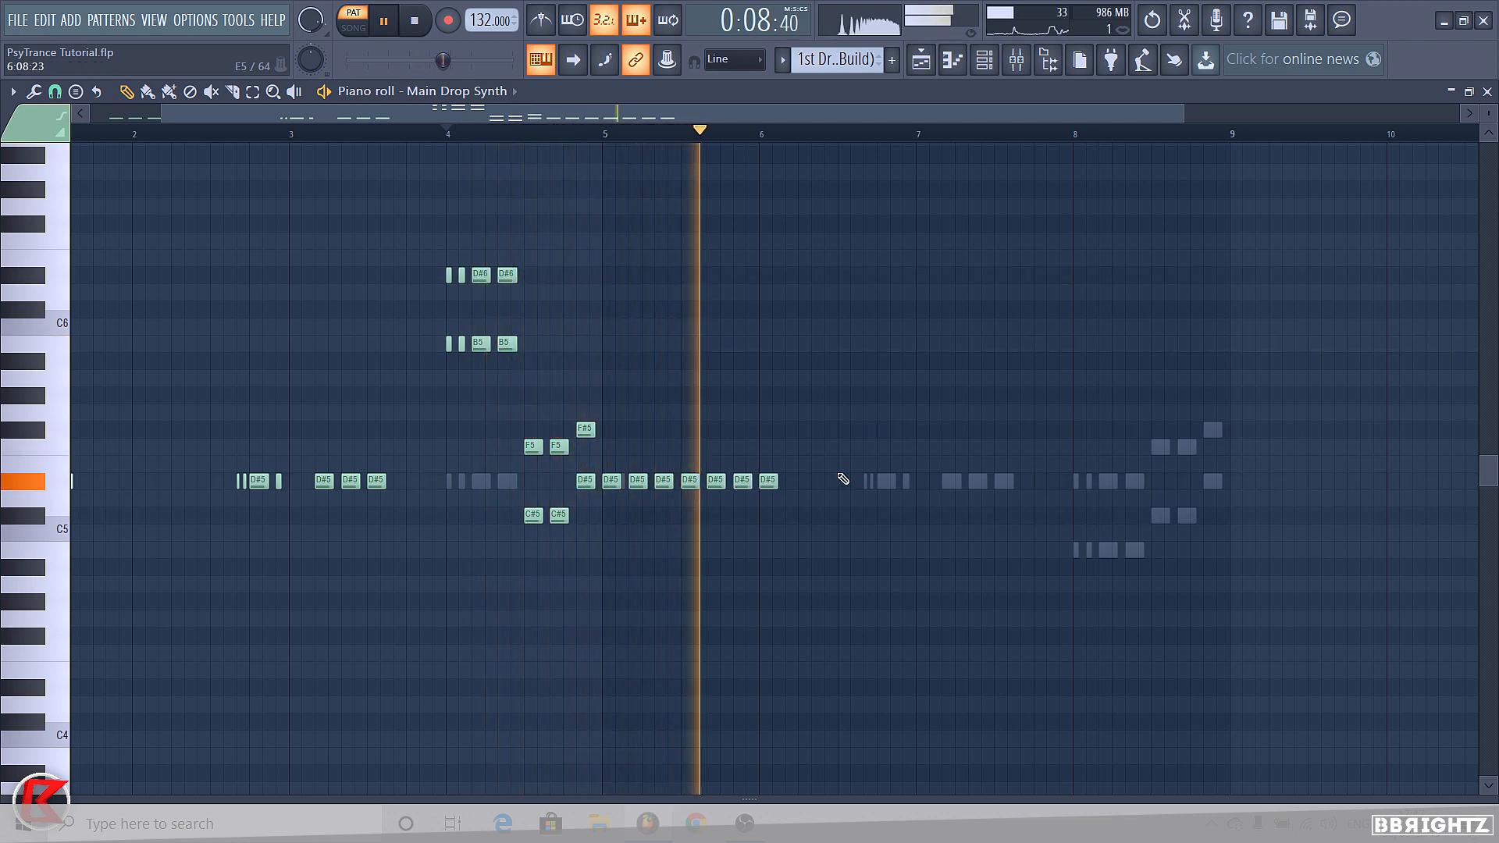
click(794, 482)
click(819, 481)
click(846, 482)
key(space)
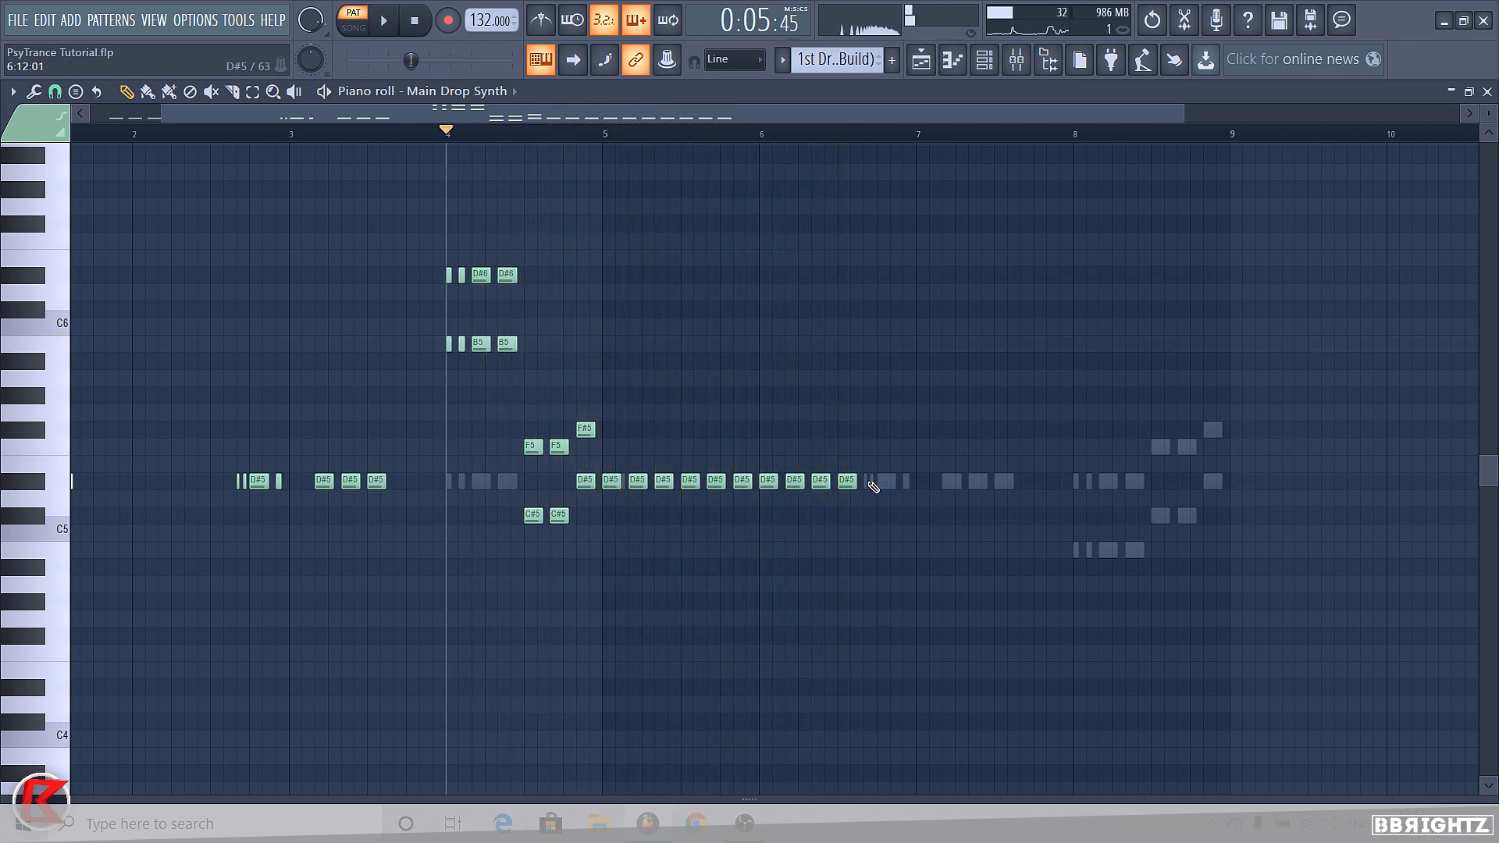
click(873, 481)
click(898, 481)
Fill bar 7 of Main Drop Synth with twelve shorter D#5 notes, one every 1/3 beat
click(935, 481)
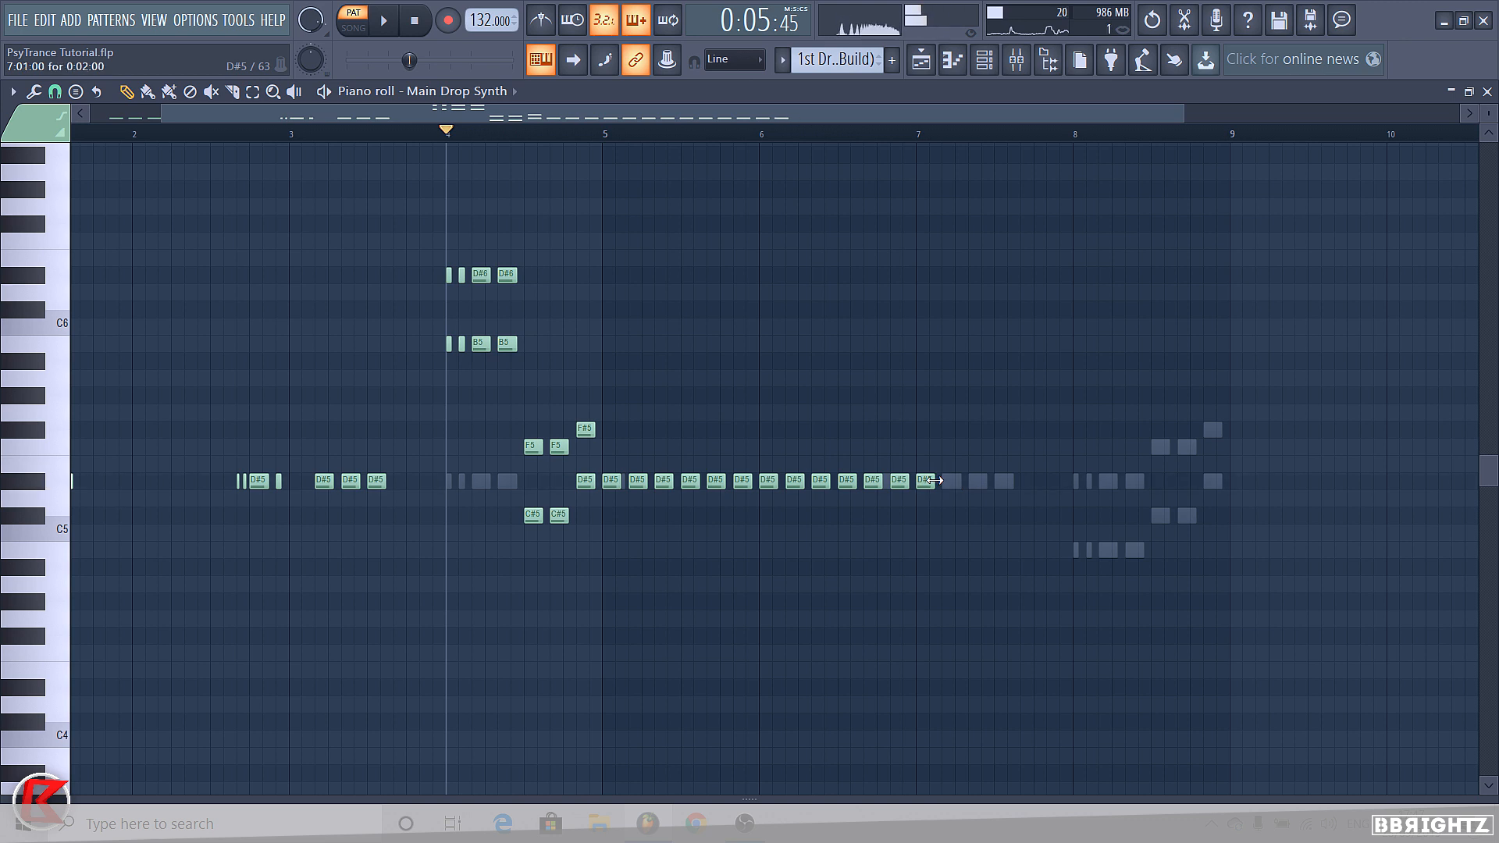
click(932, 481)
click(945, 481)
click(972, 481)
click(958, 481)
click(984, 481)
click(1010, 481)
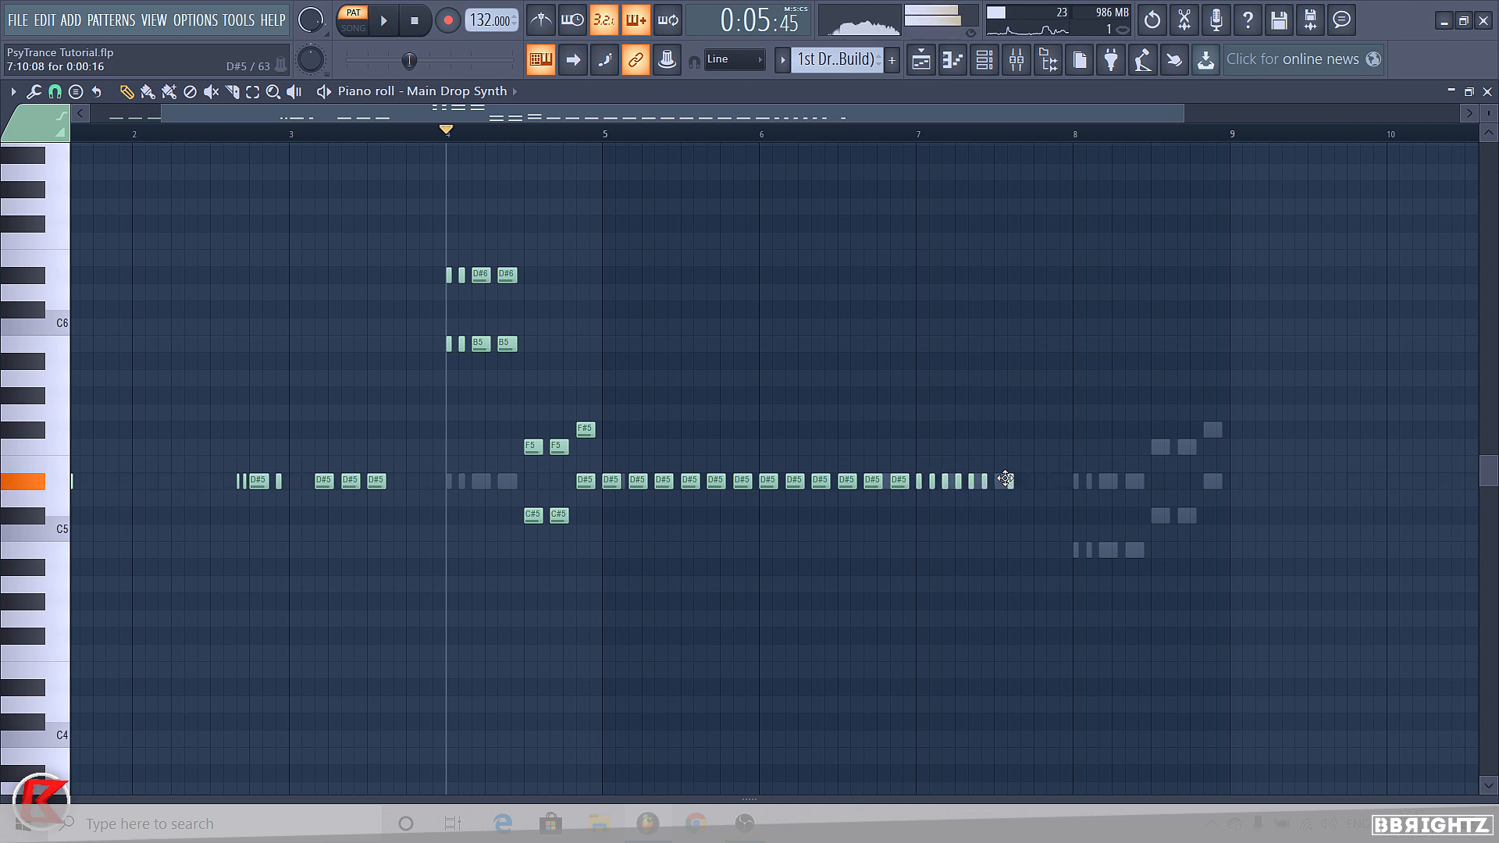
click(1049, 481)
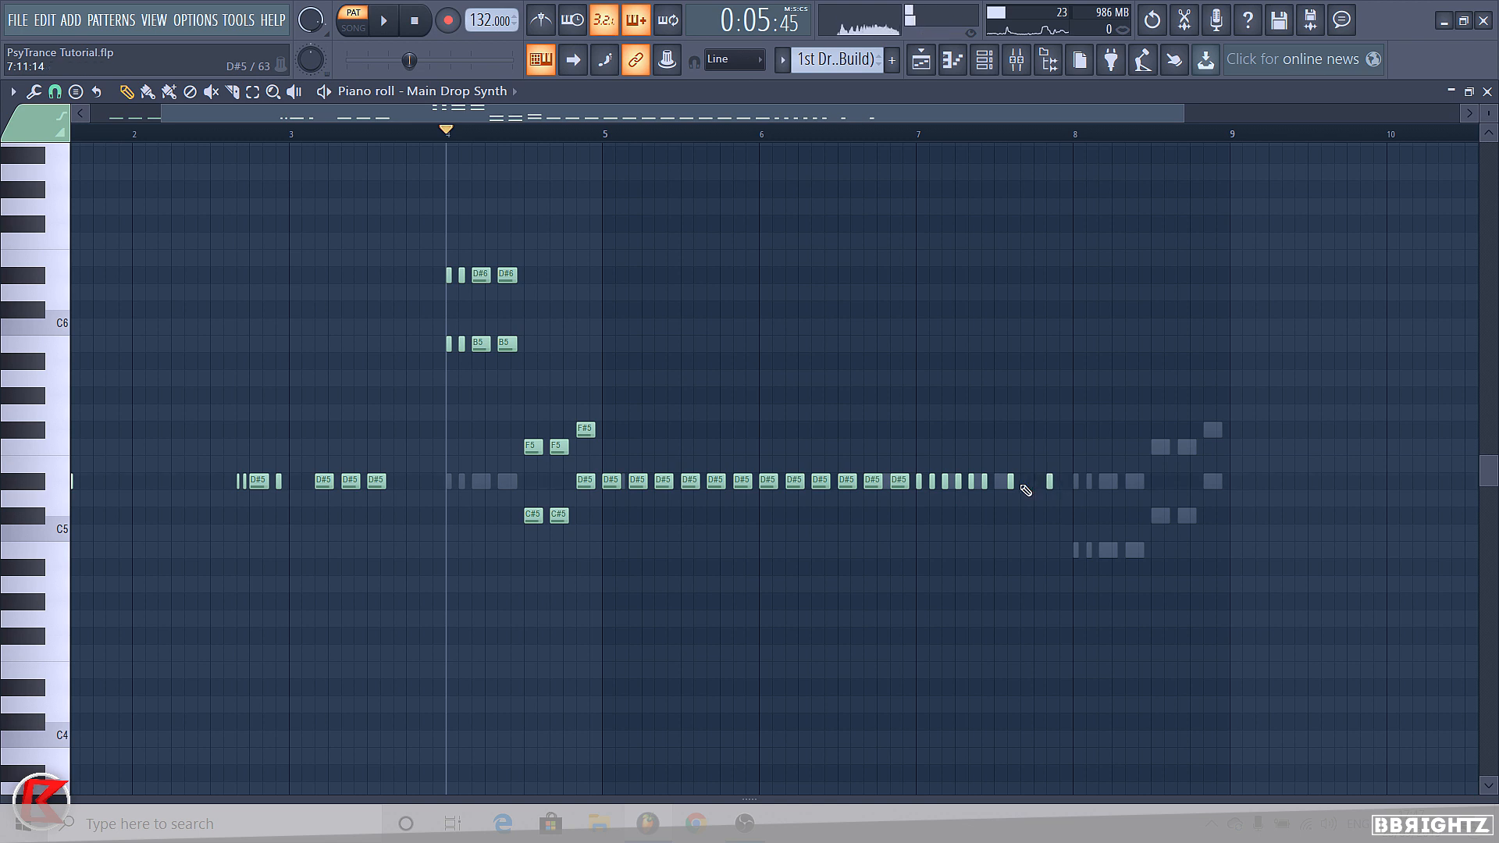
click(1063, 481)
Audition the 1st Drop (Build) pattern, then select and copy the D#5 roll across bars 5 to 7 of Main Drop Synth
key(space)
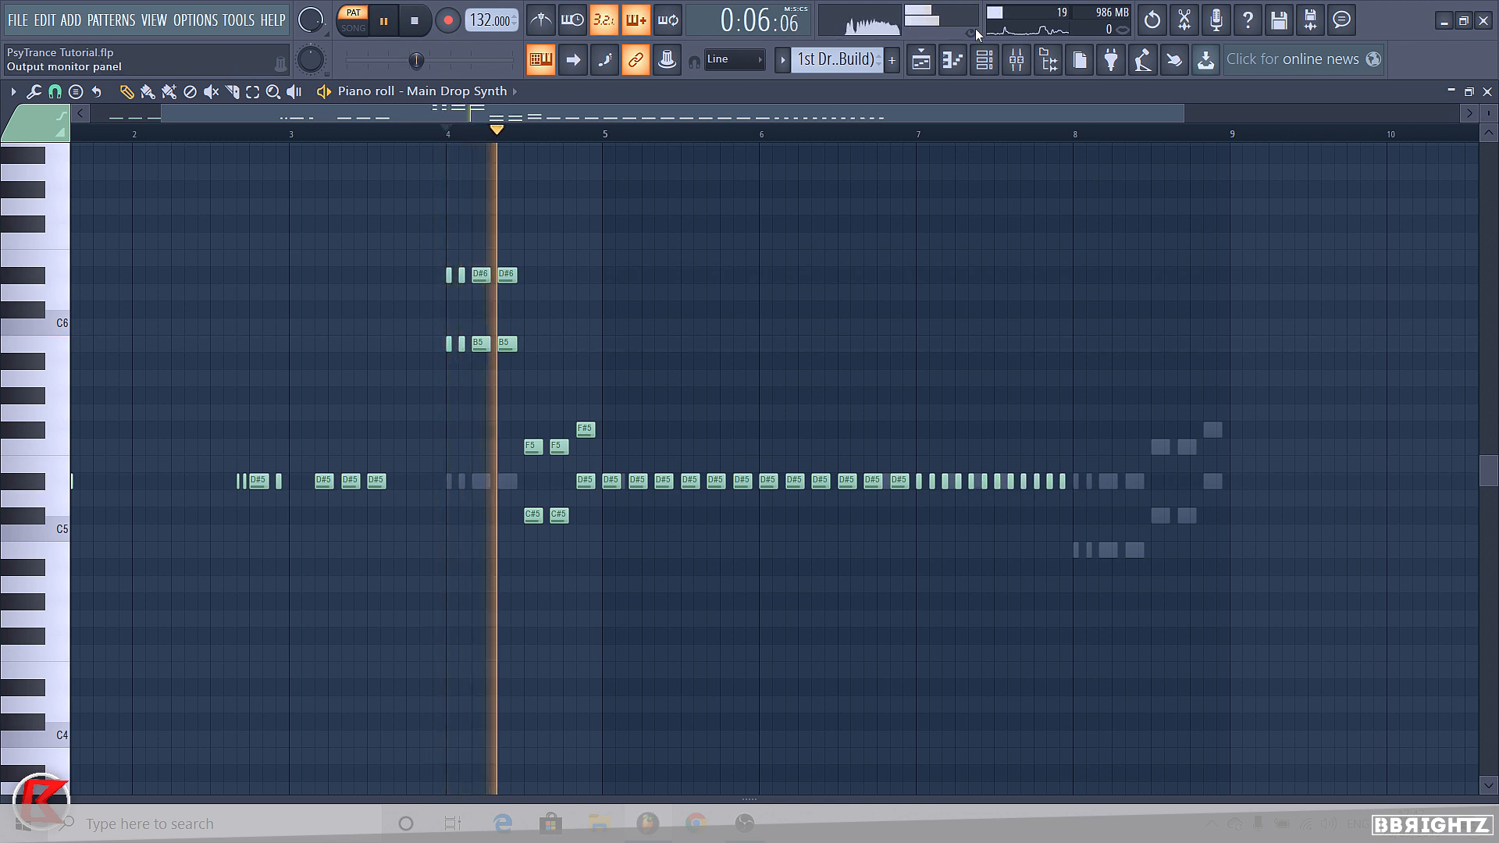
click(990, 61)
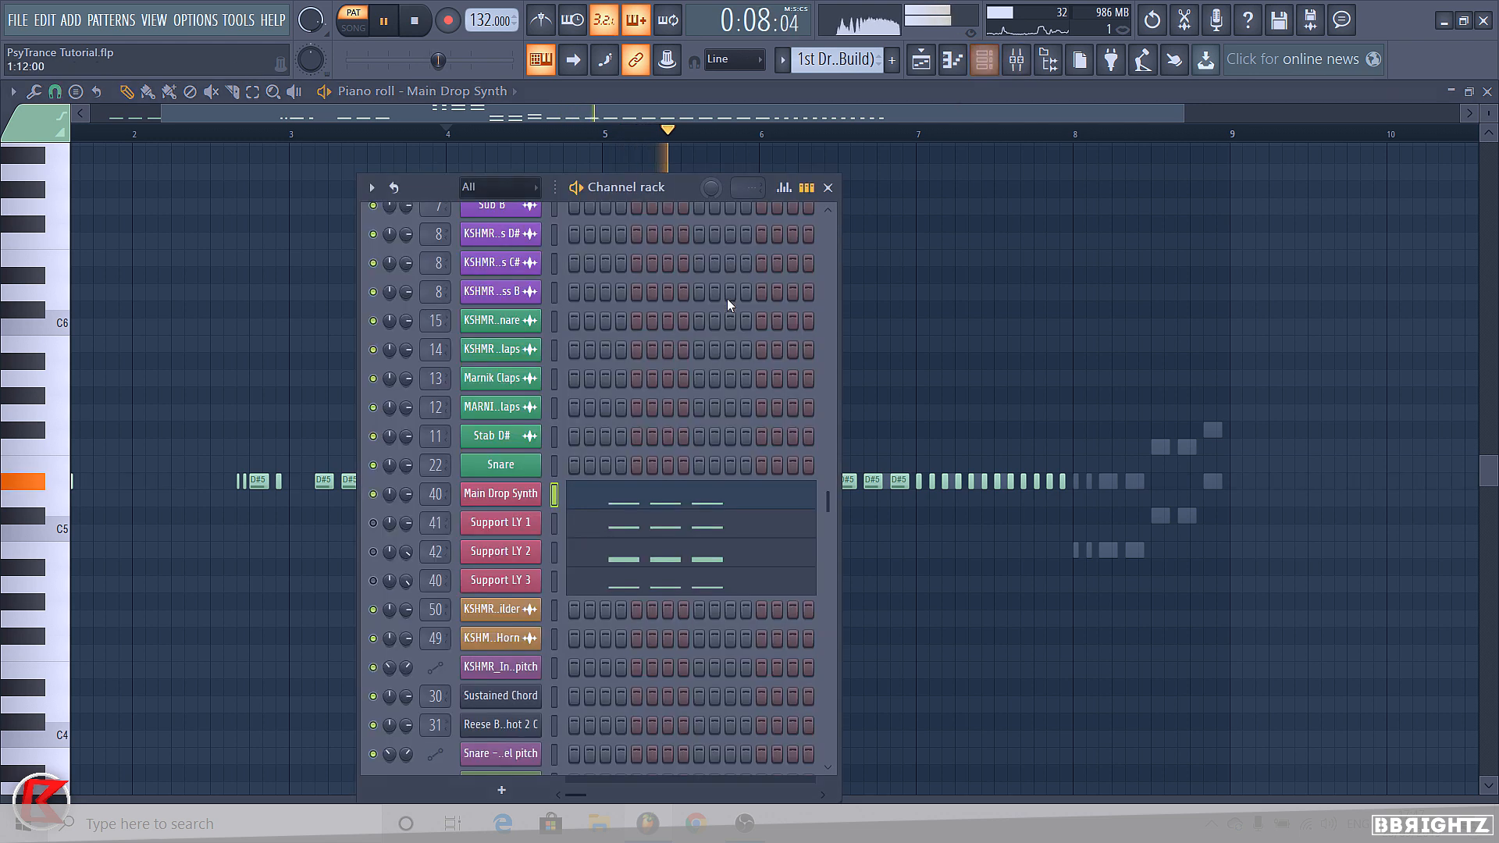
click(1070, 589)
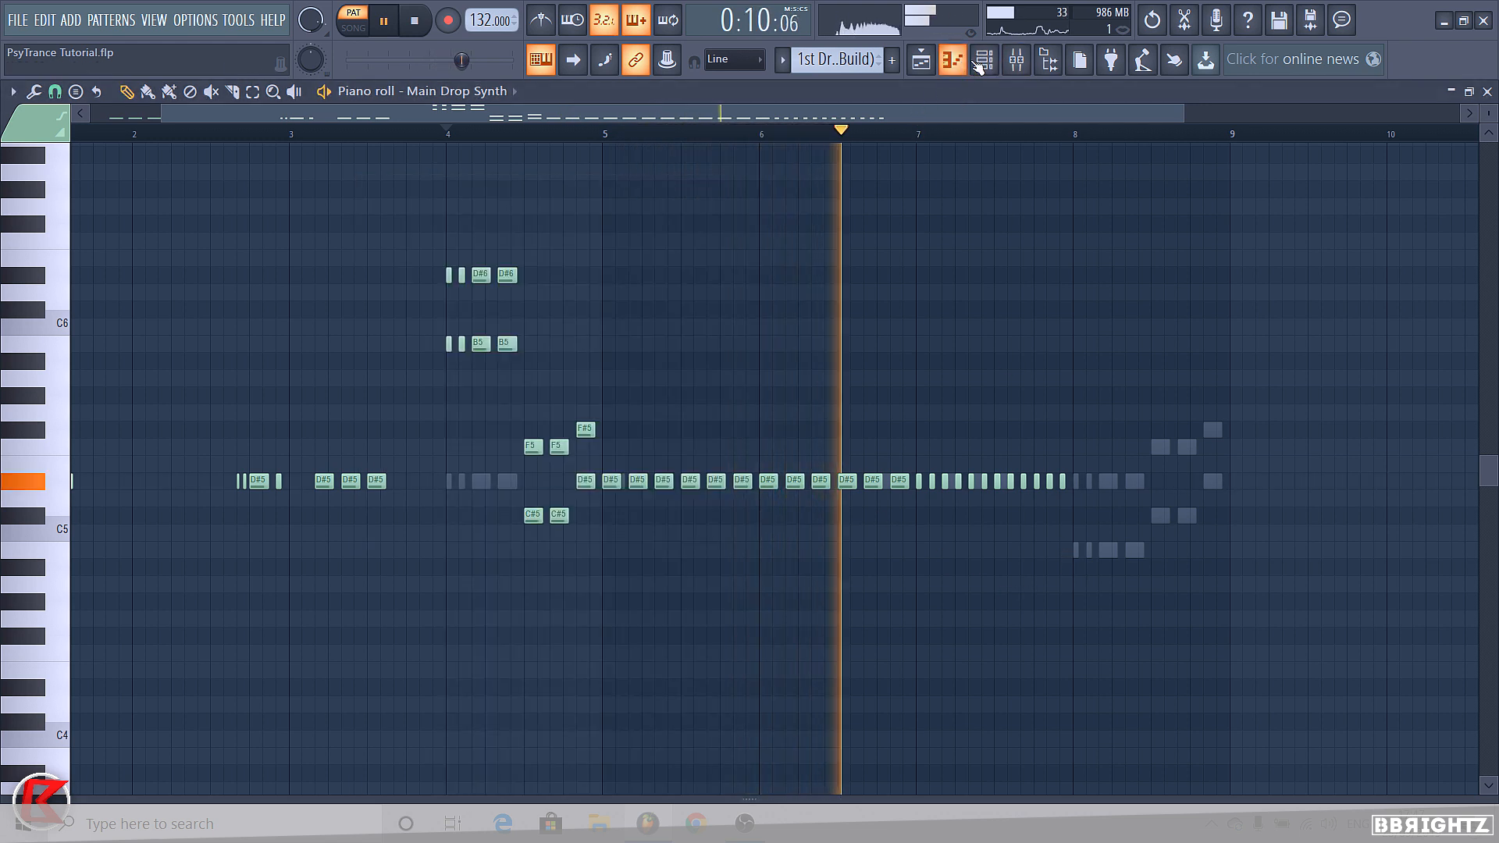
drag(1141, 608, 600, 486)
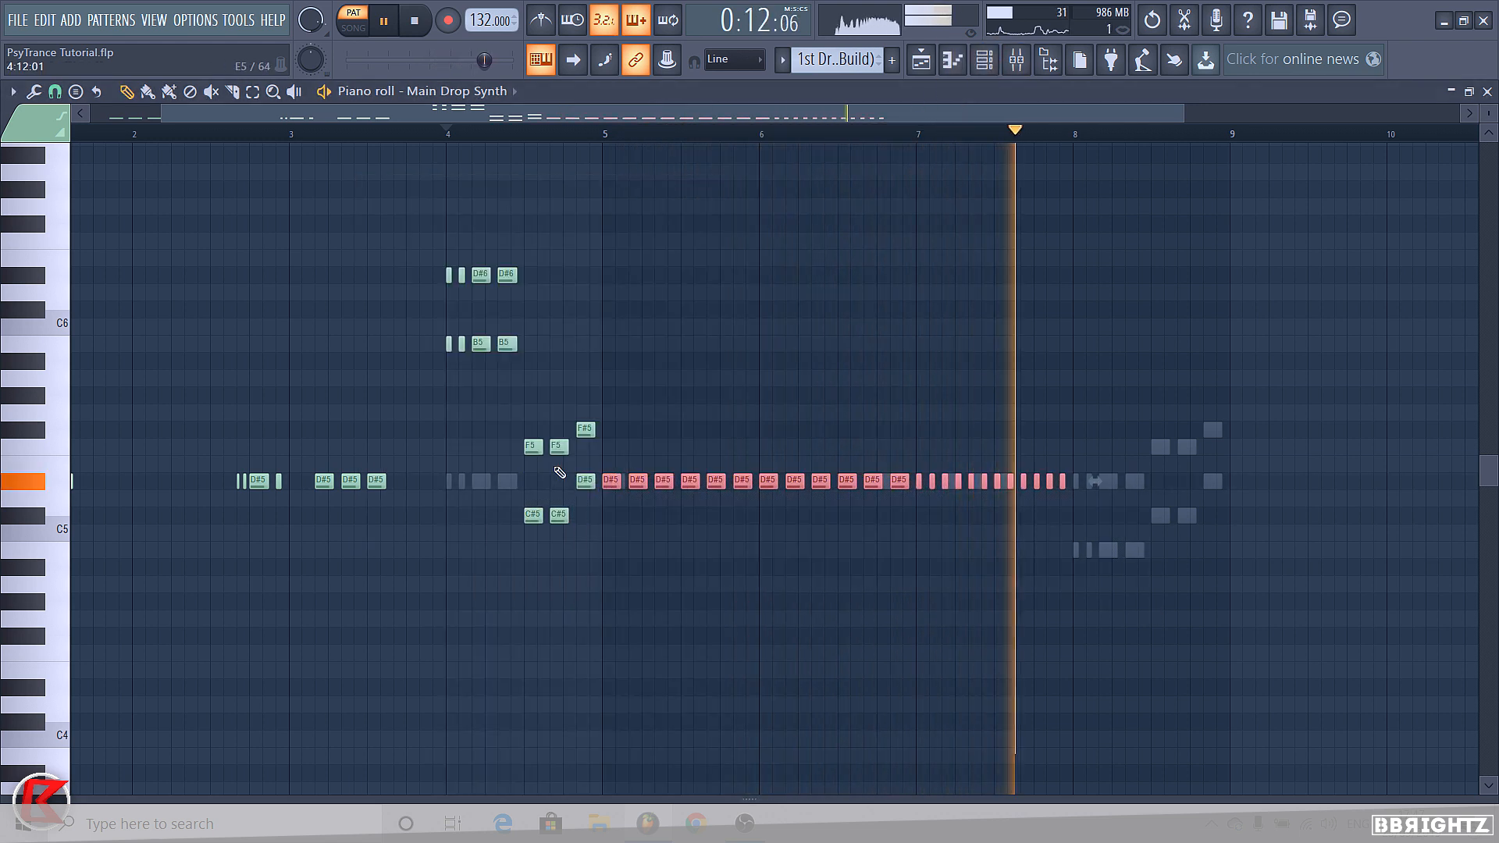
key(space)
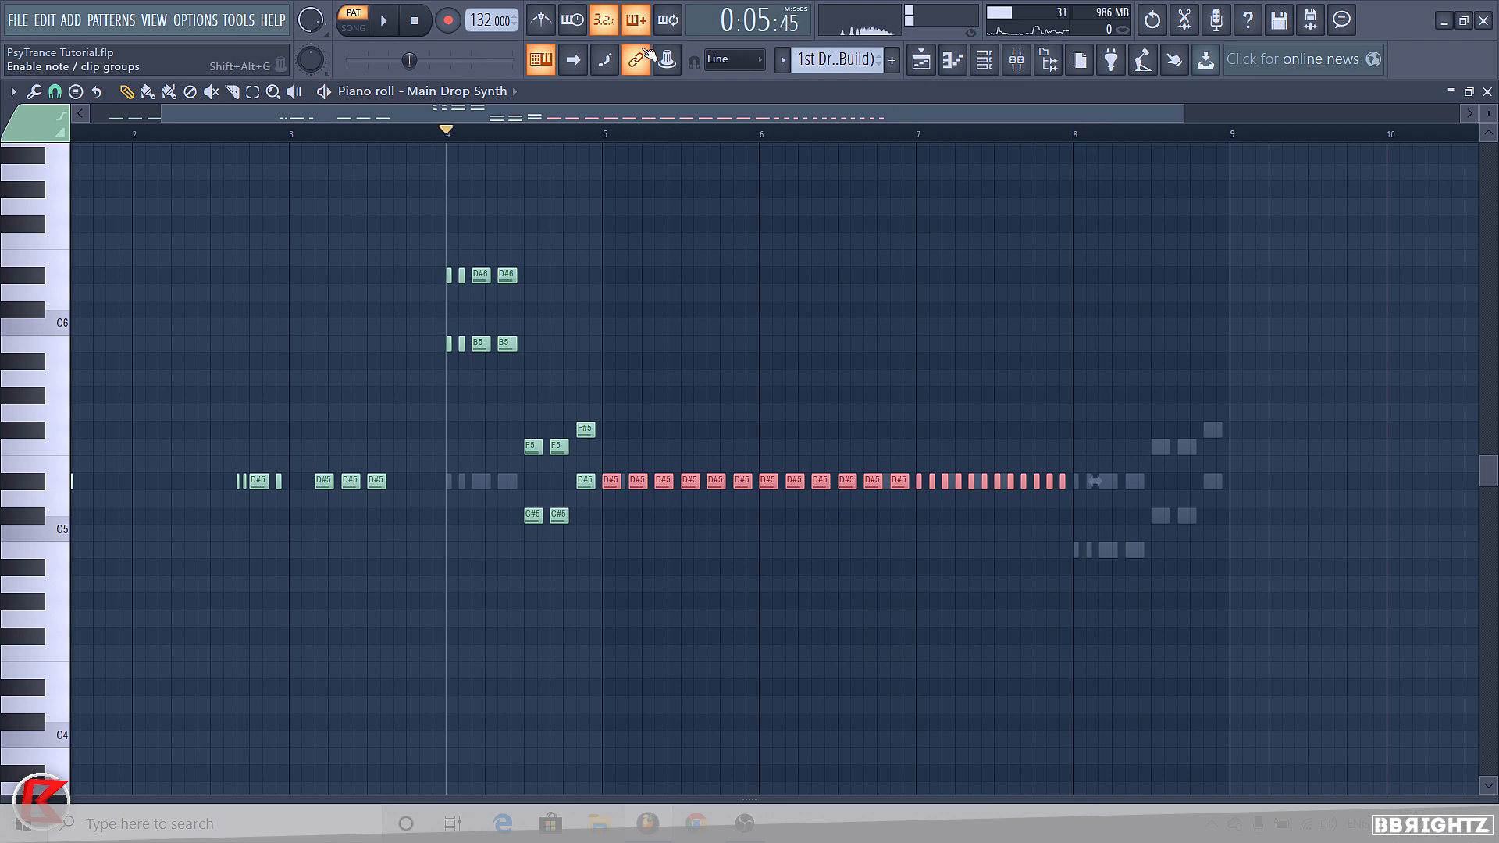
Replace the Support LY 1 notes from bar 5 onward with the copied D#5 roll, starting at bar 5
click(984, 60)
click(629, 530)
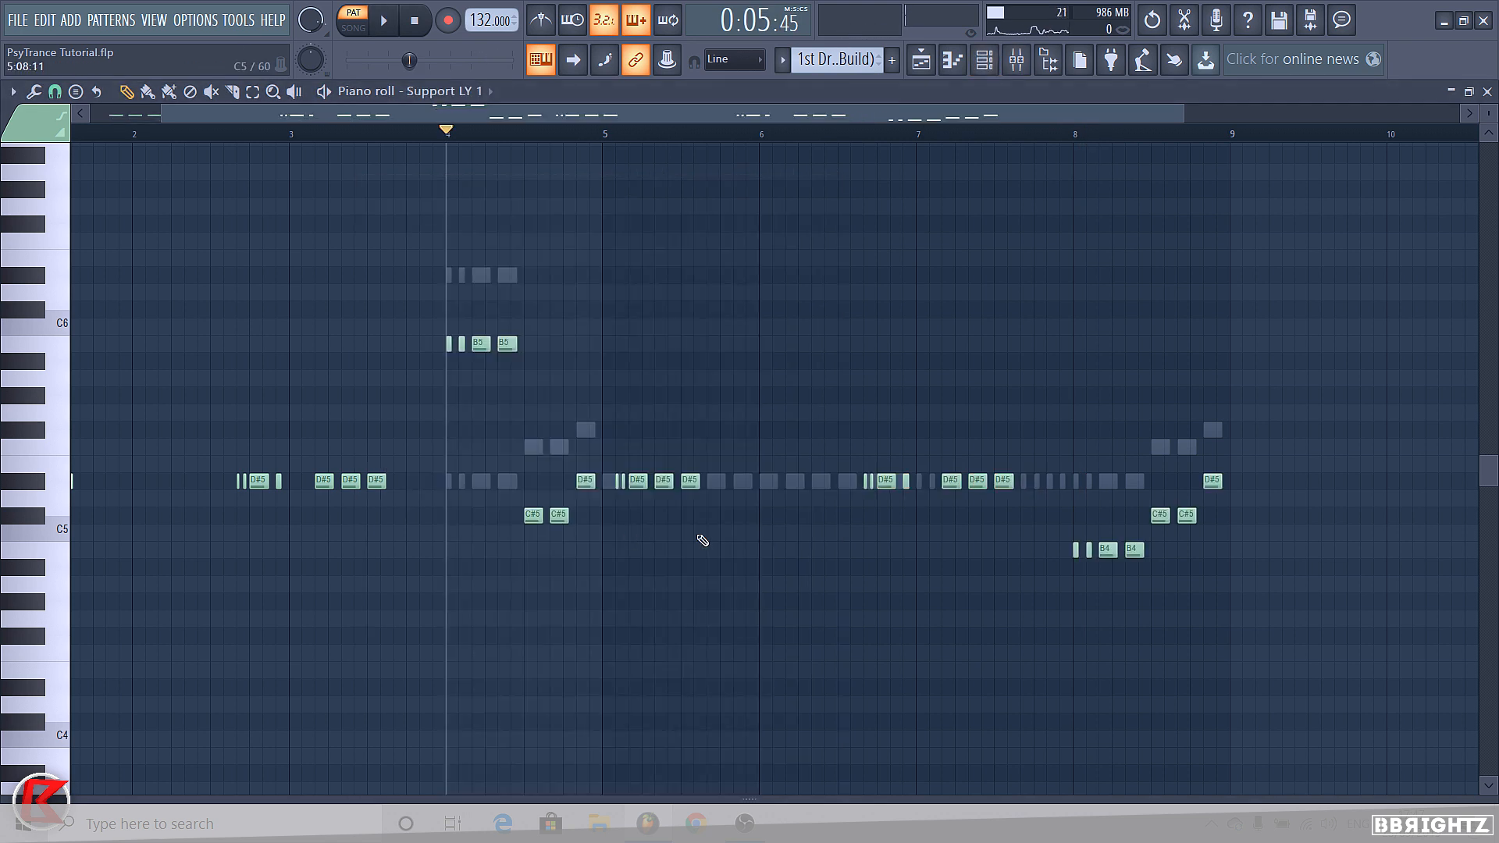
drag(1302, 642, 613, 418)
key(Delete)
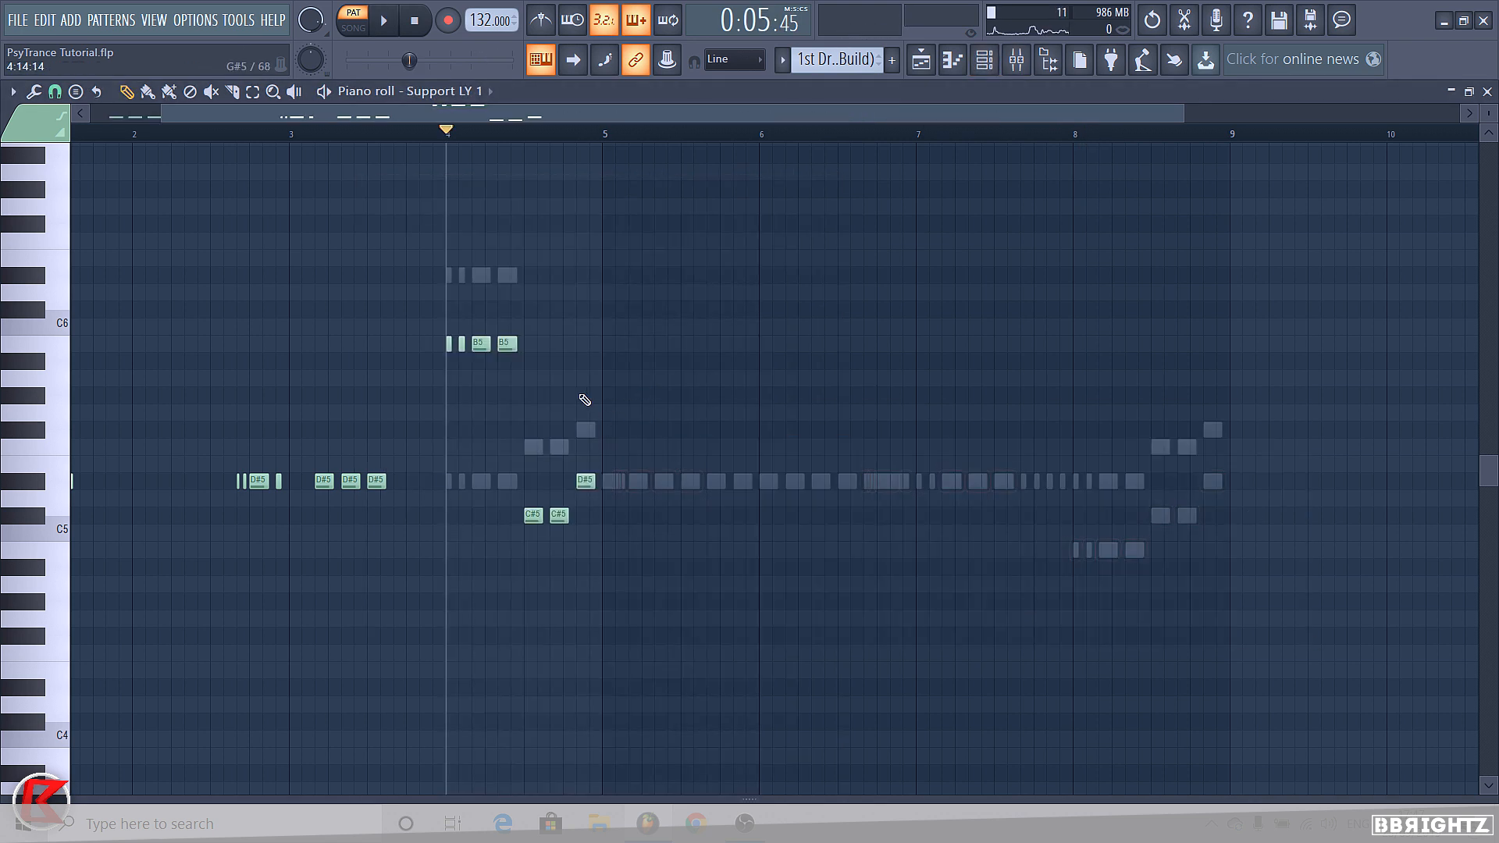
key(ctrl+v)
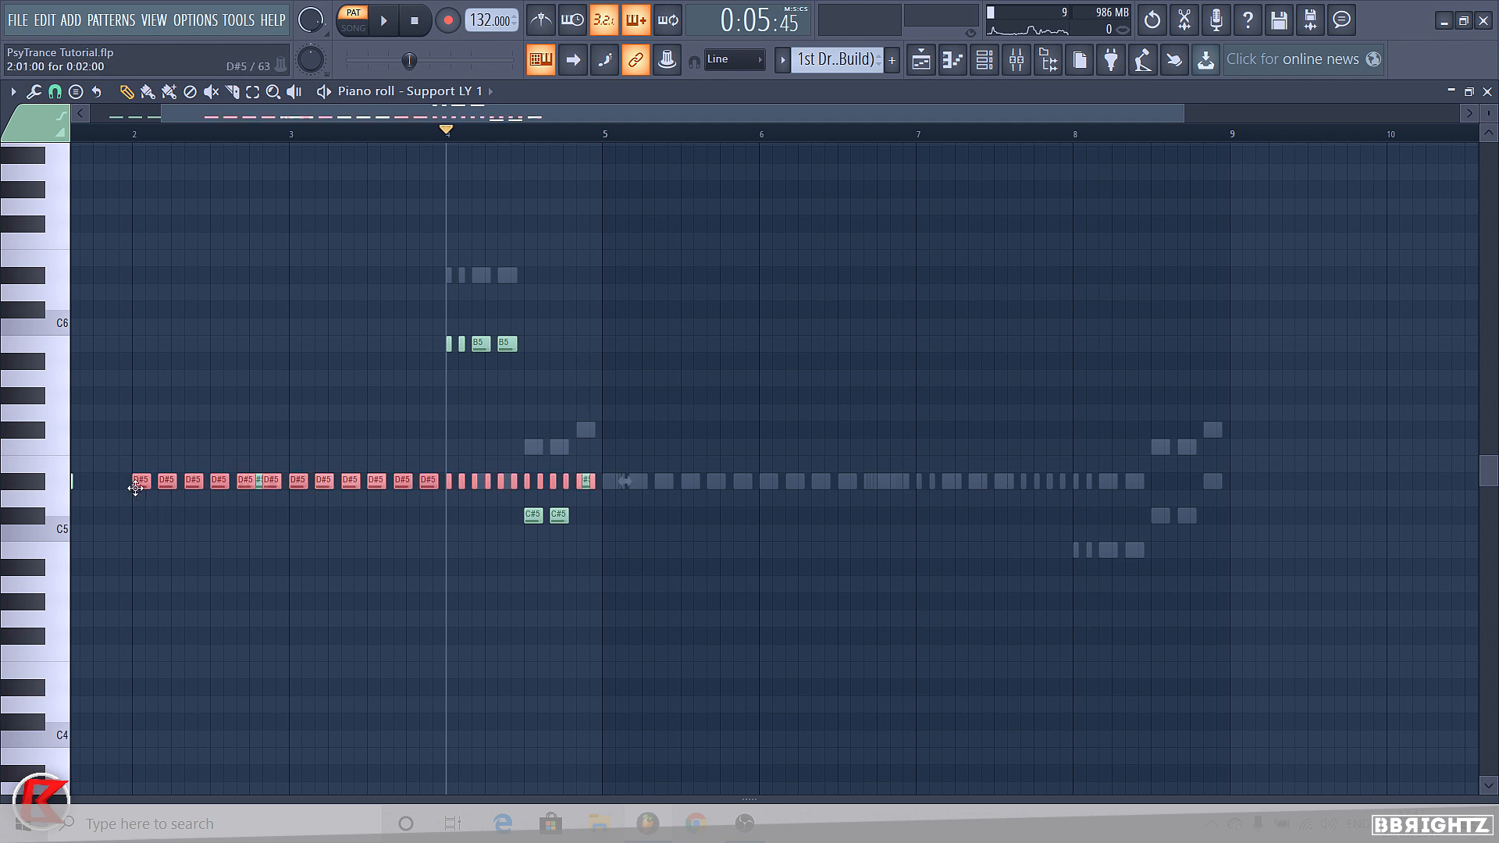
drag(135, 488, 603, 488)
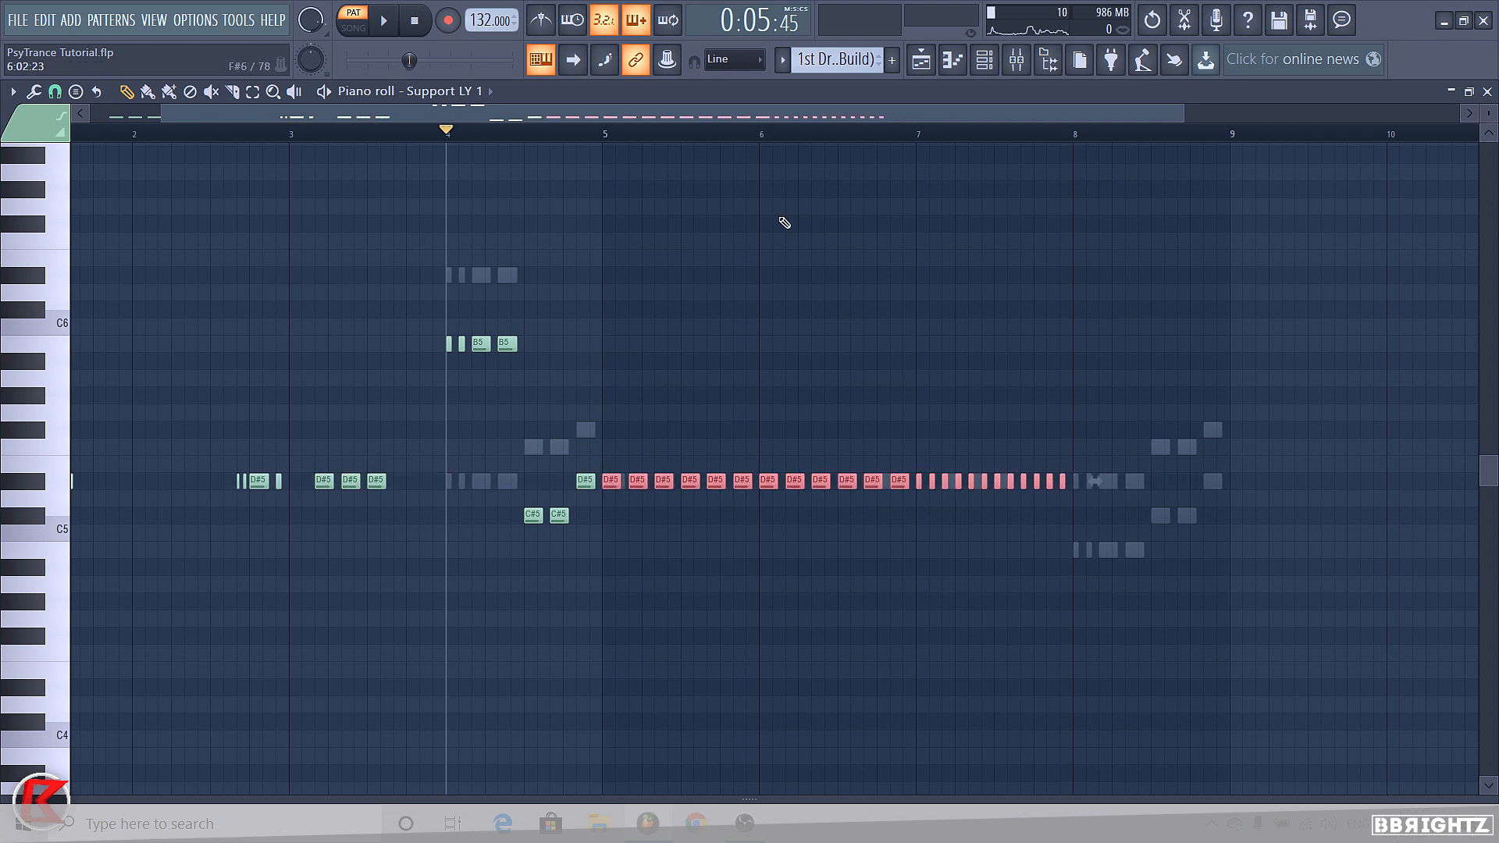
Replace the Support LY 2 notes from bar 5 onward with the copied D#5 roll, starting at bar 5
click(976, 69)
click(663, 559)
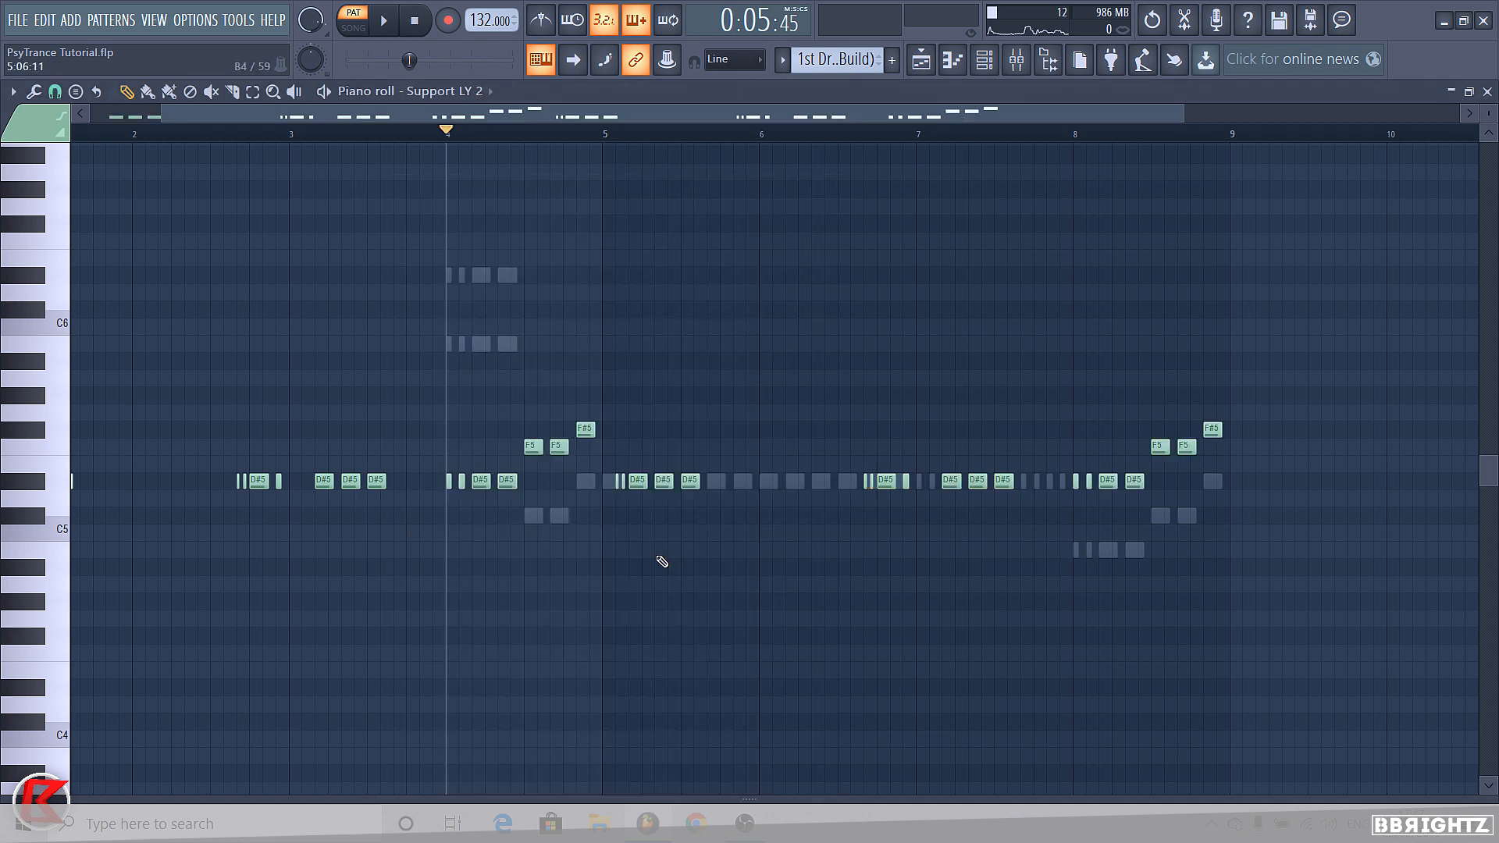
drag(1439, 696, 616, 251)
key(Delete)
key(ctrl+v)
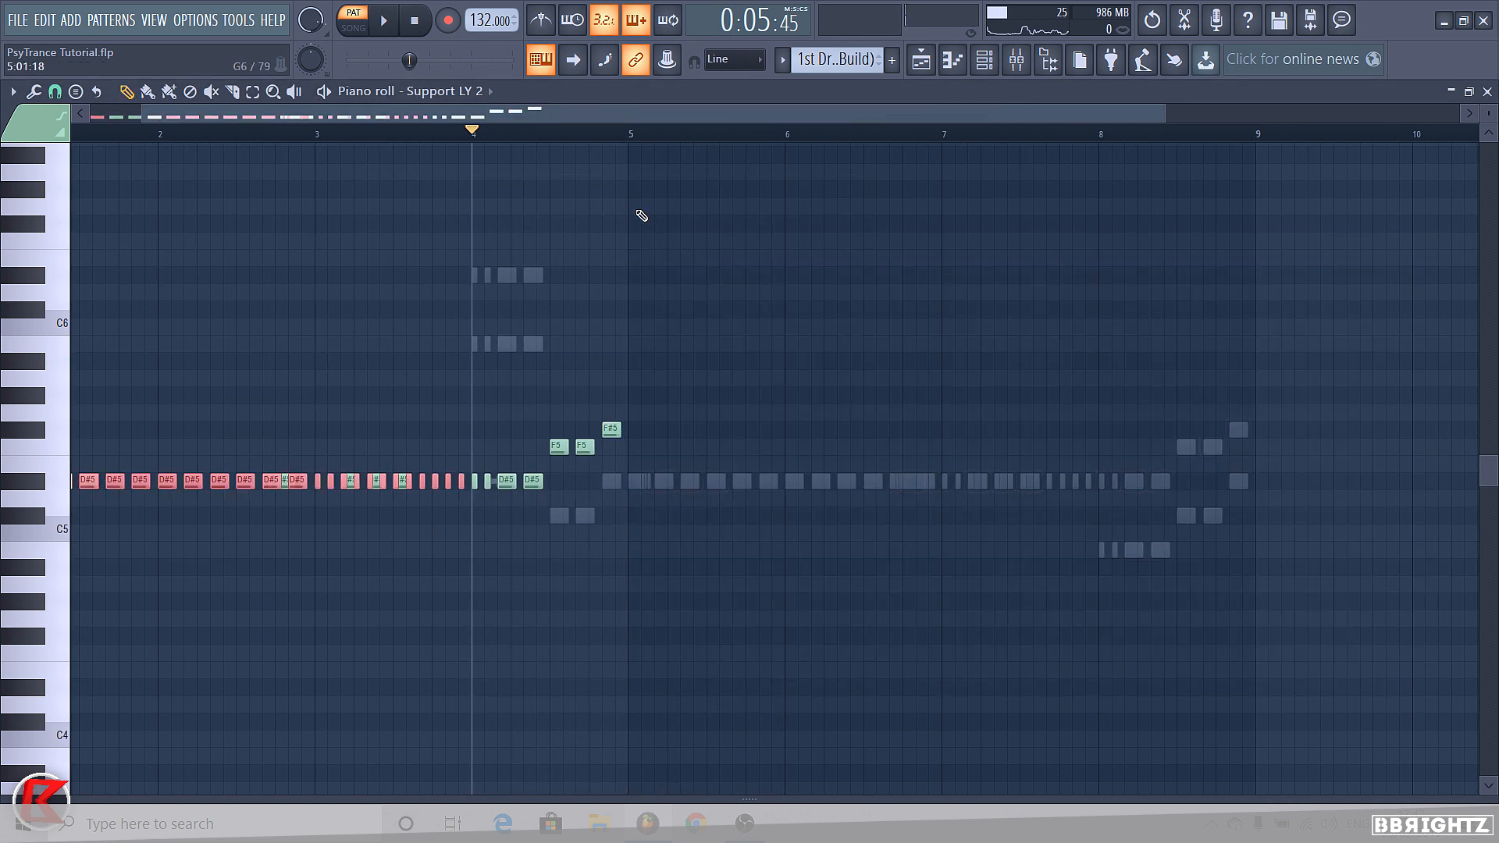
drag(84, 484, 712, 494)
Replace the Support LY 3 notes from bar 5 onward with the copied D#5 roll at bar 5 and deselect the notes
click(1006, 58)
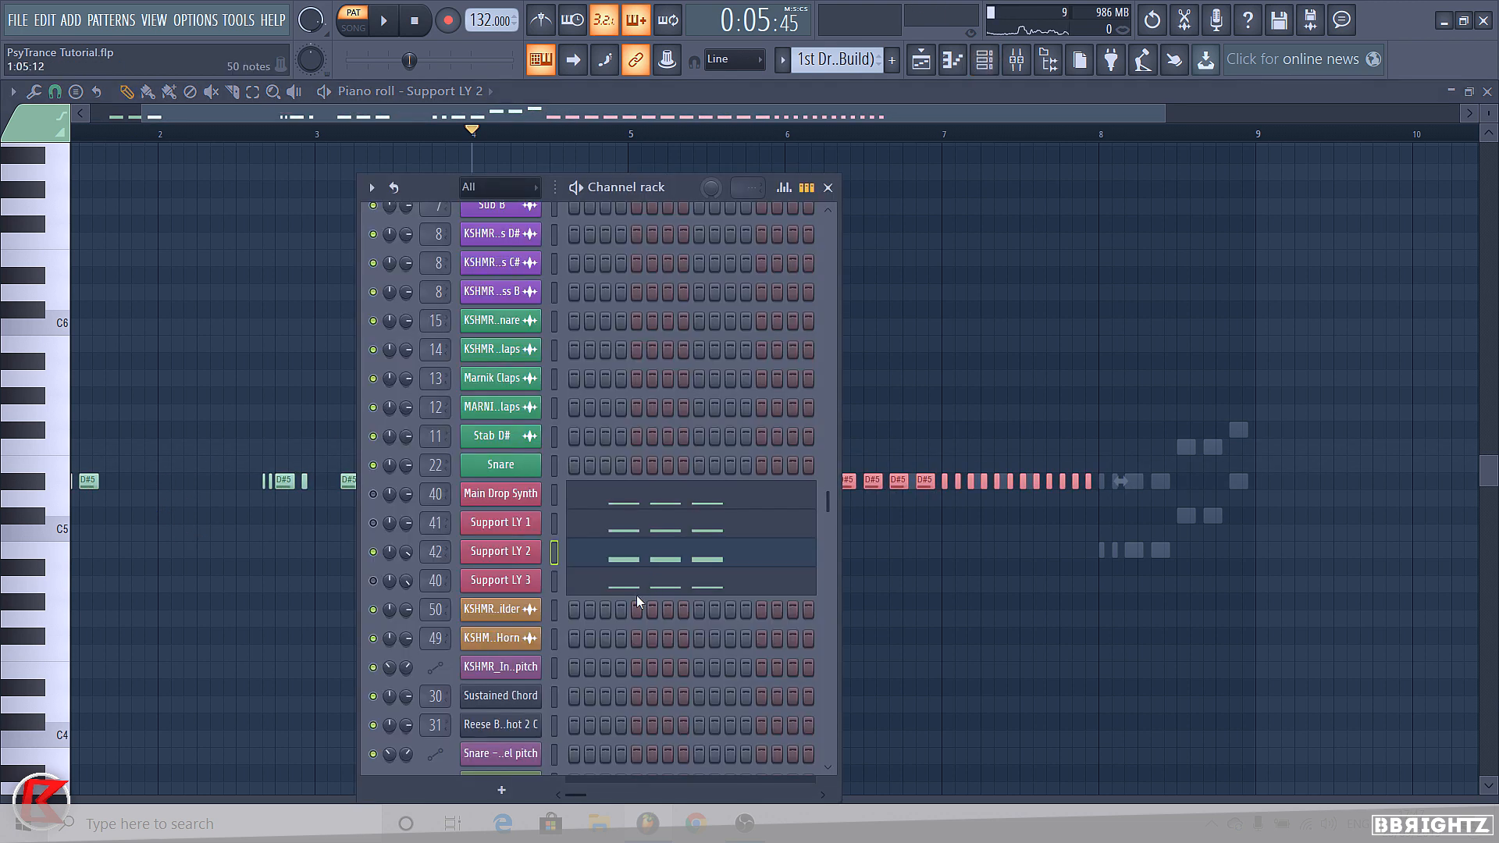
click(641, 588)
drag(640, 447, 1402, 735)
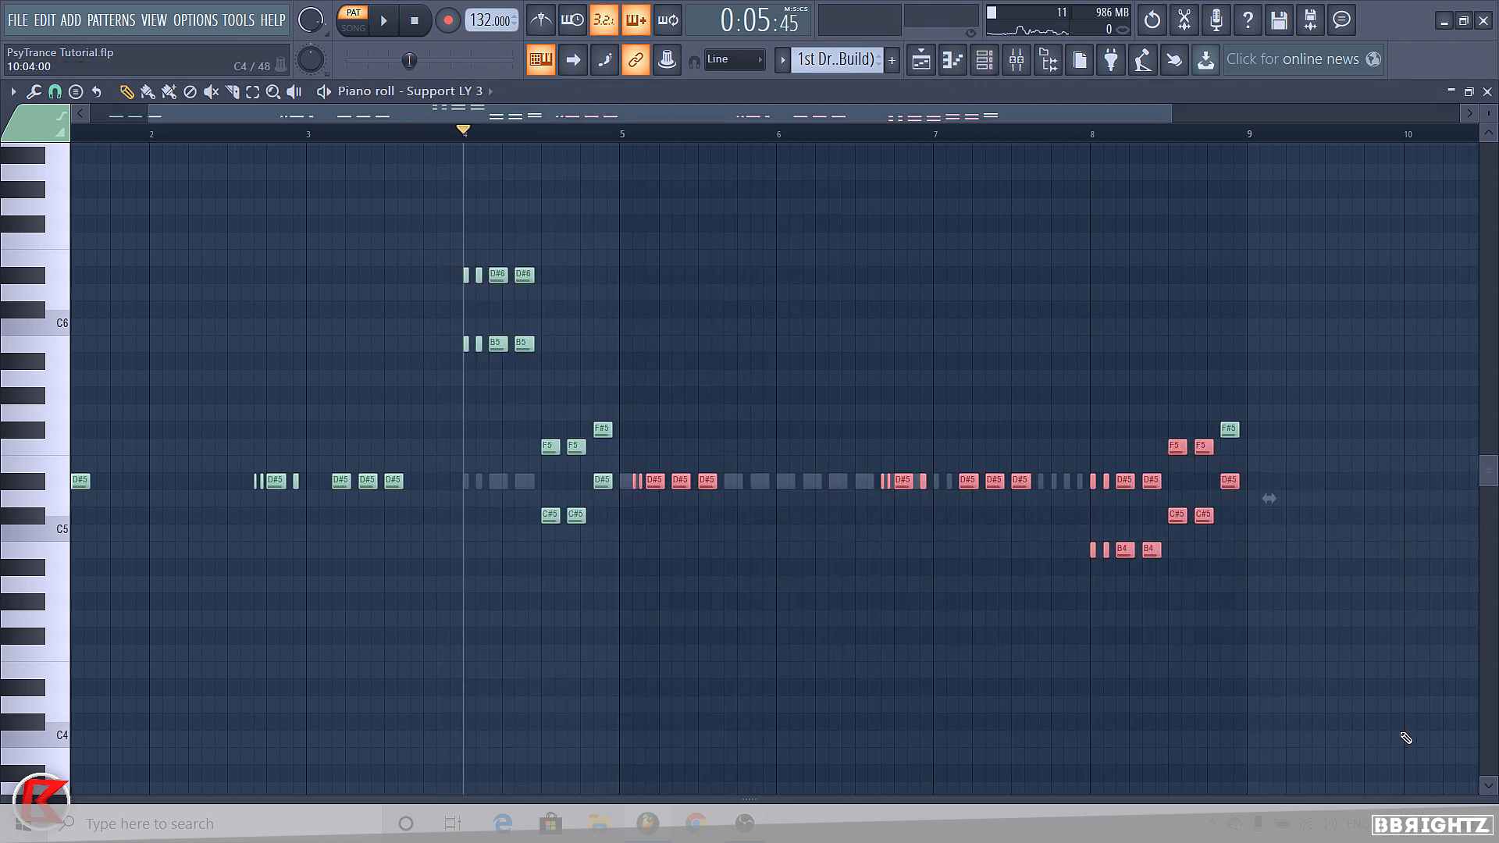
key(Delete)
right_click(1228, 428)
key(ctrl+v)
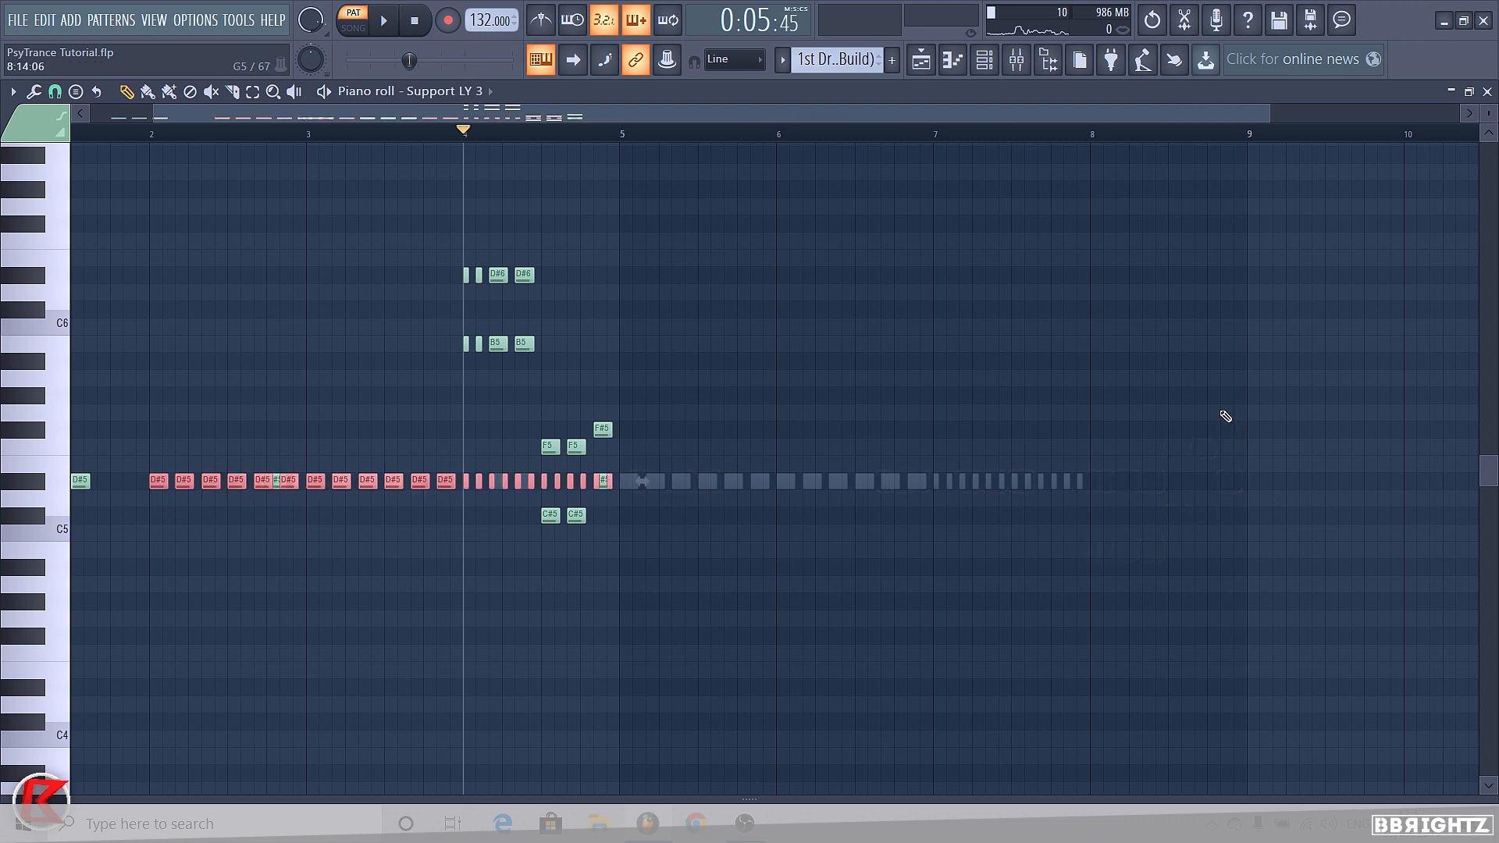
drag(157, 481, 627, 478)
key(ctrl+d)
Create an automation clip for the channel pitch of Main Drop Synth
click(984, 59)
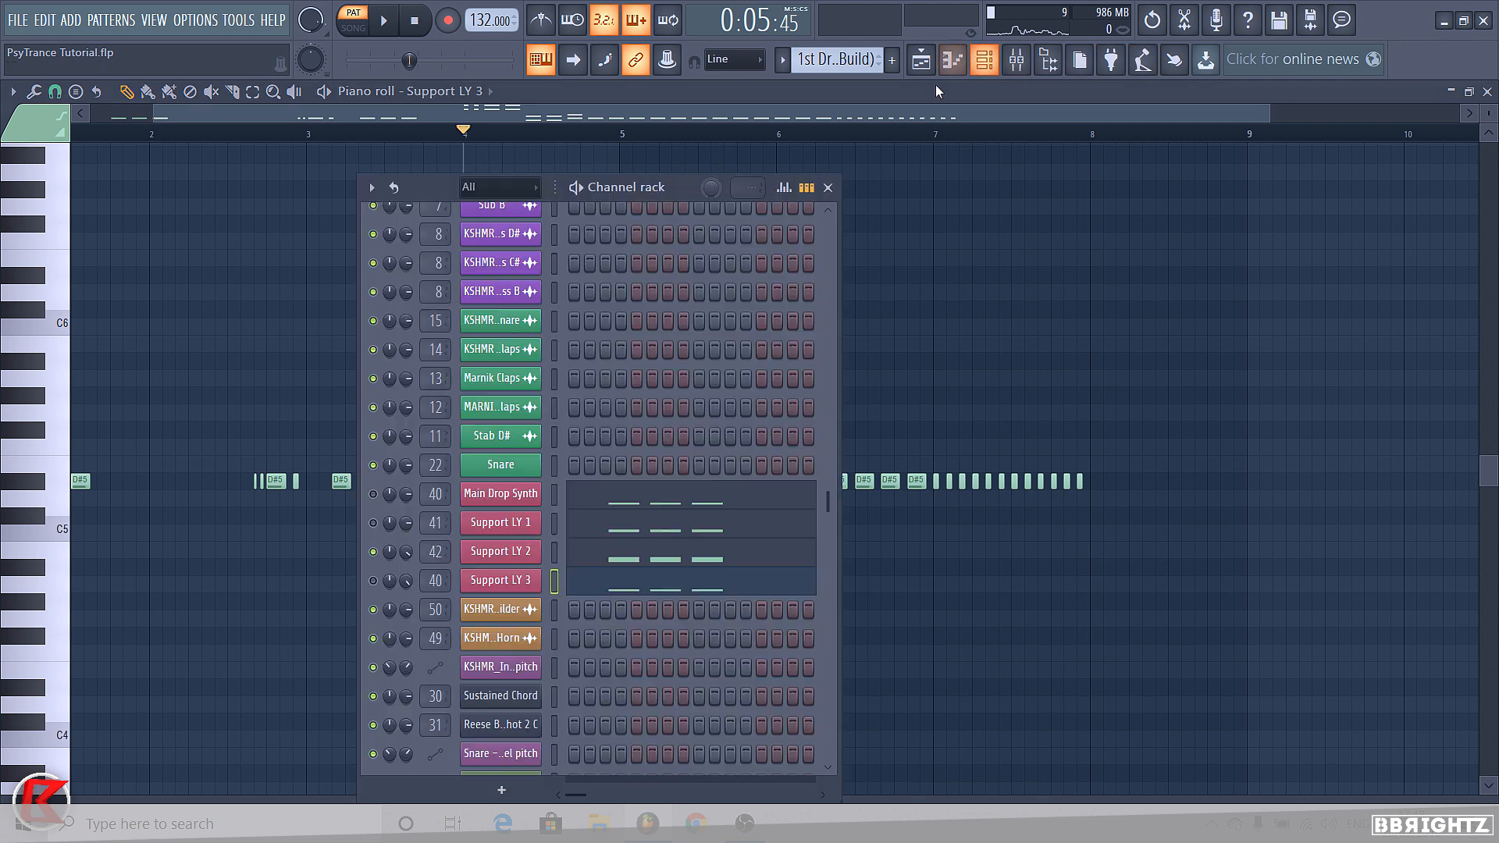
click(473, 493)
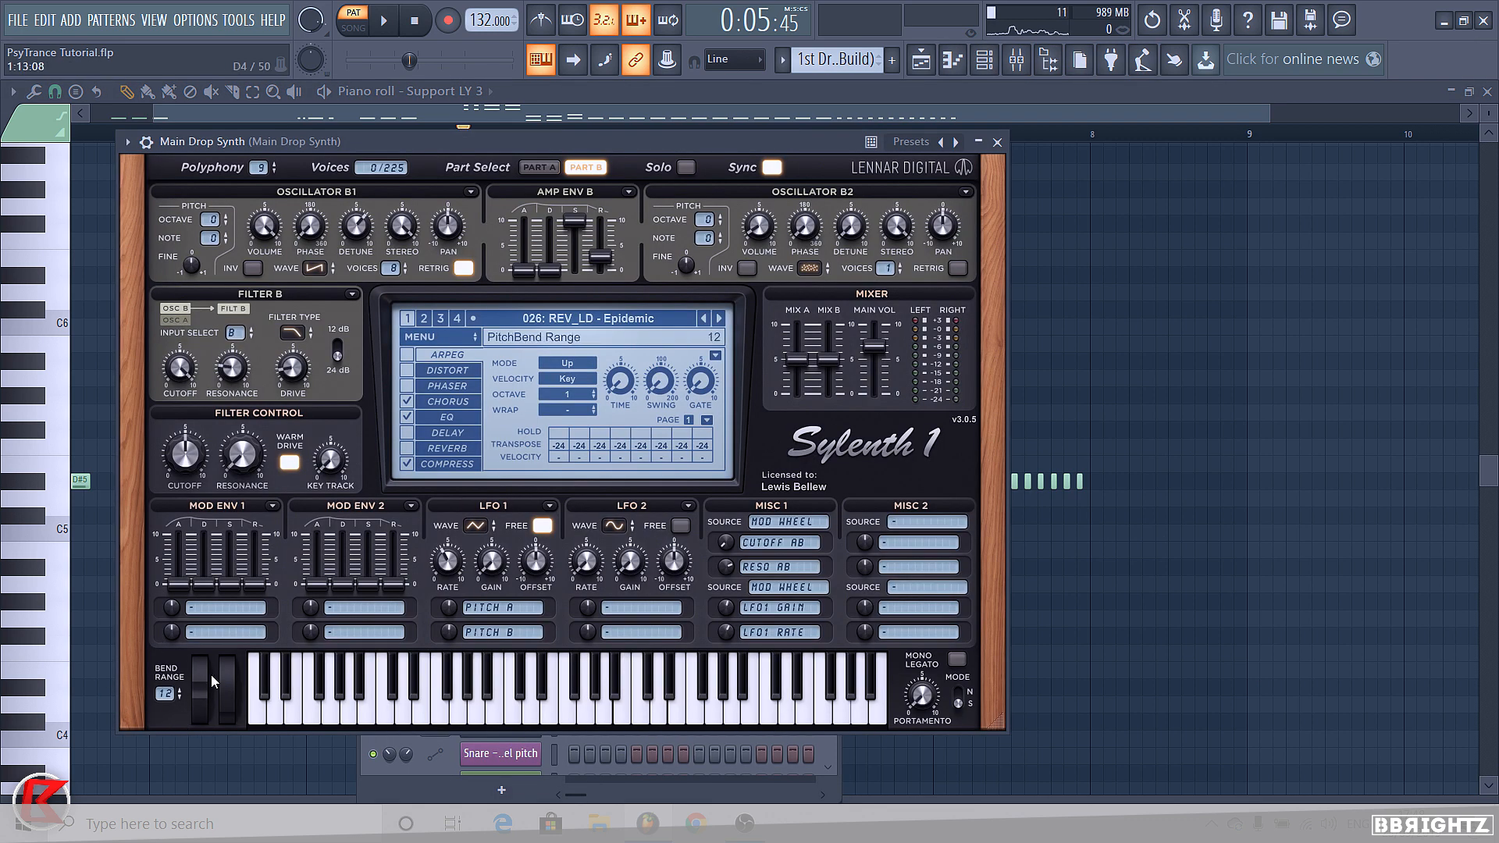
click(146, 144)
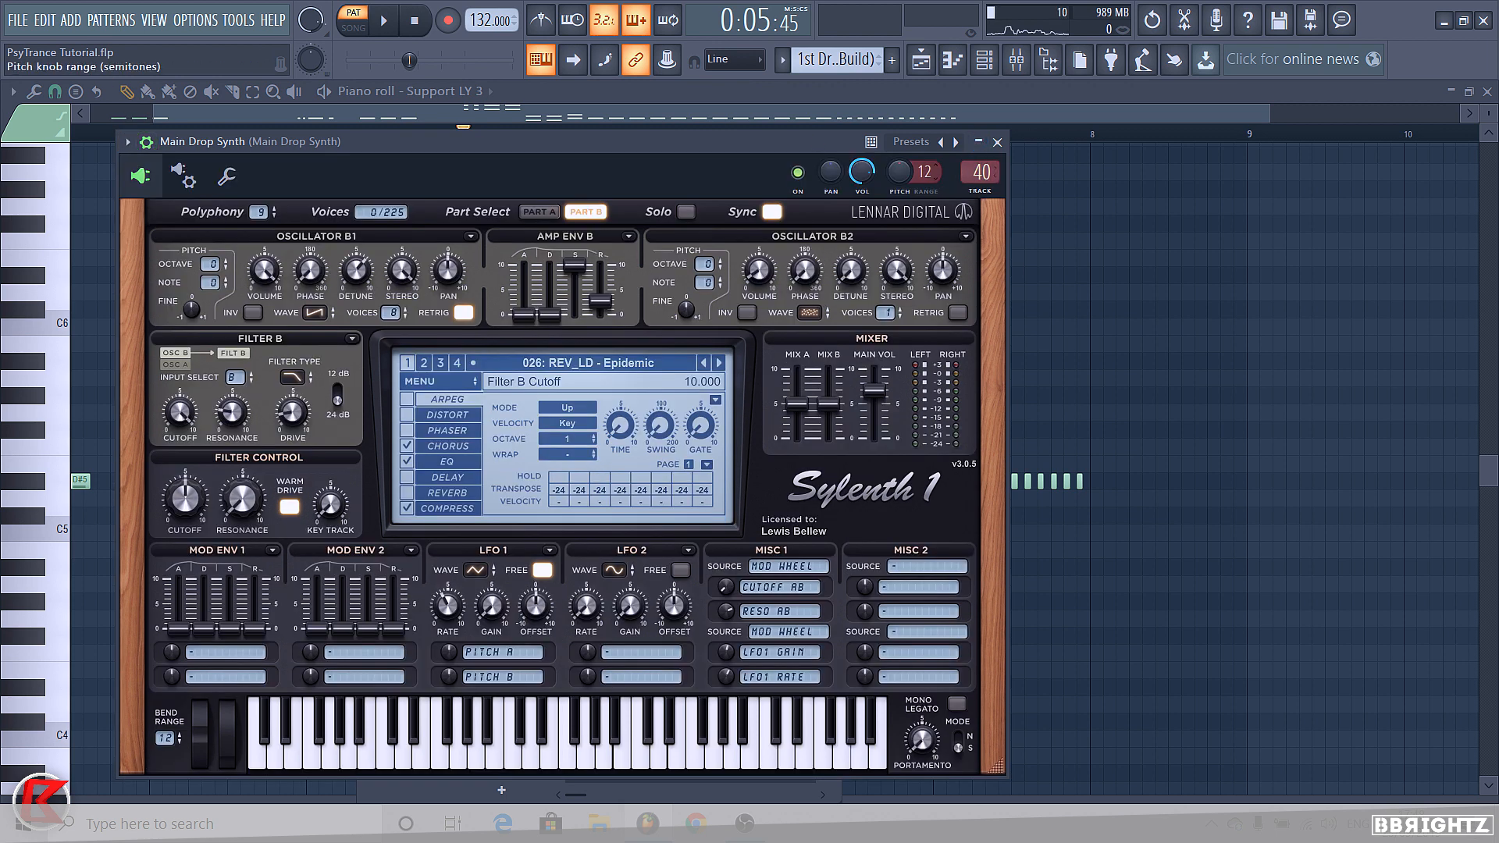
right_click(900, 173)
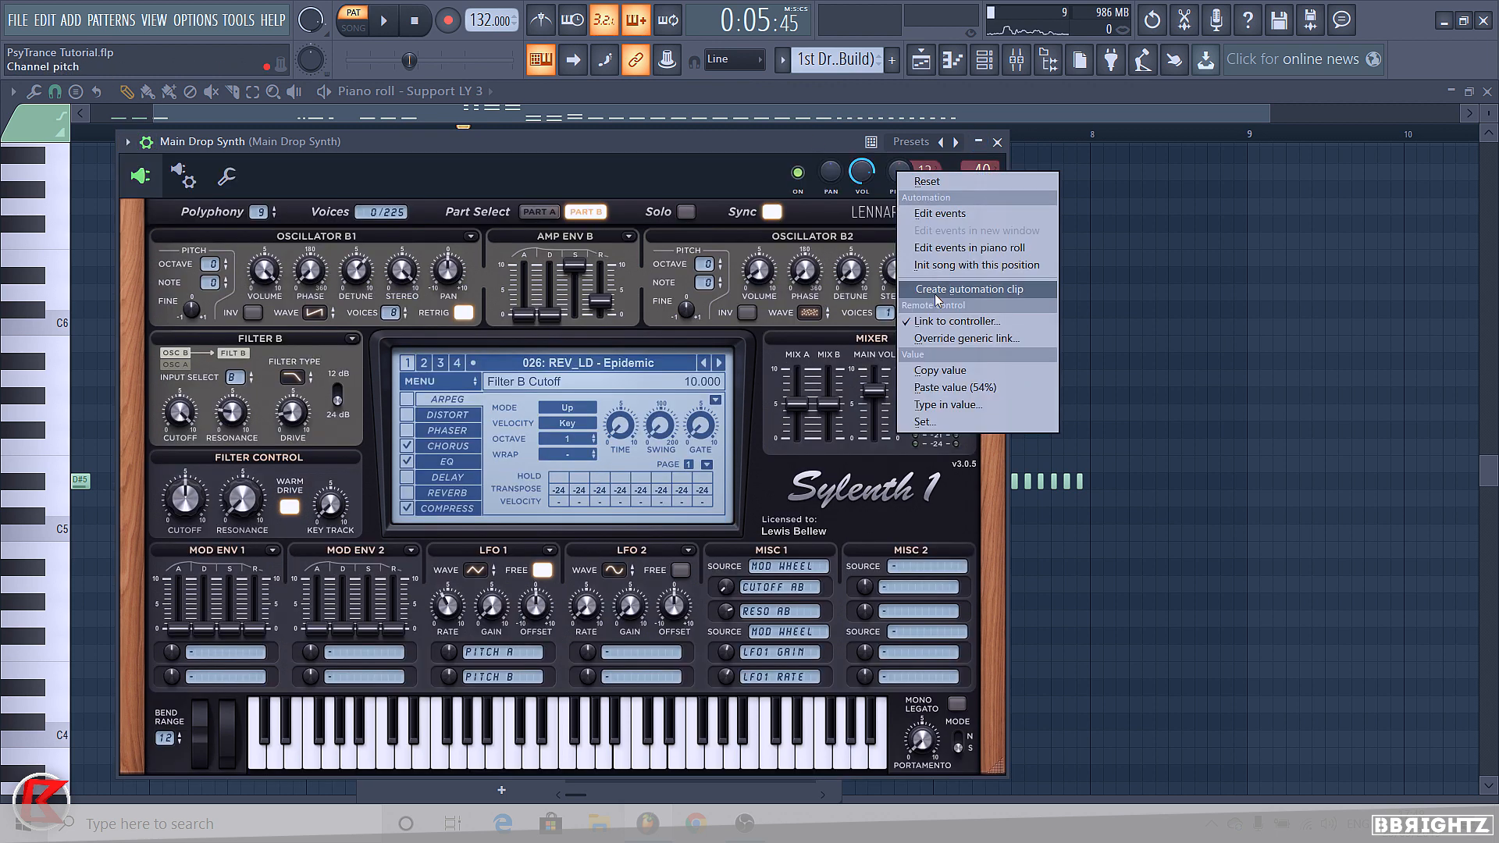
click(800, 141)
right_click(900, 173)
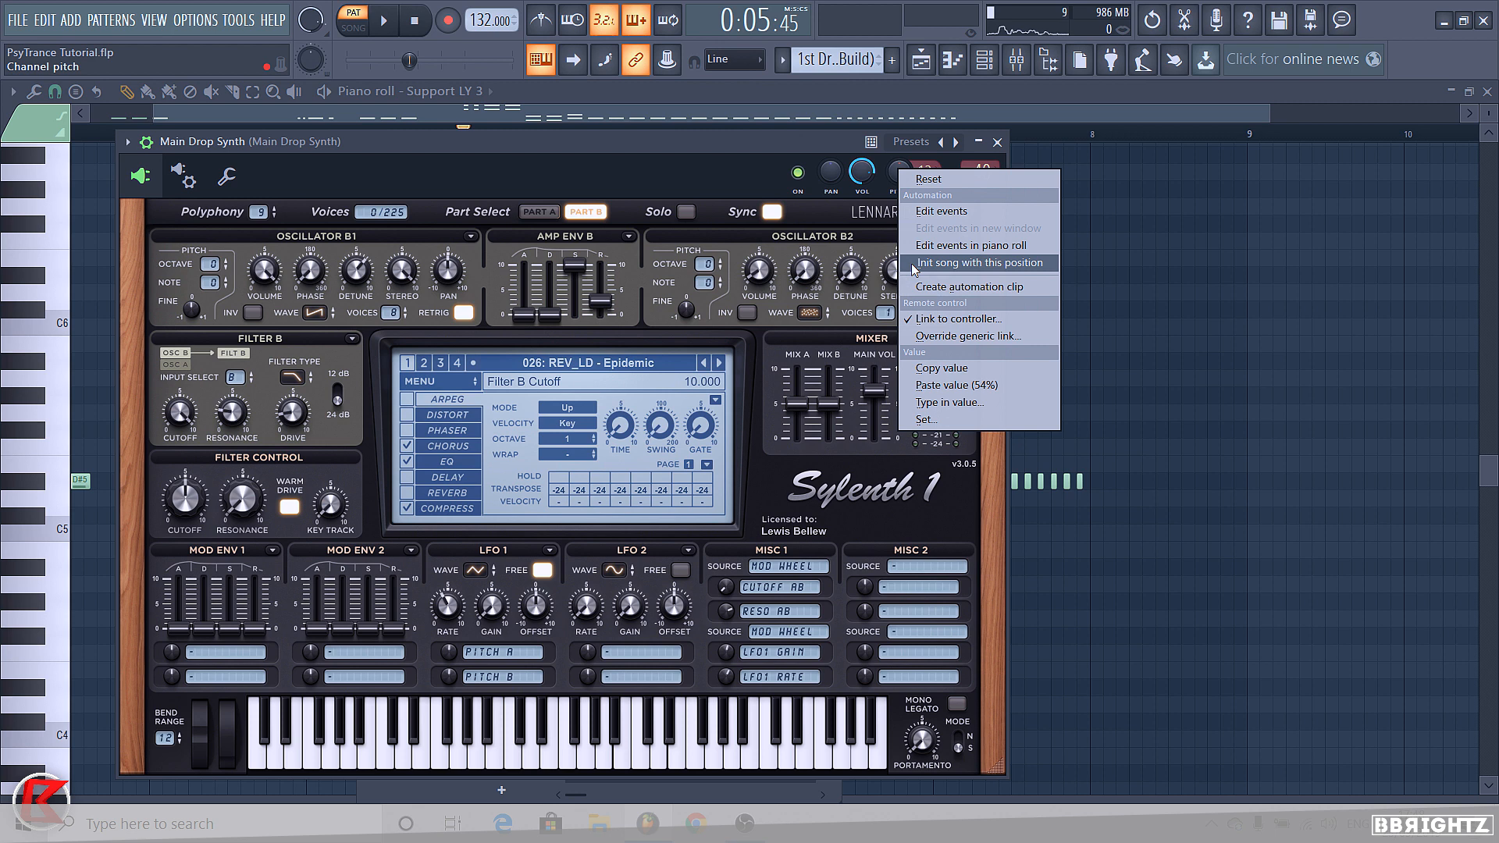
click(968, 286)
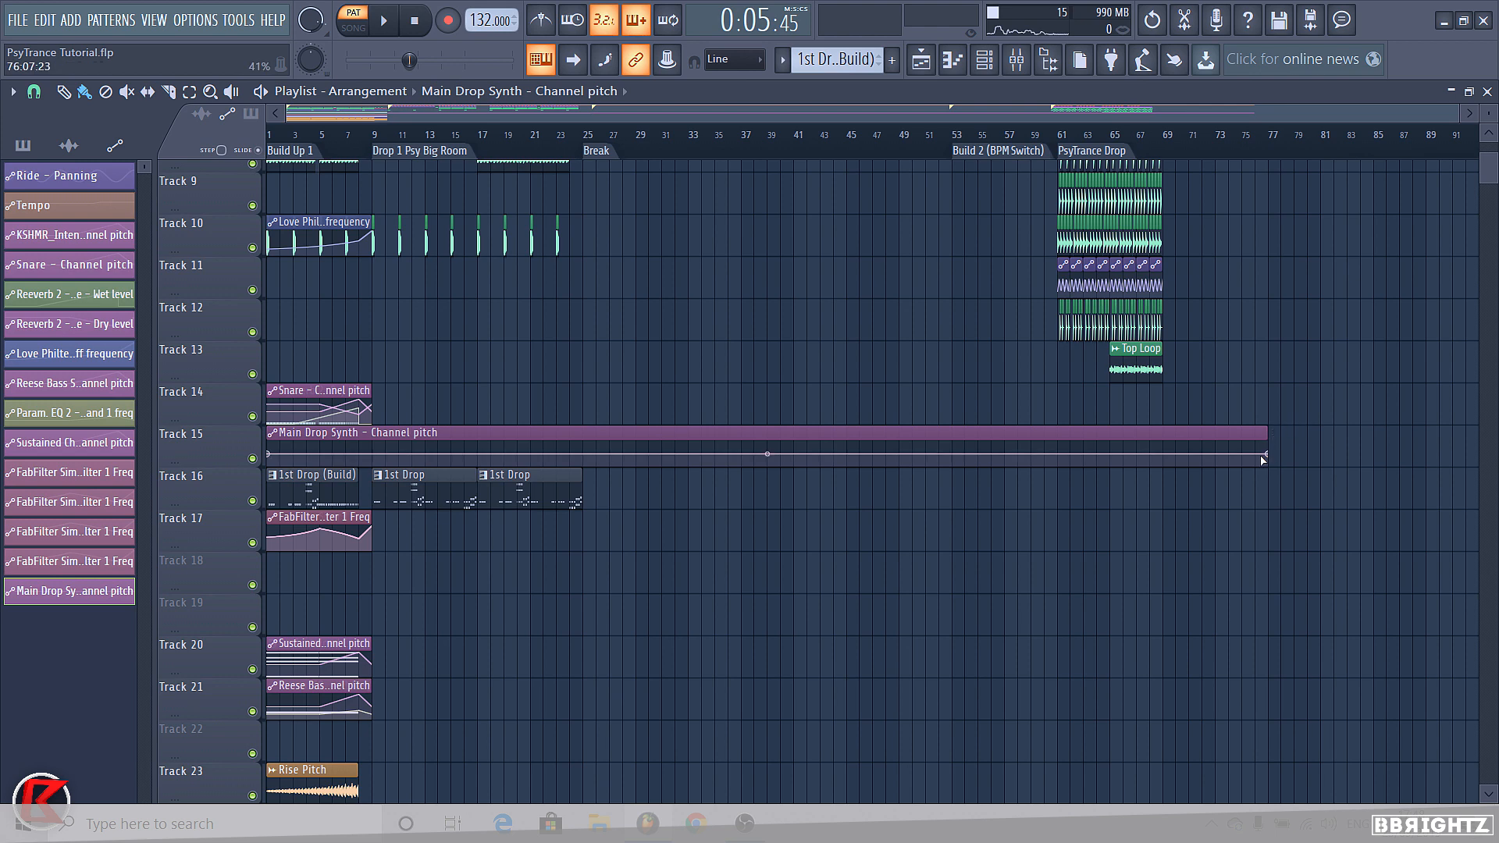
Copy the value of the Main Drop Synth pitch clip's end point and select the Build Up 1 time range
right_click(1266, 453)
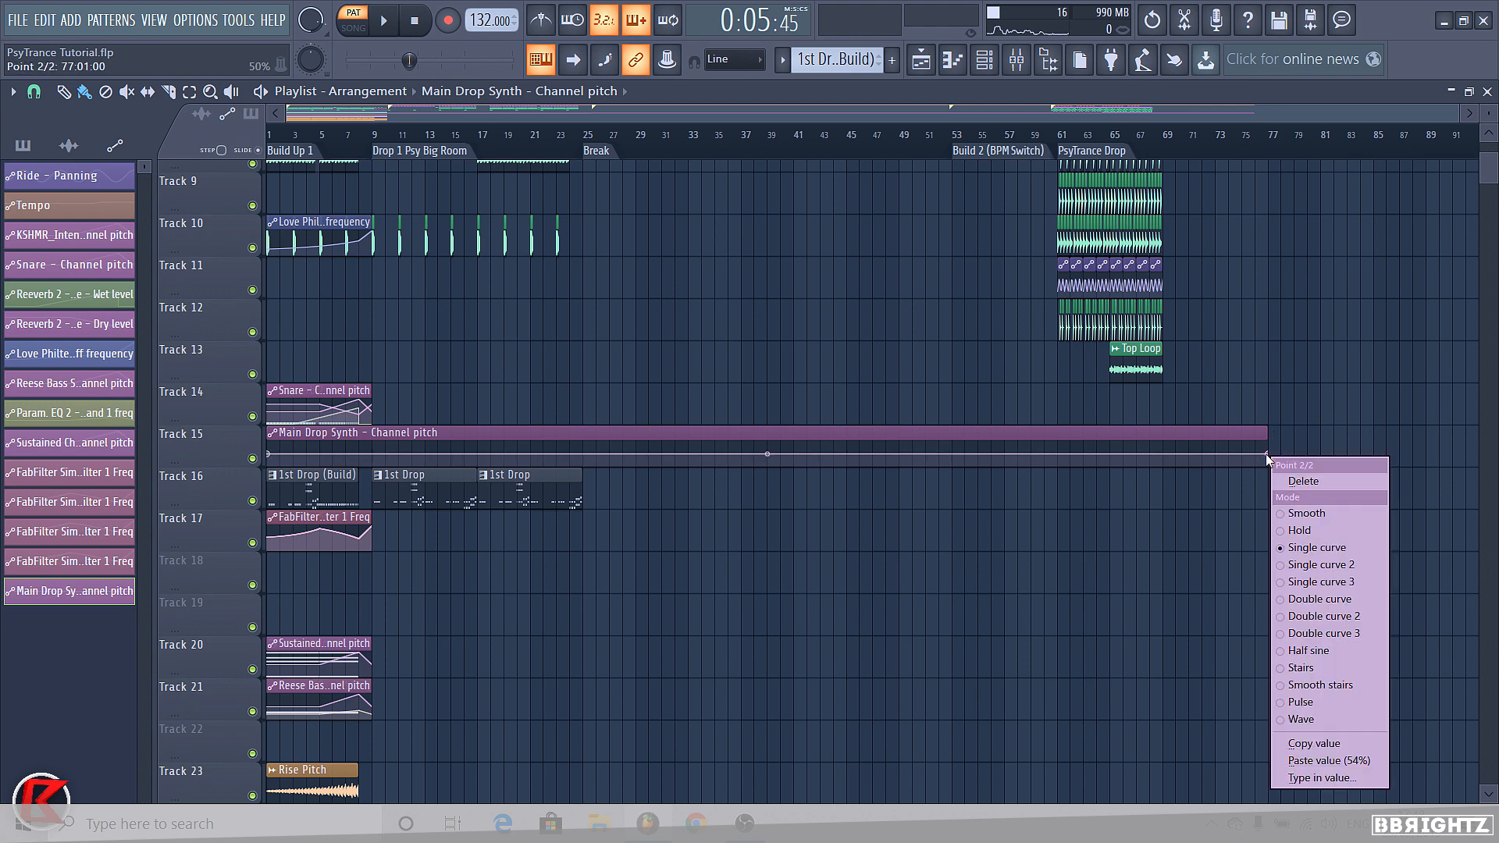
click(1314, 744)
double_click(308, 150)
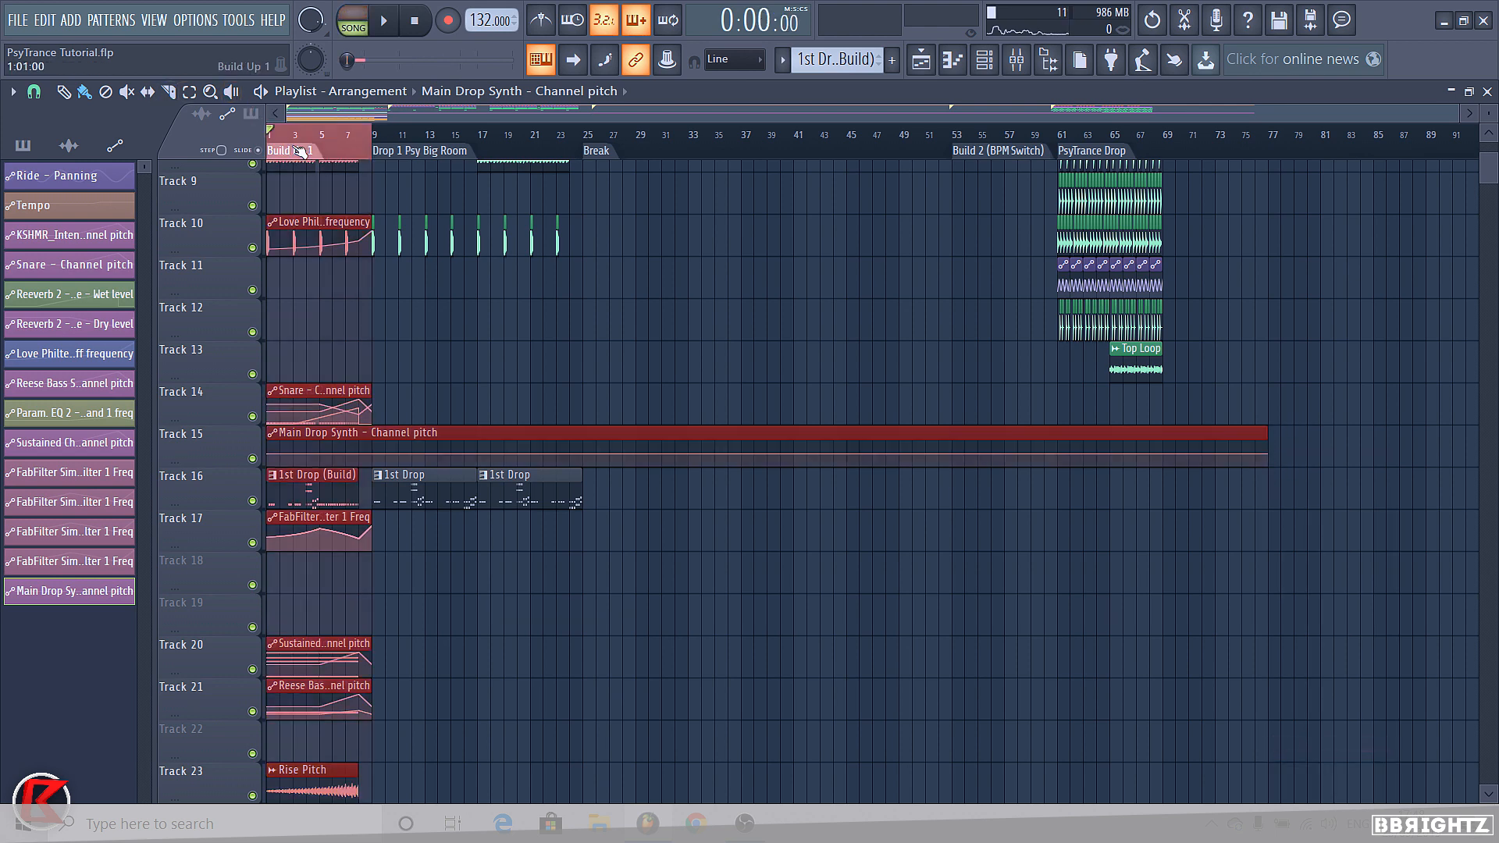
key(l)
key(ctrl+d)
scroll(293, 285, up, 4)
scroll(282, 161, down, 3)
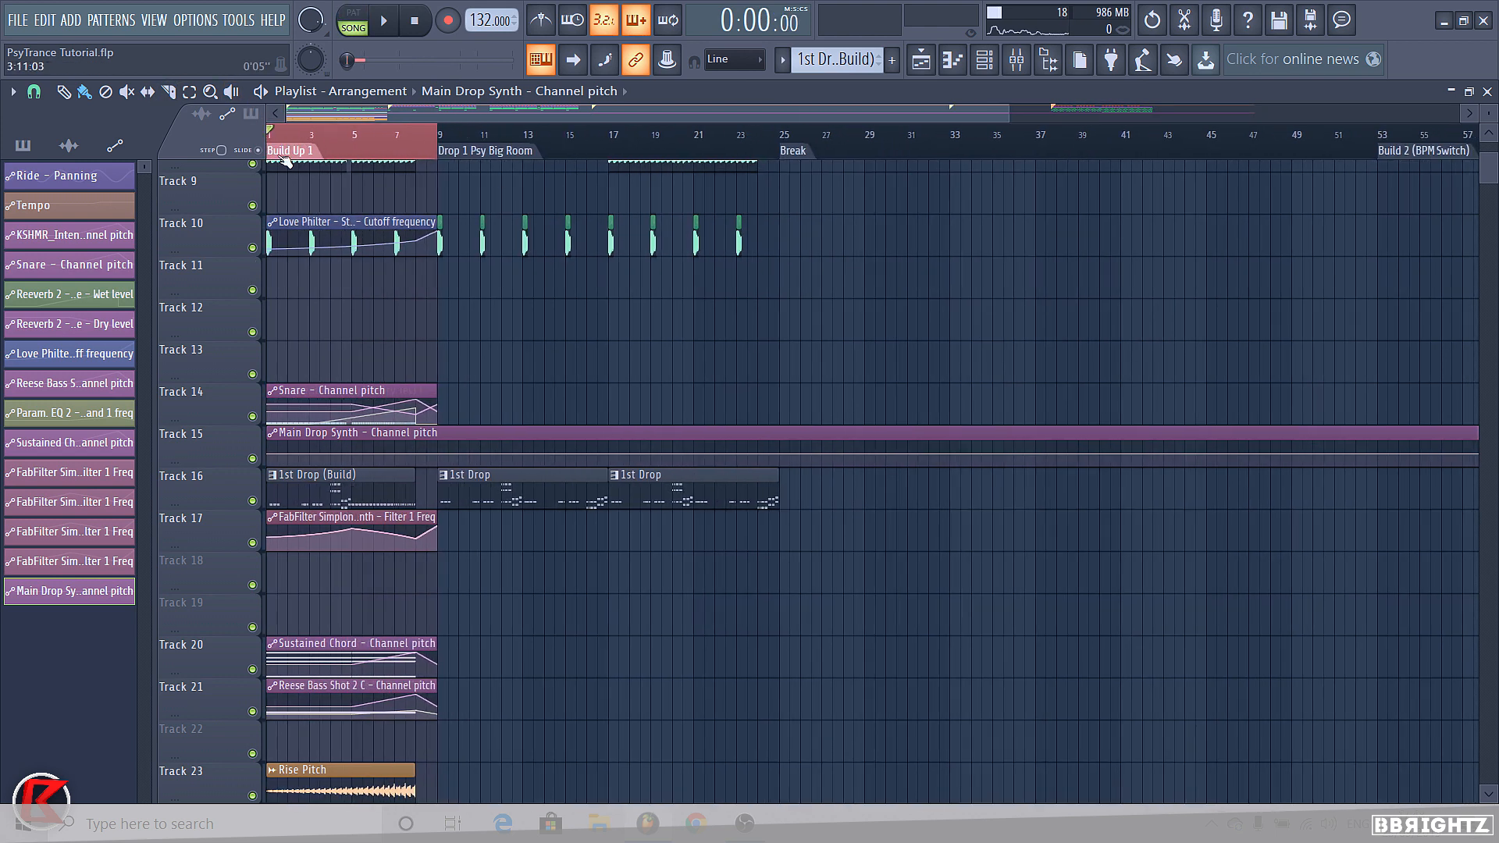
scroll(353, 123, down, 3)
scroll(334, 160, down, 2)
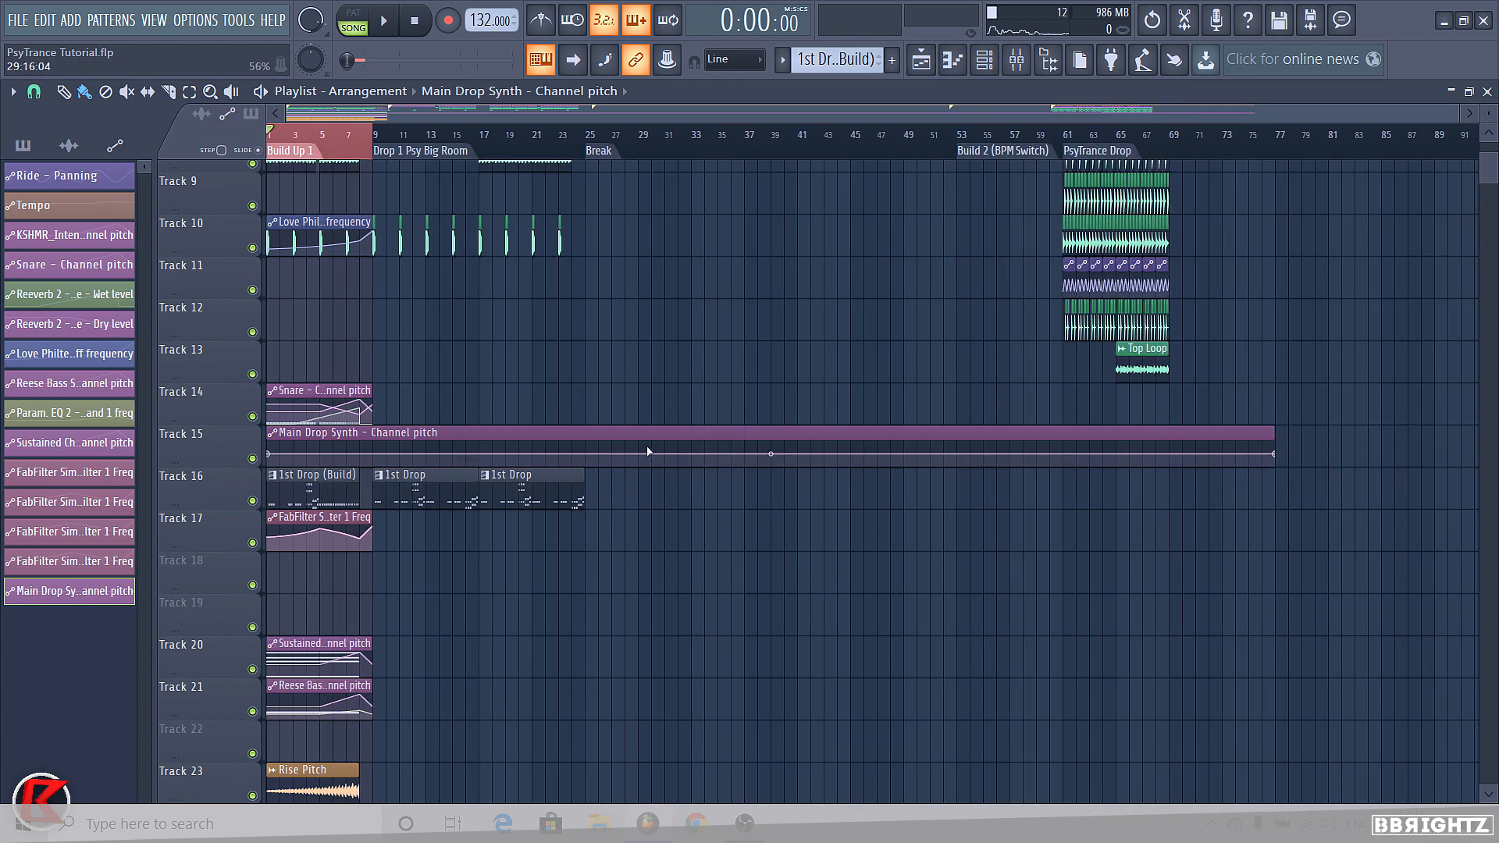
Try to delete the end point of the Main Drop Synth pitch clip at bar 77
right_click(1266, 453)
click(1298, 479)
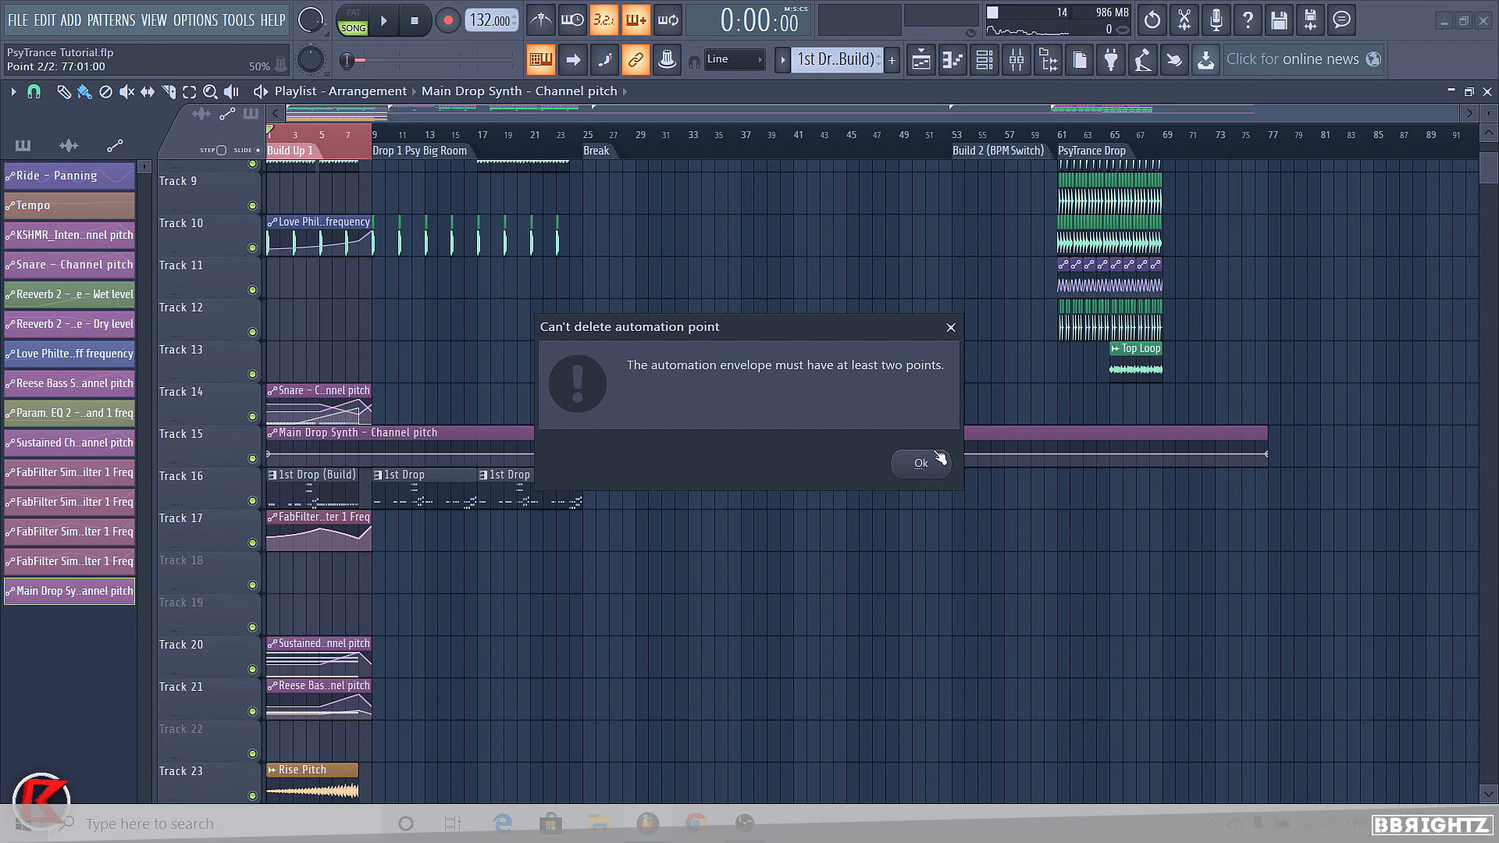
click(951, 327)
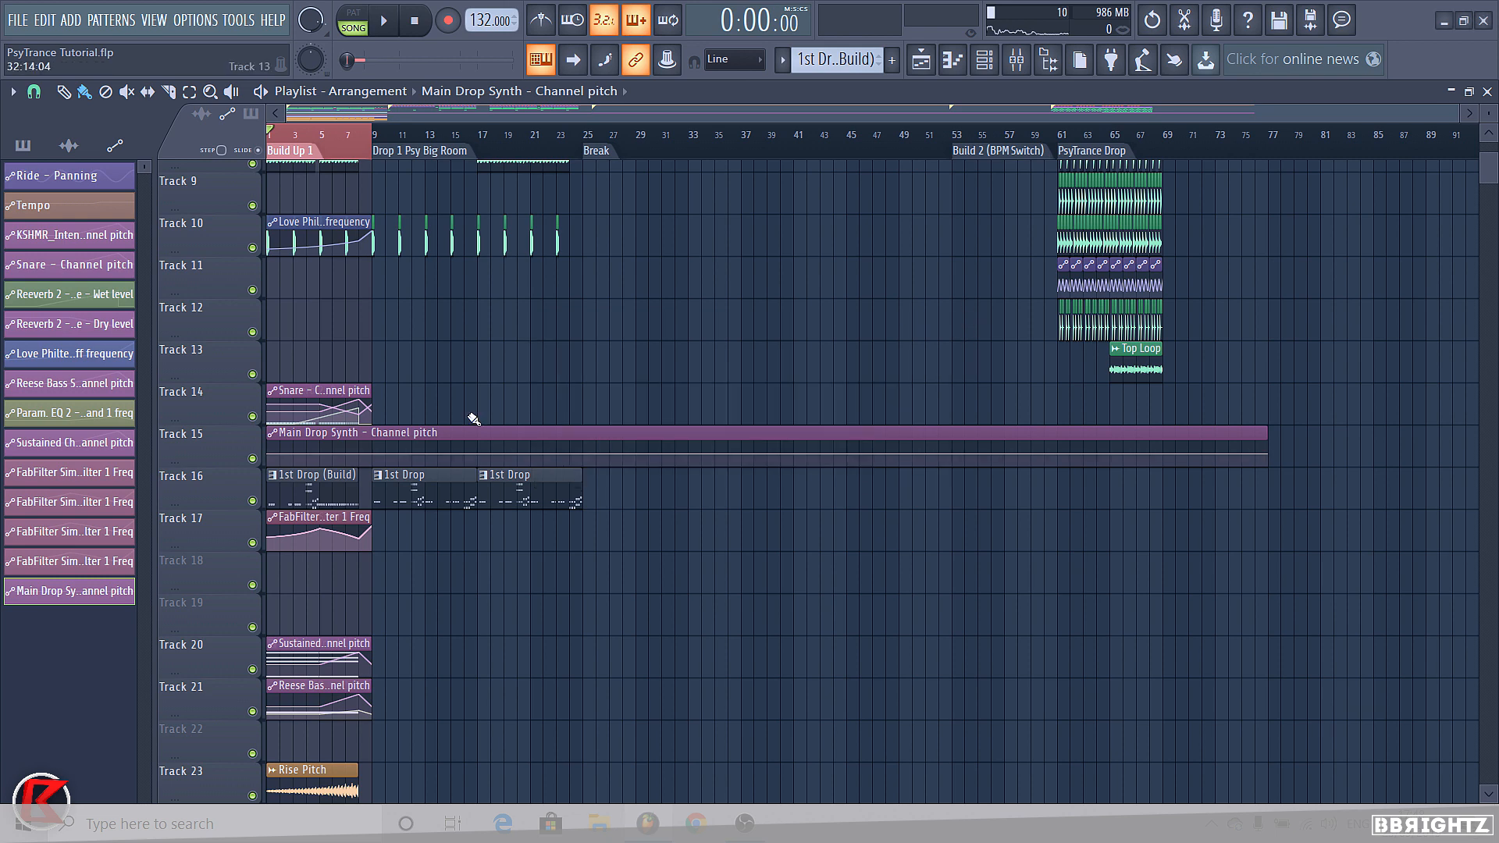
Add a point at bar 9 of the Main Drop Synth pitch clip and give it the first point's 50% value
right_click(269, 454)
click(313, 744)
right_click(373, 454)
right_click(372, 454)
click(432, 757)
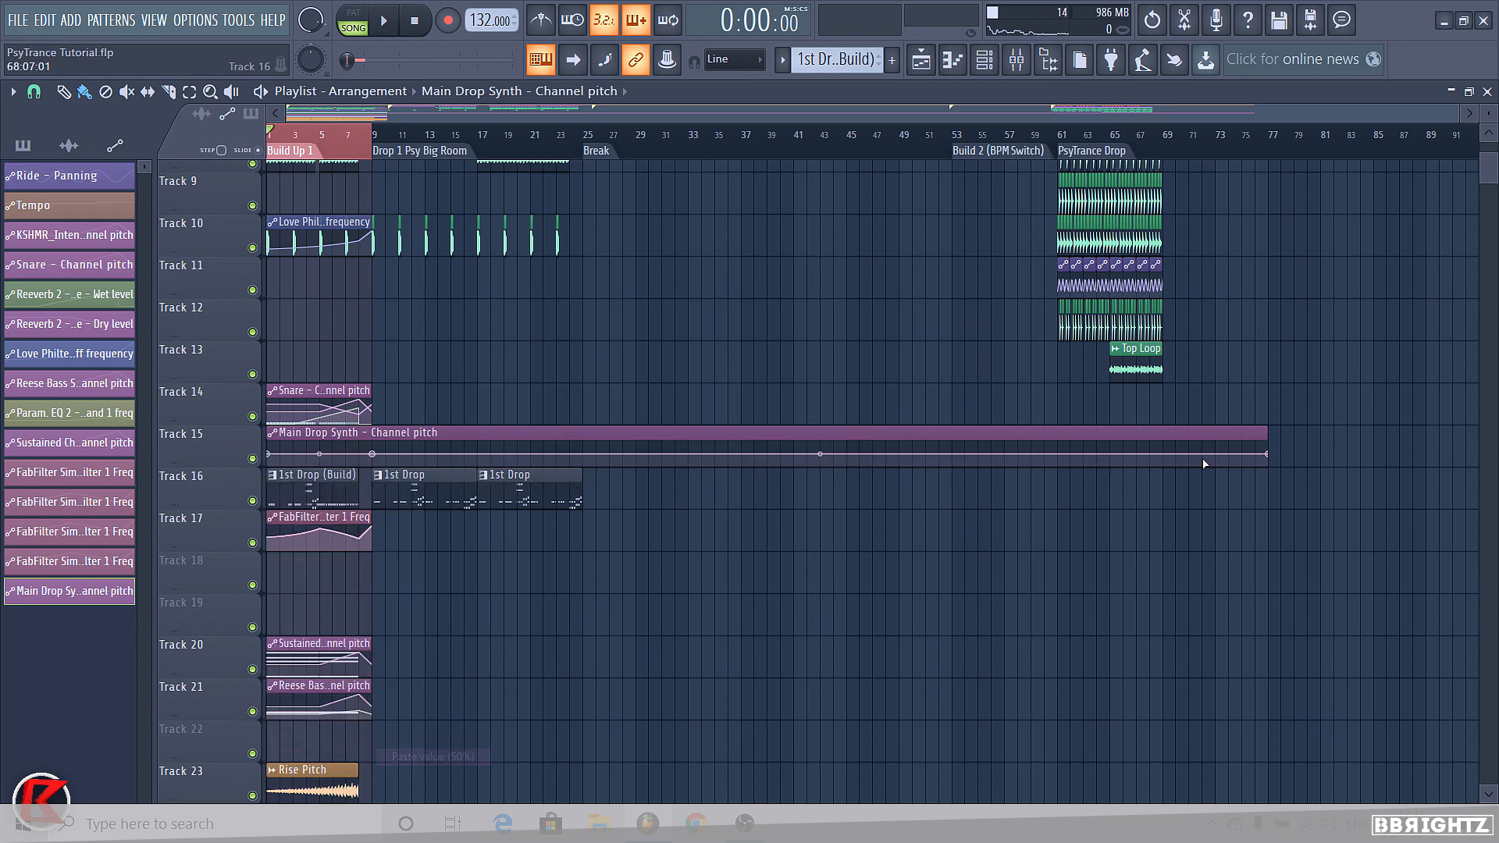
Shorten the pitch clip to bar 9 with a rise from bar 5 to about 69% at bar 8, and move it to Track 18
right_click(1267, 454)
click(1301, 481)
scroll(293, 447, up, 3)
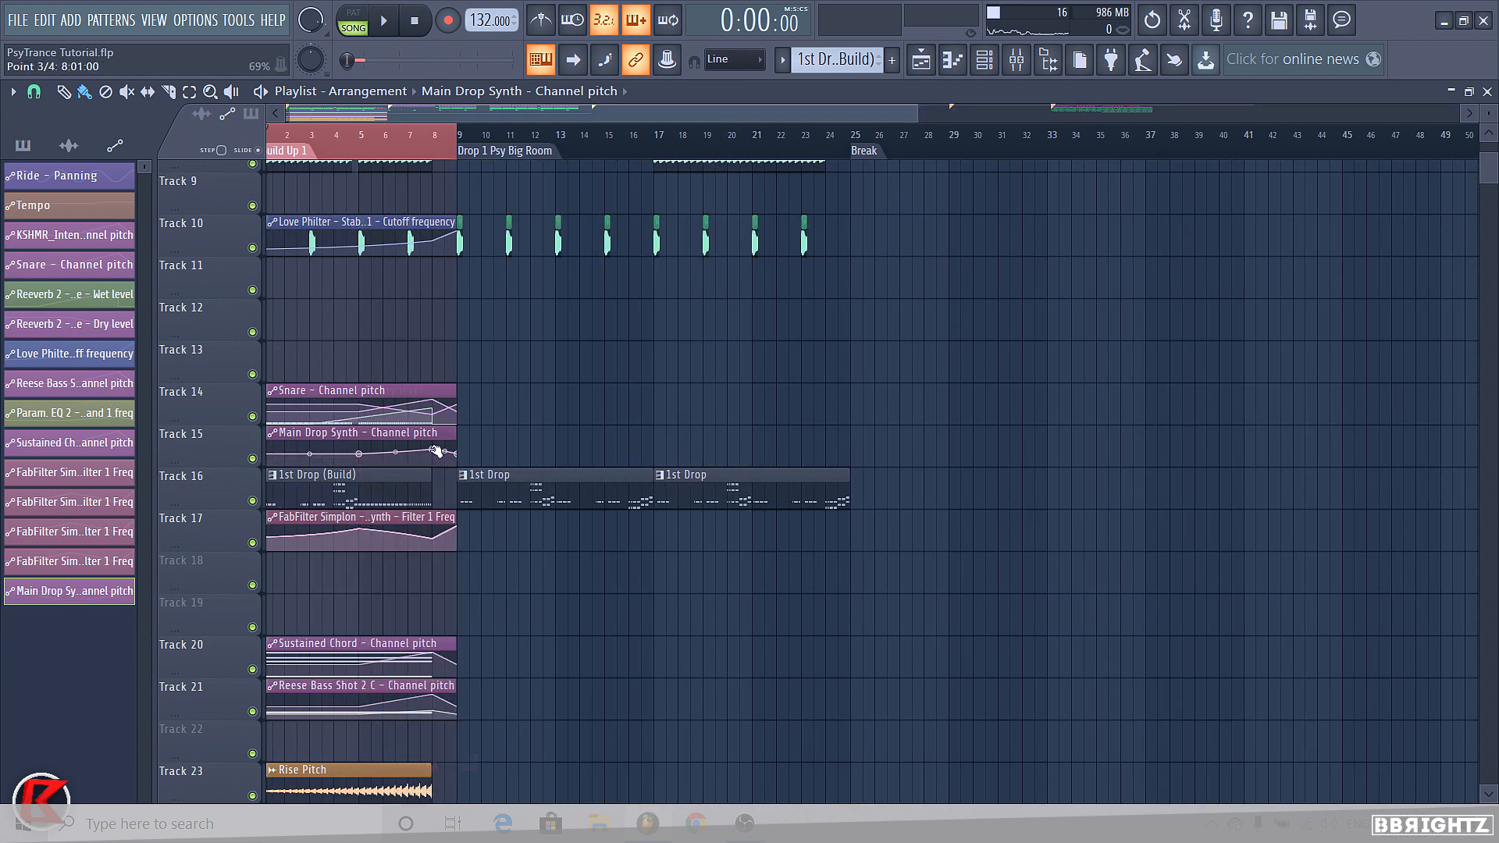
drag(405, 435, 405, 561)
Link the channel pitch of Support LY 1 to the Main Drop Synth - Channel pitch automation clip
click(984, 59)
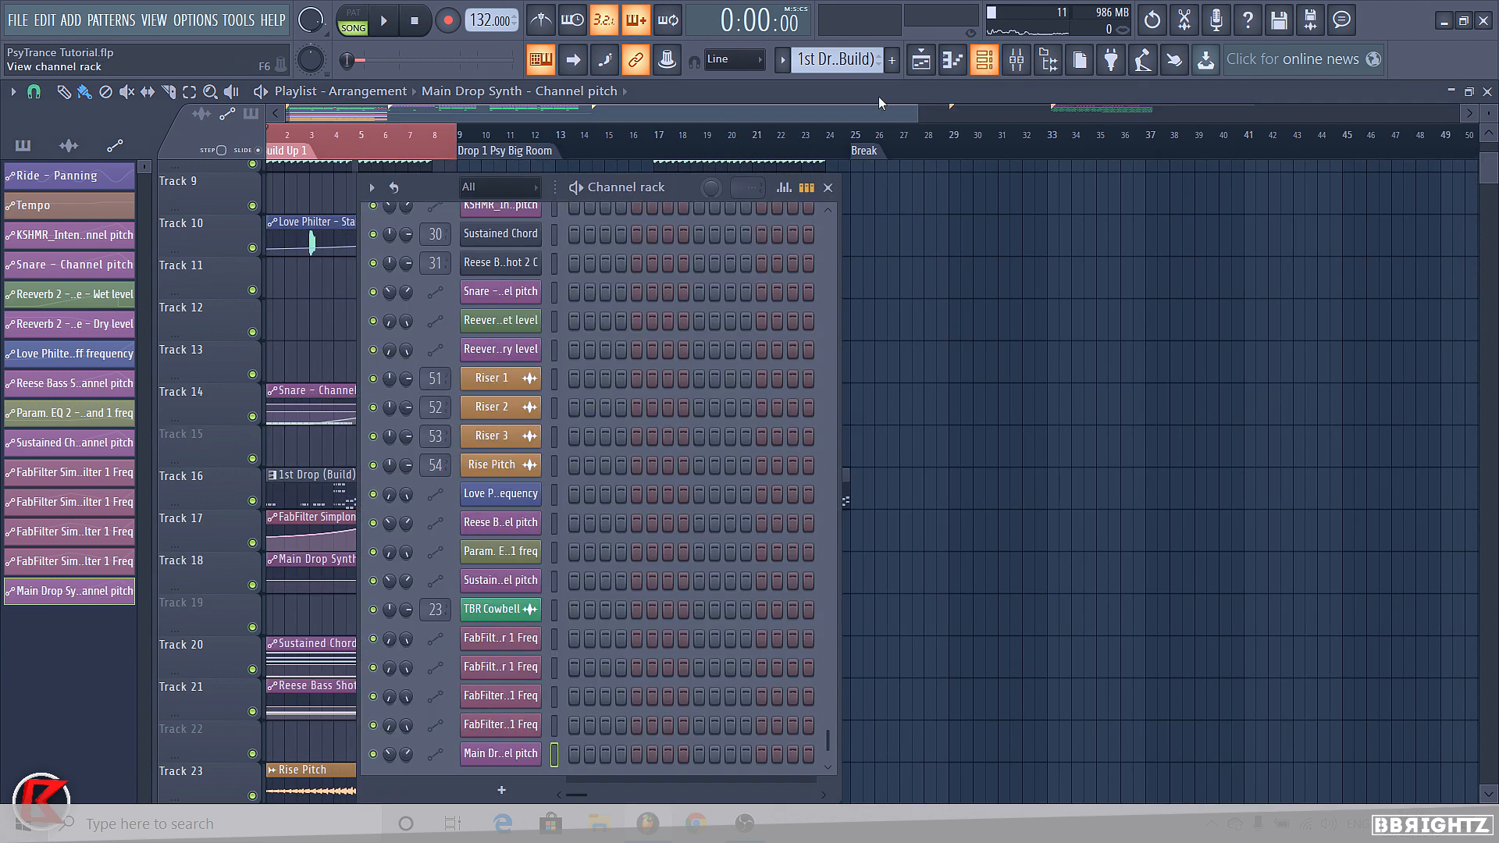
scroll(509, 379, up, 8)
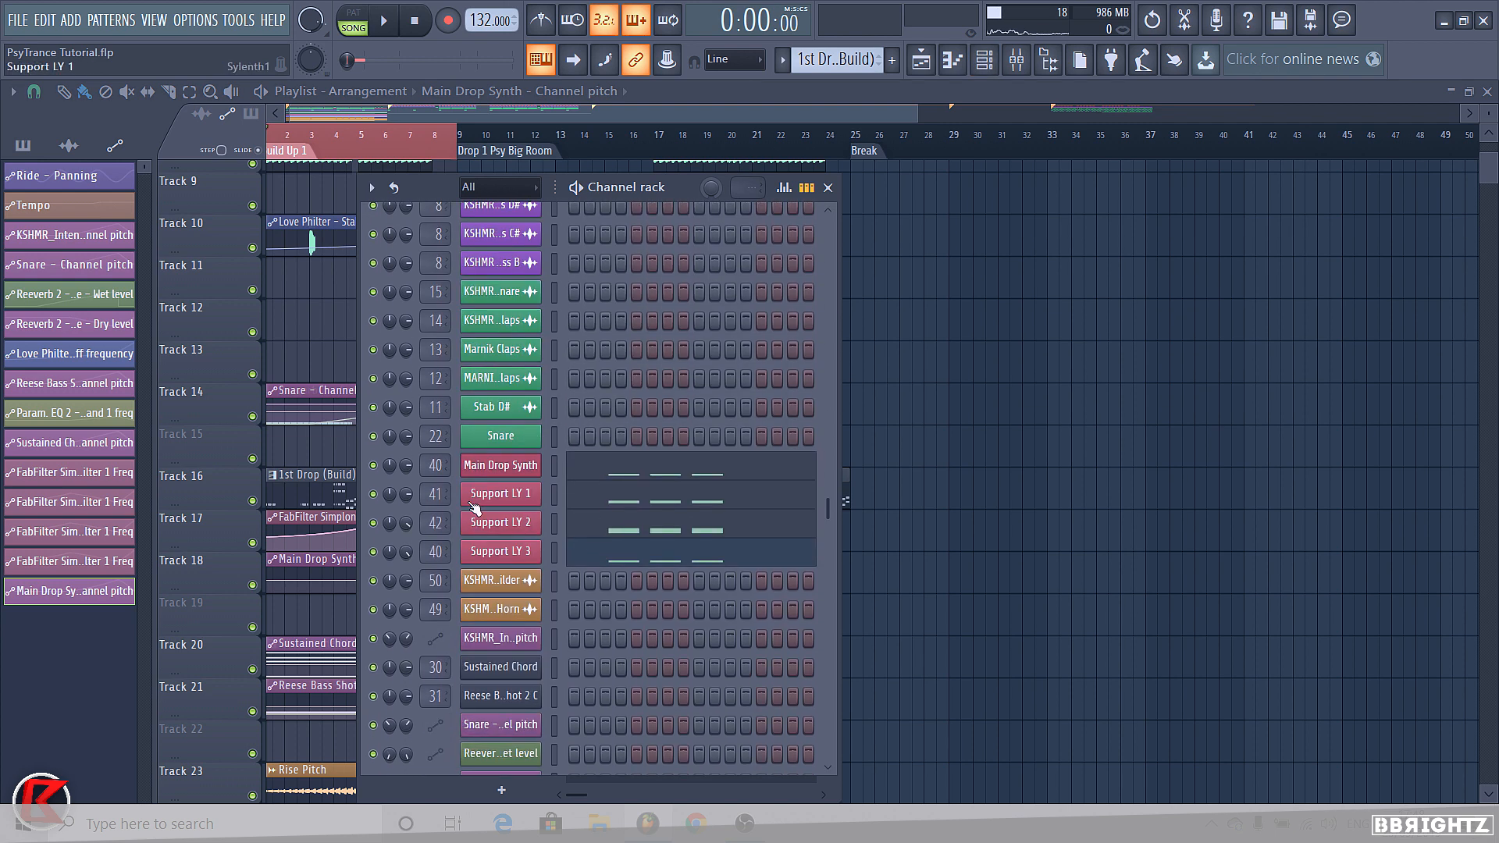
click(501, 500)
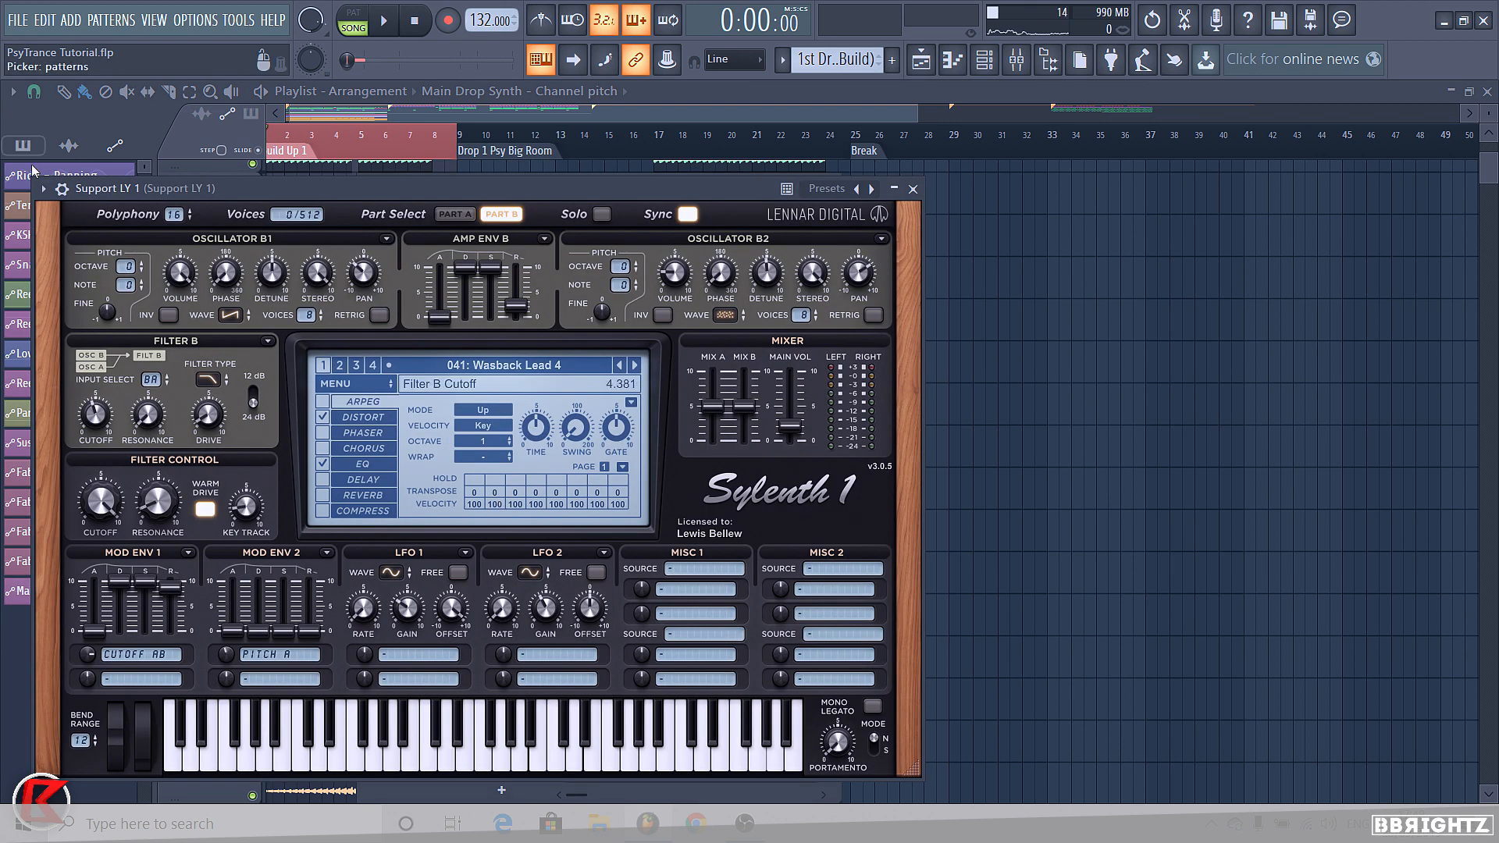
click(68, 191)
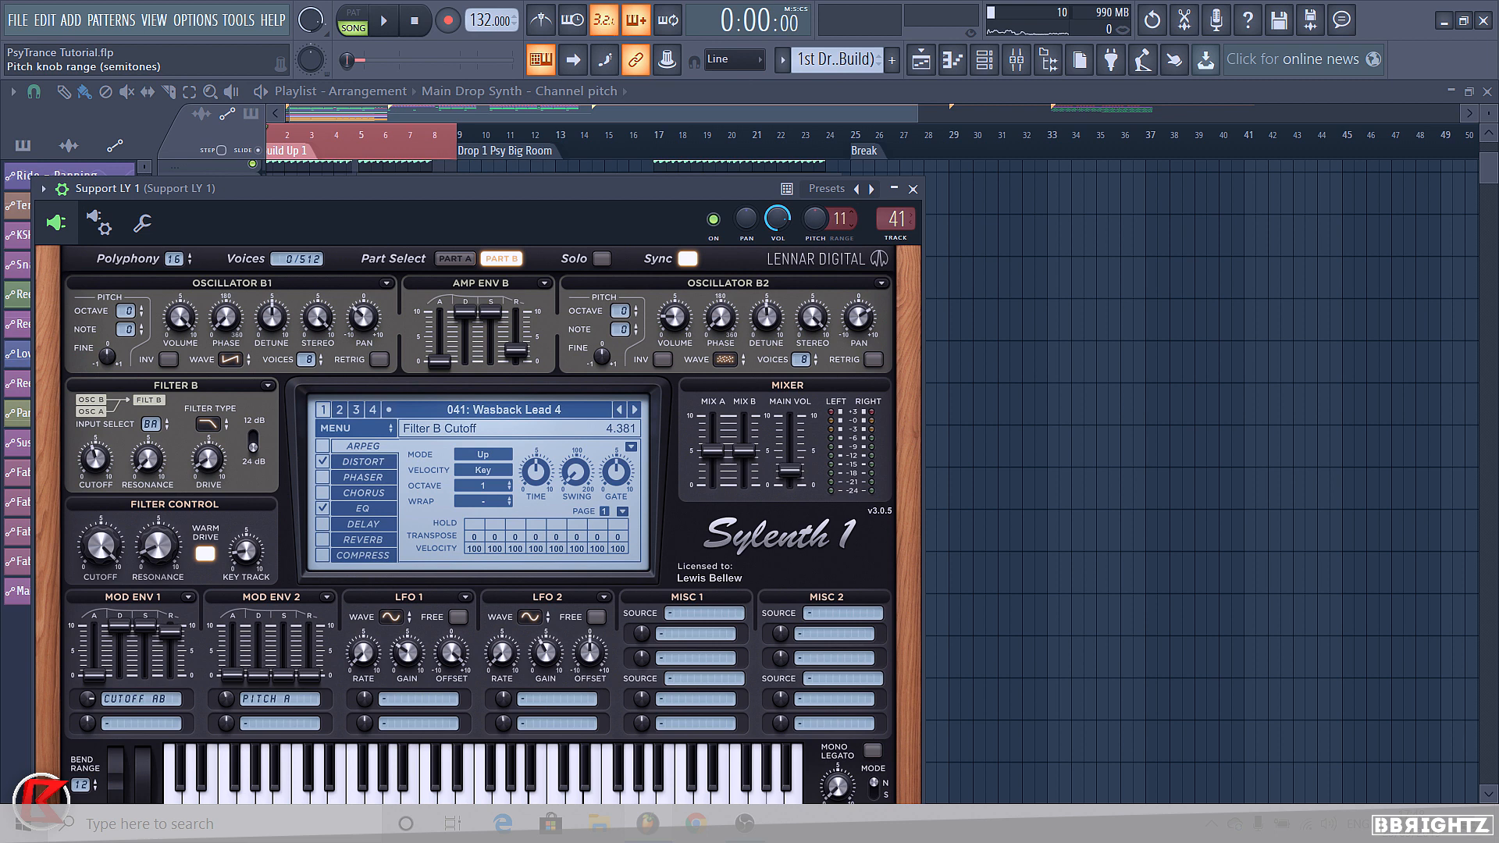
right_click(816, 224)
click(840, 378)
click(707, 375)
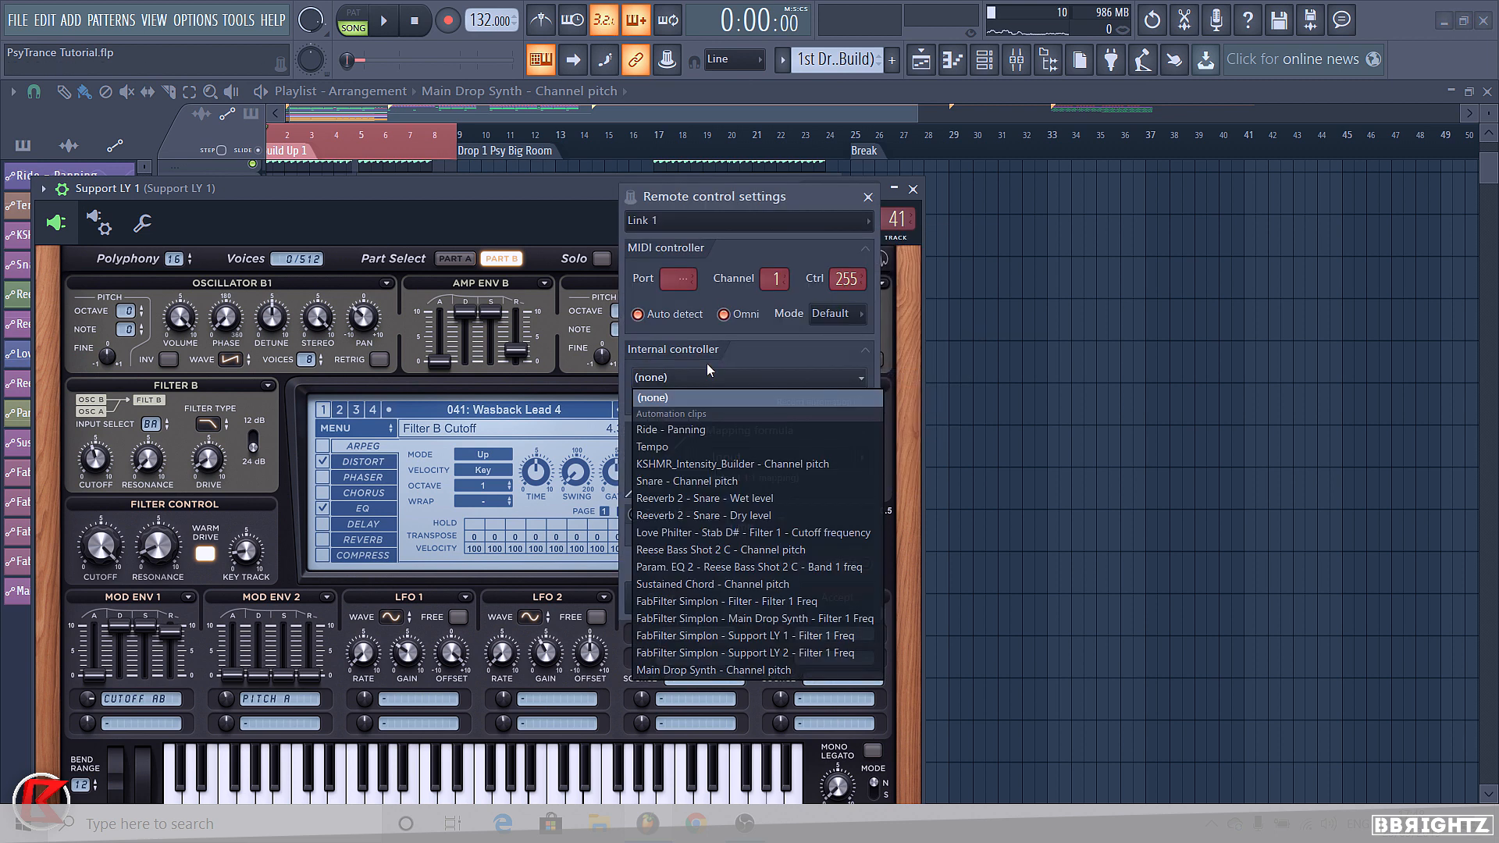
click(714, 671)
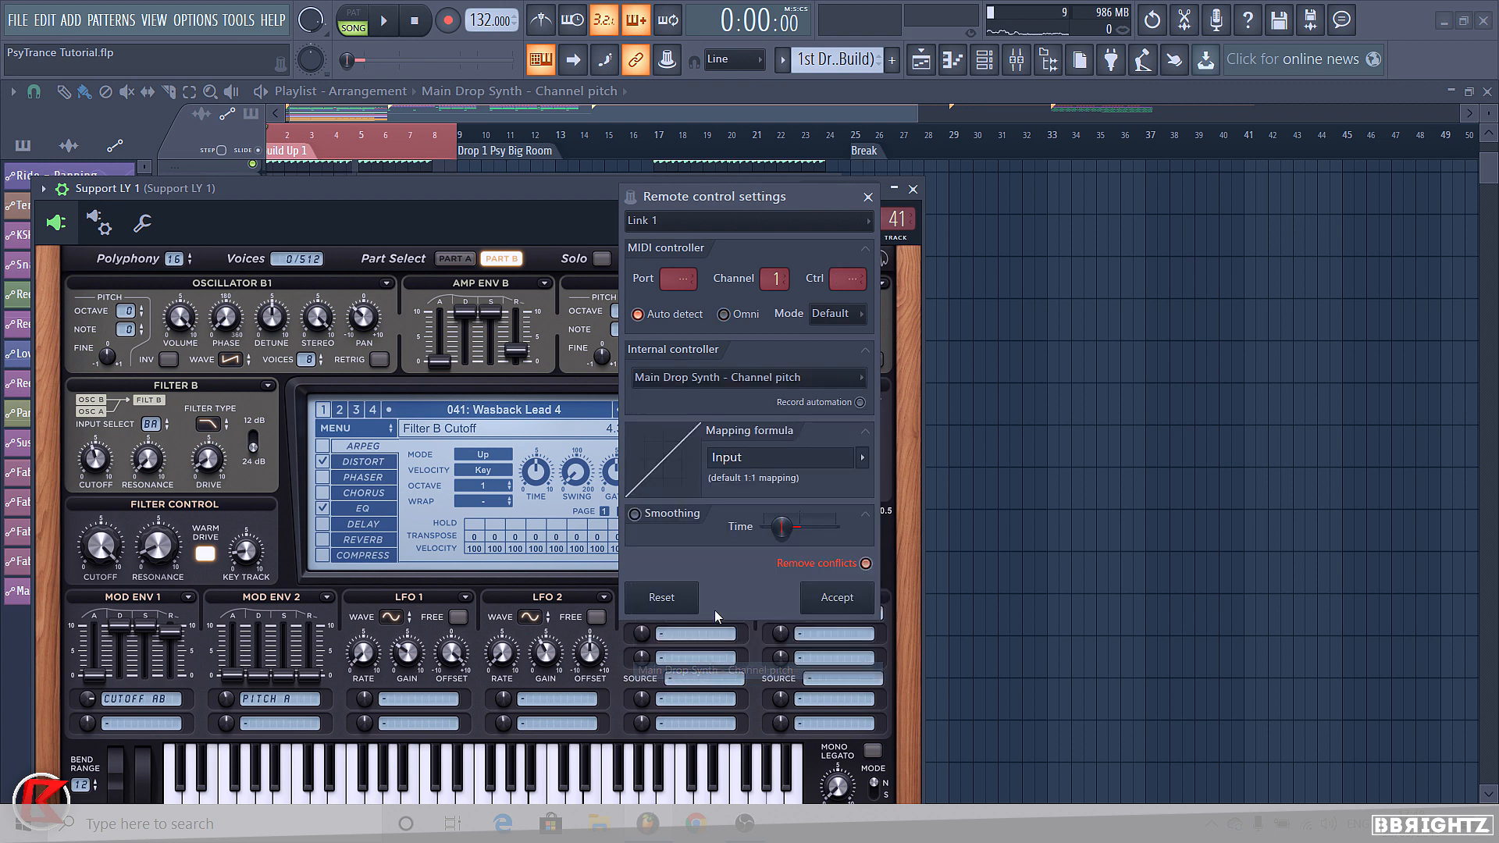
click(831, 601)
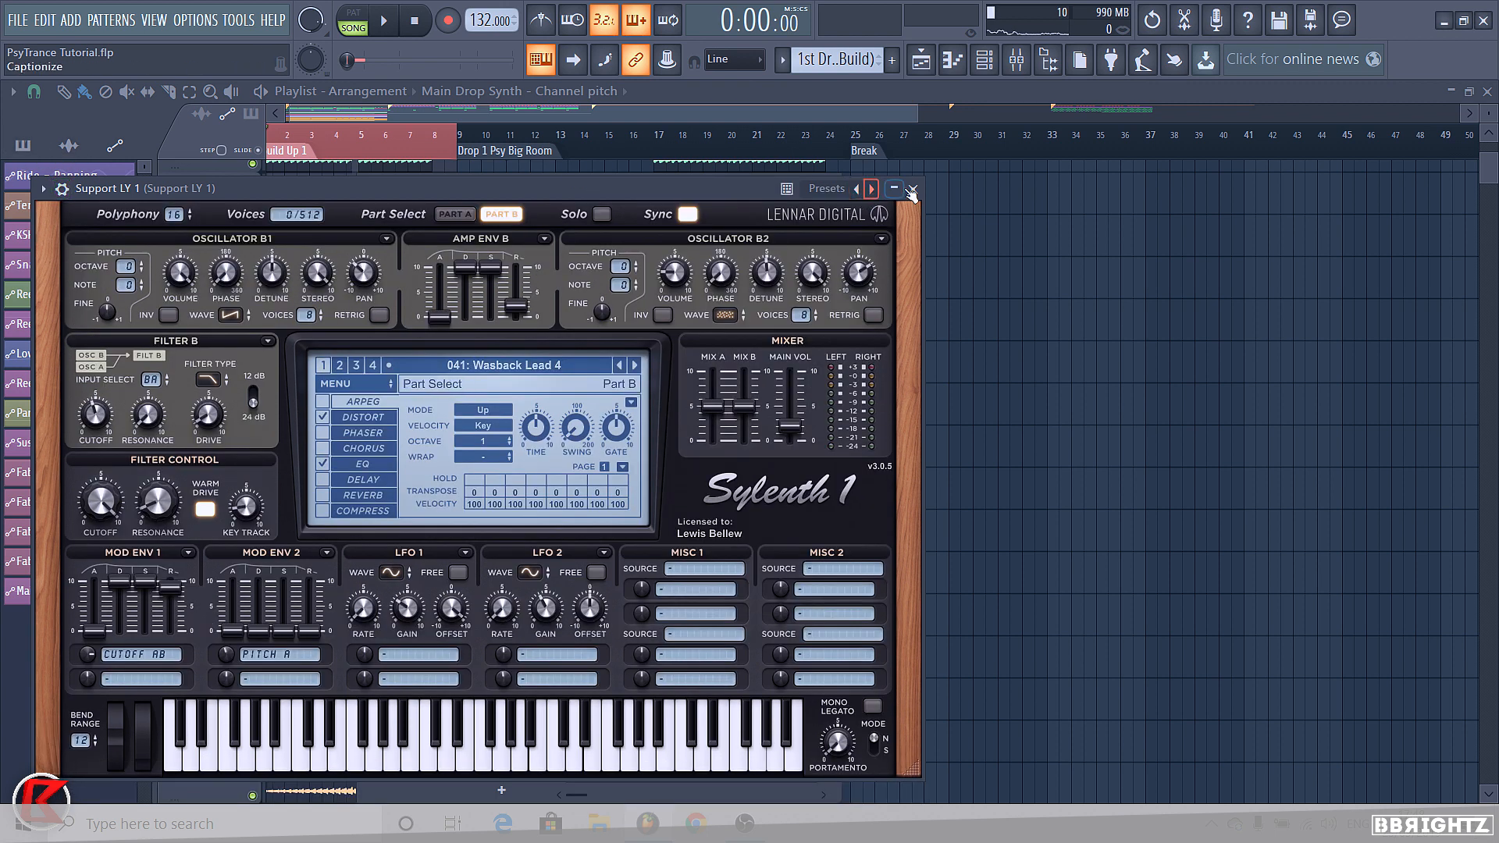
Close the Support LY 1 synth window
click(893, 188)
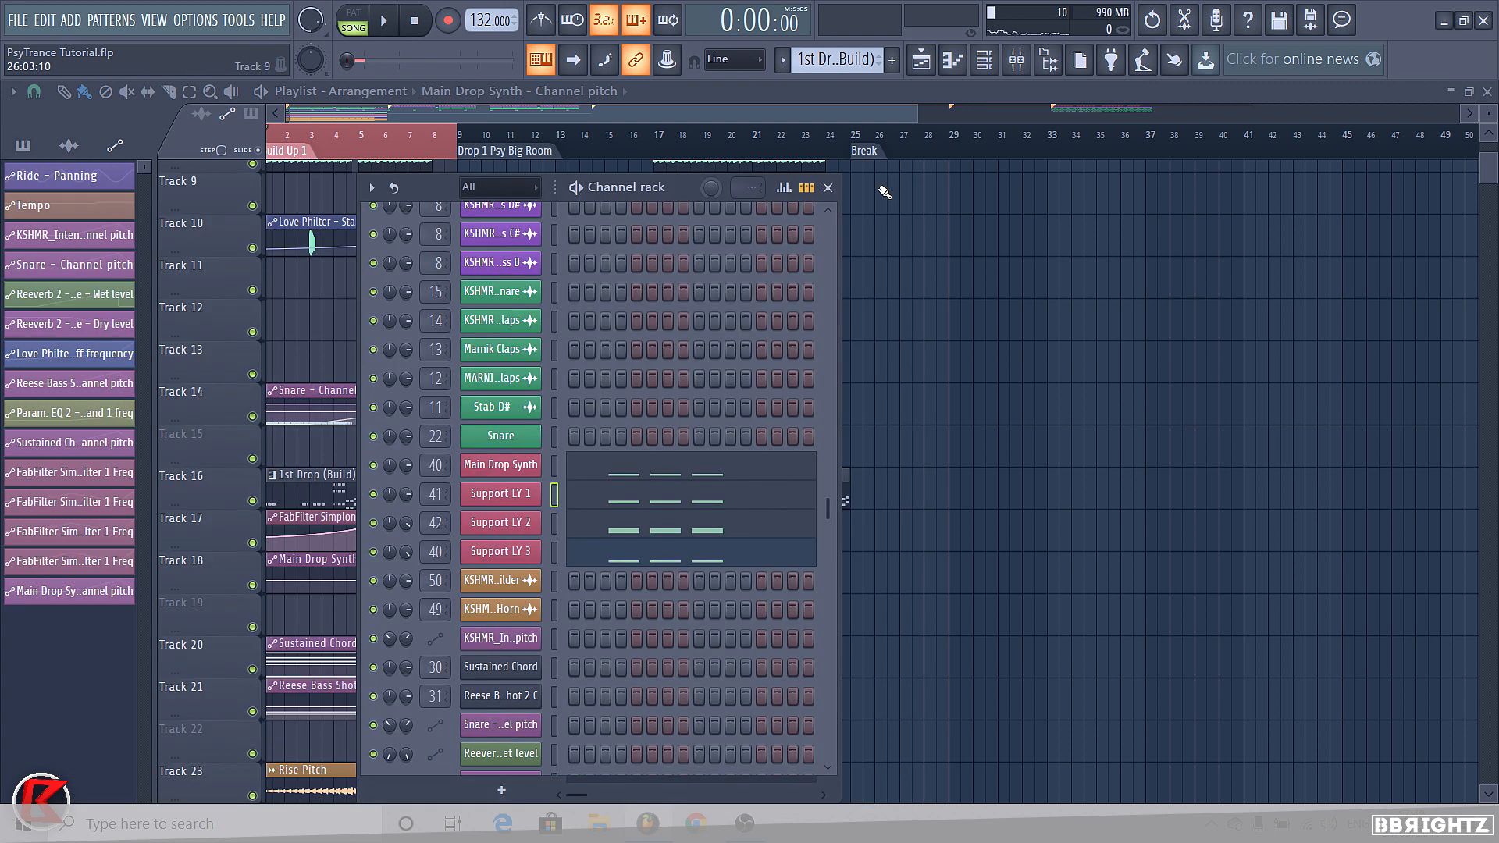
click(512, 494)
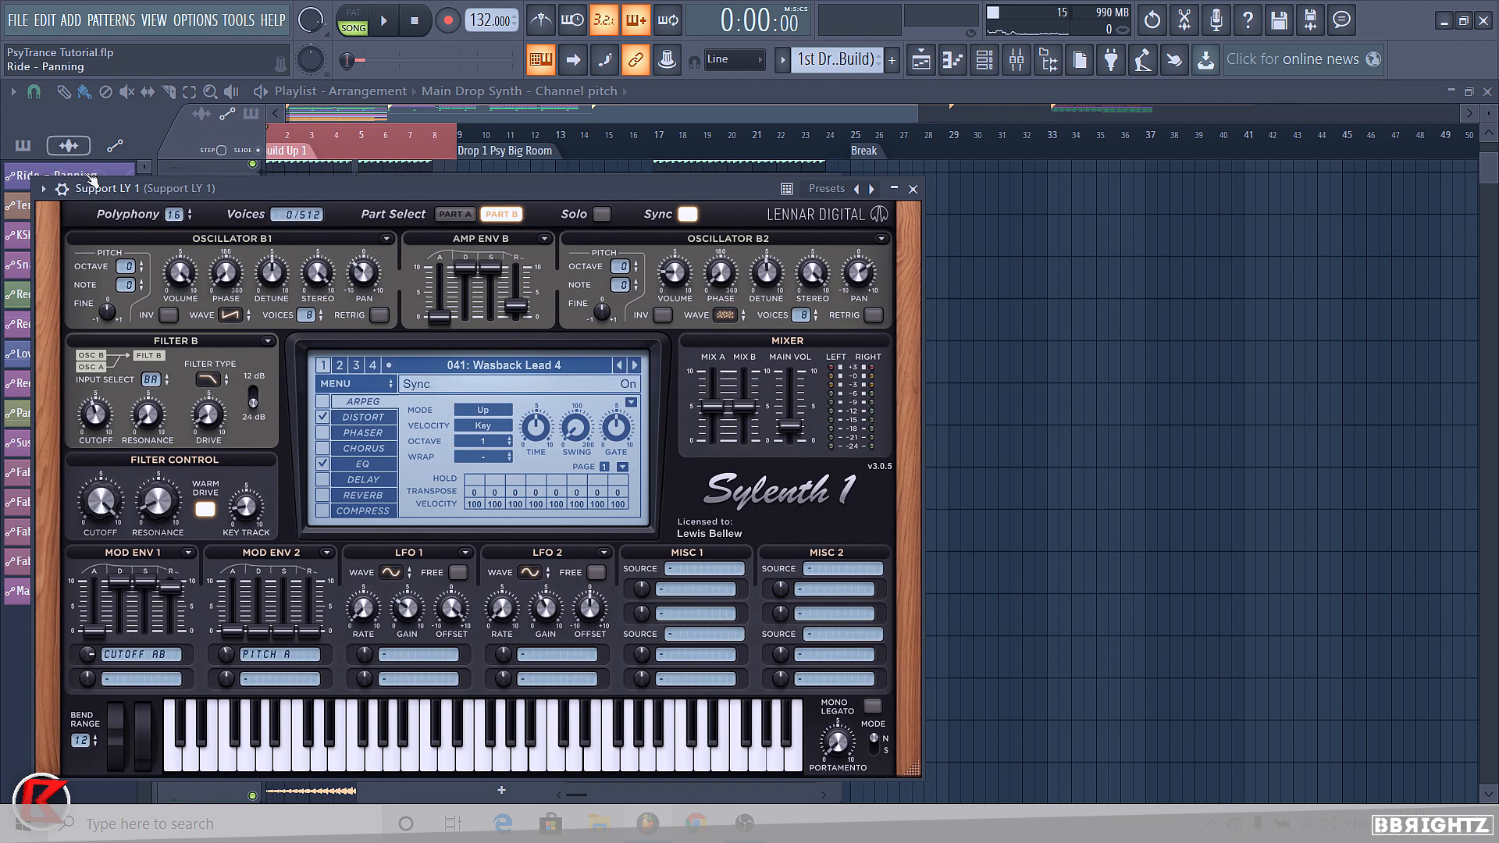
click(62, 188)
click(912, 190)
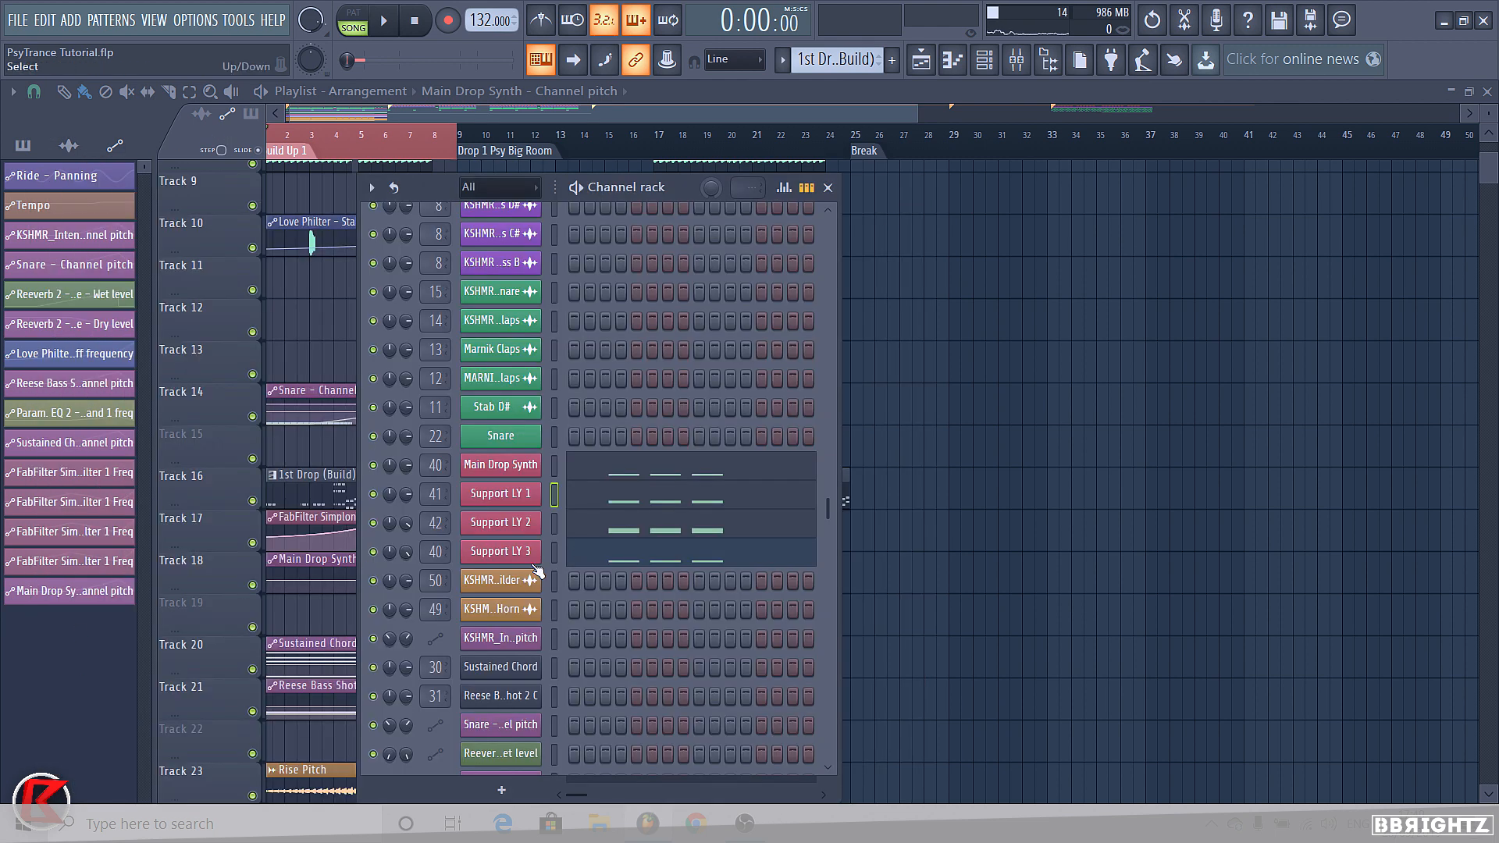
Set Support LY 2's channel pitch range to 12 semitones and link its pitch to the Main Drop Synth - Channel pitch clip
click(484, 530)
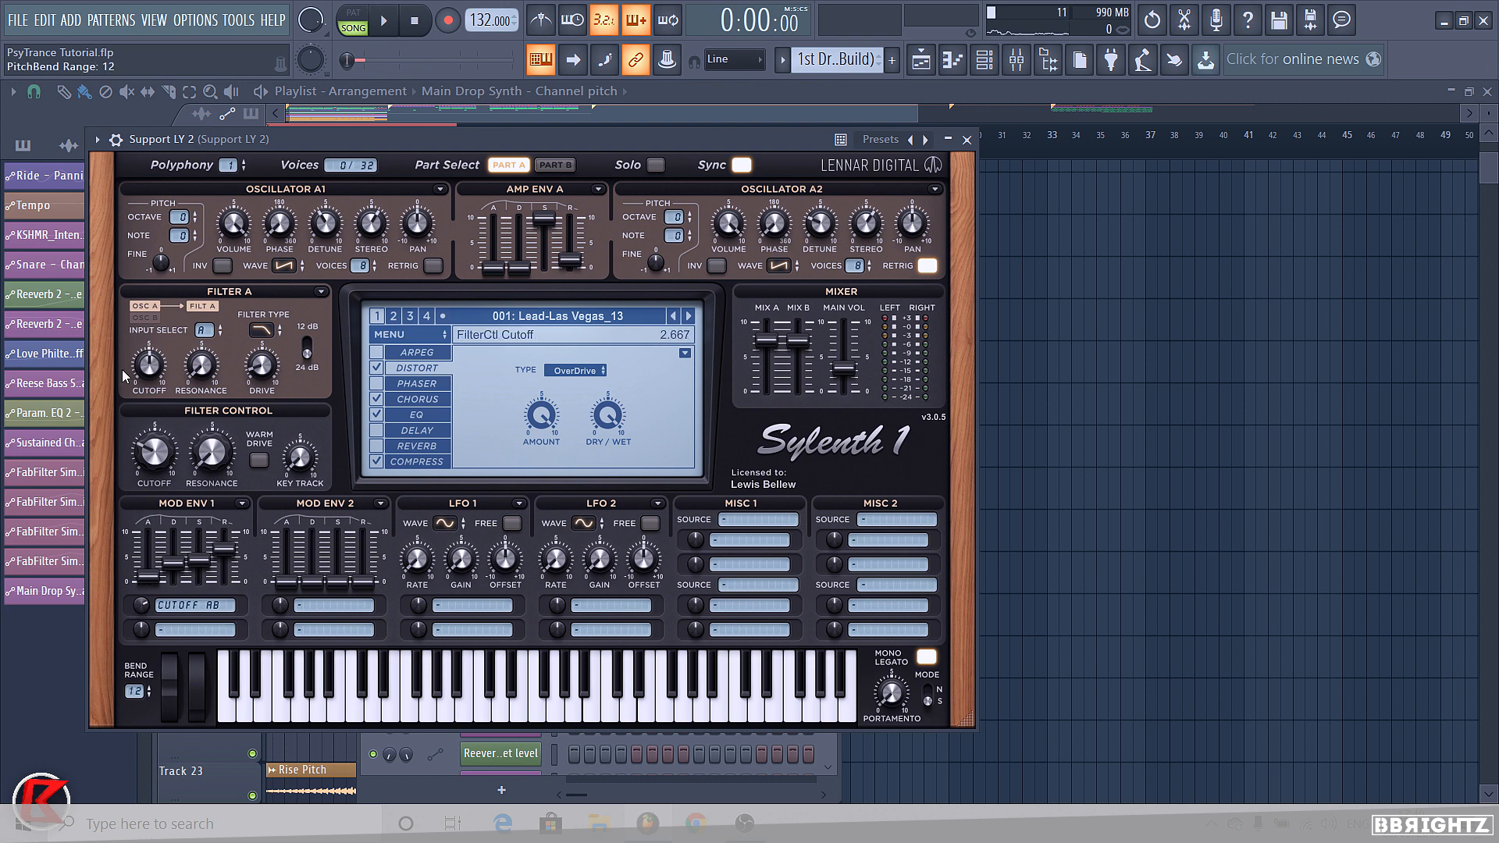
click(117, 140)
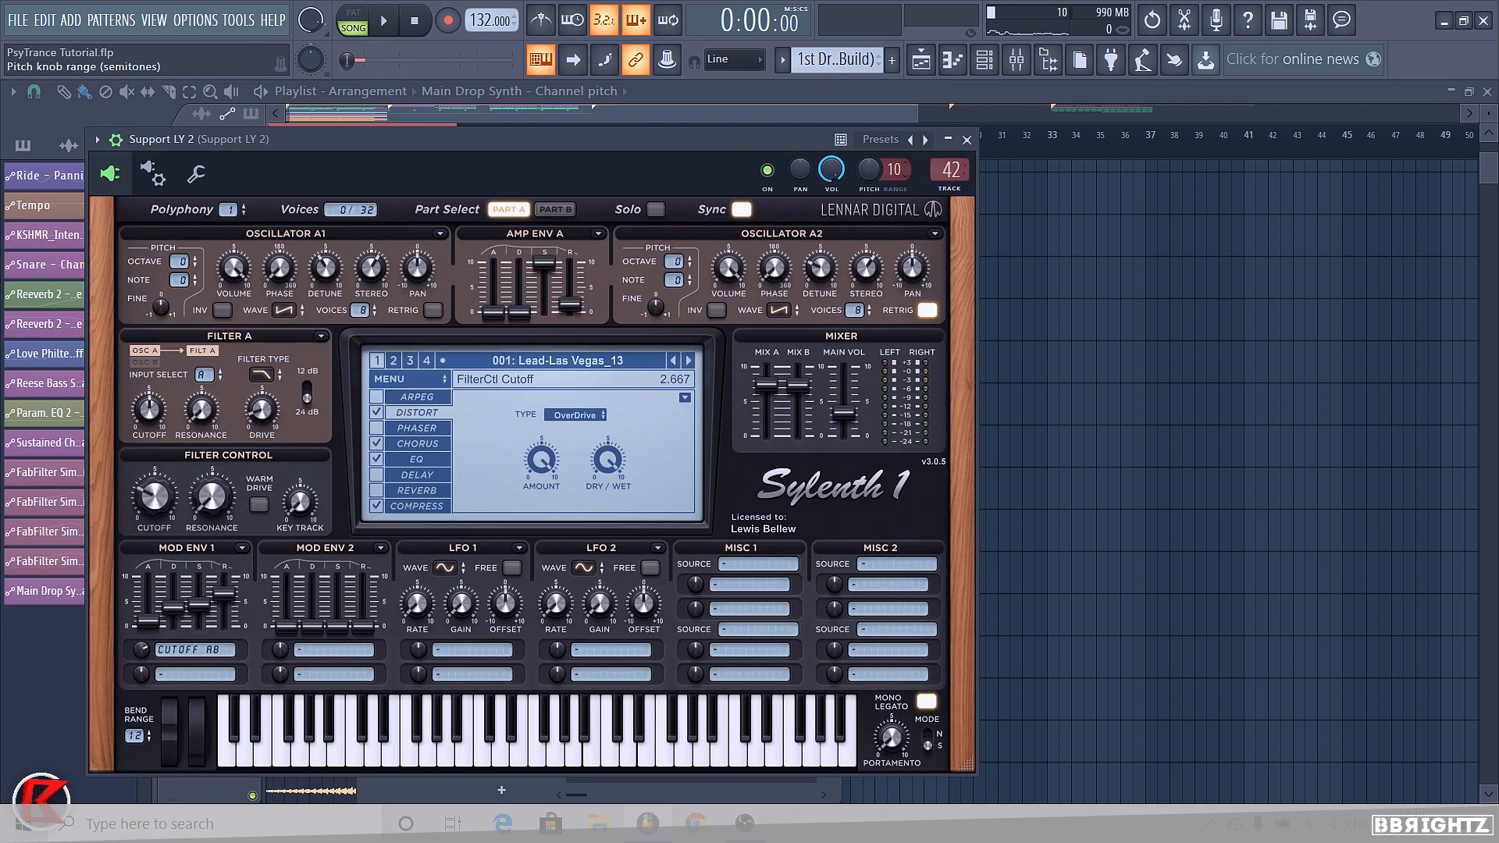
right_click(871, 173)
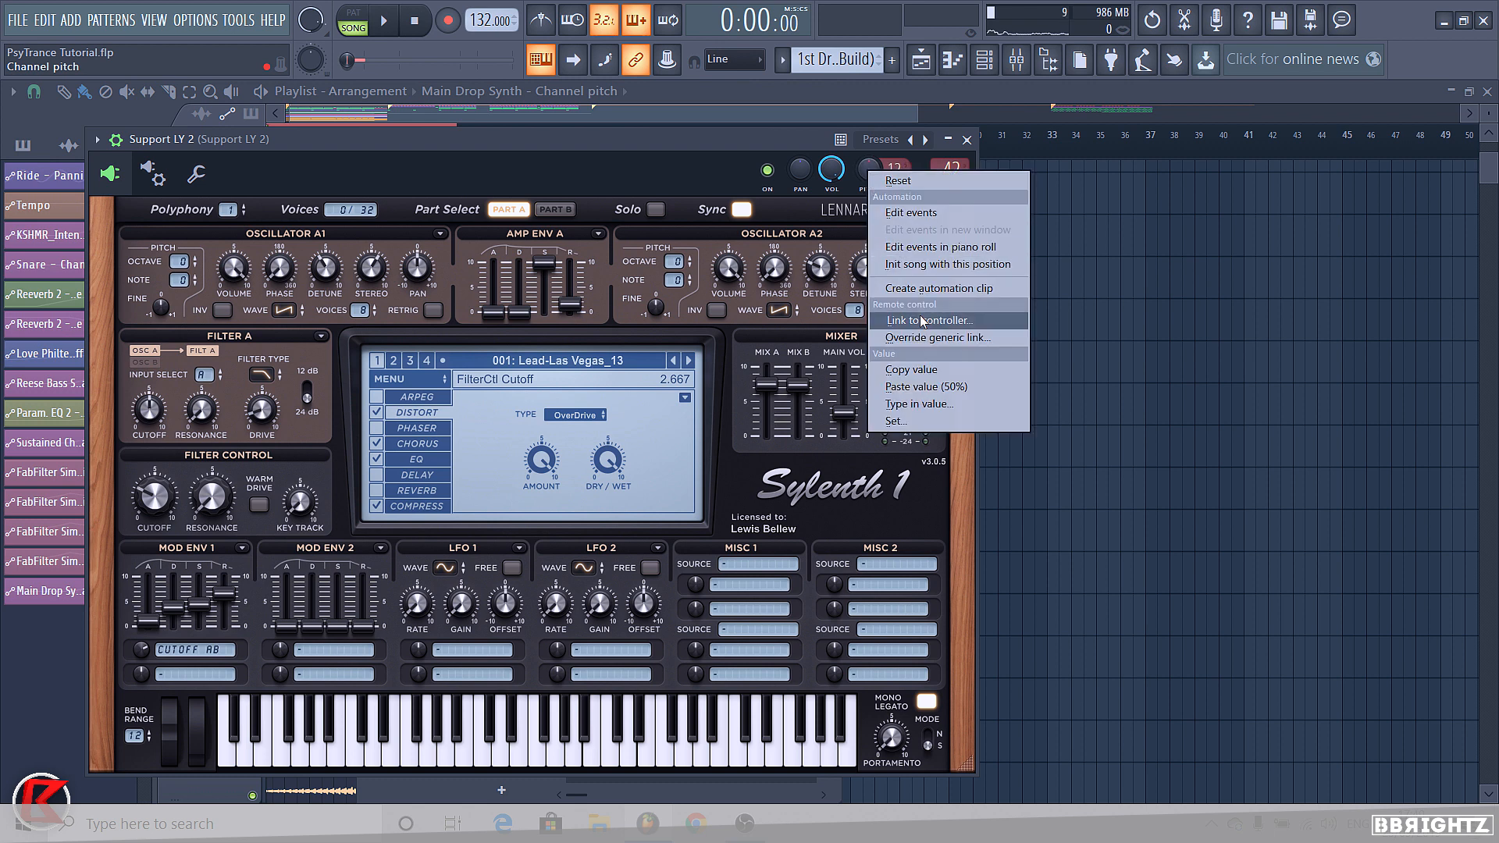
click(923, 321)
click(748, 363)
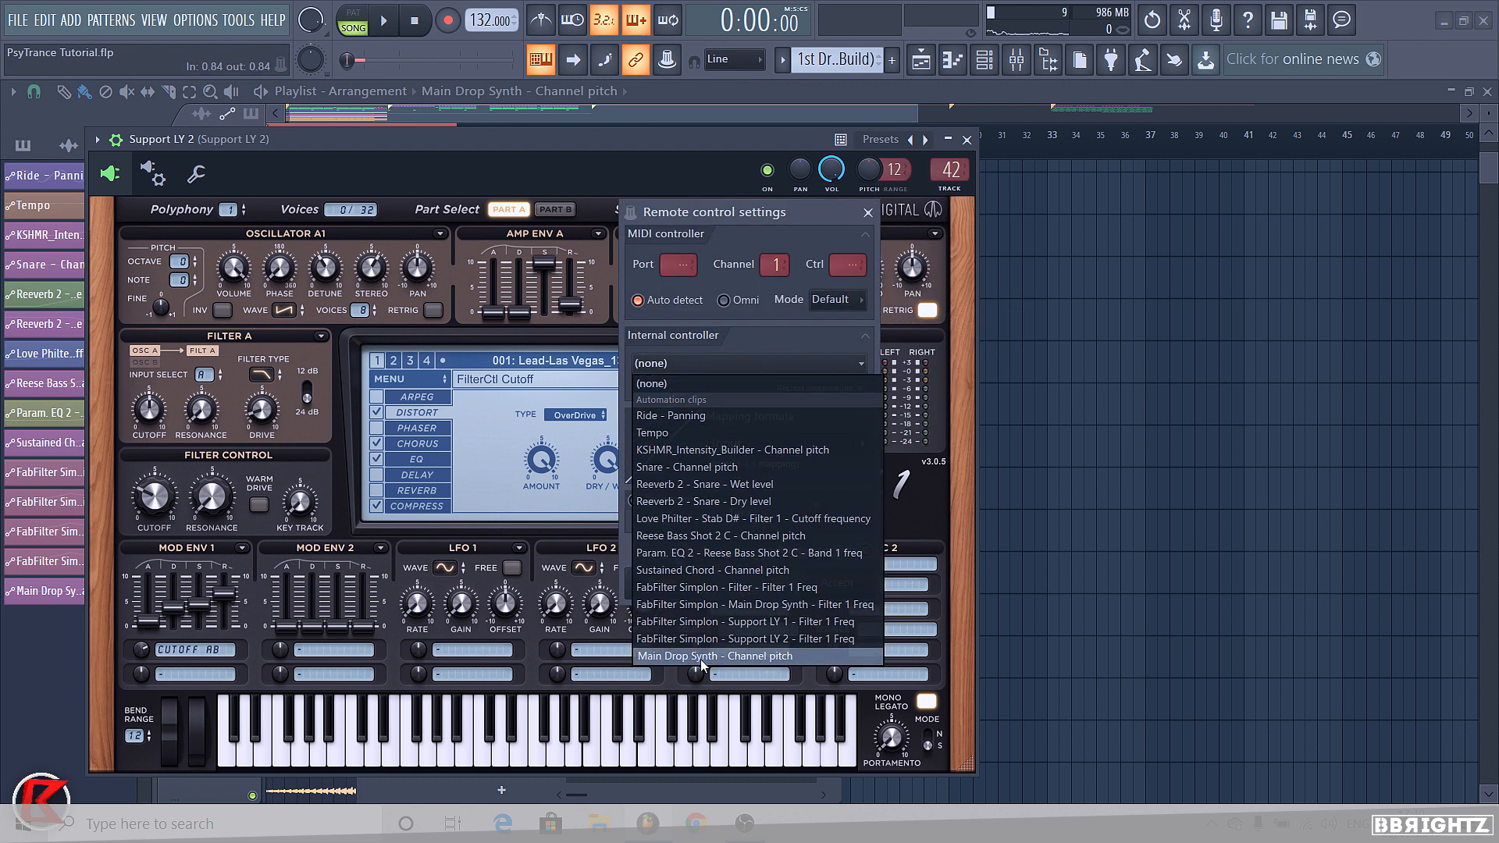
click(700, 659)
click(837, 582)
click(117, 139)
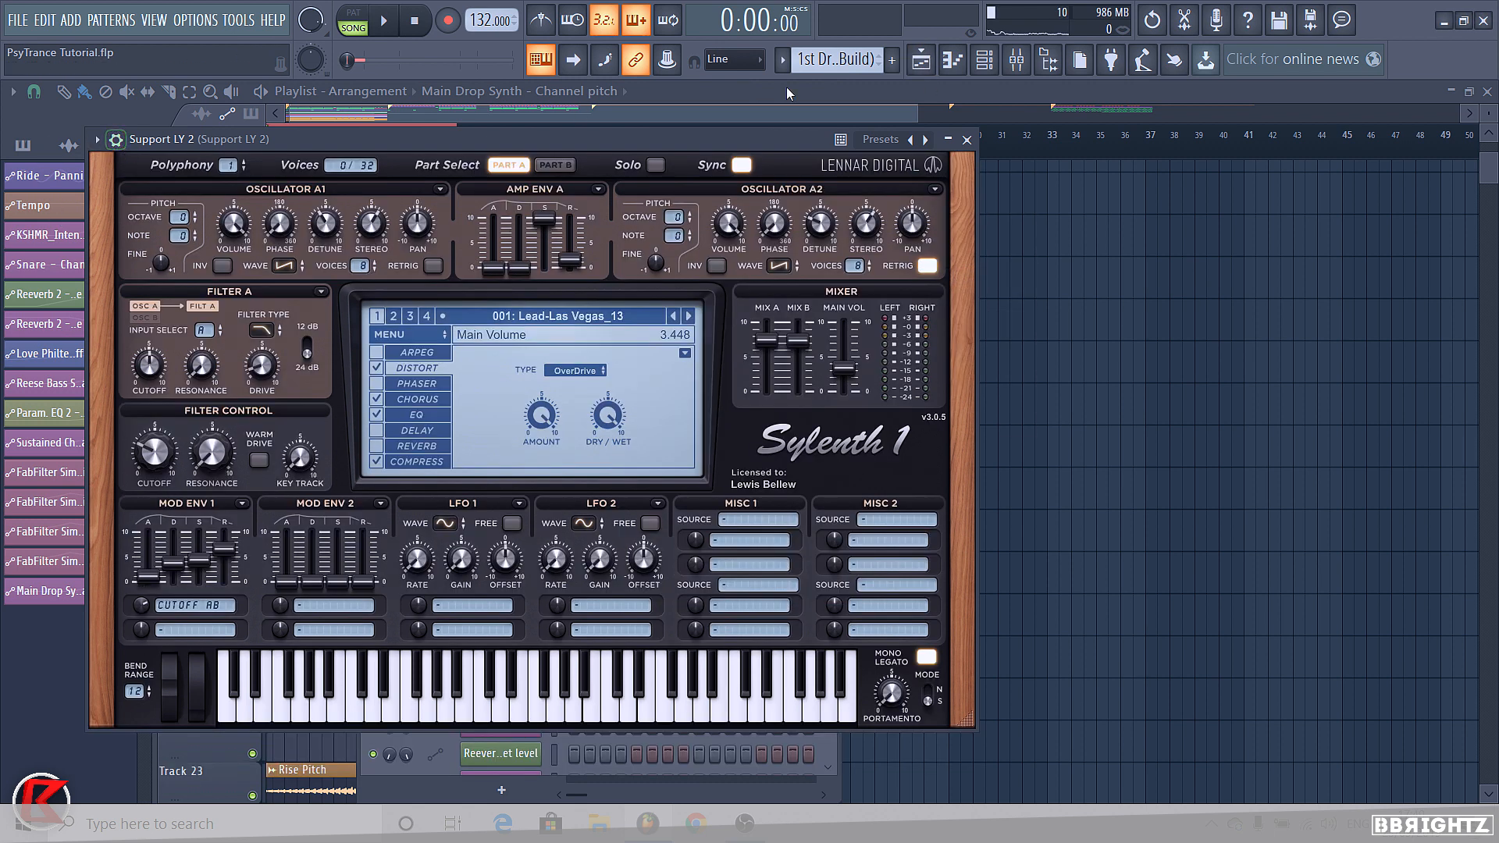
click(966, 140)
Link the channel pitch of Support LY 3 to the Main Drop Synth - Channel pitch automation clip and close the synth
click(484, 551)
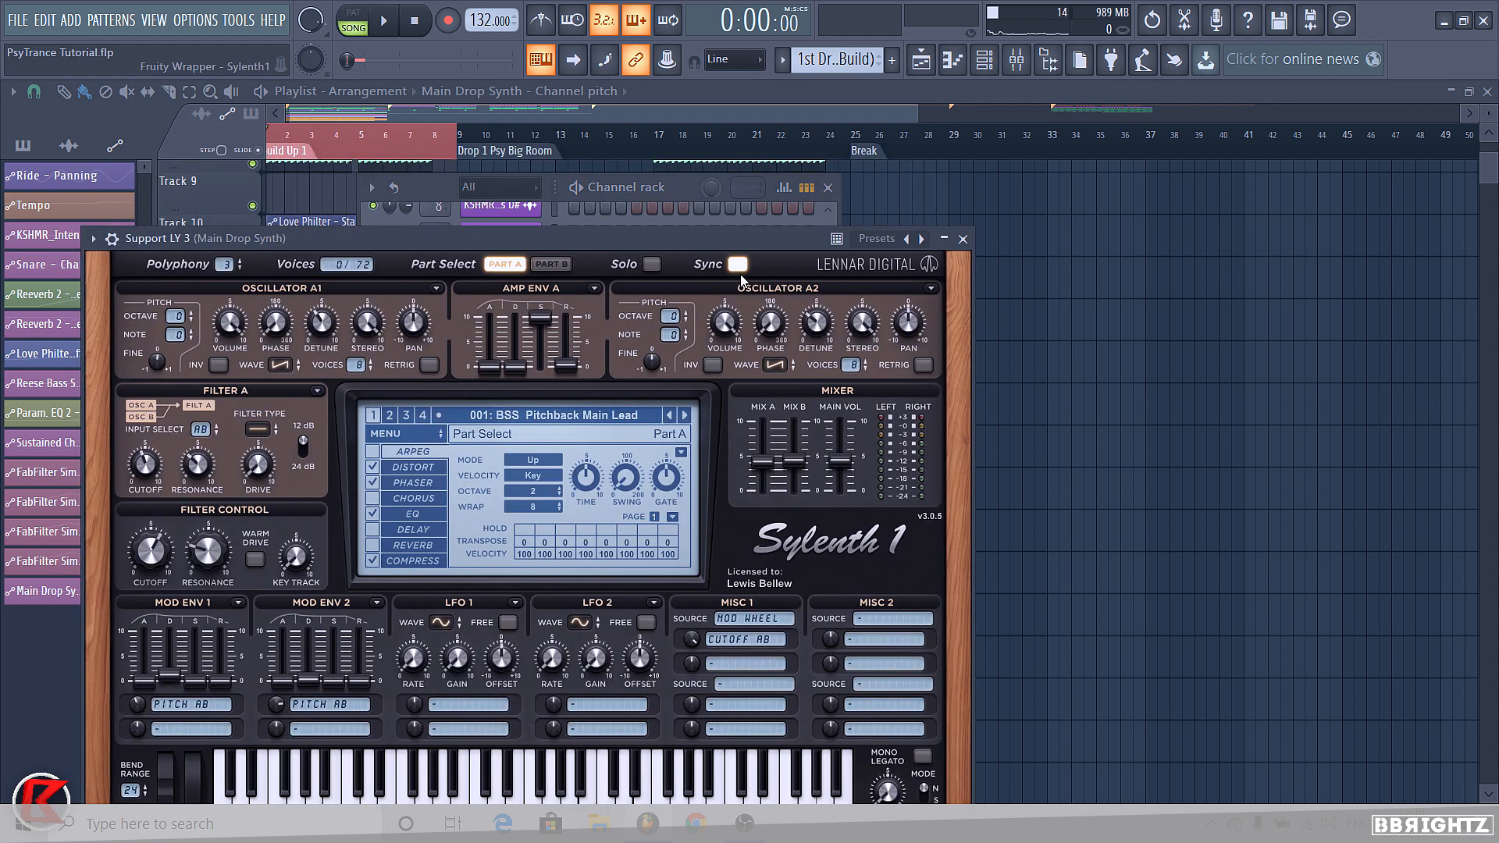
click(114, 240)
right_click(864, 279)
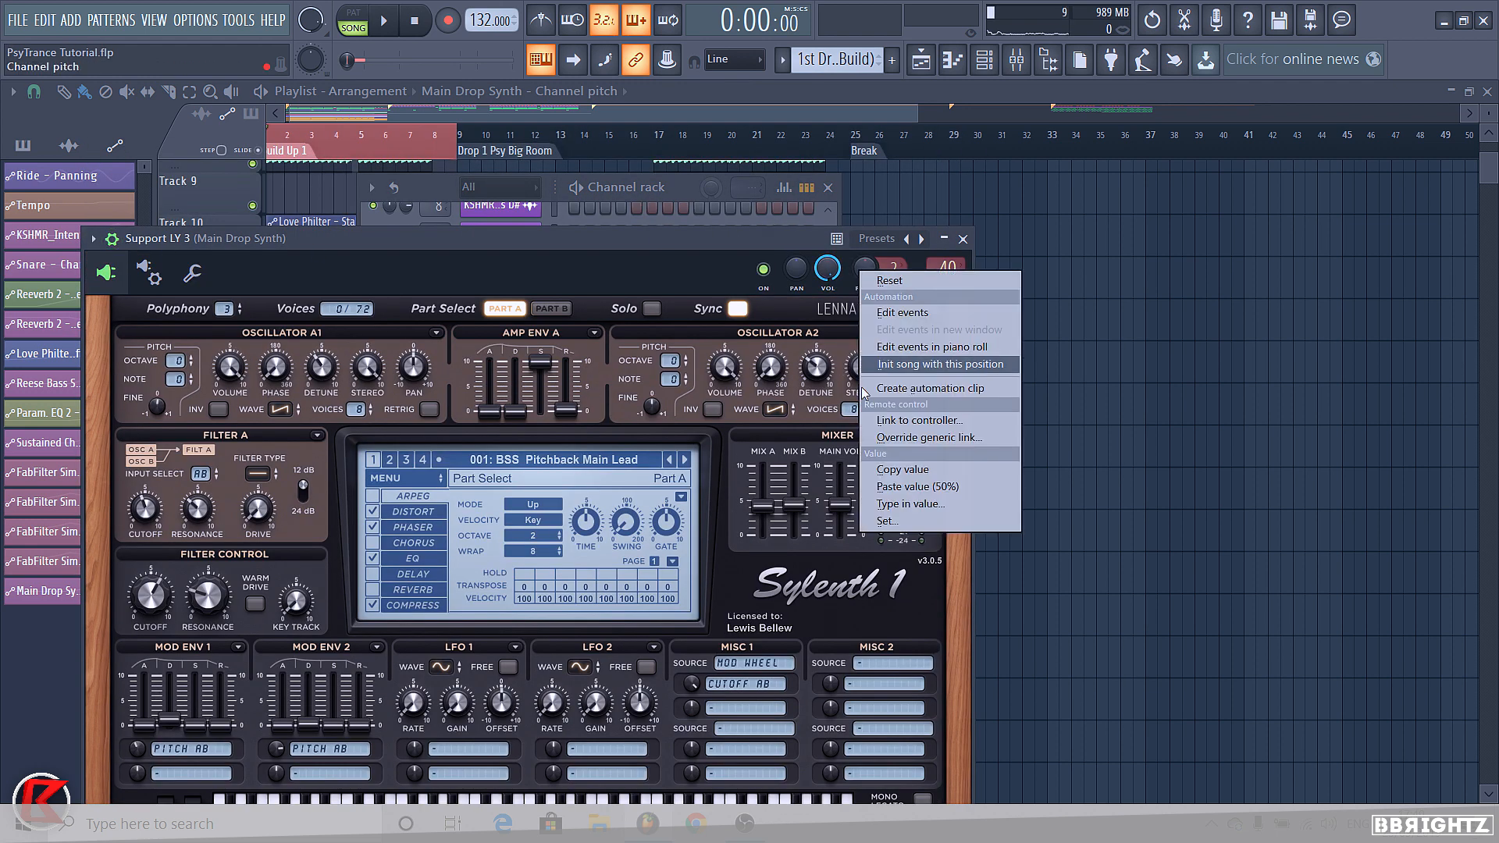
click(913, 420)
click(711, 365)
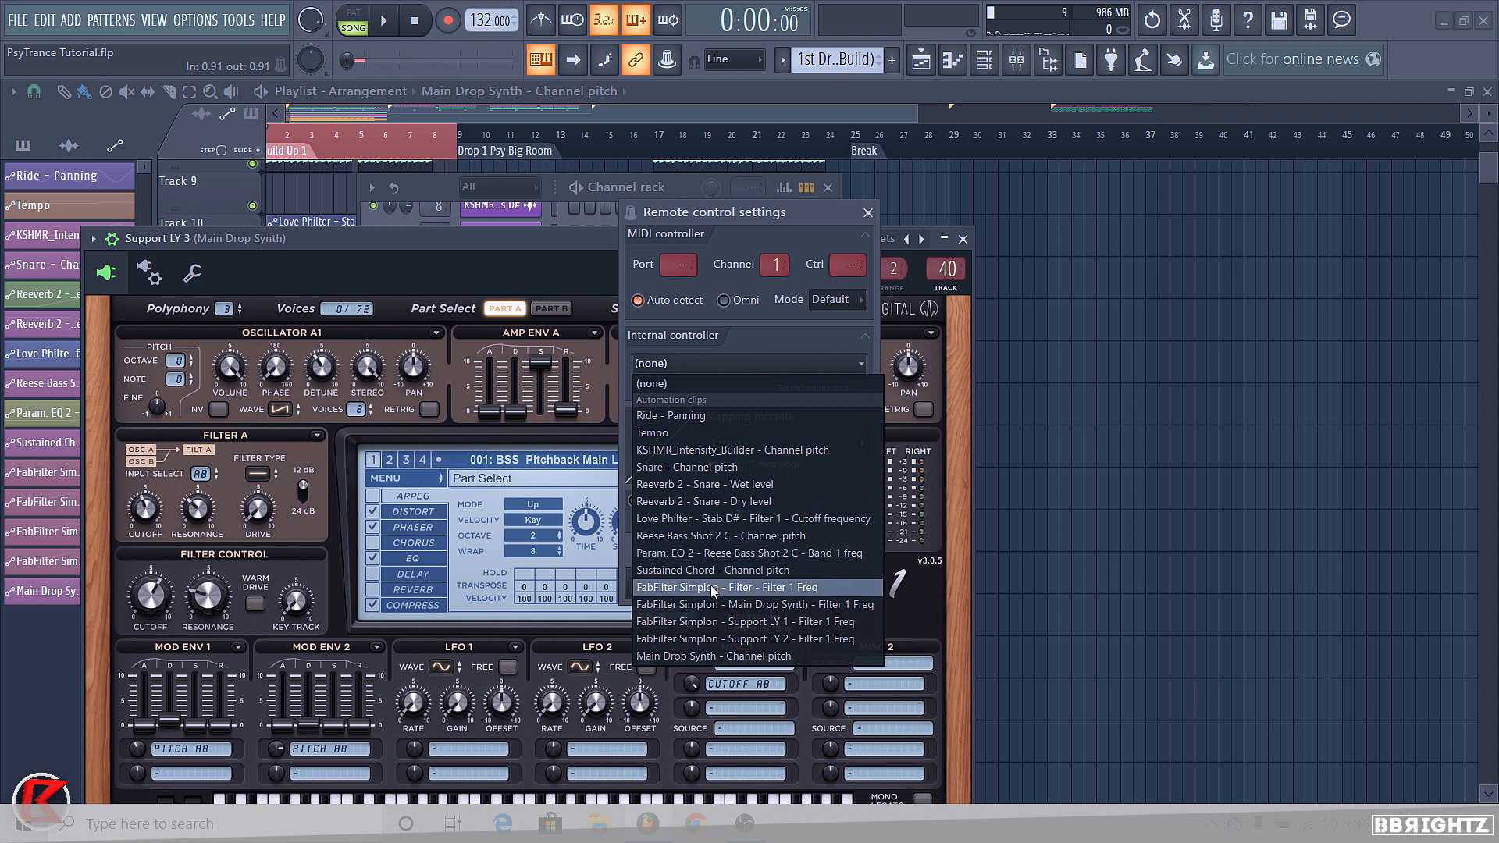
click(719, 656)
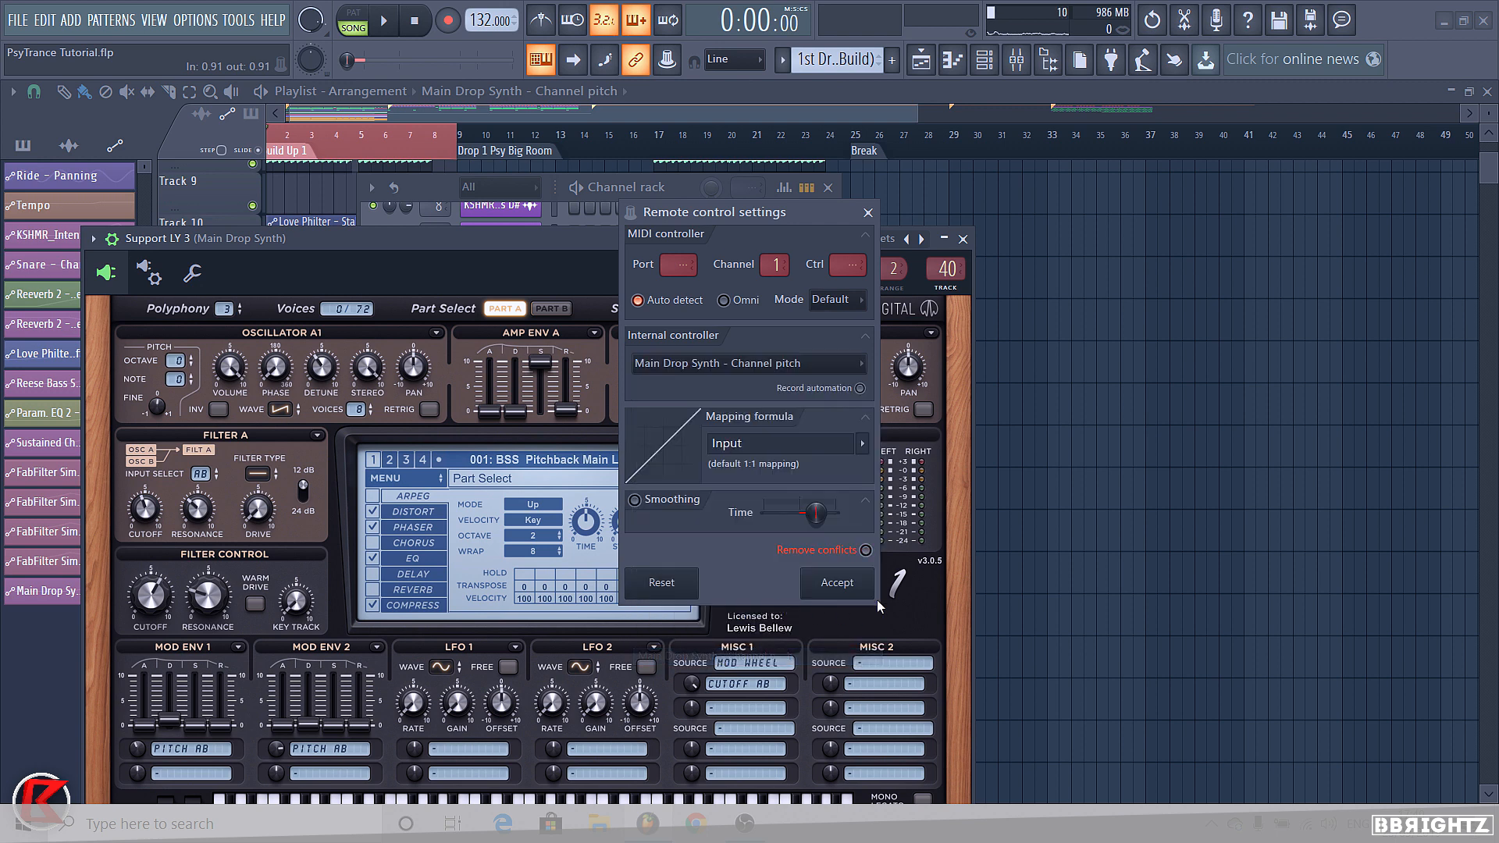
click(829, 588)
click(112, 239)
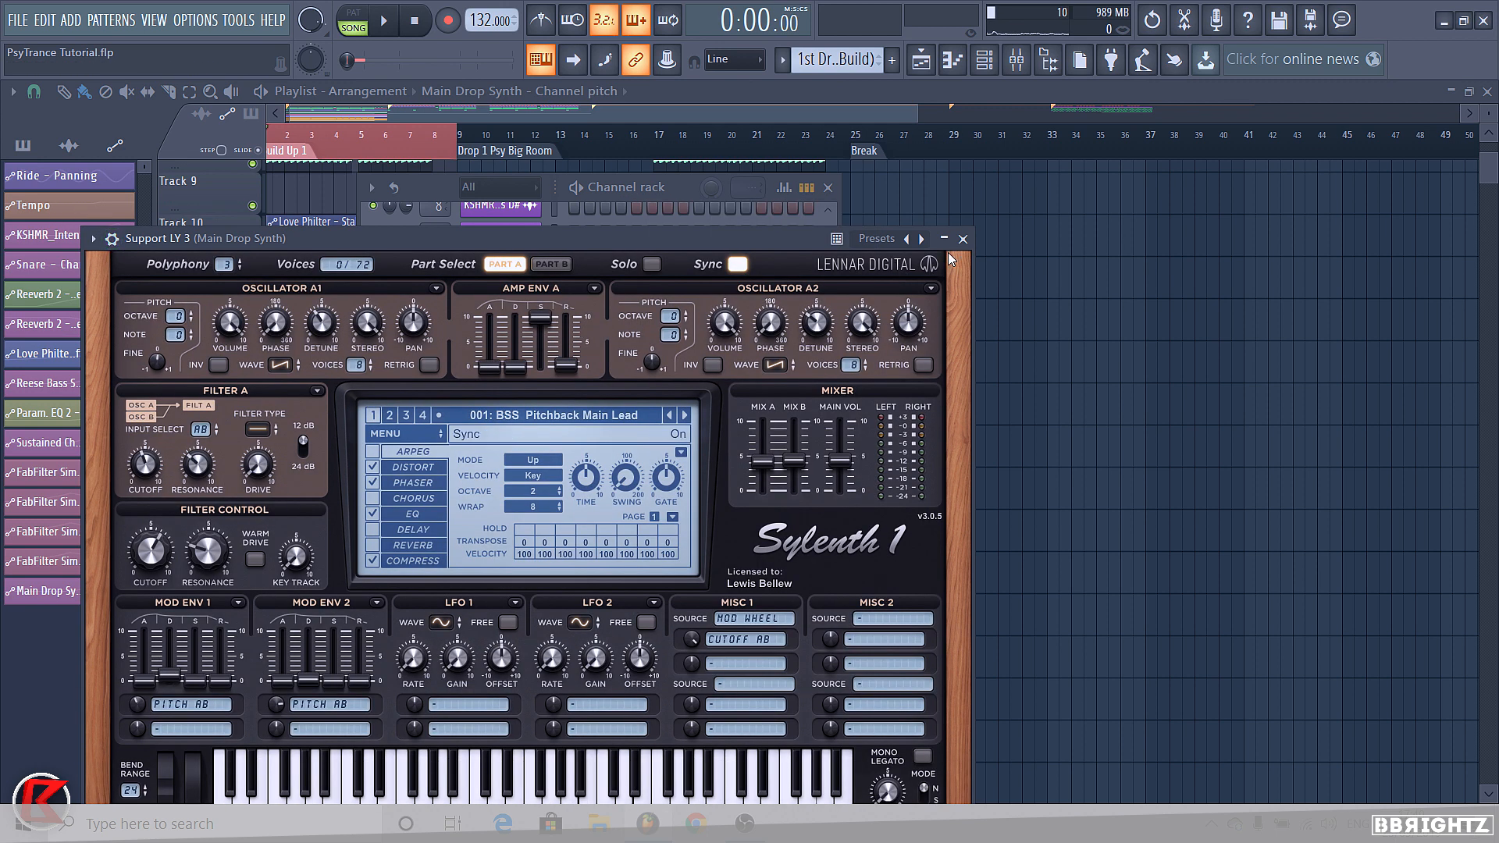
click(963, 239)
Solo Tracks 16, 17 and 18 and play the build-up to hear the synth layers with their automation
right_click(1019, 259)
right_click(254, 501)
click(254, 542)
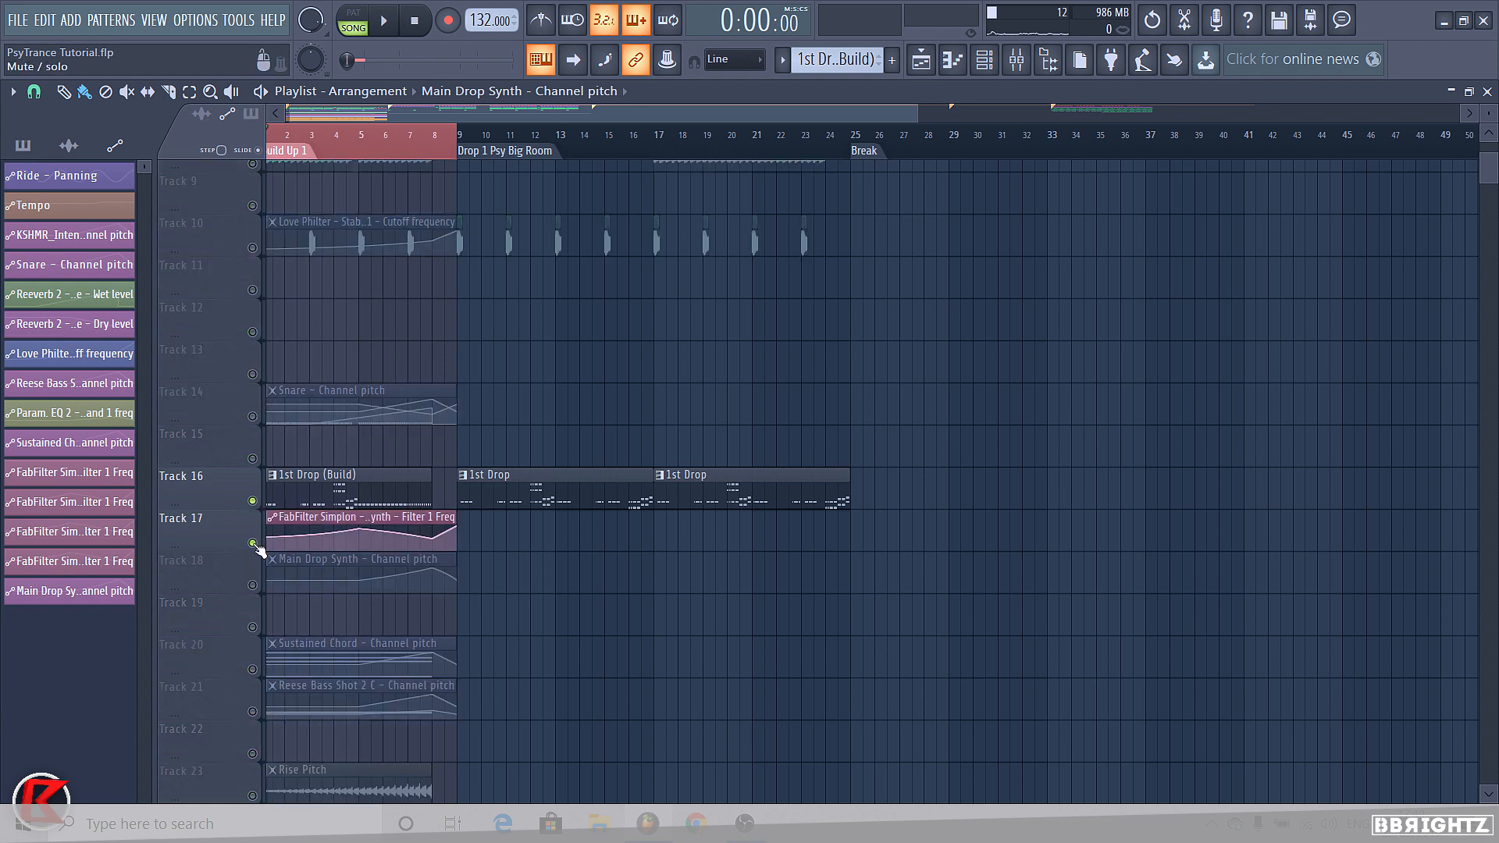
click(253, 584)
click(1020, 61)
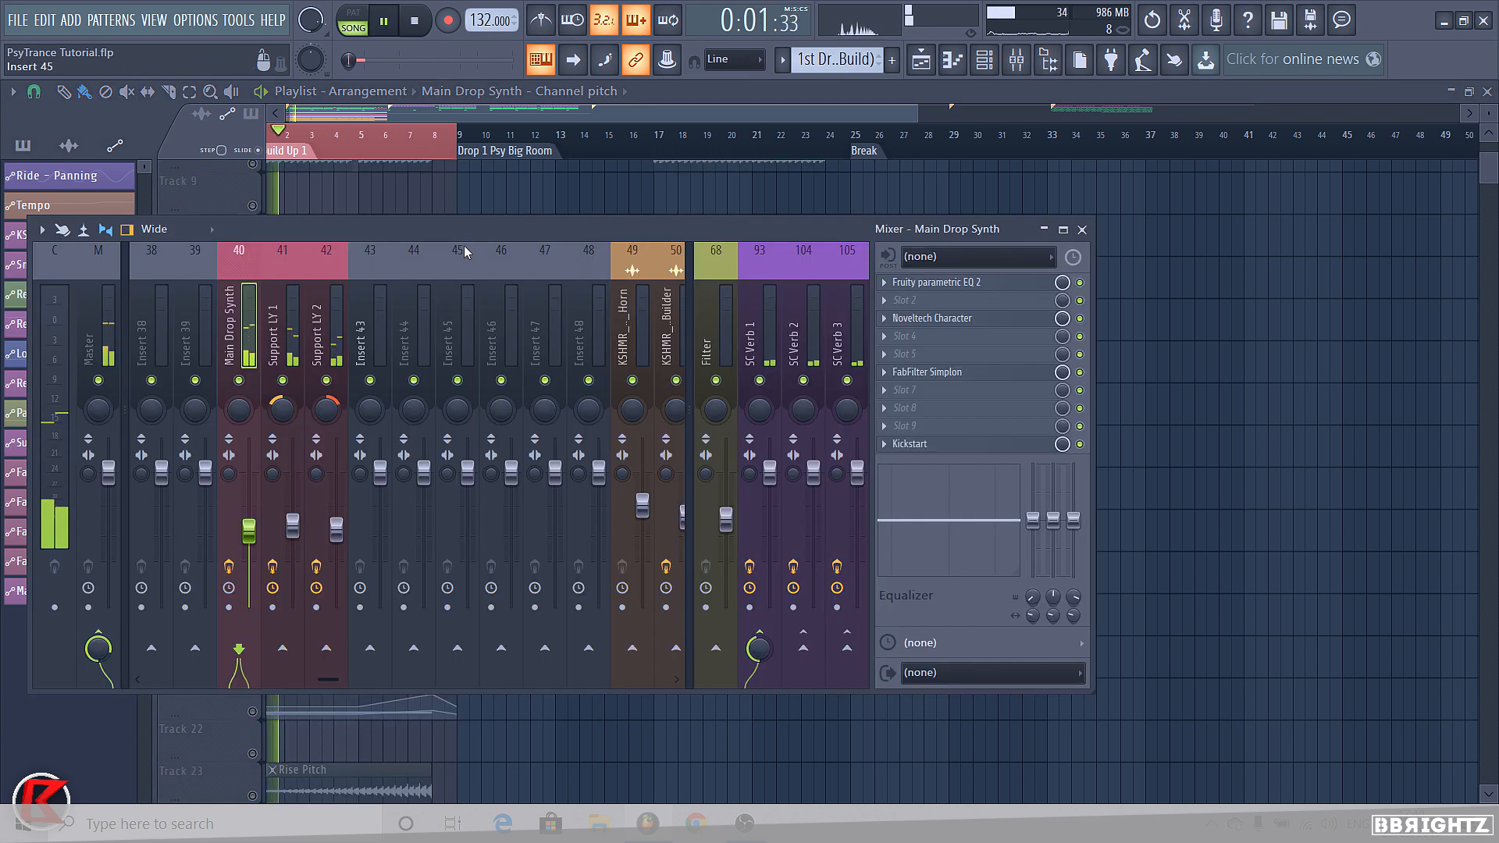
right_click(494, 185)
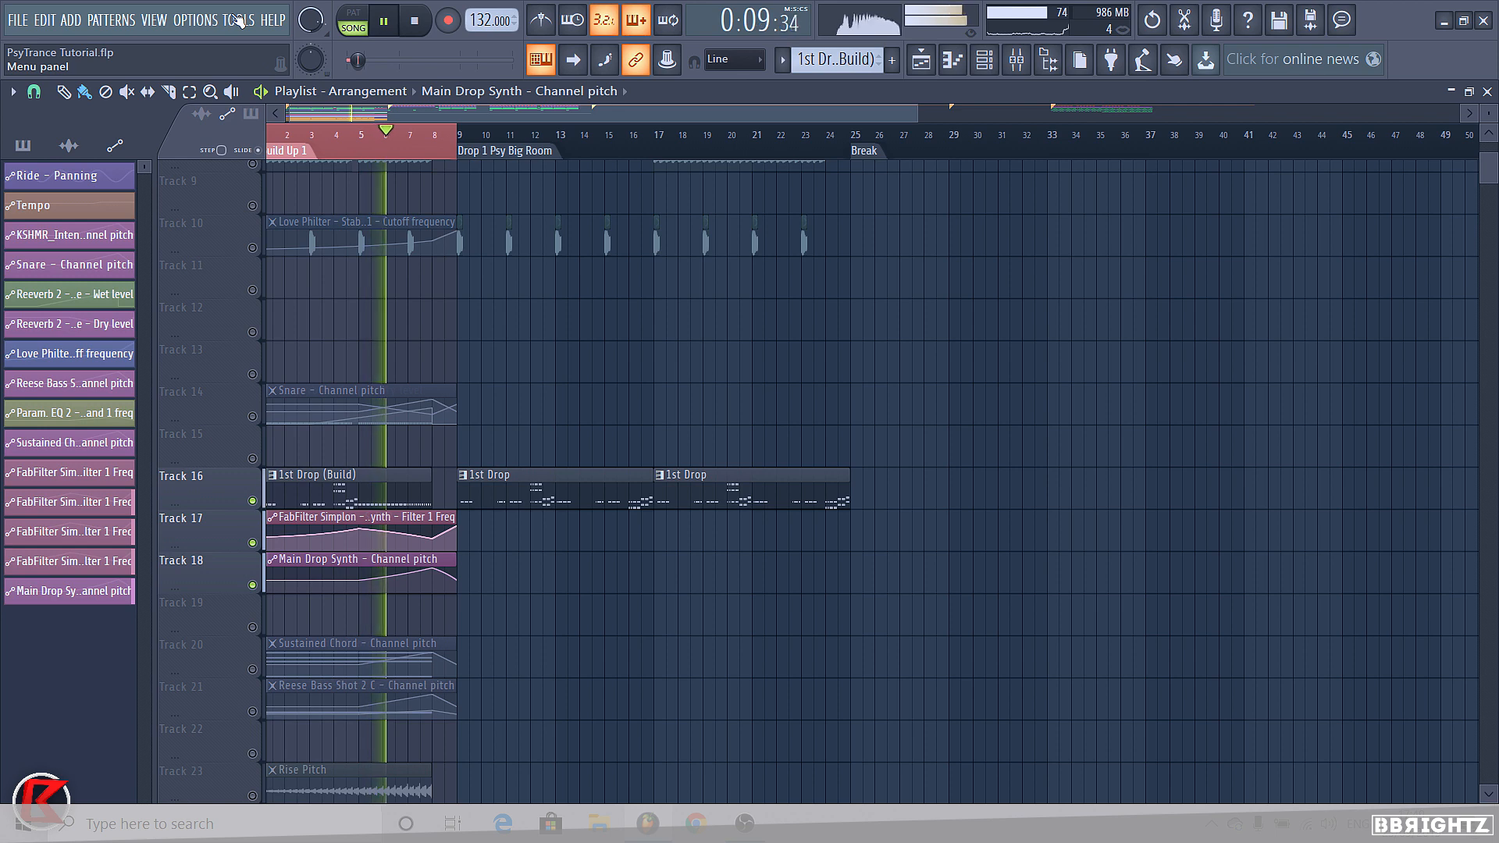
Stop playback and lower the pitch bend range in Support LY 3's Sylenth1
click(998, 64)
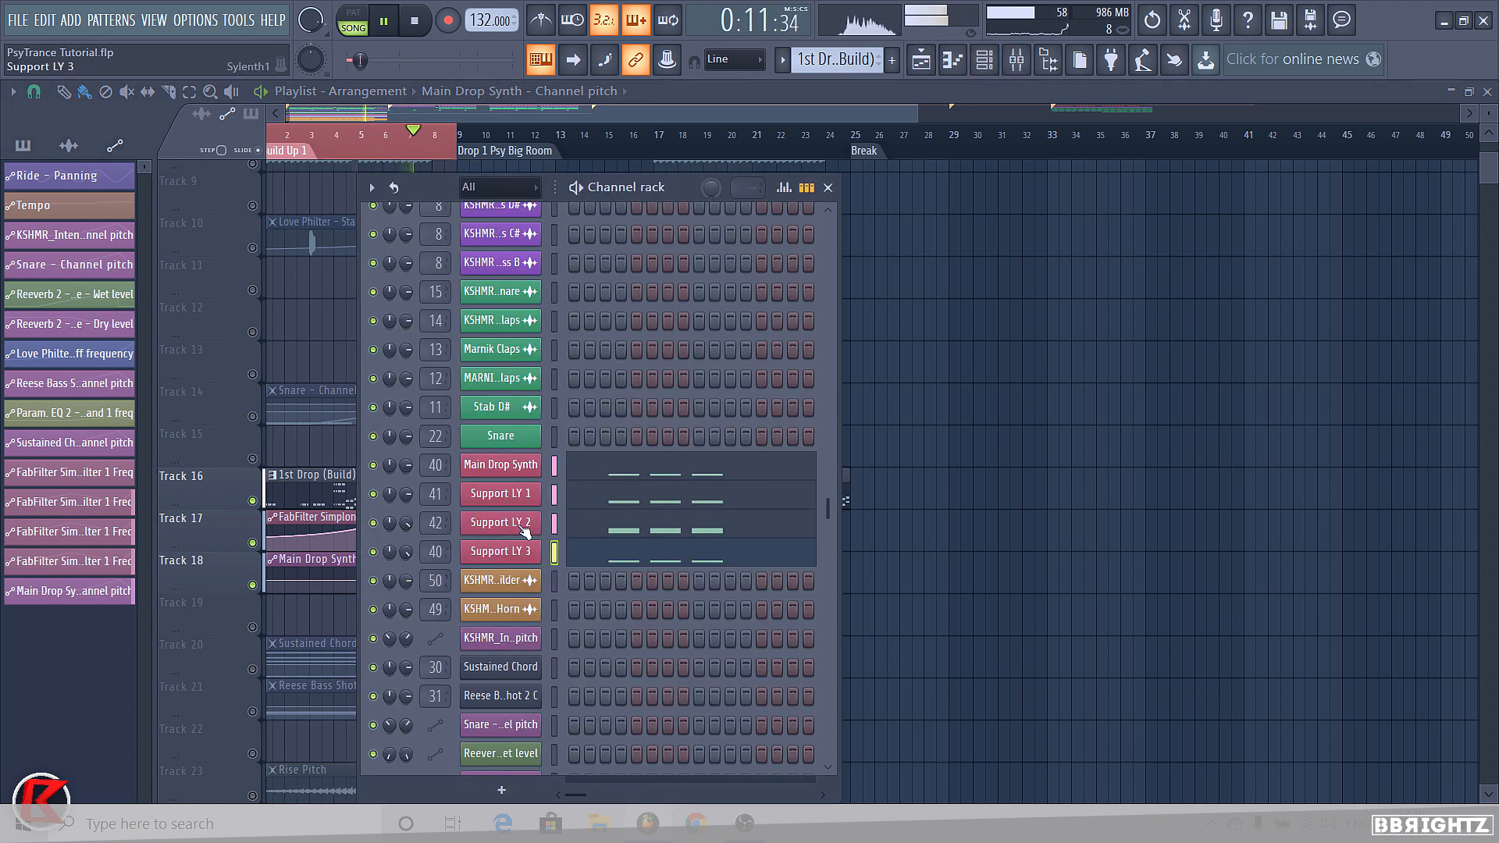
click(522, 529)
click(967, 141)
key(space)
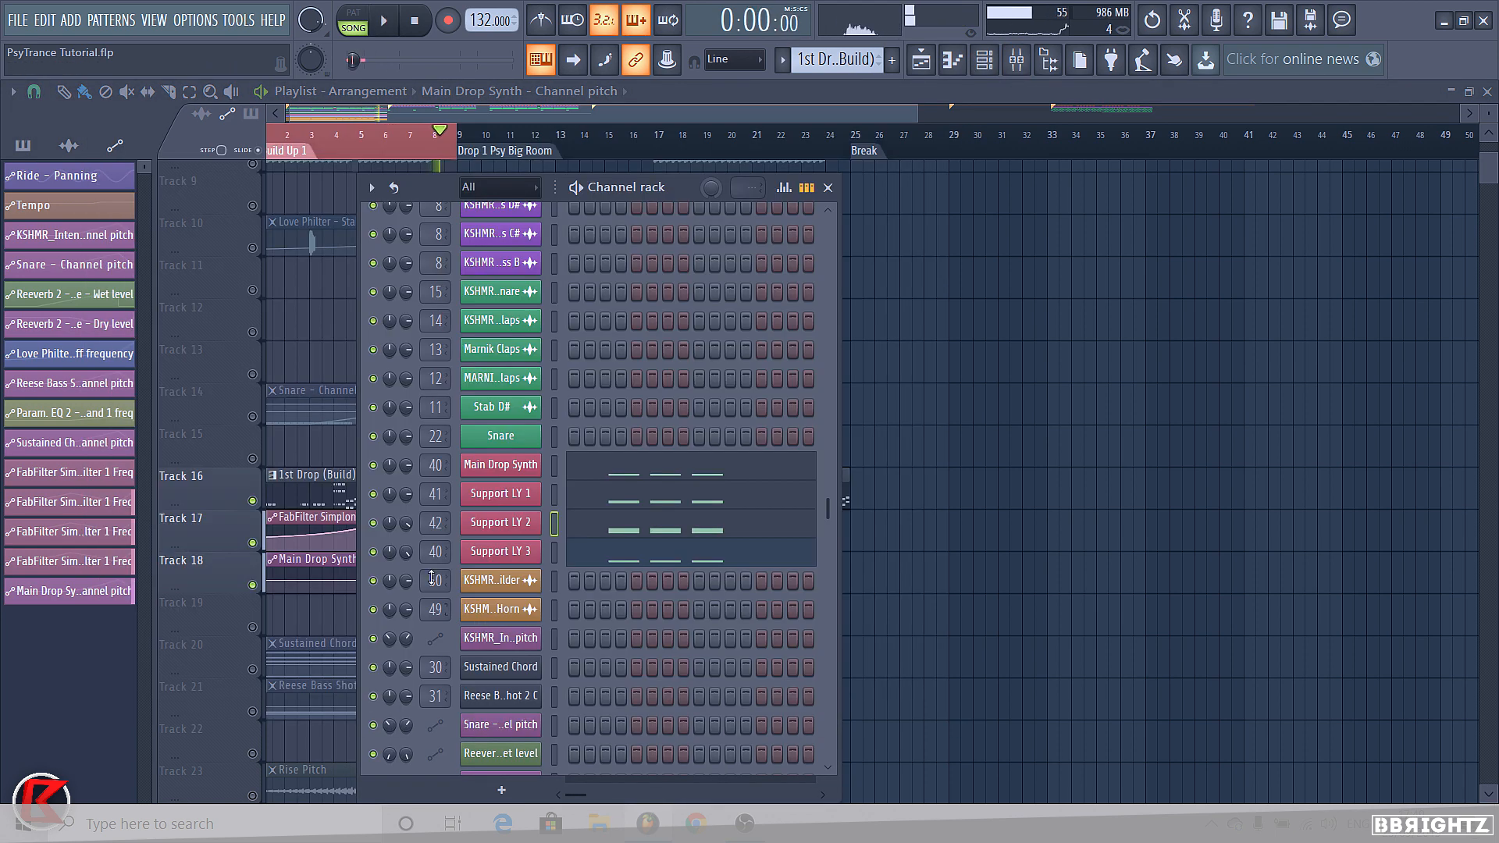
click(487, 548)
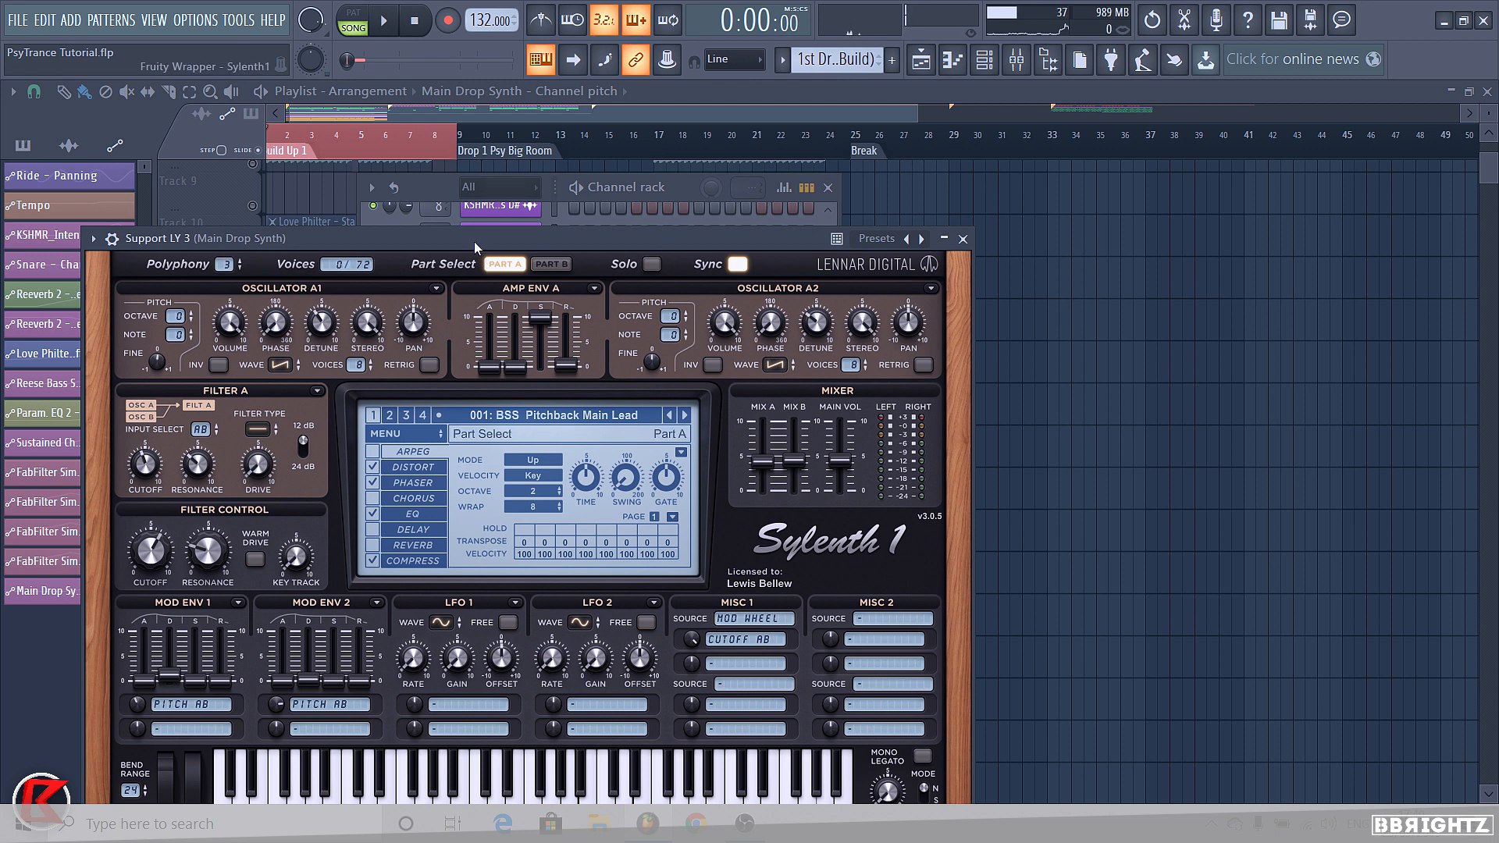
drag(475, 241, 612, 83)
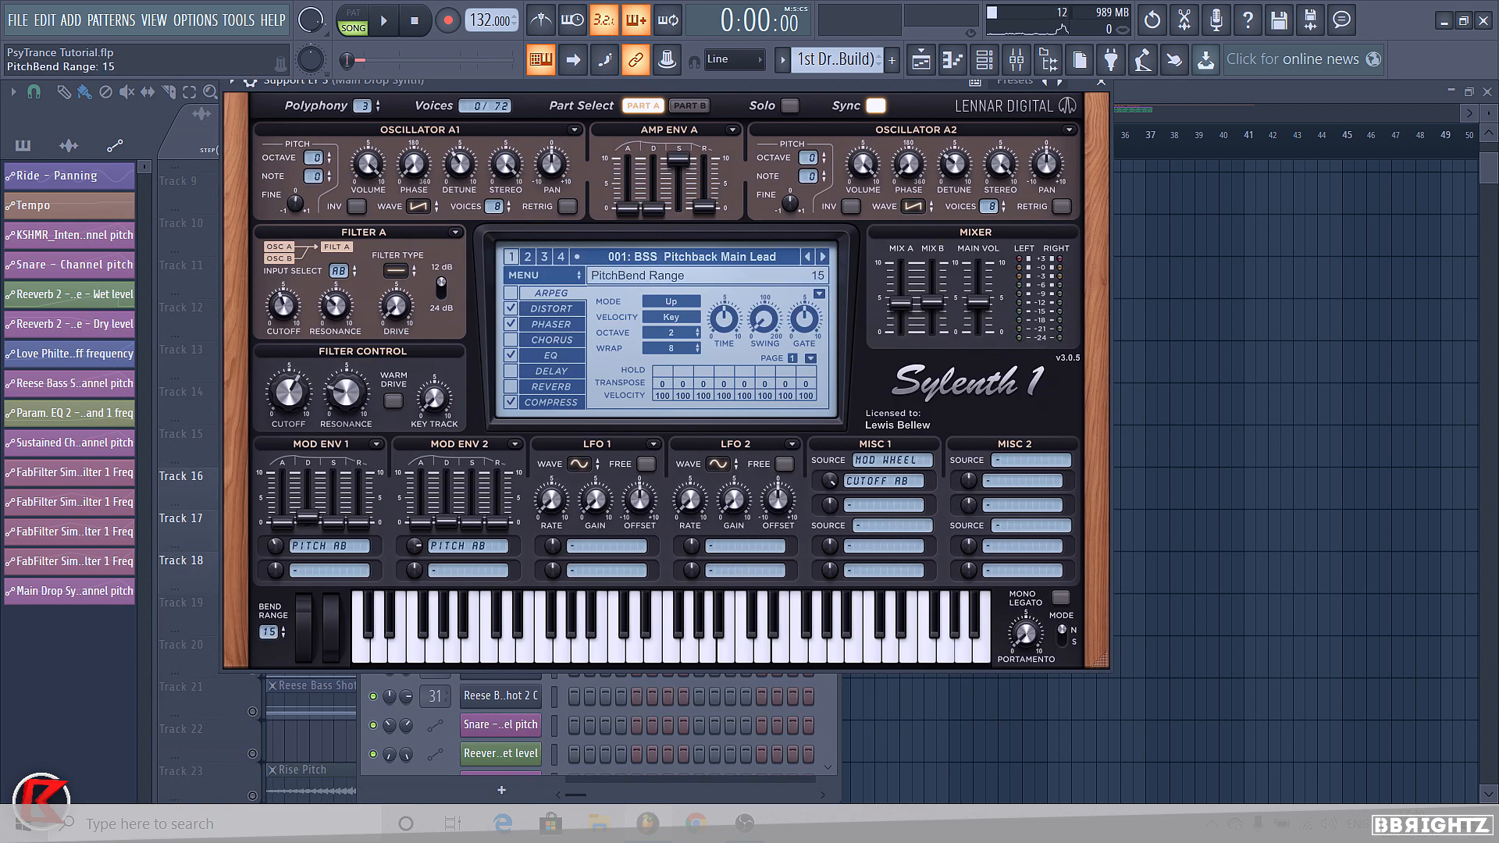
right_click(1239, 361)
Play the soloed build-up synths from bar 5 to check the pitch rise, and stop playback
click(372, 148)
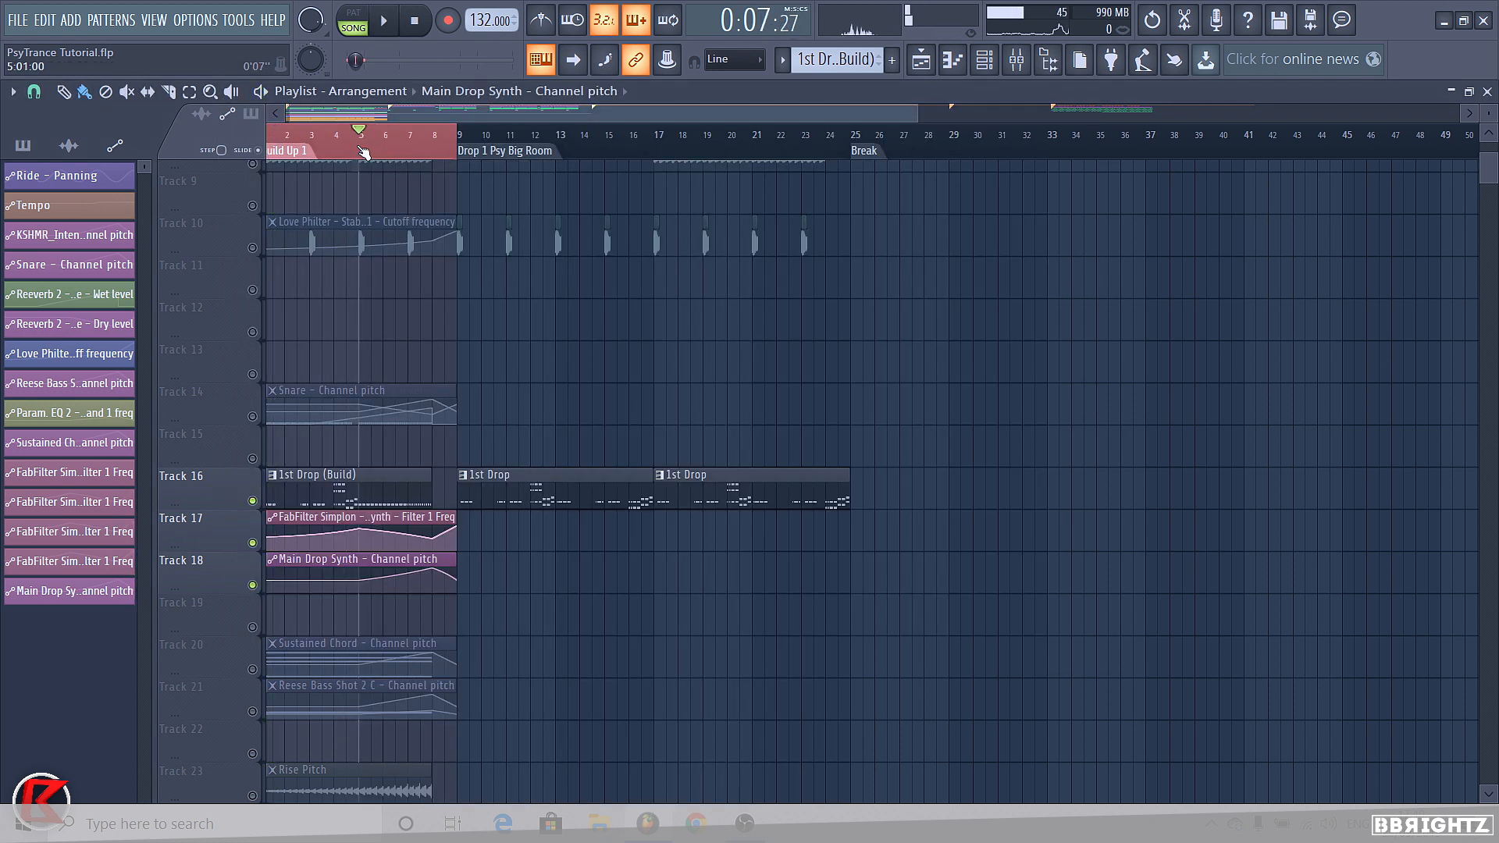
key(space)
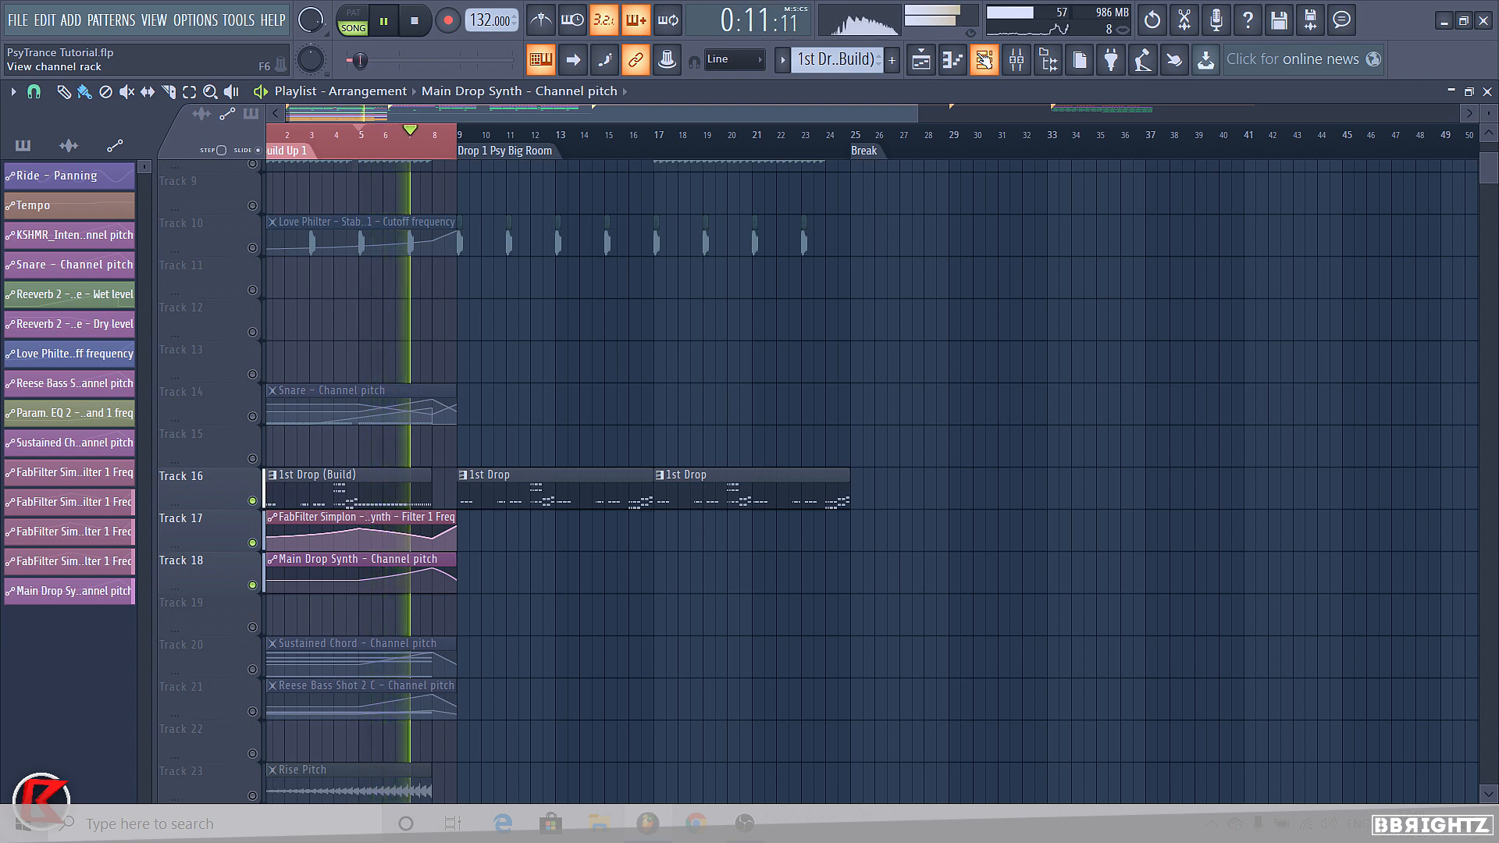
key(space)
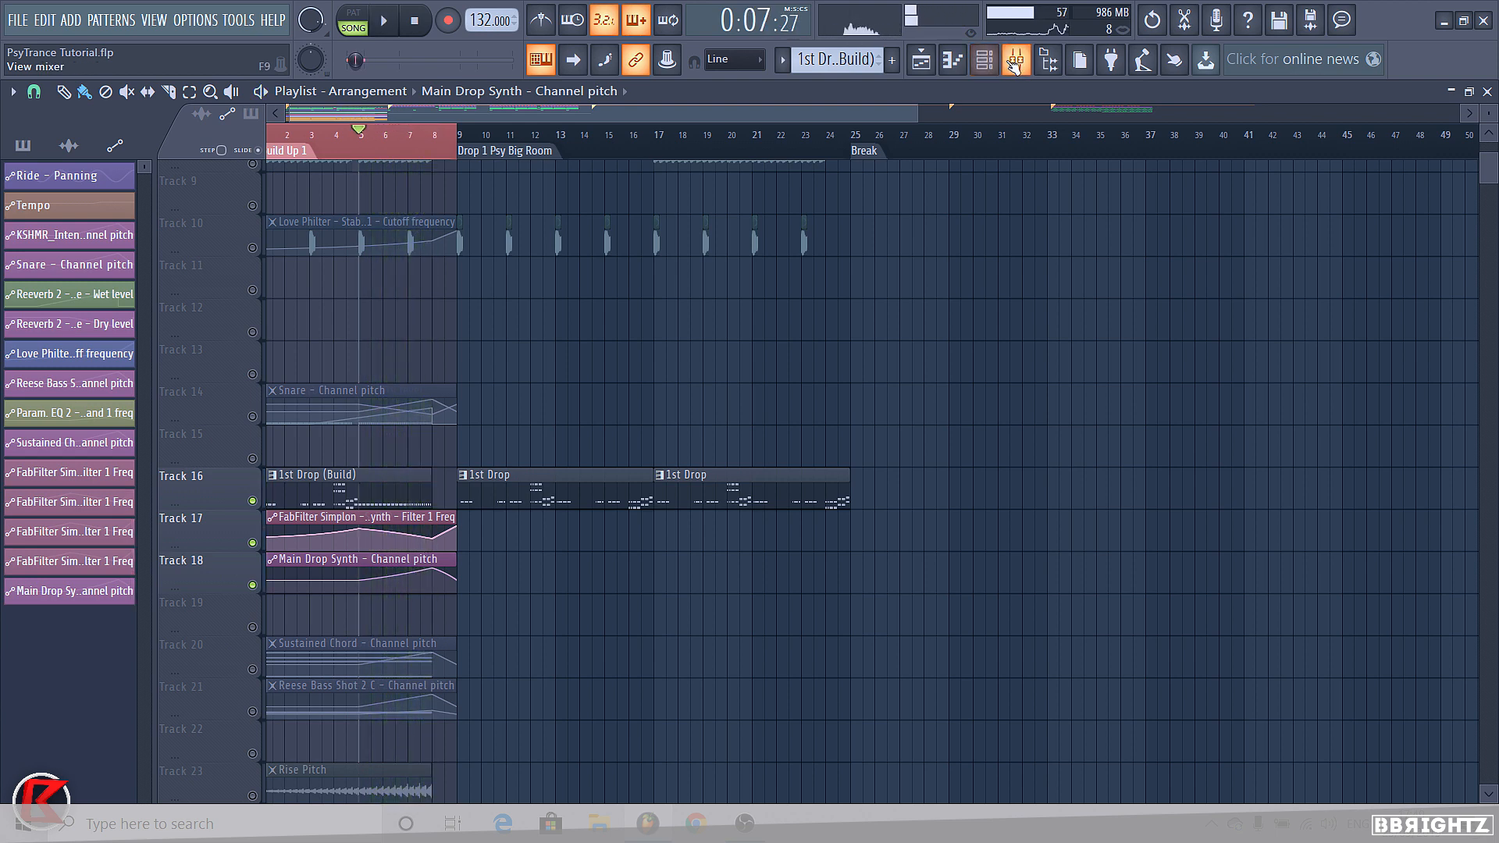
click(1014, 62)
right_click(570, 186)
Restore all playlist tracks, clear the time selection, and play the full arrangement from bar 1
ctrl+click(253, 207)
ctrl+click(252, 206)
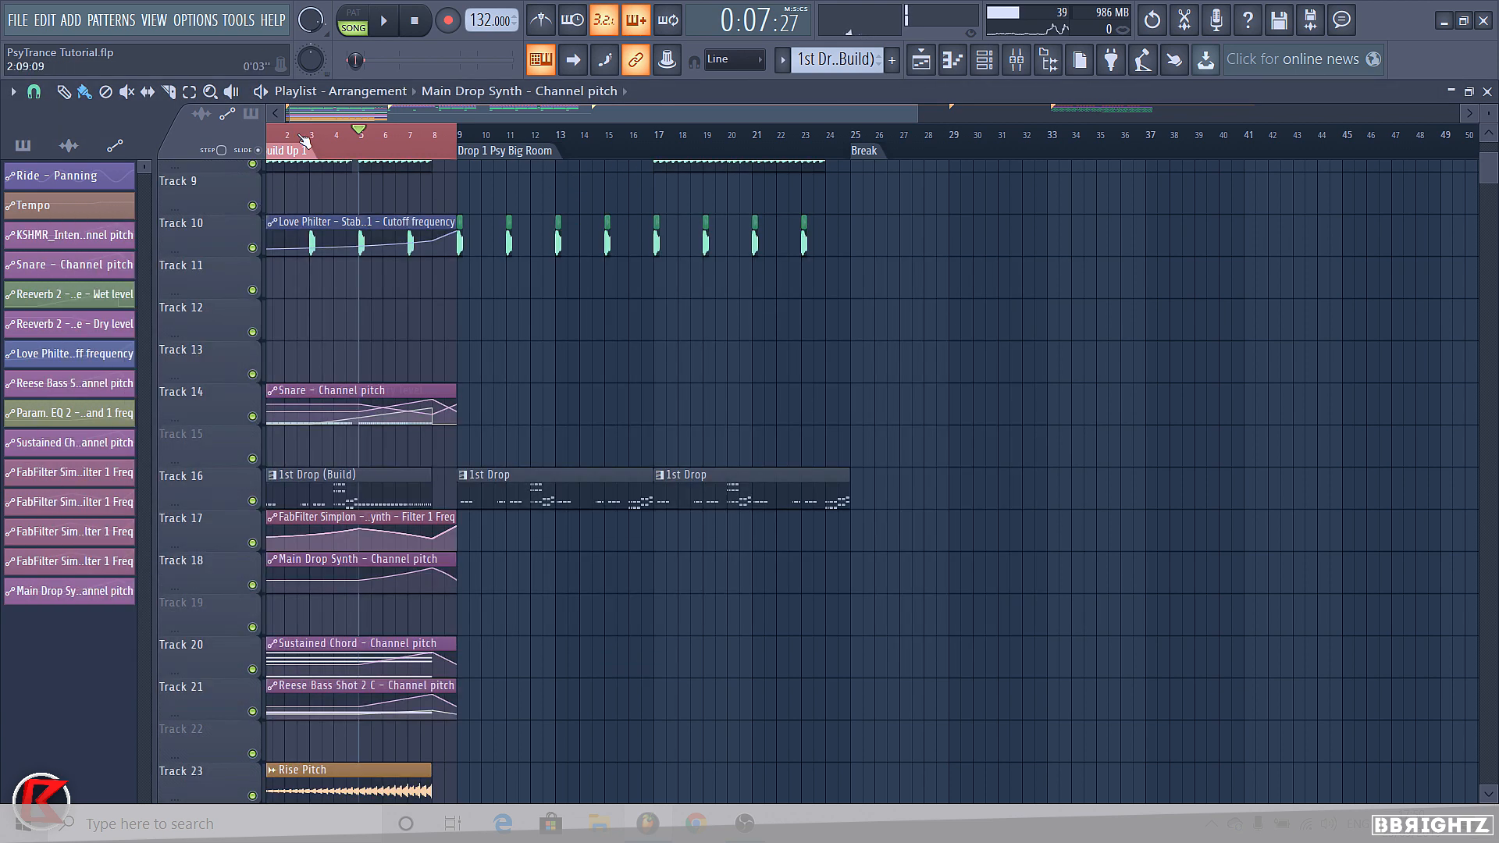
click(270, 135)
key(space)
right_click(357, 153)
click(809, 60)
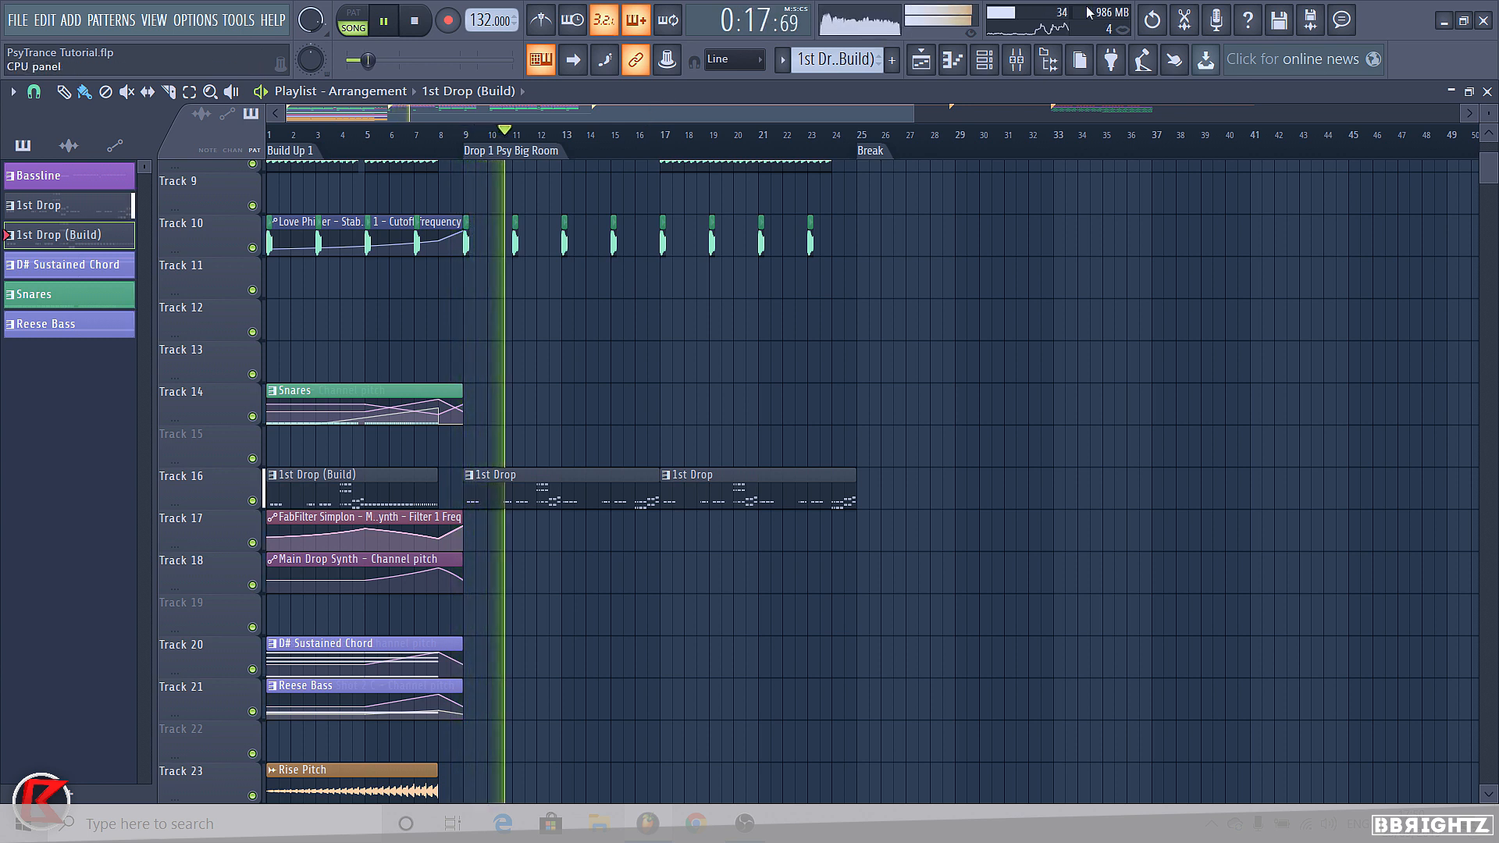
Examine the playlist and the mixer channel levels while the drop plays, and stop playback
key(F9)
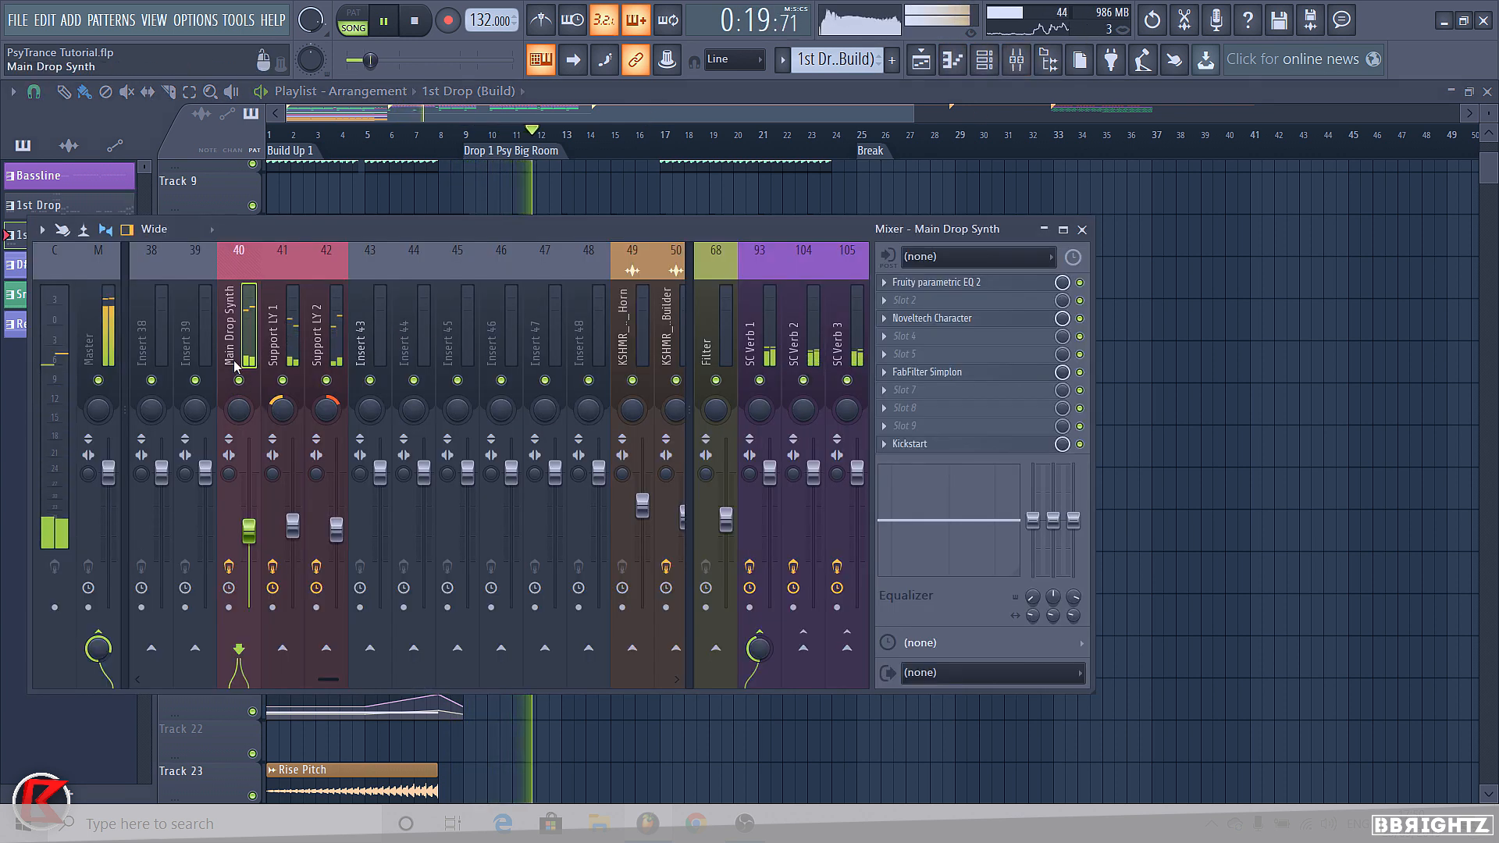
key(F9)
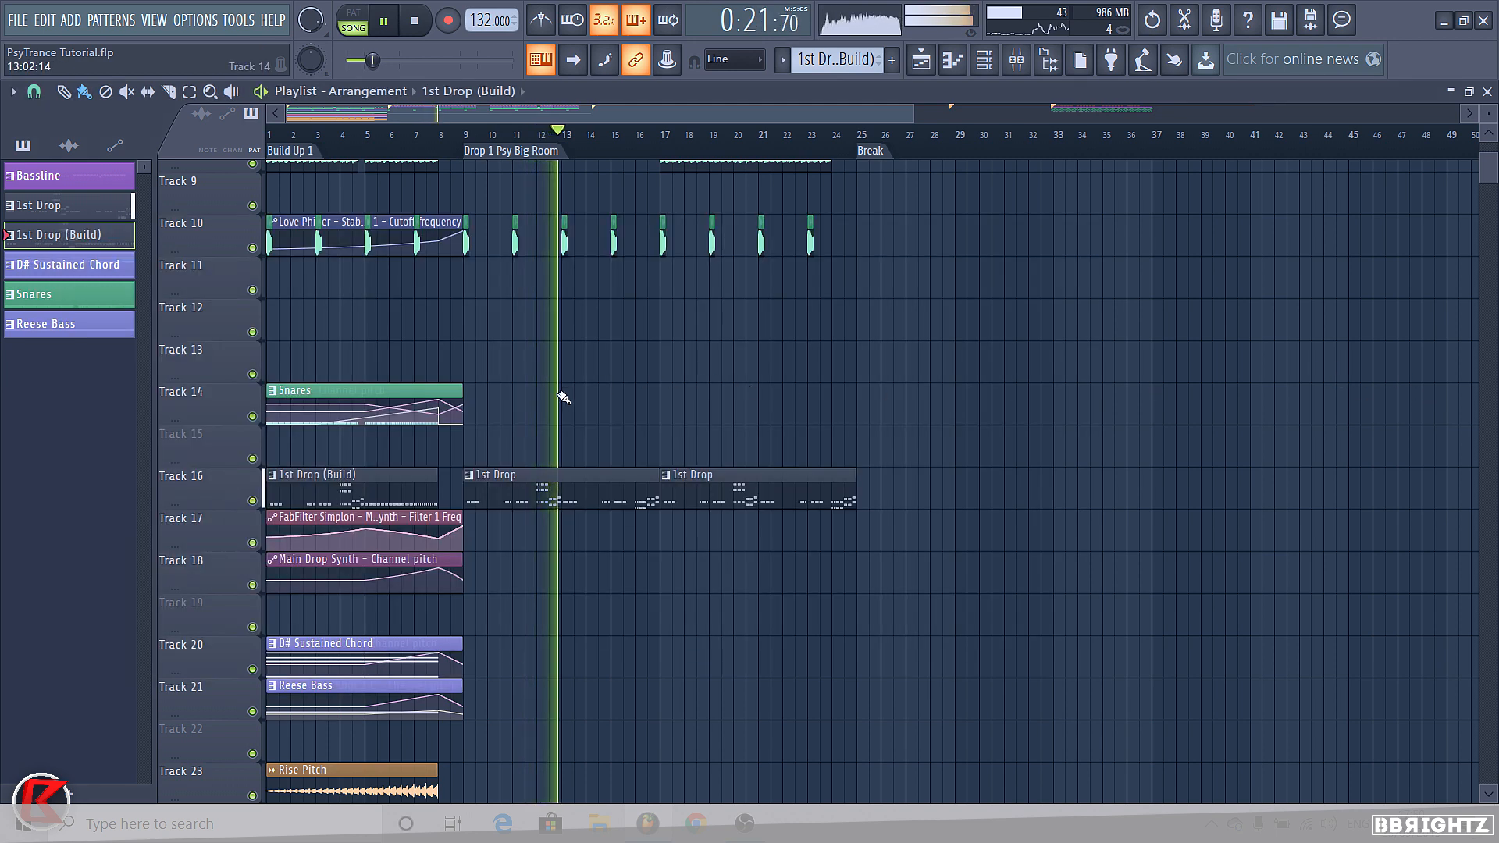
scroll(547, 352, up, 2)
scroll(547, 353, up, 2)
click(1016, 60)
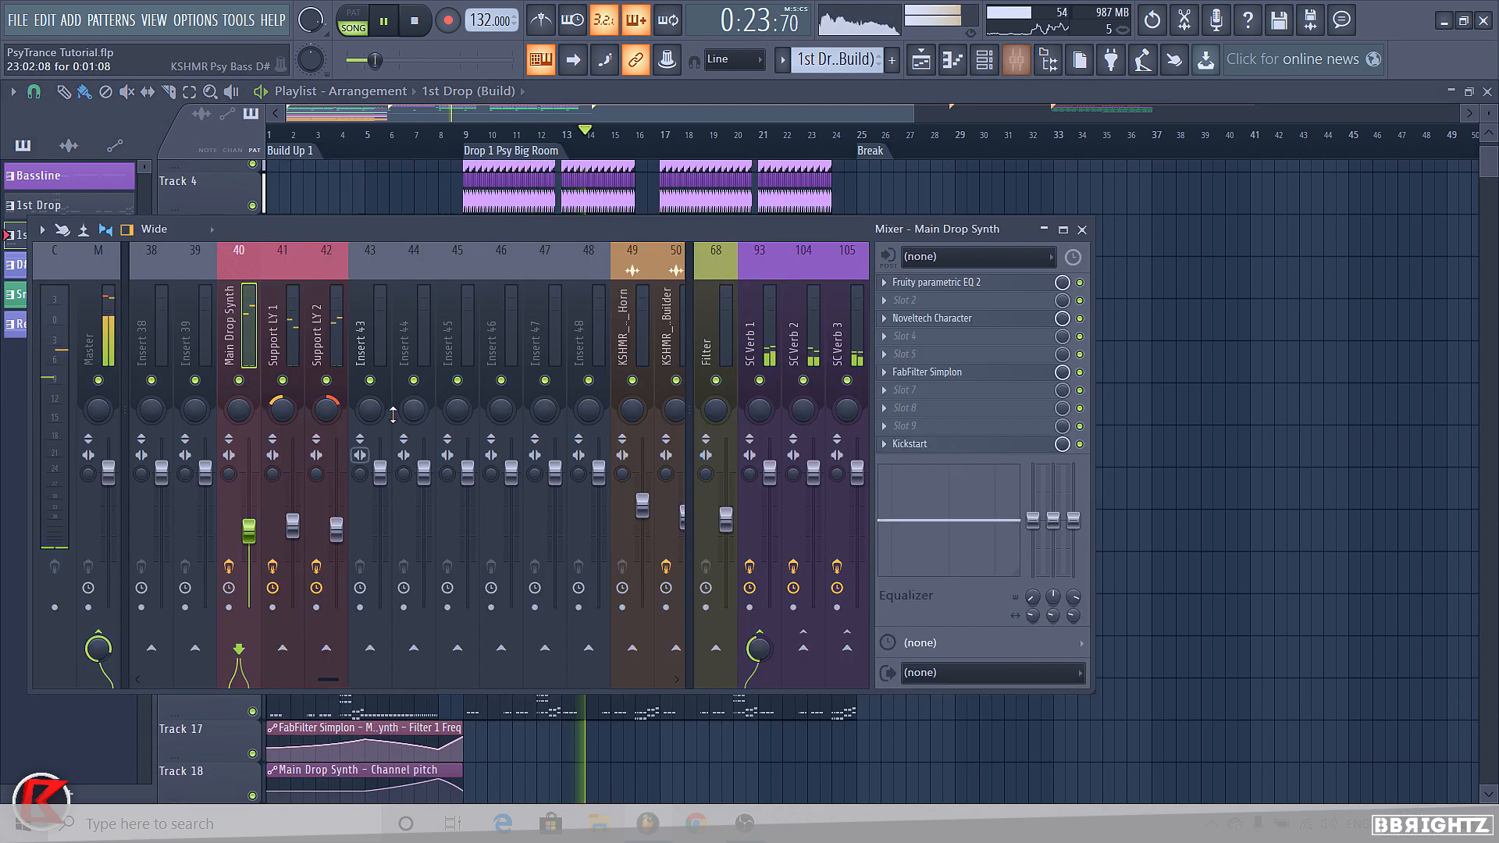
scroll(484, 313, down, 3)
scroll(484, 313, down, 3)
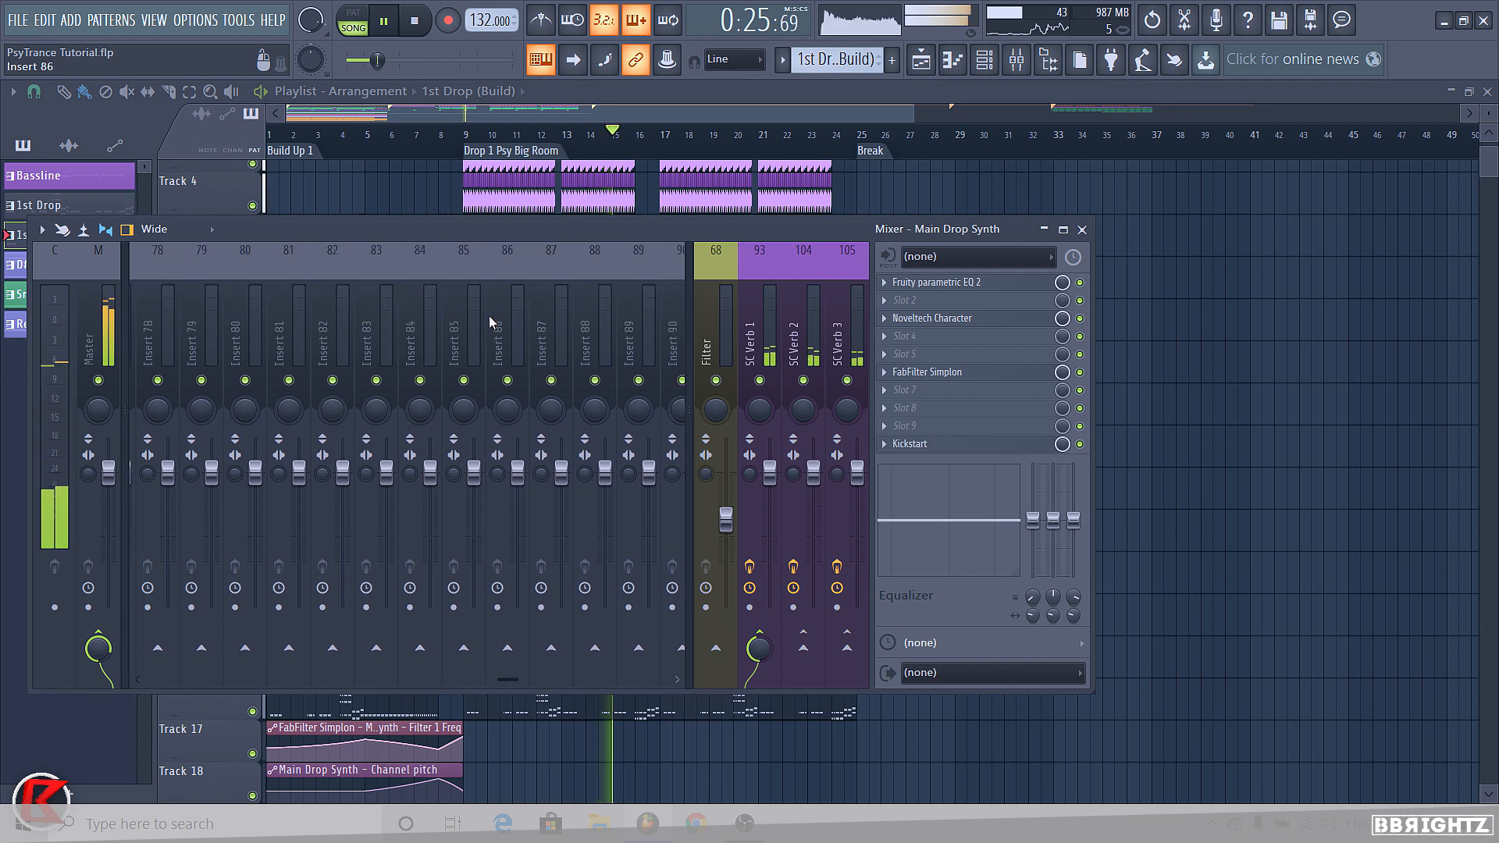
scroll(492, 328, up, 9)
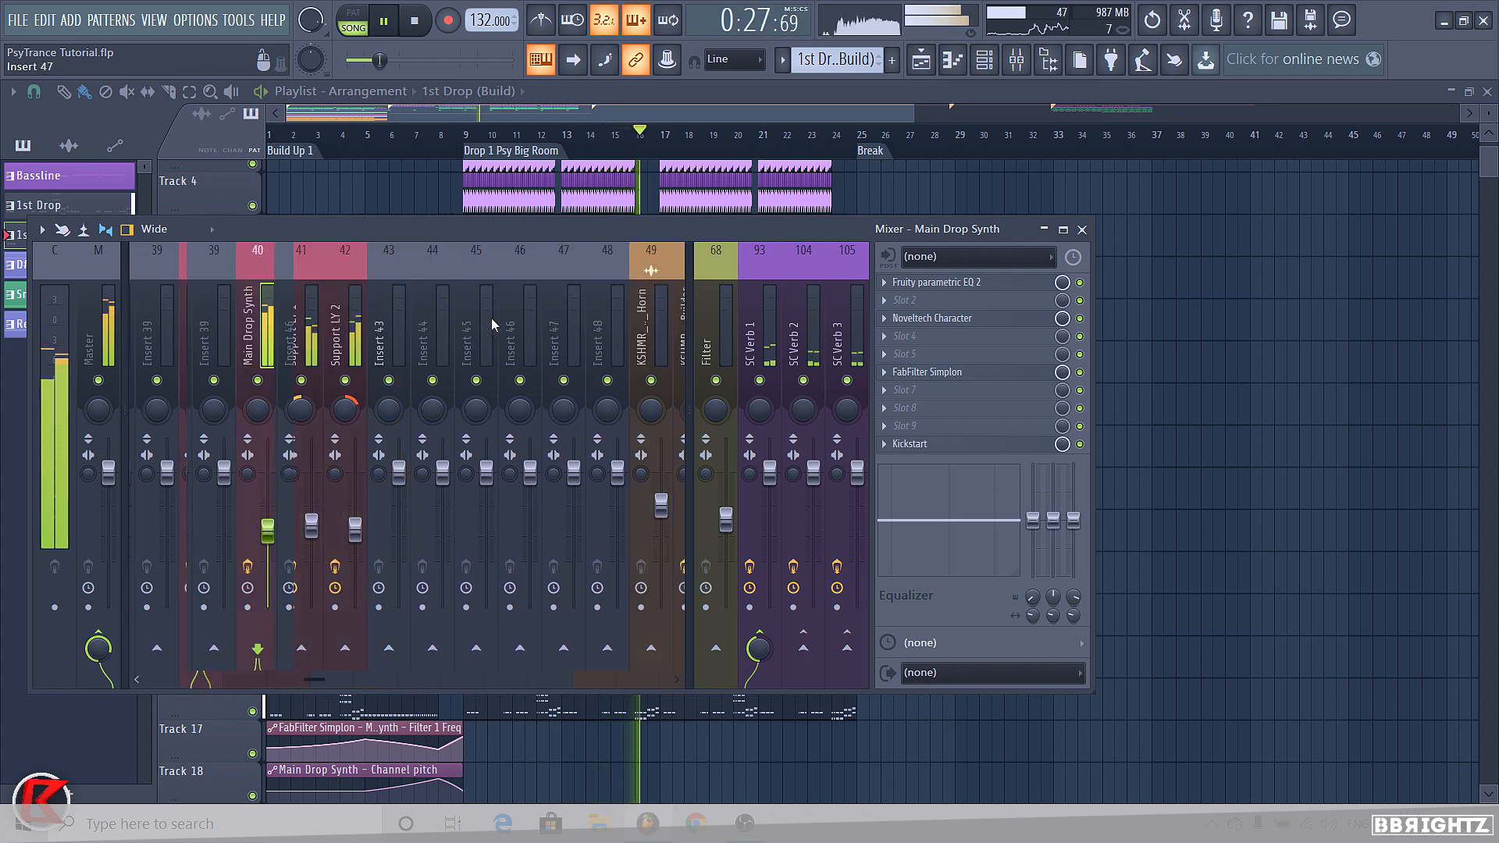
key(space)
key(F9)
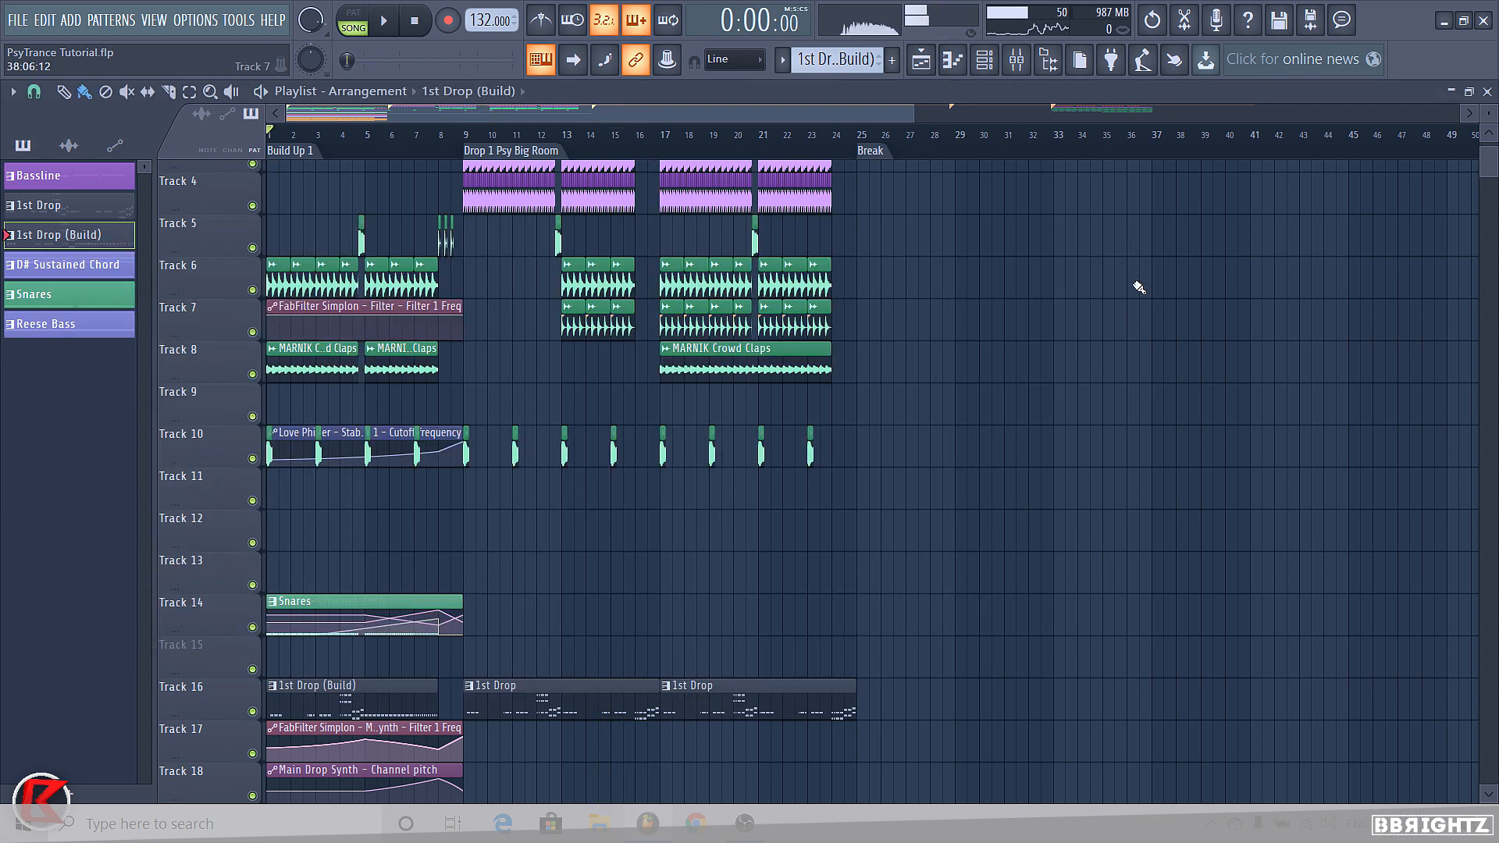
Mute the two 1st Drop clips on Track 16 between bars 9 and 25
key(space)
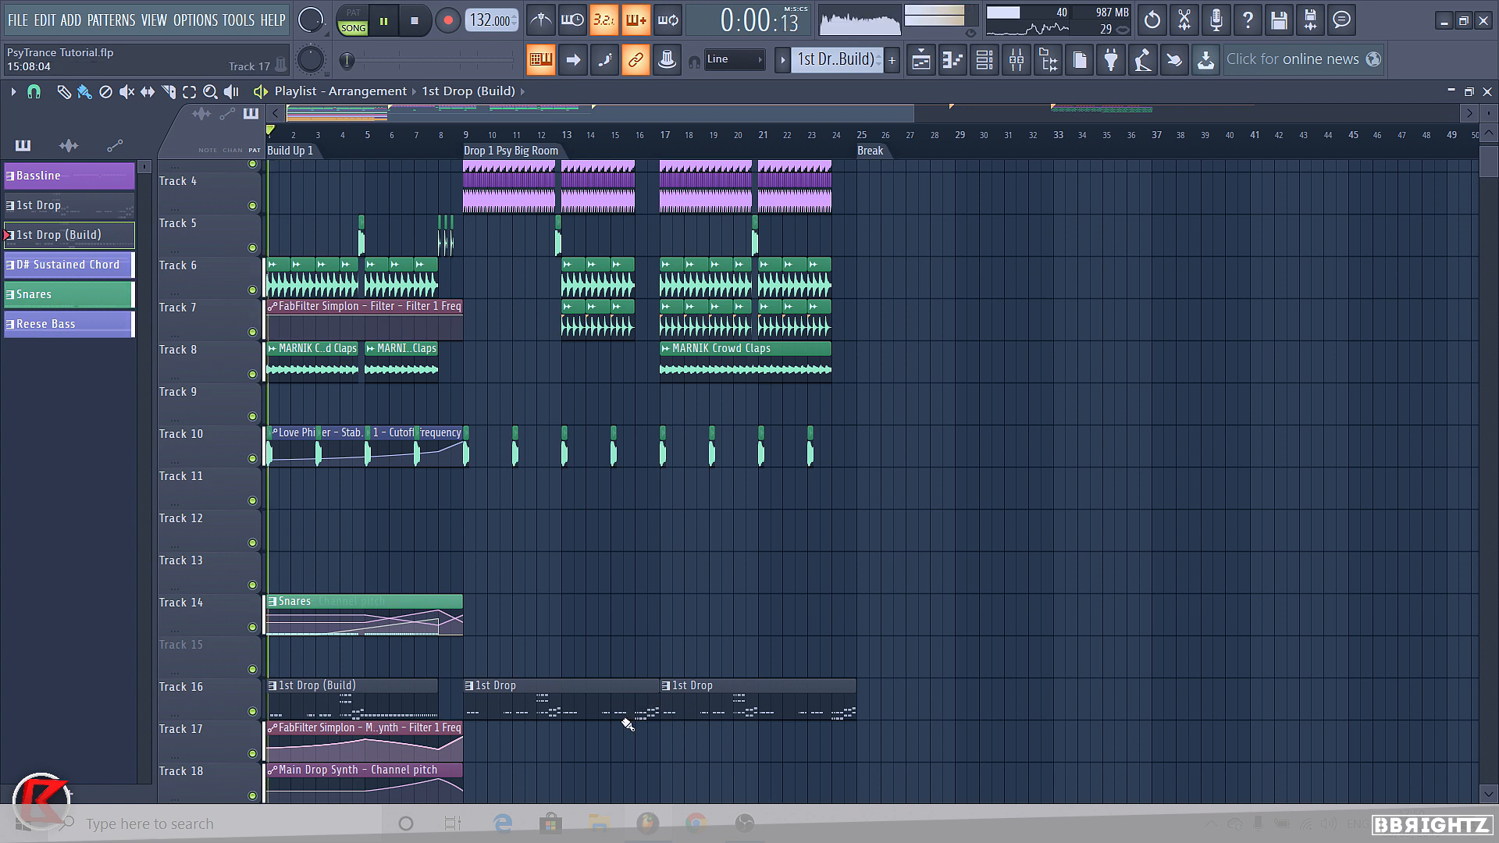
click(625, 724)
key(space)
right_click(694, 731)
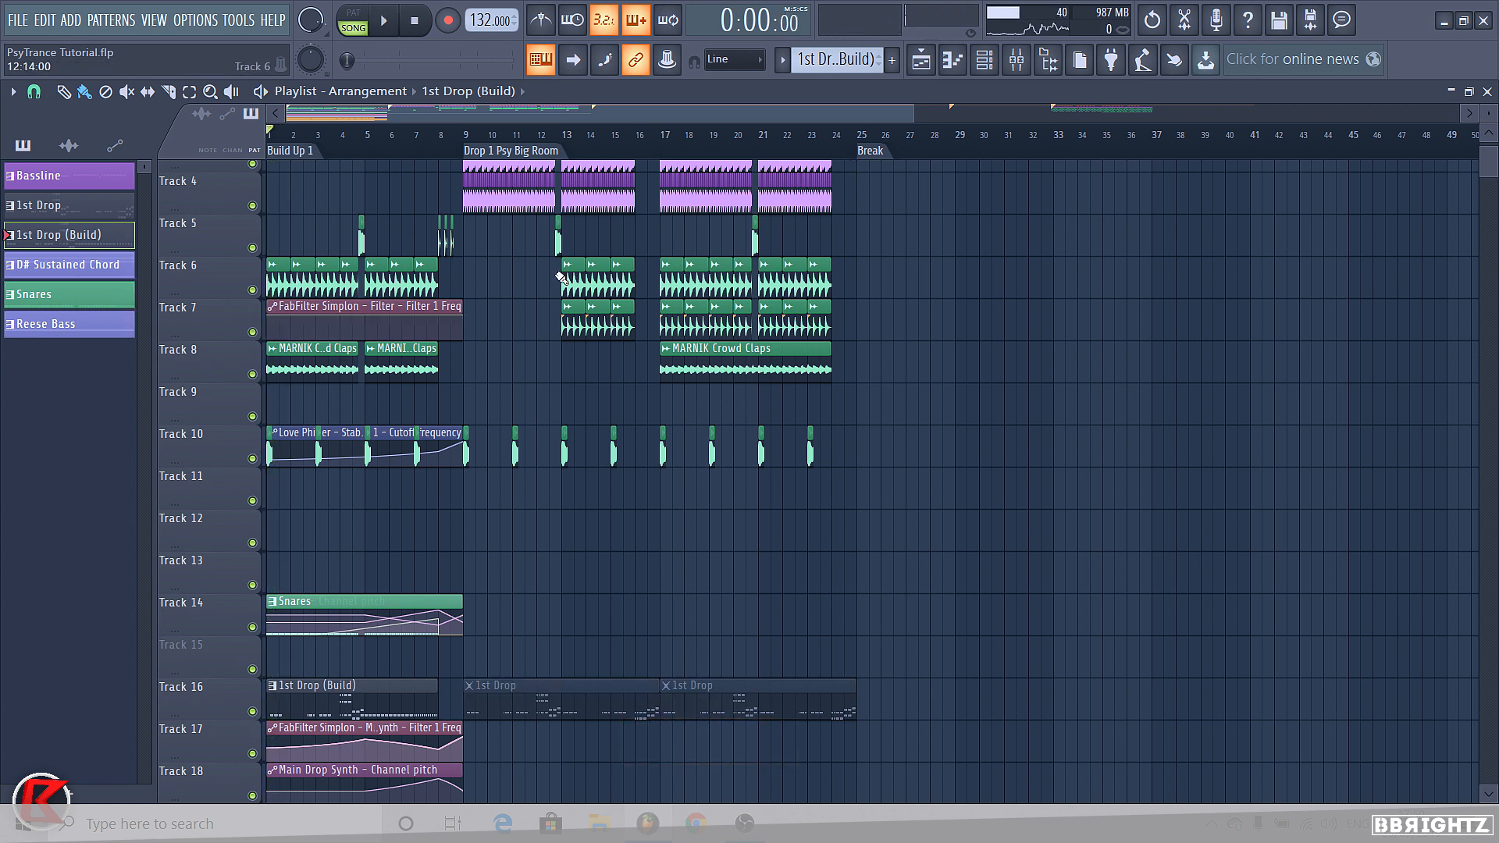
Solo Tracks 6 and 7 and play them from about bar 12 with the mixer open on the percussion channels
ctrl+click(252, 289)
click(252, 331)
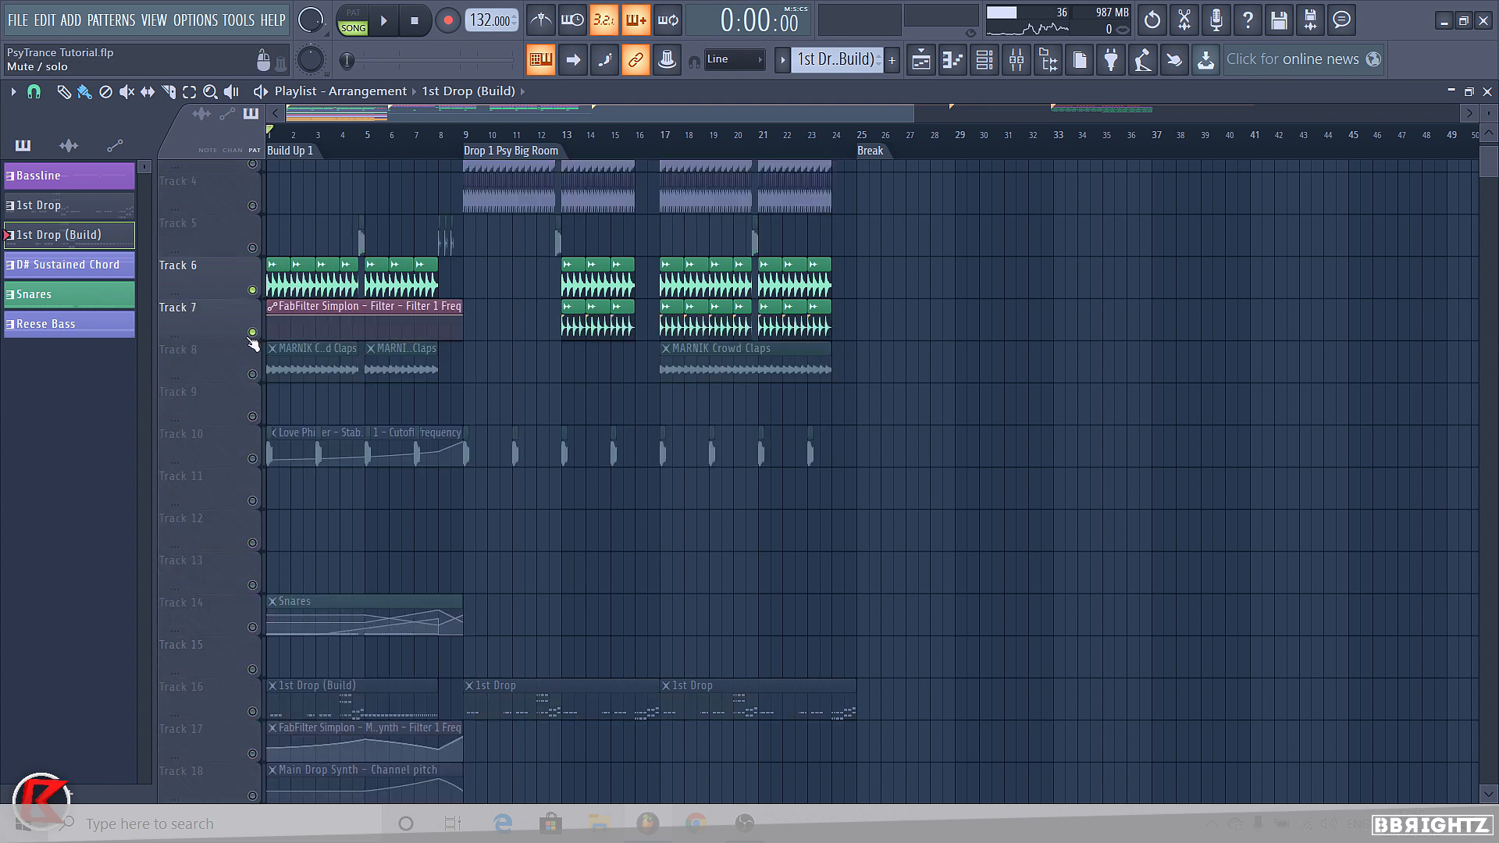
click(545, 138)
key(space)
click(1017, 60)
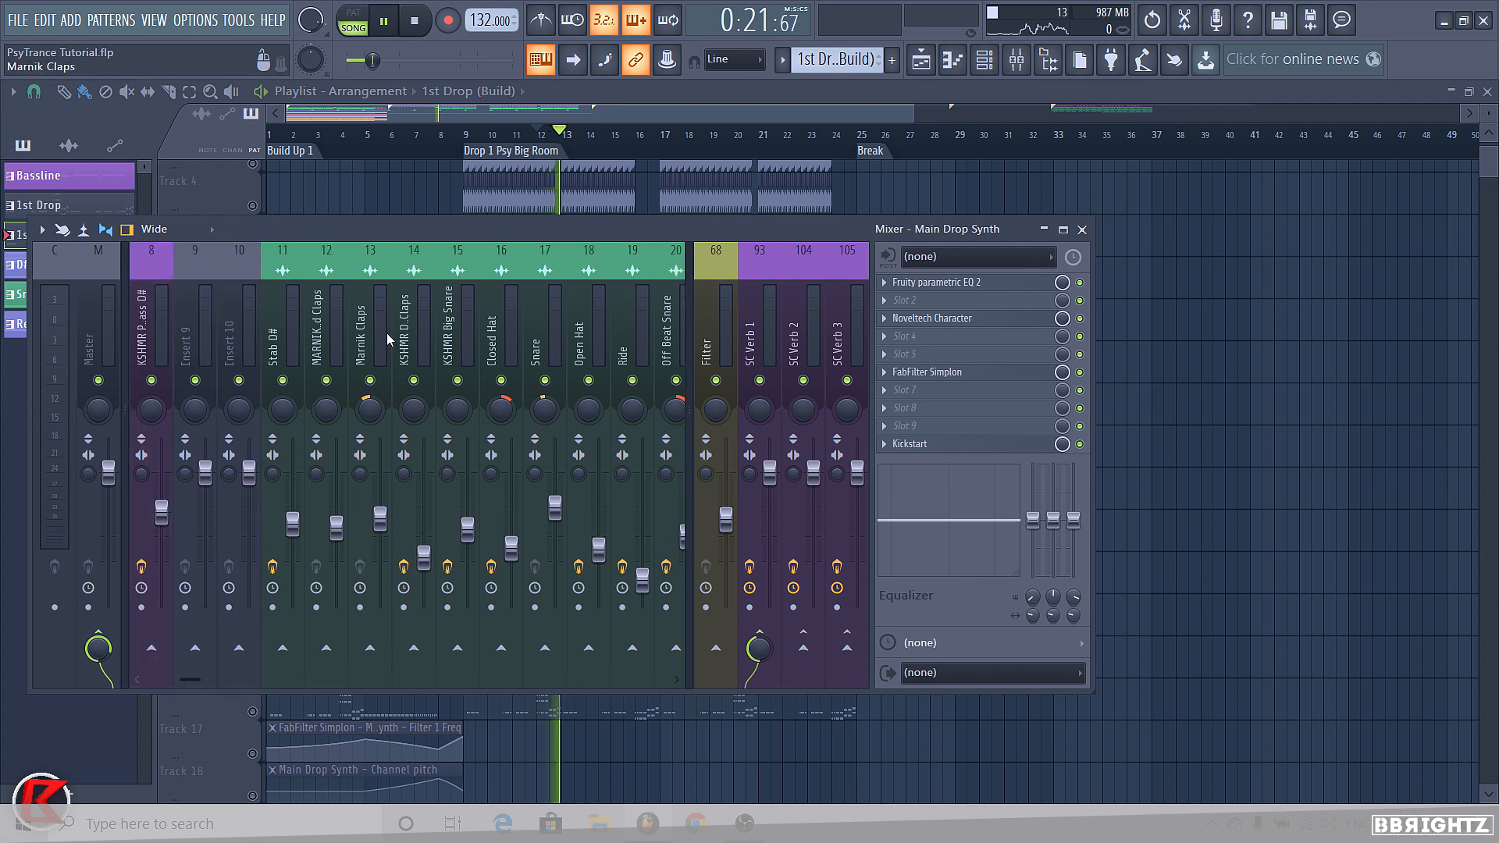
Compare the Marnik Claps and KSHMR Drop Claps by muting each mixer channel in turn during playback
click(413, 381)
click(379, 349)
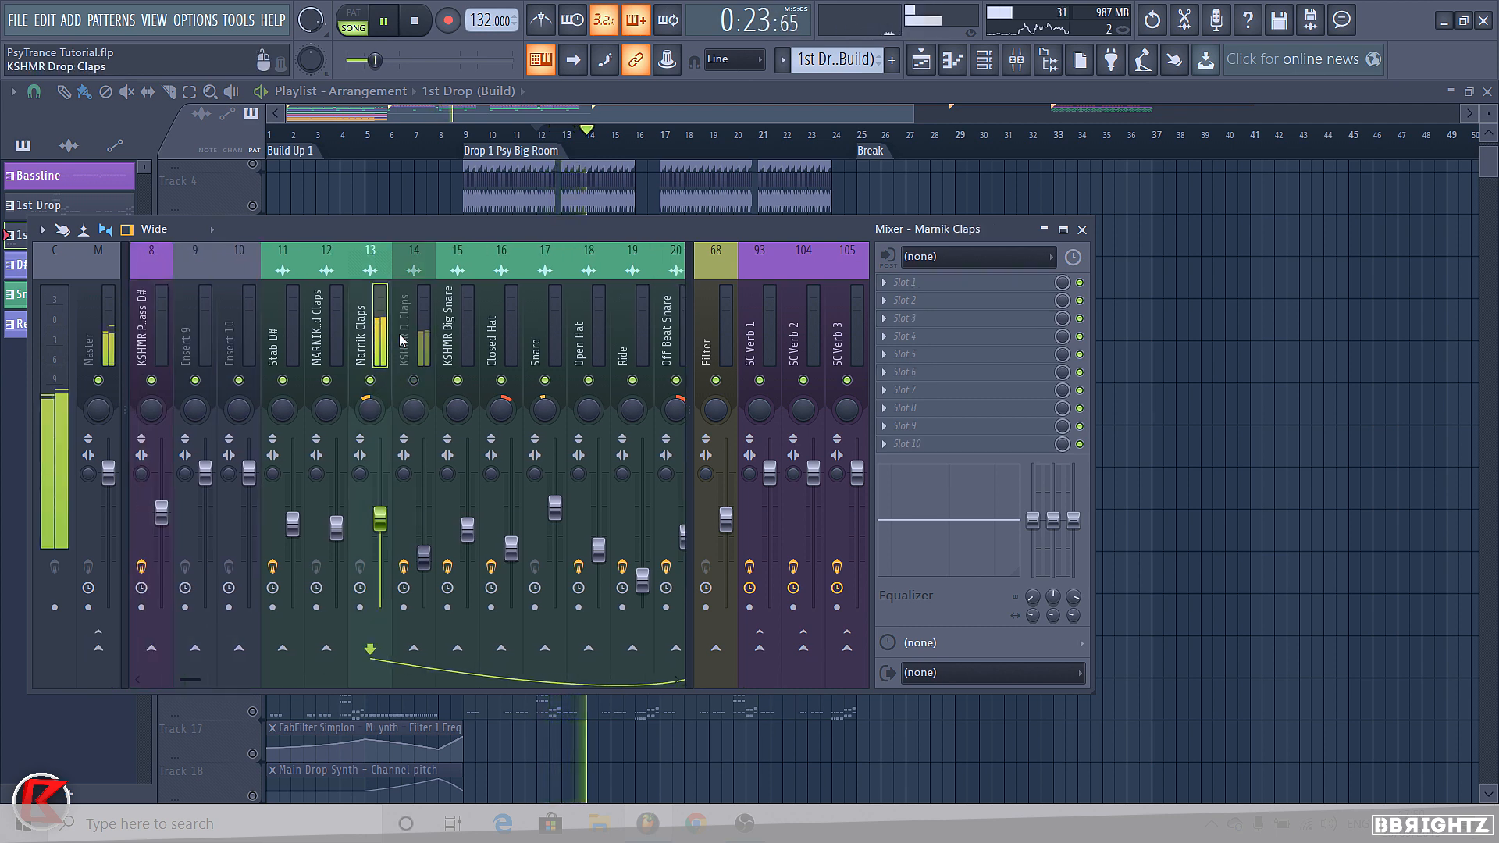
click(413, 380)
click(370, 380)
click(424, 344)
key(space)
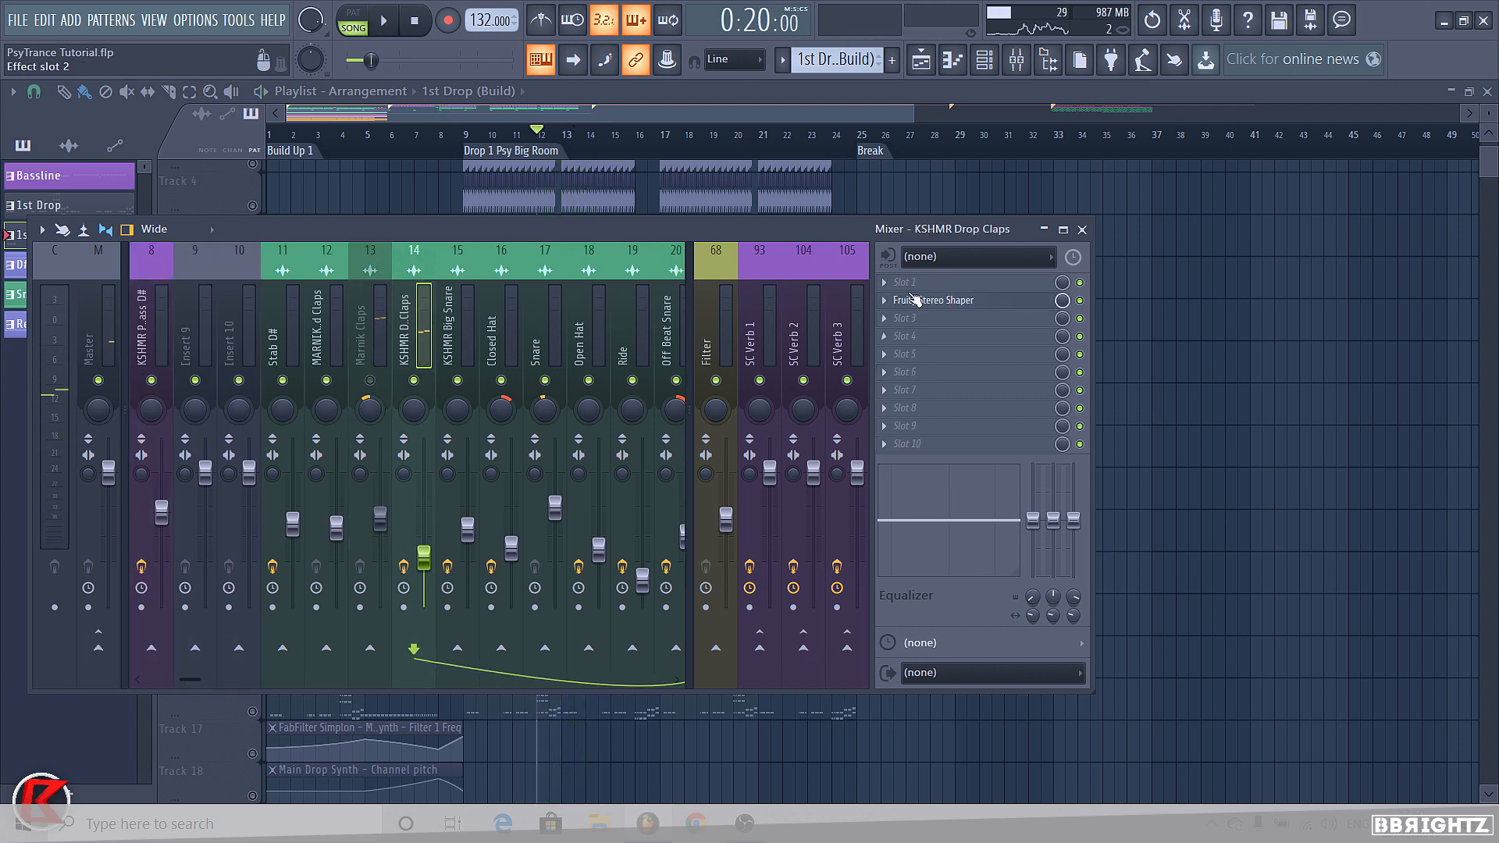
Add Fruity parametric EQ 2 to the KSHMR Drop Claps channel's first effect slot and boost its band 7 high shelf
click(908, 283)
click(656, 250)
key(space)
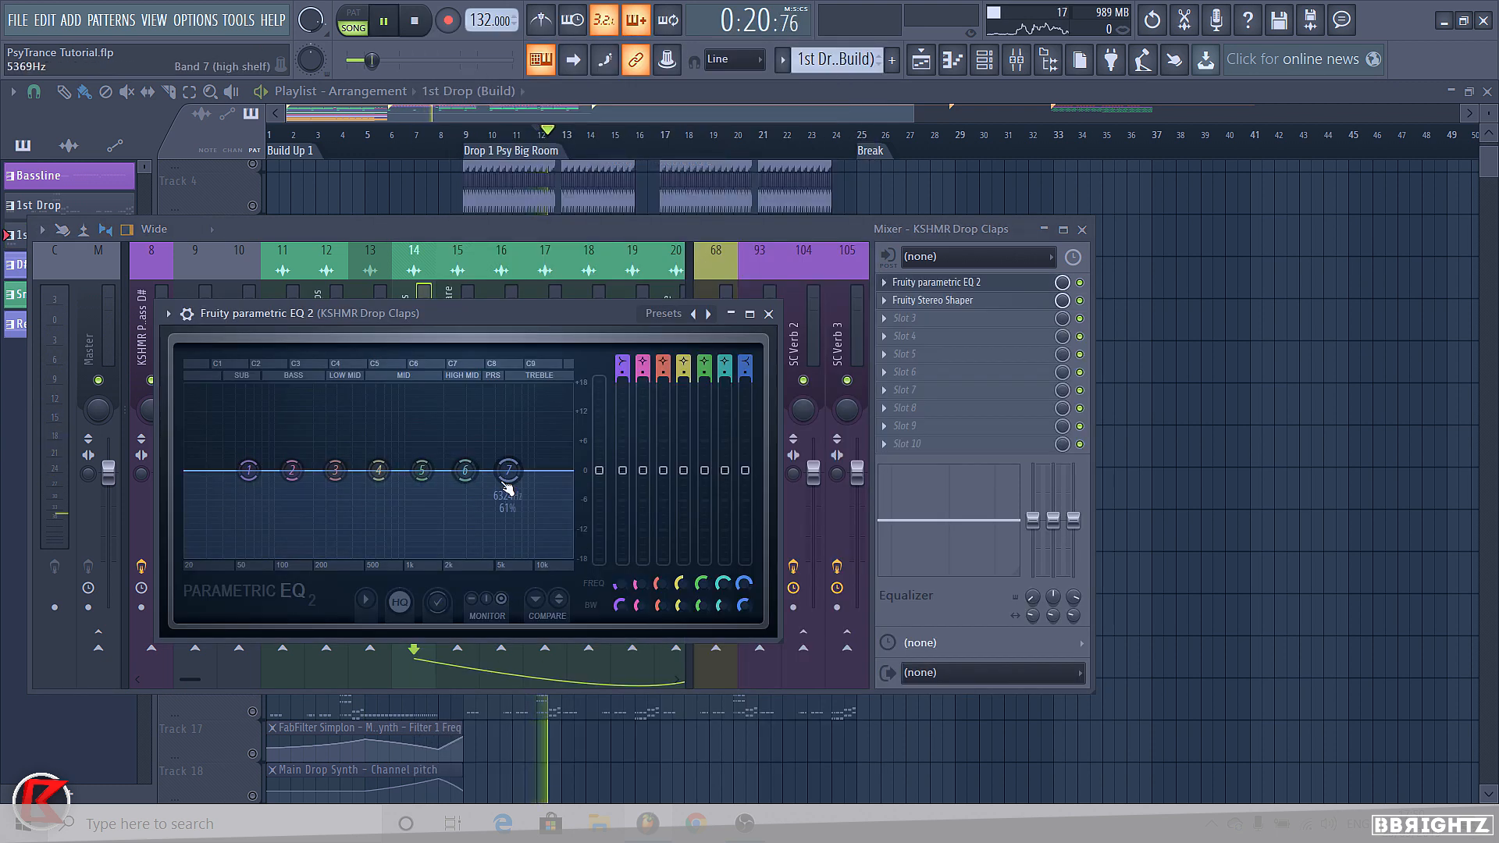
drag(508, 484, 502, 460)
click(768, 313)
key(space)
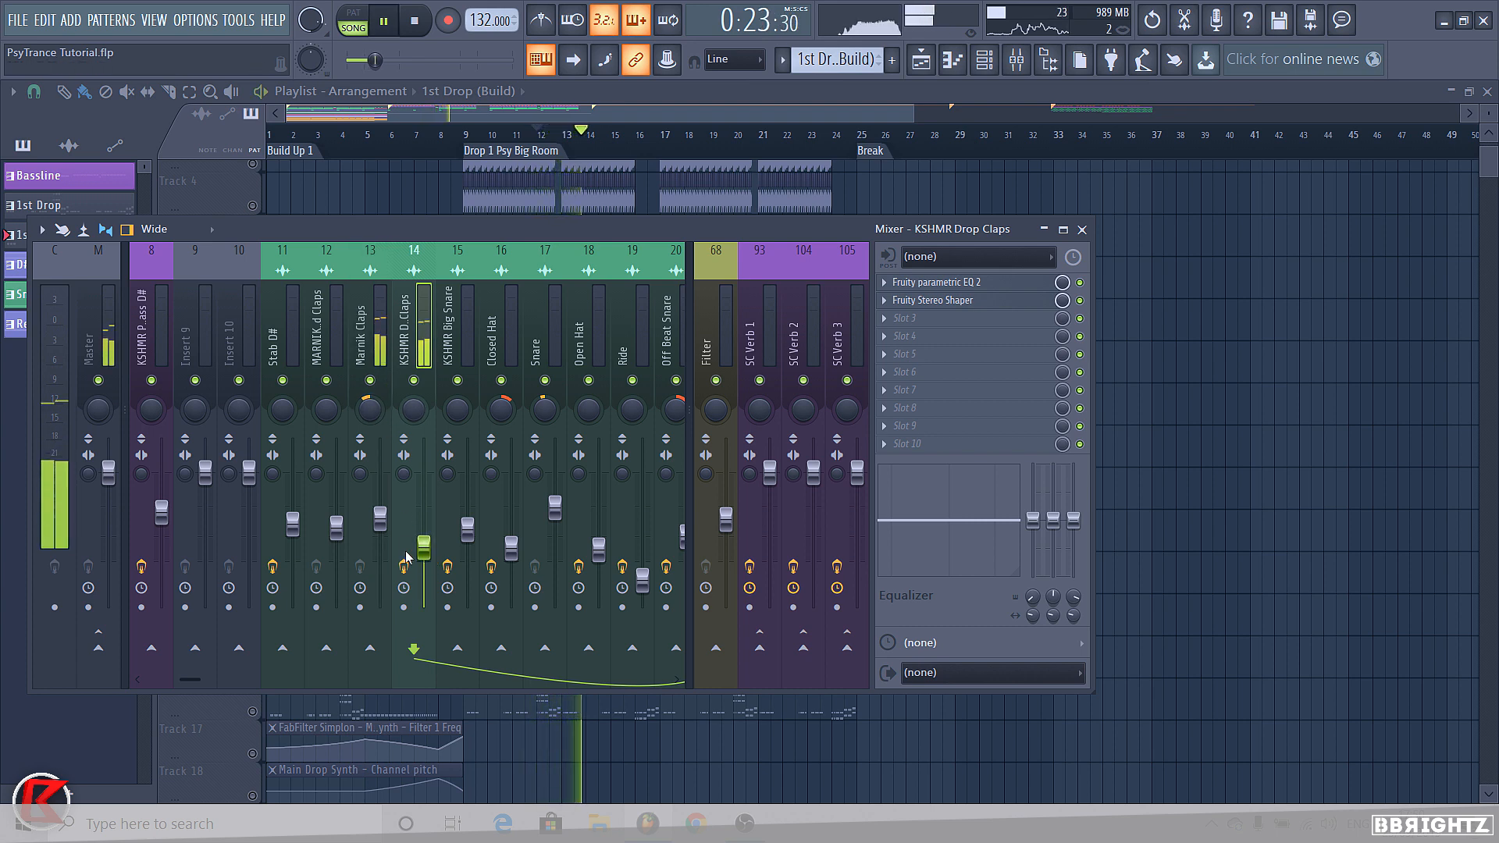
Play the drop from bar 12 and raise the KSHMR Drop Claps mixer level to 52% (-12.2 dB)
key(space)
key(F9)
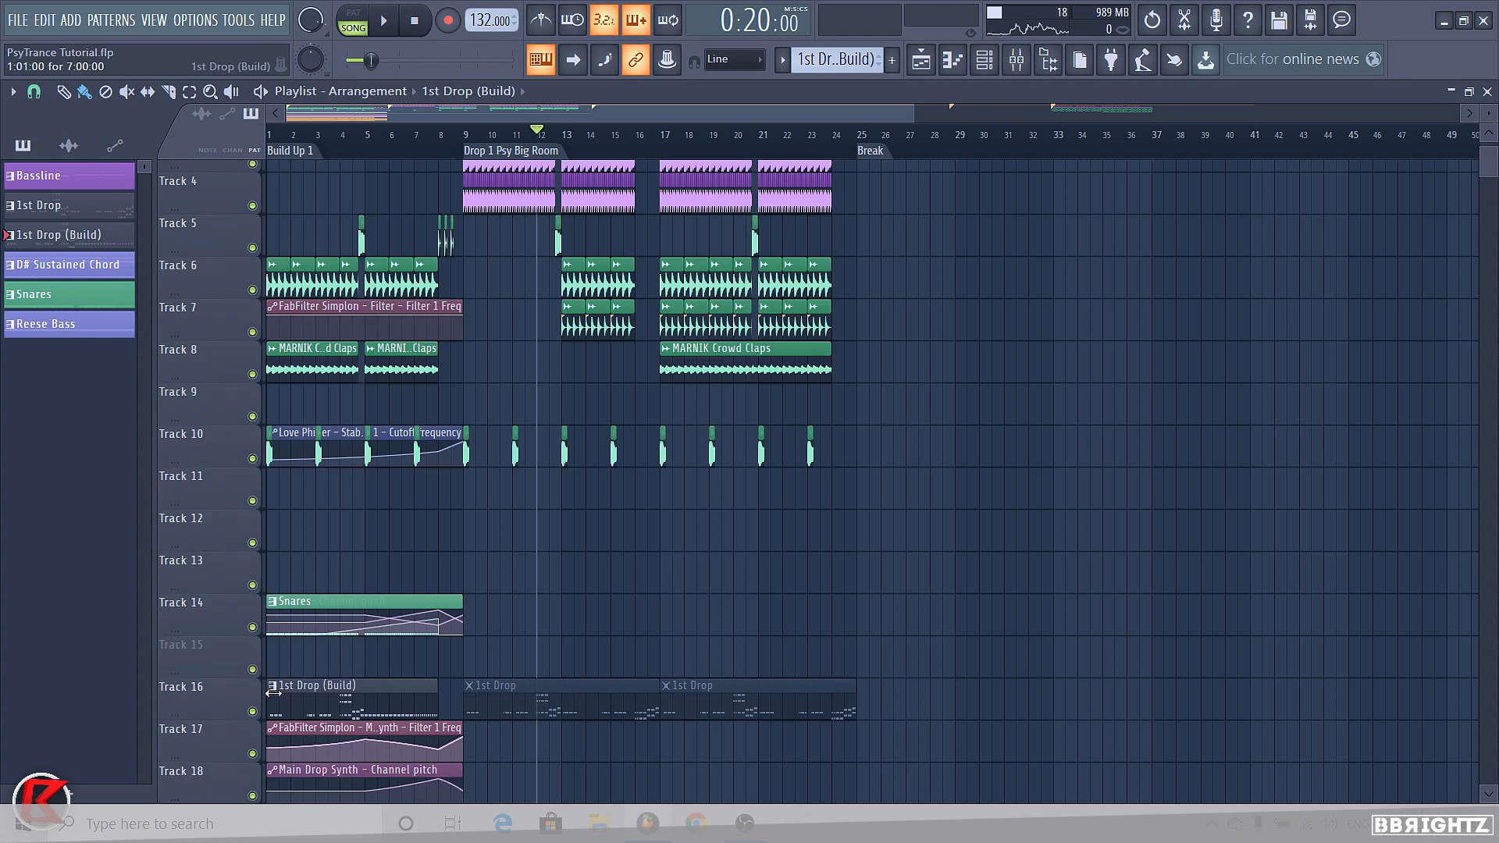
key(space)
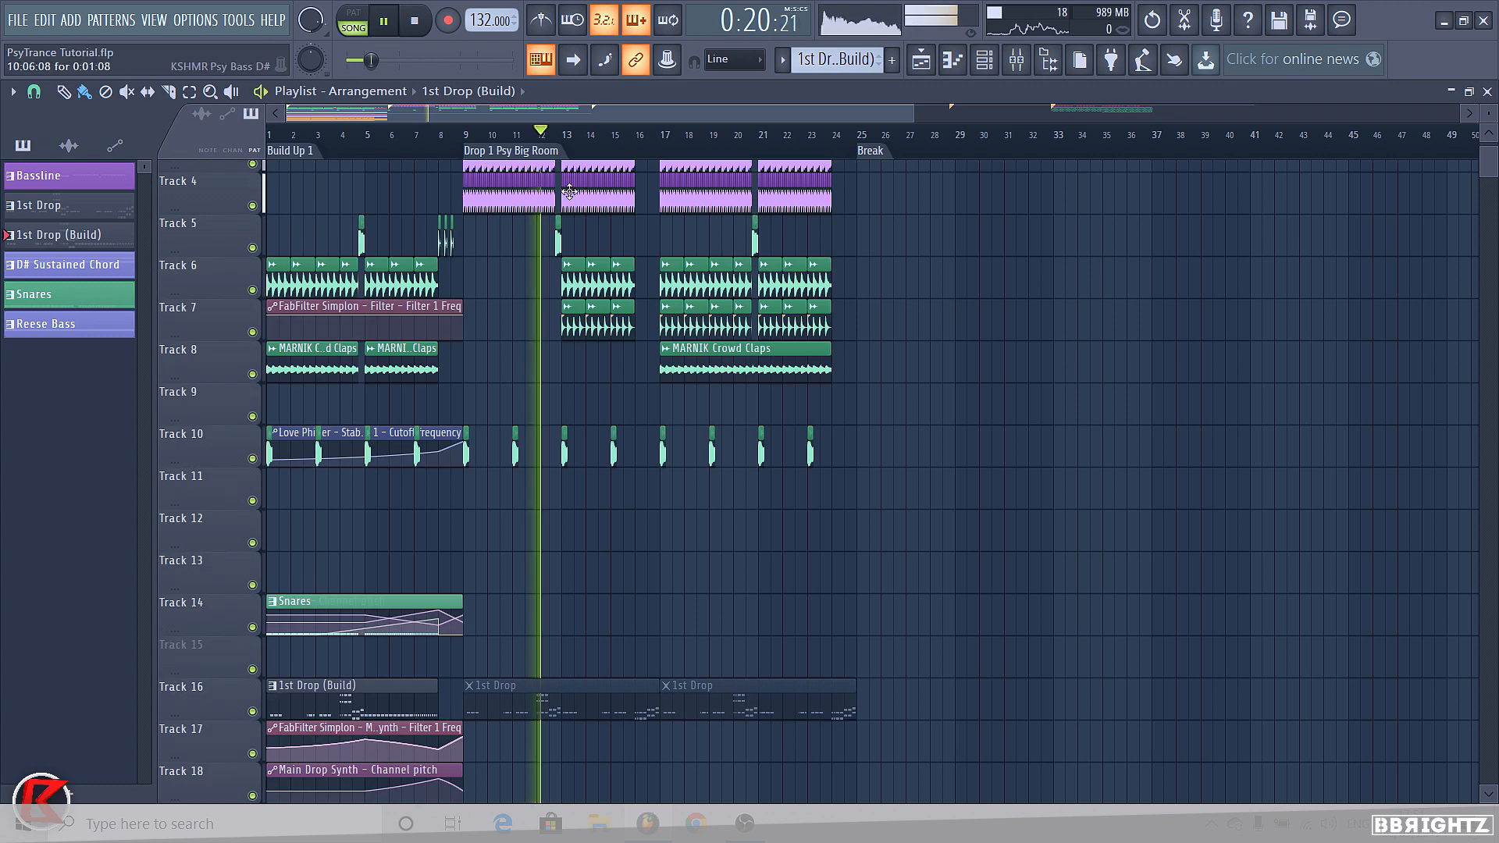
click(1017, 60)
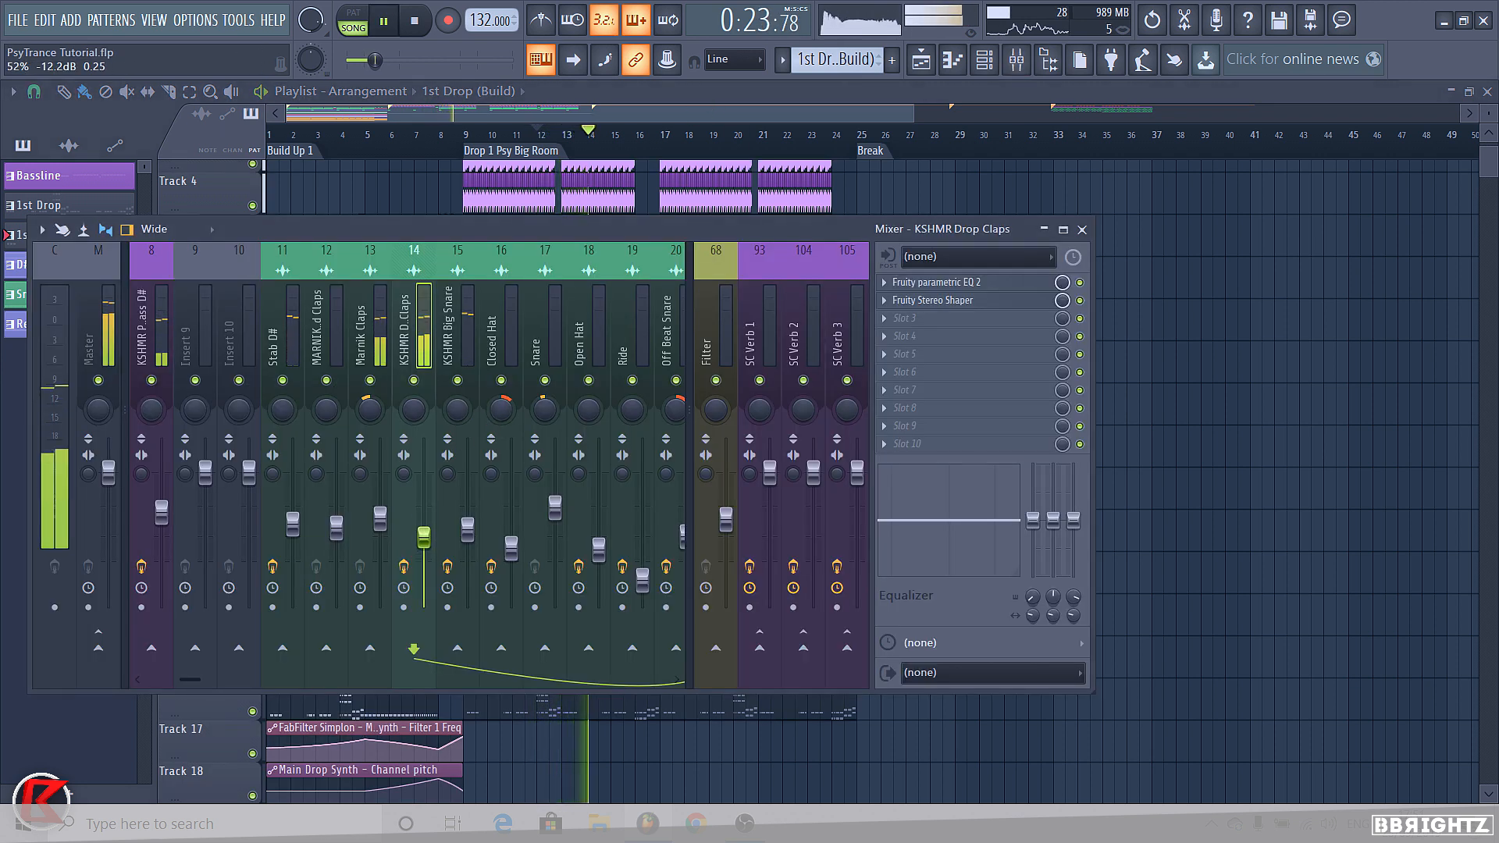
Raise the Drum SC Bus mixer level slightly and close the mixer
scroll(400, 355, down, 3)
click(588, 335)
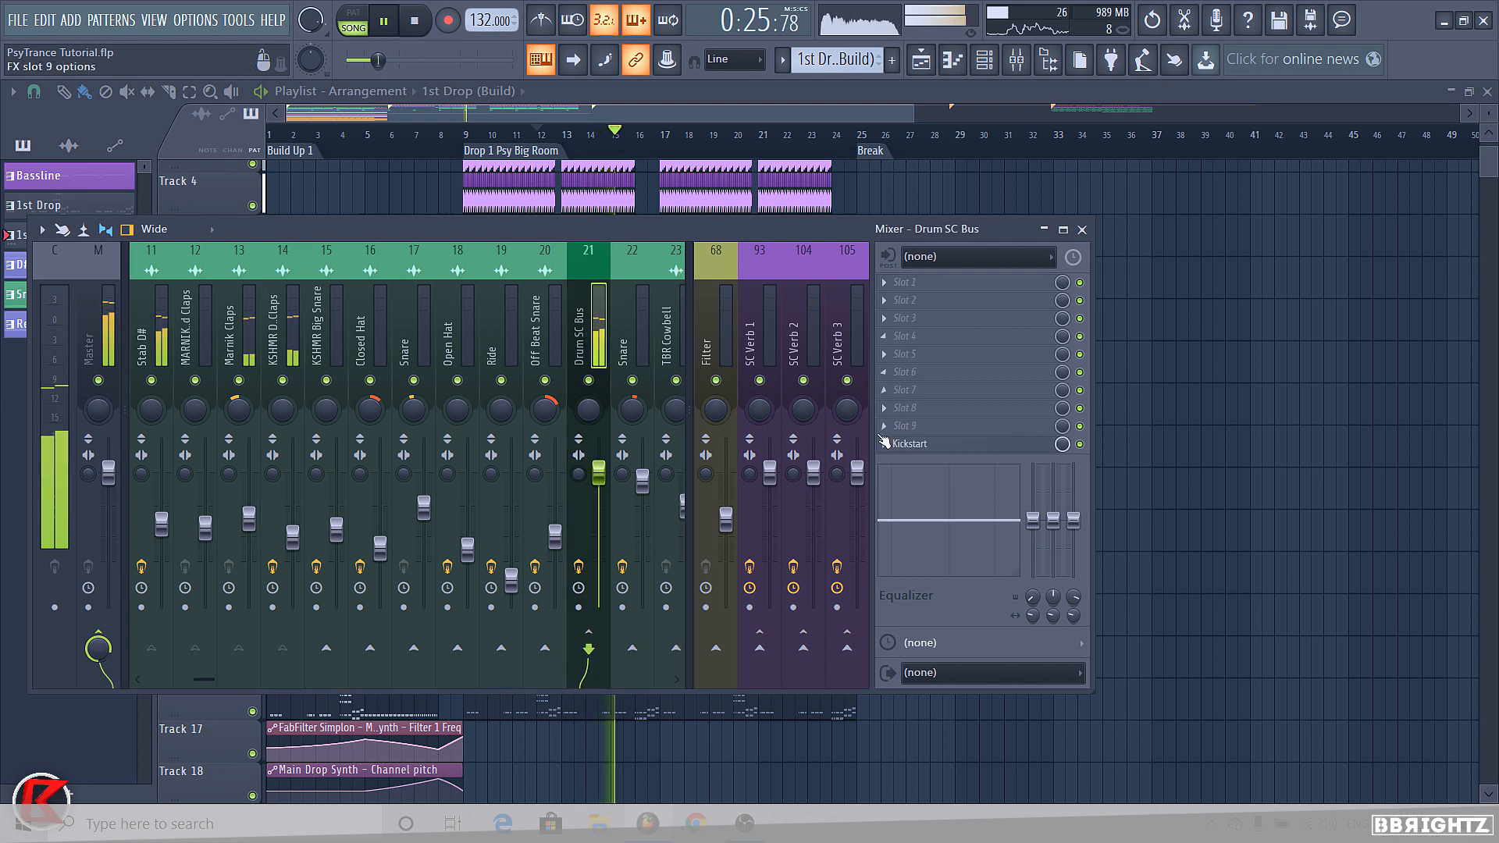
drag(600, 477, 600, 467)
click(1082, 230)
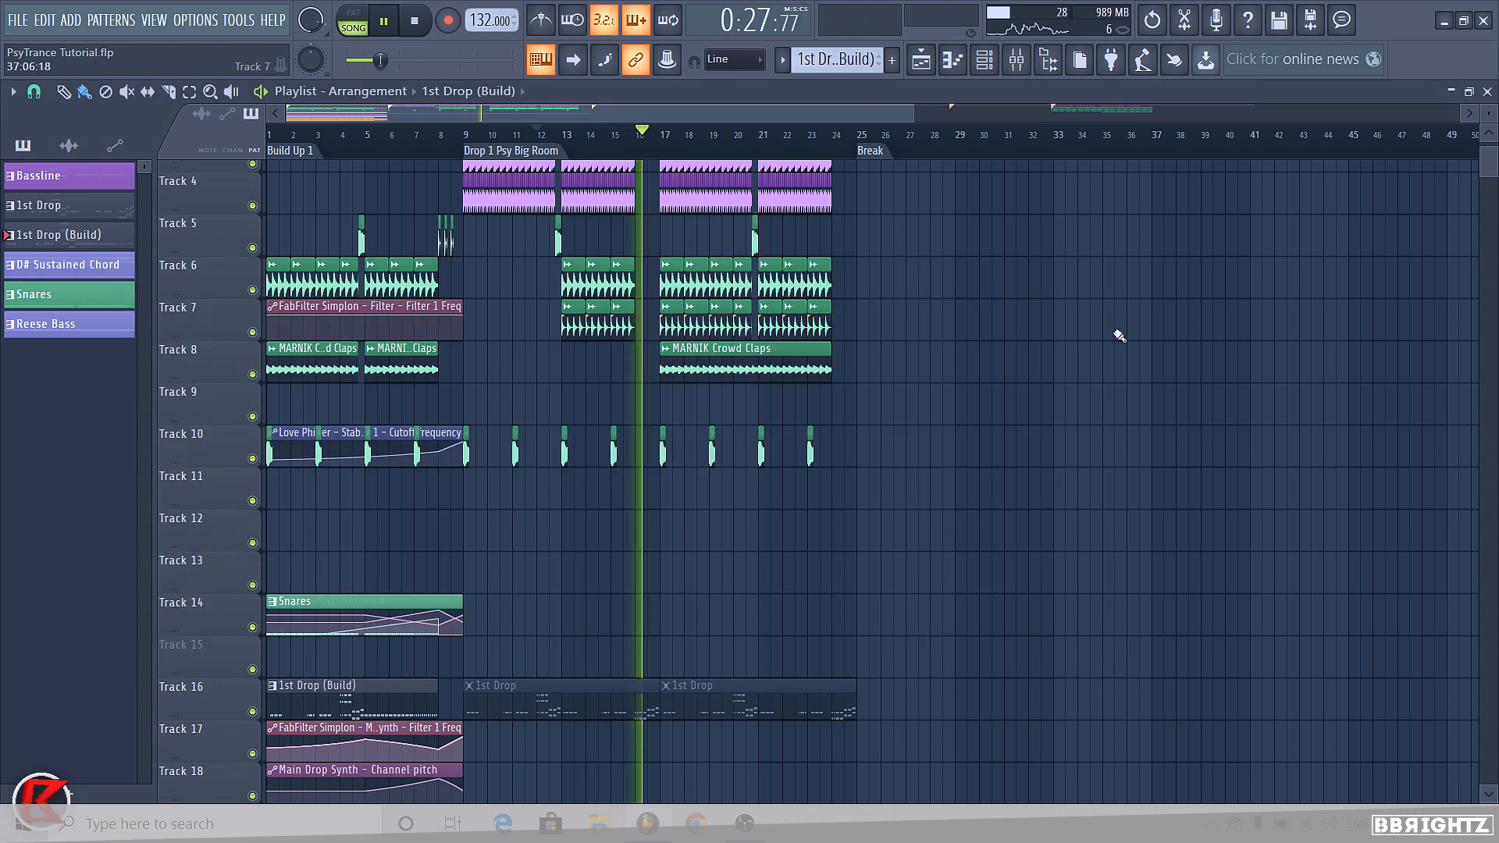
Add Fruity parametric EQ 2 to the MARNIK Crowd Claps mixer channel and boost its band 7 high shelf
click(985, 59)
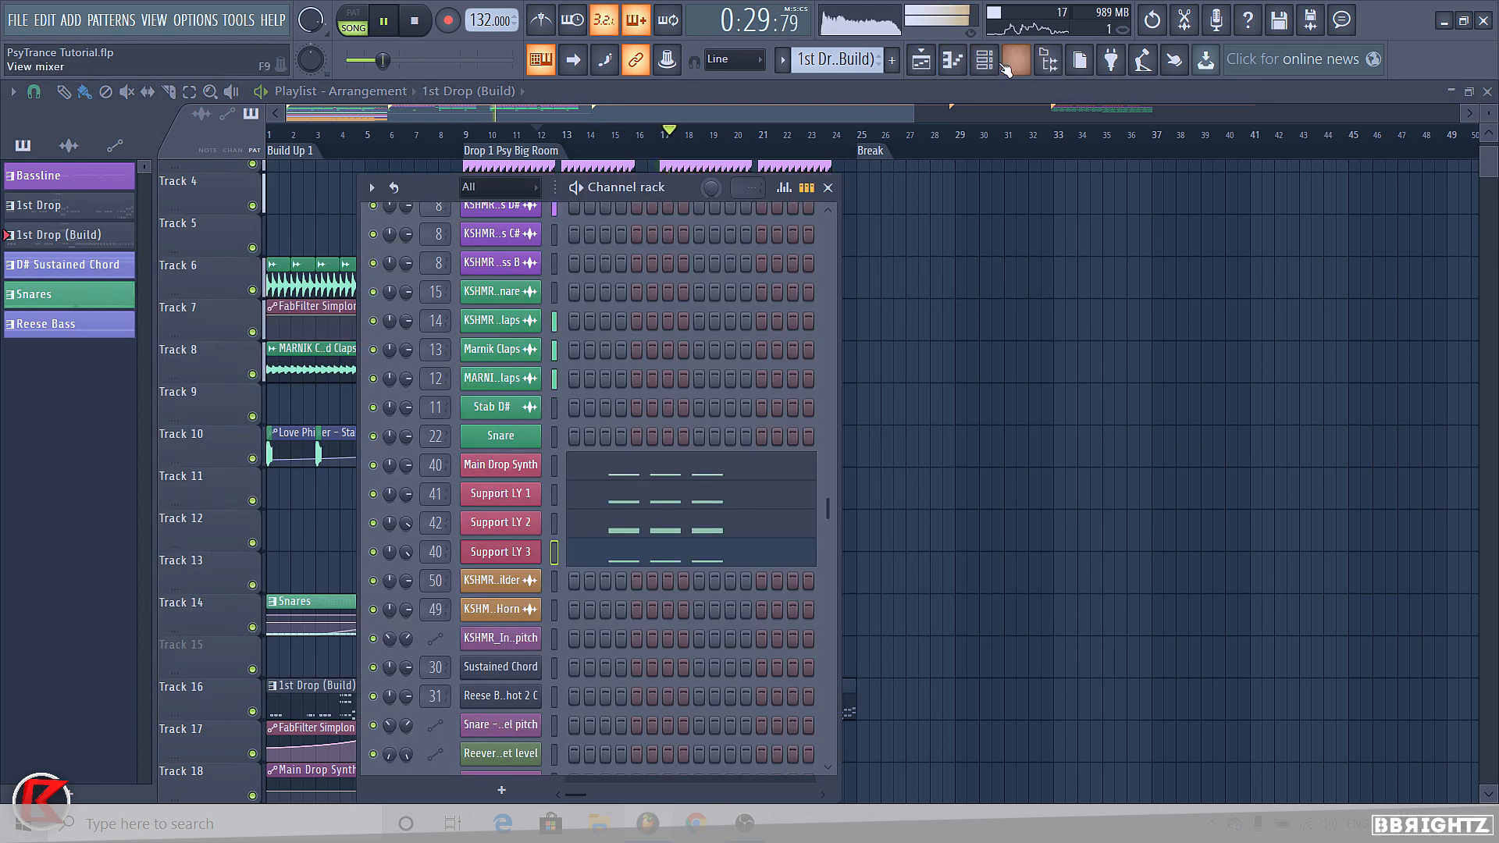
click(1015, 61)
click(230, 338)
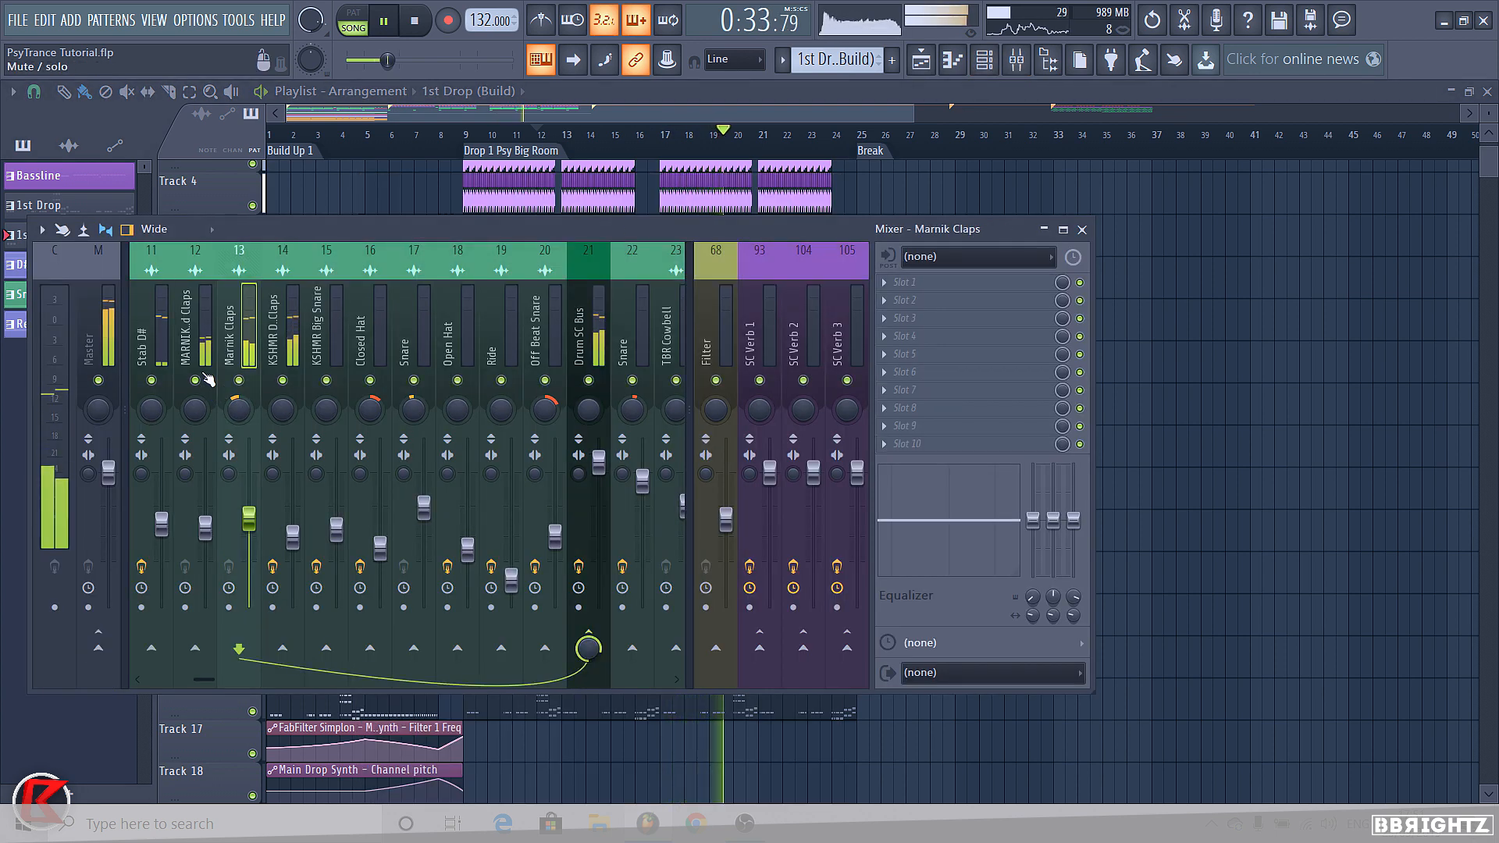
click(197, 336)
click(906, 282)
mouse_move(909, 302)
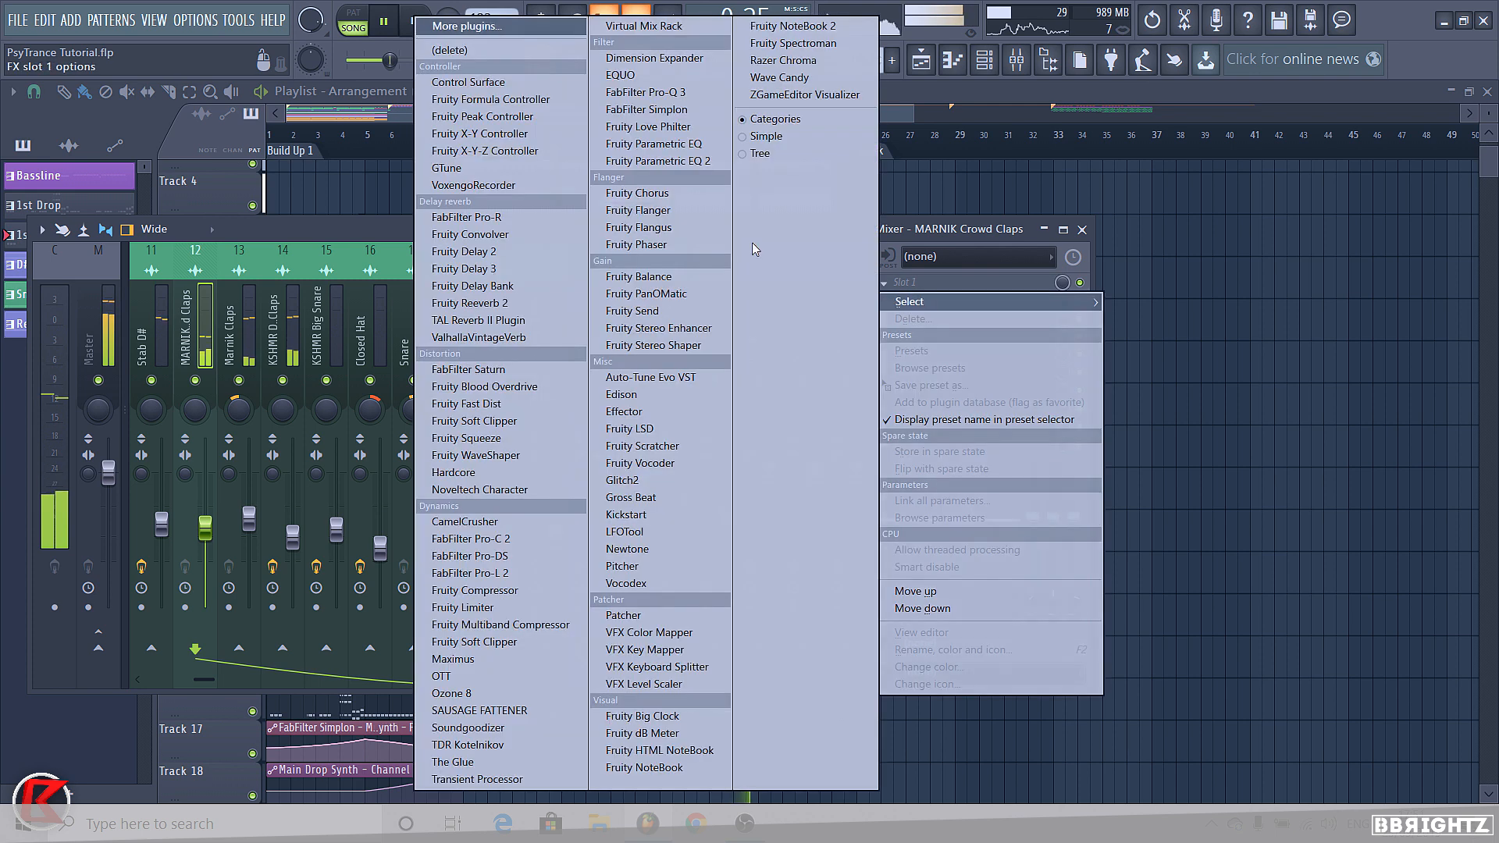
click(658, 161)
drag(408, 371, 407, 352)
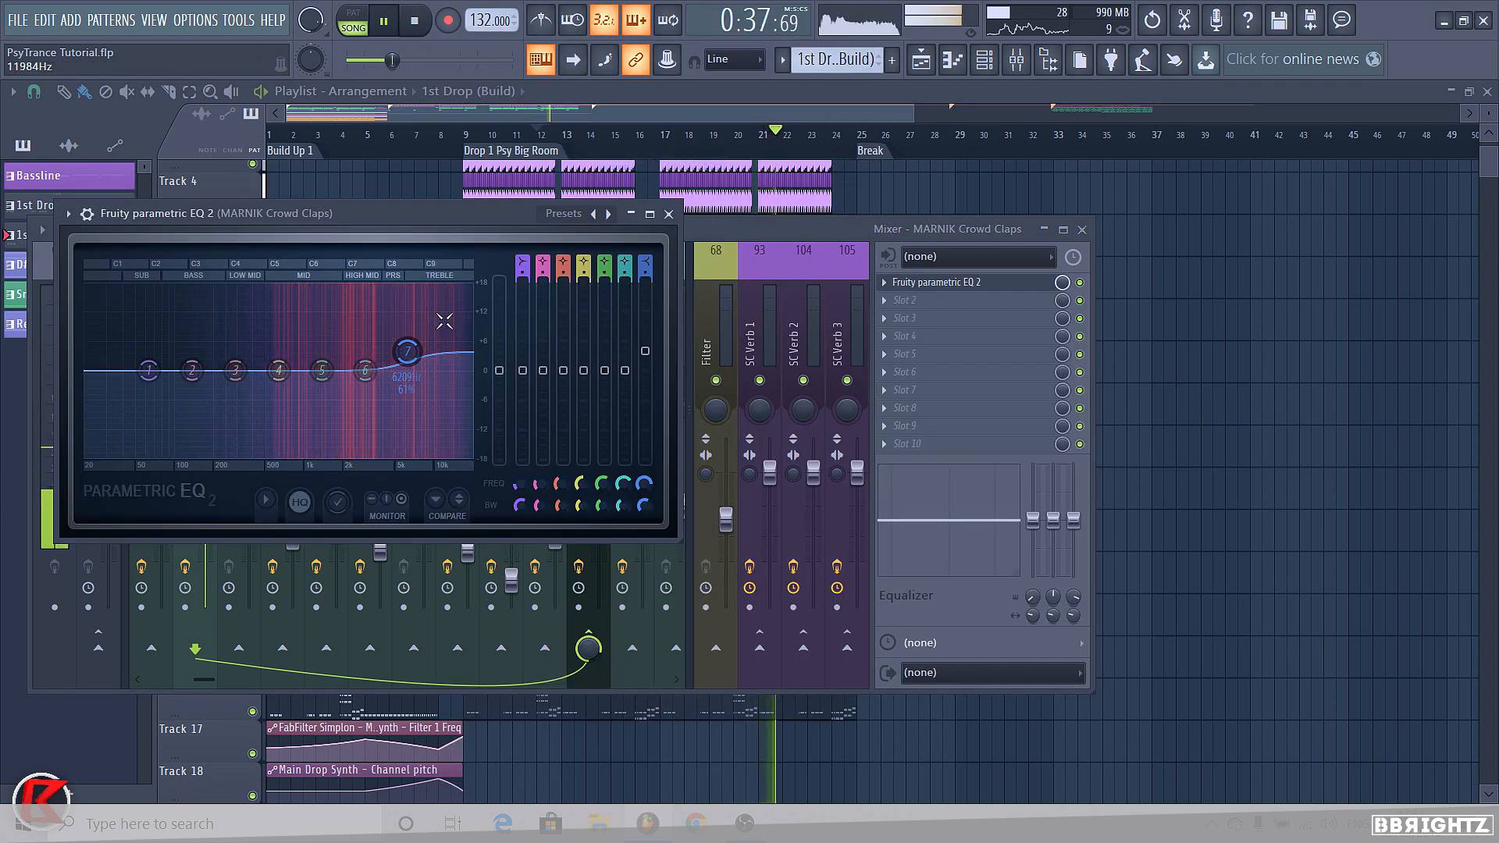
key(Escape)
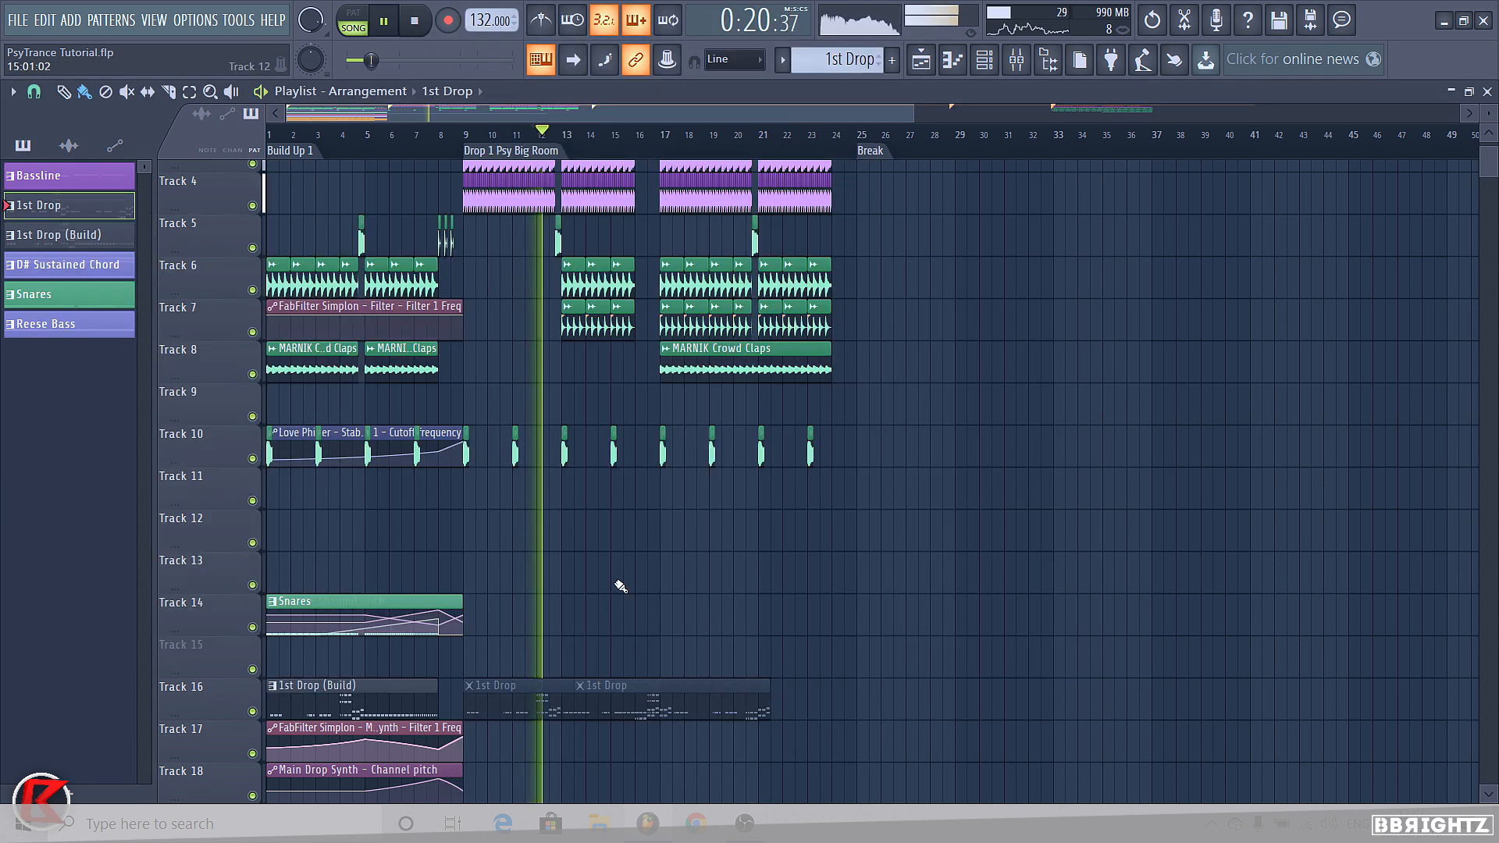
Unmute both 1st Drop clips on Track 16, set the second one from bar 17 to 25, and play from bar 12
key(space)
drag(654, 694, 776, 694)
key(space)
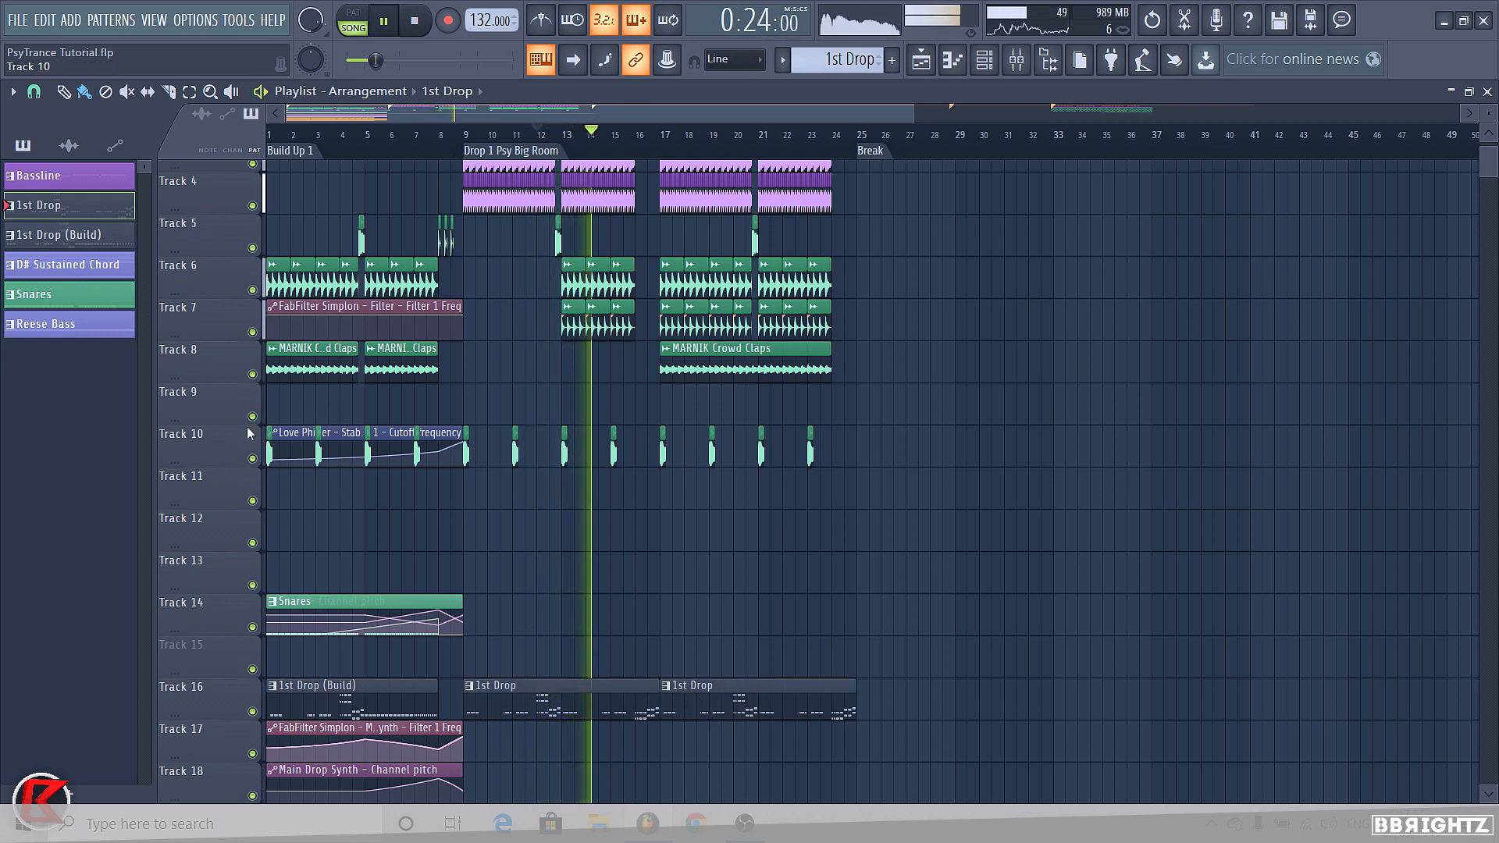
Check the mixer and the lower playlist tracks while the drop plays, and stop playback
click(1017, 60)
key(Escape)
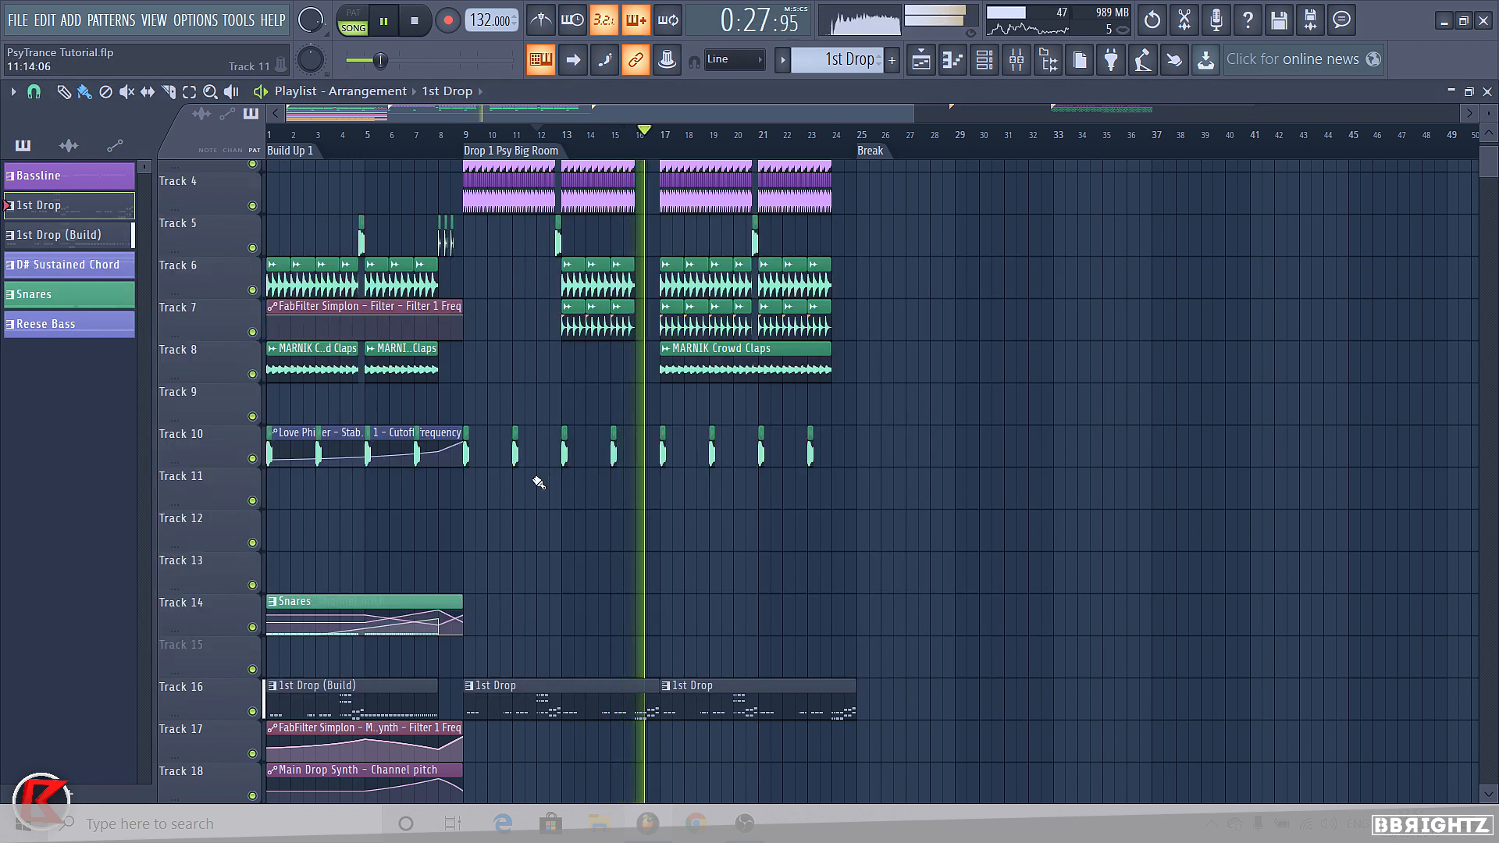
scroll(526, 509, down, 2)
scroll(539, 523, down, 3)
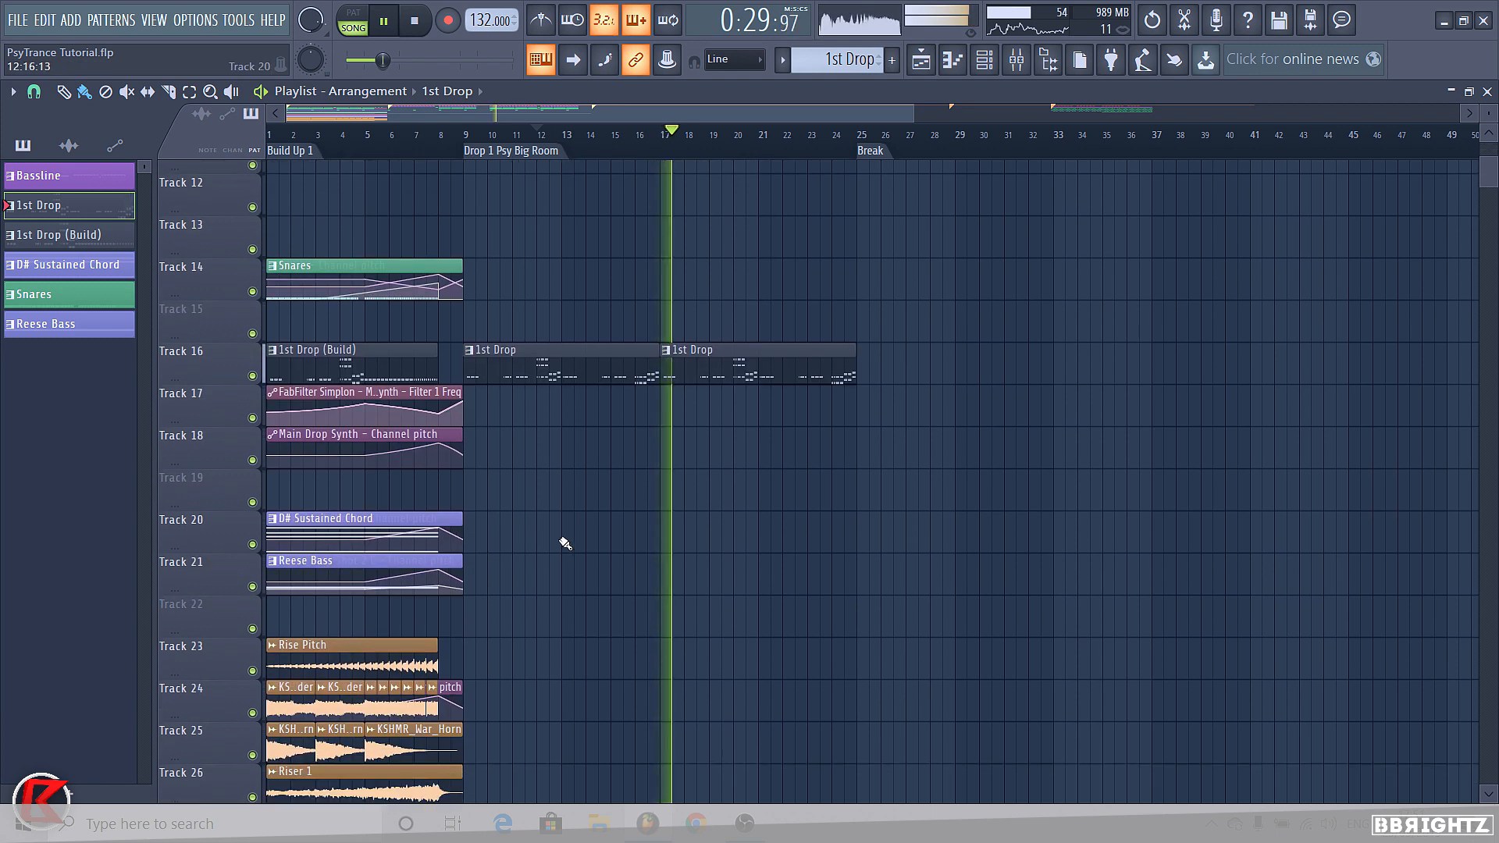
key(space)
Browse the BBrightz EDM Festival Samples to the KEVU Cell artist samples folder inside Artist Sample Collection, KEVU Samples
click(1023, 66)
click(1023, 65)
click(1057, 56)
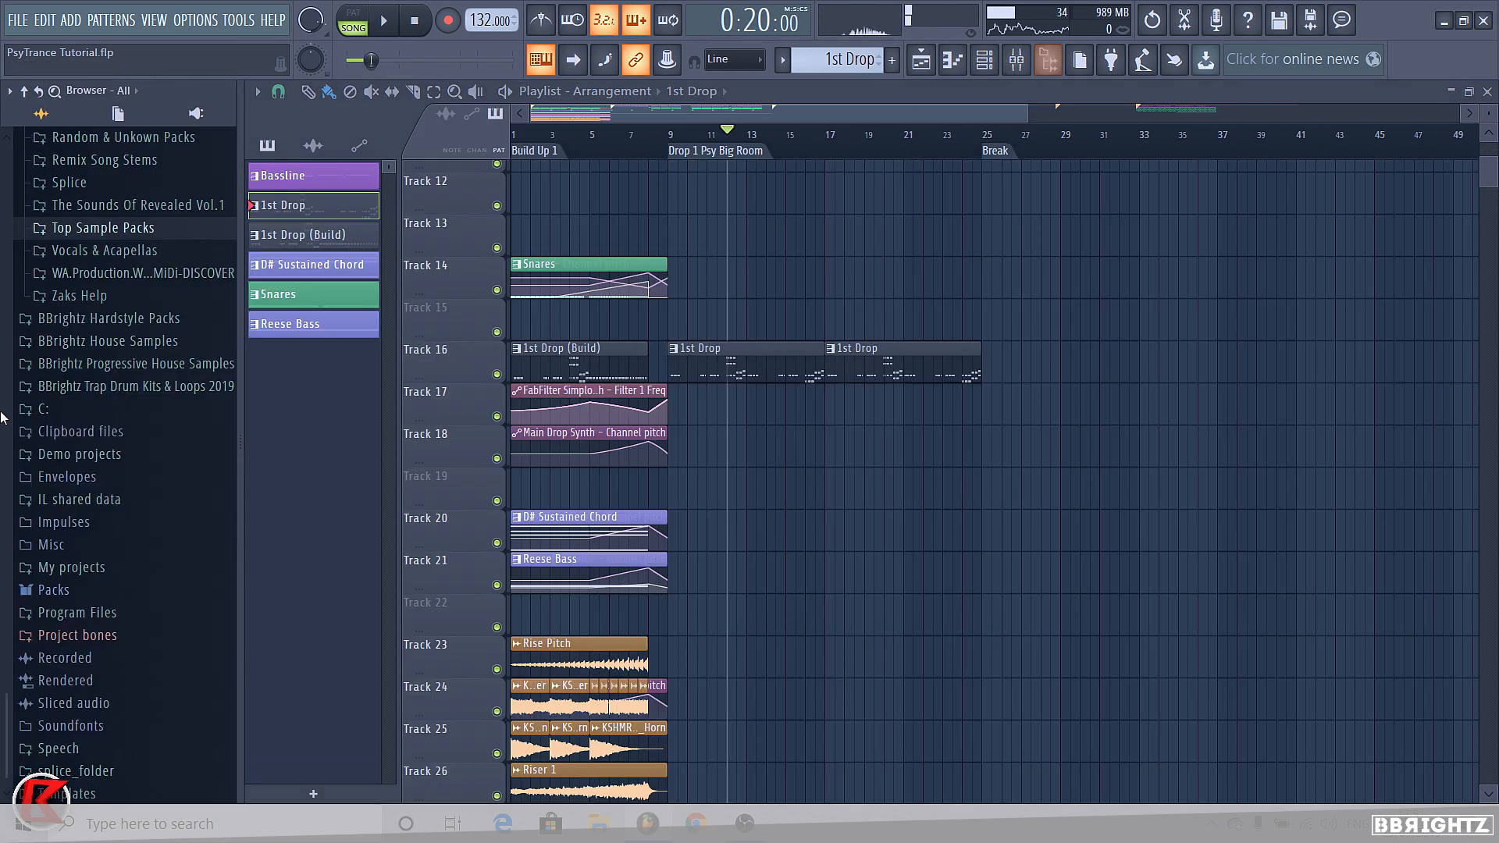
scroll(51, 343, up, 10)
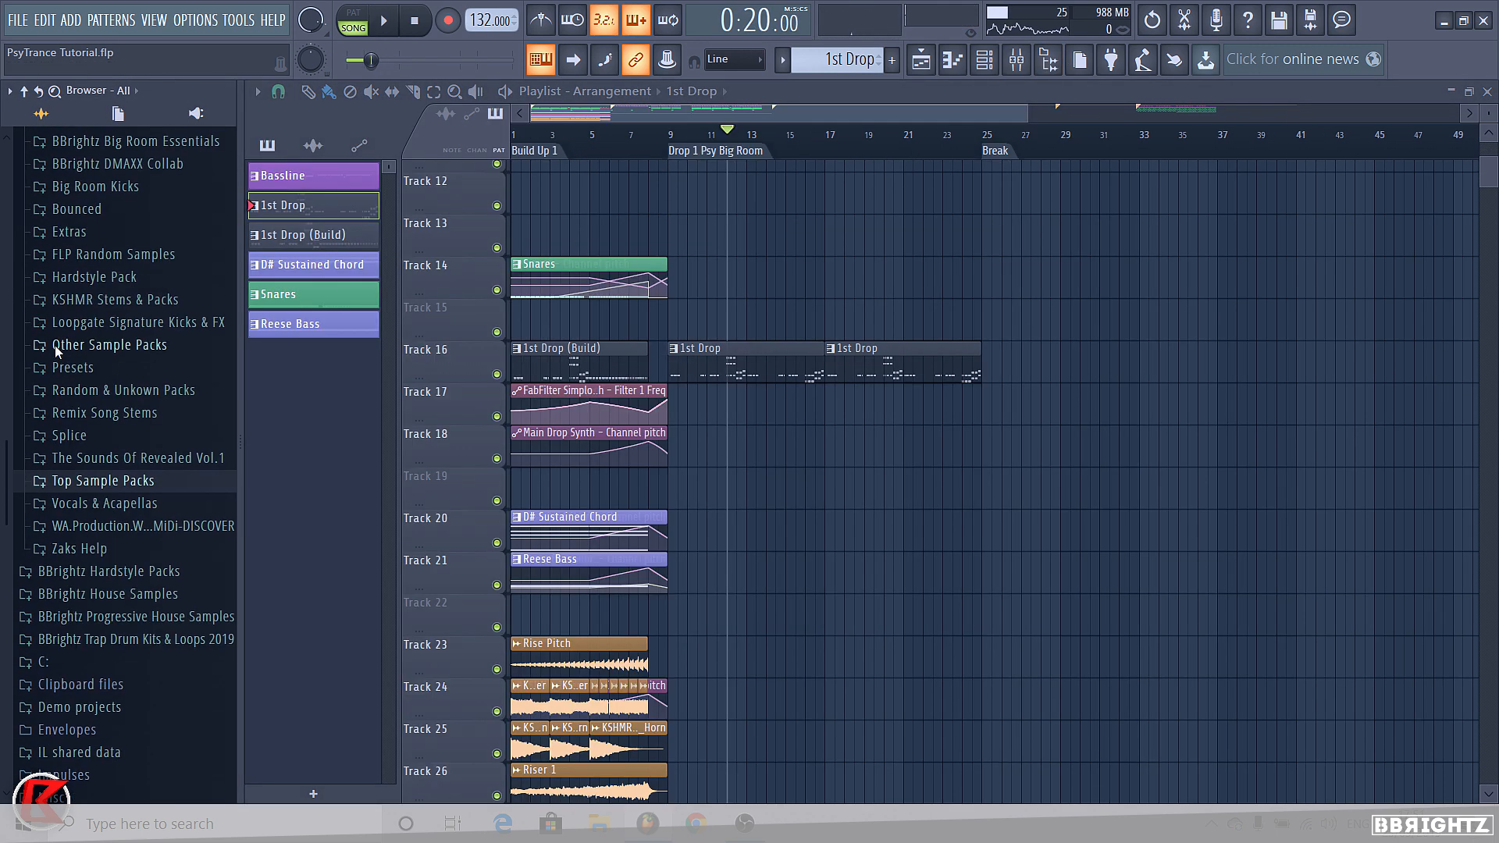
scroll(942, 494, down, 6)
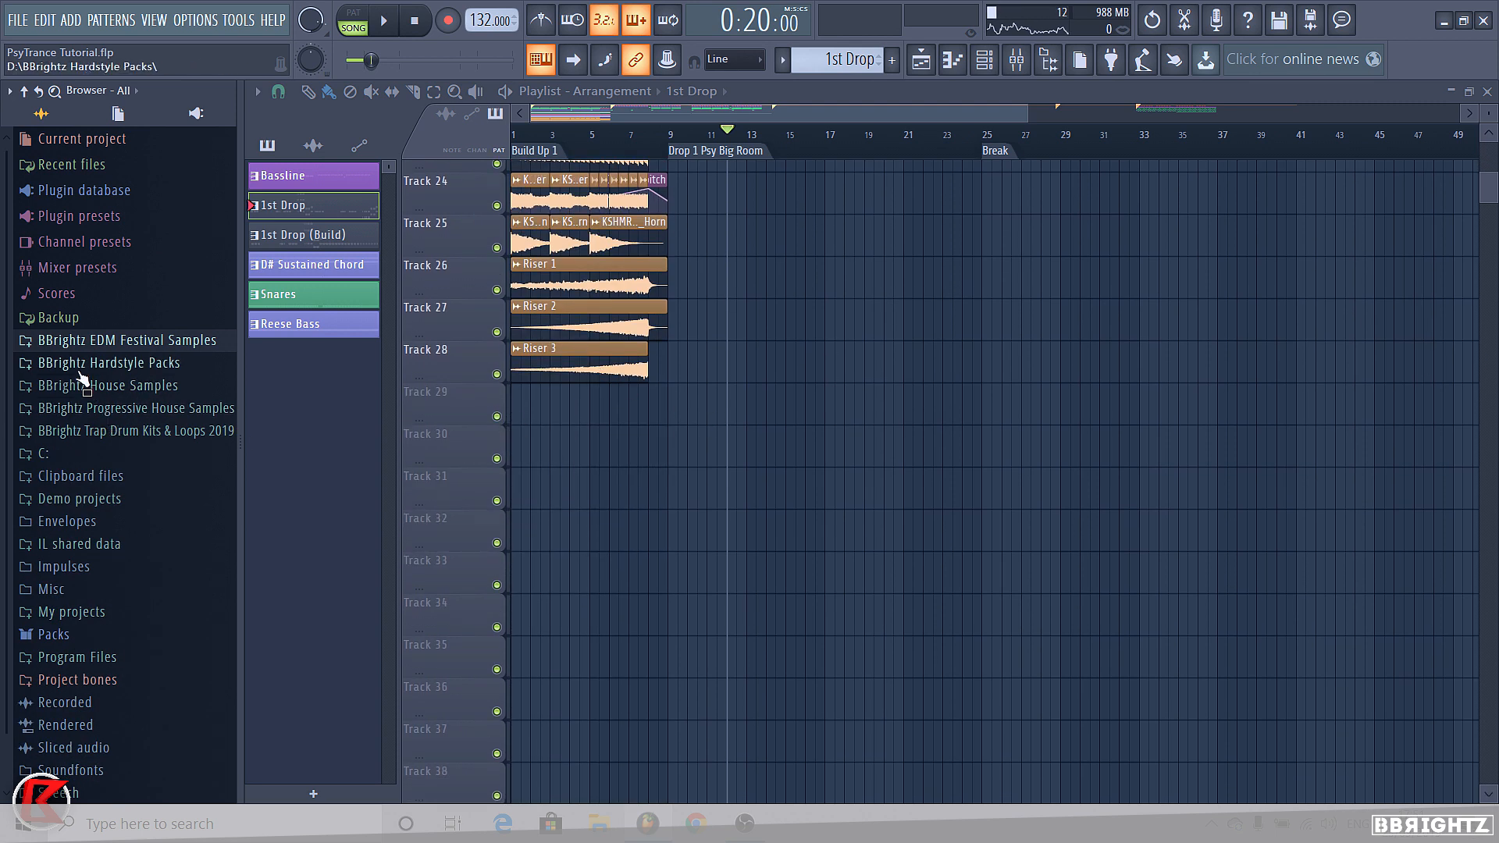
click(109, 340)
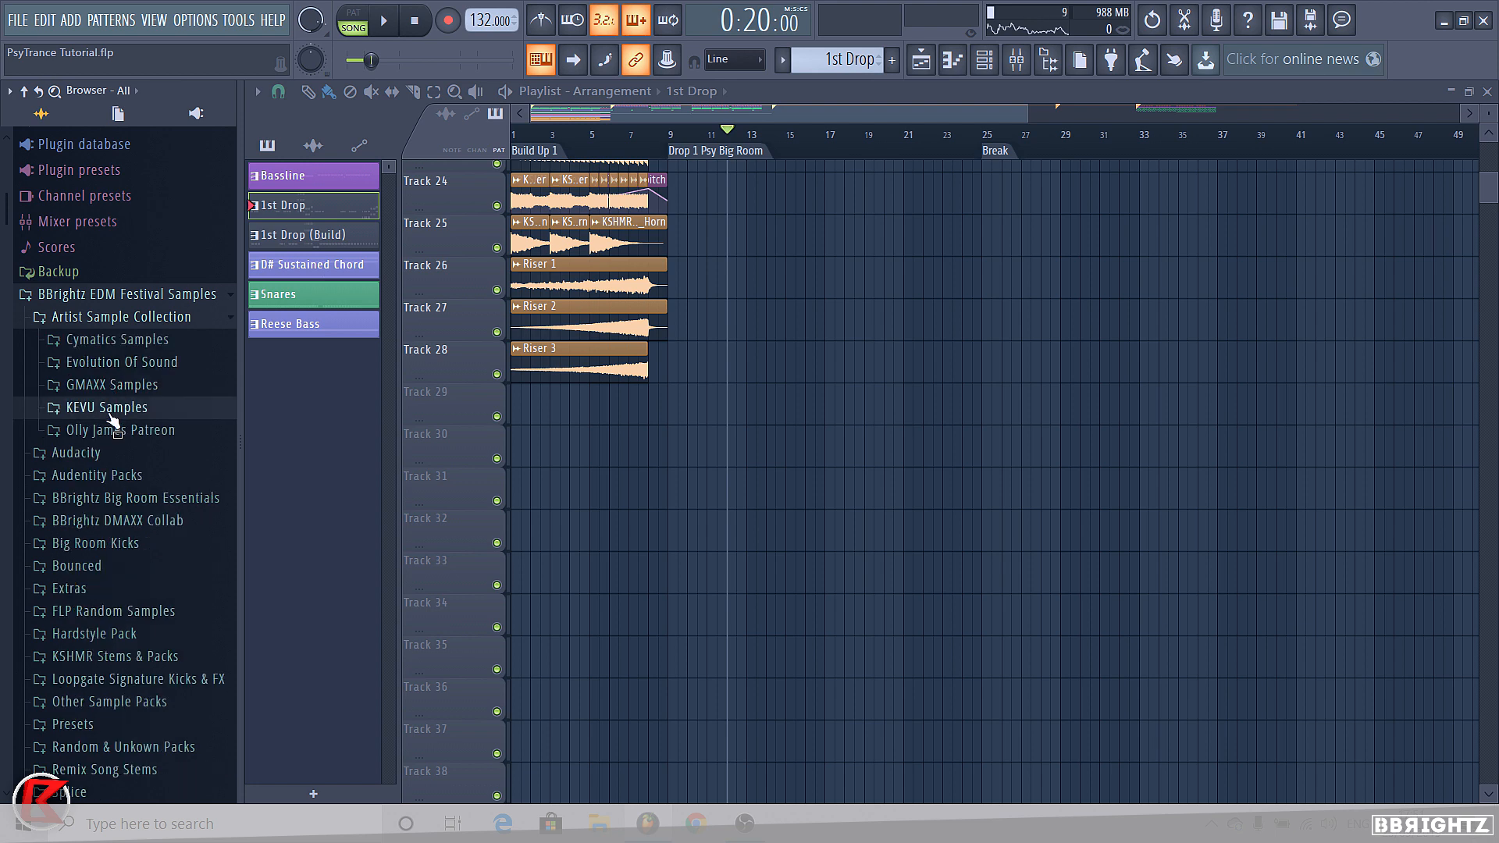
click(109, 407)
click(150, 568)
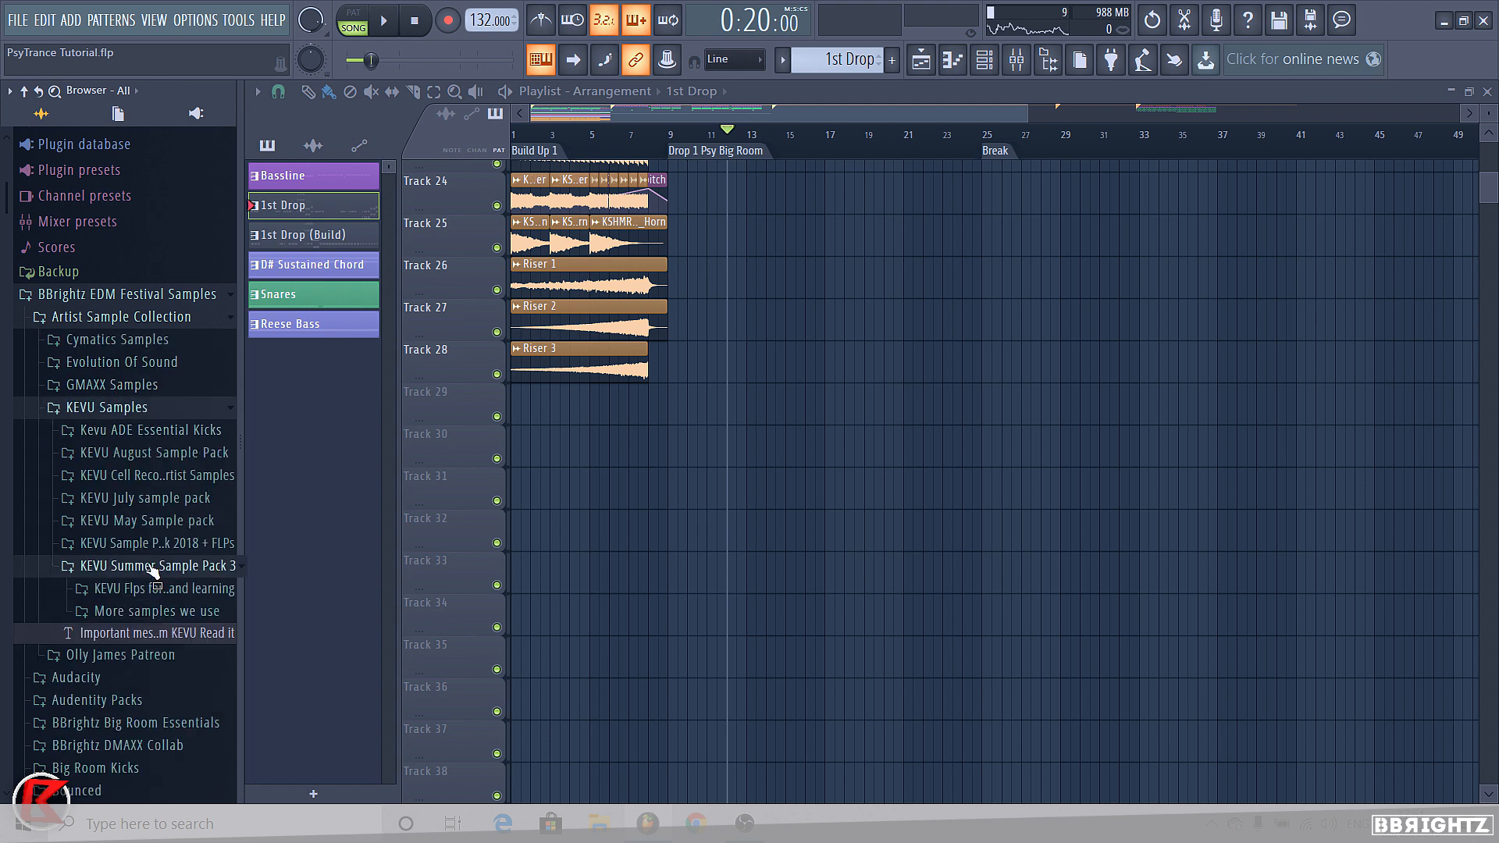
click(152, 478)
Look through the Flp for study and Hes a pirate sample folders for a sample to layer over the drop
click(123, 403)
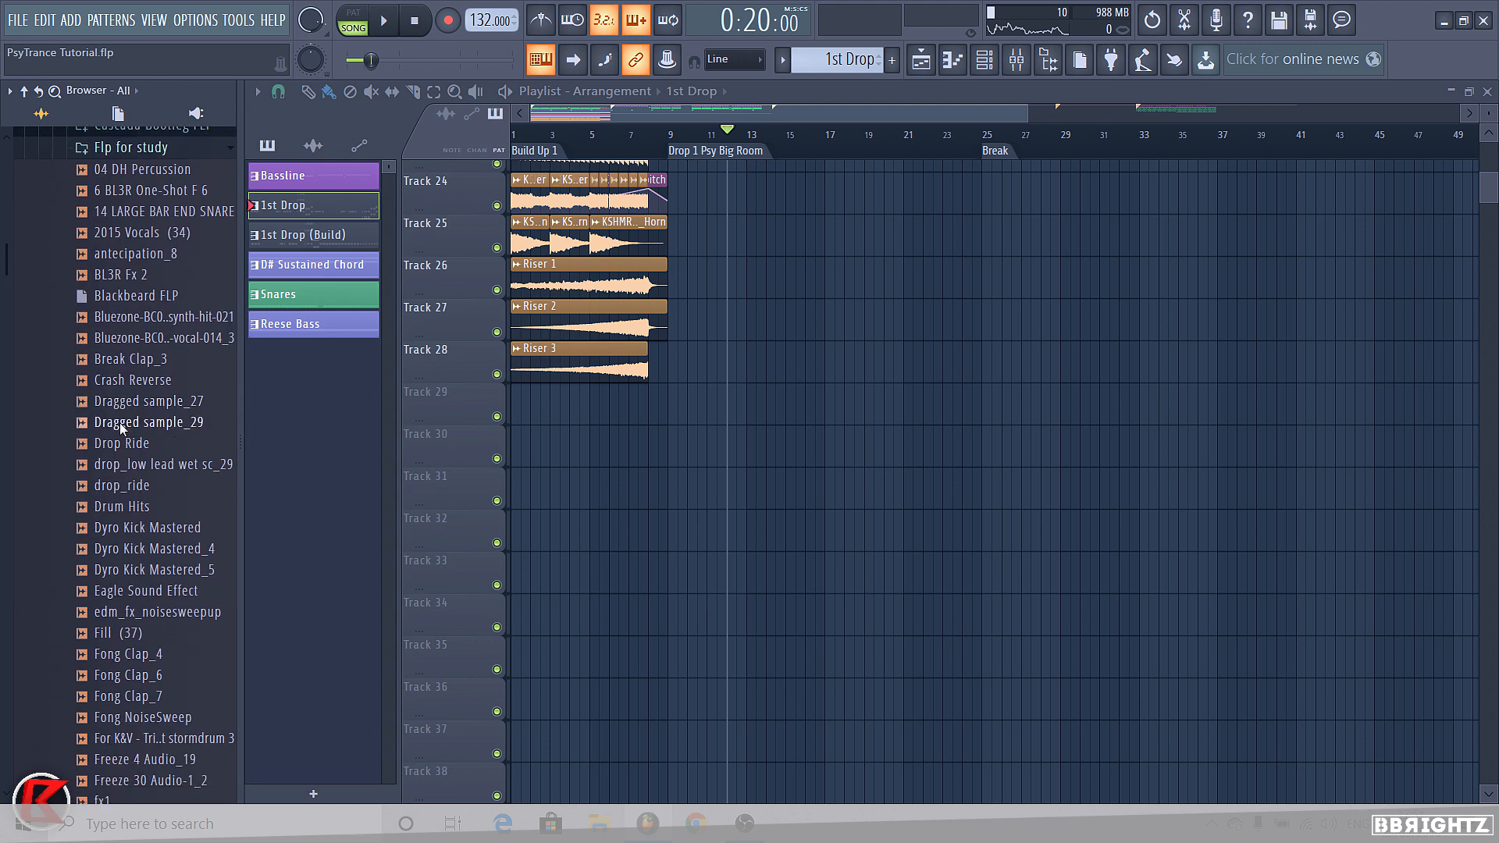
scroll(141, 574, down, 15)
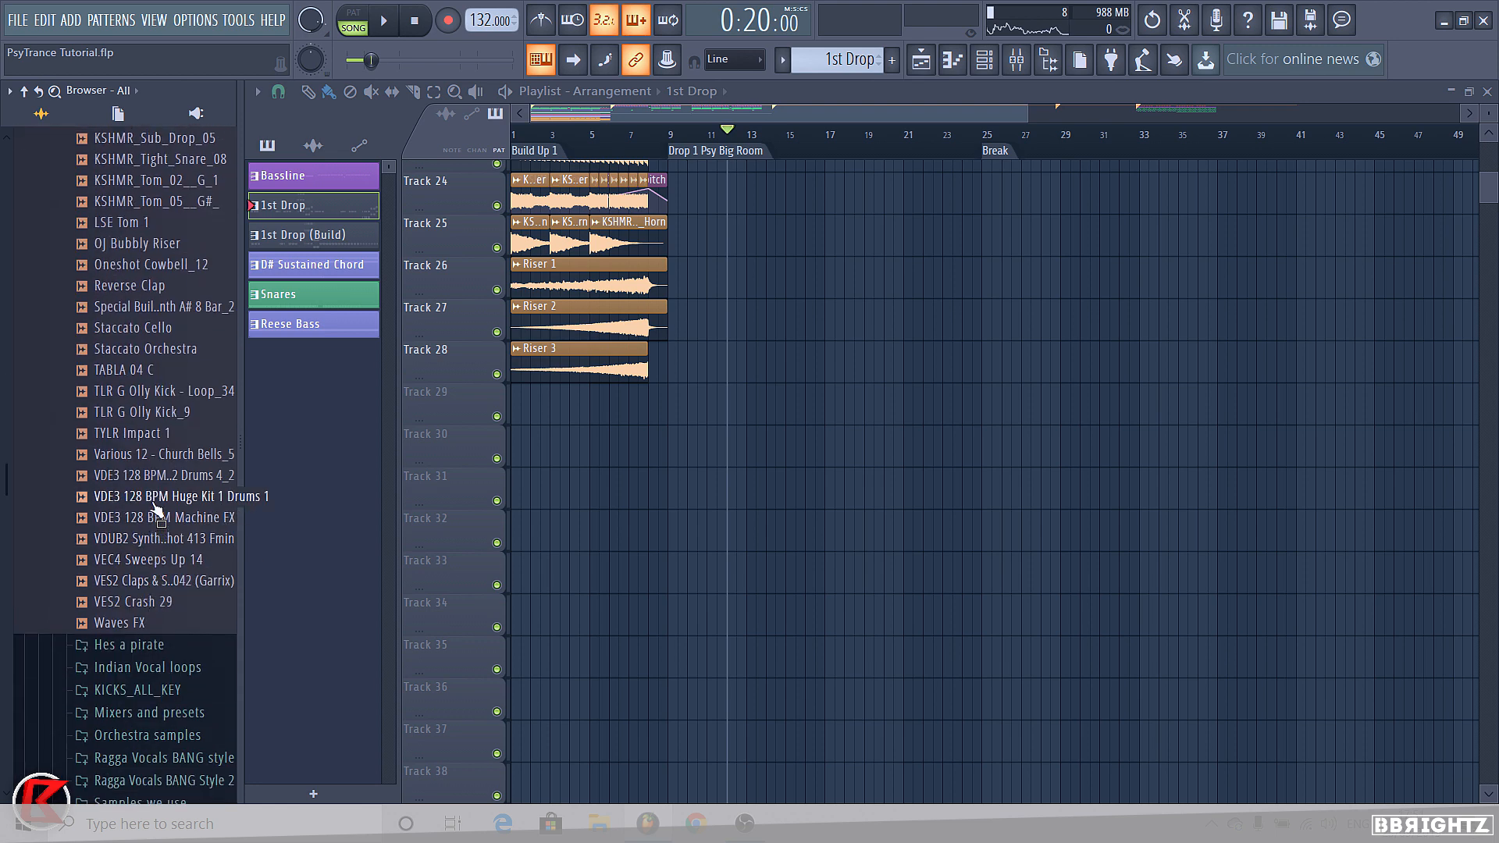
drag(157, 515, 158, 480)
scroll(161, 395, up, 15)
click(150, 381)
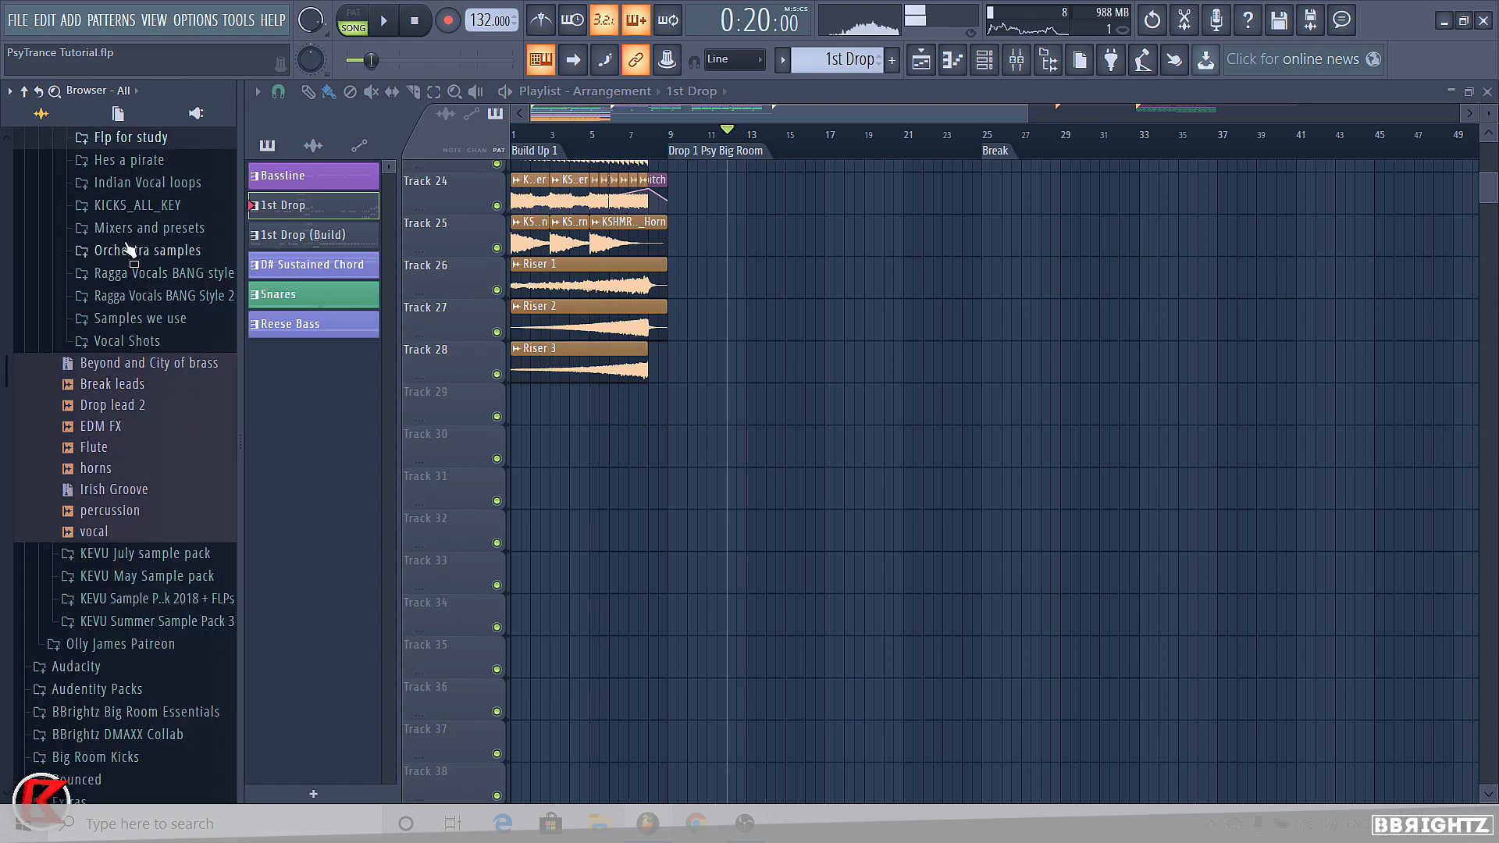
click(108, 161)
scroll(146, 435, down, 6)
scroll(144, 435, up, 6)
click(82, 199)
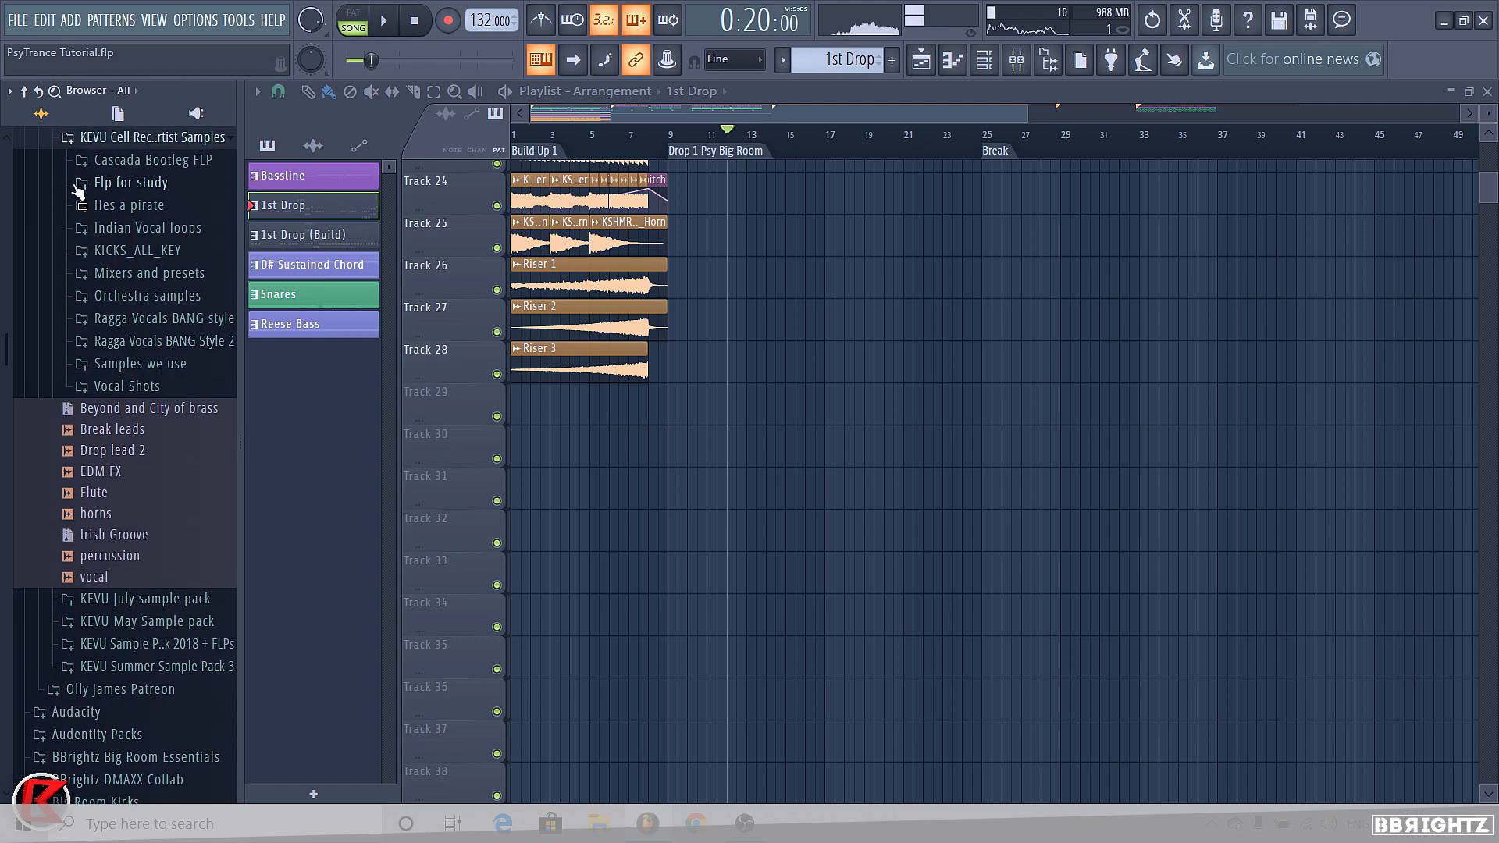
scroll(119, 484, up, 4)
click(144, 459)
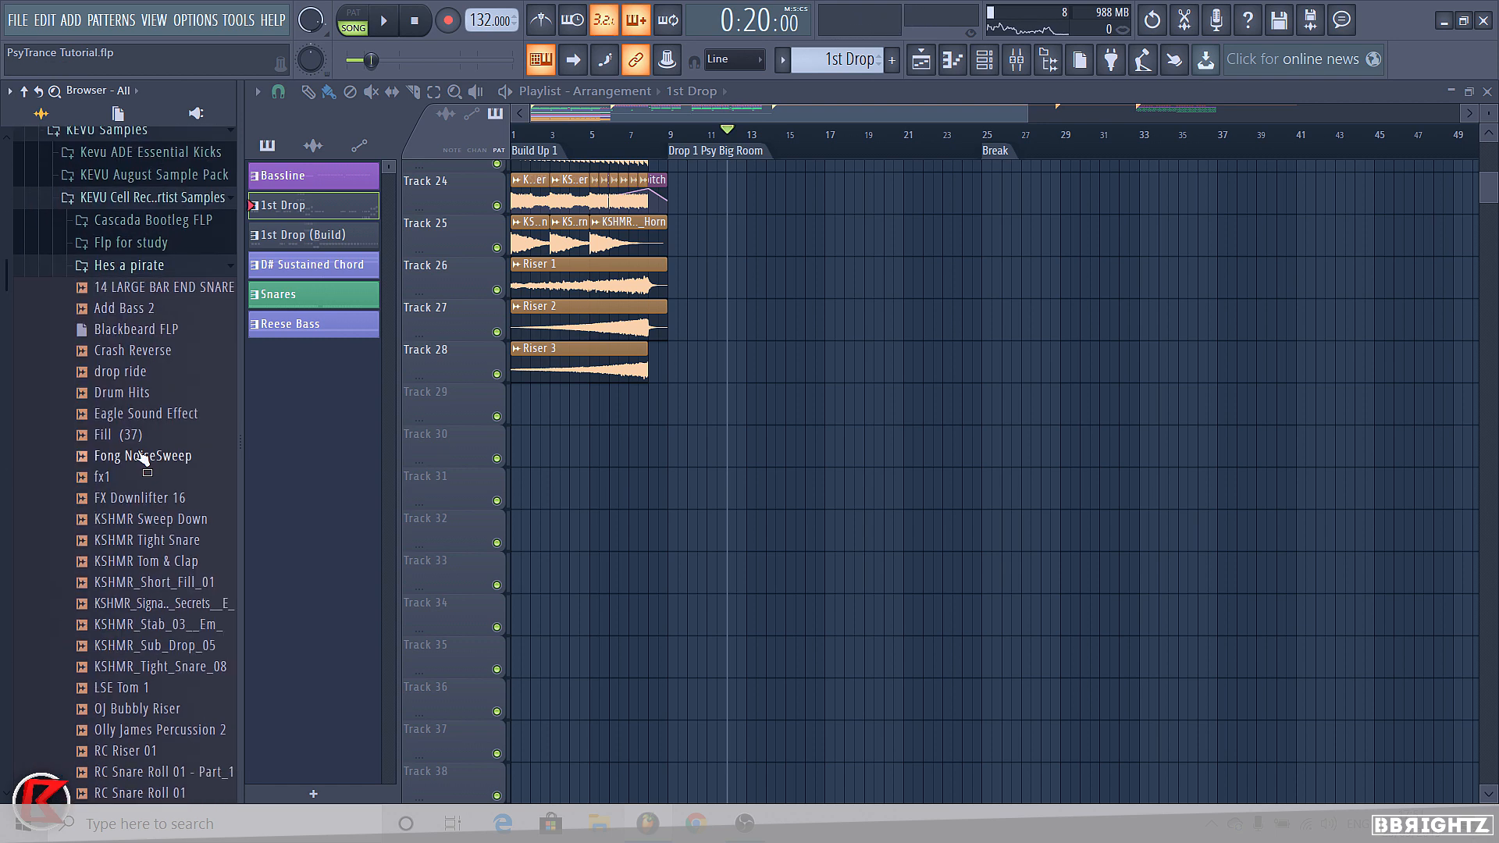
scroll(148, 273, down, 8)
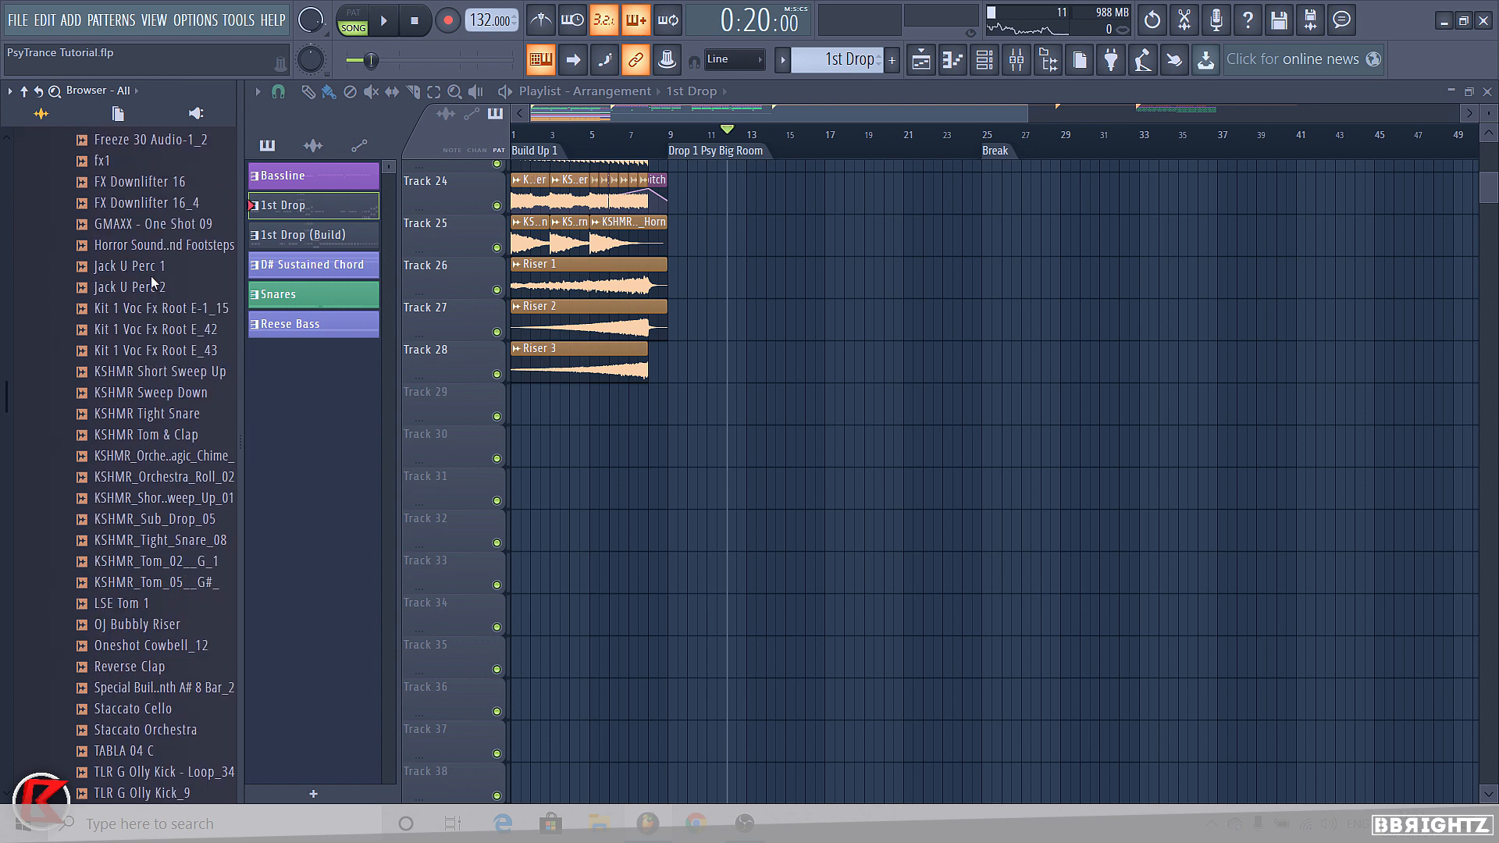
scroll(152, 277, down, 10)
scroll(119, 310, up, 4)
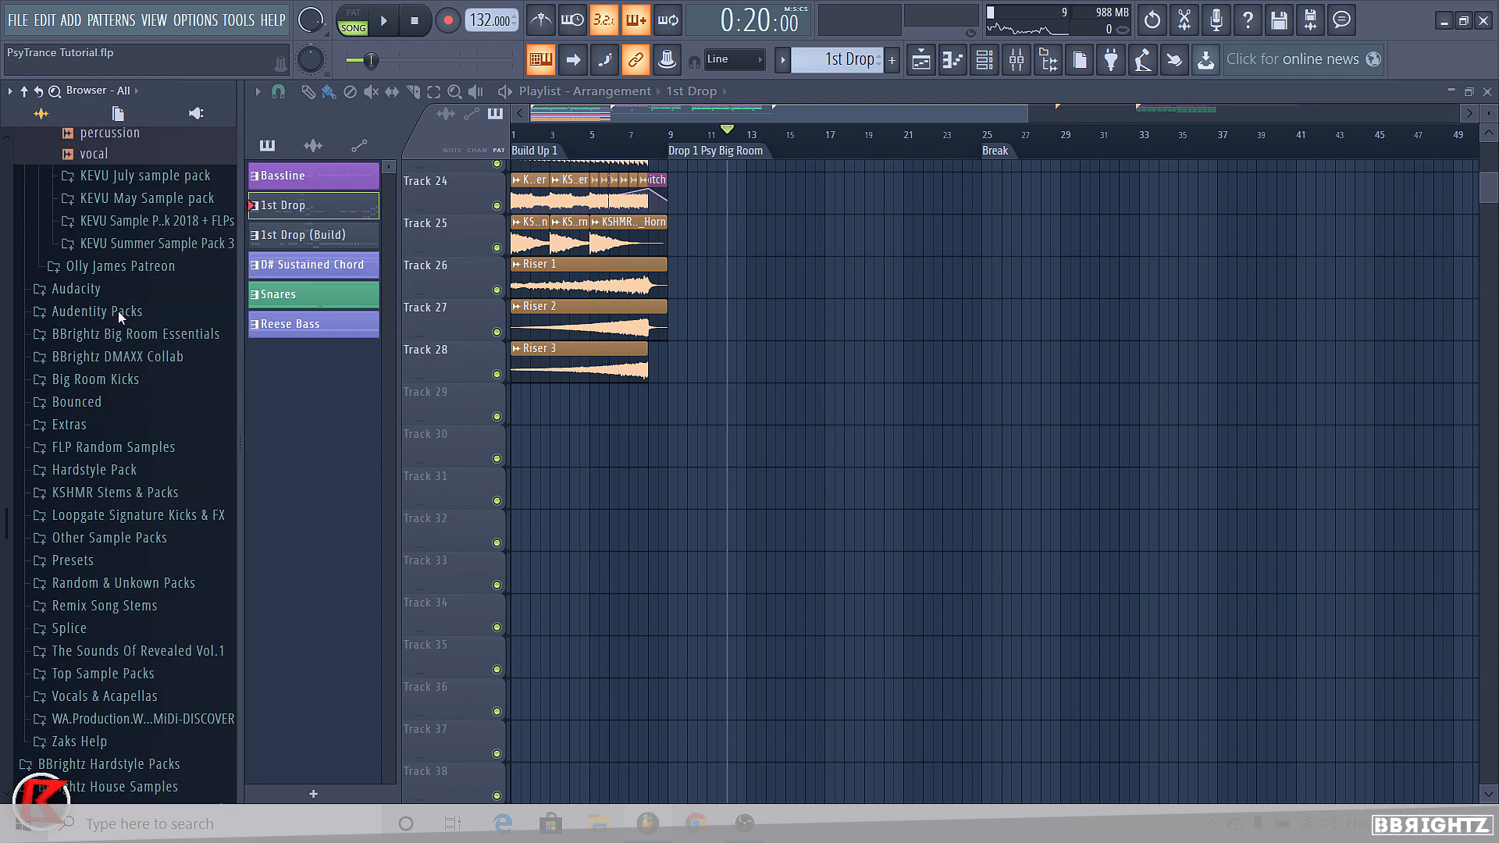
Place the VEC2 Crowds 03 sample on Track 29 at bar 9 and trim it to end at bar 25
scroll(111, 210, up, 10)
scroll(137, 374, down, 6)
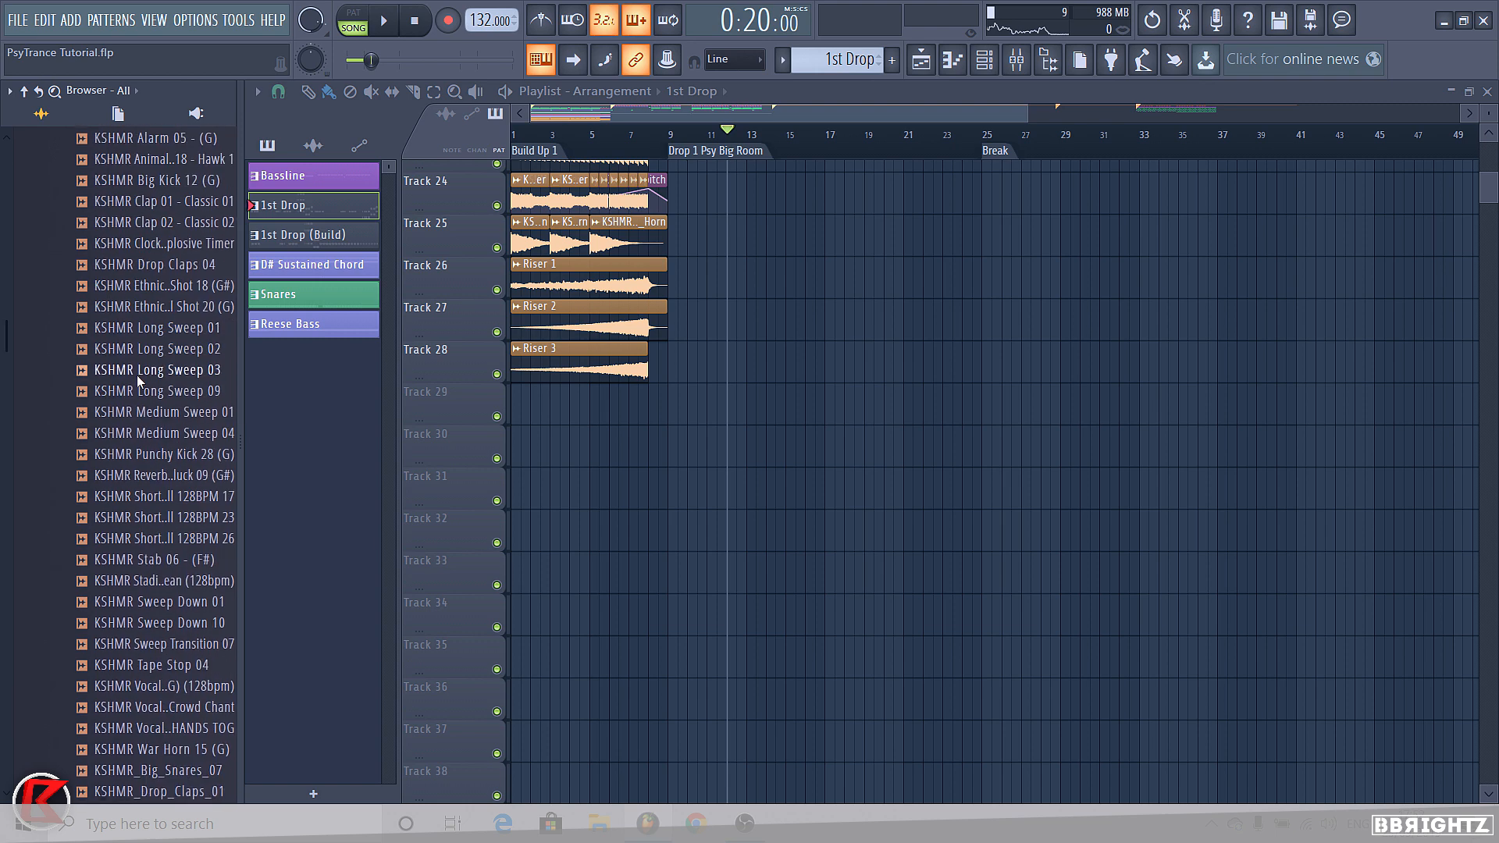
scroll(149, 400, down, 7)
drag(157, 243, 711, 400)
scroll(670, 446, up, 3)
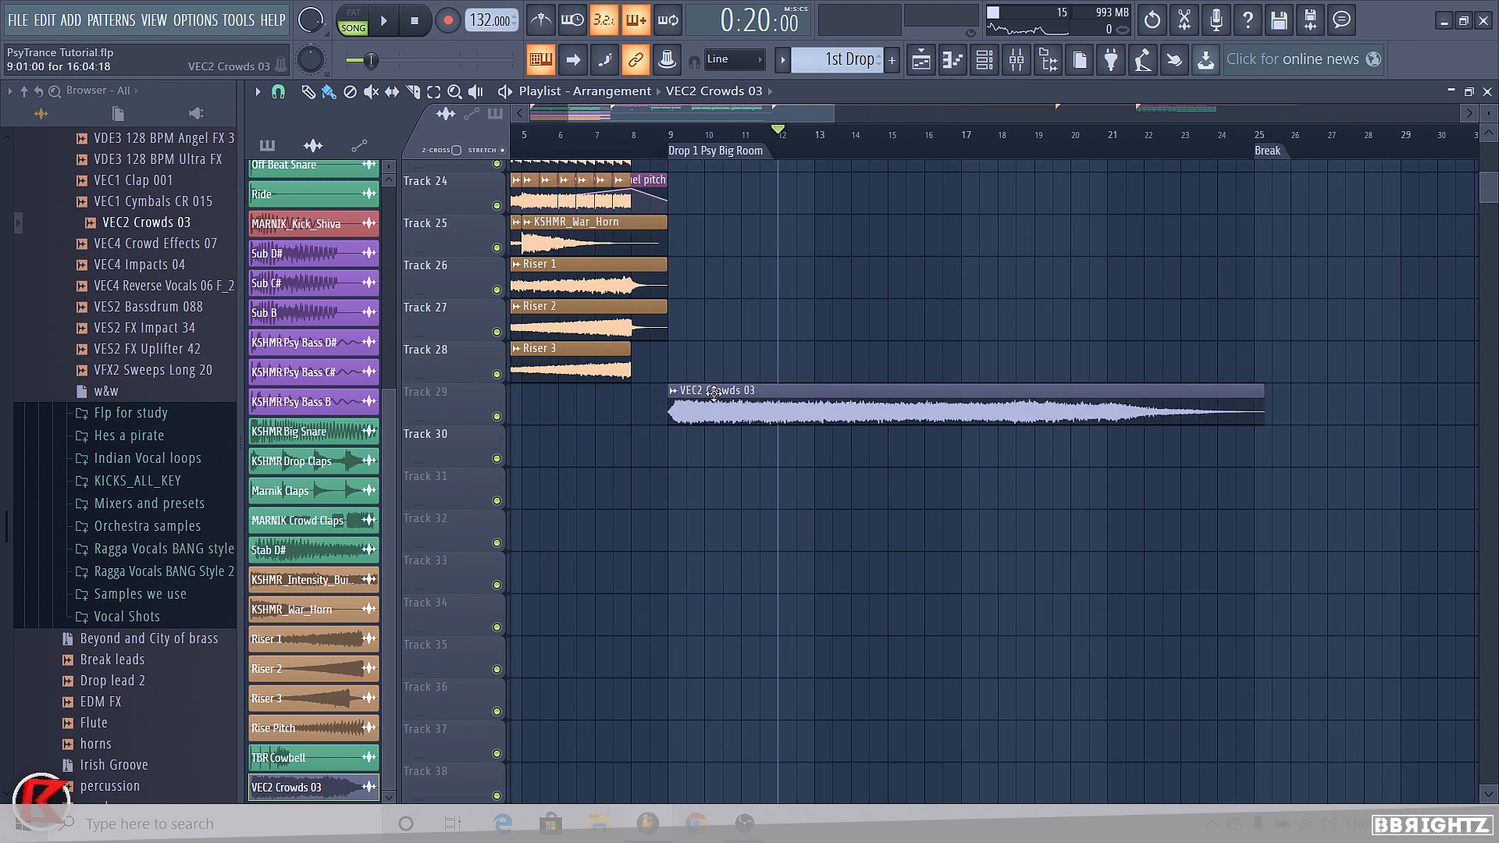
ctrl+scroll(1007, 408, down, 3)
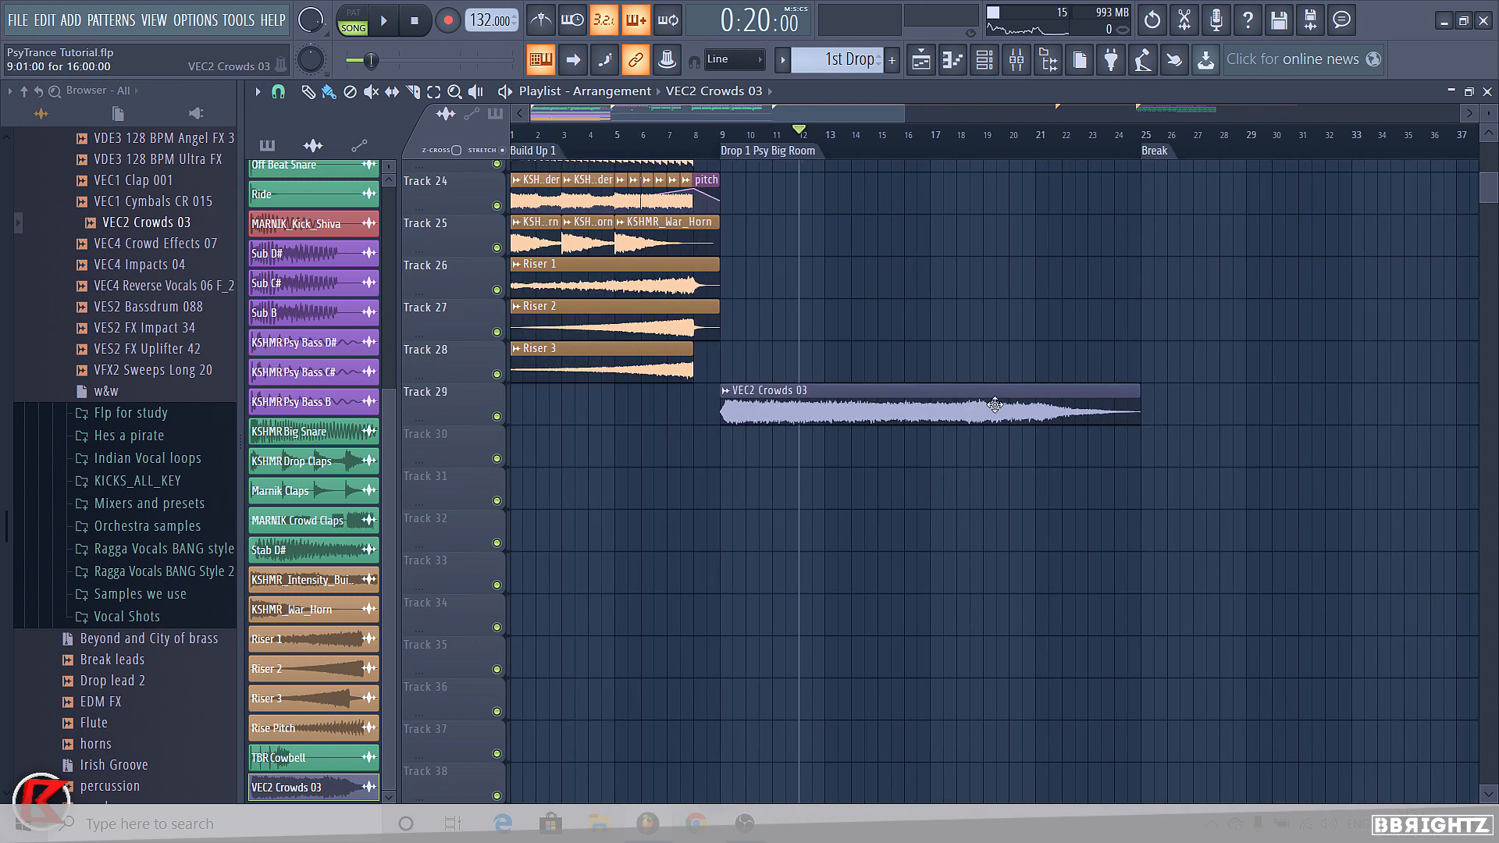
Give the VEC2 Crowds 03 sample a fade-out of about 13% in its channel settings
double_click(940, 406)
drag(695, 477, 734, 461)
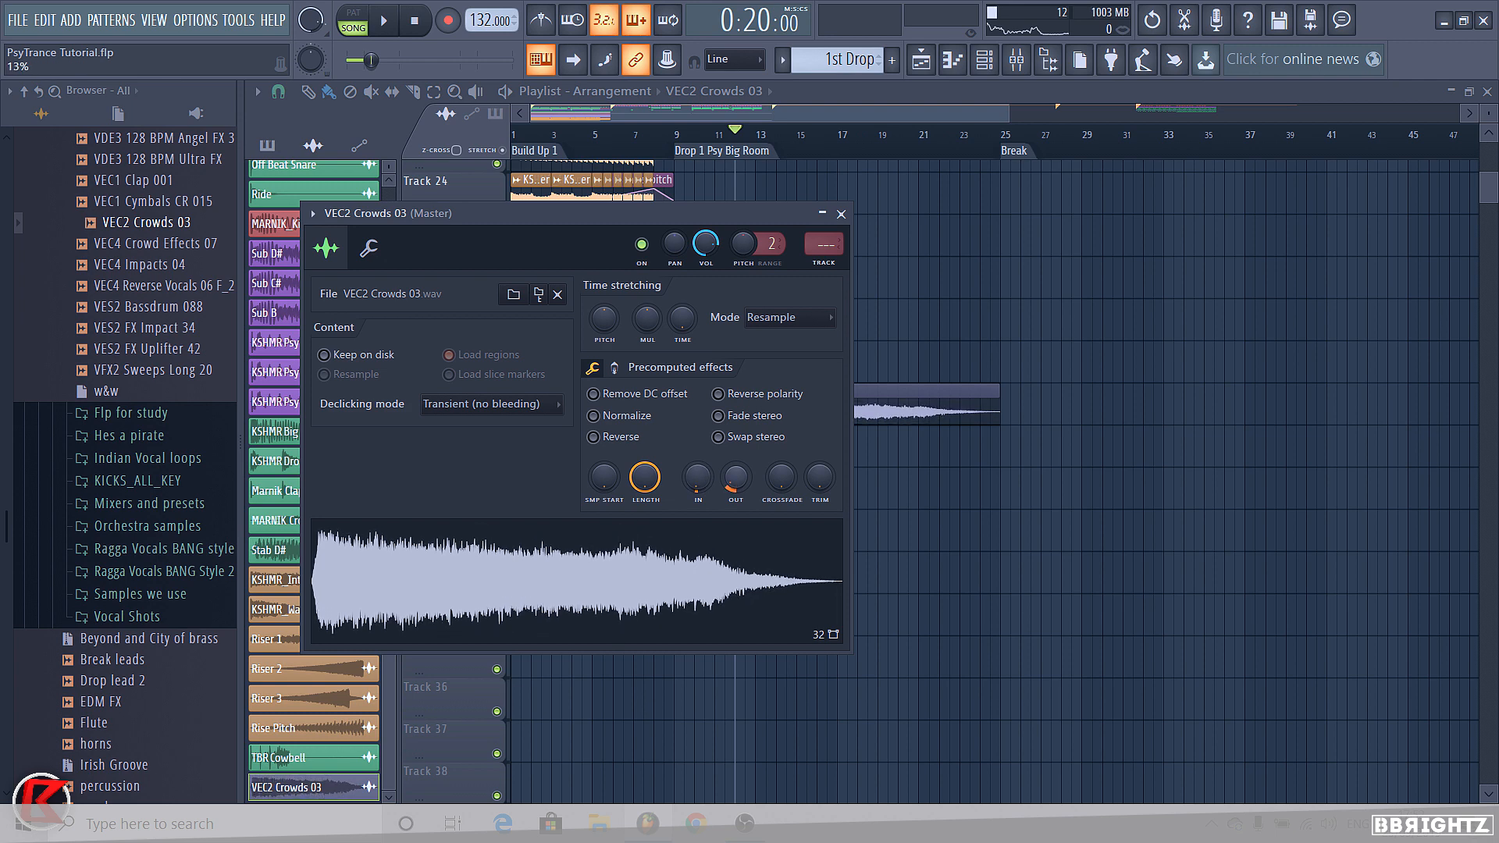
key(Escape)
Rename the VEC2 Crowds 03 clip as Crowds and colour it orange like the riser clips
click(680, 391)
click(740, 477)
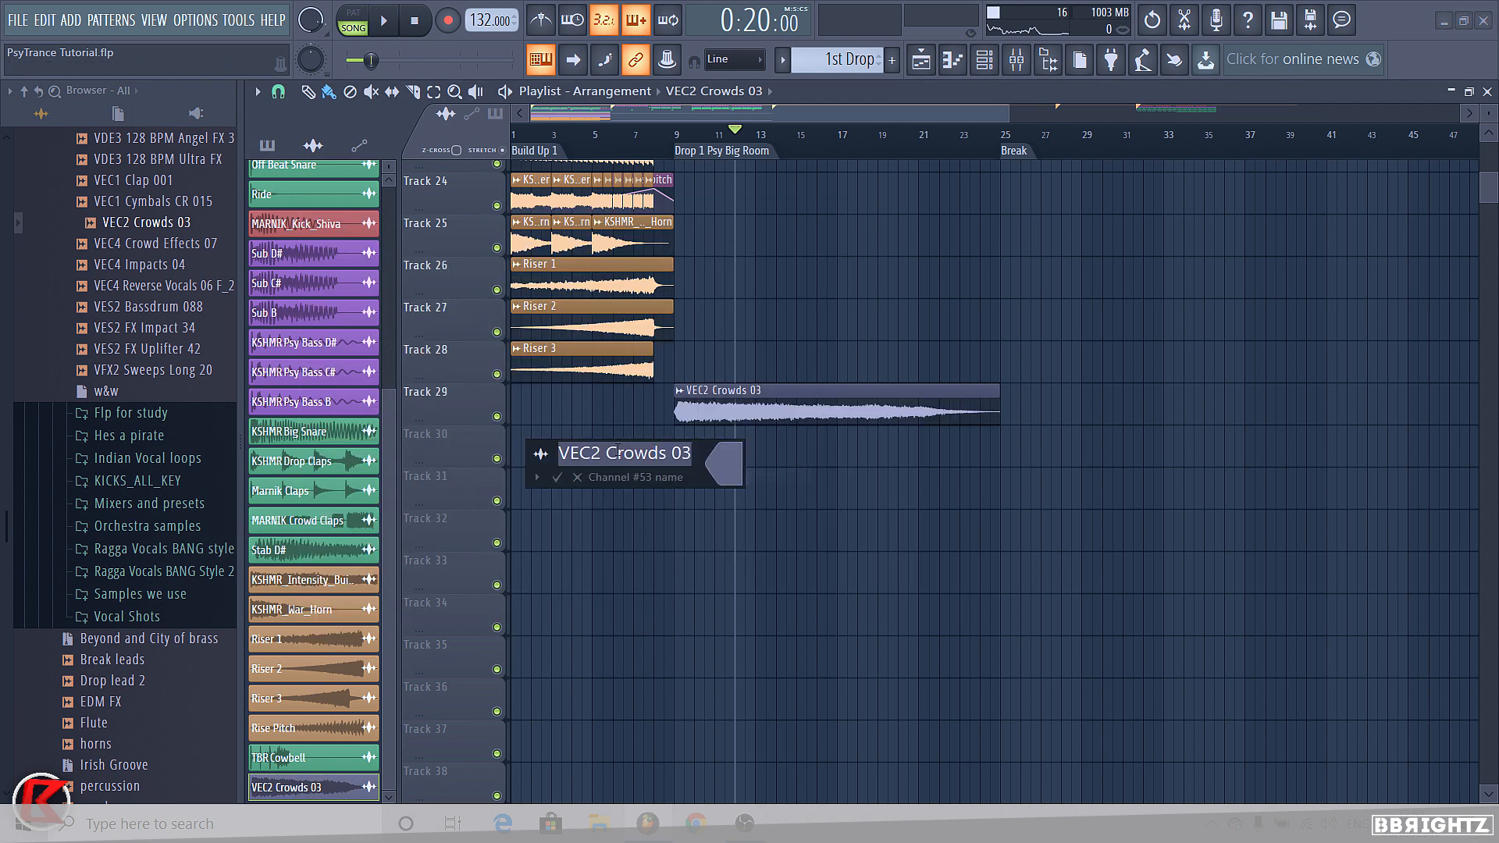
click(743, 484)
click(751, 729)
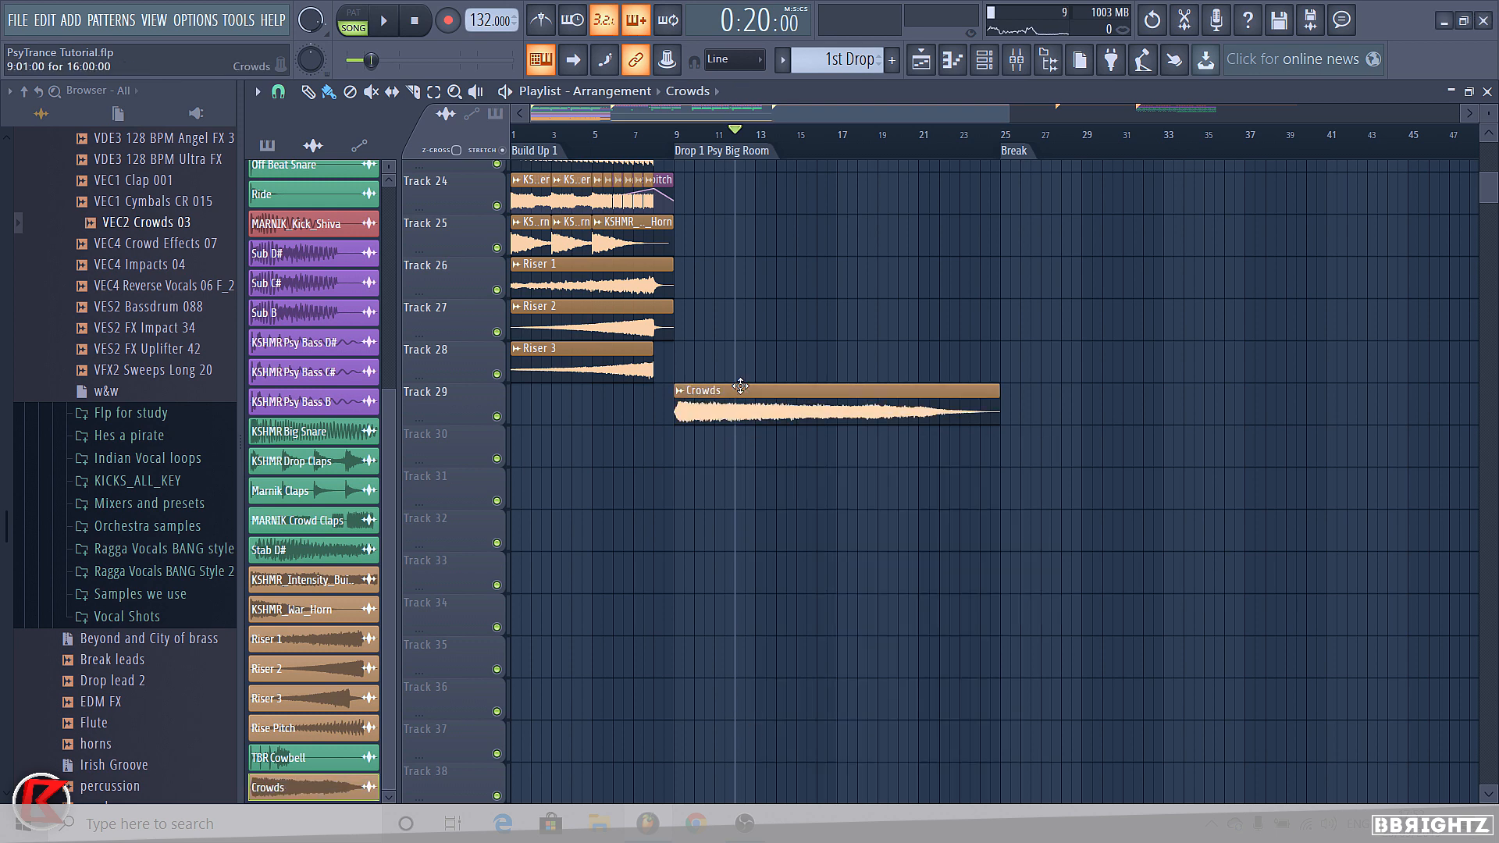
Solo the Crowds track in the mixer and lower its fader well below the riser tracks while playing from Drop 1
click(1016, 59)
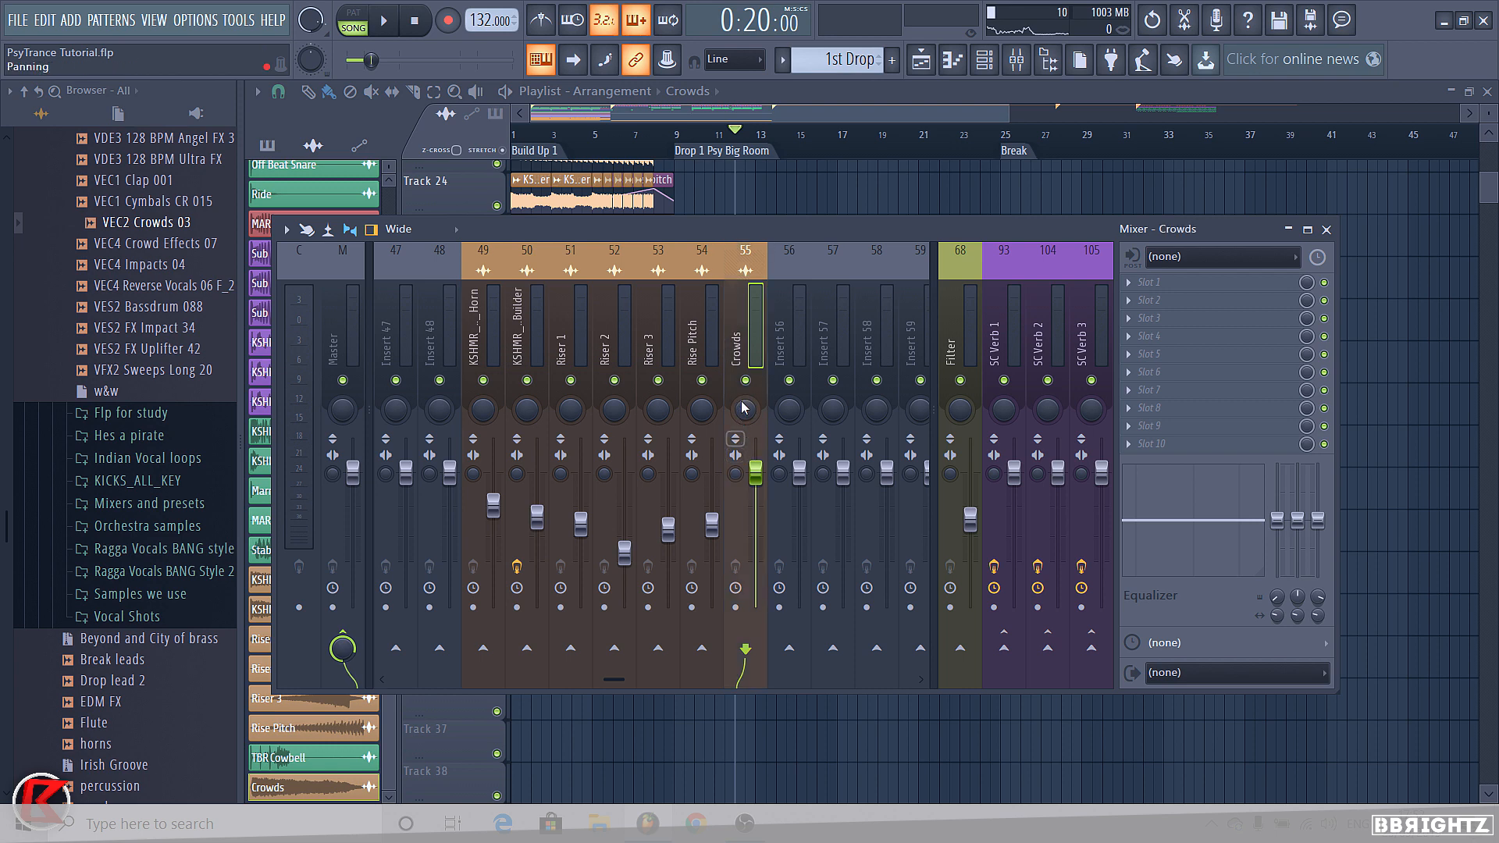
right_click(744, 380)
click(706, 151)
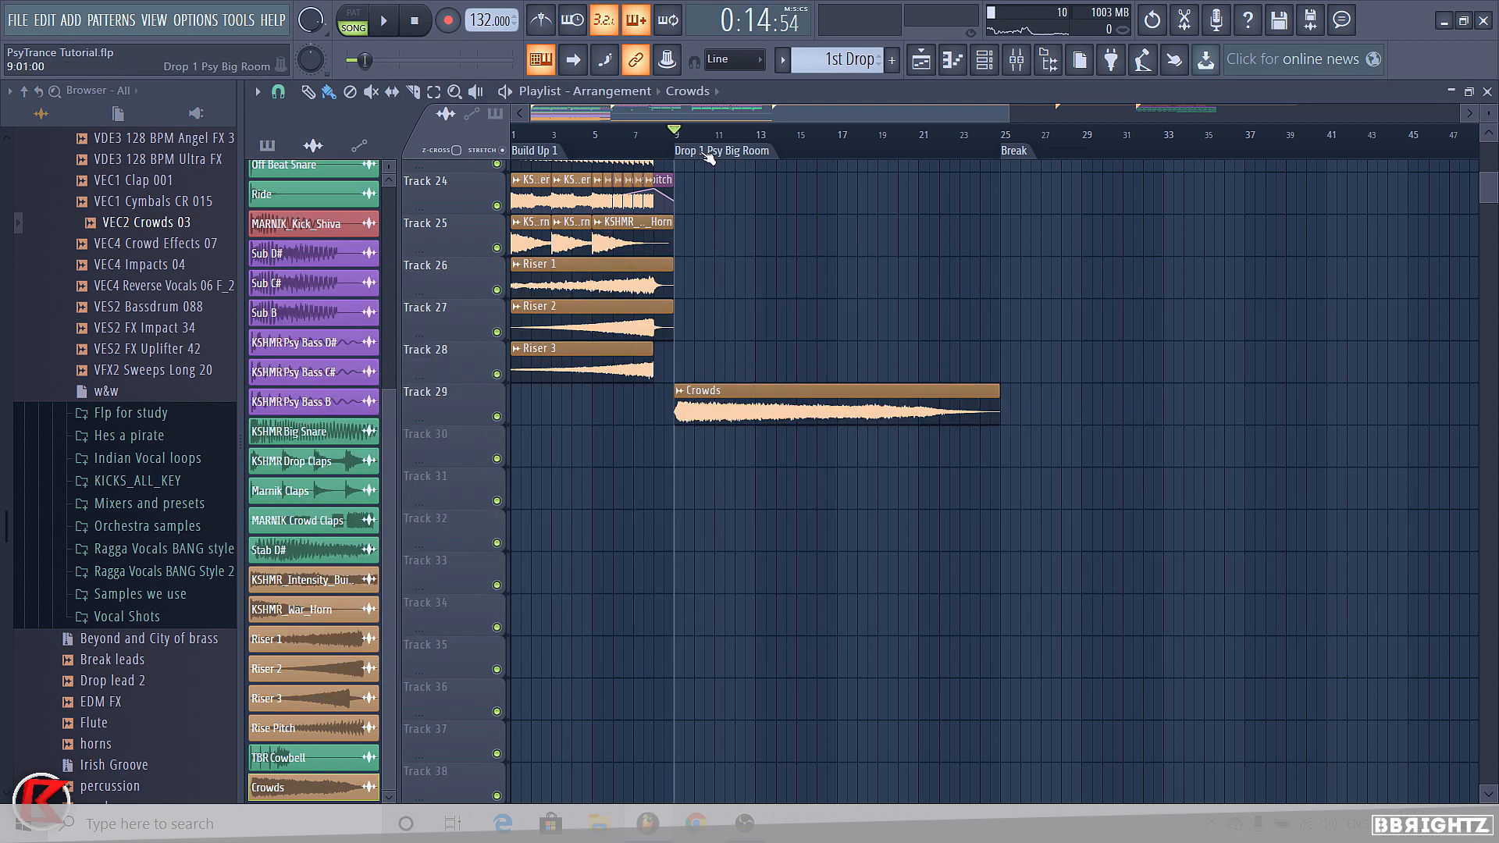
key(space)
click(1017, 60)
drag(756, 531, 755, 553)
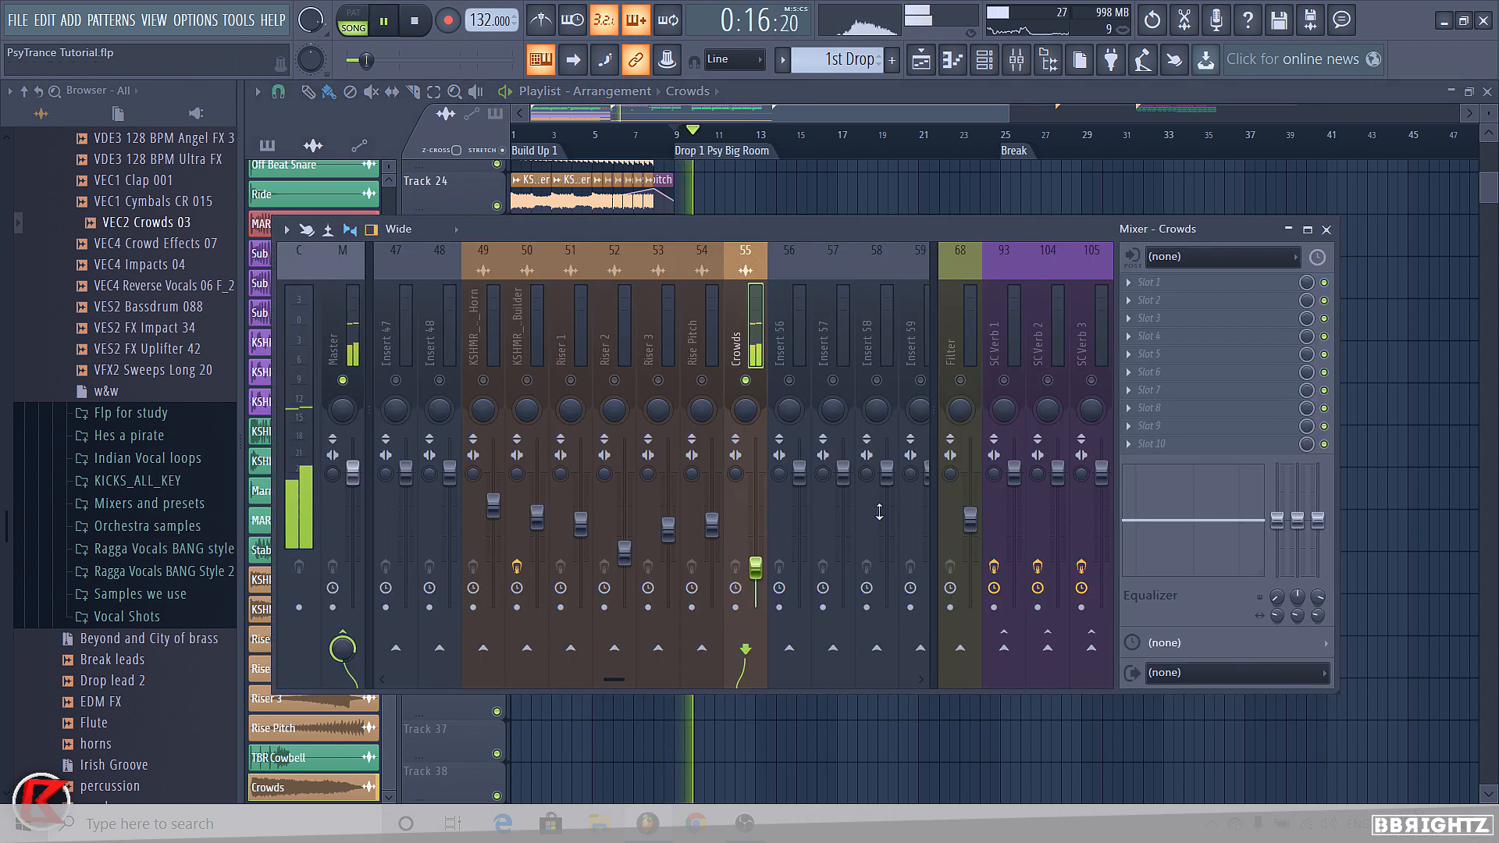
Add Kickstart to slot 8 of the Crowds mixer track with the quarter-note pumping curve, and save the project
click(1156, 408)
click(857, 517)
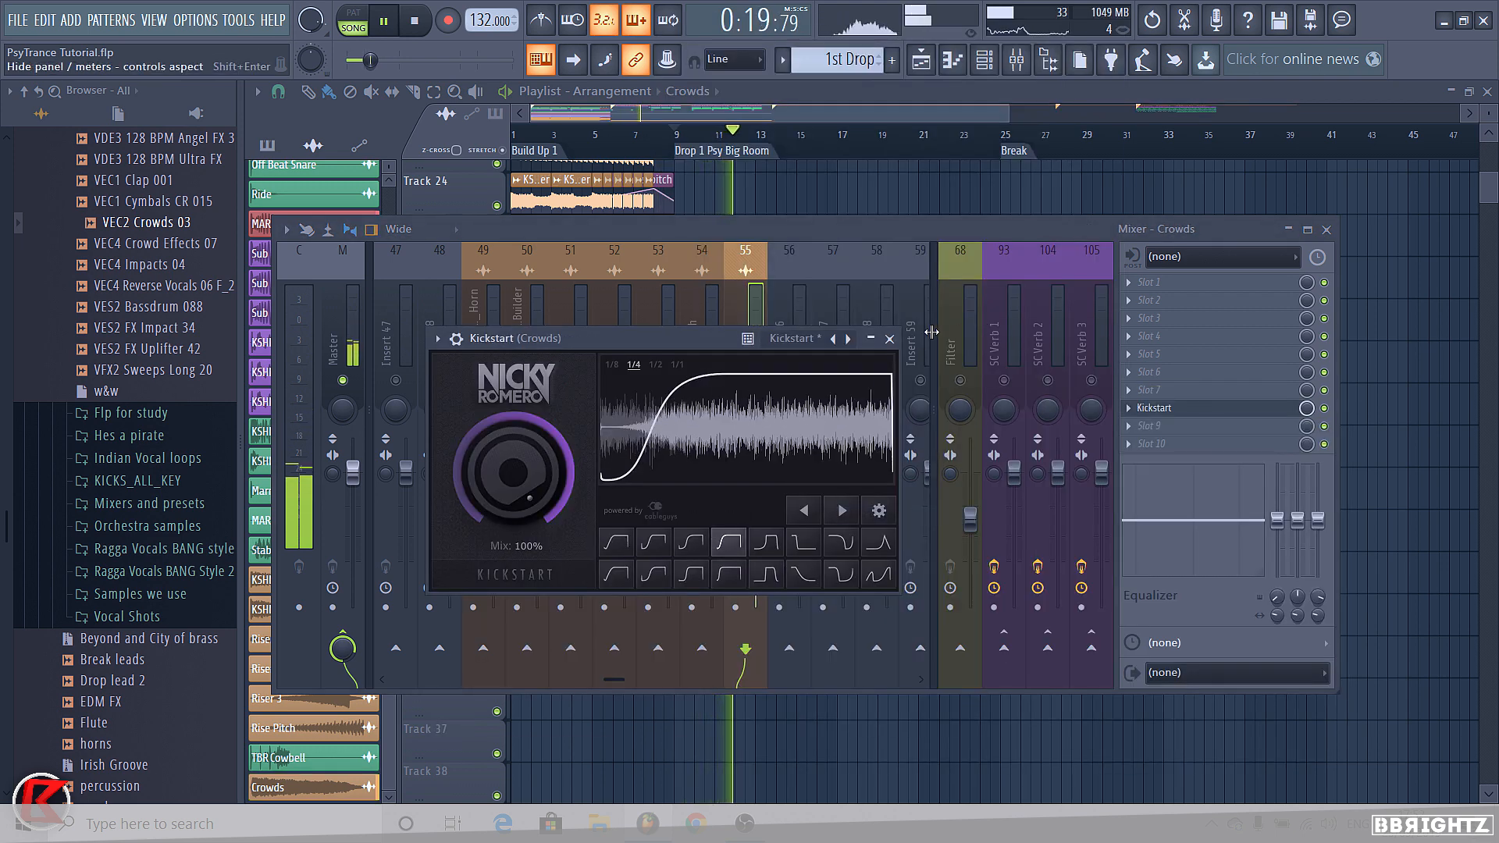
click(890, 339)
key(ctrl+s)
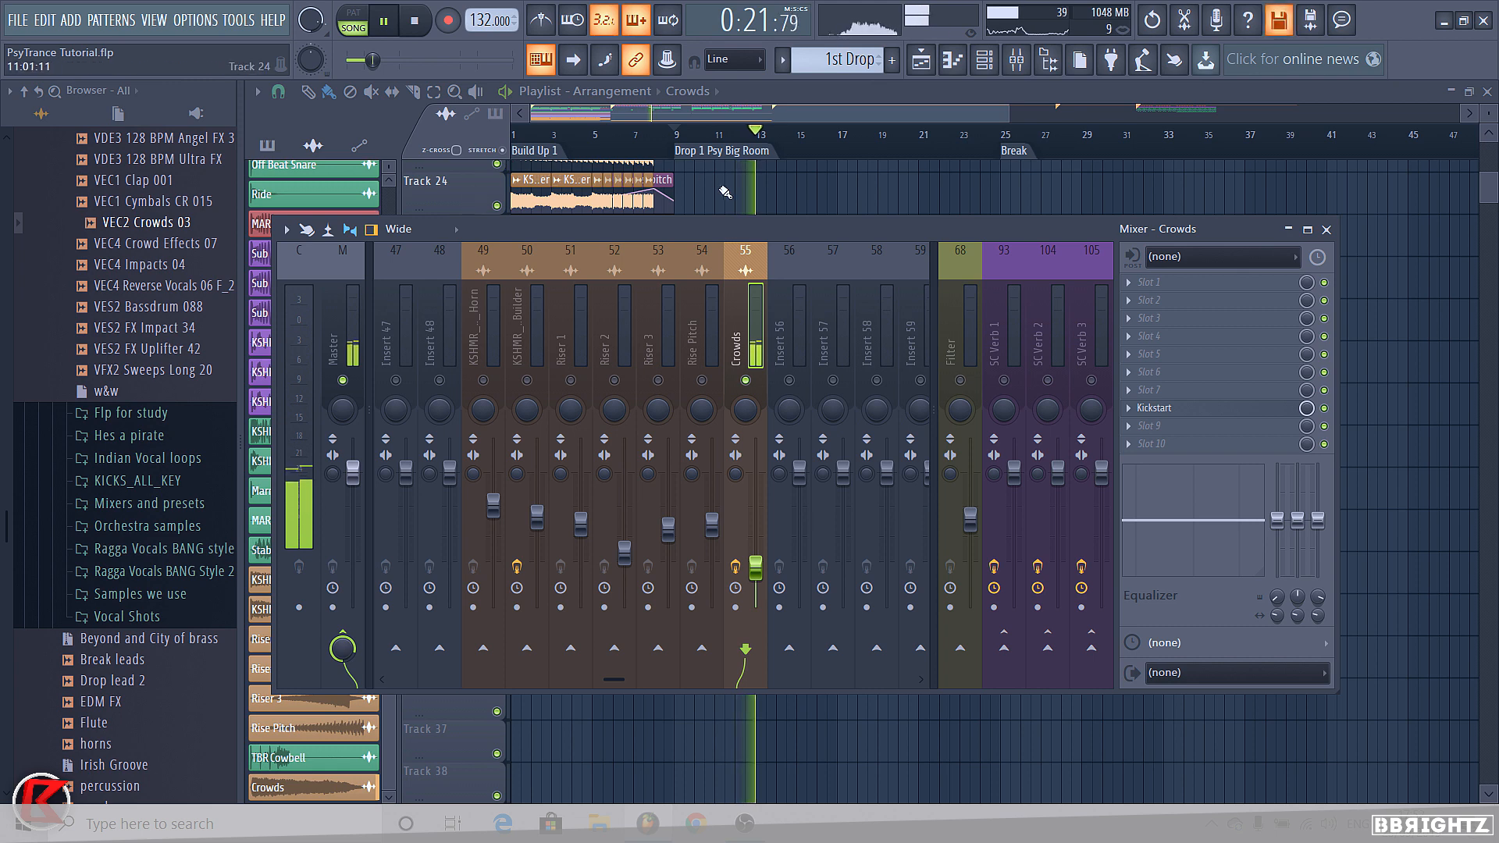
Stop playback and collapse the KEVU Samples and Artist Sample Collection folders in the sample browser
key(F9)
scroll(152, 354, up, 12)
key(space)
scroll(129, 337, up, 2)
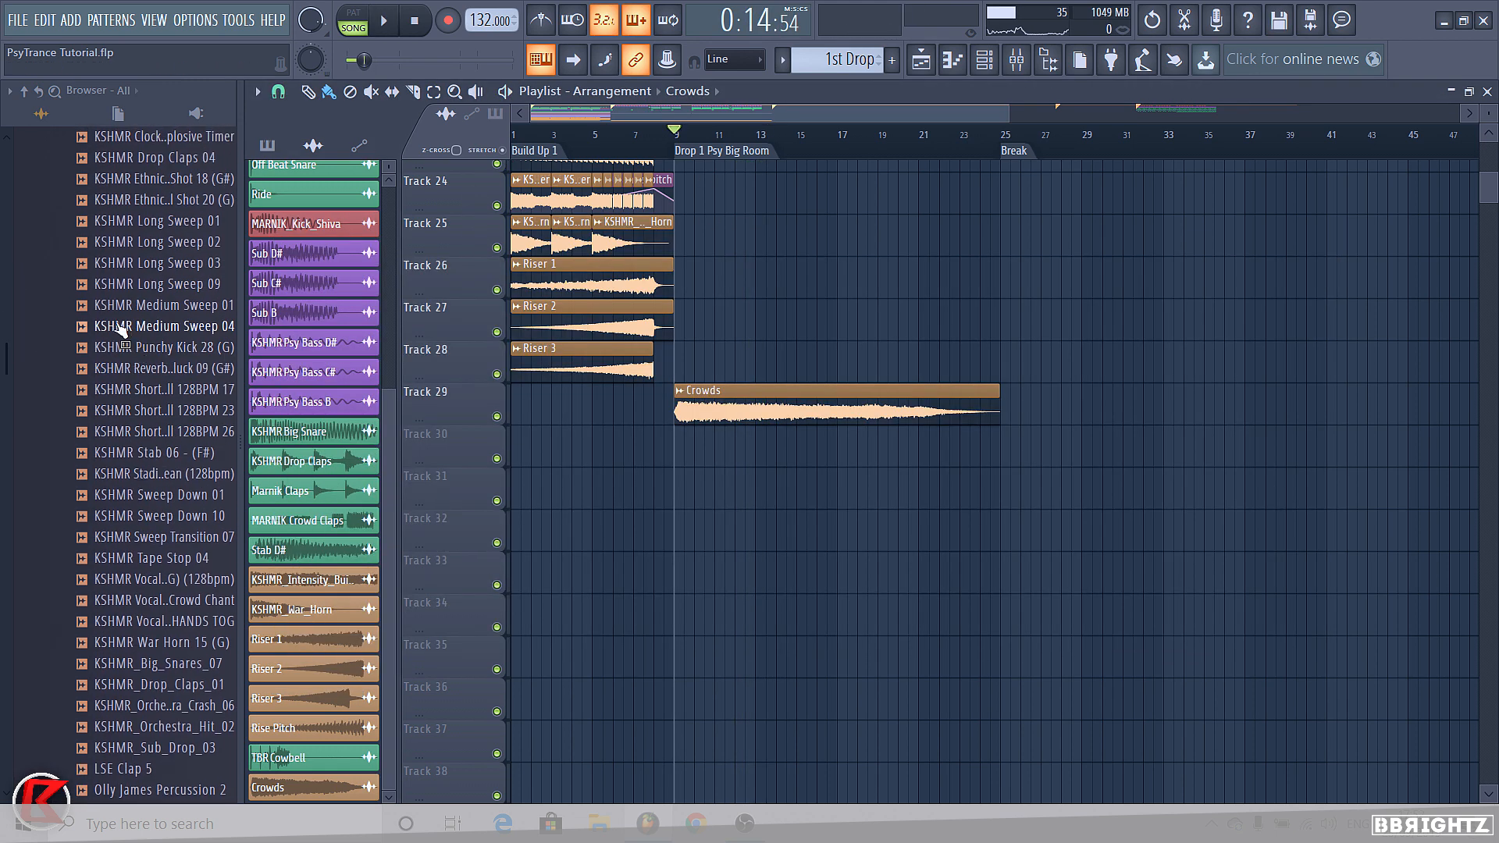
scroll(134, 294, up, 15)
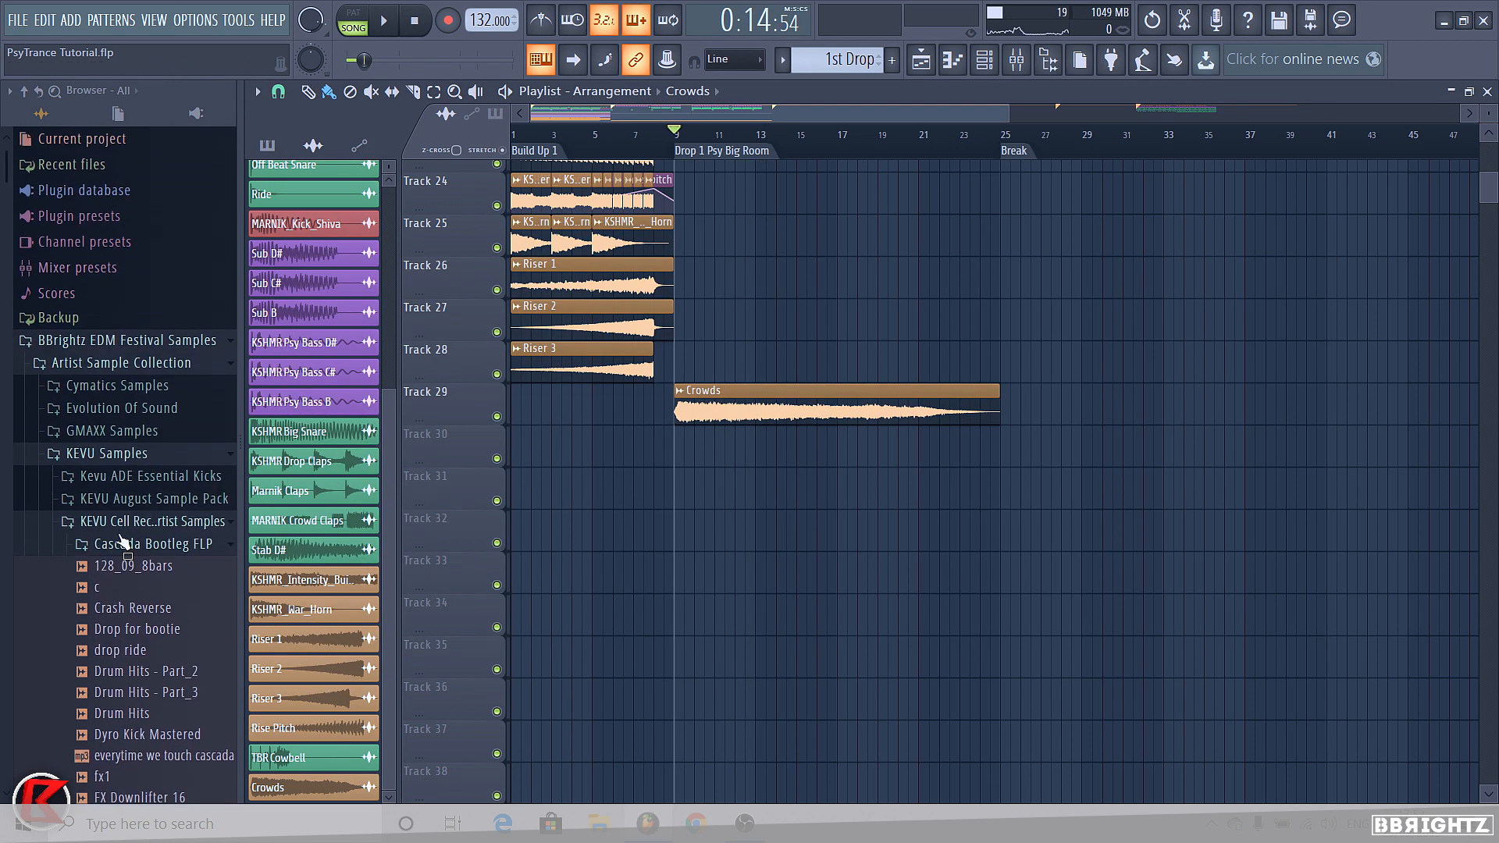
click(113, 454)
click(125, 365)
Place REV-FXT1 Downlifter 01 from the Revealed FX Tools Vol. 1 Downlifters folder on Track 30 at bar 9
scroll(152, 531, down, 8)
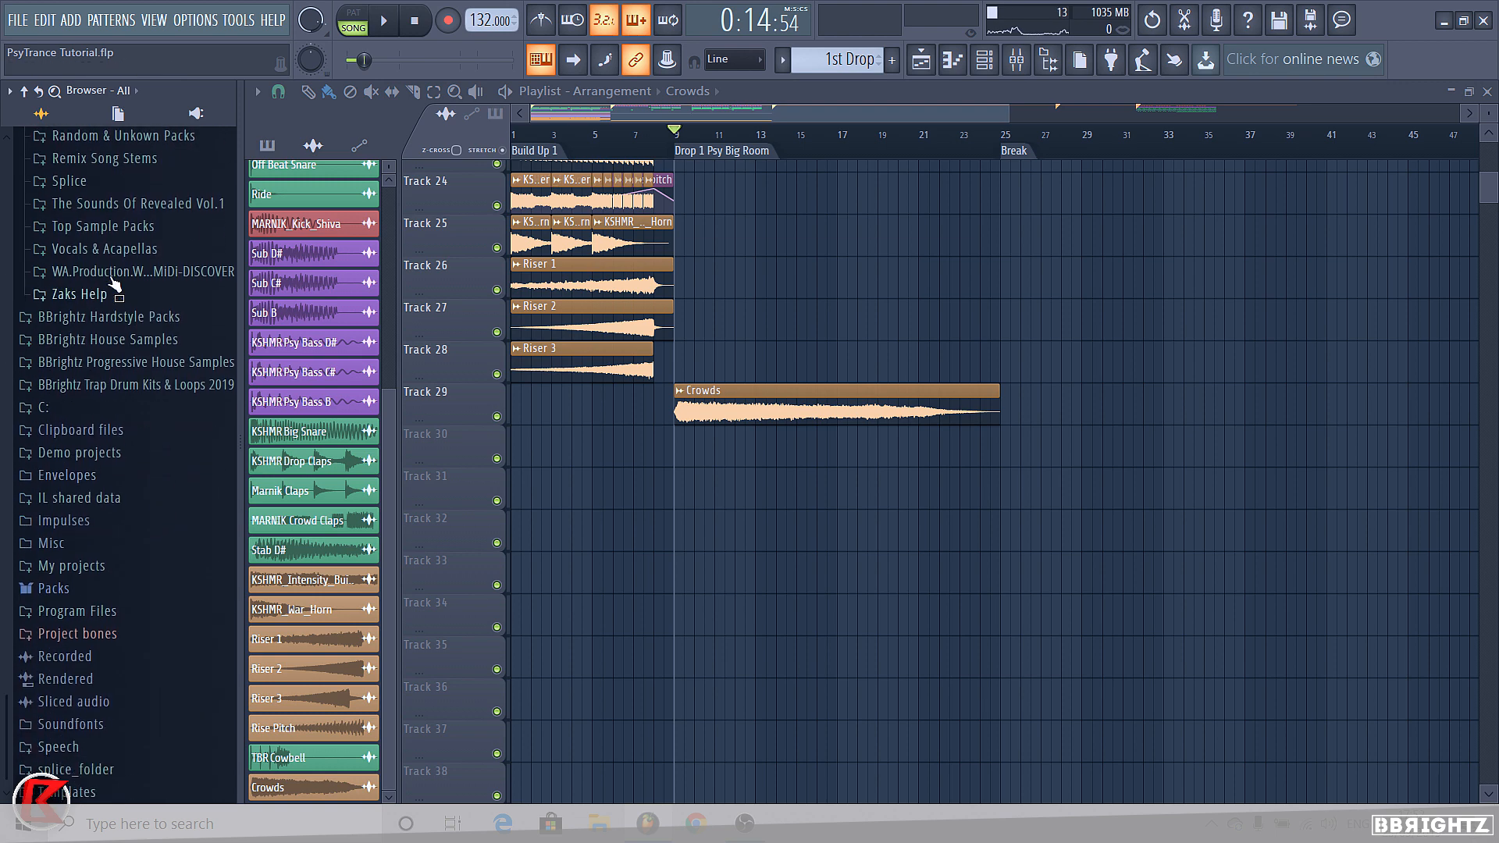
scroll(117, 283, up, 2)
click(156, 331)
click(145, 598)
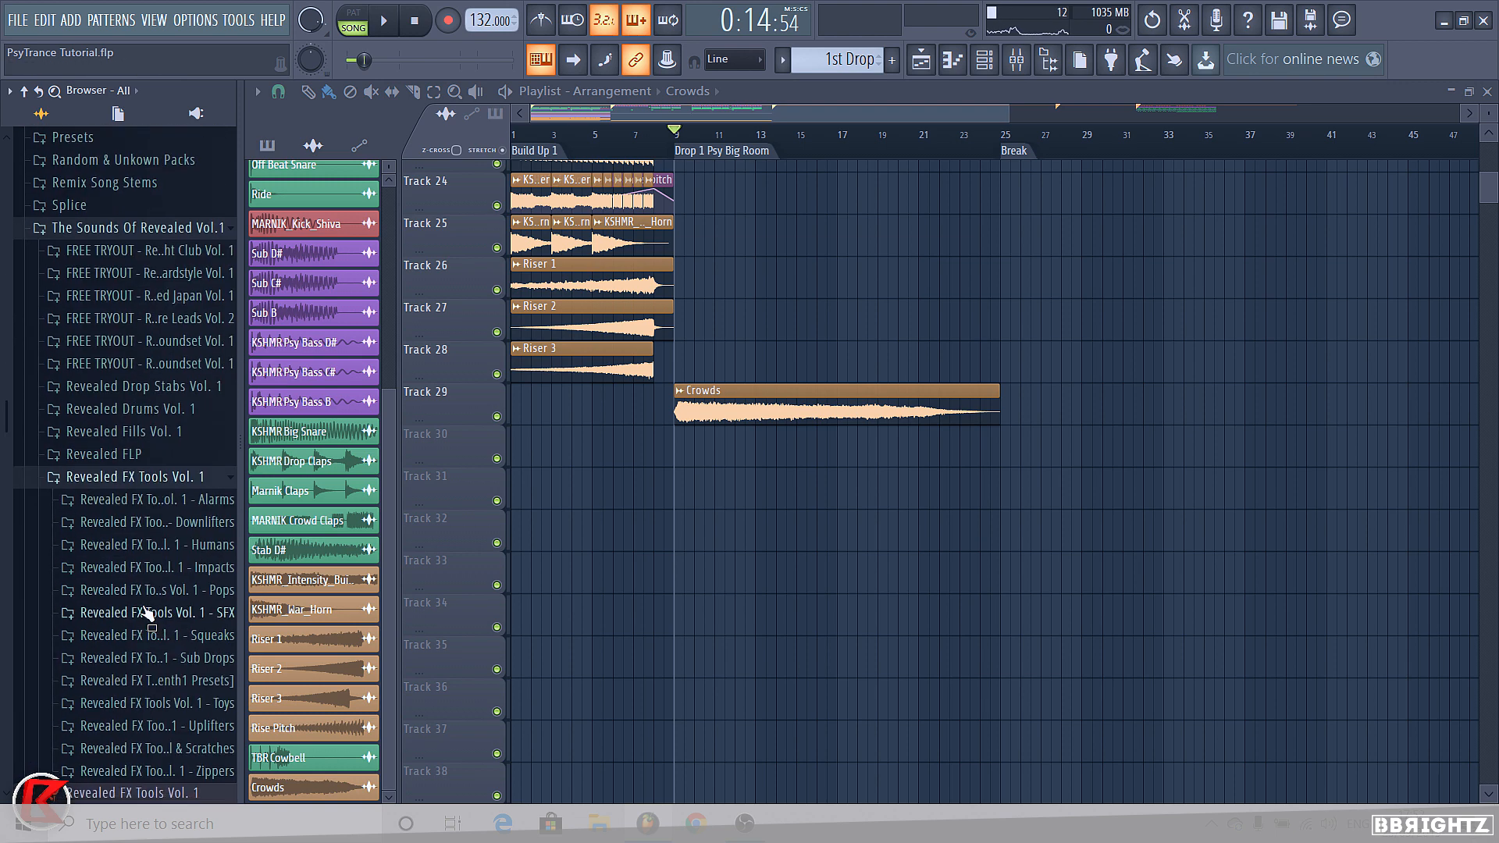
click(168, 528)
drag(156, 544, 679, 451)
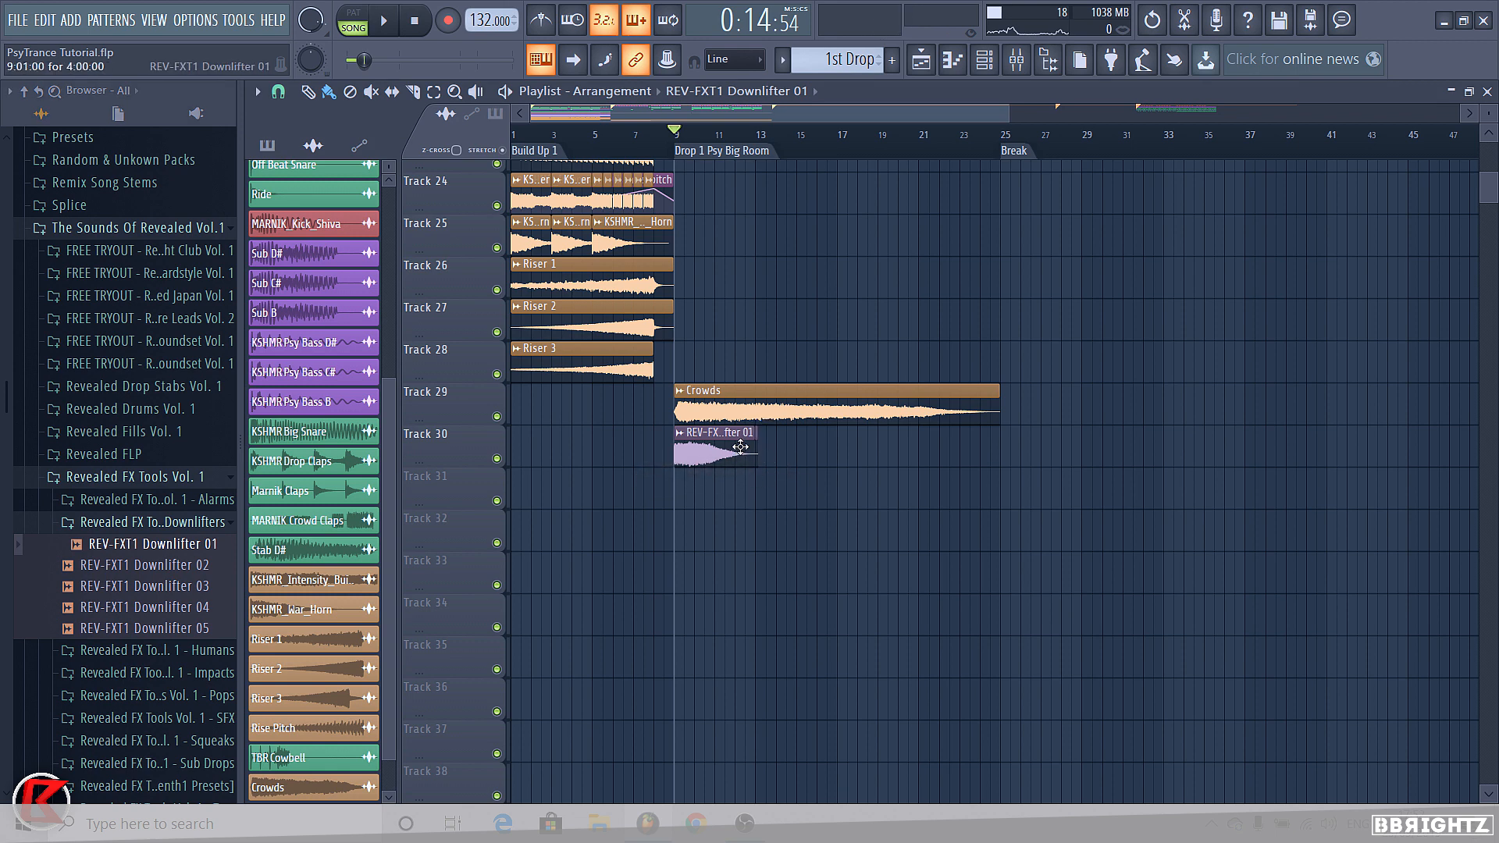
Colour the REV-FXT1 Downlifter 01 clip orange like the Crowds clip
click(680, 434)
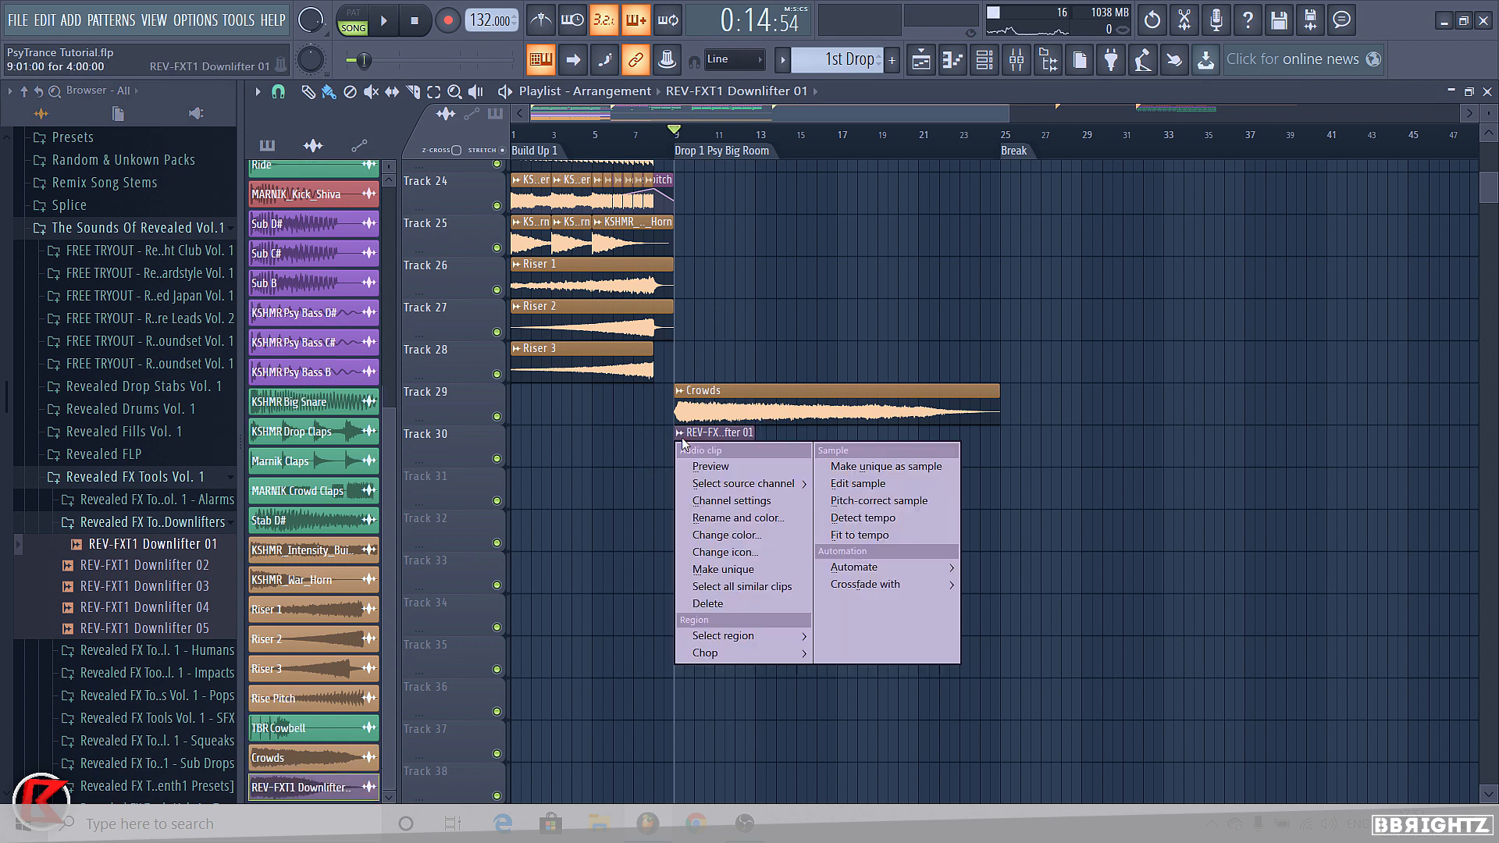
click(729, 536)
click(726, 441)
Solo the downlifter on mixer track 56, lower its fader during playback and reset the master volume
click(1016, 59)
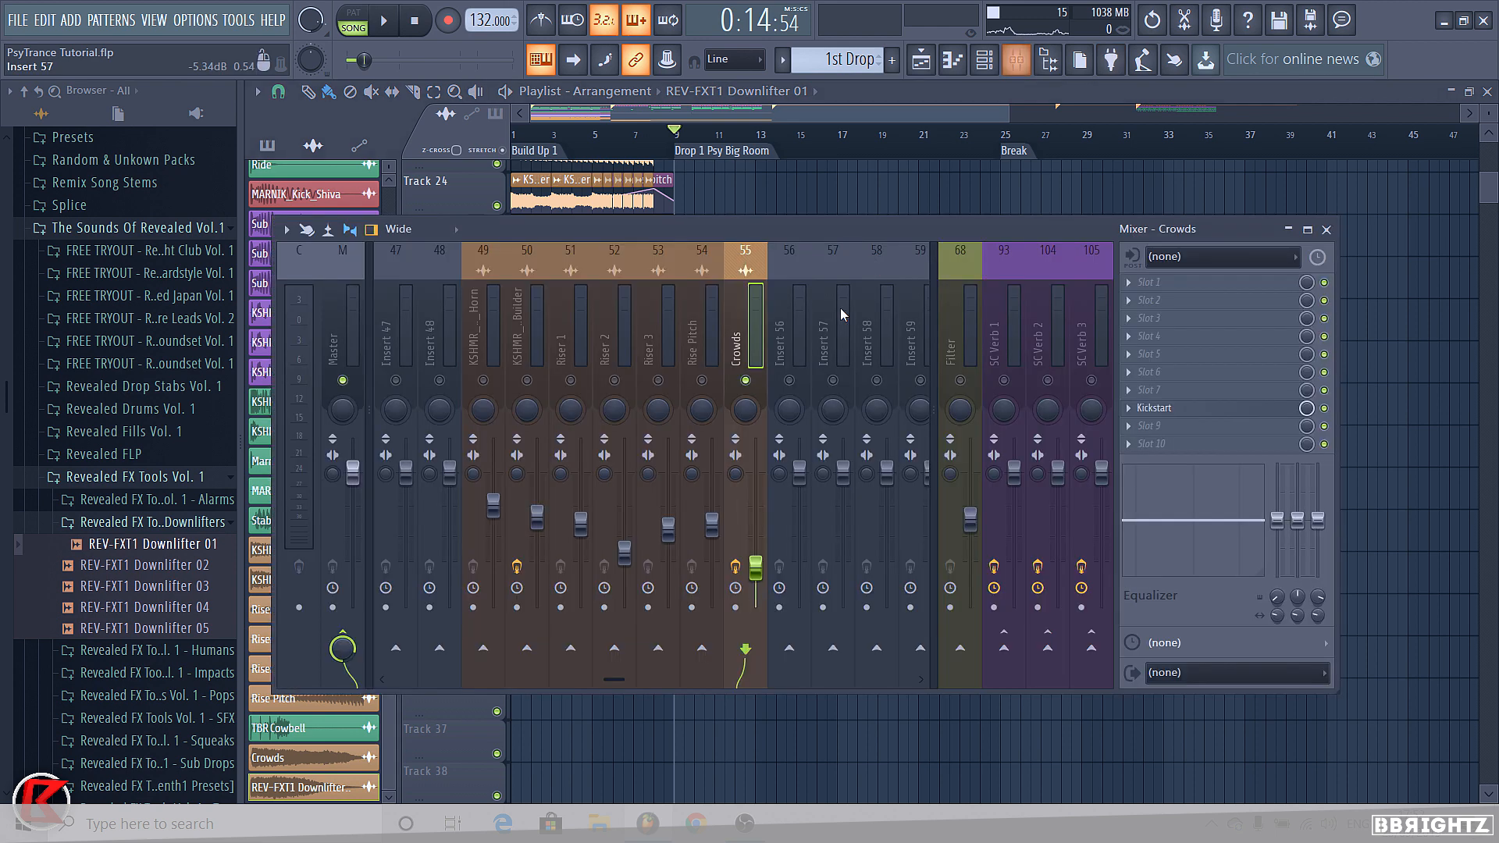
right_click(790, 381)
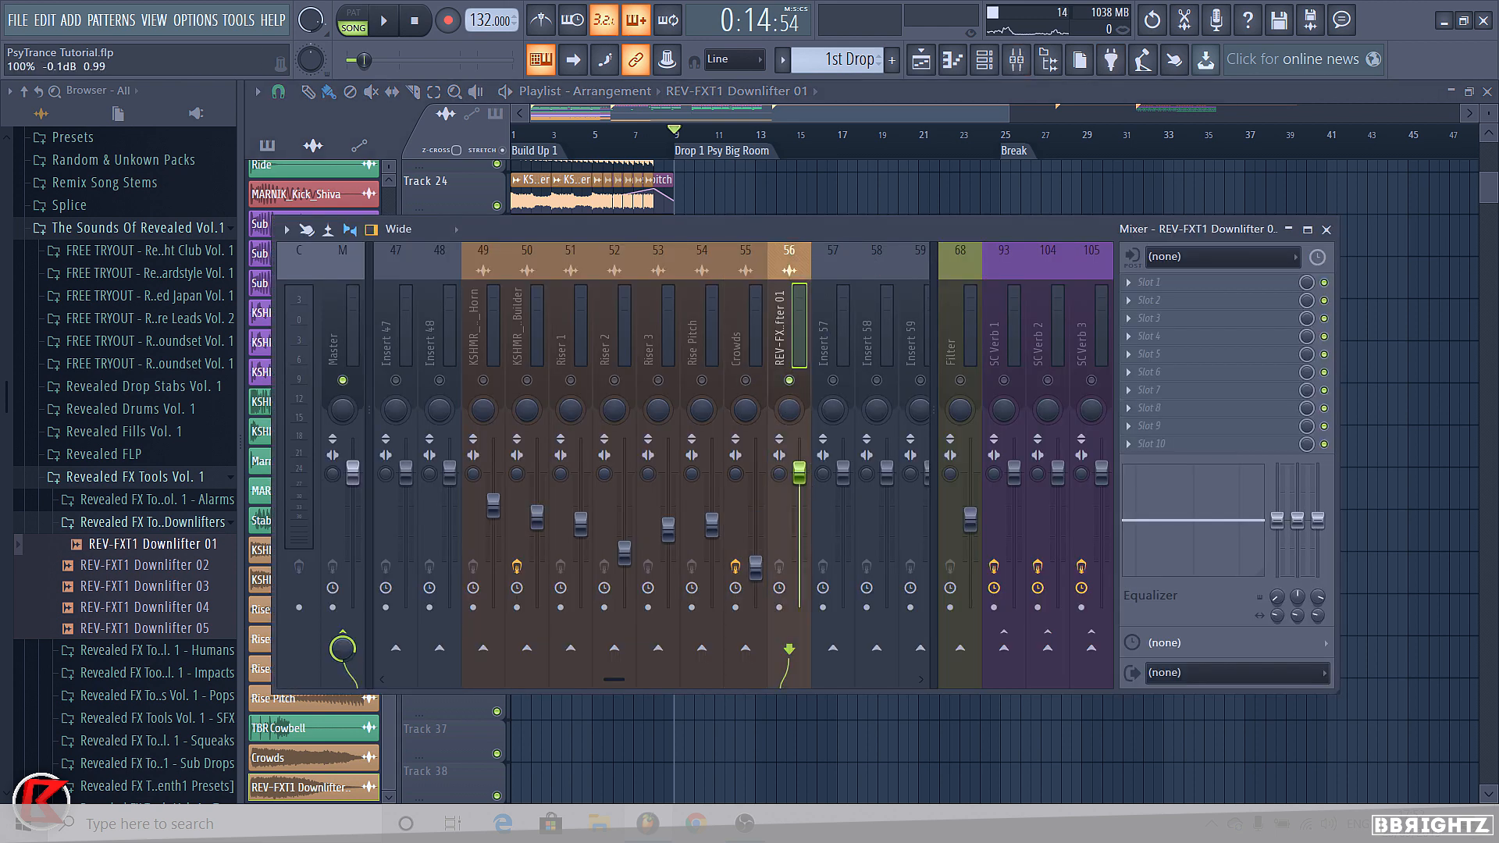
drag(799, 472, 800, 533)
key(space)
right_click(312, 23)
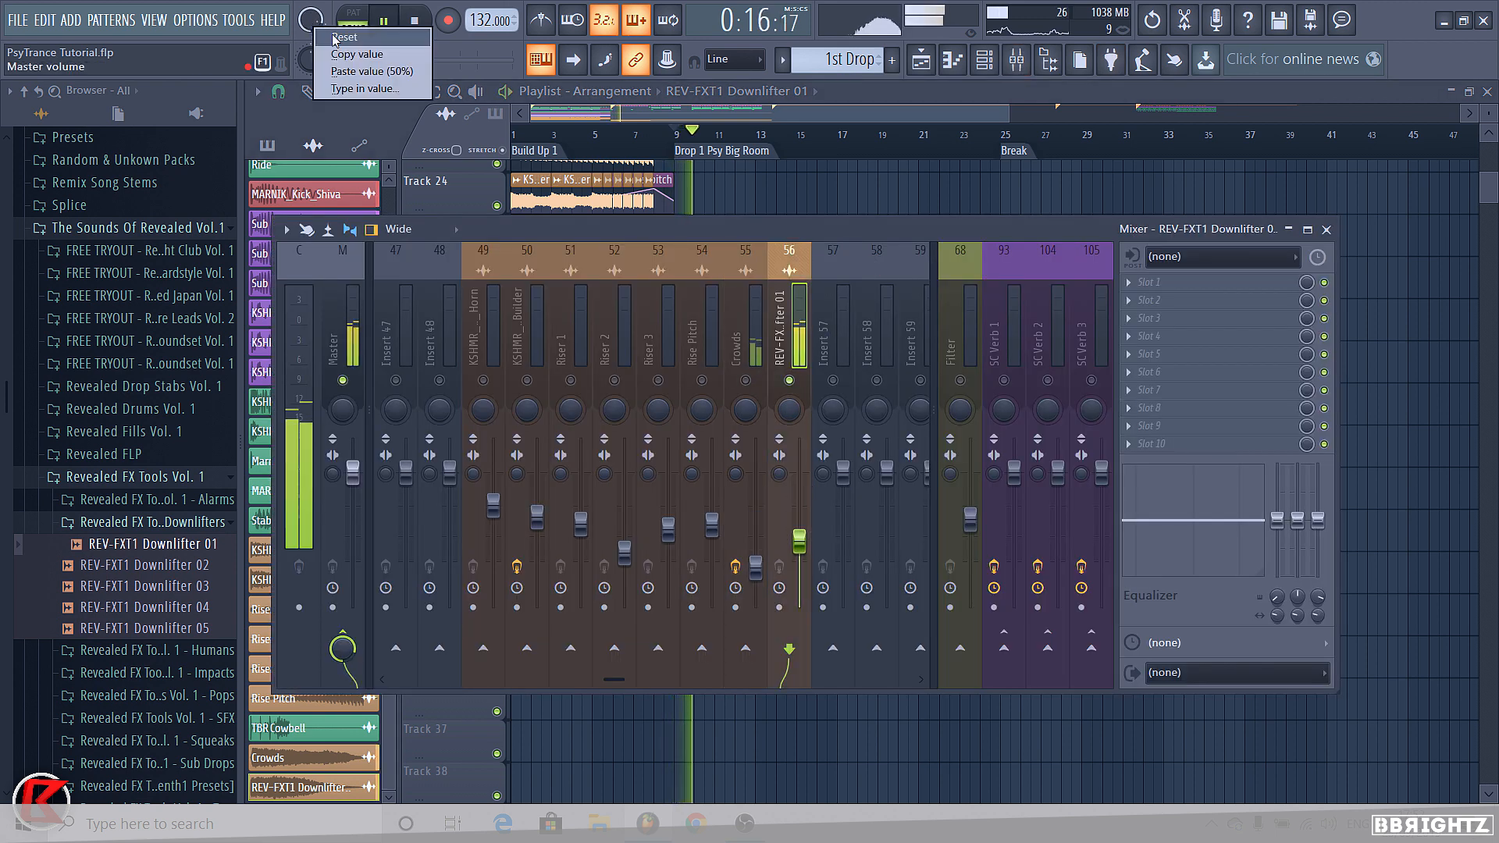
click(332, 36)
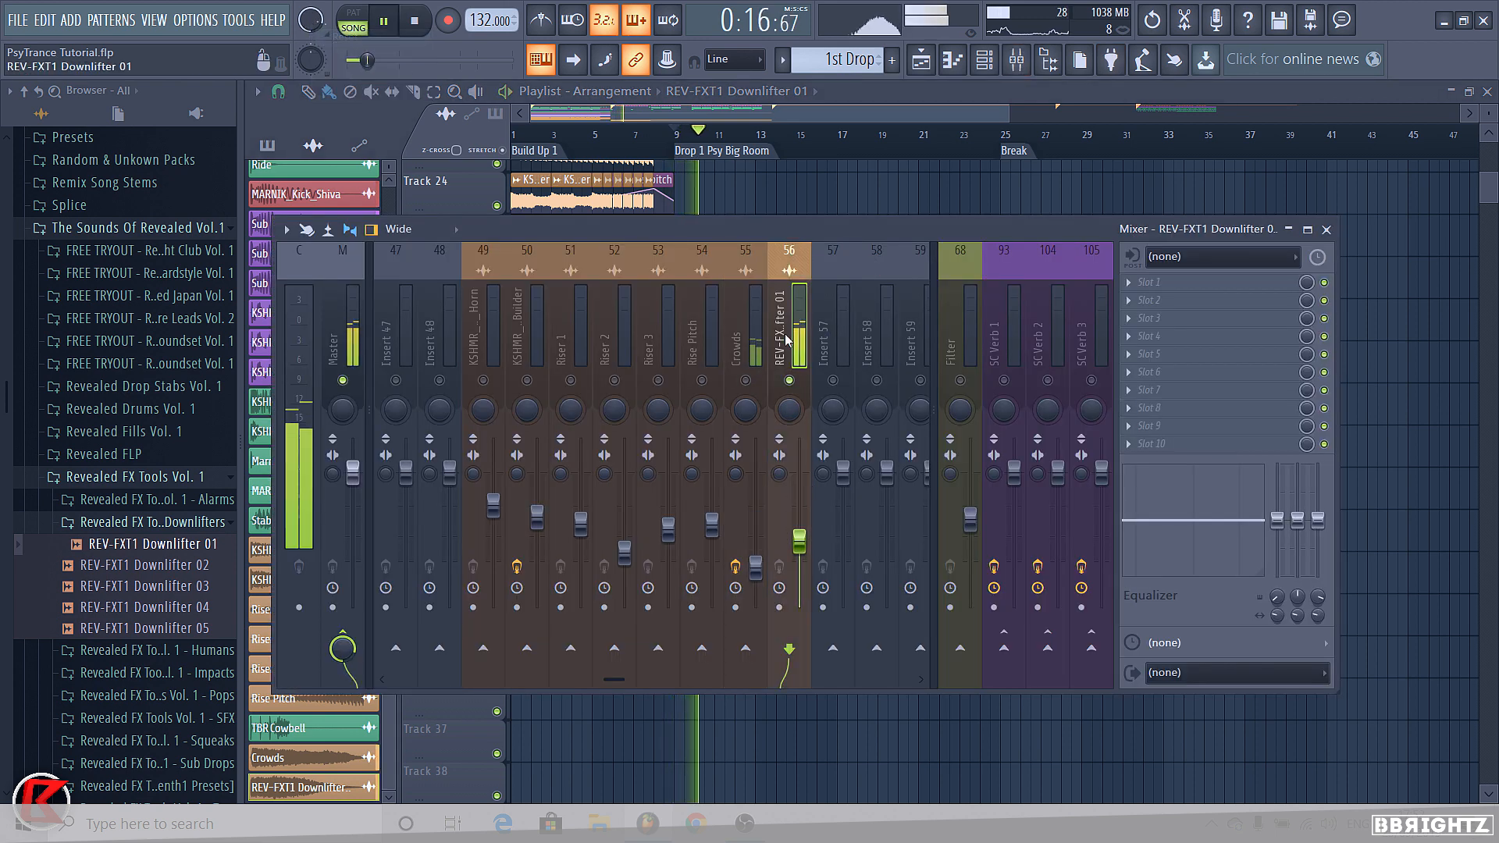
Unsolo the downlifter track and lower its fader further, down to about the Crowds level, while replaying the drop
right_click(790, 381)
key(space)
key(space)
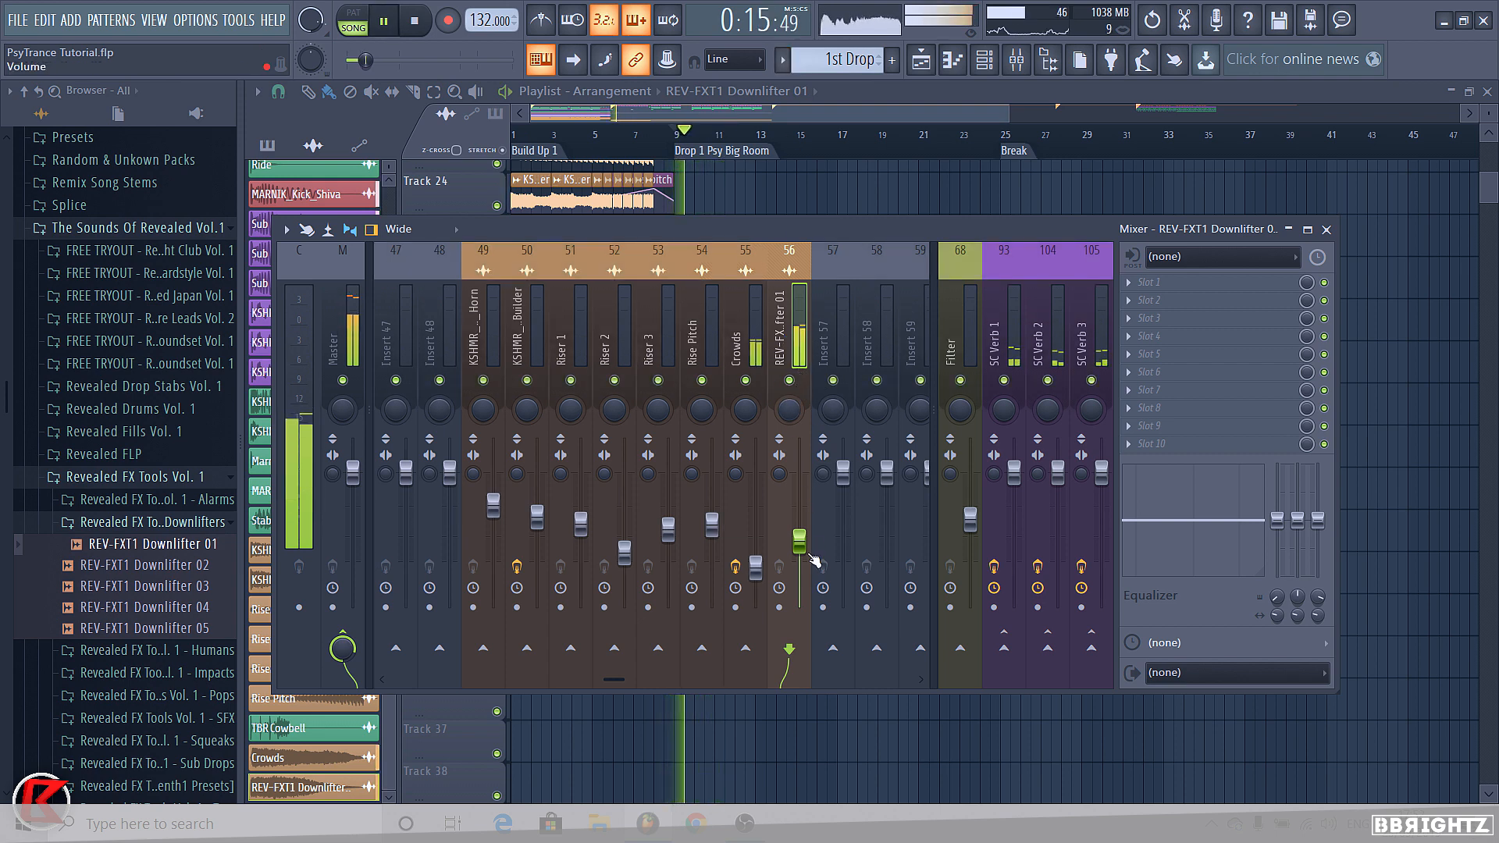
drag(807, 551, 807, 574)
key(space)
key(space)
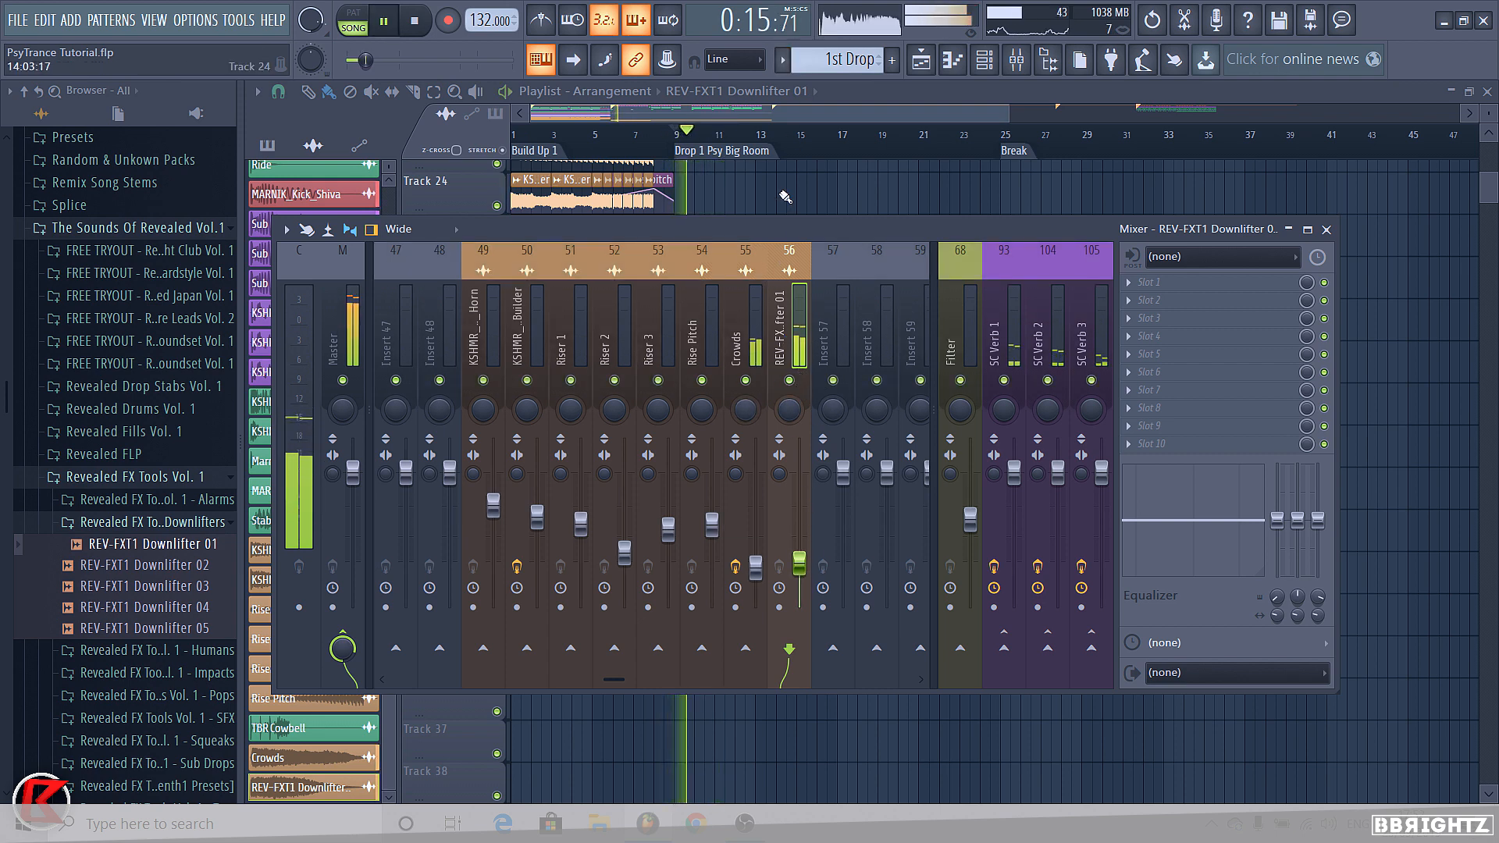
key(F9)
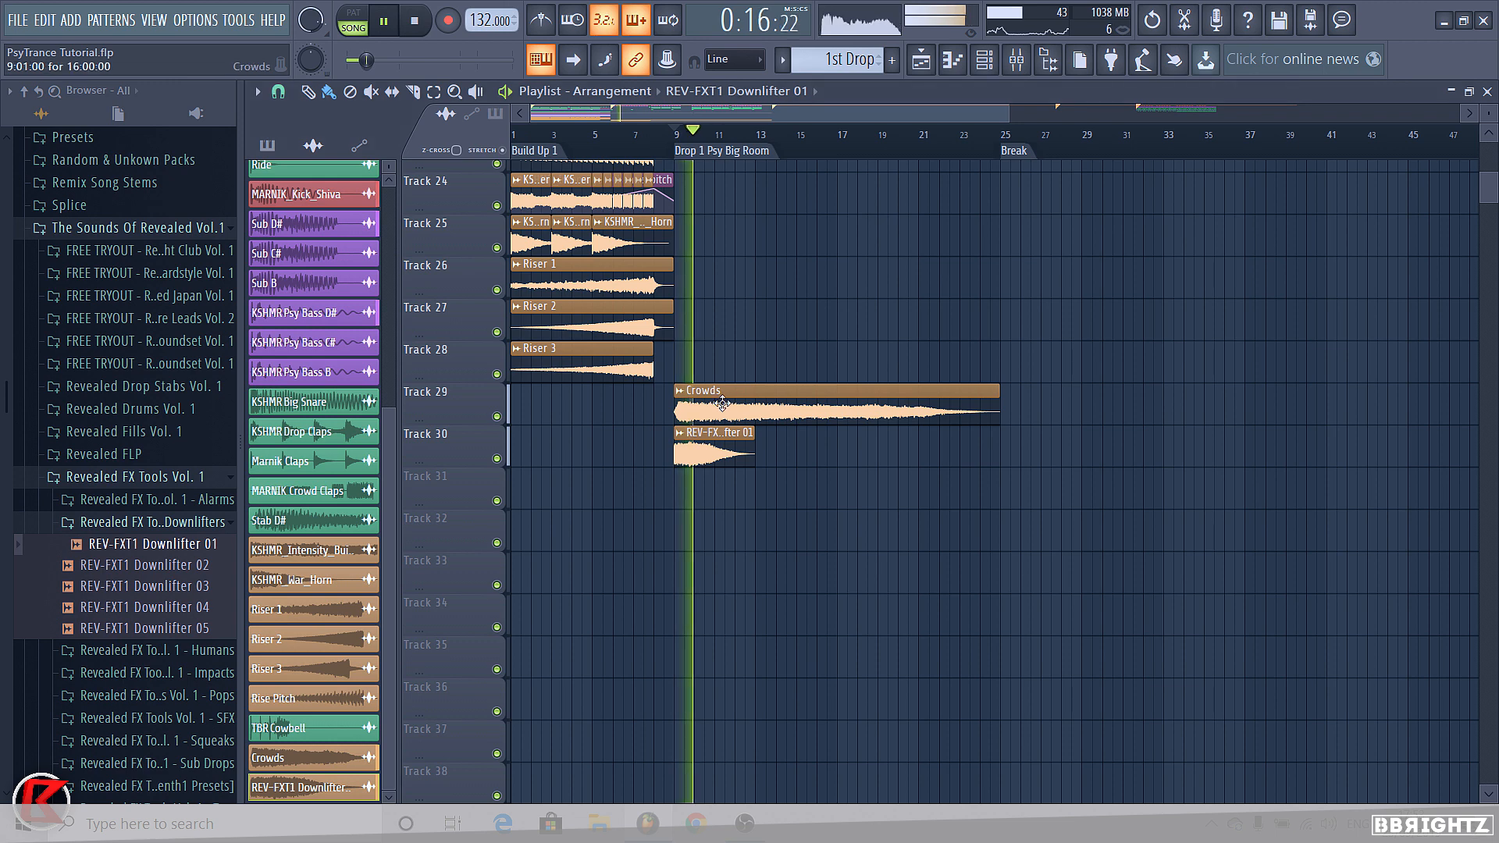
click(134, 465)
Mute the Support LY 1 and Support LY 2 mixer tracks and raise the Main Drop Synth fader slightly
key(F9)
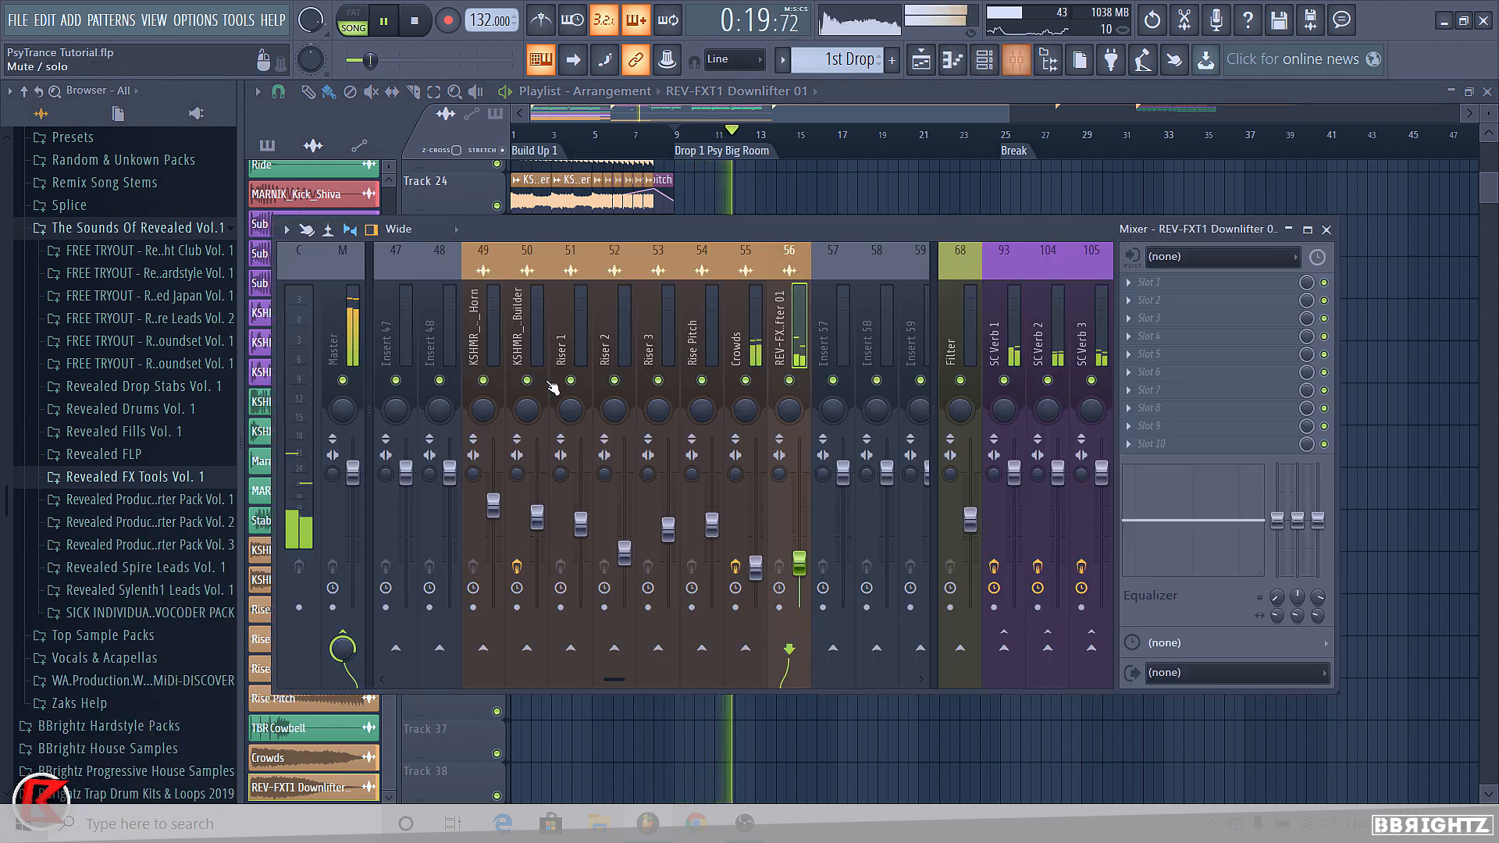
scroll(609, 355, up, 3)
drag(585, 332, 493, 335)
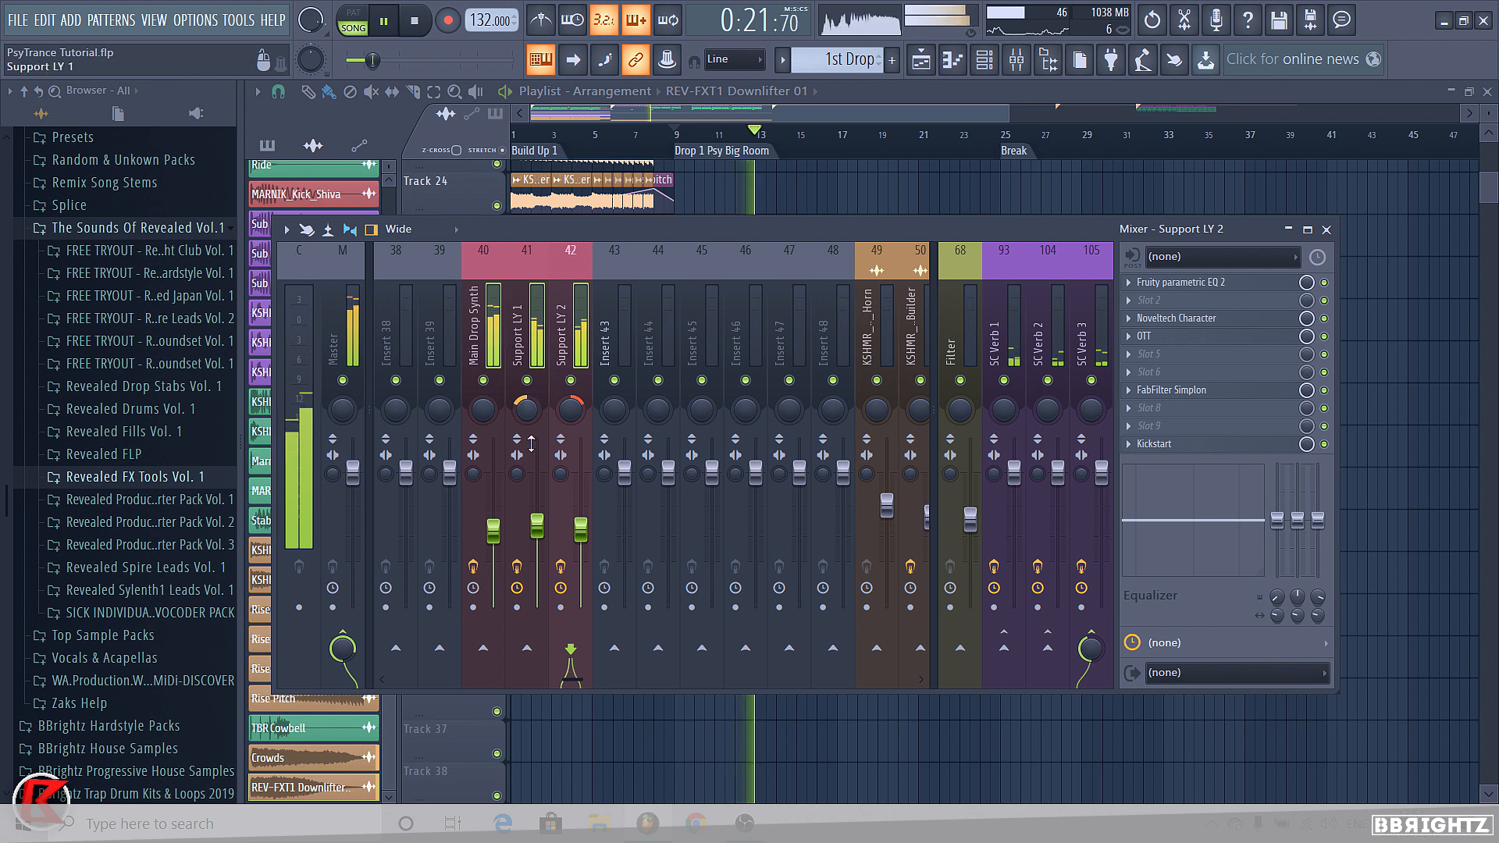
click(538, 295)
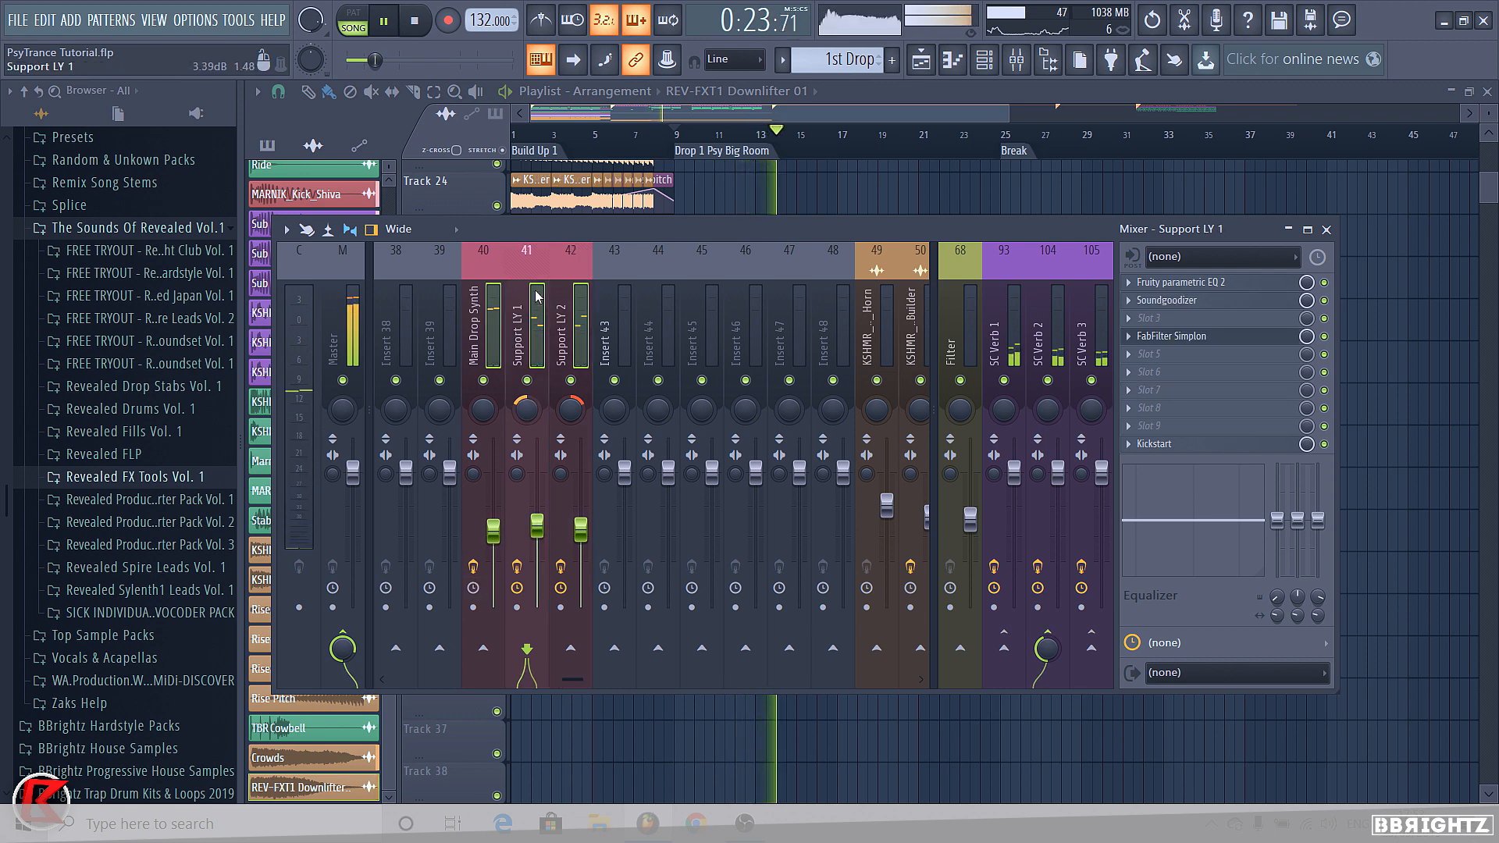
click(575, 334)
click(539, 343)
click(571, 380)
click(527, 380)
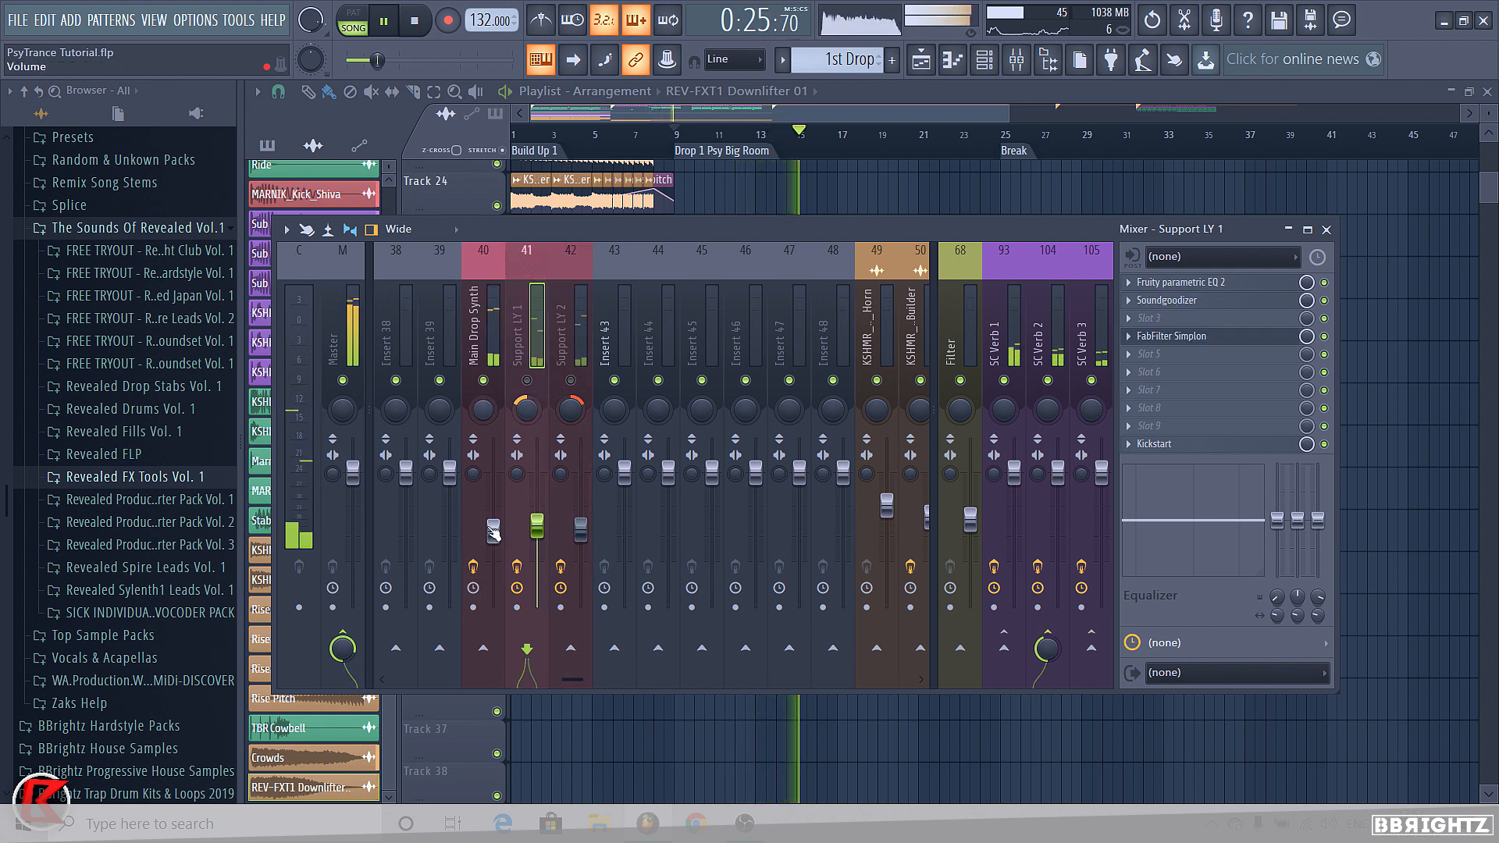
click(494, 531)
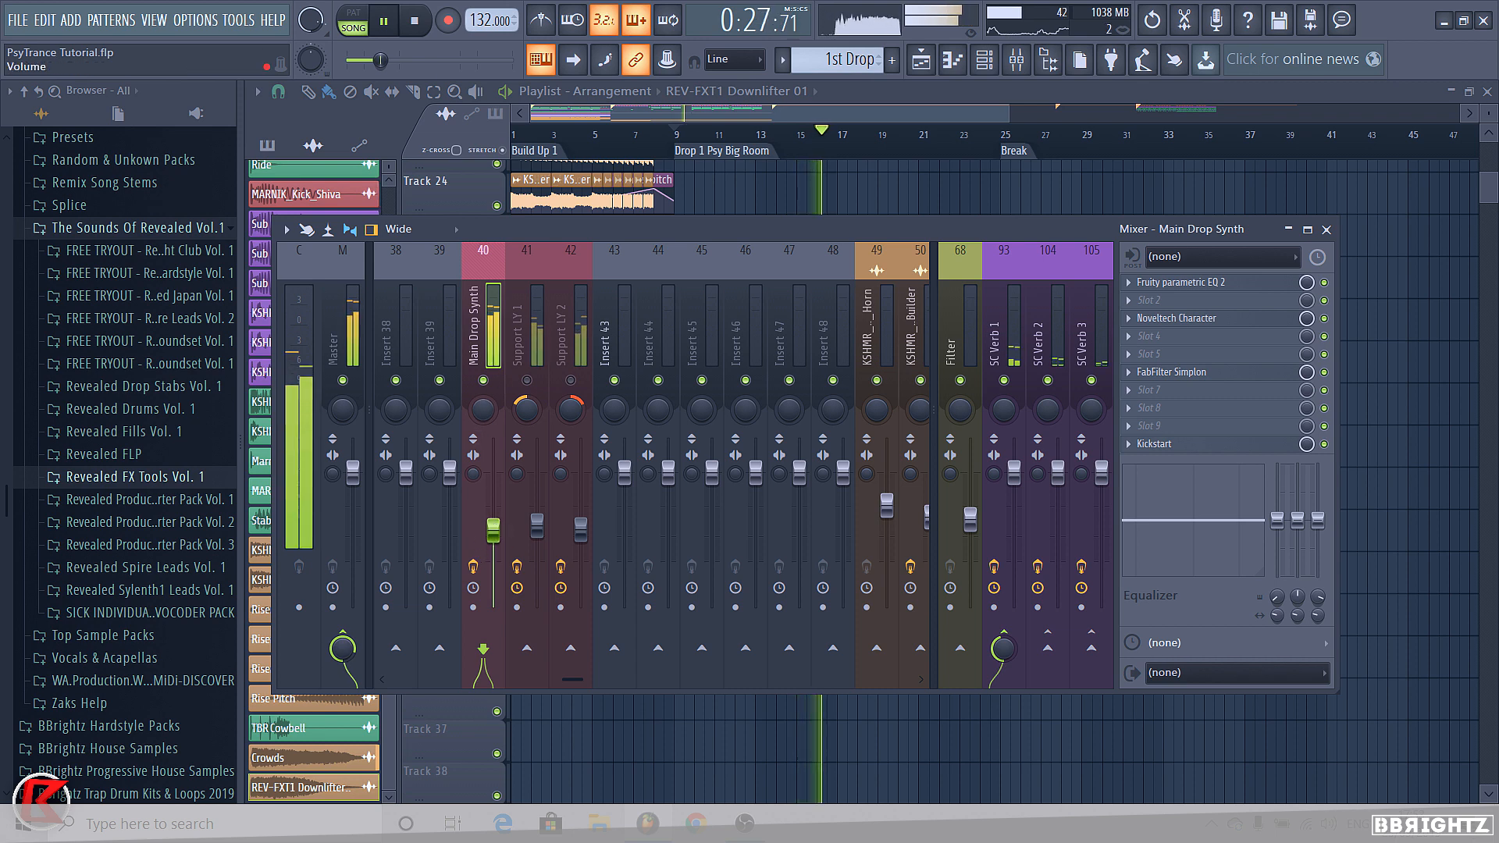
drag(494, 531, 494, 520)
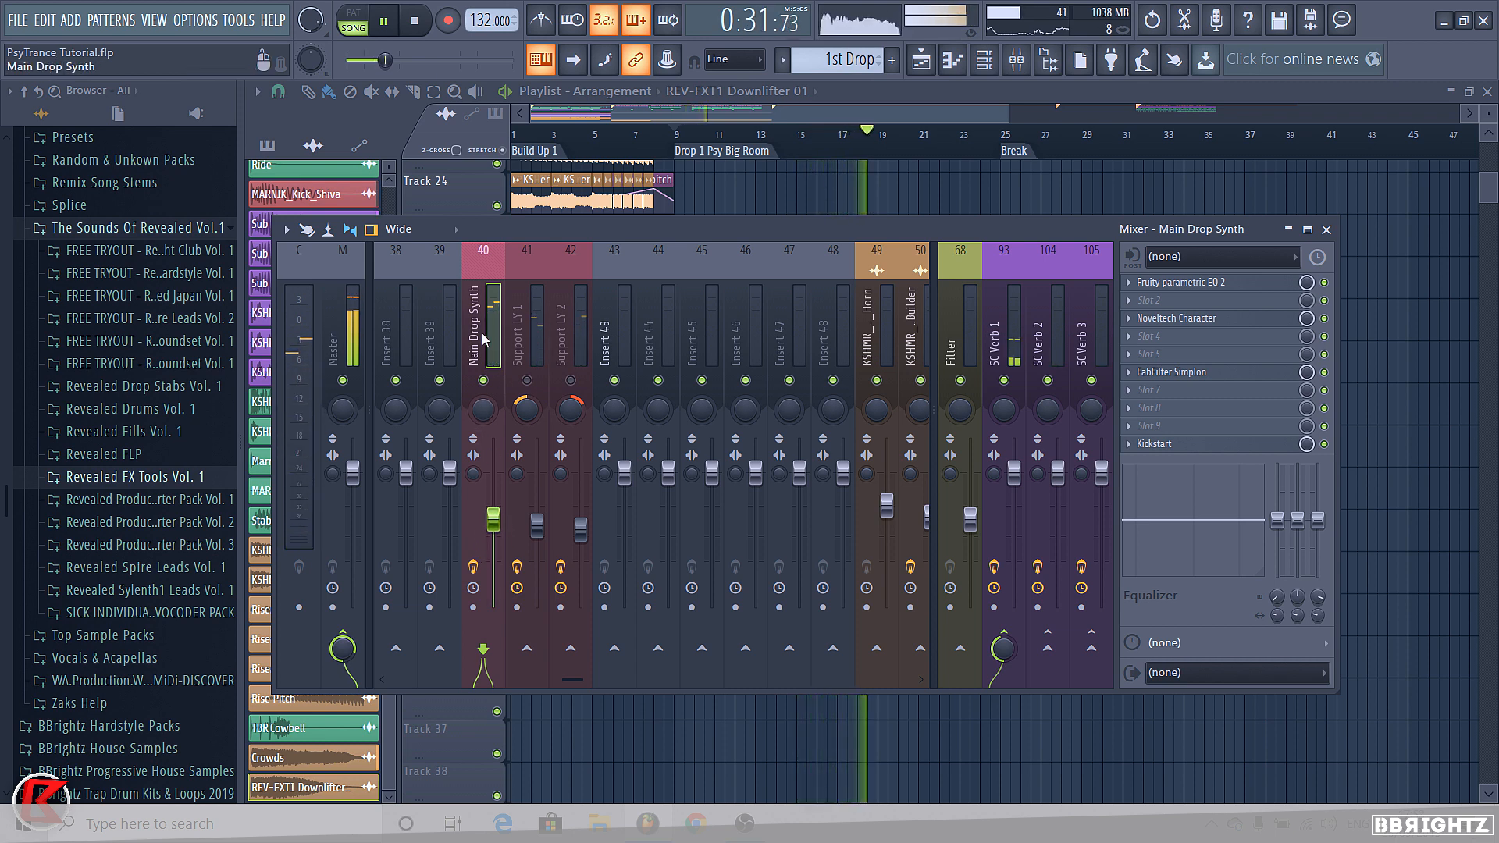
Raise the MARNIK_Kick_Shiva mixer fader to about 92% (-1.8 dB)
scroll(494, 343, up, 10)
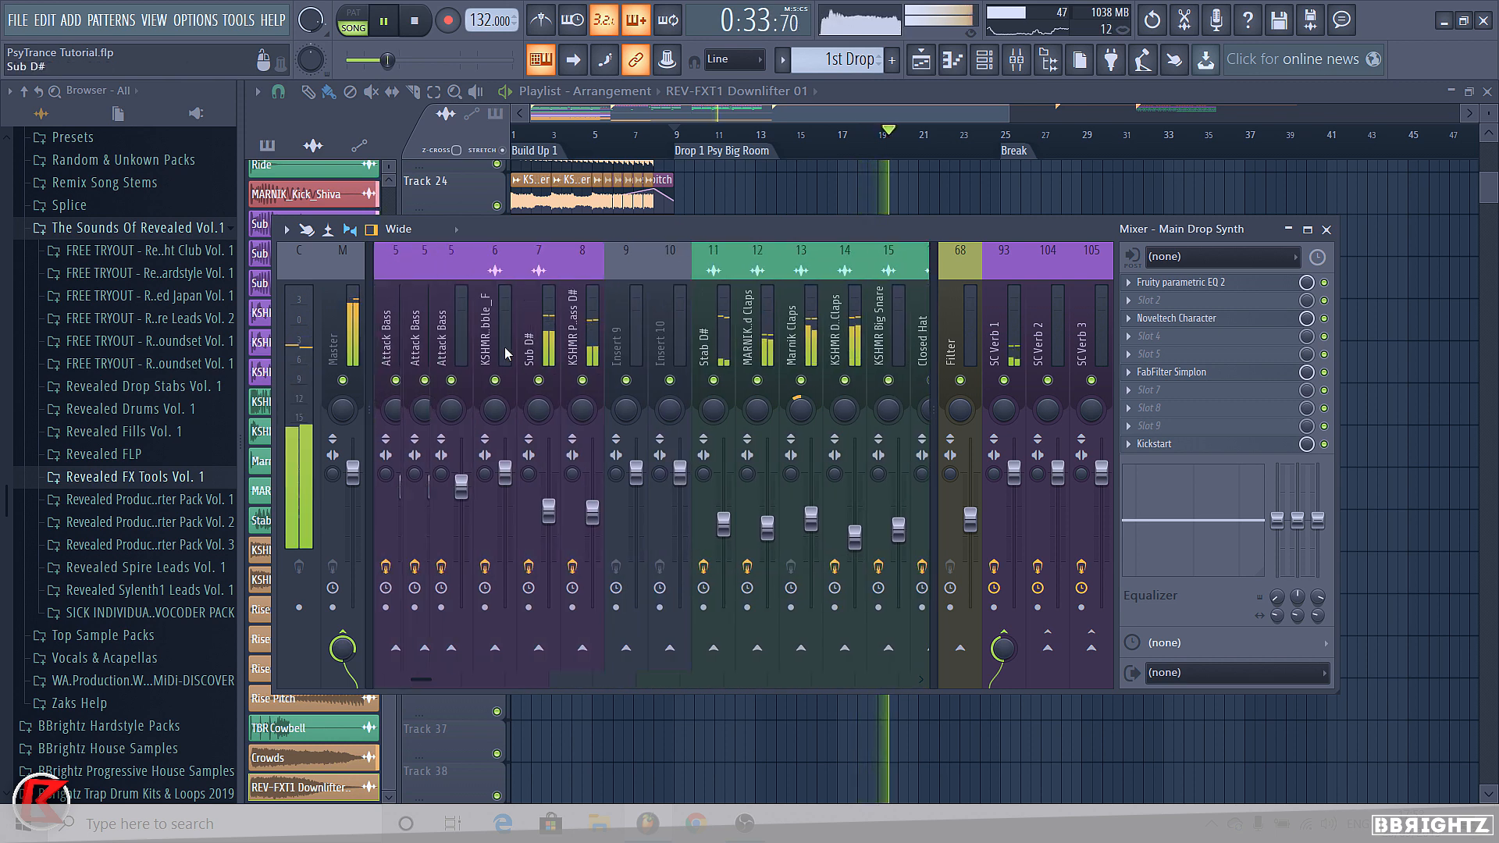
scroll(507, 353, up, 2)
click(439, 347)
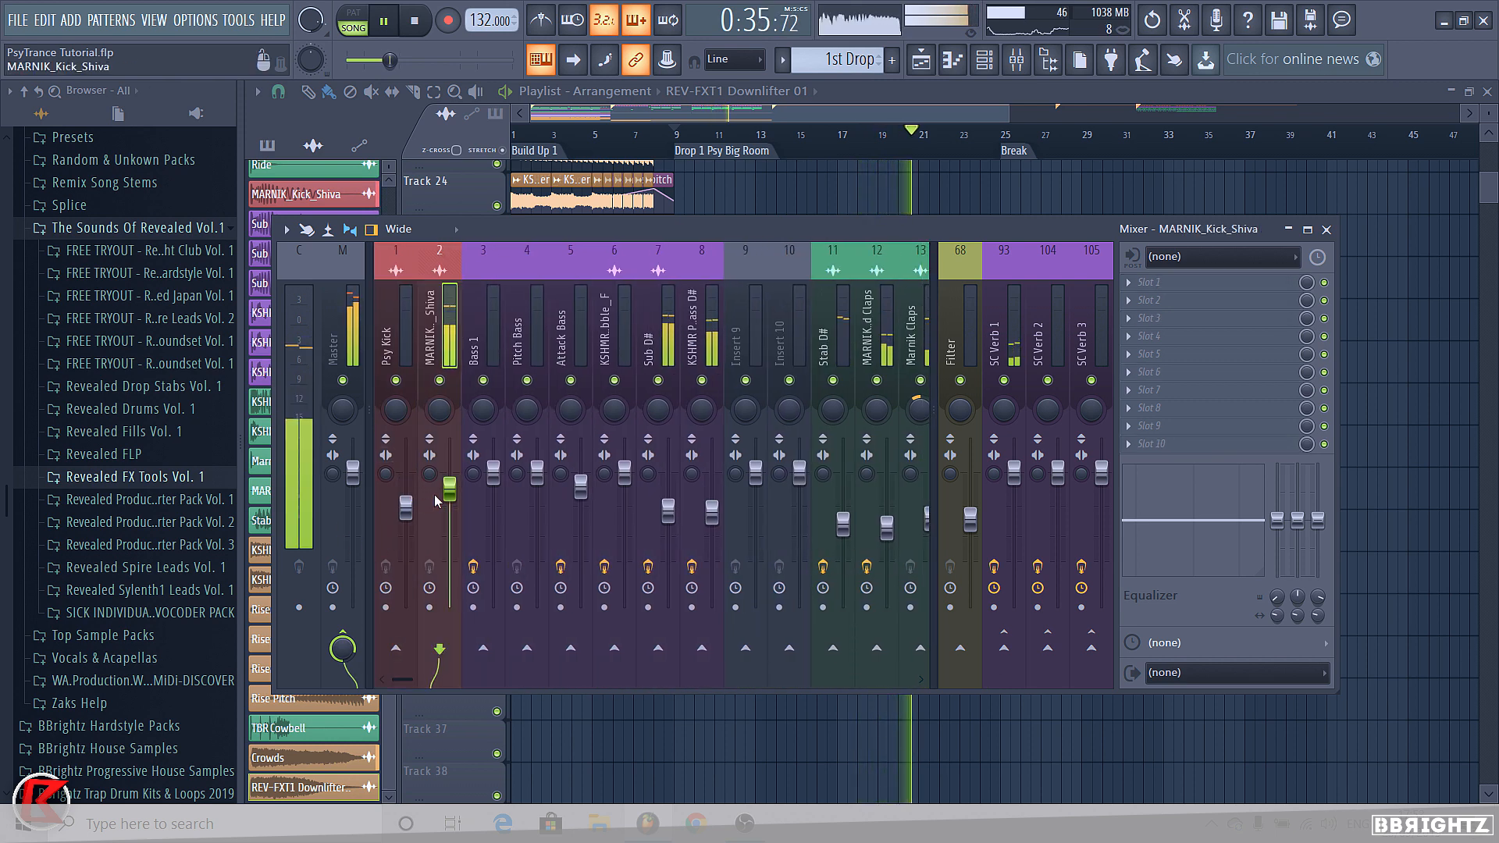
drag(449, 490, 450, 484)
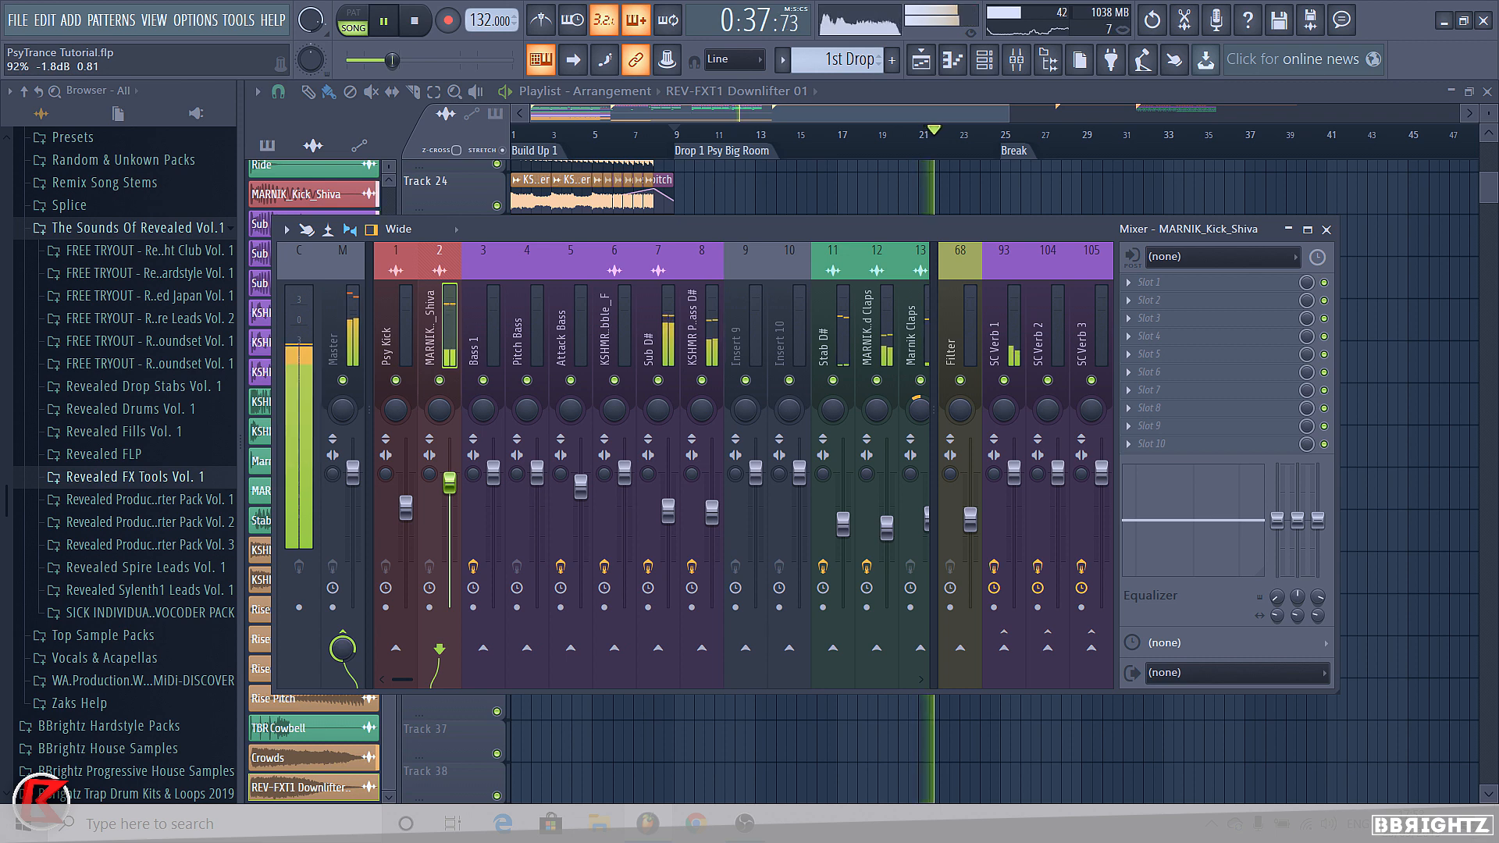
Mute Main Drop Synth, unmute both support layers and raise their faders slightly, with Support LY 2 at about 62% (-9.2 dB)
scroll(473, 448, down, 11)
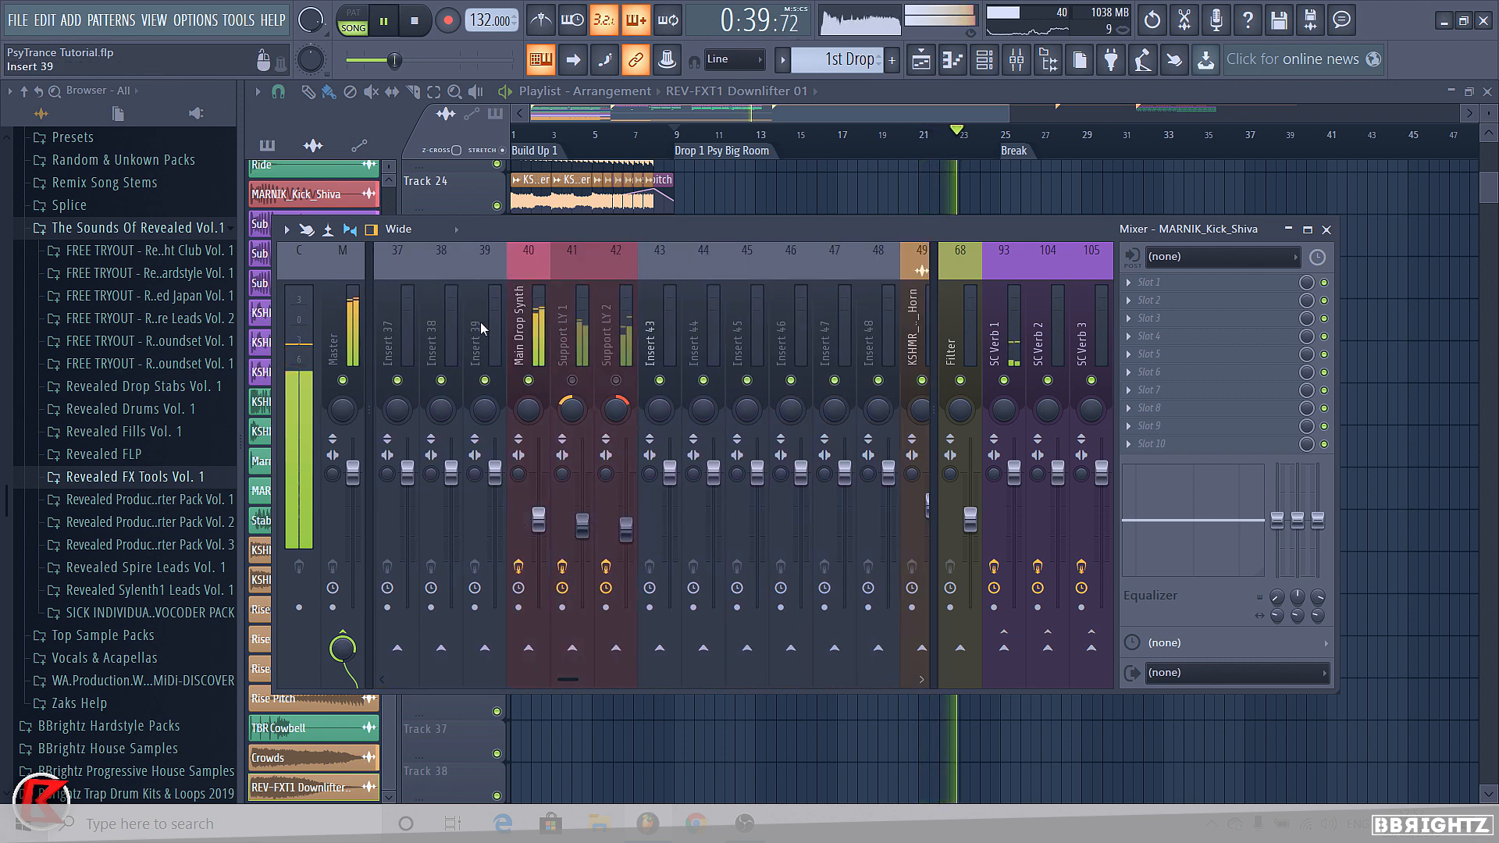
click(519, 335)
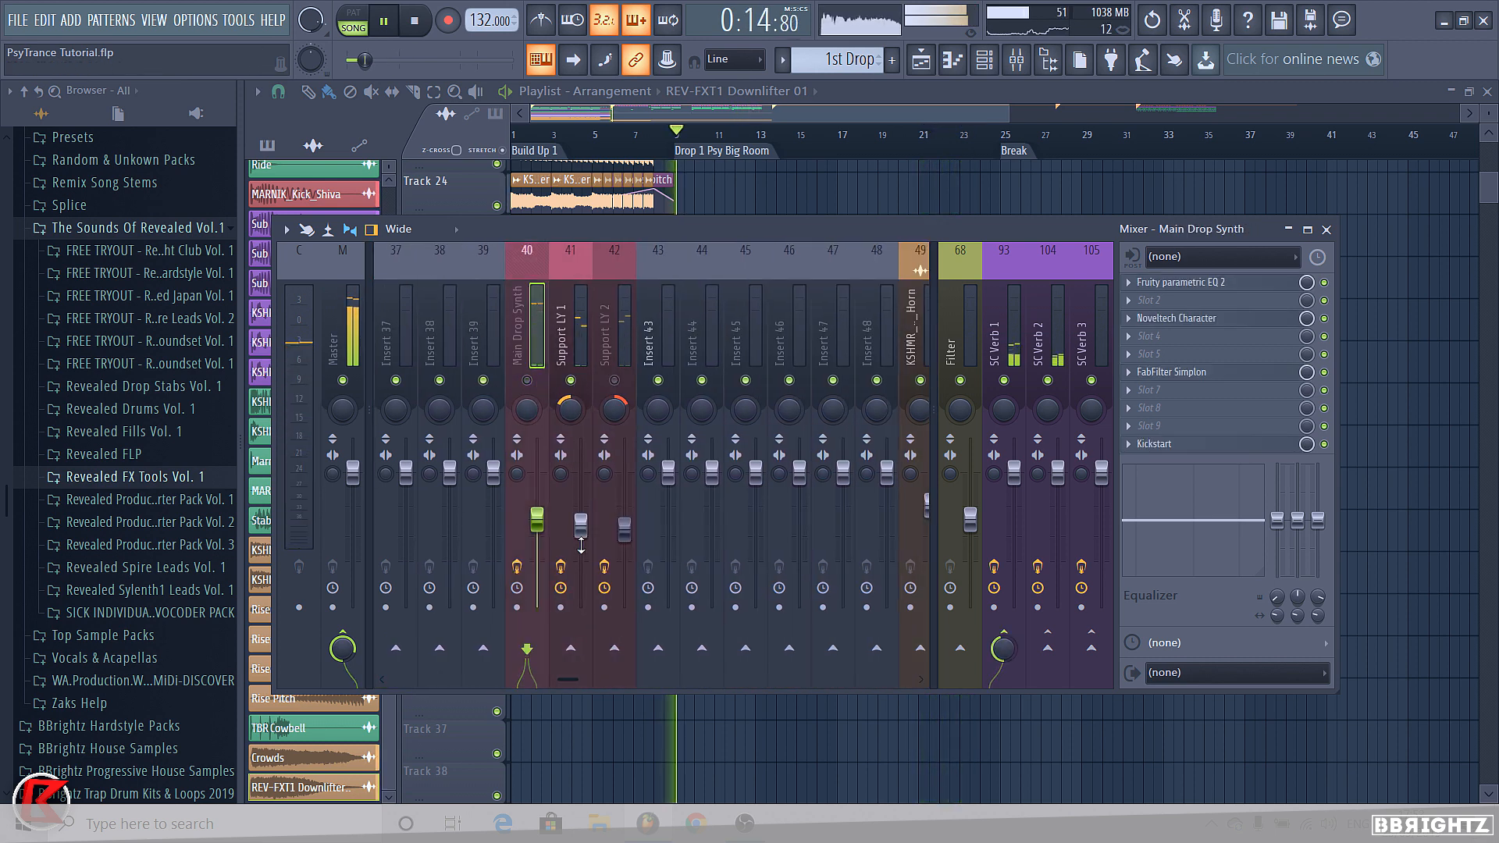
drag(581, 545, 581, 534)
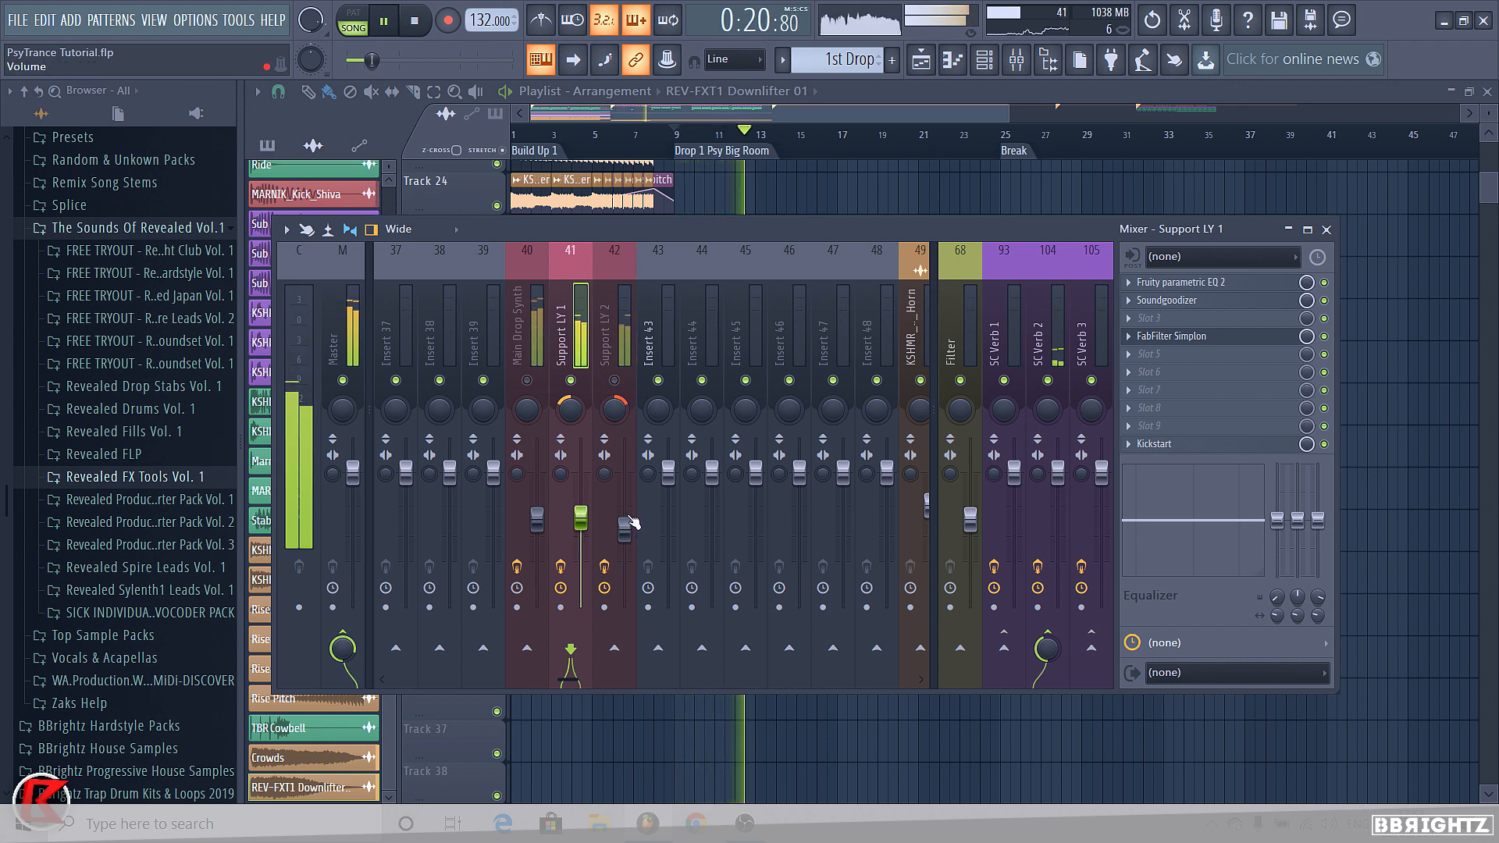
drag(629, 521, 629, 517)
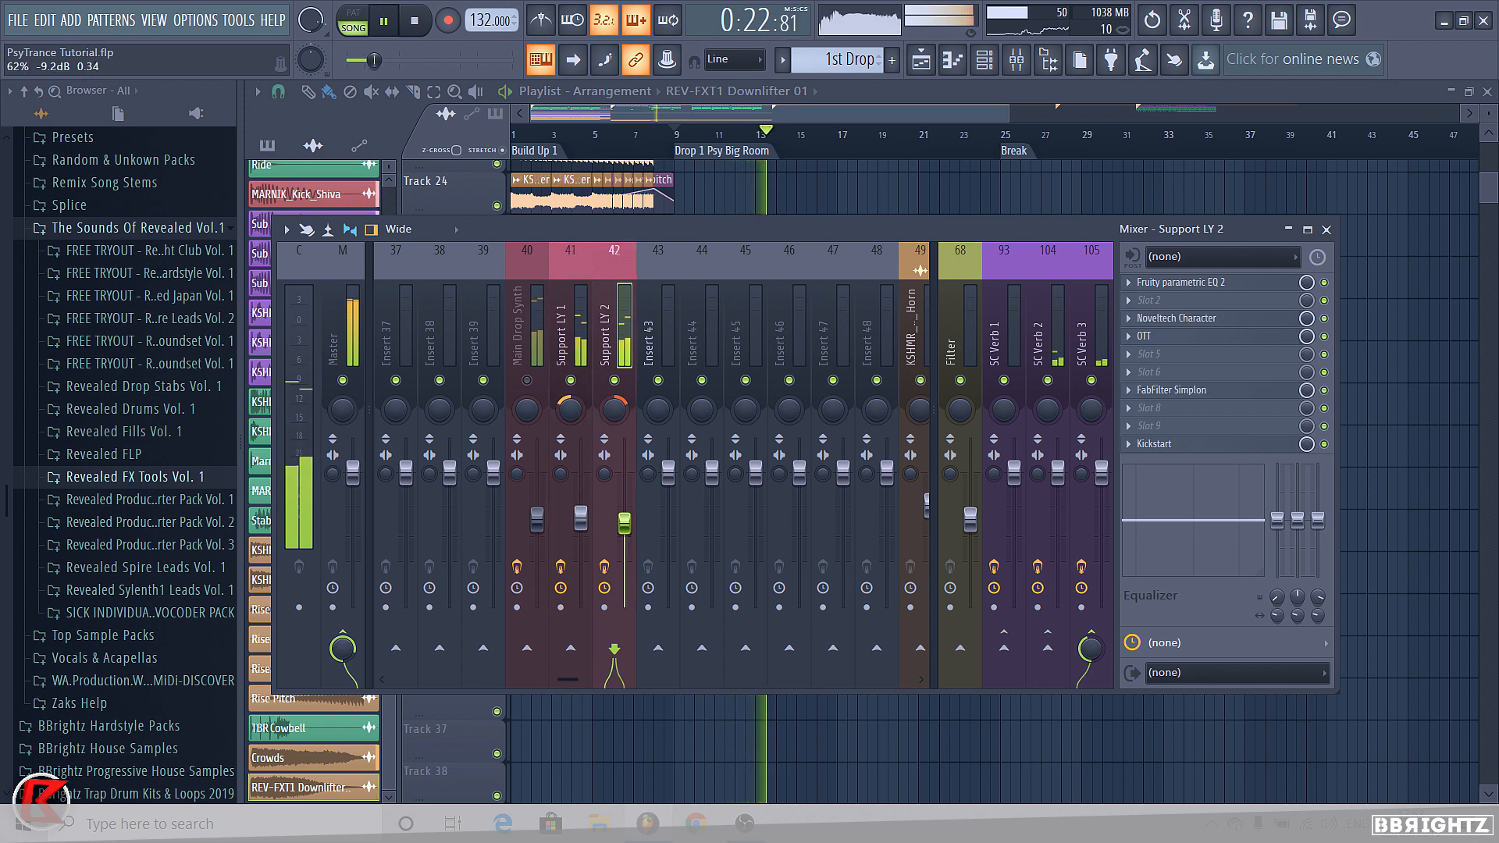
Unmute Main Drop Synth, nudge its fader down slightly to sit with the support layers, and stop playback
click(527, 381)
click(526, 341)
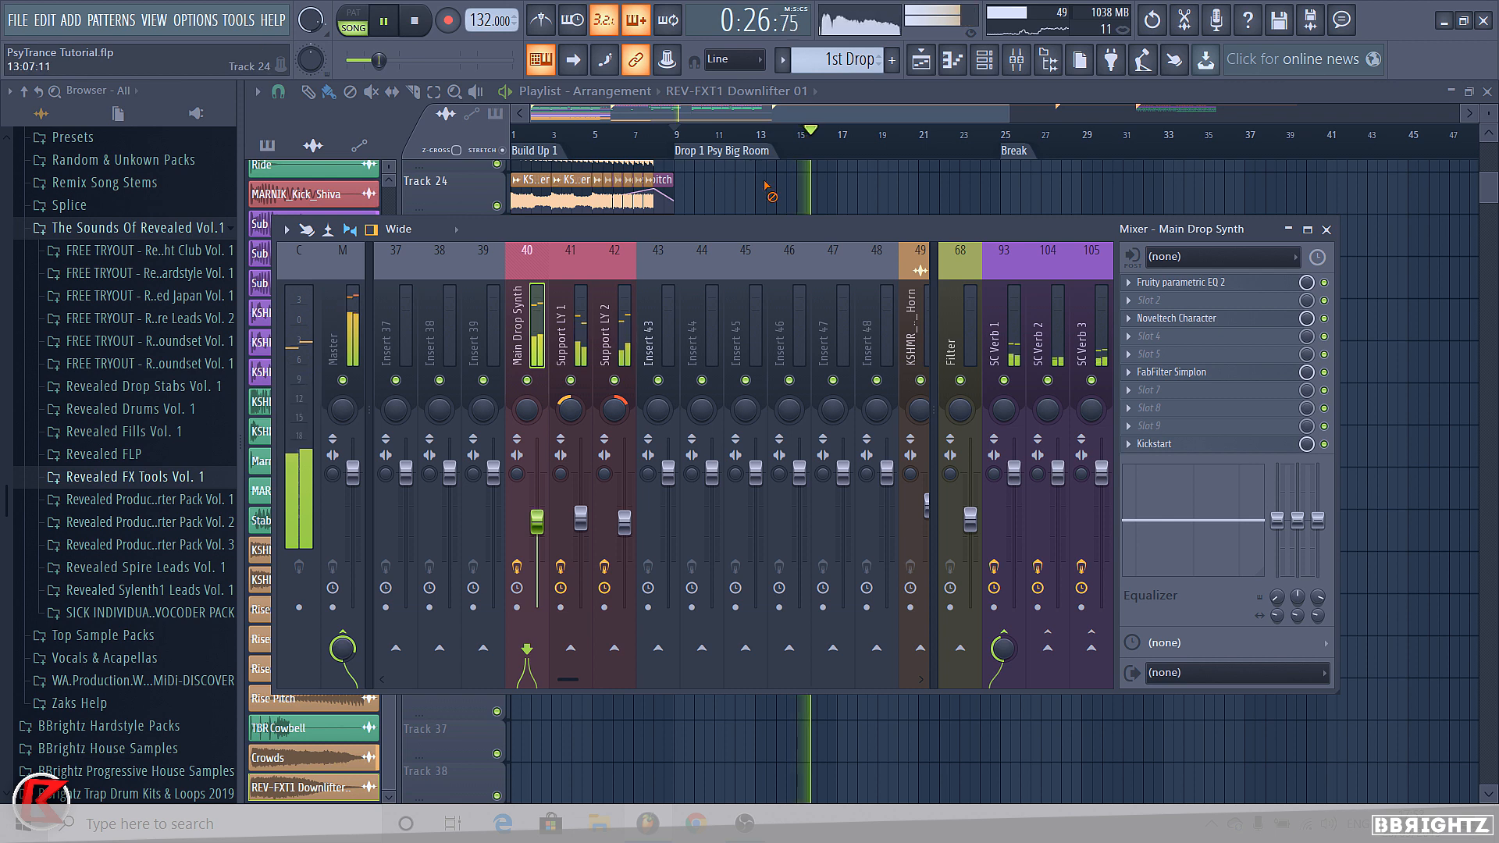
key(F9)
key(space)
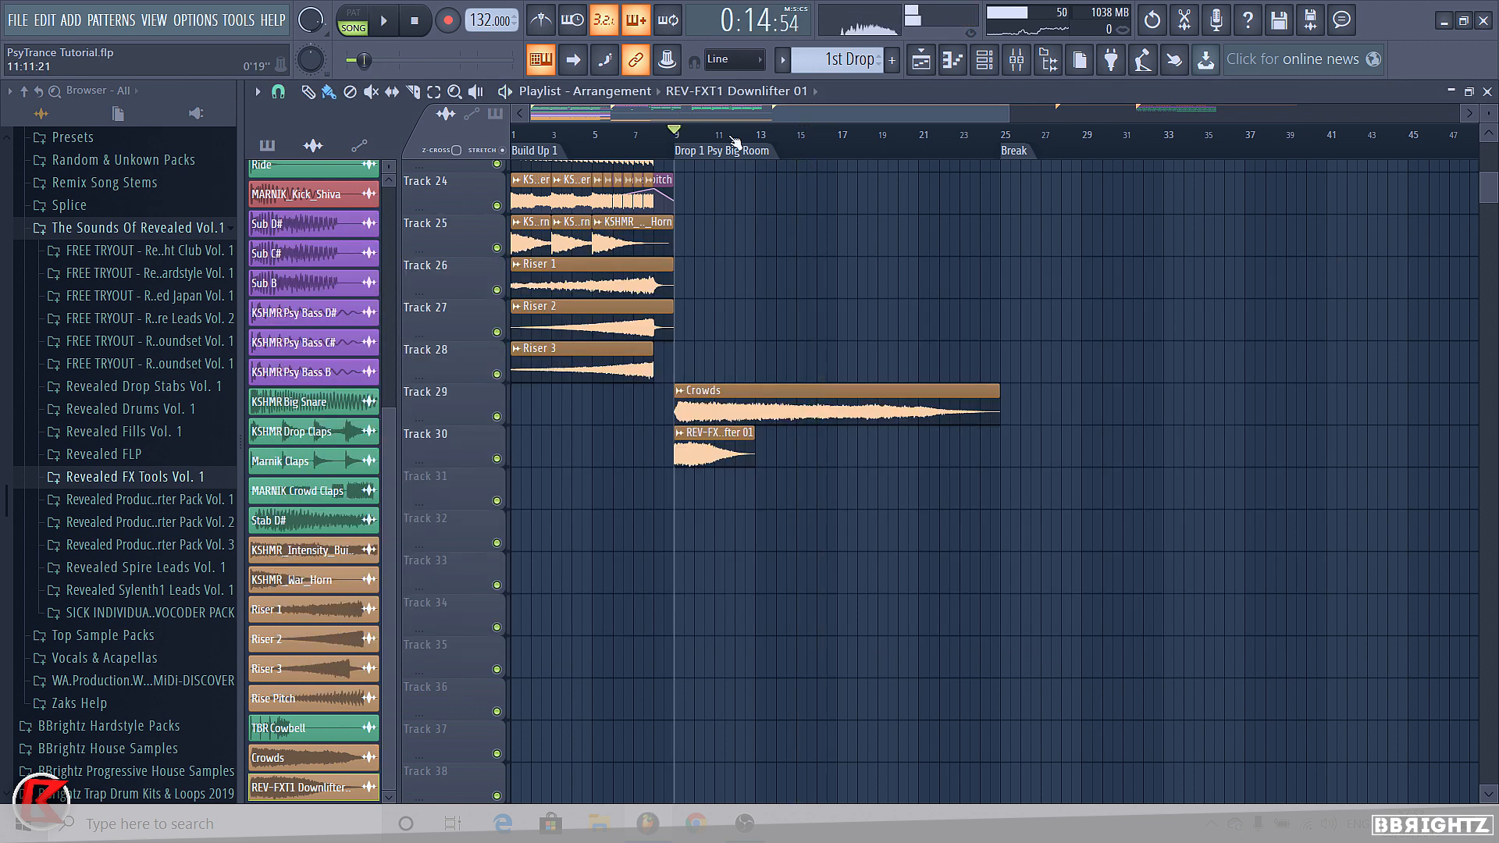
Select the Master track in the mixer, look over its effect slots, and close the mixer
click(1017, 63)
scroll(635, 304, up, 10)
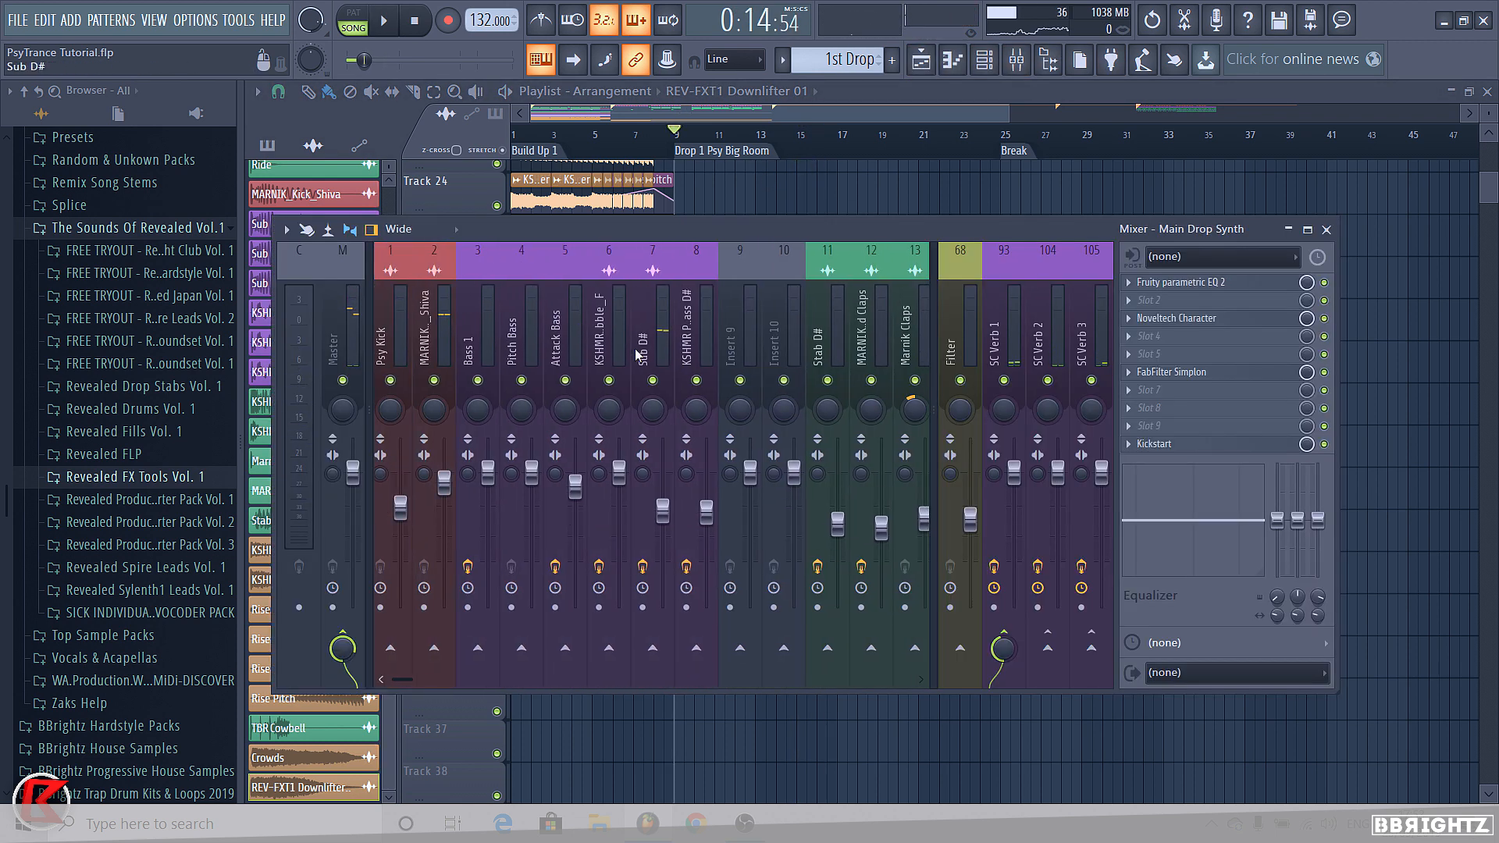
click(351, 331)
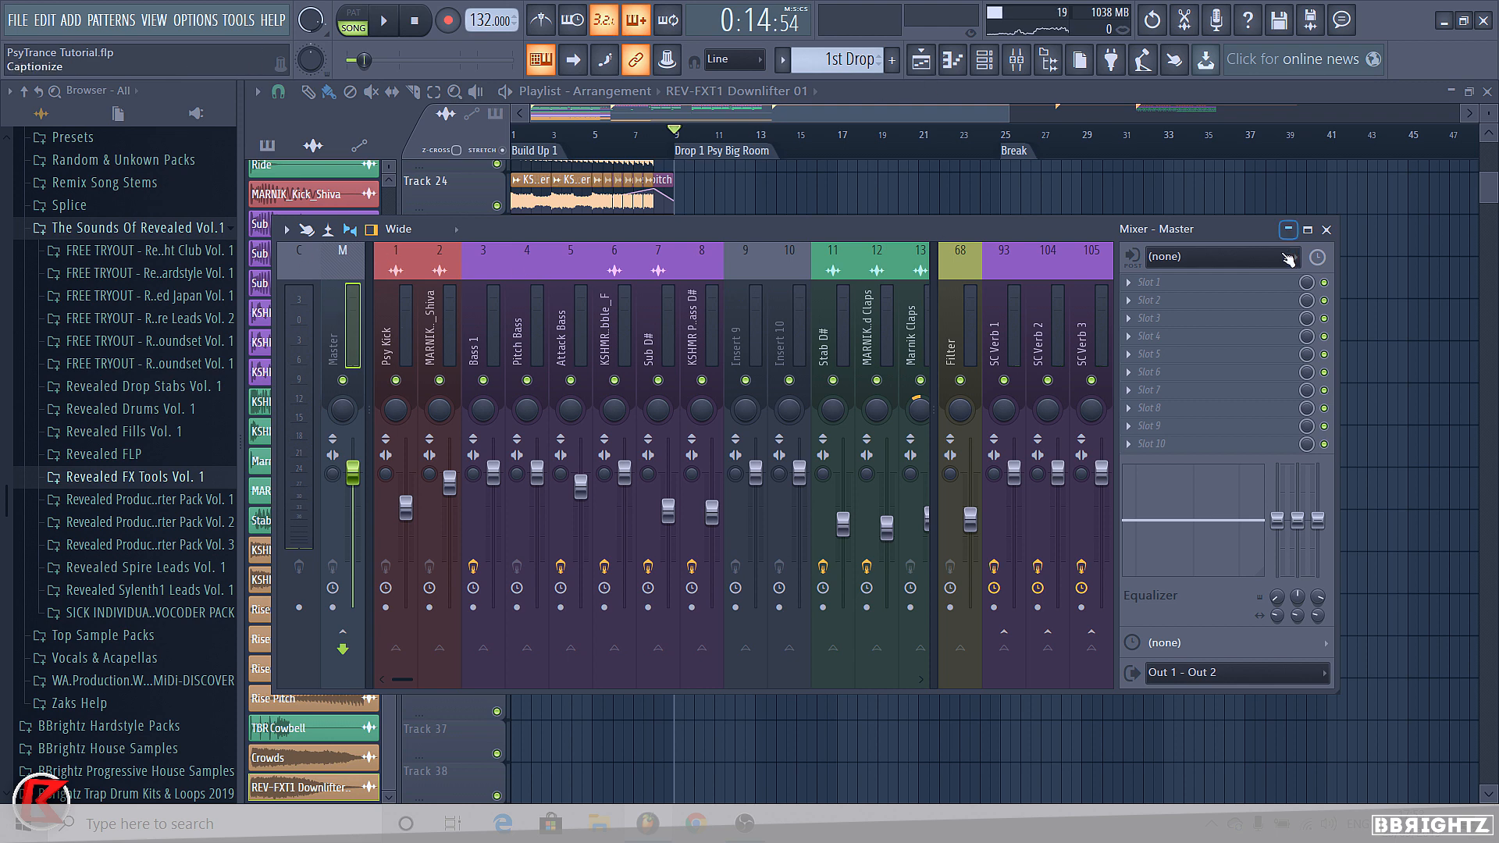
click(1326, 230)
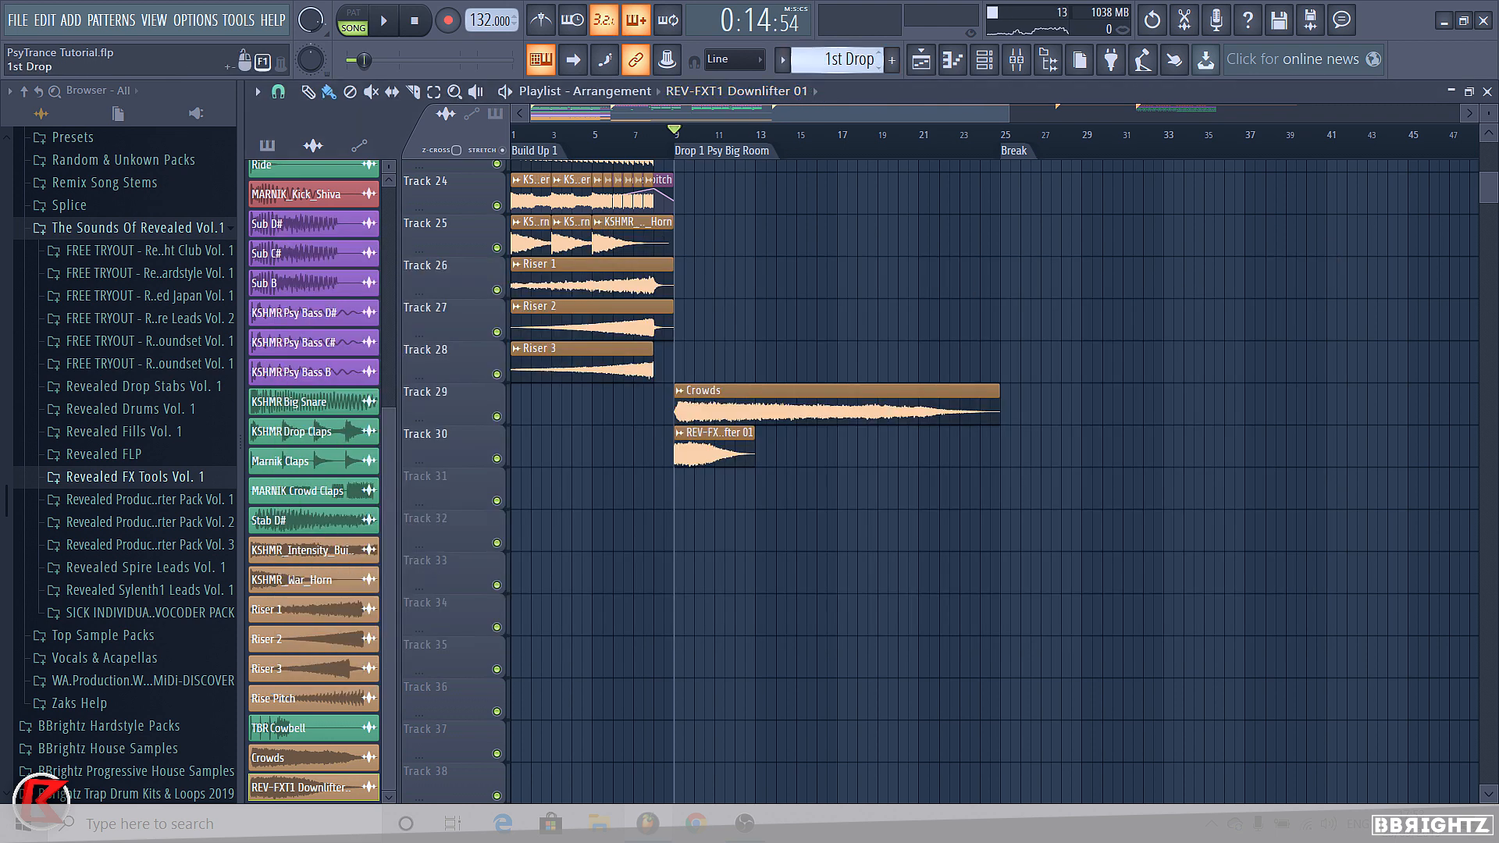
Play the song from the start of Build Up 1 and hide the browser to widen the playlist
click(832, 60)
key(space)
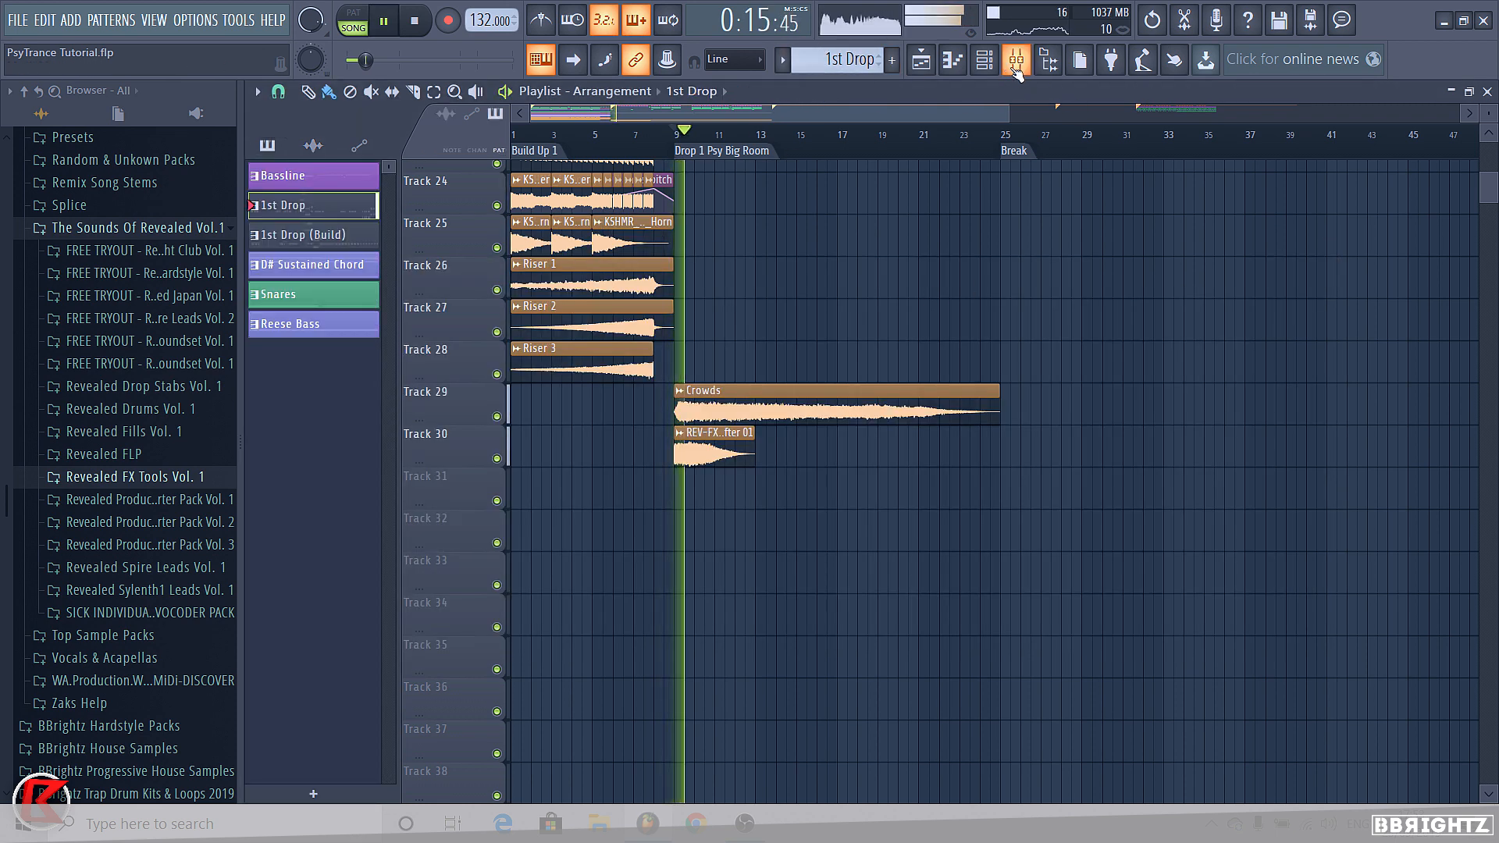
key(space)
key(space)
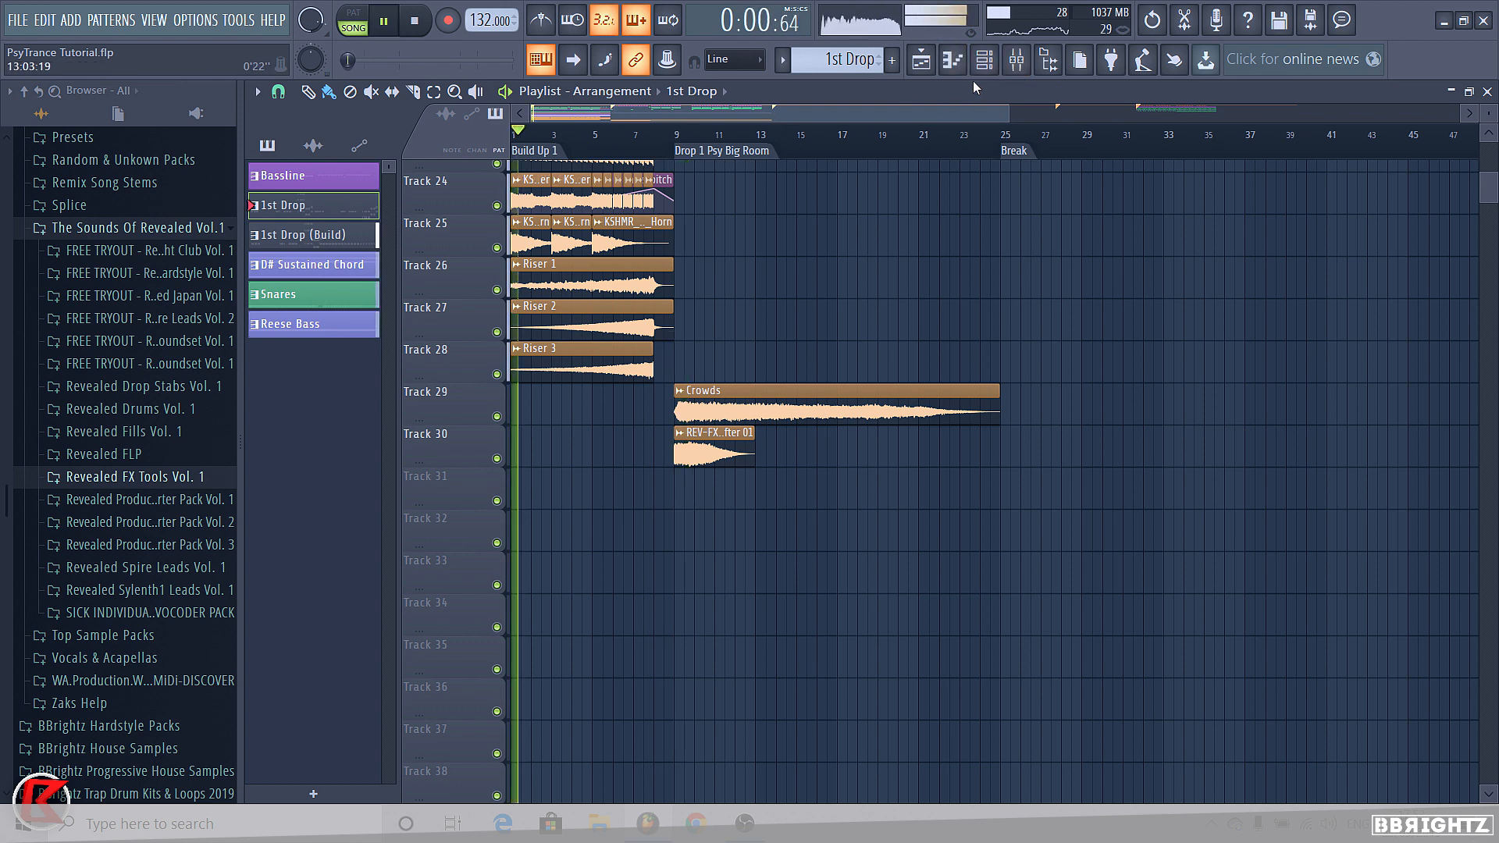
scroll(1175, 226, up, 5)
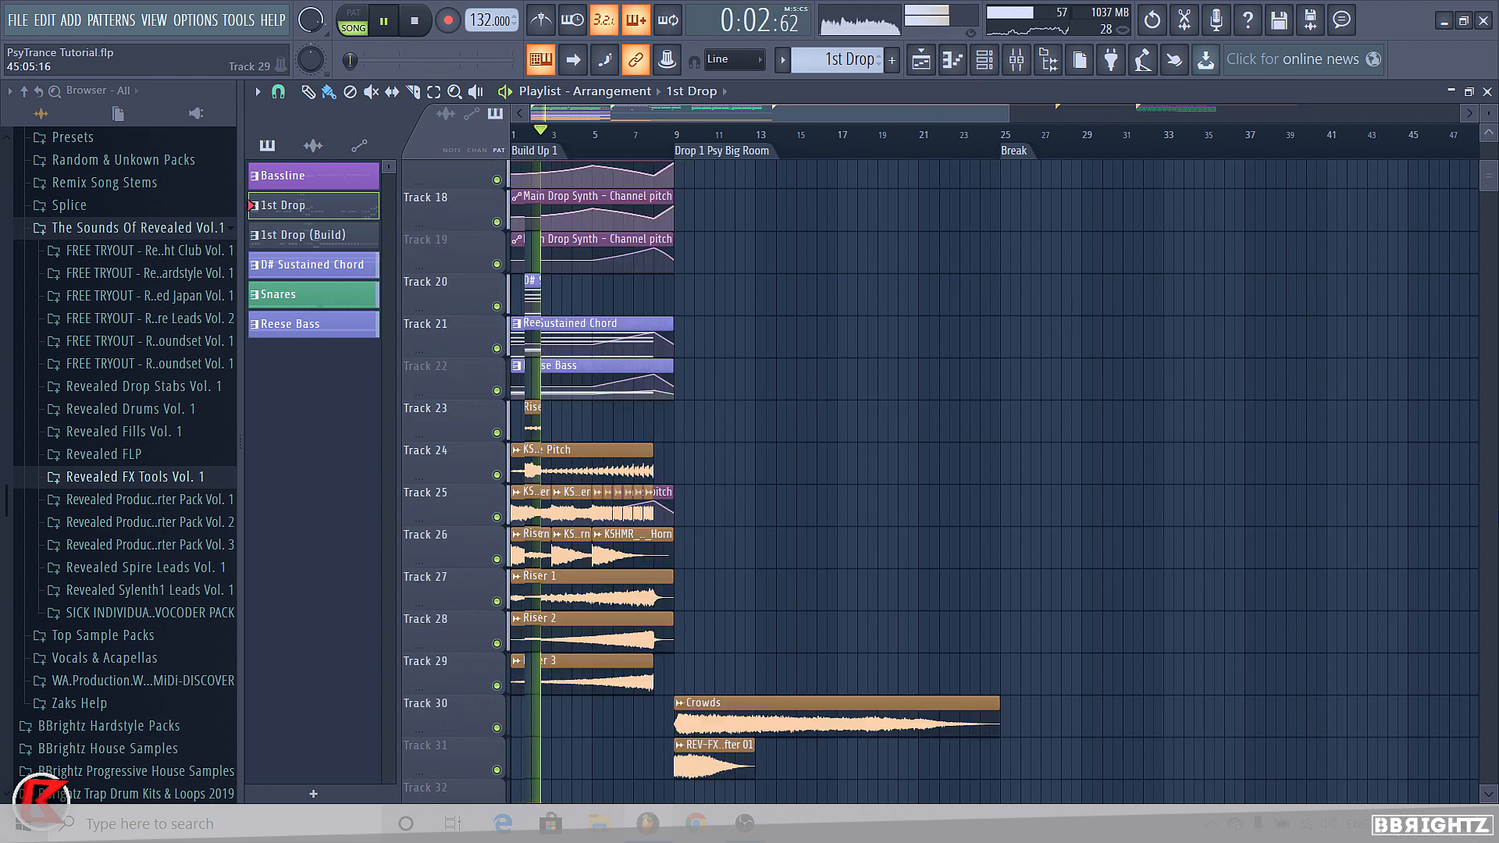
click(1079, 60)
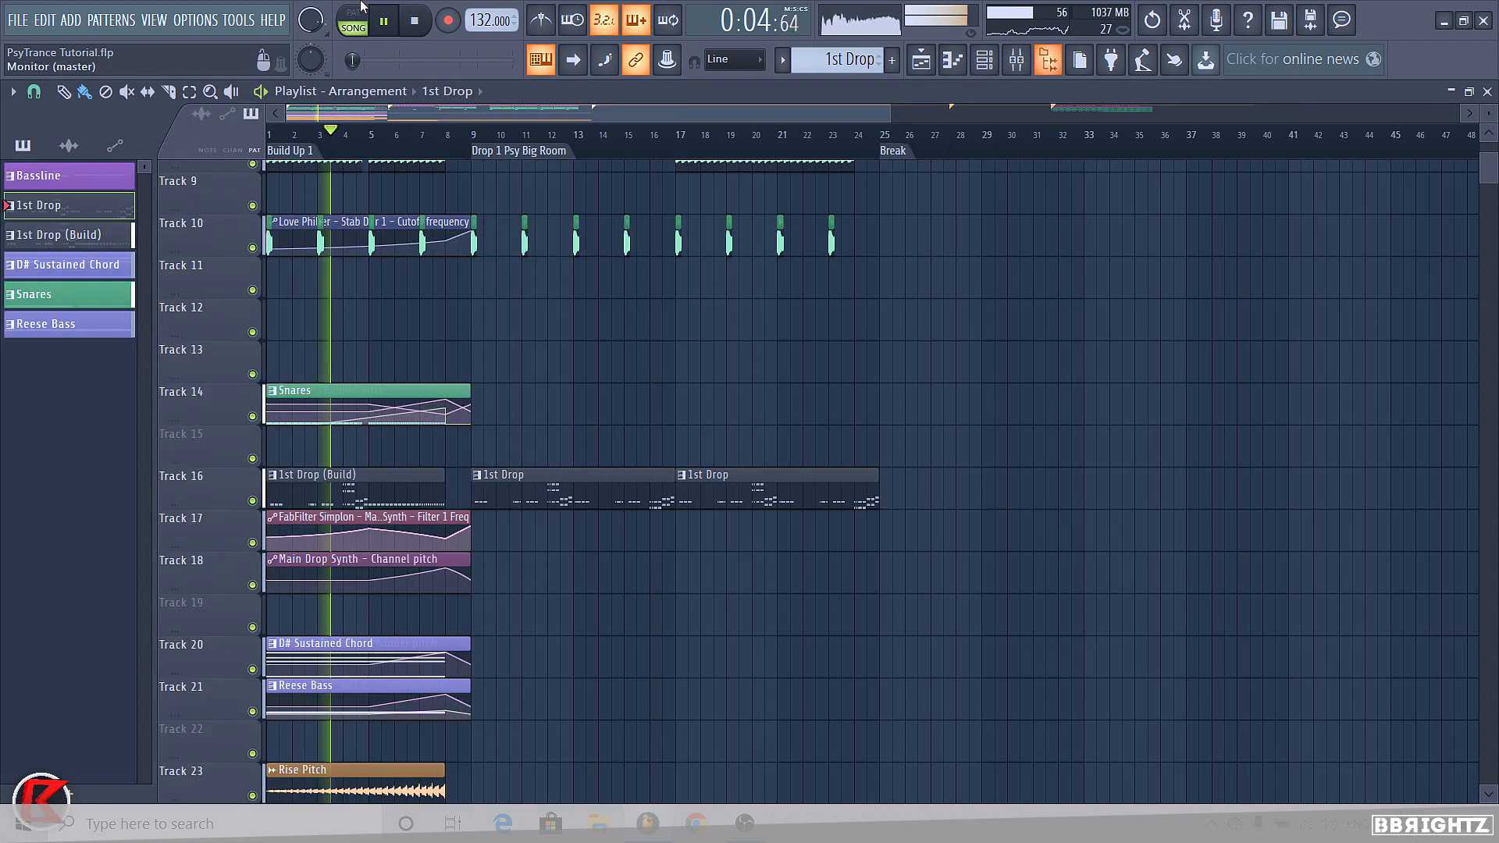
Run the macro that switches smart disable for all plugins during playback, then stop the song
click(238, 19)
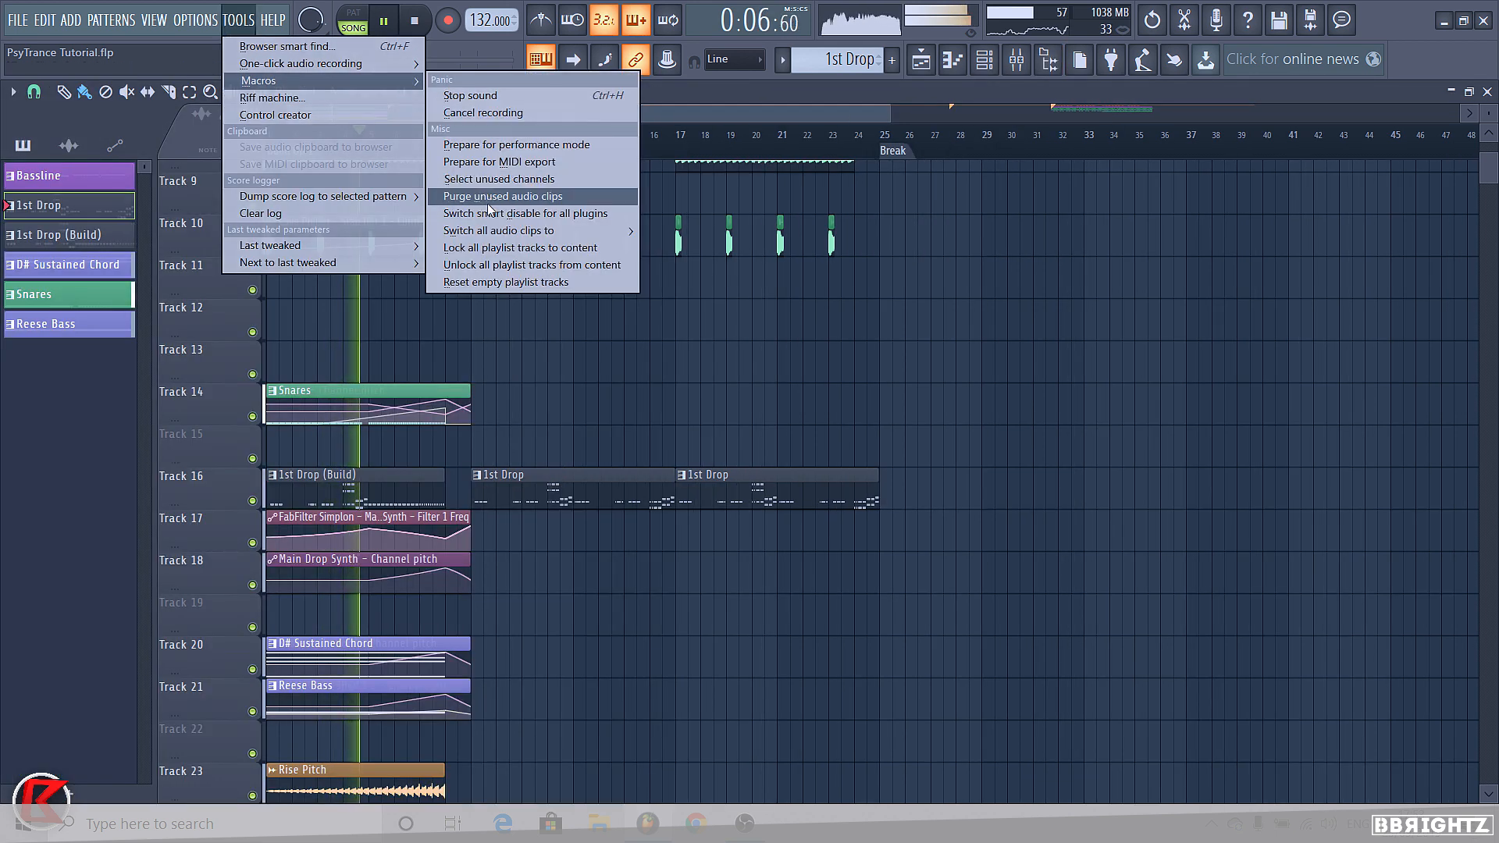
click(500, 214)
click(238, 20)
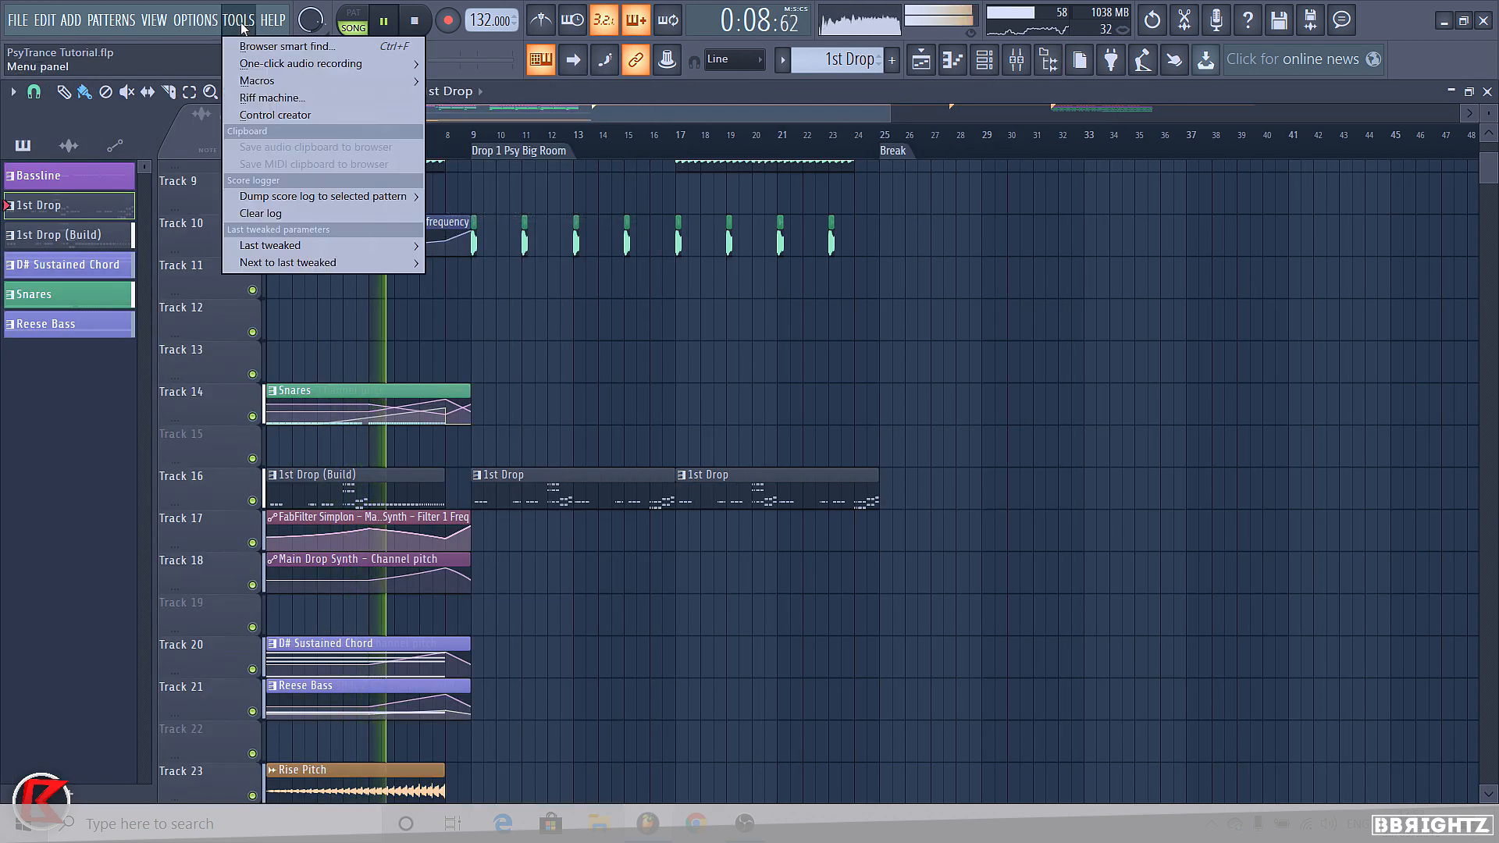
mouse_move(277, 81)
click(495, 213)
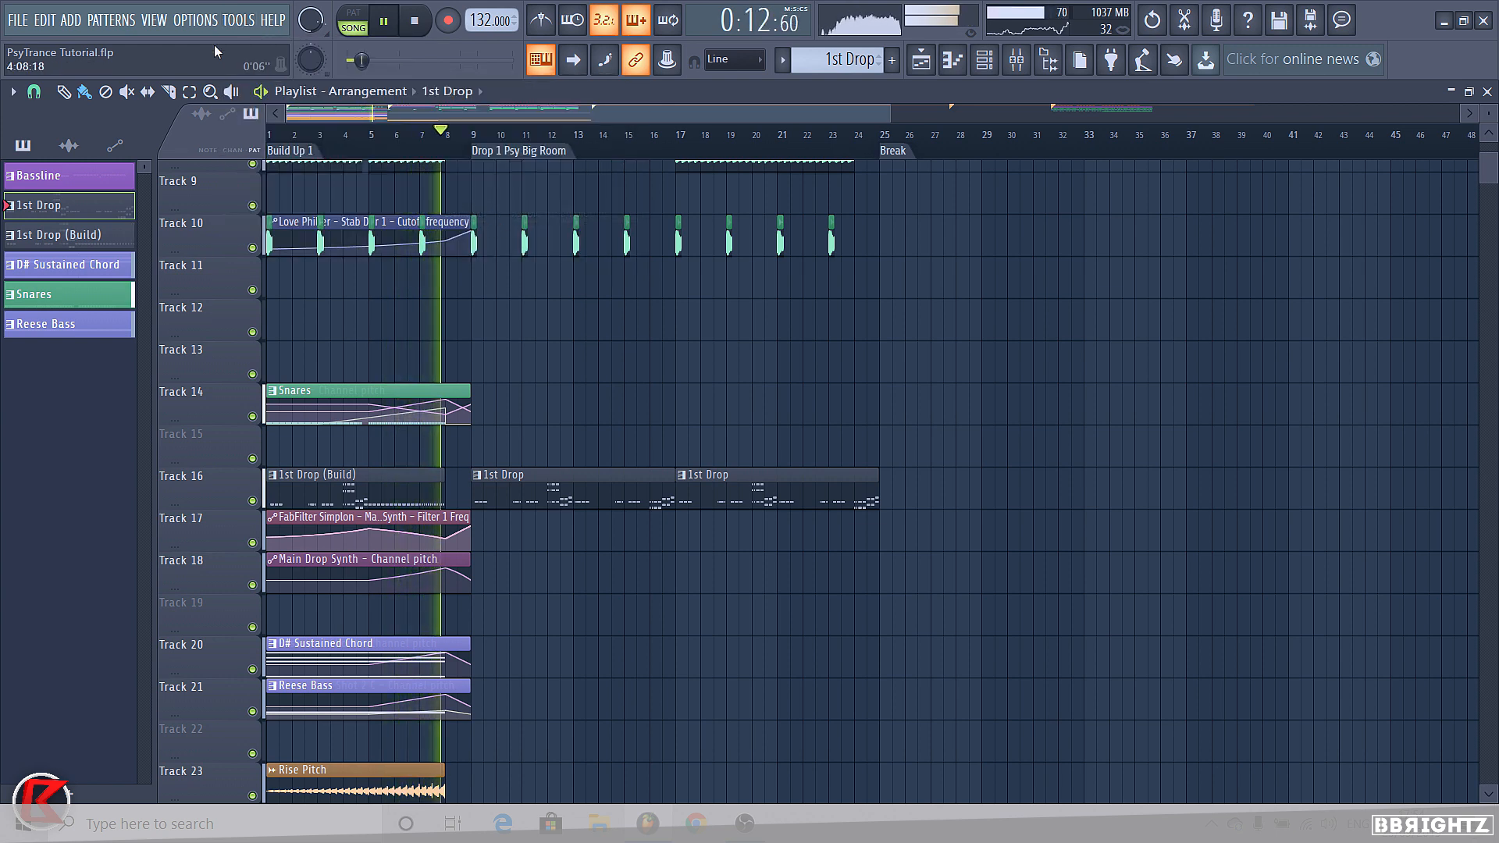
click(238, 20)
mouse_move(273, 84)
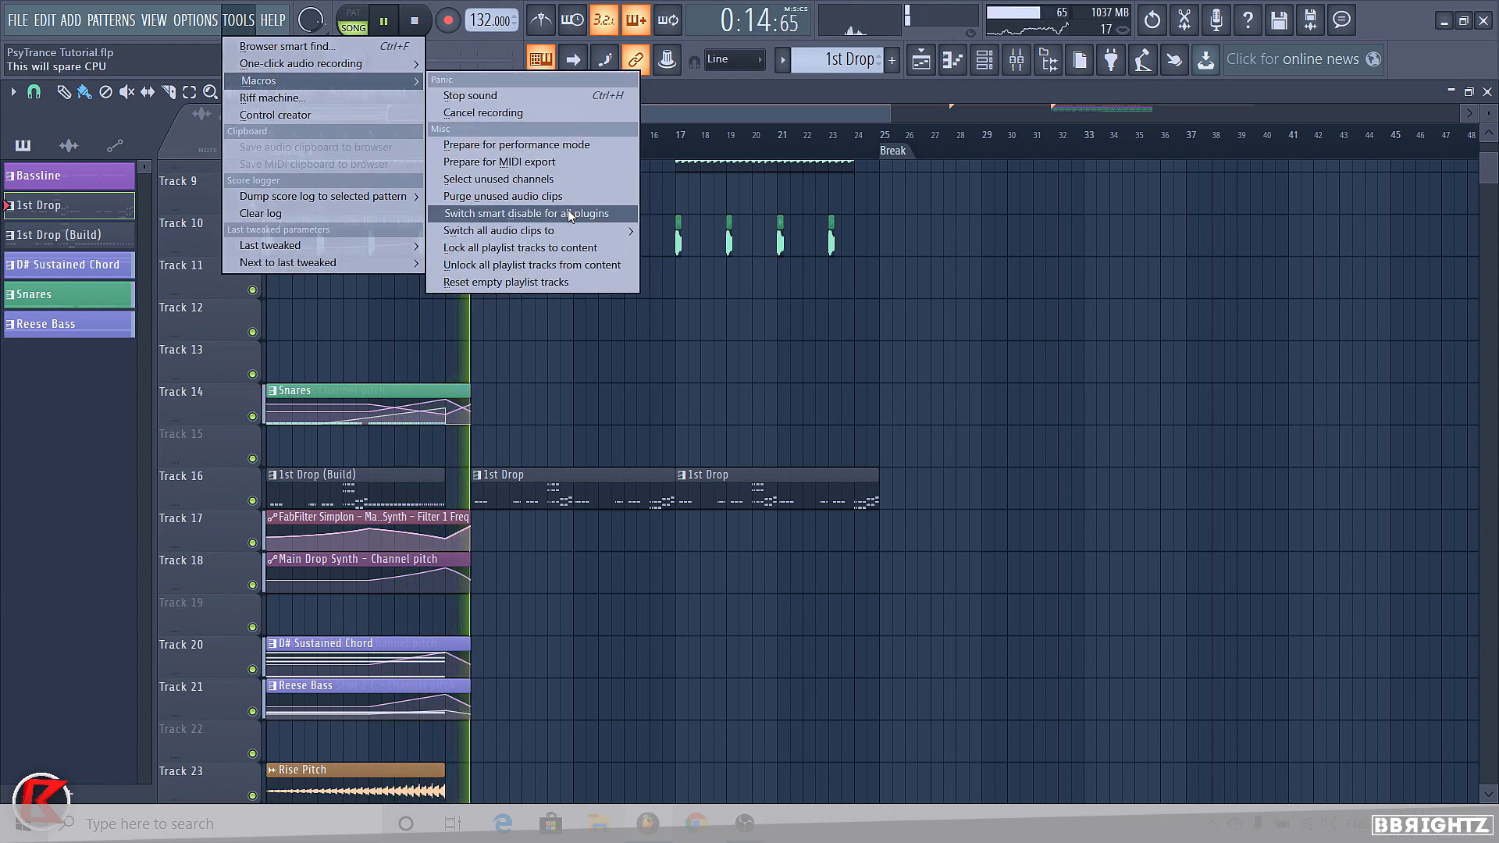
click(568, 210)
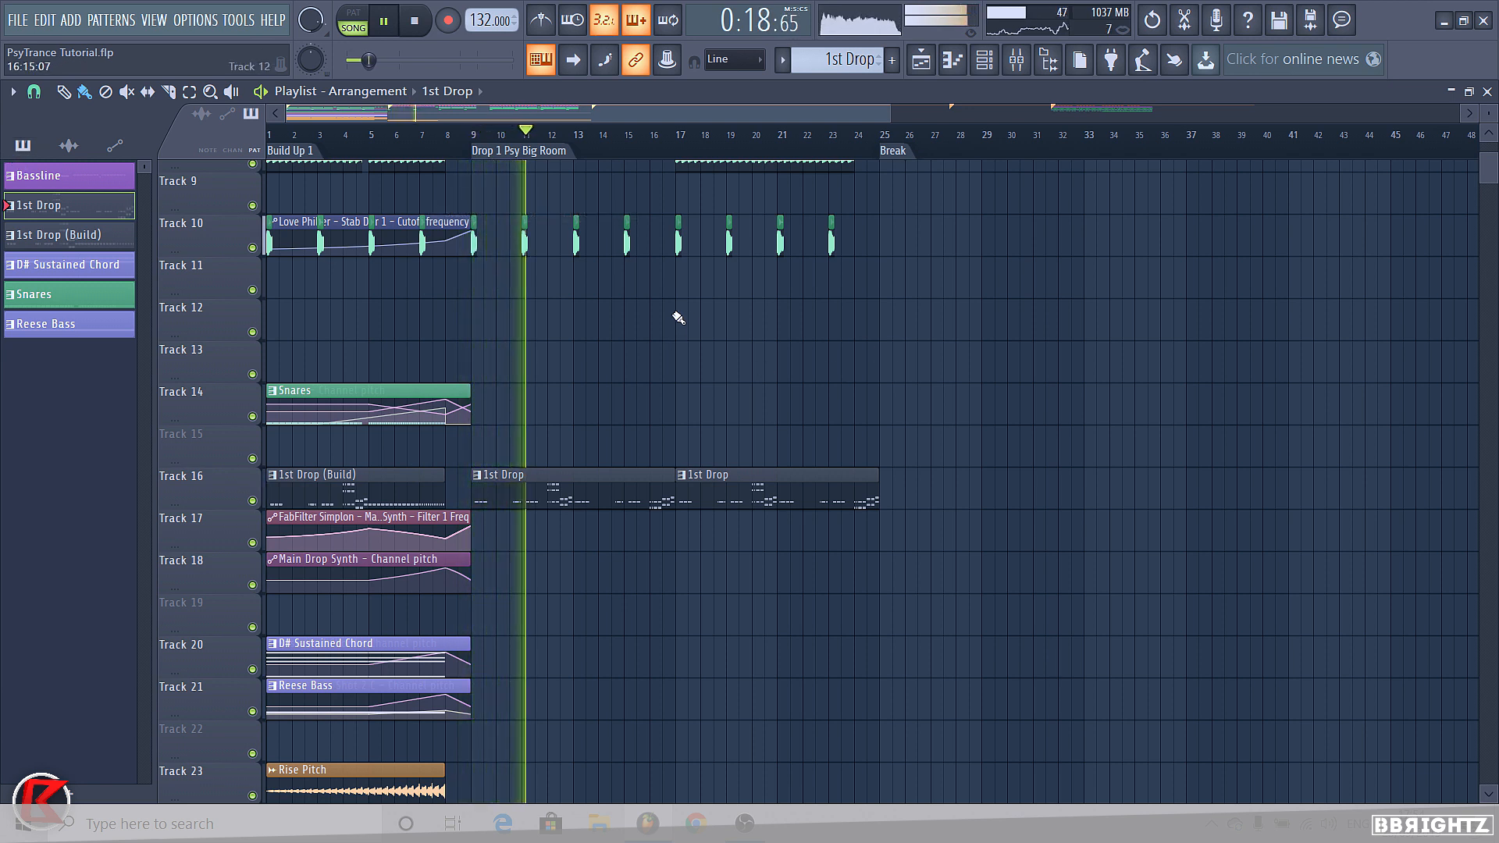
key(space)
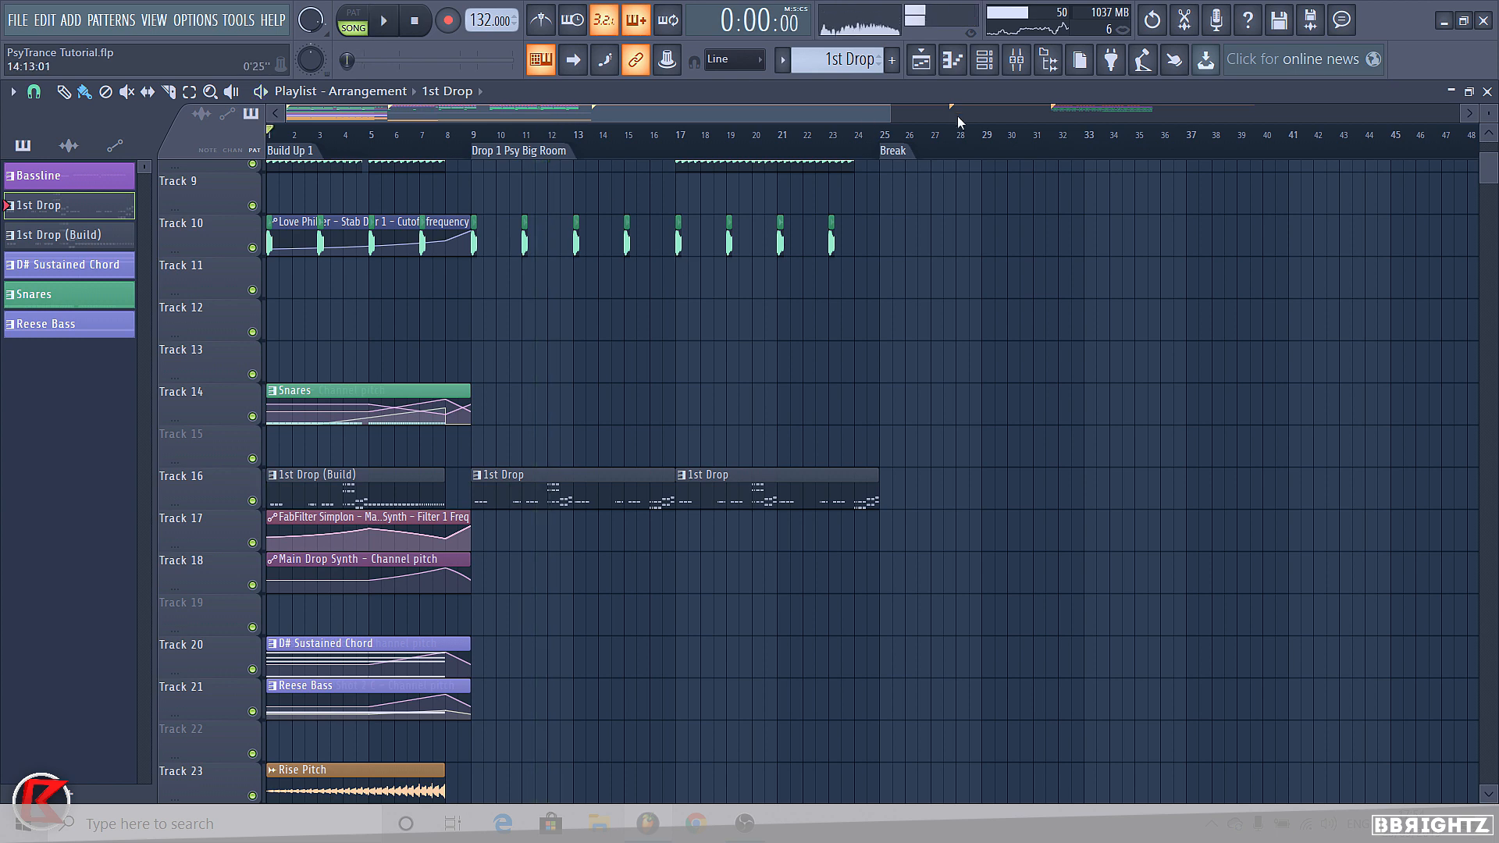
Show the browser and open KSHMR Stems & Packs, Sounds Of KSHMR Vol 1, down to its KSHMR_FX folder
click(1050, 66)
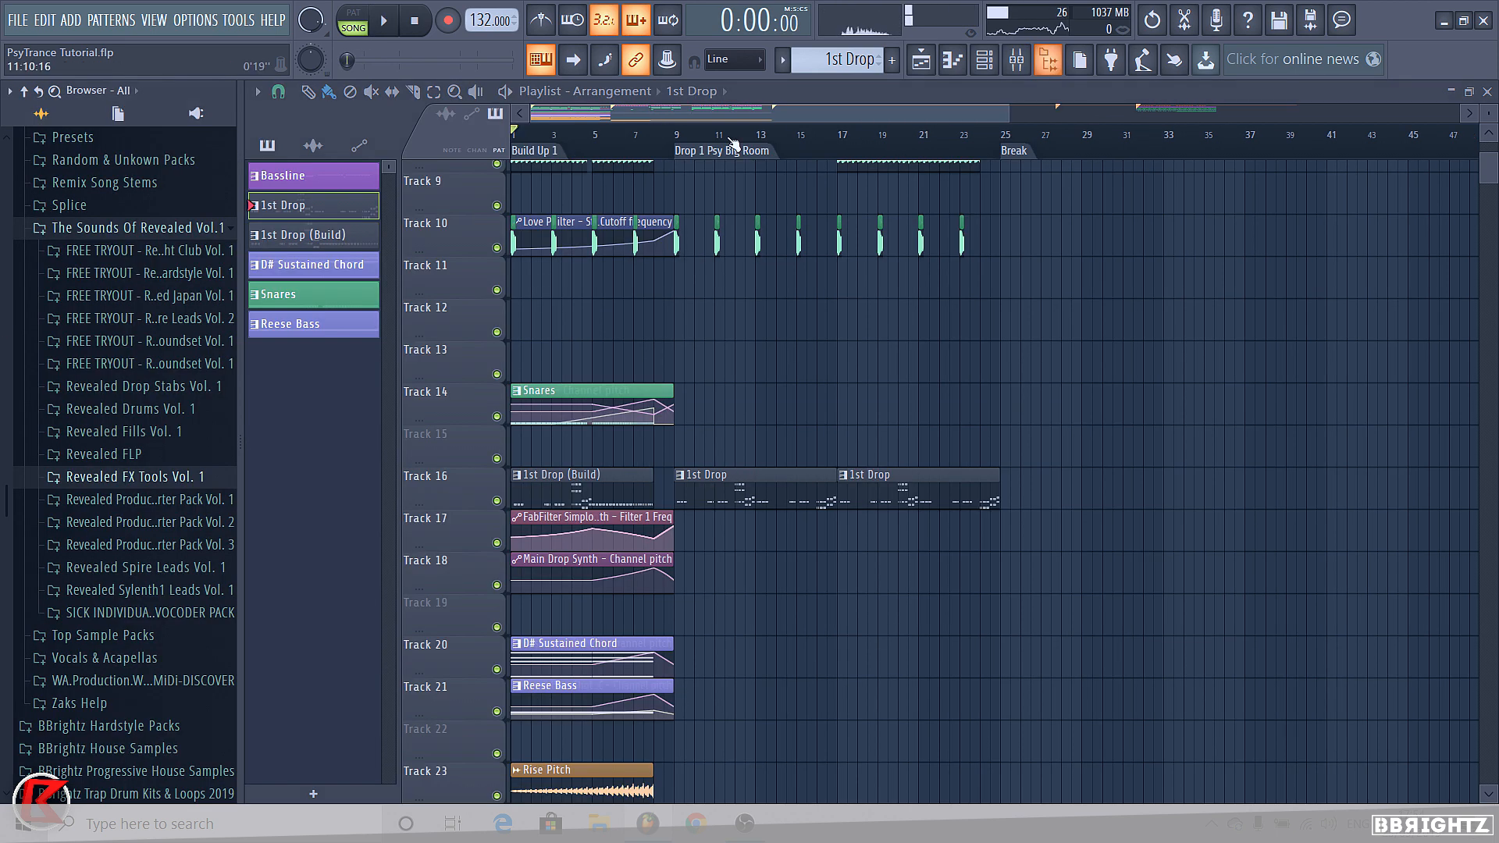
click(117, 228)
scroll(117, 316, up, 5)
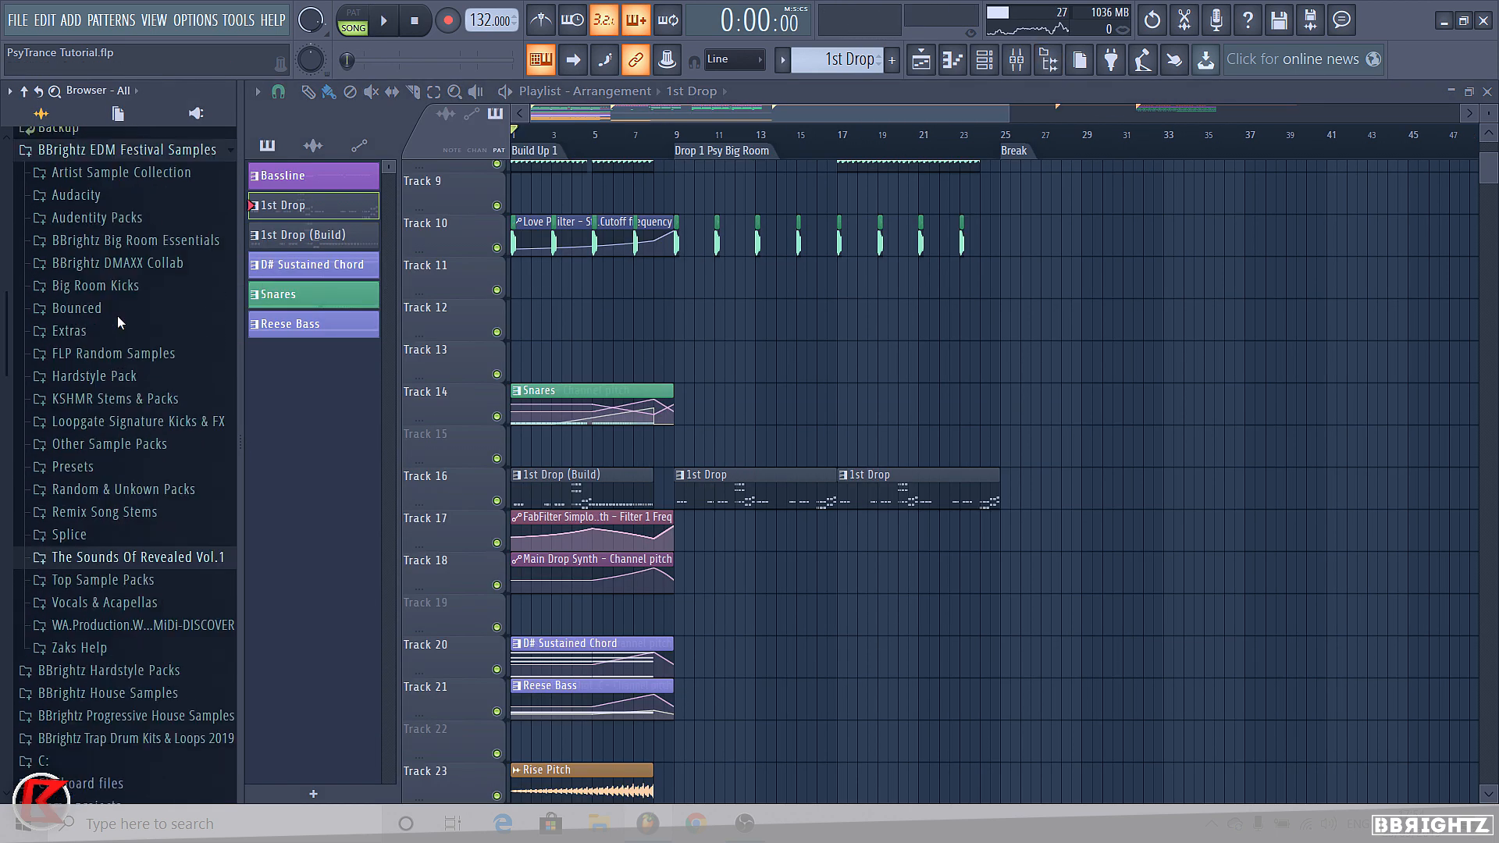
scroll(117, 315, up, 2)
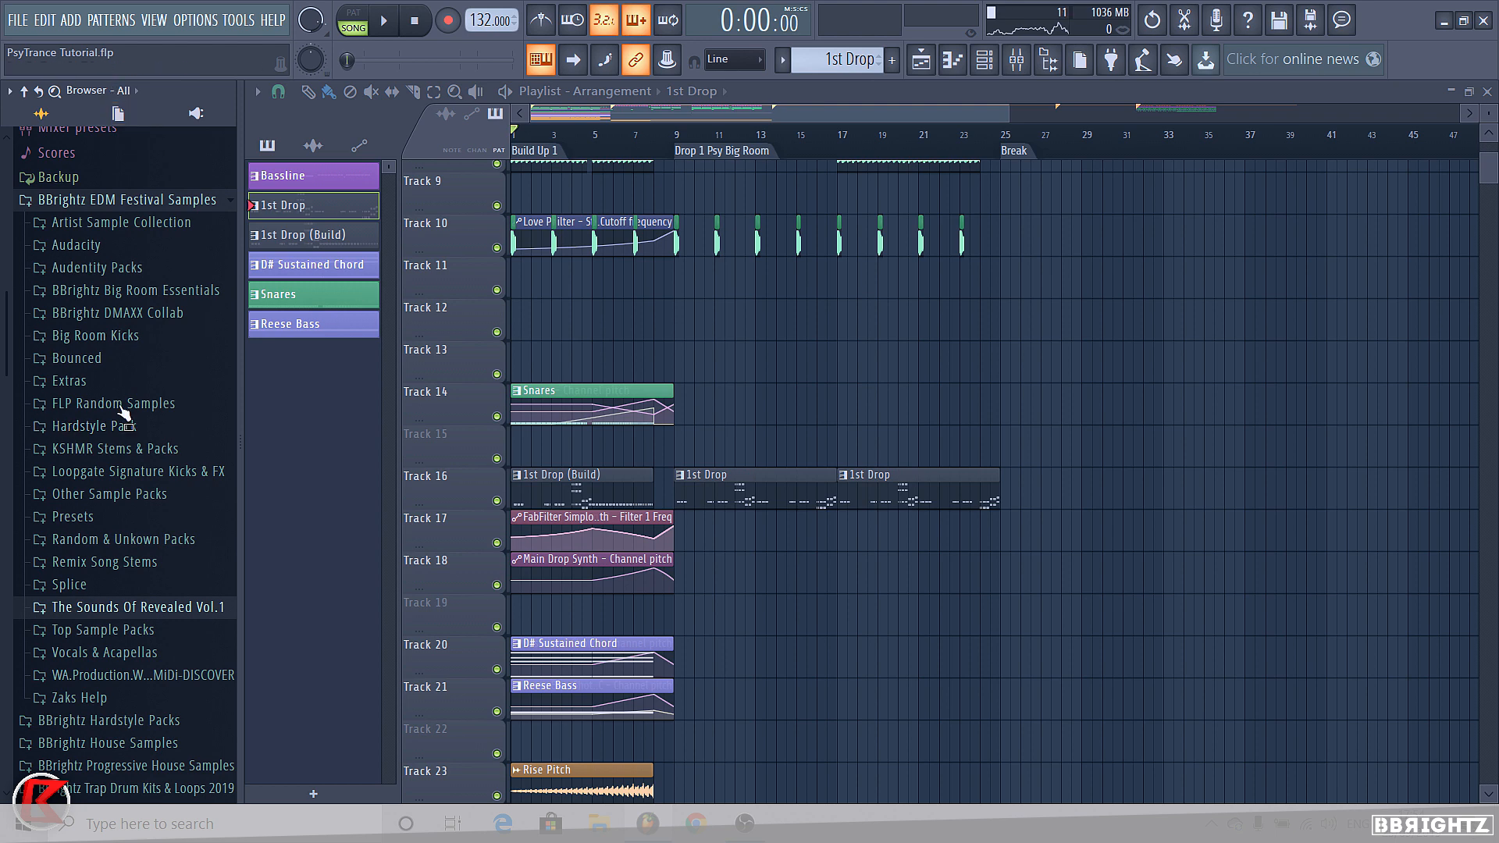
click(116, 450)
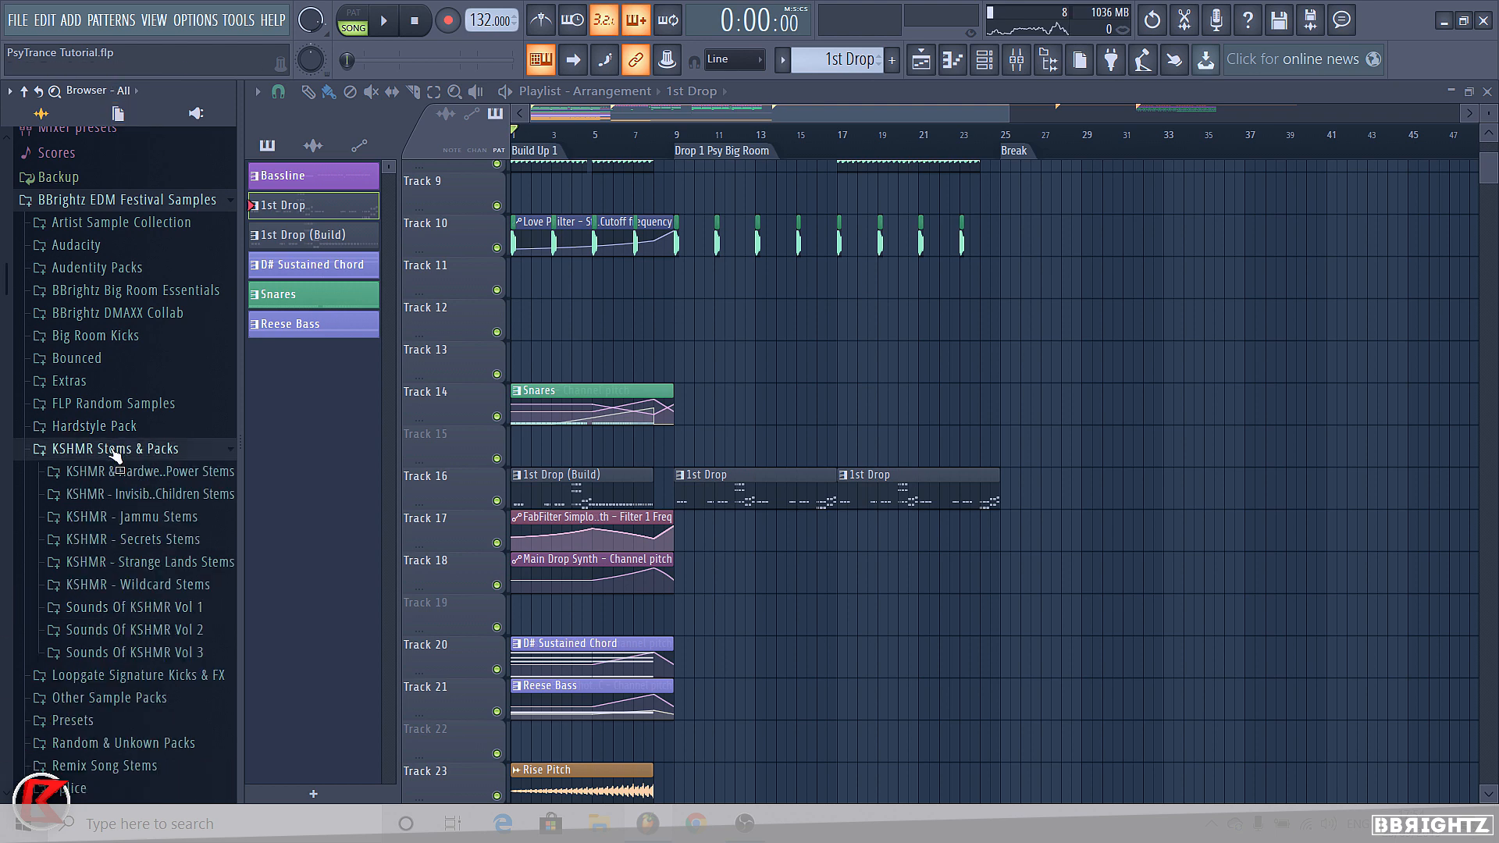
click(147, 611)
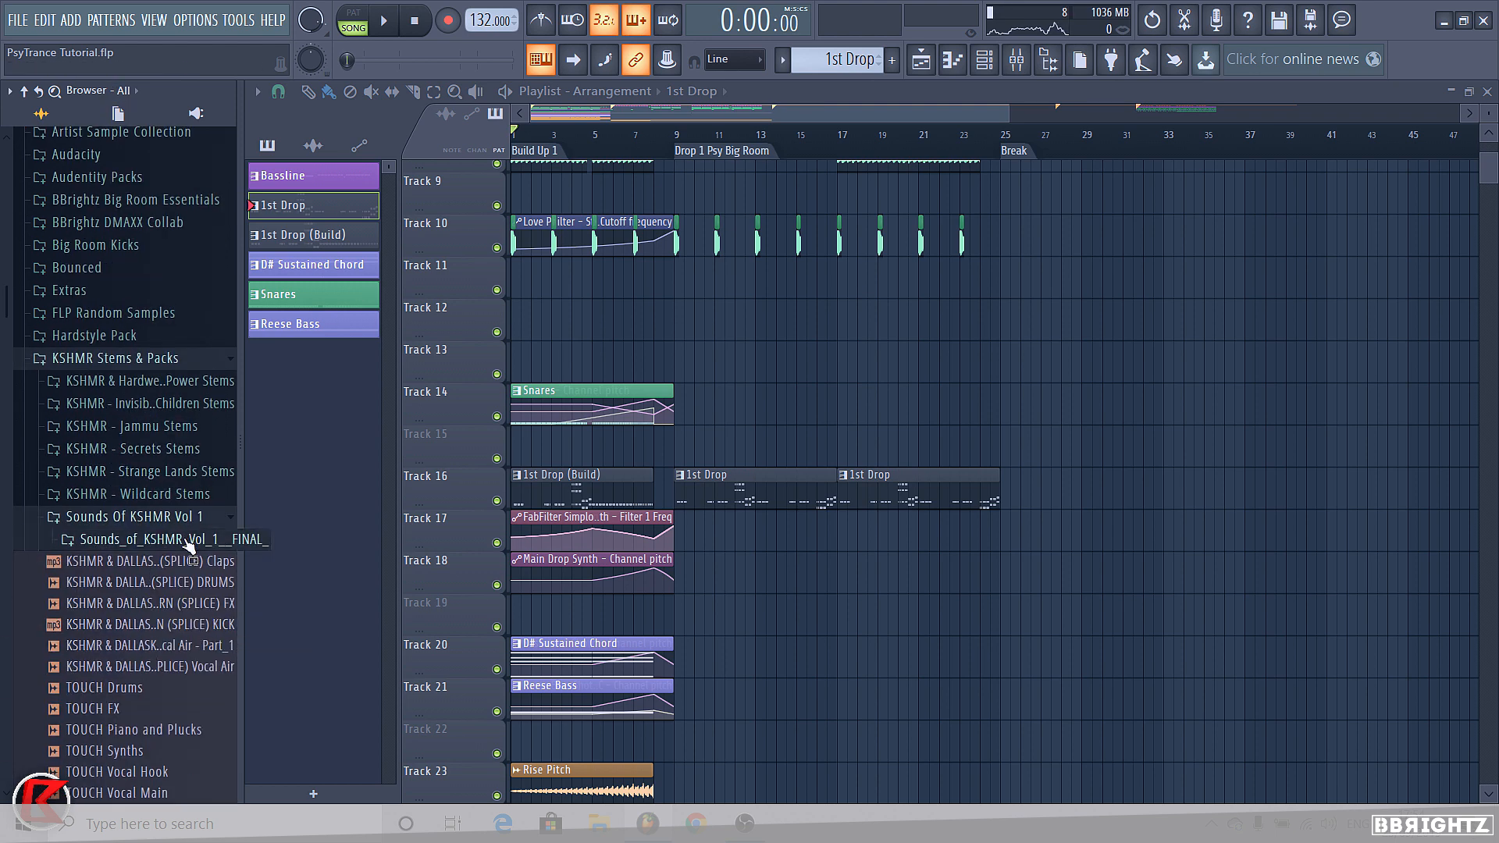
click(149, 632)
click(156, 505)
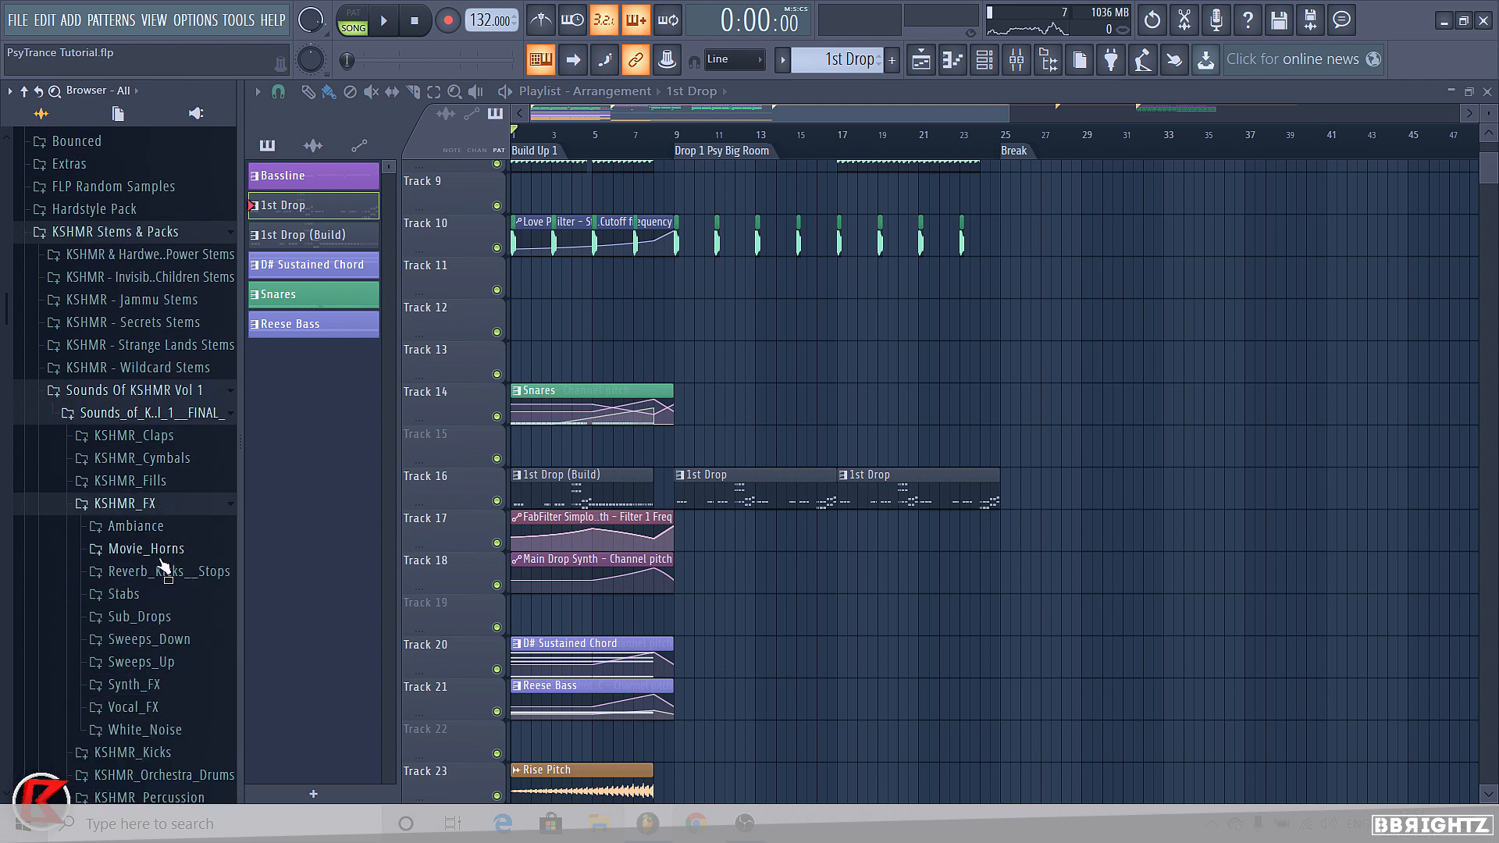
Add the KSHMR_Stab_03 sample from the Stabs folder to Track 11 at bar 13
click(158, 550)
click(164, 553)
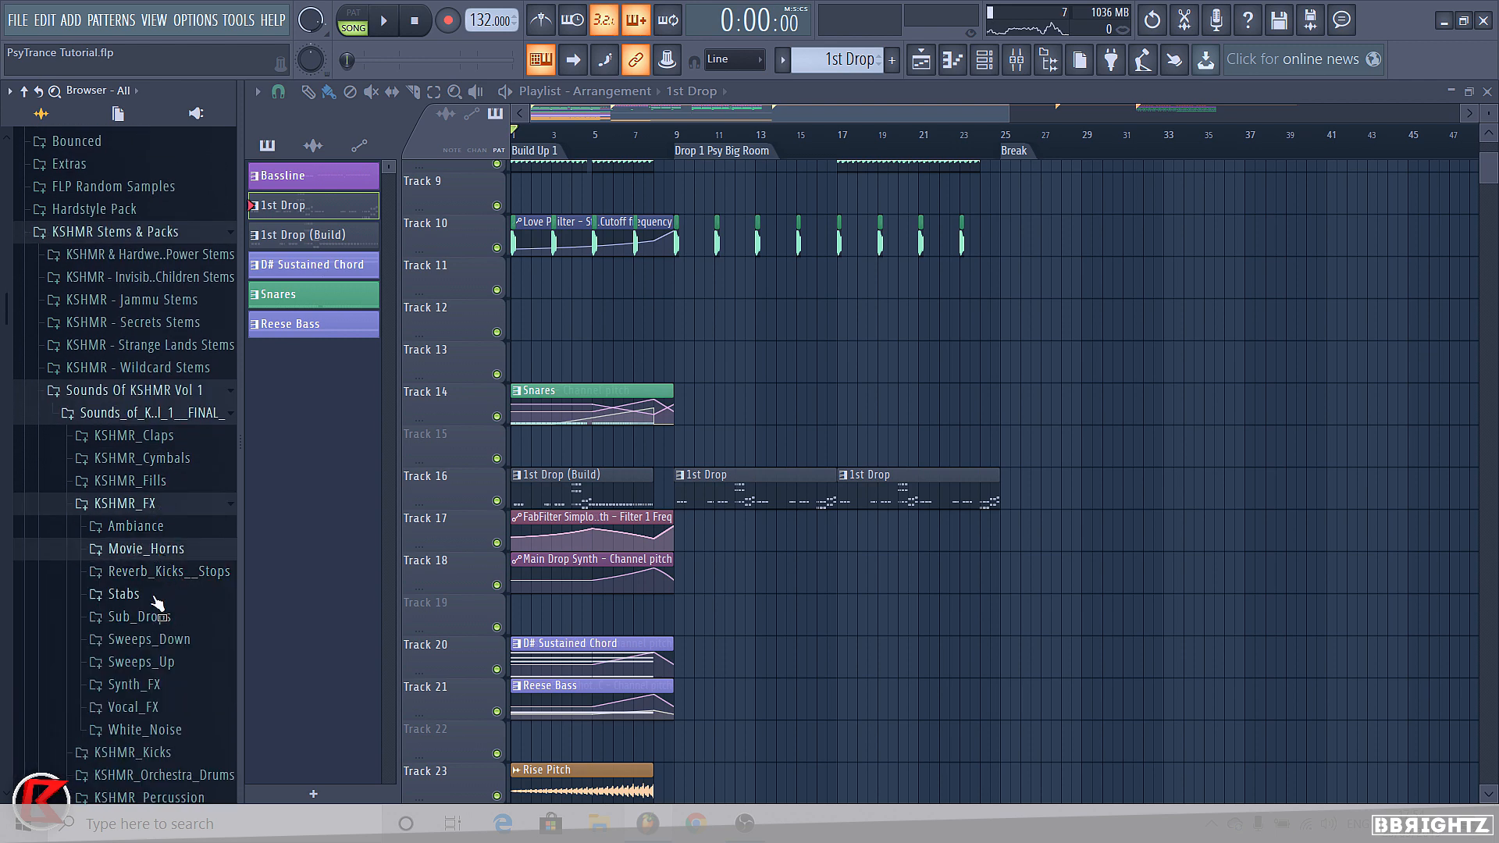
click(156, 597)
drag(160, 657, 775, 281)
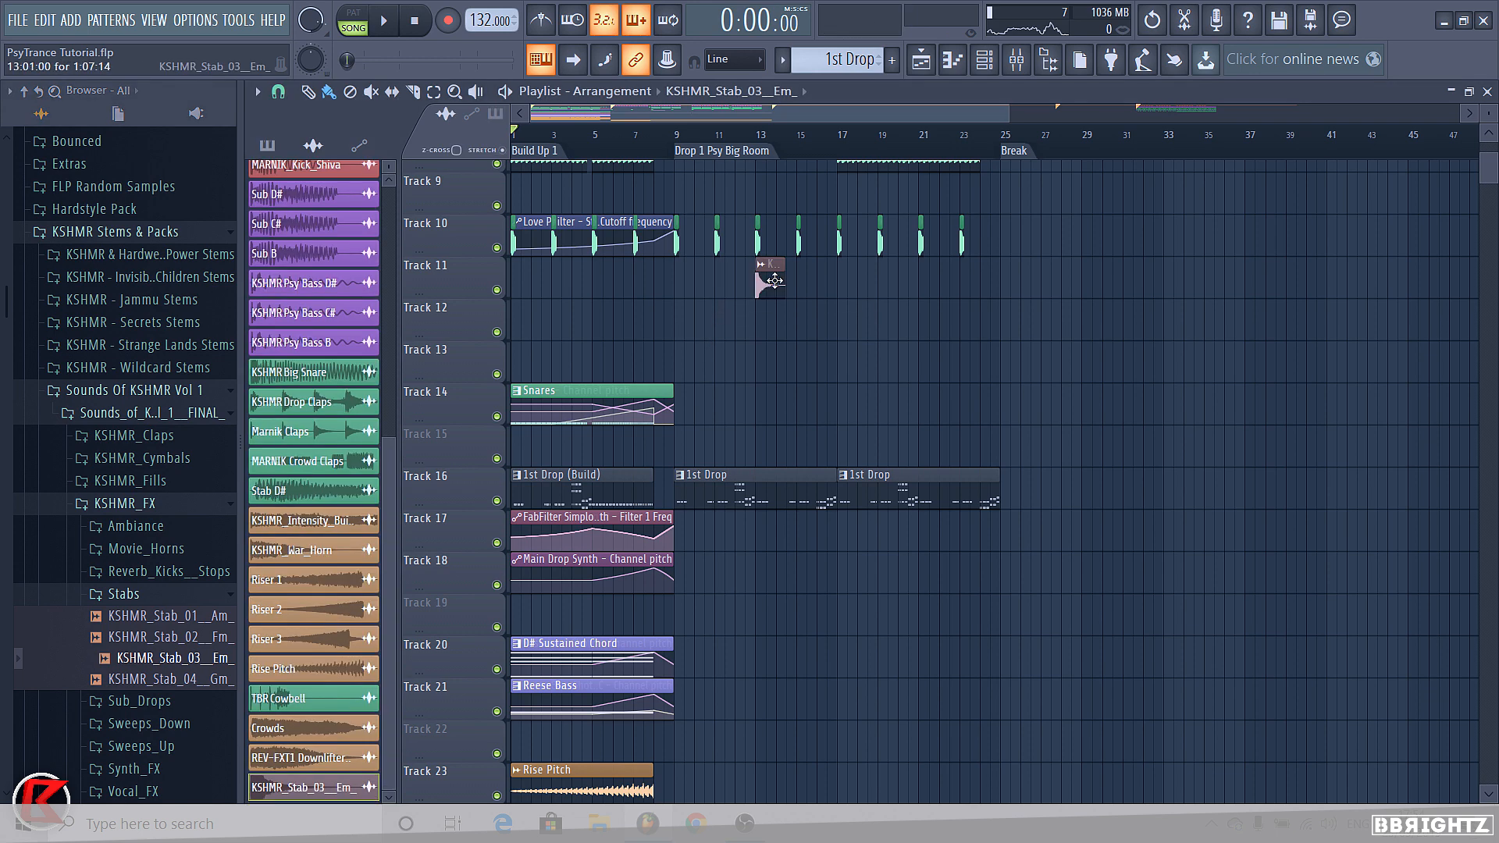
Solo Track 11 and move the KSHMR_Stab_03 clip back to bar 12
scroll(726, 300, up, 3)
scroll(749, 153, up, 2)
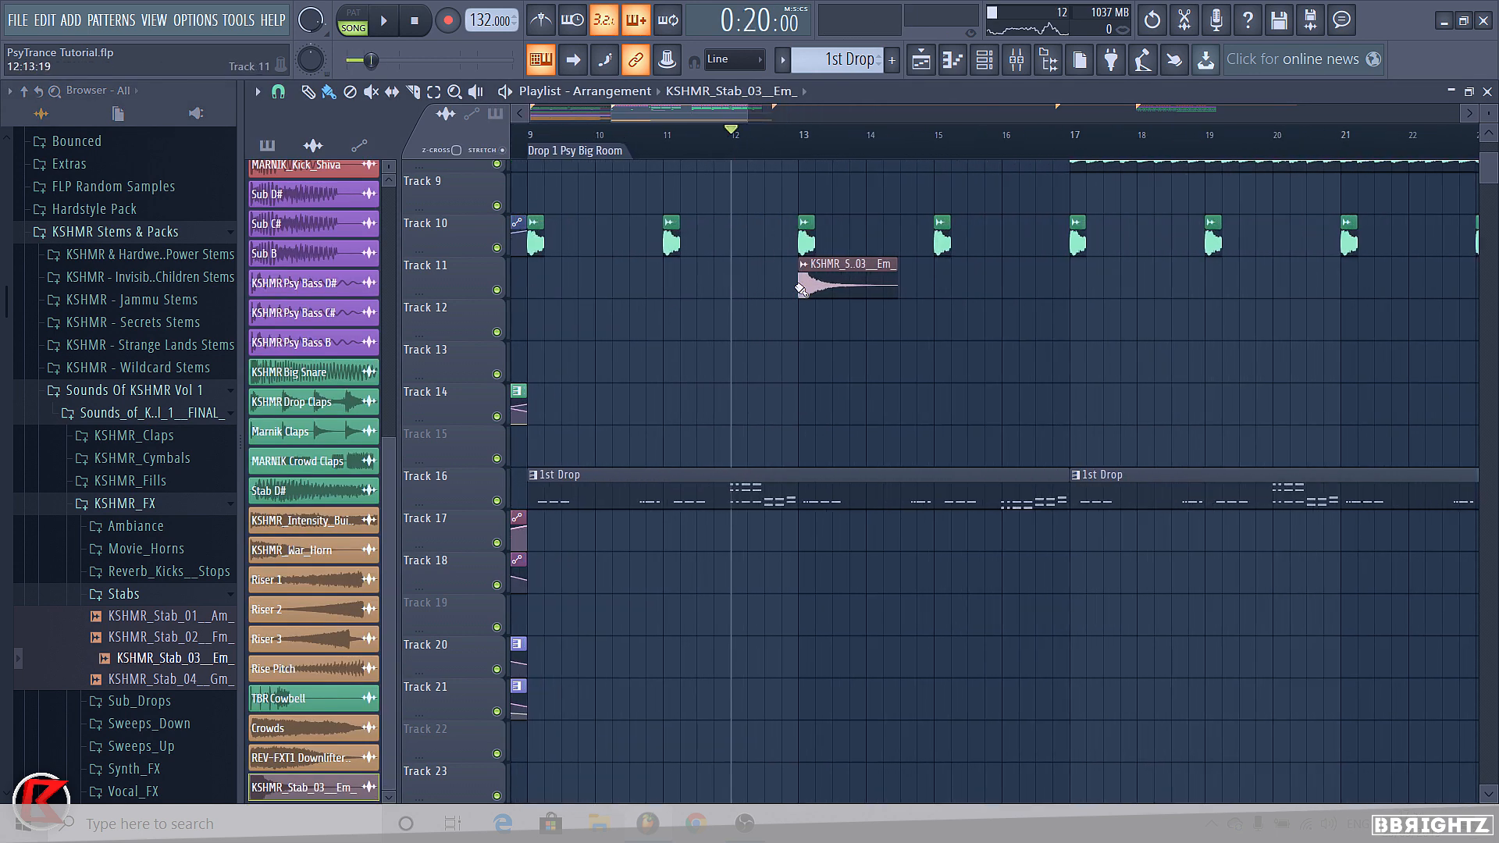
scroll(1444, 431, up, 4)
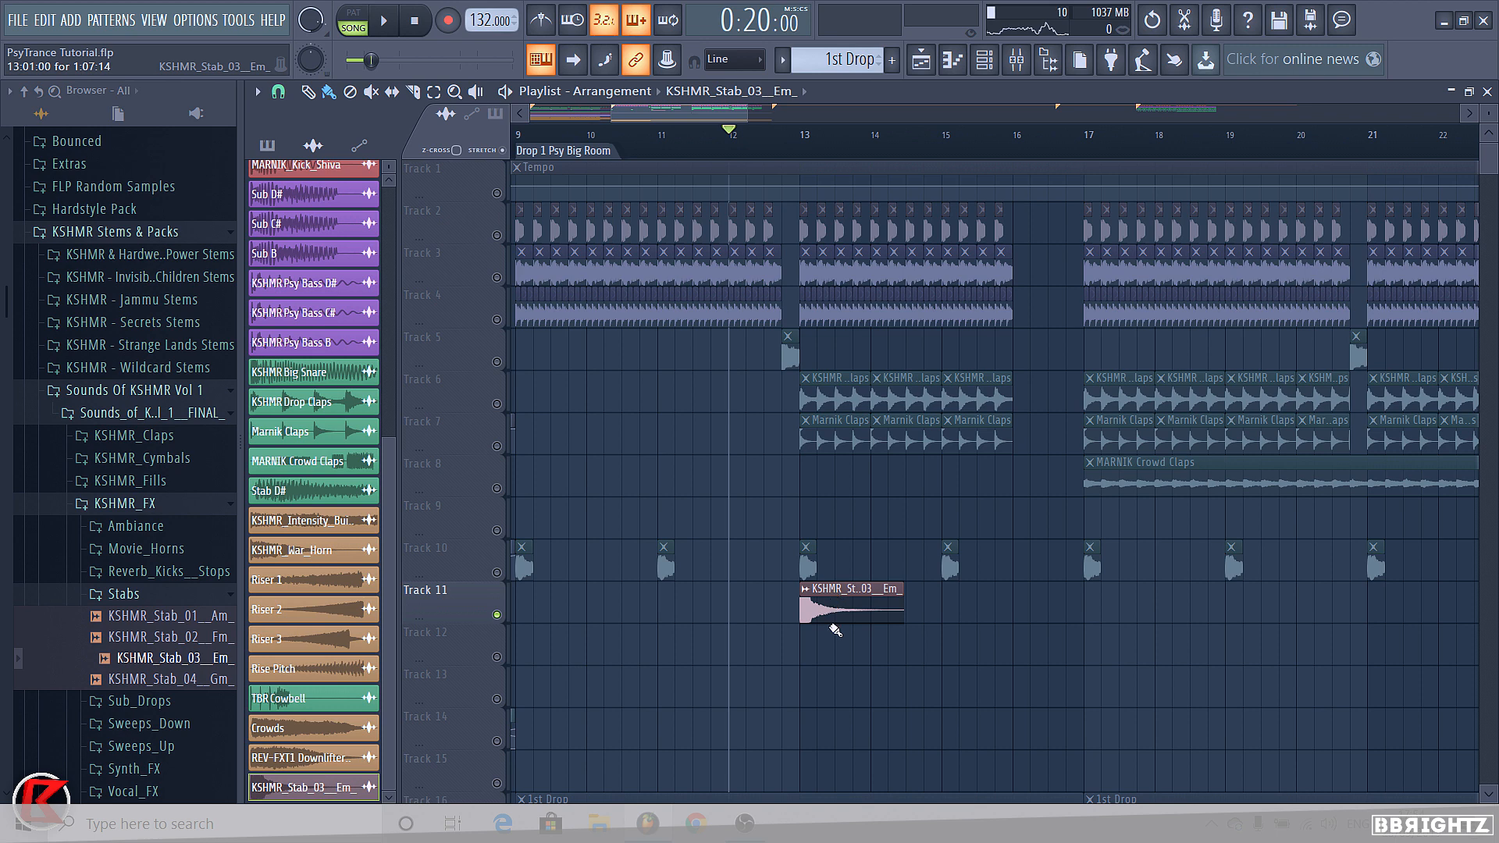
drag(832, 619, 761, 616)
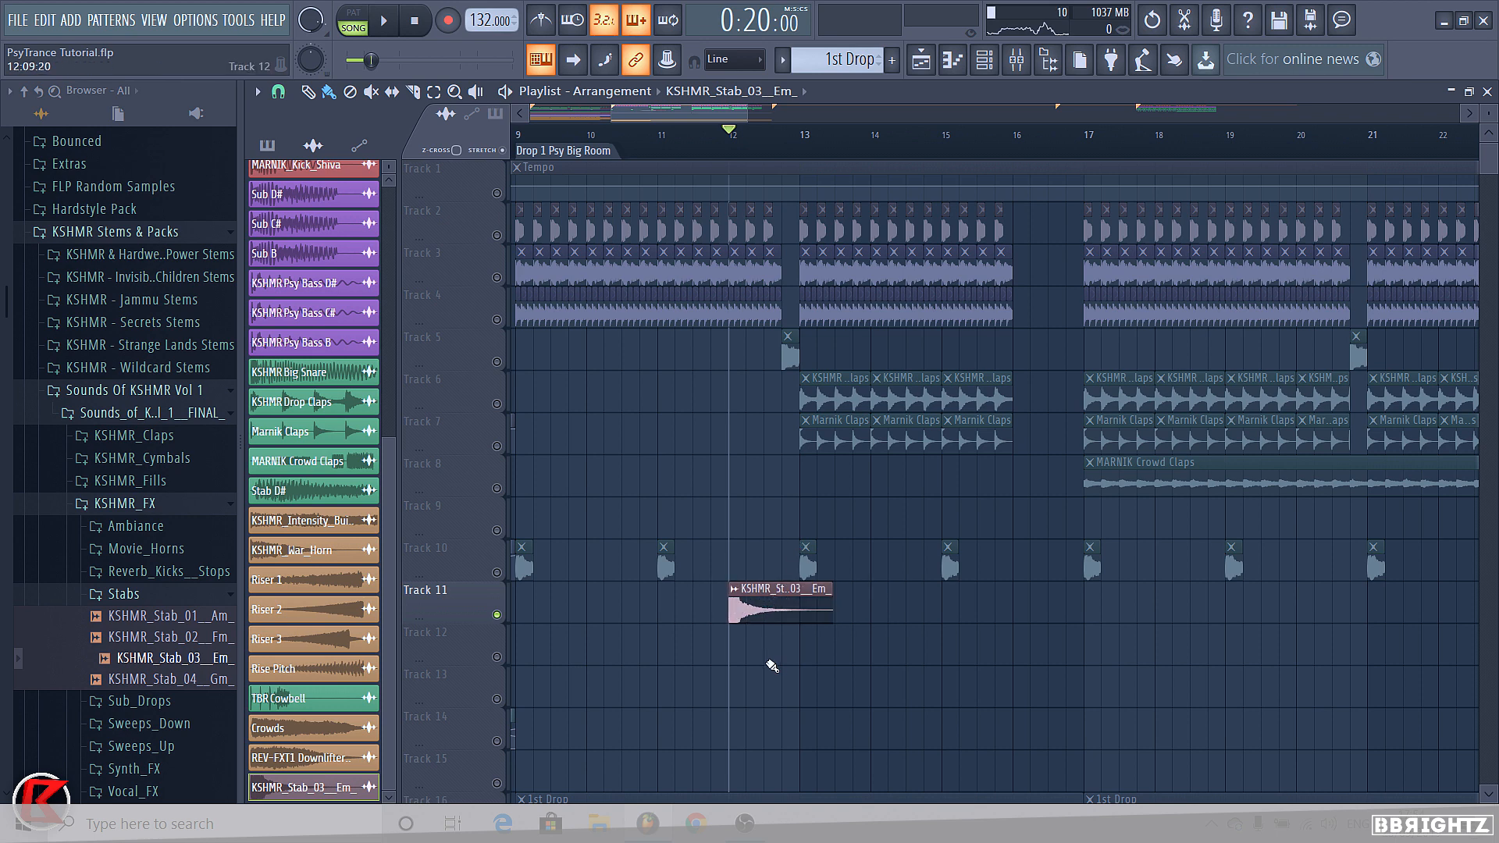
Shorten the stab clip to half a bar, rename its channel Stab B and color it green
right_click(789, 608)
click(734, 591)
click(793, 644)
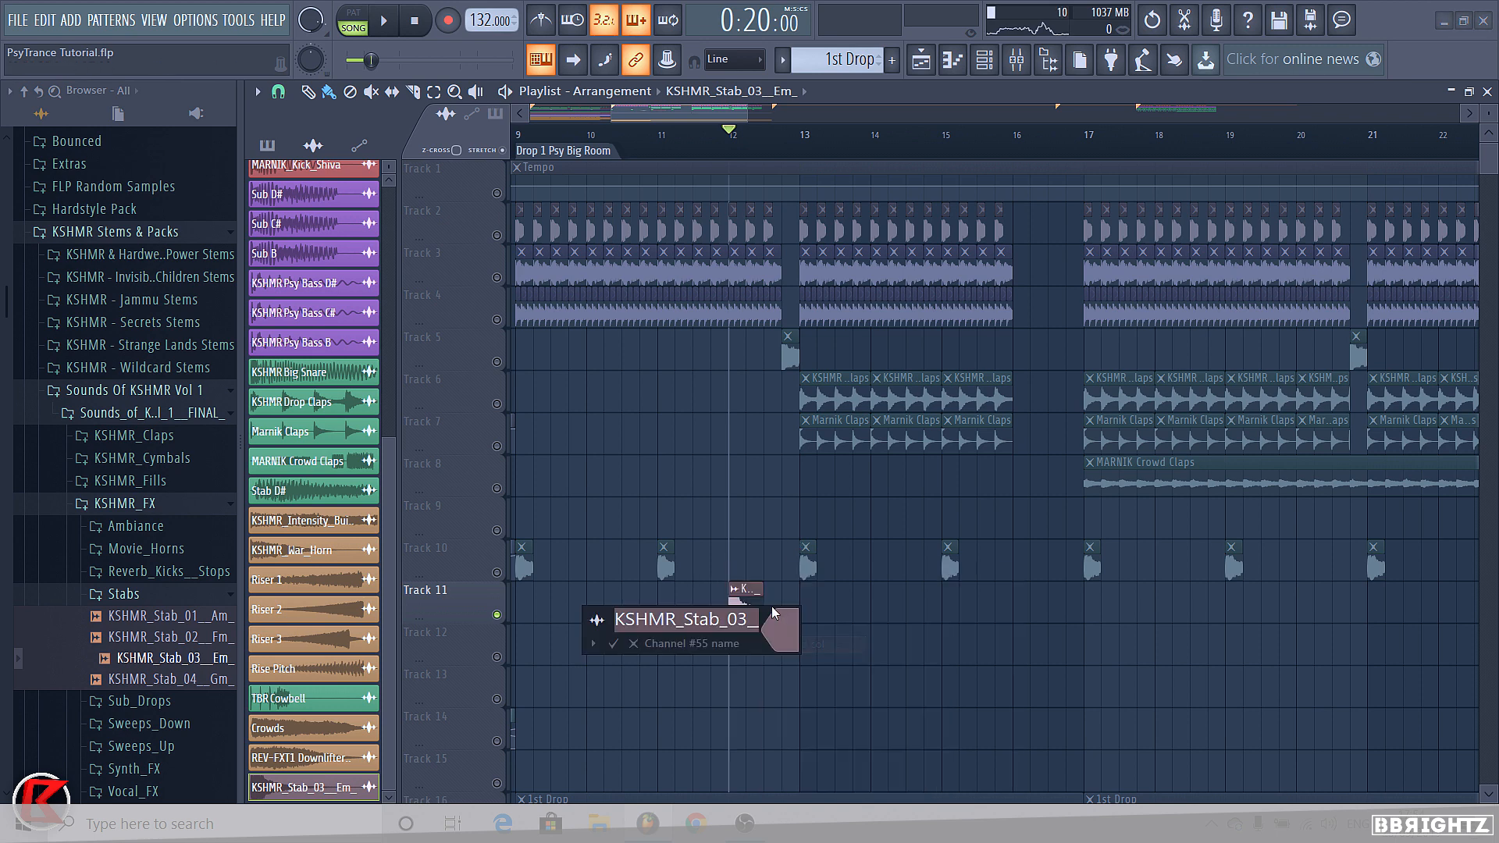
text(Stab)
key(BackSpace)
key(BackSpace)
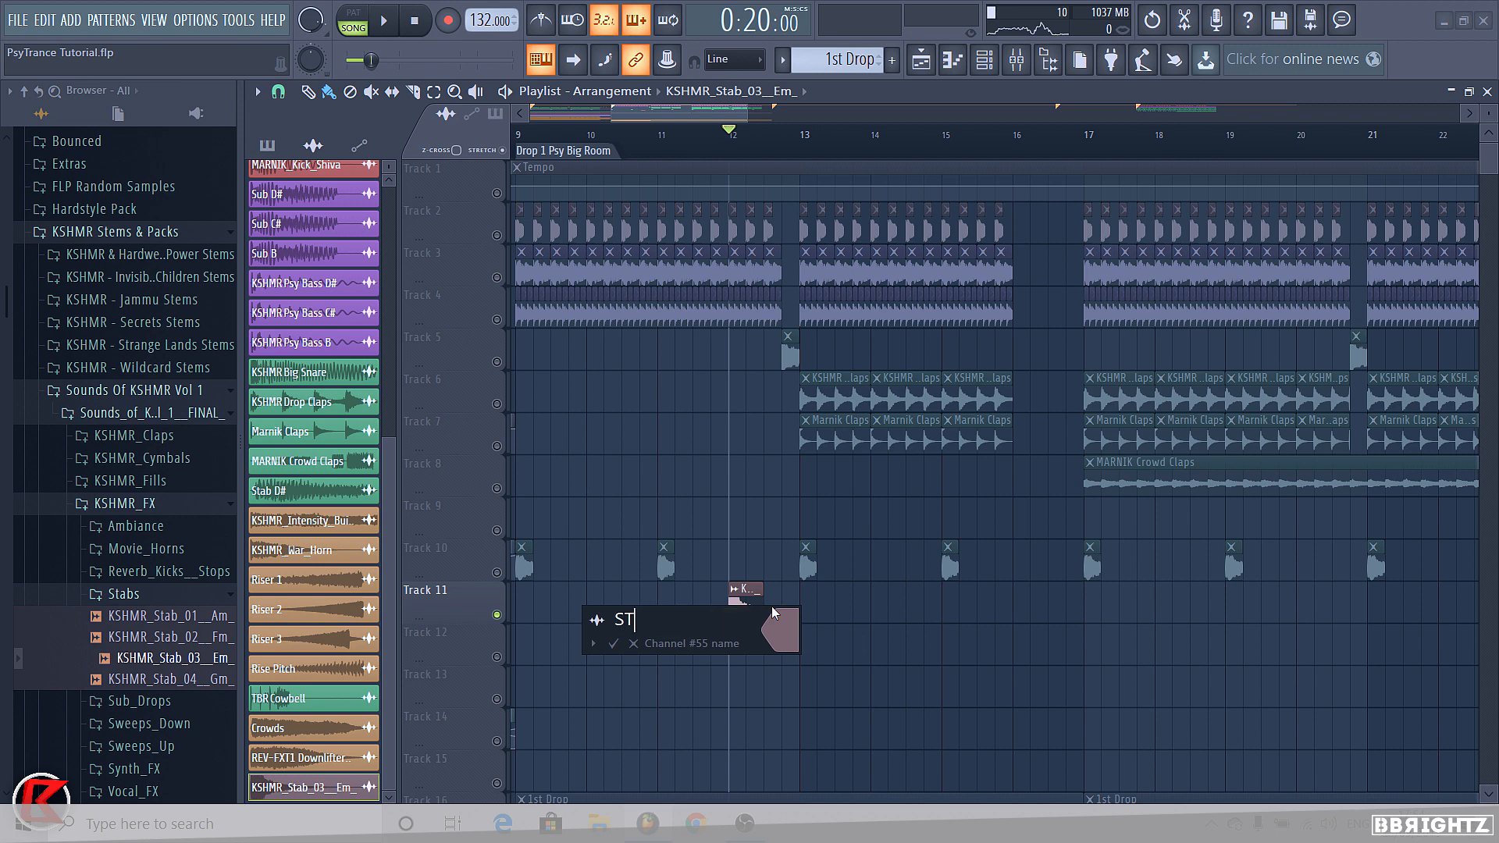
text(ab B)
click(794, 636)
click(865, 448)
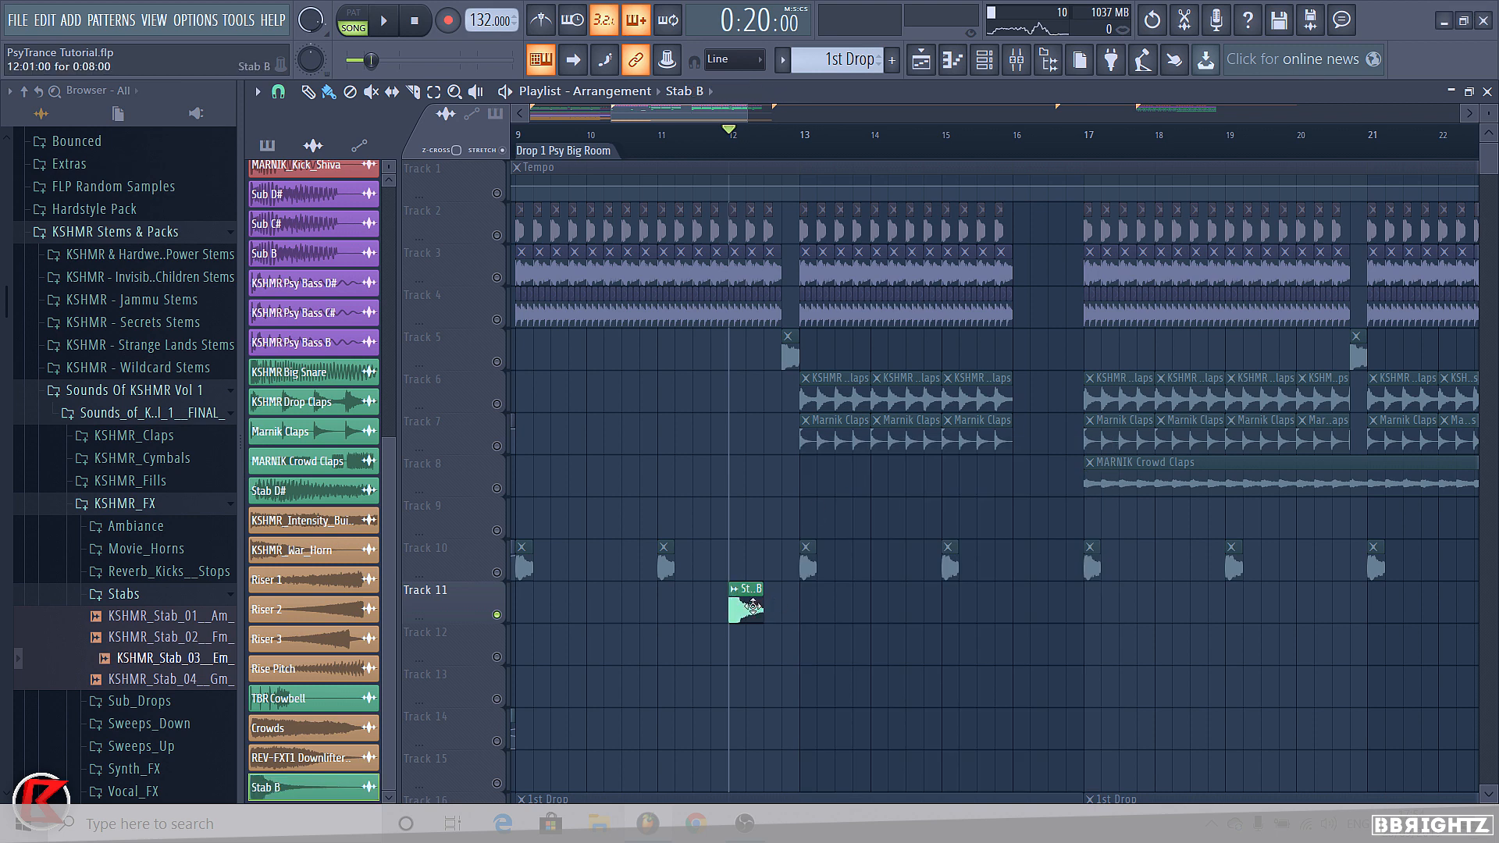
Set Stab B's time stretching to Stretch mode and turn its channel pitch down over a range of 5
click(743, 603)
click(839, 367)
click(827, 419)
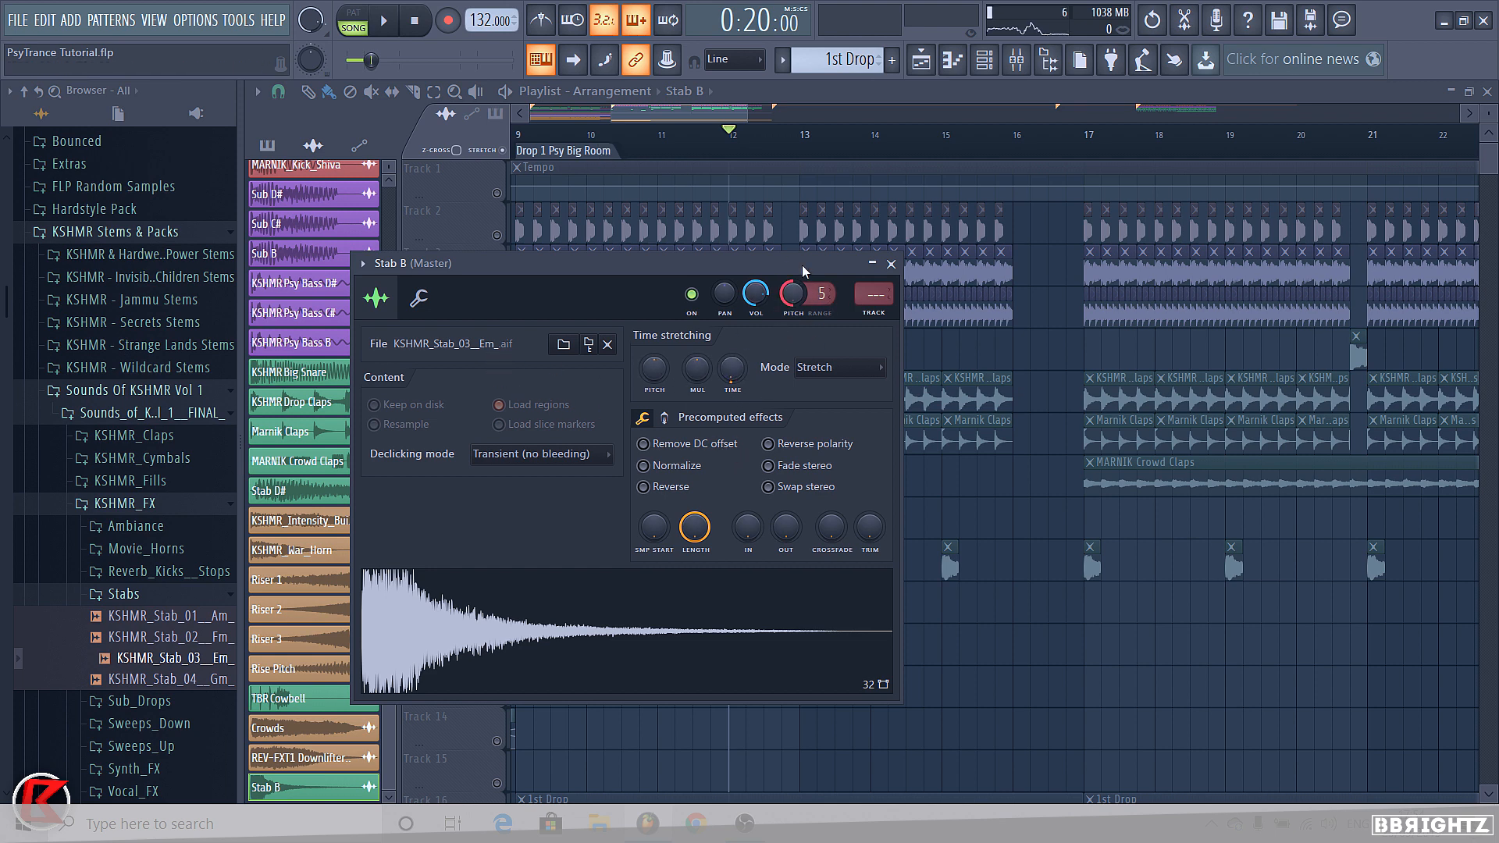
key(q)
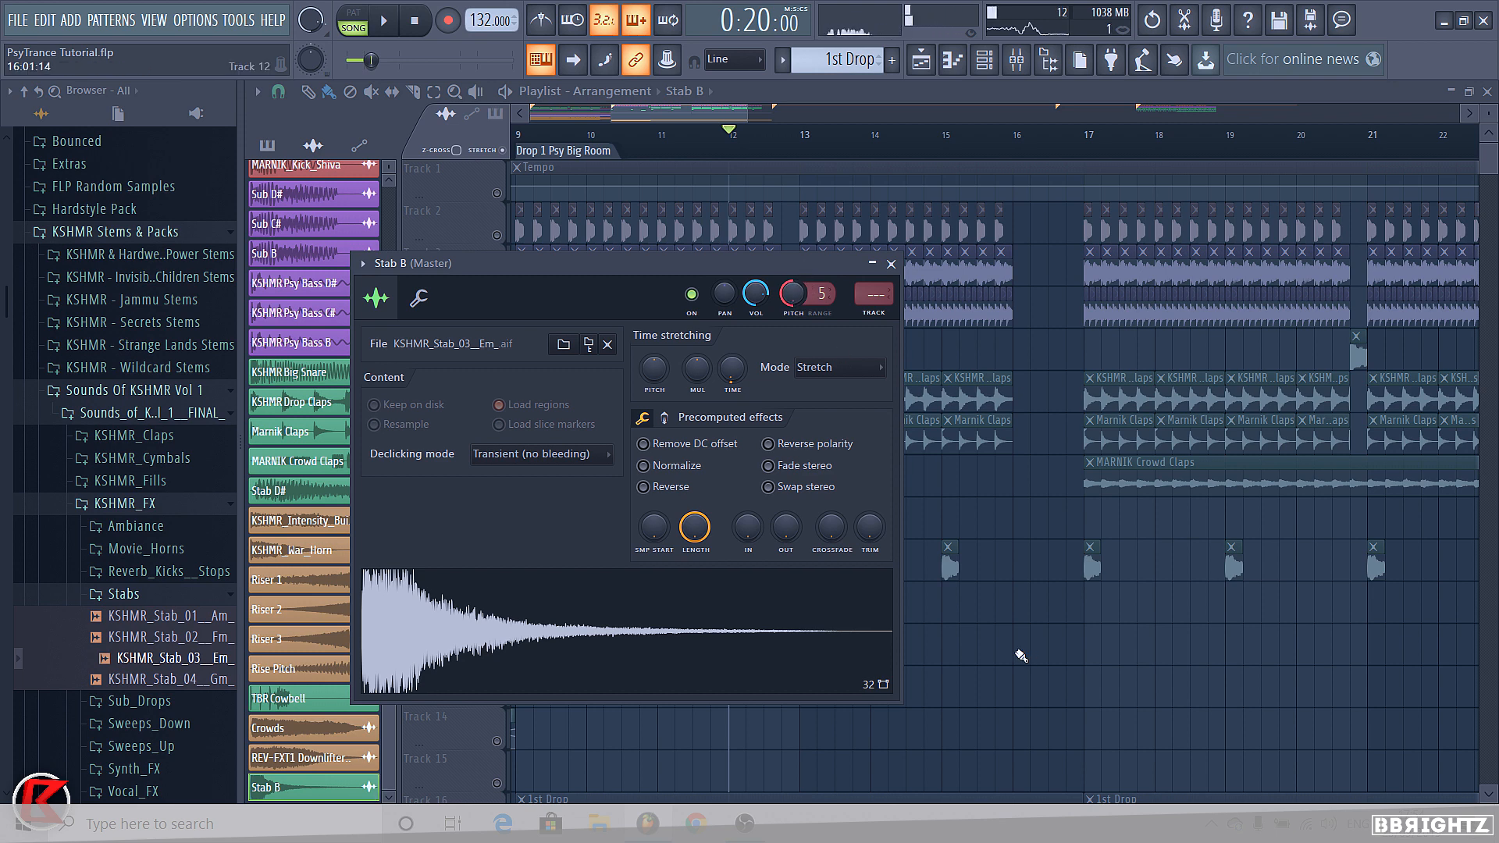
Place a copy of Stab B directly after the first clip on Track 11 and make it unique
click(741, 605)
right_click(783, 585)
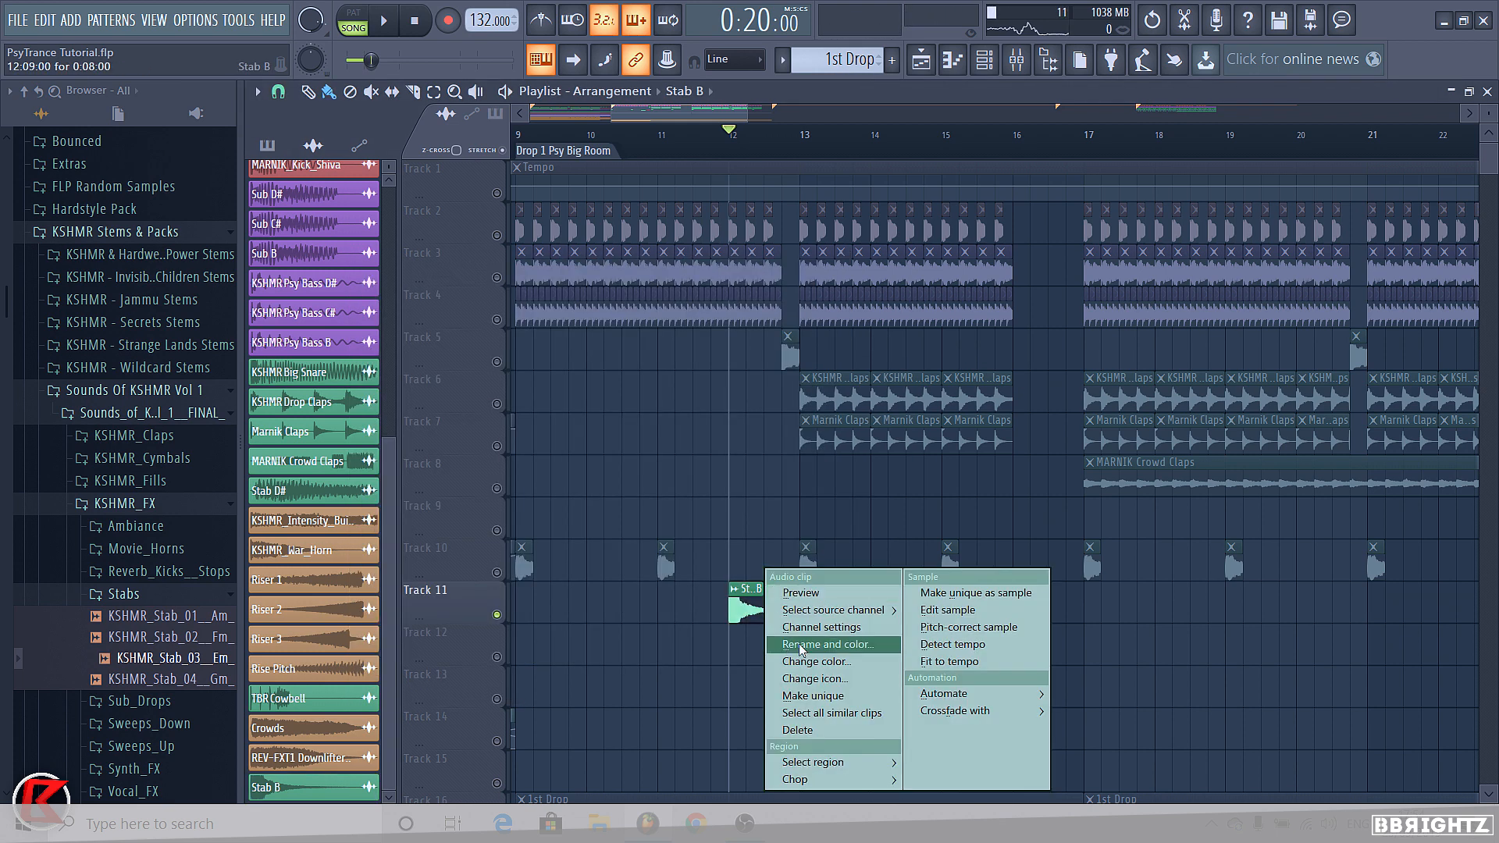
click(812, 695)
Rename the unique copy Stab C# and turn its channel pitch down over a range of 3
right_click(783, 585)
click(812, 647)
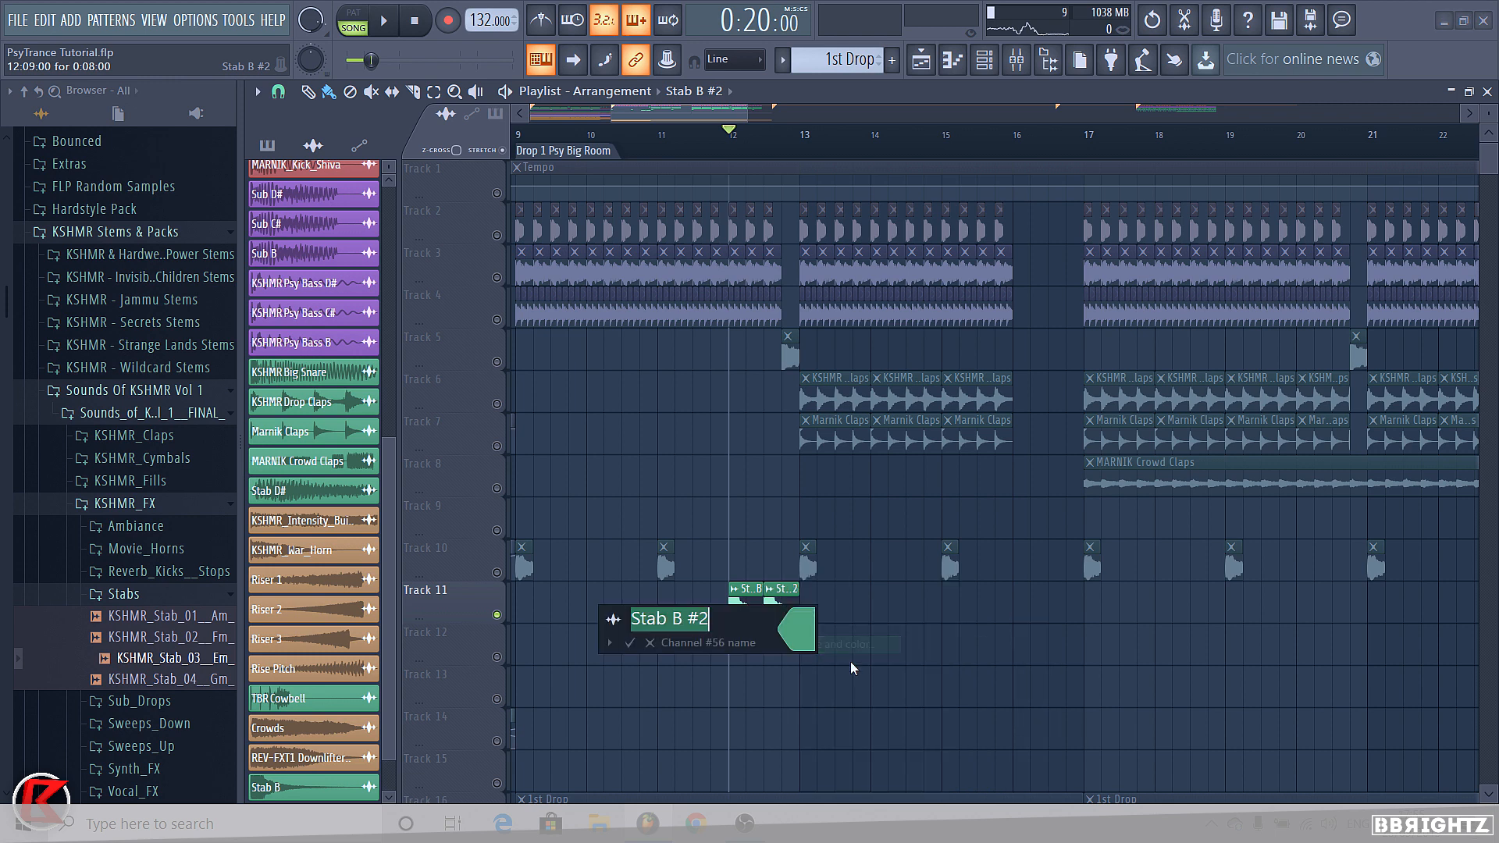
key(BackSpace)
key(BackSpace)
key(BackSpace)
key(BackSpace)
key(BackSpace)
text(C#)
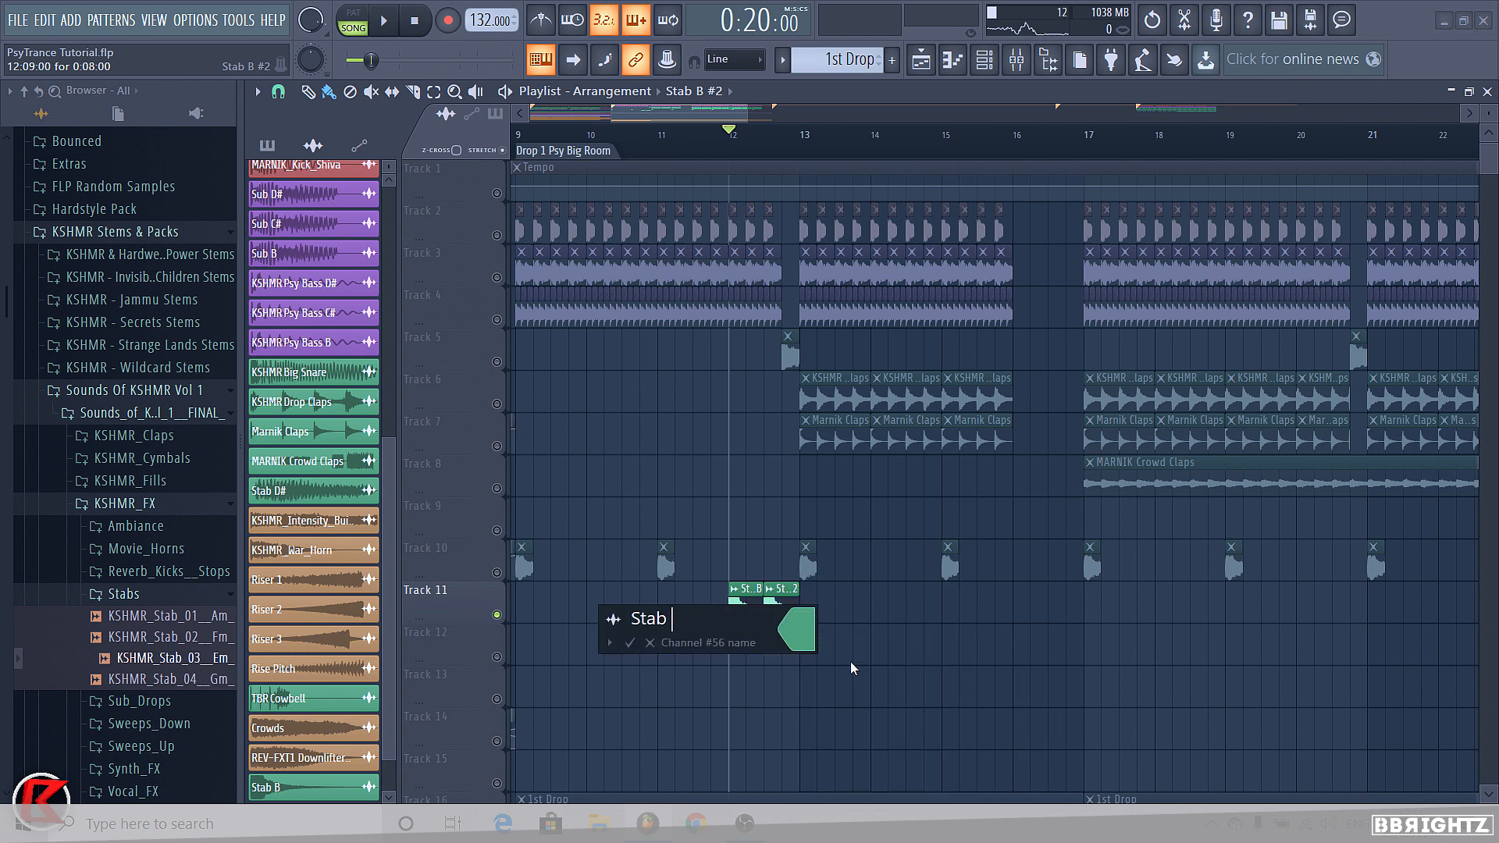
key(Return)
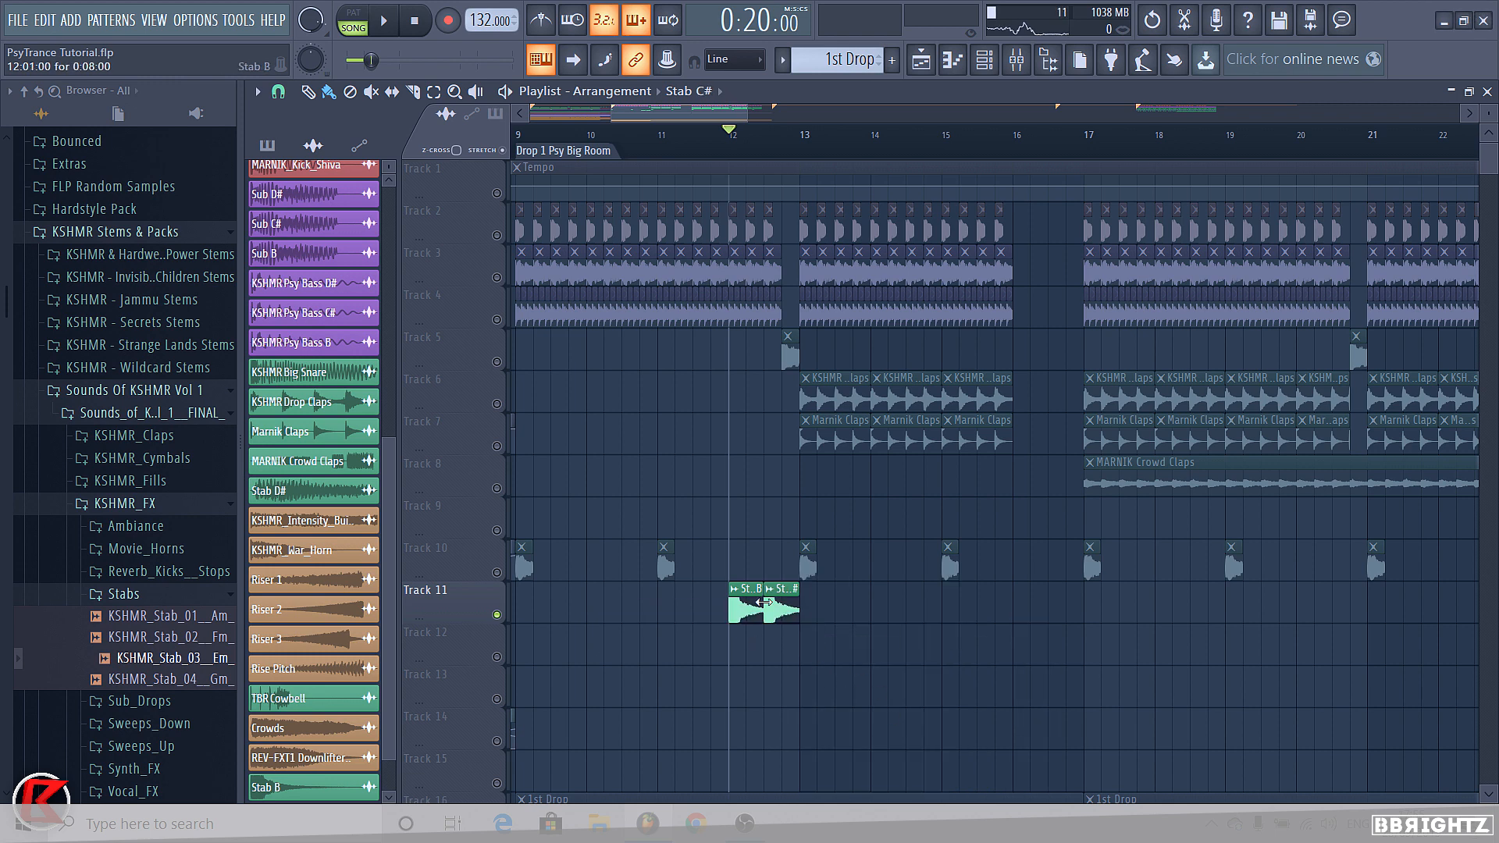
double_click(794, 609)
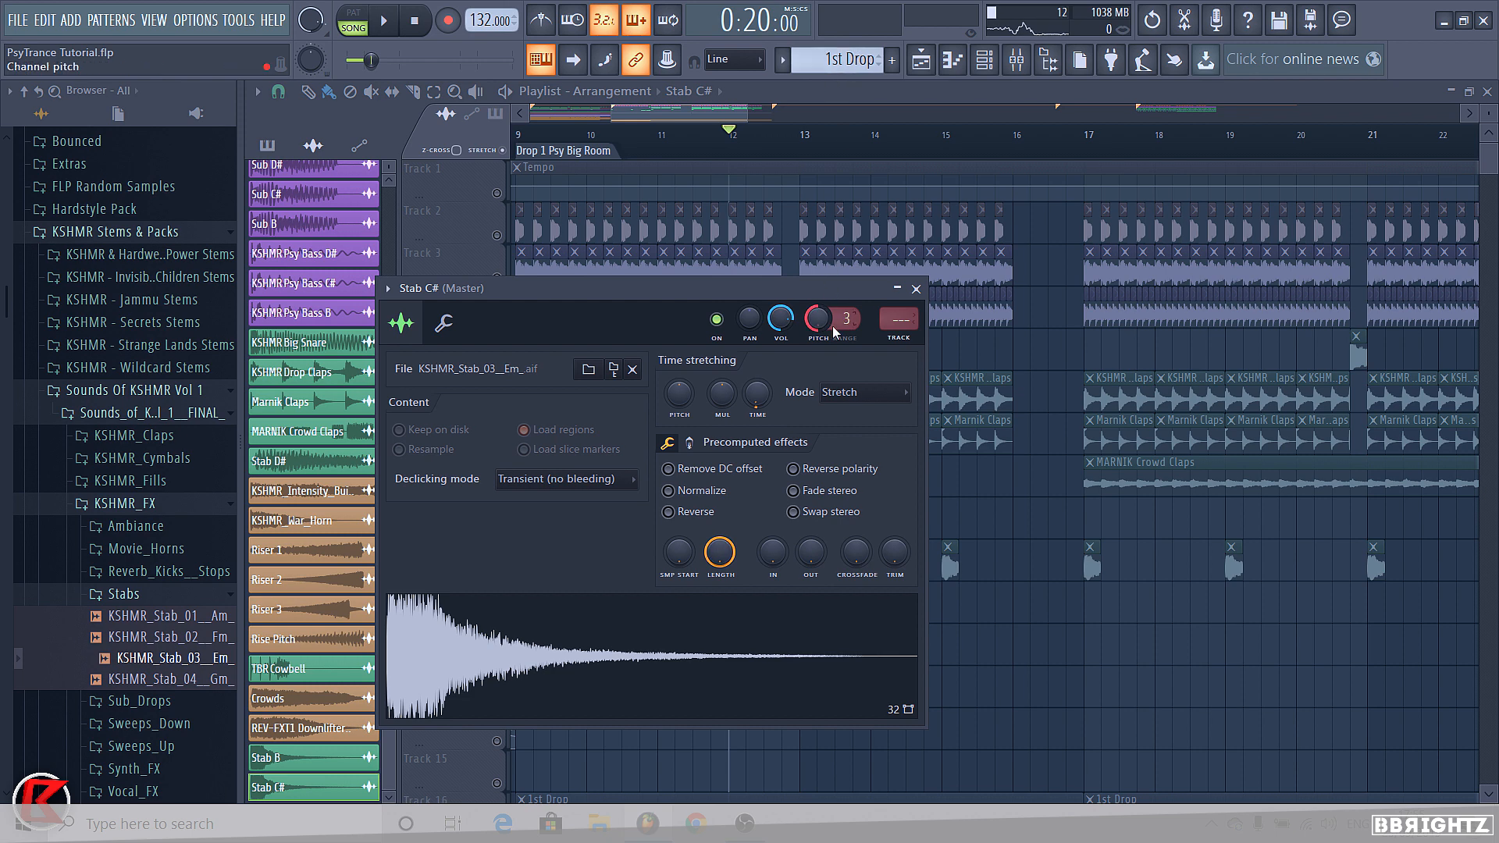
click(916, 289)
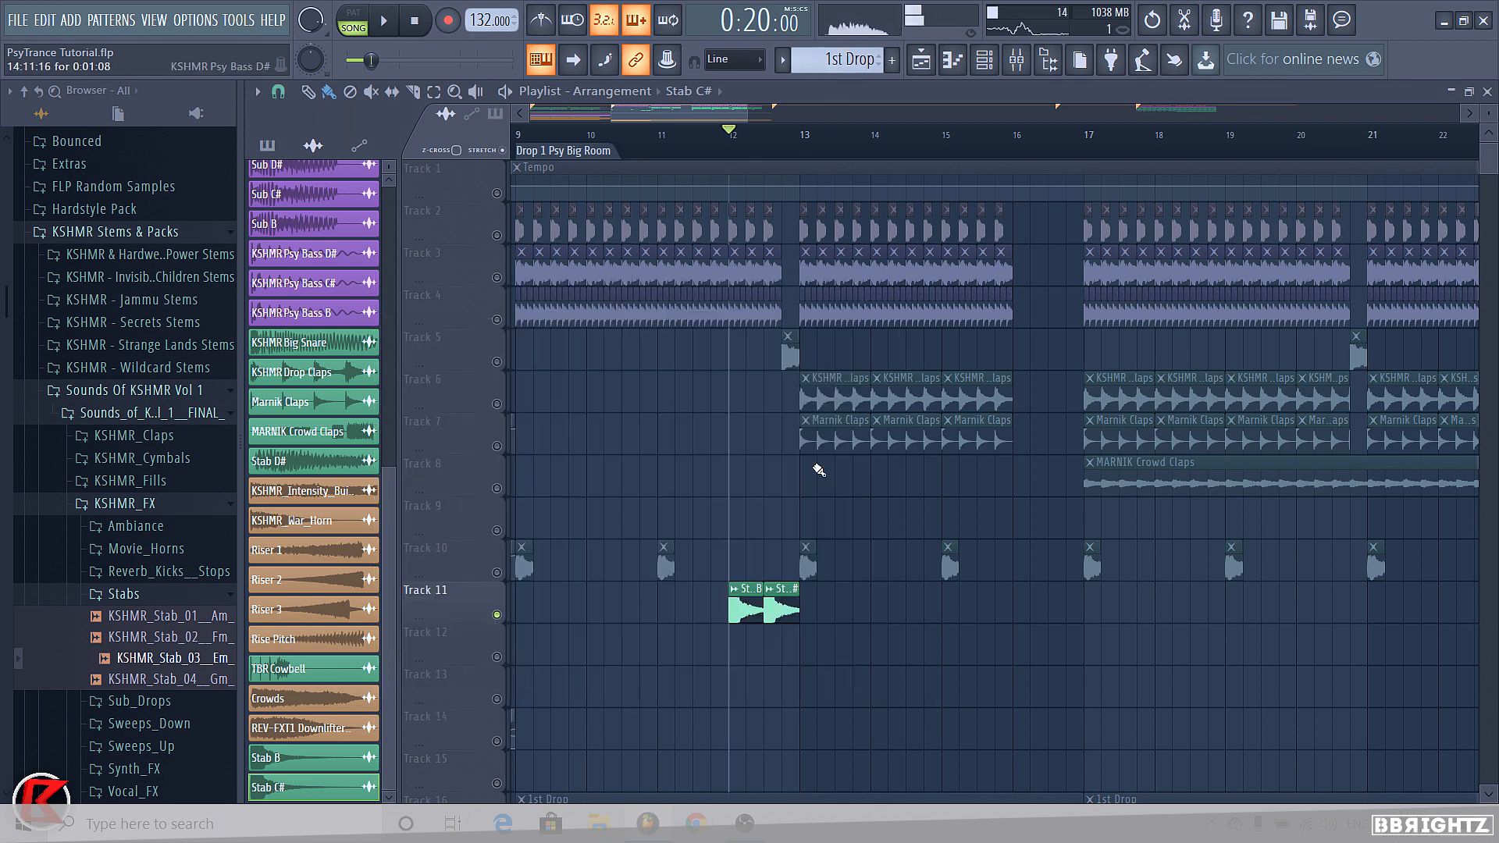
Route the Stab B and Stab C# channels to mixer track 24 and lower that track's fader
click(778, 609)
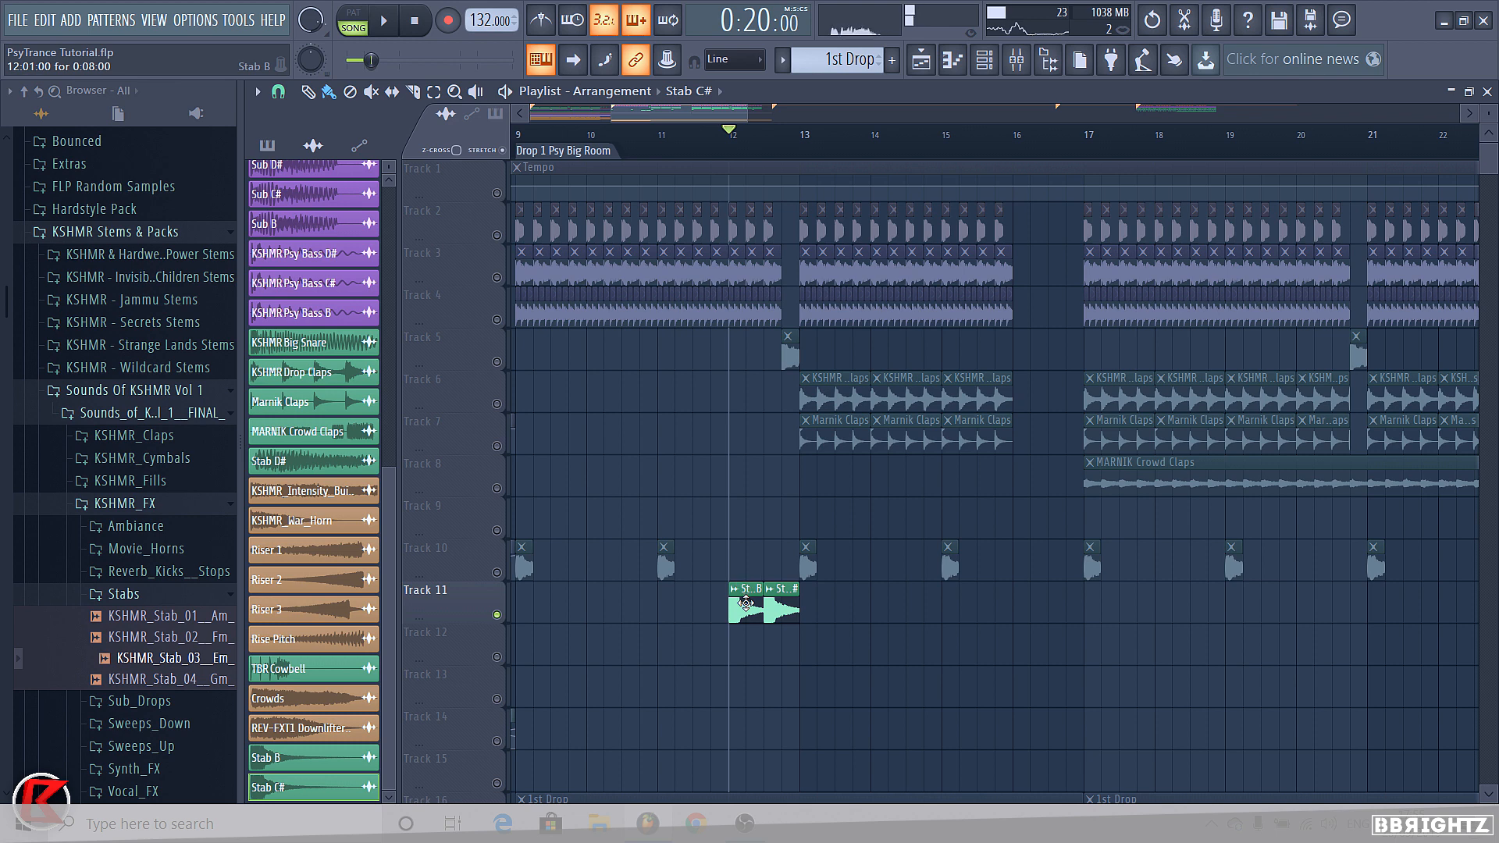
click(985, 59)
scroll(824, 670, down, 3)
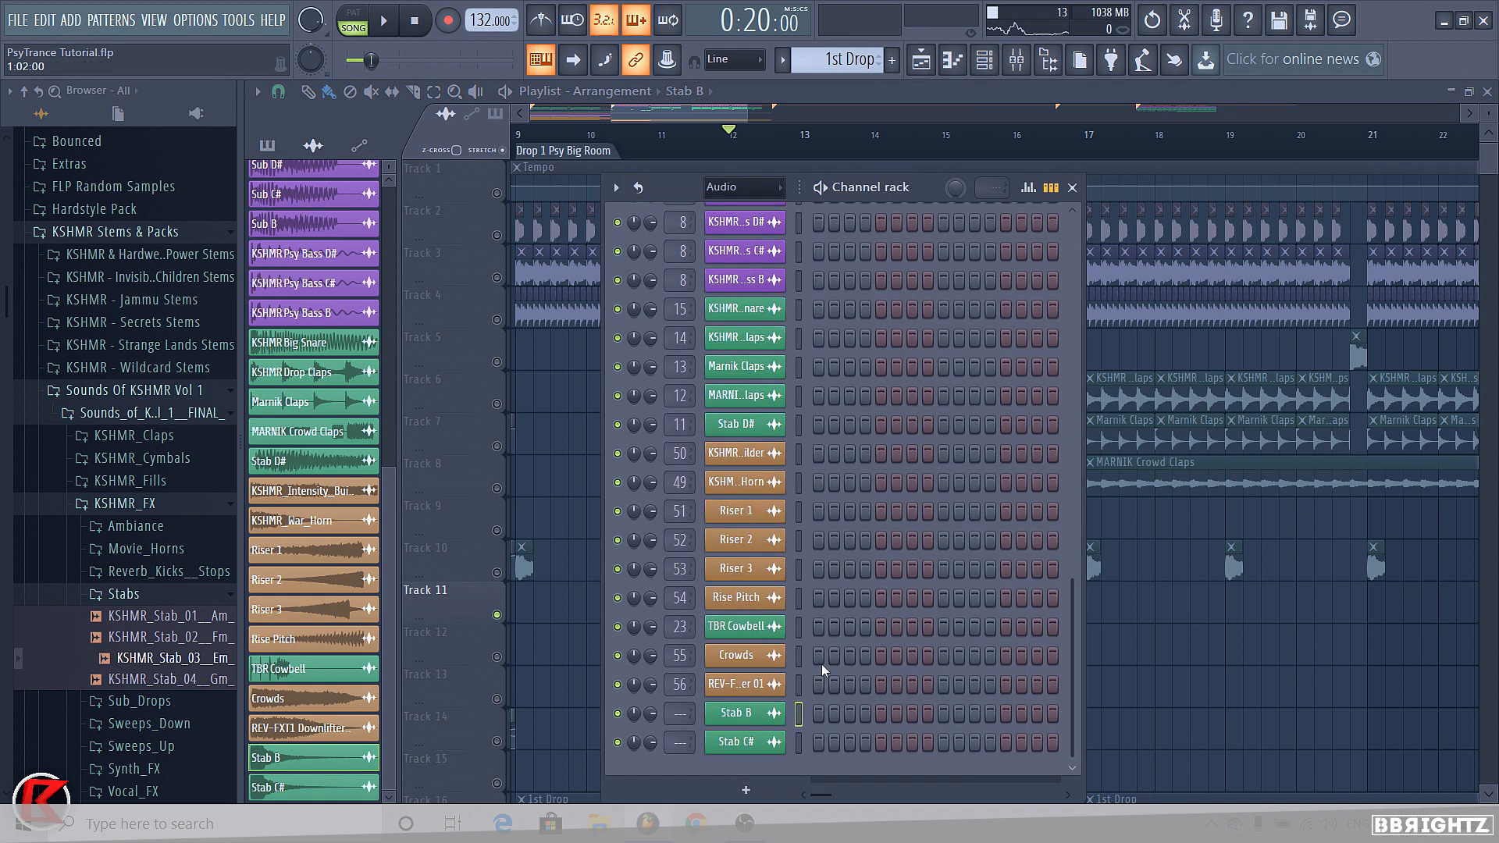
key(F9)
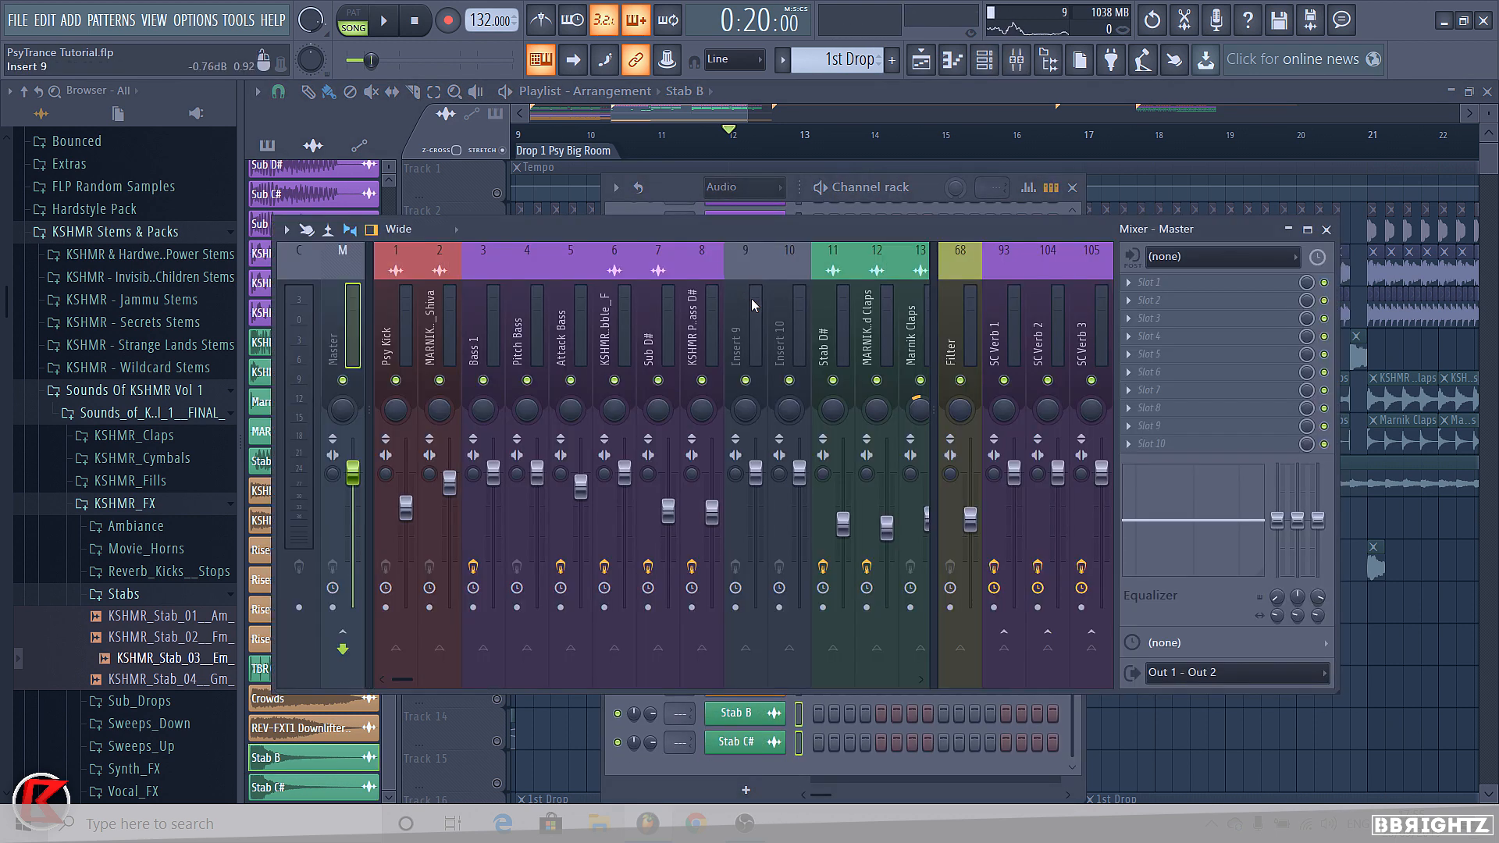
scroll(751, 304, down, 6)
click(617, 313)
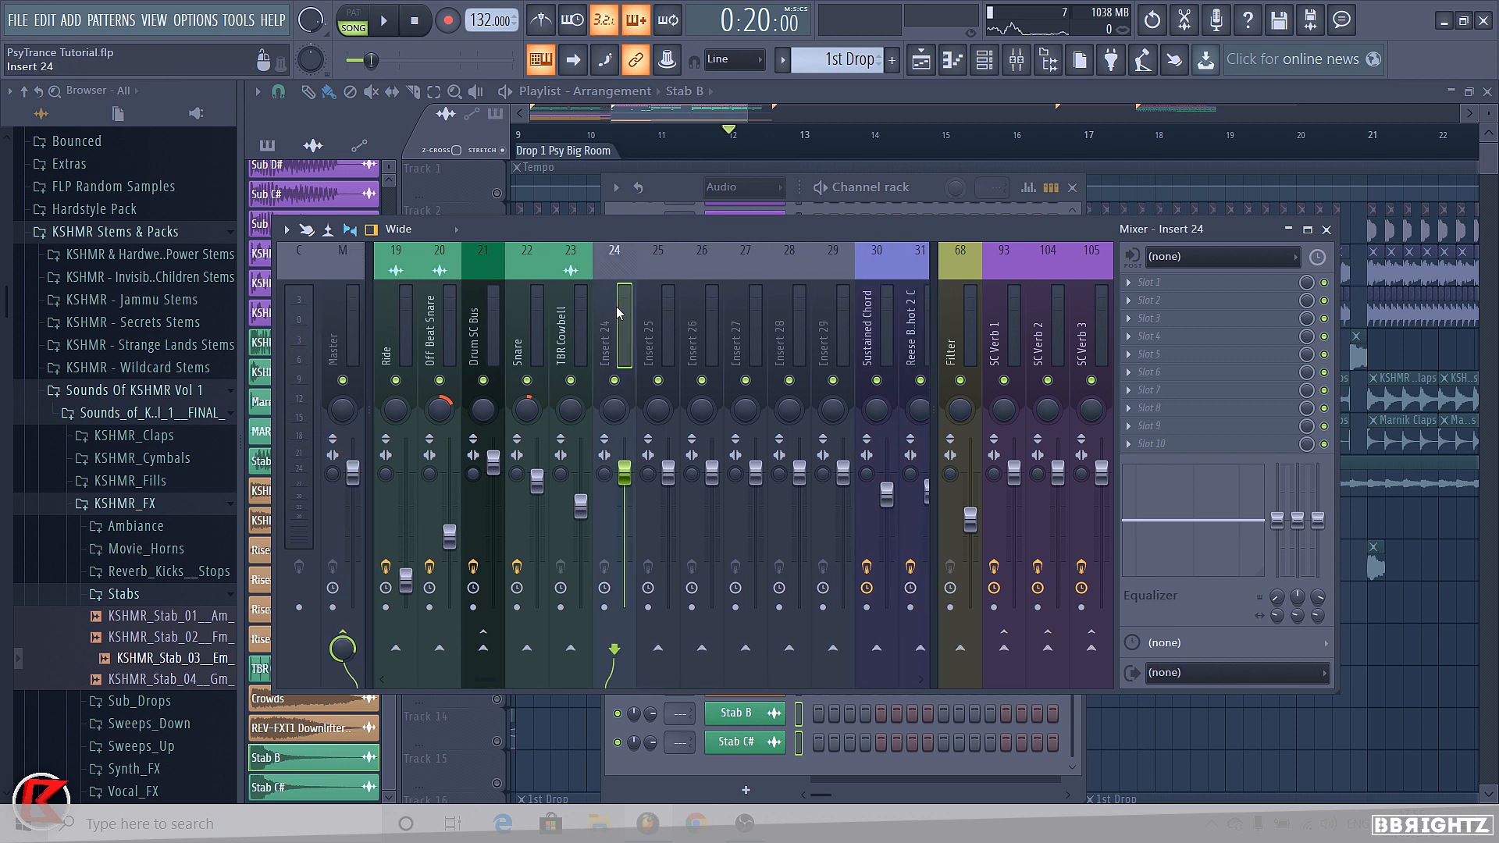
Add Fruity Parametric EQ 2 to the Stab B mixer track, cutting the lows and reducing the high shelf
click(1155, 282)
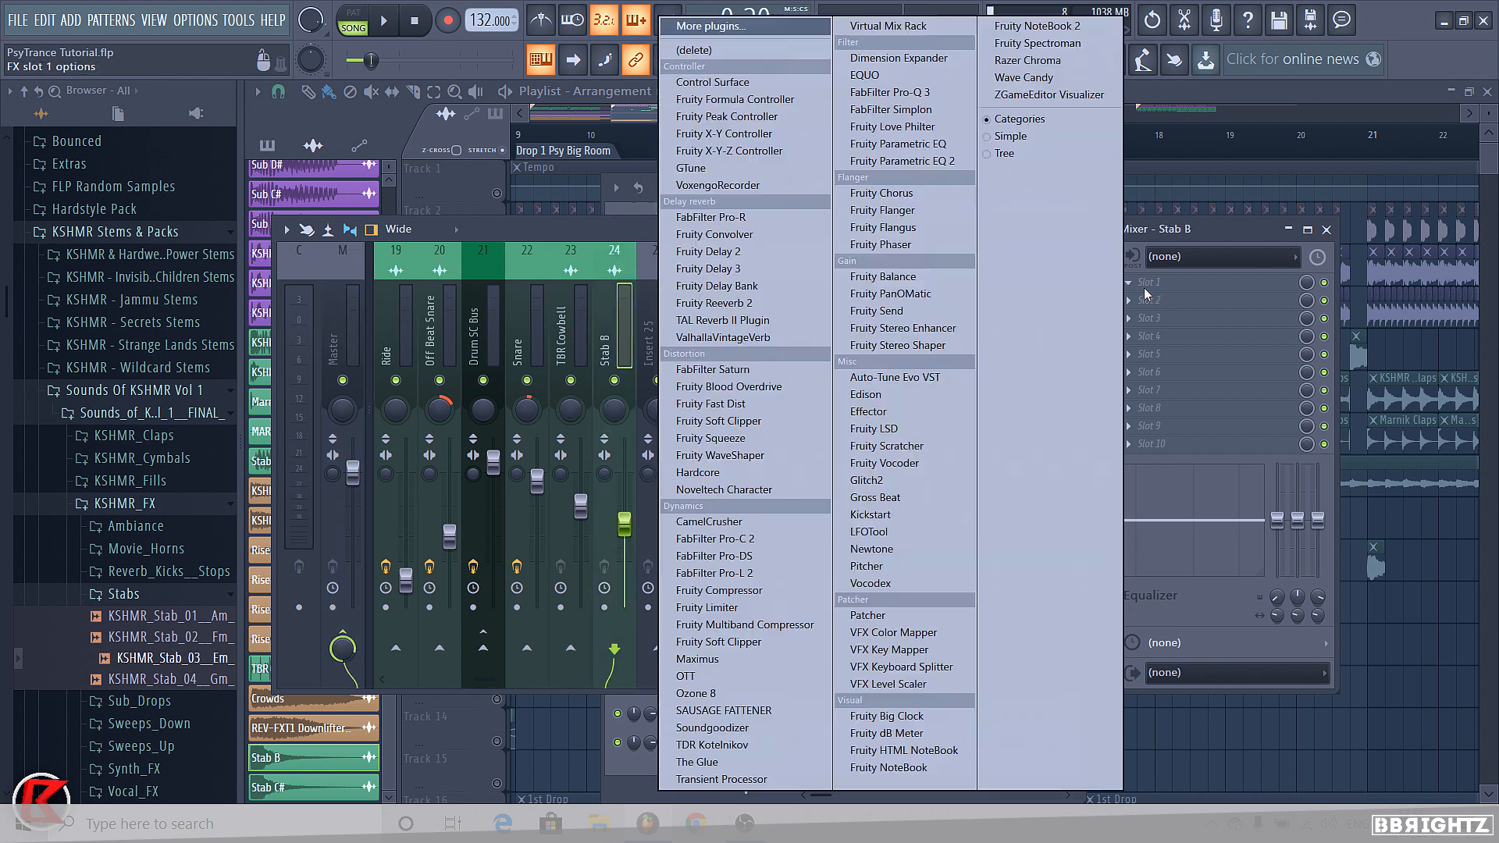
click(1086, 151)
drag(653, 371, 651, 403)
drag(393, 371, 394, 458)
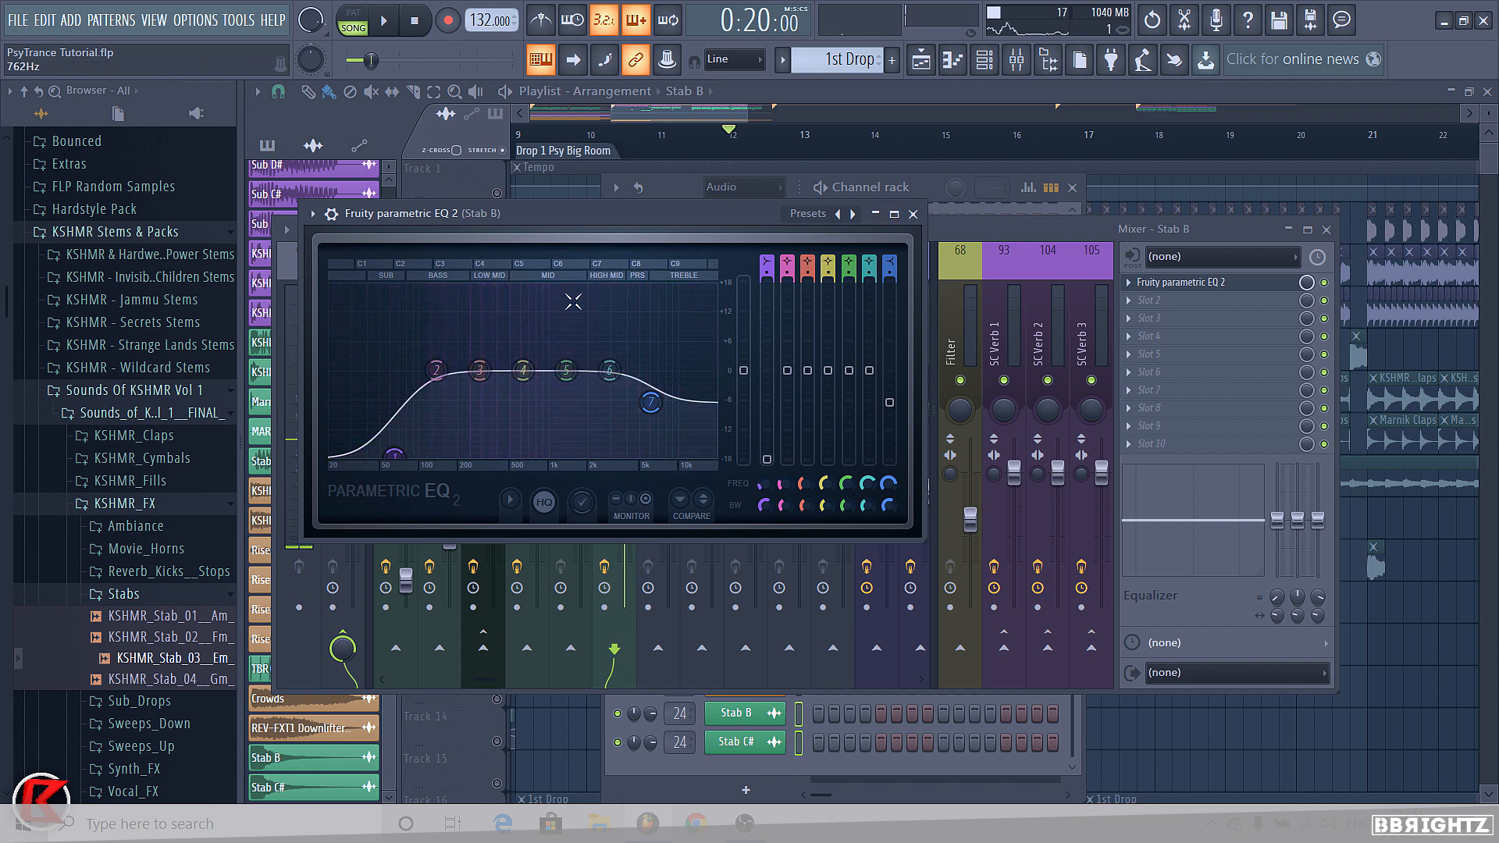
click(912, 214)
Load Kickstart into slot 10 of the Stab B mixer track and choose the fourth curve in its upper row
click(1156, 443)
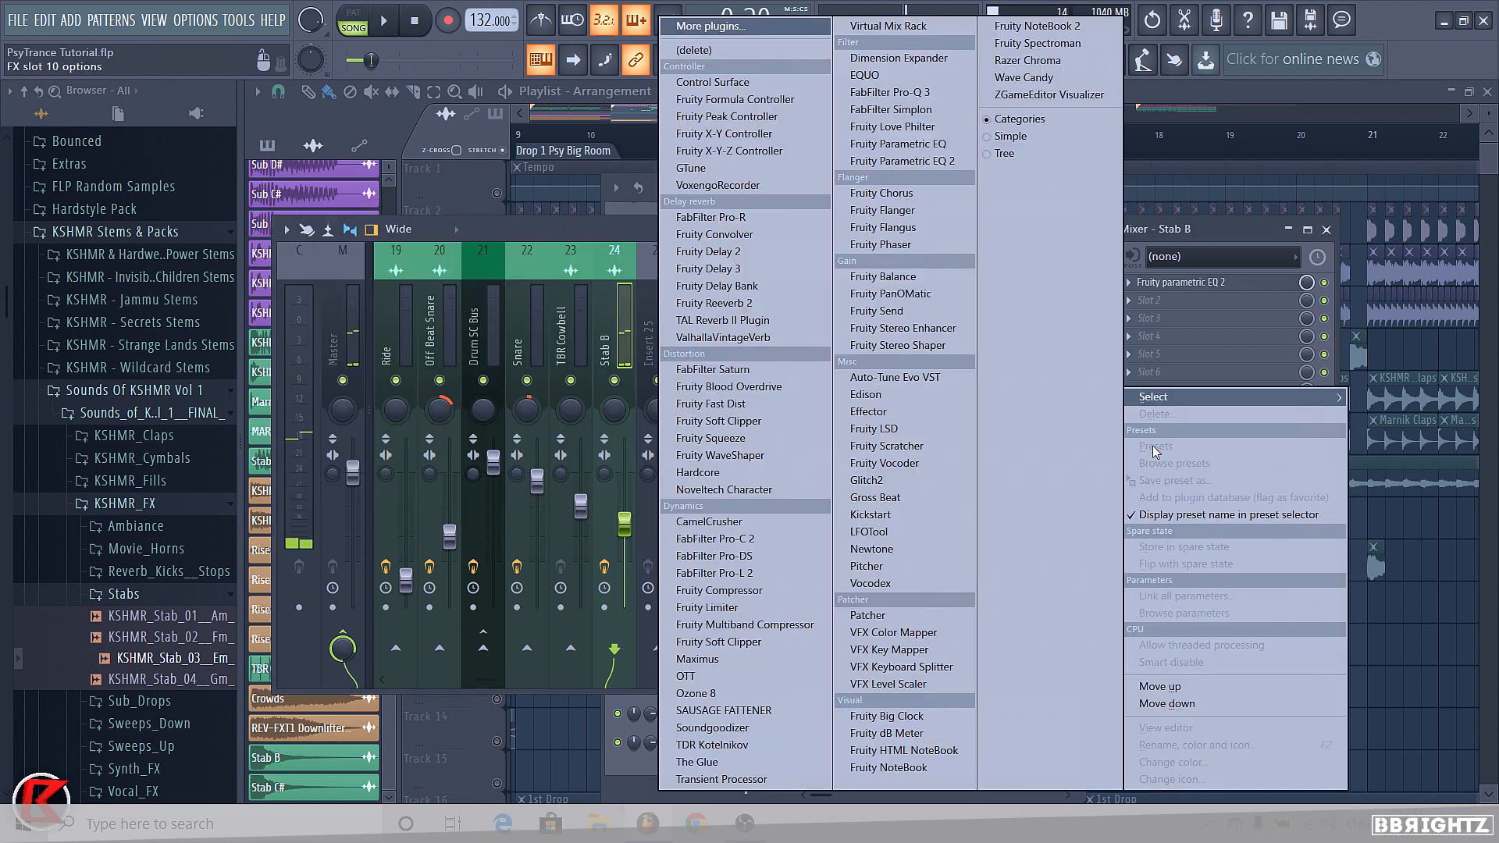
click(872, 515)
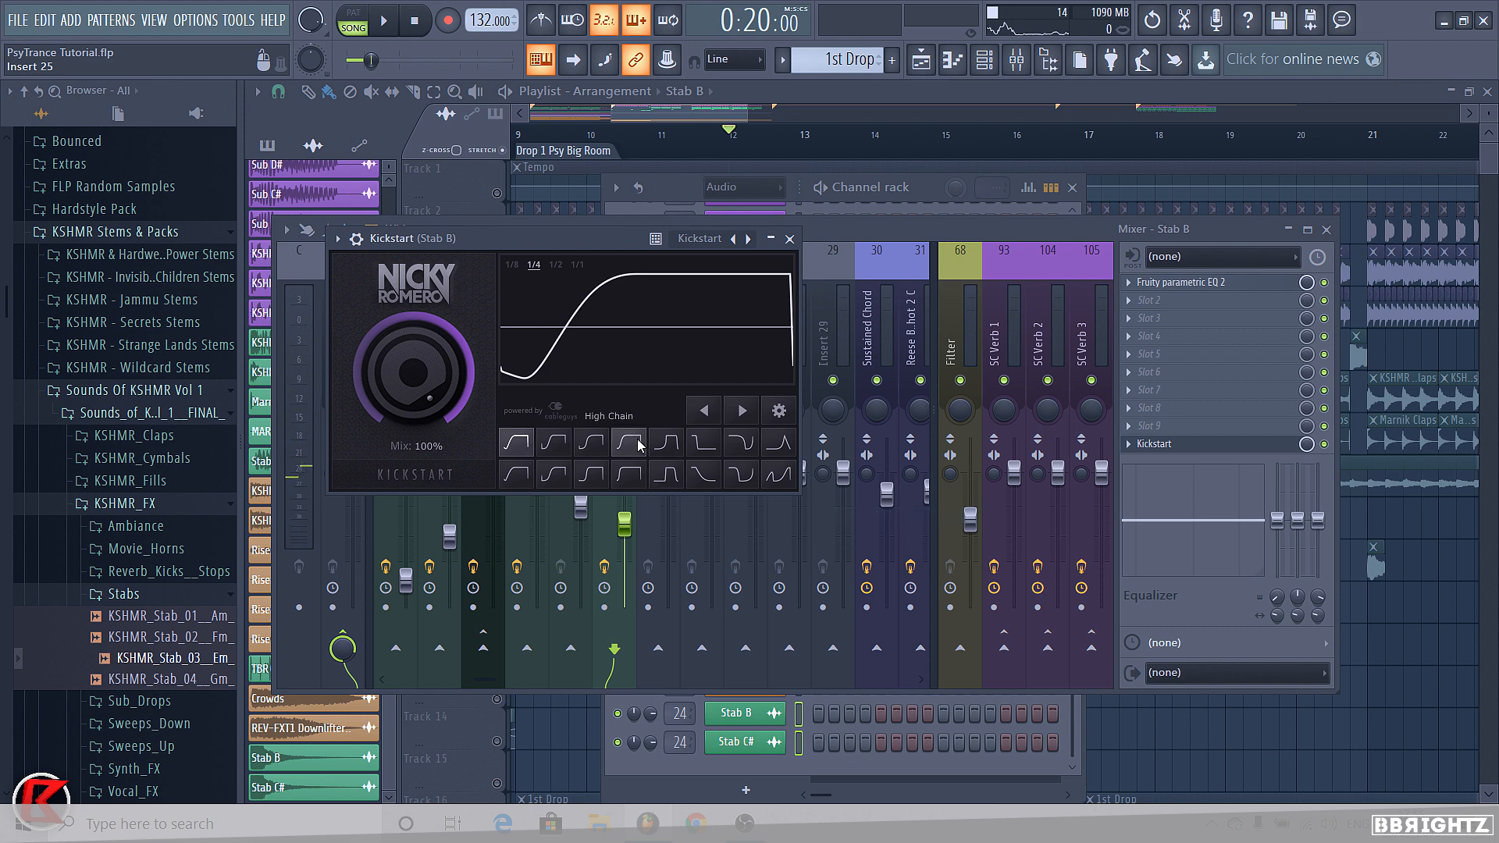
click(638, 445)
key(F12)
Unmute Tracks 2, 3, 4 and 10 to hear the stabs with them, restoring the playlist track size
click(692, 151)
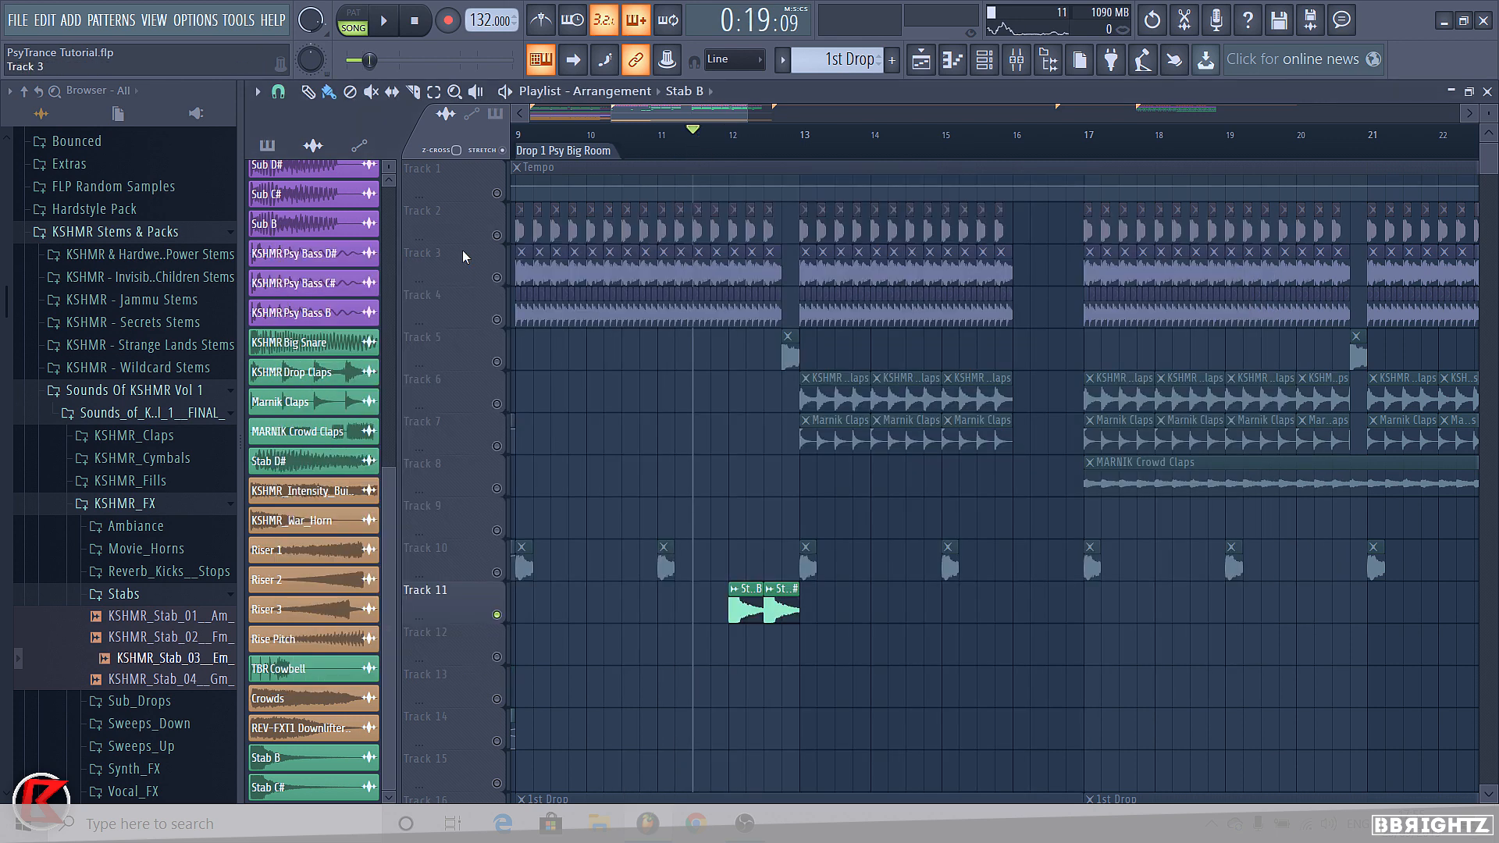
drag(490, 242, 496, 247)
click(497, 240)
click(497, 282)
click(497, 324)
right_click(465, 228)
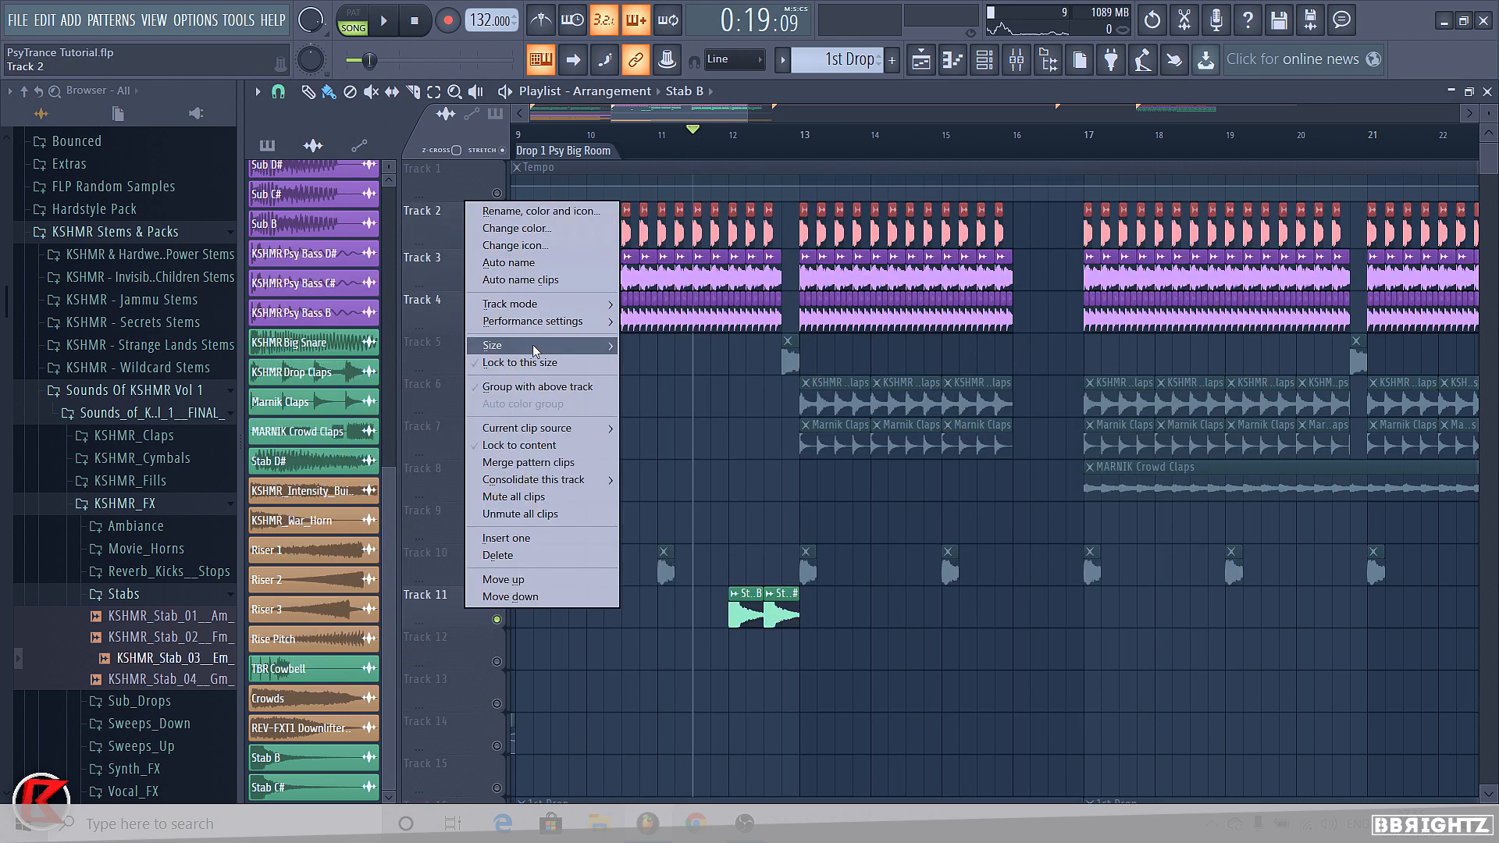
mouse_move(535, 350)
click(646, 380)
scroll(697, 486, down, 1)
click(498, 574)
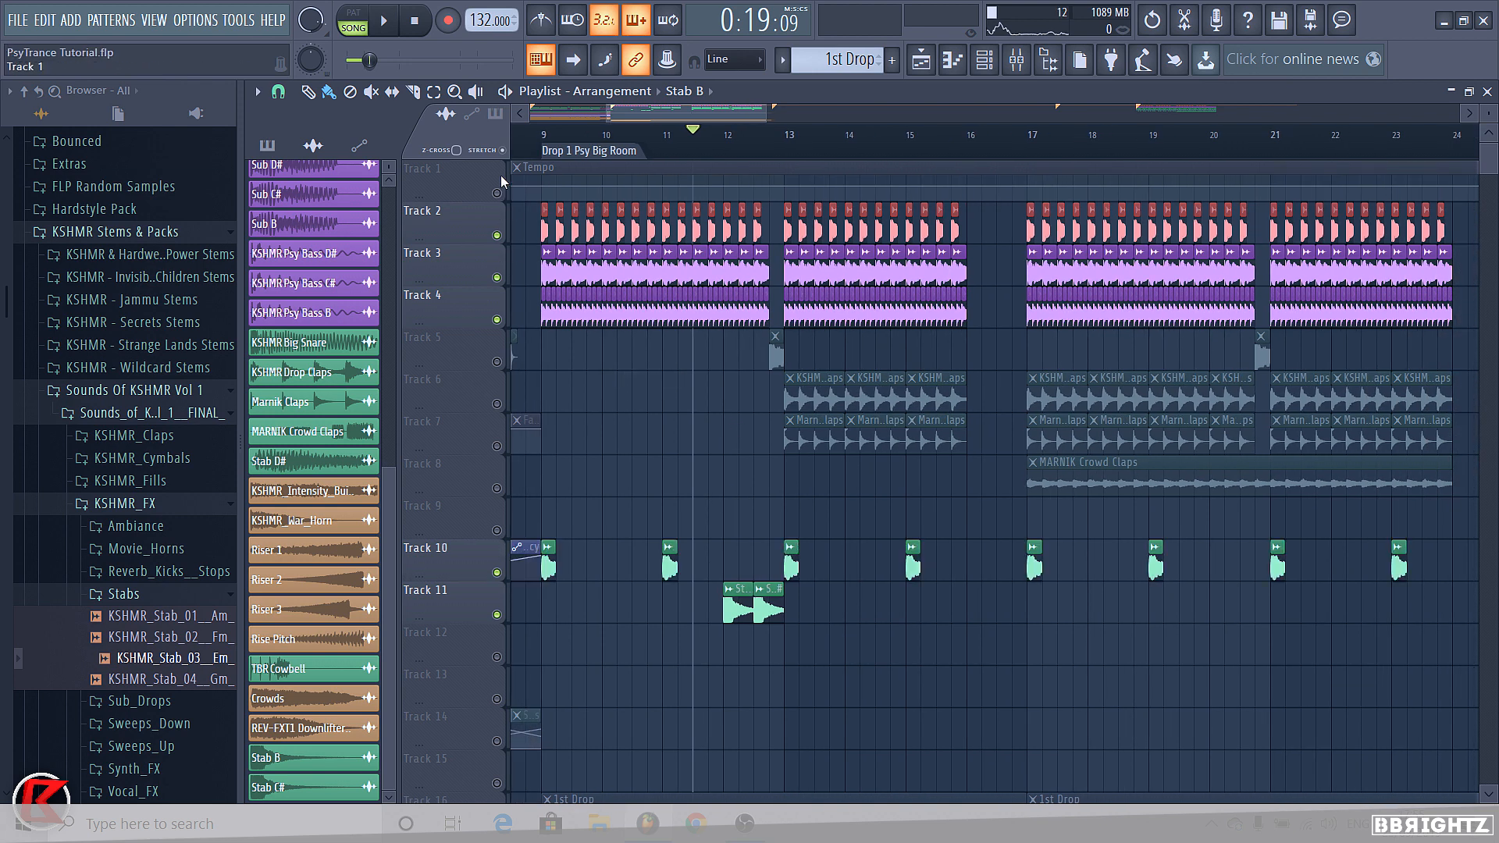
Play the drop and lower the Stab B mixer fader to sit with the kick and bass
click(570, 150)
key(space)
click(1017, 60)
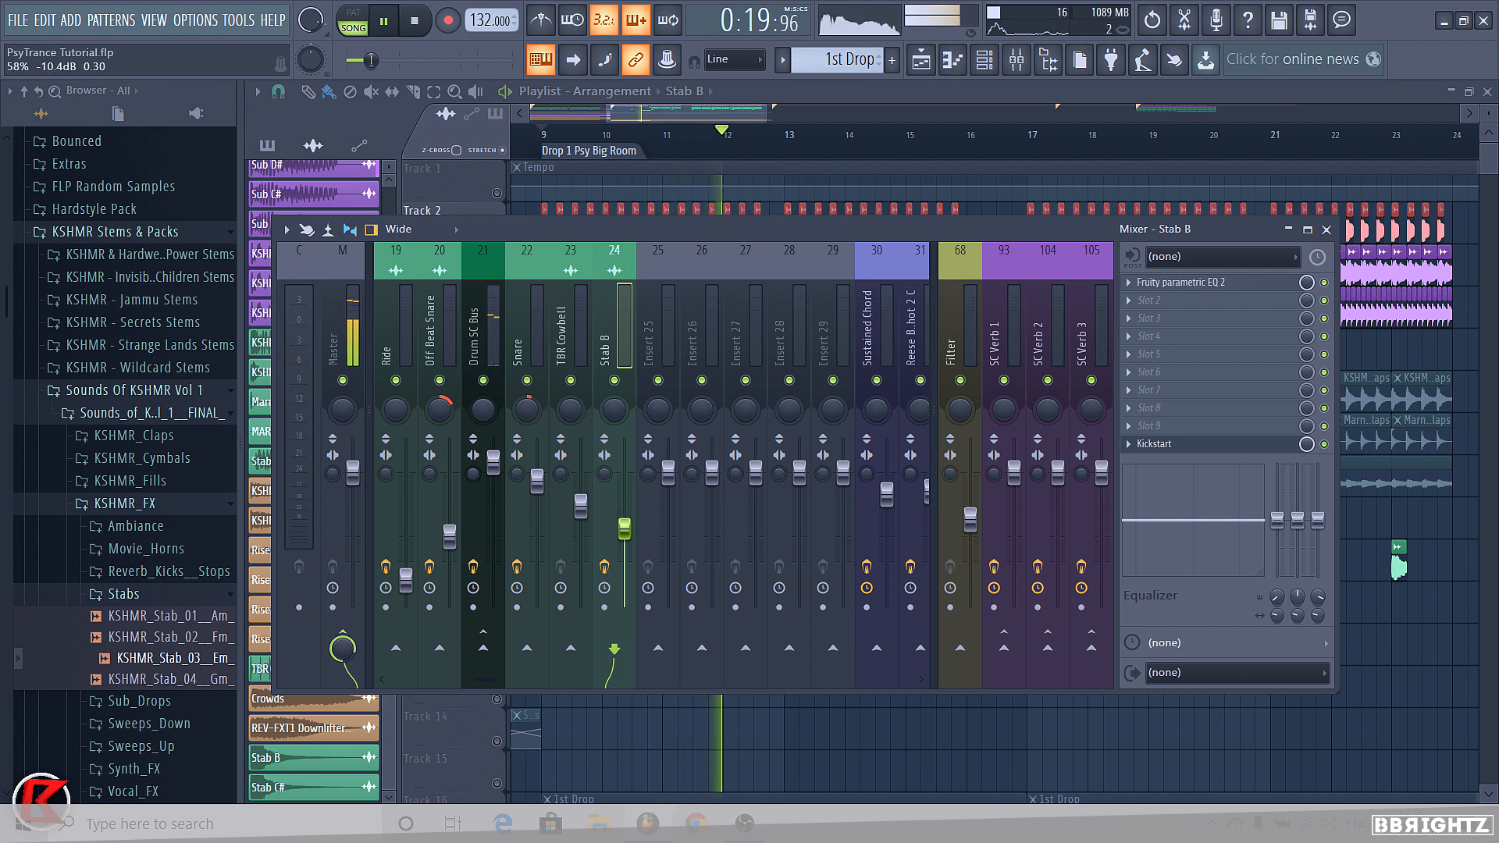
key(F9)
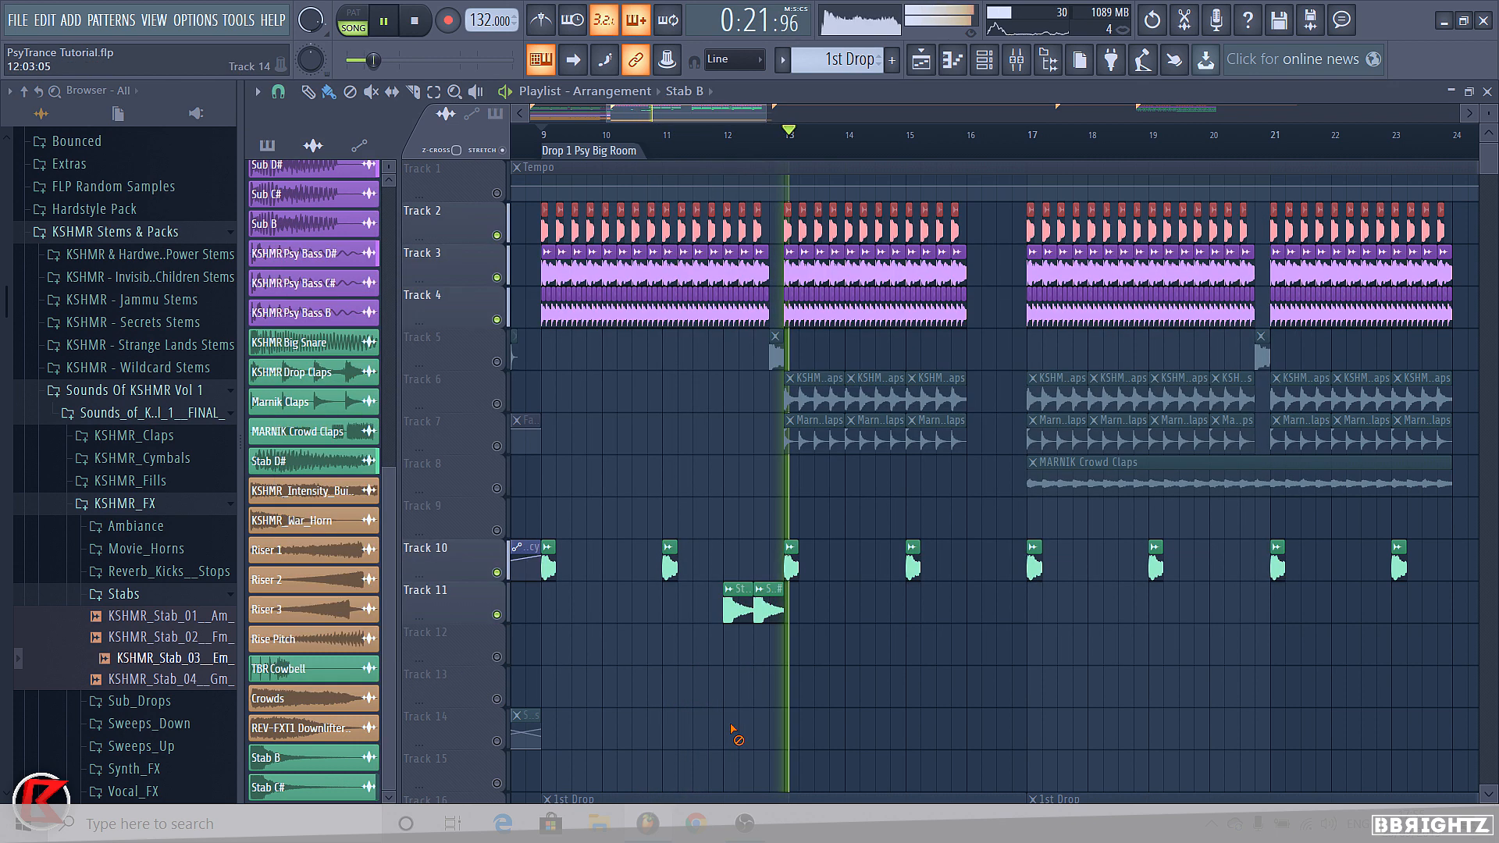
Copy the two stab clips at bar 12 to bar 20 on Track 11
scroll(687, 601, down, 3)
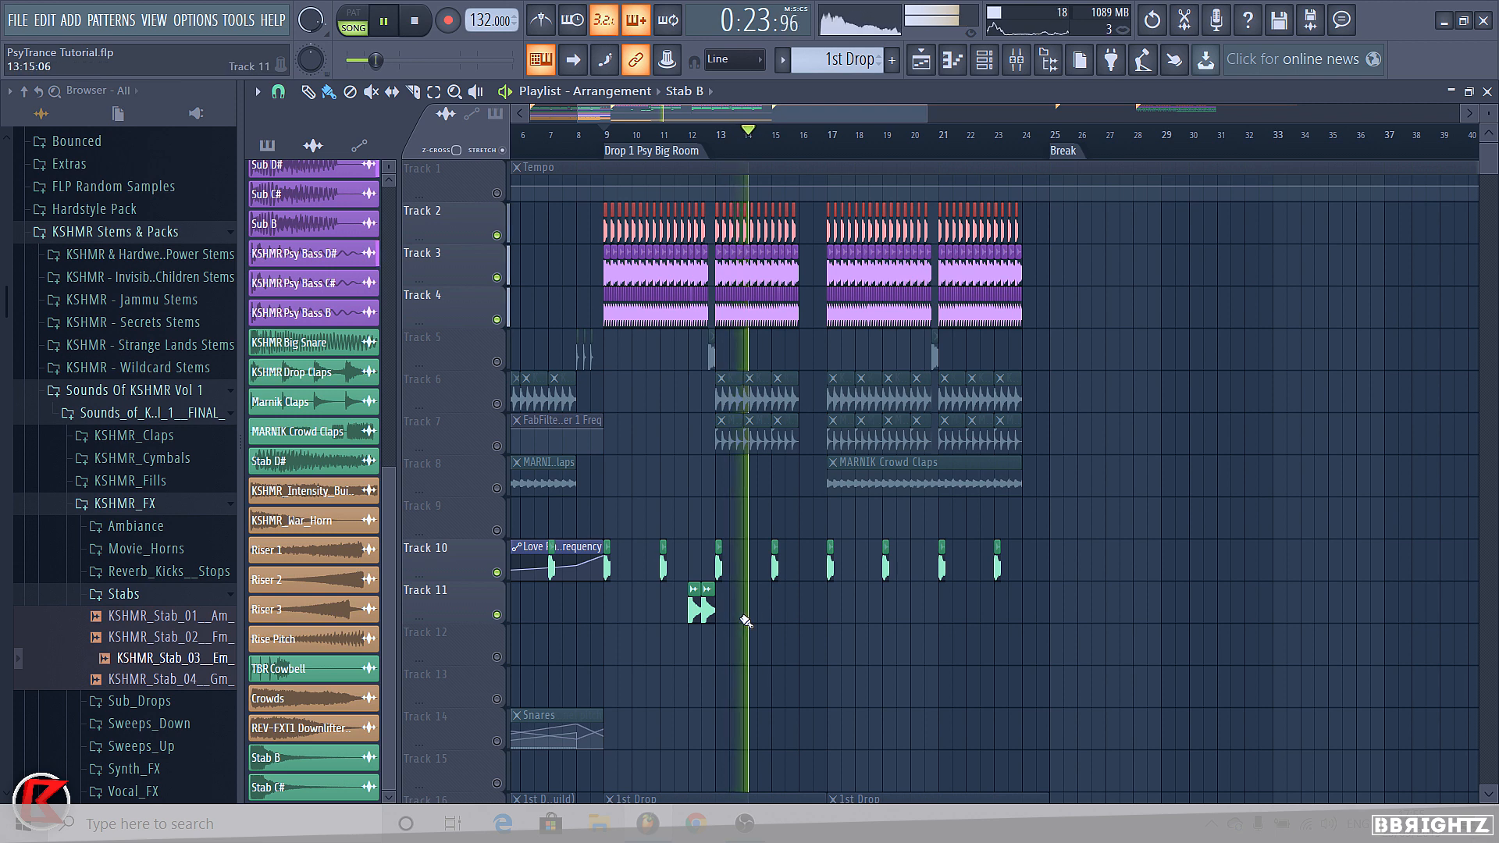
drag(701, 609, 925, 609)
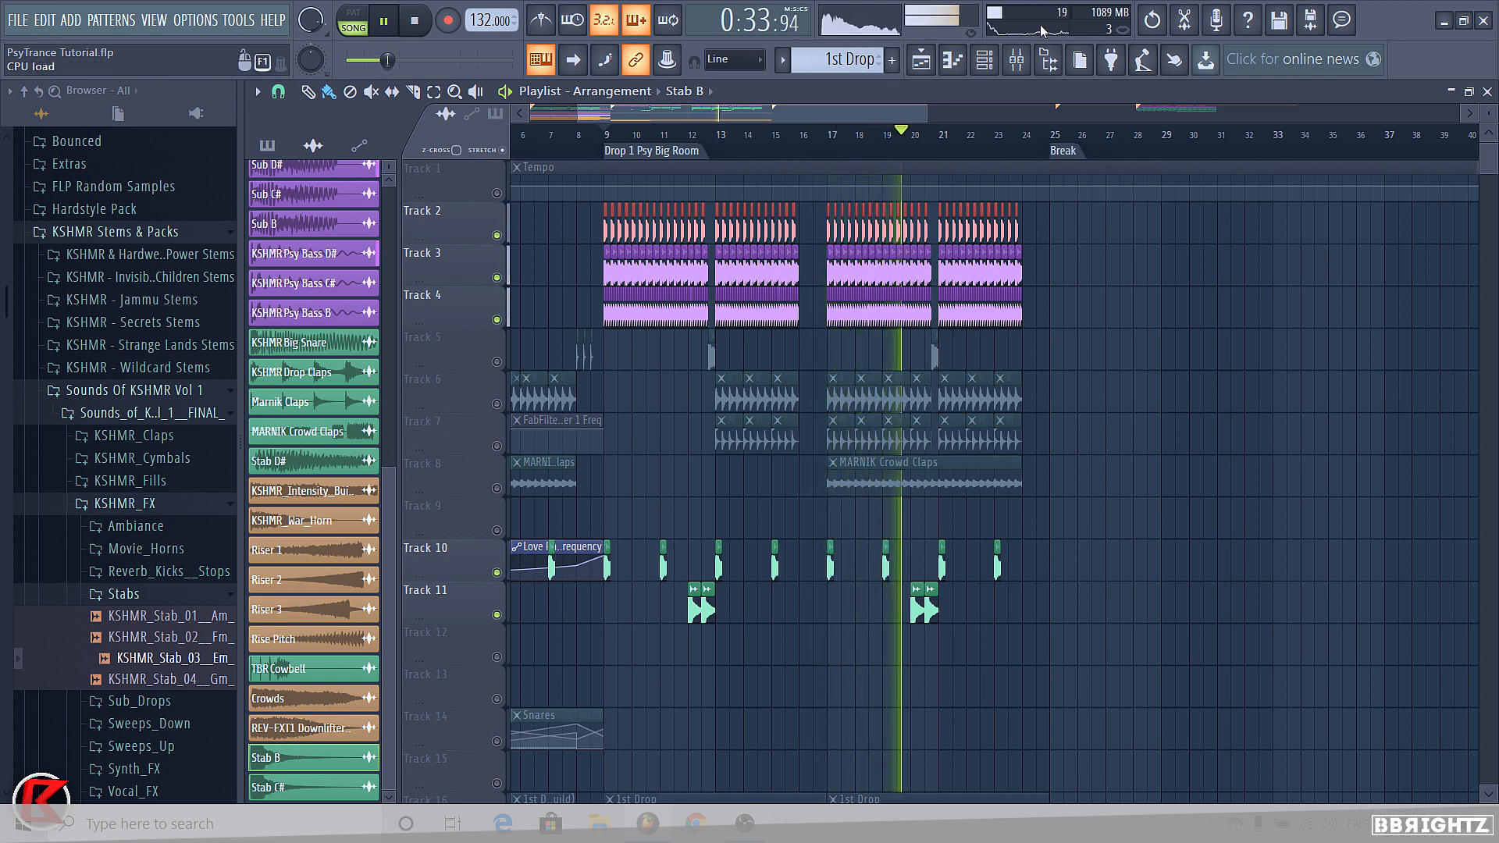
click(1017, 59)
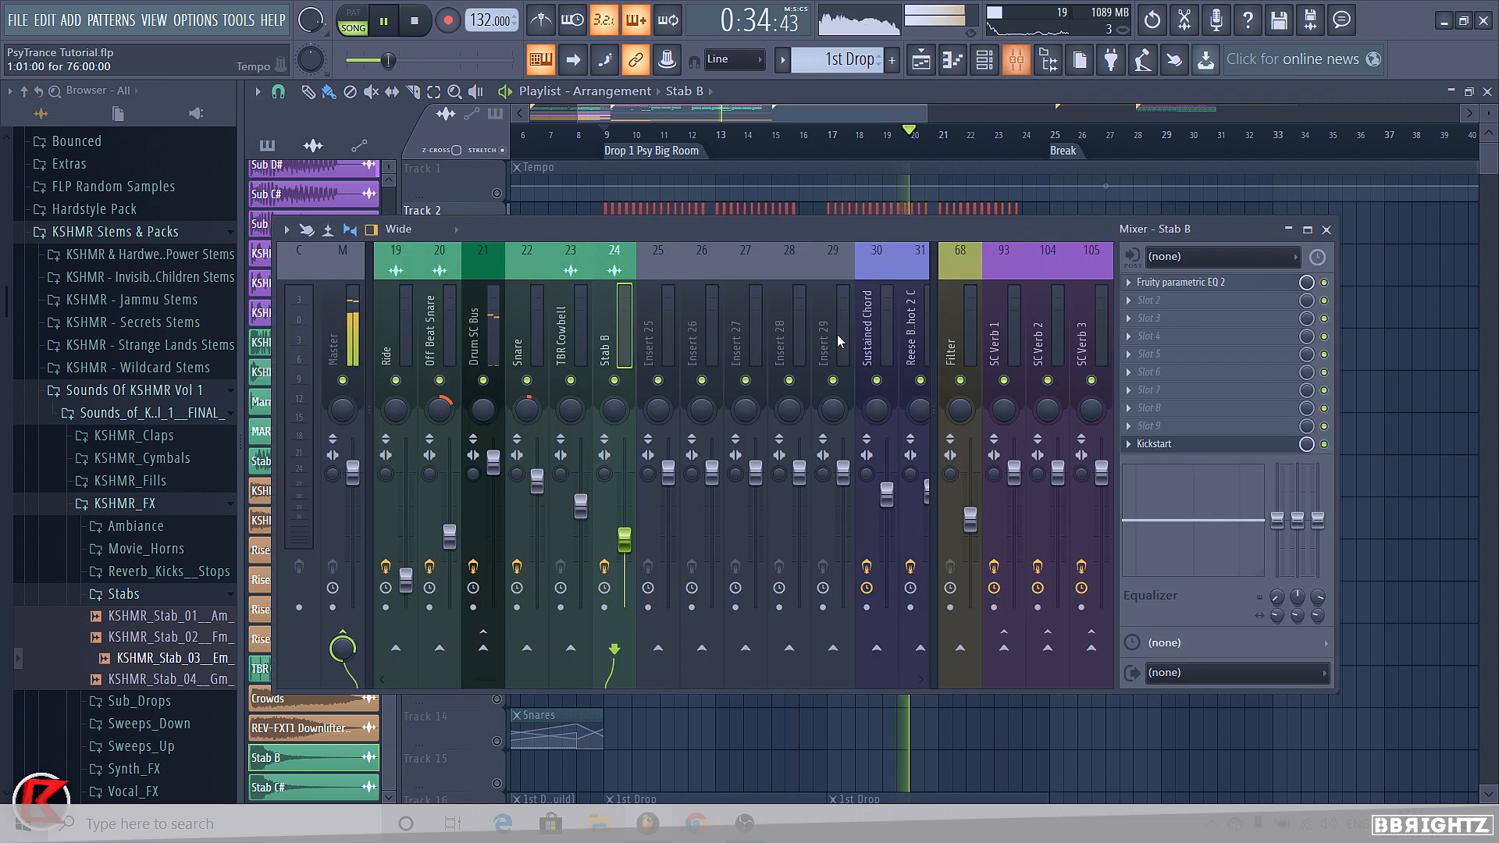
click(787, 733)
Unmute all playlist tracks and play the drop from bar 9
key(space)
right_click(501, 236)
right_click(501, 236)
scroll(1431, 360, down, 3)
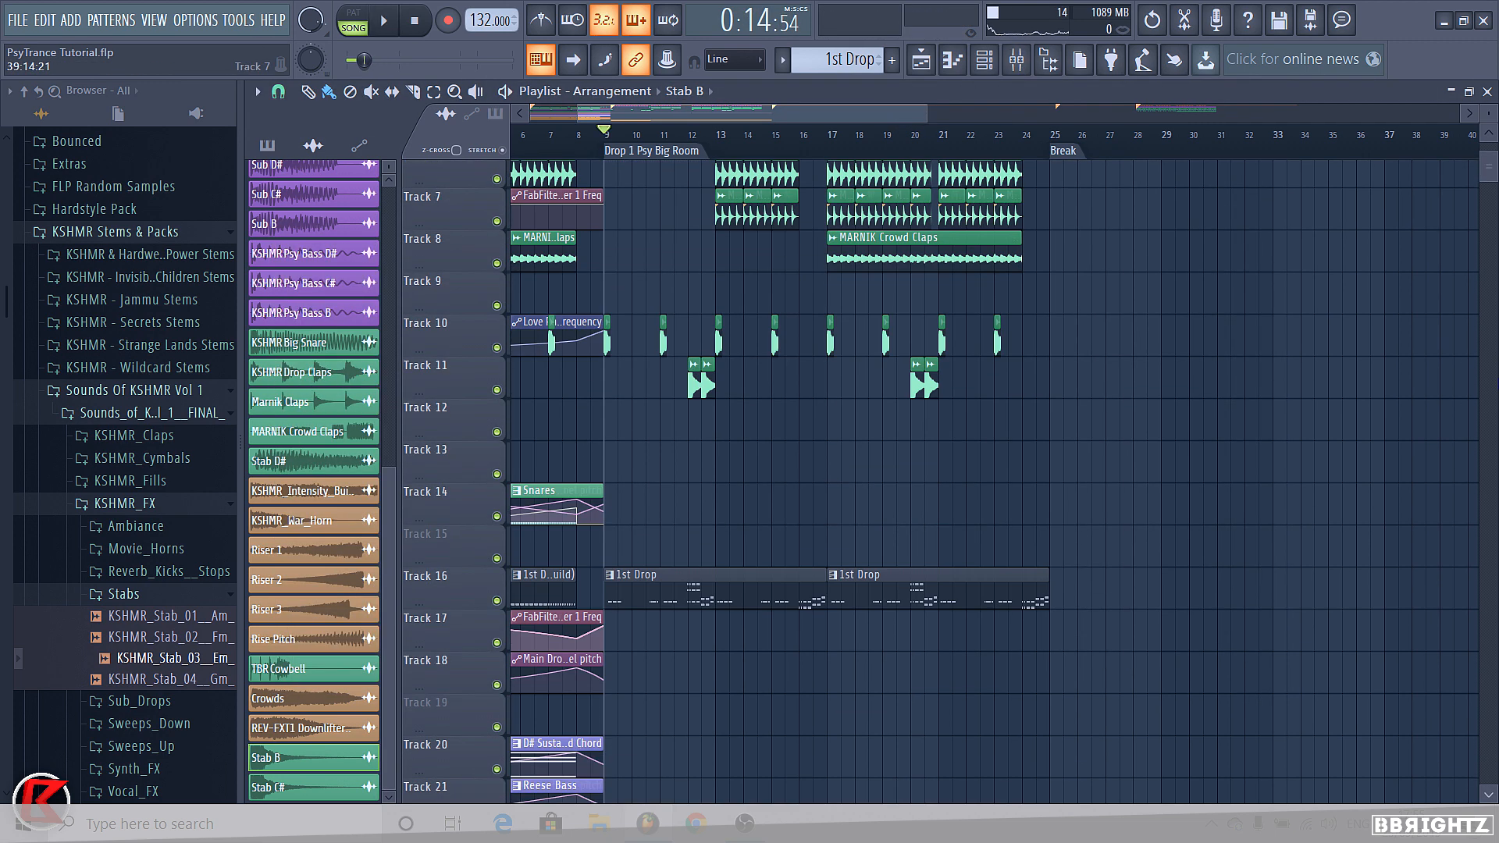
key(space)
Lower the Main Drop Synth mixer fader slightly while listening to the full drop
click(1017, 60)
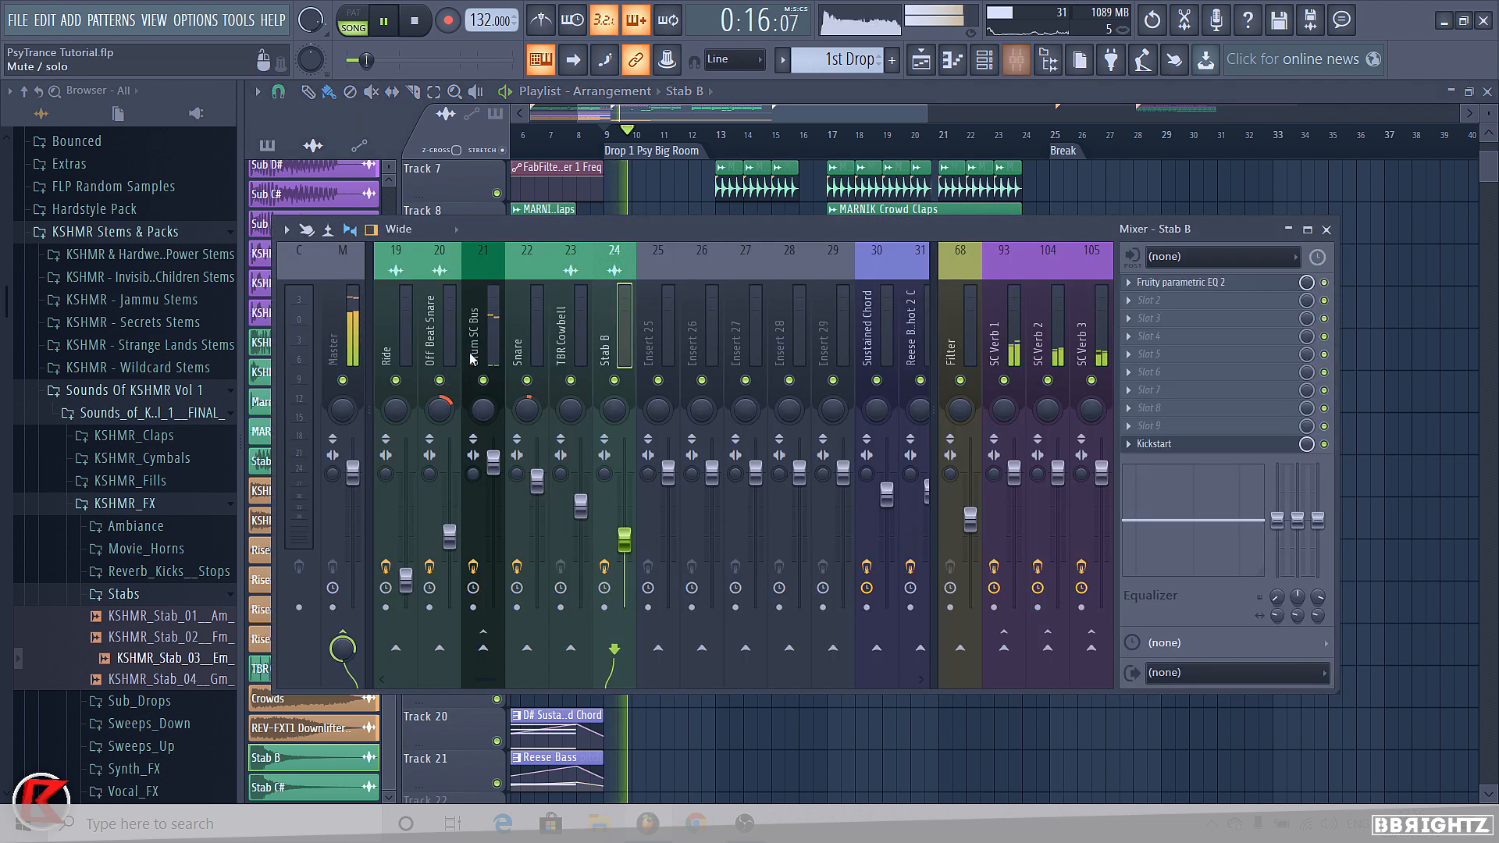
scroll(583, 310, down, 5)
scroll(581, 314, up, 3)
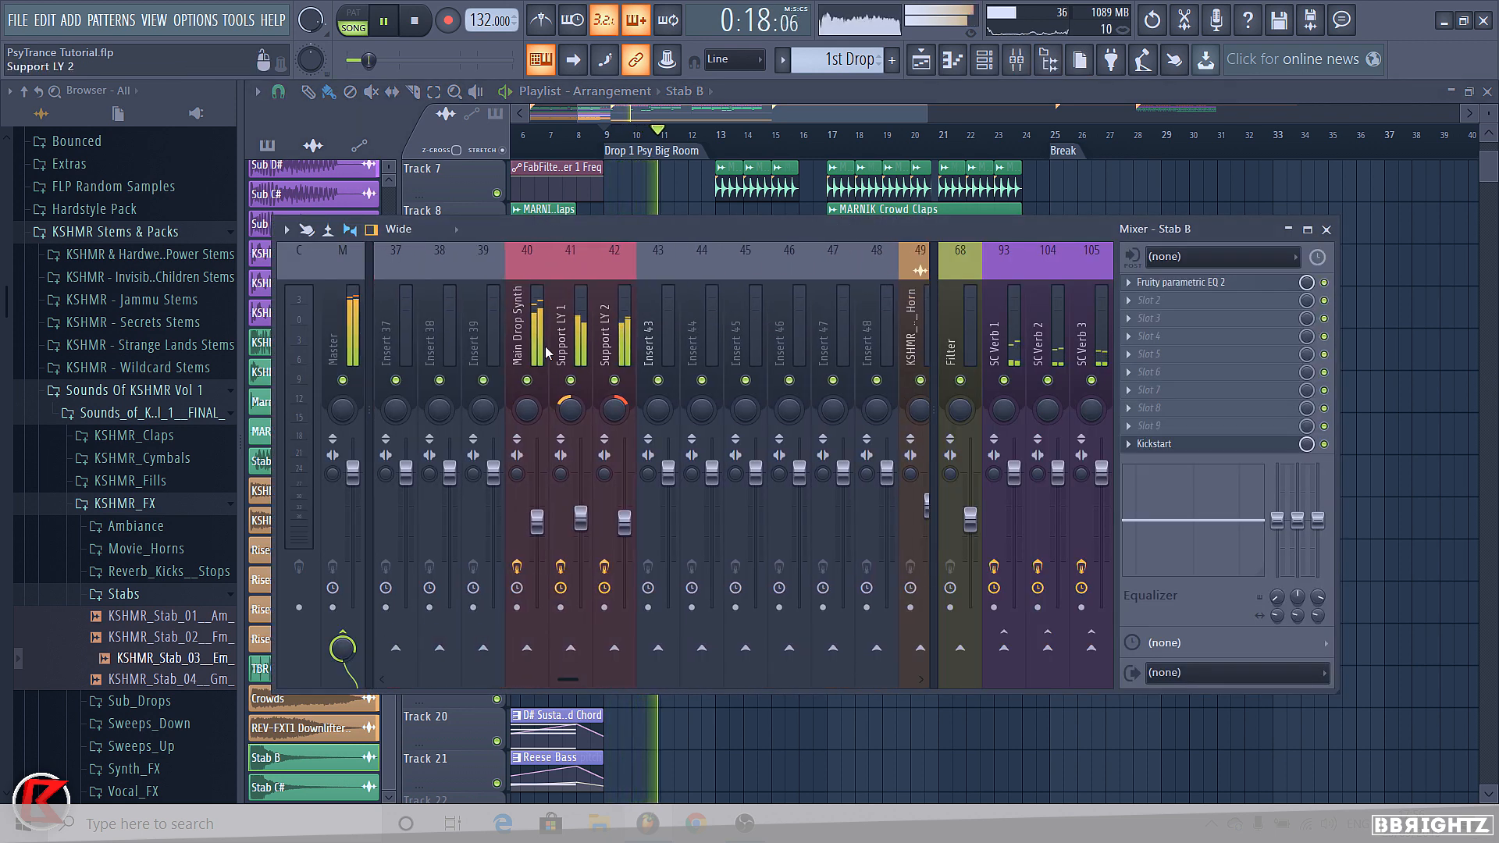
drag(538, 522, 538, 526)
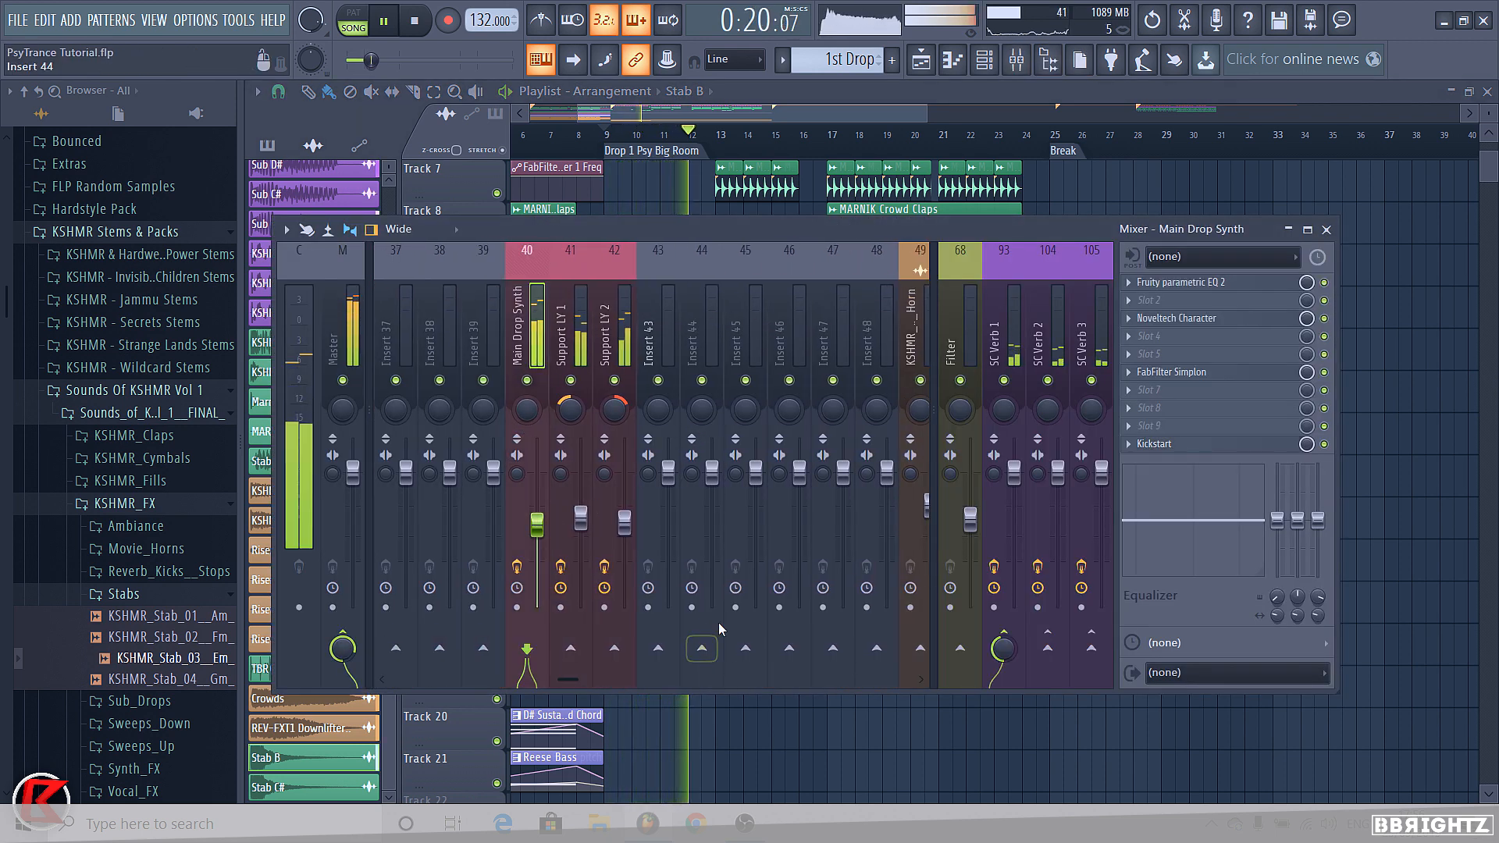
scroll(726, 353, up, 3)
scroll(729, 318, up, 5)
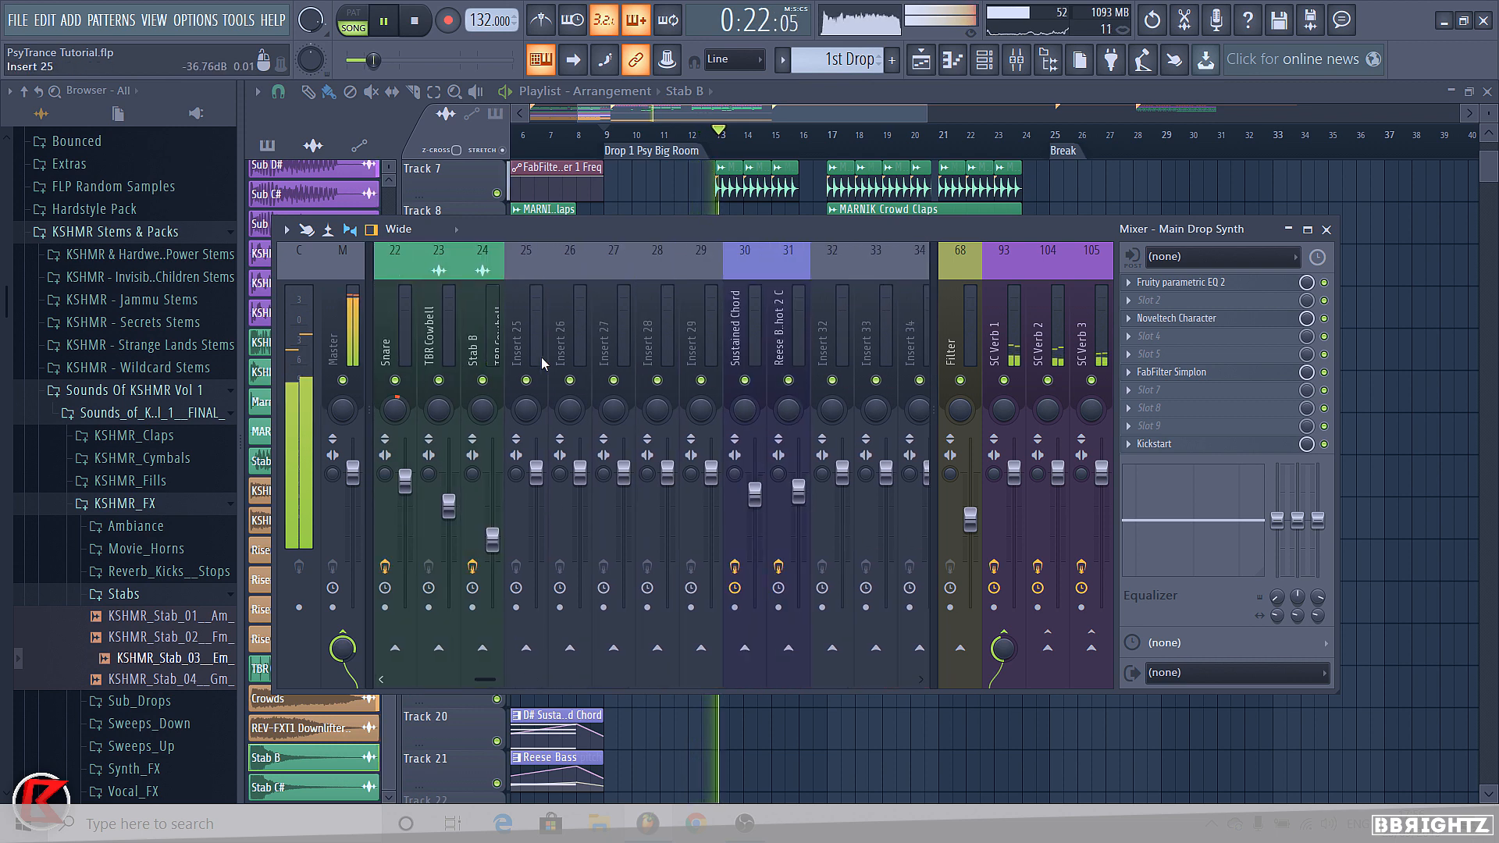
key(space)
click(1327, 230)
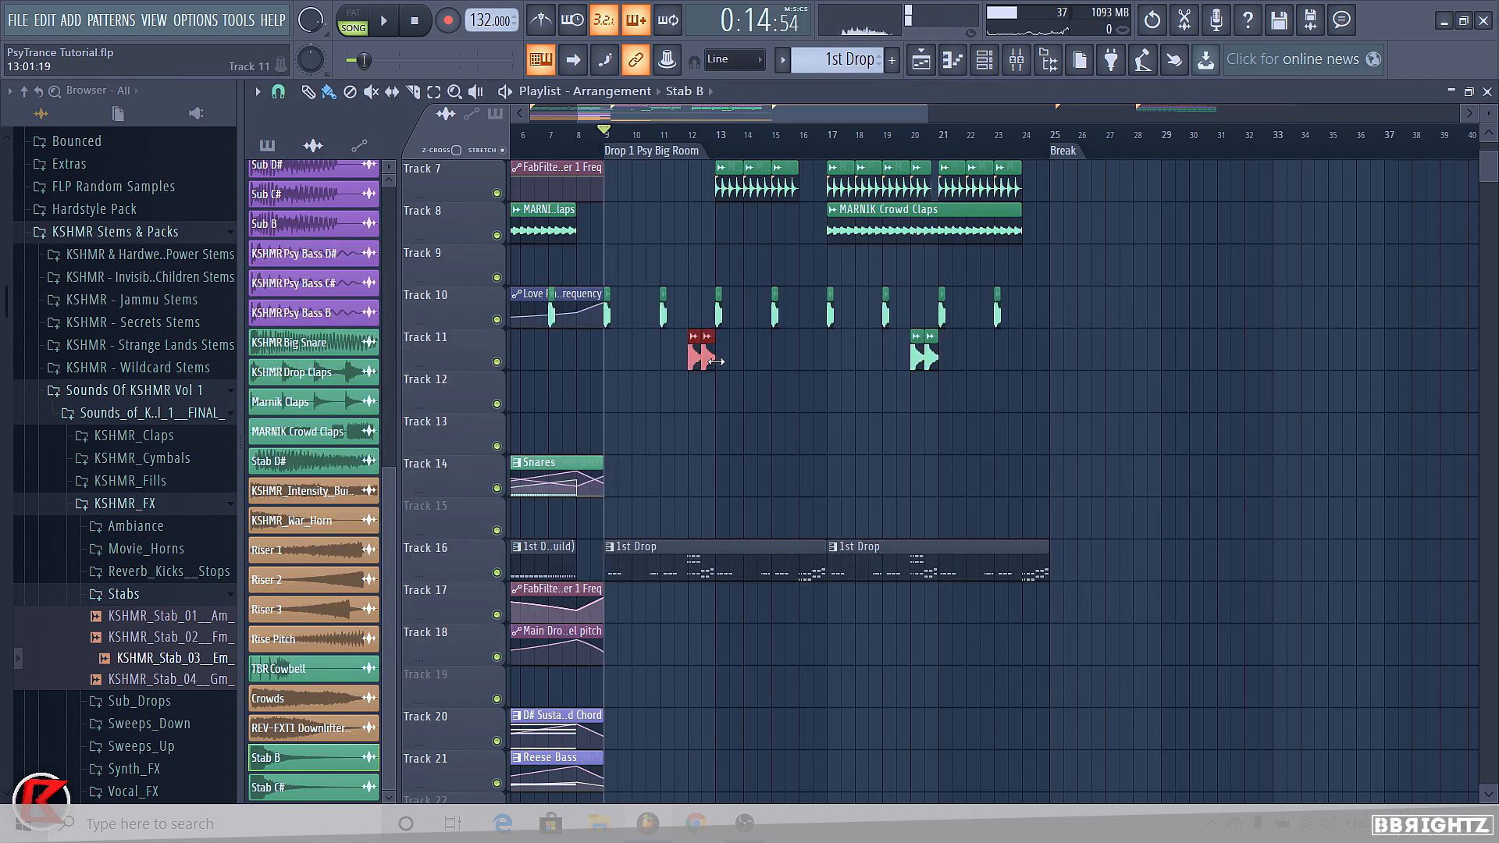
Place a one-bar Stab B clip at bar 9 on Track 11
drag(868, 383, 1043, 344)
drag(684, 374, 634, 364)
click(615, 351)
scroll(616, 352, up, 4)
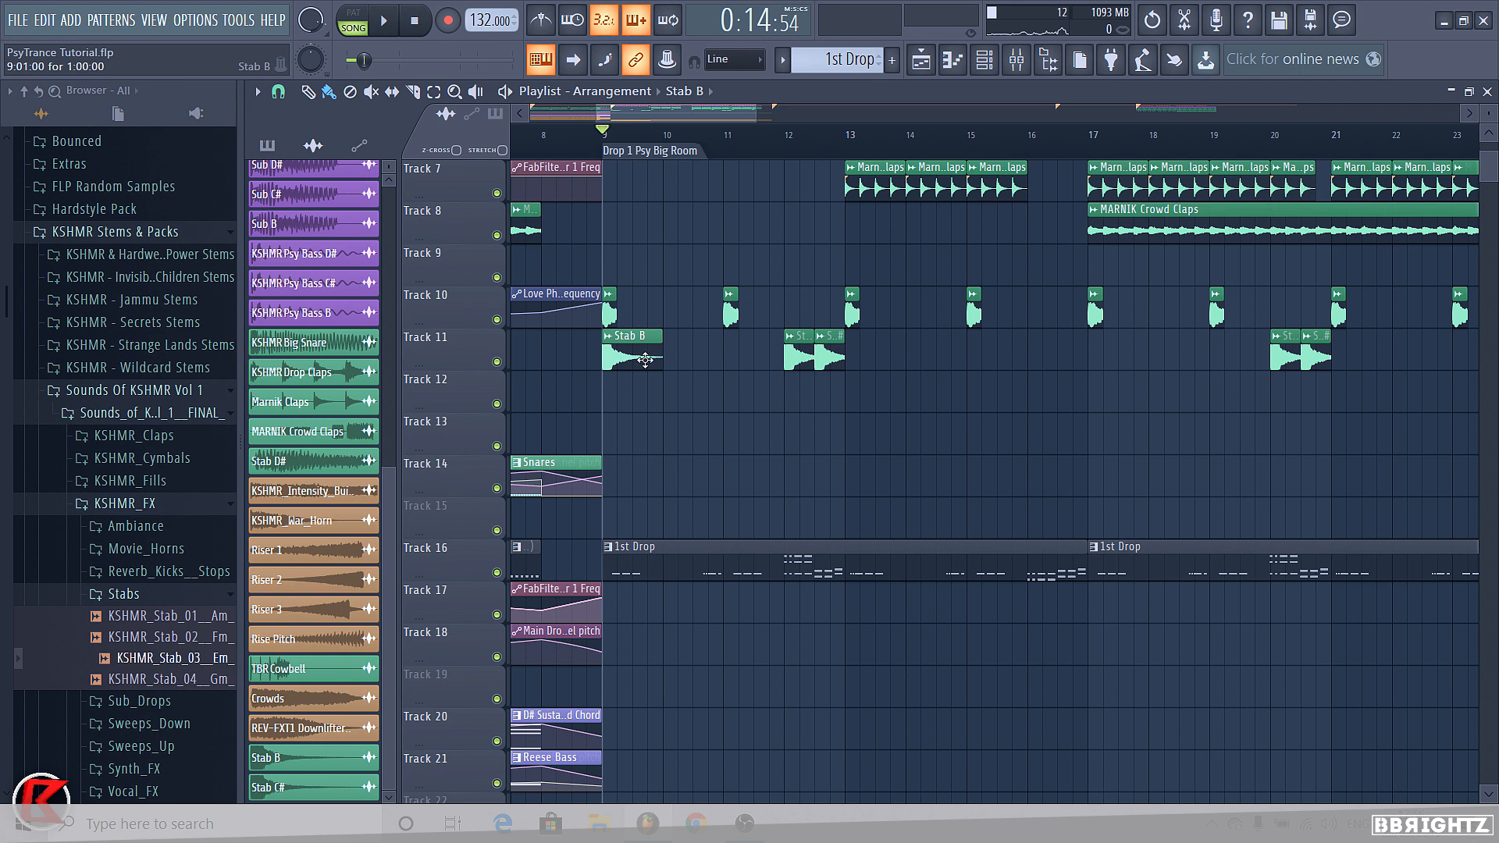
double_click(645, 360)
key(Escape)
scroll(698, 373, up, 2)
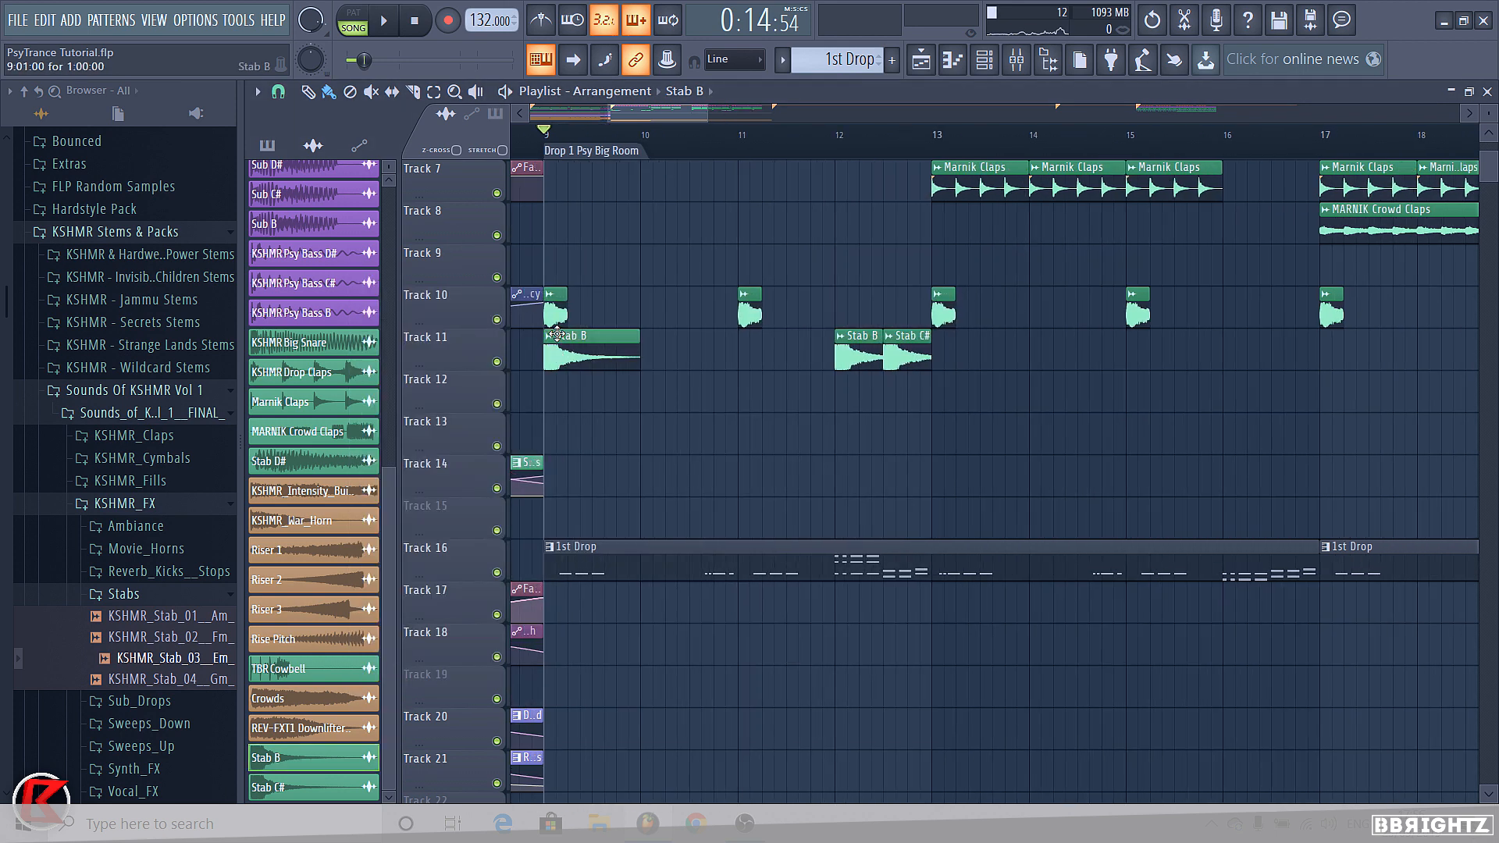
Make the stab clip at bar 9 unique and turn its channel pitch down over a range of 1
click(557, 335)
click(617, 472)
double_click(638, 335)
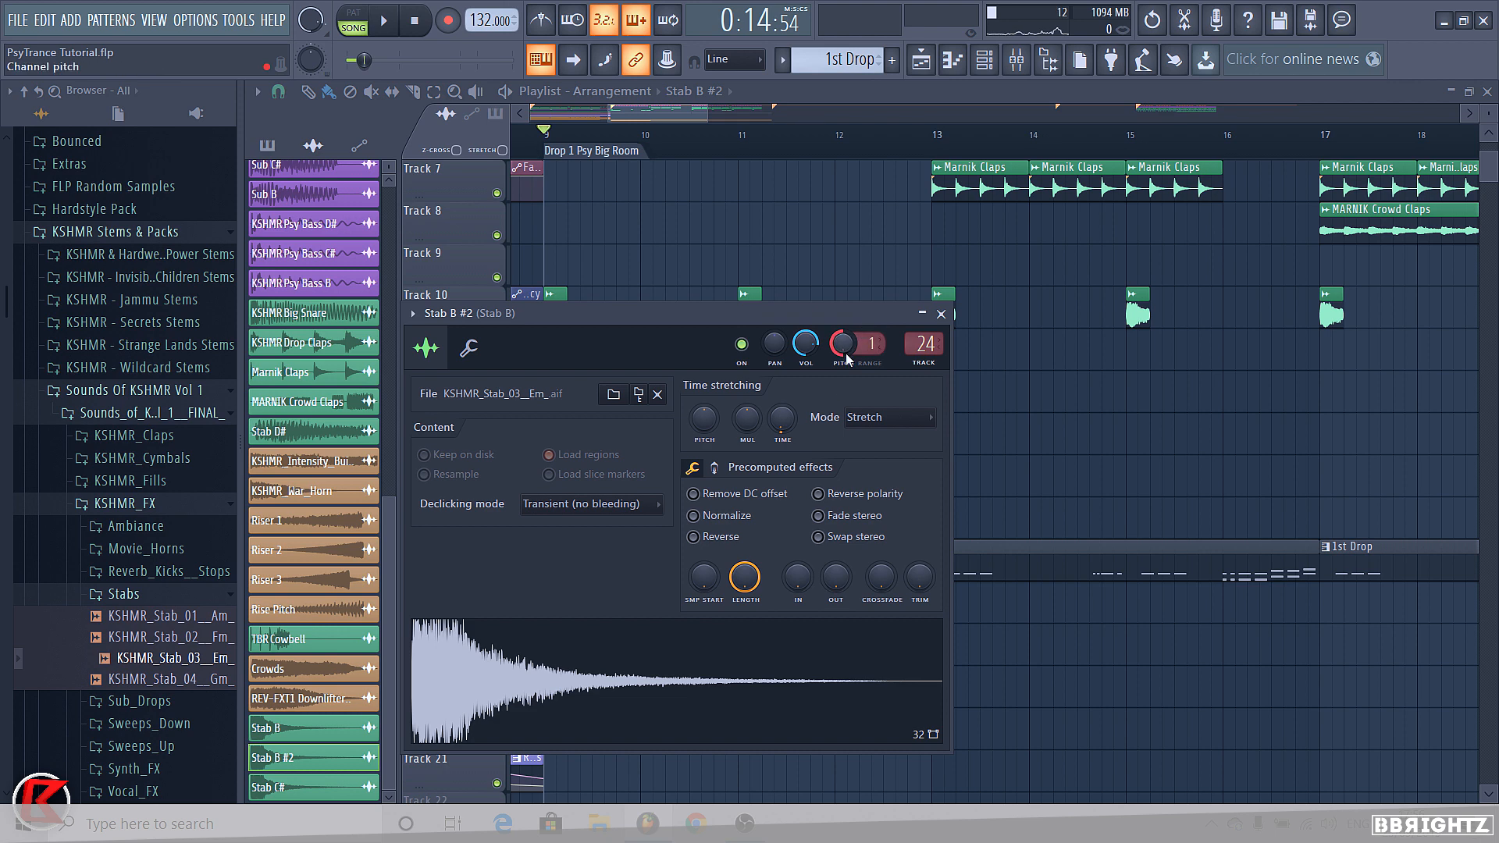
key(Escape)
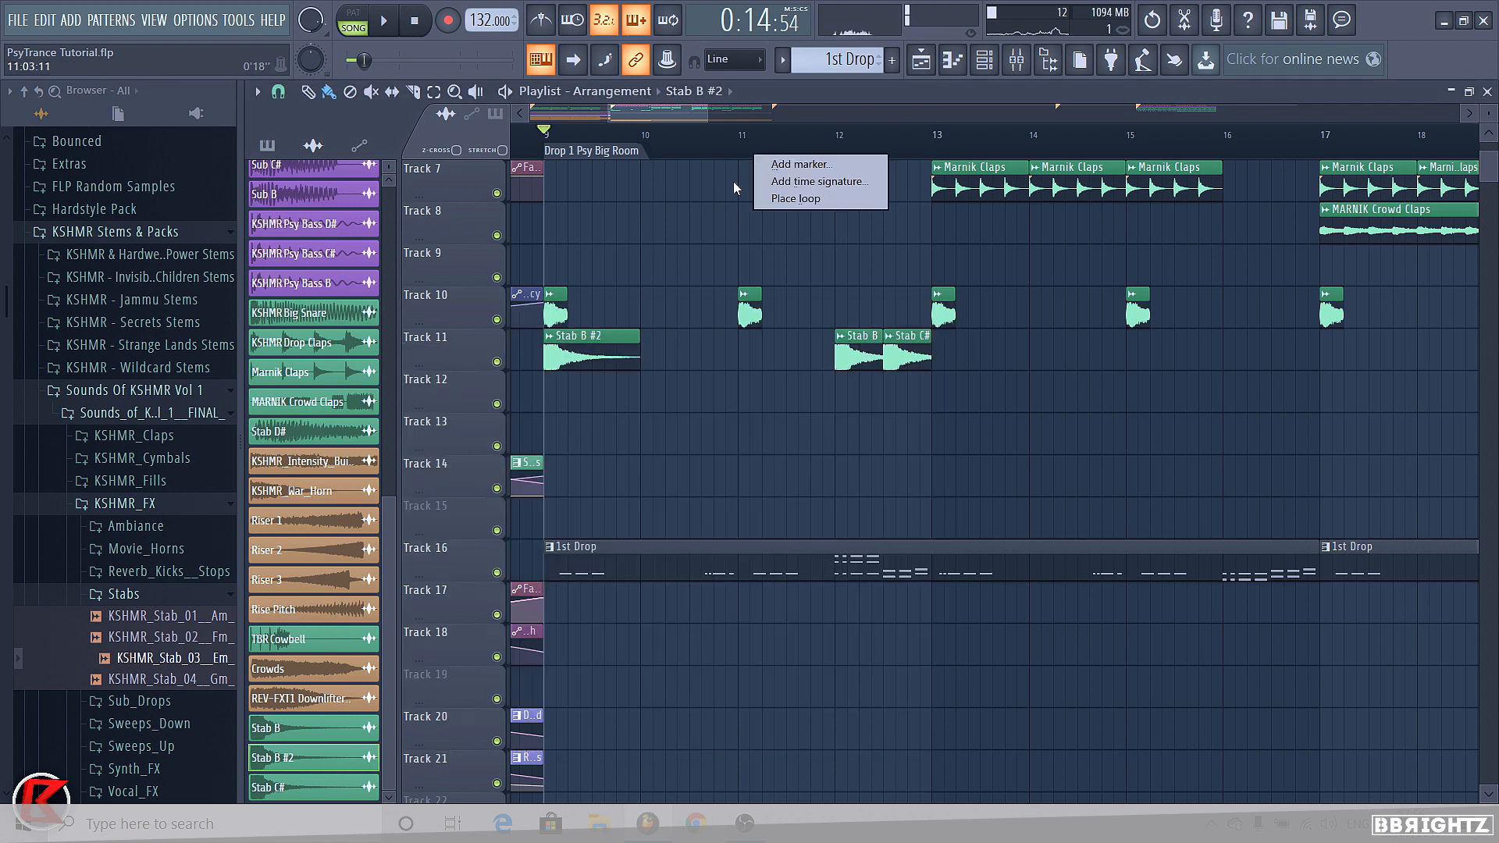
Place further Stab B #2 clips at bars 11, 13 and 15 on Track 11
key(space)
scroll(656, 344, down, 2)
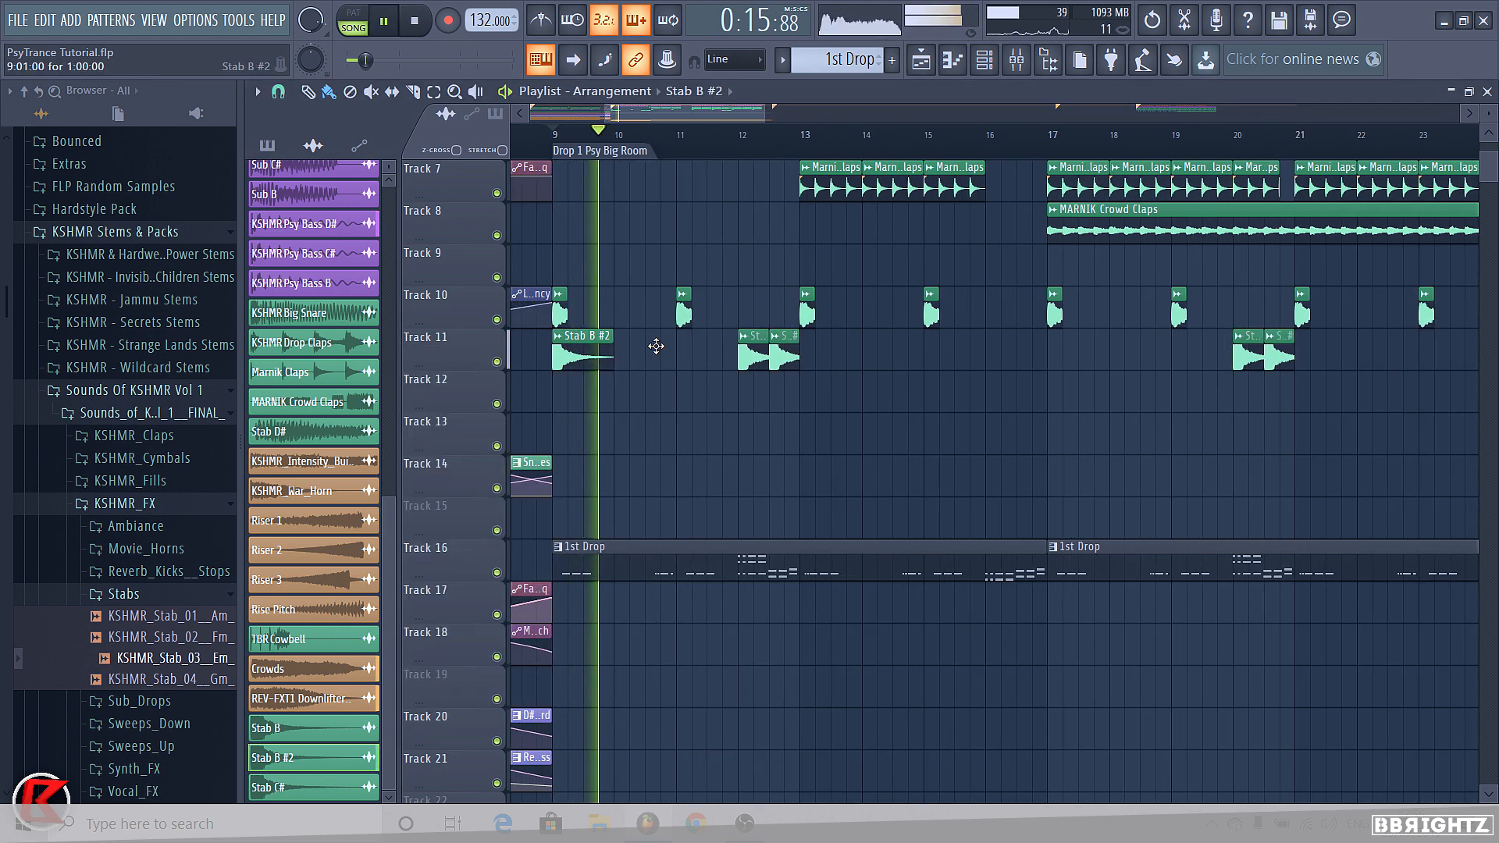
click(687, 352)
click(807, 352)
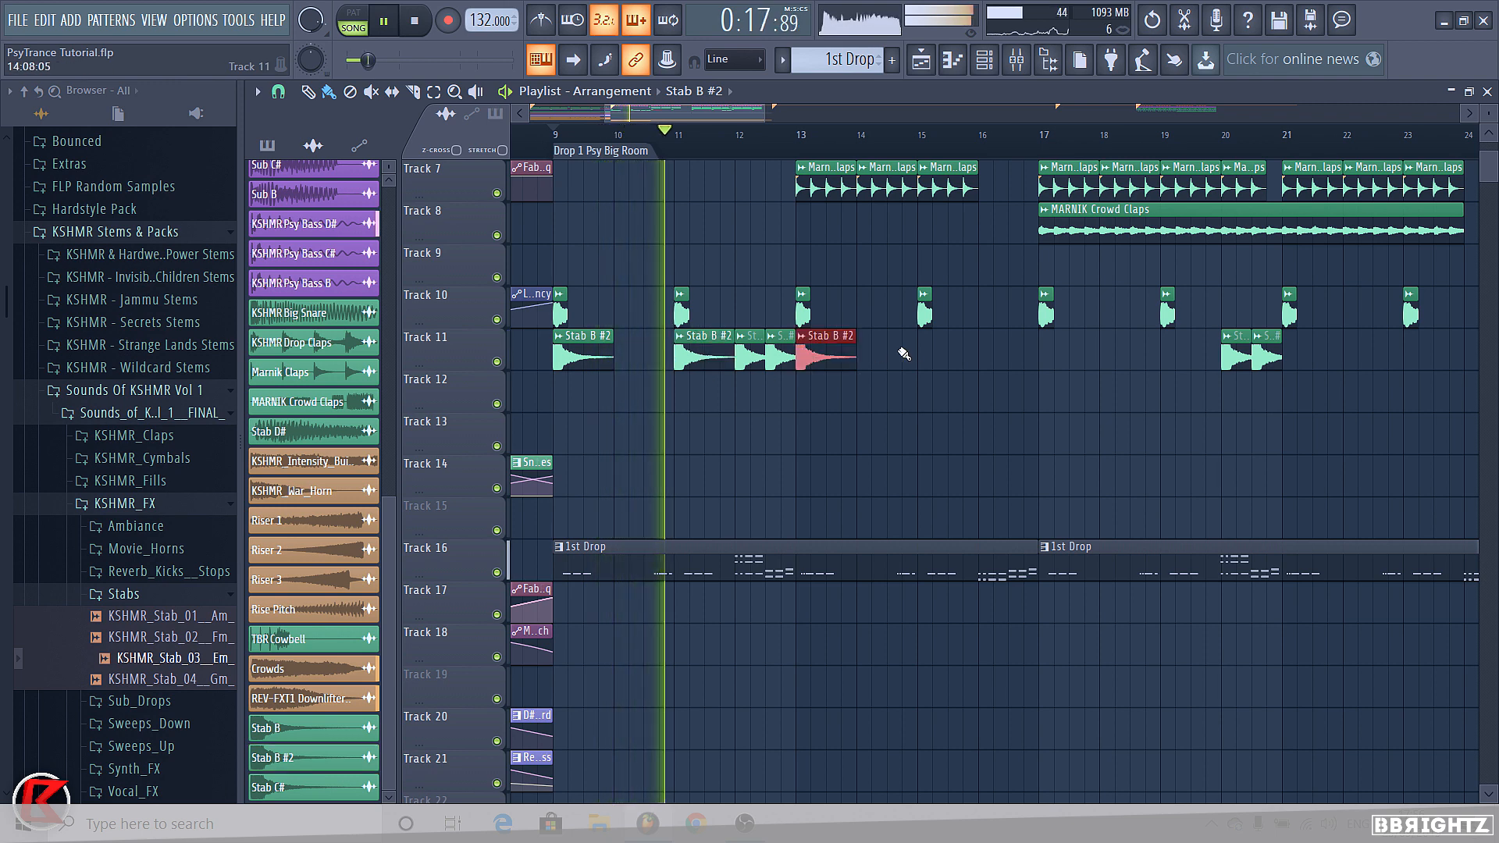
click(933, 353)
Isolate Tracks 10 and 11 for playback and set the Stab B #2 channel volume to about 88%
key(space)
right_click(497, 361)
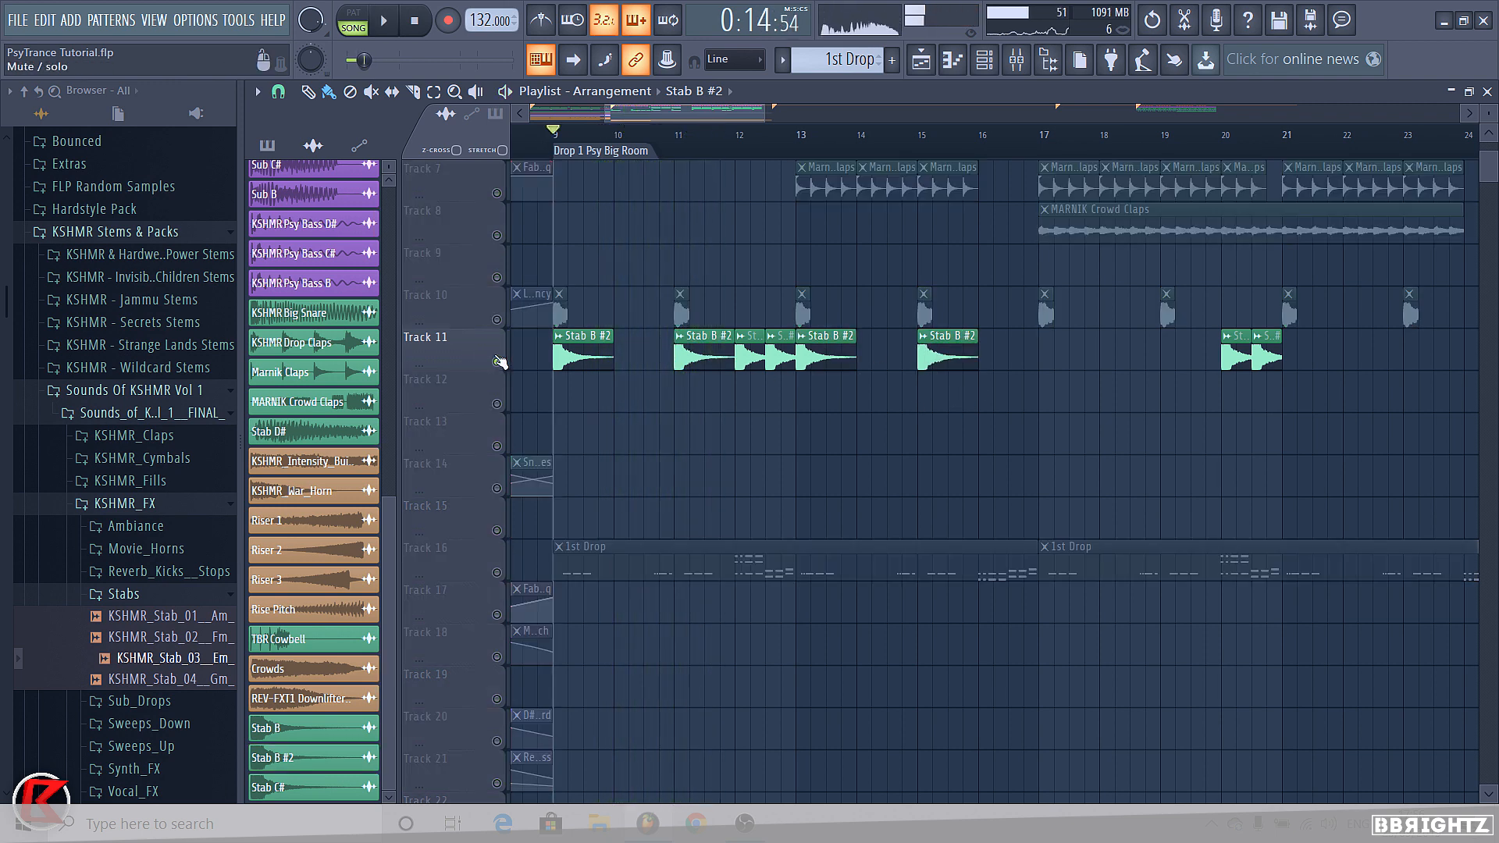
click(497, 319)
key(space)
double_click(581, 340)
key(space)
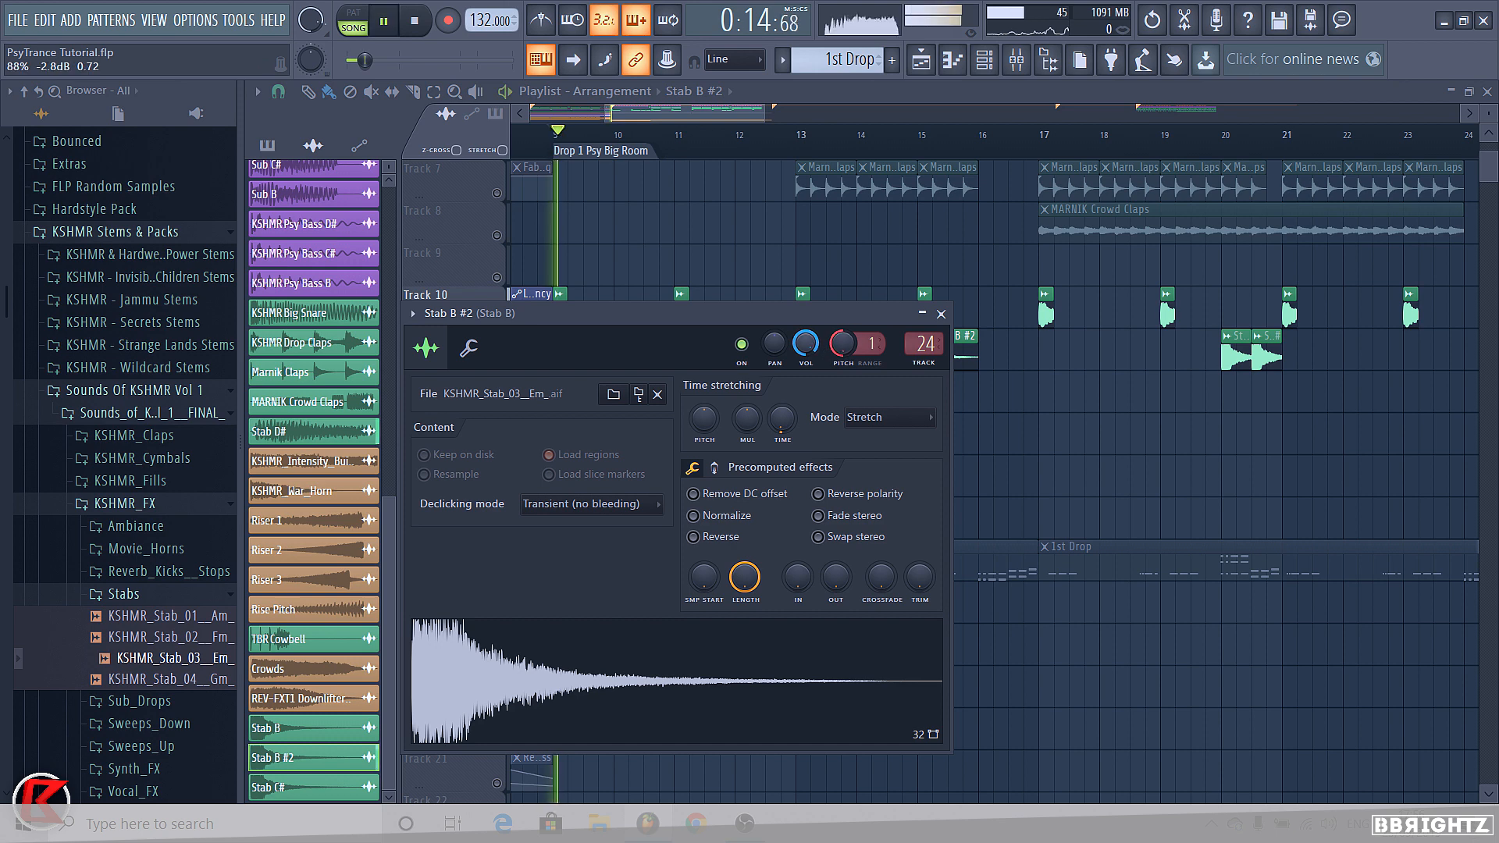
click(941, 314)
Place Stab B #2 clips at bars 17, 19, 21 and 23 on Track 11
click(1050, 360)
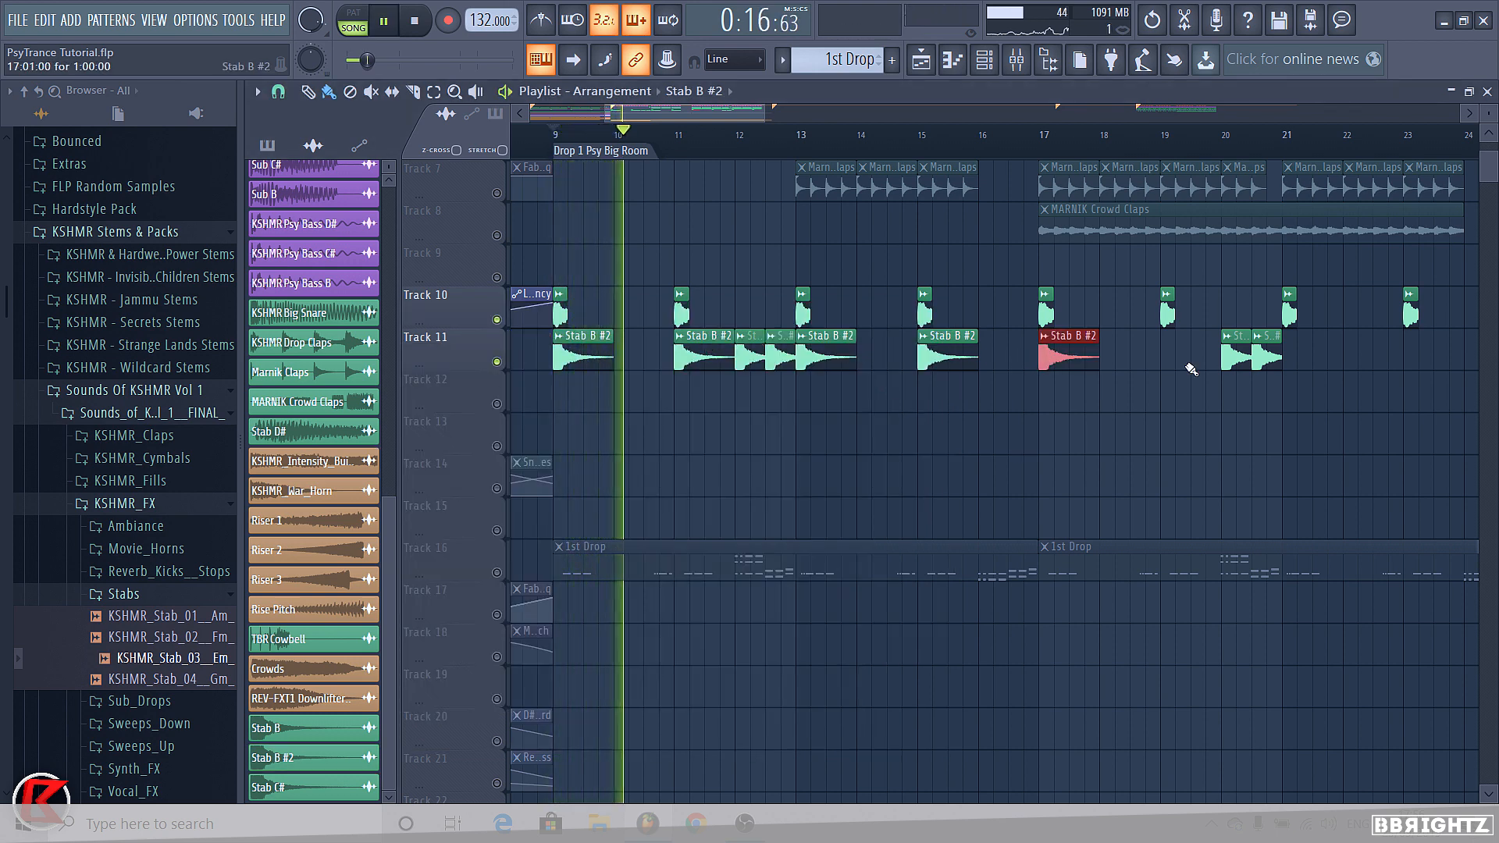
click(1169, 358)
scroll(1165, 348, down, 5)
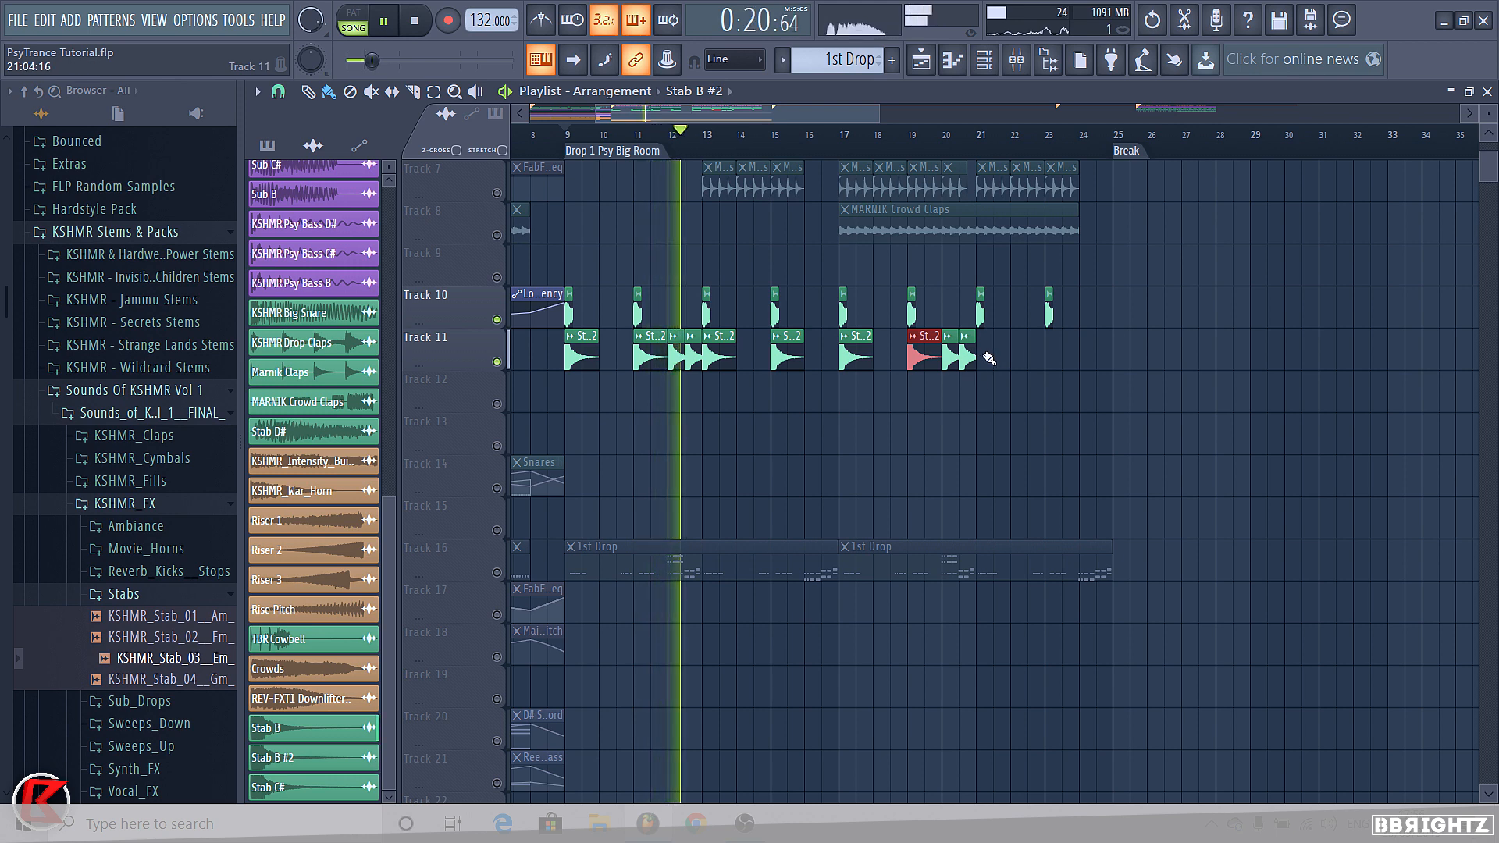
click(985, 358)
click(1050, 358)
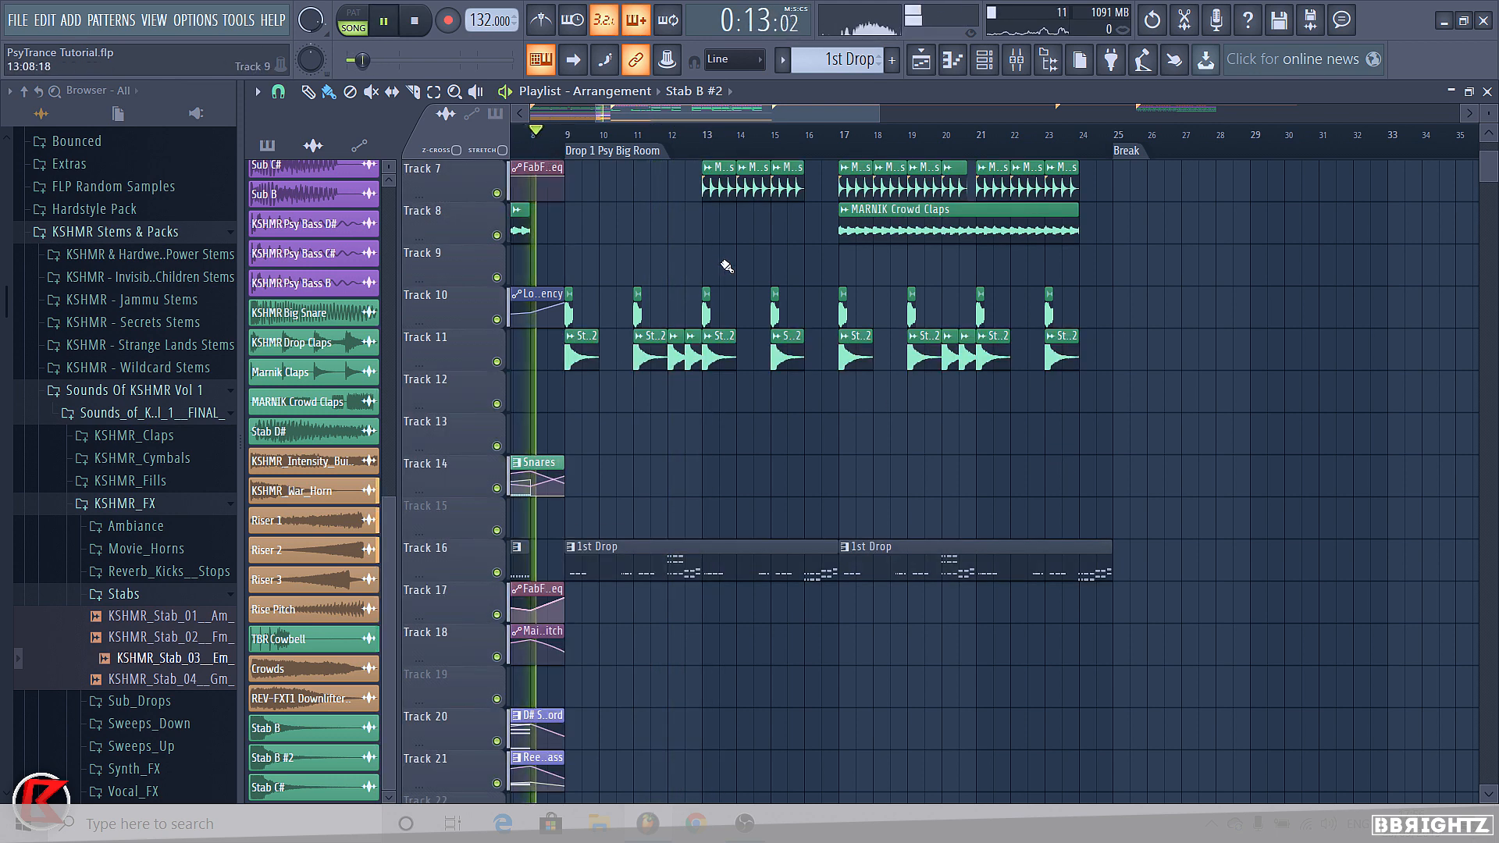
Collapse the Stabs, KSHMR_FX, Sounds Of KSHMR Vol 1 and KSHMR Stems & Packs folders in the sample browser
scroll(813, 292, down, 3)
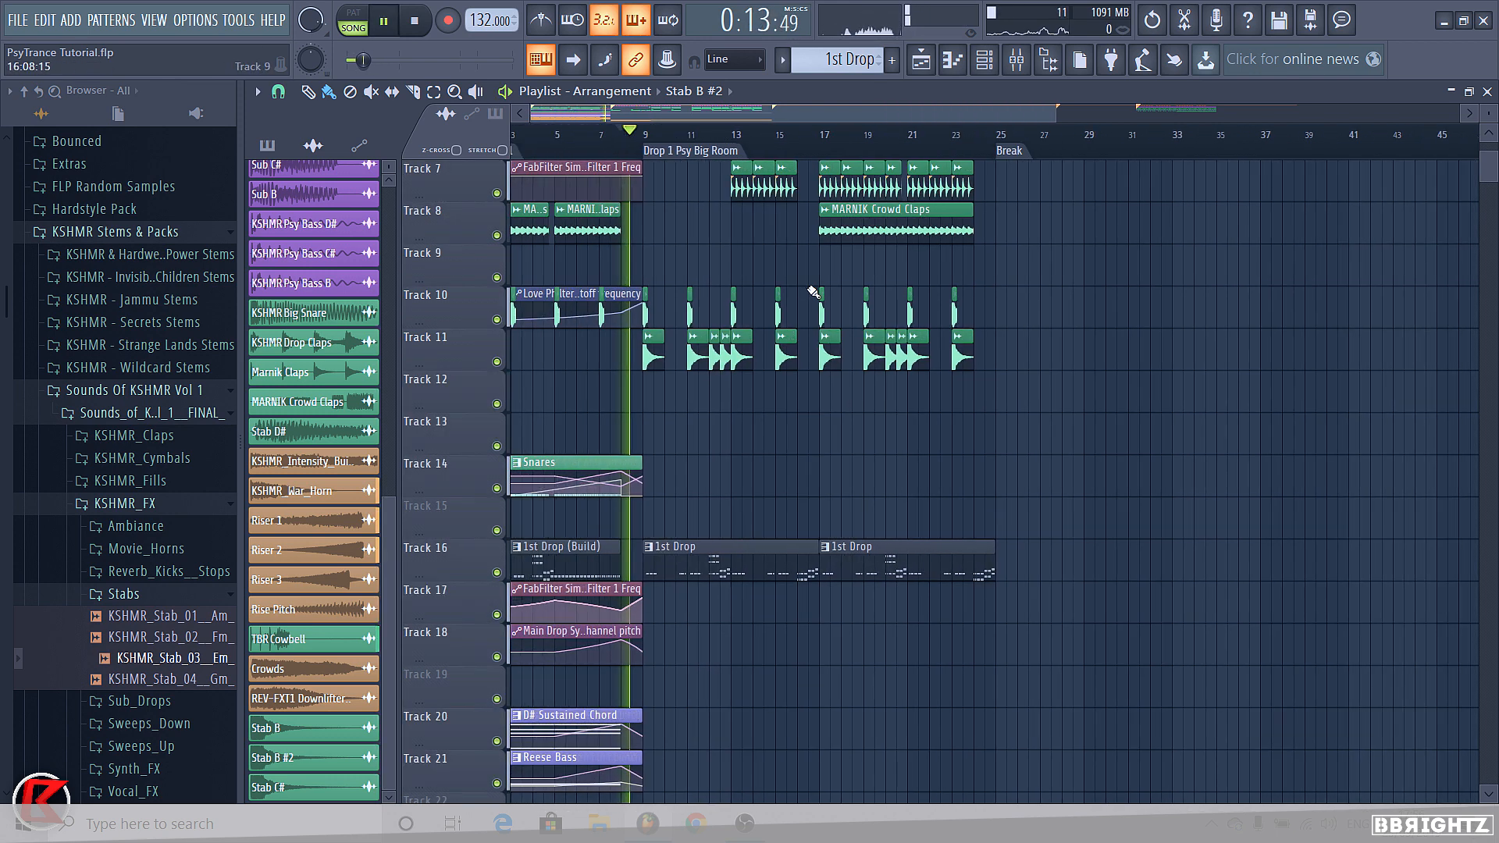
scroll(814, 292, down, 2)
click(117, 594)
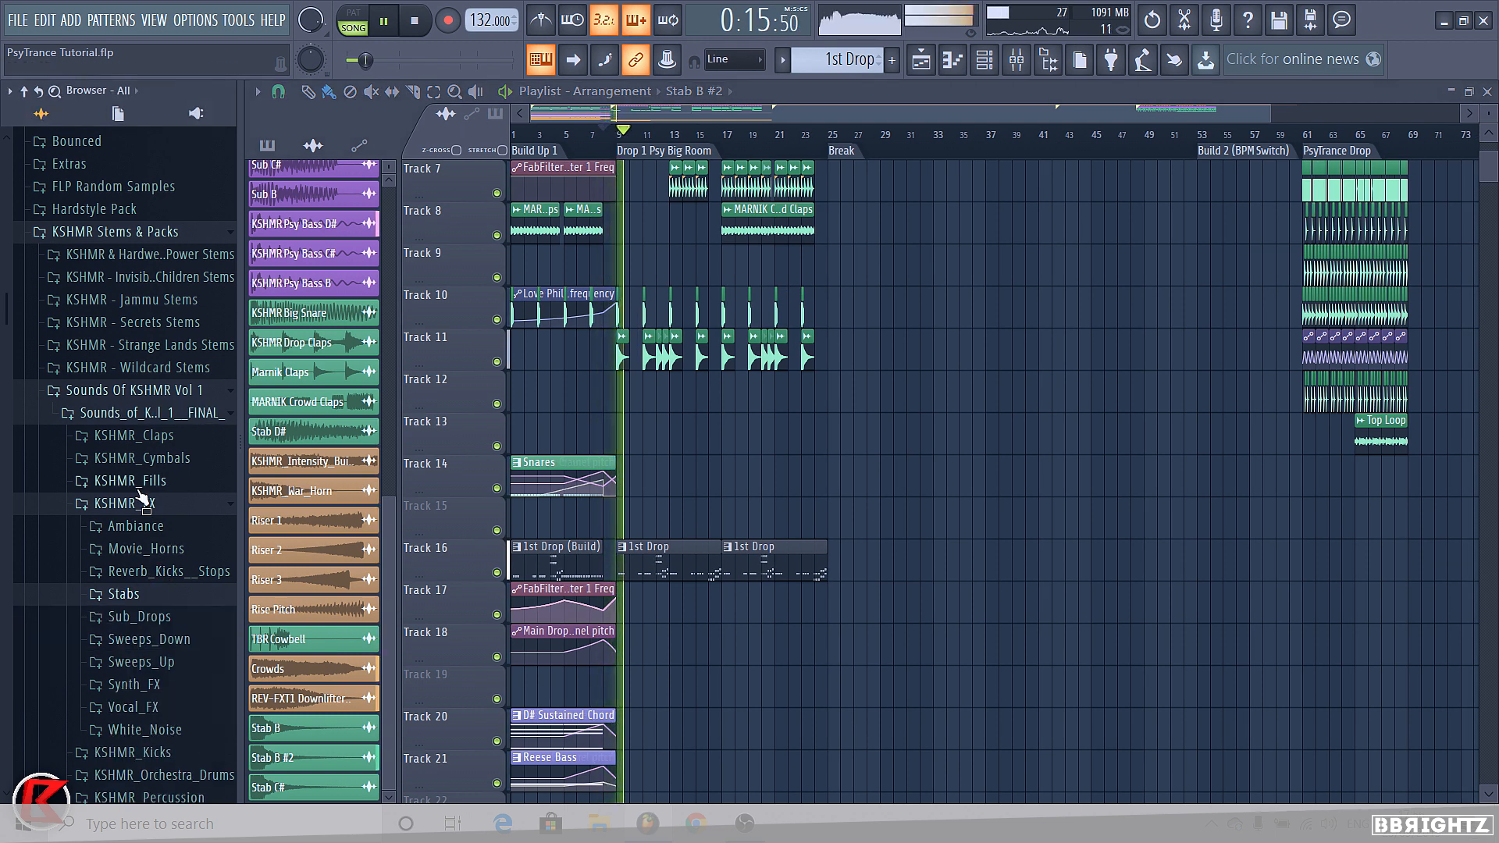
click(125, 502)
click(140, 412)
click(125, 389)
click(115, 231)
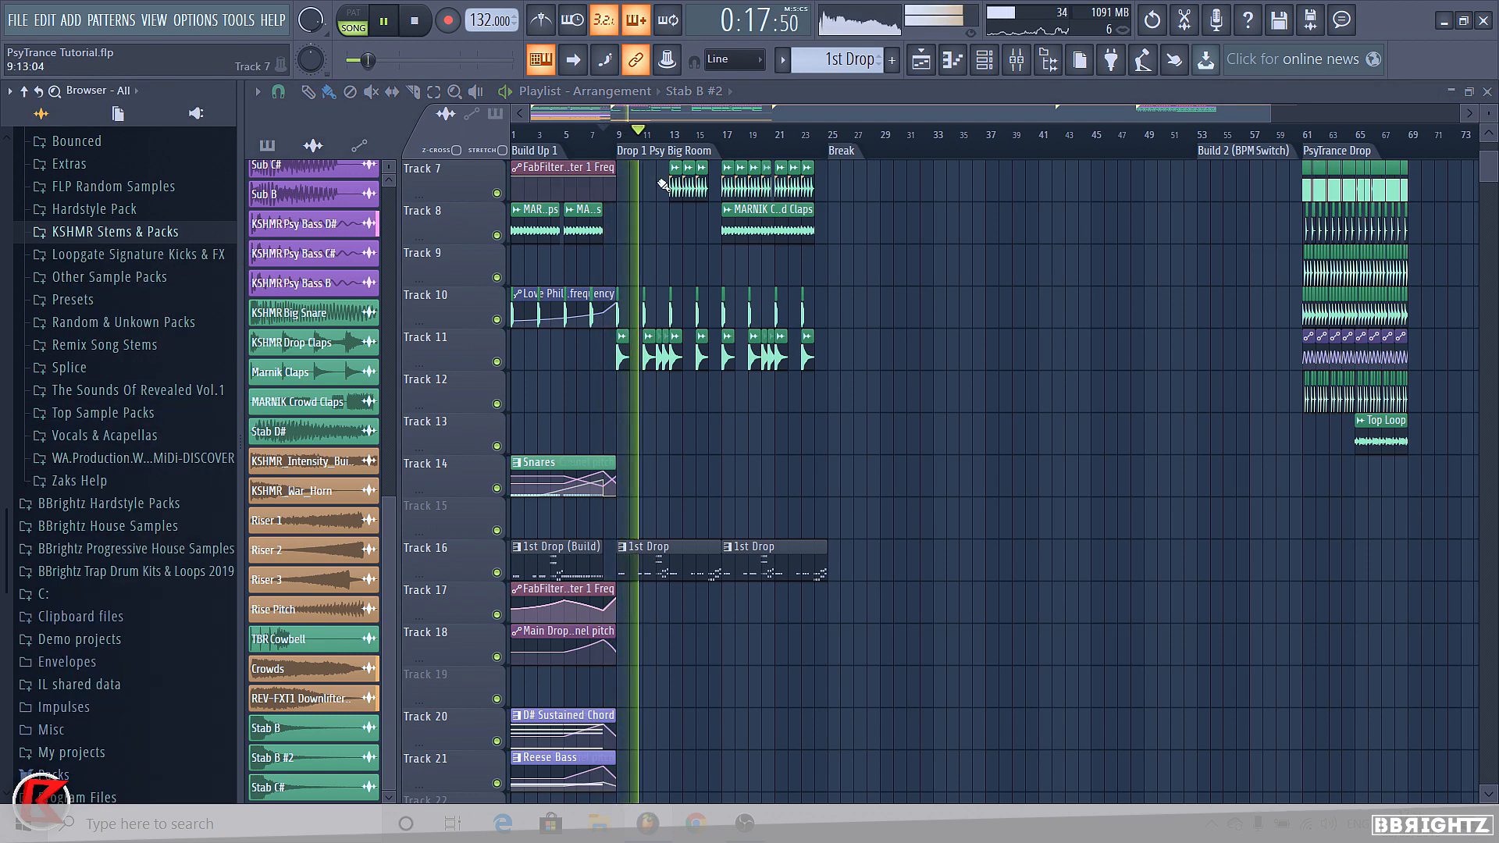
Stop playback and slightly lower the Main Drop Synth, Support LY 1 and Support LY 2 mixer levels together, with Support LY 2 at about -8.7 dB
click(1016, 59)
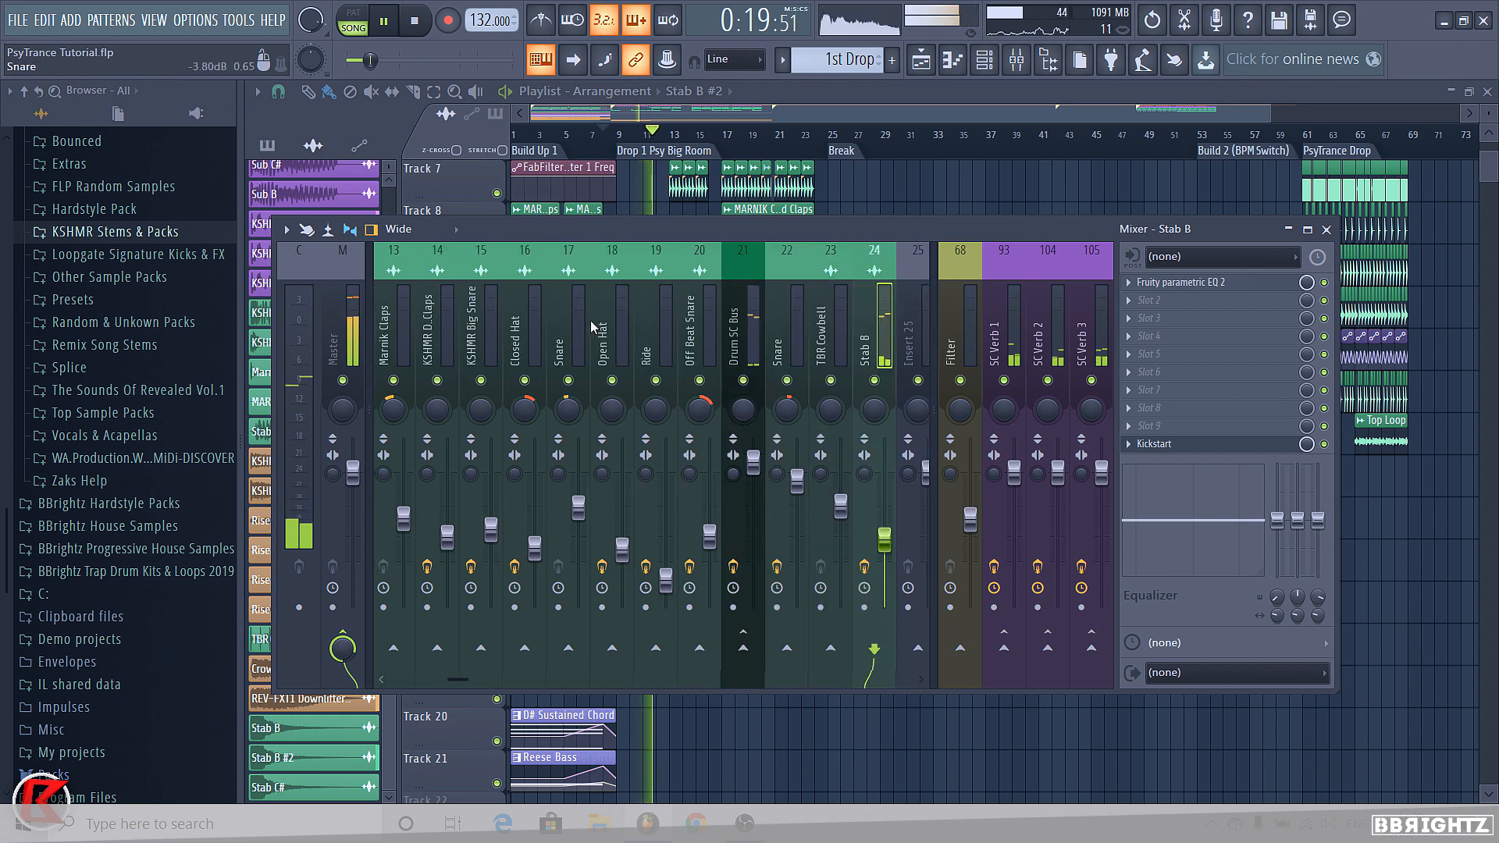
scroll(593, 328, up, 4)
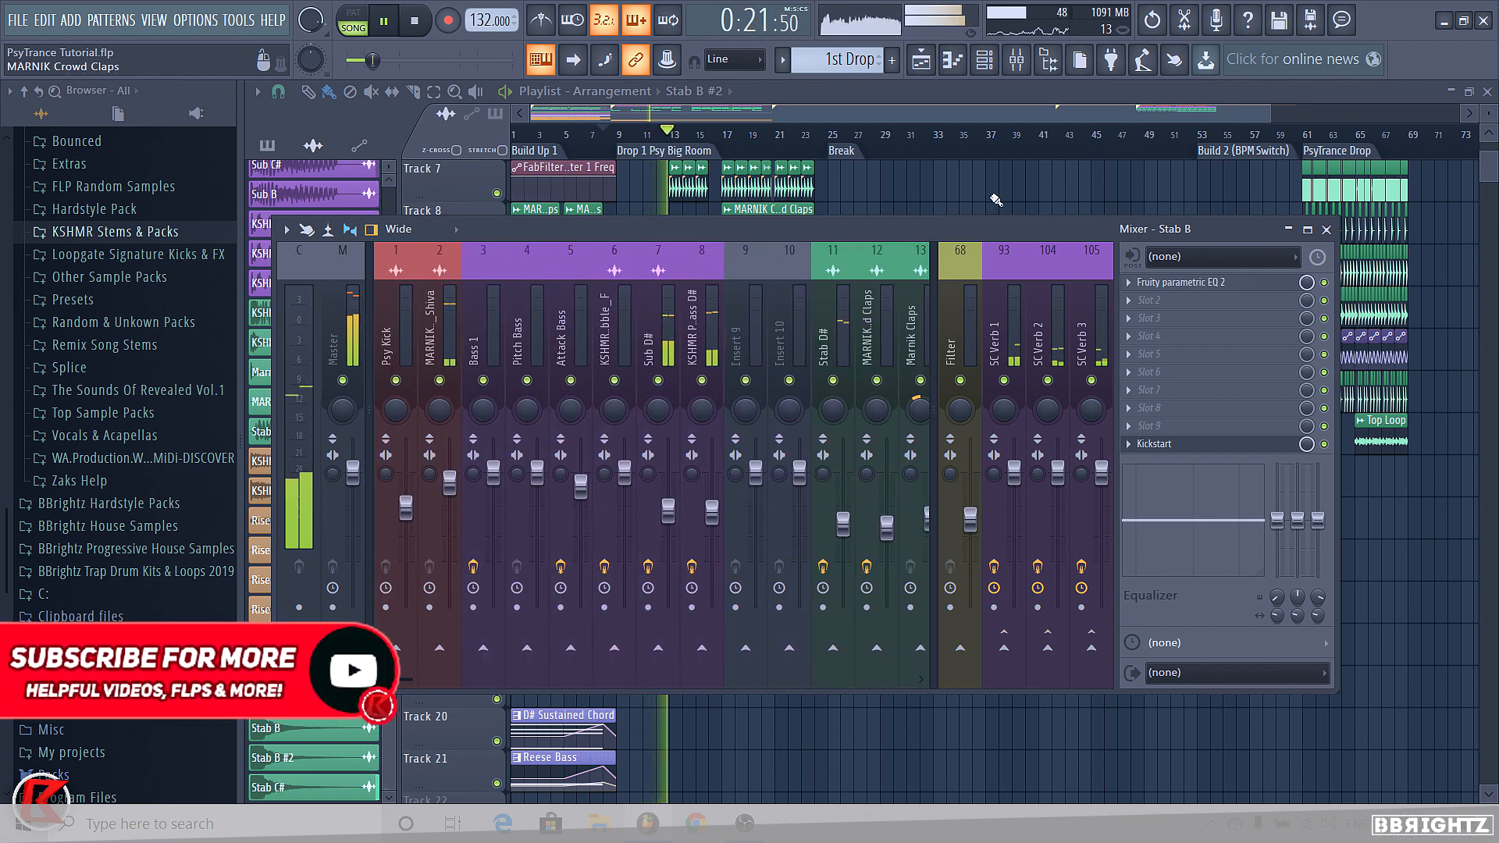
right_click(994, 198)
click(1017, 60)
scroll(667, 310, down, 5)
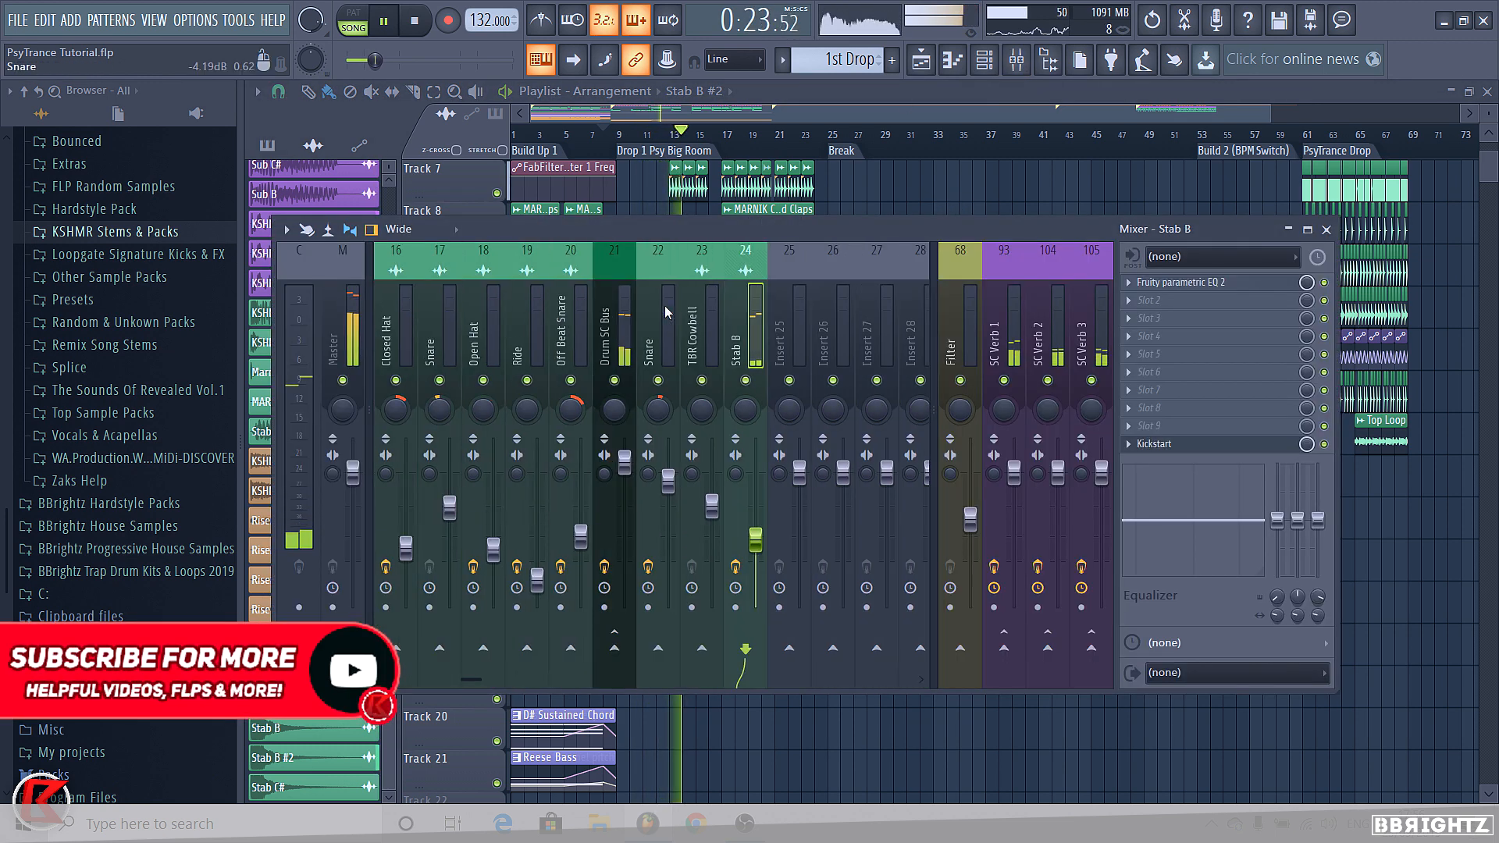
key(space)
scroll(665, 312, down, 6)
click(678, 320)
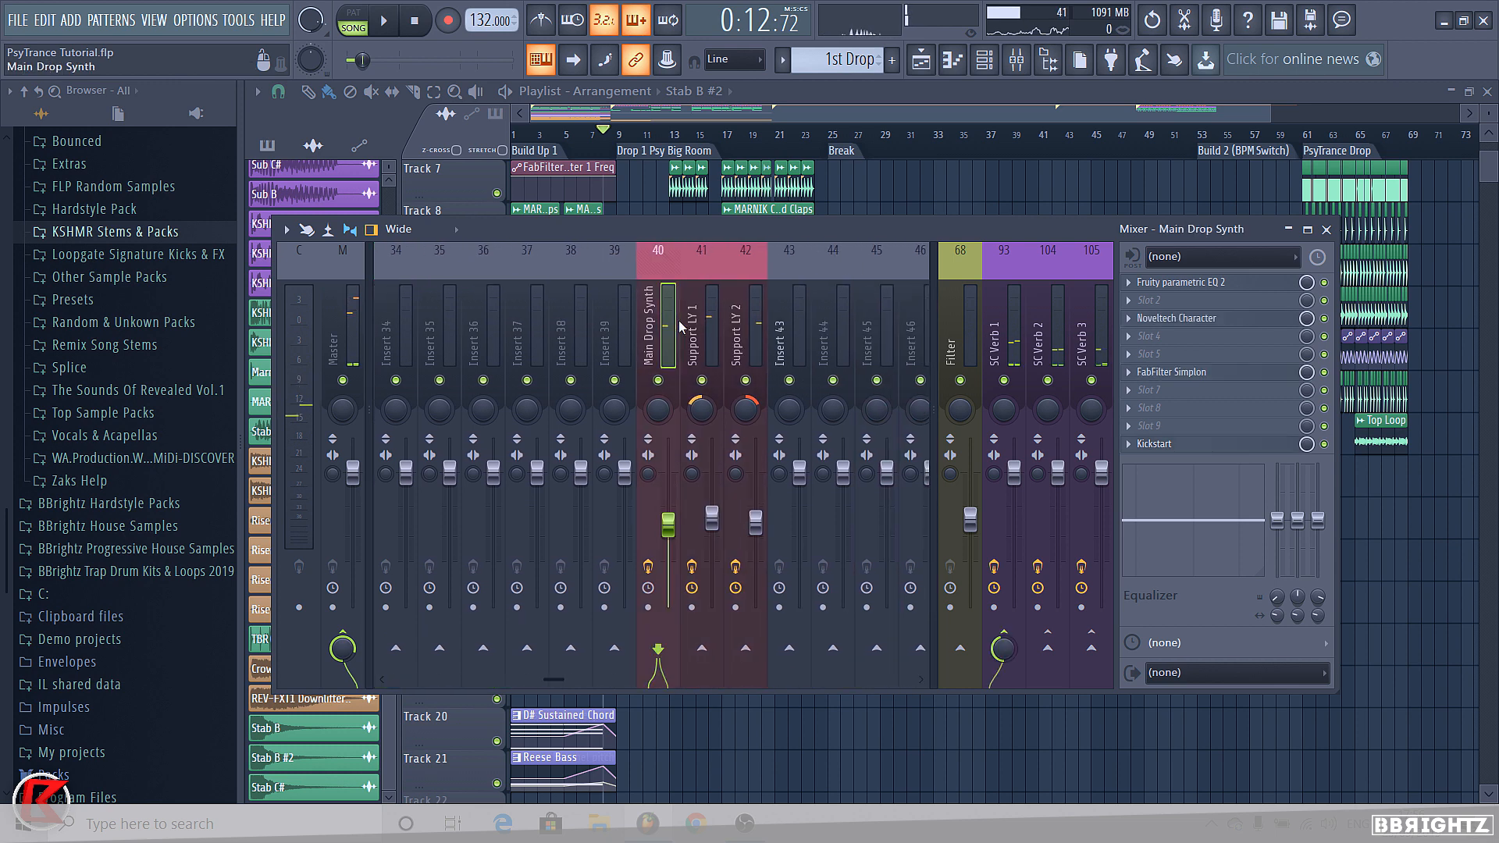
drag(678, 320, 757, 322)
drag(757, 523, 756, 525)
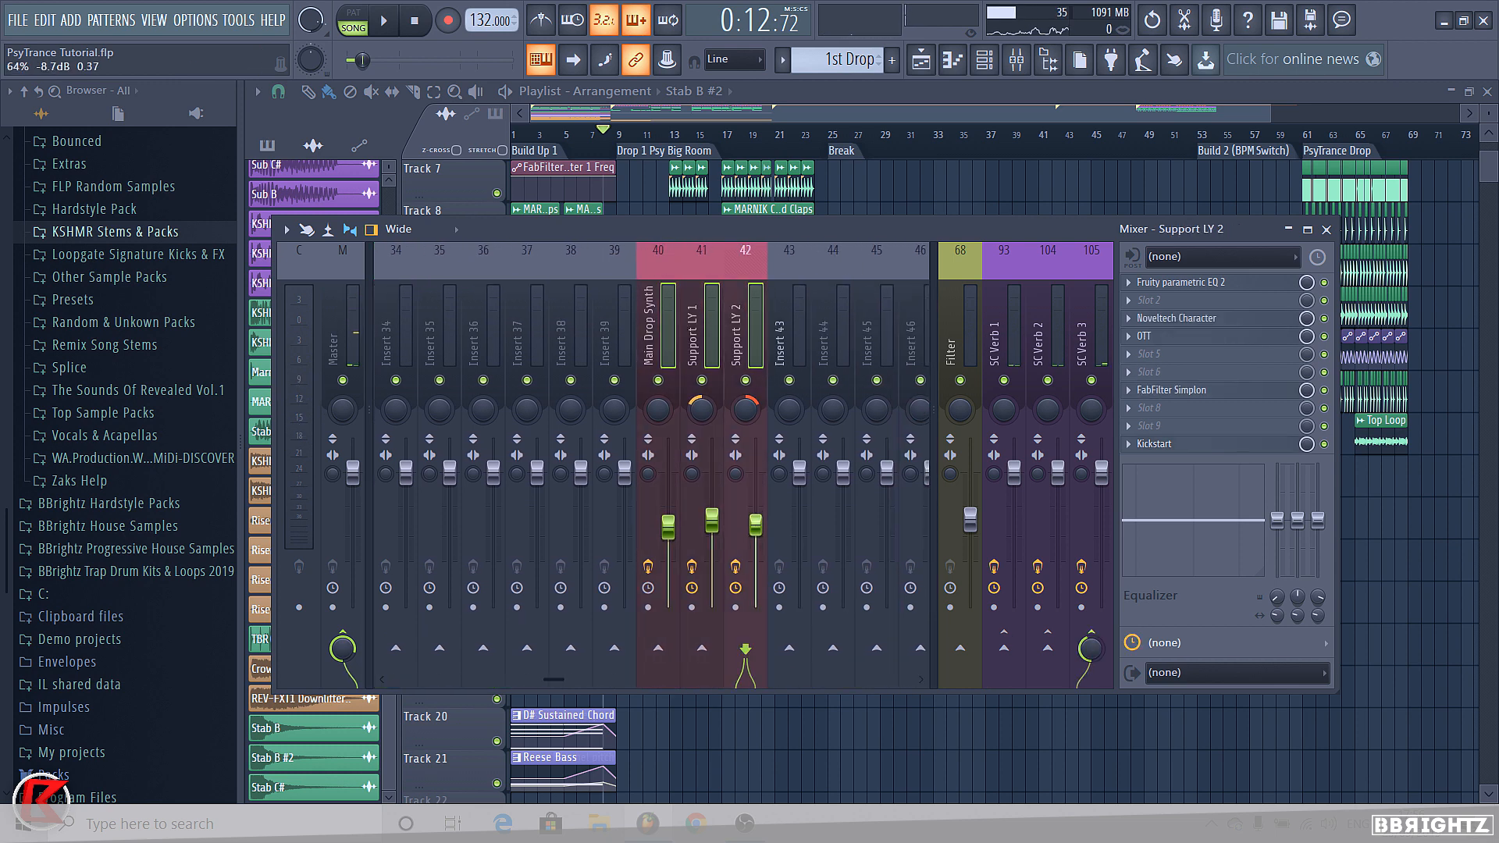
Close the mixer with only the Main Drop Synth track selected, and hide the browser to widen the playlist
click(714, 353)
click(738, 353)
click(668, 356)
scroll(610, 331, down, 1)
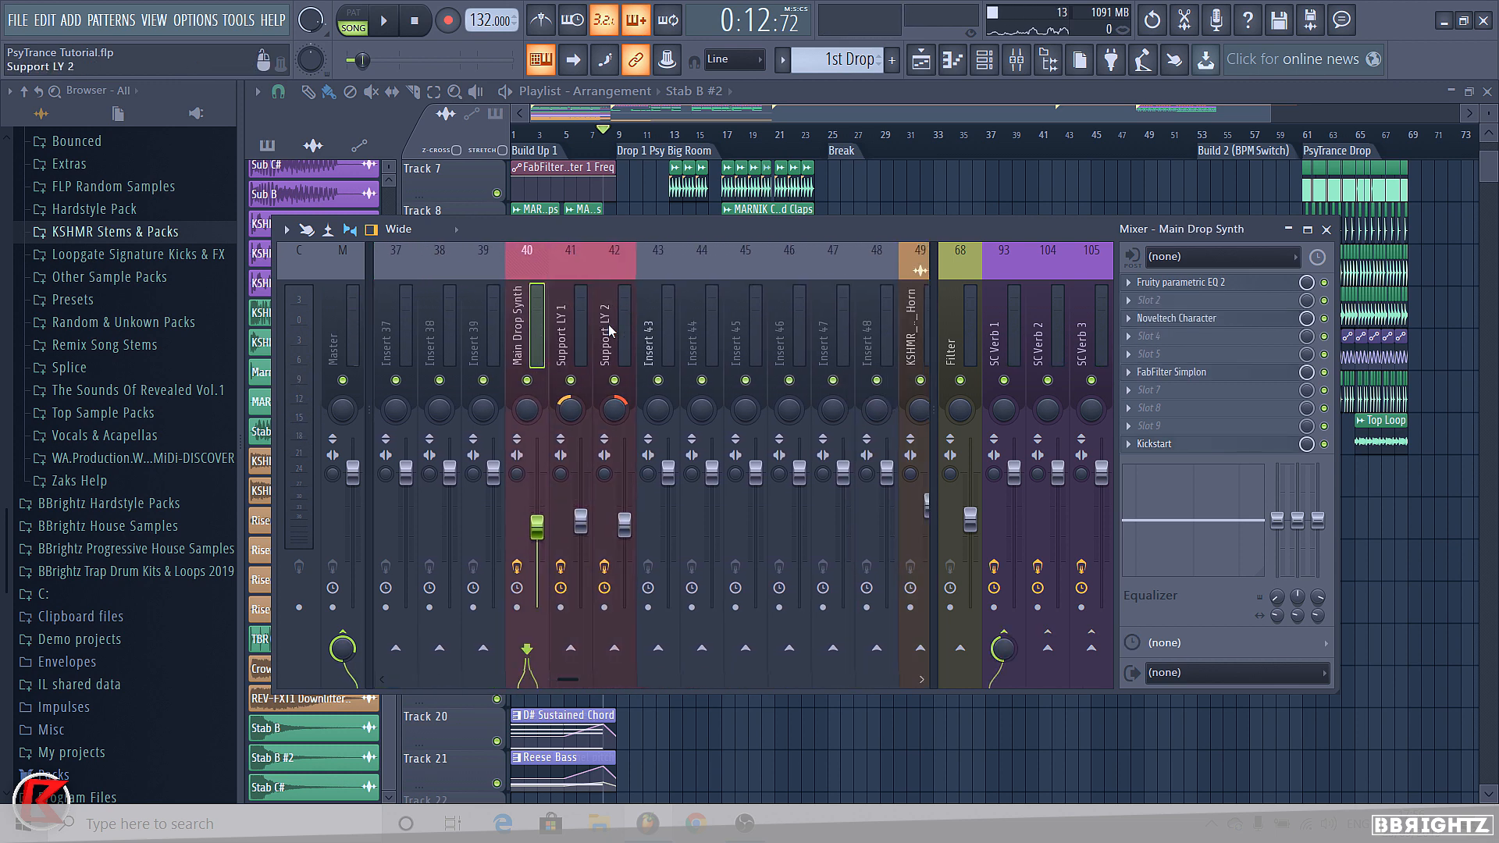
click(584, 346)
click(532, 355)
click(1016, 60)
click(833, 61)
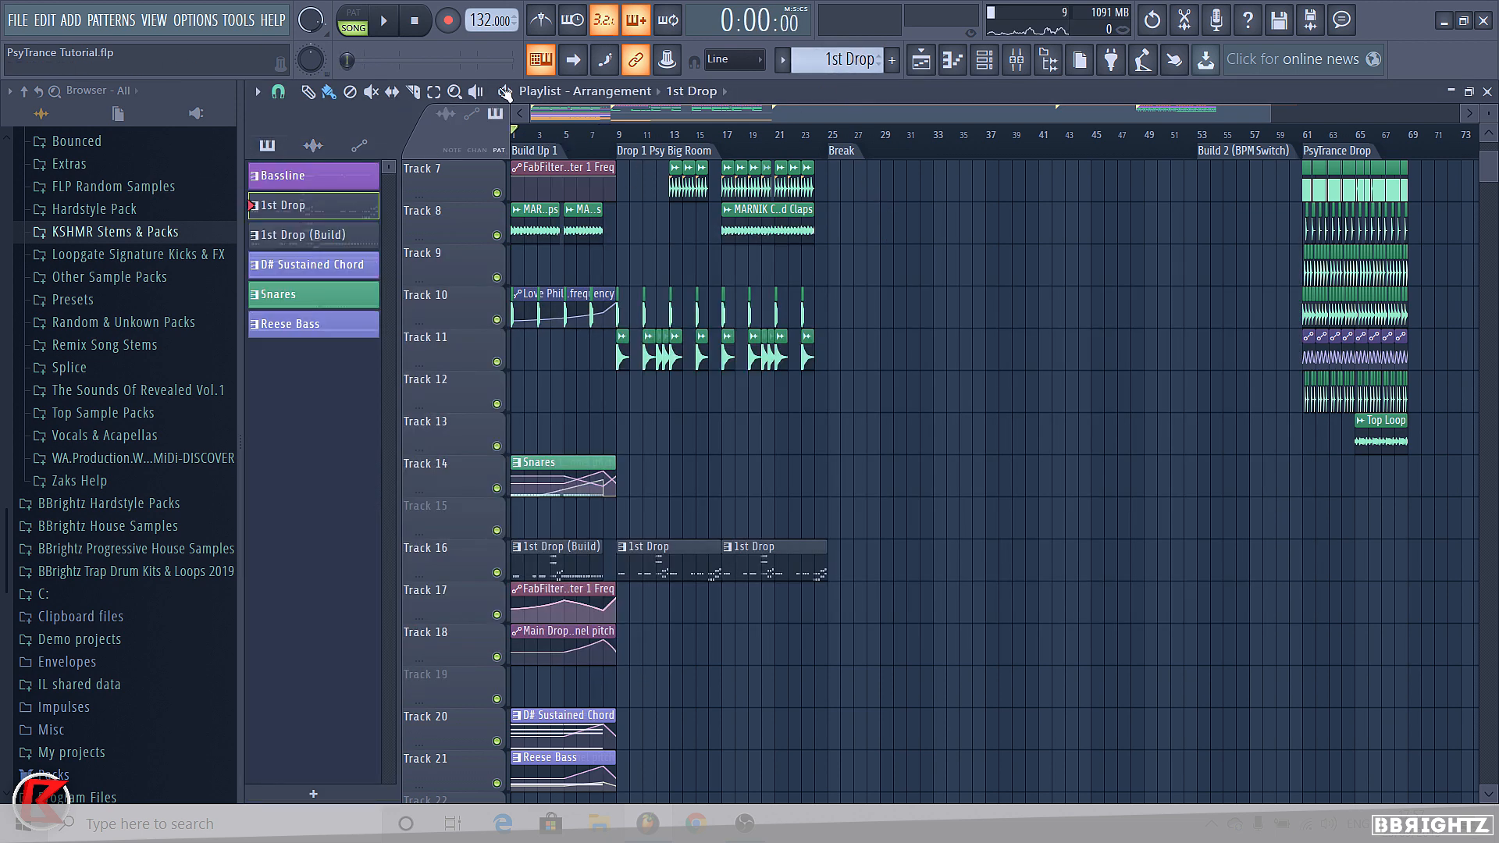
click(1048, 61)
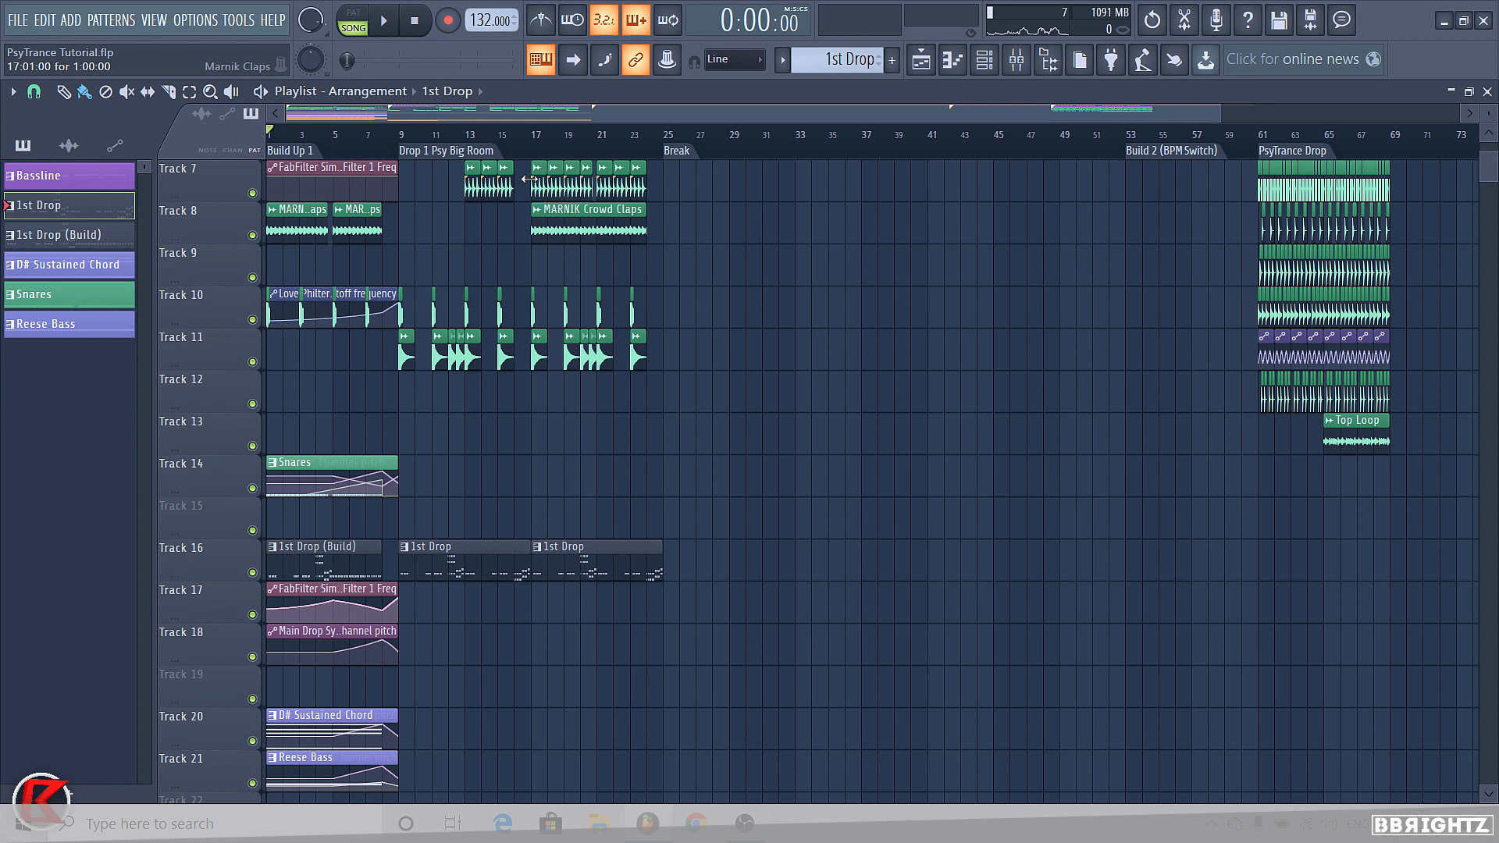
Select the two 1st Drop clips on Track 16 and clear the selection
scroll(460, 318, up, 3)
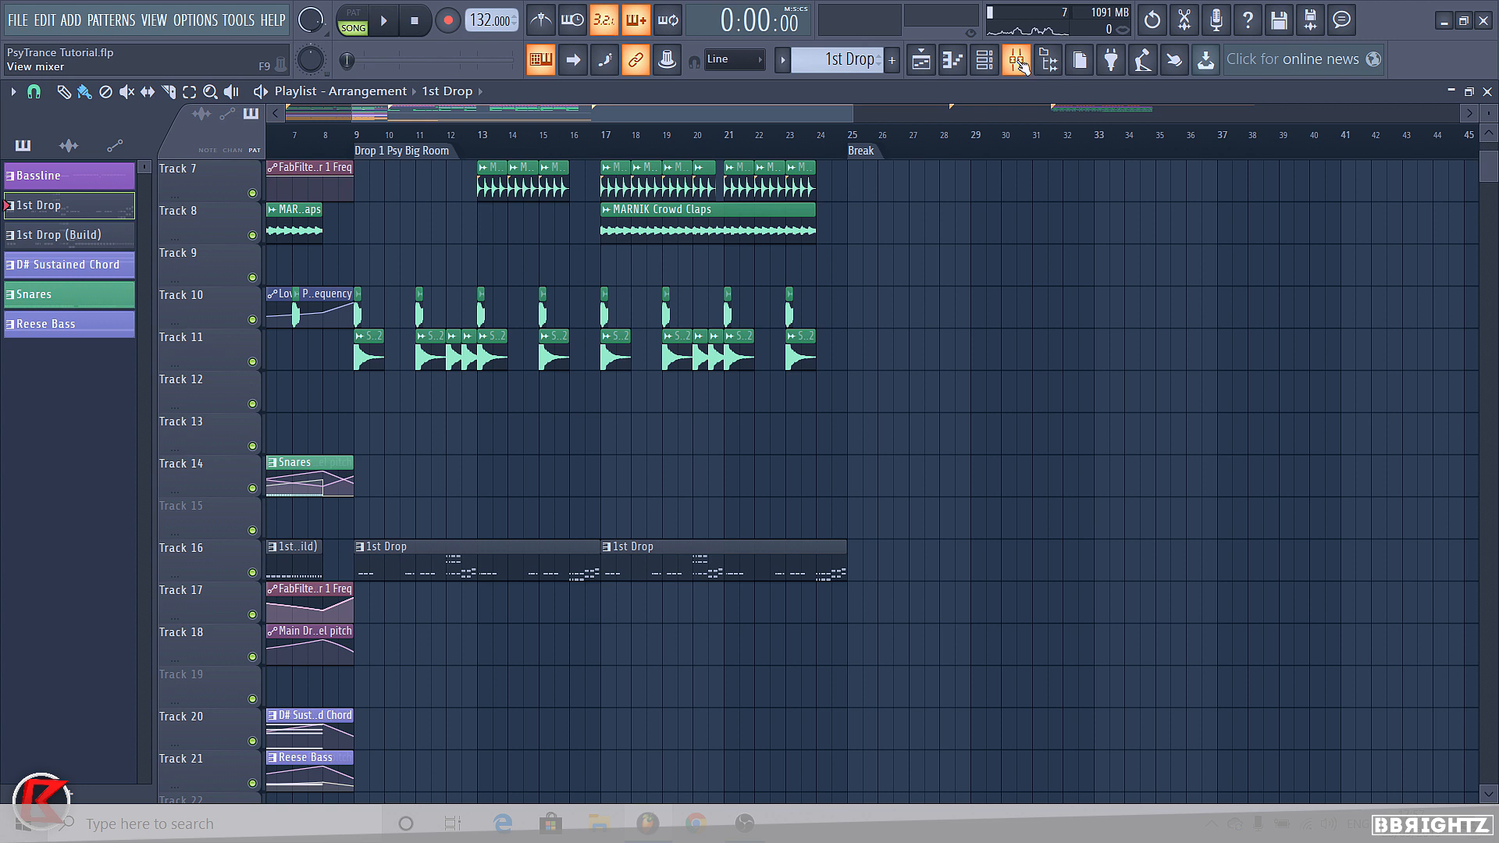
scroll(597, 335, down, 5)
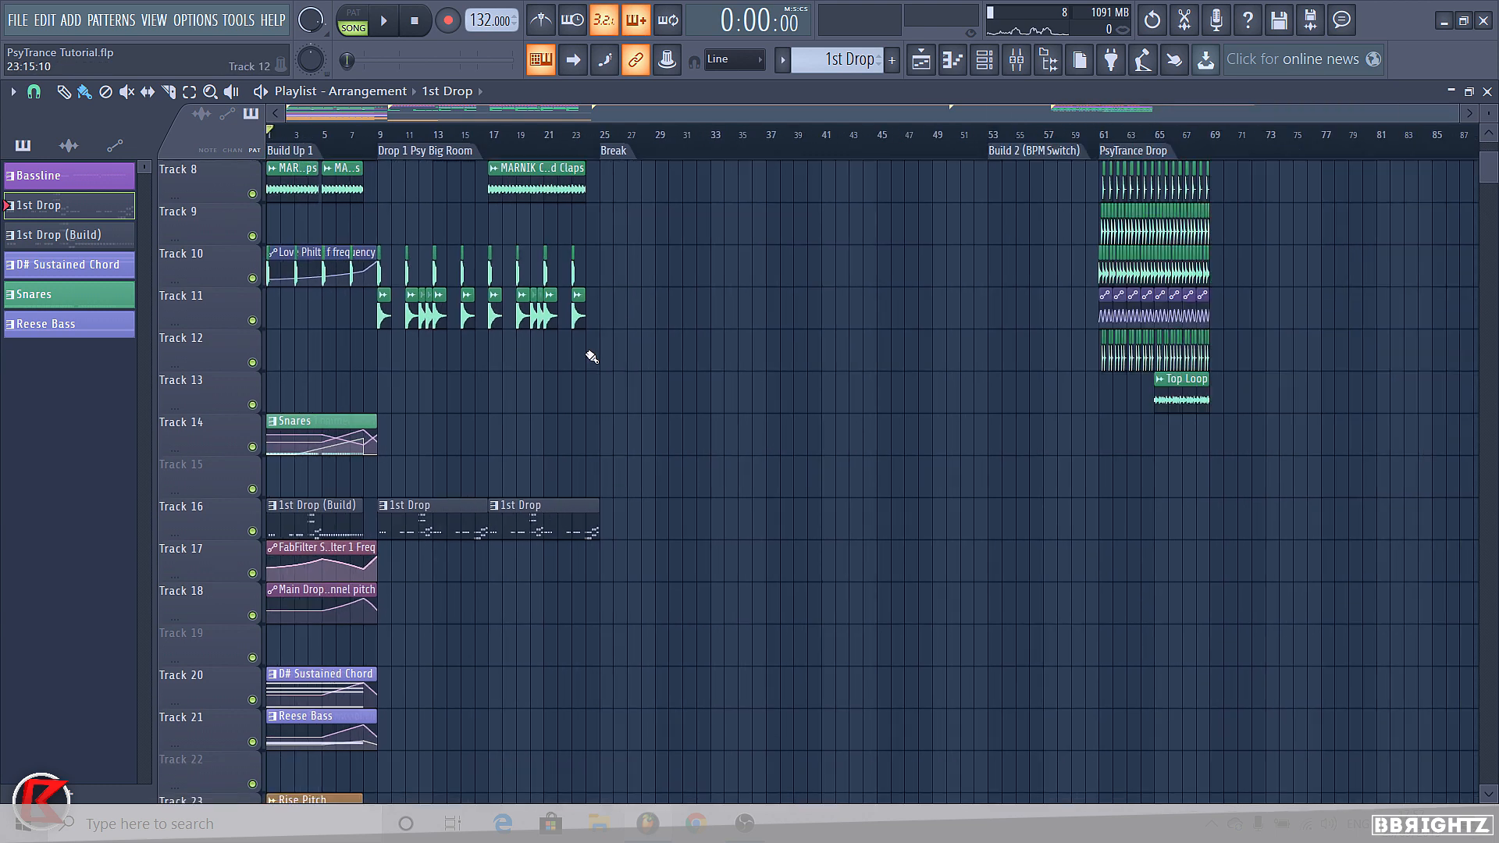
drag(639, 615, 273, 269)
drag(603, 531, 430, 522)
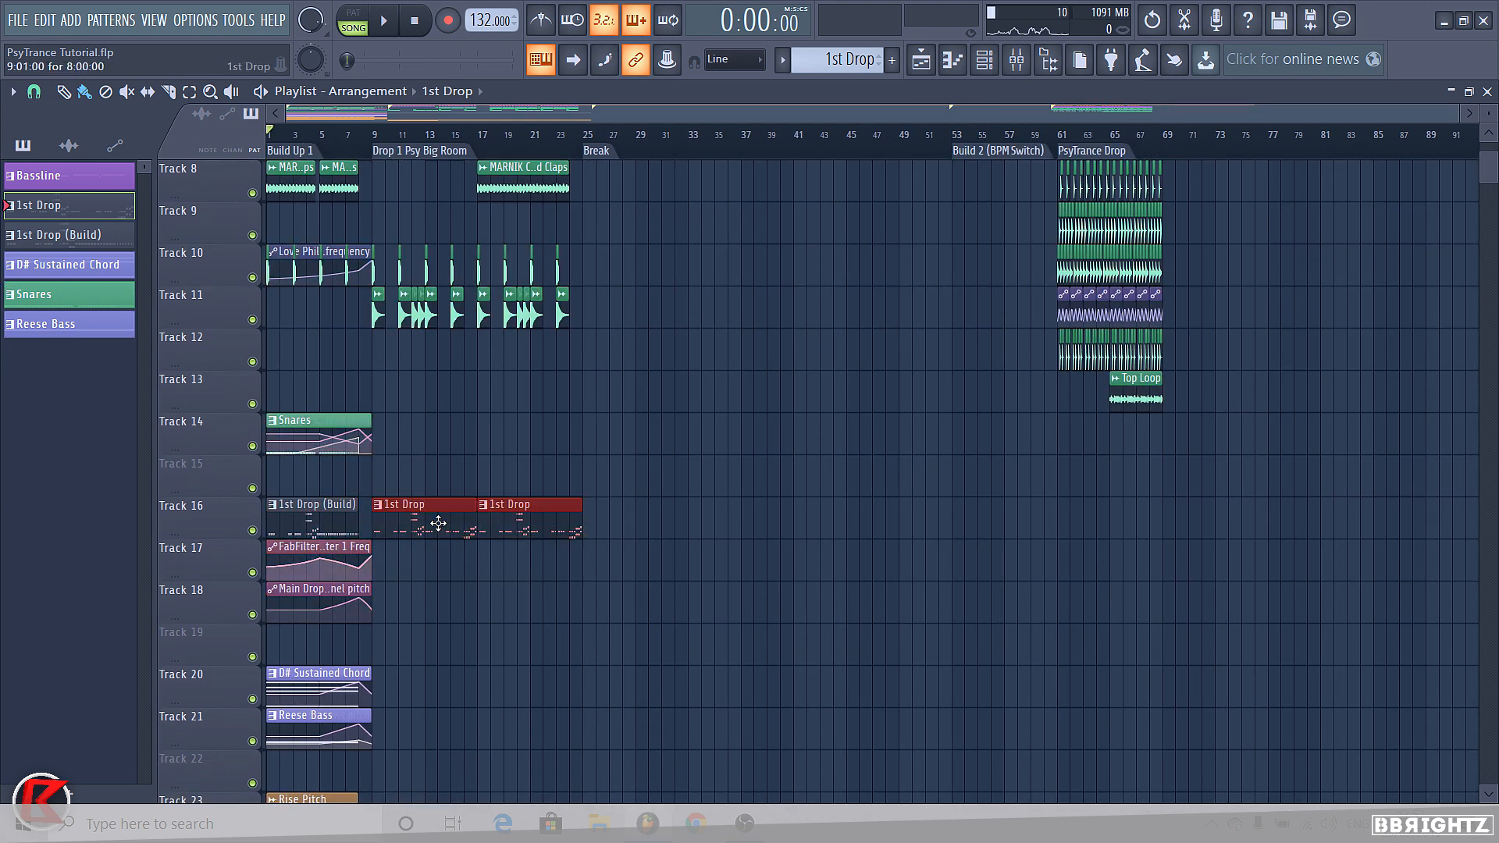
key(ctrl+d)
drag(547, 541, 590, 547)
Review the playlist arrangement of the build-up and first drop, from the Tempo automation down to the effects samples on Track 30
scroll(603, 516, down, 4)
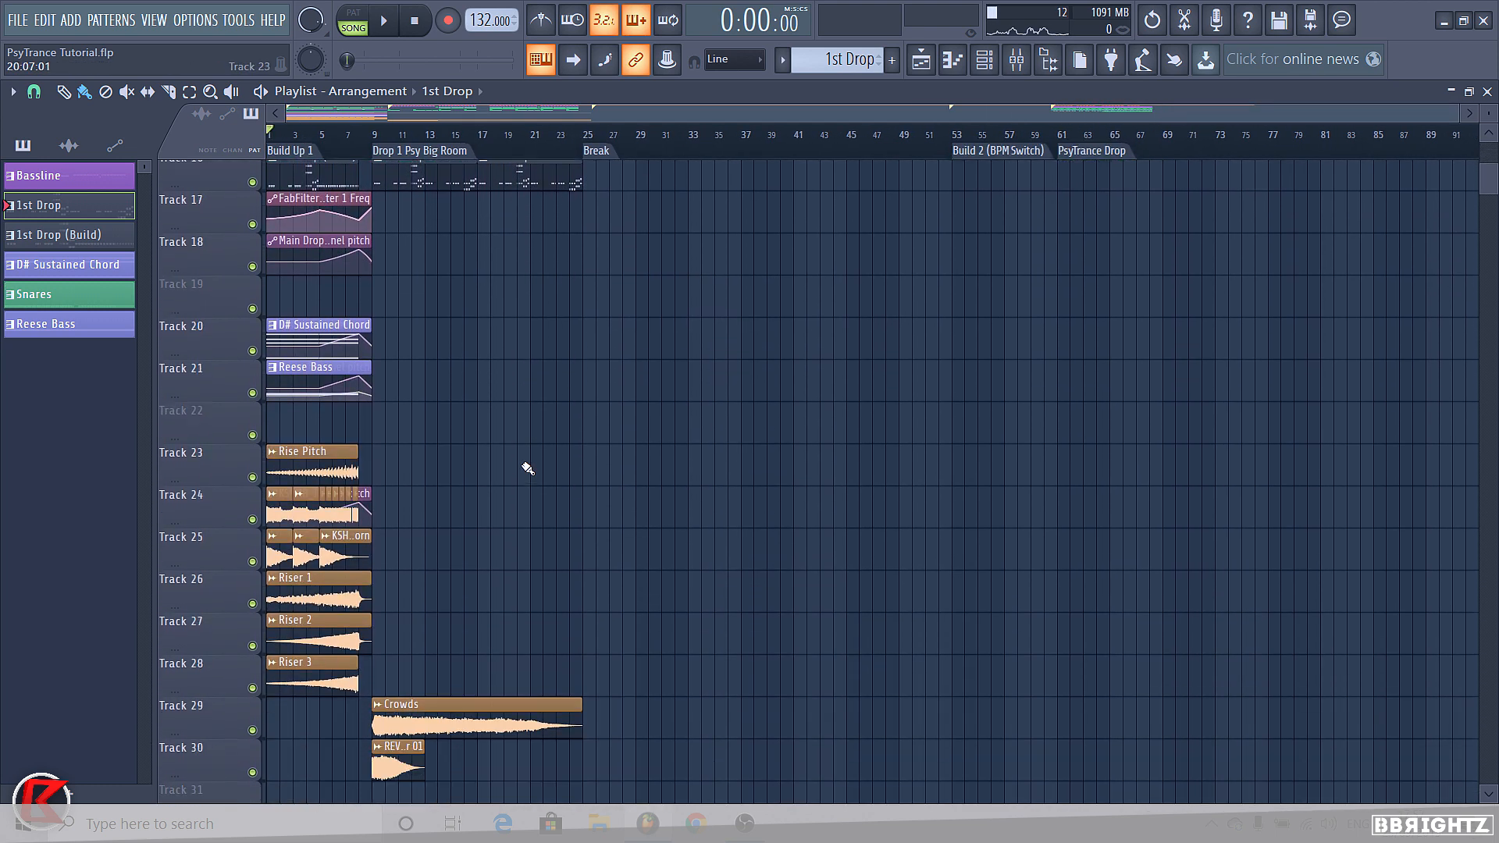
scroll(656, 476, up, 1)
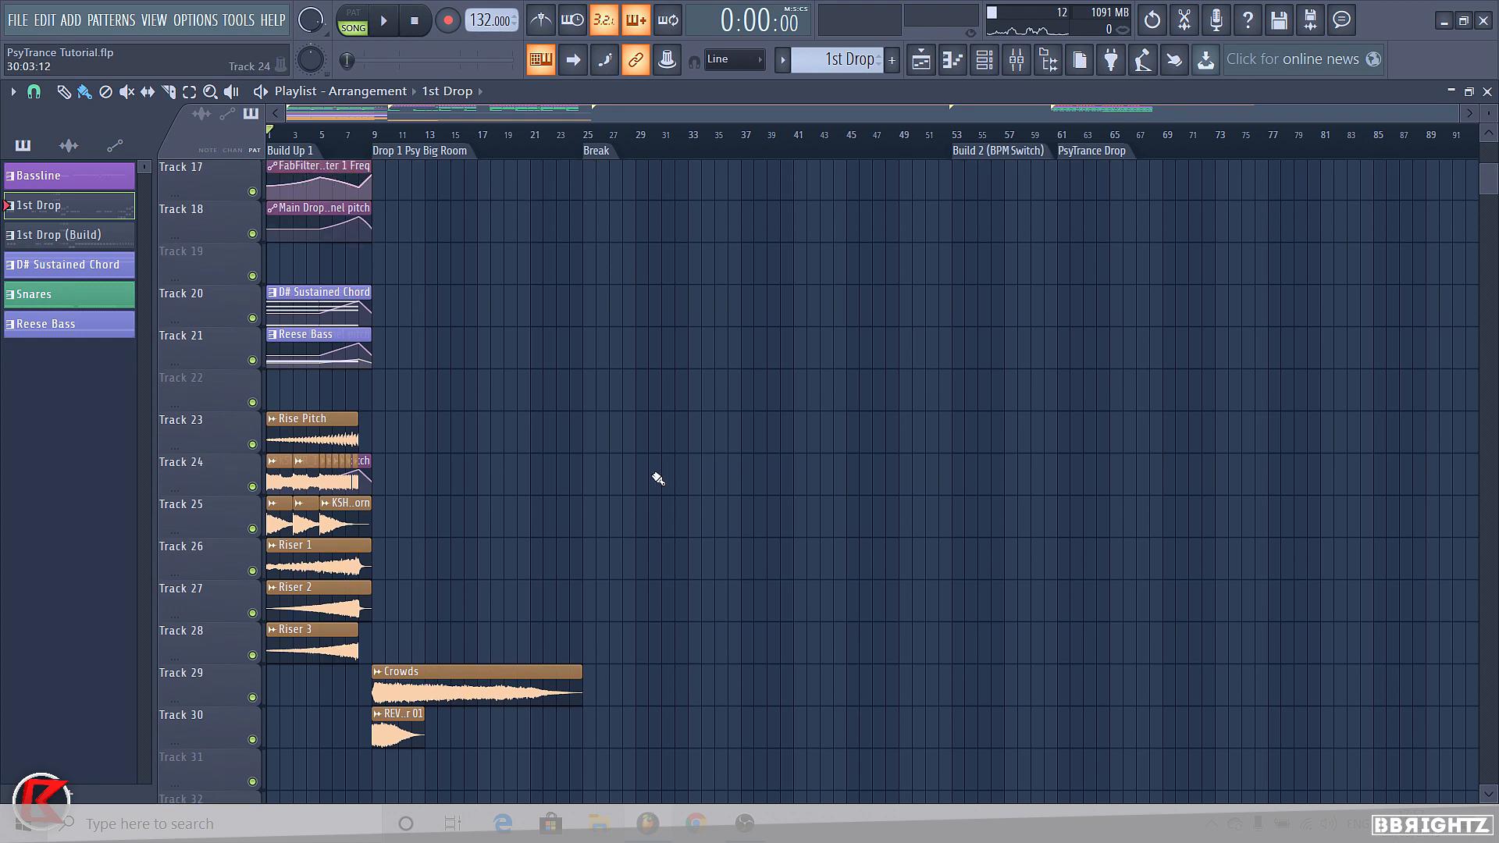
scroll(727, 117, up, 4)
scroll(676, 304, up, 1)
scroll(732, 336, down, 4)
scroll(762, 352, up, 5)
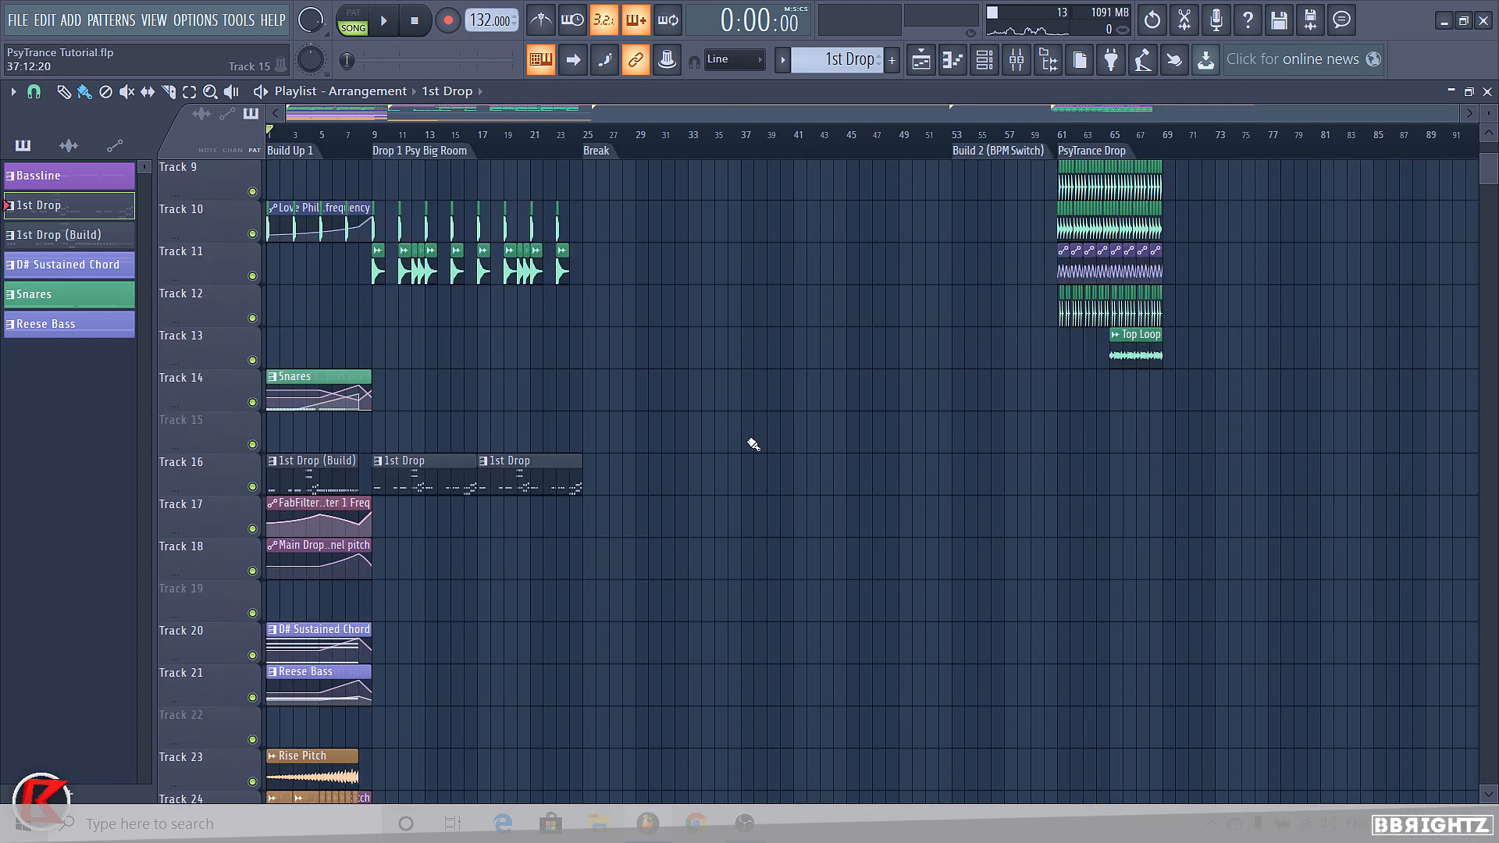
scroll(922, 517, down, 3)
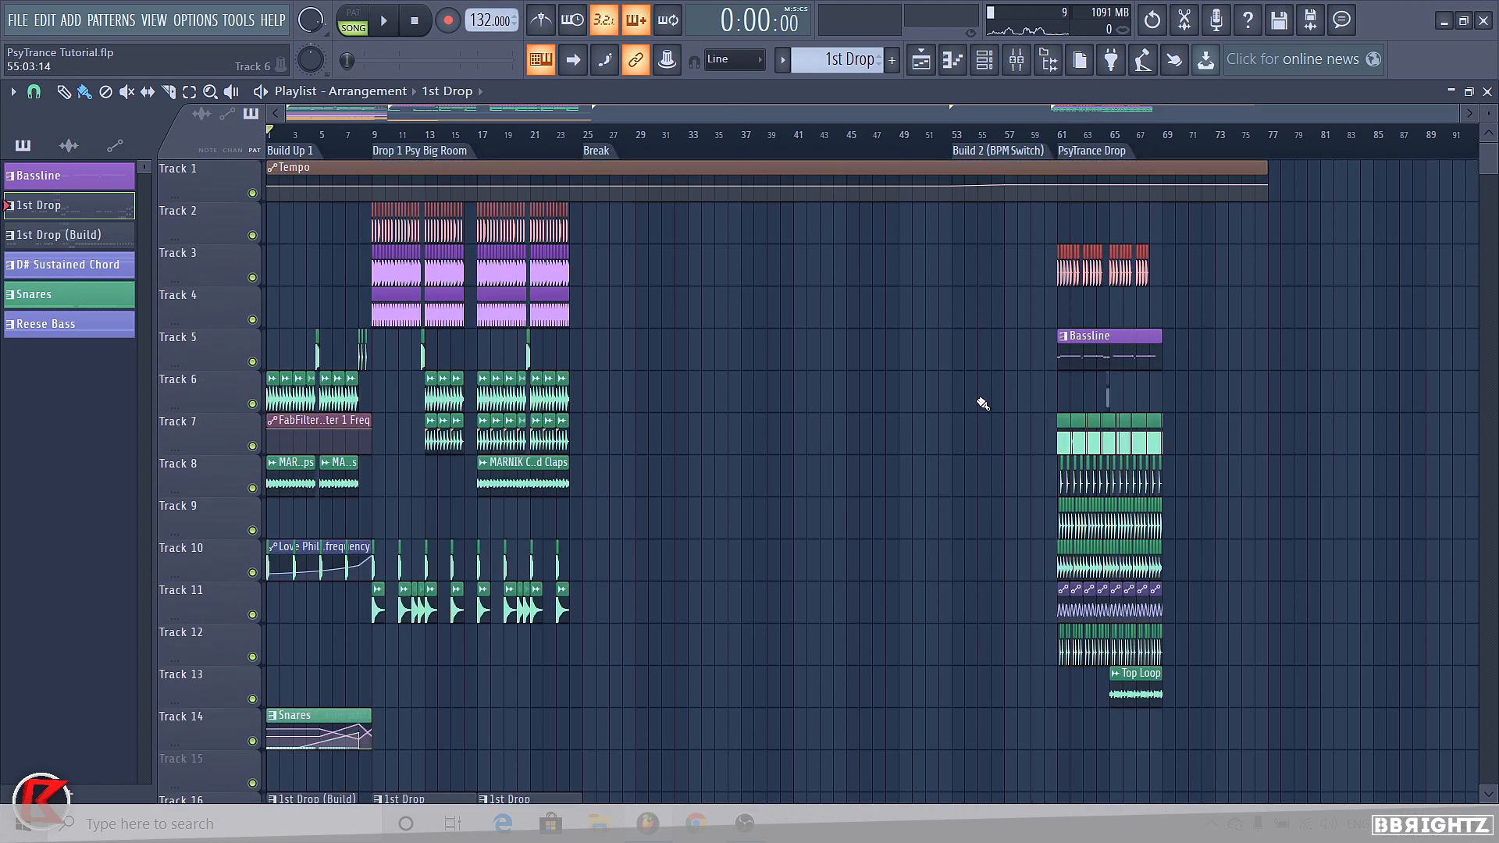
click(385, 131)
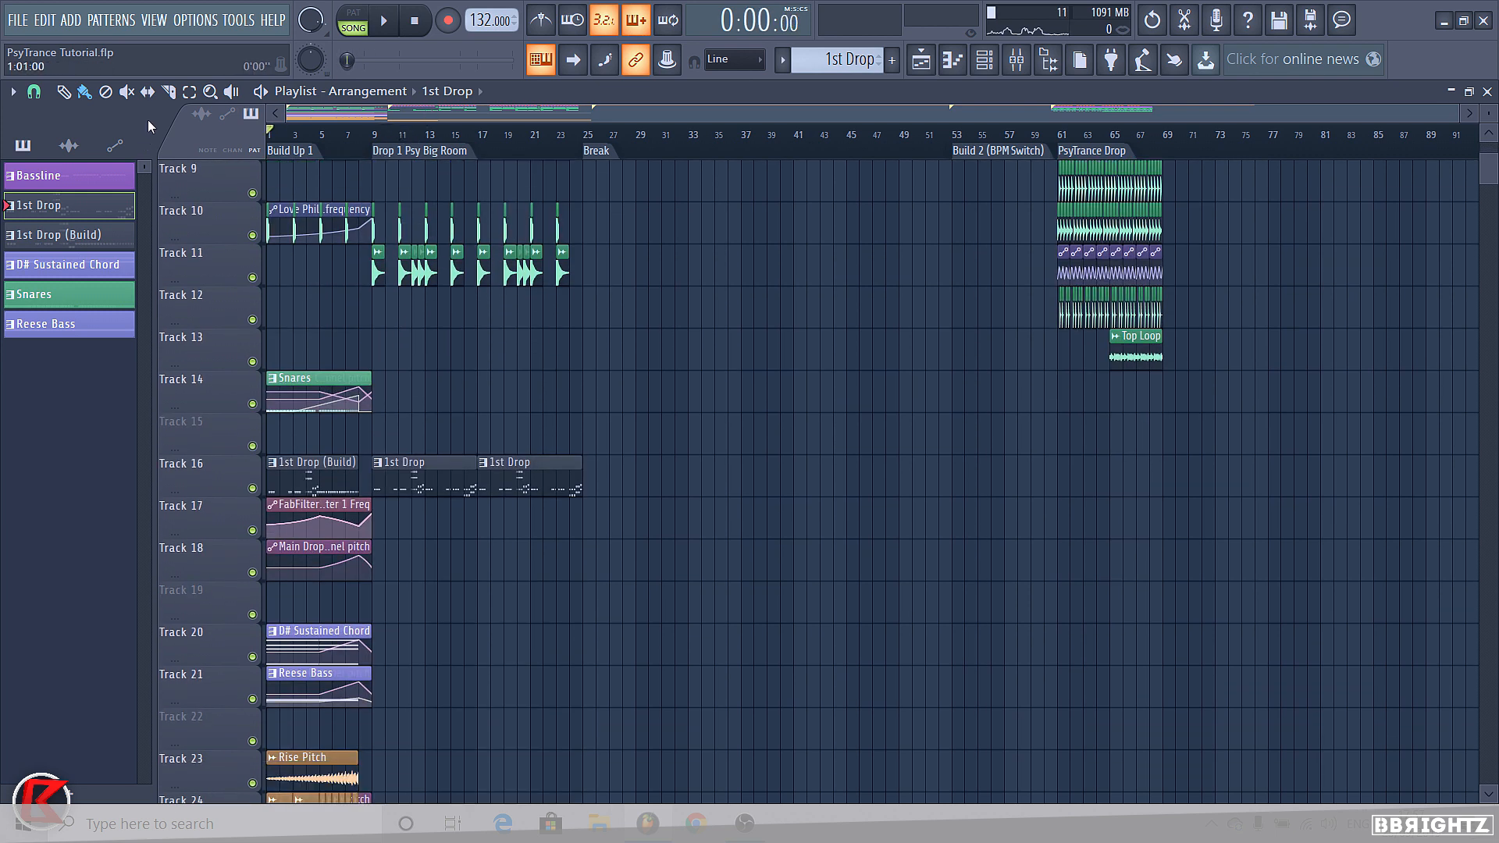